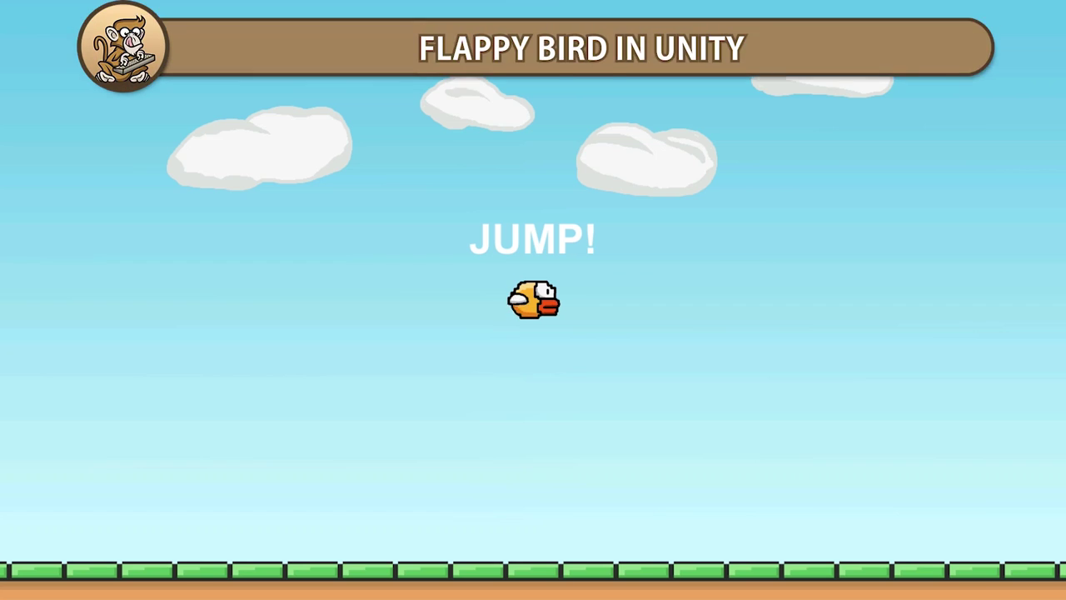
Start a round with Space and flap the bird through the first pipes.
key("space")
key("space")
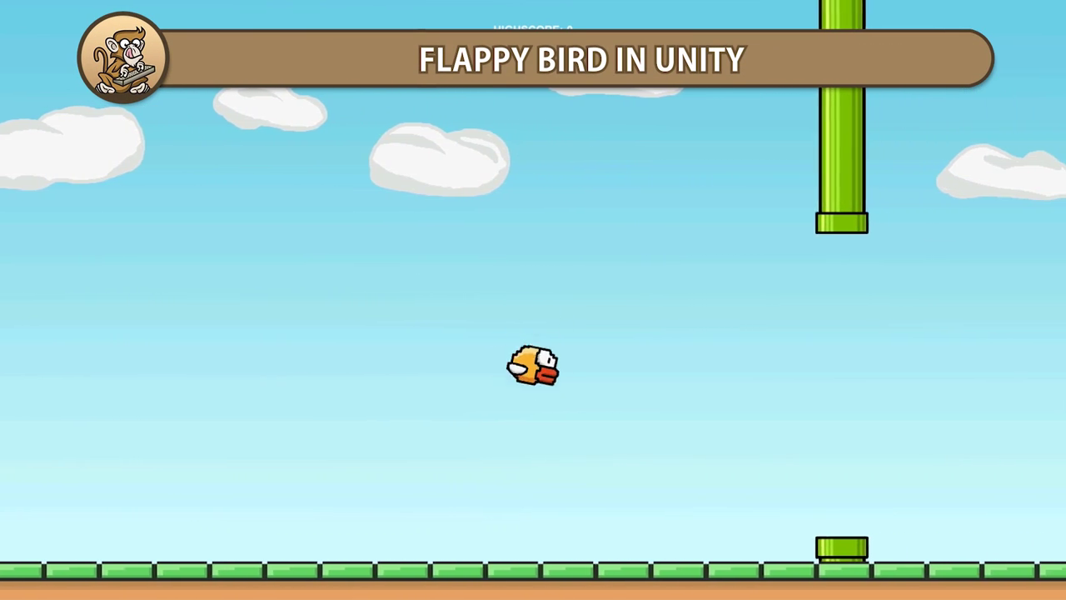
key("space")
key("space")
key("space")
key("space")
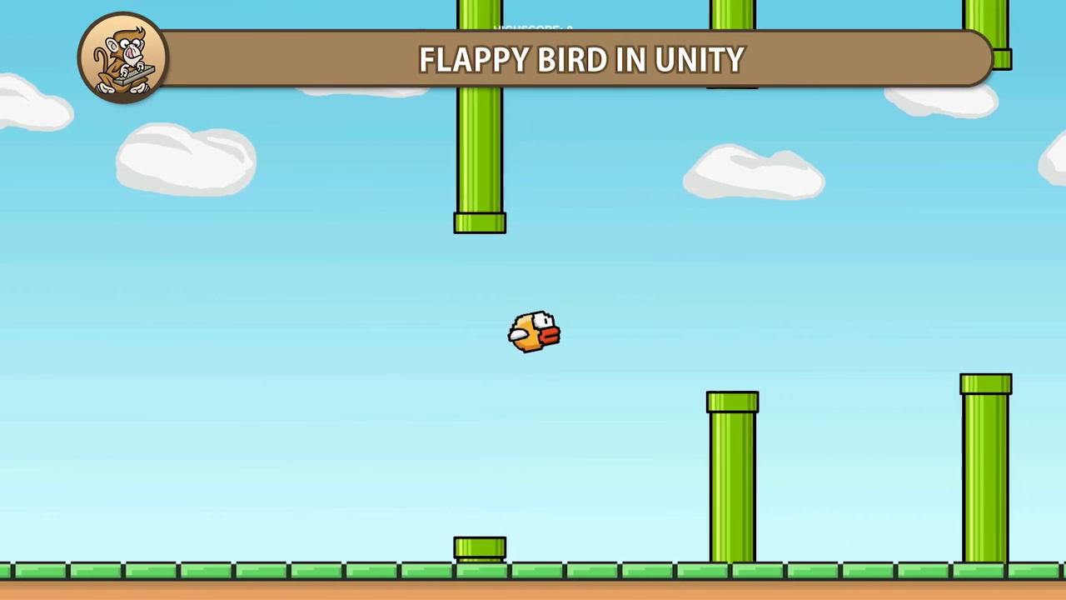
key("space")
key("space")
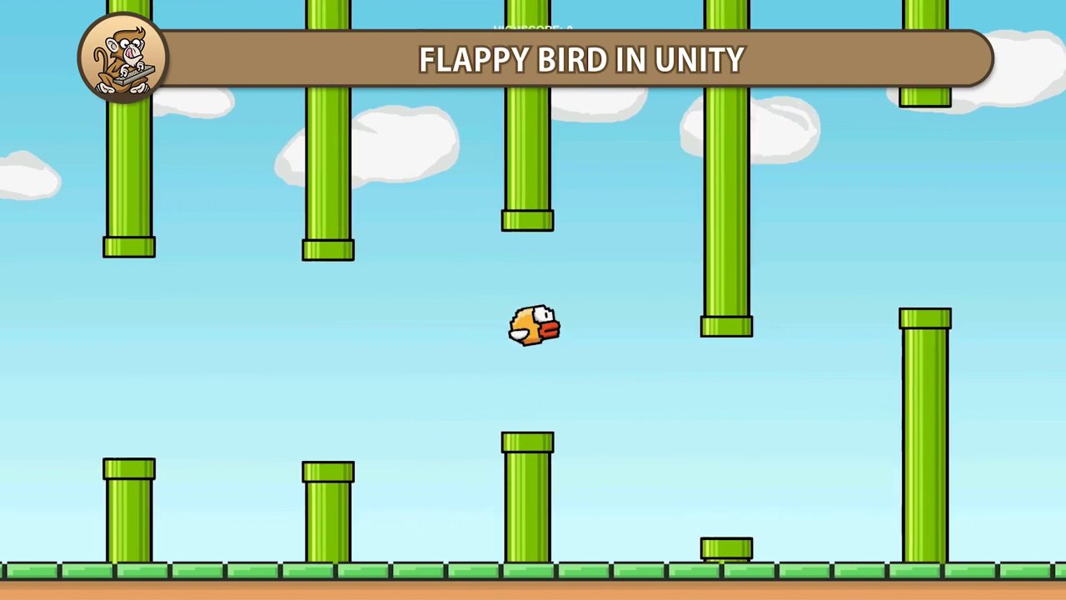
key("space")
key("space")
key("space")
key("space")
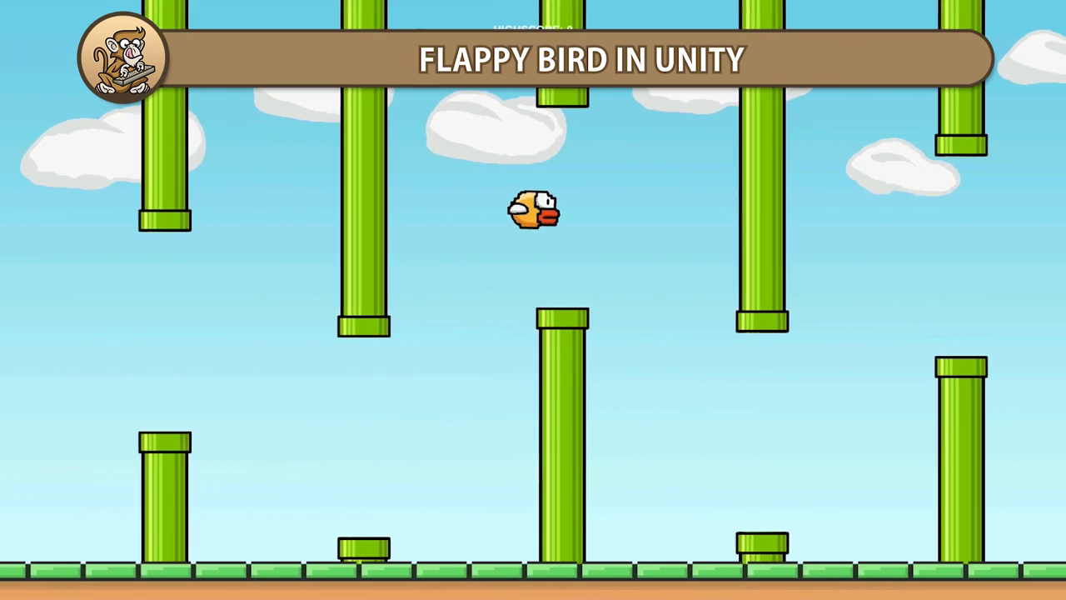
key("space")
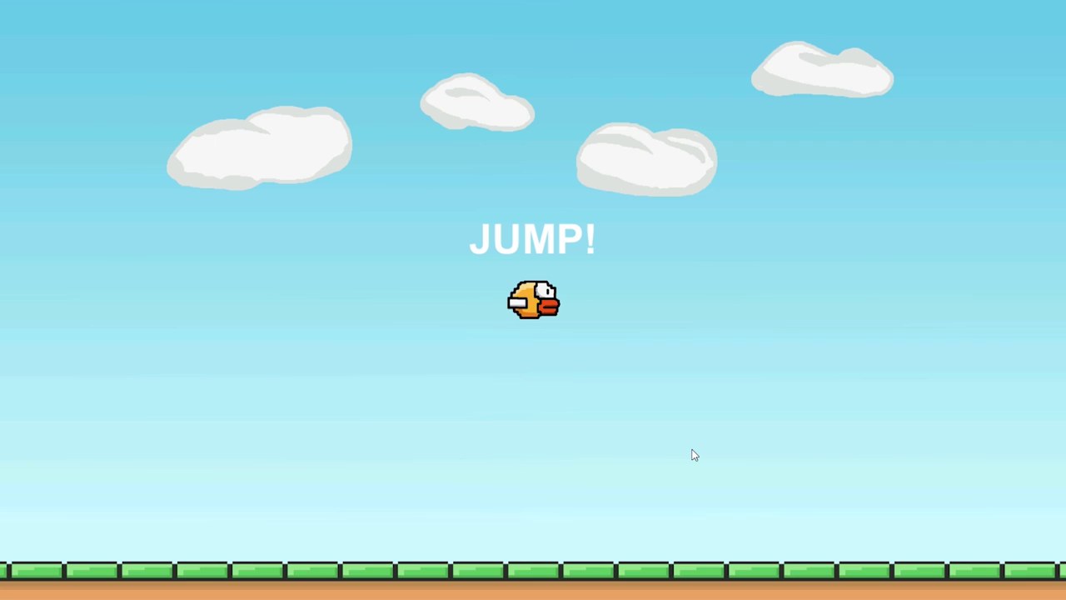
Start a new round and keep flapping through the pipe gaps to score 12.
key("space")
key("space")
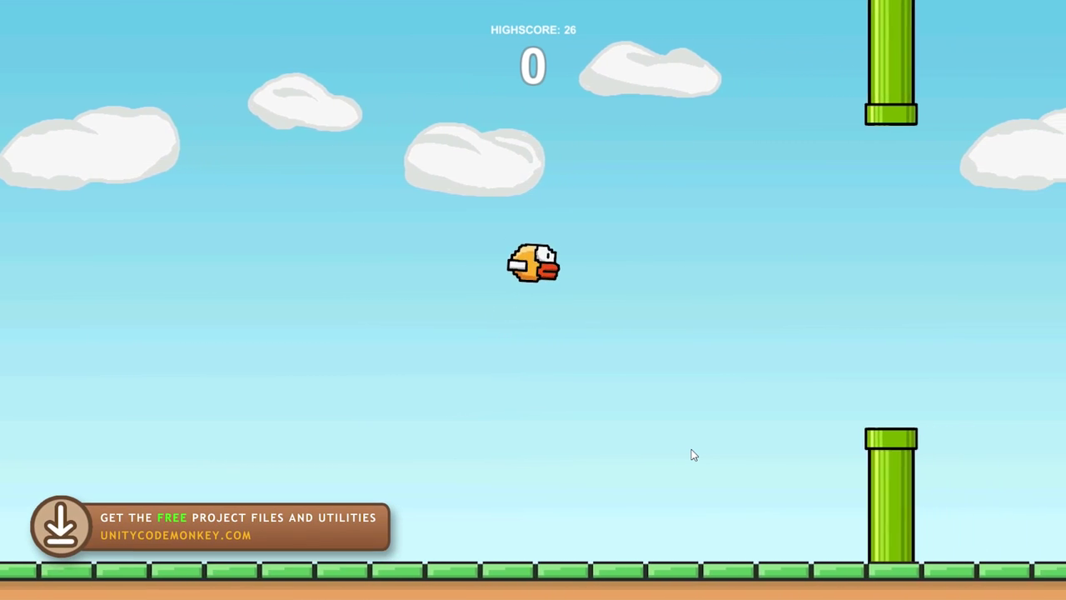
key("space")
key("space")
key("space")
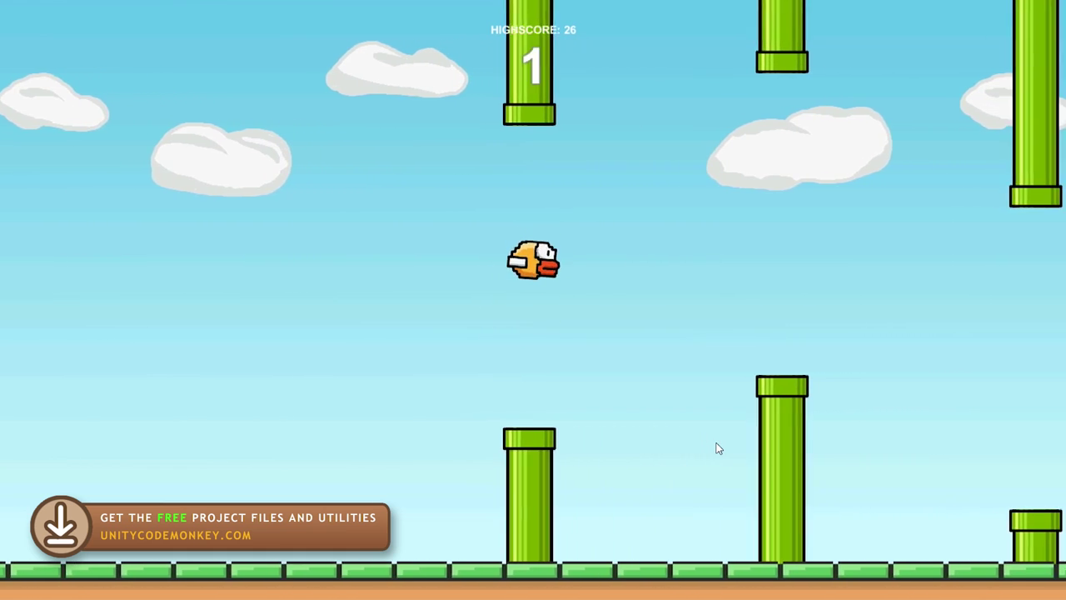
key("space")
key("space")
key("space")
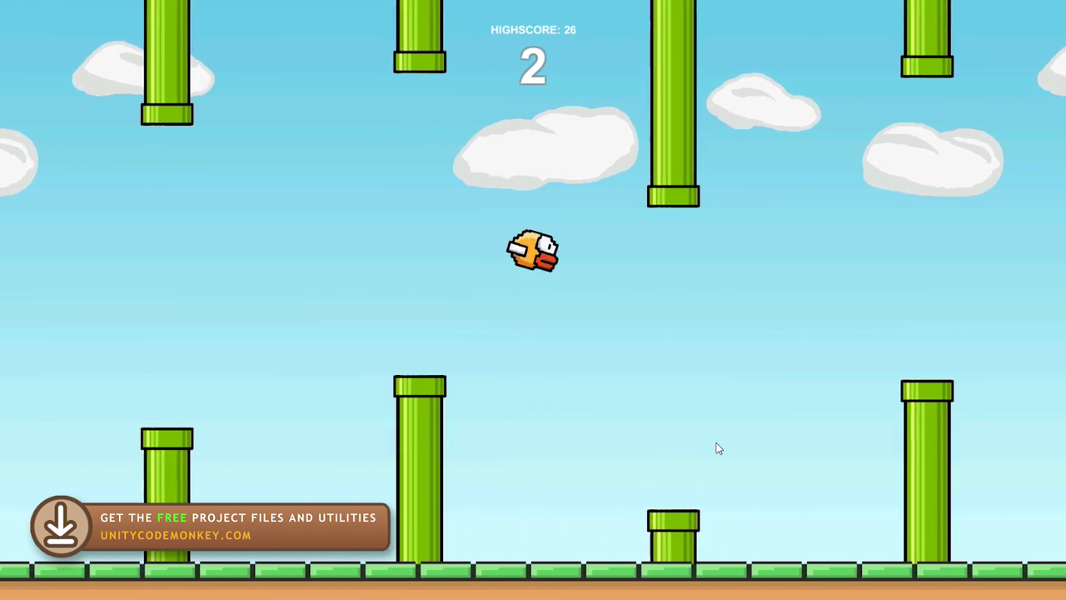
key("space")
key("space")
key("space")
key("space")
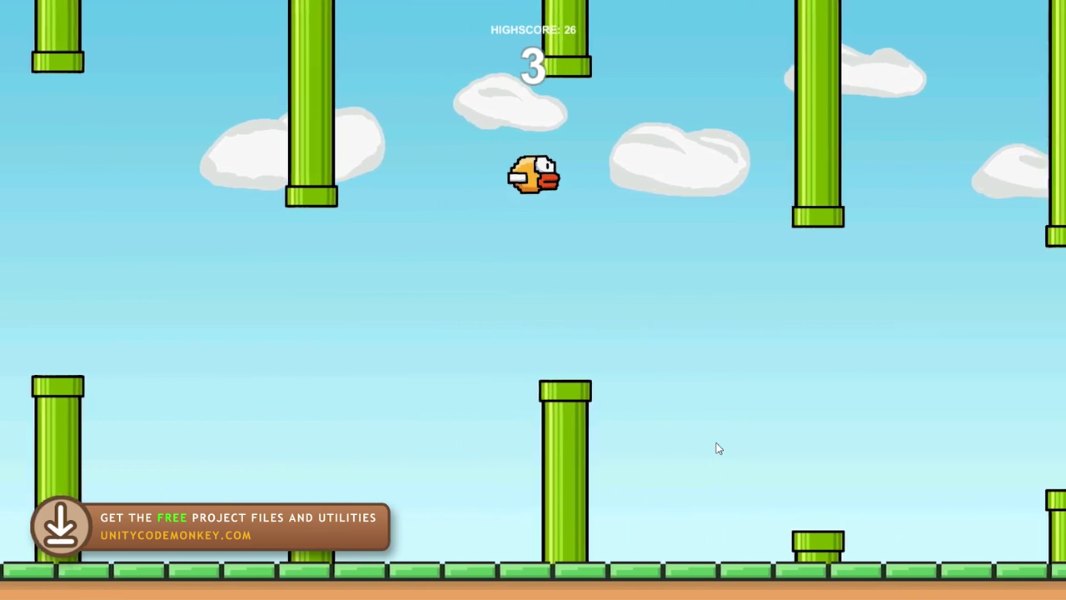
key("space")
key("space")
key("space")
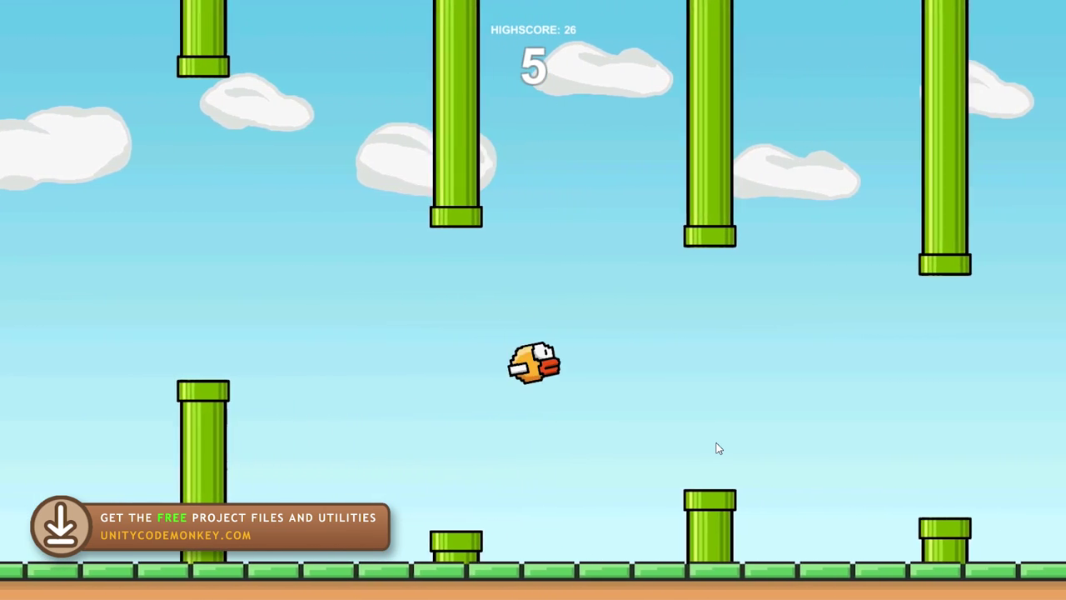
key("space")
key("space")
key("space")
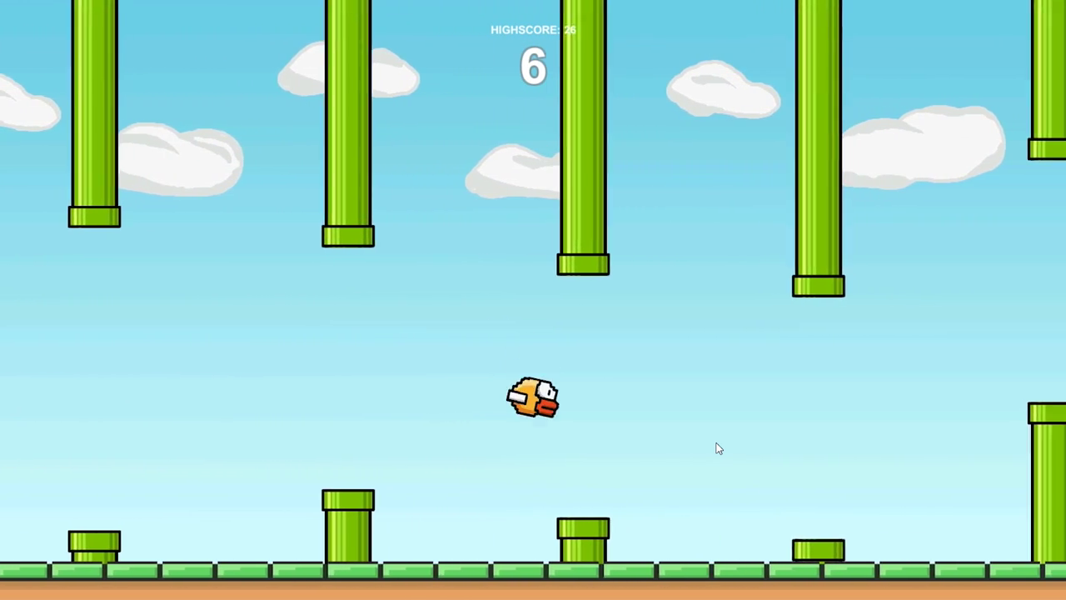
key("space")
key("space")
key("space")
key("space")
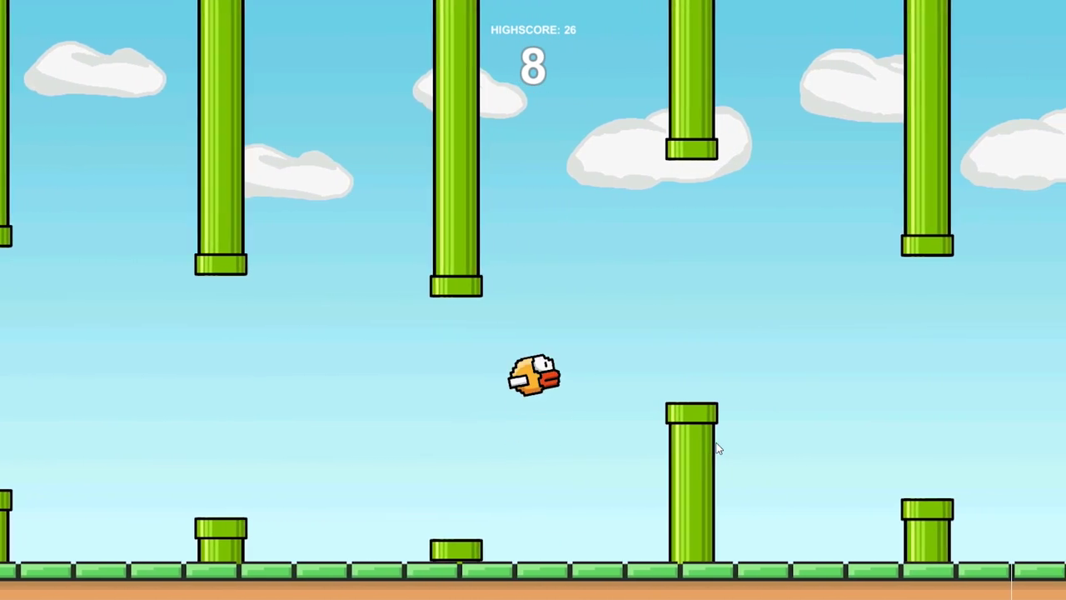
key("space")
key("space")
key("space")
key("space")
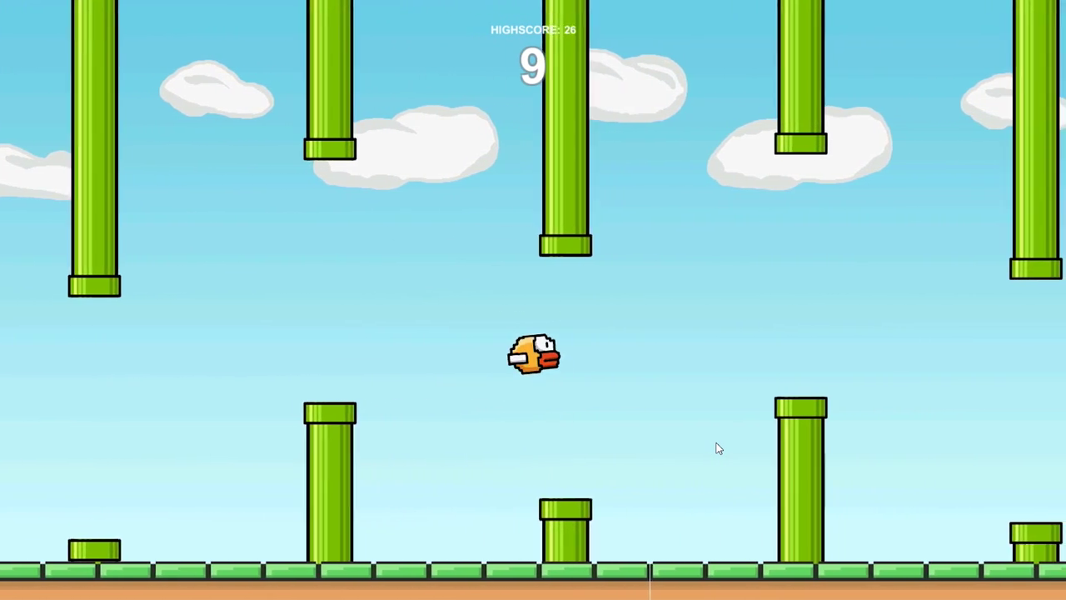
key("space")
key("space")
key("space")
key("space")
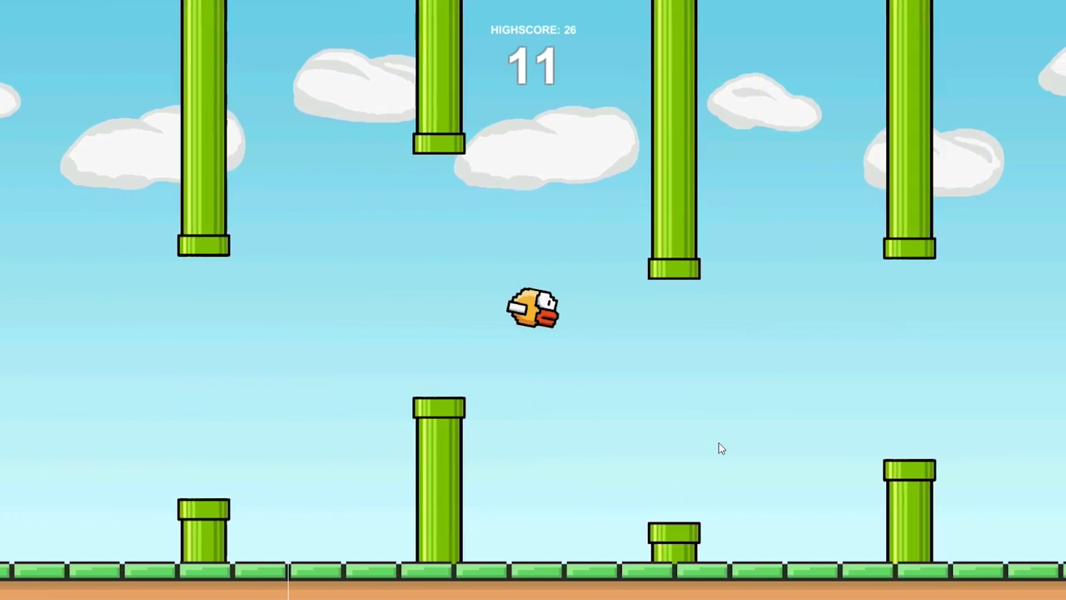
key("space")
key("space")
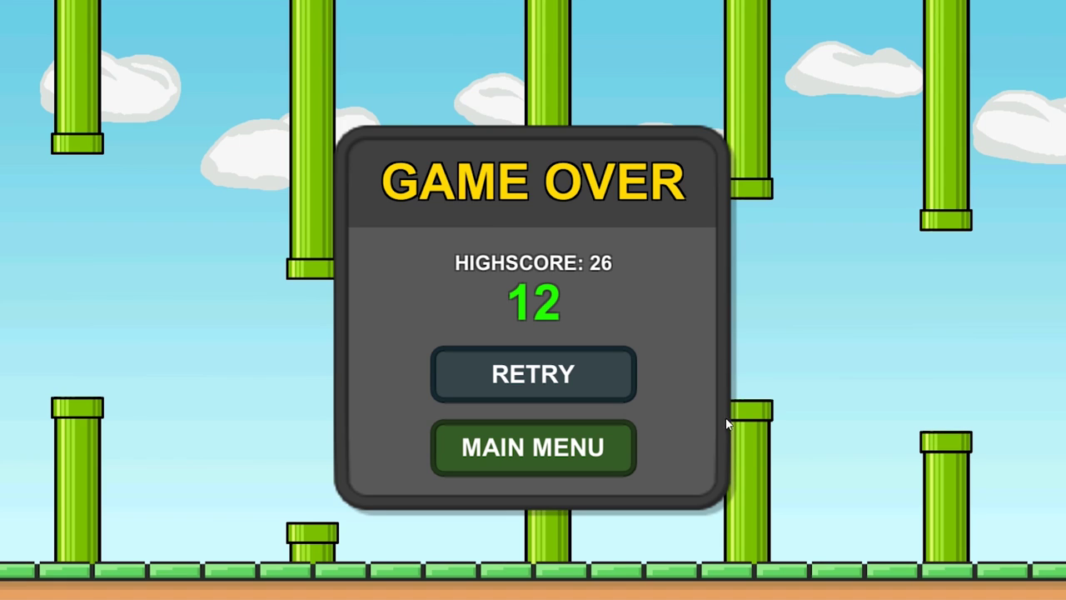
Retry from Game Over, play a round scoring 1, then return to the main menu.
left_click(609, 374)
left_click(721, 340)
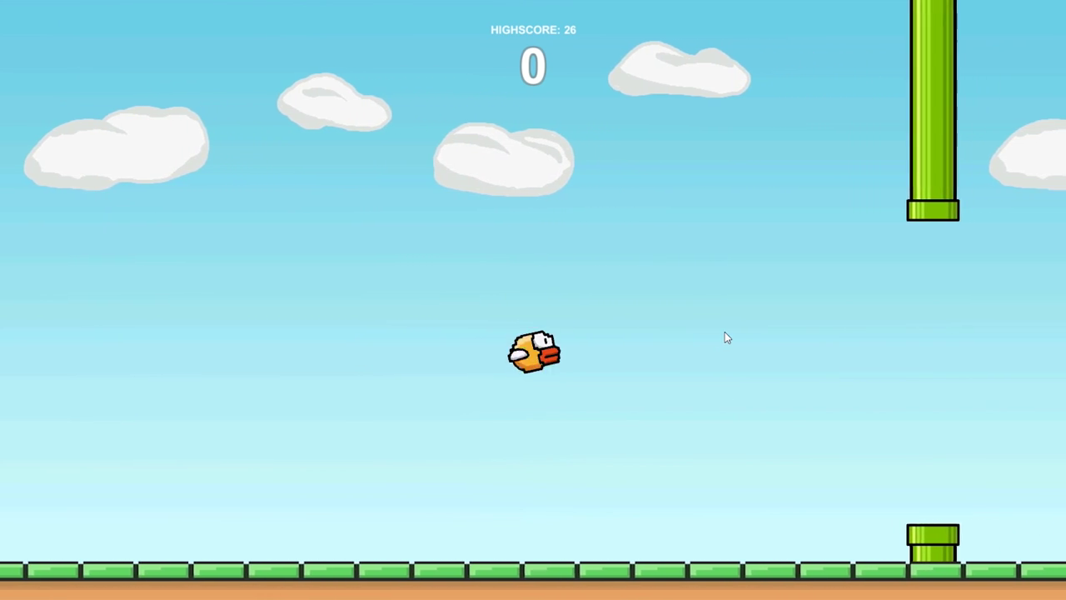
left_click(725, 332)
left_click(725, 330)
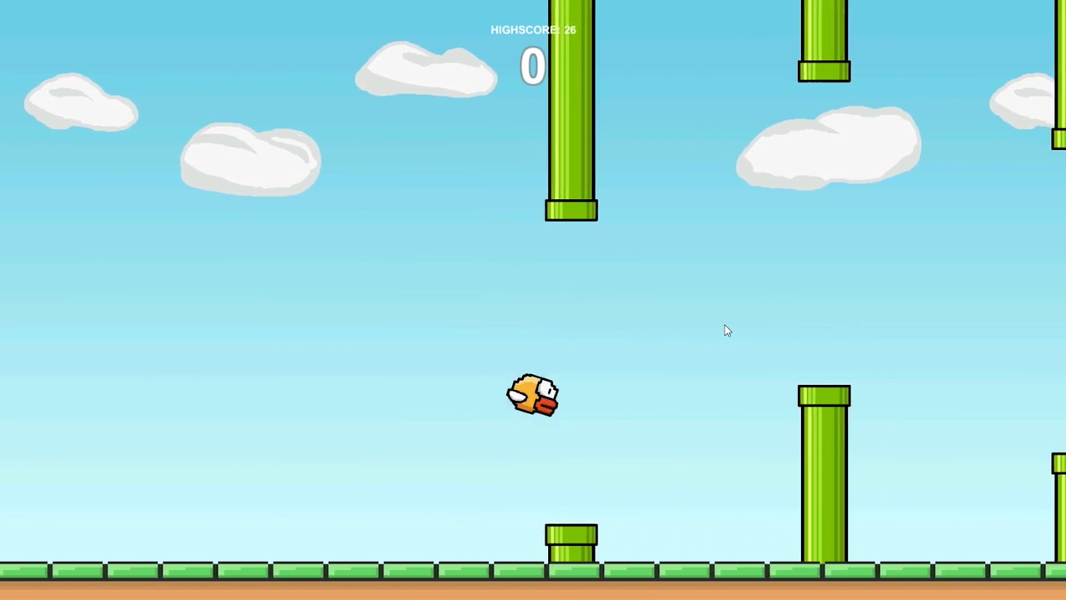
left_click(725, 324)
left_click(725, 324)
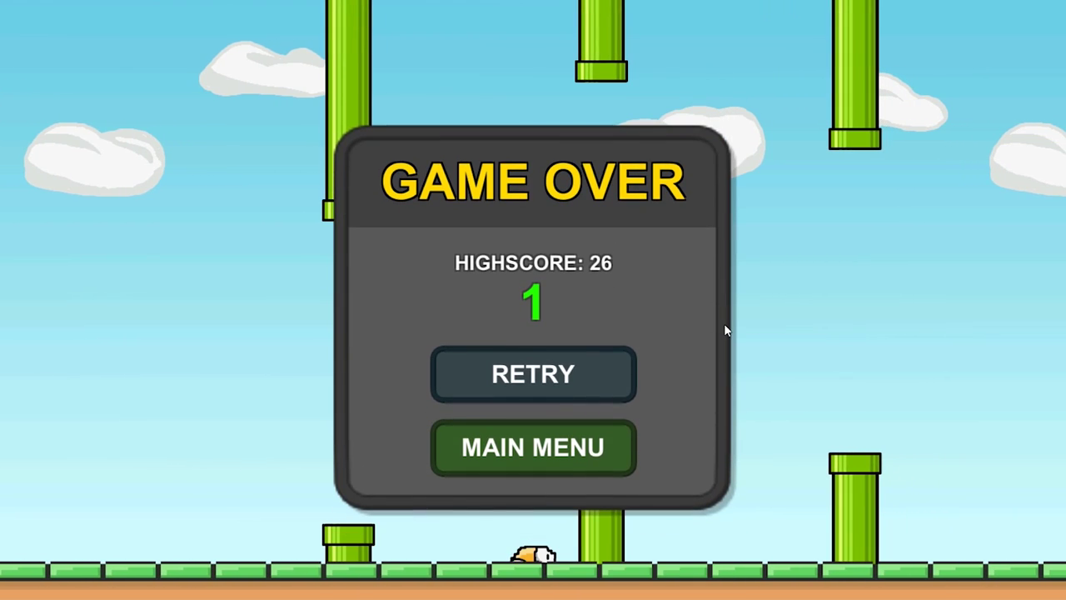
left_click(599, 445)
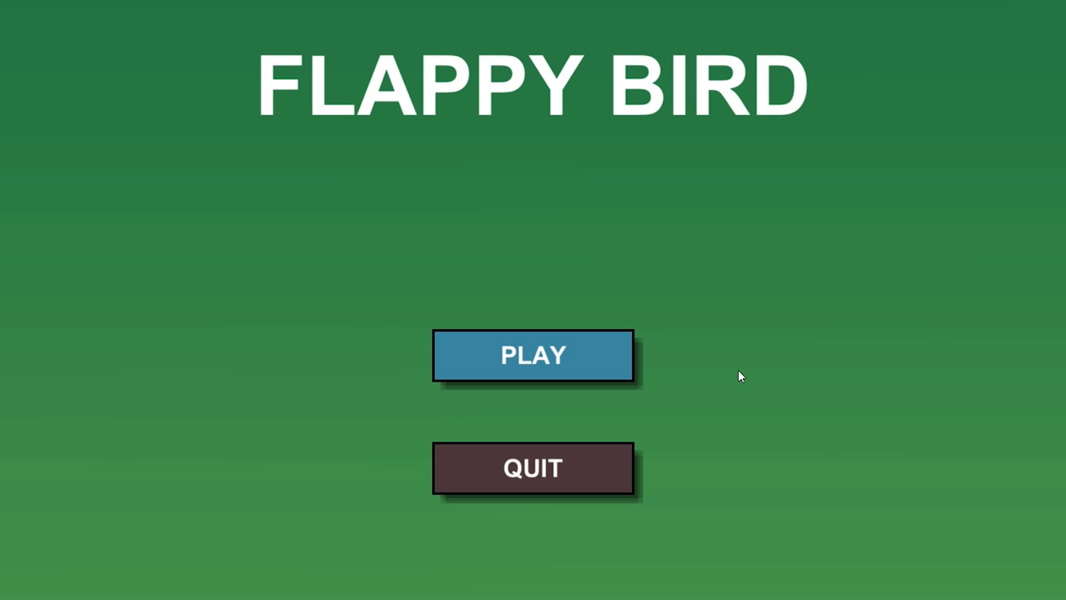
Start a game with Play from the main menu and flap through the first pipes.
left_click(623, 363)
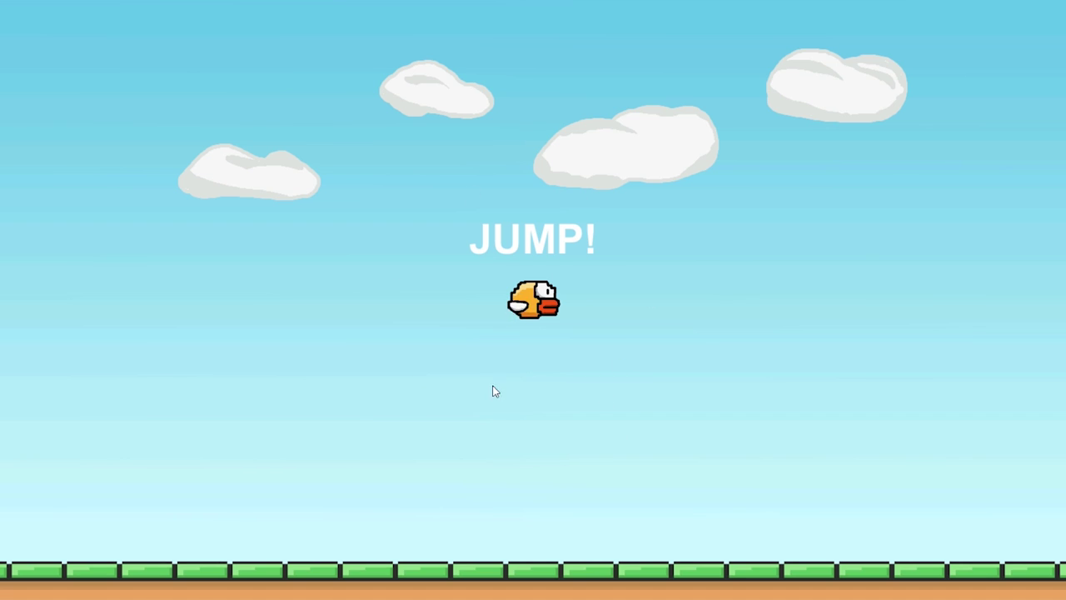
left_click(691, 333)
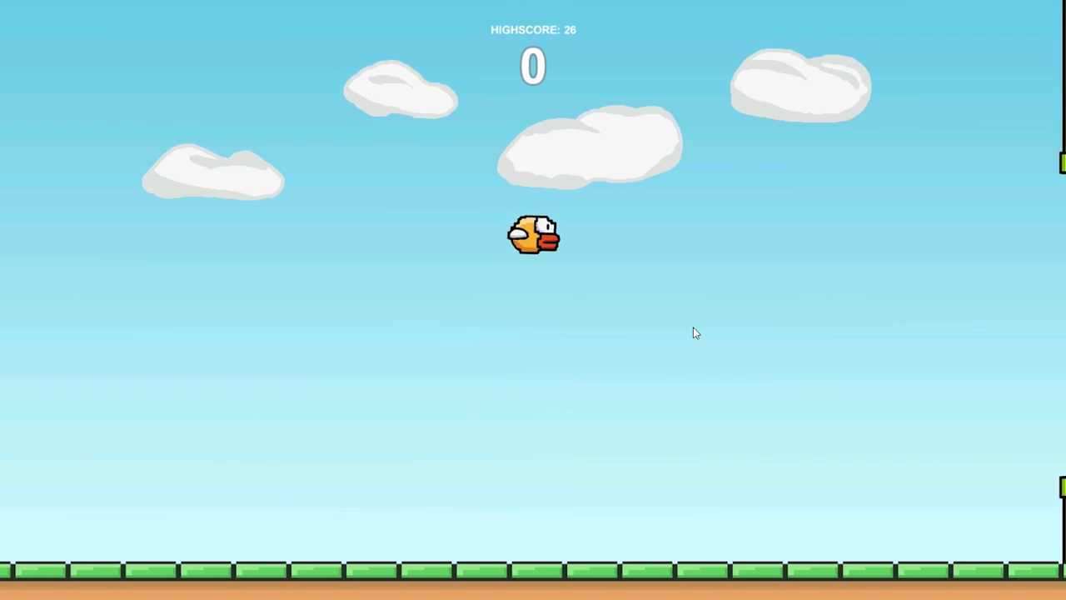
left_click(624, 346)
left_click(708, 365)
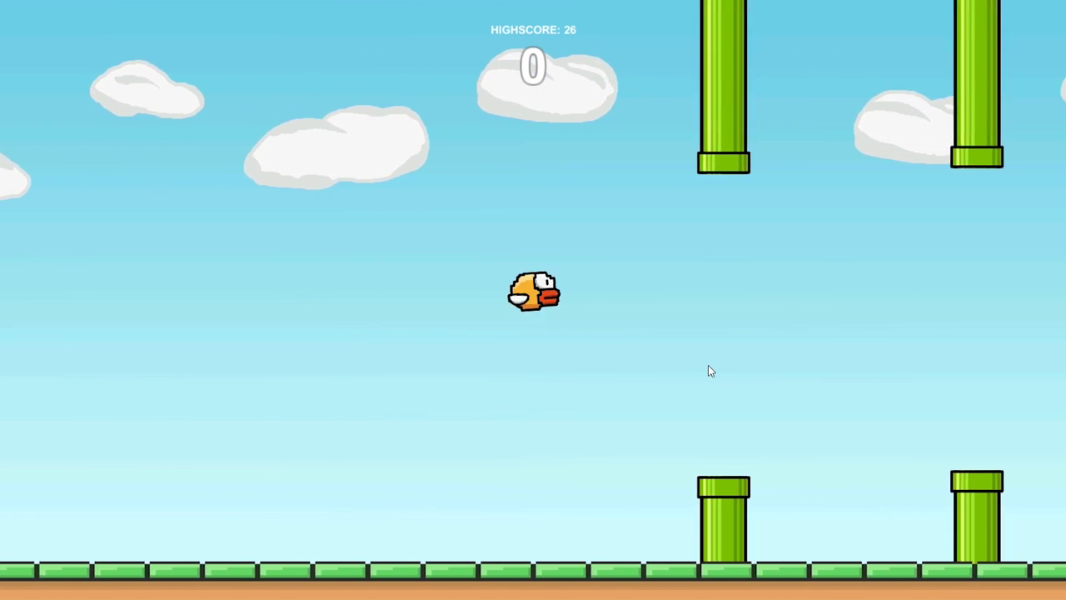
left_click(708, 364)
left_click(717, 346)
left_click(754, 242)
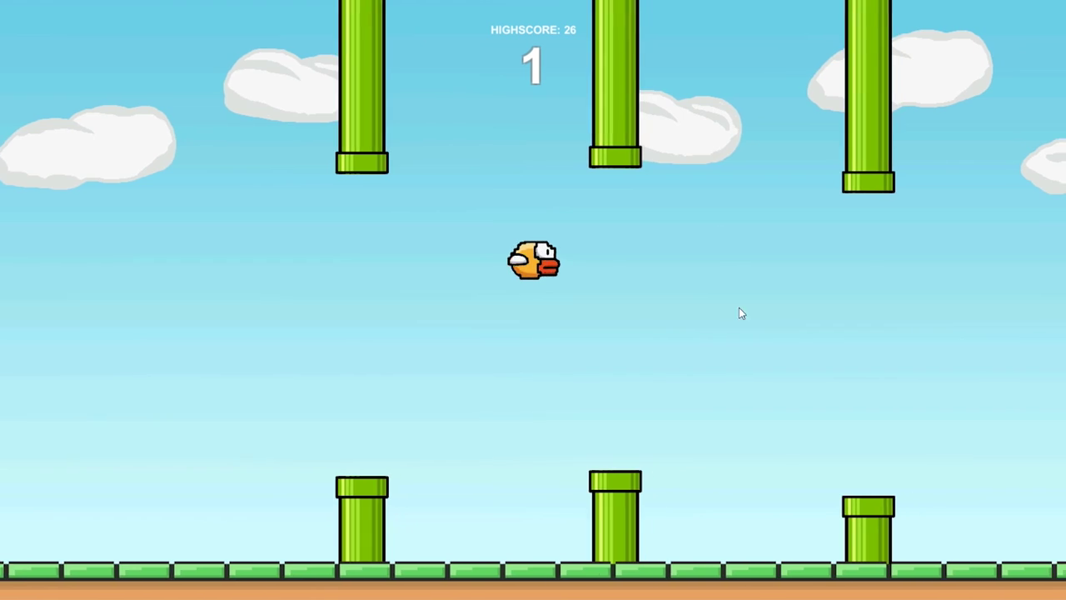
left_click(738, 333)
left_click(727, 357)
Keep flapping until the bird crashes at score 5, then start a new round with Space.
left_click(726, 356)
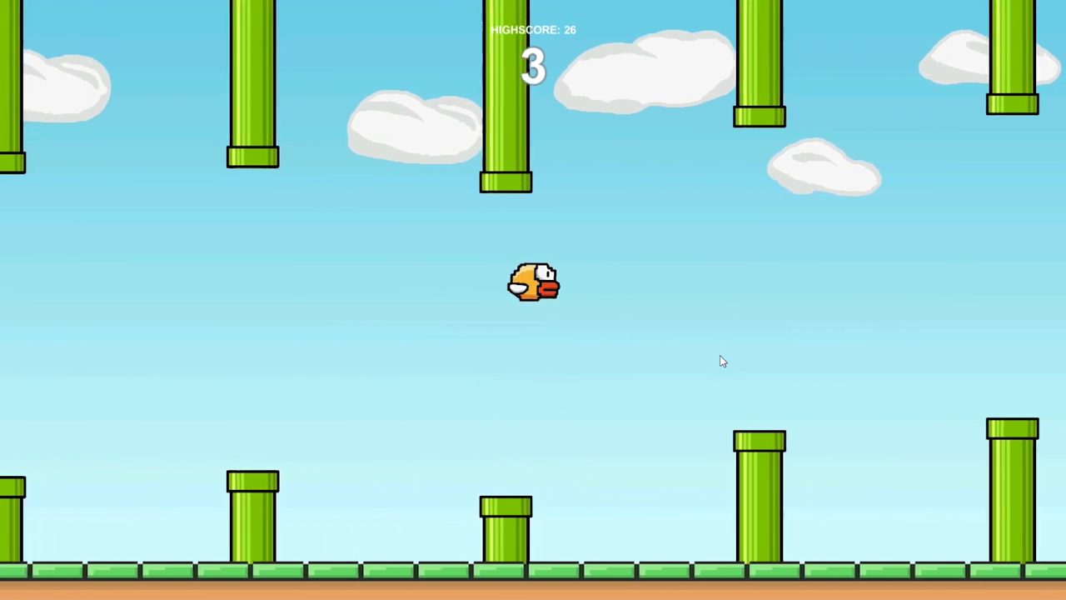
left_click(720, 359)
left_click(630, 531)
left_click(650, 512)
left_click(683, 458)
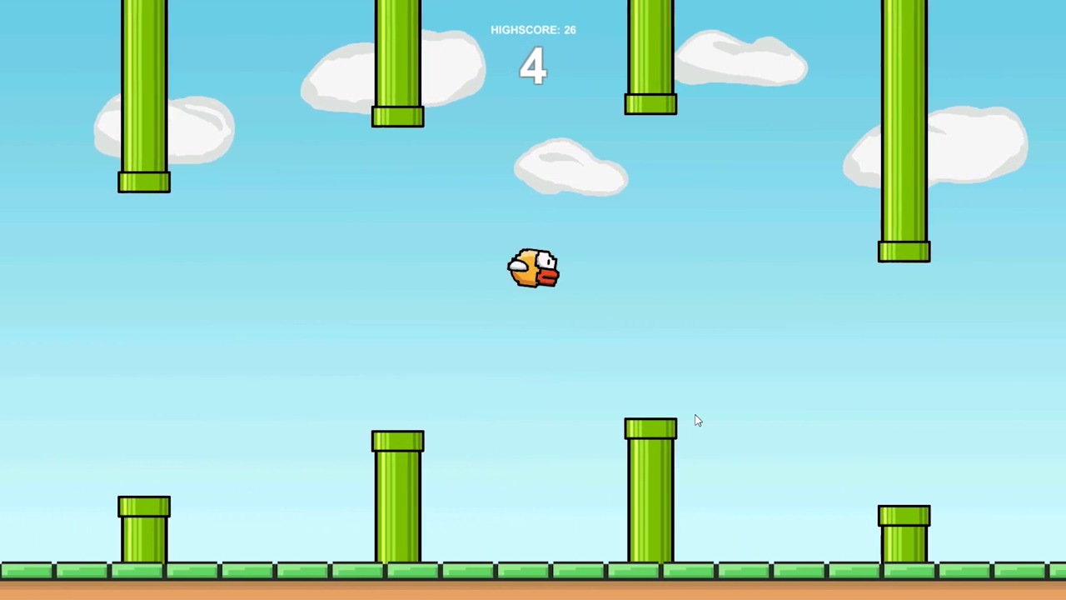
left_click(705, 418)
left_click(713, 415)
left_click(712, 415)
left_click(711, 414)
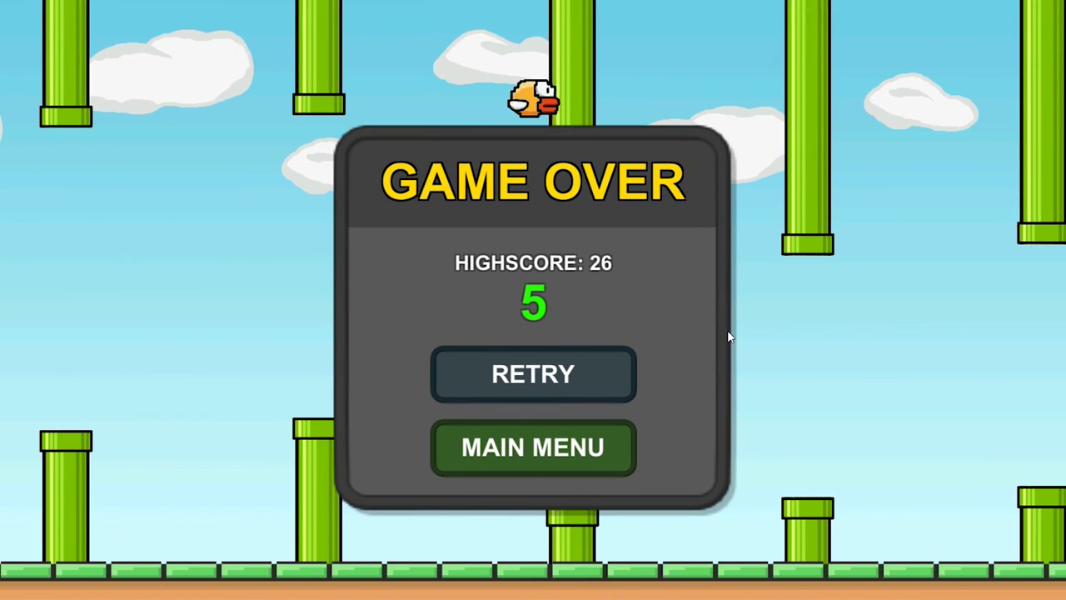
key("space")
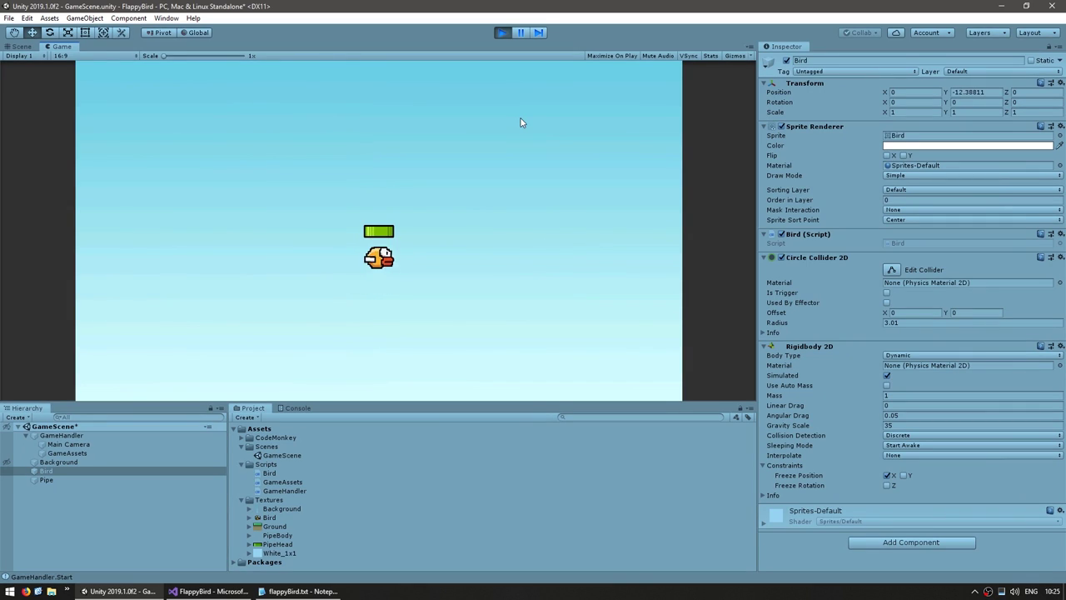
Make the bird jump past the test pipe, then begin coding the pipe offset as new Vector2(0f, ...).
key("space")
key("space")
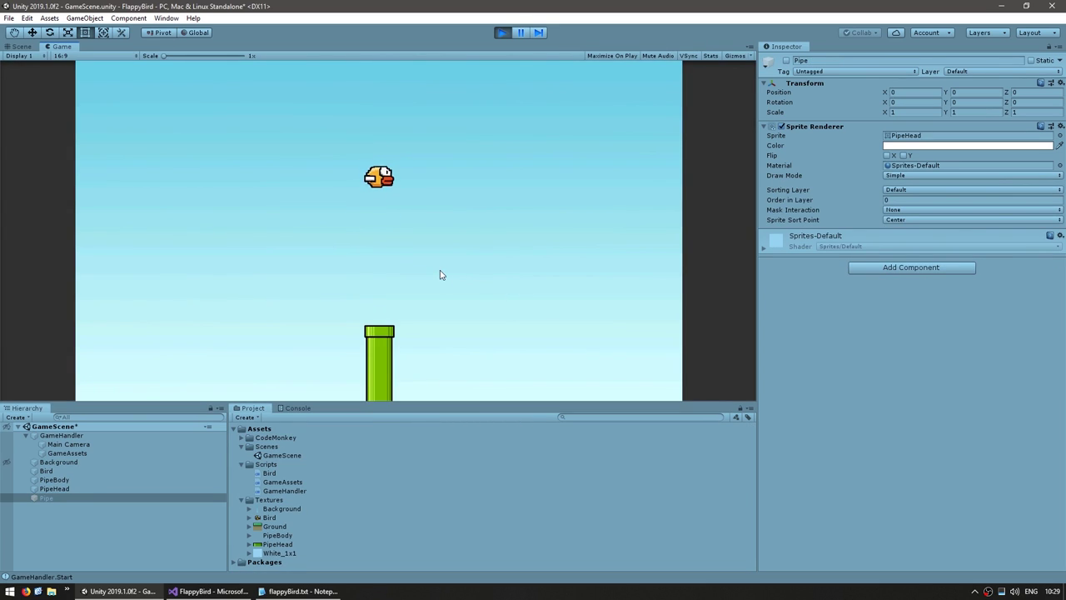
key("space")
key("space")
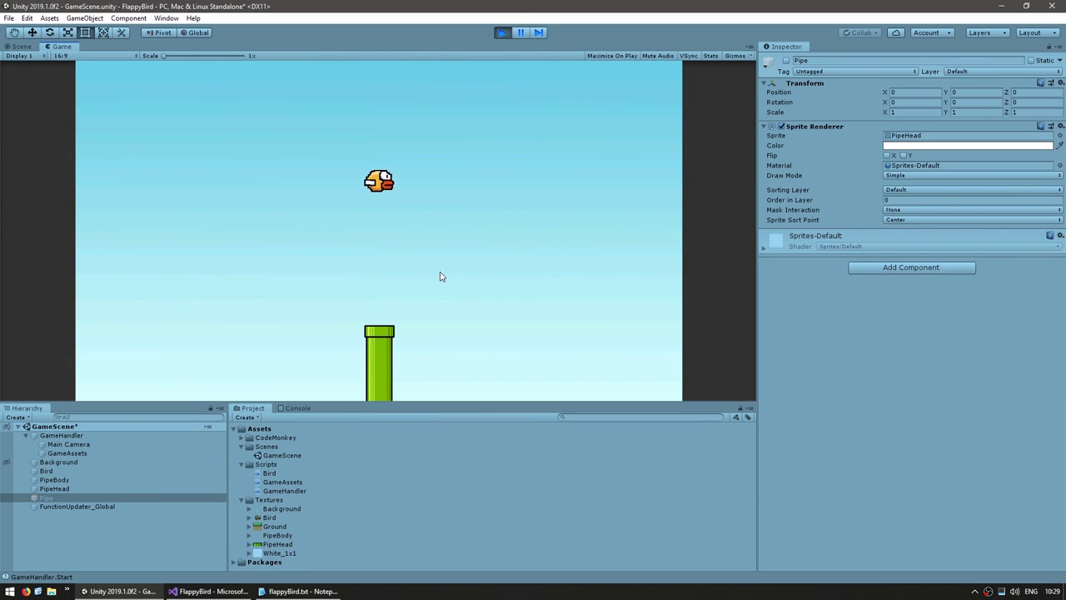
key("space")
key("space")
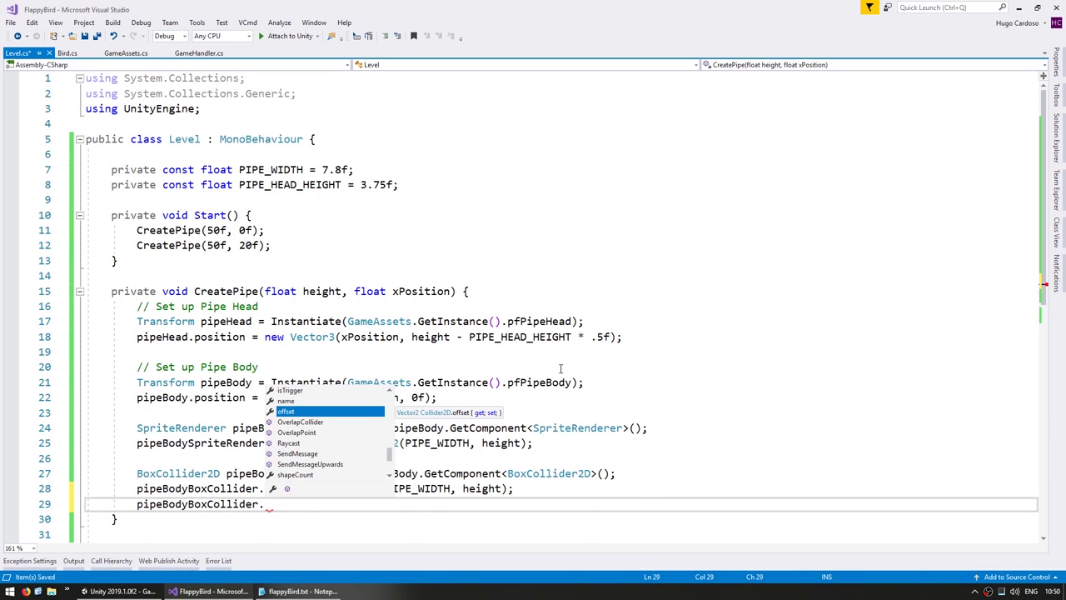
type("offset = ")
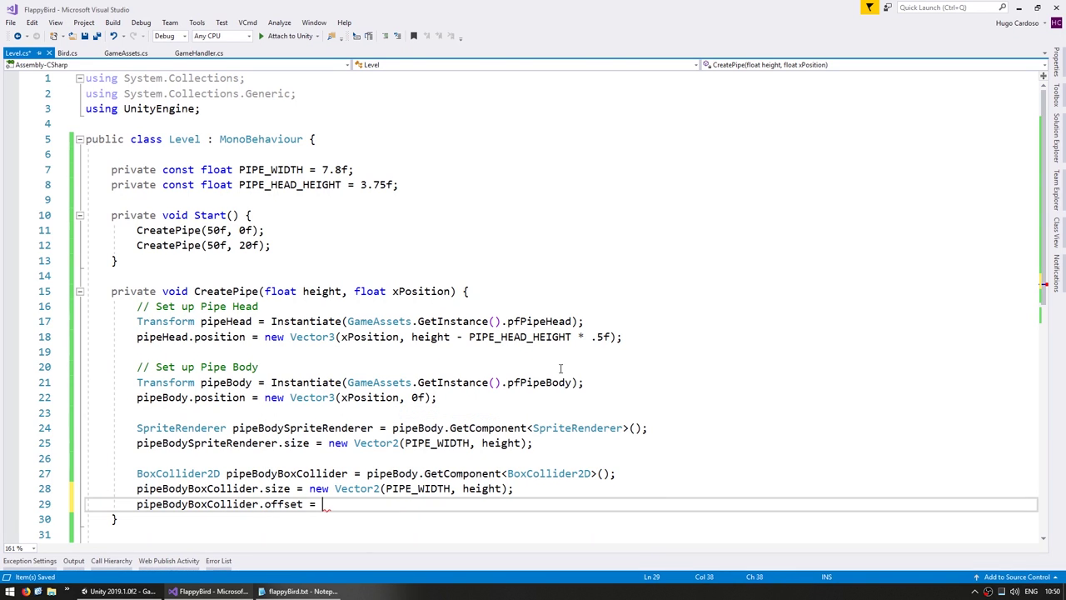
type("new Vector2(0f")
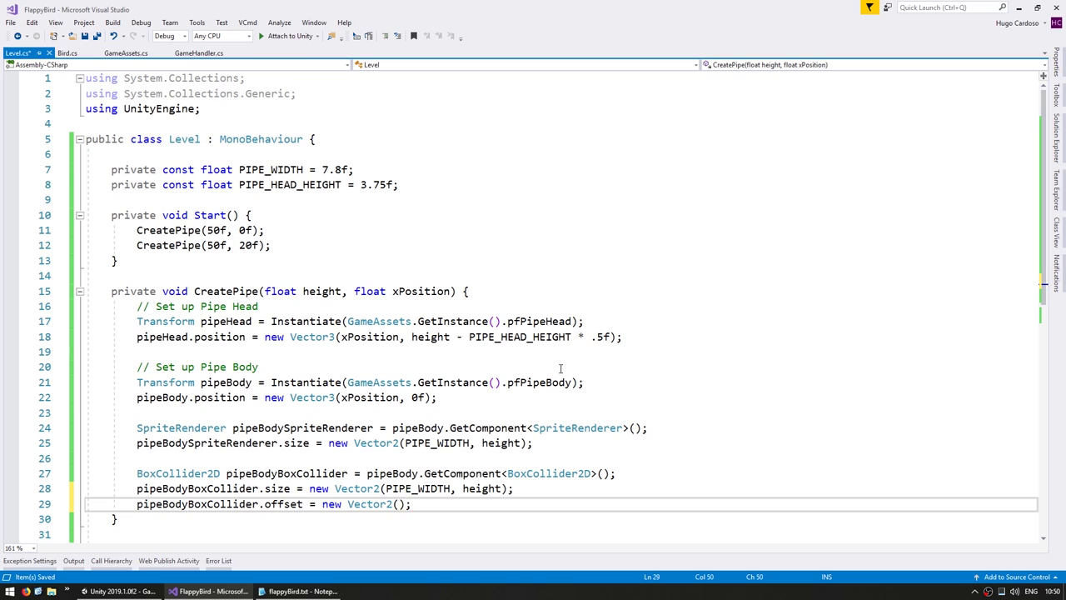
type(",")
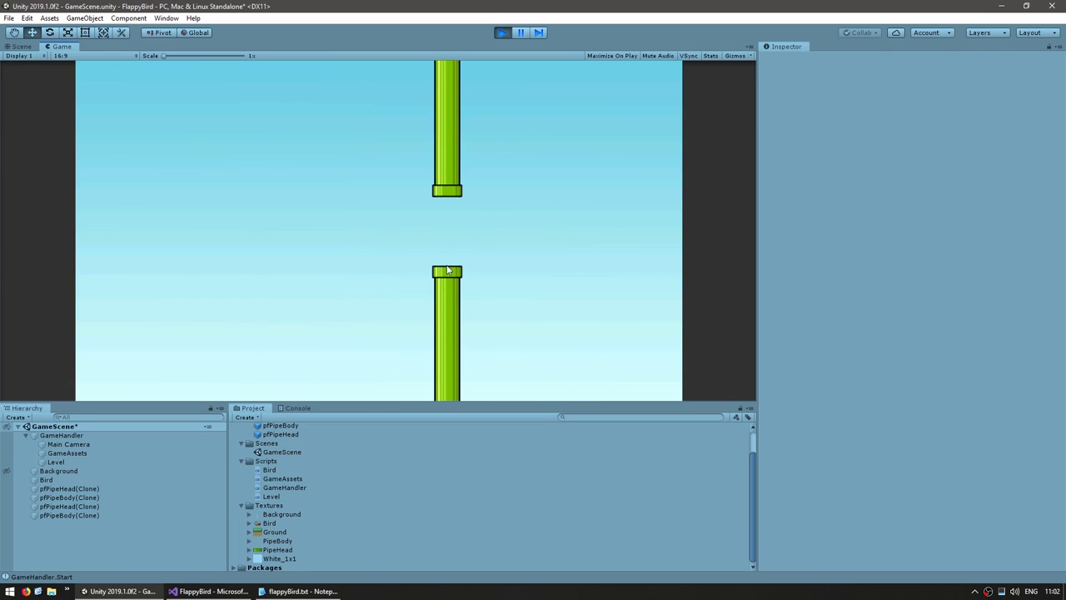
Run the game and flap the bird repeatedly between the scrolling top and bottom pipes.
left_click(522, 33)
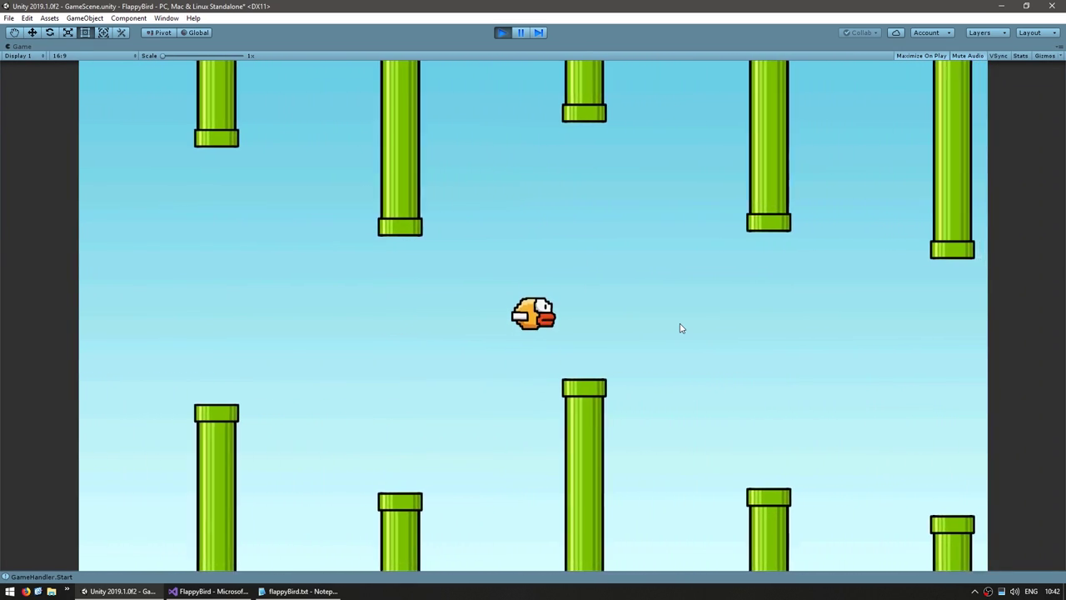
left_click(680, 328)
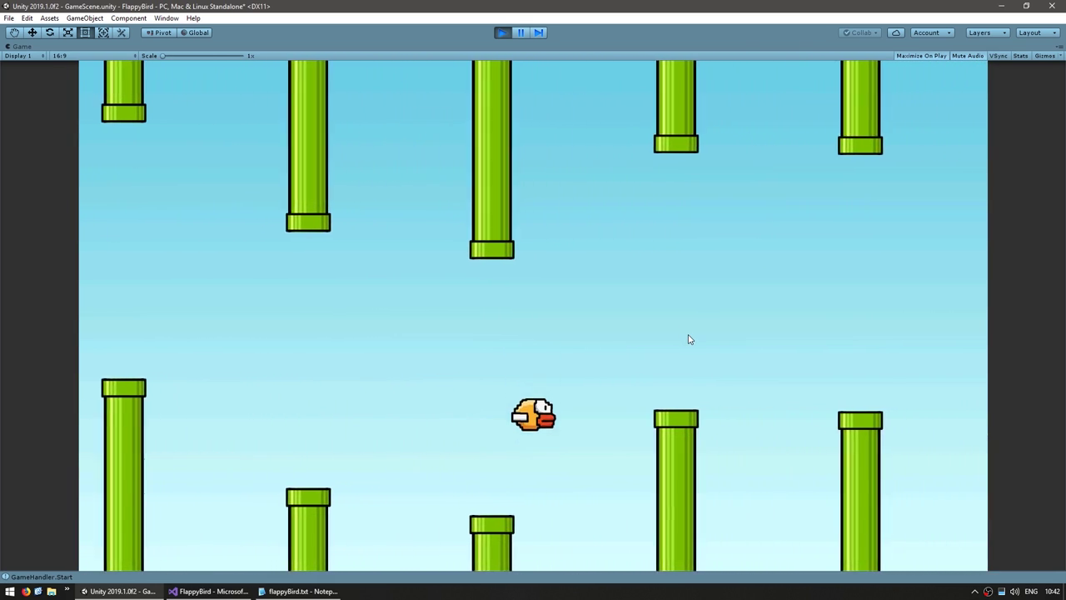
left_click(688, 336)
left_click(689, 339)
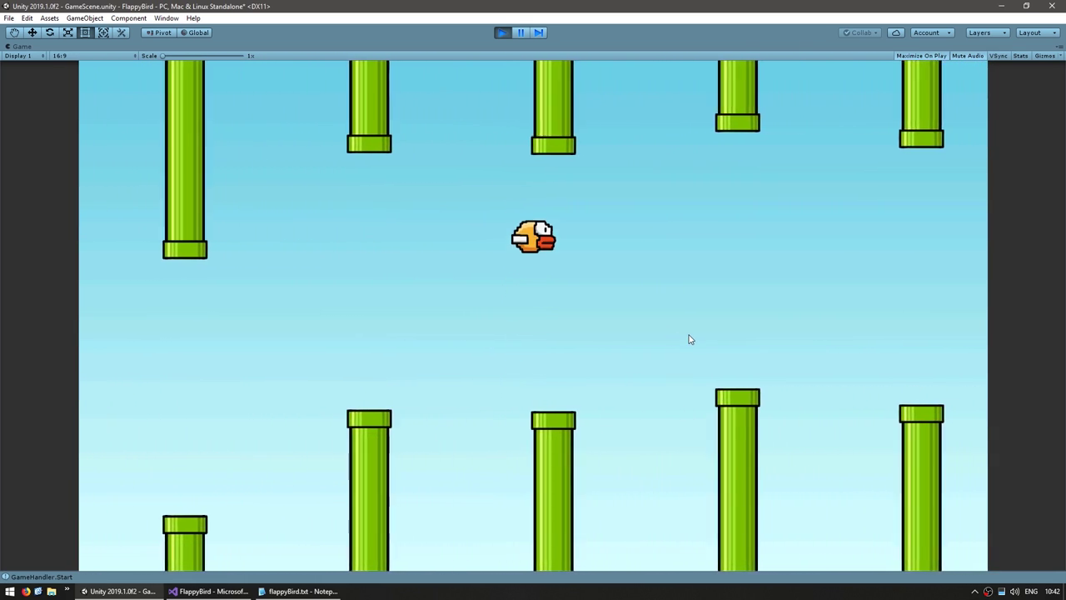
left_click(689, 339)
left_click(713, 331)
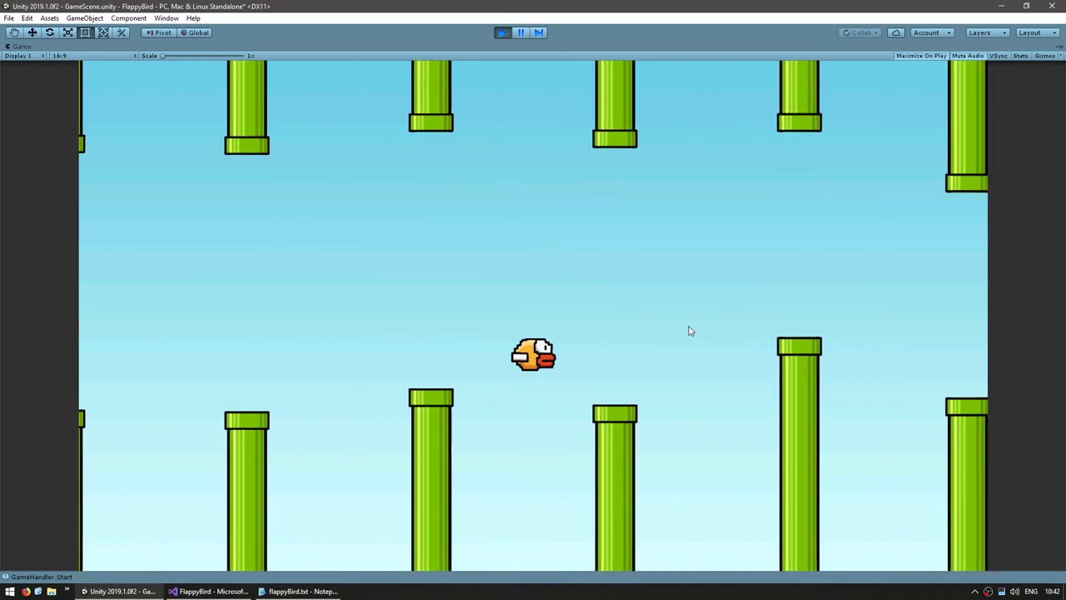
left_click(688, 330)
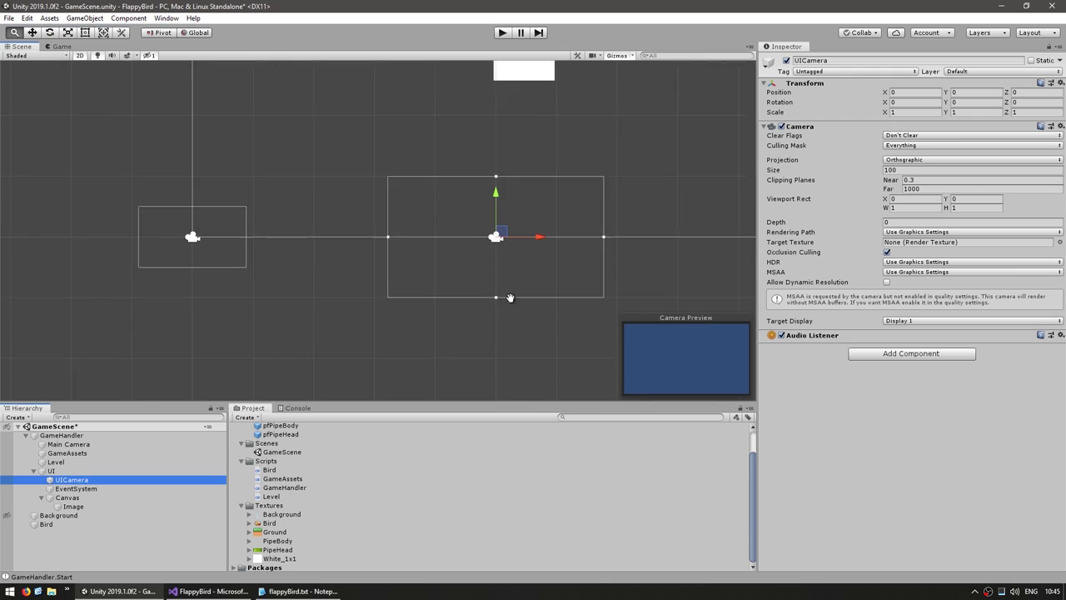
scroll(510, 298, "up", 2)
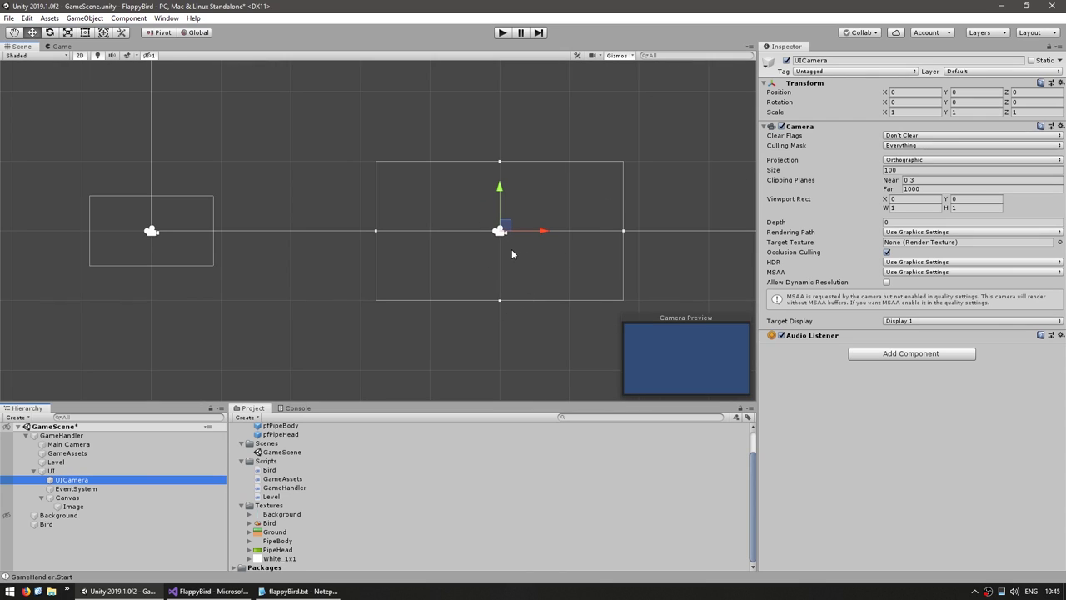
Inspect the UI camera, EventSystem and Canvas objects in the scene.
middle_click_drag(547, 194, 528, 203)
left_click(76, 489)
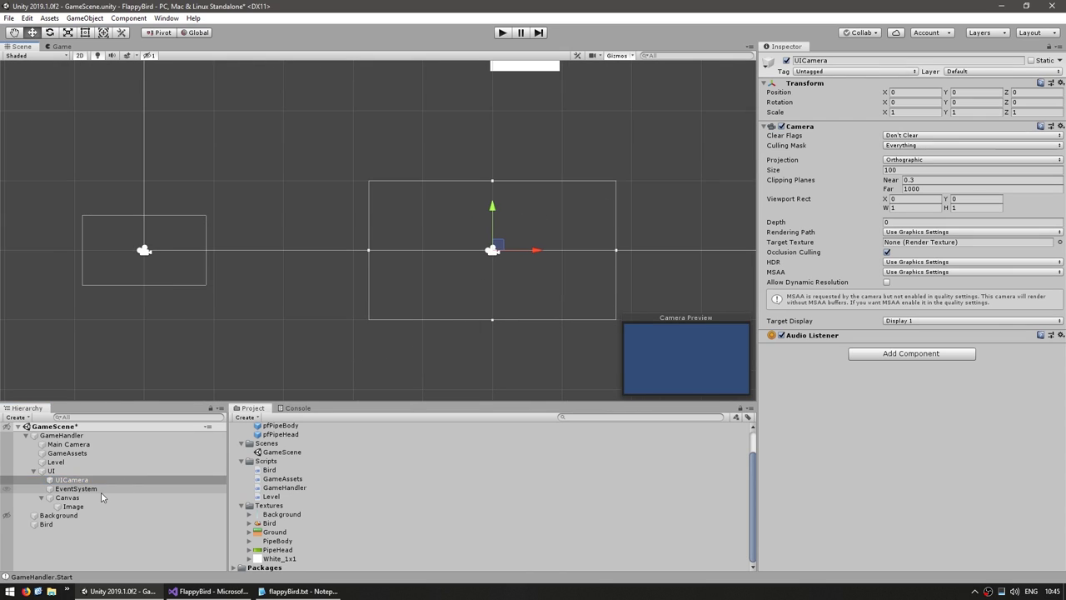
left_click(68, 497)
left_click_drag(72, 479, 883, 278)
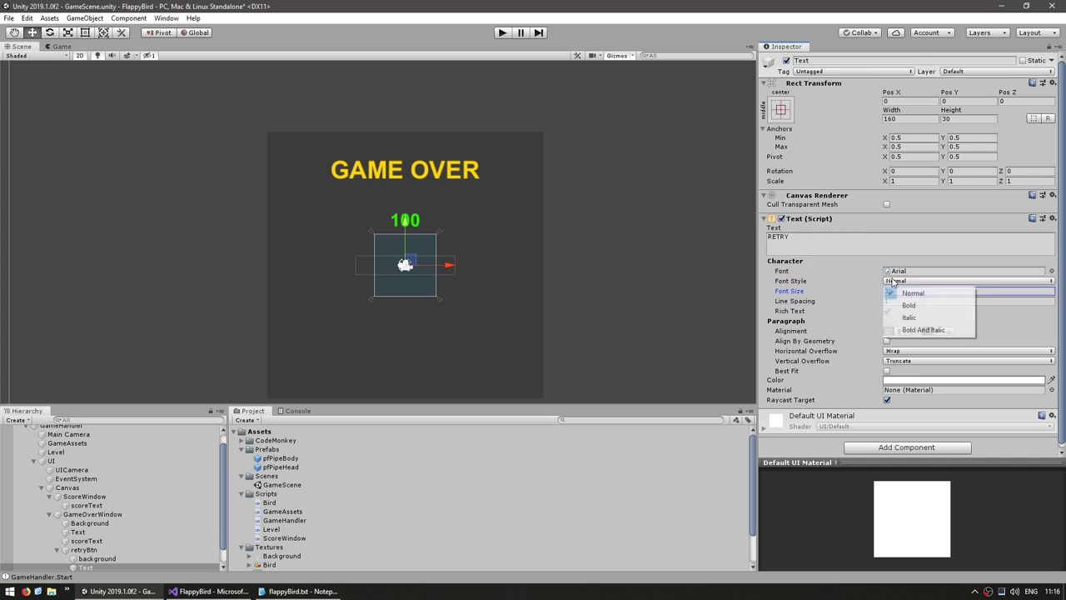
Make the RETRY label bold, widen the Retry button, and adjust the GAME OVER and score texts.
left_click(909, 305)
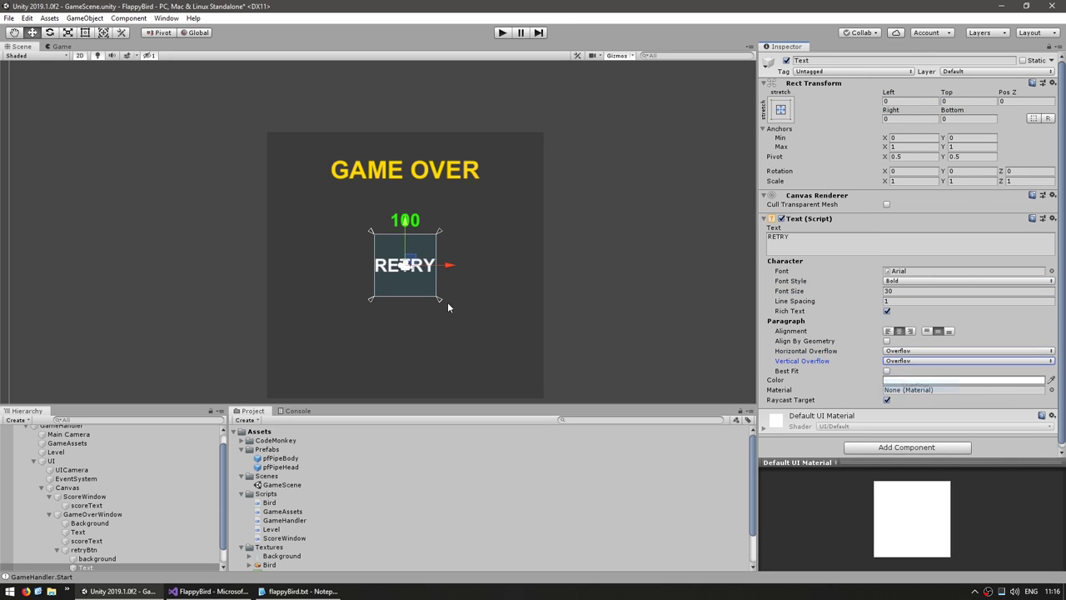
left_click(445, 302)
middle_click_drag(460, 240, 461, 229)
key("w")
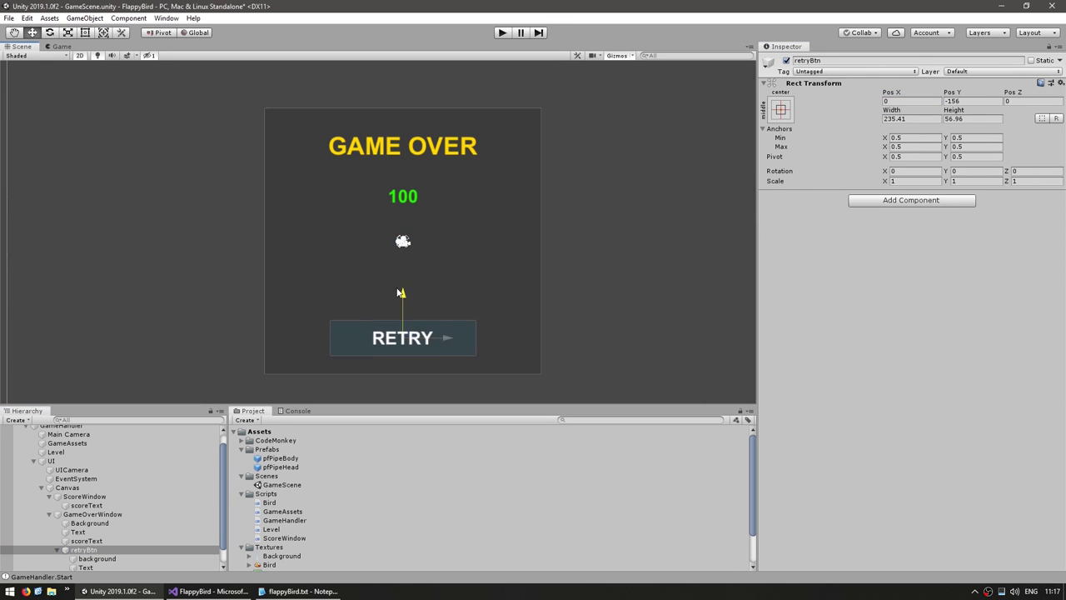
left_click(402, 146)
left_click(404, 174)
left_click(403, 218)
left_click(477, 363)
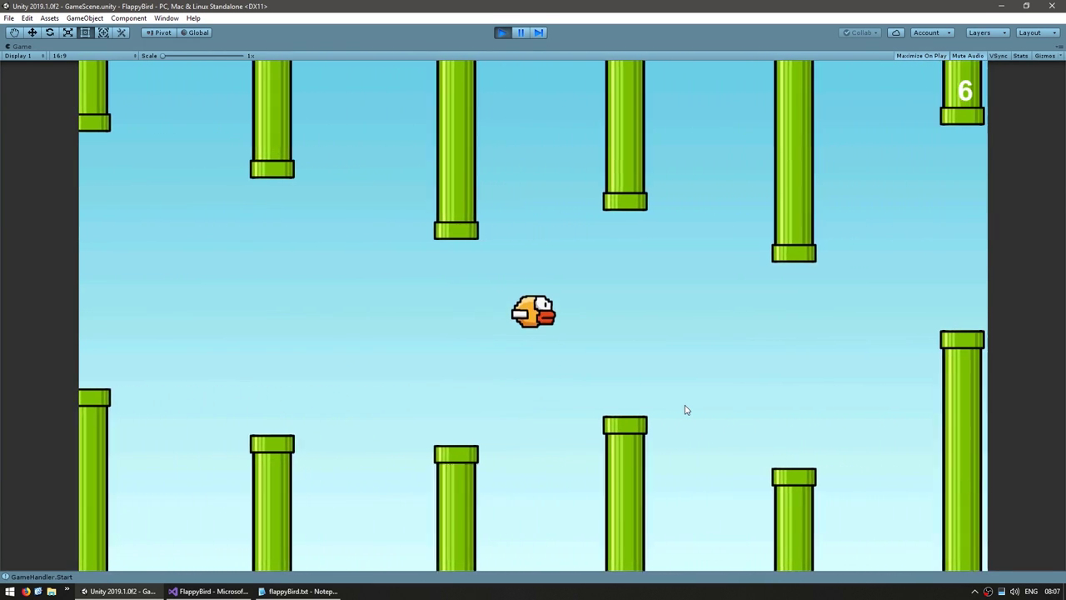
Test the game-over Retry button and the main menu's Play in a running game.
key("space")
key("space")
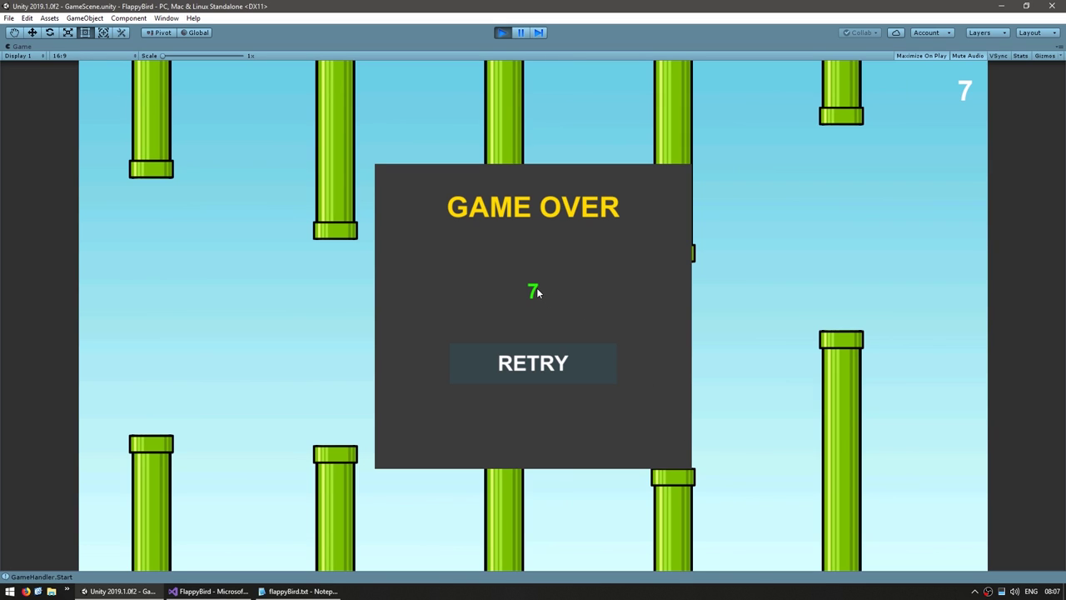
left_click(531, 363)
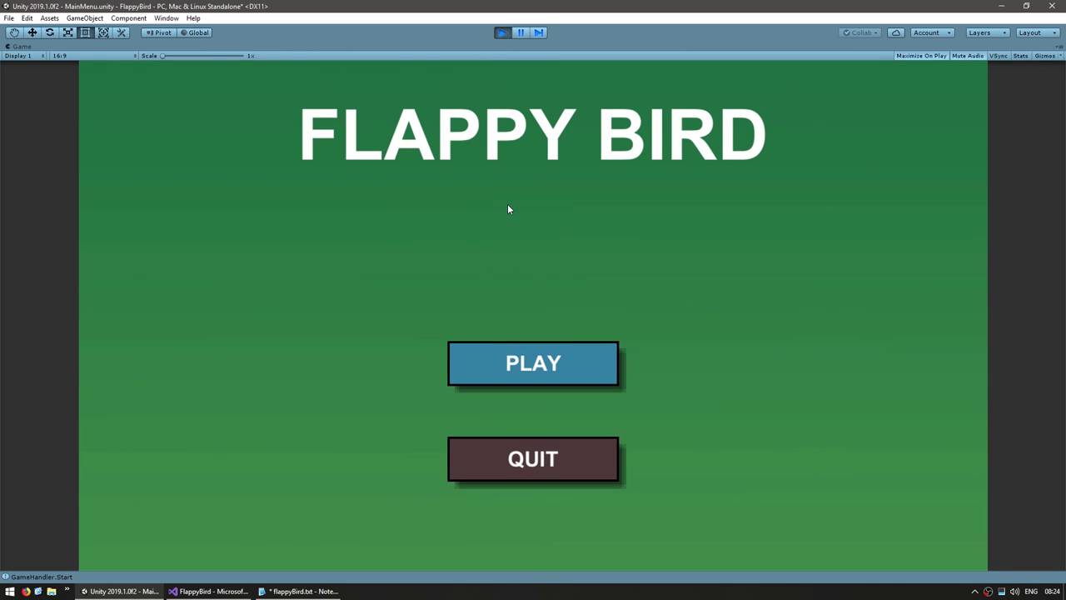
left_click(525, 354)
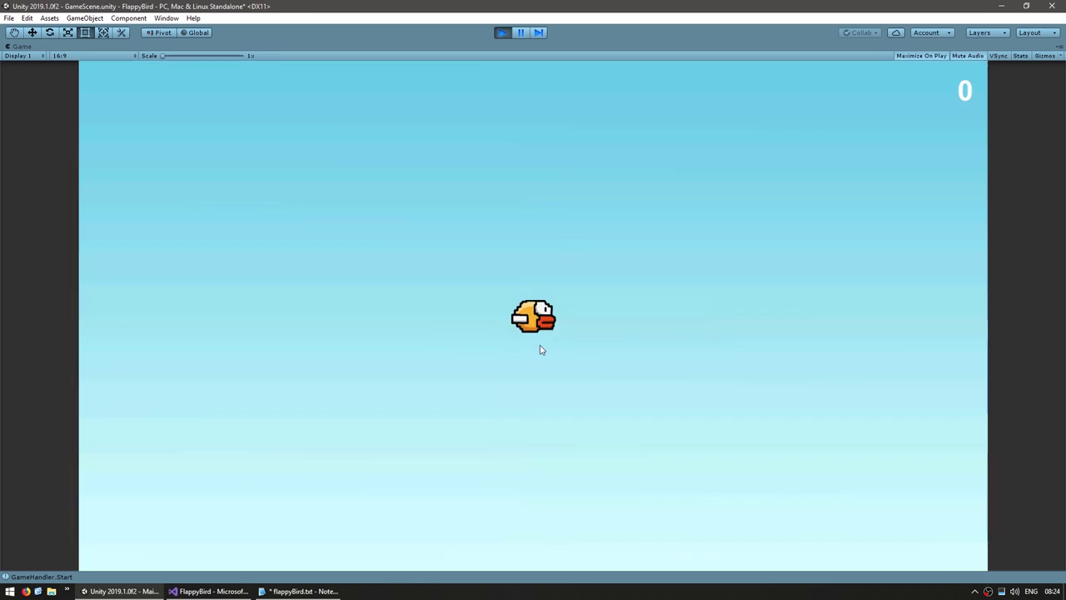
left_click(532, 326)
left_click(525, 310)
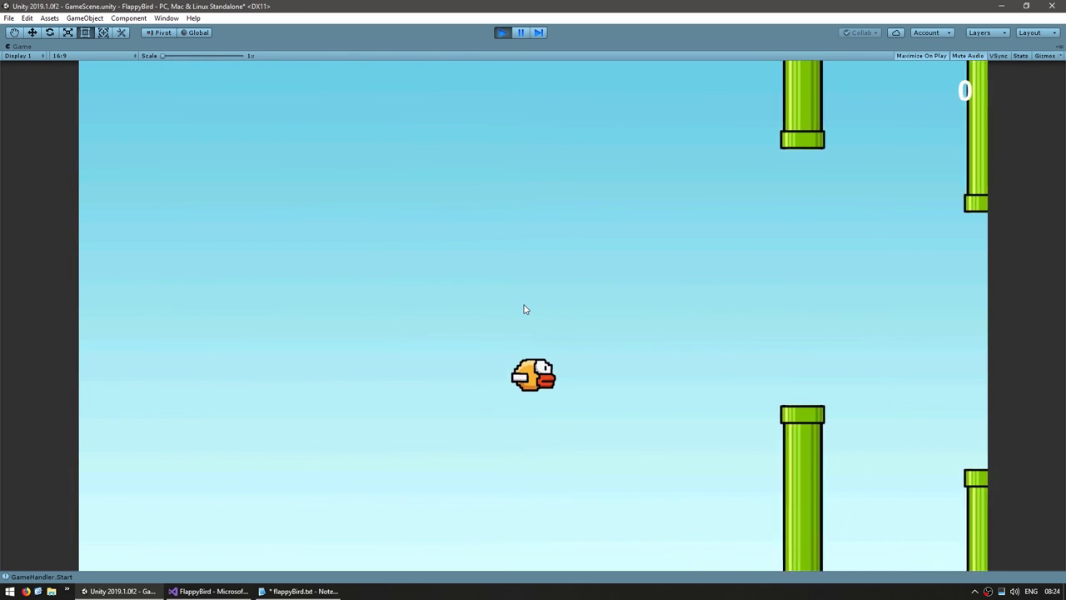
left_click(525, 310)
left_click(525, 310)
left_click(525, 310)
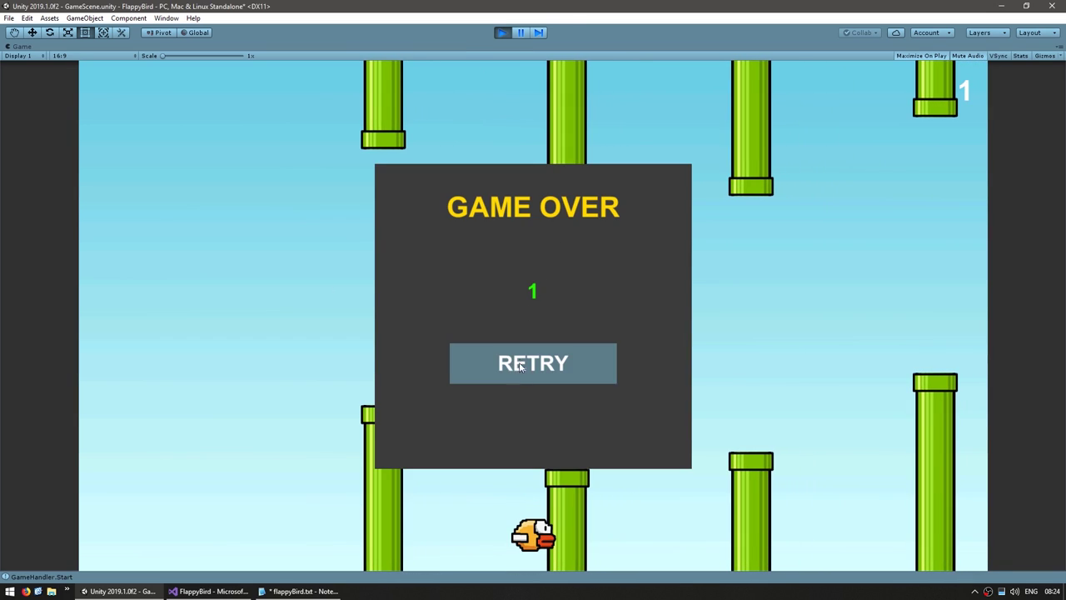
left_click(533, 363)
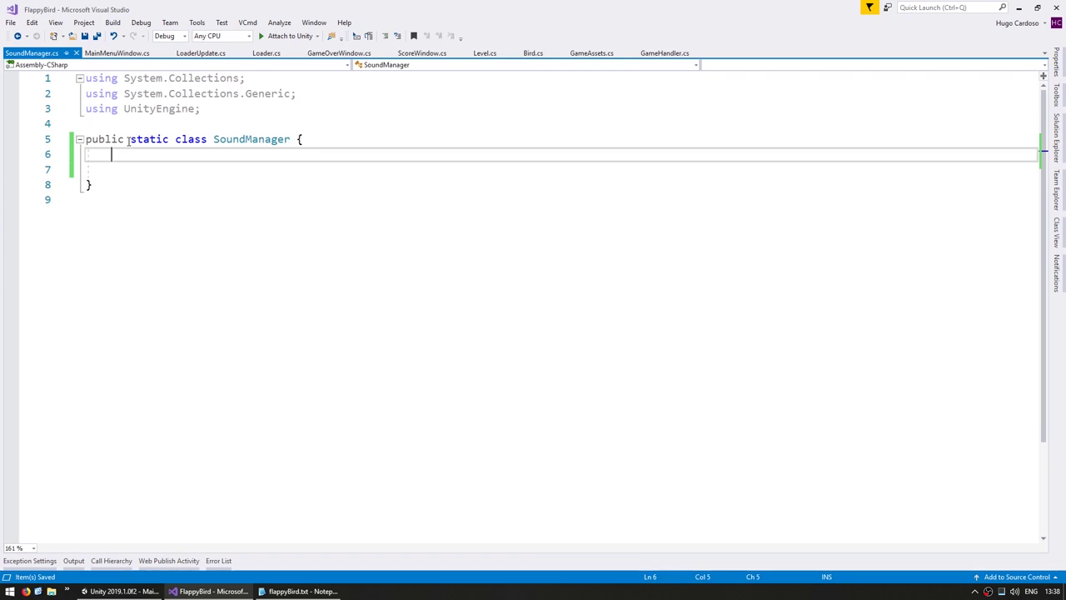
Add a public static PlaySound method to SoundManager and create a new Score C# script.
key("Return")
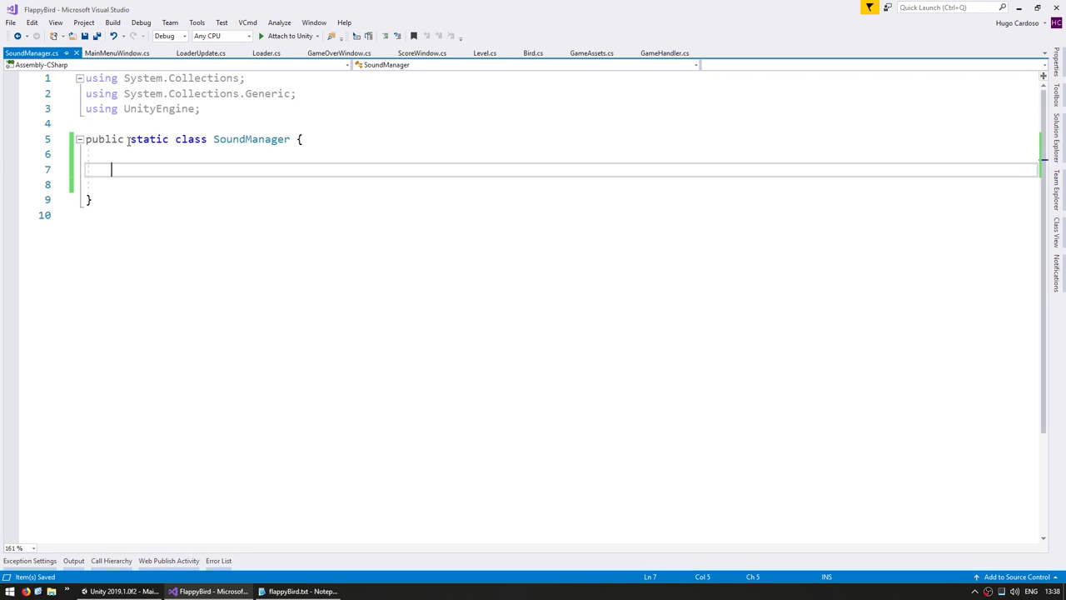
type("pub")
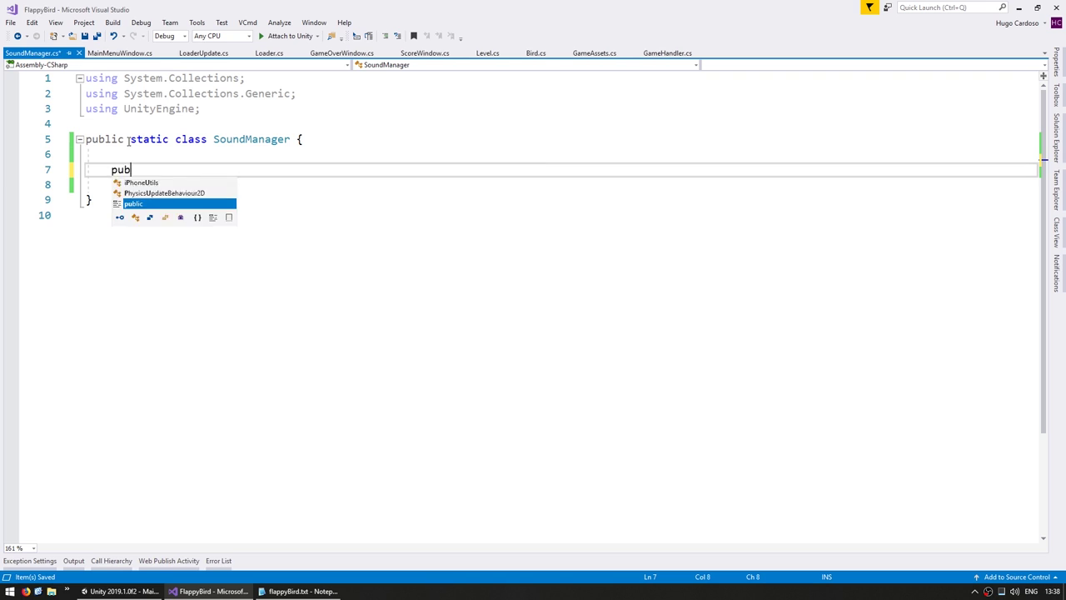
type("lic static void PlaySound")
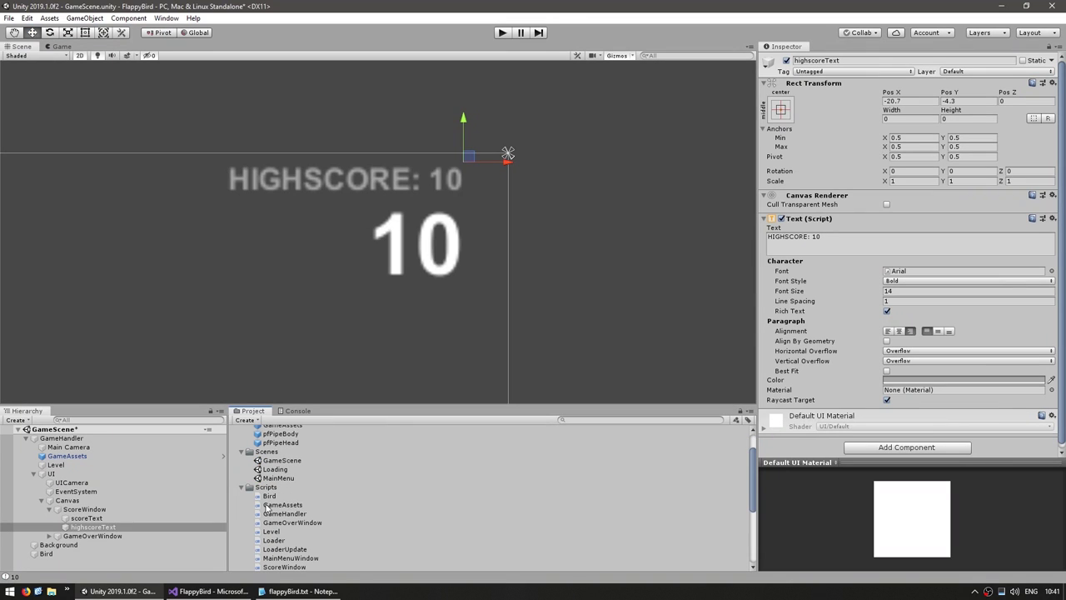
right_click(254, 486)
mouse_move(307, 235)
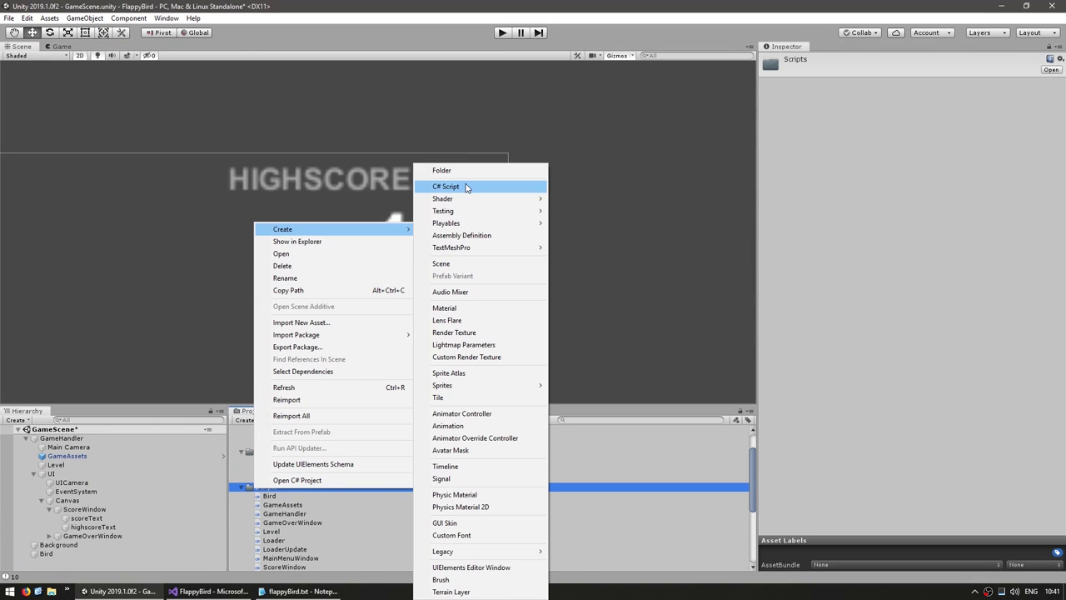
left_click(465, 183)
type("Score")
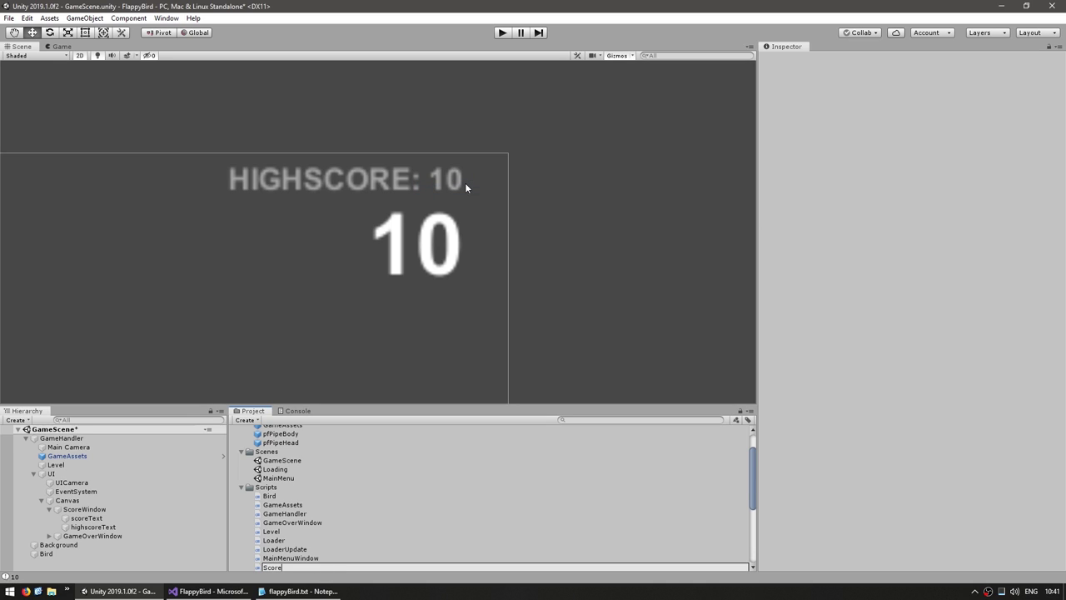
key("Return")
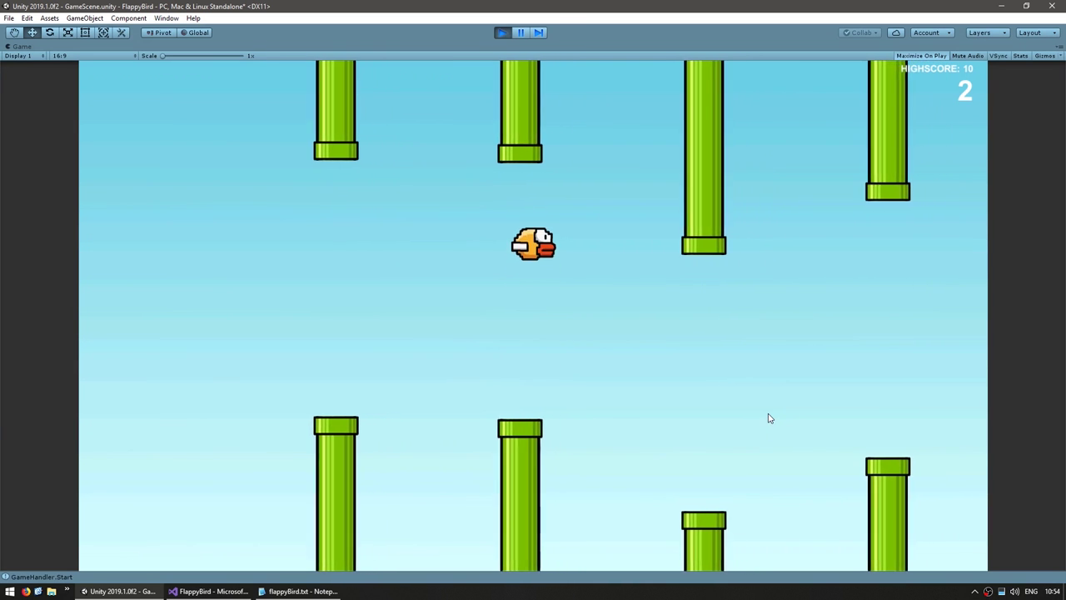
Play the game to check the tiled ground strip scrolling beneath the pipes.
key("space")
key("space")
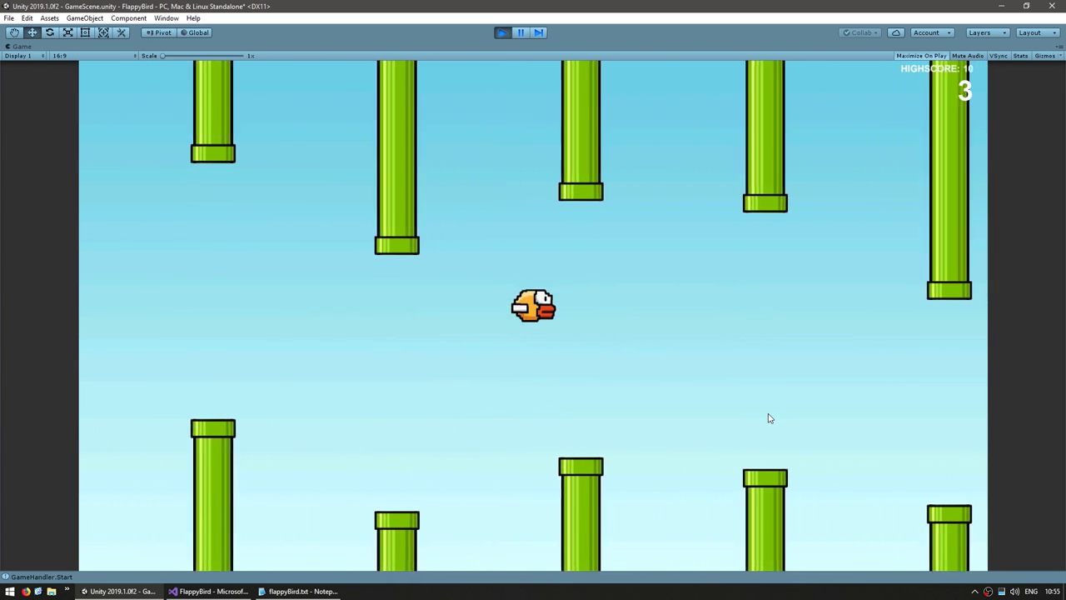
key("space")
key("space")
key("space")
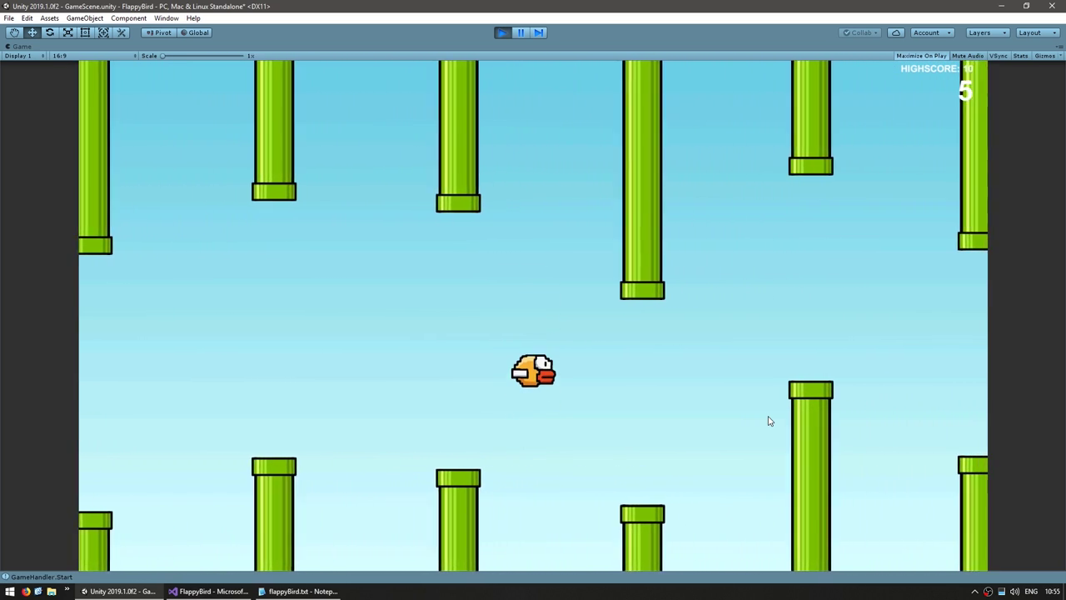
key("space")
key("space")
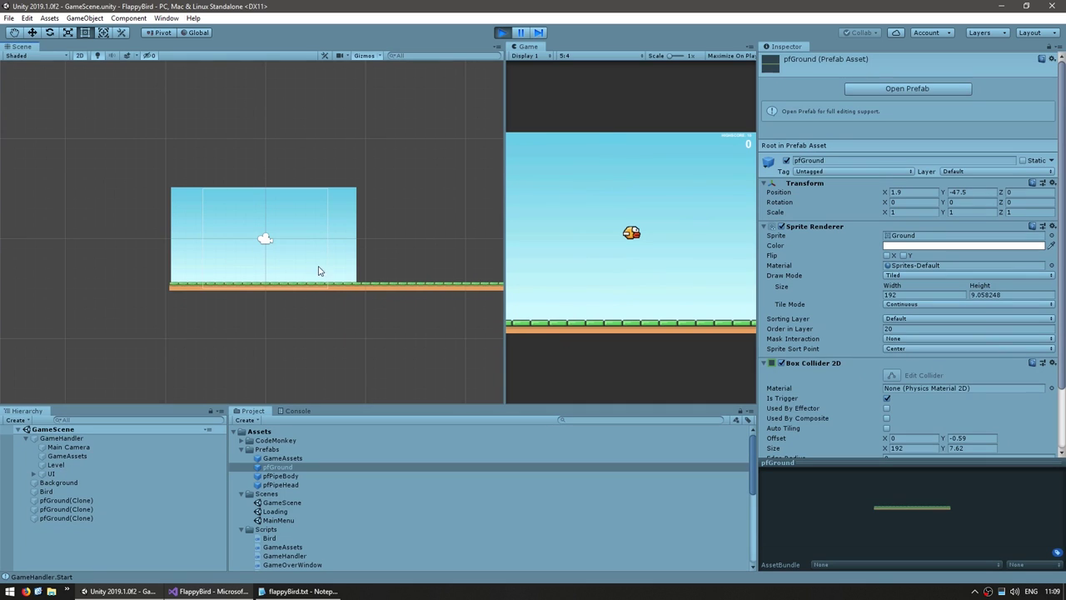
key("space")
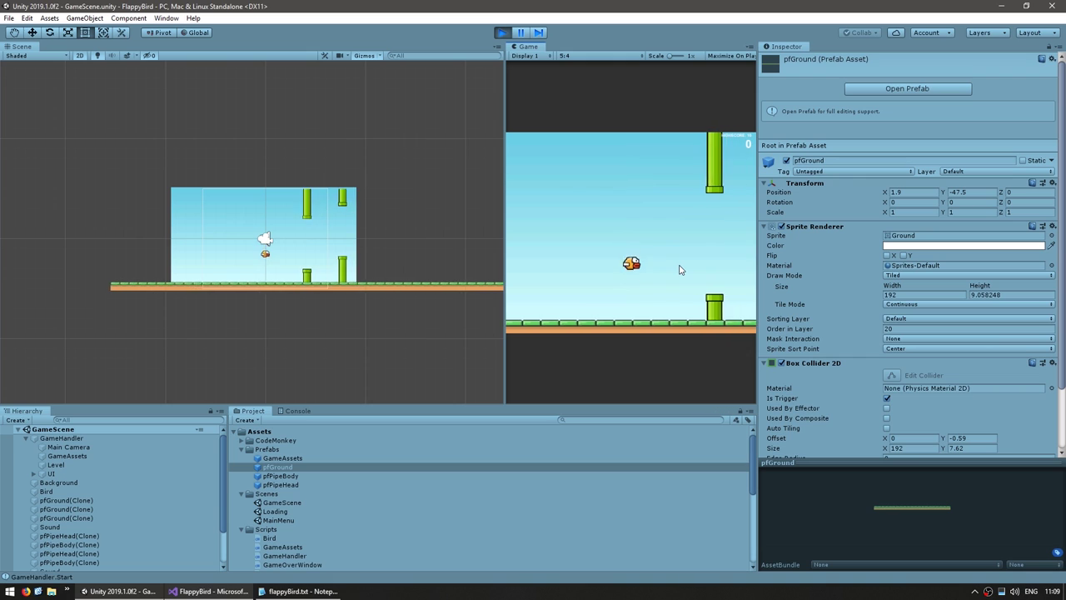
key("space")
key("space")
key("space")
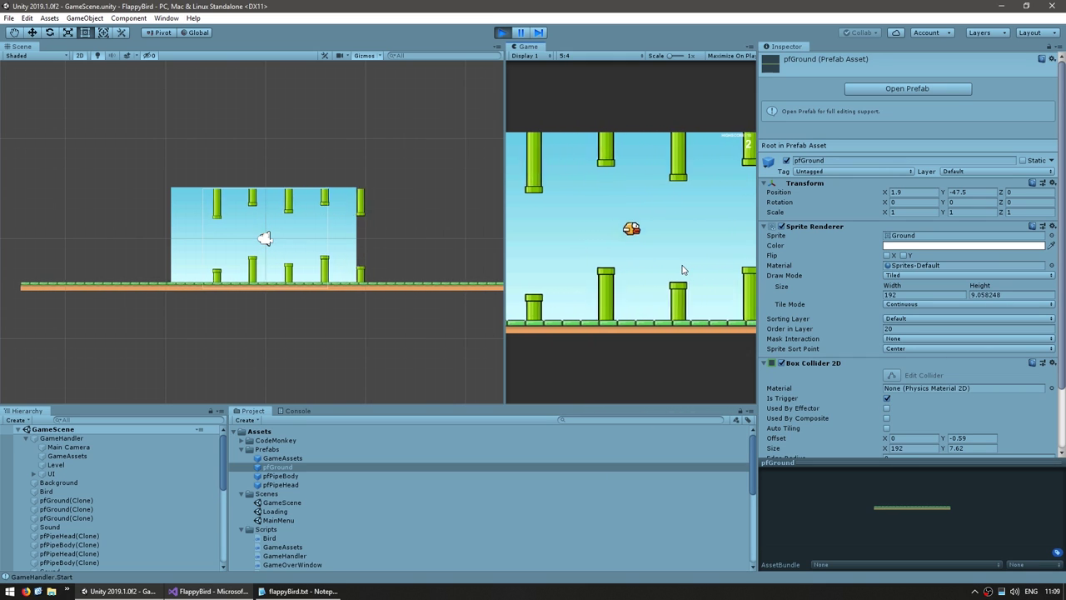
key("space")
key("space")
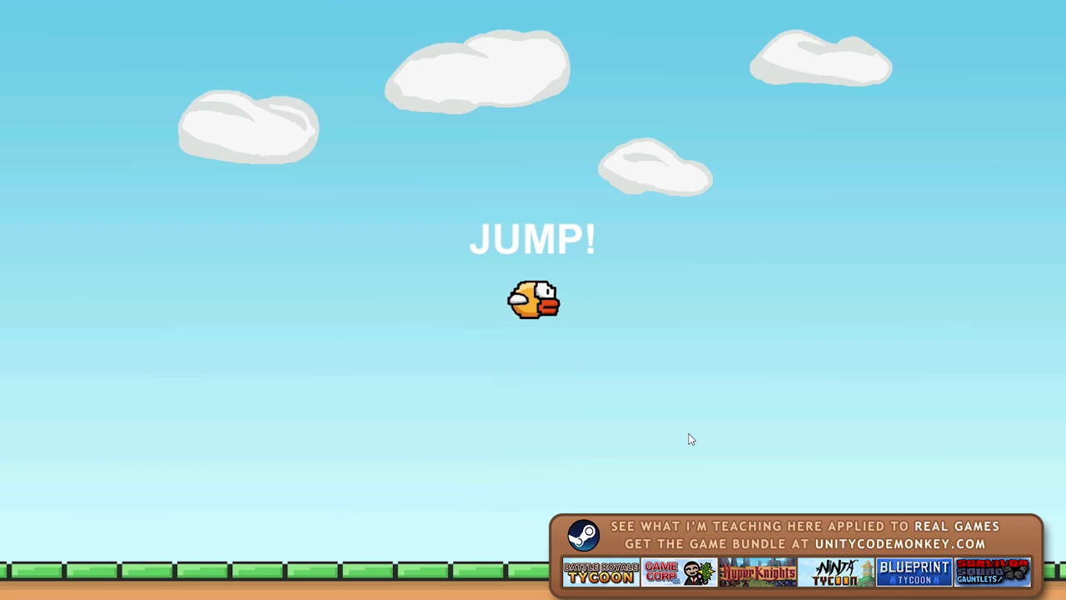
Flap through the pipe gaps with Space, raising the score to 4 under HIGHSCORE 26.
key("space")
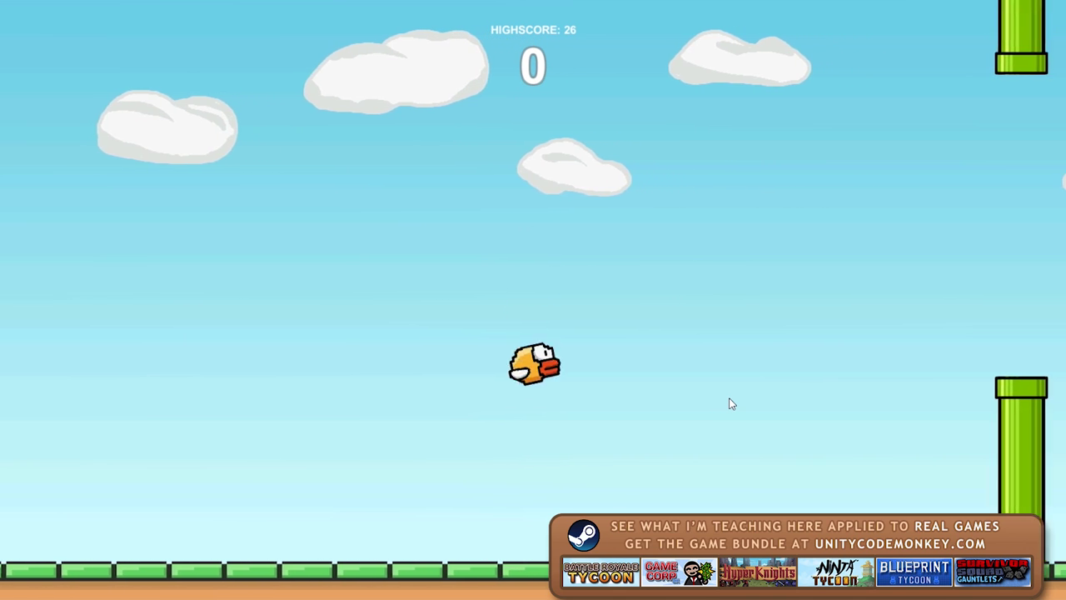
key("space")
key("space")
key("space")
key("space")
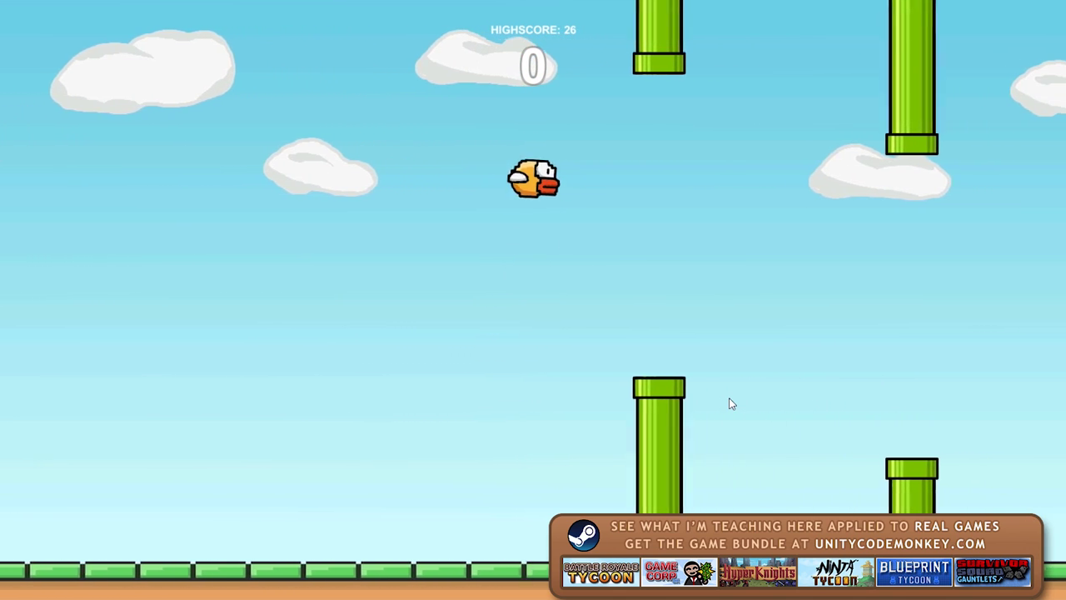
key("space")
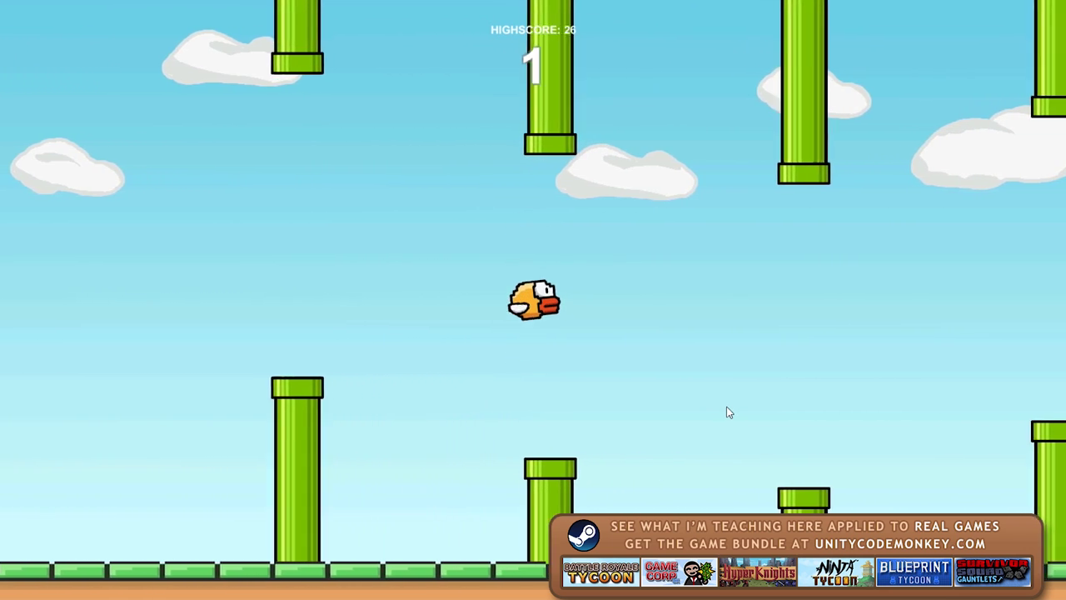
key("space")
key("space")
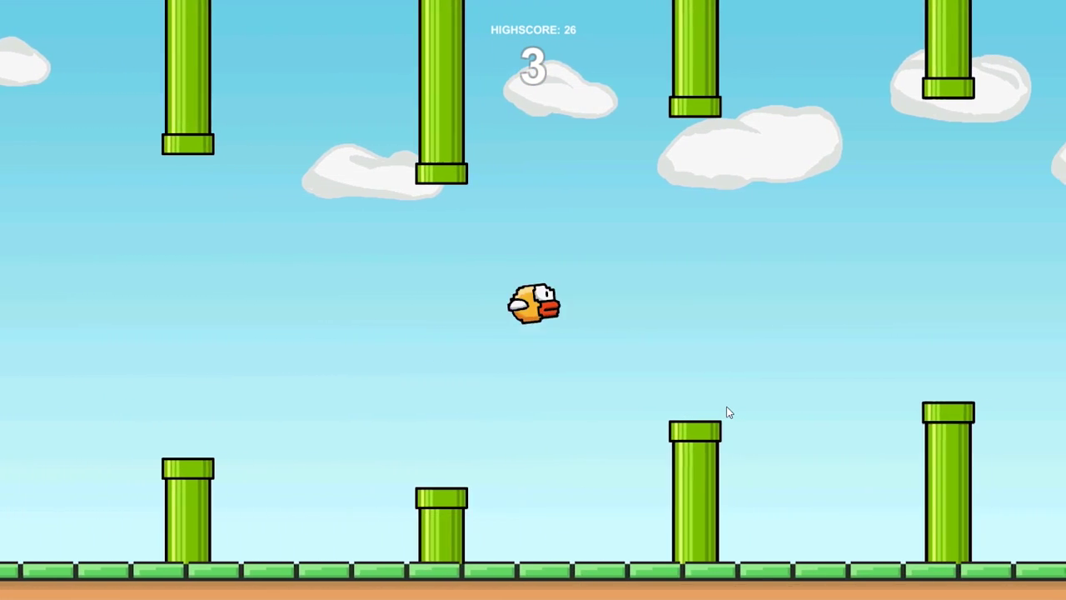
key("space")
key("space")
key("space")
key("space")
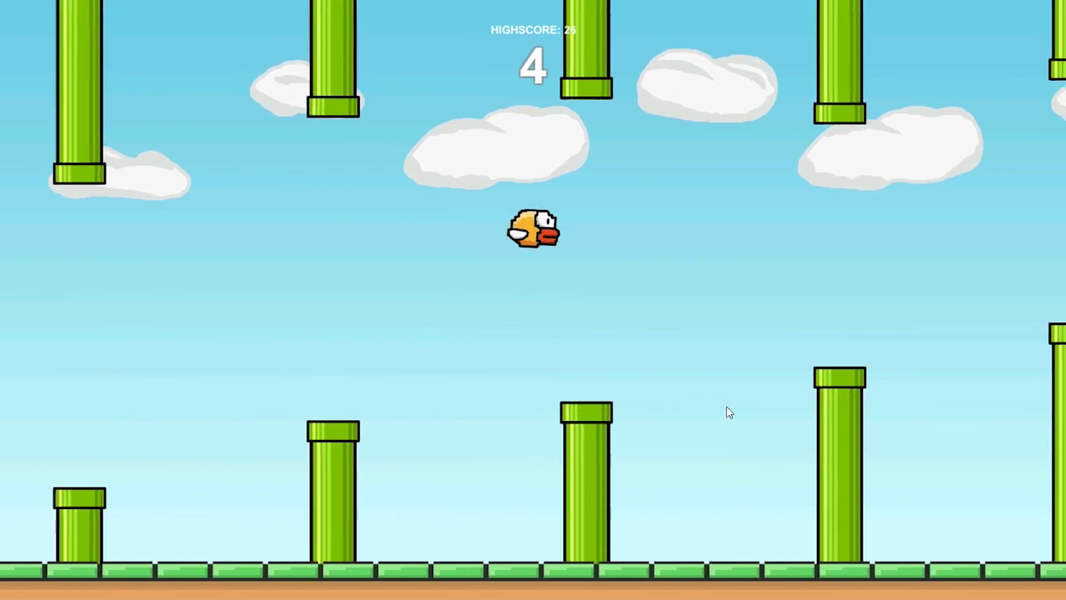
key("space")
key("space")
key("space")
key("space")
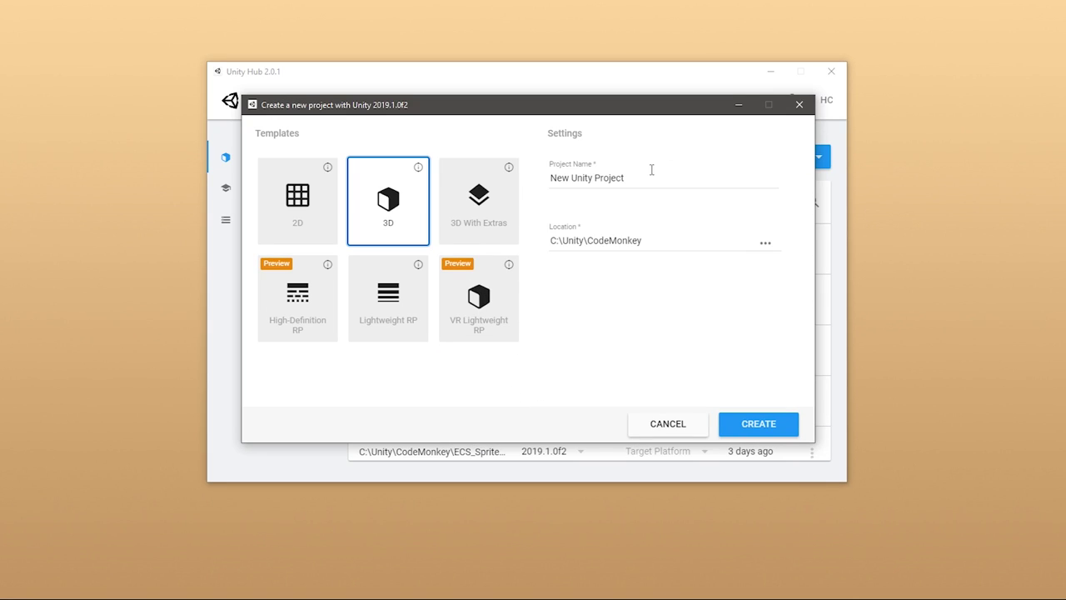
Name the new project FlappyBird, choose the 2D template, and create it.
left_click(633, 207)
key("ctrl+a")
type("F")
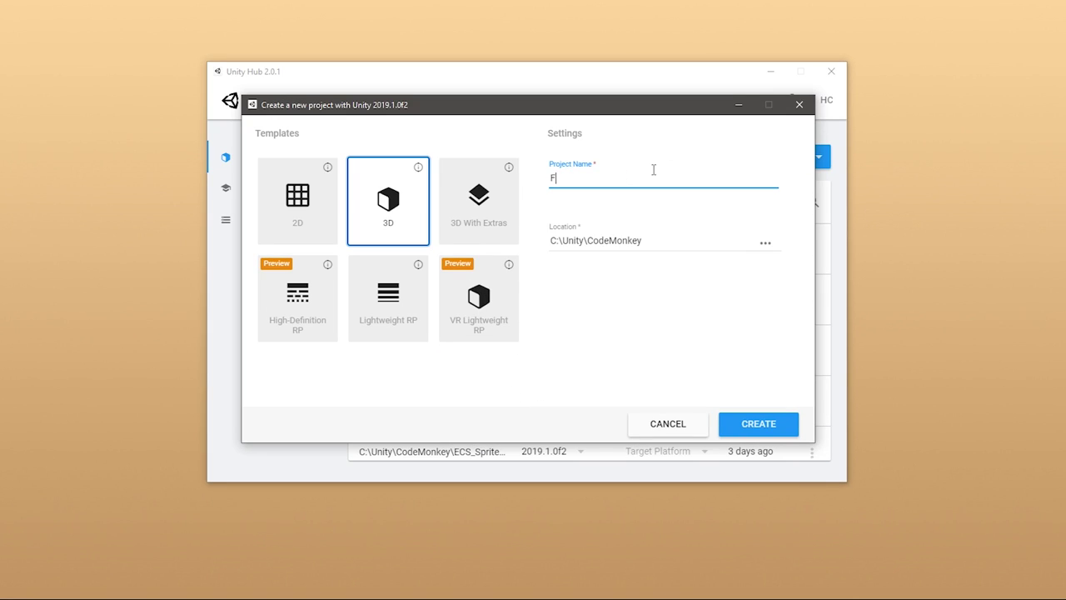
type("lappyBird")
left_click(289, 206)
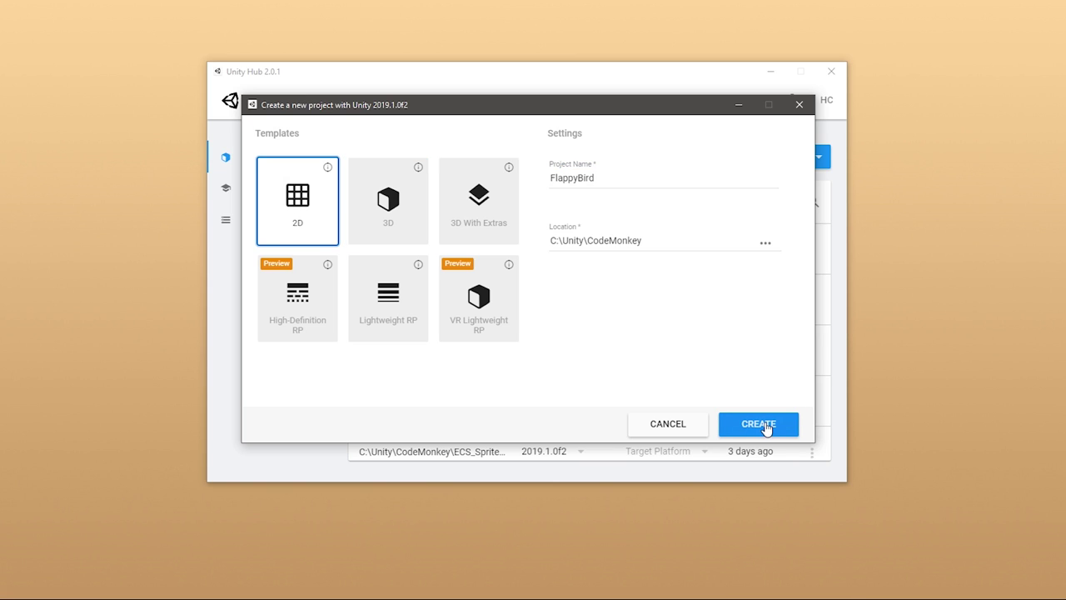
left_click(765, 430)
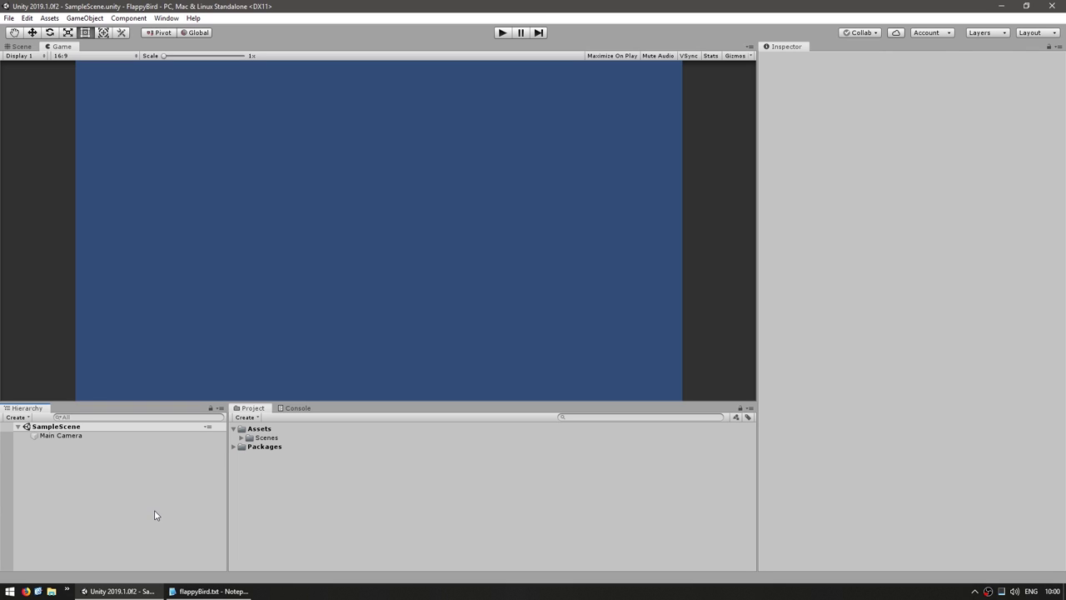
Rename SampleScene to GameScene in Assets/Scenes, reload it, and select its Main Camera.
left_click(241, 437)
left_click(271, 448)
left_click(272, 448)
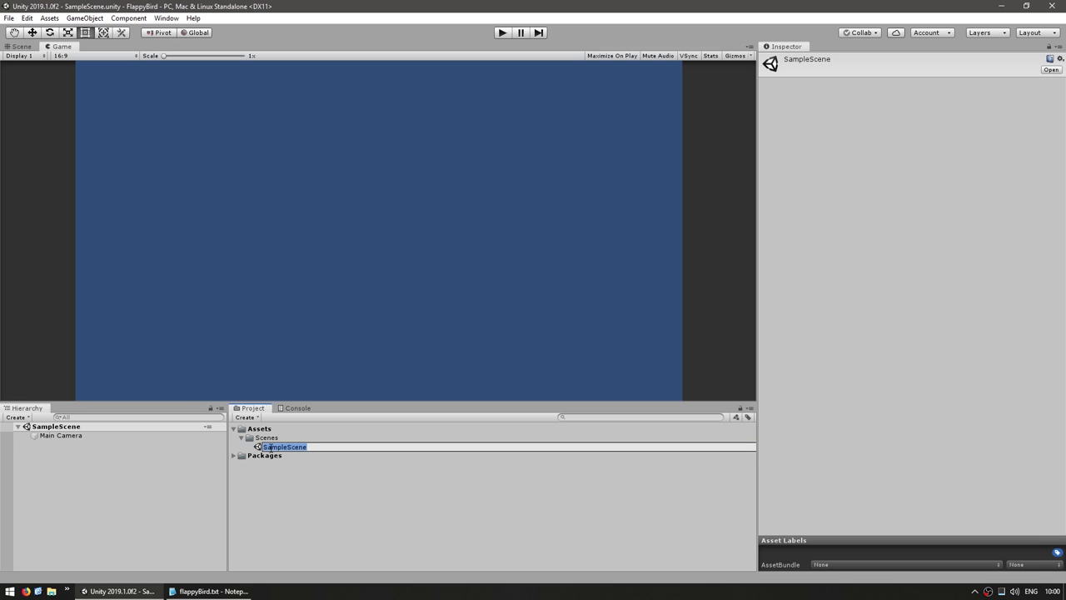
type("GameScene")
key("Return")
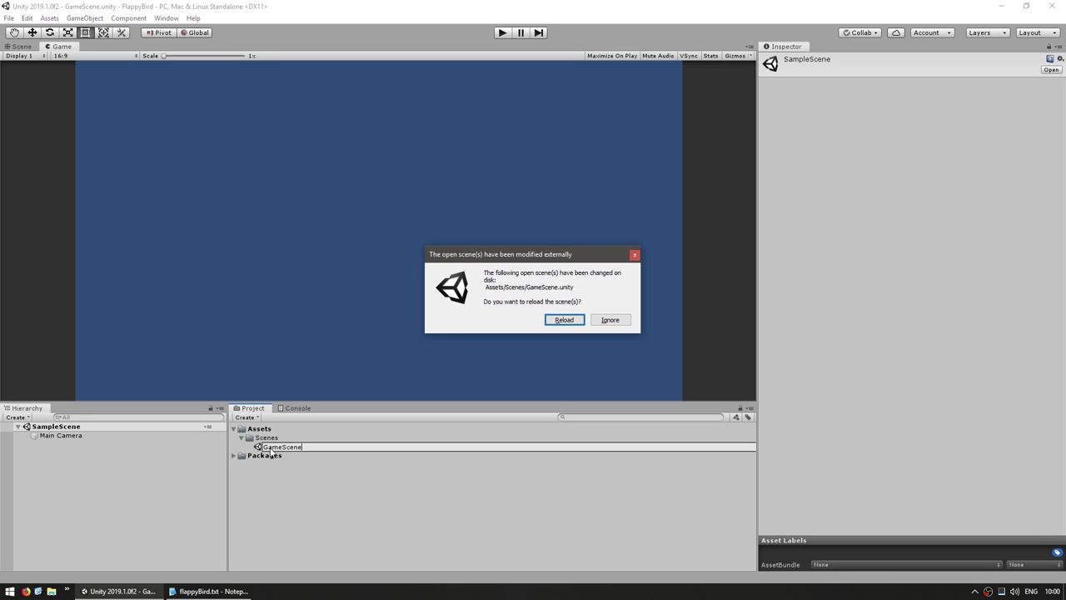
key("Return")
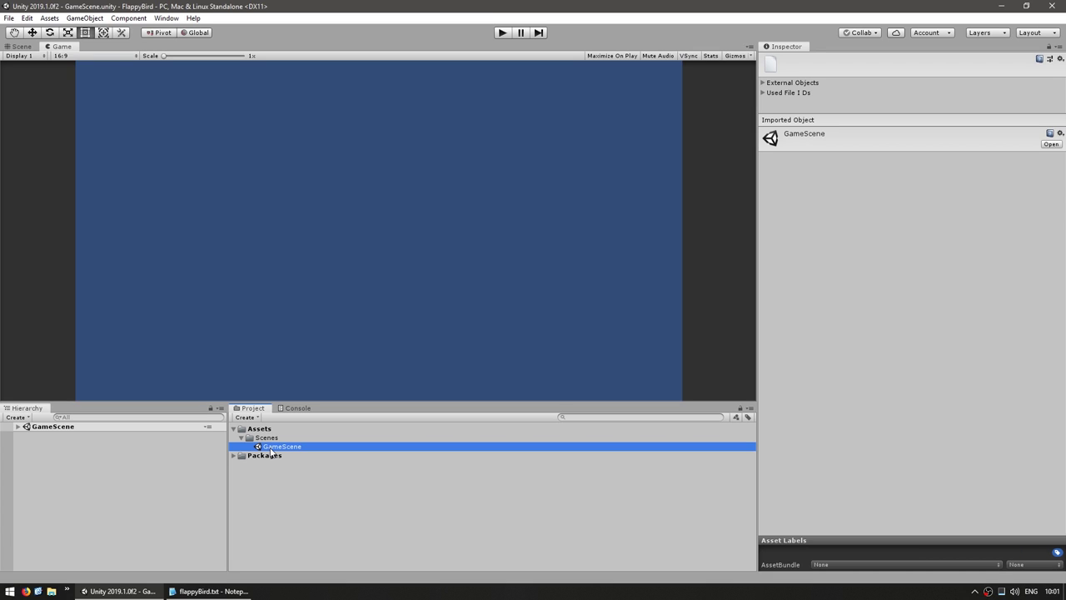
left_click(17, 427)
left_click(61, 435)
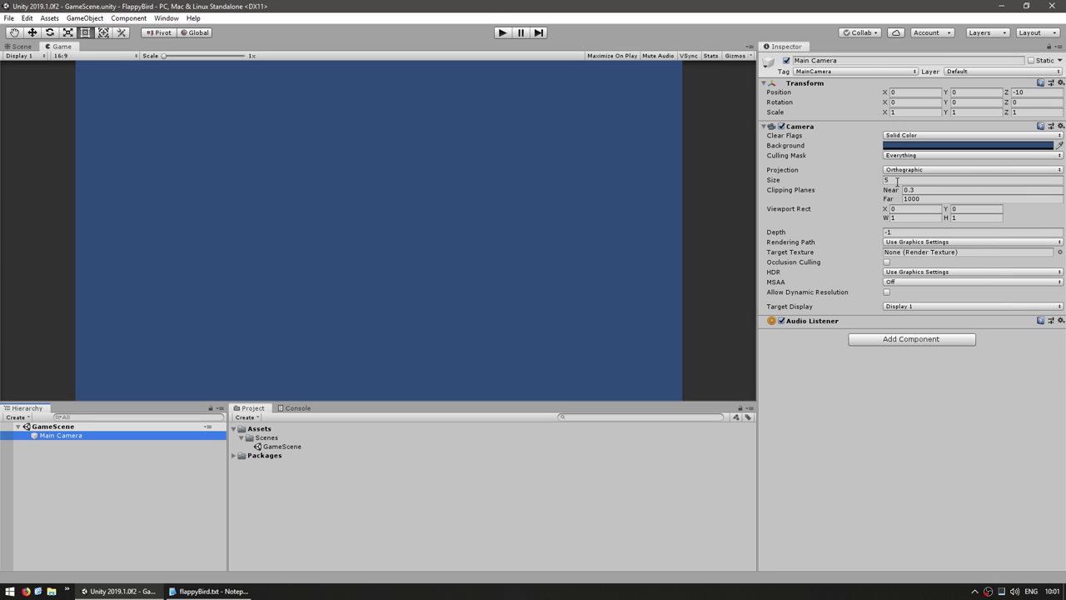
Change the Main Camera's orthographic Size from 5 to 50, then return to the Scene view.
left_click(897, 180)
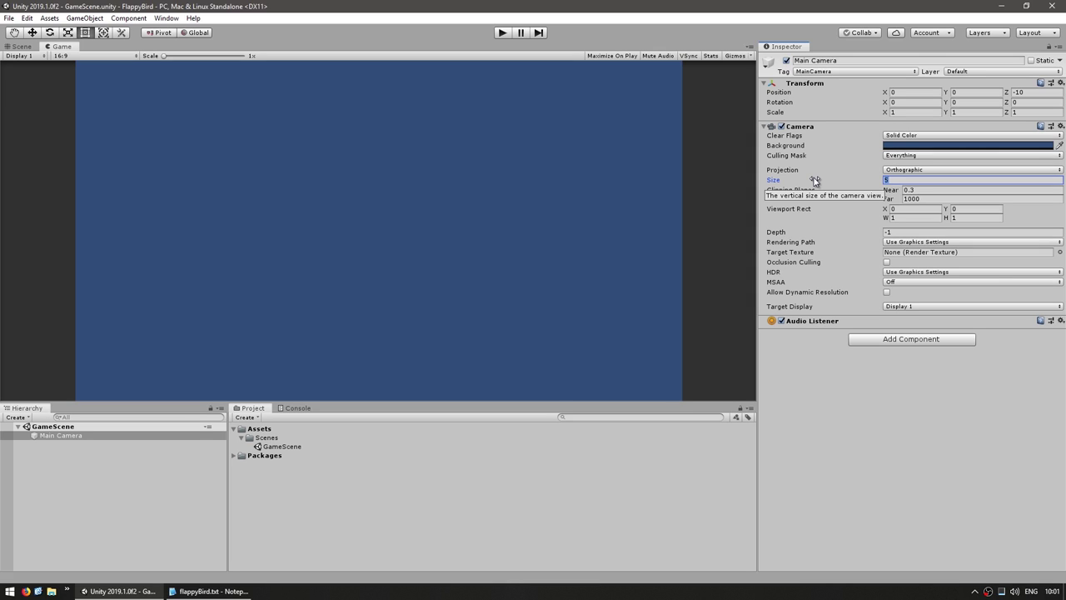
type("50")
left_click(22, 46)
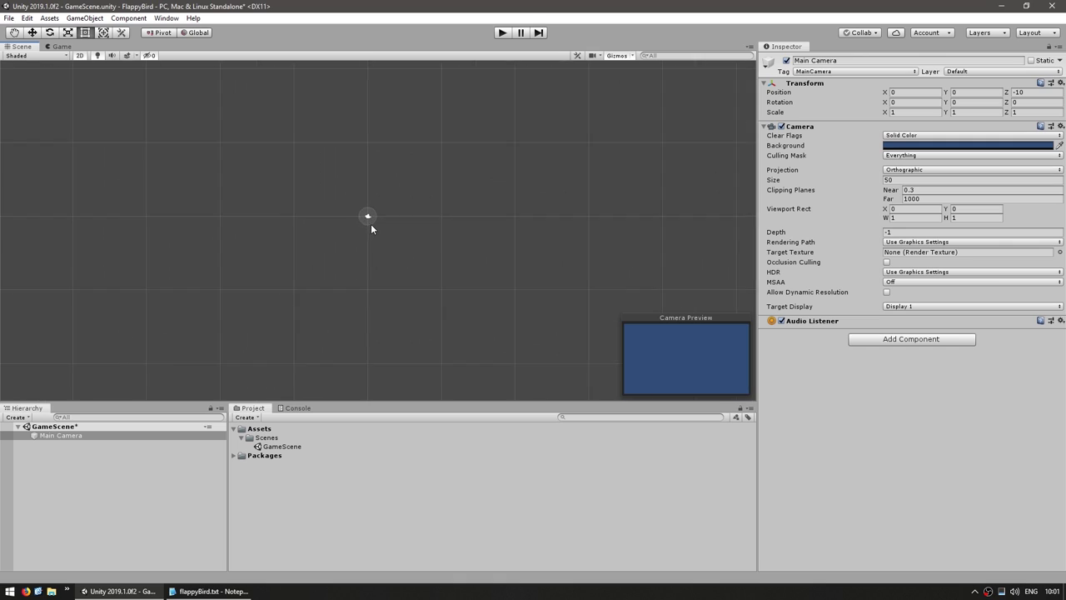
scroll(375, 229, "down", 5)
right_click(95, 490)
Replace a misplaced empty object with a fresh one positioned at 0, 0, 0.
left_click(133, 383)
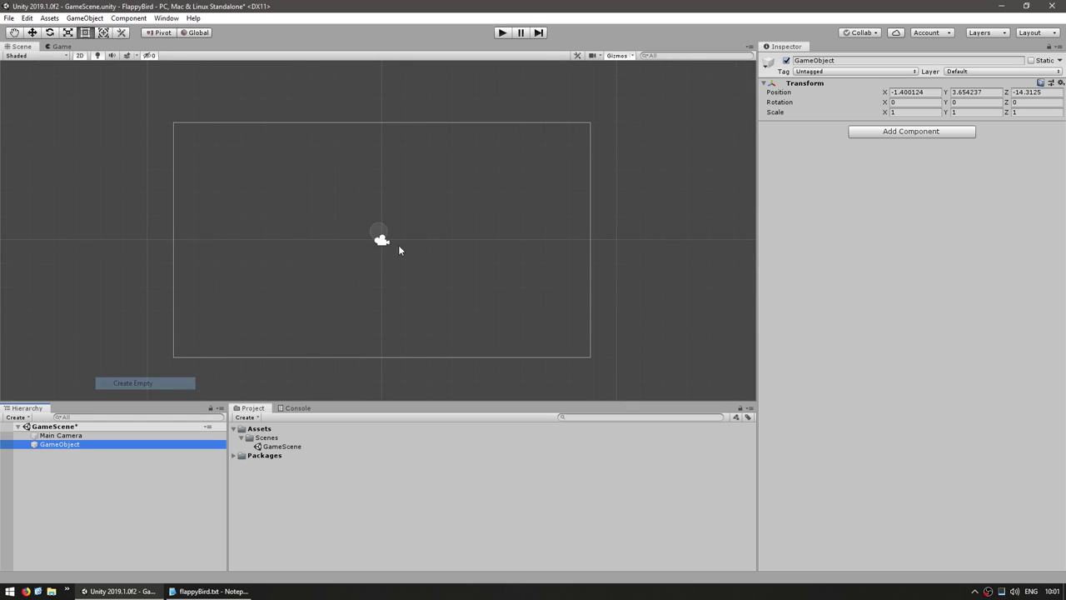
key("w")
mouse_move(392, 227)
left_mouse_down()
mouse_move(390, 350)
mouse_move(387, 125)
left_mouse_up()
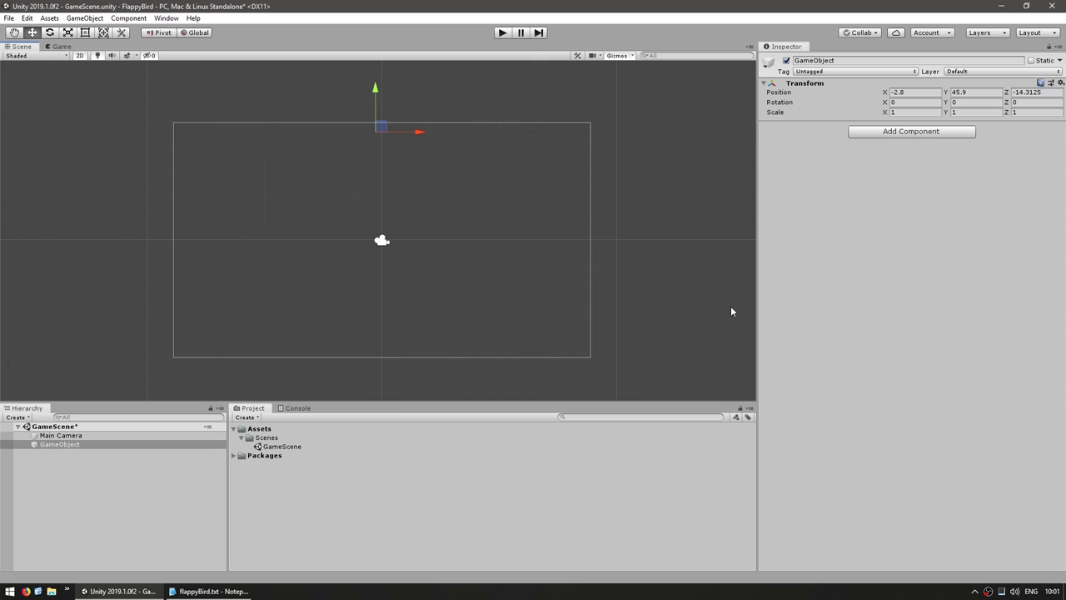
key("Delete")
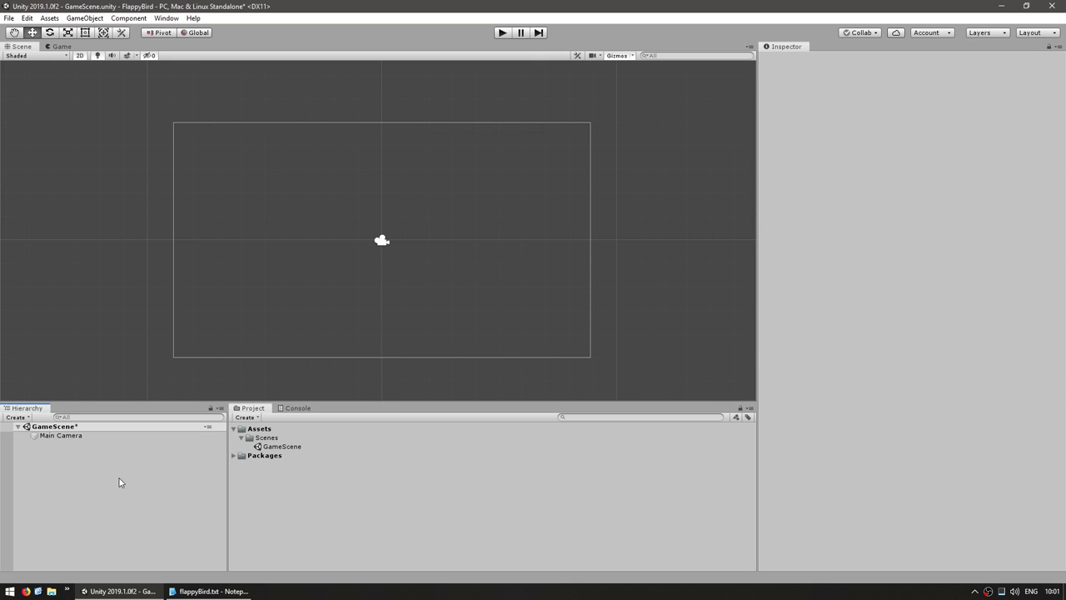
right_click(119, 481)
left_click(171, 371)
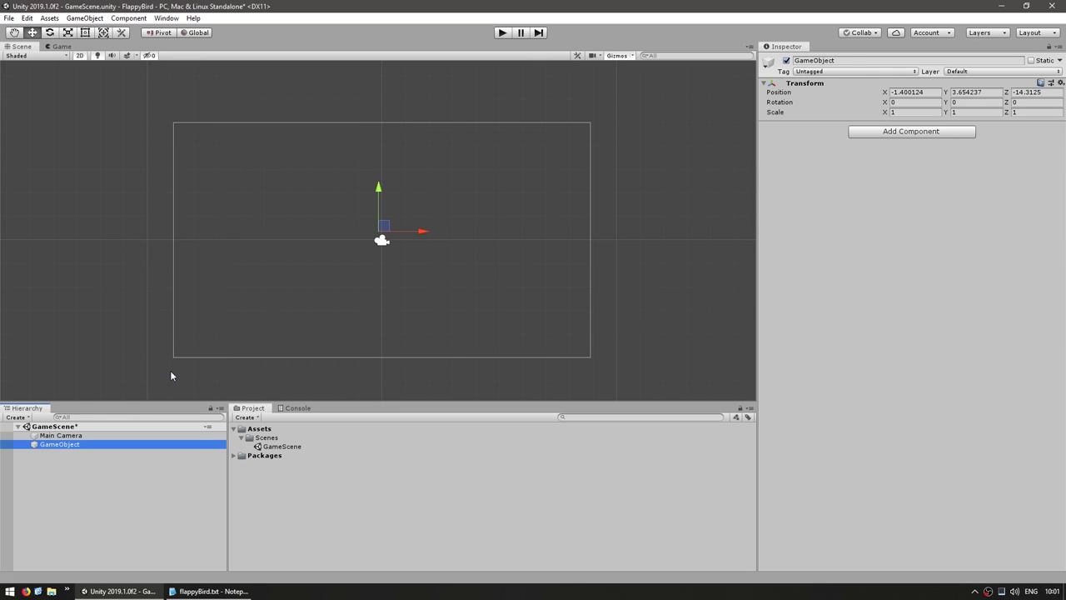
left_click(925, 95)
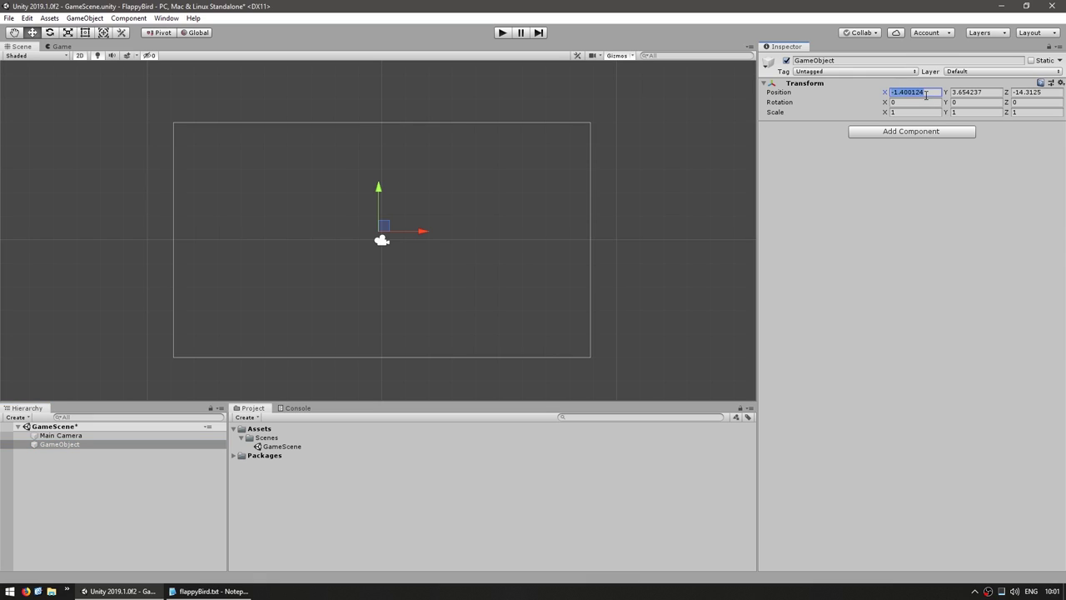
type("0")
key("Tab")
type("0")
key("Tab")
type("0")
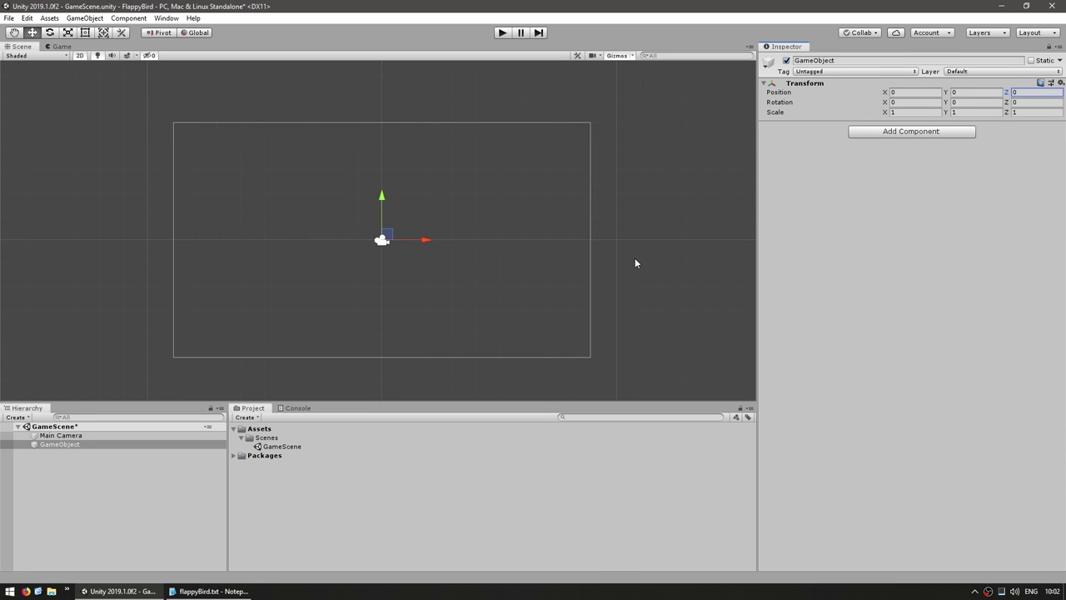
Rename the empty object to GameHandler.
left_click(60, 444)
key("F2")
type("Gaem")
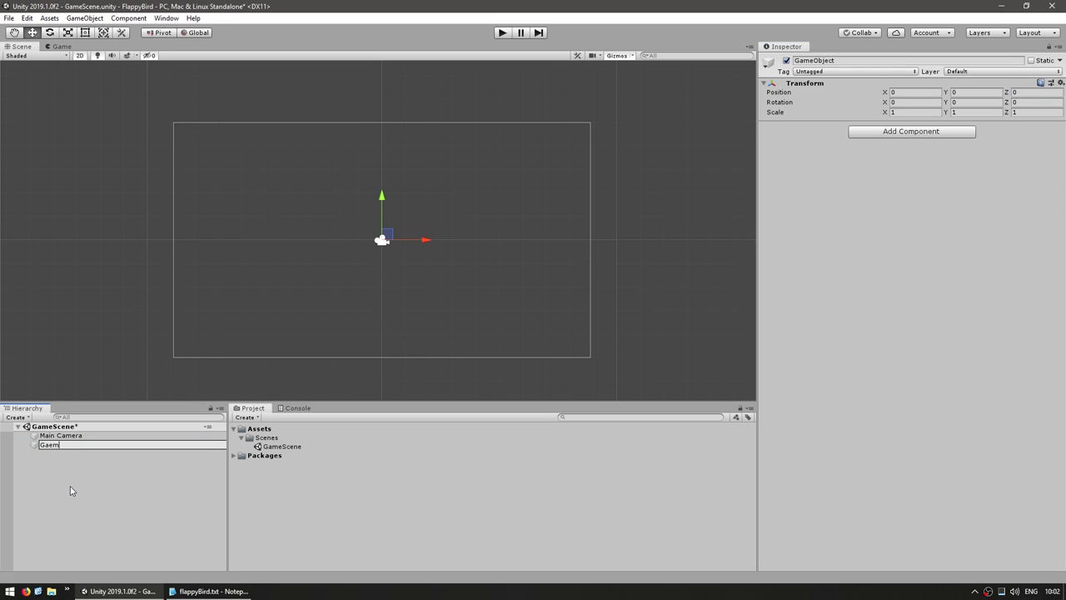
key("BackSpace")
key("BackSpace")
type("meHandler")
key("Return")
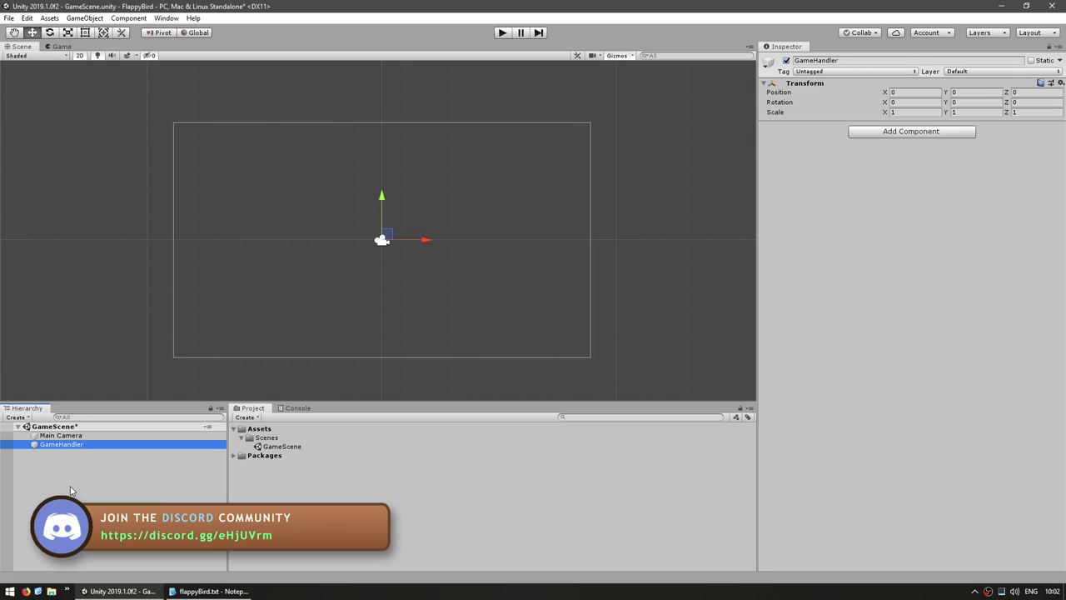
Make Main Camera a child of the GameHandler object and save the scene.
left_click(65, 436)
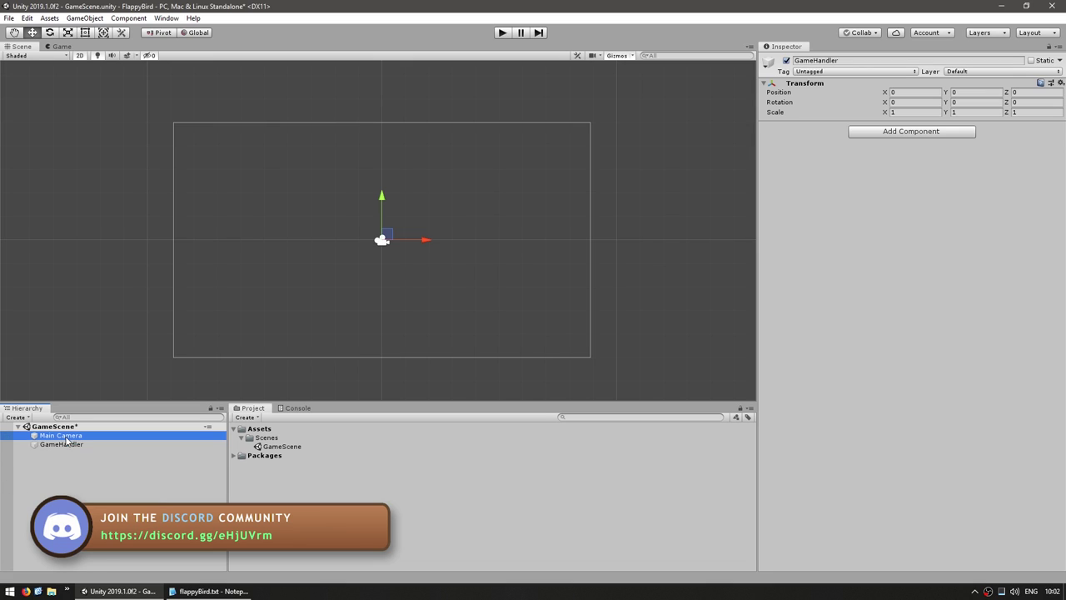
left_click_drag(60, 445, 57, 433)
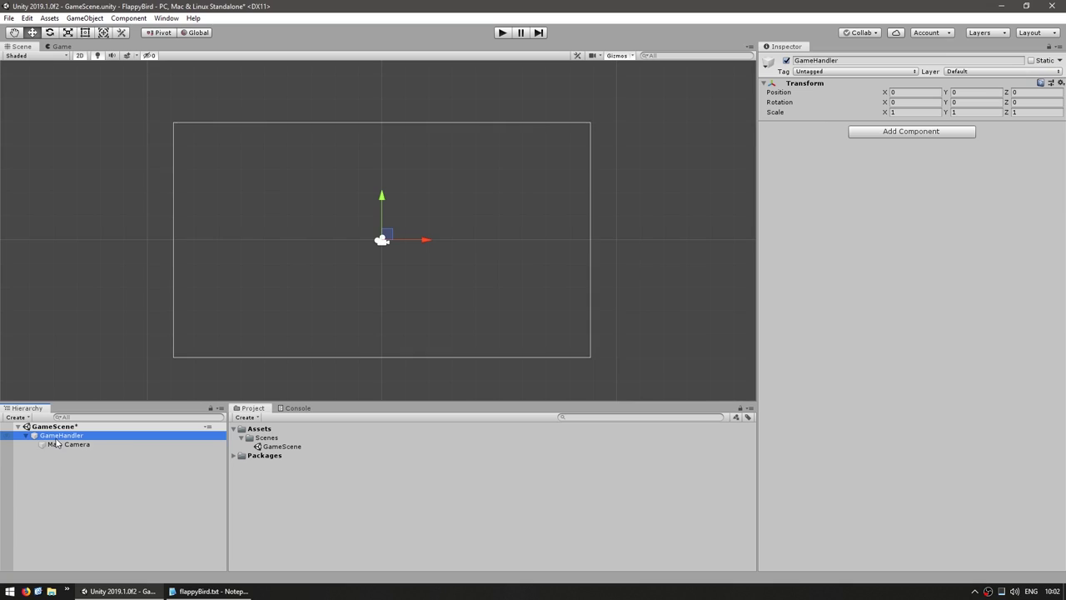
key("ctrl+s")
Create a new folder named Scripts in Assets.
right_click(264, 432)
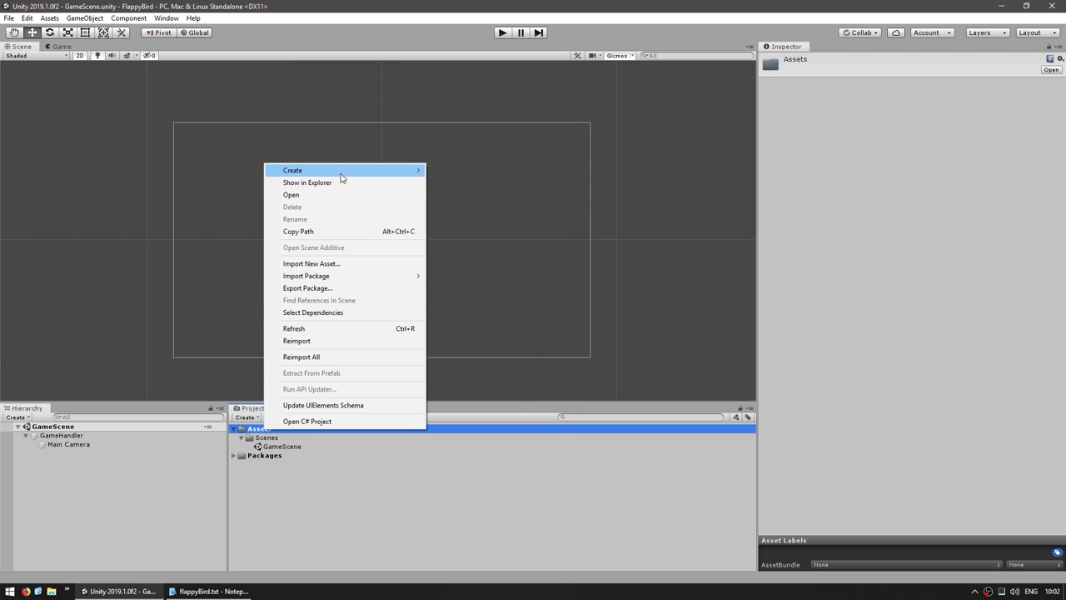
mouse_move(339, 173)
left_click(439, 171)
type("Scripts")
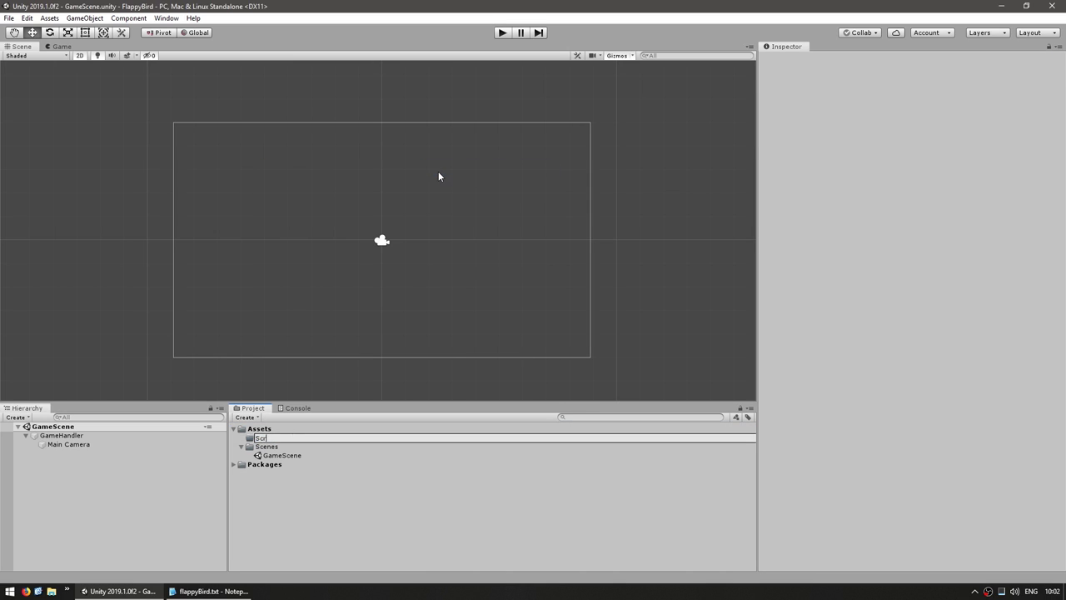
key("Return")
Create a C# script named GameHandler inside the Scripts folder.
right_click(273, 457)
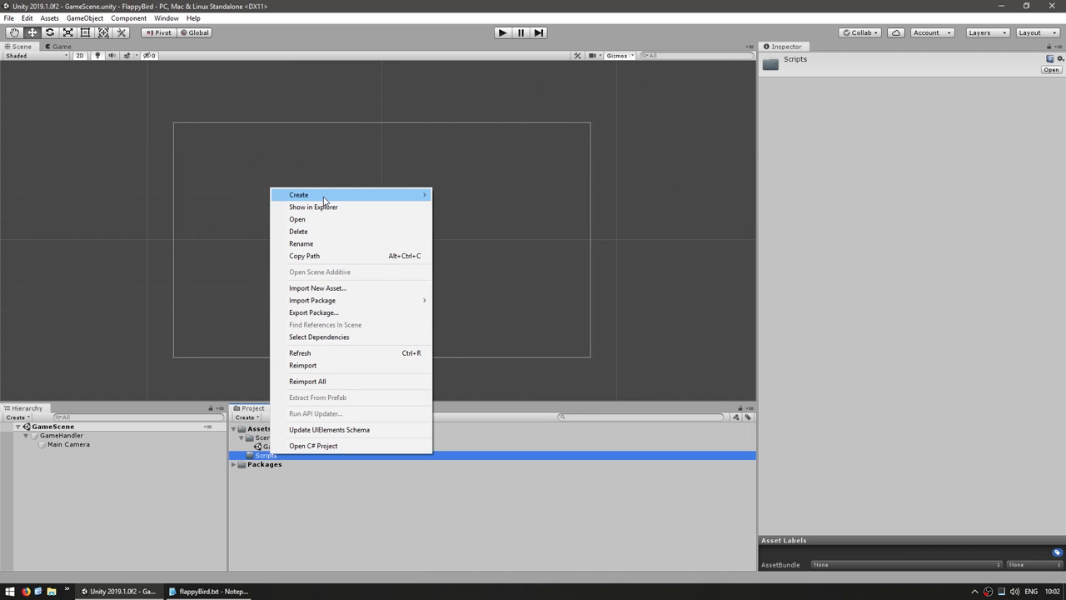
mouse_move(397, 192)
left_click(466, 186)
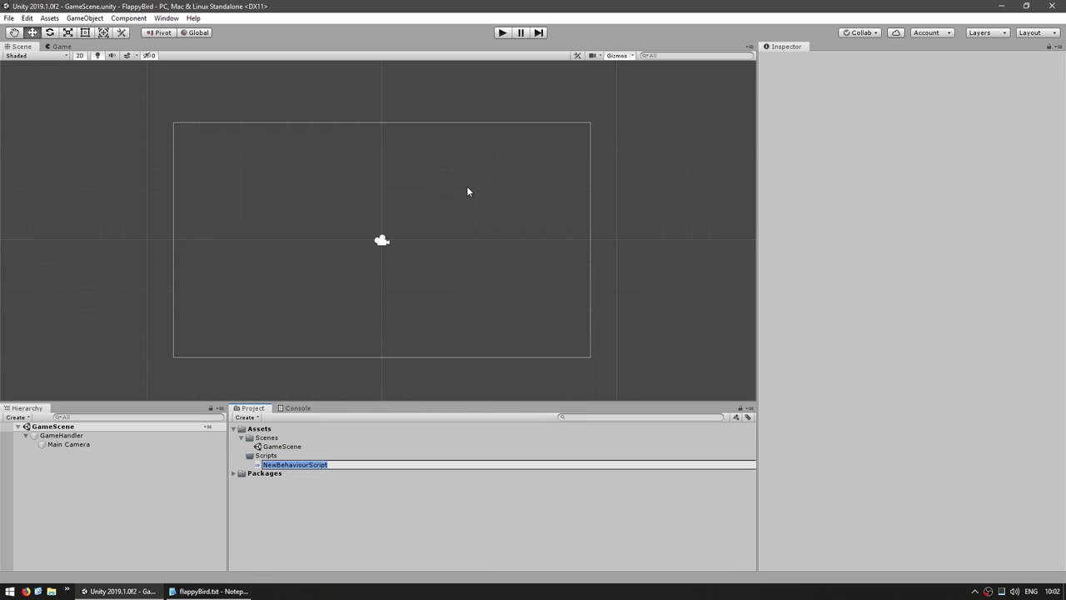
type("GameH")
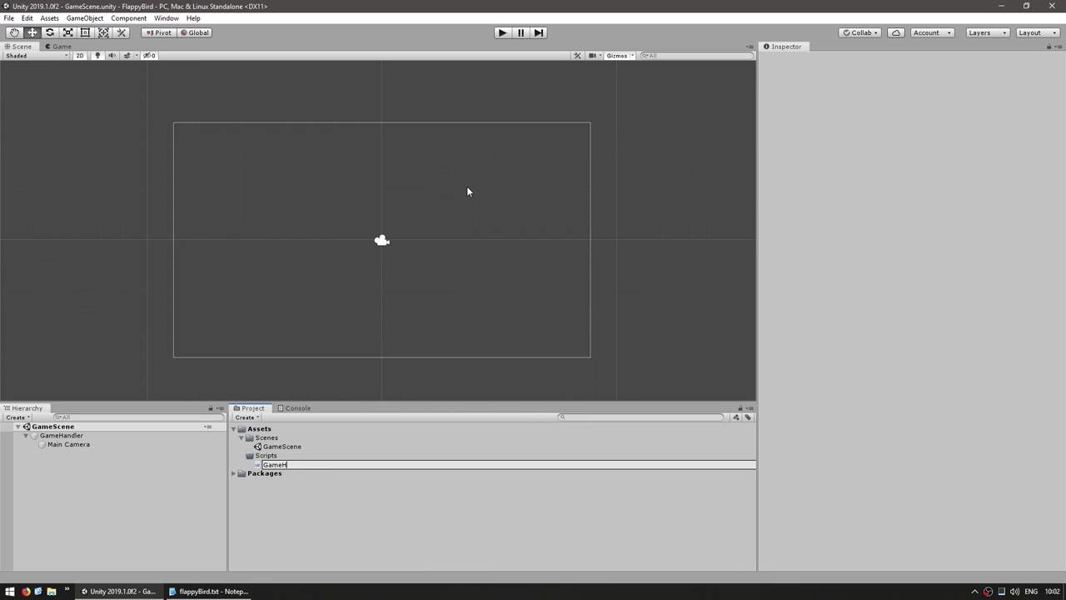
type("andler")
key("Return")
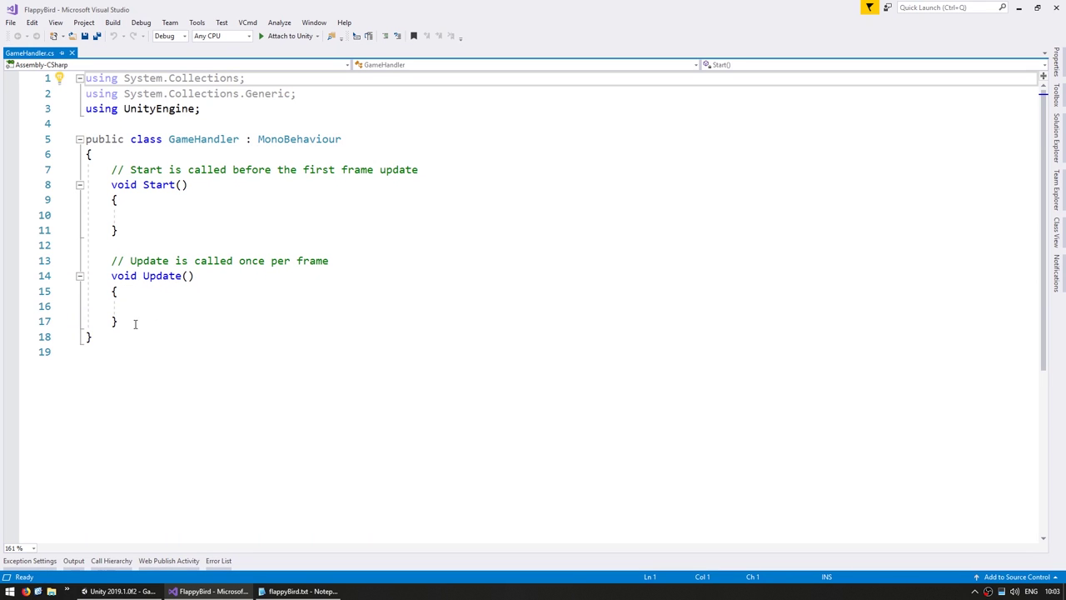
Delete the Update method and add Debug.Log("GameHandler.Start") inside Start.
left_click(136, 230, "shift")
key("BackSpace")
key("Up")
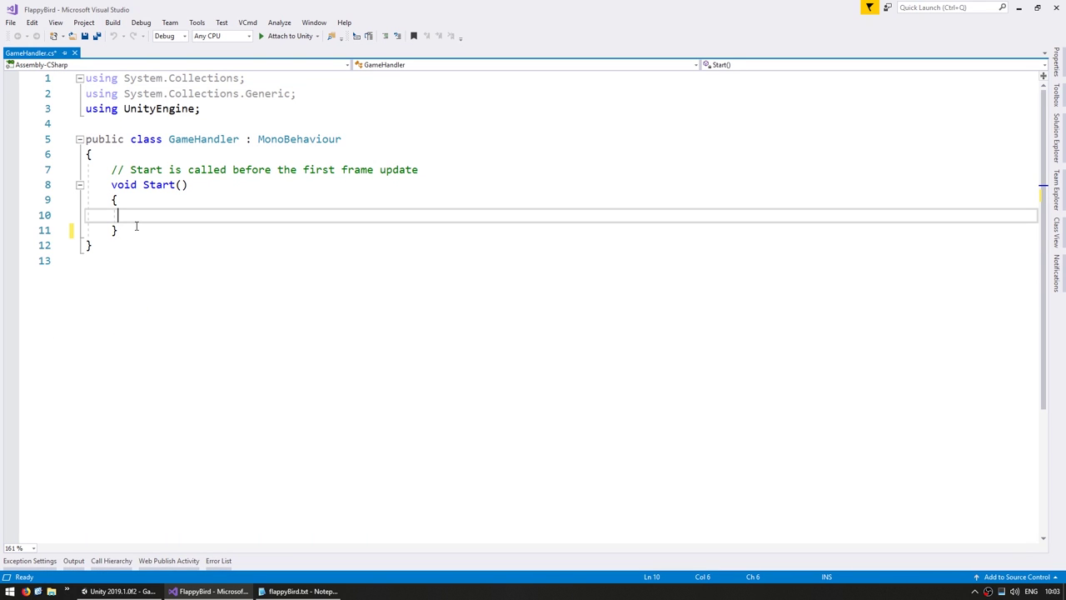
type("Debug.Log();")
key("Left")
key("Left")
type("\"Ga")
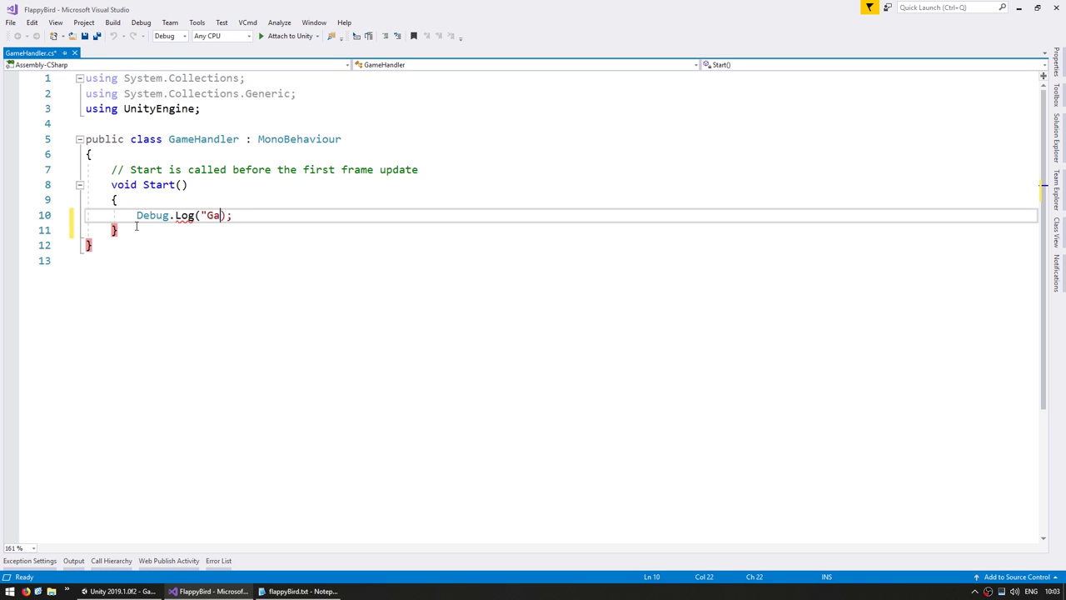
type("meHandlçer.Start")
Join Start's opening brace onto its line and make the Start method private.
key("ctrl+s")
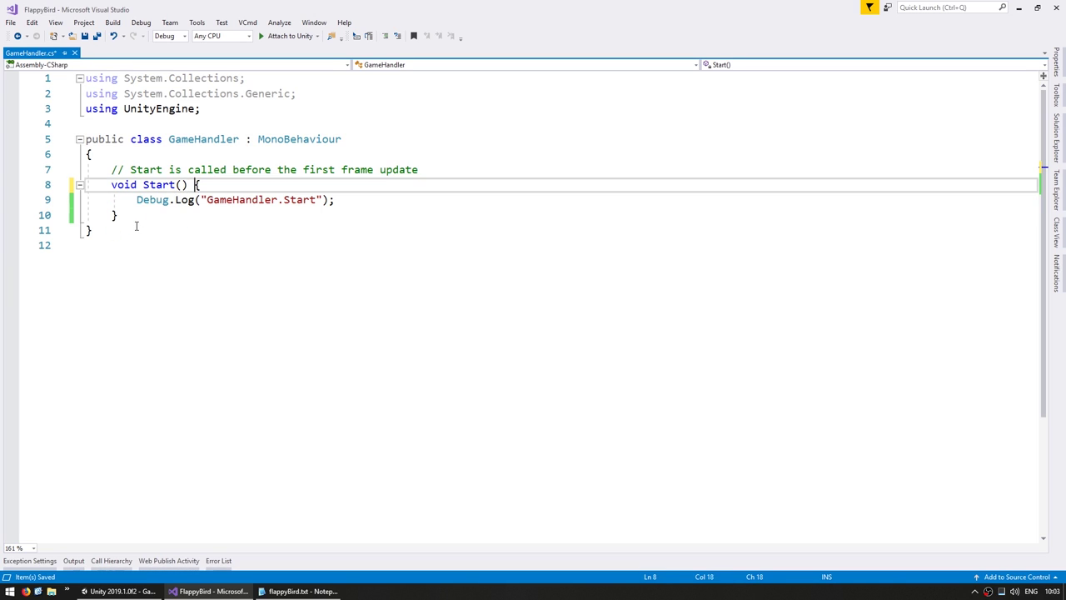
key("Up")
key("Home")
type("private")
Remove the leftover comment, move the class brace onto its declaration line, and fix spacing.
key("Up")
key("ctrl+shift+l")
key("Up")
key("ctrl+shift+l")
key("Up")
key("End")
type("{")
key("Return")
key("Down")
key("Down")
key("Down")
key("End")
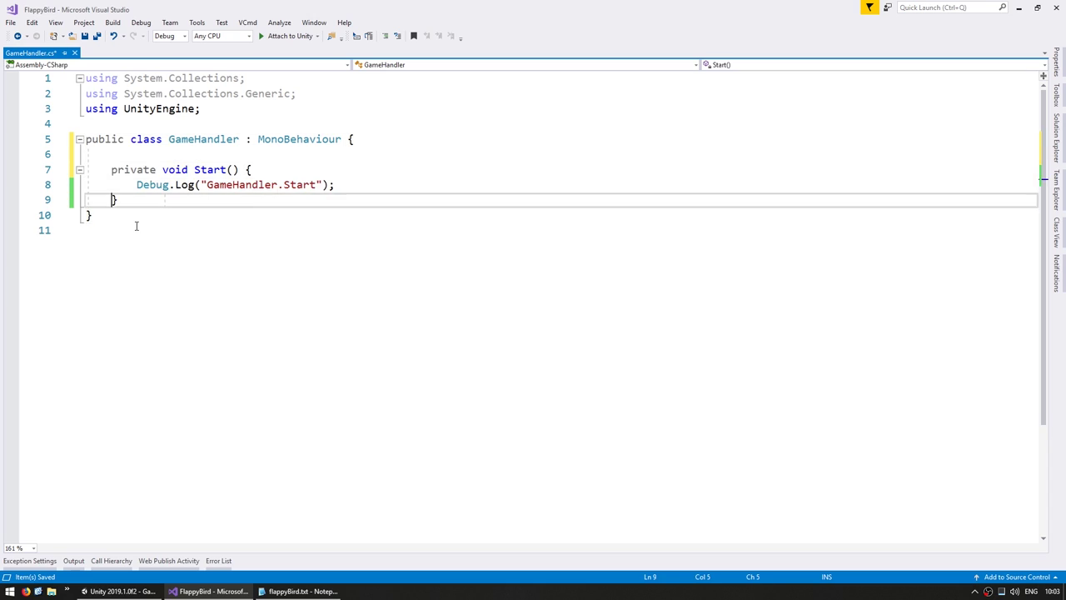
key("Return")
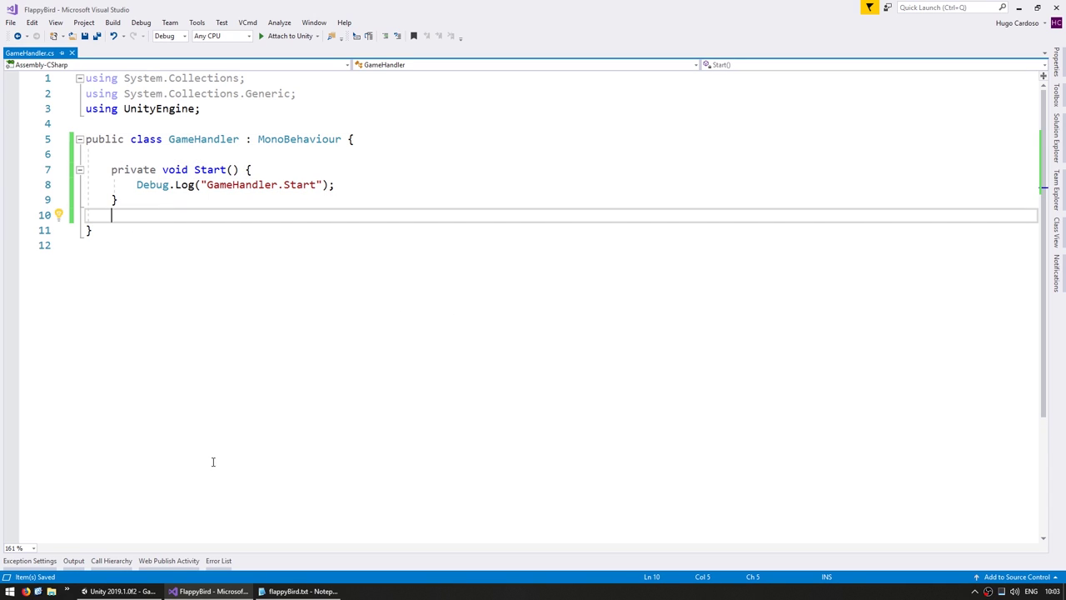
Attach the GameHandler script to the GameHandler object in the Inspector.
left_click(134, 594)
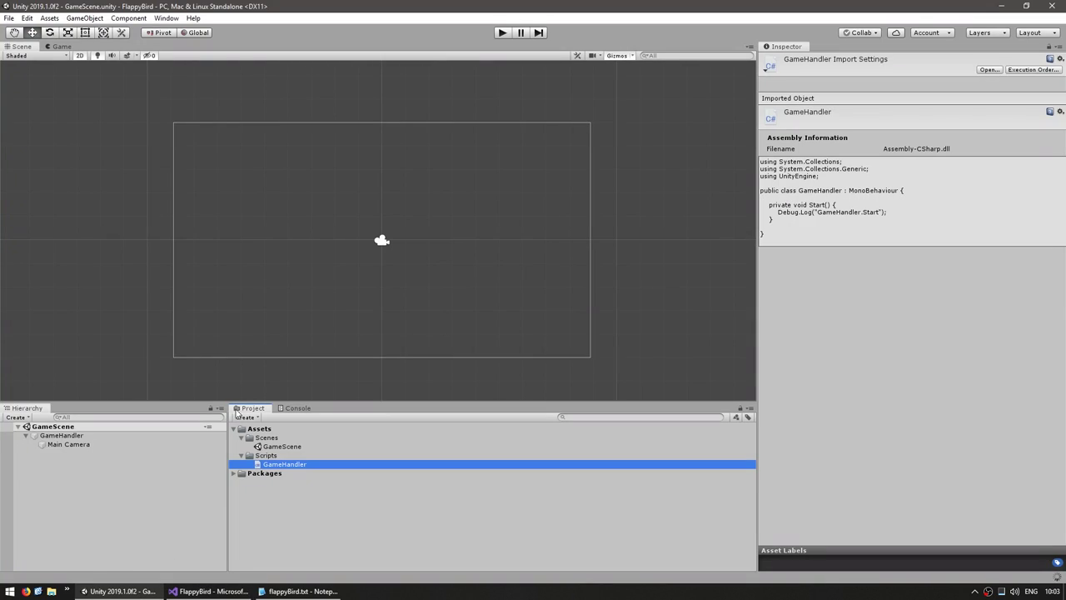
left_click(62, 435)
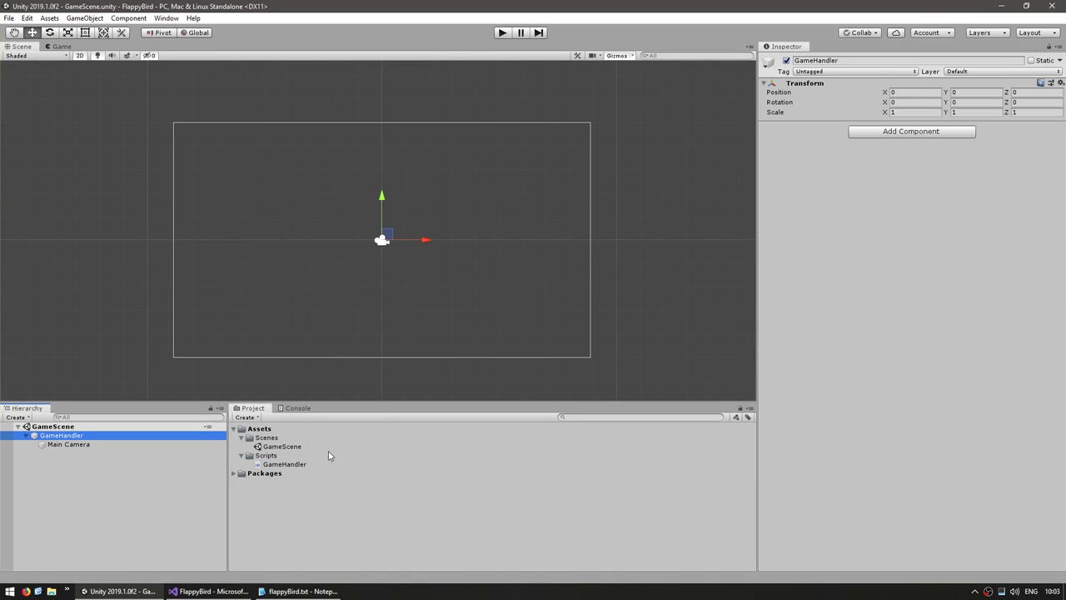
left_click(283, 465)
left_click_drag(284, 469, 896, 263)
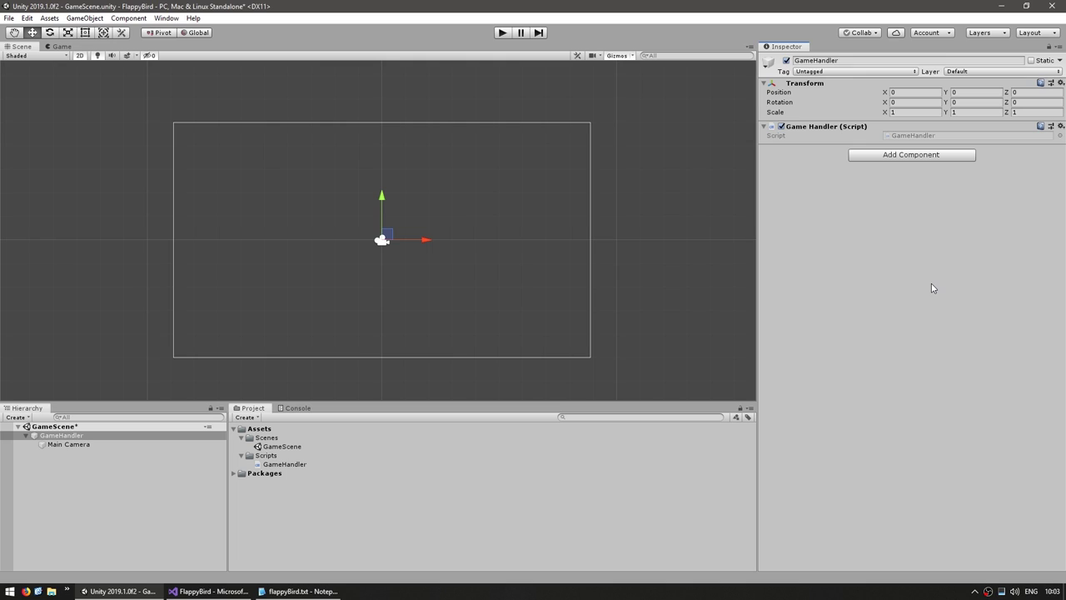
Run the game, check the Console shows "GameHandler.Start", then stop Play mode.
key("ctrl+p")
left_click(297, 408)
left_click(268, 428)
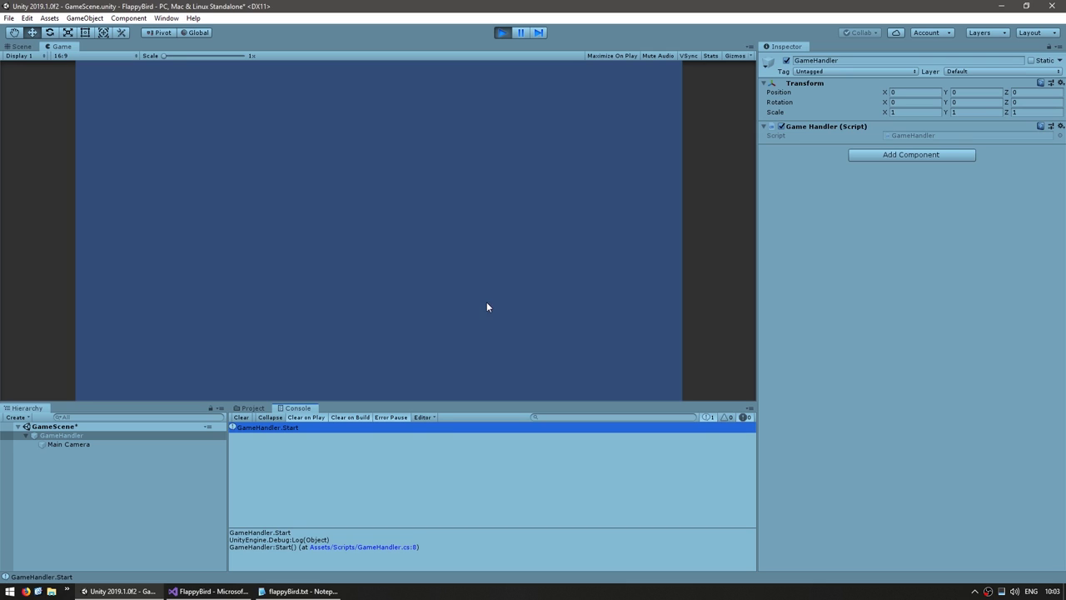
left_click(502, 32)
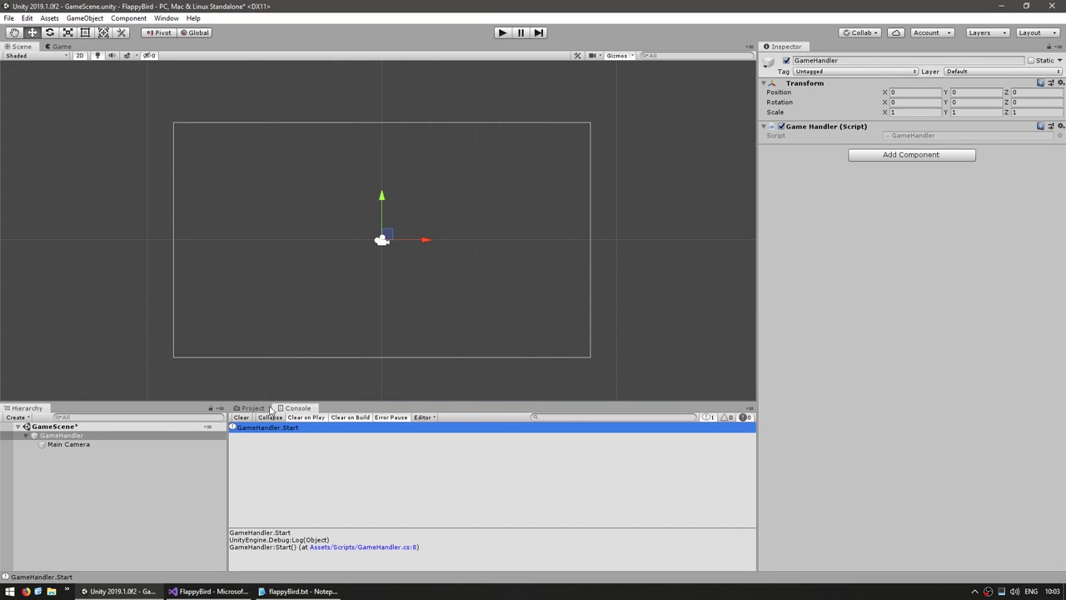
Create a Textures folder in Assets.
left_click(252, 409)
right_click(252, 429)
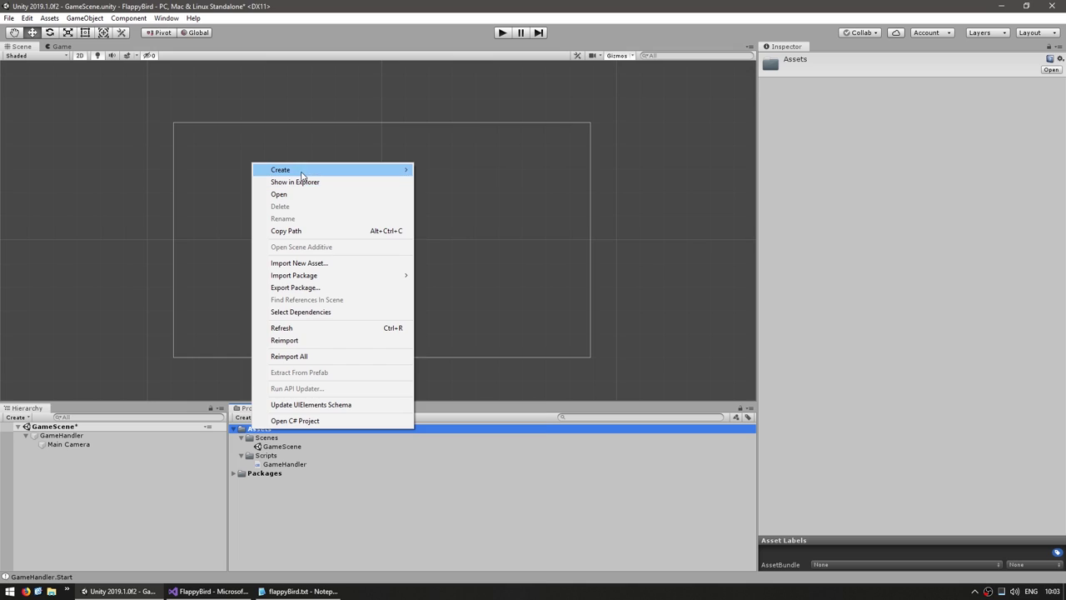
mouse_move(351, 171)
left_click(439, 169)
type("Textures")
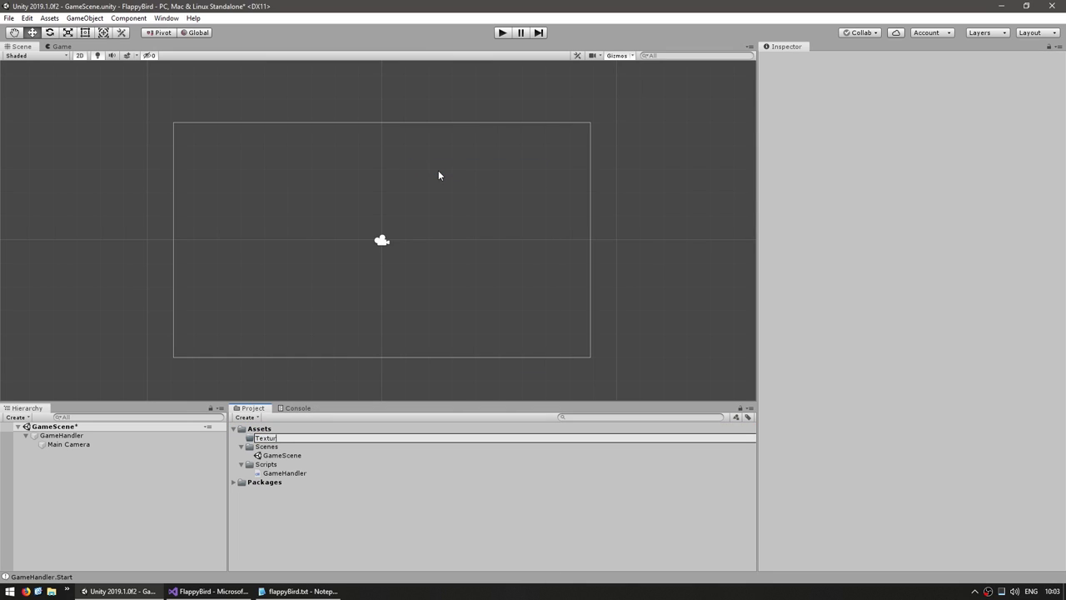
key("Return")
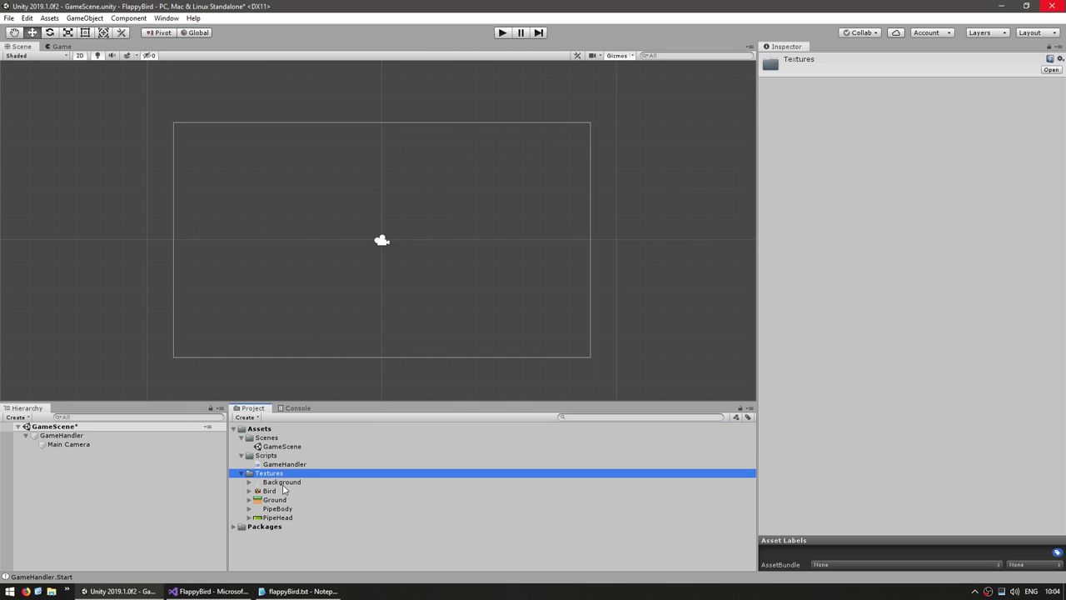
Review import settings of the Ground, Background, Bird, PipeBody and PipeHead textures.
left_click(275, 500)
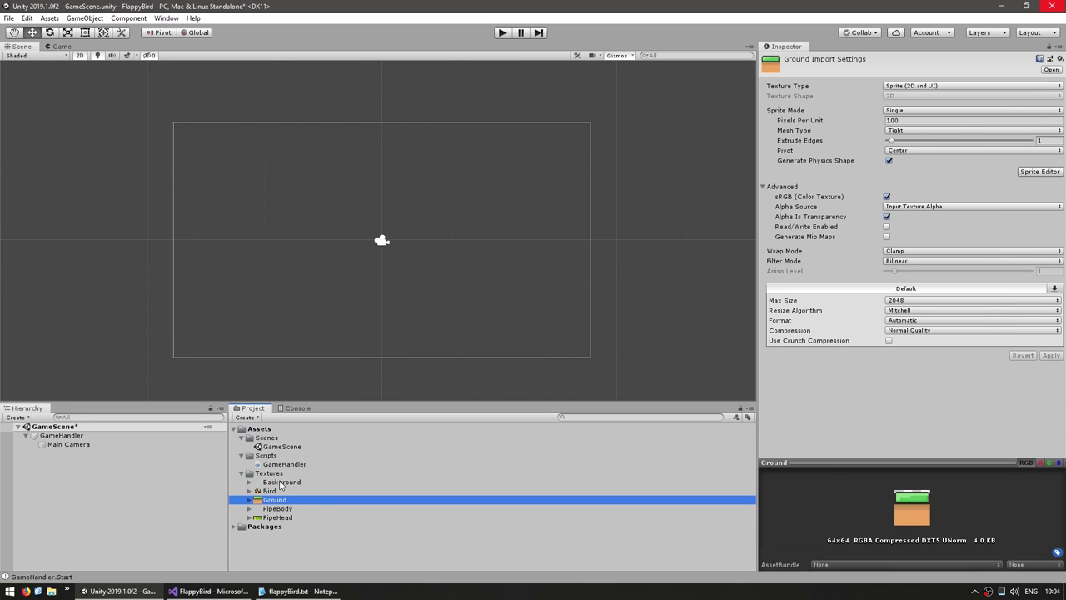
left_click(282, 482)
left_click(268, 490)
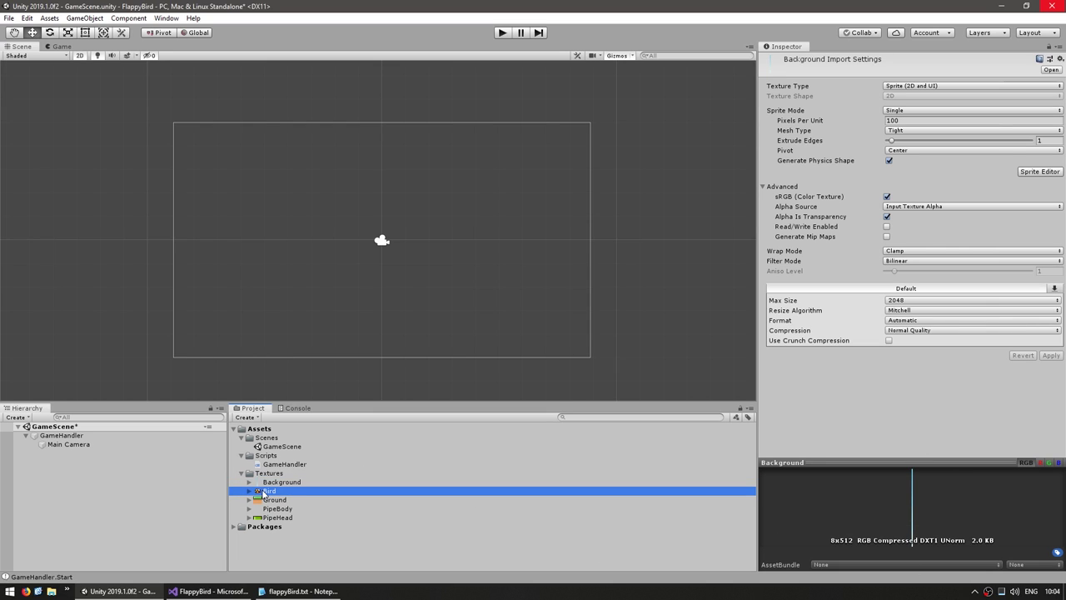
left_click(270, 500)
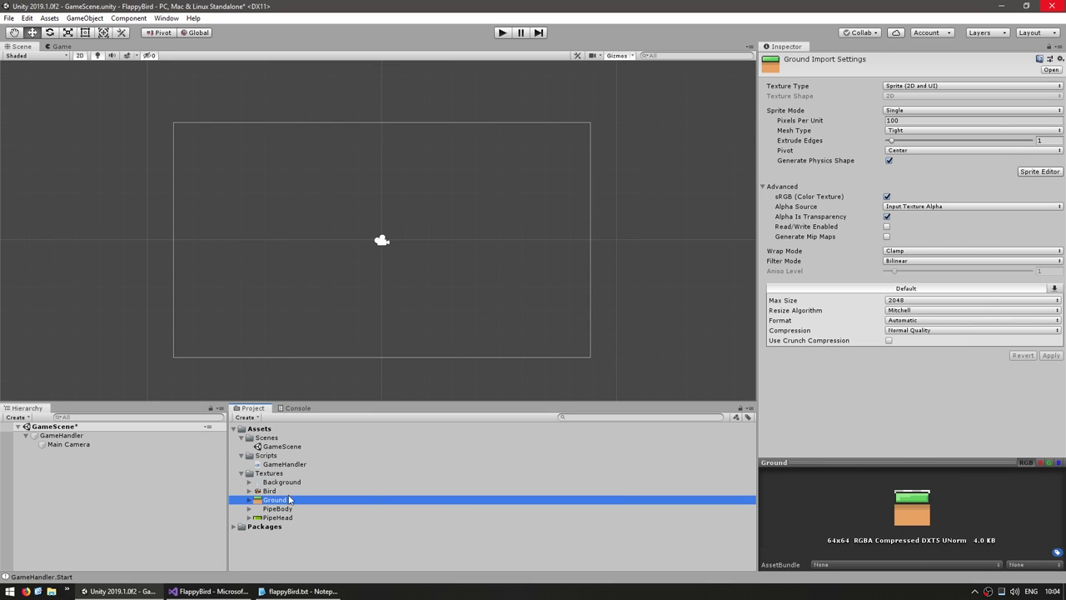
left_click(275, 508)
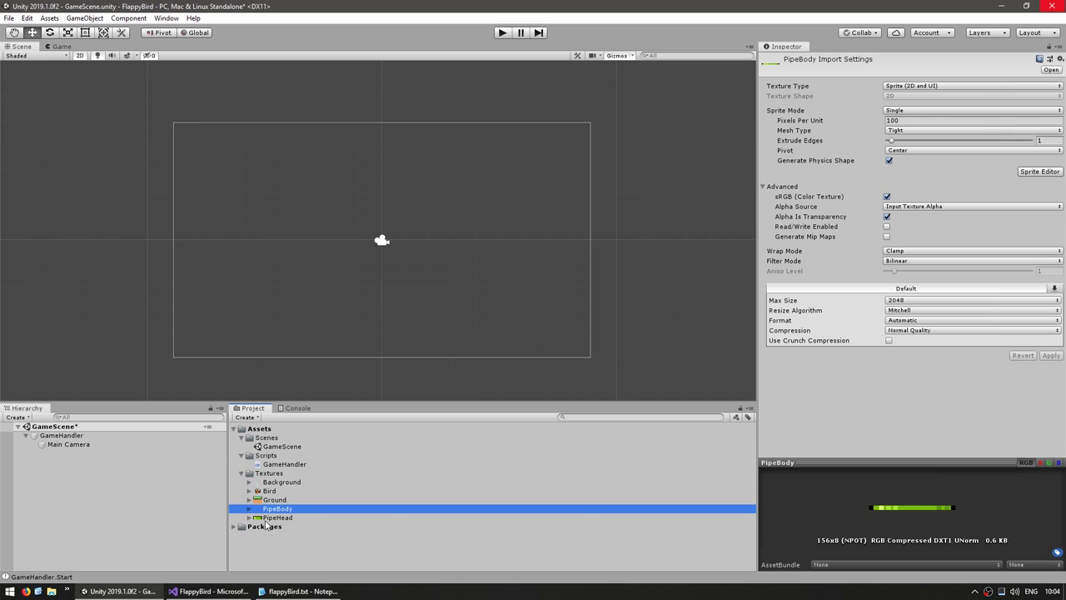
left_click(264, 518)
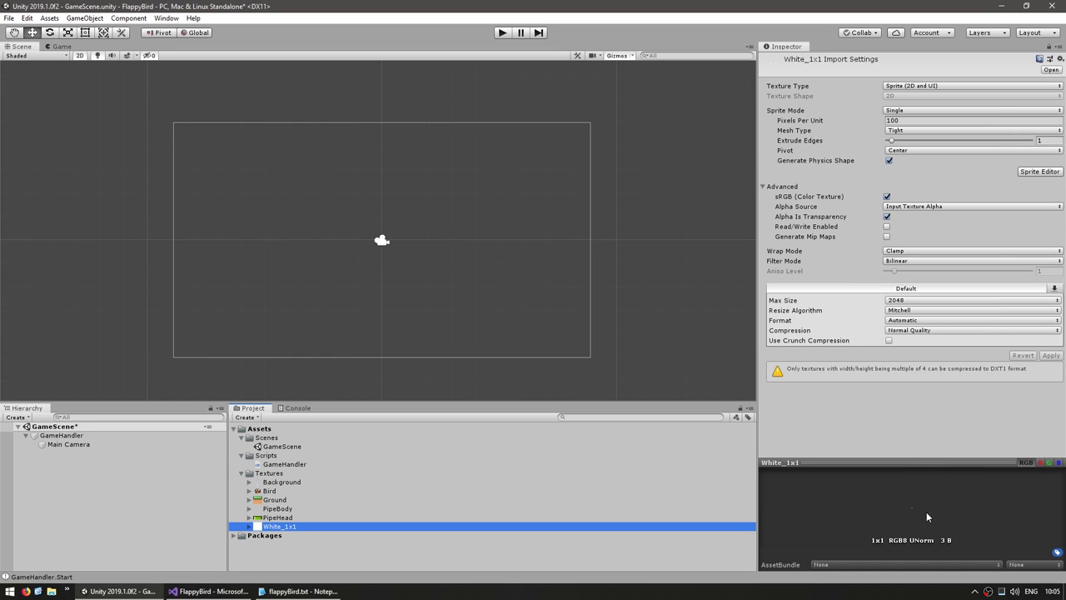
Set White_1x1's Pixels Per Unit to 1 and recheck the other textures' settings.
left_click(898, 121)
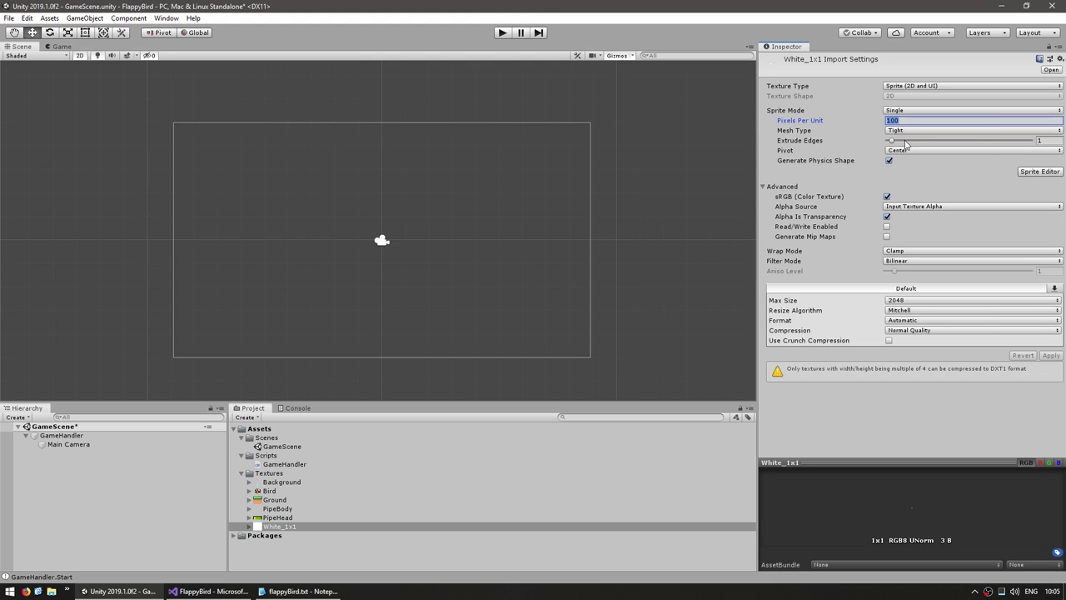
type("1")
left_click(277, 518)
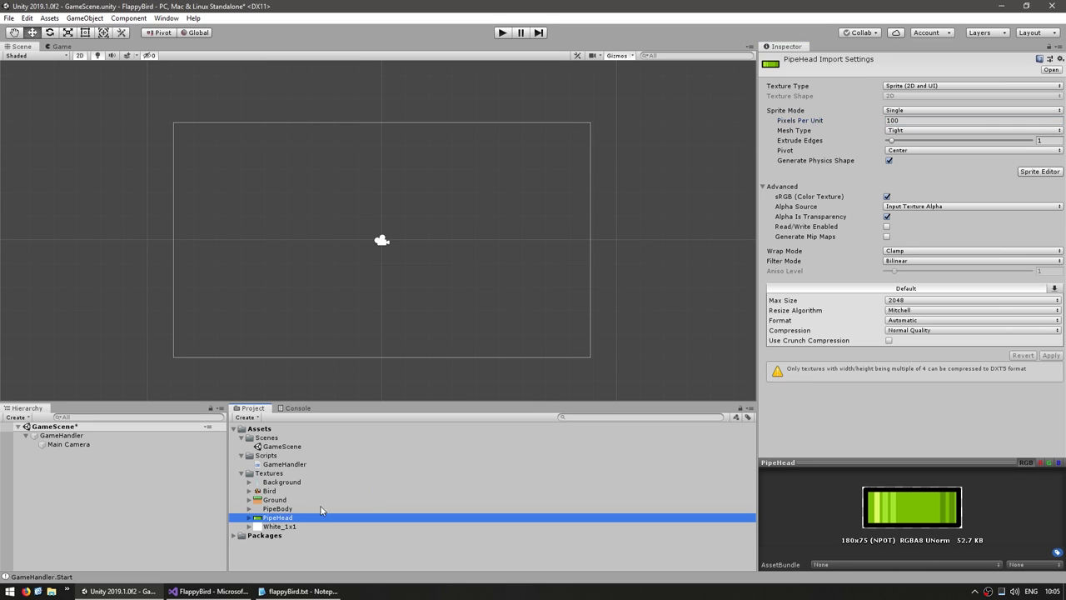
left_click(278, 508)
left_click(270, 490)
left_click(281, 483)
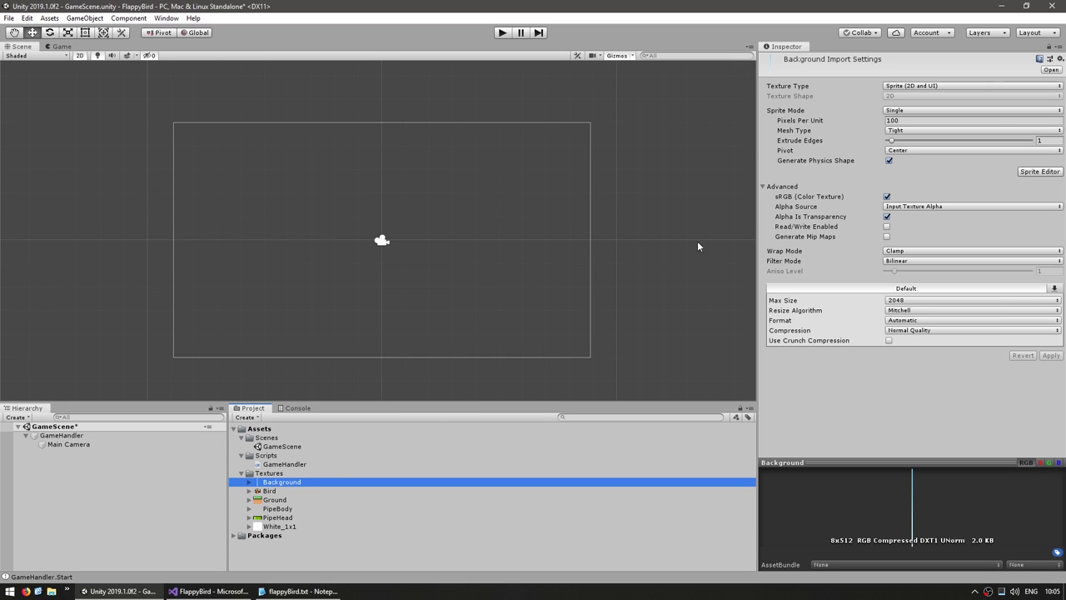
Create an empty object named Background in the Hierarchy.
right_click(101, 484)
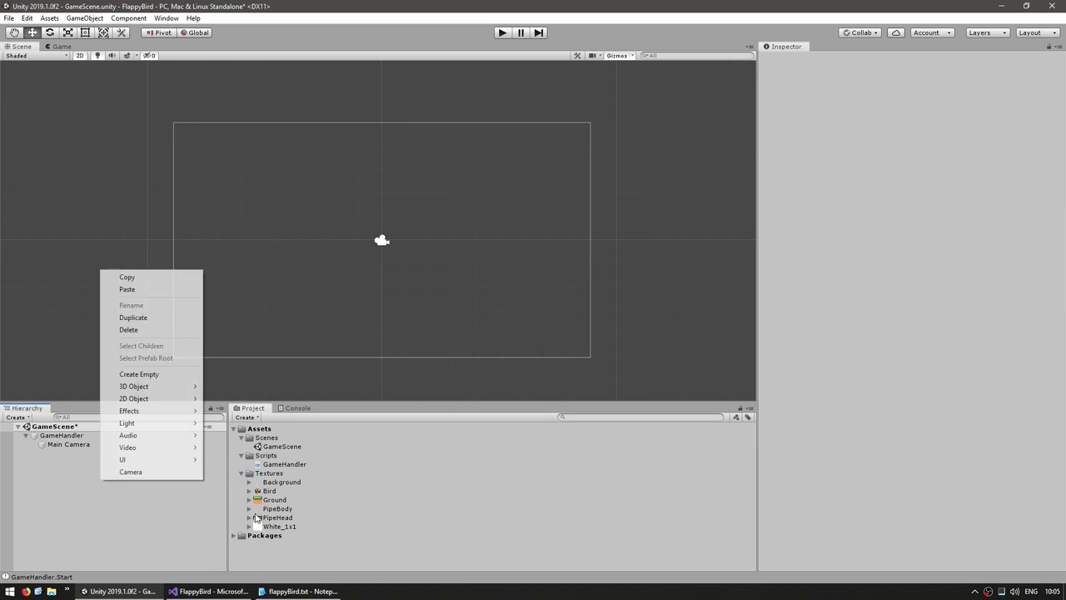
left_click(140, 374)
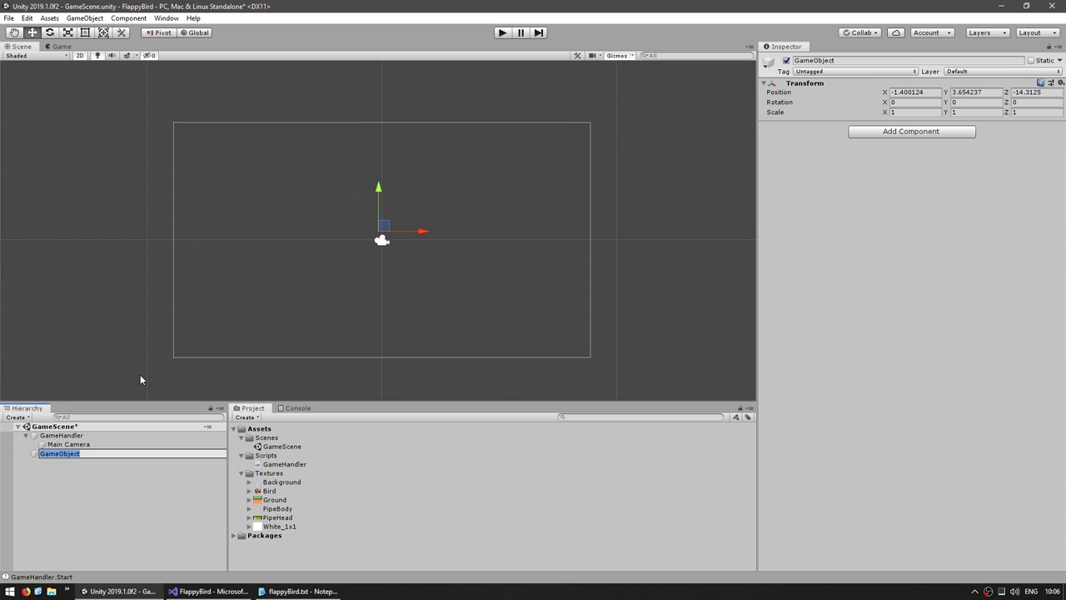
type("Background")
key("Return")
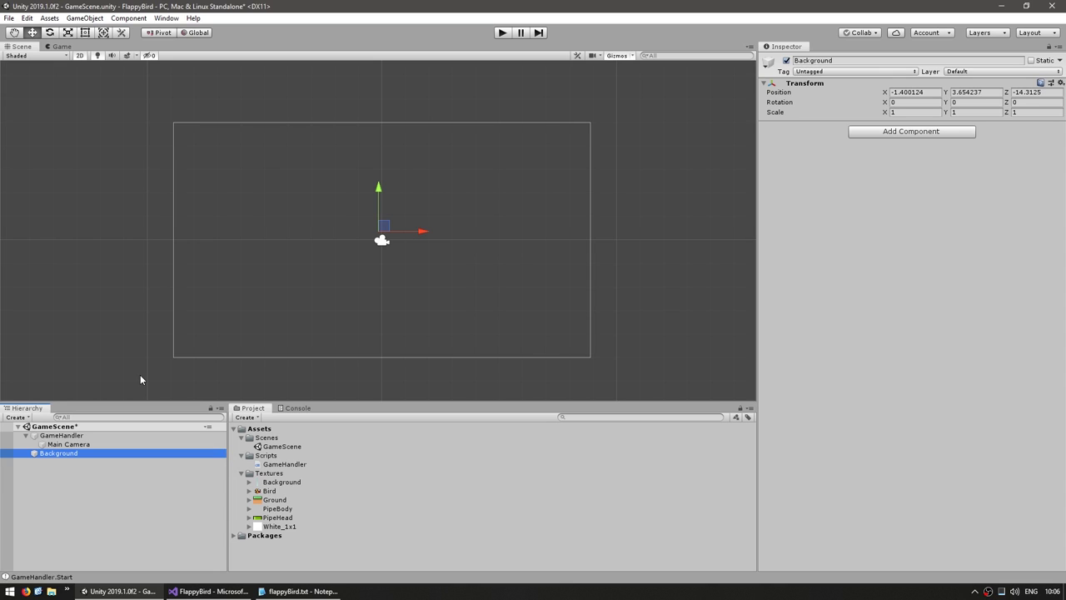
Add a Sprite Renderer to Background using the sky texture, then preview it in the Game view.
left_click(933, 133)
type("sprtiere")
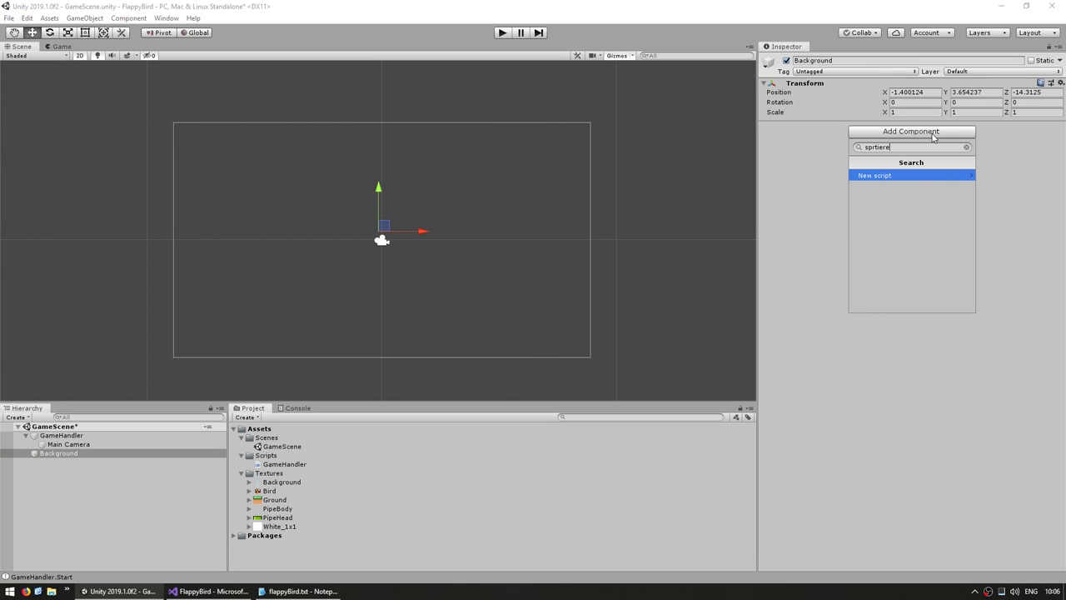
key("BackSpace")
key("BackSpace")
key("BackSpace")
type("itere")
key("Return")
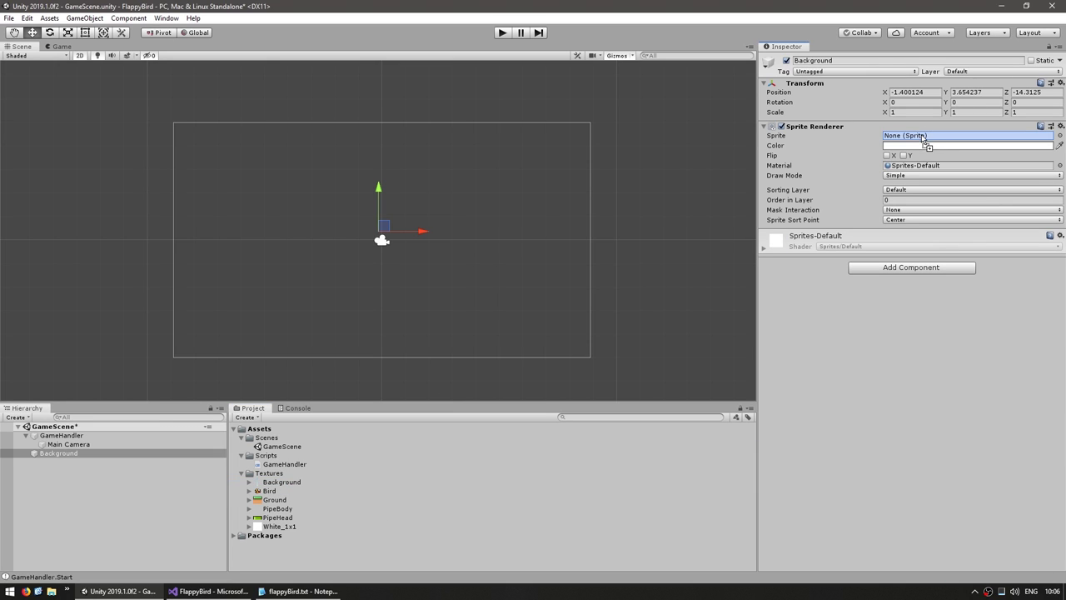
left_click_drag(280, 482, 907, 135)
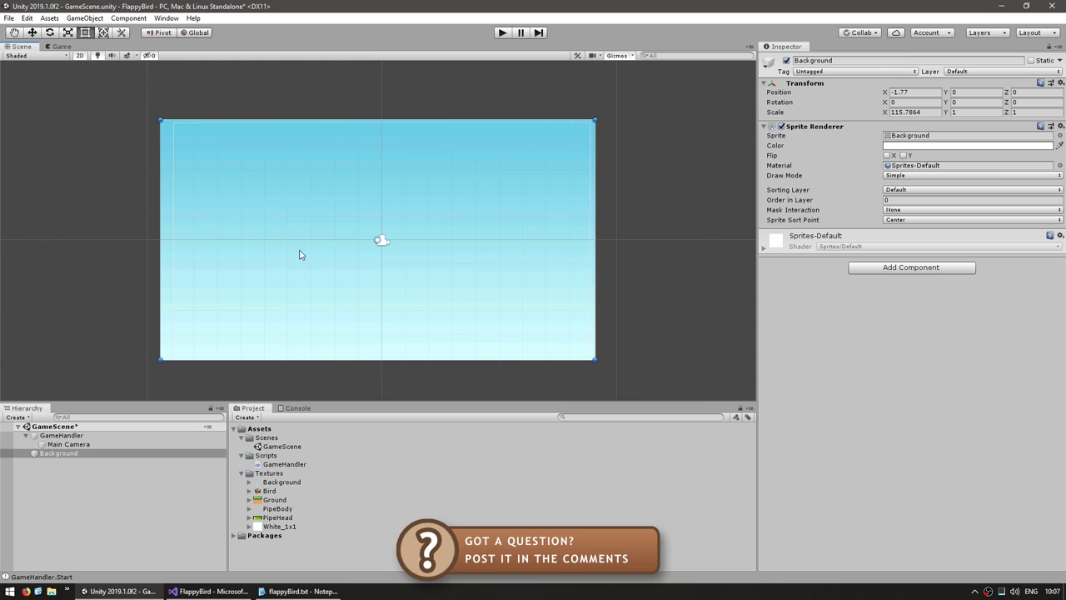
left_click(63, 47)
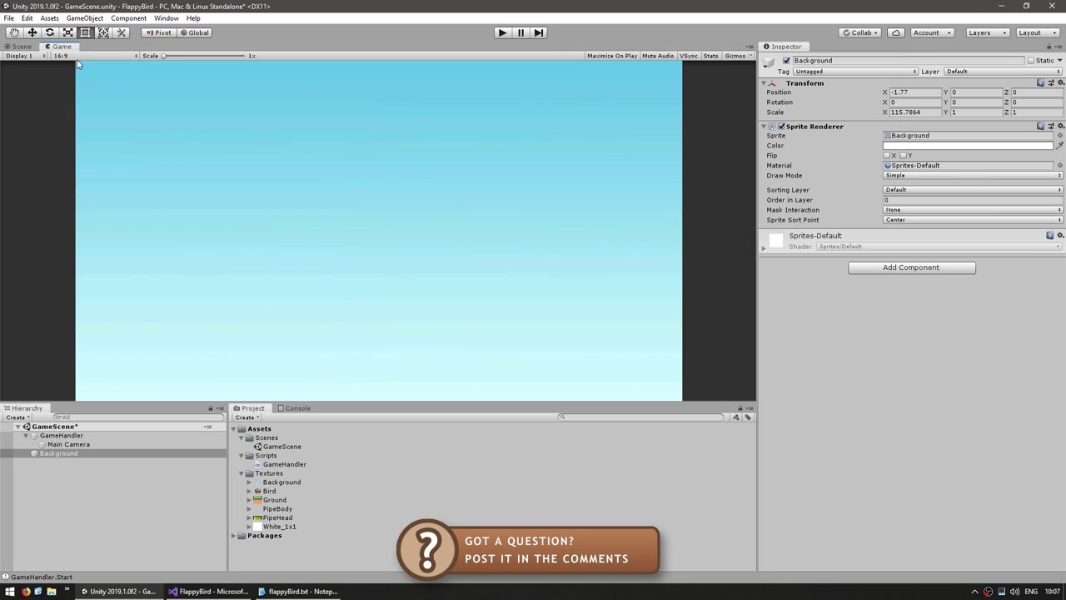
left_click(339, 281)
Create a 2D Sprite object named Bird and assign it the Bird texture.
right_click(83, 503)
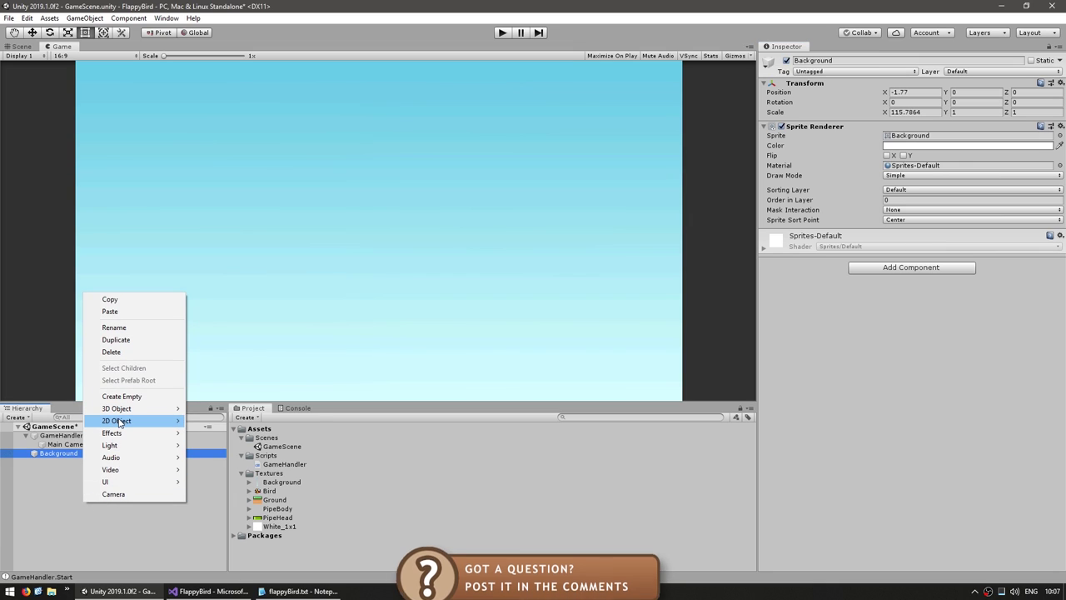
mouse_move(145, 421)
left_click(226, 427)
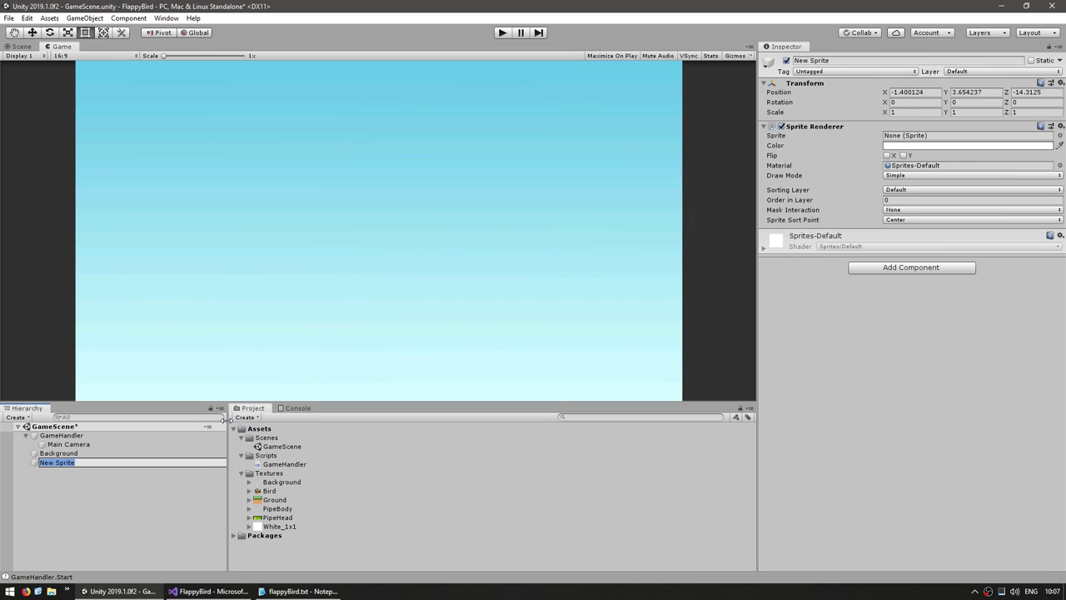
type("Bird")
key("Return")
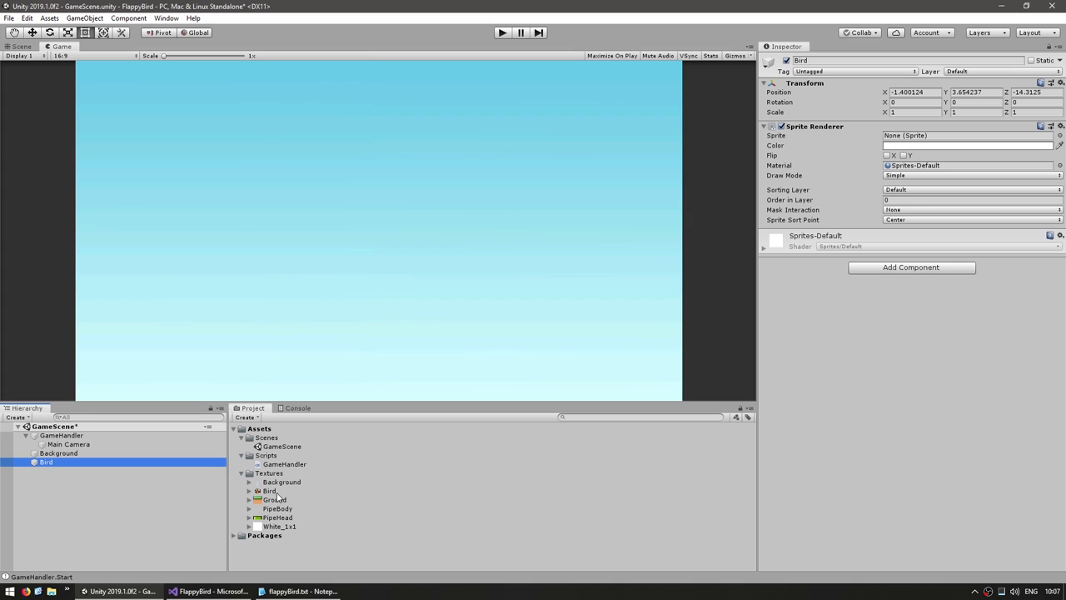
left_click_drag(279, 497, 916, 140)
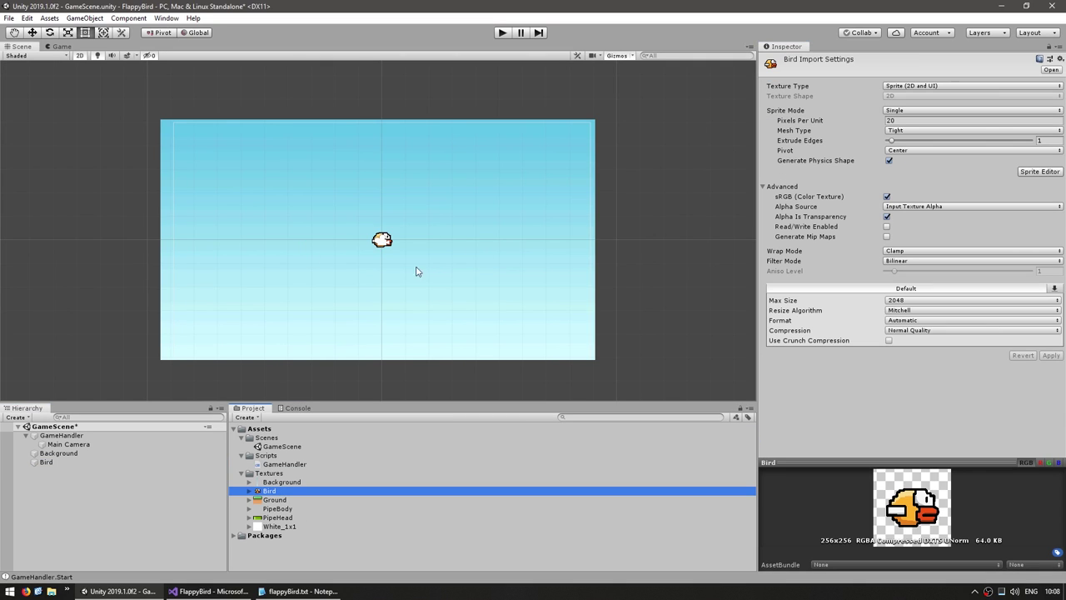
Preview the Bird in the Game view, then return to the Scene view.
left_click(388, 239)
key("ctrl+2")
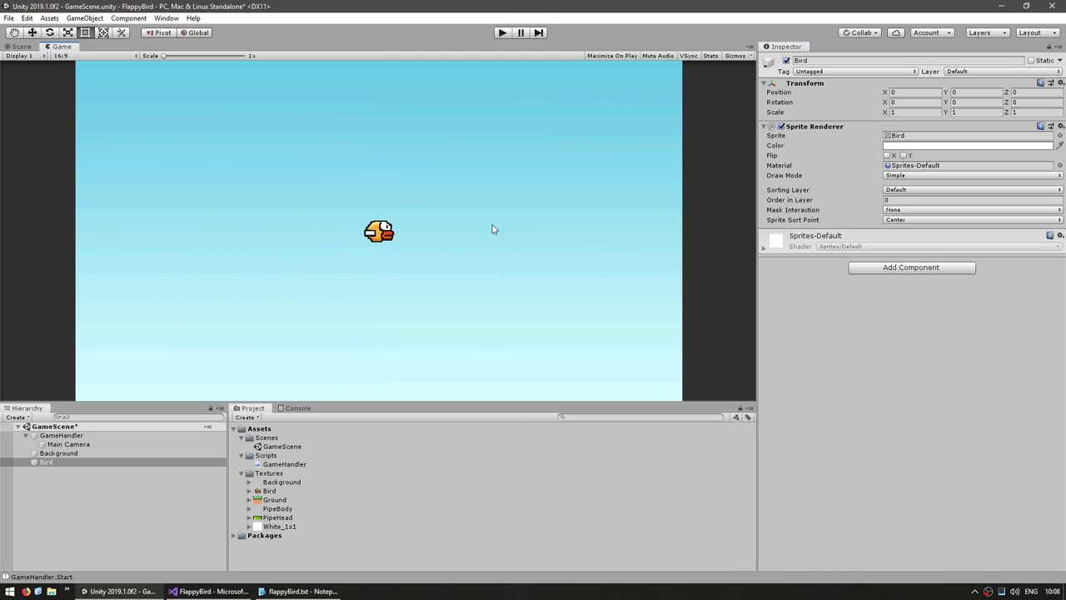
left_click(27, 49)
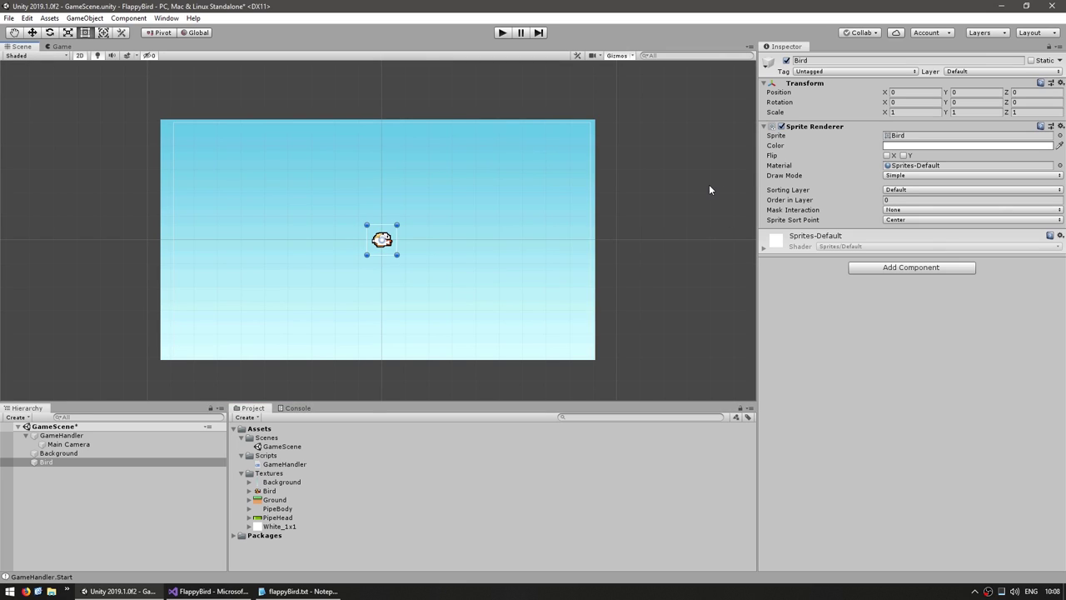
left_click(788, 193)
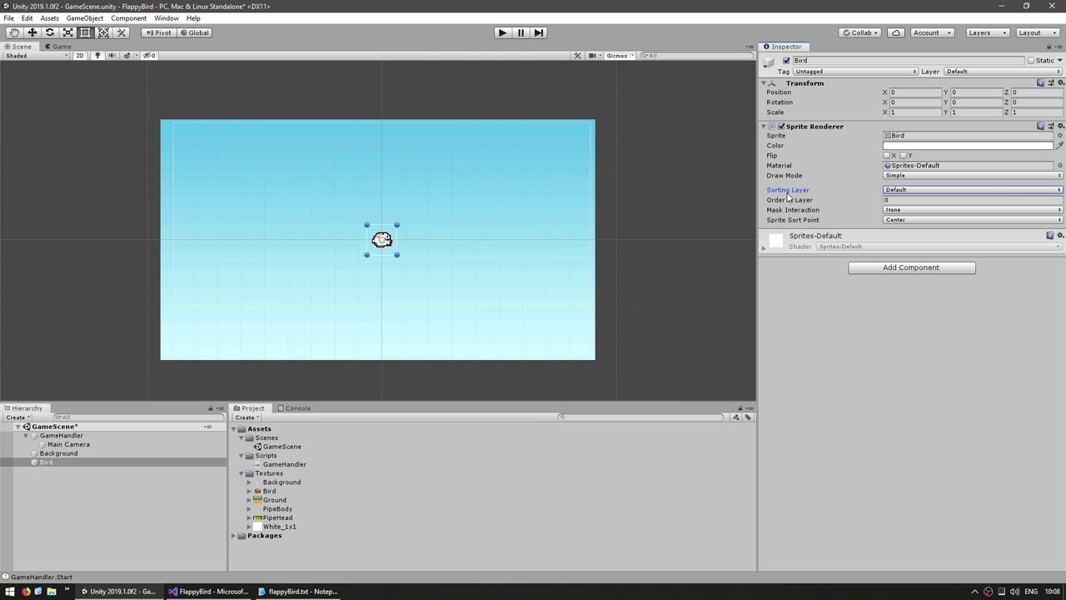
Add sorting layers Background and Over, ordering Background before Default and Over.
left_click(907, 192)
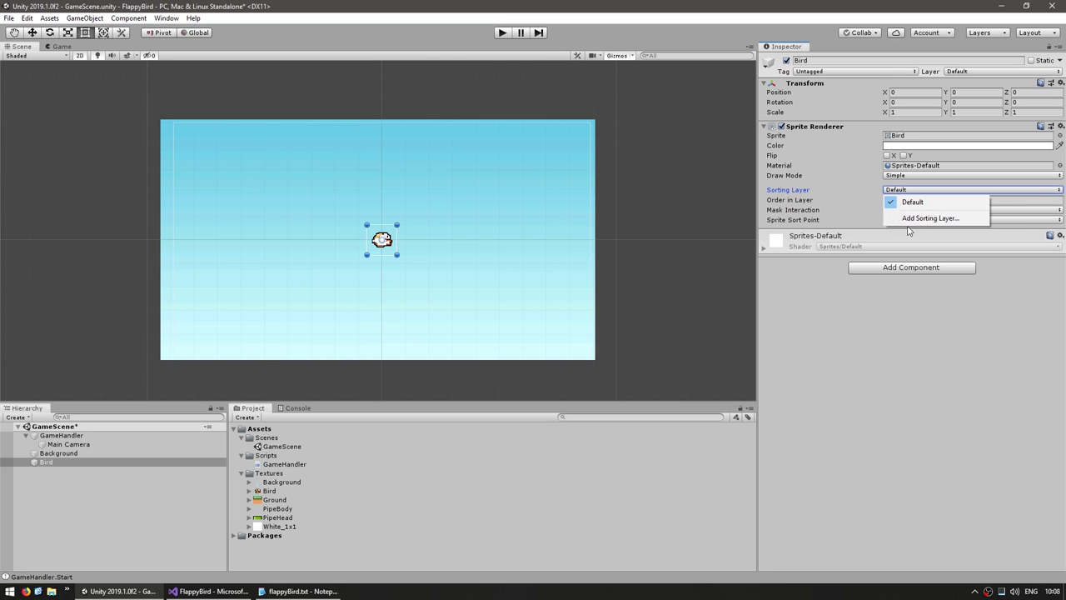
left_click(919, 219)
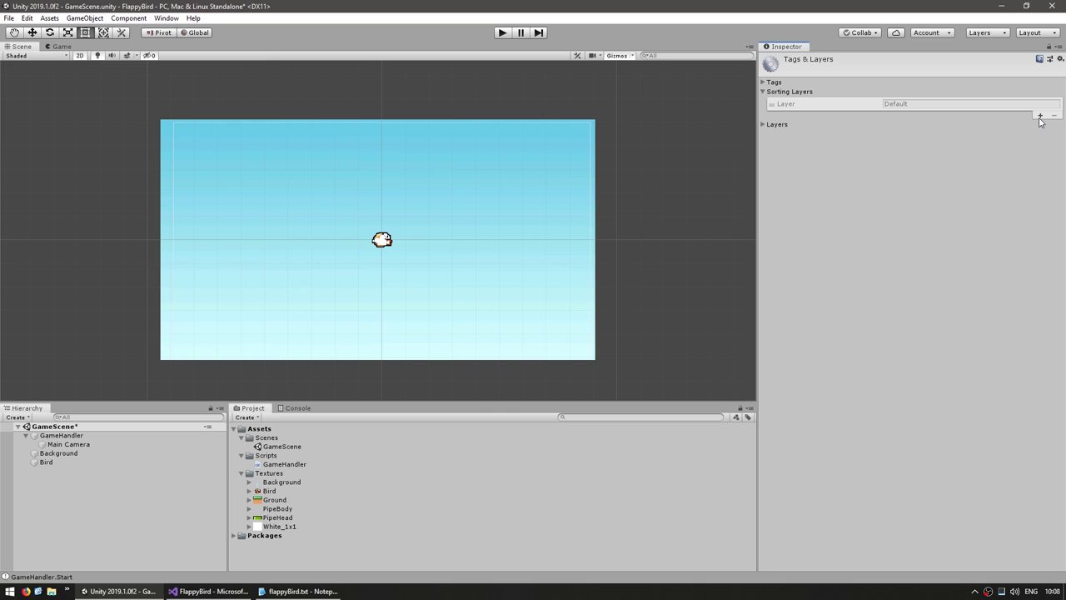
left_click(1040, 115)
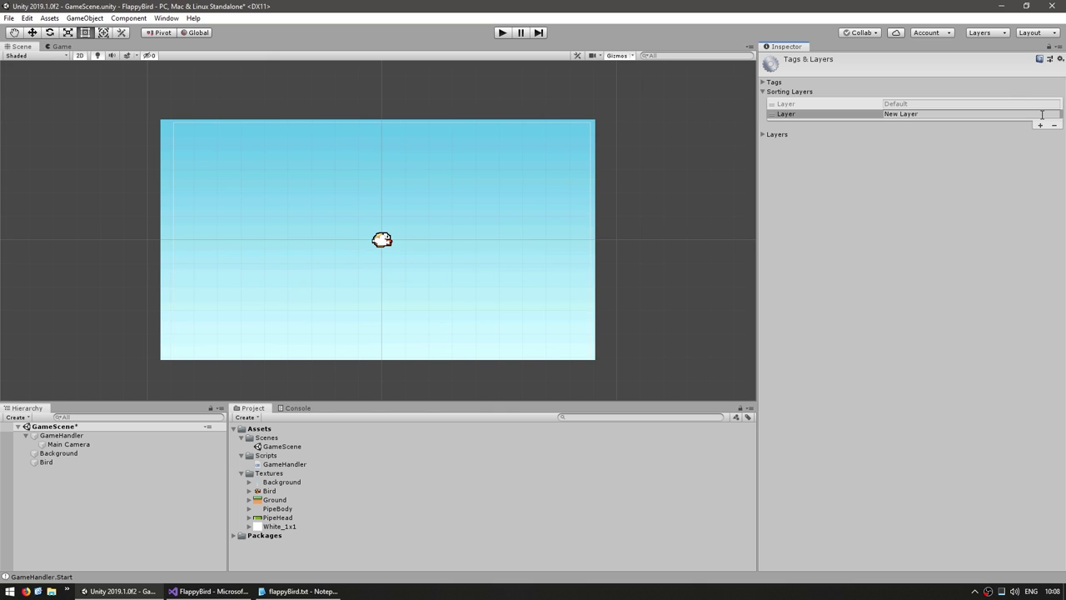
left_click(1041, 114)
type("Background")
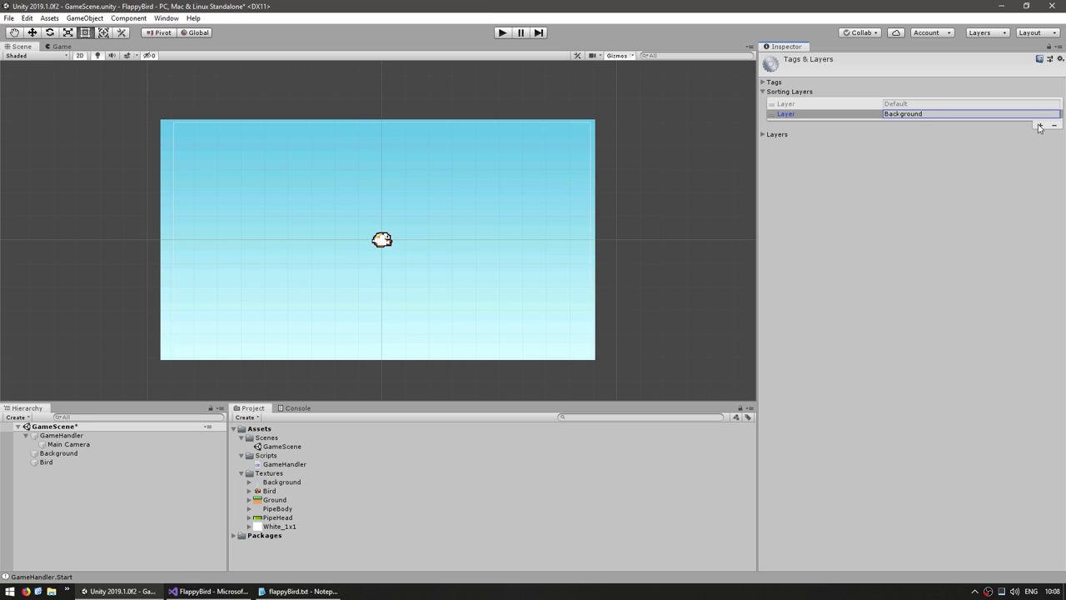
left_click(1040, 124)
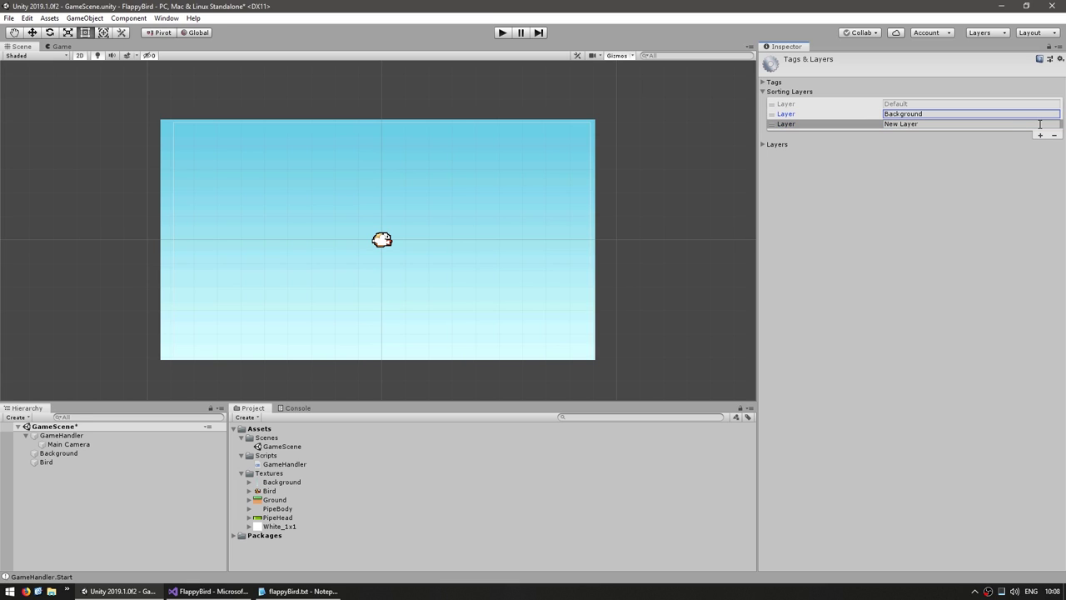
left_click(1039, 124)
type("Over")
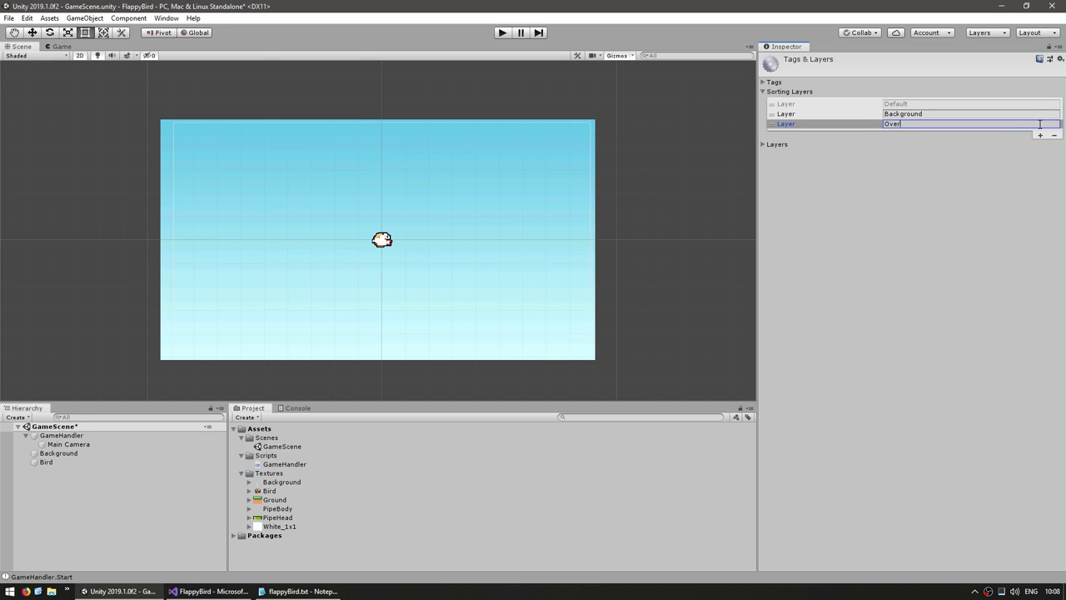
left_click_drag(834, 112, 864, 104)
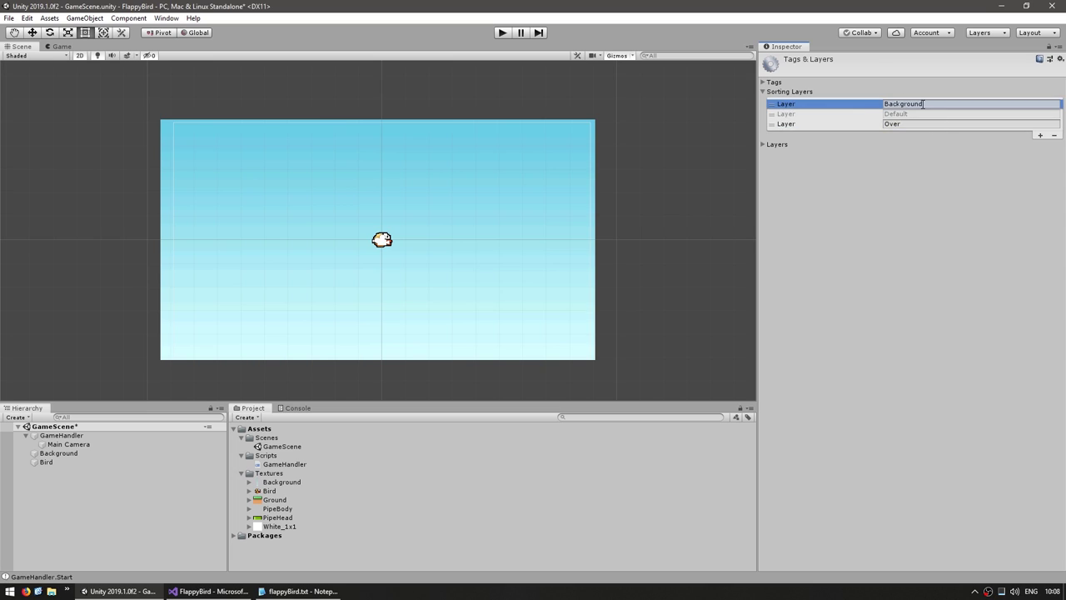
left_click(897, 114)
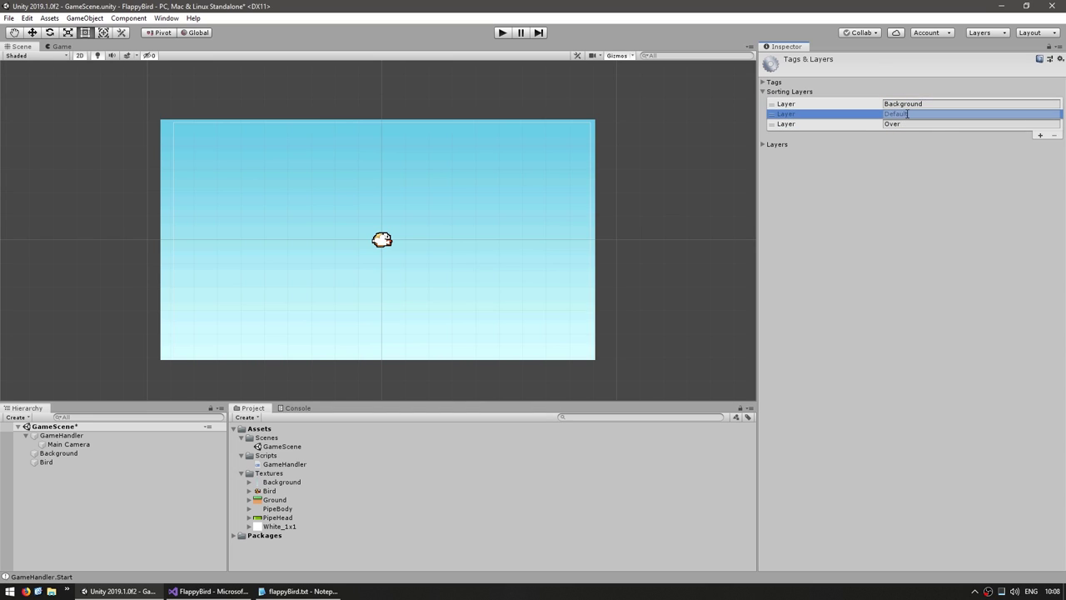
left_click(885, 125)
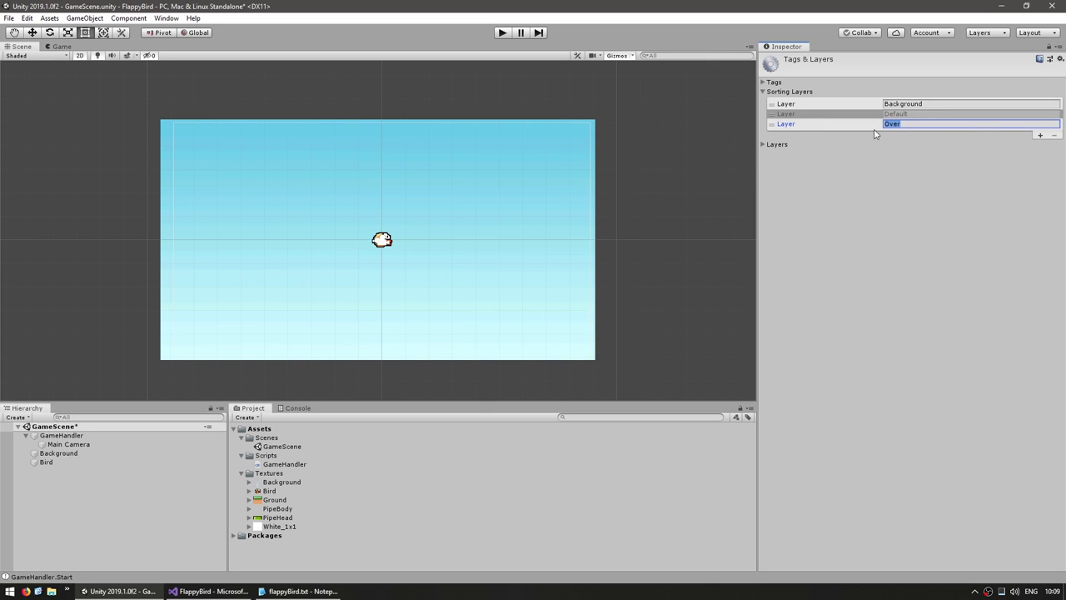
Set the Background object's Sprite Renderer sorting layer to Background, leaving Bird on Default.
left_click(52, 453)
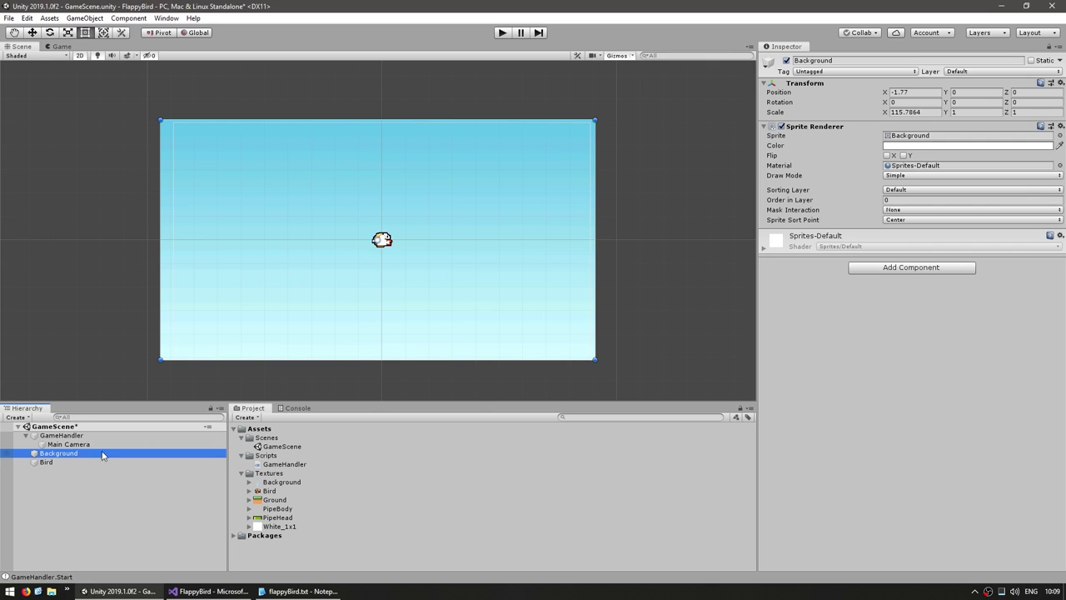
left_click(910, 190)
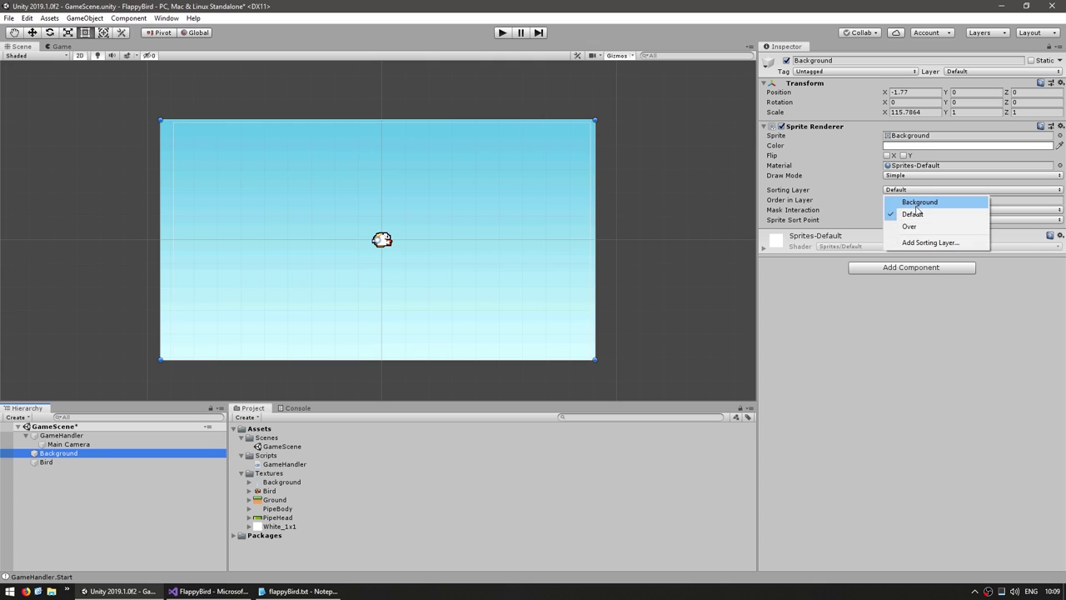
left_click(920, 201)
left_click(47, 462)
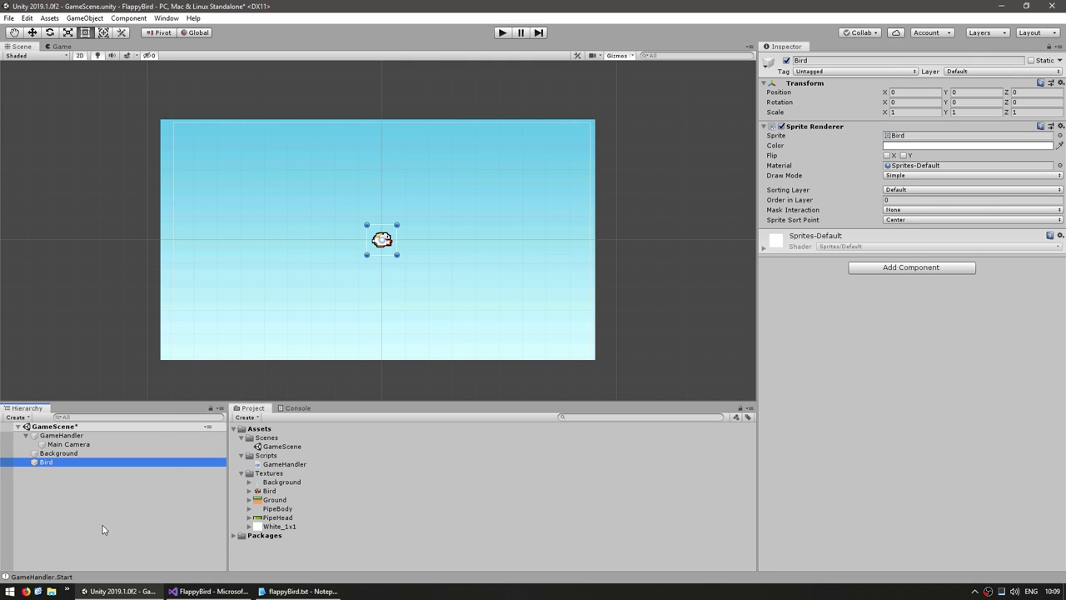
left_click(62, 444)
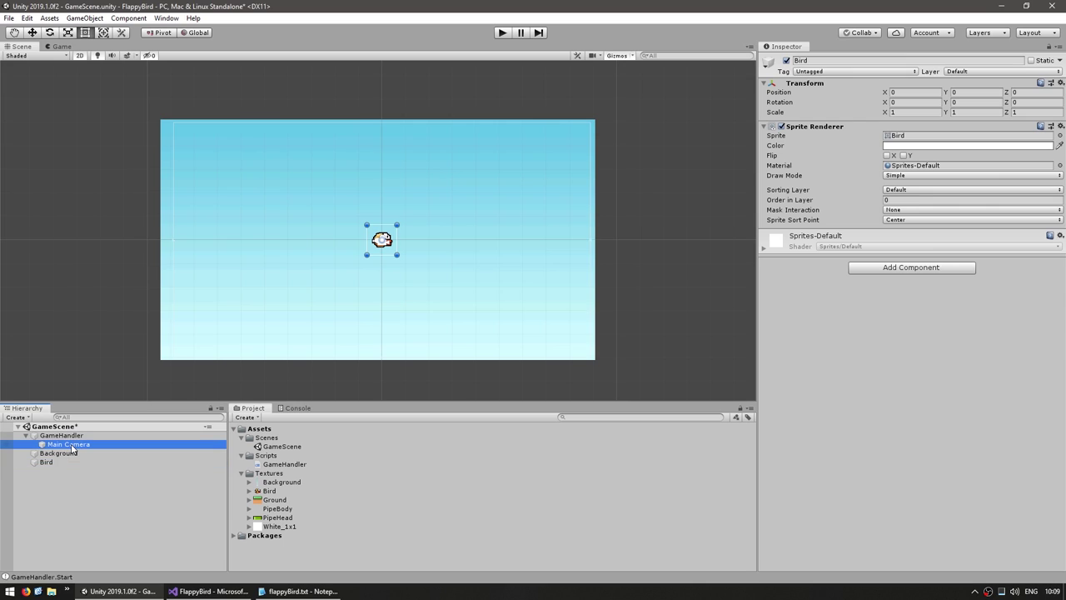
left_click(72, 437)
left_click(72, 453)
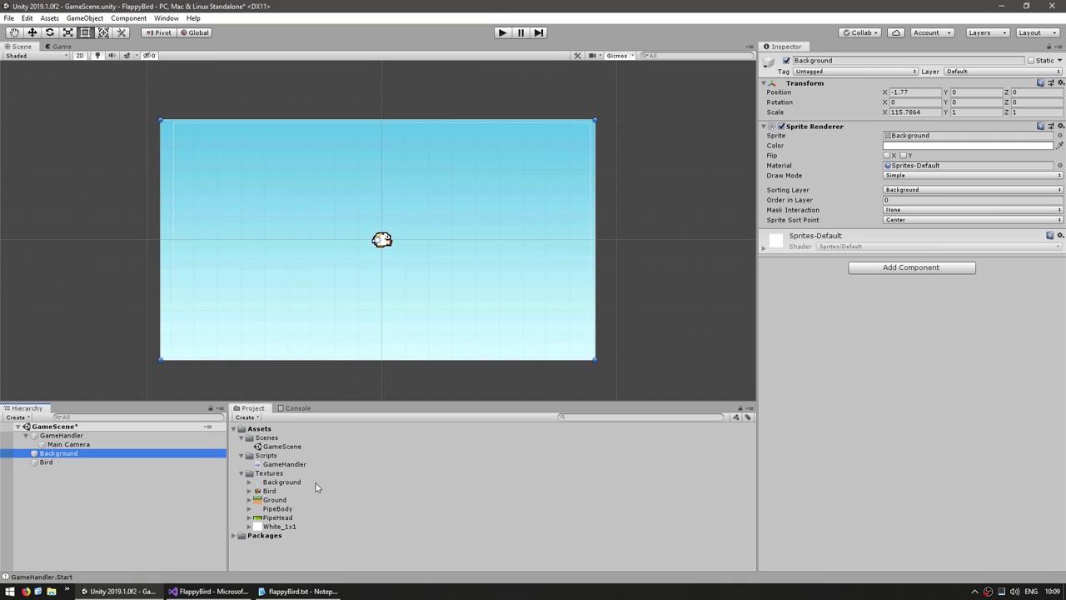
Import all files from the CodeMonkeyUtilities_v100 package into Assets.
left_click(268, 437)
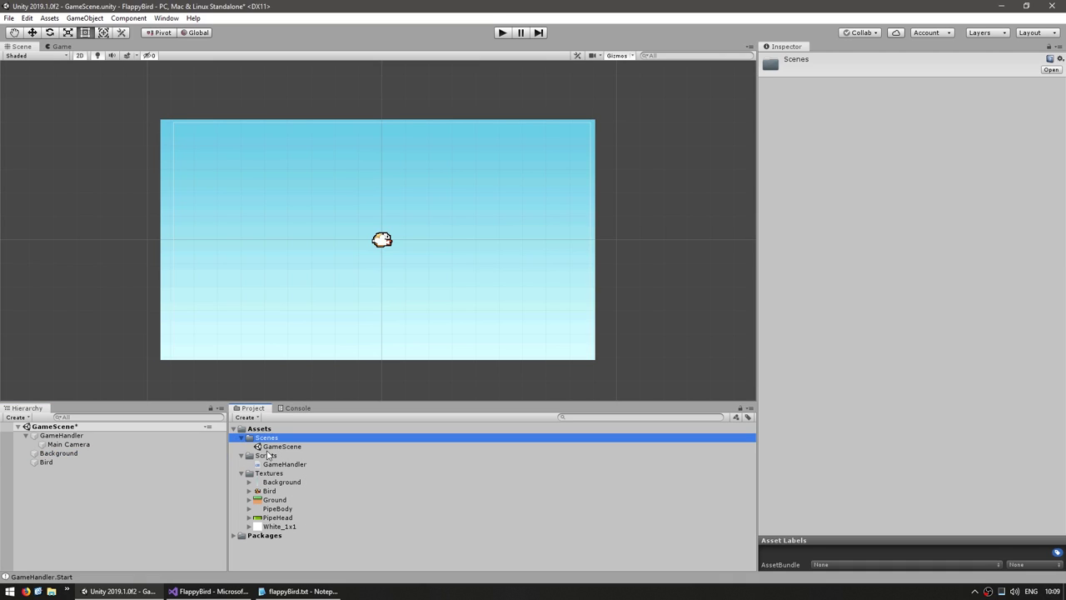
left_click(266, 454)
left_click(270, 473)
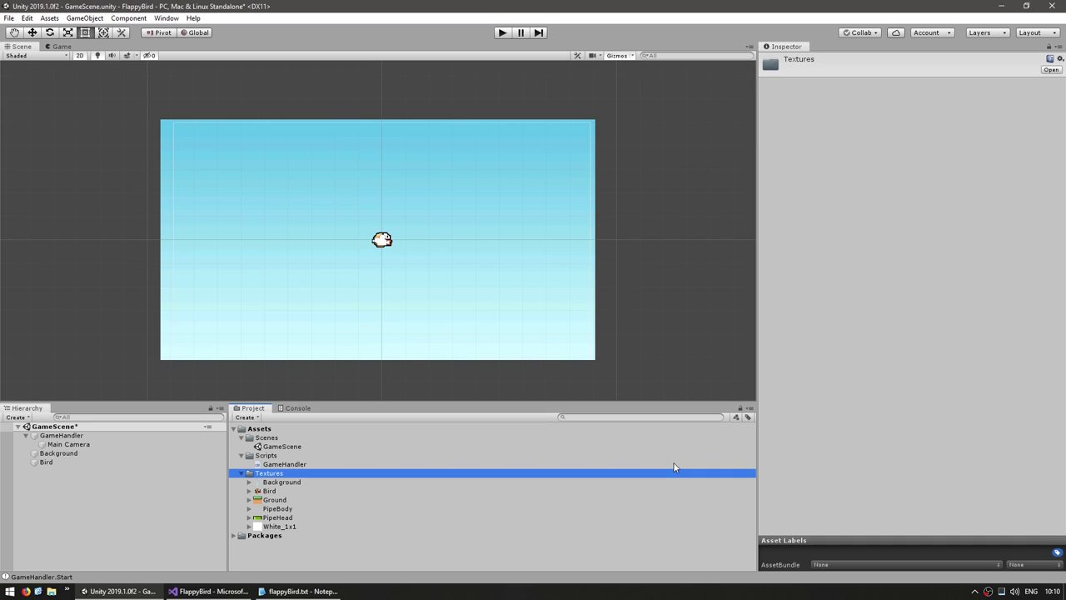
left_click(860, 429)
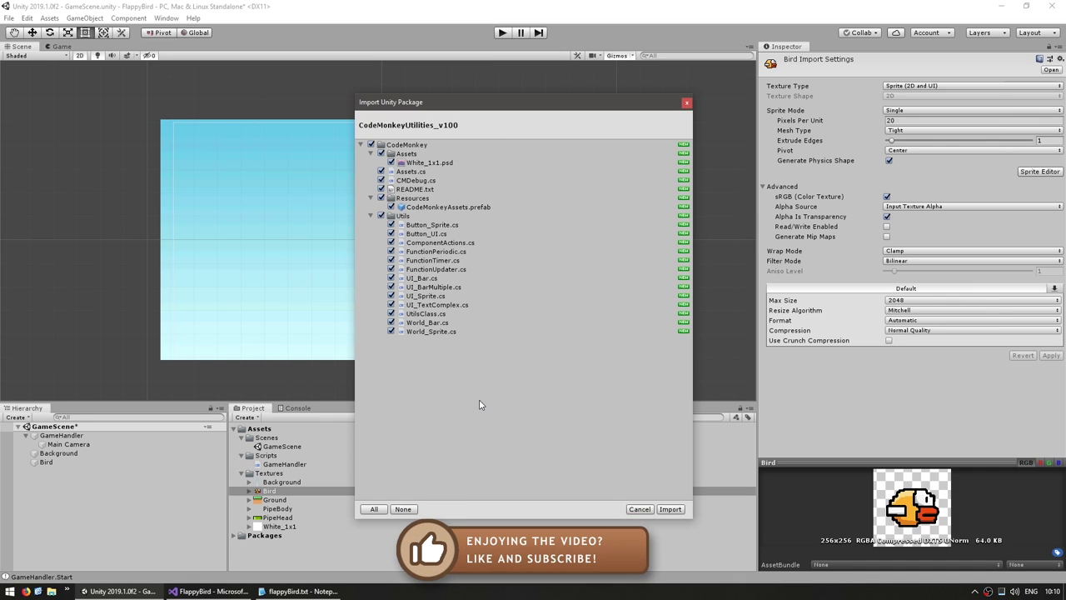
left_click(672, 510)
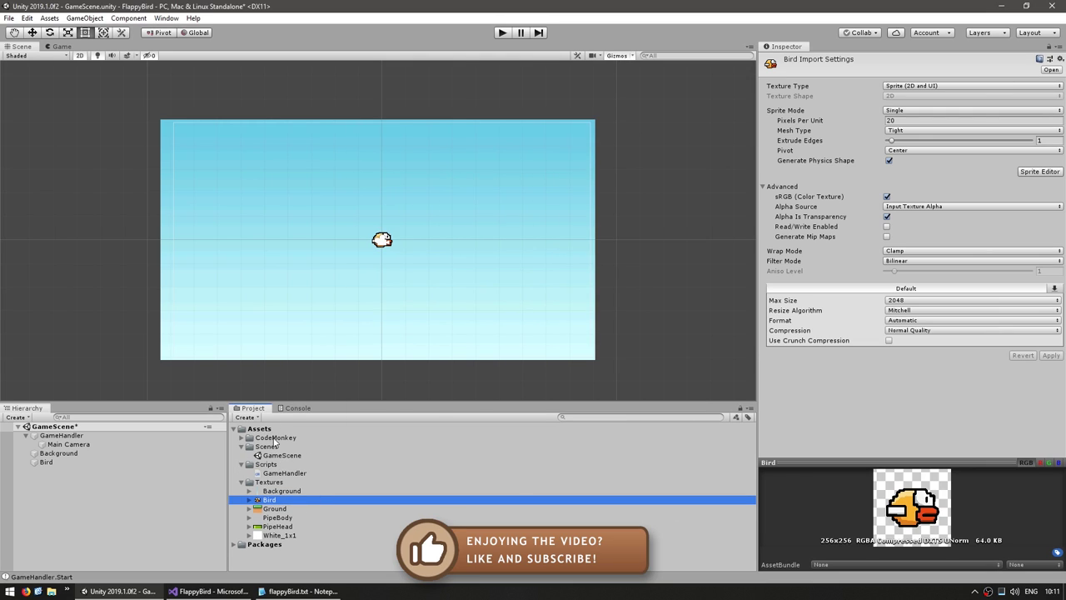
Browse the CodeMonkey folder's CMDebug, Utils and UtilsClass scripts, then return to GameHandler in Visual Studio.
left_click(275, 438)
left_click(241, 439)
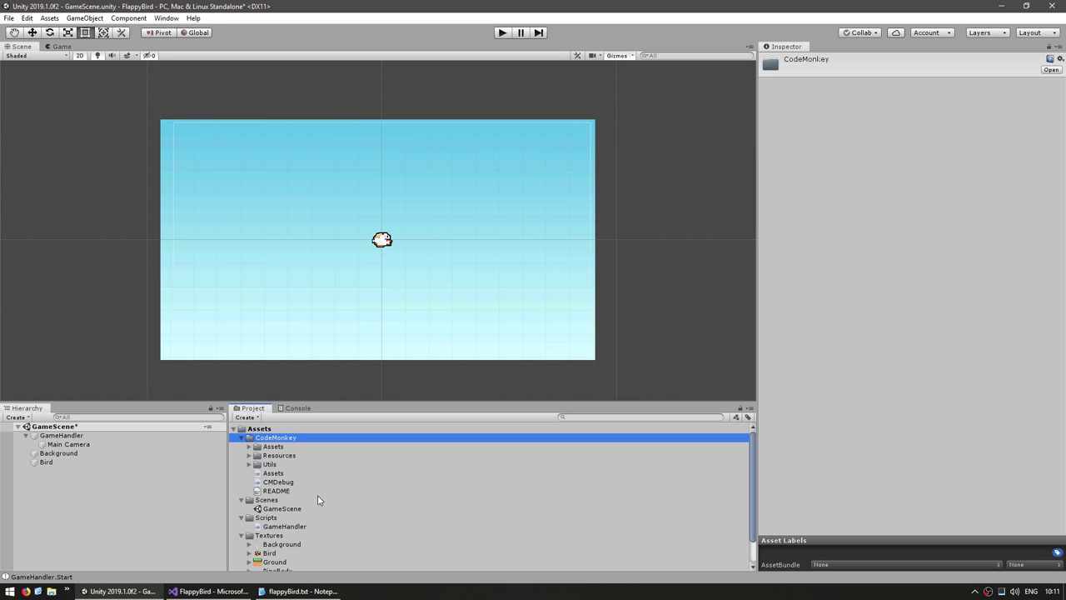
left_click(268, 473)
left_click(268, 483)
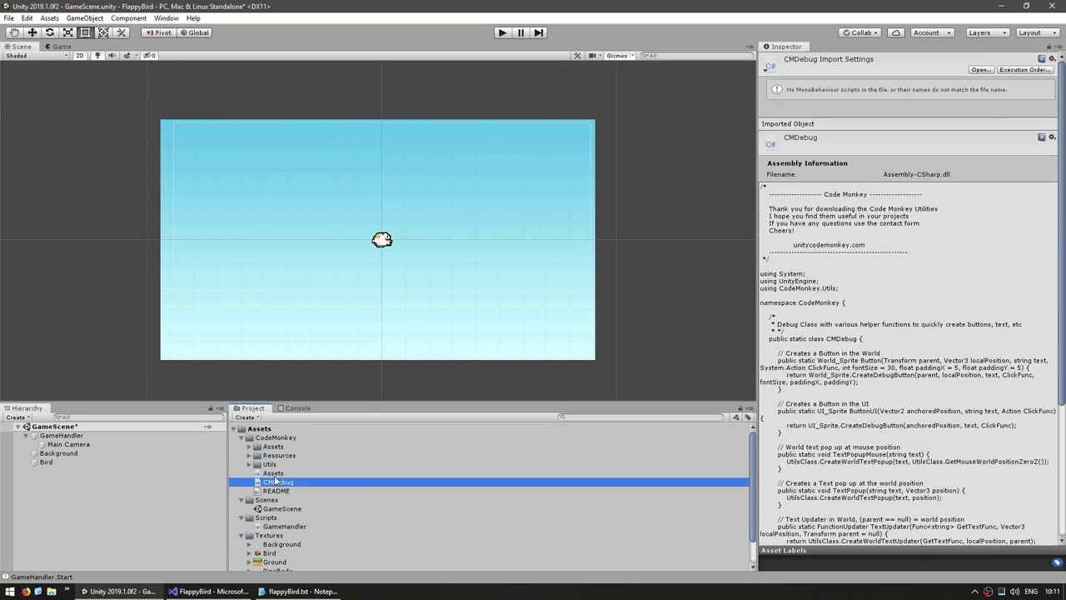
key("Up")
key("Up")
left_click(249, 464)
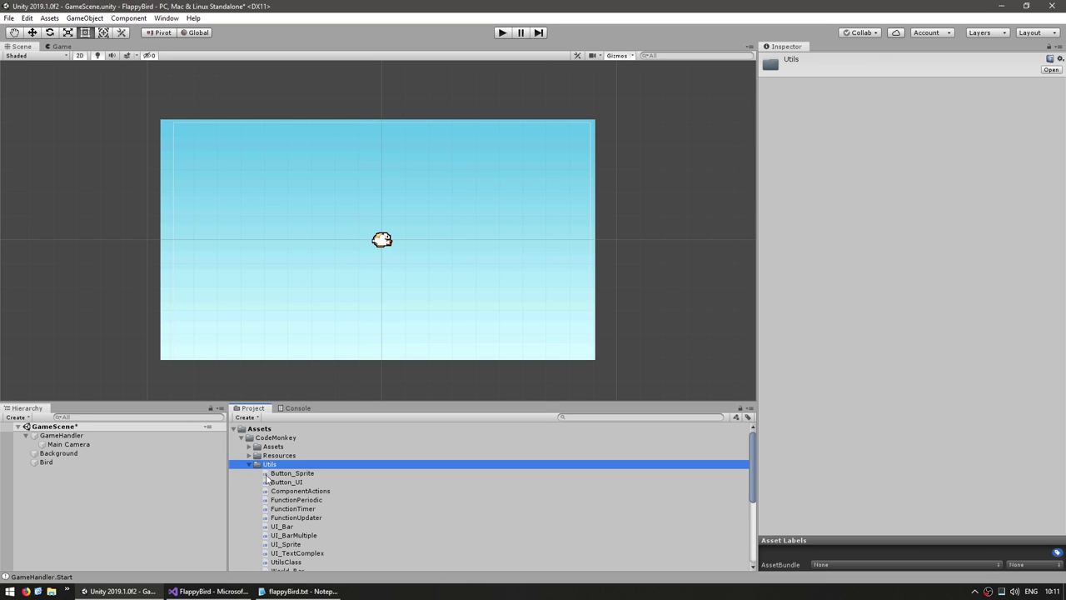
left_click(288, 562)
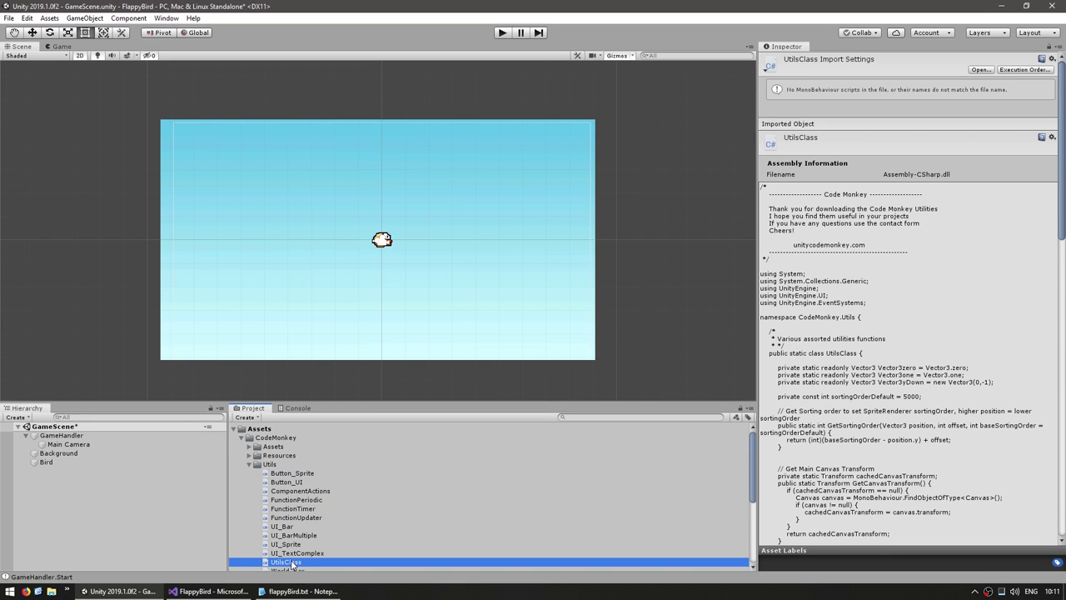
left_click(249, 464)
left_click(241, 437)
left_click(204, 592)
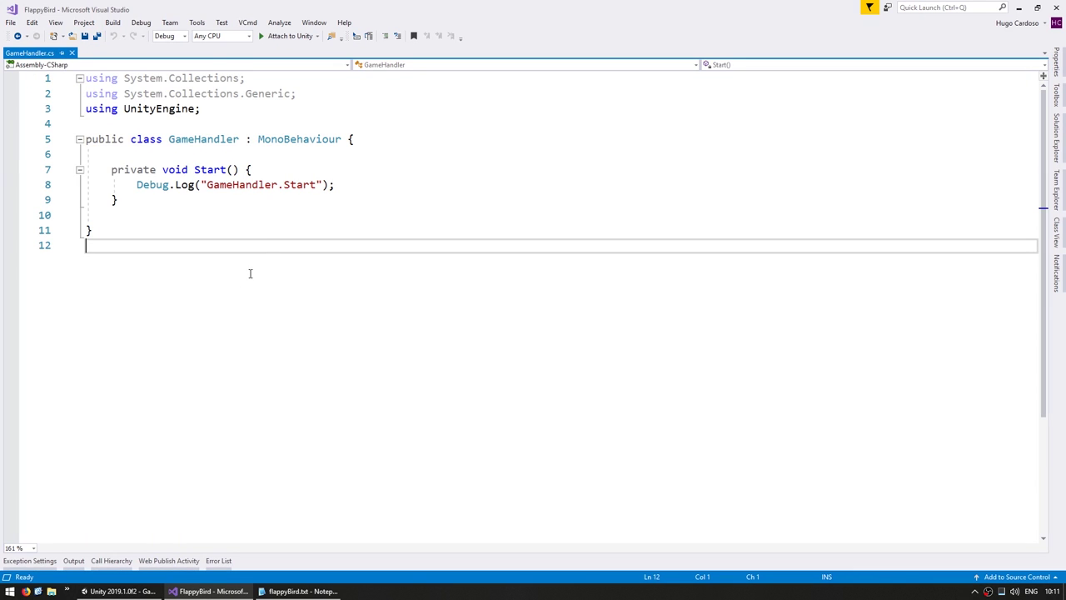
Add 'using CodeMonkey;' and 'using CodeMonkey.Utils;' to GameHandler and save.
left_click(223, 113)
key("Return")
type("using ")
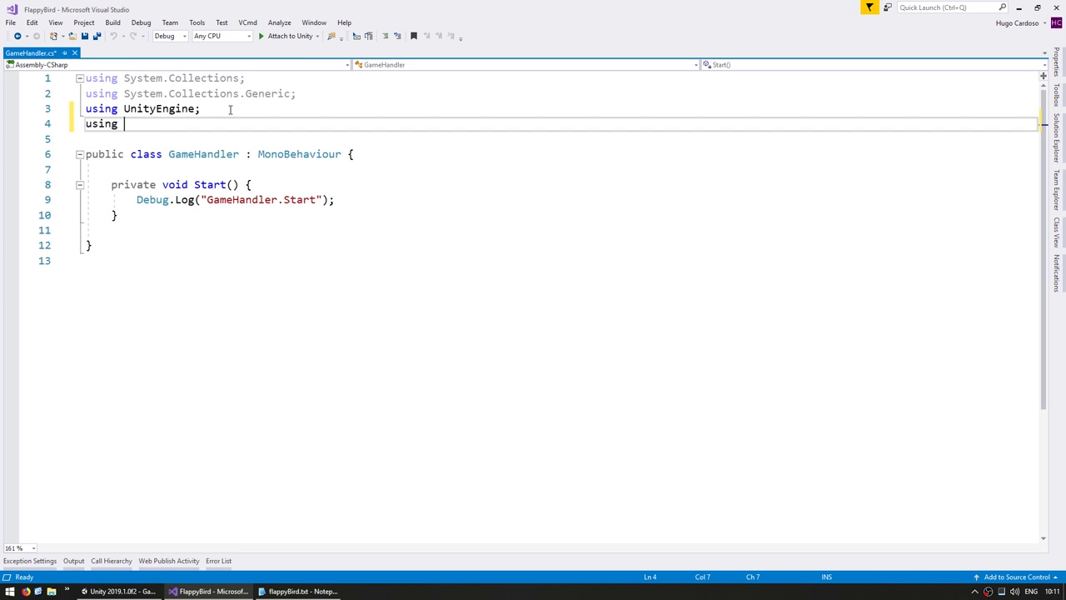
type("CodeMonkey")
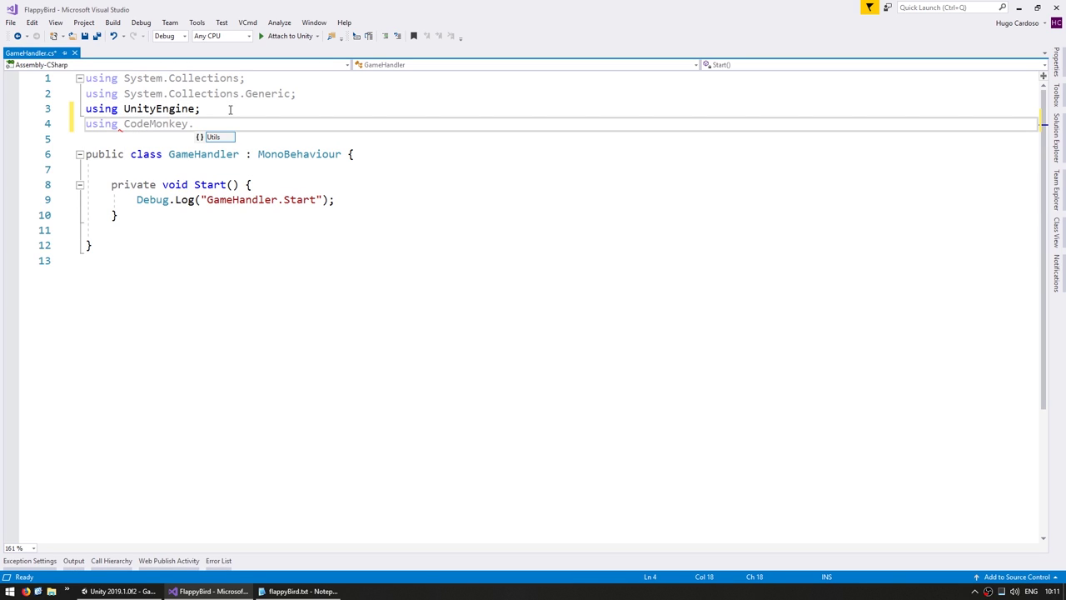
type(".U")
key("BackSpace")
key("BackSpace")
type(";")
key("Return")
type("using ")
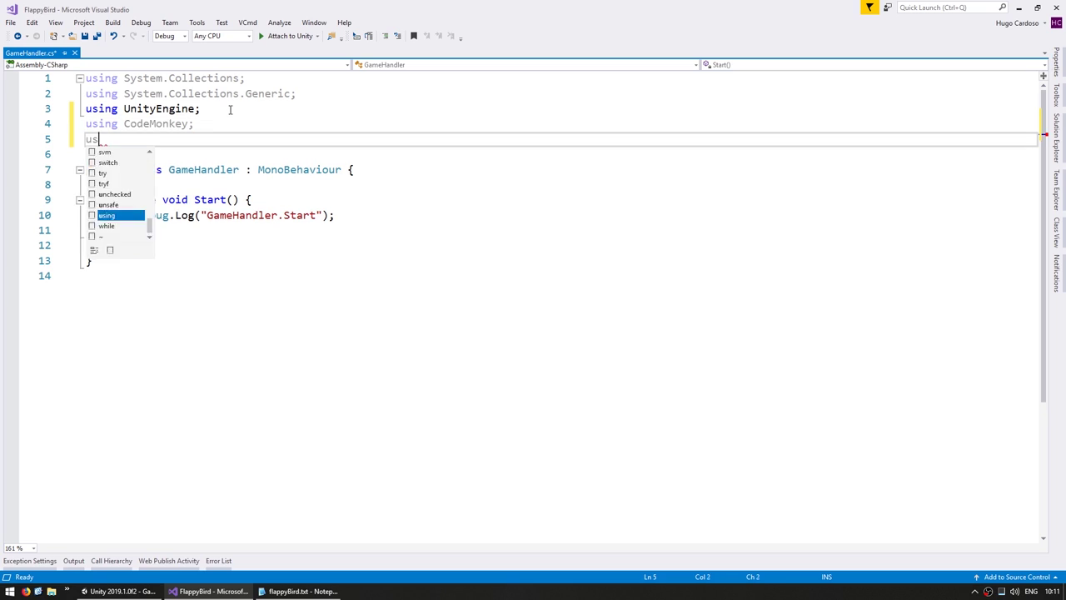
type("CodeMonkey.Utils")
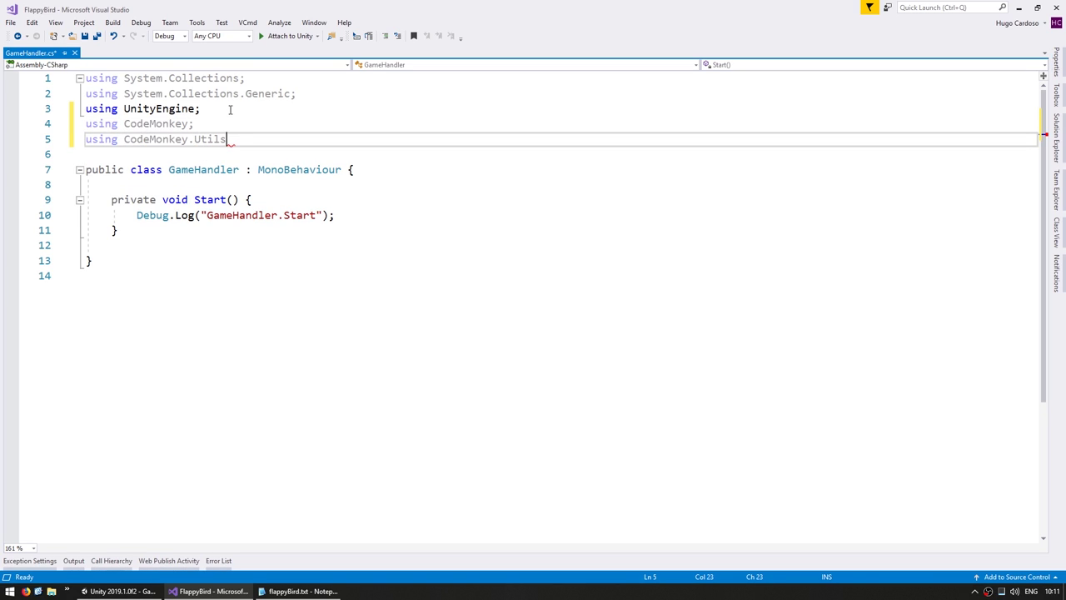
type(";")
key("ctrl+s")
In Start, add a FunctionPeriodic.Create call with an empty lambda callback.
key("Down")
key("Down")
key("Down")
key("Return")
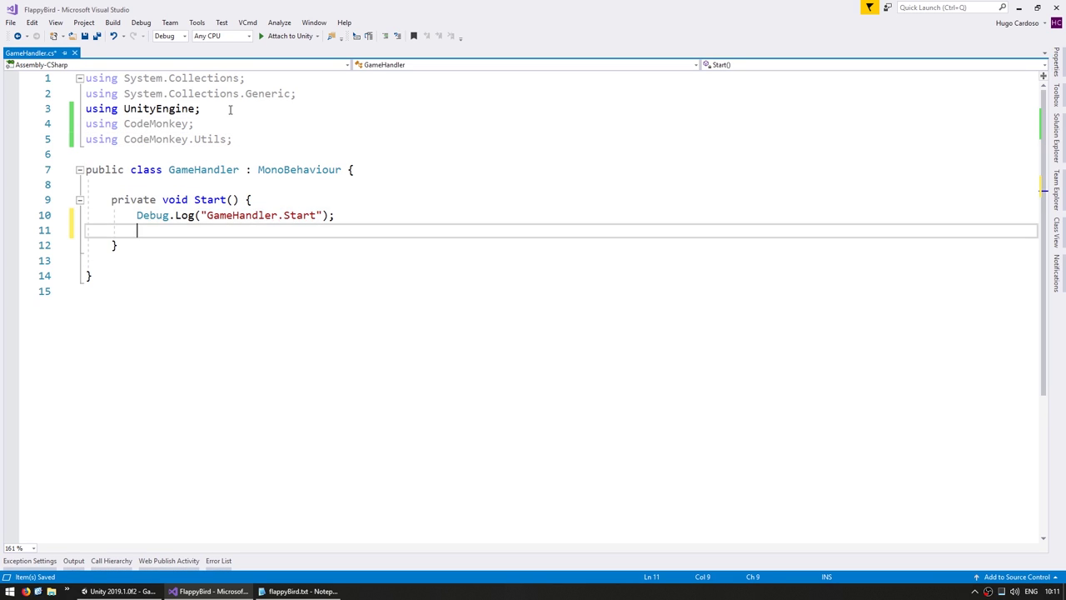
key("Return")
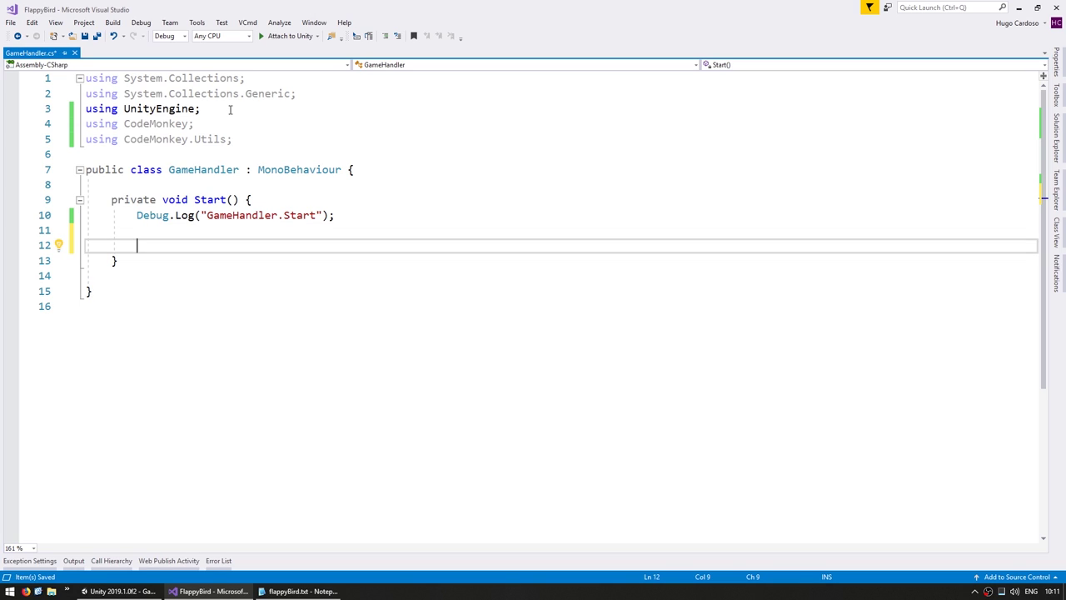
type("F")
type("unctionPeriodic")
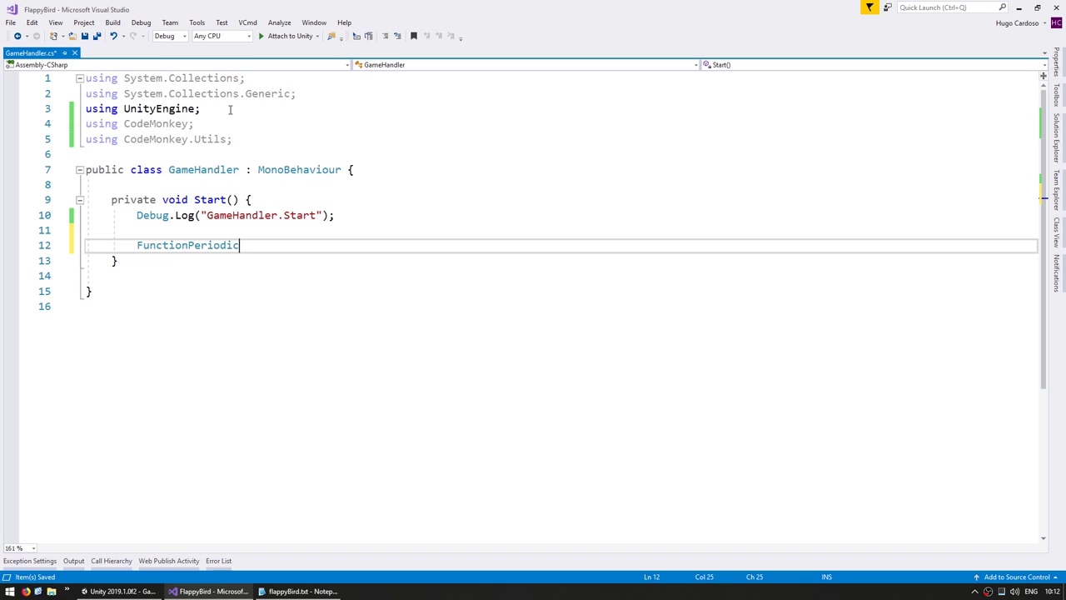
type(".")
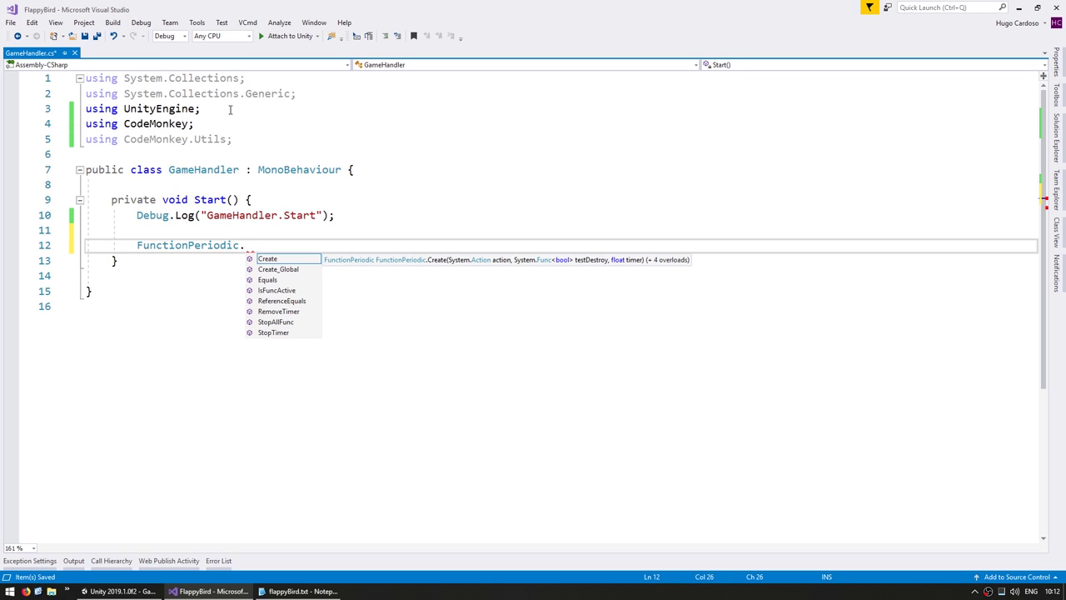
type("Crea")
key("Tab")
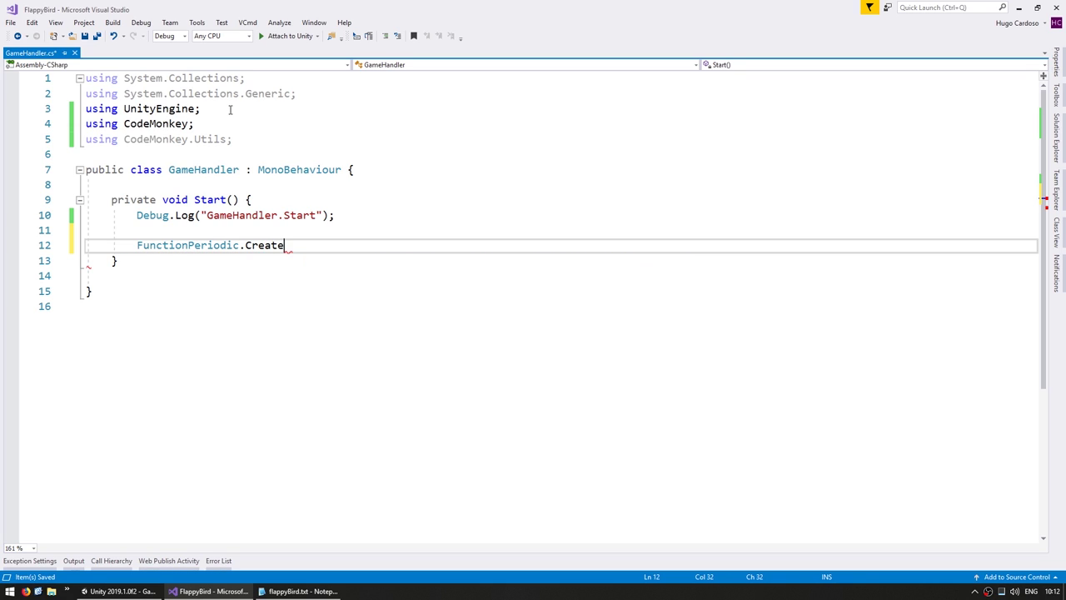
type("(() =>")
type(" { });")
key("Left")
key("Left")
key("Left")
key("Return")
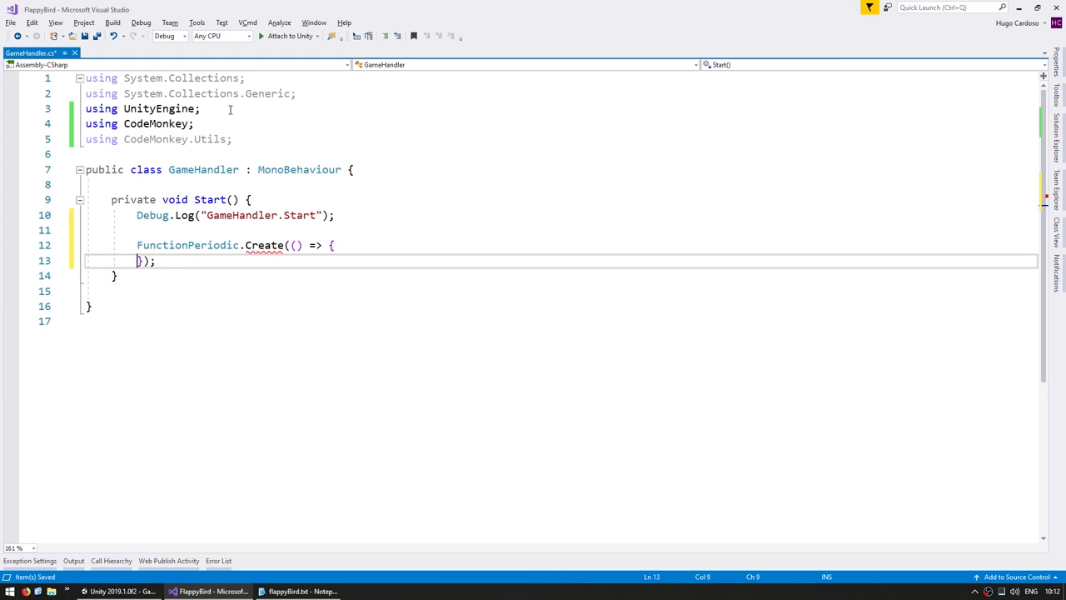
key("ctrl+s")
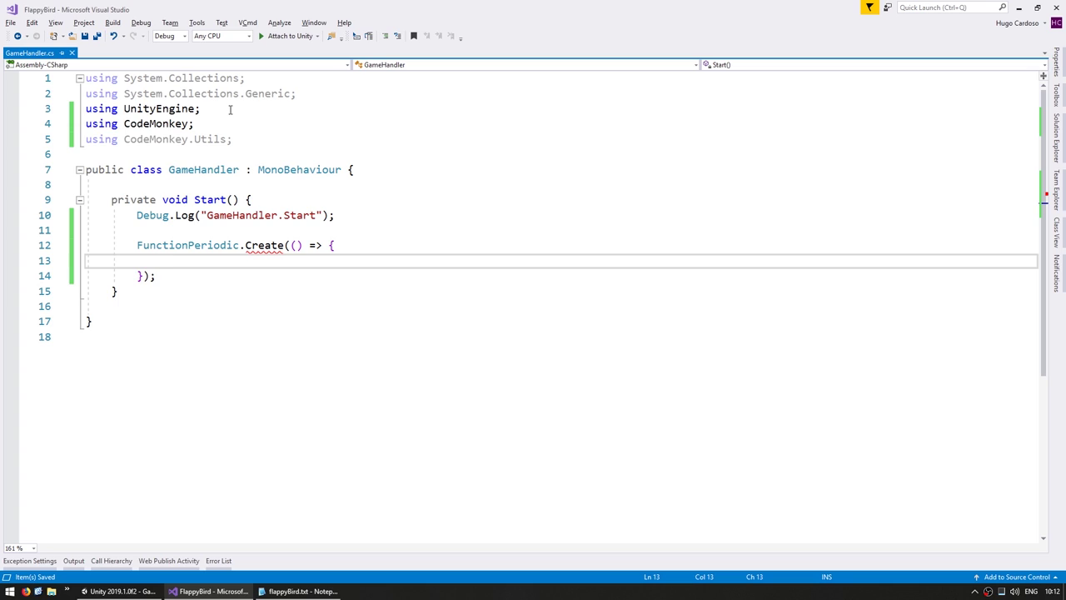
Make the callback show CMDebug.TextPopupMouse("Ding! ") at a .300f interval, and save.
type("CMDebug.textp")
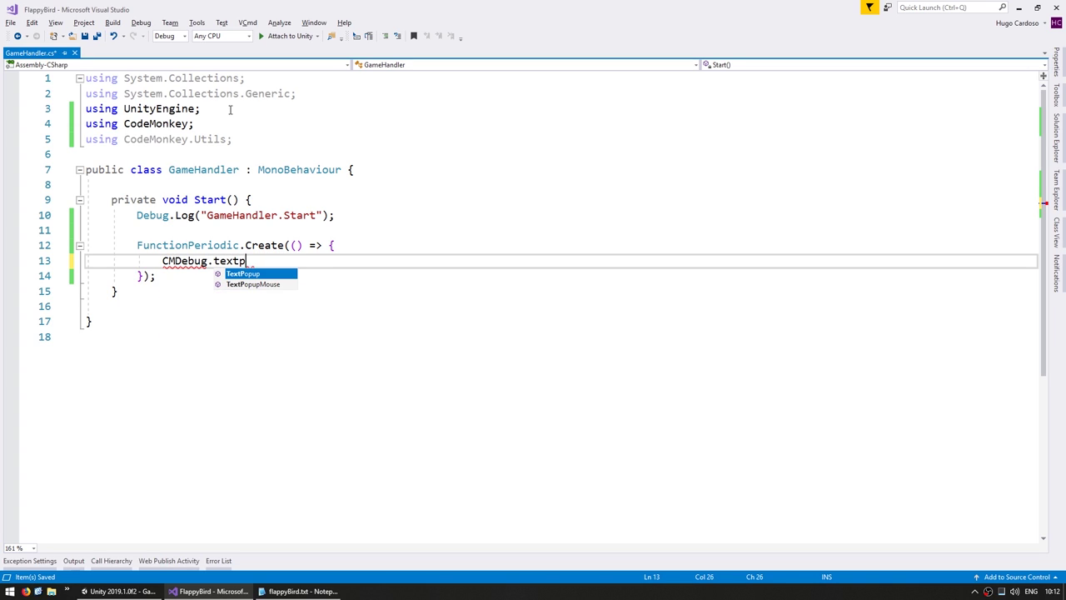
type("m")
key("Tab")
type("(\"")
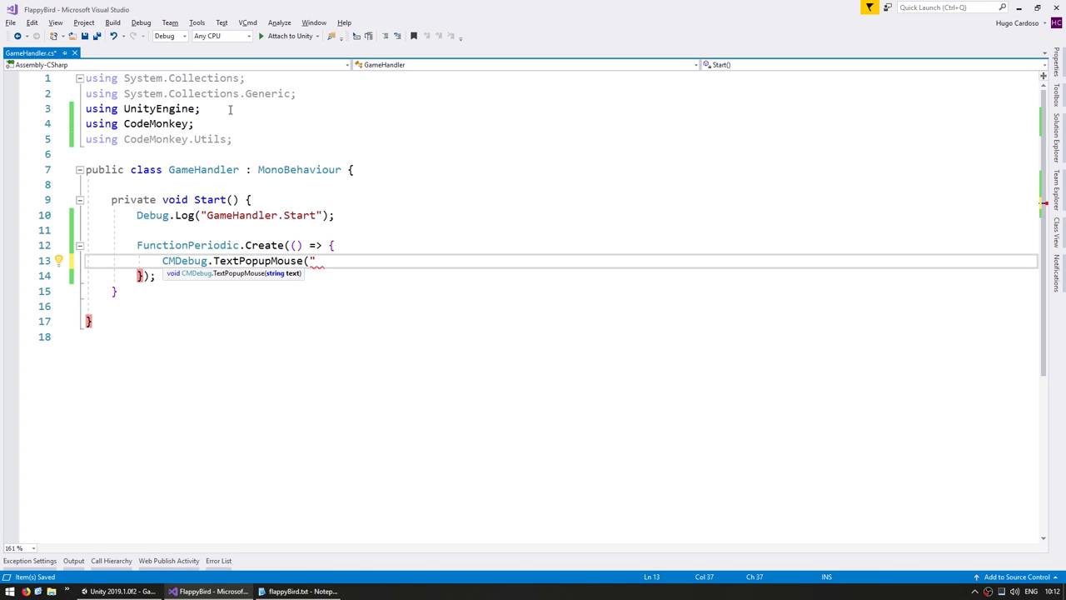
type("Ding! \");")
key("Down")
key("Left")
key("Left")
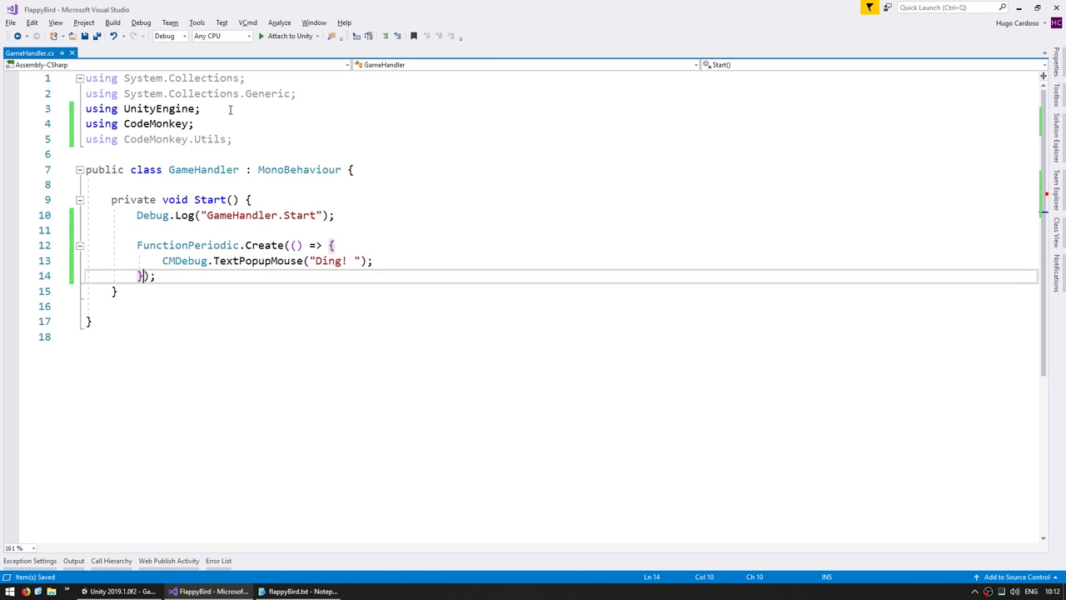
type(", .300f")
key("ctrl+s")
Add an int count starting at 0, increment it each tick, and append it to the Ding! text.
key("Up")
key("Up")
key("Up")
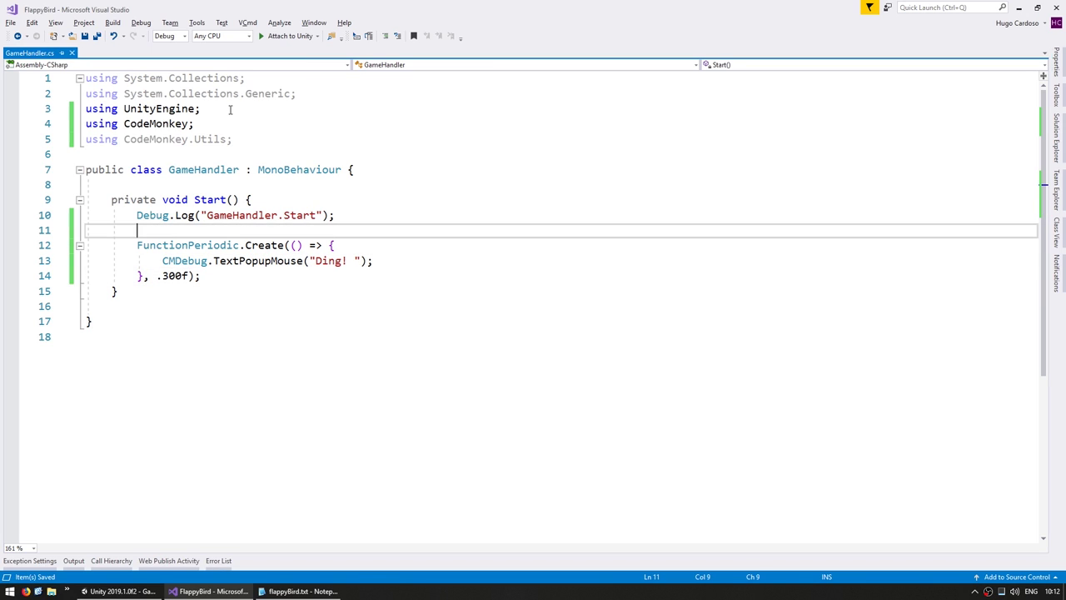
key("Return")
type("int count = 0;")
key("Left")
key("Left")
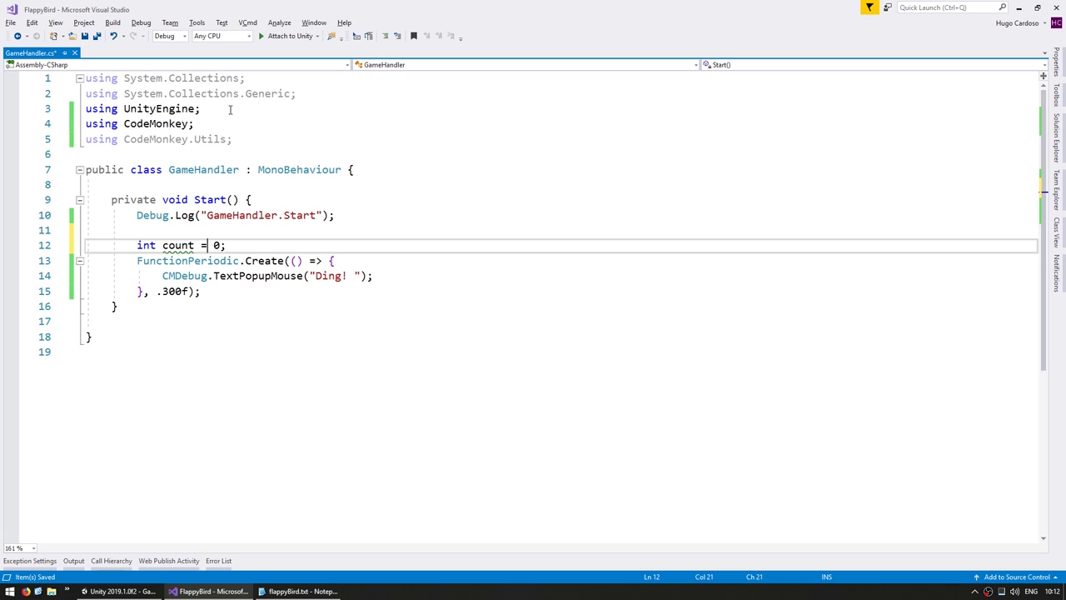
key("Down")
key("Down")
key("End")
key("Return")
type("count++;")
key("Up")
key("End")
key("Left")
key("Left")
type("+ count")
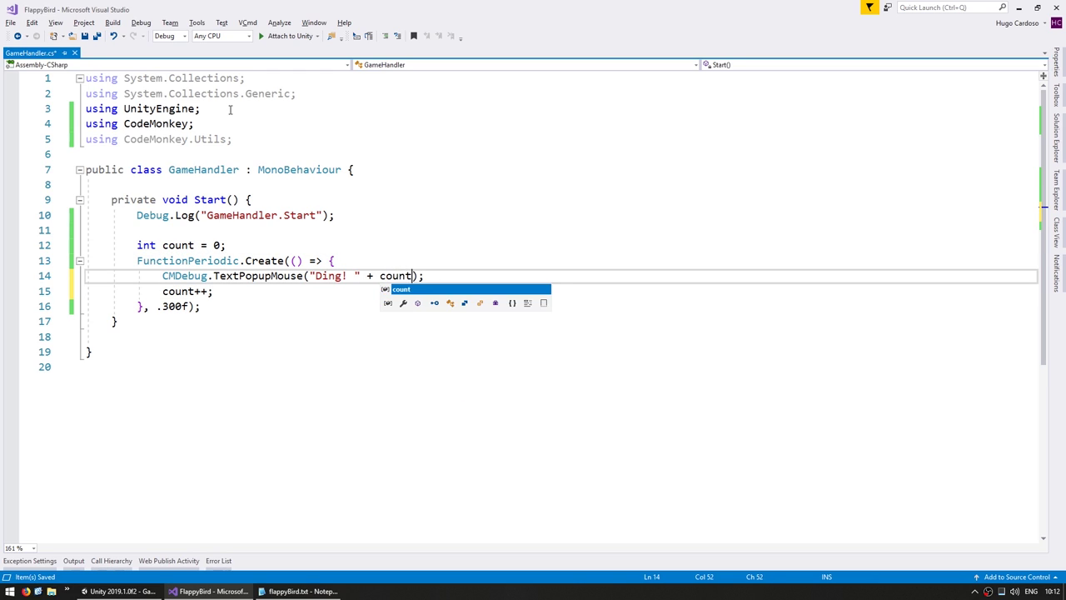
key("ctrl+s")
key("Down")
key("Down")
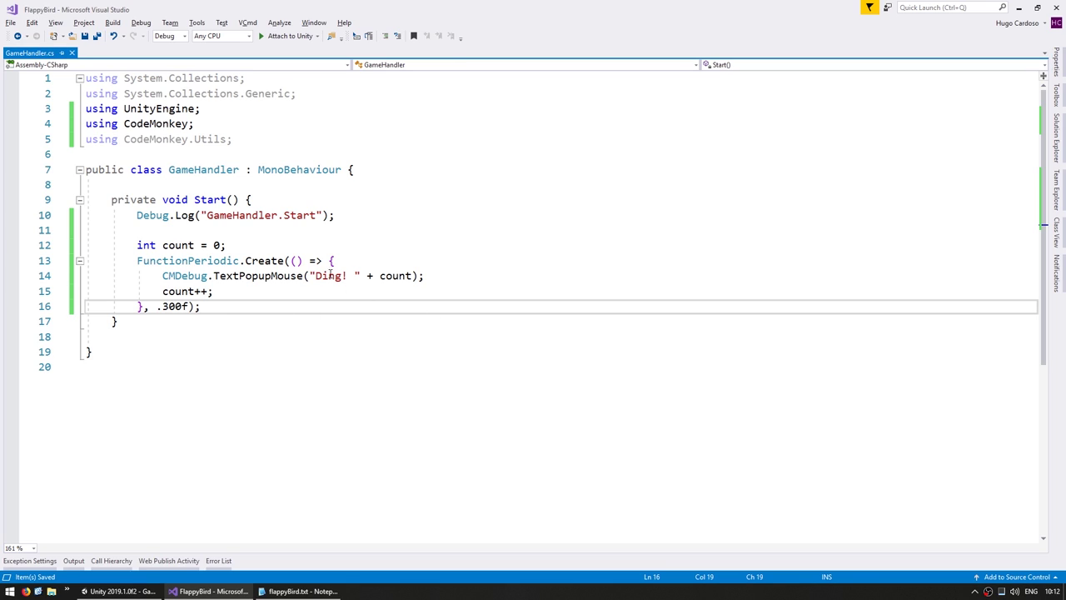
Highlight the callback body, the .300f interval, TextPopup and the CodeMonkey import to review them.
left_click_drag(290, 260, 143, 307)
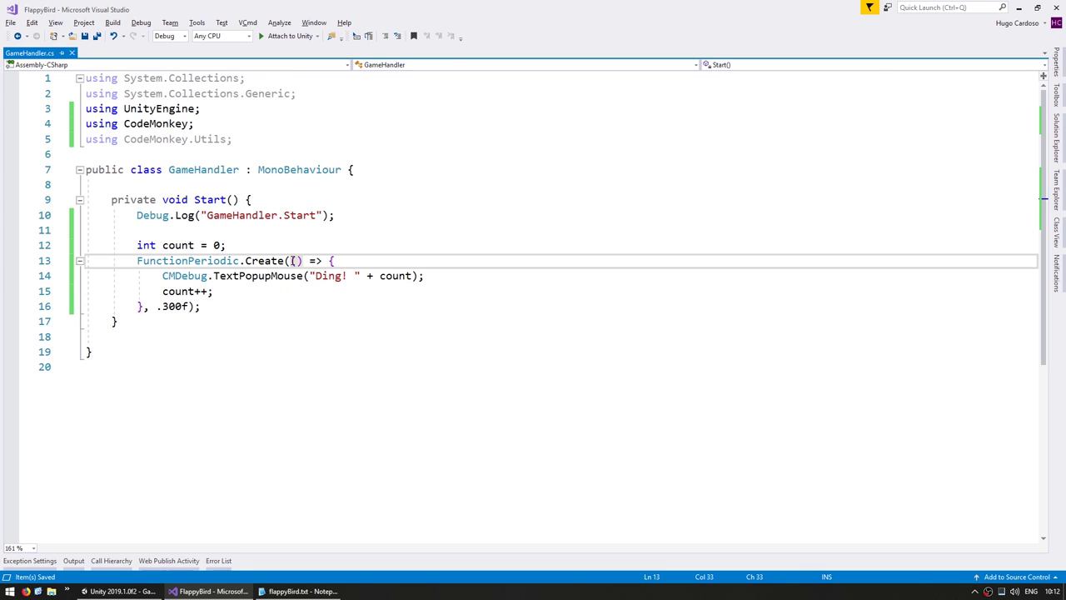
double_click(175, 307)
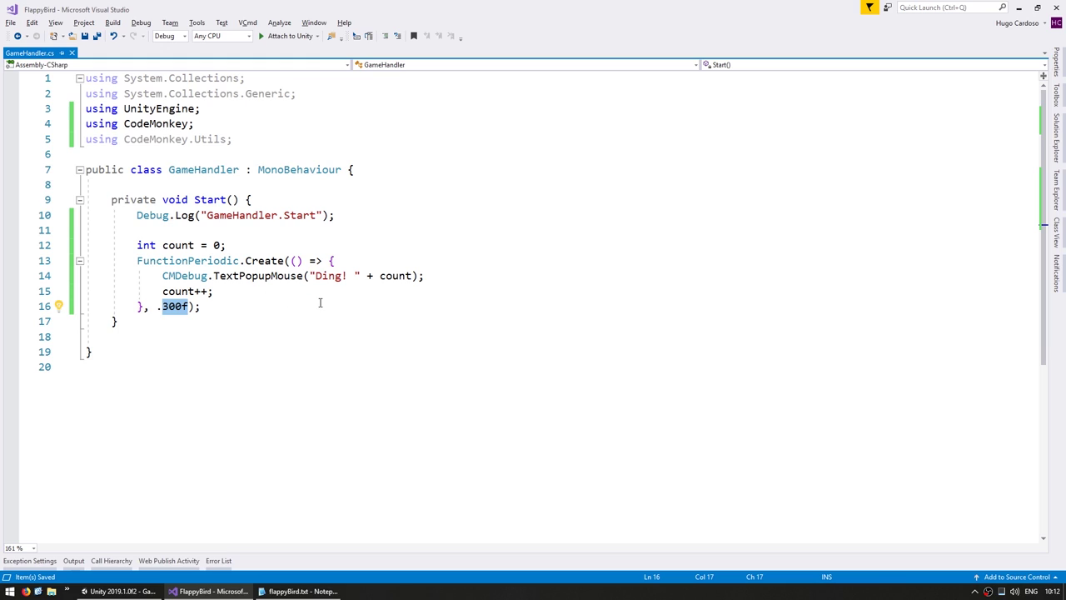
left_click_drag(275, 275, 213, 276)
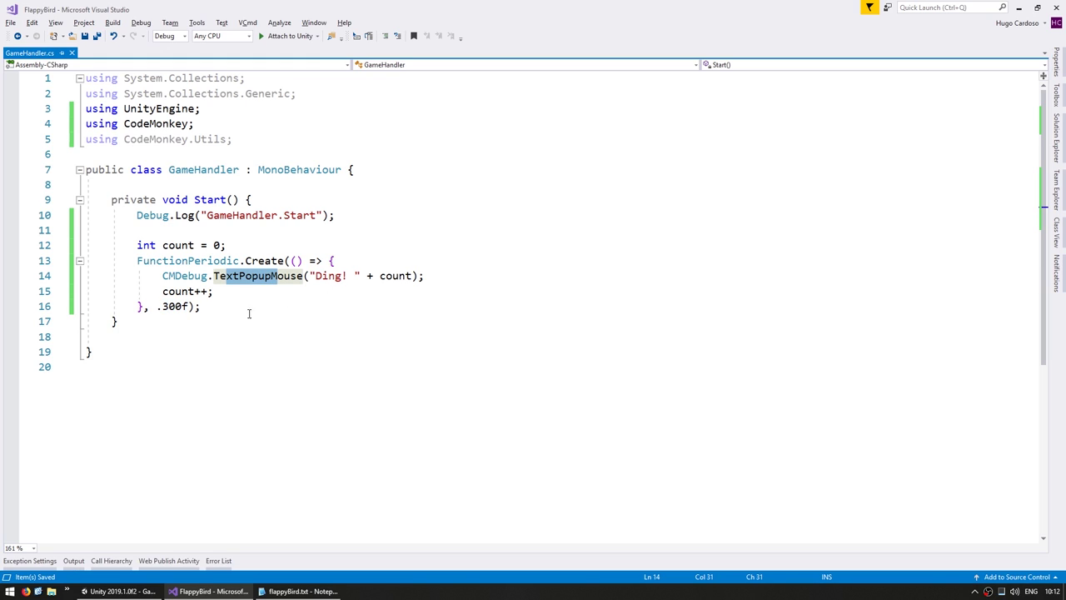
left_click(309, 301)
left_click_drag(124, 124, 194, 123)
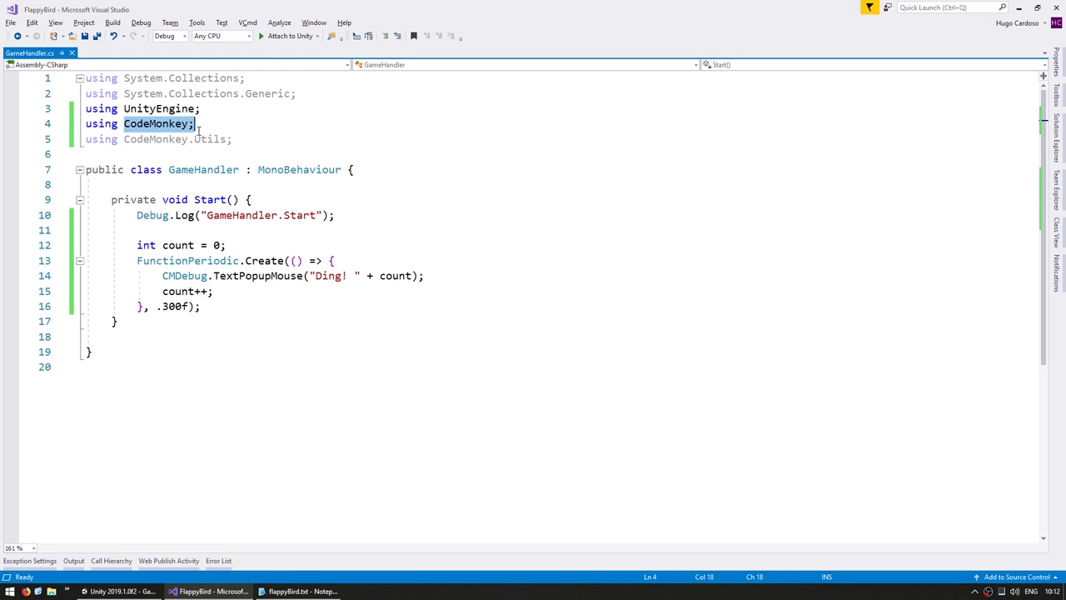
Play the game in Unity to watch the counting Ding! popups, then stop and return to GameHandler.cs.
left_click(131, 591)
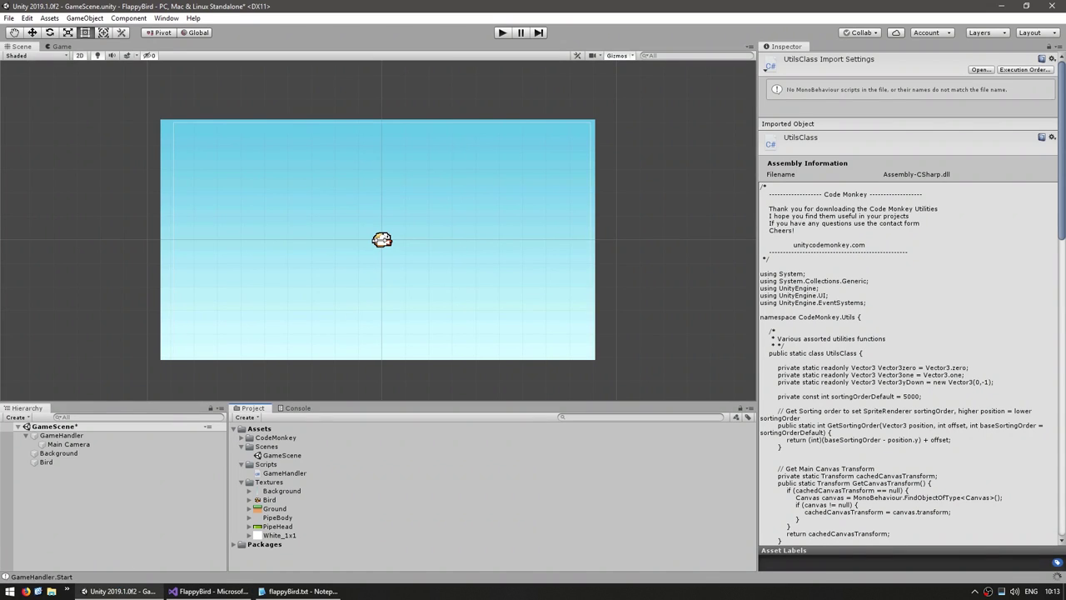
left_click(503, 32)
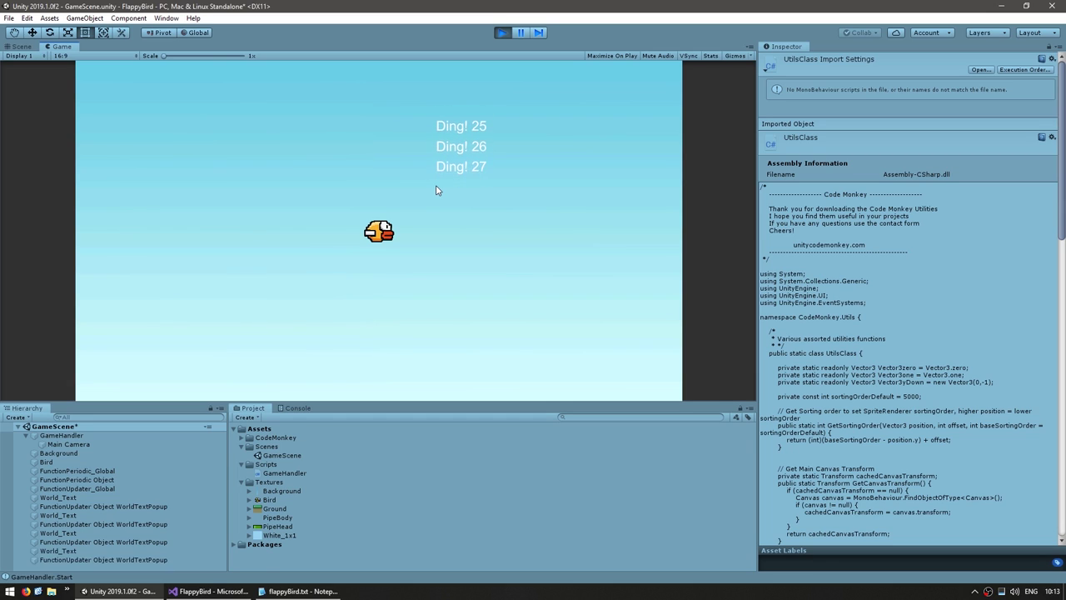
key("ctrl+p")
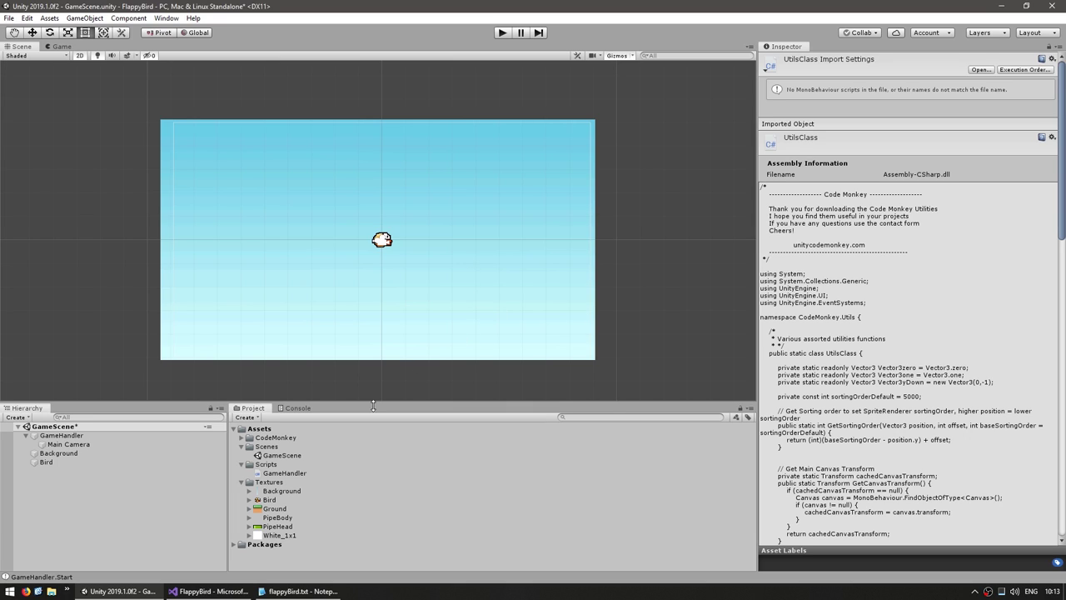
left_click(209, 591)
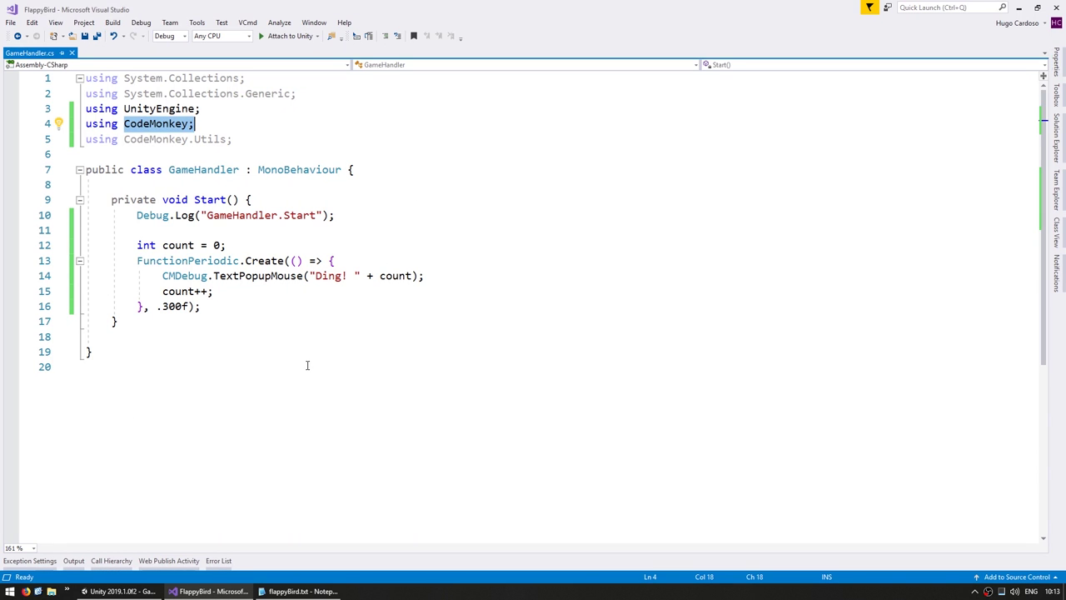
Replace the test code in Start with a new "Pipe" GameObject that has a SpriteRenderer.
left_click_drag(203, 307, 195, 239)
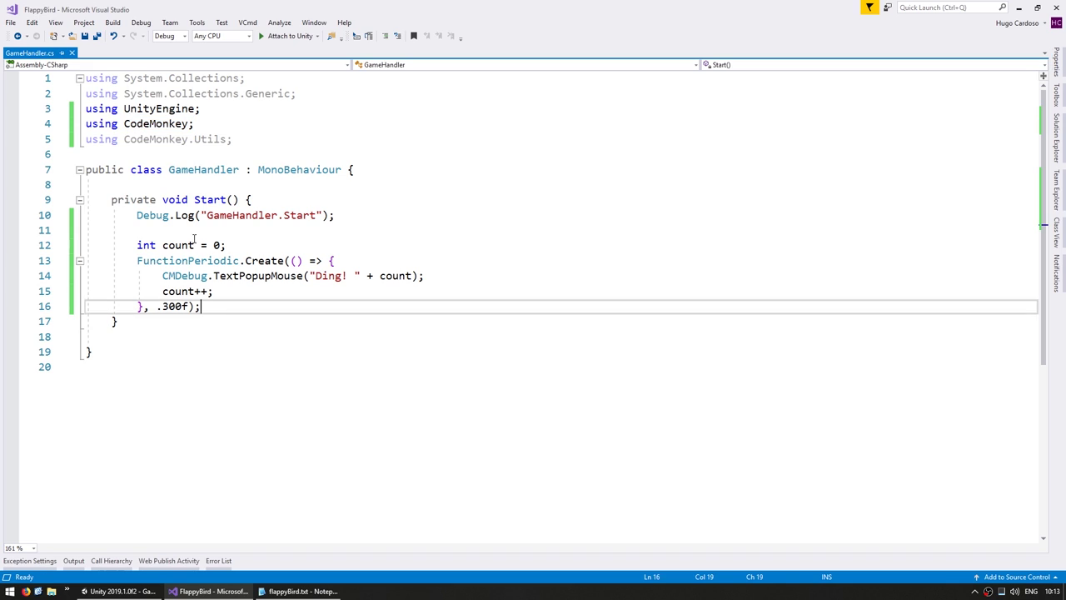
key("Return")
type("GameObject ")
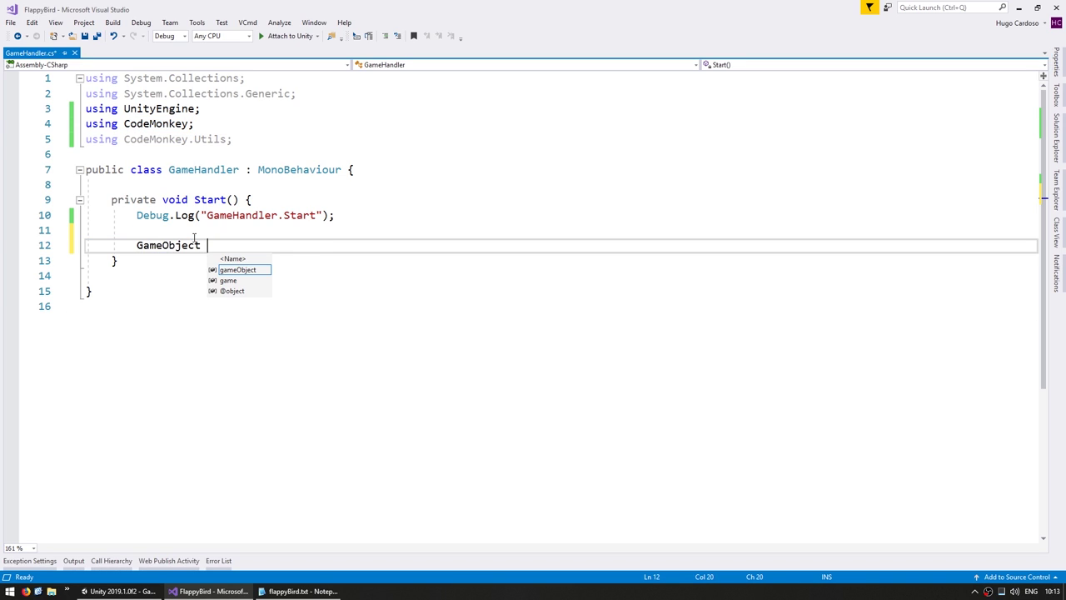
type("gameObject = ")
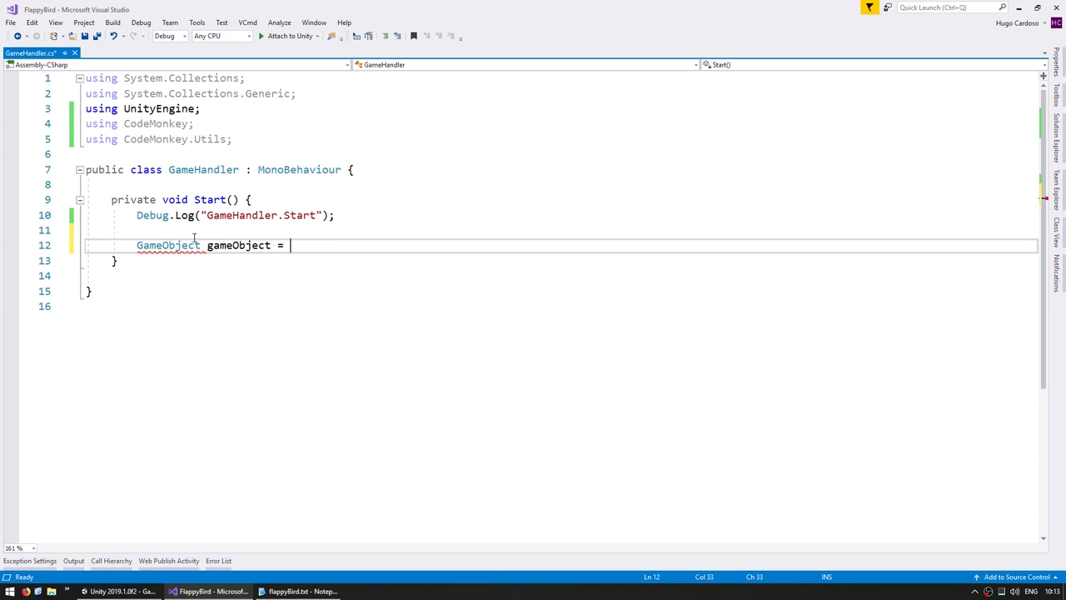
type("new GameObject(\"Pipe\", typeof(")
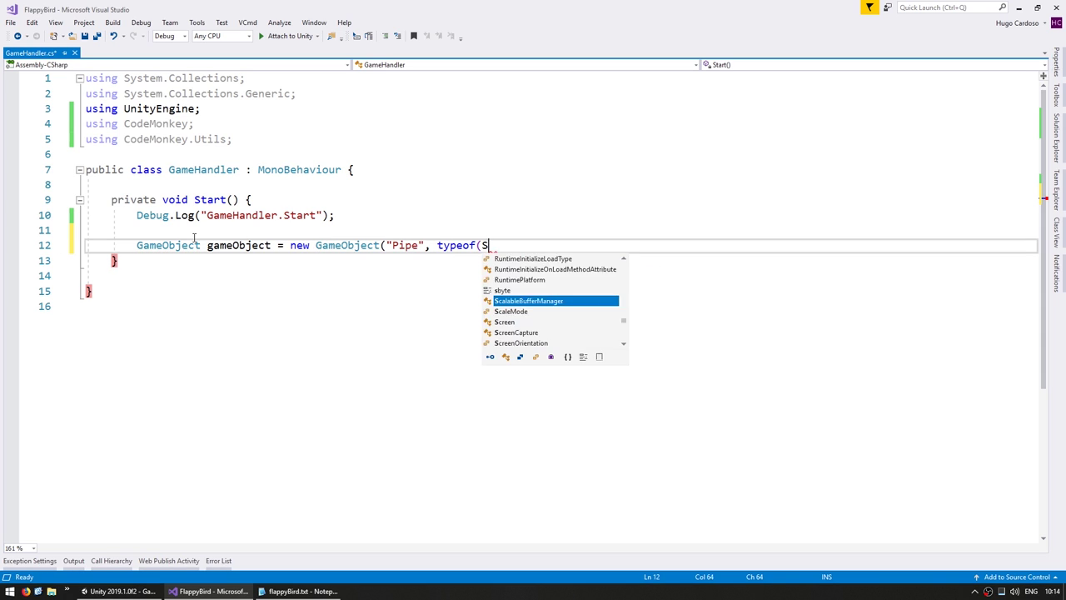
type("SpriteRenderer));")
key("Return")
Begin line 13 assigning gameObject.GetComponent<SpriteRenderer>().sprite, left unfinished.
type("gameObject.getc<SpriteRenderer")
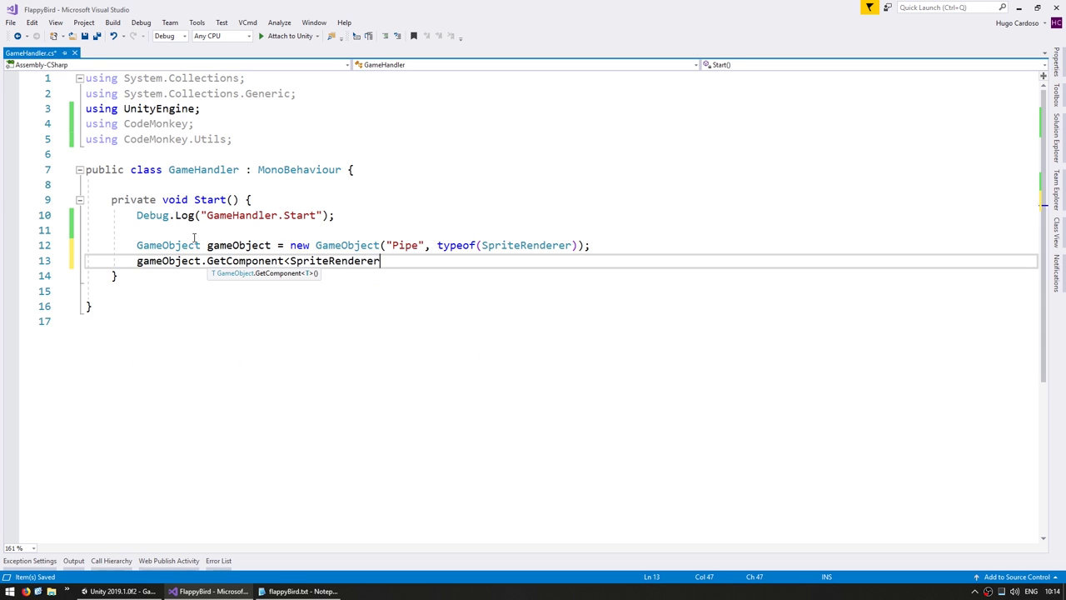
type(">().sprite =")
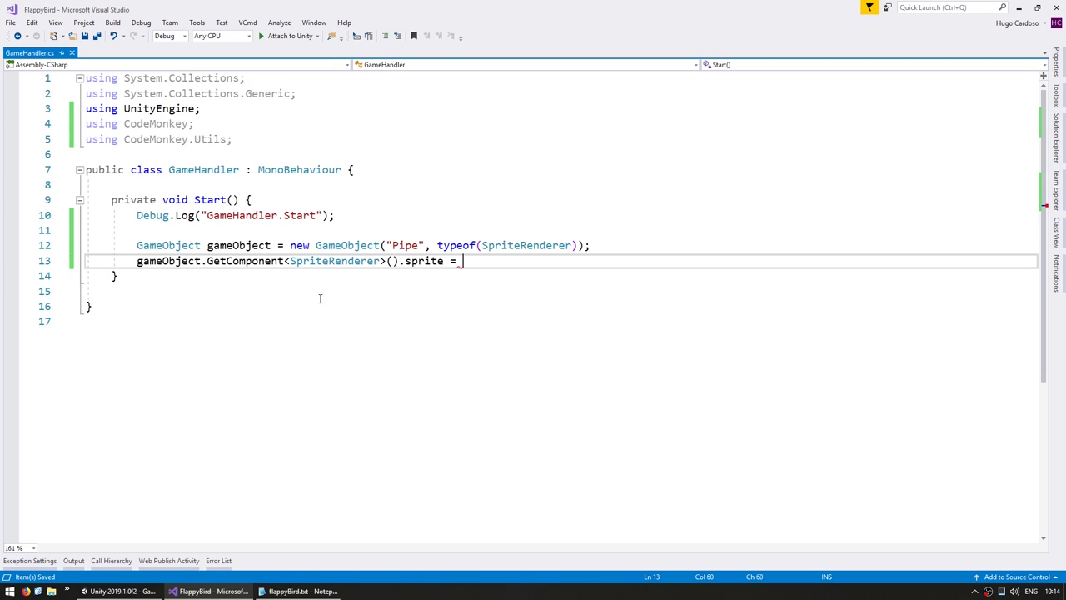
left_click_drag(382, 250, 561, 255)
left_click(561, 247)
double_click(512, 245)
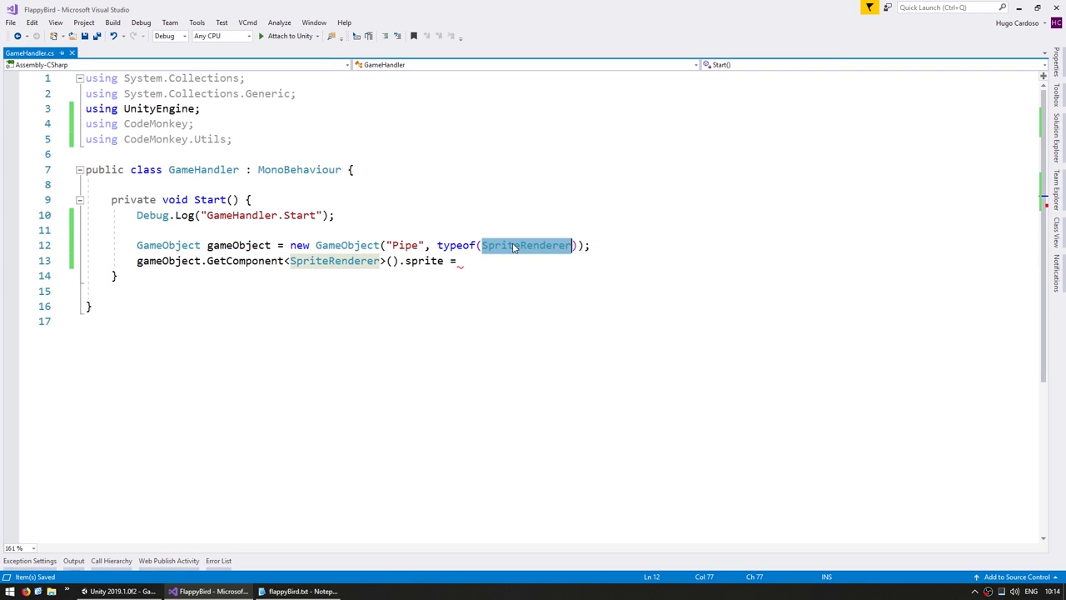
left_click(464, 261)
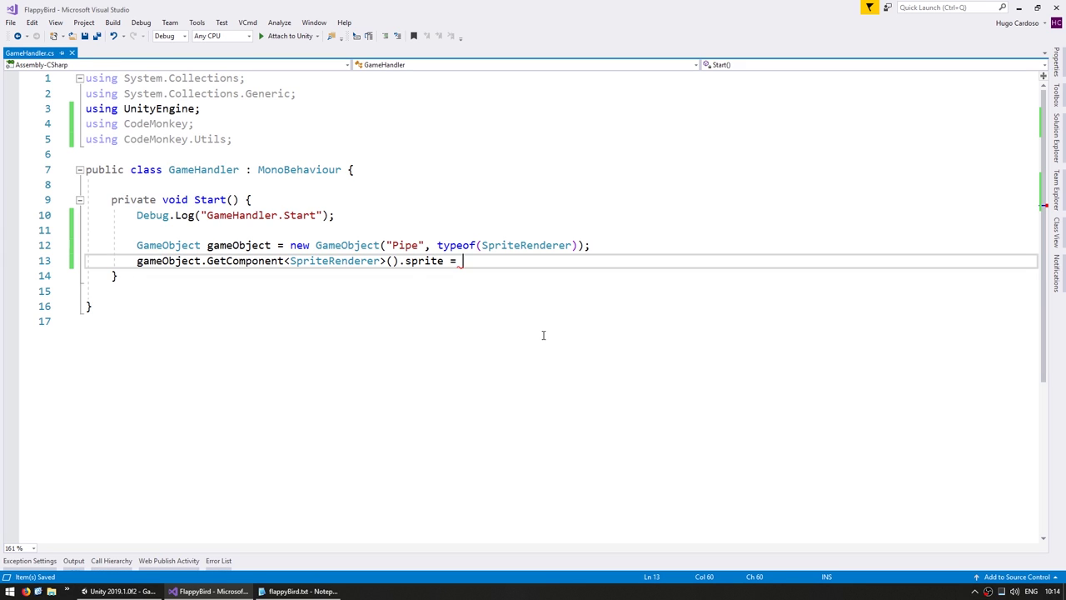
key("Home")
Comment out the unfinished sprite line and create a GameAssets C# script in Scripts.
type("//")
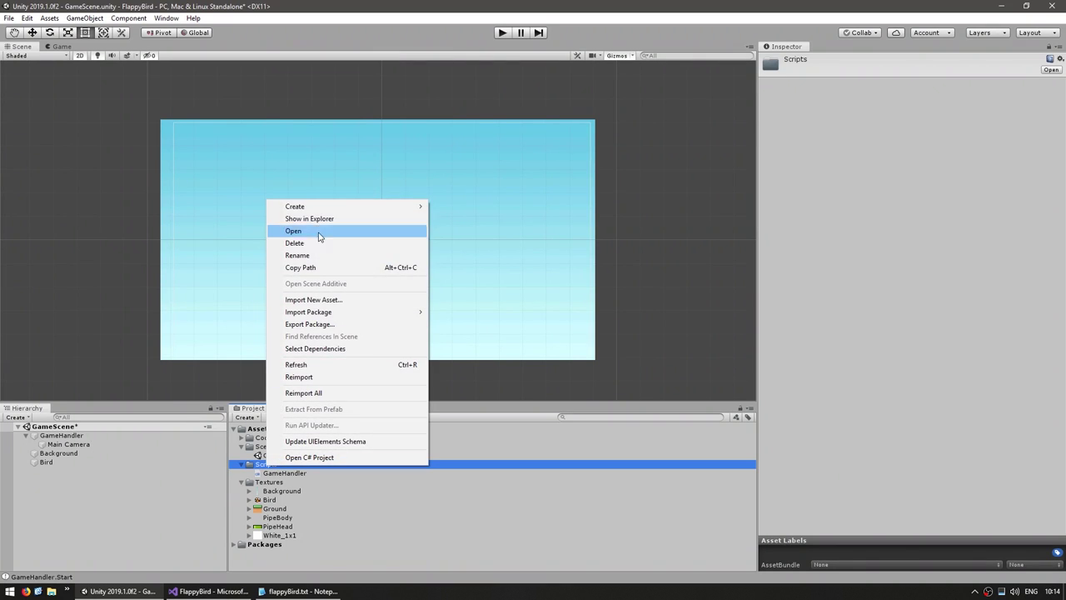
mouse_move(300, 205)
left_click(464, 188)
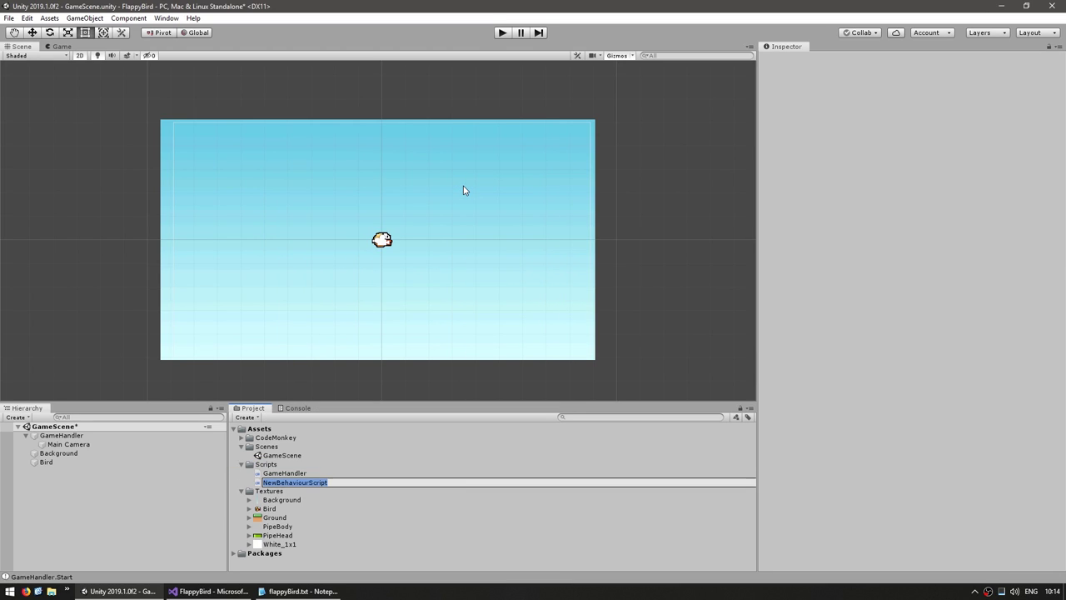
type("GameAssets")
key("Return")
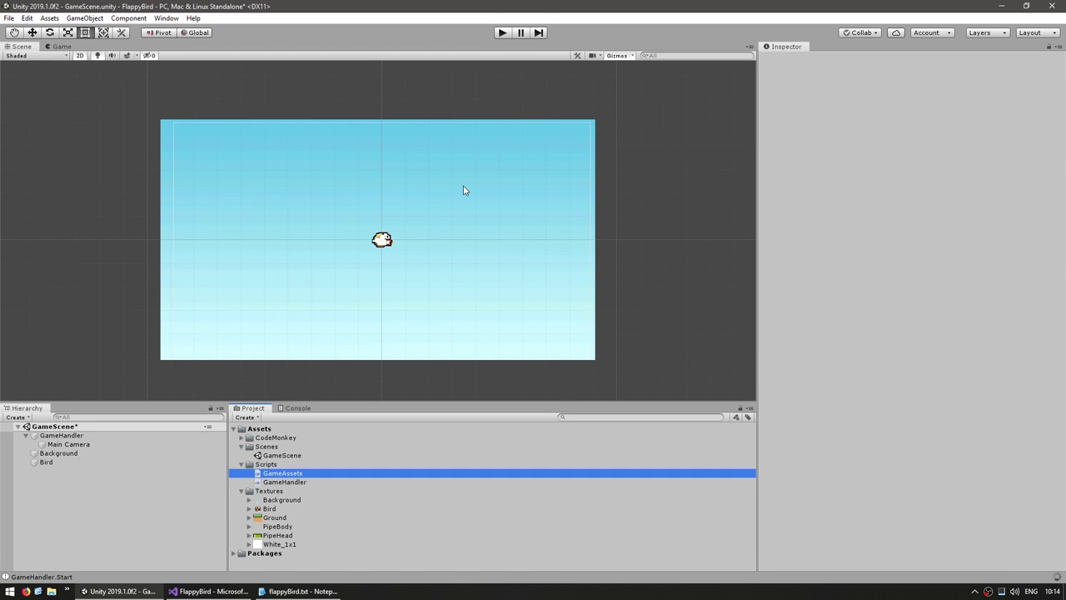
Create an empty GameAssets object under GameHandler and attach the GameAssets script to it.
right_click(106, 514)
left_click(153, 409)
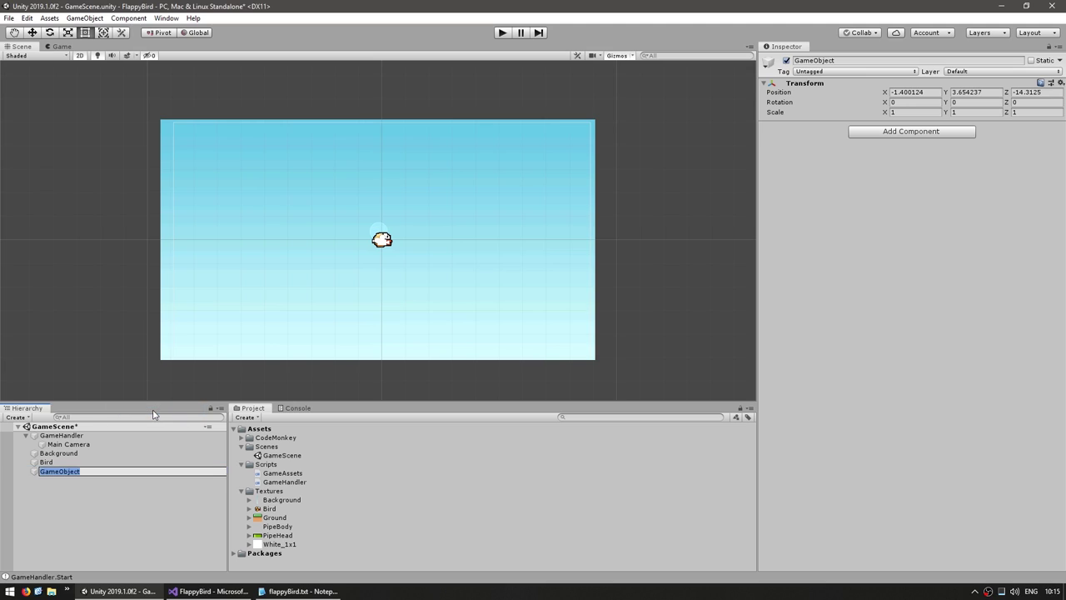
type("Game")
key("Return")
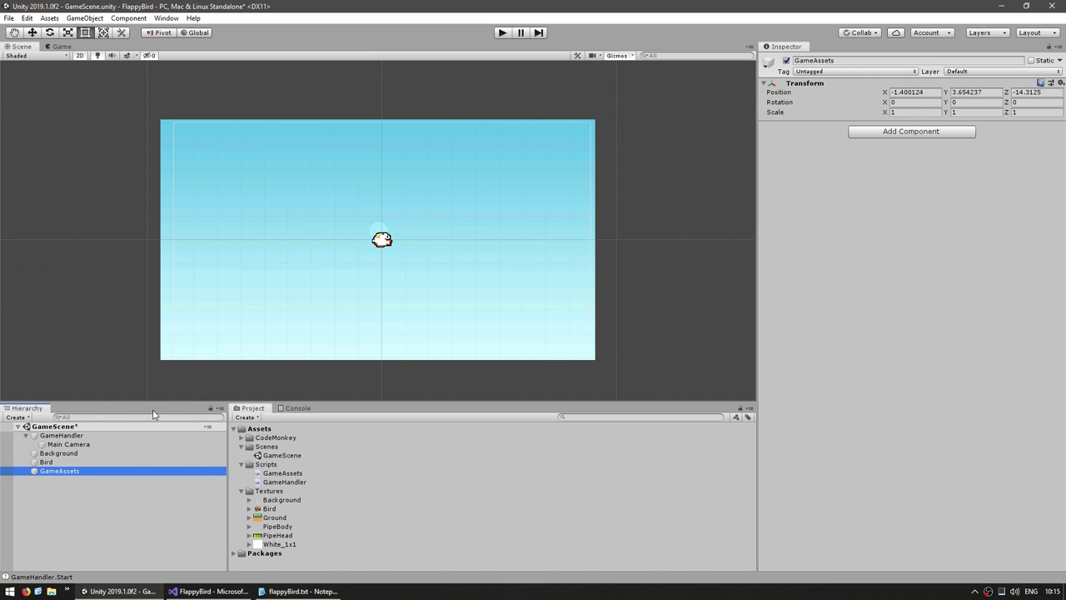
left_click_drag(38, 472, 52, 450)
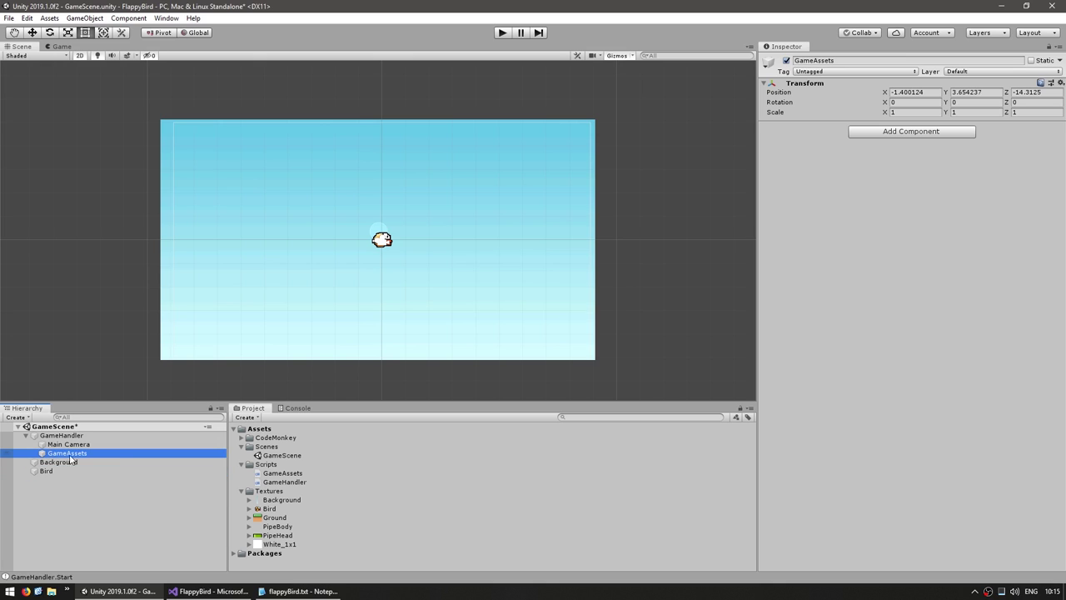
left_click_drag(275, 474, 828, 275)
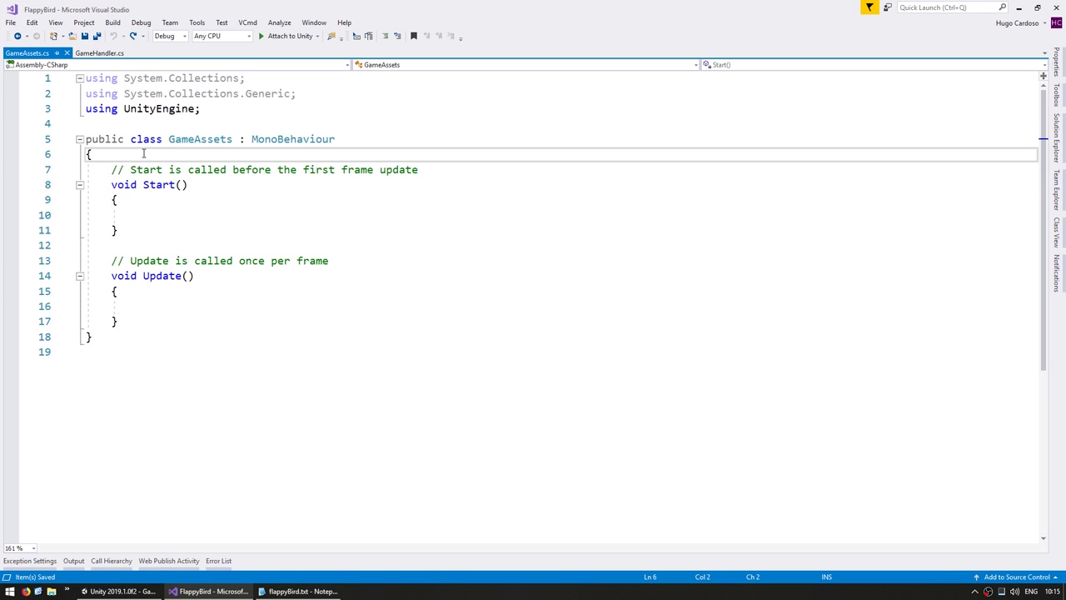
Replace Start/Update with a private static GameAssets instance and a GetInstance() that returns it.
left_click(132, 322, "shift")
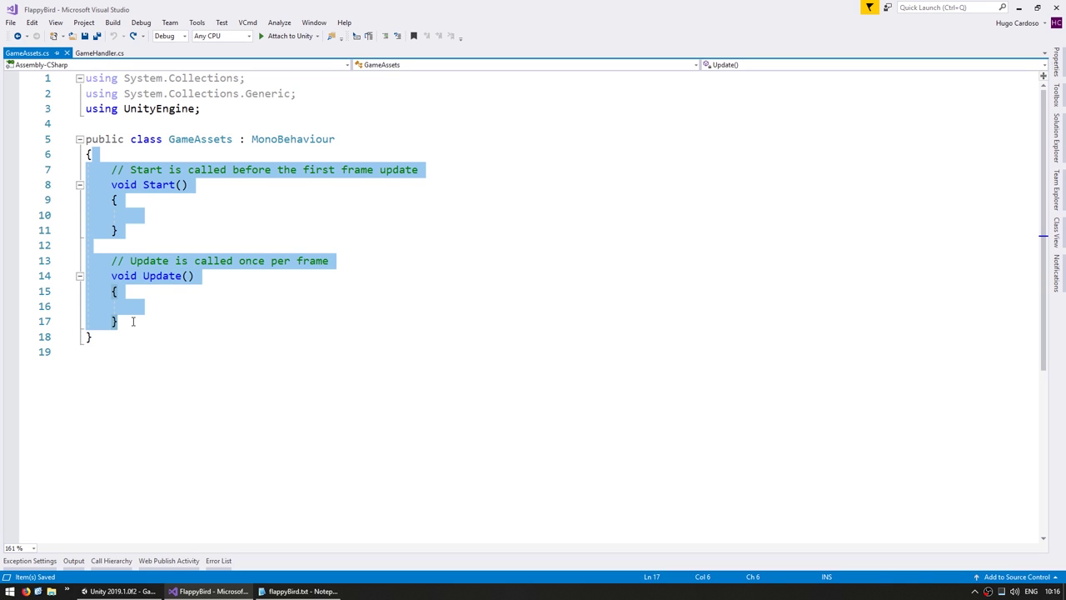
key("Return")
key("Return")
type("private sta")
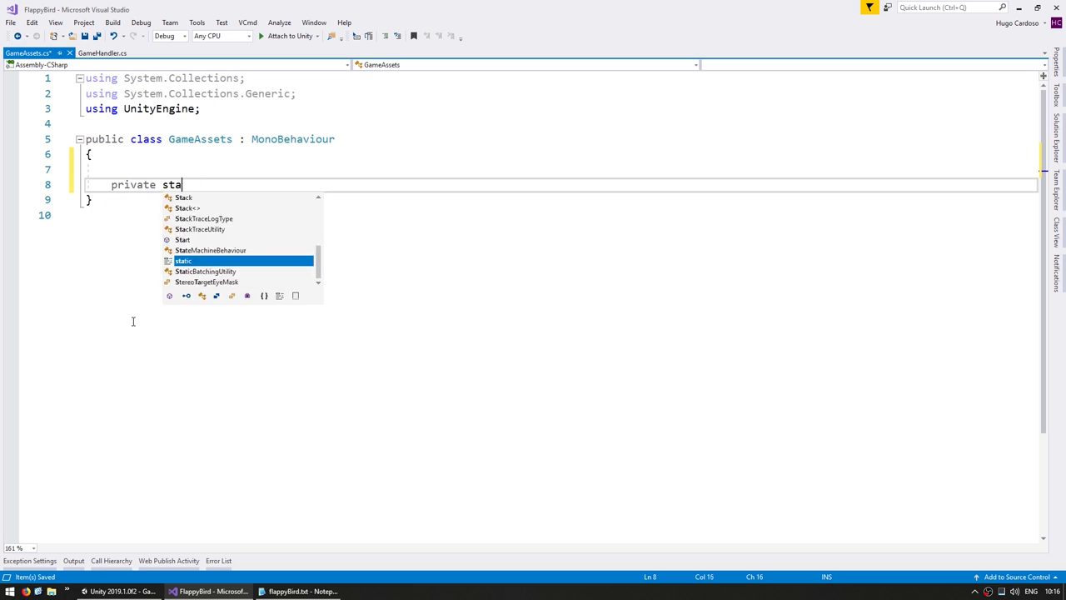
type("tic GameAssets instance;")
key("Return")
key("Return")
type("public static ")
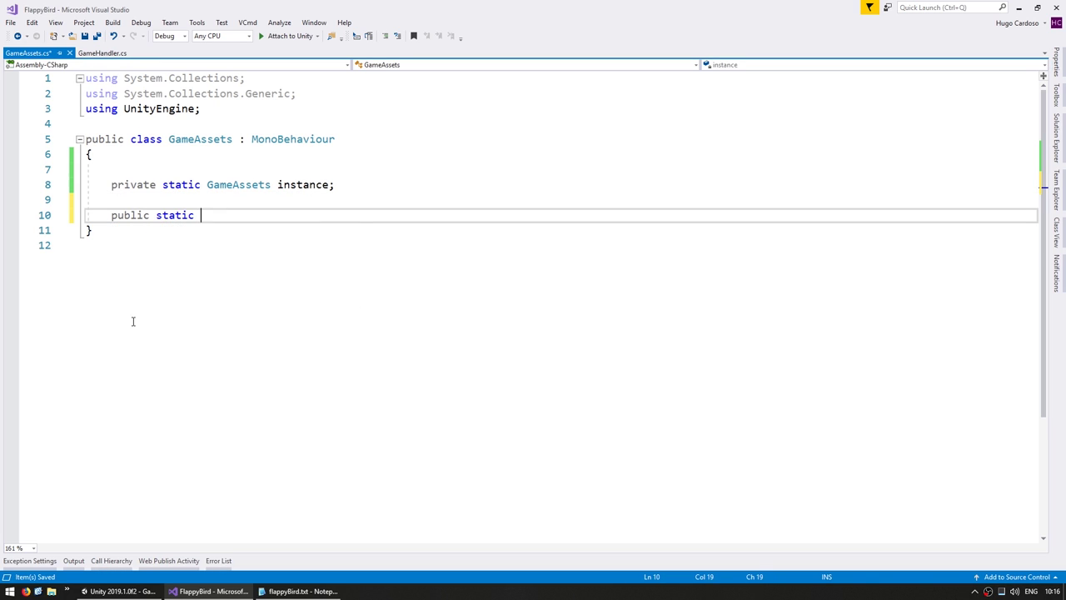
type("GameAssets GetInstance() {")
key("Return")
type("return instanc")
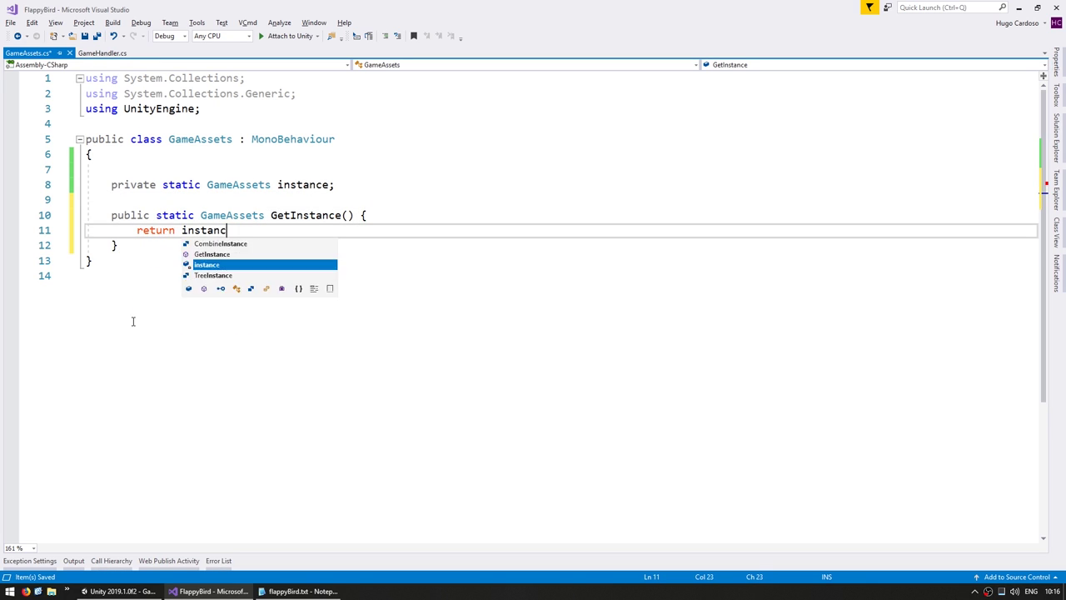
type("e;")
key("Down")
key("Return")
Add a private Awake method that sets instance = this, and save.
left_click_drag(288, 184, 321, 185)
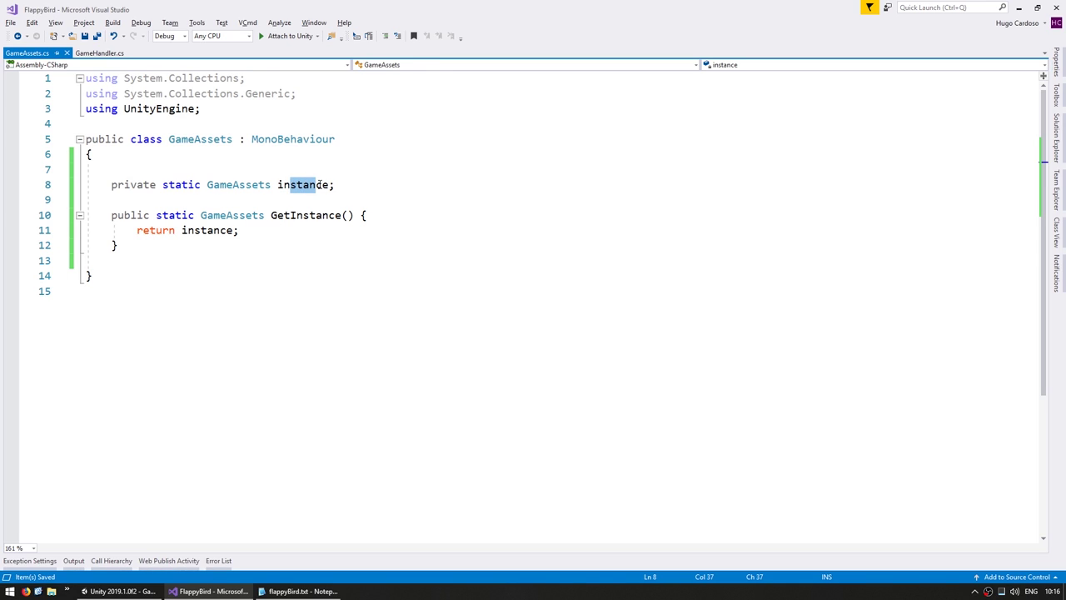
double_click(301, 216)
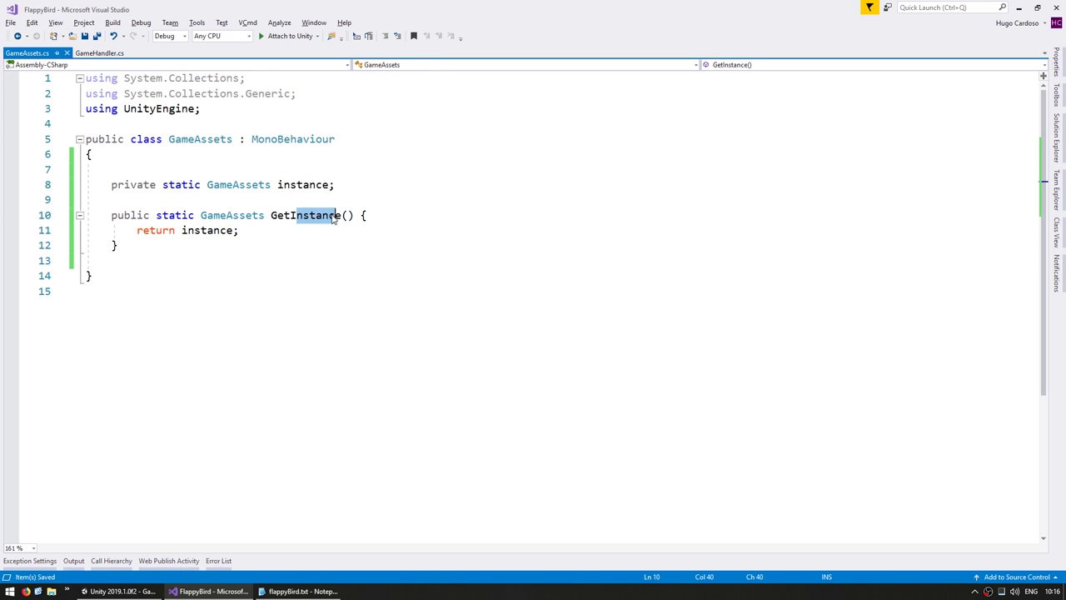
left_click(153, 265)
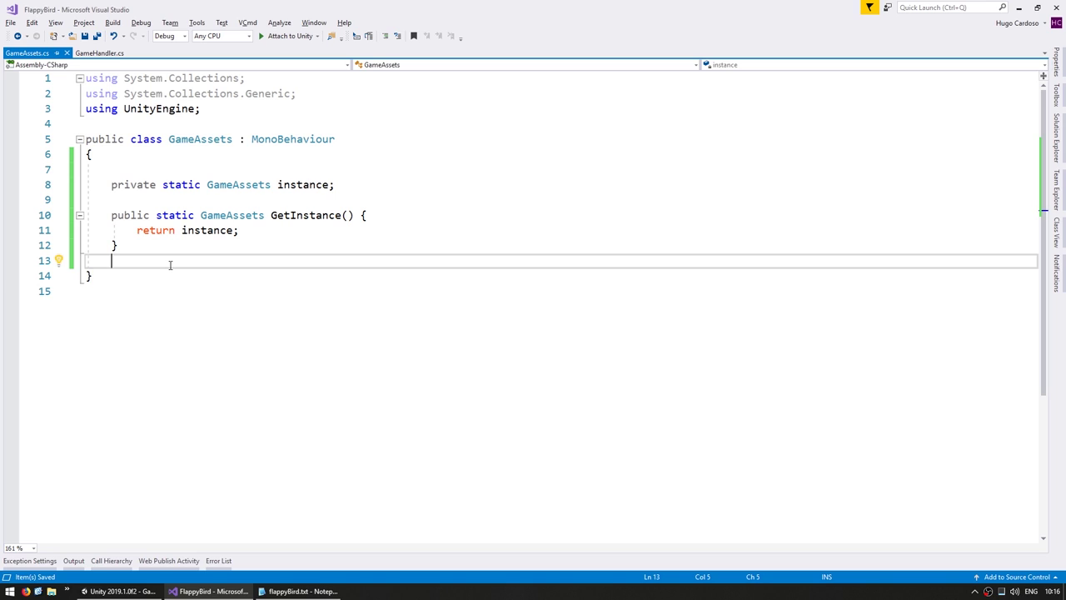
key("Return")
type("private void Awake() {")
key("Return")
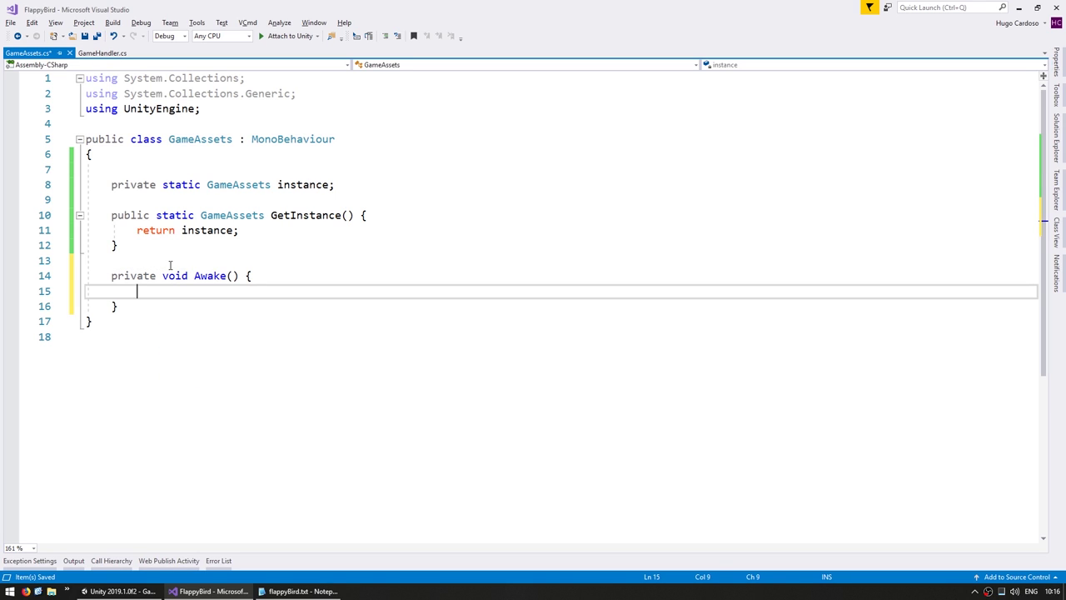
type("instance = this;")
key("Down")
key("Return")
key("ctrl+s")
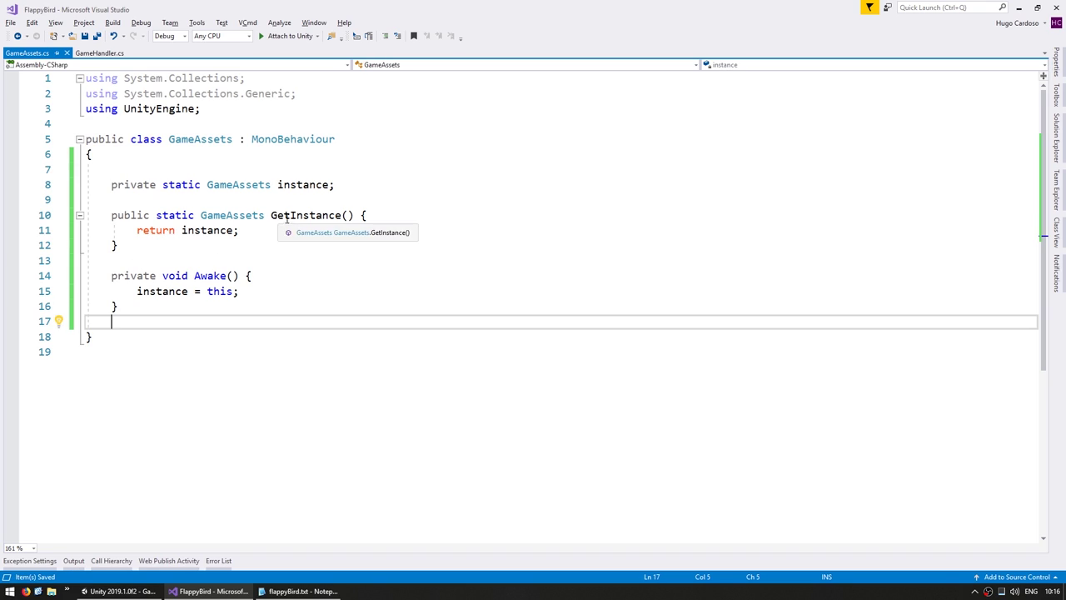
Add a public Sprite pipeHeadSprite field to GameAssets and save.
double_click(275, 214)
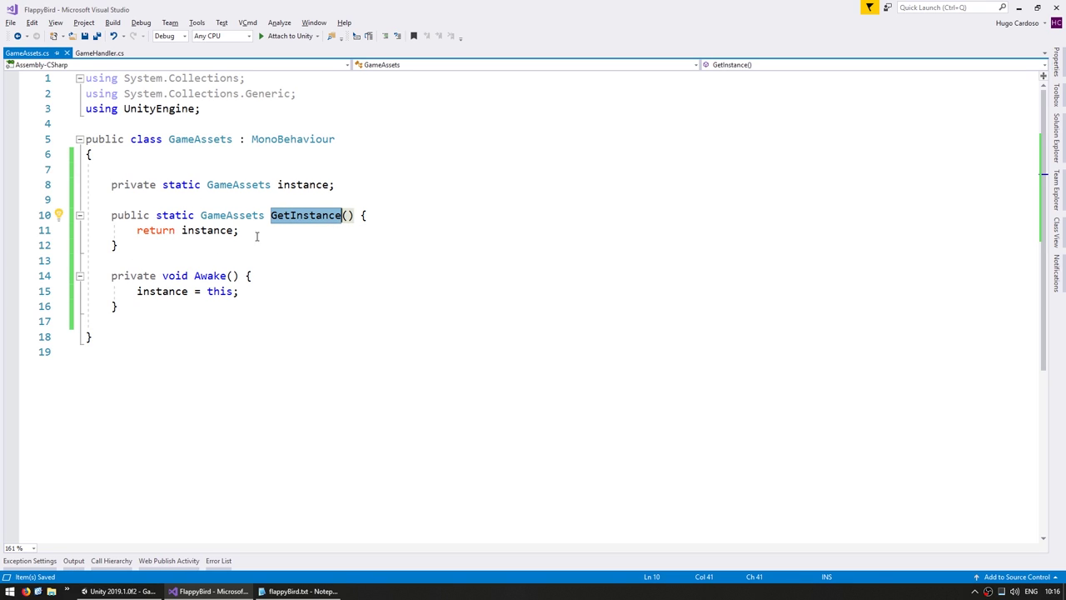
double_click(174, 200)
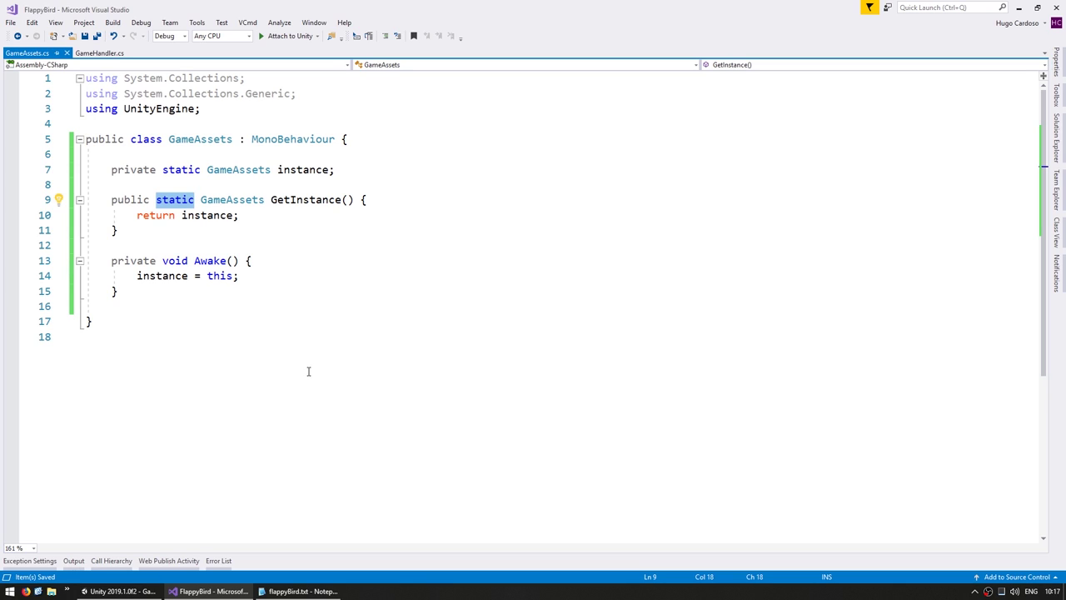
left_click(144, 311)
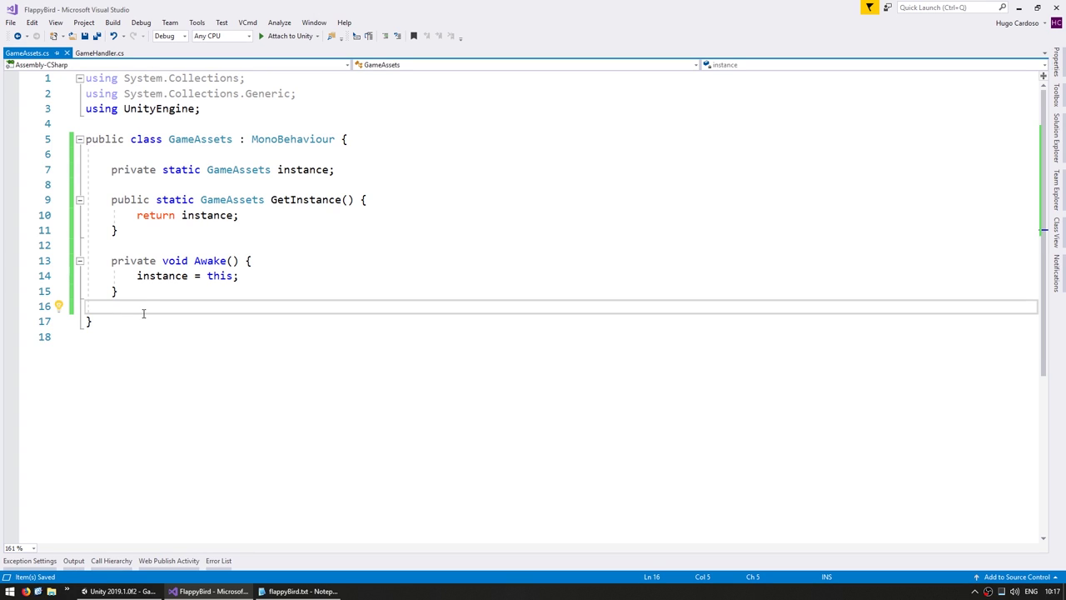
key("Return")
type("public S")
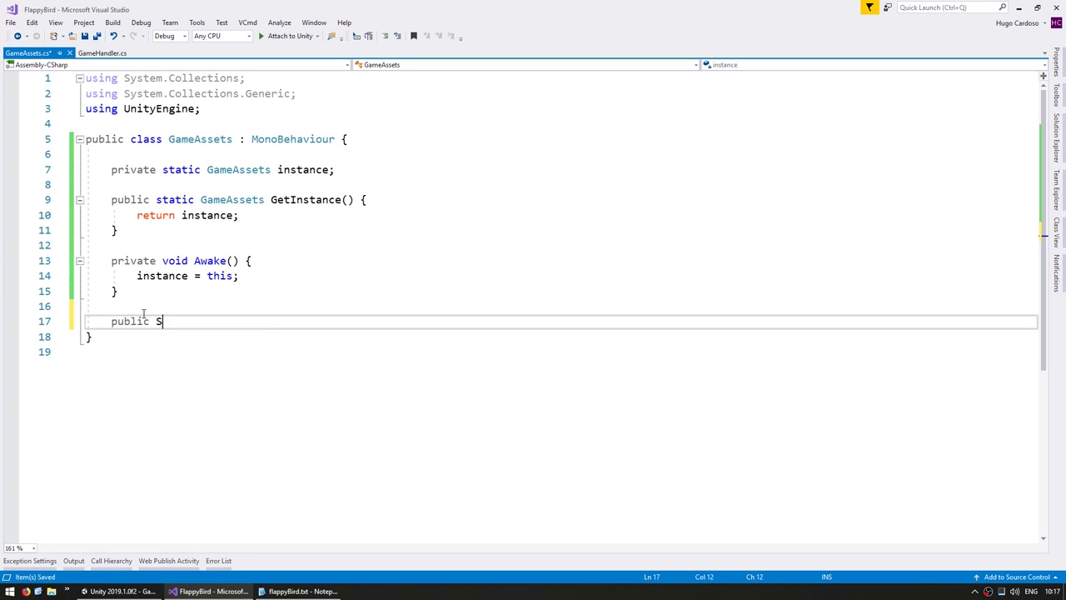
type("prite pipeH")
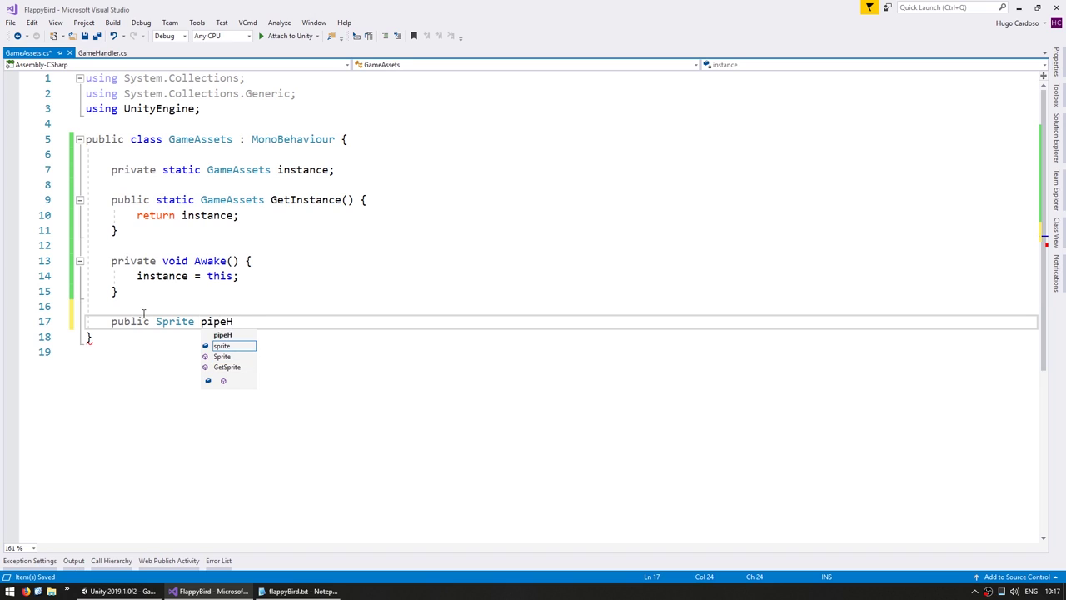
type("eadSprite;")
key("Return")
key("ctrl+s")
key("Up")
key("Up")
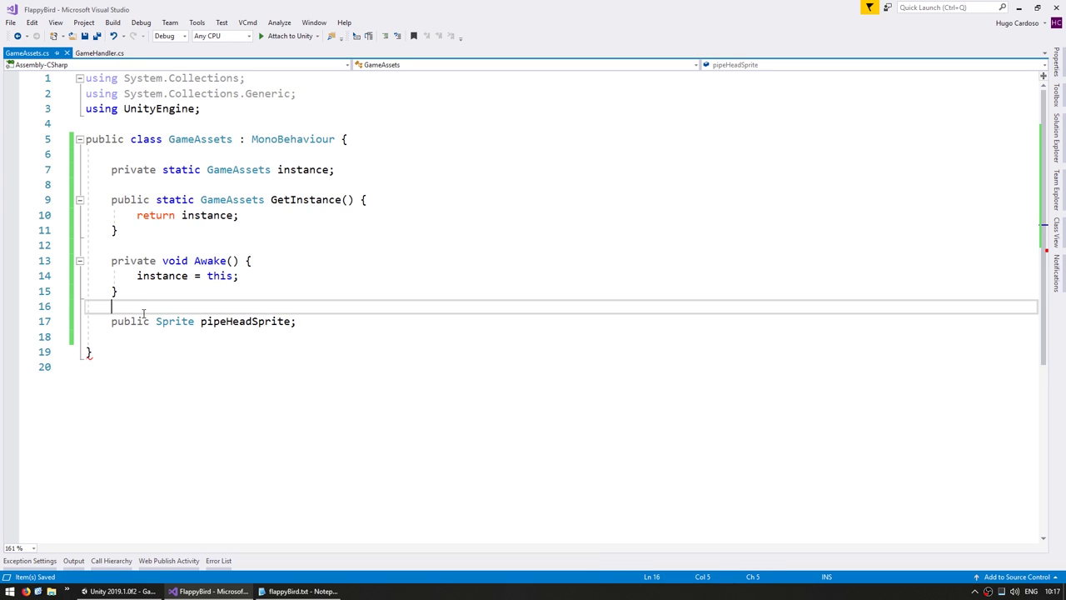
key("Down")
left_click(121, 591)
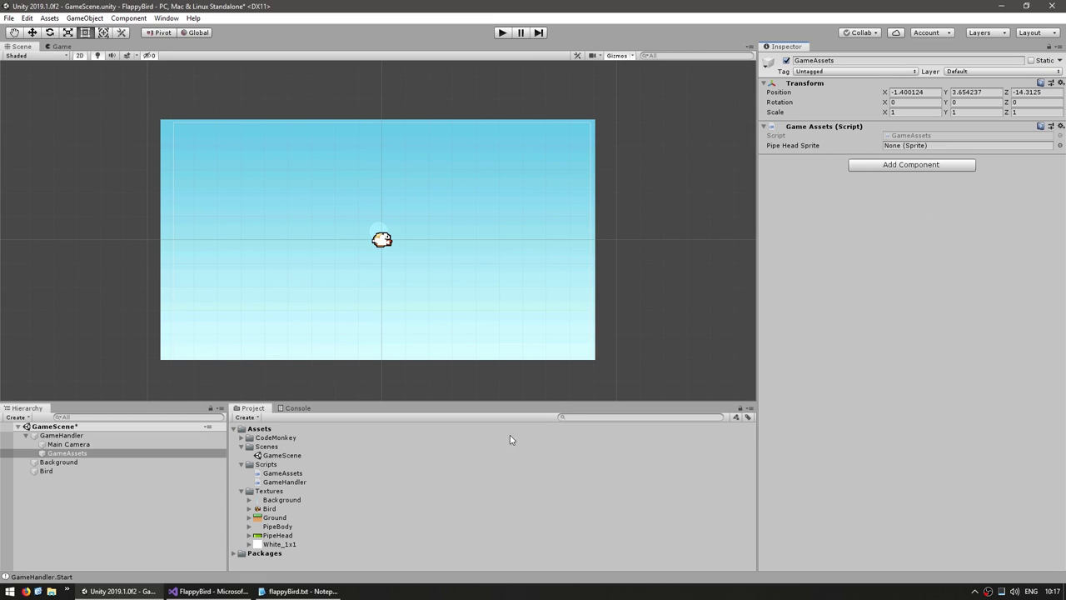
Drop the PipeHead texture into the Pipe Head Sprite slot of Game Assets (Script).
left_click_drag(283, 536, 902, 148)
Uncomment line 13 and complete it with GameAssets.GetInstance().pipeHeadSprite; then save GameHandler.
left_click(200, 591)
left_click(200, 215)
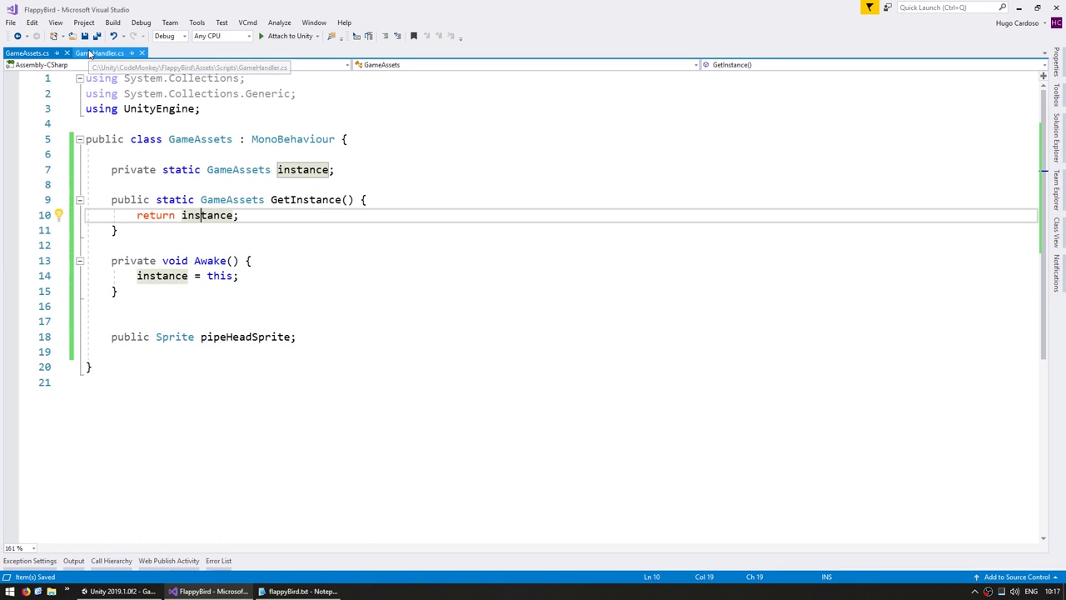
left_click(89, 54)
key("BackSpace")
key("BackSpace")
left_click(482, 260)
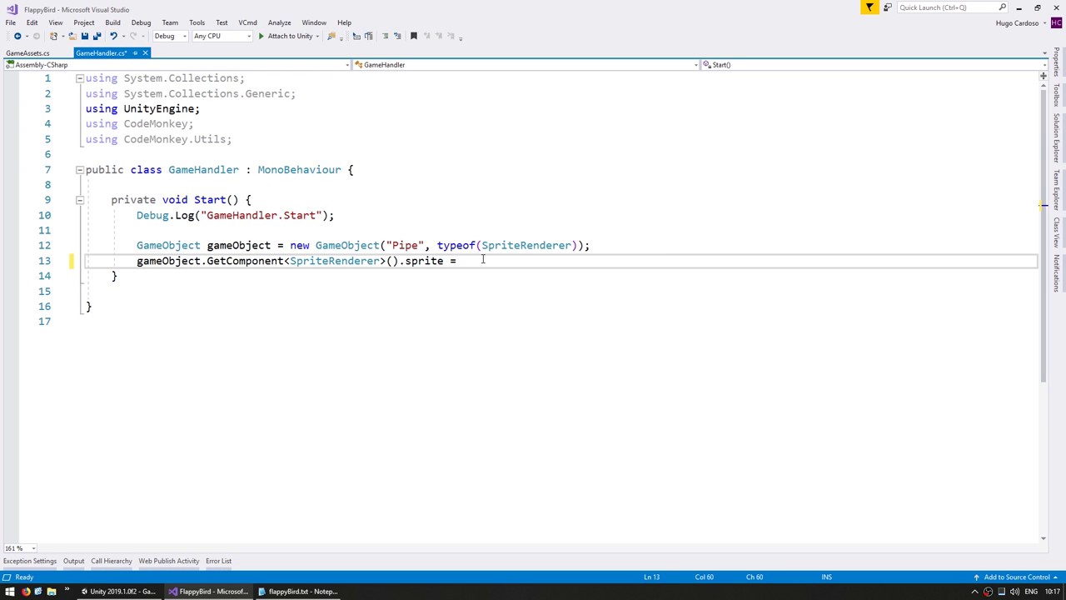
type("Game")
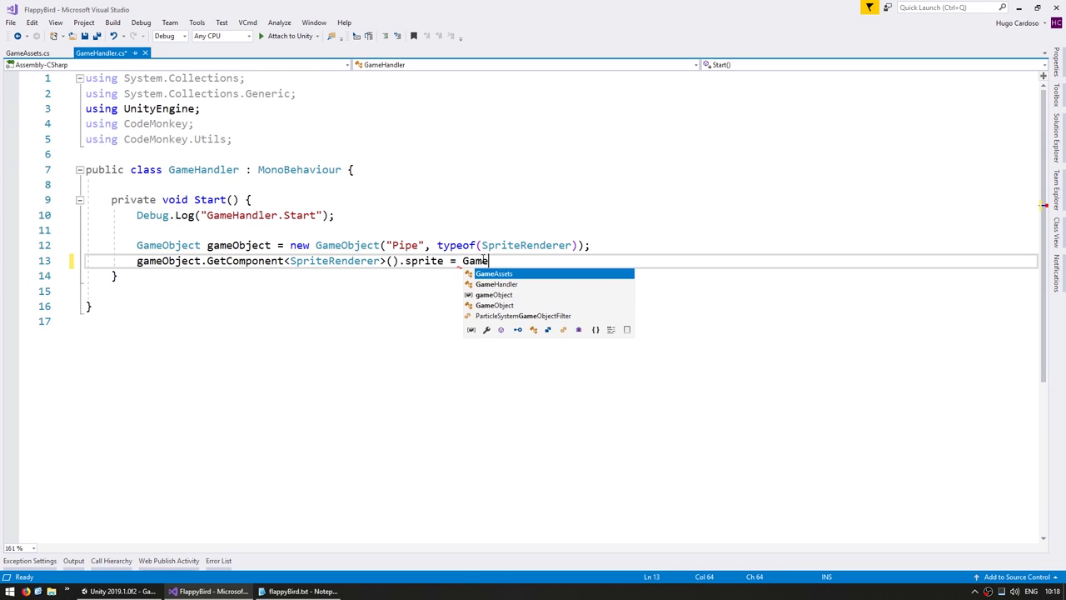
type("Assets.get")
key("Tab")
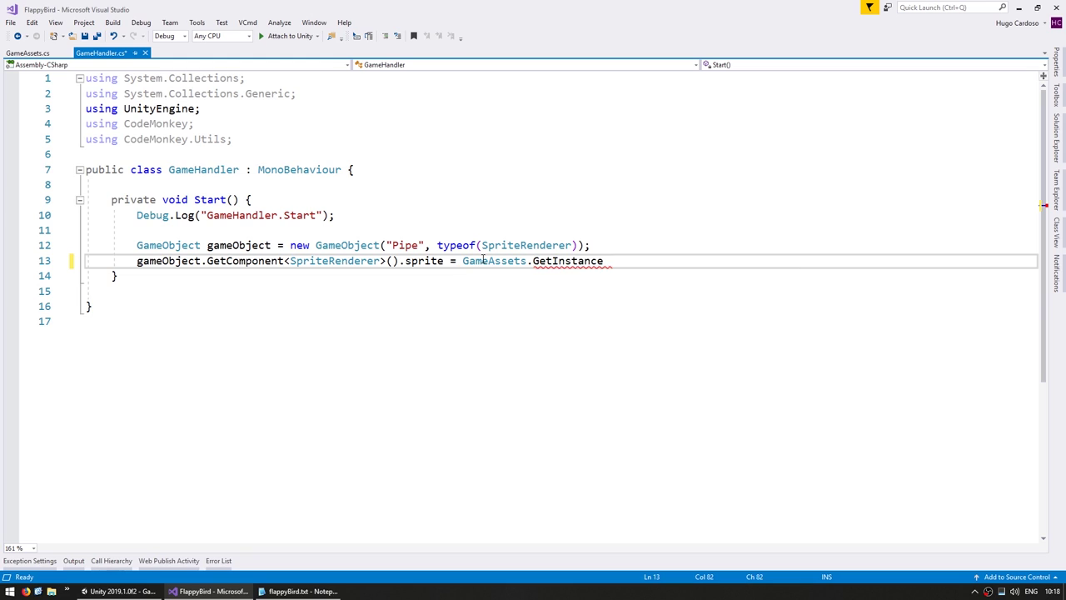
type("().")
key("Tab")
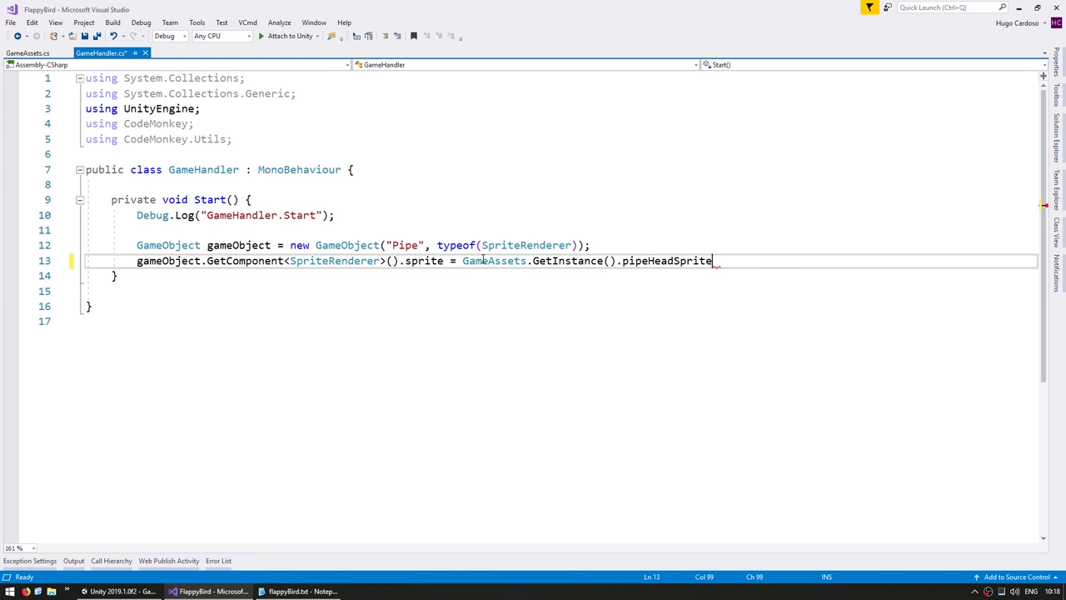
type(";")
key("ctrl+s")
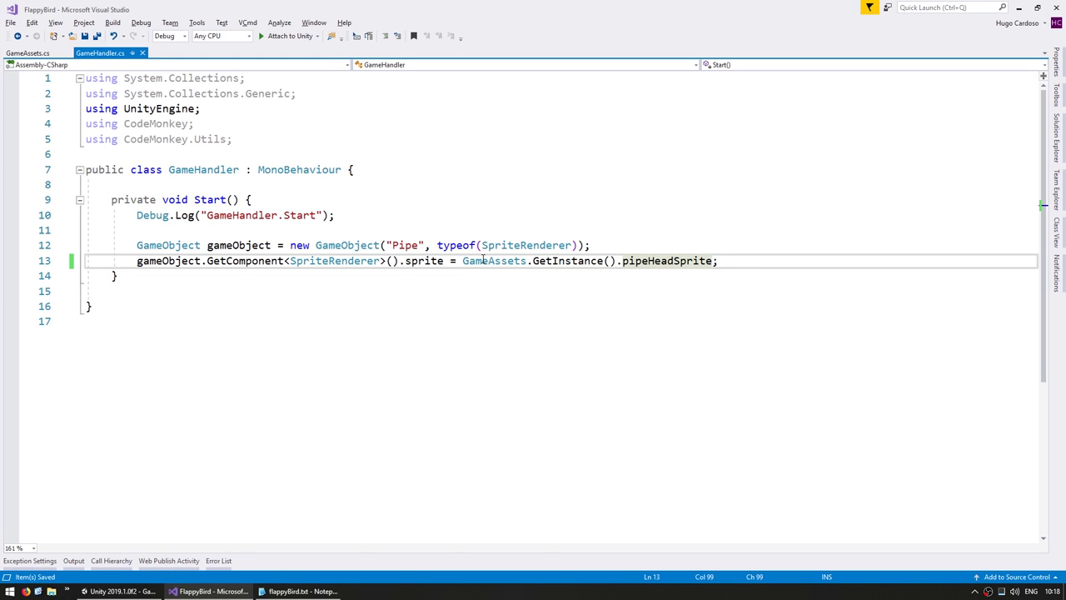
Run the game in Unity to test the pipe, and review the Awake and GetInstance methods.
key("alt+Tab")
key("ctrl+p")
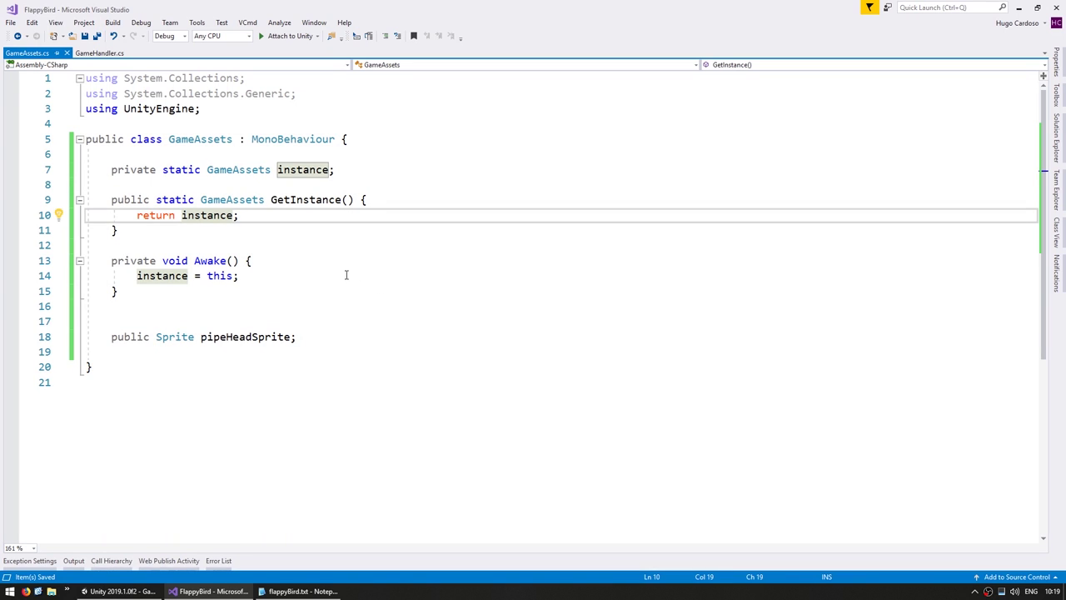
left_click_drag(165, 246, 182, 305)
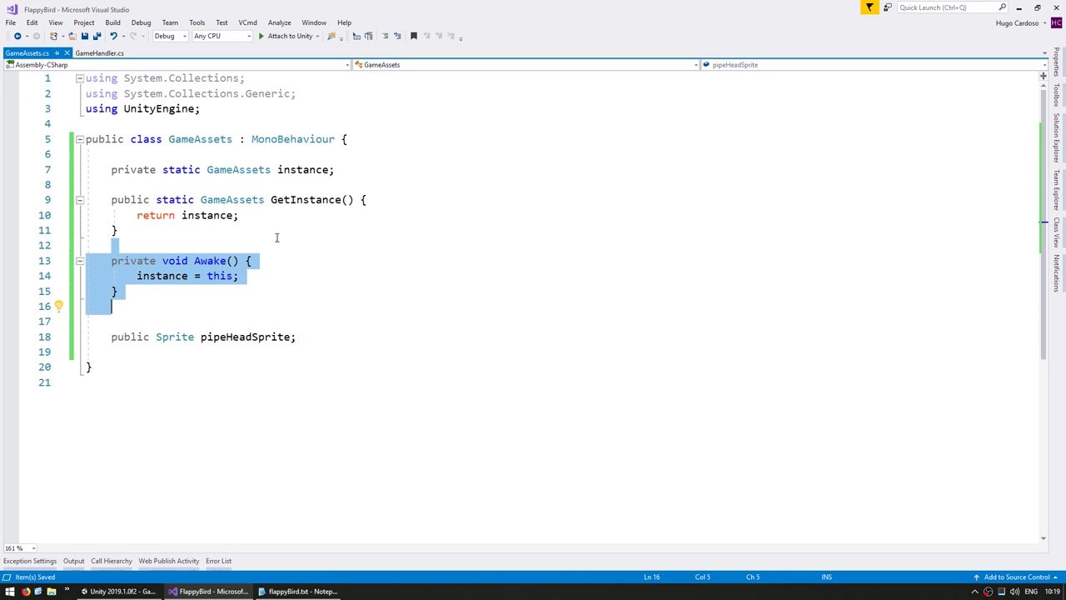
left_click_drag(271, 188, 264, 240)
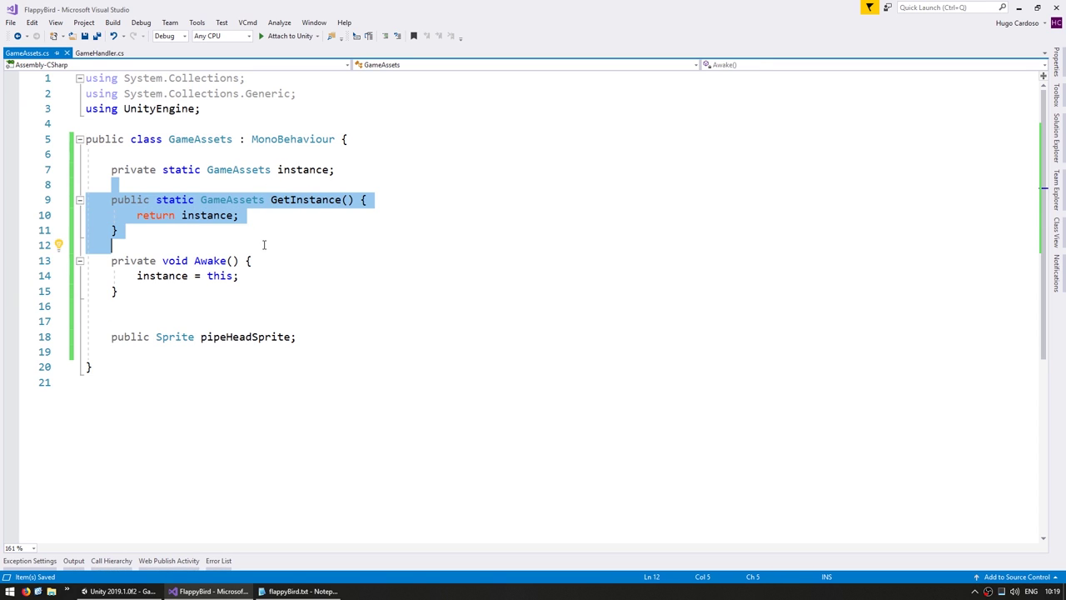
key("alt+Tab")
Add GameAssets to Script Execution Order at -200 in Project Settings, apply, and play the game.
left_click(25, 17)
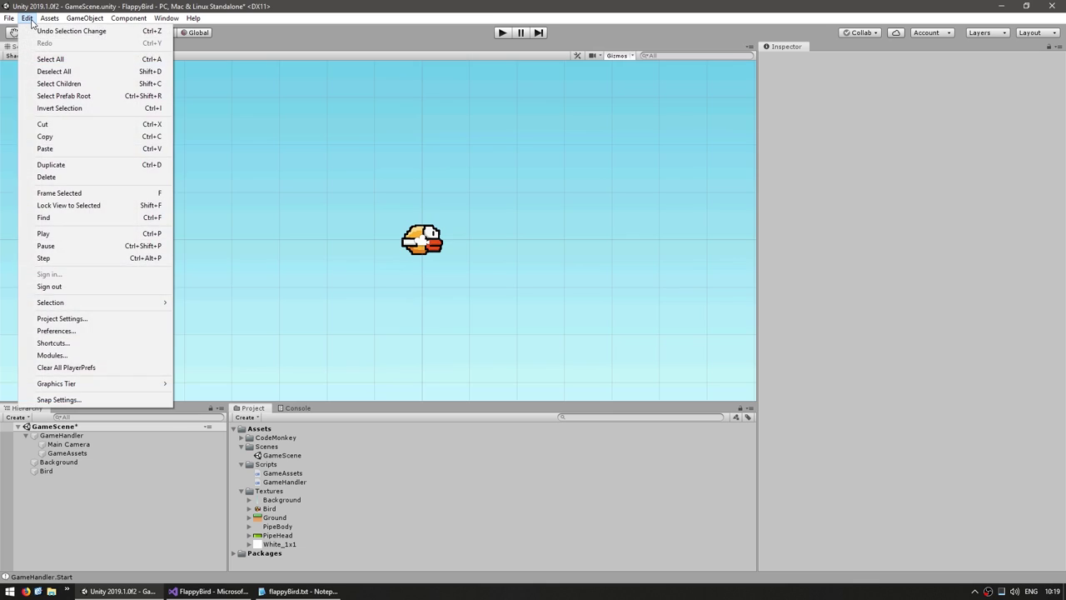
left_click(50, 319)
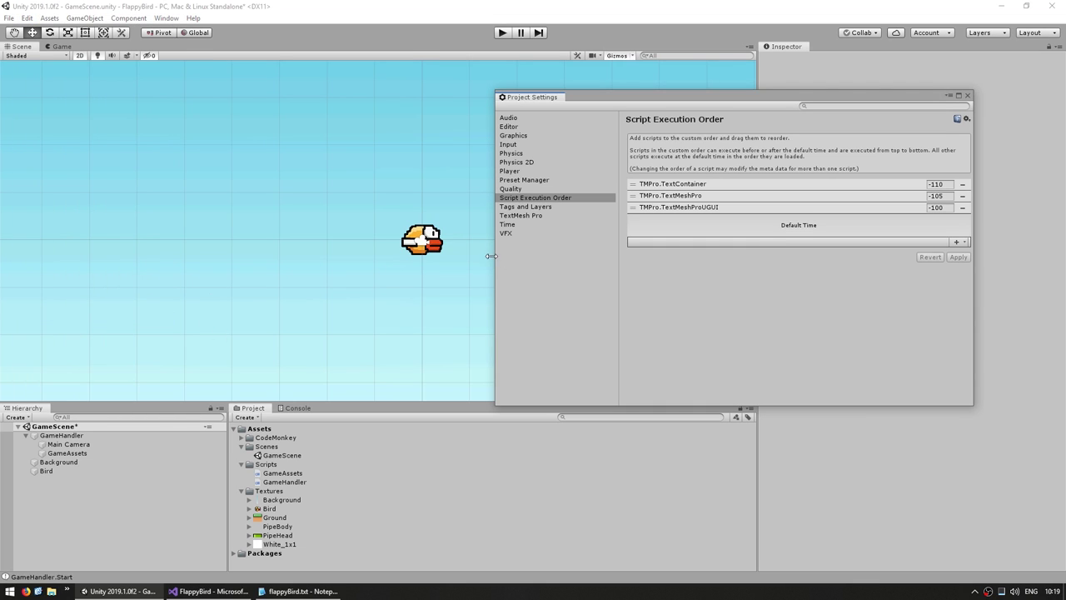
left_click(533, 199)
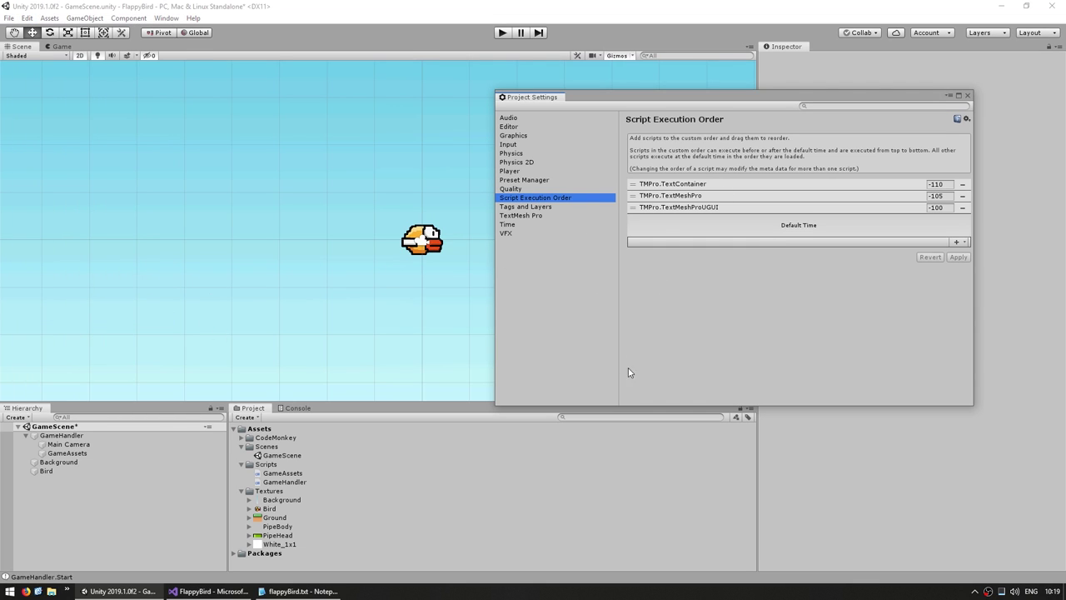
left_click_drag(263, 473, 708, 242)
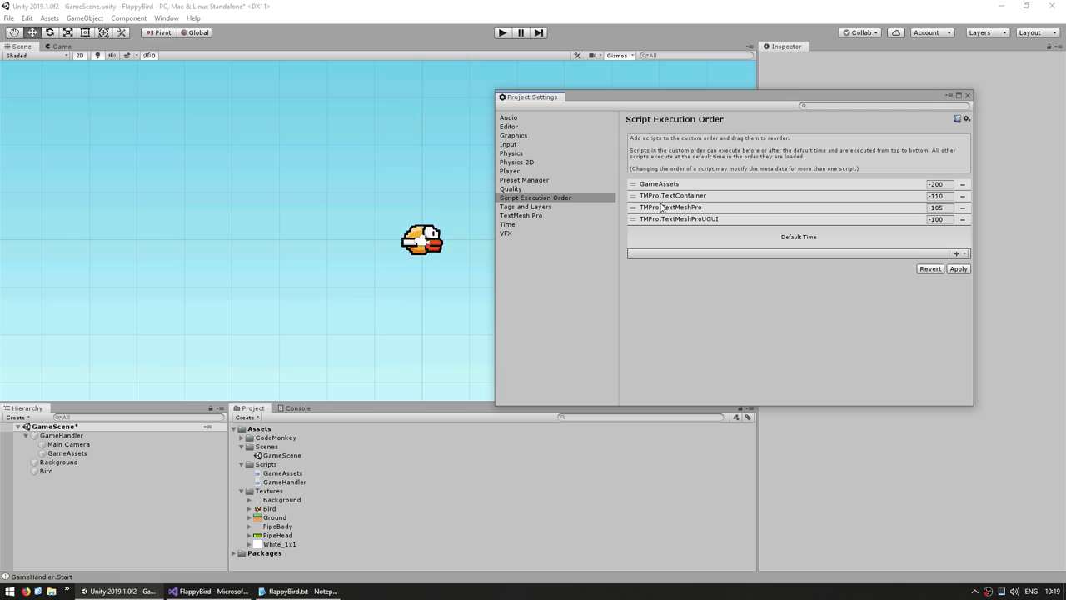
left_click(958, 269)
key("ctrl+p")
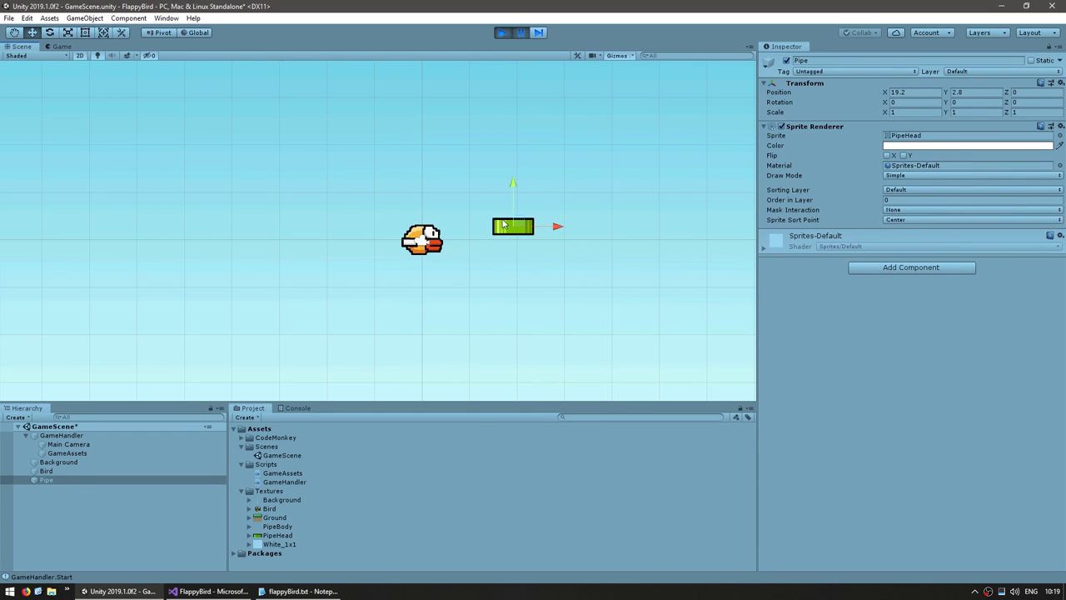
Exit play mode and inspect Main Camera, GameHandler, GameAssets and the PipeBody texture settings.
left_click(503, 32)
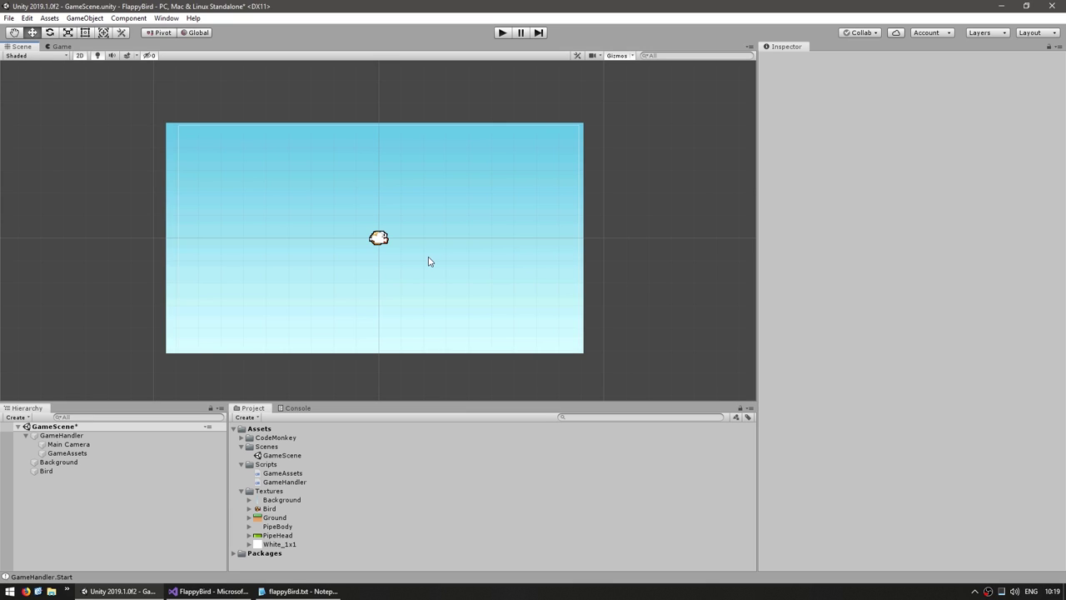
left_click(71, 444)
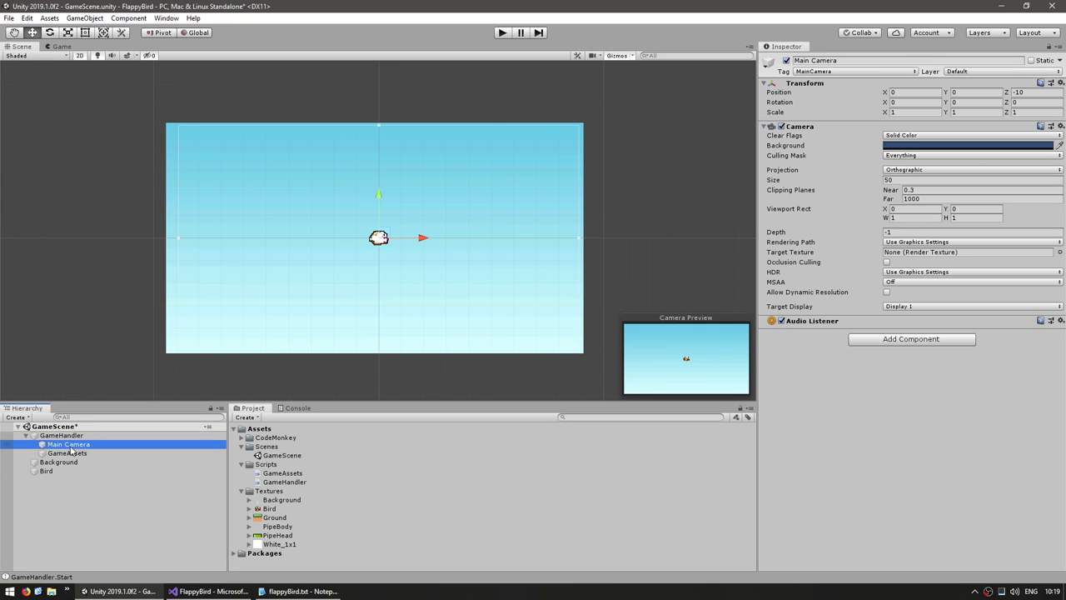
key("Up")
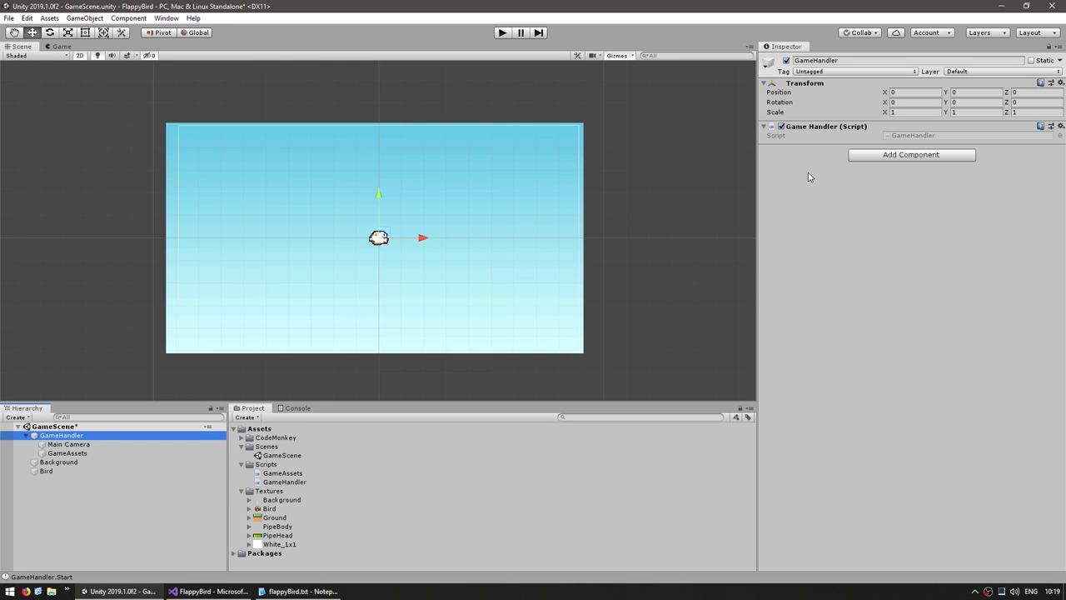
left_click(271, 437)
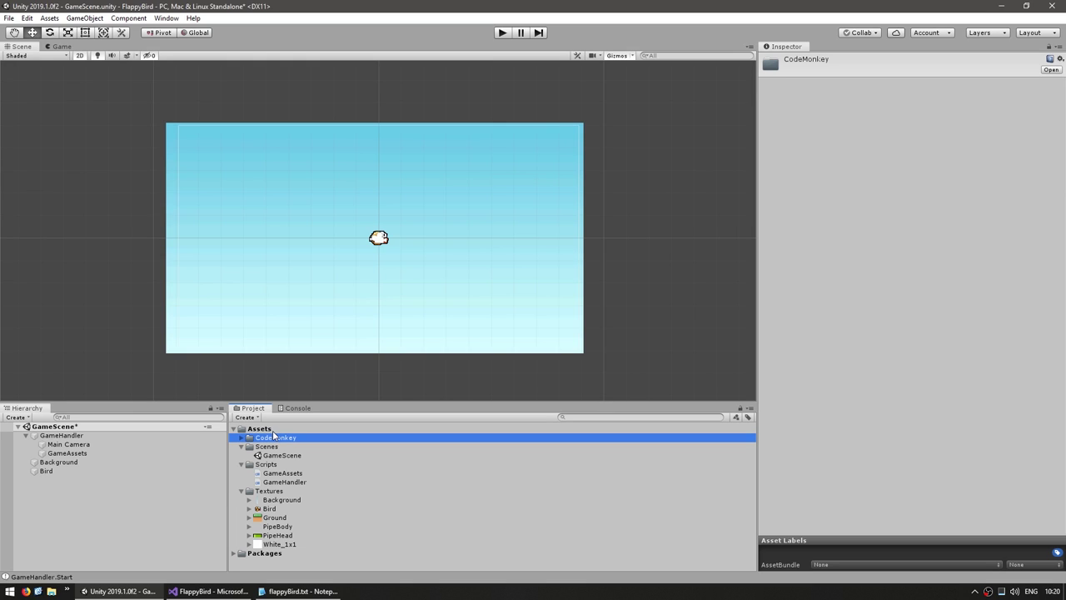
left_click(67, 453)
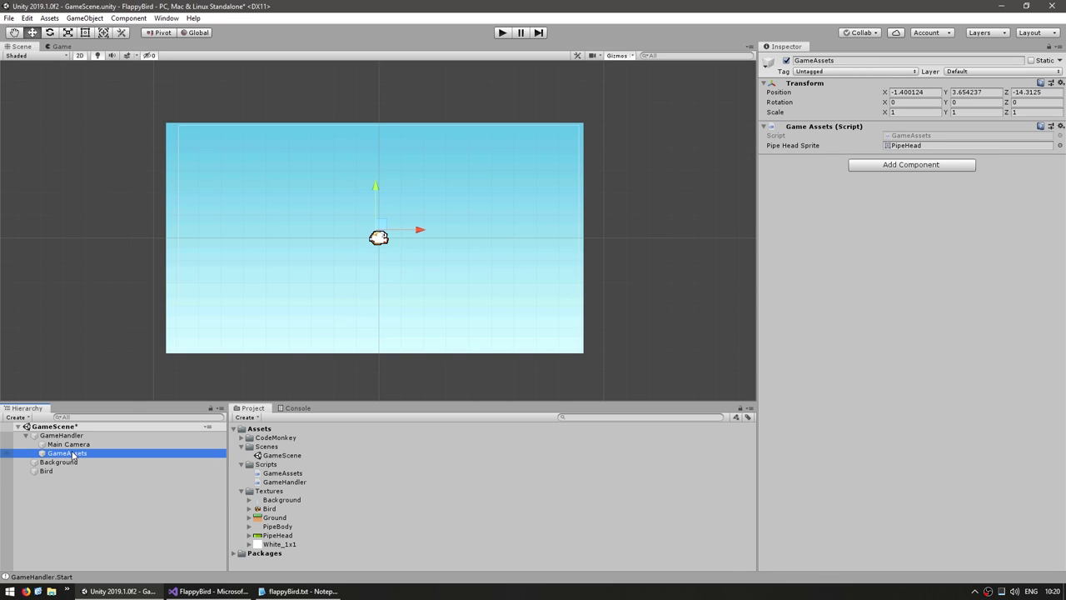
left_click(275, 510)
left_click(278, 525)
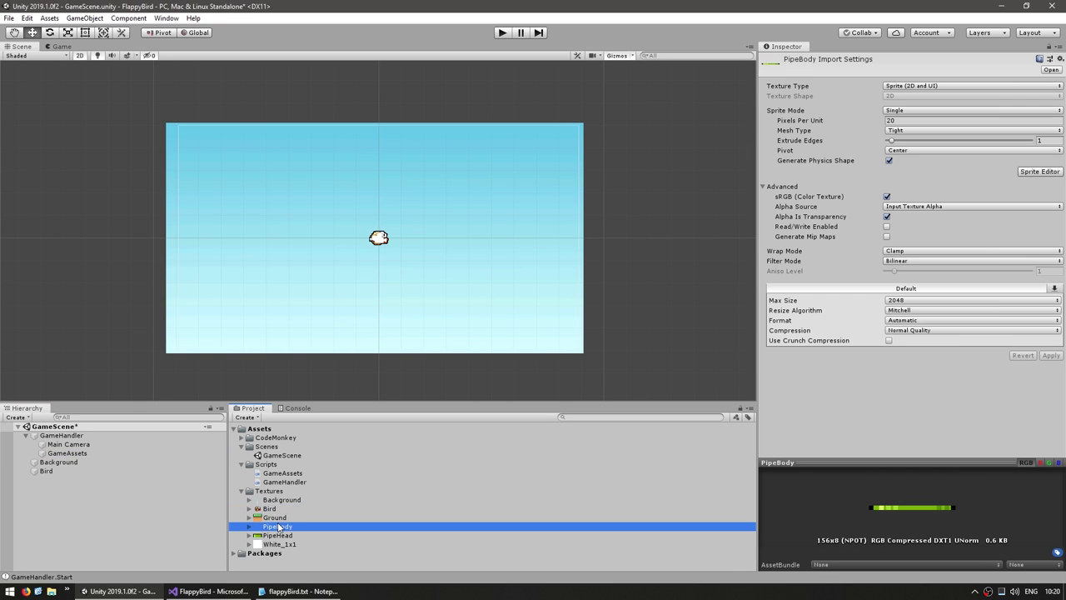
left_click(885, 416)
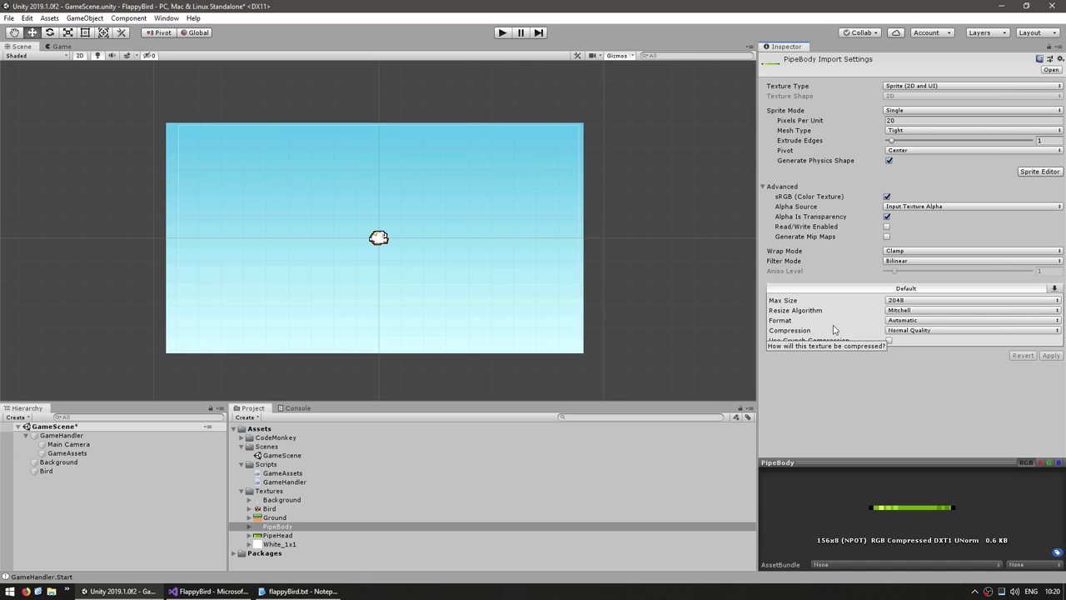
Create a new C# script named Bird in the Scripts folder.
right_click(278, 466)
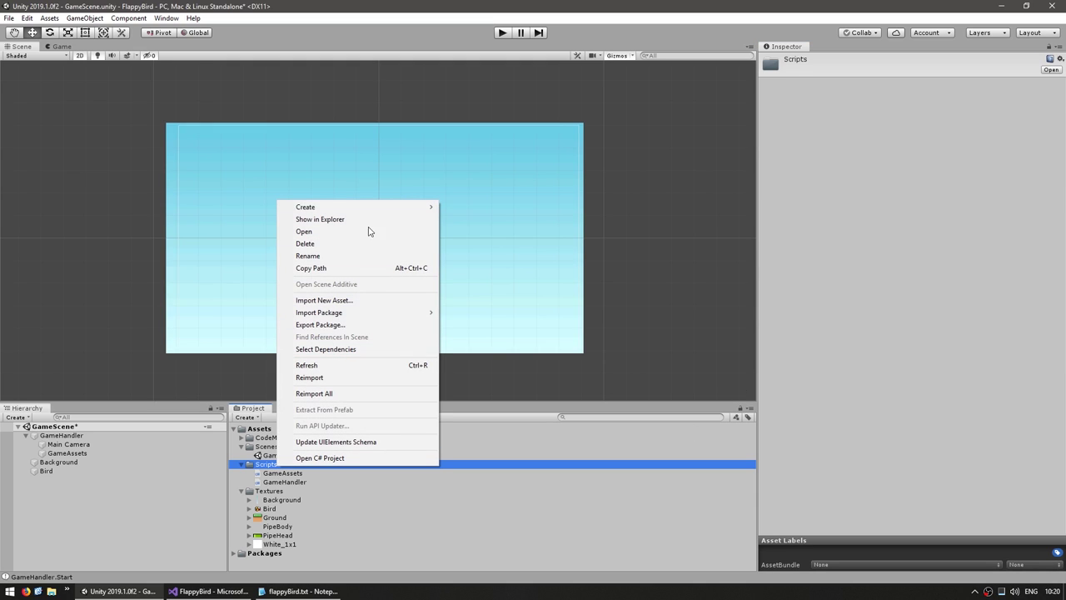
mouse_move(354, 207)
left_click(488, 189)
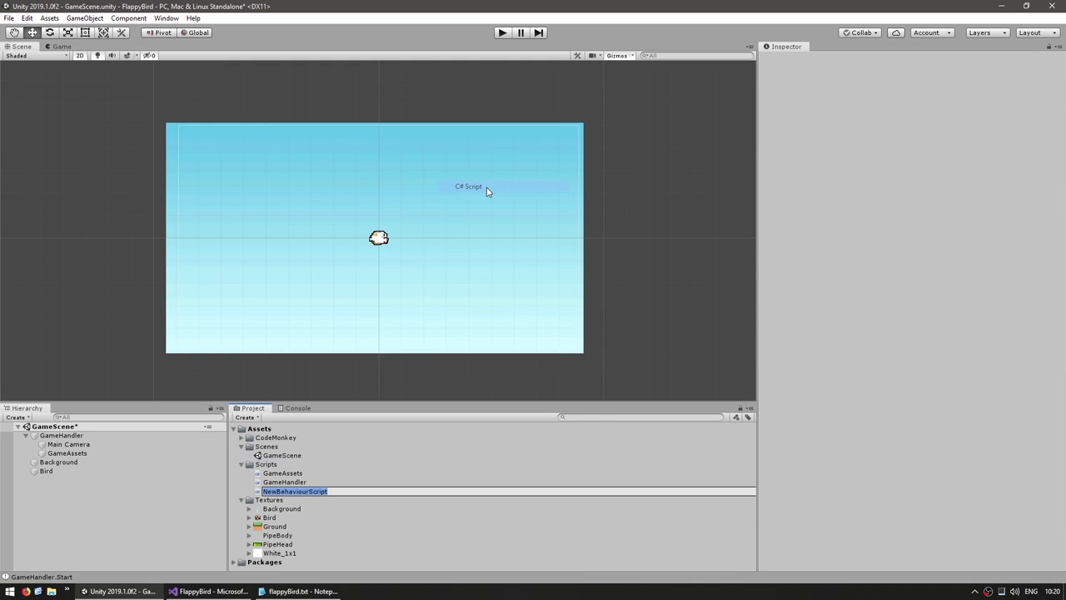
type("Bird")
key("Return")
Attach the Bird script to the Bird object and open it in Visual Studio.
left_click(46, 471)
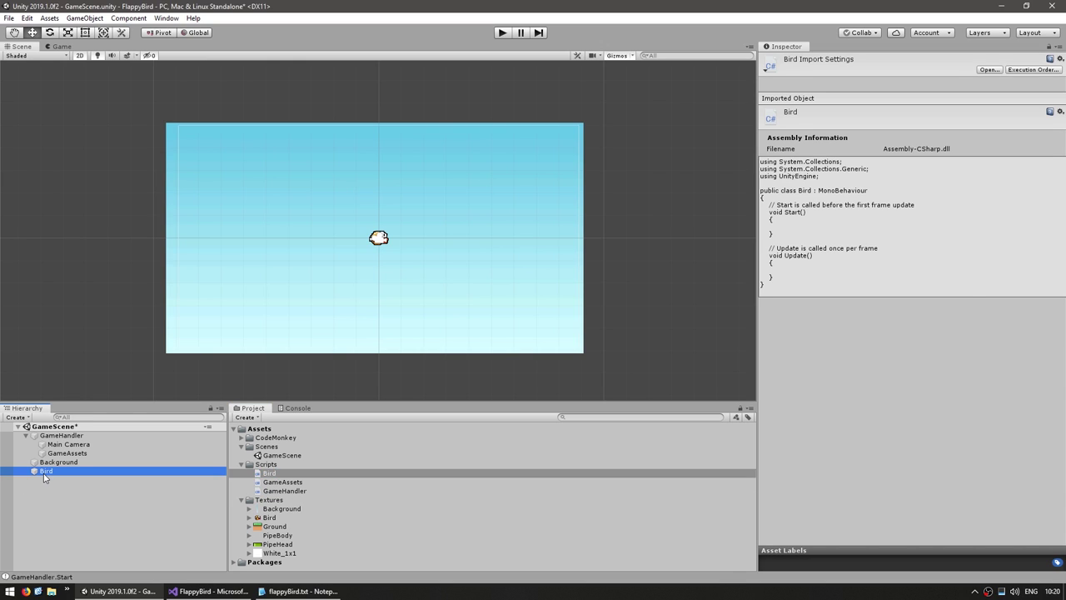
left_click_drag(254, 476, 850, 328)
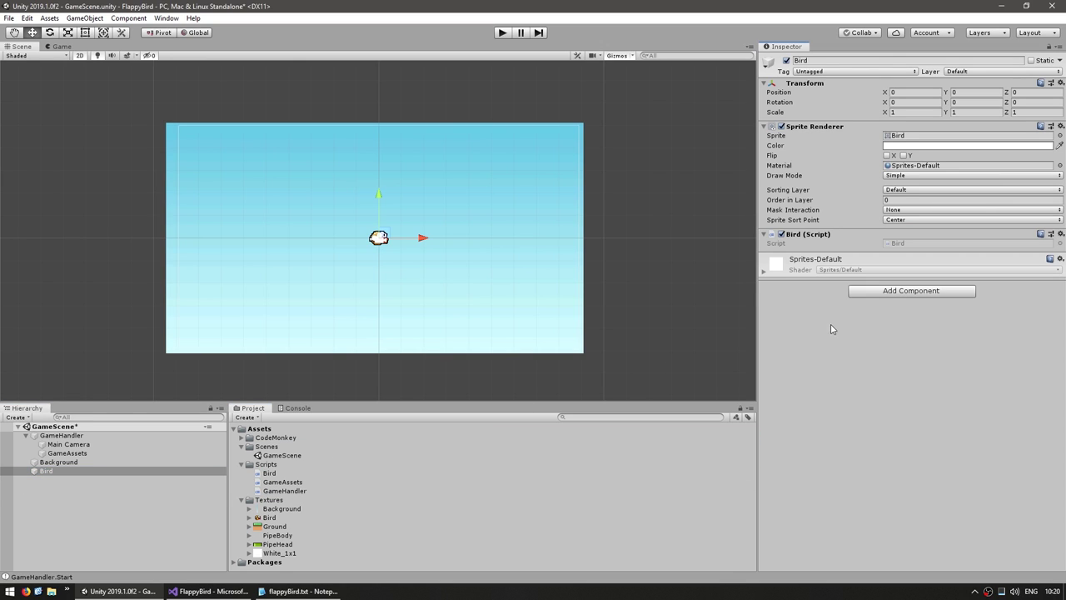
double_click(910, 246)
key("BackSpace")
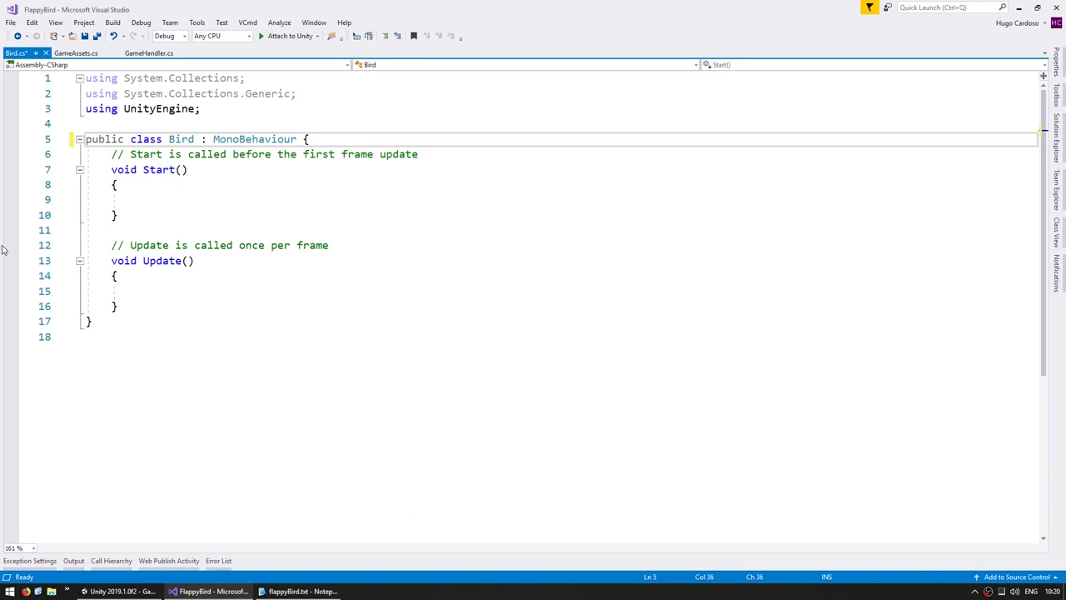
Replace the default class body in Bird.cs with an empty private Update method and save.
left_click(142, 313, "shift")
key("Return")
key("Return")
type("private ")
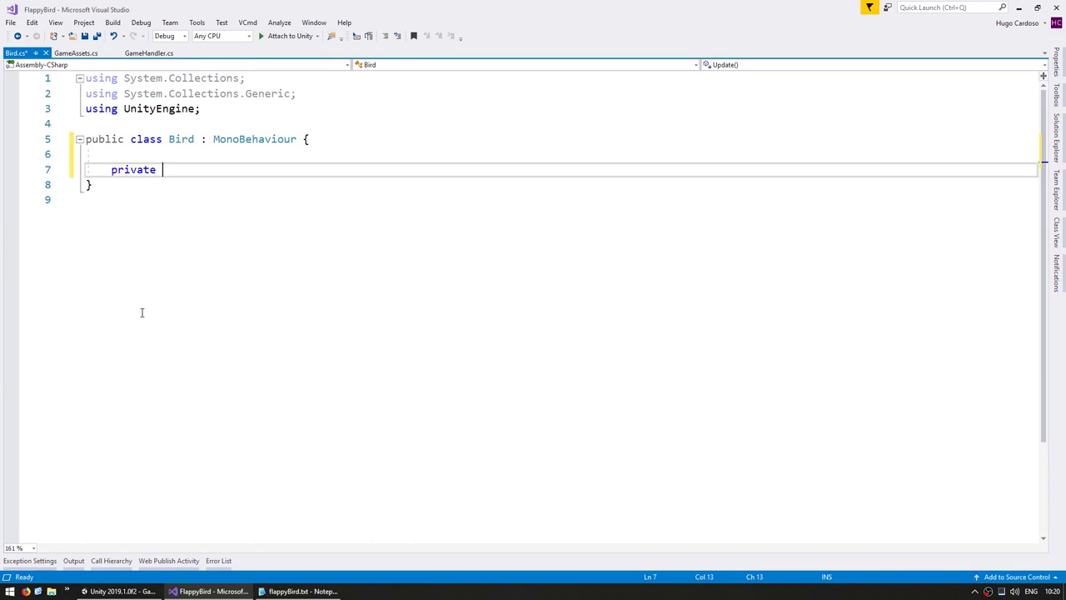
type("void up")
key("Tab")
key("Down")
key("Return")
key("Up")
key("Up")
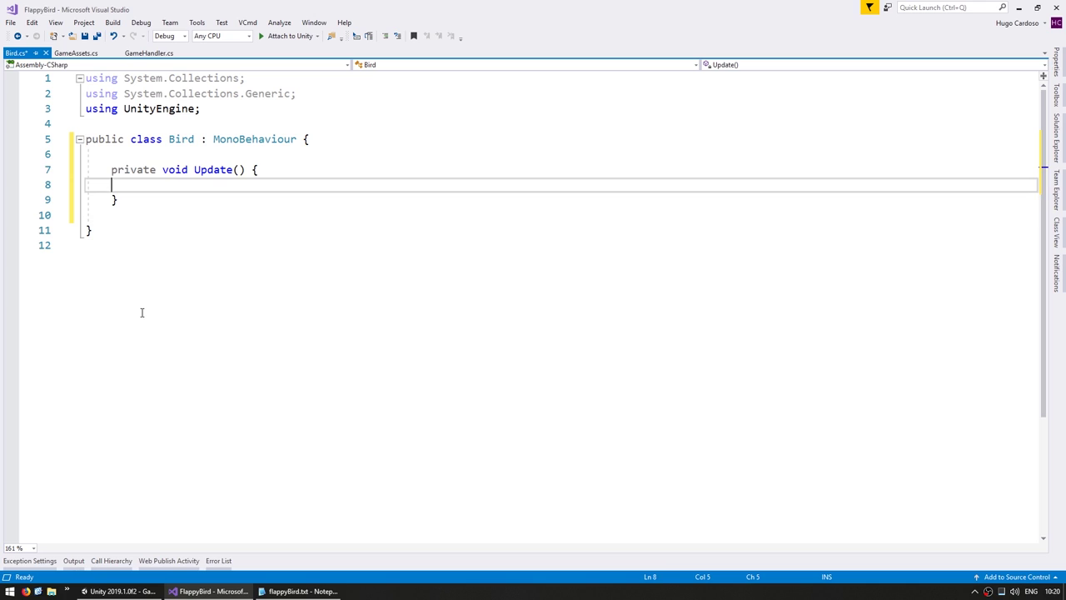
key("ctrl+s")
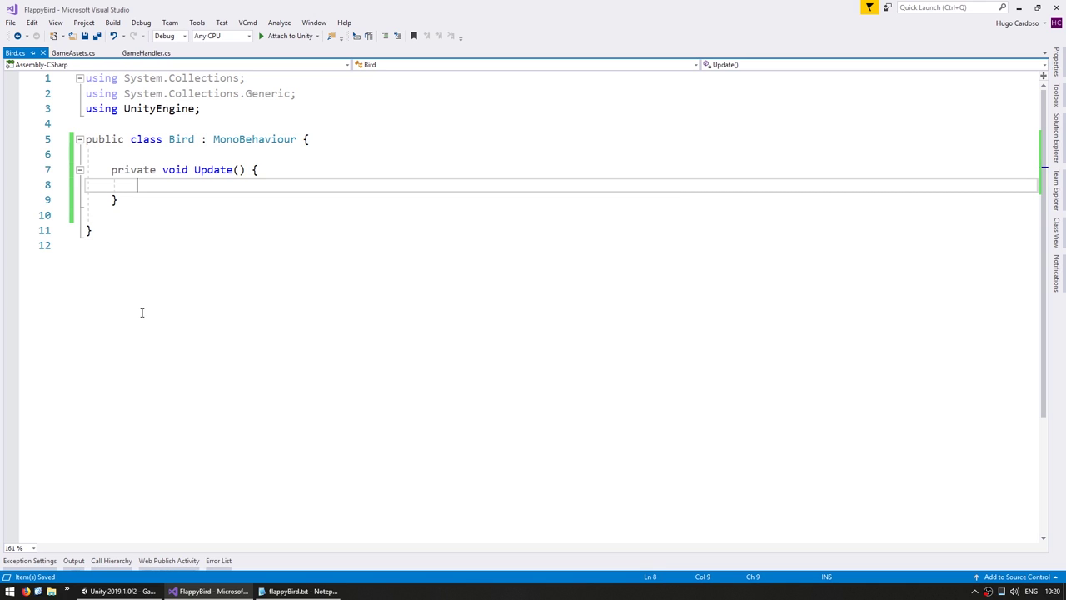
Add an if (Input.GetKeyDown(KeyCode.Space)) block inside Update and save.
type("if (Inp")
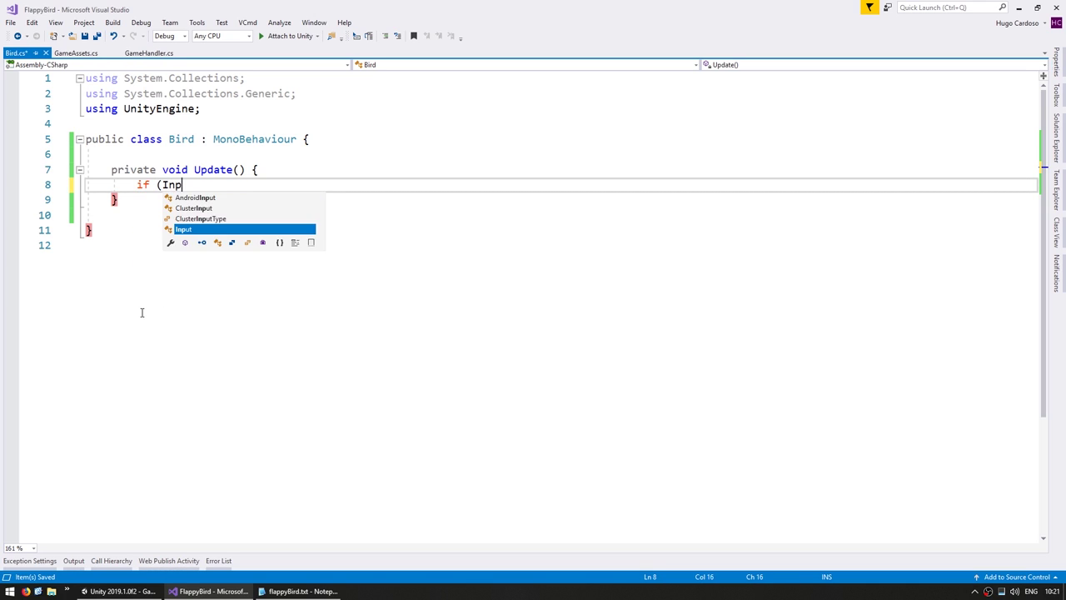
type("ut.GetKey")
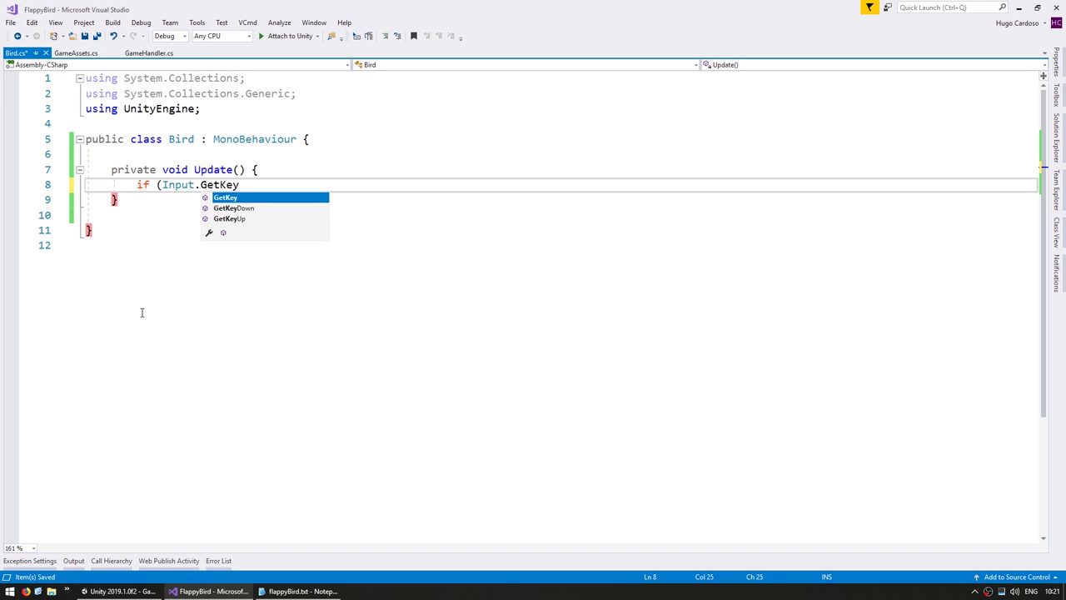
key("Down")
key("Tab")
type("(KeyCode.Sp")
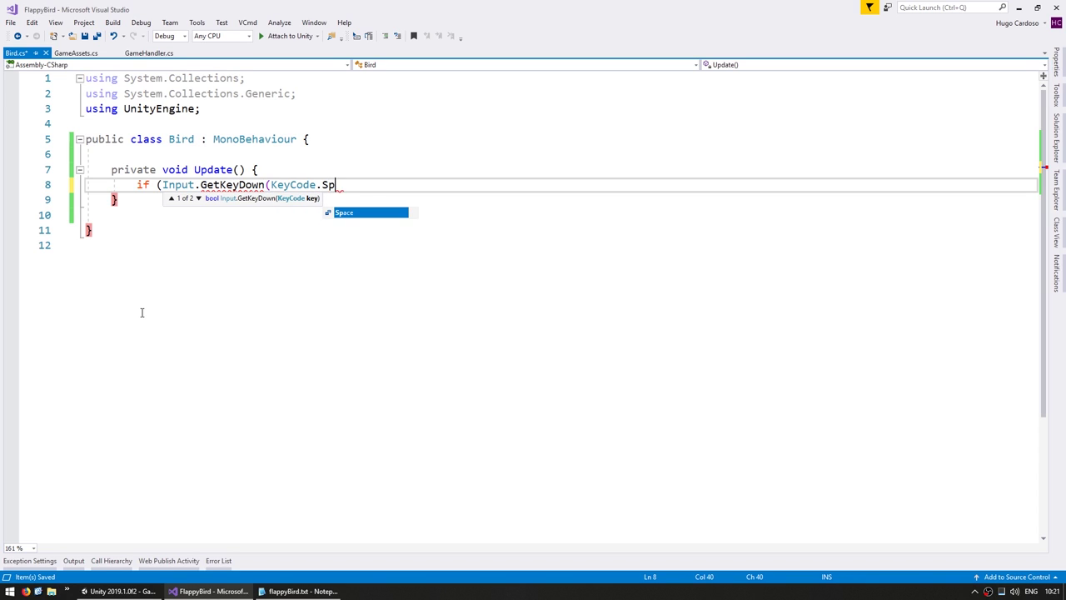
key("Tab")
type(")) {")
key("Return")
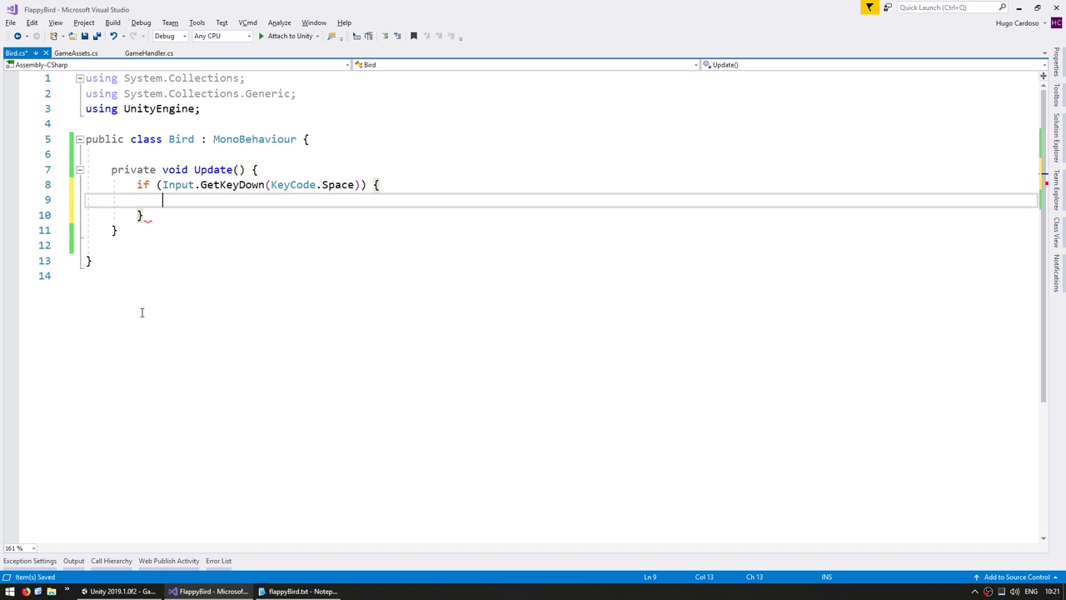
key("ctrl+s")
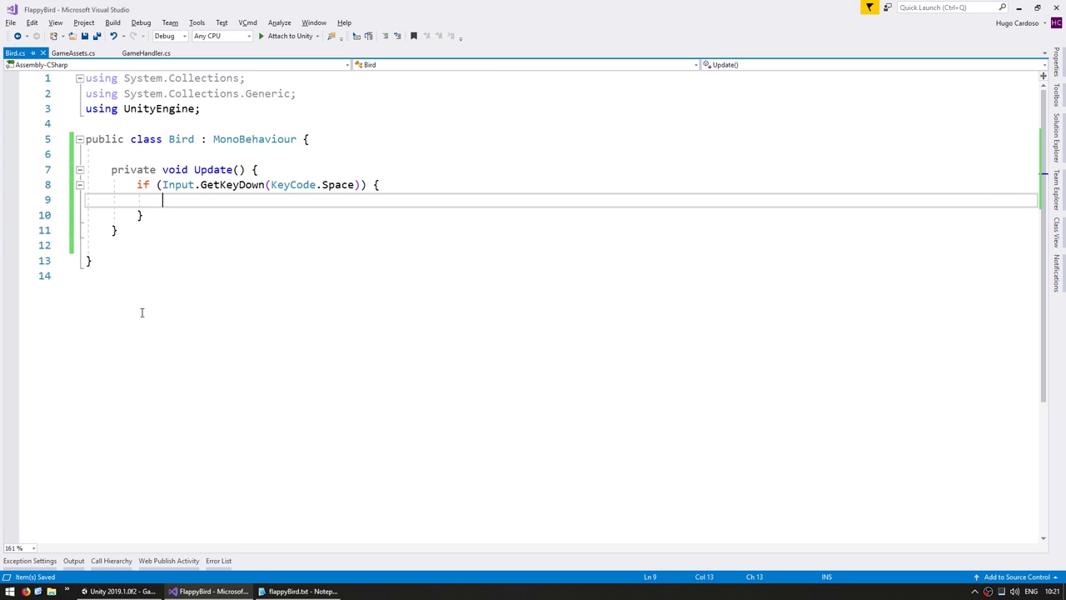
Call Jump() in the Space block, add an empty private void Jump() method, and return to Unity.
type("Jump();")
key("Down")
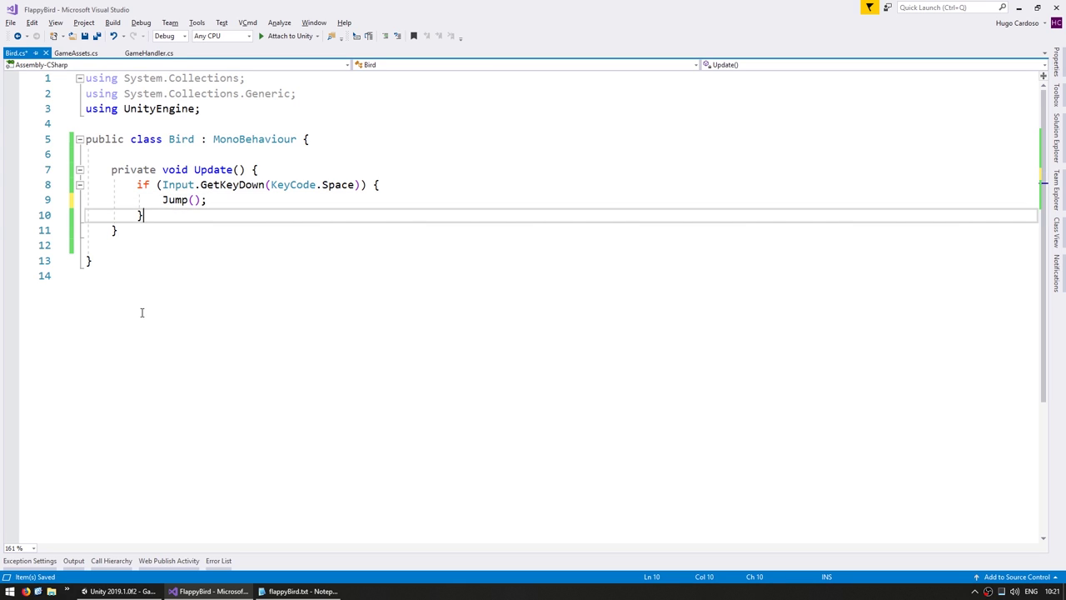
key("Down")
key("Return")
key("Return")
type("private void Jump() {")
key("Return")
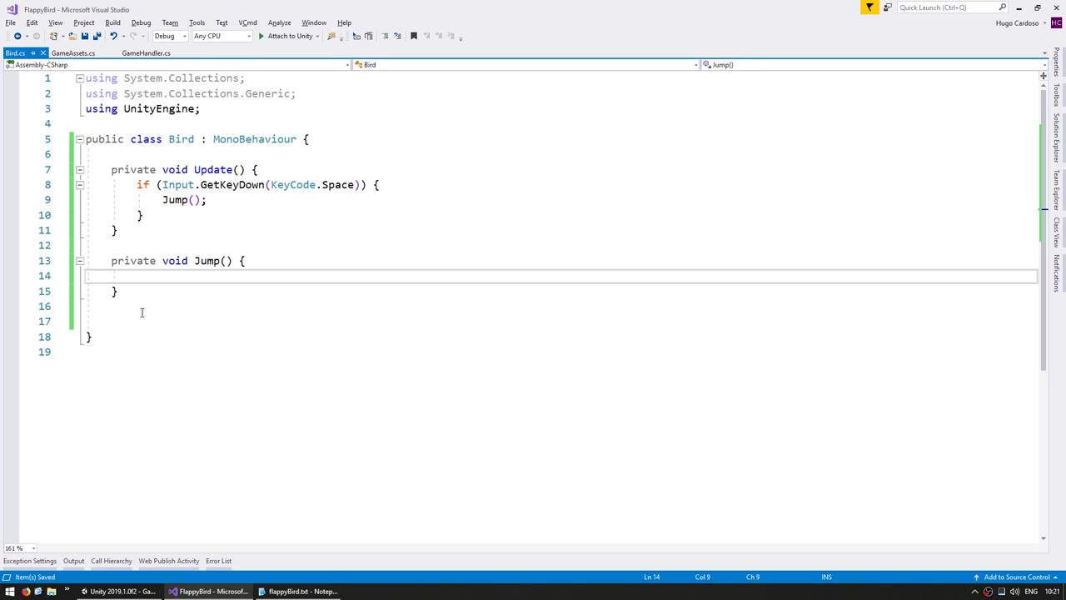
left_click(117, 591)
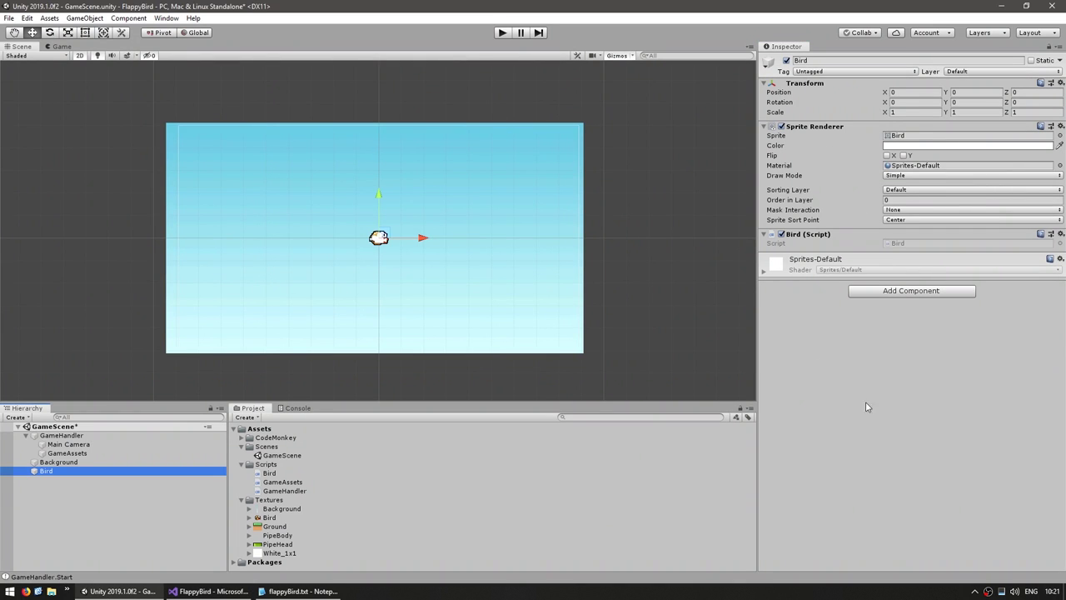
Add a Circle Collider 2D to the Bird and shrink its radius to 3.01.
left_click(887, 297)
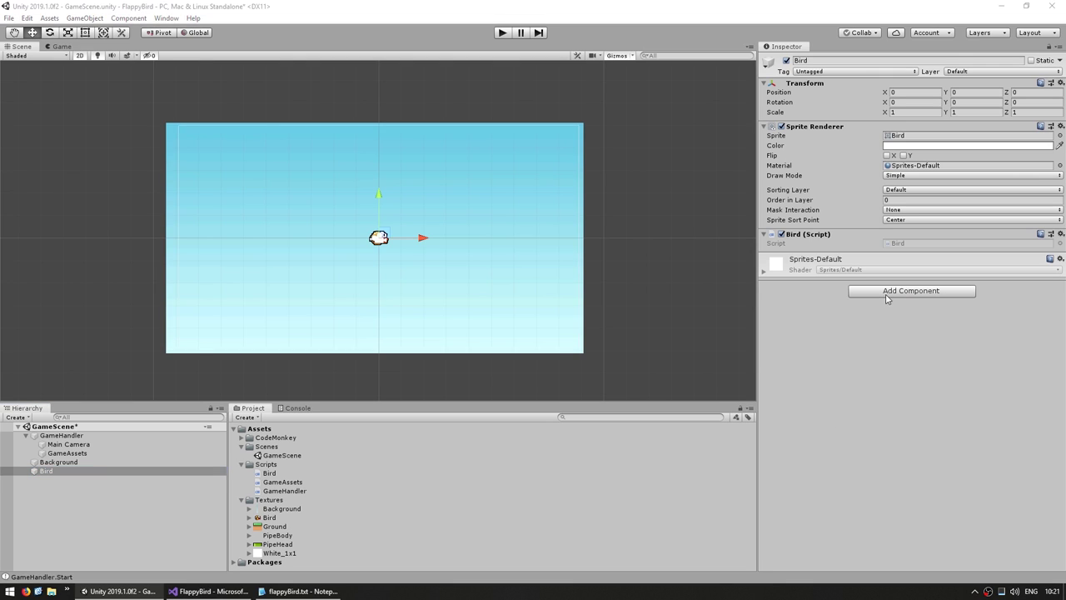
type("circle")
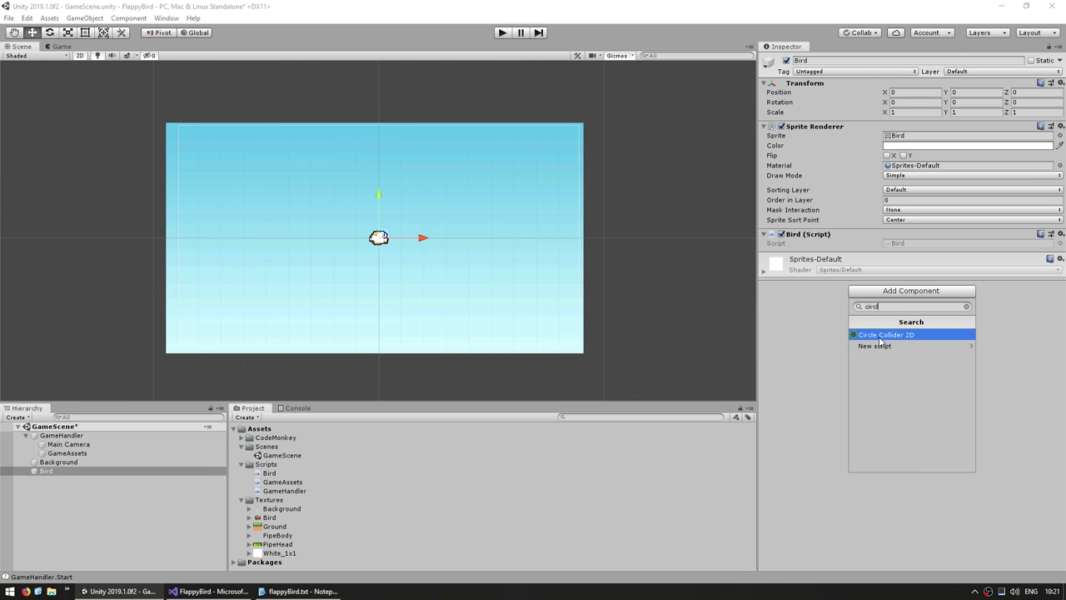
left_click(879, 334)
scroll(416, 274, "up", 5)
scroll(417, 279, "up", 4)
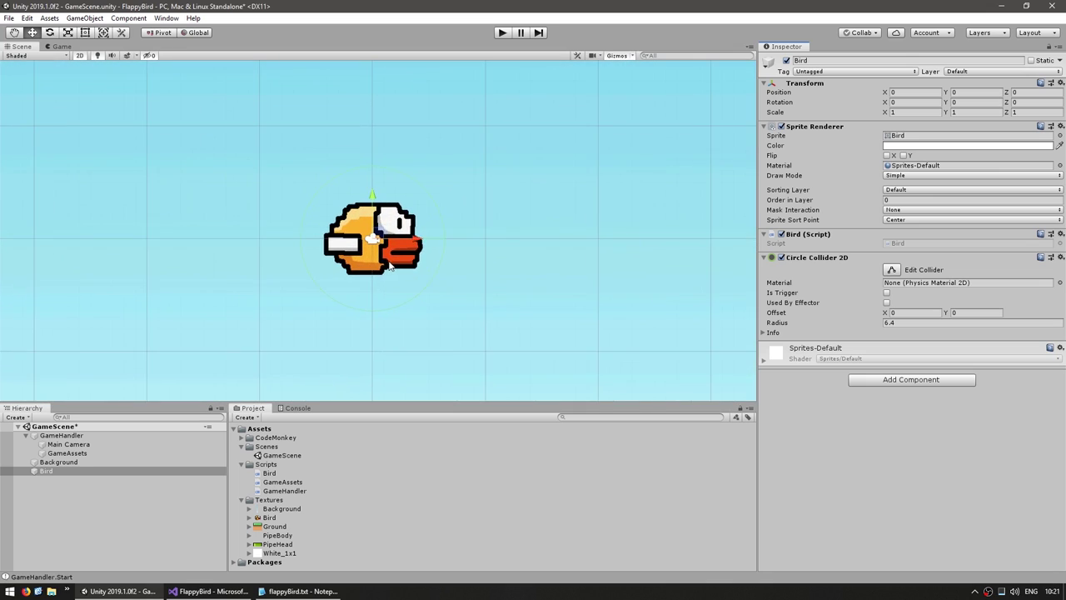
scroll(417, 284, "up", 3)
middle_click_drag(419, 311, 413, 288)
left_click(7, 461)
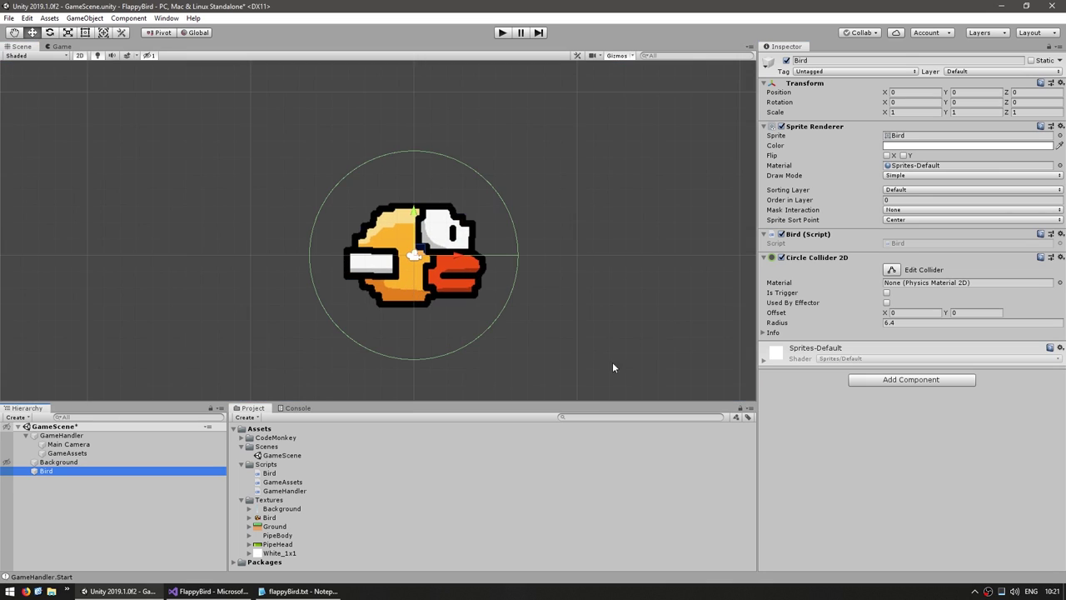
left_click_drag(884, 325, 744, 333)
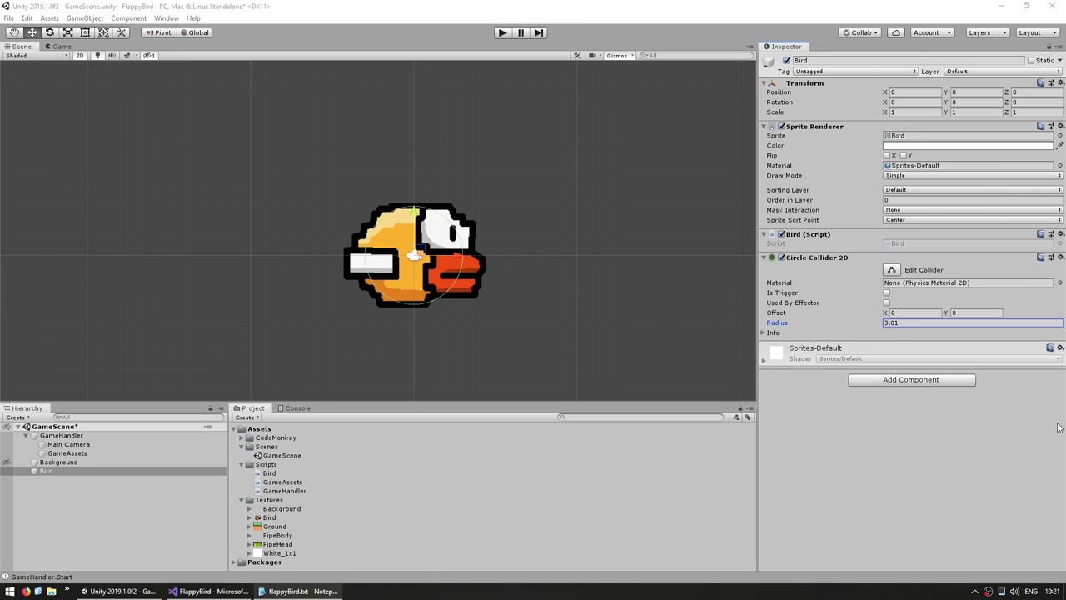
left_click(882, 449)
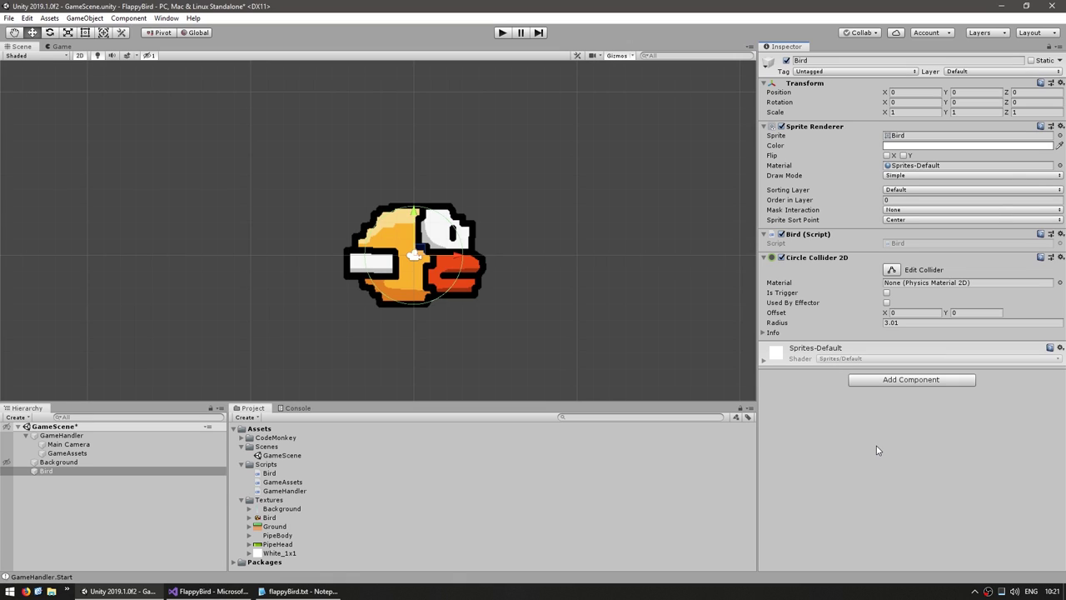
Add a Rigidbody 2D to the Bird and freeze its X position.
left_click(913, 380)
type("rigidbo")
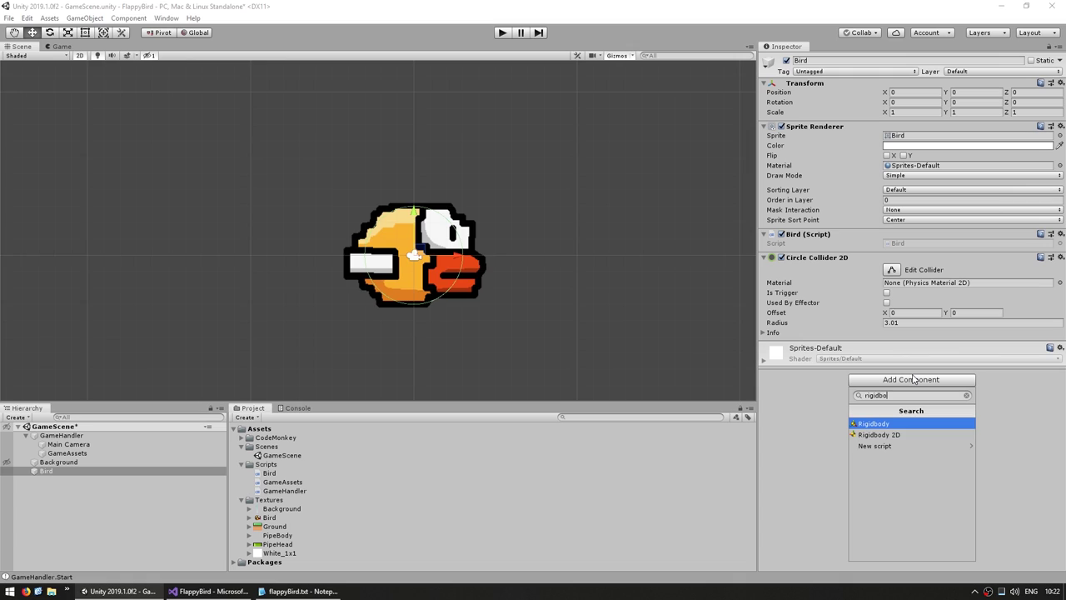
key("Down")
key("Return")
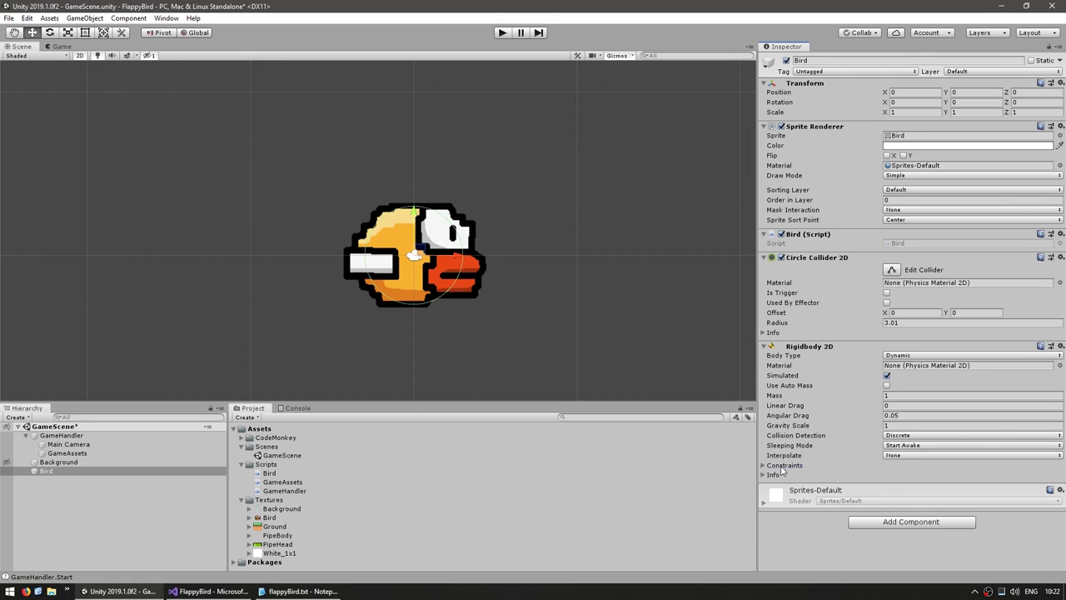
left_click(781, 467)
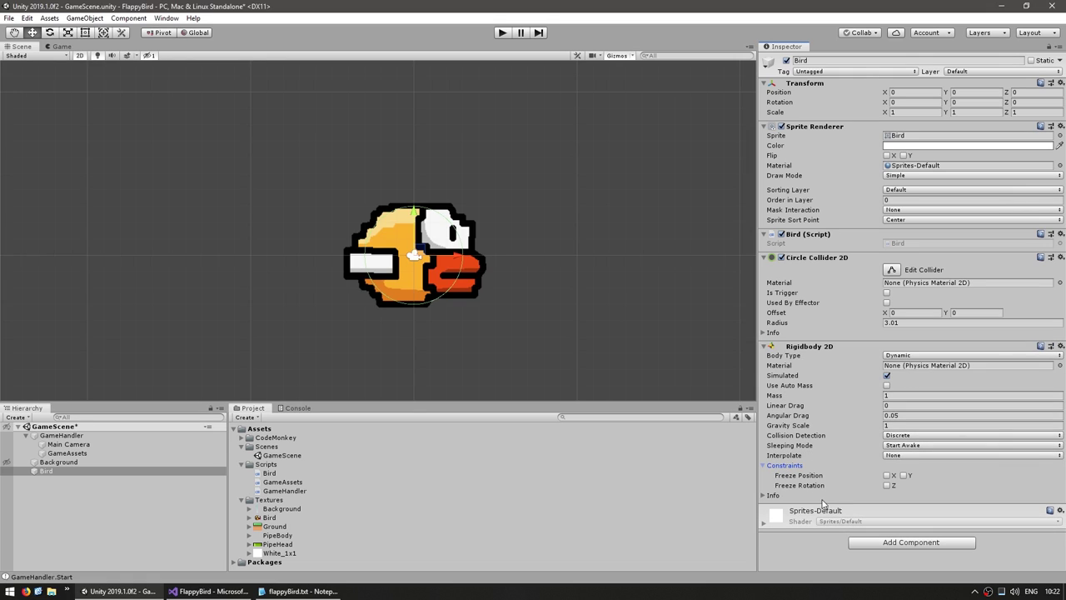
left_click(887, 474)
Enter Play mode with Ctrl+P to watch the bird fall, then switch to Visual Studio.
key("ctrl+p")
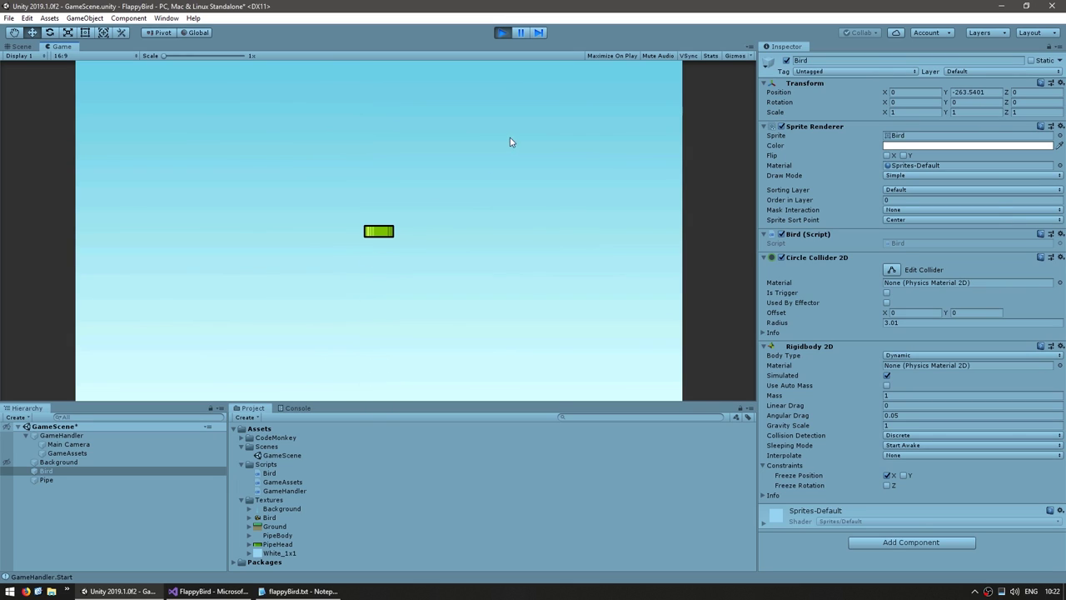
key("alt+Tab")
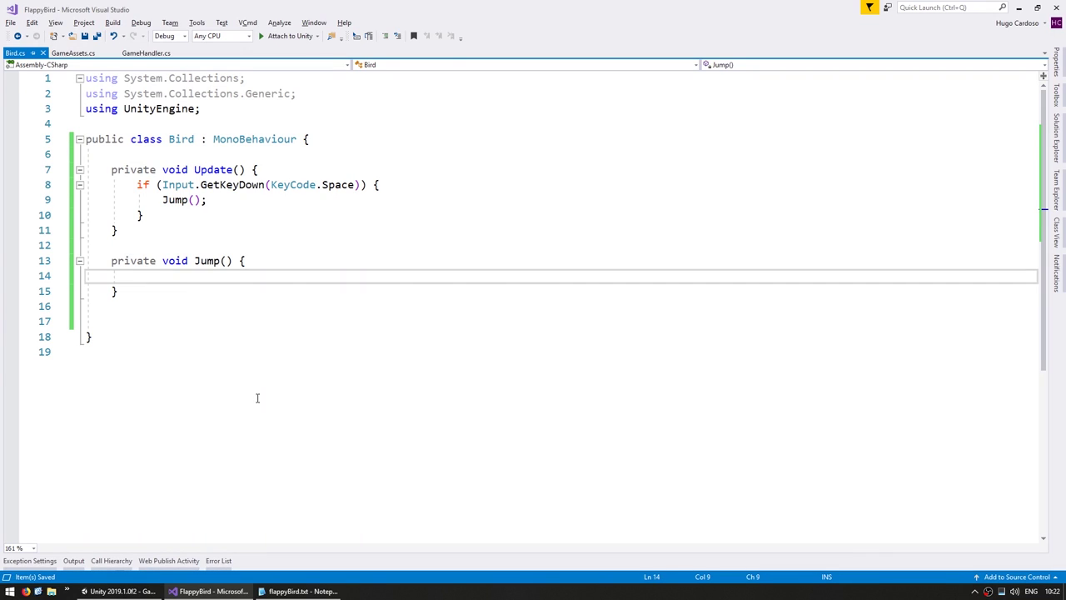
Add an empty Awake method and a private Rigidbody2D rigidbody2D field above it.
left_click(181, 160)
key("Return")
type("private void ")
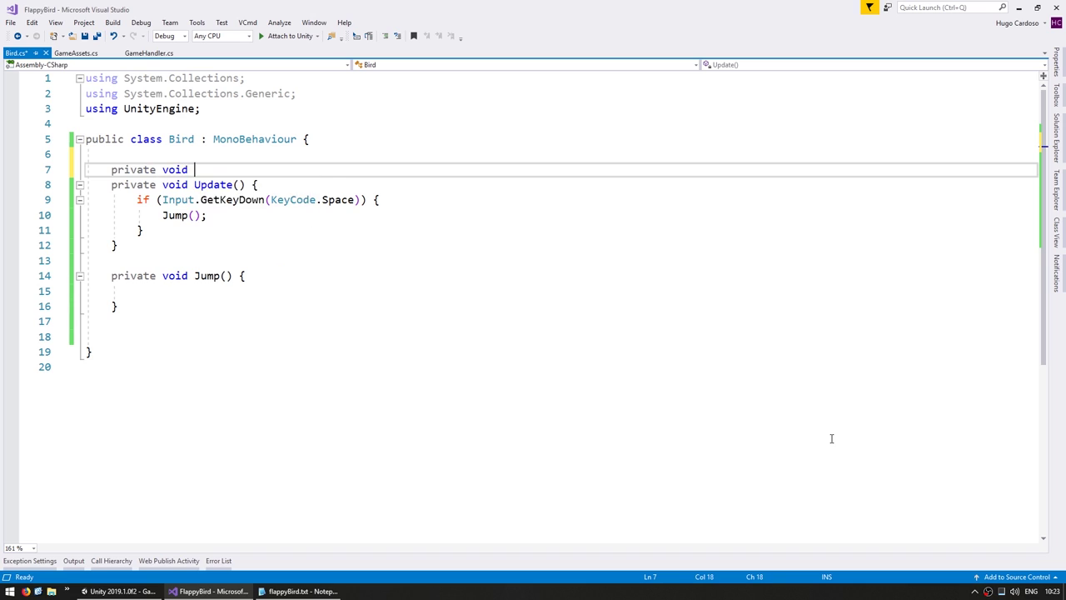
type("awa")
key("Tab")
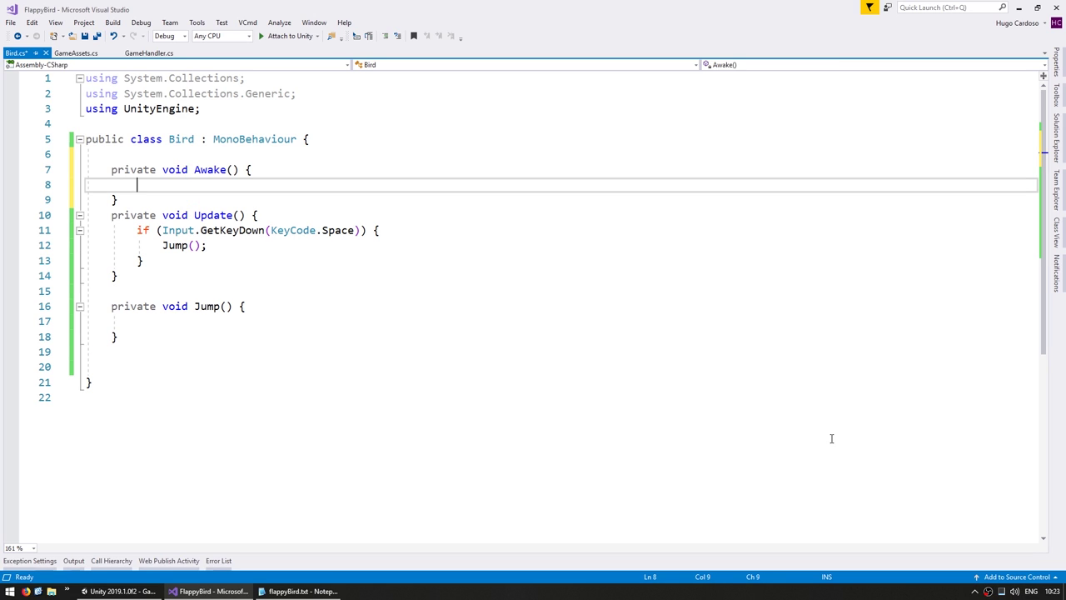
key("Up")
key("Up")
key("Return")
type("private")
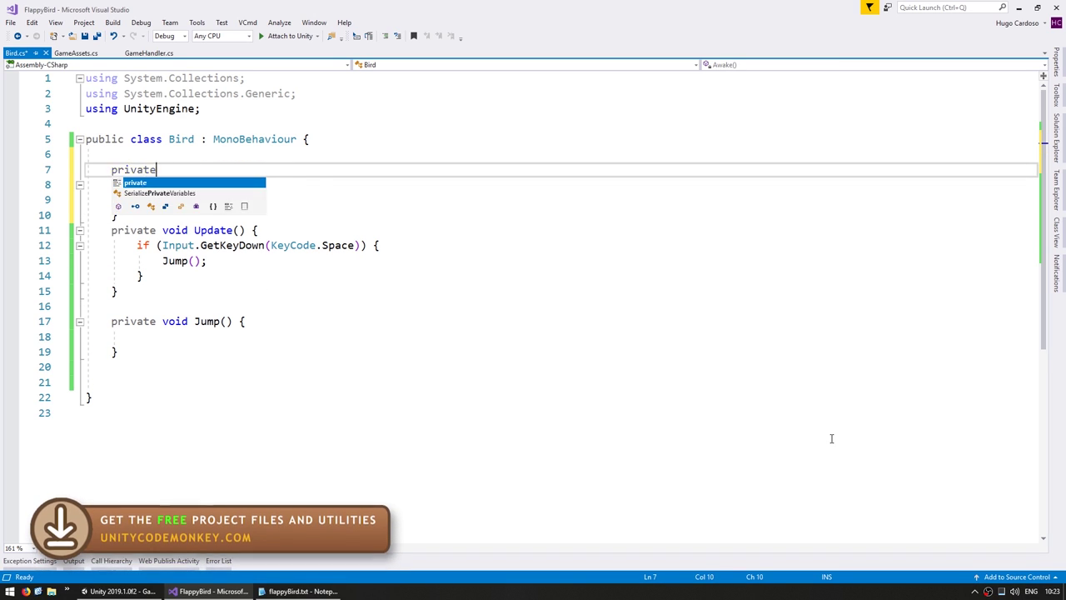
type(" Rigidbody2D rigidbody2D;")
key("Left")
key("Left")
key("Left")
key("BackSpace")
type("b")
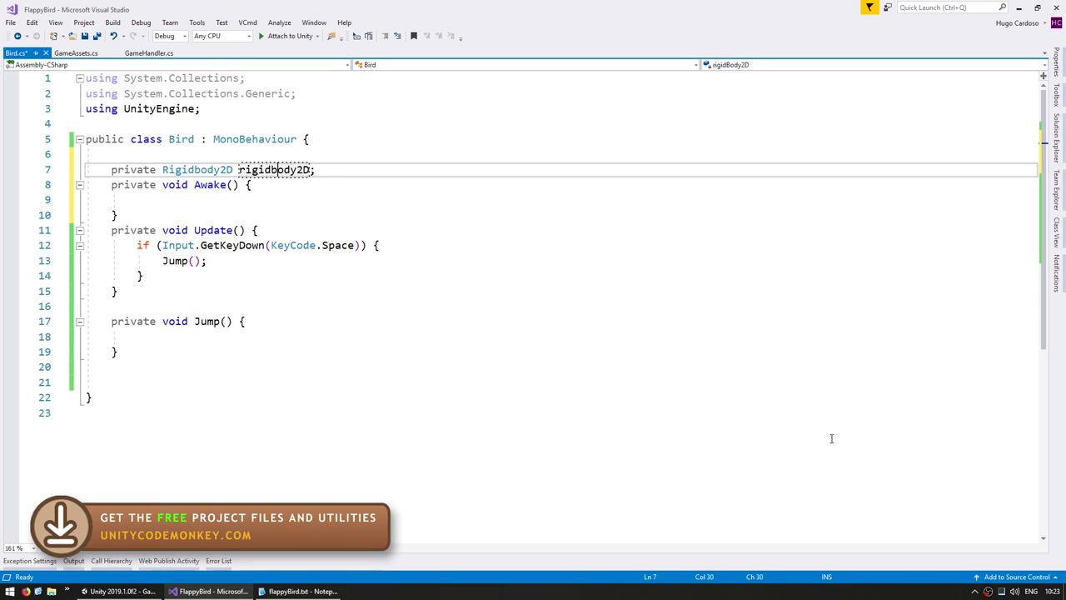
Assign rigidbody2D = GetComponent<Rigidbody2D>() inside Awake and save Bird.cs.
key("Down")
key("Return")
type("rigidbody2D = GetComponent<Rigidbody2D")
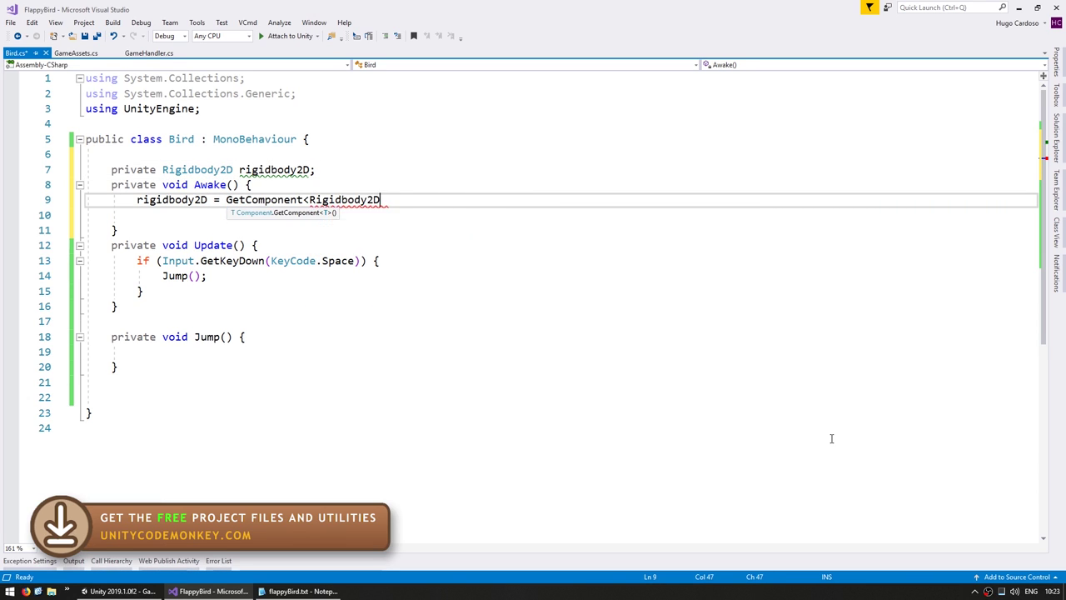
type(">();")
key("Up")
key("Home")
key("Return")
key("Down")
key("Down")
key("End")
key("Left")
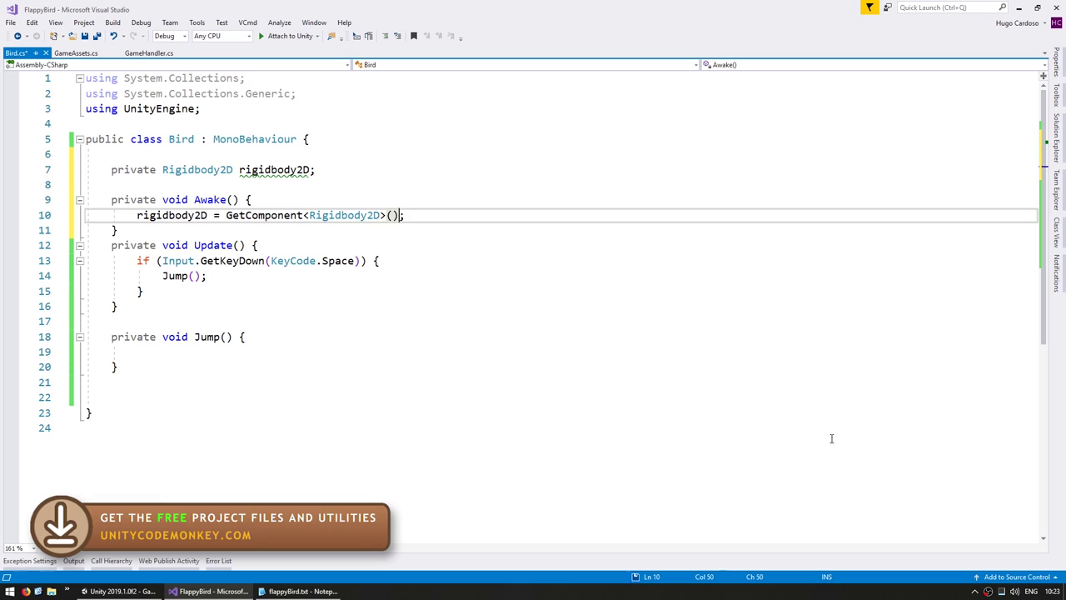
key("ctrl+s")
left_click(253, 229)
key("Return")
double_click(178, 215)
key("ctrl+s")
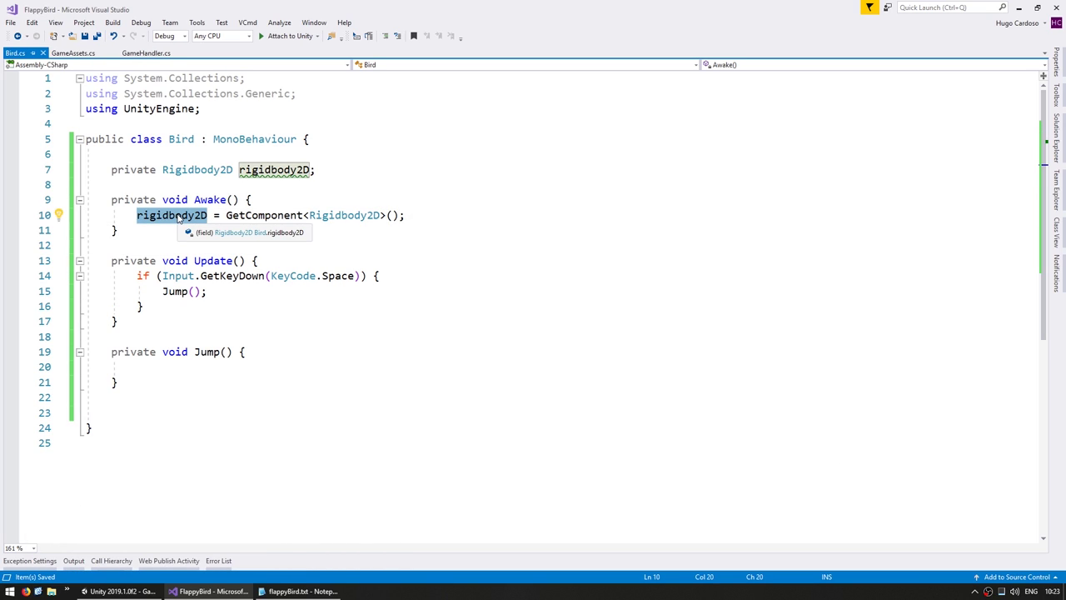
left_click(184, 363)
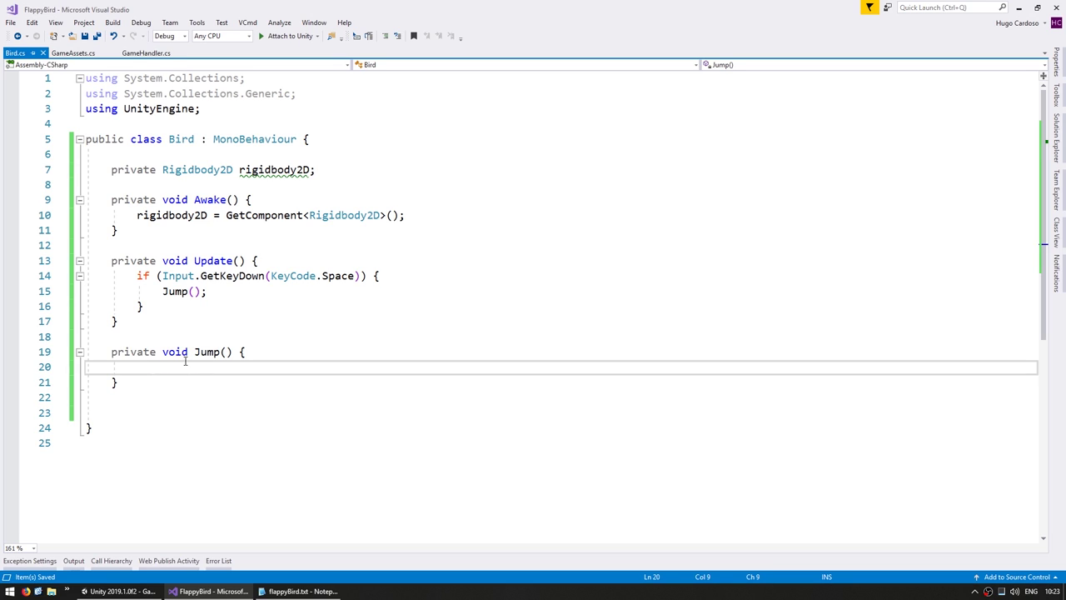
Begin Jump()'s velocity line as Vector2.up * and add private const float JUMP_AMOUNT = 100f.
type("rigidbody2D.vel")
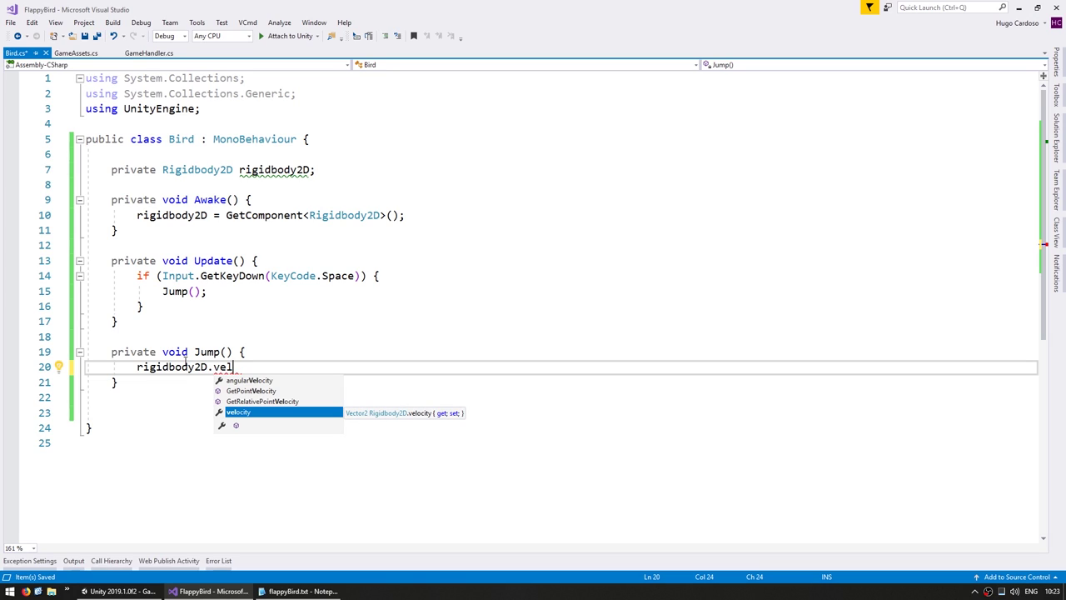
key("Tab")
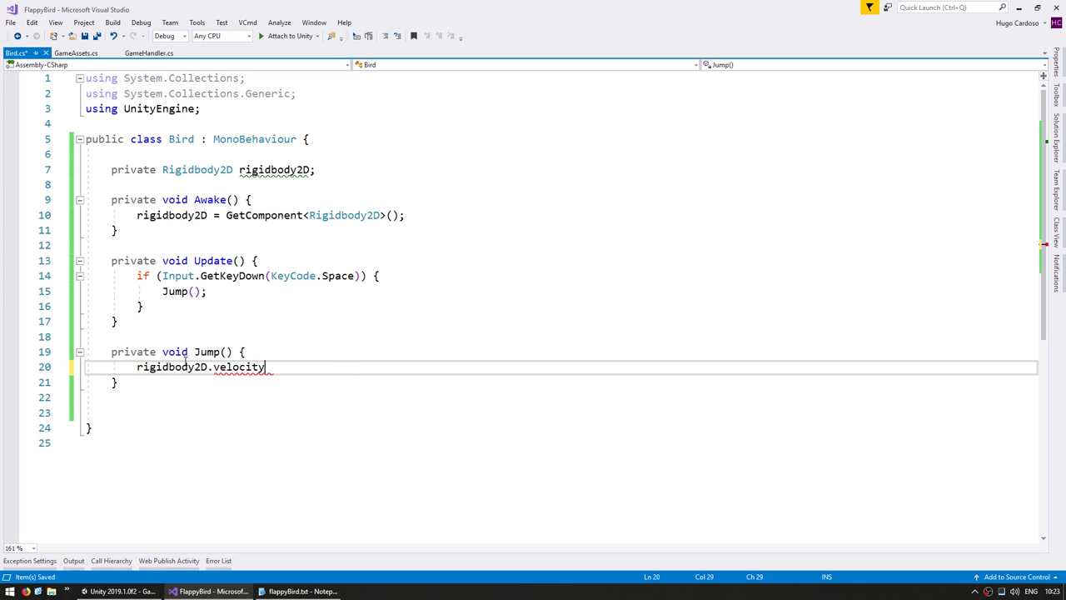
type(" = Vector2.")
type("up *")
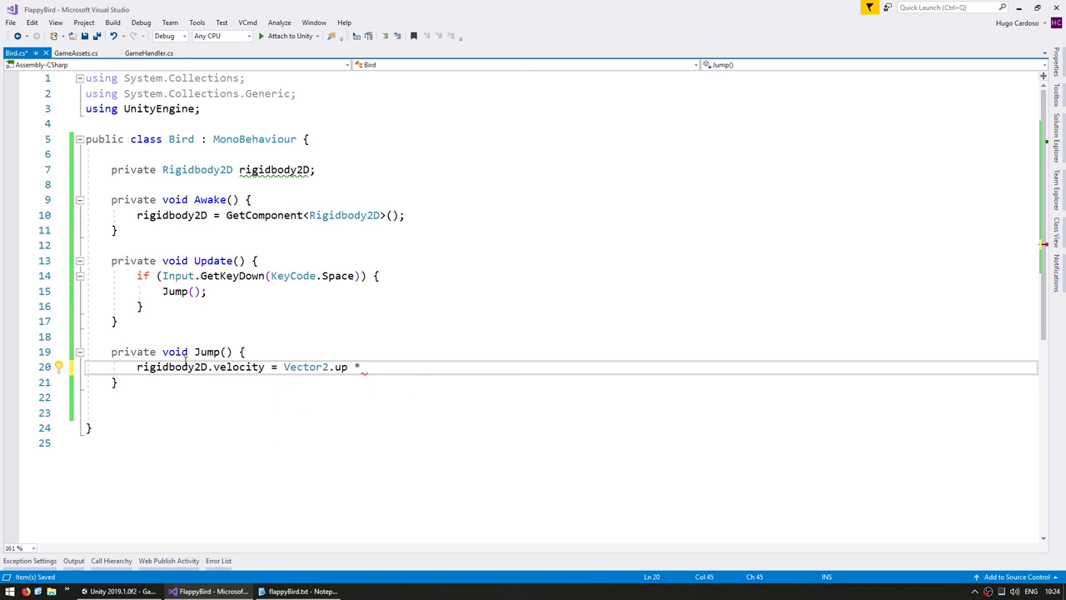
left_click(138, 153)
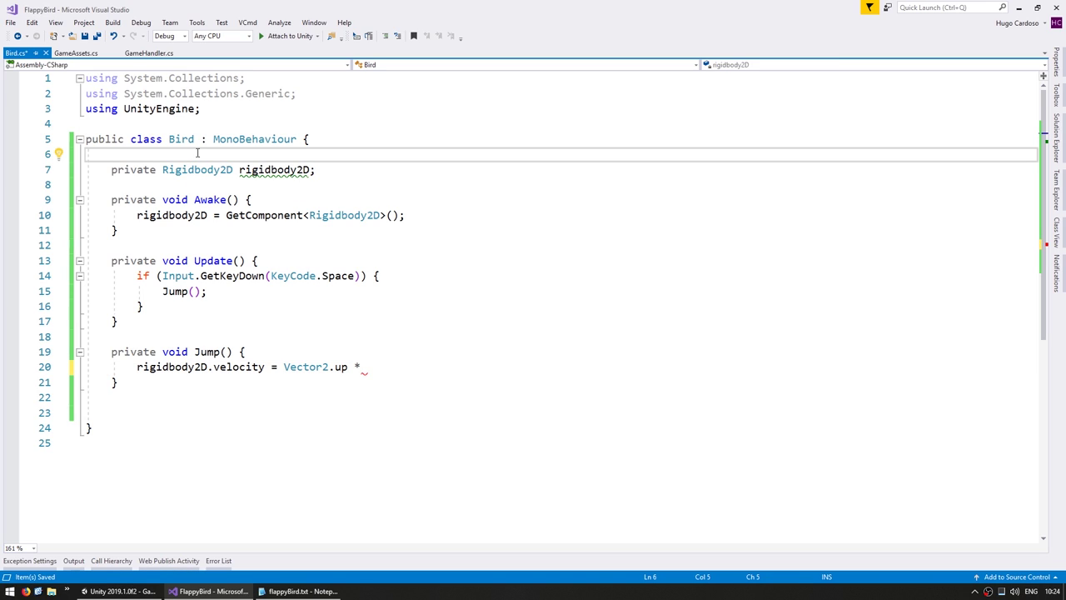
key("Return")
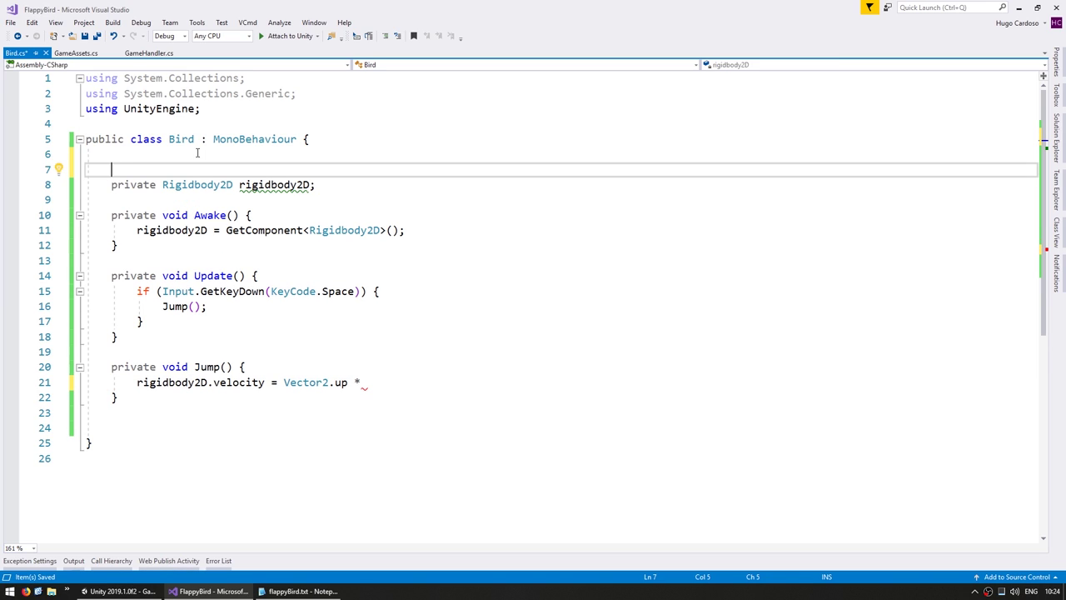
type("private const f")
type("loat JUMP")
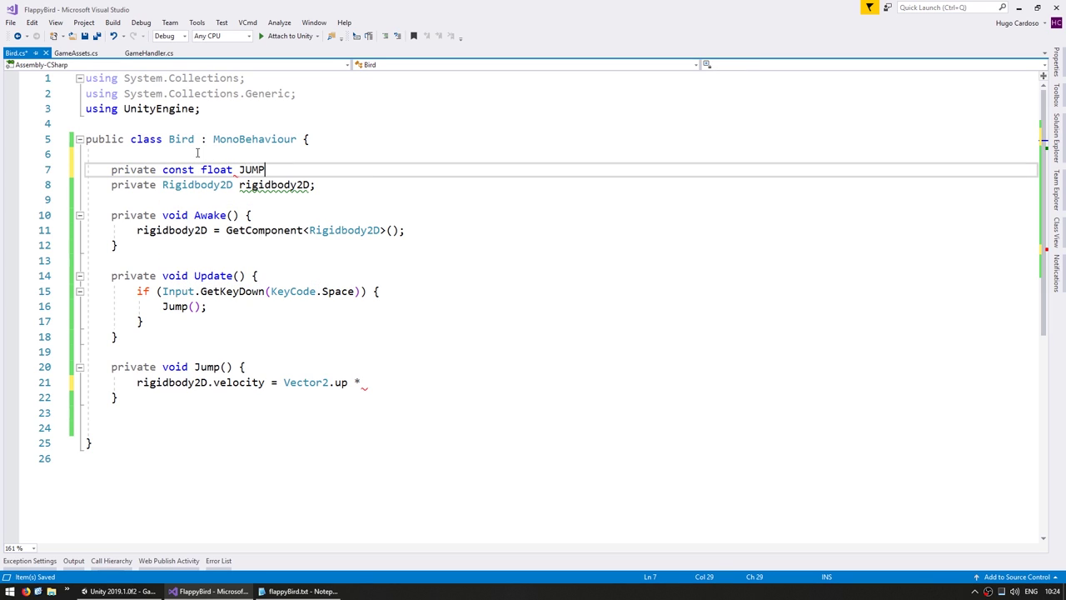
type("_AMOUNT = ")
type("100f")
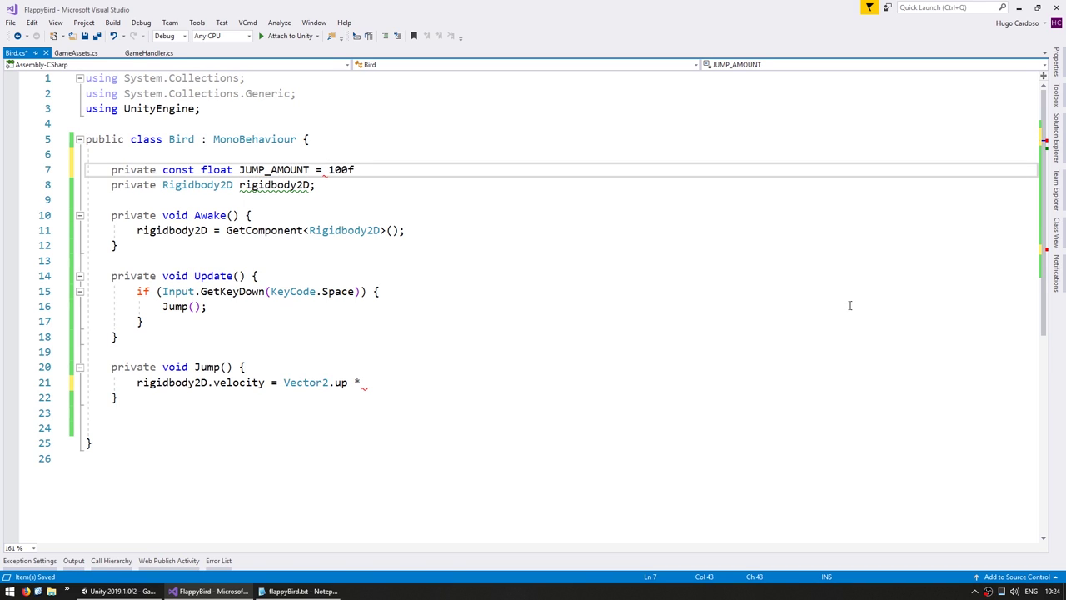
type(";")
key("Return")
Rename the rigidbody2D field to birdRigidbody2D throughout the script.
left_click_drag(239, 169, 311, 170)
left_click(278, 200)
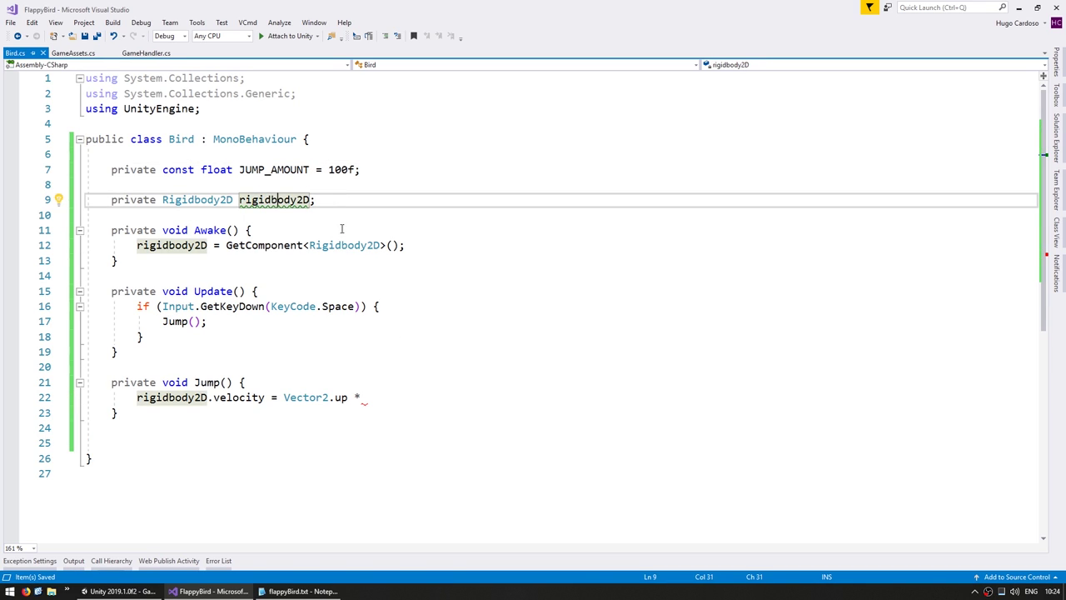
key("ctrl+r")
key("ctrl+r")
type("birdR")
key("Delete")
key("Return")
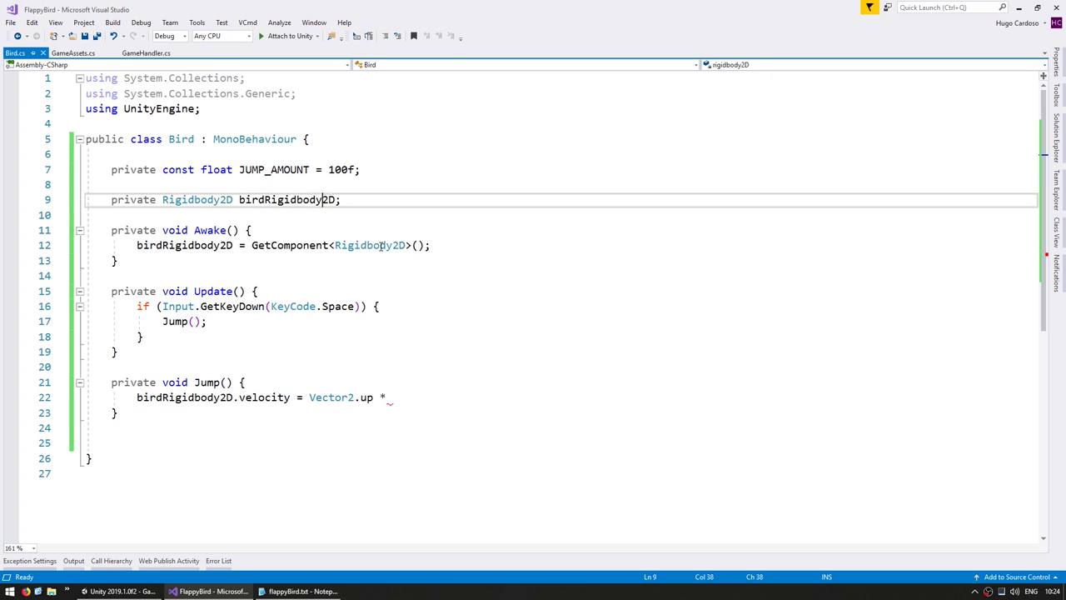
key("ctrl+minus")
Finish the line as velocity = Vector2.up * JUMP_AMOUNT, save Bird.cs and start the game in Unity.
left_click(368, 410)
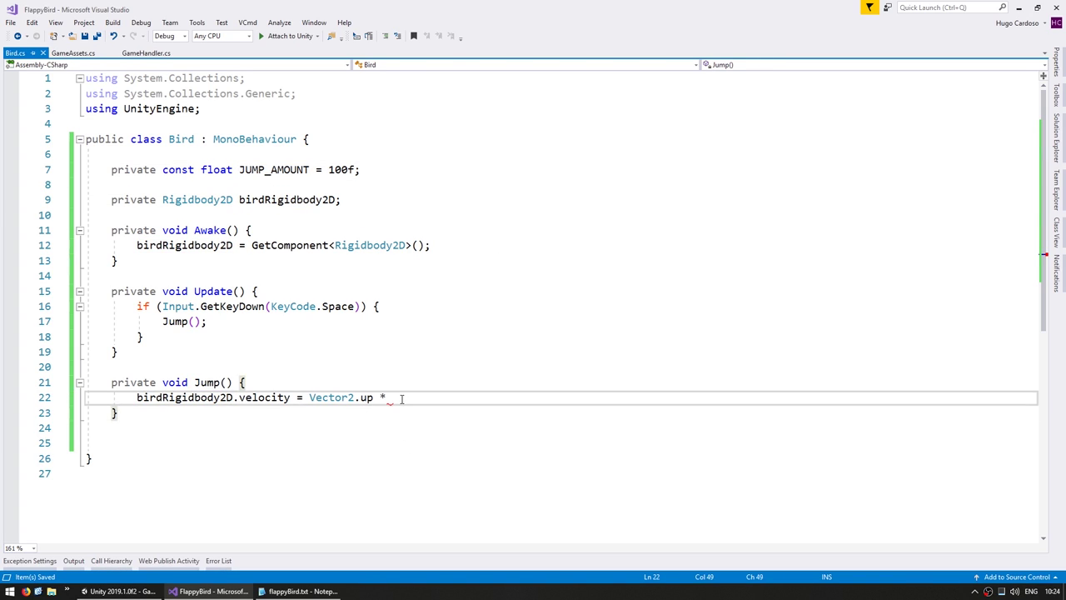
left_click(406, 398)
type("JUMP_AMOUNT")
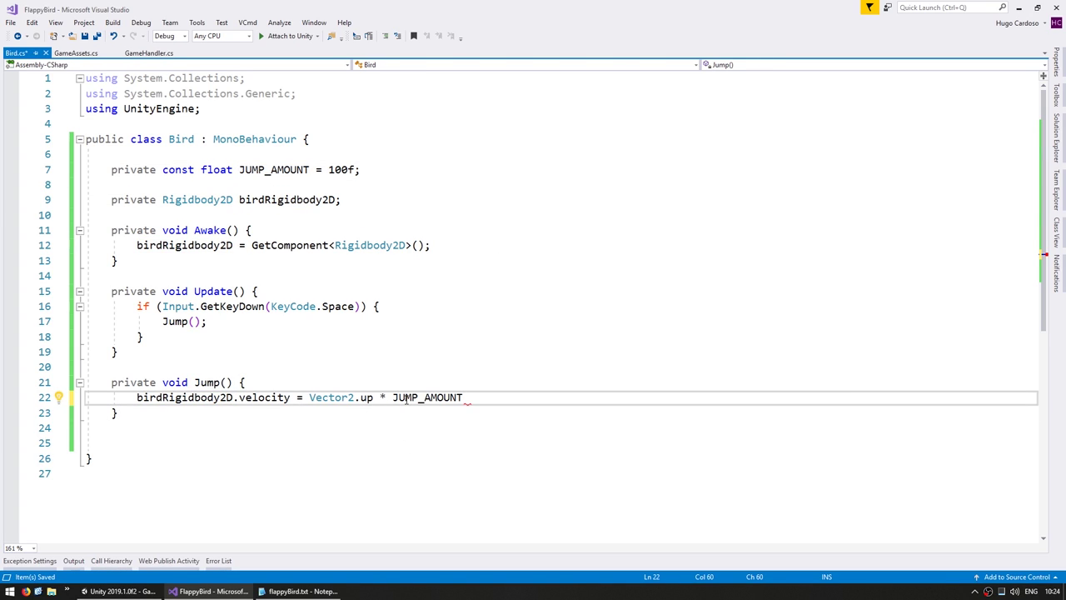
type(";")
key("ctrl+s")
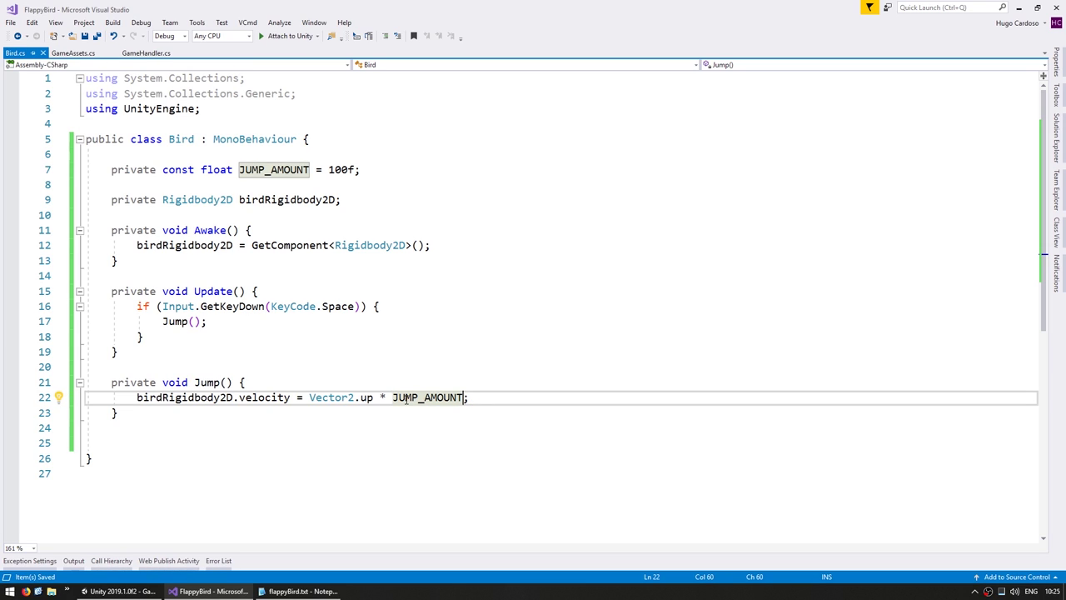
left_click(338, 305)
left_click_drag(168, 322, 207, 324)
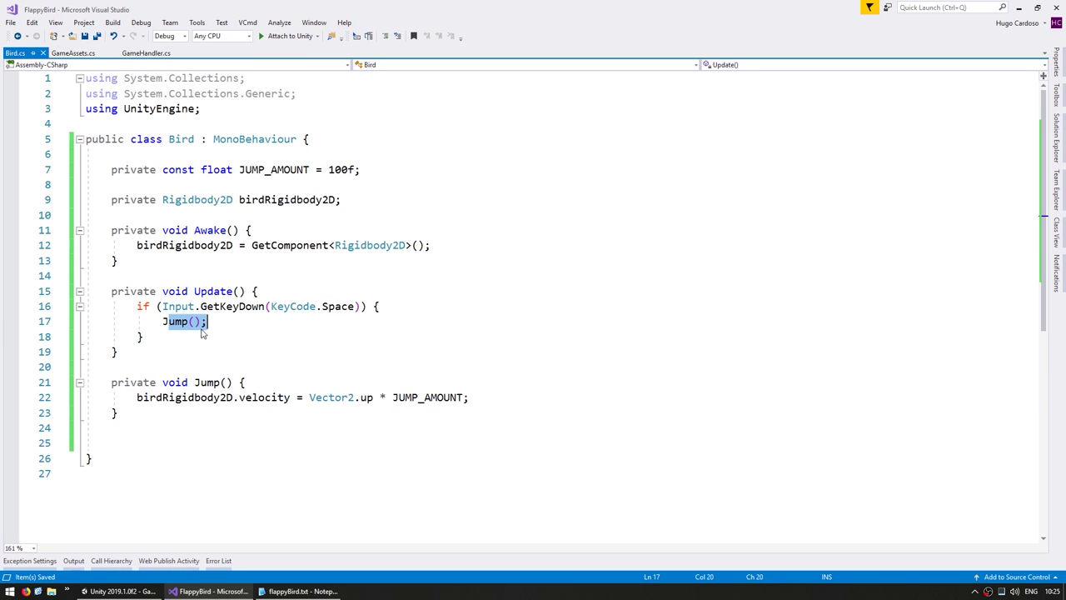
key("alt+Tab")
key("ctrl+p")
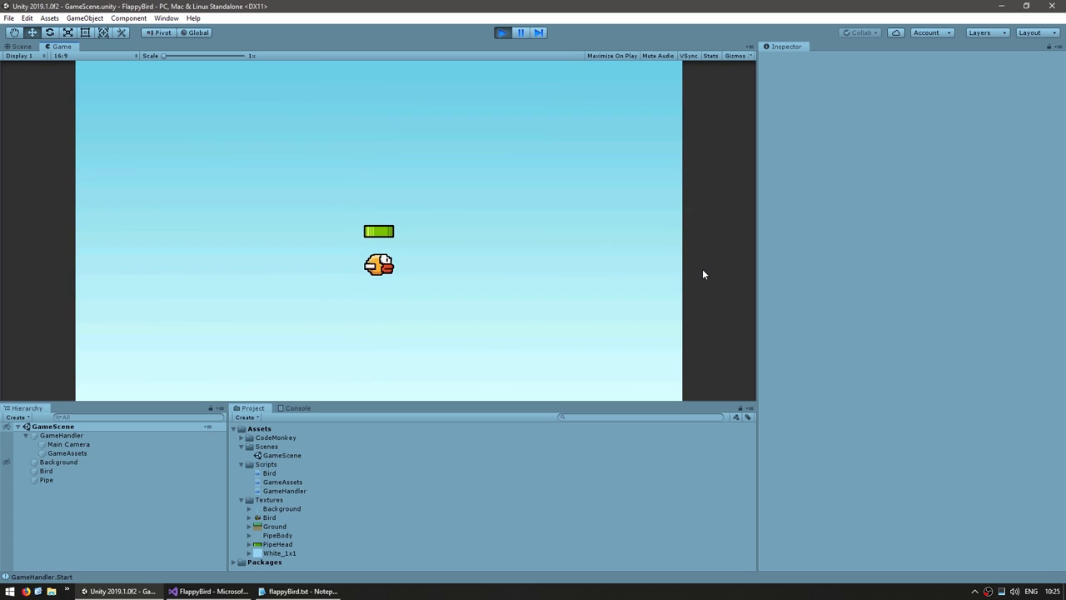
Press Space repeatedly to make the bird jump upward, then stop the game.
key("space")
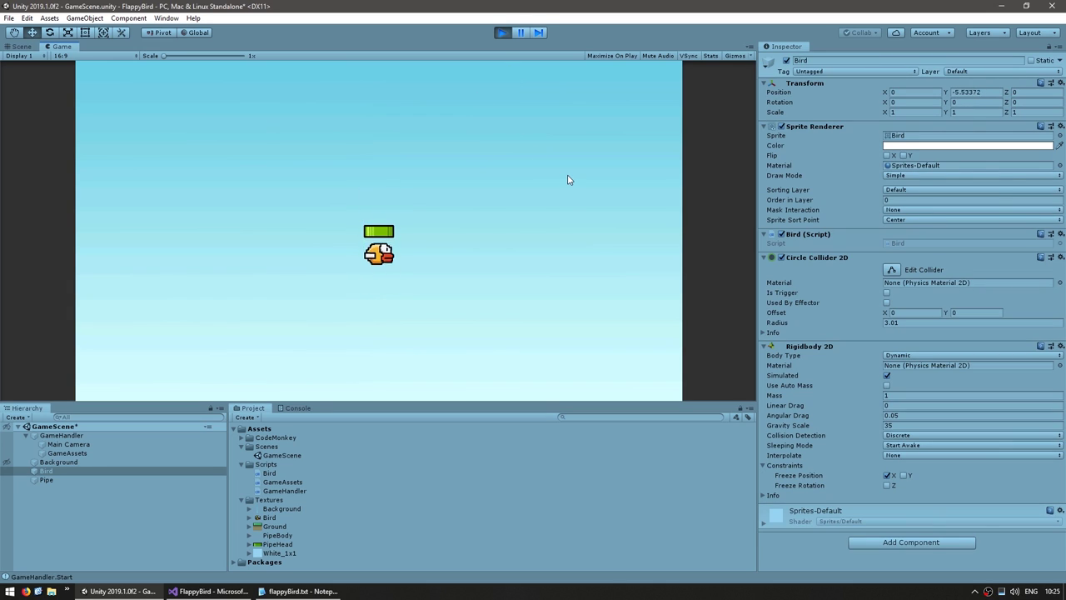
key("space")
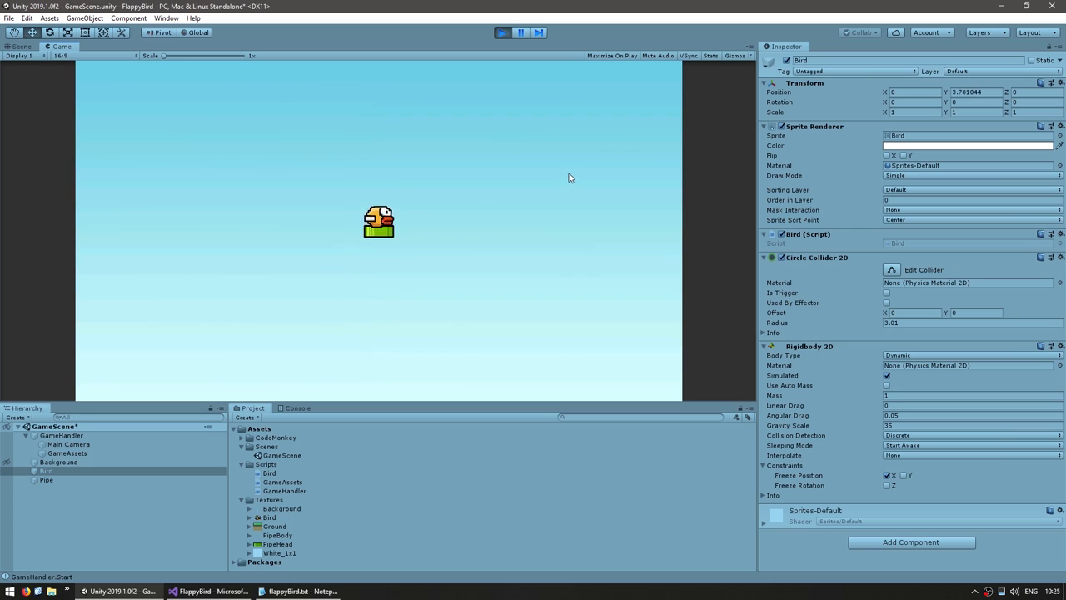
key("space")
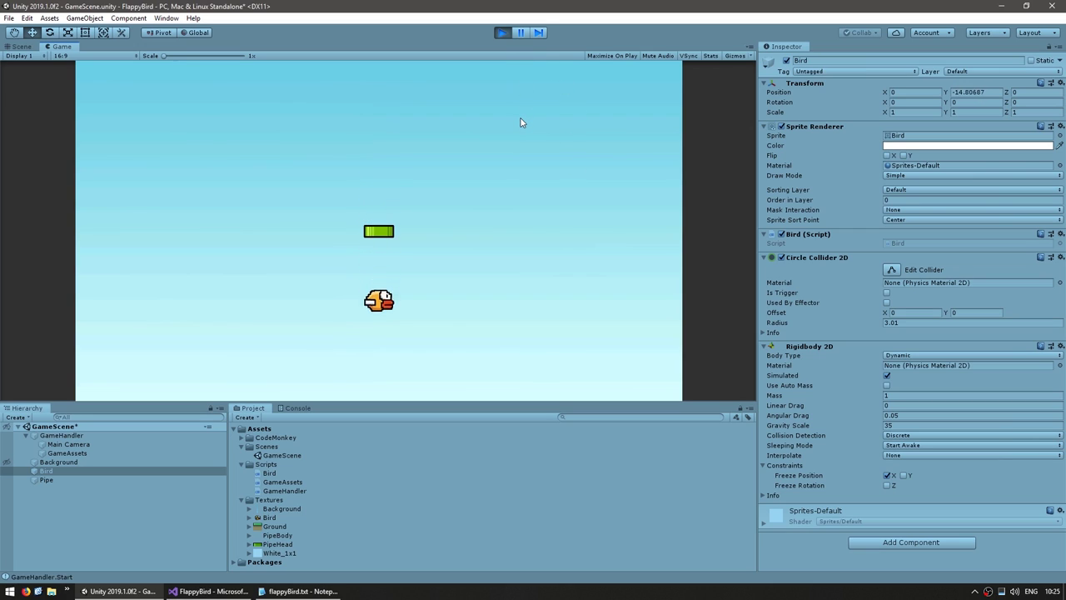
key("space")
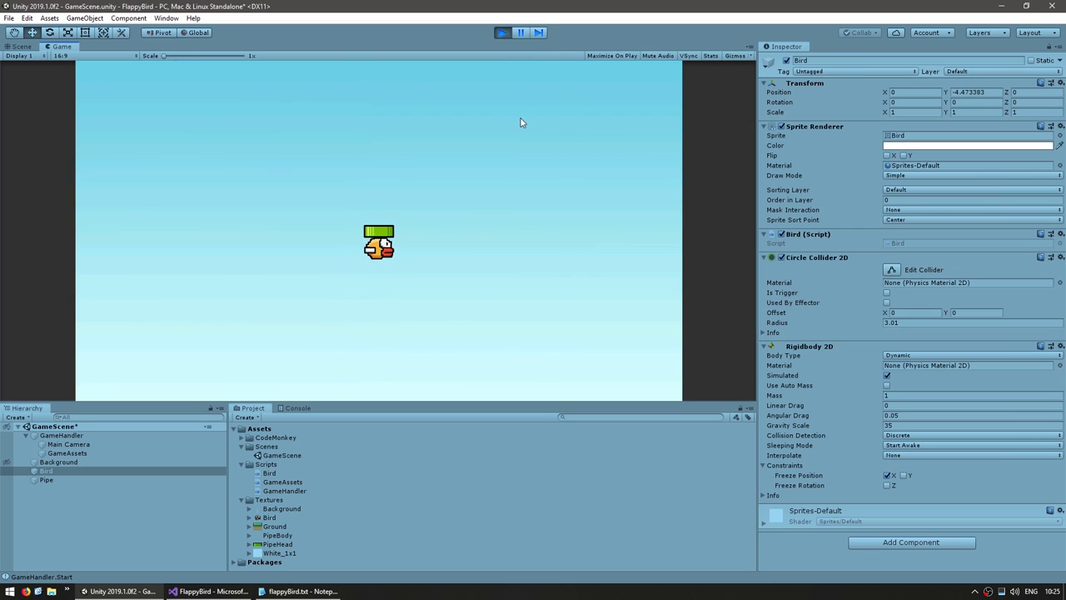
key("space")
key("space")
key("space")
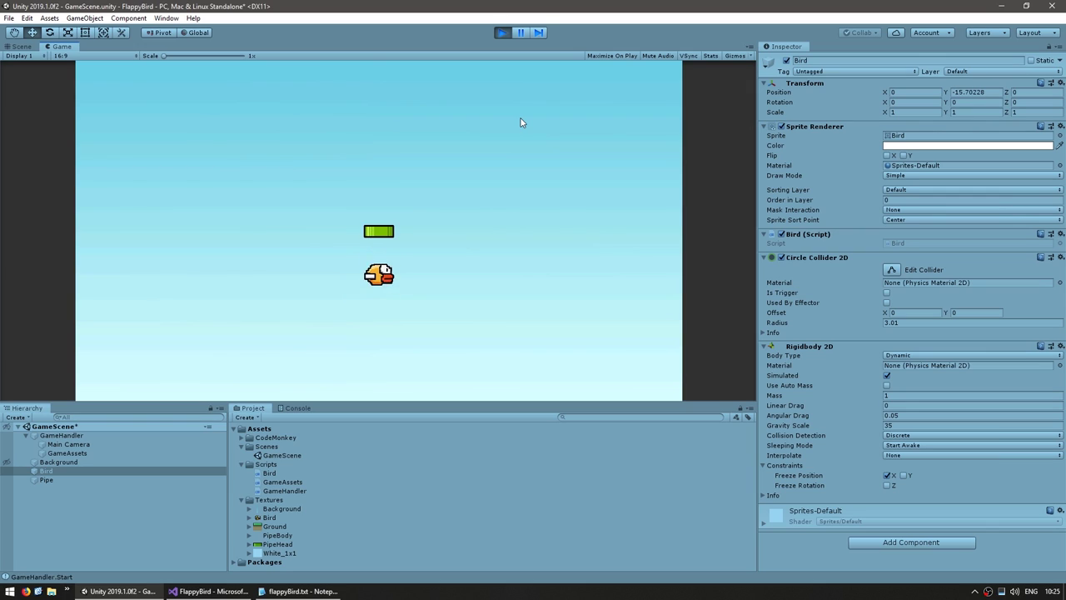
key("space")
key("space")
key("space")
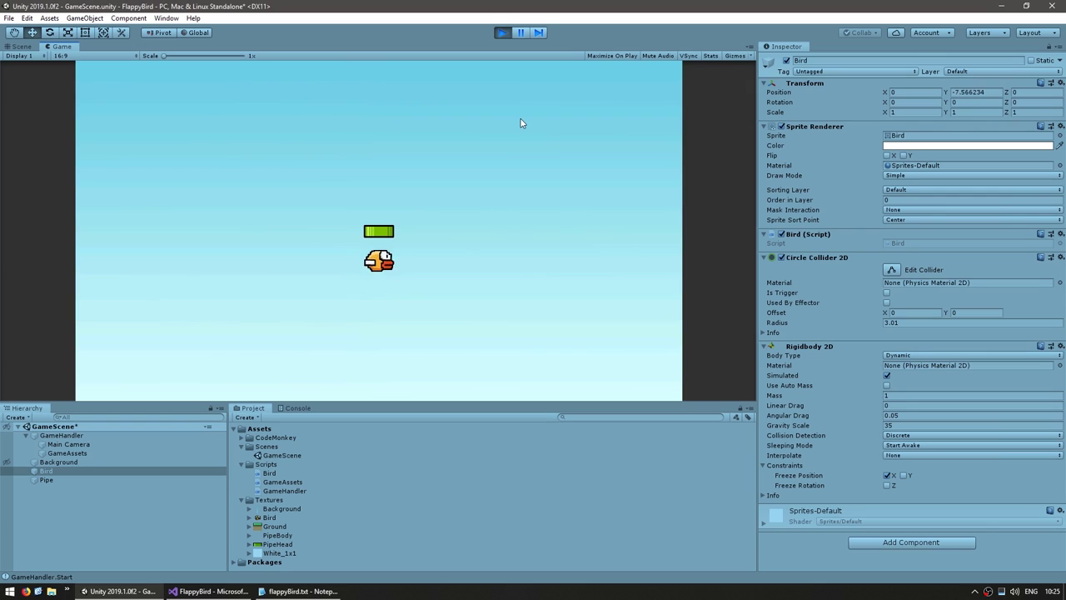
key("space")
key("space")
key("space")
key("space")
key("space")
left_click(504, 32)
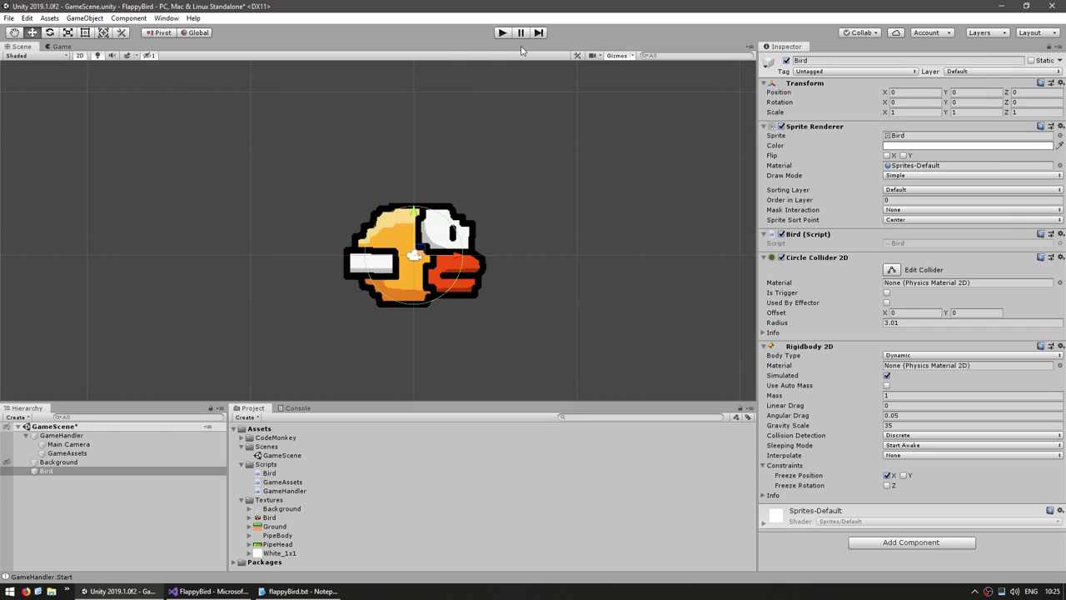
Check the bird's Gravity Scale of 35 against the 100f jump amount, then stop play mode.
left_click(795, 425)
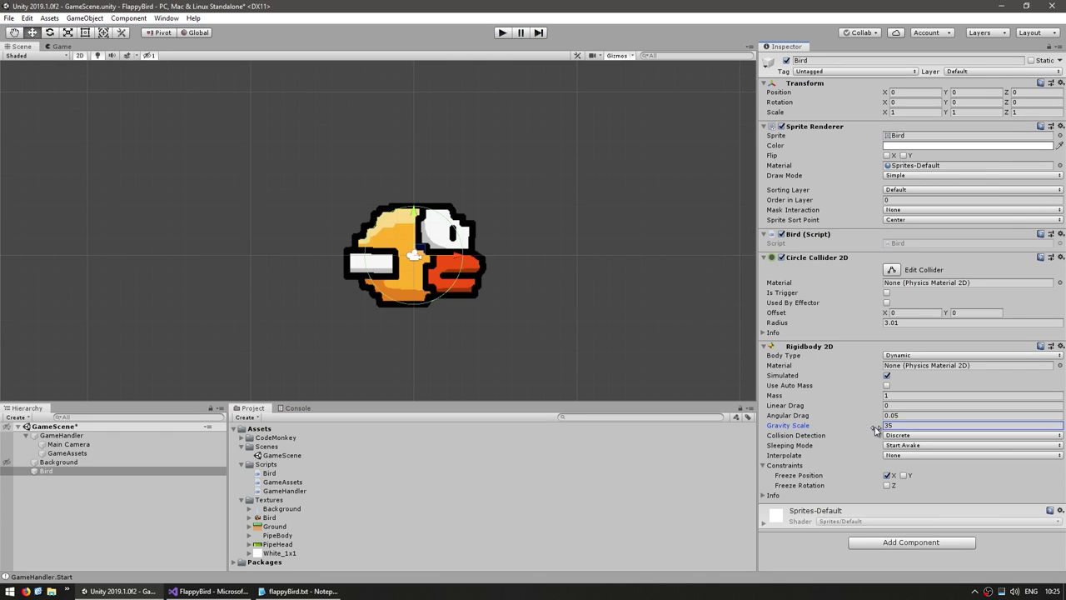
key("alt+Tab")
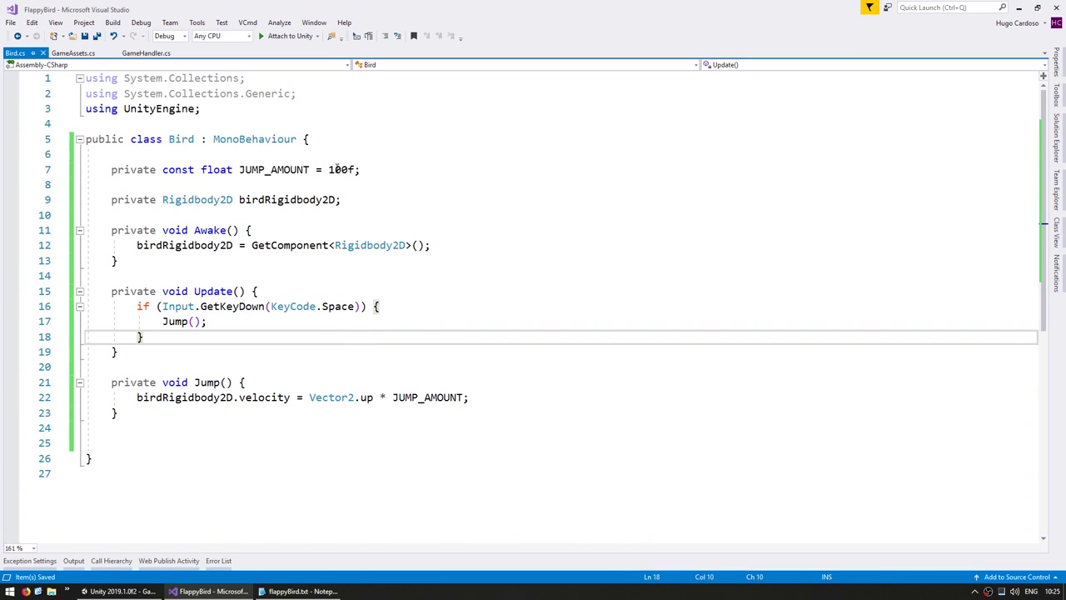
double_click(342, 169)
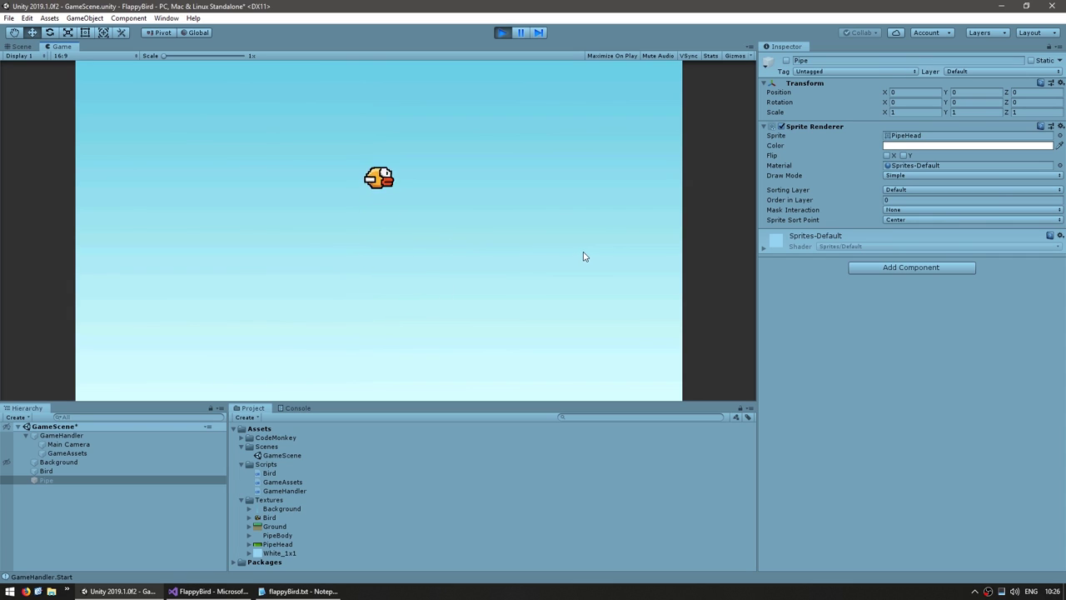
left_click(502, 32)
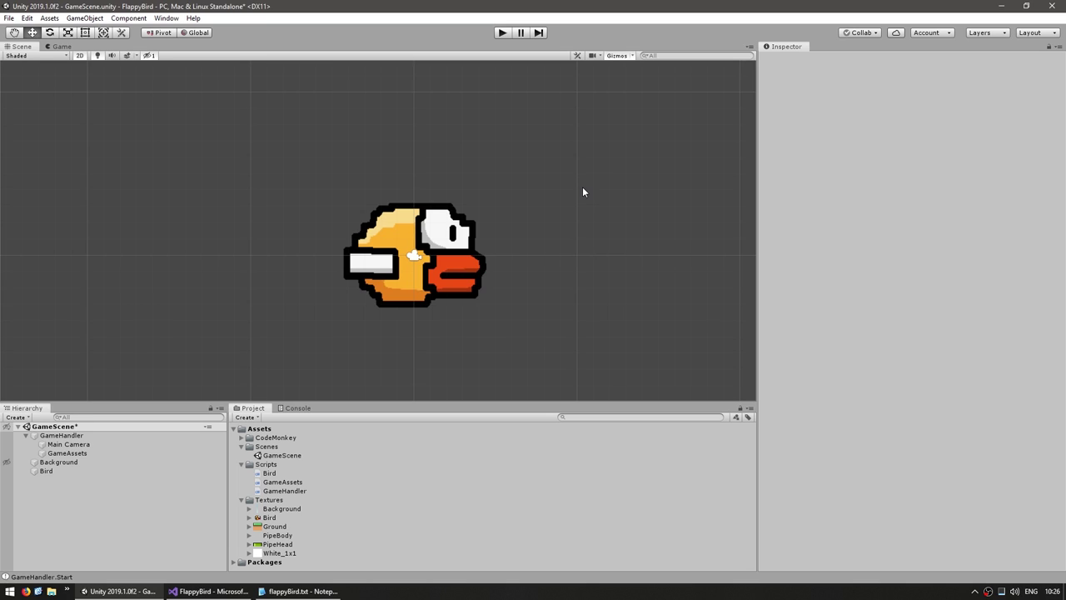
Append || Input.GetMouseButtonDown(0) to the Space jump check, save Bird.cs and play in Unity.
left_click(208, 591)
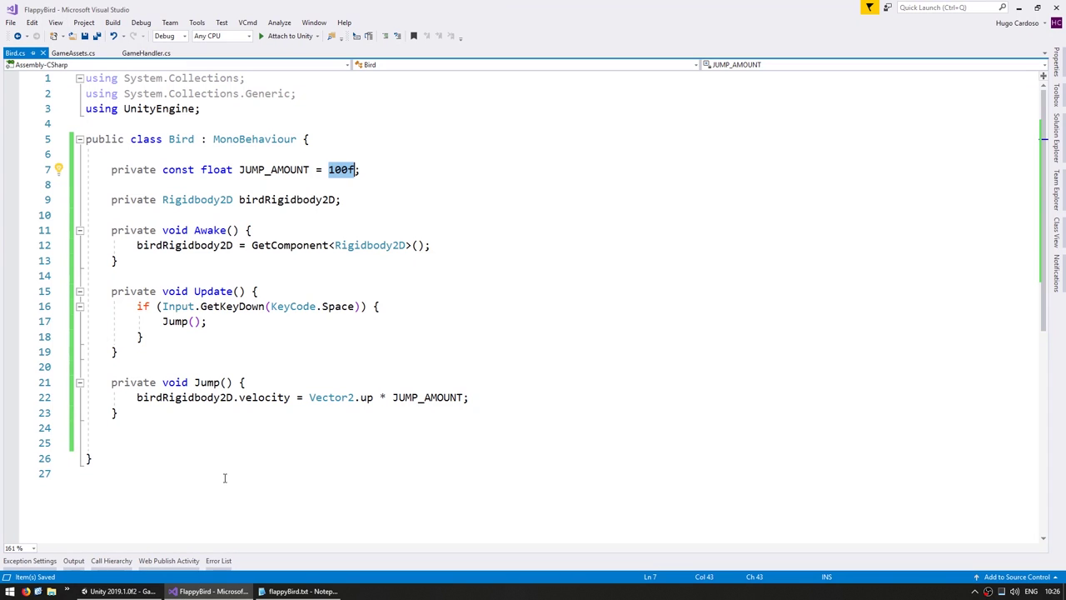
left_click(244, 307)
left_click(360, 305)
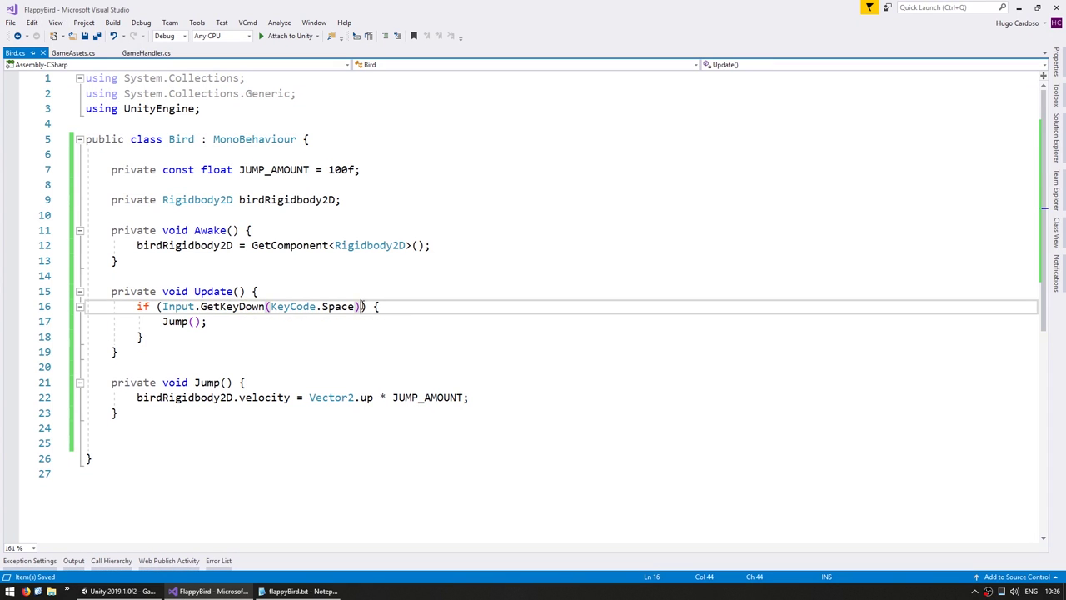
type("|| I")
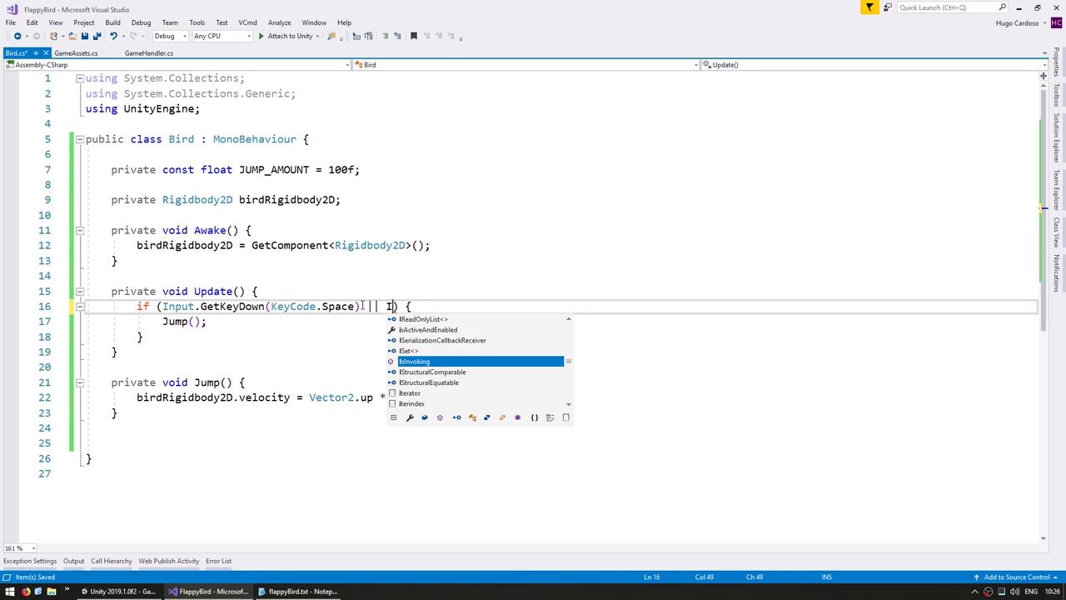
type("nput.getmouse")
key("Down")
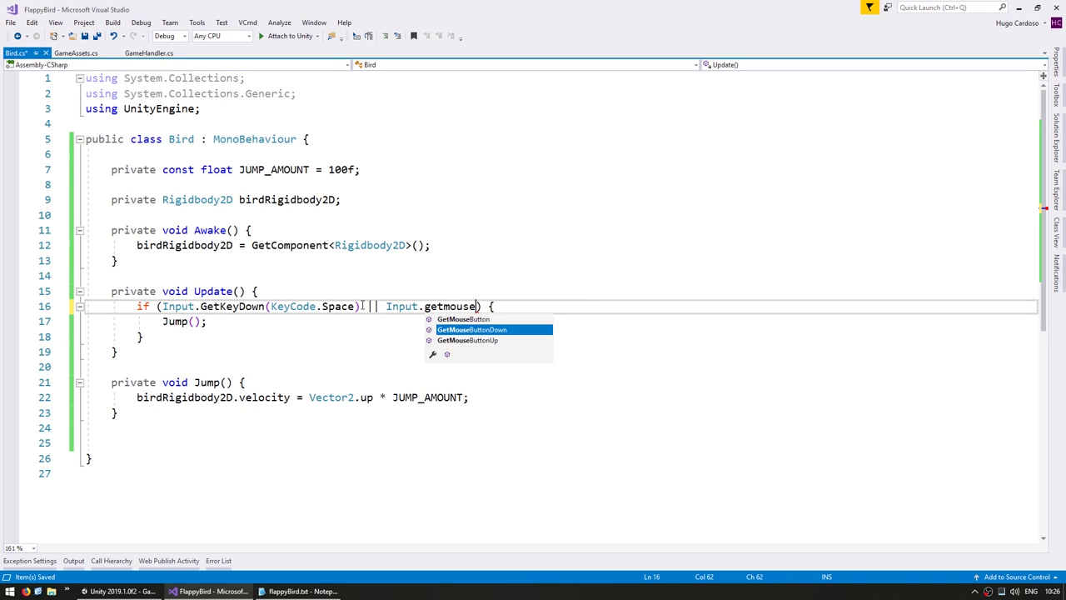
type("(0")
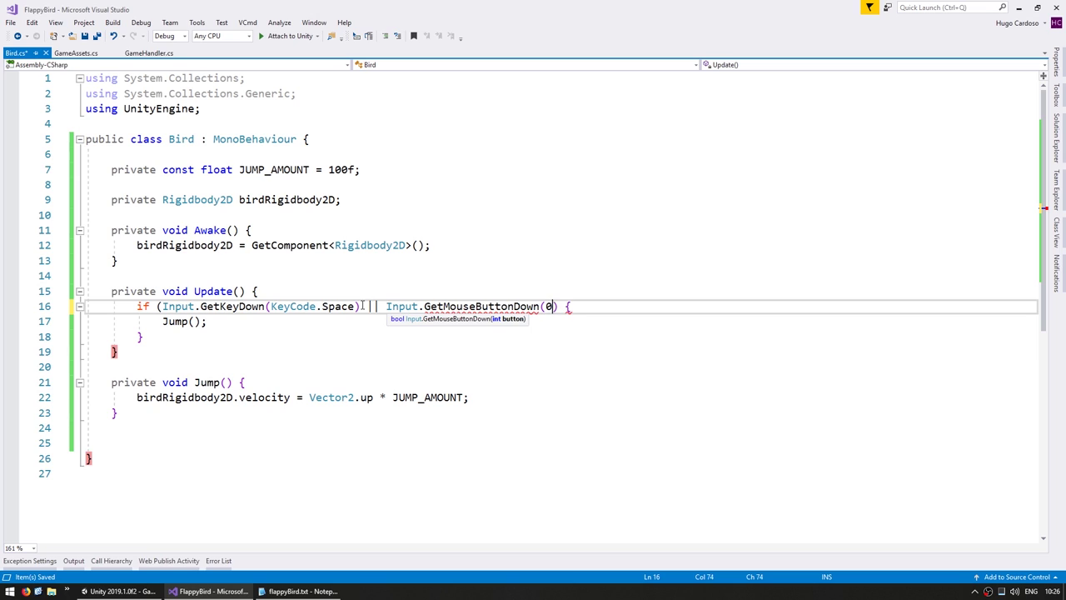
type("))")
key("ctrl+s")
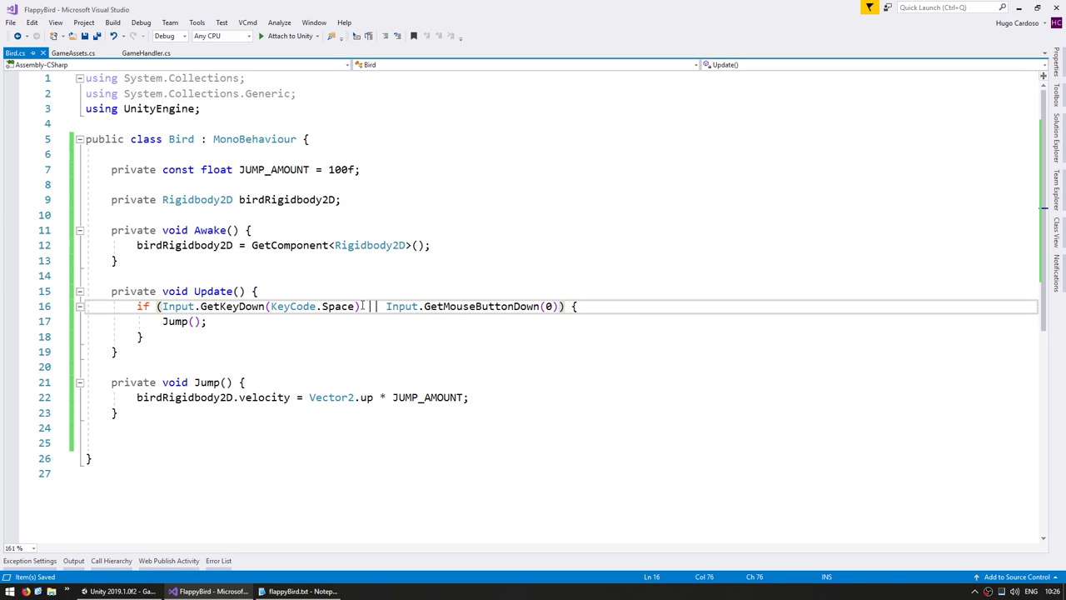
key("alt+Tab")
key("ctrl+p")
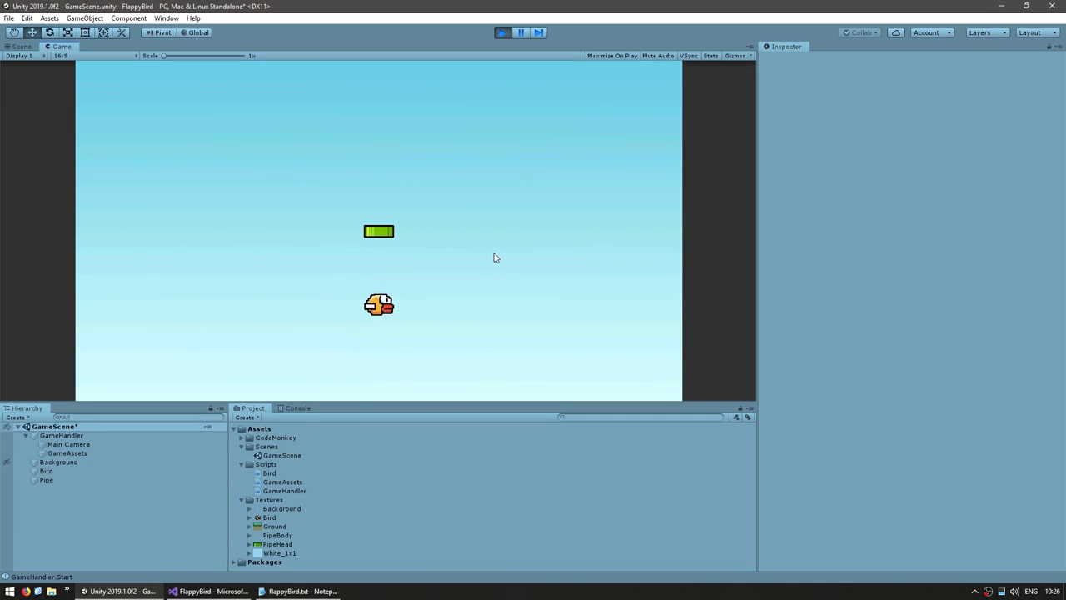
Click repeatedly in the Game view to keep the bird hopping above the block, then stop play mode.
left_click(494, 257)
left_click(500, 300)
left_click(502, 305)
left_click(475, 309)
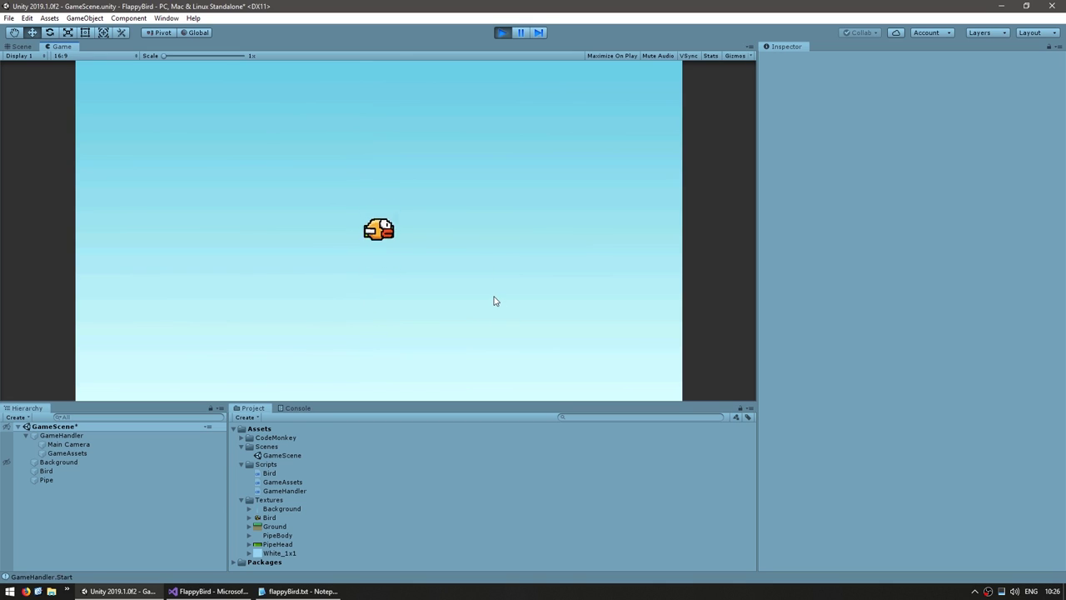
left_click(494, 301)
left_click(494, 299)
left_click(495, 299)
left_click(494, 299)
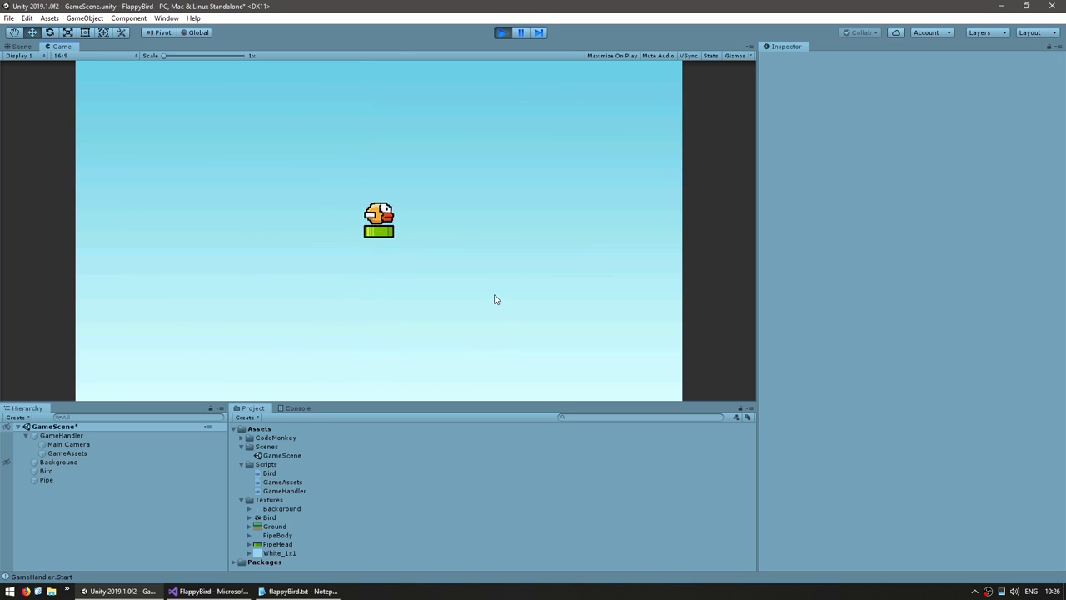
left_click(494, 299)
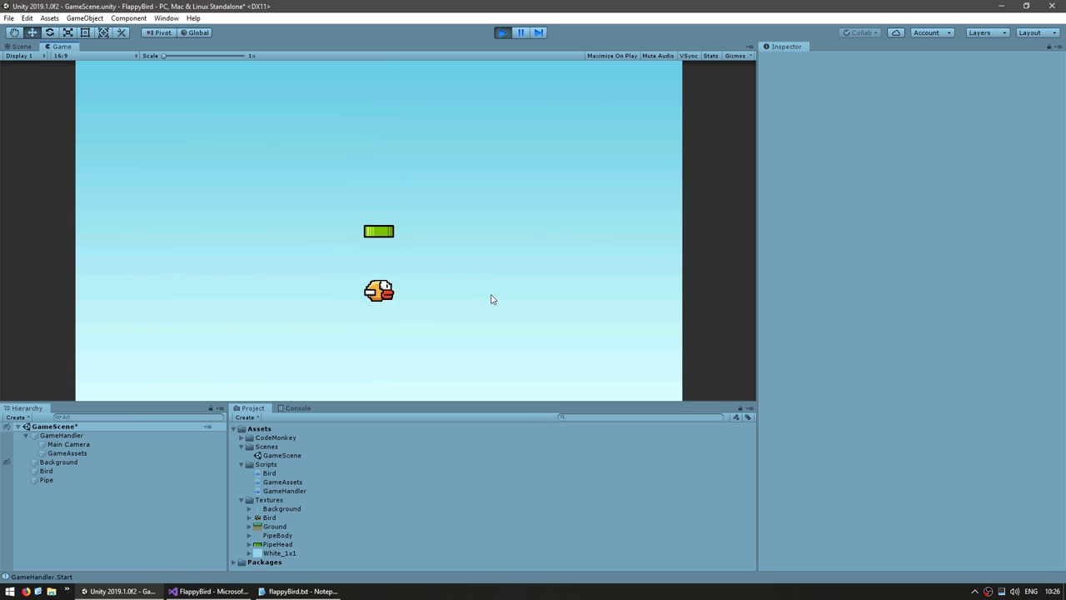
left_click(491, 299)
left_click(492, 299)
left_click(491, 298)
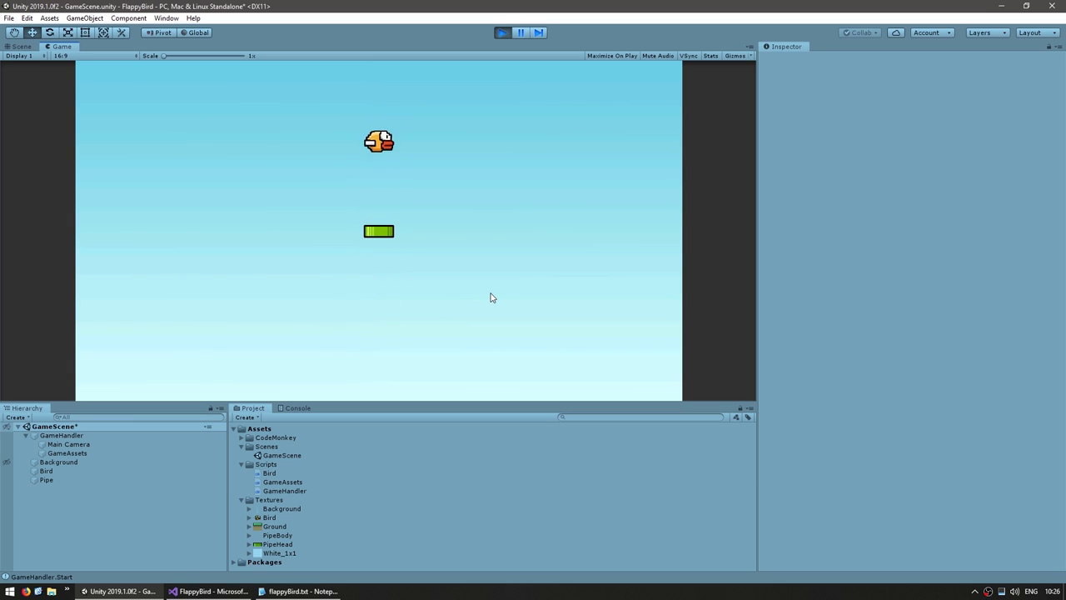
left_click(490, 297)
left_click(491, 298)
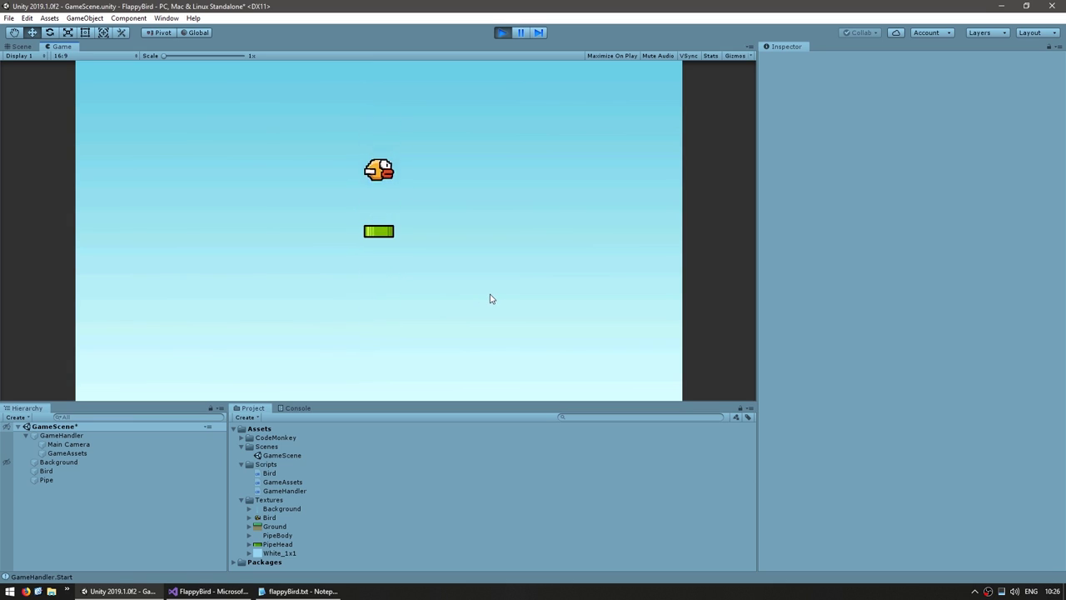
left_click(491, 298)
left_click(489, 291)
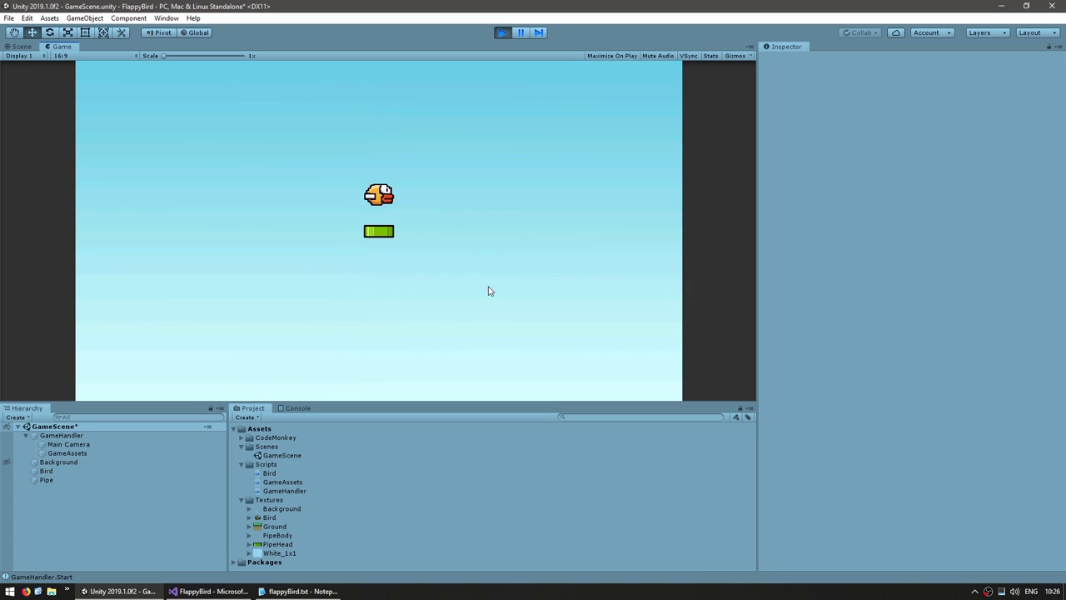
left_click(489, 291)
left_click(489, 291)
left_click(489, 291)
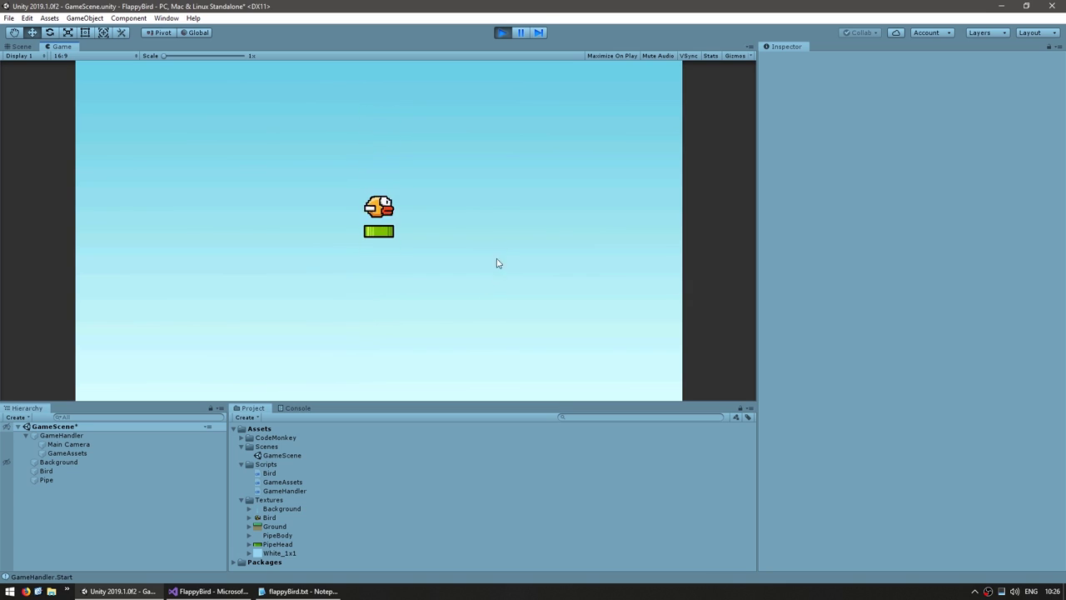
left_click(481, 217)
left_click(484, 245)
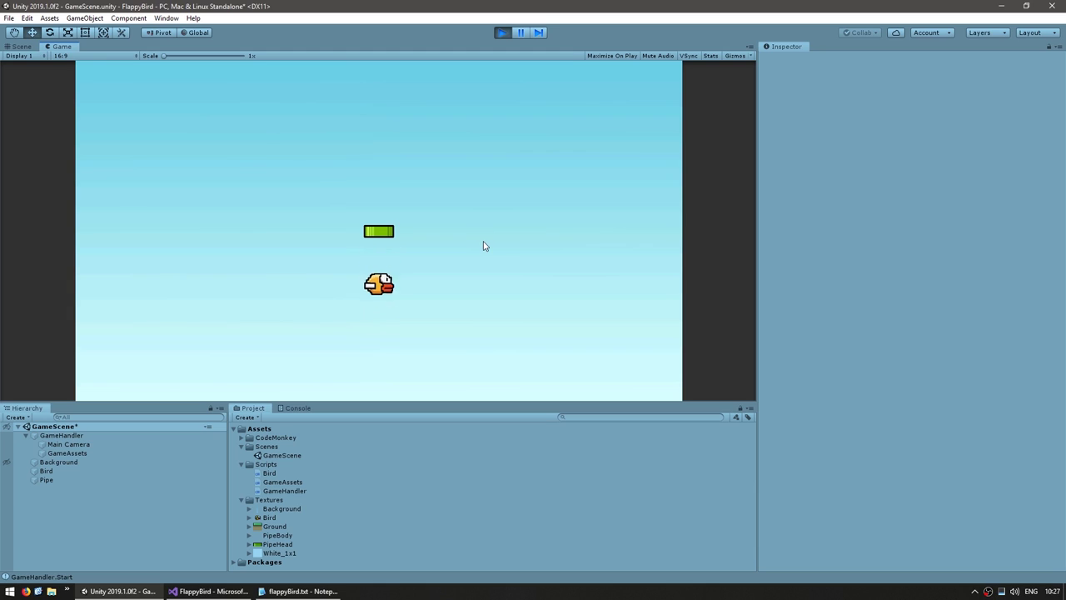
left_click(484, 245)
left_click(502, 32)
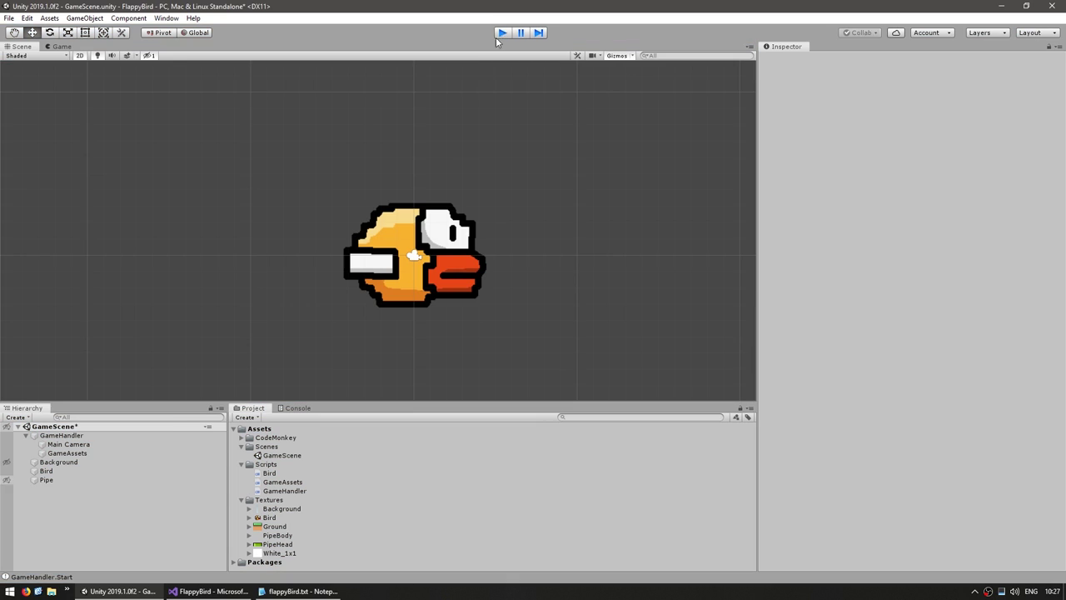
Inspect the PipeHead and PipeBody texture settings in the Project panel.
left_click(278, 544)
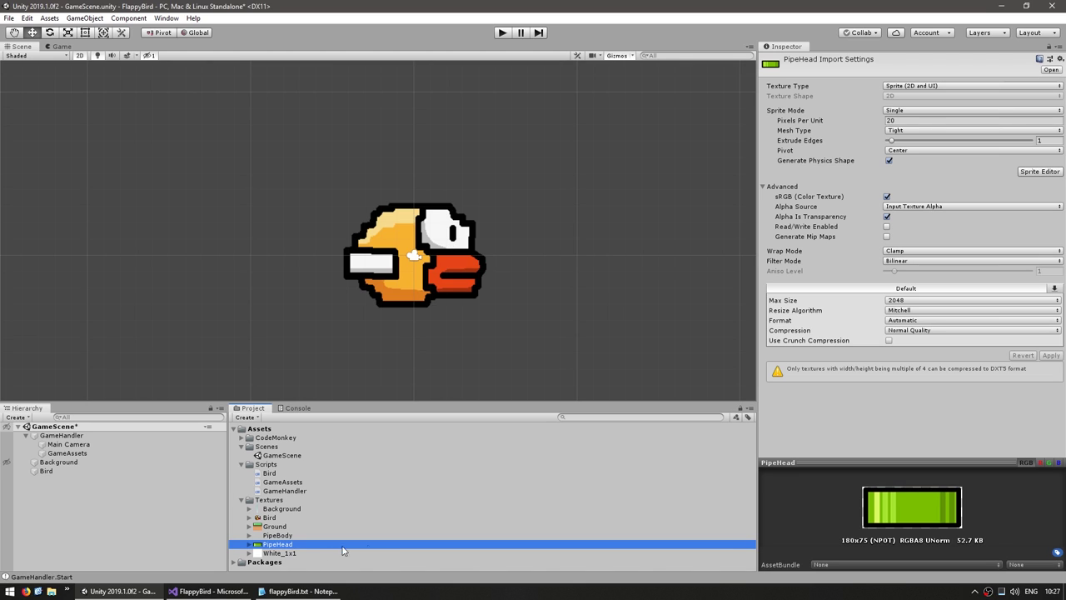
left_click(282, 536)
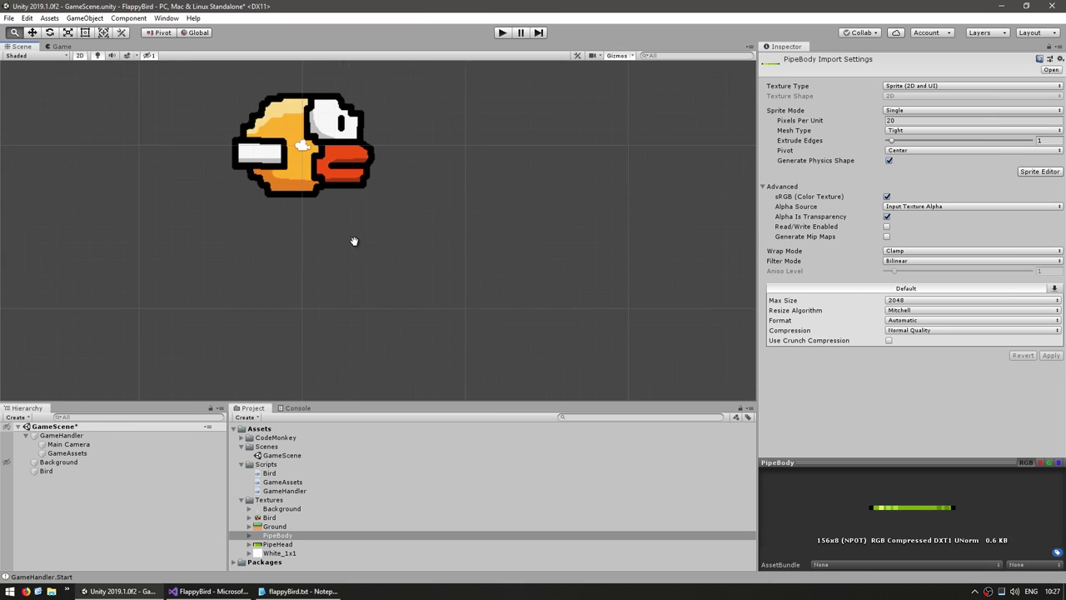
scroll(349, 241, "down", 6)
scroll(349, 250, "down", 2)
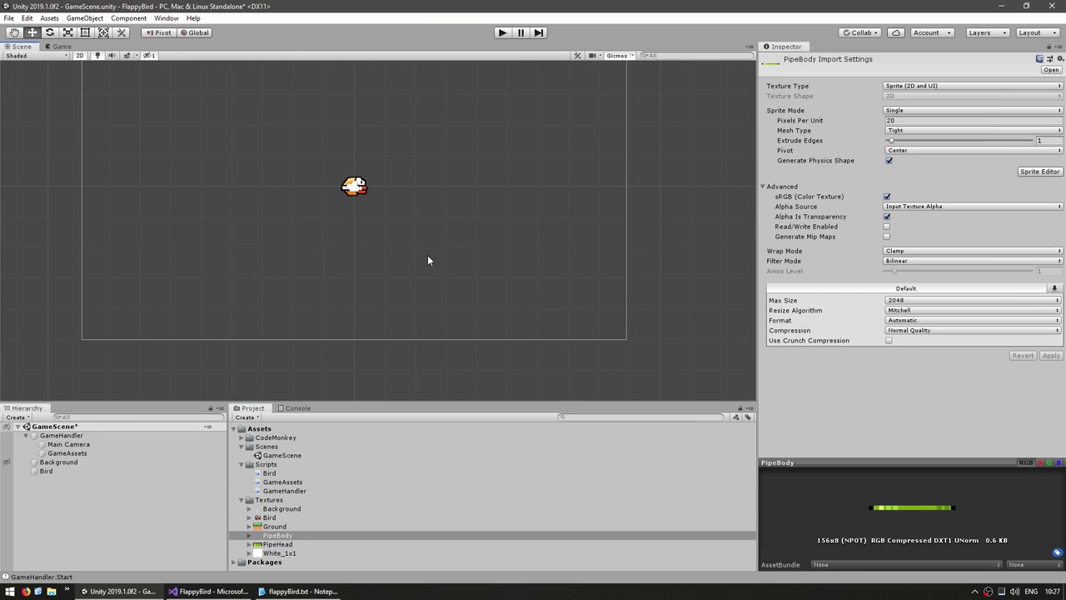
left_click(143, 522)
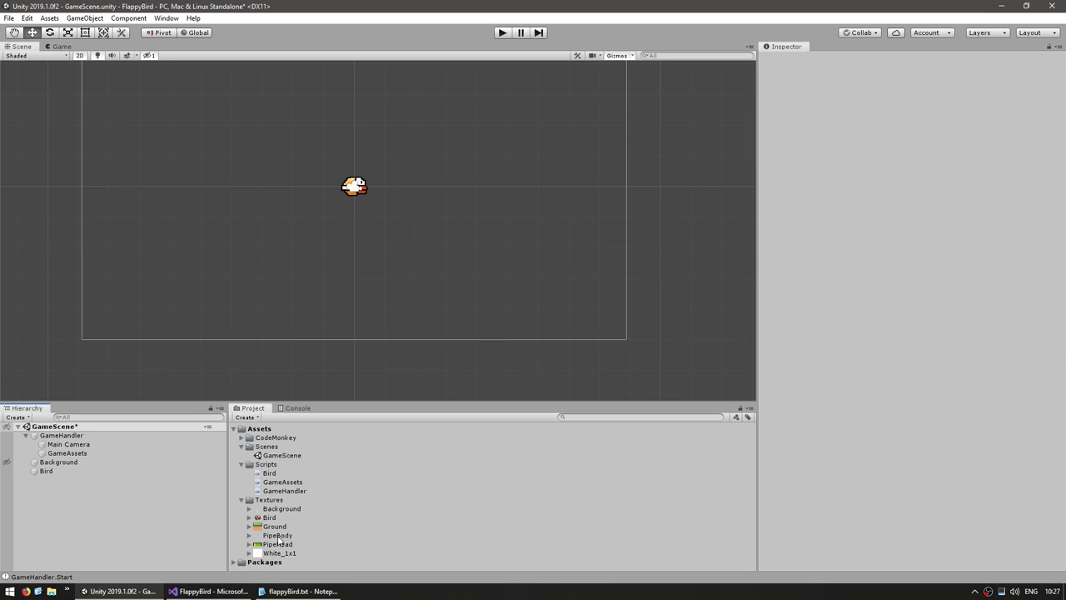
Add the PipeBody and PipeHead sprites to the scene and move the body to the camera's bottom edge.
left_click_drag(279, 539, 136, 522)
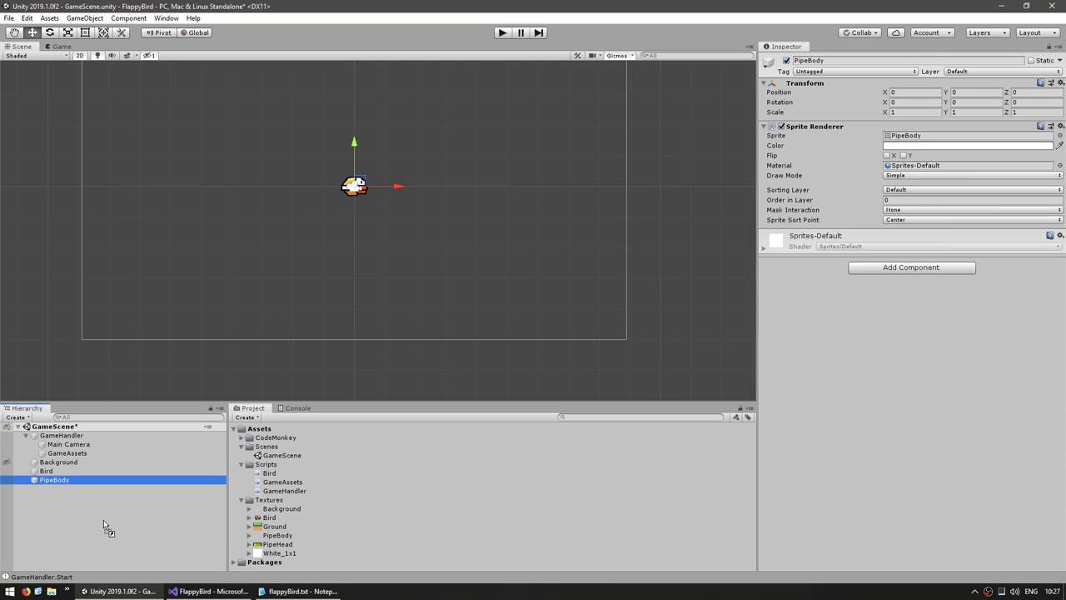
left_click_drag(278, 544, 104, 520)
left_click_drag(447, 247, 458, 336)
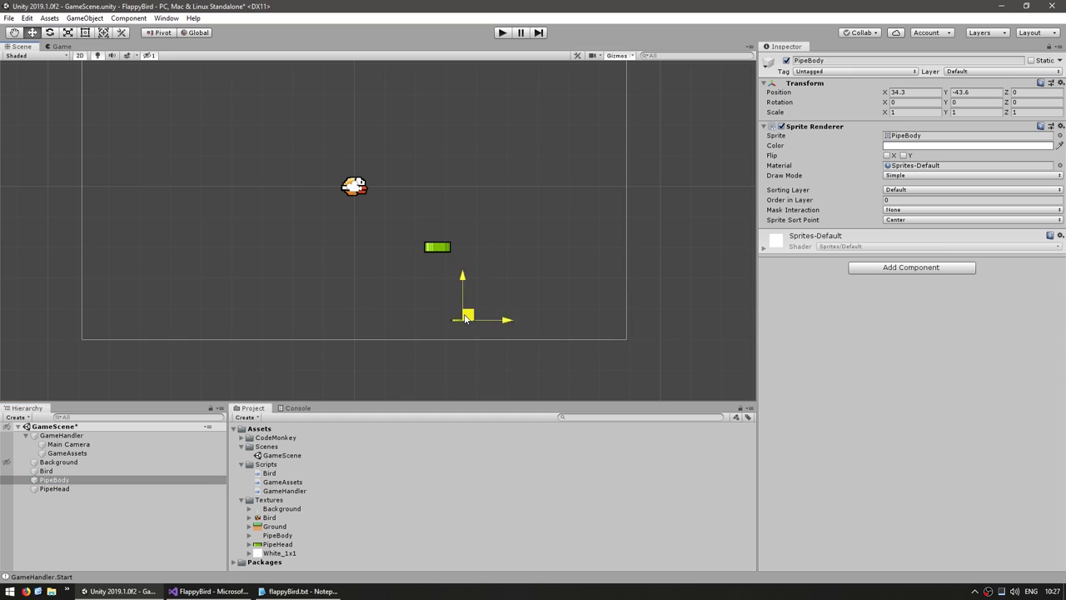
scroll(388, 361, "up", 2)
scroll(388, 361, "up", 3)
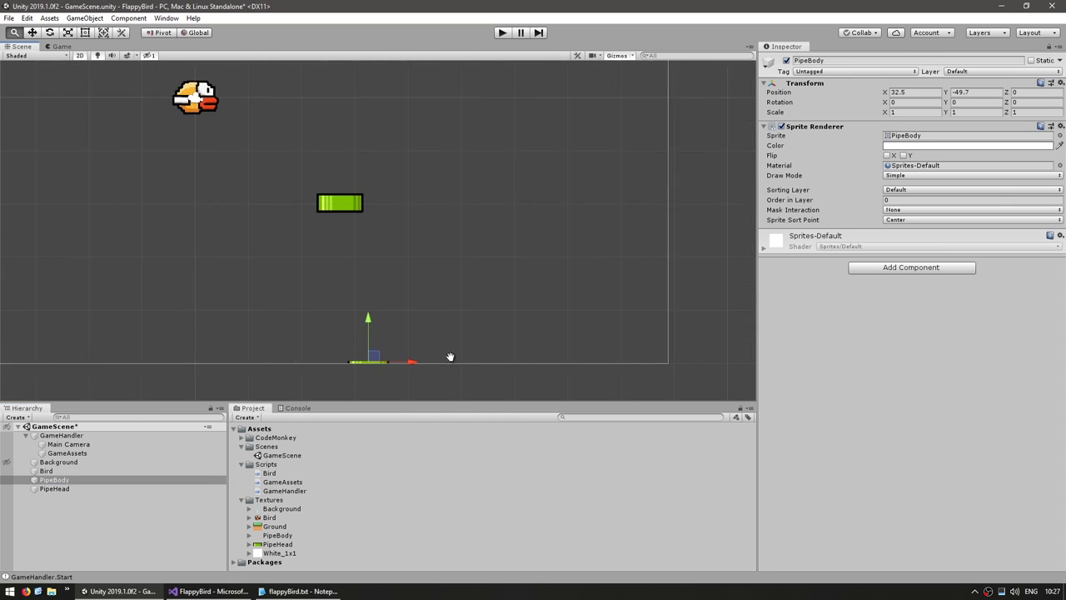
Stretch the pipe body upward with the Rect tool and place the pipe head on top.
key("t")
left_click_drag(387, 361, 402, 198)
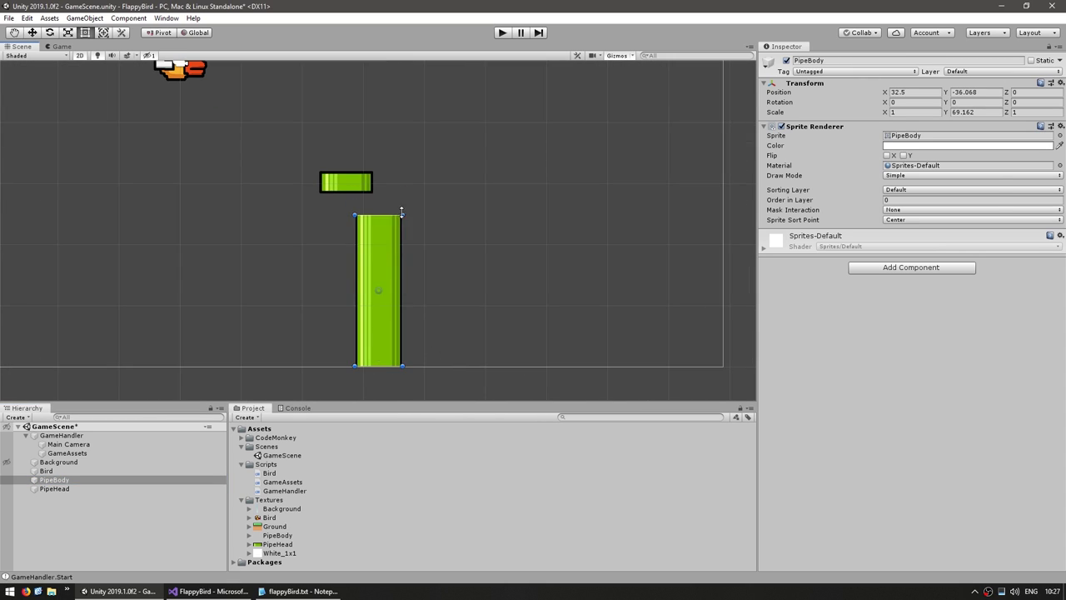
left_click(342, 187)
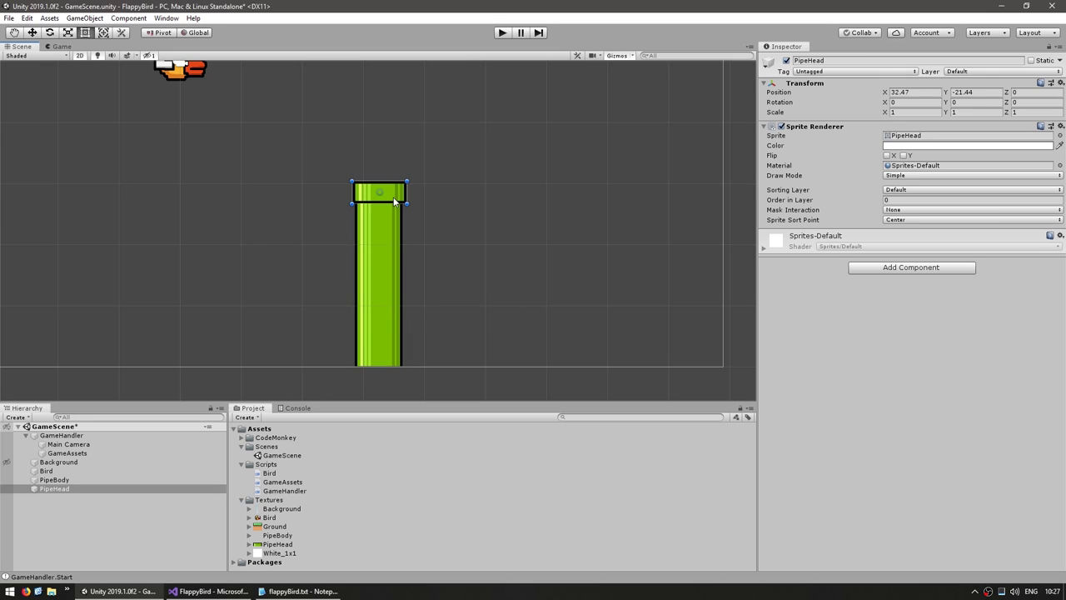
left_click_drag(360, 189, 394, 200)
left_click(402, 386)
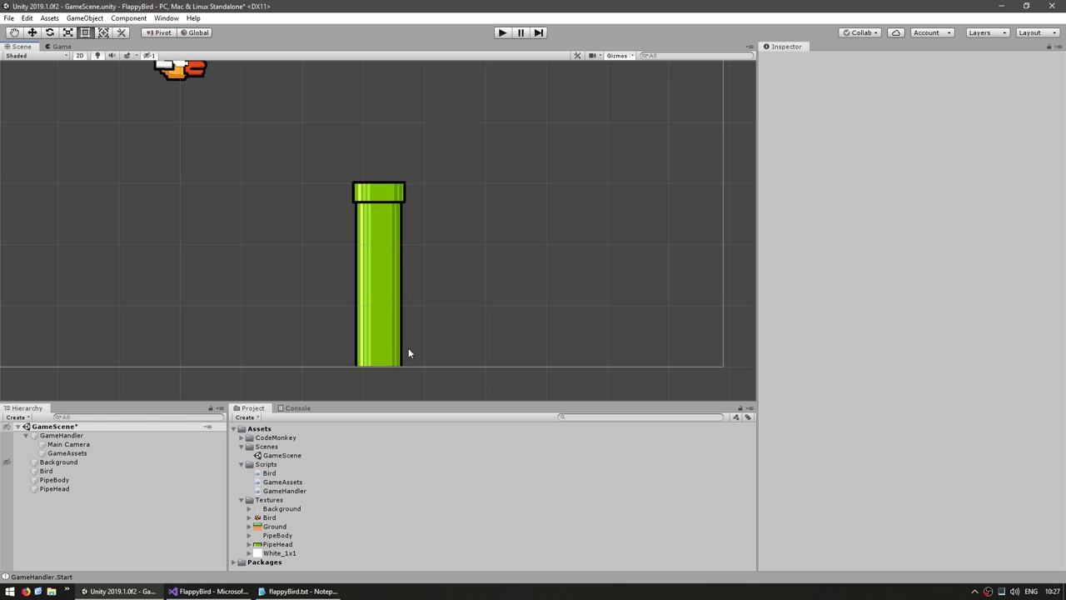
Select both the pipe body and head and slide the whole pipe left toward x=0.
scroll(538, 318, "down", 1)
scroll(535, 316, "down", 1)
scroll(513, 310, "down", 1)
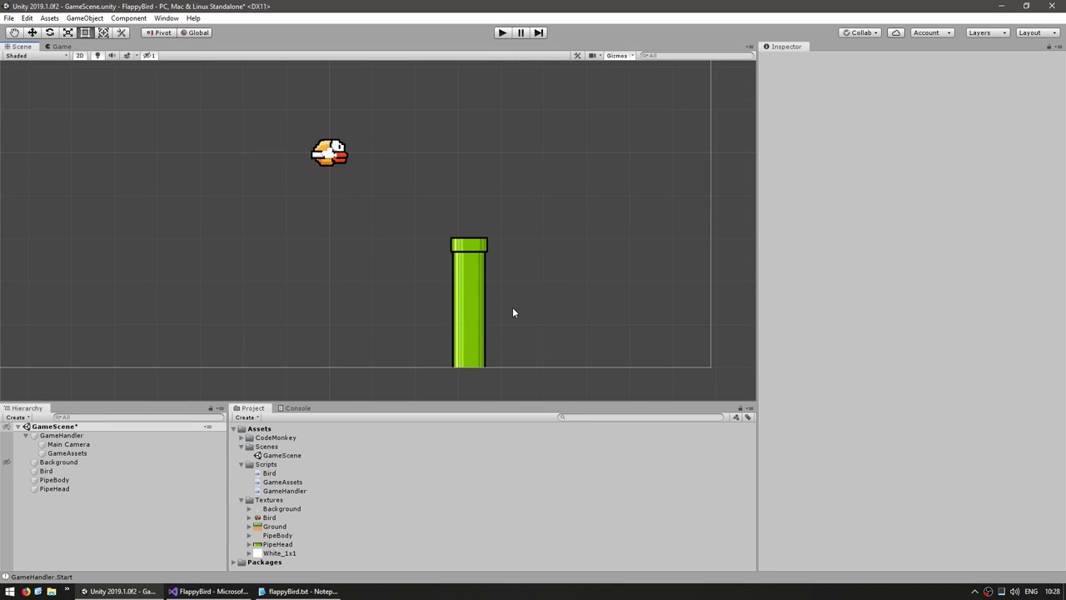
left_click(462, 307)
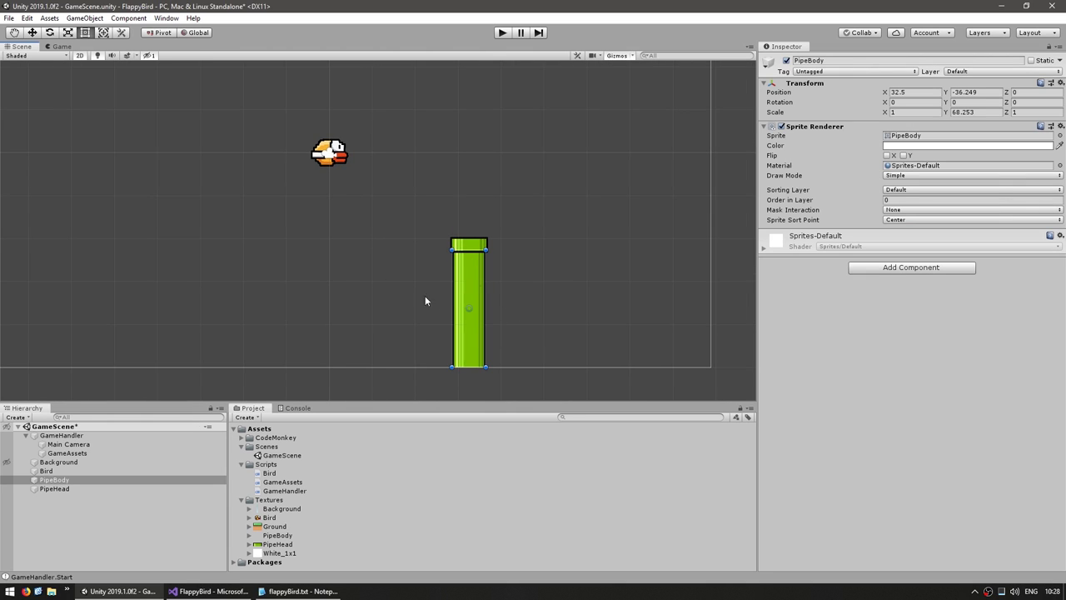
left_click(470, 249, "shift")
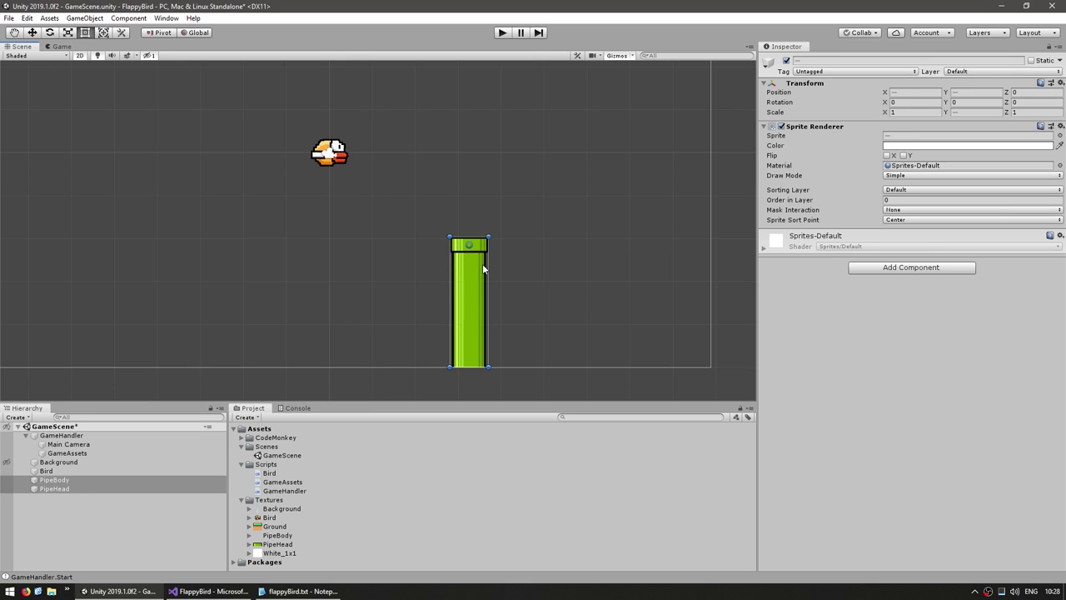
key("w")
left_click_drag(509, 243, 374, 252)
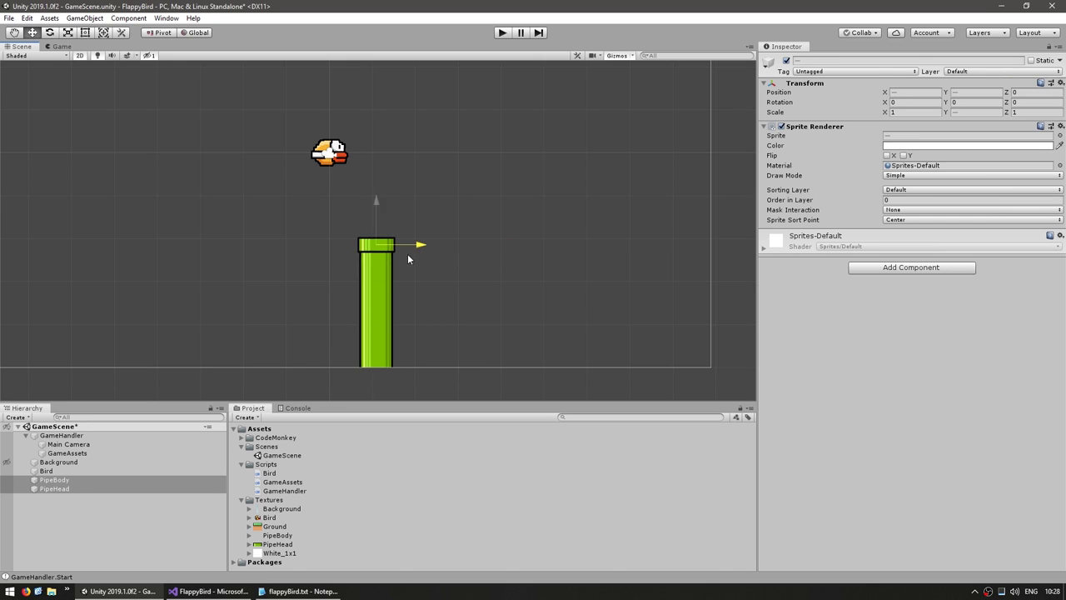
left_click(359, 381)
Shorten PipeBody by lowering its top to Y scale 55.42143, just under the head.
left_click(330, 275)
key("t")
scroll(395, 307, "up", 2)
scroll(396, 309, "down", 1)
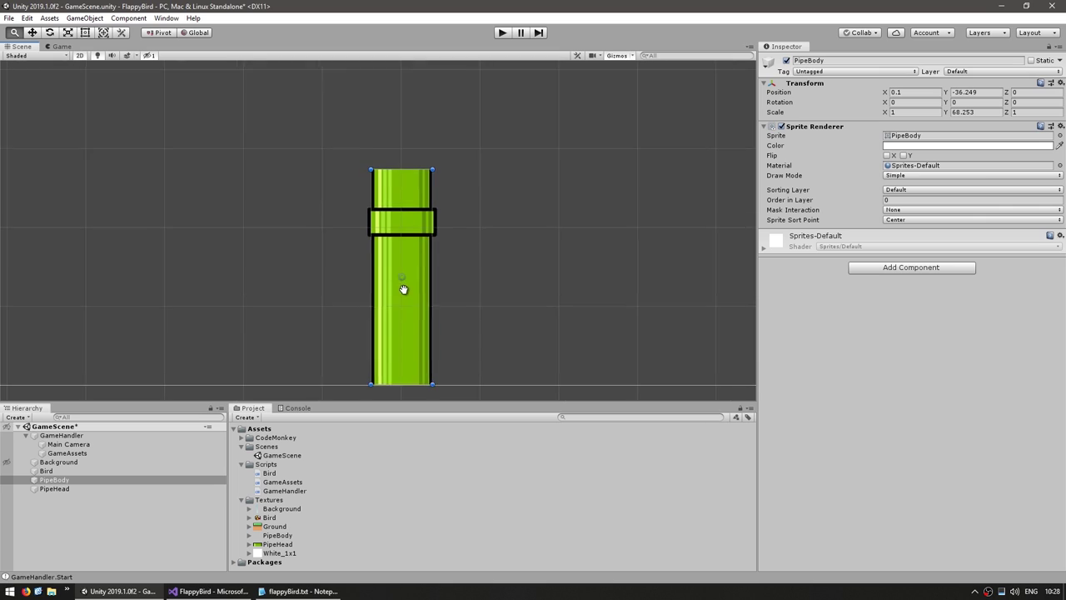
left_click_drag(405, 169, 406, 208)
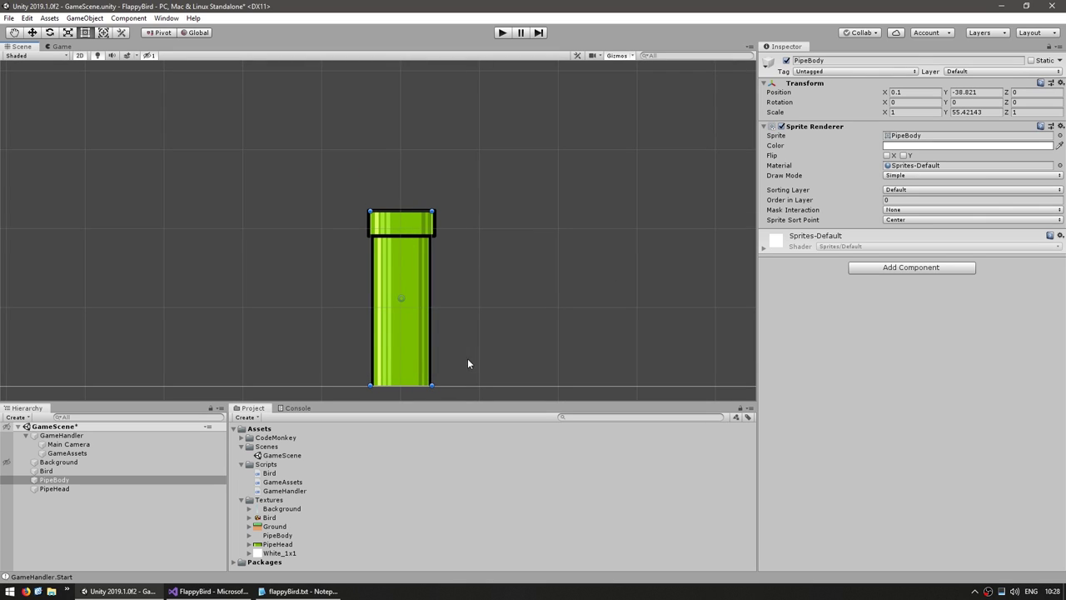
Add a Box Collider 2D with Is Trigger ticked to PipeBody, then return to Bird.cs below Jump().
left_click(900, 271)
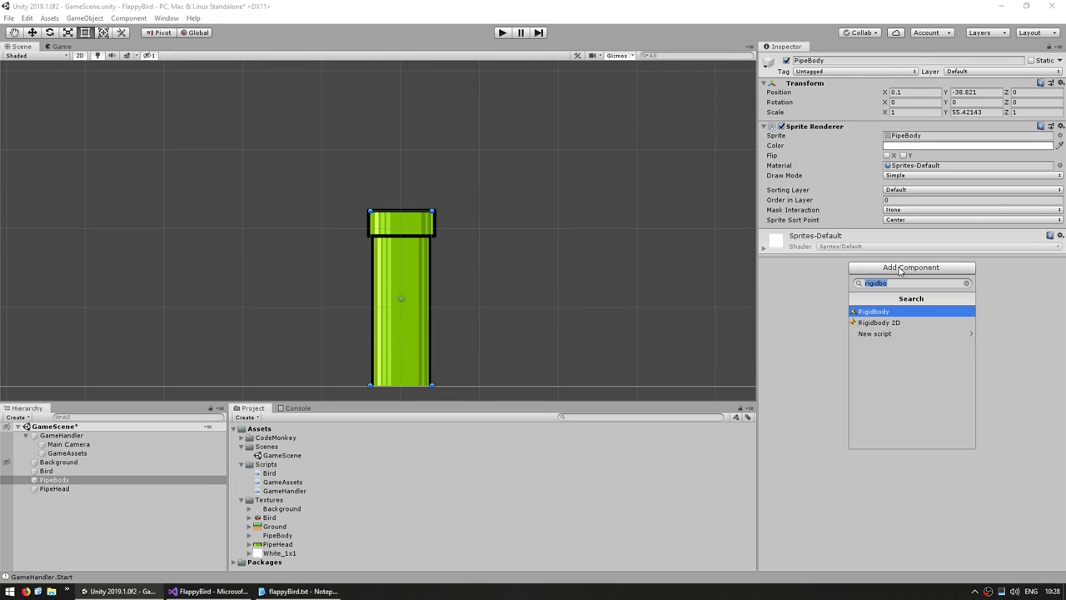
type("boxc")
key("Down")
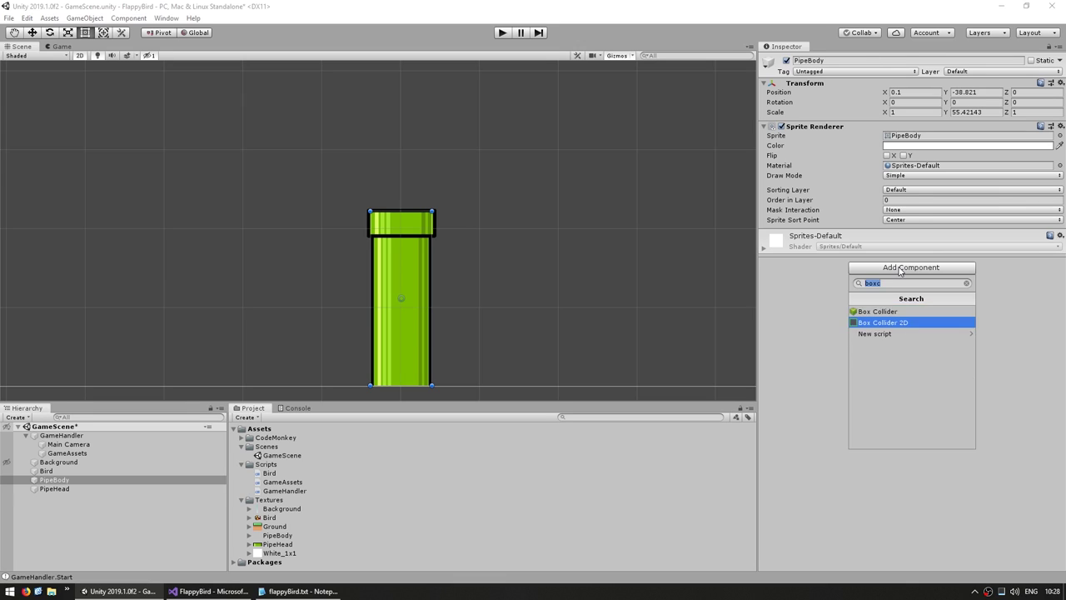
key("Return")
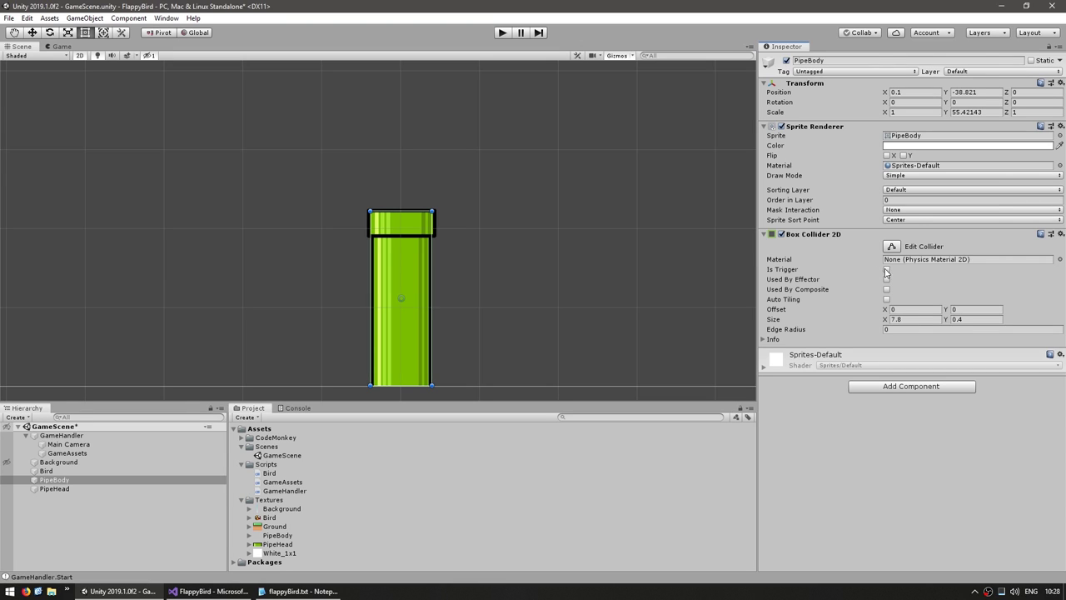
left_click(886, 270)
left_click(208, 591)
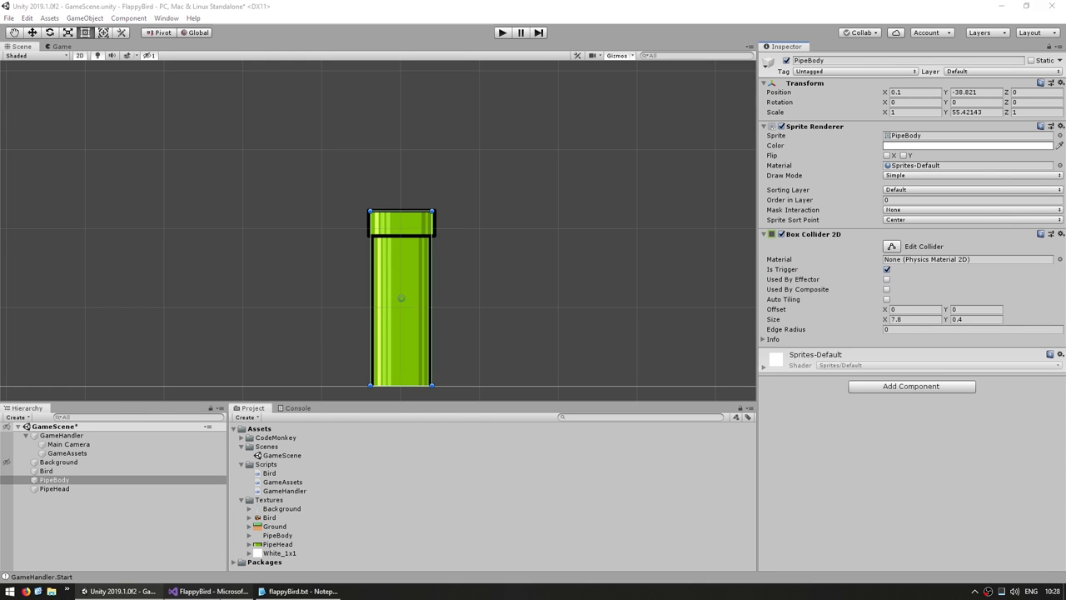
left_click(152, 431)
Add an OnTriggerEnter2D method with its parameter renamed to collider.
key("Return")
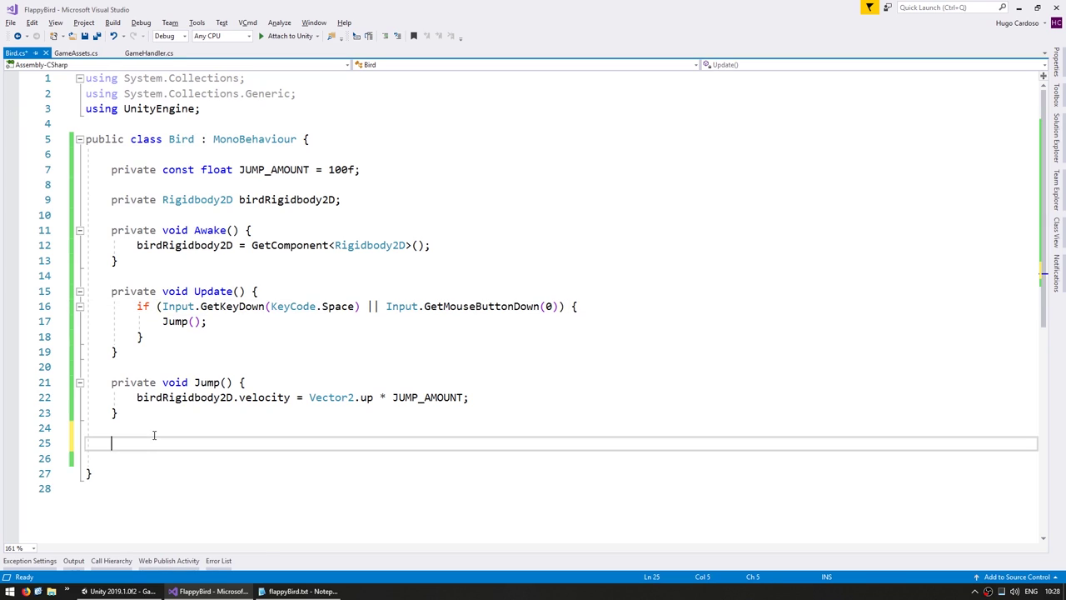
type("private void O")
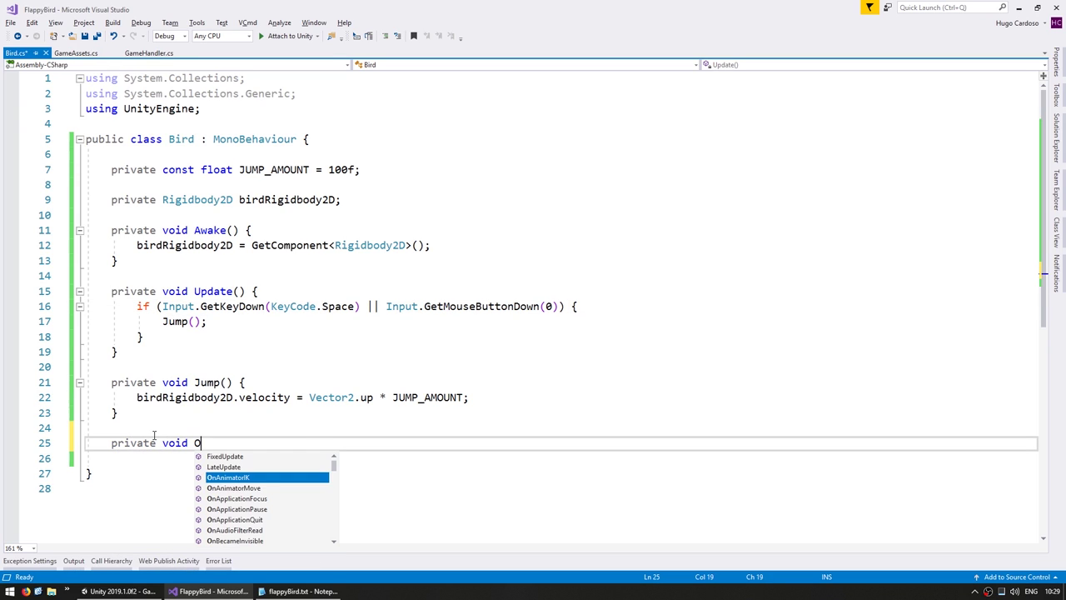
type("nTrigg")
key("Down")
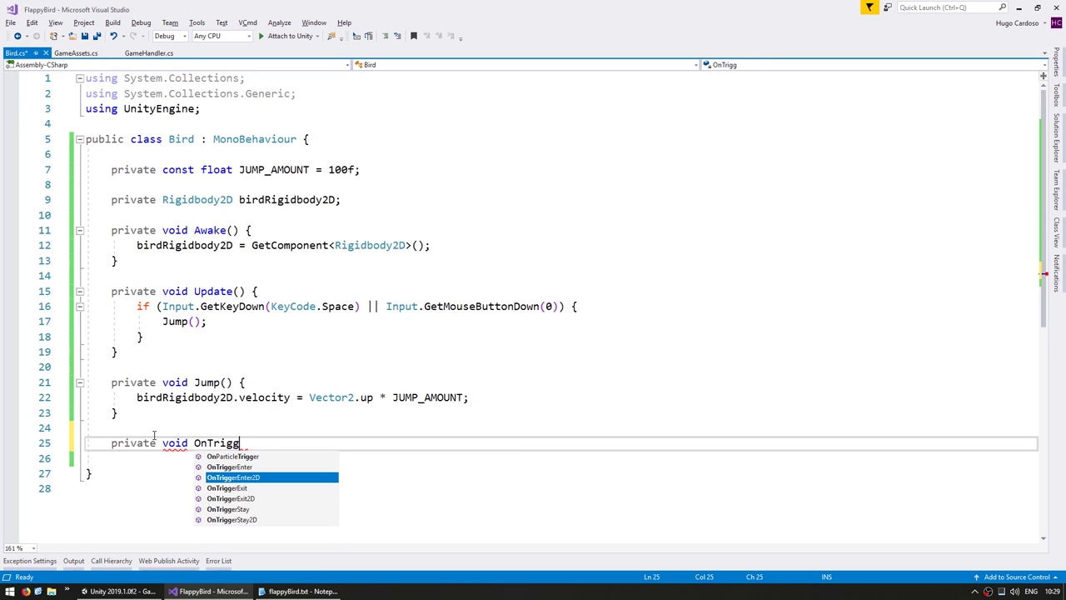
key("Tab")
key("Up")
key("End")
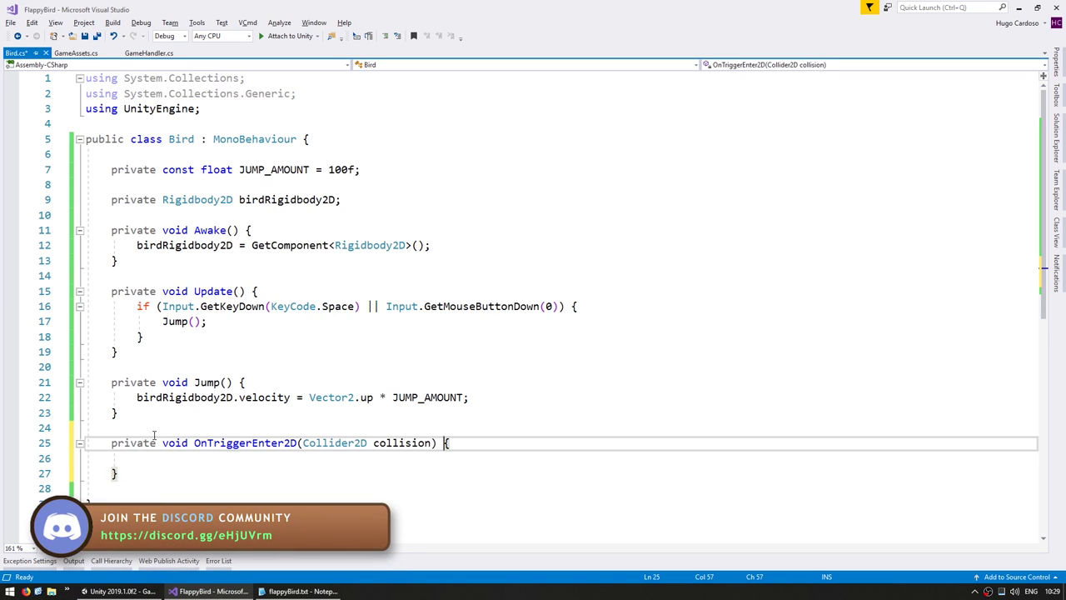
key("Left")
key("Left")
key("Left")
key("ctrl+shift+Left")
type("collider")
key("Escape")
key("Down")
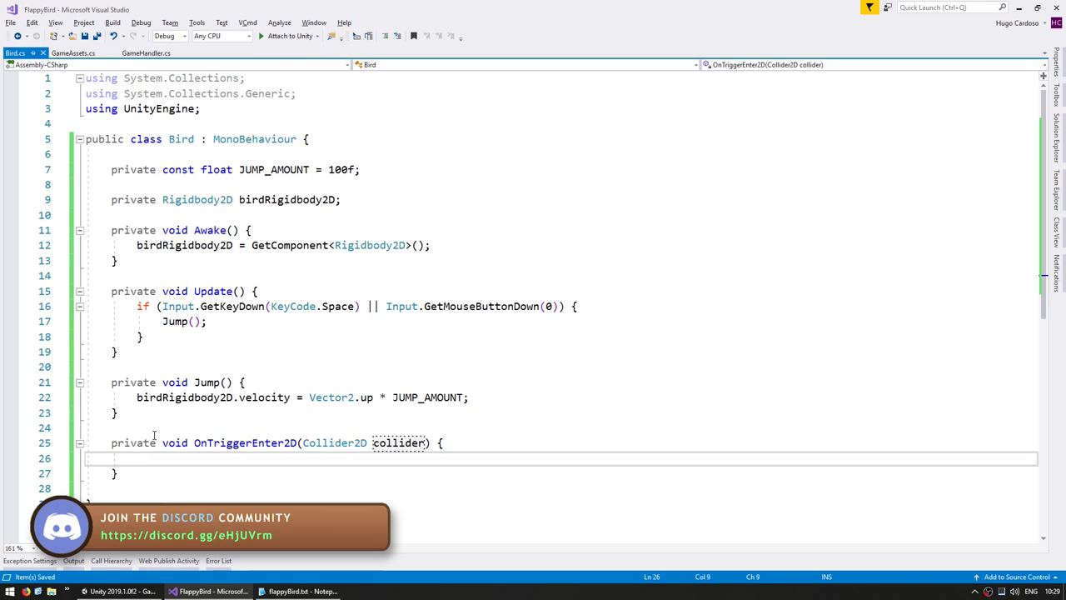
Add using CodeMonkey; at the top and call CMDebug.TextPopupMouse("Dead!") in the method.
type("CMD")
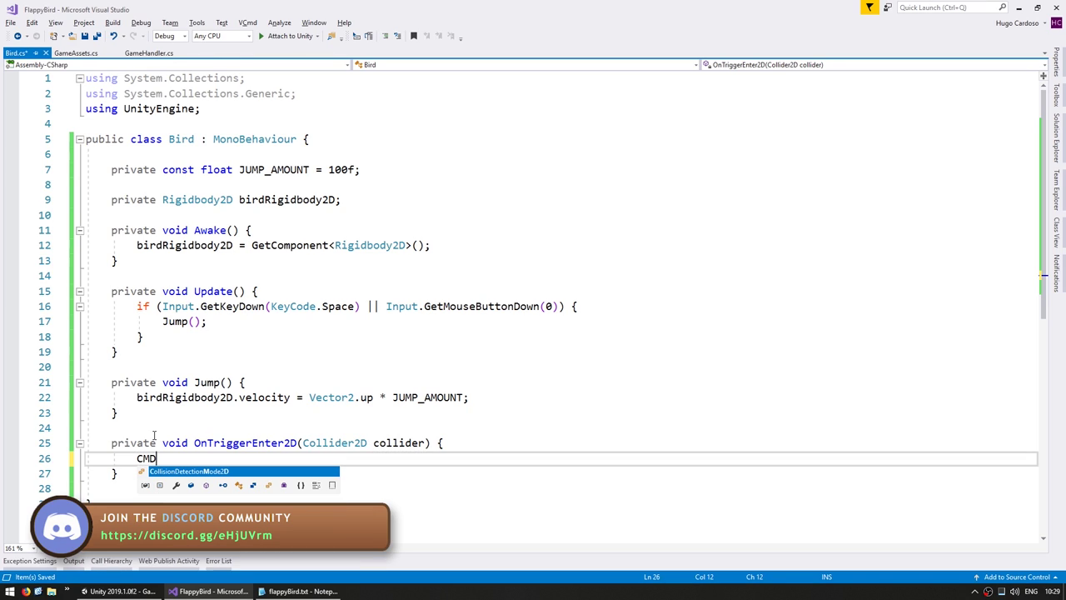
key("ctrl+Home")
key("Down")
key("Down")
key("Down")
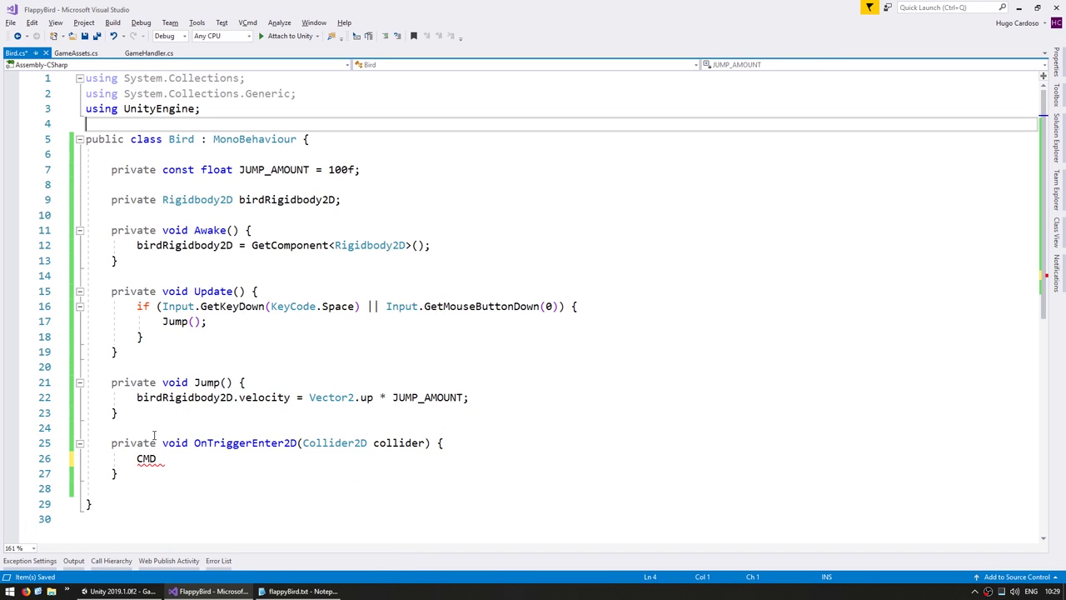
type("using CodeMonkey;")
key("Return")
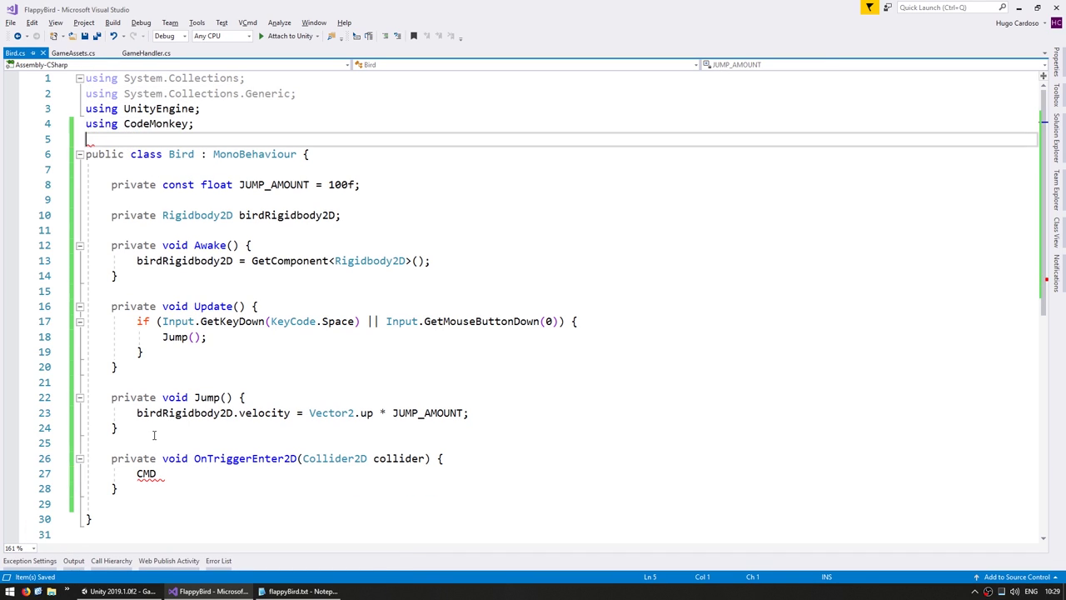
key("ctrl+End")
key("Up")
key("Up")
key("Up")
key("Up")
key("End")
key("BackSpace")
key("BackSpace")
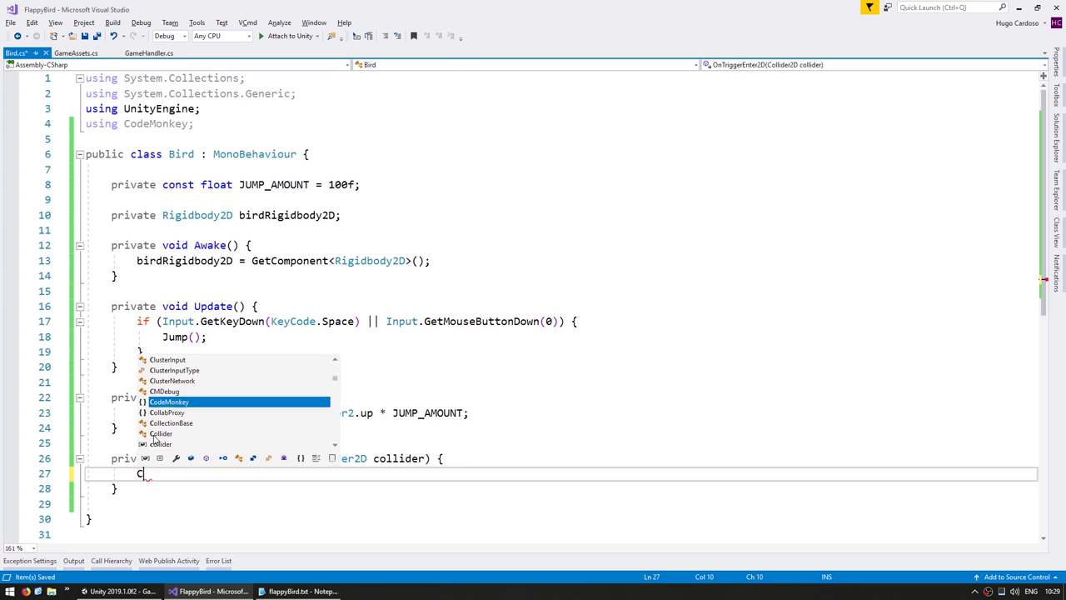
type("MDebug.Text")
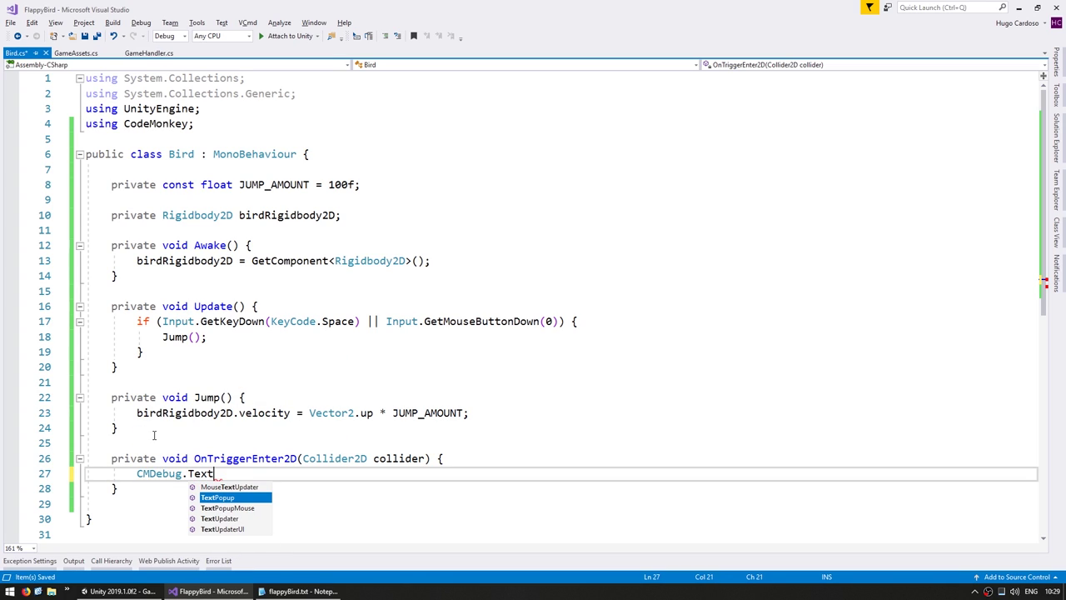
key("Down")
key("Tab")
type("(")
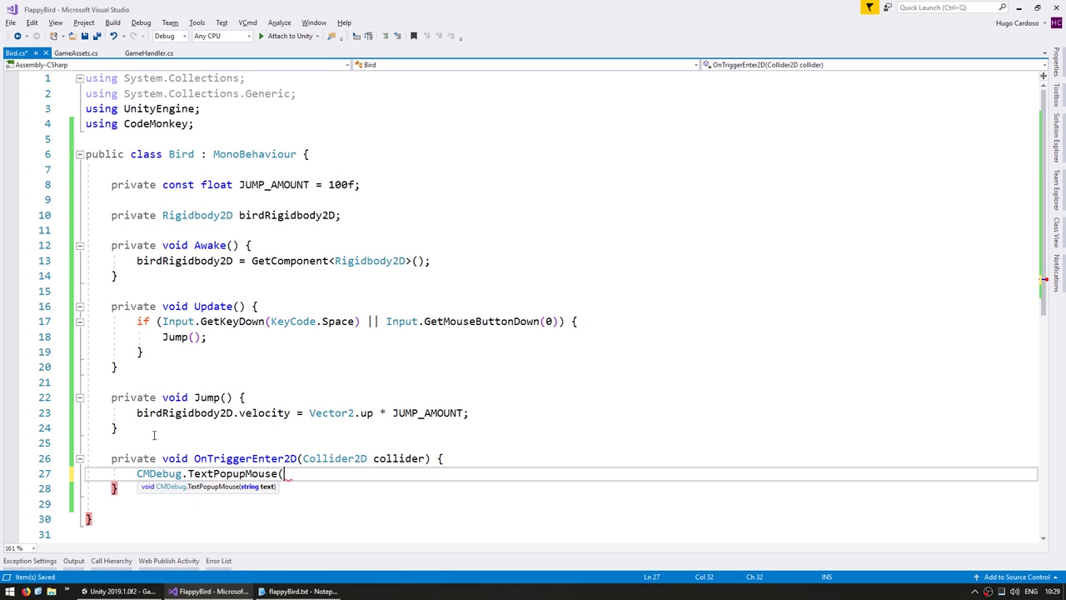
type("\"Dead!\"")
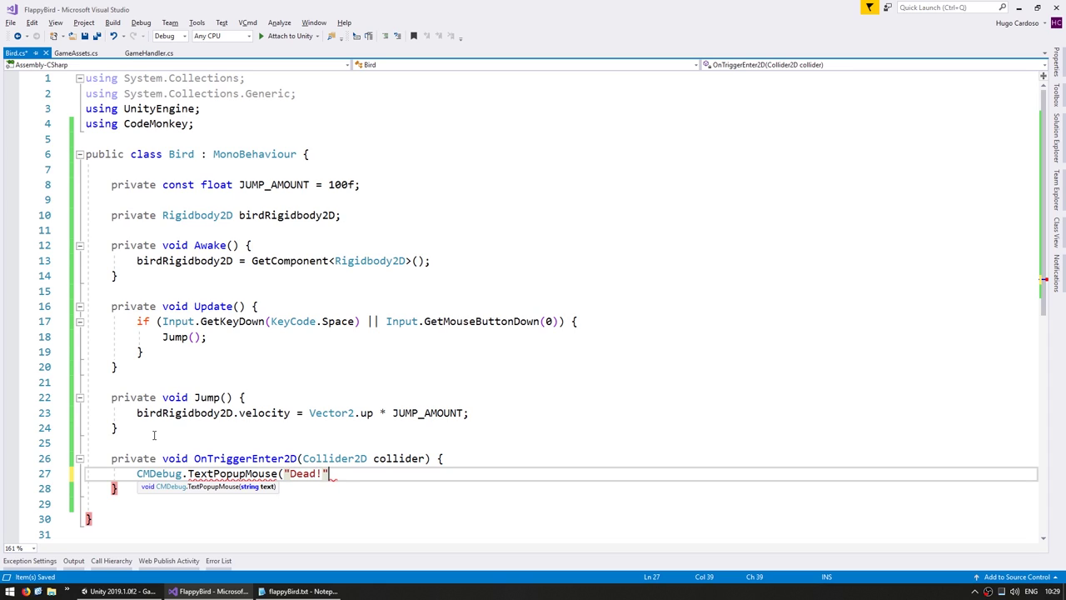
type(");")
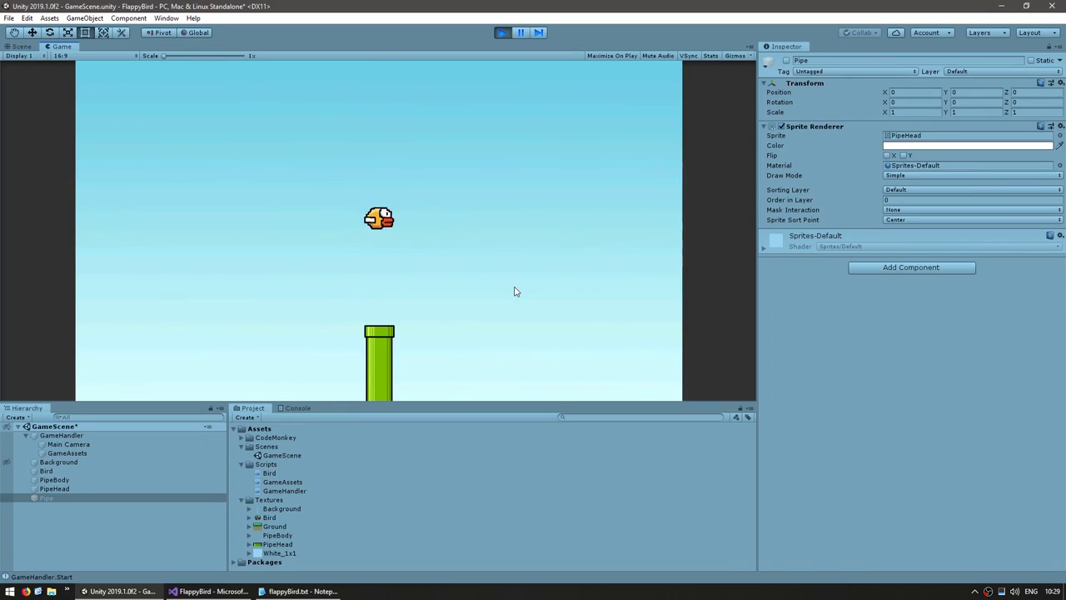
Flap the bird with Space until it hits the pipe and shows "Dead!", then stop play mode.
key("space")
key("space")
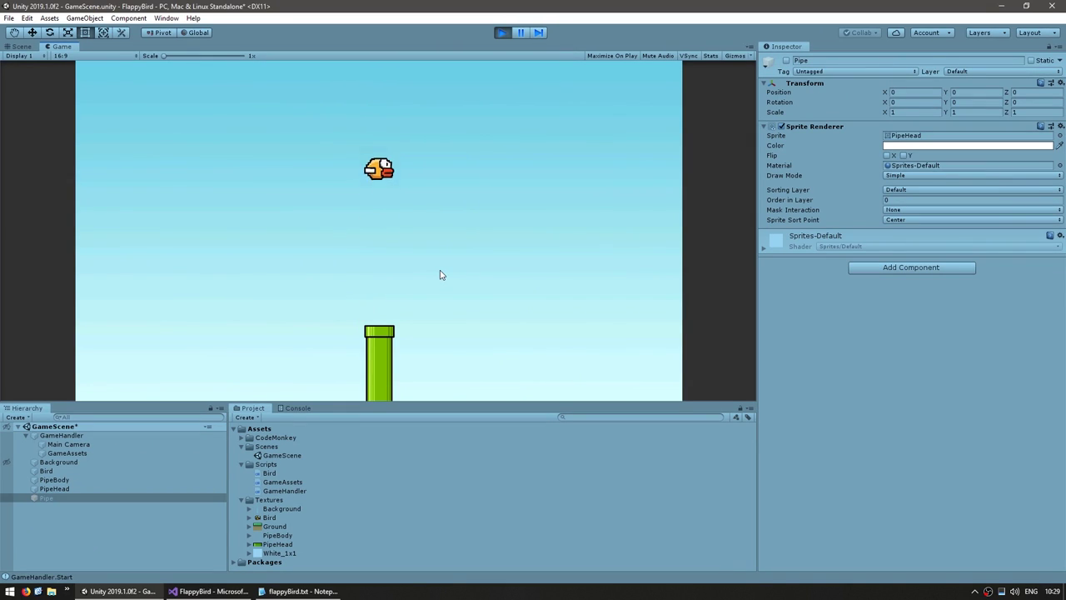
key("space")
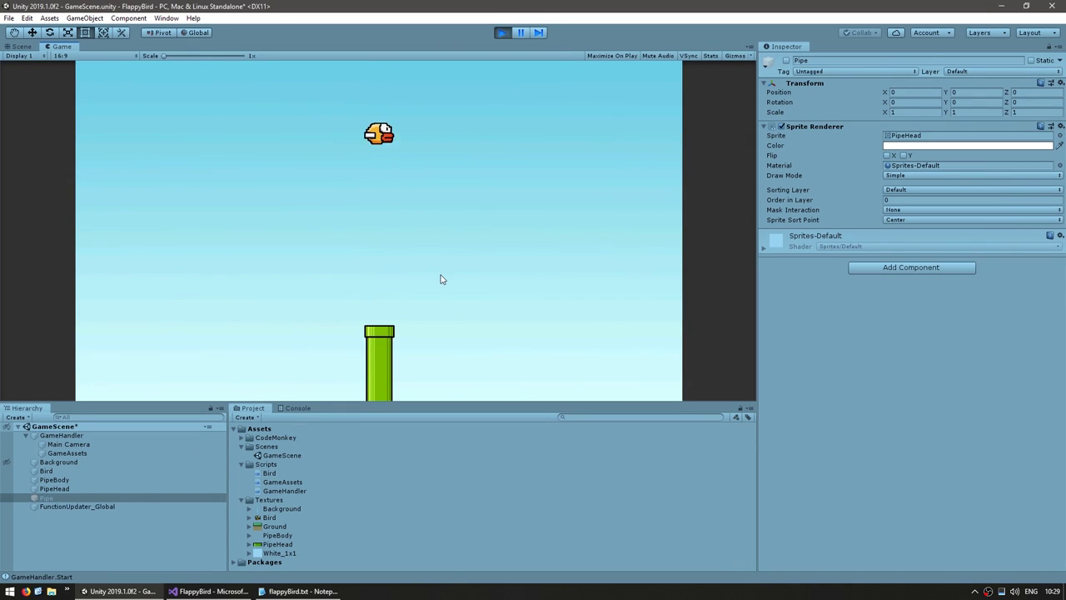
key("space")
key("space")
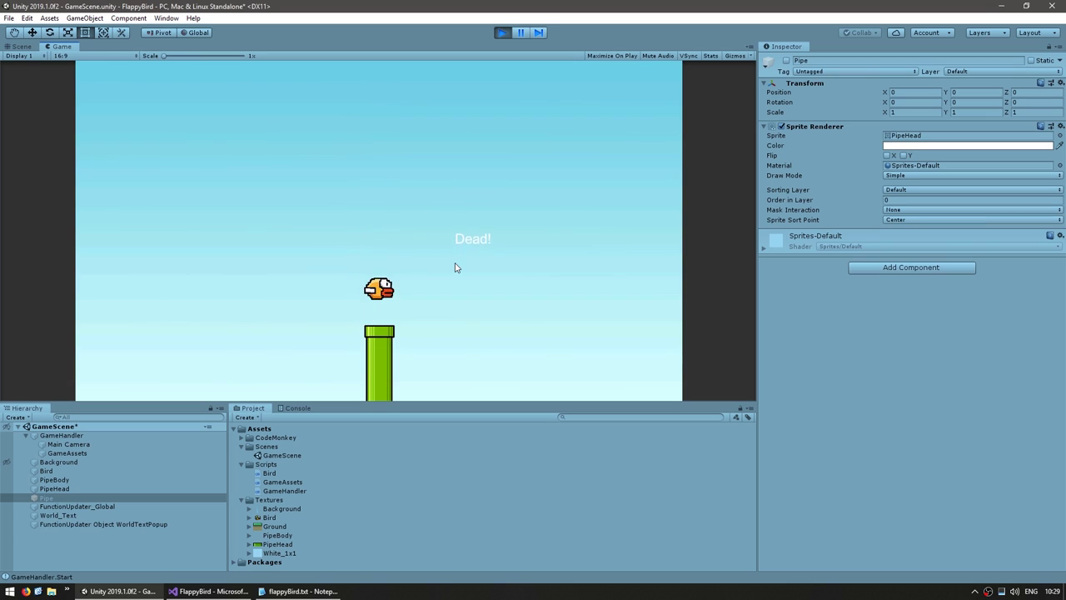
key("space")
key("space")
key("space")
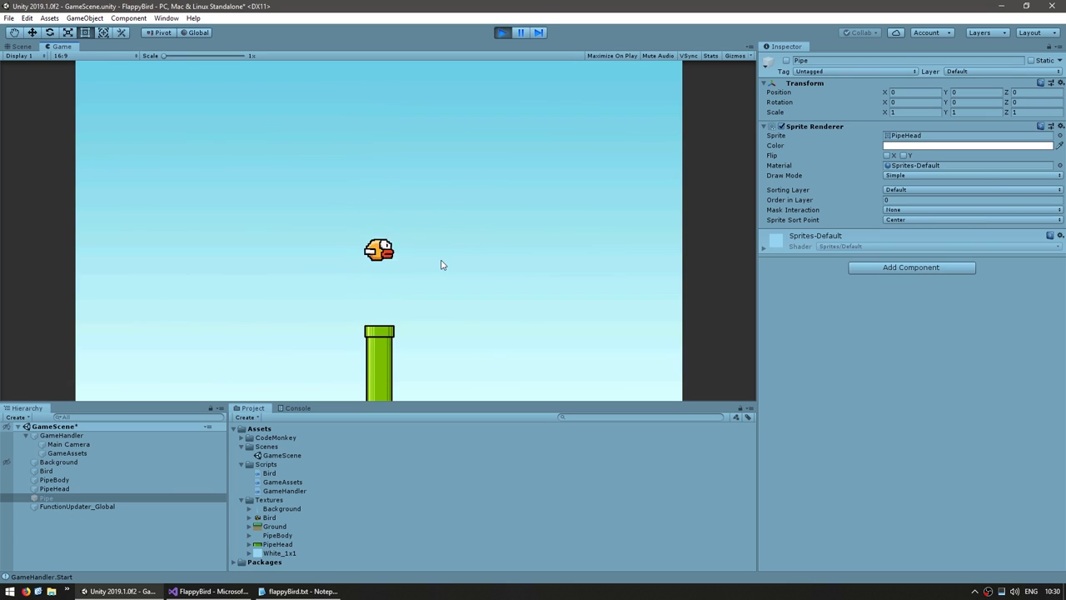
key("space")
key("space")
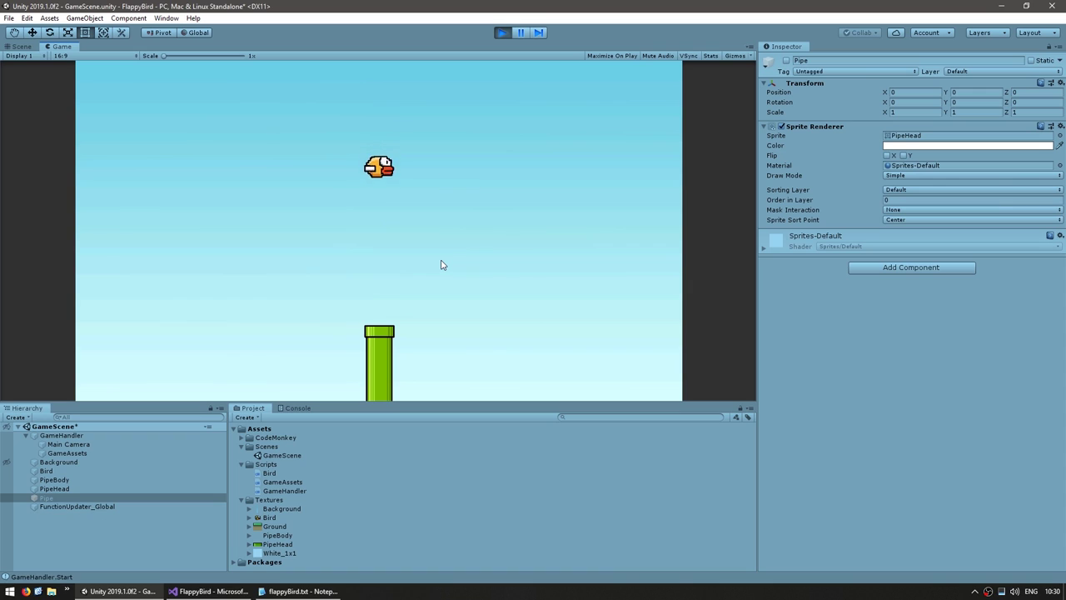
key("space")
key("space")
key("space")
key("space")
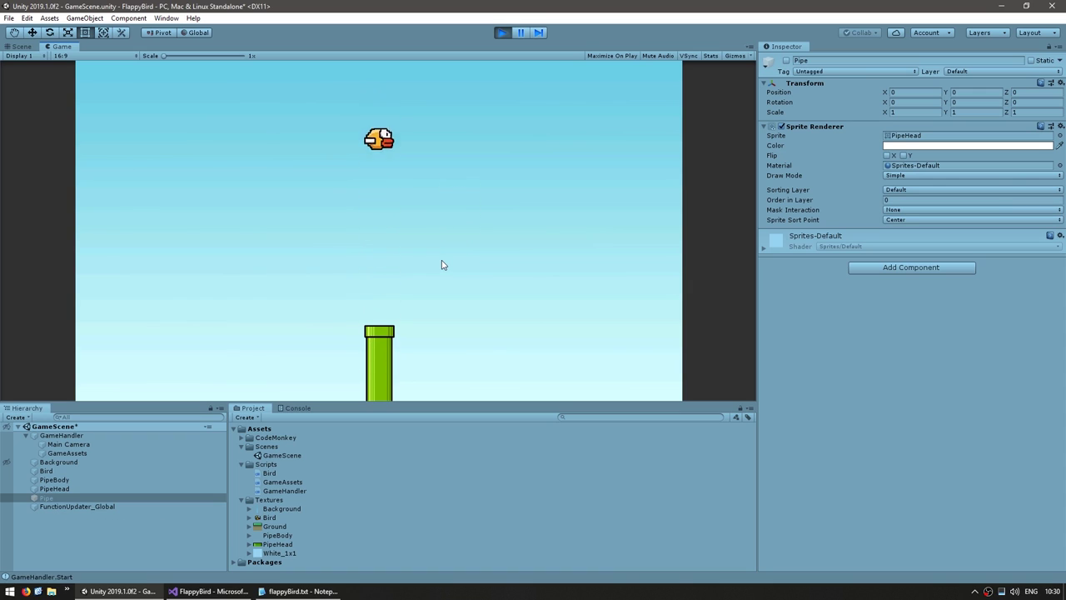
key("ctrl+p")
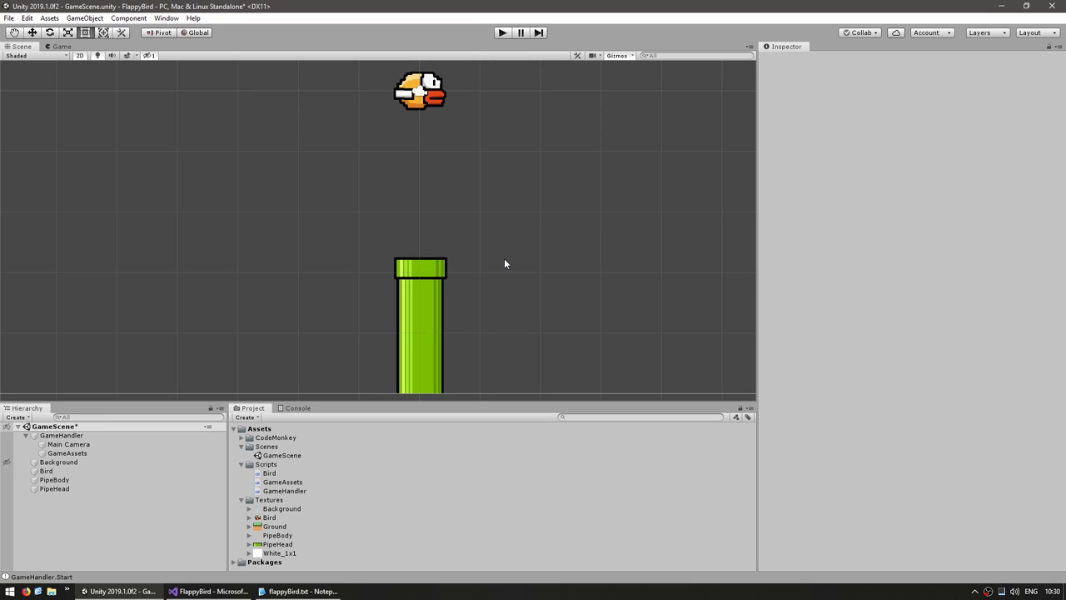
Create a new C# script named Level in the Scripts folder.
scroll(558, 296, "down", 2)
right_click(282, 464)
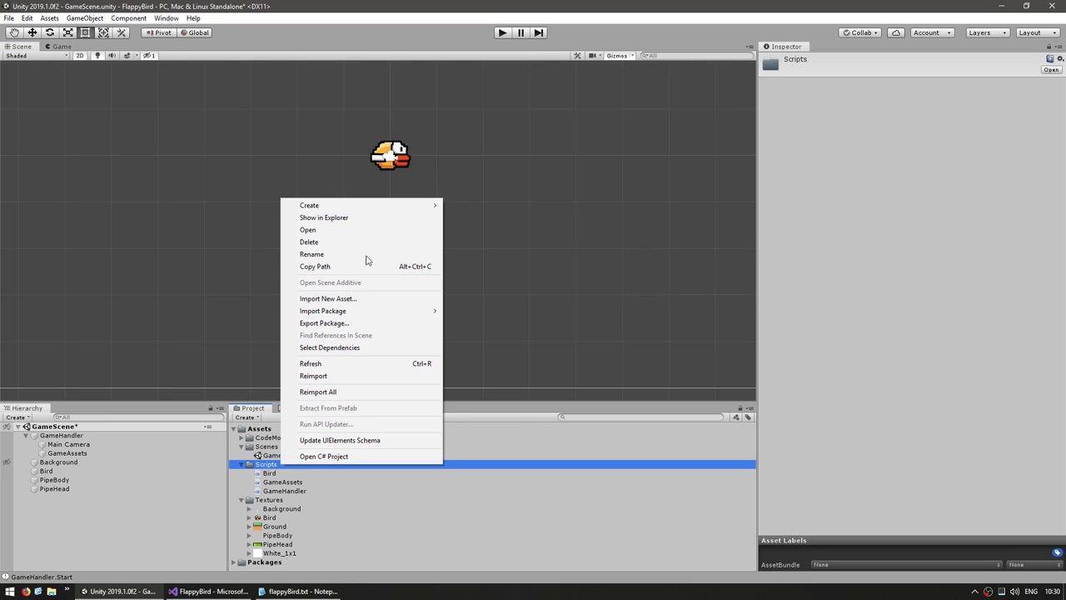
mouse_move(339, 206)
left_click(490, 186)
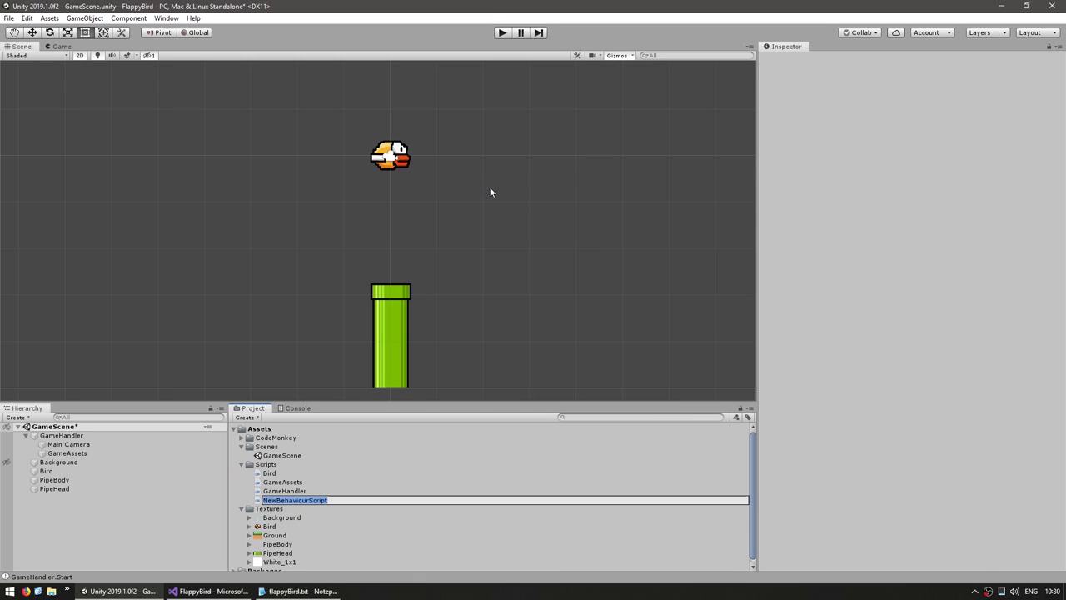
type("Level")
key("Return")
Add an empty Level object with the Level script under GameHandler, then open the script.
right_click(93, 533)
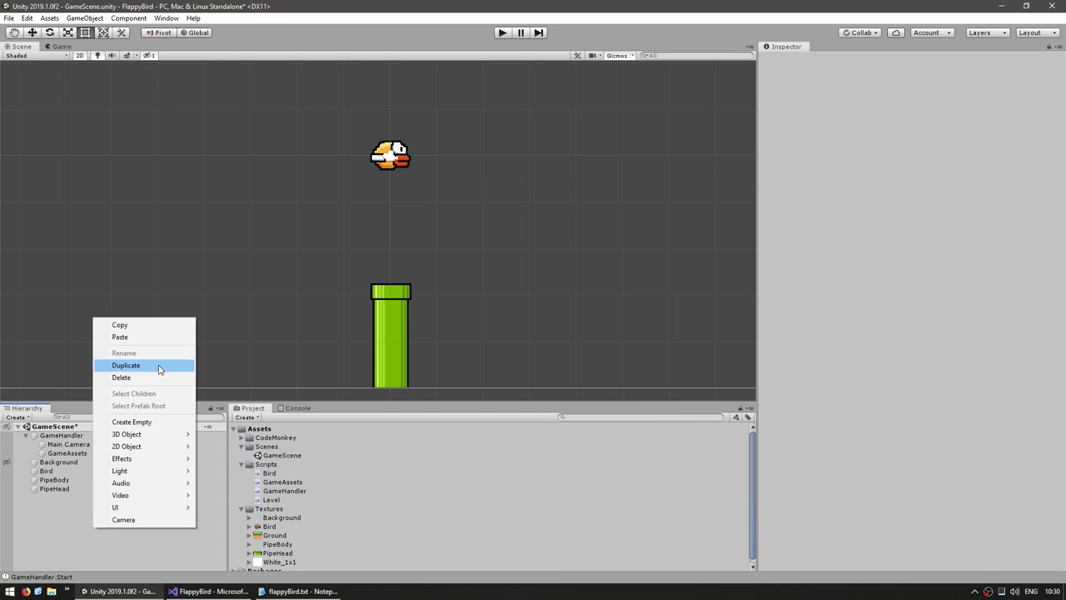
left_click(130, 423)
type("Level")
key("Return")
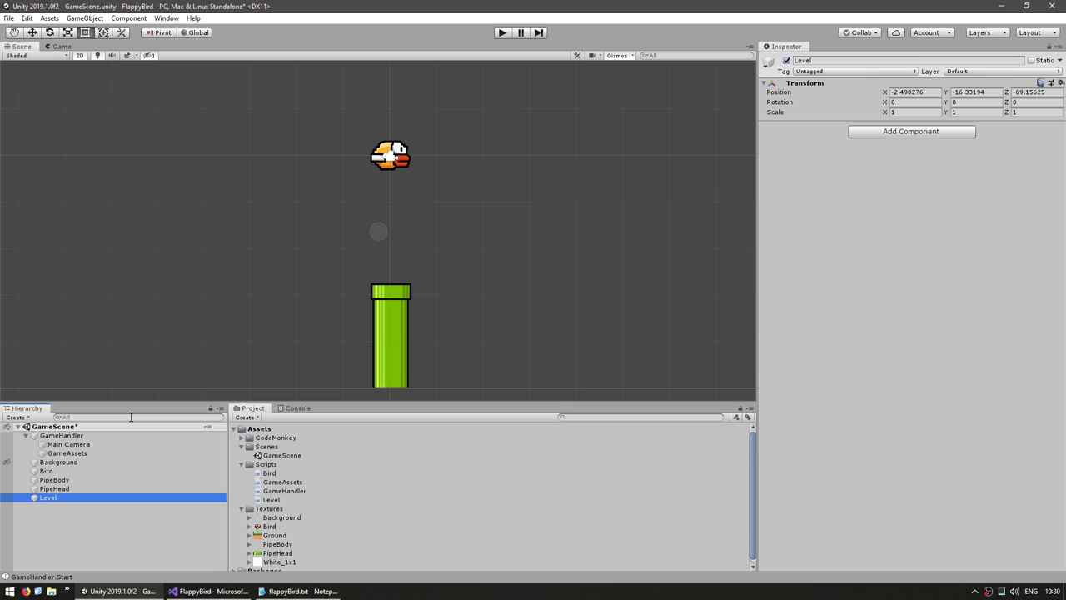
left_click_drag(268, 503, 833, 250)
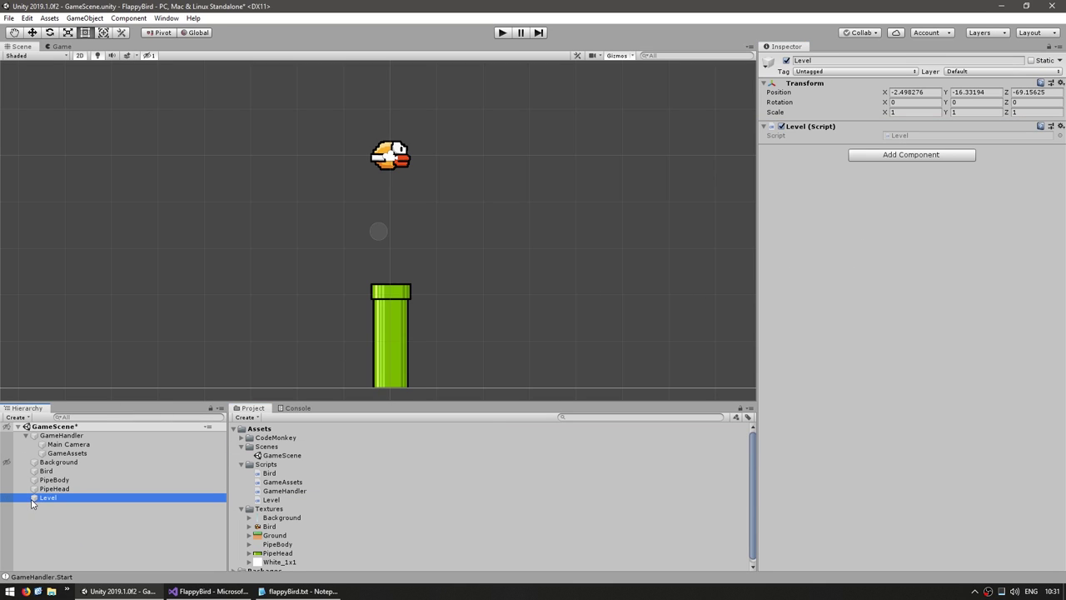
left_click_drag(32, 502, 62, 435)
left_click(99, 530)
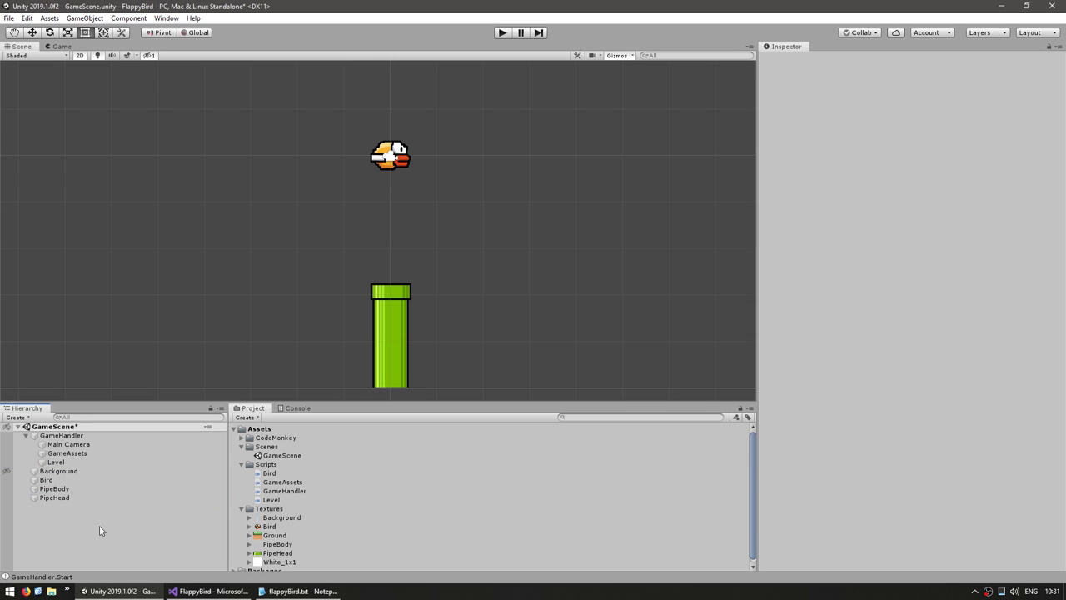
key("alt+Tab")
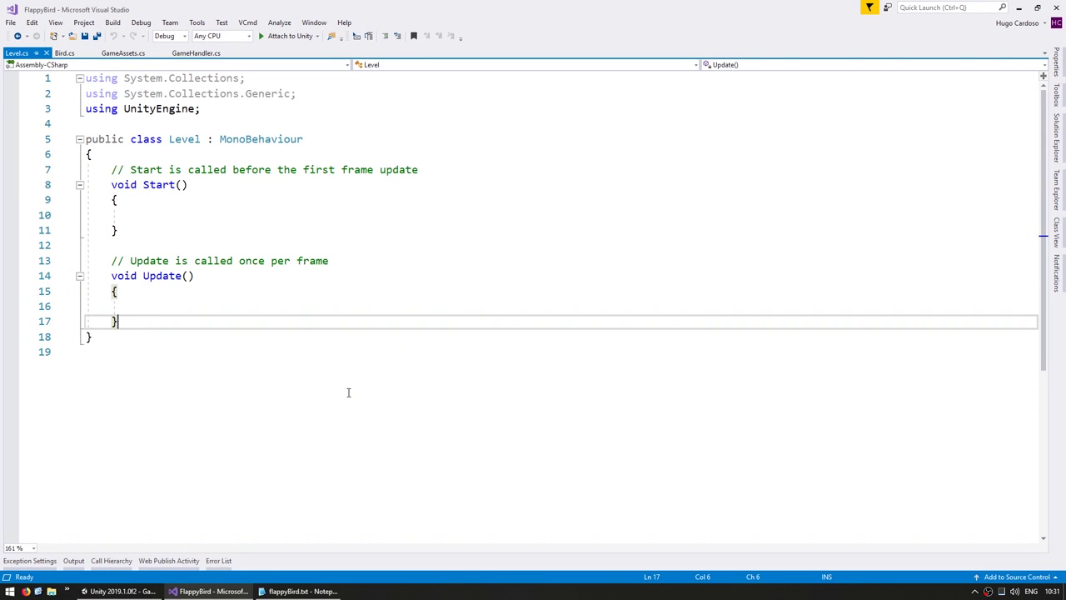
Replace the default Start and Update methods with an empty private CreatePipe method.
left_click(148, 157, "shift")
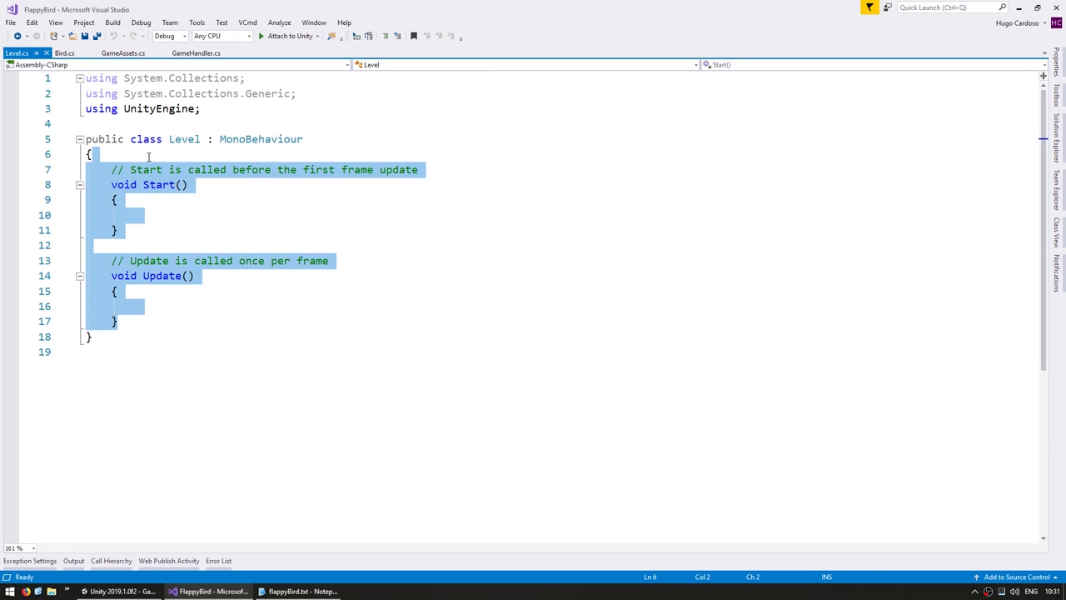
key("Delete")
key("Return")
key("Return")
type("private void S")
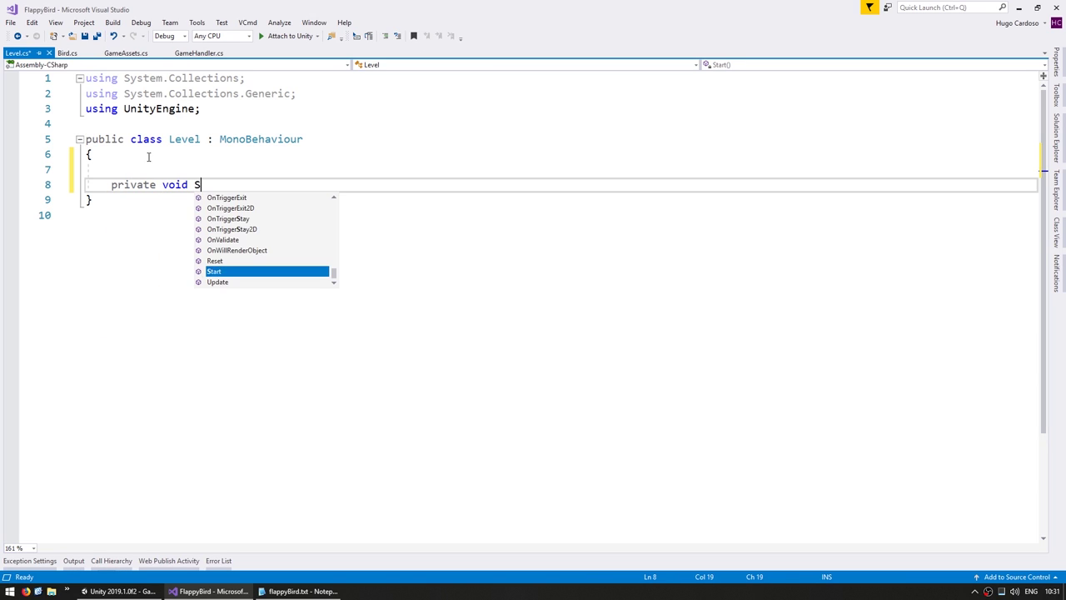
key("BackSpace")
type("CreatePipe")
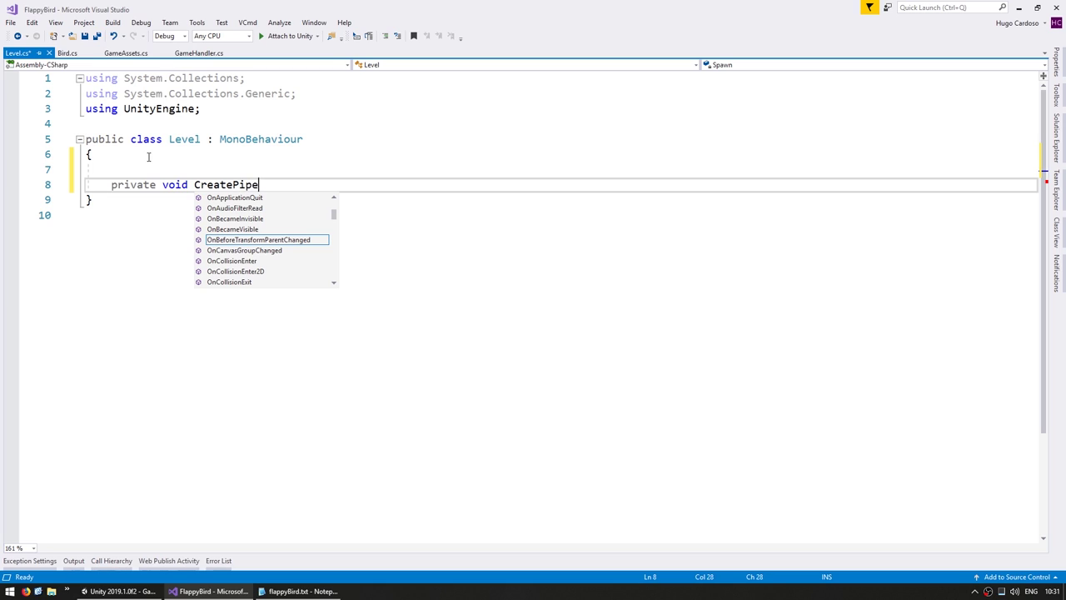
type("() {")
key("Return")
key("ctrl+s")
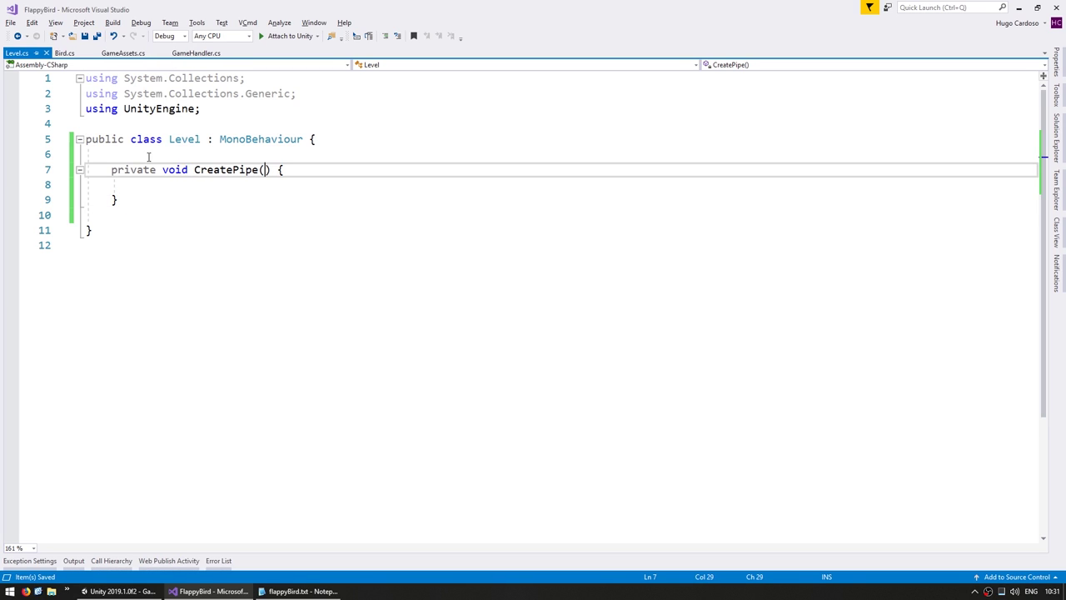
Give CreatePipe float height and float xPosition parameters and save Level.cs.
type("float ")
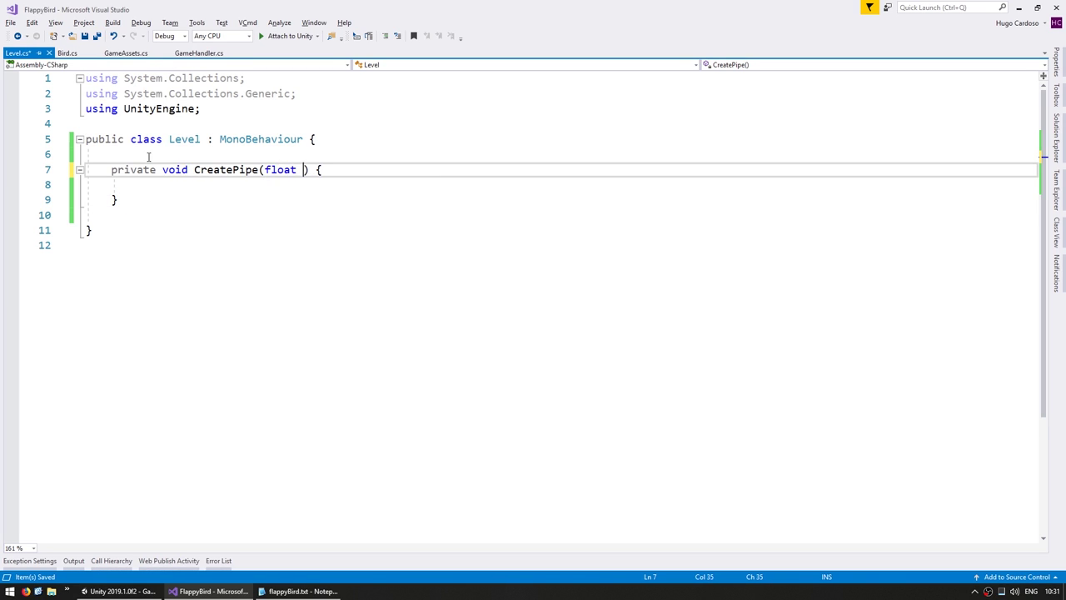
type("height")
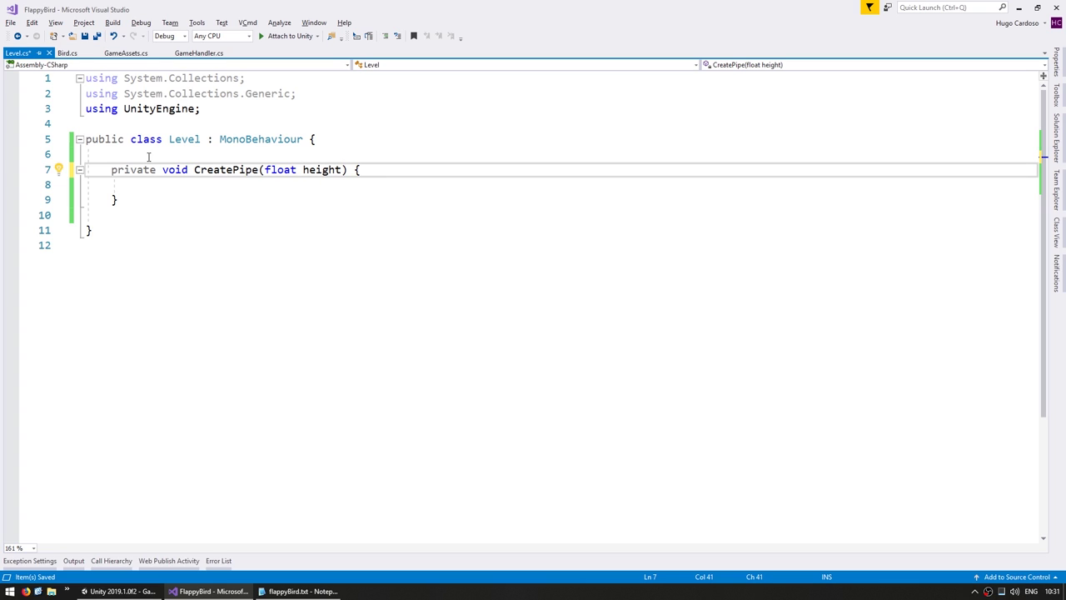
type(", float x")
type("Position")
key("ctrl+s")
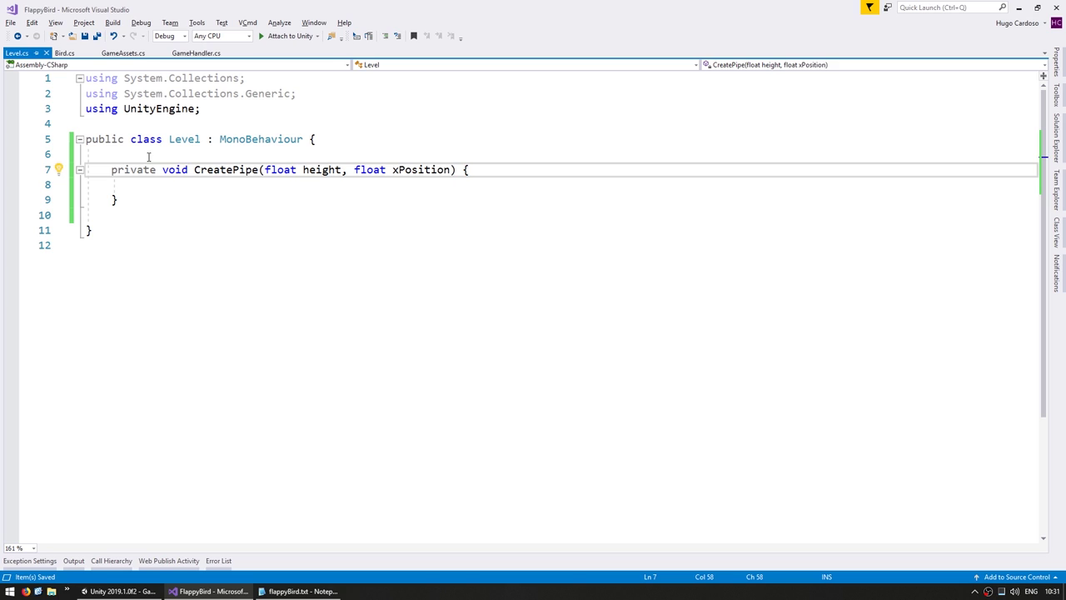
key("Down")
Back in Unity, check the pipe objects and create a Prefabs folder in Assets.
left_click(118, 591)
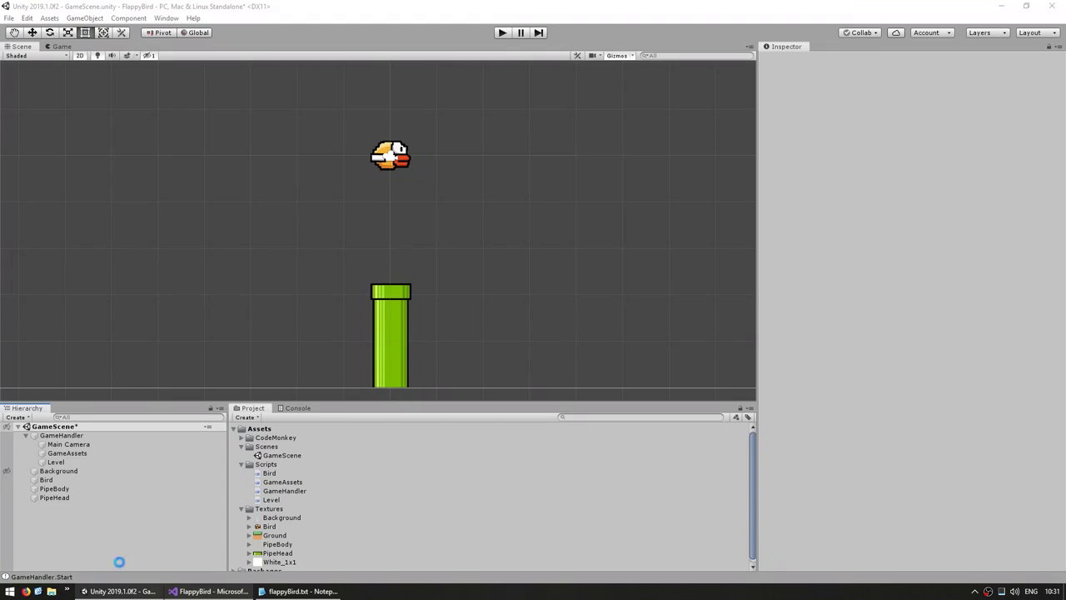
left_click(394, 340)
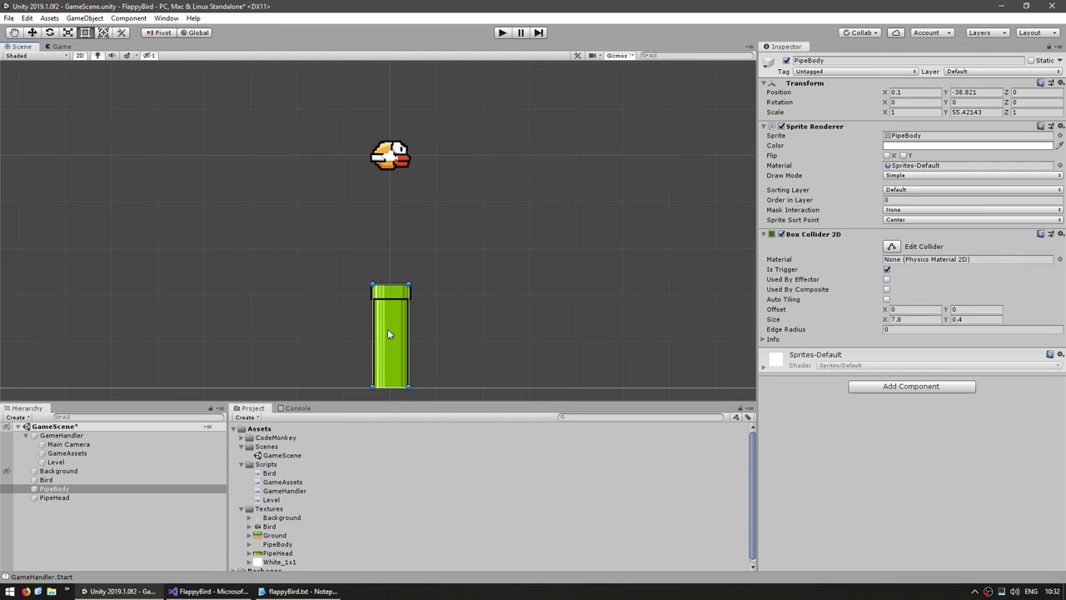
left_click(392, 294)
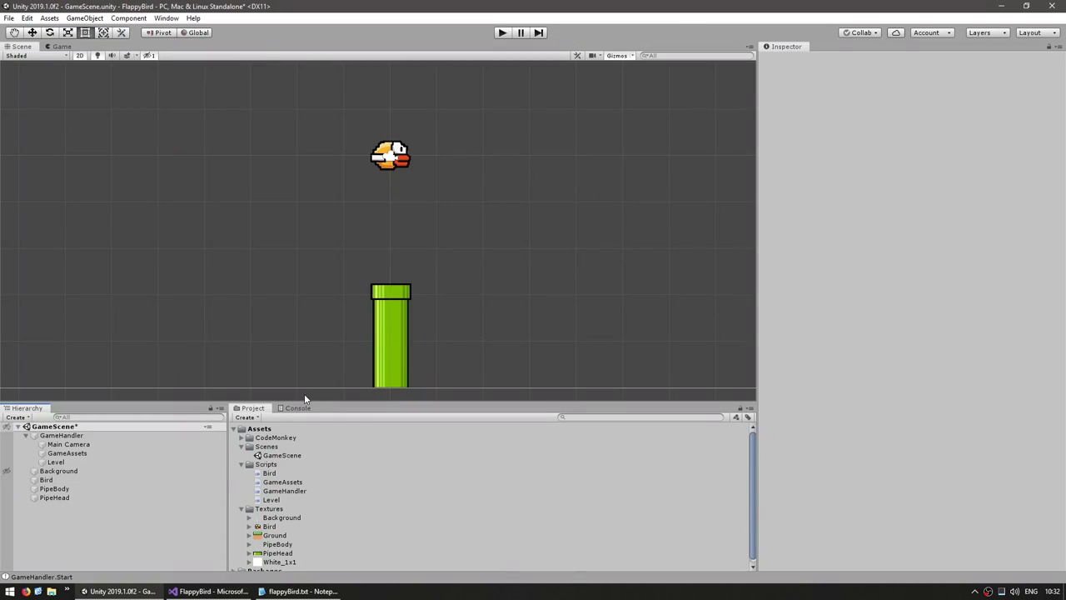
left_click(268, 428)
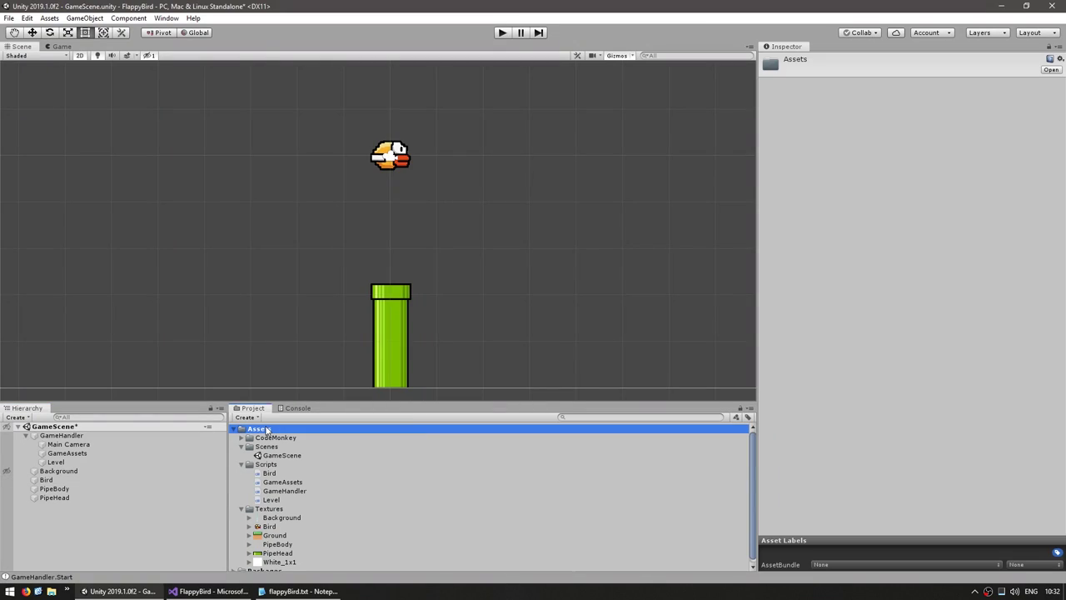
right_click(272, 426)
mouse_move(354, 173)
left_click(471, 167)
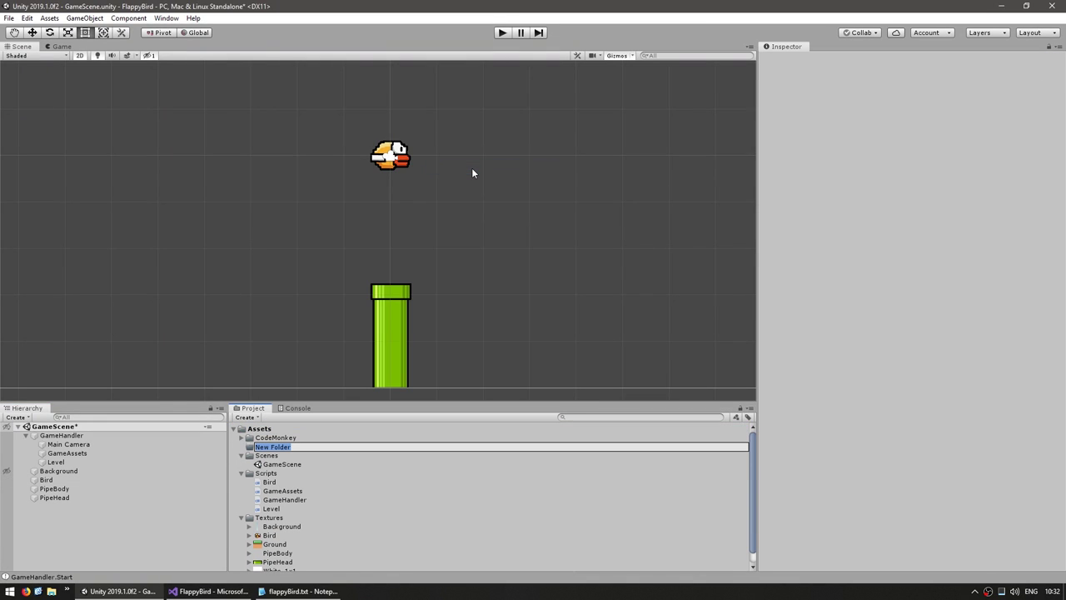
type("Prefabs")
key("Return")
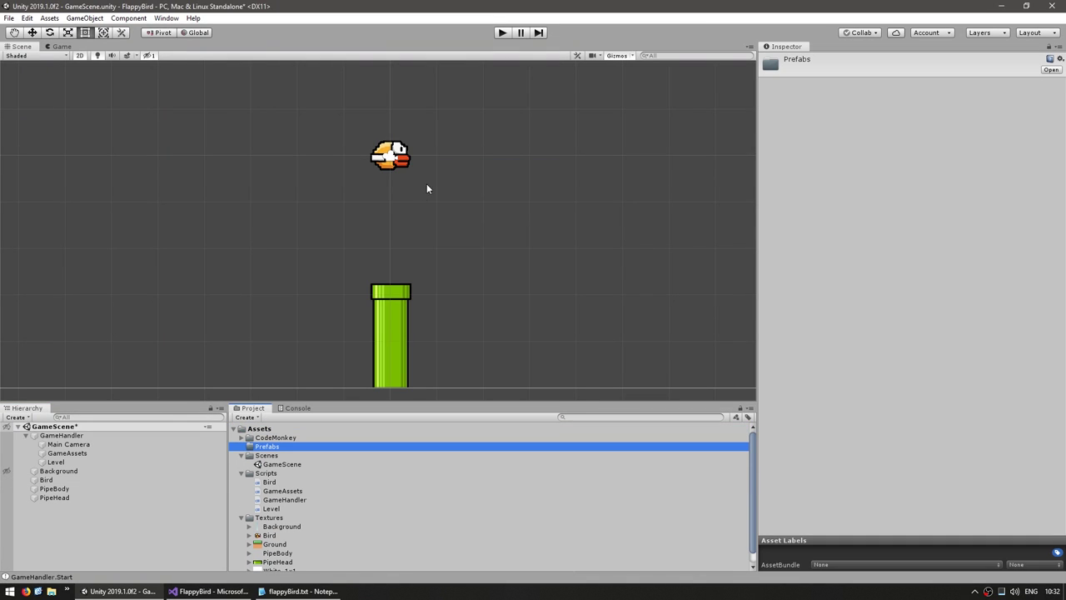
Turn PipeBody and PipeHead into prefabs named pfPipeBody and pfPipeHead in Prefabs.
left_click(51, 489)
left_click(50, 498, "shift")
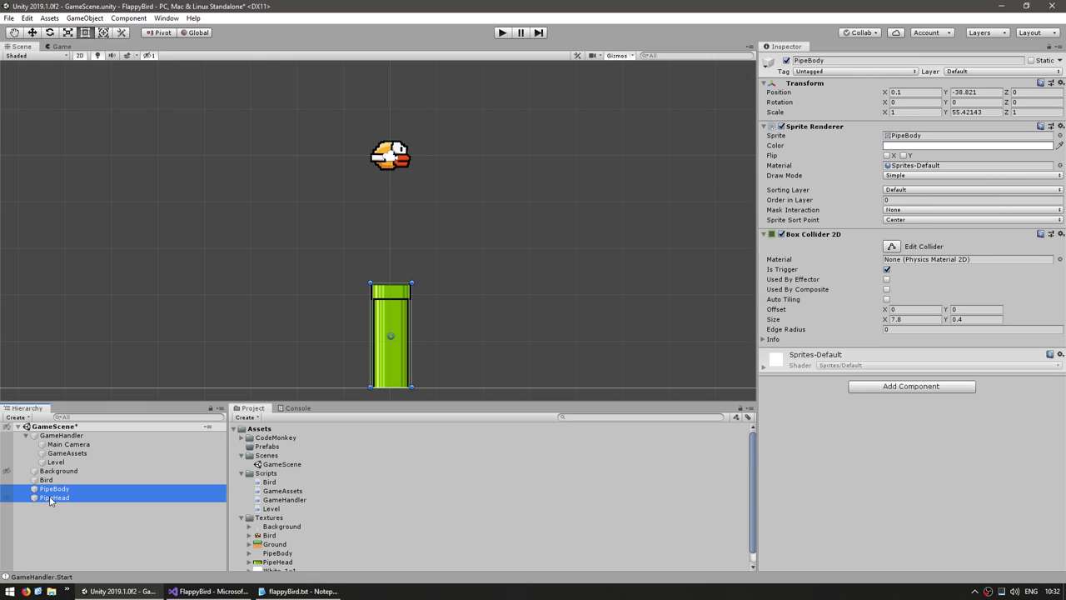
left_click_drag(50, 498, 273, 447)
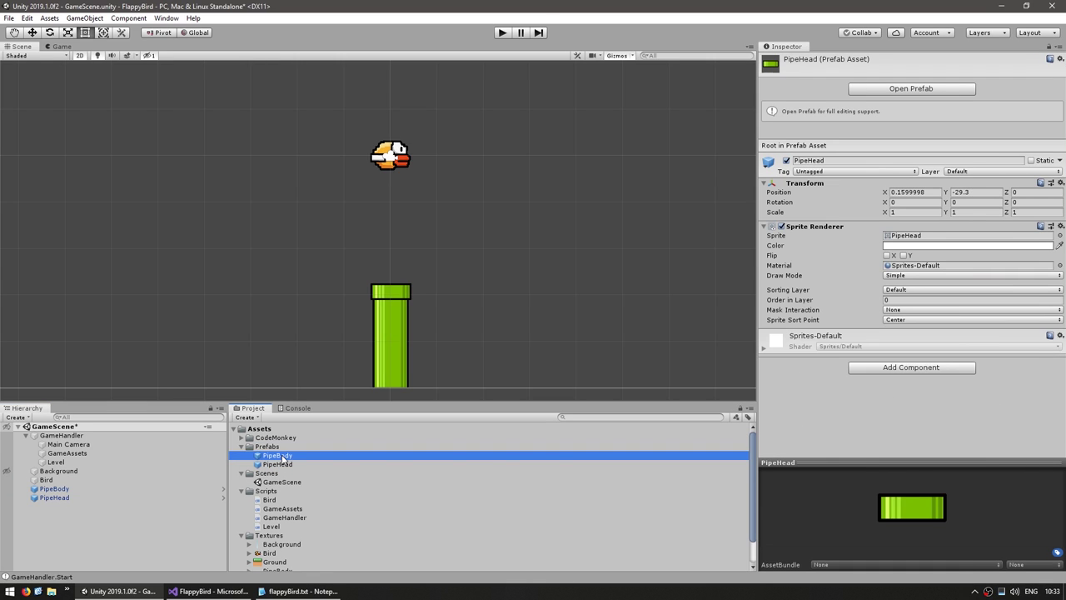
key("F2")
key("Home")
type("pf")
key("Return")
key("Down")
key("F2")
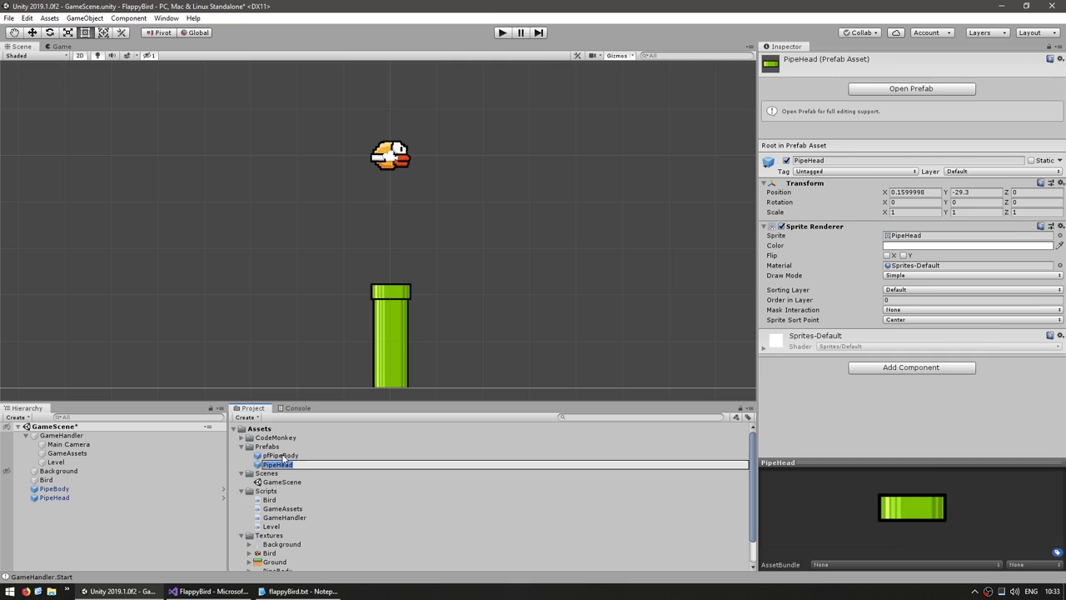
key("Home")
type("pf")
key("Return")
Delete both pipe objects from the scene, save it, and review the two prefabs.
left_click(46, 543)
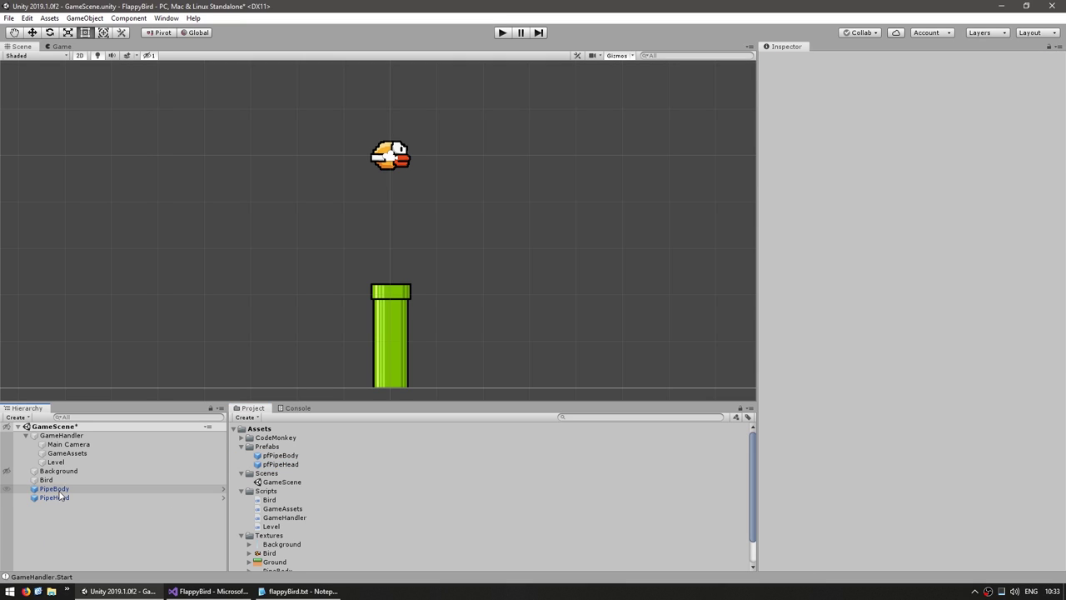
left_click(54, 488)
left_click(55, 497, "shift")
key("Delete")
scroll(308, 261, "down", 1)
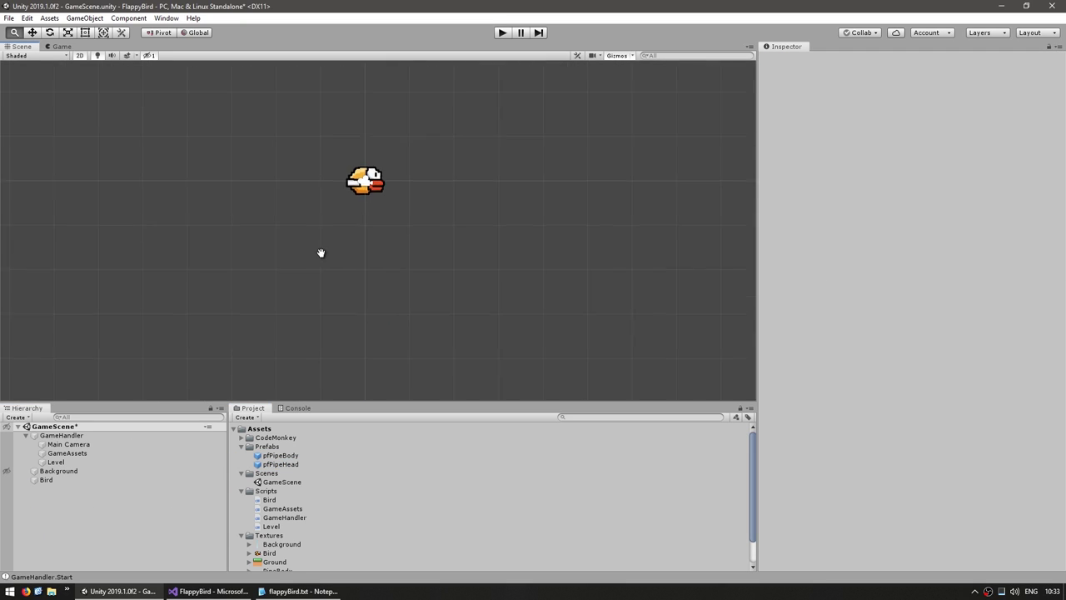
scroll(308, 262, "down", 2)
key("ctrl+s")
left_click(265, 465)
left_click(275, 455)
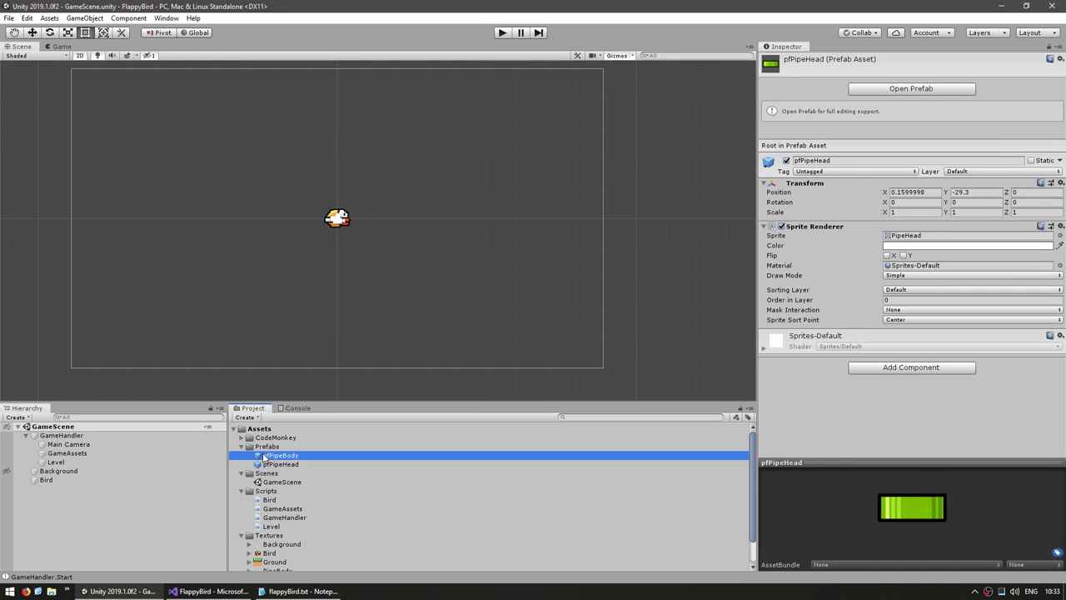
left_click(275, 464)
left_click(275, 455)
left_click(275, 464)
Begin an Instantiate( call in CreatePipe, then add public Transform pfPipeHead and pfPipeBody fields to GameAssets.cs.
left_click(207, 591)
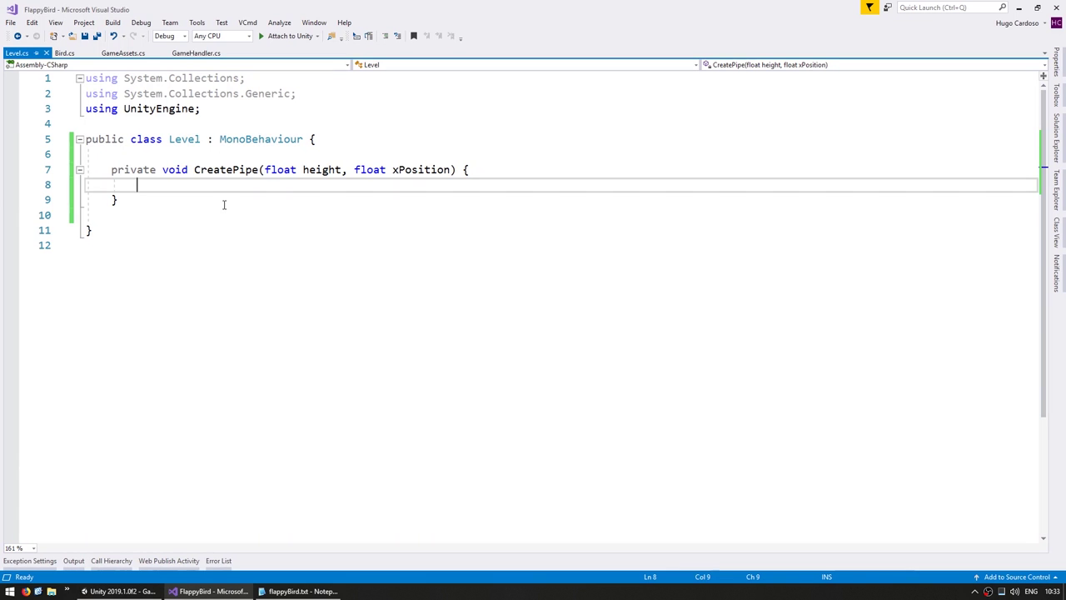
type("Instantiate(")
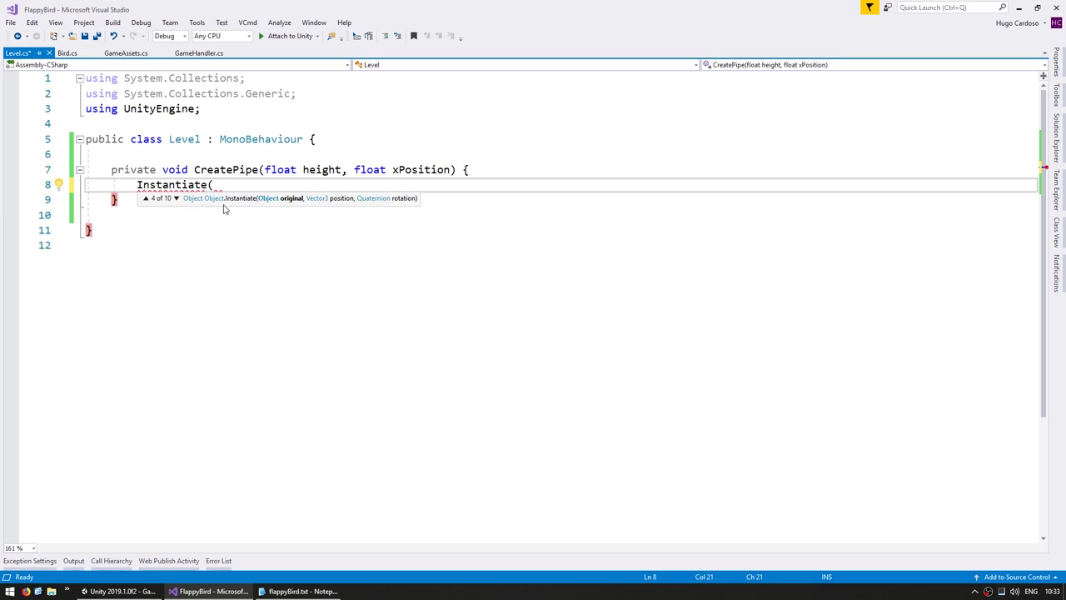
left_click(125, 53)
left_click(126, 349)
type("publ")
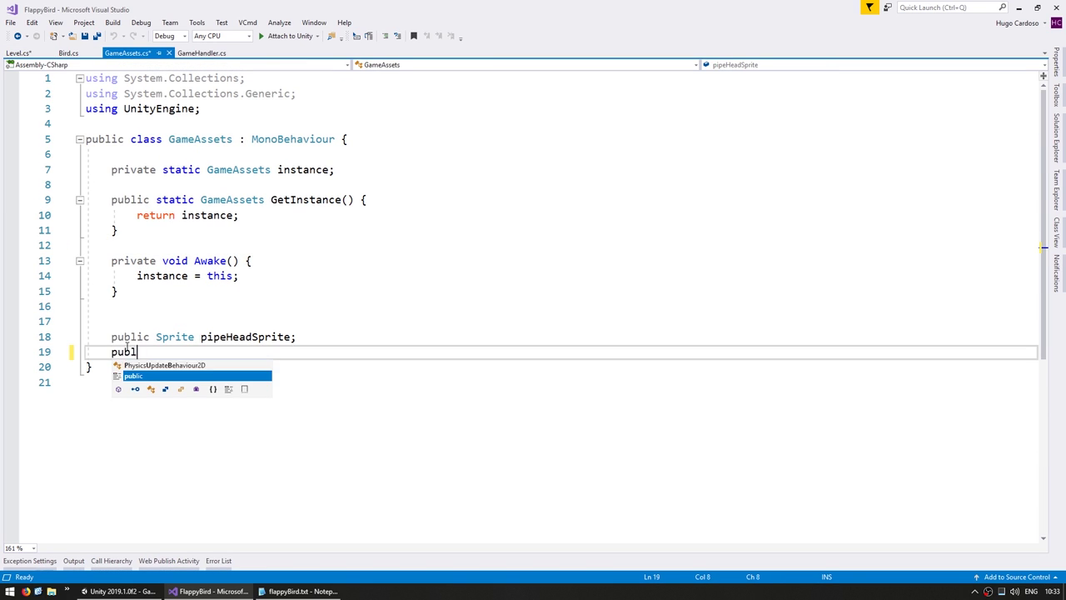
type("ic Transform pf")
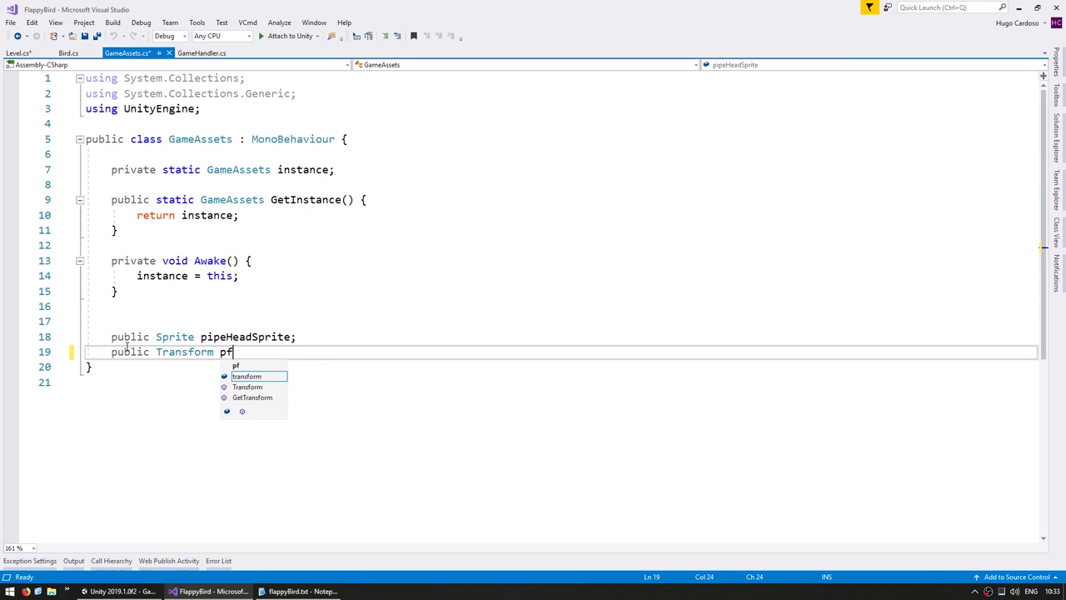
type("PipeHead;")
key("Return")
type("p")
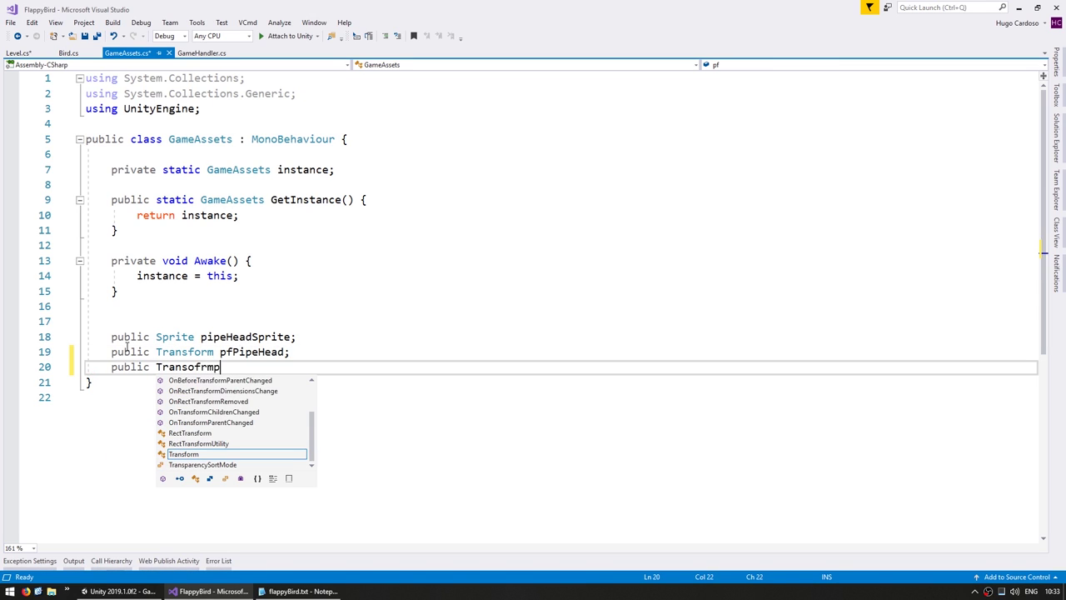
type("ublic Transform pfPipeBody;")
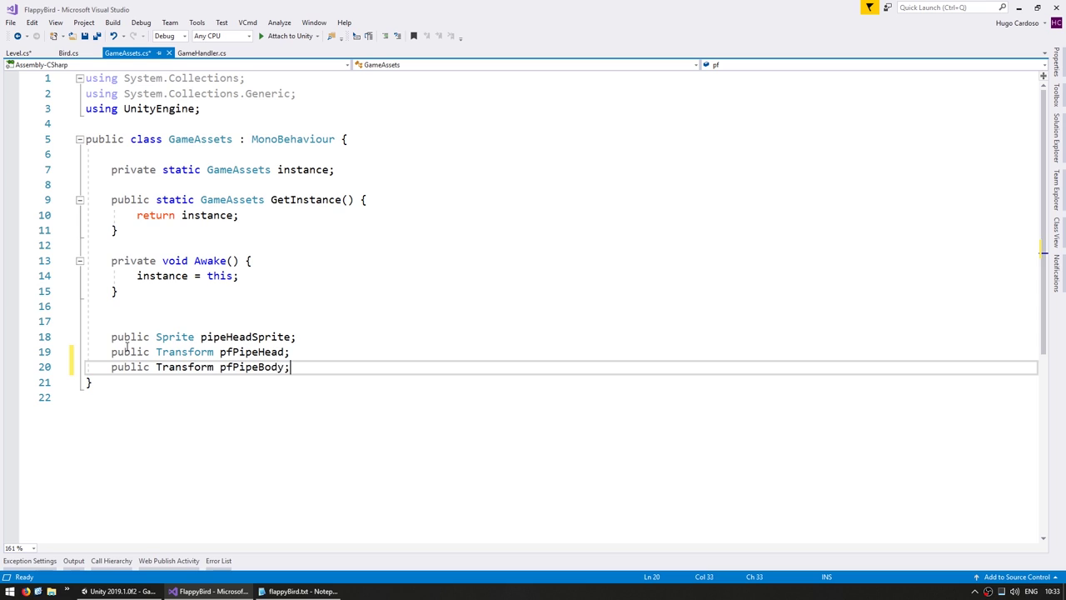
key("Return")
key("ctrl+s")
left_click_drag(230, 356, 224, 366)
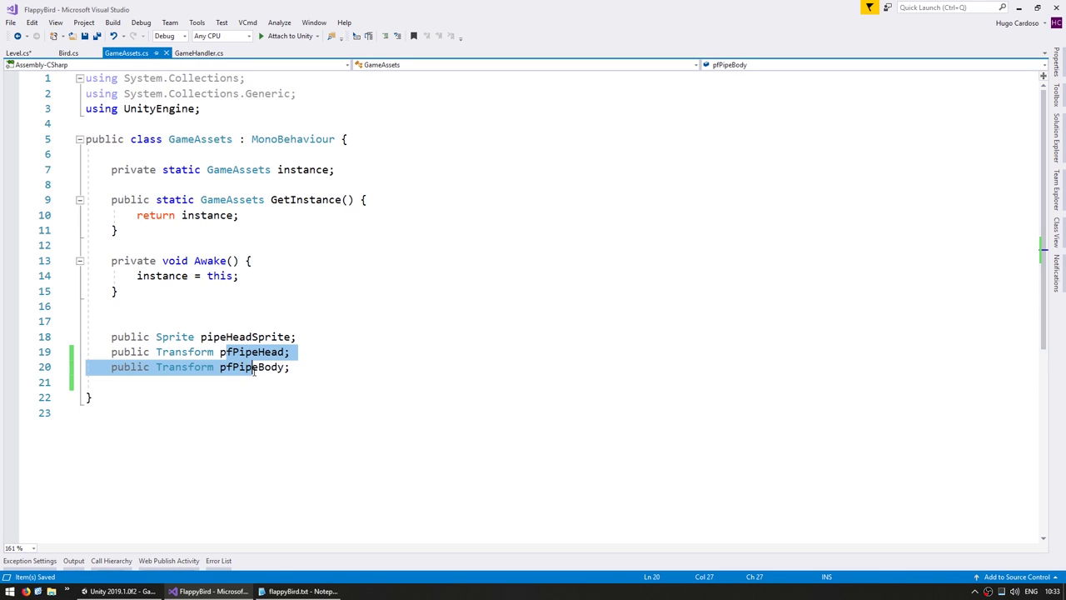
left_click(265, 366)
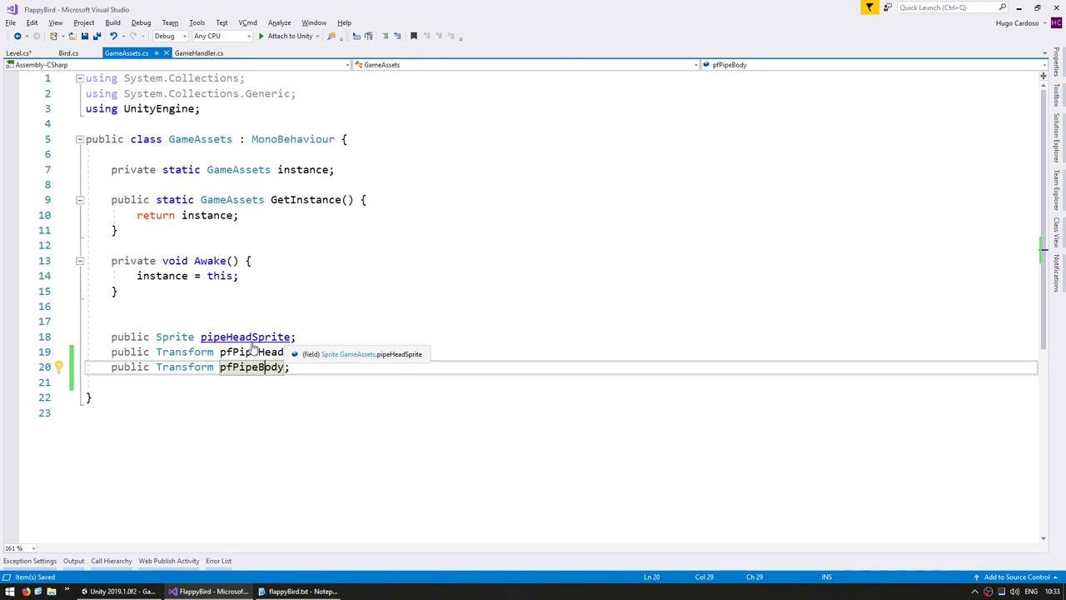
Assign the pfPipeBody and pfPipeHead prefabs to the GameAssets object's matching fields.
key("alt+Tab")
left_click(63, 456)
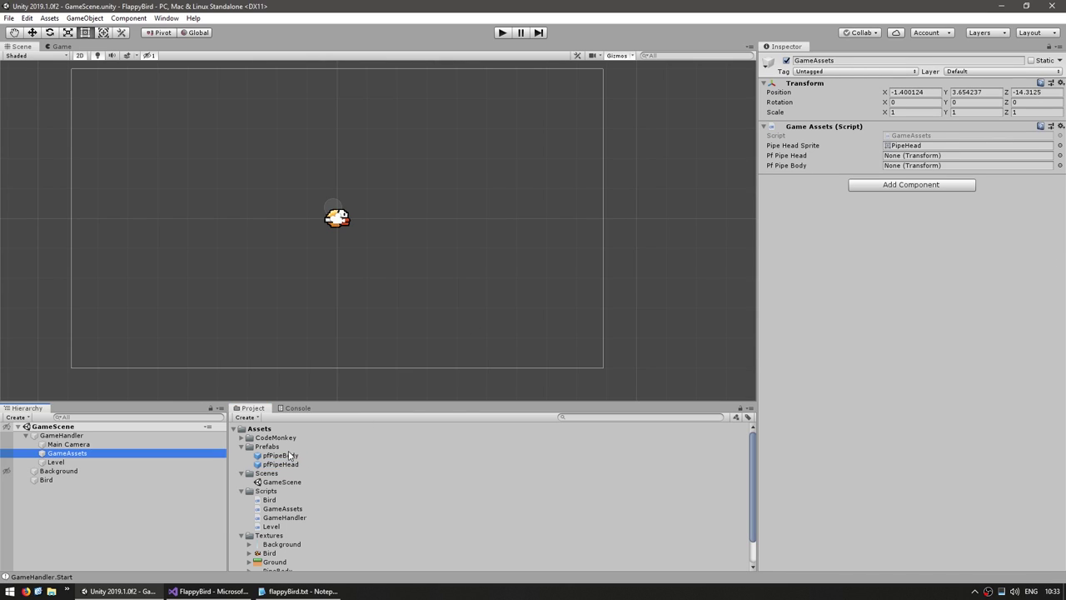
left_click_drag(280, 456, 966, 165)
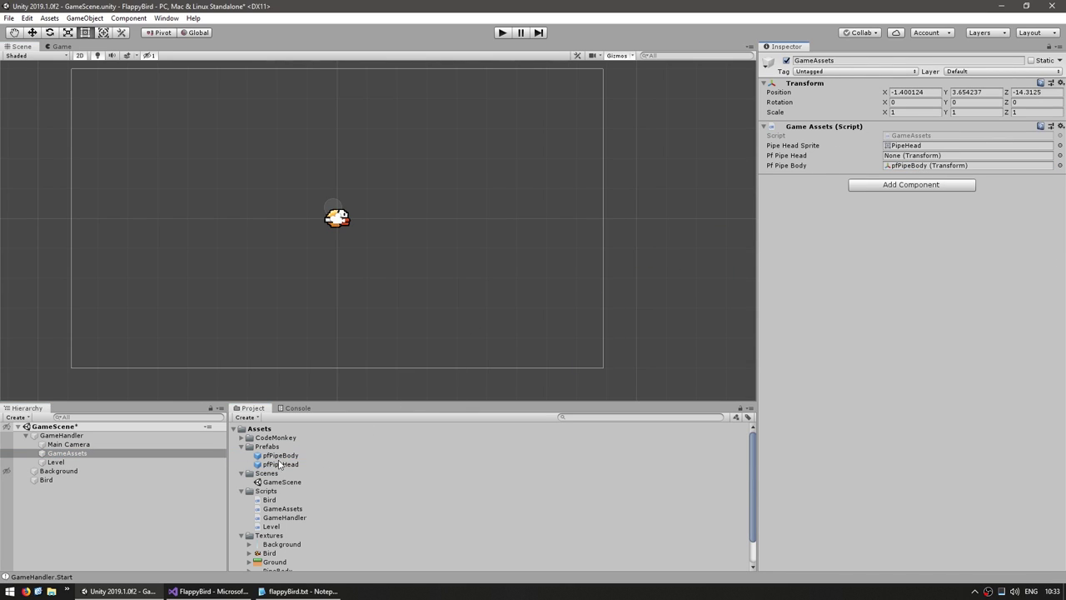
left_click_drag(281, 464, 903, 157)
left_click(179, 587)
Make CreatePipe instantiate GameAssets' pfPipeHead into a Transform named pipeHead.
left_click(18, 53)
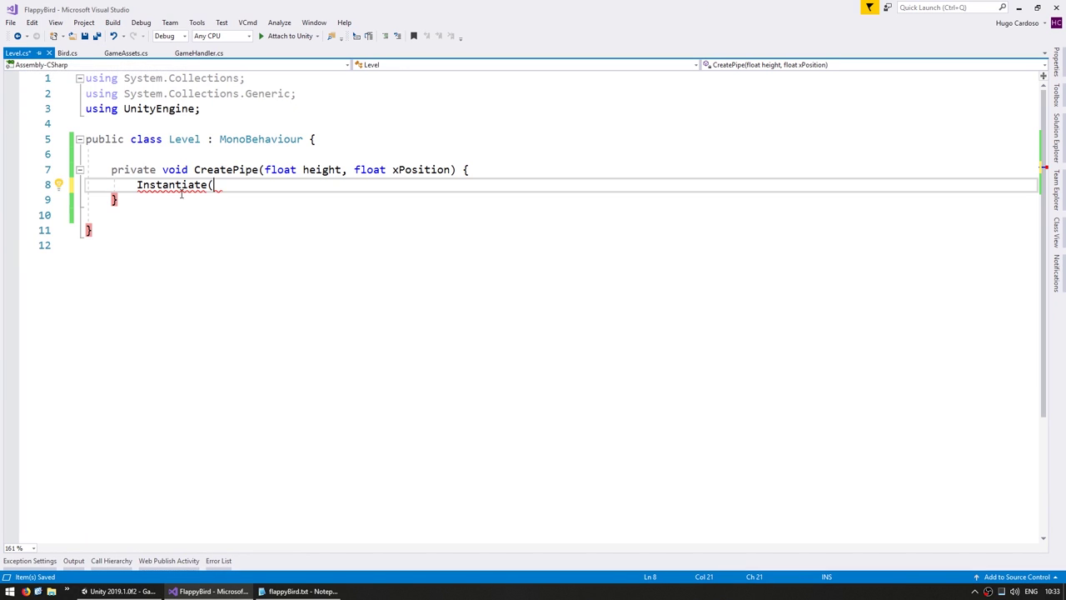
type("Game")
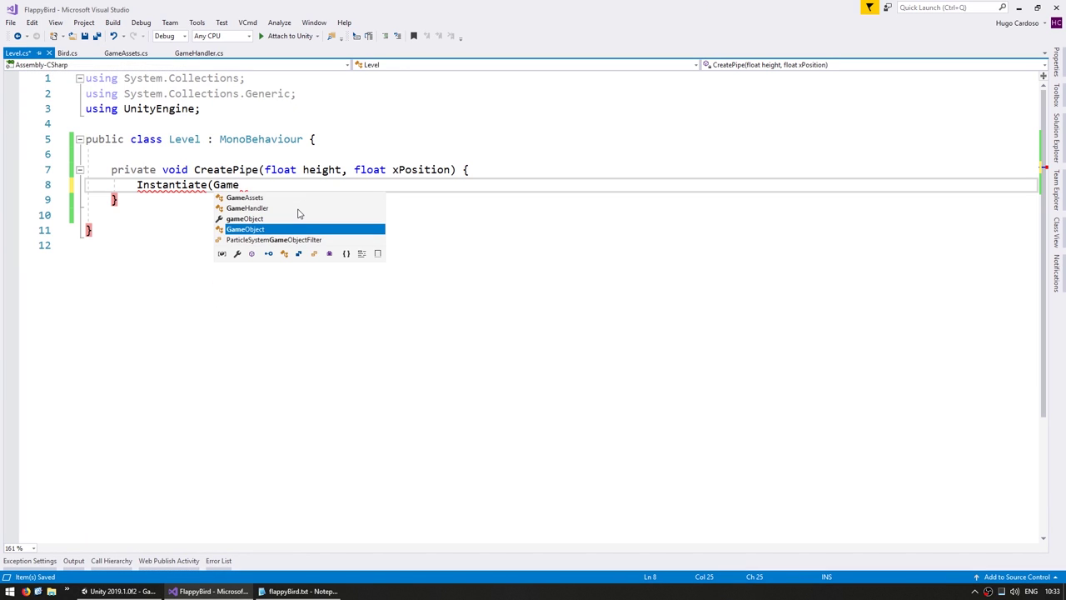
type("Assets.GetInstance")
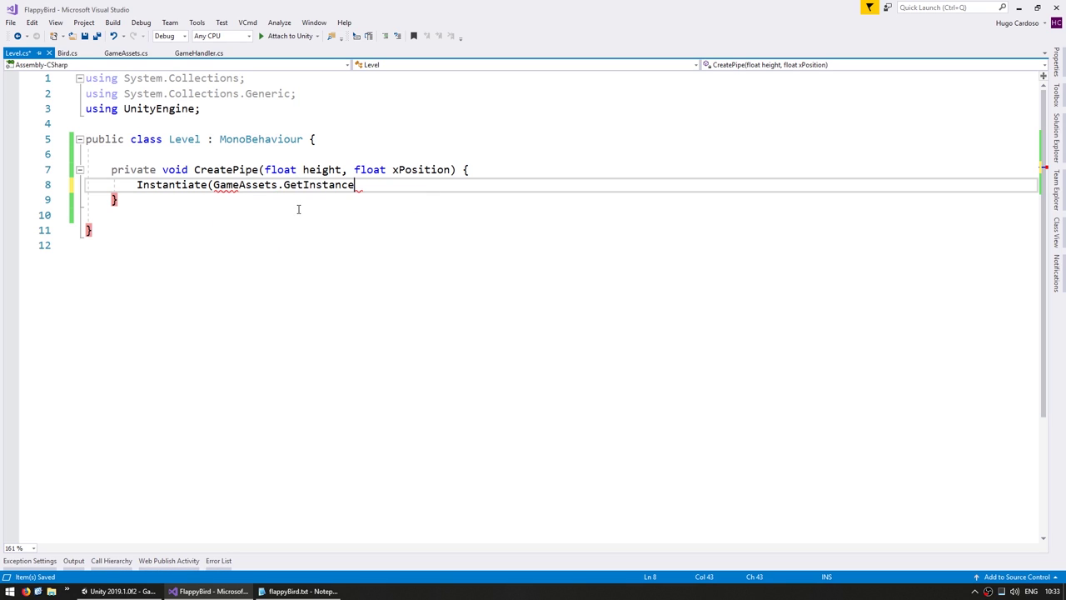
type("().")
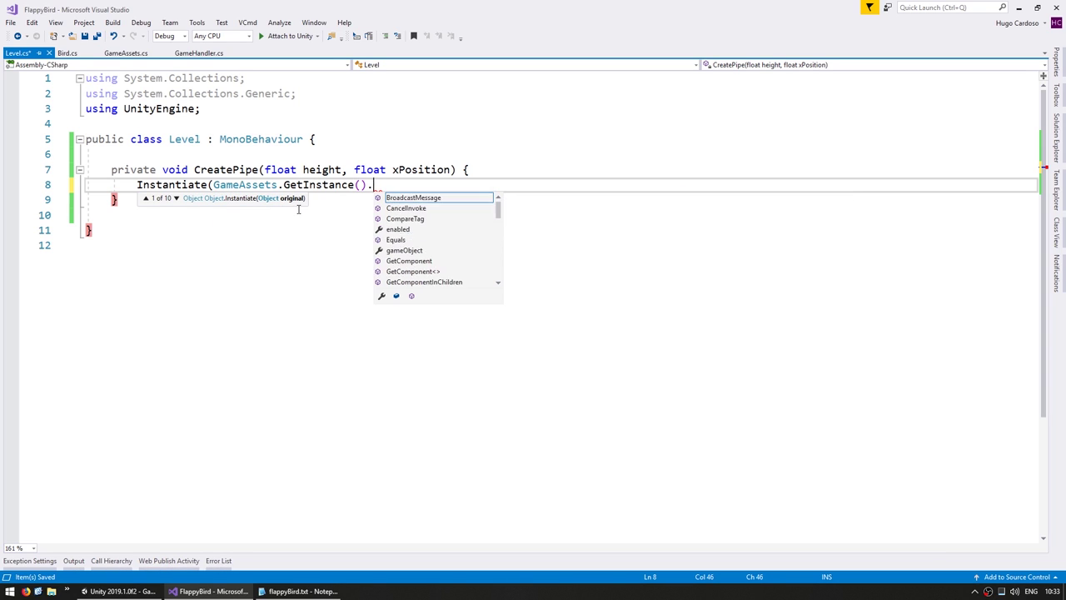
type("pf")
key("Down")
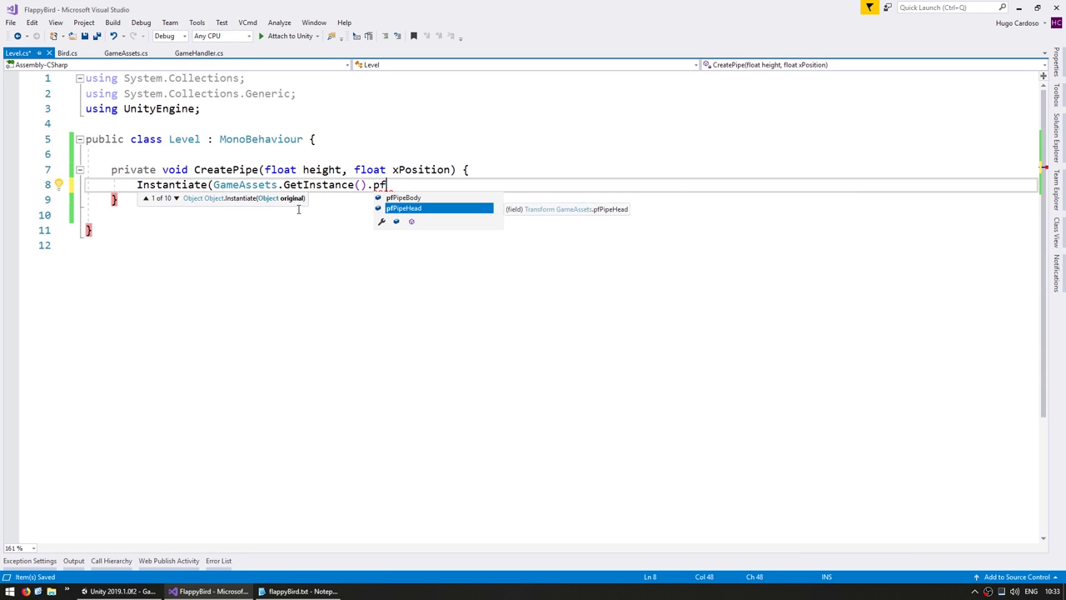
key("Tab")
type(");")
key("Home")
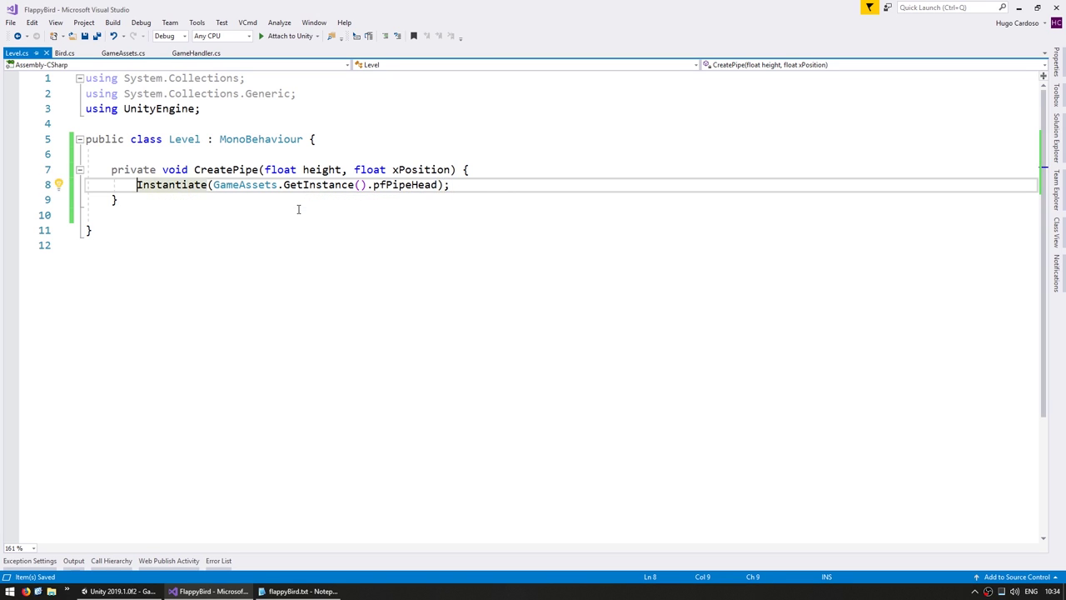
type("Transform pipeHead =")
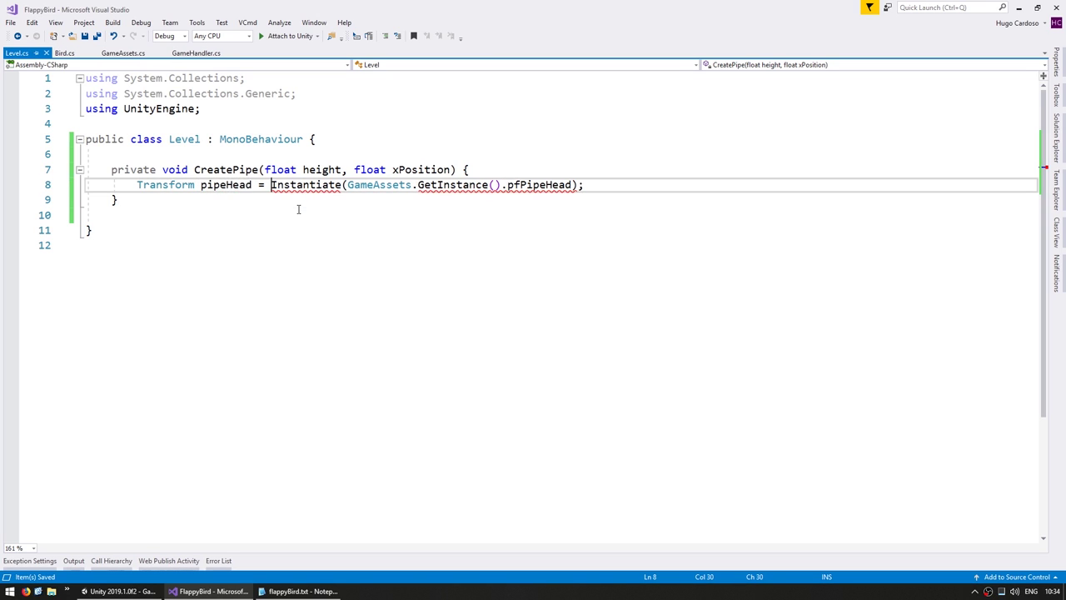
key("Left")
key("Left")
key("Left")
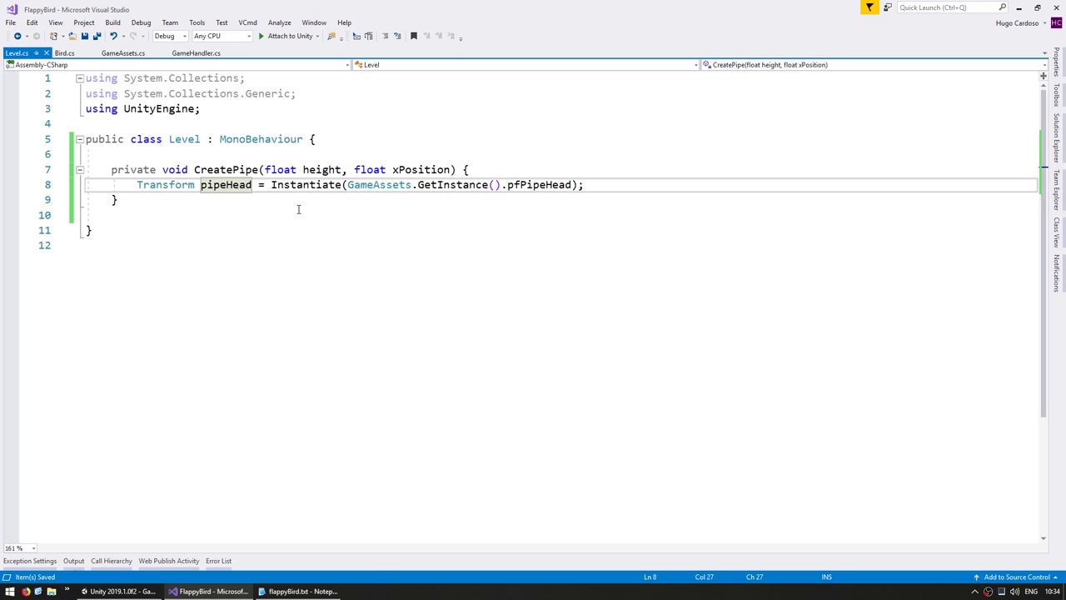
Duplicate that line to instantiate pfPipeBody into a pipeBody Transform.
key("ctrl+d")
key("shift+Left")
key("shift+Left")
key("shift+Left")
key("shift+Left")
type("Body")
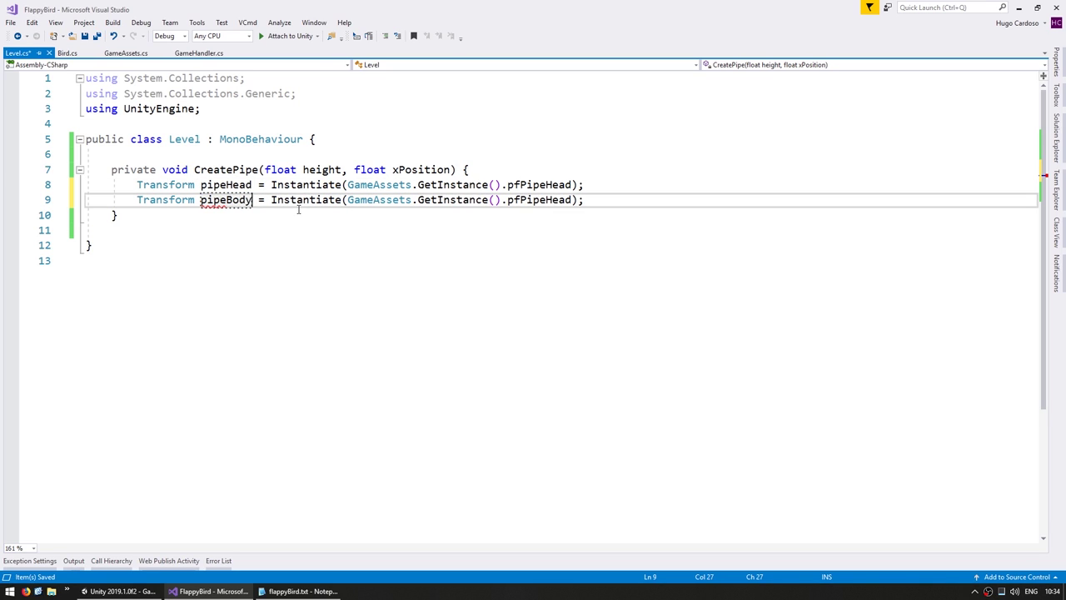
key("Left")
key("shift+Left")
key("shift+Left")
key("shift+Left")
type("Bo")
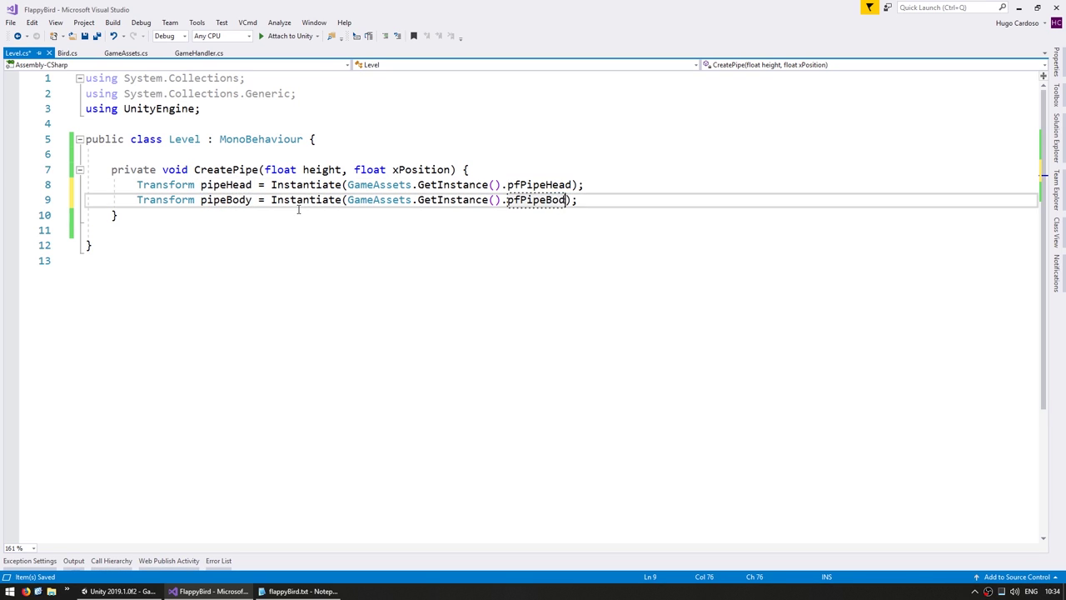
type("dy)")
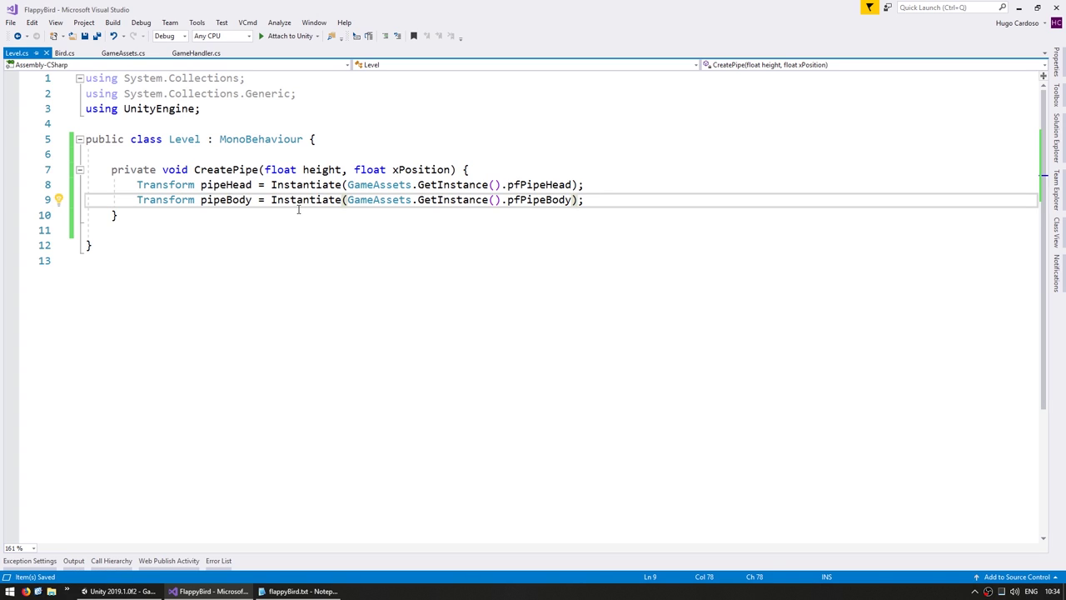
Add a Start method calling CreatePipe(0f, 0f) and save the script.
key("Up")
key("Up")
key("Up")
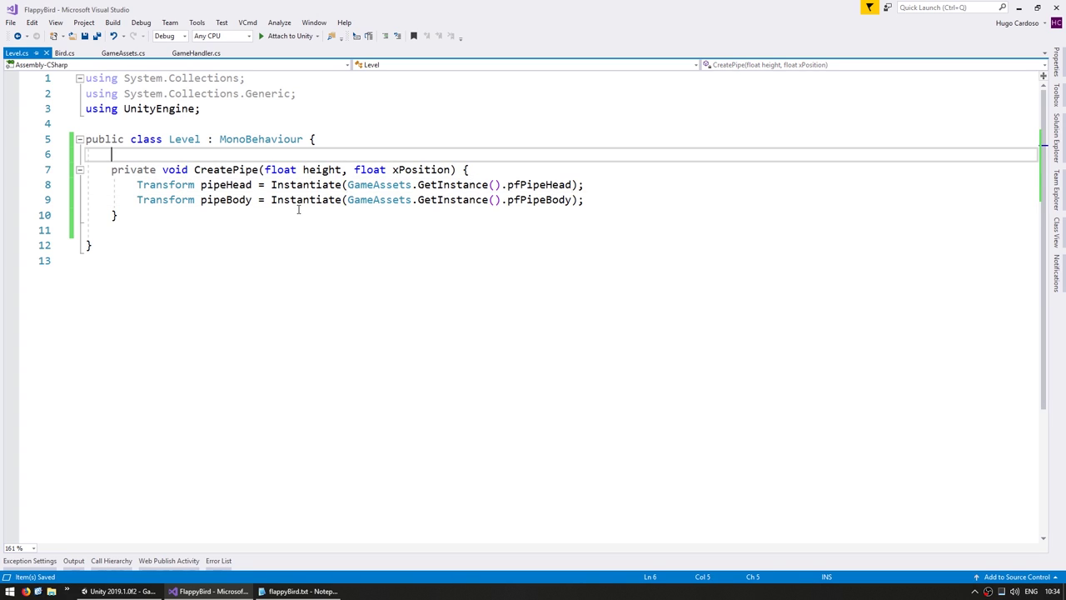
key("Return")
type("private void S")
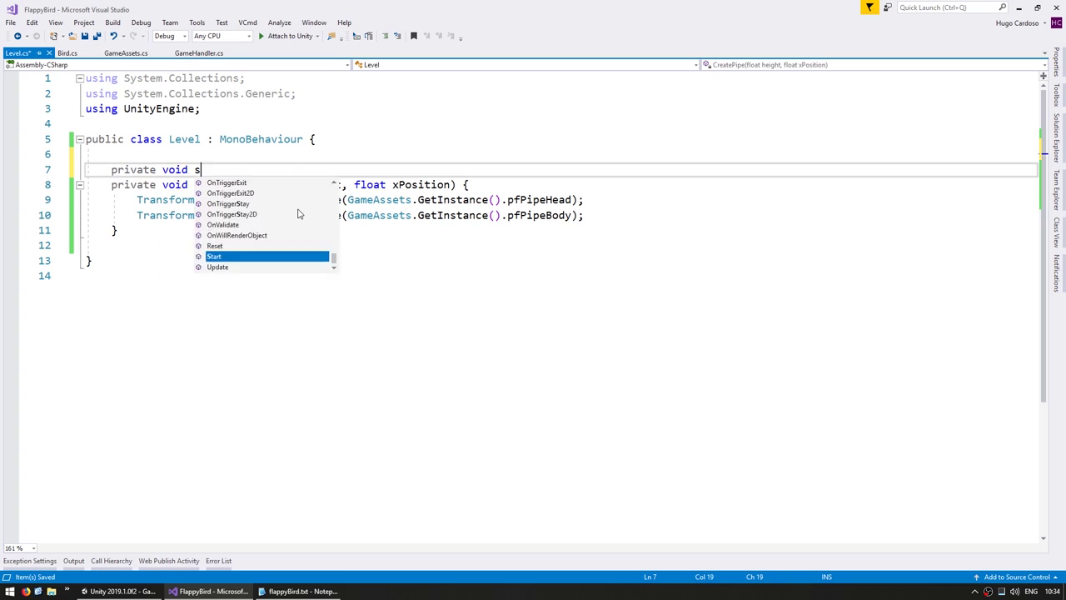
key("Return")
key("Down")
key("Return")
key("Up")
key("Up")
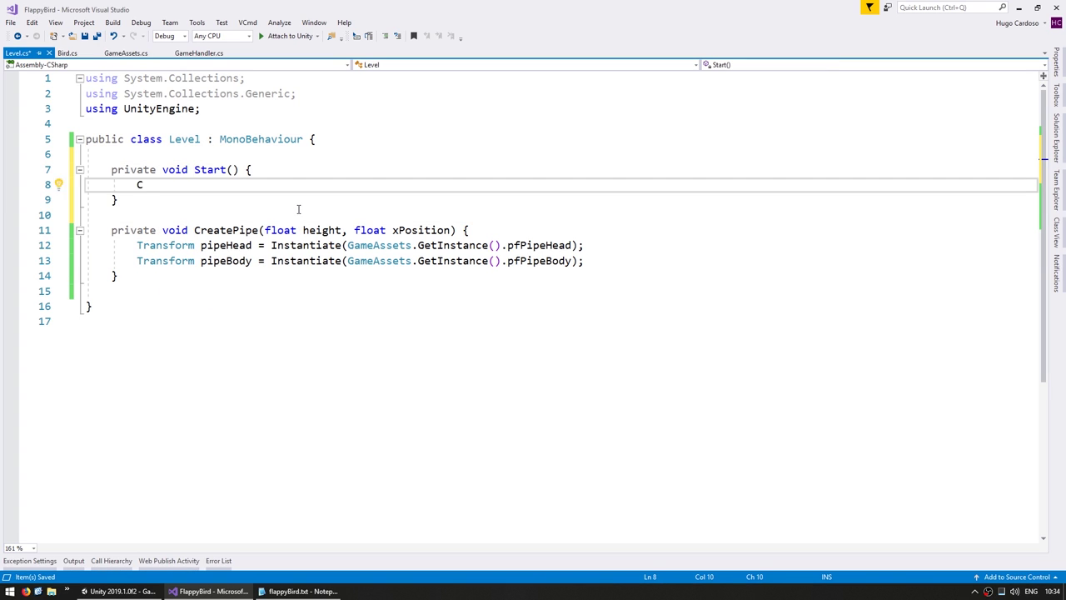
type("Create")
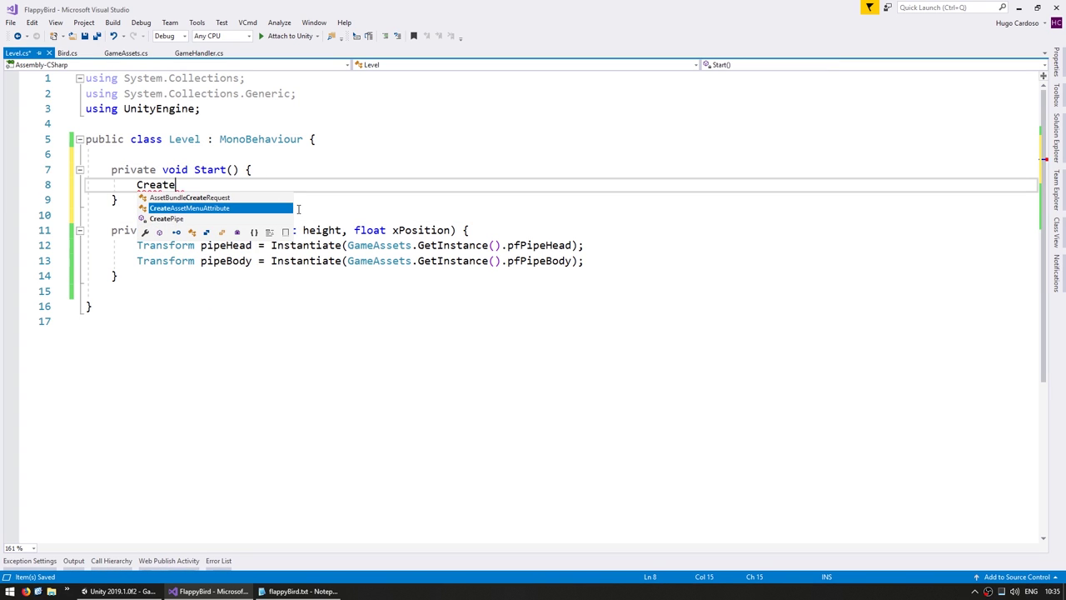
type("P")
key("Tab")
type("(")
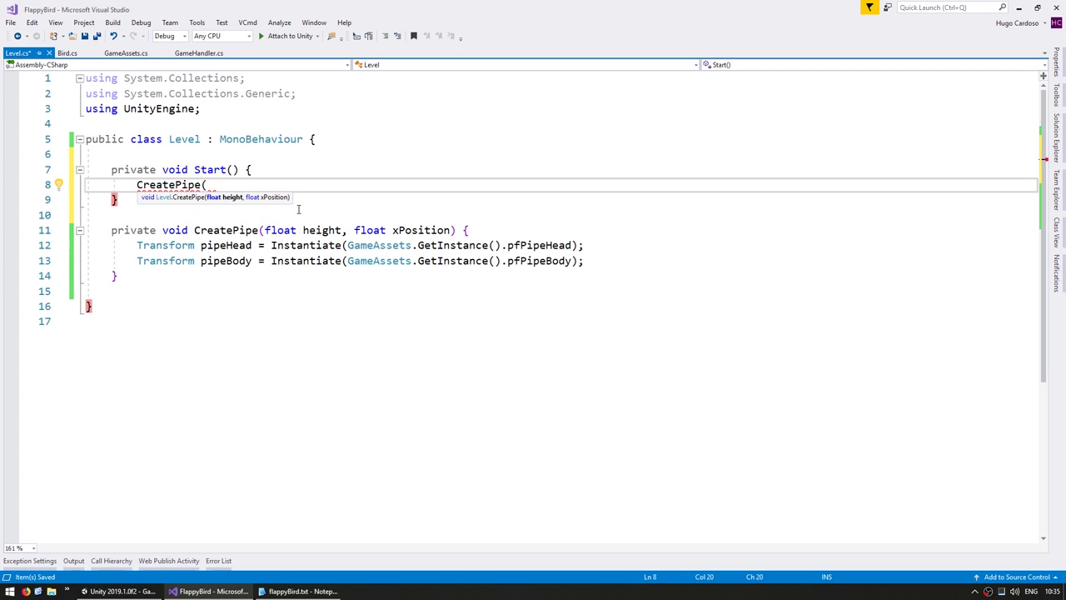
type("0f, 0f);")
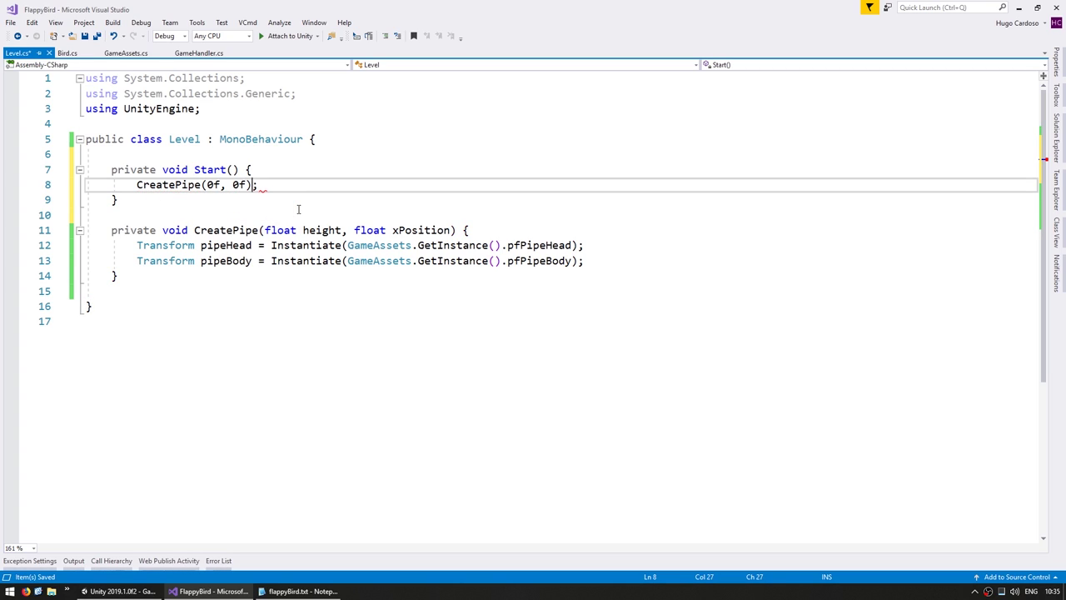
key("ctrl+s")
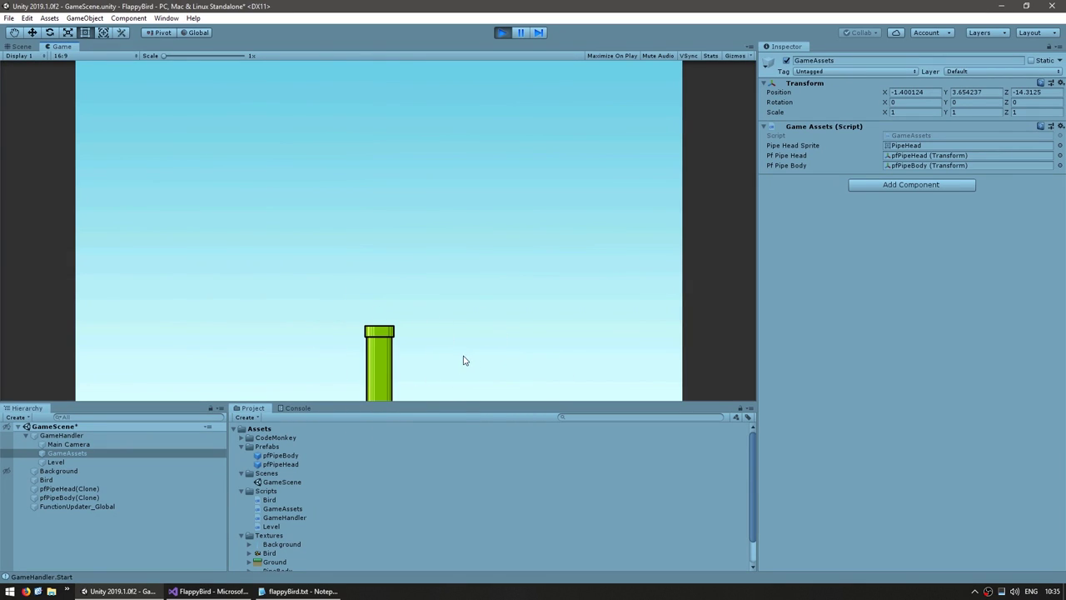
Inspect the spawned pfPipeHead(Clone) and pfPipeBody(Clone) objects in the running game.
left_click(69, 488)
left_click(80, 498)
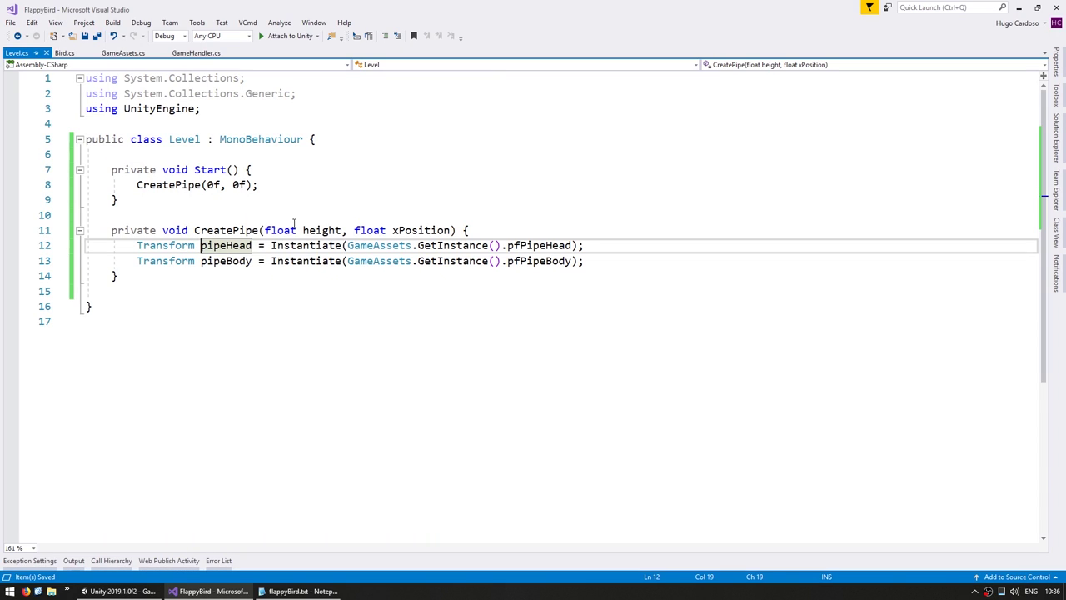
Set pipeHead.position to new Vector3(xPosition, 0f) and save.
key("ctrl+shift+Right")
key("ctrl+c")
key("End")
key("Return")
key("ctrl+v")
type(".pos")
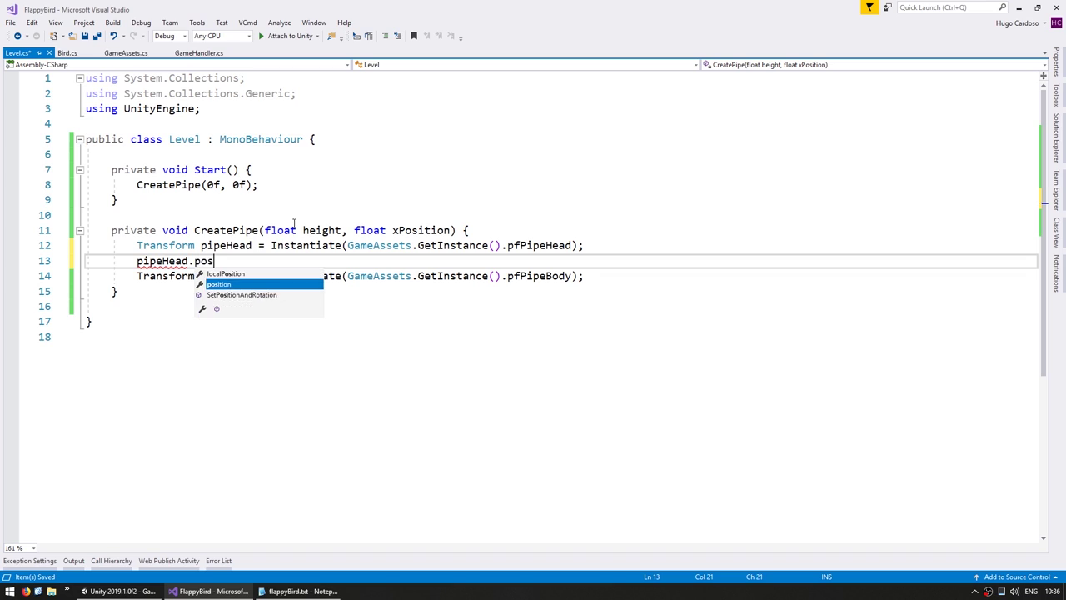
key("Tab")
type("= new Vector3")
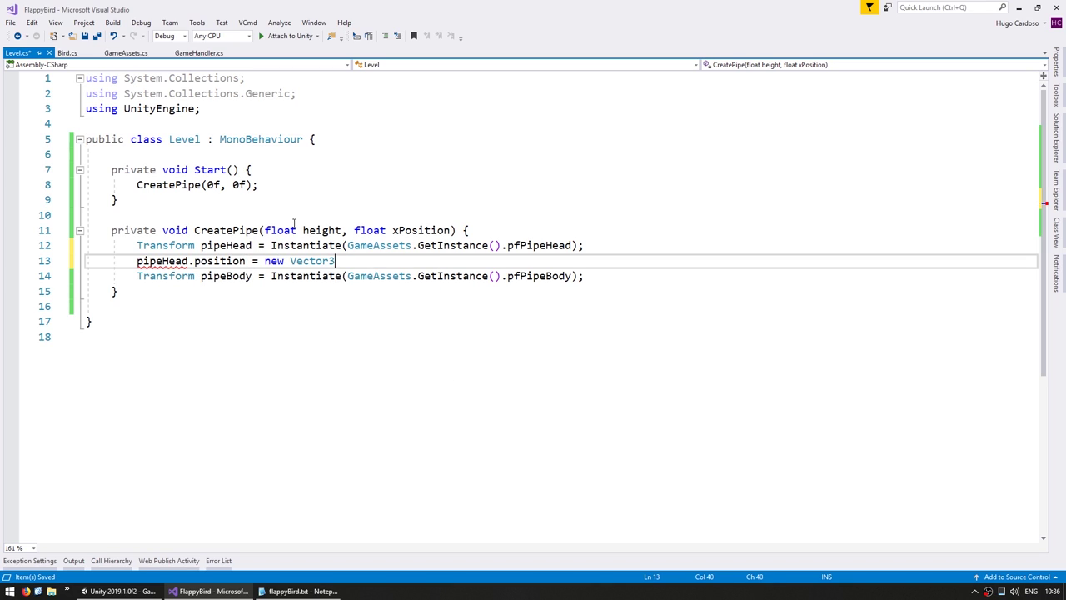
type("(x);")
key("Return")
key("Up")
key("Left")
key("Left")
type("x")
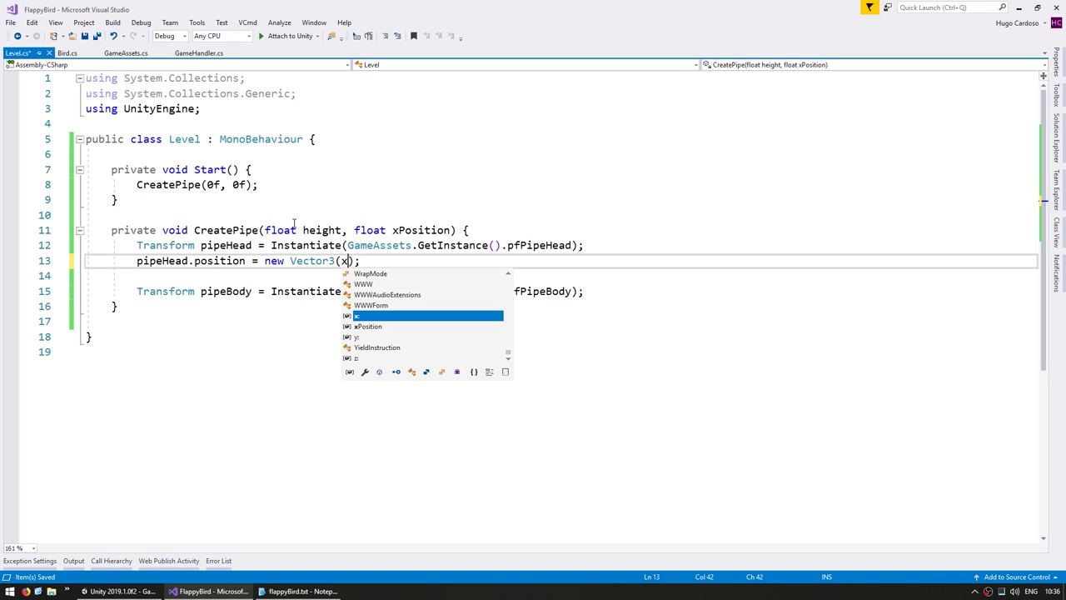
type("Po")
key("Tab")
type(", ")
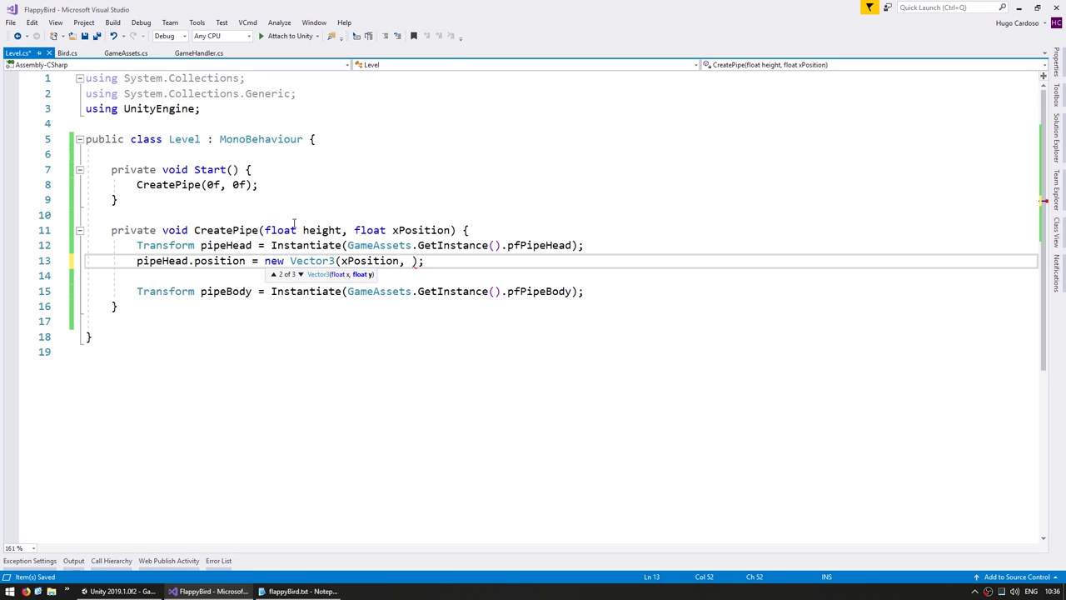
type("0f")
key("ctrl+s")
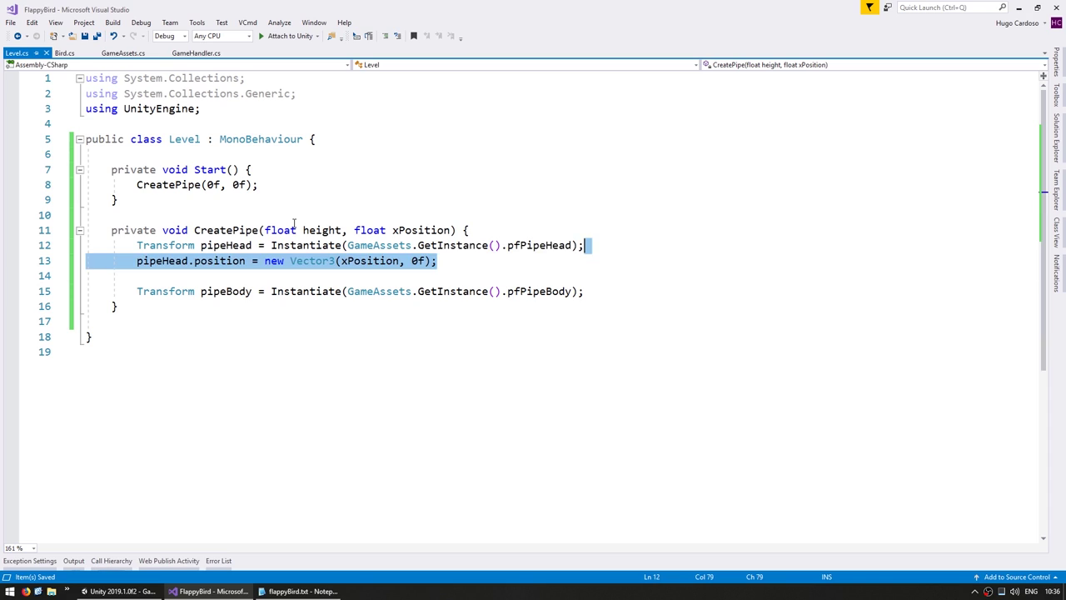
Set pipeBody.position to the same Vector3(xPosition, 0f) and save.
key("Down")
key("Down")
key("End")
key("Return")
key("ctrl+v")
key("Home")
key("ctrl+Right")
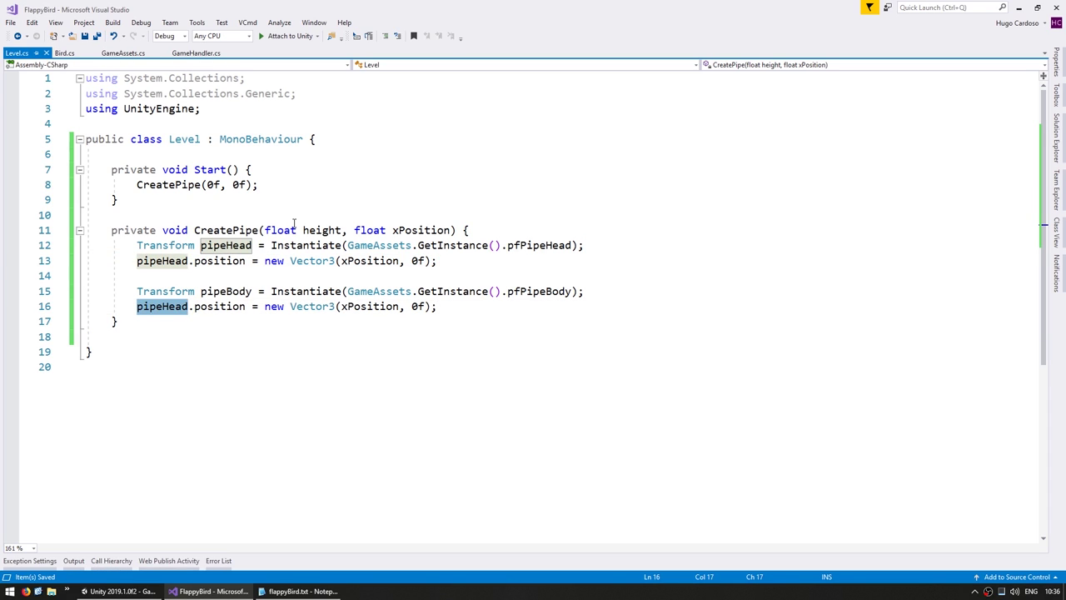
key("ctrl+BackSpace")
type("pip")
key("Tab")
key("ctrl+s")
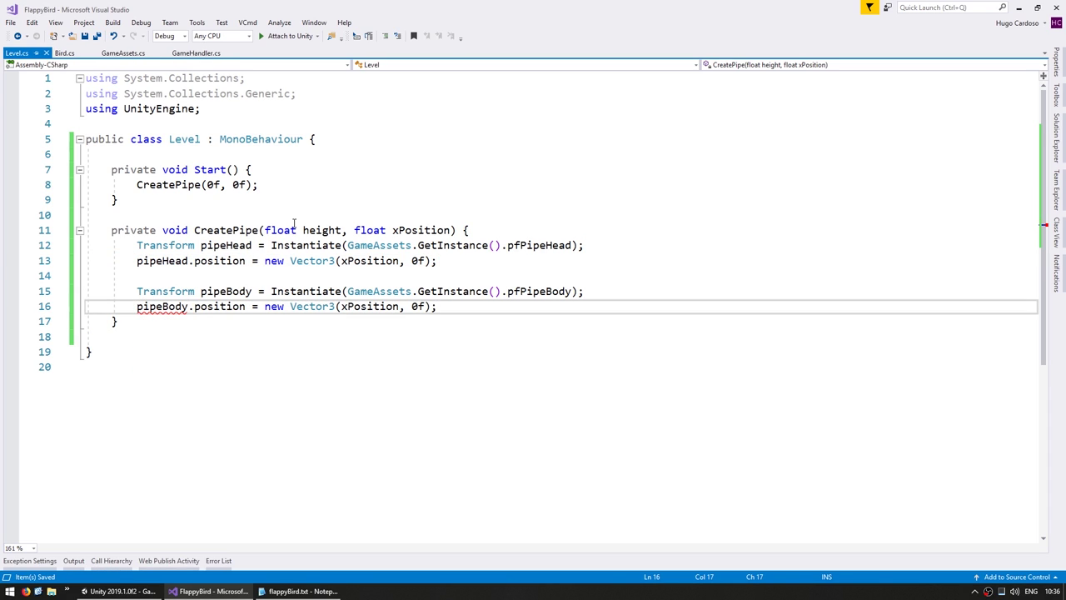
Add a second CreatePipe(0f, 20f) call in Start, save, and play to see two pipes.
left_click(279, 184)
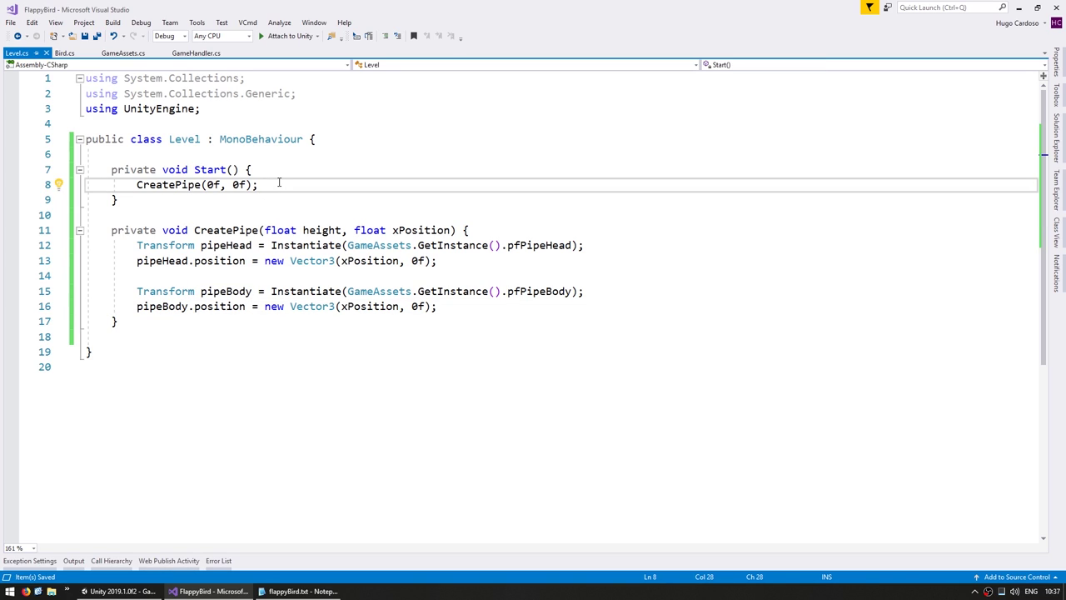
key("ctrl+d")
key("Left")
key("Left")
key("Left")
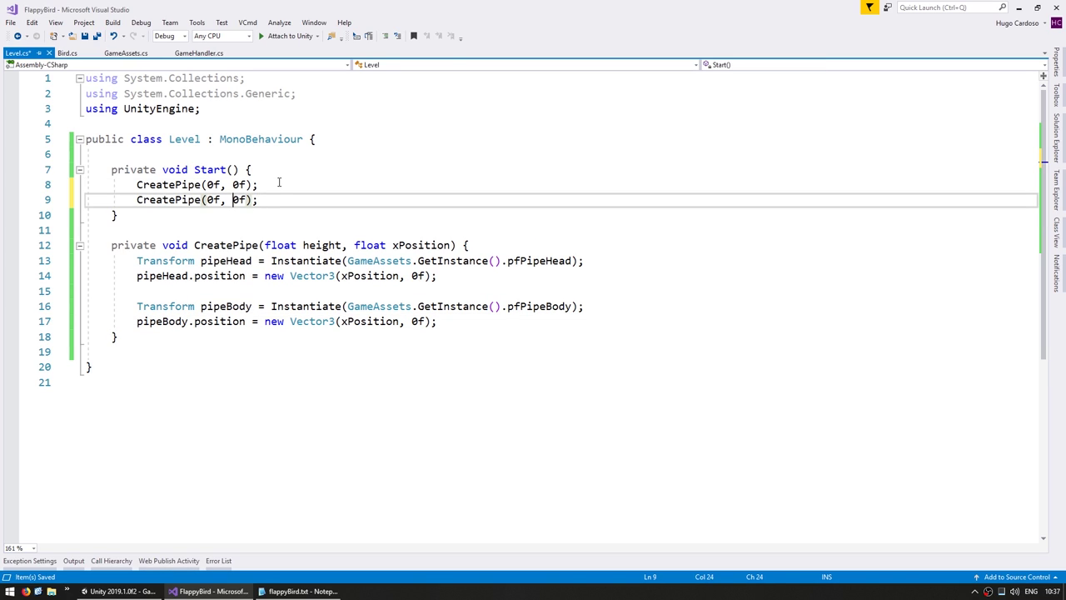
type("1")
key("ctrl+s")
key("BackSpace")
type("2")
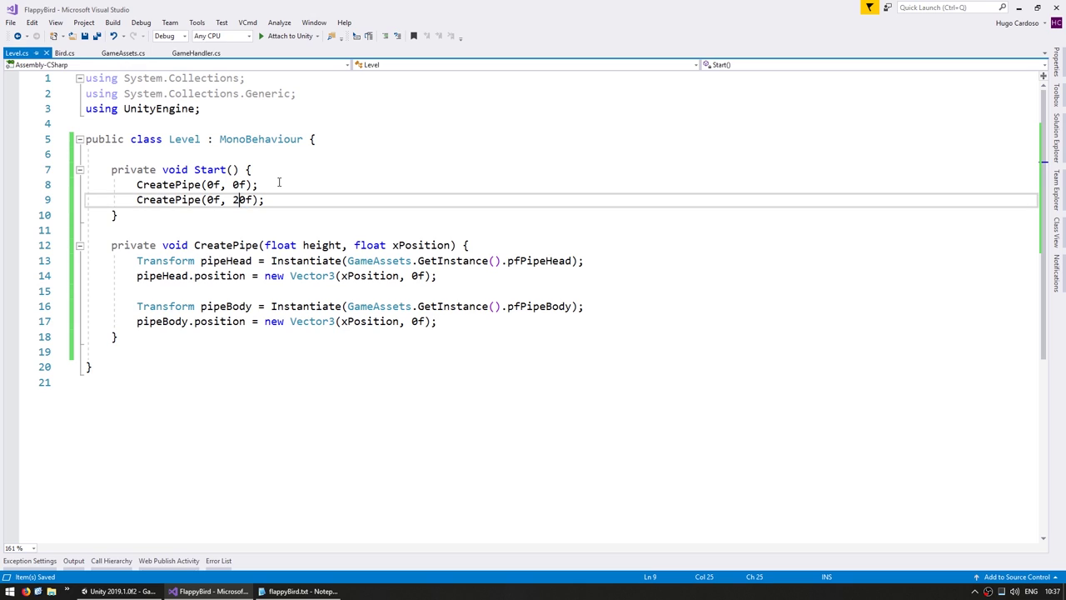
key("ctrl+s")
key("alt+Tab")
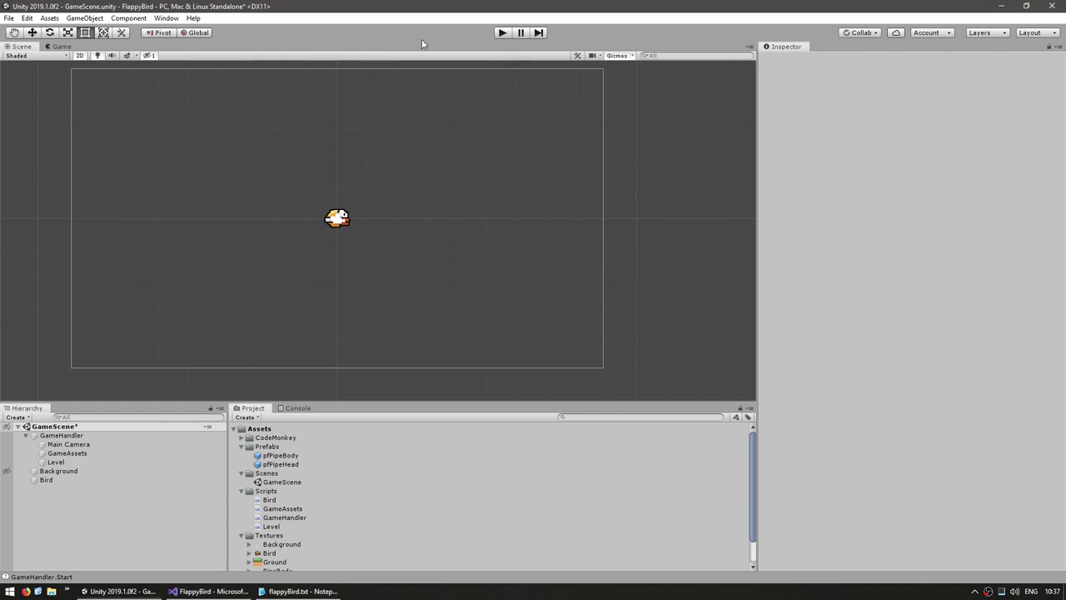
left_click(502, 33)
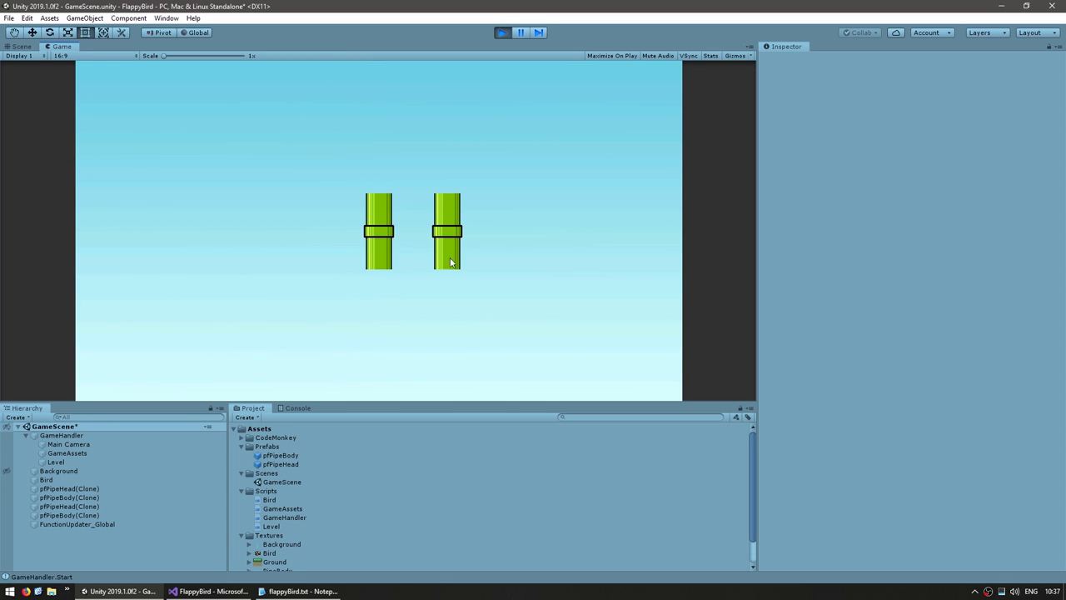
key("alt+Tab")
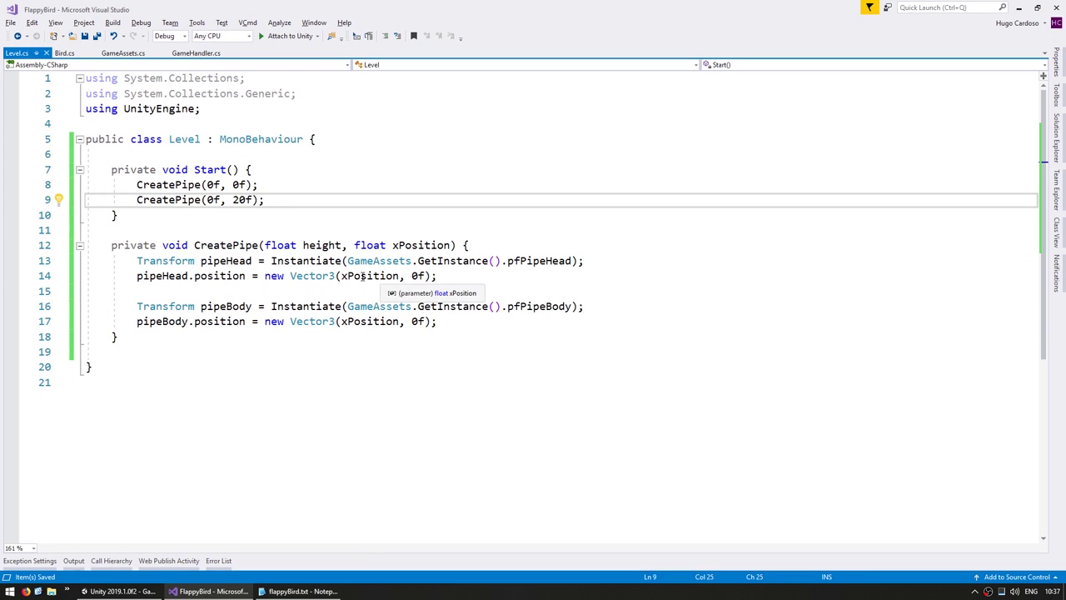
Look at where height is used, then view the Main Camera's orthographic size 50 in Unity.
left_click(328, 246)
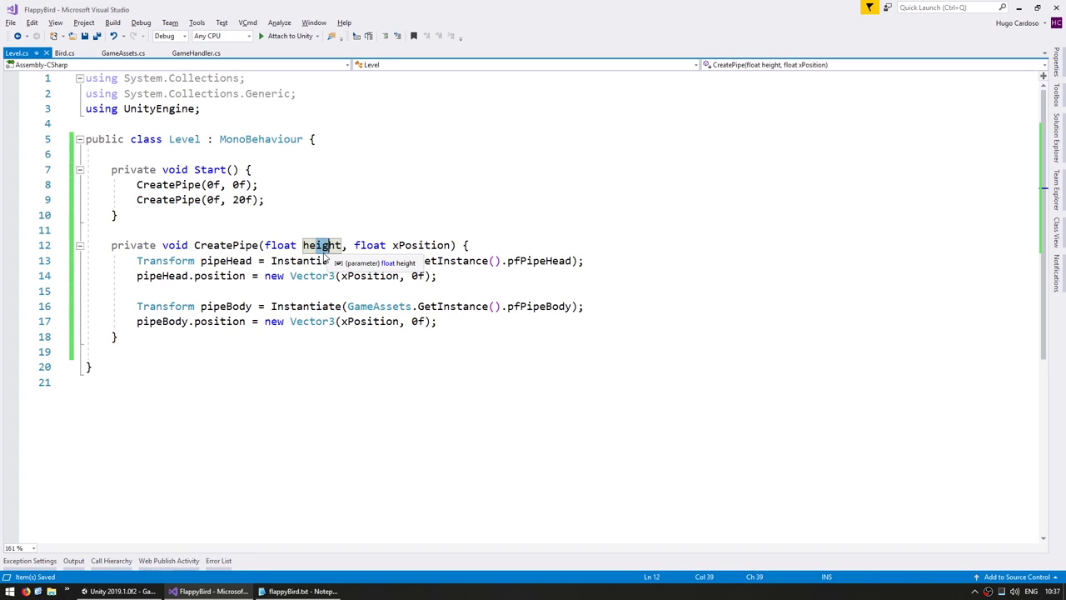
key("alt+Tab")
left_click(65, 446)
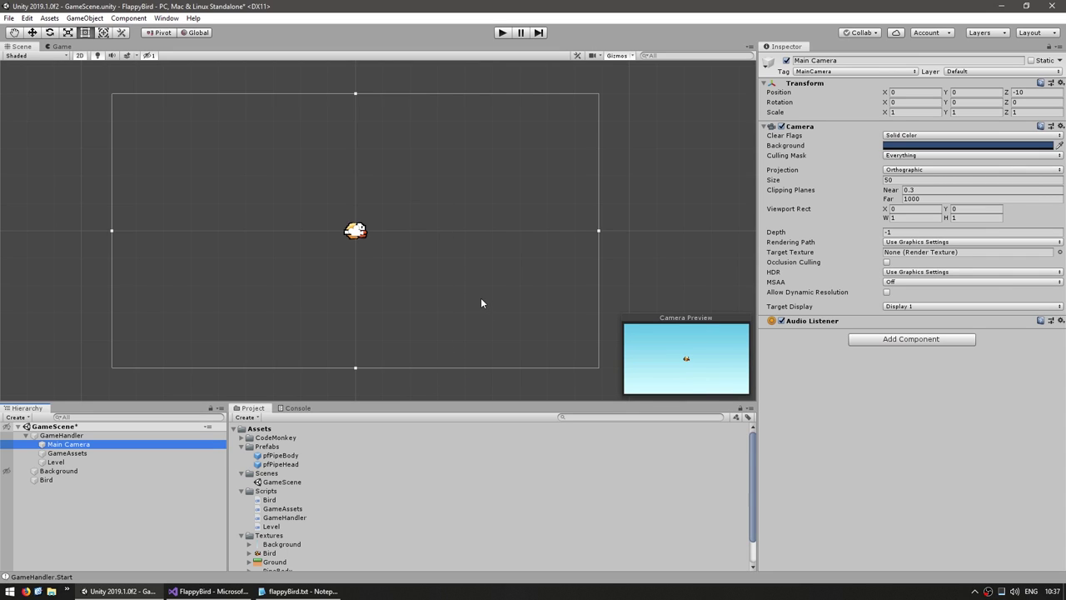
Drop a pfPipeBody instance into the scene and set its sprite Draw Mode to Sliced.
left_click(281, 455)
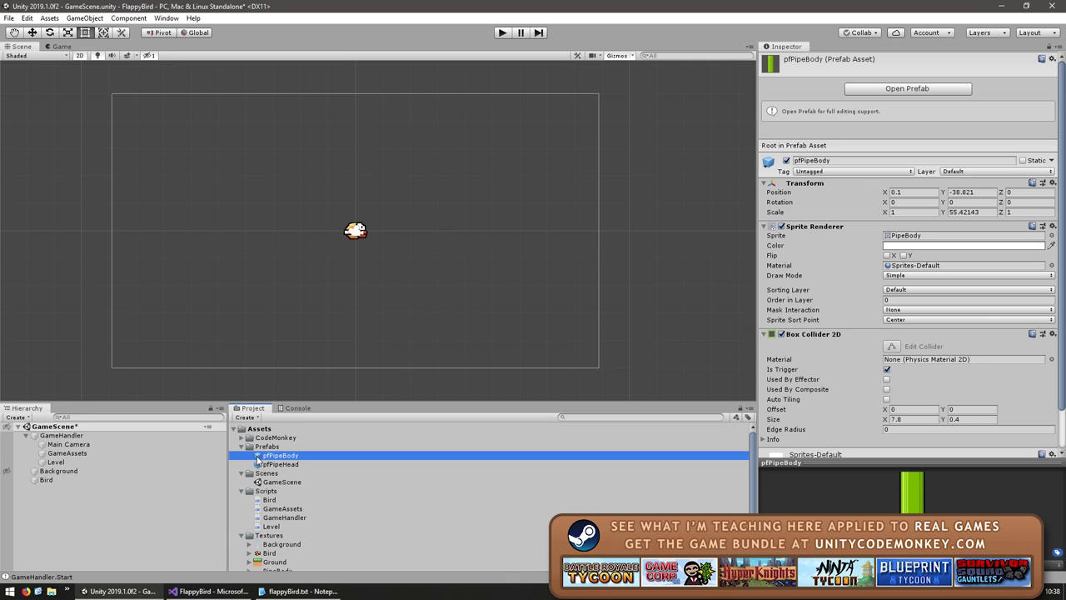
left_click_drag(281, 455, 164, 518)
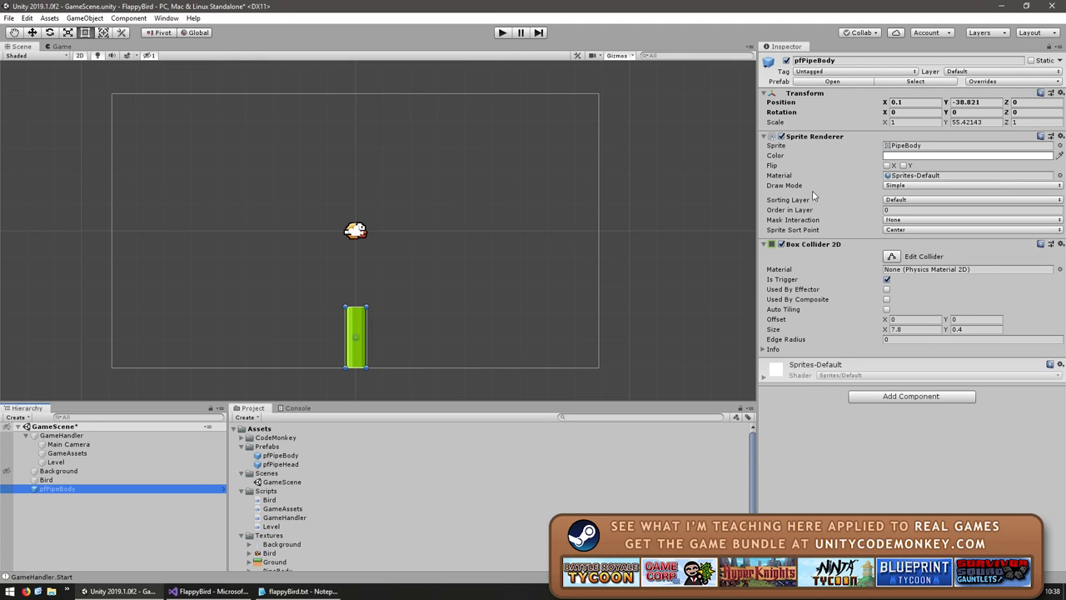
left_click(901, 186)
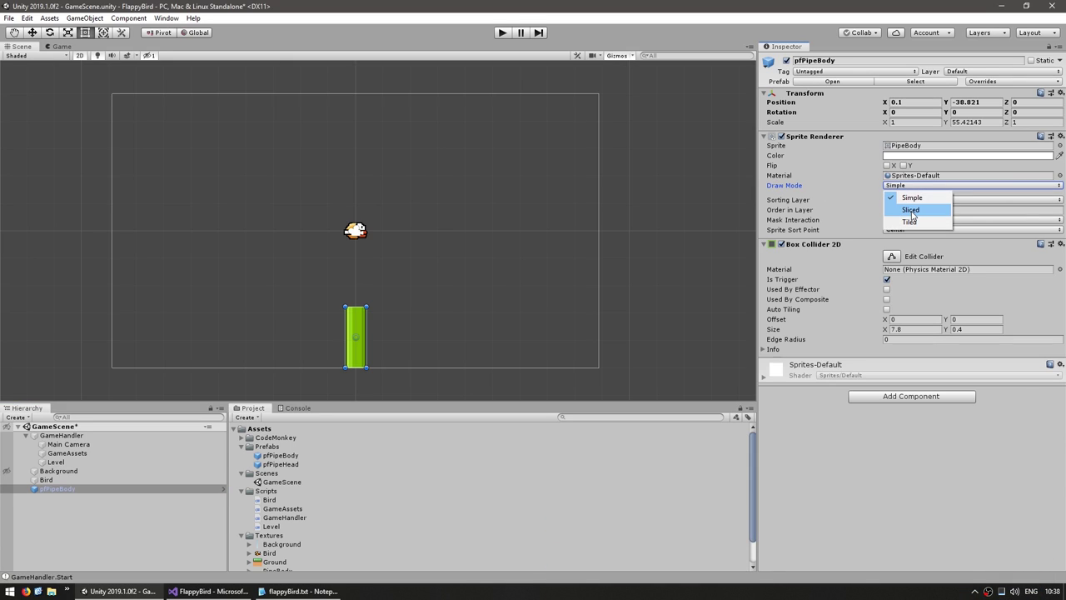
left_click(910, 210)
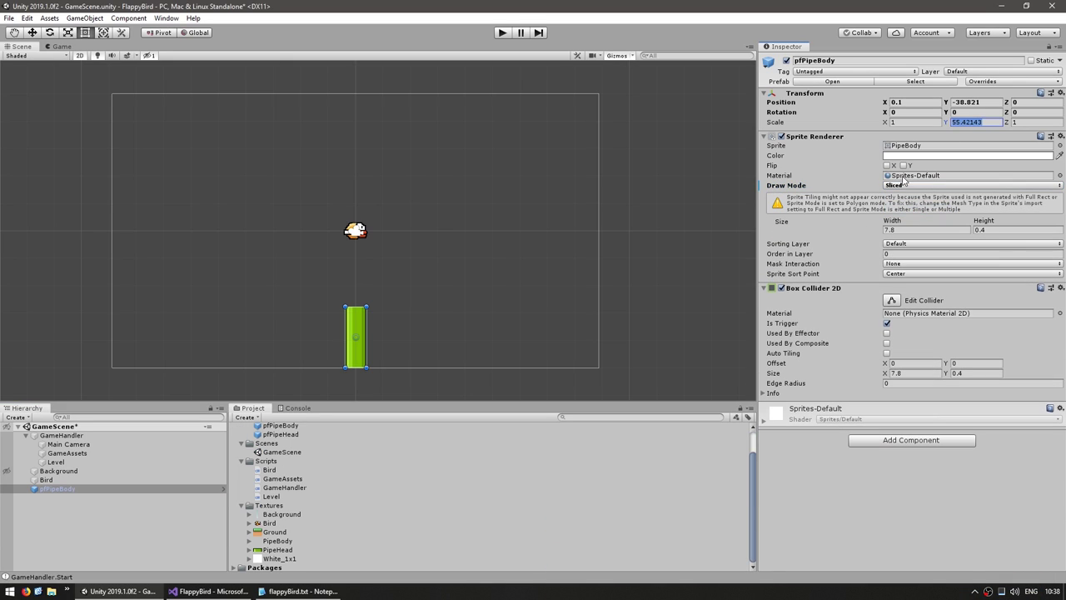
Reset Scale Y to 1, stretch the height to 23.17, and show the PipeBody texture's import settings.
type("1")
scroll(290, 398, "up", 3)
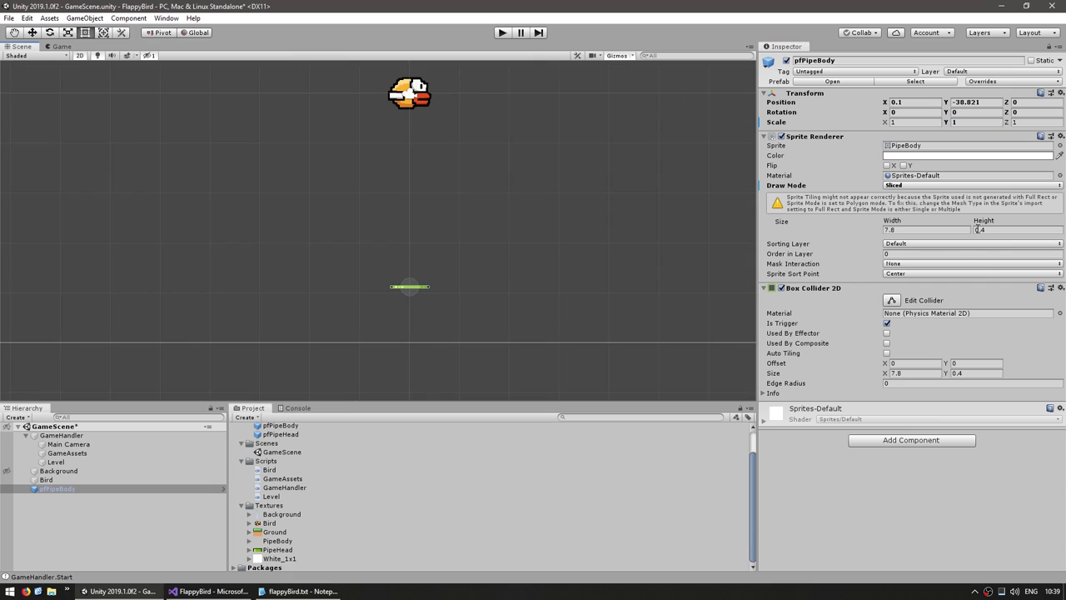
mouse_move(983, 220)
left_mouse_down()
mouse_move(344, 201)
mouse_move(304, 493)
left_mouse_up()
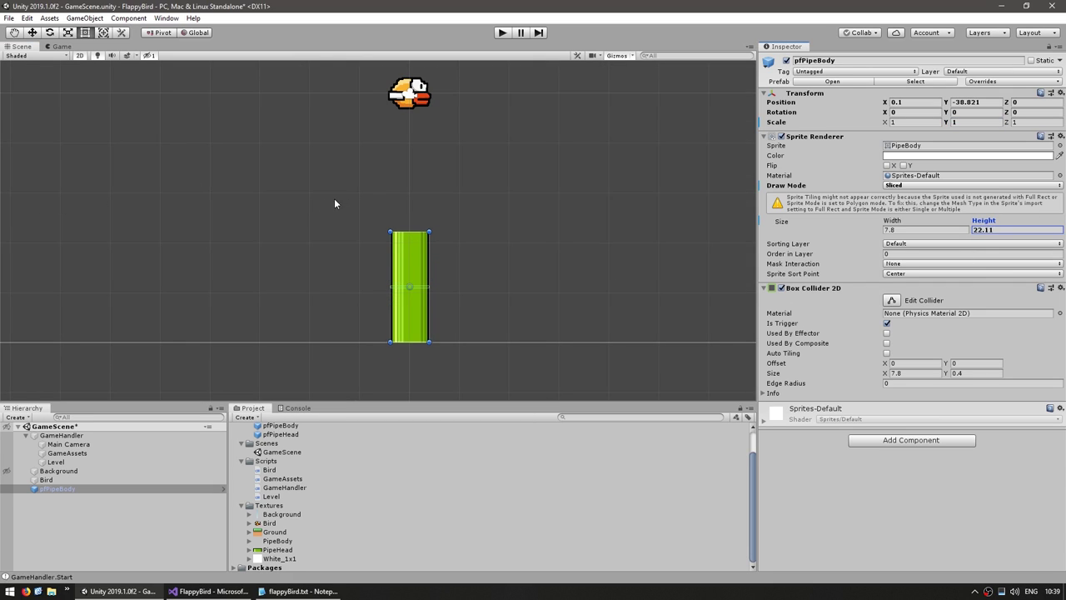
left_click(268, 543)
left_click(888, 130)
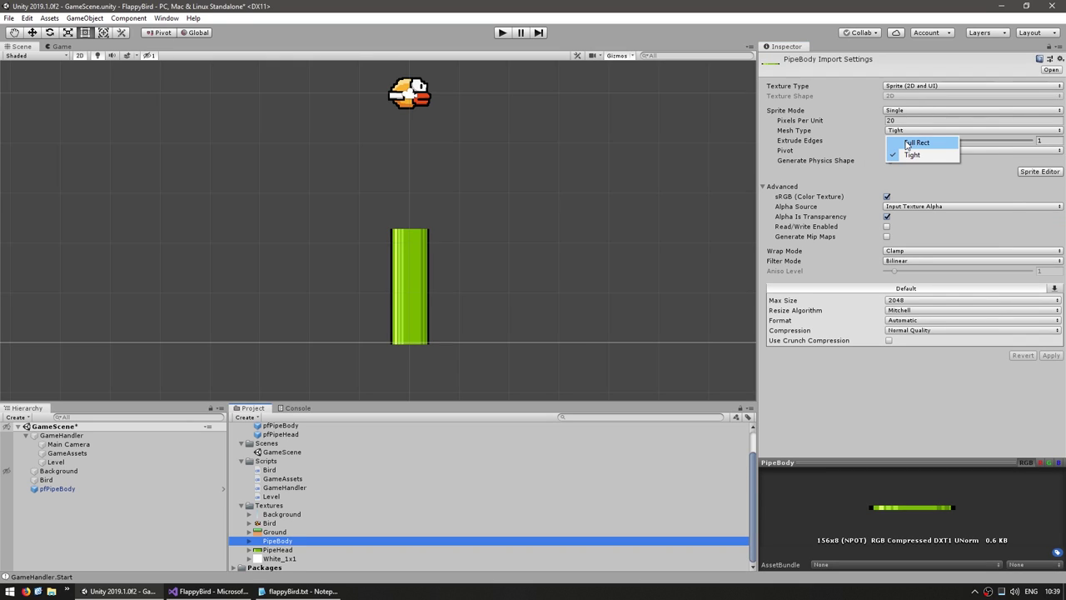
Try Full Rect mesh type on PipeBody and shorten the pipe body to about 22.5 height.
left_click(917, 142)
key("ctrl+z")
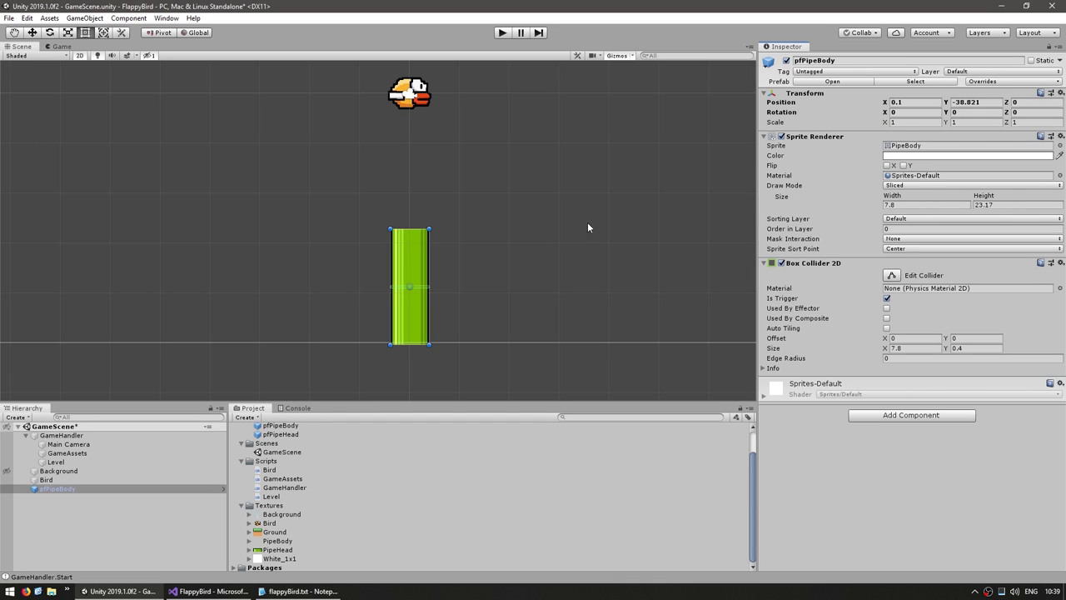
left_click_drag(411, 227, 446, 261)
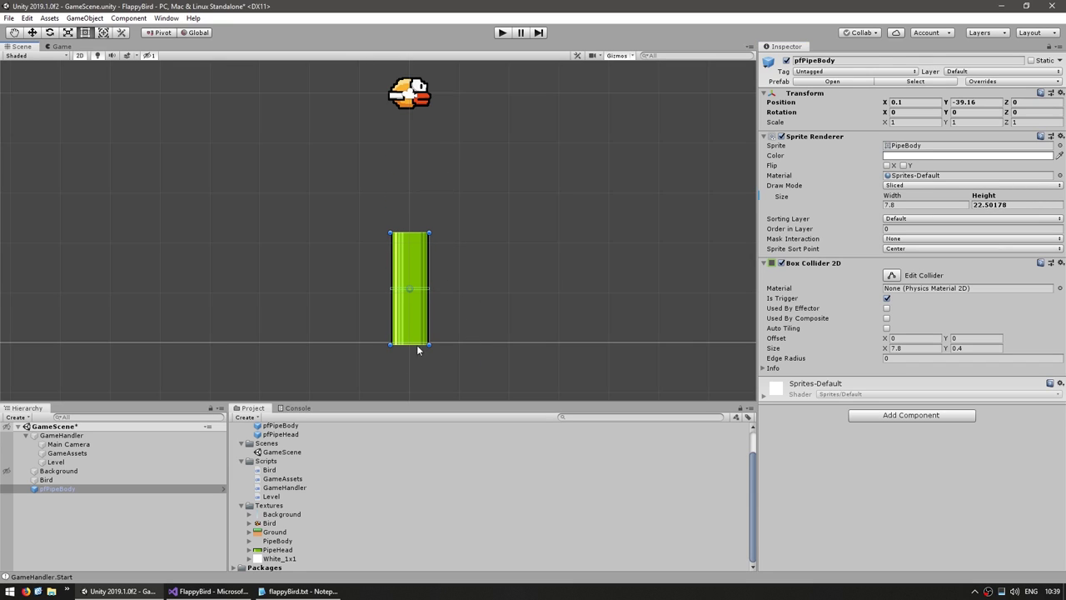
Set the PipeBody sprite pivot to Bottom and move the pipe body onto the camera's bottom edge.
left_click(279, 541)
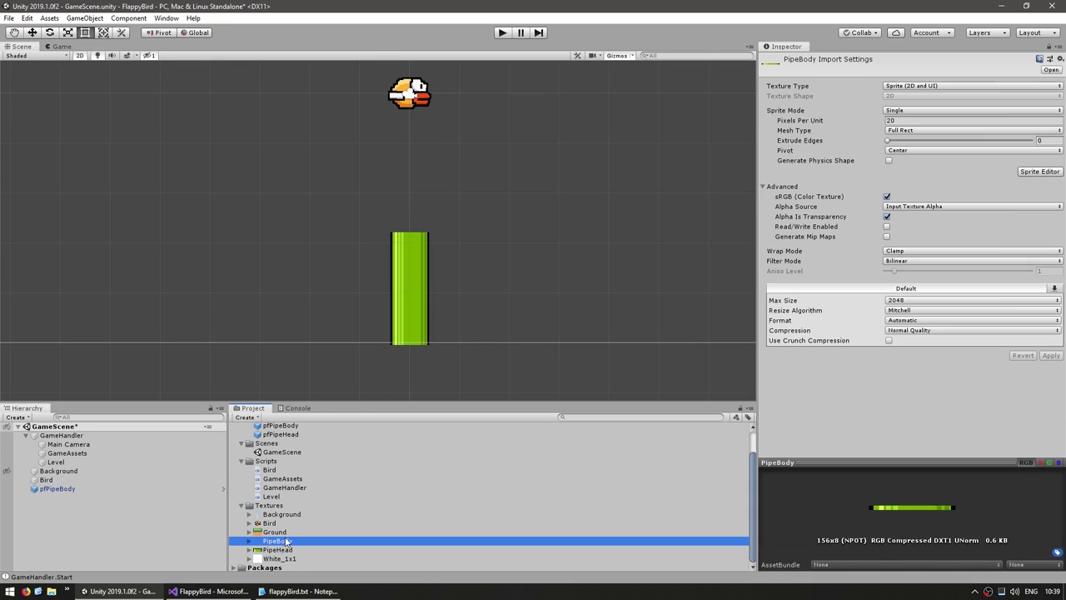
left_click(923, 152)
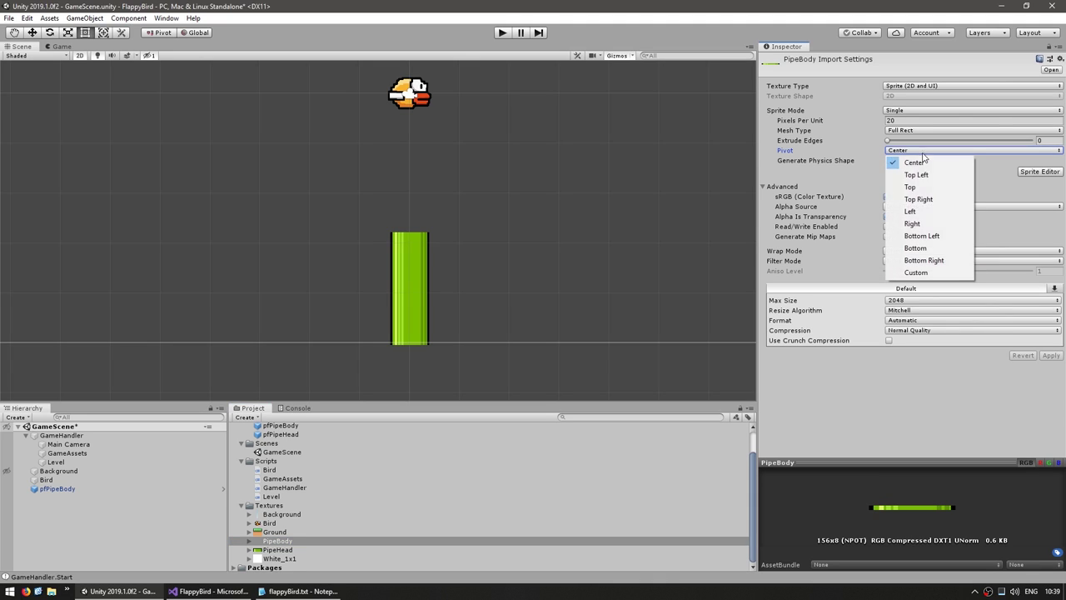
left_click(915, 247)
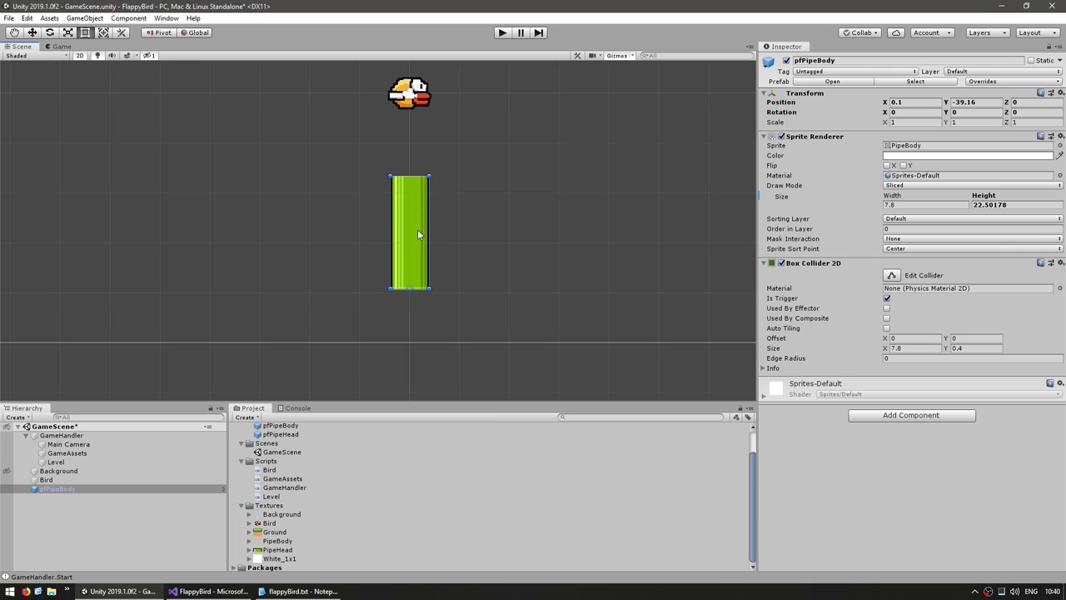
left_click_drag(418, 235, 541, 291)
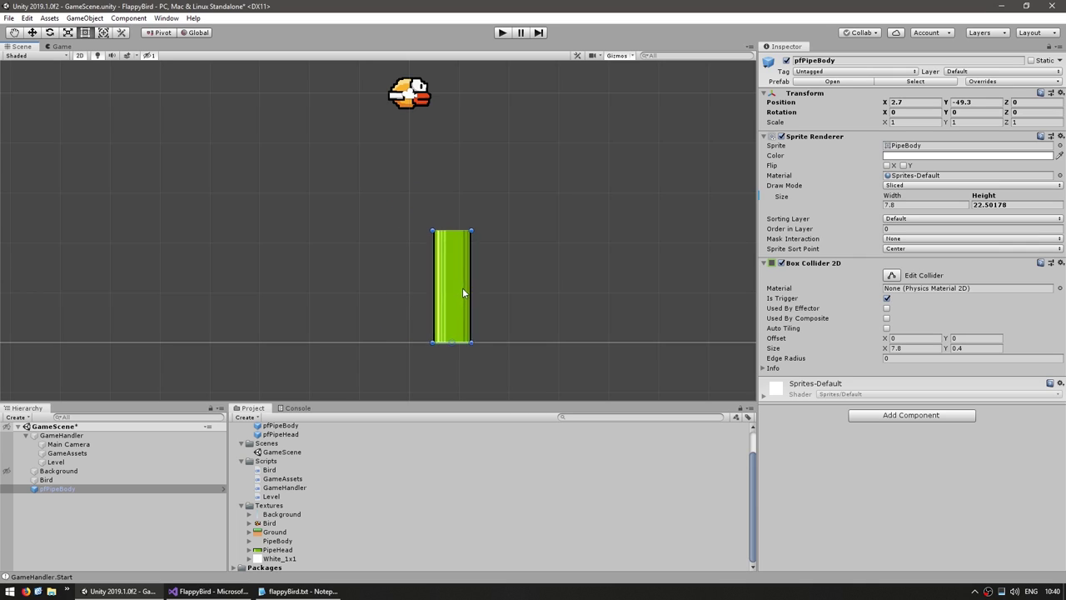
Set the pipe body's Position Y to -50 and its sprite Size Height to 50.
left_click(990, 101)
left_click(990, 101)
key("BackSpace")
key("BackSpace")
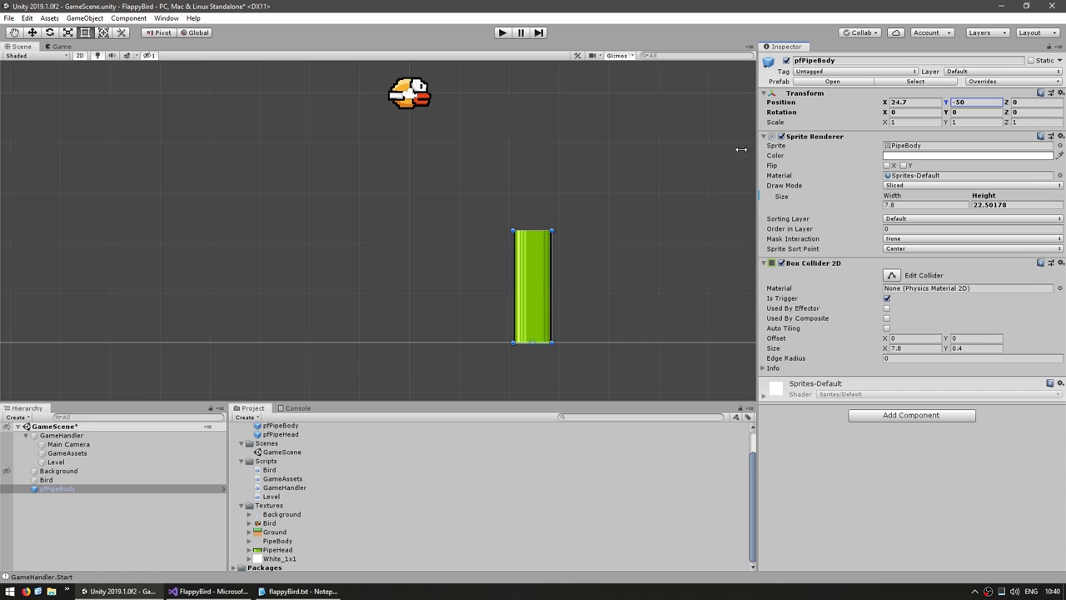
scroll(531, 186, "down", 1)
left_click(985, 206)
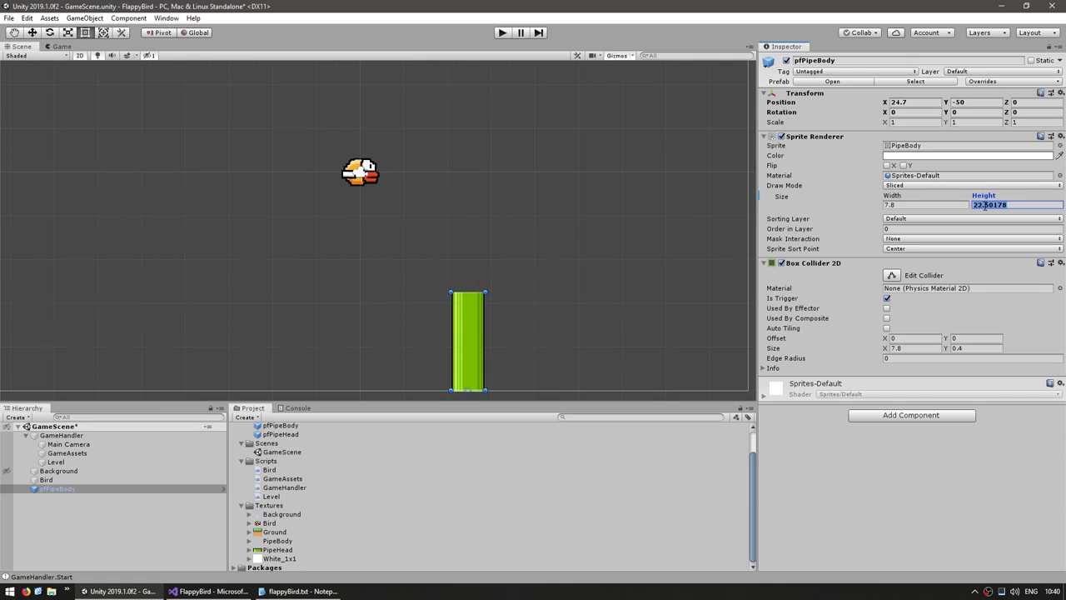
type("50")
Recentre the scene on the camera frame, select the 7.8 width value, and go to Level.cs in Visual Studio.
scroll(438, 330, "down", 2)
scroll(469, 300, "down", 2)
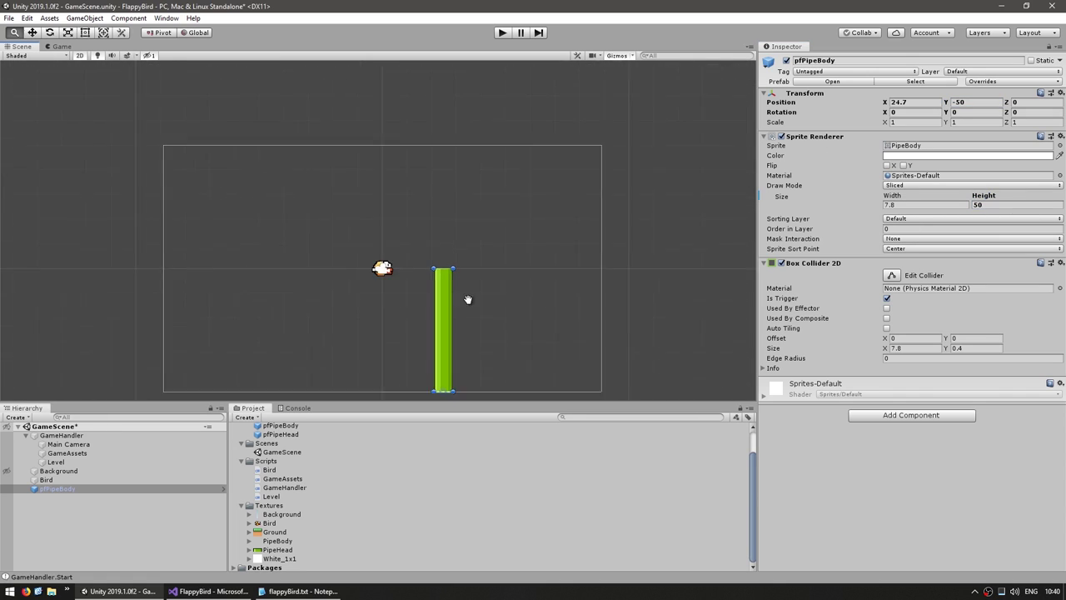
middle_click_drag(468, 300, 481, 250)
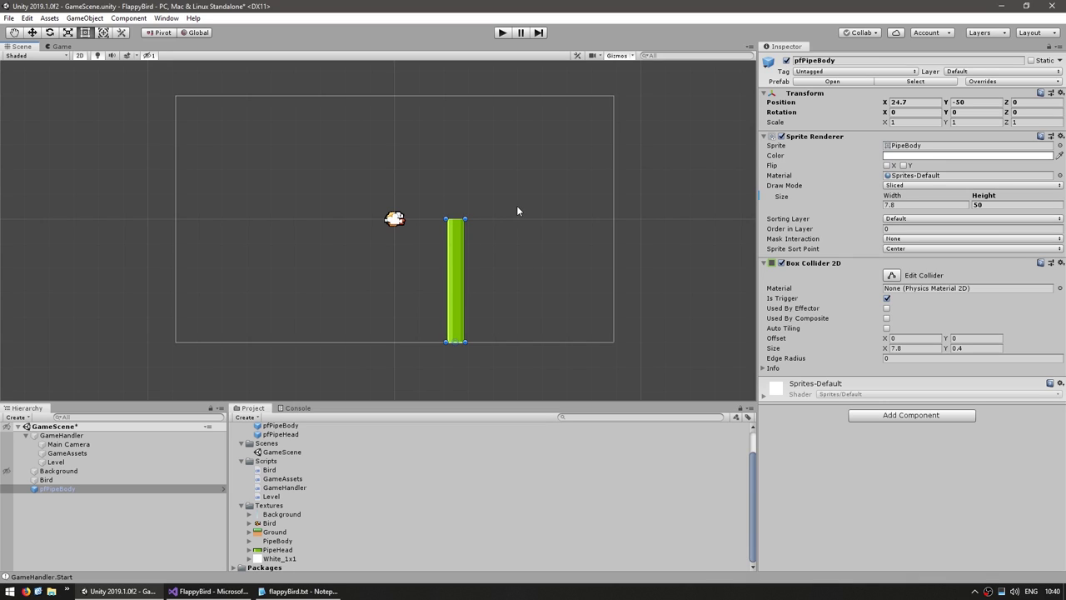
scroll(563, 291, "up", 2)
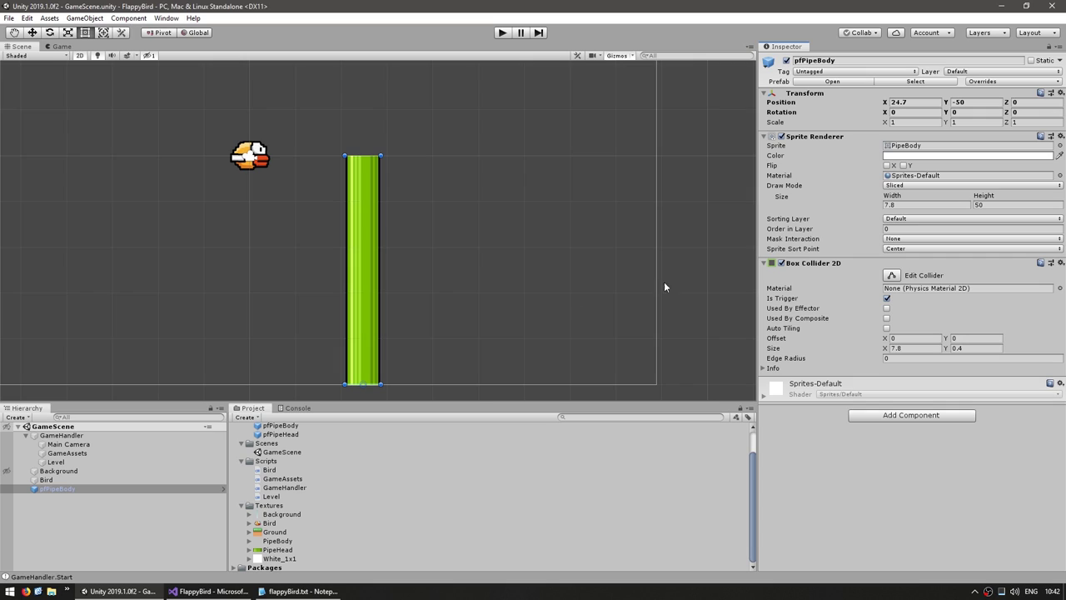
left_click(899, 205)
left_click_drag(900, 204, 858, 212)
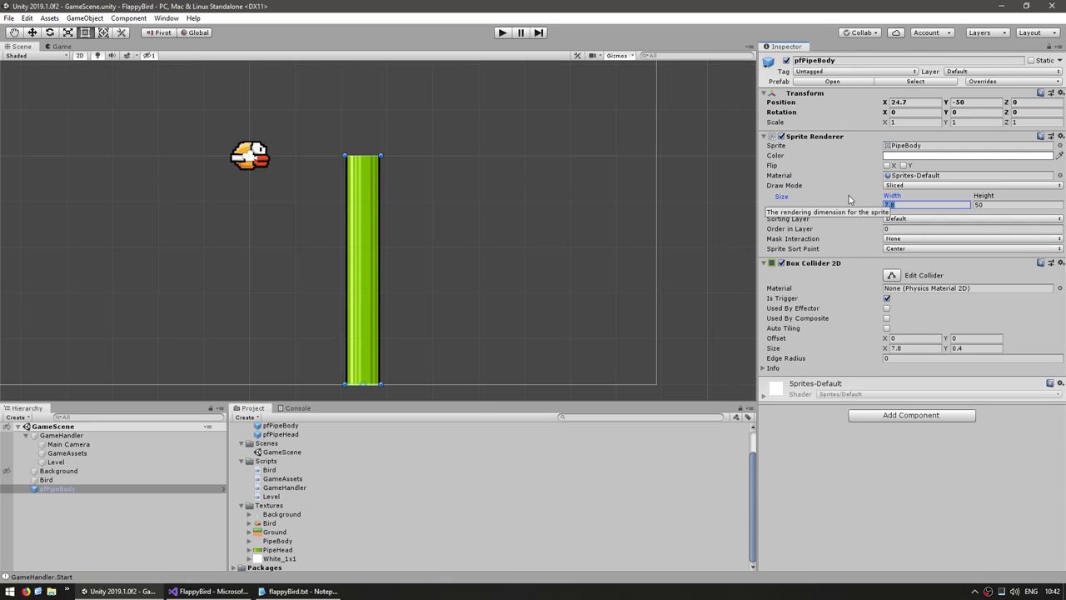
left_click(209, 591)
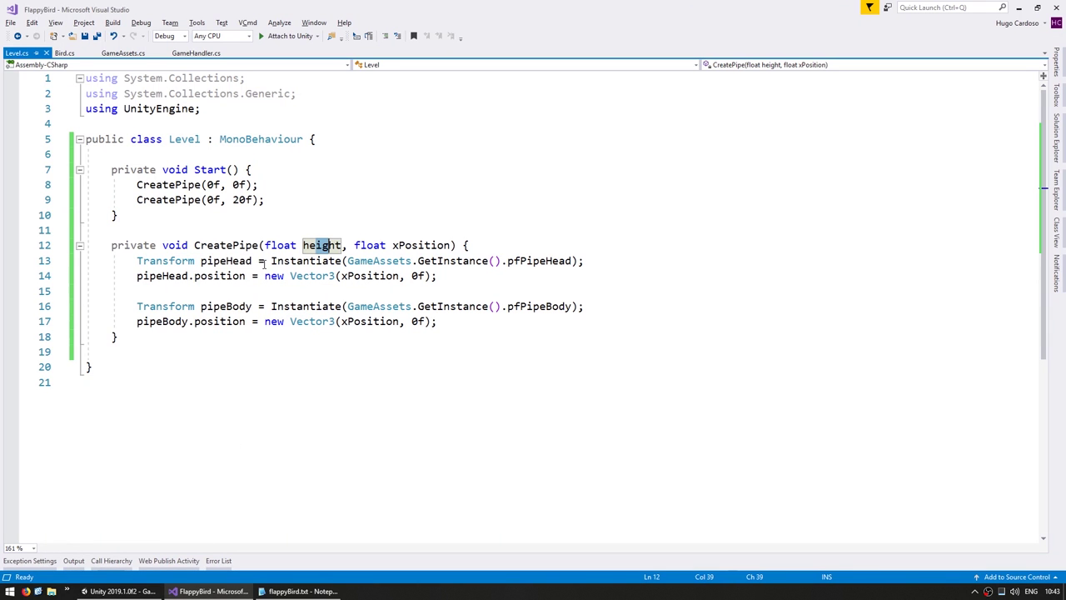
Add a private const float PIPE_WIDTH = 7.8f to the Level class and save.
left_click(214, 212)
left_click(185, 148)
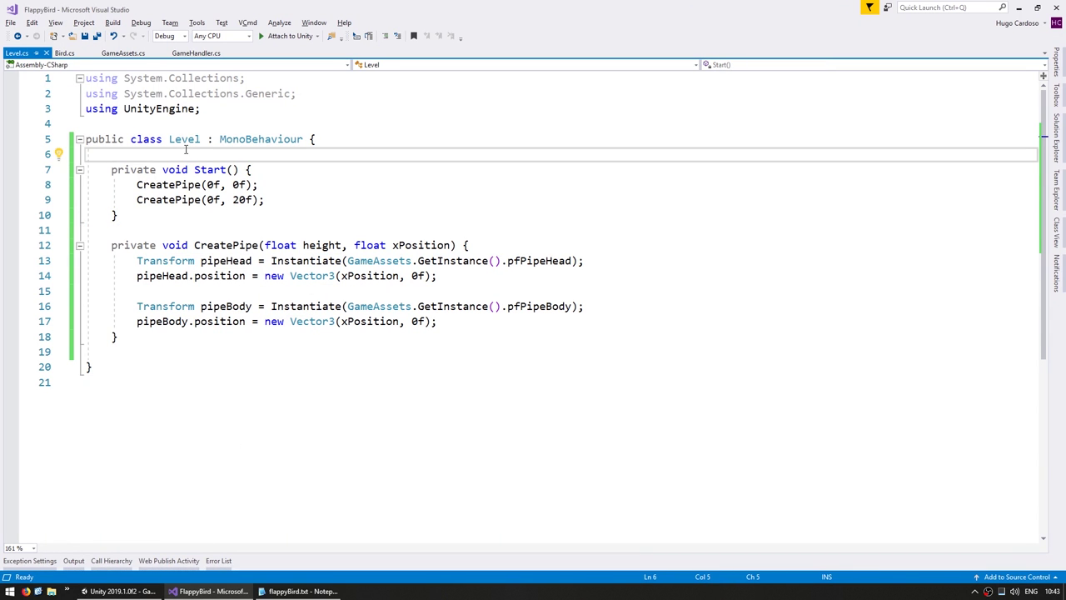
key("Return")
type("private const float ")
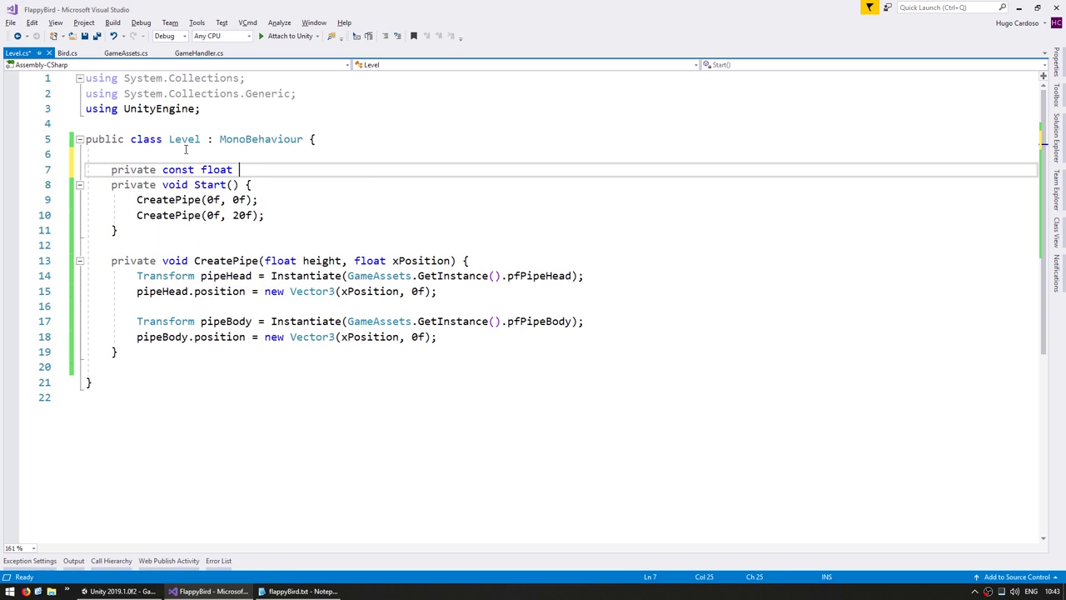
type("PIPE_WIDTH")
type(" = 7.8f;")
key("Return")
key("Up")
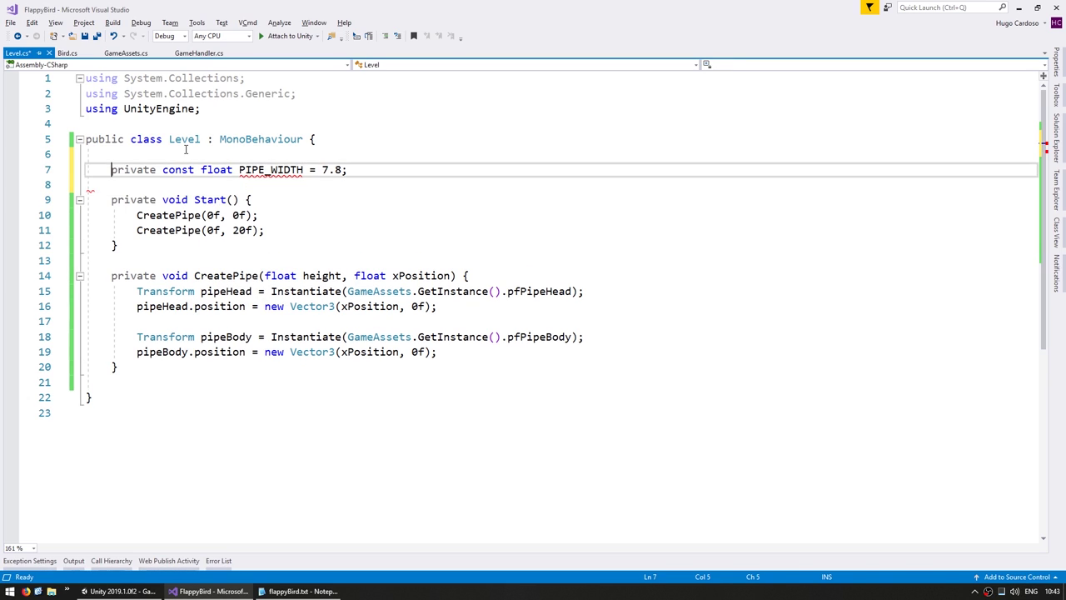
key("End")
key("Left")
type("f")
key("ctrl+s")
key("End")
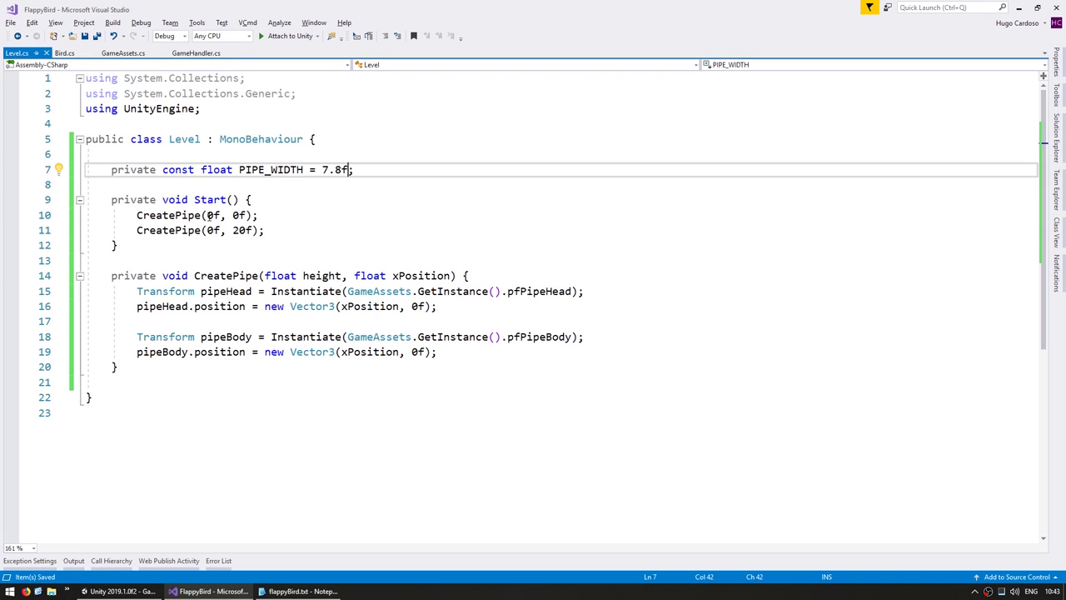
Store the pipe body's SpriteRenderer component in a pipeBodySpriteRenderer variable.
left_click(158, 352)
key("End")
key("Return")
type("pipeBody.")
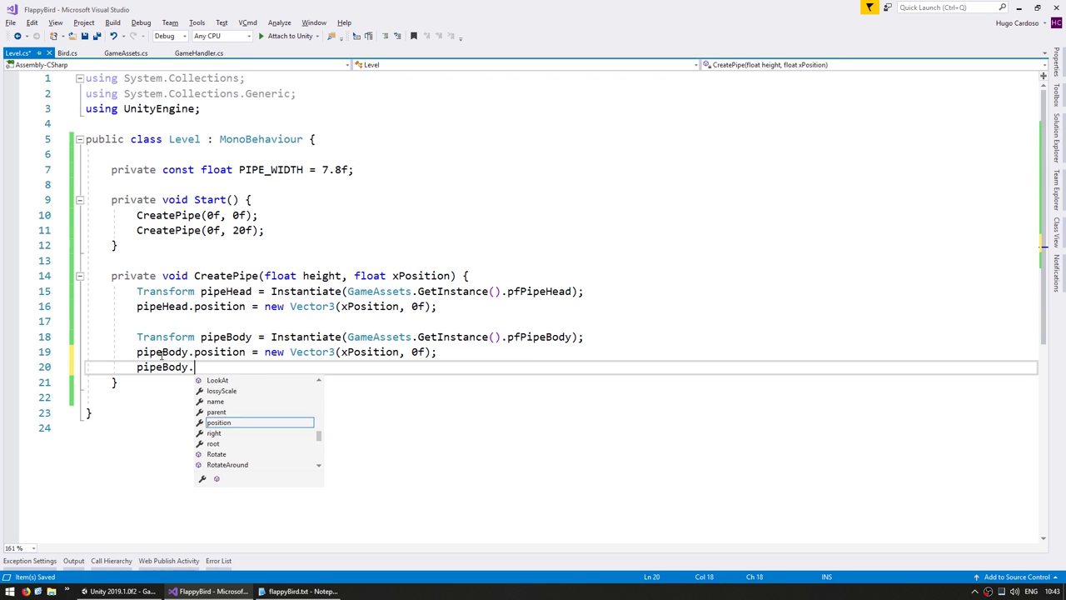
type("getcomp<Sprite>()")
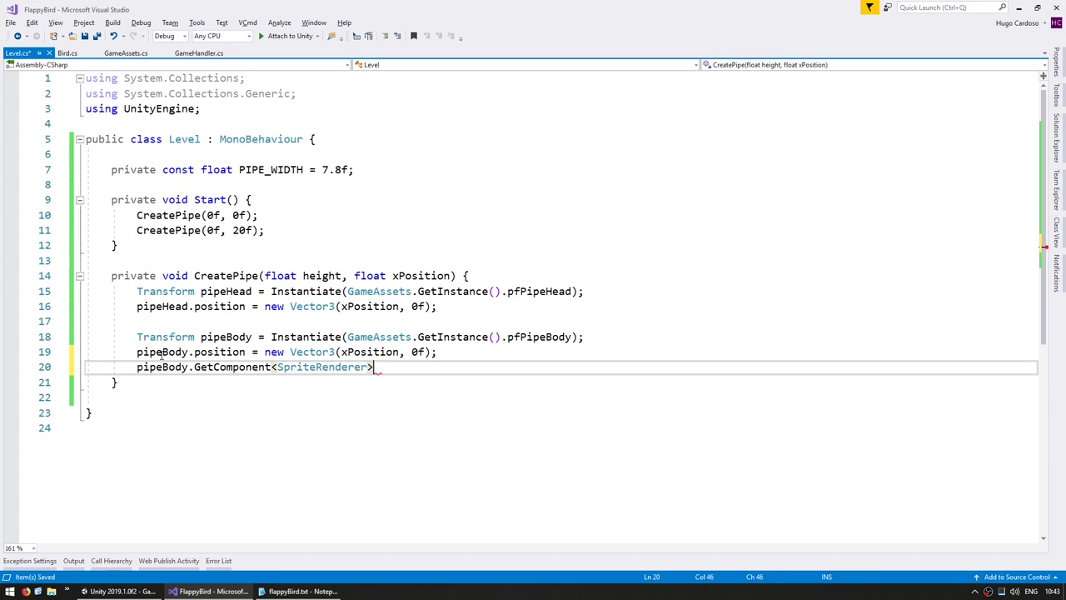
type(".sprite")
key("BackSpace")
key("BackSpace")
key("BackSpace")
type(";")
key("Home")
type("Spriterenderer")
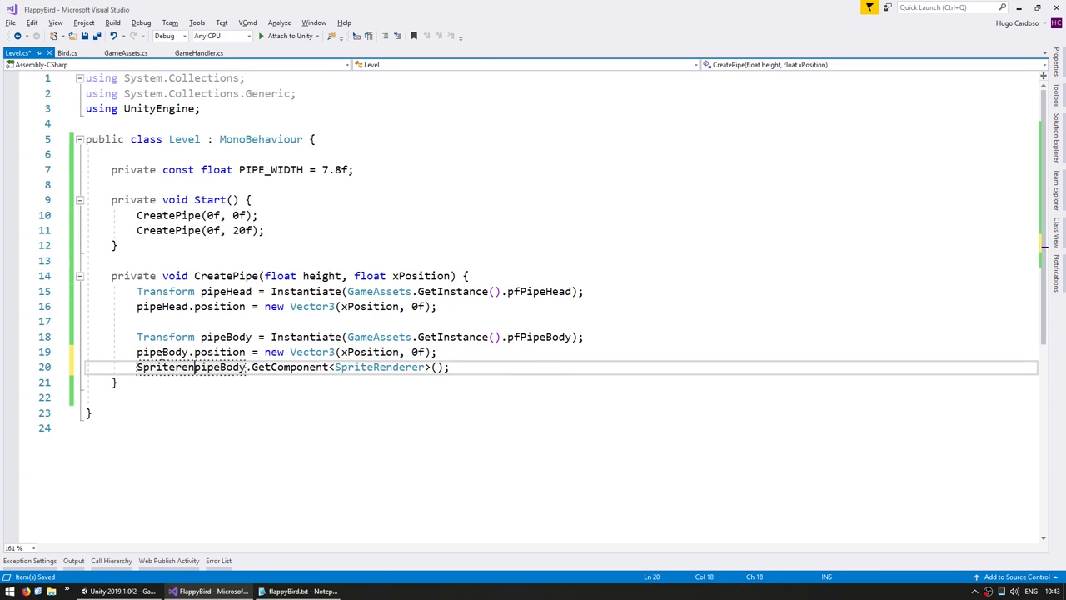
type(" pipeBodySpriteRenderer =")
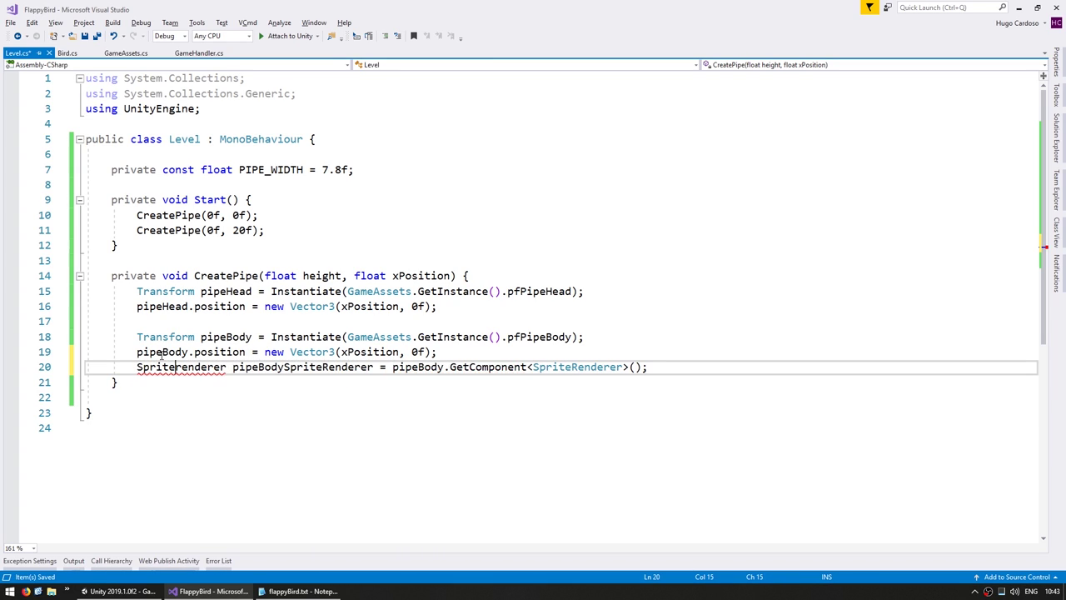
Set pipeBodySpriteRenderer.size to new Vector2(PIPE_WIDTH, height).
key("ctrl+c")
key("End")
key("Return")
key("ctrl+v")
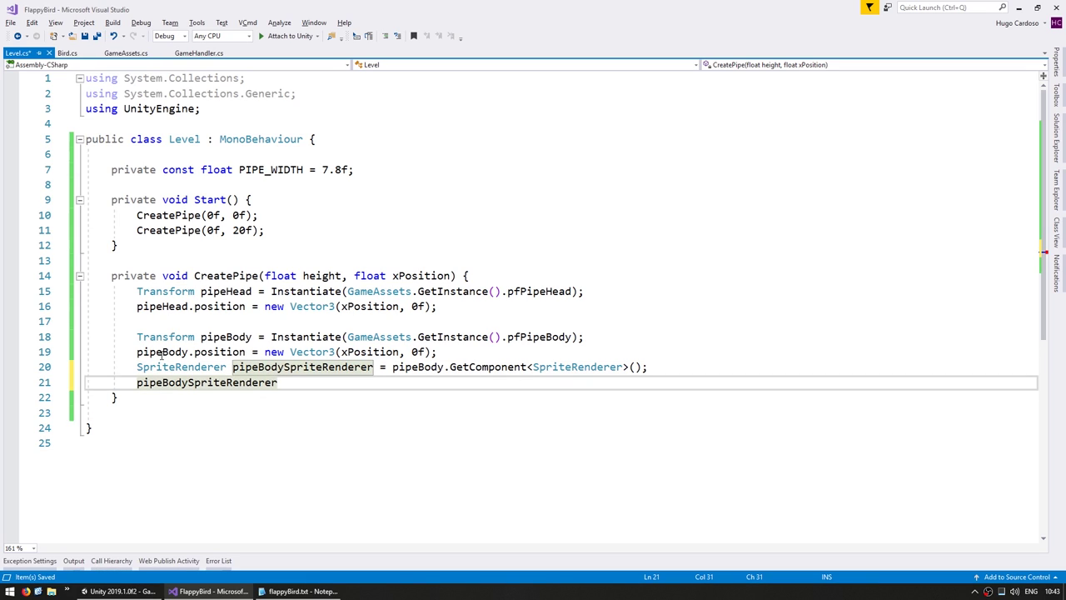
type(".siz")
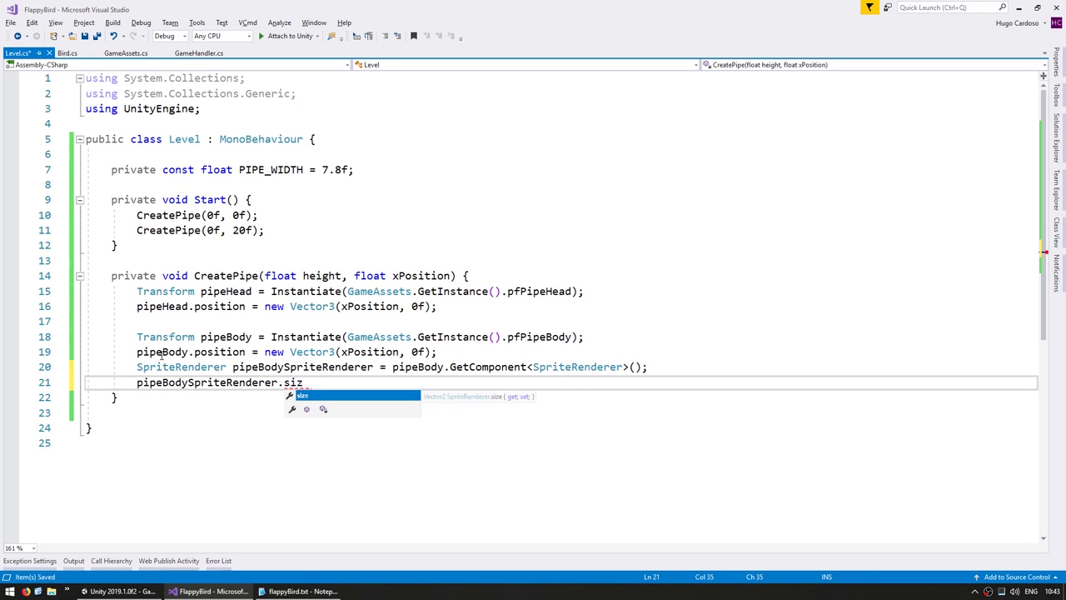
type("e = new ")
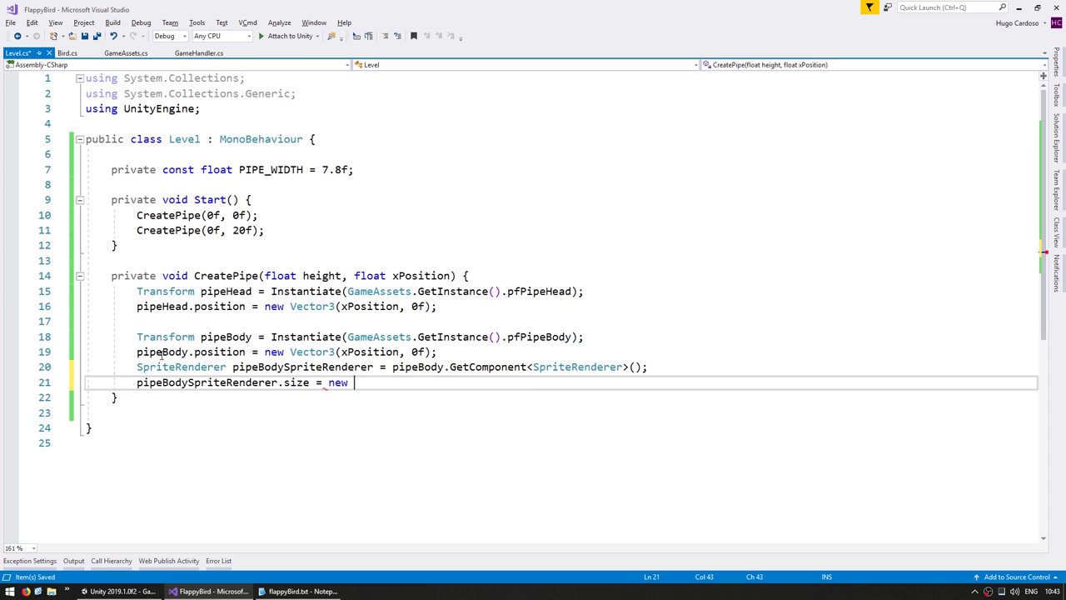
type("Vector2();")
key("Left")
key("Left")
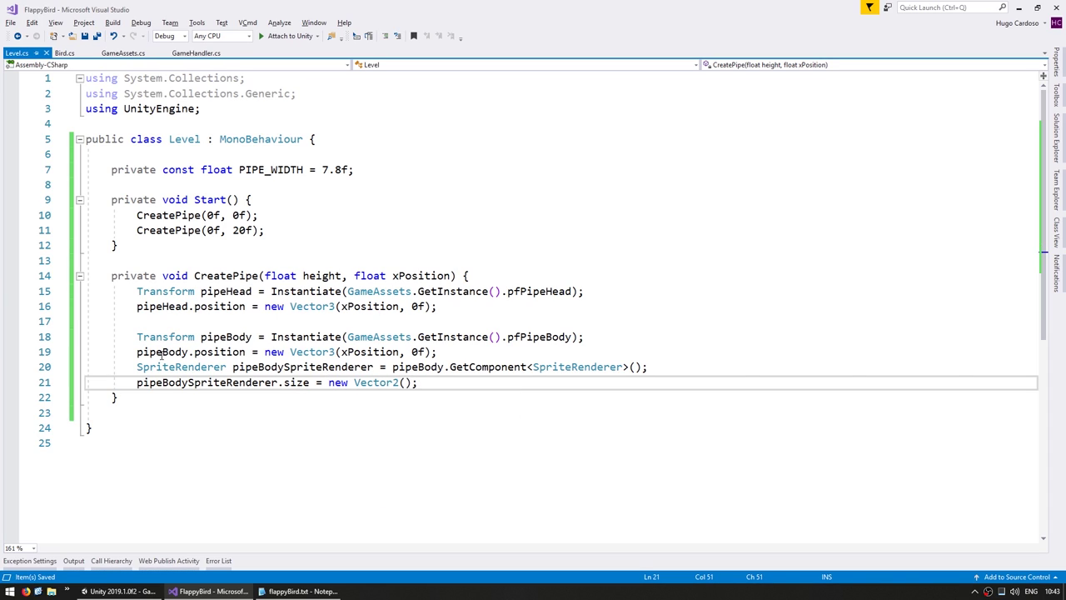
type("pipe_w")
key("Tab")
type(", ")
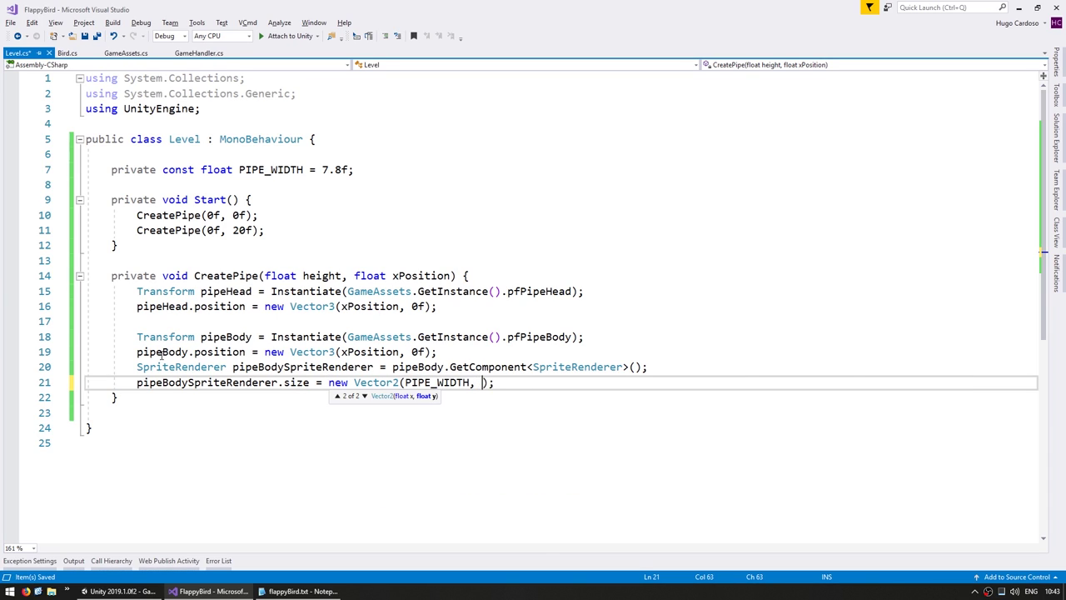
type("height")
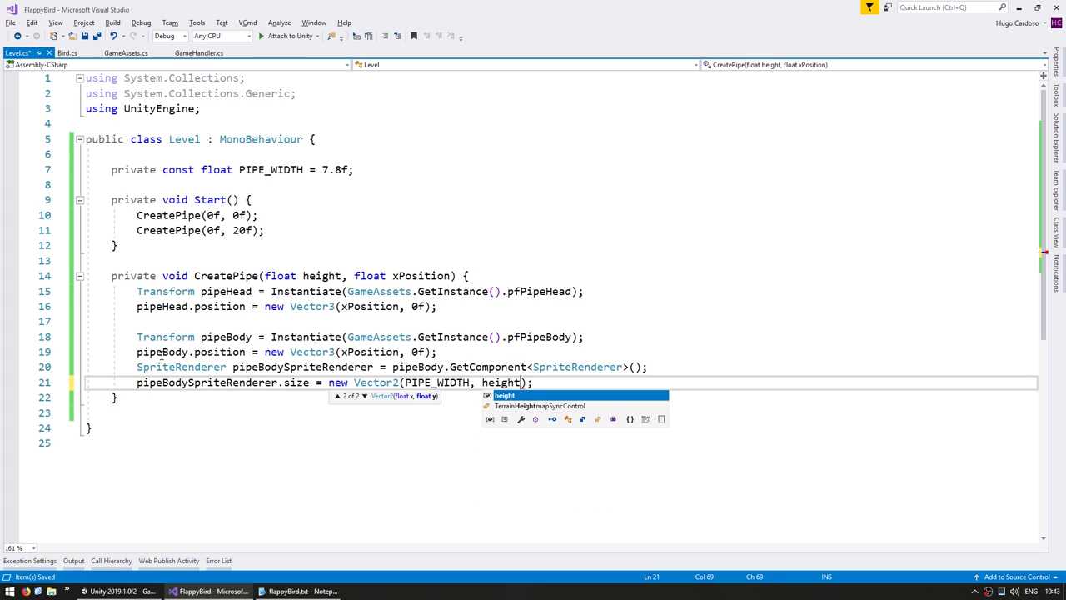
type(")")
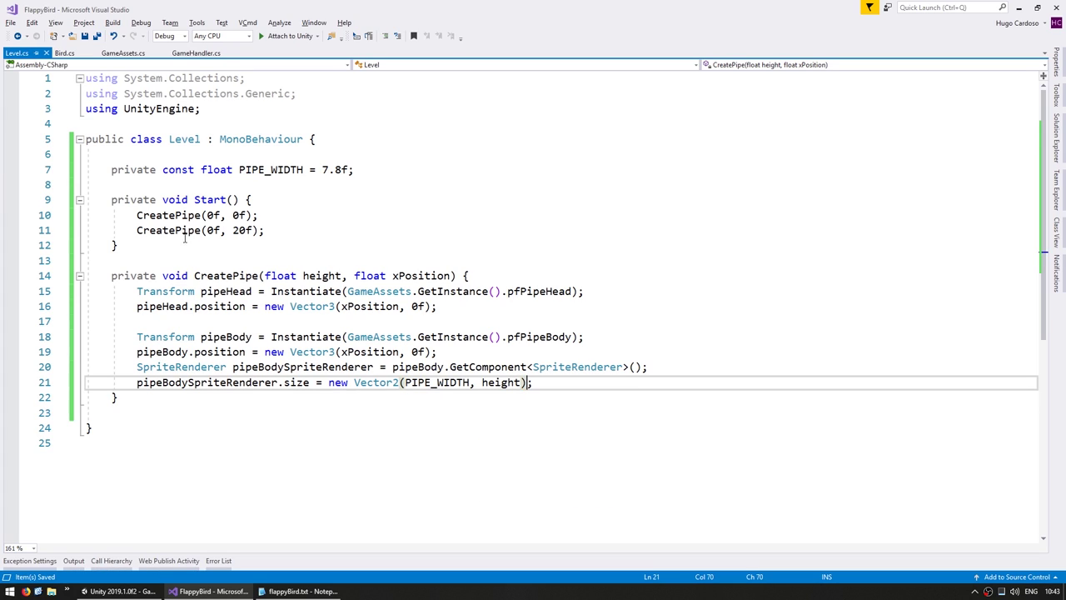
Change both CreatePipe height arguments to 50f, save Level.cs, and return to Unity.
left_click(207, 215)
type("5")
left_click(207, 230)
type("5")
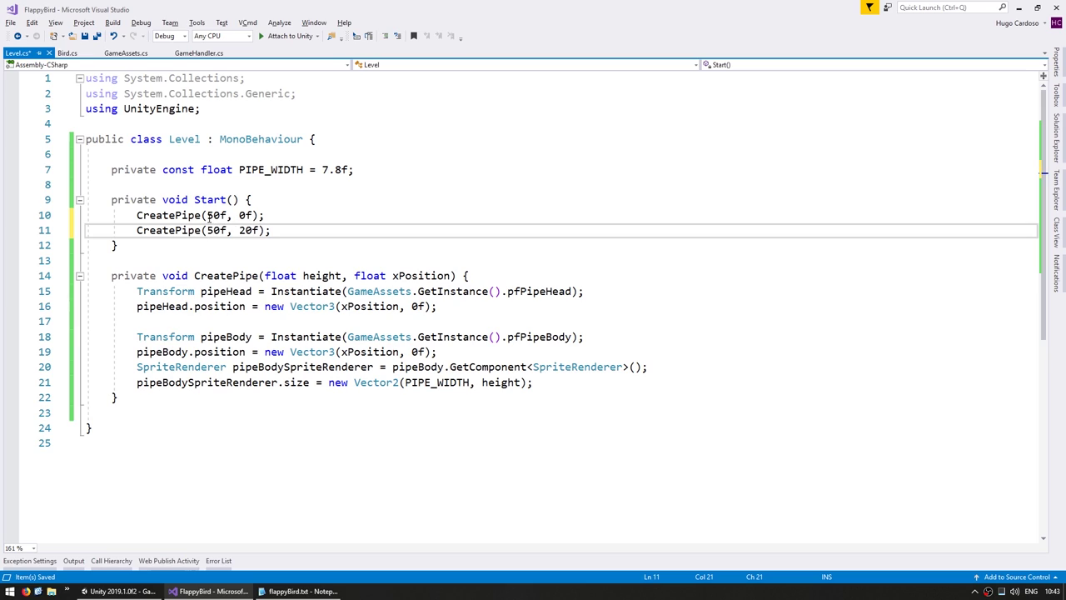
key("ctrl+s")
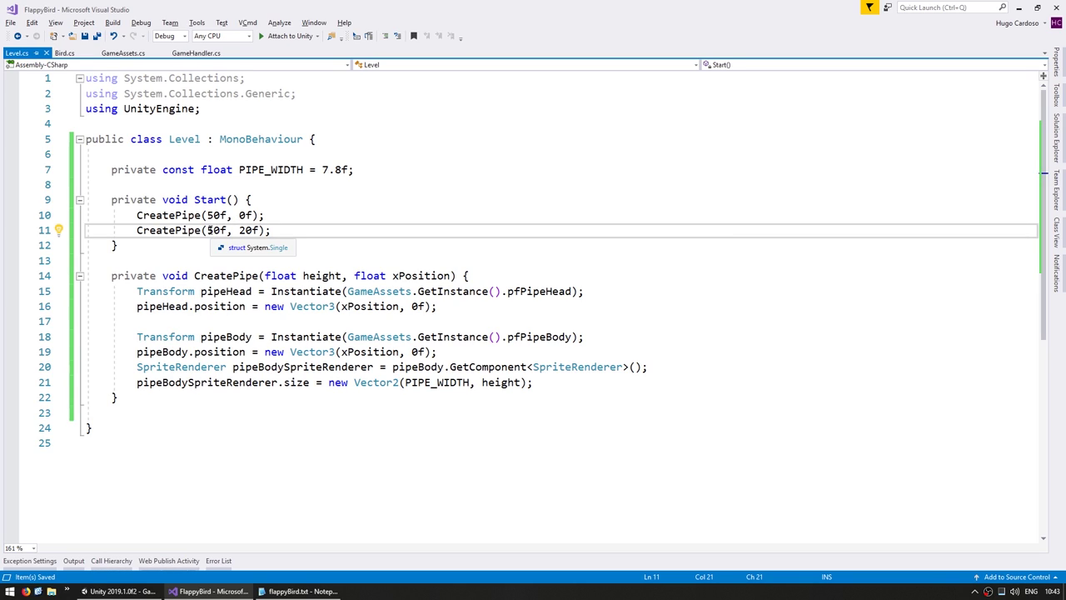
key("alt+Tab")
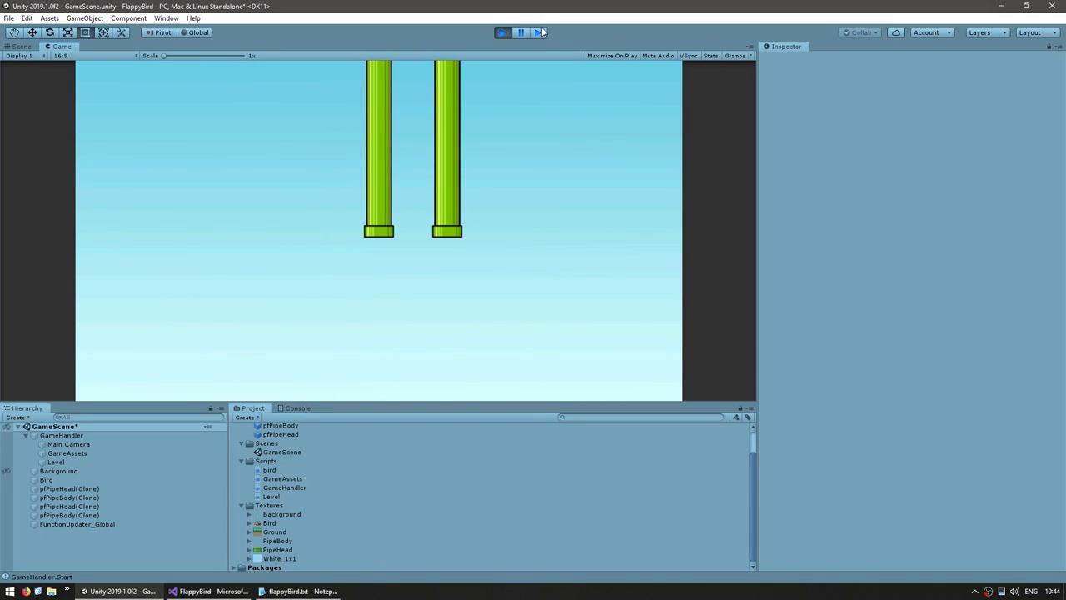
Pause the game and select the right pipe's body in the Scene view.
left_click(539, 32)
left_click(21, 45)
left_click(373, 265)
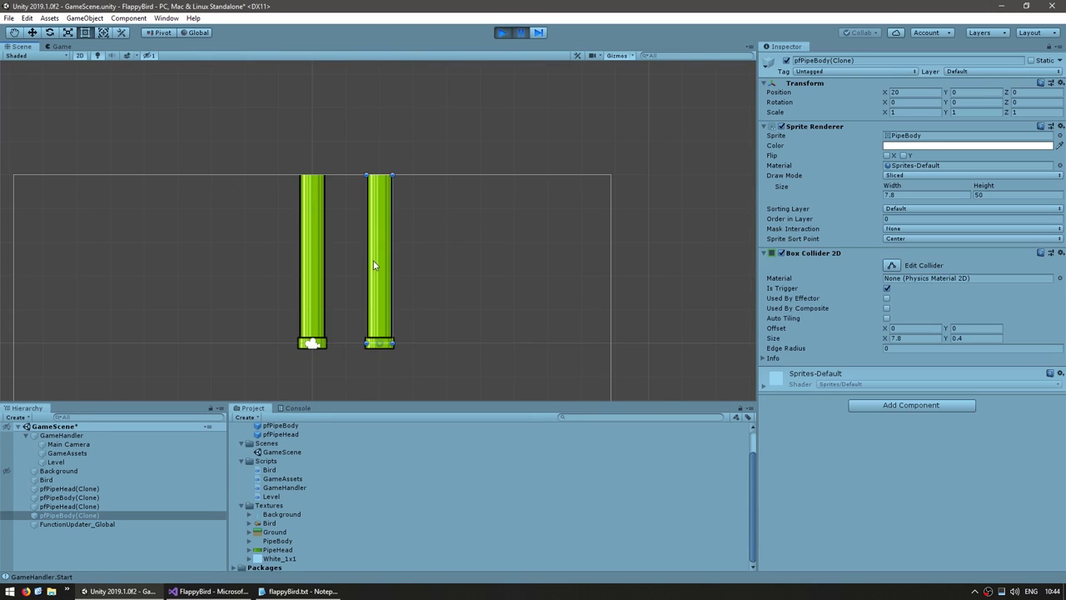
middle_click_drag(406, 293, 394, 269)
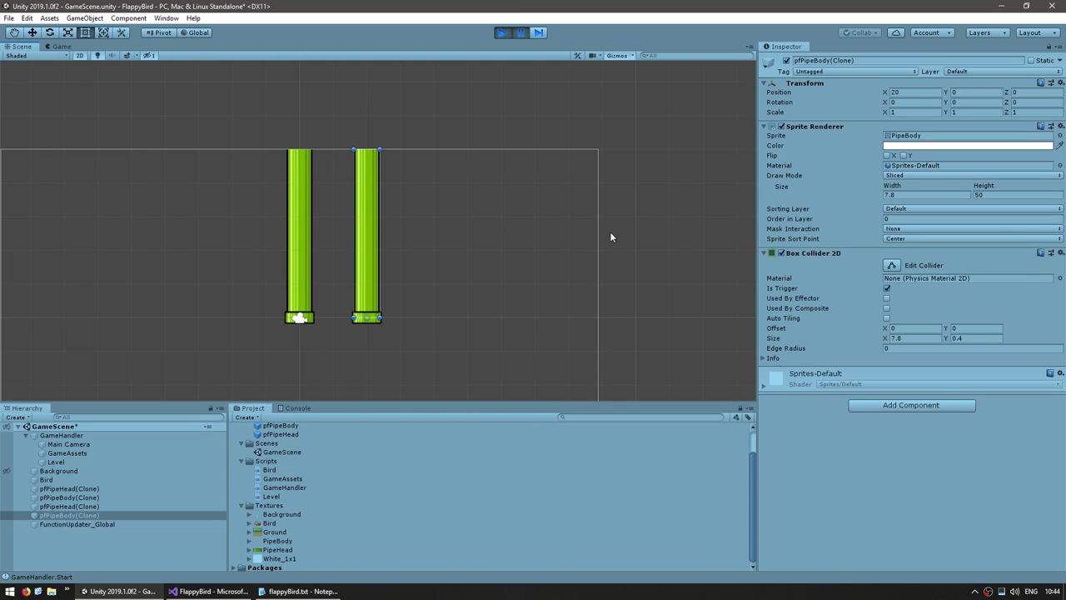
scroll(610, 237, "down", 1)
scroll(417, 302, "up", 1)
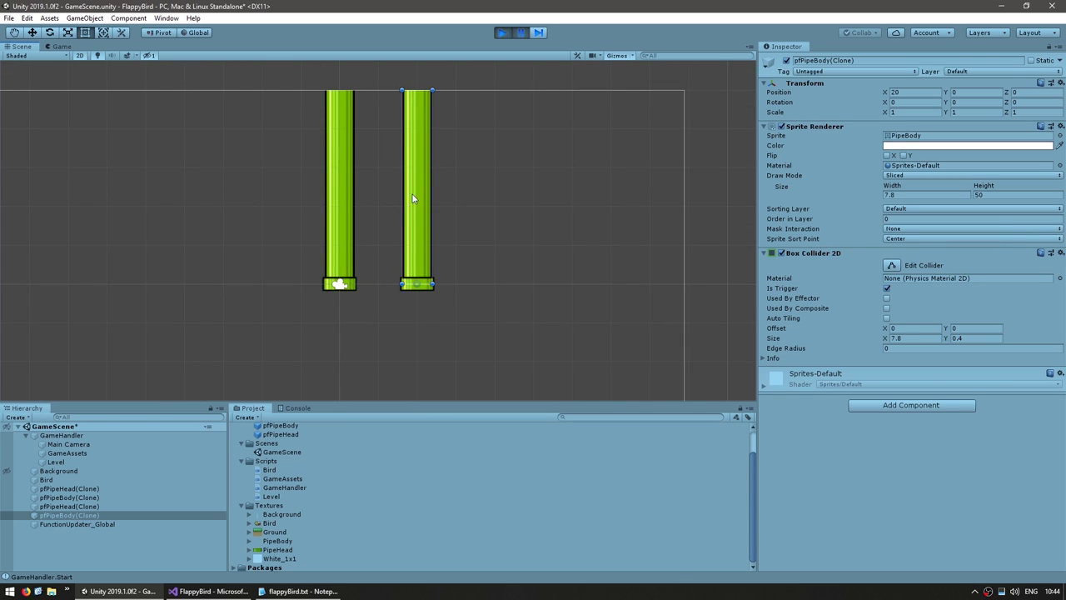
middle_click_drag(360, 227, 345, 286)
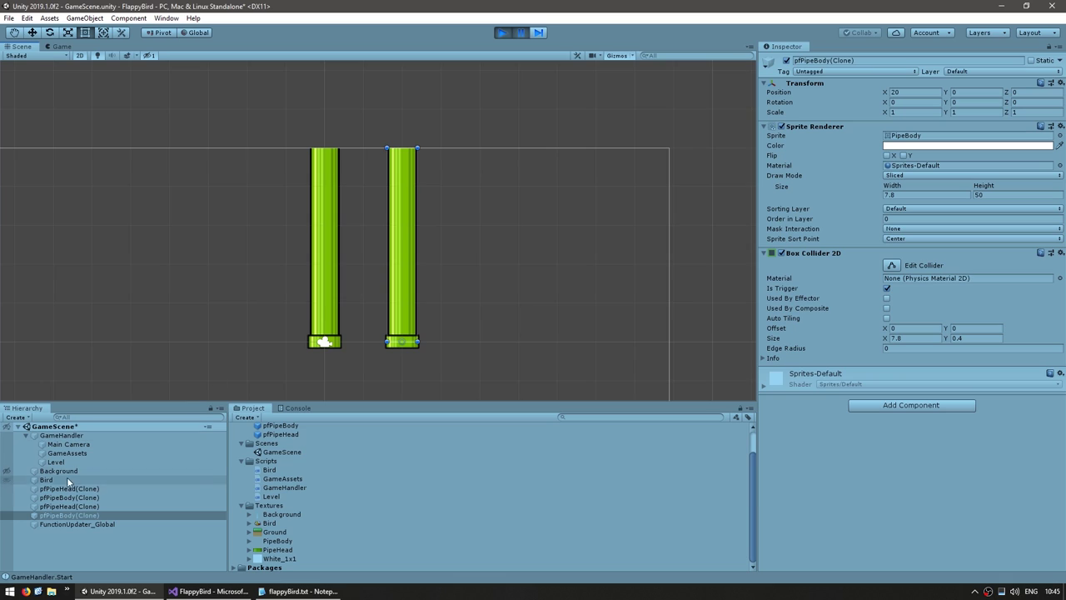
Raise the right pipe's head clone to sit on the pipe top at Y about 48.45.
left_click(67, 506)
middle_click_drag(409, 307, 409, 347)
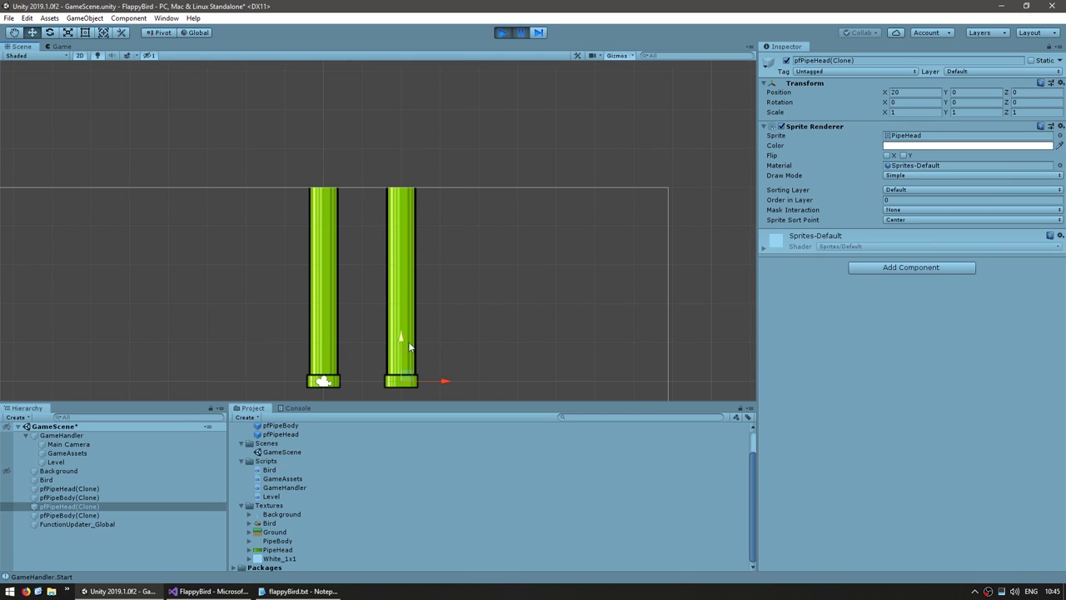
left_click_drag(403, 352, 453, 166)
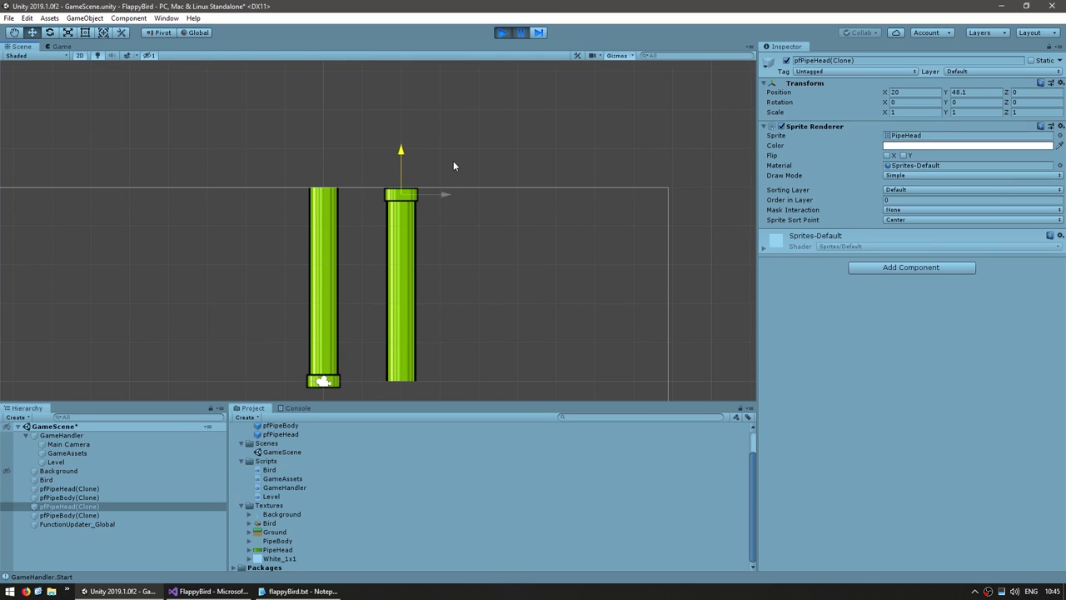
scroll(440, 190, "up", 5)
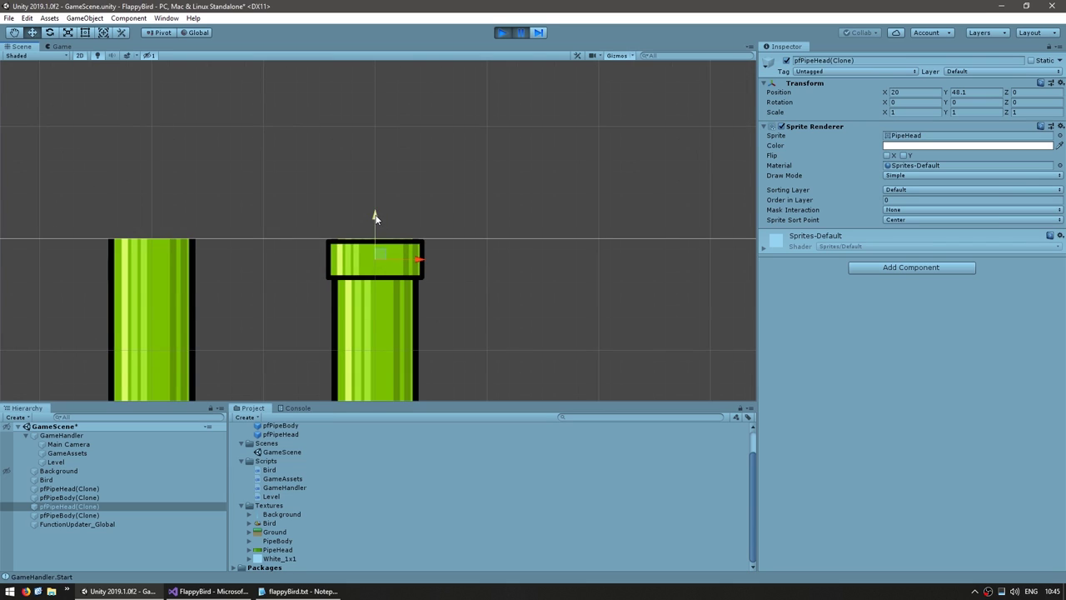
left_click_drag(376, 217, 376, 197)
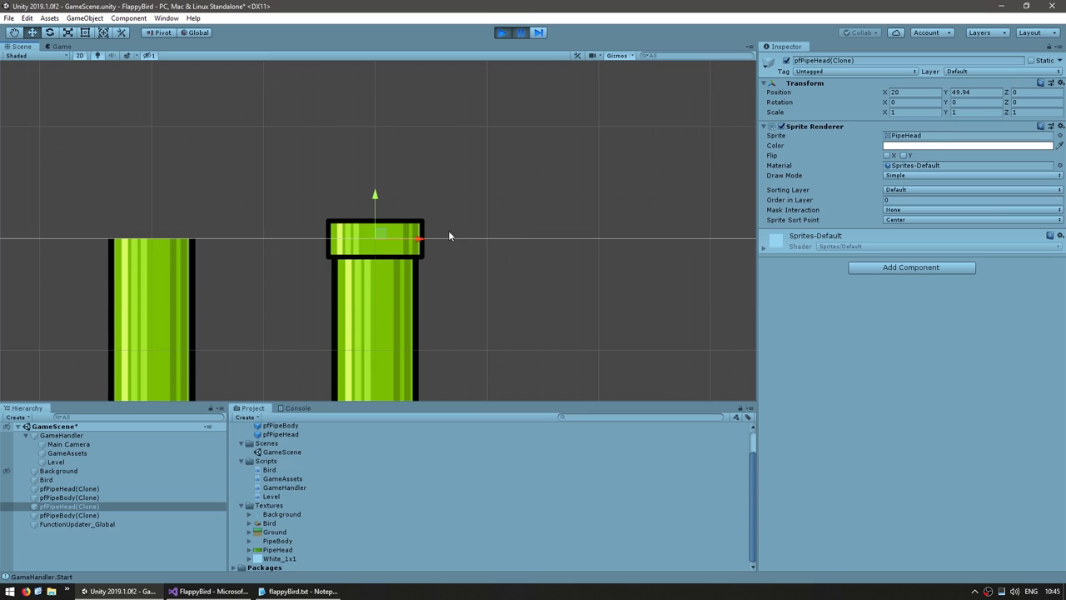
left_click_drag(374, 196, 381, 211)
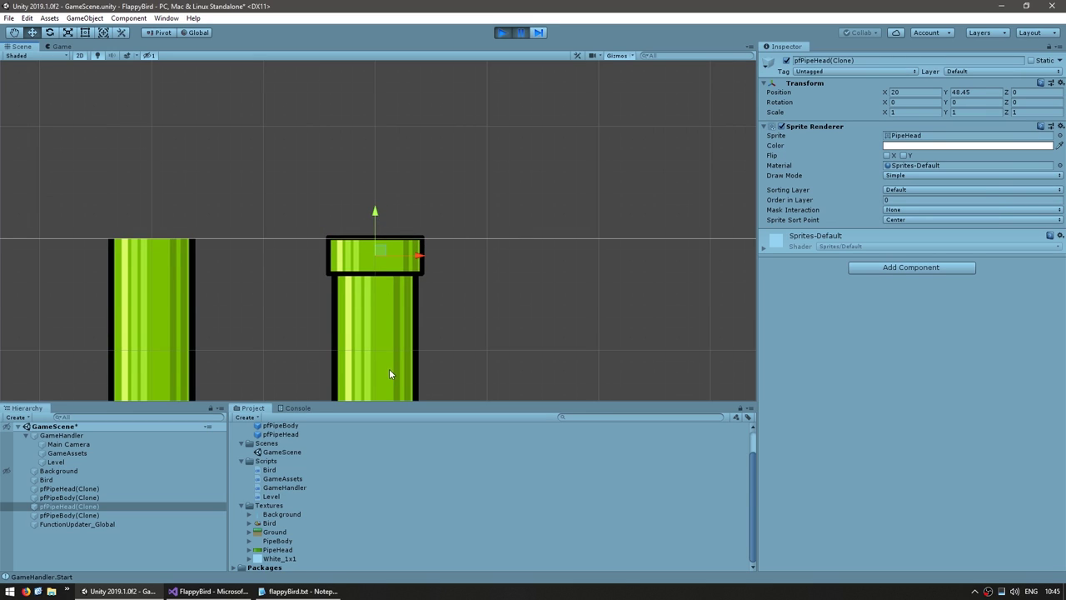
In Level.cs, replace the pipe head's 0f Y position with 'height -' and return to Unity.
key("alt+Tab")
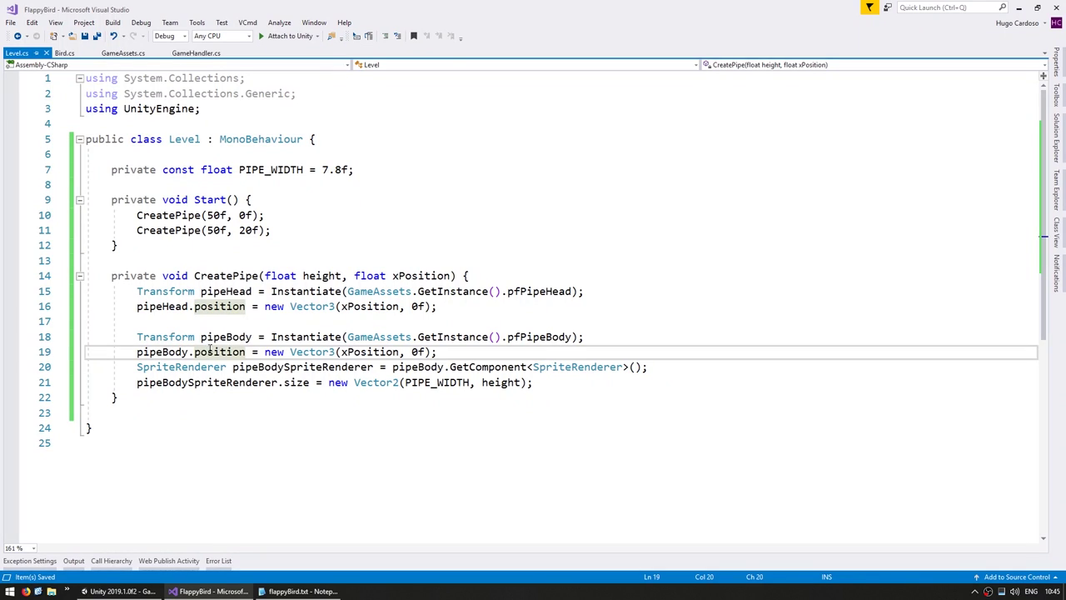
left_click_drag(238, 382, 120, 397)
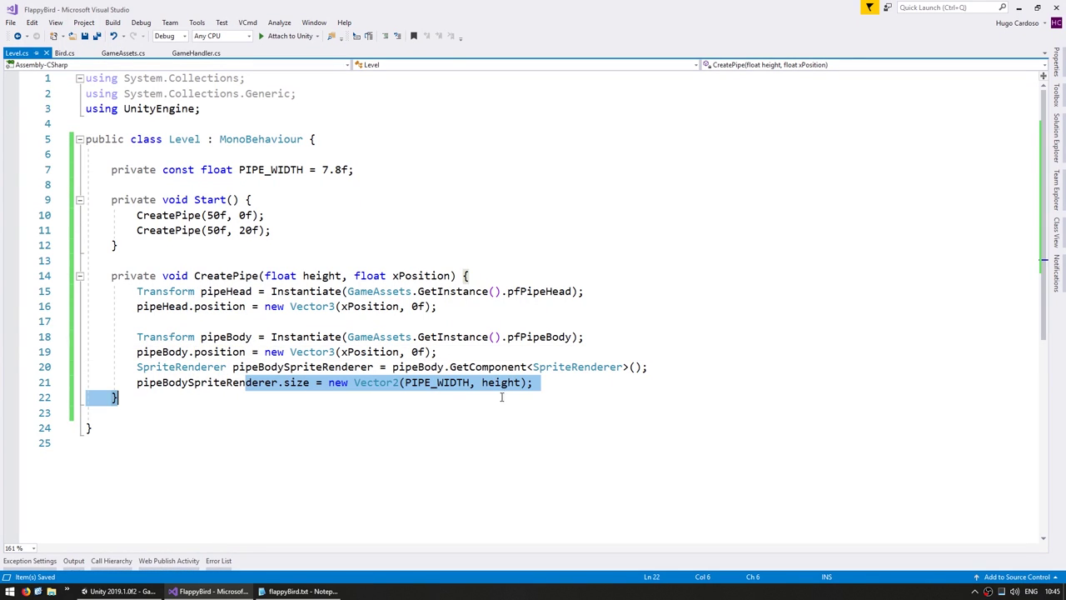
left_click(325, 382)
left_click(171, 352)
left_click(157, 308)
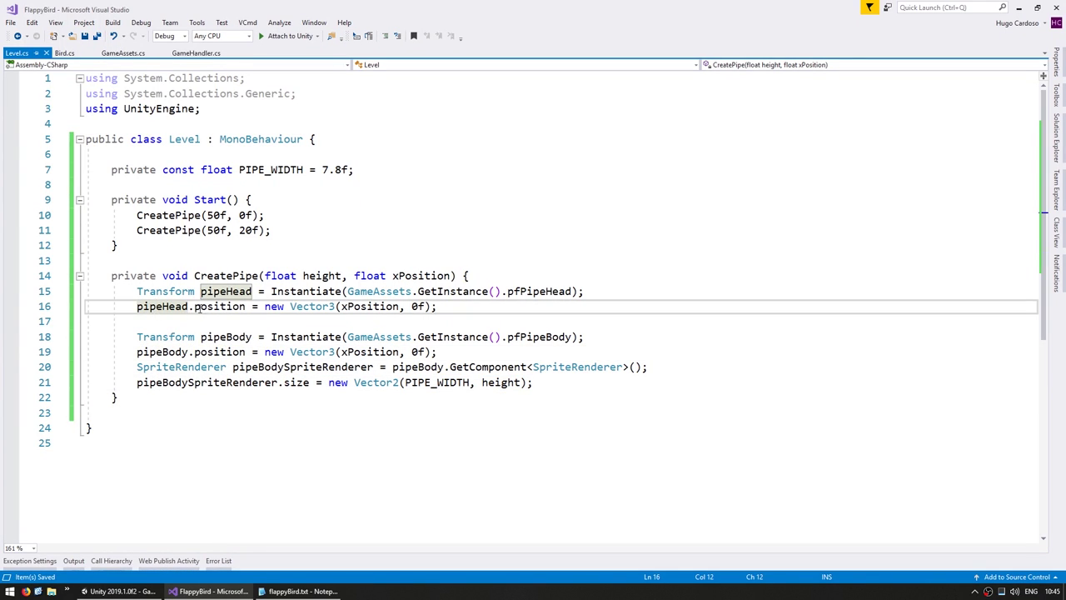
left_click(213, 308)
double_click(420, 307)
type("height ")
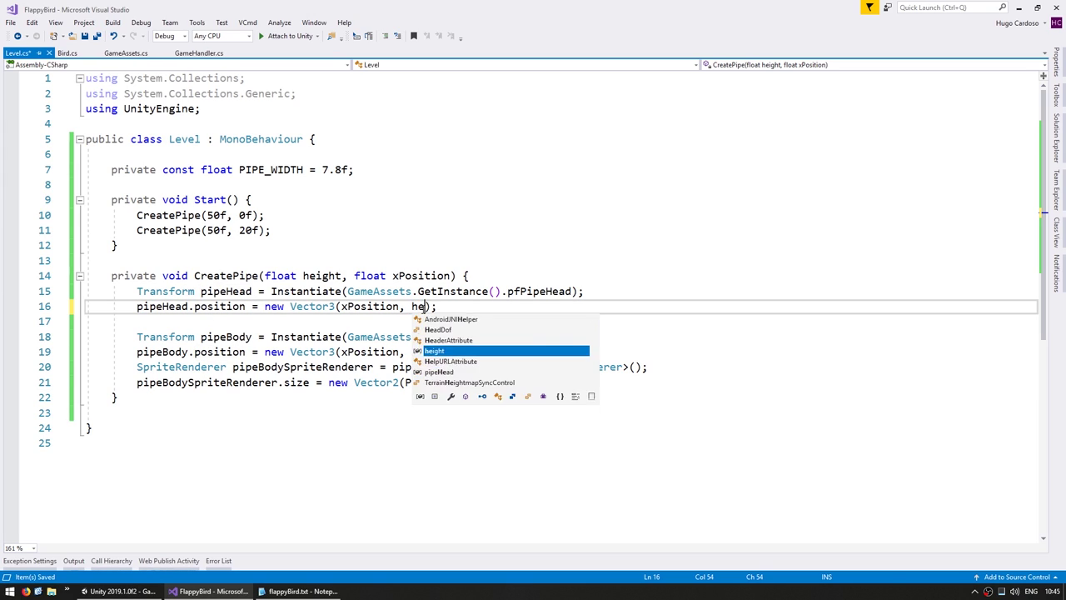
type("-")
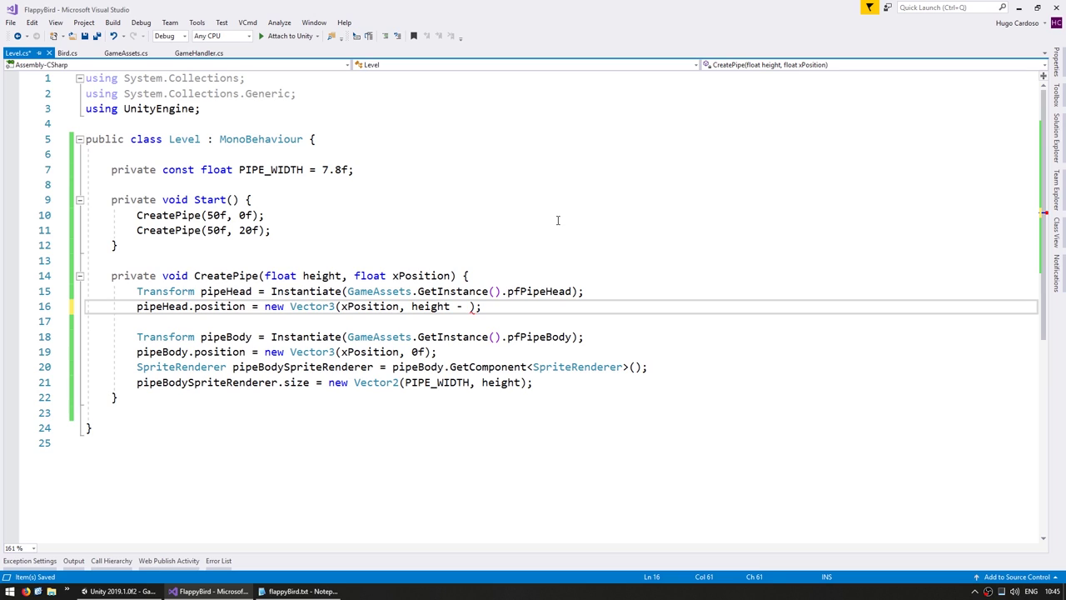
key("alt+Tab")
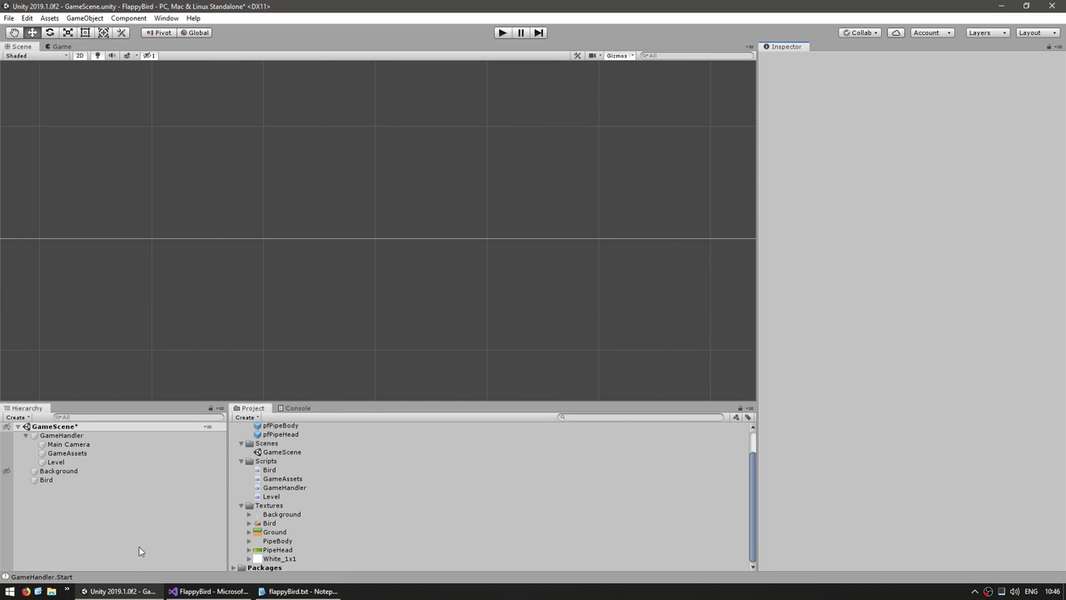
Set the pipe head's Draw Mode to Sliced and position it on the pipe's top.
left_click(891, 185)
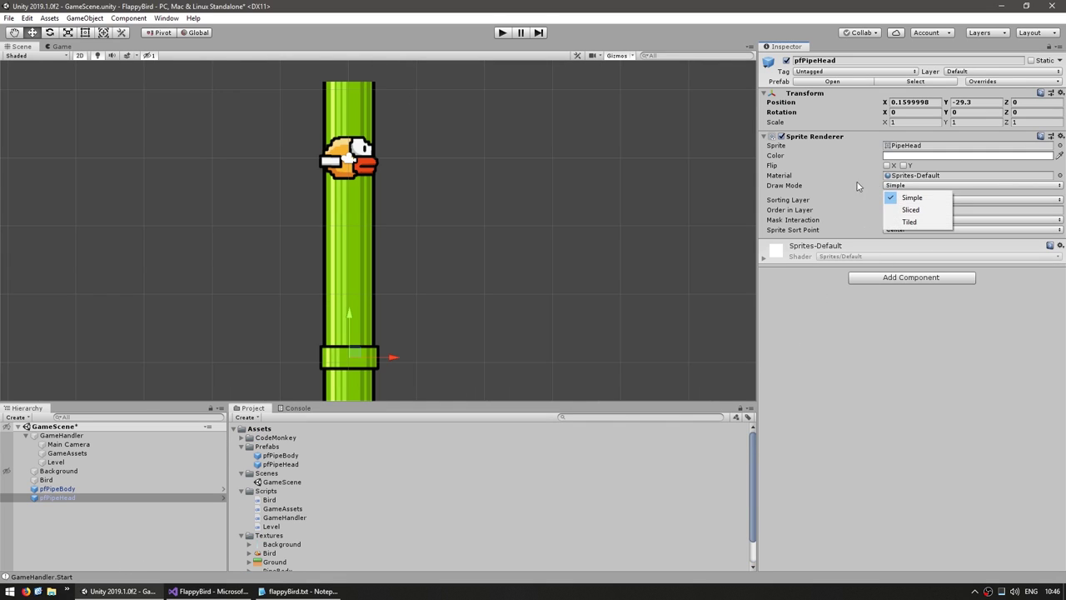
left_click(914, 211)
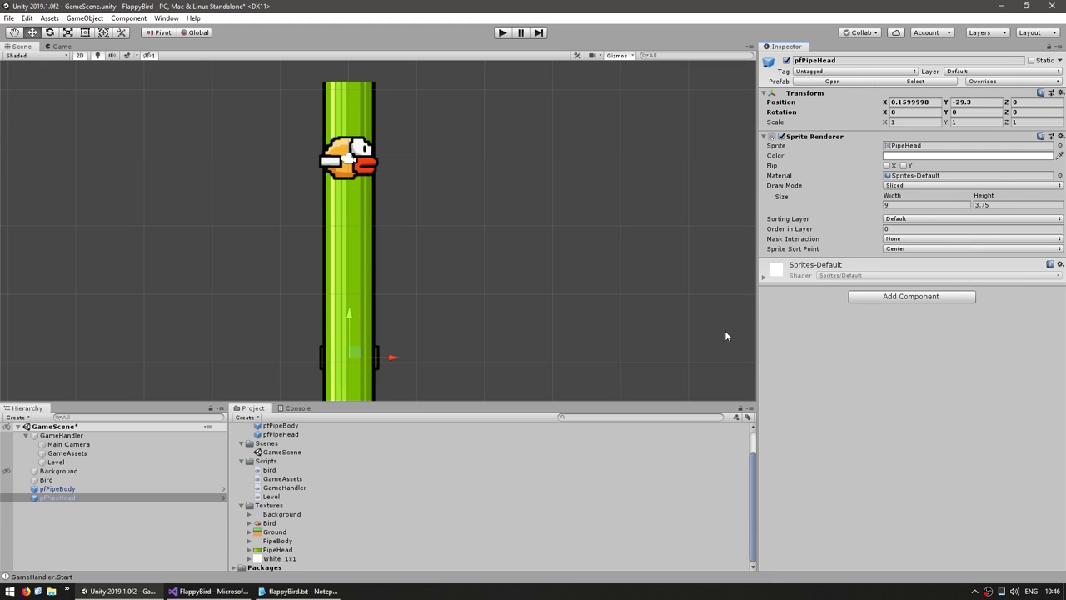
left_click_drag(348, 332, 421, 66)
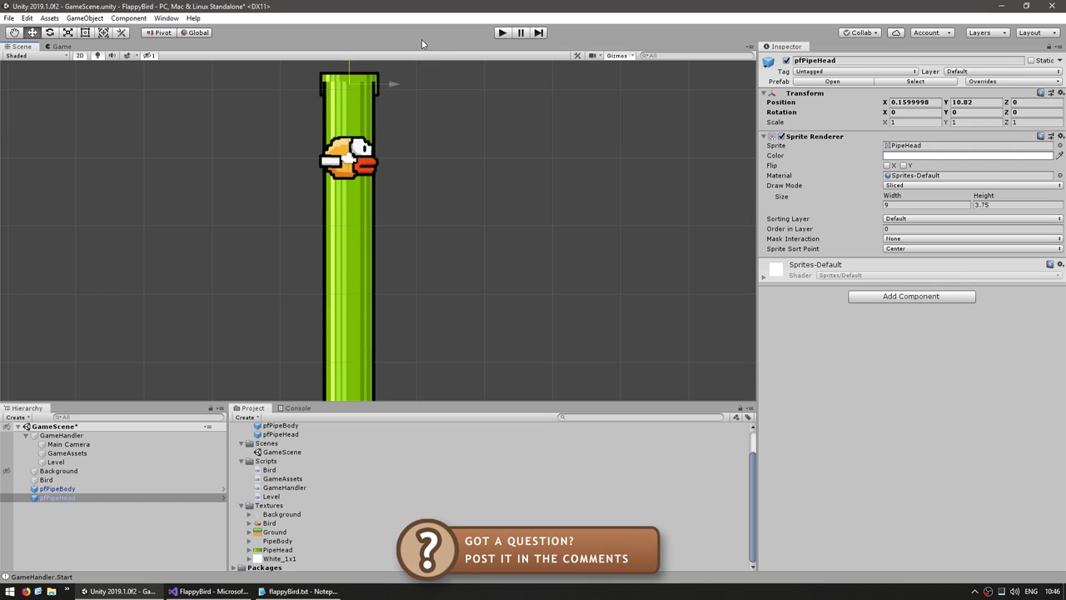
key("f")
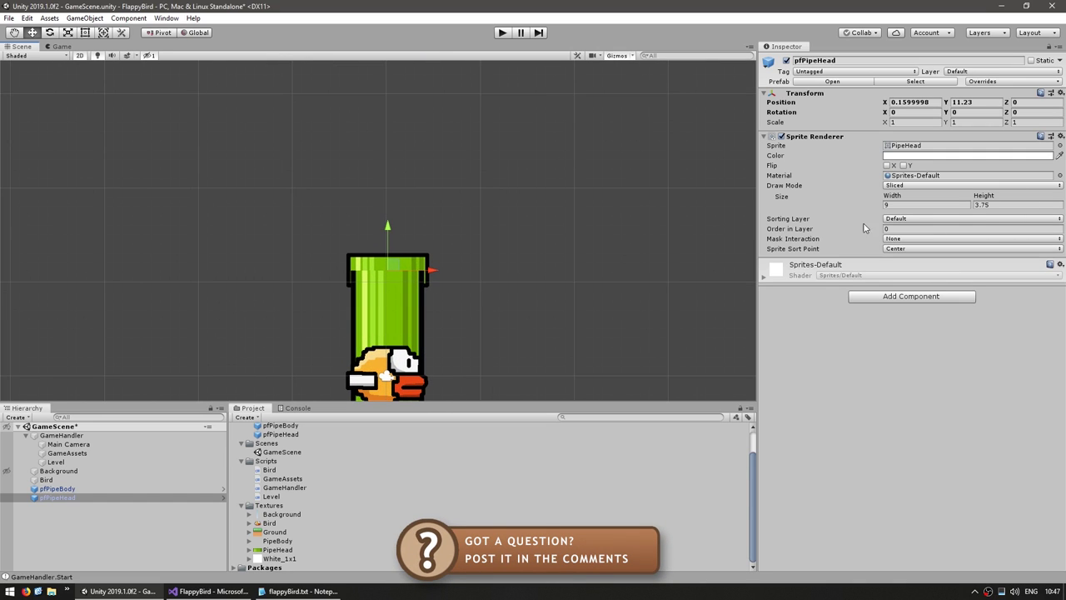
left_click_drag(388, 226, 387, 243)
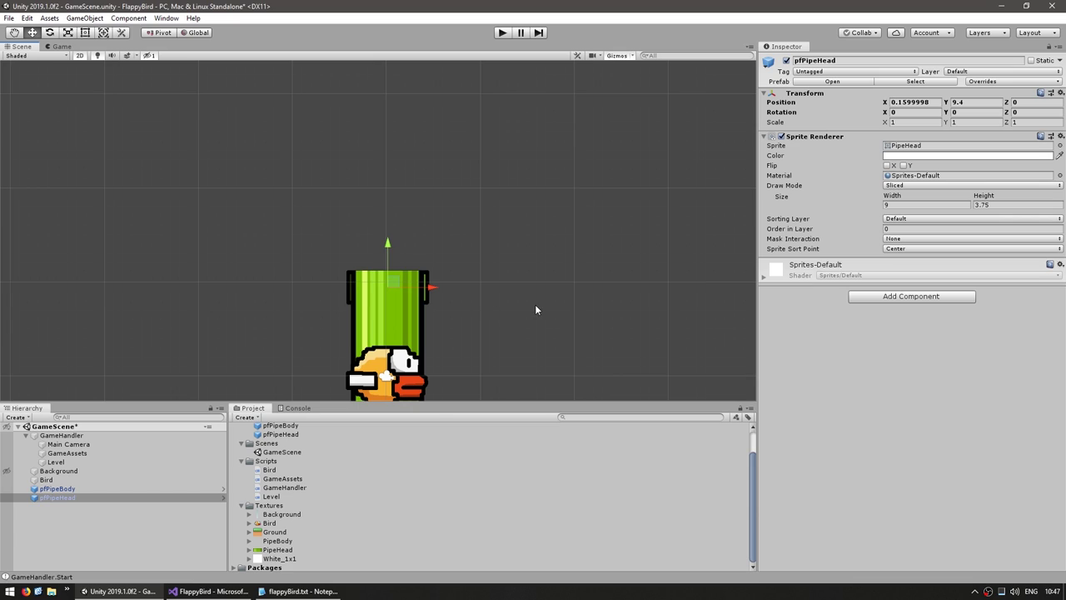
Give the pipe head Order in Layer 10, apply all overrides to pfPipeHead, and return to Visual Studio.
left_click(918, 229)
type("10")
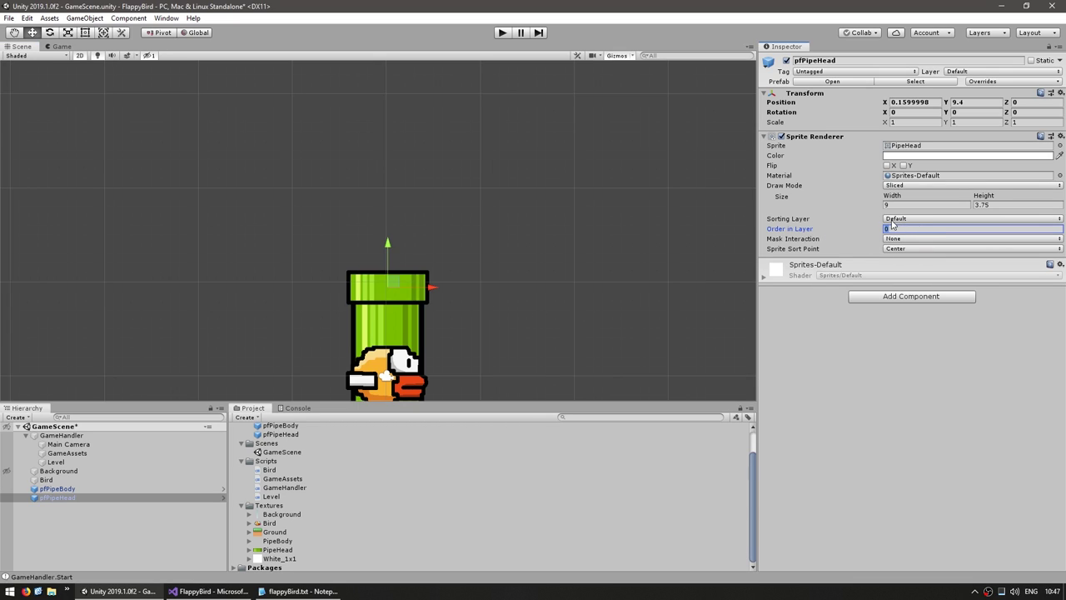
key("Return")
left_click(982, 81)
left_click(1027, 161)
left_click(1024, 204)
left_click(208, 591)
Add a PIPE_HEAD_HEIGHT = 3.75f constant below PIPE_WIDTH and save.
left_click(284, 171)
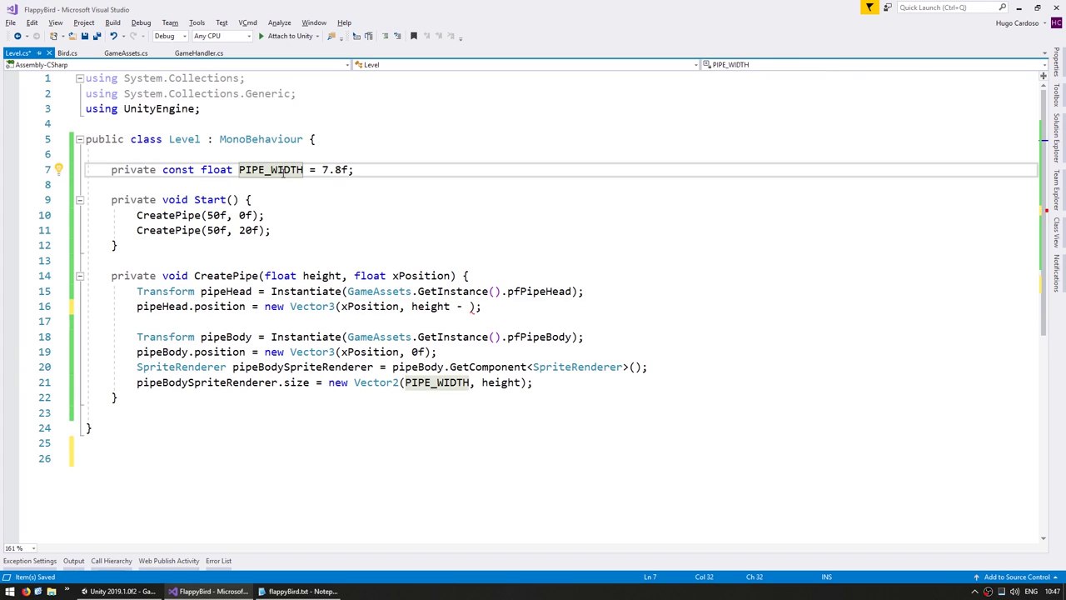
key("End")
key("Return")
type("private const float ")
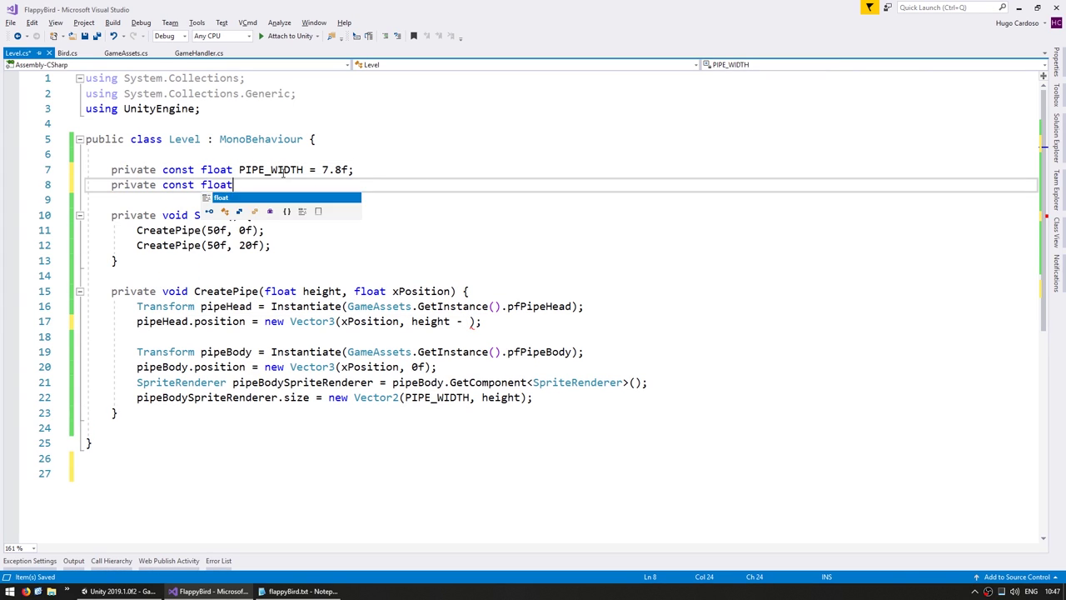
type("PPPE_")
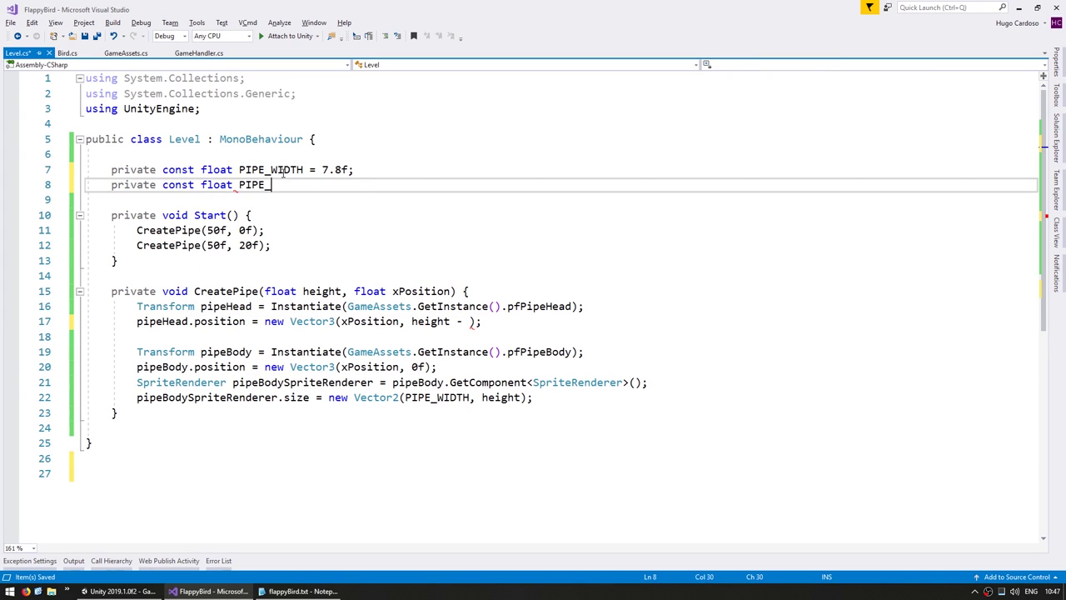
type("HEAD_")
type("HEIGH")
type("T = 3.75f;")
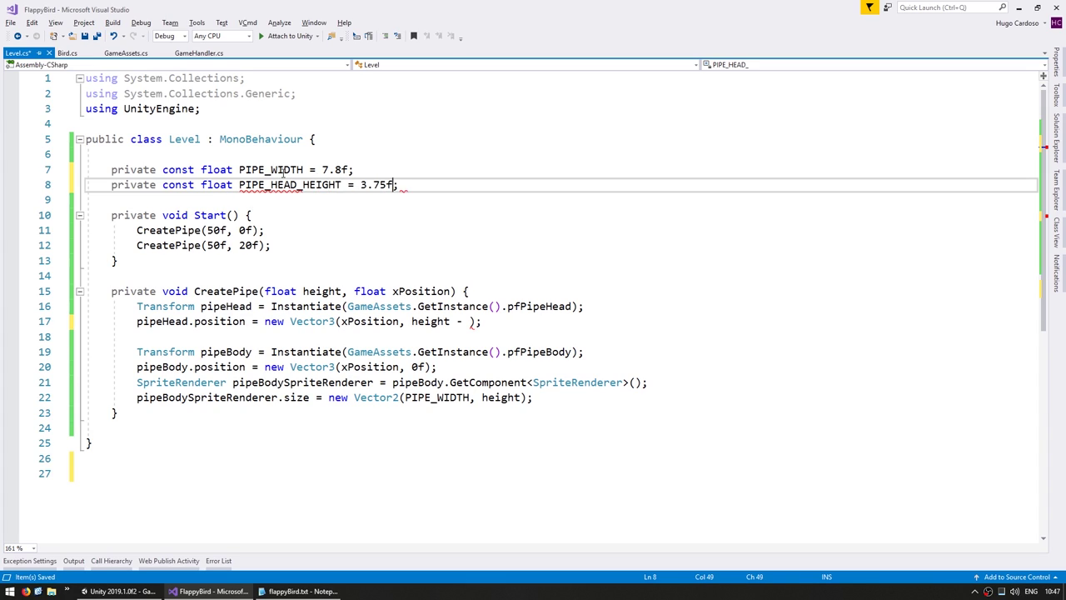
key("ctrl+s")
Complete the head's Y position as height - PIPE_HEAD_HEIGHT * .5f, save, and return to Unity.
key("ctrl+Left")
key("ctrl+Left")
key("ctrl+Left")
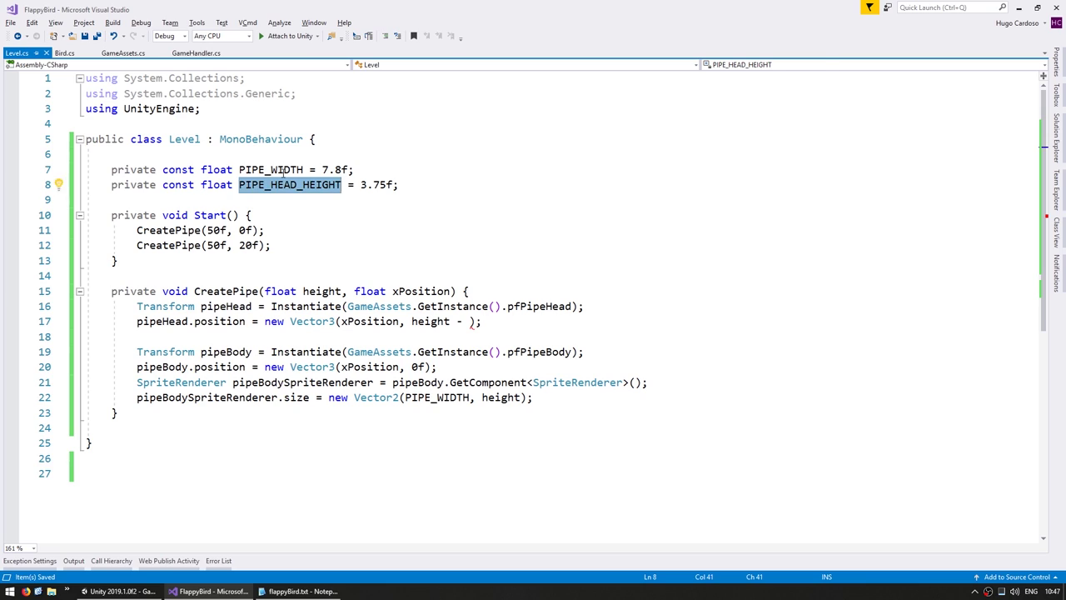
left_click_drag(162, 323, 188, 324)
left_click(469, 323)
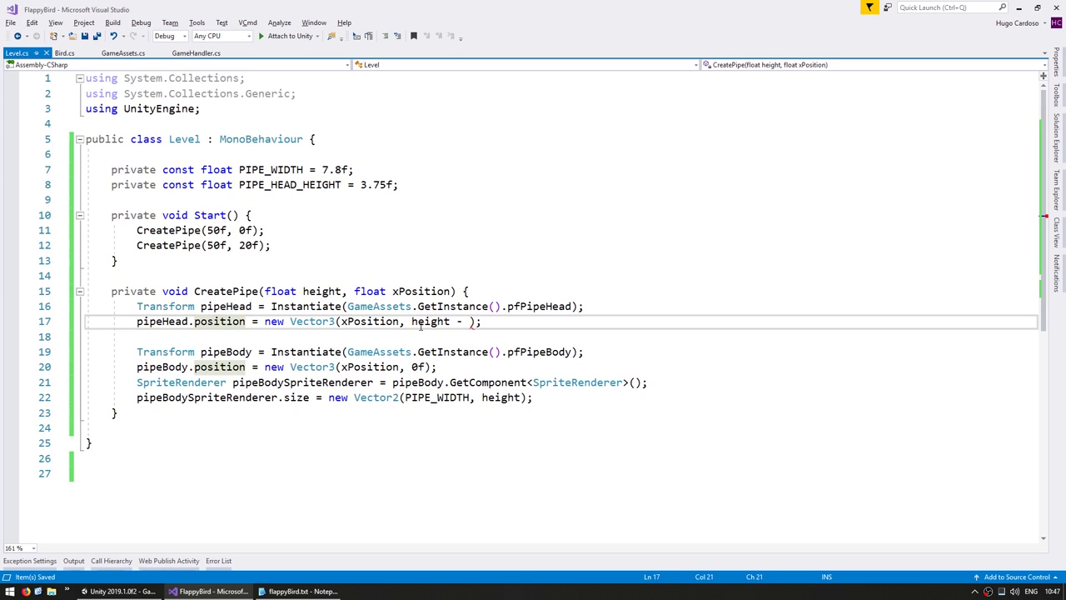
type("PIPE_HEAD_HEIGHT ")
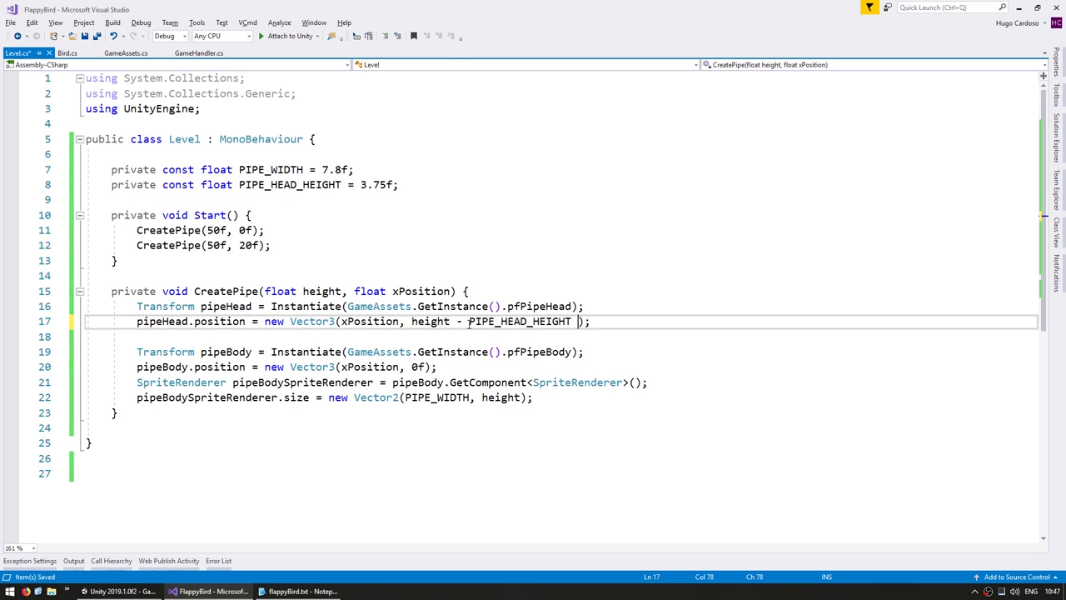
type("* ")
type(".5f)")
key("ctrl+s")
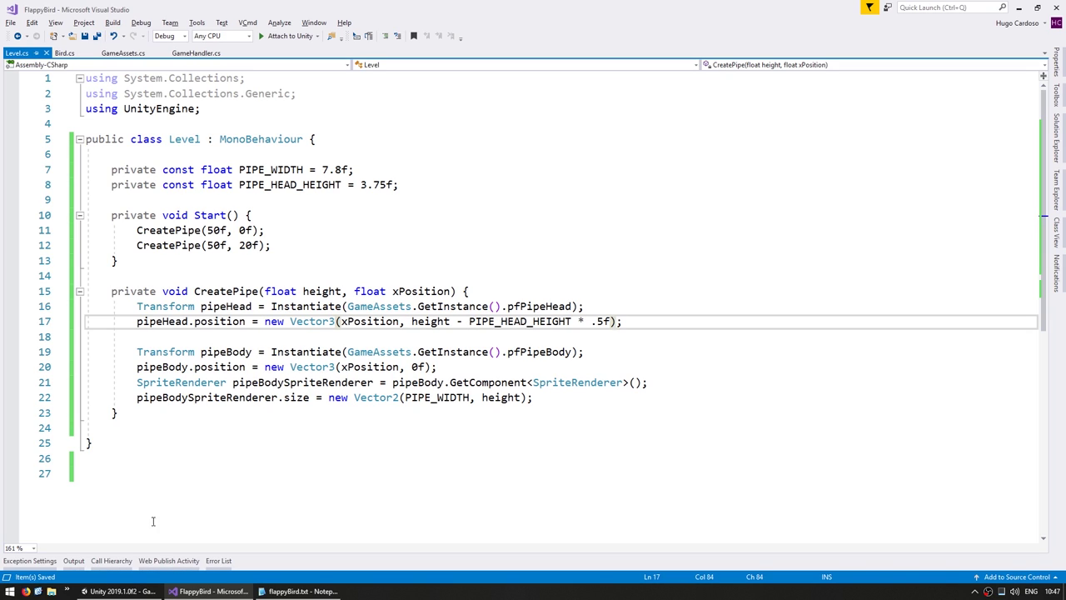
key("alt+Tab")
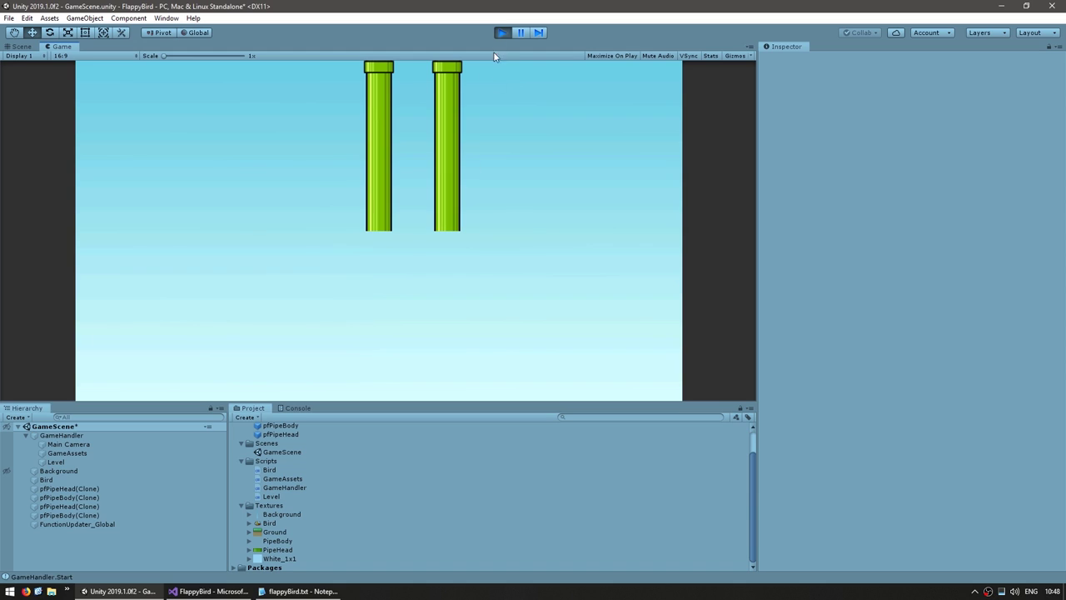
Pause the game and select the right pipe's body and head clones in the Scene view.
left_click(523, 33)
key("ctrl+1")
scroll(469, 176, "down", 5)
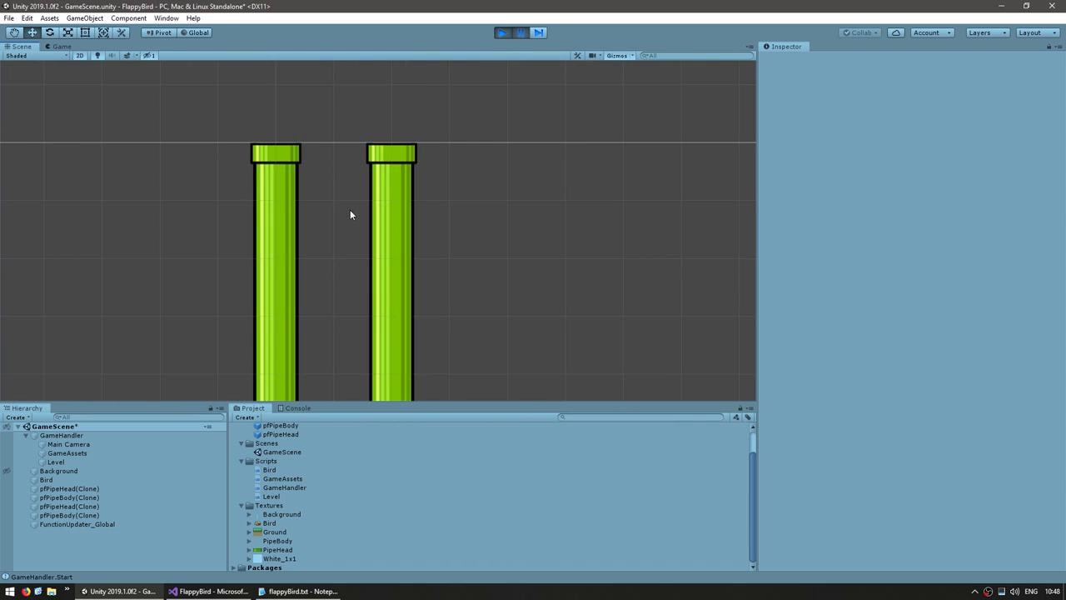
left_click(413, 373)
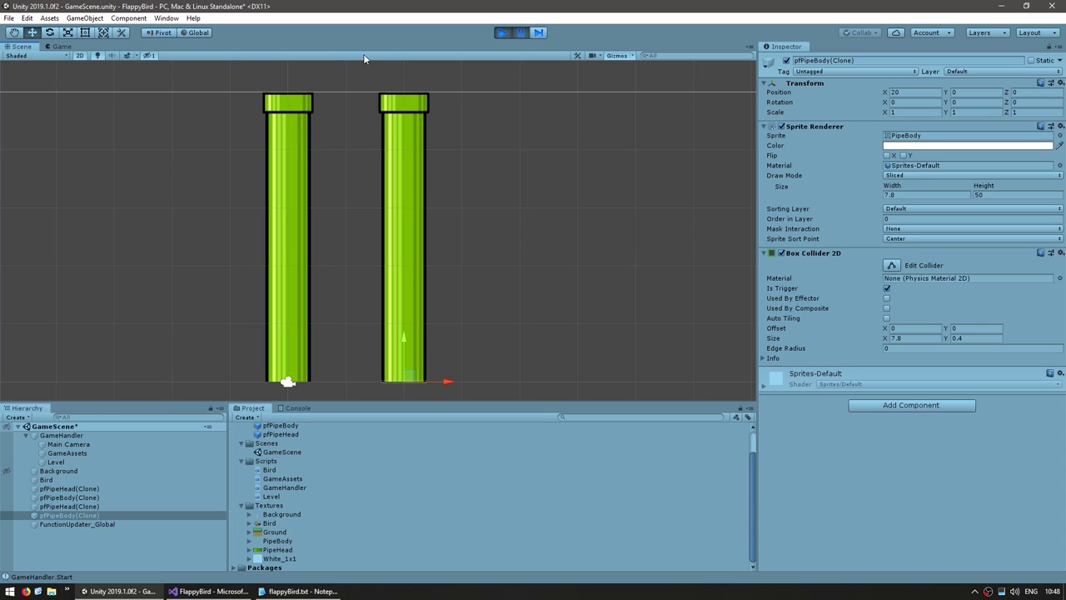
middle_click_drag(368, 155, 343, 321)
scroll(343, 320, "up", 2)
scroll(344, 320, "up", 2)
left_click(405, 314)
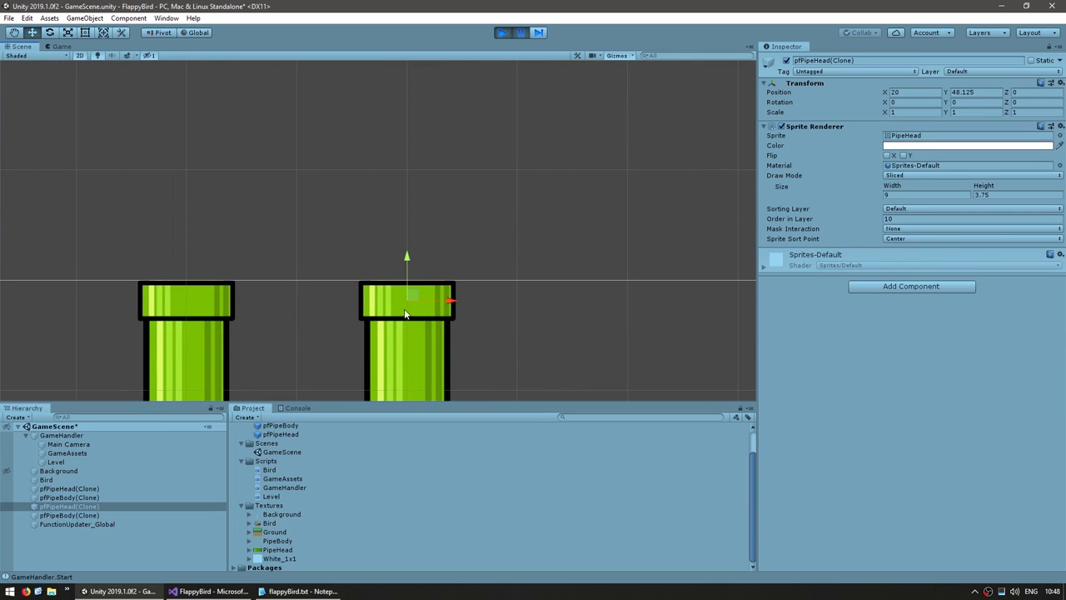
scroll(542, 295, "down", 5)
mouse_move(542, 295)
middle_mouse_down()
mouse_move(383, 226)
mouse_move(400, 206)
middle_mouse_up()
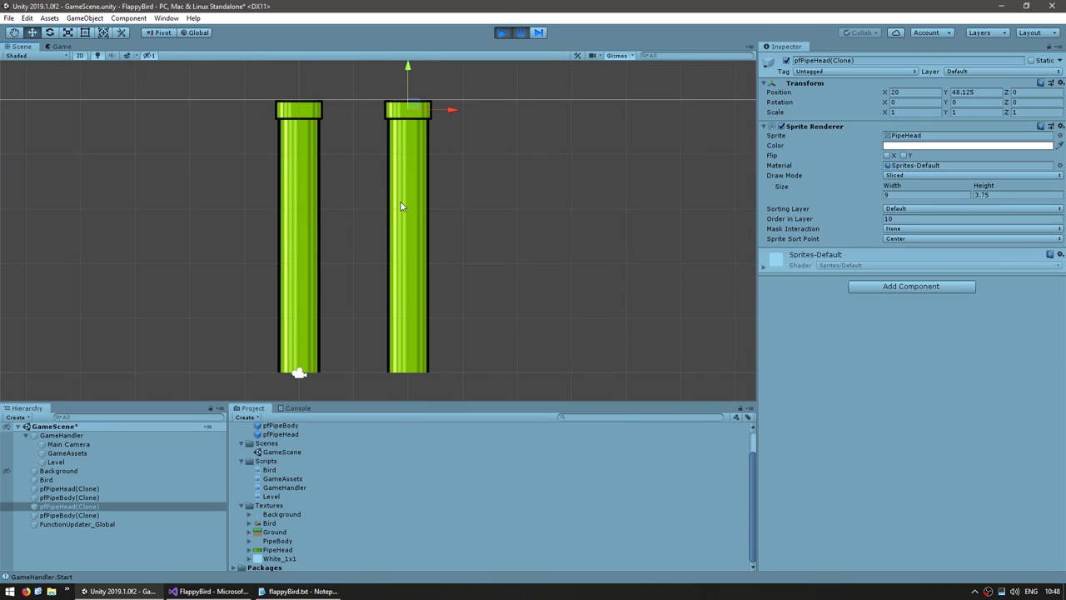
Compare the body's 7.8 by 0.4 Box Collider 2D size with its 50 height, then stop Play.
left_click(417, 194)
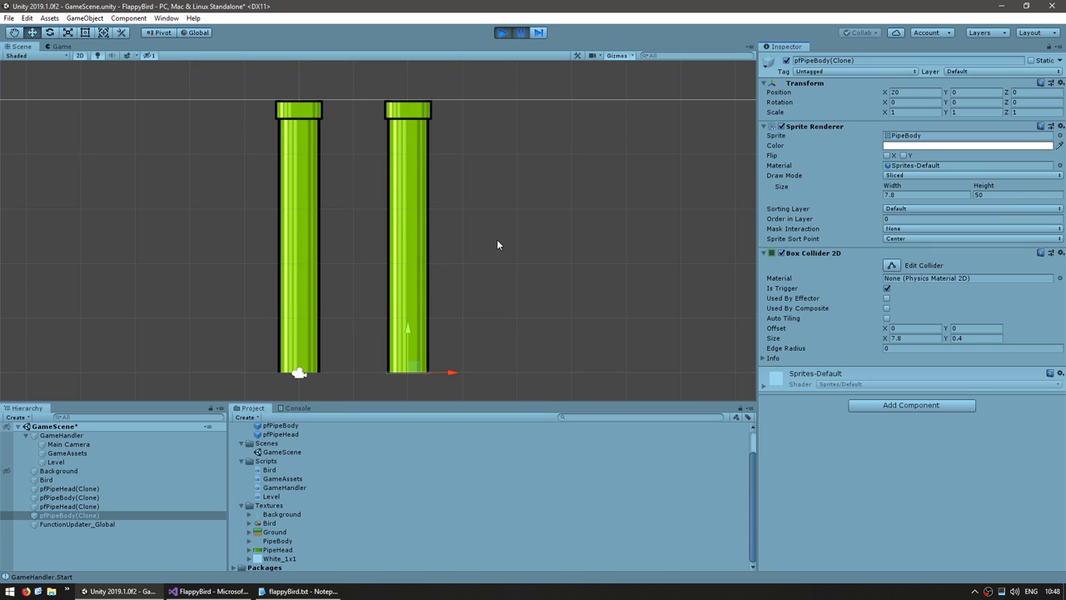
left_click(932, 338)
scroll(541, 333, "up", 3)
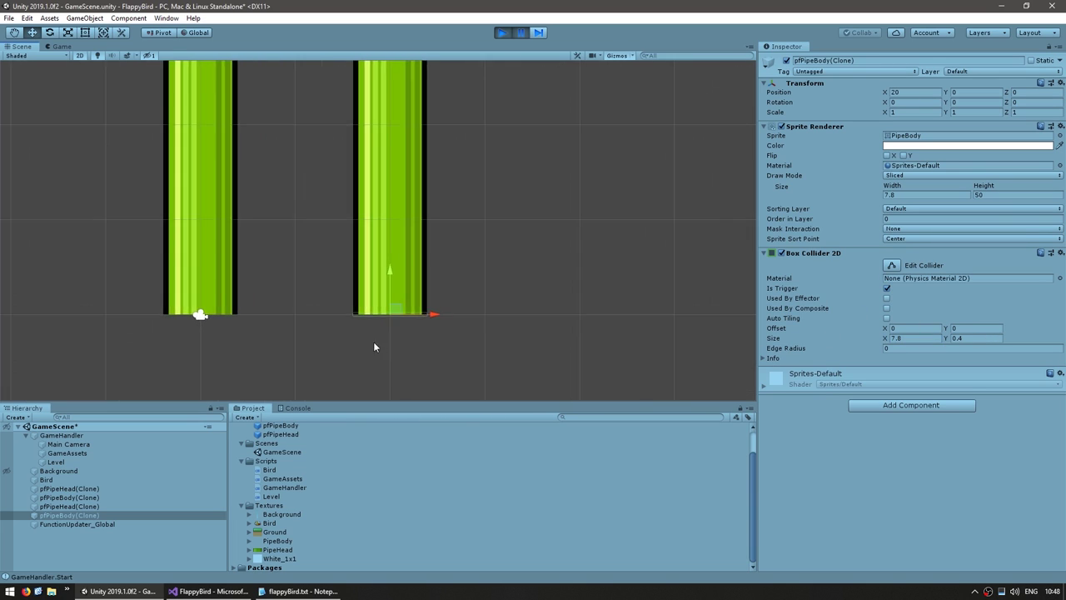
scroll(489, 207, "down", 1)
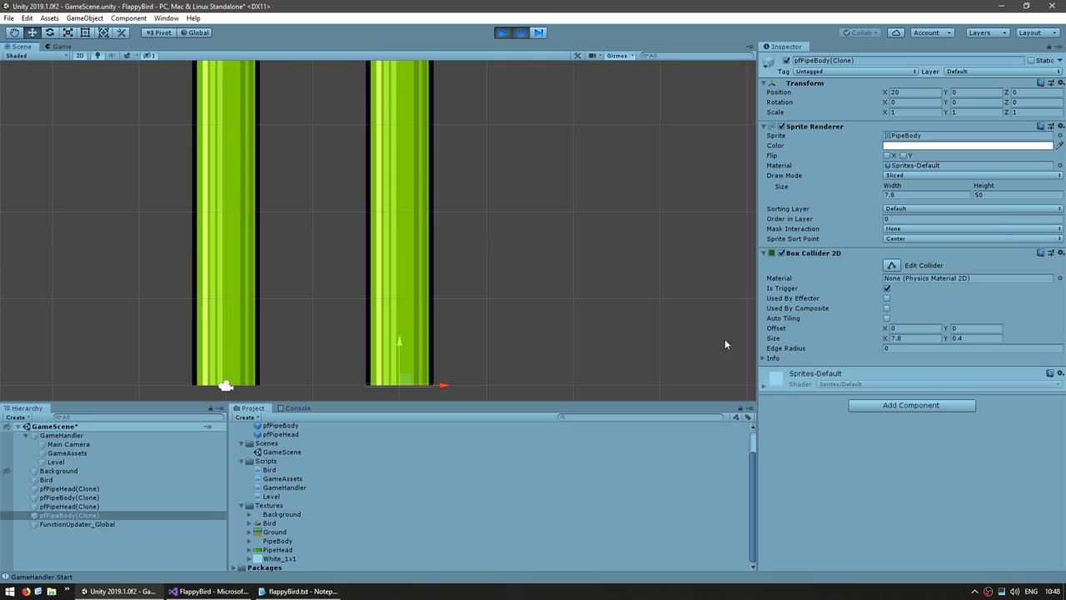
left_click(991, 195)
left_click(504, 38)
Below the sprite size line, fetch the pipe body's BoxCollider2D into pipeBodyBoxCollider.
key("alt+Tab")
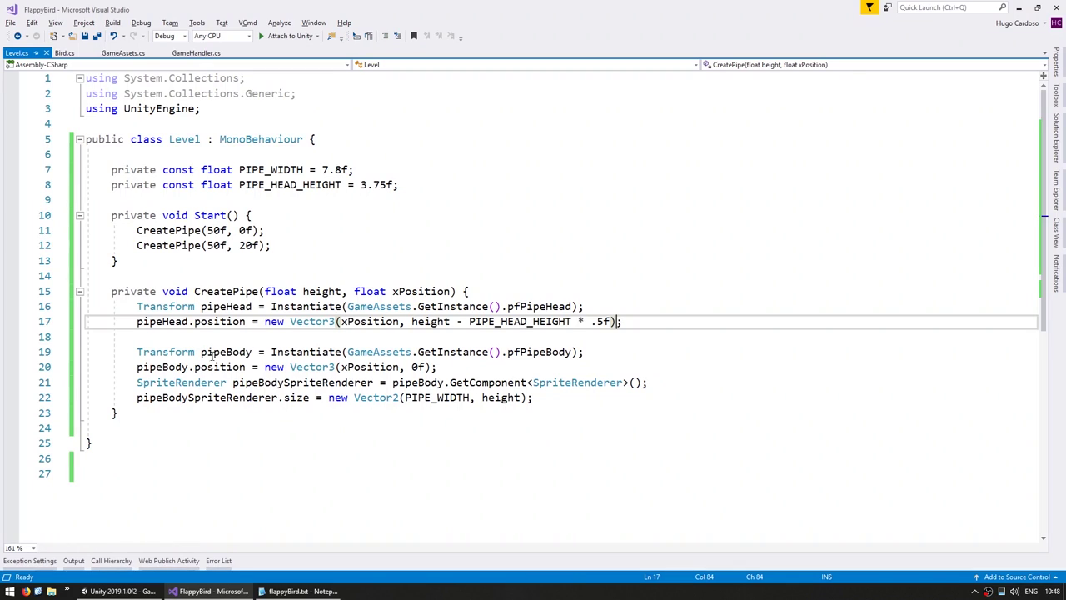
left_click(188, 398)
key("End")
key("Return")
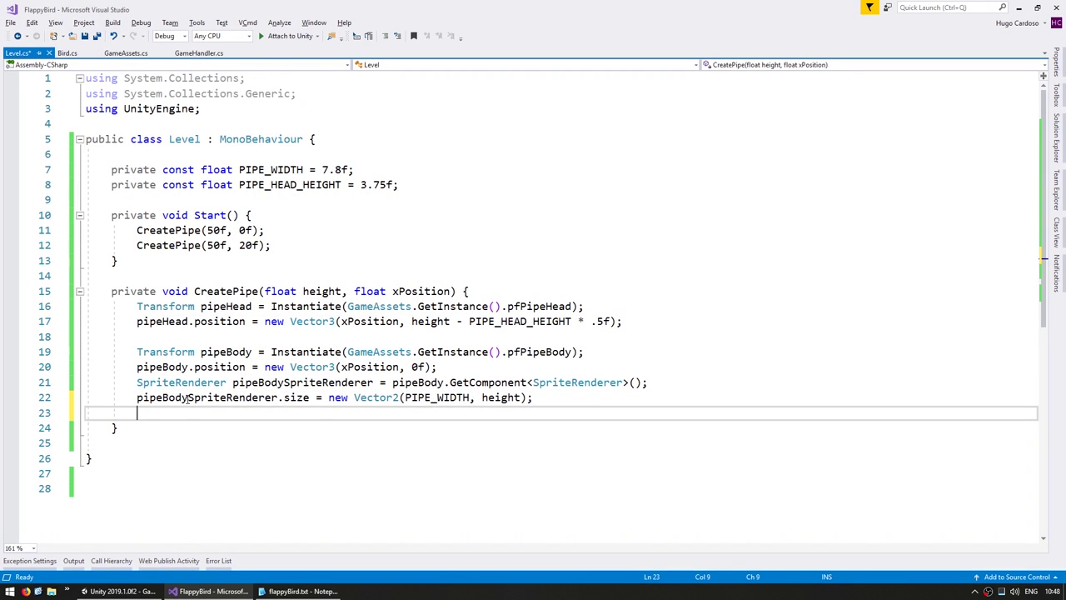
type("BoxCollider2D pipeBodyBoxCollider = pip")
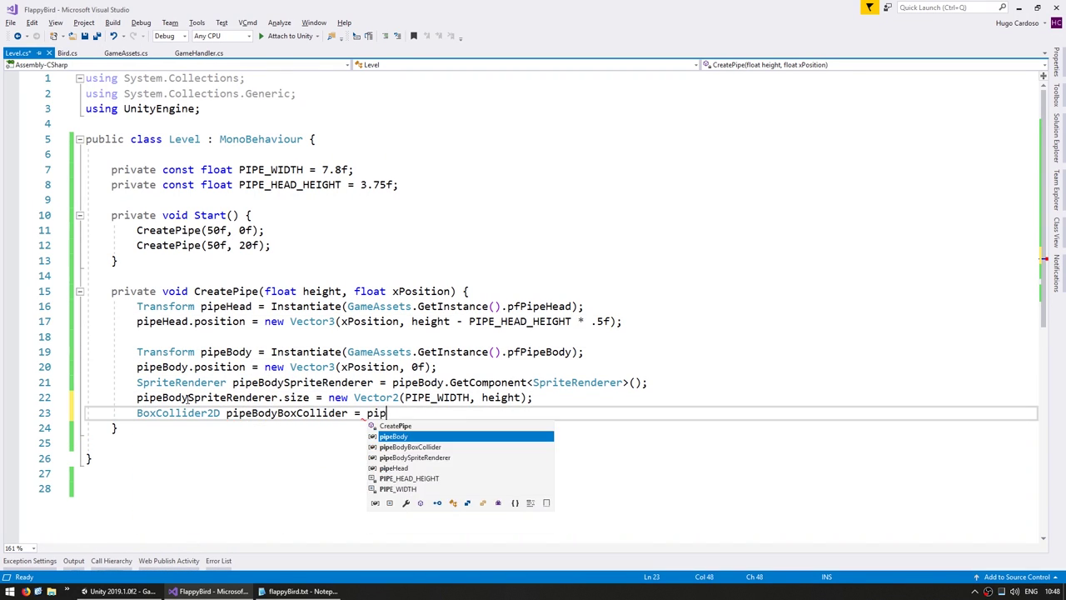
type("eBody.GetComponent<BoxCollider2D>();")
key("Home")
key("Return")
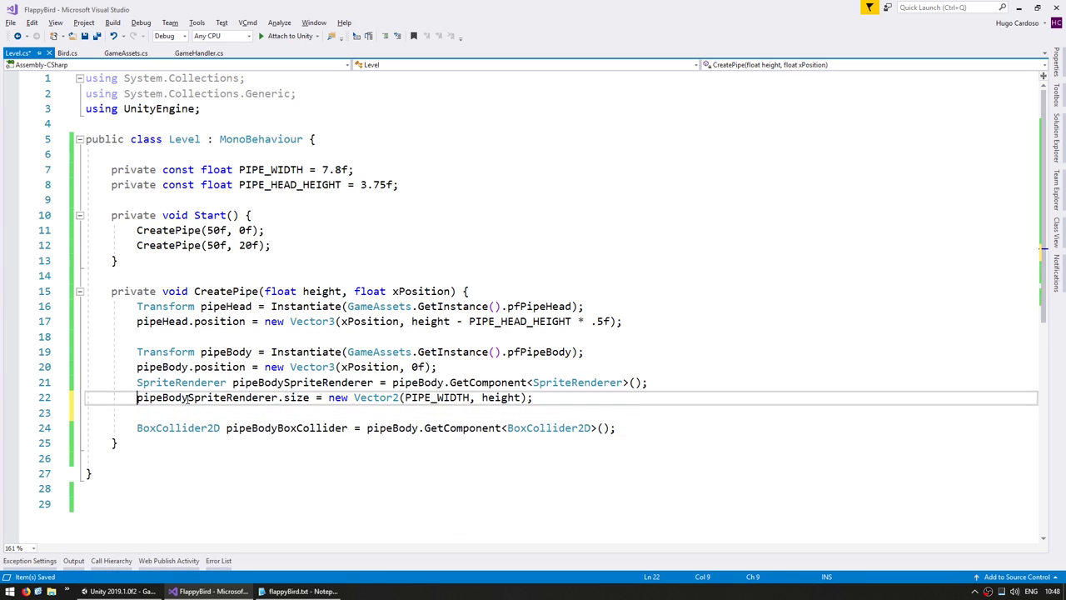
Space out the code, save, and add a '// Set up Body' comment above the body creation.
key("Up")
key("Up")
key("Up")
key("Home")
key("Return")
key("Up")
key("Up")
key("ctrl+s")
key("Up")
key("Home")
key("Return")
Add a head comment and reword both comments to 'Set up Pipe Head' and 'Set up Pipe Body'.
key("Up")
type("// Position Body")
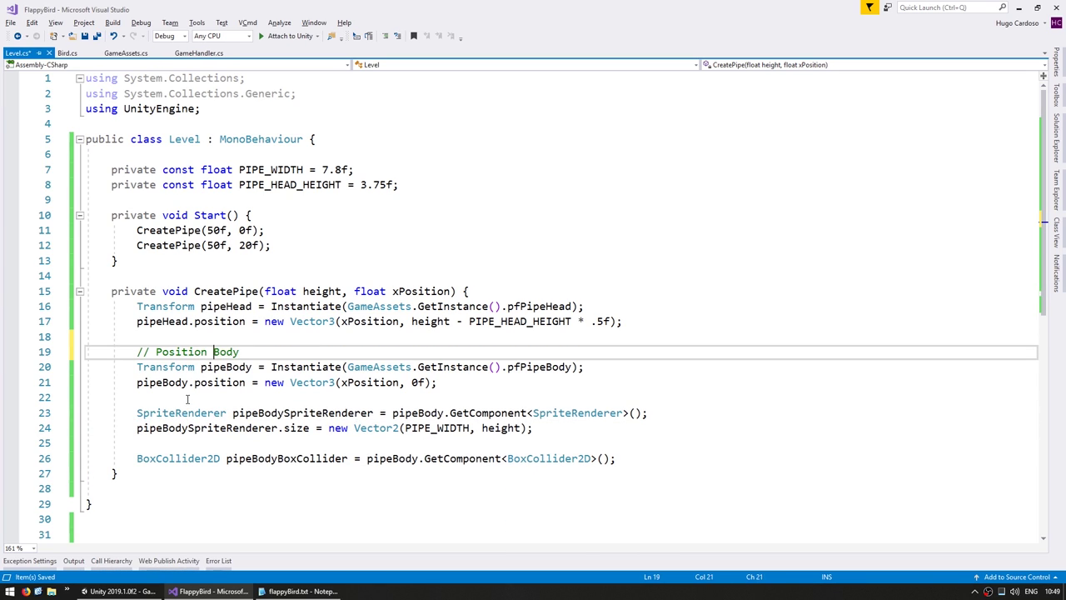
key("ctrl+Left")
key("ctrl+BackSpace")
type("Set up")
key("Up")
key("Up")
key("Up")
key("End")
key("Return")
type("// Set up ")
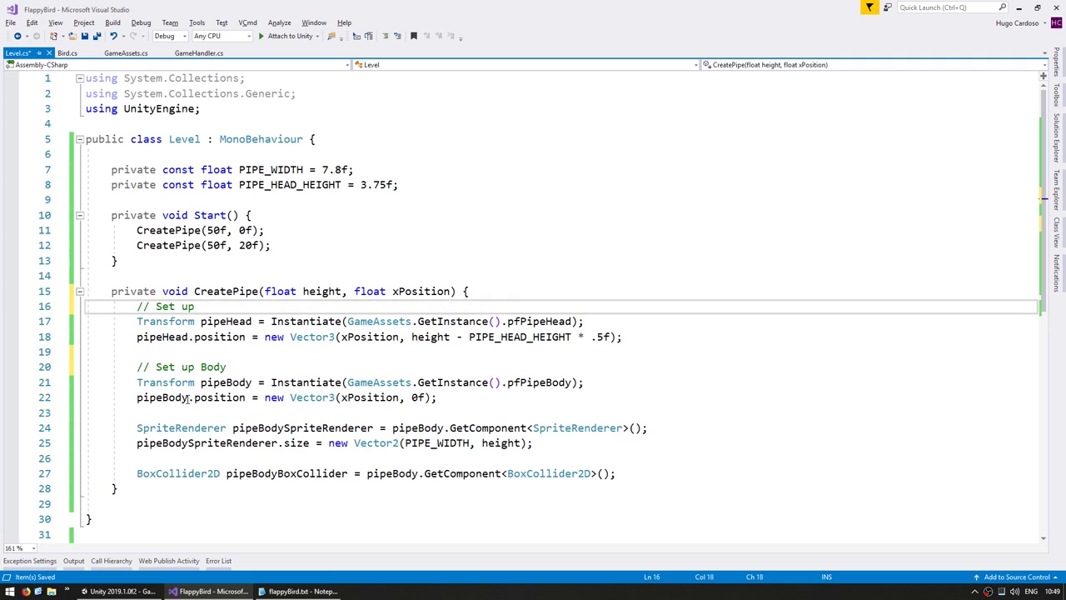
type("Head")
key("Down")
key("Down")
key("Down")
key("Up")
key("Up")
key("Up")
key("End")
key("ctrl+Left")
type("Pipe")
key("Down")
key("Down")
key("Down")
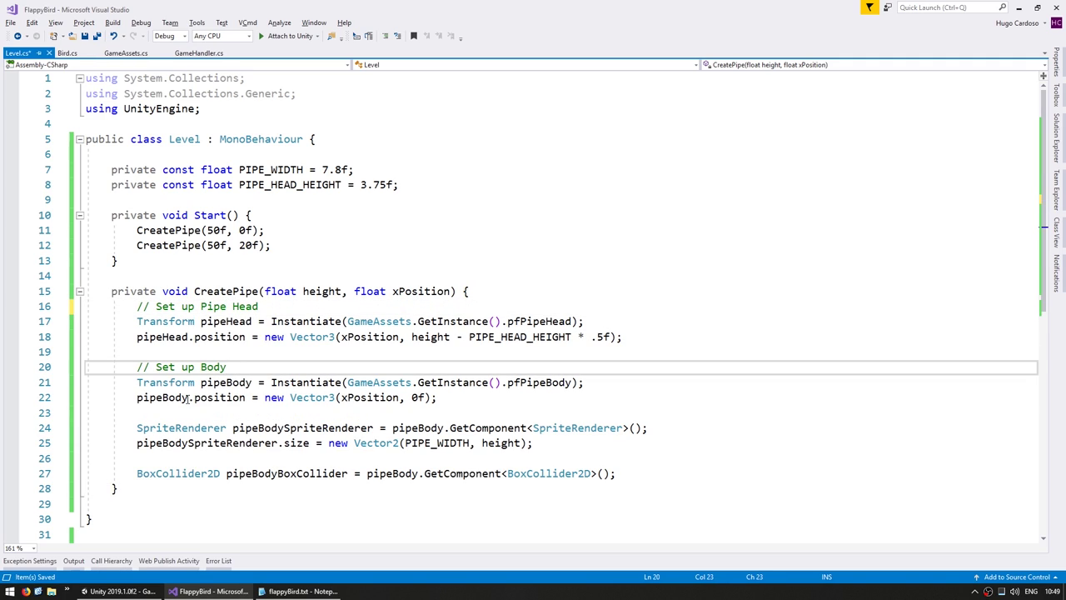
type("Pipe")
key("Down")
key("Down")
key("Down")
key("Down")
Add a line setting pipeBodyBoxCollider.size to new Vector2(PIPE_WIDTH, height).
key("ctrl+w")
key("ctrl+c")
key("End")
key("Return")
key("ctrl+v")
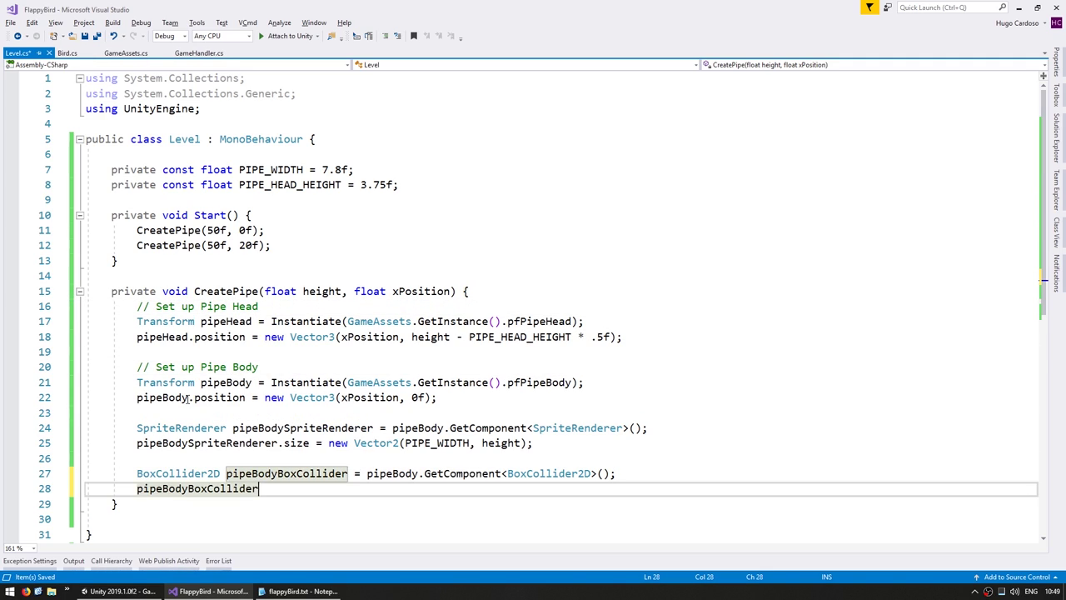
type(".si")
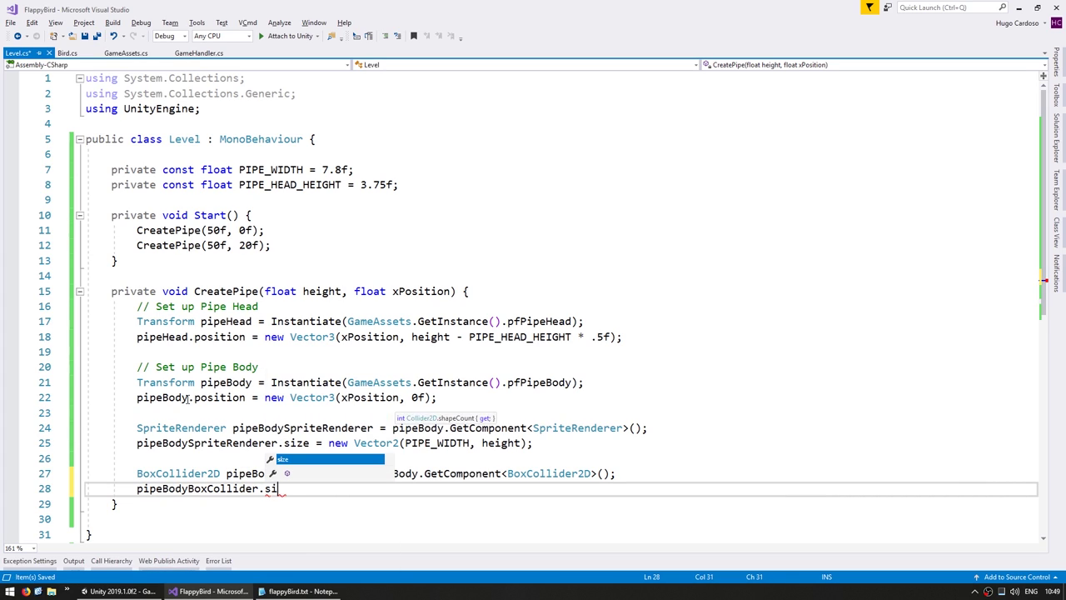
type("ze = new ")
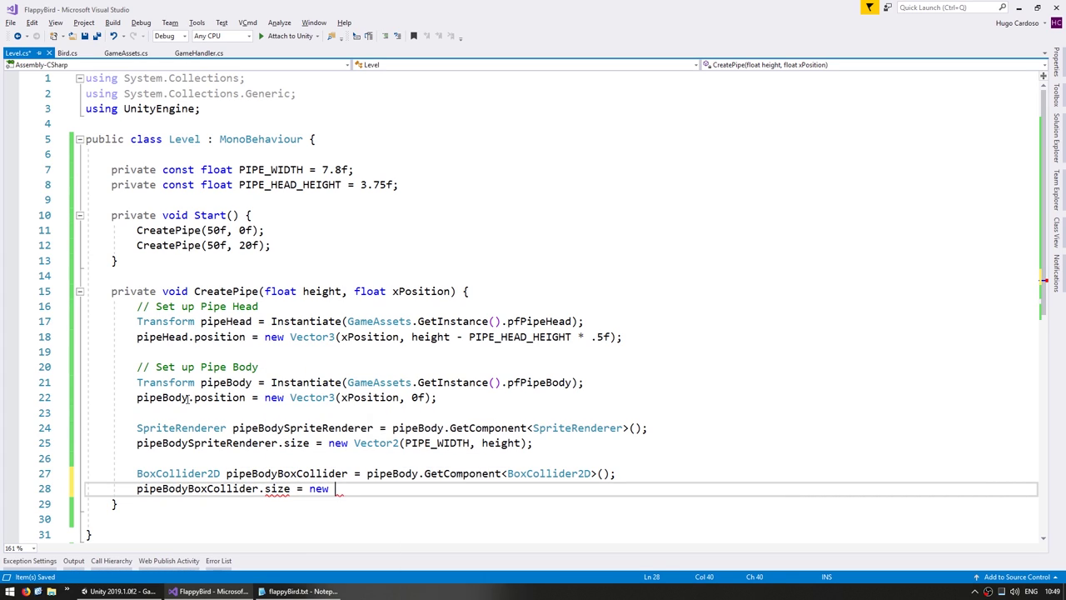
type("Vector2();")
key("Left")
key("Left")
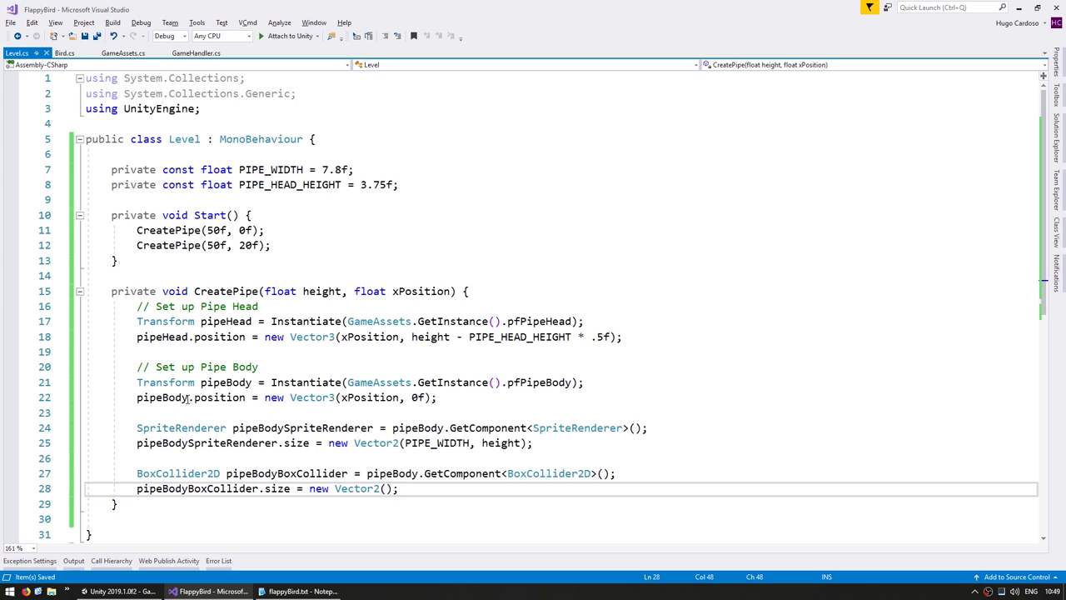
type("pipe_w, ")
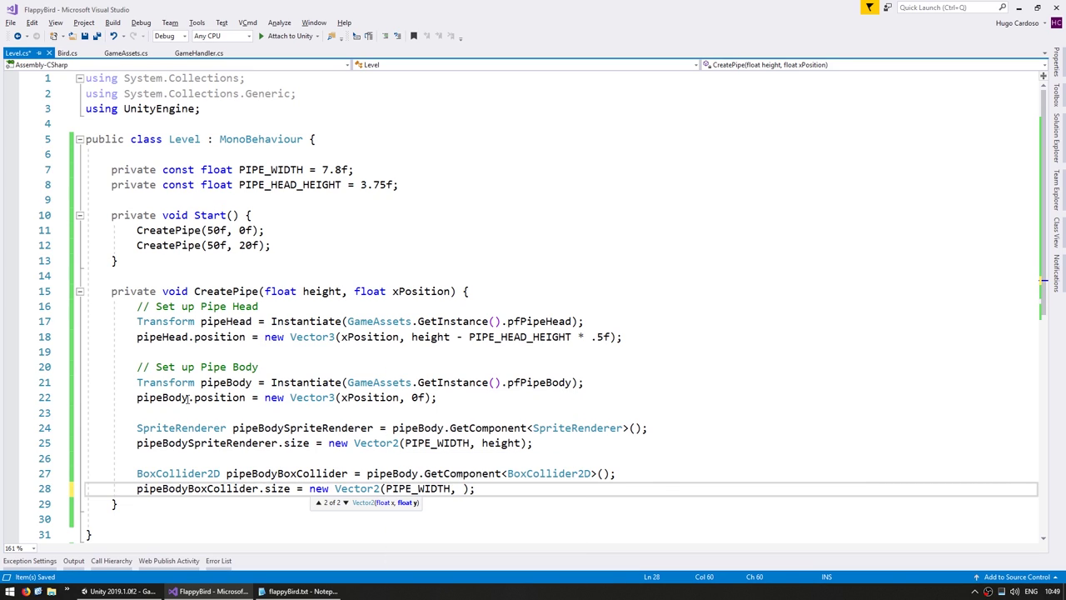
type("hei")
type(")")
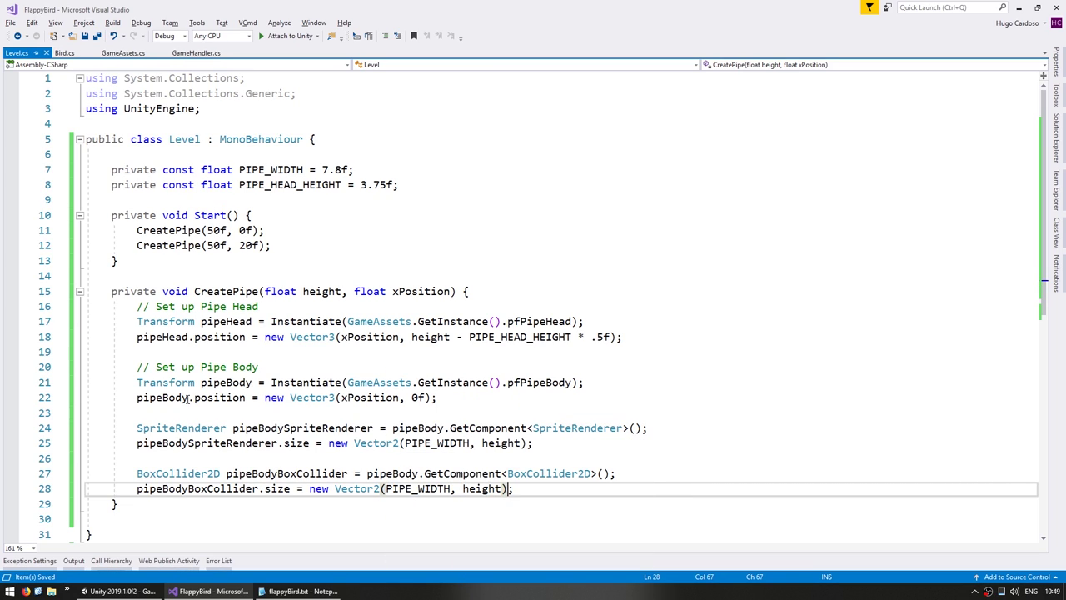
key("alt+Tab")
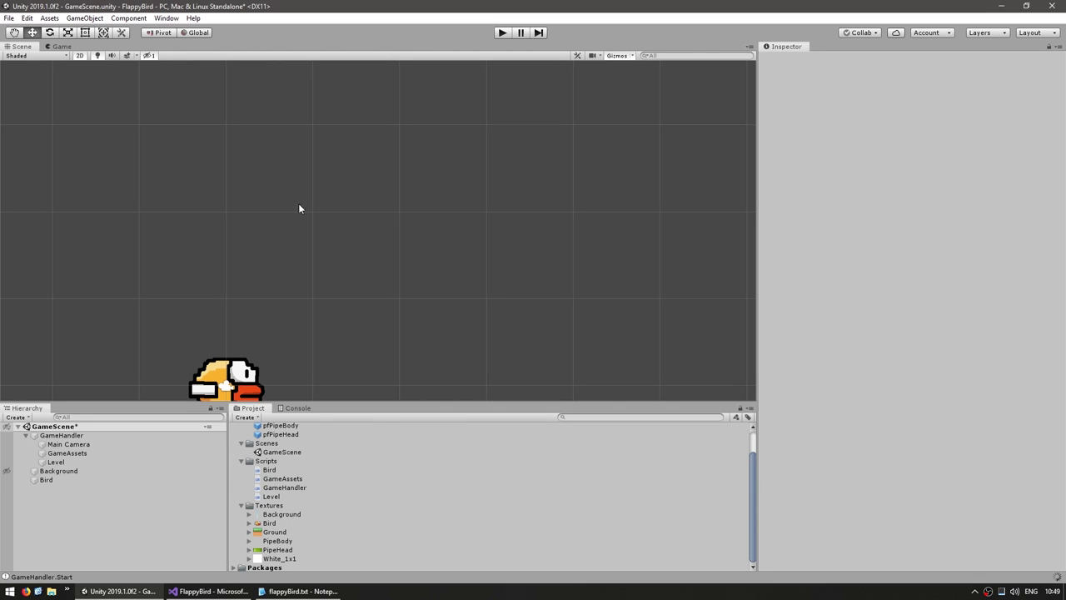
left_click(510, 31)
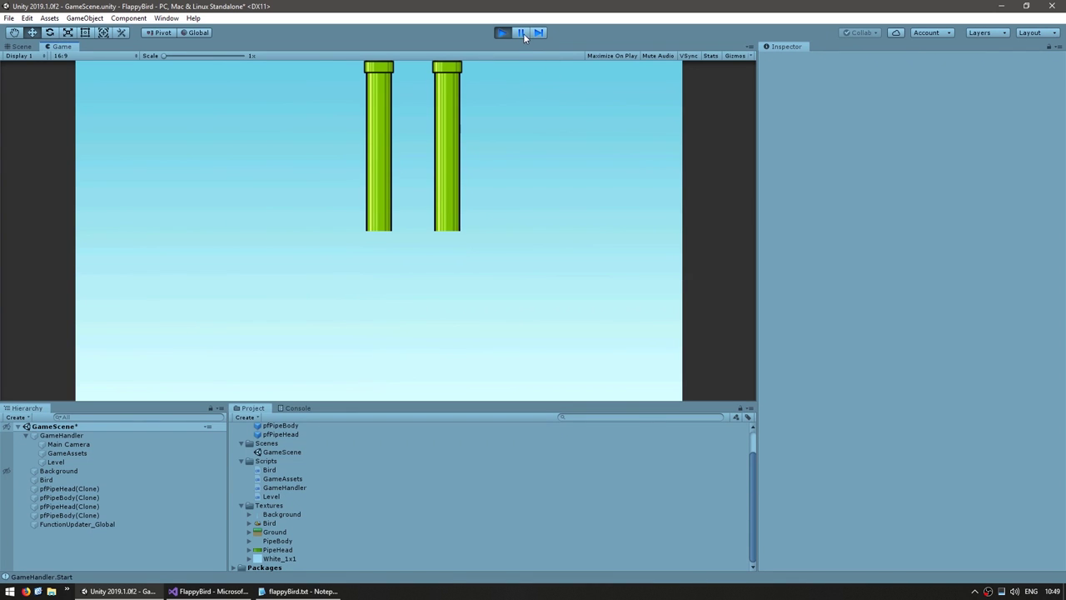
left_click(523, 34)
middle_click_drag(410, 138, 349, 257)
left_click(348, 257)
mouse_move(348, 336)
middle_mouse_down()
mouse_move(368, 144)
mouse_move(393, 172)
middle_mouse_up()
scroll(367, 144, "down", 3)
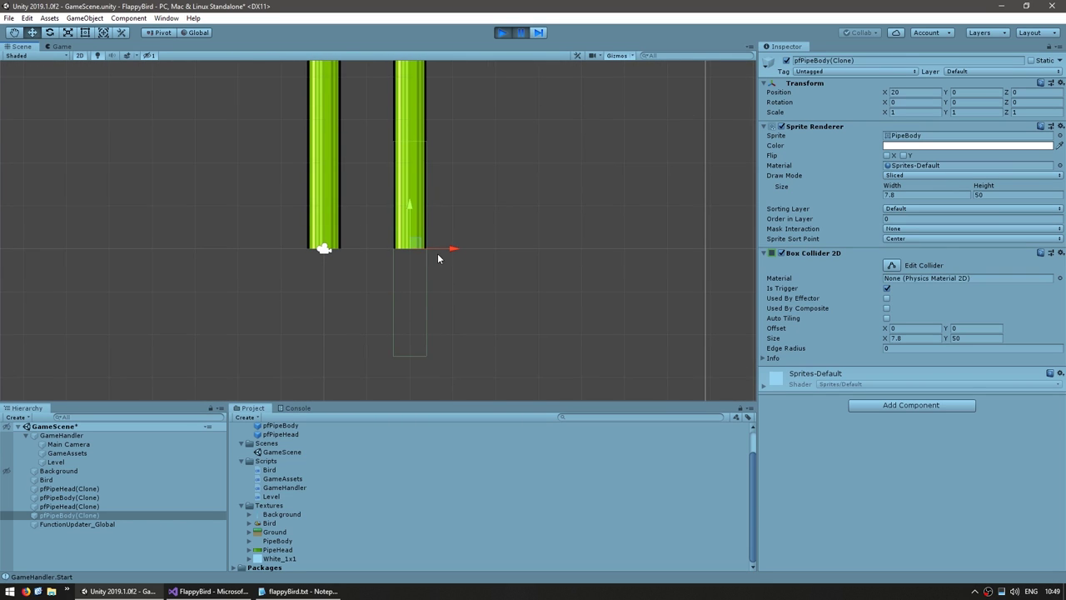
middle_click_drag(416, 250, 422, 257)
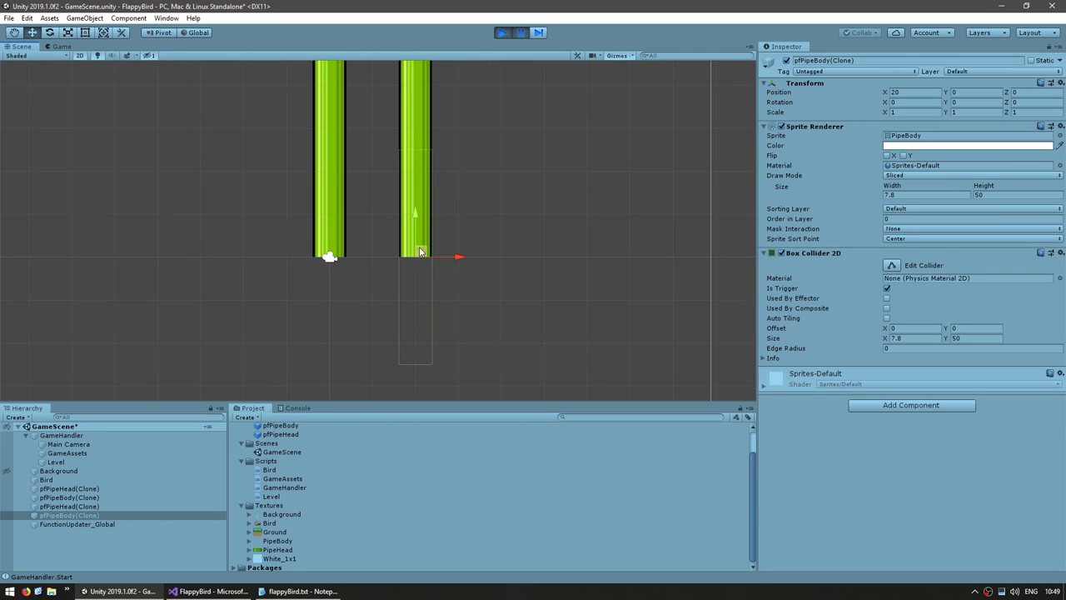
middle_click_drag(445, 158, 445, 220)
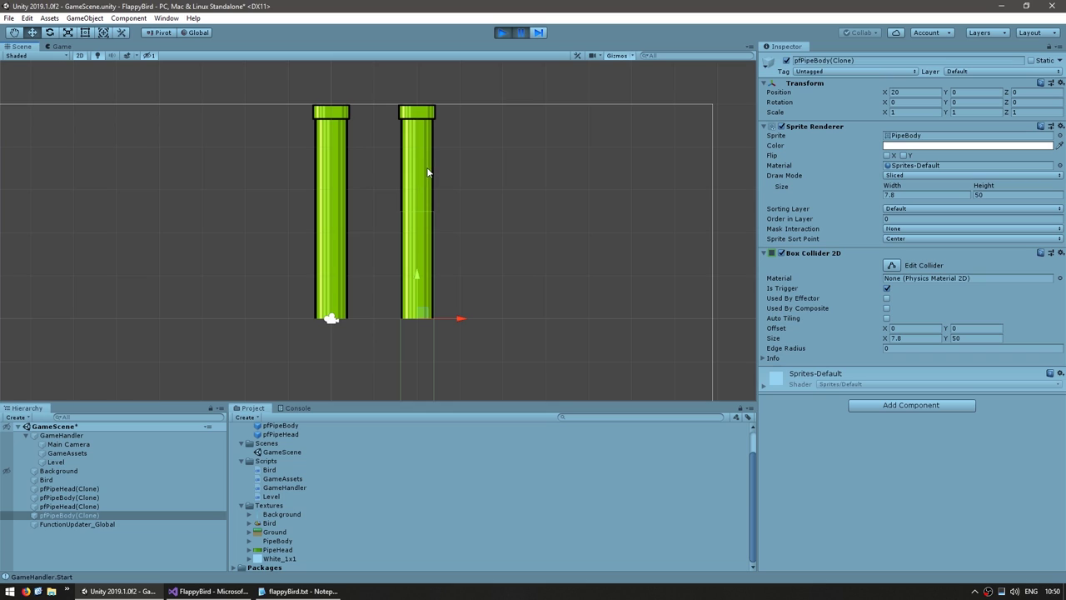
middle_click_drag(513, 326, 533, 268)
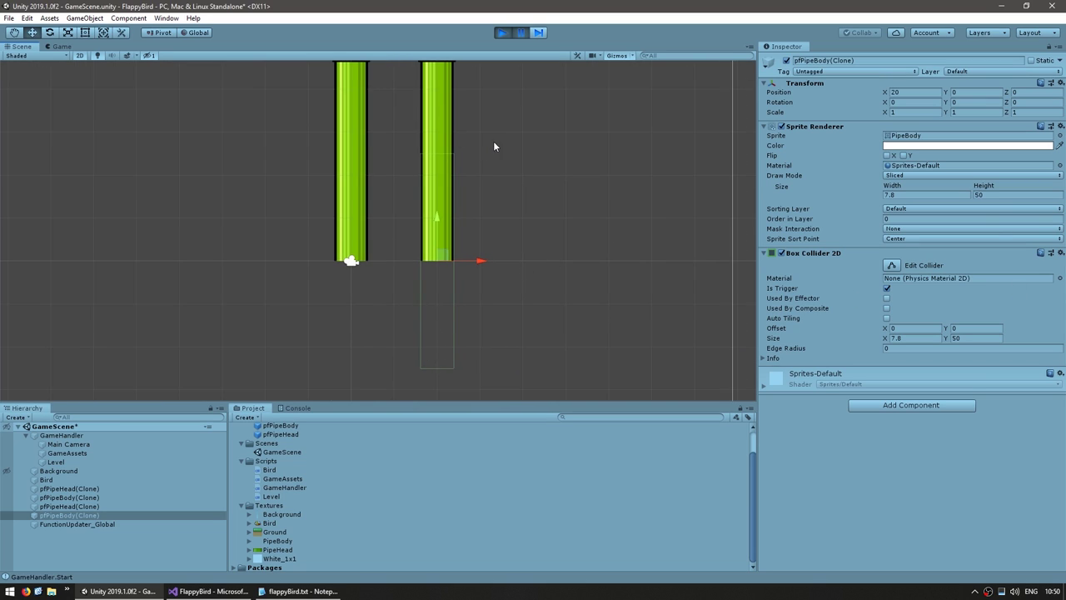
middle_click_drag(493, 147, 489, 184)
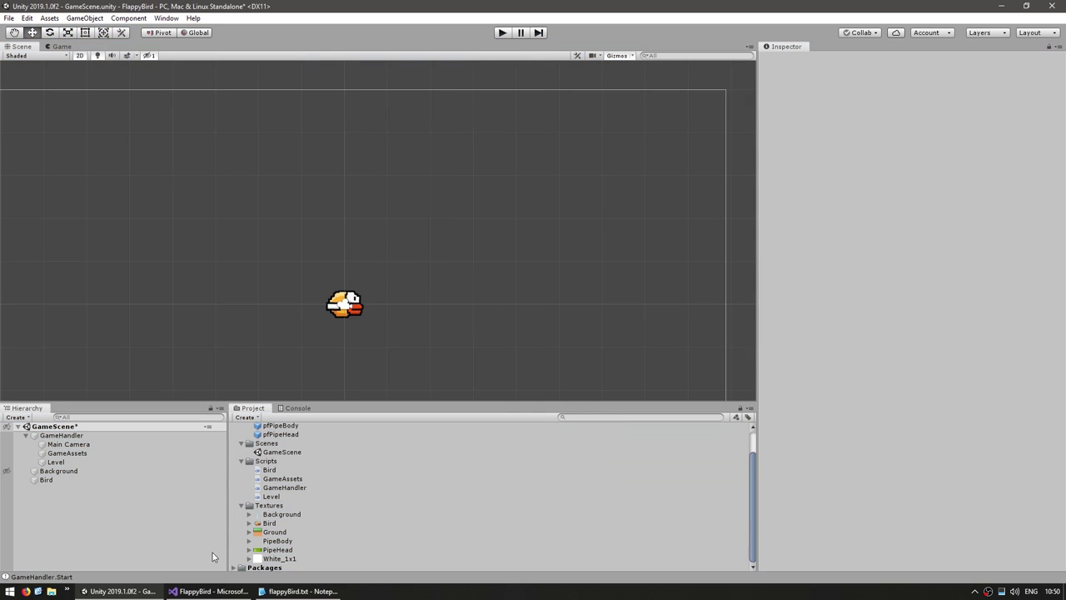
left_click(208, 591)
Under the size line, set pipeBodyBoxCollider.offset to new Vector2(0f, height * .5f).
left_click(200, 488)
double_click(200, 488)
key("ctrl+c")
key("End")
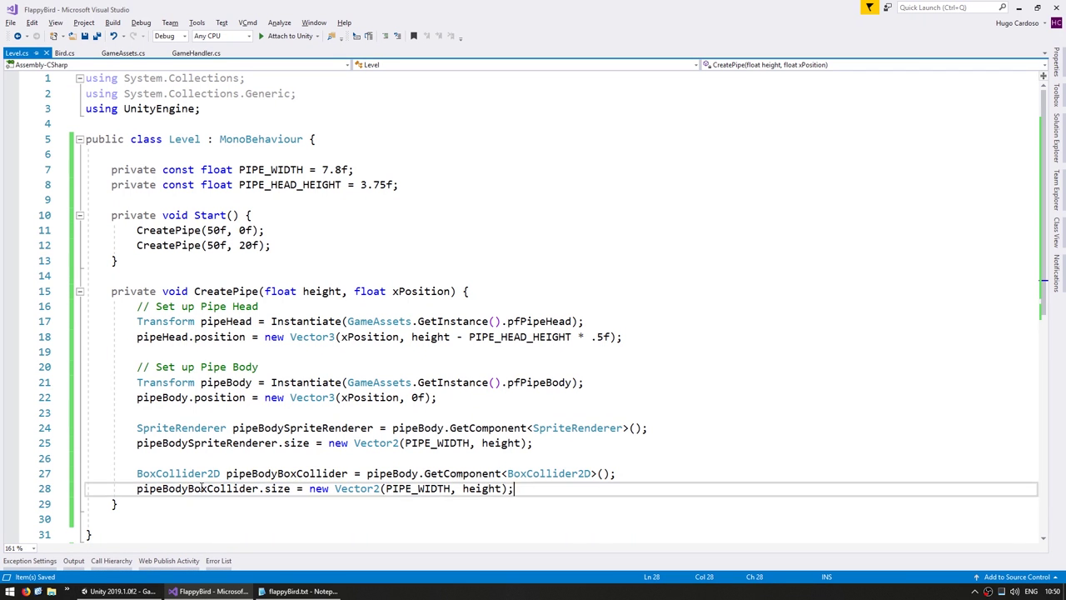
key("Return")
key("ctrl+v")
type(".")
key("Tab")
type("= ")
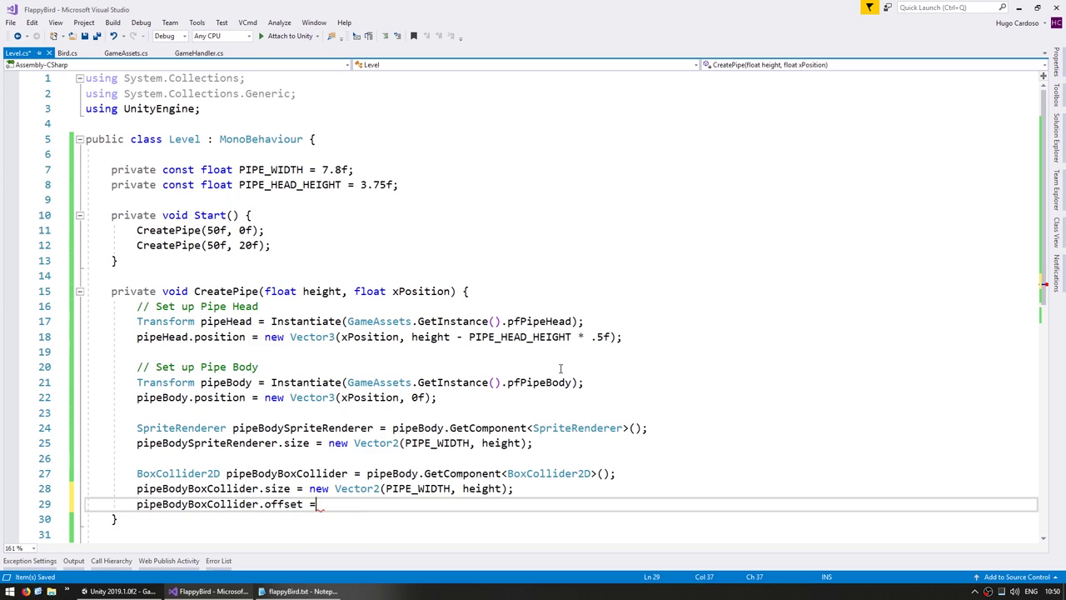
type("new Vector2(")
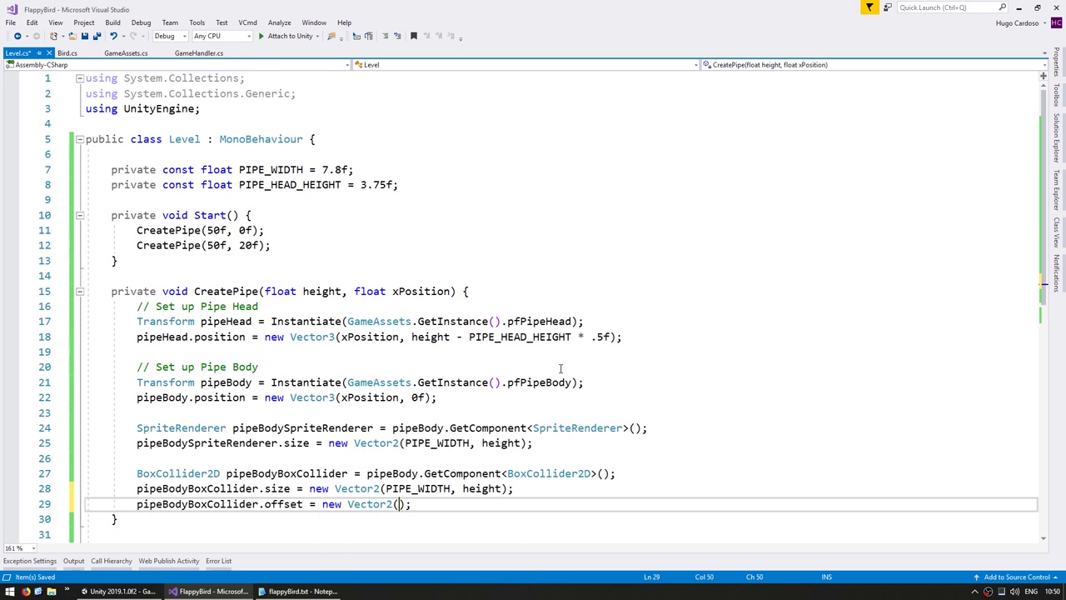
type("0f, ")
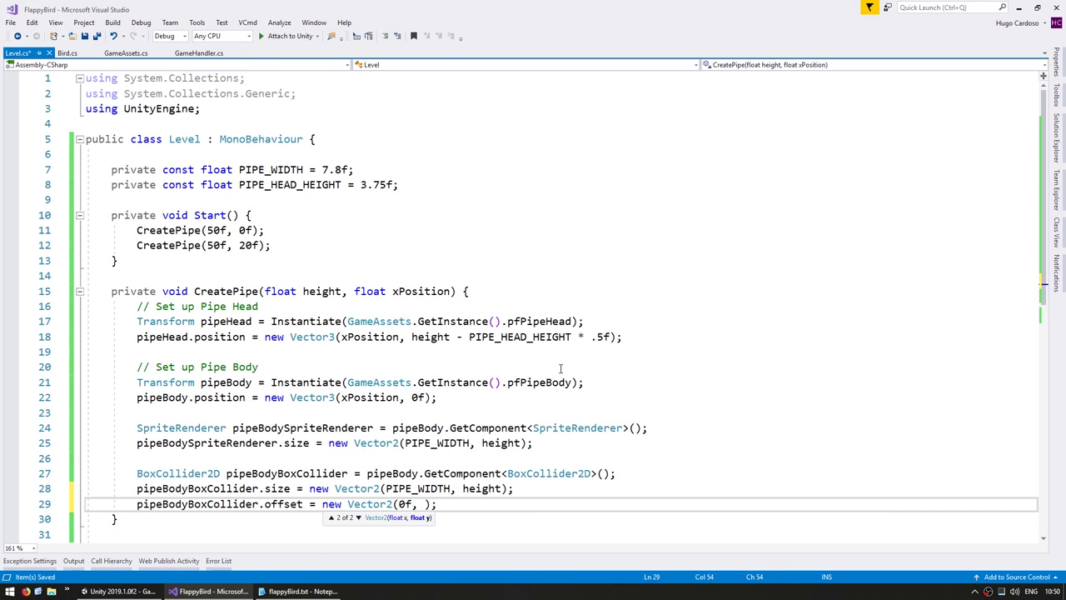
type("height *")
type(" .5f")
Save the script and zoom around the running pipes in Unity's Scene view.
key("ctrl+s")
key("alt+Tab")
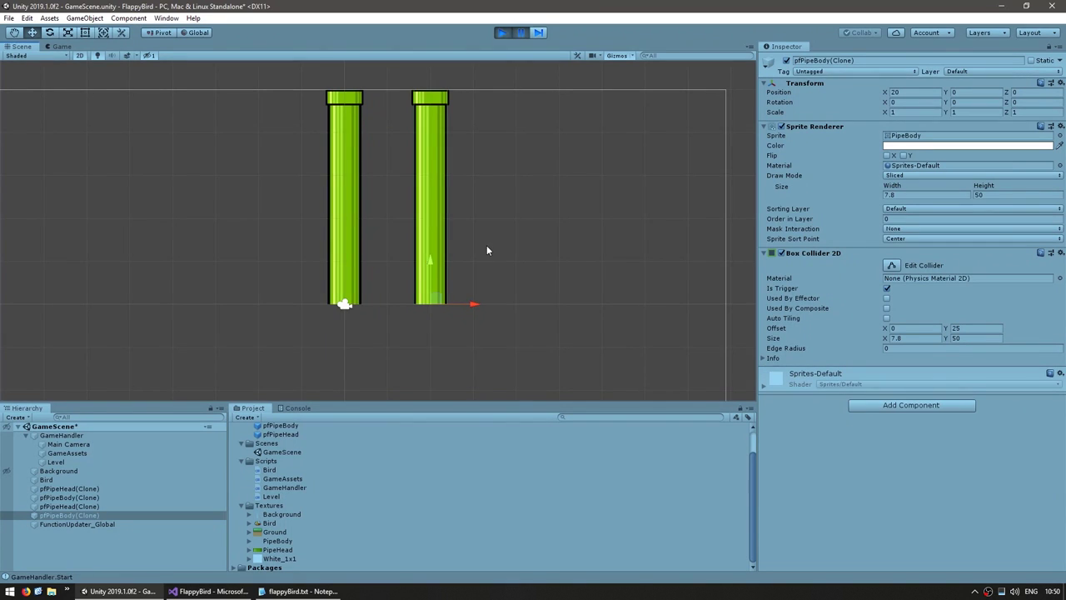
scroll(430, 245, "up", 3)
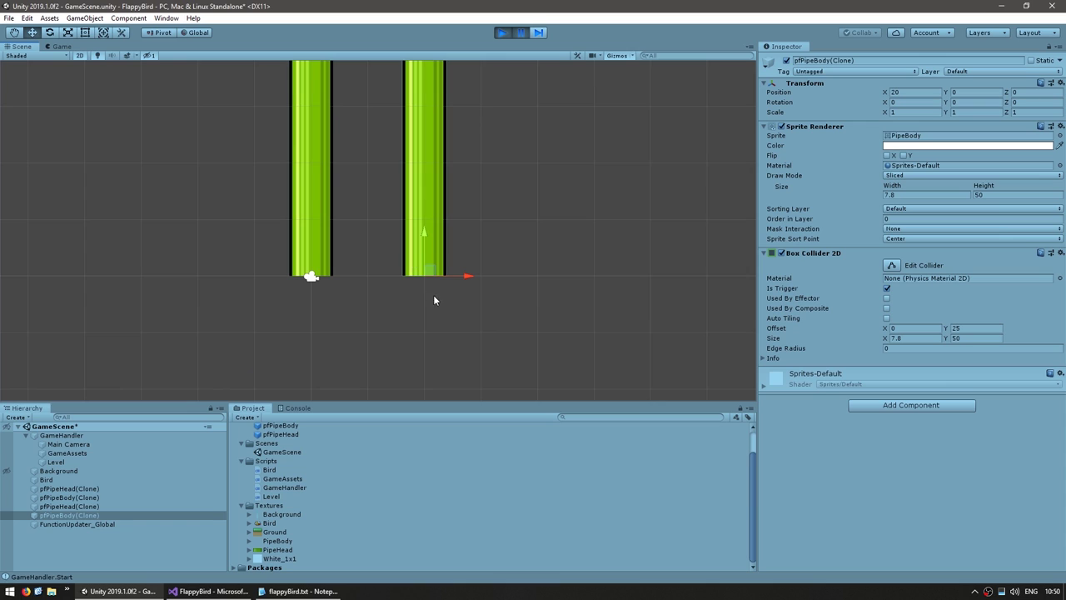
scroll(393, 193, "up", 3)
scroll(409, 234, "up", 2)
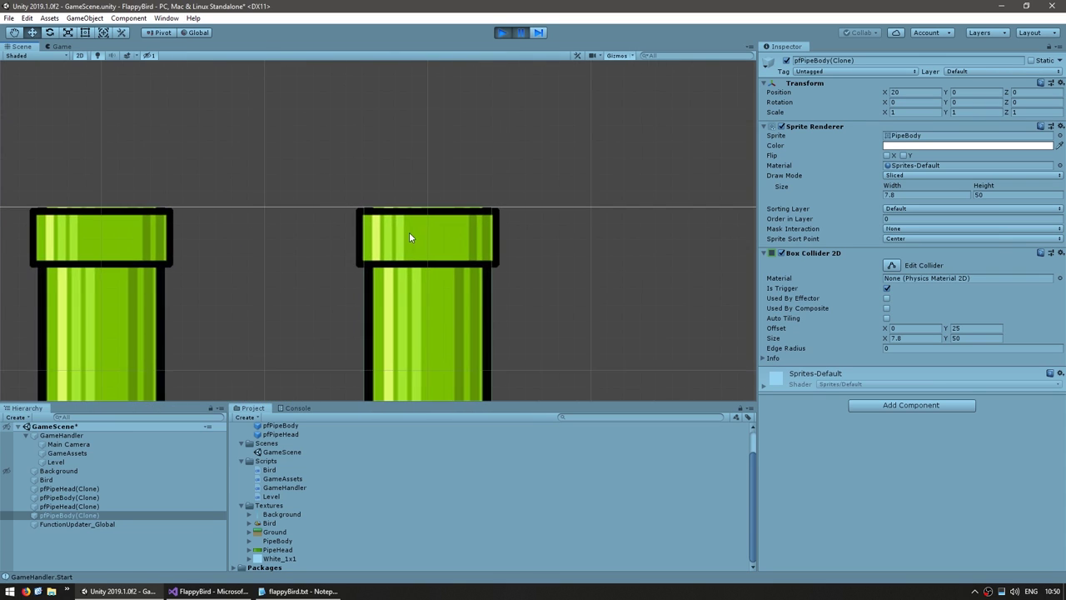
scroll(435, 212, "up", 2)
scroll(415, 290, "down", 2)
scroll(427, 332, "down", 2)
scroll(405, 219, "down", 2)
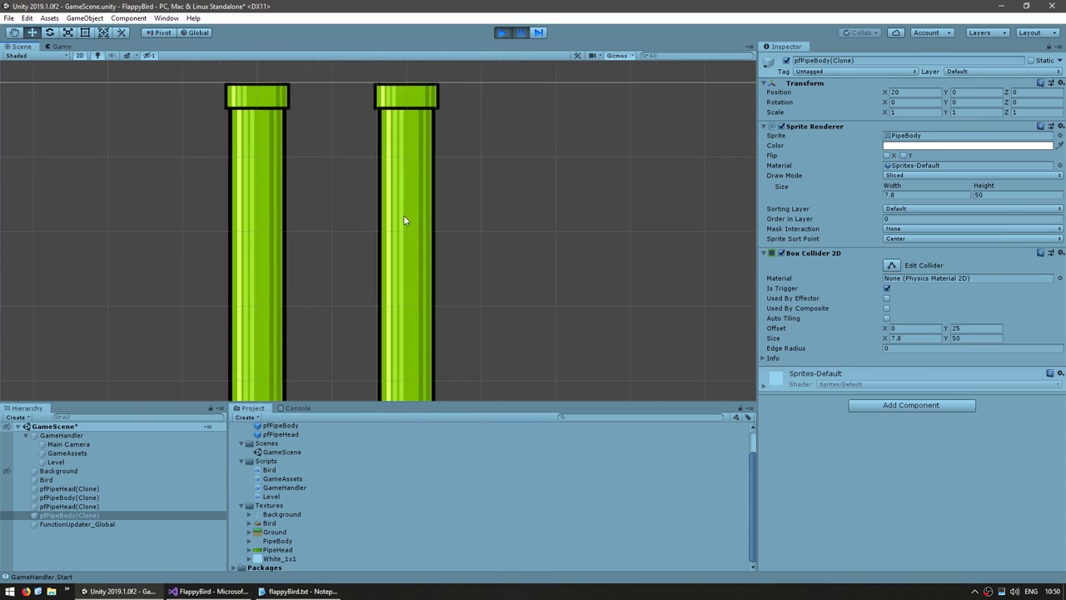
scroll(418, 203, "down", 1)
scroll(462, 261, "down", 1)
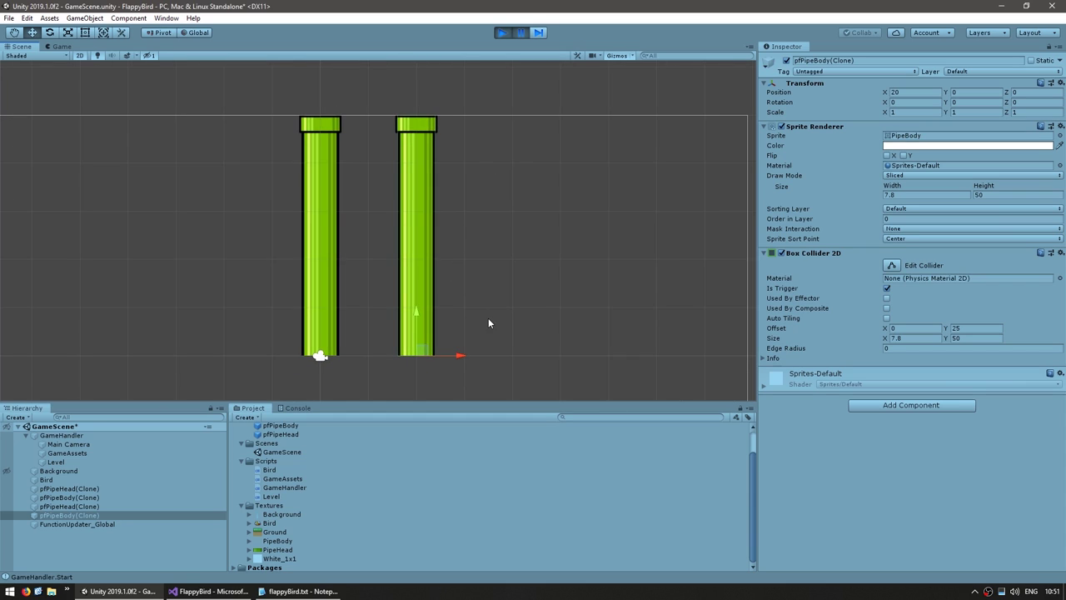
scroll(483, 298, "down", 2)
middle_click_drag(440, 339, 488, 236)
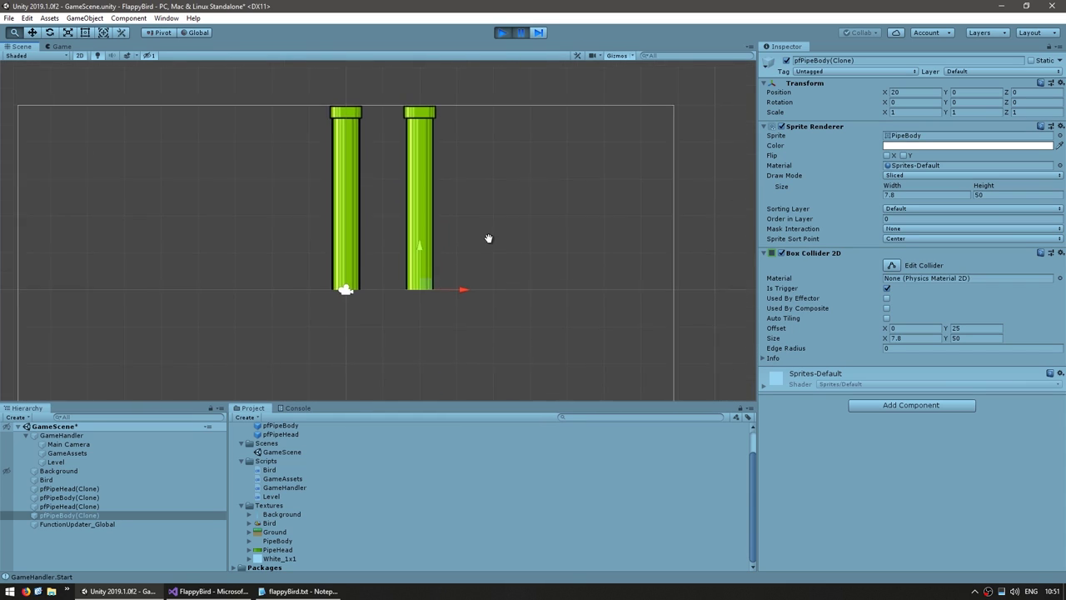
scroll(535, 272, "down", 1)
scroll(476, 328, "down", 1)
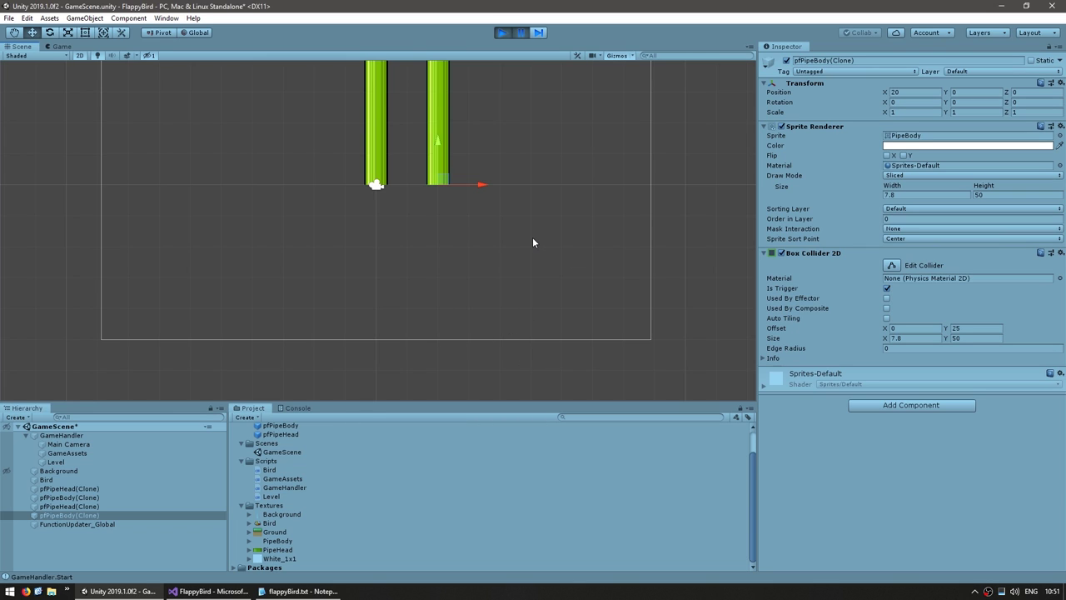
Check the Main Camera's size of 50, stop the game, and return to the Level script.
left_click(376, 186)
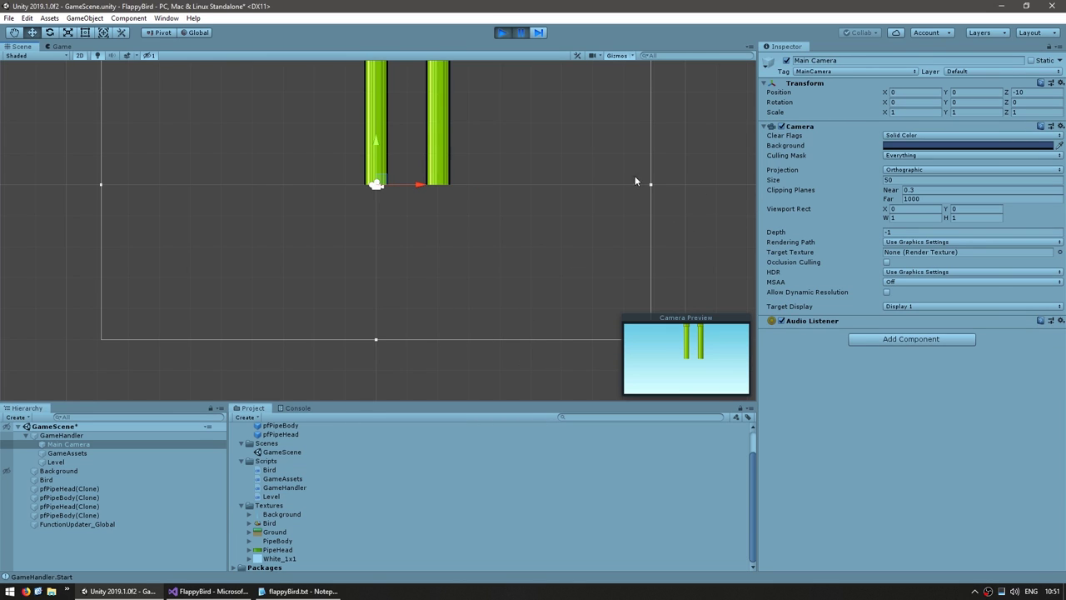
left_click(501, 33)
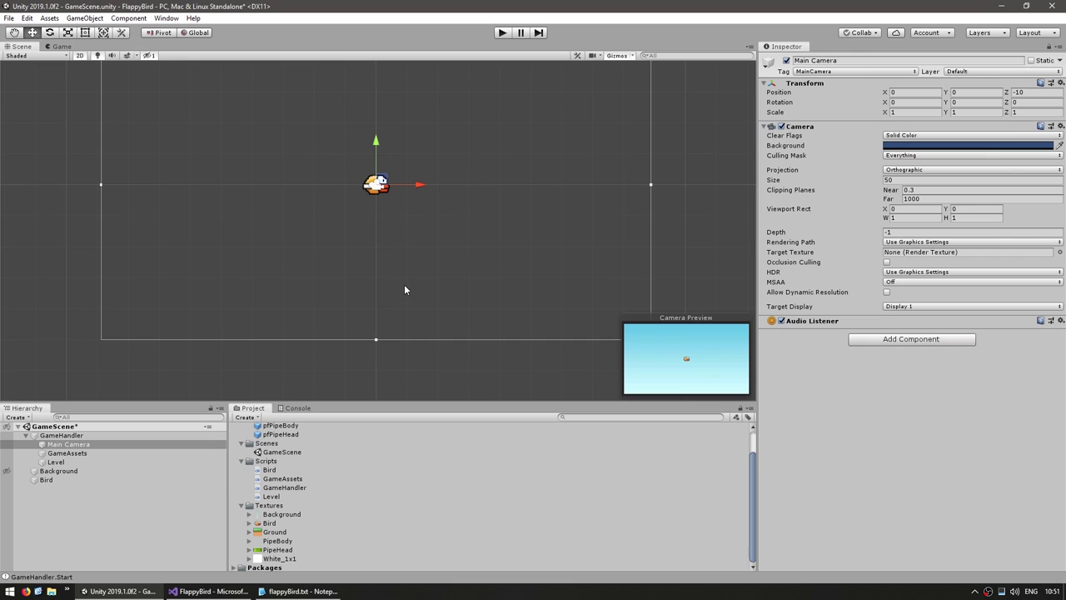
left_click(208, 592)
left_click(171, 151)
Add a private const float CAMERA_ORTHO_SIZE = 50f to the Level class.
key("Return")
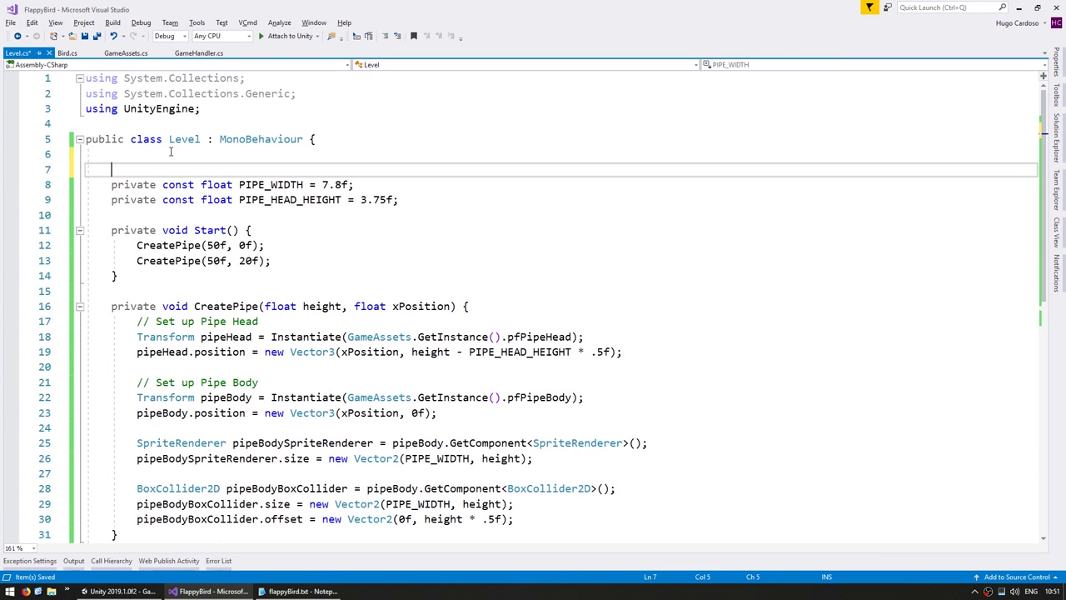
type("private const float ")
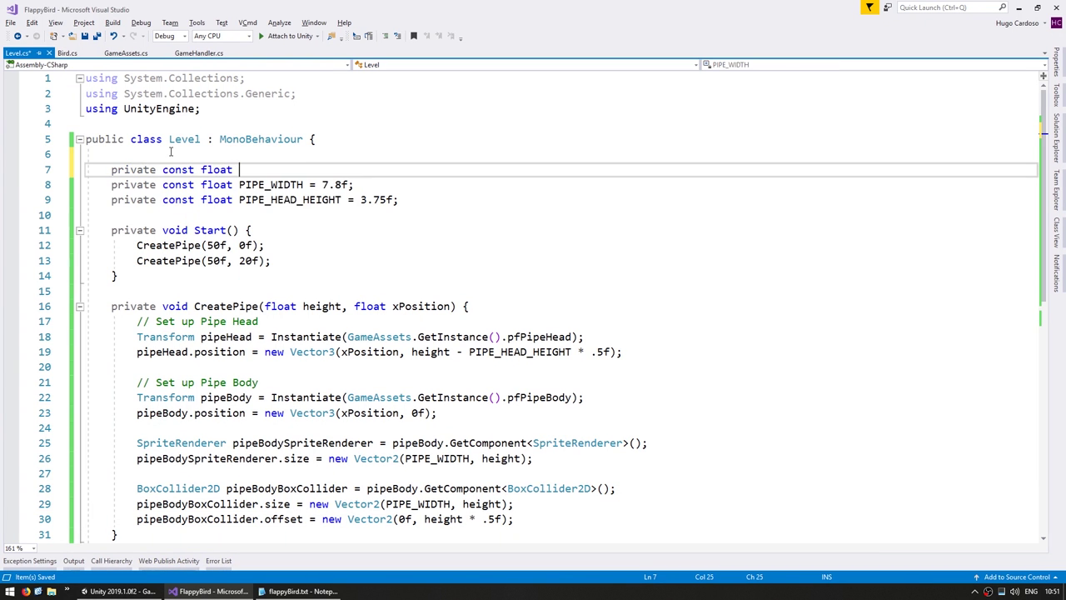
type("CAMERAA")
key("BackSpace")
type("_")
type("ORTHO_SIZE = ")
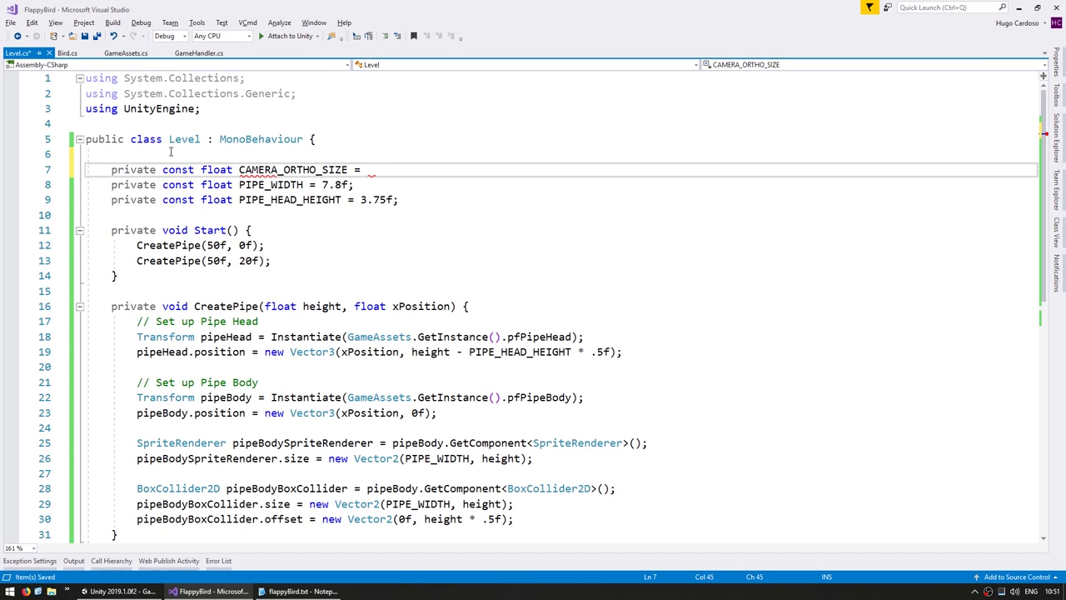
type("50f;")
key("Home")
key("ctrl+Right")
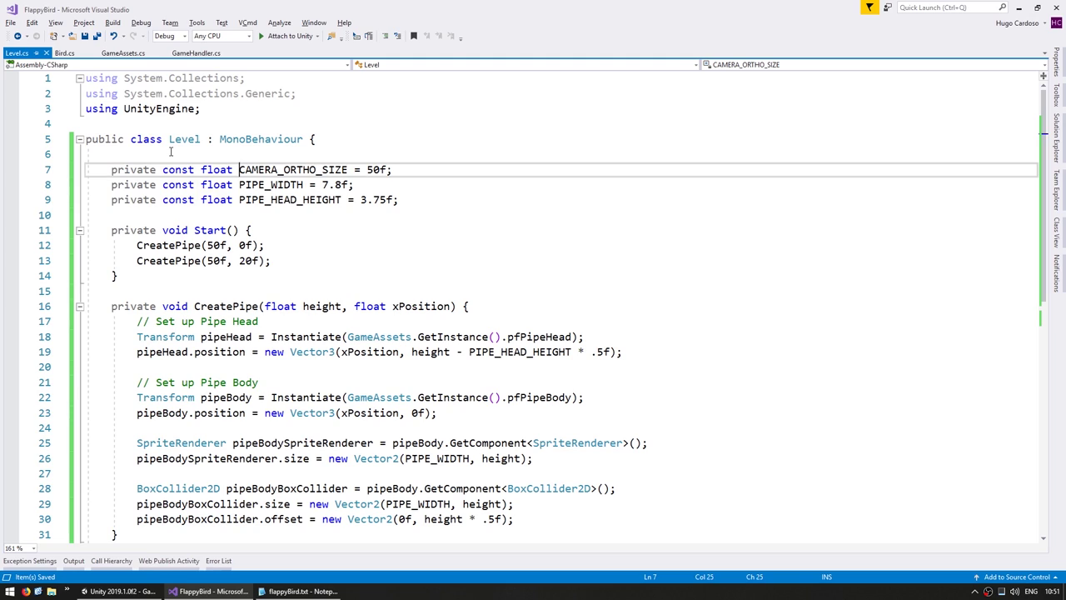
scroll(409, 263, "down", 2)
Offset the pipe head and body y positions by -CAMERA_ORTHO_SIZE.
left_click(409, 269)
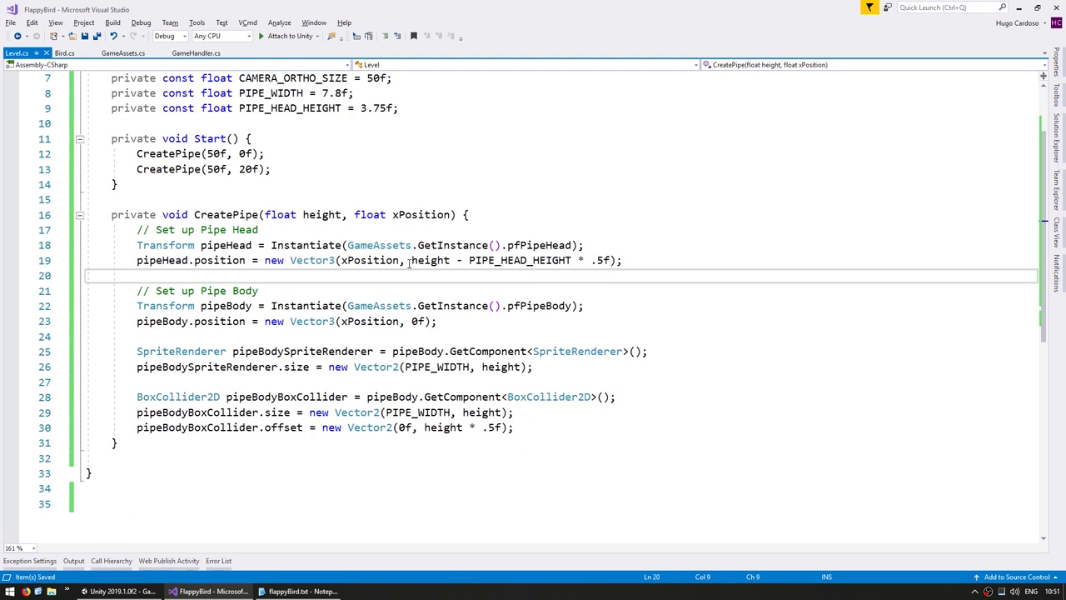
left_click(410, 261)
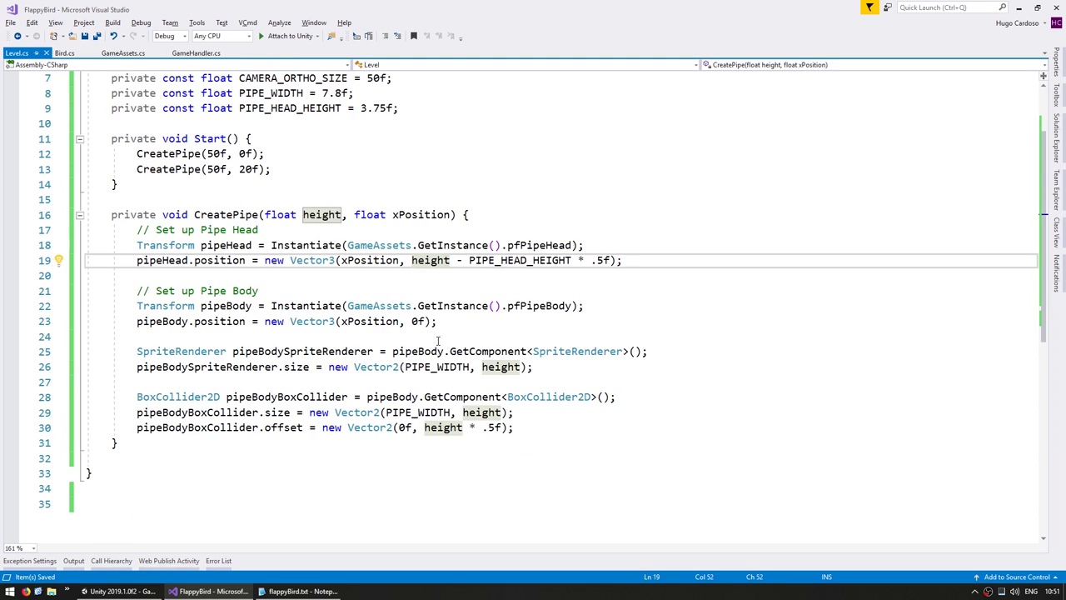
type("-CAMERA_ORTHO_SIZE")
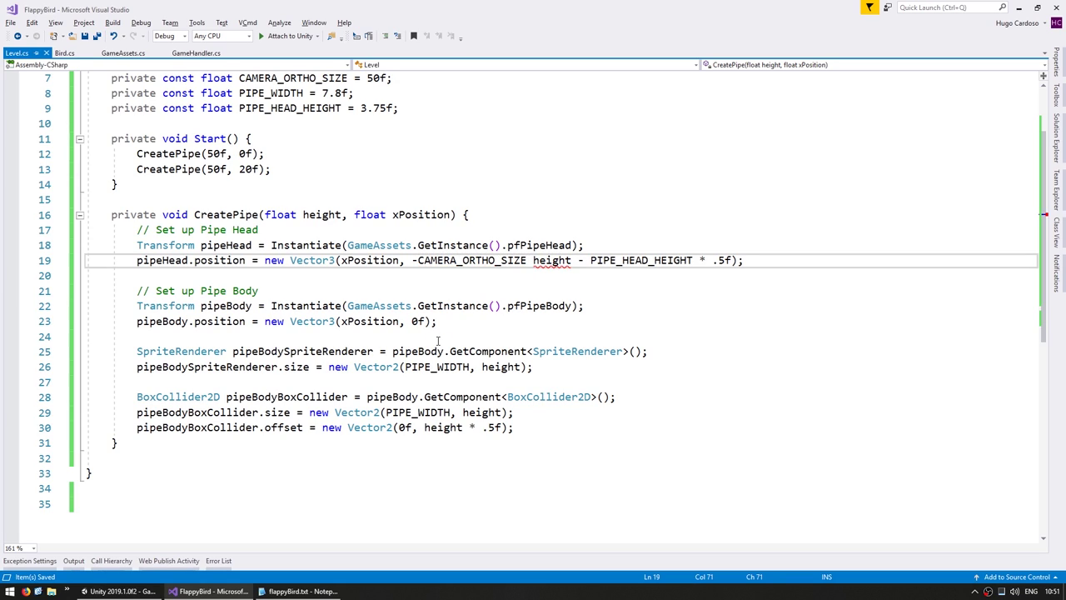
type(" +")
key("Left")
key("Left")
key("Left")
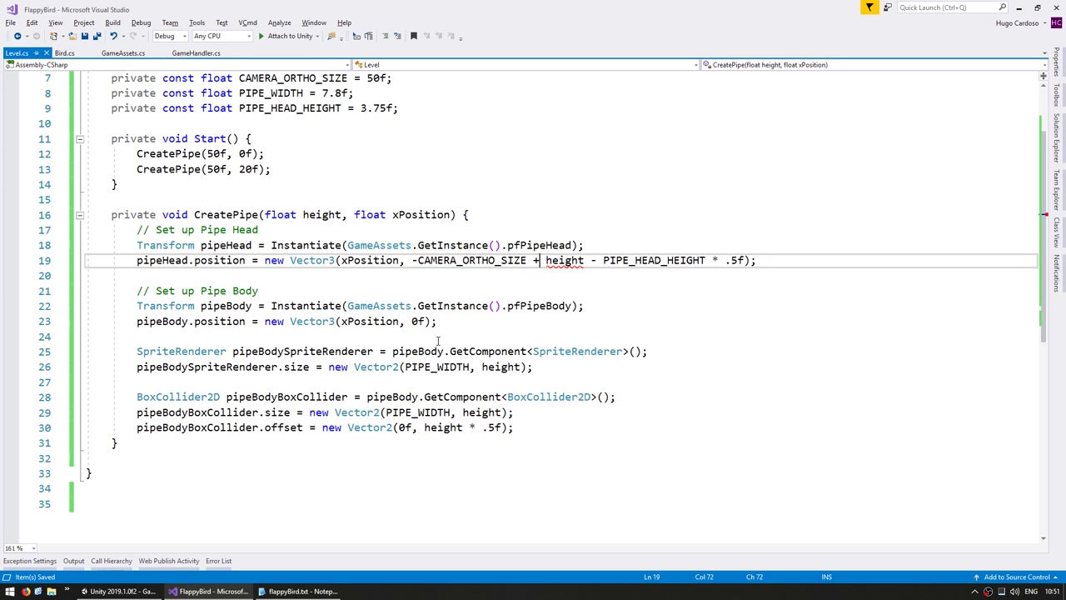
key("ctrl+shift+Left")
key("shift+Left")
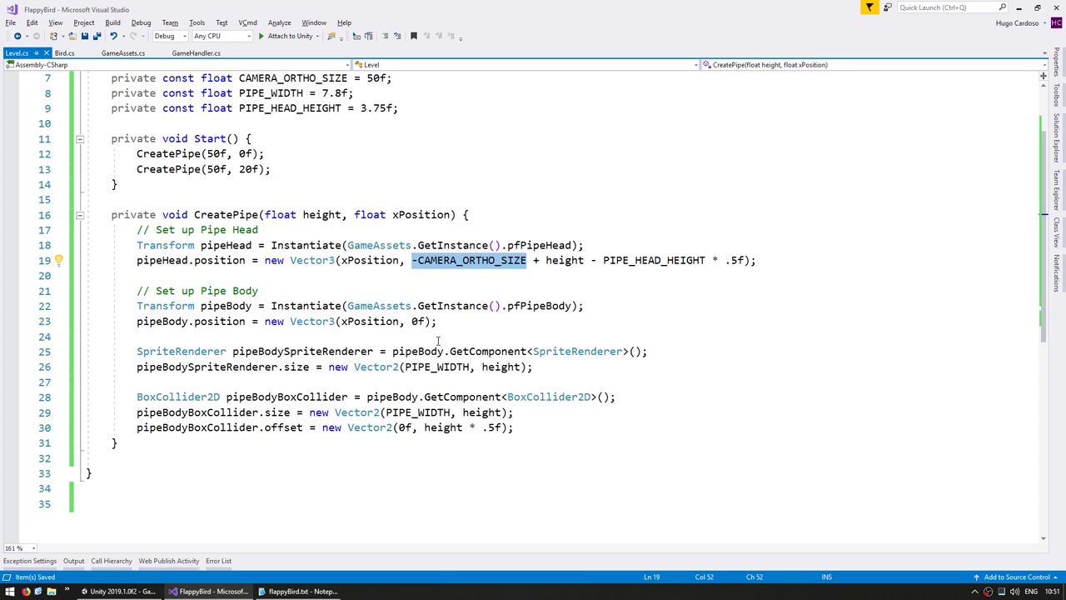
key("ctrl+c")
key("Down")
key("Down")
key("Down")
key("ctrl+shift+Right")
key("ctrl+v")
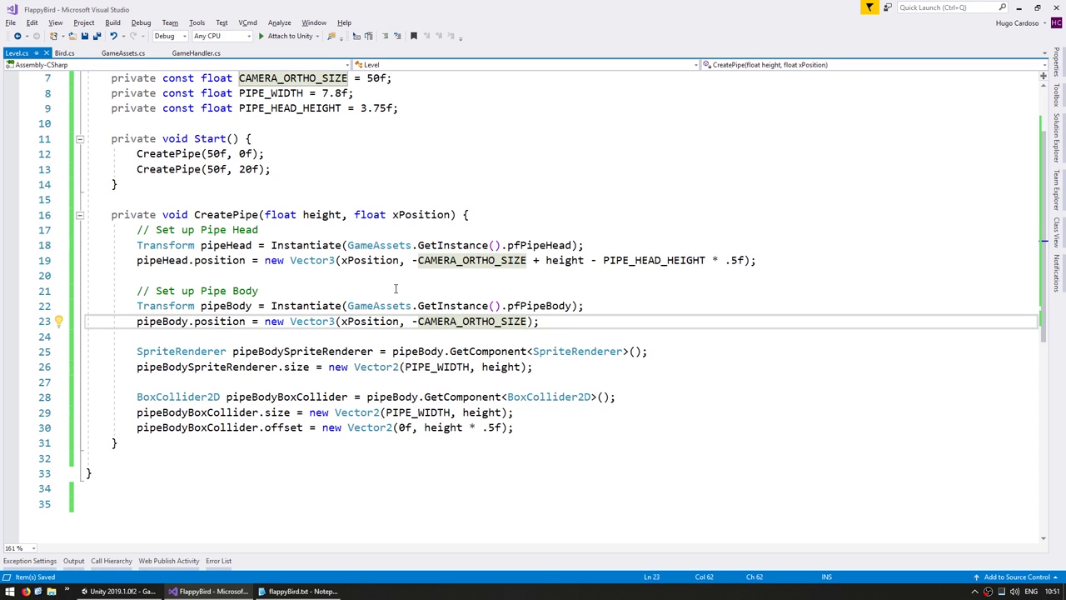
Run the game in Unity to check the bottom-anchored pipes, then stop it.
key("alt+Tab")
key("ctrl+p")
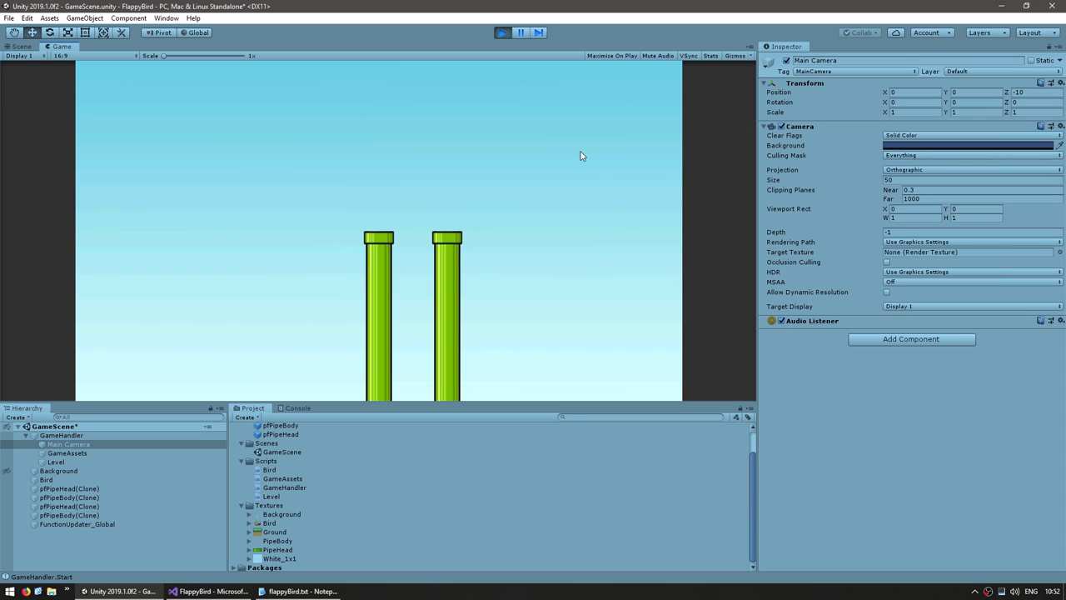
left_click(508, 31)
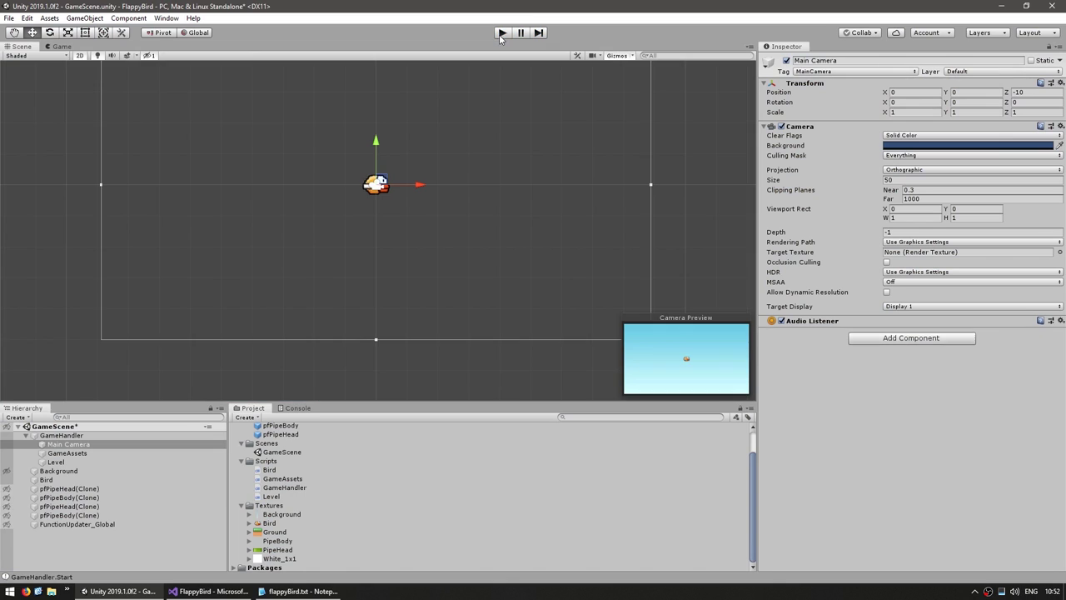
key("alt+Tab")
Duplicate the CreatePipe call, giving the new pipes x positions 40 and 60, and save.
left_click(272, 261)
key("ctrl+d")
key("ctrl+d")
left_click(245, 277)
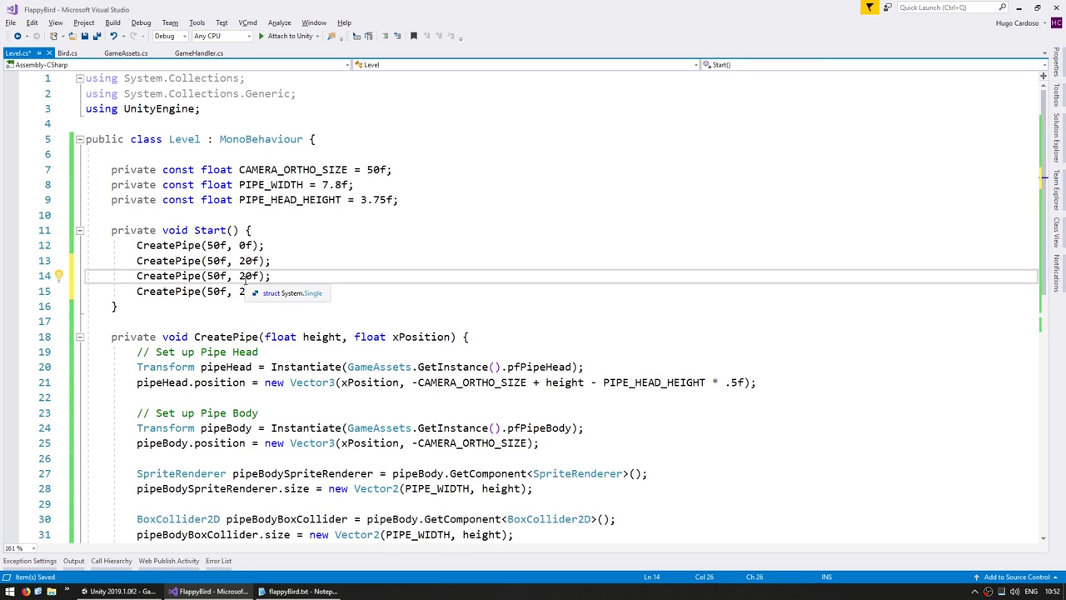
key("BackSpace")
type("4")
key("Down")
key("BackSpace")
type("6")
key("ctrl+s")
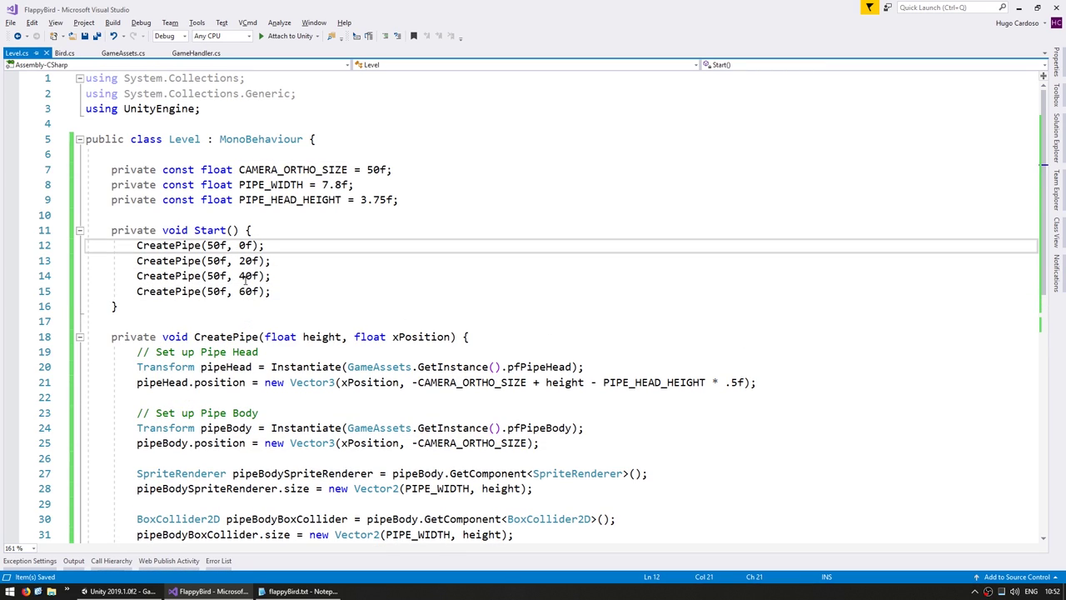
Set the second, third and fourth pipe heights to 40, 30 and 20, then play the game.
key("Up")
key("Up")
key("Down")
key("Left")
key("Left")
key("Left")
type("45")
key("BackSpace")
key("Down")
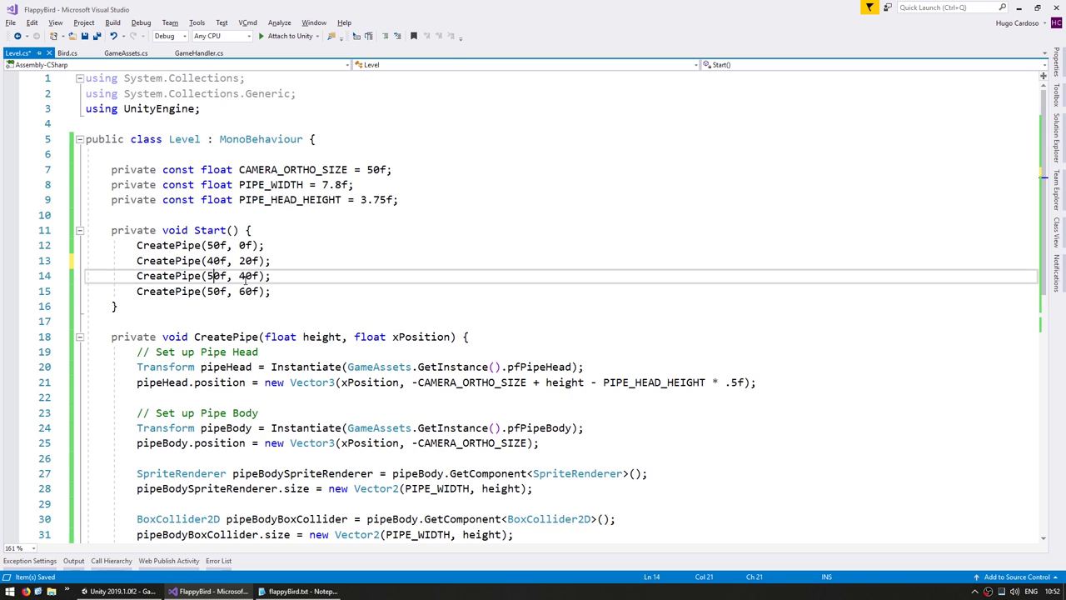
key("BackSpace")
type("3")
key("Down")
key("BackSpace")
type("2")
key("alt+Tab")
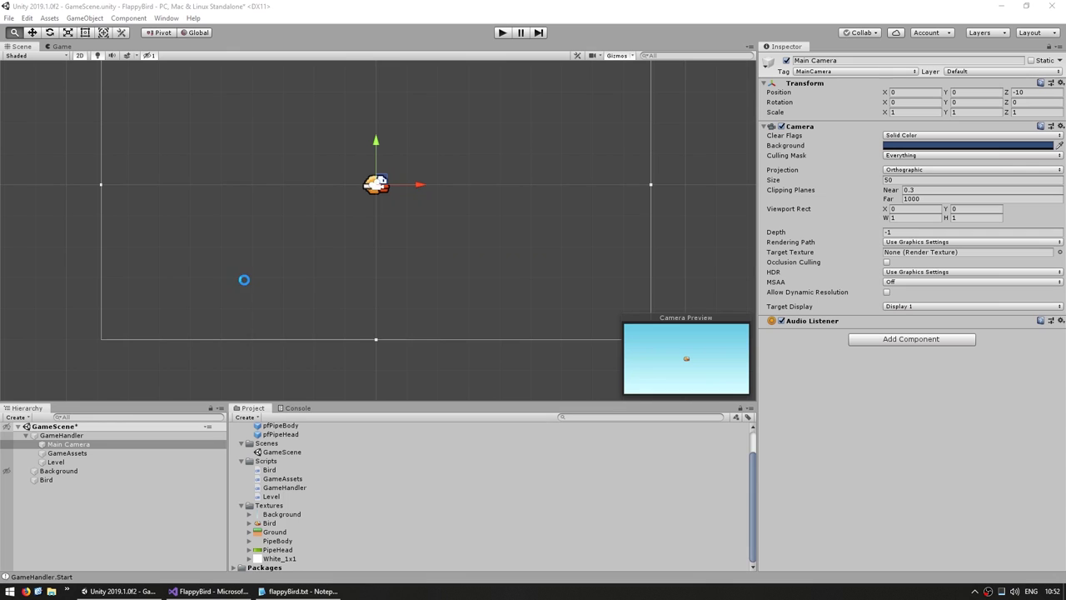
key("ctrl+p")
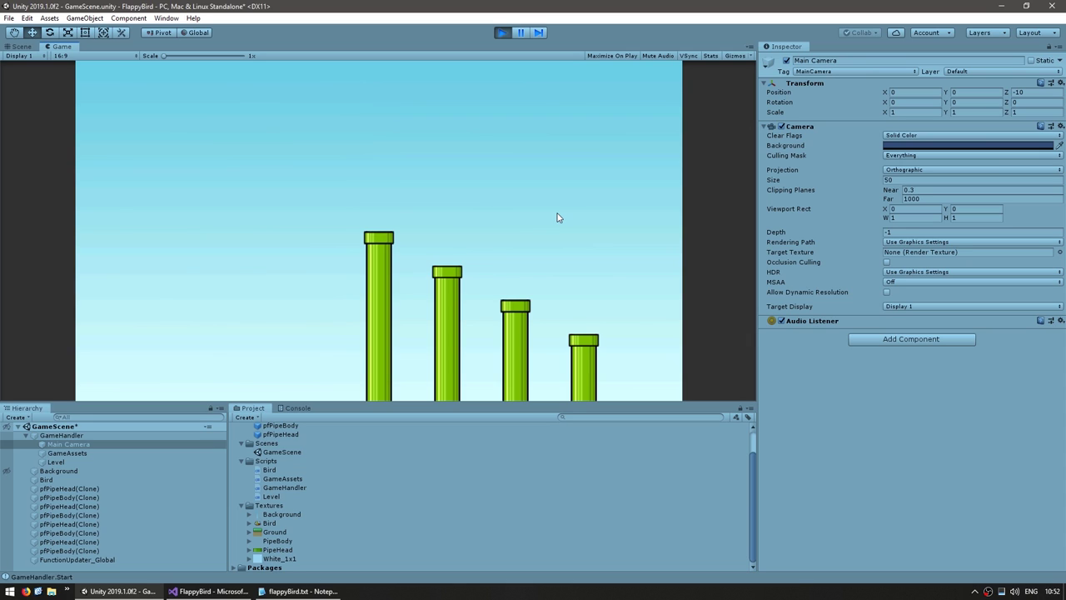
Exit Unity play mode, stopping the scene with the four test pipes.
left_click(502, 33)
Add a bool createBottom parameter to CreatePipe and save Level.cs.
left_click(208, 591)
left_click(260, 321)
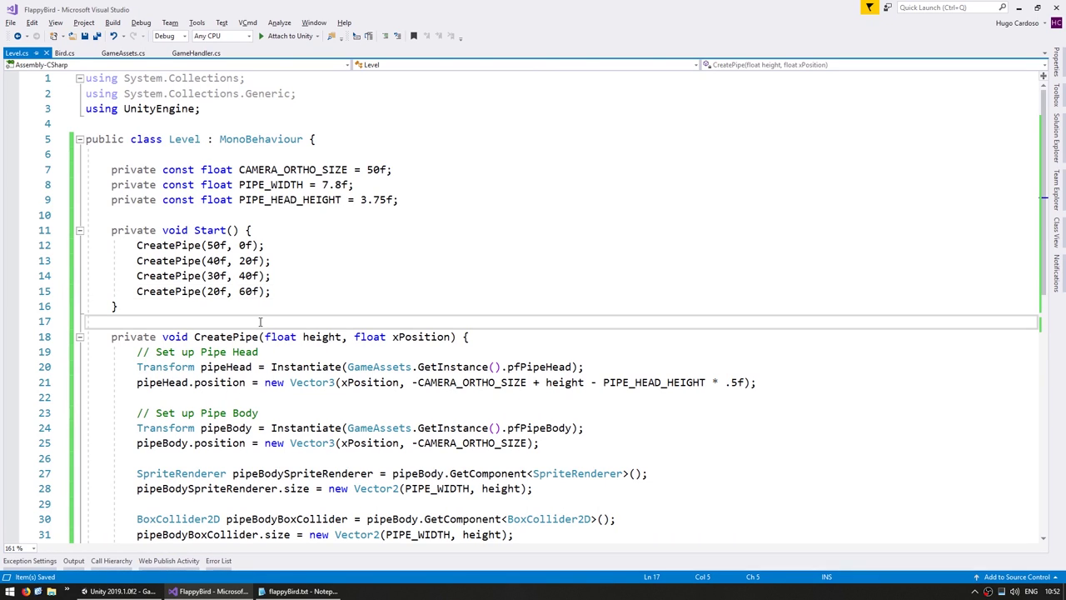
left_click(226, 336)
left_click(451, 336)
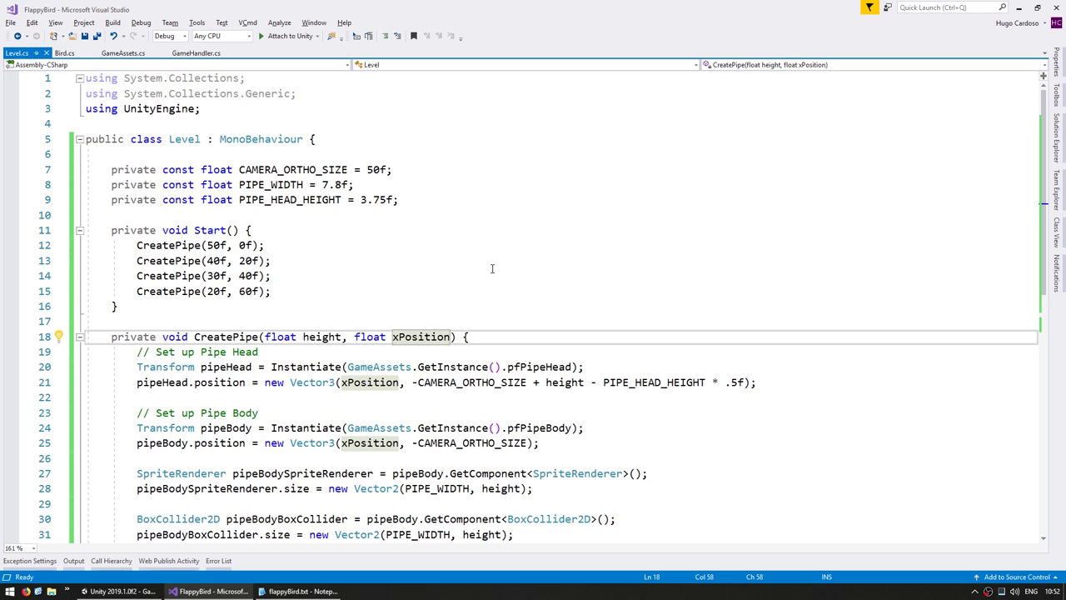
type(", bool ")
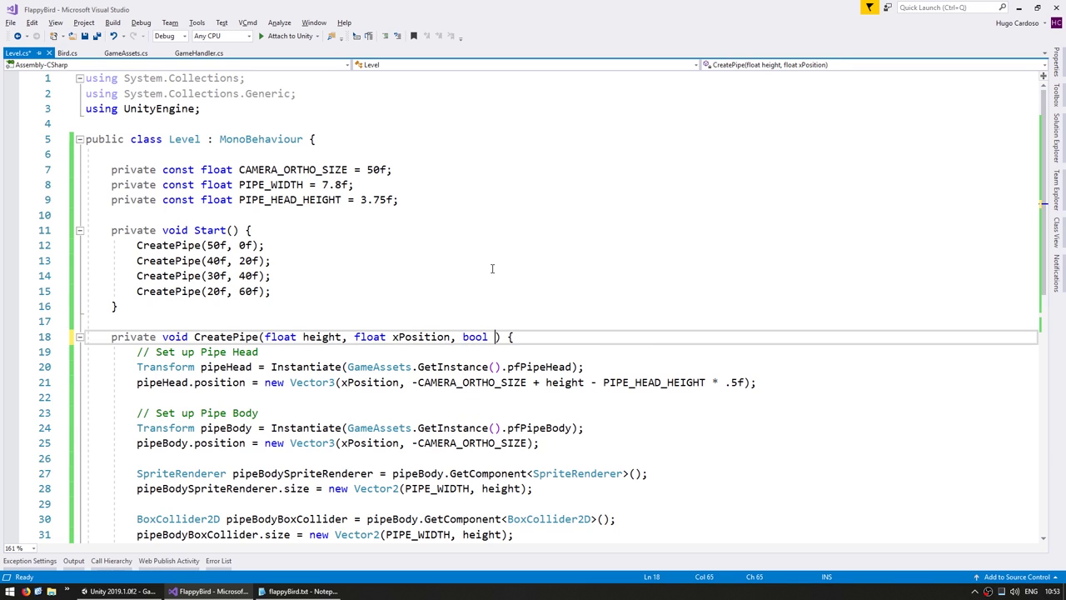
type("createBo")
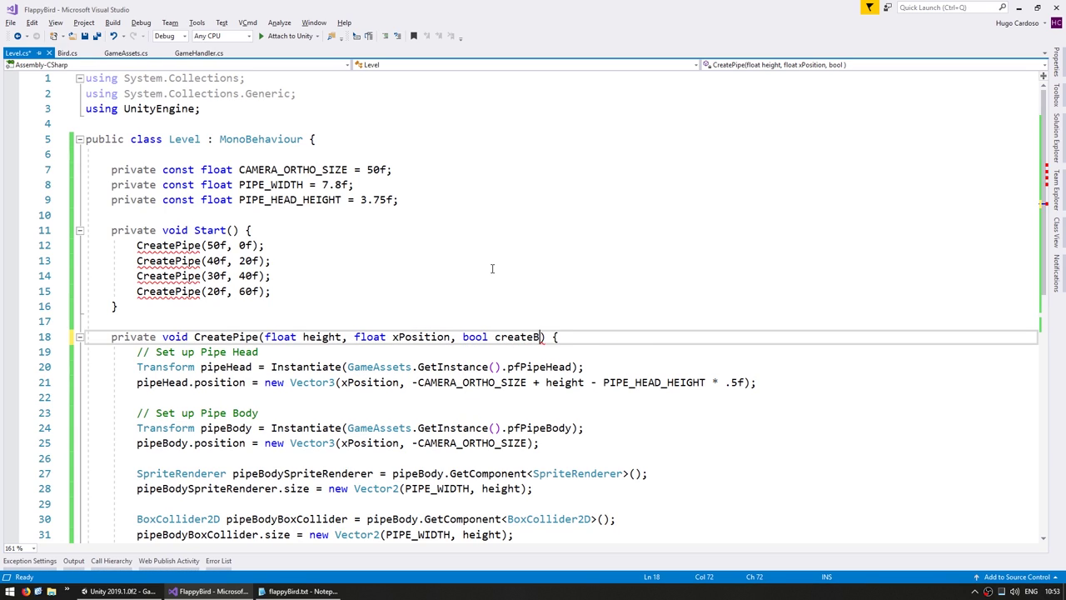
type("ttom")
key("ctrl+s")
key("ctrl+shift+Left")
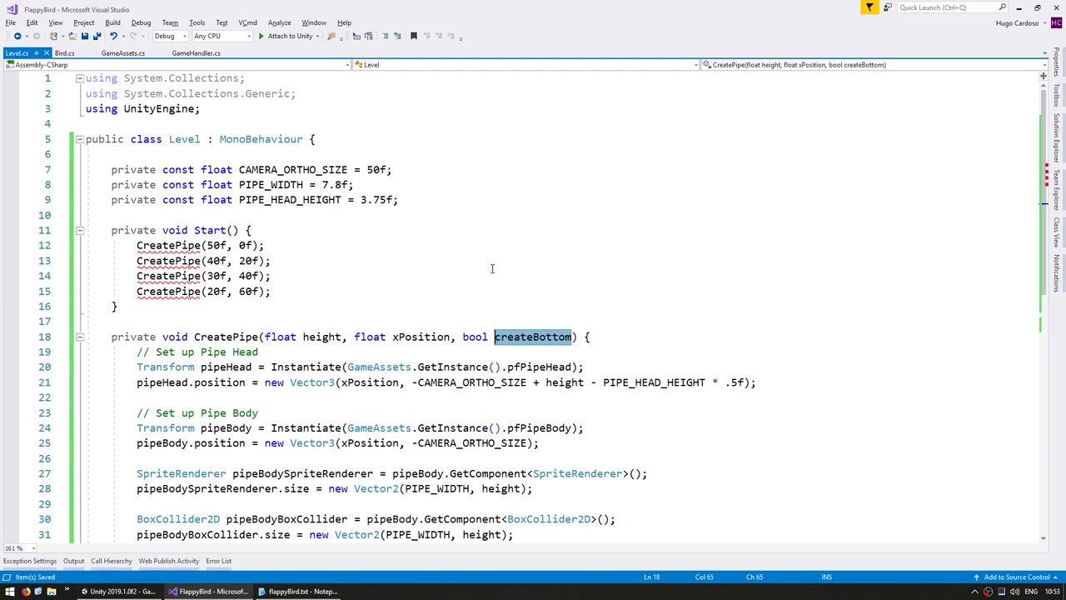
Declare float pipeHeadYPosition followed by an empty if (createBottom) block.
scroll(492, 268, "down", 2)
left_click(470, 291)
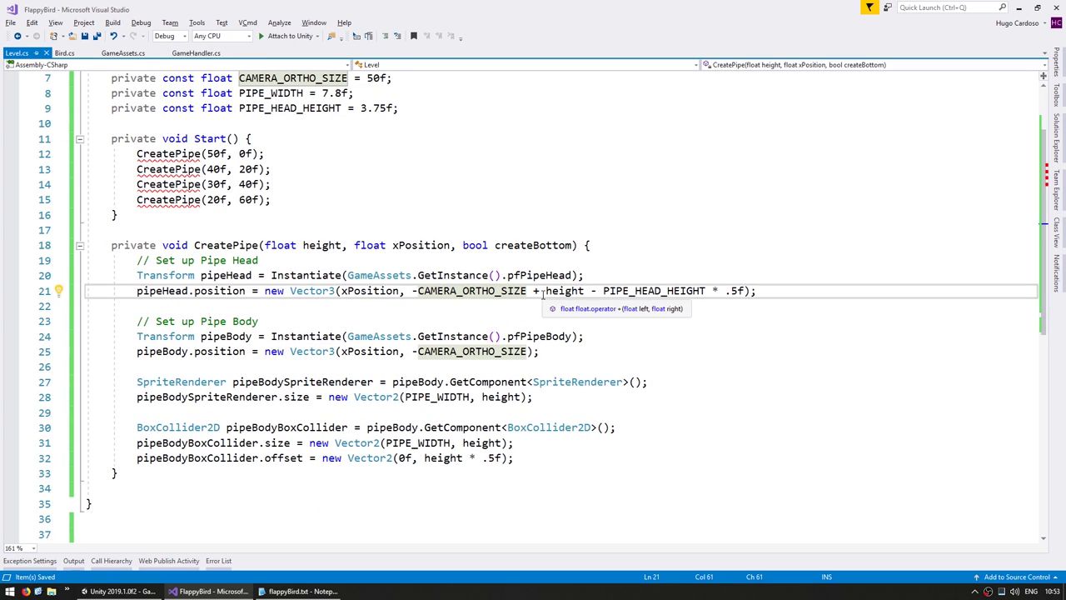
key("ctrl+Return")
type("float pipeHeadH")
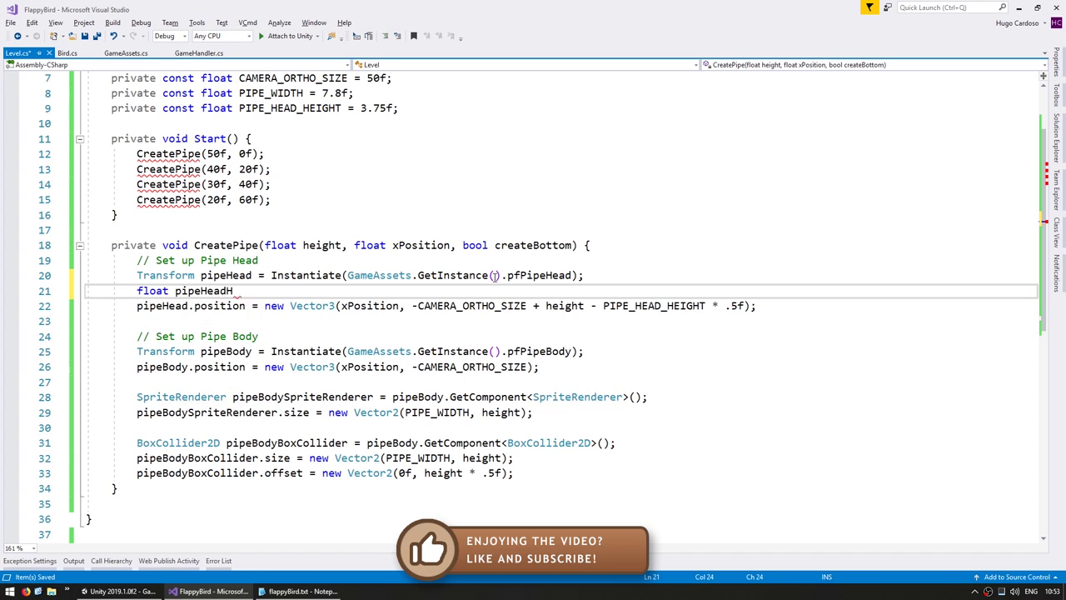
key("BackSpace")
type("YPosition")
type(";")
key("Return")
type("if ")
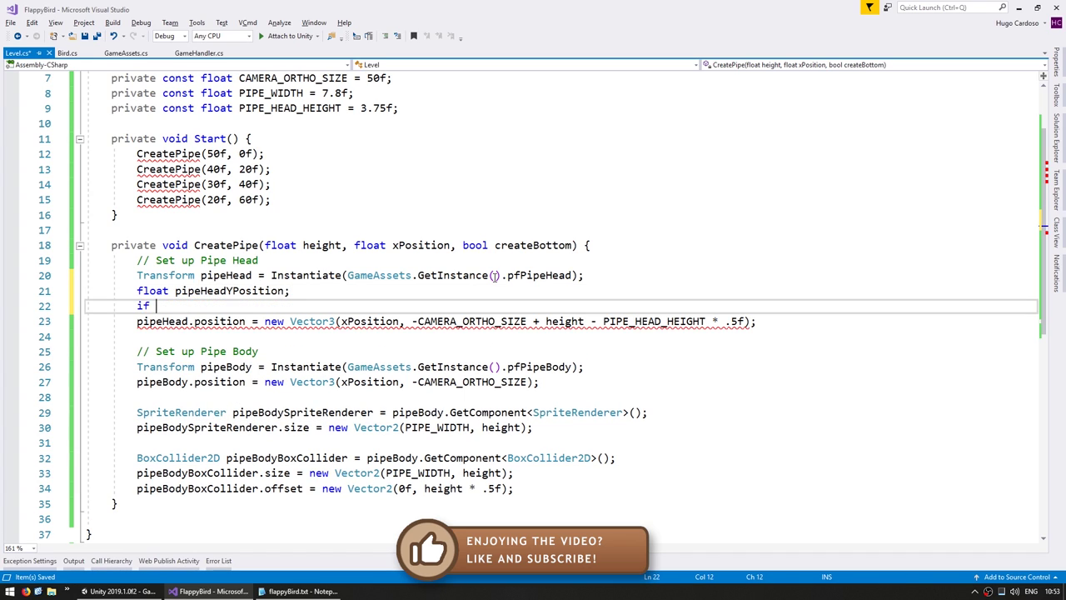
type("(createBottom) {")
key("Return")
type("}")
key("Up")
key("Up")
Move the existing pipe head Y expression into the if block as pipeHeadYPosition's assignment.
key("ctrl+Right")
key("ctrl+shift+Right")
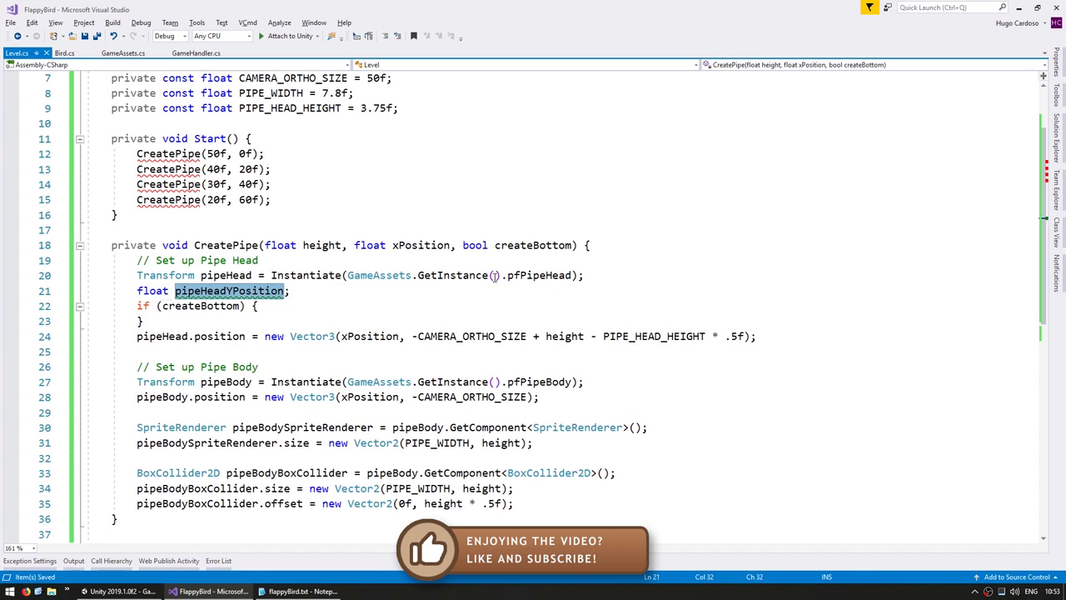
key("ctrl+c")
key("Down")
key("End")
key("Return")
key("ctrl+v")
type("=")
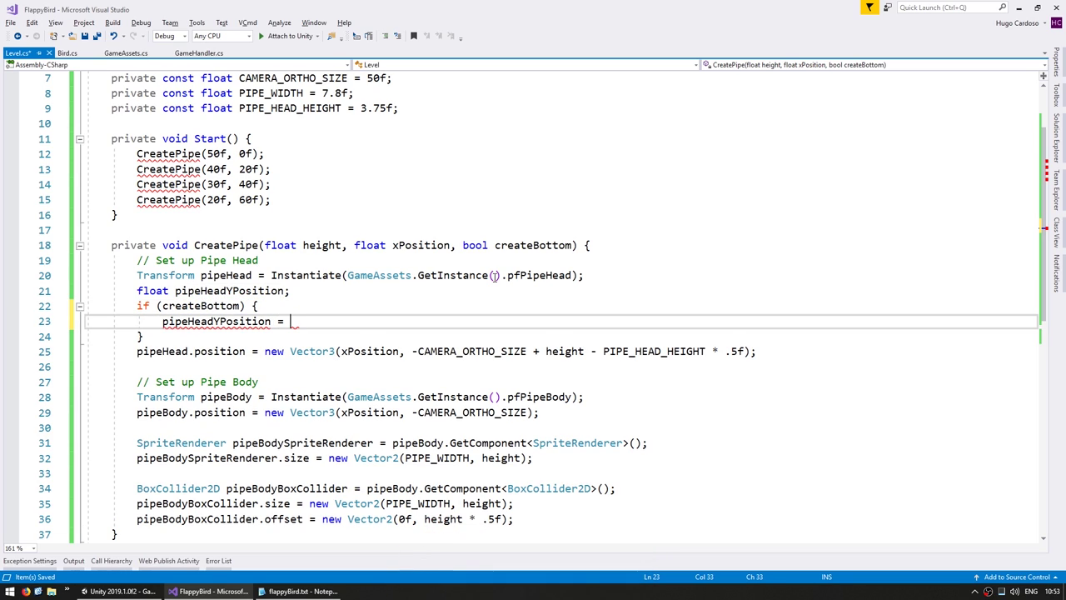
key("Down")
key("Down")
key("ctrl+Right")
key("ctrl+Right")
key("shift+End")
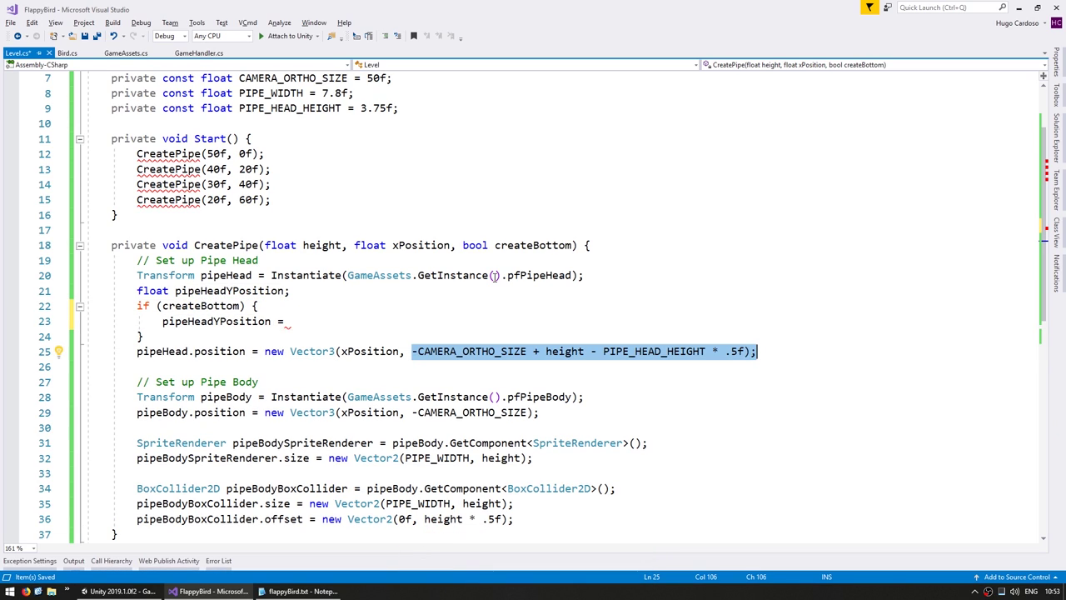
key("shift+Left")
key("shift+Left")
key("ctrl+x")
key("Up")
key("Up")
key("ctrl+v")
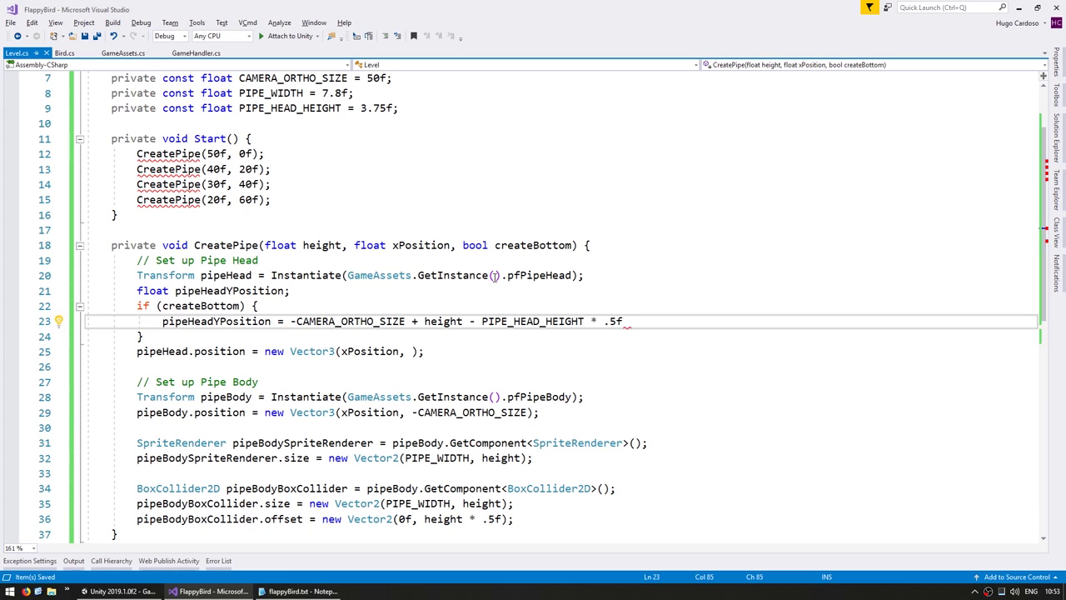
type(";")
key("Down")
Add an else block holding a copy of the pipeHeadYPosition assignment.
type("else {")
key("Return")
type("}")
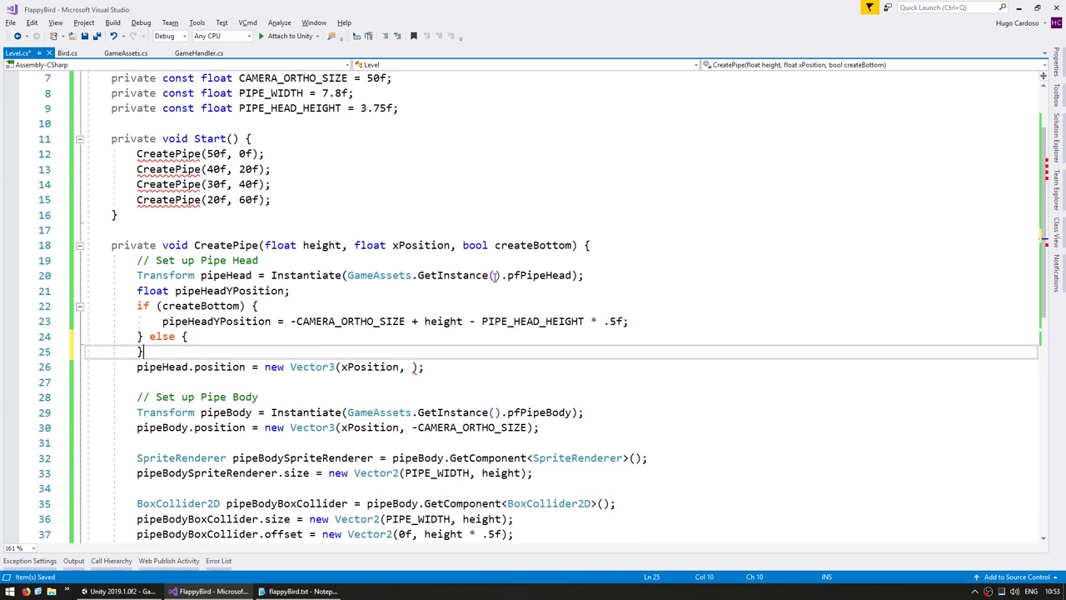
key("Up")
key("Up")
key("Home")
key("shift+End")
key("ctrl+c")
key("Down")
key("End")
key("Return")
key("ctrl+v")
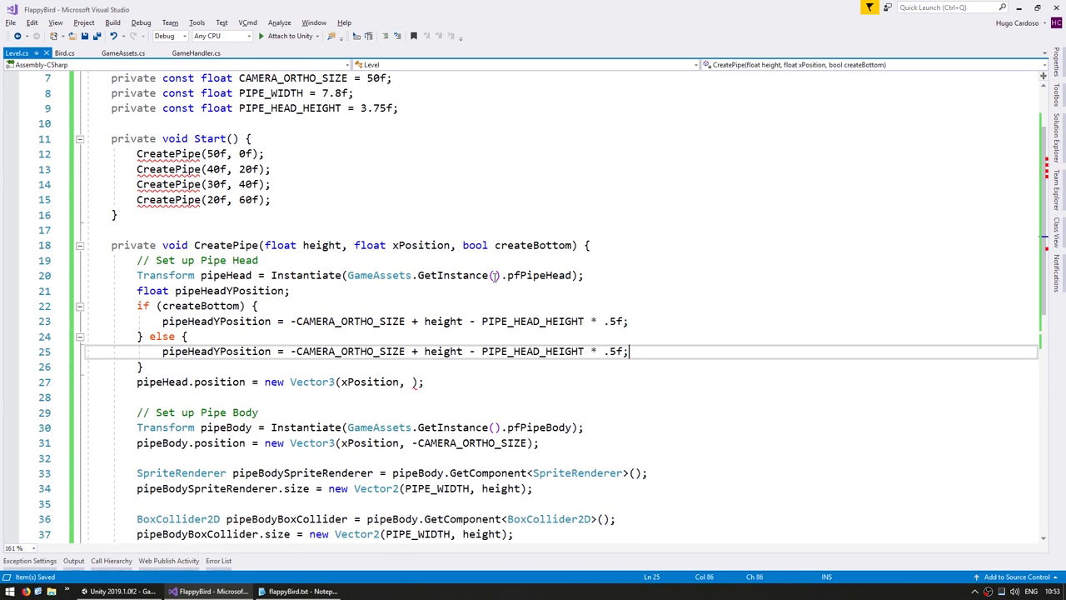
Flip the CAMERA_ORTHO_SIZE, height and PIPE_HEAD_HEIGHT signs in else, and use pipeHeadYPosition as head Y.
key("Home")
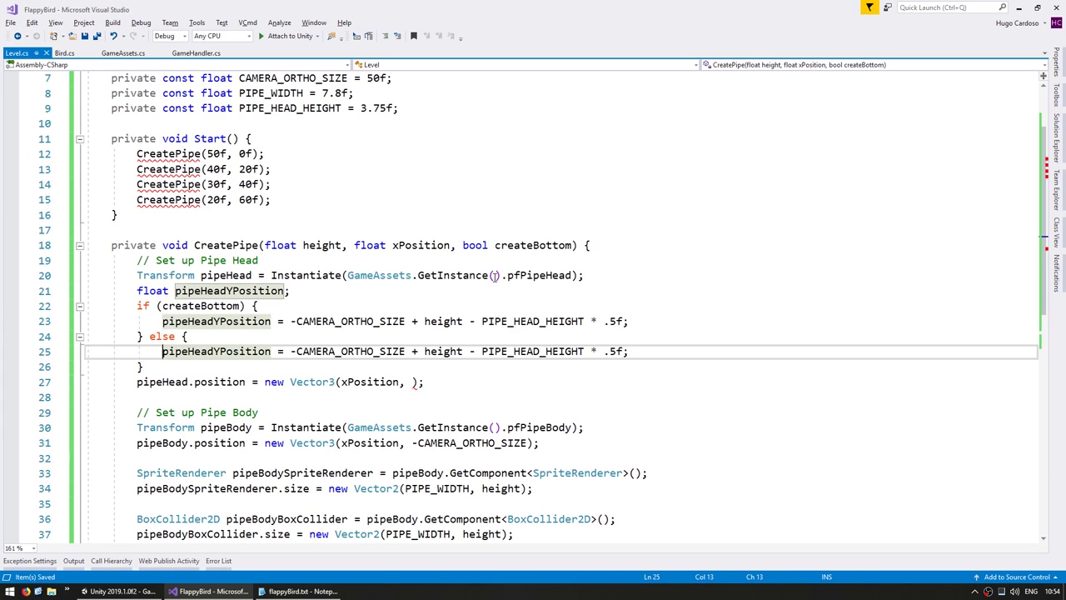
key("ctrl+Right")
key("ctrl+Right")
key("shift+Right")
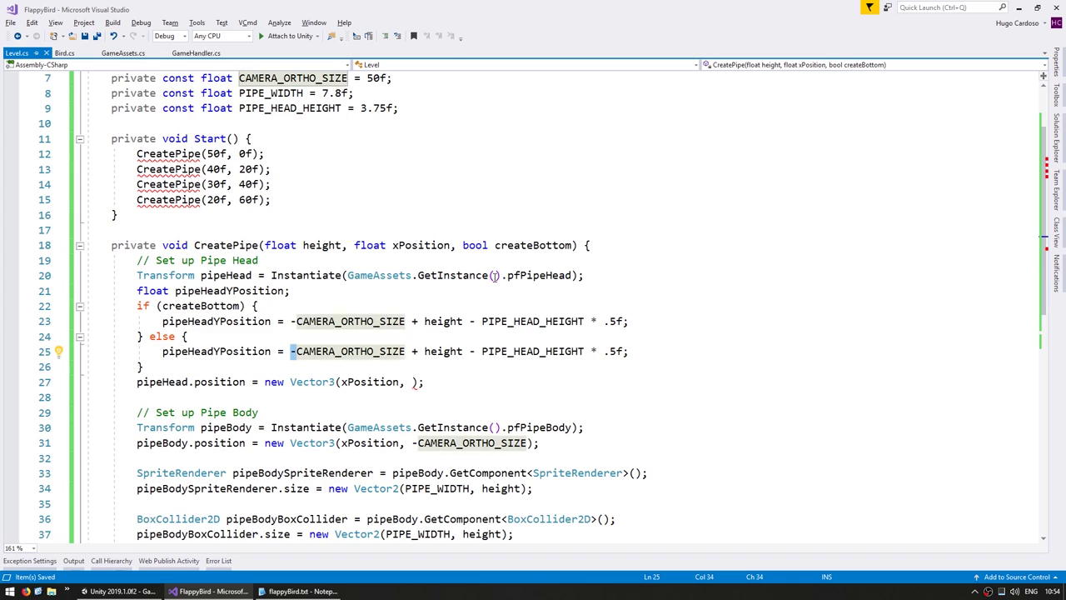
type("+")
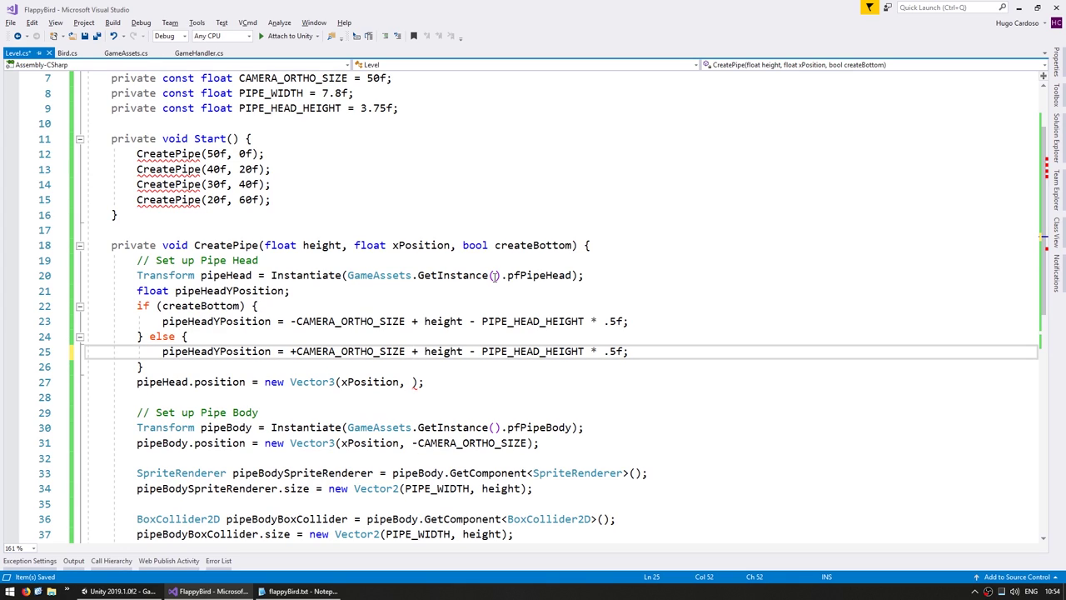
key("shift+Right")
type("-")
key("ctrl+Right")
key("ctrl+Right")
key("shift+Right")
type("+")
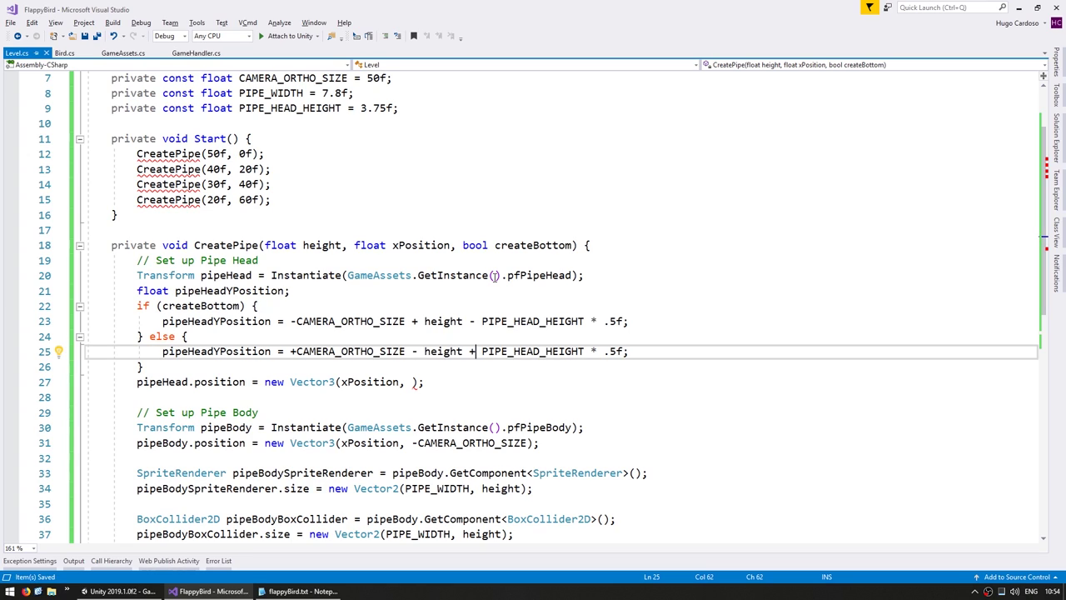
key("Down")
key("Down")
type("pi")
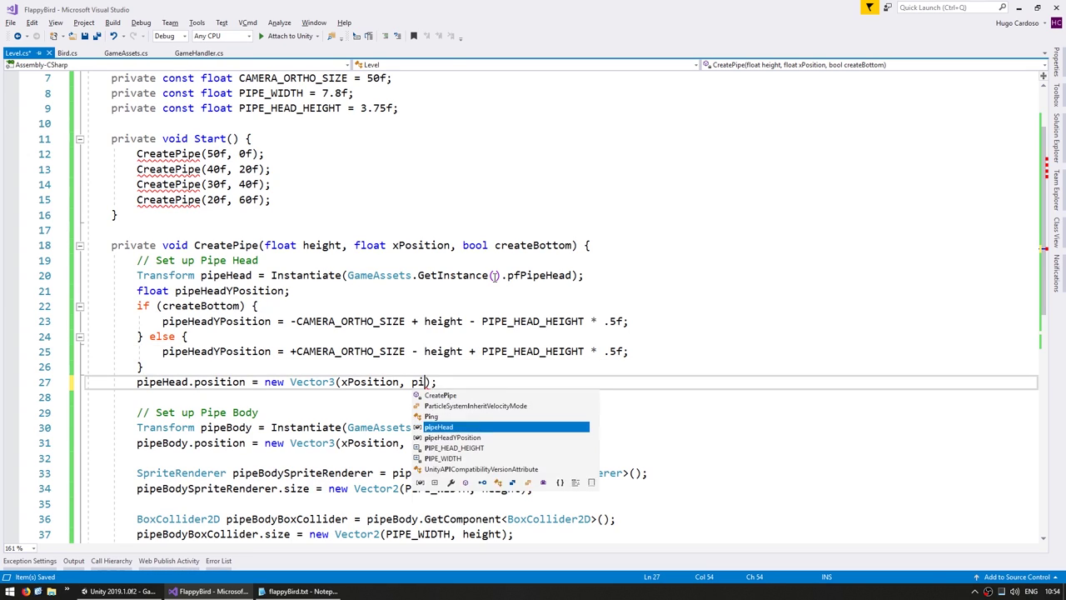
type("peH")
key("Tab")
Declare float pipeBodyYPosition with an if (createBottom) / else block below the pipe body line.
type(")")
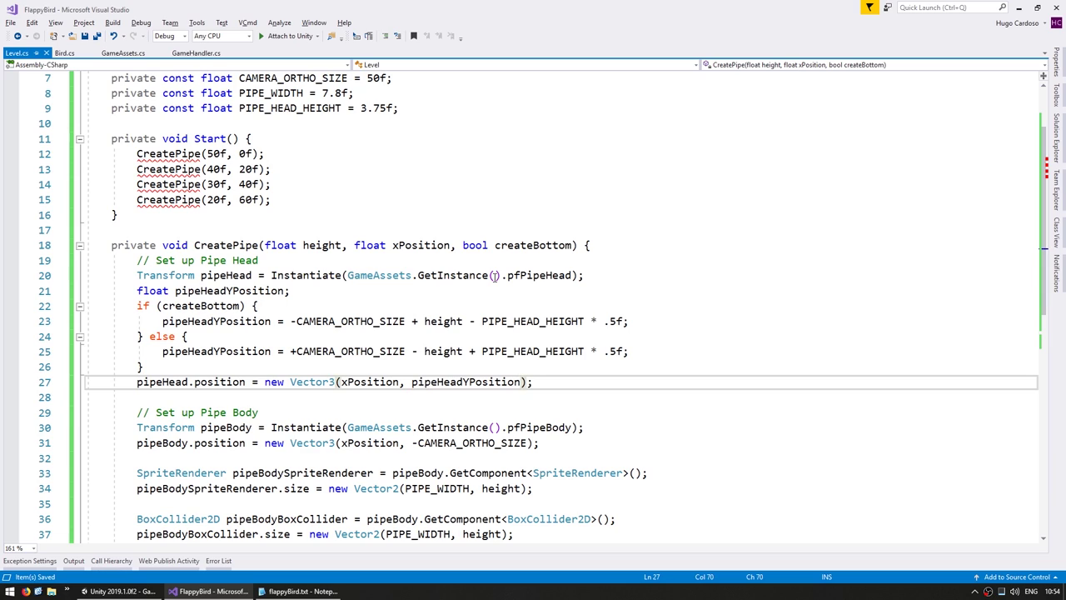
scroll(450, 289, "down", 1)
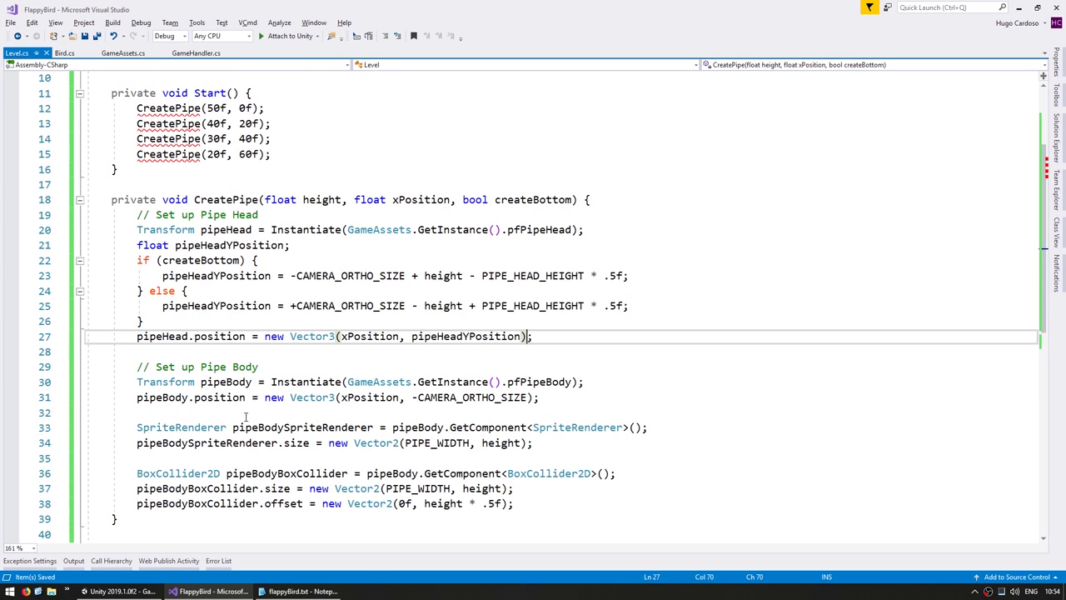
left_click(235, 383)
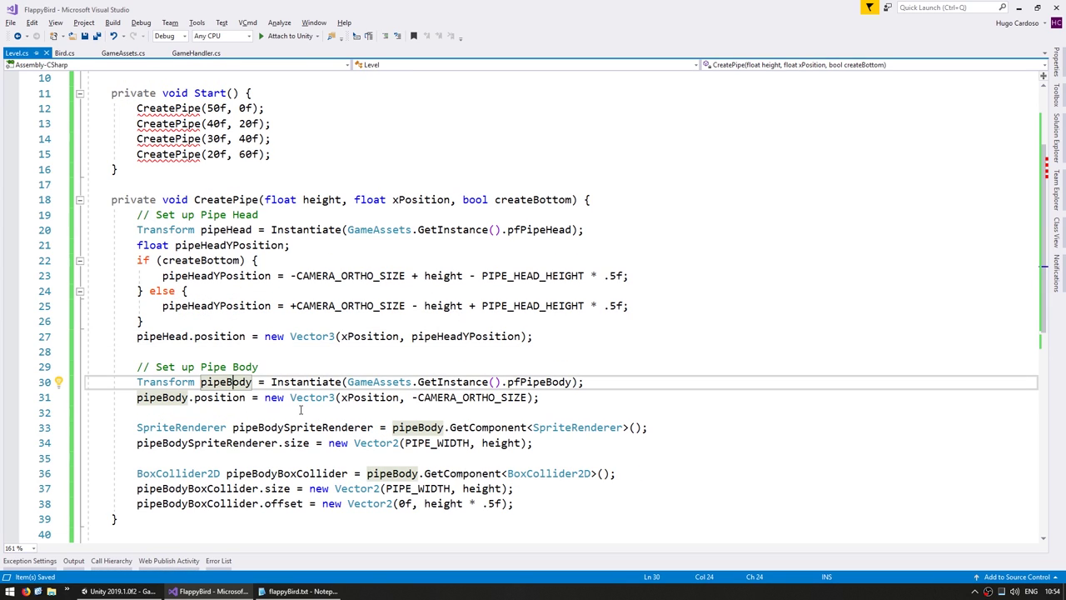
key("End")
key("Return")
type("float pipeBodyYPosition;")
key("Return")
type("if (")
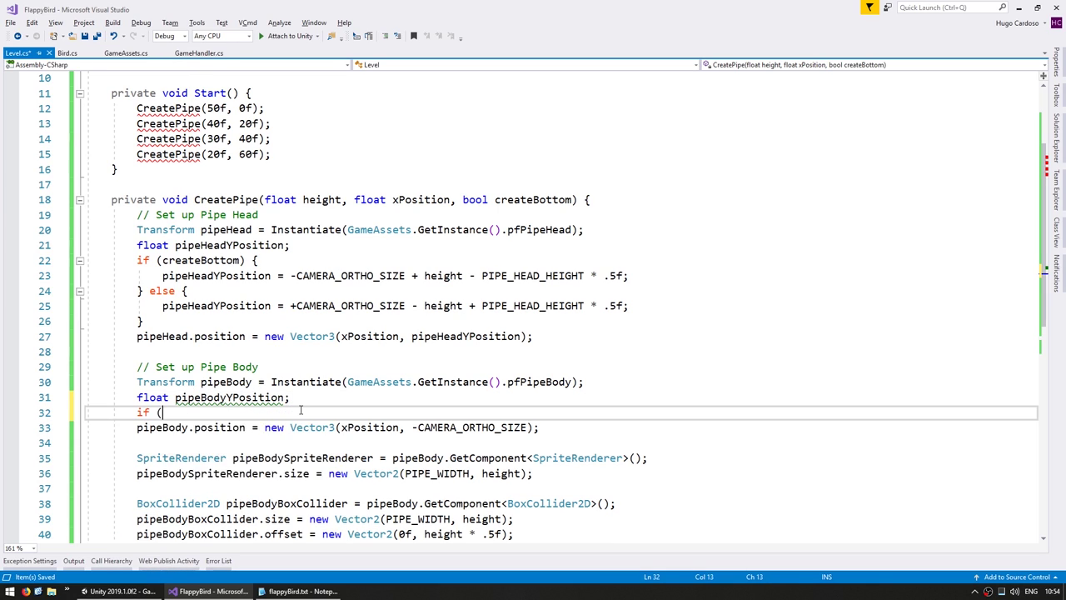
type("createBottom) {")
key("Return")
type("} else {")
key("Up")
key("Up")
key("Up")
key("End")
key("Left")
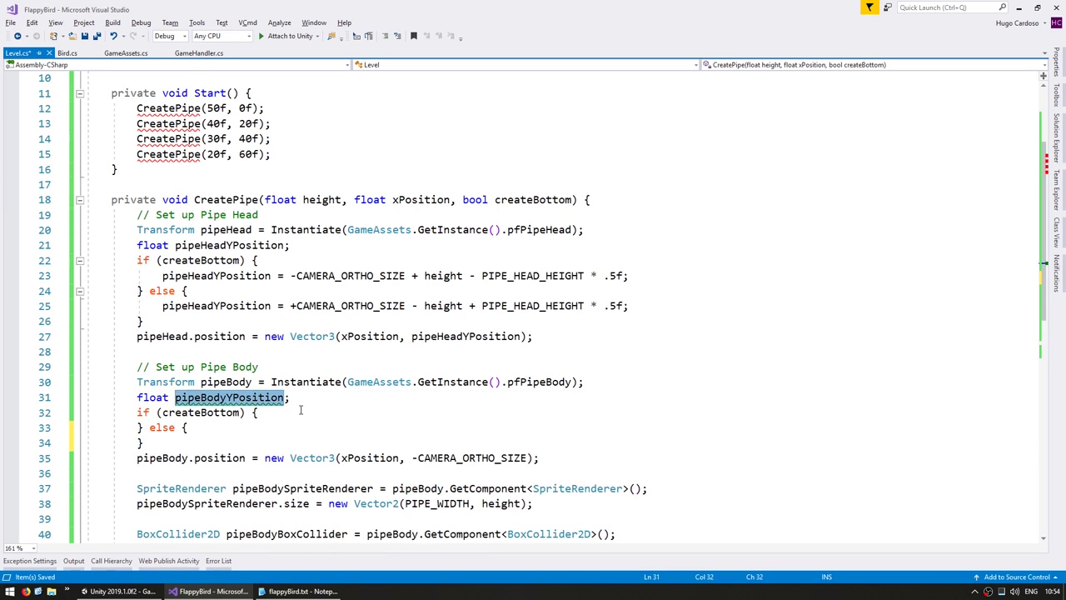
key("Down")
key("End")
key("Return")
type("pipeBodyYPosition =")
Assign the CAMERA_ORTHO_SIZE-based value to pipeBodyYPosition in both branches and use it as body Y.
key("Down")
key("Down")
key("Down")
key("ctrl+shift+Left")
key("ctrl+shift+Left")
key("ctrl+c")
key("Up")
key("Up")
key("Up")
key("ctrl+v")
key("semicolon")
key("shift+Up")
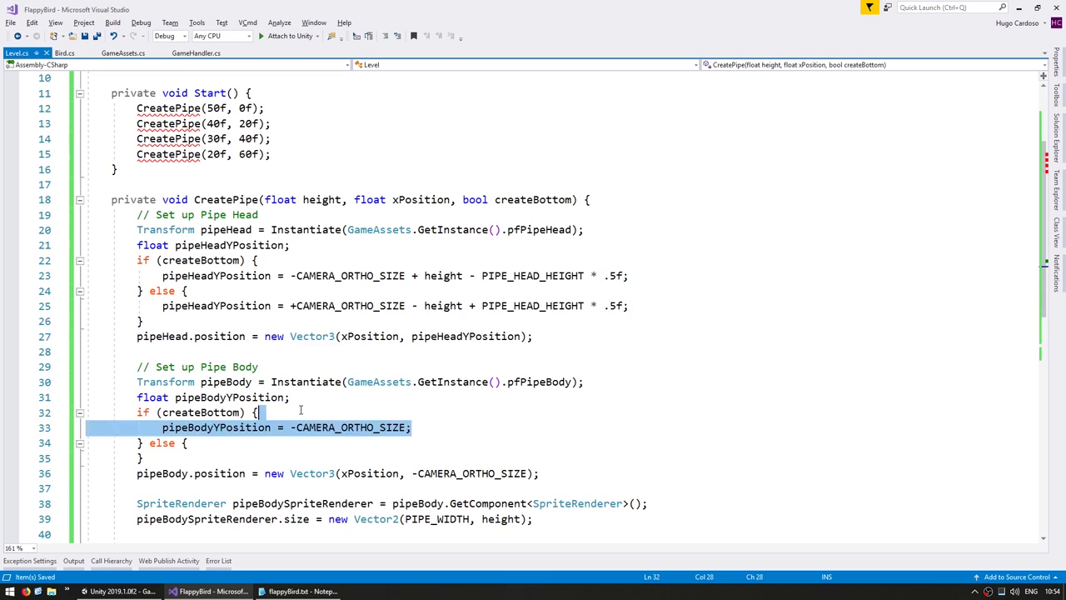
key("ctrl+c")
key("Down")
key("End")
key("ctrl+v")
type("+")
type("pipeBodyYPosition")
key("Up")
key("End")
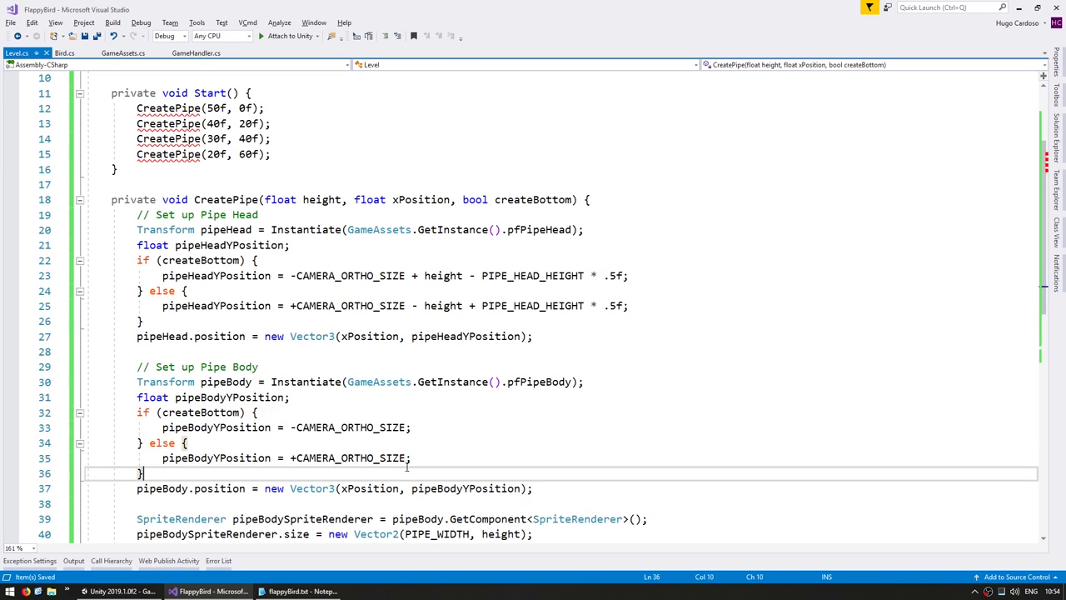
Review the bottom and top pipe body position assignments.
key("Up")
key("Up")
key("Up")
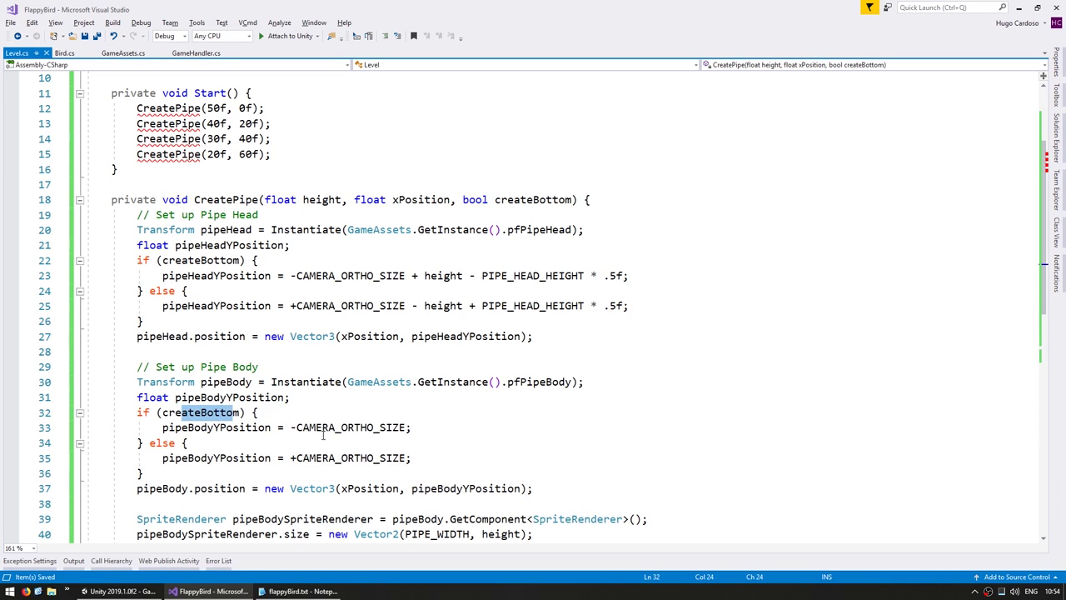
key("Down")
key("End")
key("ctrl+Left")
key("ctrl+Left")
key("Right")
key("shift+Right")
key("shift+Right")
key("shift+Right")
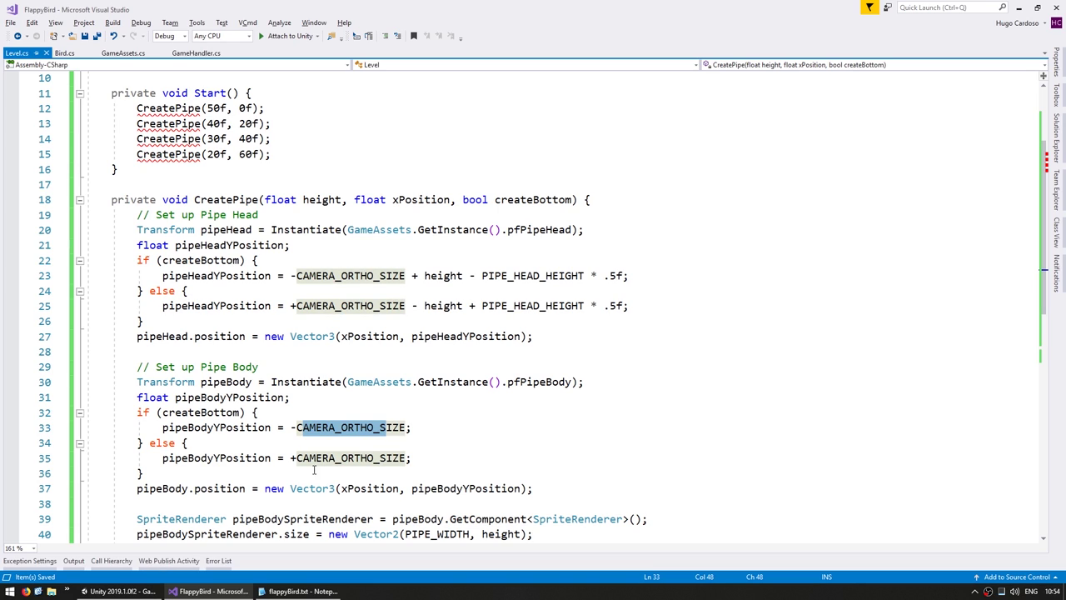
left_click_drag(290, 459, 366, 458)
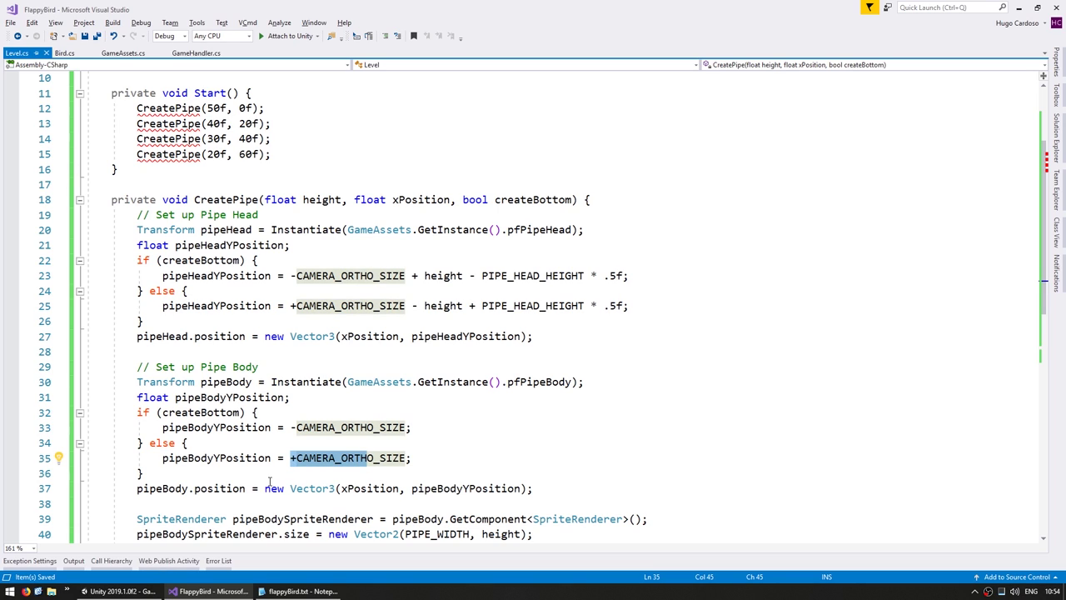
left_click(209, 473)
scroll(242, 462, "down", 1)
left_click(267, 452)
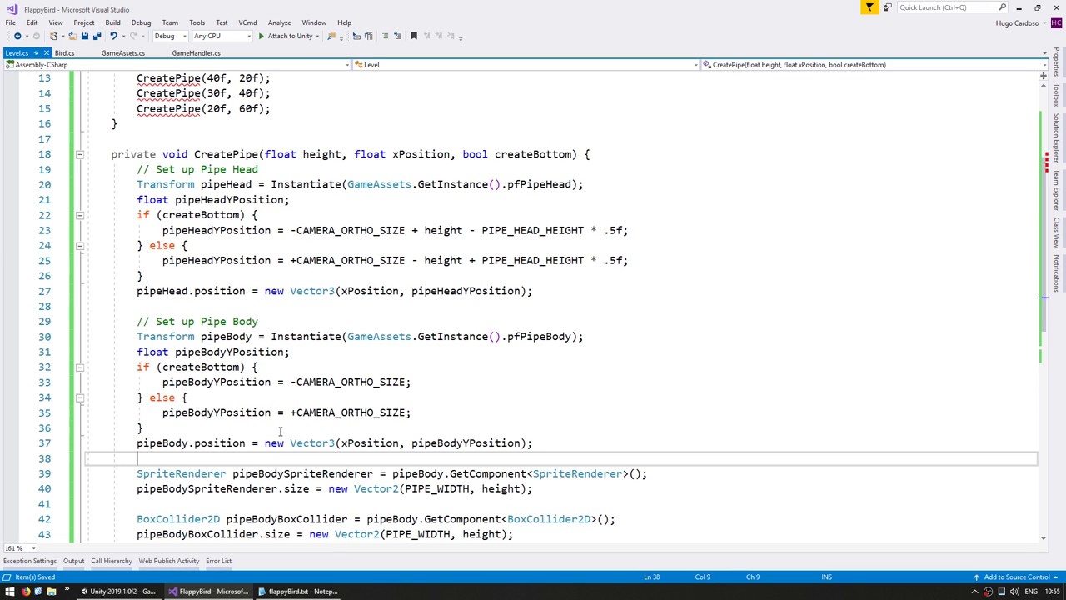
left_click_drag(194, 413, 341, 413)
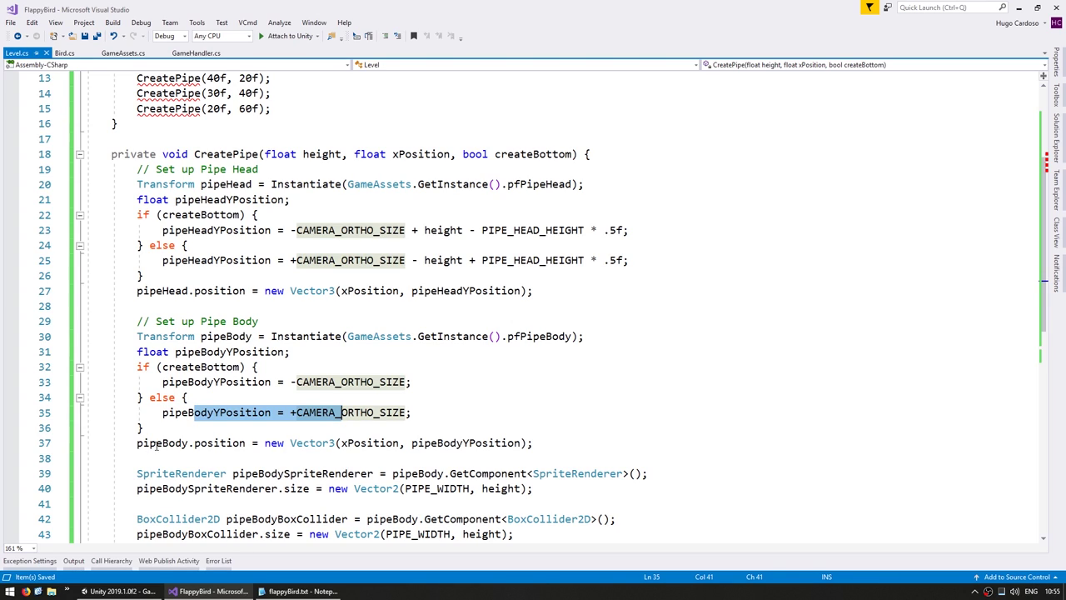
Flip the top pipe body with pipeBody.localScale = new Vector3(1, -1, 1) in the else branch.
double_click(154, 445)
key("Up")
key("Up")
key("End")
key("Return")
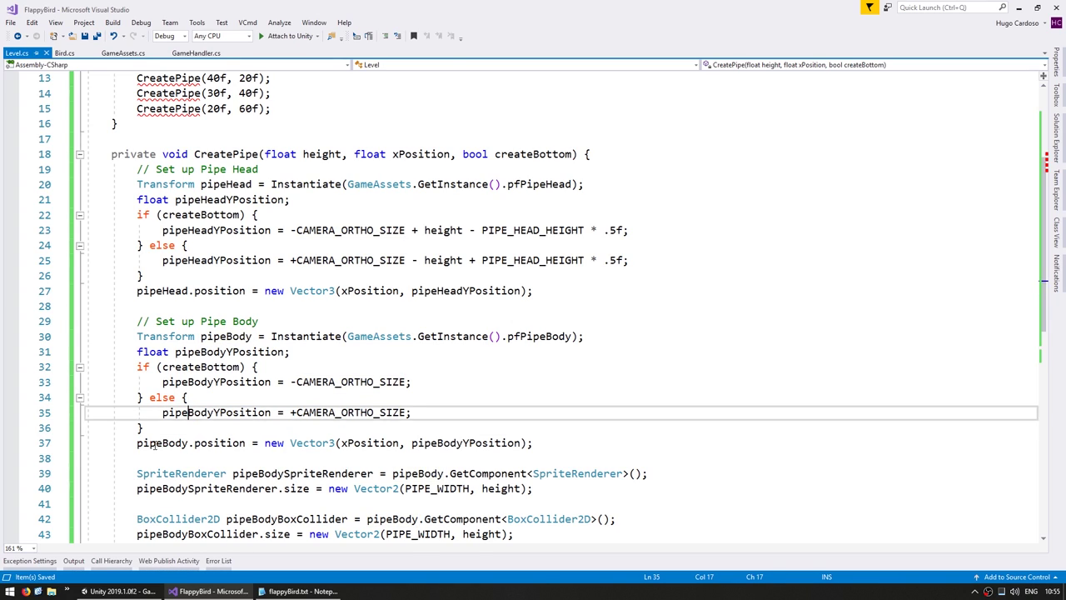
type("pipeBody.localScale.")
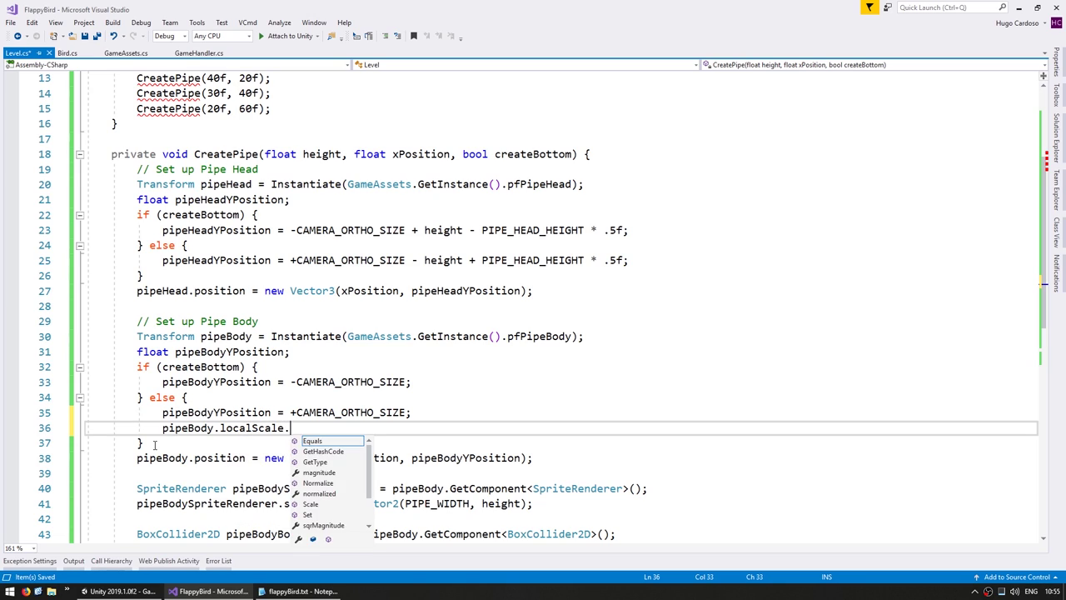
key("BackSpace")
type(" = new Vector3(1, );")
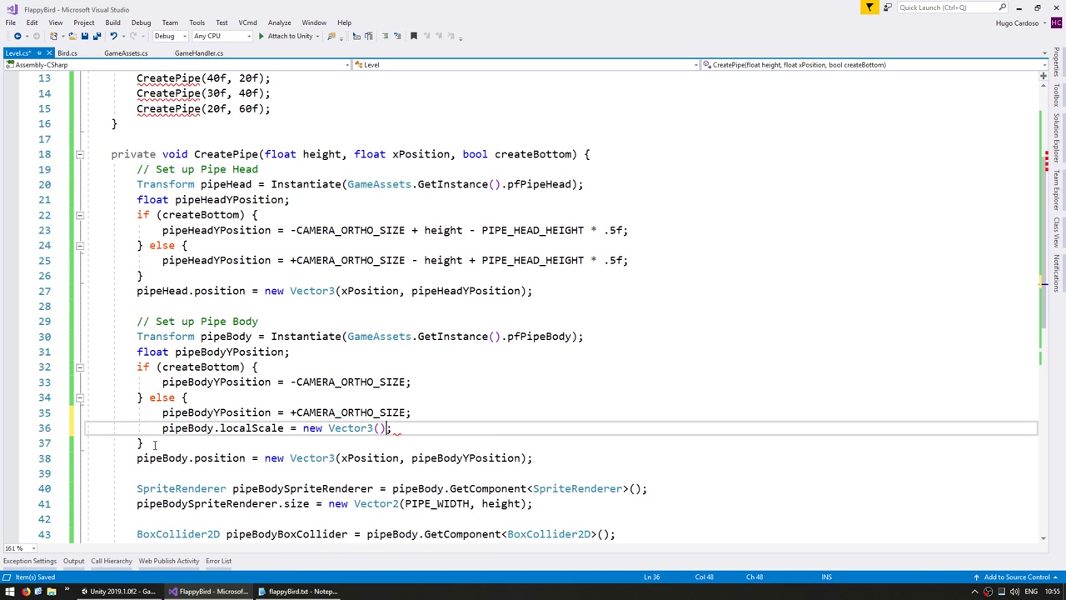
key("Left")
key("Left")
type("1, -1")
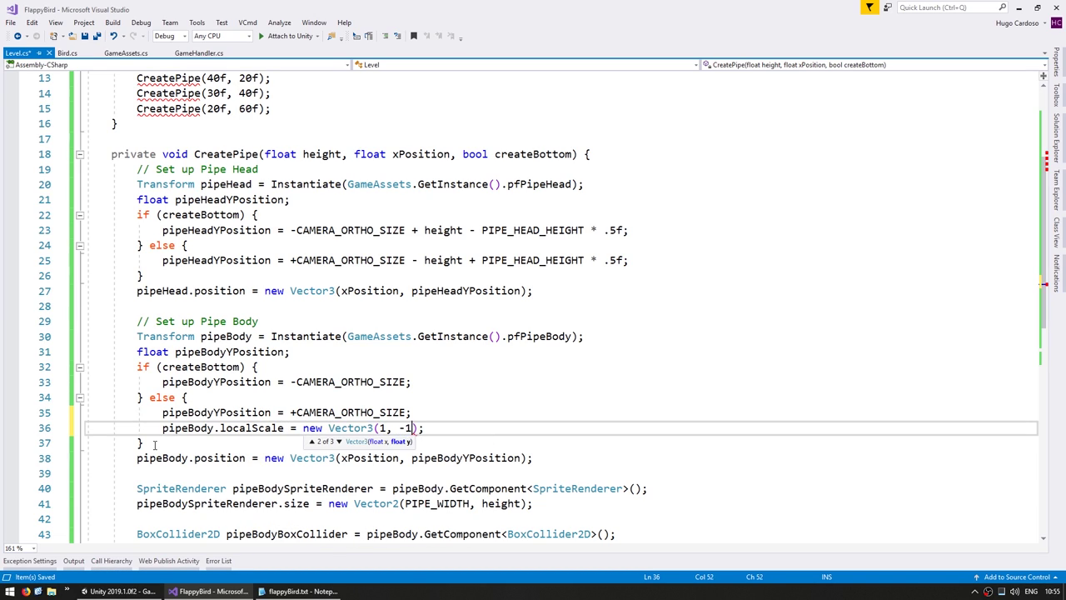
type(", 1)")
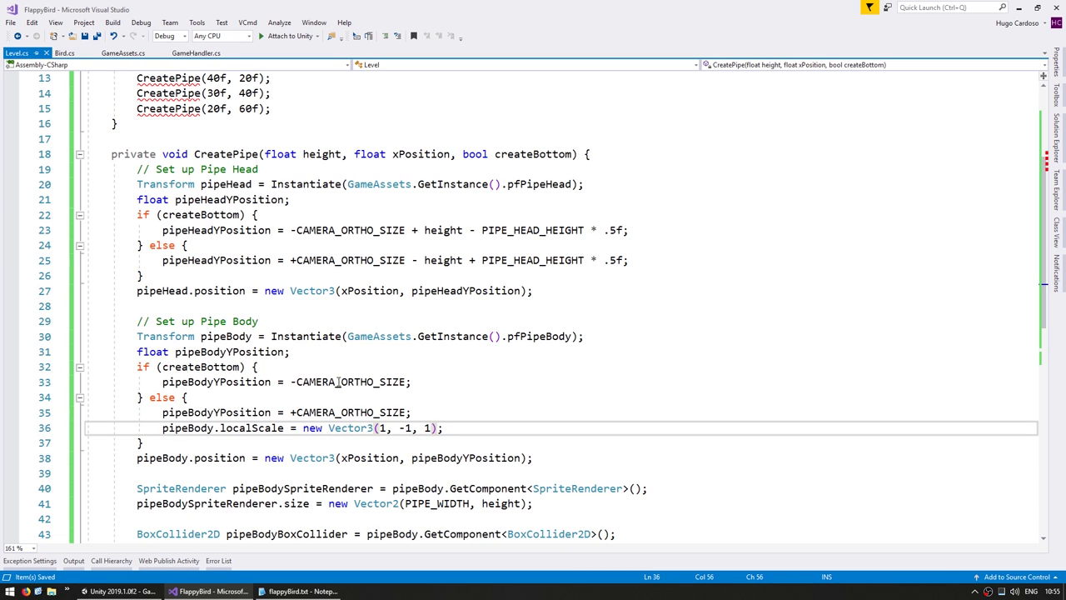
Reduce Start to CreatePipe(40f, 20f, true) and CreatePipe(40f, 20f, false), deleting the other calls.
scroll(365, 328, "up", 4)
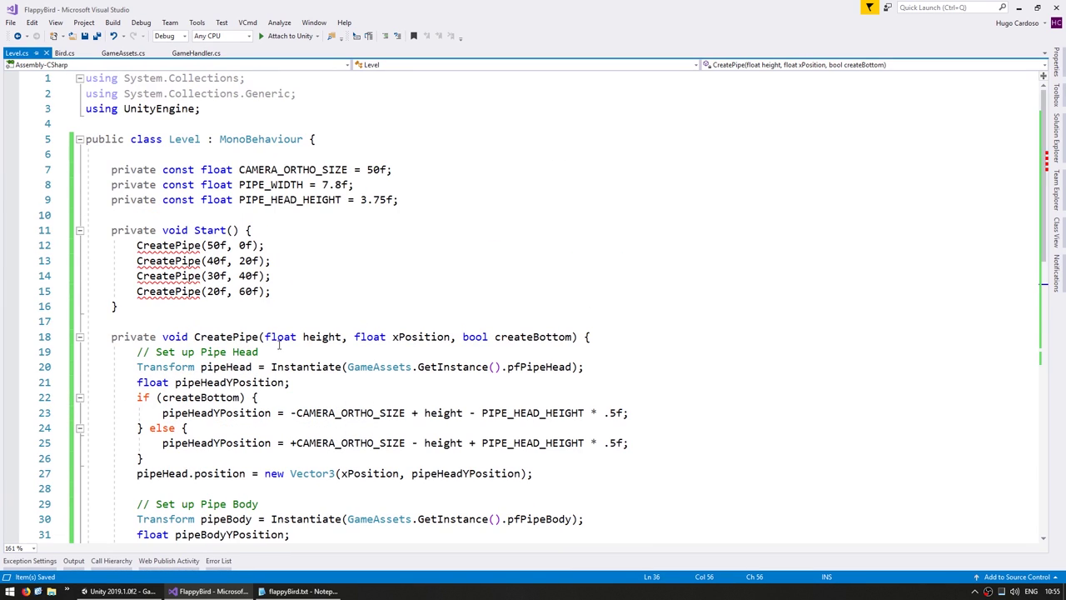
left_click(213, 245)
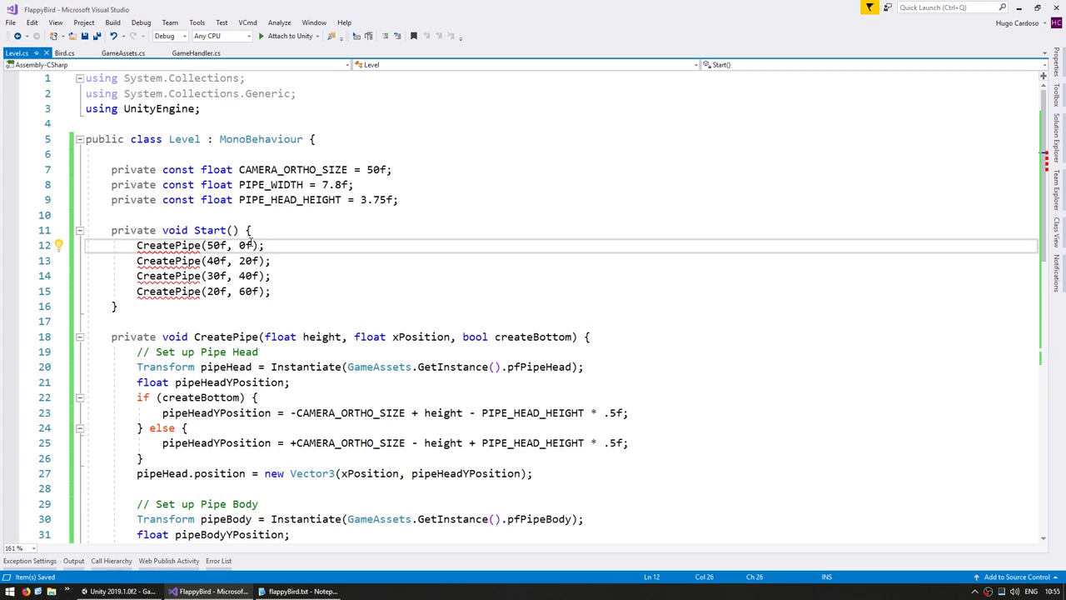
key("BackSpace")
type("4")
key("Right")
key("Right")
key("Right")
type("2")
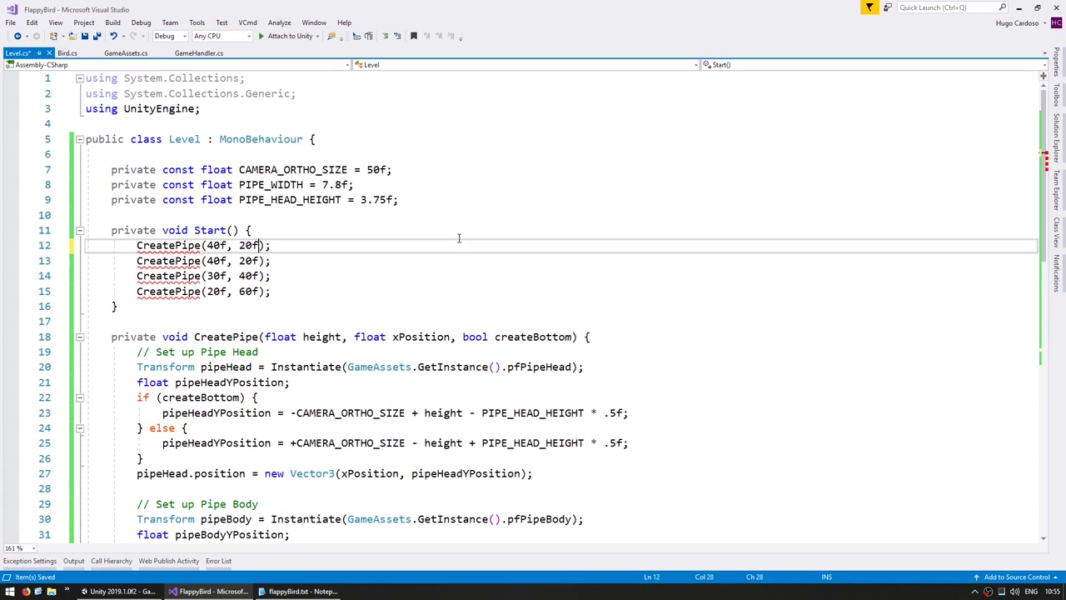
key("Right")
key("Right")
type(", true")
key("Down")
type("false")
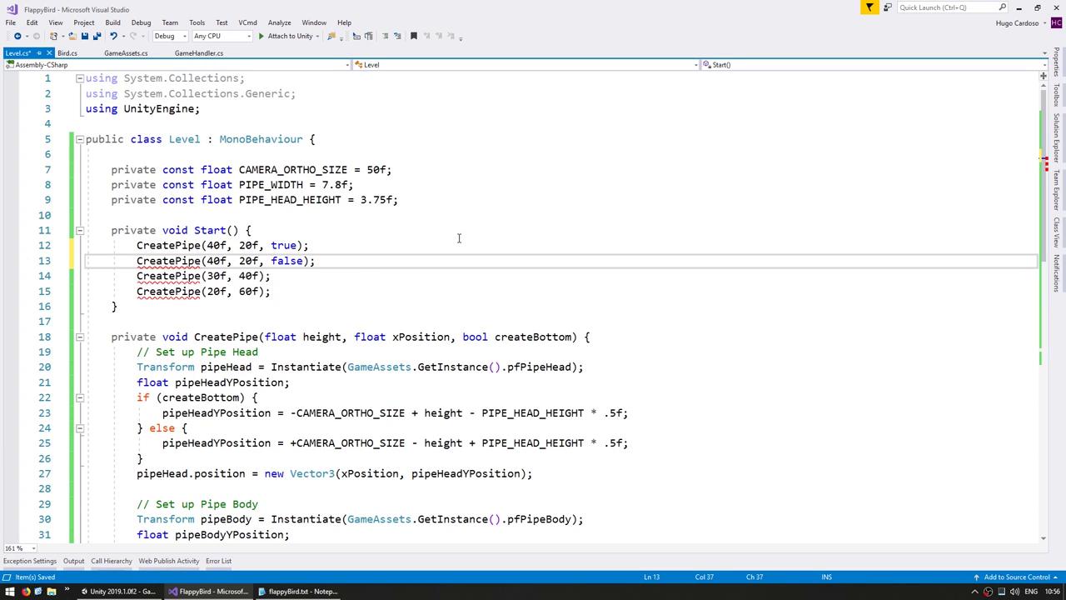
key("End")
key("shift+Down")
key("shift+Down")
key("Delete")
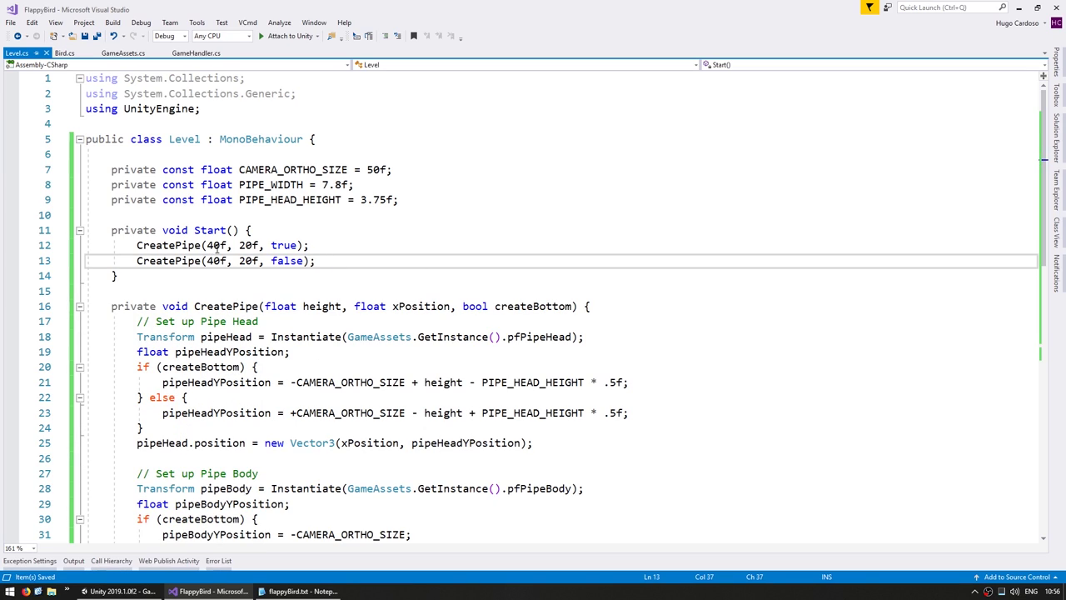
double_click(217, 245)
double_click(283, 244)
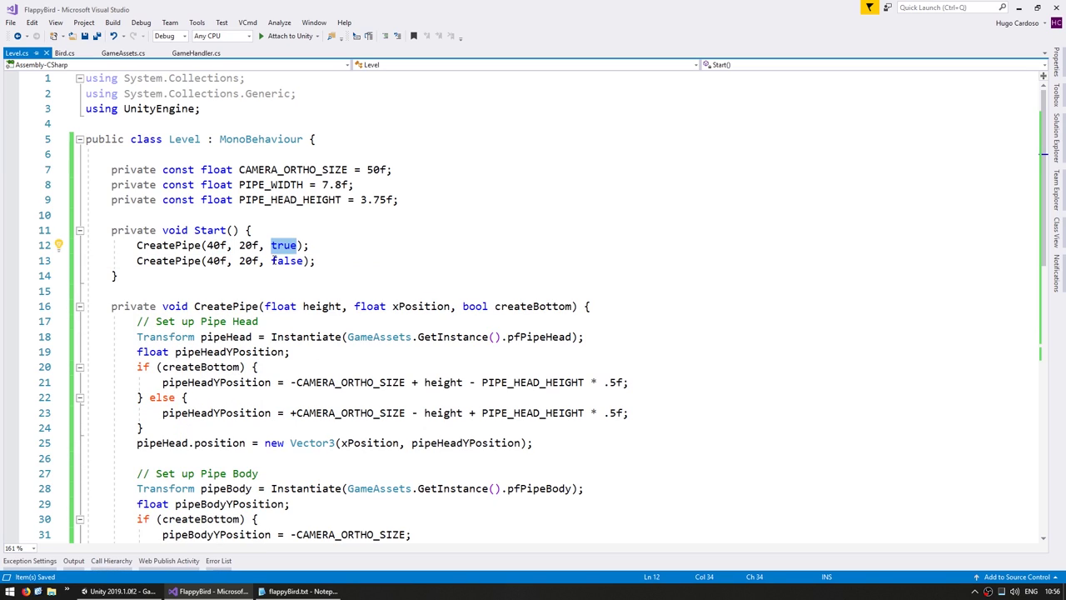
double_click(275, 261)
mouse_move(235, 245)
left_mouse_down()
mouse_move(207, 245)
mouse_move(226, 261)
left_mouse_up()
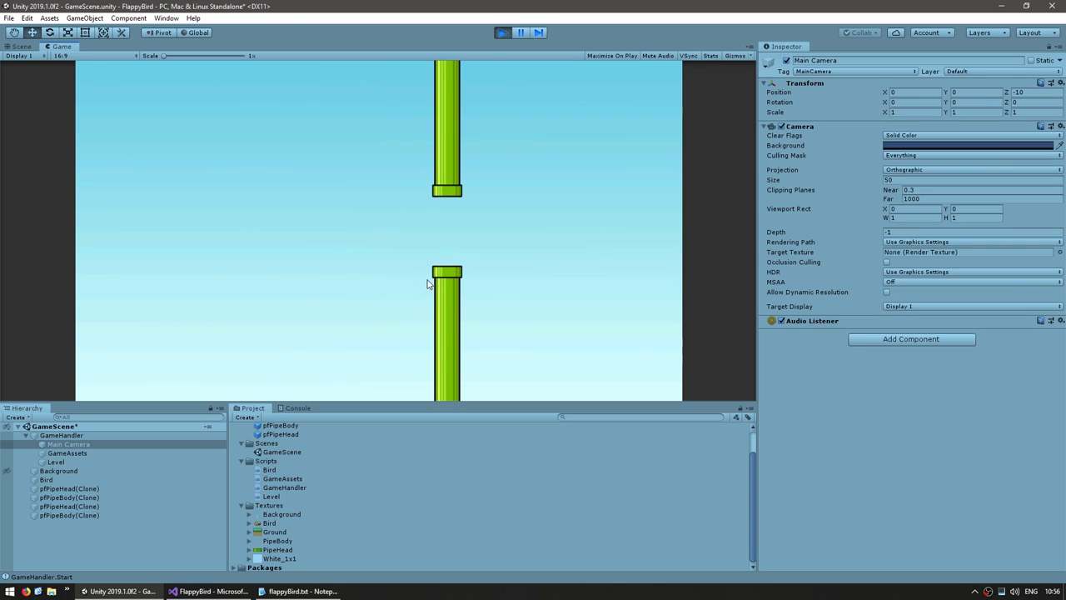
Pause the game and inspect the bottom and top pipe bodies in the Scene view, then stop.
key("ctrl+shift+p")
key("ctrl+1")
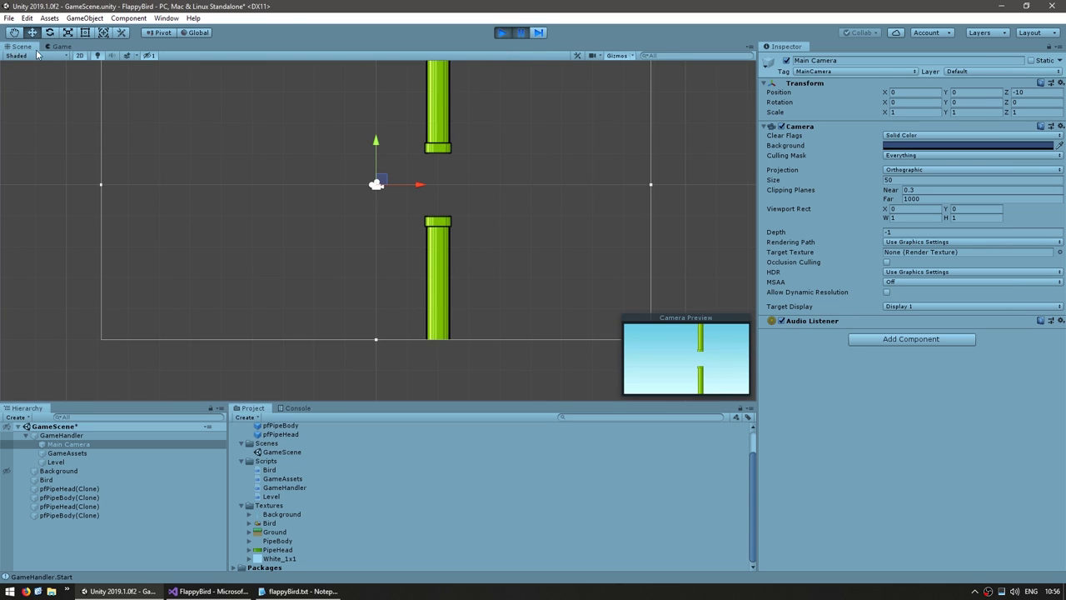
key("f")
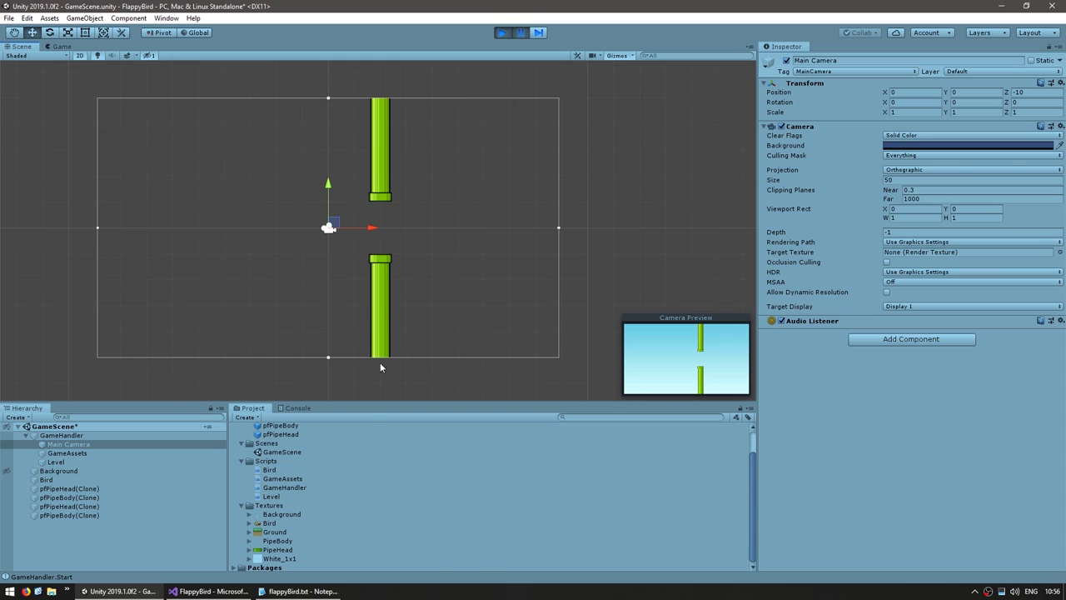
left_click(385, 343)
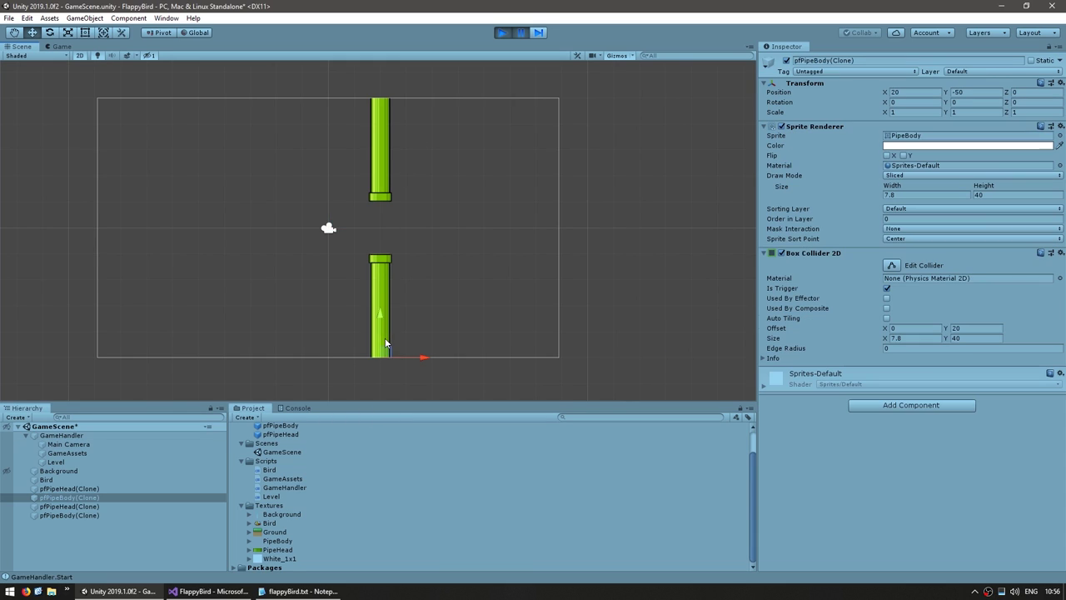
left_click(381, 171)
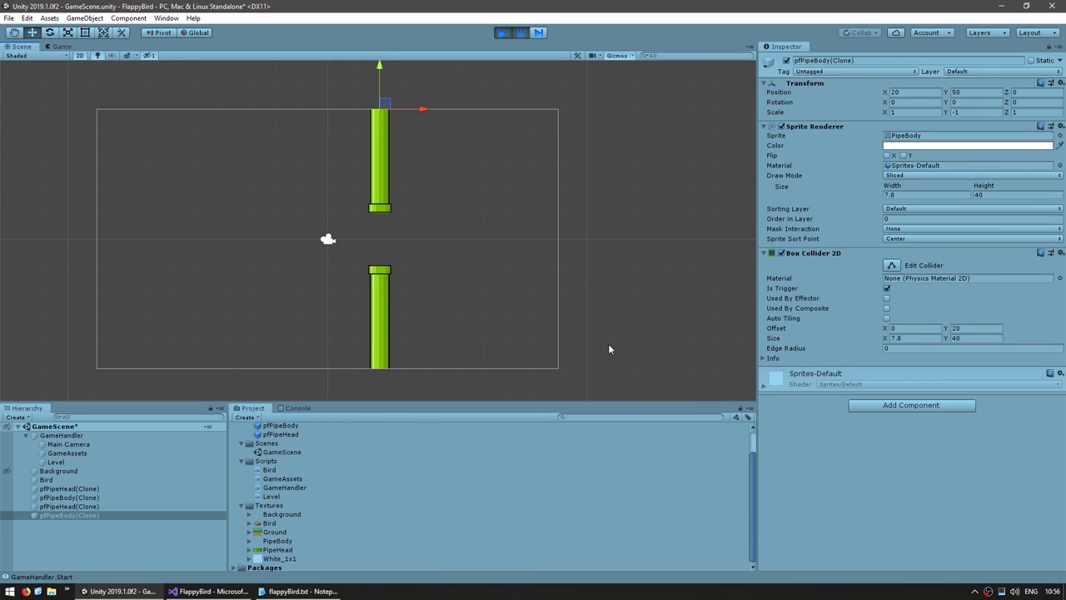
key("ctrl+p")
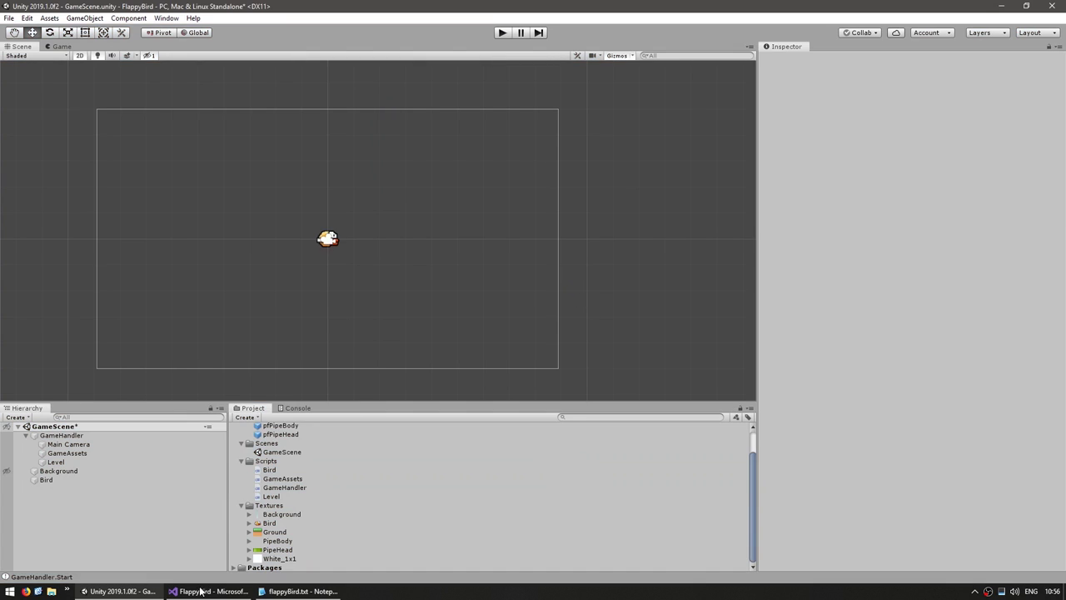
key("alt+Tab")
Change the first CreatePipe call's height to 50f.
left_click(207, 245)
type("5")
key("Down")
Set the second pipe's height to 50f and rerun the game in Unity.
left_click(207, 245)
key("BackSpace")
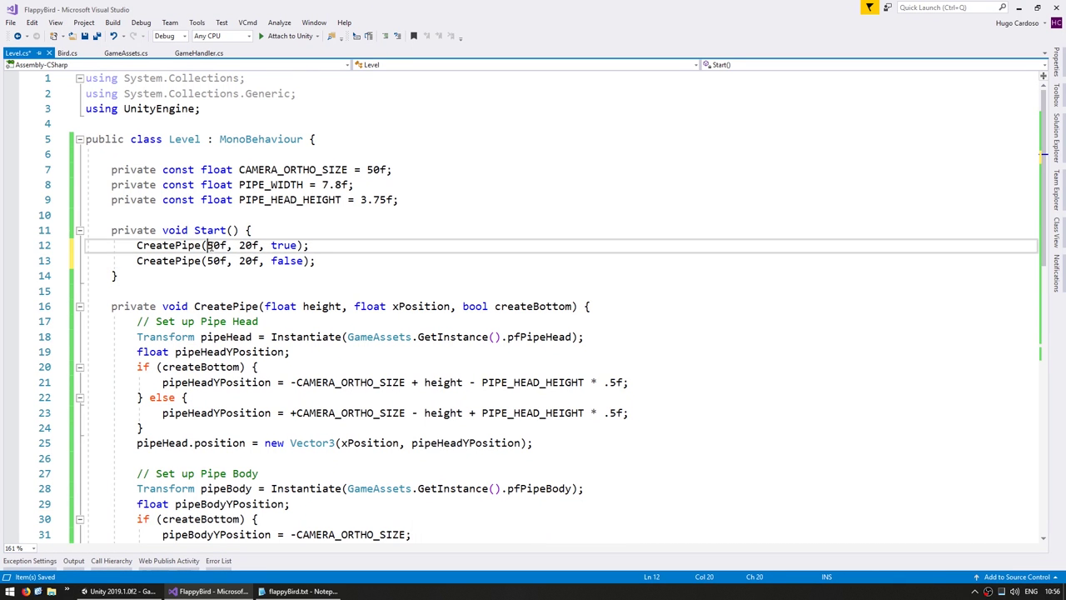
key("alt+Tab")
left_click(503, 32)
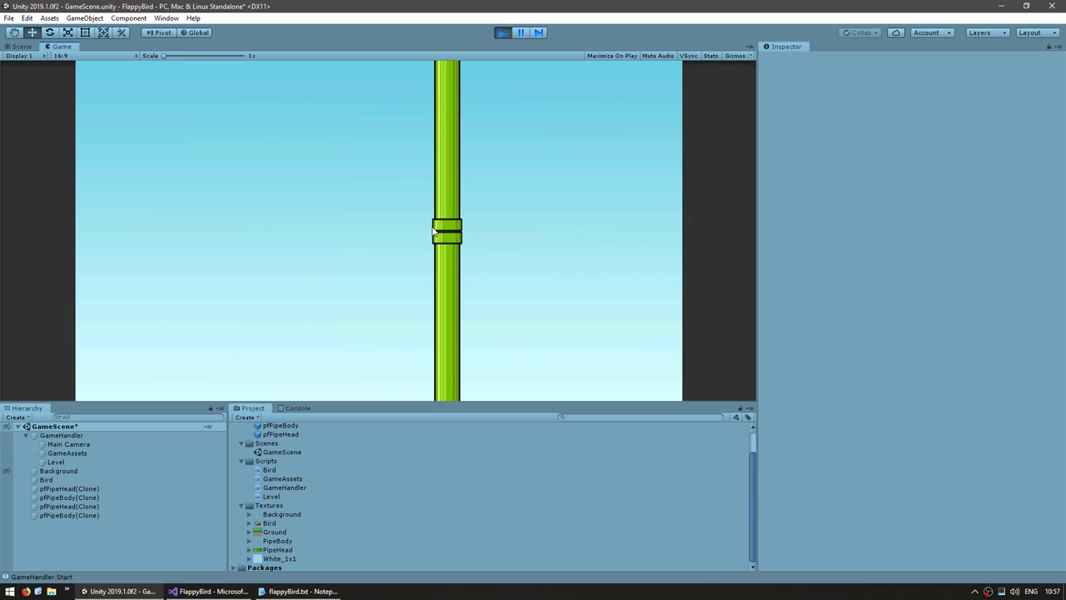
left_click(841, 236)
Add an empty private void CreateGapPipes() method below Start in Level.cs.
key("alt+Tab")
scroll(257, 341, "down", 4)
scroll(234, 373, "up", 3)
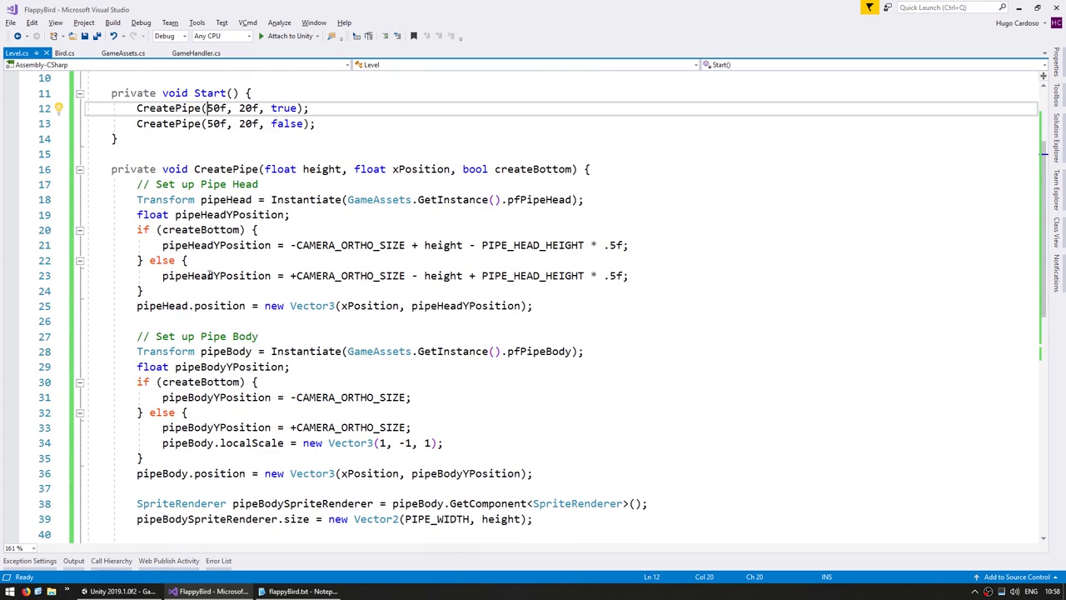
left_click(221, 169)
scroll(220, 169, "up", 3)
left_click(149, 291)
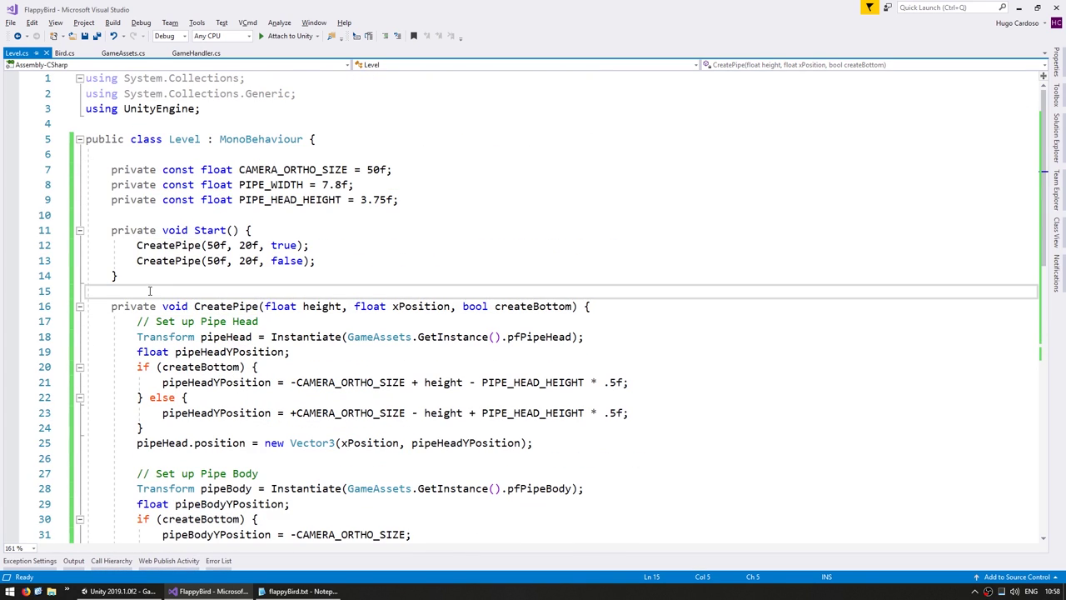
key("Return")
type("pi")
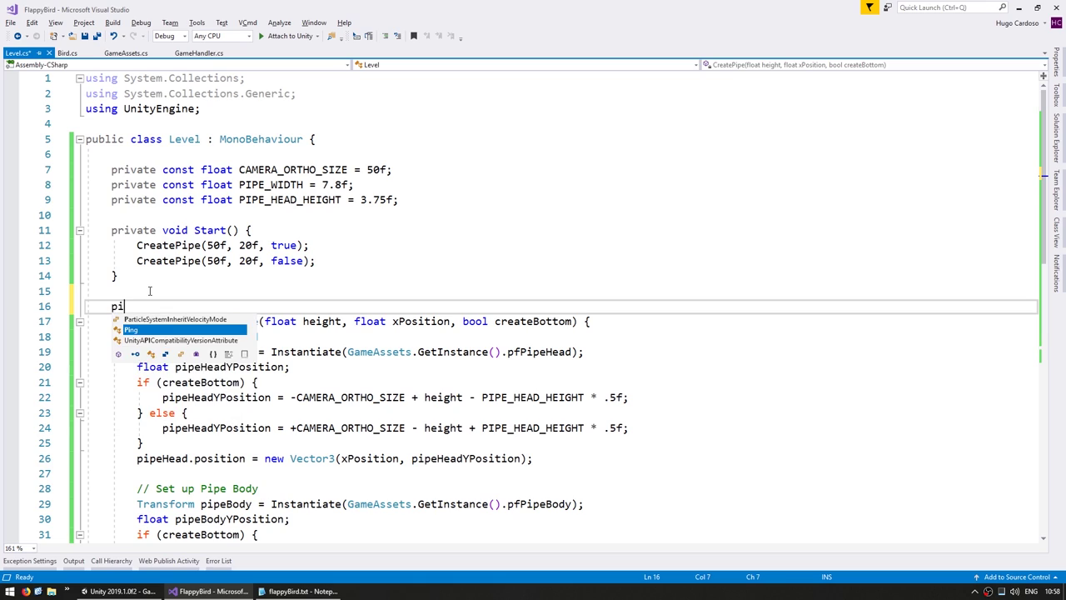
type("ivate v")
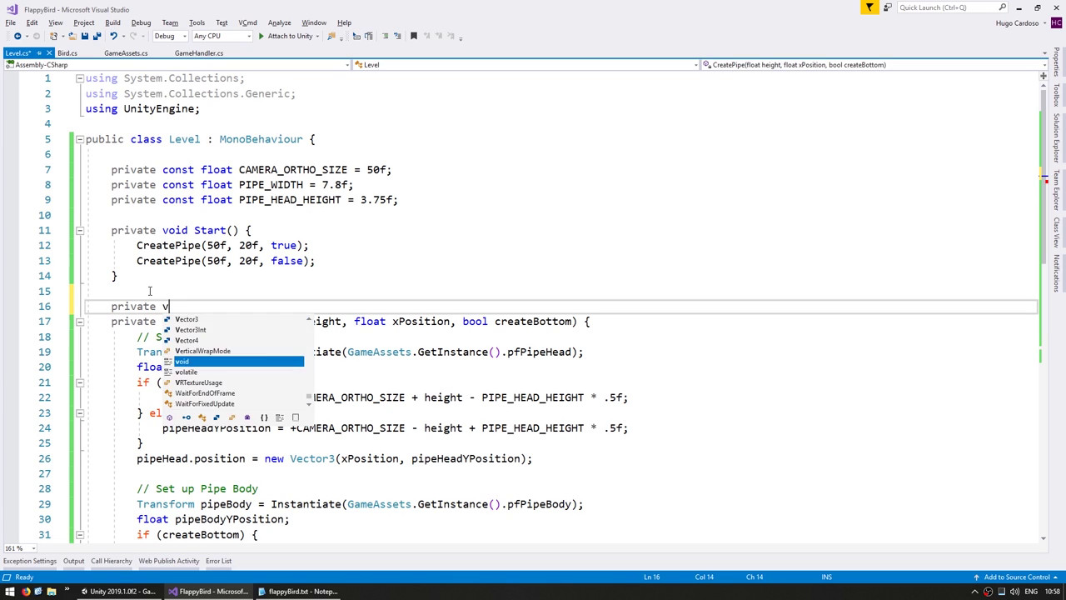
key("space")
type("oid Create")
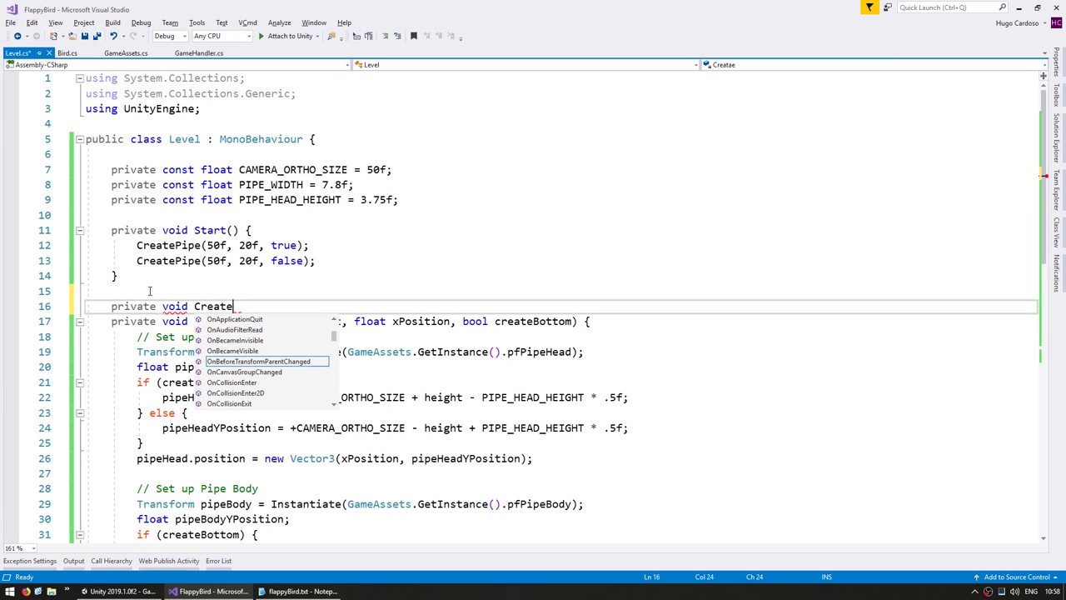
type("GapPipes(){")
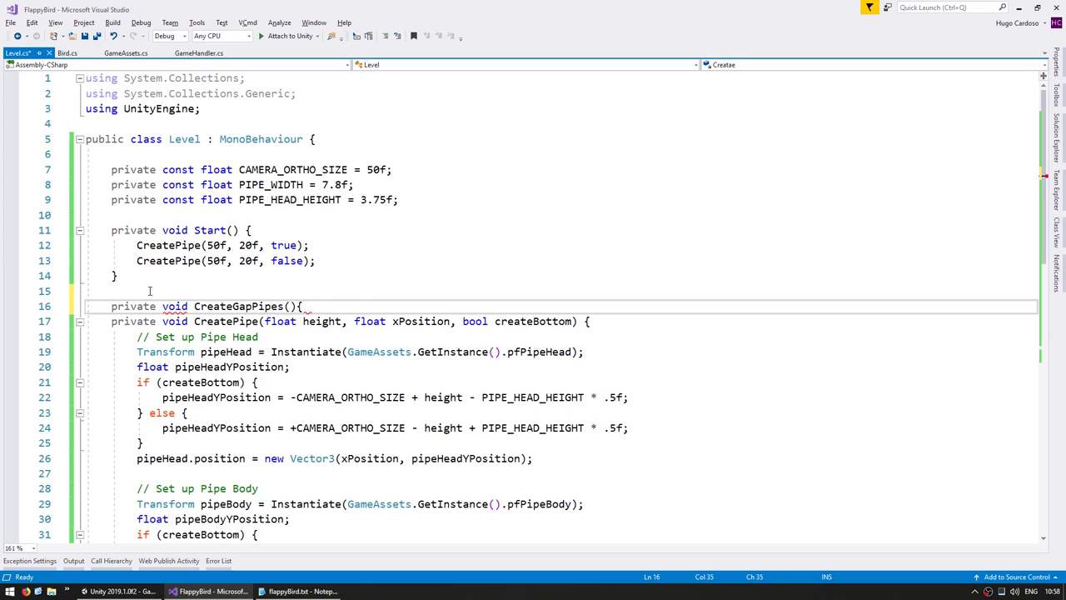
key("Return")
Give CreateGapPipes the parameters float gapY, float gapSize, float xPosition and open its body.
key("Up")
key("End")
key("Left")
key("Left")
key("Left")
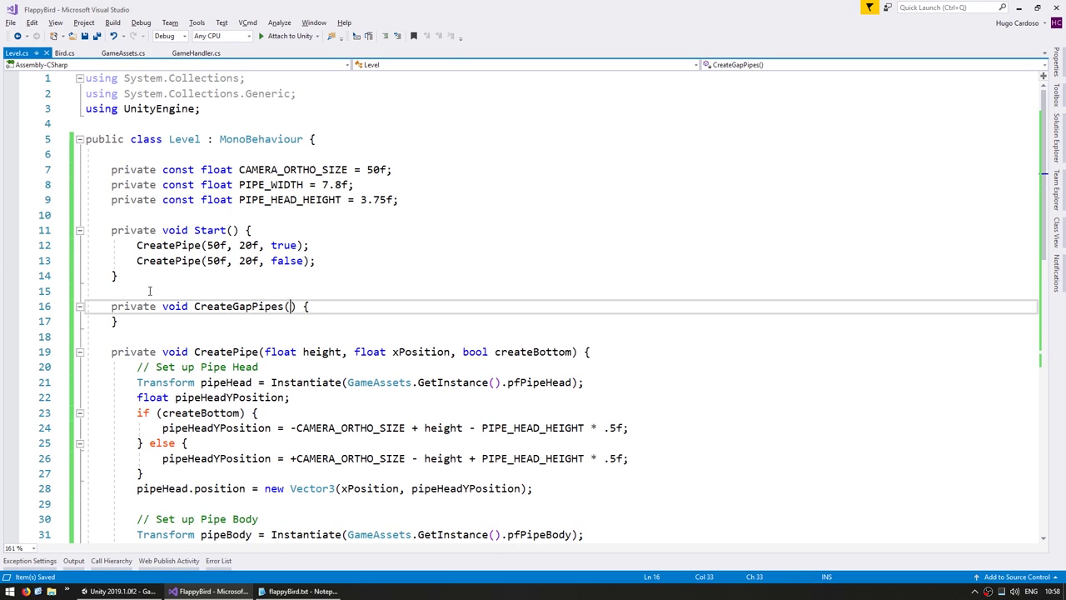
type("float gap")
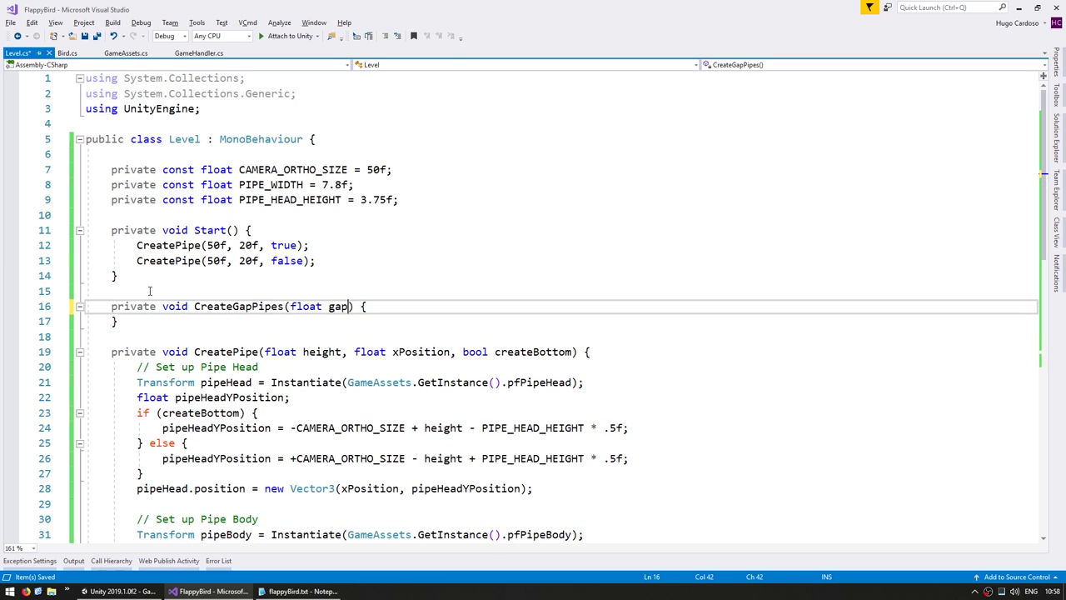
type("Y")
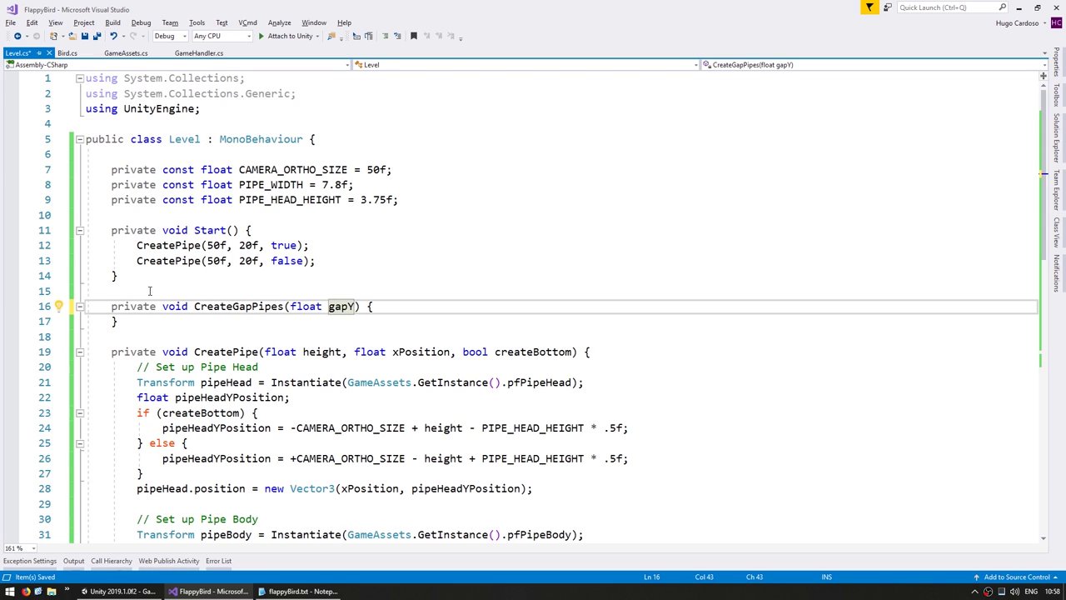
type(", flo")
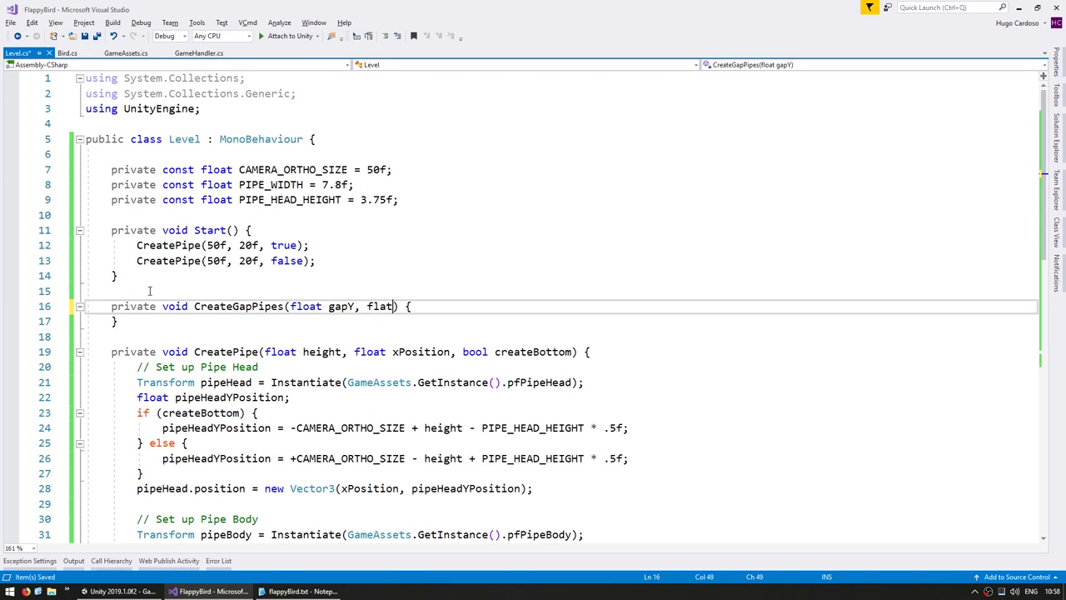
type("at gapSize")
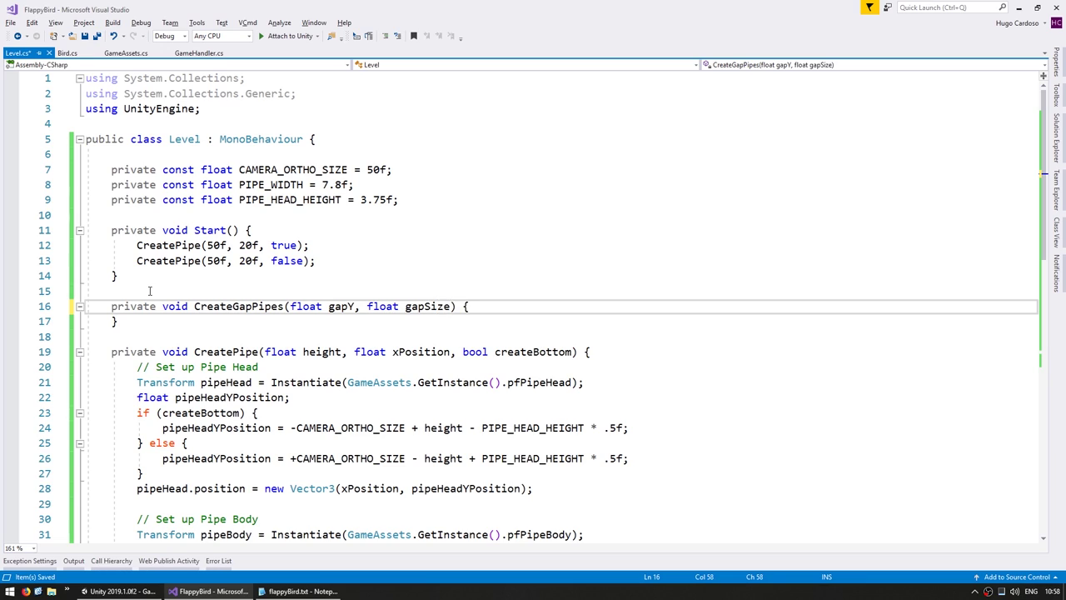
type(", fl")
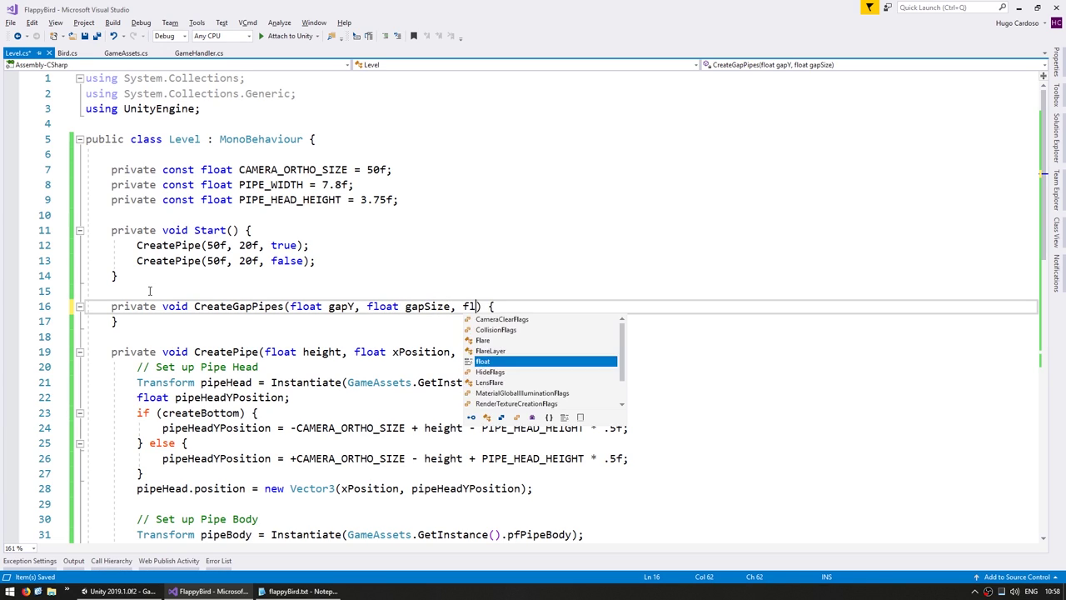
type("oat xPosition")
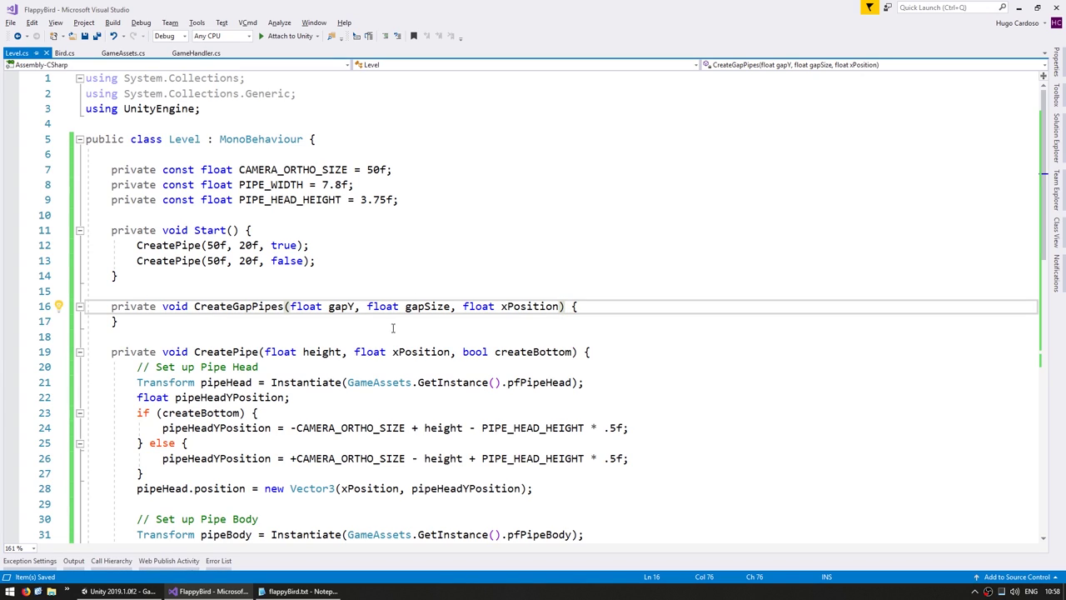
left_click_drag(329, 306, 548, 307)
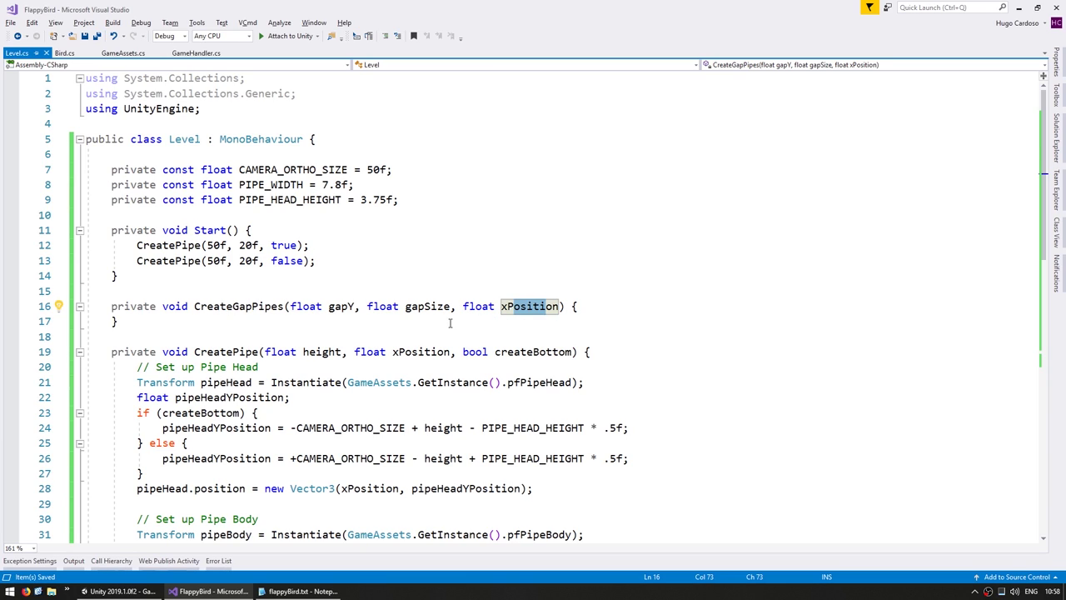
key("End")
key("Return")
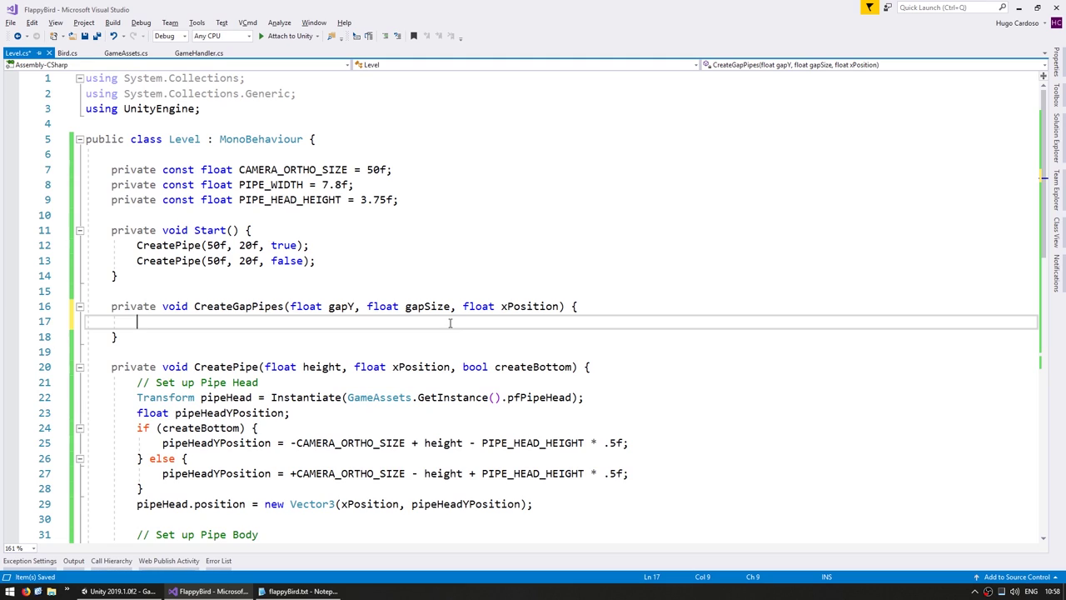
Add the bottom pipe call CreatePipe(gapY - gapSize * .5f, xPosition, true).
type("CreatePipe")
type("(")
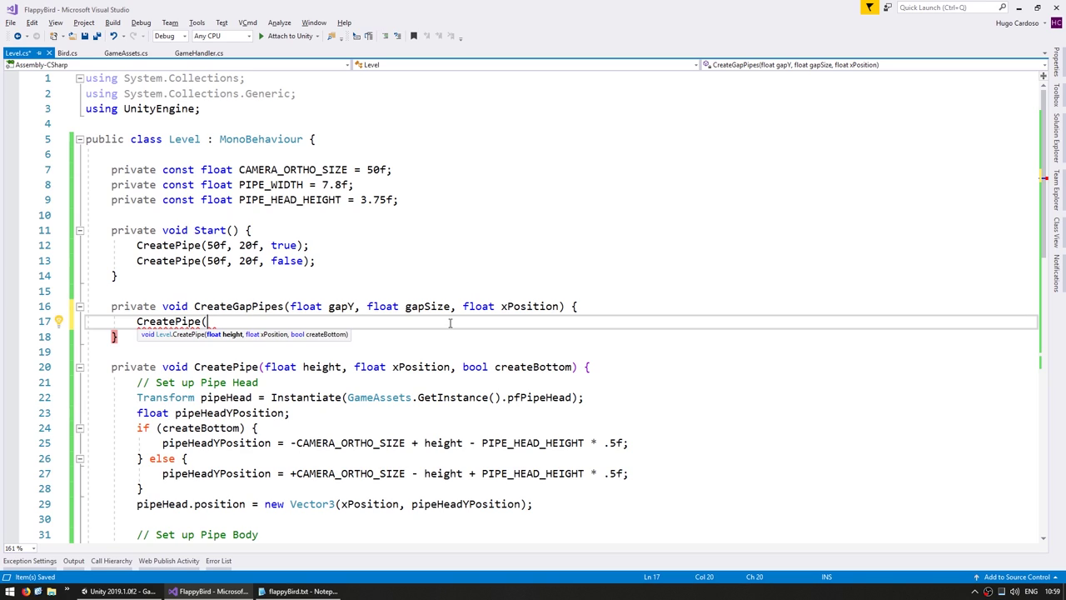
type("gapY - ")
type("gapSize *")
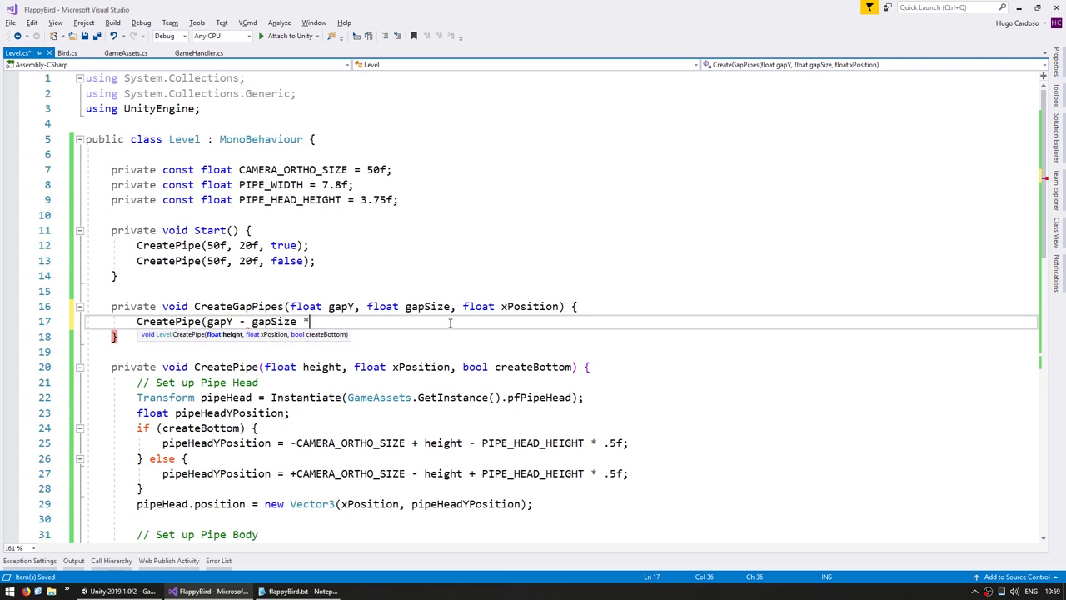
type(" .5f,")
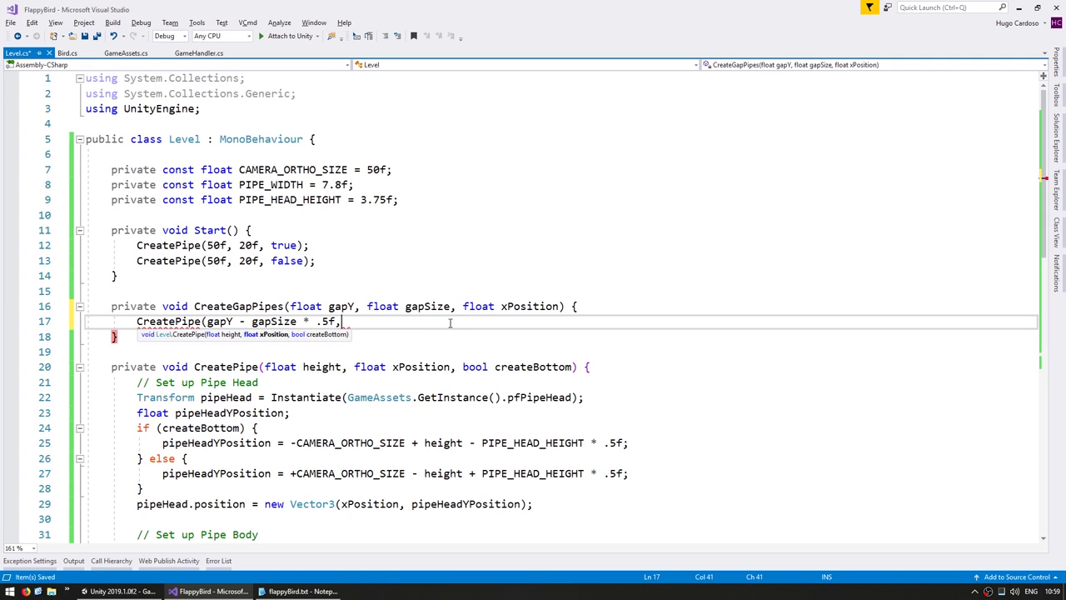
type(" xPosition);")
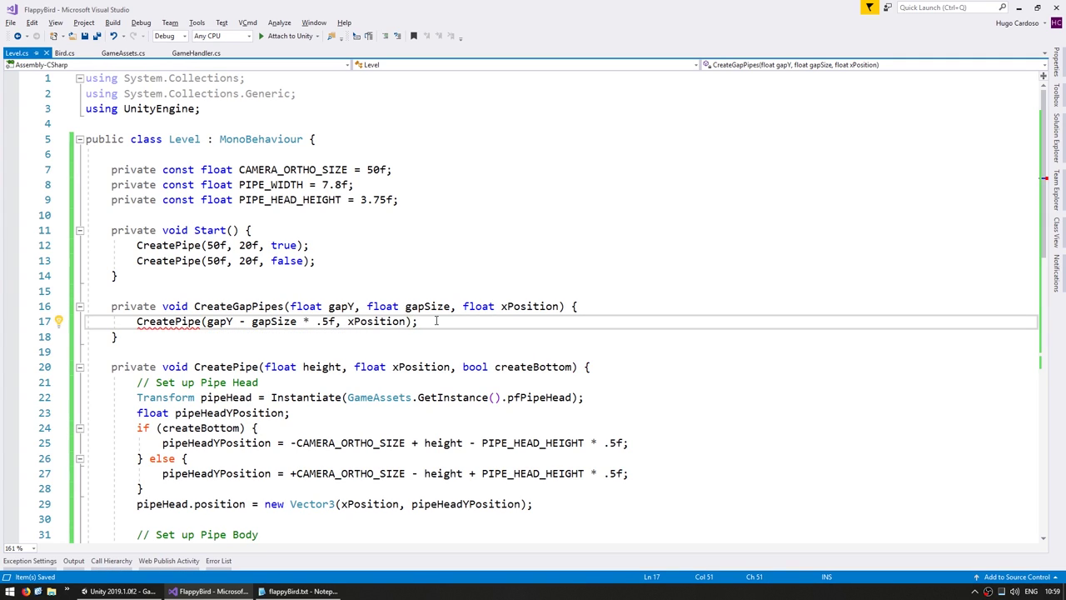
type(", true")
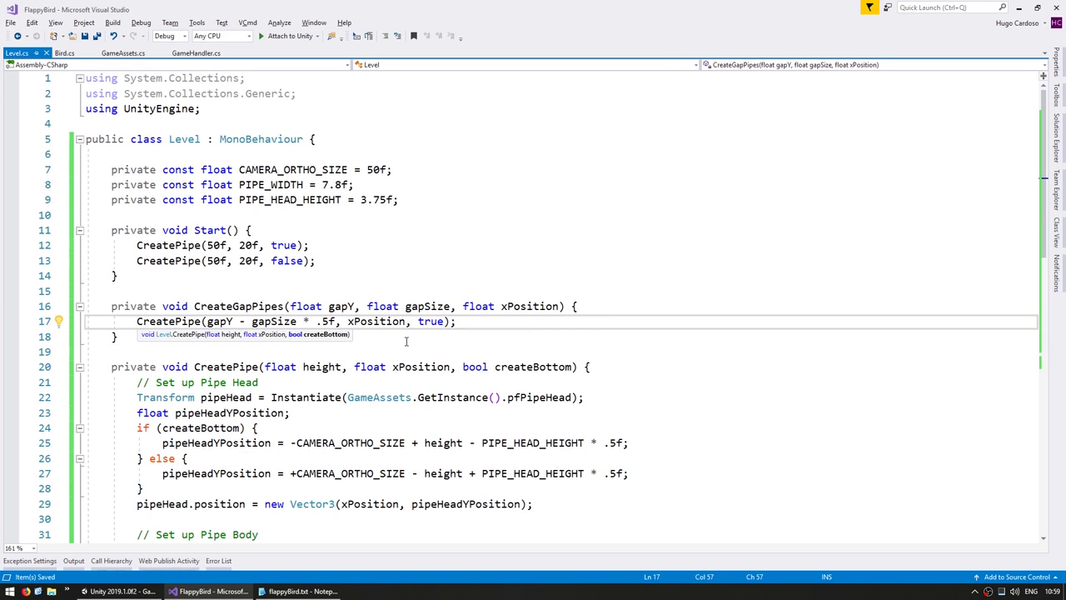
key("End")
key("Return")
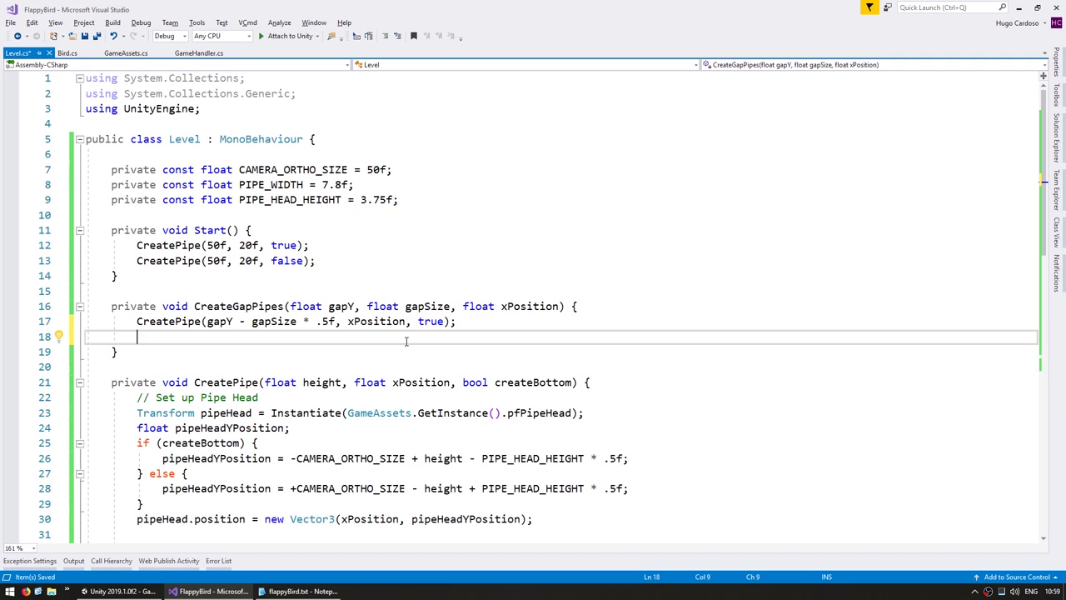
Add the top pipe call CreatePipe(CAMERA_ORTHO_SIZE * 2f - gapY - gapSize * .5f, xPosition, false) and save.
left_click(261, 169)
left_click_drag(367, 169, 392, 170)
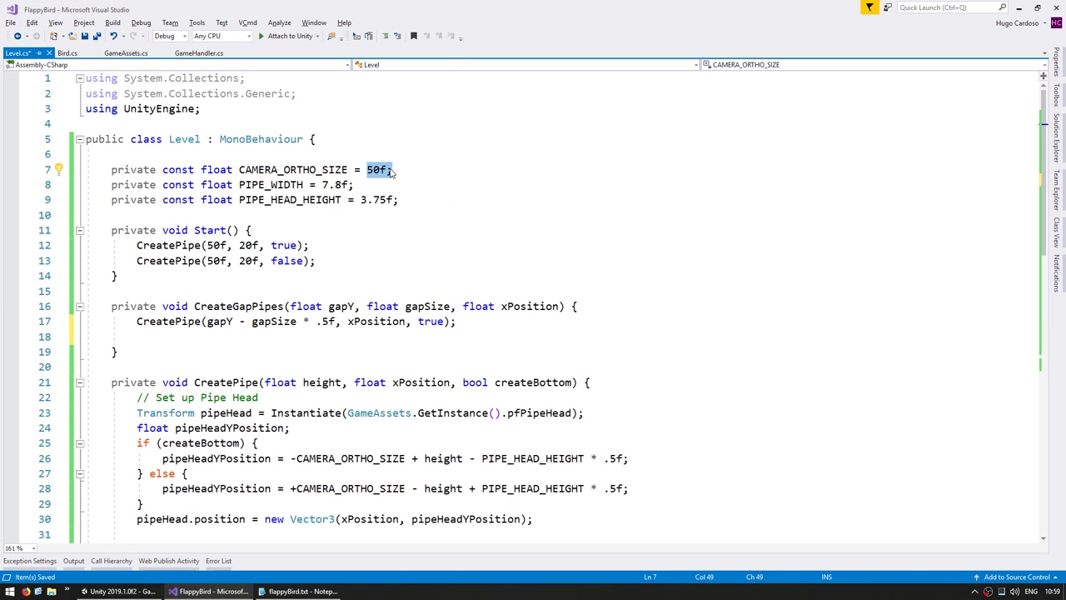
left_click(188, 341)
type("CreatePipe")
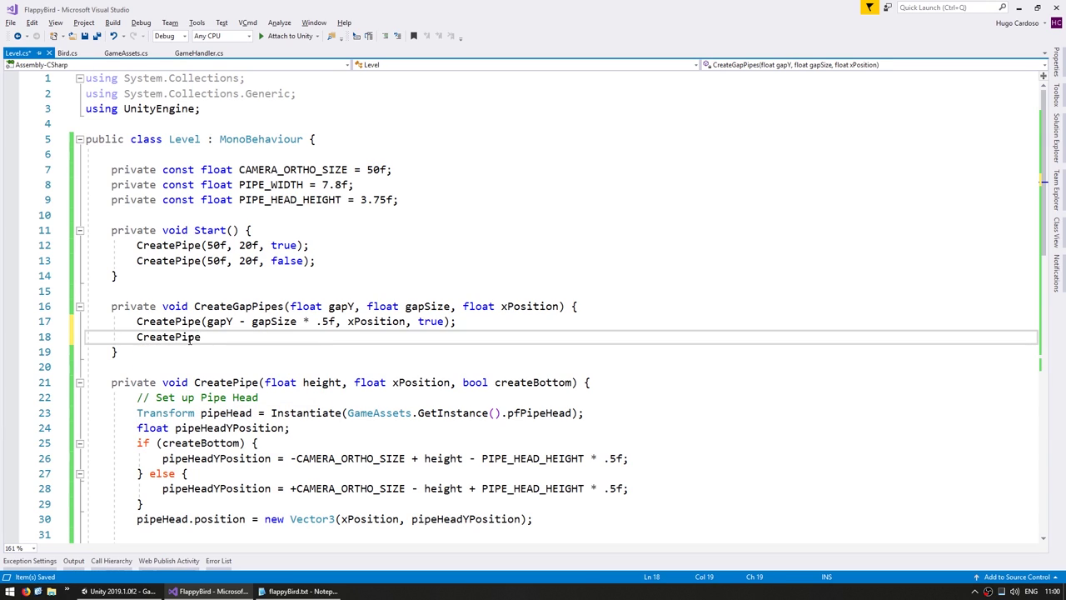
type("(")
double_click(291, 170)
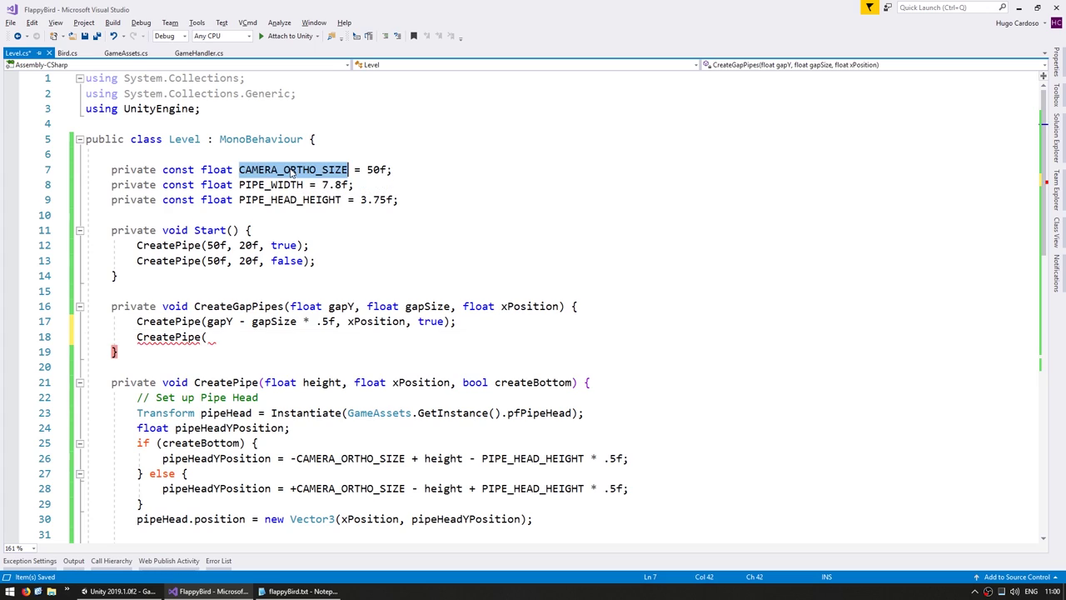
key("ctrl+c")
left_click(253, 342)
key("ctrl+v")
type("* ")
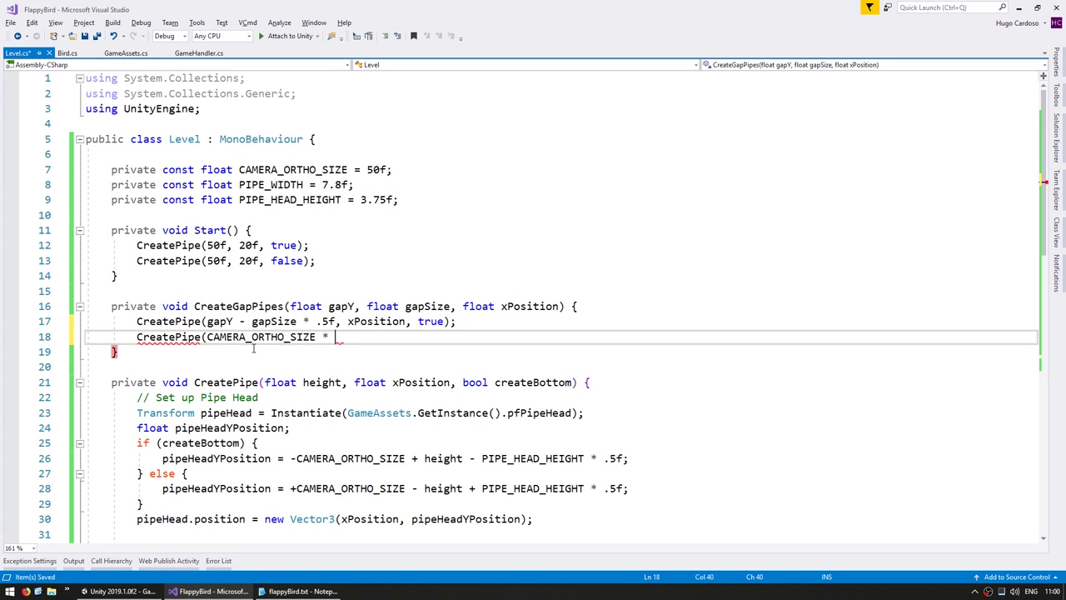
type("2f")
type(" - ga")
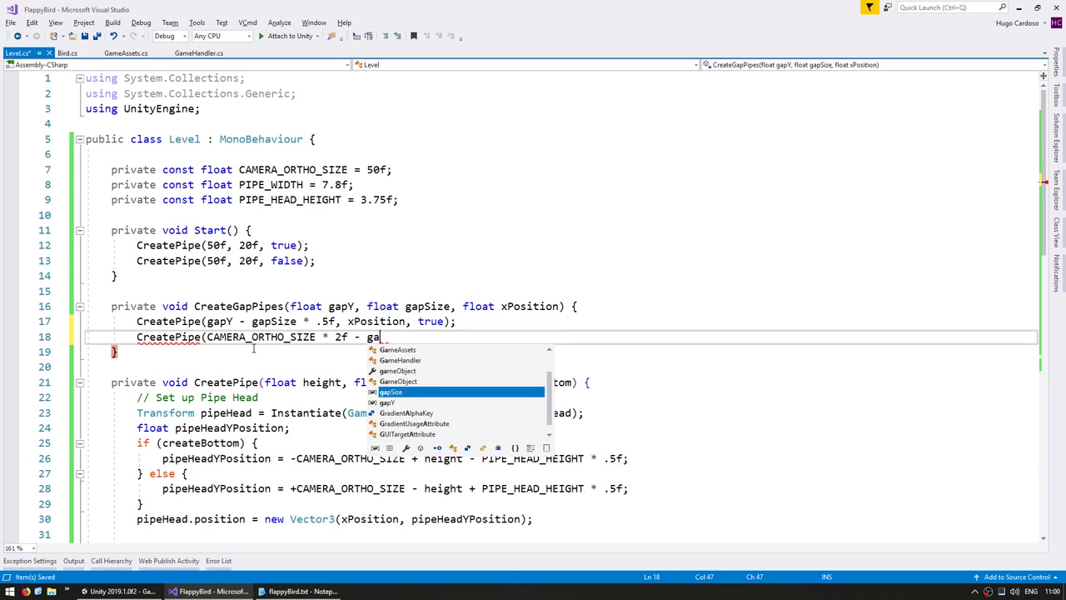
type("pY - ")
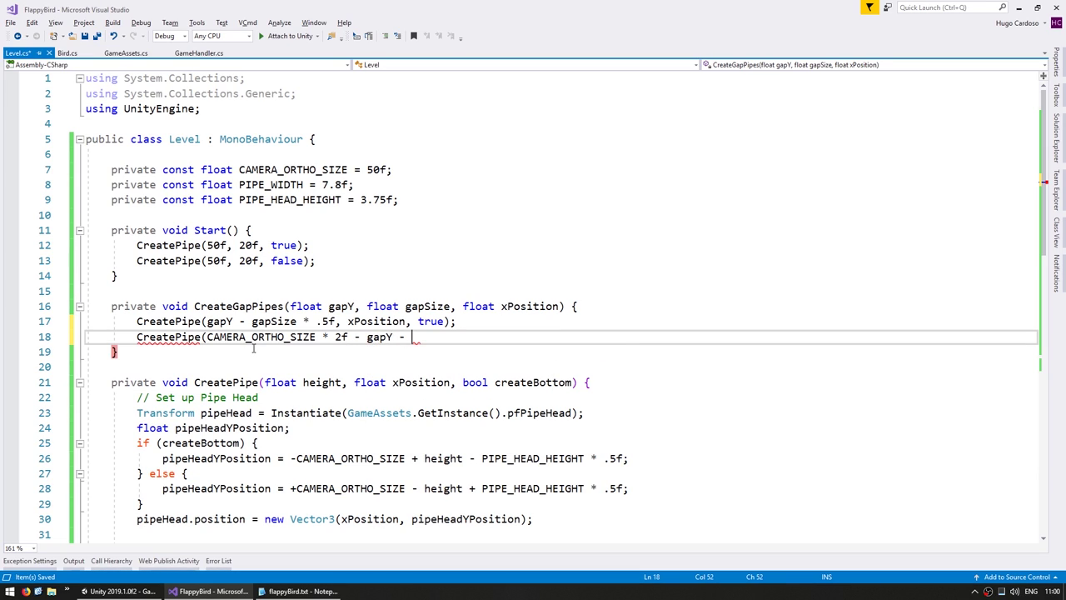
type("h")
key("BackSpace")
type("gapS")
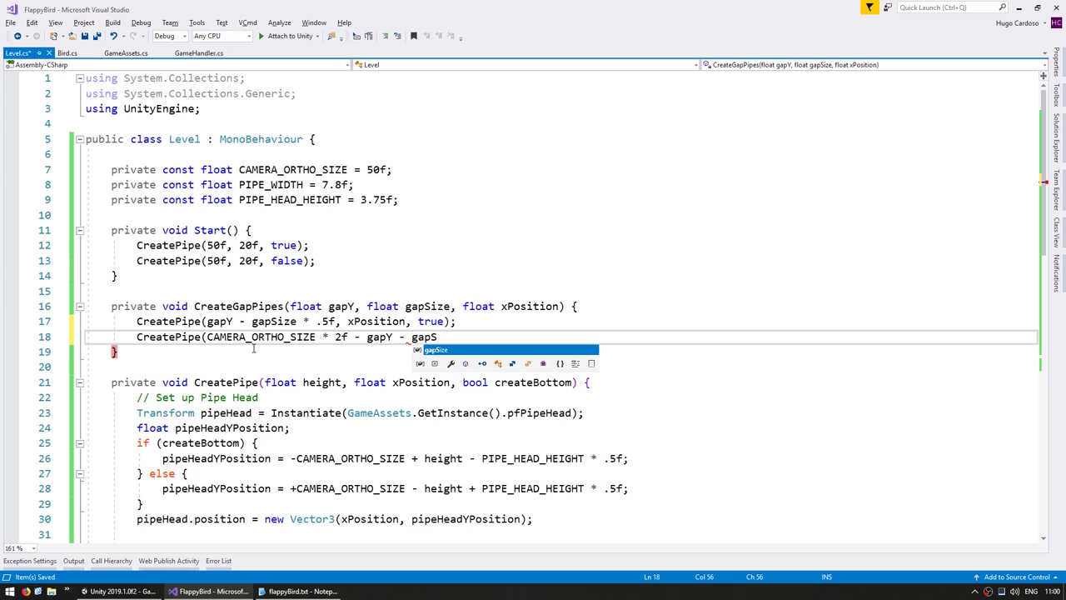
type("ize * .5f, xPosition, false")
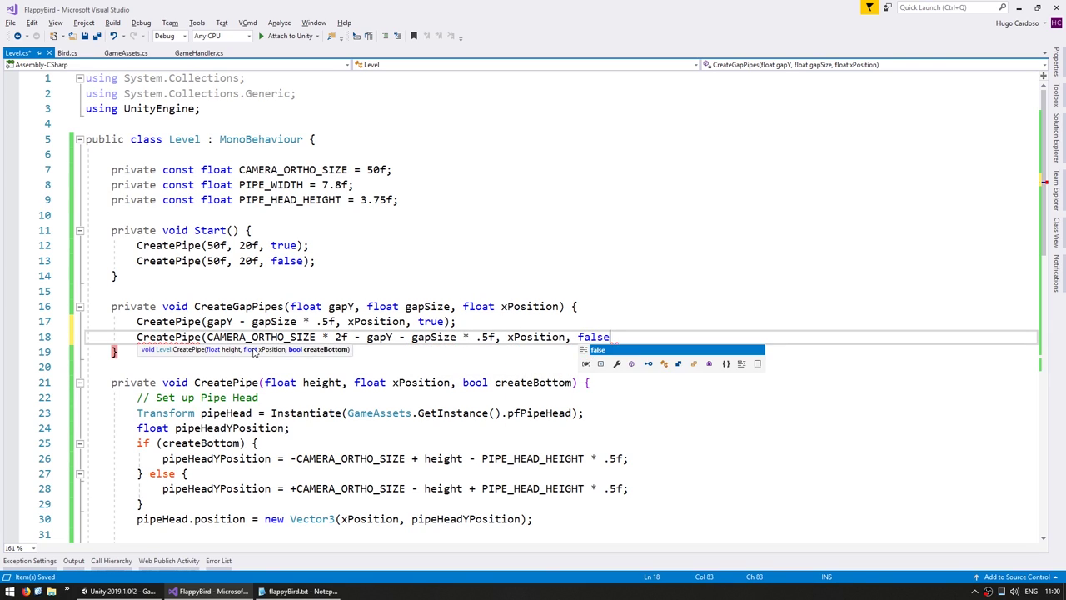
type(");")
key("ctrl+s")
Highlight each term of the top pipe height formula to explain it.
double_click(592, 336)
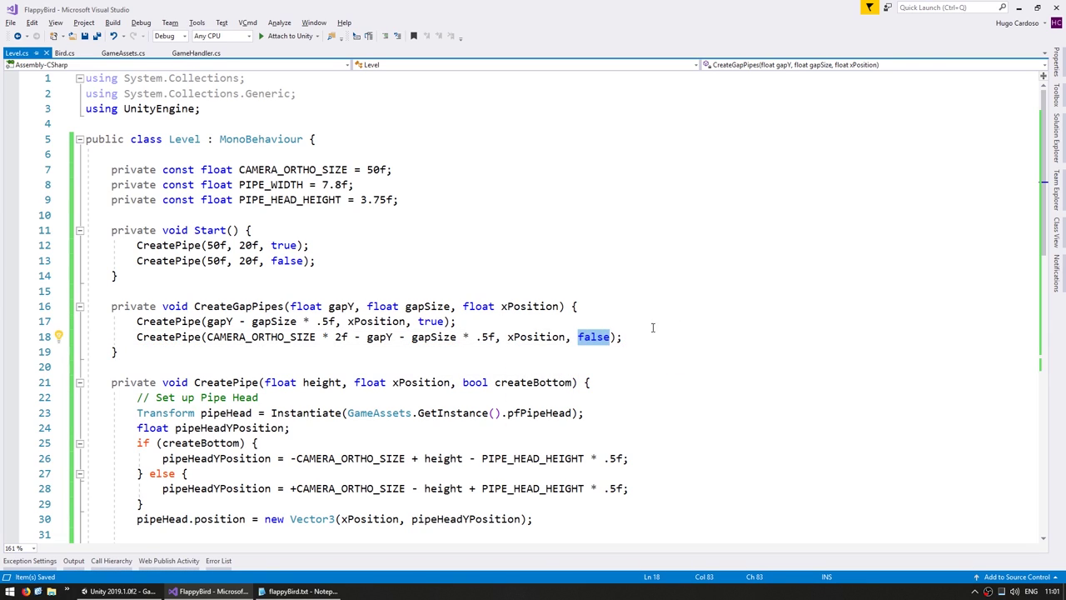
left_click_drag(348, 336, 208, 336)
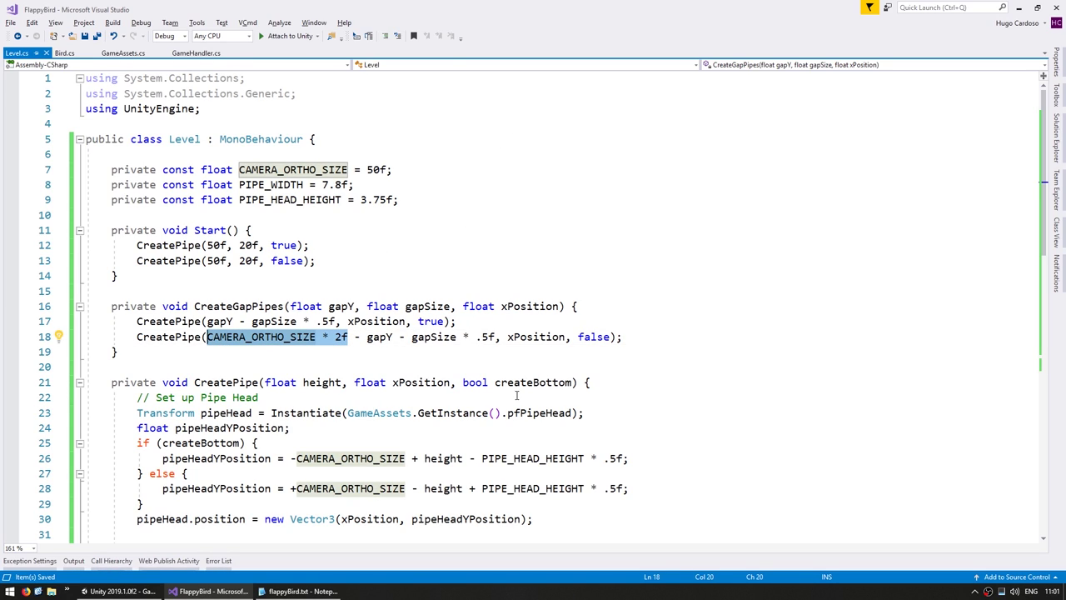
left_click_drag(367, 336, 393, 336)
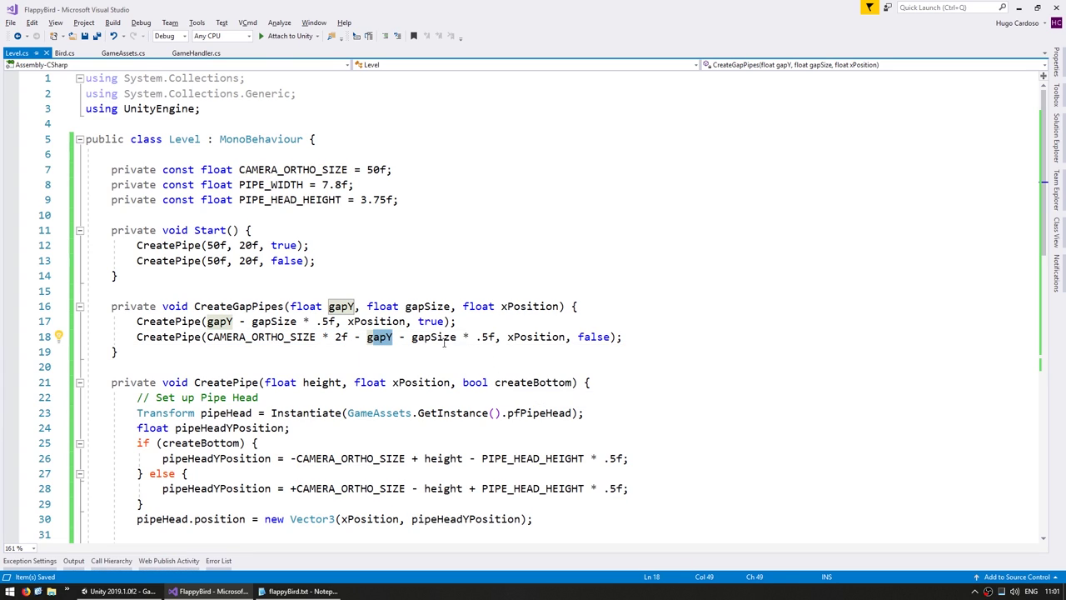
left_click_drag(411, 336, 490, 336)
Add a CreateGapPipes(50f, 20f, 20f) call inside Start.
left_click(506, 362)
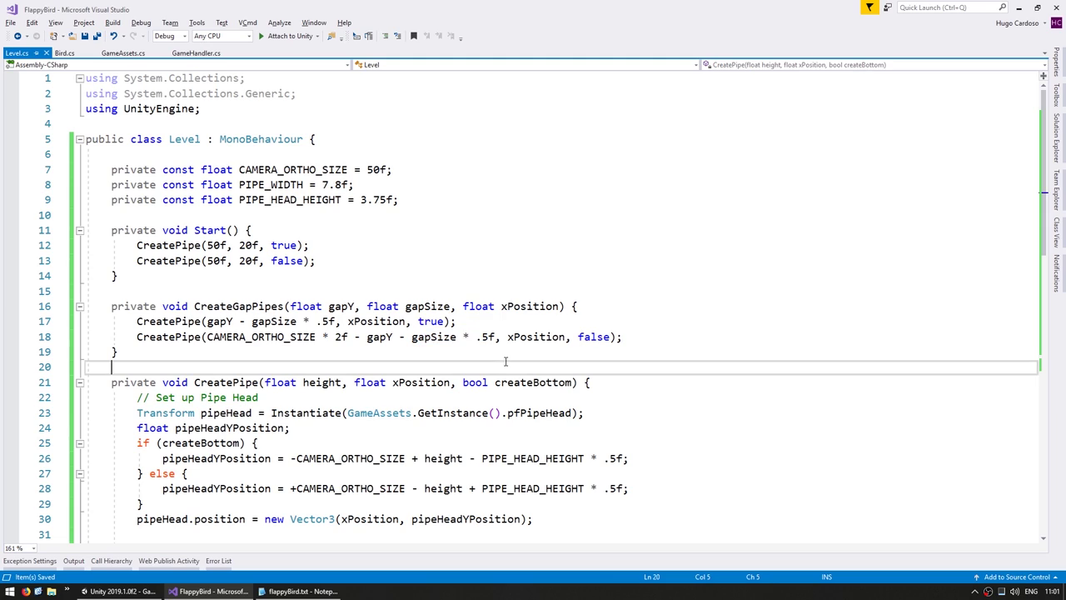
mouse_move(363, 334)
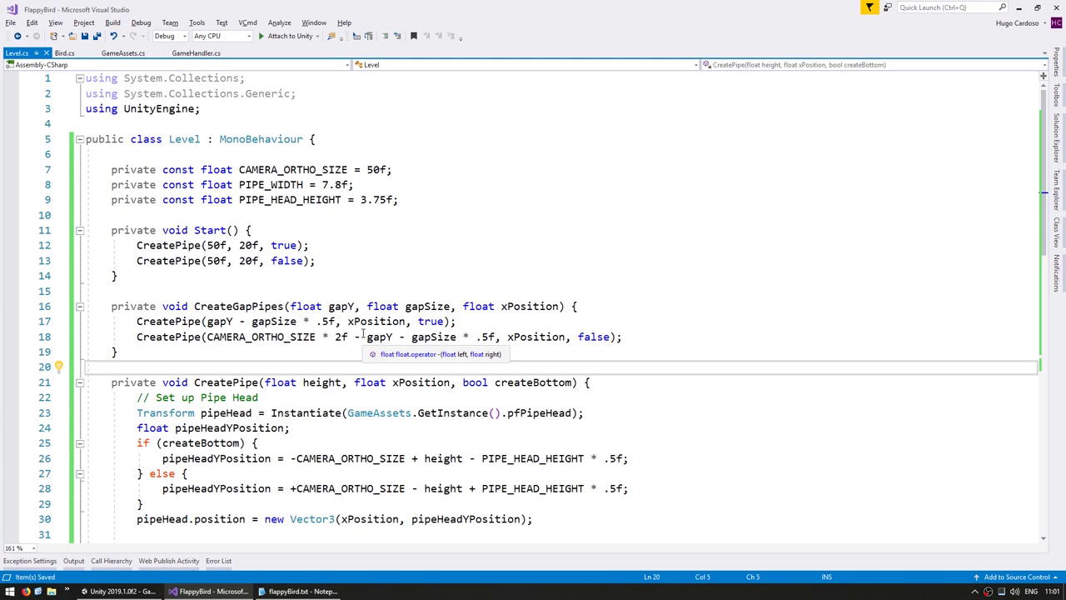
left_click(353, 260)
key("Return")
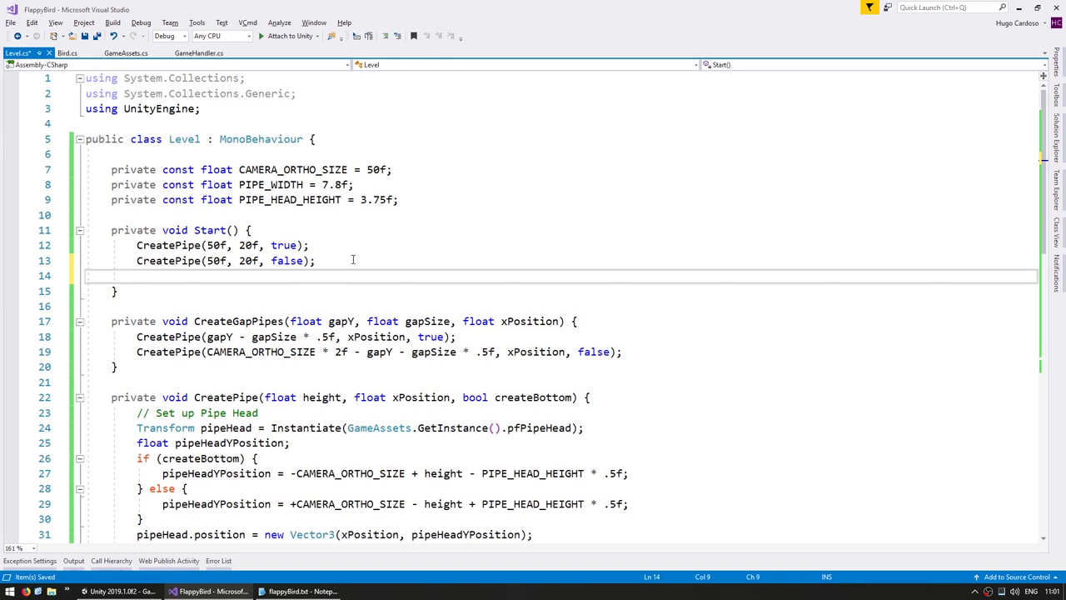
type("Creat")
key("Up")
key("Tab")
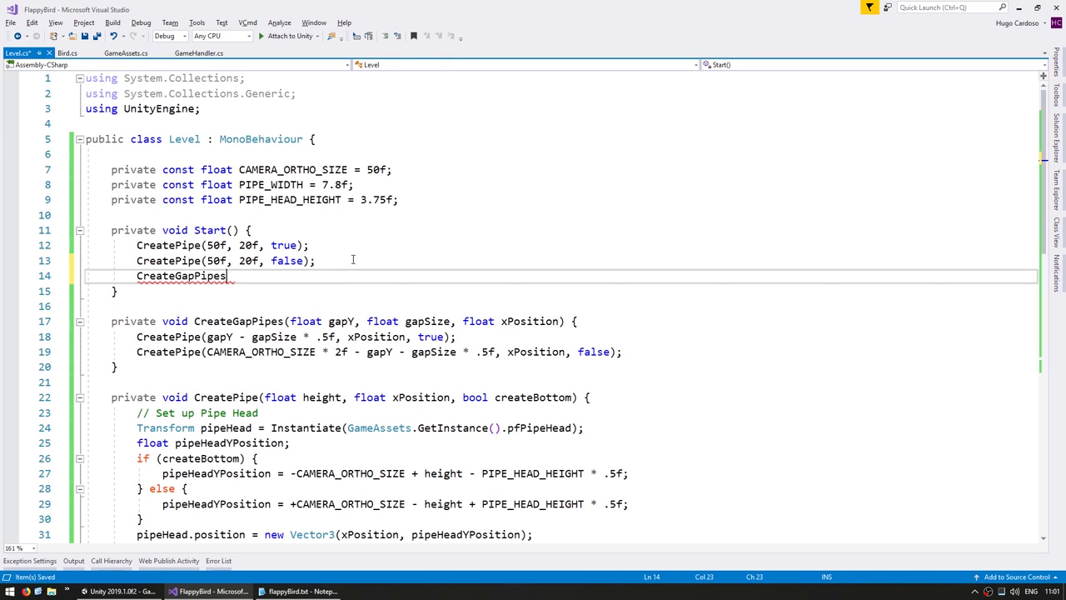
type("(")
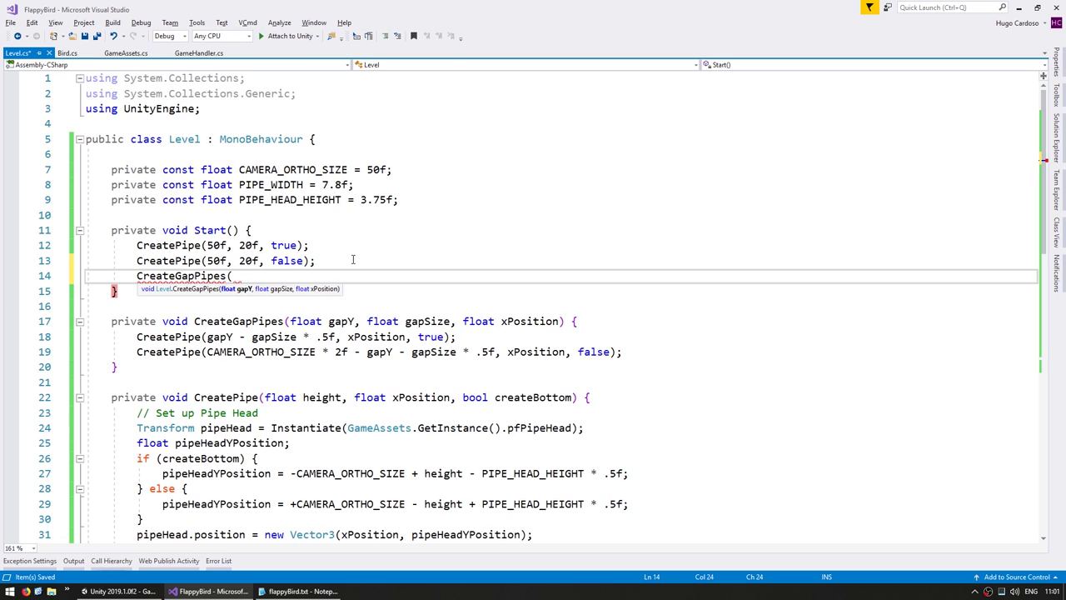
type("50f, ")
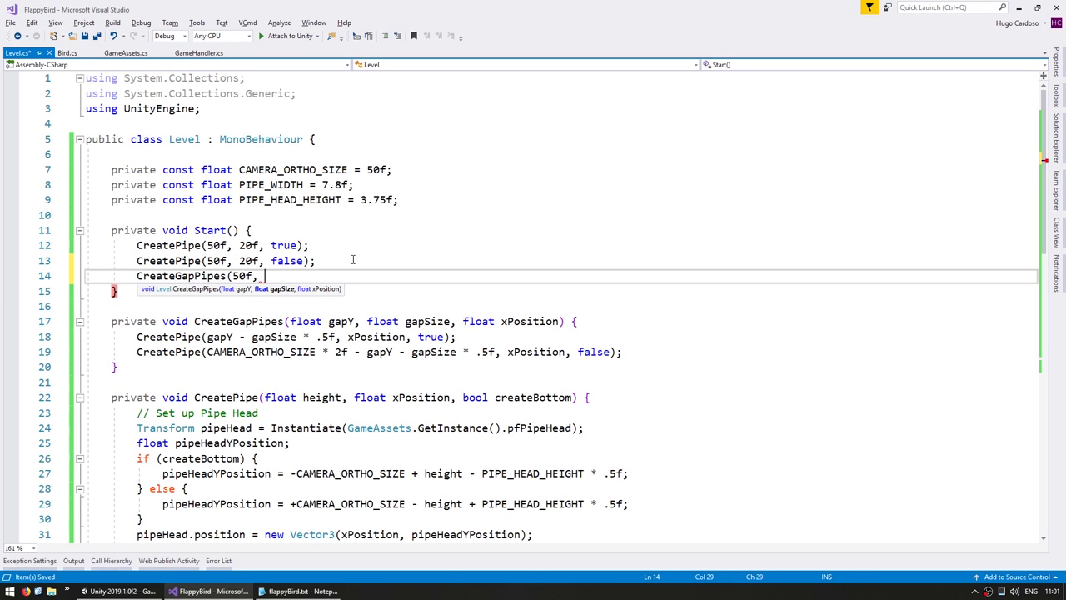
type("20f")
type(", 20f);")
Comment out Start's two single CreatePipe calls with Ctrl+K, Ctrl+C.
key("Up")
key("Up")
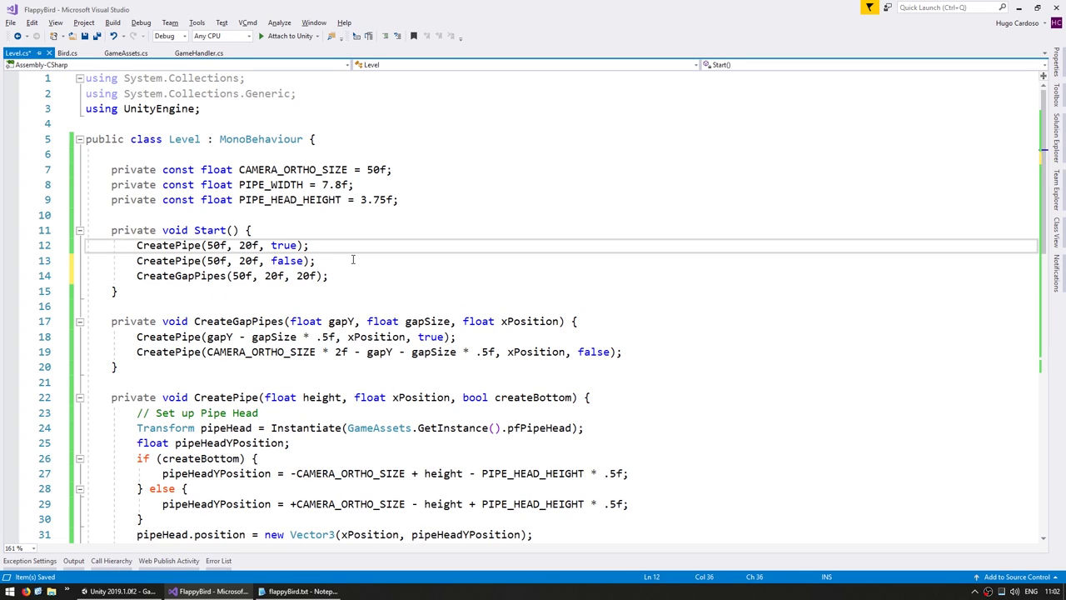
key("ctrl+k")
key("ctrl+c")
key("Down")
key("ctrl+k")
key("ctrl+c")
left_click(338, 275)
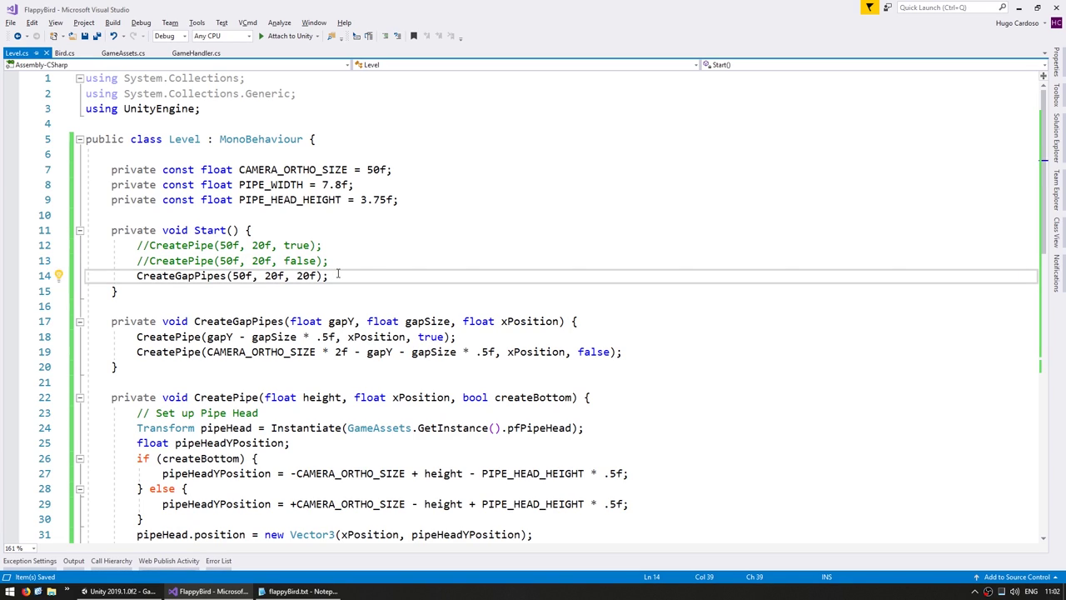
mouse_move(271, 276)
left_mouse_down()
mouse_move(286, 276)
mouse_move(252, 276)
left_mouse_up()
key("Left")
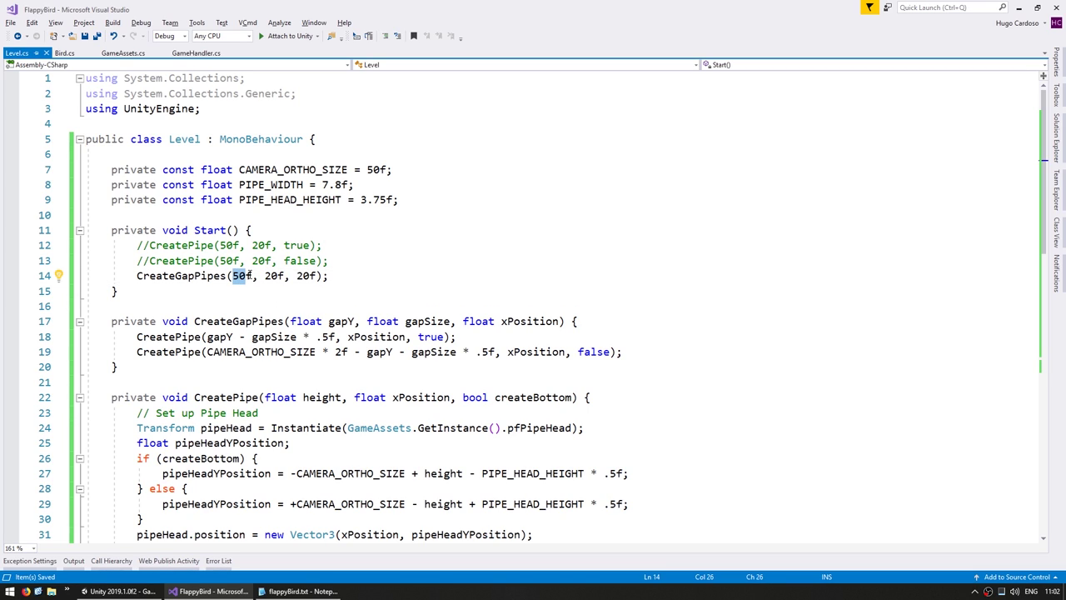
Run the game in Unity, pause it, and view it in the Scene tab.
left_click(119, 590)
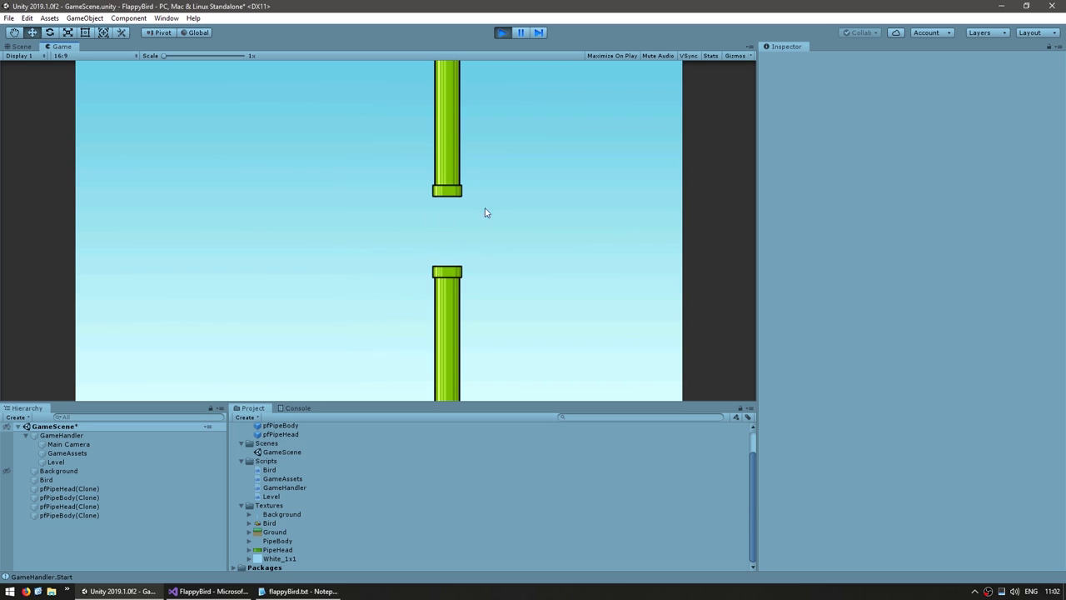
left_click(523, 34)
key("ctrl+1")
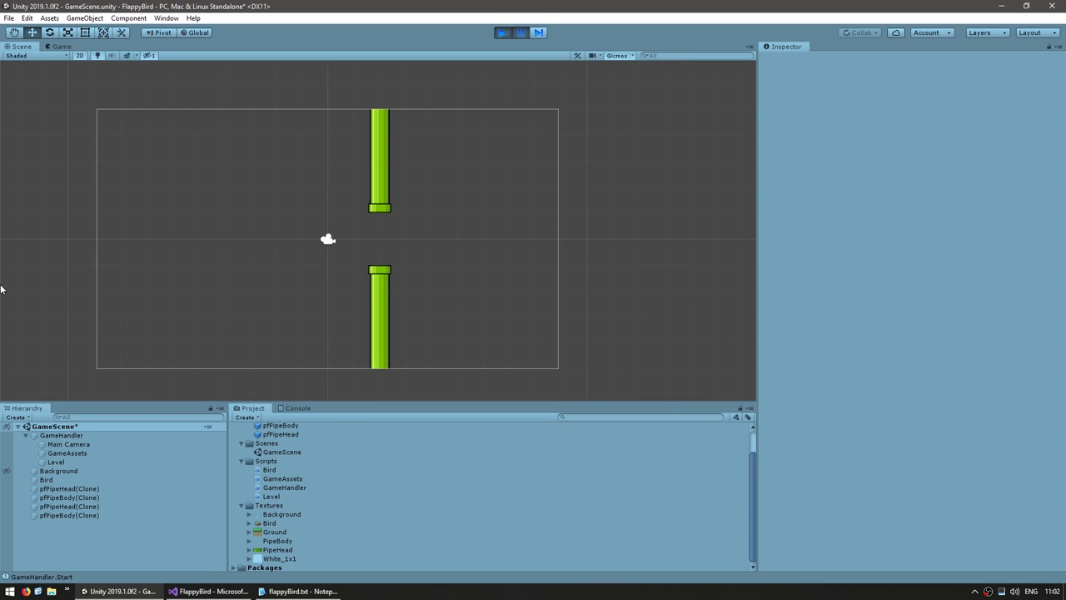
Create an empty marker object and move it between the top and bottom pipe ends to check the gap.
right_click(60, 542)
left_click(84, 448)
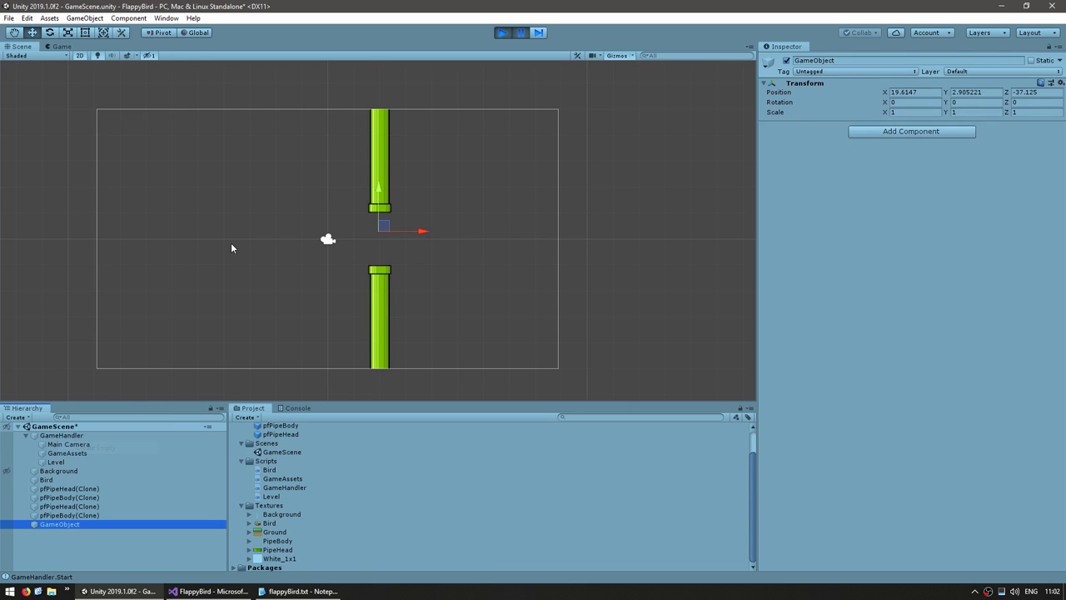
scroll(266, 322, "up", 3)
scroll(405, 312, "up", 2)
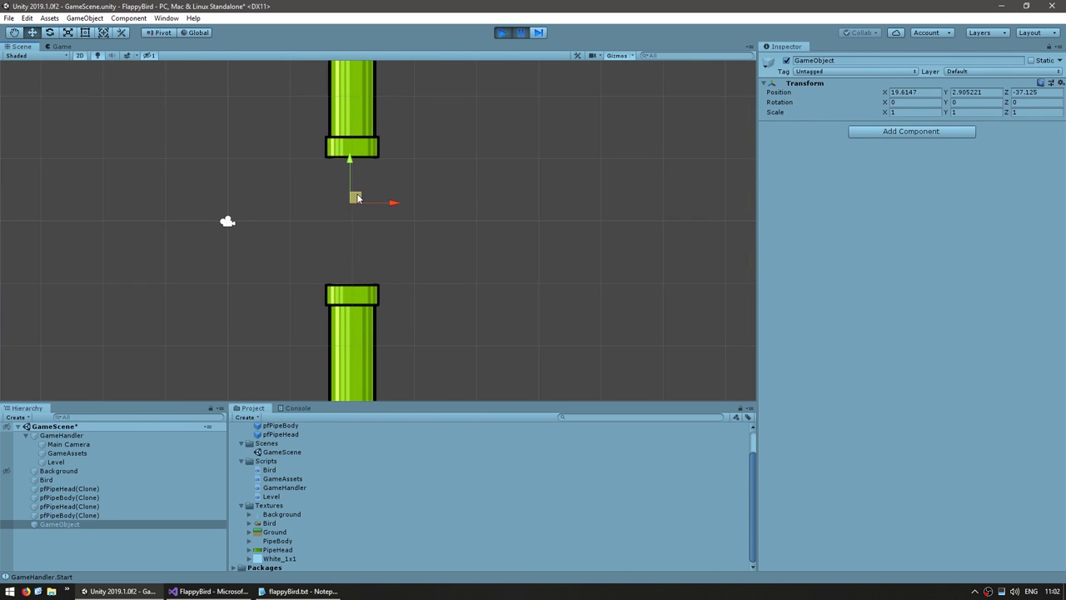
left_click_drag(356, 198, 358, 153)
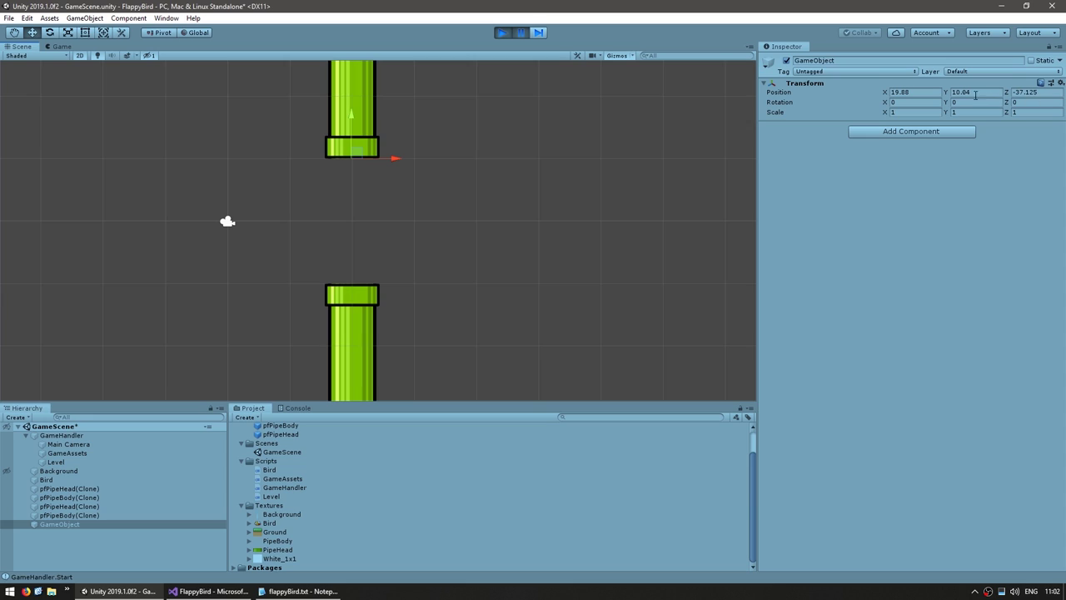
mouse_move(353, 113)
left_mouse_down()
mouse_move(365, 256)
mouse_move(368, 241)
left_mouse_up()
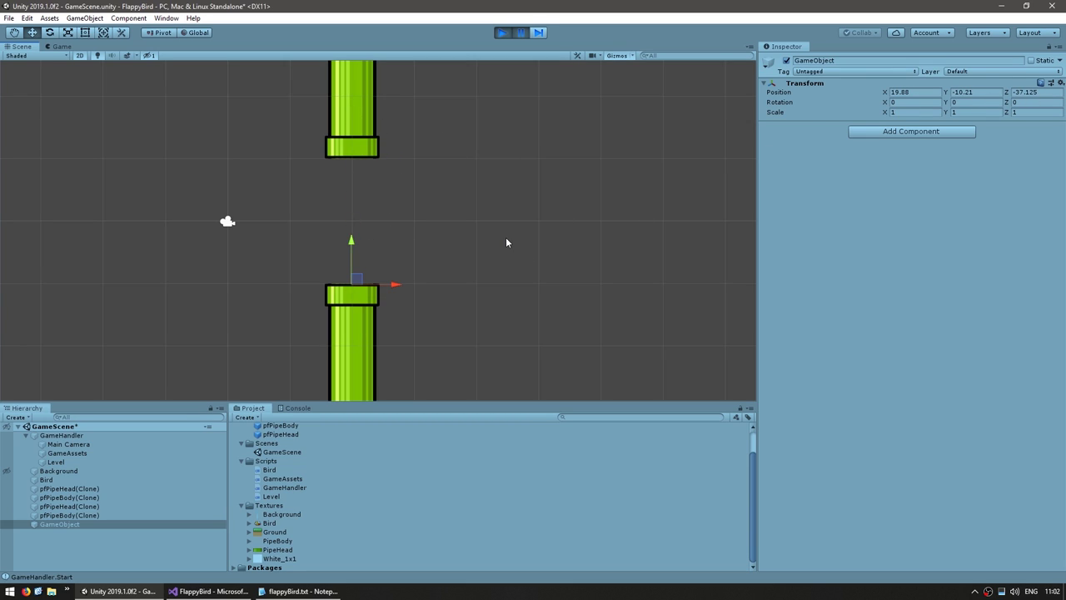
left_click_drag(356, 279, 370, 188)
key("alt+Tab")
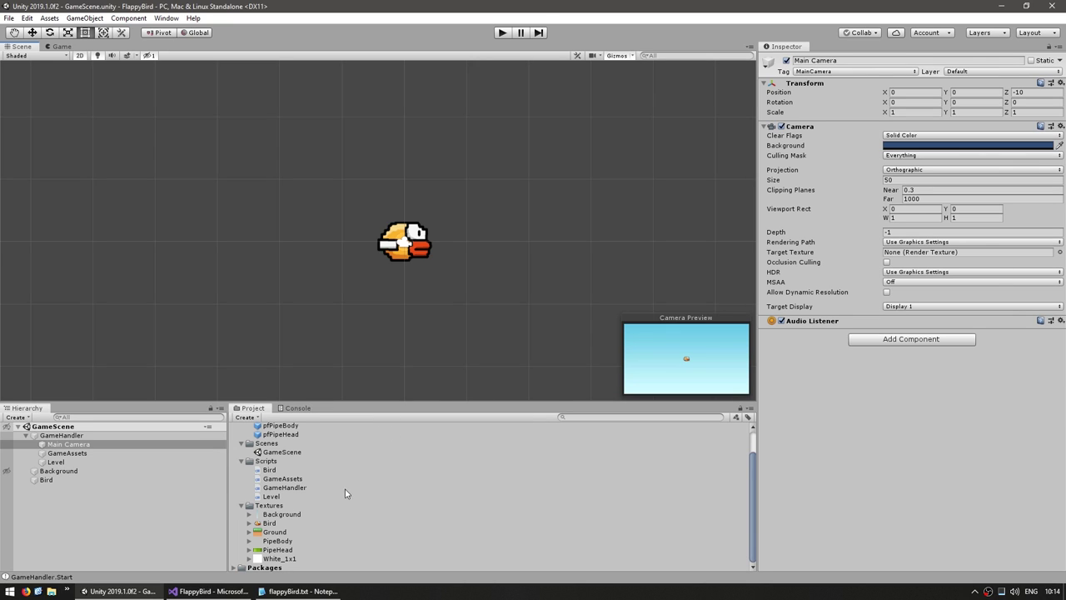
left_click(208, 592)
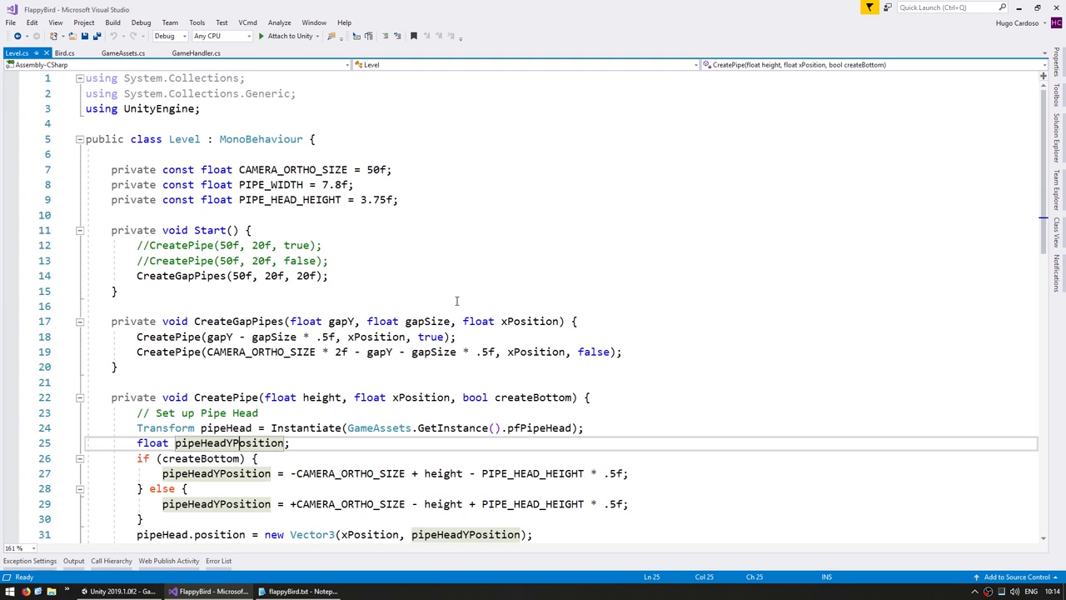
Declare a private List<Transform> pipeList field below the constants.
left_click(188, 216)
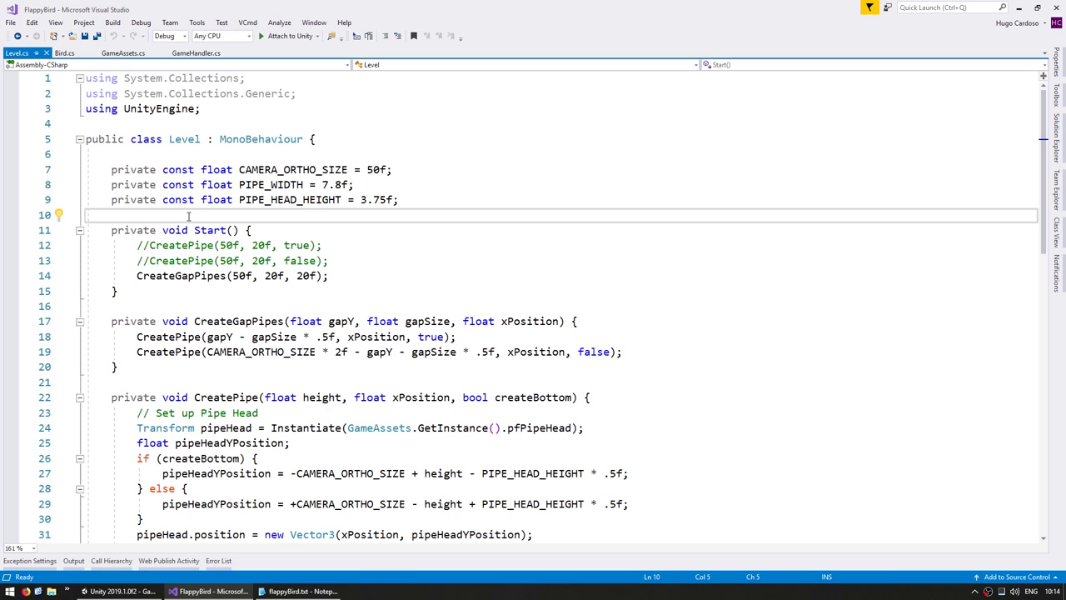
key("Return")
type("private ")
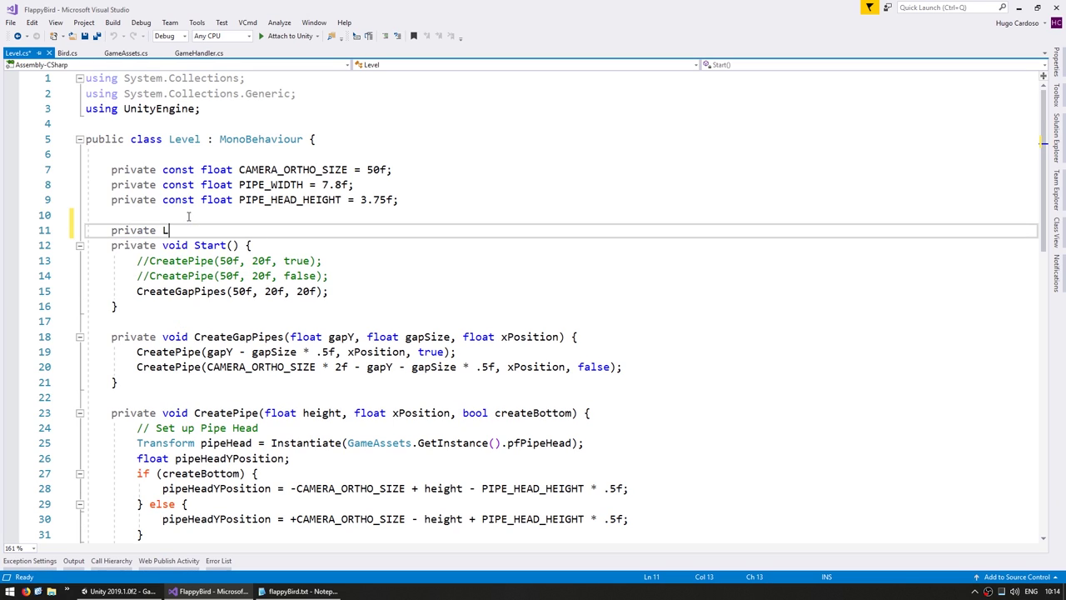
type("List<Transform> ")
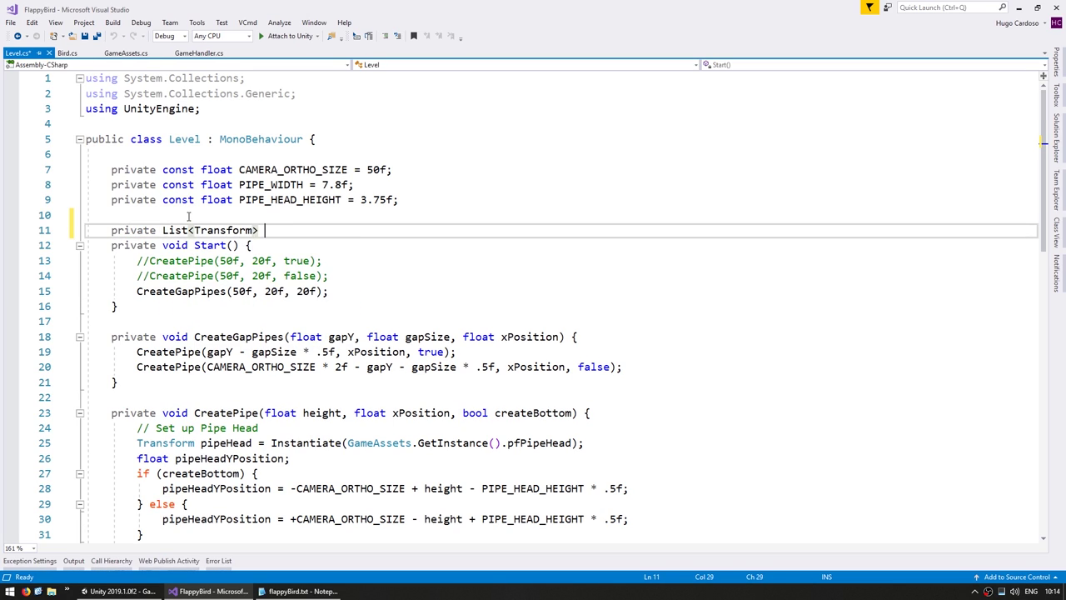
type("pipeList;")
key("Return")
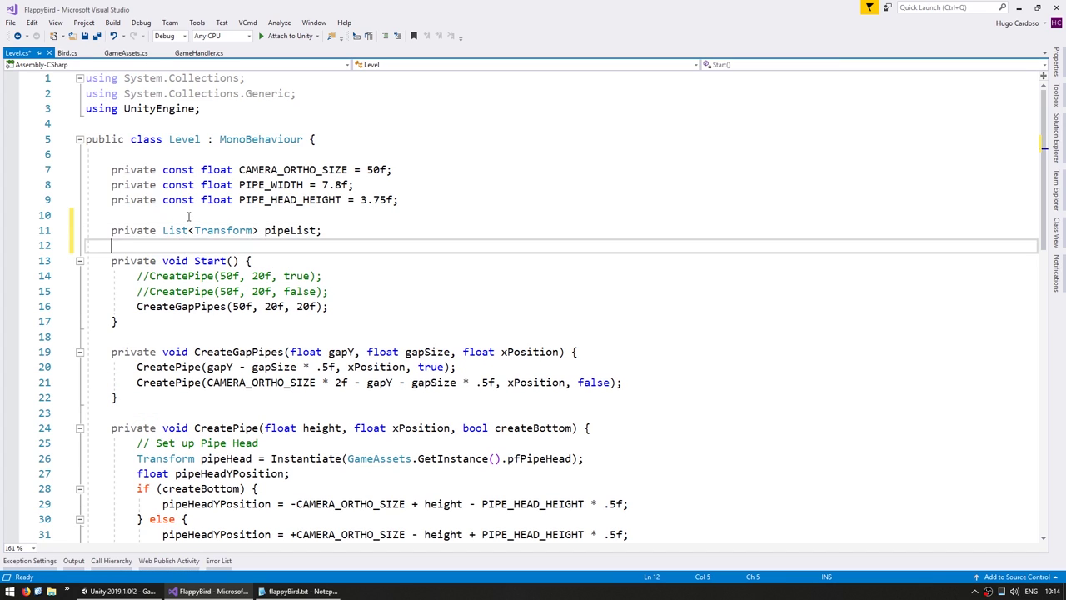
key("Up")
key("Down")
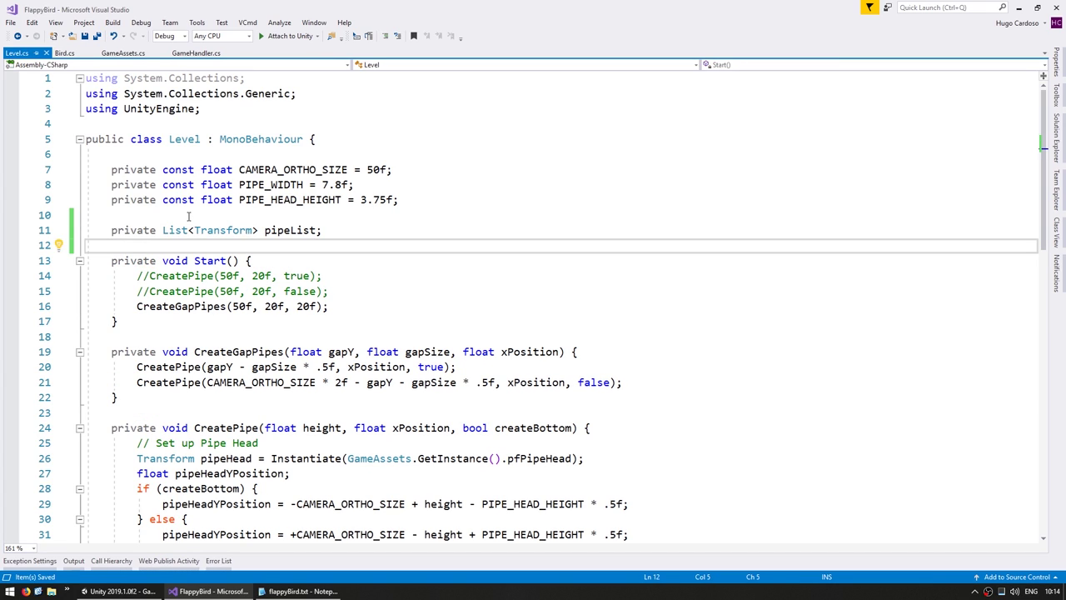
Add an Awake method that initialises pipeList = new List<Transform>().
key("Return")
type("private void awa")
key("Tab")
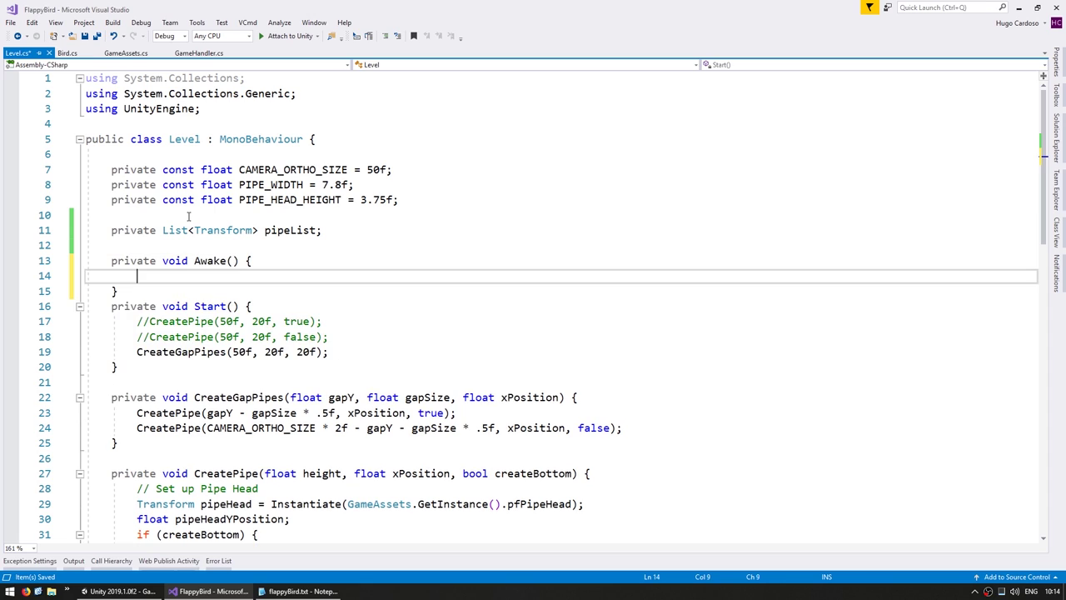
type("pipe")
key("Tab")
type("= new")
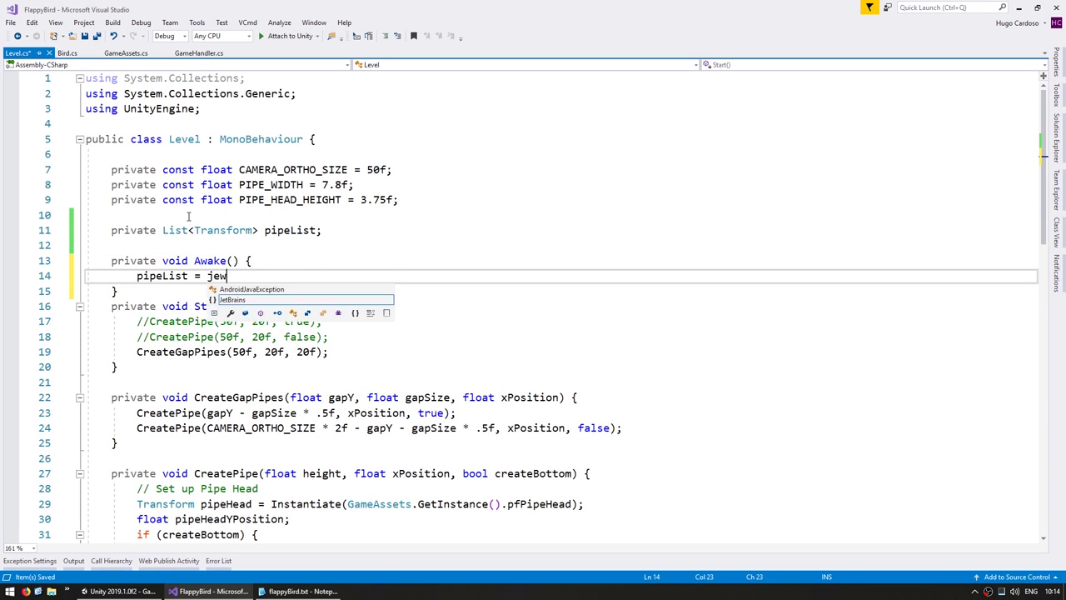
key("BackSpace")
key("BackSpace")
type("ew")
key("Tab")
type("();")
key("Down")
key("Return")
key("Up")
In CreatePipe, add pipeList.Add(pipeHead) after the pipe head positioning line.
left_click(136, 276)
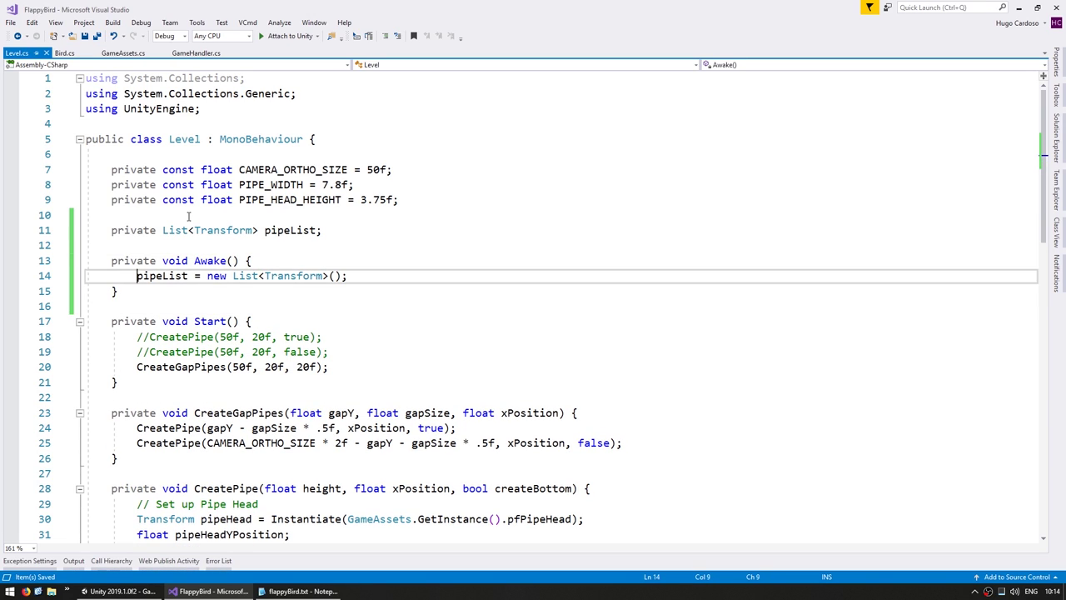
left_click(234, 412)
scroll(223, 380, "down", 3)
left_click(225, 351)
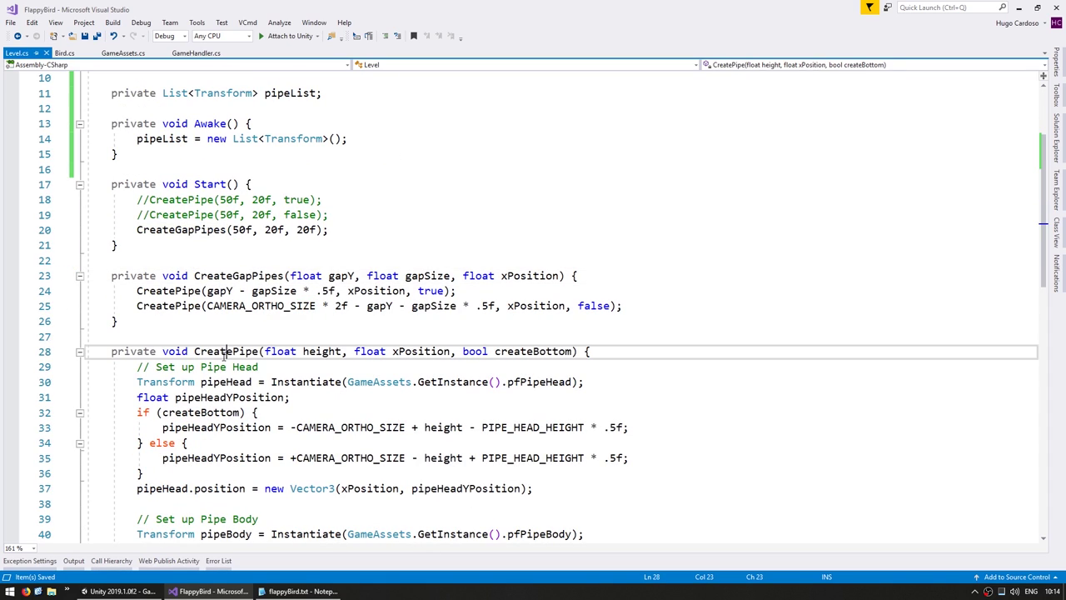
scroll(238, 422, "down", 1)
scroll(237, 423, "down", 3)
left_click(220, 200)
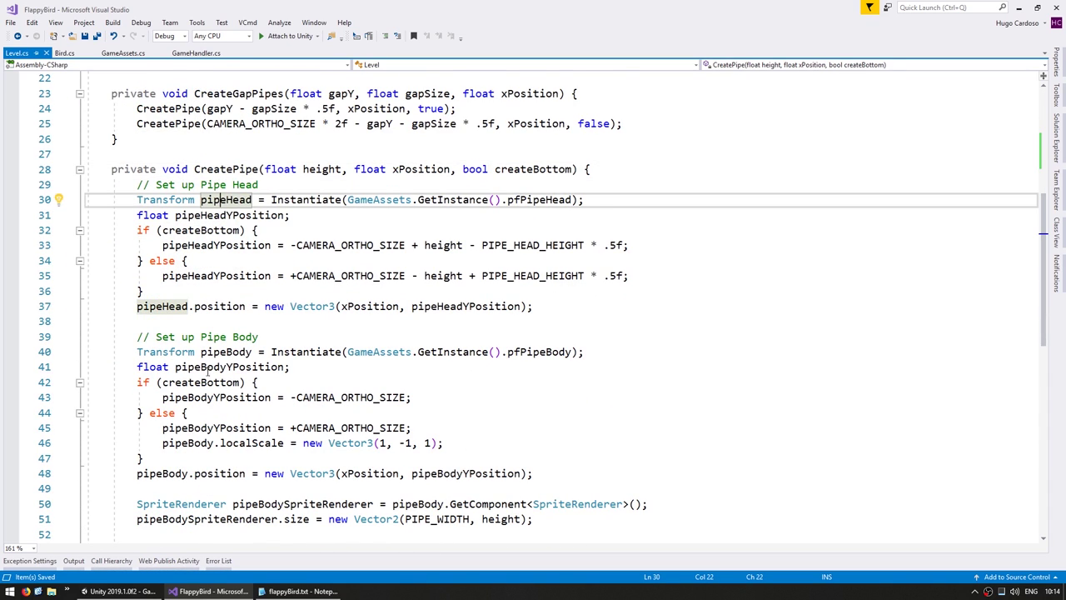
scroll(168, 286, "down", 2)
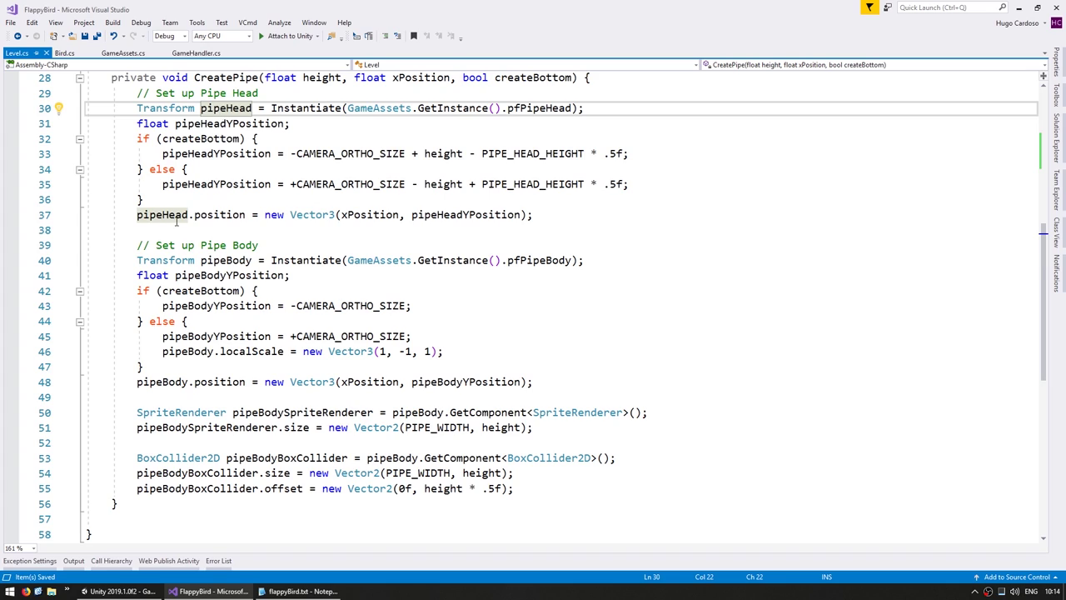
left_click(177, 221)
key("End")
key("Return")
type("pipeList.Add(")
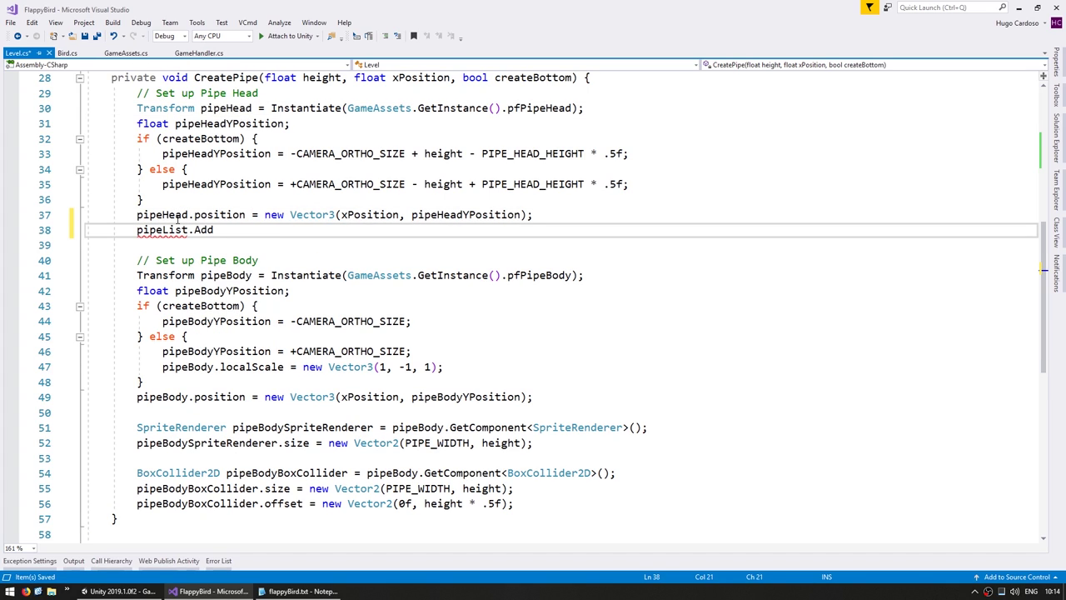
type("pipeHead);")
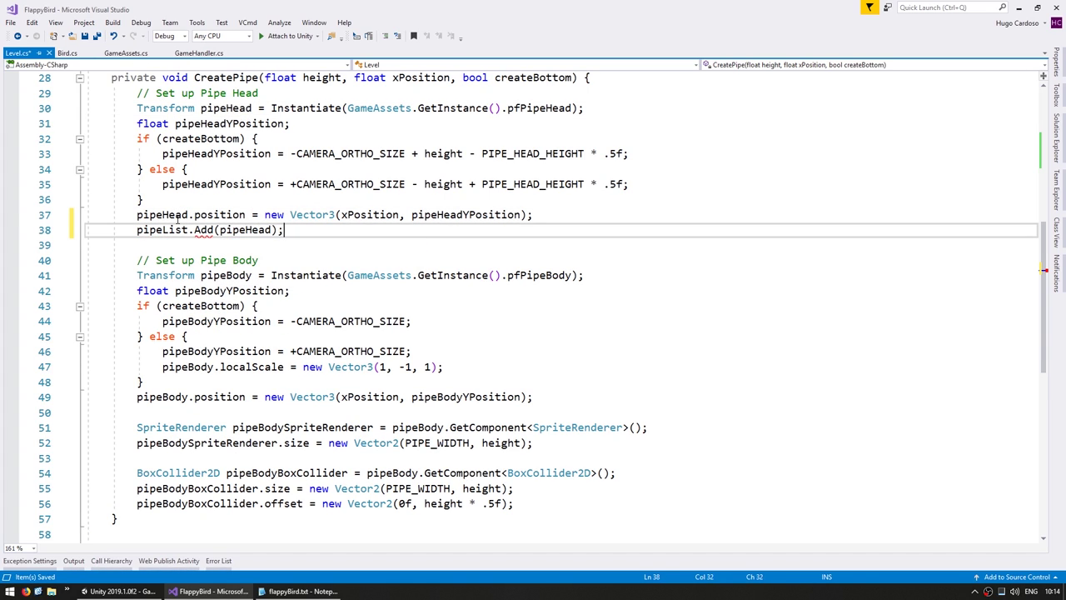
key("End")
Add pipeList.Add(pipeBody) after the pipe body positioning line.
key("shift+Up")
key("shift+End")
key("ctrl+c")
left_click(533, 397)
key("ctrl+v")
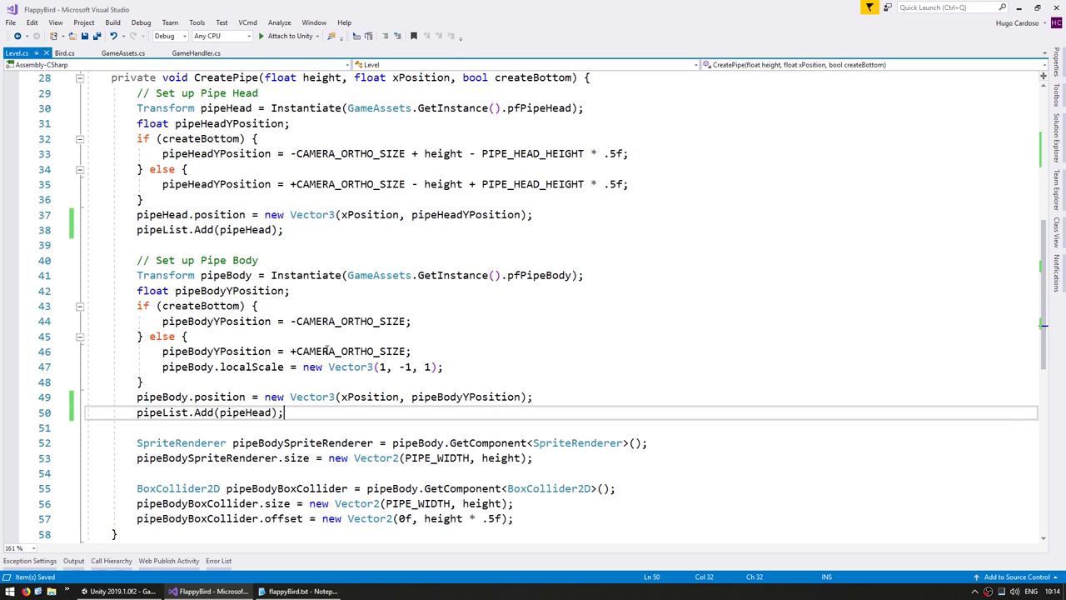
double_click(246, 412)
type("pipeBody")
left_click(168, 419)
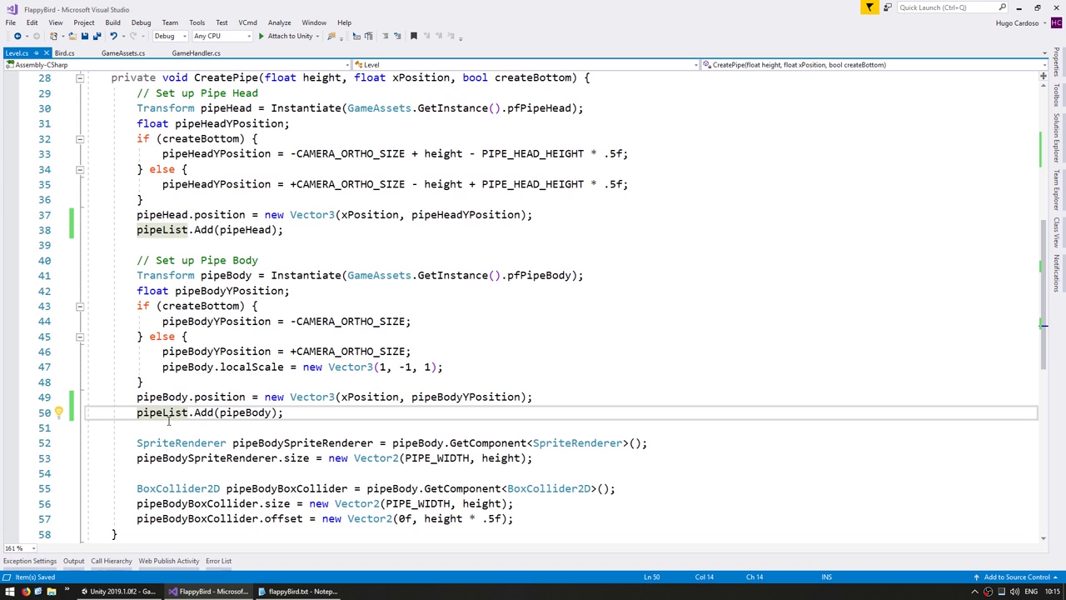
scroll(168, 416, "down", 6)
Add an Update method below Start that calls HandlePipeMovement().
scroll(166, 414, "up", 9)
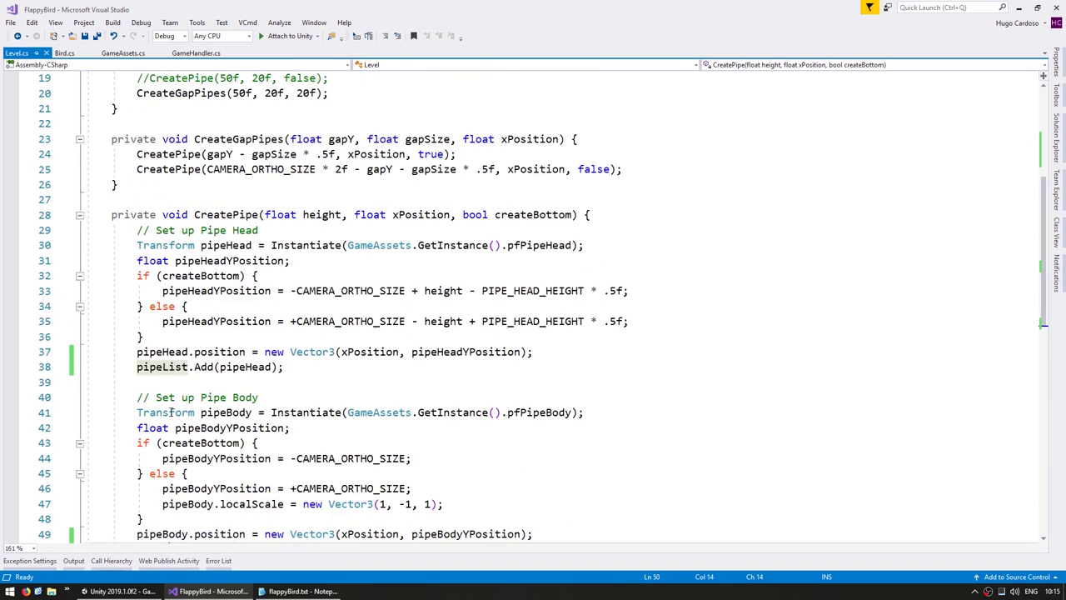
scroll(158, 411, "up", 5)
left_click(138, 334)
key("Return")
key("Return")
type("pri")
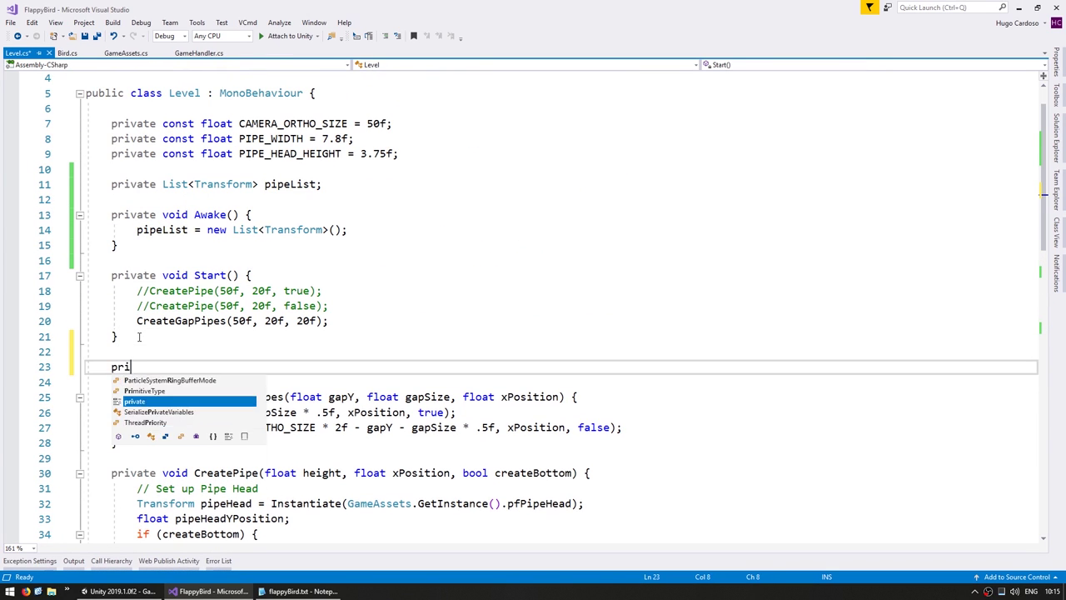
type("vate void up")
key("Tab")
key("ctrl+s")
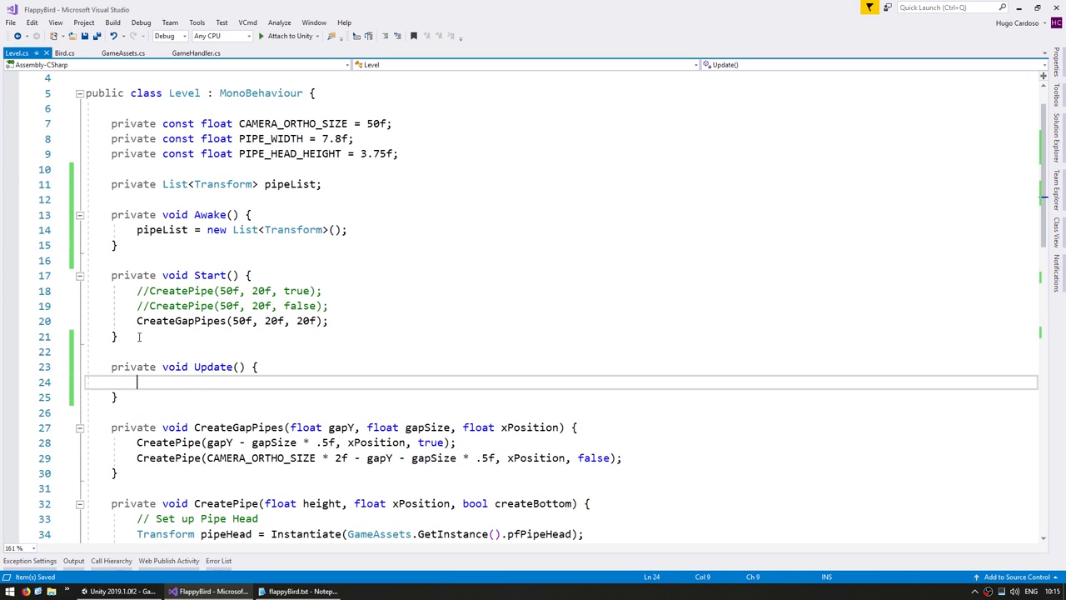
type("Handle")
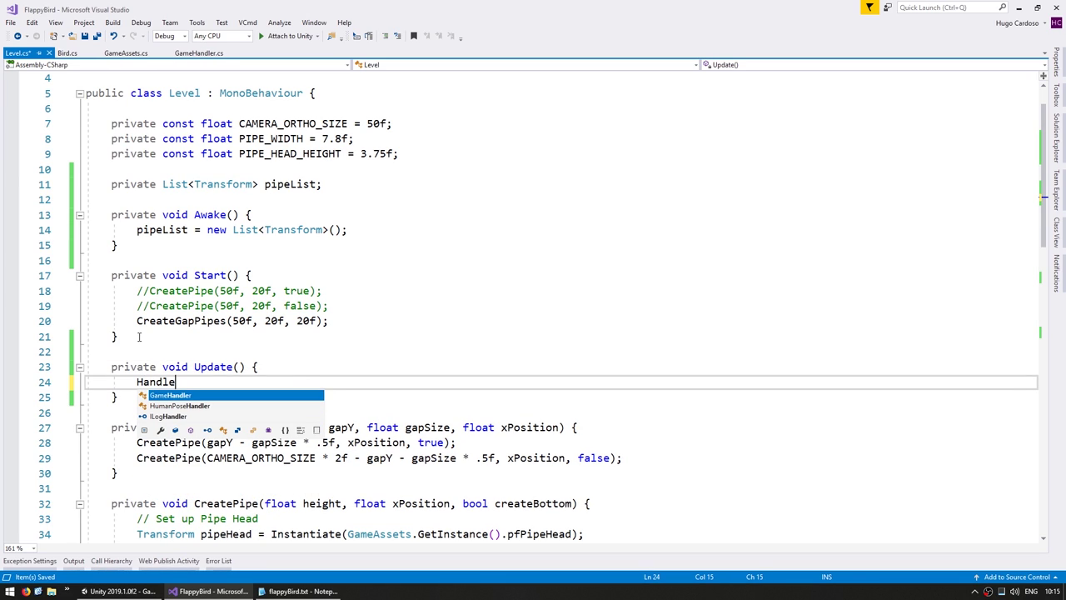
type("PipeMovemen")
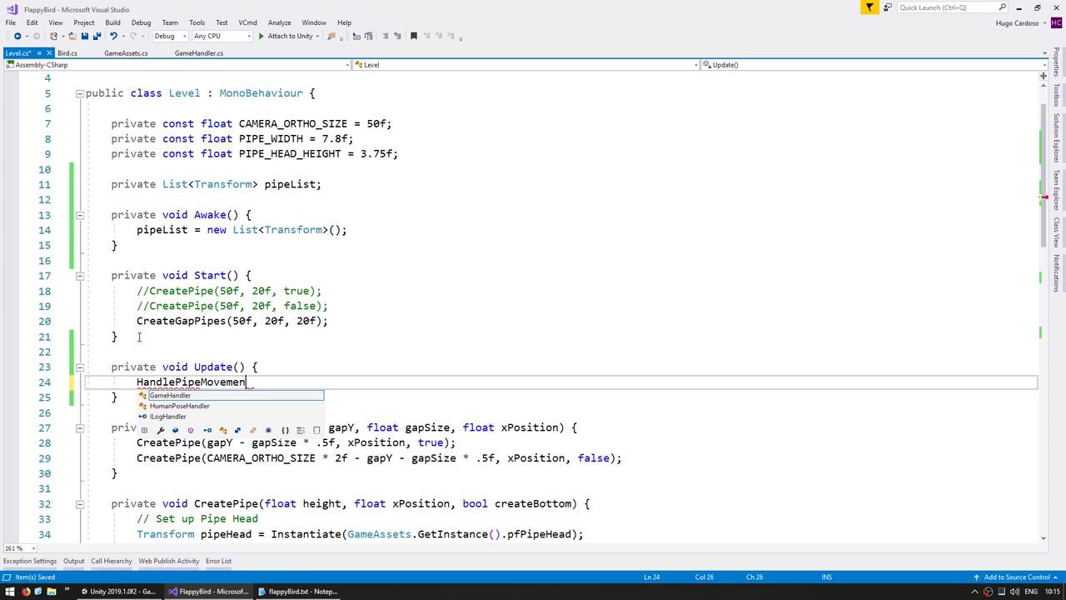
type("t();")
Define a new private void HandlePipeMovement() method below Update.
key("Down")
key("End")
key("Return")
key("Return")
type("private void HandlePipeMovement(){")
key("Return")
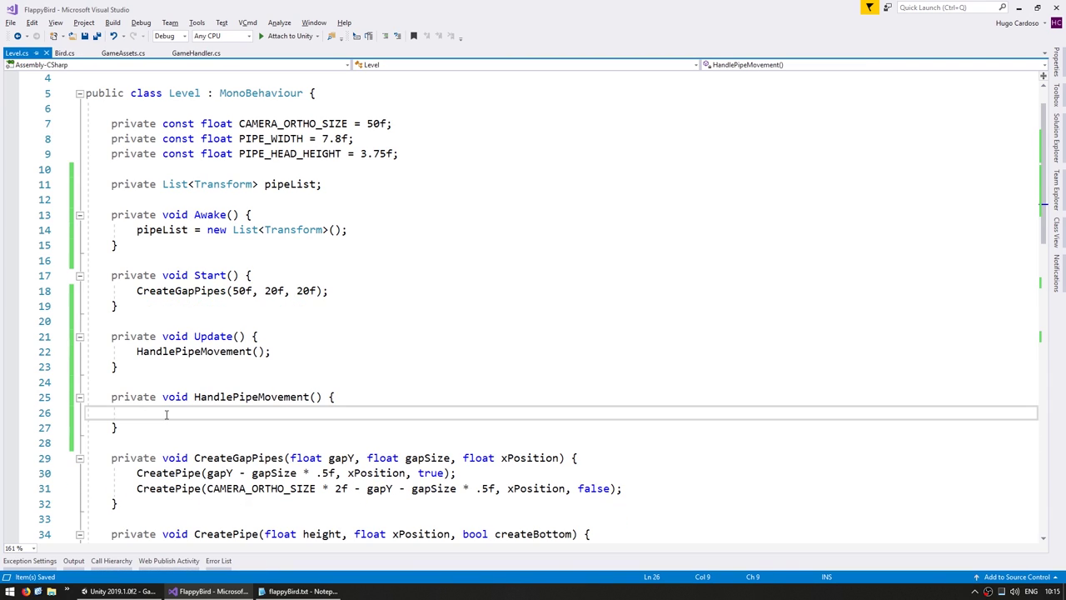
Add a foreach loop over each Transform pipeTransform in pipeList, fixing the variable's spelling.
type("foreach ")
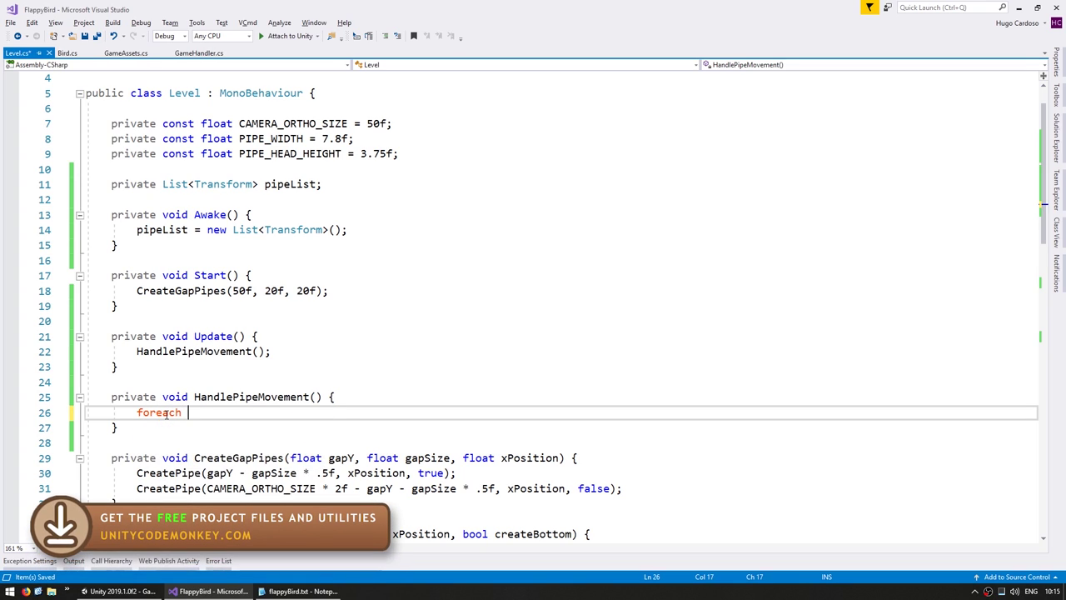
type("(Transform pipeTransofrm in pipeList) {")
key("Return")
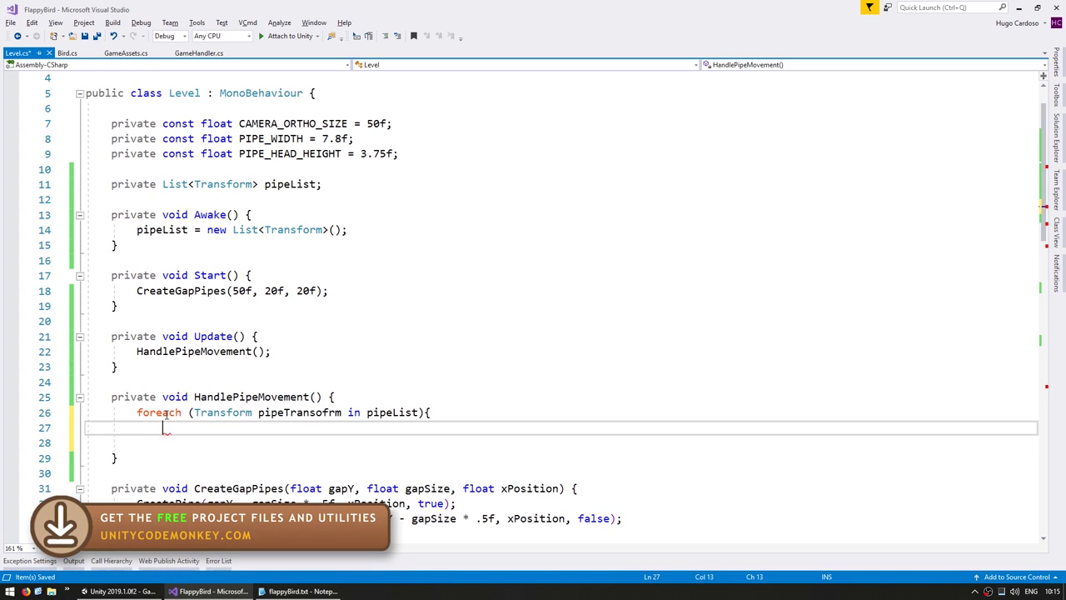
key("BackSpace")
key("BackSpace")
type("fo")
key("End")
key("Return")
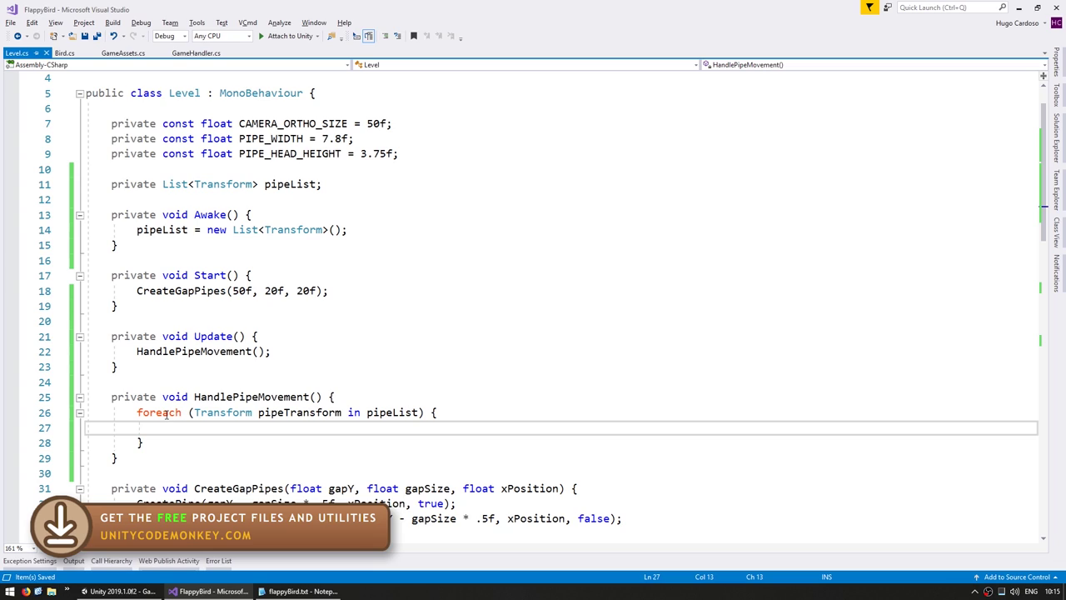
type("pipeT")
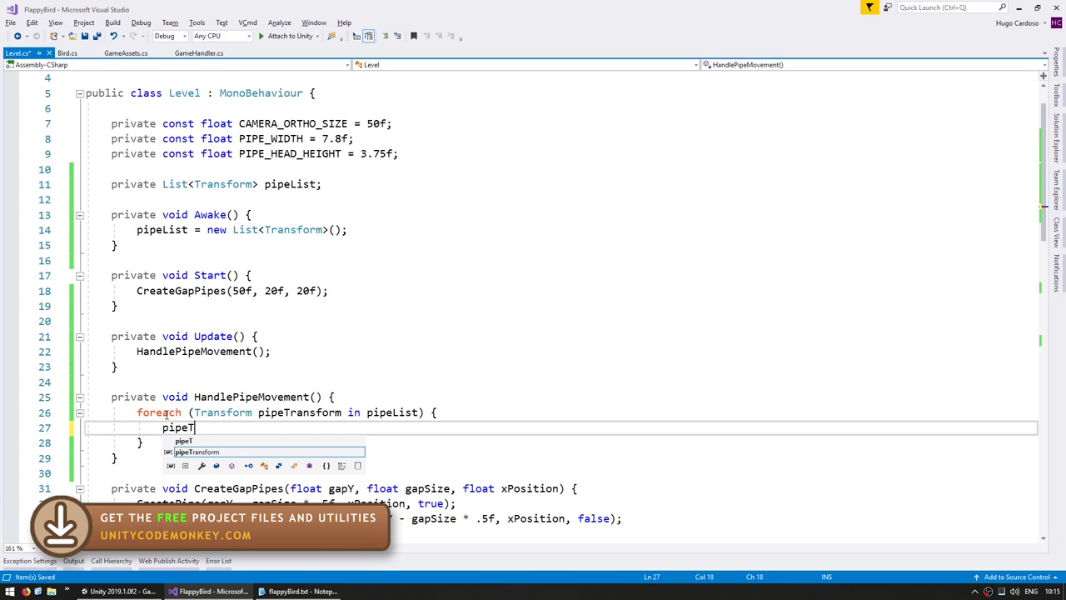
type("ransform.pos")
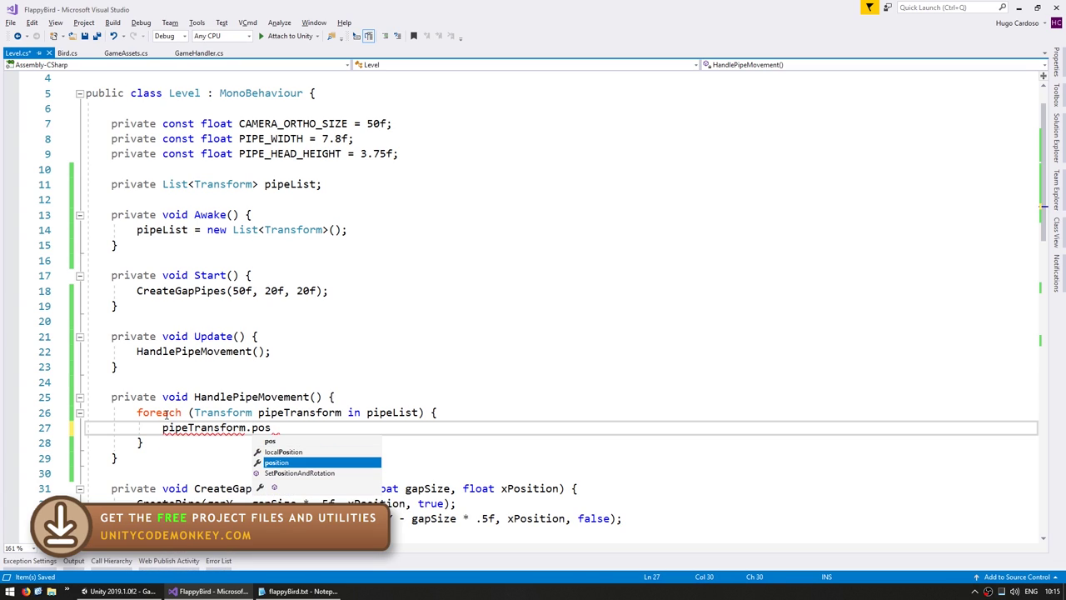
type("ition +=")
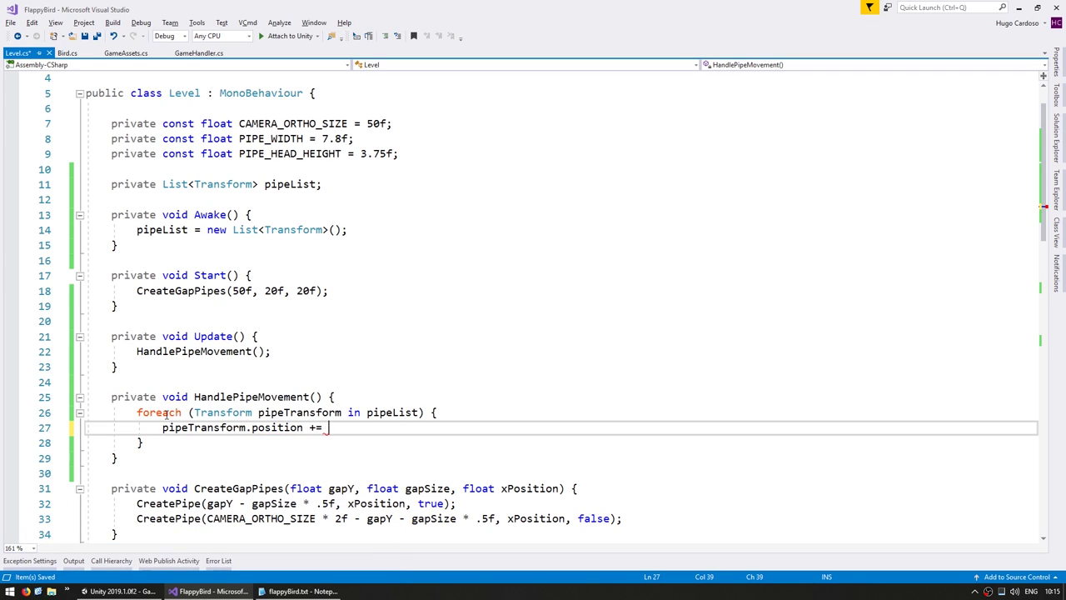
Declare a new private const float PIPE_MOVE_SPEED below the existing level constants.
left_click(171, 153)
left_click(192, 109)
left_click(196, 166)
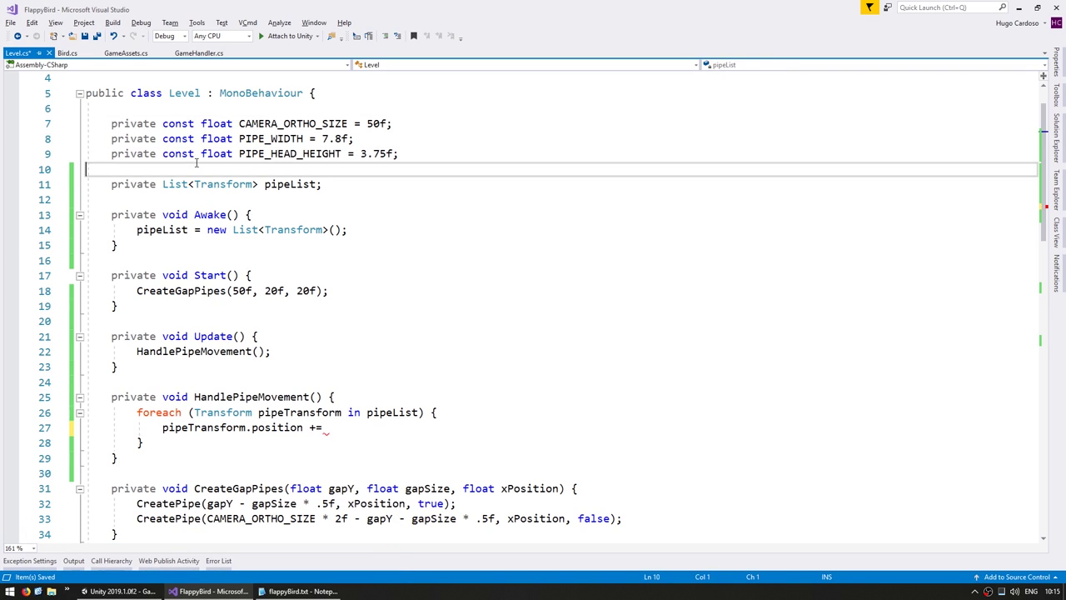
key("Up")
key("Return")
type("private cons")
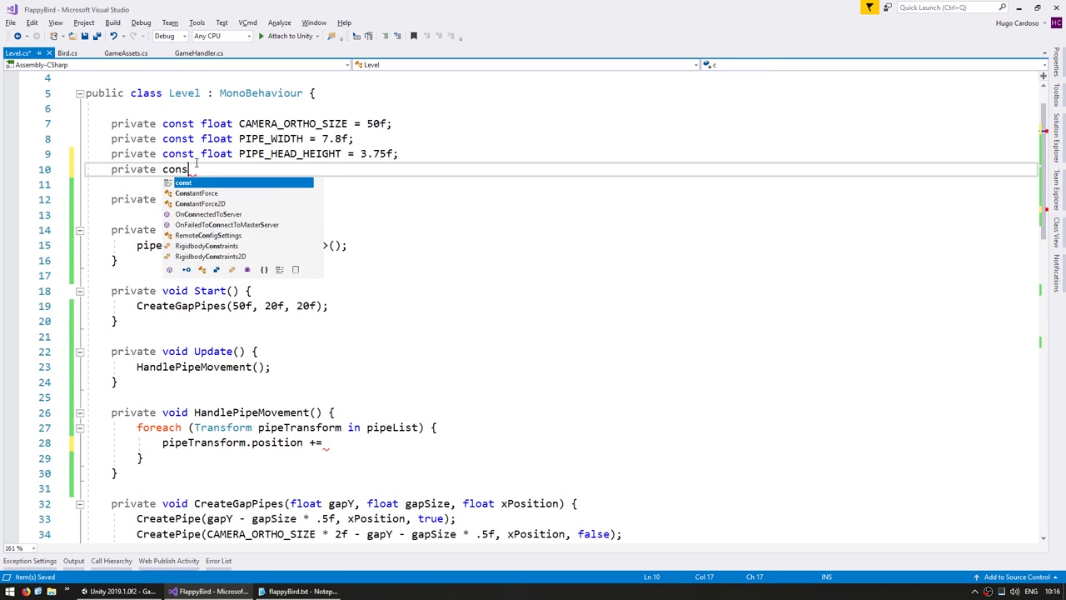
type("t fl")
key("space")
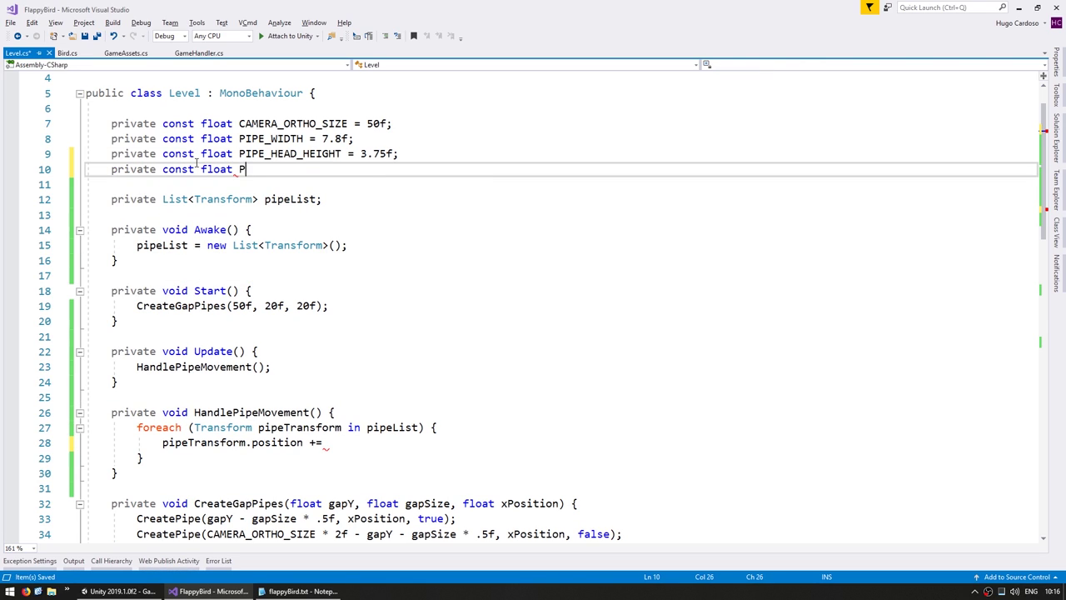
Move each pipe left with position += new Vector3(-1, 0, 0) * PIPE_MOVE_SPEED * Time.deltaTime.
type("_MOVE_SP")
type("new ")
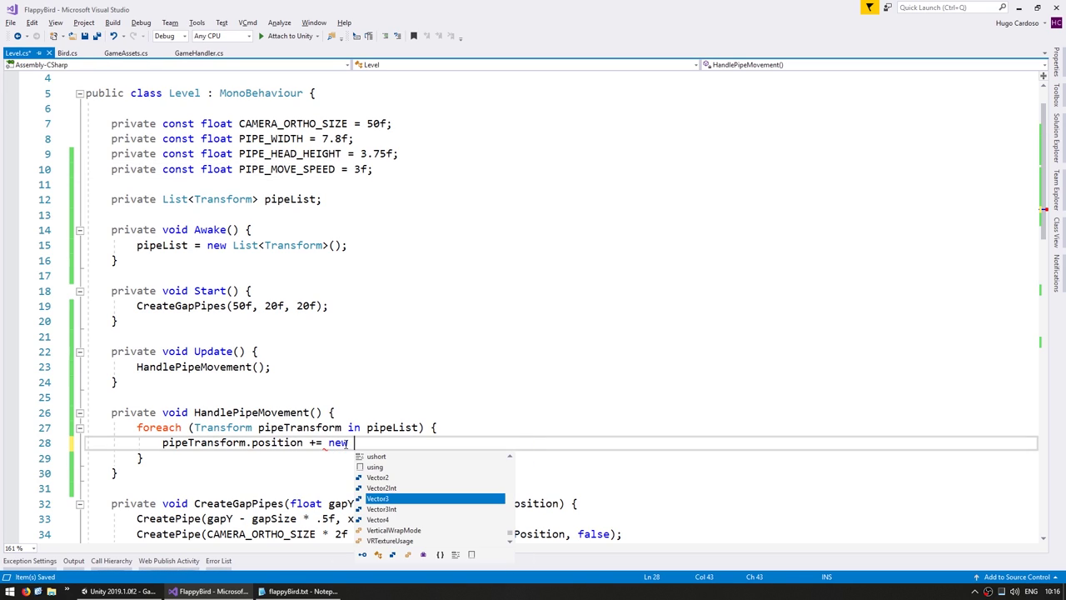
type("Vector3();")
key("Left")
key("Left")
type("-1, ")
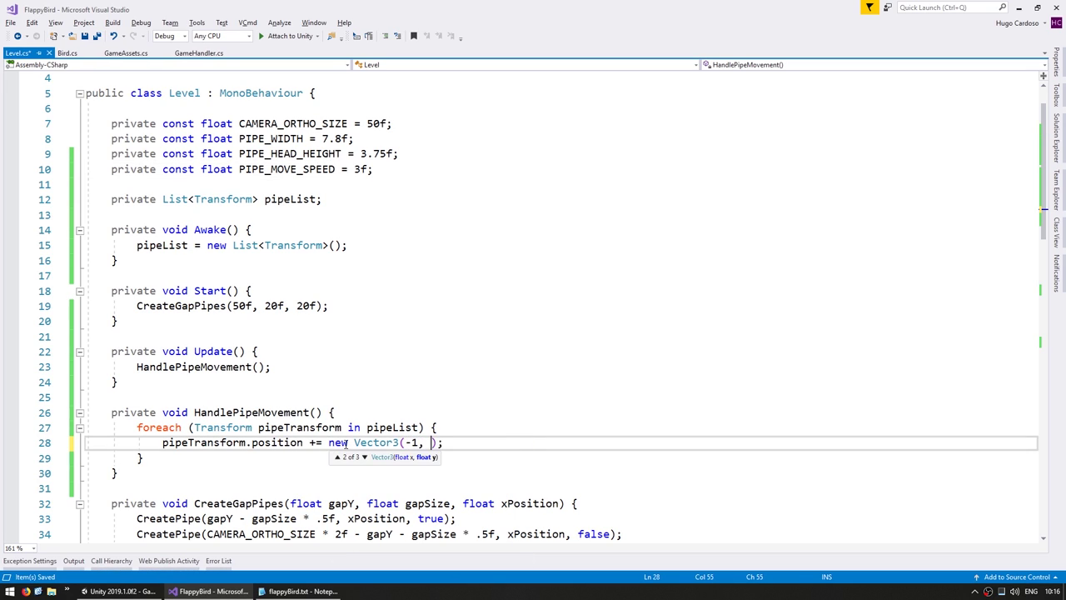
type("0, 0) * PIPE_MOVE_SPEED ")
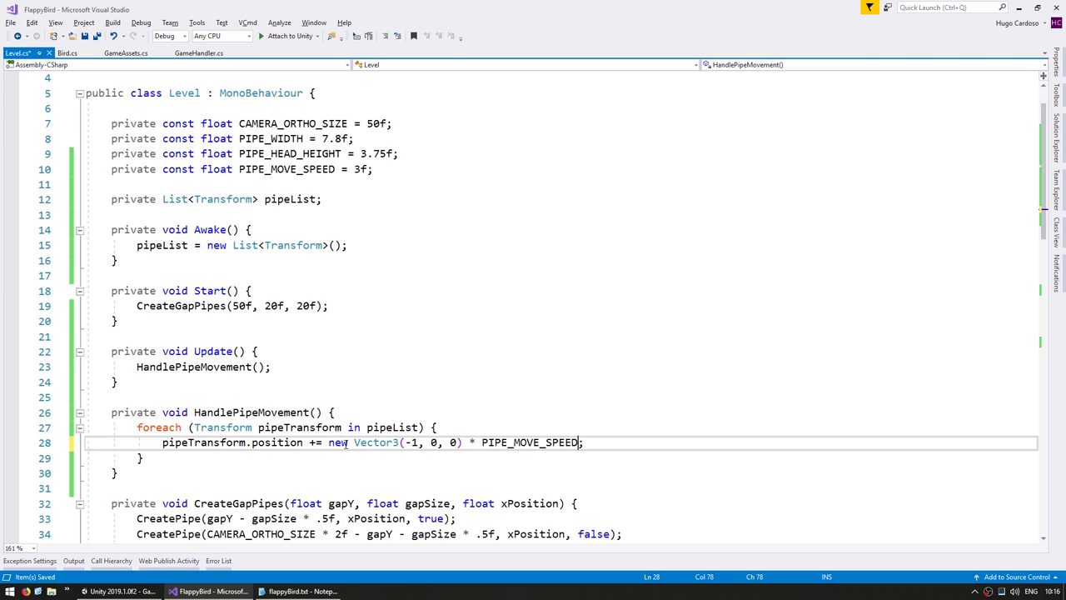
type("* Time.de")
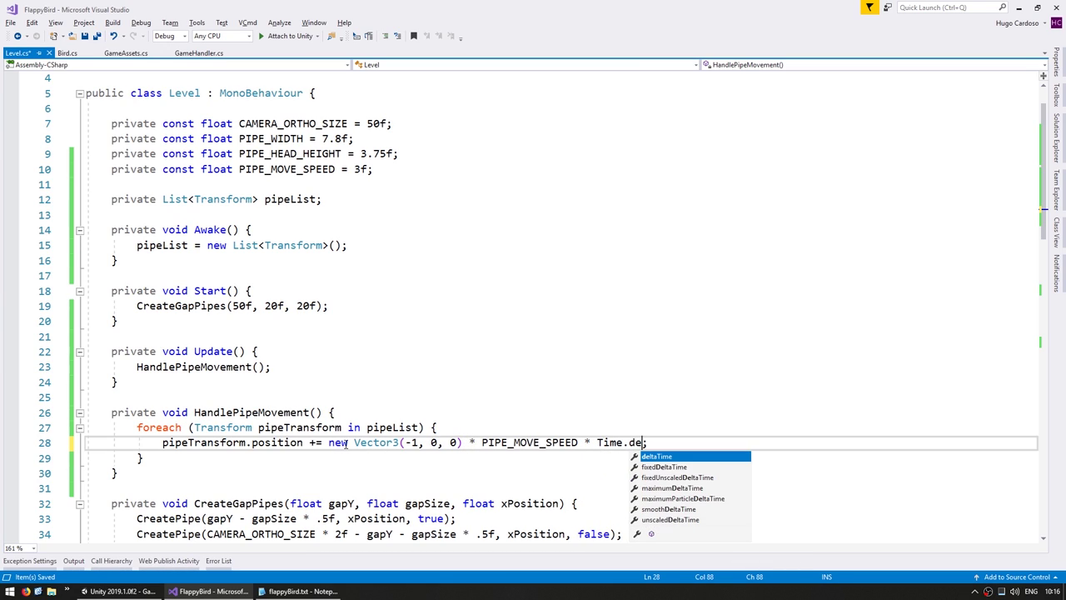
type("ltaTime")
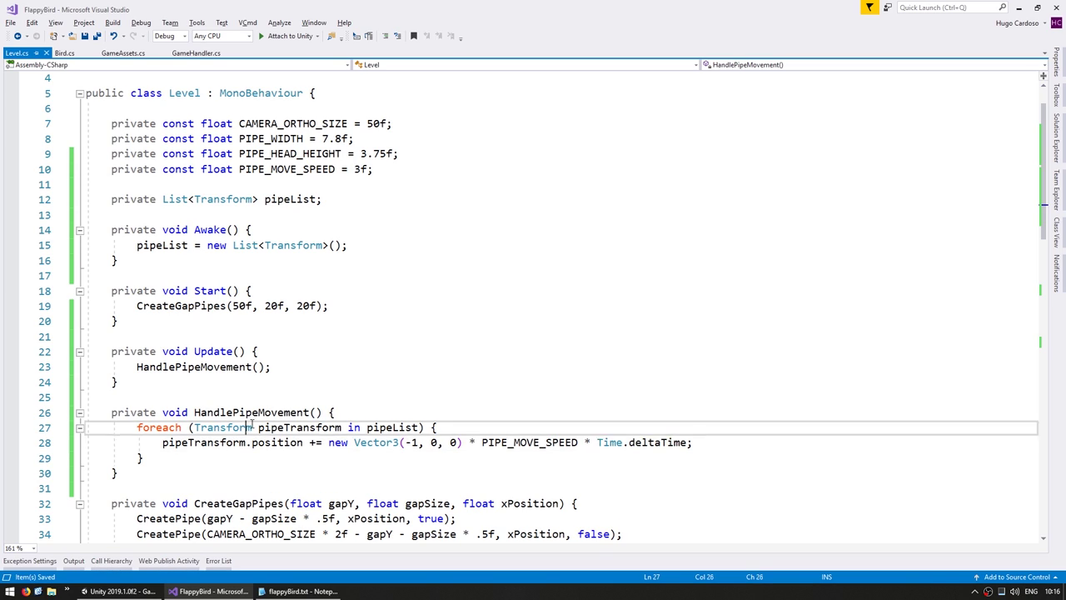
left_click_drag(186, 442, 419, 442)
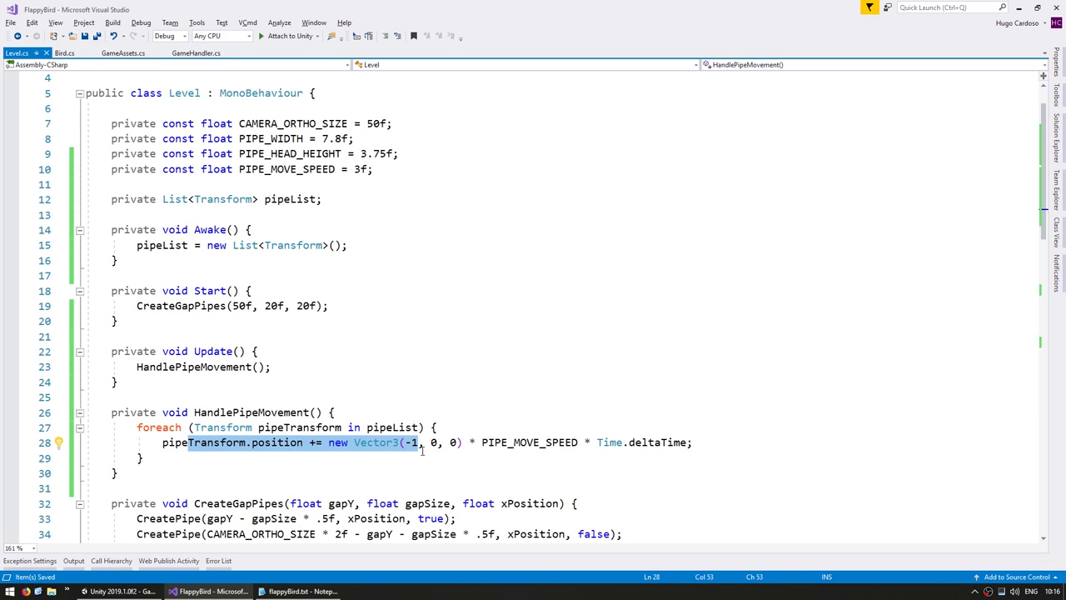
Play the game in Unity to watch the pipes move, then return to the script.
key("alt+Tab")
key("ctrl+p")
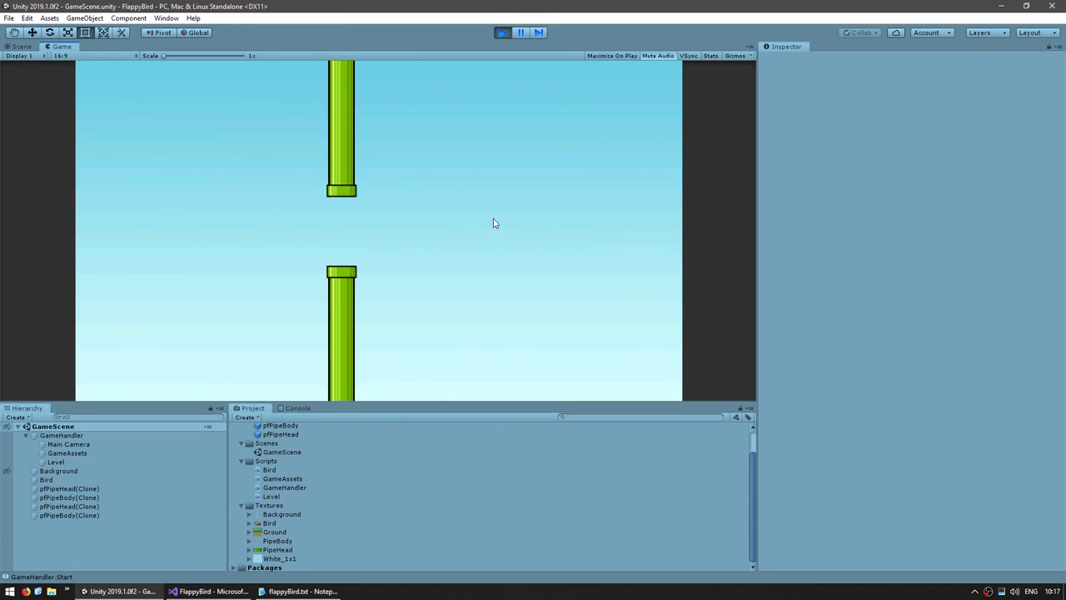
key("alt+Tab")
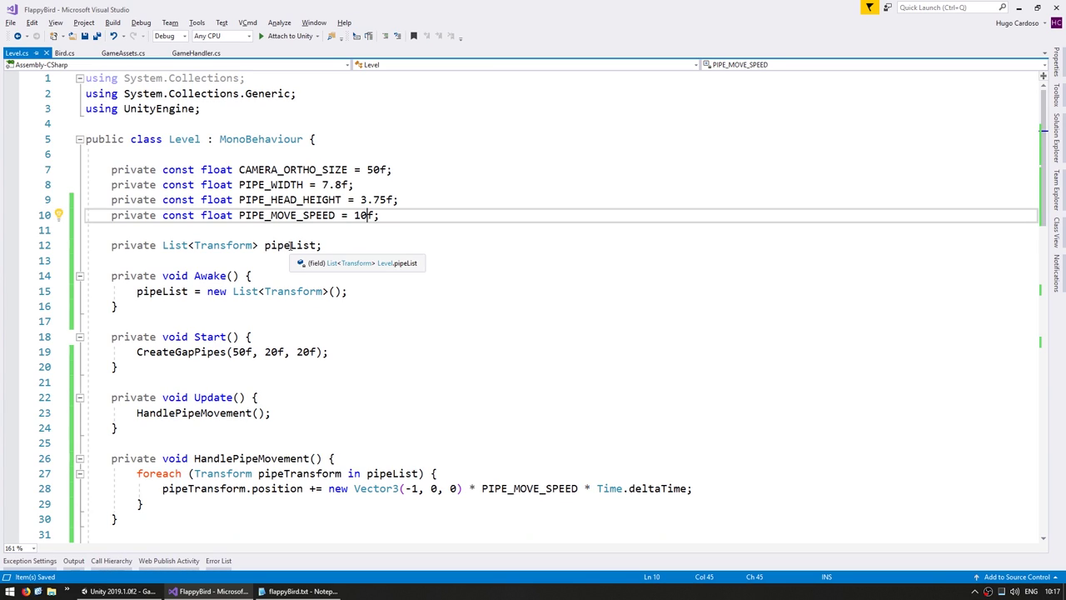
left_click(267, 244)
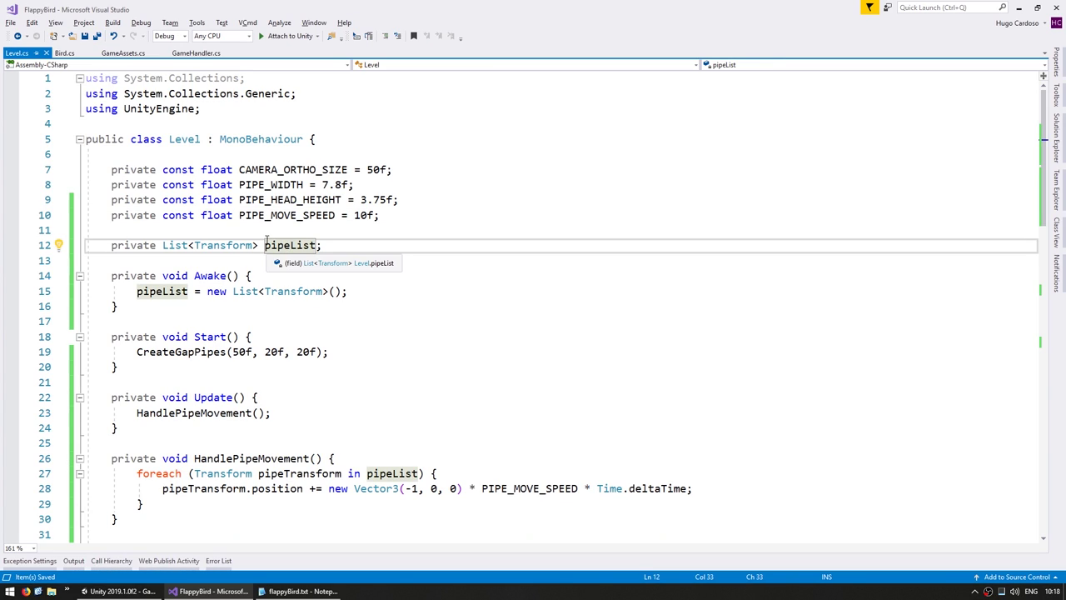
scroll(247, 331, "down", 4)
scroll(249, 331, "down", 3)
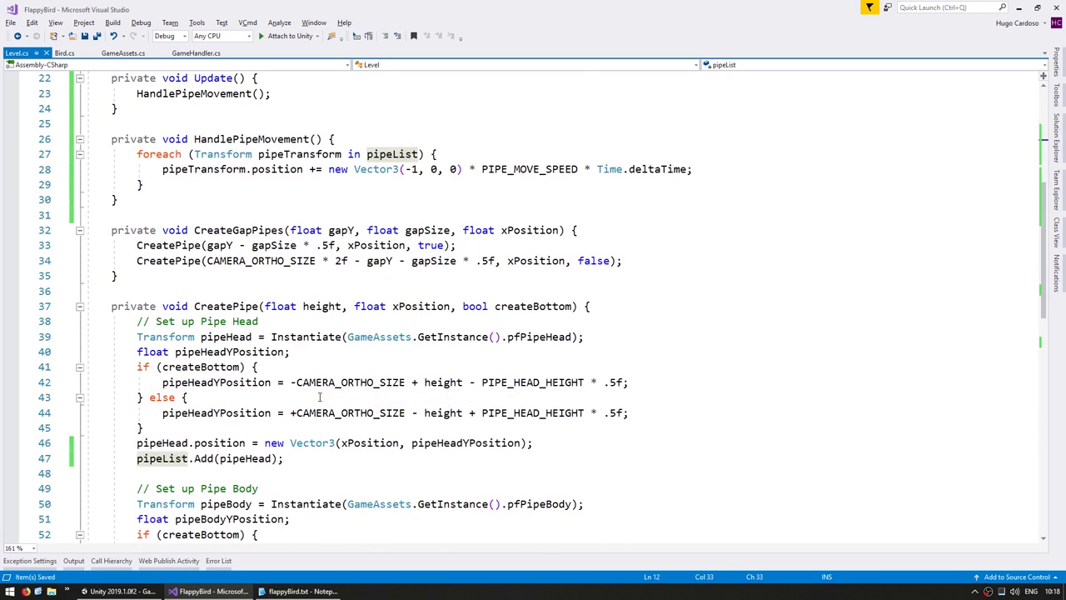
scroll(319, 398, "down", 3)
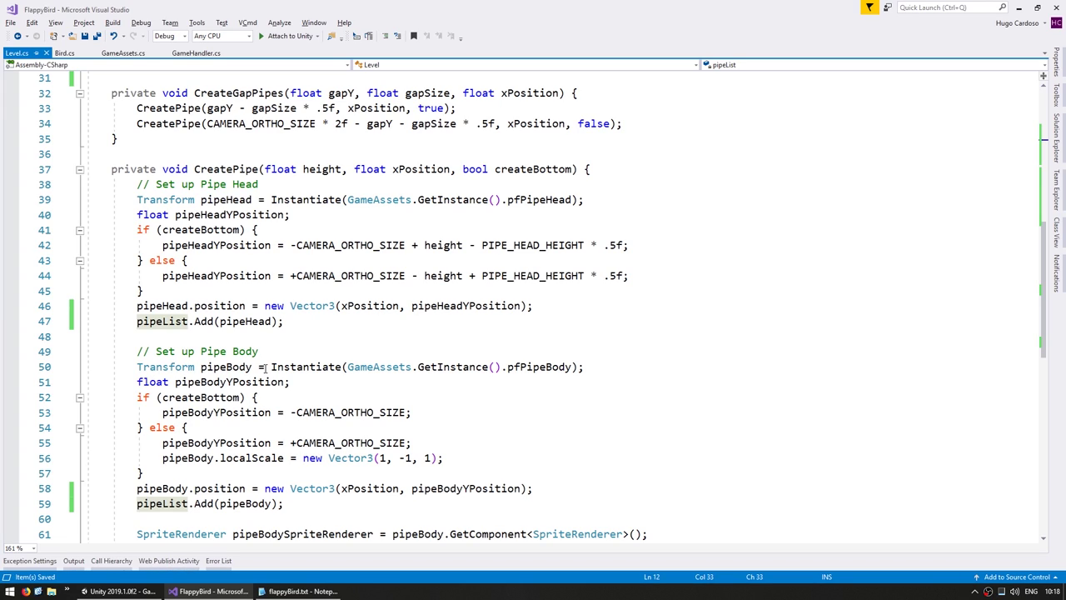
scroll(265, 443, "down", 3)
Add a nested private class Pipe after the CreatePipe method.
left_click(148, 504)
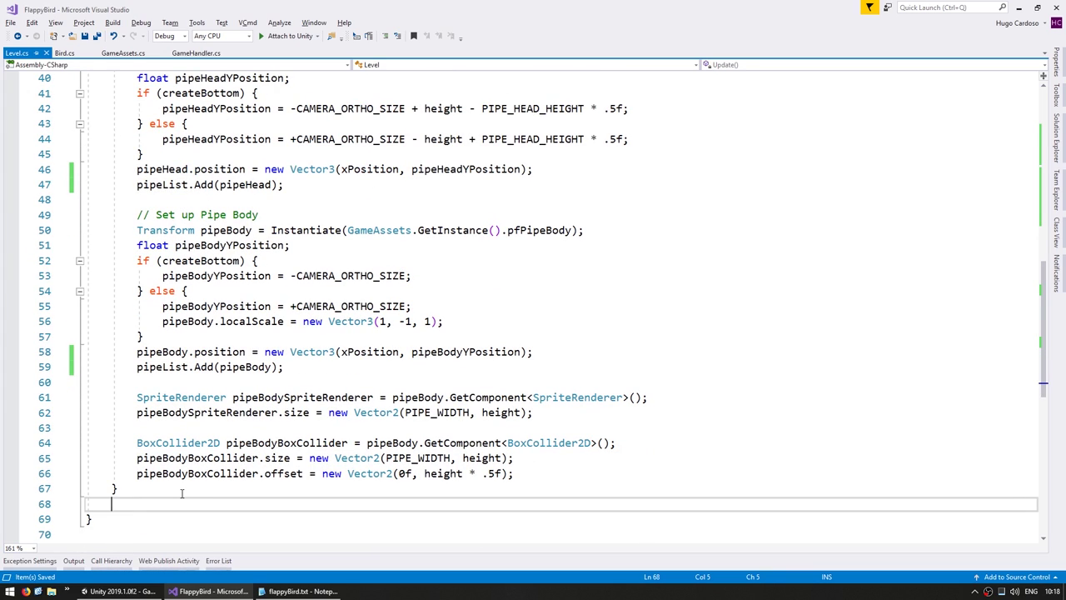
key("Return")
type("privae")
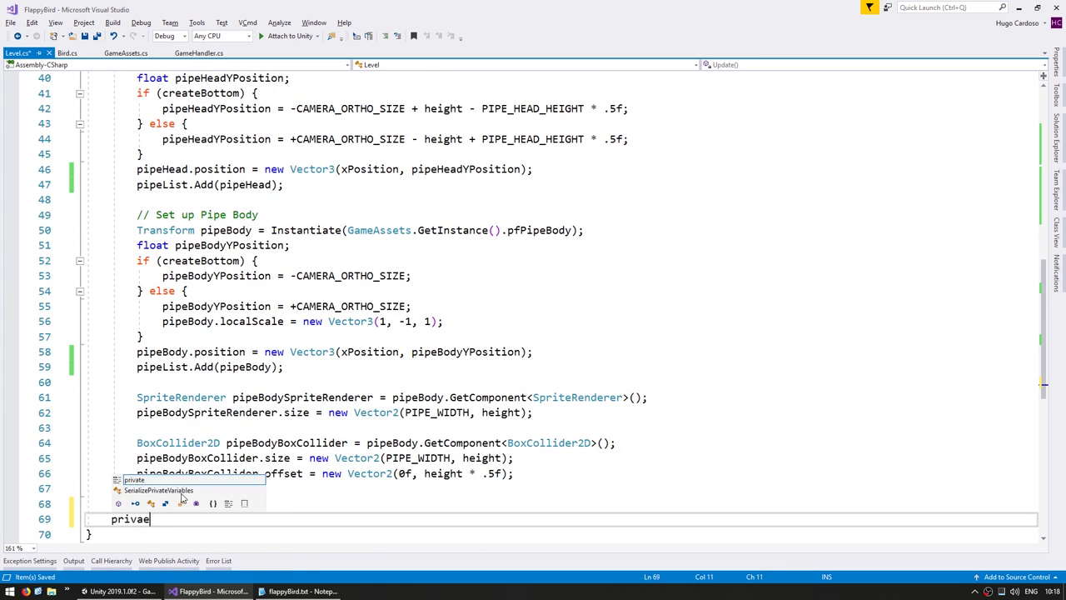
type(" class Pipe")
key("ctrl+Left")
key("ctrl+Left")
key("Left")
key("Left")
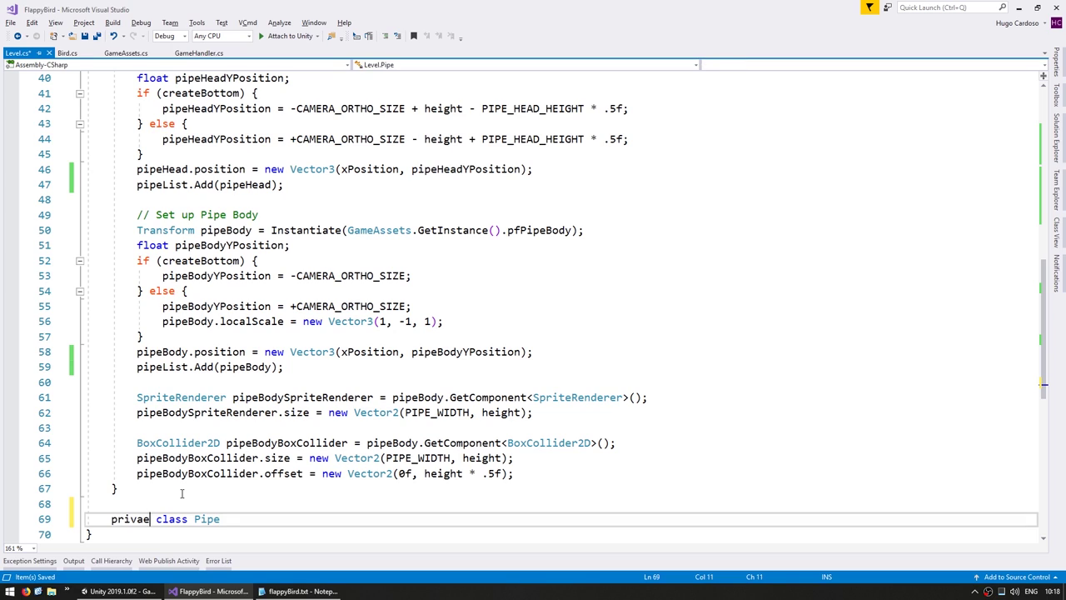
type("t")
key("End")
type("{")
key("Return")
key("Return")
Declare private Transform fields pipeHeadTransform and pipeBodyTransform inside Pipe.
type("private ")
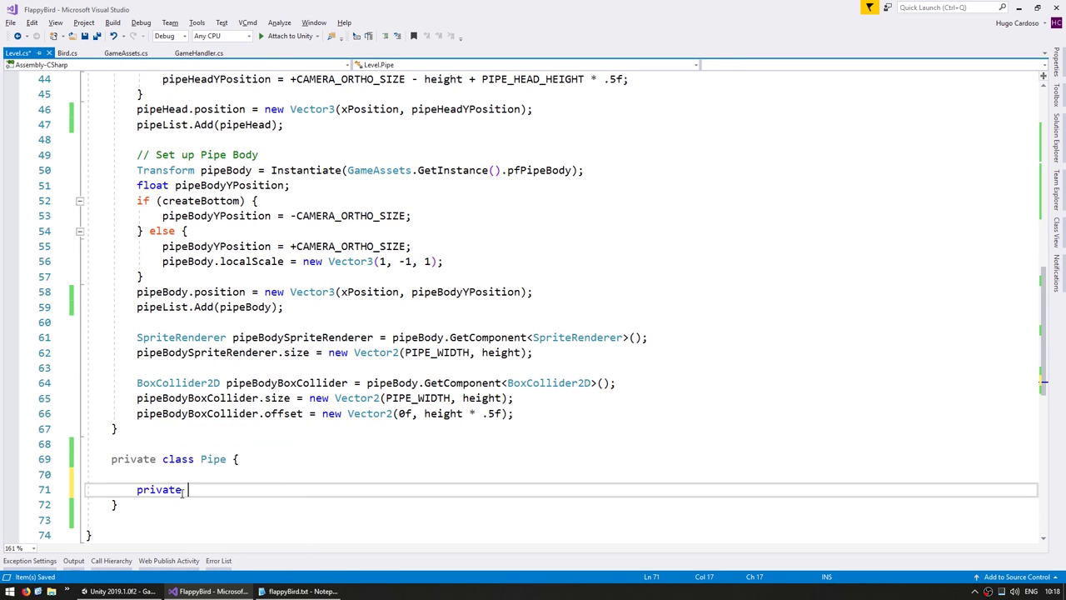
type("Transform pipege")
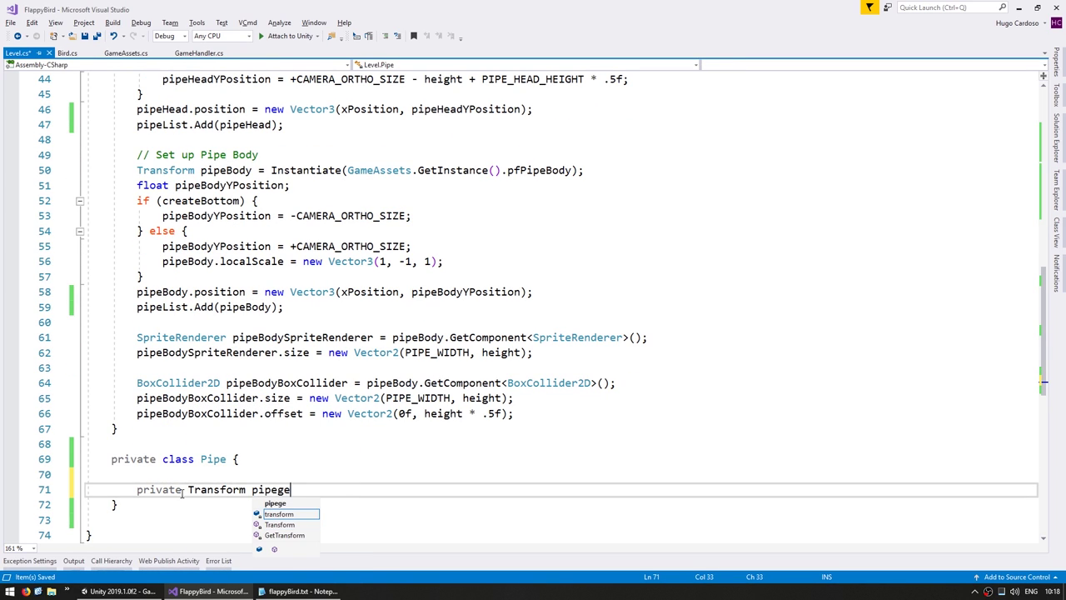
key("BackSpace")
key("BackSpace")
type("HeadTransform;")
key("Return")
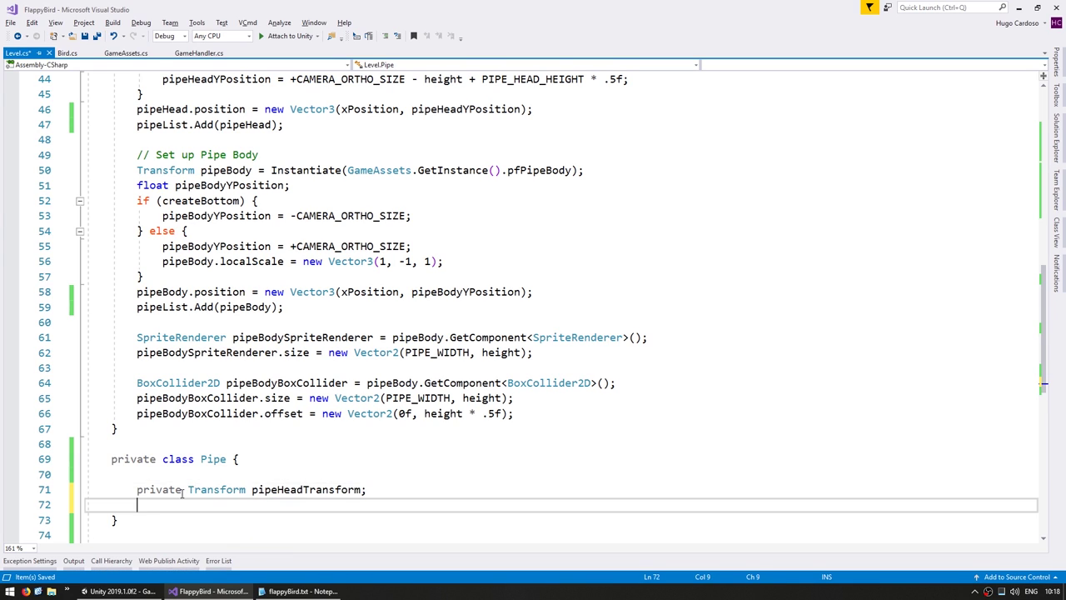
type("private Transform pipeBodyTransform;")
key("Return")
key("Return")
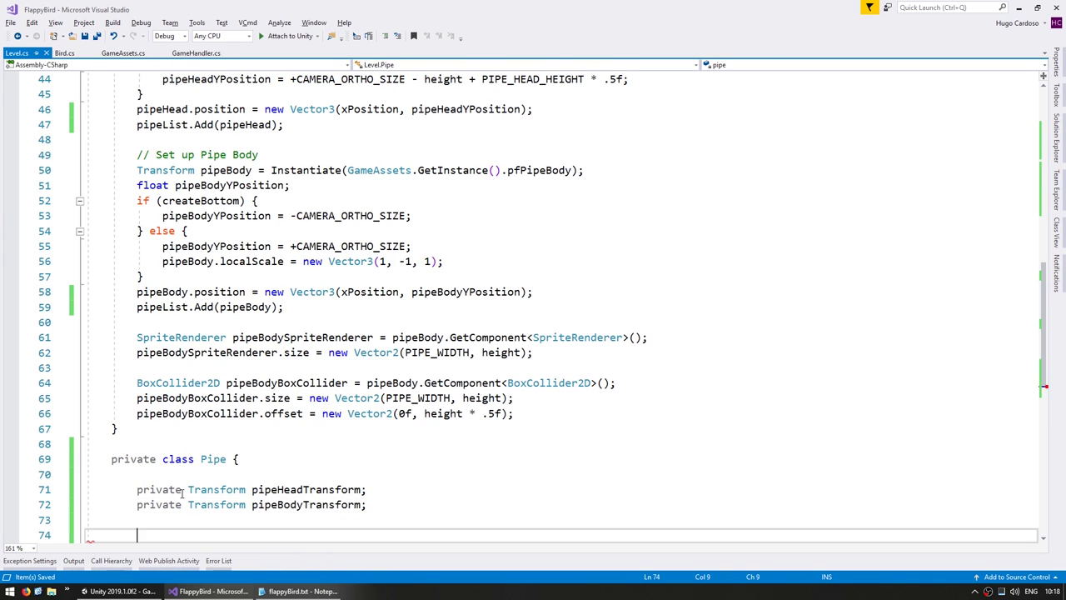
Add a public Pipe constructor taking Transform pipeHeadTransform and Transform pipeBodyTransform.
type("public Pipe() {")
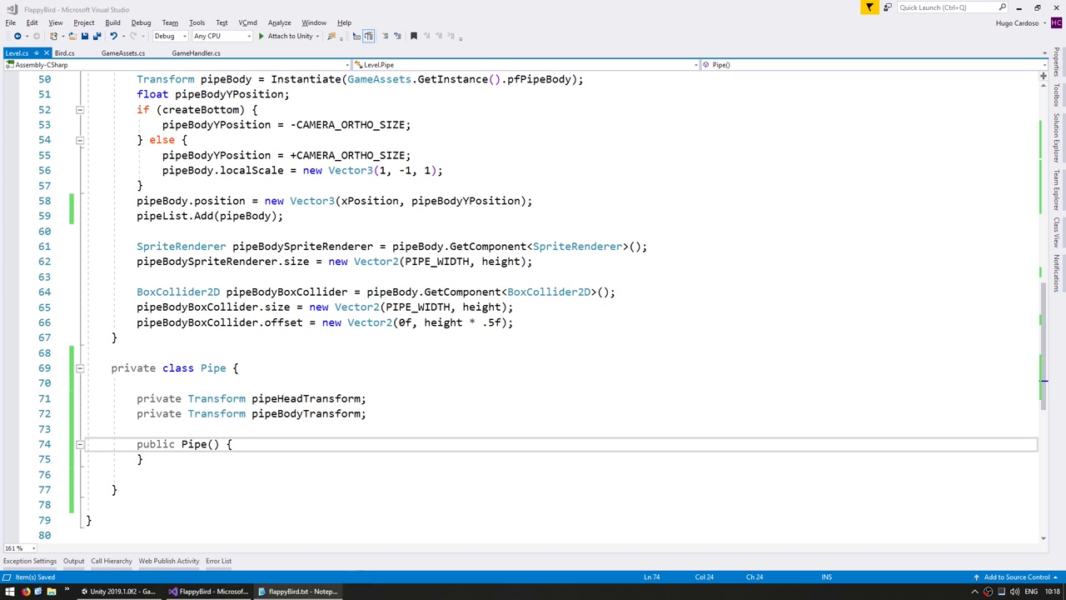
left_click_drag(361, 398, 188, 399)
key("ctrl+c")
left_click(214, 444)
key("ctrl+v")
type(",")
key("ctrl+v")
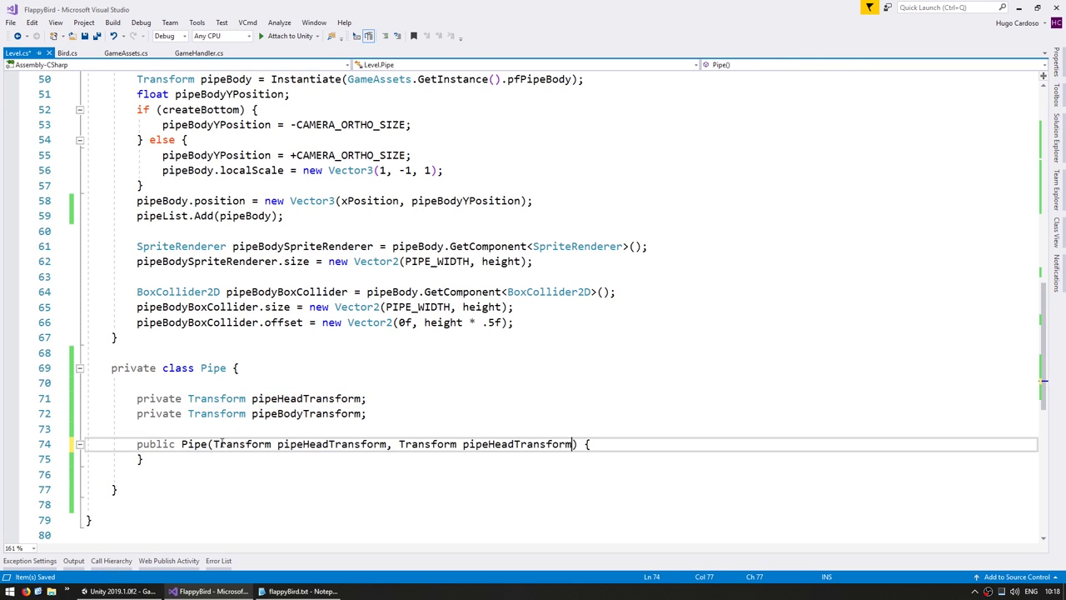
double_click(308, 413)
key("ctrl+c")
double_click(516, 444)
Assign both parameters to this.pipeHeadTransform and this.pipeBodyTransform in the constructor.
key("ctrl+v")
key("End")
key("Return")
key("ctrl+v")
type("= pipeBodyTransform;this.")
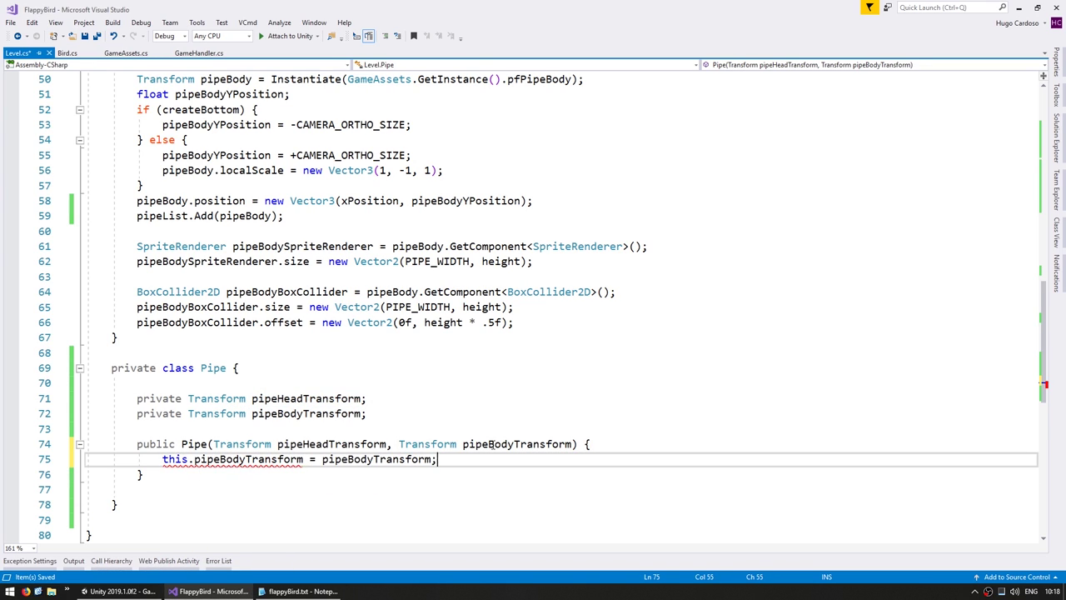
key("ctrl+c")
key("ctrl+v")
key("Up")
key("Up")
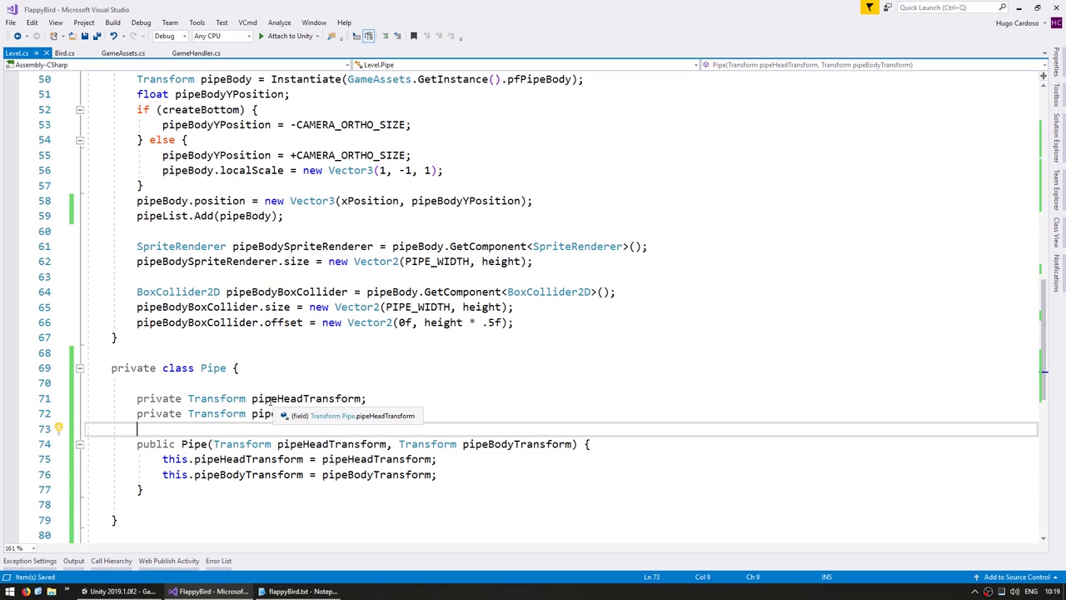
left_click(274, 399)
left_click(332, 414)
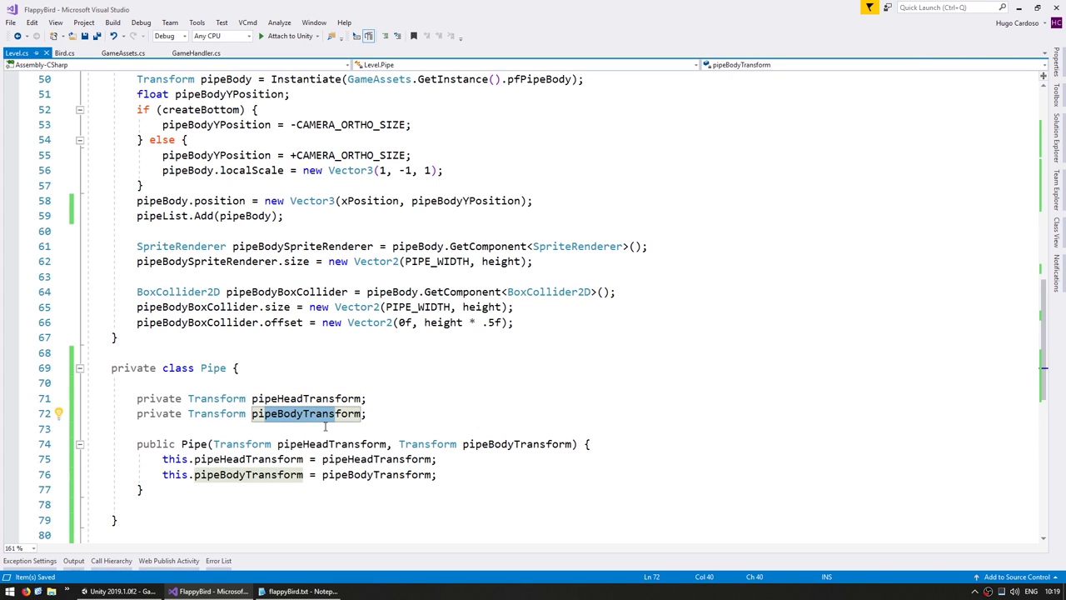
left_click_drag(302, 444, 484, 444)
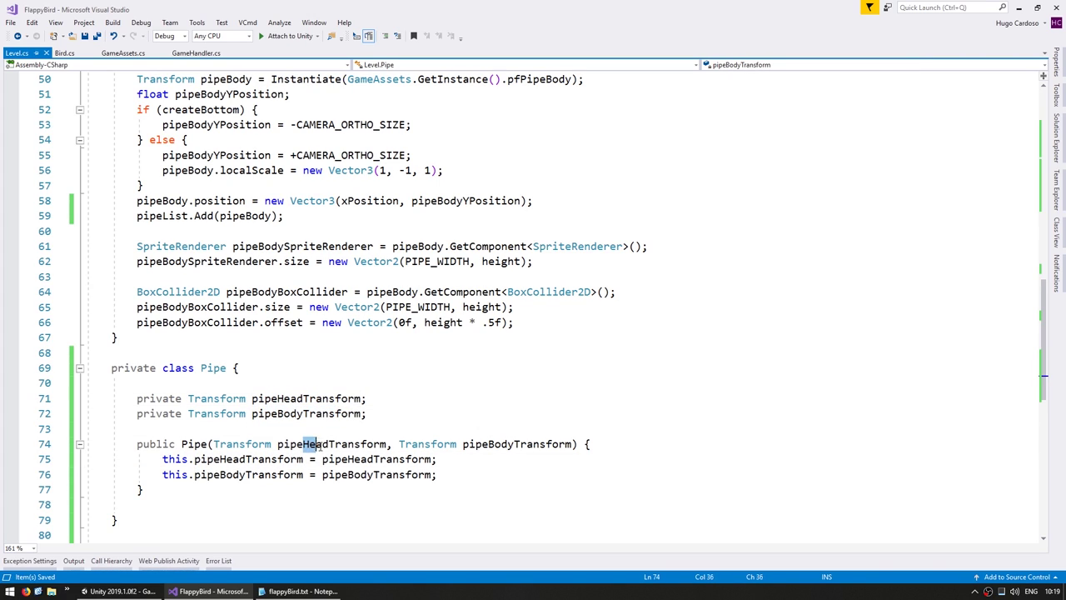
Add an empty public void Move() method after the Pipe constructor.
left_click(215, 490)
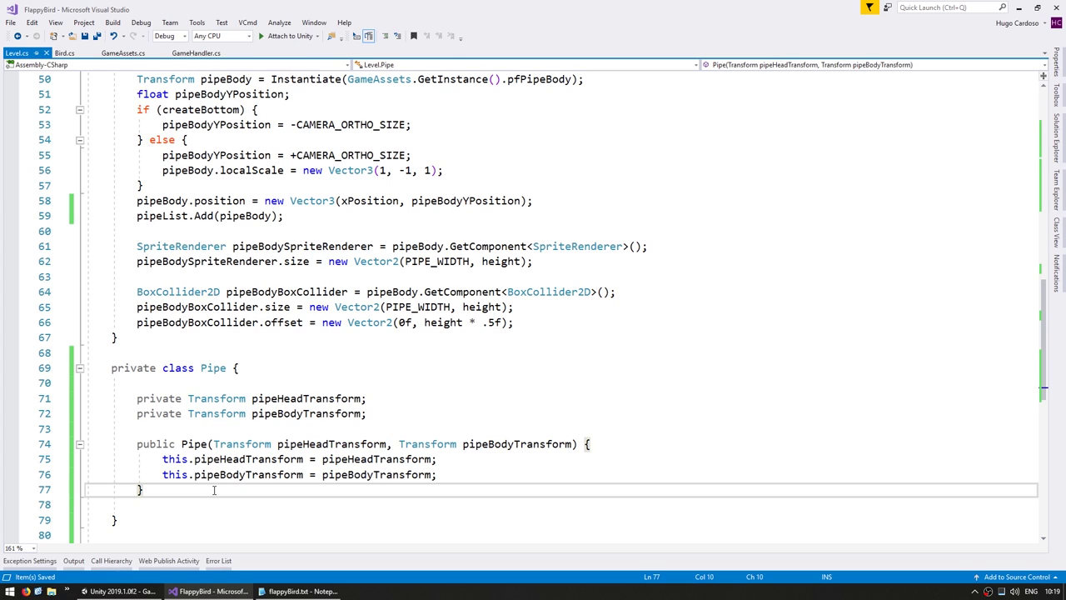
key("Return")
key("Return")
type("public voi")
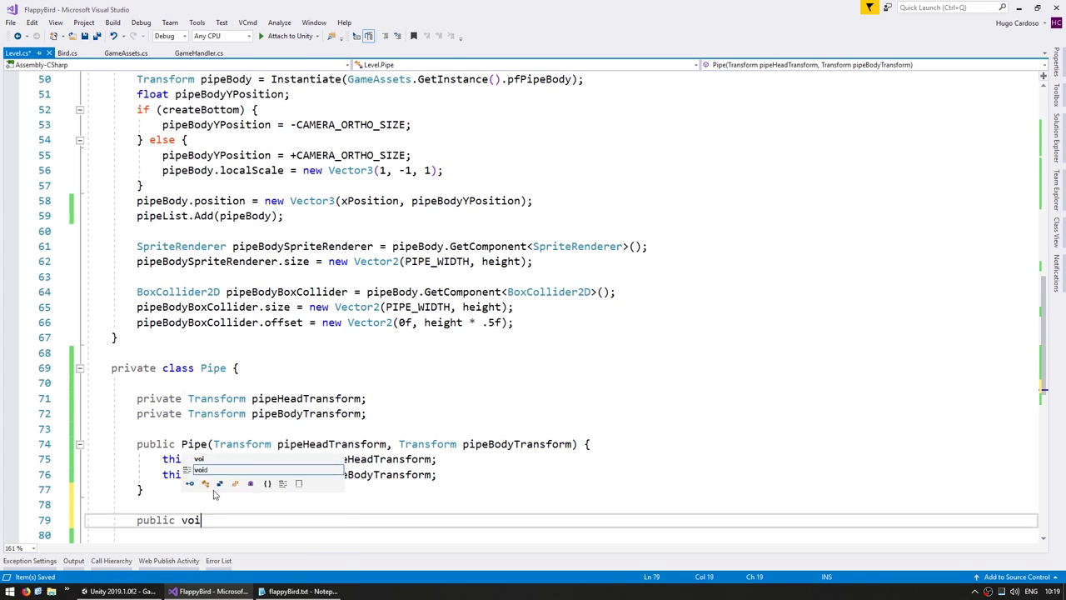
type("d Move()7")
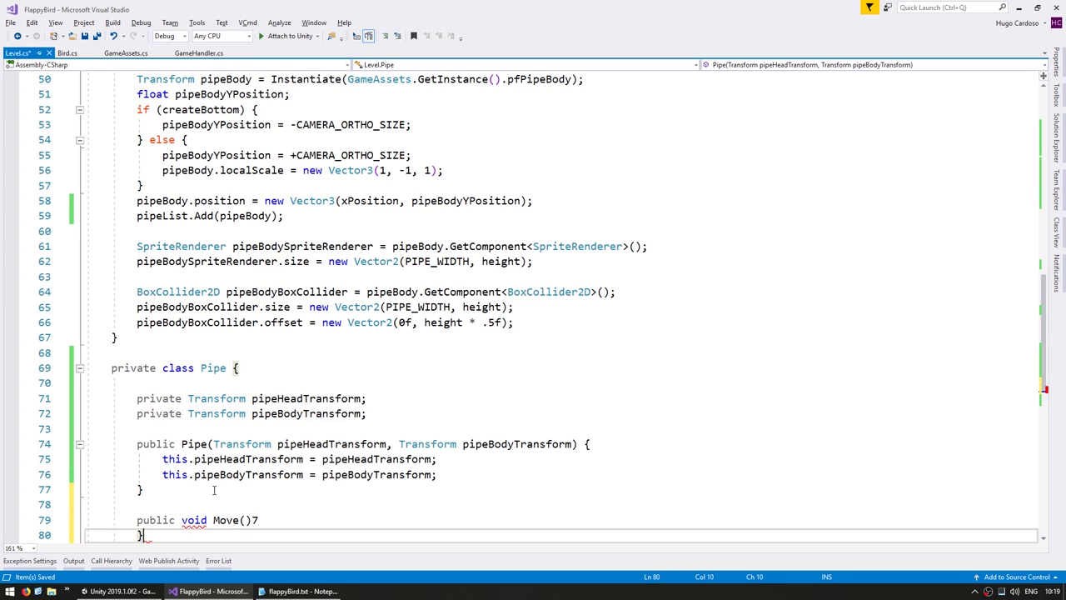
type(" {")
key("Return")
scroll(243, 419, "down", 2)
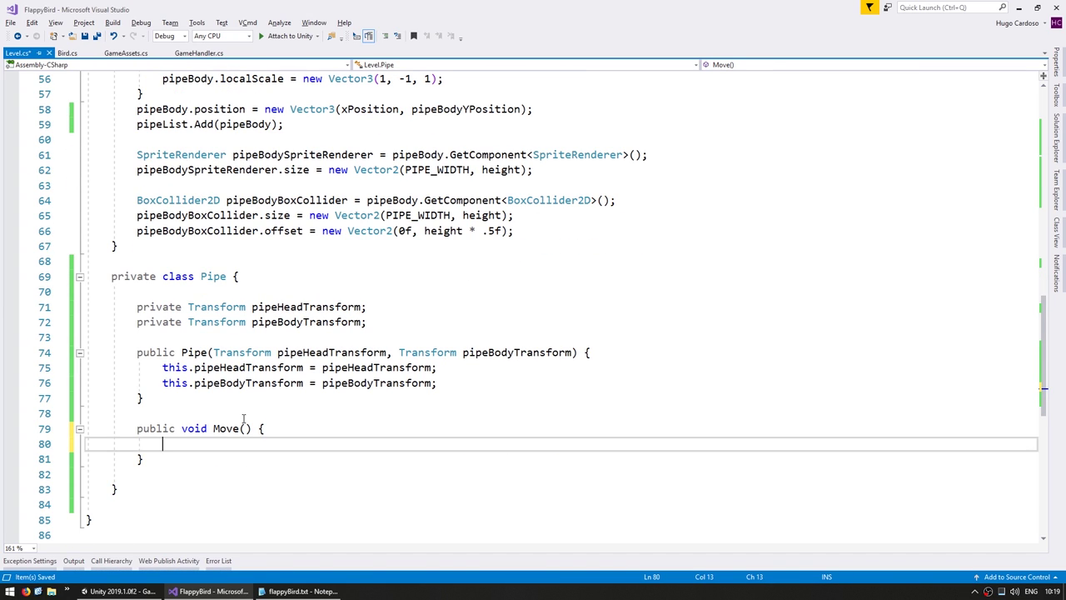
scroll(241, 419, "up", 8)
scroll(241, 419, "up", 6)
Copy the pipe movement statement from line 28 into the Move method.
left_click(303, 290)
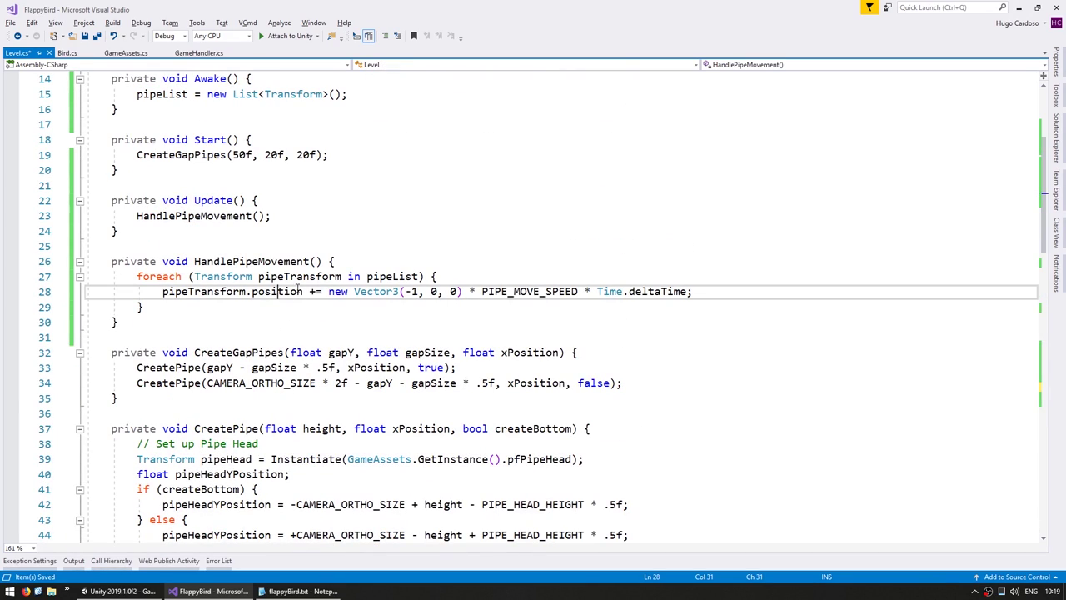
left_click_drag(706, 279, 691, 293)
key("ctrl+s")
scroll(253, 391, "down", 8)
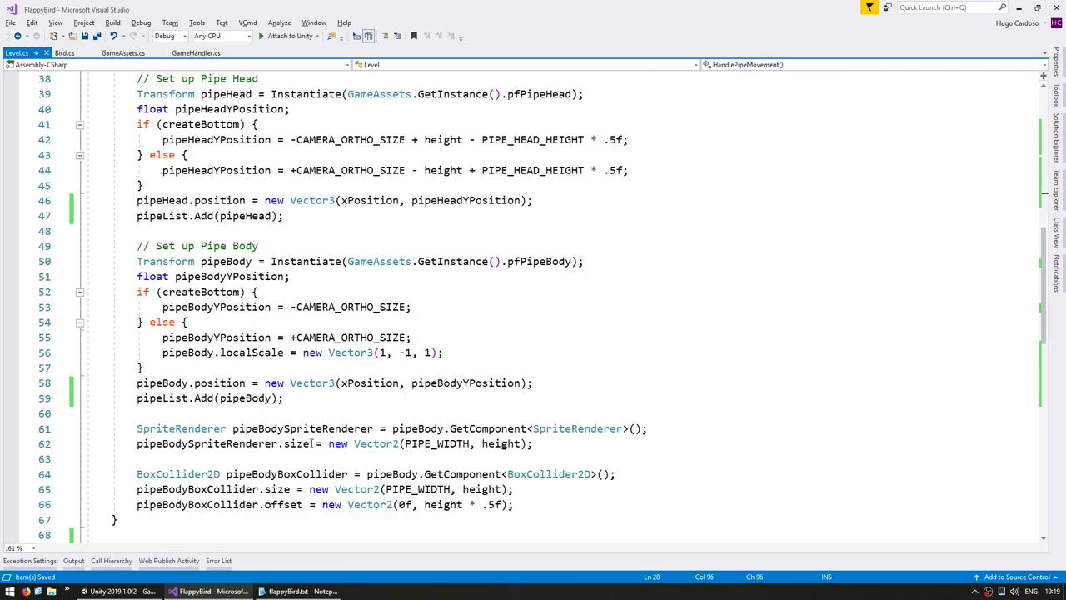
scroll(254, 392, "down", 7)
left_click(281, 395)
key("ctrl+v")
Make Move shift both pipeHeadTransform and pipeBodyTransform left using that statement.
left_click(167, 412)
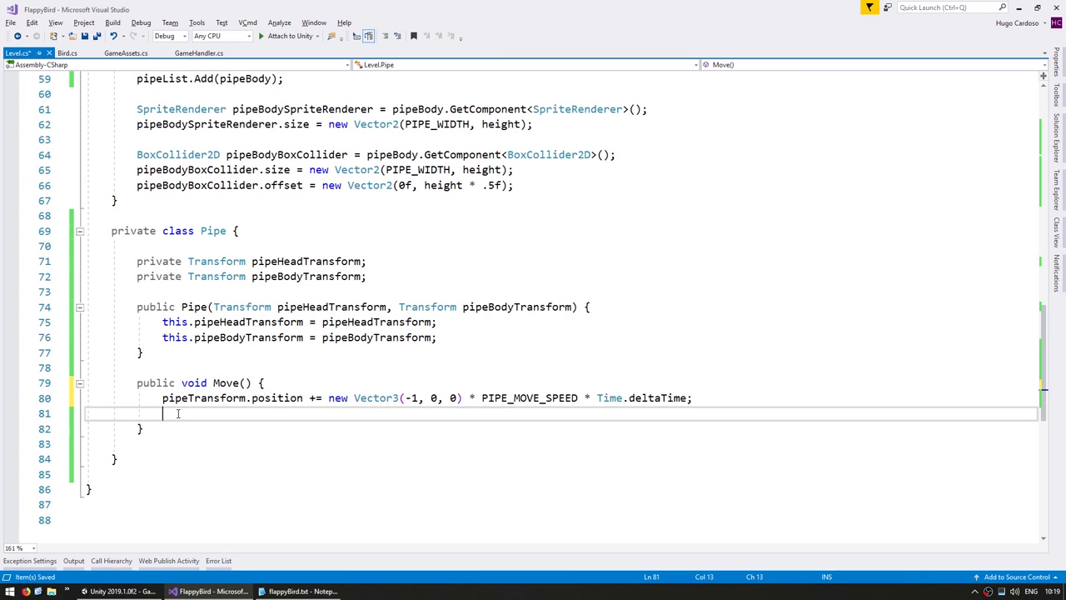
left_click(182, 398)
double_click(307, 262)
key("ctrl+c")
double_click(204, 398)
key("ctrl+v")
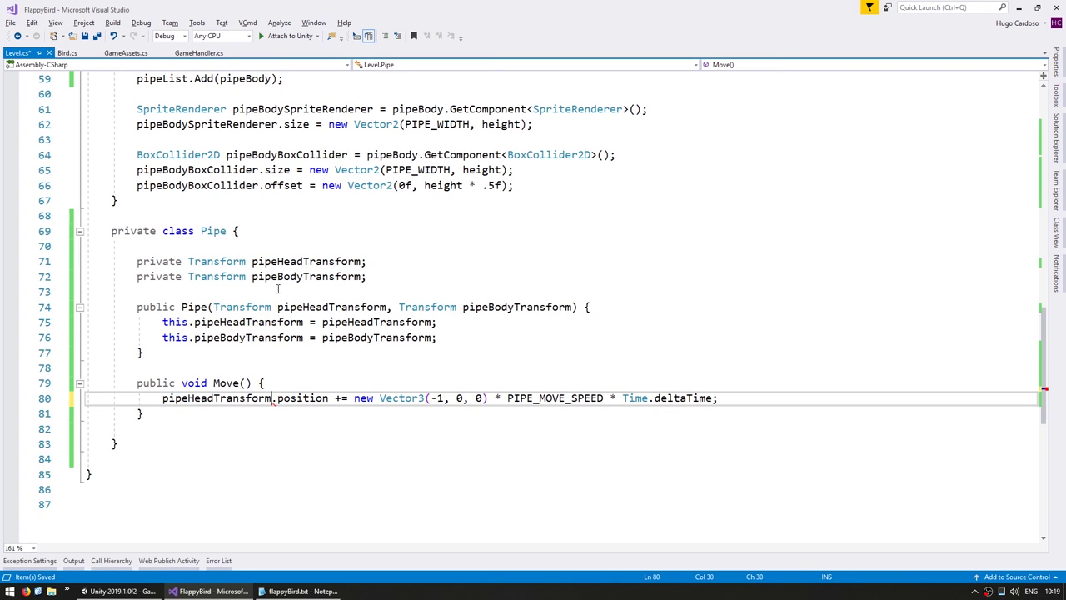
double_click(287, 278)
left_click(178, 398)
key("ctrl+c")
key("ctrl+v")
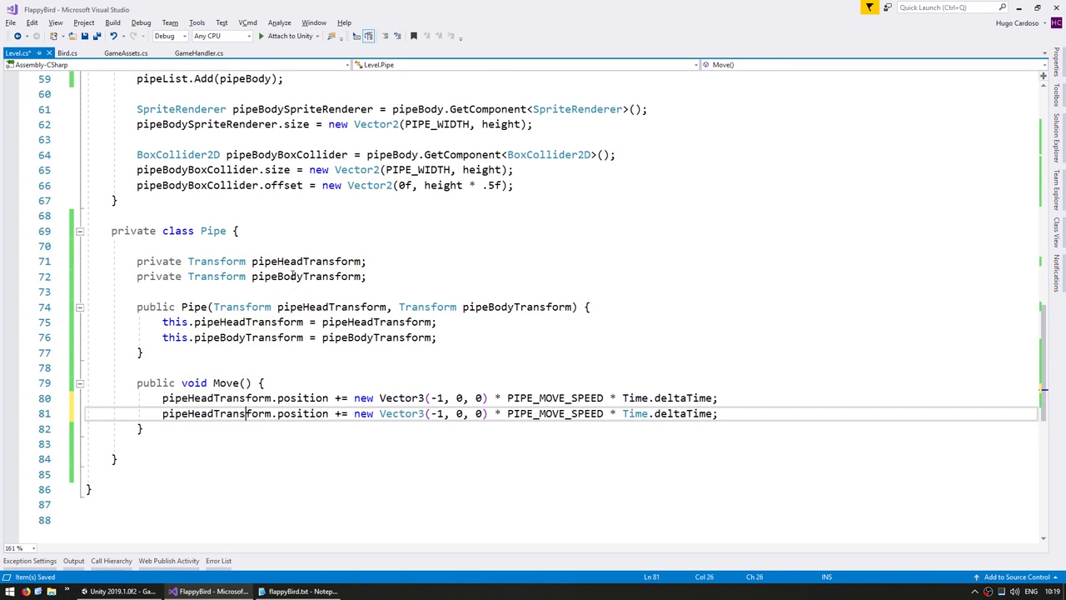
key("ctrl+c")
double_click(204, 414)
key("ctrl+v")
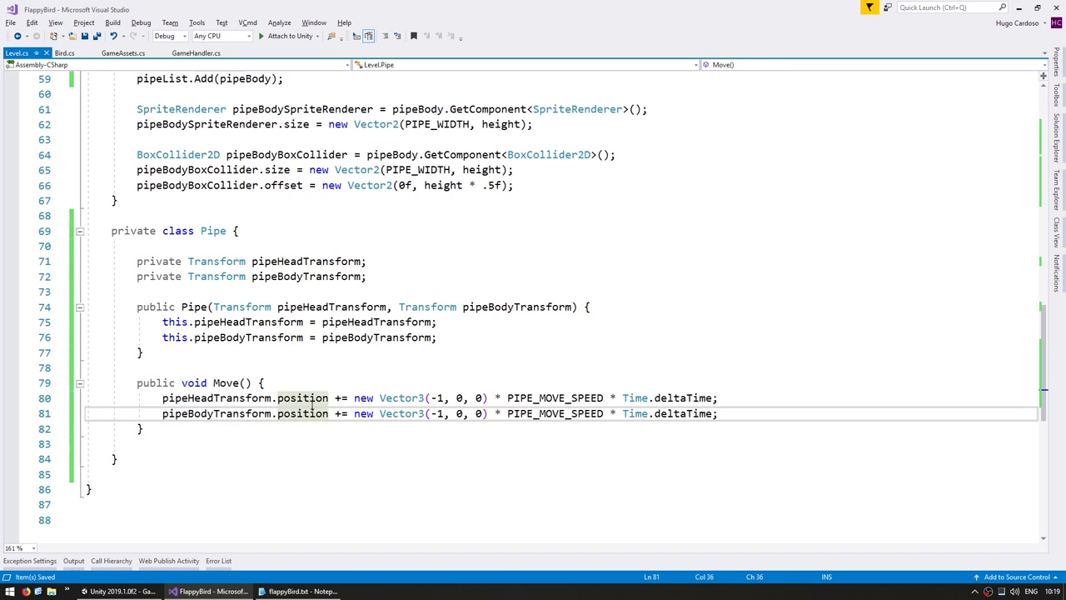
left_click(410, 384)
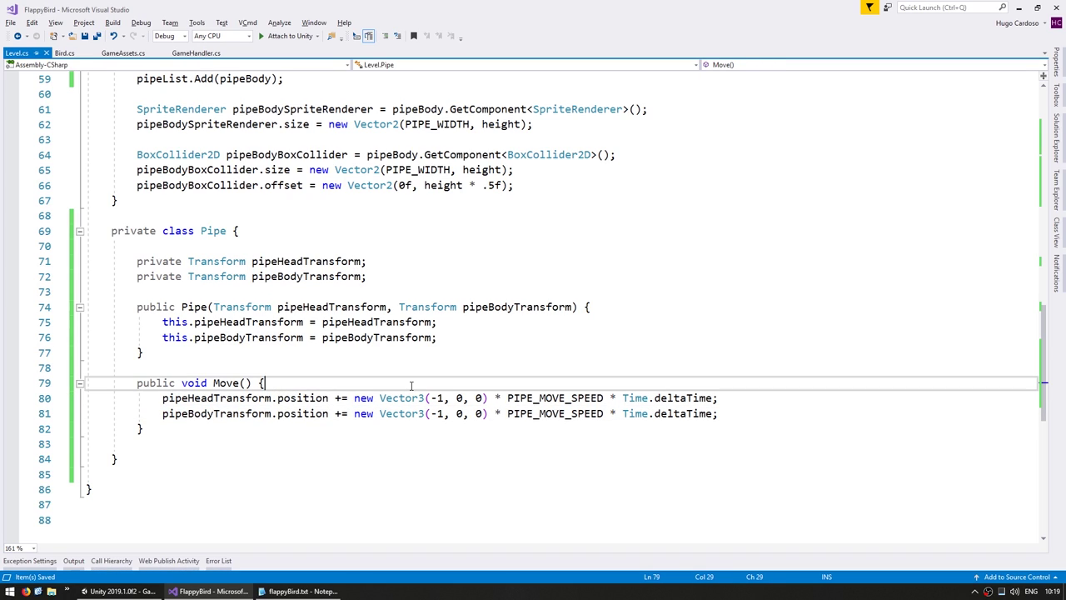
Add a /* Represents a single Pipe */ comment above the Pipe class.
left_click(167, 214)
key("Return")
type("/*")
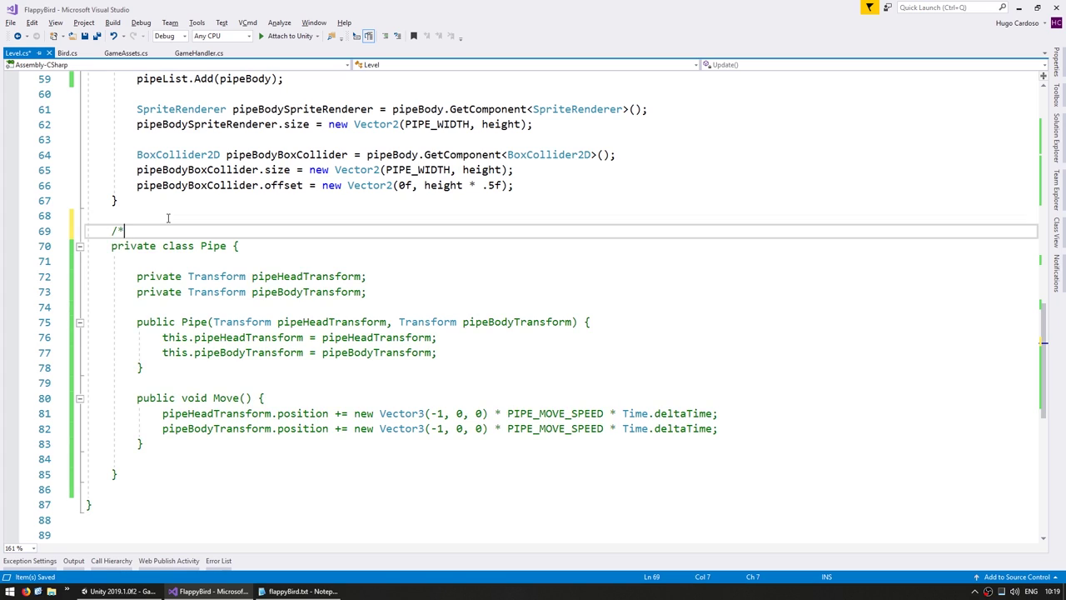
key("Return")
type("Represents a single Pipe")
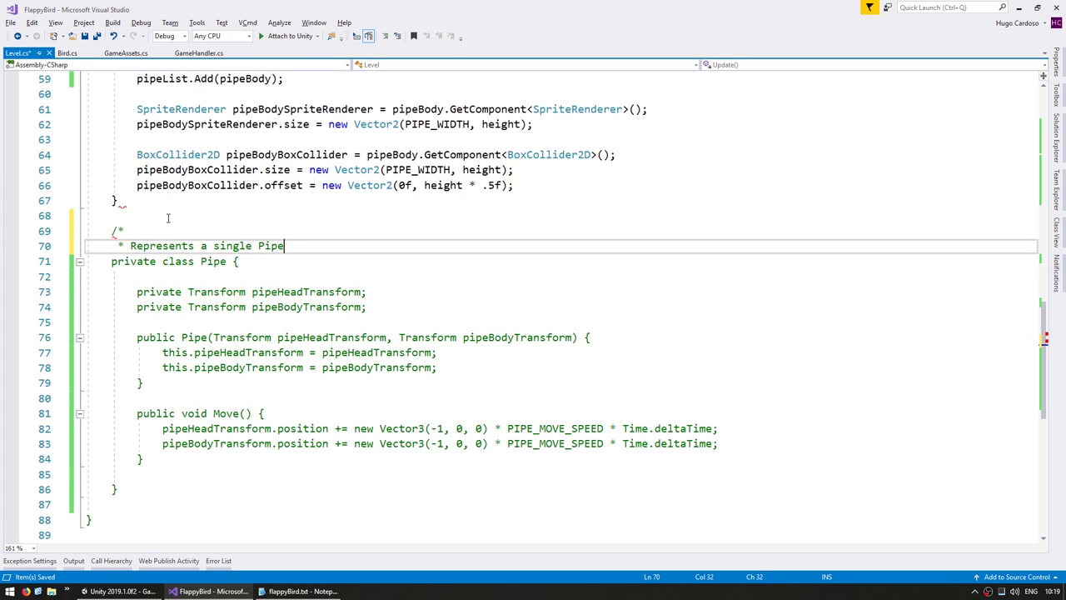
key("Return")
type("*/")
left_click(140, 215)
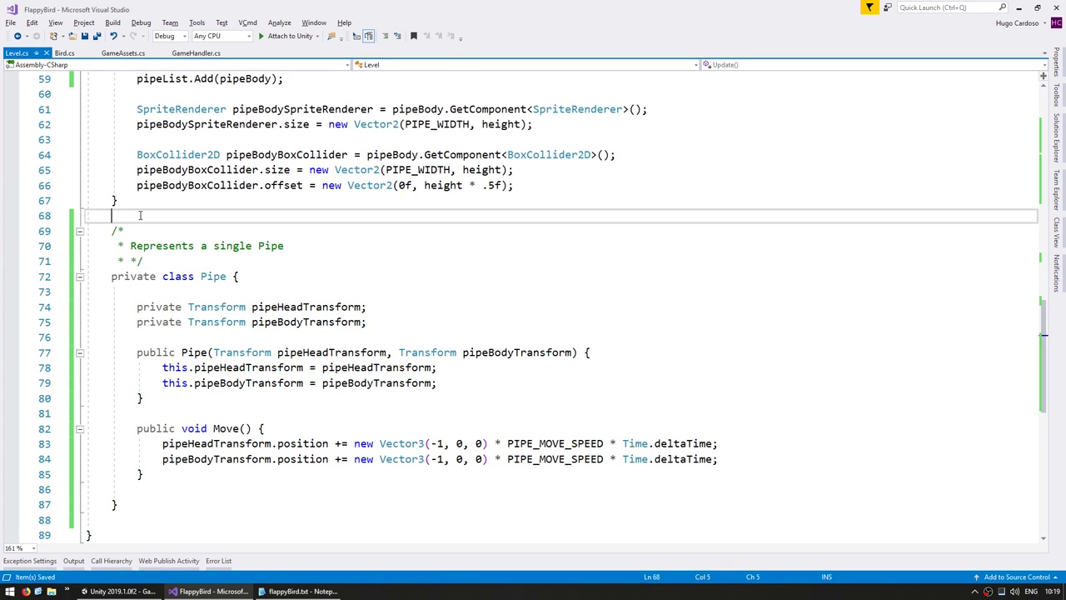
key("Return")
scroll(275, 336, "up", 6)
scroll(275, 336, "up", 6)
scroll(279, 333, "down", 1)
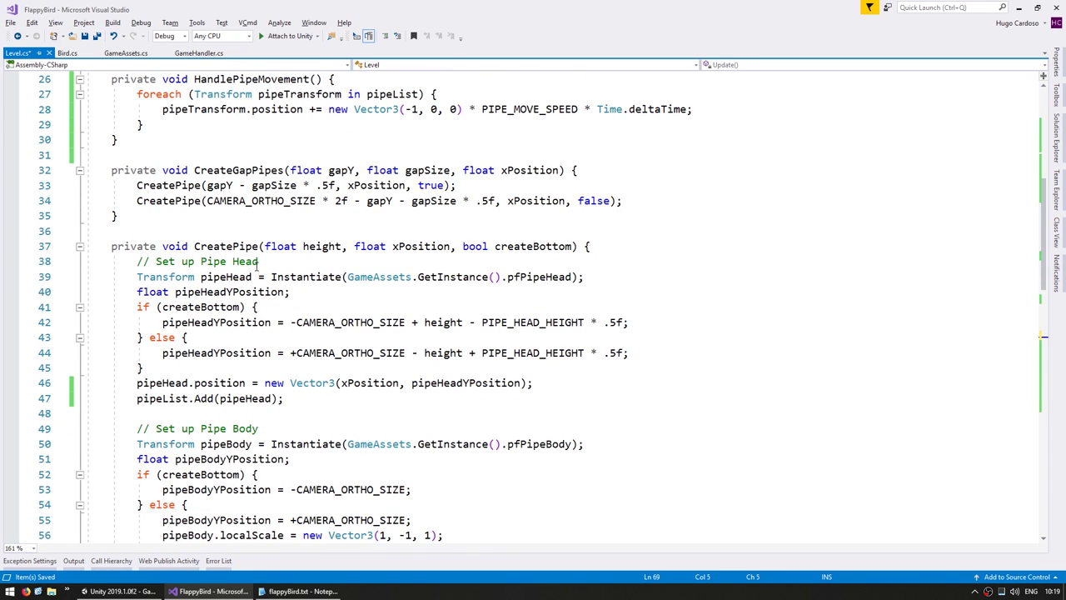
Start a Pipe pipe variable at the end of CreatePipe.
left_click(223, 277)
scroll(223, 277, "down", 2)
left_click(218, 352)
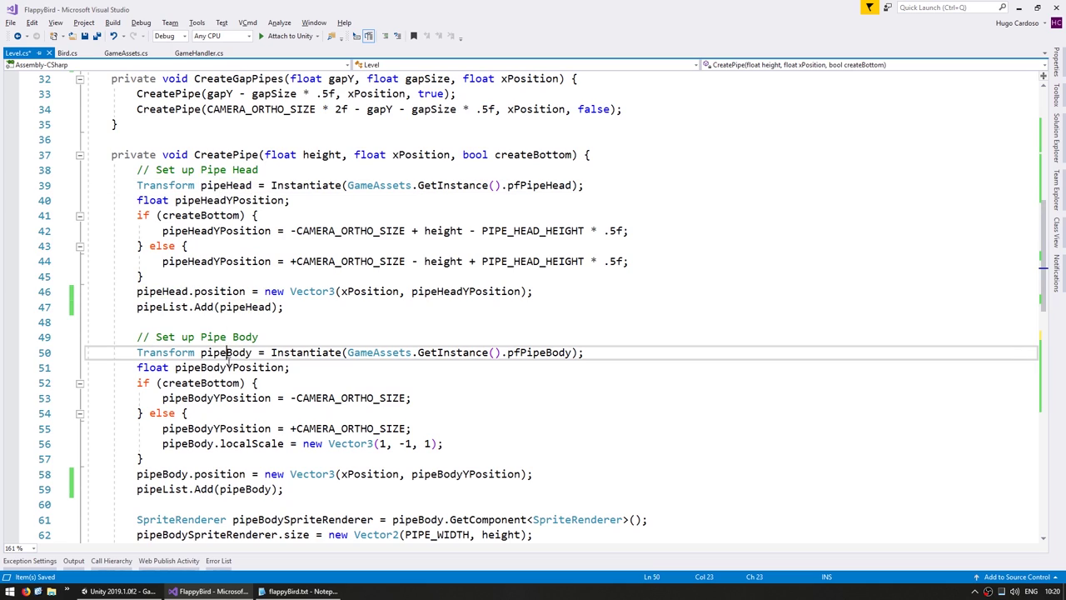
scroll(218, 353, "down", 2)
scroll(218, 353, "down", 1)
left_click(150, 459)
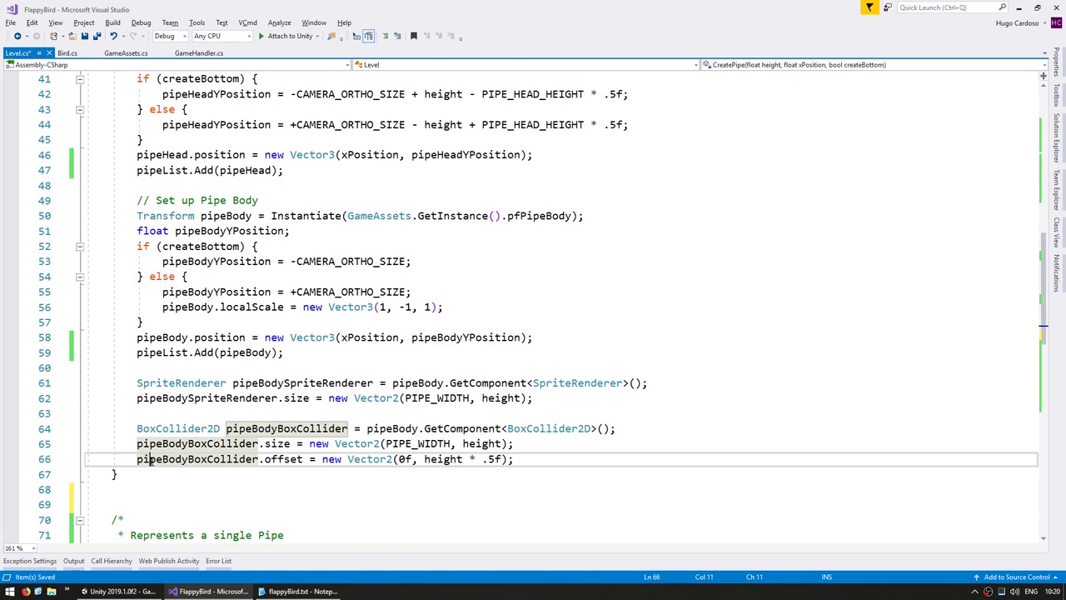
key("End")
key("Return")
key("Return")
type("Pipe")
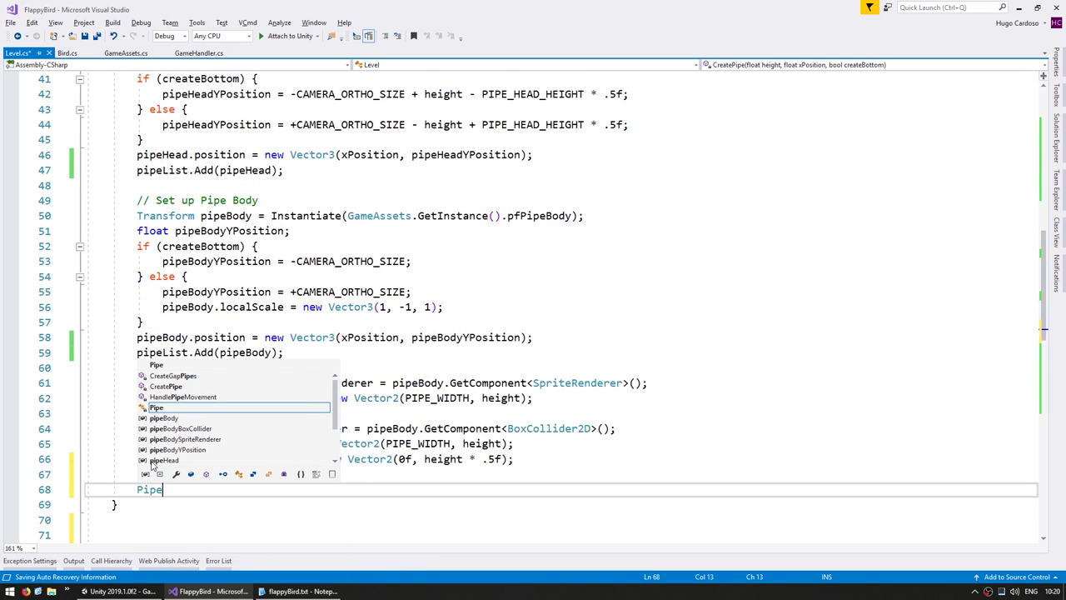
type(" pipe = new")
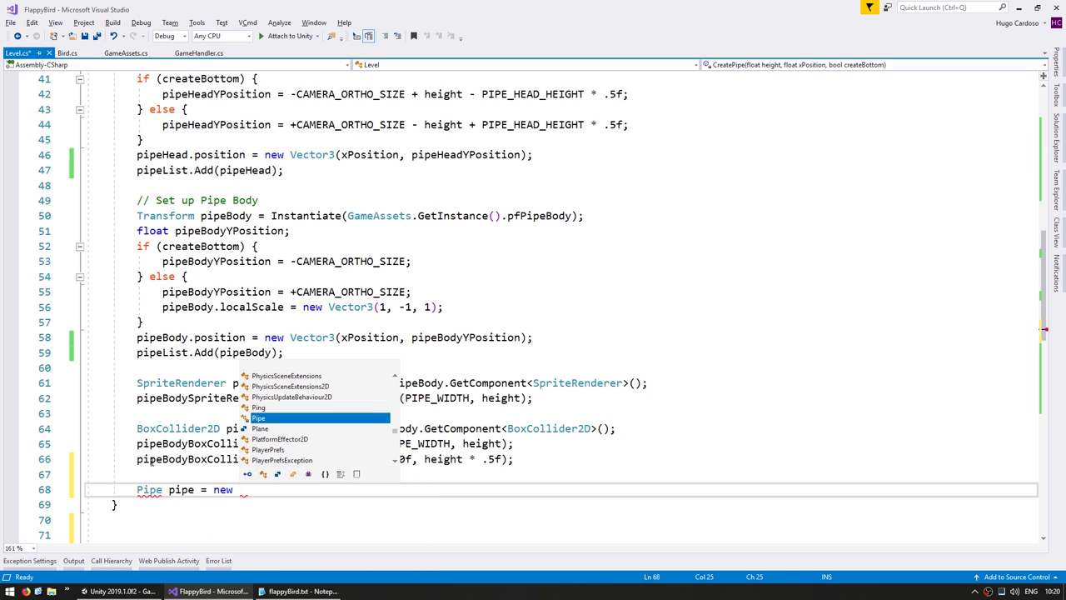
Initialize it as new Pipe(pipeHead, pipeBody) and save.
key("Tab")
key("Left")
type("pipeHe")
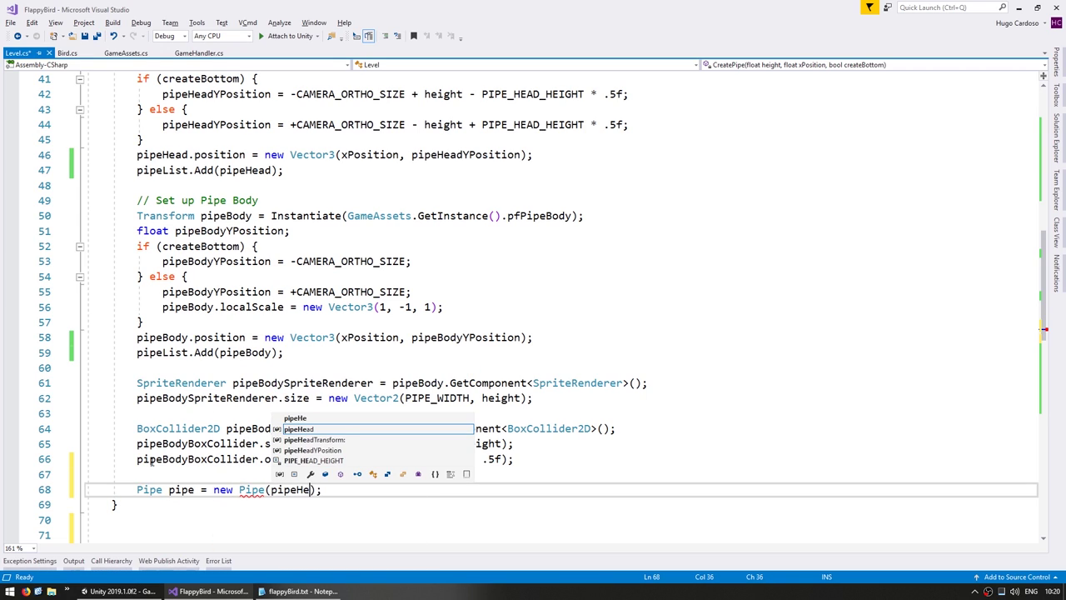
key("Tab")
type(", pi")
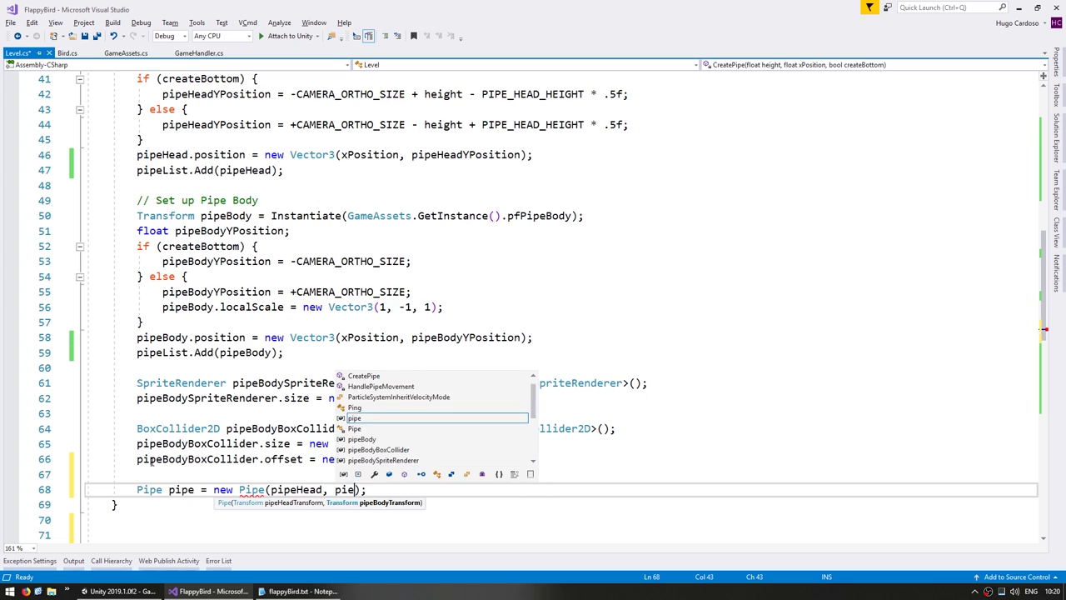
type("peB")
key("Tab")
key("ctrl+s")
type(")")
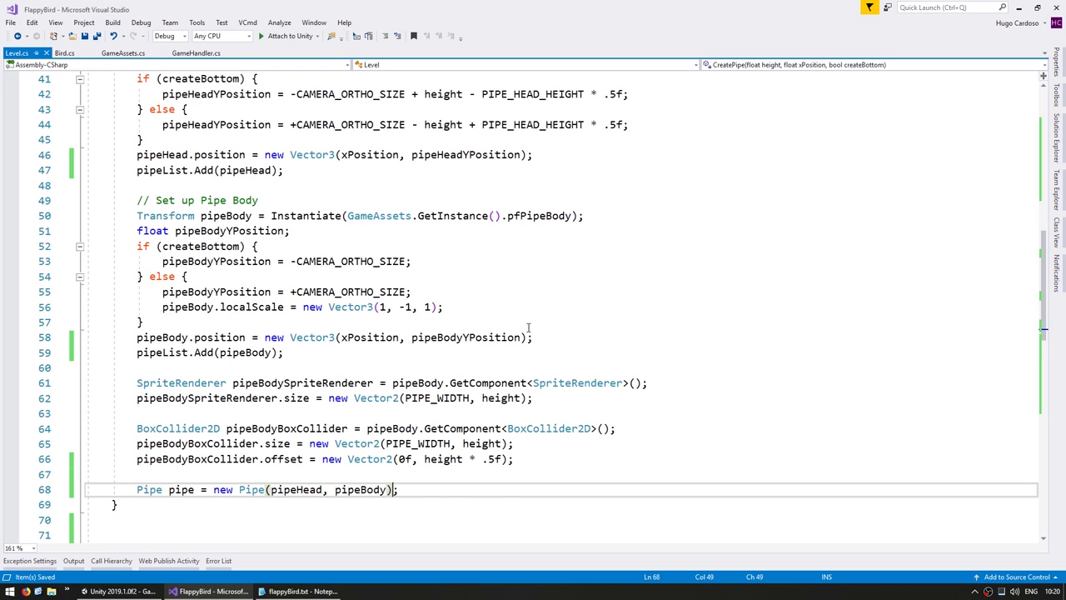
Change the pipeList declaration from List<Transform> to List<Pipe>.
scroll(528, 328, "up", 10)
scroll(366, 325, "up", 3)
left_click(270, 245)
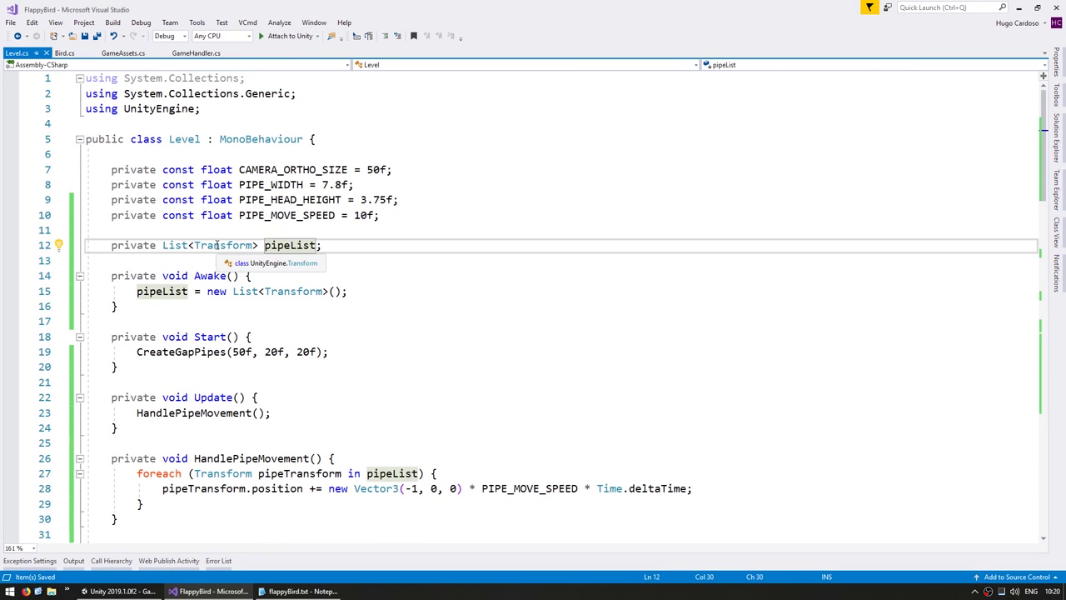
double_click(216, 245)
type("Pip")
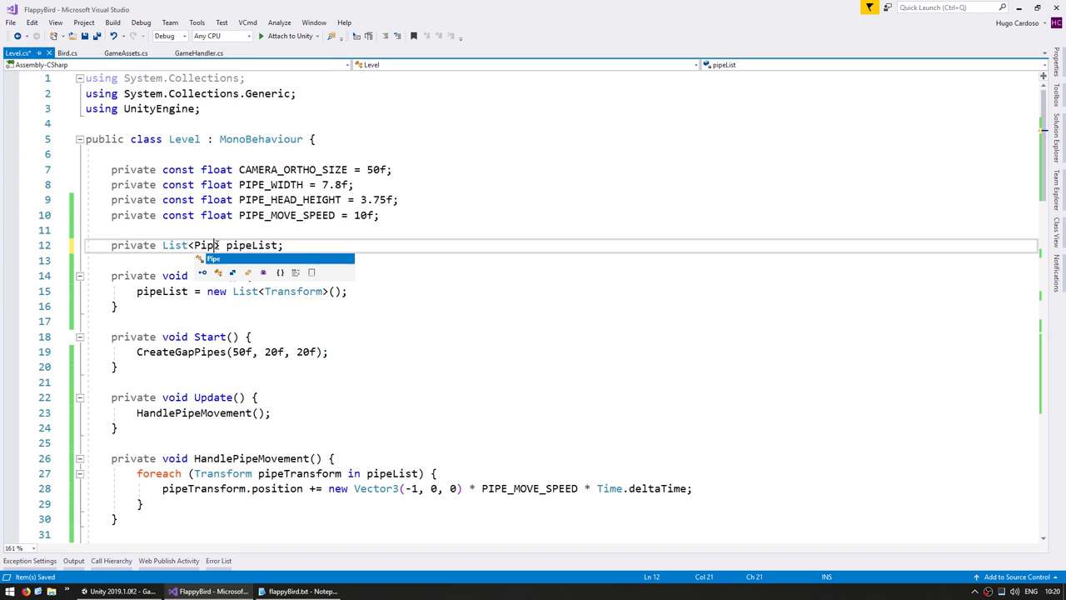
type("e")
key("ctrl+s")
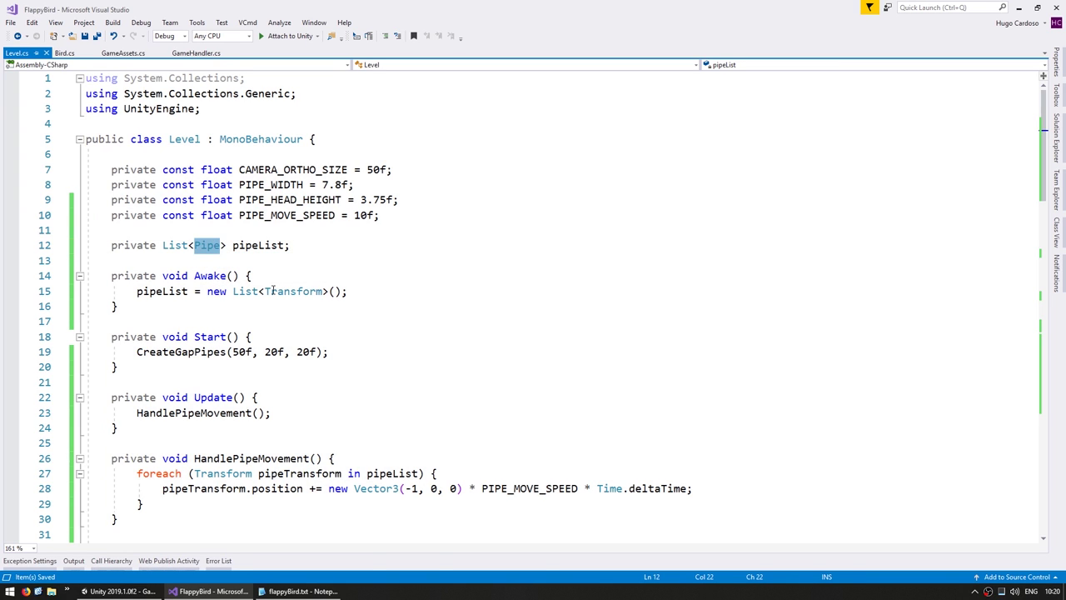
double_click(272, 291)
type("Pipe")
Replace the pipeHead and pipeBody list additions with pipeList.Add(pipe).
scroll(287, 321, "down", 5)
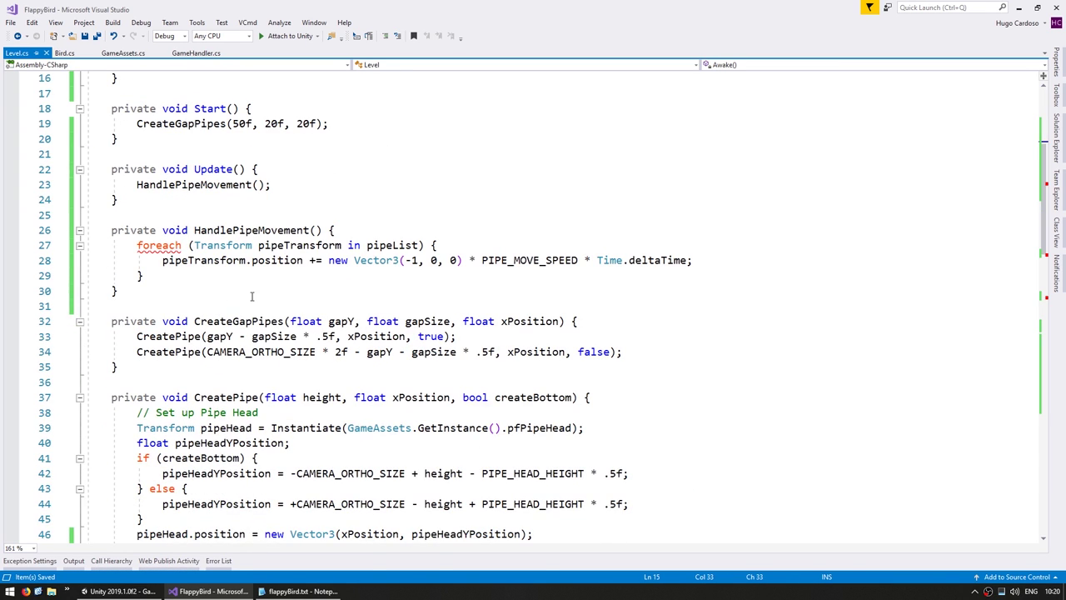
scroll(252, 296, "down", 4)
left_click(167, 364)
scroll(167, 364, "down", 2)
scroll(166, 333, "down", 1)
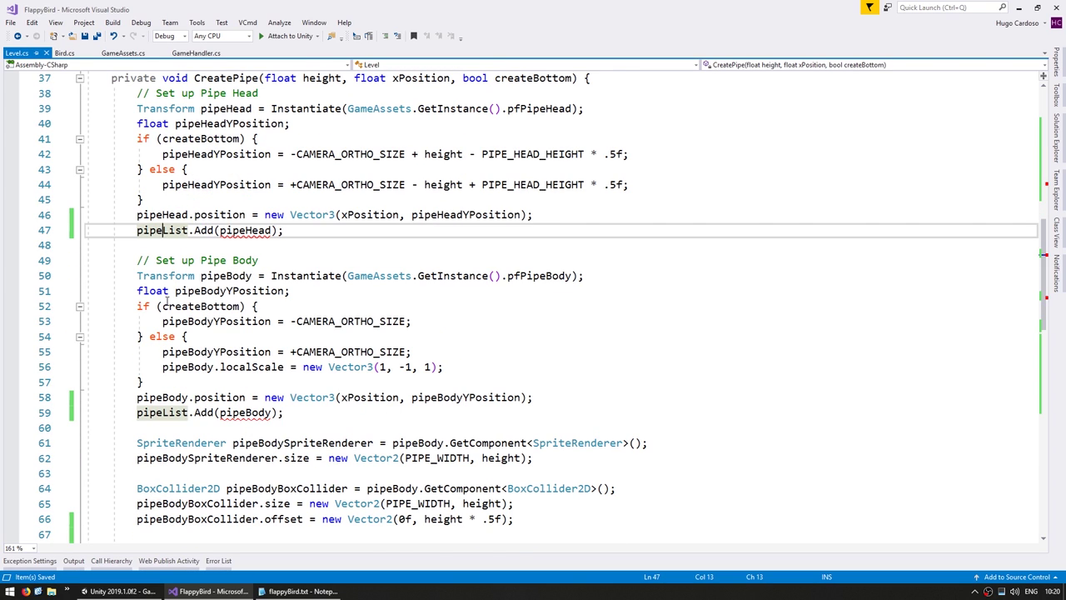
key("ctrl+x")
left_click(179, 398)
key("ctrl+x")
scroll(183, 391, "down", 3)
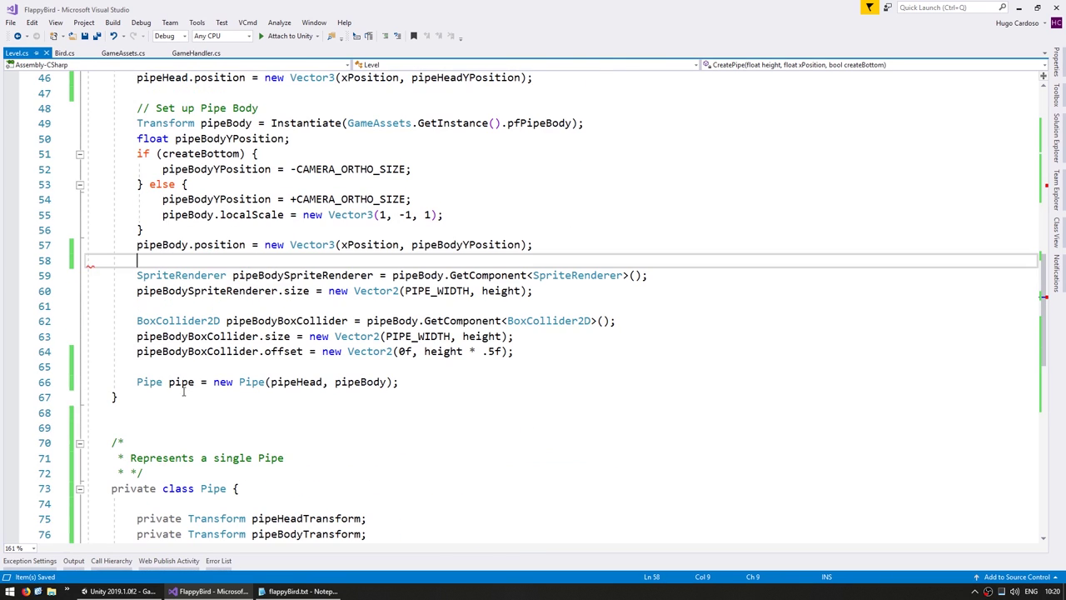
left_click(165, 380)
key("End")
key("Return")
type("pi")
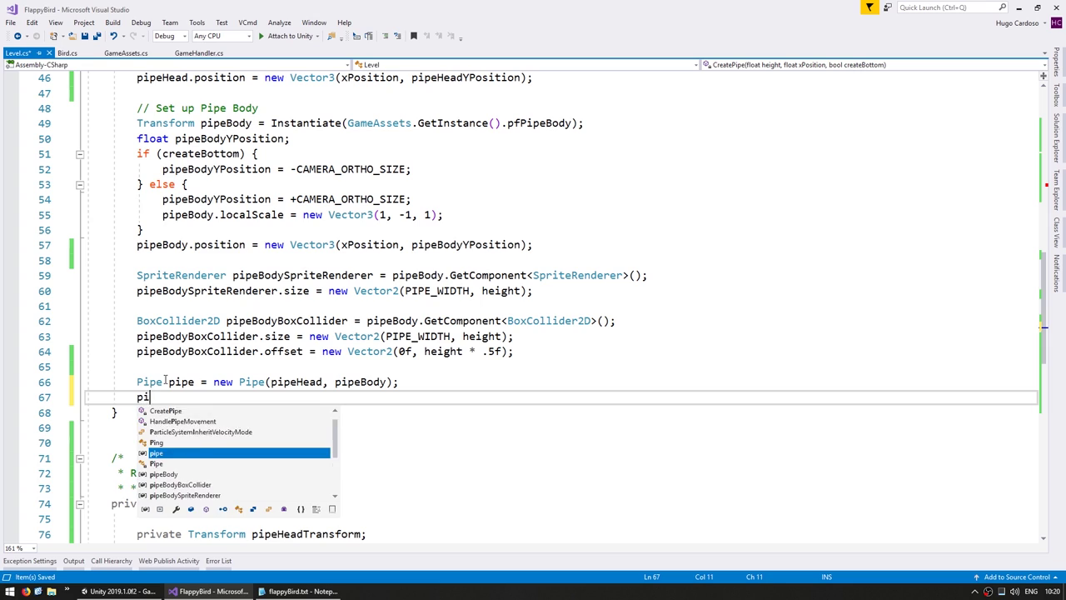
type("peList.Add(")
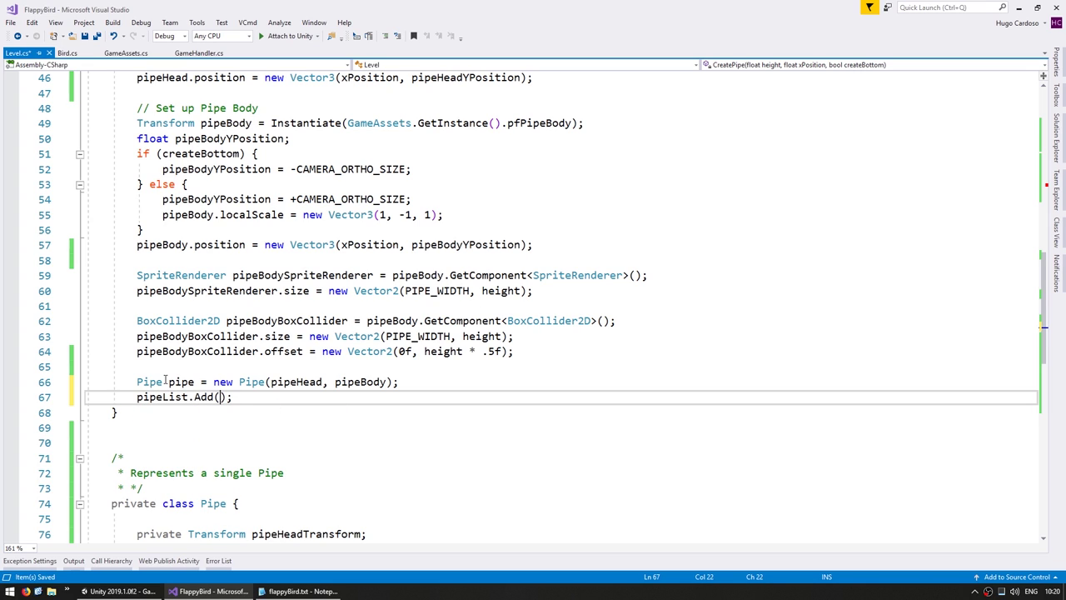
type("pipe")
Rewrite the foreach as Pipe pipe calling pipe.Move(), and save the script.
scroll(185, 385, "up", 1)
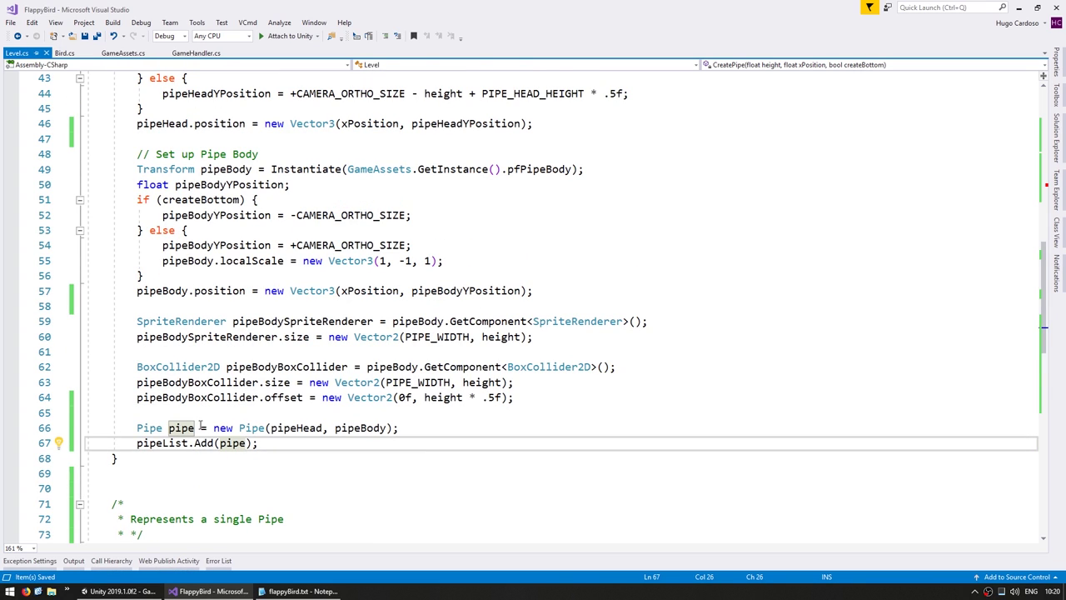
scroll(162, 447, "up", 5)
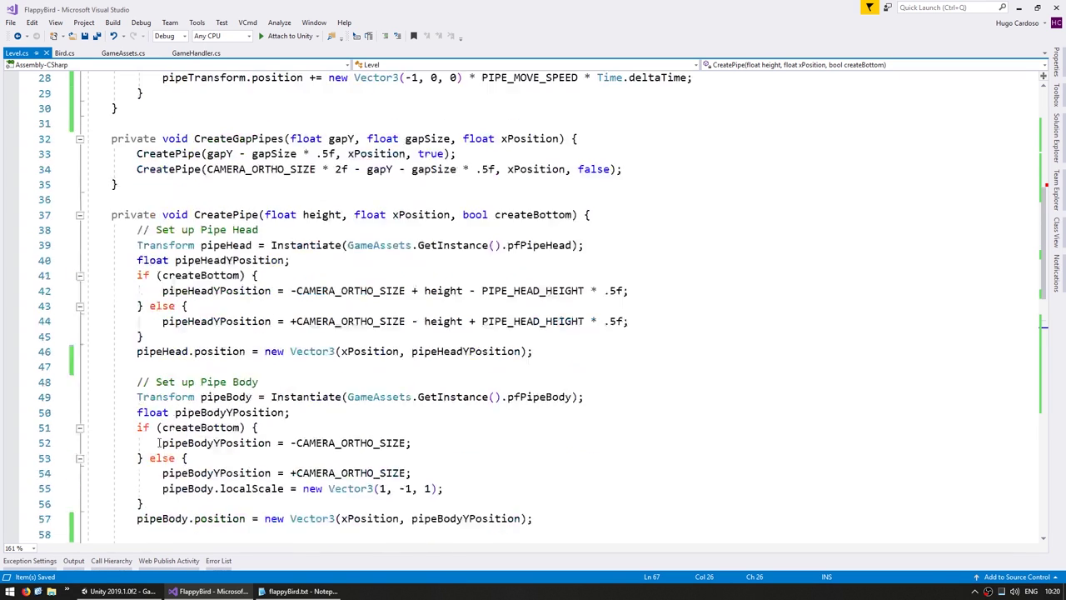
scroll(187, 359, "up", 6)
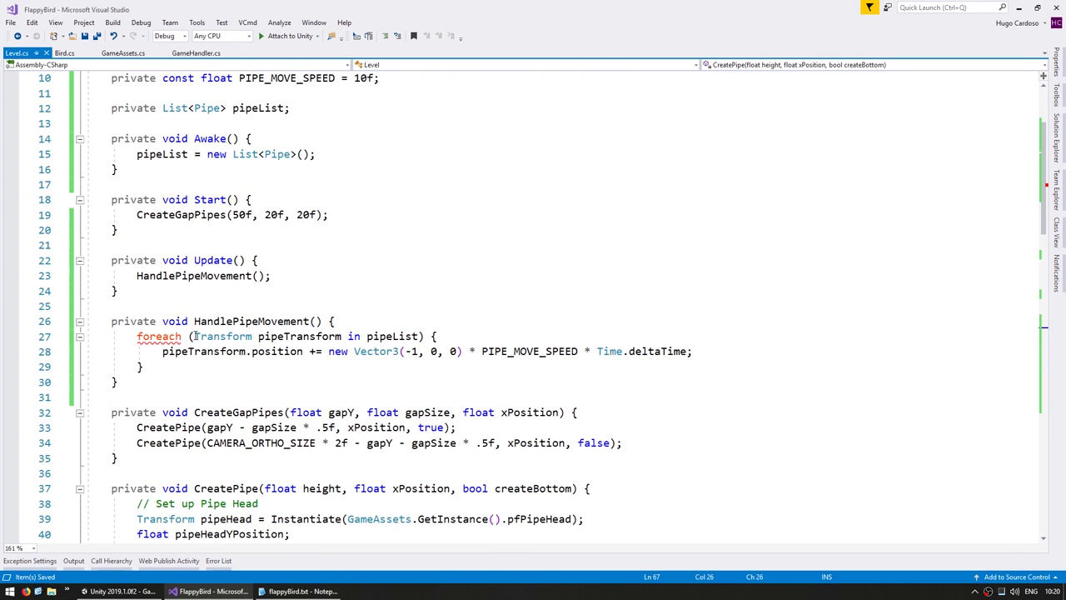
left_click(195, 337)
key("ctrl+shift+Right")
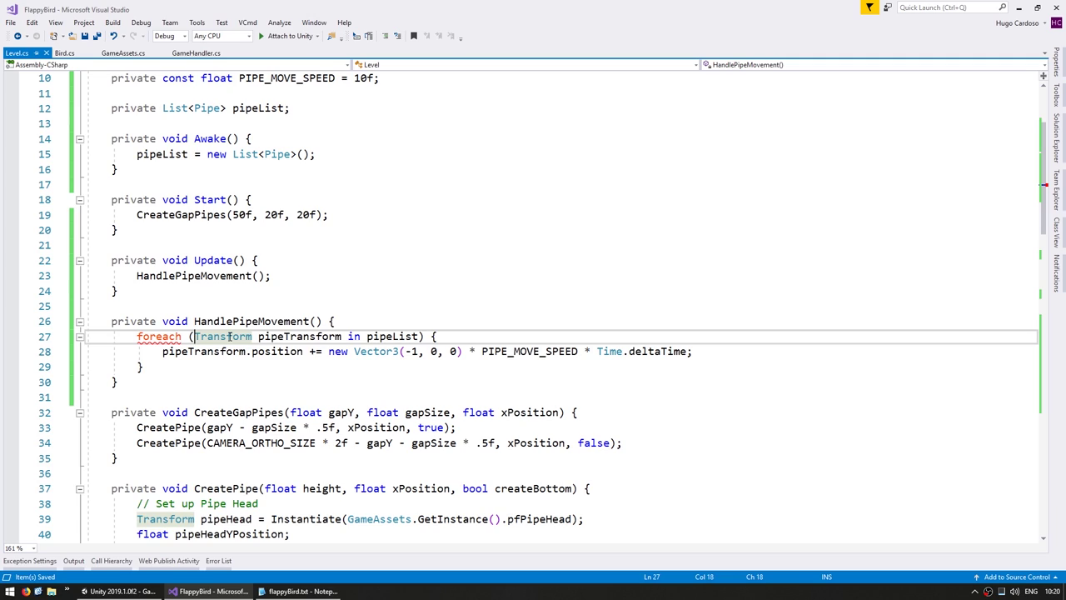
key("ctrl+shift+Right")
type("Pipe pipe")
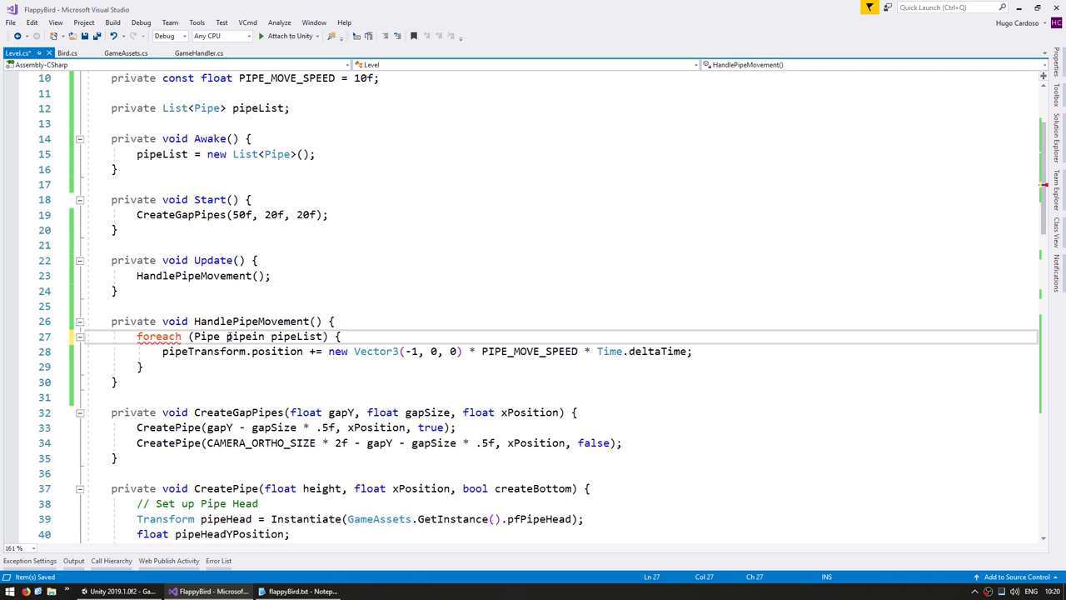
key("Down")
key("End")
key("shift+Home")
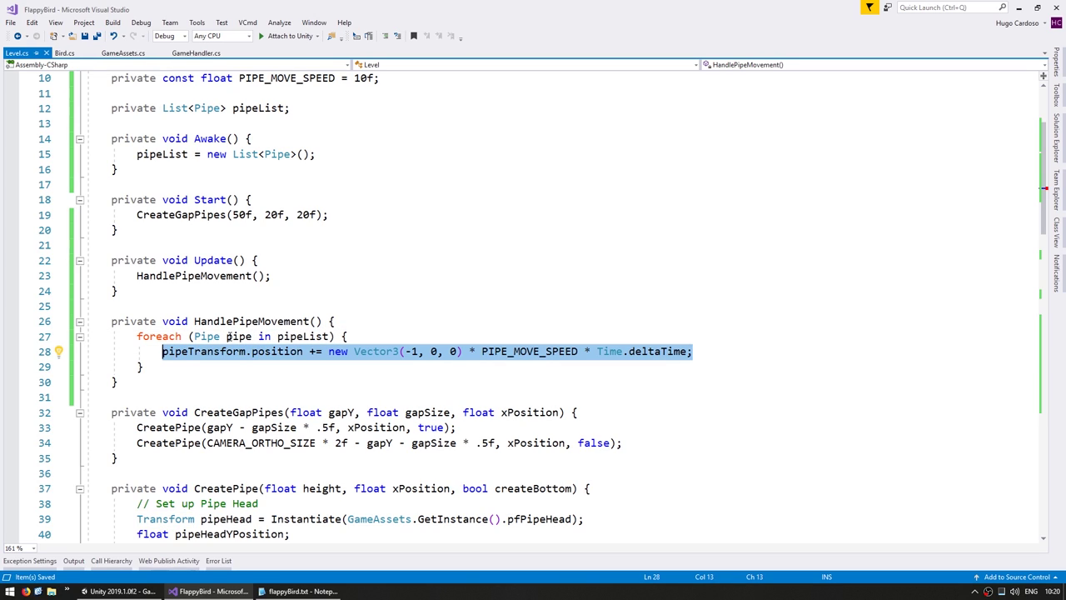
type("pipe.M")
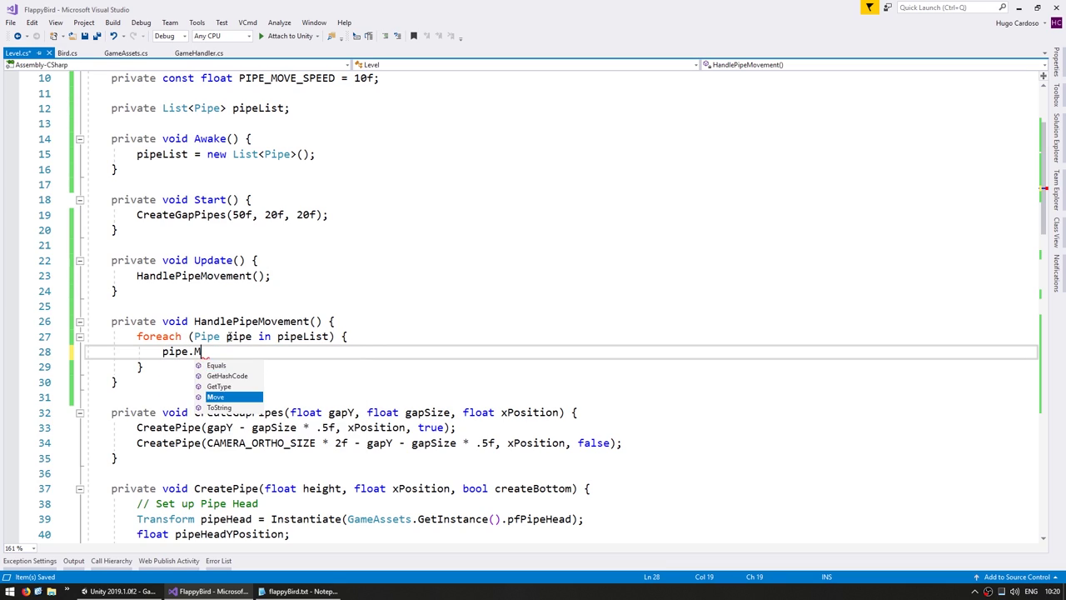
key("Tab")
type("();")
key("ctrl+s")
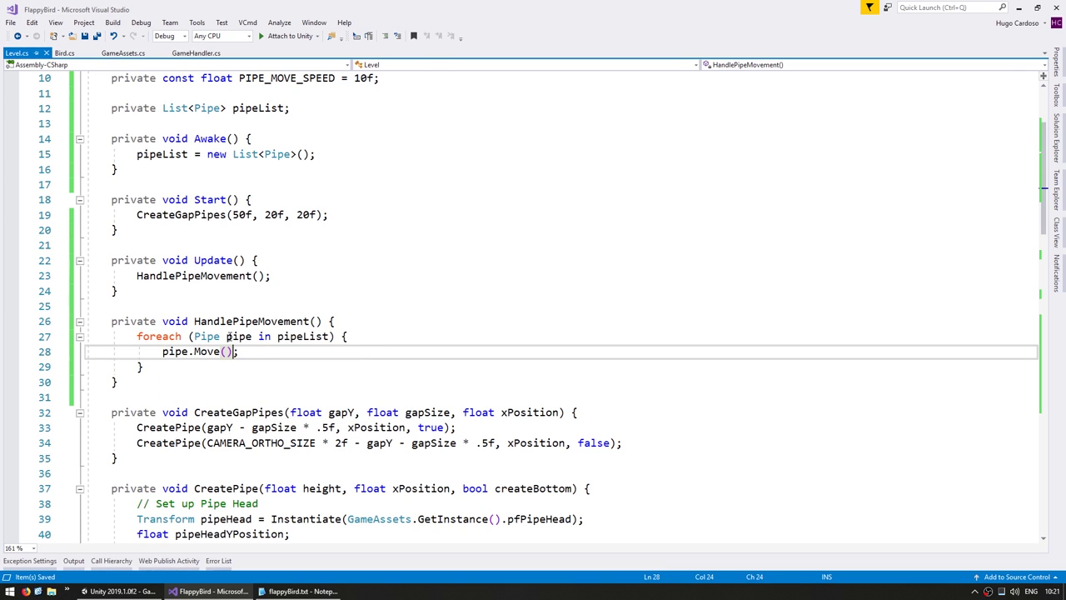
Play the game in Unity and watch the pipe heads and bodies scroll left together in the Scene view.
left_click(119, 591)
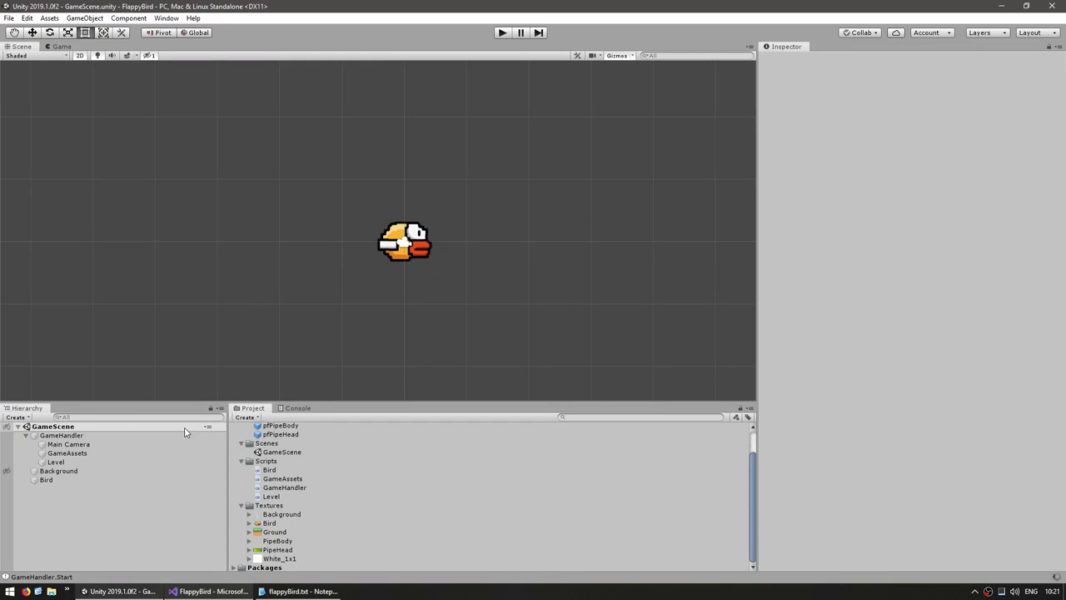
key("ctrl+p")
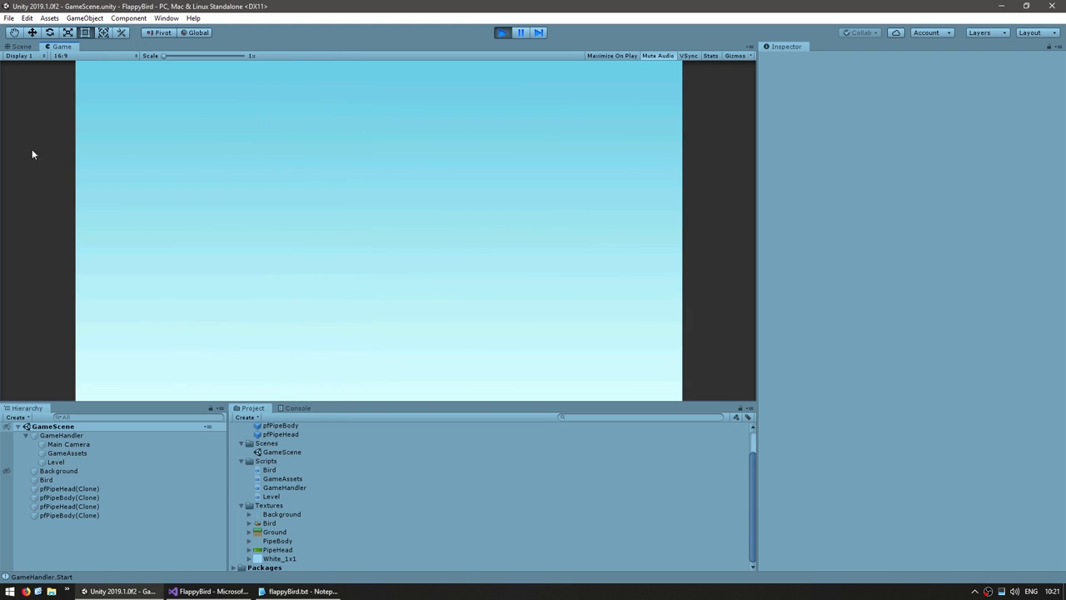
left_click(10, 46)
scroll(336, 276, "down", 3)
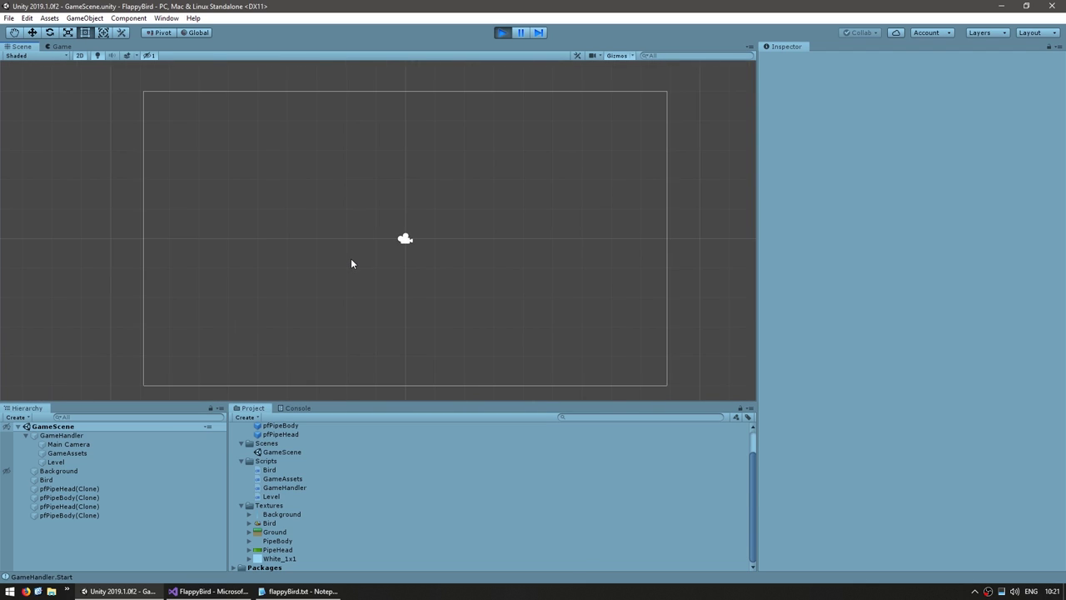
scroll(351, 260, "down", 2)
scroll(330, 278, "down", 2)
middle_click_drag(403, 247, 581, 248)
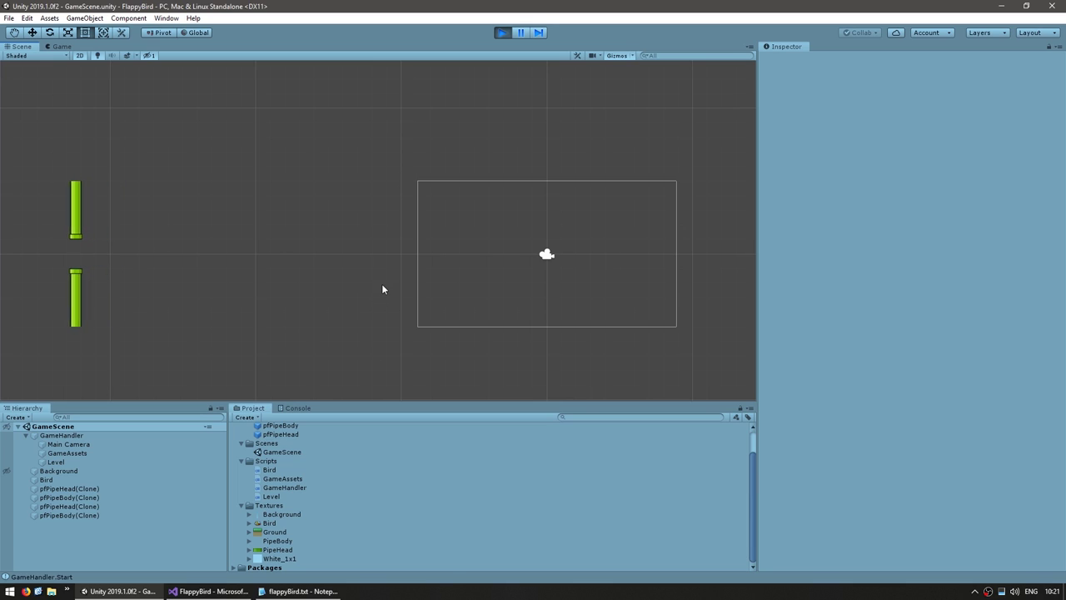
key("alt+Tab")
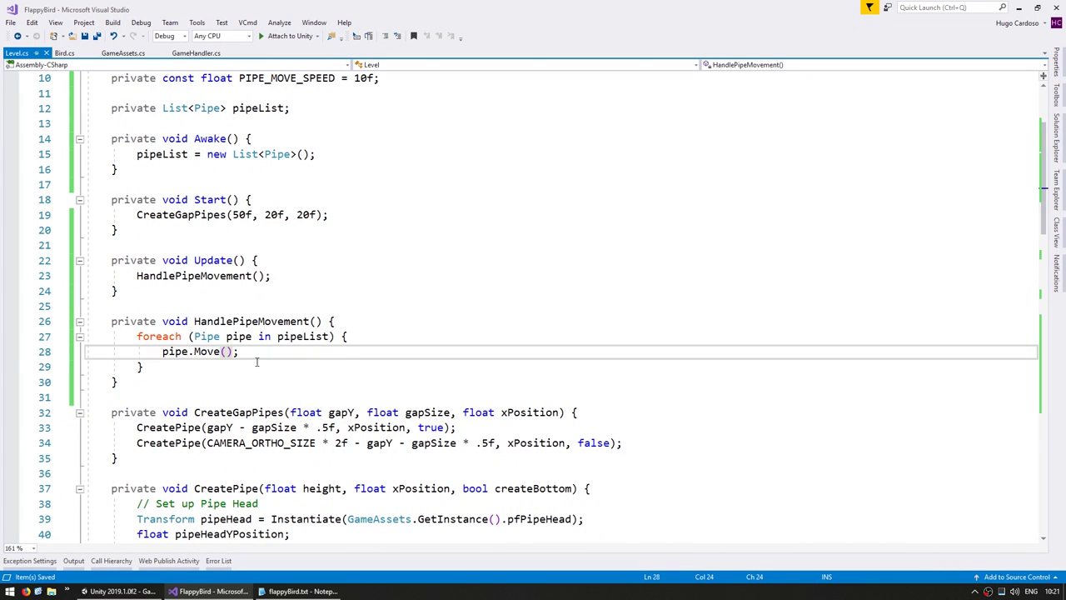
Add public float GetXPosition() to the Pipe class, returning pipeHeadTransform.position.x.
left_click(246, 351)
left_click(206, 336, "ctrl")
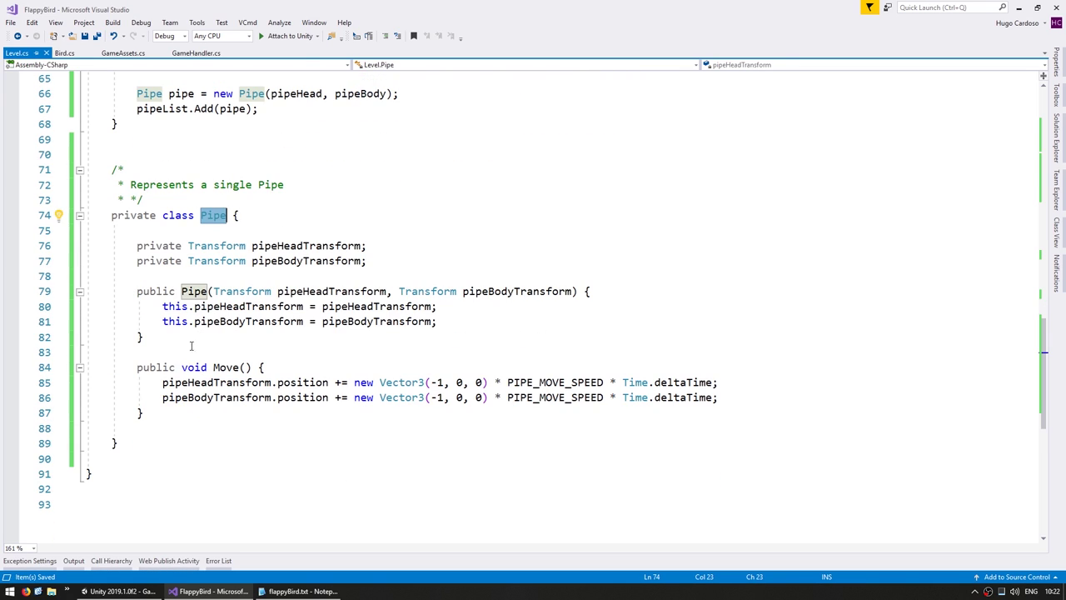
left_click(180, 413)
key("Return")
key("Return")
type("public ")
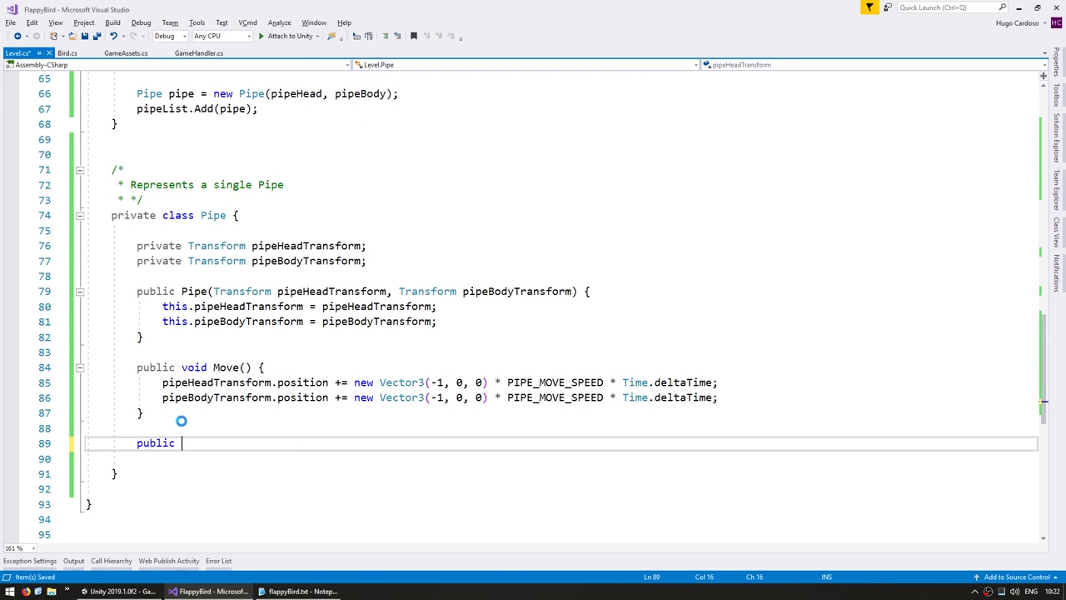
type("float GetXP")
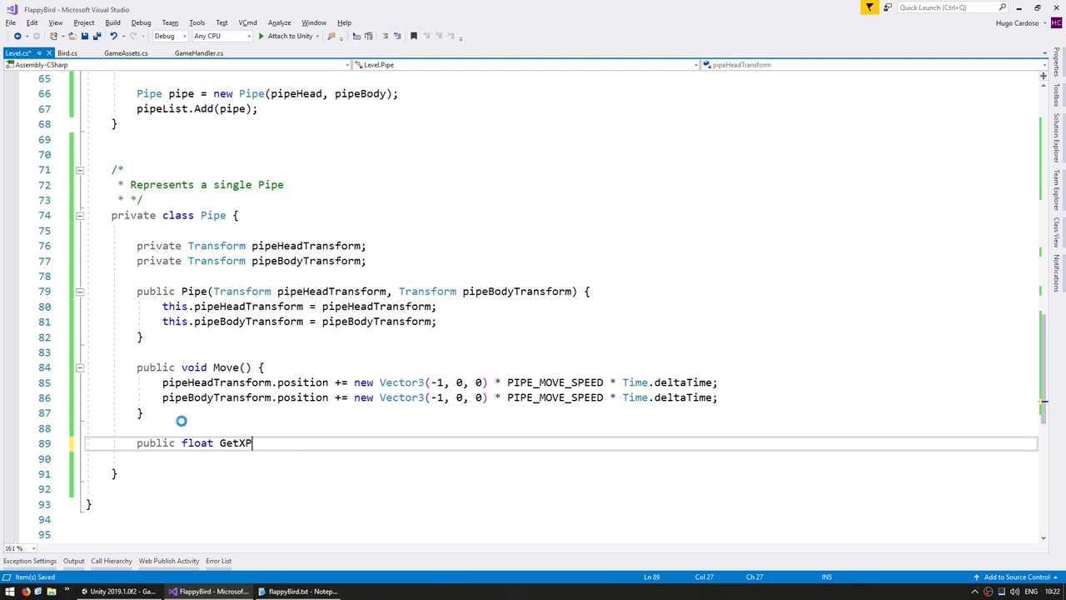
type("osition() {")
key("Return")
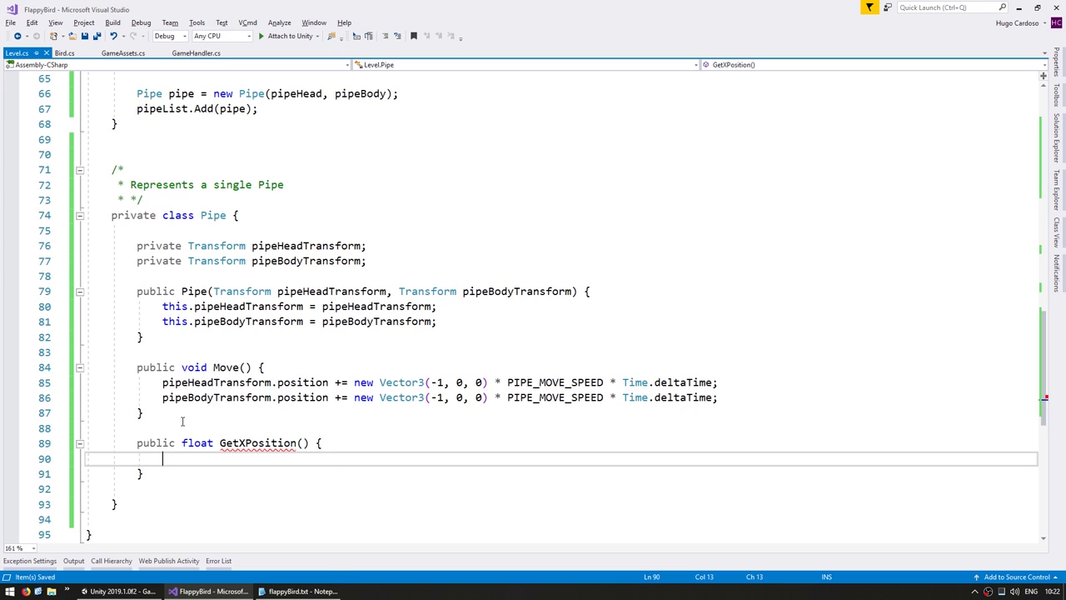
type("return pipeHe")
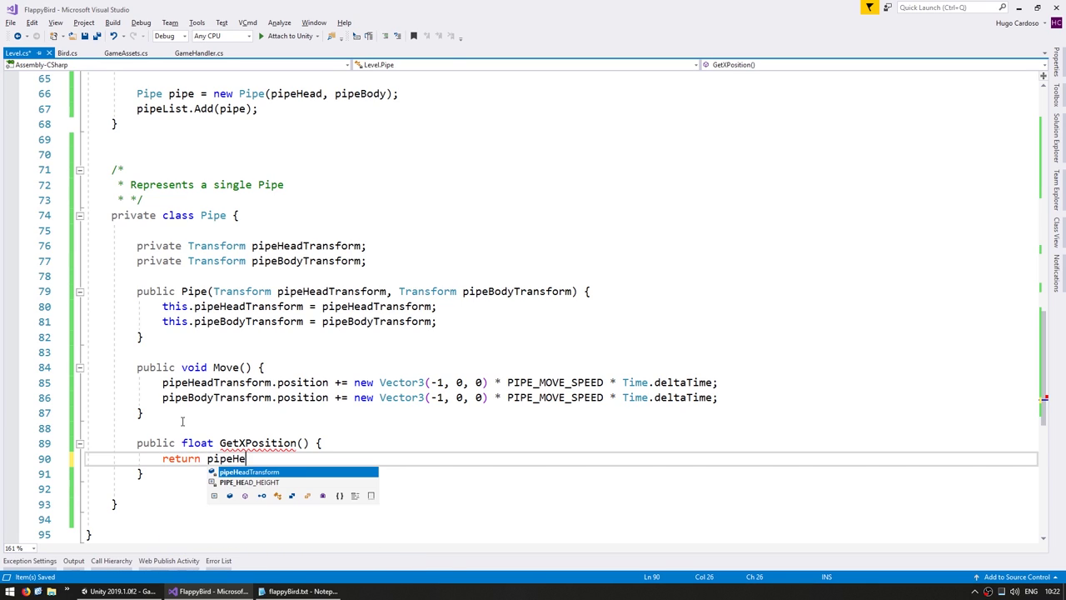
type("adTransform.position.x;")
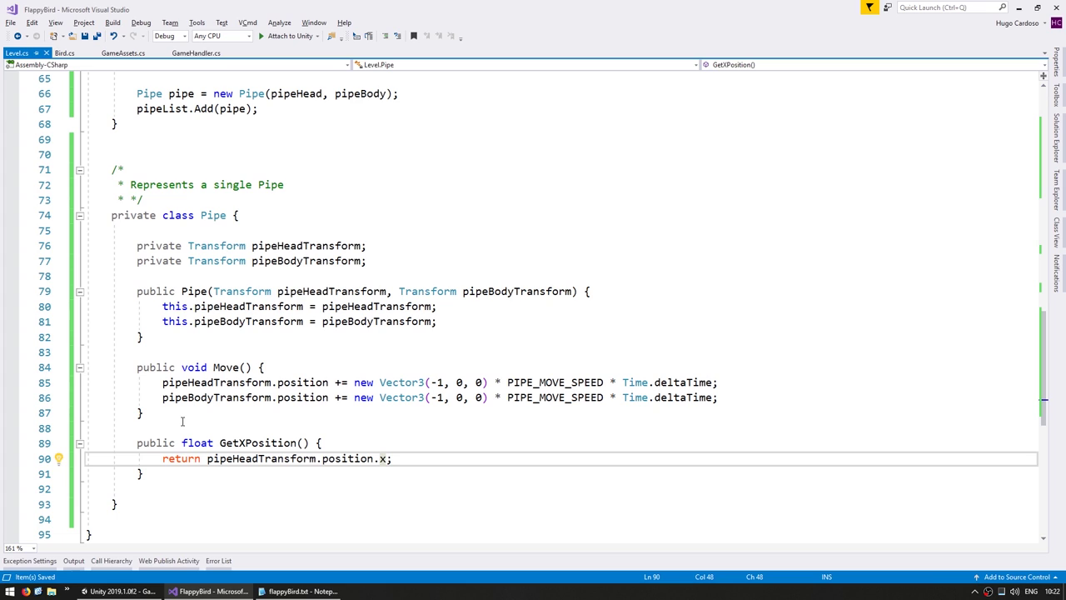
scroll(329, 500, "up", 15)
scroll(293, 489, "up", 3)
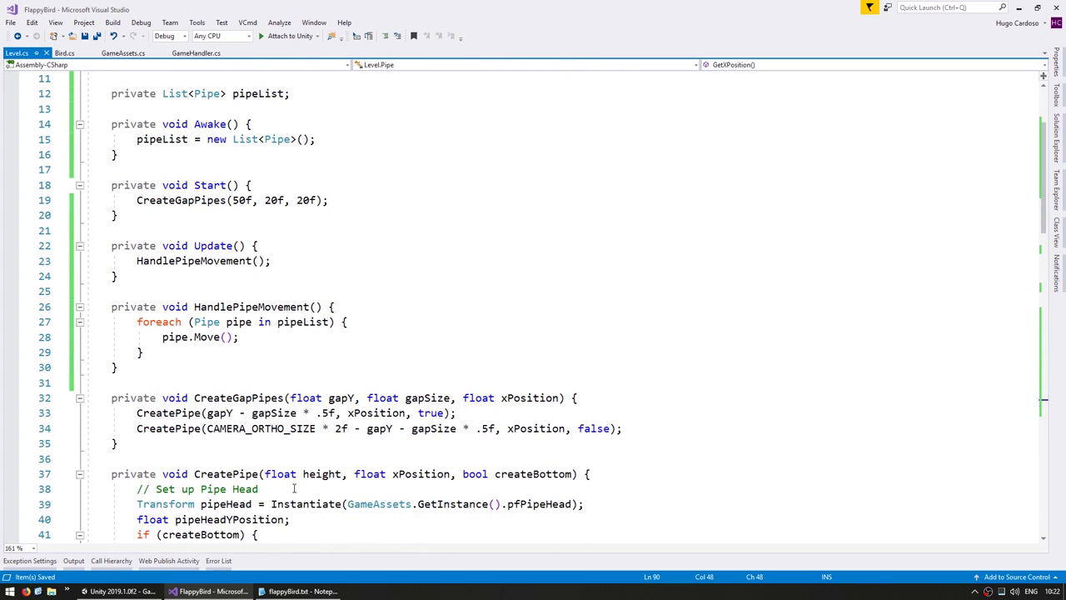
Start an if check under pipe.Move() testing whether pipe.GetXPosition() is less than something.
left_click(182, 339)
key("End")
key("Return")
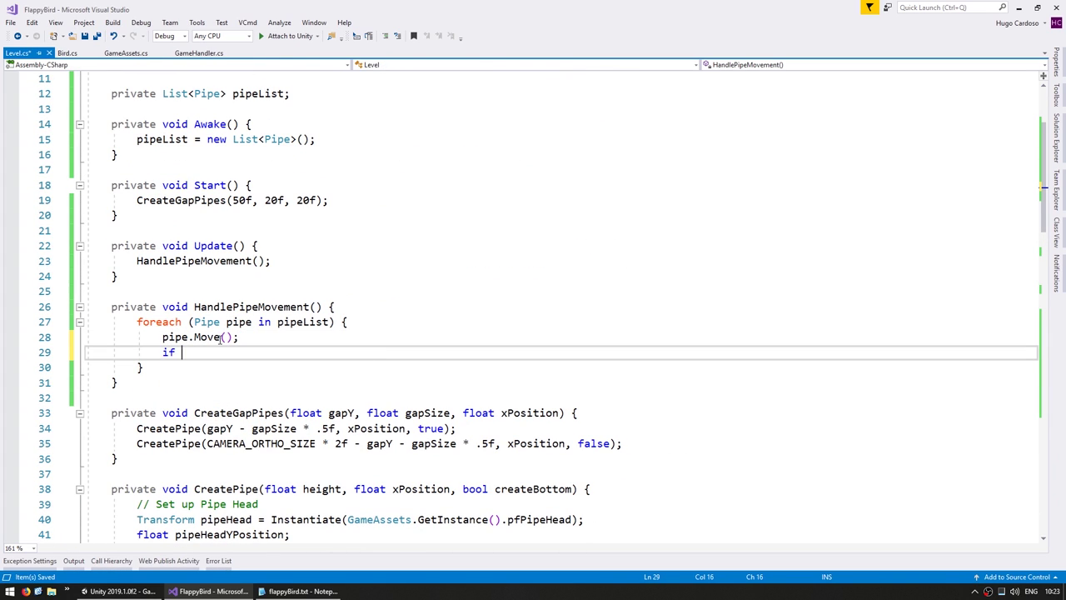
type("(pipe.Get")
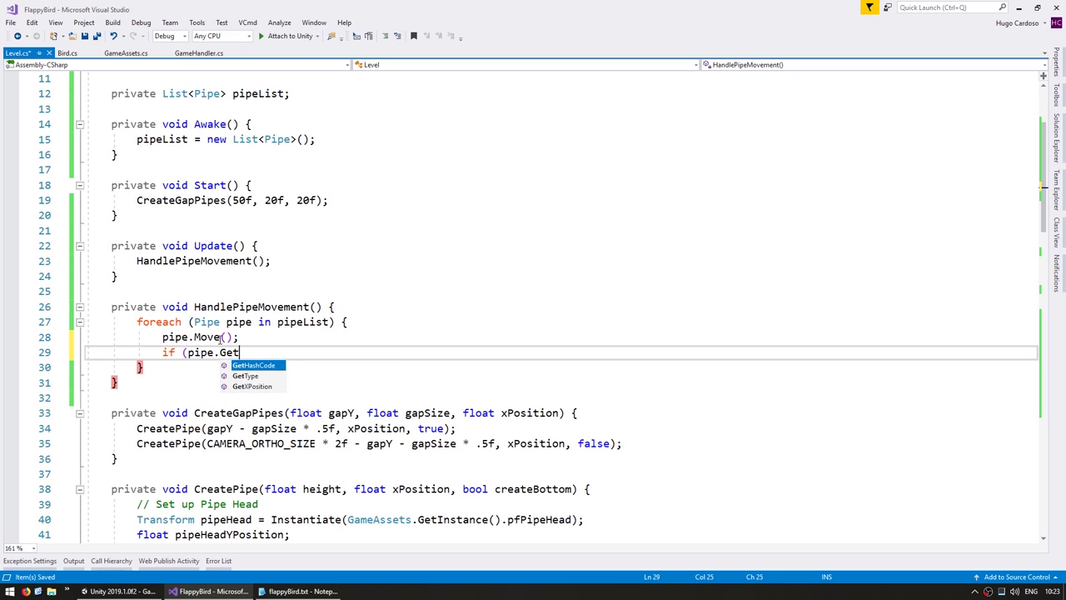
type("X")
key("Tab")
type("() <")
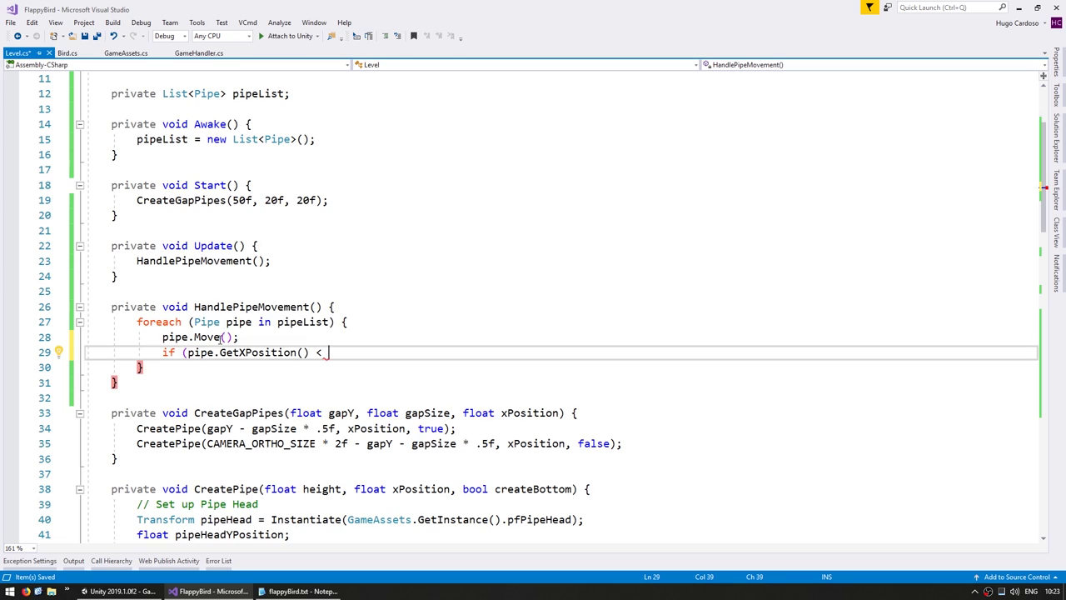
Begin a 'private const float' declaration below PIPE_MOVE_SPEED and save Level.cs.
scroll(221, 337, "up", 4)
left_click(182, 215)
key("End")
key("Return")
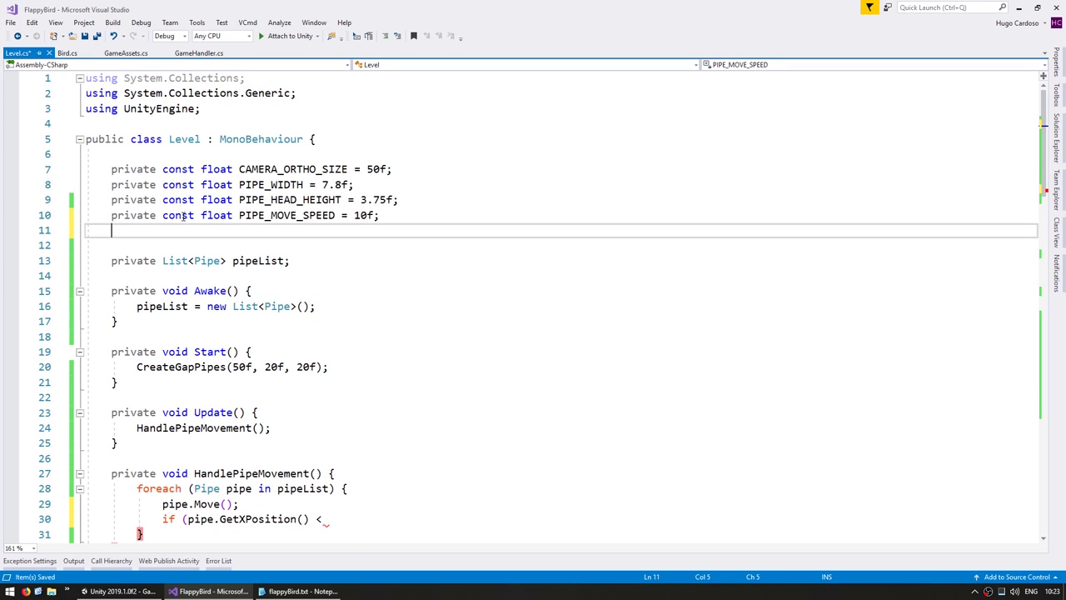
type("private const ")
type("float PIPE_DESTROY_X_POSITION =")
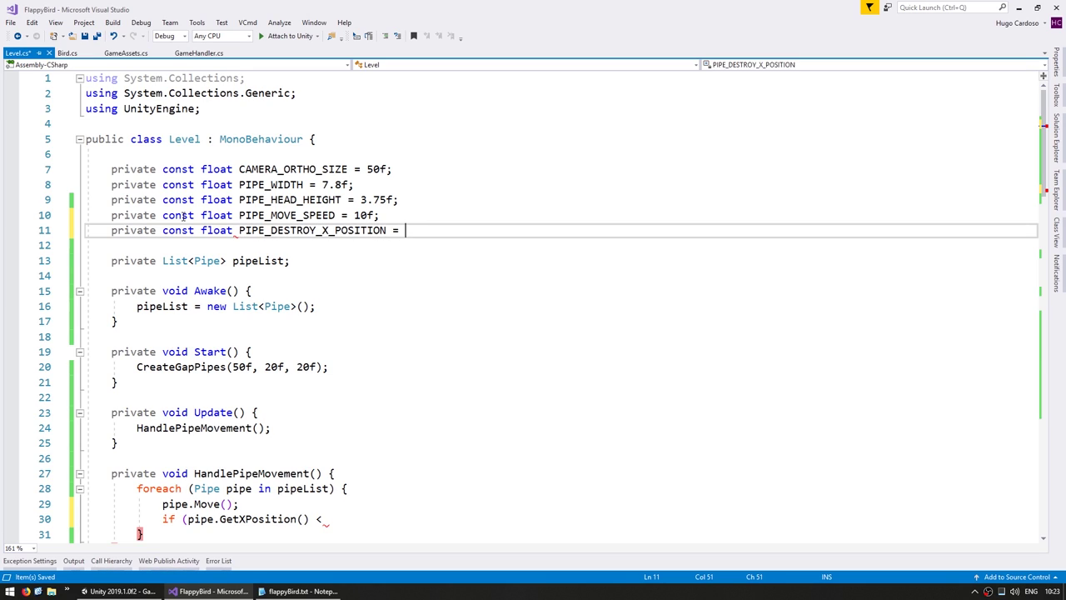
key("ctrl+s")
key("alt+Tab")
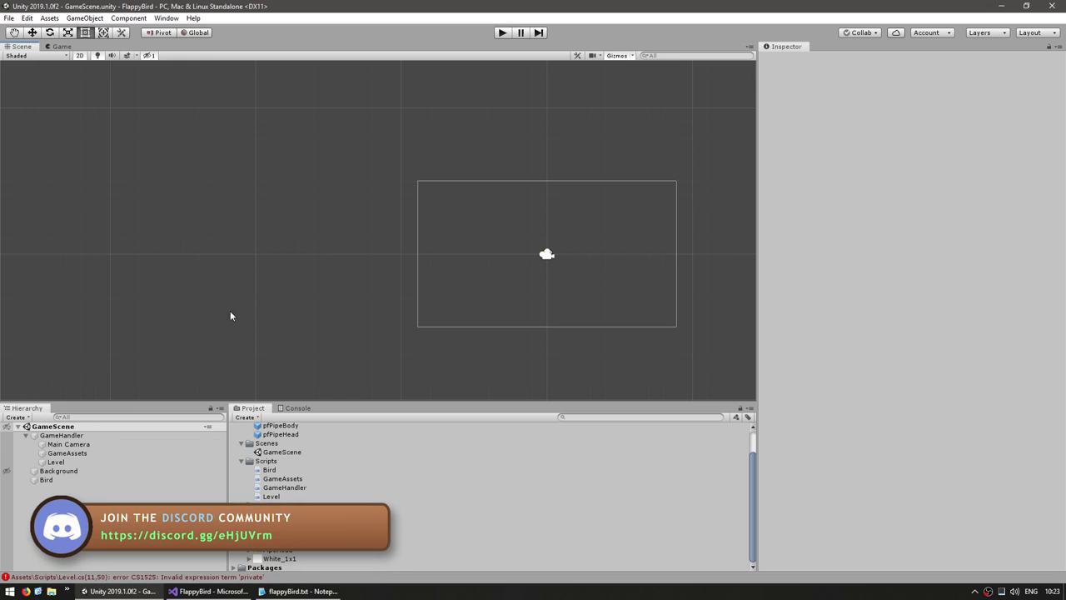
Create an empty GameObject left of the camera frame and check the Game view at 5:4.
middle_click_drag(231, 314, 170, 288)
right_click(73, 501)
left_click(127, 418)
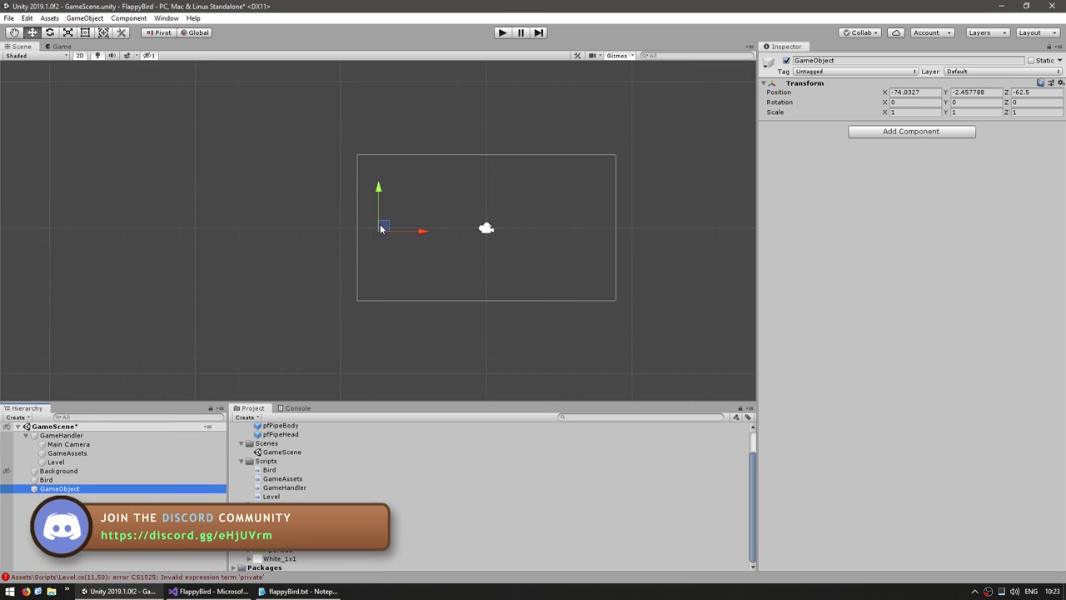
left_click_drag(383, 225, 361, 227)
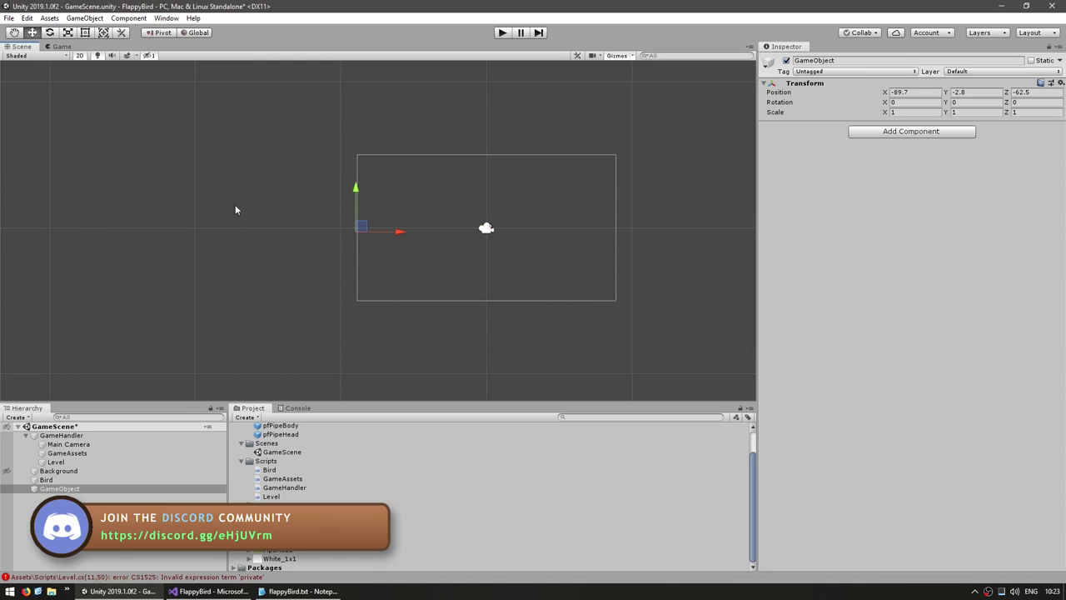
left_click(61, 48)
left_click(63, 56)
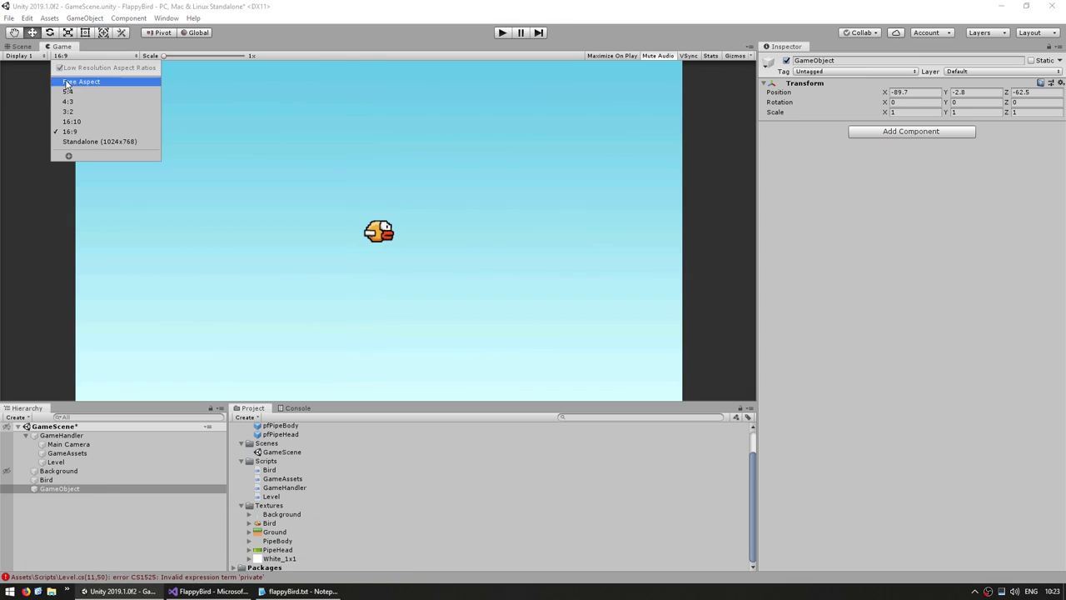
left_click(71, 84)
left_click(22, 48)
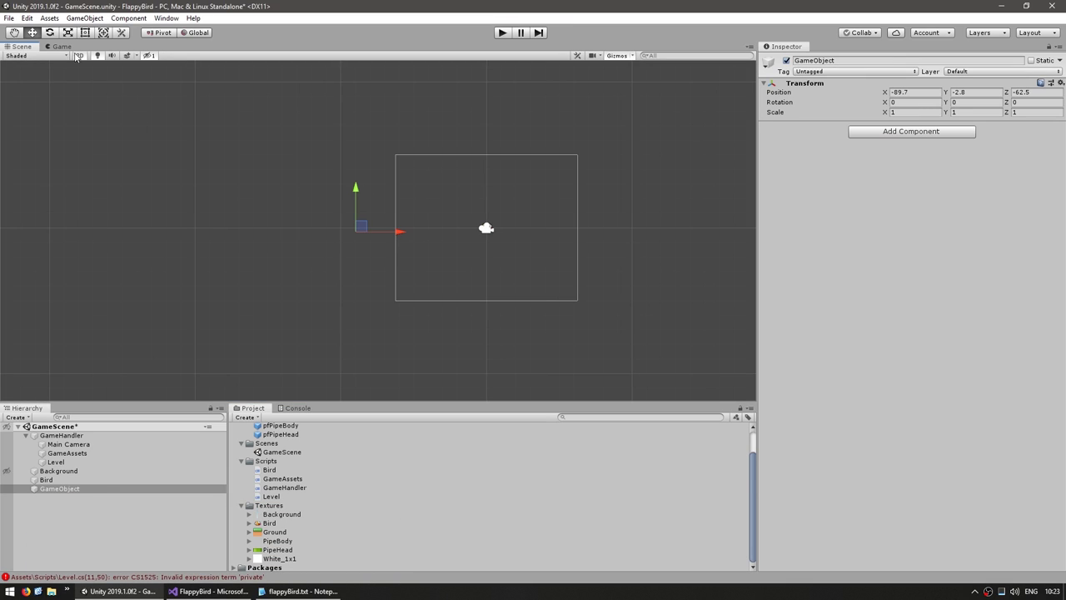
Push the empty object further left, recheck at 16:9, and read its X position (about -104.5).
left_click_drag(400, 233, 382, 233)
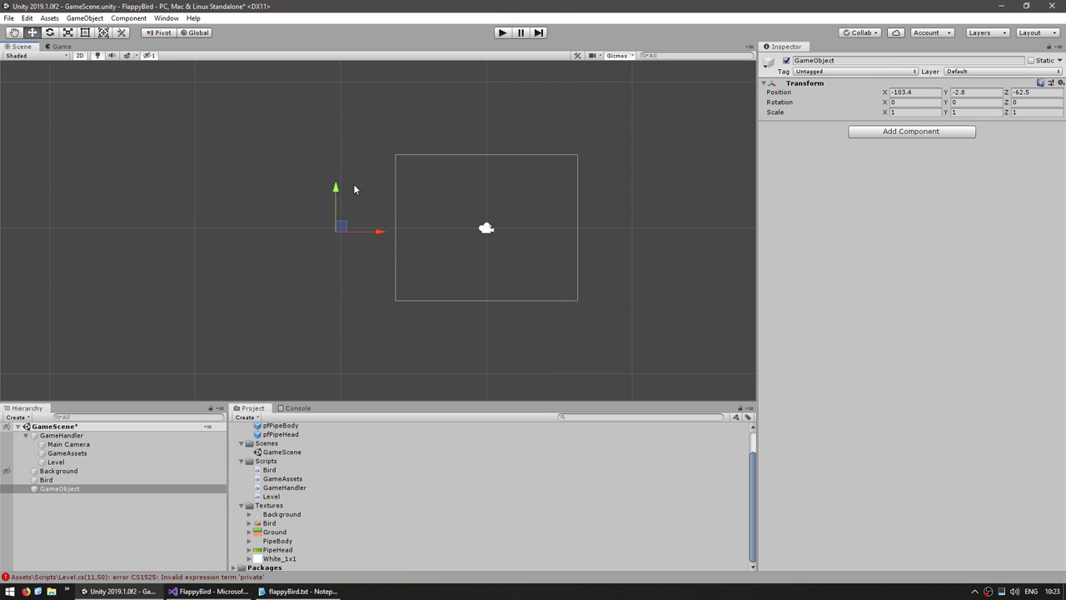
left_click(61, 48)
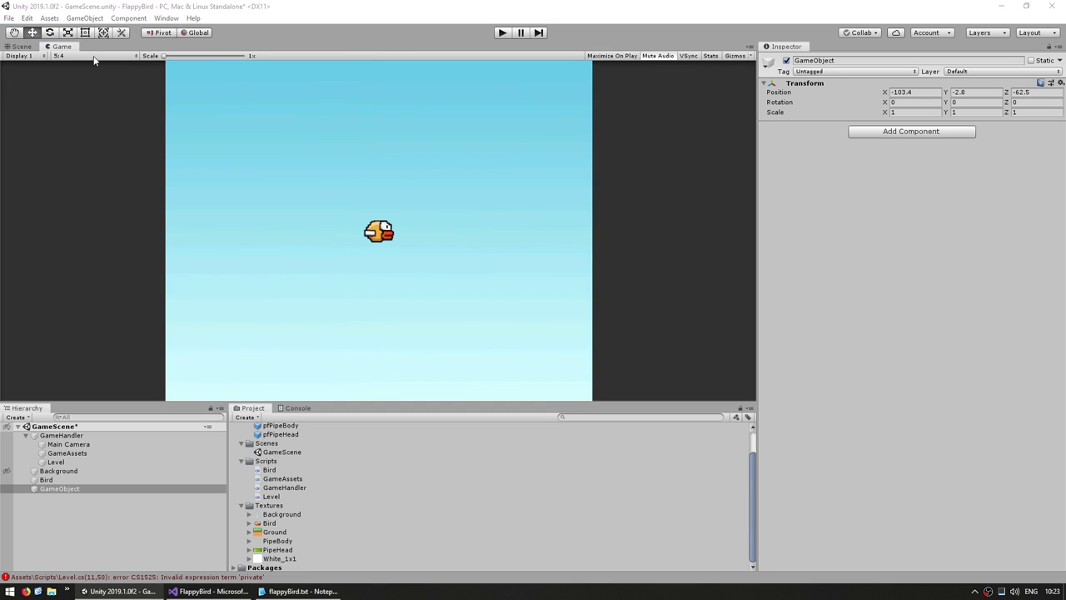
left_click(63, 56)
left_click(75, 141)
left_click(21, 48)
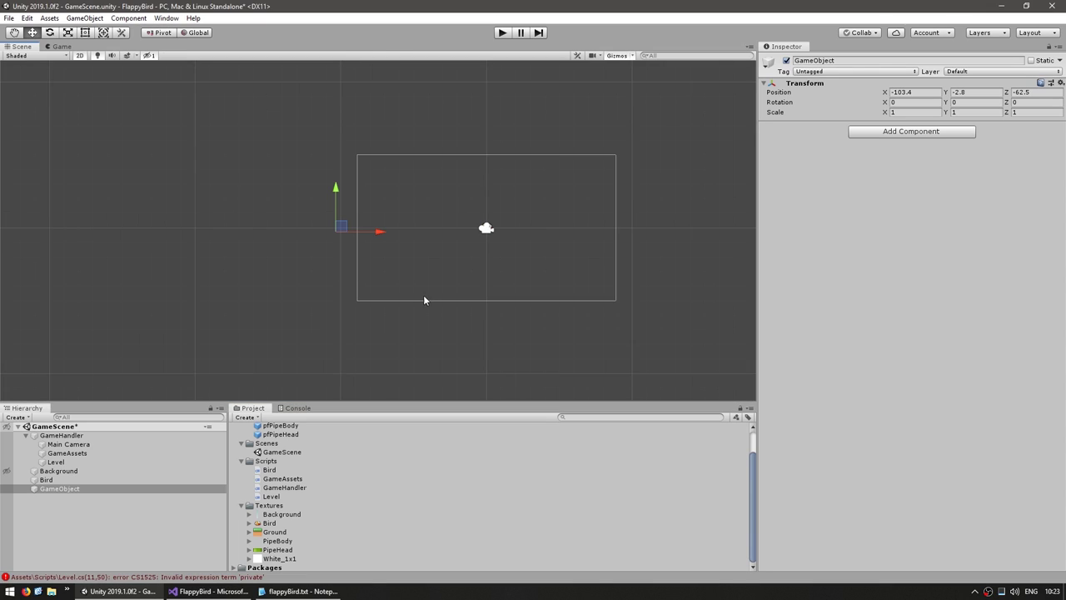
left_click_drag(379, 233, 375, 233)
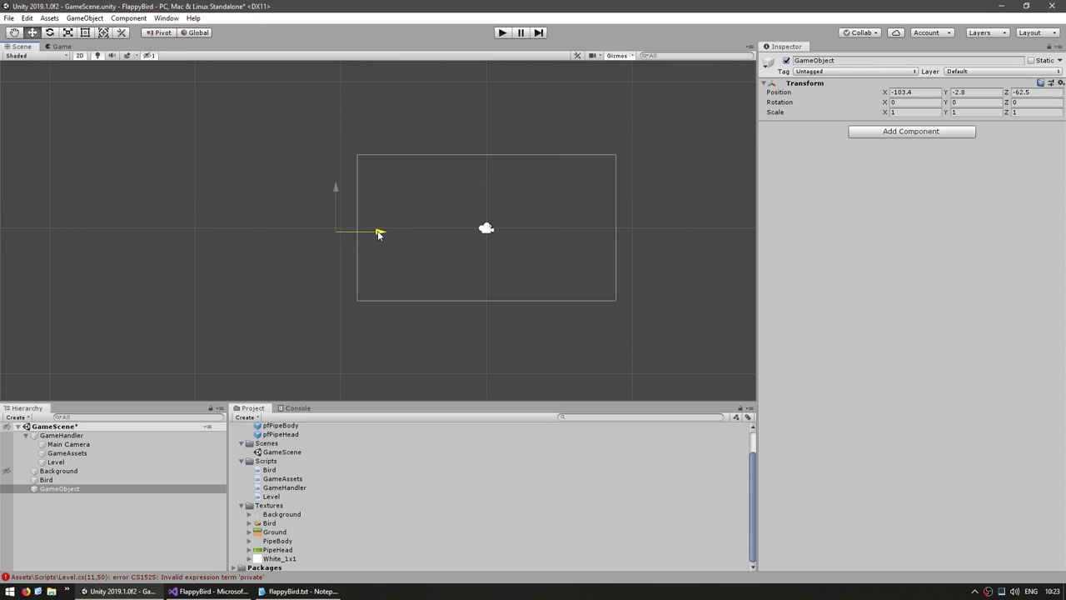
left_click(907, 92)
Set PIPE_DESTROY_X_POSITION to -100f and paste it into the pipe X comparison.
key("alt+Tab")
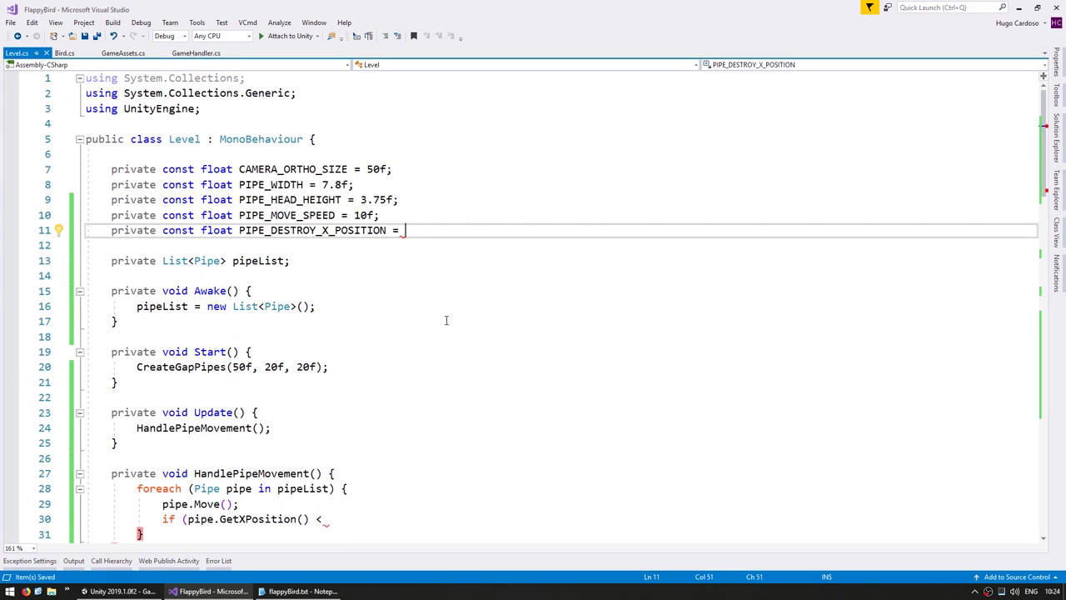
type("-100f;")
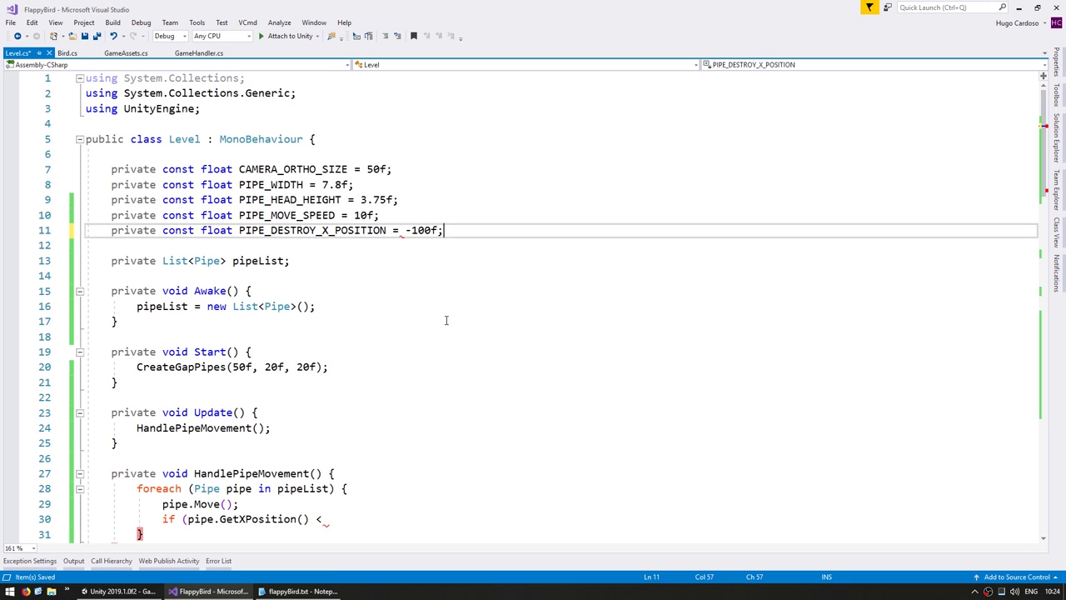
key("ctrl+s")
double_click(337, 233)
key("ctrl+c")
scroll(350, 463, "down", 2)
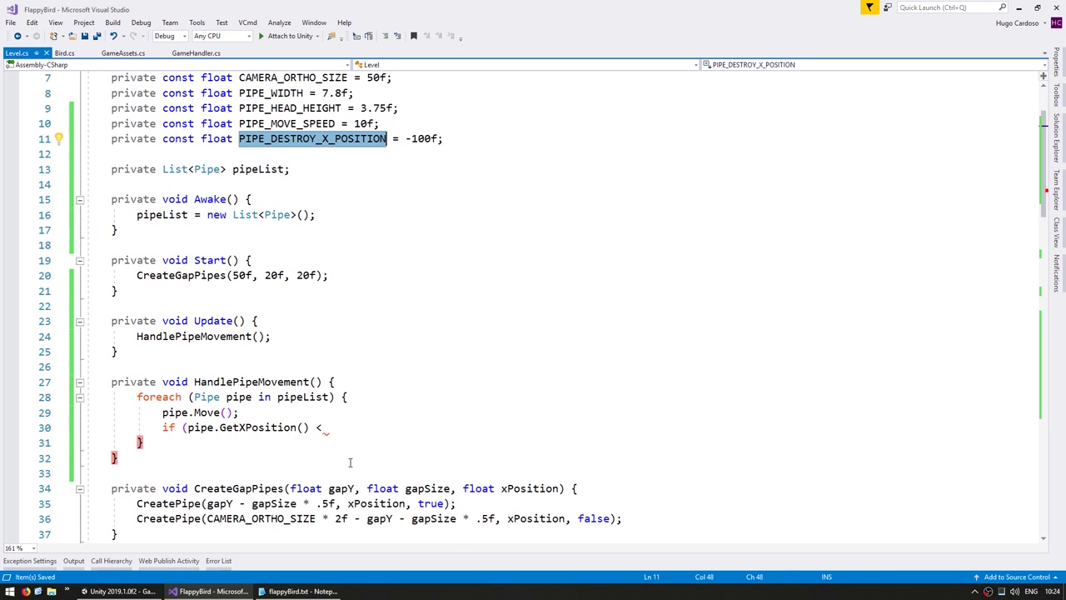
left_click(381, 421)
key("Down")
key("End")
key("ctrl+v")
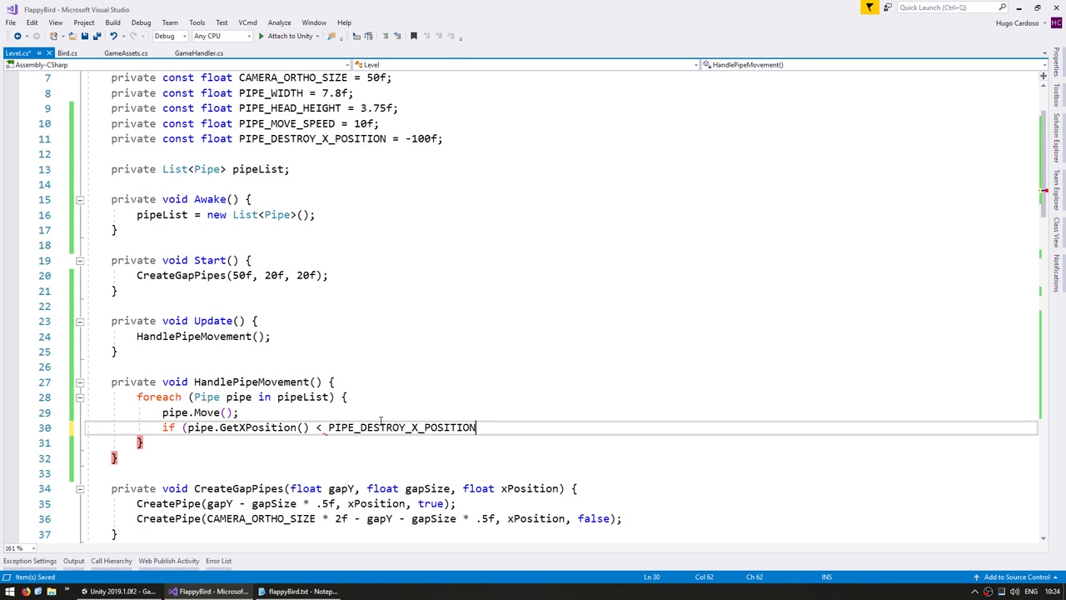
Close the if condition, add a '// Destroy pipe' comment in its body, and save Level.cs.
type(") {")
key("Return")
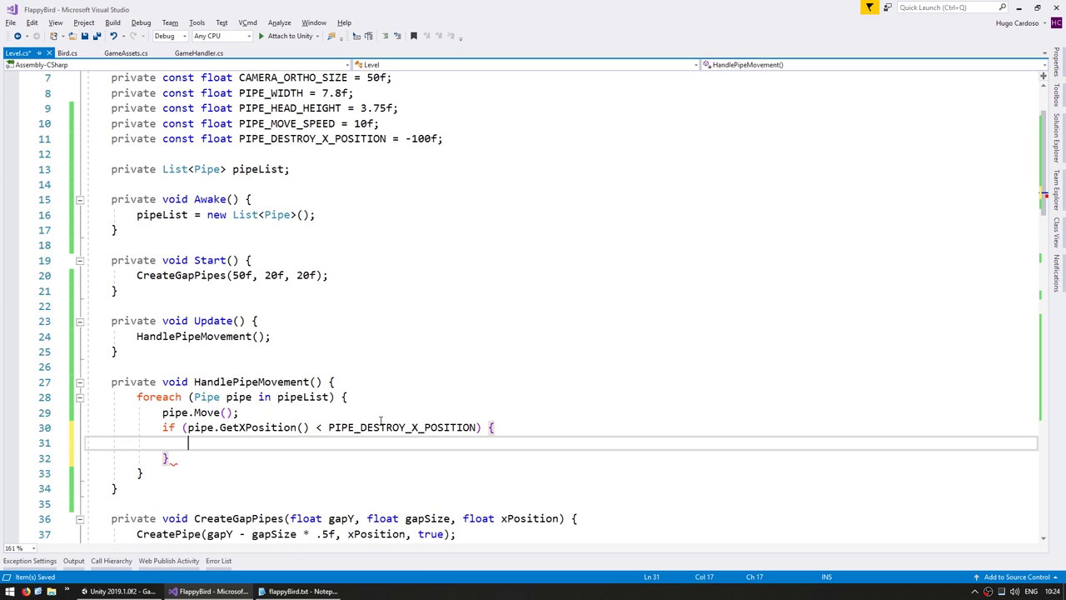
type("// Destroy ")
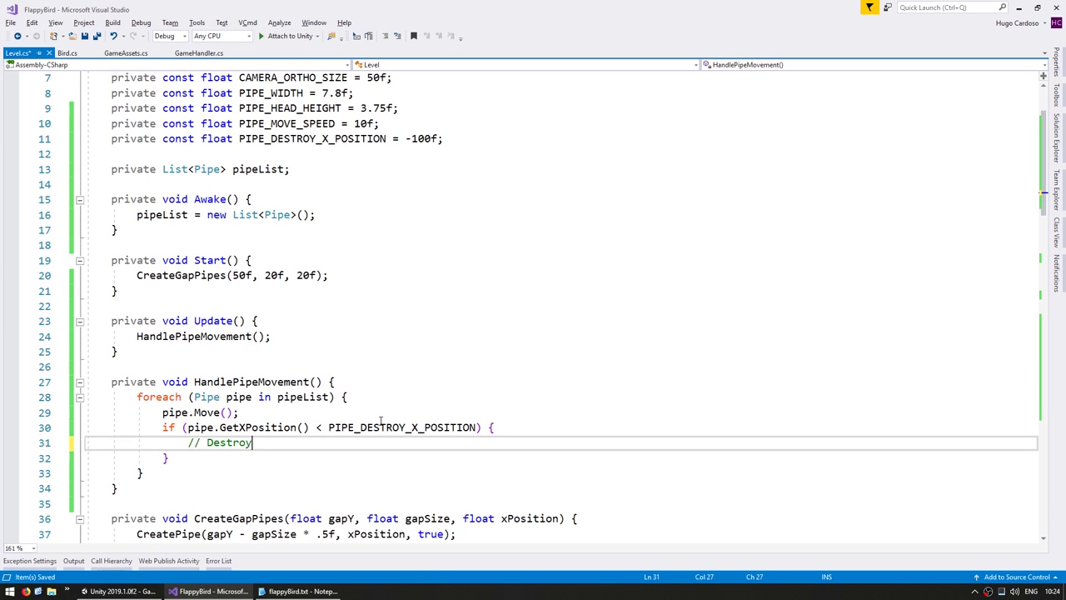
type("pipe")
key("ctrl+s")
type("Pipe")
key("ctrl+s")
left_click(267, 428)
Add a DestroySelf method to Pipe that destroys pipeHeadTransform.gameObject.
key("F12")
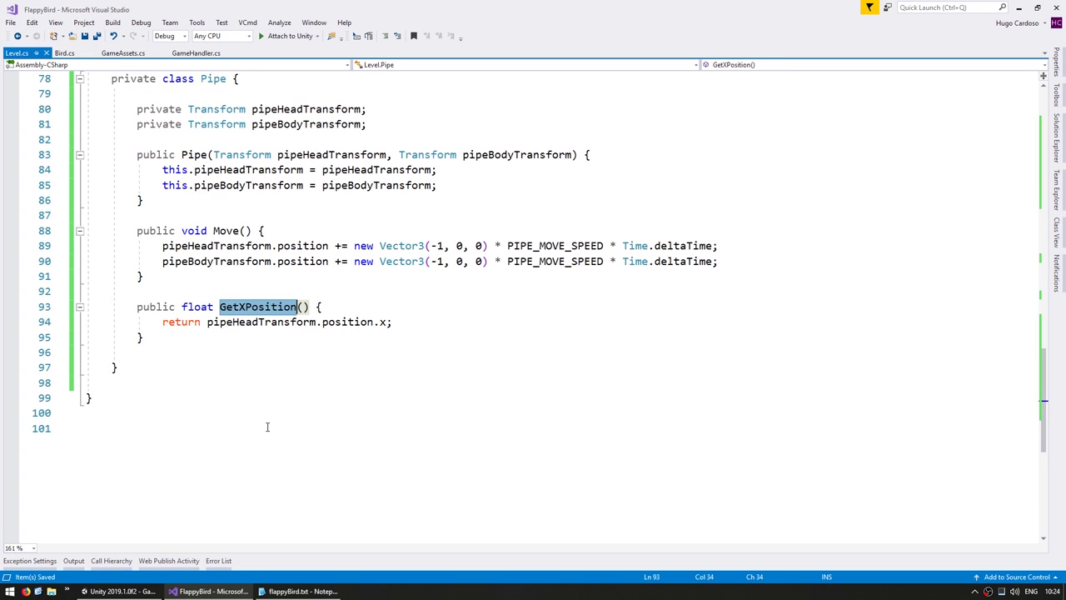
left_click(192, 335)
key("Return")
key("Return")
type("publi")
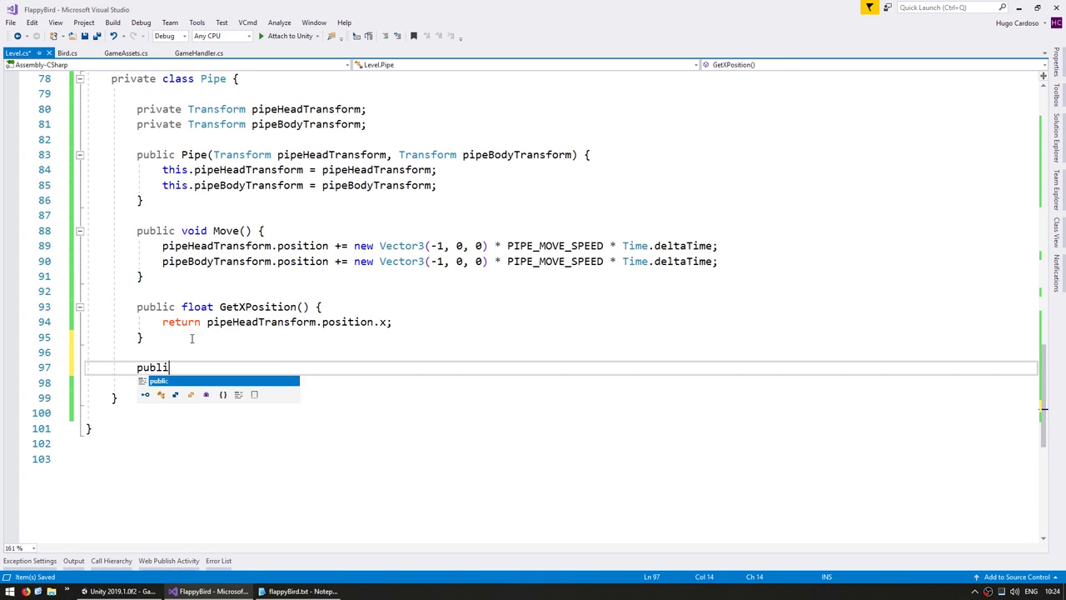
type("c void DestroySelf")
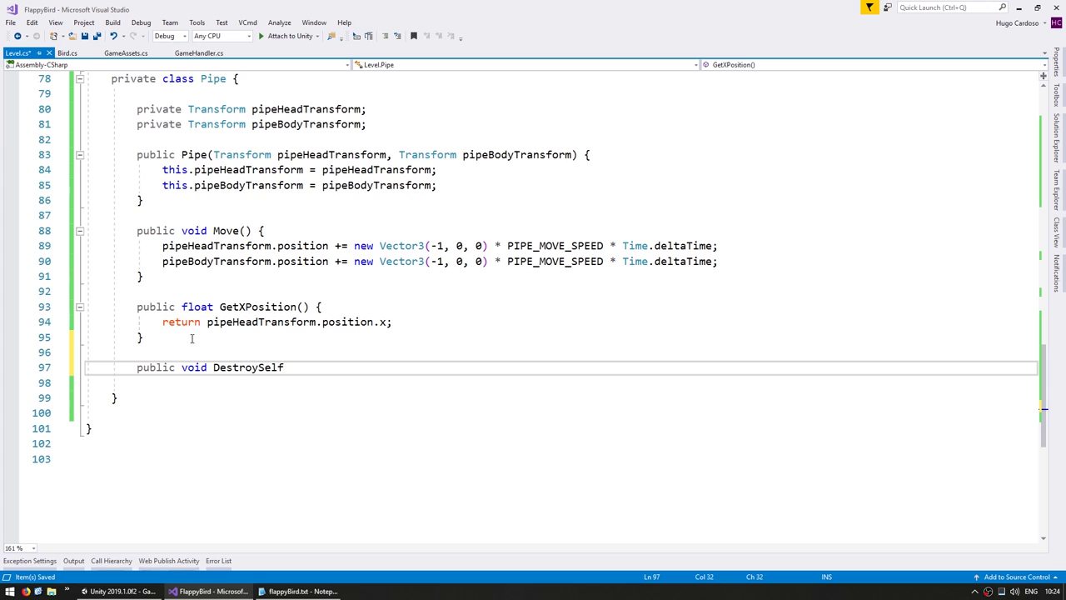
type("() {")
key("Return")
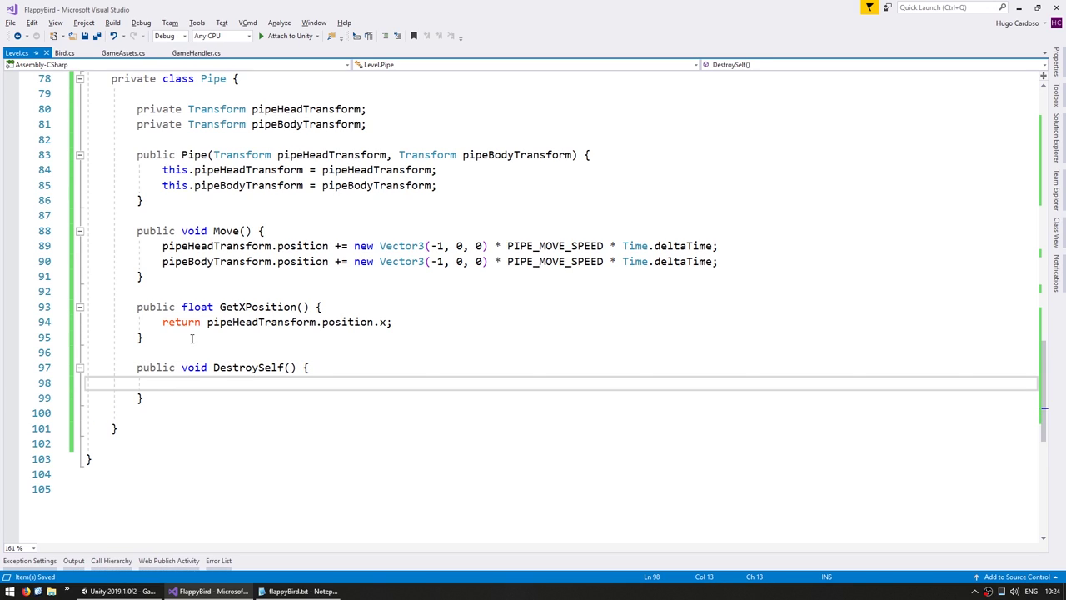
type("Destroy")
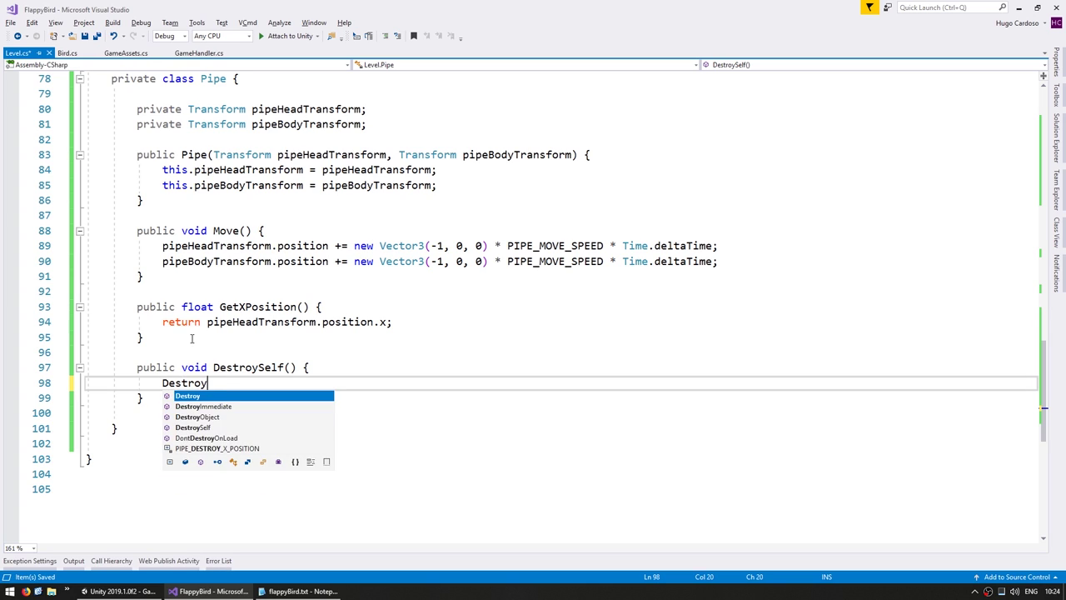
type("(pipeh);")
key("Left")
key("Left")
type("pipeh.ga")
key("Tab")
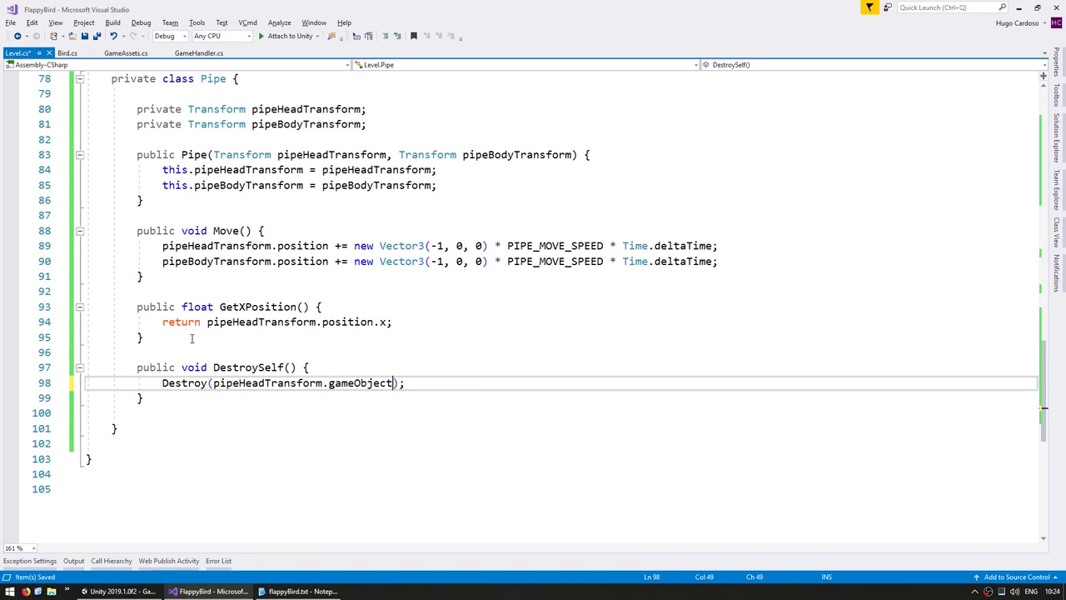
Duplicate the destroy line so DestroySelf also destroys pipeBodyTransform.gameObject.
key("ctrl+d")
type("Destroy(pipebo")
key("Tab")
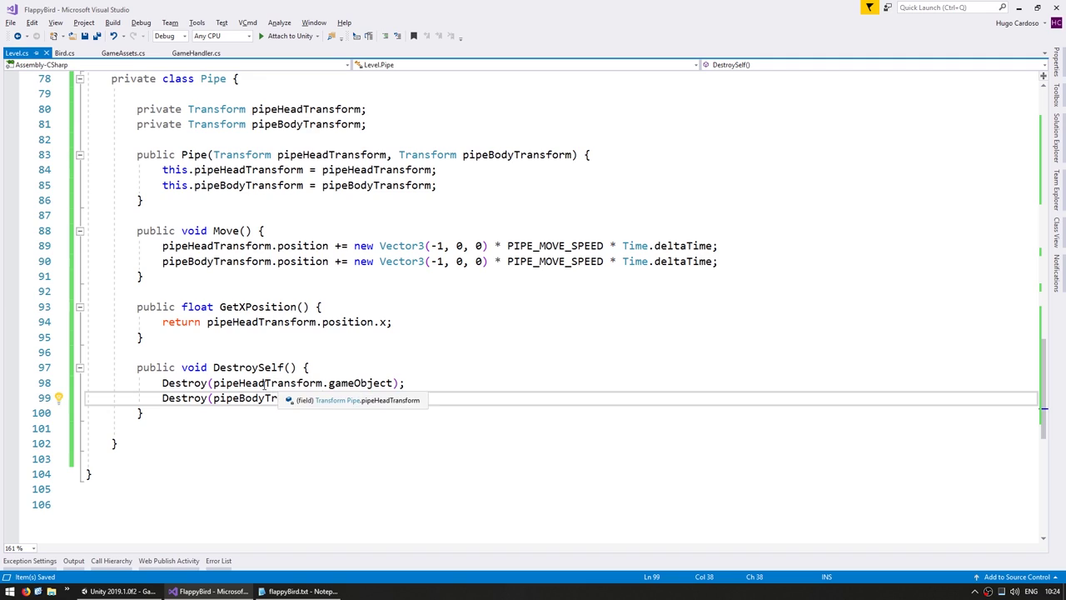
left_click(288, 383)
left_click_drag(232, 398, 279, 400)
left_click(279, 401)
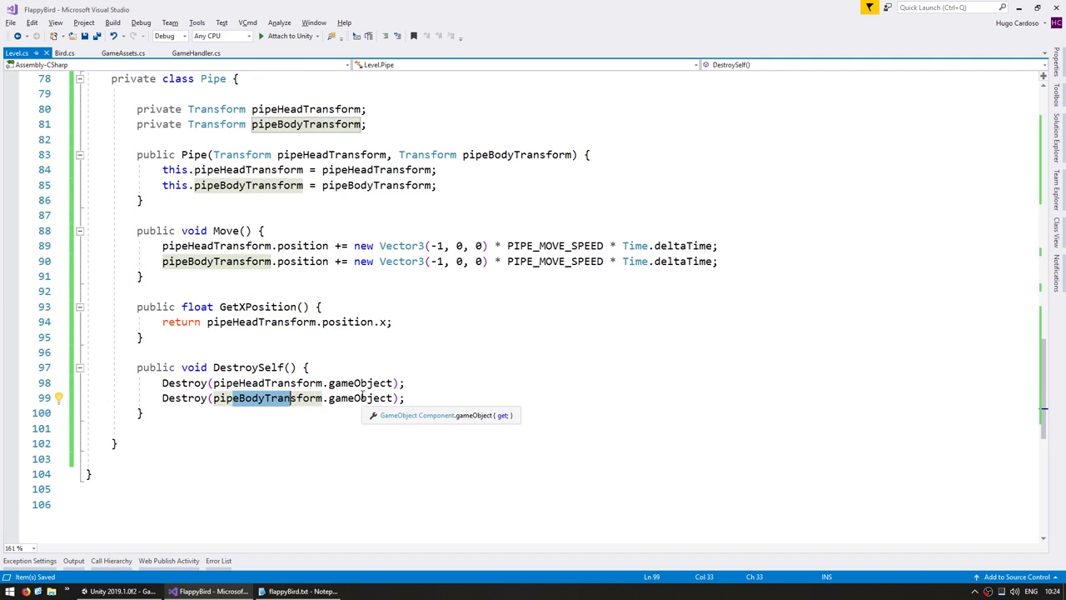
left_click(246, 367)
double_click(247, 367)
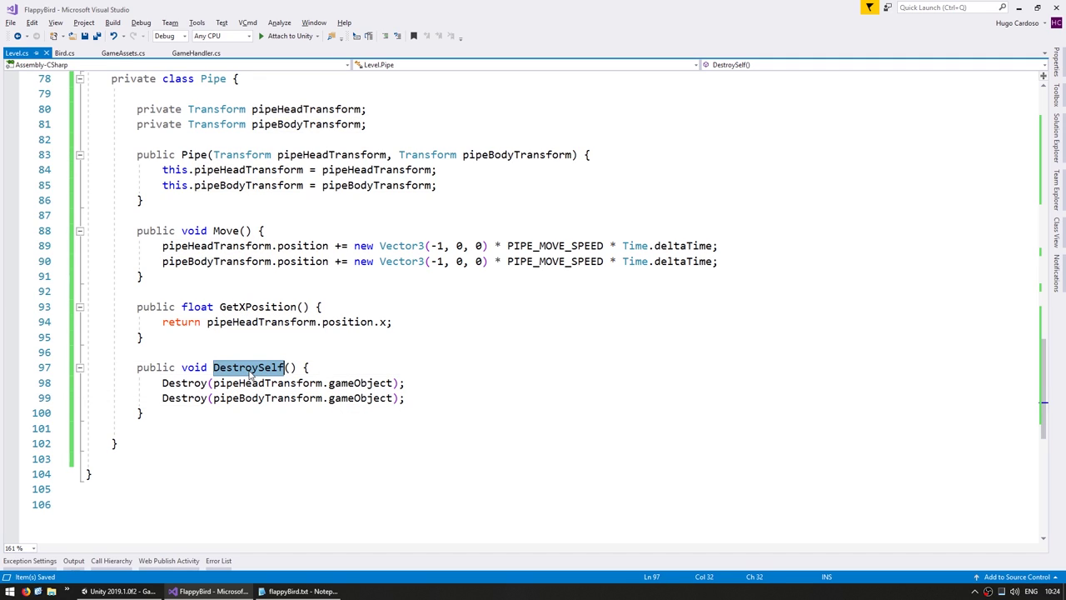
key("ctrl+Home")
Call pipe.DestroySelf() under the '// Destroy pipe' comment in HandlePipeMovement.
scroll(250, 369, "down", 3)
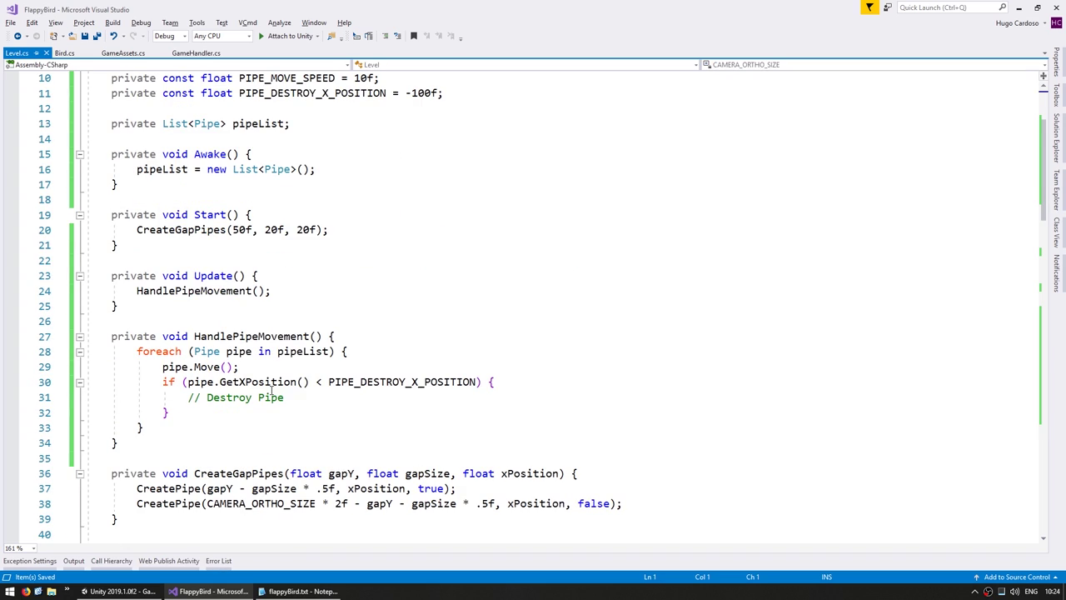
left_click(265, 381)
left_click(270, 394)
key("End")
key("Return")
type("pipe.")
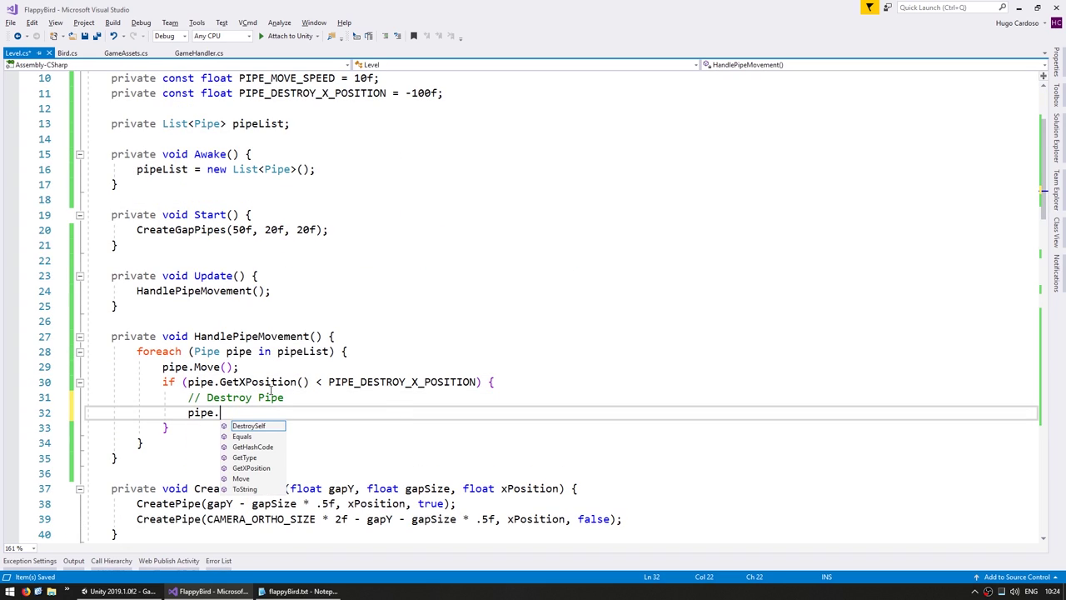
type("DestroySelf();")
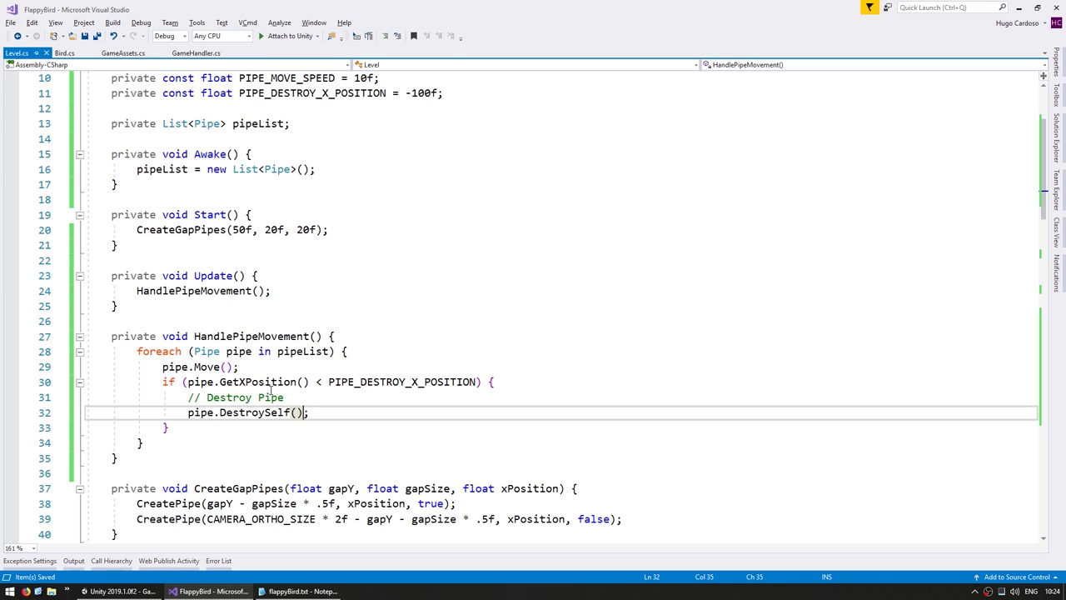
Select the foreach loop header to review how pipeList is iterated.
left_click(302, 351)
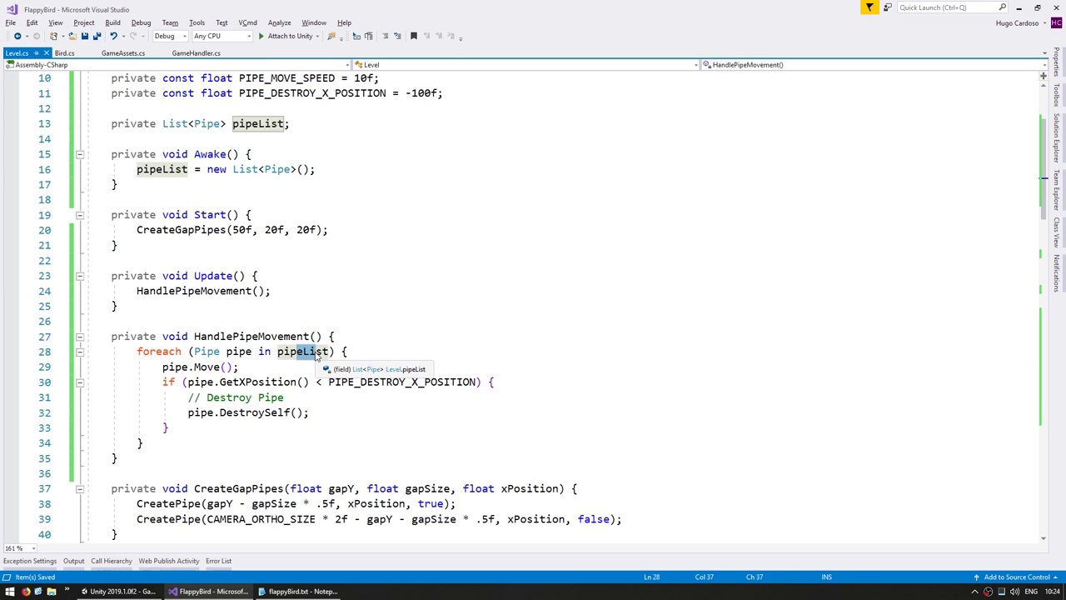
left_click(310, 414)
left_click_drag(138, 351, 302, 353)
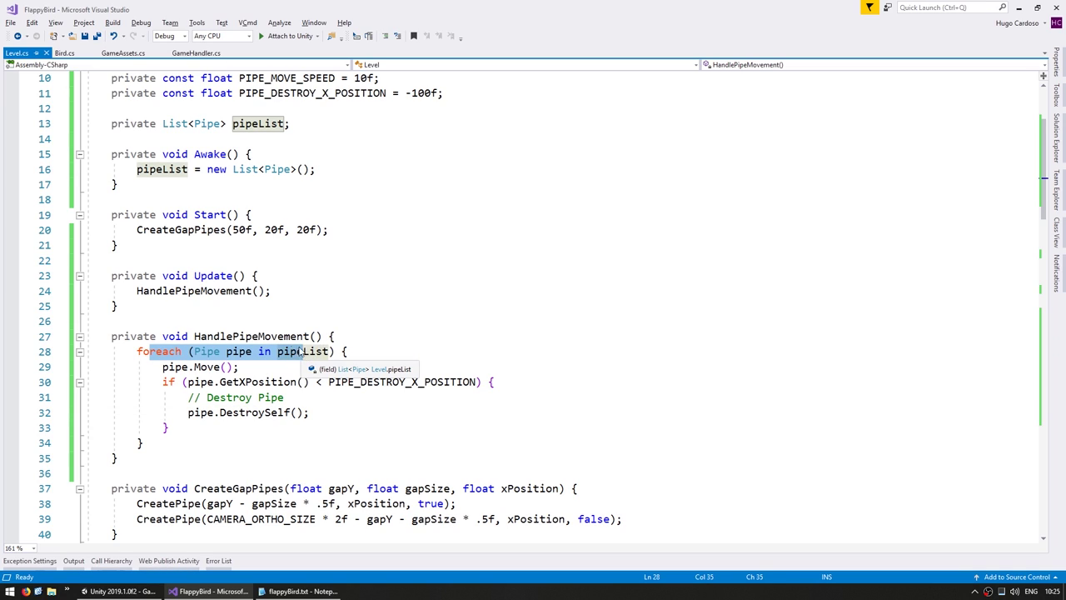
left_click(297, 354)
Replace the foreach with for (int i=0; i<pipeList.Count; i++) and assign Pipe pipe = pipeList[i].
left_click(190, 337)
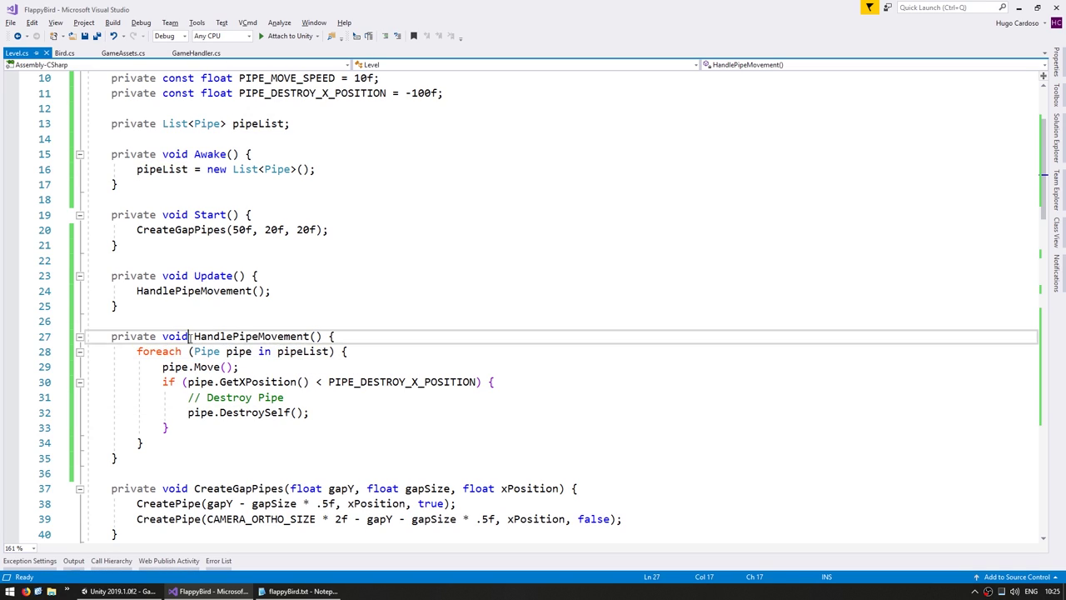
key("End")
key("Return")
type("for (int i")
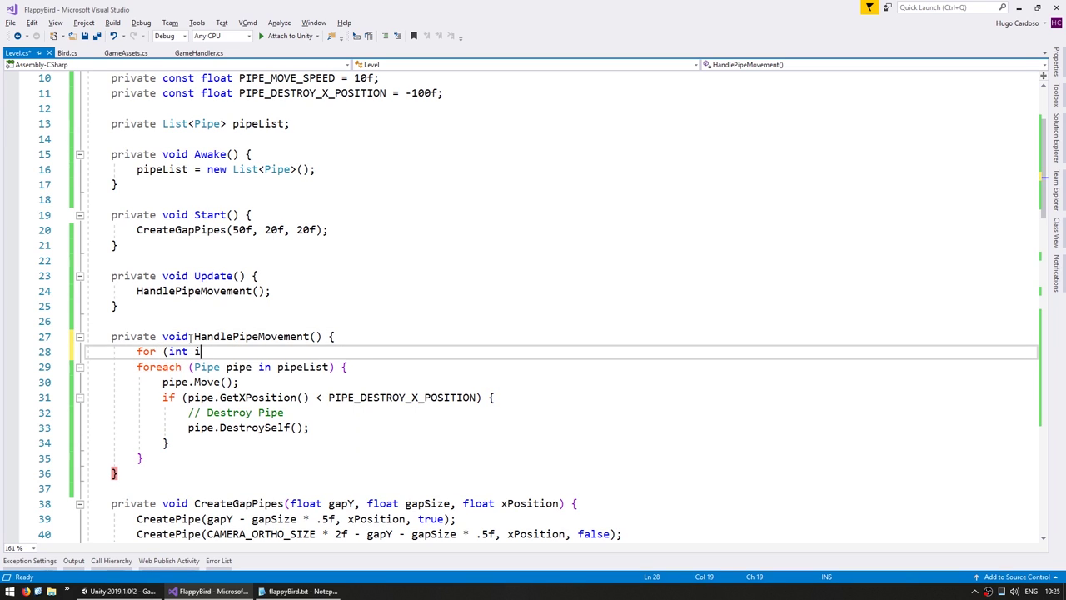
type("=0; i<pipeList.Count; i+")
type("+) {")
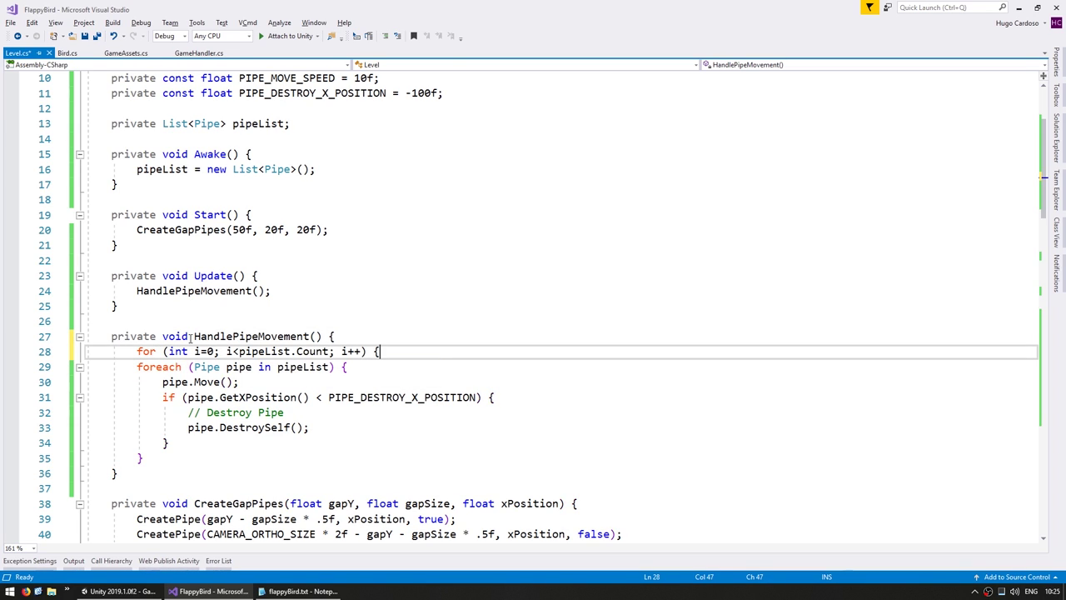
key("Down")
key("Home")
key("shift+End")
key("Delete")
type("Pipe pipe = pipeList[i")
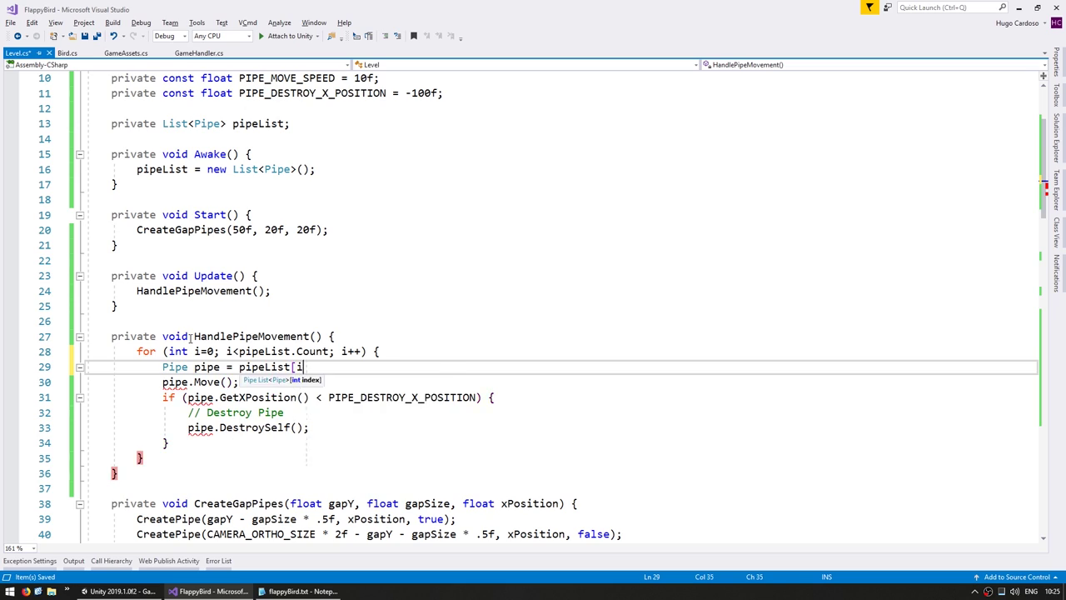
type("];")
key("Home")
key("ctrl+Right")
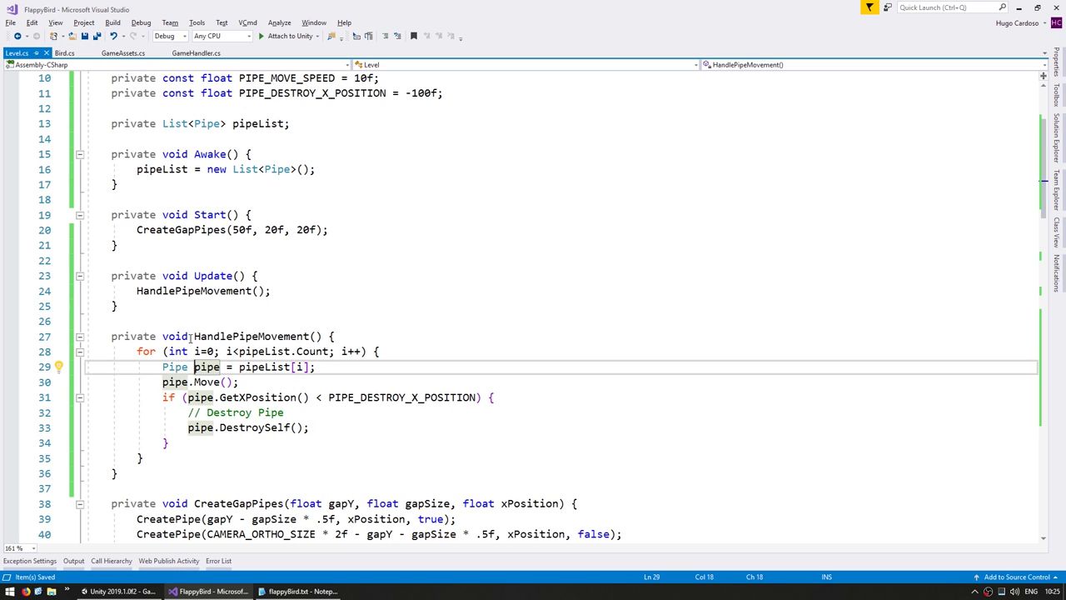
key("ctrl+Right")
key("ctrl+Right")
key("ctrl+Right")
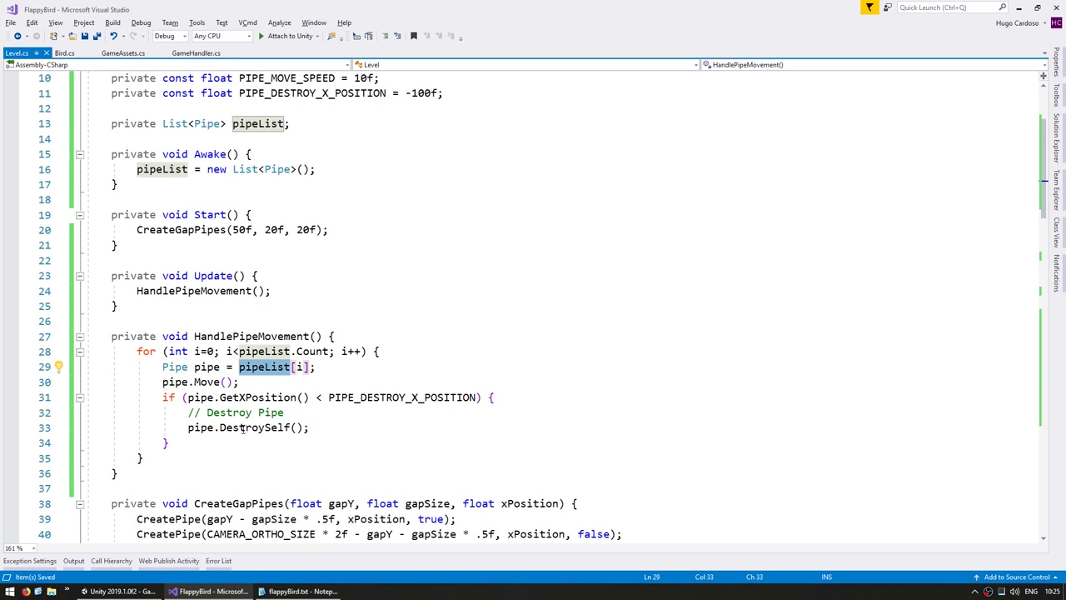
After DestroySelf, add pipeList.Remove(pipe); and i--; then save Level.cs.
left_click(243, 429)
key("End")
key("Return")
type("pipeList.")
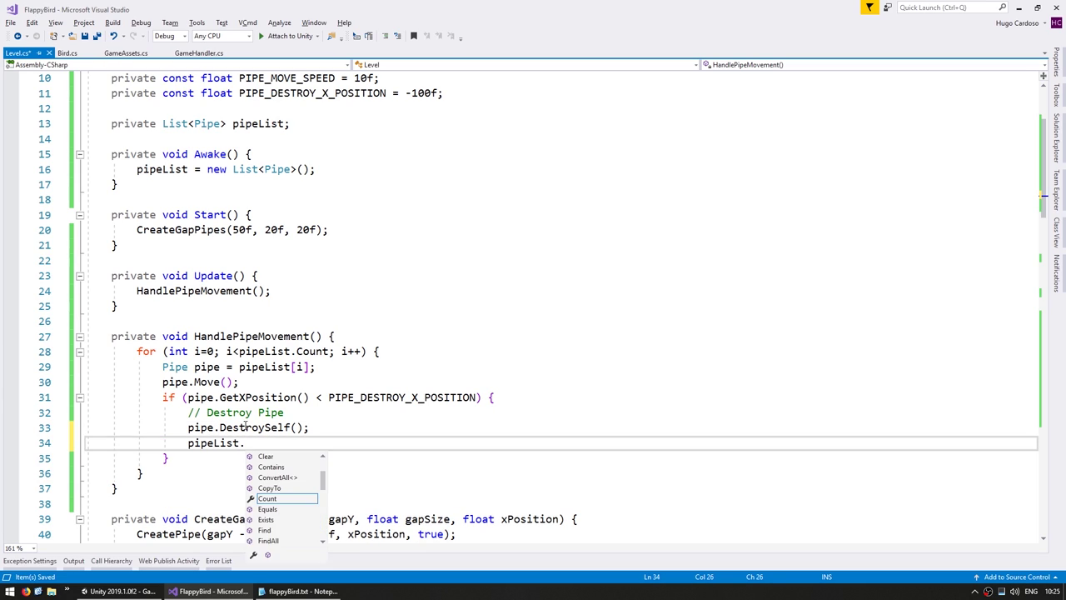
type("Remove(pipe);")
key("Left")
key("Left")
type("pipe")
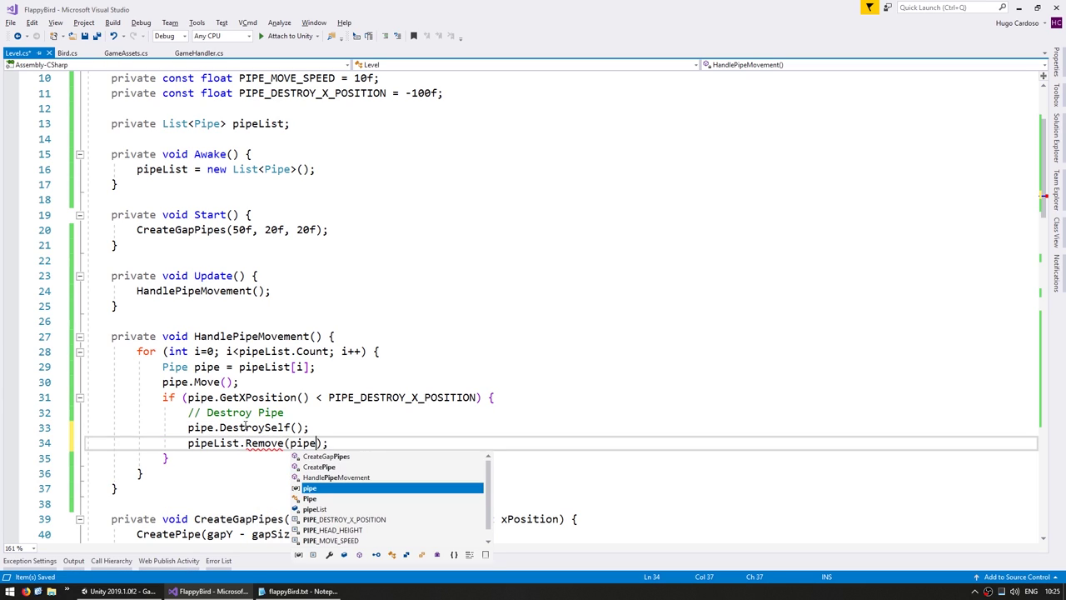
key("Escape")
left_click(263, 442)
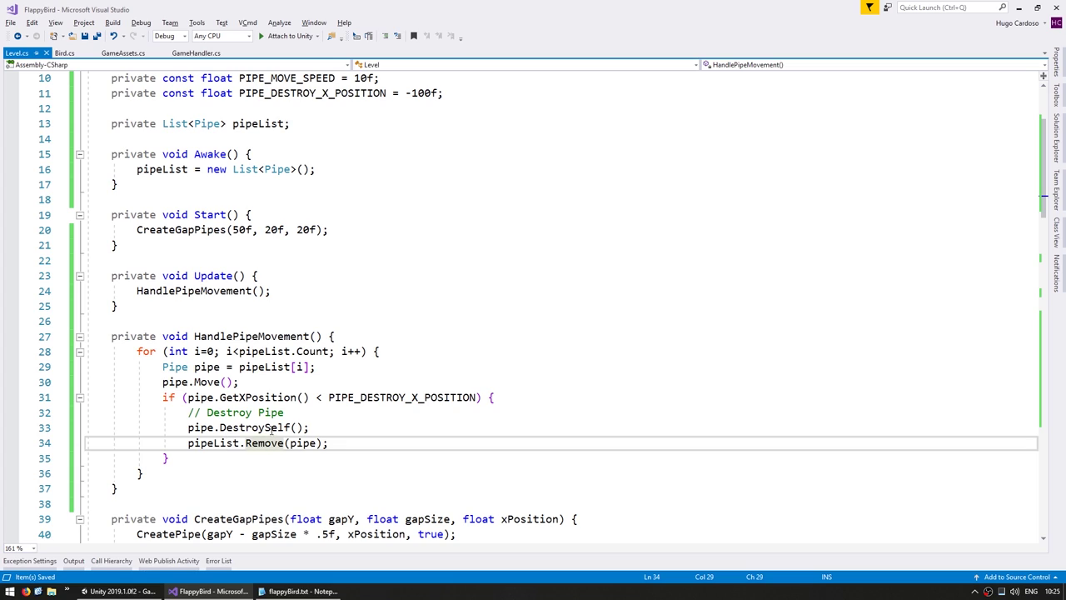
left_click(270, 351)
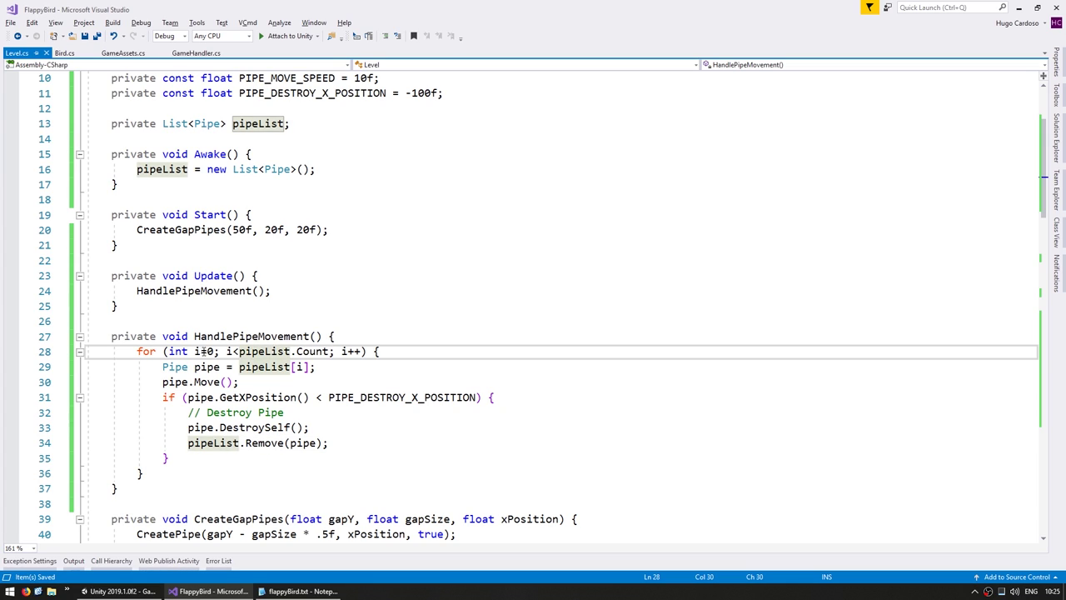
left_click_drag(195, 351, 217, 350)
left_click(246, 442)
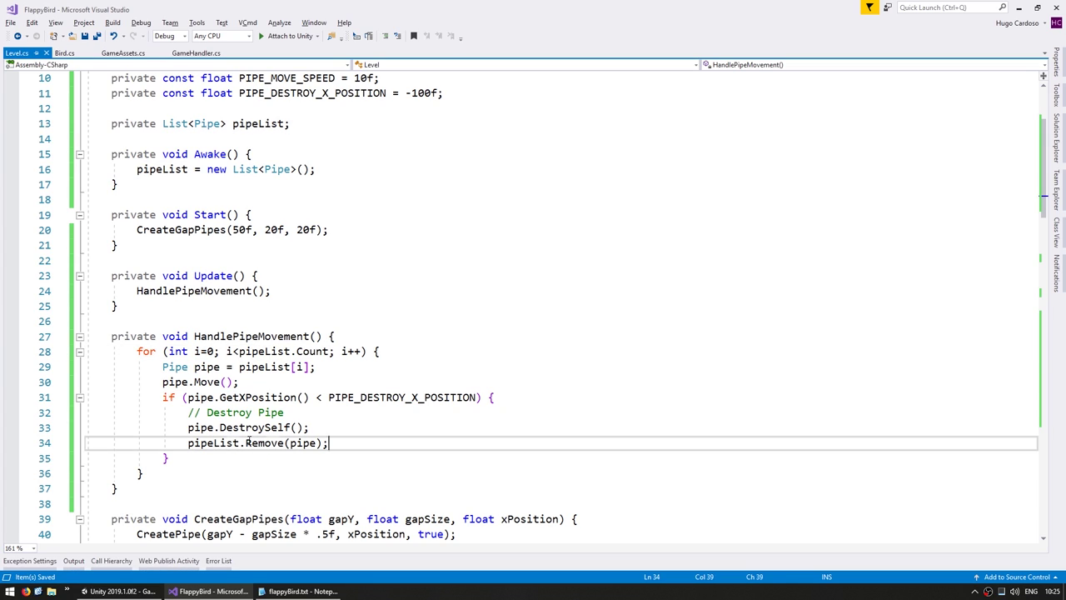
key("Return")
type("i--;")
key("ctrl+s")
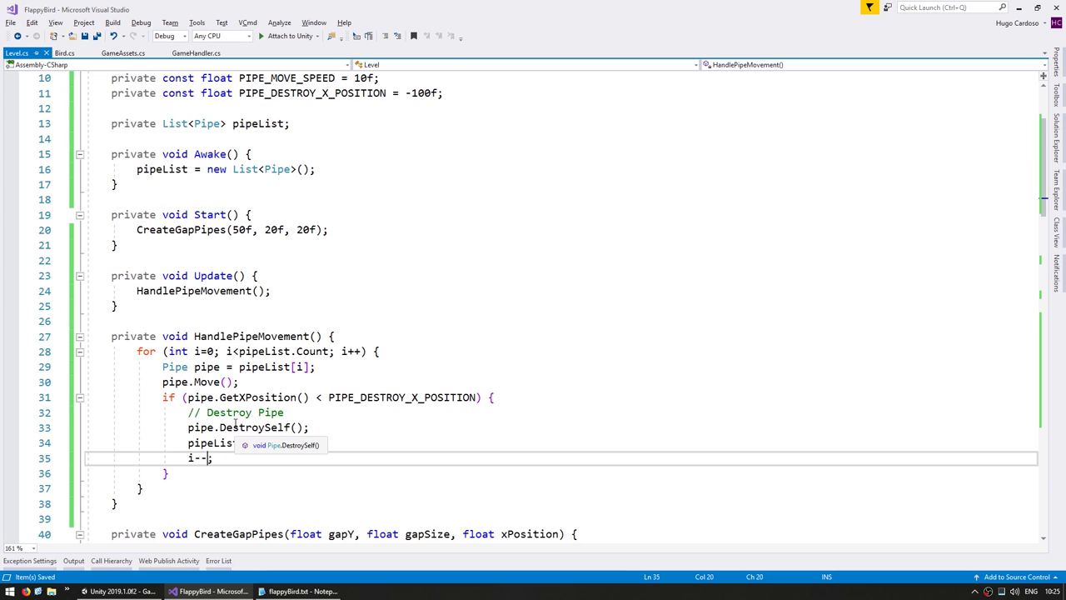
Highlight the loop header, Move call, destroy comparison and Remove call to review the new logic.
left_click(377, 417)
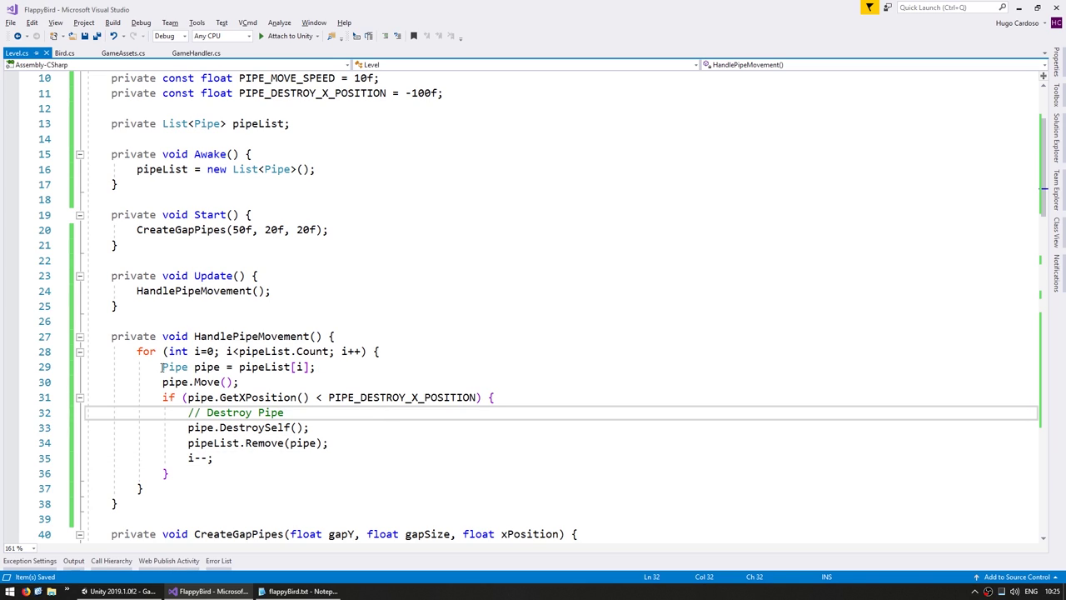
left_click_drag(162, 350, 273, 382)
left_click_drag(182, 382, 239, 382)
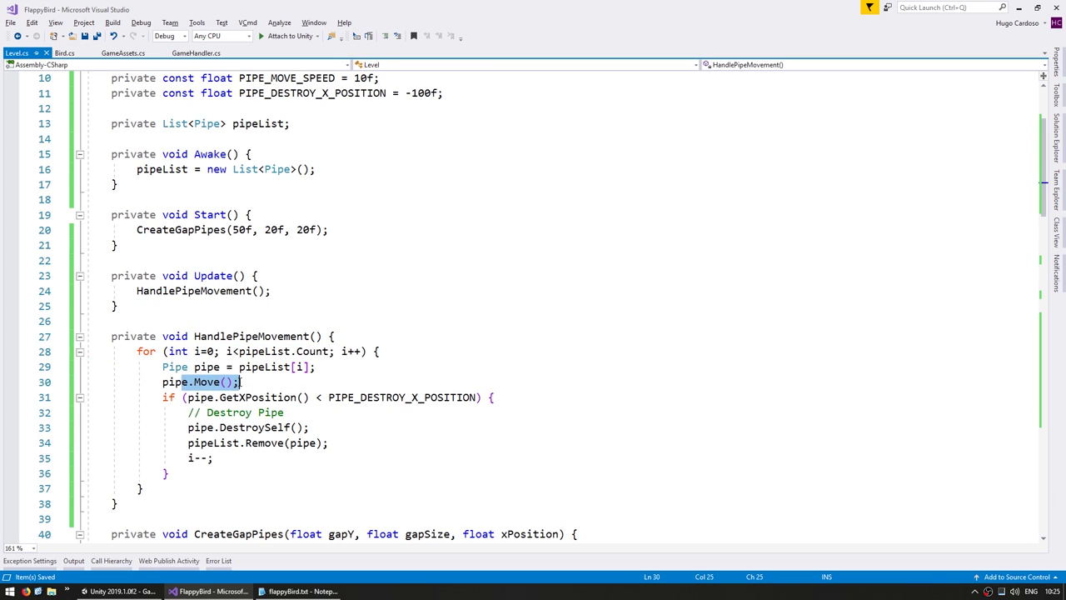
left_click(218, 397)
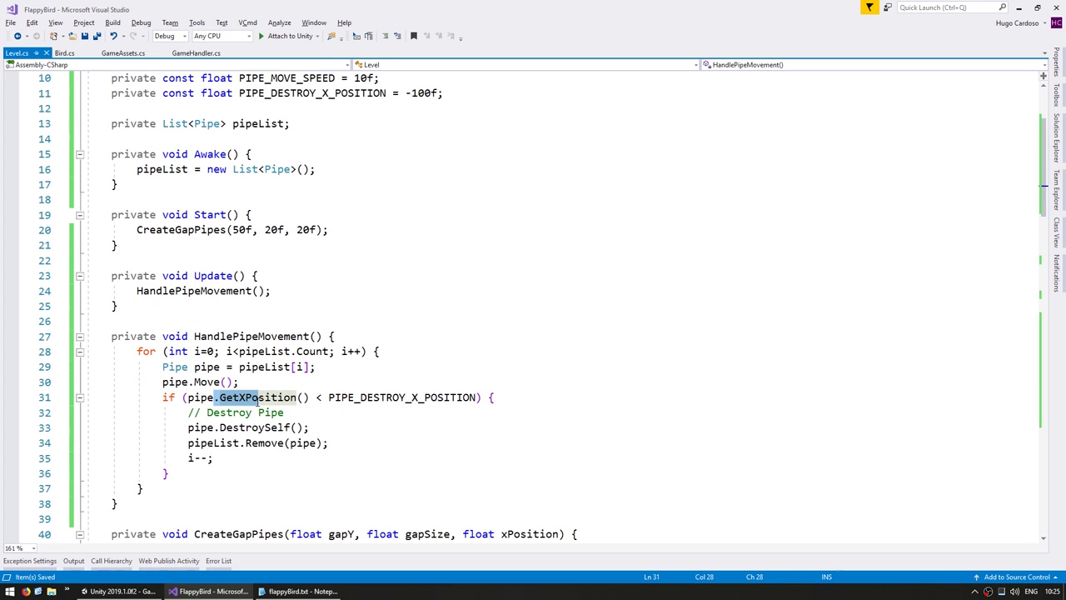
left_click_drag(348, 397, 443, 398)
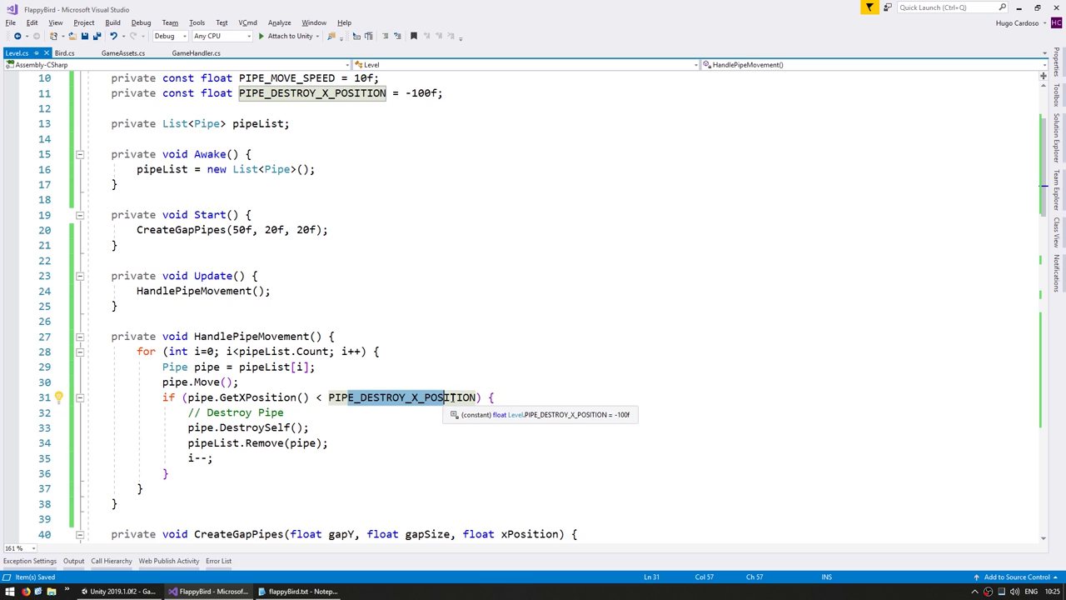
left_click(250, 427)
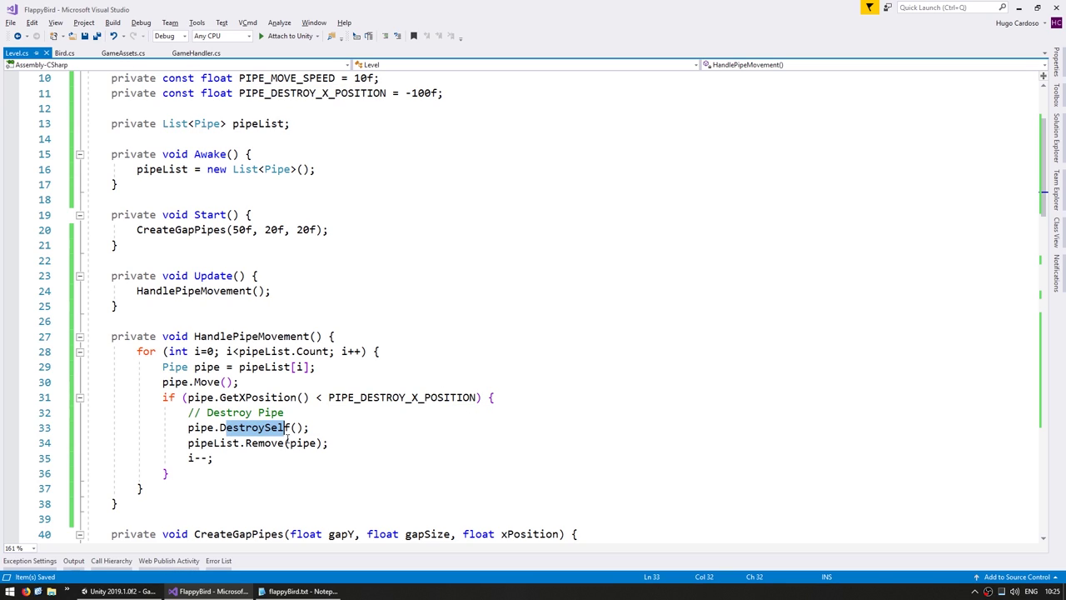
left_click_drag(201, 443, 317, 444)
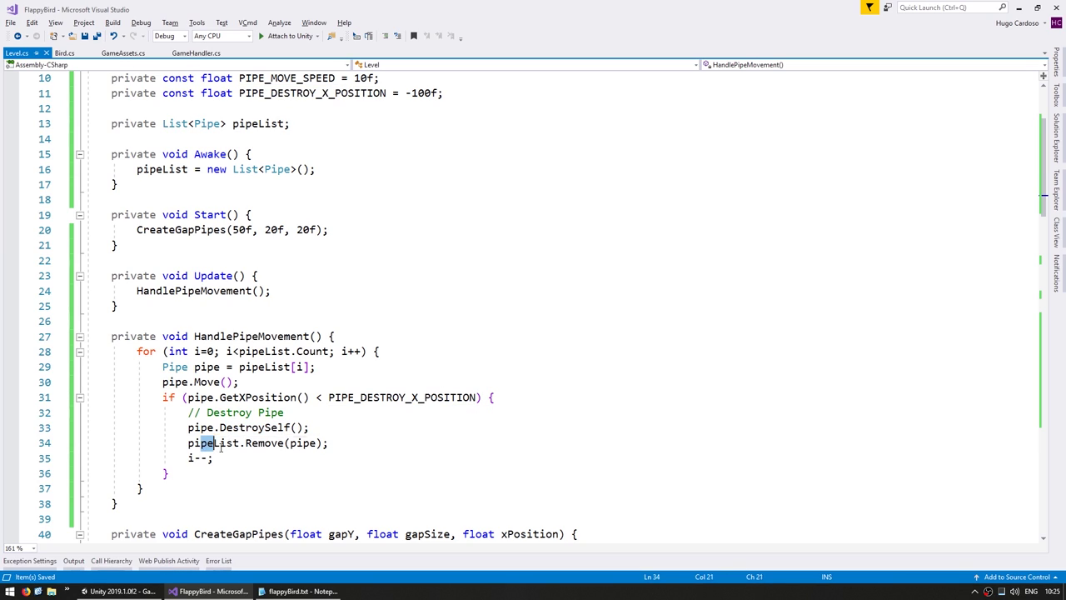
left_click(315, 443)
key("alt+Tab")
Play the game and frame the camera and pipes in the Scene view to watch them slide left.
left_click(502, 32)
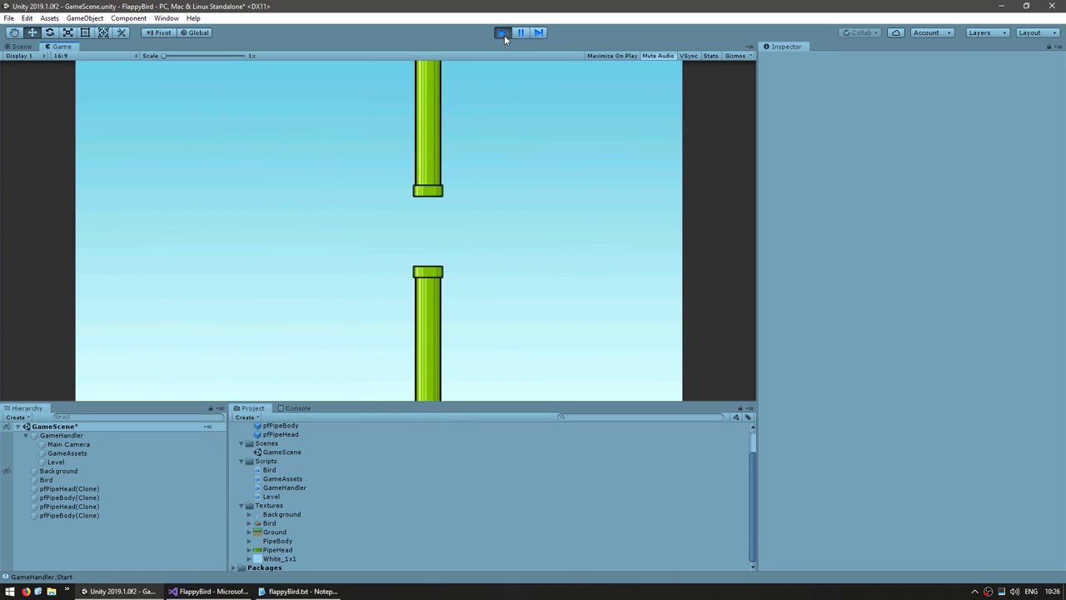
left_click(21, 45)
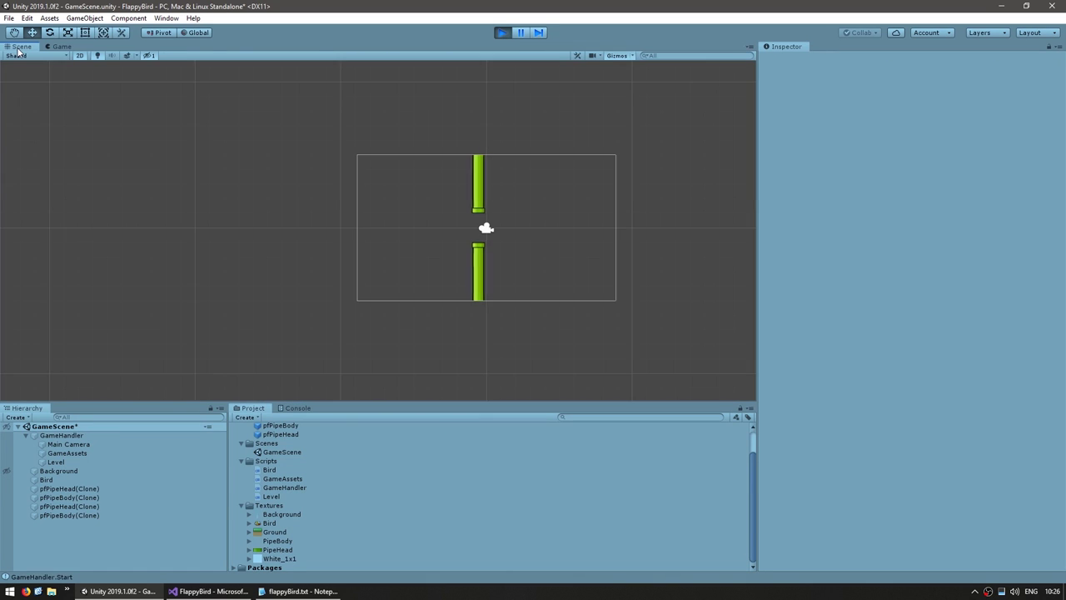
scroll(279, 264, "up", 2)
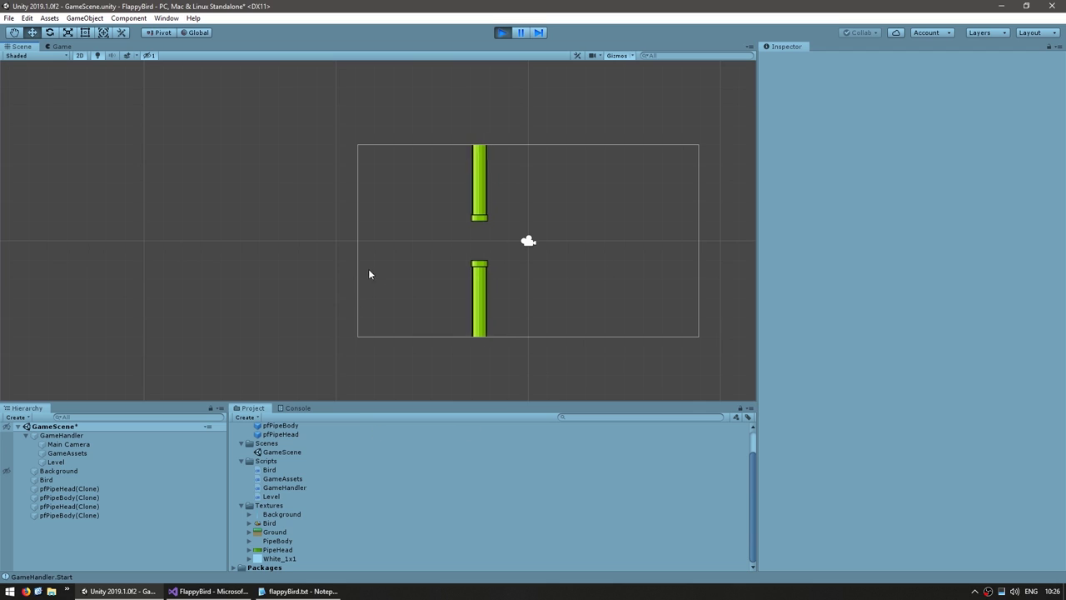
scroll(369, 271, "up", 1)
middle_click_drag(378, 261, 412, 255)
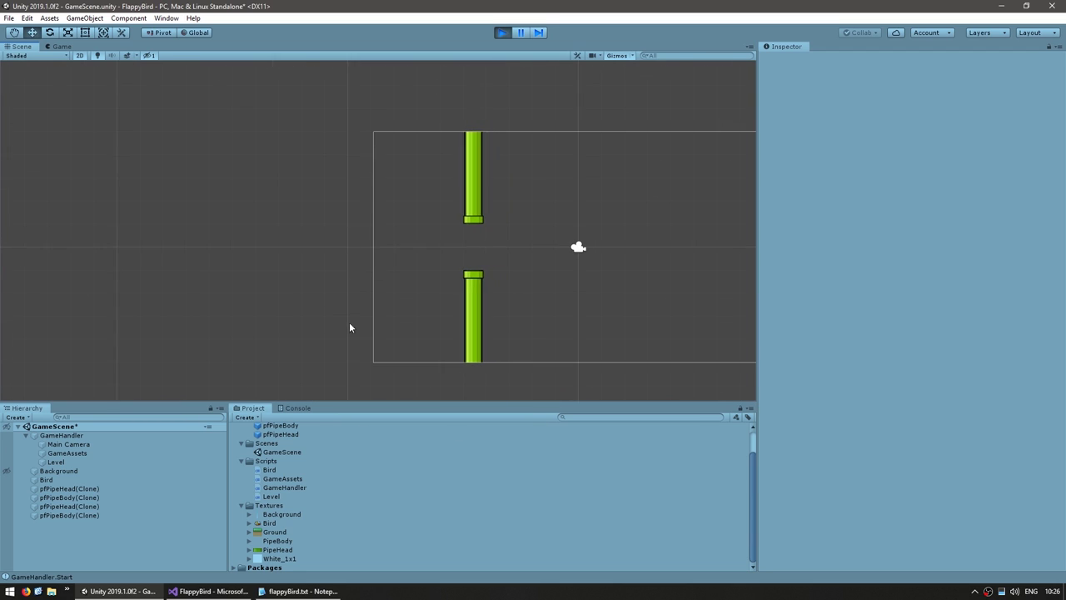
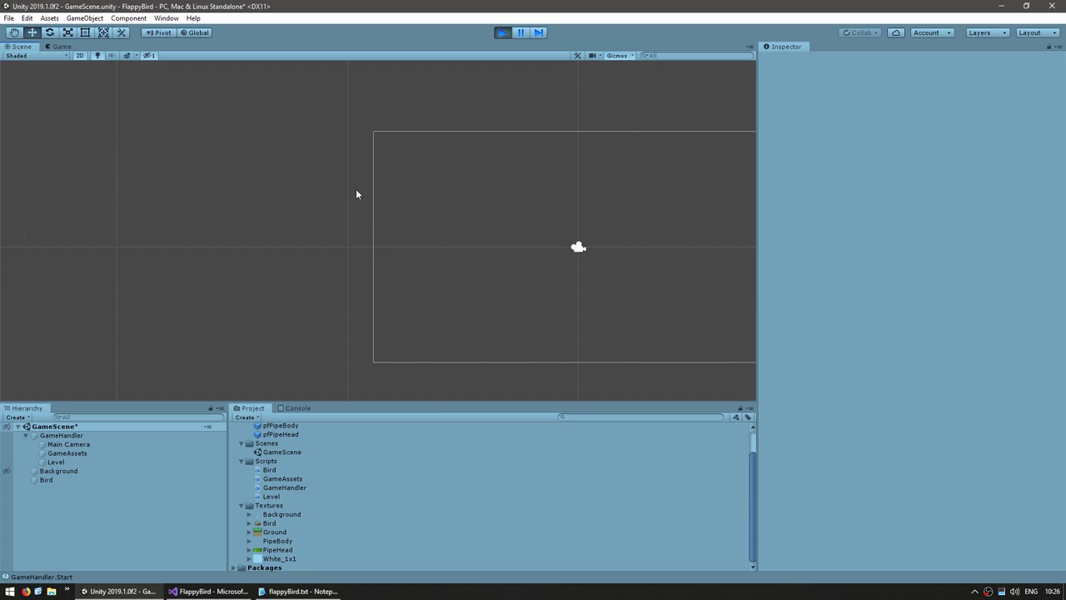
Switch between Unity and Visual Studio, ending on the Level.cs script.
key("alt+Tab")
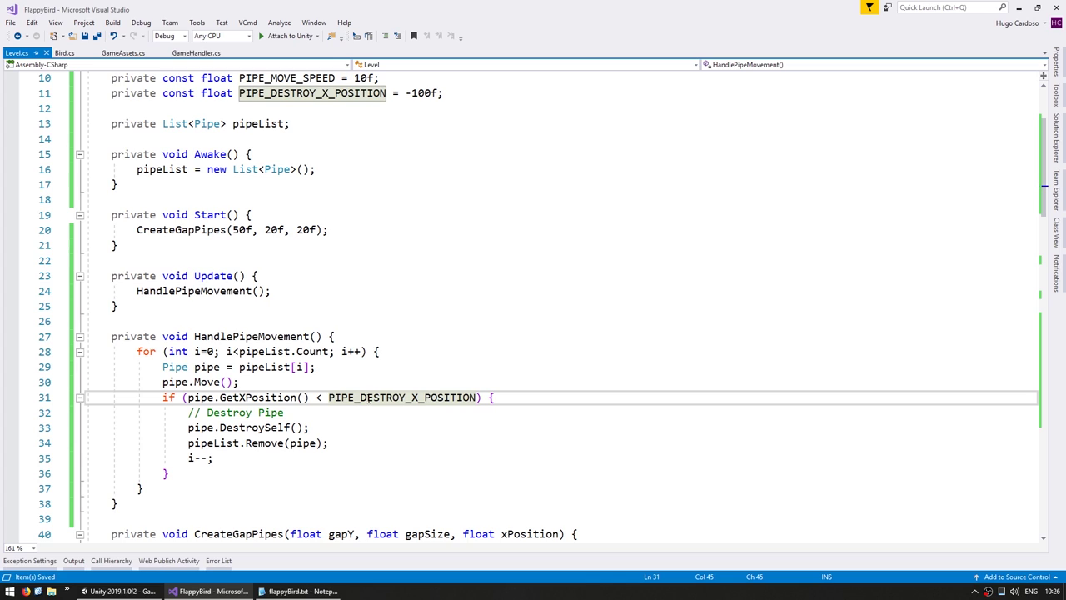
key("alt+Tab")
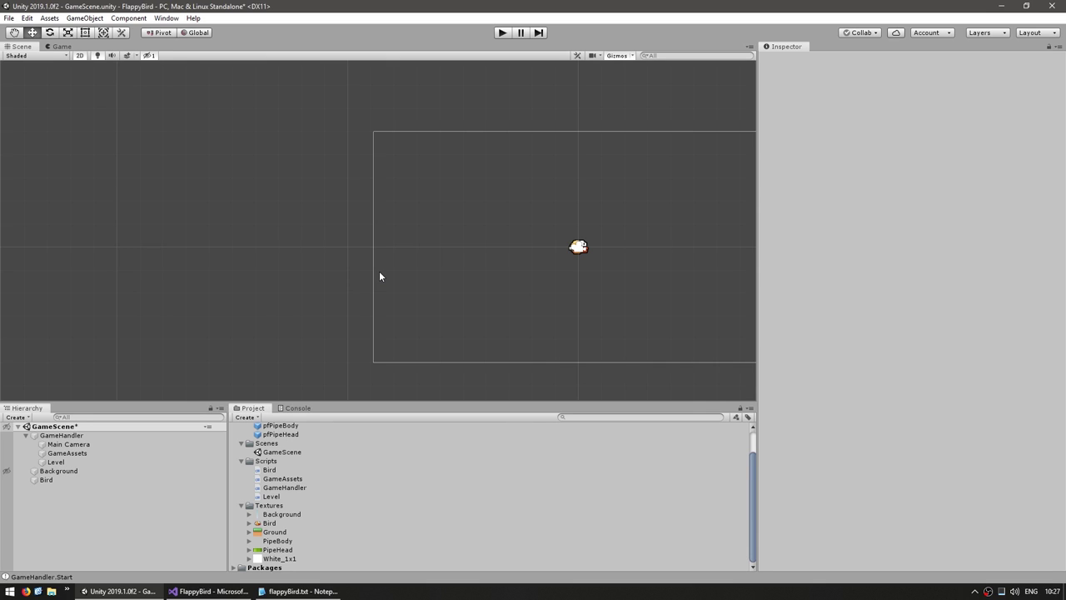
key("alt+Tab")
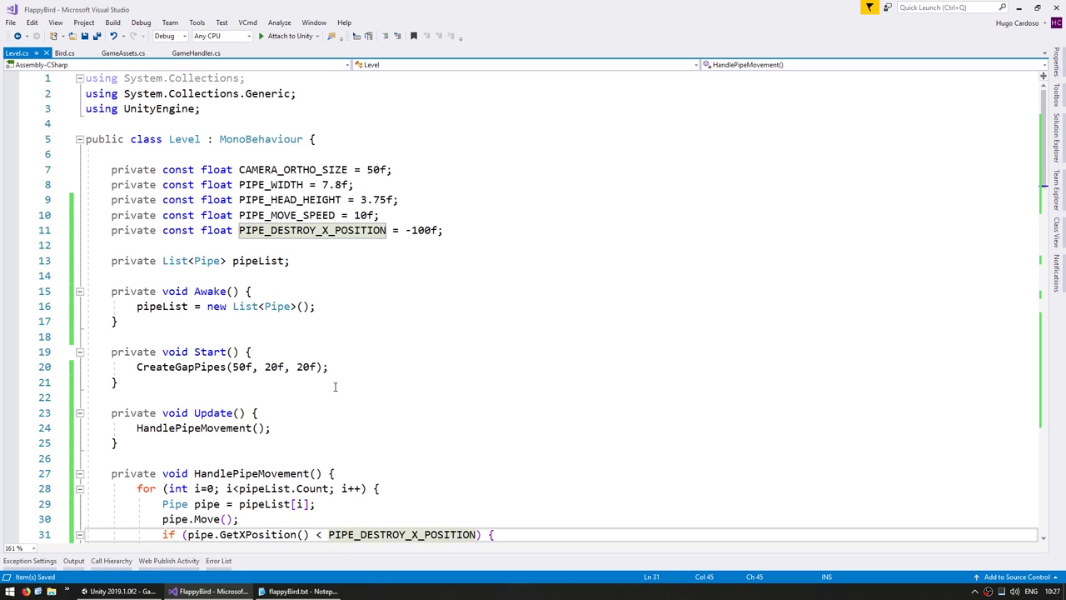
Declare private float fields pipeSpawnTimer and pipeSpawnTimerMax in Level.cs.
left_click(242, 274)
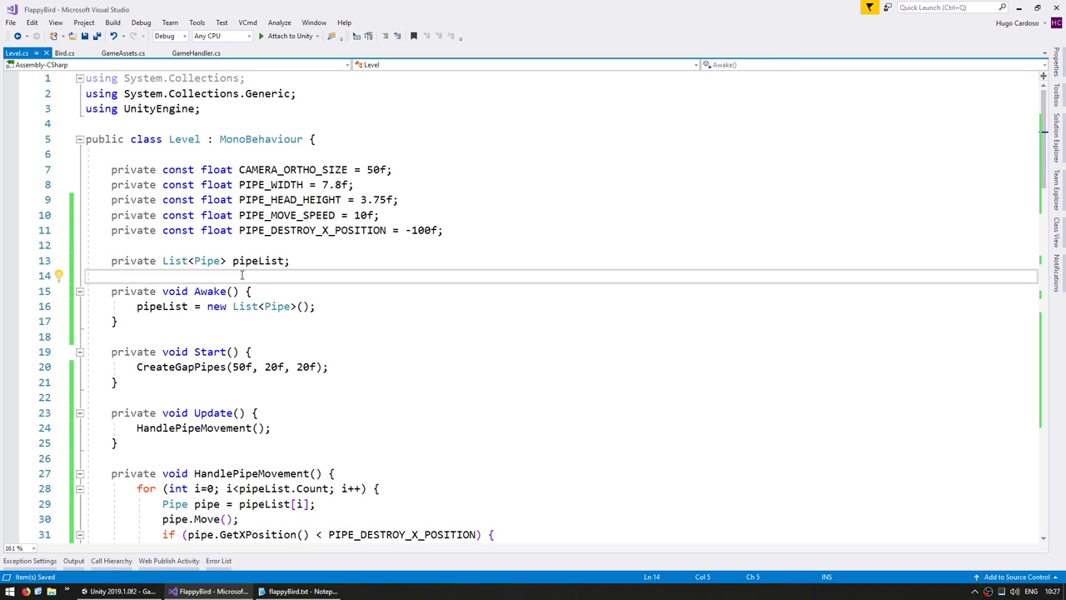
type("pr")
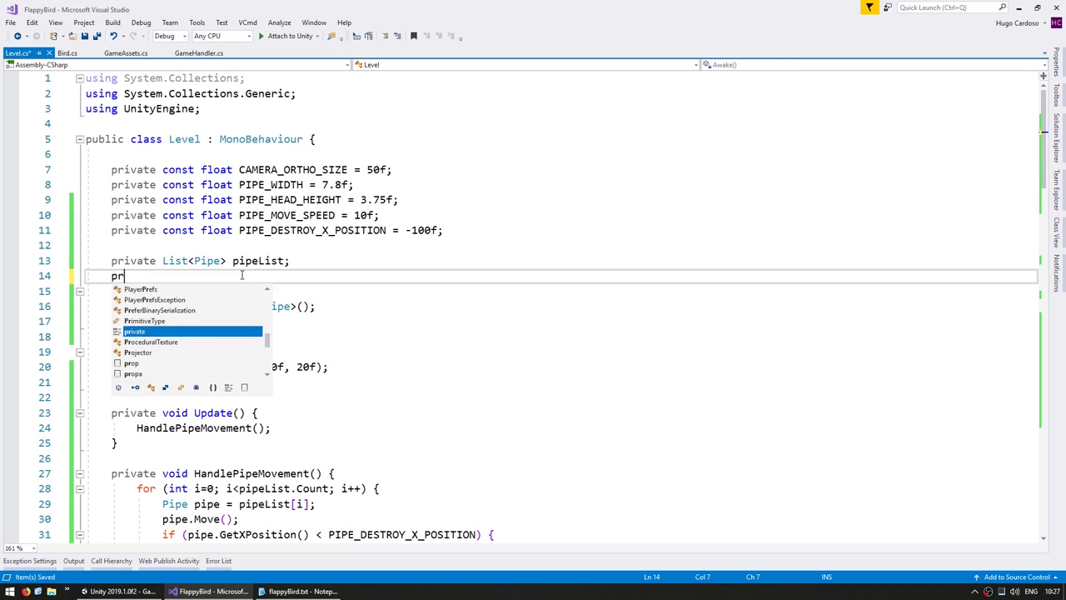
type("ivate float pipe")
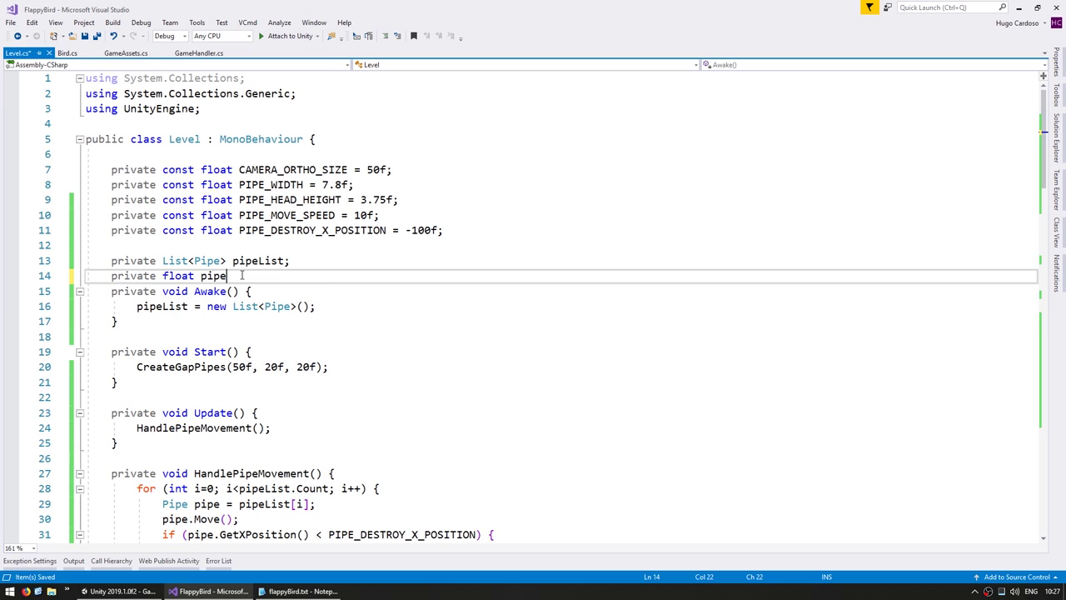
type("SpawnTimer;")
key("Return")
key("ctrl+s")
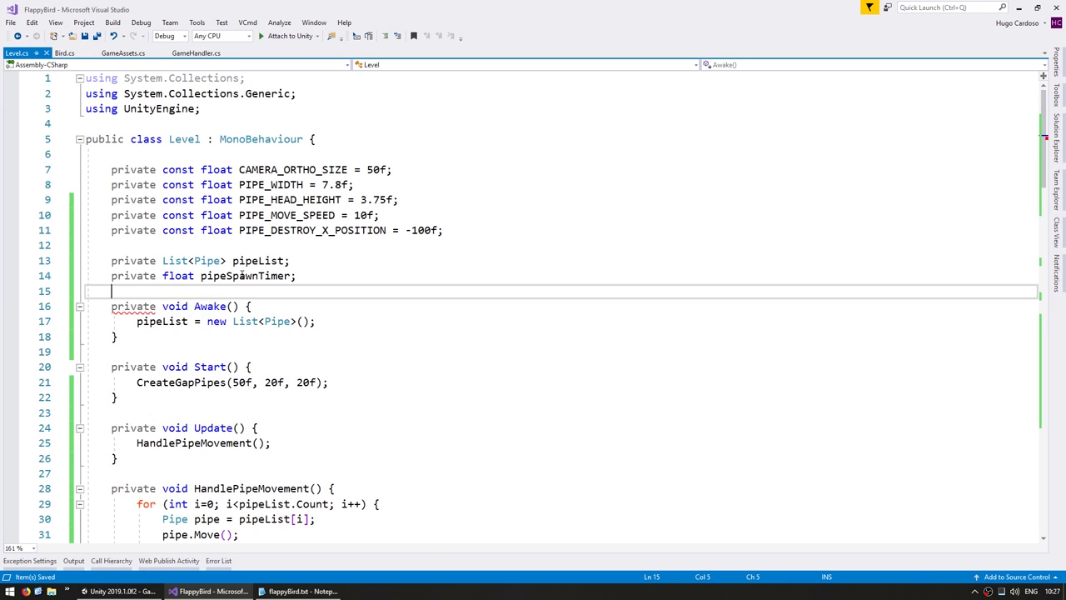
type("private")
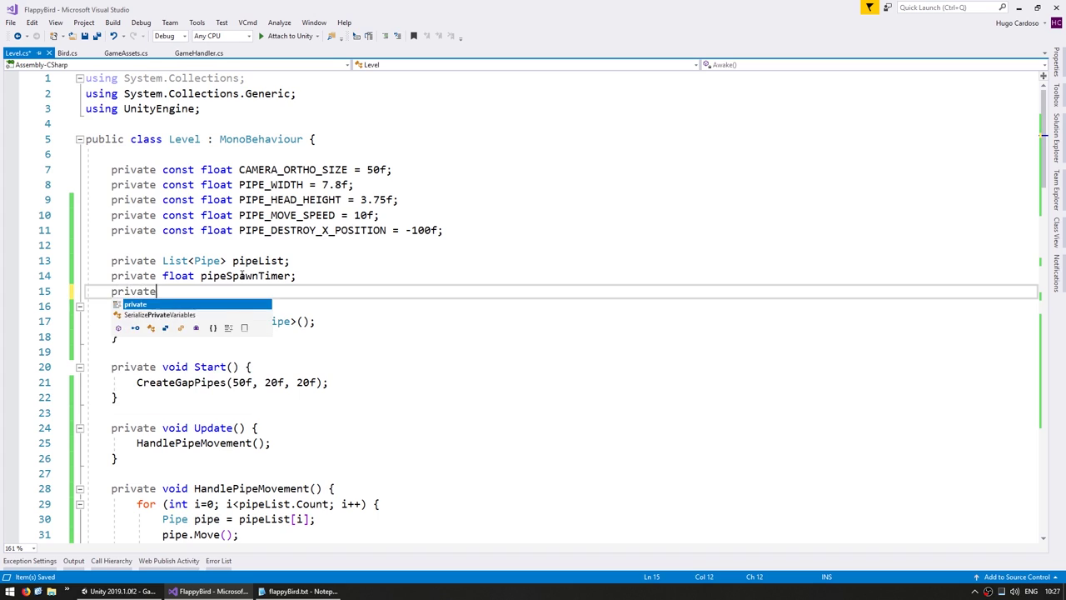
type(" fl")
key("space")
type("oat pipe")
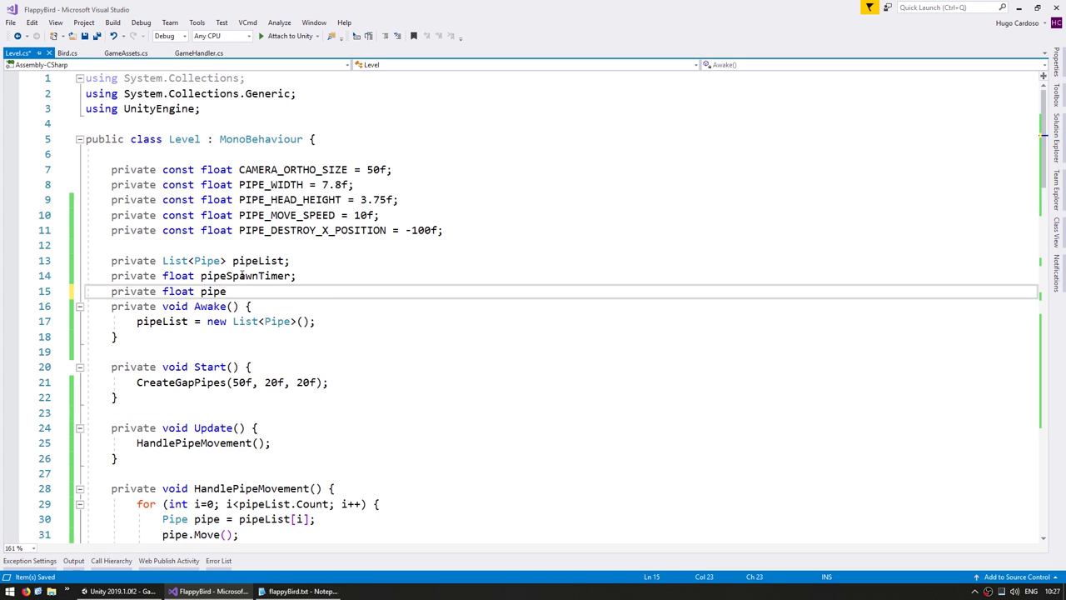
type("SpawnTimerMax")
key("Return")
key("Up")
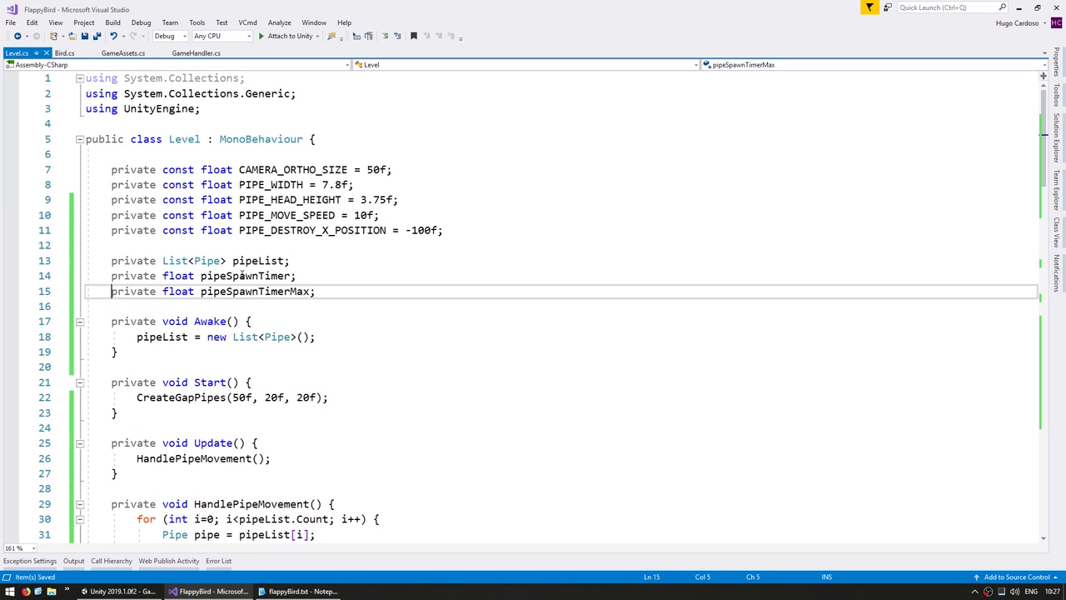
key("End")
type(";")
Initialise pipeSpawnTimerMax to .5f inside Awake.
left_click(241, 336)
key("End")
key("Return")
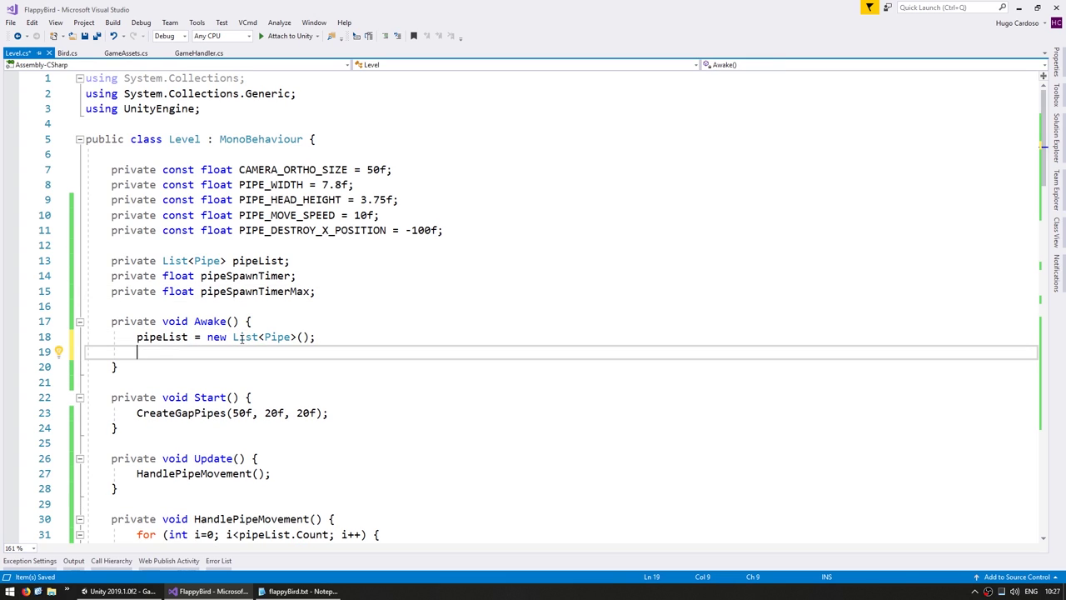
type("pipeSpa")
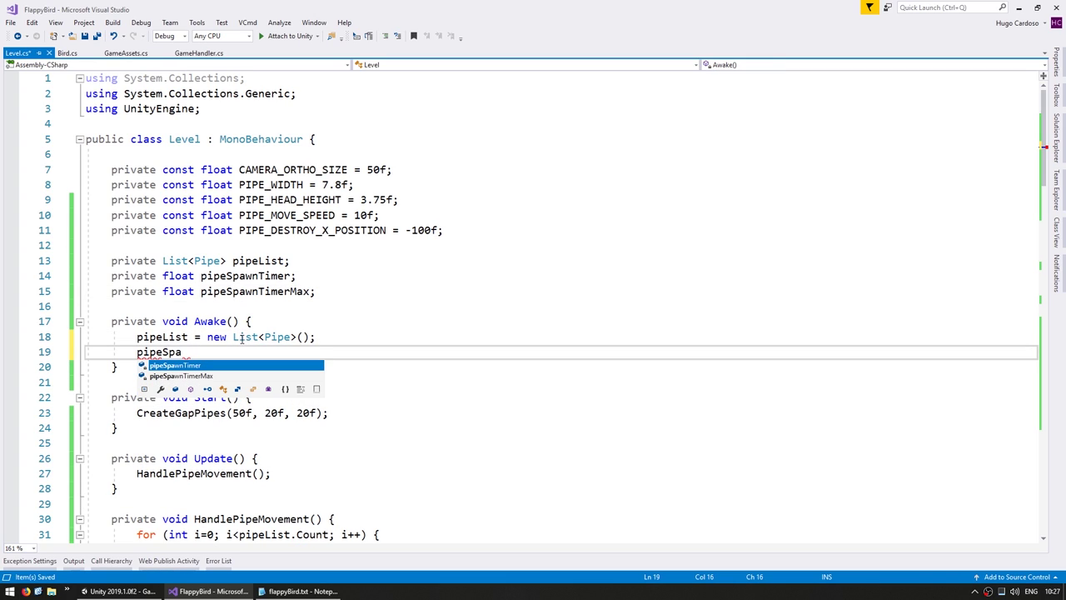
type("wnTimerMax = .")
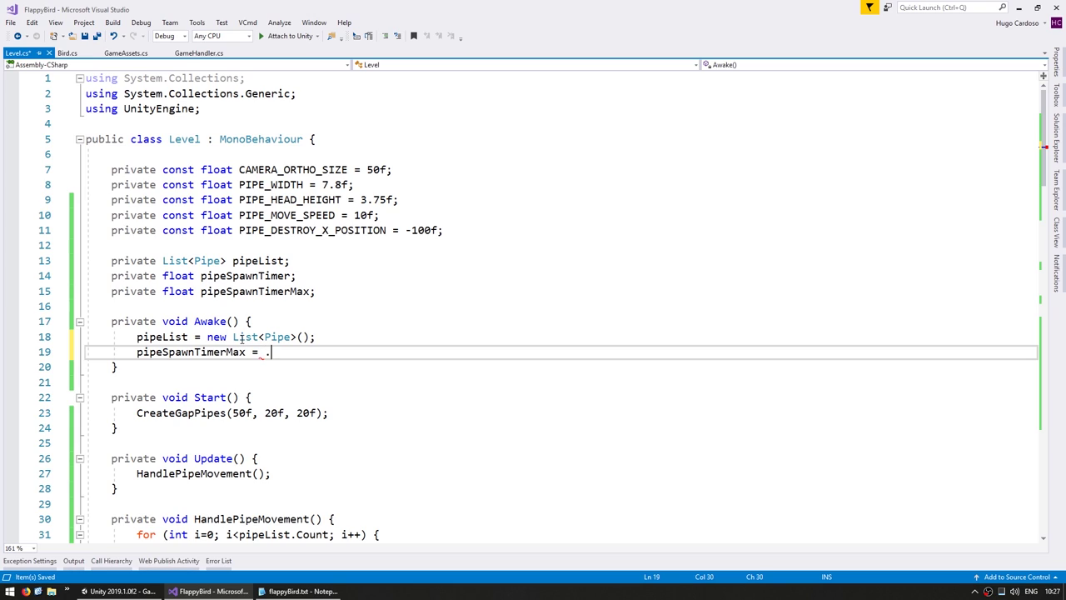
type("5f;")
Call a new HandlePipeSpawning() method from Update and create its empty method body.
left_click(206, 473)
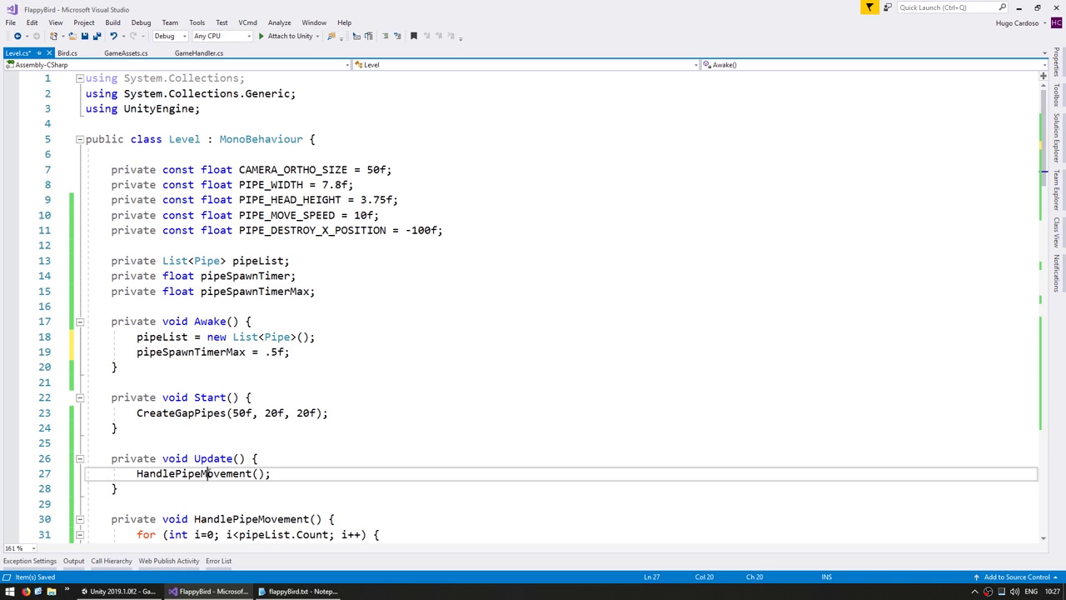
scroll(206, 473, "down", 3)
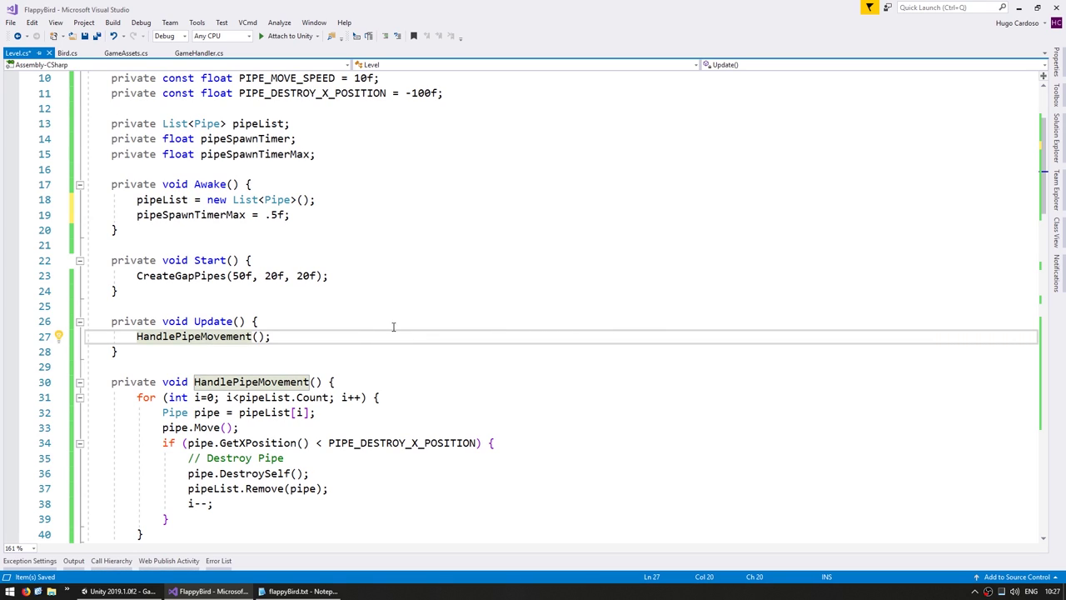
key("End")
key("Return")
type("HandlePipe")
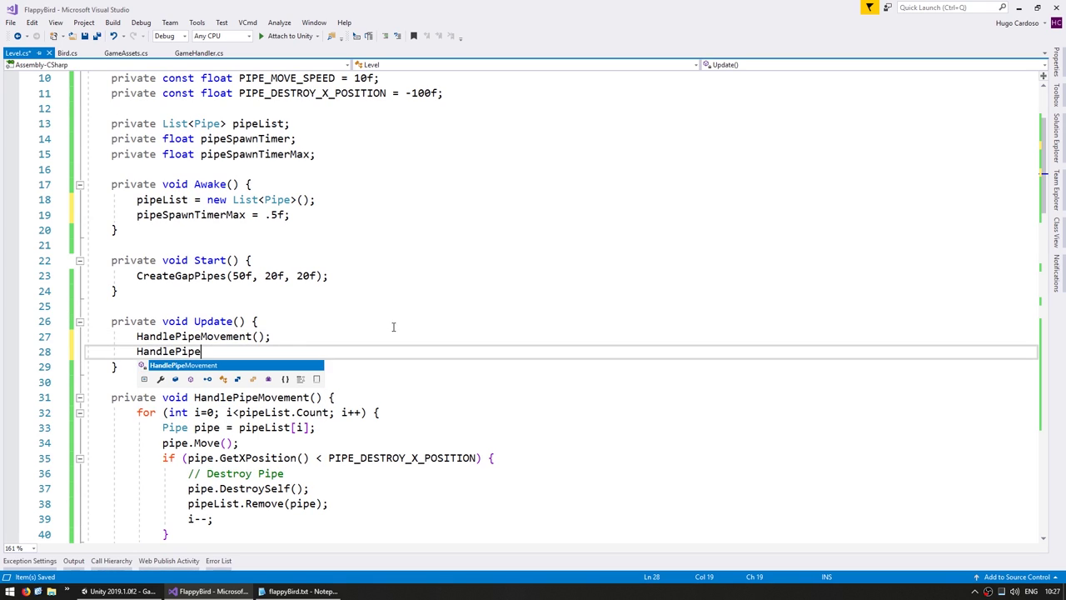
type("Spawning();")
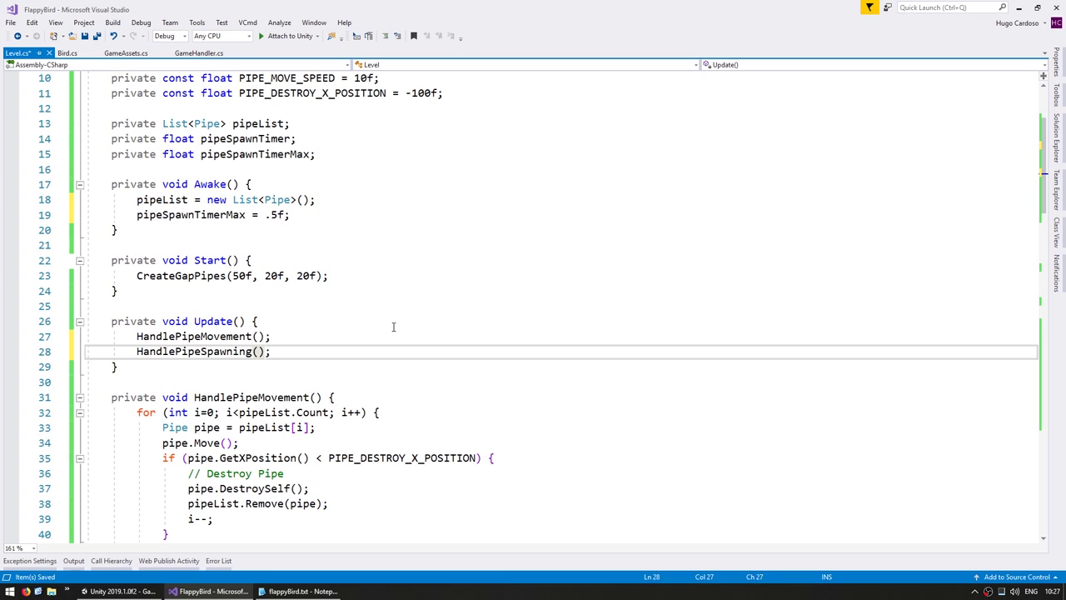
key("Down")
key("Down")
key("Return")
type("private void ")
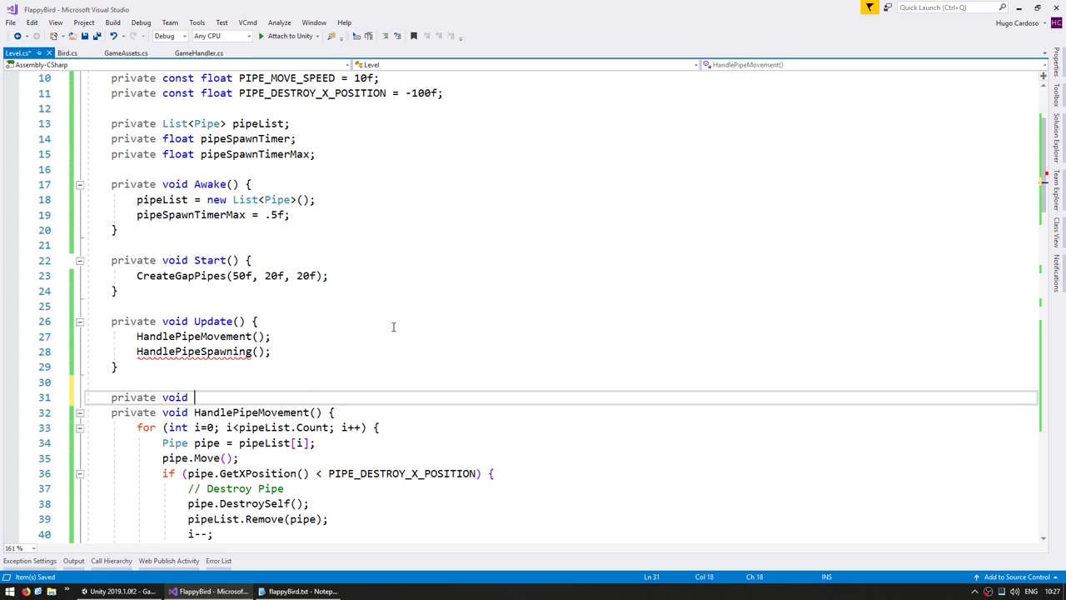
type("HandlePipeSpawning() {")
key("Return")
key("Return")
key("Down")
key("Return")
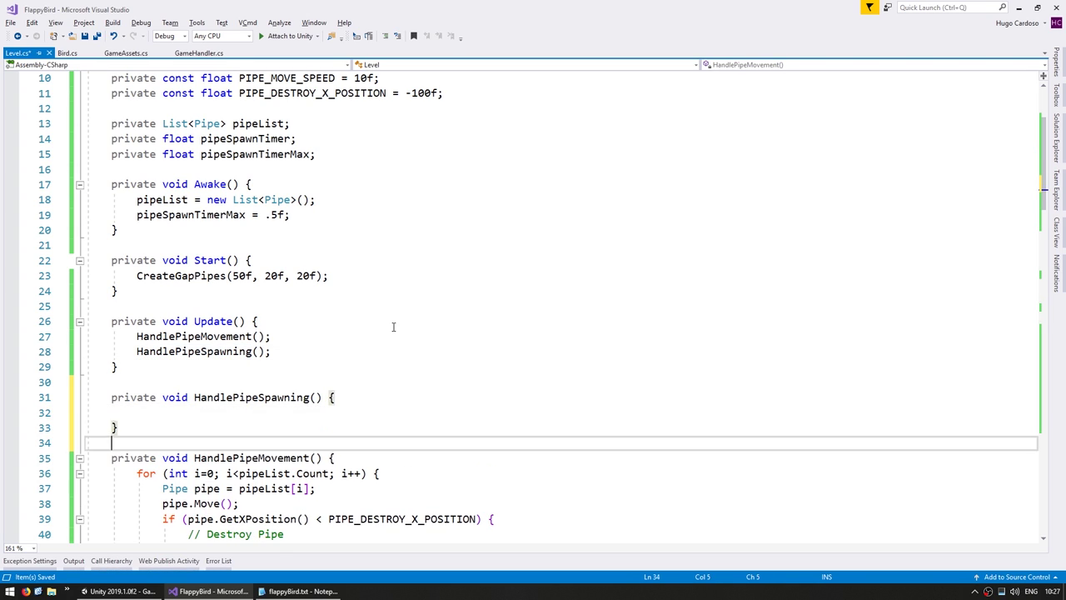
key("Up")
key("Up")
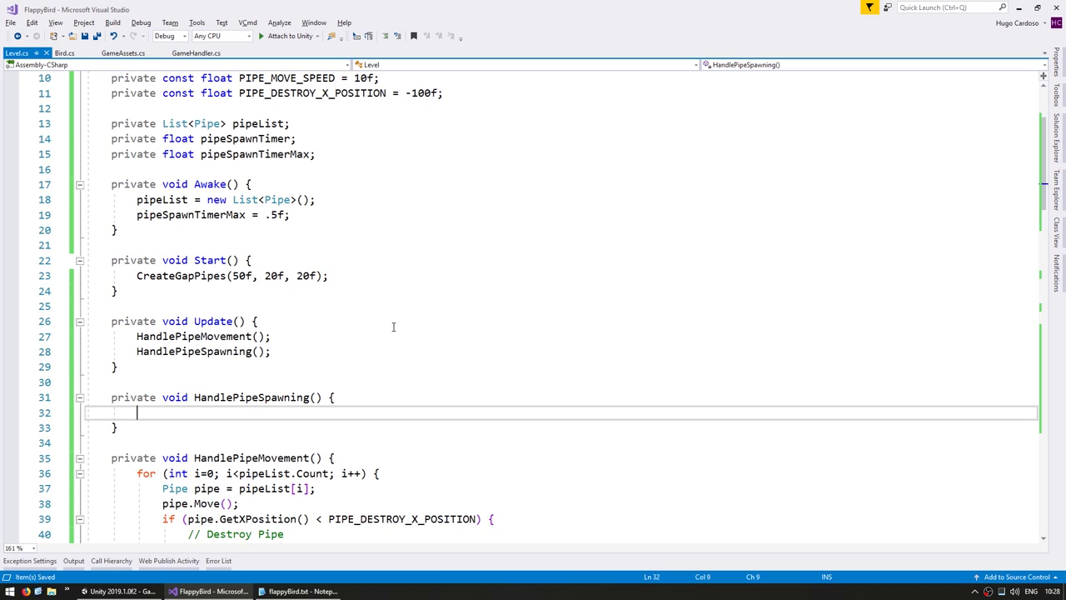
Subtract Time.deltaTime from pipeSpawnTimer and add pipeSpawnTimerMax back once it drops below 0.
type("pipe")
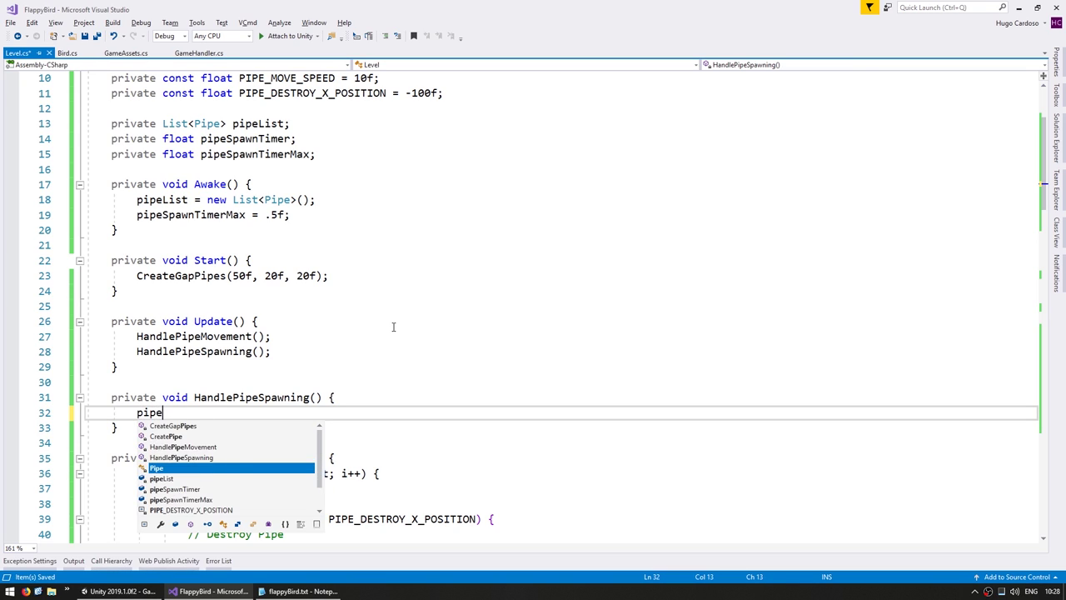
type("Sp -t")
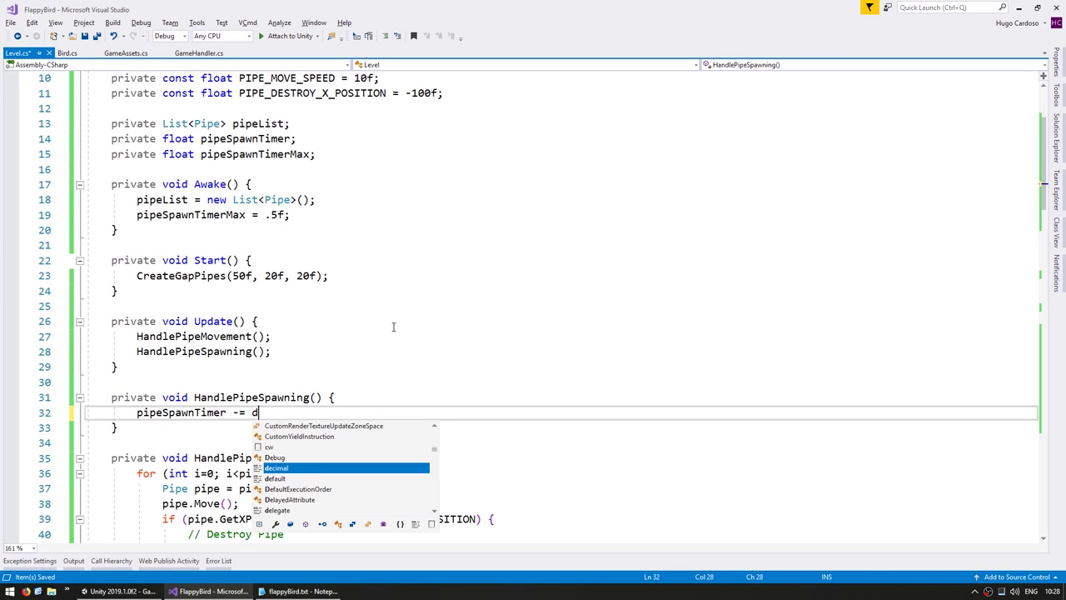
type("ime.deltaTime;")
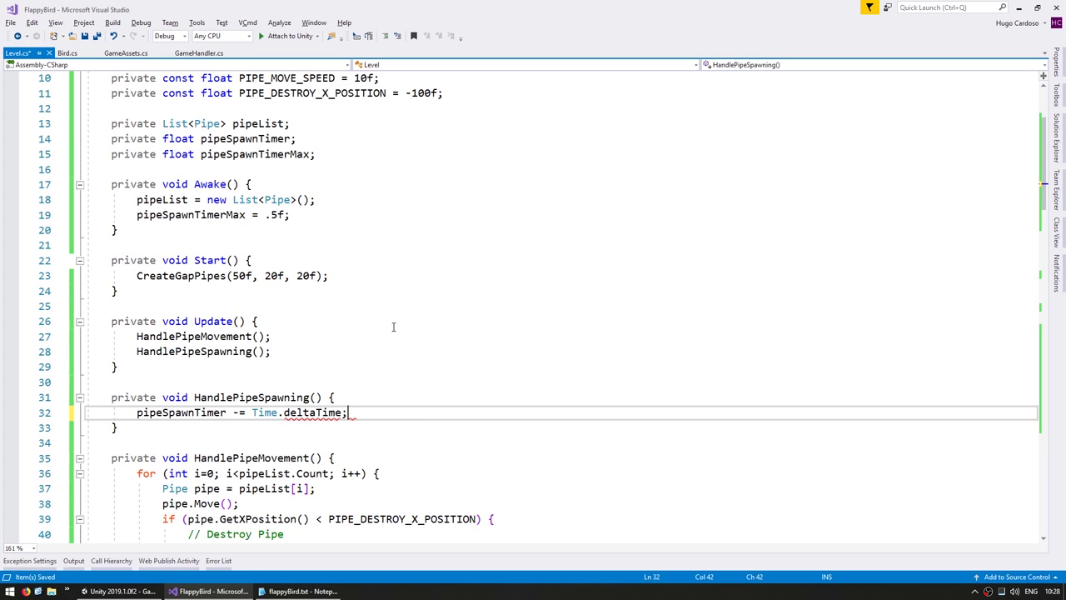
key("Return")
type("i")
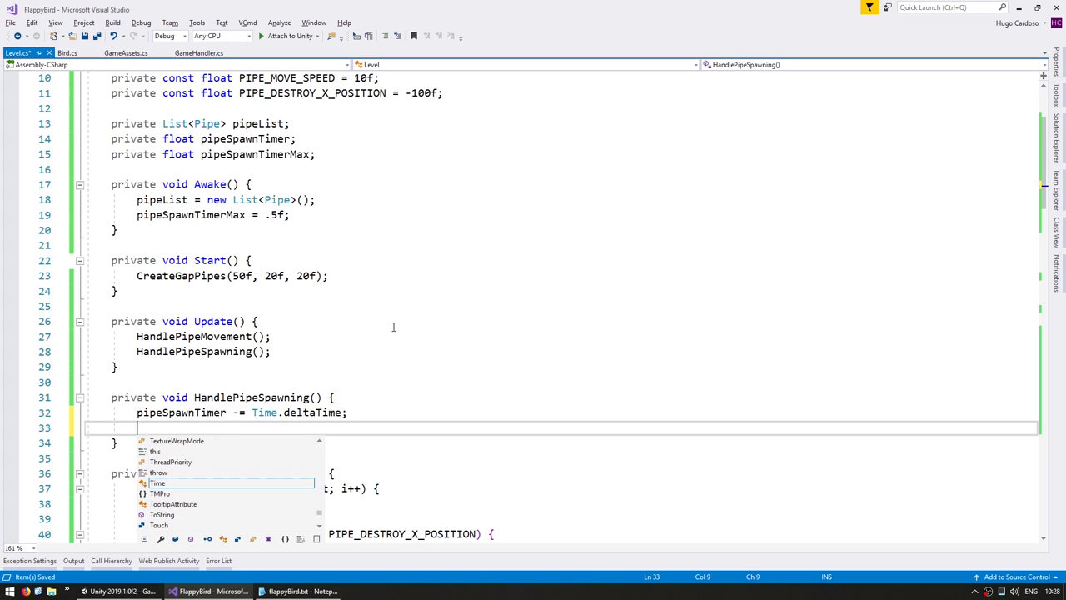
type("f (pipeSpawnTimer < 0")
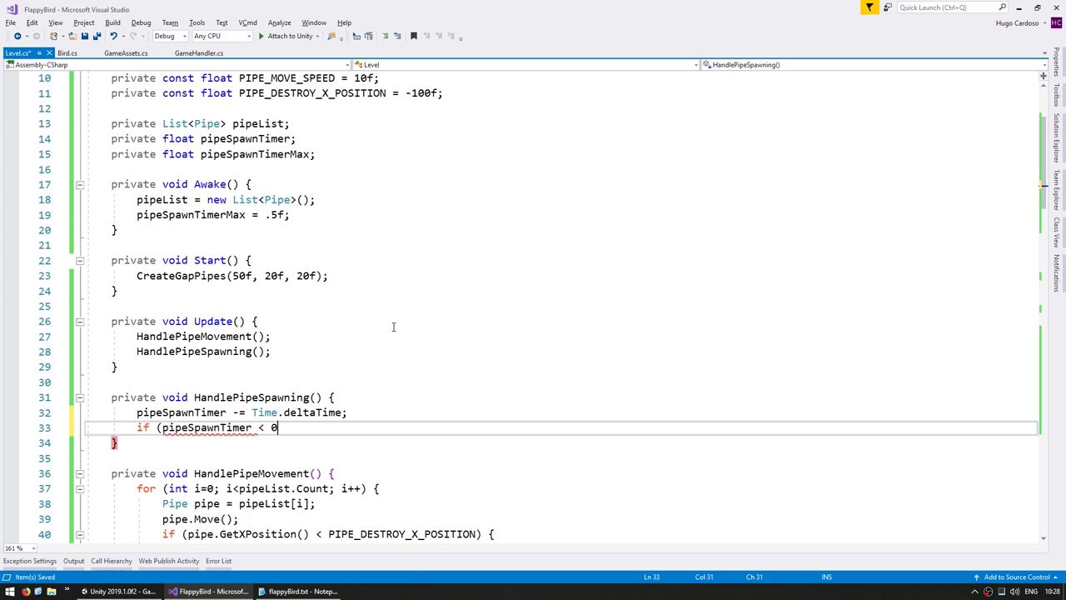
type(") {")
key("Return")
type("// Time to spawn anothe")
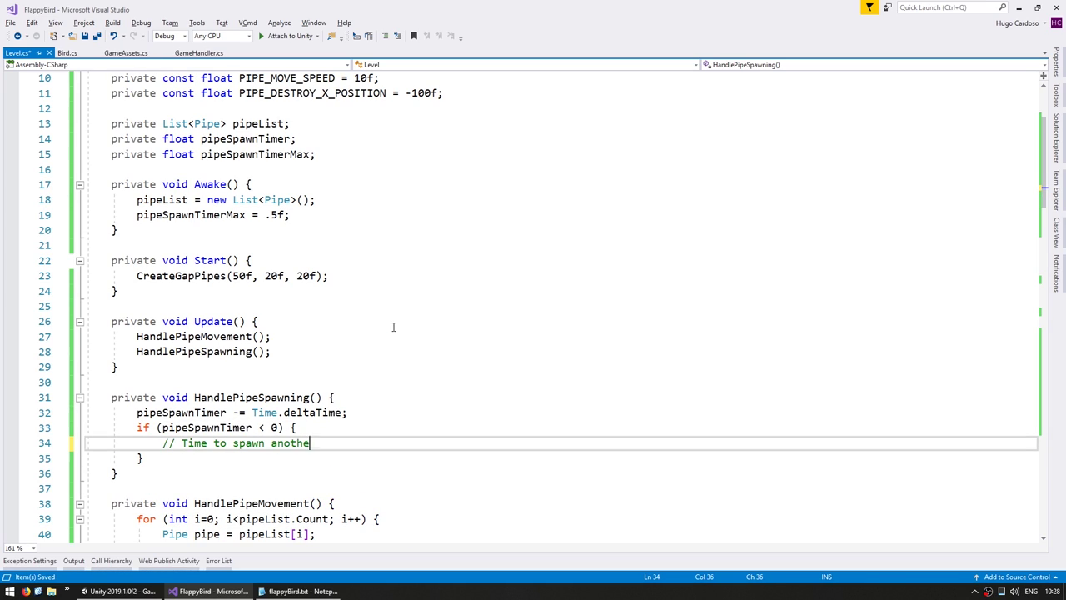
type("r Pipe")
key("ctrl+s")
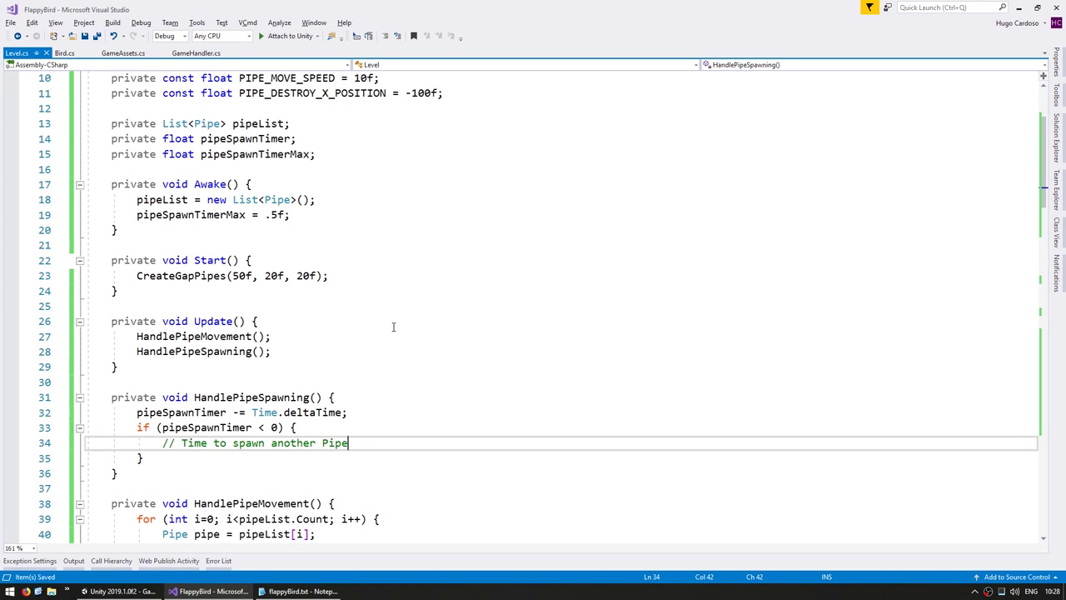
key("Return")
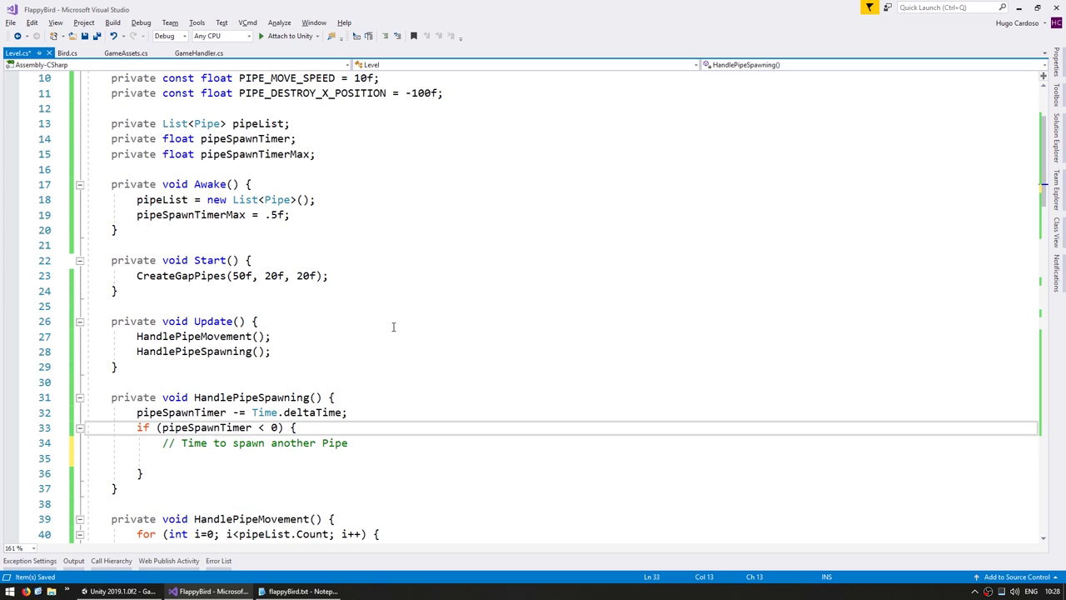
type("pipeSpawnTimer += ")
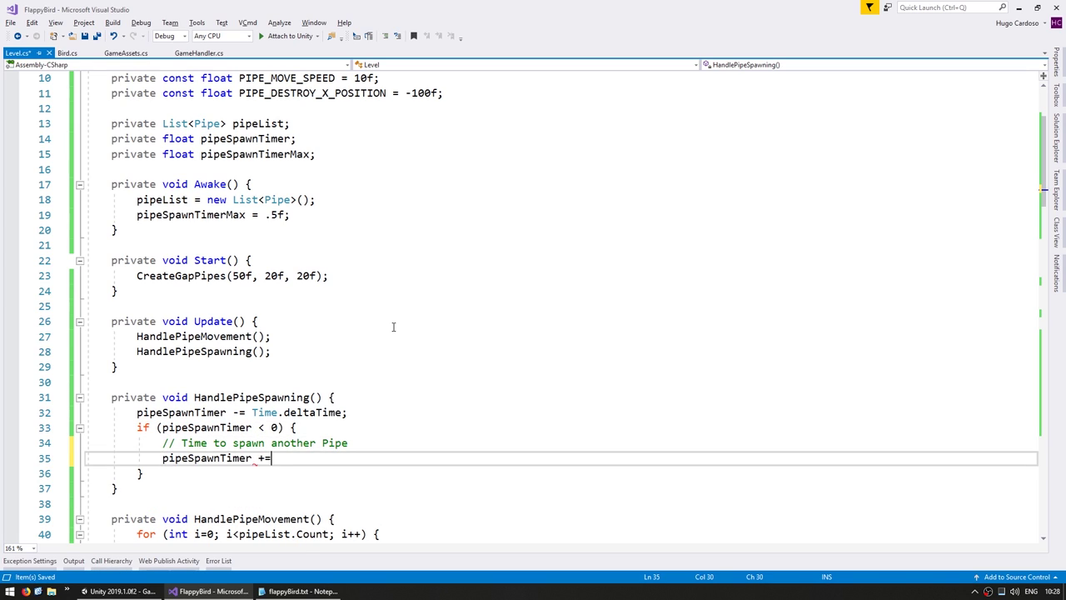
type("max")
key("Tab")
type(";")
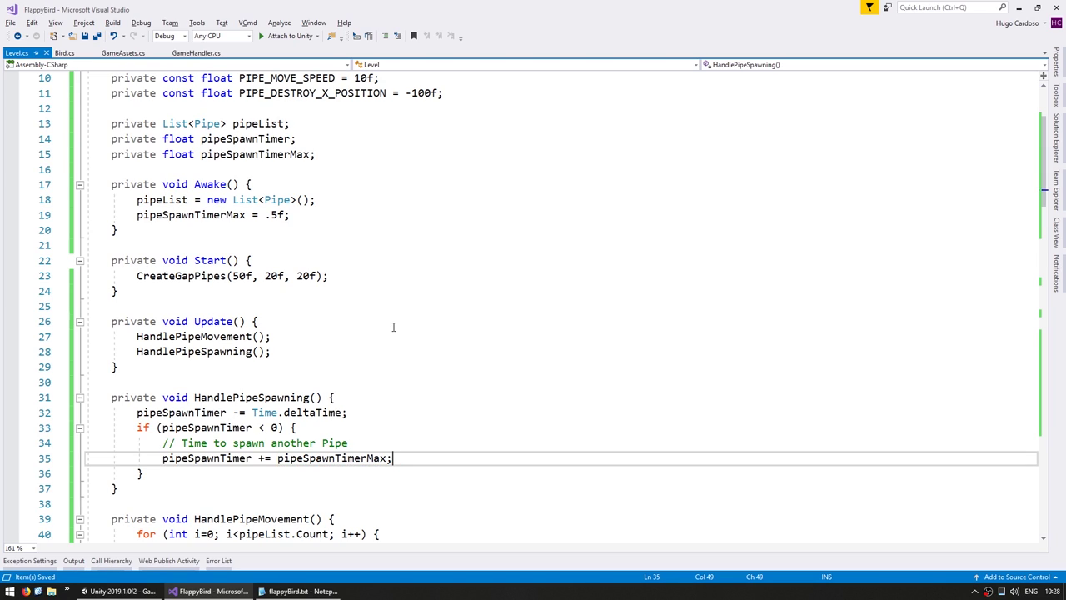
left_click(163, 275)
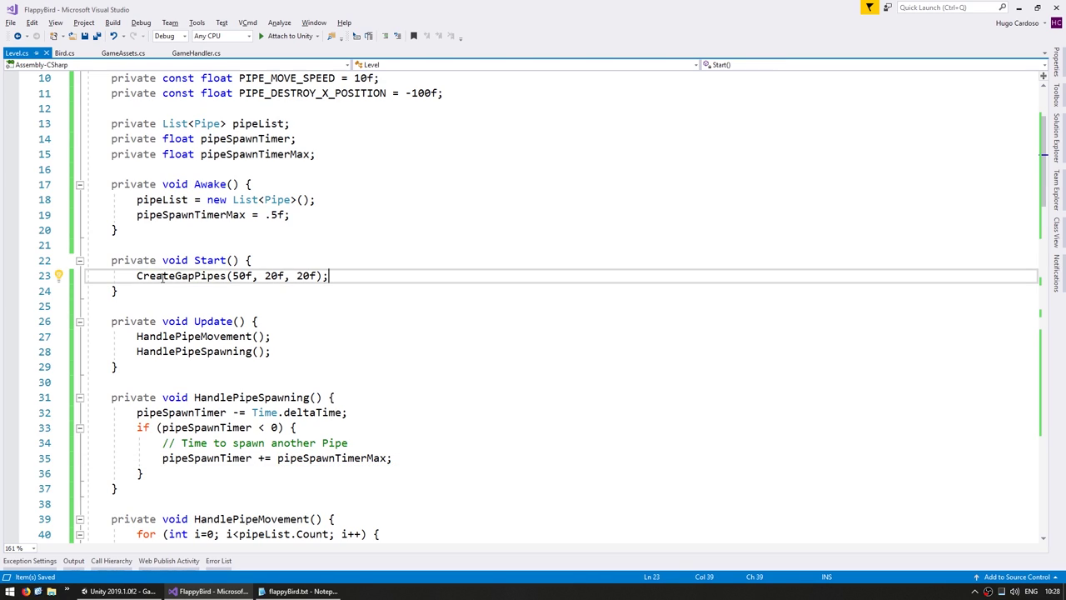
Copy the CreateGapPipes call into the timer block and comment out the one in Start.
key("End")
key("shift+Home")
key("ctrl+c")
left_click(178, 464)
key("End")
key("Return")
key("ctrl+v")
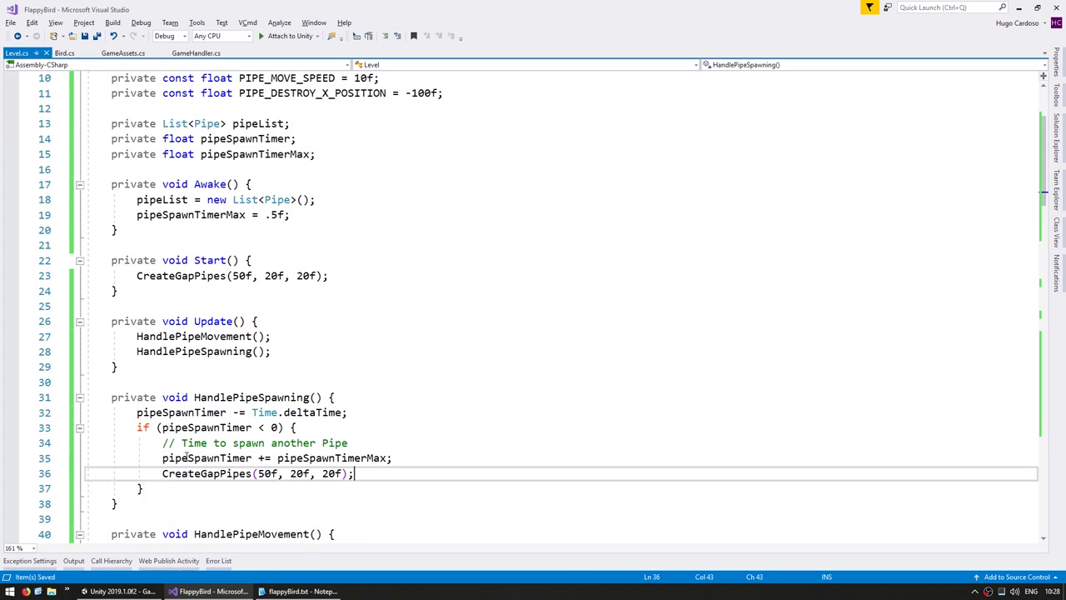
left_click(181, 275)
key("ctrl+k")
key("ctrl+c")
left_click(218, 473)
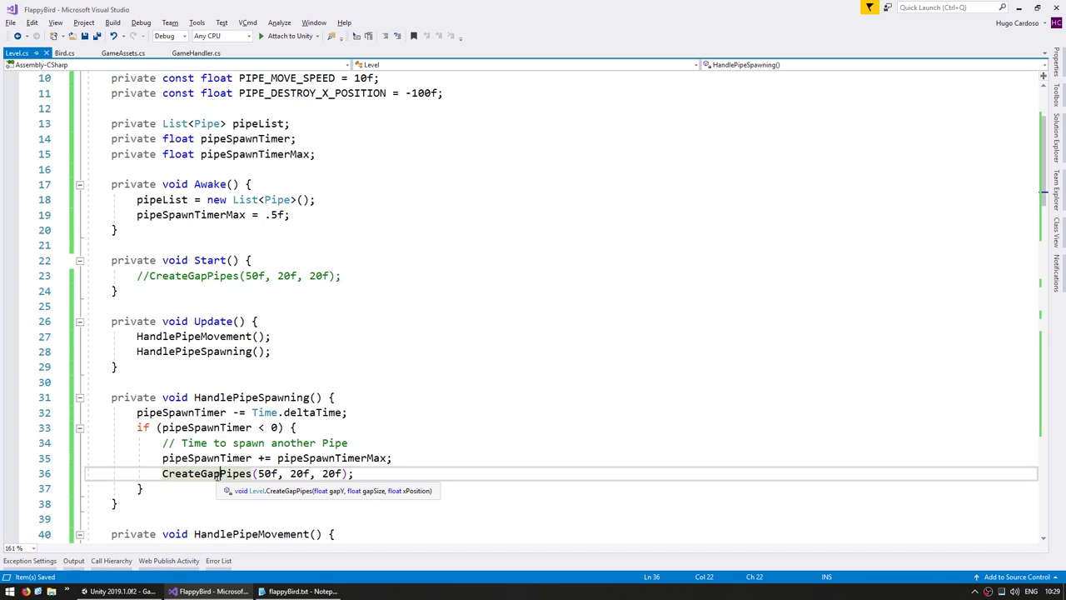
Duplicate the destroy constant as PIPE_SPAWN_X_POSITION with a value of +100f.
scroll(218, 474, "up", 3)
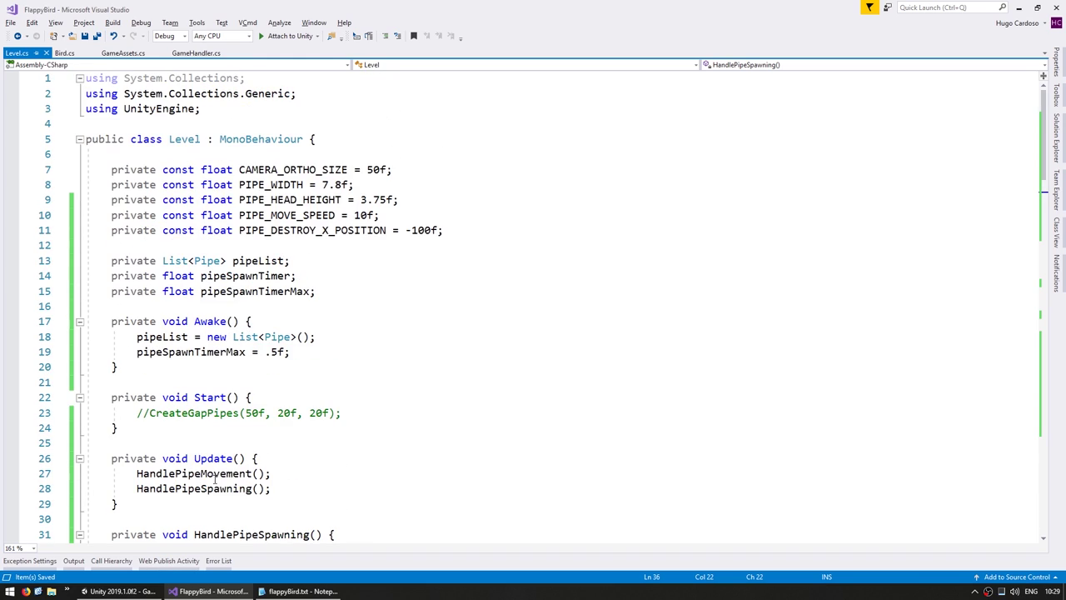
left_click(296, 231)
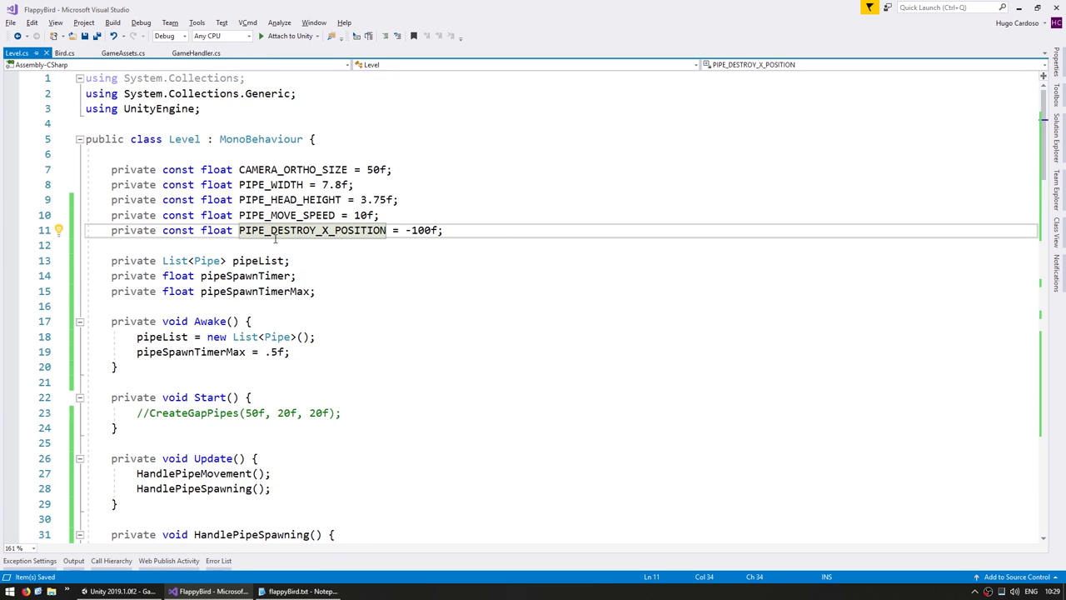
key("ctrl+c")
key("ctrl+v")
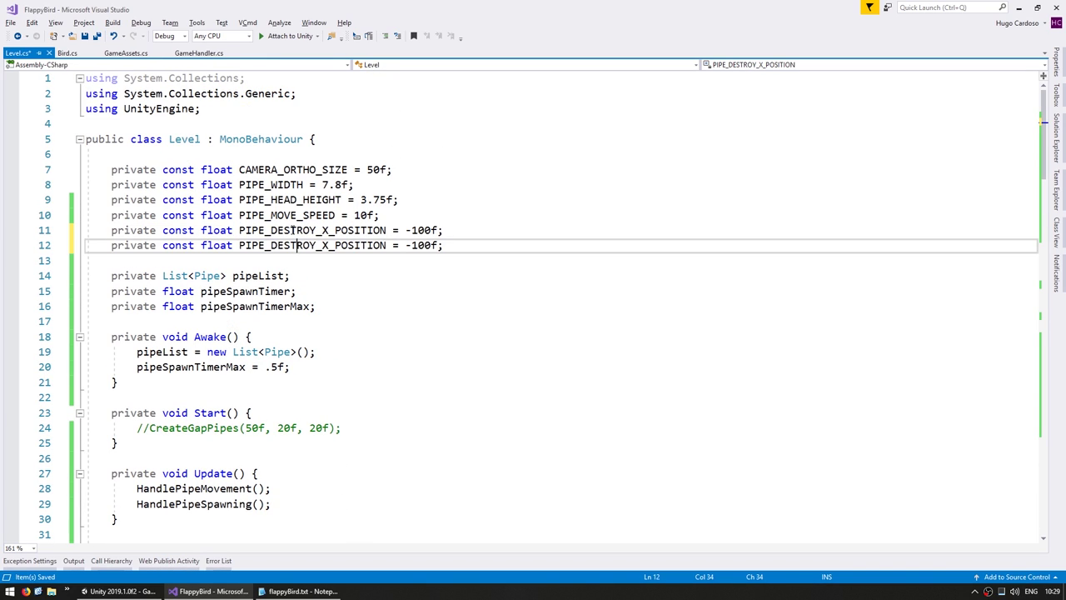
key("Right")
key("Right")
key("Right")
key("ctrl+shift+Left")
key("shift+Right")
key("shift+Right")
key("shift+Right")
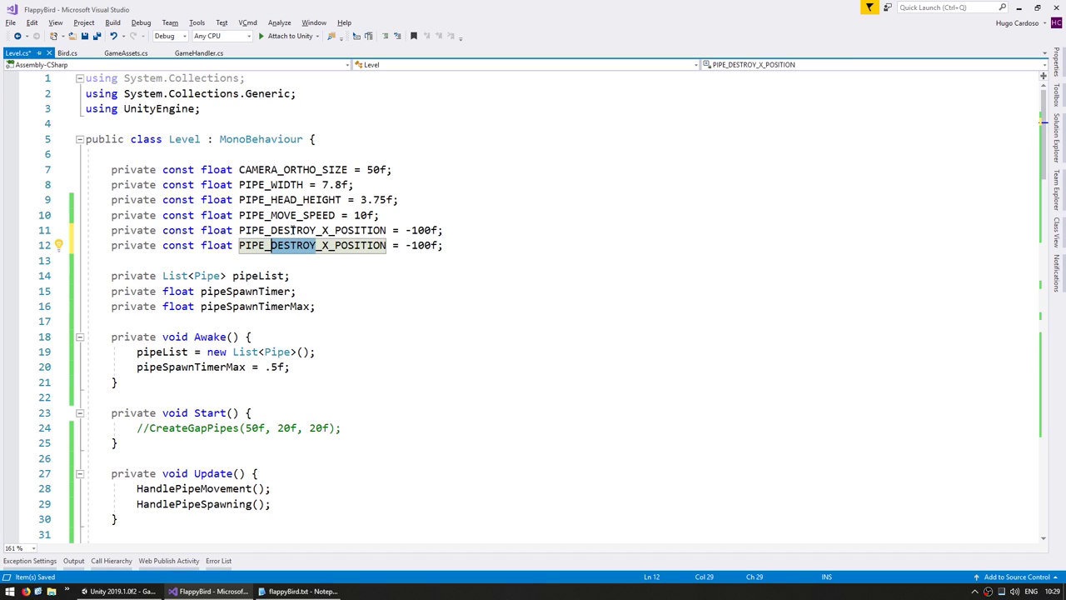
type("SPAWN")
key("ctrl+Right")
key("ctrl+Right")
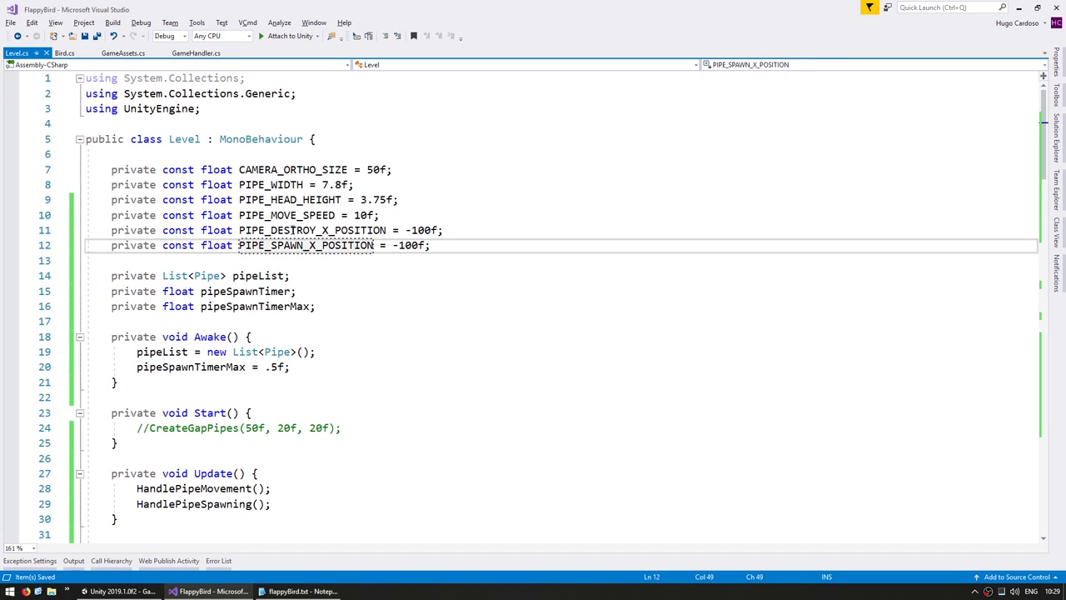
key("Delete")
type("+")
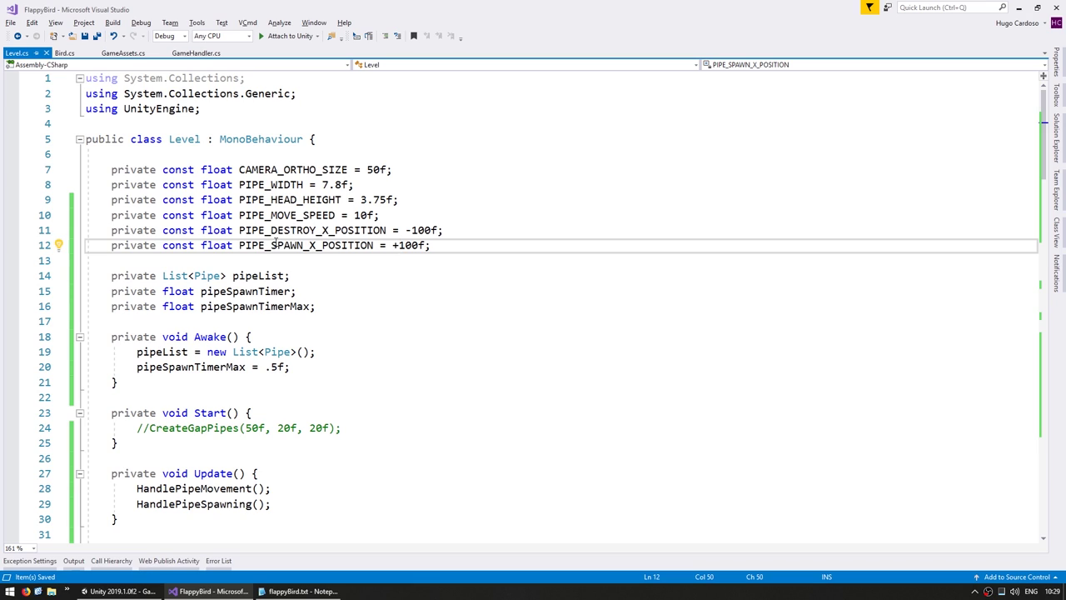
Pass PIPE_SPAWN_X_POSITION as the last argument of the timed CreateGapPipes call.
double_click(276, 245)
scroll(301, 393, "down", 7)
scroll(301, 393, "down", 1)
scroll(248, 391, "up", 4)
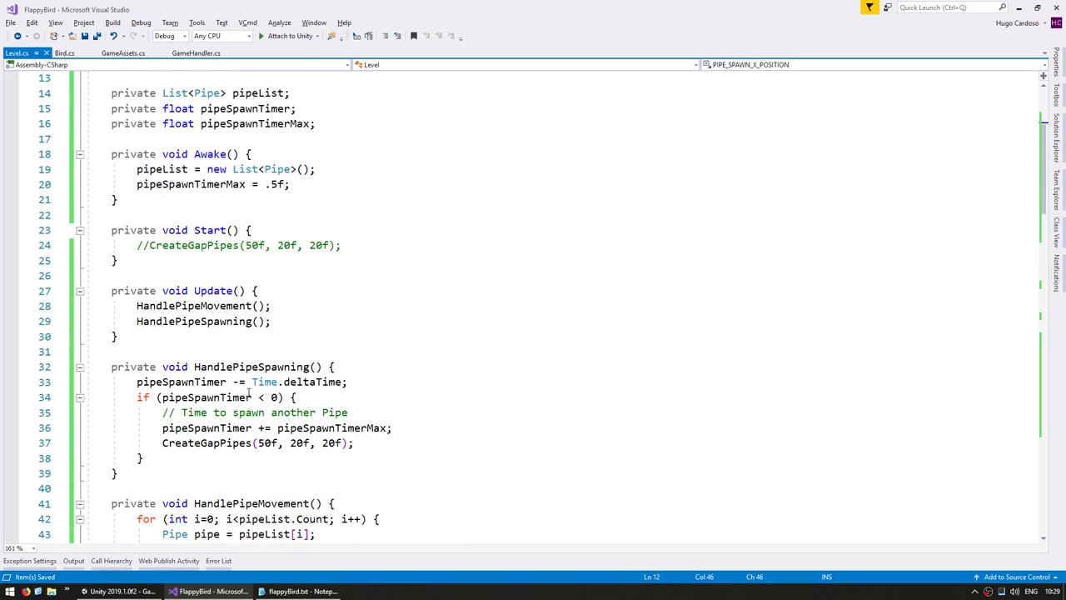
double_click(331, 442)
key("ctrl+v")
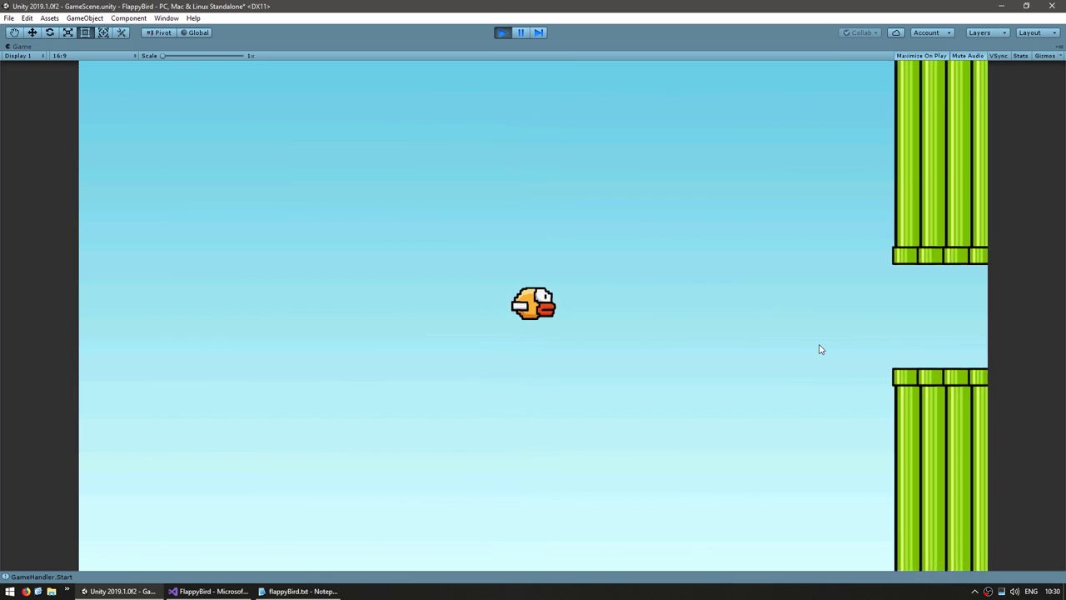
Flap the bird with Space while spawned pipes pile into a solid wall.
key("space")
key("space")
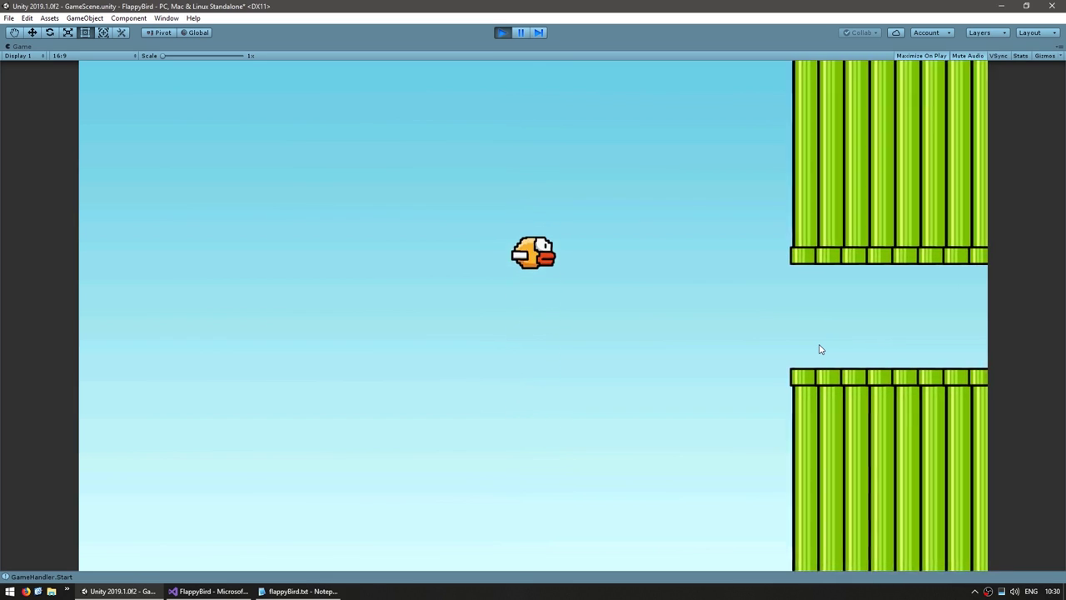
key("space")
key("space")
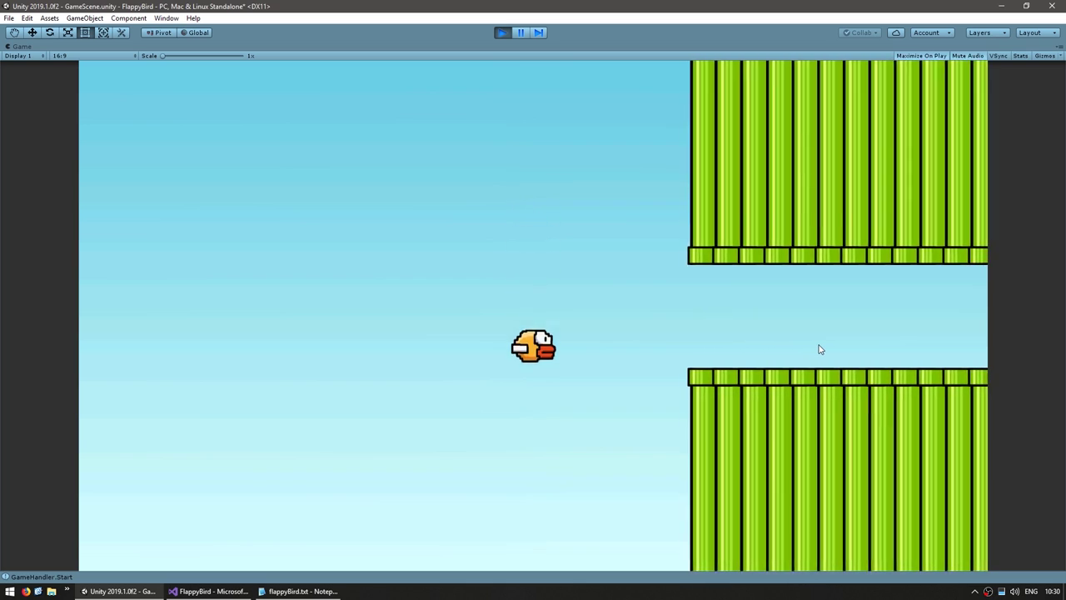
key("space")
key("space")
key("space")
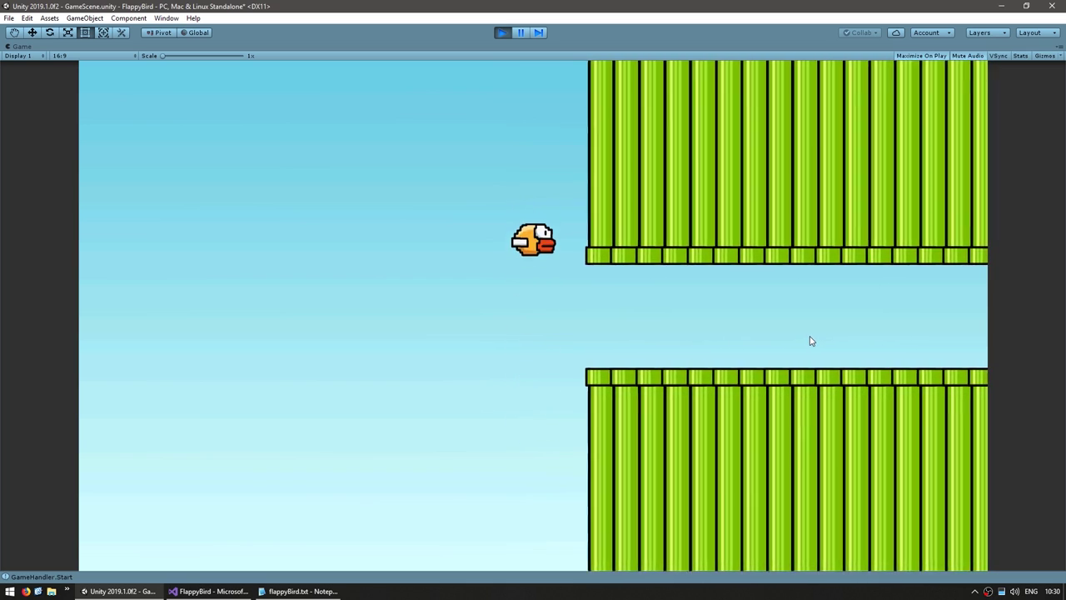
key("space")
key("space")
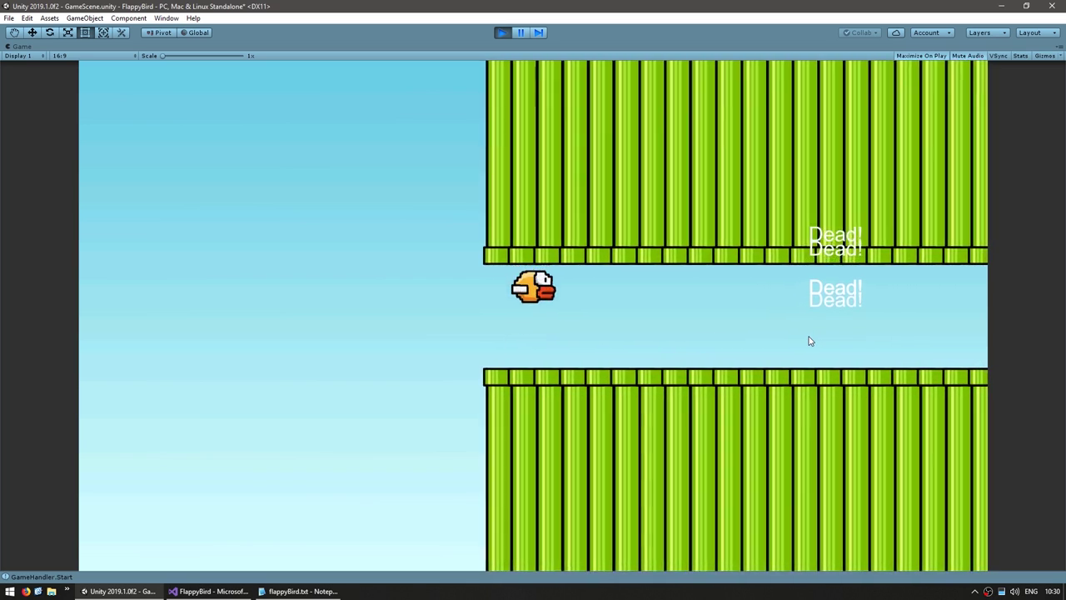
key("space")
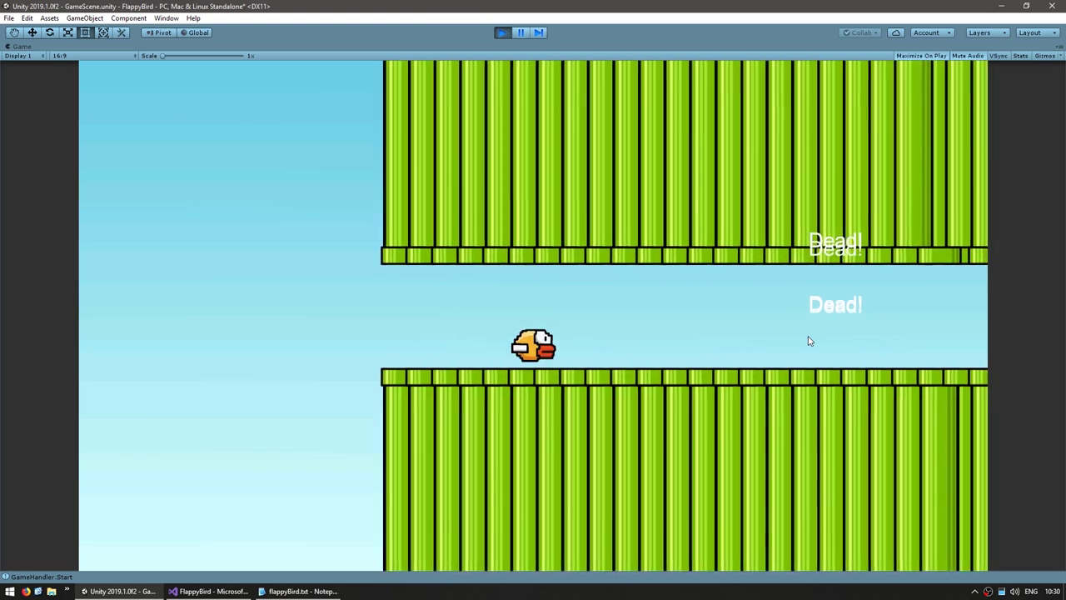
key("space")
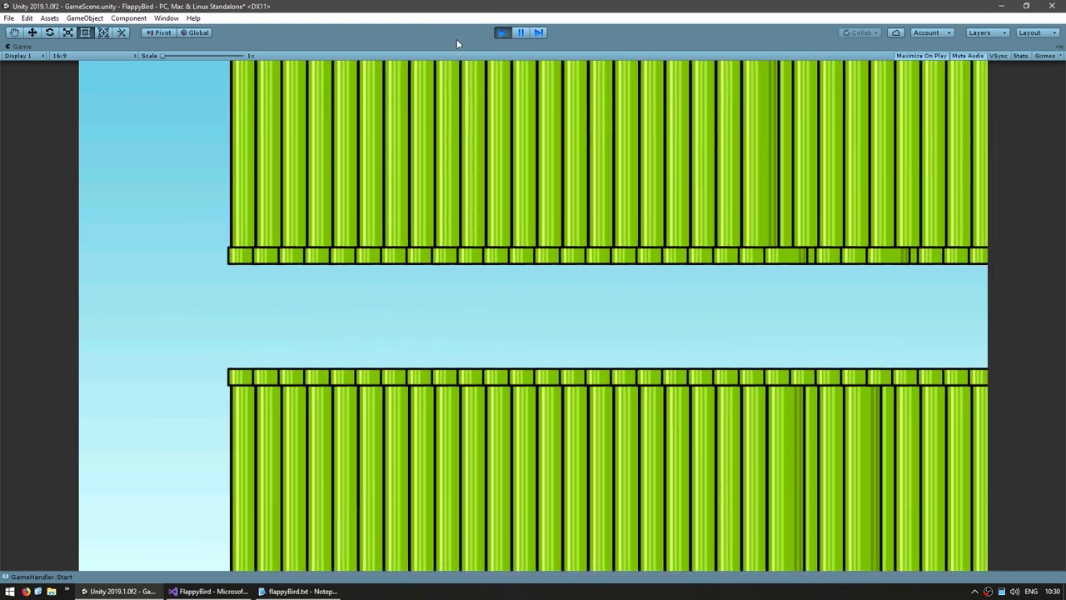
Un-maximize the Game view and pan the Scene view to inspect the pipes.
right_click(439, 45)
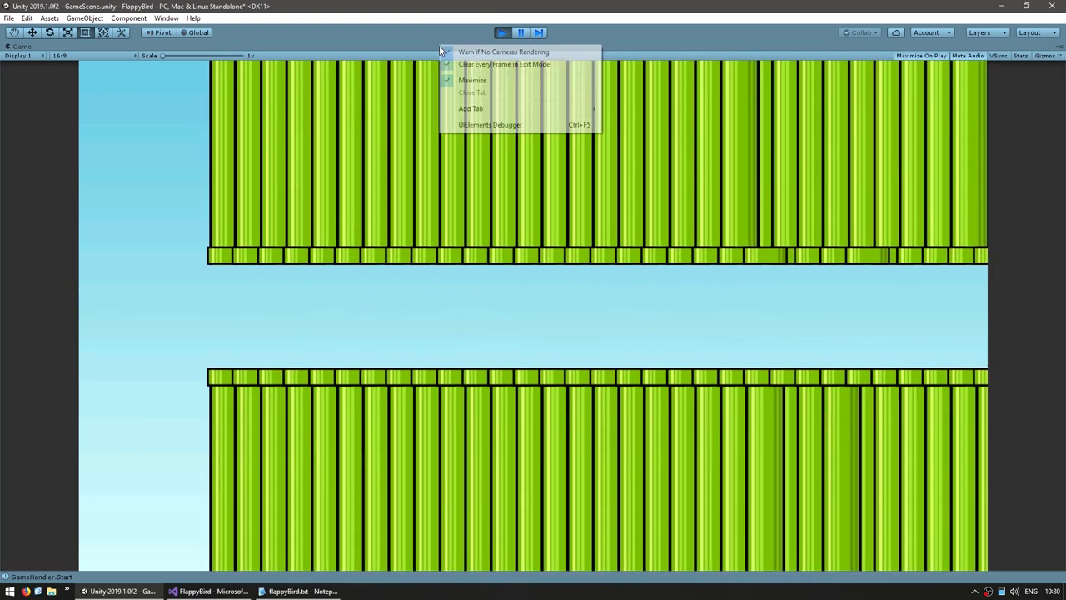
left_click(473, 80)
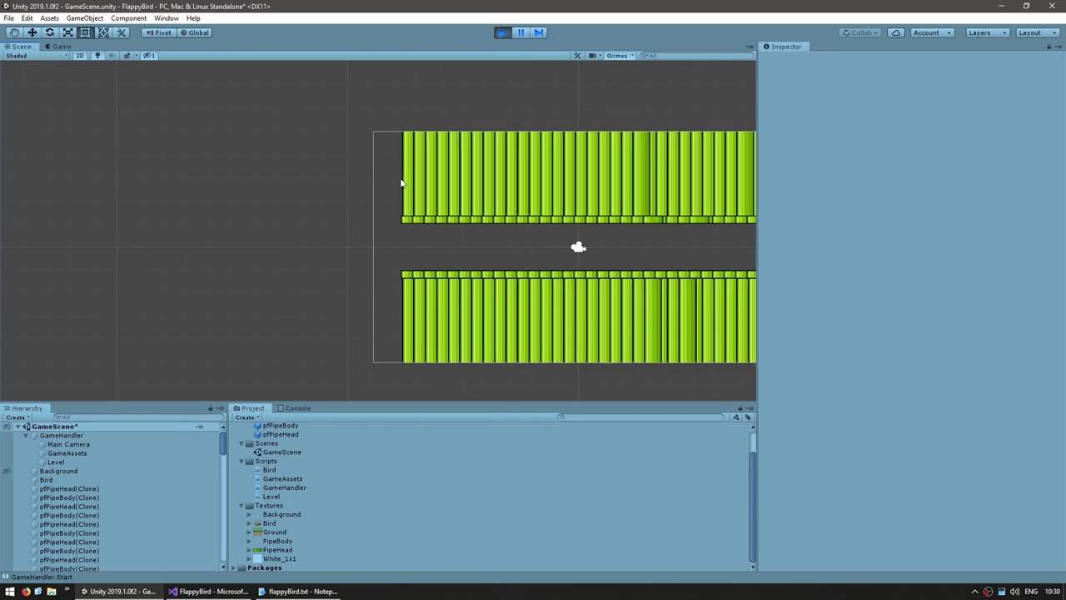
middle_click_drag(400, 183, 464, 276)
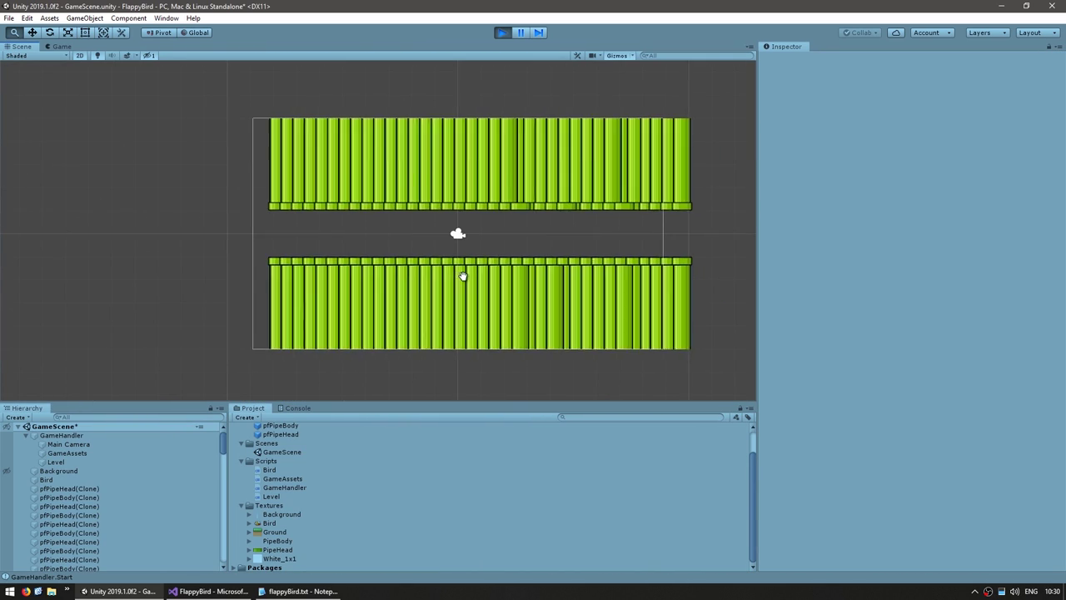
scroll(469, 279, "down", 3)
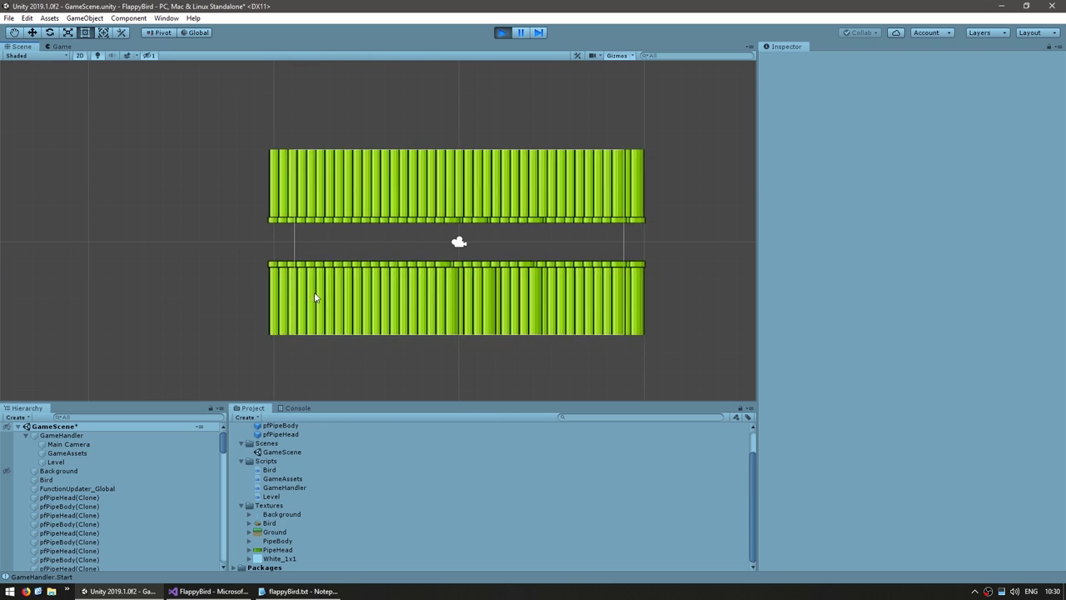
Change PIPE_MOVE_SPEED from 10f to 30f and pipeSpawnTimerMax from .5f to 1f.
key("alt+Tab")
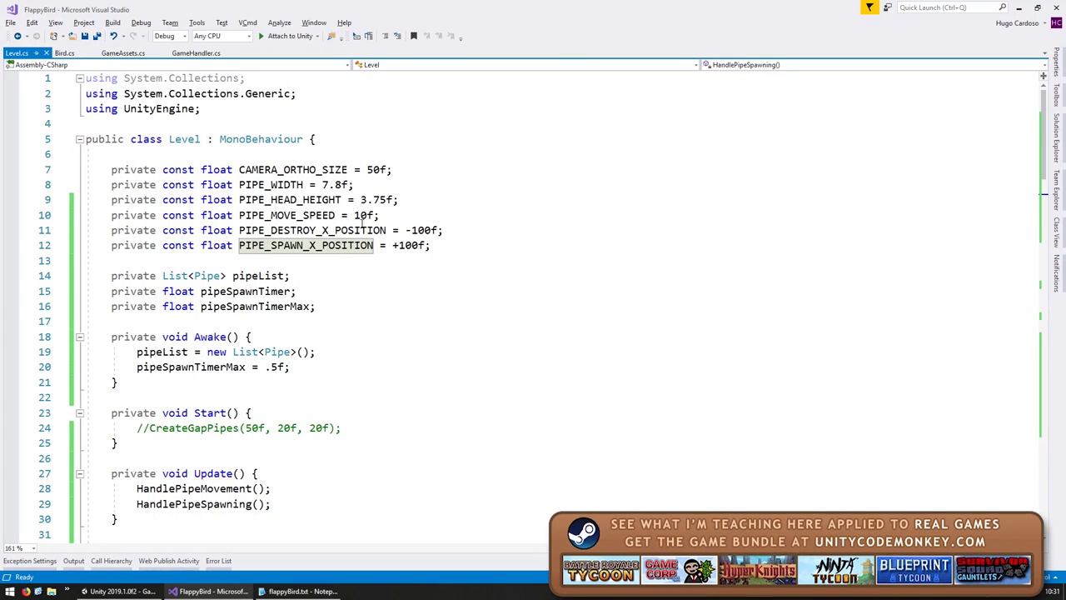
left_click(358, 215)
key("BackSpace")
type("3")
key("ctrl+s")
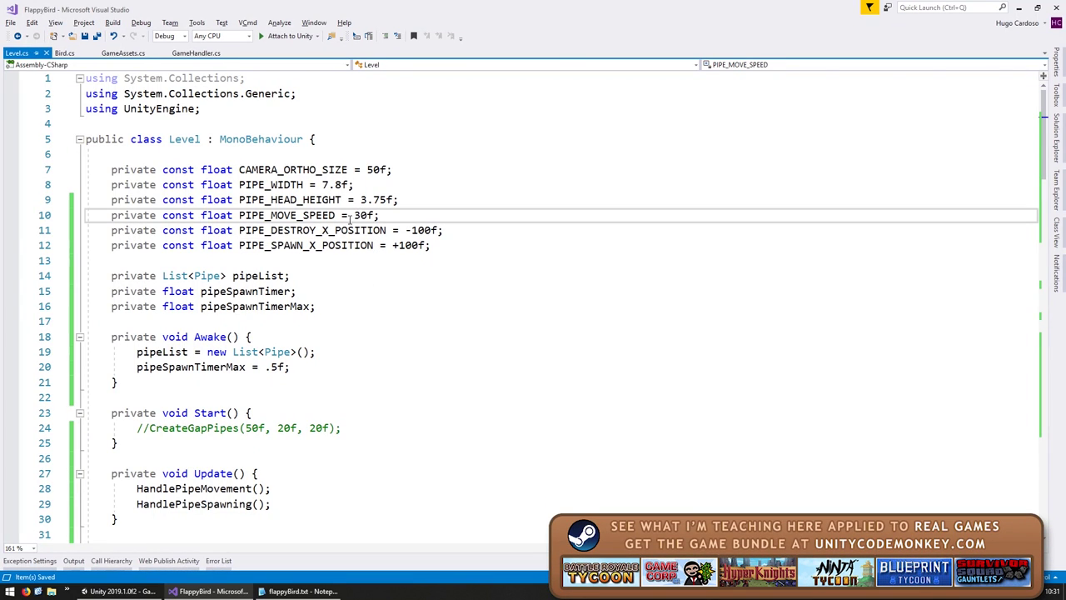
scroll(280, 291, "down", 2)
left_click(281, 279)
key("BackSpace")
key("BackSpace")
type("1")
key("ctrl+s")
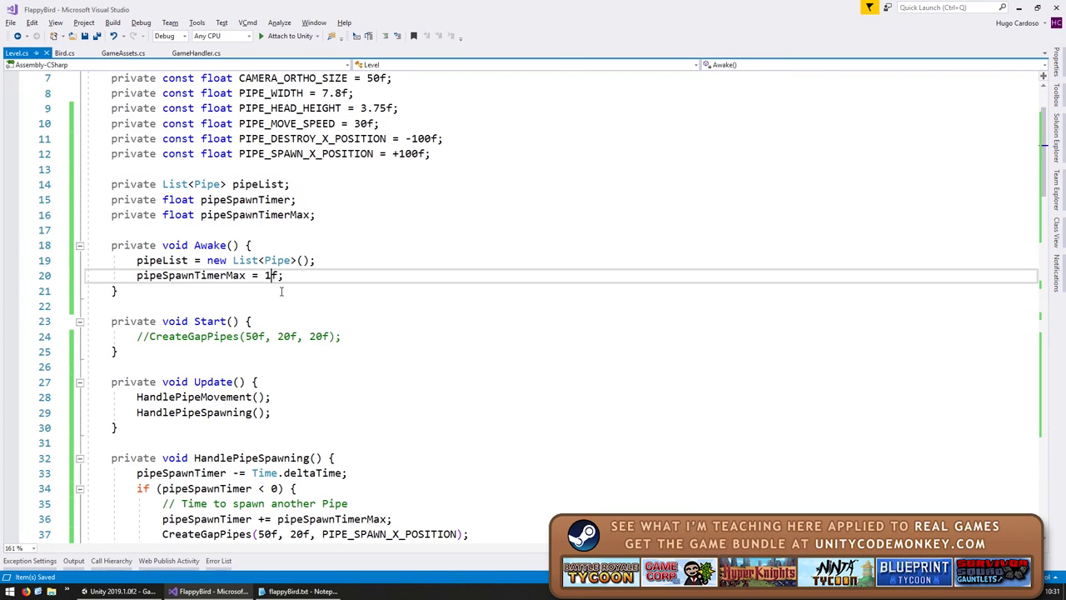
Play the game in Unity and flap to check the evenly spaced pipes.
key("alt+Tab")
left_click(502, 32)
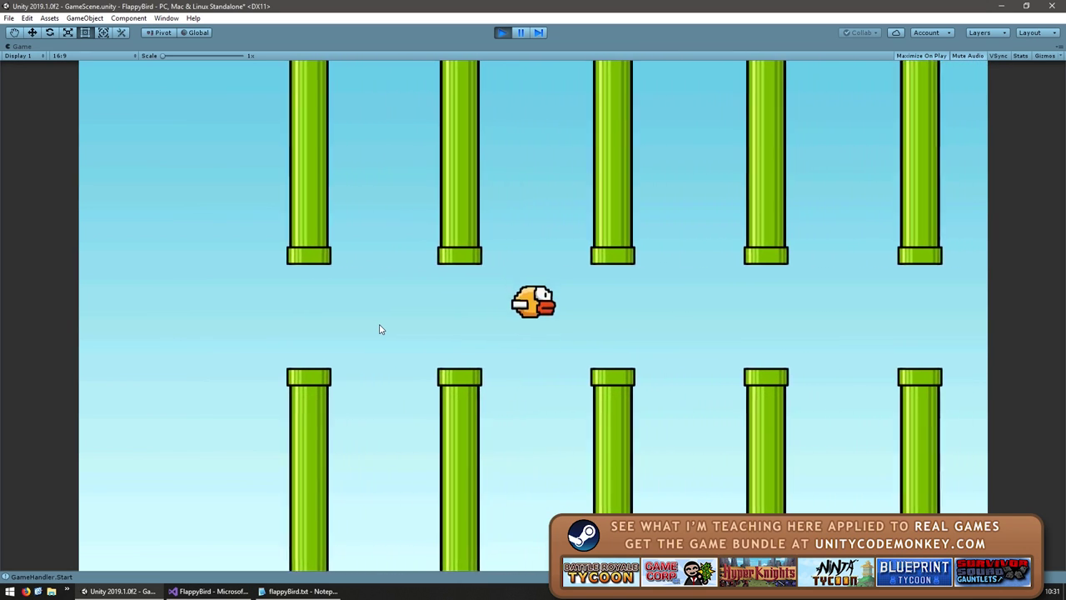
key("space")
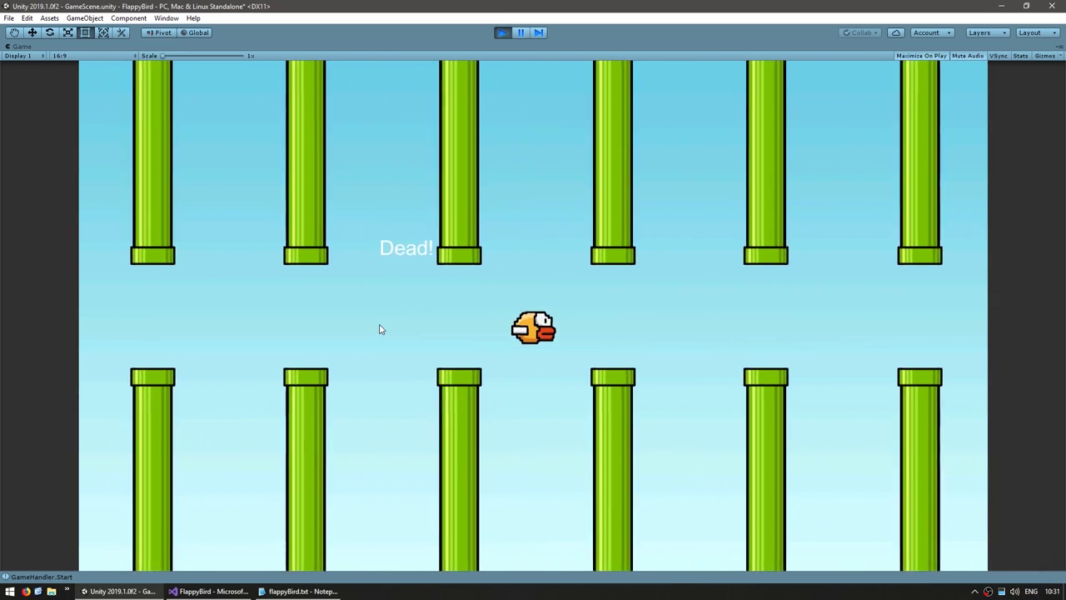
key("space")
key("space")
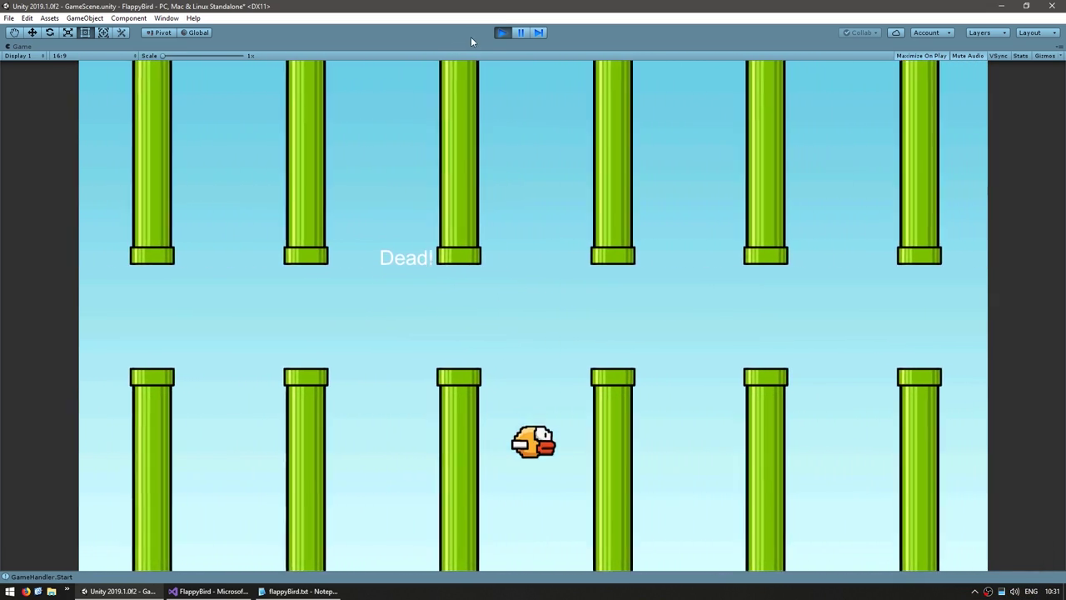
key("alt+Tab")
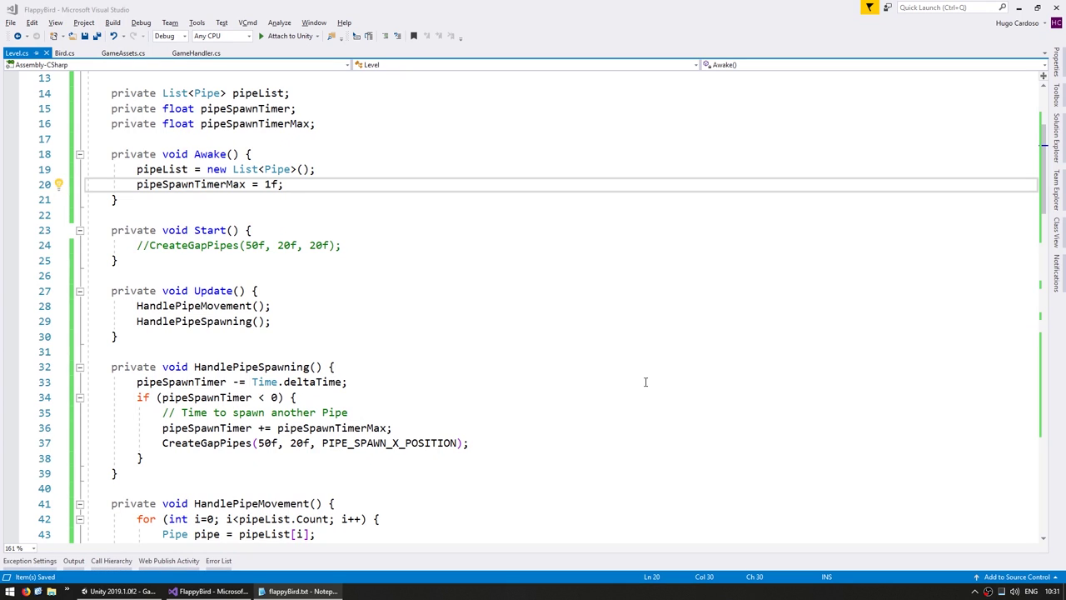
Declare a new private float gapSize field below pipeSpawnTimerMax.
left_click_drag(259, 443, 310, 442)
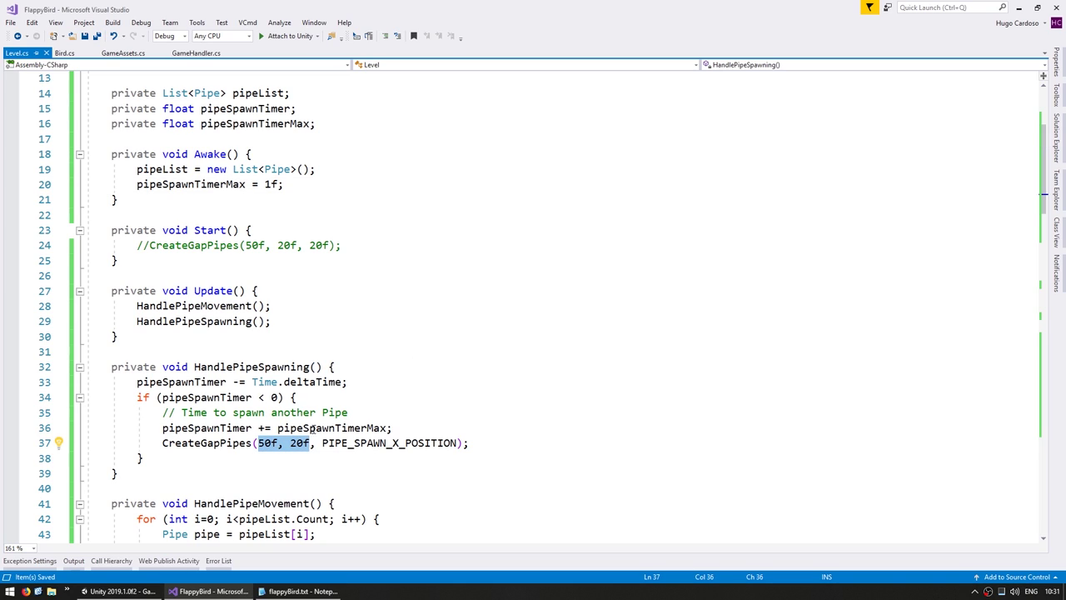
double_click(265, 443)
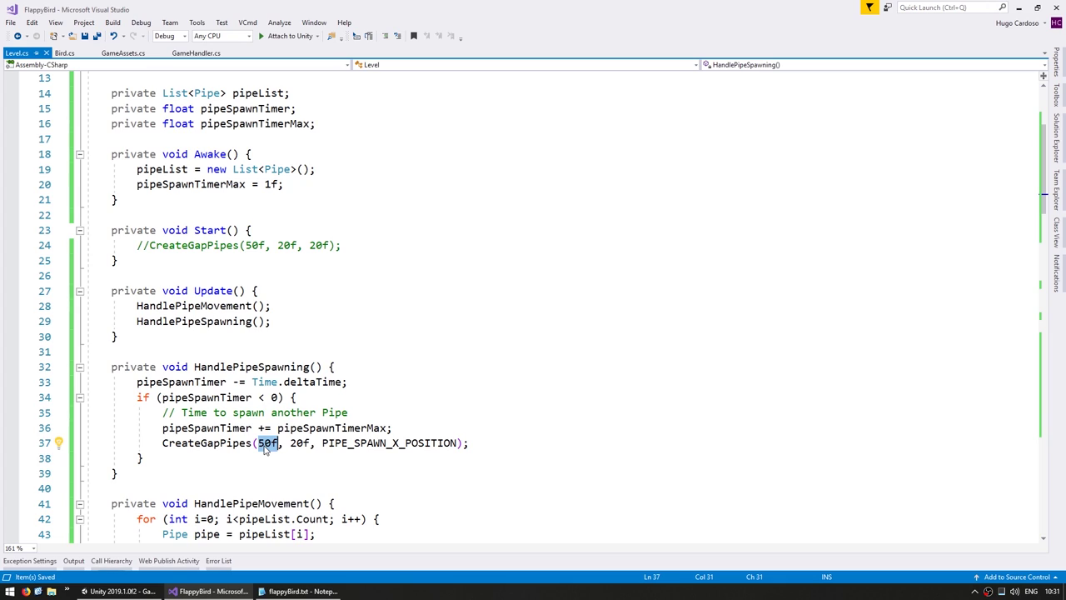
double_click(298, 444)
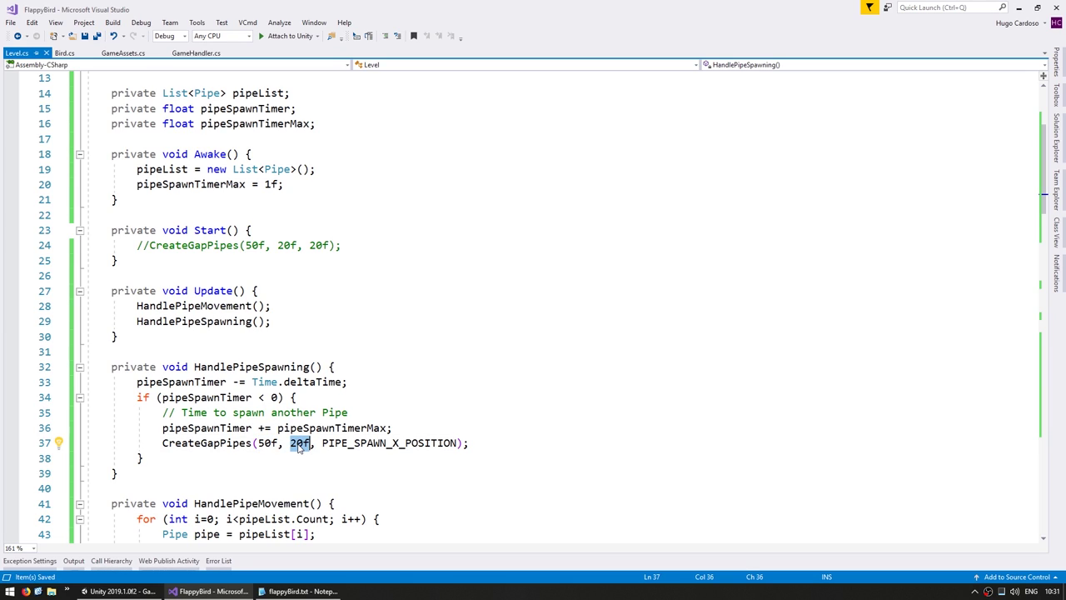
scroll(298, 448, "up", 4)
left_click(148, 308)
key("End")
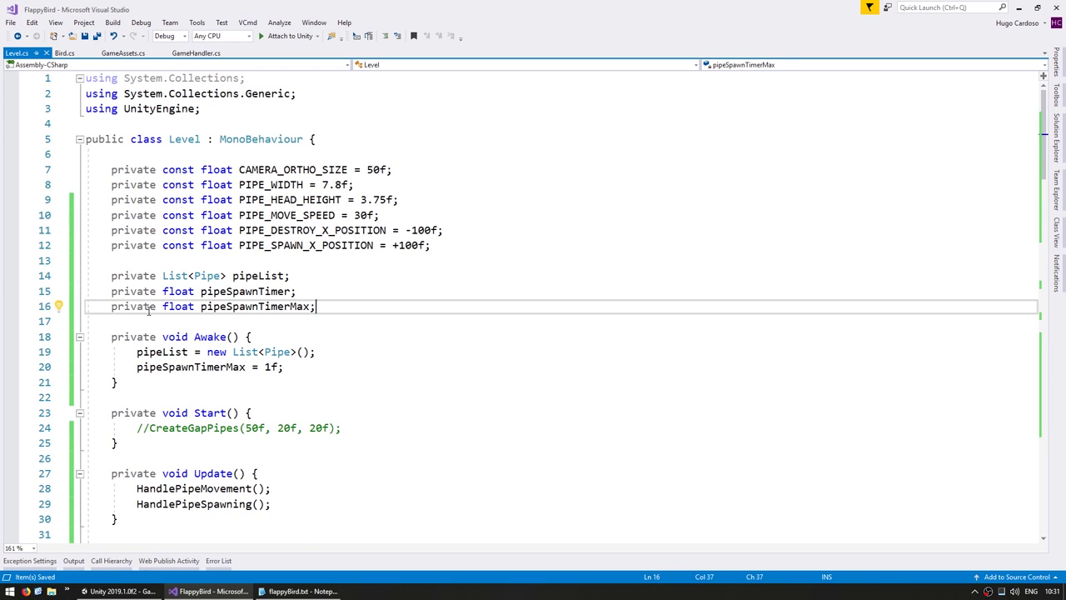
key("Return")
type("private float ")
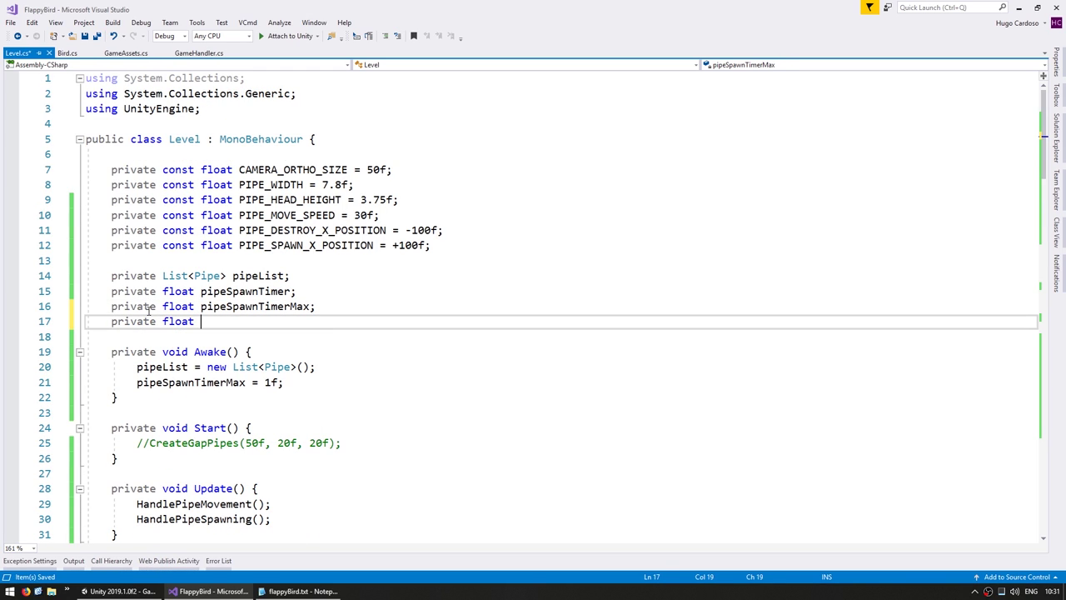
type("gapSize;")
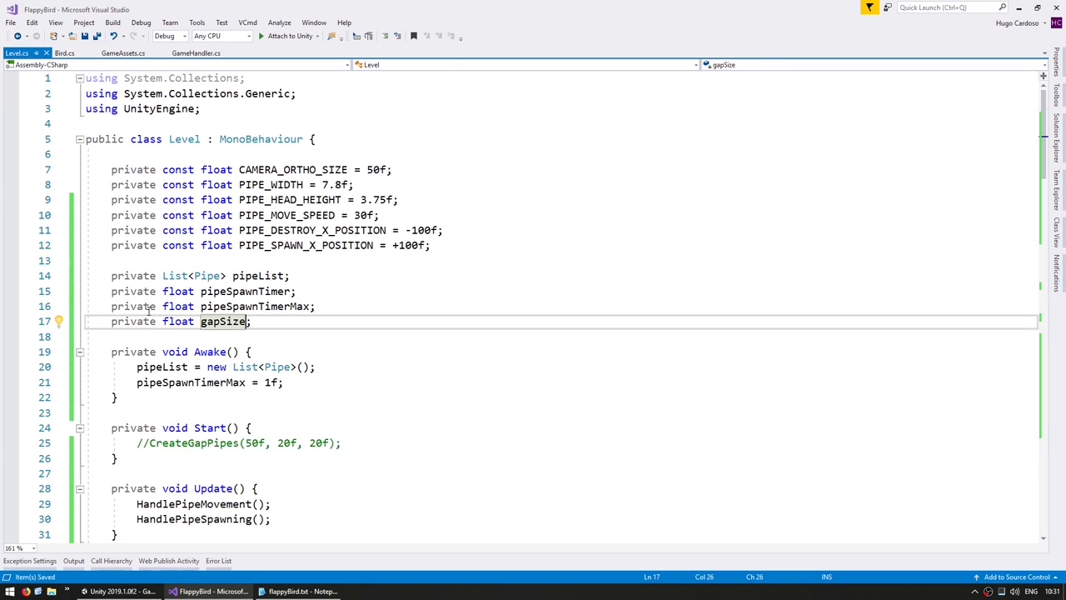
Initialise gapSize to 50f in Awake.
key("ctrl+shift+Left")
key("Down")
key("Down")
key("Down")
key("Down")
key("End")
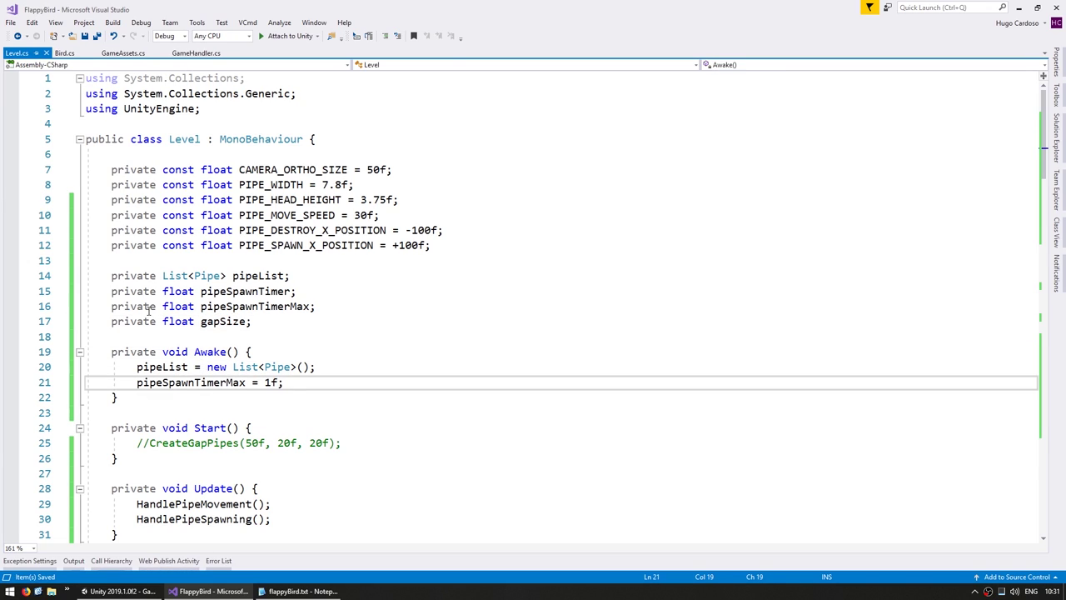
key("Return")
type("gapSize =? 50;")
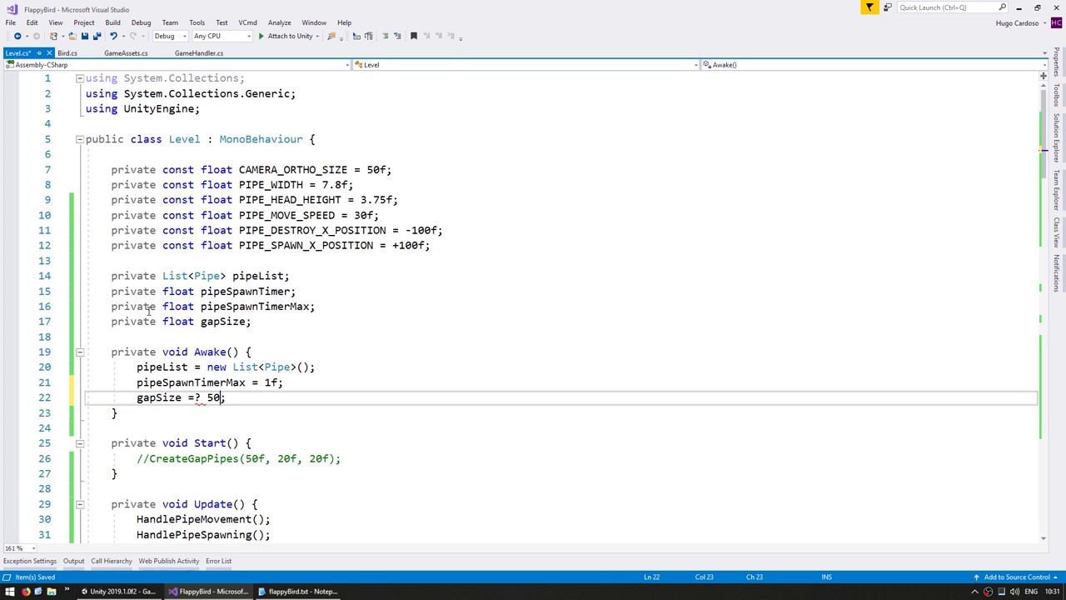
key("BackSpace")
type("f")
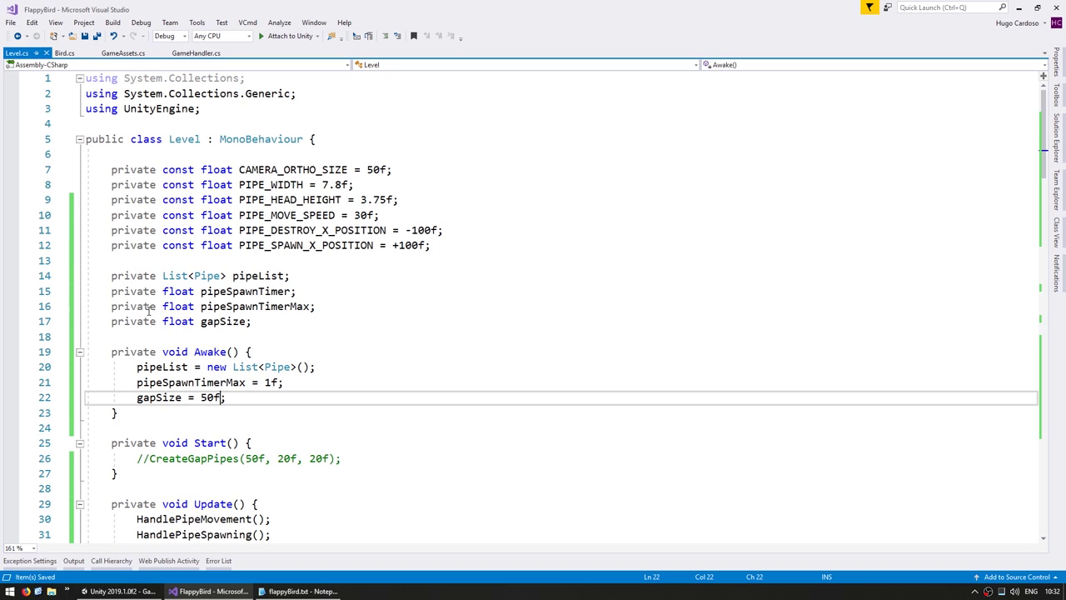
Replace the hardcoded 20f in the CreateGapPipes call with gapSize, adding a blank line above.
scroll(150, 310, "down", 8)
left_click(208, 289)
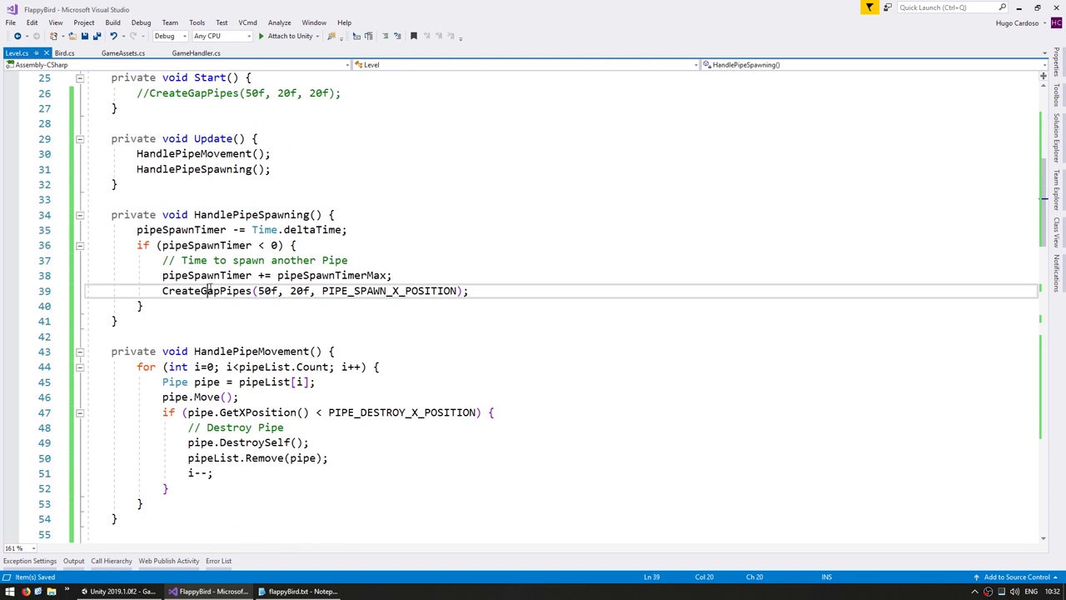
key("Up")
key("End")
key("Return")
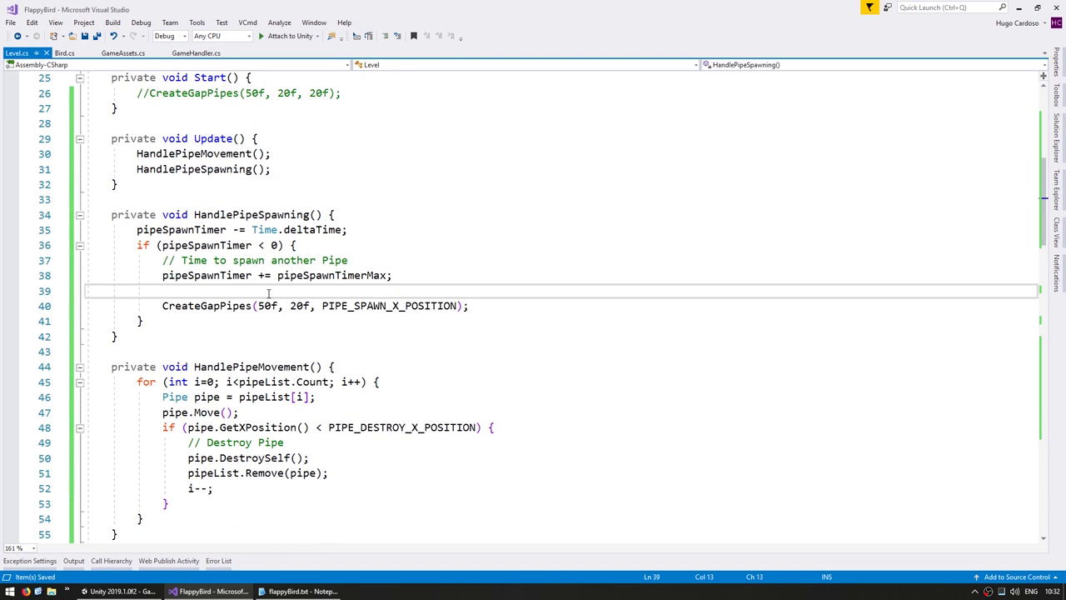
double_click(298, 305)
type("gapSize")
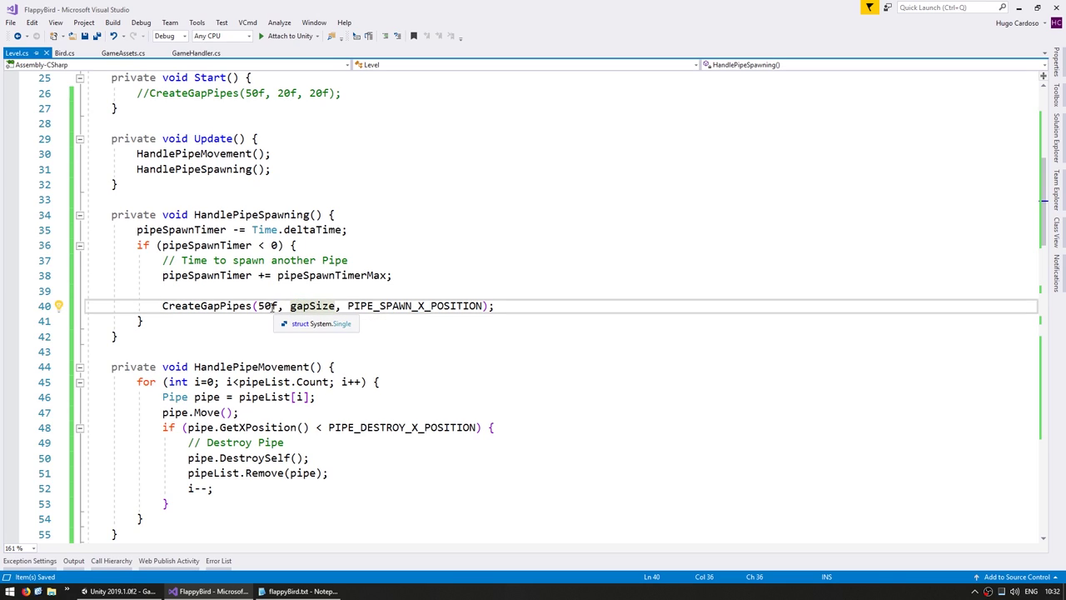
left_click(271, 306)
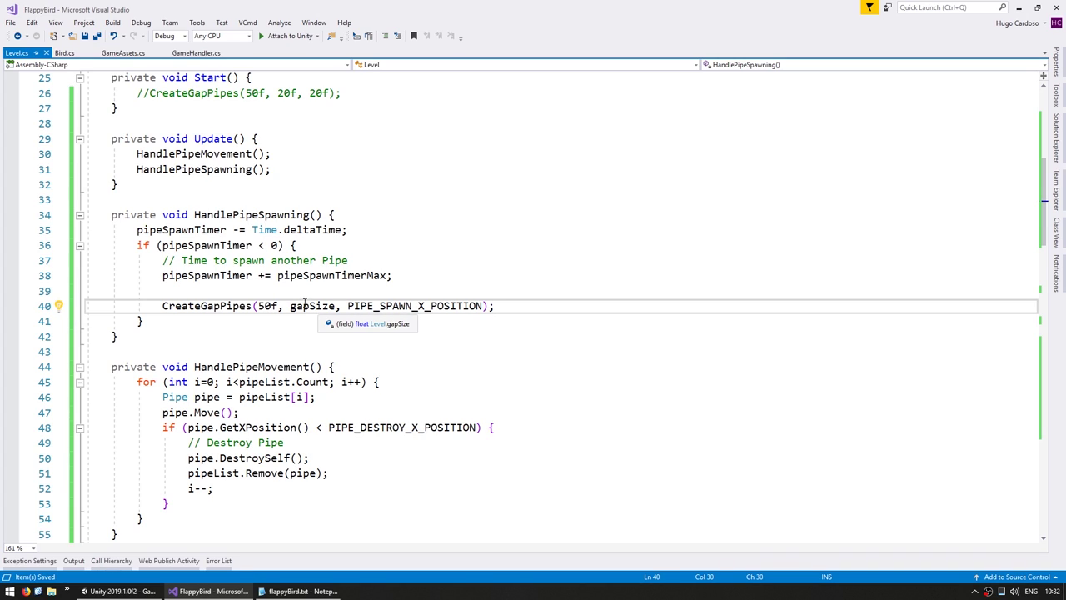
left_click(258, 289)
Add 'float minHeight = gapSize * .5f;' and a 'float heightEdgeLimit = 10f;' line.
key("Return")
type("f")
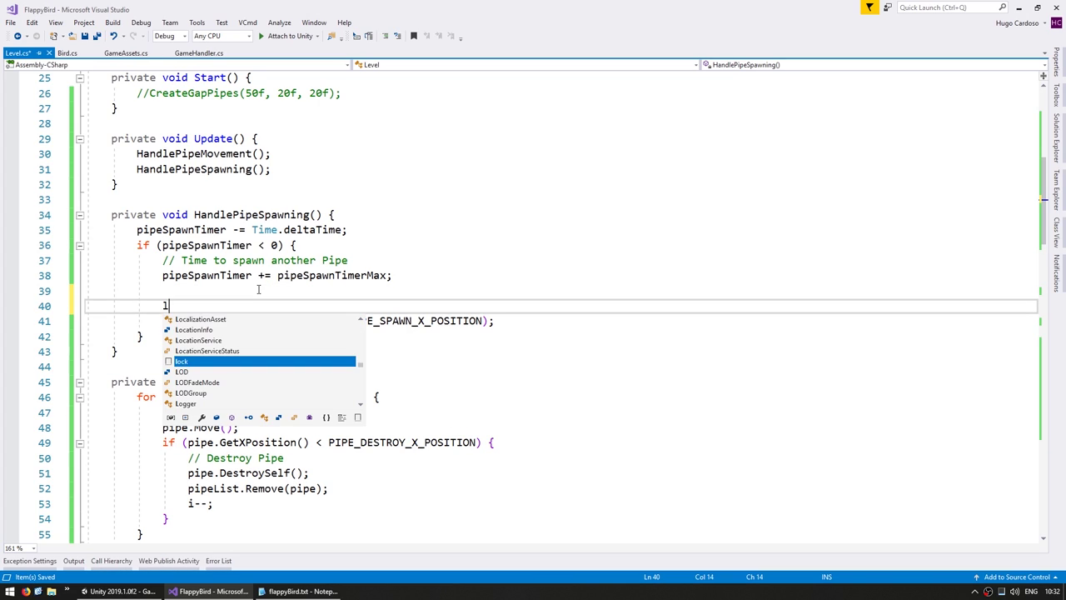
type("loat minHeight")
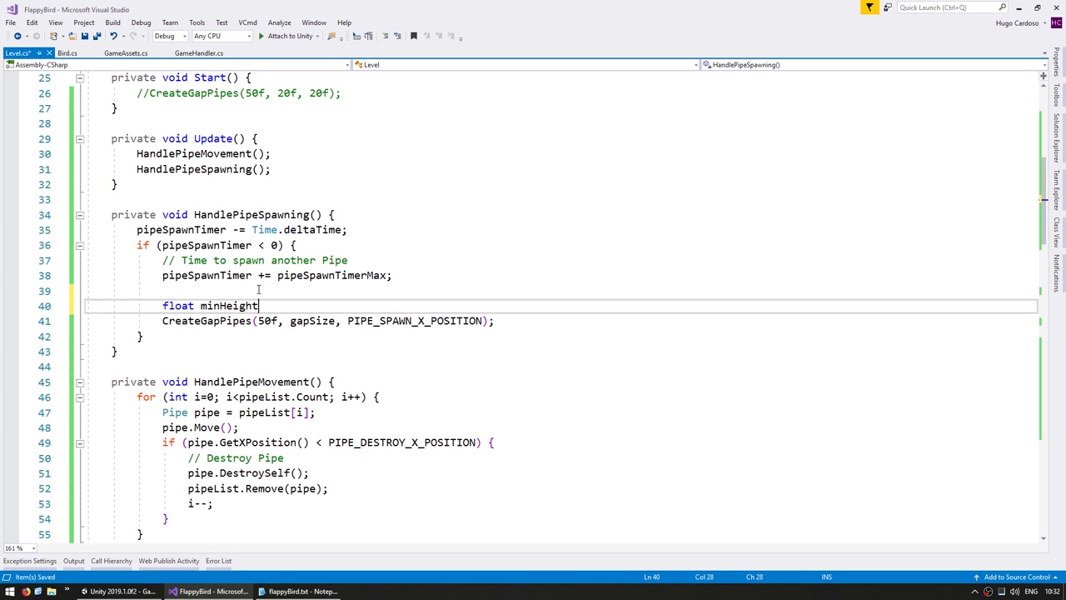
type(" = ")
type("gapSize * ")
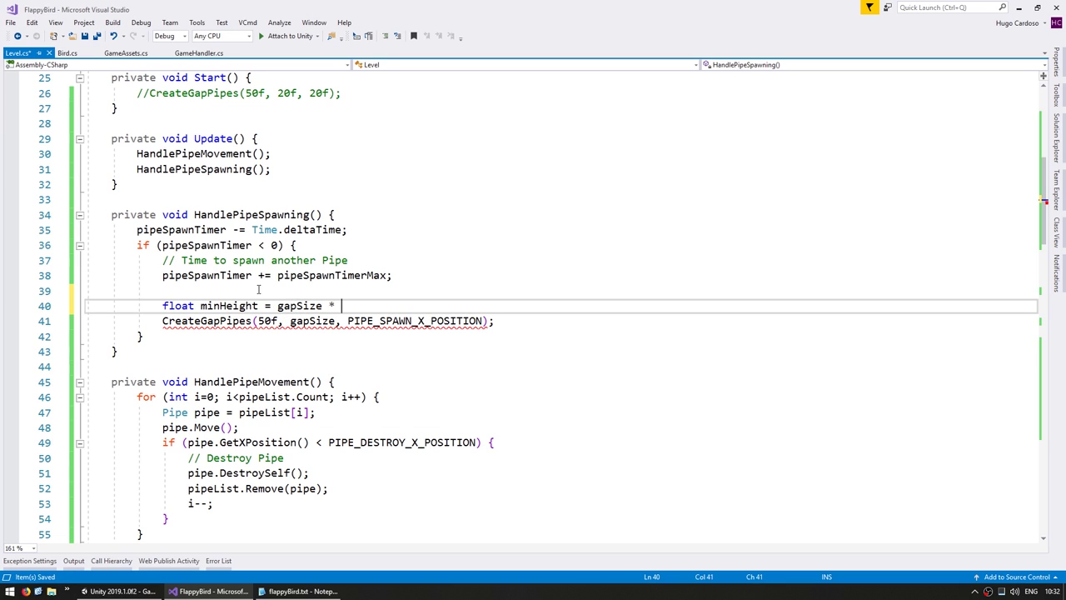
type(".5f;")
key("ctrl+s")
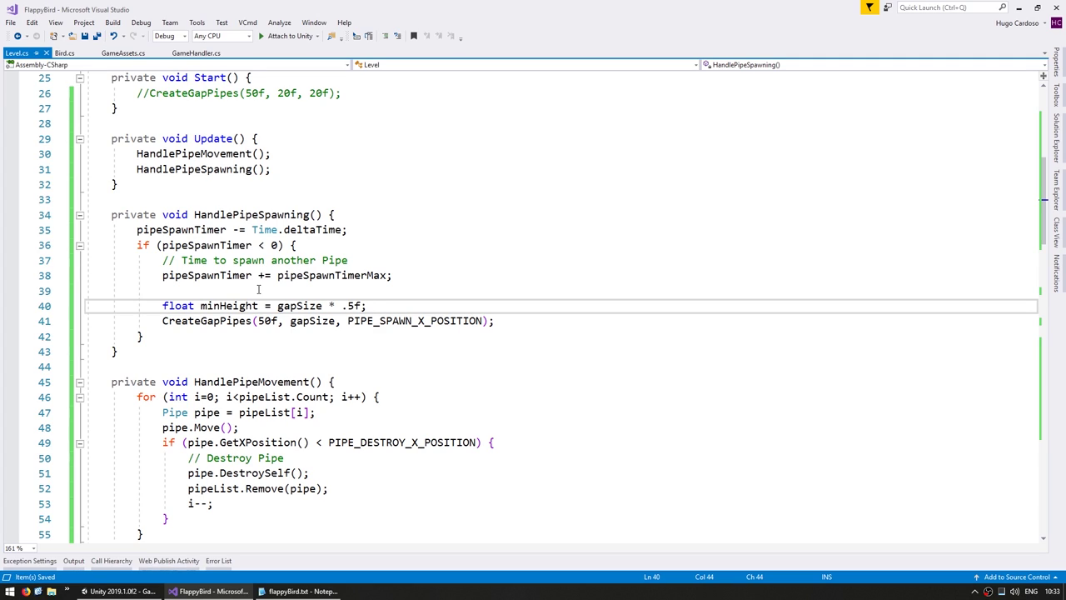
key("Return")
key("ctrl+z")
key("End")
key("Return")
type("fl")
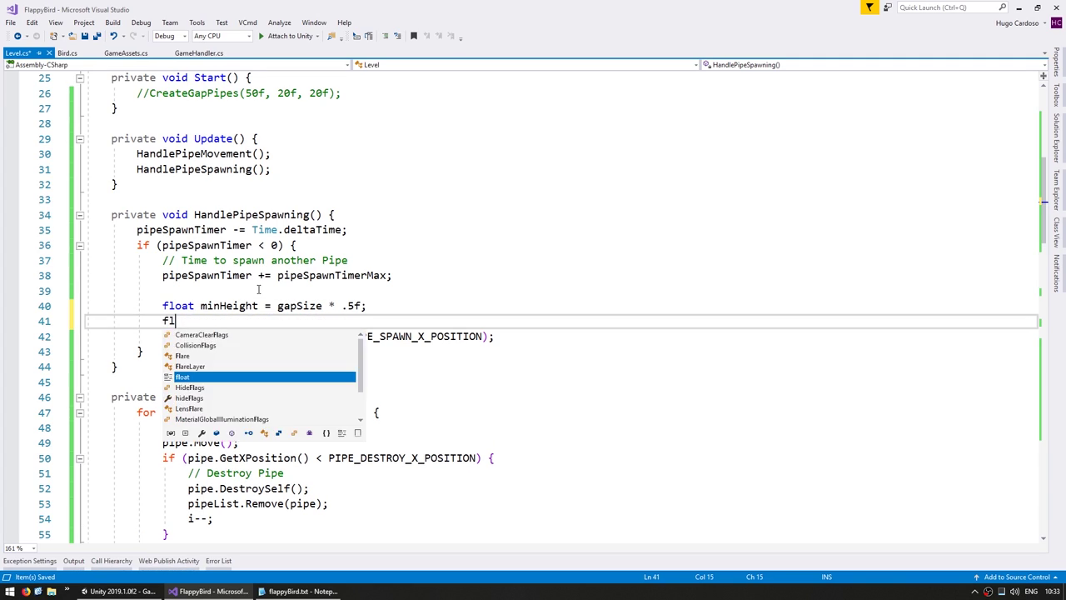
type("oat heightEdgg")
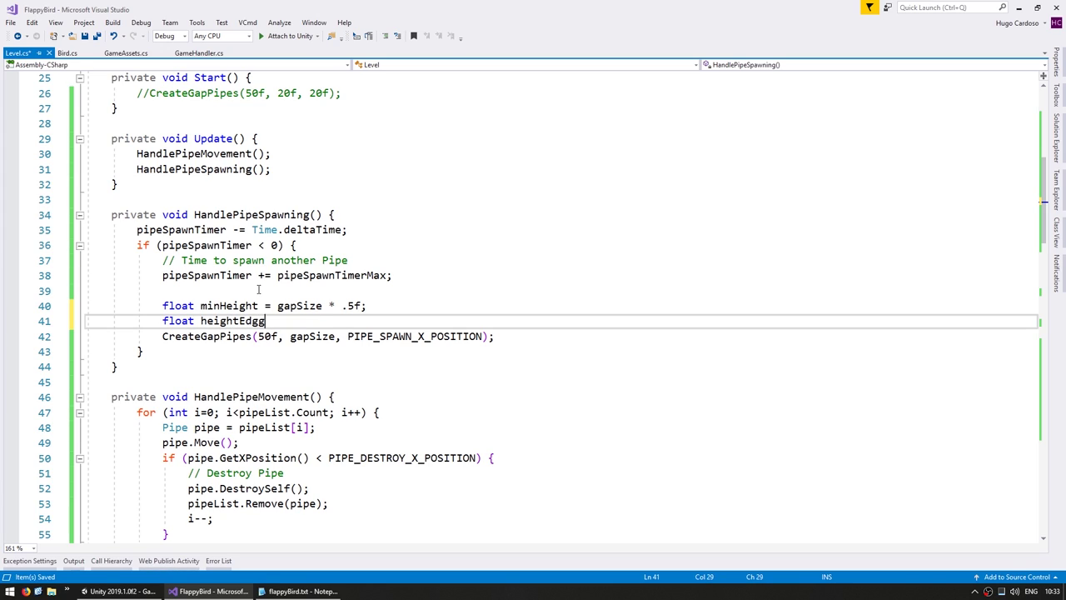
type("imit =10f;")
key("Left")
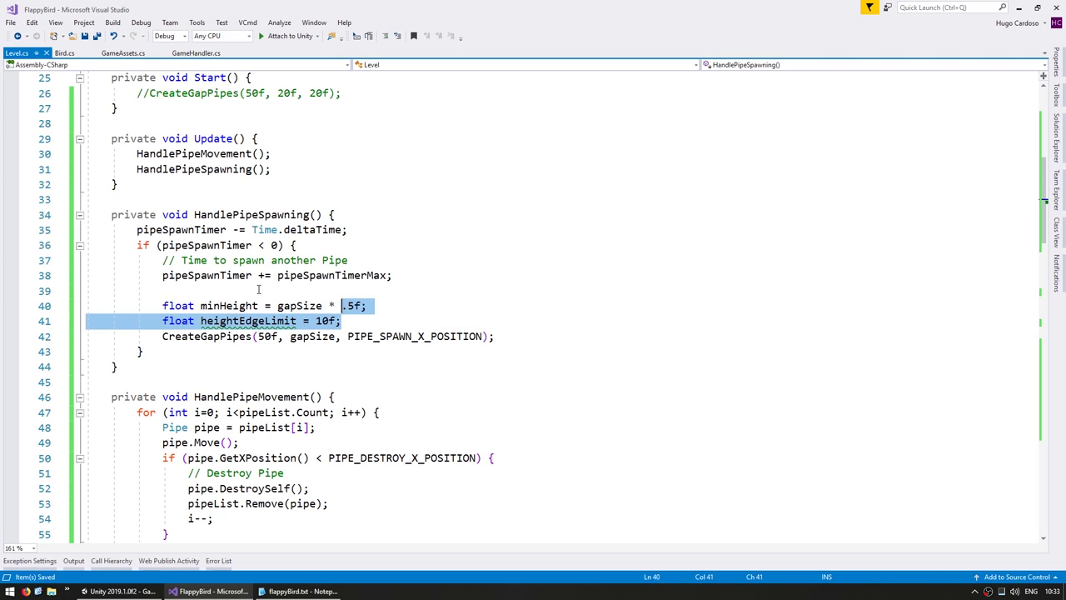
Move heightEdgeLimit above minHeight, add it to minHeight, and begin a maxHeight line.
key("alt+Up")
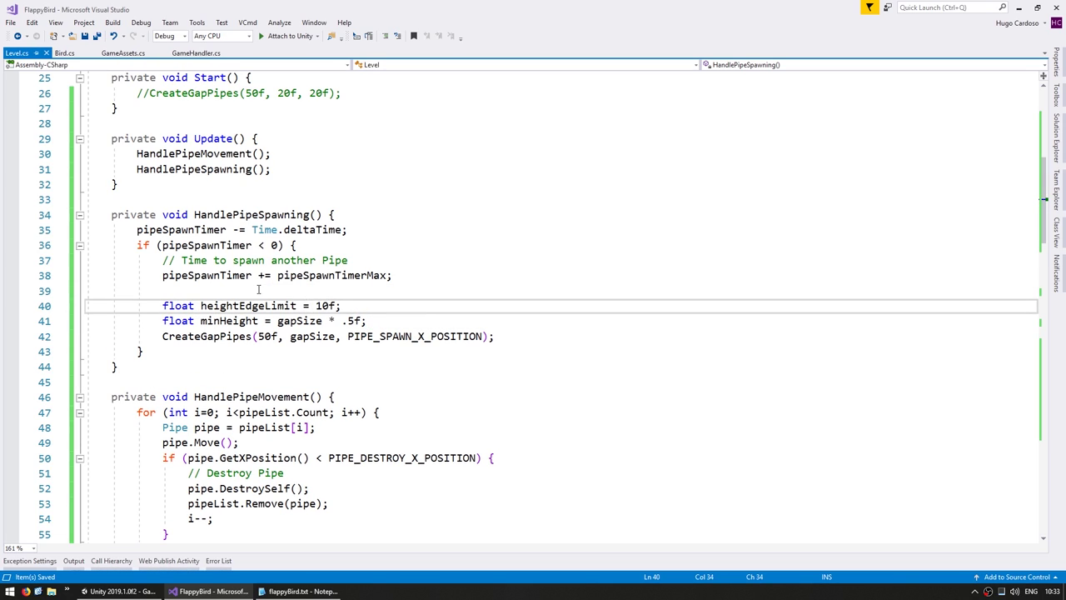
key("Down")
key("End")
key("Left")
type("+ heightEdgeLimit")
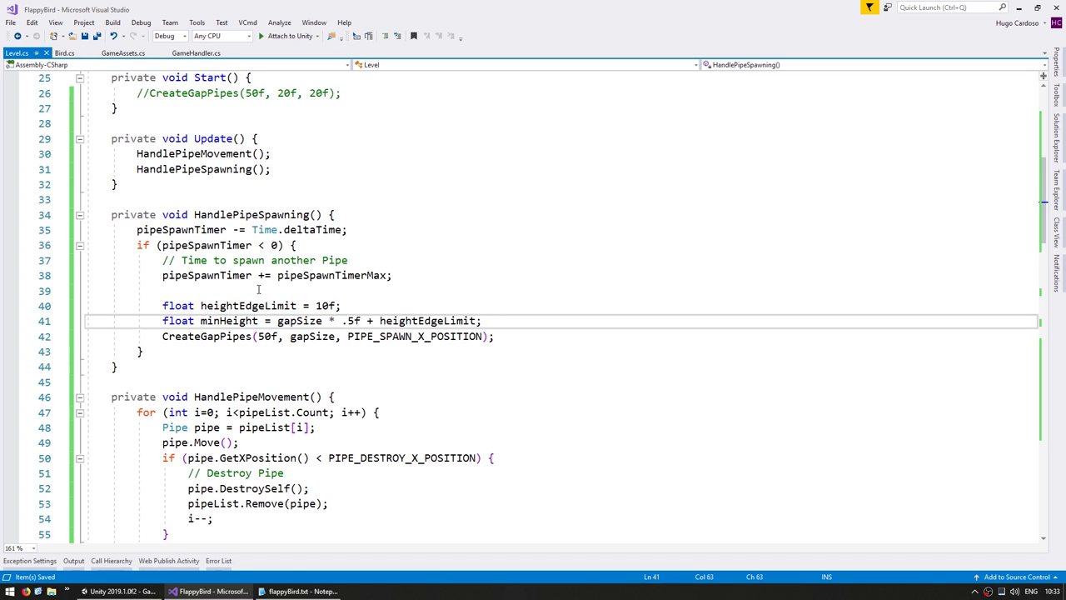
key("Return")
type("float maxHeight =")
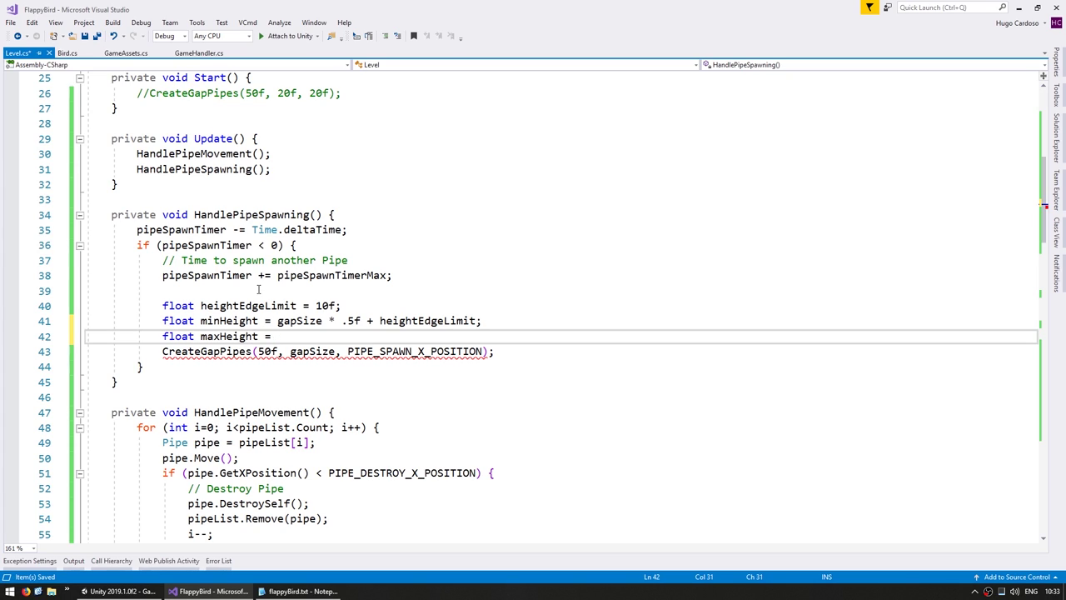
scroll(258, 289, "up", 8)
Add totalHeight = CAMERA_ORTHO_SIZE * 2f and set maxHeight to totalHeight - gapSize * .5f - heightEdgeLimit.
double_click(290, 170)
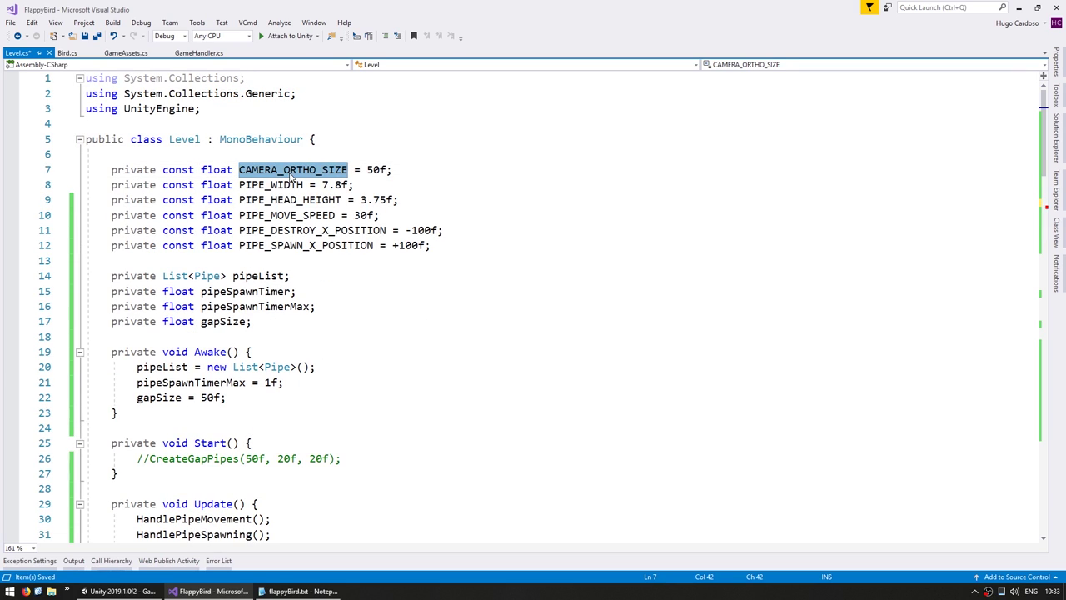
key("ctrl+minus")
left_click(245, 325)
key("End")
key("Return")
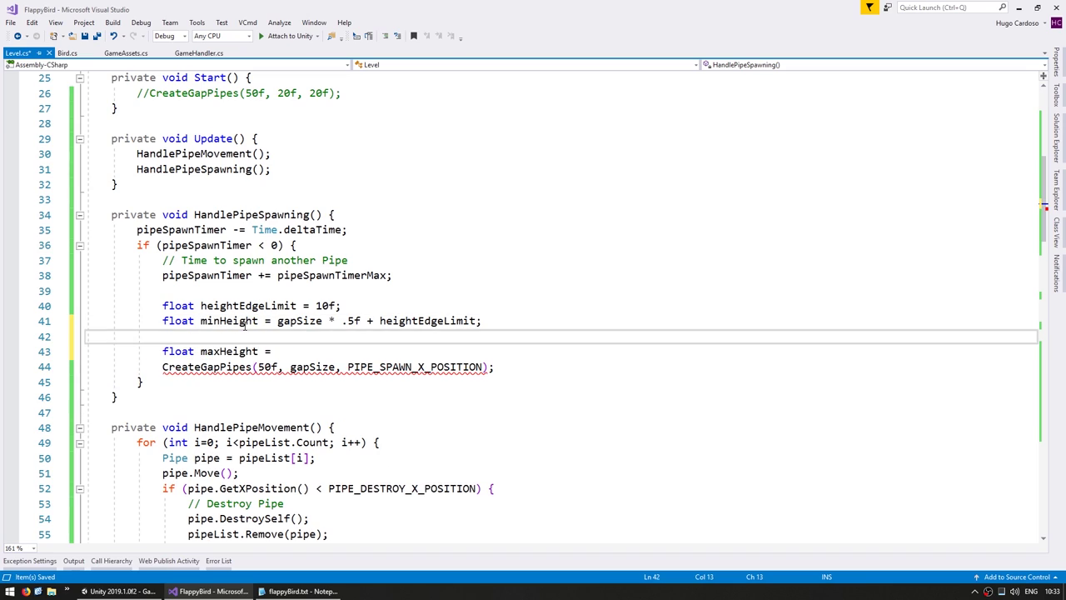
type("float tot")
type("alHeight = CAMERA_ORTHO_SIZE")
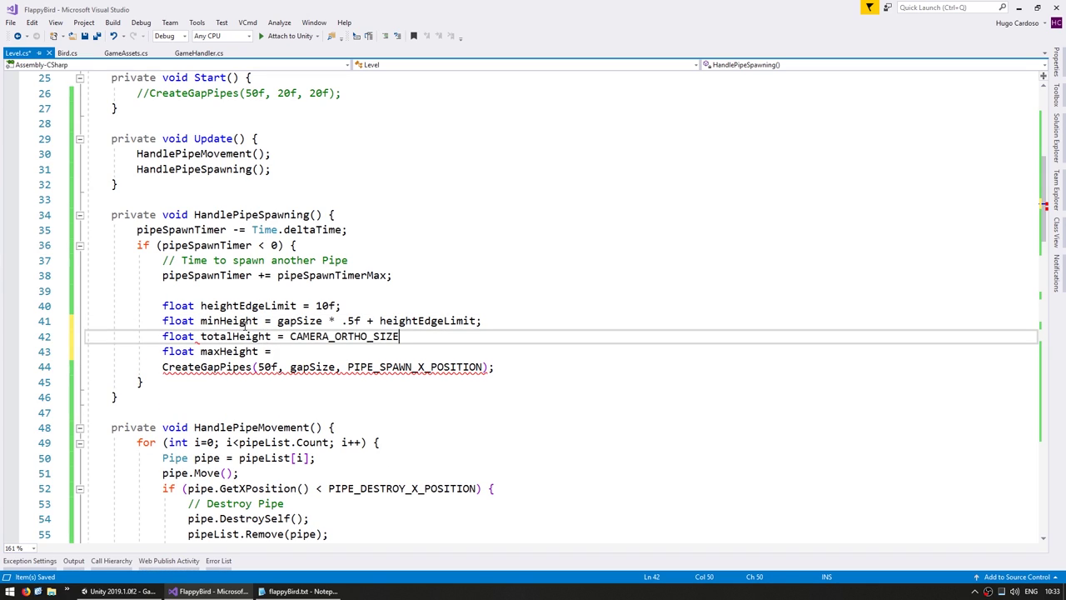
type(" * 2f;")
key("Down")
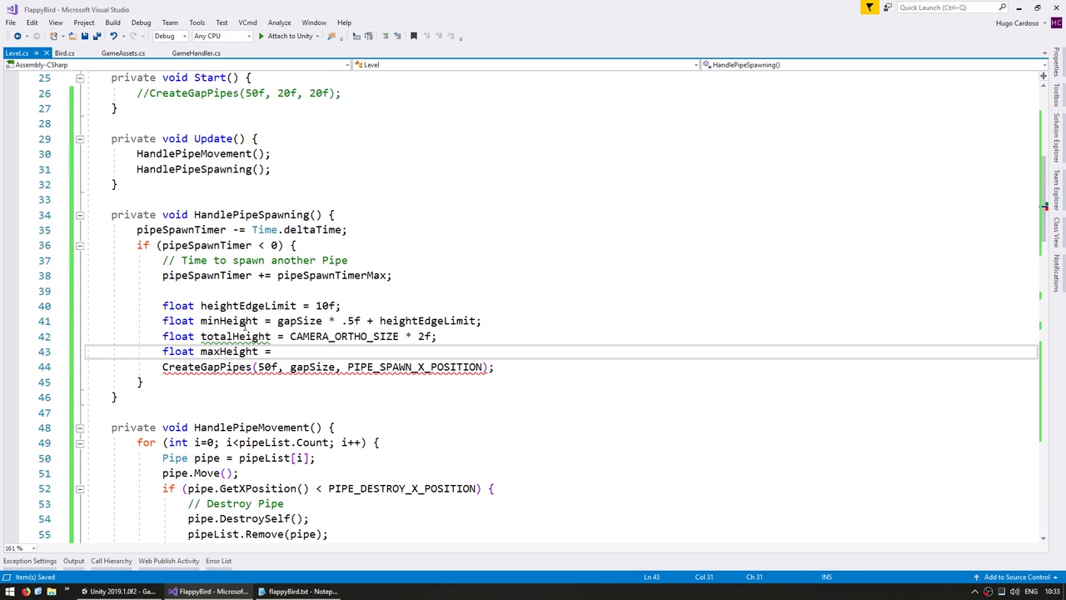
type("totalHeight")
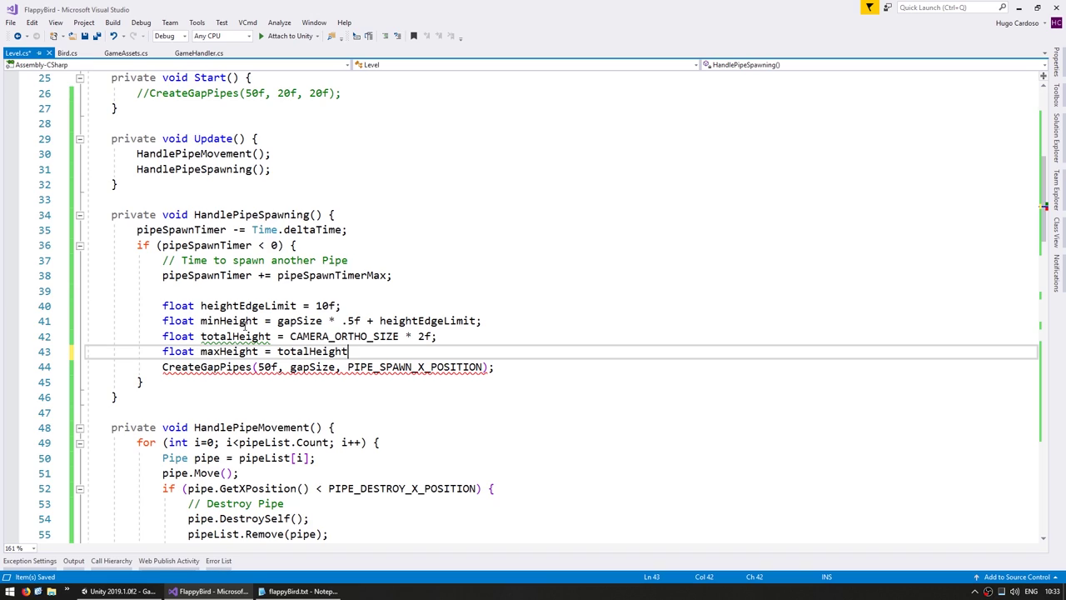
type(" -")
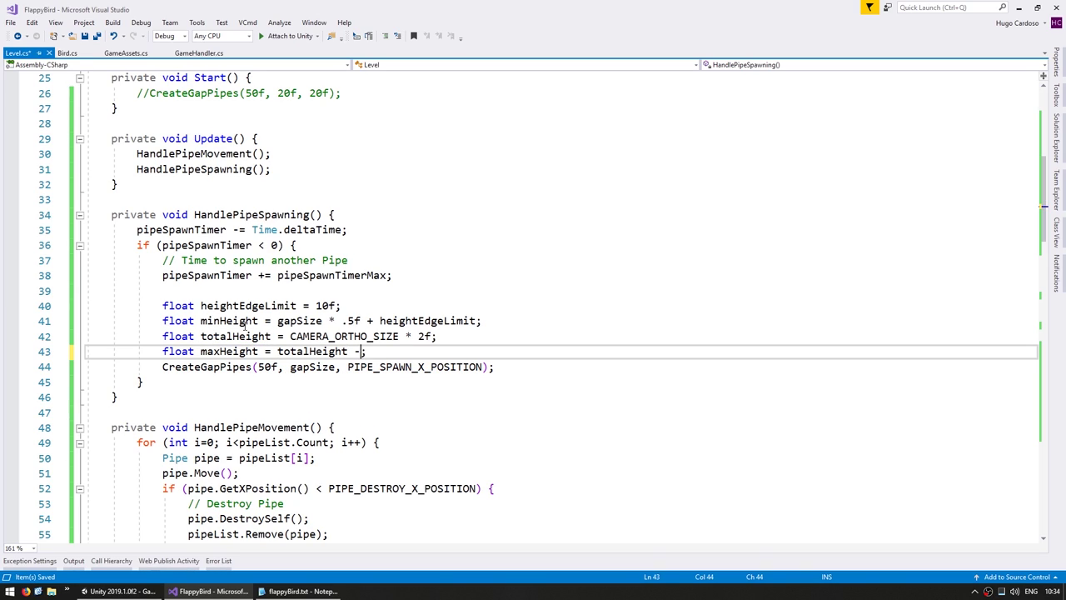
type(" ;")
key("Left")
type("gapSize * ")
type(".5f")
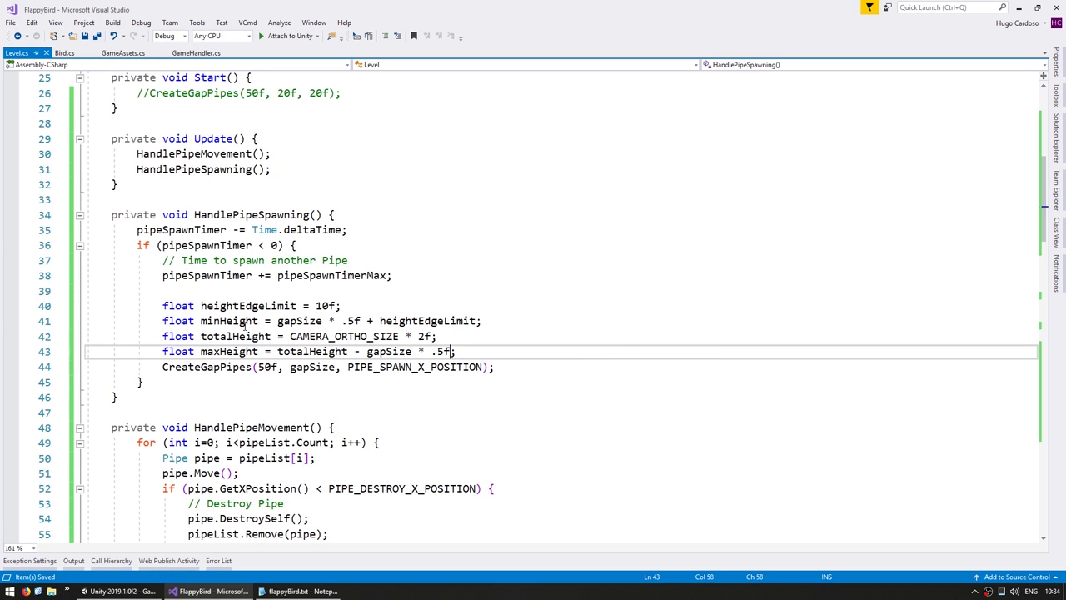
type(" -")
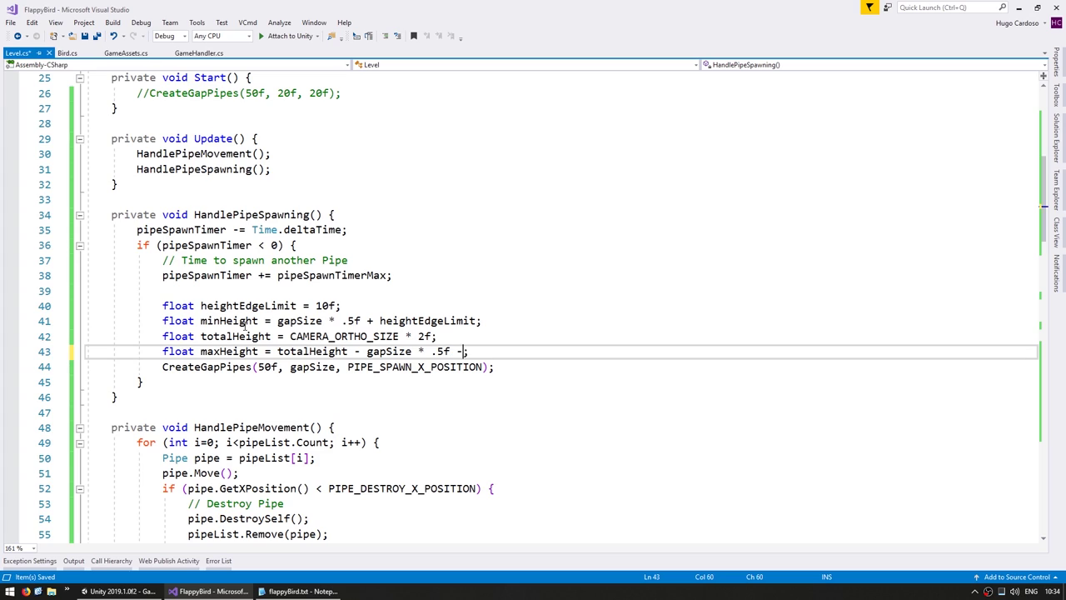
type(" height")
key("Tab")
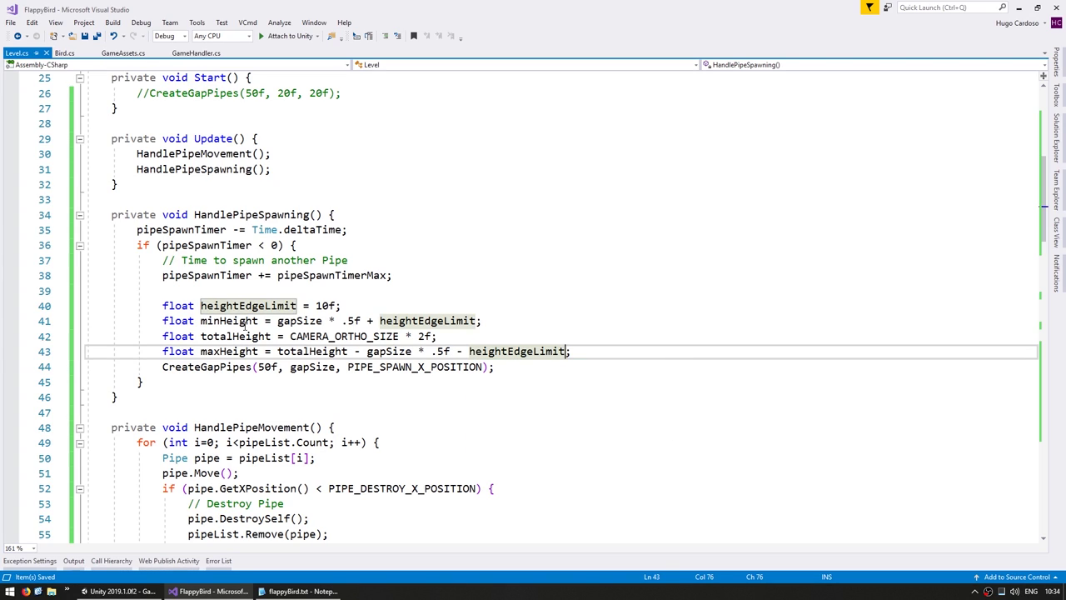
Add float height = Random.Range(minHeight, maxHeight) and pass height instead of 50f to CreateGapPipes.
key("End")
key("Return")
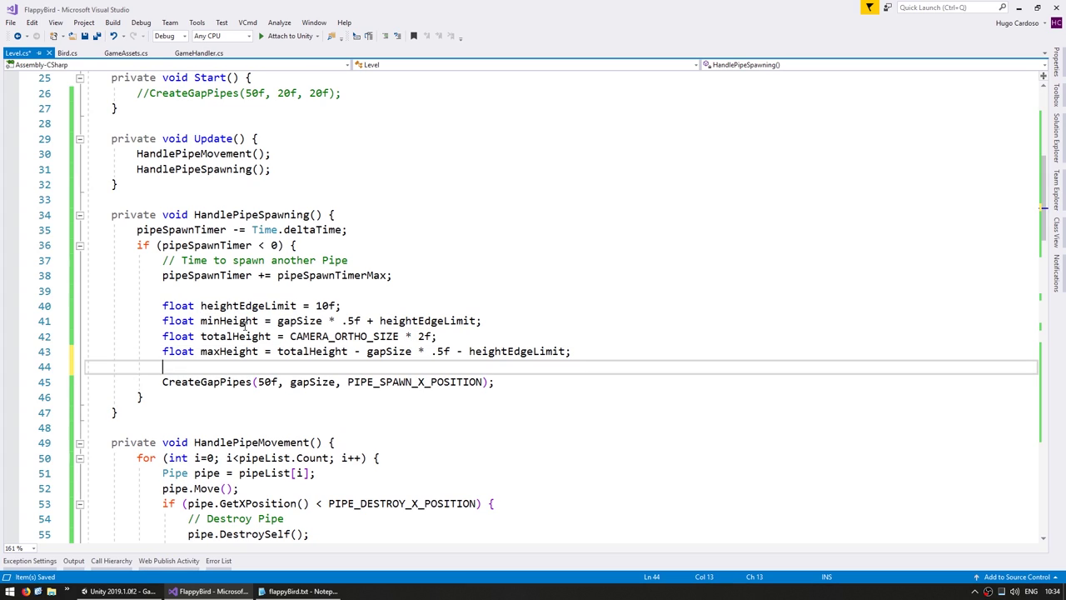
key("Return")
type("float height = ")
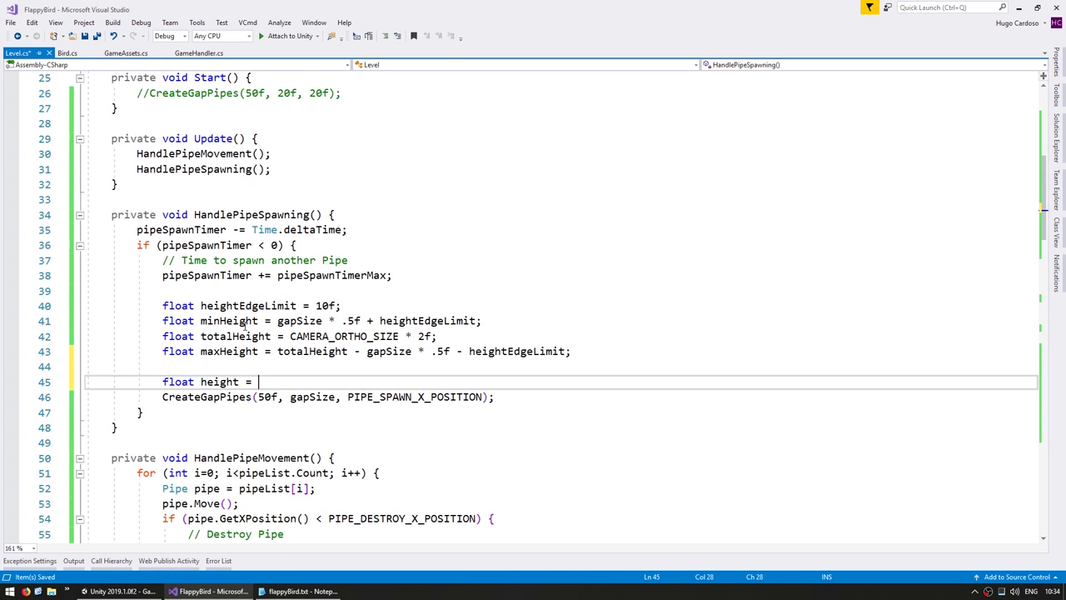
type("UnityEngine.")
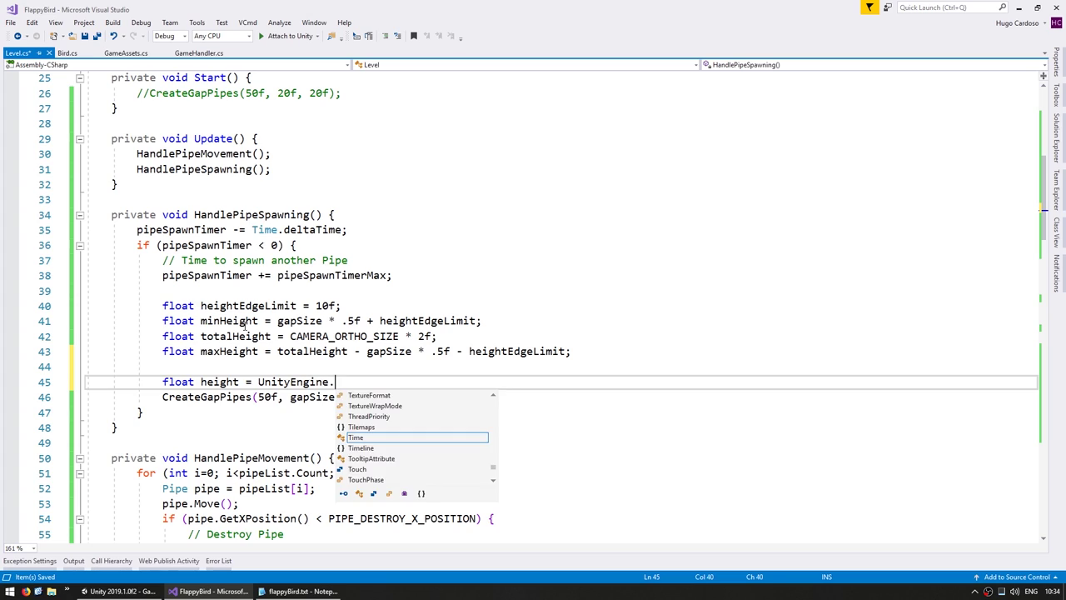
type("Random.Range(")
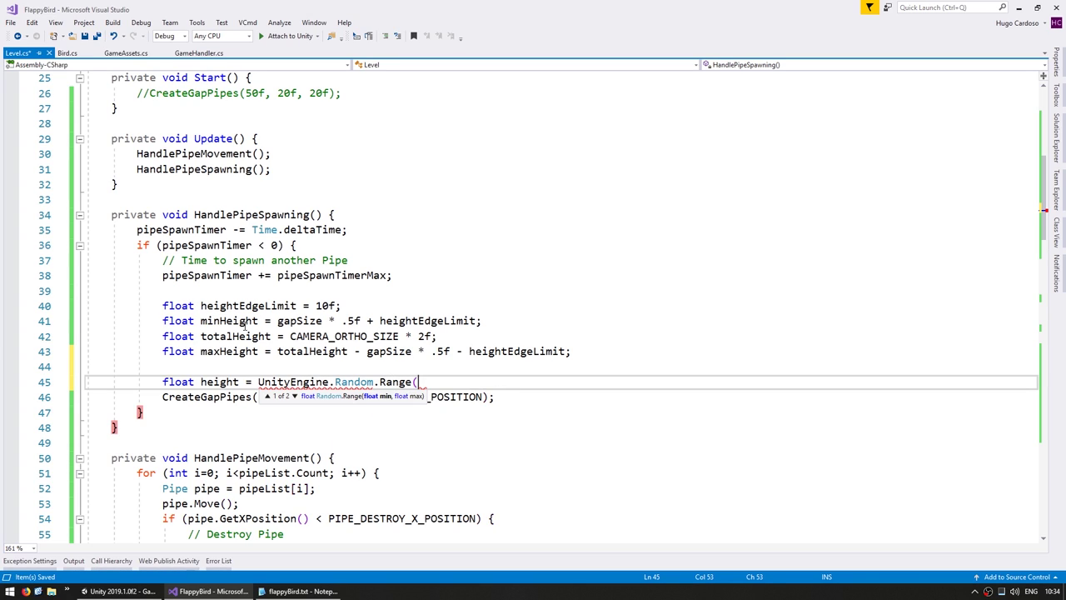
type("minHeight")
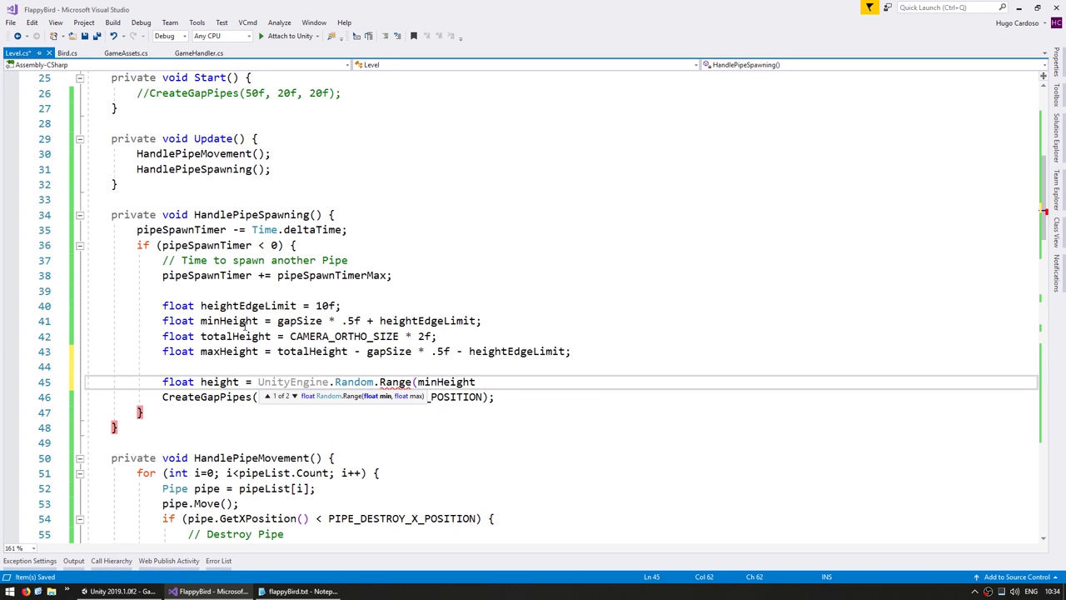
type(", maxe")
key("Tab")
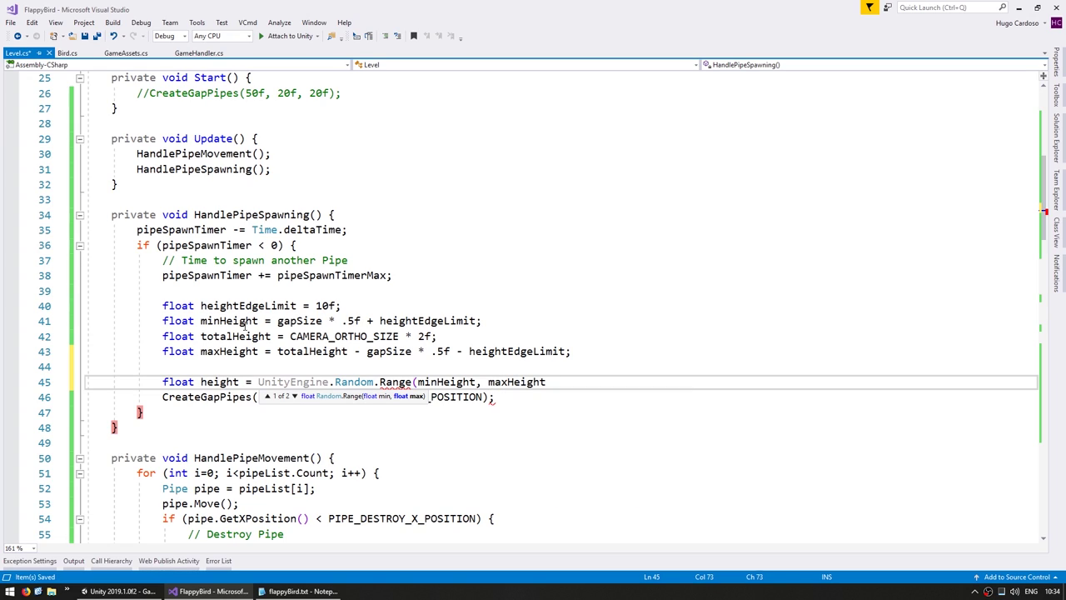
type(")")
double_click(219, 382)
key("ctrl+c")
double_click(268, 397)
key("ctrl+v")
left_click_drag(259, 382, 335, 381)
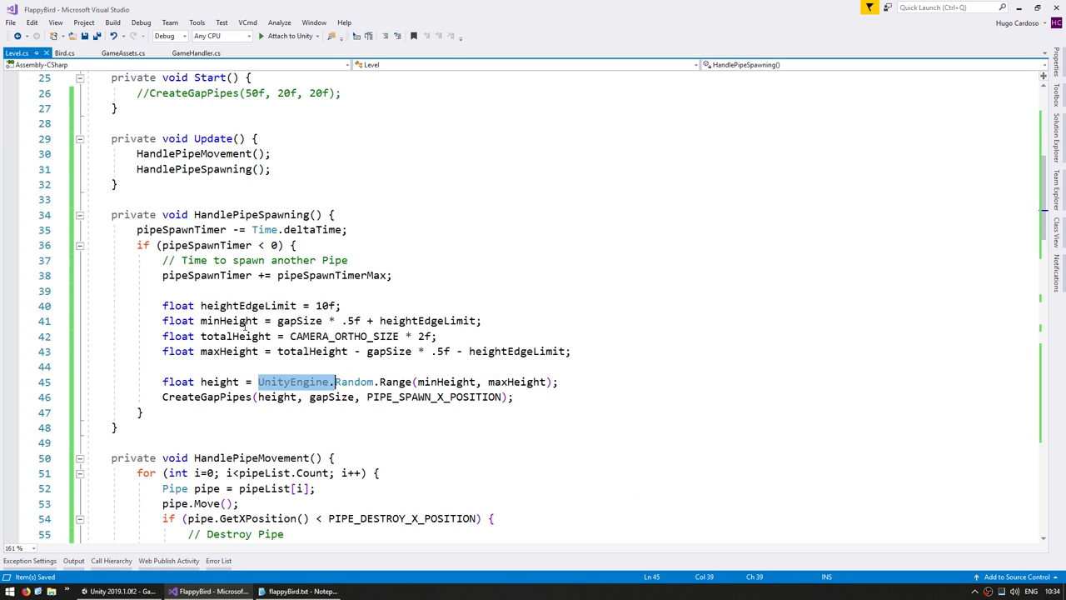
key("Delete")
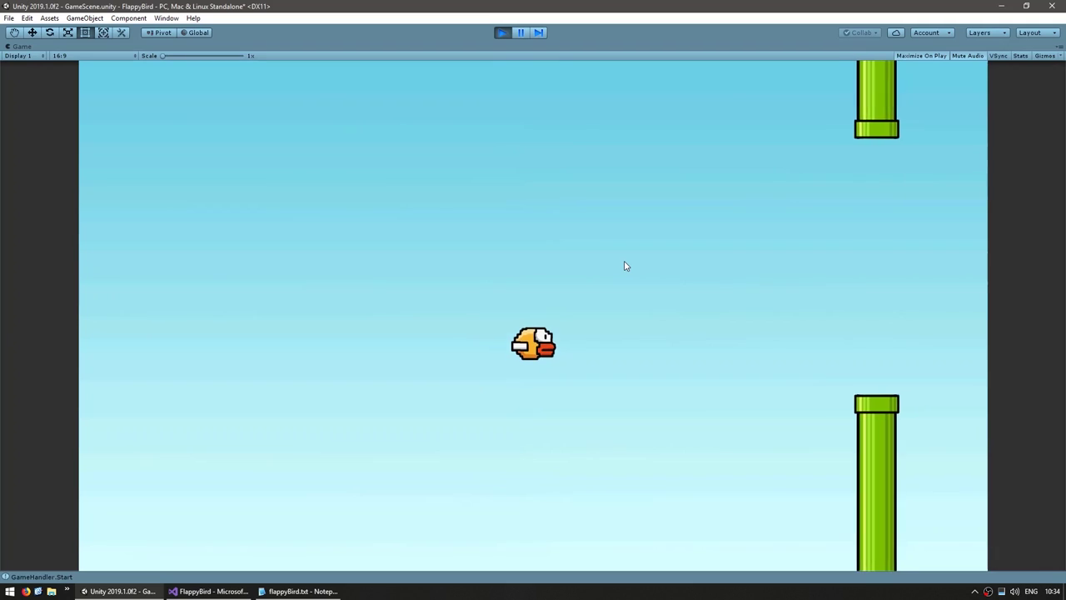
Play-test the game, flapping the bird through pipe gaps that now appear at random heights.
key("space")
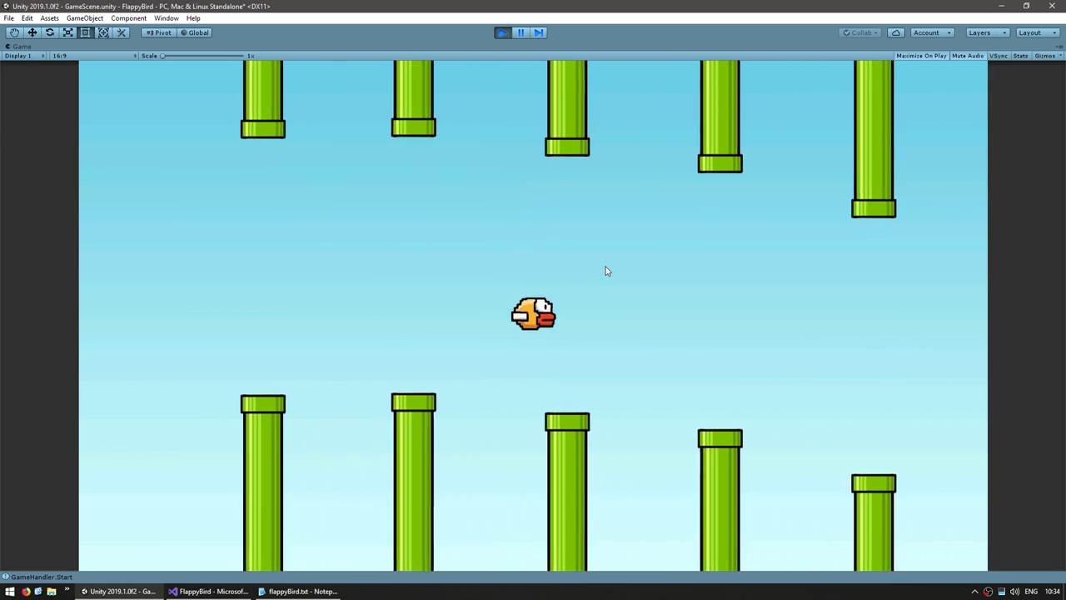
key("space")
key("space")
key("space")
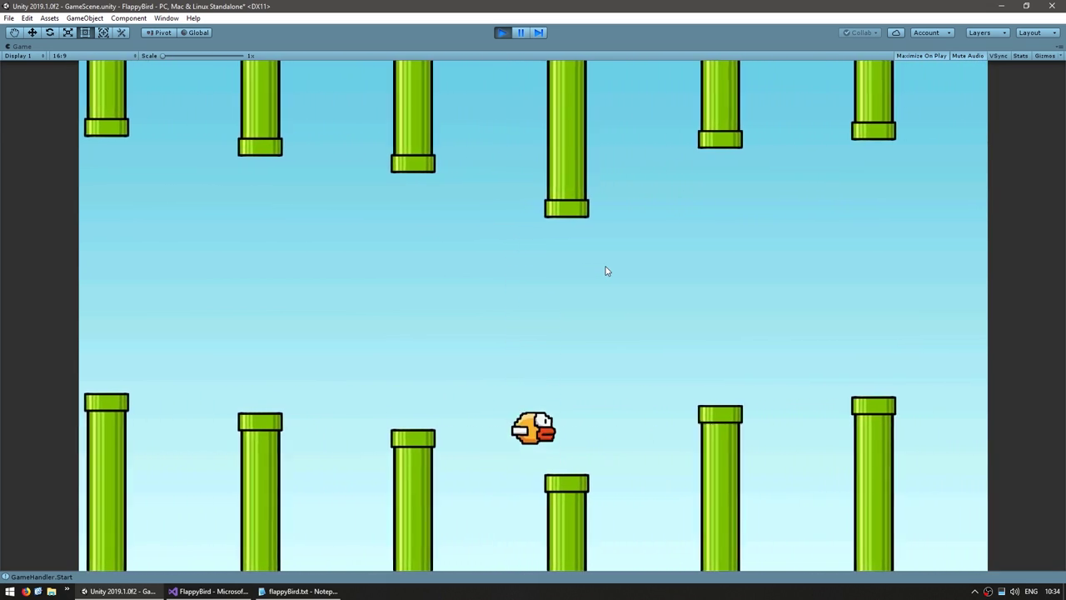
key("space")
key("space")
key("space")
key("space")
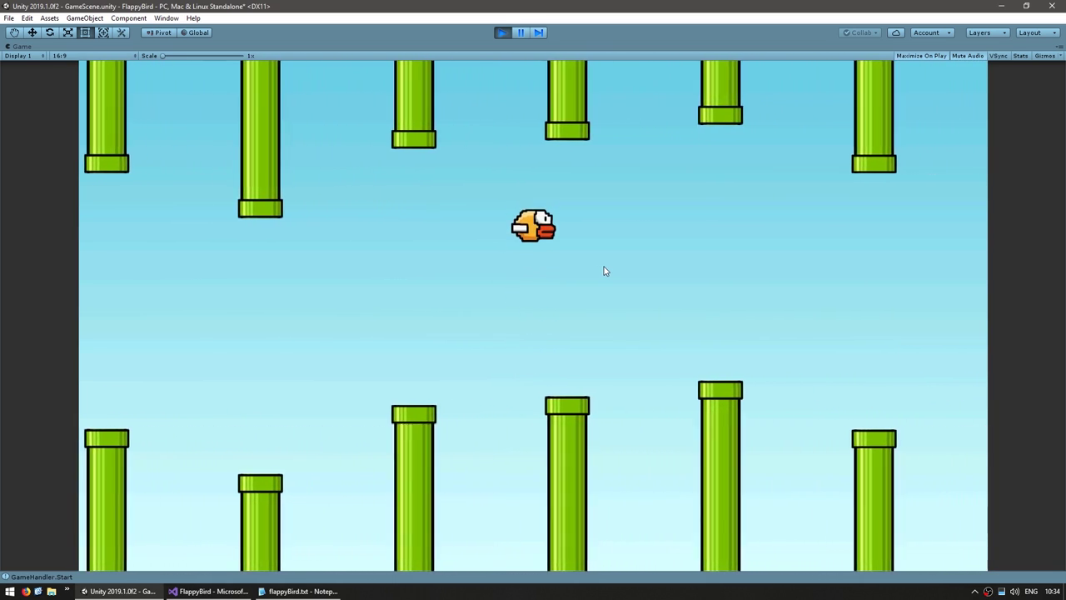
key("space")
key("space")
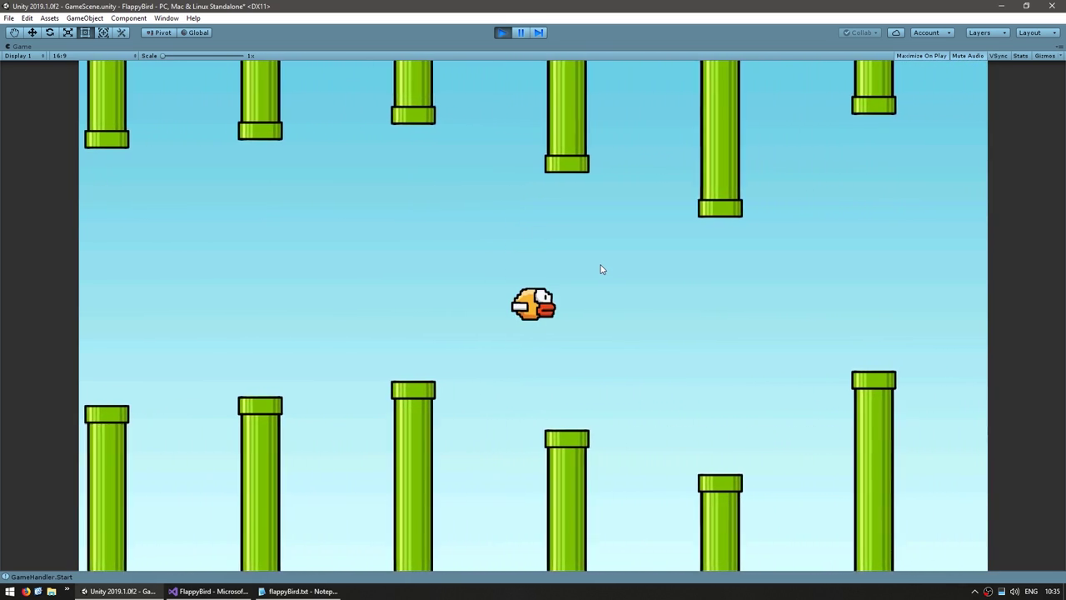
key("space")
key("space")
key("space")
key("space")
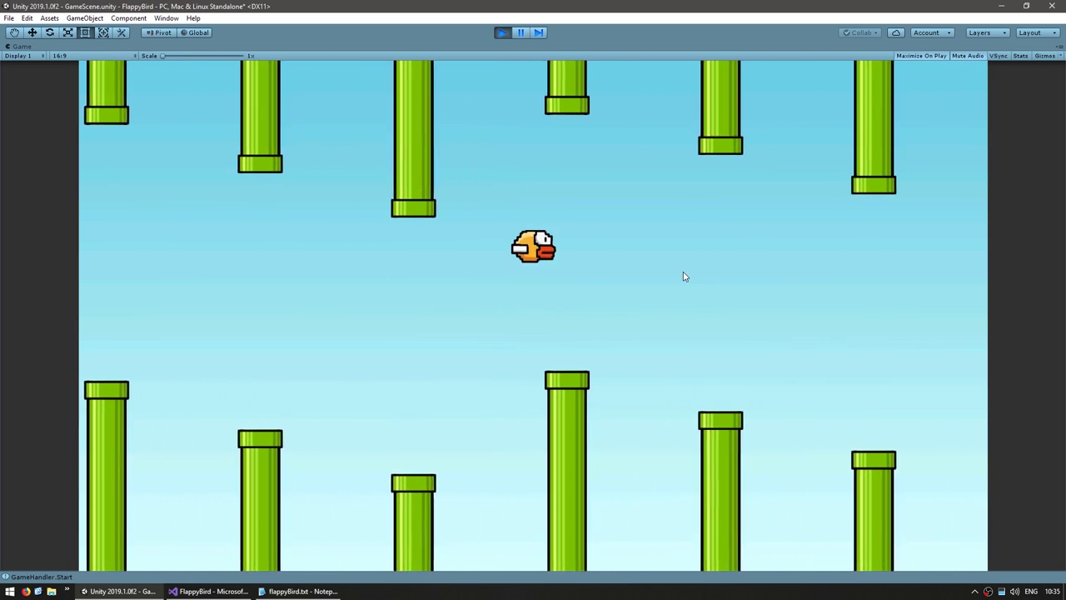
key("space")
key("space")
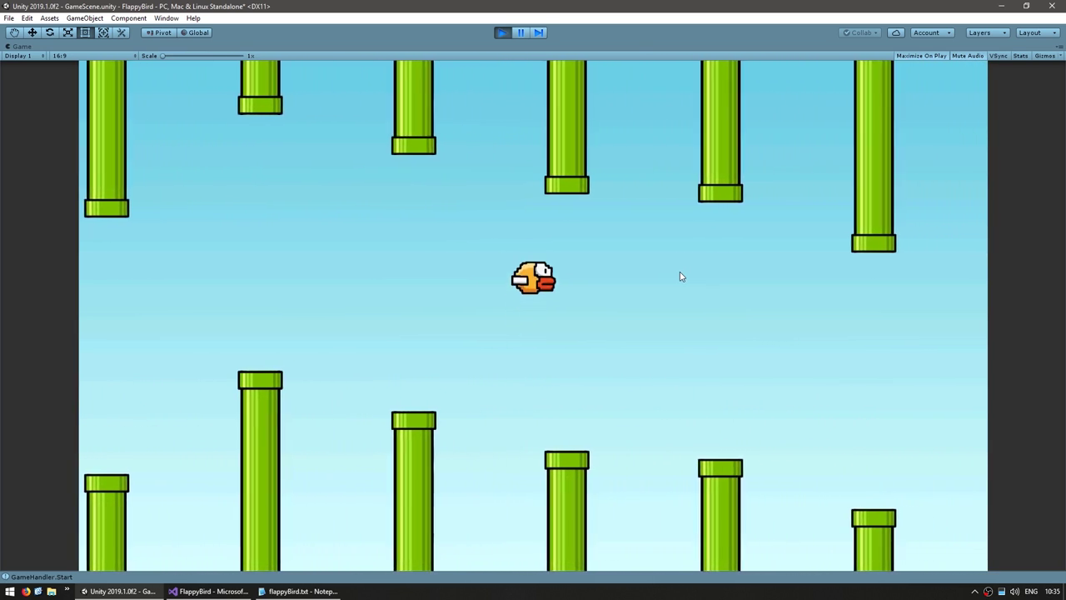
key("space")
key("space")
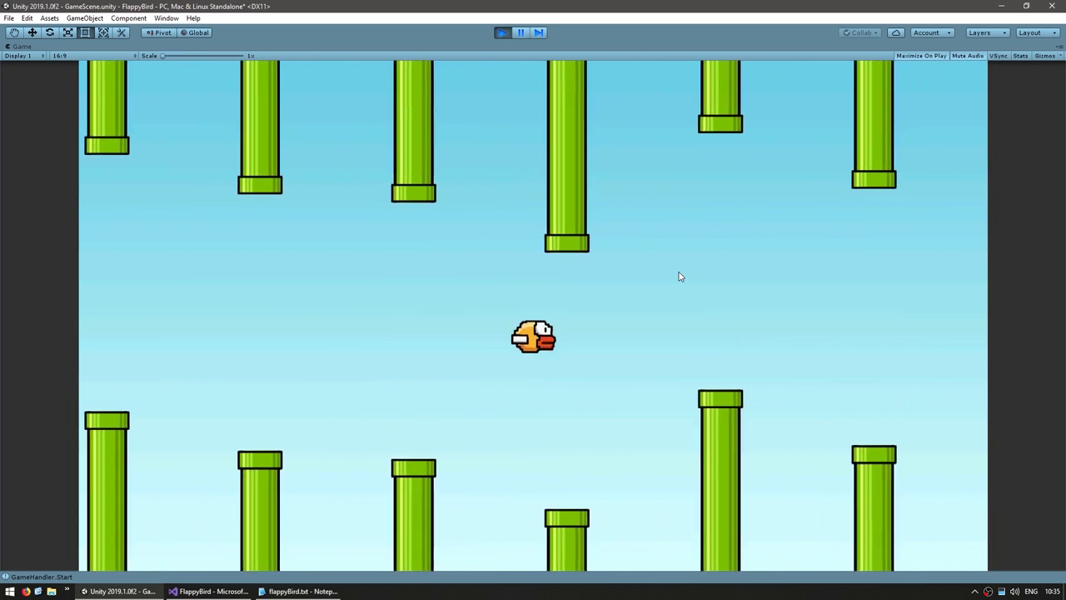
key("space")
key("space")
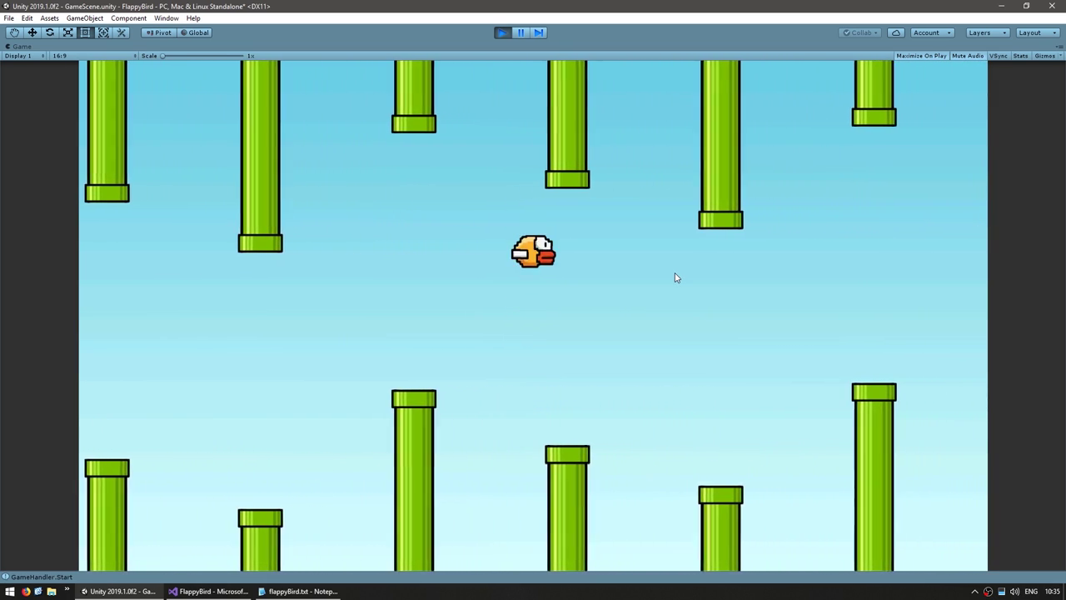
key("space")
key("space")
key("space")
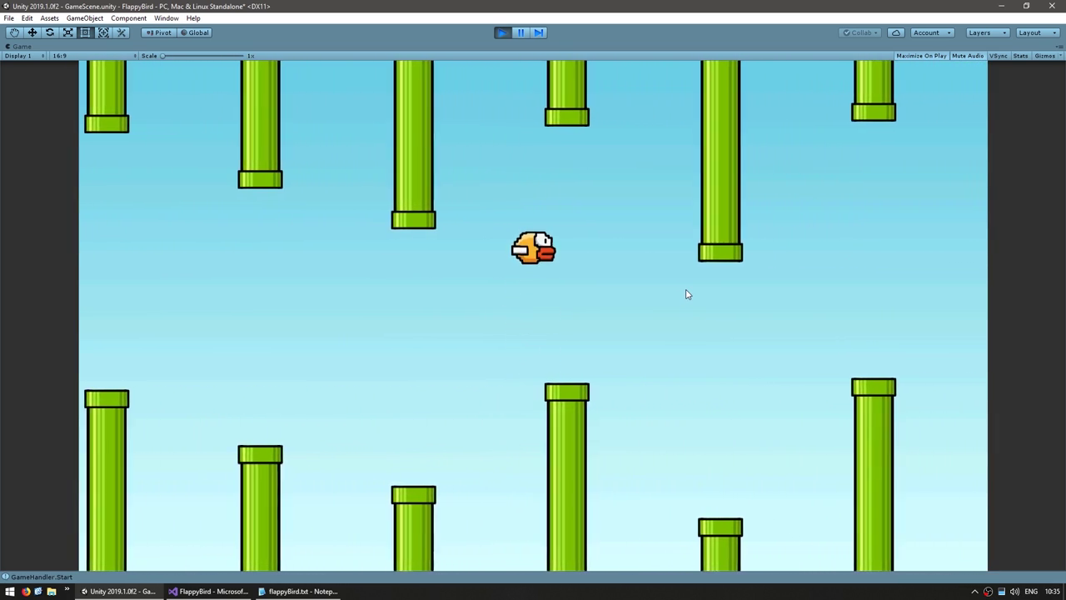
key("space")
key("space")
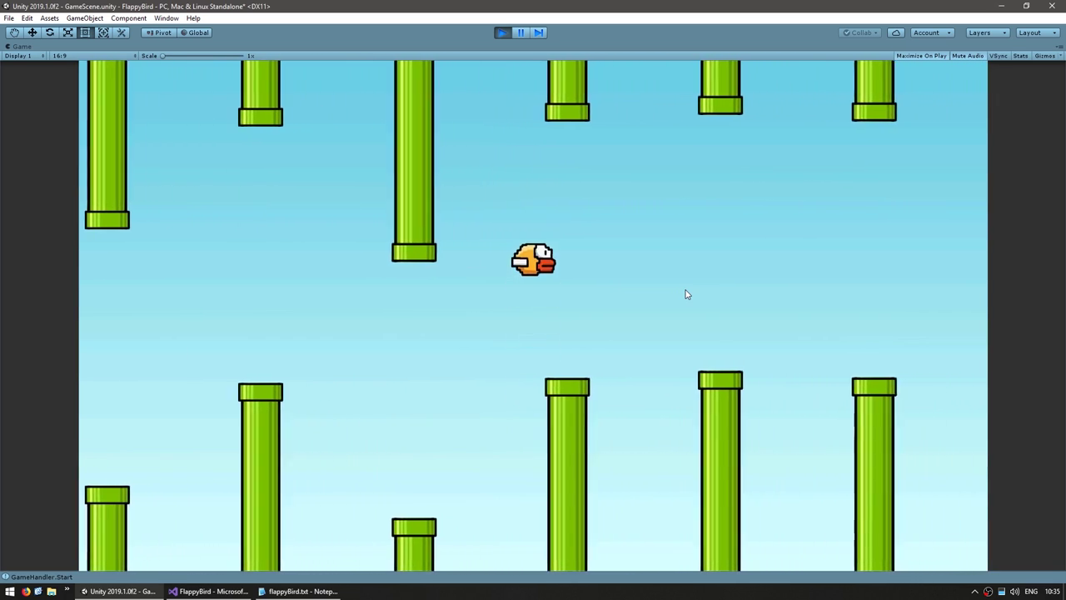
key("space")
Change gapSize from 50f to 20f in Awake, save Level.cs, and return to the running game.
key("alt+Tab")
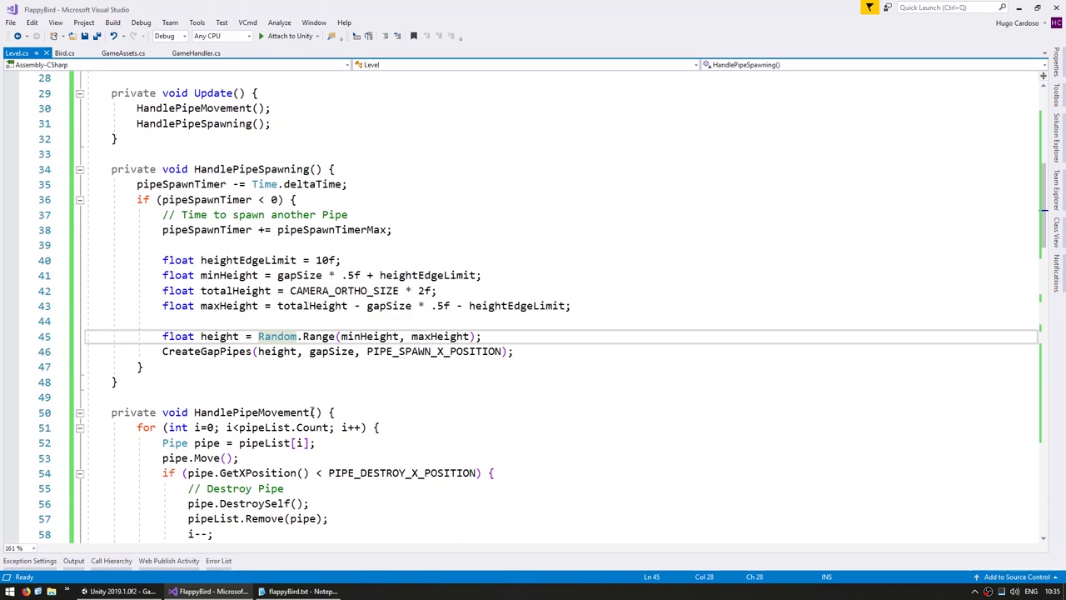
scroll(297, 405, "up", 7)
left_click(200, 305)
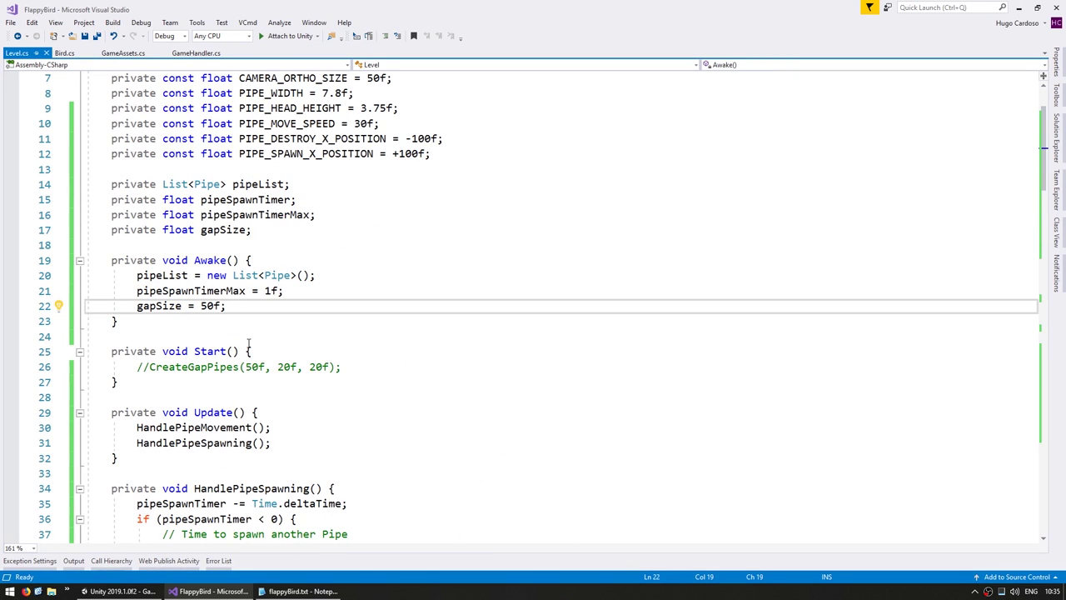
key("Delete")
type("2")
key("ctrl+s")
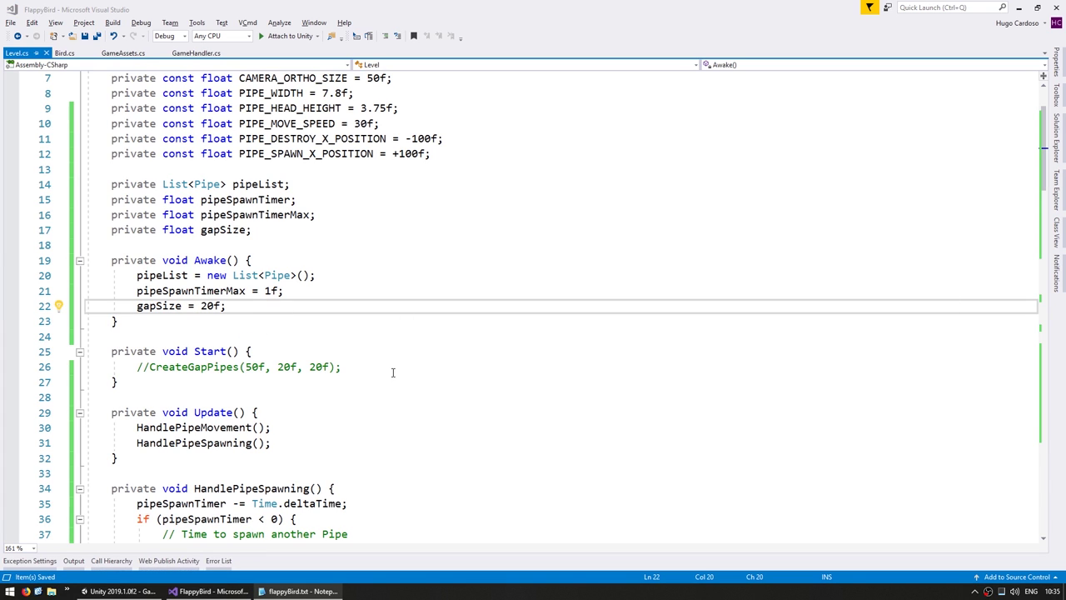
left_click(140, 592)
Fly the bird through the narrower 20f gaps until it crashes, then bring Level.cs back up.
key("space")
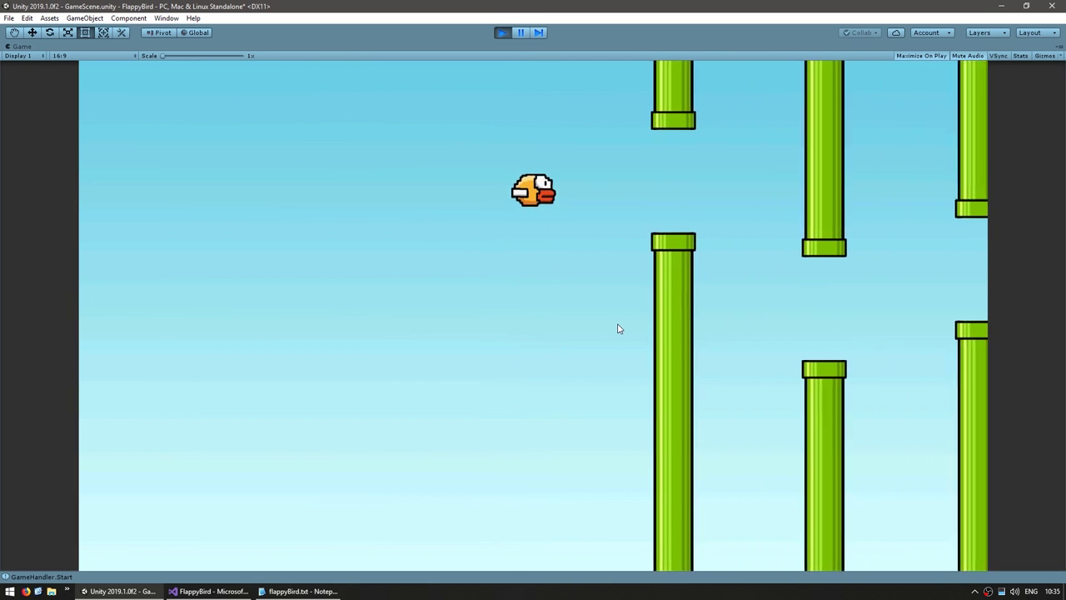
key("space")
key("space")
key("space")
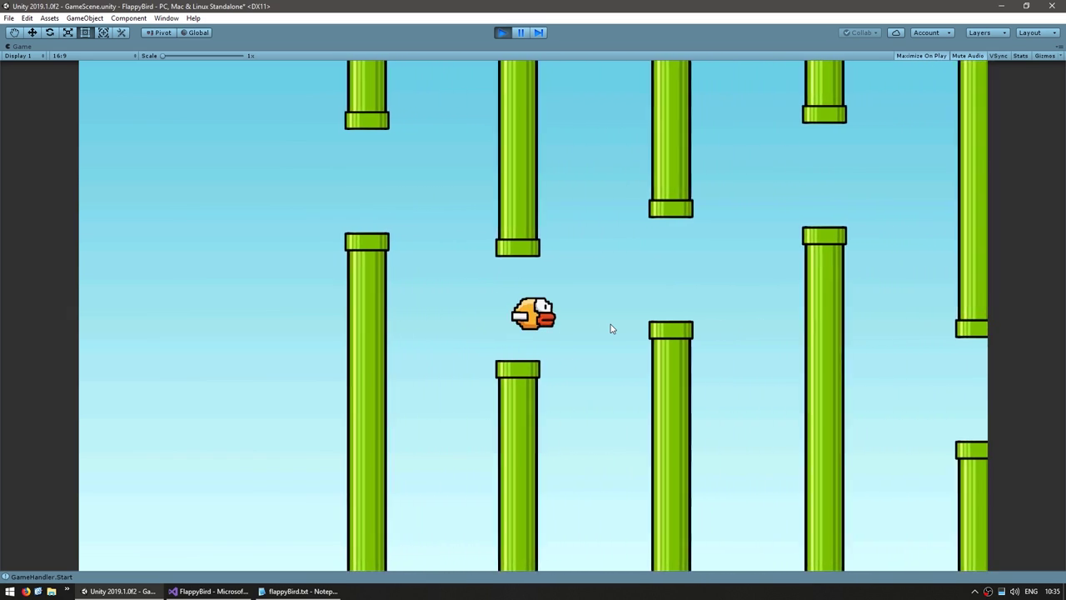
key("space")
key("space")
key("space")
key("space")
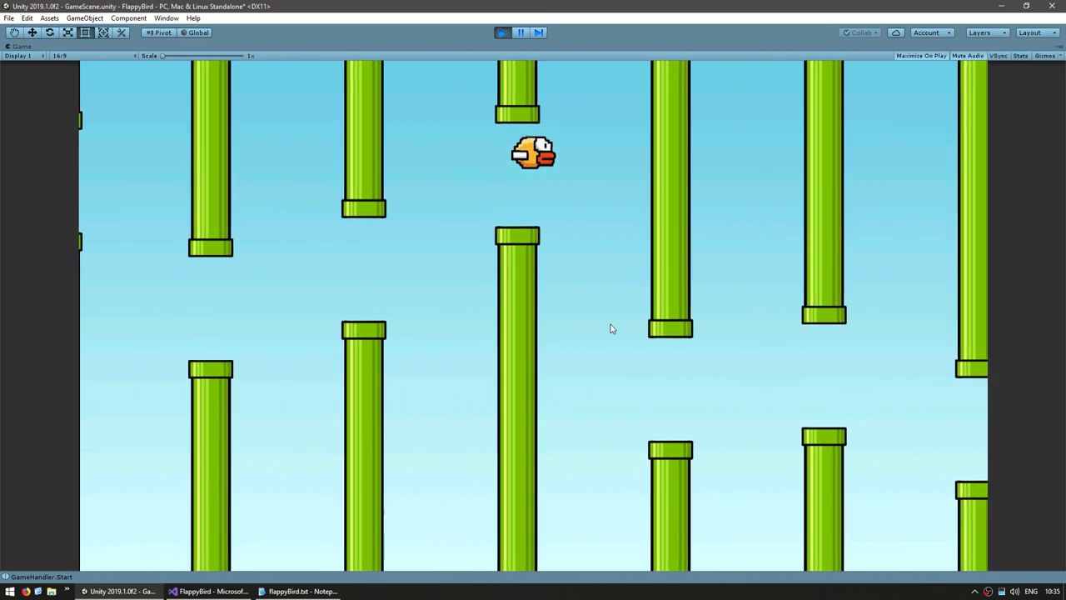
key("space")
key("space")
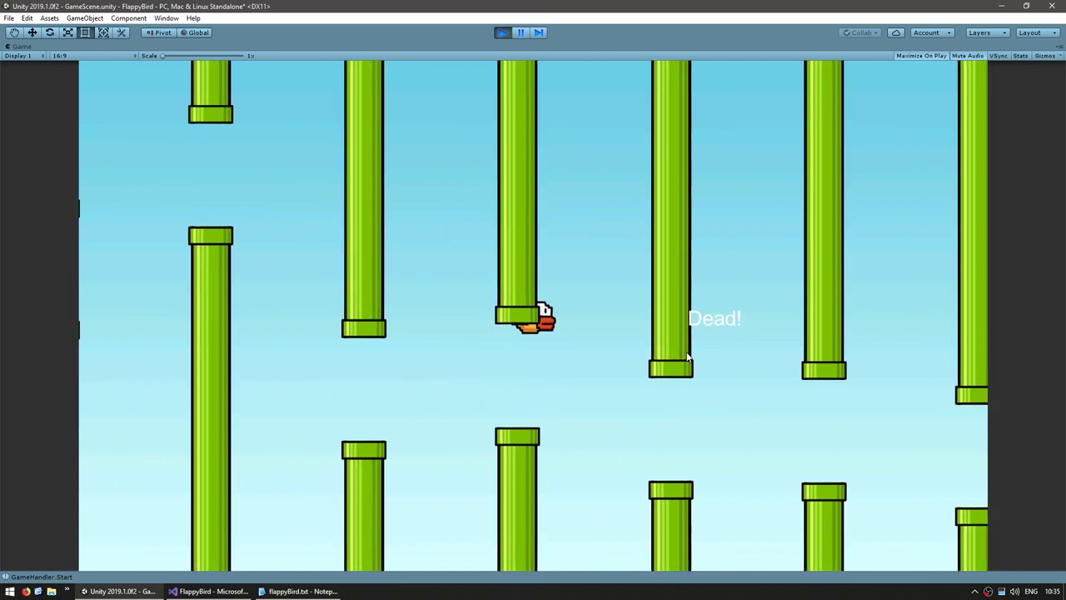
key("space")
key("space")
key("space")
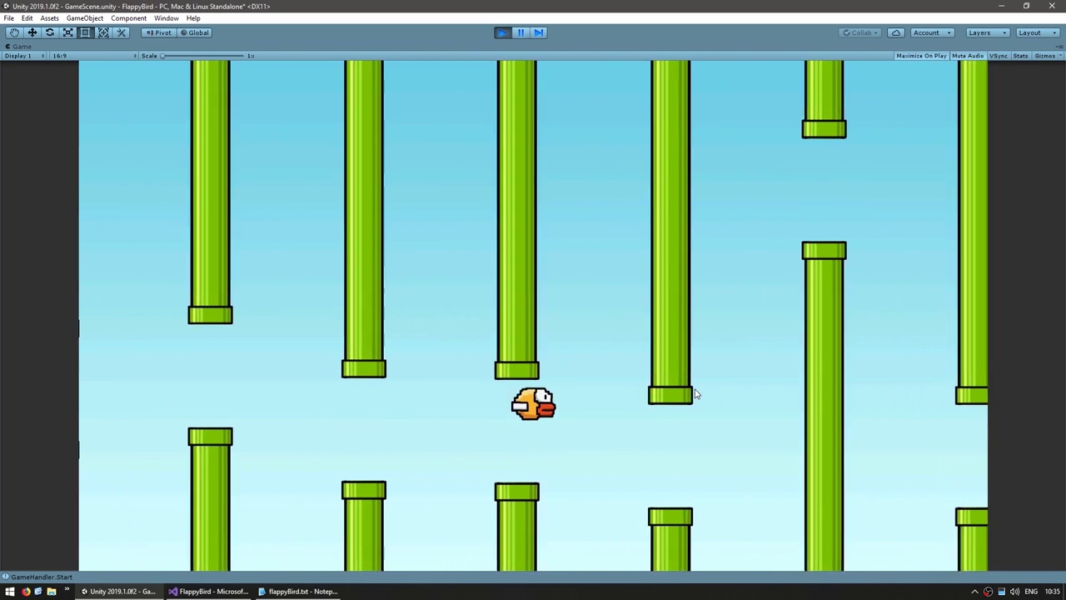
key("space")
key("space")
key("space")
key("space")
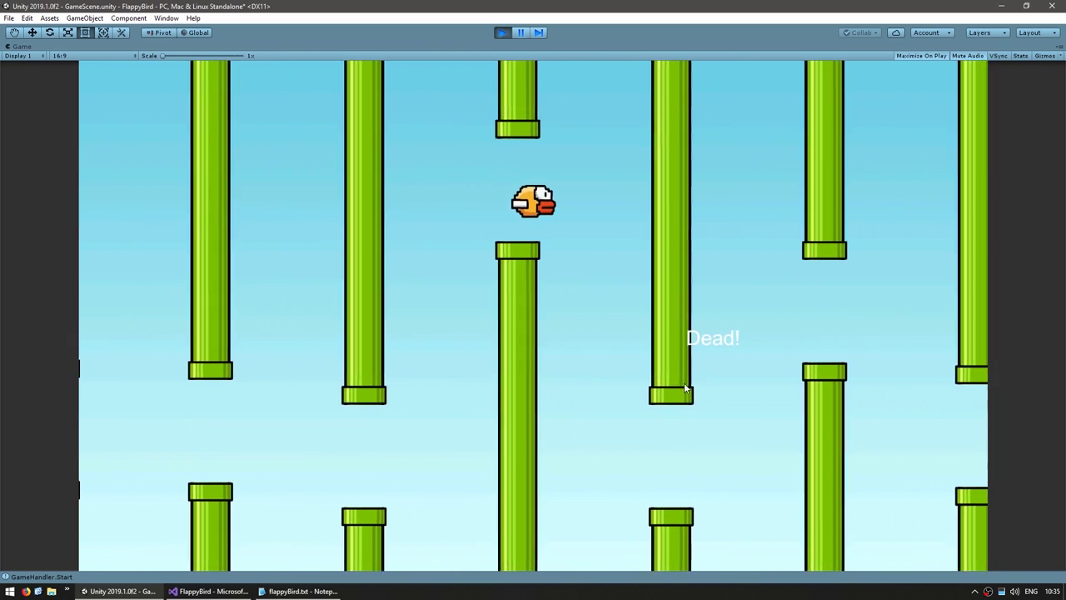
key("space")
key("space")
key("space")
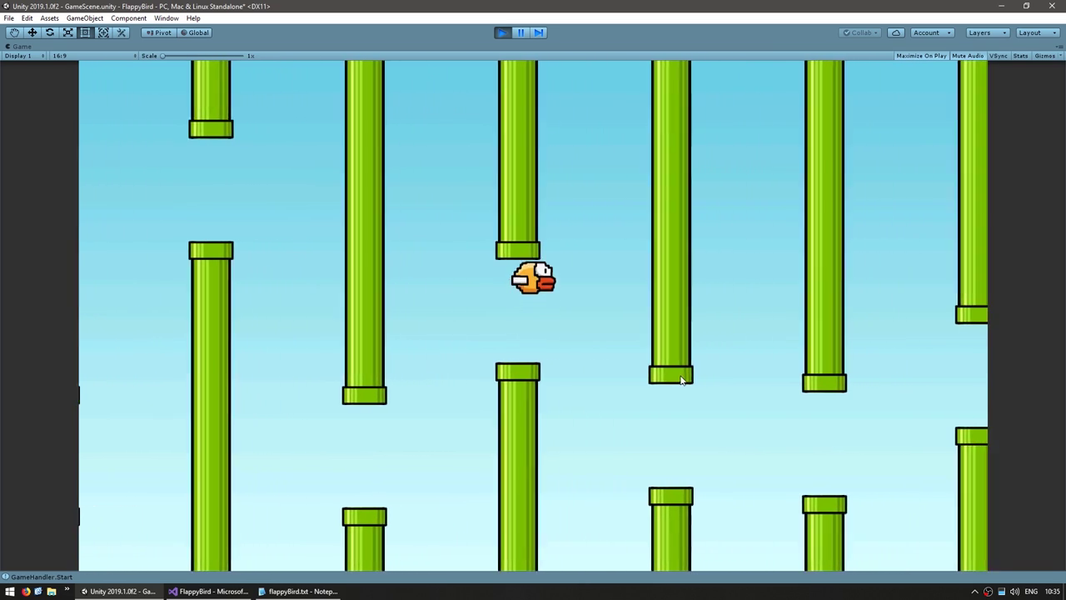
key("alt+Tab")
left_click(144, 307)
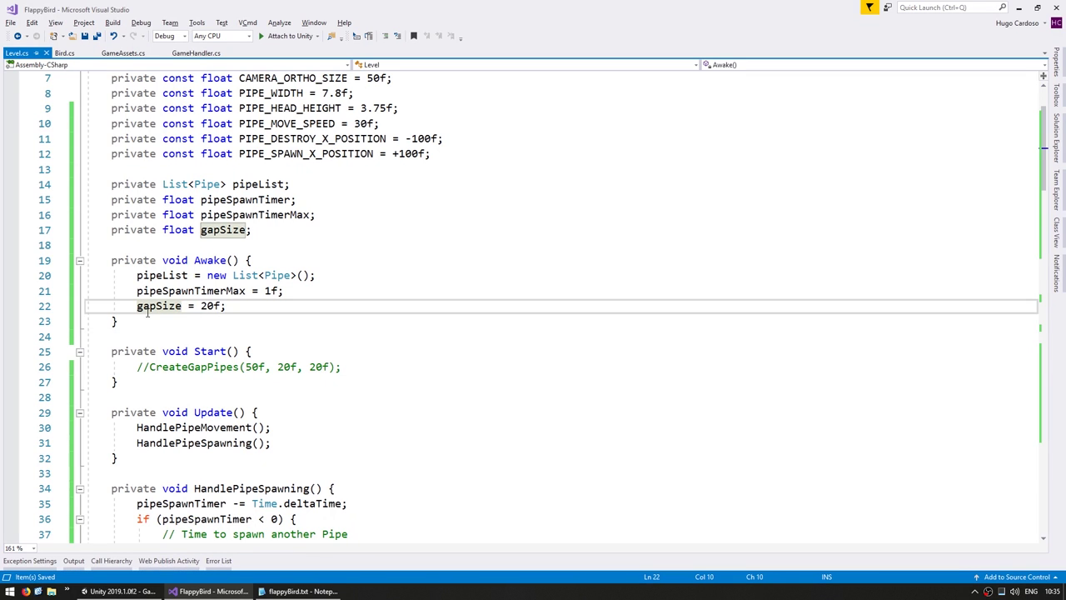
Restore gapSize in Awake from 20f back to 50f.
key("End")
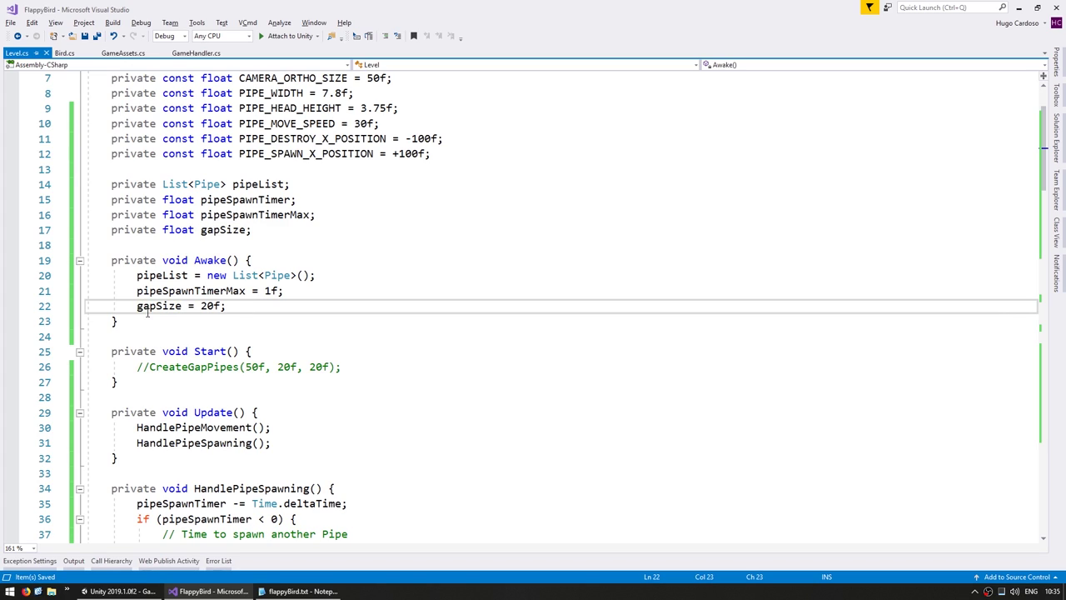
key("Left")
key("Left")
key("shift+Left")
type("5")
Above Awake, declare public enum Difficulty with Easy, Medium, Hard and Impossible values.
left_click(127, 255)
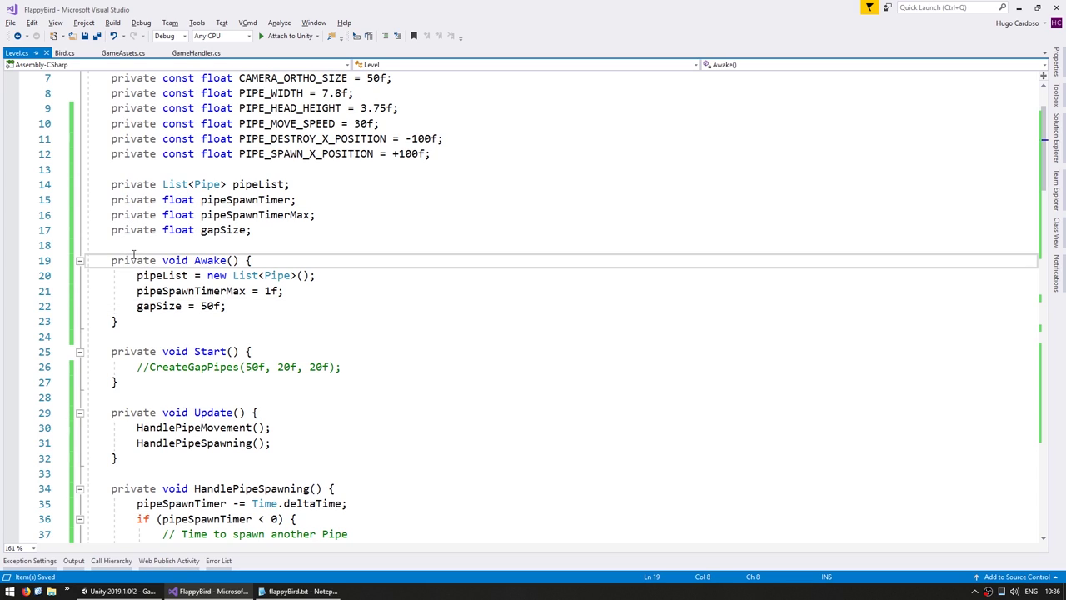
key("Up")
key("Return")
type("public enum Difficulty {")
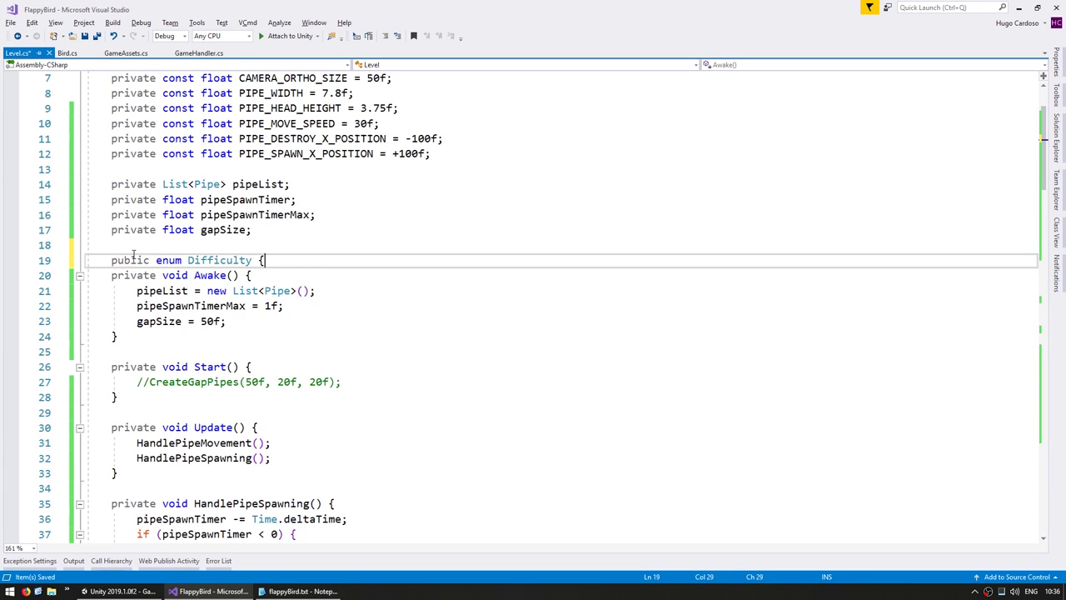
key("Return")
type("Easy,")
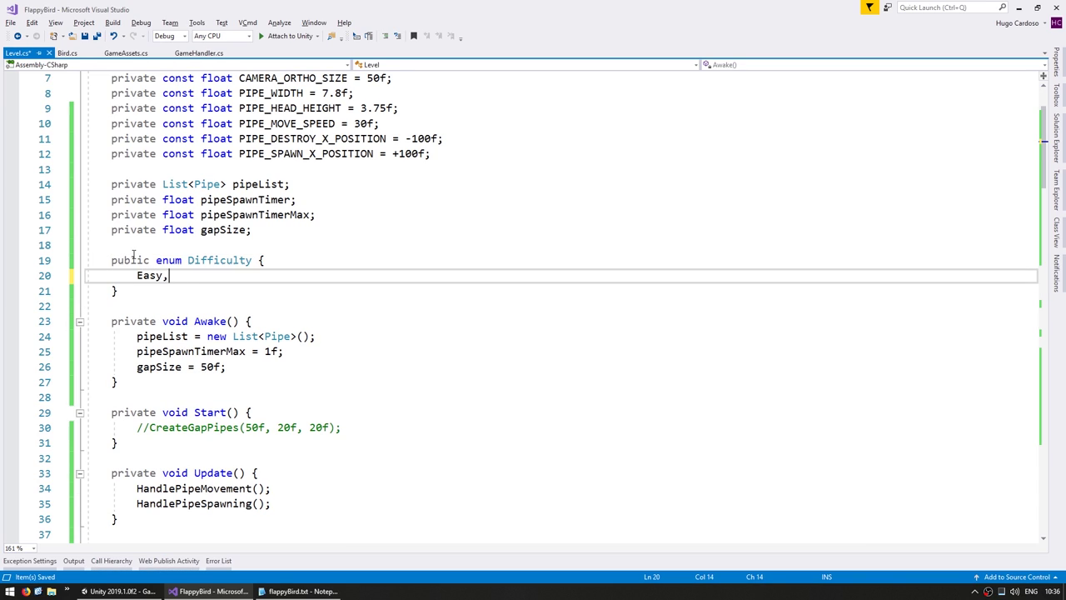
key("Return")
type("Medium,")
key("Return")
type(",")
key("Return")
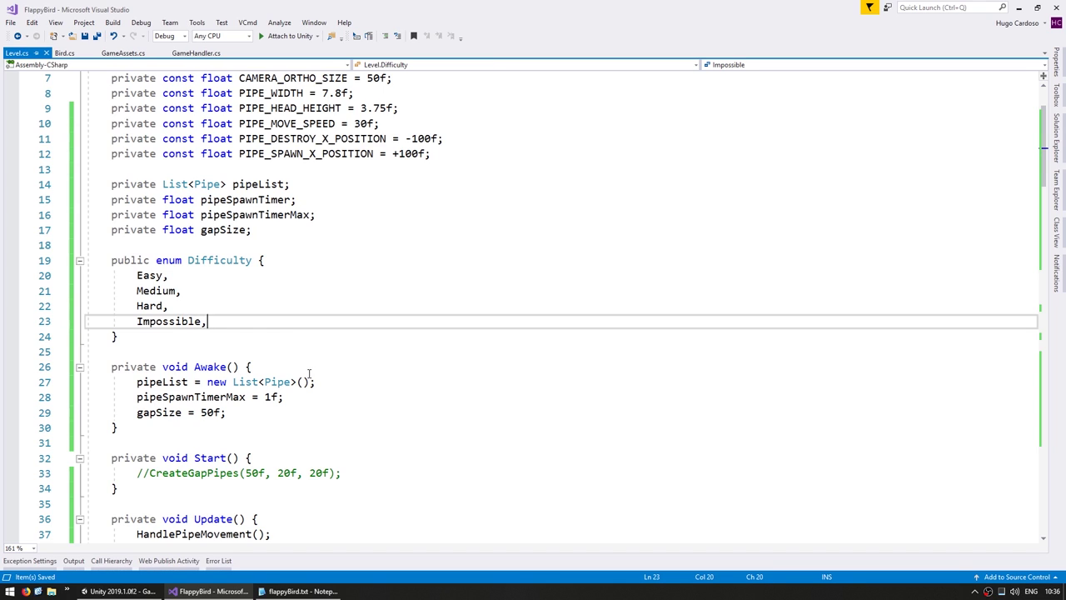
scroll(309, 373, "down", 4)
scroll(306, 372, "down", 6)
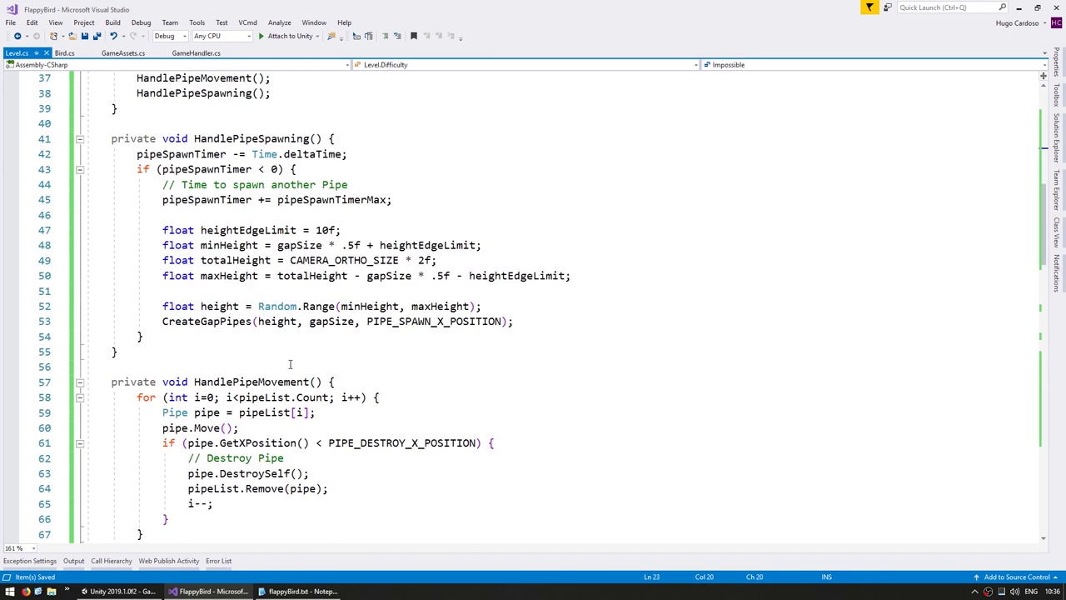
scroll(288, 364, "down", 6)
scroll(231, 369, "up", 3)
Below HandlePipeMovement, write an empty private Difficulty GetDifficulty() method with its braces.
left_click(137, 427)
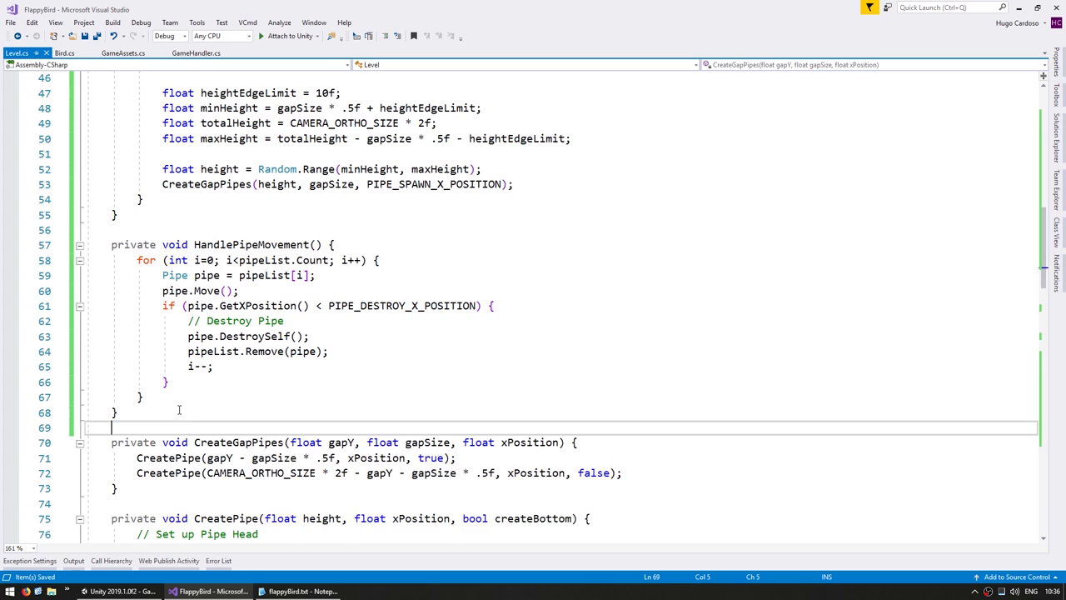
key("Return")
type("private Difficulty GetDiffi")
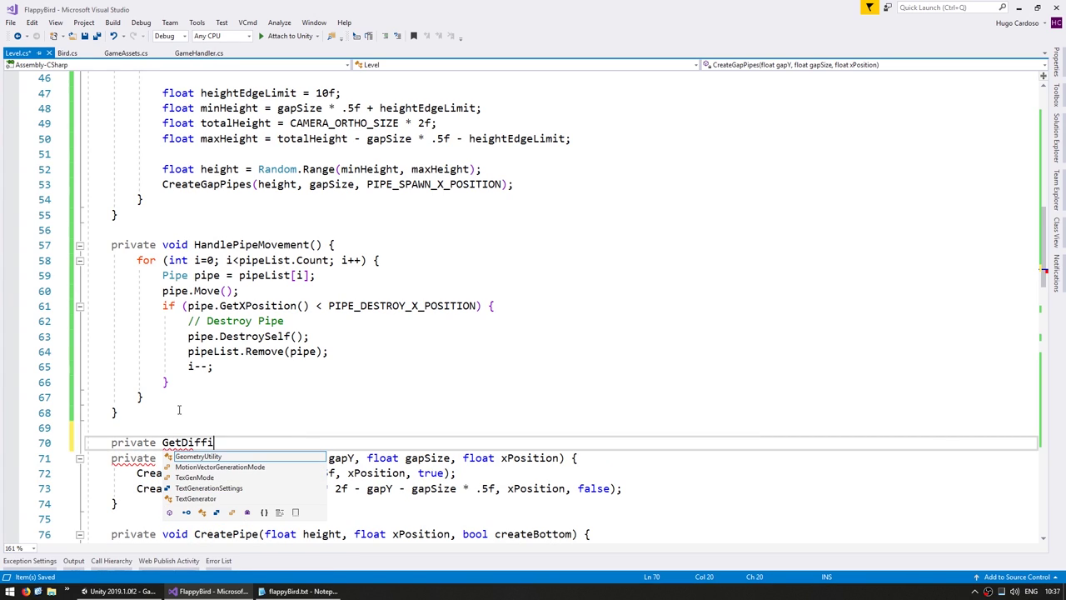
type("culty() {")
key("Return")
key("Up")
key("Home")
key("ctrl+Right")
type("Difficulty")
key("Down")
key("Return")
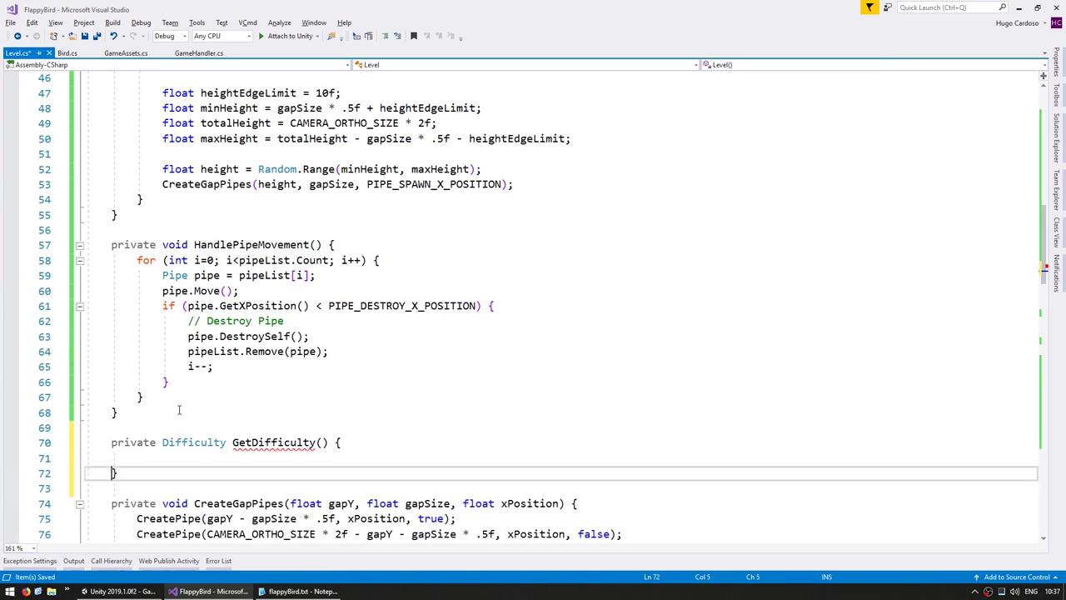
key("Up")
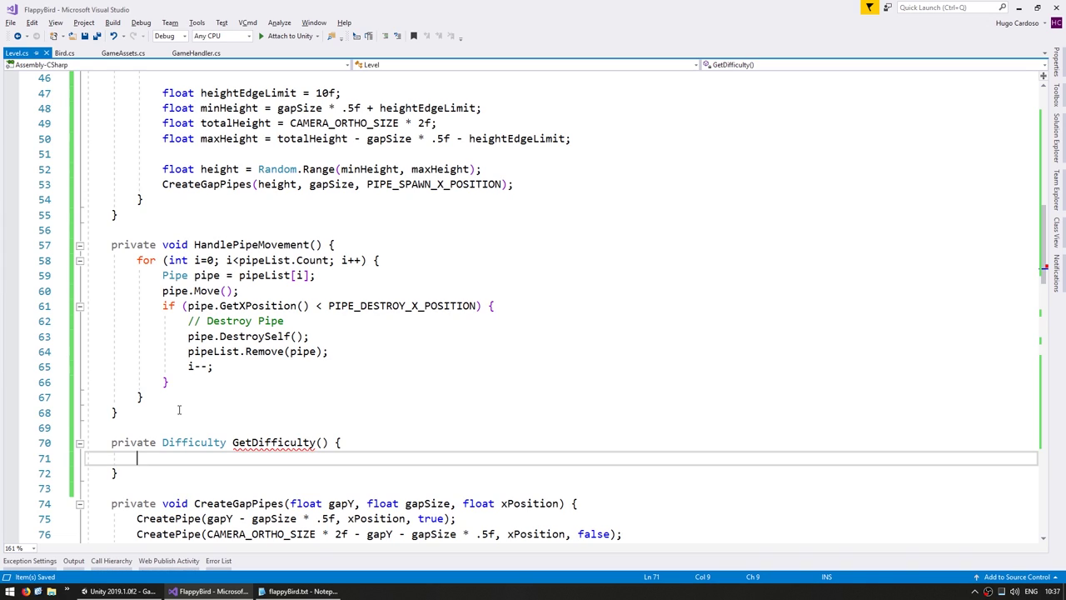
scroll(286, 392, "up", 2)
scroll(286, 392, "up", 8)
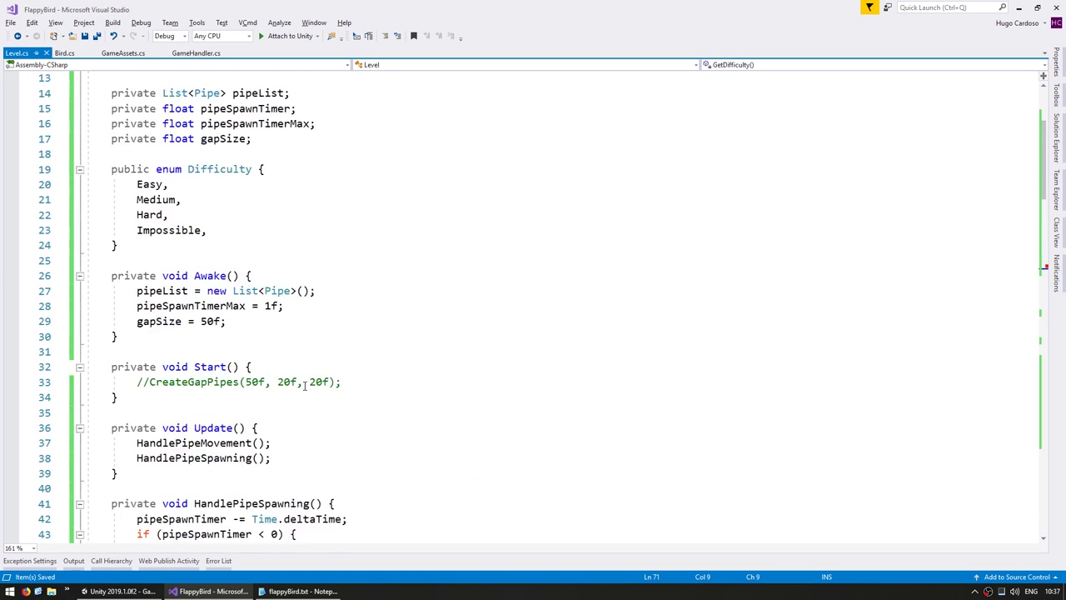
scroll(285, 392, "up", 3)
scroll(286, 392, "up", 2)
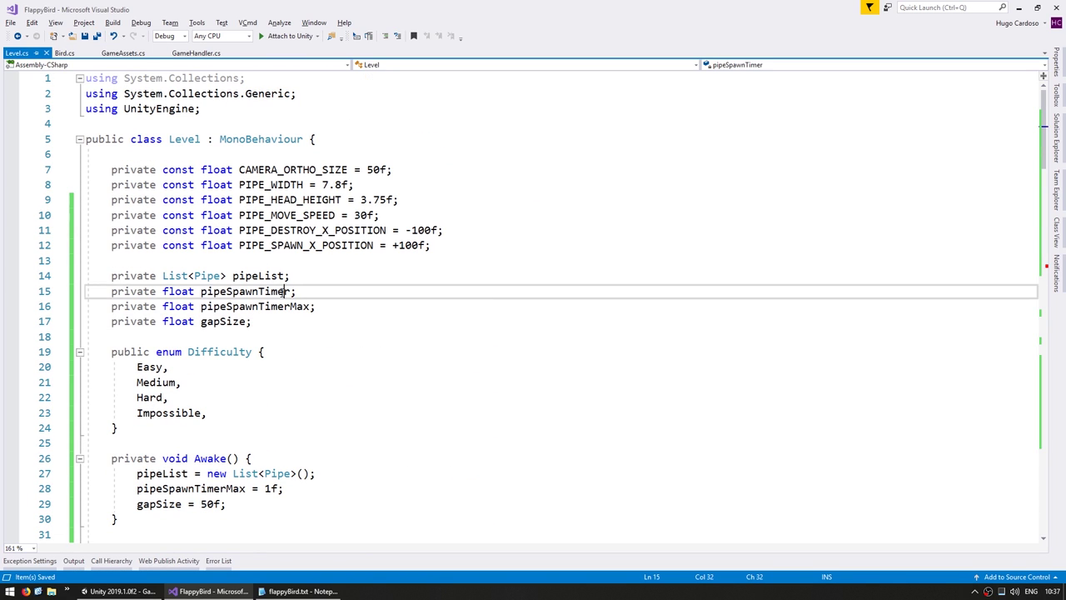
Declare a private int pipesSpawned field below the pipeList field.
left_click(289, 275)
key("Return")
type("private int pipesSpawned;")
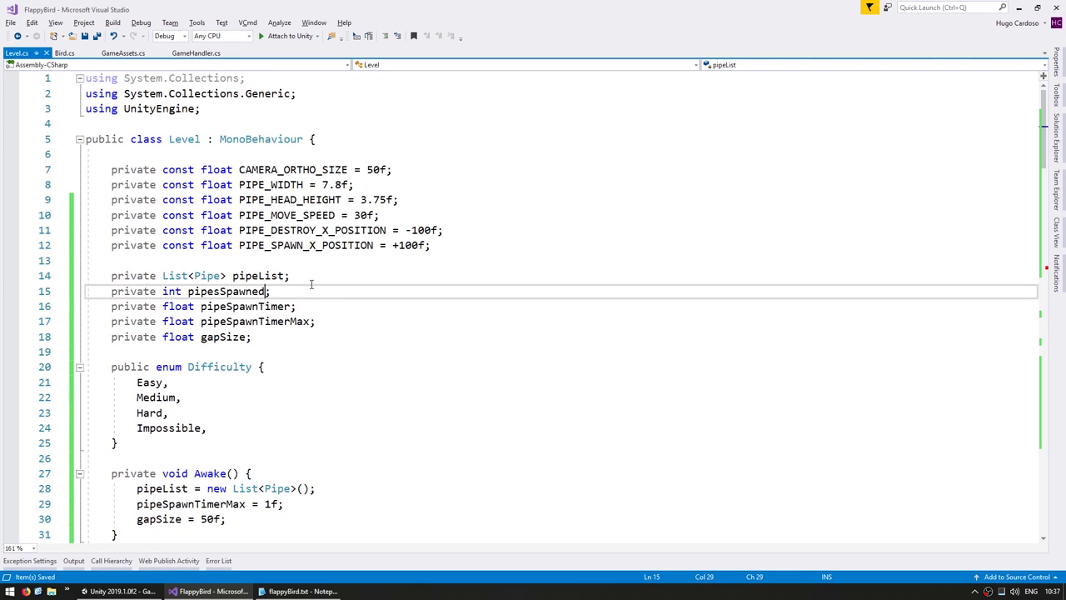
key("ctrl+shift+Left")
key("ctrl+c")
Increment pipesSpawned with ++ inside CreateGapPipes after the second CreatePipe call.
scroll(244, 405, "down", 8)
scroll(240, 323, "down", 8)
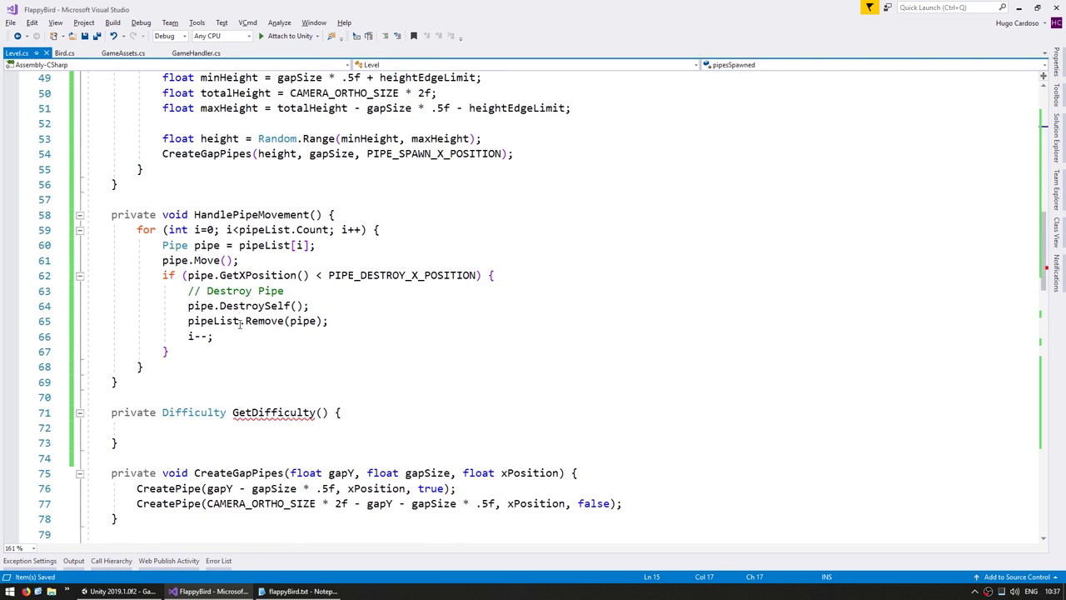
left_click(209, 150)
scroll(250, 350, "down", 4)
scroll(250, 350, "down", 6)
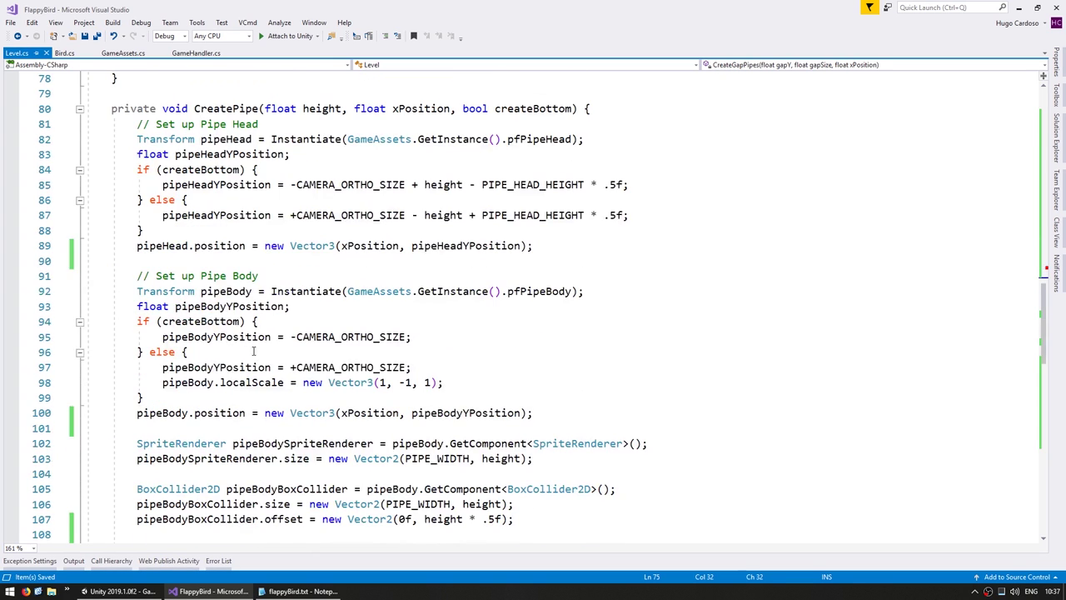
key("F12")
left_click(166, 291)
key("End")
key("Return")
key("ctrl+v")
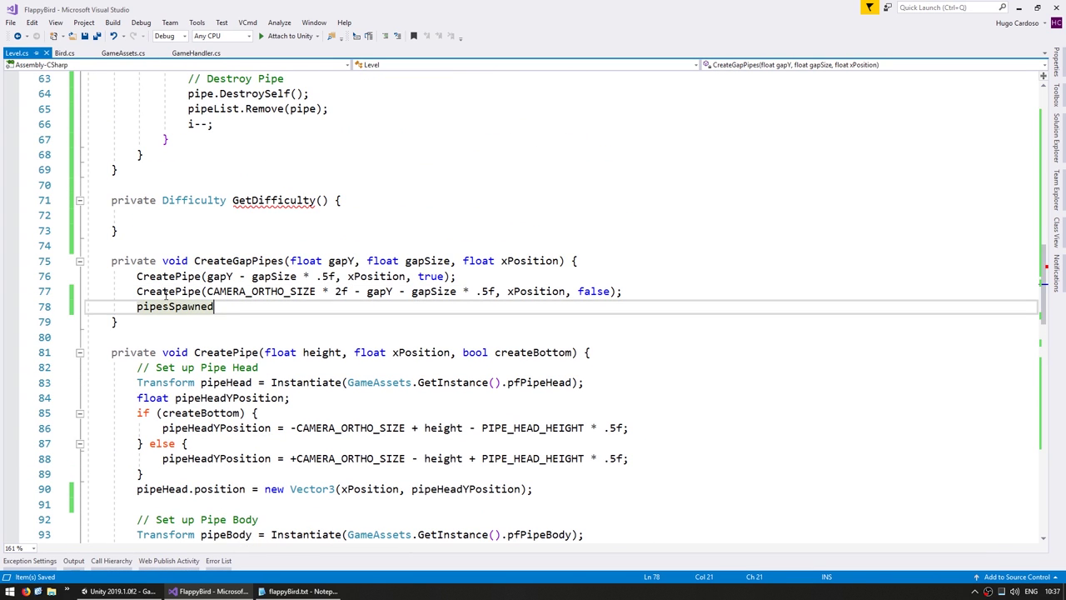
type("++;")
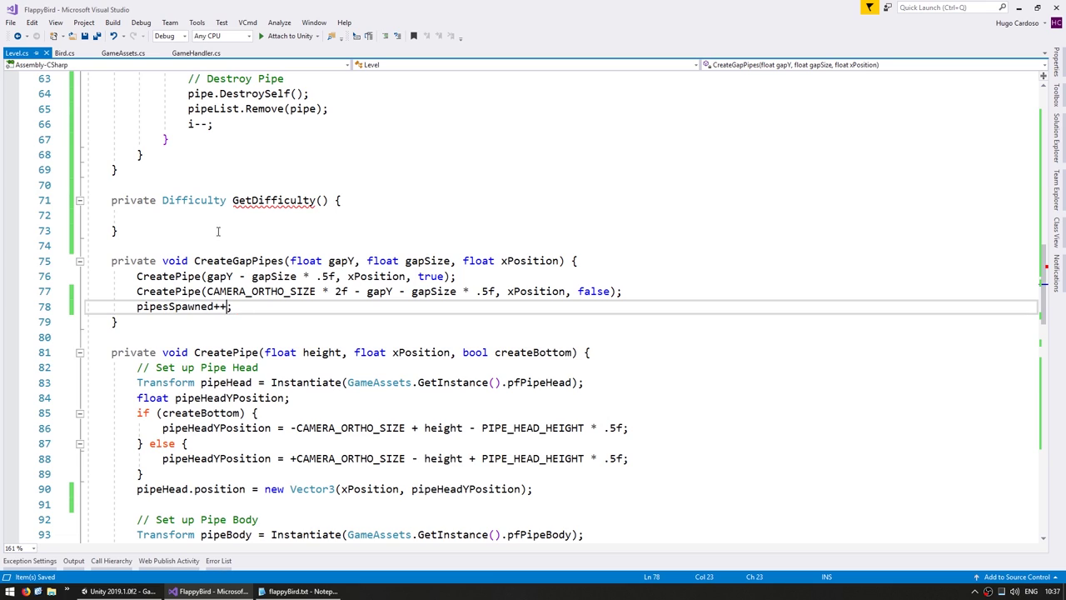
In GetDifficulty, write the pipesSpawned check returning Difficulty.Impossible and a default return of Difficulty.Easy.
left_click(208, 213)
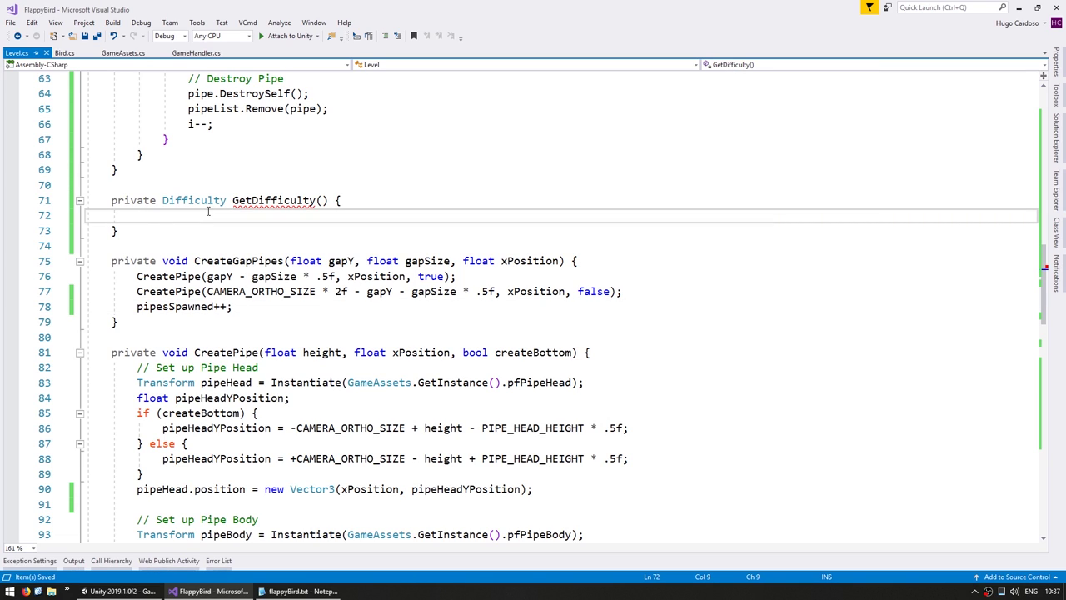
type("if (pipesSpawned >= 50) re")
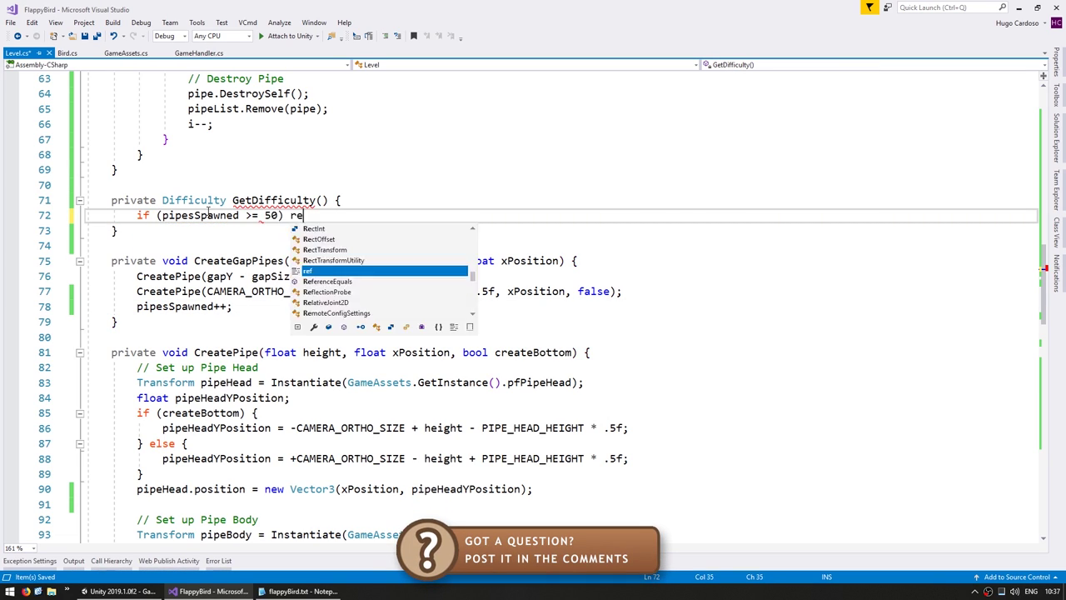
type("turn Difficulty.Impossible;")
key("Return")
type("return Difficulty.")
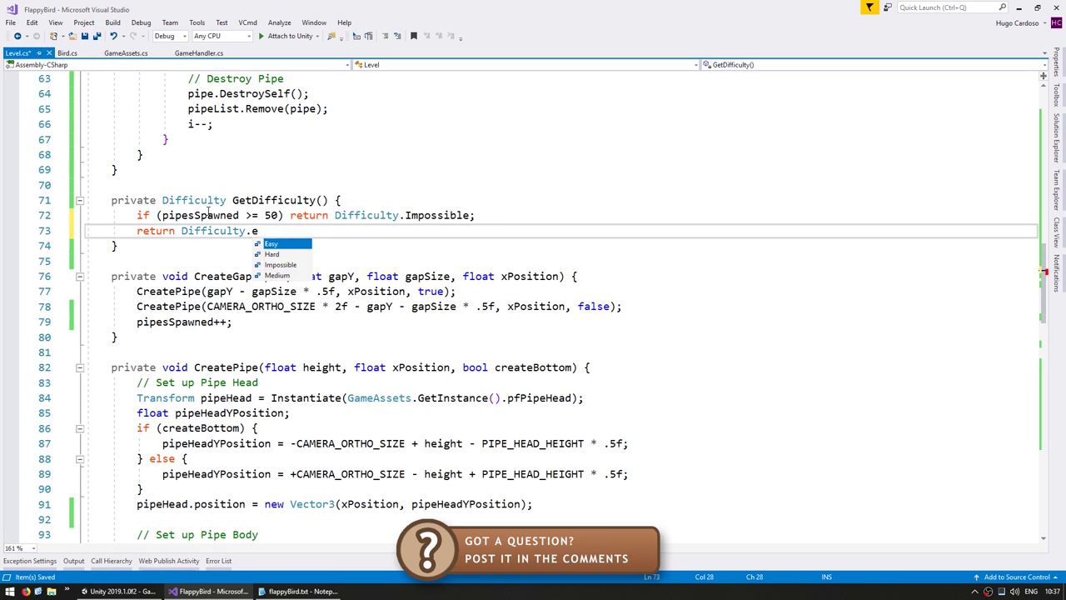
type("Easy;")
Duplicate the check into Hard and Medium lines, with thresholds of 30, 20 and 10 pipes.
key("Up")
key("ctrl+d")
key("ctrl+d")
key("End")
key("Left")
key("ctrl+shift+Left")
type("Hard")
key("Down")
key("End")
key("Left")
key("ctrl+shift+Left")
type("Medium")
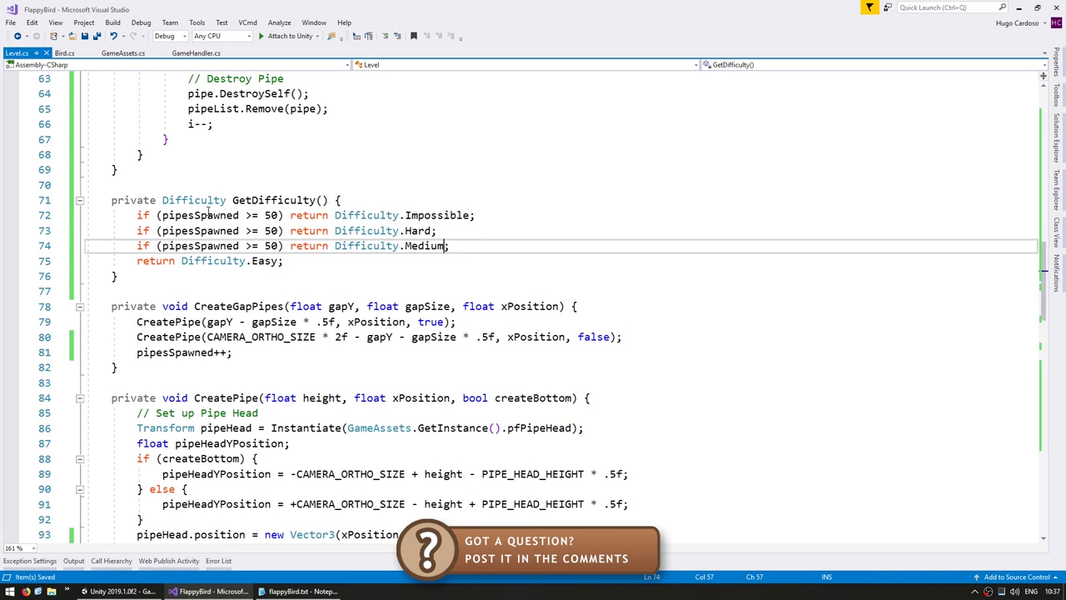
key("ctrl+Left")
key("ctrl+Left")
key("ctrl+Left")
key("shift+Right")
type("12")
key("Up")
key("shift+Left")
type("3")
left_click(421, 204)
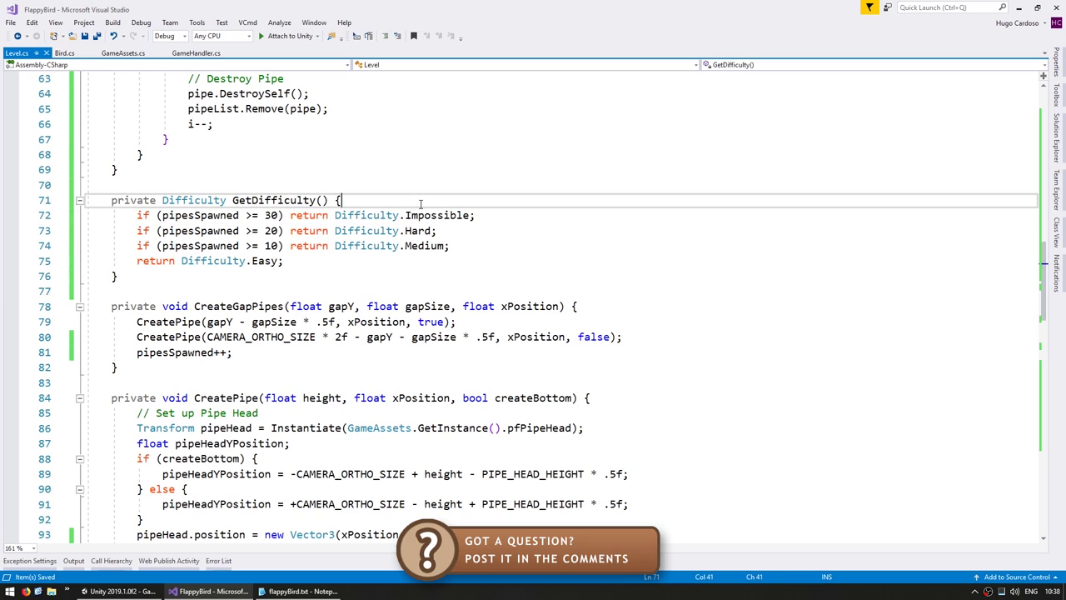
Add an empty private void SetDifficulty() method above GetDifficulty in Level.cs.
left_click_drag(380, 215, 446, 216)
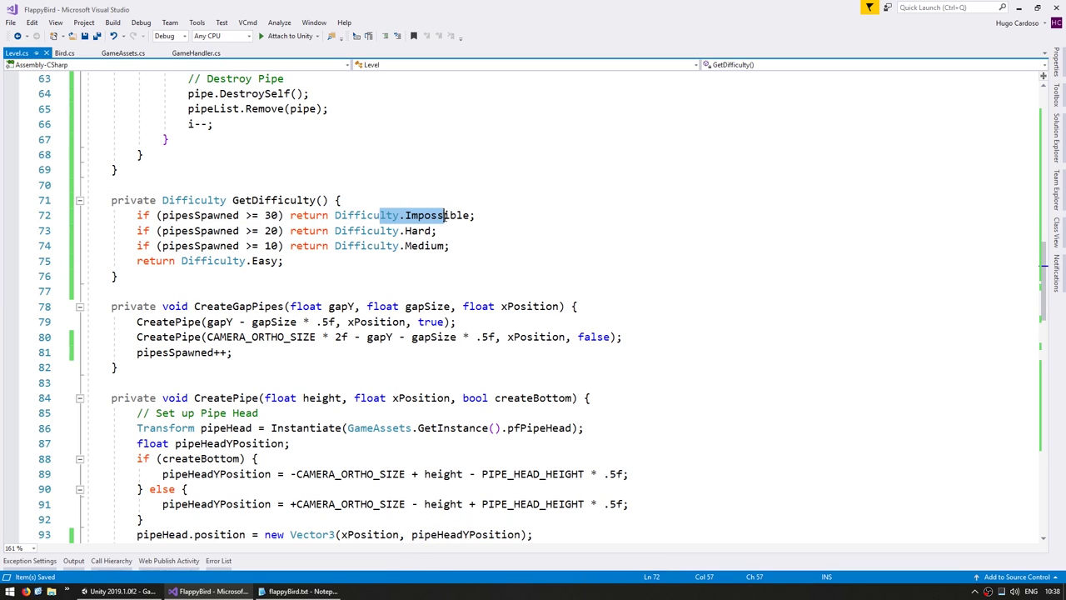
left_click(267, 230)
double_click(271, 245)
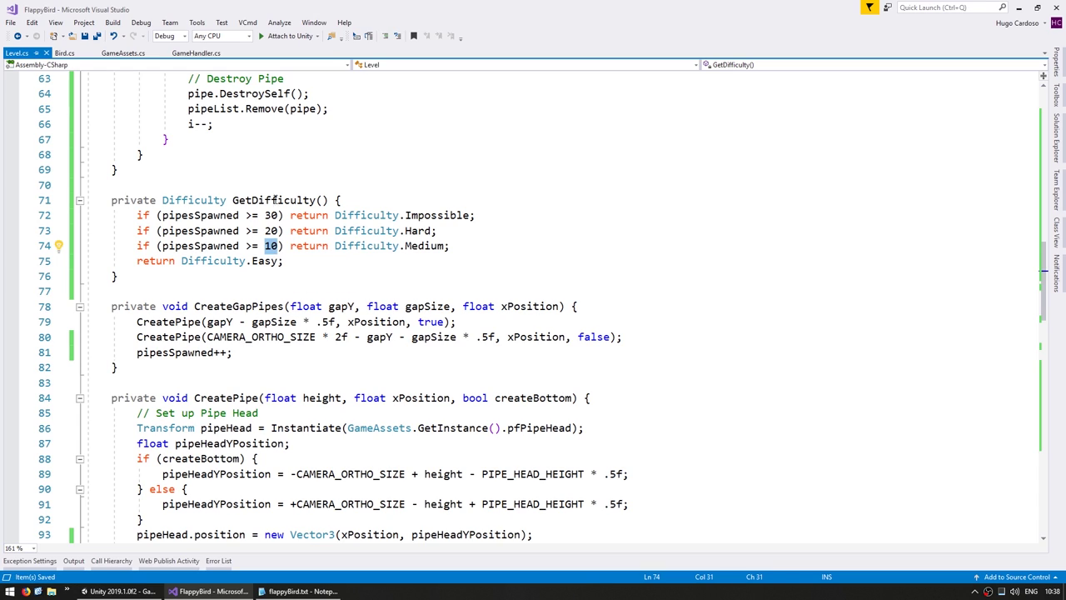
left_click(182, 184)
key("Return")
type("private ")
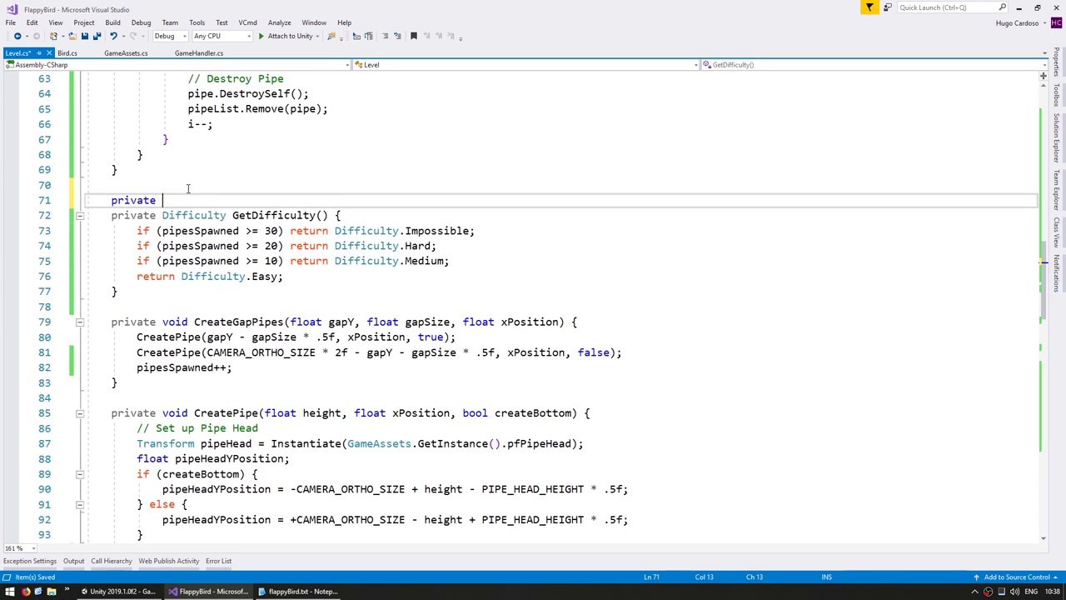
type("void SetDiff")
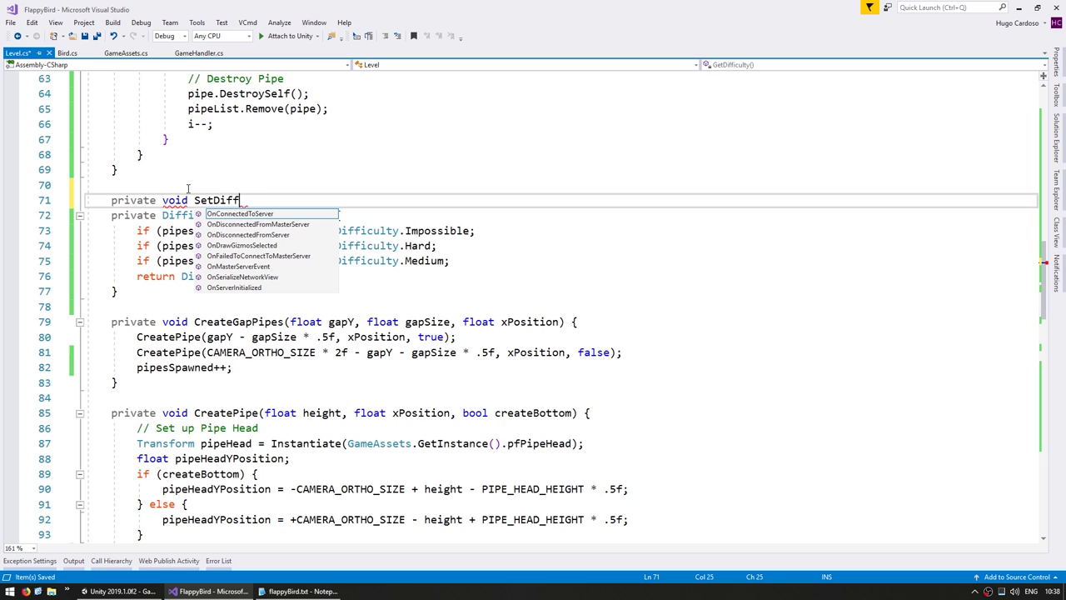
type("iculty() {")
key("Return")
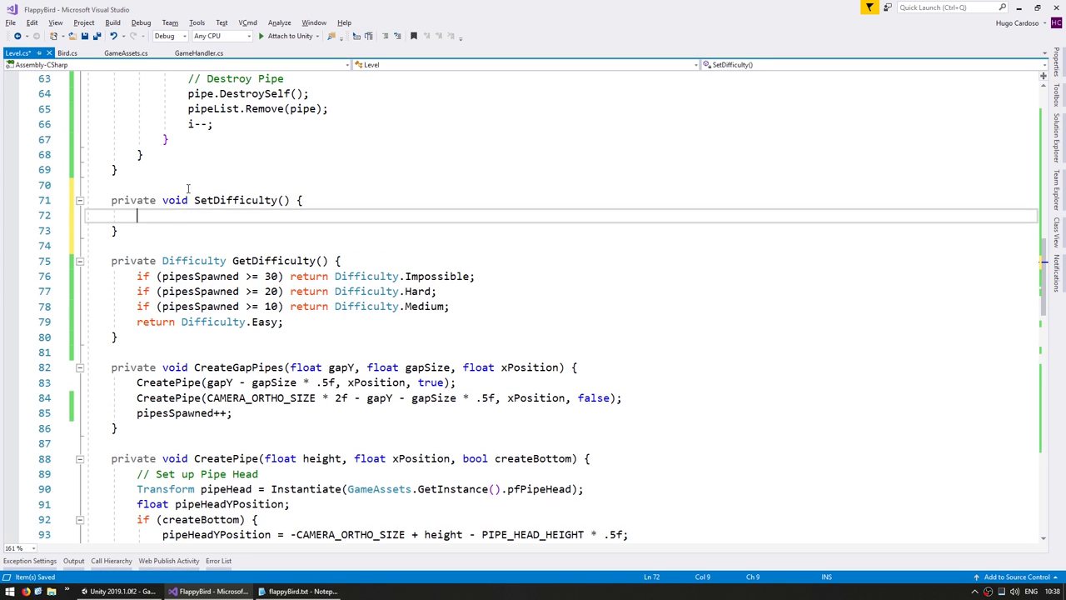
Give SetDifficulty a 'Difficulty difficulty' parameter and a switch on difficulty.
key("Up")
key("End")
key("Left")
key("Left")
key("Left")
type("Diff")
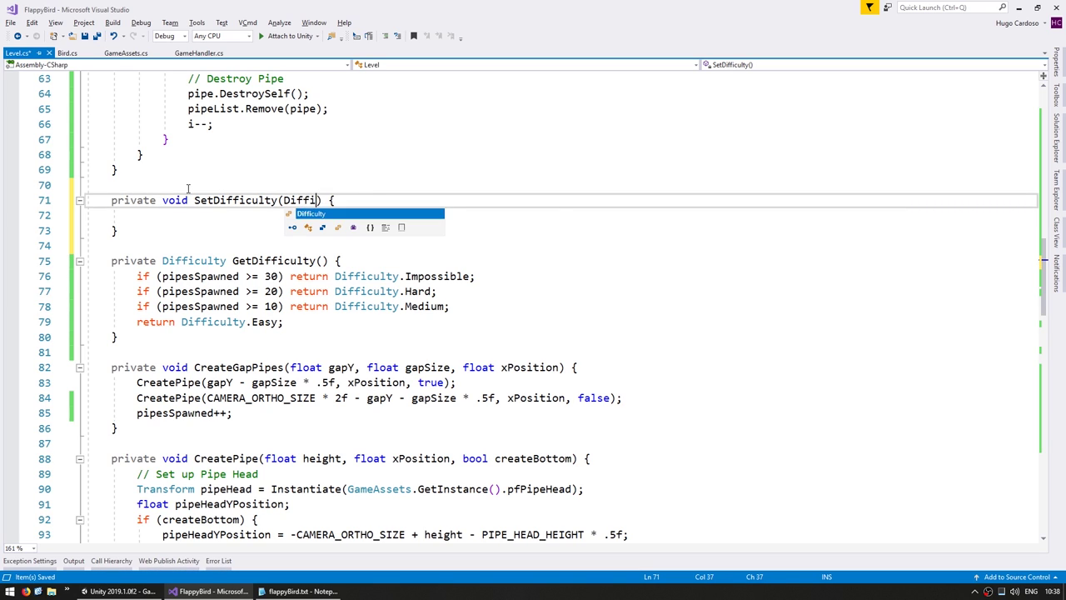
type("iculty difficulty")
key("Down")
type("switch (difficulty) {")
key("Return")
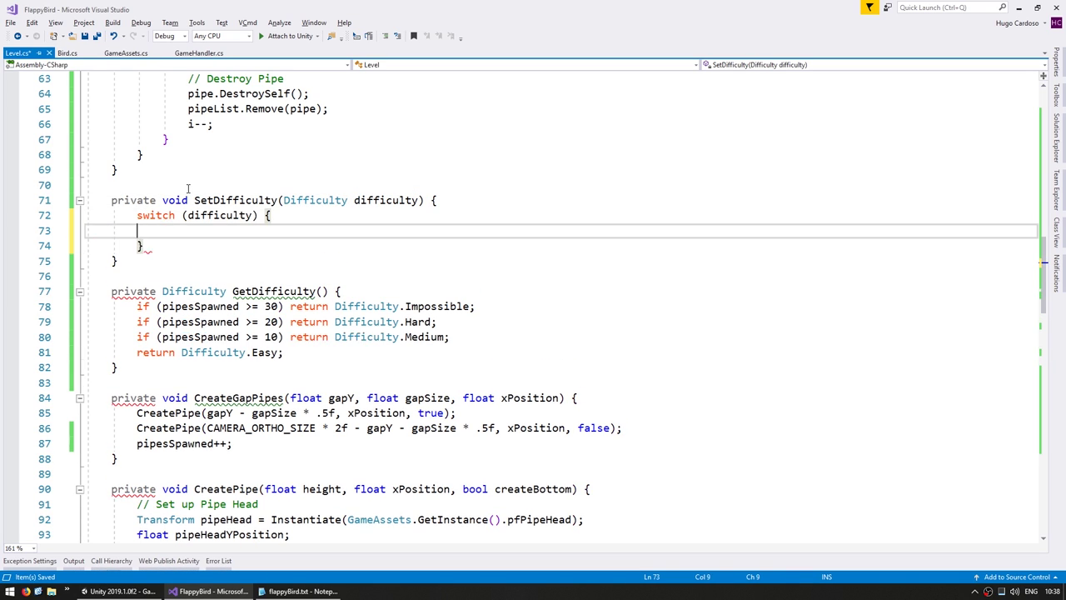
Add a Difficulty.Easy case that sets gapSize to 50f and breaks.
type("case Difficulty.Easy:")
key("Return")
type("break;")
key("ctrl+Return")
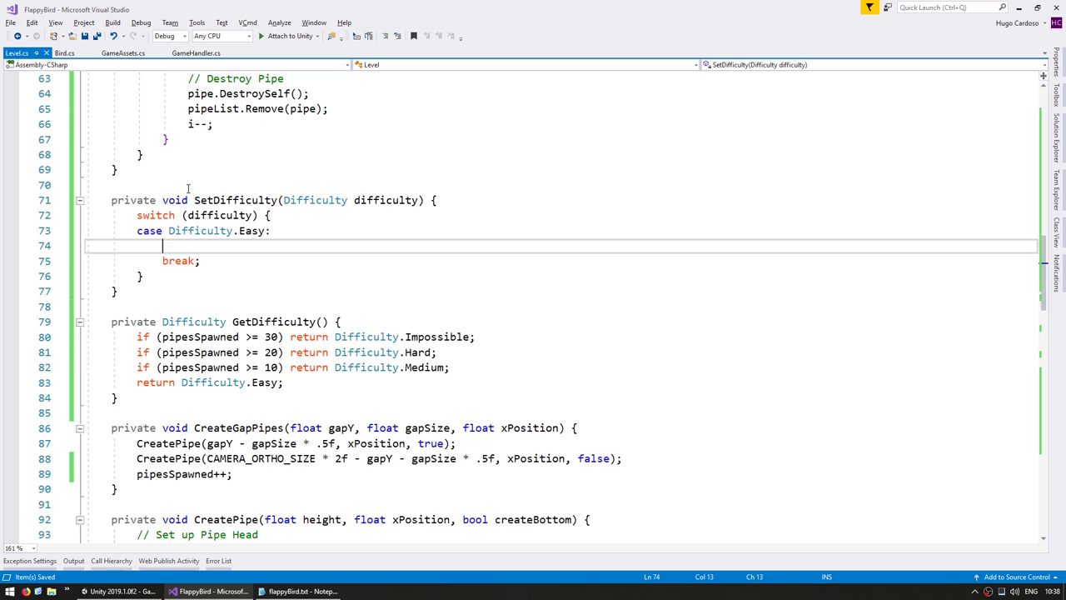
type("ga")
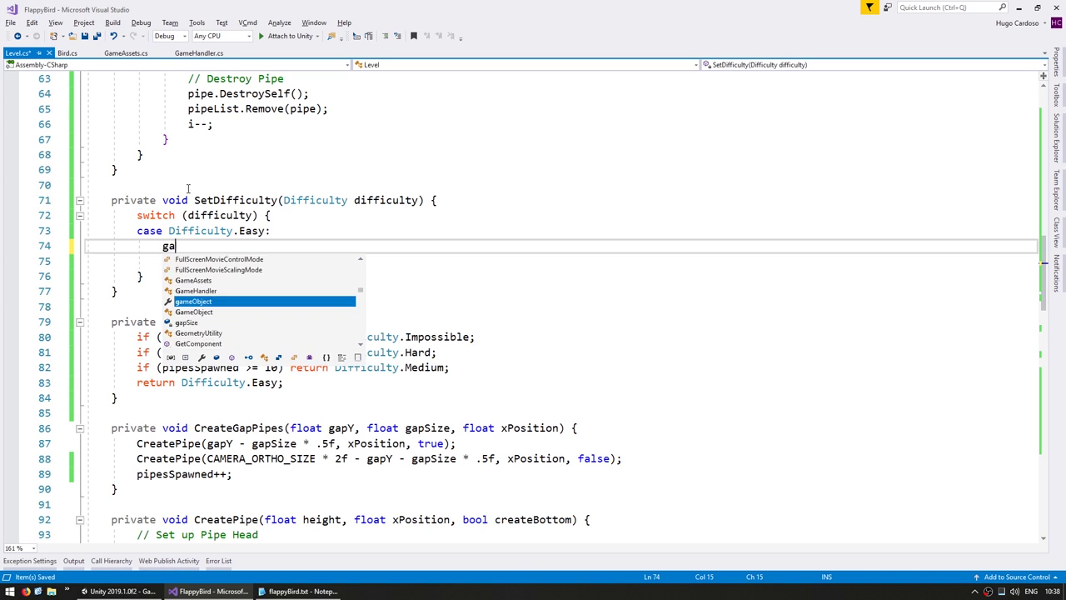
type("pS")
key("Tab")
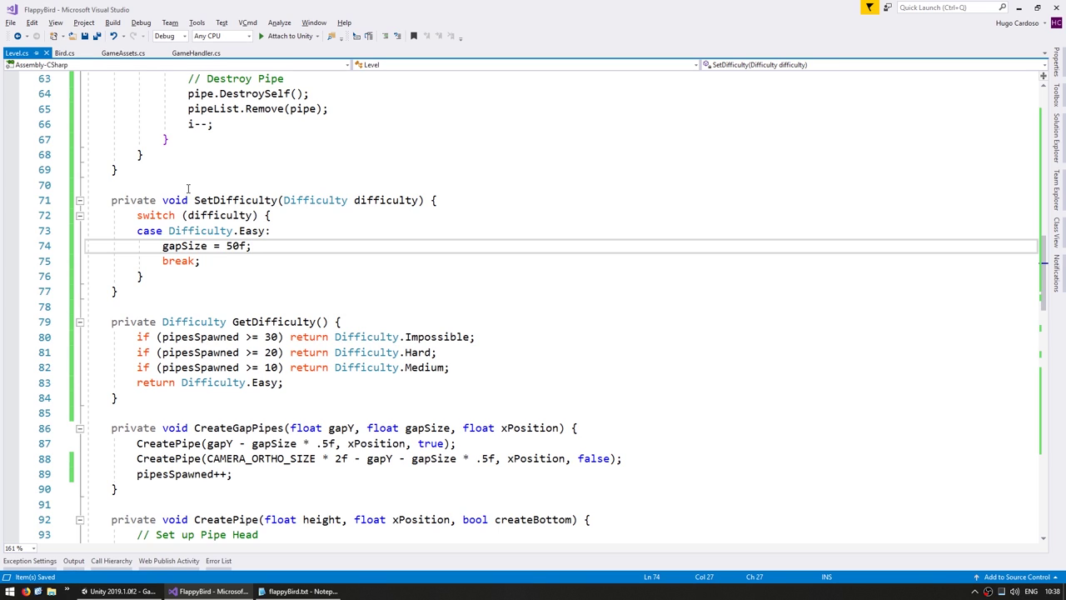
Duplicate the Easy case three times and rename the copies Medium, Hard and Impossible.
key("Down")
key("shift+Up")
key("shift+Up")
key("shift+Up")
key("ctrl+c")
key("ctrl+v")
key("ctrl+v")
key("ctrl+v")
key("ctrl+v")
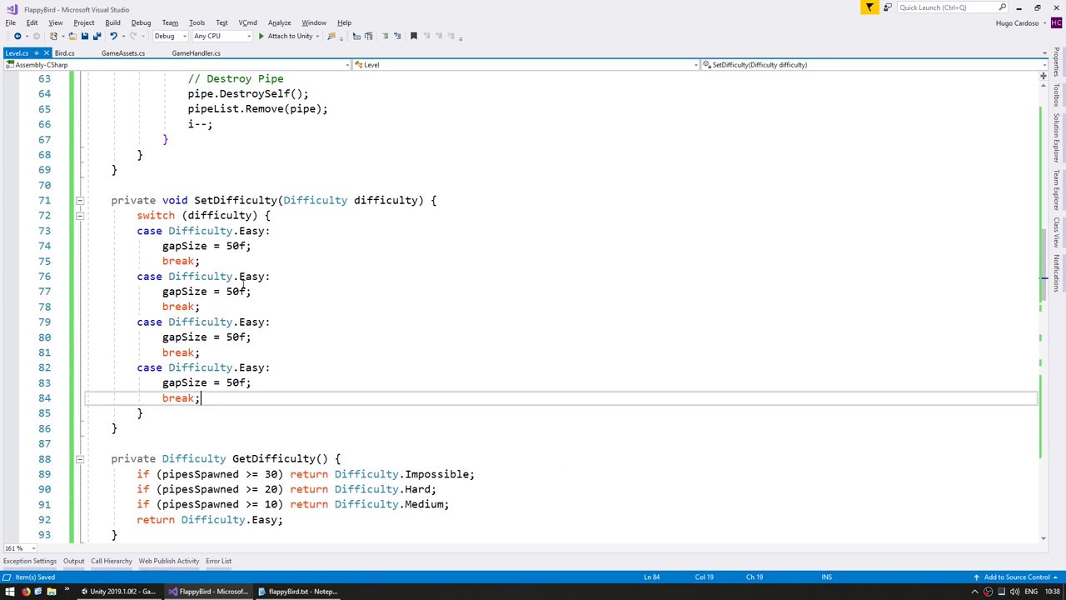
double_click(252, 276)
type("Medium")
double_click(253, 321)
type("Hard")
double_click(253, 367)
type("Impossible")
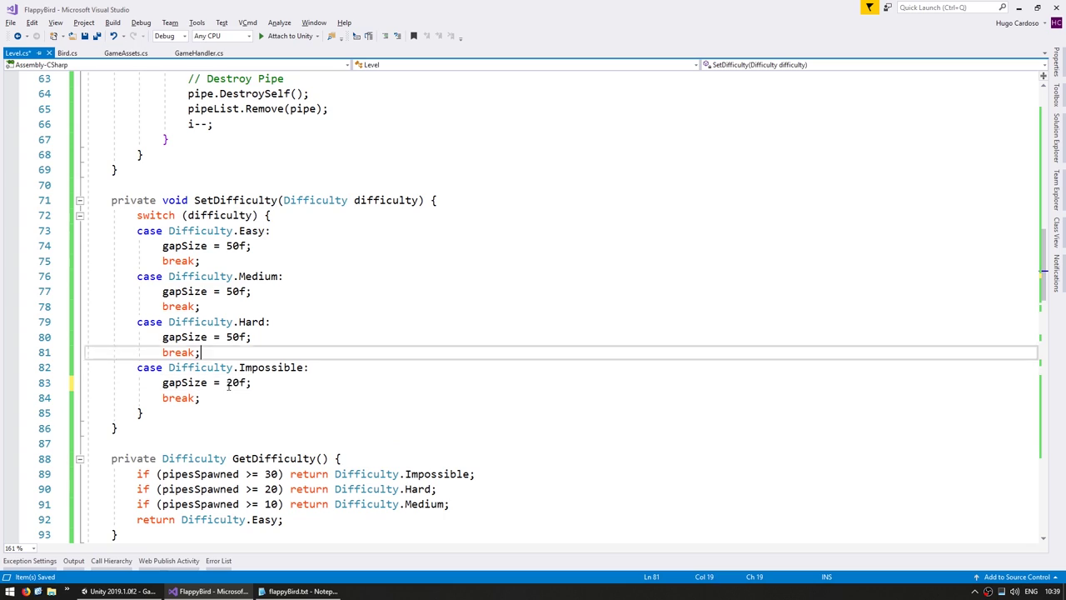
type("3")
Set the copied gap sizes to 40f, 30f and 20f and save Level.cs.
key("Up")
key("Up")
key("Up")
type("4")
key("ctrl+s")
left_click(225, 402)
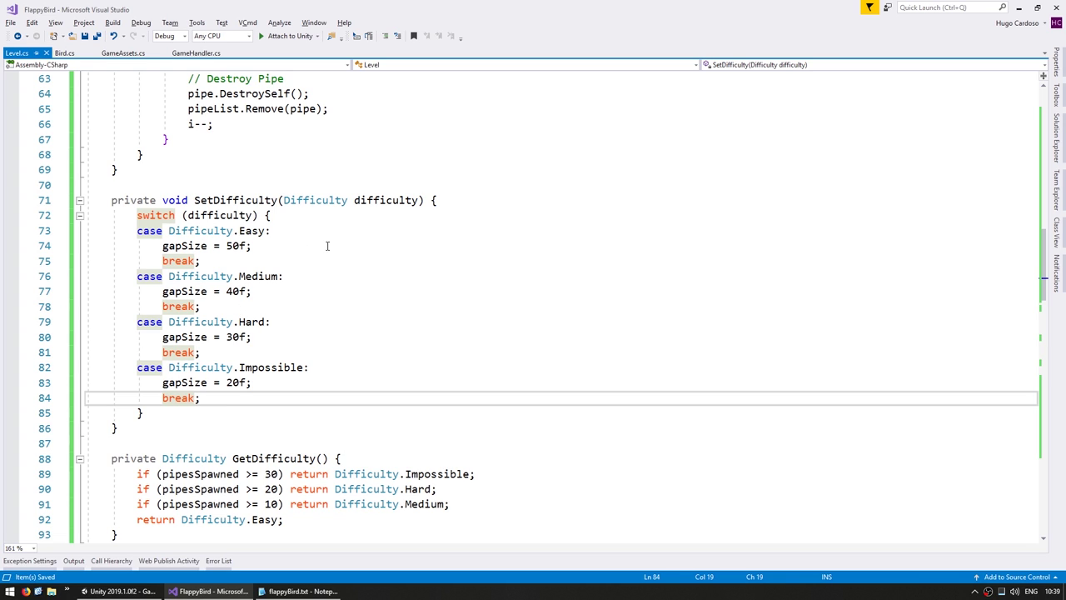
scroll(651, 309, "up", 15)
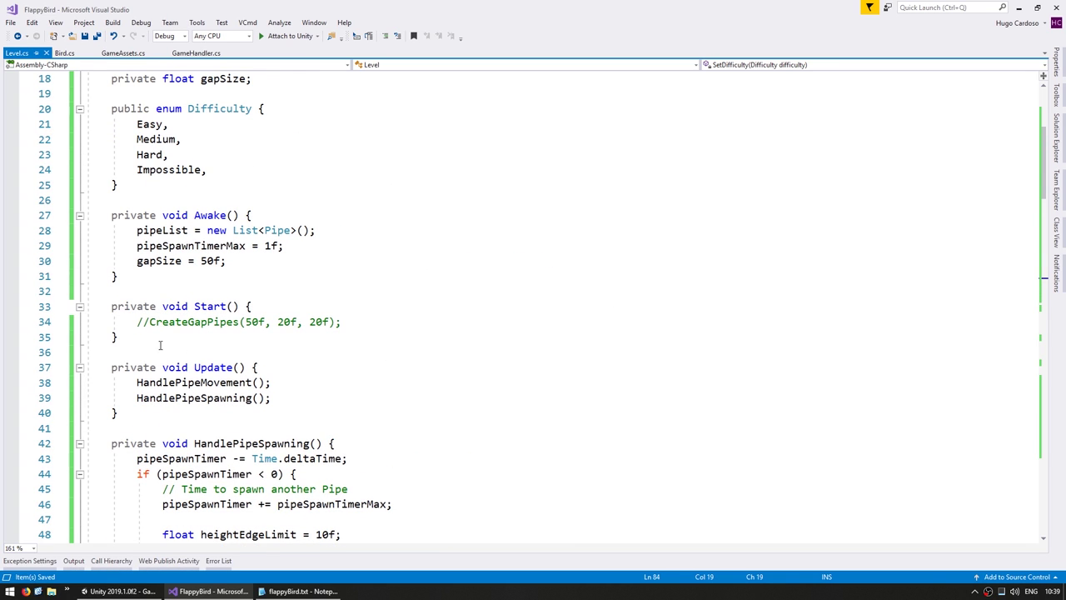
Replace 'gapSize = 50f;' in Awake with SetDifficulty(Difficulty.Easy).
left_click(181, 307)
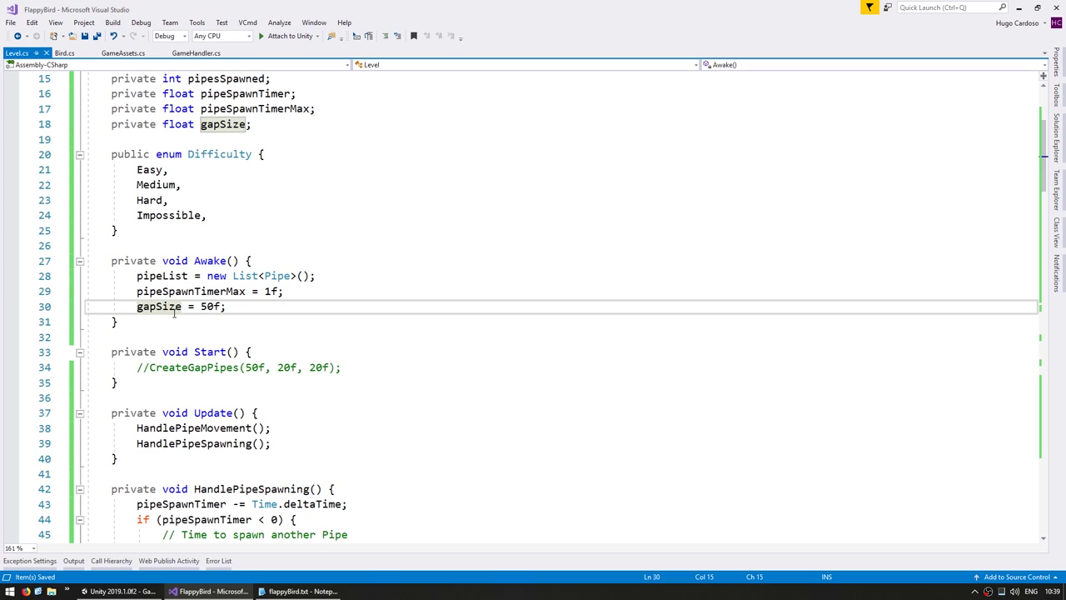
key("End")
key("shift+Home")
type("SetDi")
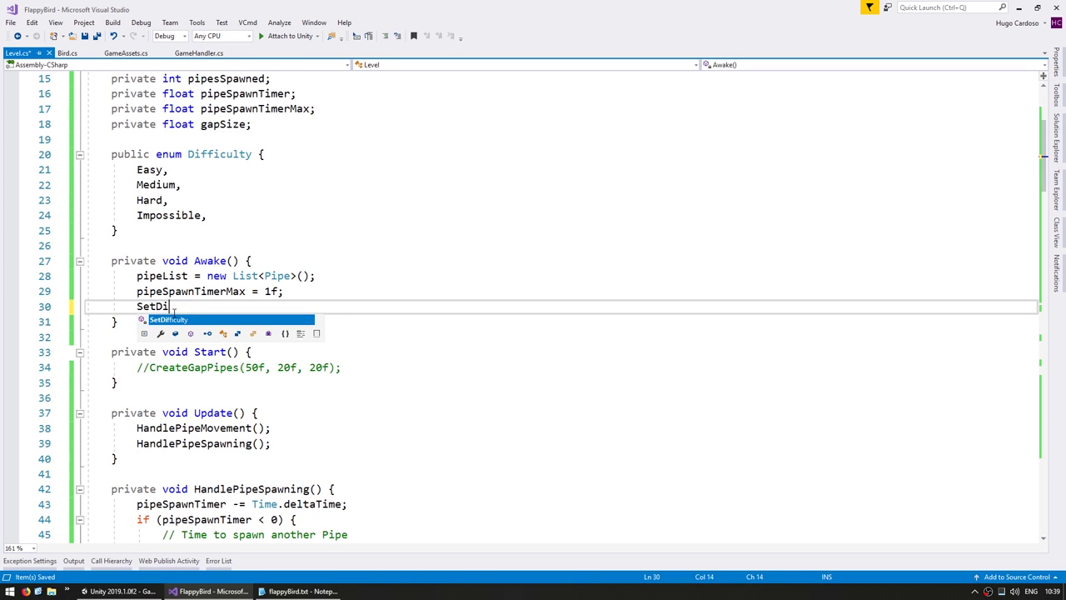
key("Tab")
type("(Difficulty.Easy")
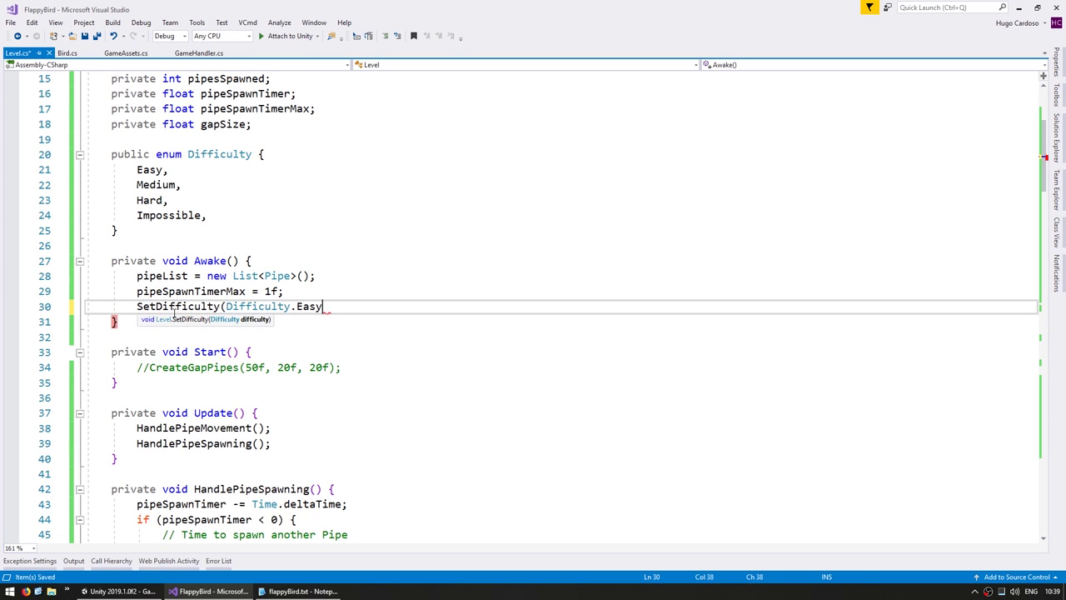
type(");")
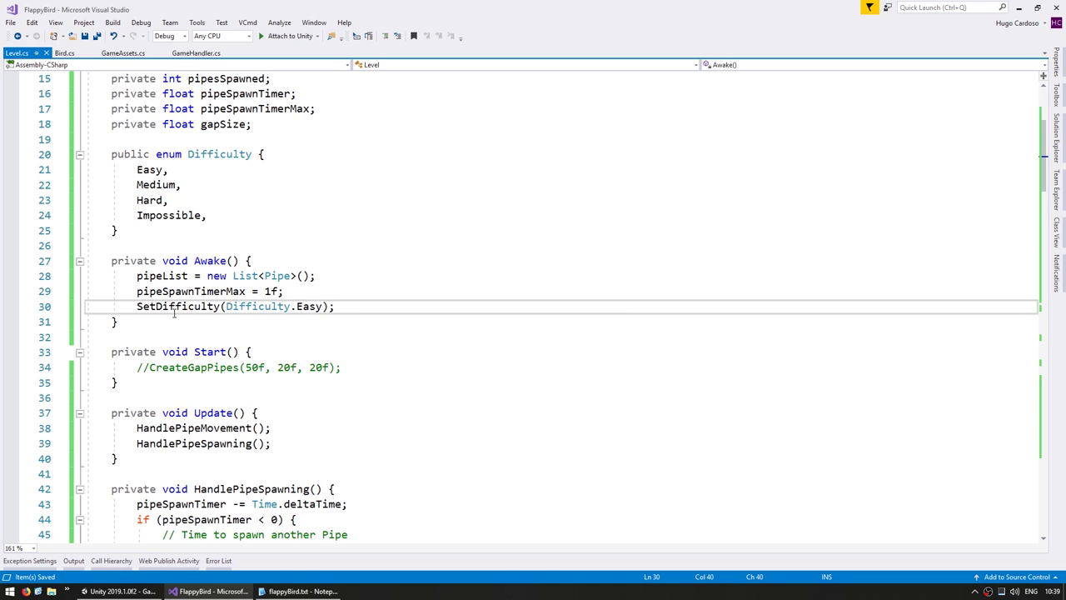
scroll(361, 303, "down", 2)
left_click(361, 303)
Add SetDifficulty(GetDifficulty()); after pipesSpawned++ in CreateGapPipes and save the script.
scroll(332, 419, "down", 8)
scroll(204, 417, "down", 7)
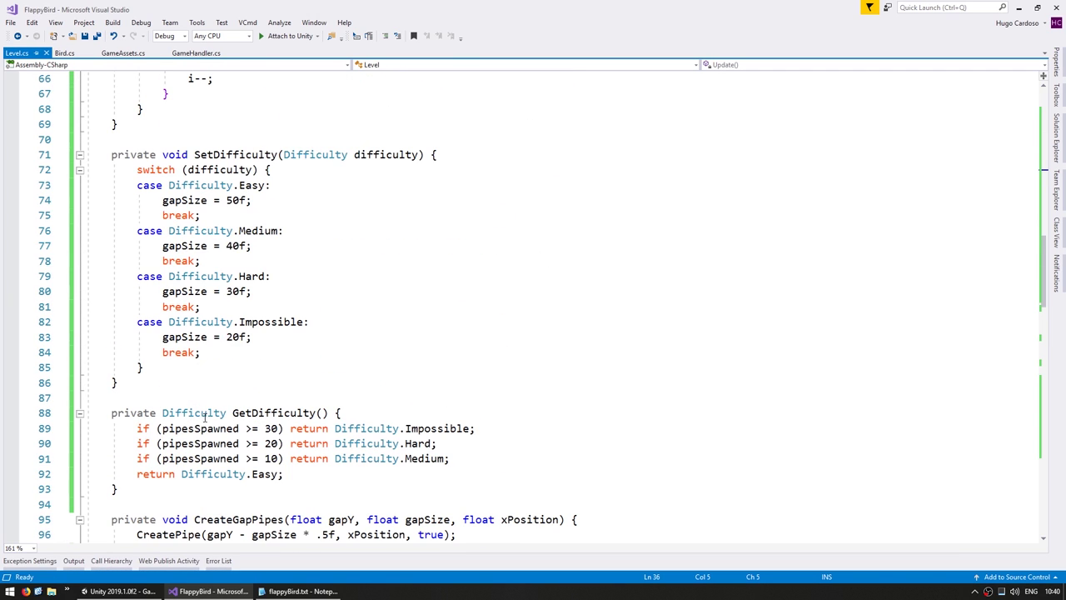
scroll(223, 487, "down", 5)
left_click(174, 337)
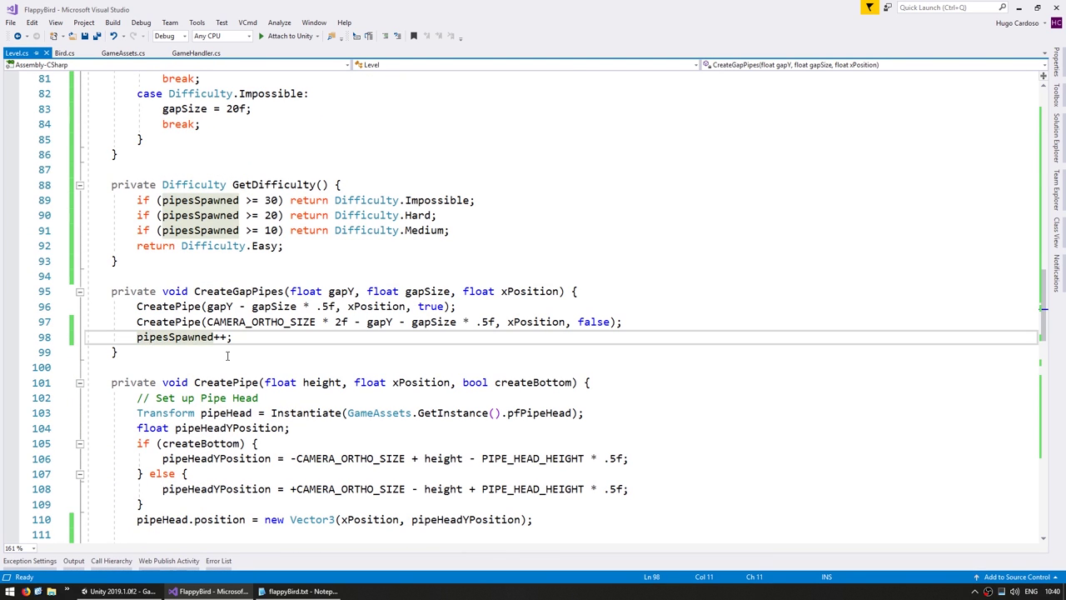
key("End")
key("Return")
type("Set")
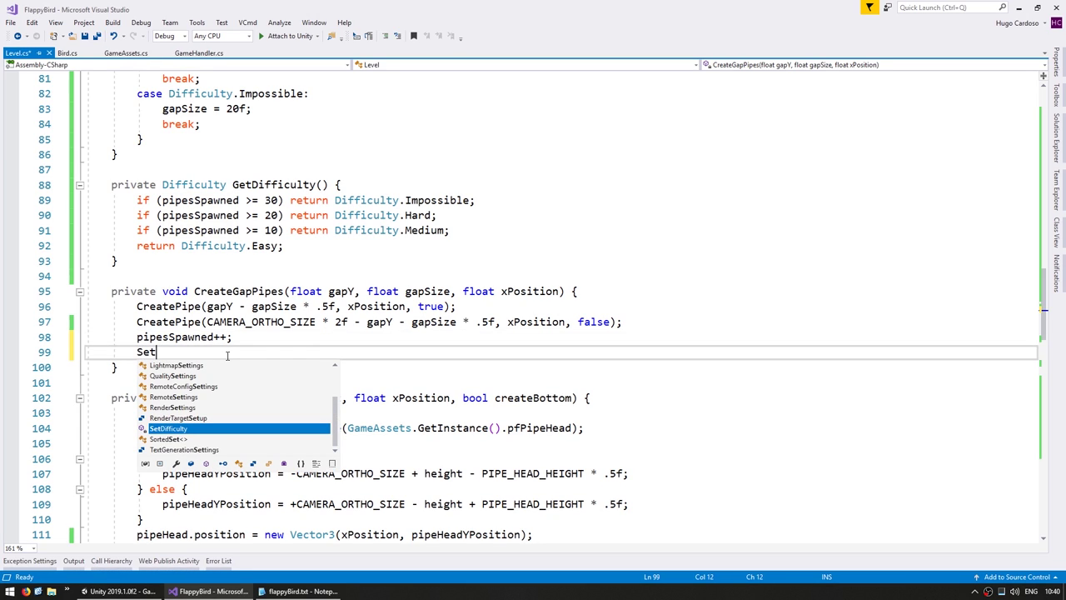
type("(GetD")
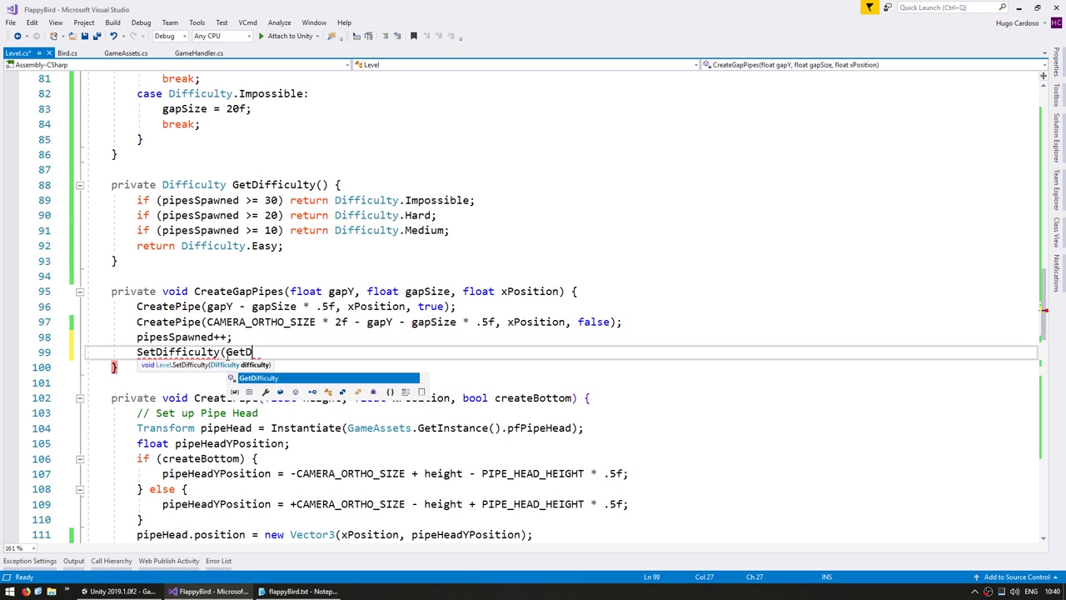
type("());")
key("ctrl+s")
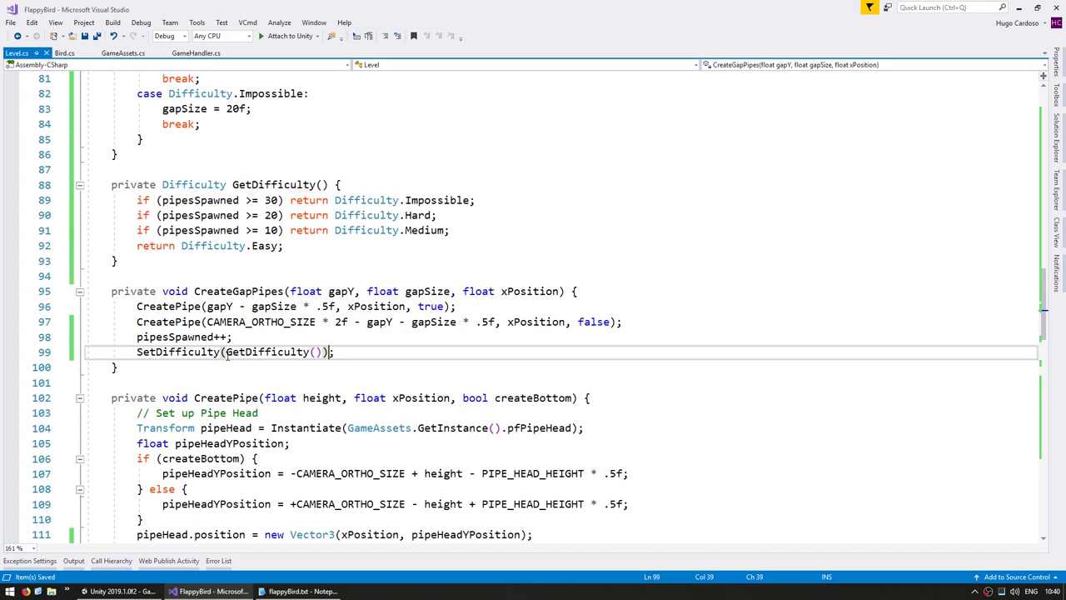
scroll(226, 355, "up", 8)
scroll(223, 350, "down", 3)
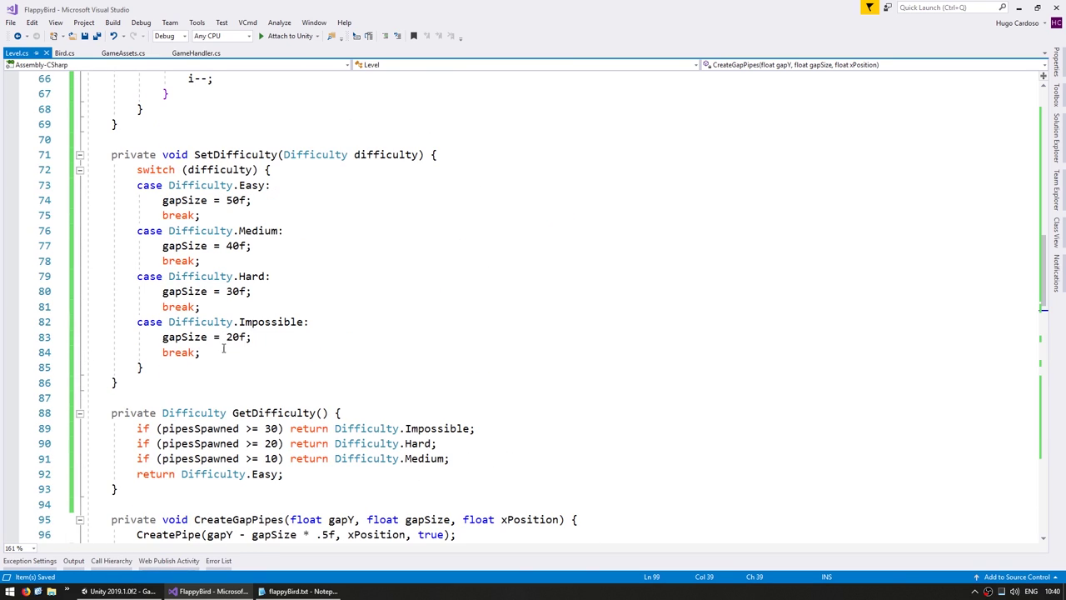
scroll(259, 406, "up", 4)
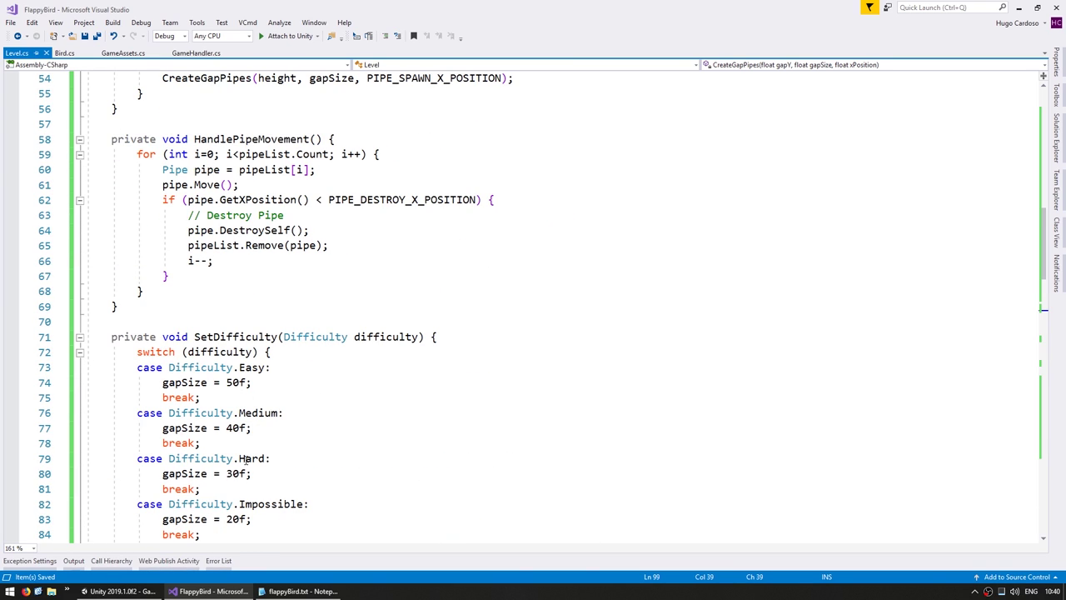
scroll(315, 388, "down", 7)
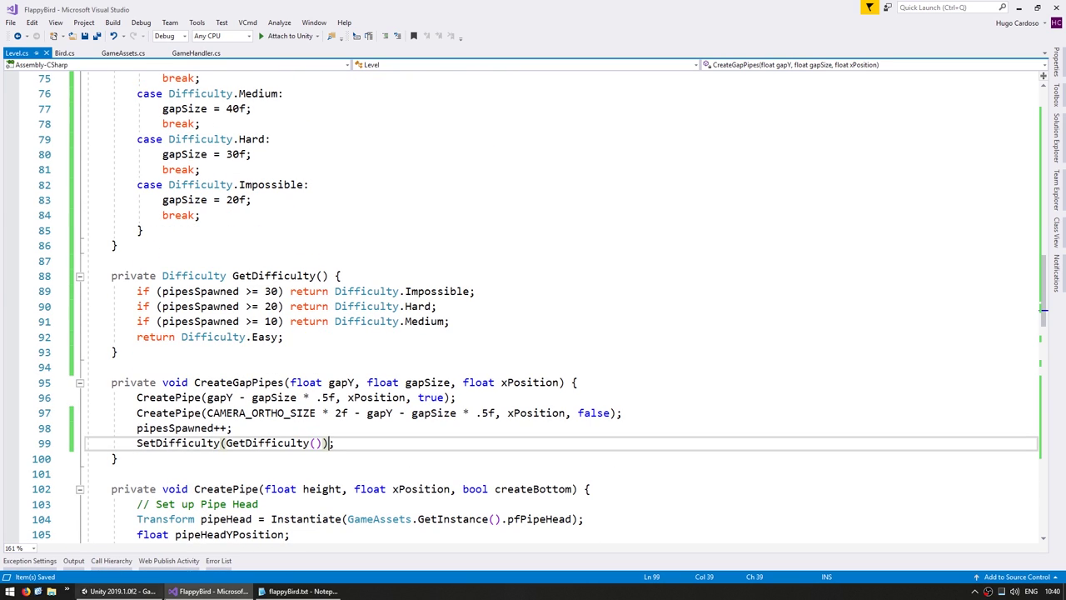
left_click(119, 592)
Play the game, flapping the bird through the shrinking pipe gaps, then exit Play mode.
key("ctrl+p")
key("space")
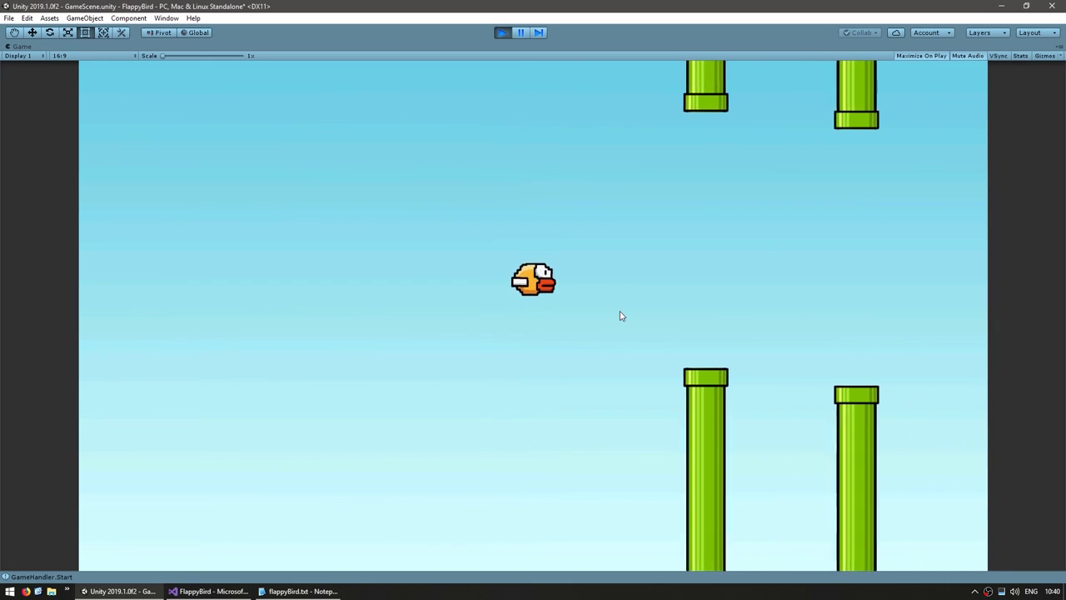
key("space")
key("space")
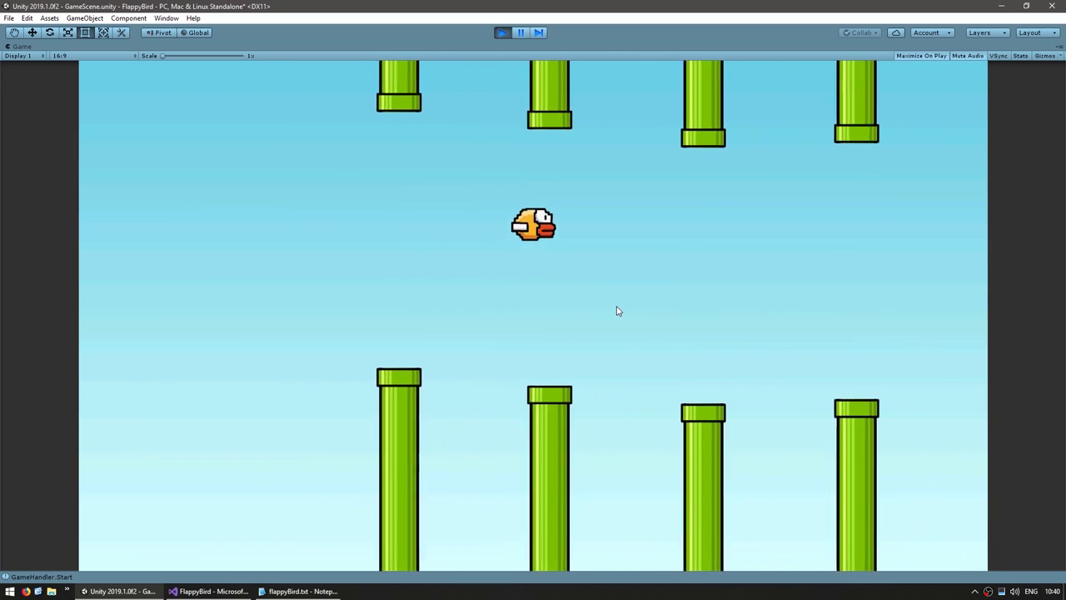
key("space")
key("space")
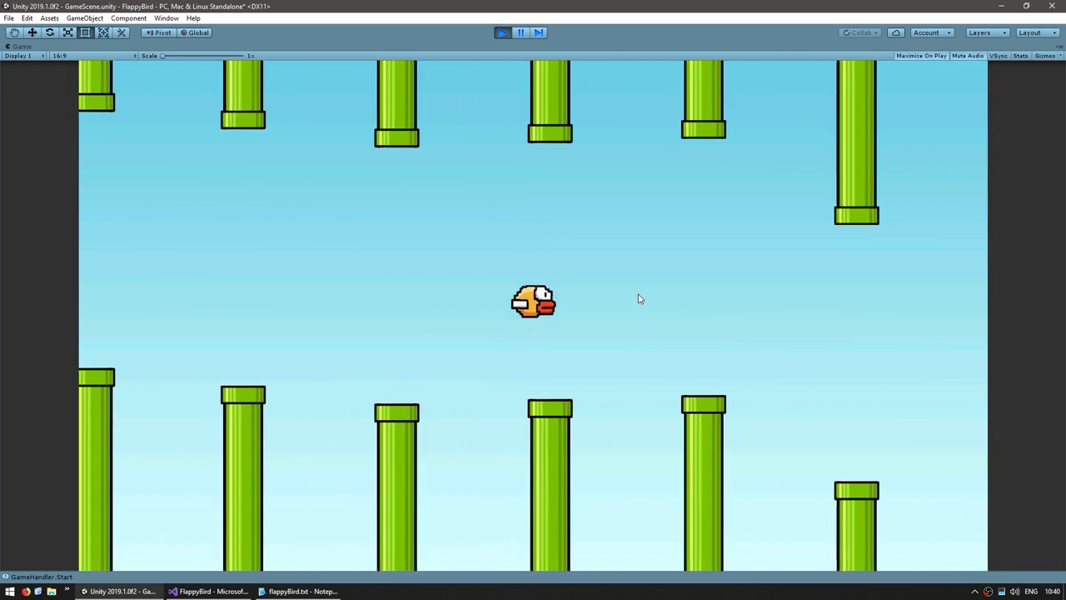
key("space")
key("space")
key("space")
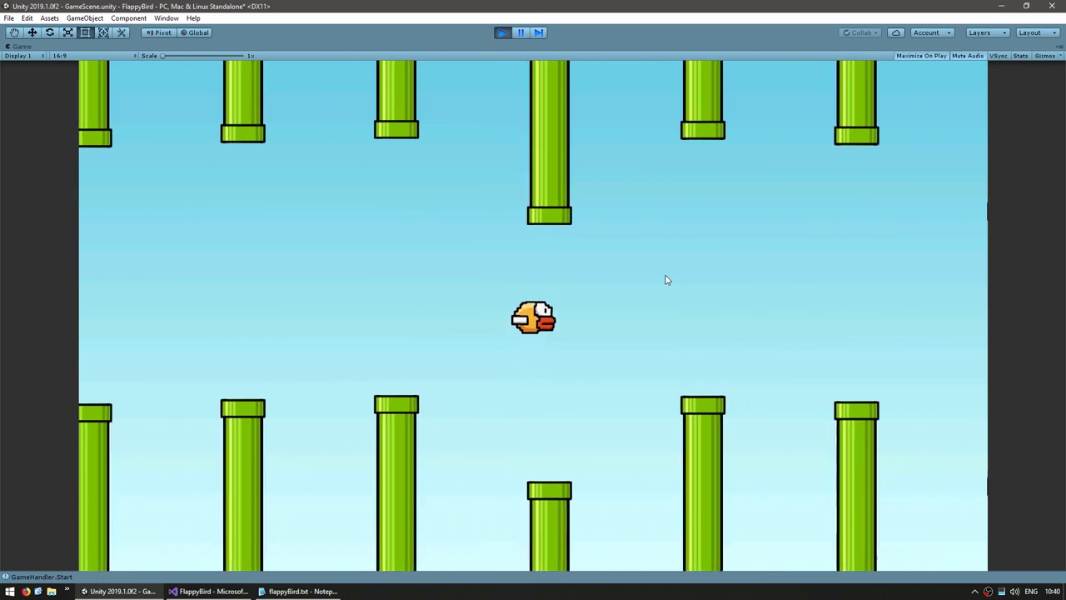
key("space")
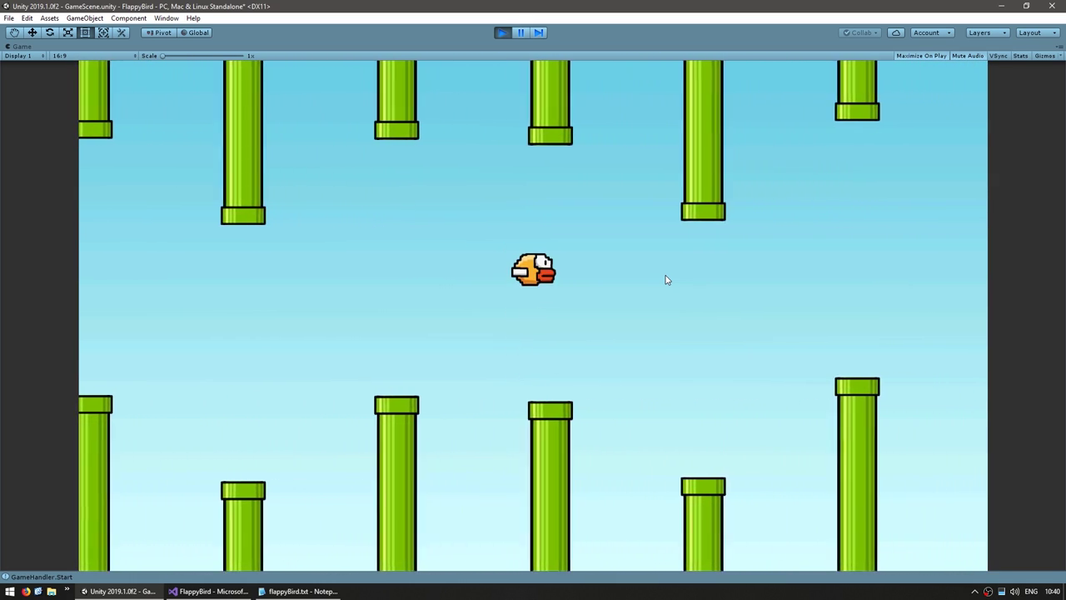
key("space")
key("space")
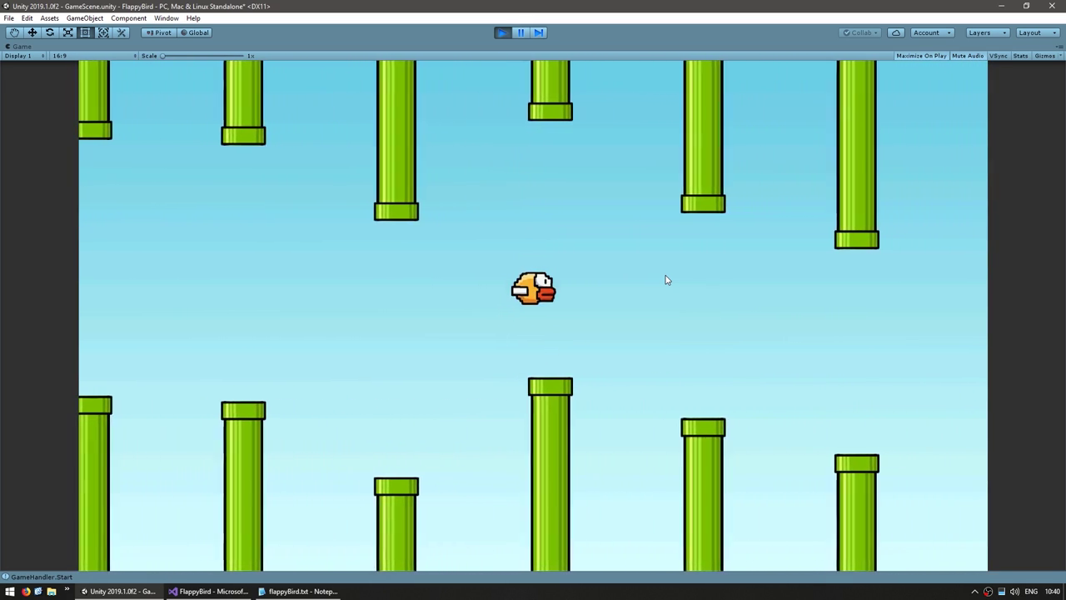
key("space")
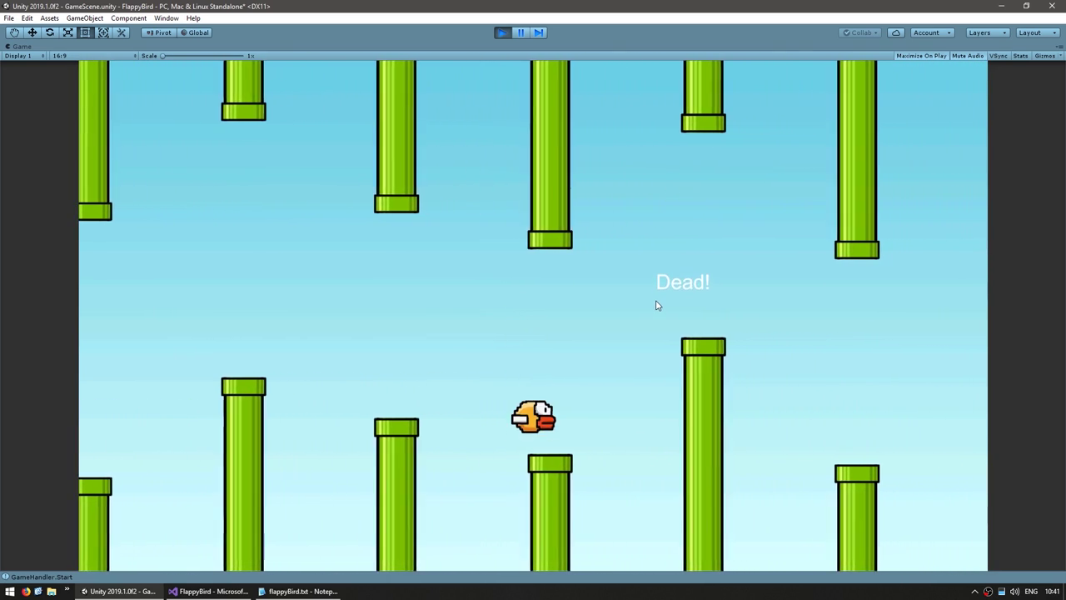
key("space")
key("space")
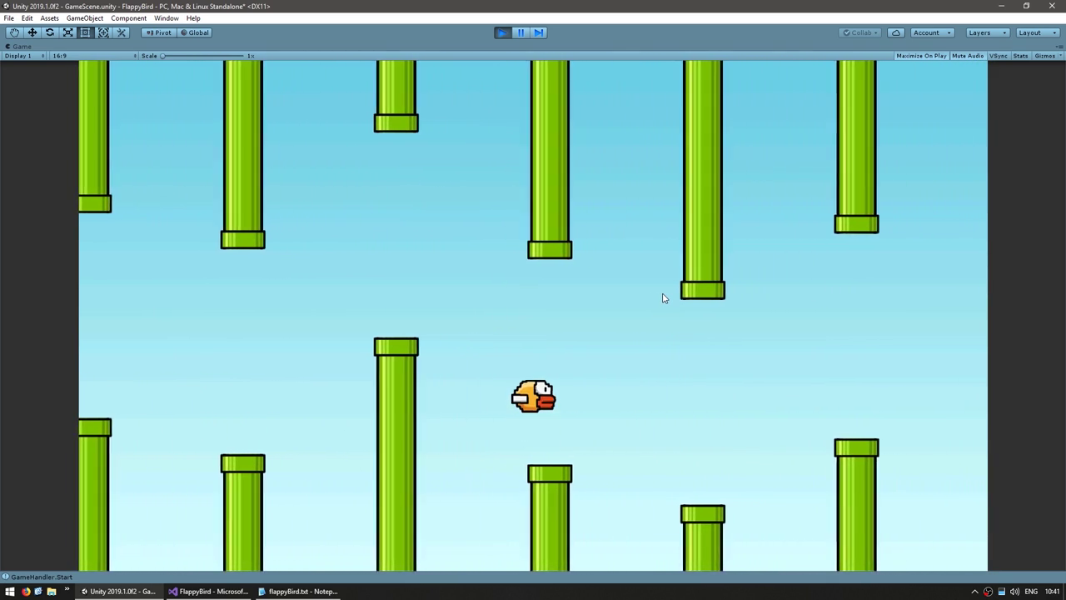
key("space")
key("space")
key("space")
key("space")
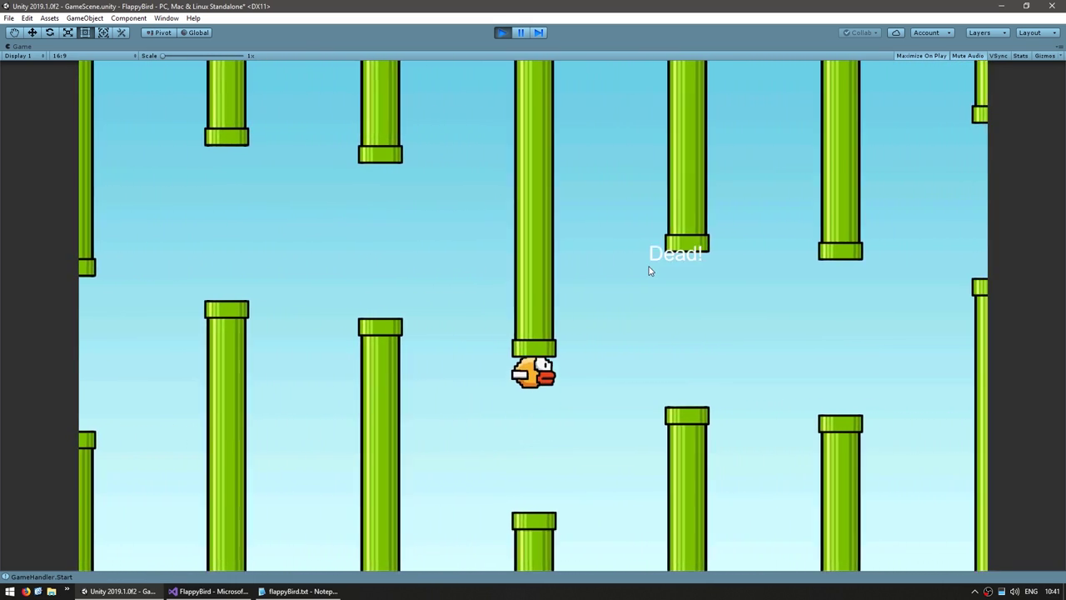
key("space")
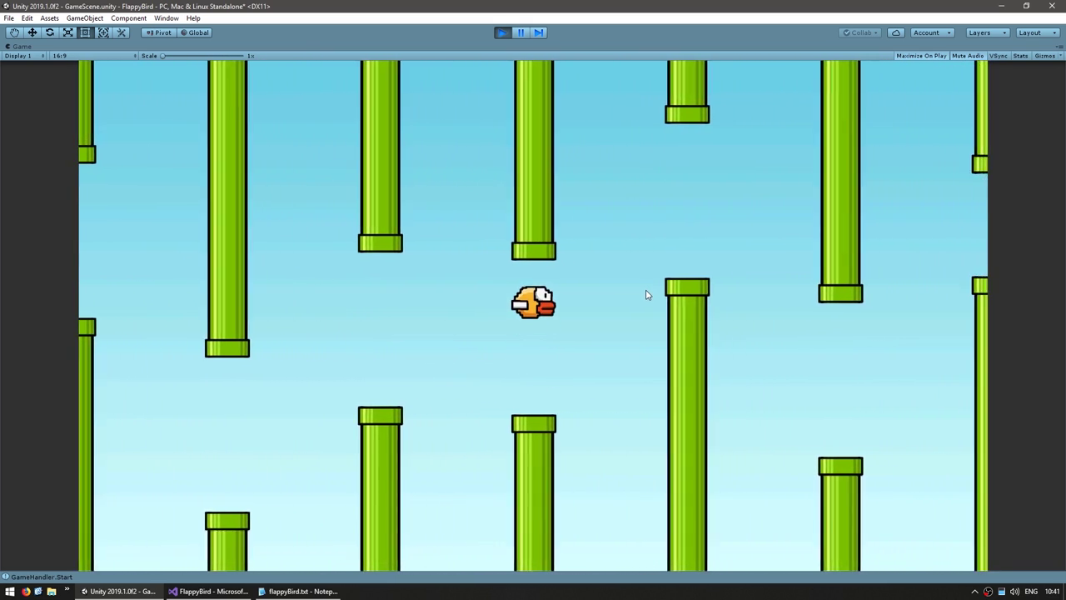
key("space")
key("space")
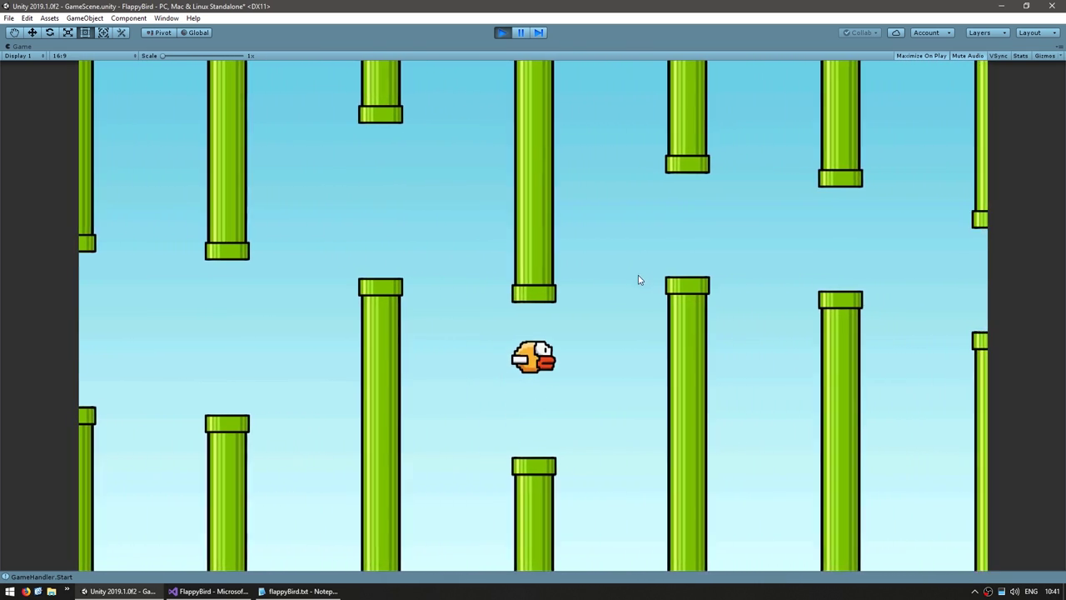
key("space")
key("space")
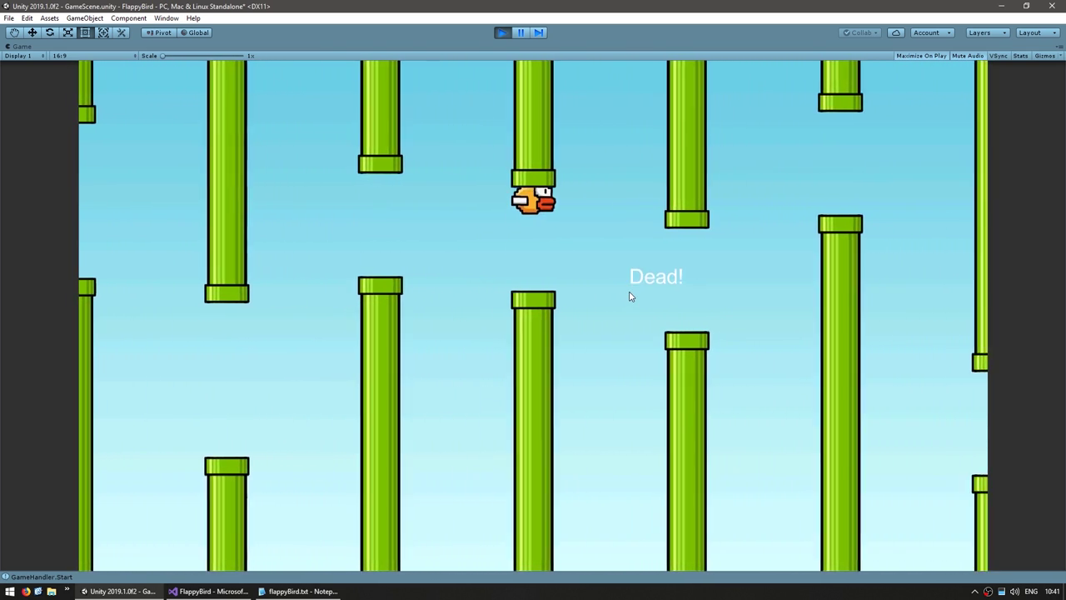
key("space")
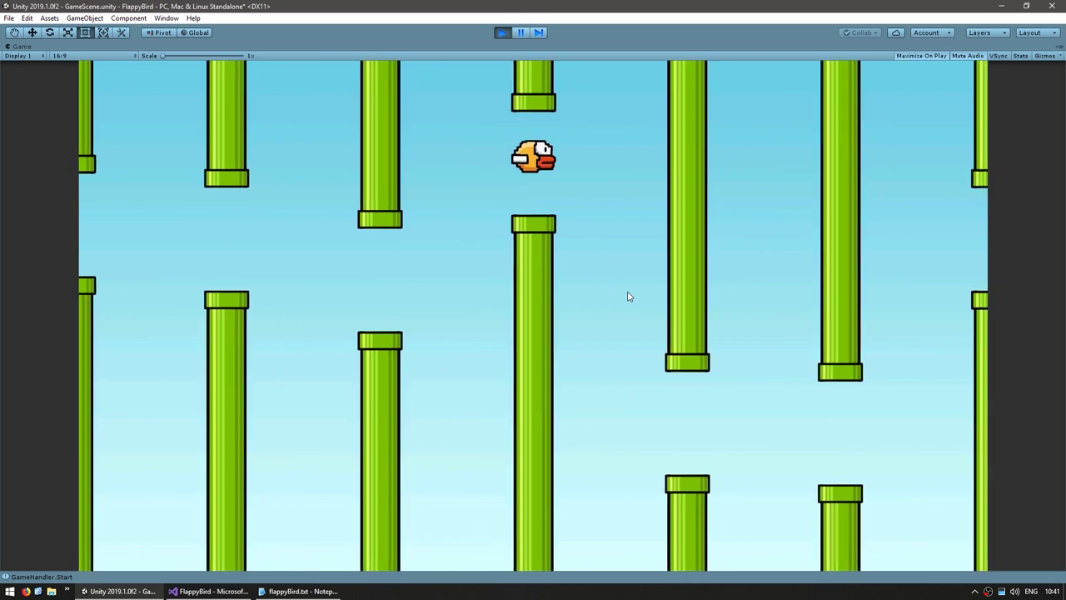
key("space")
key("space")
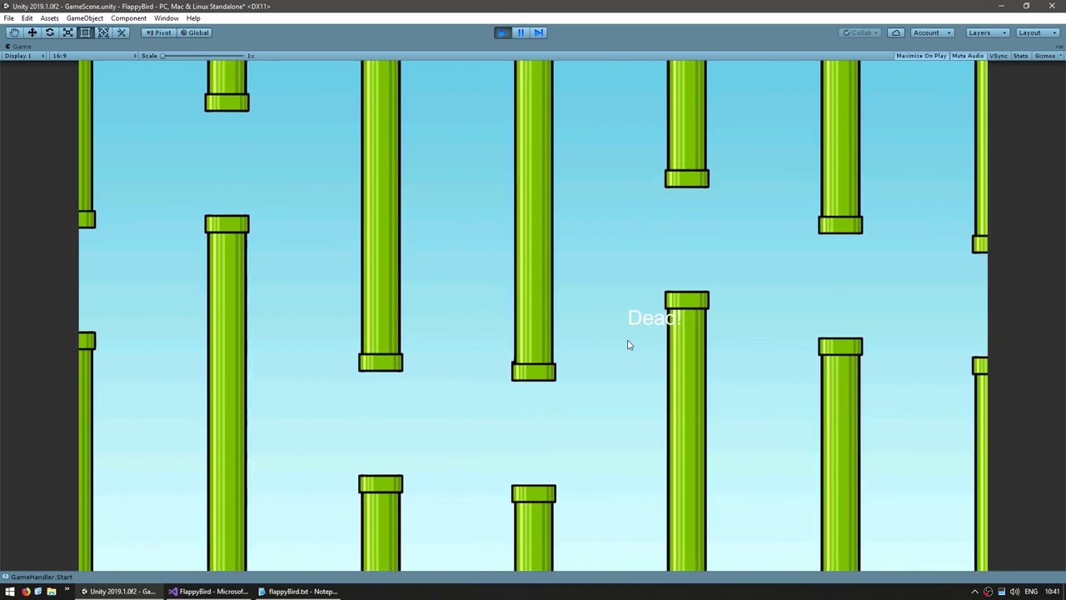
key("ctrl+p")
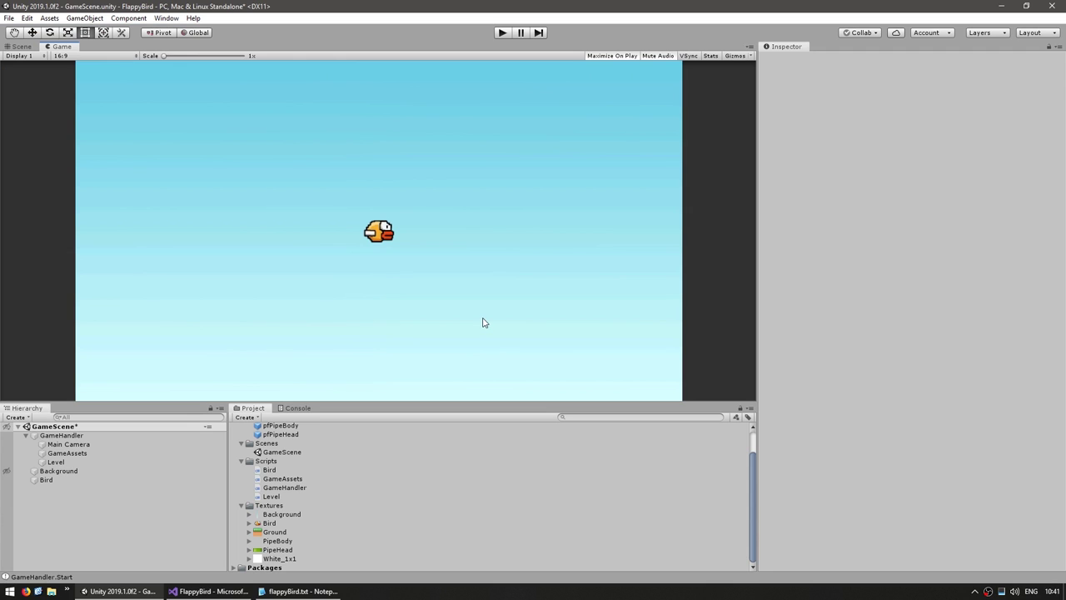
Add a pipeSpawnTimerMax = 1.2f line to the Easy case of SetDifficulty.
left_click(208, 591)
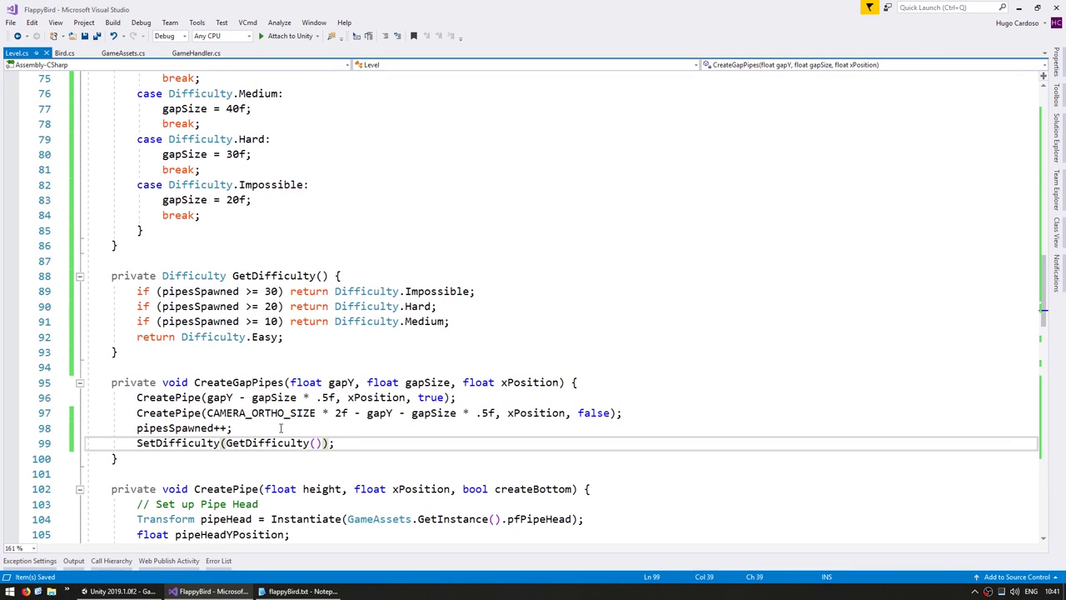
scroll(265, 458, "up", 8)
scroll(265, 458, "up", 9)
scroll(263, 459, "up", 8)
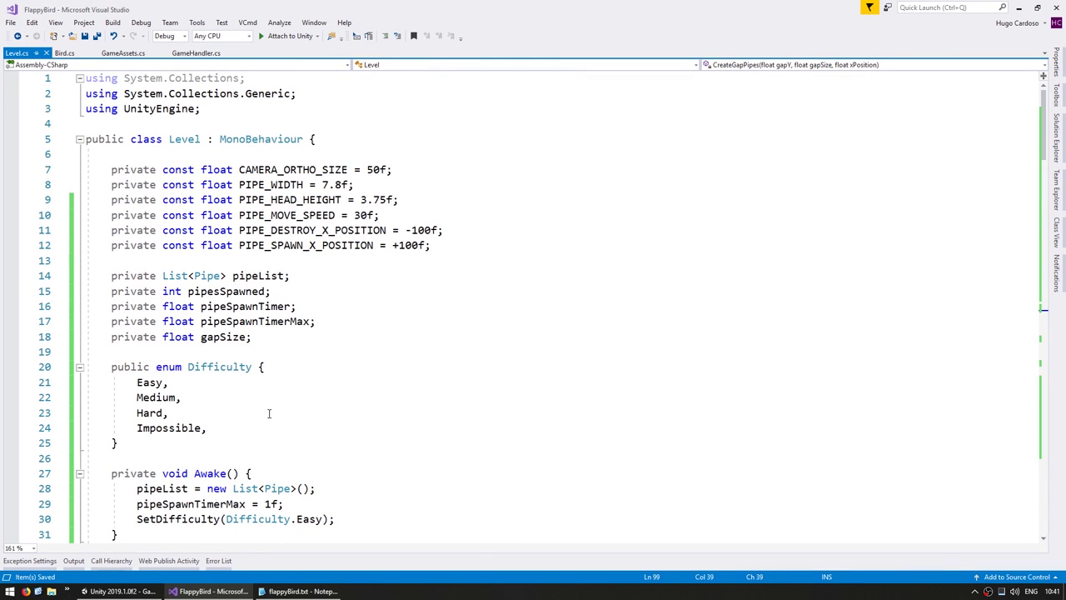
left_click(269, 324)
double_click(256, 323)
key("ctrl+c")
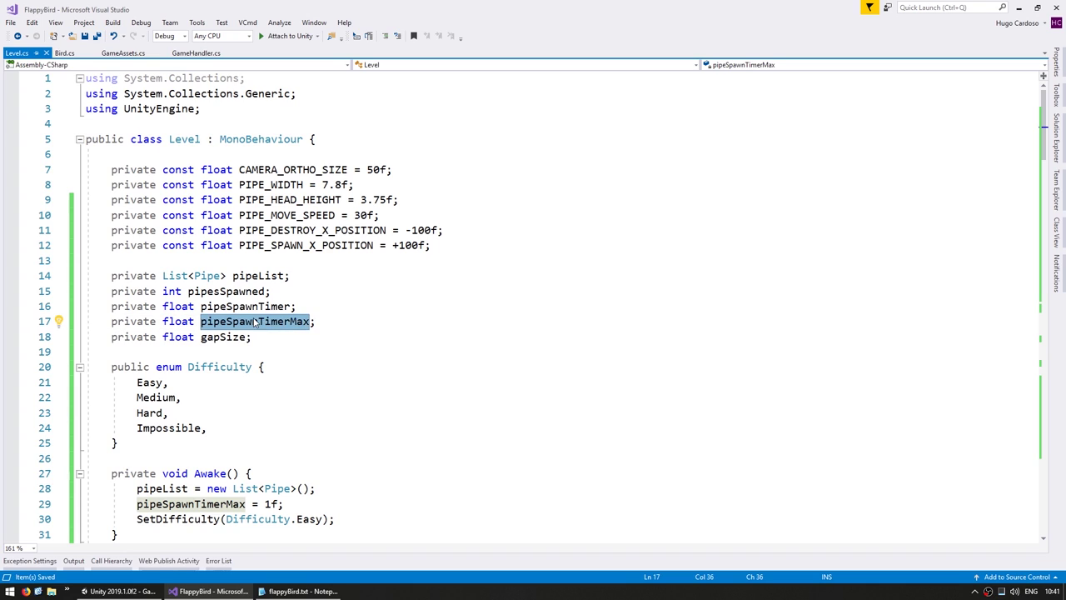
scroll(301, 465, "down", 8)
scroll(287, 462, "down", 13)
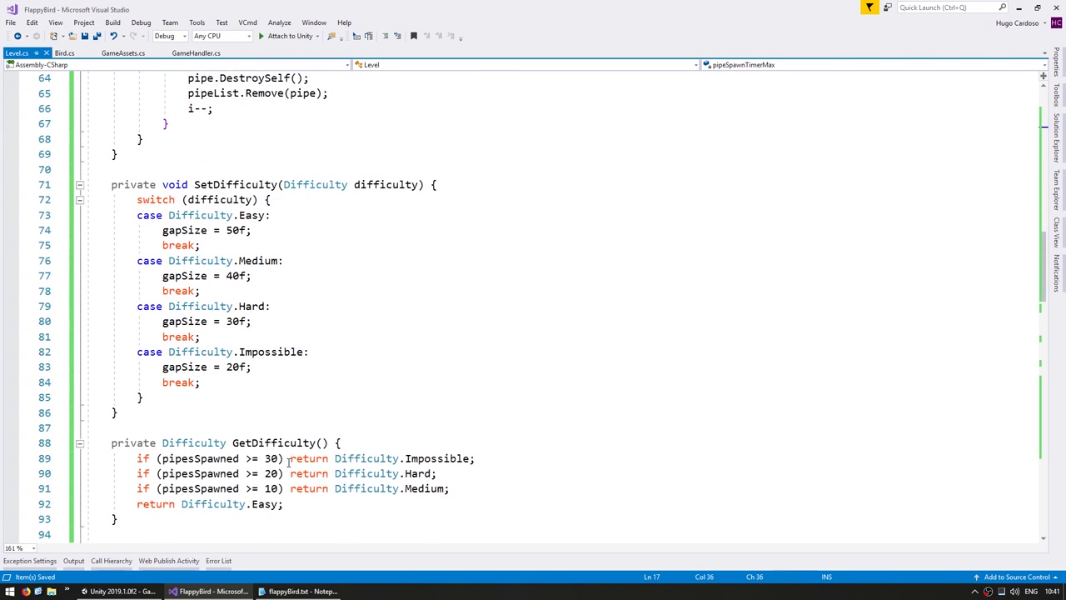
scroll(288, 463, "up", 4)
left_click(250, 413)
key("Return")
key("ctrl+v")
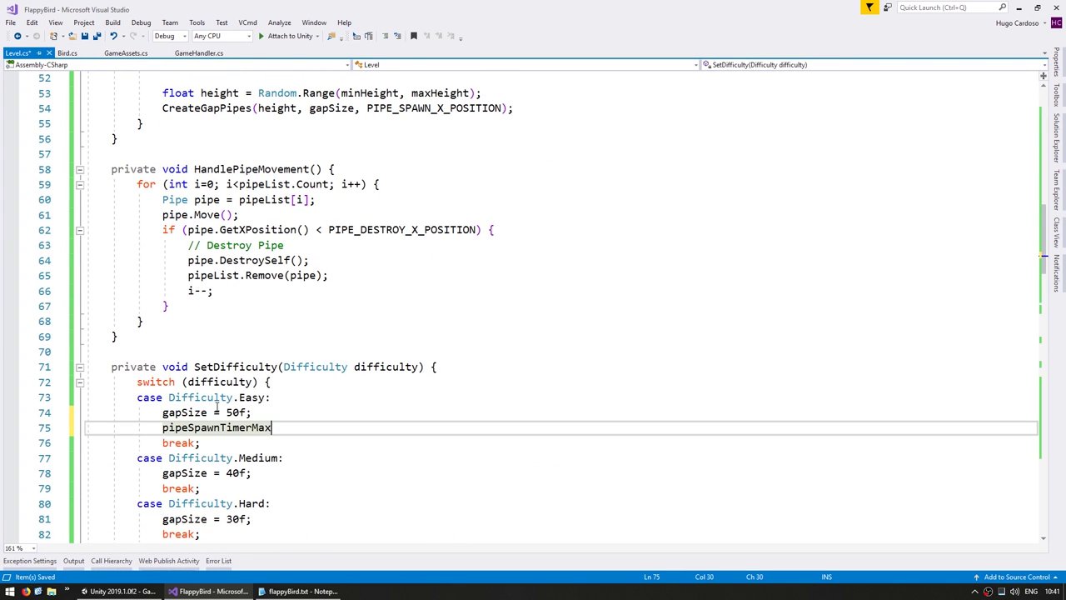
type(" = 1.2;")
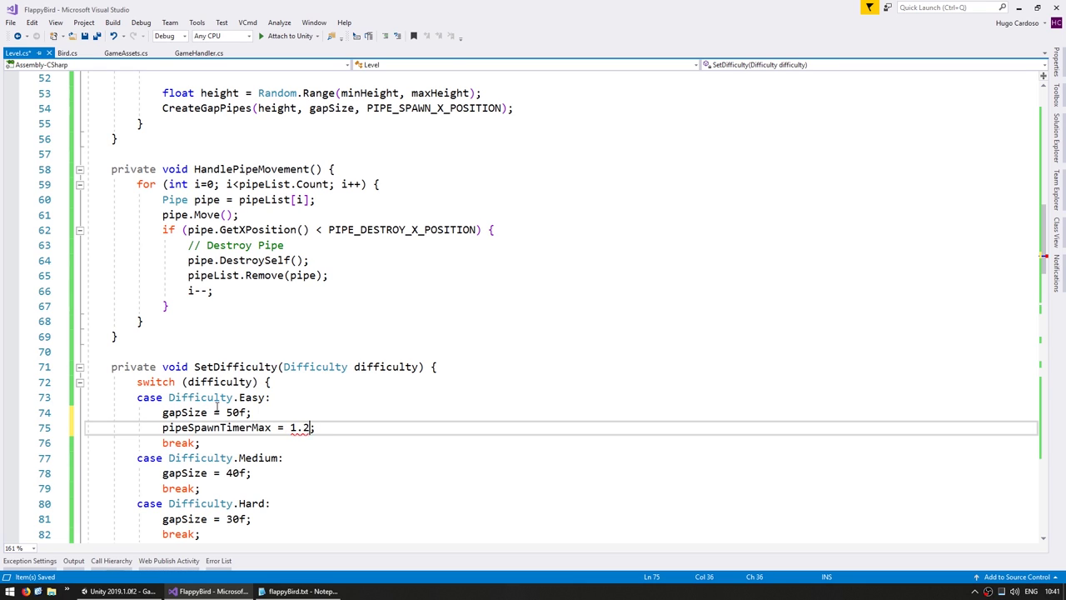
Add pipeSpawnTimerMax lines of 1.1f, 1.0f and .8f to the Medium, Hard and Impossible cases.
scroll(218, 406, "down", 3)
left_click(264, 336)
key("Return")
type("pipeSpawnTimerMax = 1.1f;")
key("Down")
key("Down")
key("End")
key("Return")
type("pipeSpawnTimerMax = 1.0f;")
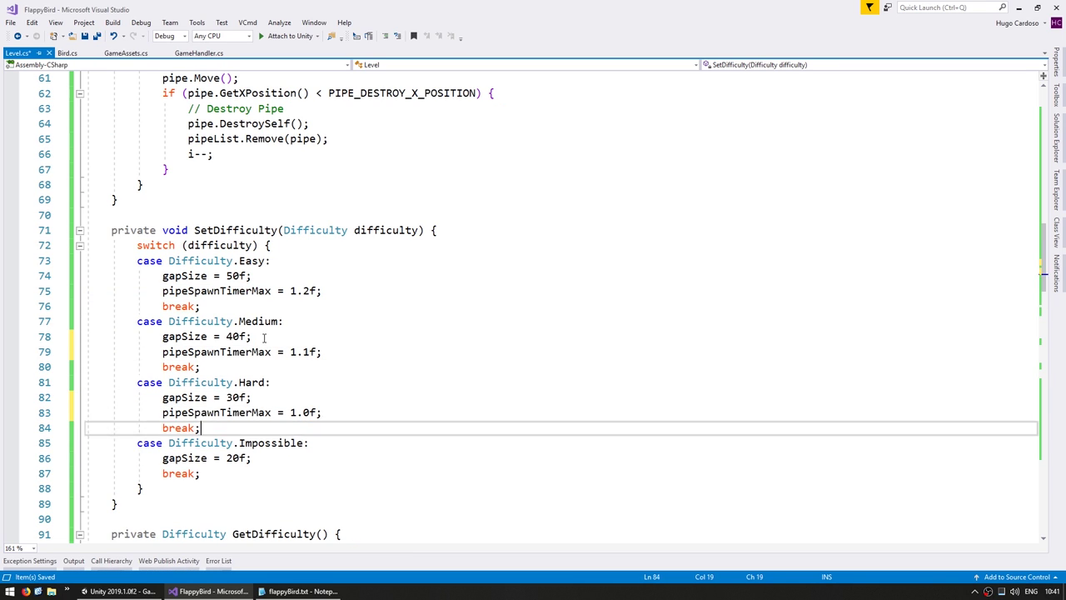
key("Down")
key("Down")
key("Down")
key("End")
key("Return")
type("pipeSpawnTimerMax = 1.2f;")
key("BackSpace")
key("BackSpace")
key("BackSpace")
type(".9")
key("Left")
key("Left")
key("Left")
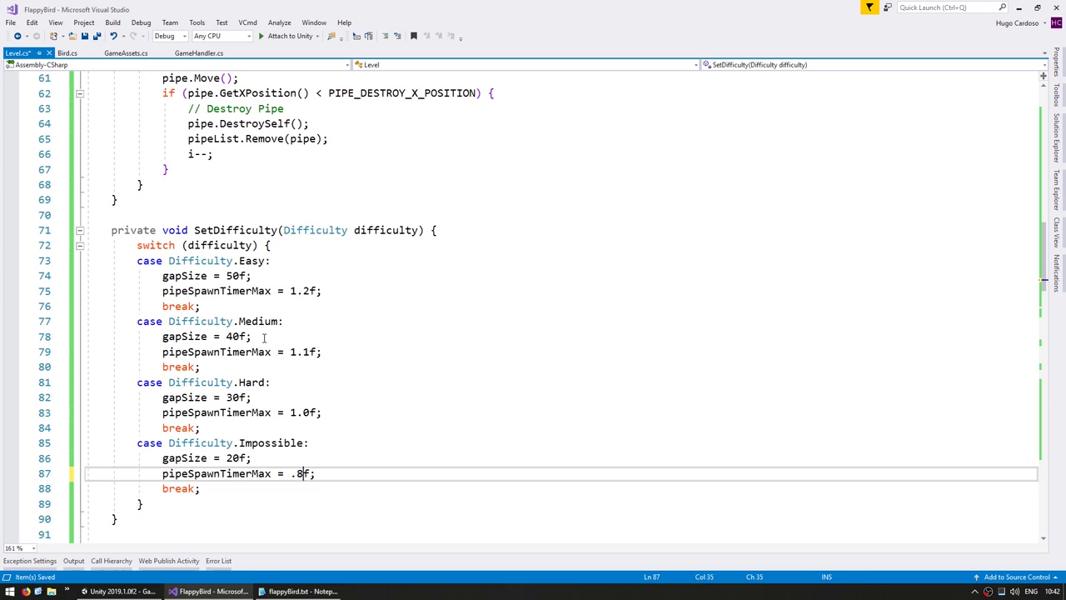
Widen the Impossible gap to 24f and the Hard gap to 33f.
key("Up")
key("Left")
key("Left")
key("Left")
key("BackSpace")
type("4")
key("Up")
key("Up")
key("Up")
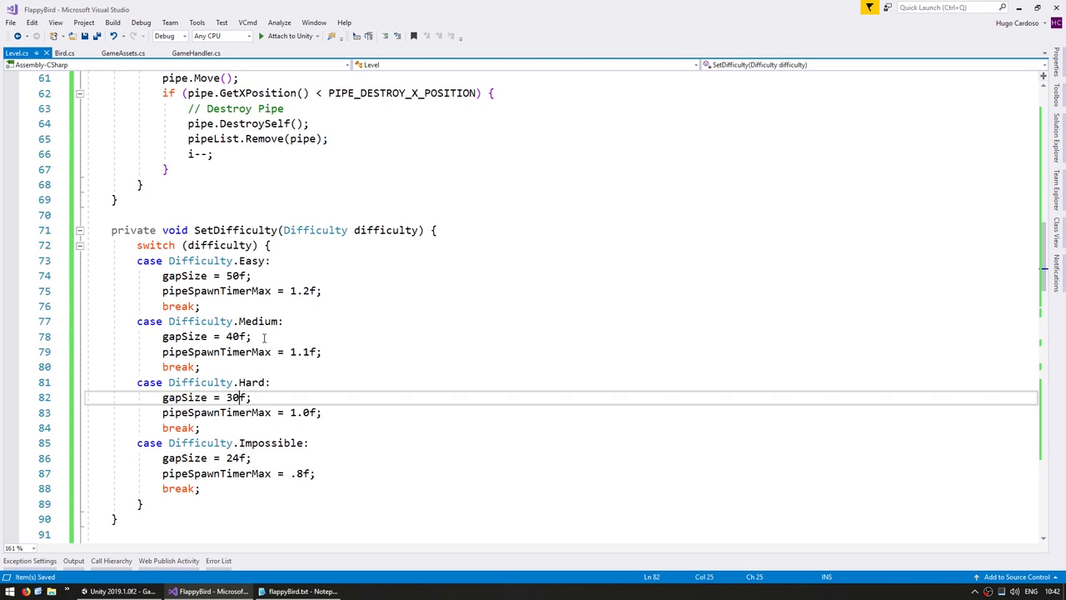
key("BackSpace")
type("3")
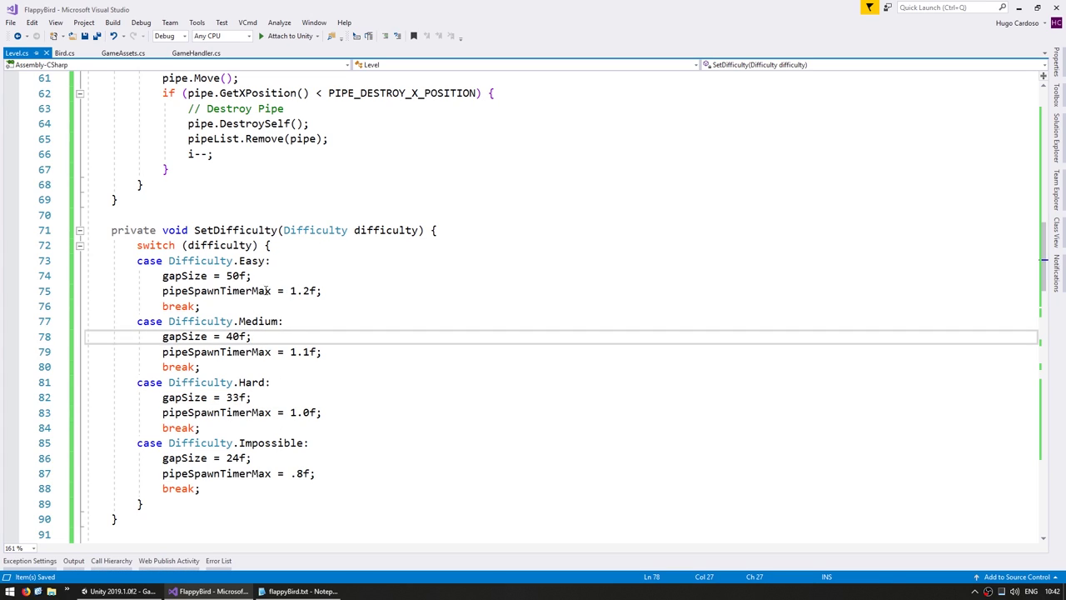
left_click(296, 591)
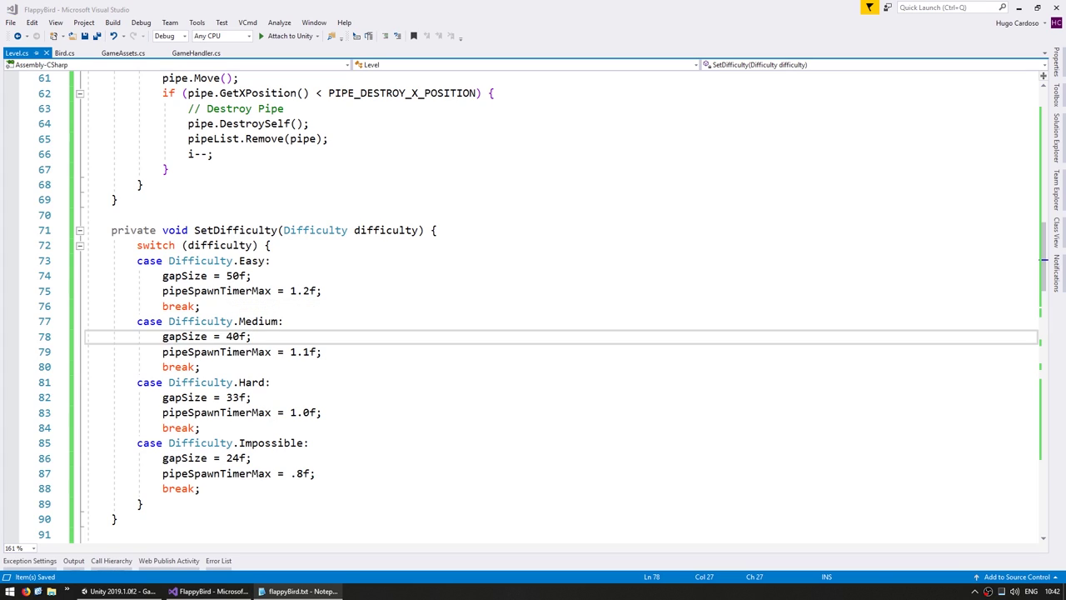
left_click(209, 592)
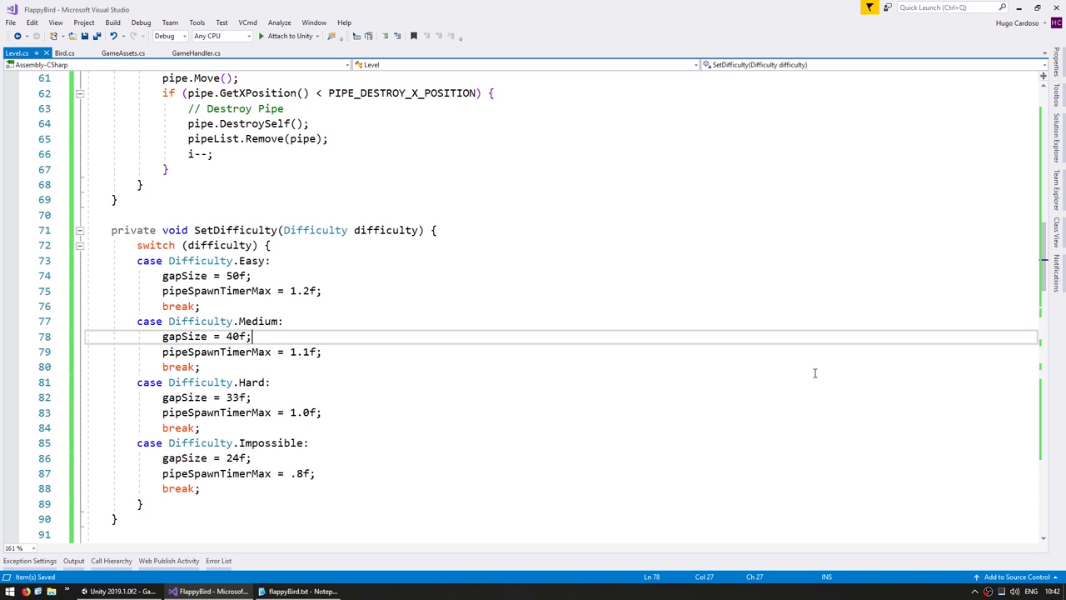
Playtest the new spawn intervals and gaps, flapping until the bird crashes, then exit Play mode.
key("alt+Tab")
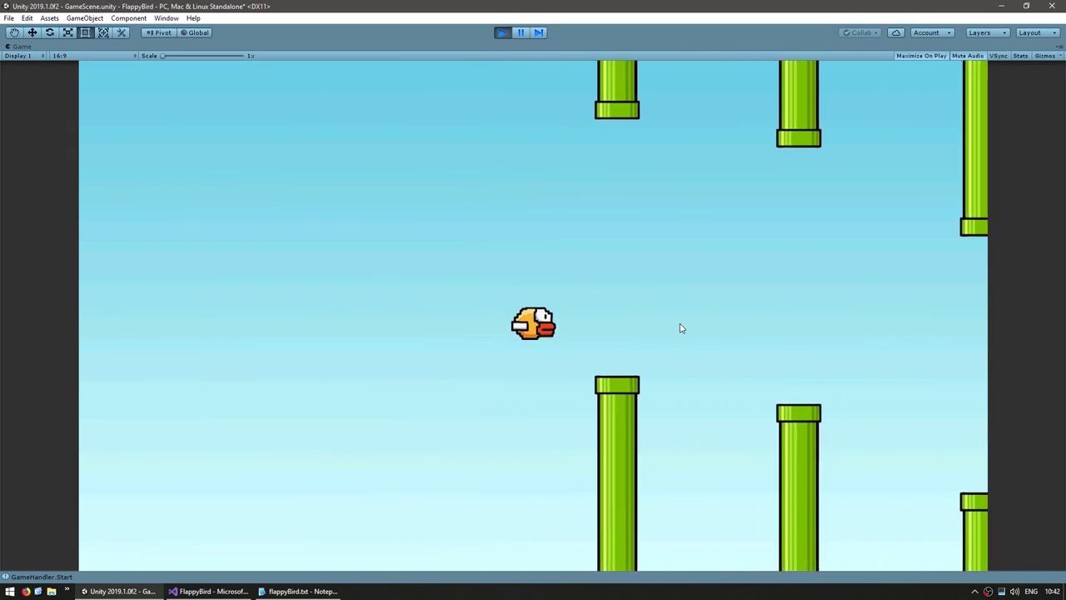
key("space")
key("space")
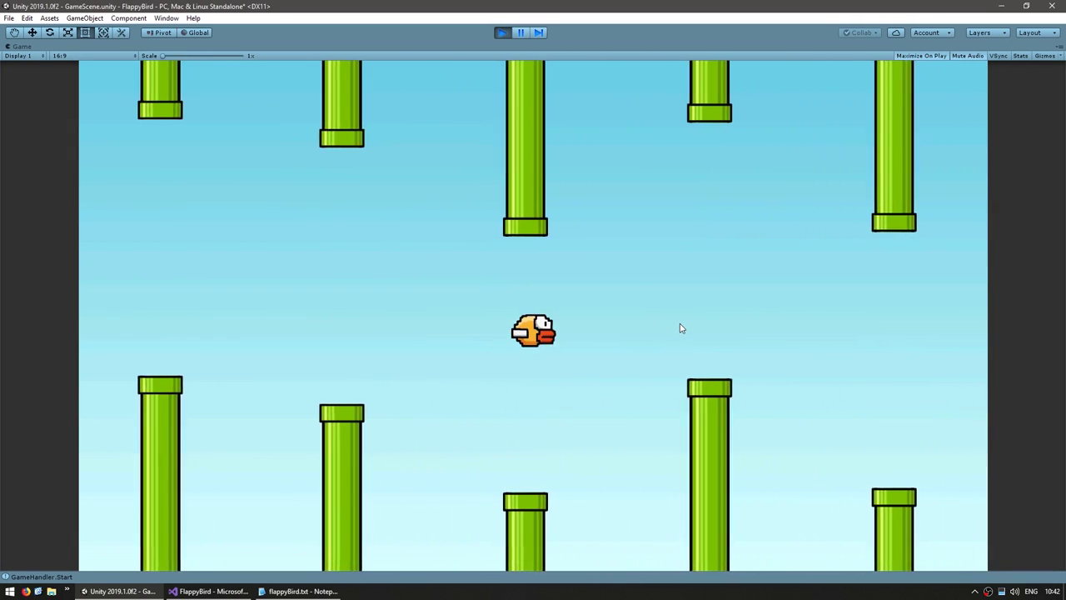
key("space")
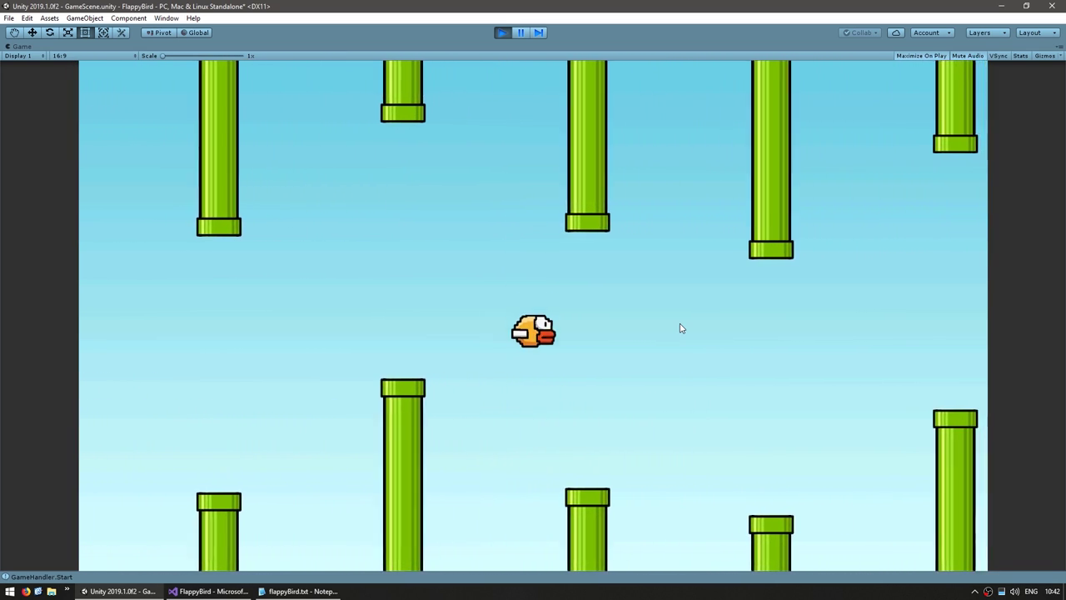
key("space")
key("space")
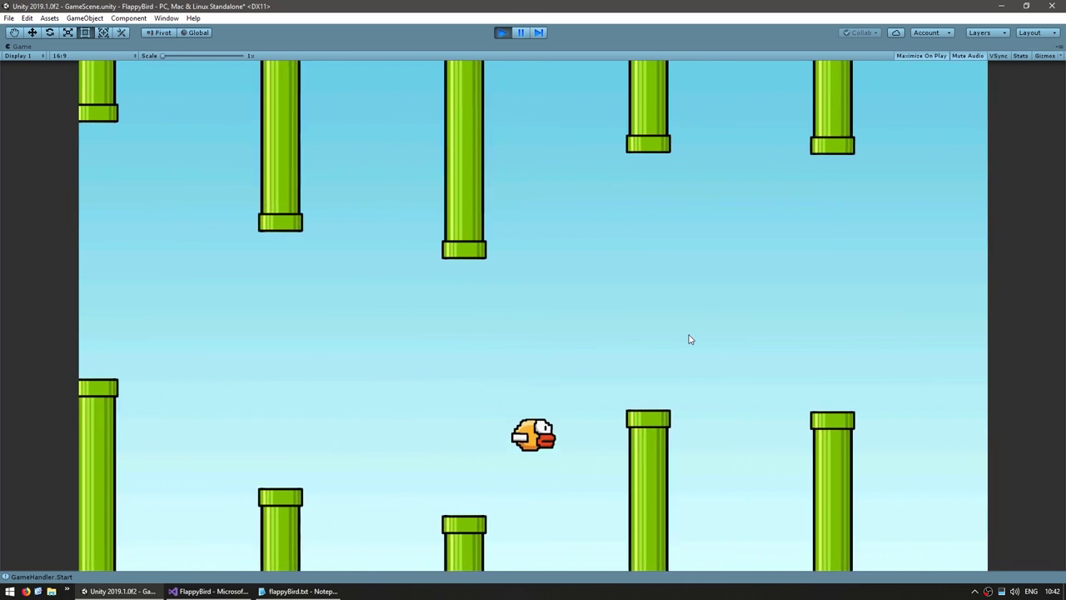
key("space")
key("space")
key("space")
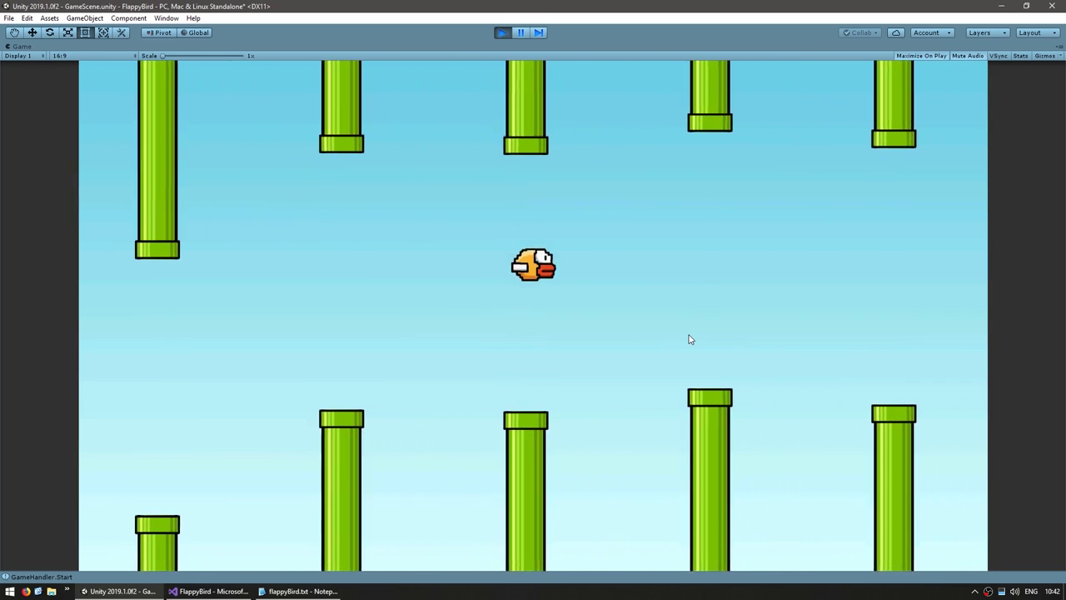
key("space")
key("space")
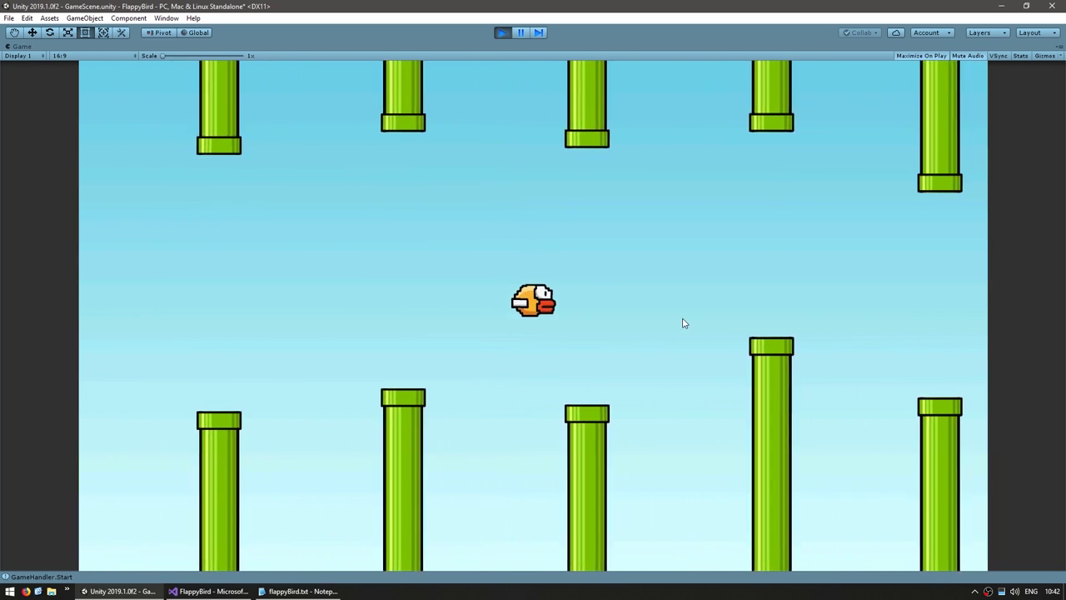
key("space")
key("space")
key("space")
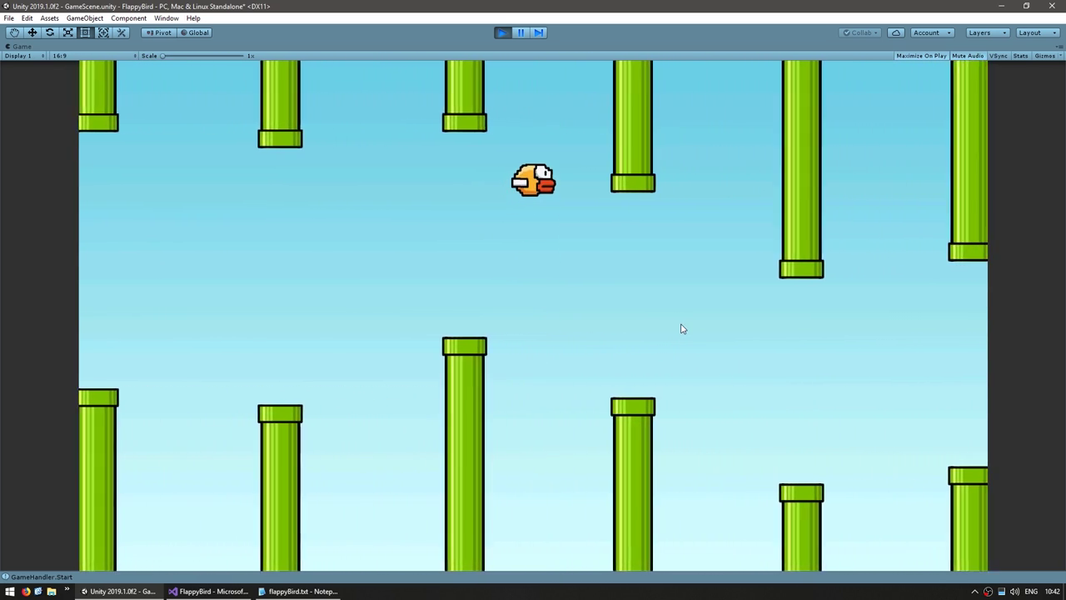
key("space")
key("space")
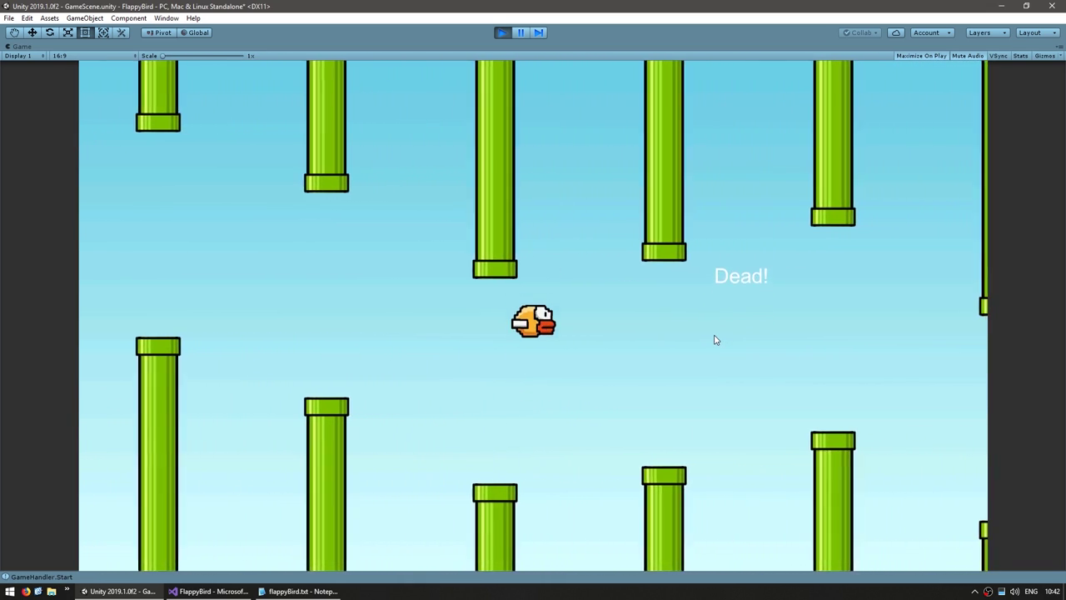
key("space")
key("space")
key("space")
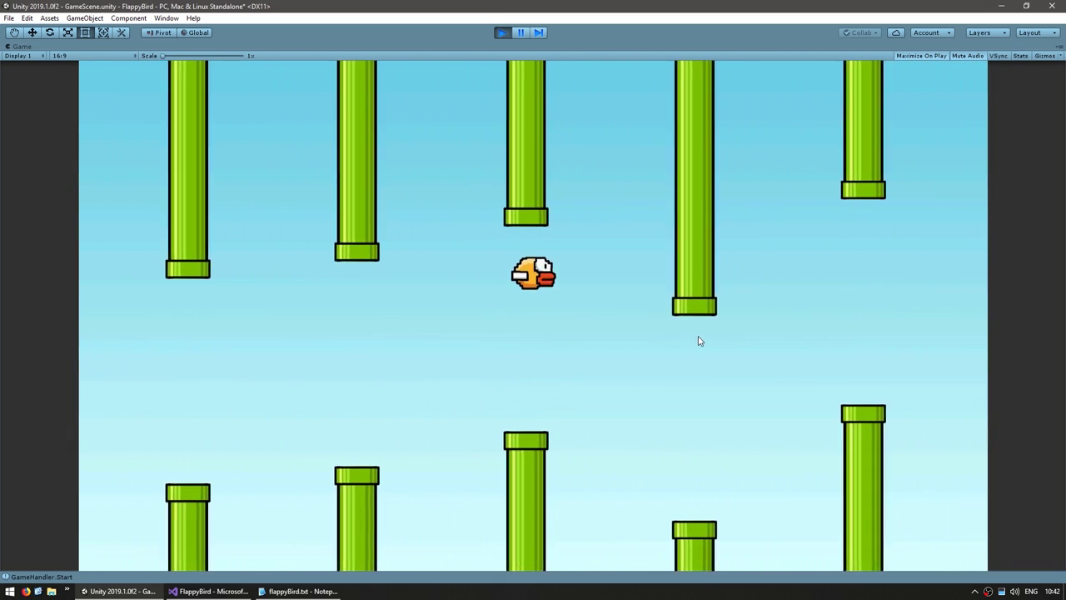
key("space")
key("space")
key("ctrl+p")
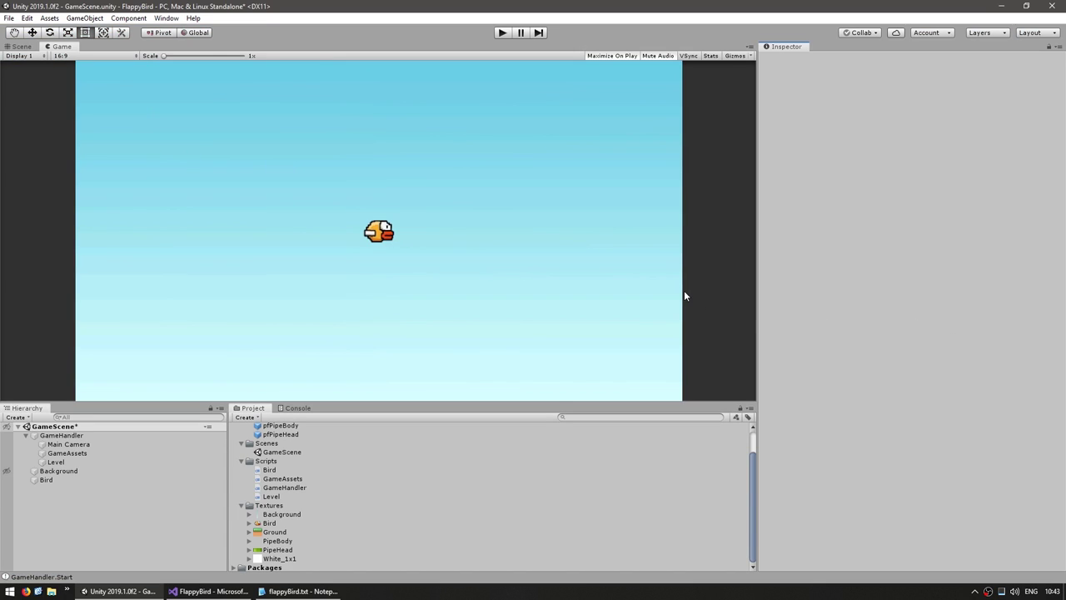
Create an empty child object under GameHandler and name it 'UI'.
left_click(20, 47)
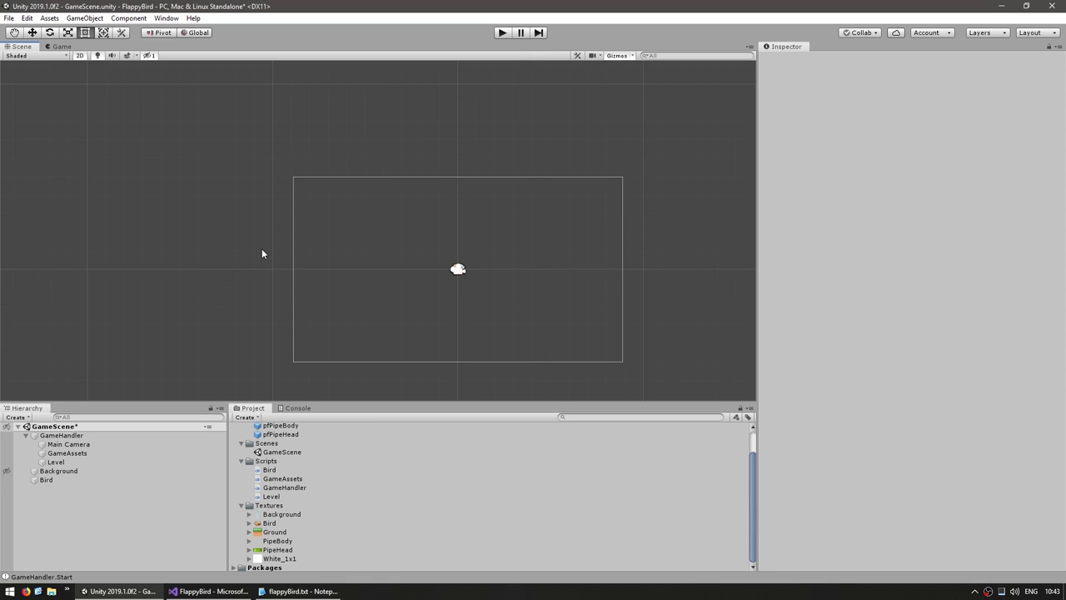
left_click(78, 435)
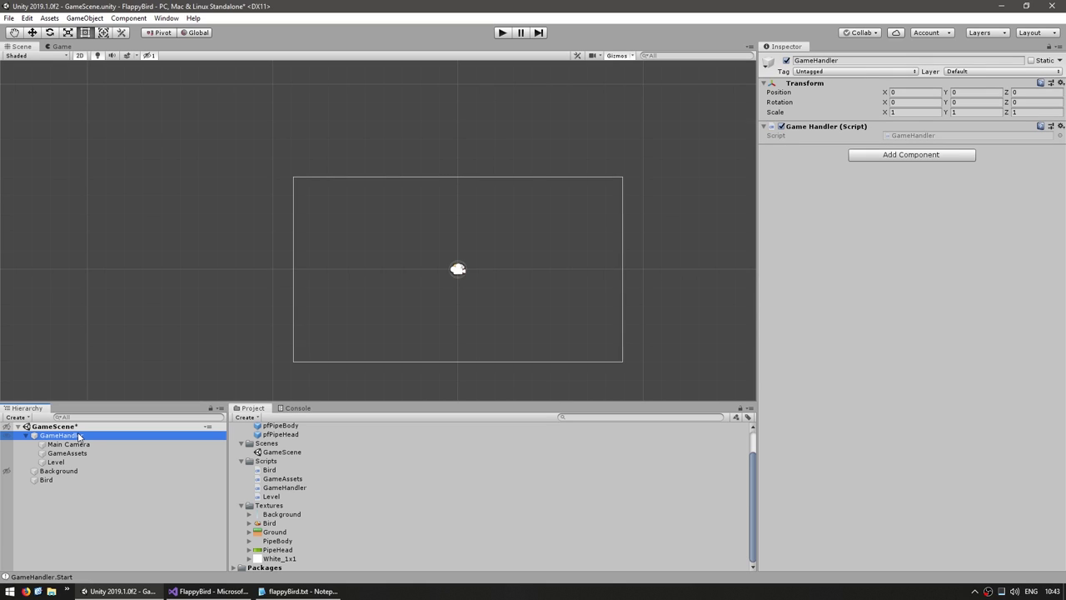
right_click(79, 436)
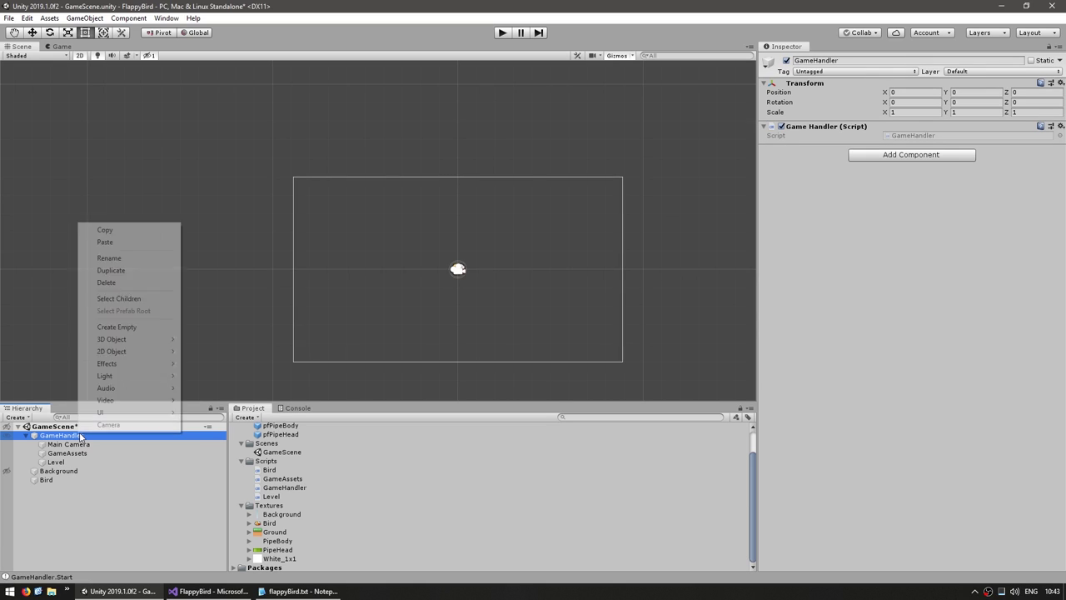
left_click(140, 327)
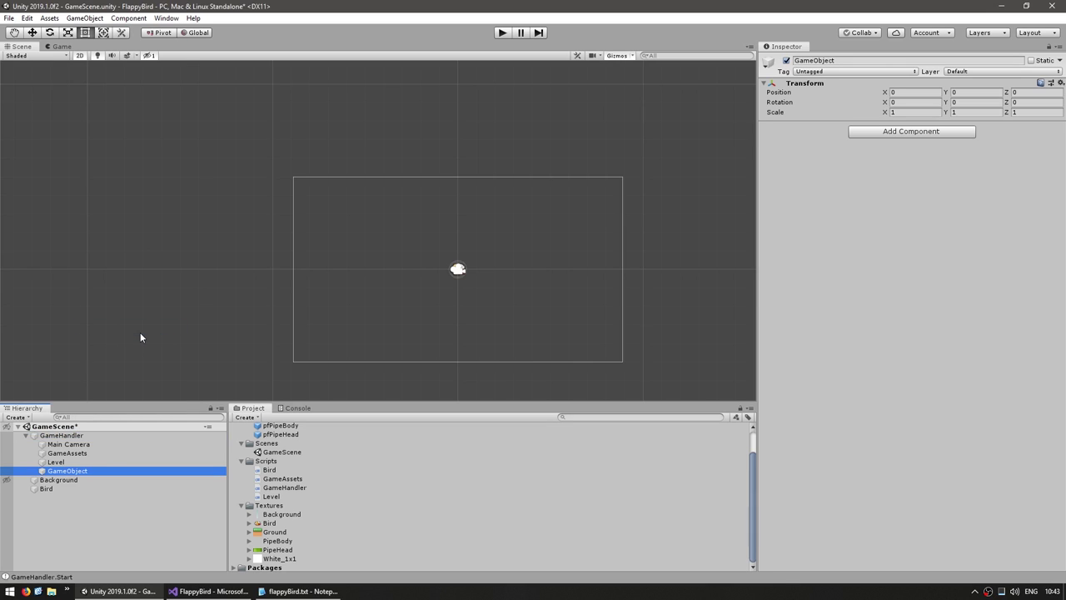
type("UI")
key("Return")
Drag the UI object to the right, away from the camera frame.
key("w")
middle_click_drag(474, 316, 376, 271)
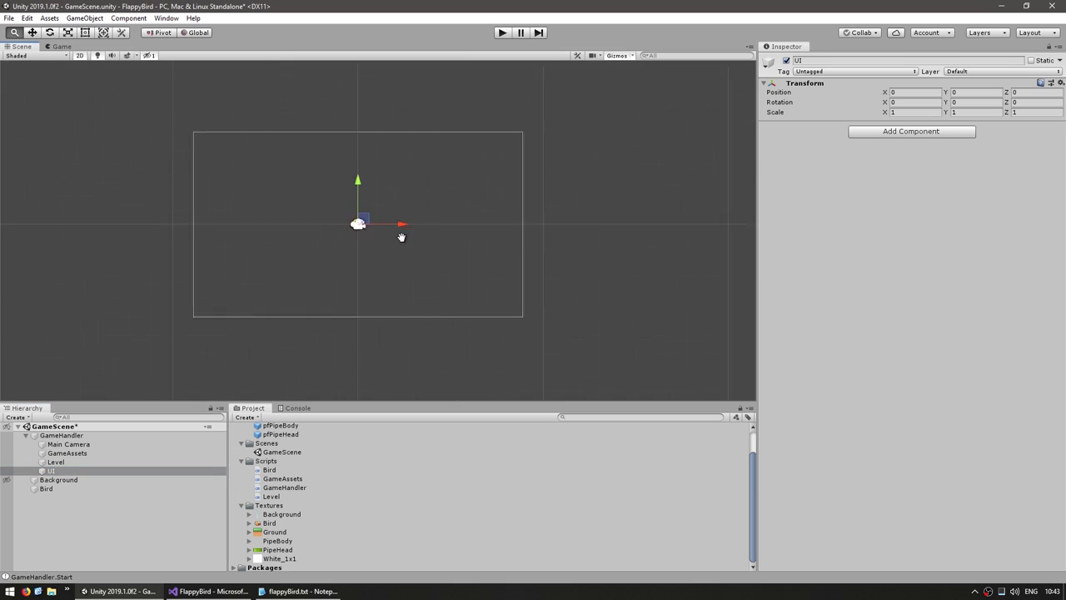
scroll(361, 249, "down", 2)
scroll(372, 248, "down", 2)
left_click_drag(344, 249, 668, 248)
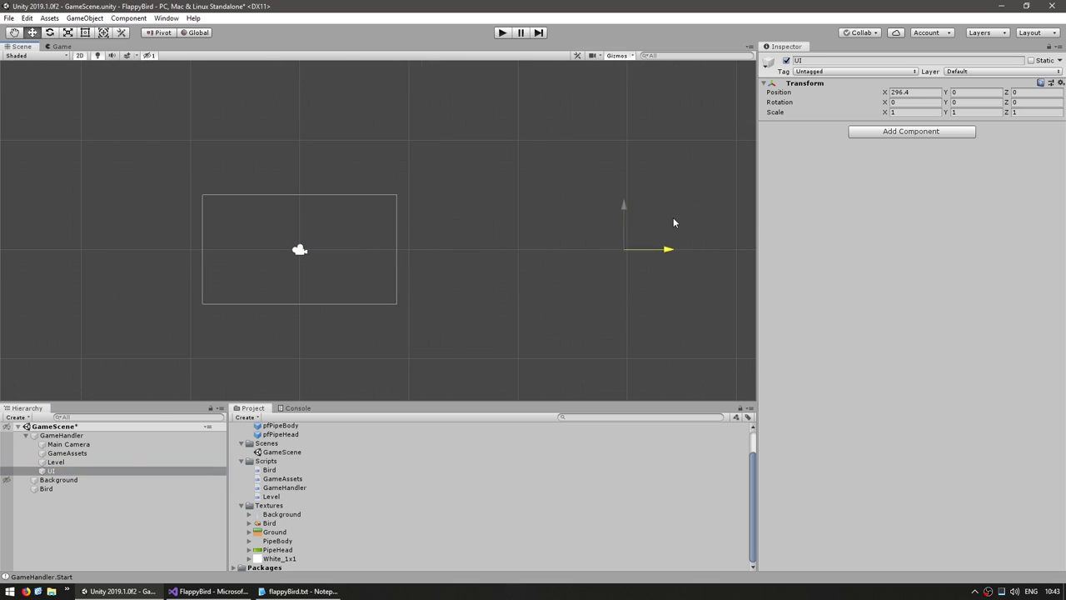
Set the UI object's Transform position to X 500 and Z 500.
left_click(907, 92)
type("10")
key("BackSpace")
key("BackSpace")
type("500")
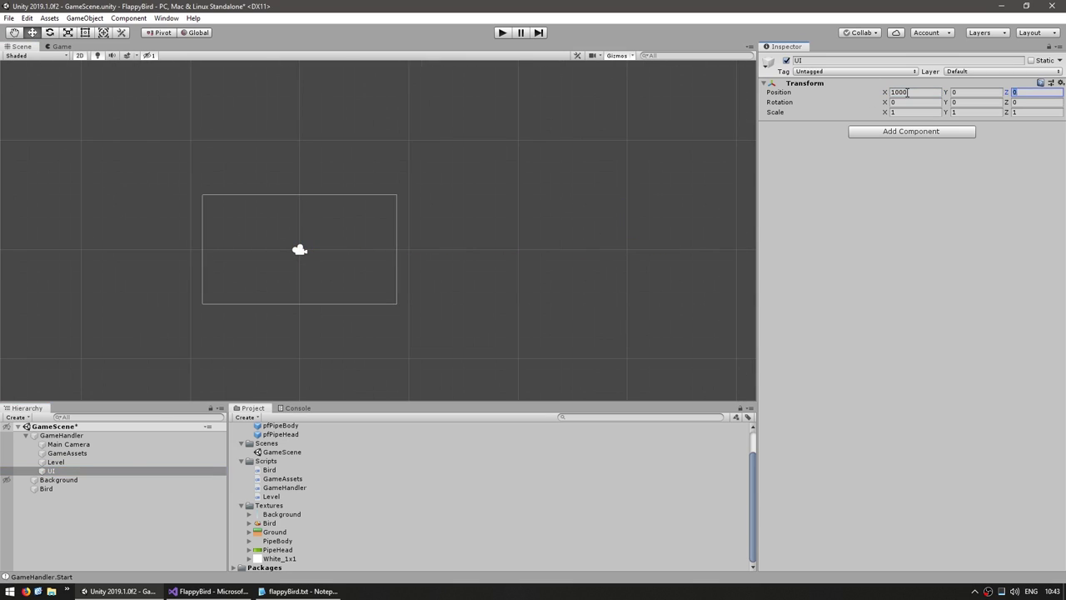
key("Tab")
key("Tab")
type("500")
key("Return")
scroll(376, 257, "down", 2)
scroll(384, 261, "down", 1)
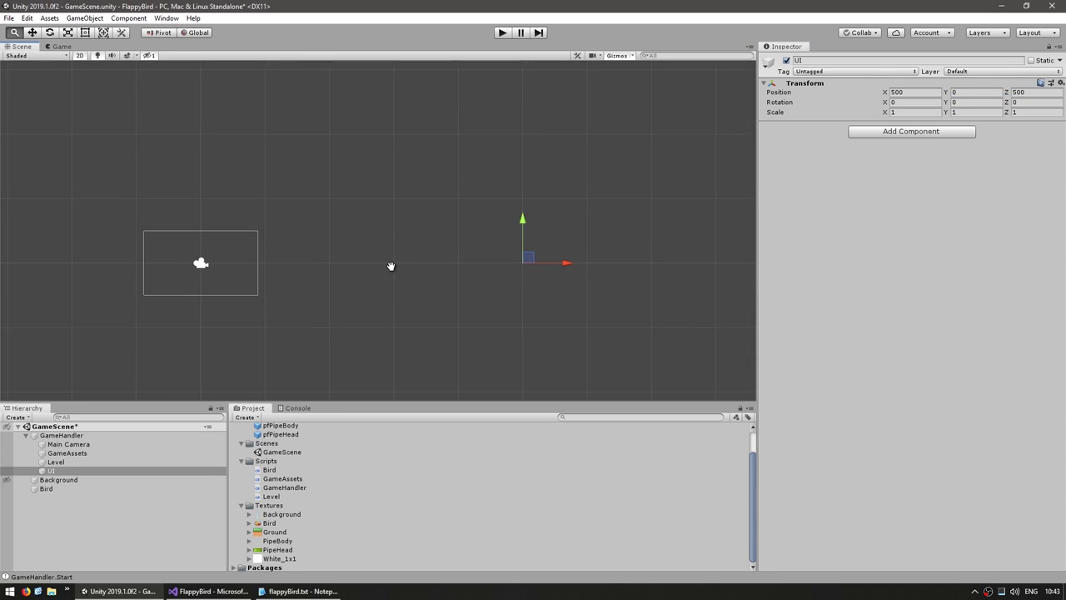
scroll(391, 264, "up", 1)
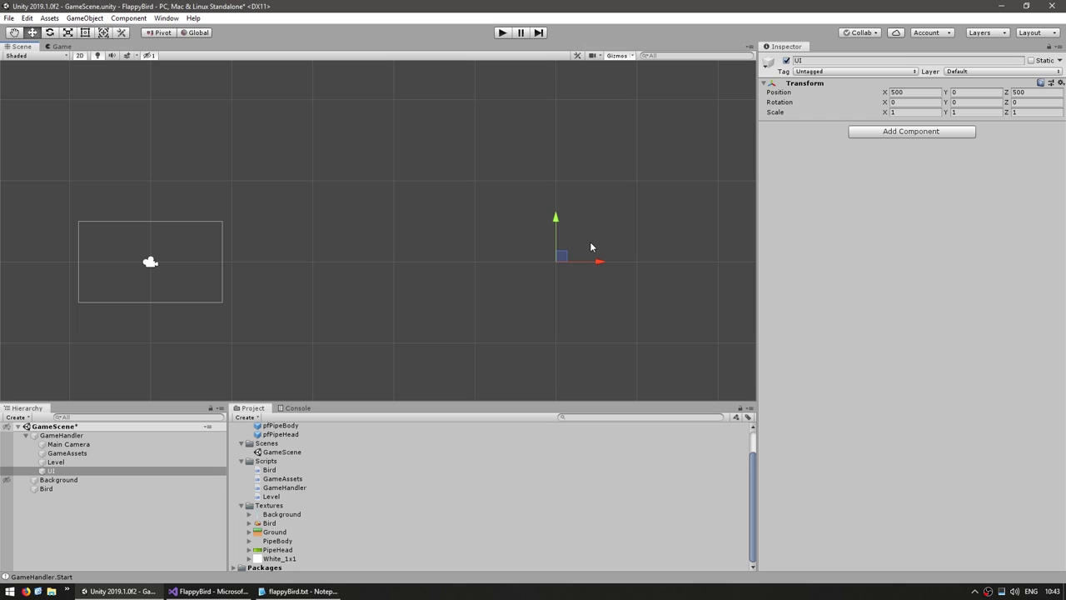
Add a Canvas under the UI object and move the EventSystem into UI.
right_click(48, 471)
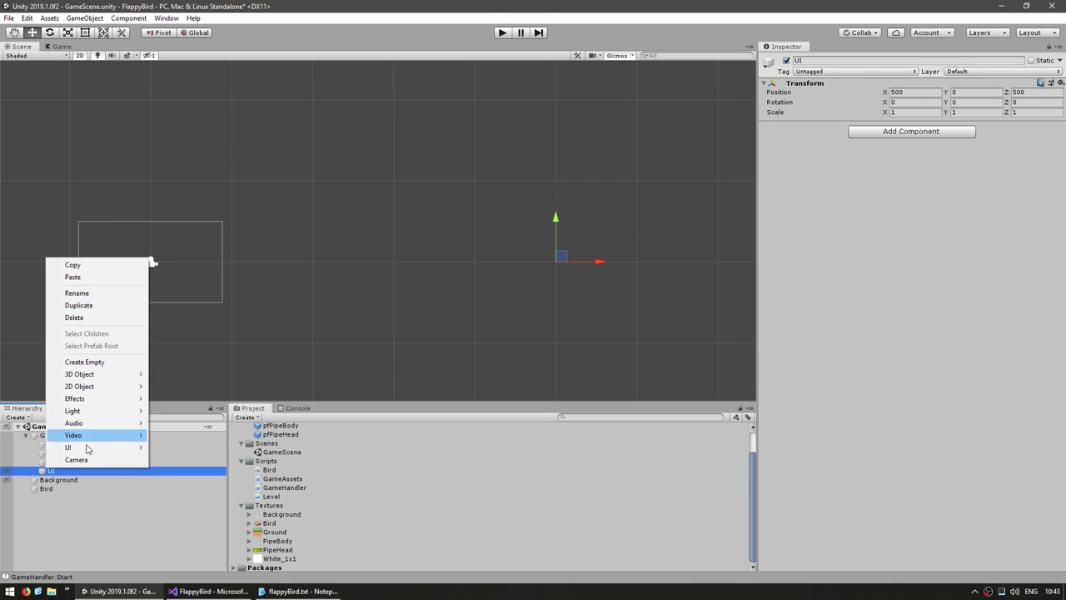
mouse_move(71, 448)
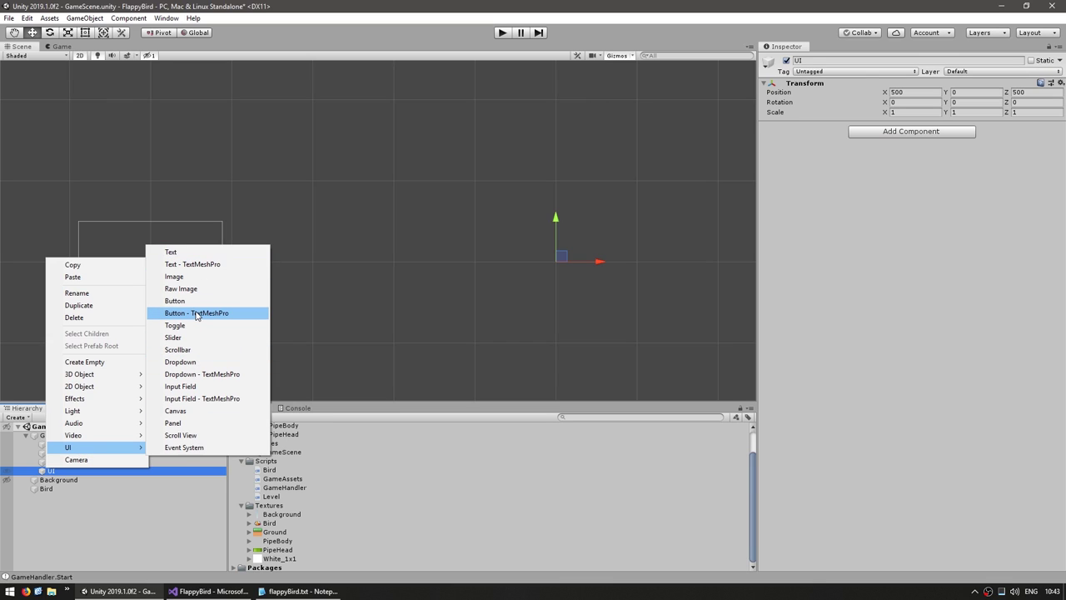
left_click(176, 410)
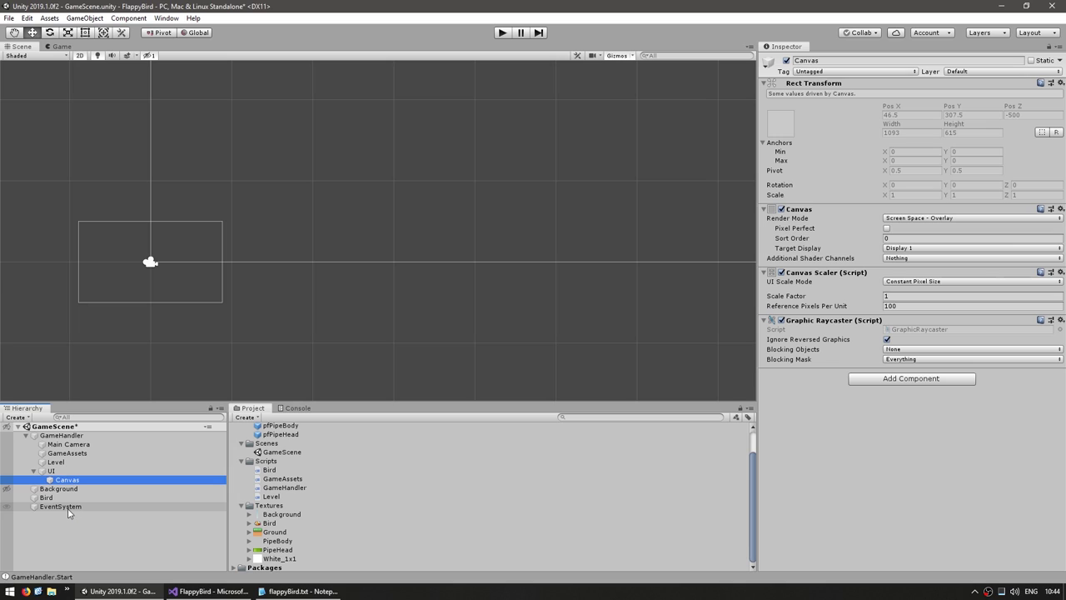
left_click_drag(60, 507, 70, 481)
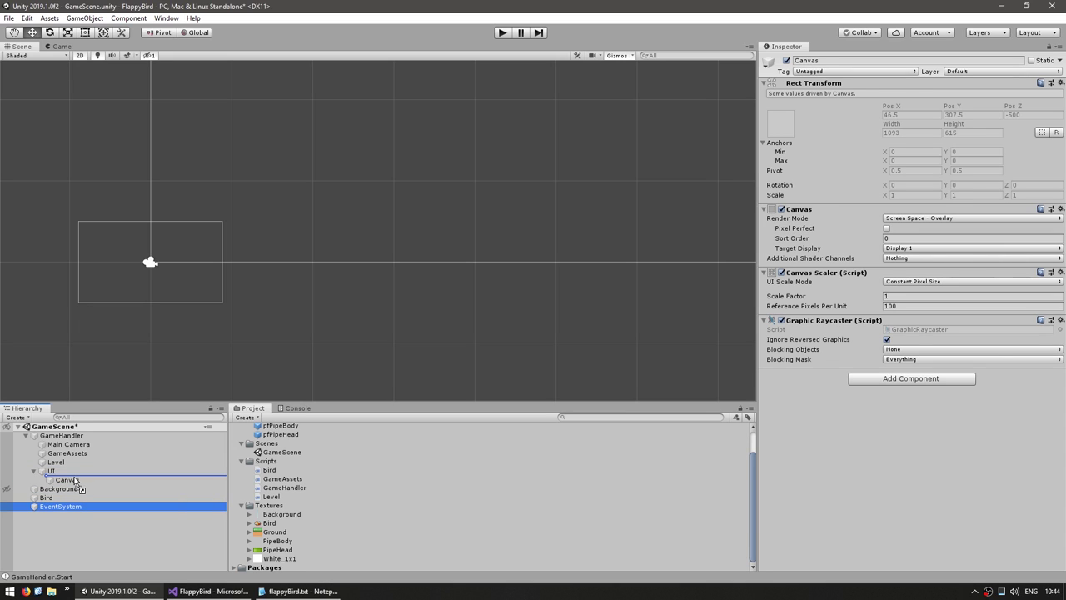
Add a white Image inside the Canvas and preview it in the Game view.
left_click(73, 489)
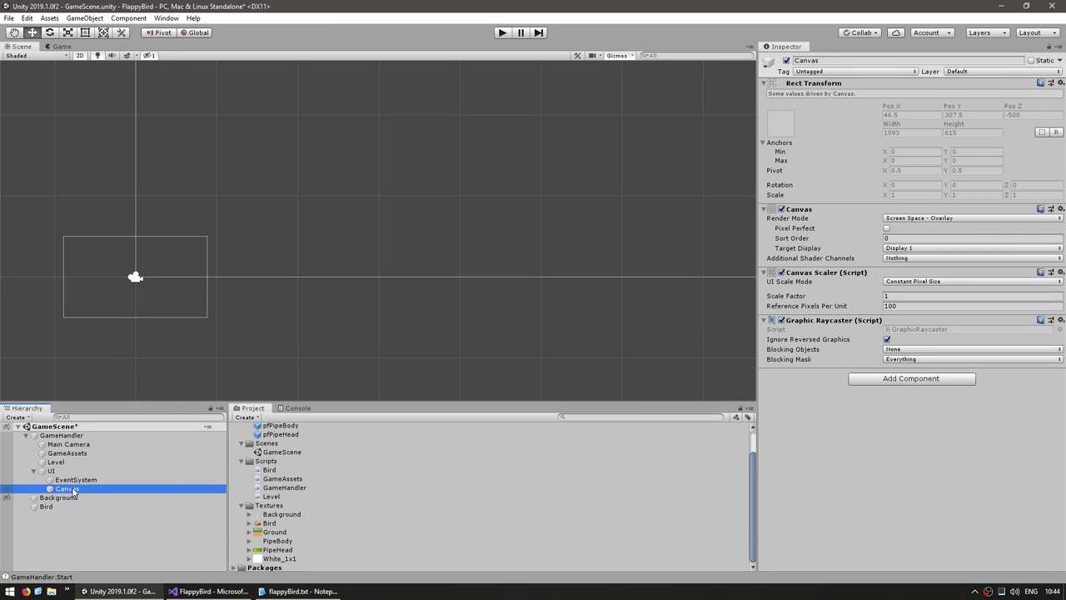
right_click(72, 490)
mouse_move(113, 473)
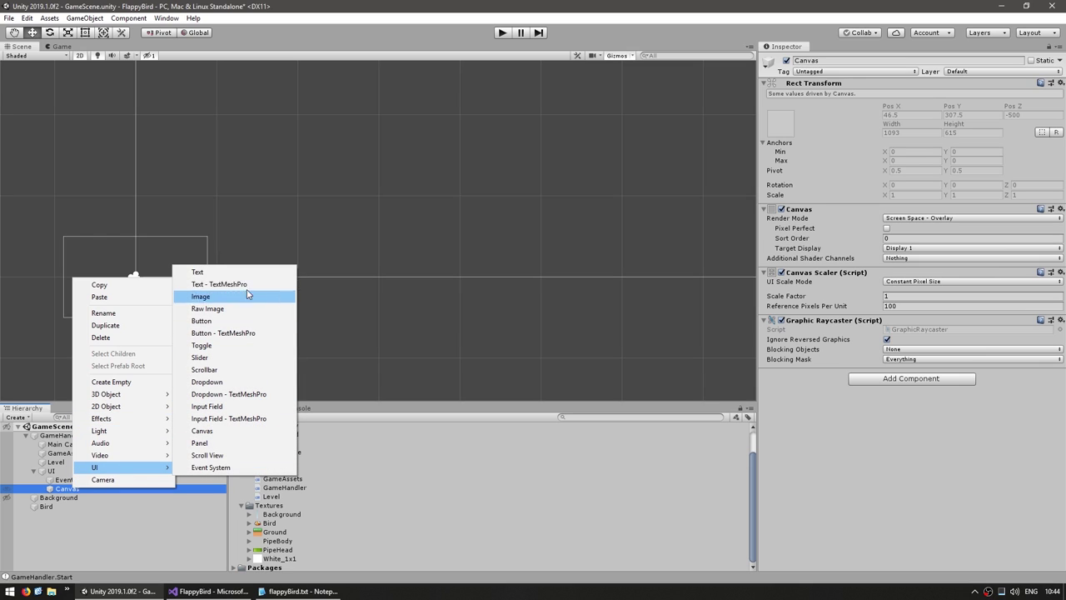
left_click(228, 302)
key("f")
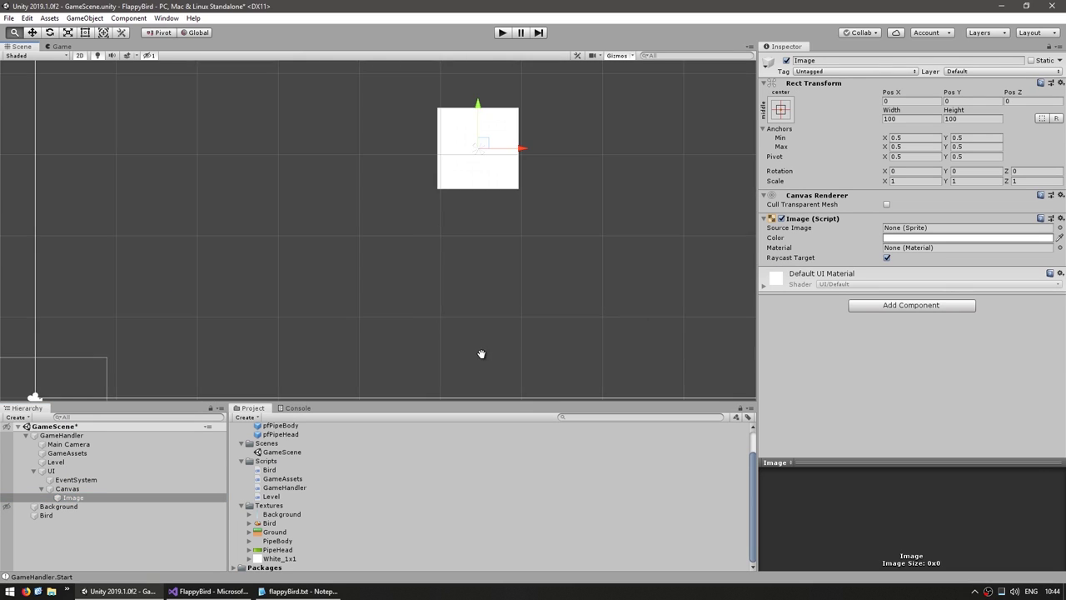
scroll(506, 277, "down", 3)
key("ctrl+2")
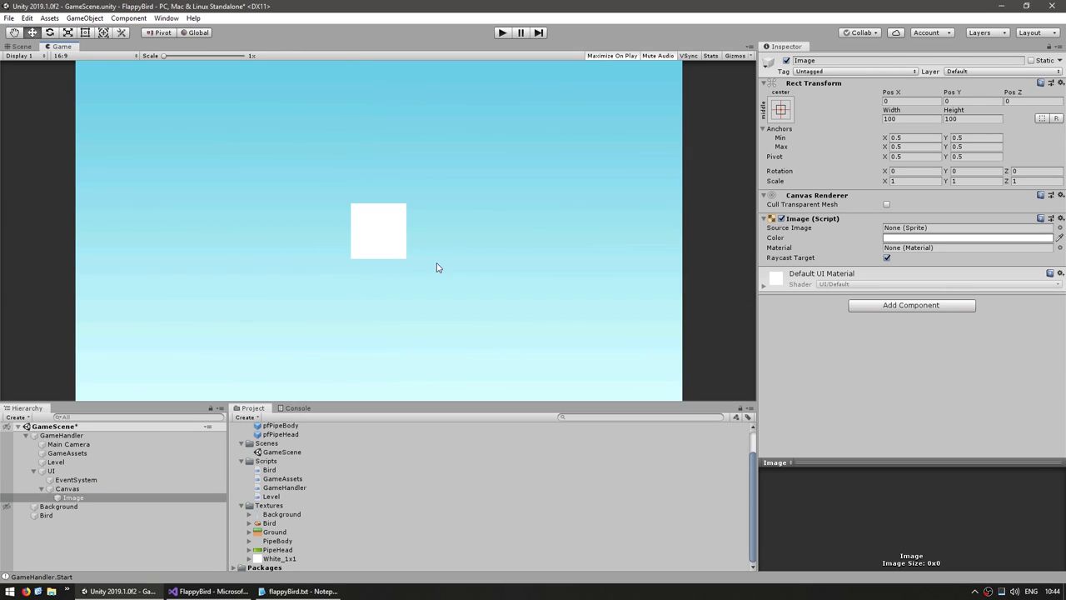
Set the Canvas Render Mode to Screen Space - Camera.
left_click(17, 47)
left_click(77, 490)
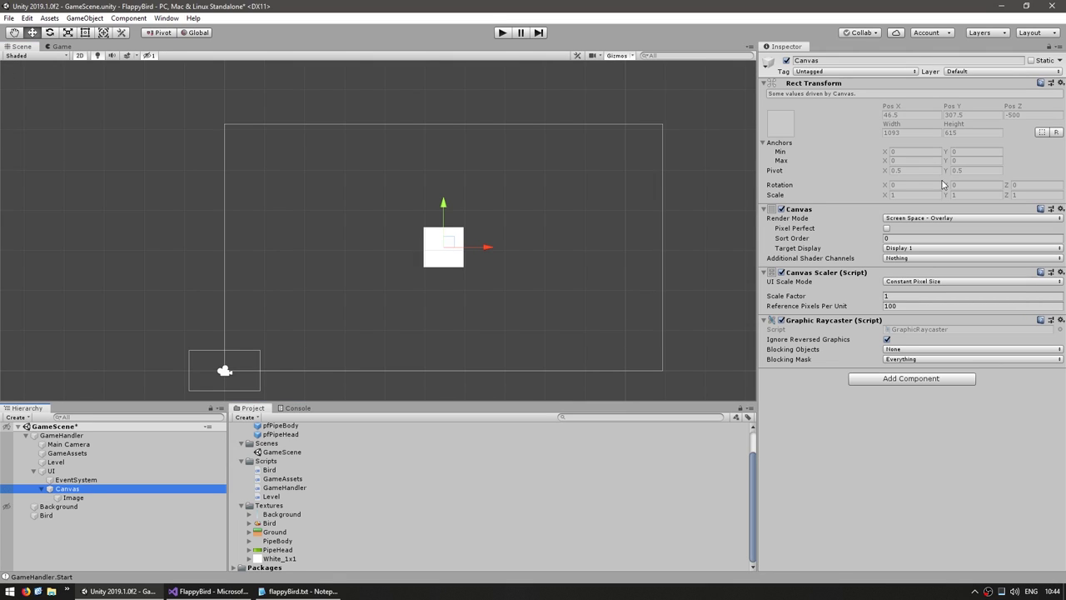
left_click(933, 217)
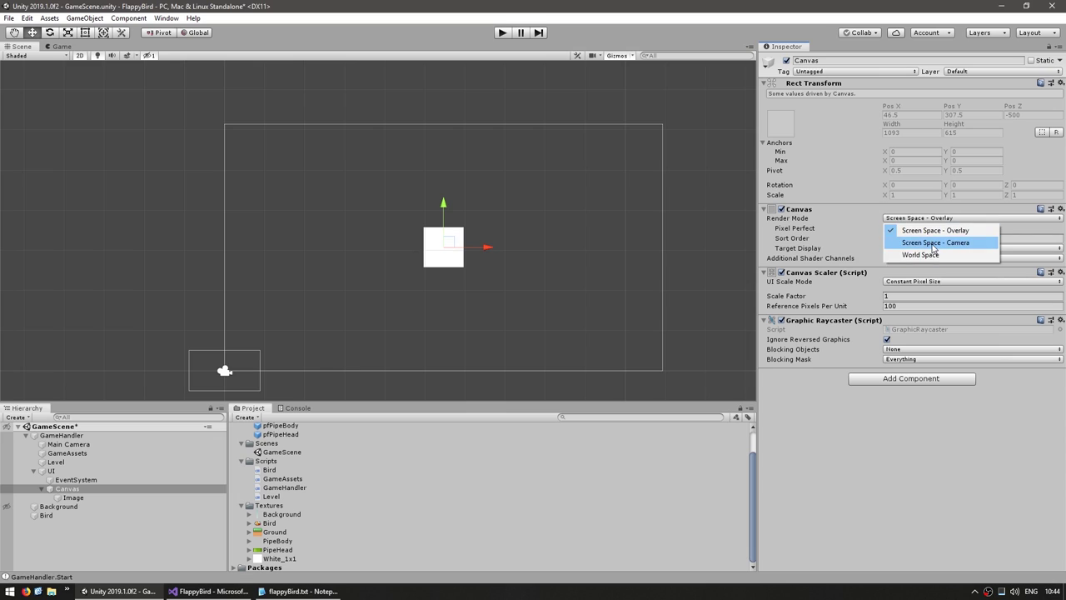
left_click(932, 245)
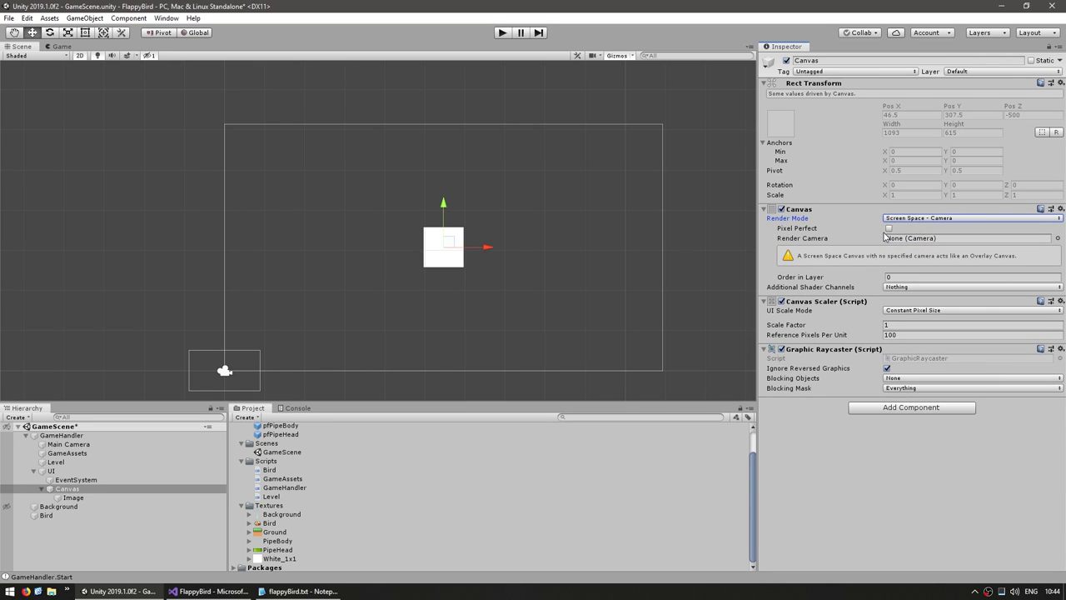
Add a new camera under UI named 'UICamera'.
right_click(60, 471)
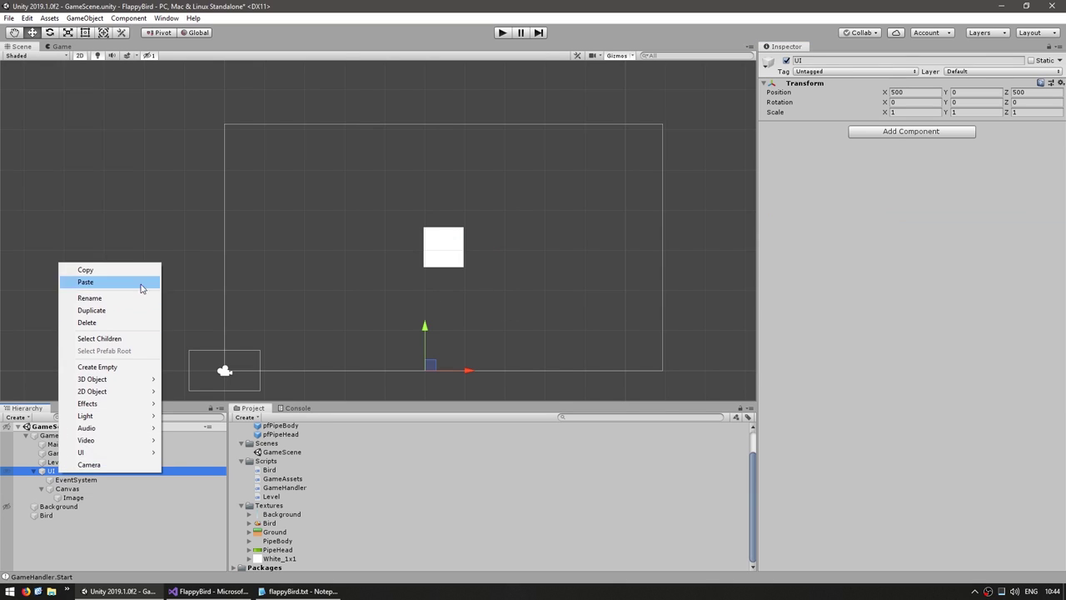
left_click(108, 465)
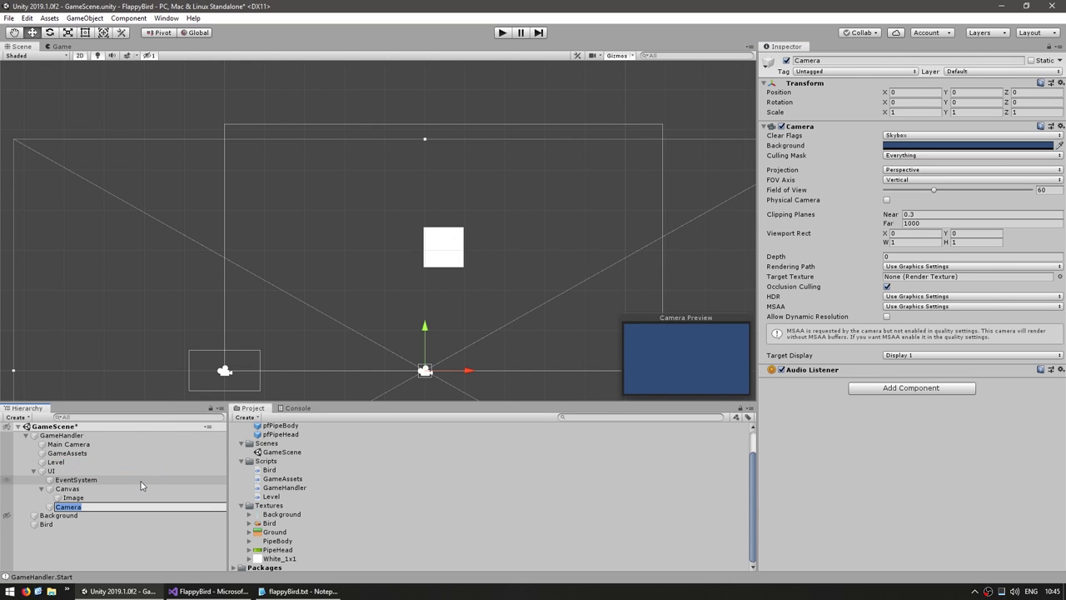
type("UICamera")
key("Return")
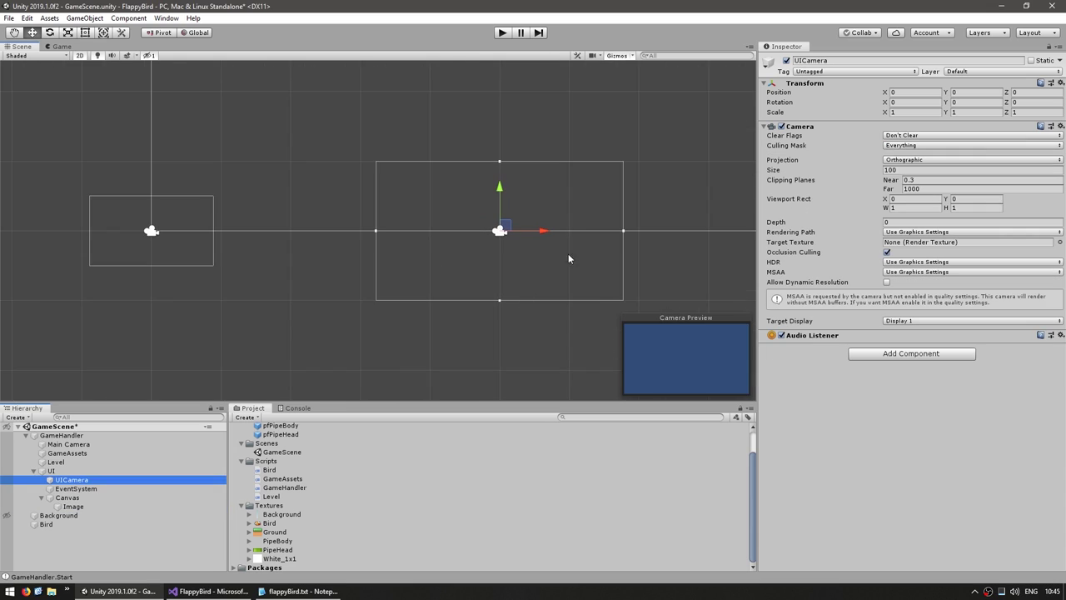
Assign UICamera as the Canvas's Render Camera and check the Game view.
middle_click_drag(506, 261, 500, 279)
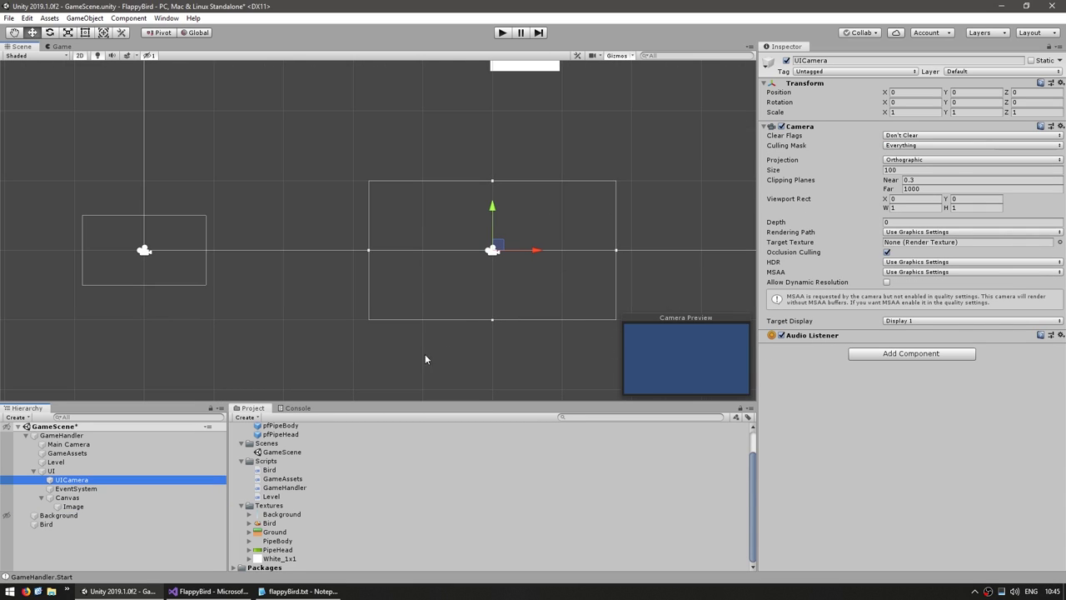
left_click(101, 489)
left_click(101, 497)
left_click_drag(71, 480, 907, 241)
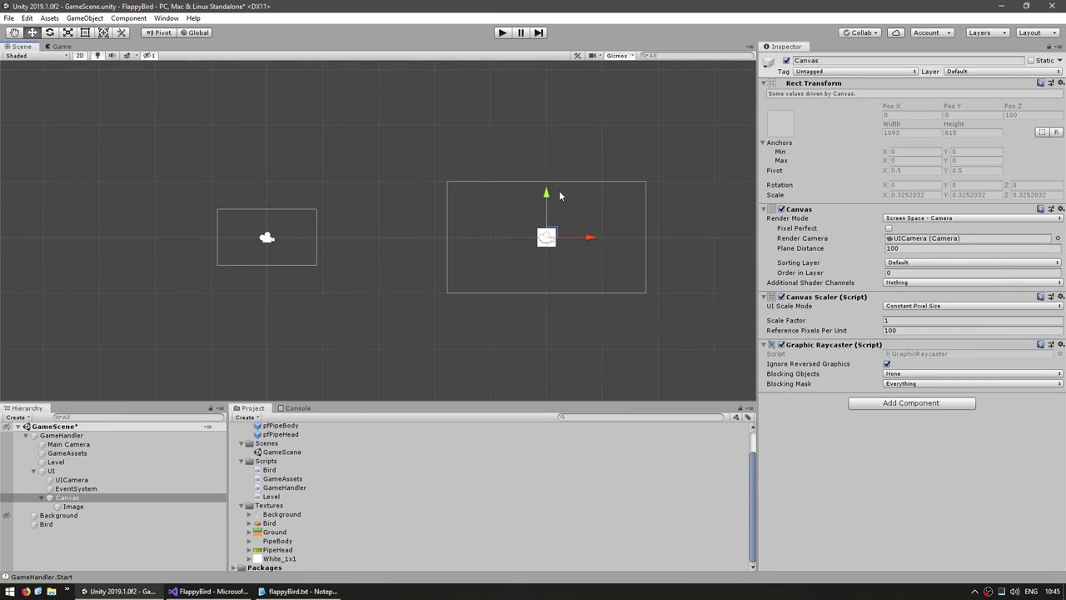
left_click(57, 45)
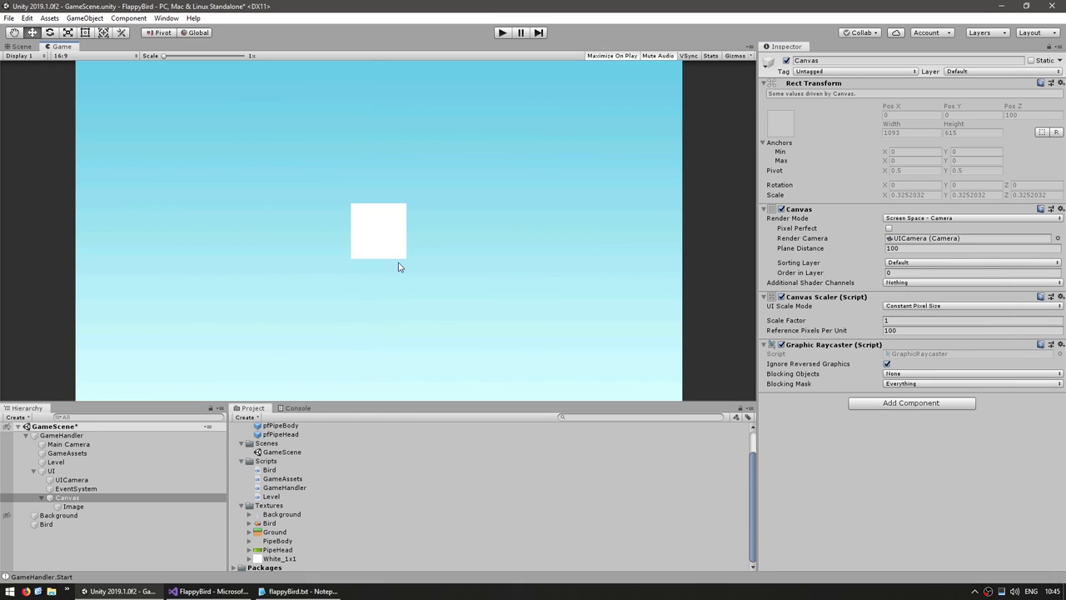
left_click(10, 48)
Set the Canvas Scaler's UI Scale Mode to Scale With Screen Size, with reference width selected for editing.
left_click(72, 480)
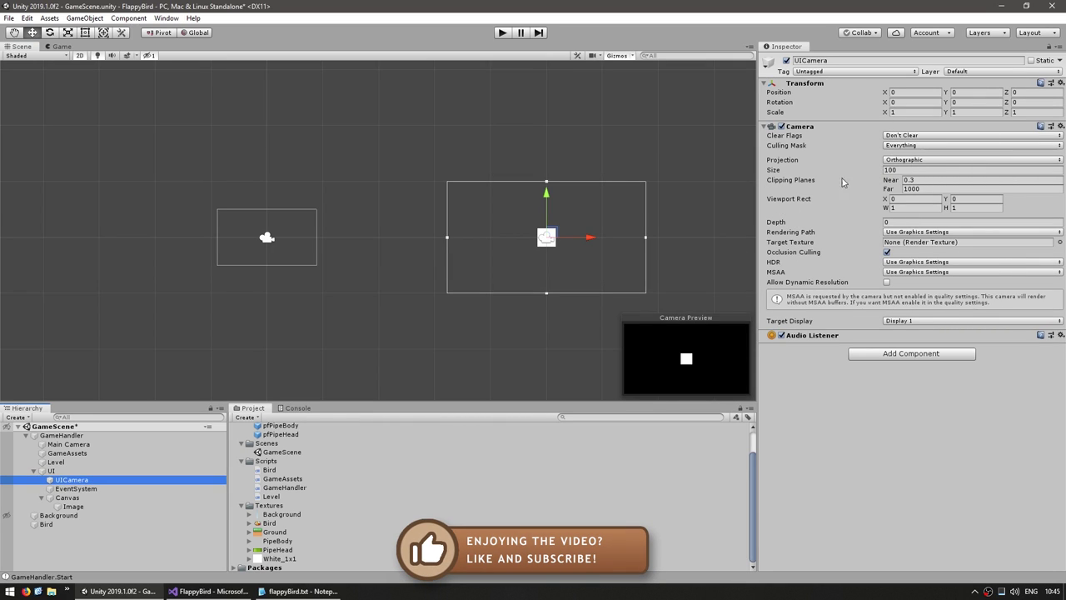
key("Down")
key("Down")
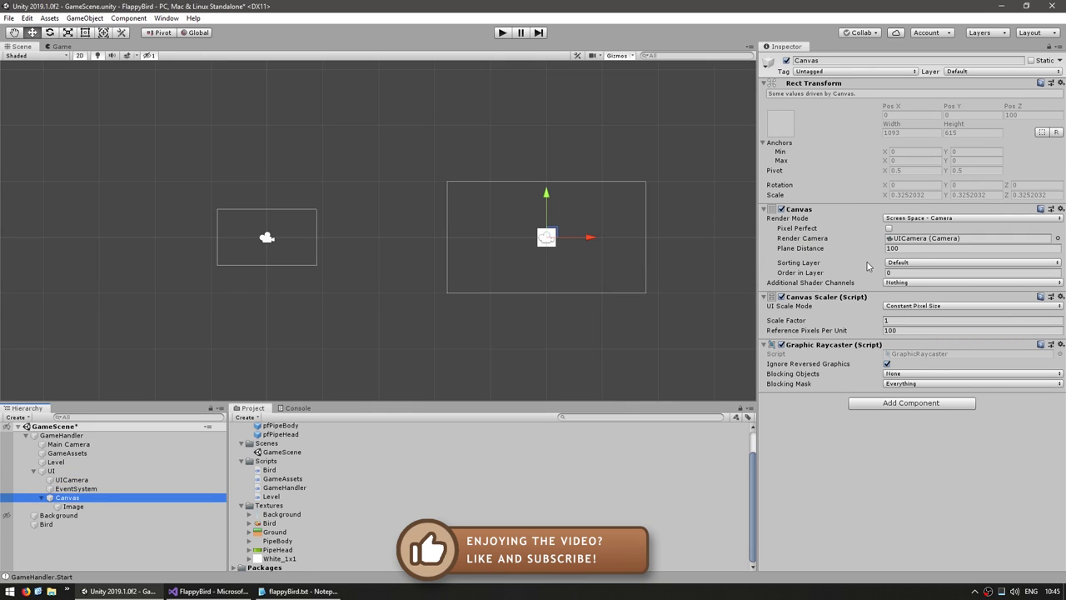
left_click(908, 306)
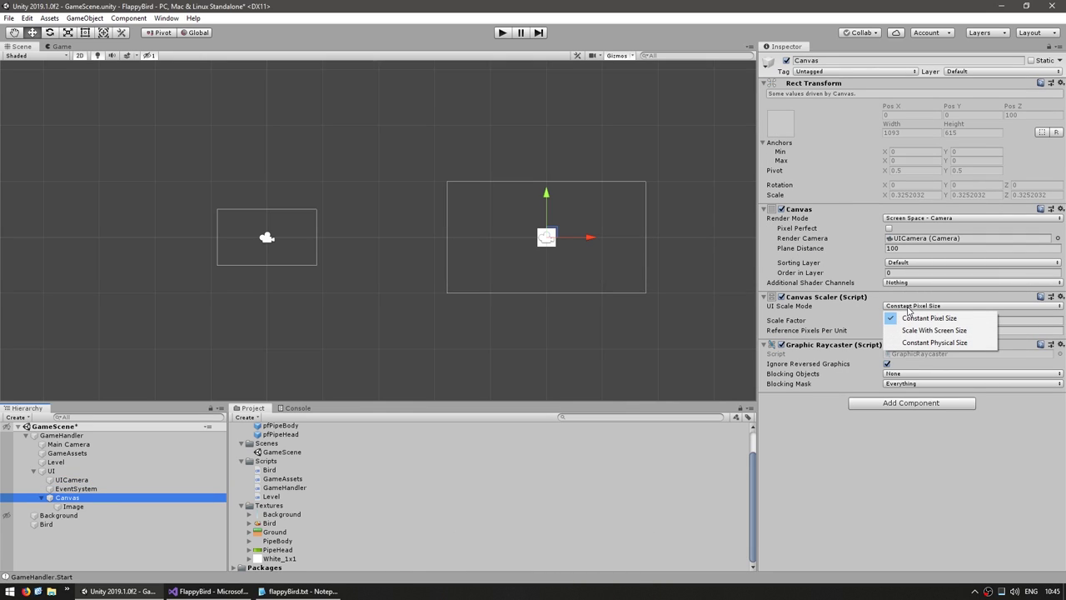
left_click(920, 331)
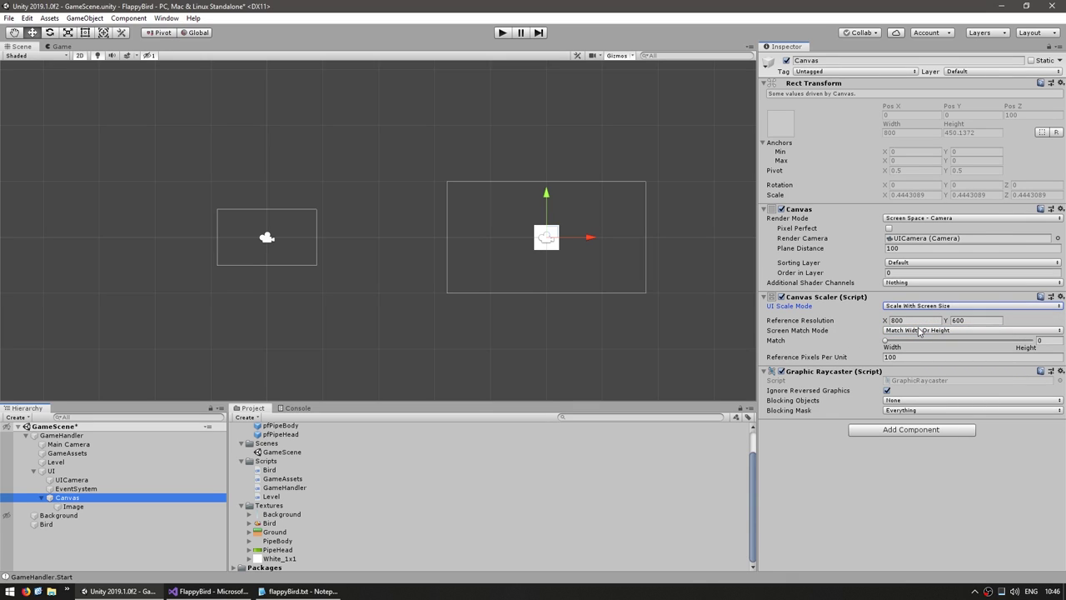
left_click(913, 319)
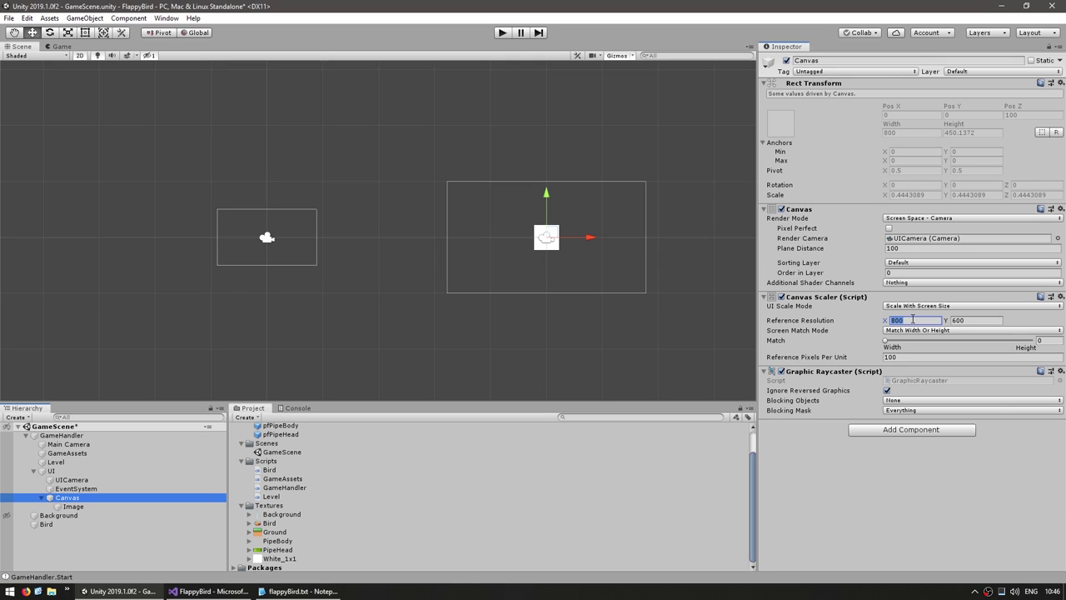
Set the Canvas Scaler reference resolution to 1280 x 720 and match it fully to height.
type("1280")
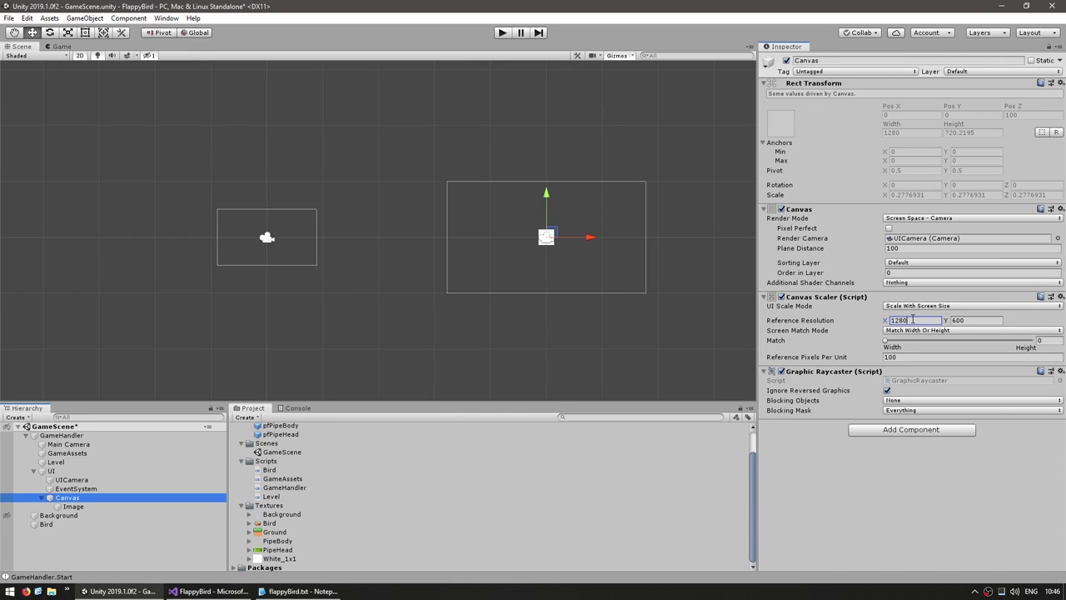
key("Tab")
type("720")
left_click(917, 331)
left_click(926, 342)
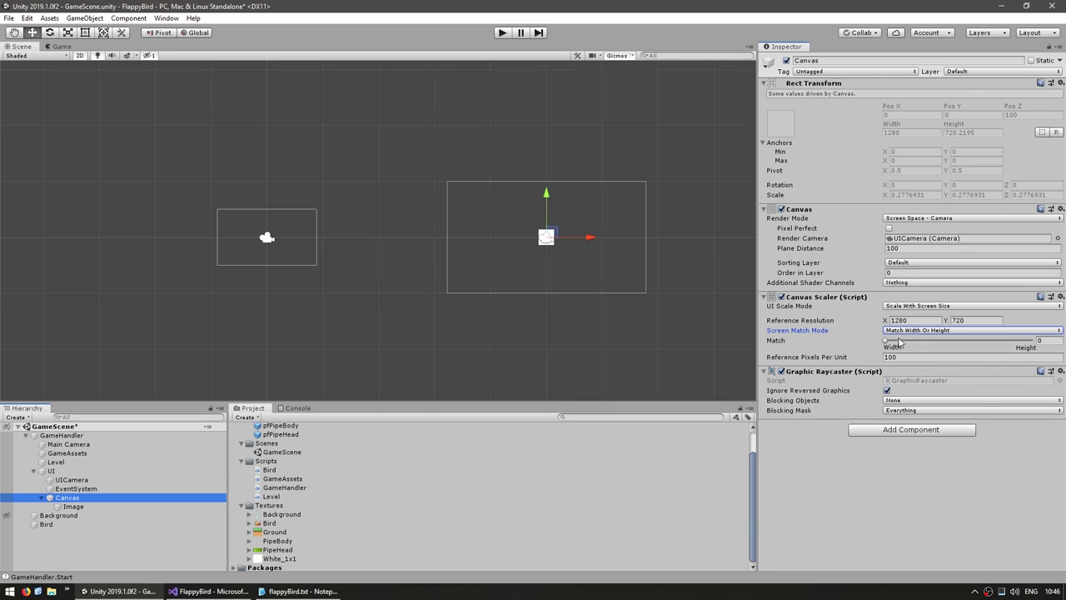
left_click_drag(887, 341, 1033, 340)
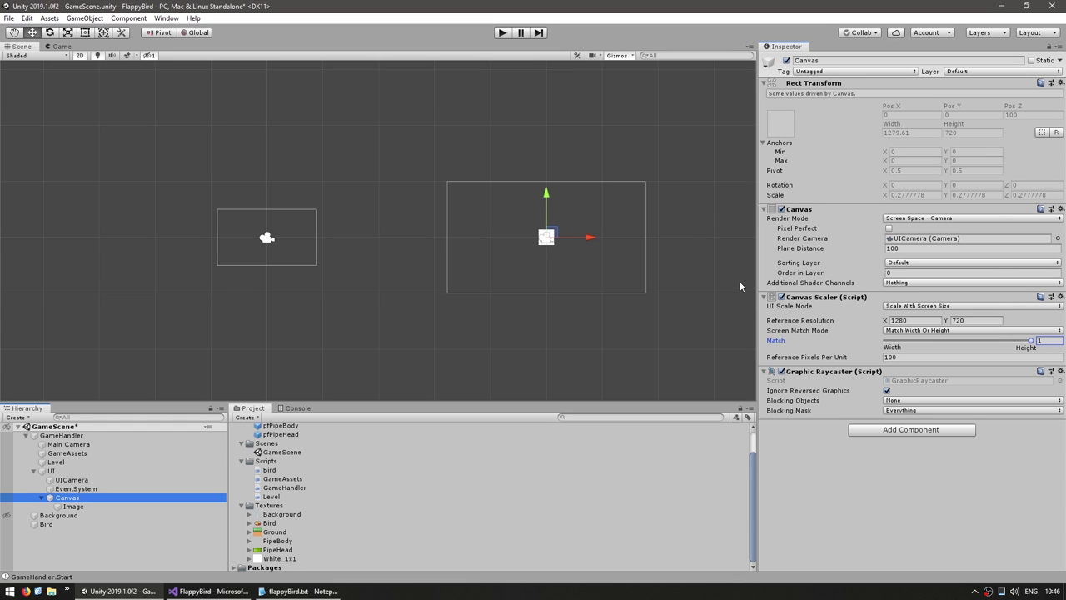
Preview the Game view at 5:4, standalone and 16:9 aspect ratios, resizing the panel.
key("ctrl+2")
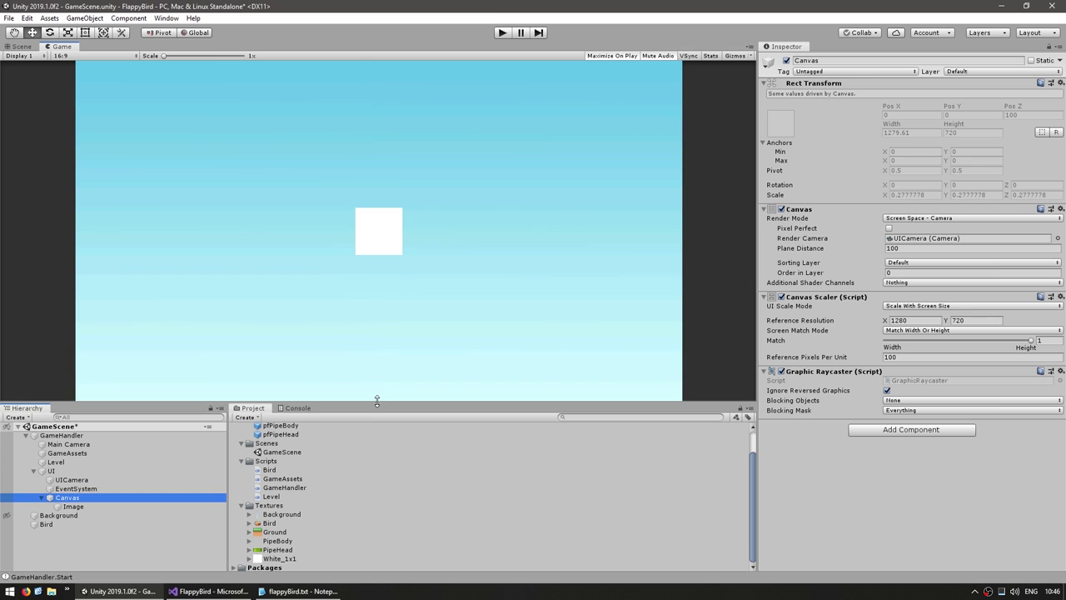
mouse_move(383, 403)
left_mouse_down()
mouse_move(397, 158)
mouse_move(362, 261)
mouse_move(349, 427)
left_mouse_up()
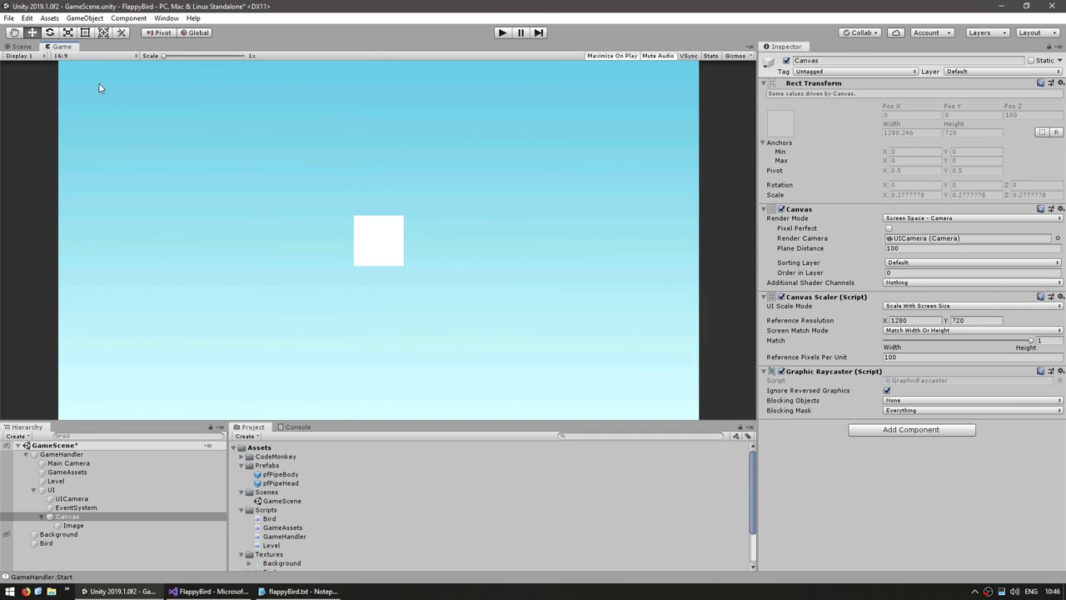
left_click(67, 56)
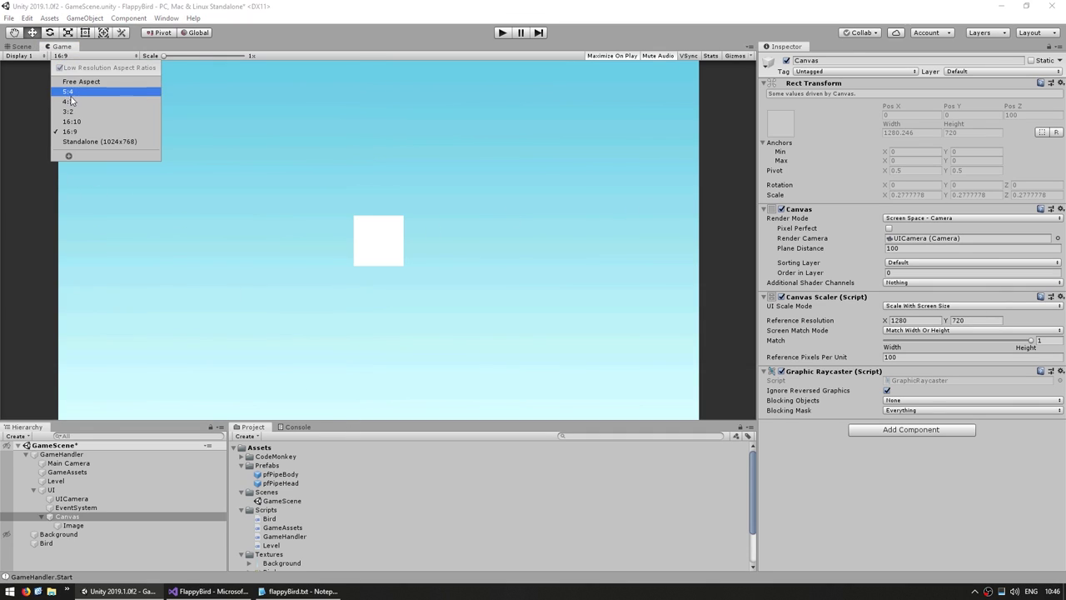
left_click(68, 91)
left_click(75, 56)
left_click(86, 142)
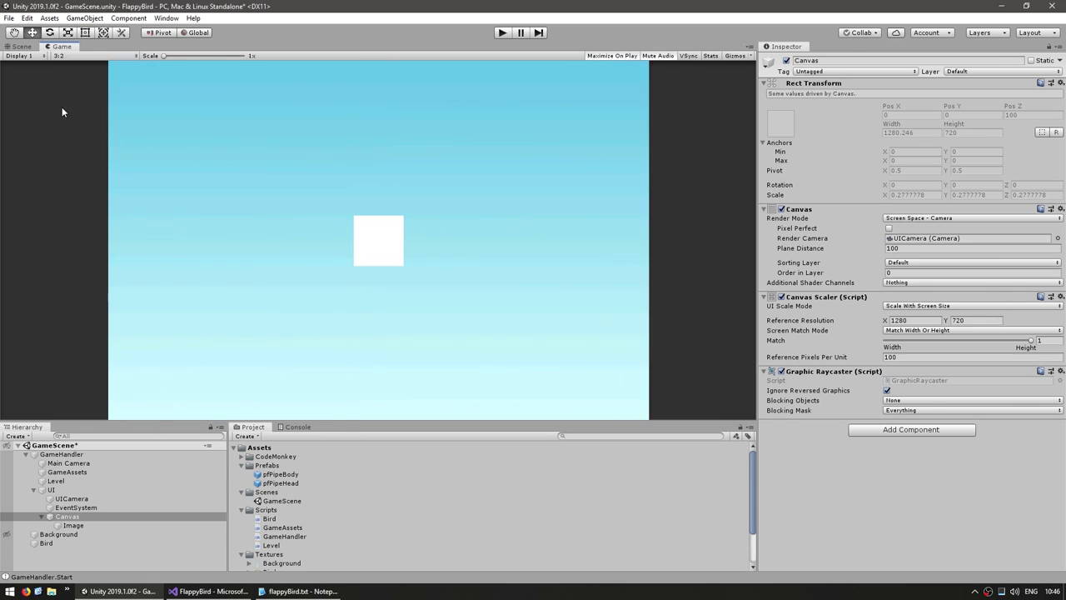
left_click(70, 55)
left_click(70, 132)
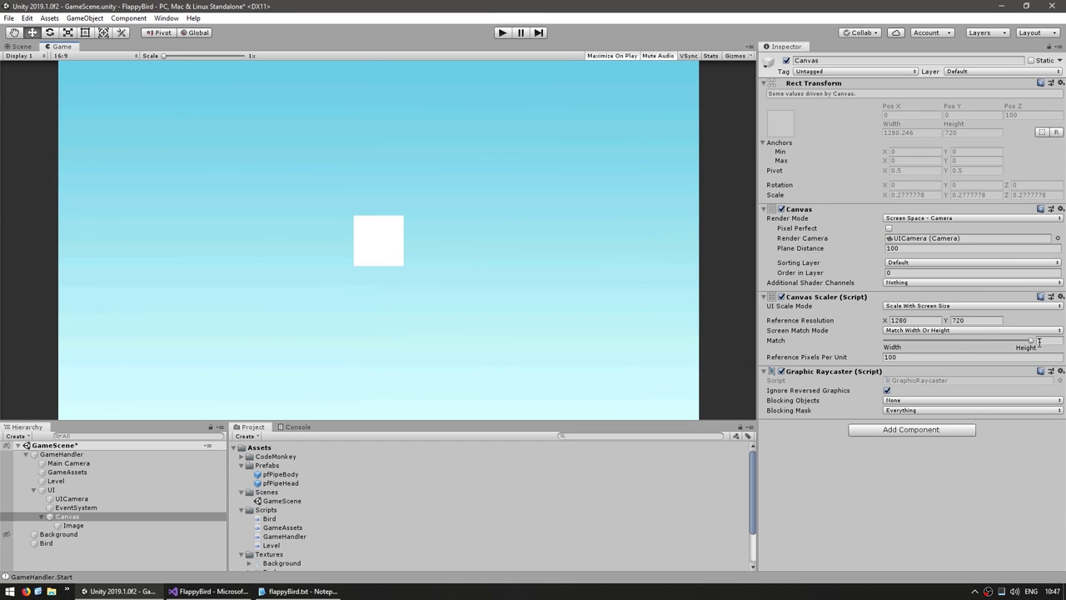
left_click_drag(392, 416, 423, 402)
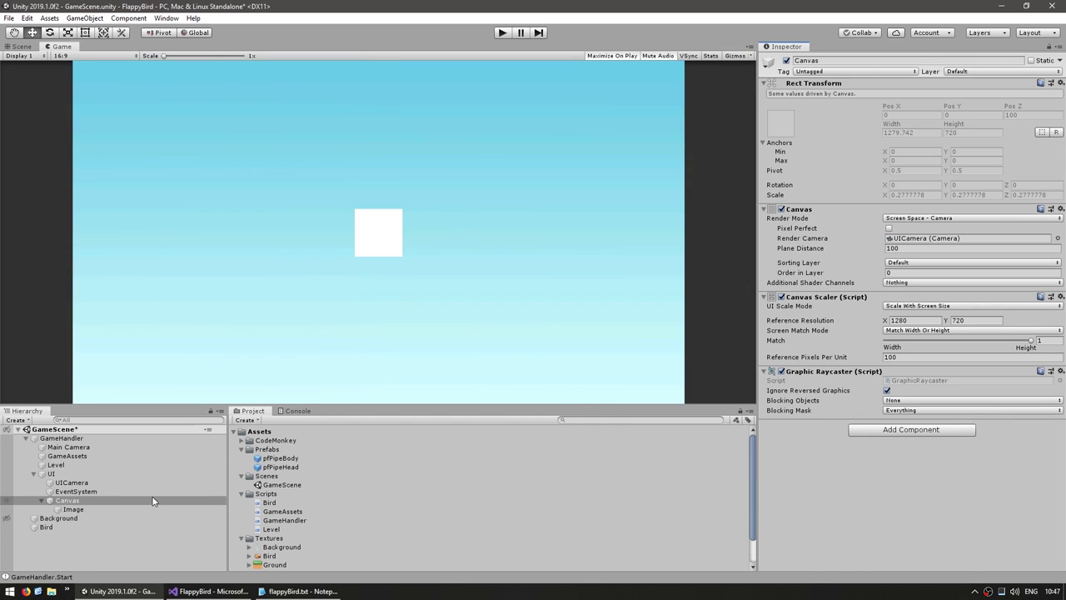
Create an empty ScoreWindow under Canvas, anchored and pivoted top-right at position 0.
left_click(64, 500)
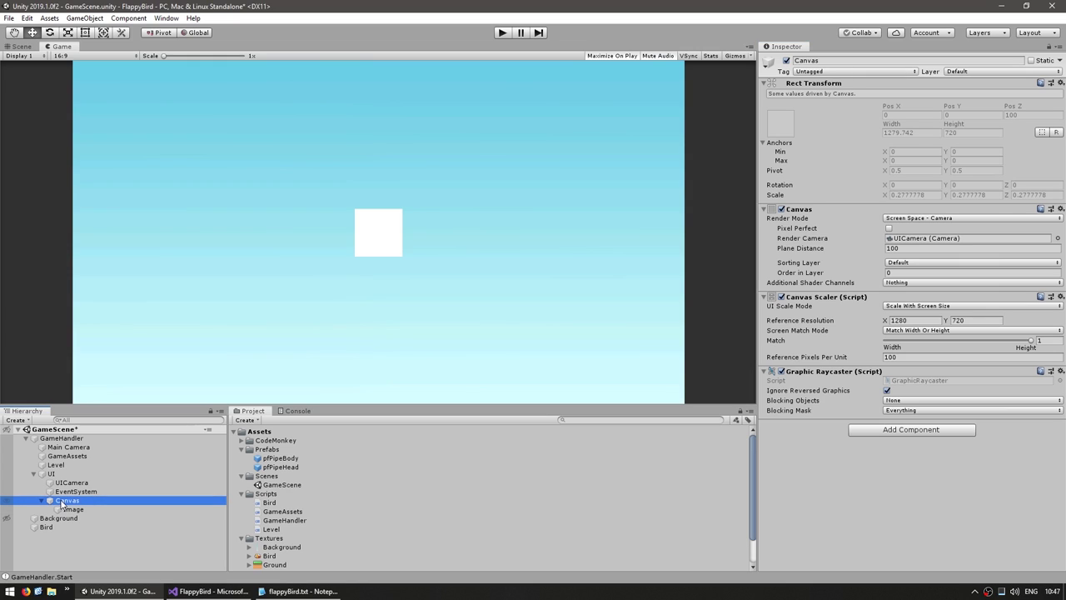
right_click(64, 500)
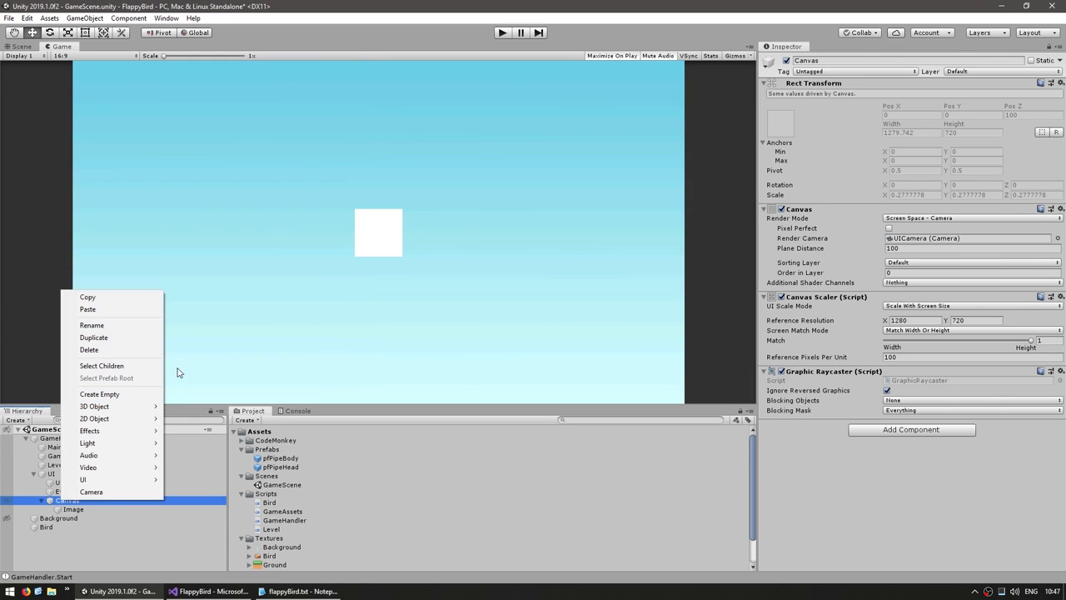
left_click(107, 397)
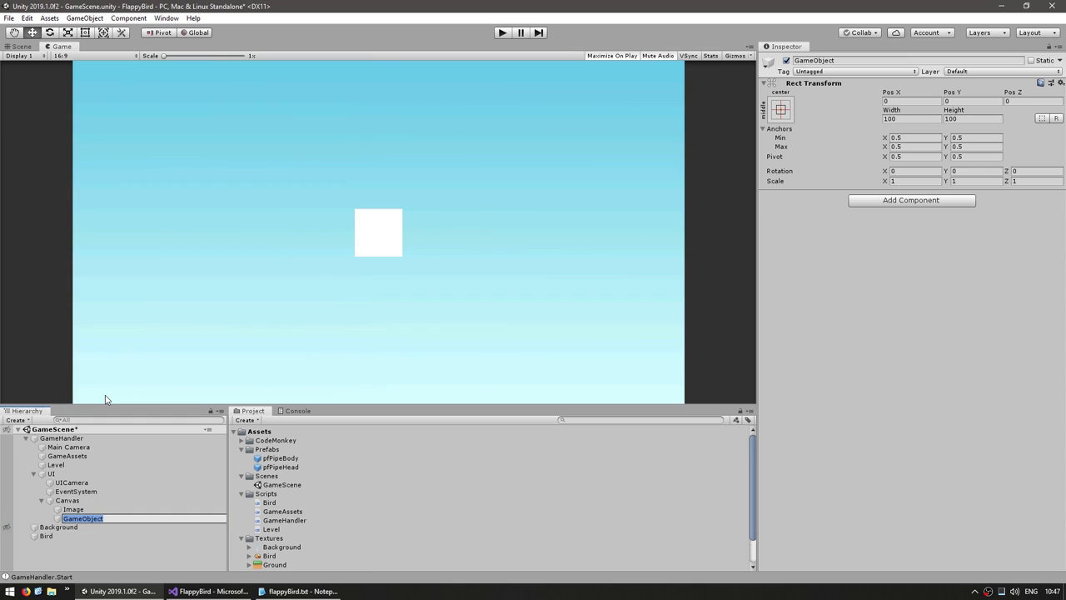
type("ScoreWindow")
key("Return")
left_click(20, 45)
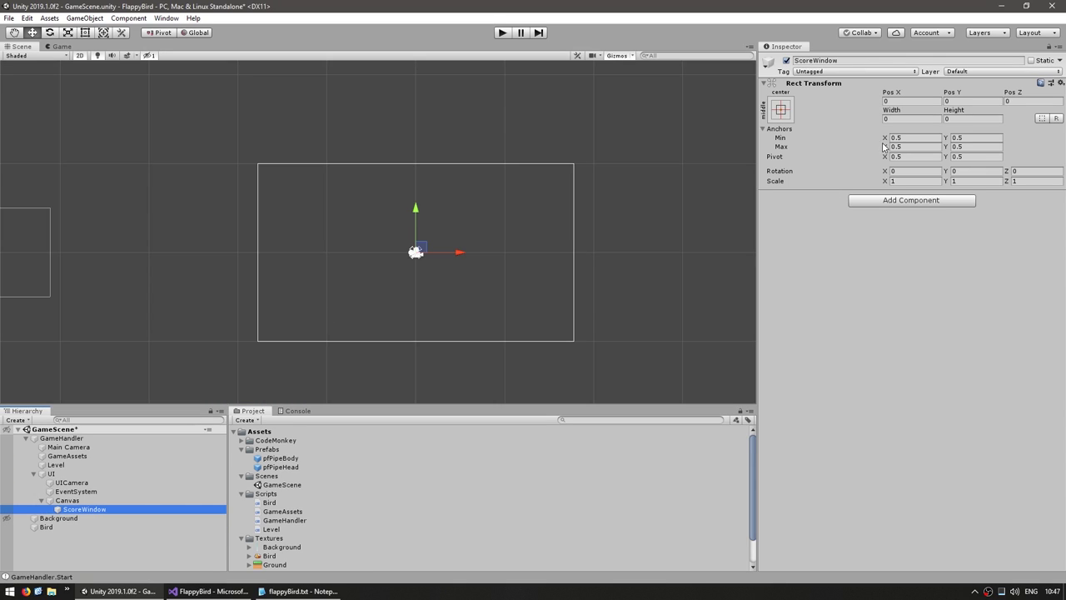
left_click(781, 109)
left_click(867, 197, "alt+shift")
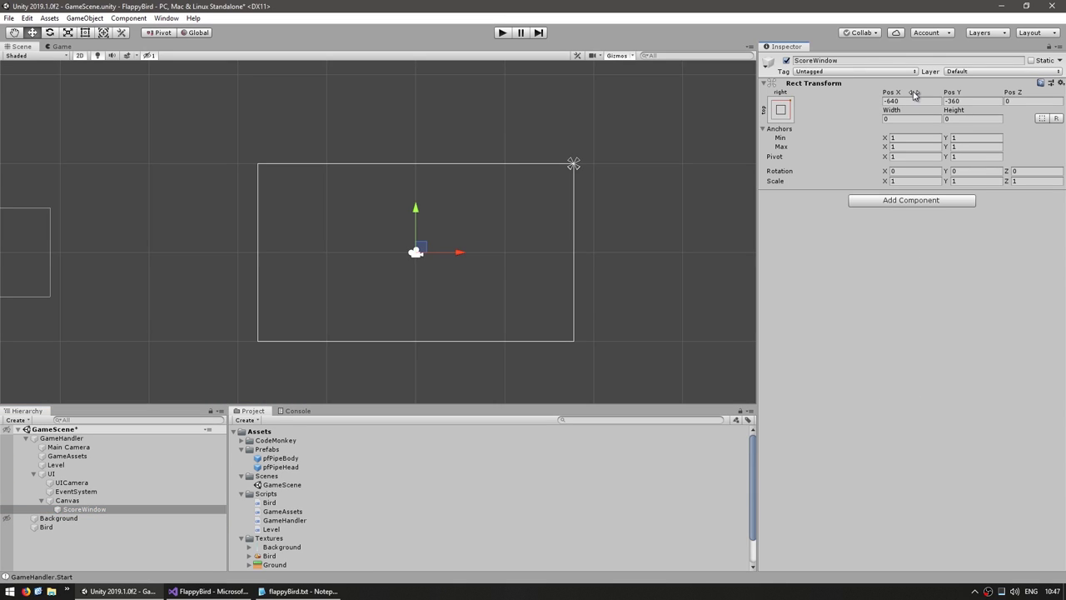
left_click(913, 101)
key("Tab")
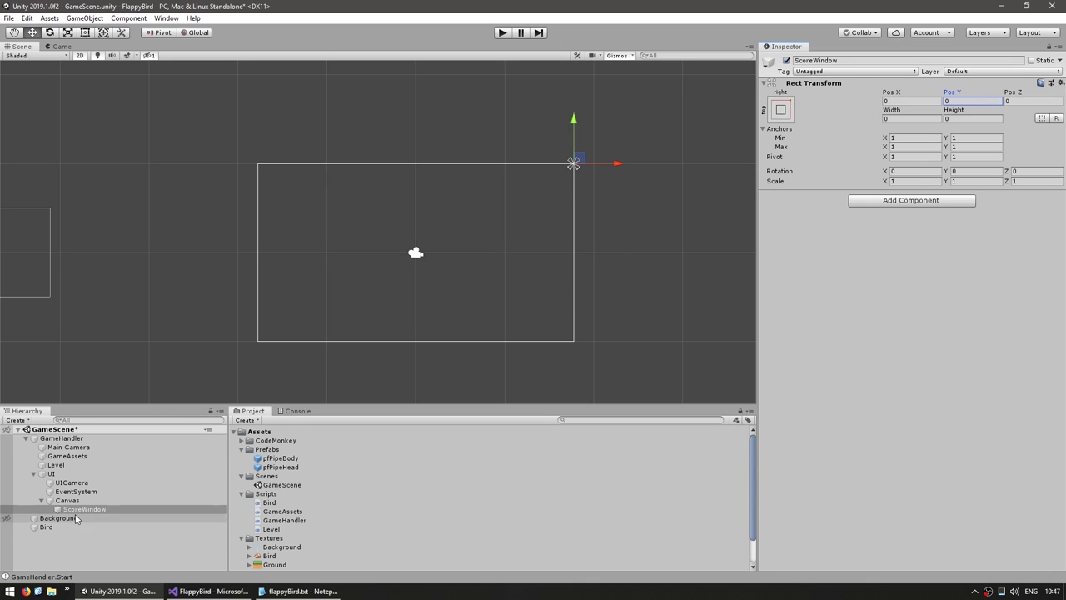
Add a Text child named scoreText reading 10 and check it in the Game view.
right_click(75, 509)
mouse_move(97, 492)
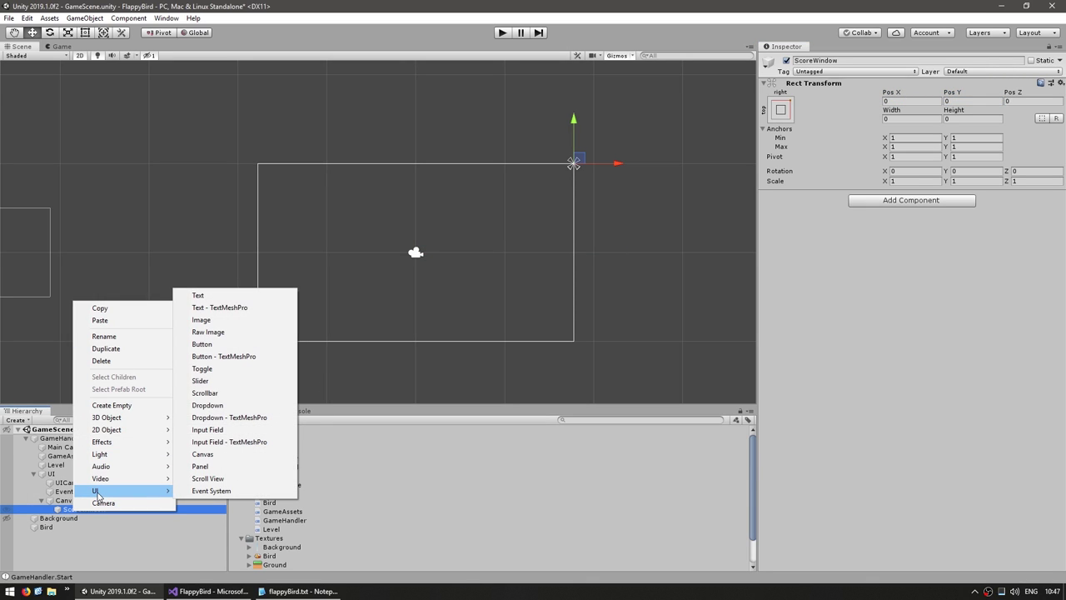
left_click(198, 295)
left_click(823, 245)
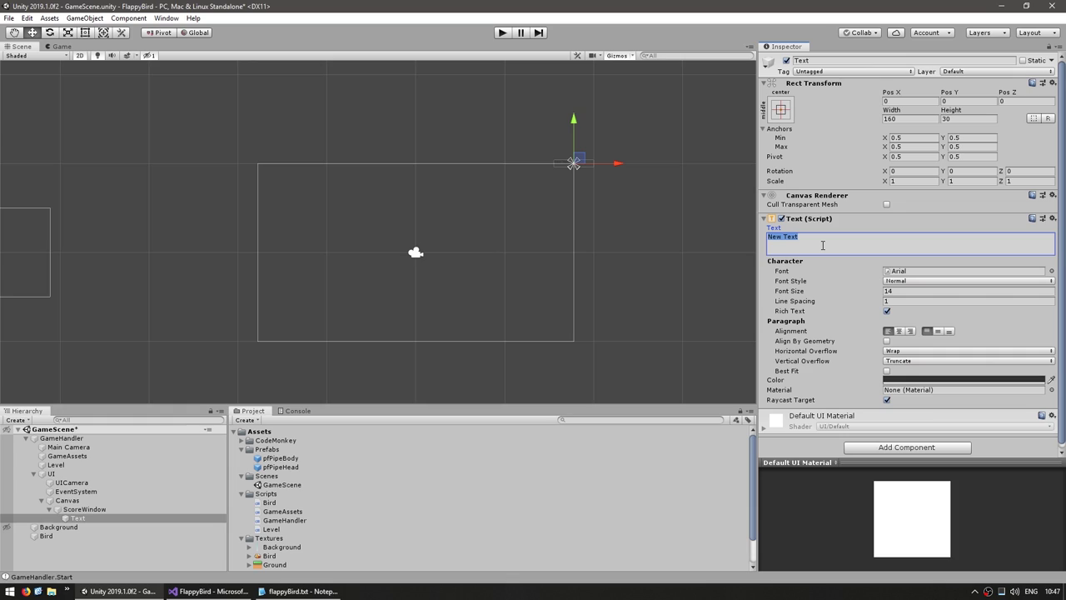
type("10")
left_click(83, 518)
key("F2")
type("scoreText")
key("Return")
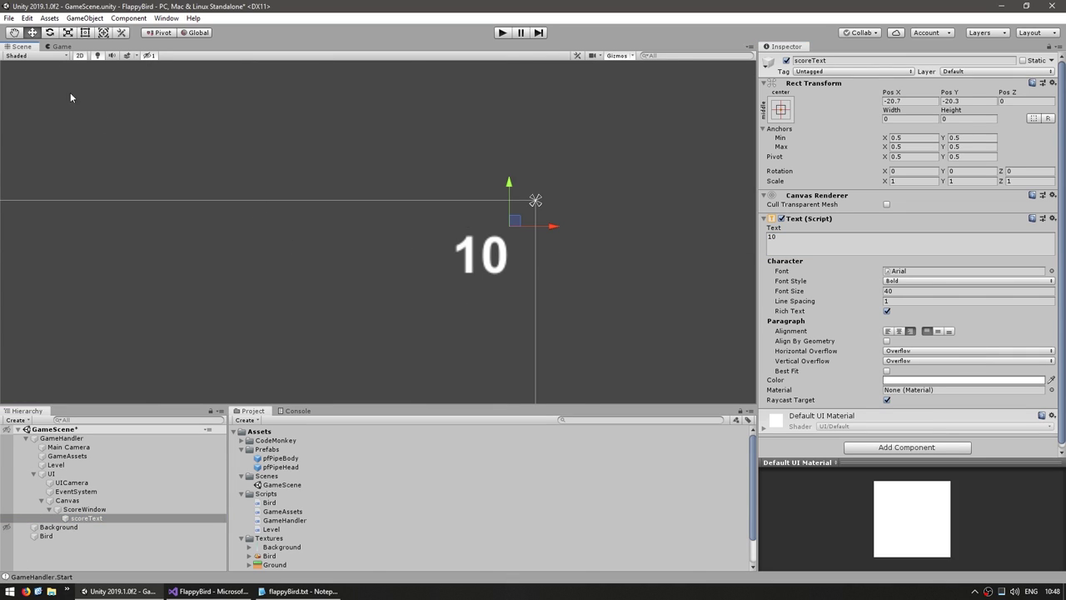
left_click(62, 47)
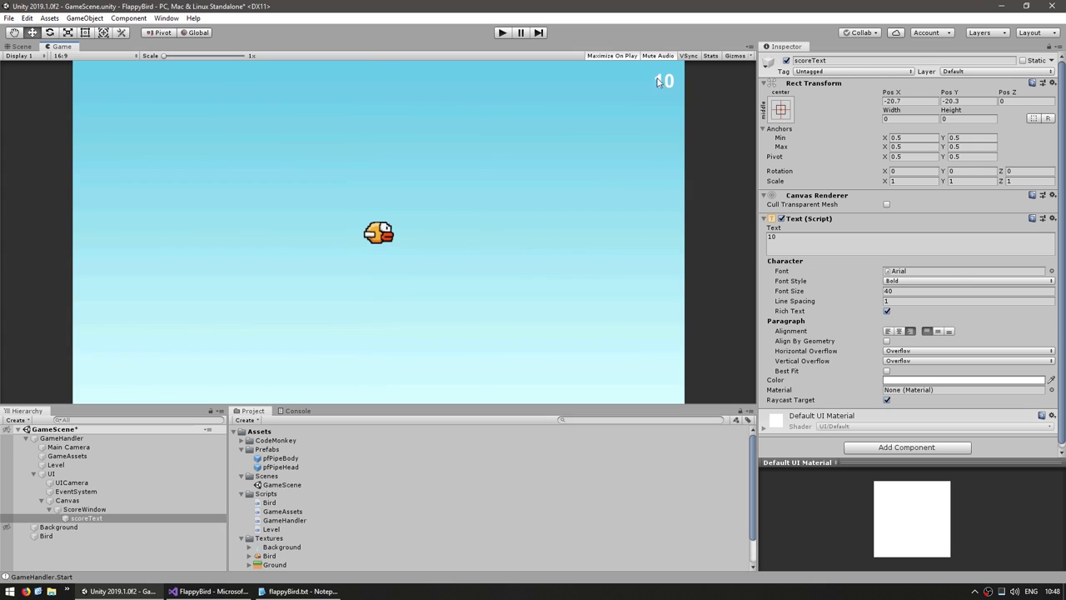
Create a ScoreWindow C# script in Scripts and attach it to the ScoreWindow object.
right_click(267, 493)
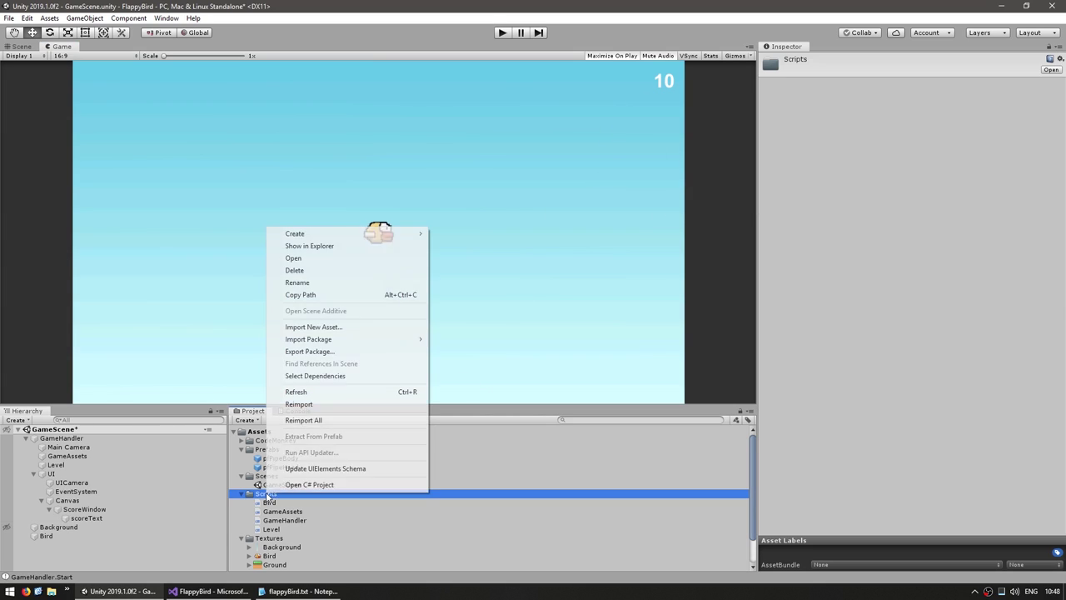
mouse_move(306, 234)
left_click(472, 188)
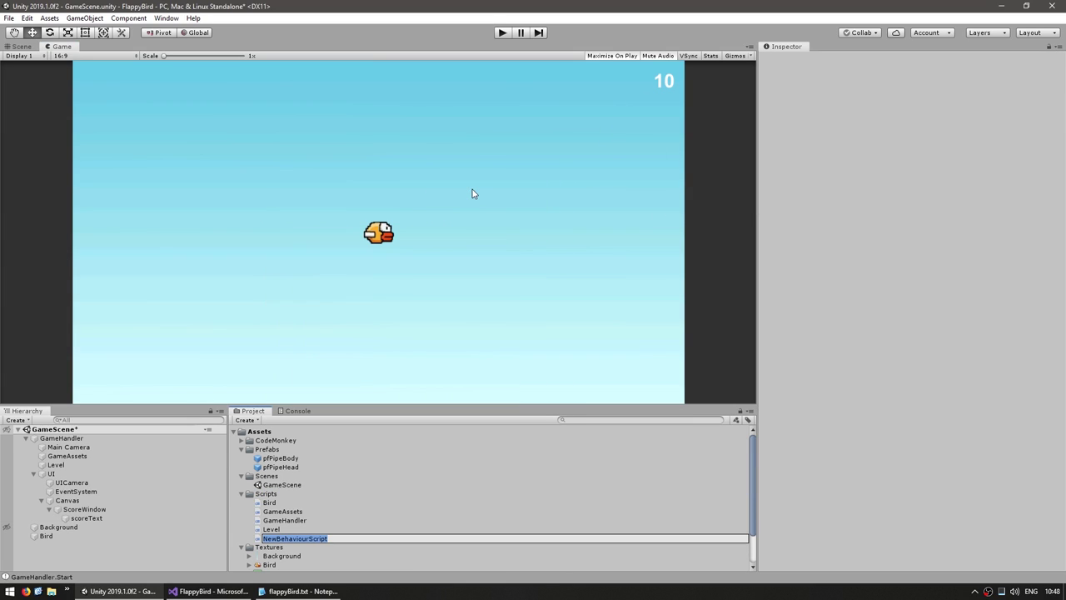
type("ScoreWindow")
key("Return")
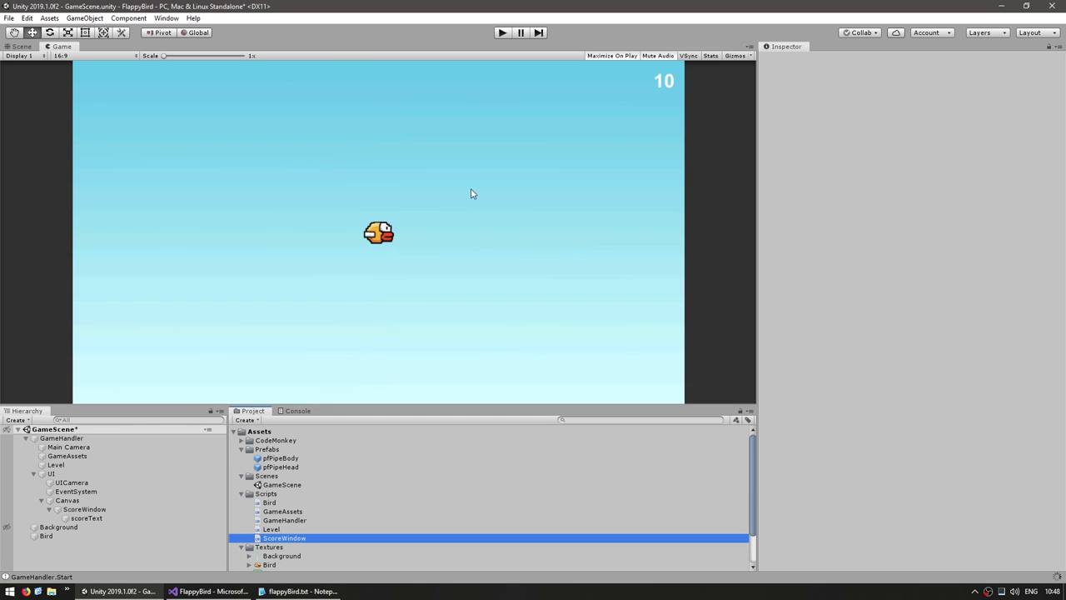
left_click(84, 509)
left_click_drag(284, 538, 873, 284)
double_click(901, 205)
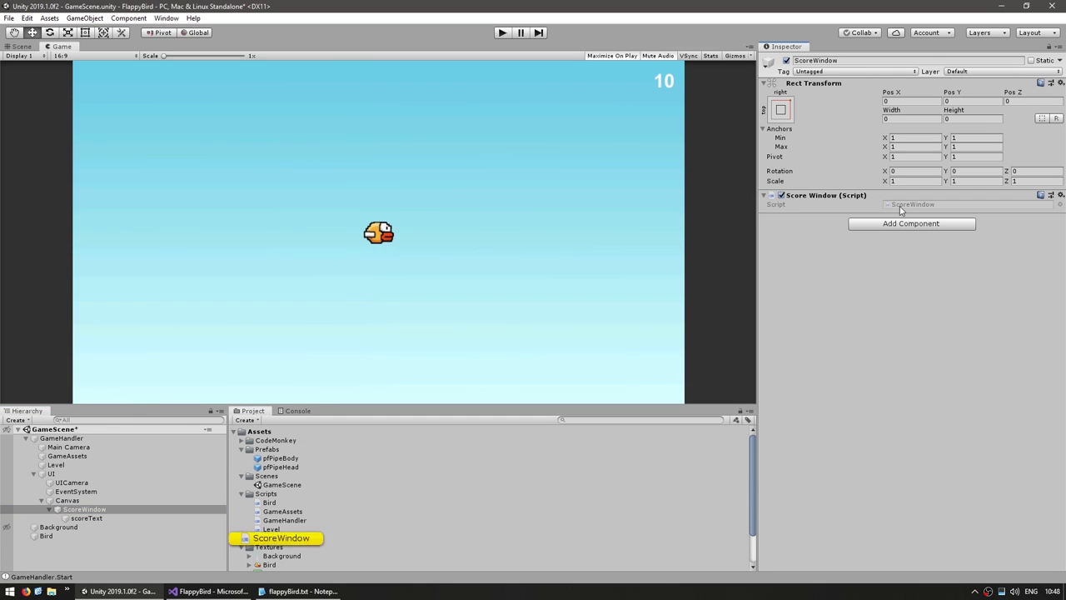
In ScoreWindow.cs, replace the default methods with Awake and import UnityEngine.UI for a Text field.
left_click_drag(114, 321, 110, 160)
type("p")
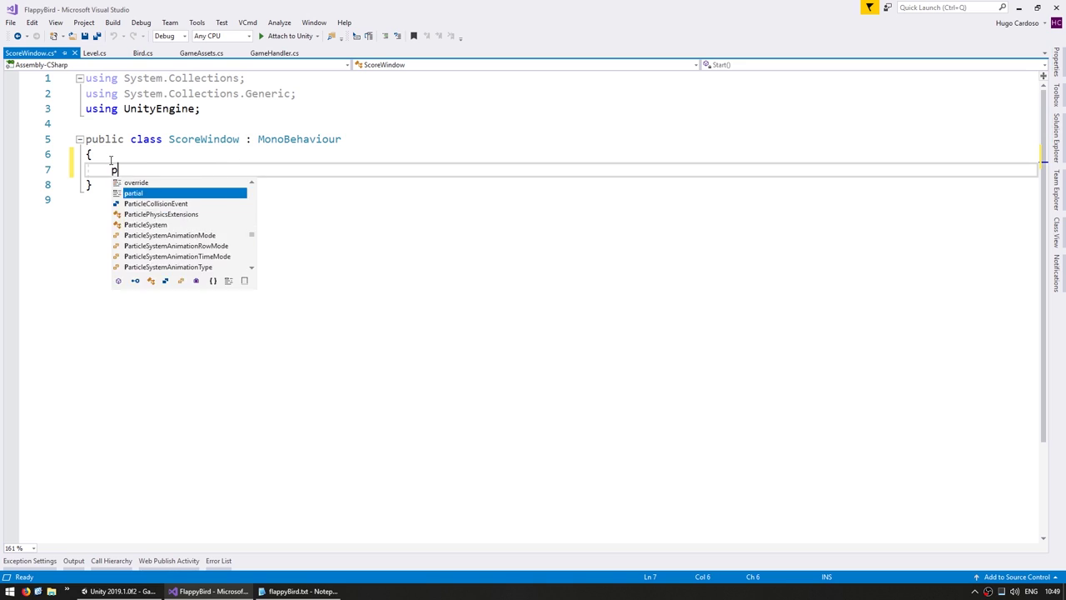
type("rivate void Awake() {")
key("Return")
key("Up")
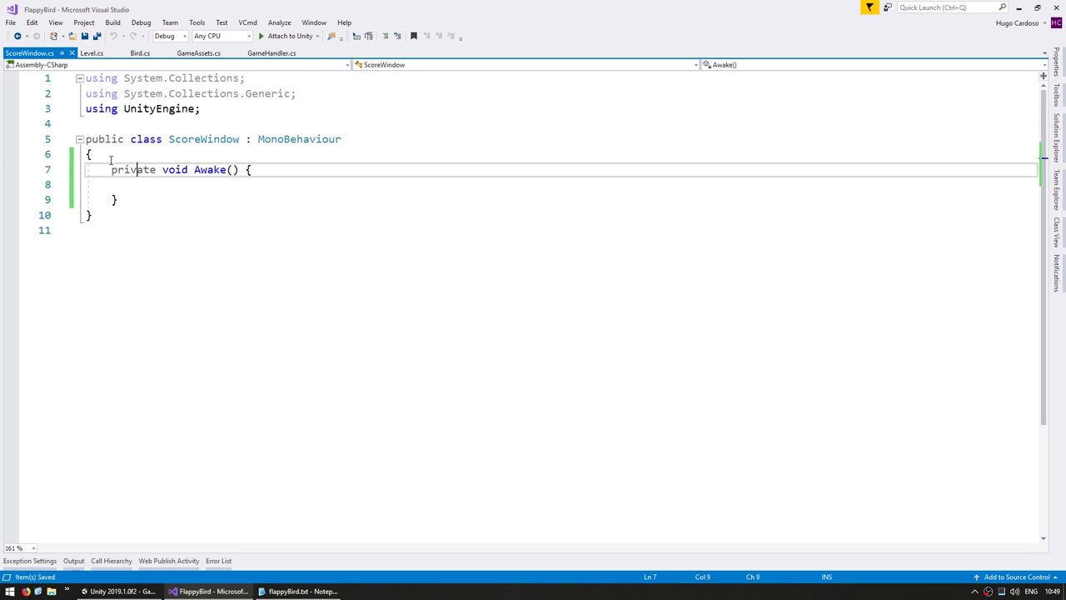
key("Home")
key("Return")
key("Return")
key("Up")
type("private T")
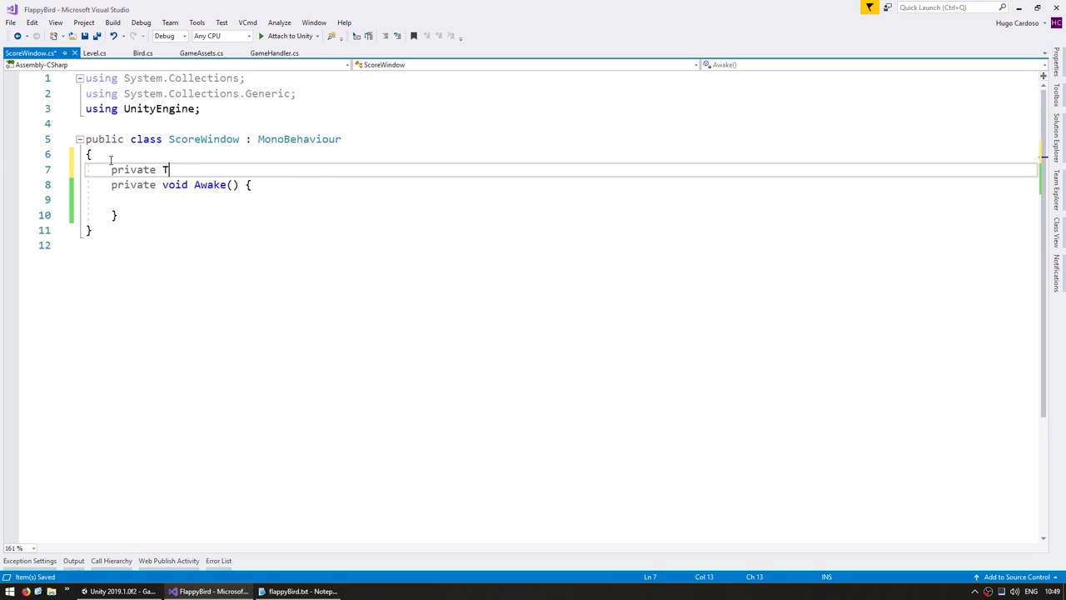
type("ext")
key("Up")
key("Up")
key("Up")
type("using UnityEngine.UI;")
Declare private Text scoreText and assign it in Awake via transform.Find("scoreText").GetComponent<Text>().
key("Return")
key("Down")
key("End")
key("Delete")
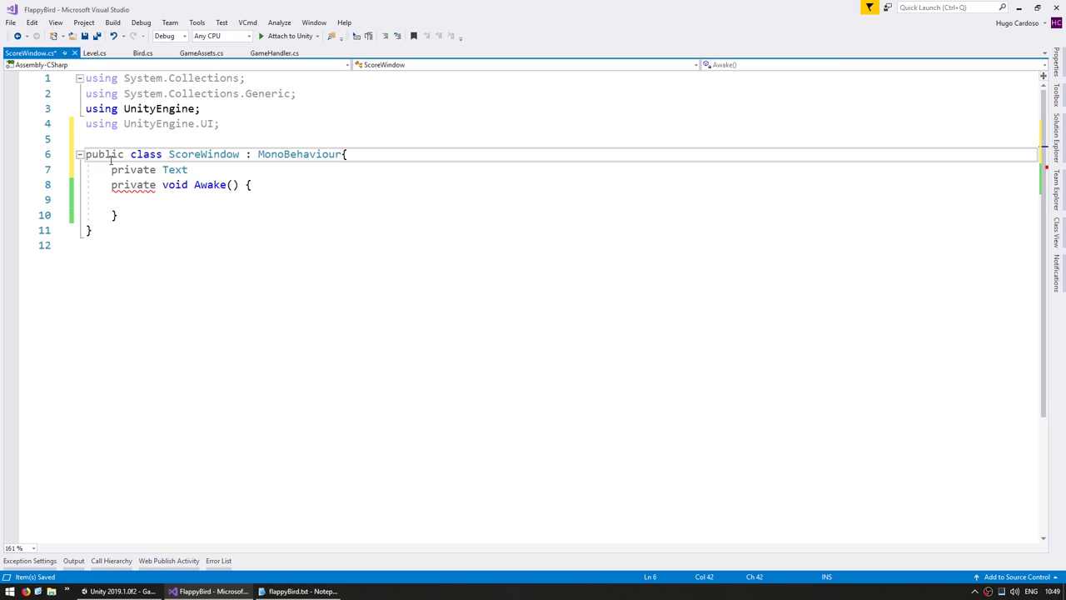
key("Return")
key("Down")
key("End")
type("scoreText;")
key("Return")
key("Down")
key("Down")
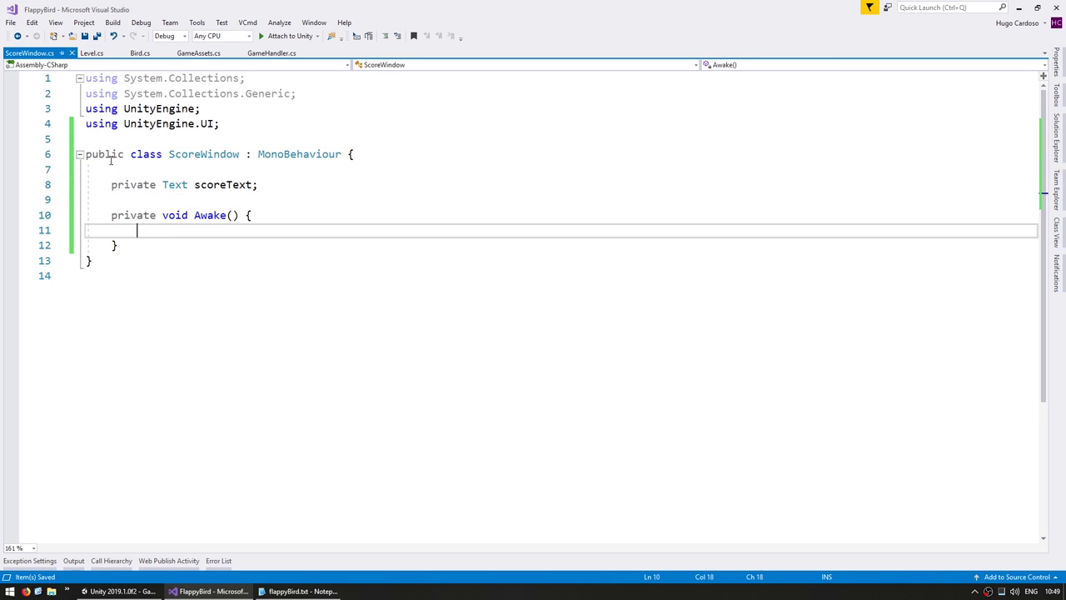
type("scoreText = transform.Find(\"scoreText\").getcom<Text>")
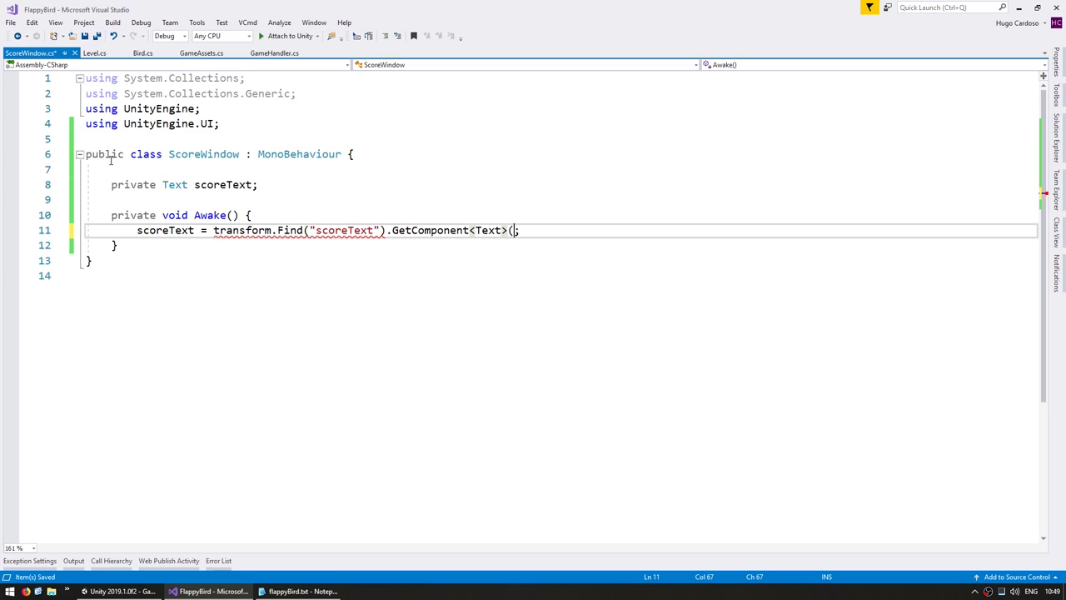
type("()")
key("Home")
key("ctrl+shift+Right")
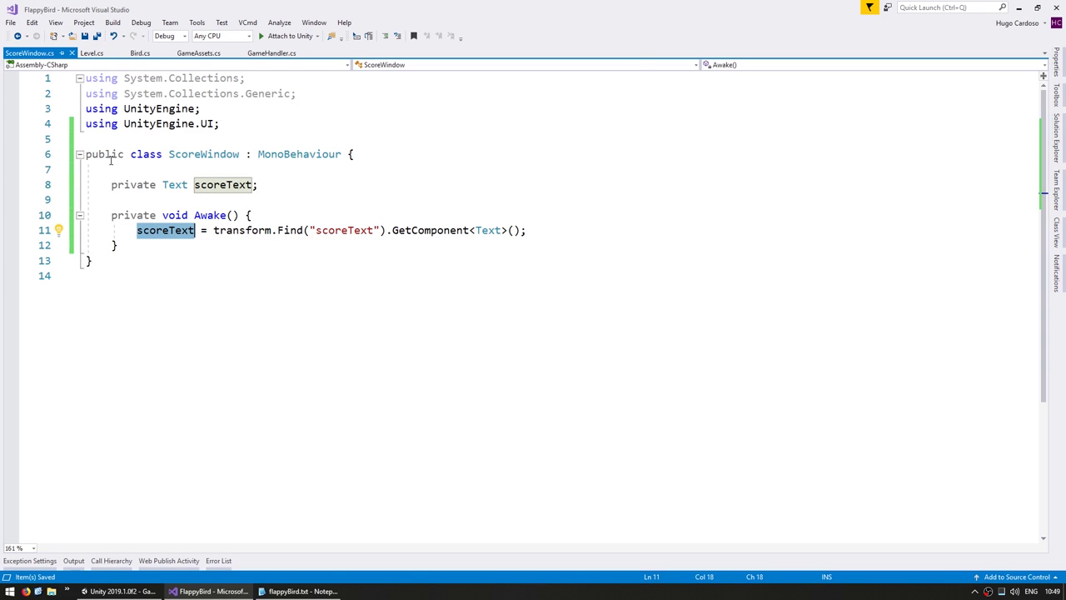
In Level.cs, add a public GetPipesSpawned() method after CreatePipe that returns pipesSpawned.
left_click(96, 55)
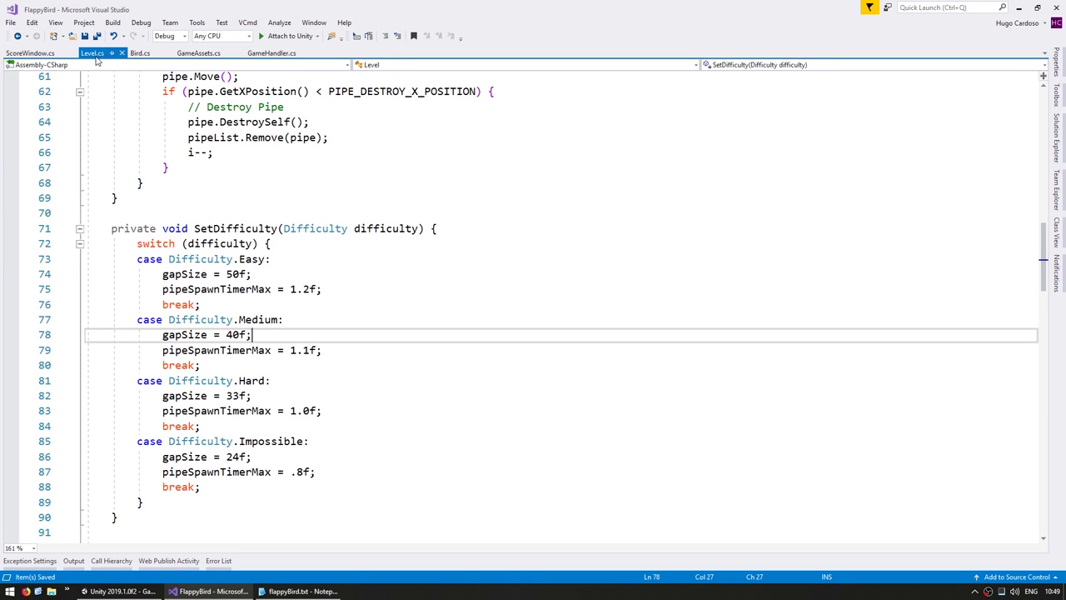
scroll(377, 241, "up", 1)
scroll(377, 241, "down", 2)
scroll(283, 316, "down", 2)
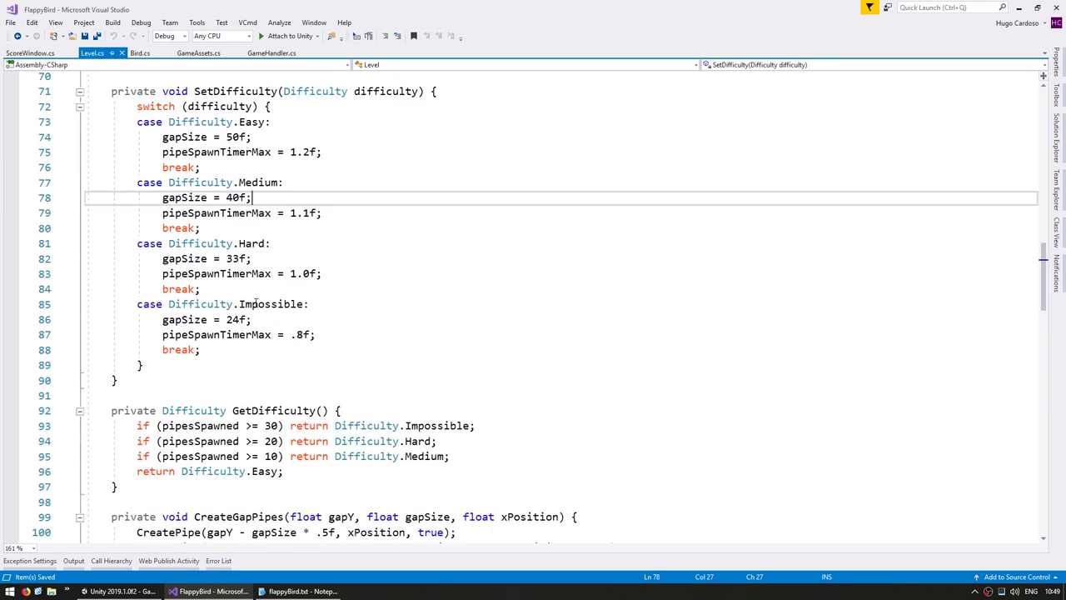
scroll(189, 367, "down", 2)
left_click(193, 349)
scroll(250, 375, "down", 13)
left_click(249, 426)
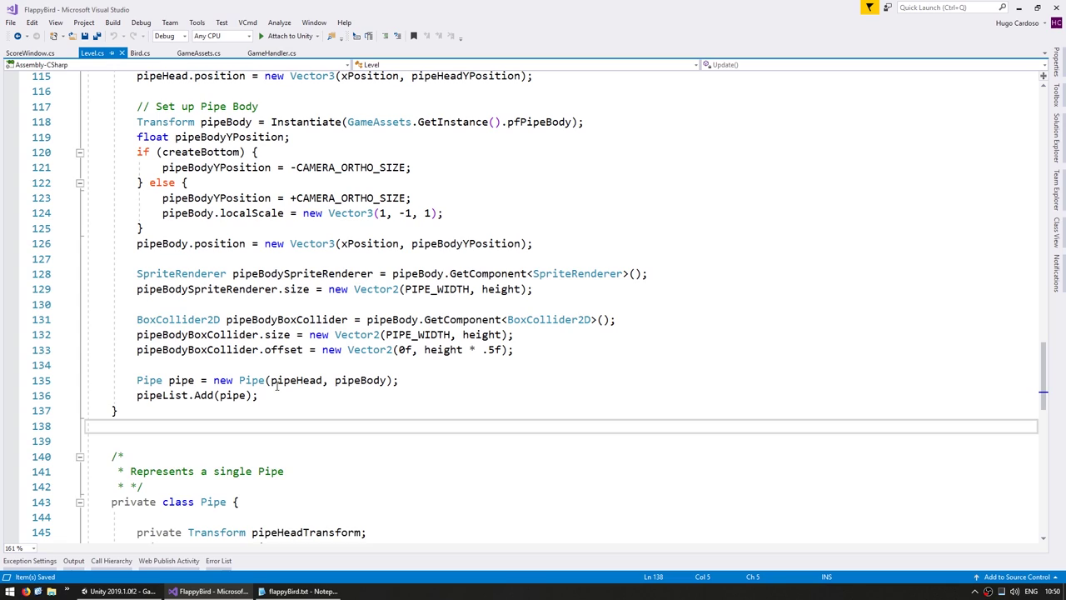
key("Return")
type("public int G")
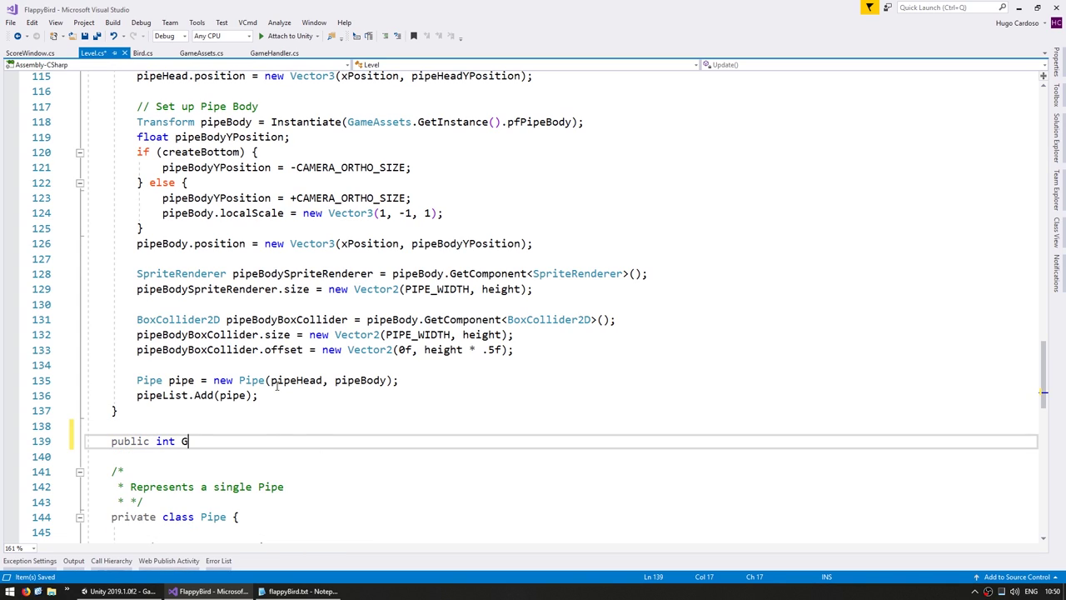
type("etPipesSpawned")
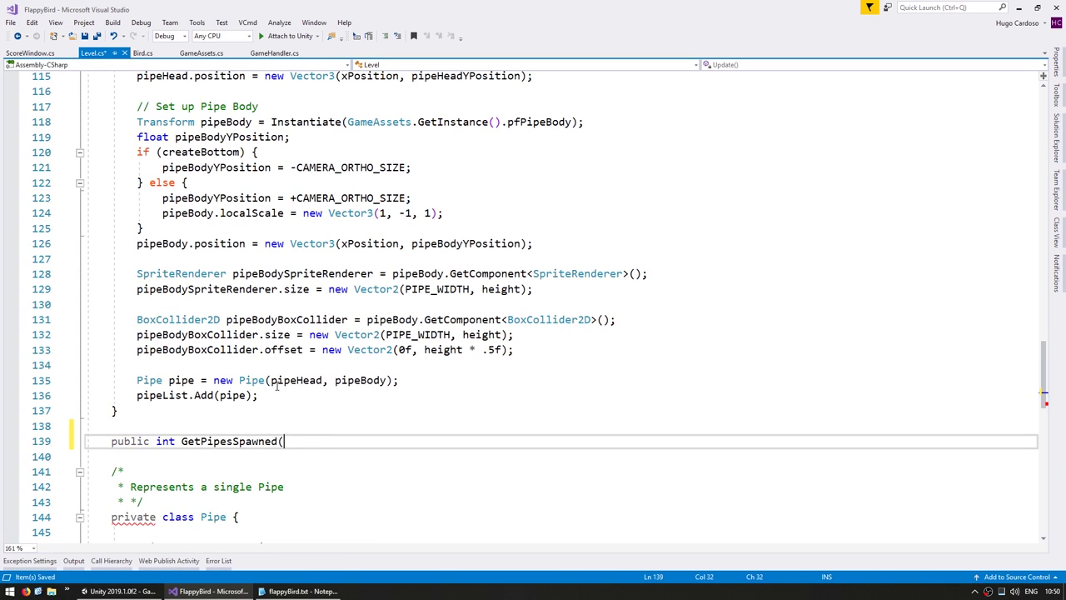
type("() {")
key("Return")
type("rtu")
key("BackSpace")
key("BackSpace")
type("etu")
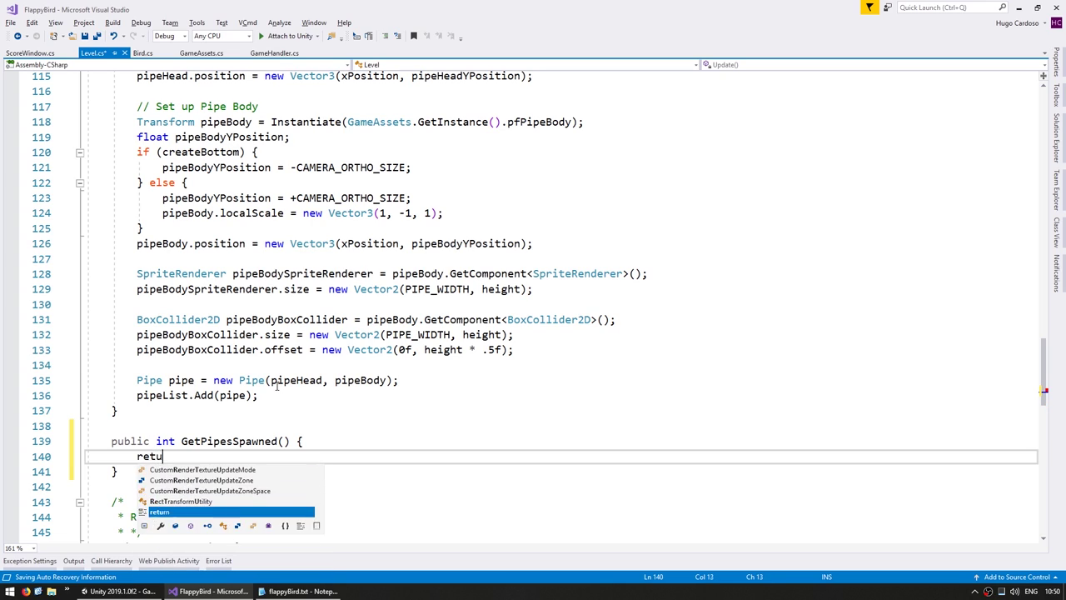
type("rn pipesS")
key("Tab")
type(";")
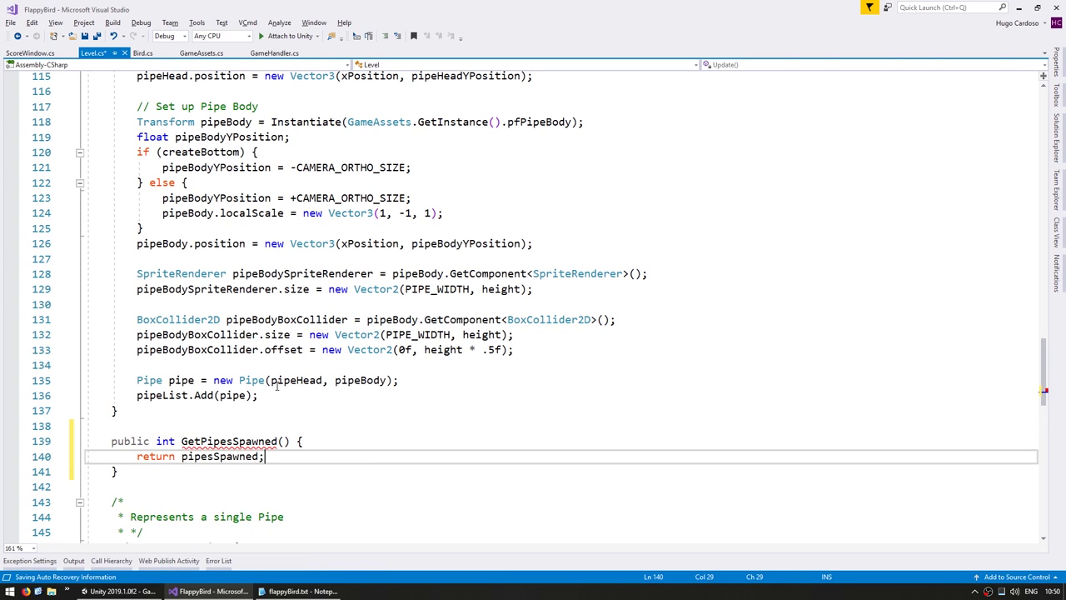
key("Left")
key("Up")
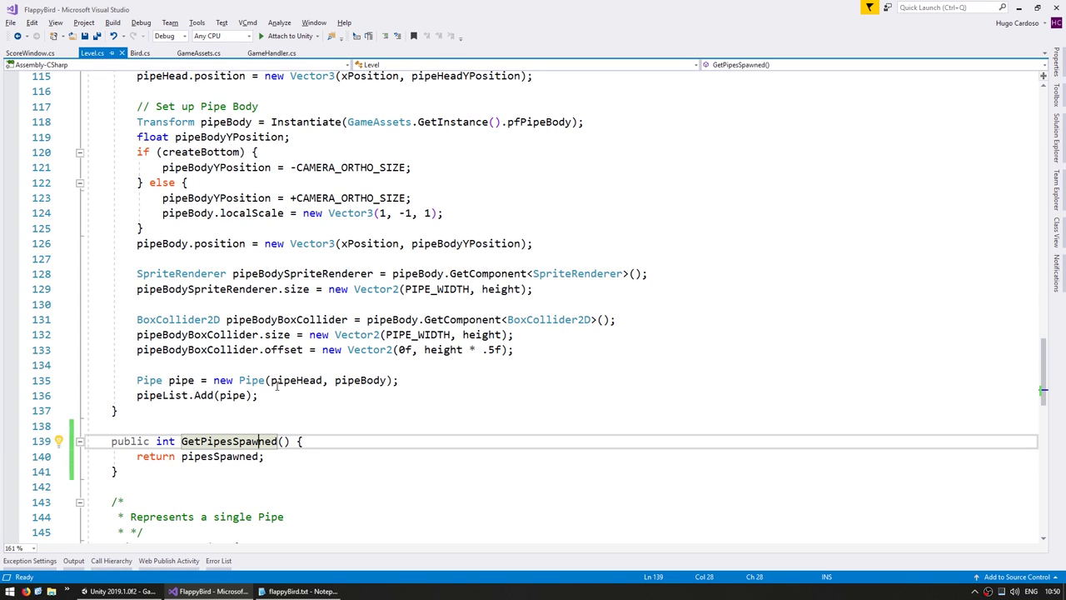
Add a private static Level instance field below the constants and save.
key("ctrl+Home")
left_click(165, 160)
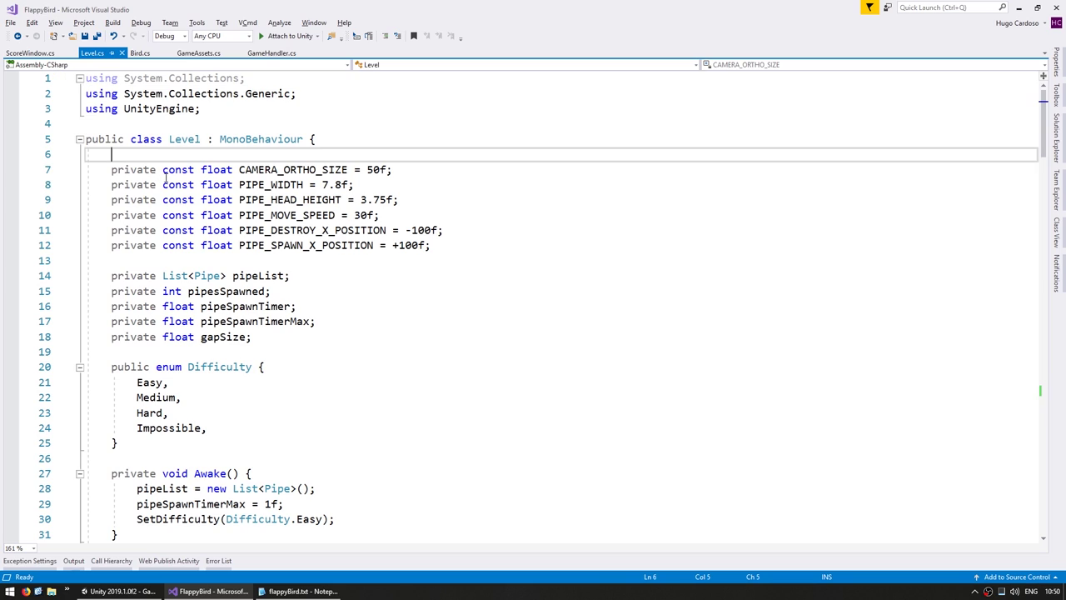
left_click(149, 265)
key("Return")
type("private ")
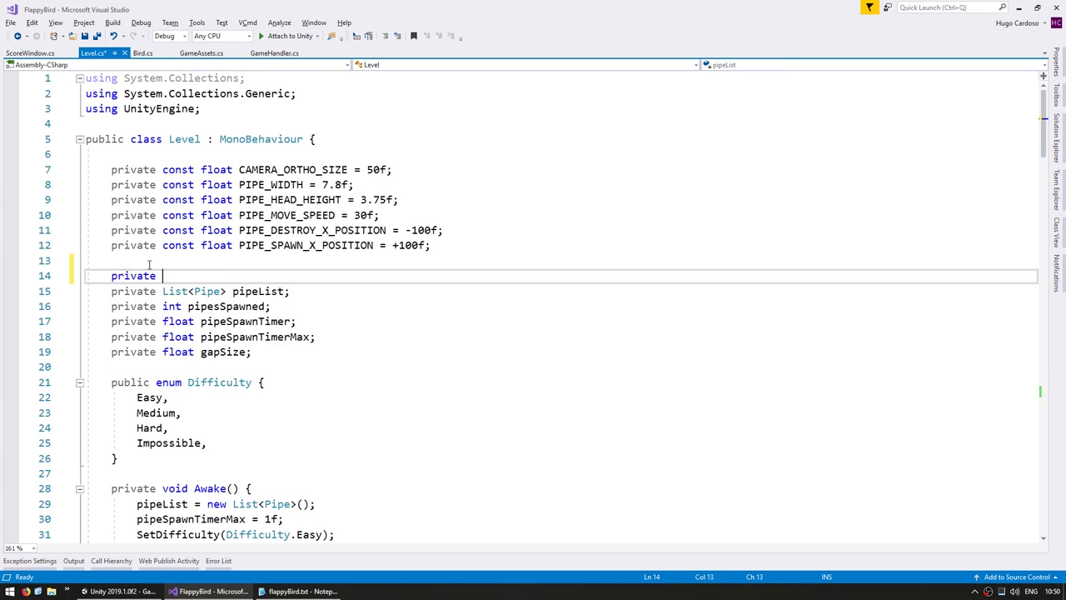
type("static Level instance;")
key("Return")
key("ctrl+s")
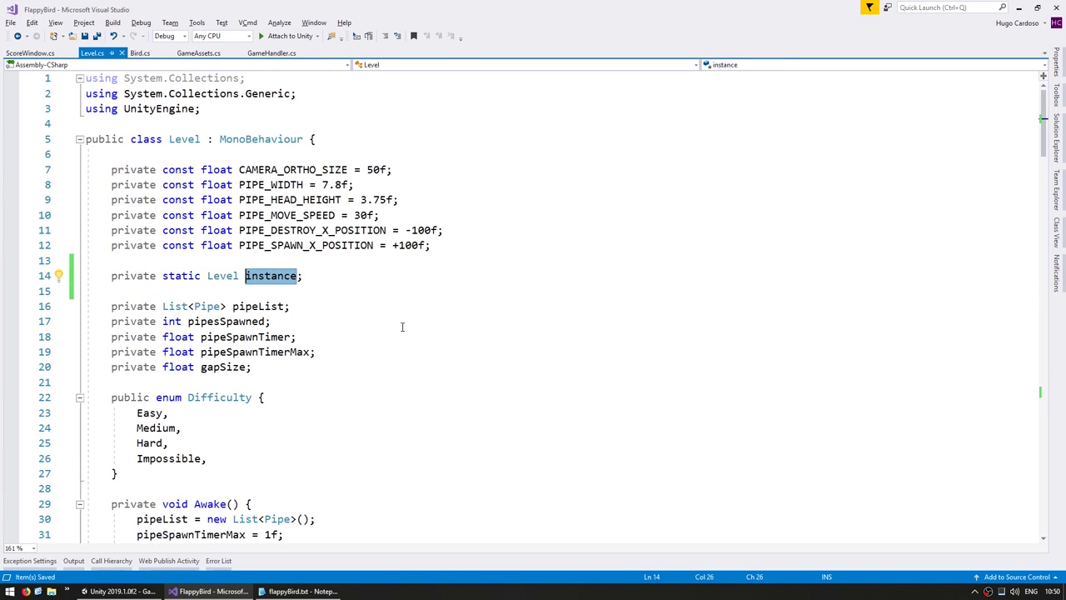
Assign instance = this as the first line of Level's Awake.
scroll(373, 335, "down", 1)
left_click(263, 460)
key("Return")
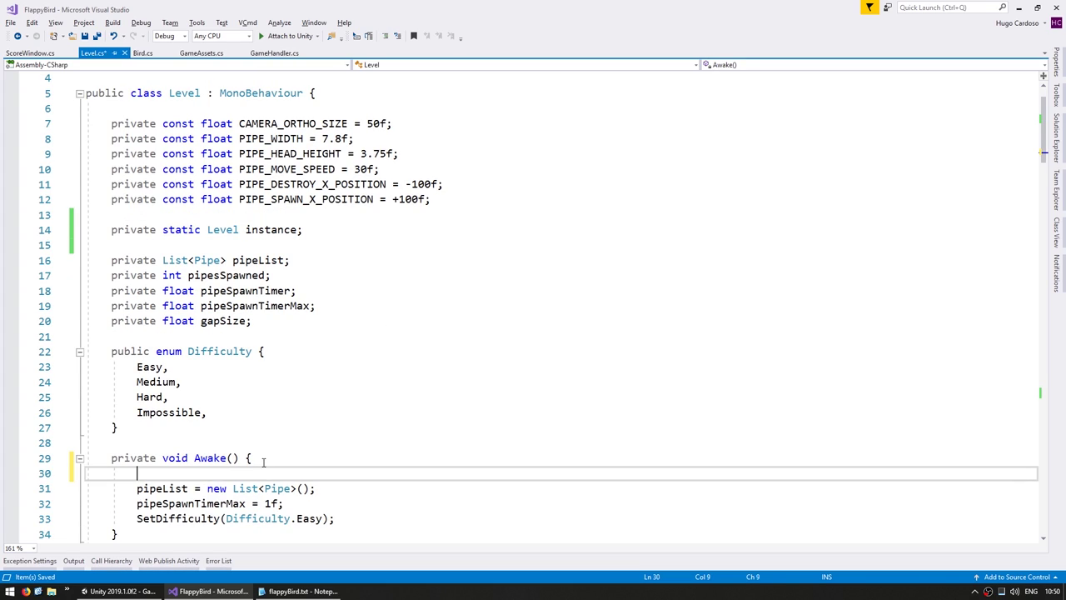
type("instance  this;")
key("Left")
key("Left")
key("Left")
type("=")
Add a public static GetInstance() method returning instance, and save Level.cs.
left_click(148, 247)
key("Return")
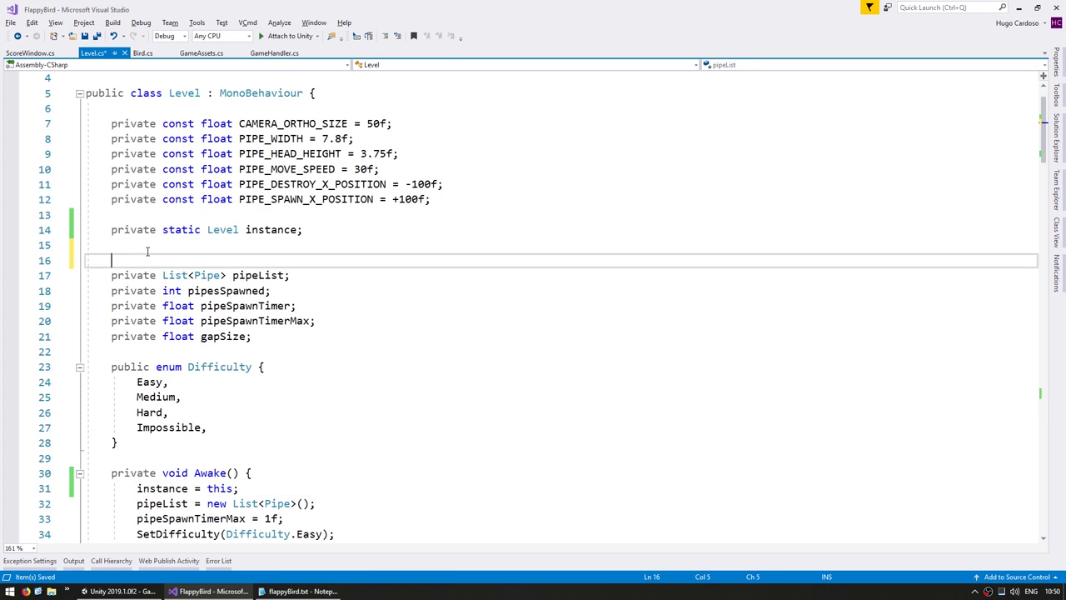
type("public static Level ")
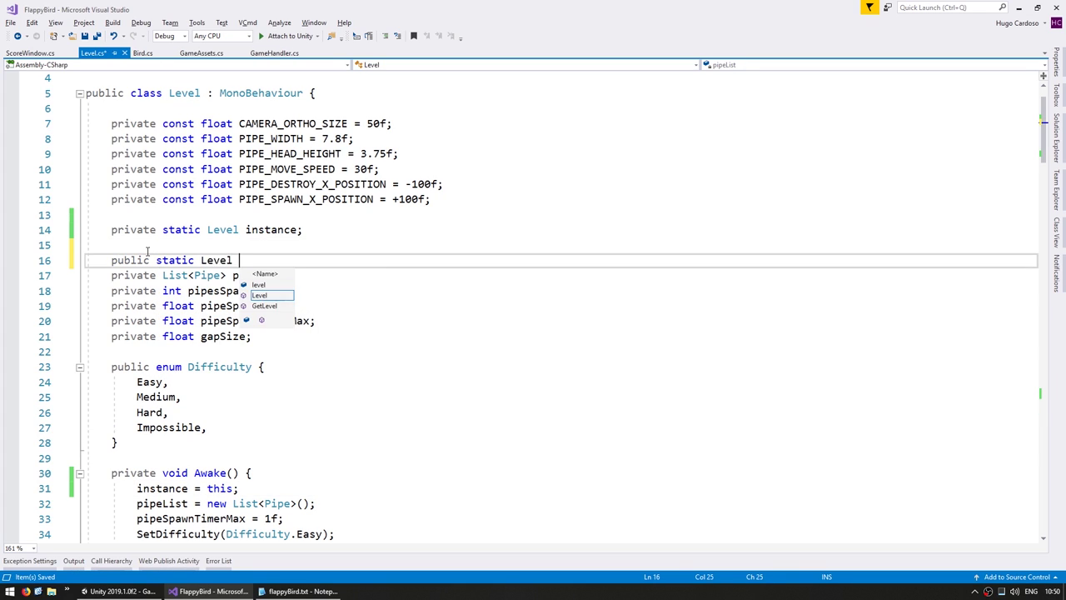
type("GetInstance() {")
key("Return")
type("return instance;")
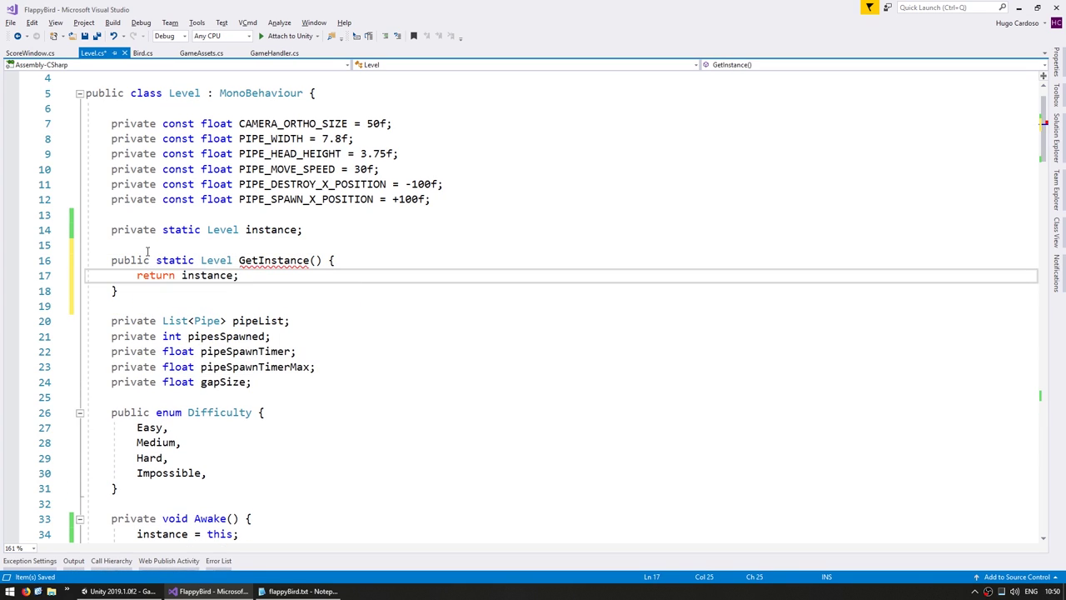
key("ctrl+s")
key("Up")
key("ctrl+shift+Right")
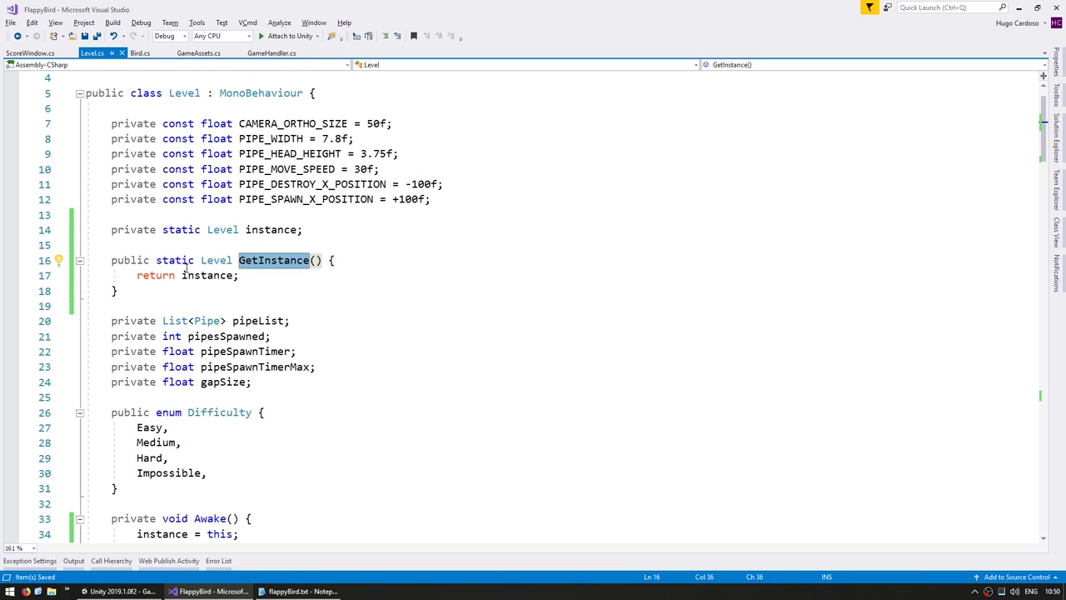
Add Update() in ScoreWindow setting scoreText.text to Level.GetInstance().GetPipesSpawned().ToString(), and save.
key("ctrl+Tab")
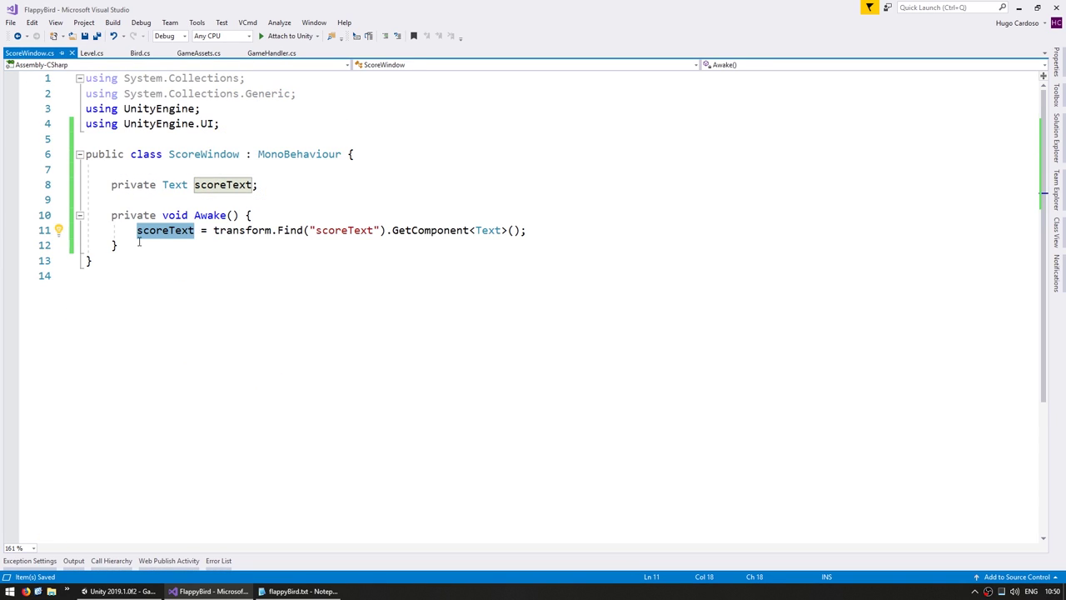
left_click(151, 243)
key("Return")
key("Return")
type("priva")
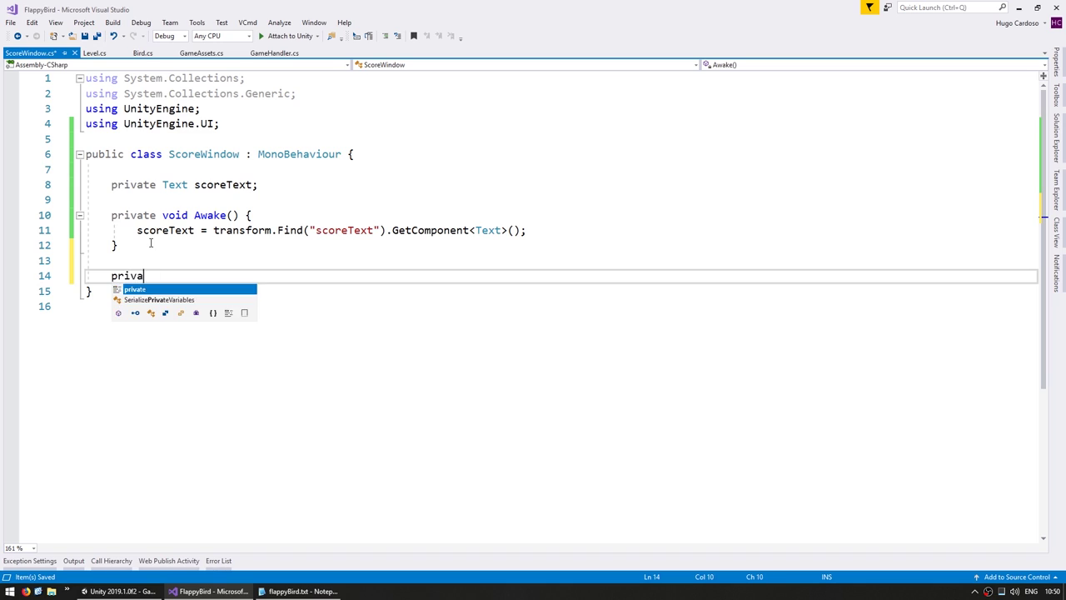
type("te void Update() {")
key("Return")
key("ctrl+s")
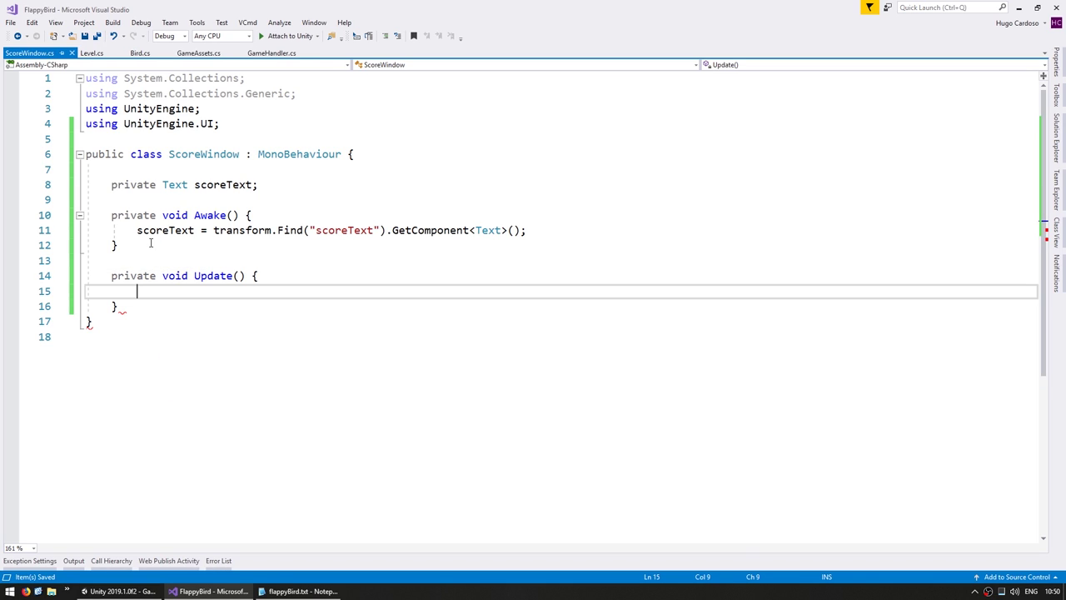
type("scoreText")
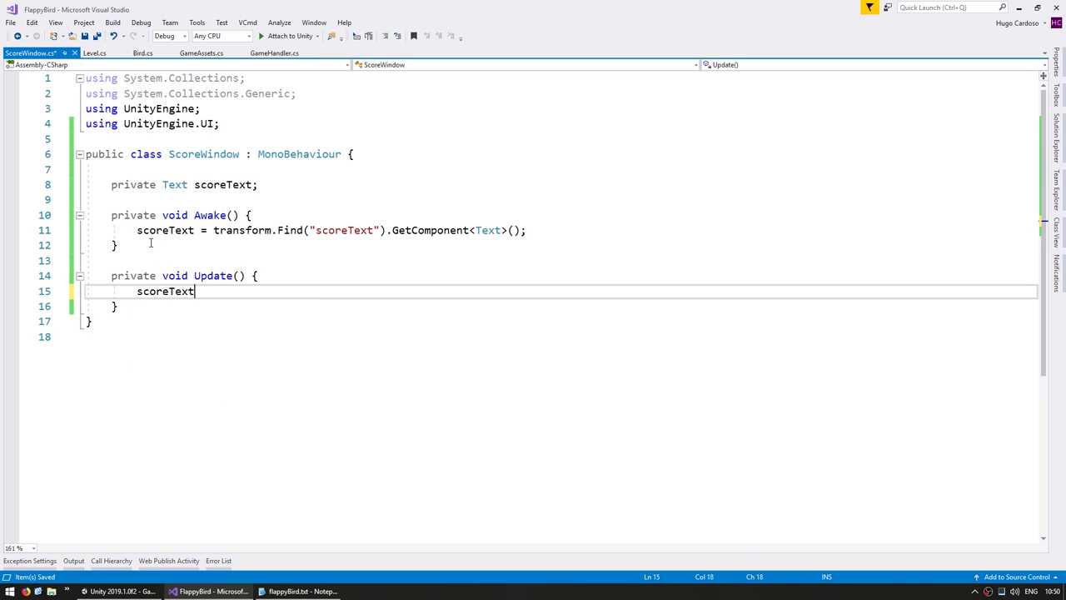
type(".text = ")
type("Level.Get")
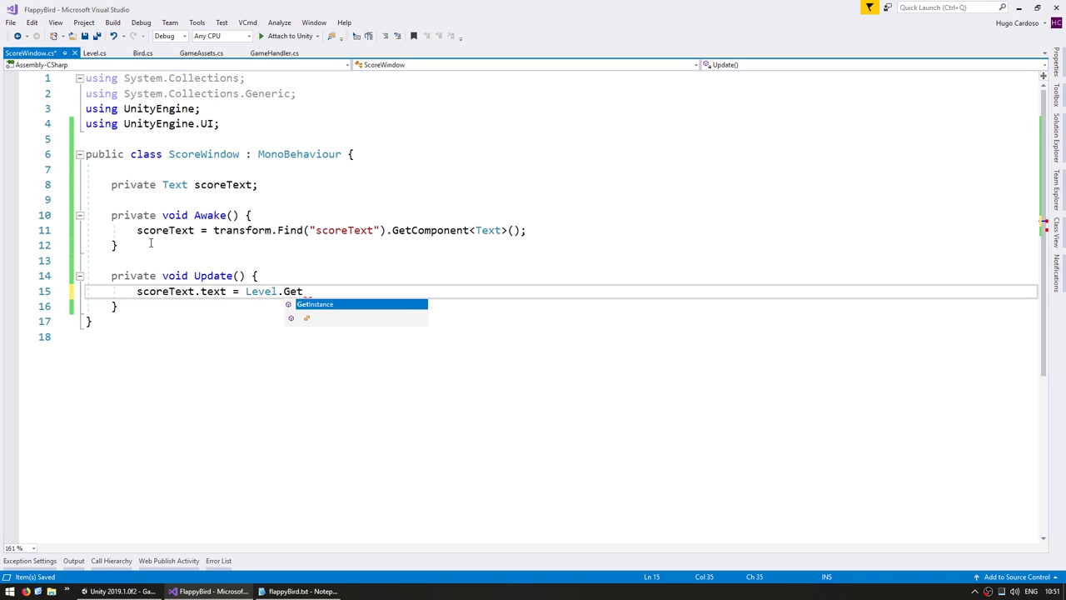
type("Instance().GetP")
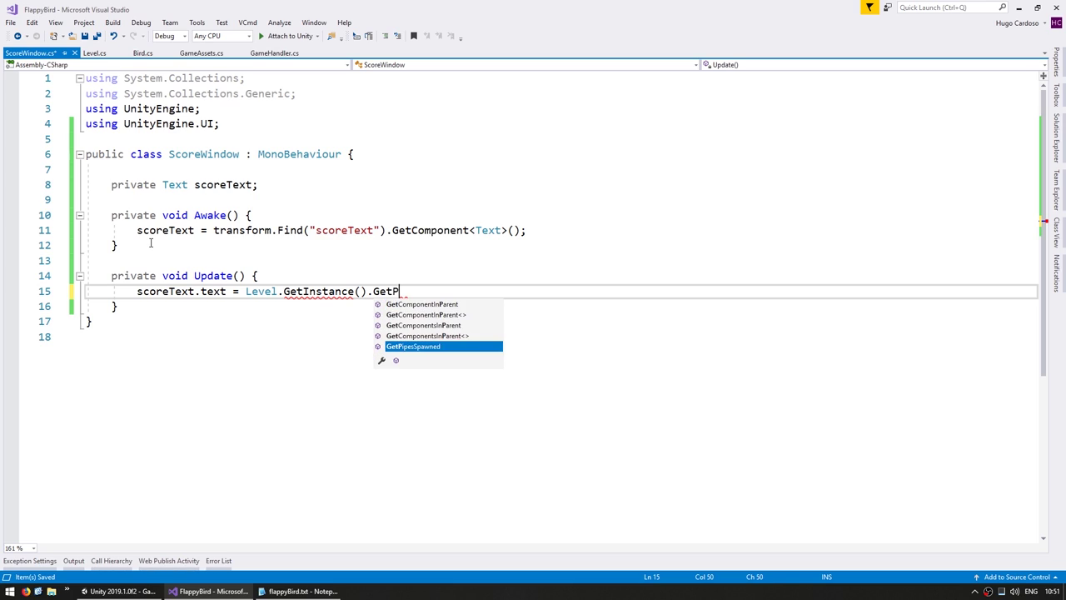
key("Tab")
type("();")
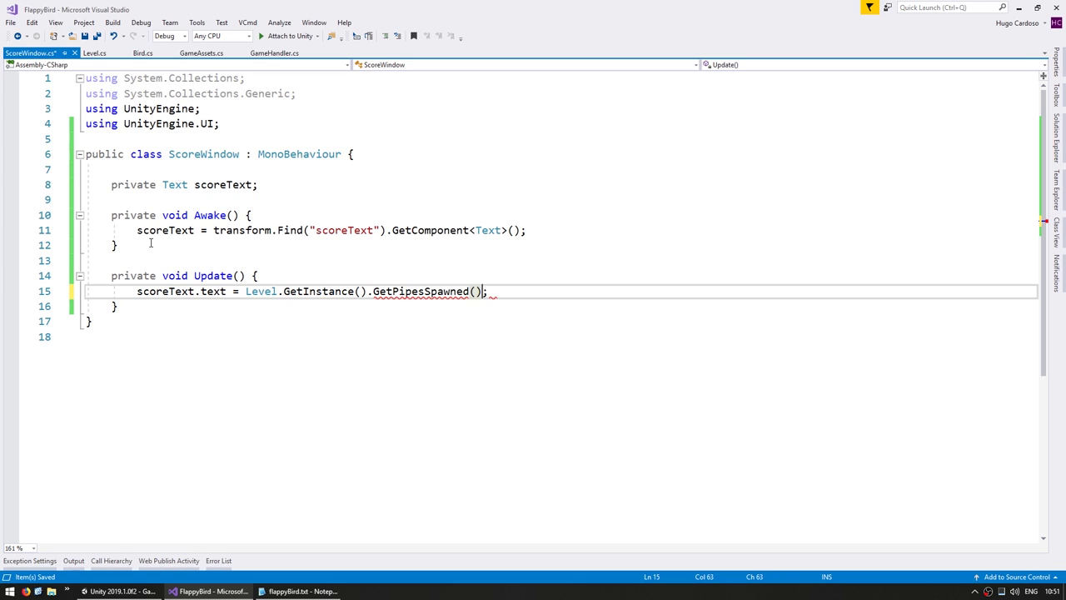
type(".t")
key("Tab")
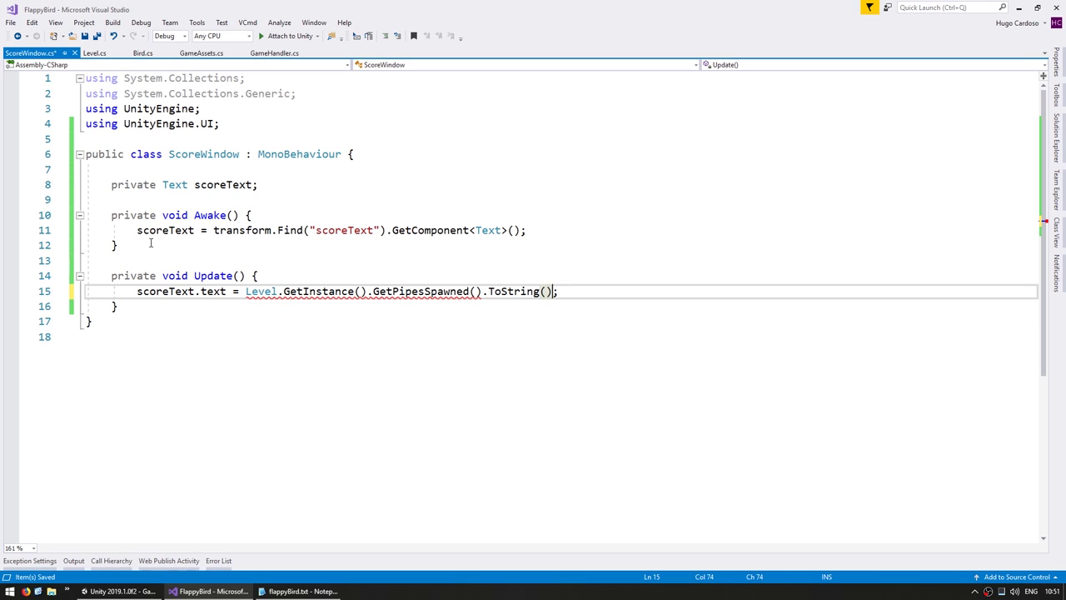
key("ctrl+s")
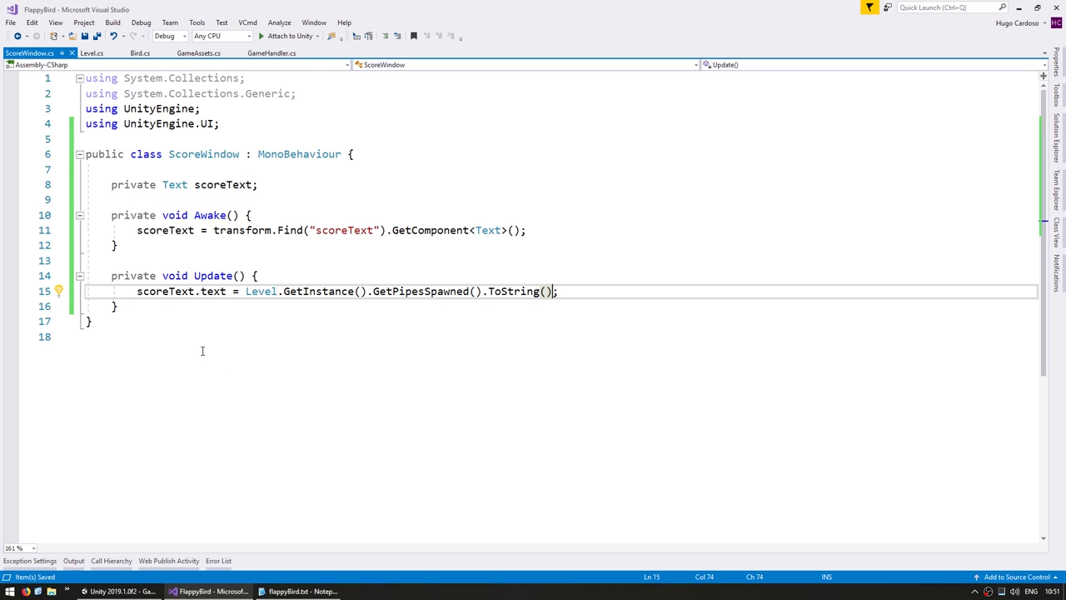
left_click(263, 291)
left_click_drag(394, 291, 464, 291)
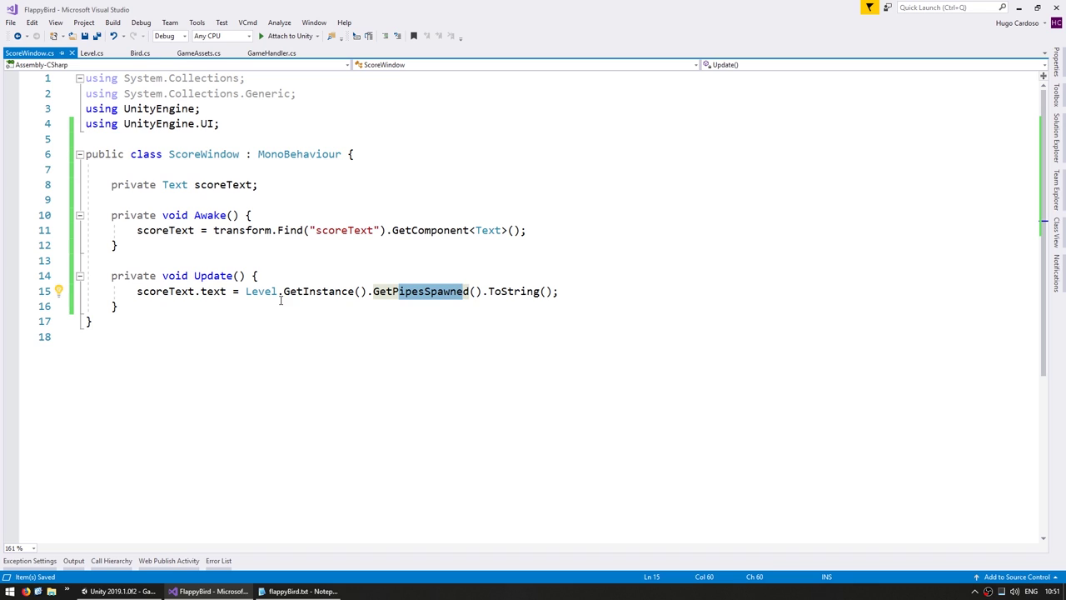
key("alt+Tab")
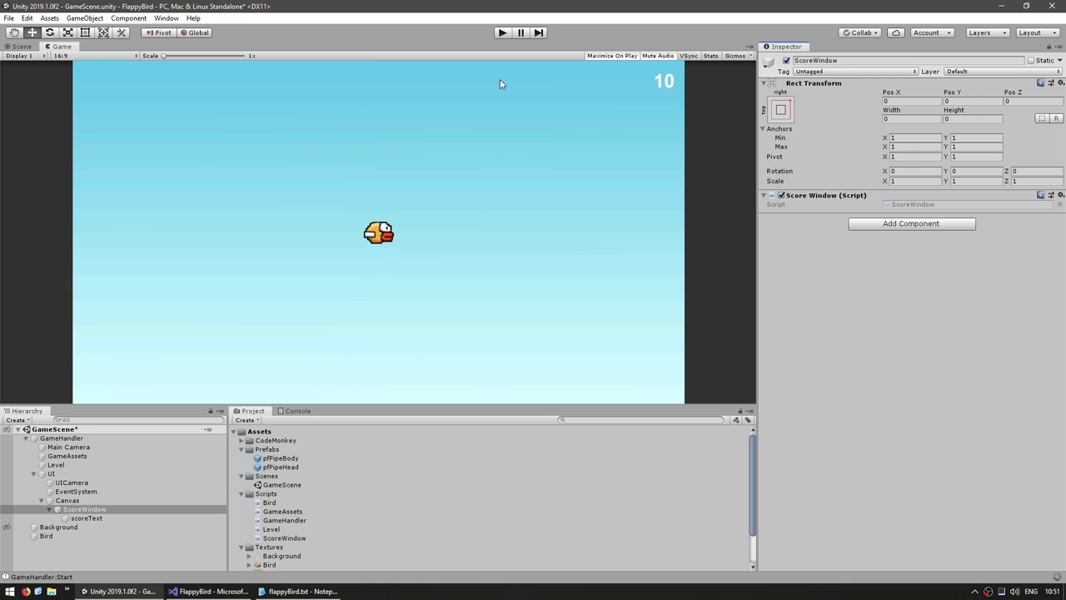
Play the game, flapping through pipes as the score climbs to 16 until the bird crashes.
left_click(502, 32)
left_click(448, 317)
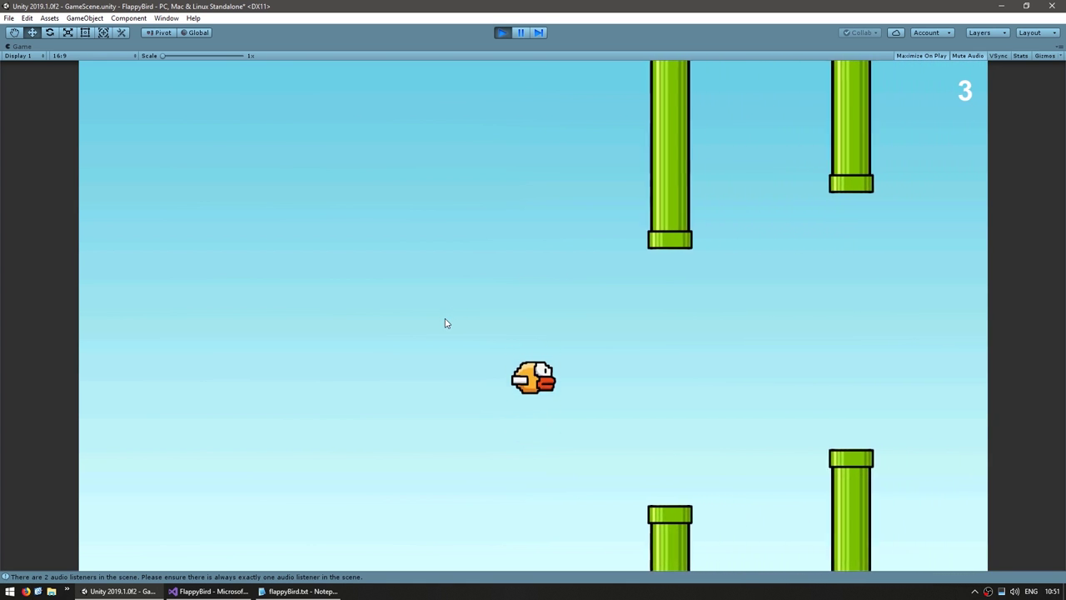
left_click(445, 320)
left_click(445, 322)
left_click(445, 321)
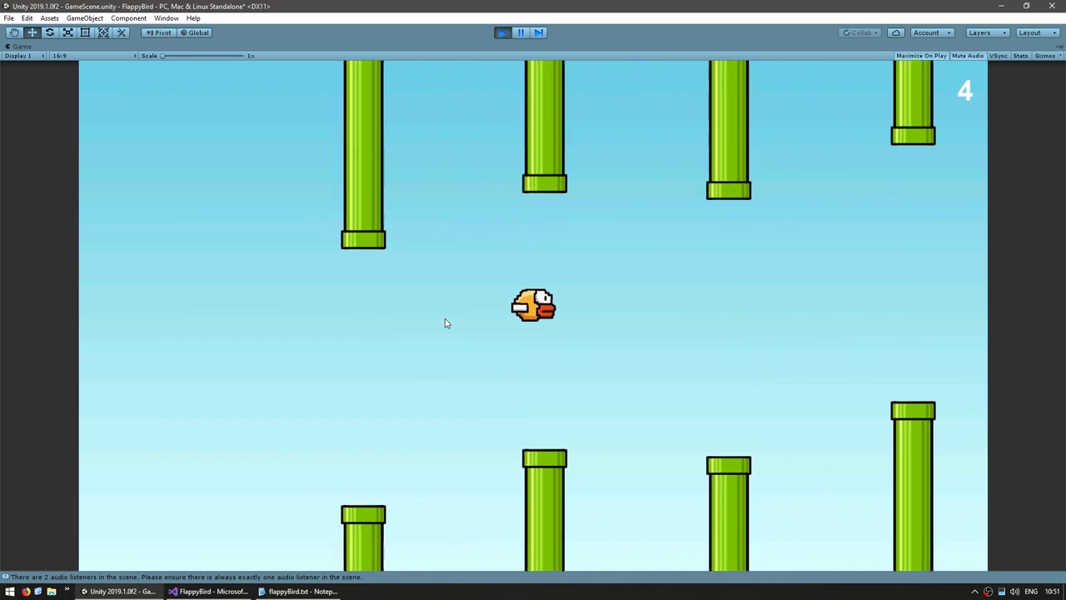
left_click(445, 321)
left_click(446, 320)
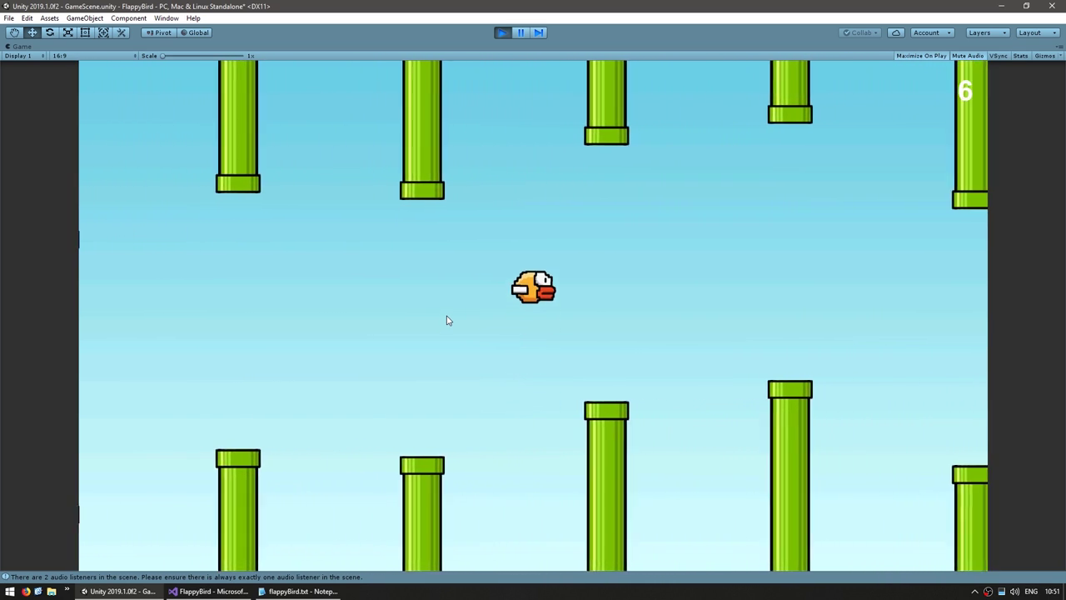
left_click(446, 319)
left_click(445, 319)
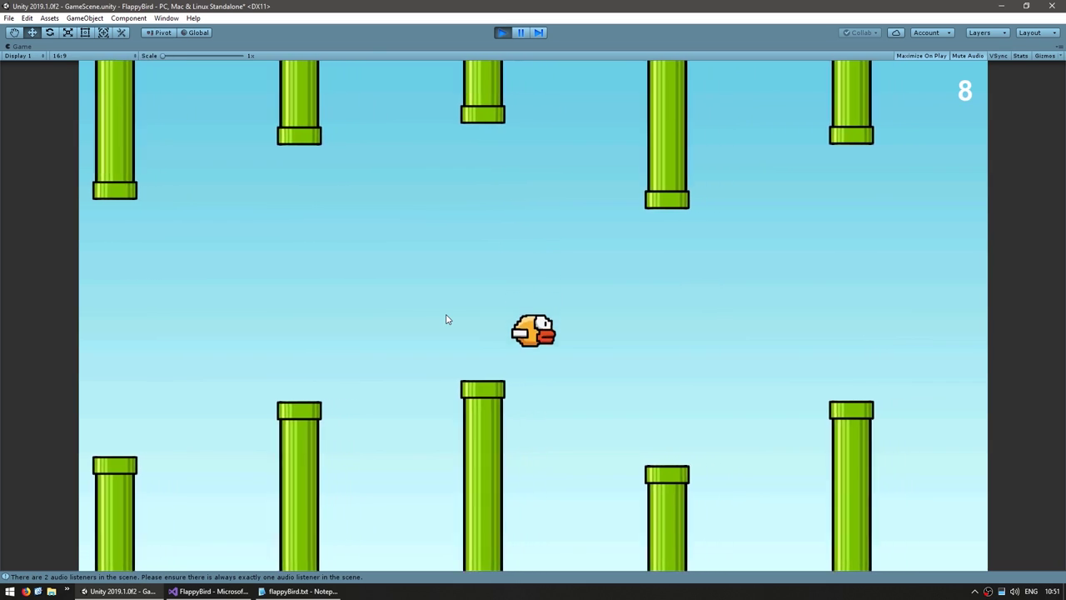
left_click(445, 317)
left_click(409, 316)
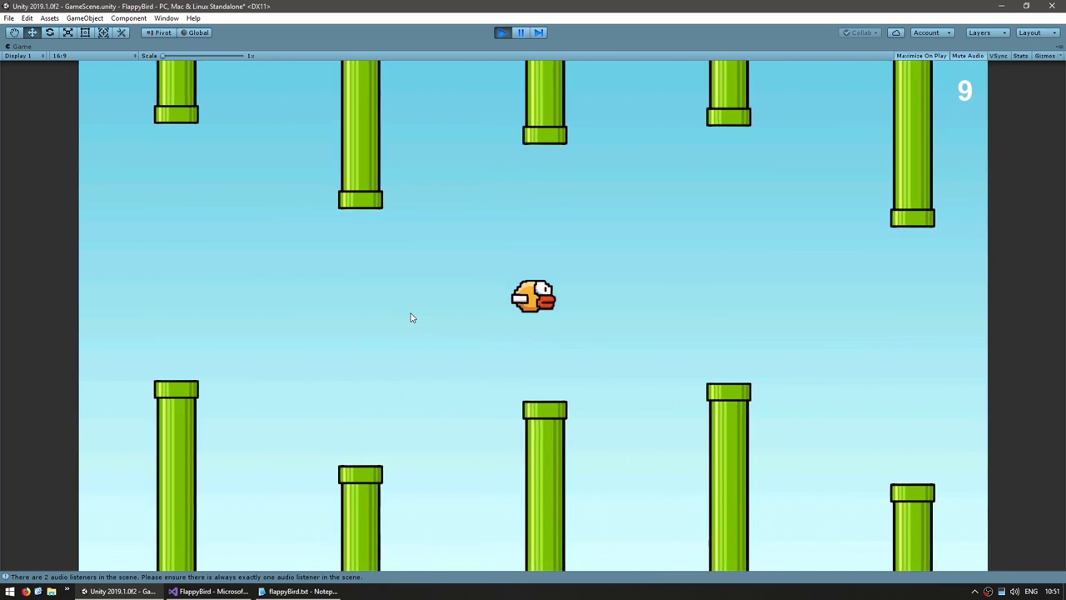
left_click(408, 315)
left_click(403, 314)
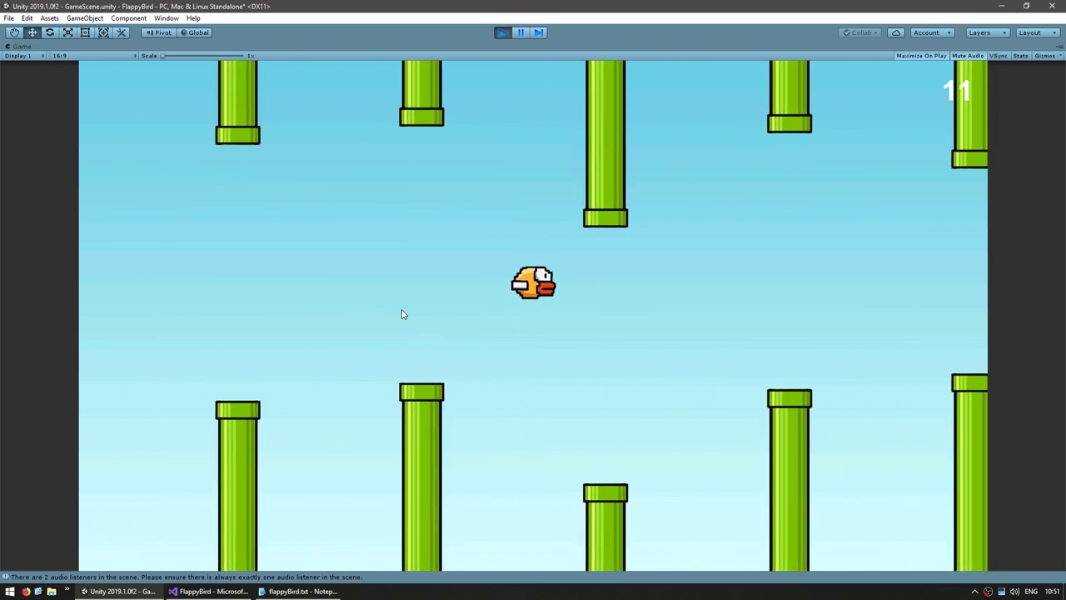
left_click(403, 314)
left_click(402, 314)
left_click(402, 314)
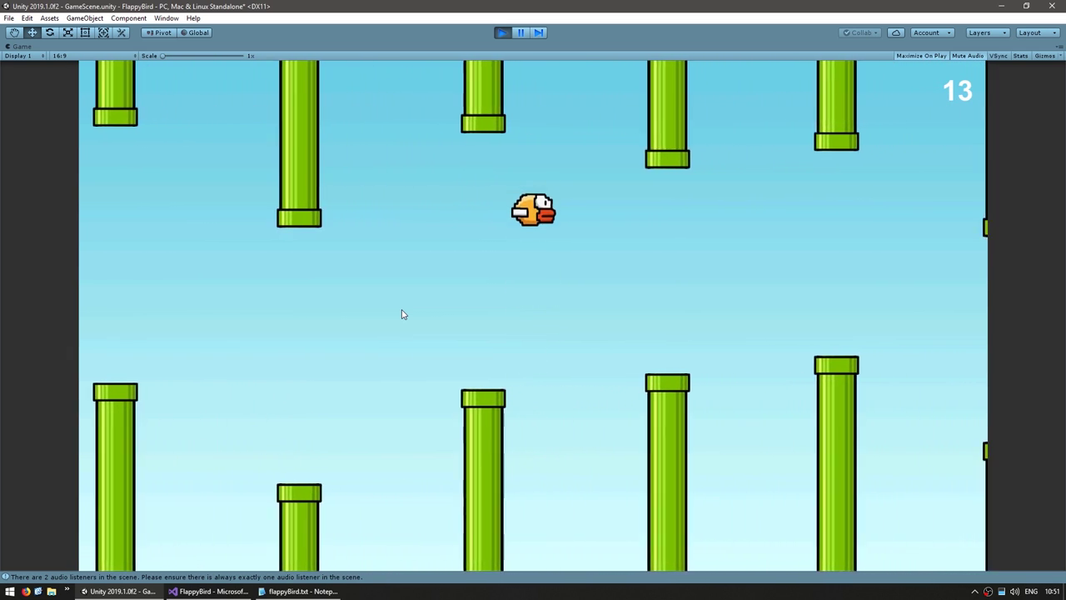
left_click(403, 314)
left_click(402, 311)
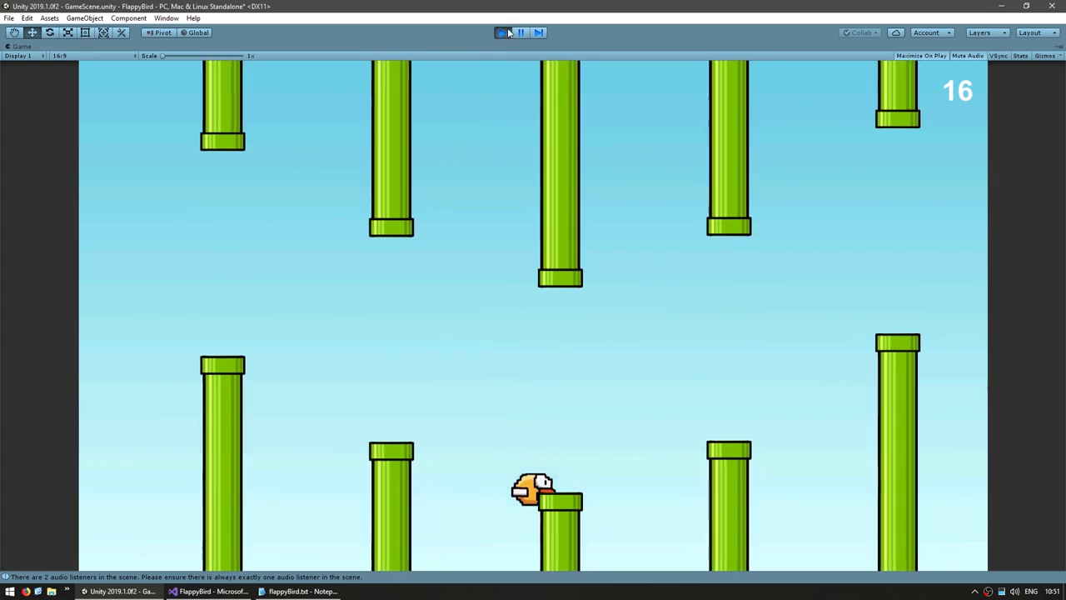
key("alt+Tab")
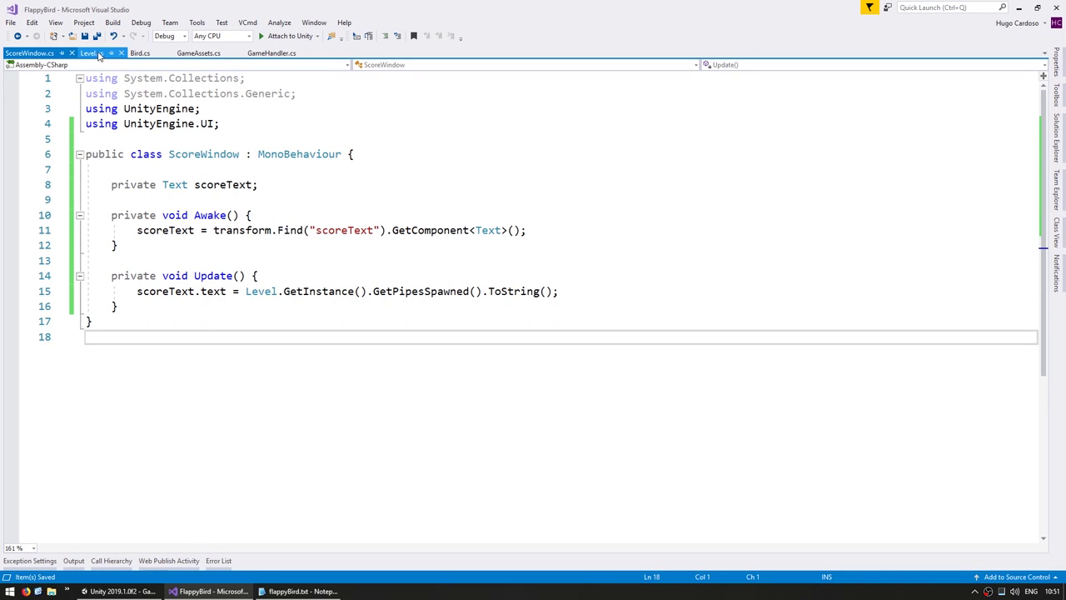
Open Level.cs and scroll down to the HandlePipeMovement method.
left_click(329, 290, "ctrl")
scroll(311, 364, "up", 2)
scroll(310, 364, "down", 8)
scroll(310, 364, "down", 5)
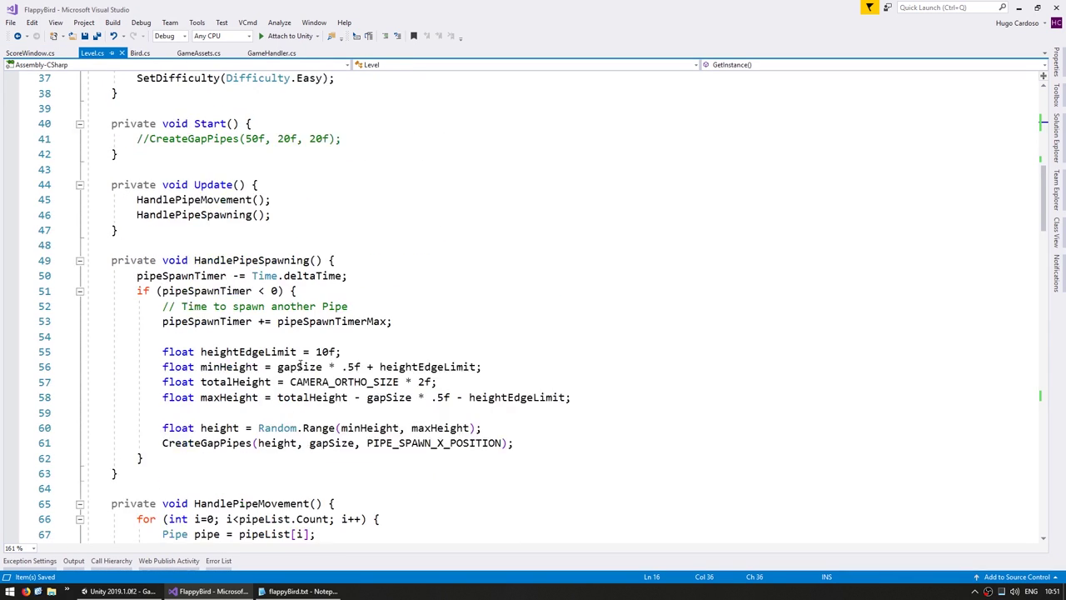
scroll(310, 364, "down", 3)
scroll(271, 359, "down", 4)
scroll(270, 360, "up", 2)
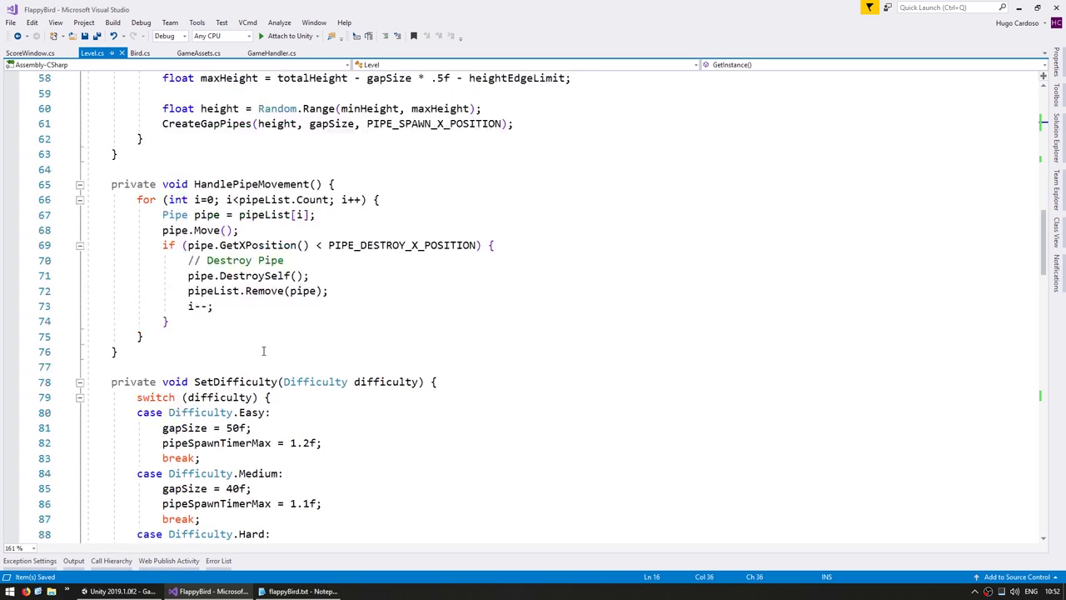
scroll(250, 324, "up", 9)
scroll(215, 275, "up", 7)
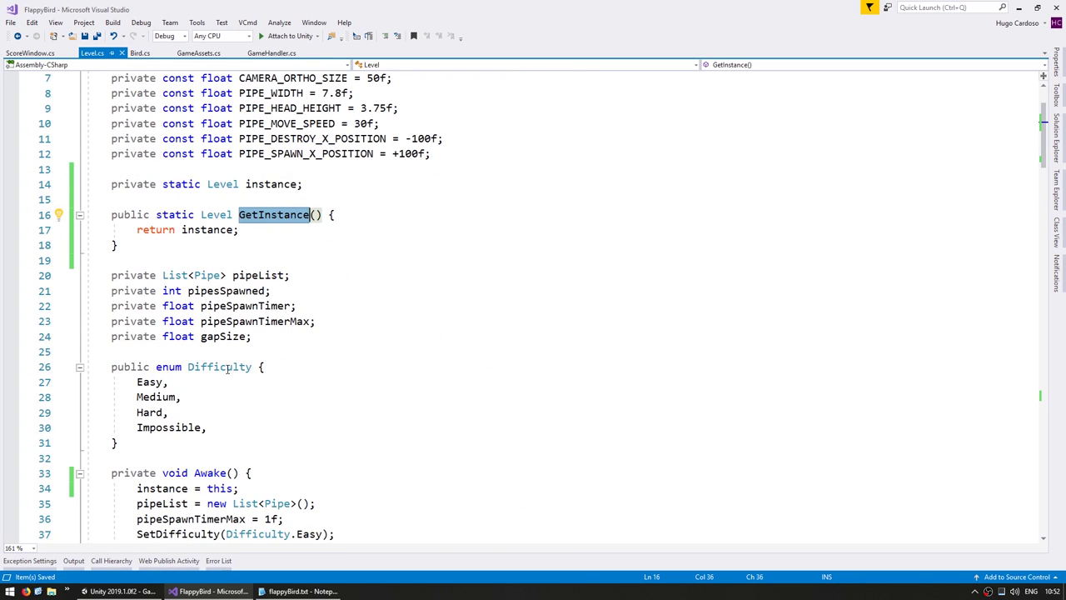
scroll(227, 369, "down", 2)
scroll(225, 361, "down", 6)
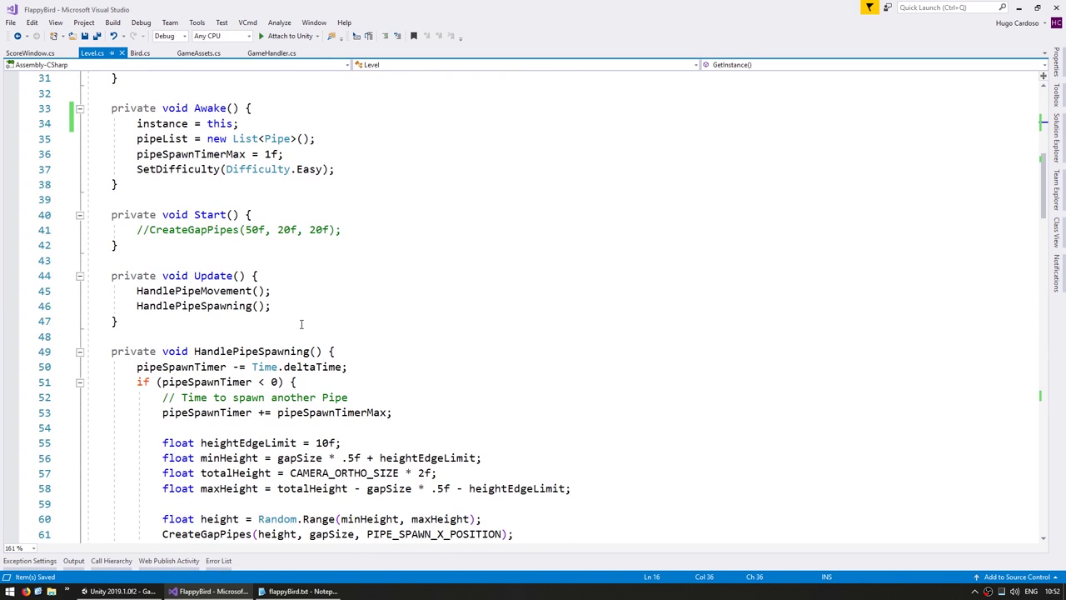
scroll(302, 324, "down", 3)
scroll(325, 325, "down", 5)
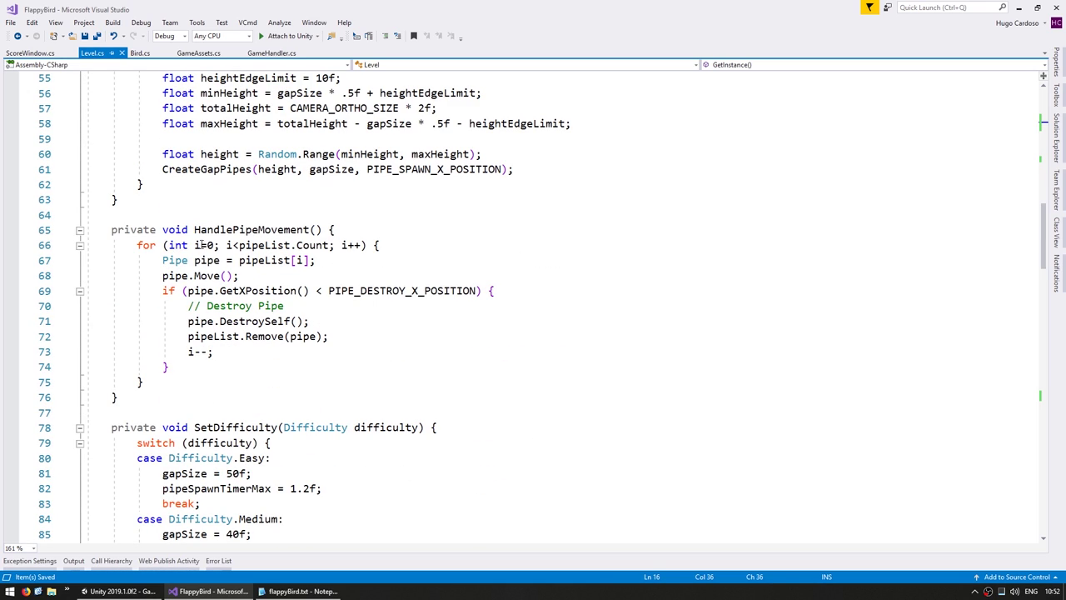
Highlight the pipe loop body, the pipe.Move() call and GetXPosition check, ending on pipe.Move().
left_click_drag(195, 245, 170, 366)
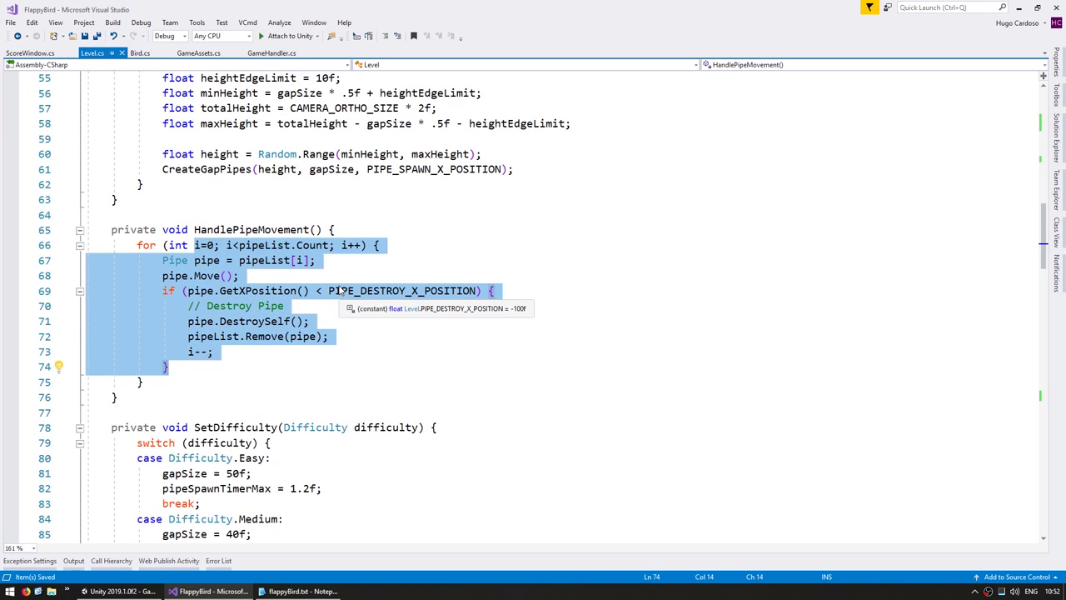
left_click(234, 276)
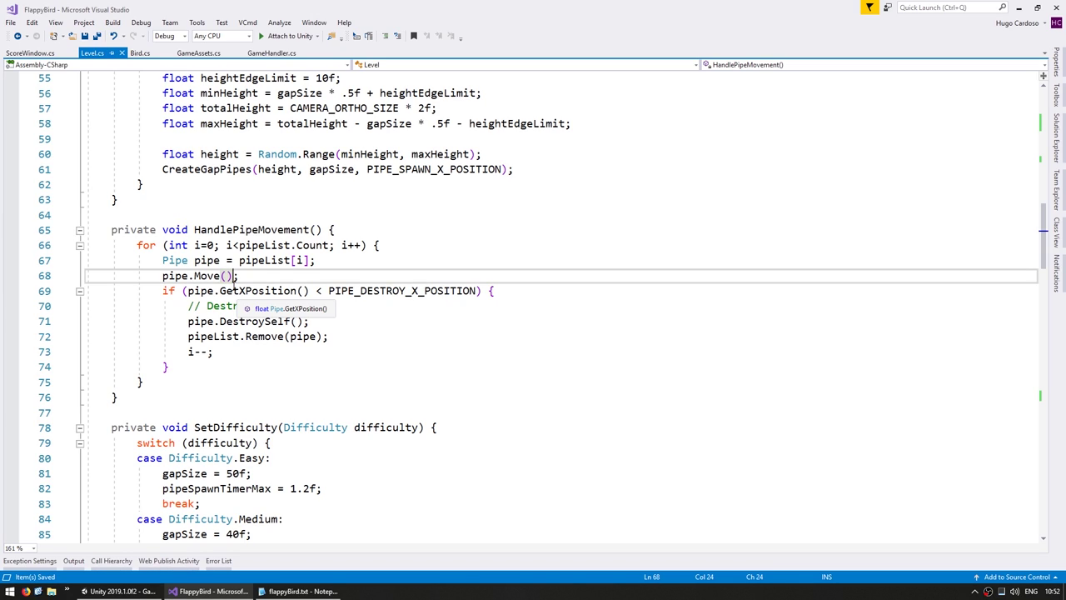
left_click_drag(182, 275, 296, 291)
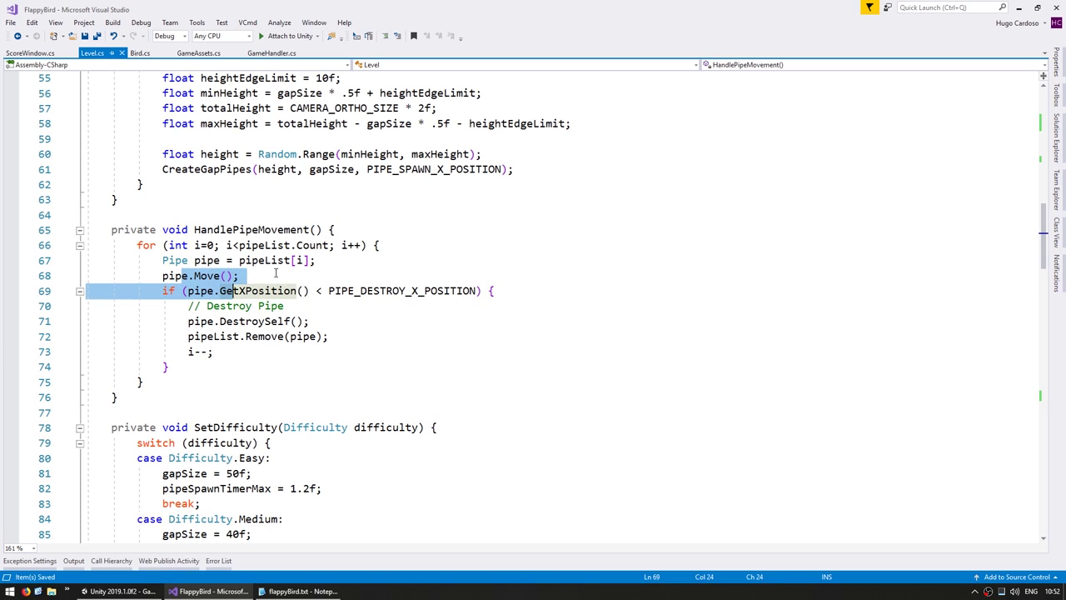
left_click_drag(188, 291, 257, 292)
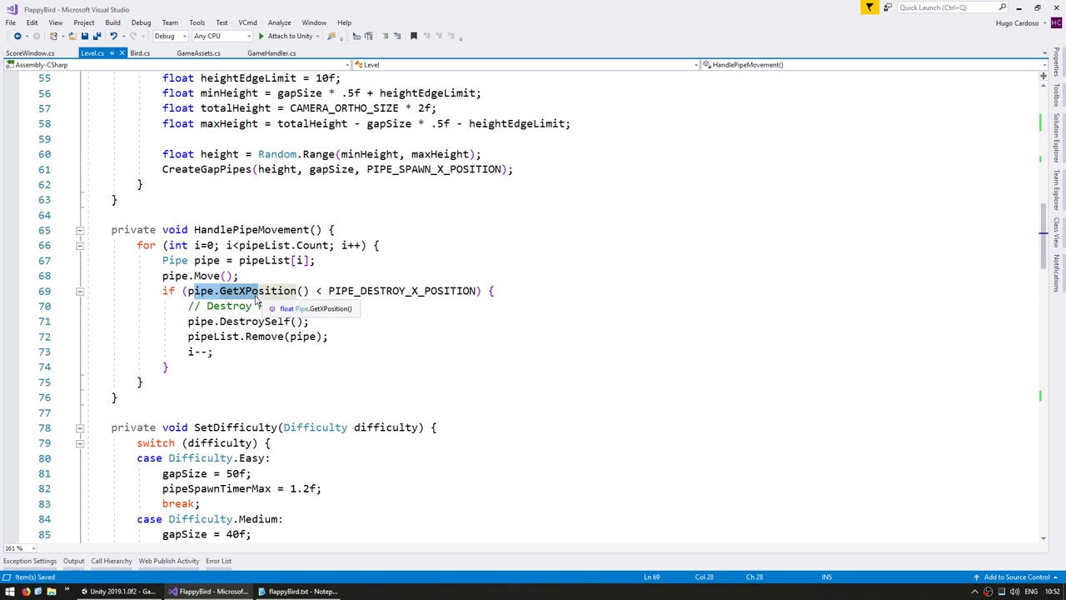
left_click(208, 279)
Insert a bool line above pipe.Move() using the pipe's GetXPosition().
key("ctrl+Return")
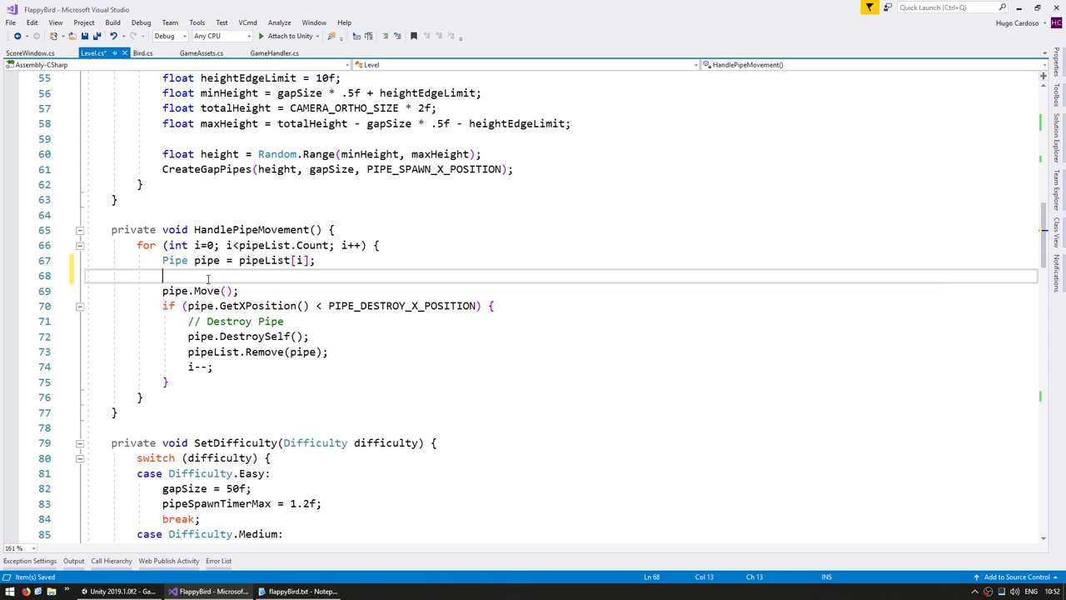
type("bo")
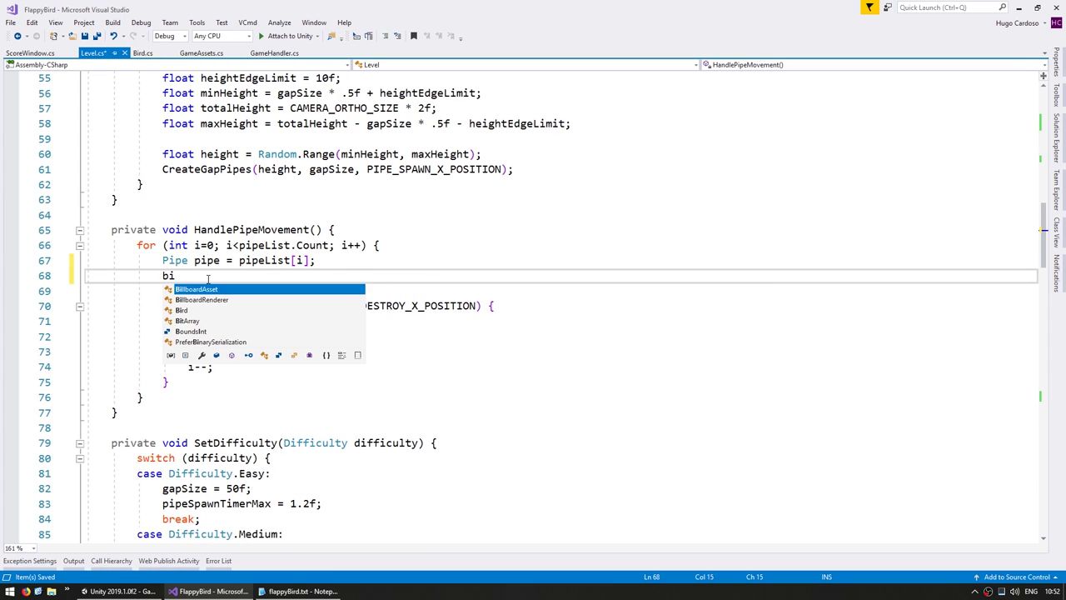
type("ol isToTheRightOfB")
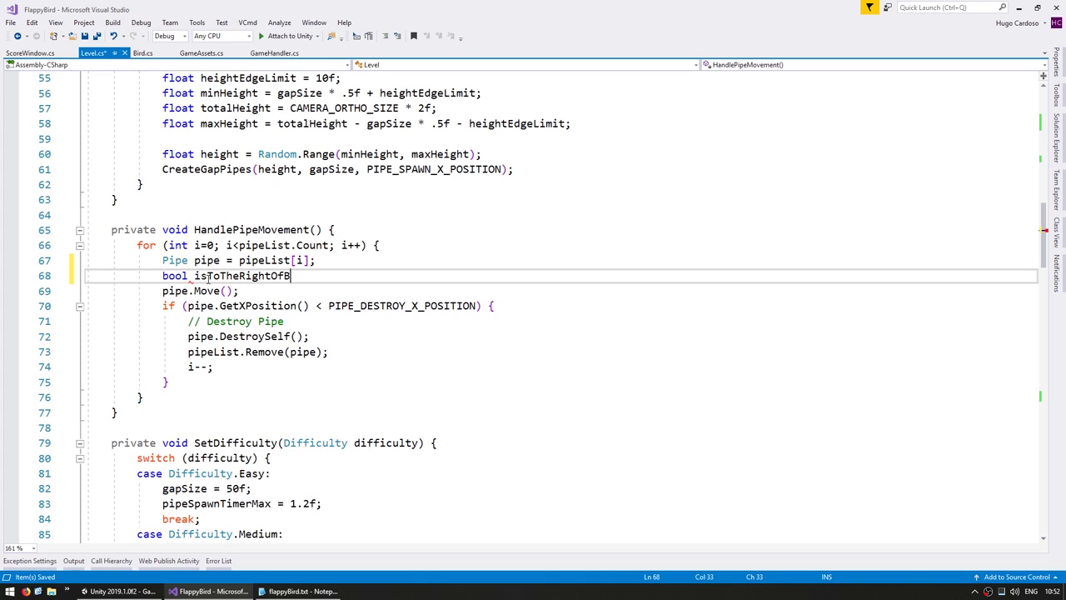
type("ird = pi")
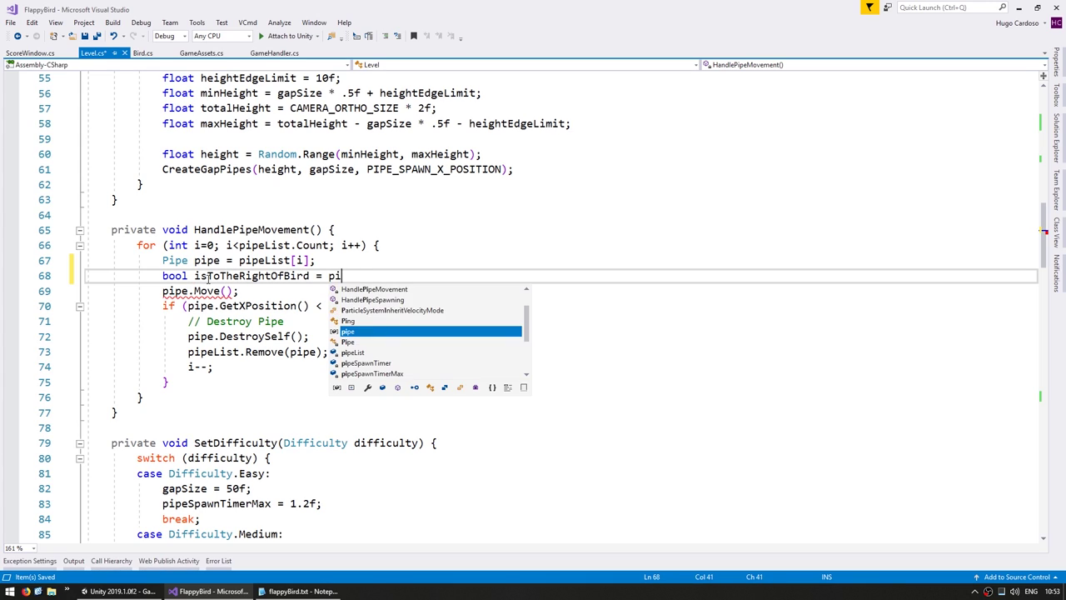
type("pe.get")
key("Tab")
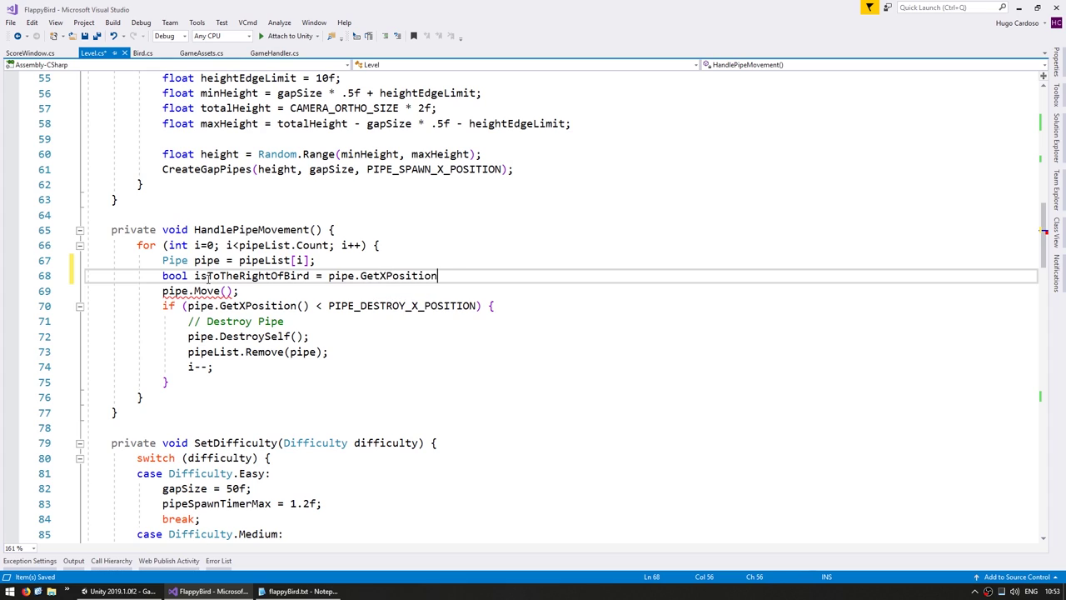
type("() >")
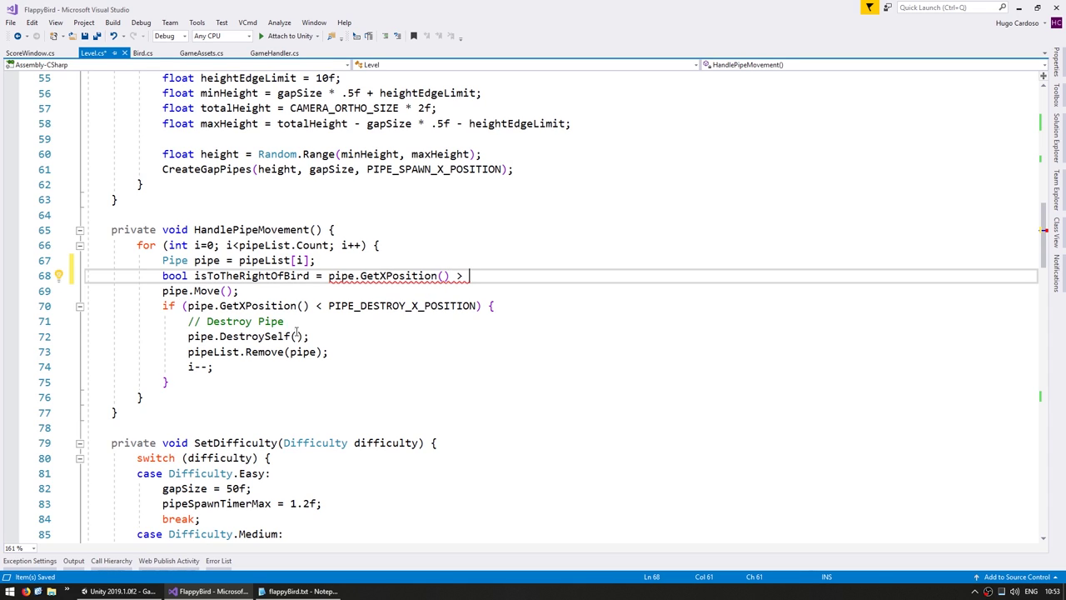
Declare 'private const float BIRD_X_POSITION = 0f' under the pipe constants.
scroll(296, 332, "up", 8)
scroll(297, 333, "up", 7)
scroll(250, 292, "up", 3)
left_click(221, 259)
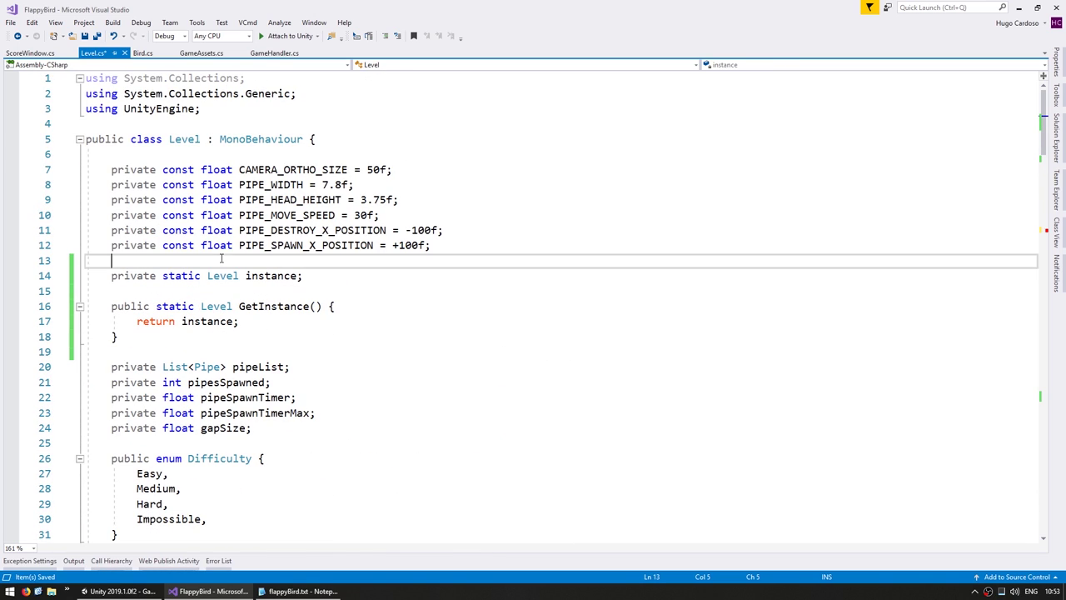
key("Up")
key("End")
key("Return")
type("private const f")
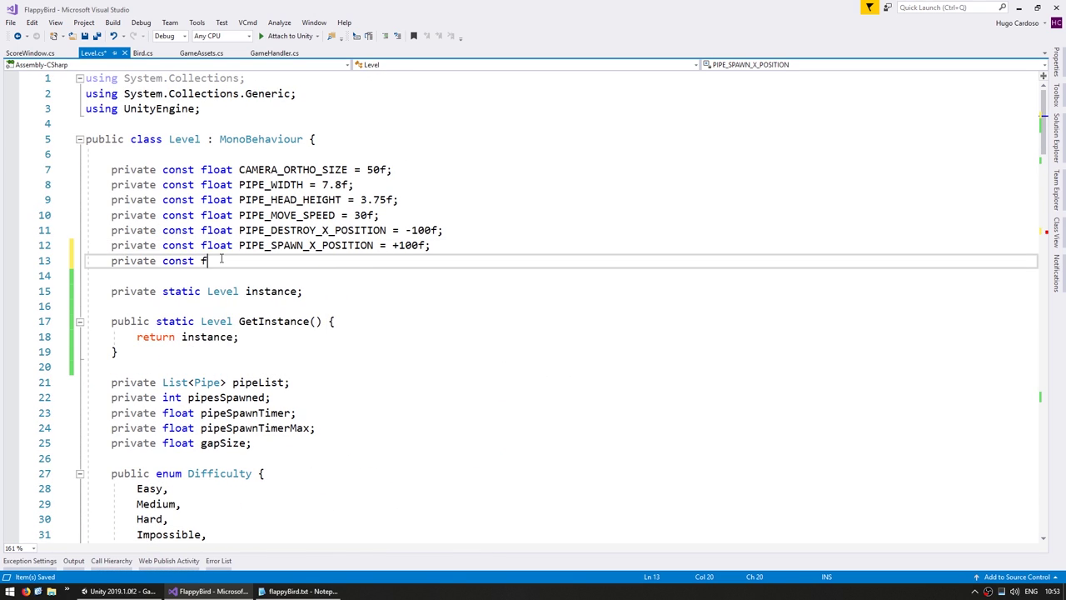
type("loat BI")
key("Left")
key("Left")
key("Left")
key("Left")
key("Left")
key("Left")
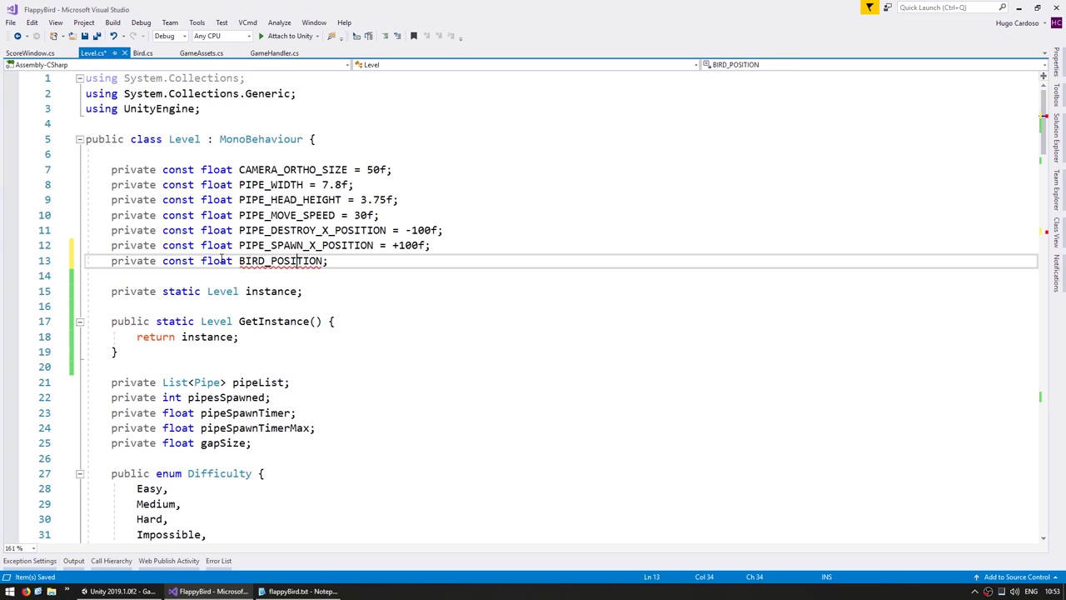
type("X_")
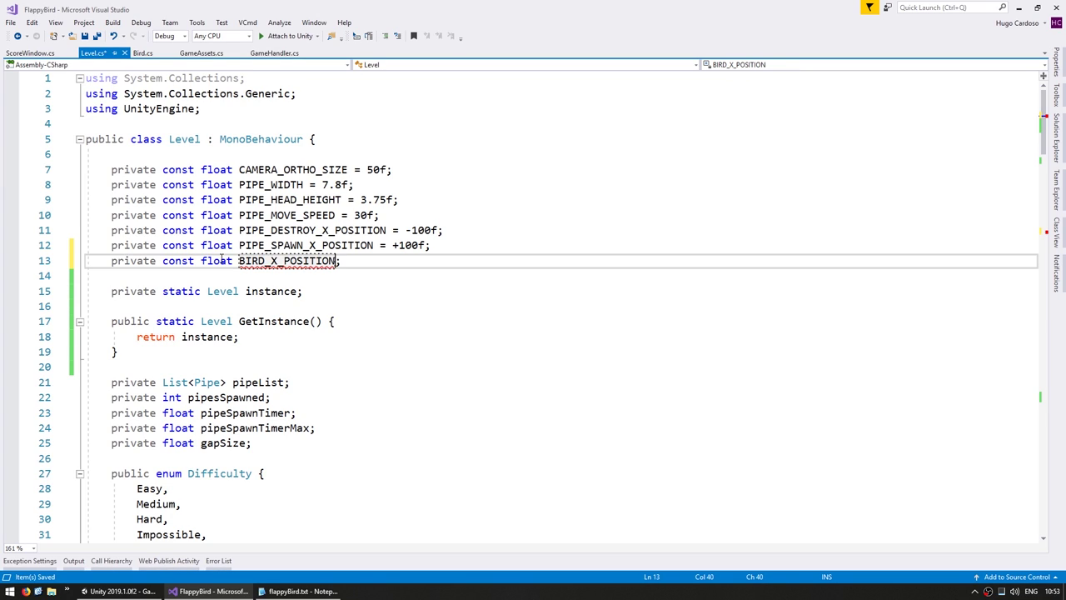
key("End")
key("Left")
type("= 0f")
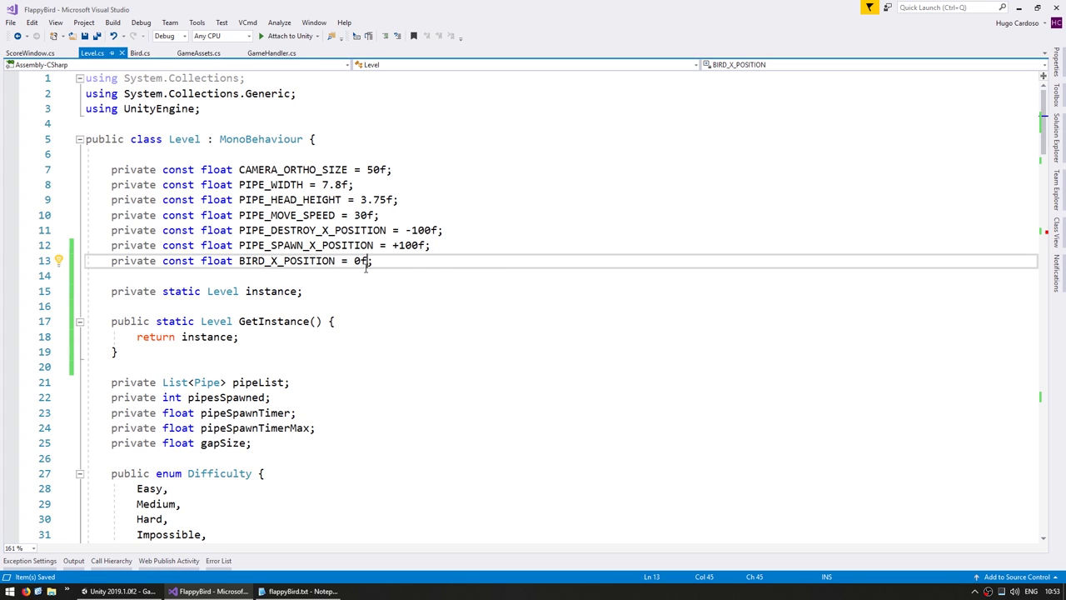
Finish the isToTheRightOfBird line by comparing the pipe's X position against BIRD_X_POSITION.
double_click(287, 260)
key("ctrl+c")
scroll(533, 333, "down", 17)
scroll(533, 333, "up", 3)
left_click(246, 473)
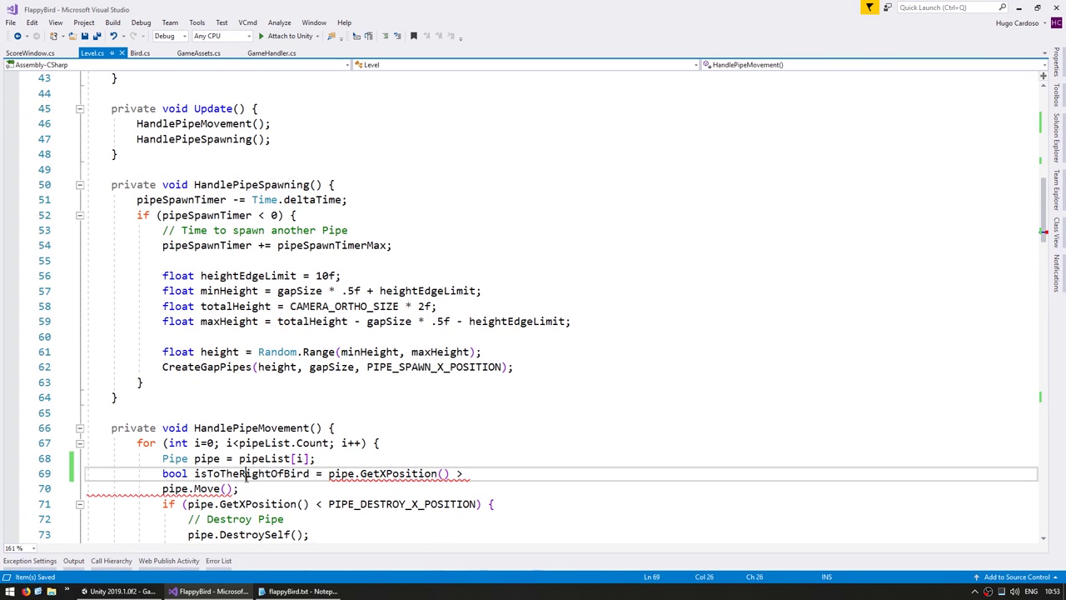
key("End")
key("ctrl+v")
type(";")
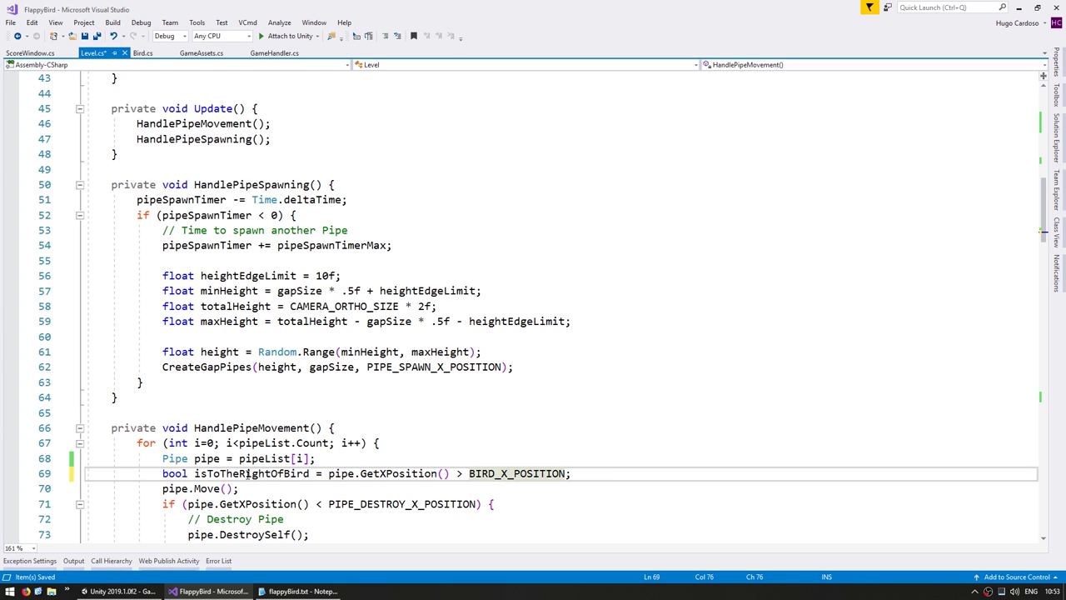
Start an if statement on isToTheRightOfBird below pipe.Move().
scroll(197, 443, "down", 2)
left_click(250, 414)
left_click(214, 397)
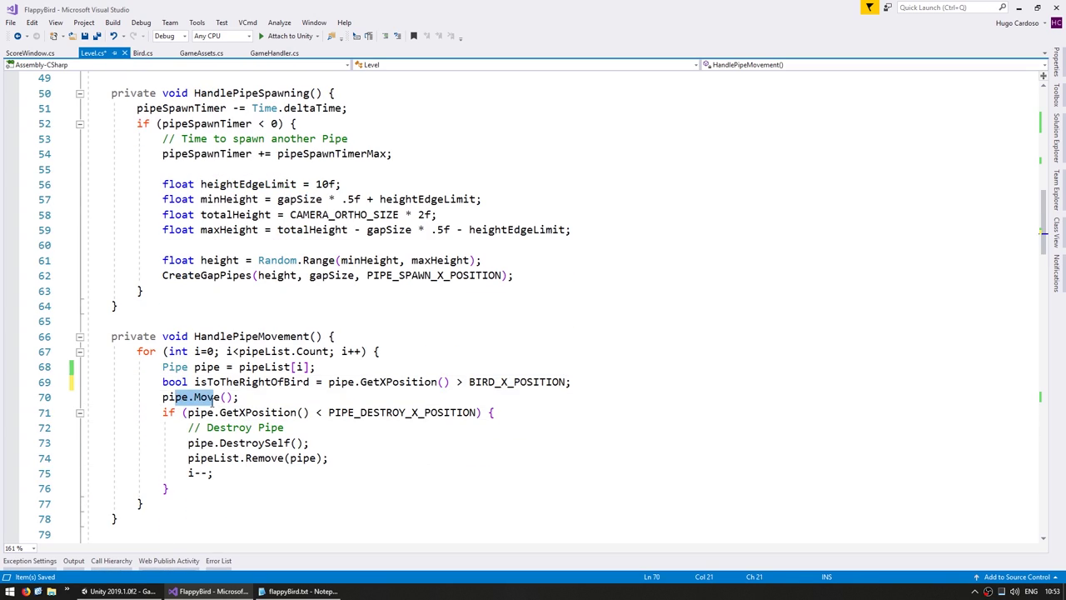
left_click(258, 399)
key("Return")
type("if")
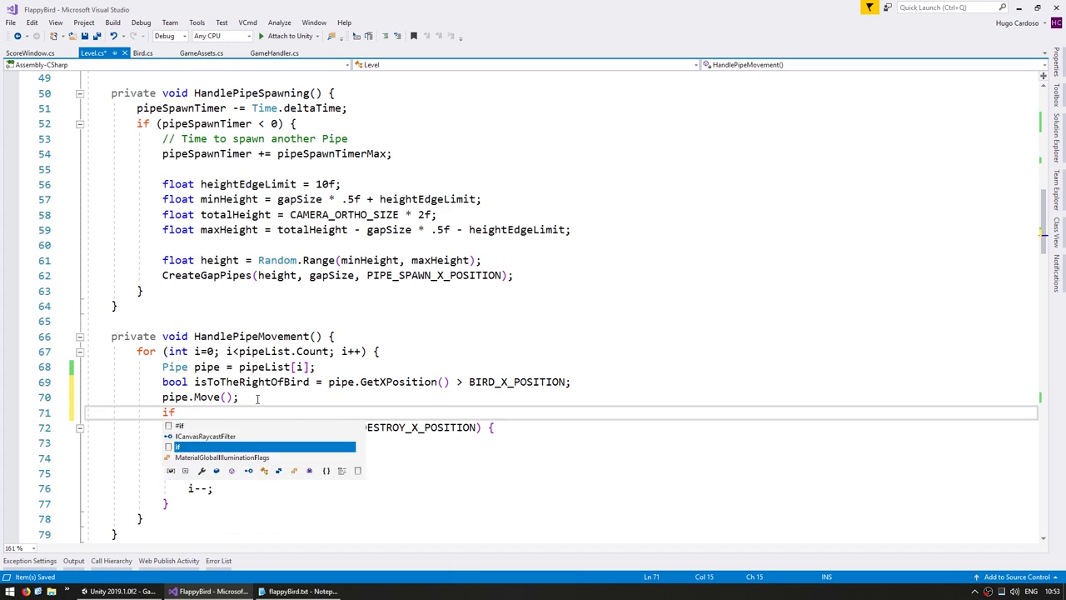
type(" (isT")
key("Tab")
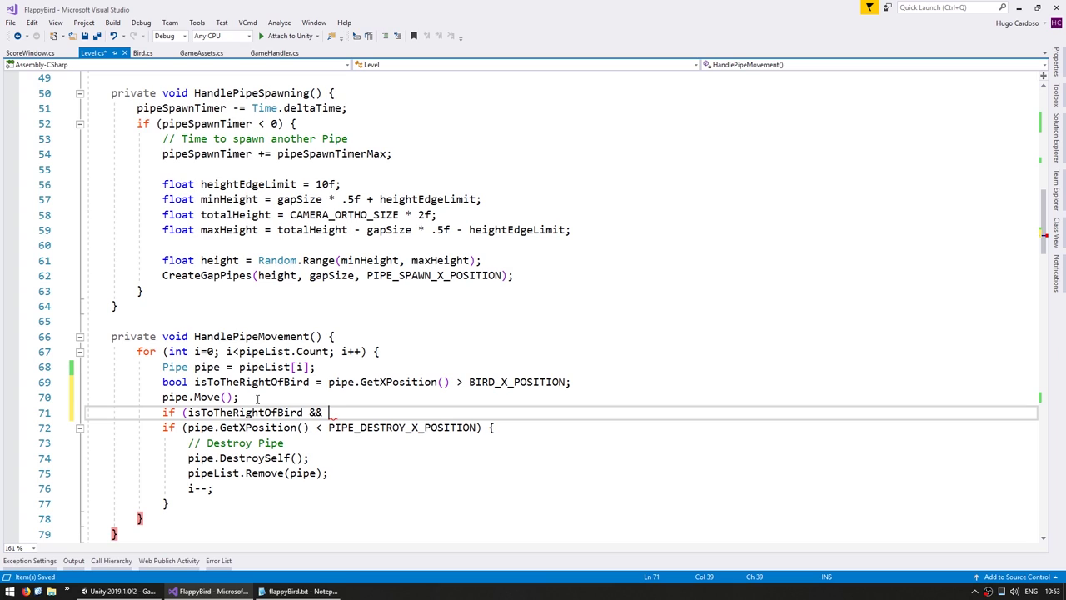
Add the reversed comparison, pipe X <= BIRD_X_POSITION, to the if condition and open its block.
key("Up")
key("Up")
key("shift+End")
key("shift+Left")
key("ctrl+c")
key("Down")
key("Down")
key("ctrl+v")
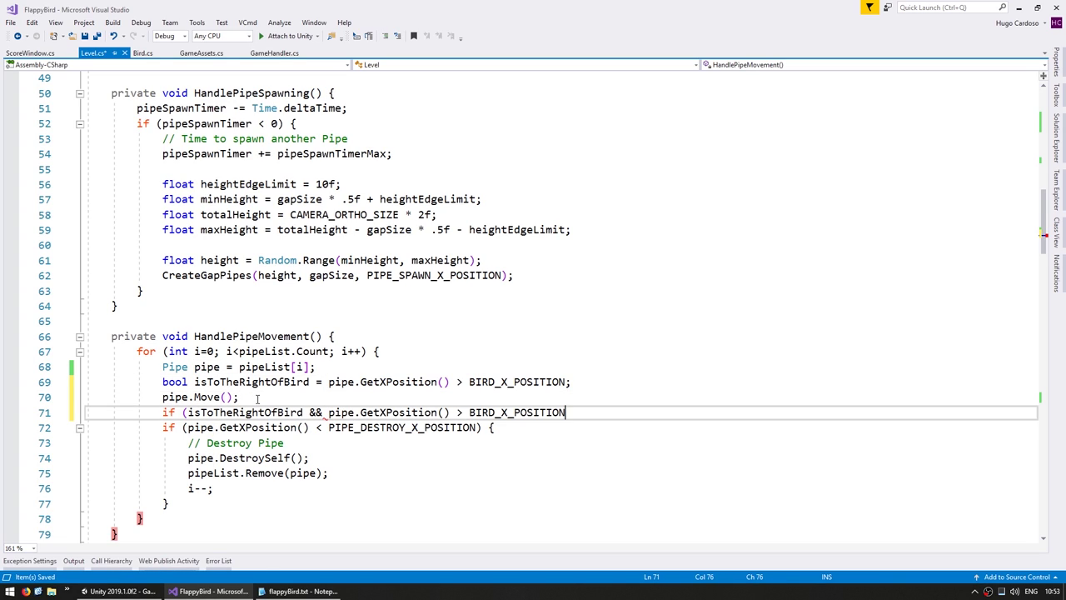
key("Delete")
type("<")
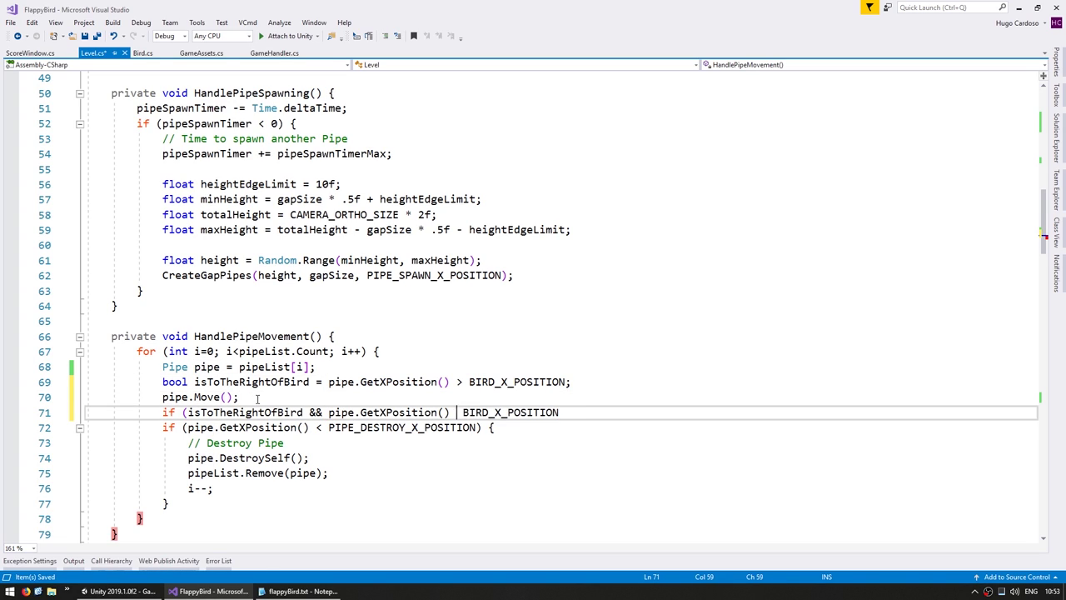
type("=")
type(") {")
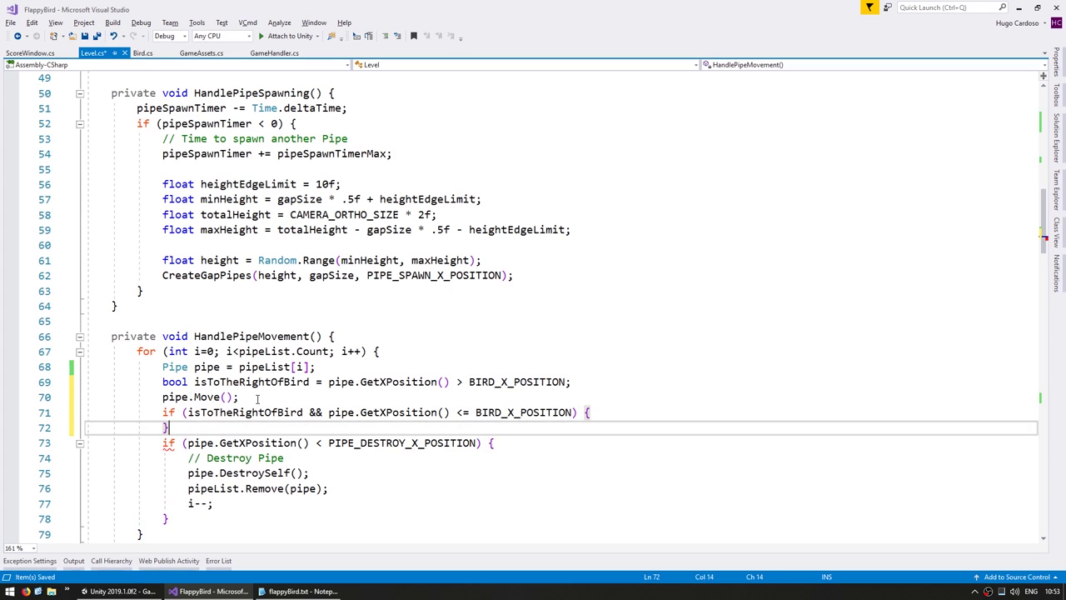
Add a '// Pipe passed Bird' comment inside the if block and save Level.cs.
key("Return")
type("// Pipe pass")
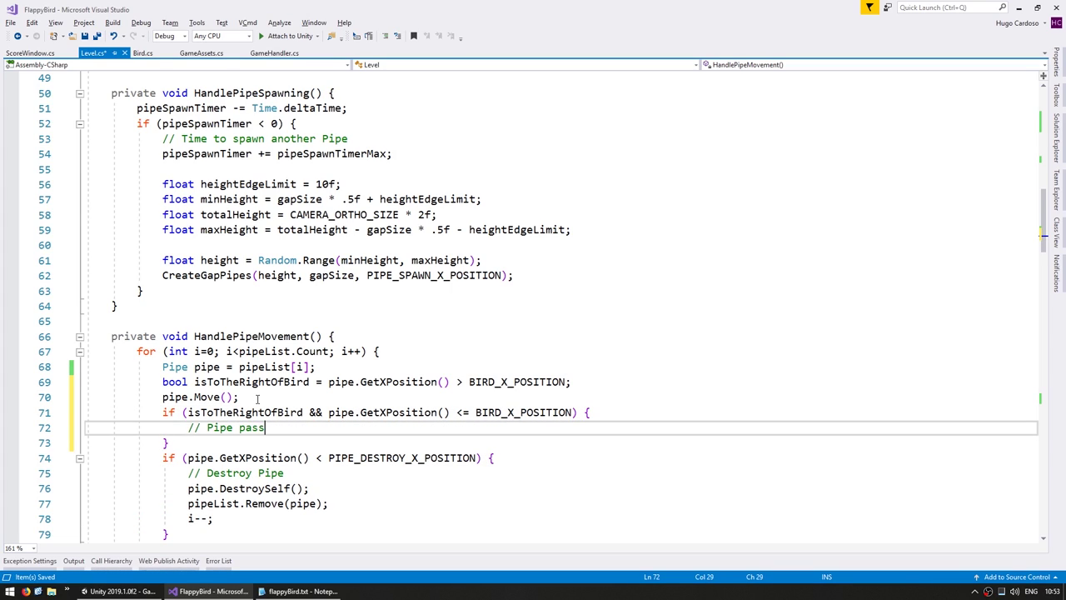
type("ed Bird")
key("ctrl+s")
key("Down")
key("End")
key("Return")
left_click(321, 367)
key("Return")
left_click(324, 448)
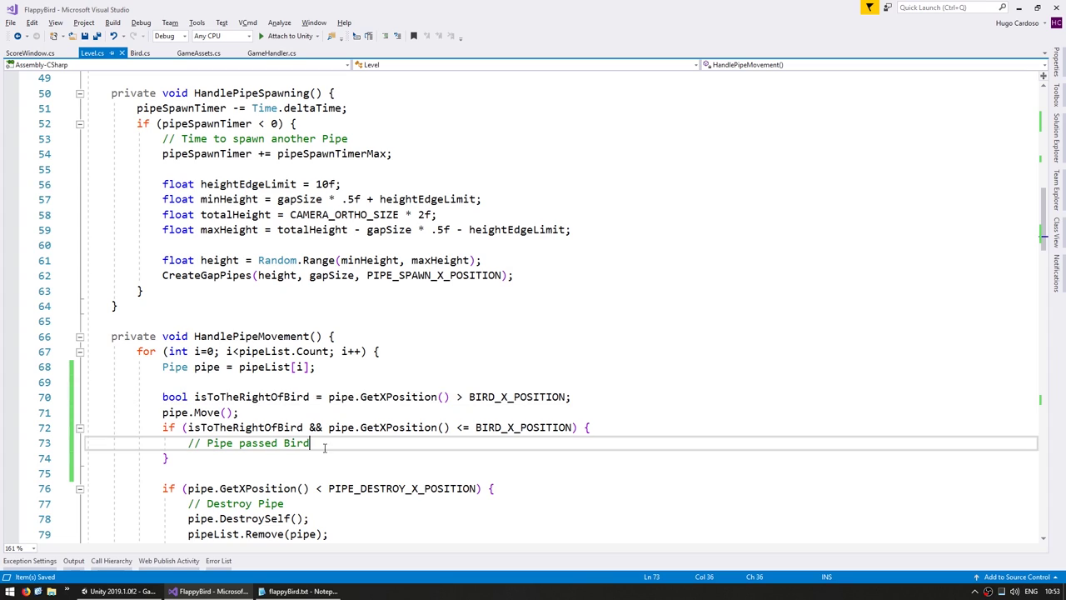
left_click_drag(200, 429, 261, 432)
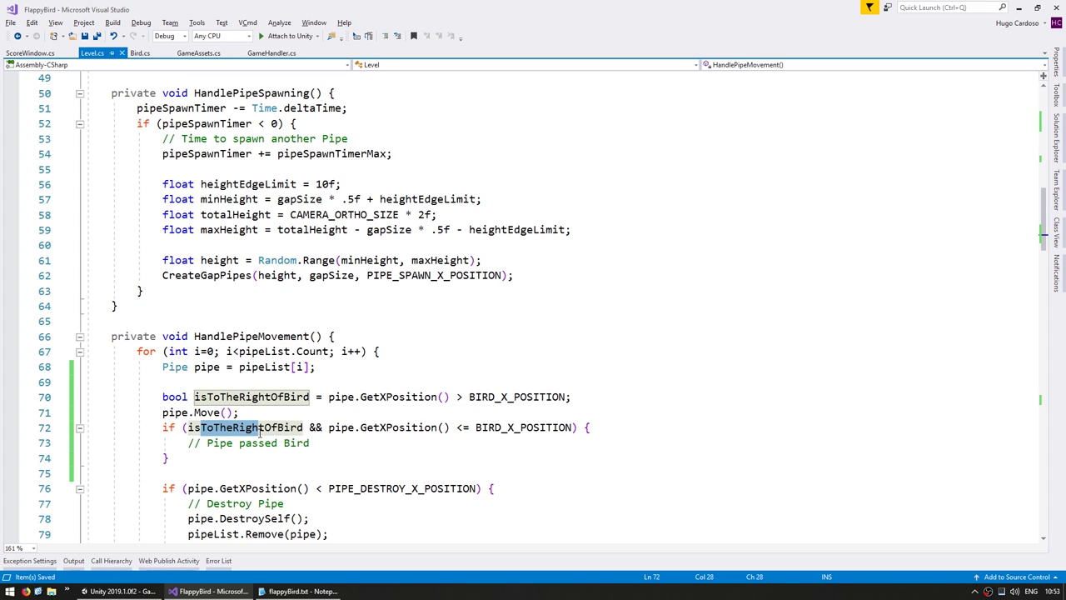
left_click_drag(329, 427, 572, 428)
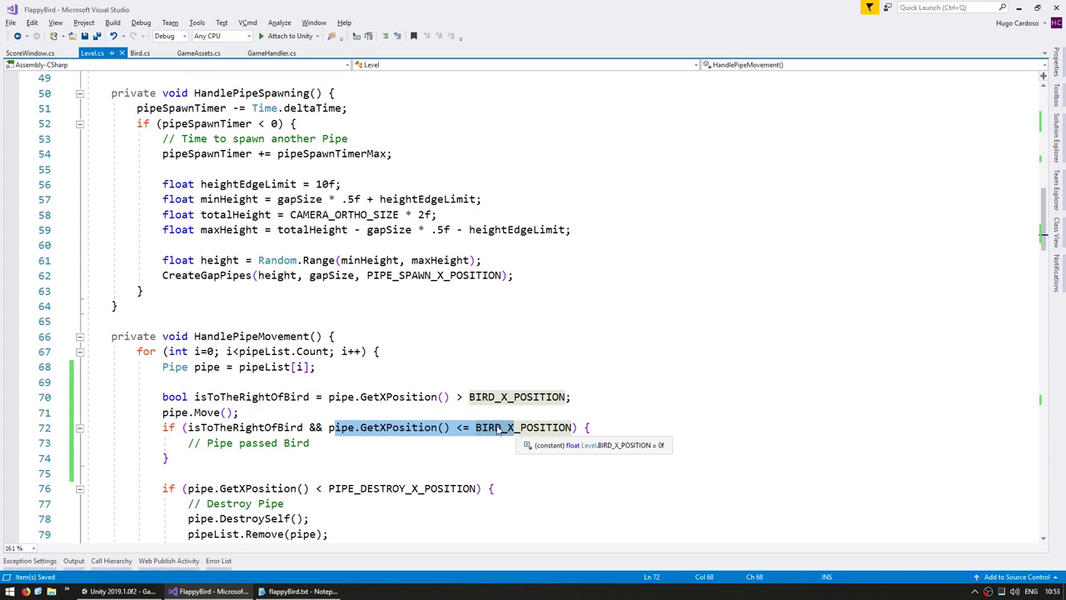
left_click(368, 443)
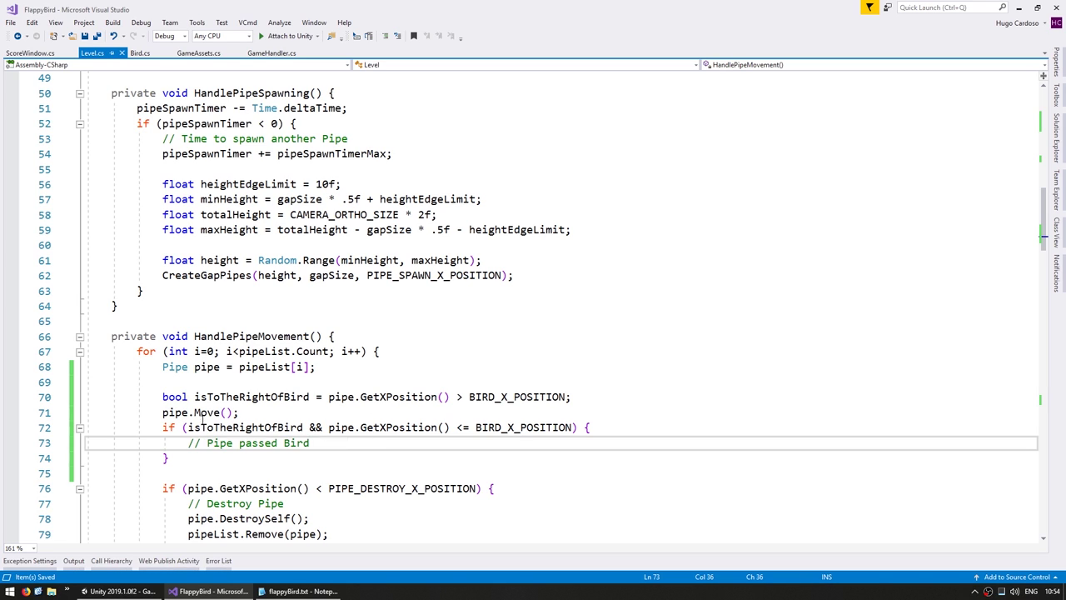
Declare a 'private int pipesPassedCount' field above pipesSpawned.
scroll(215, 405, "up", 8)
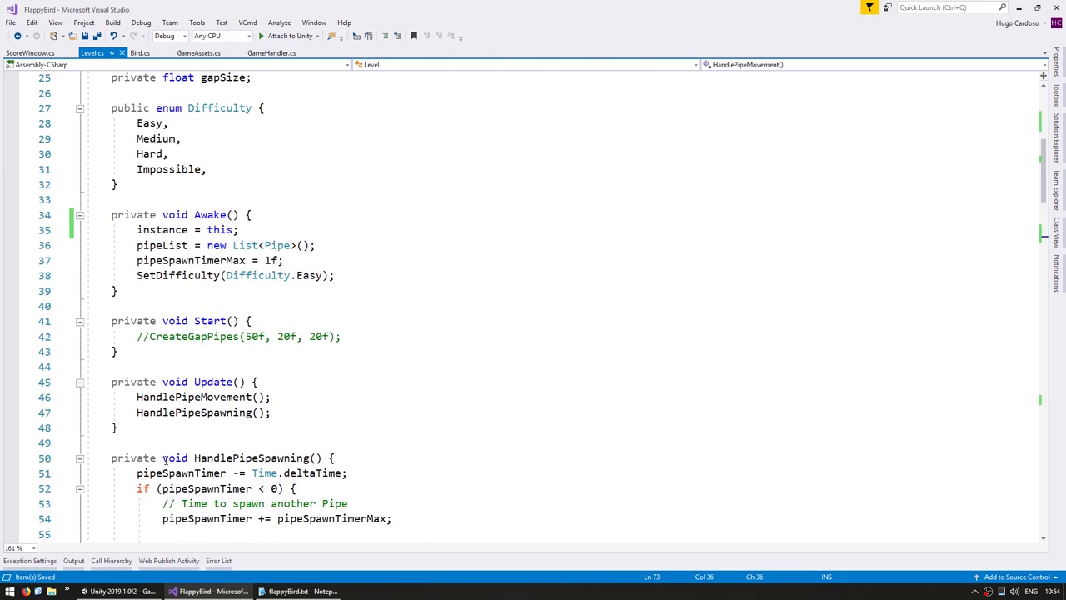
scroll(217, 333, "up", 1)
scroll(218, 263, "up", 3)
left_click(220, 261)
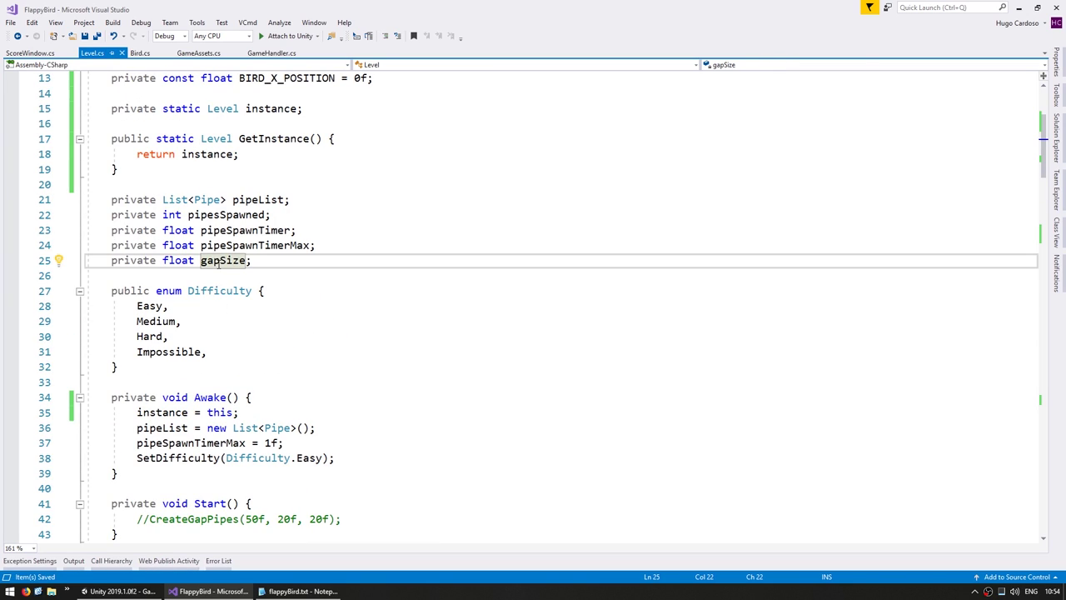
key("Up")
key("Up")
key("Up")
key("ctrl+Return")
type("private int ")
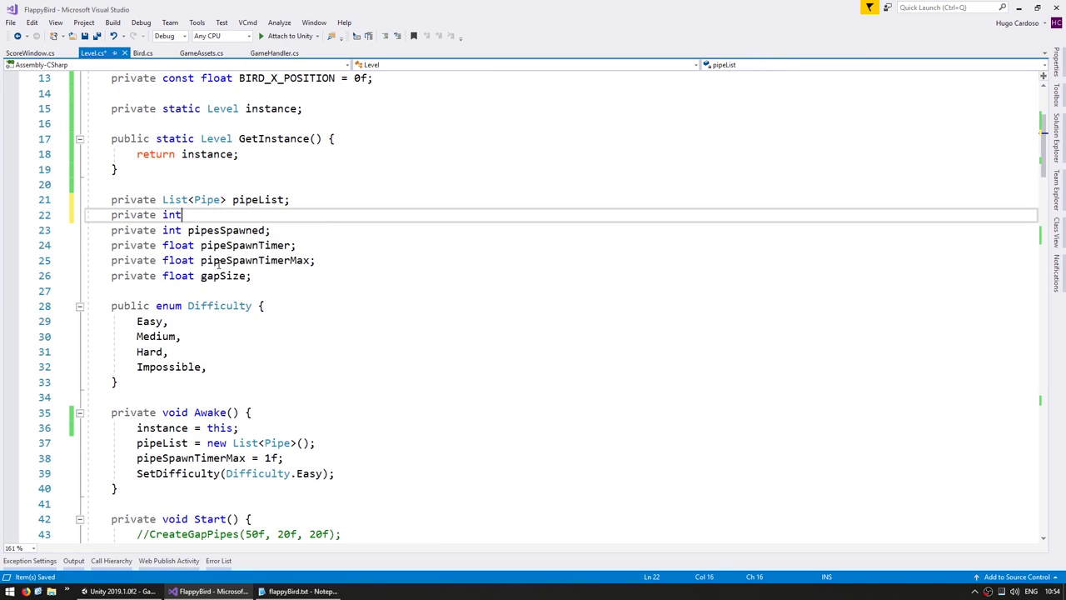
type("pipes")
key("Left")
key("Left")
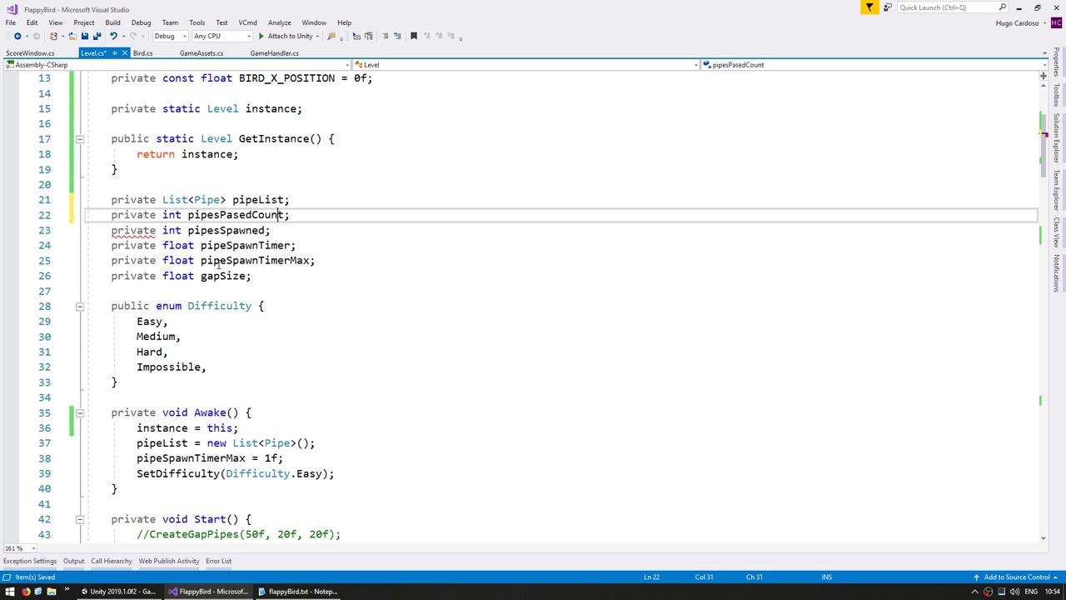
key("Left")
key("Left")
key("Left")
type("s")
key("ctrl+Left")
key("ctrl+shift+Right")
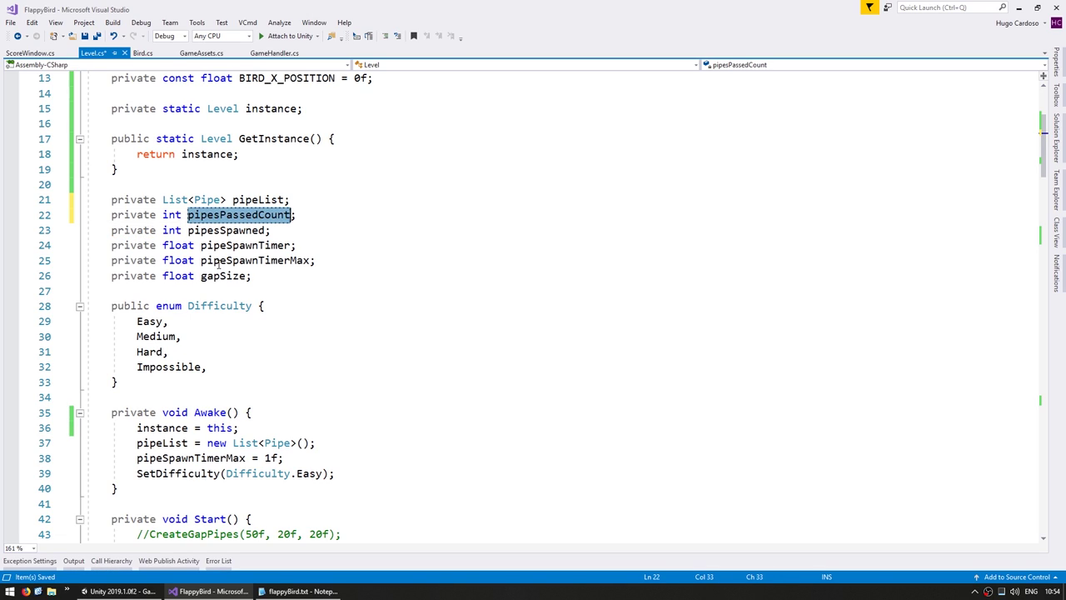
Increment pipesPassedCount under the 'Pipe passed Bird' comment.
scroll(187, 344, "down", 8)
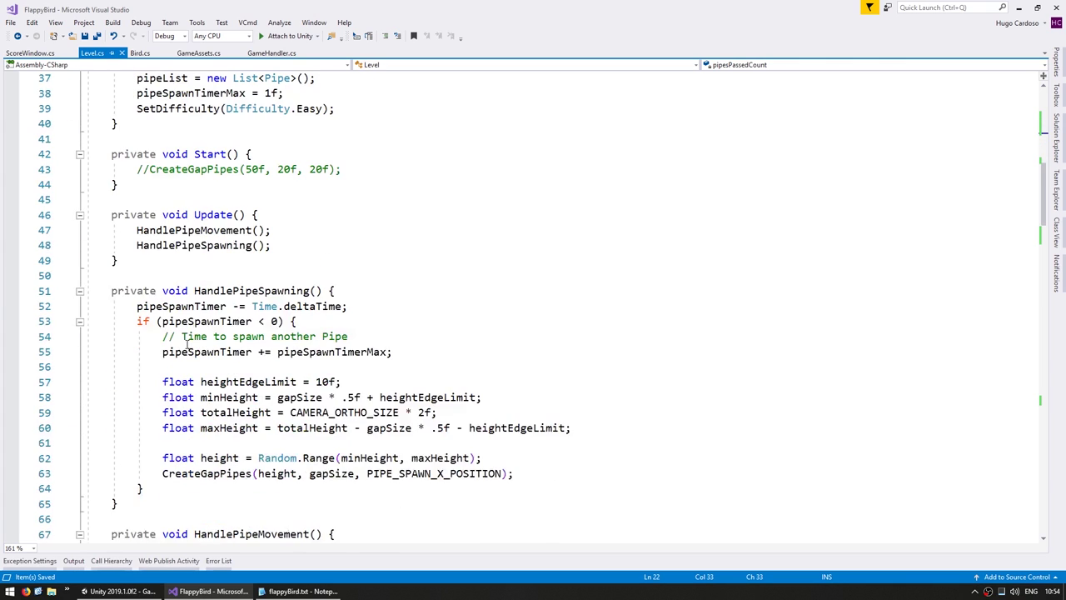
scroll(156, 309, "down", 4)
scroll(200, 404, "down", 3)
left_click(221, 320)
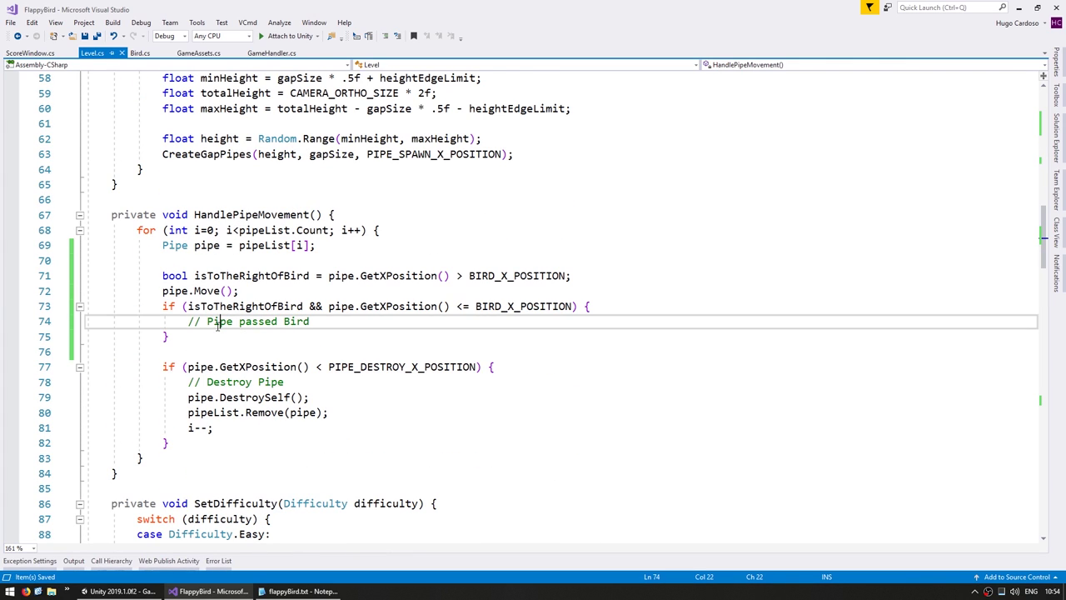
key("End")
key("Return")
type("pipesPassedCount")
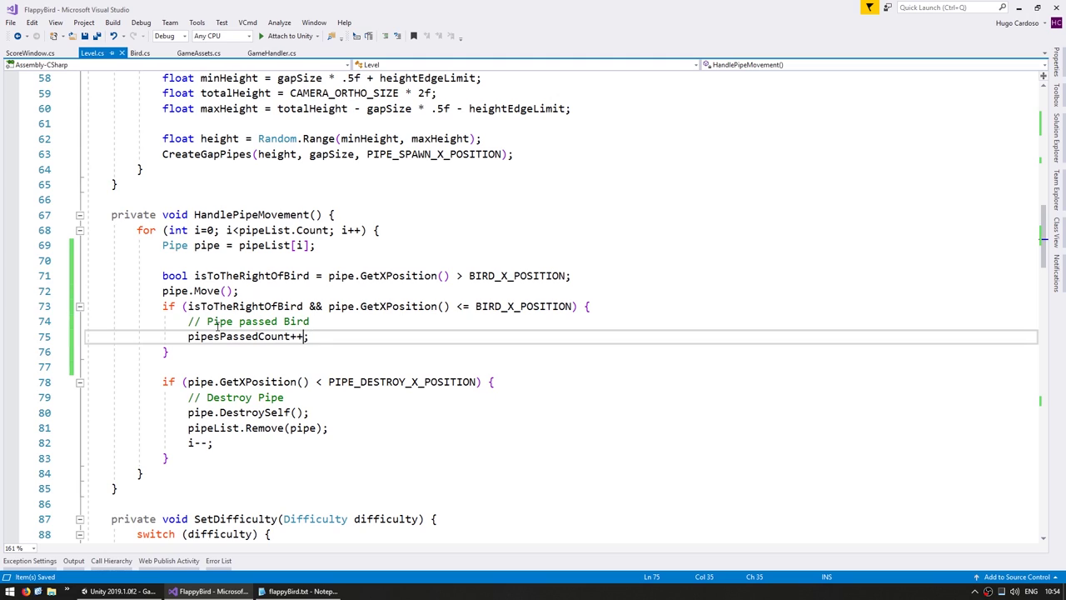
left_click(219, 323)
scroll(352, 377, "down", 9)
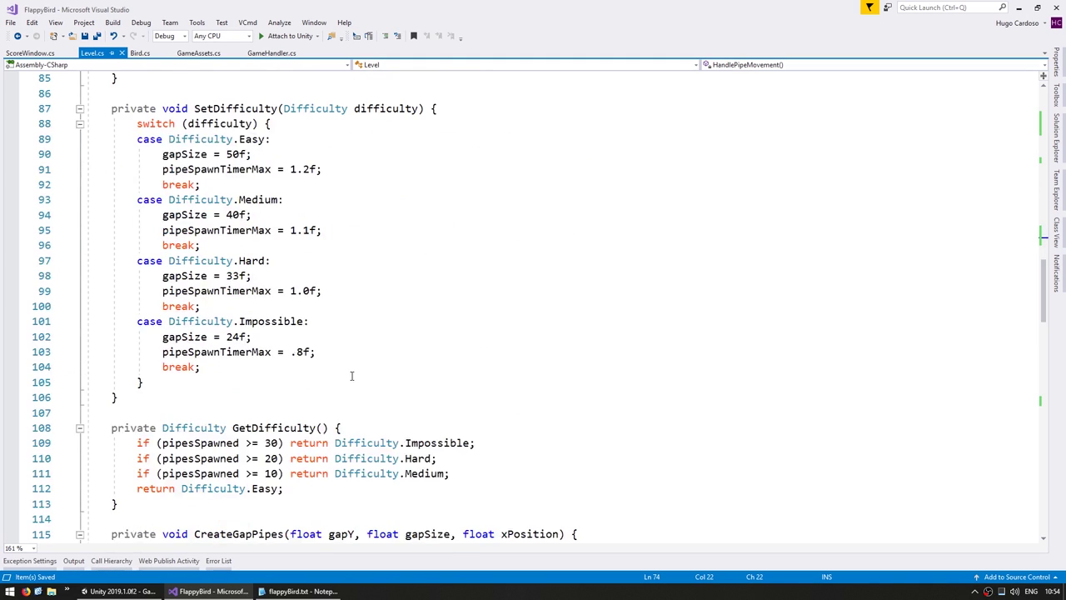
scroll(320, 382, "down", 8)
scroll(321, 381, "down", 15)
scroll(320, 381, "up", 7)
Add a public int GetPipesPassedCount() method returning pipesPassedCount below GetPipesSpawned.
left_click(139, 444)
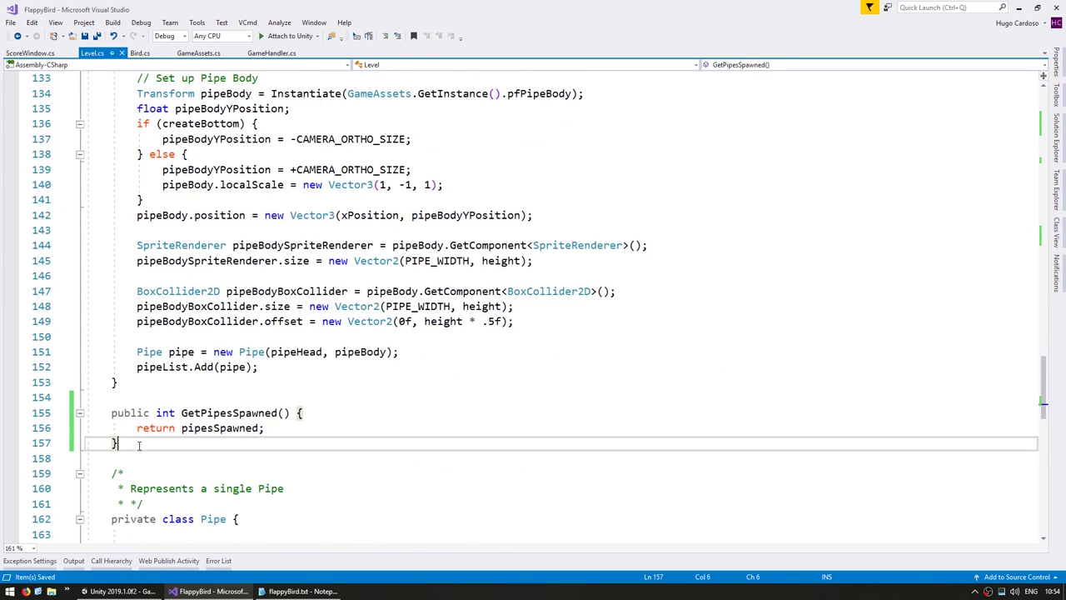
key("Return")
key("Return")
type("public int GetPipesPassedCount() {")
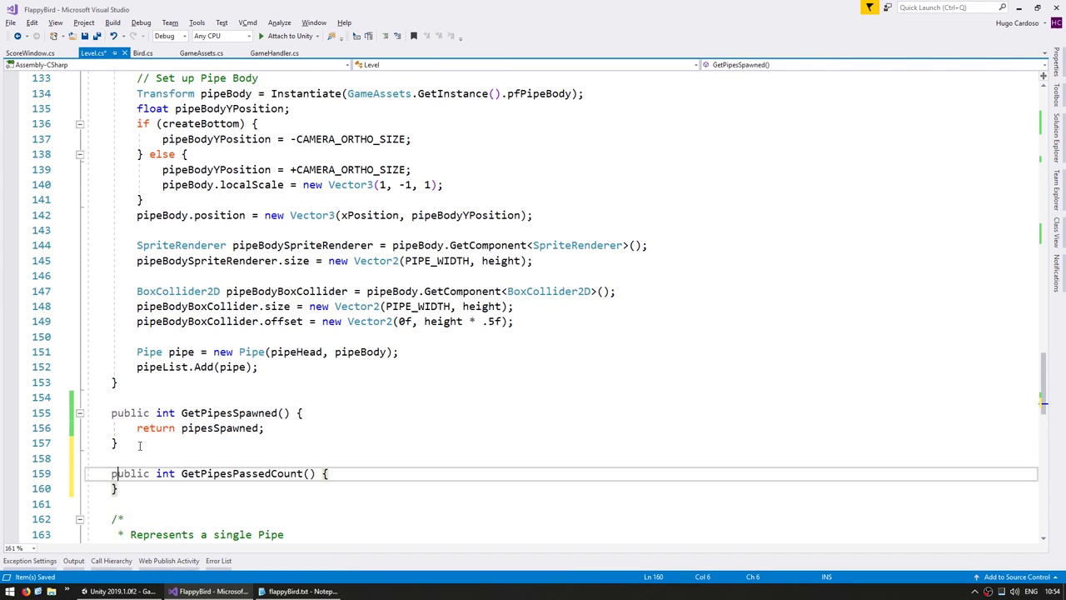
key("Return")
type("return pi")
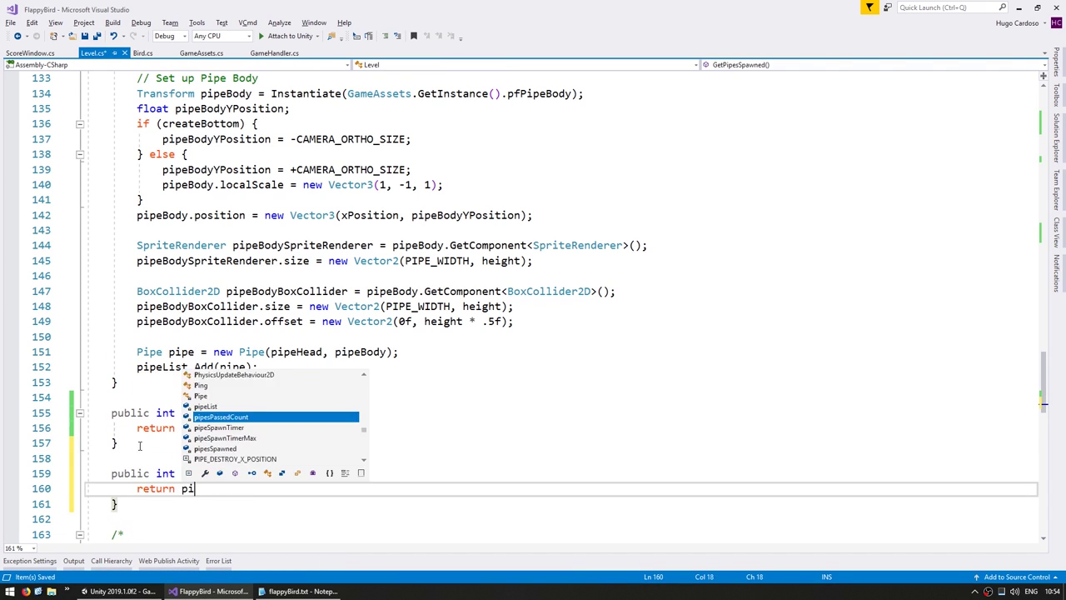
type("pesPassedCount;")
double_click(196, 473)
key("ctrl+c")
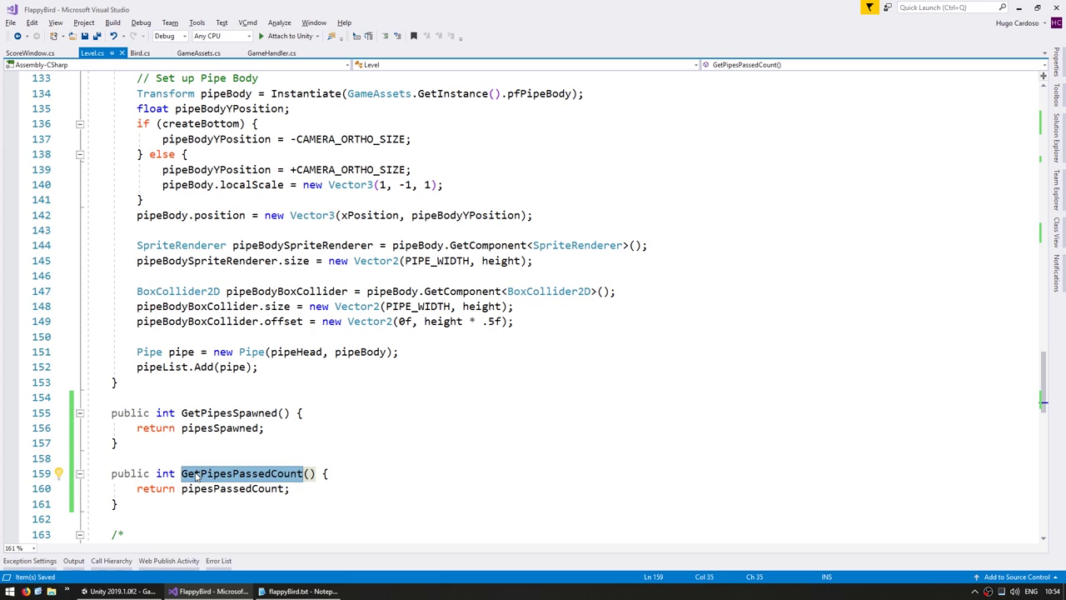
In ScoreWindow.cs, replace GetPipesSpawned with GetPipesPassedCount in the score update.
left_click(32, 54)
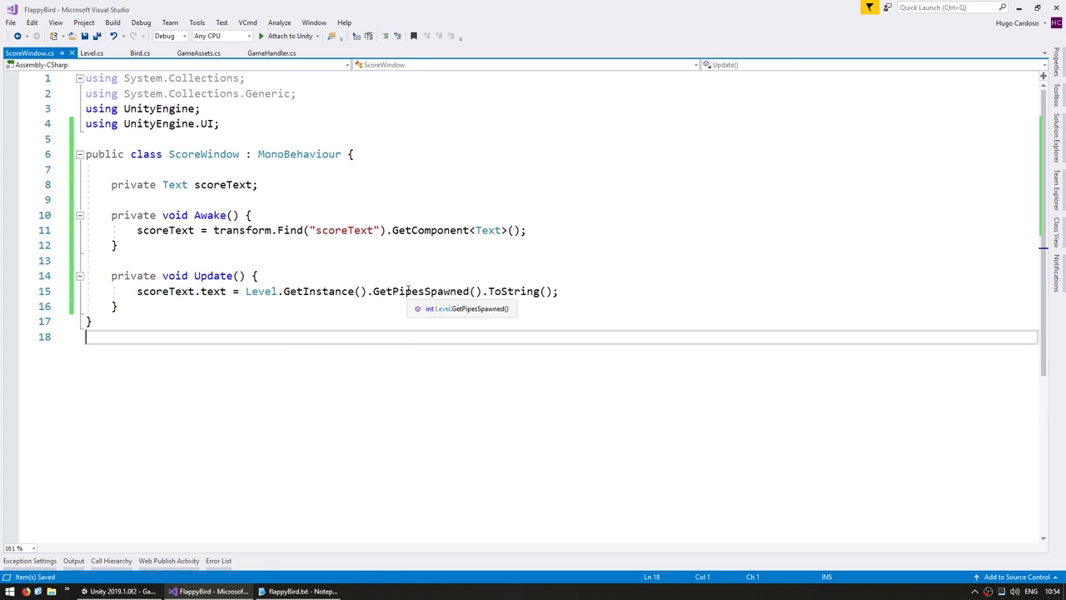
double_click(408, 290)
key("ctrl+v")
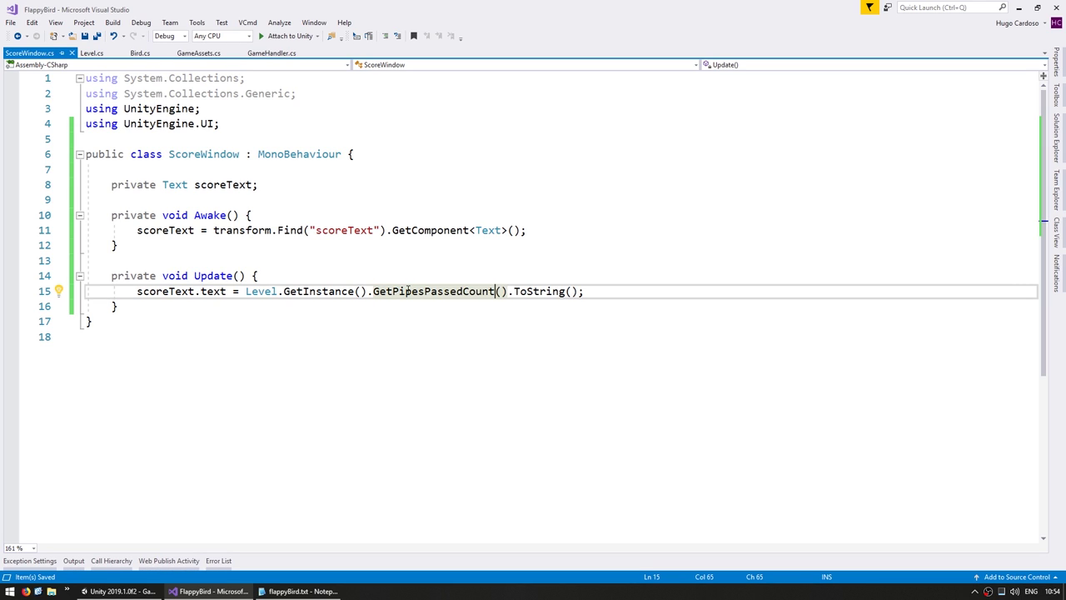
key("alt+Tab")
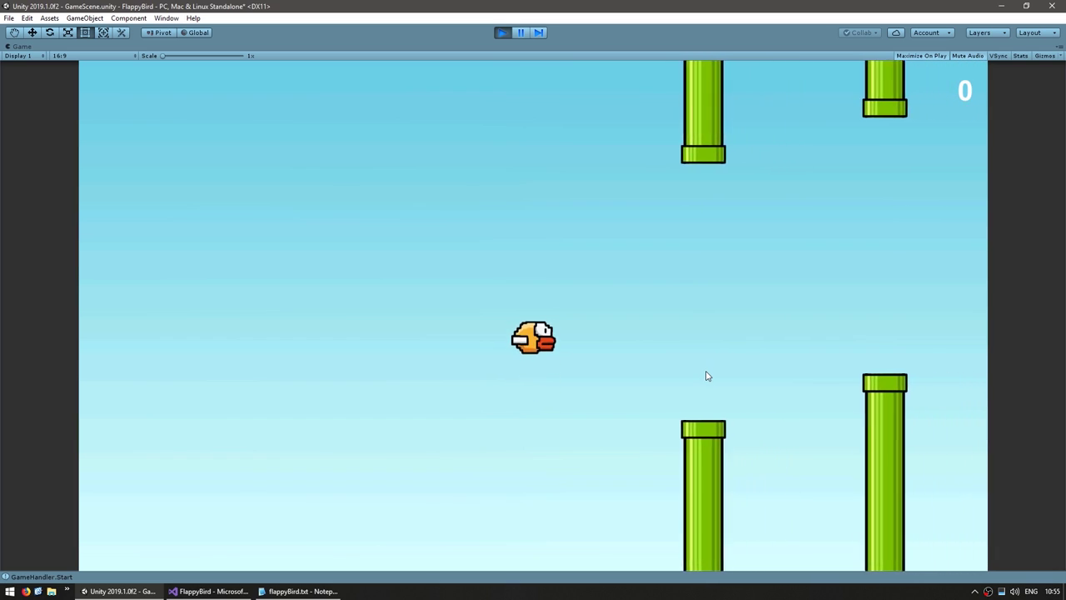
Fly the bird through the pipes with Space until the score reaches 34, then return to Level.cs.
key("space")
key("space")
key("space")
key("space")
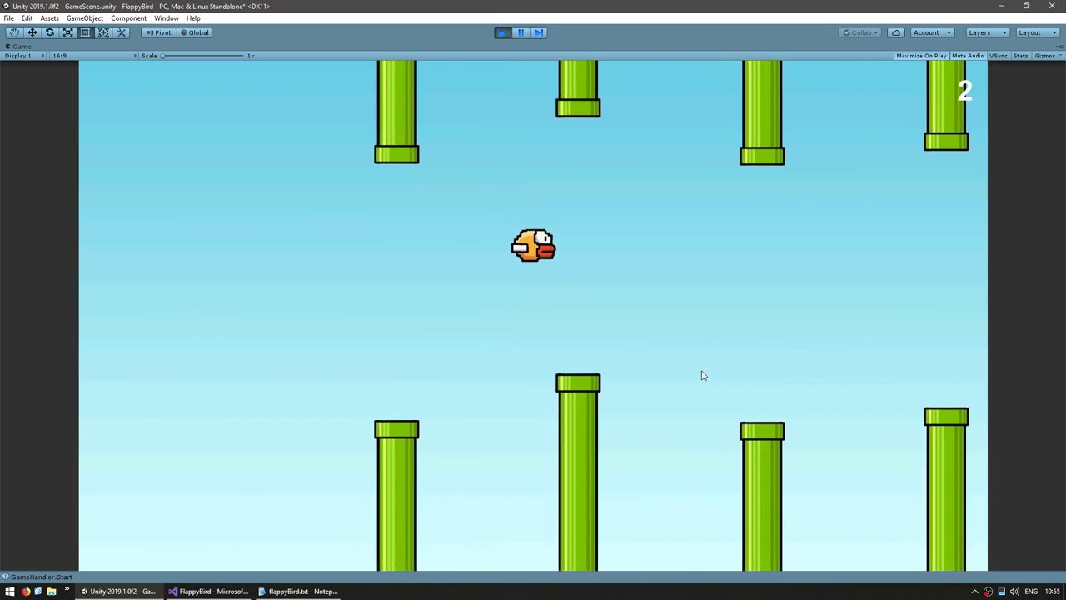
key("space")
key("space")
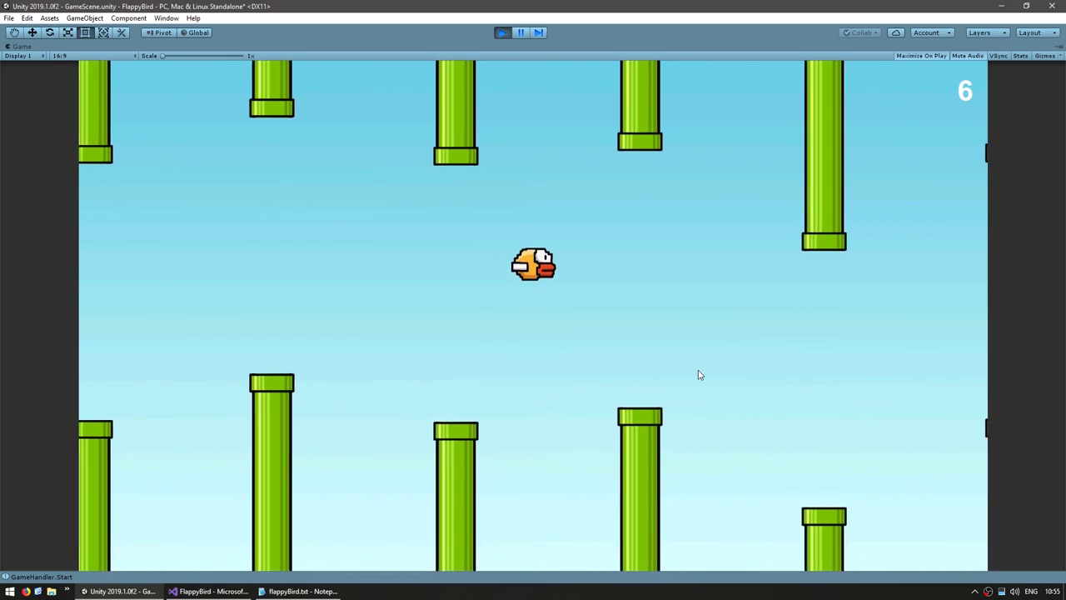
key("space")
key("space")
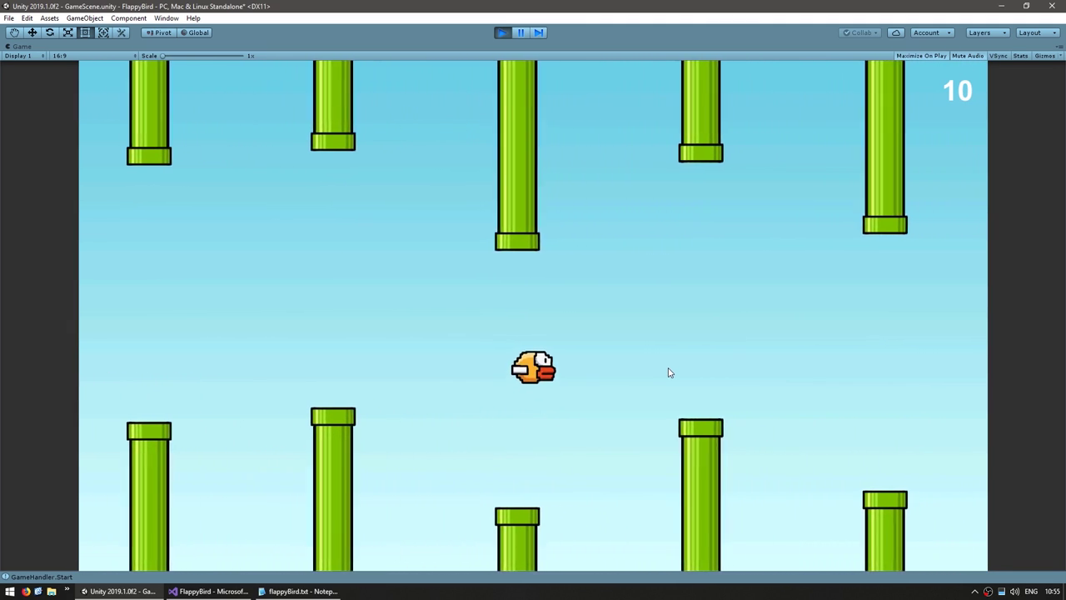
key("space")
key("space")
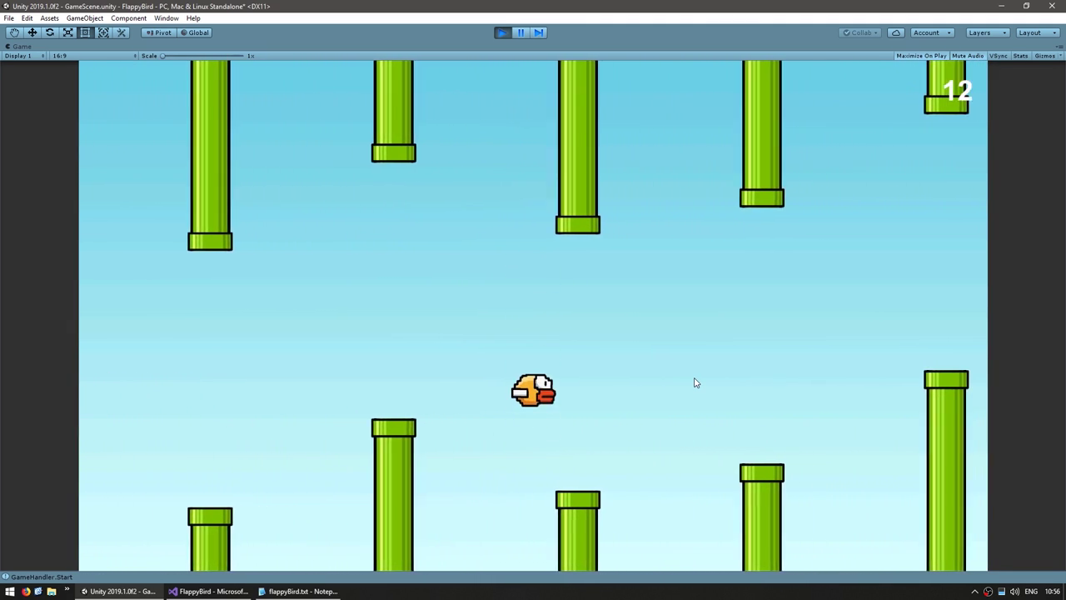
key("space")
key("space")
key("space")
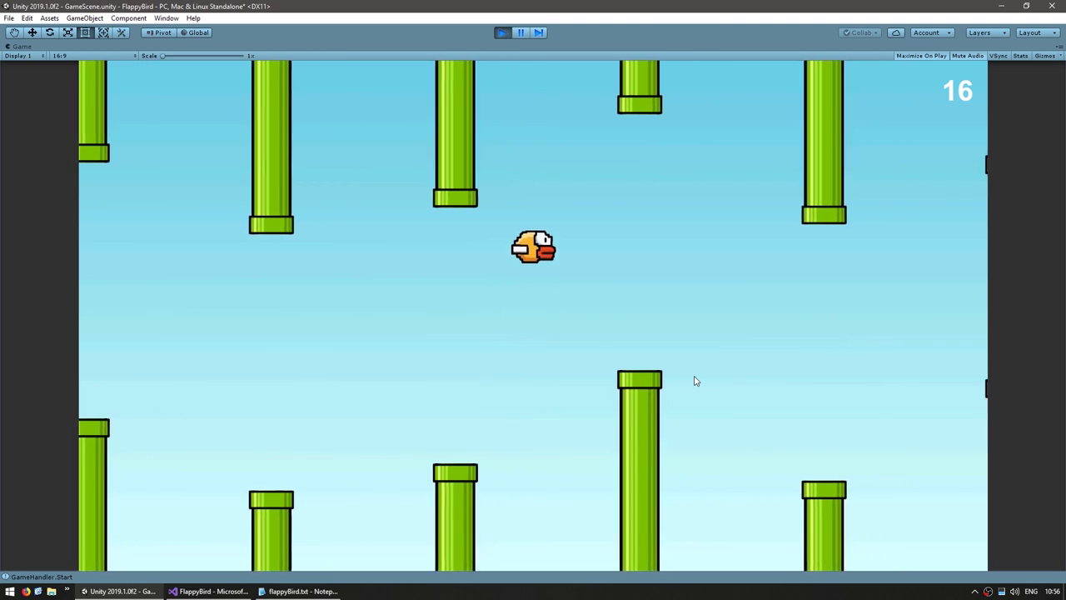
key("space")
key("space")
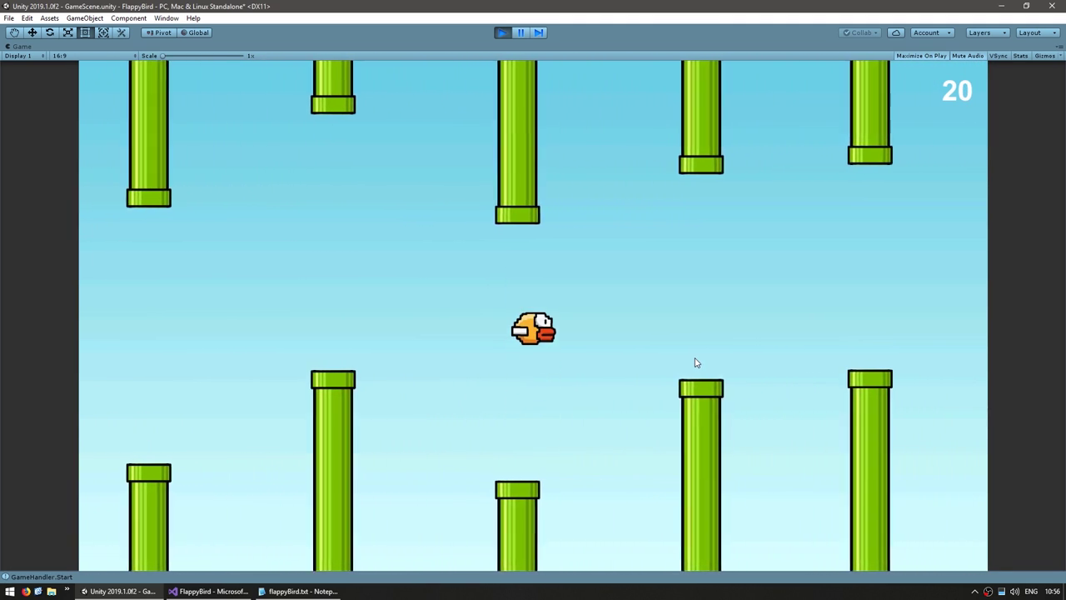
key("space")
key("space")
key("space")
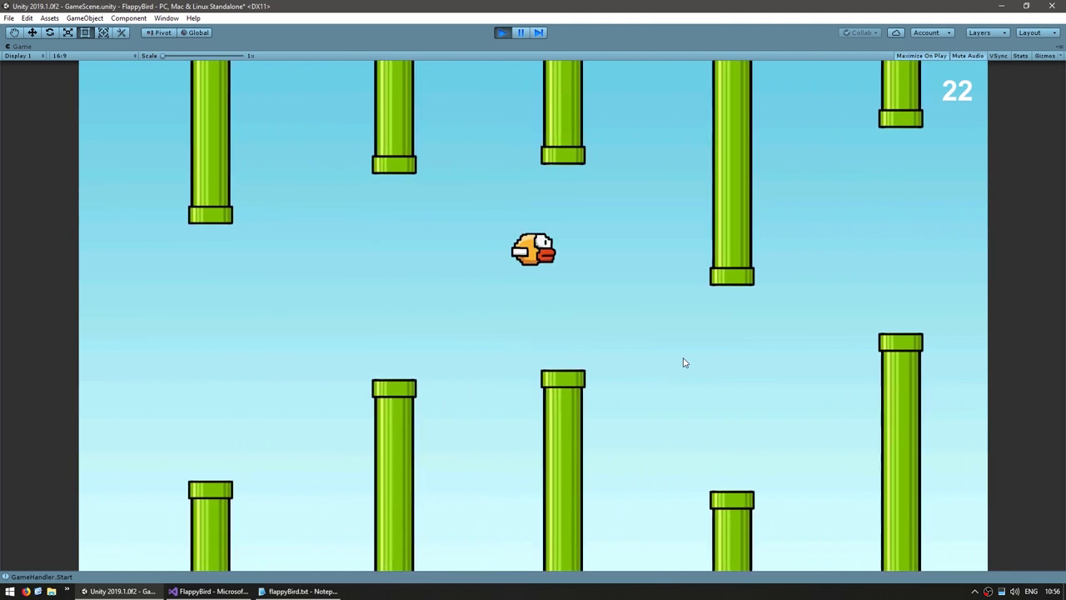
key("space")
key("space")
key("space")
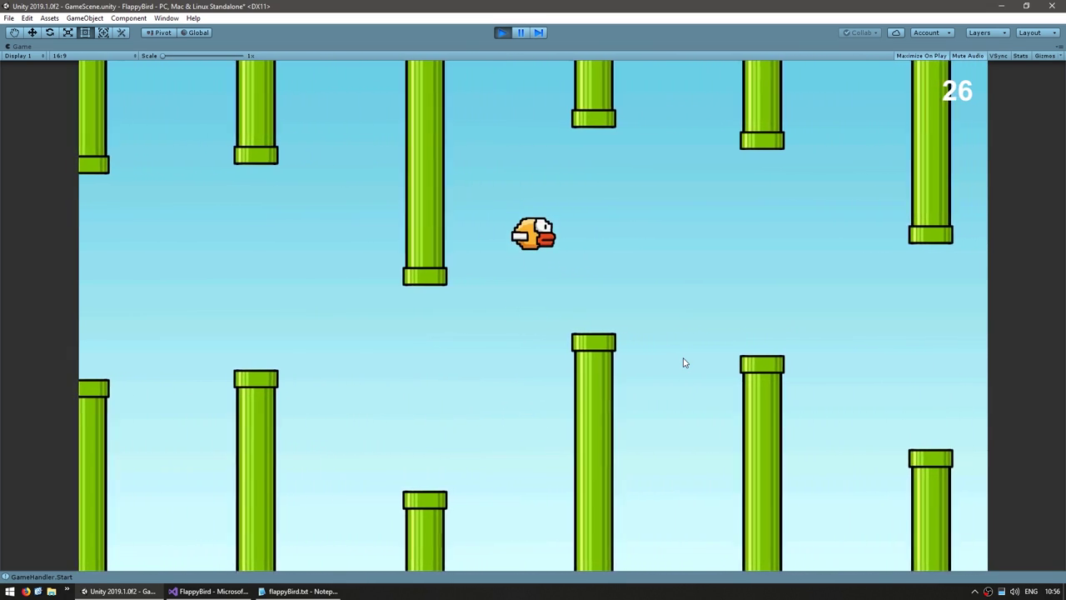
key("space")
key("space")
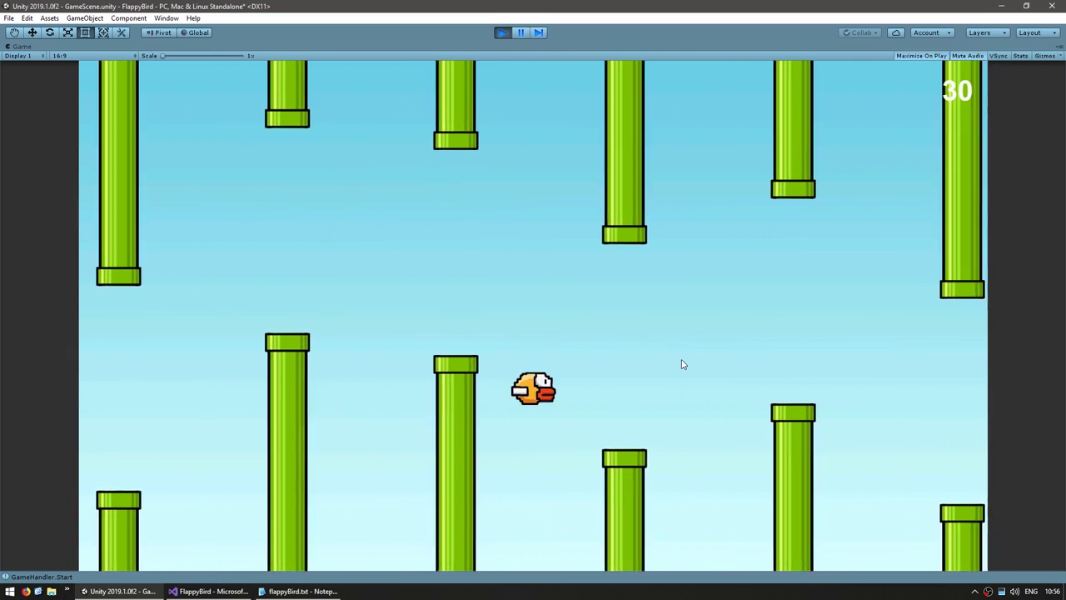
key("space")
key("space")
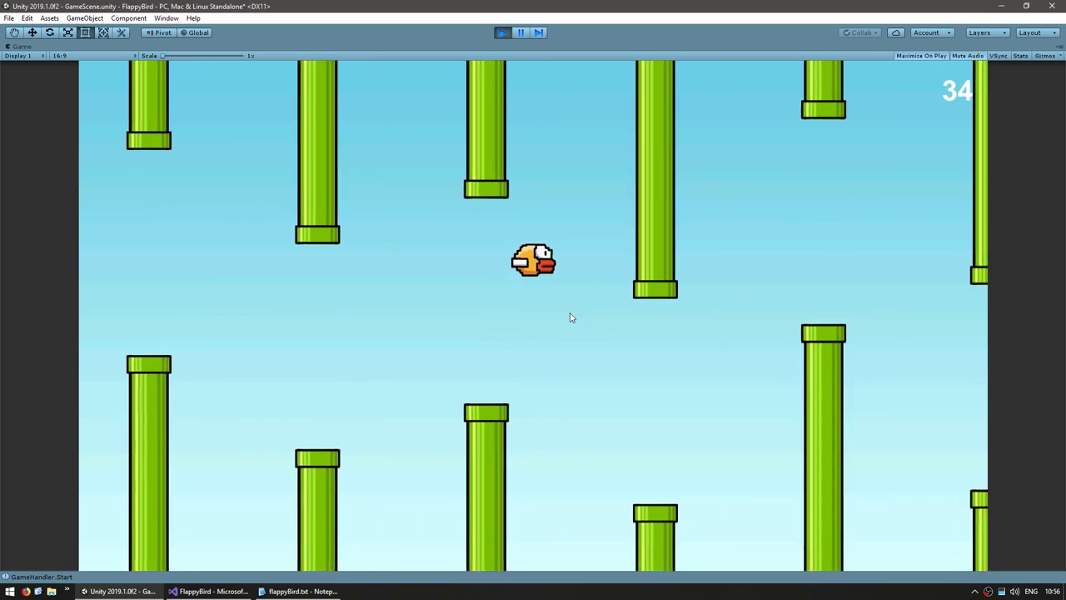
key("alt+Tab")
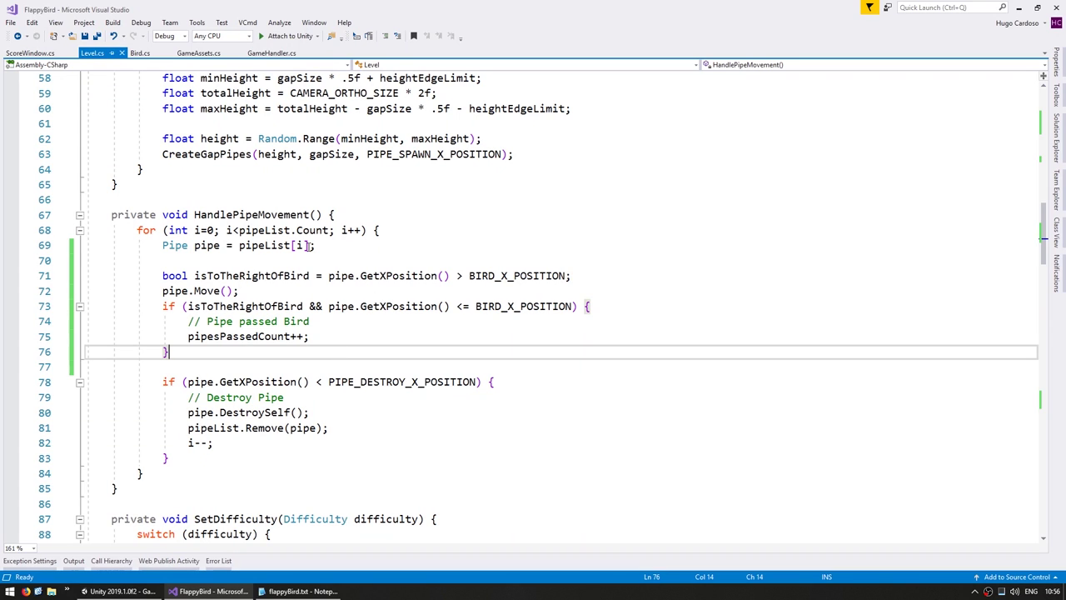
left_click_drag(252, 230, 266, 230)
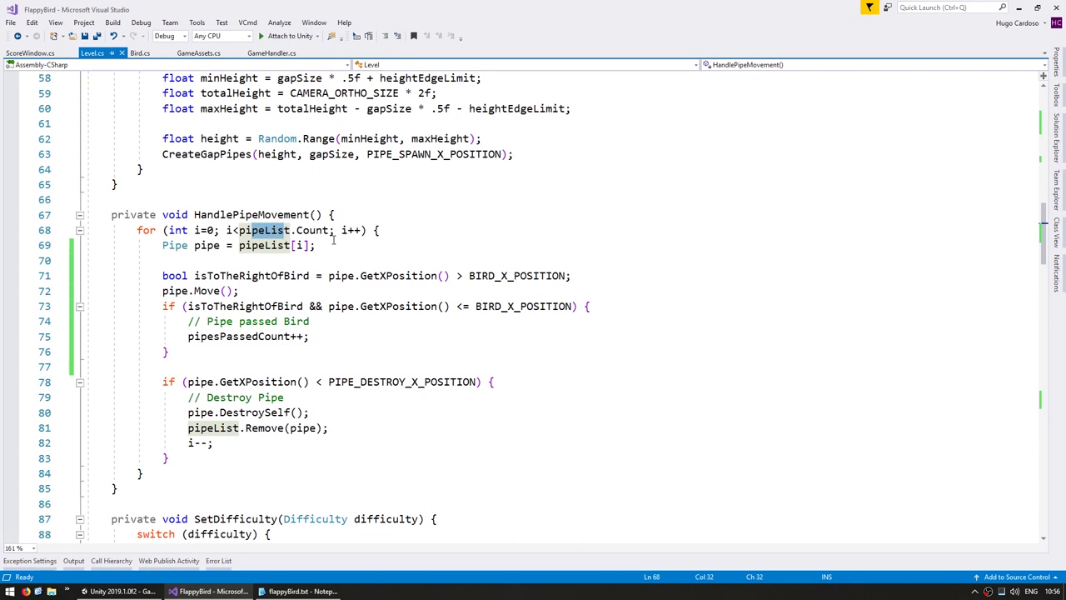
scroll(491, 504, "down", 1)
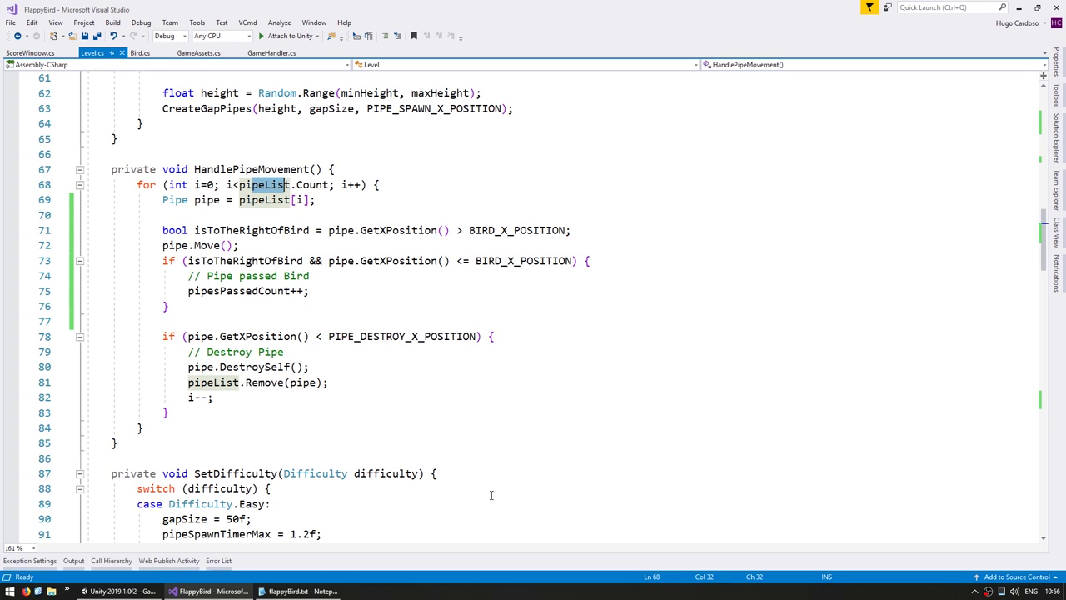
left_click_drag(215, 292, 273, 293)
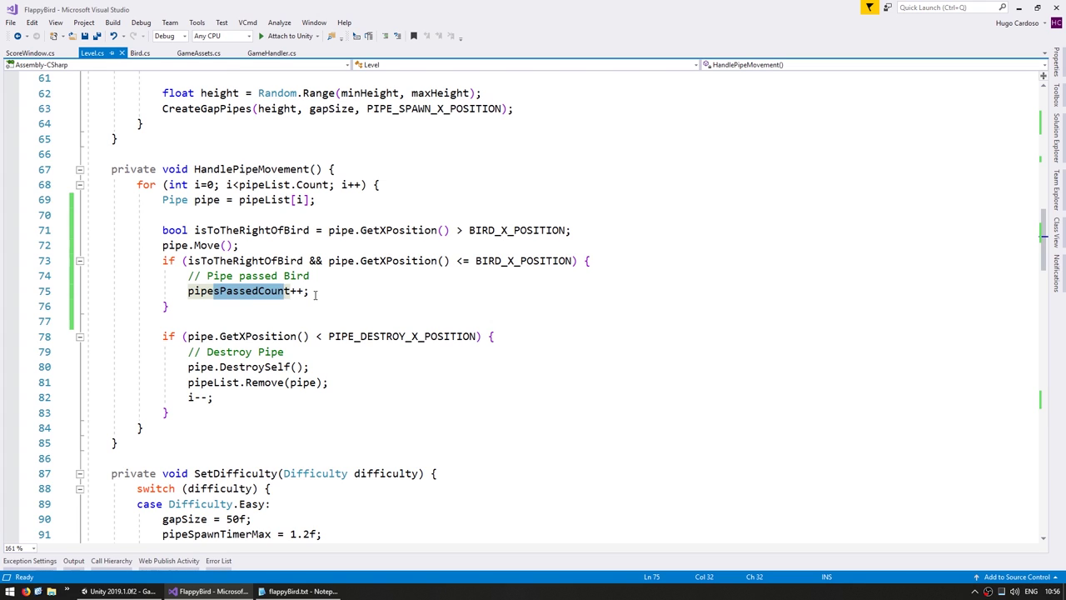
left_click(176, 199)
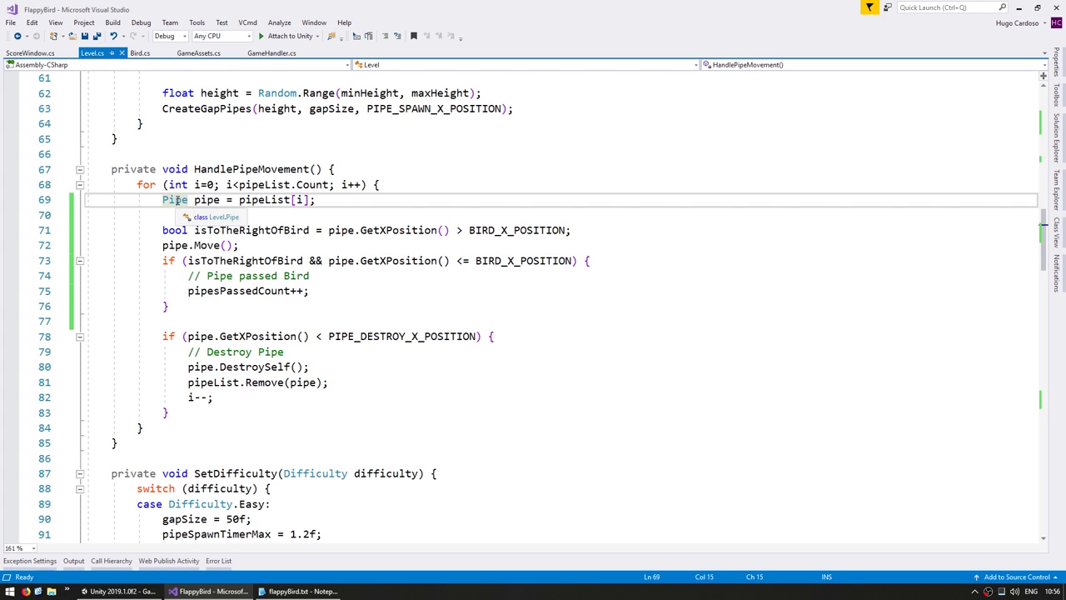
scroll(176, 200, "down", 8)
scroll(280, 336, "down", 5)
scroll(280, 336, "down", 1)
scroll(279, 336, "down", 5)
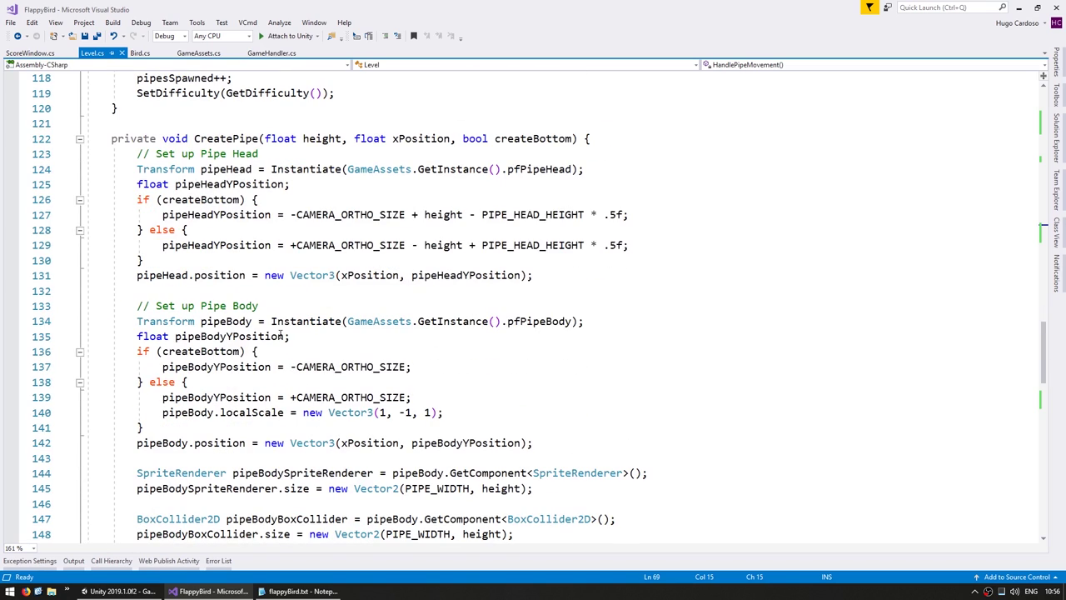
left_click(220, 138)
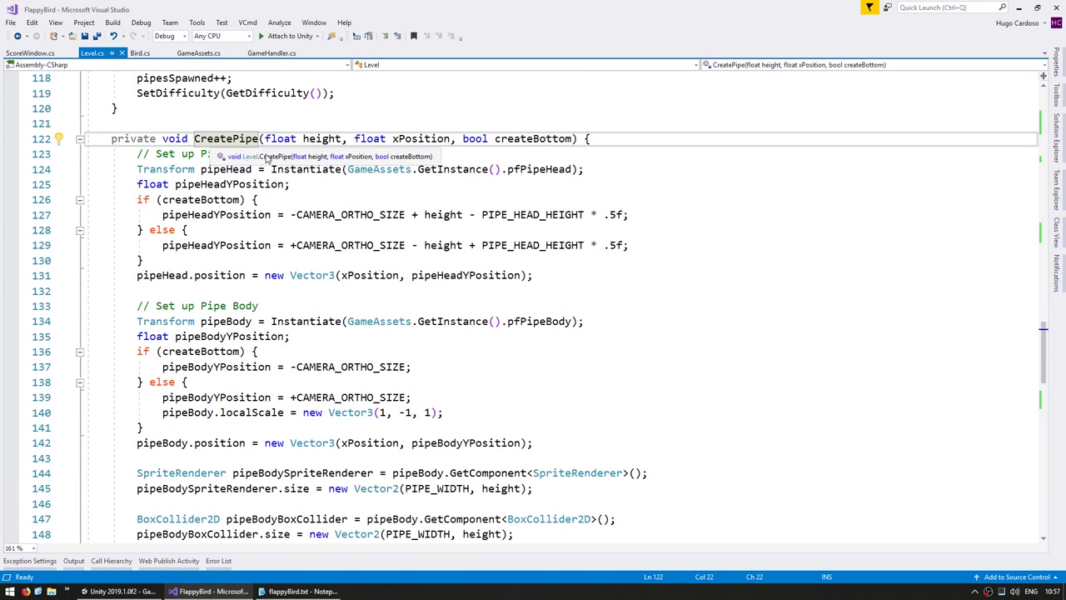
double_click(533, 140)
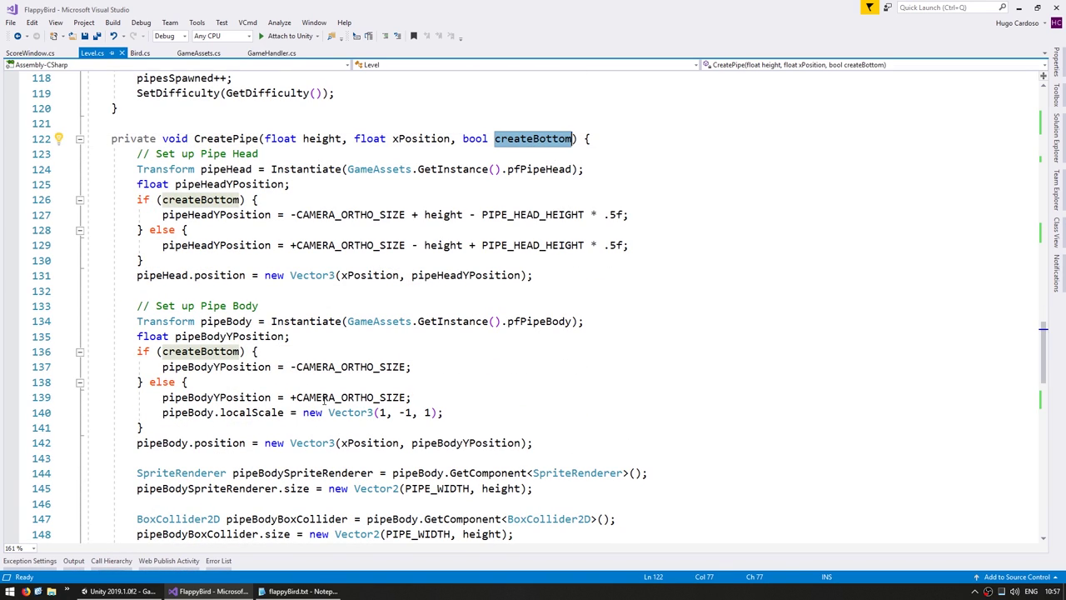
scroll(324, 400, "down", 6)
scroll(298, 374, "up", 3)
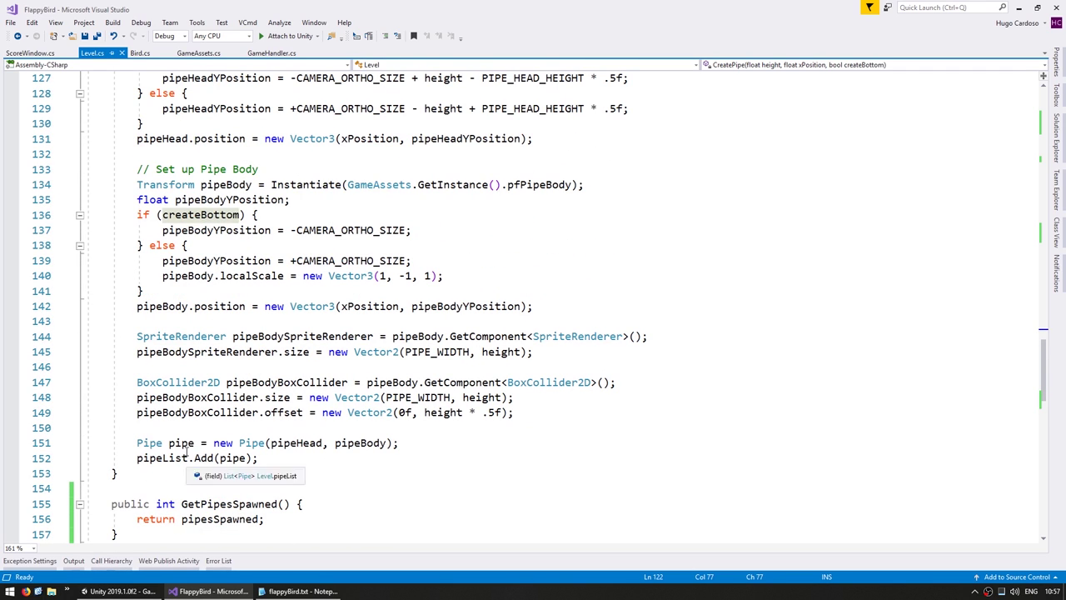
left_click(338, 446)
scroll(441, 332, "up", 4)
left_click_drag(575, 185, 258, 184)
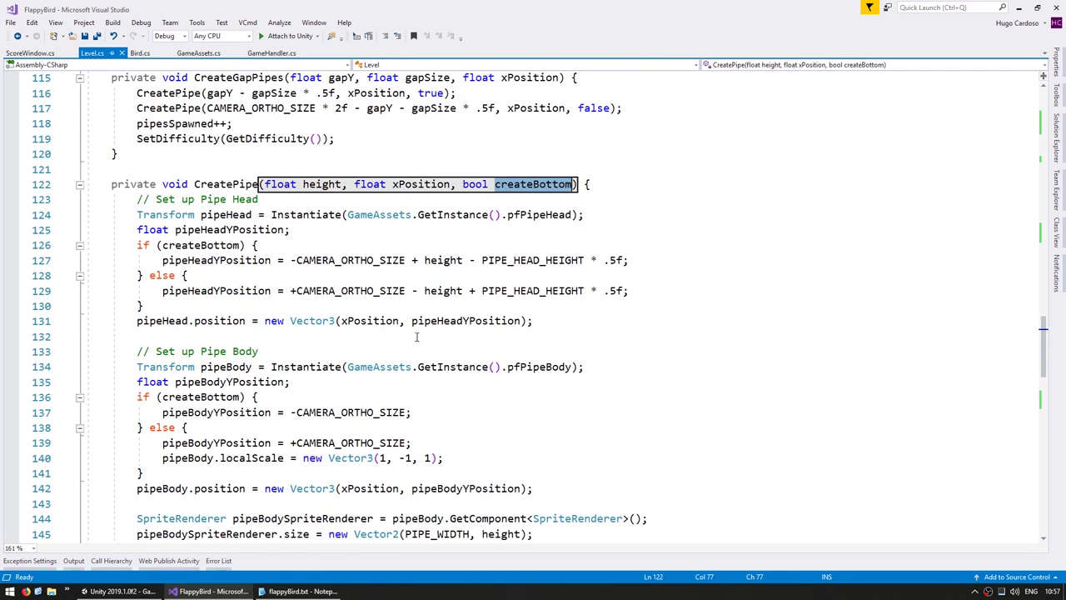
scroll(267, 250, "down", 4)
Pass createBottom as an extra argument to the new Pipe() call on line 151 and save.
left_click(386, 443)
type(", pipeBody,")
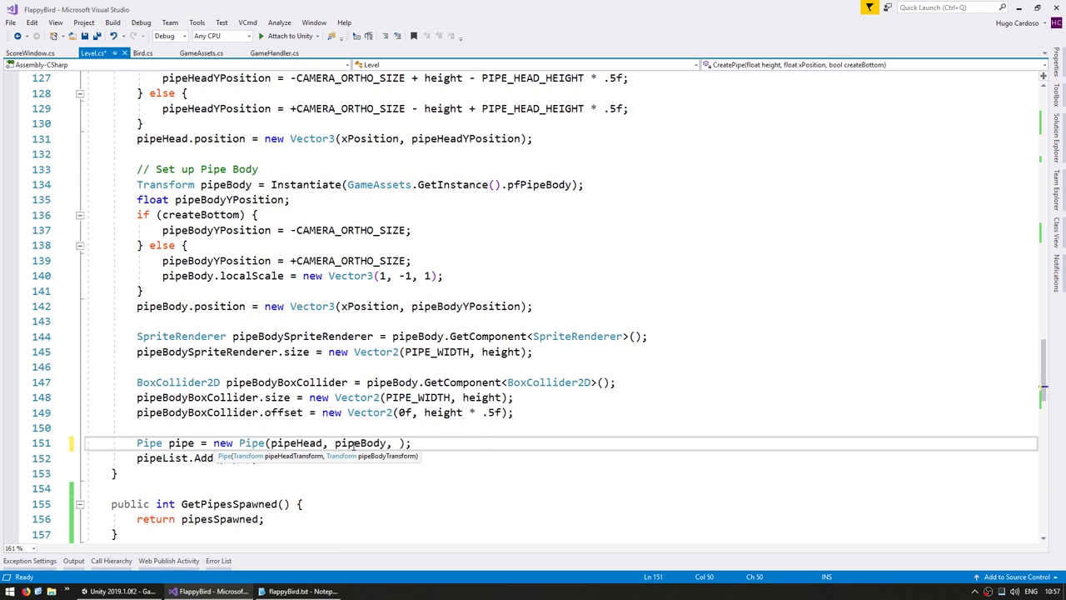
type("createBottom")
key("ctrl+s")
Add a private bool createBottom field to the Pipe class below pipeBodyTransform.
left_click(259, 442)
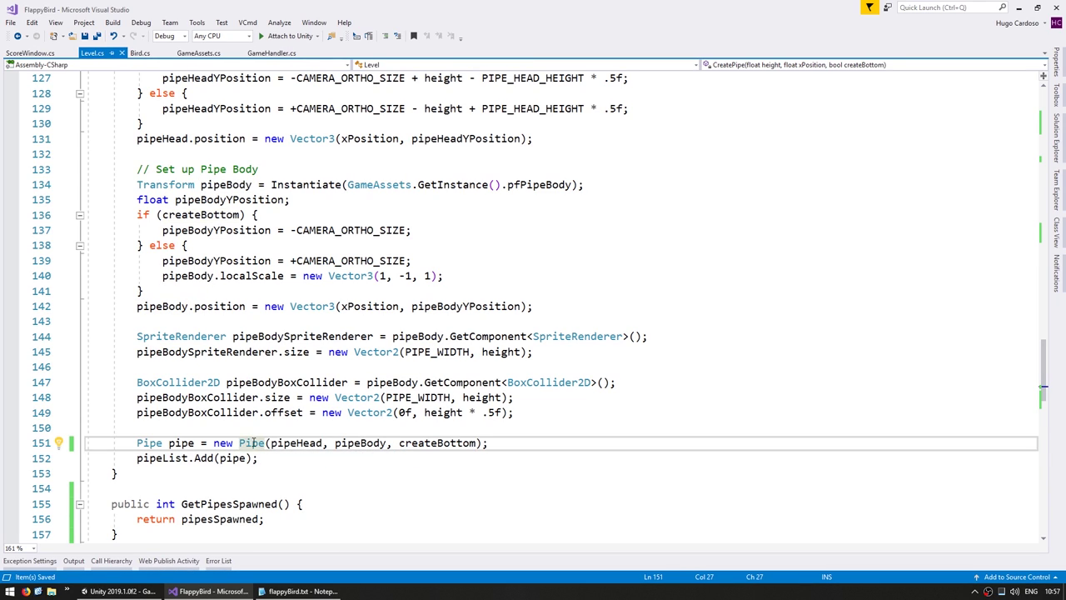
key("F12")
left_click(246, 291)
key("Up")
key("Return")
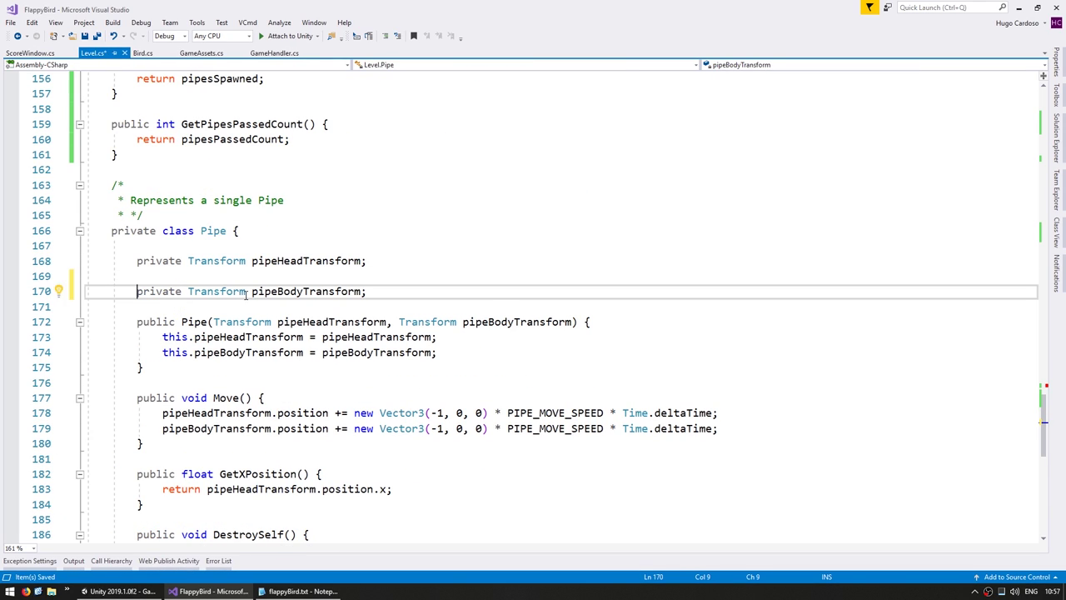
key("ctrl+z")
key("End")
key("Return")
type("private bool createBottom")
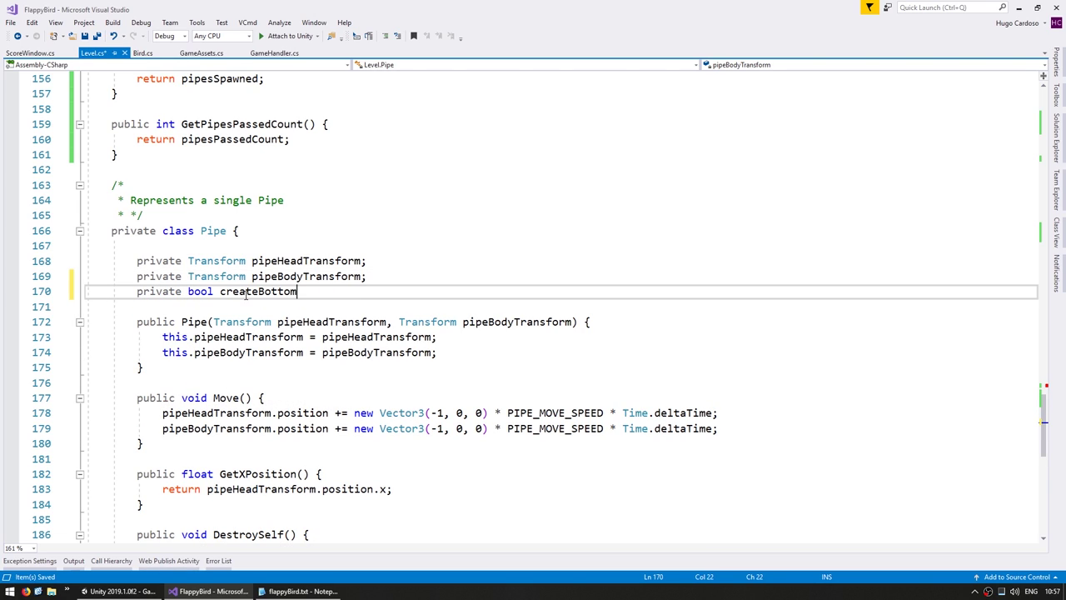
Add a bool createBottom parameter to the Pipe constructor and a line for its assignment.
key("Down")
key("Down")
key("Left")
key("Left")
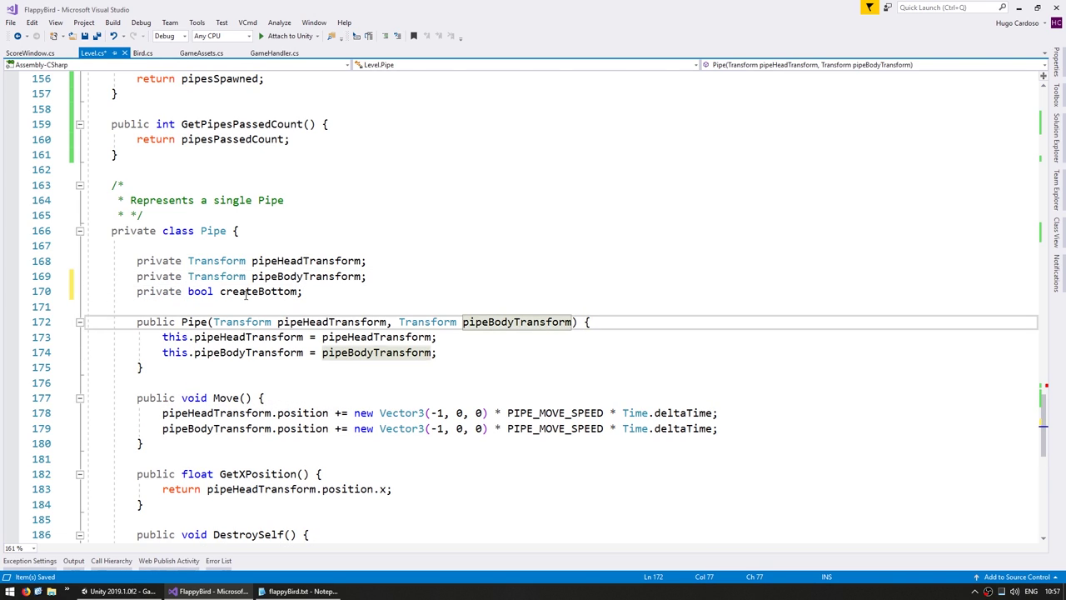
type(", bool createBottom")
key("Down")
key("Down")
key("End")
key("Return")
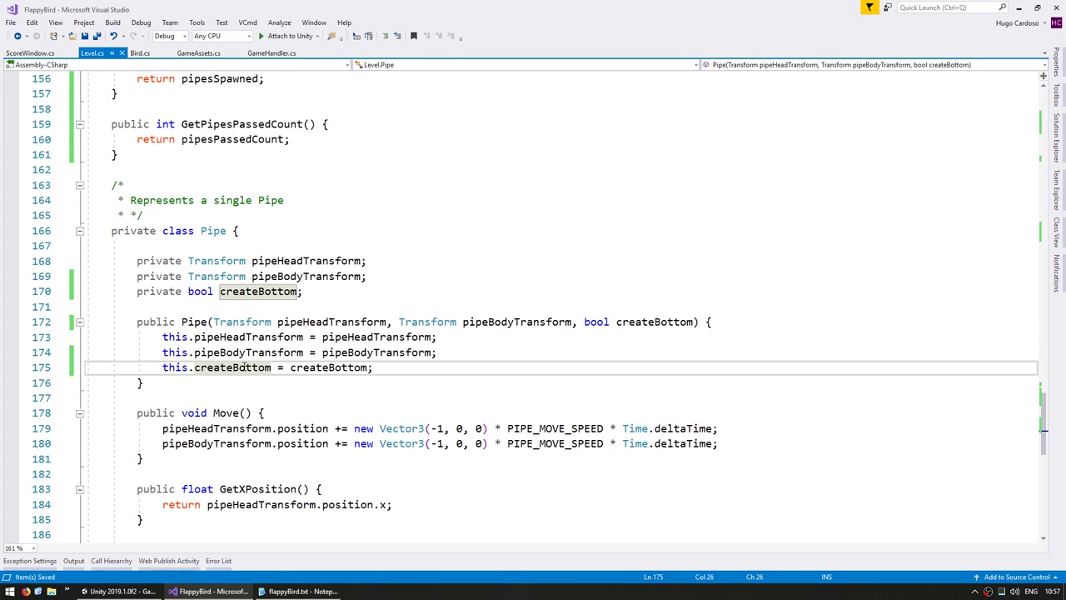
Add a public bool IsBottom() method to Pipe that returns createBottom.
scroll(165, 470, "down", 1)
left_click(166, 469)
key("Return")
key("Return")
type("public boo")
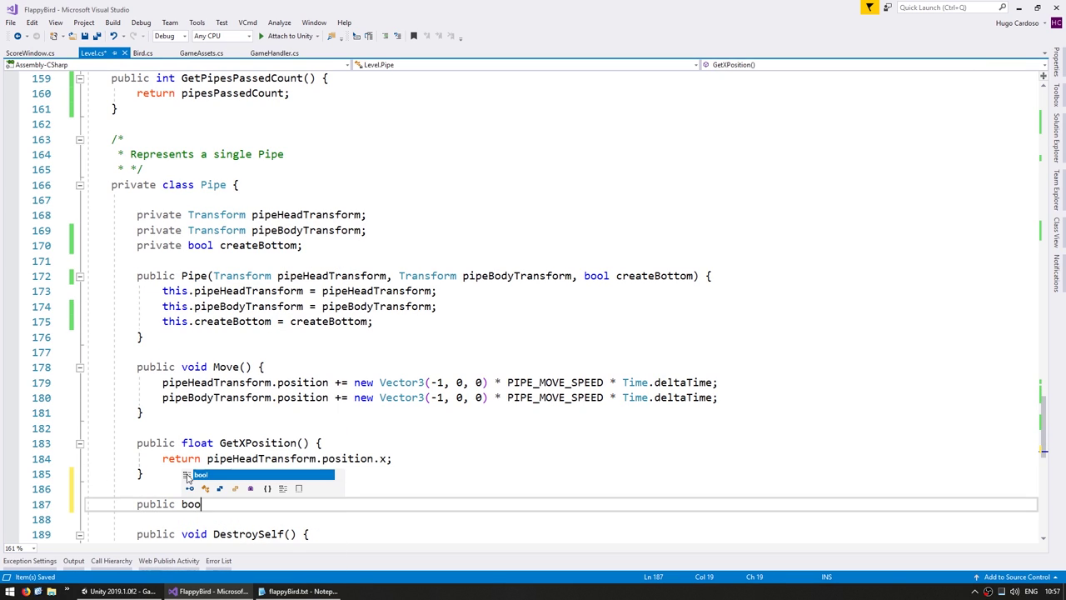
type("l IsBottom() {")
key("Return")
type("retu")
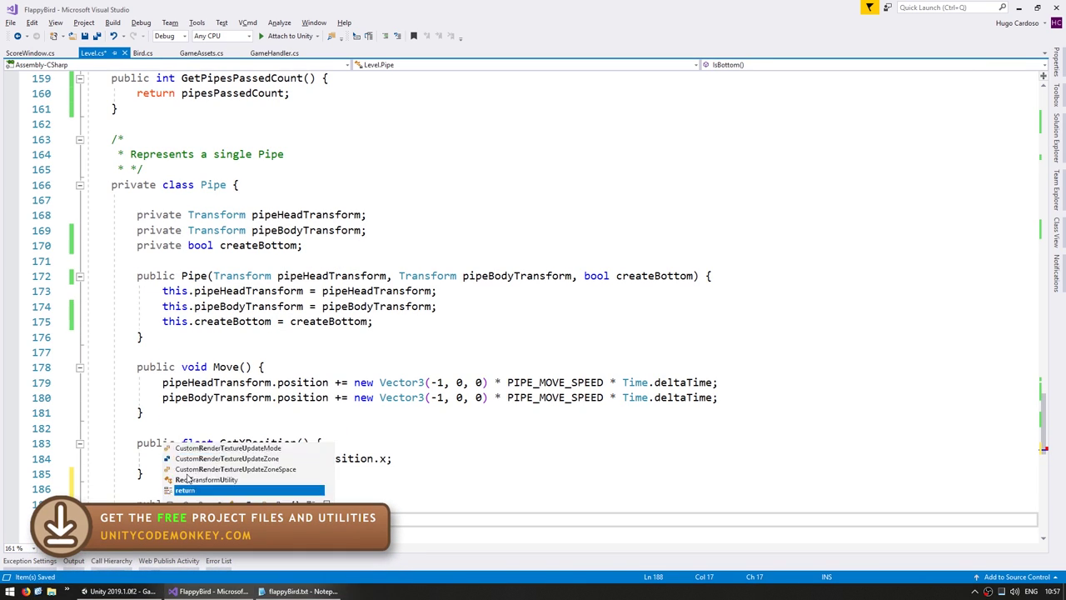
type("rn createBottom;")
scroll(467, 290, "down", 1)
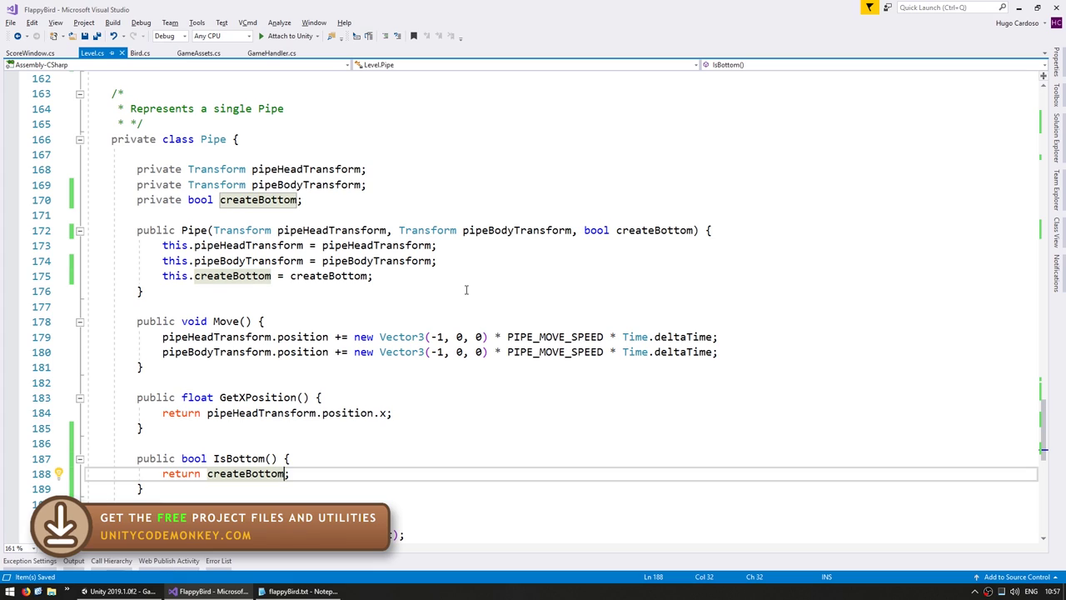
Rename the createBottom field and constructor parameter to isBottom with Ctrl+R.
key("ctrl+r")
key("ctrl+r")
type("isB")
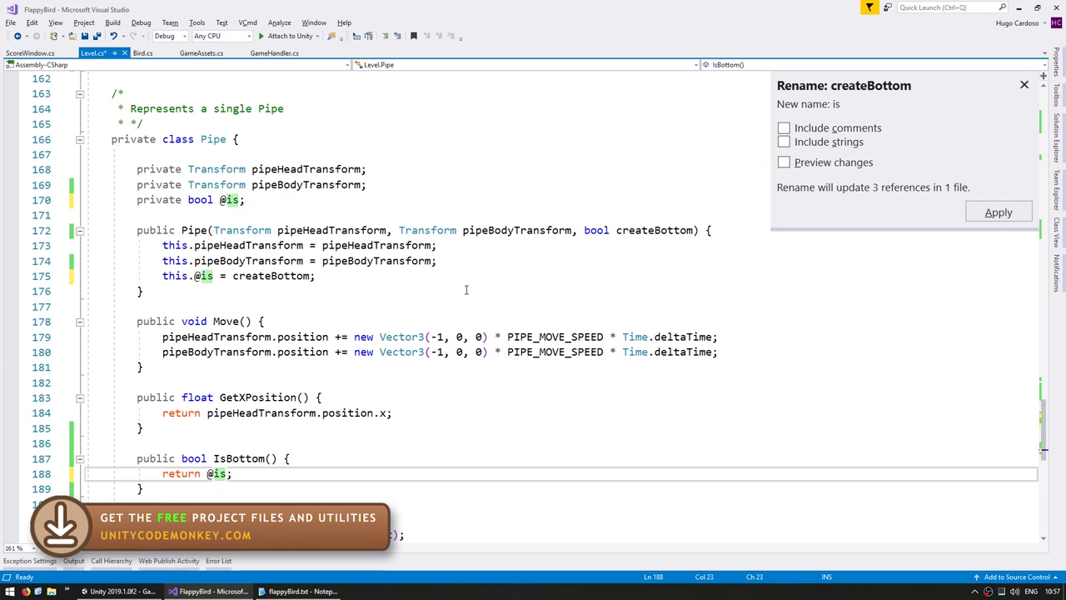
type("ottom")
key("Return")
left_click(656, 230)
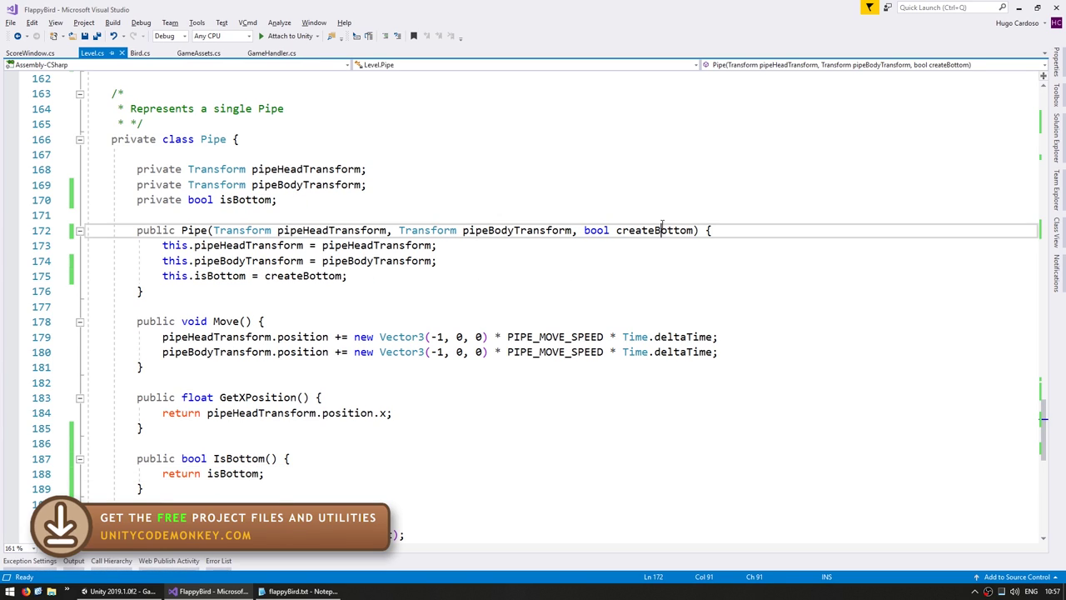
key("ctrl+r")
key("ctrl+r")
type("isBottom")
key("Return")
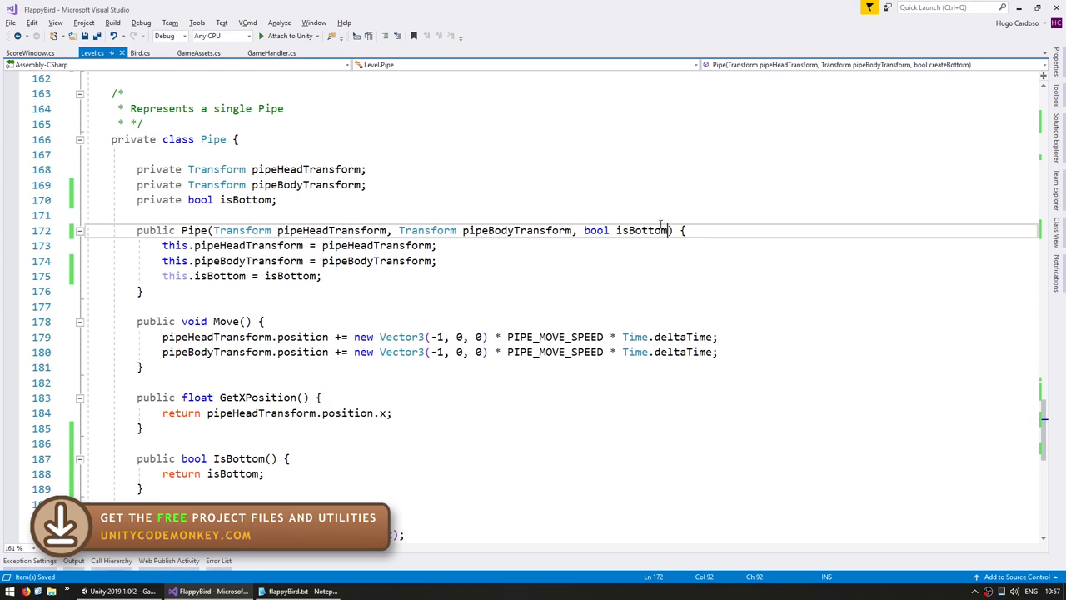
double_click(227, 459)
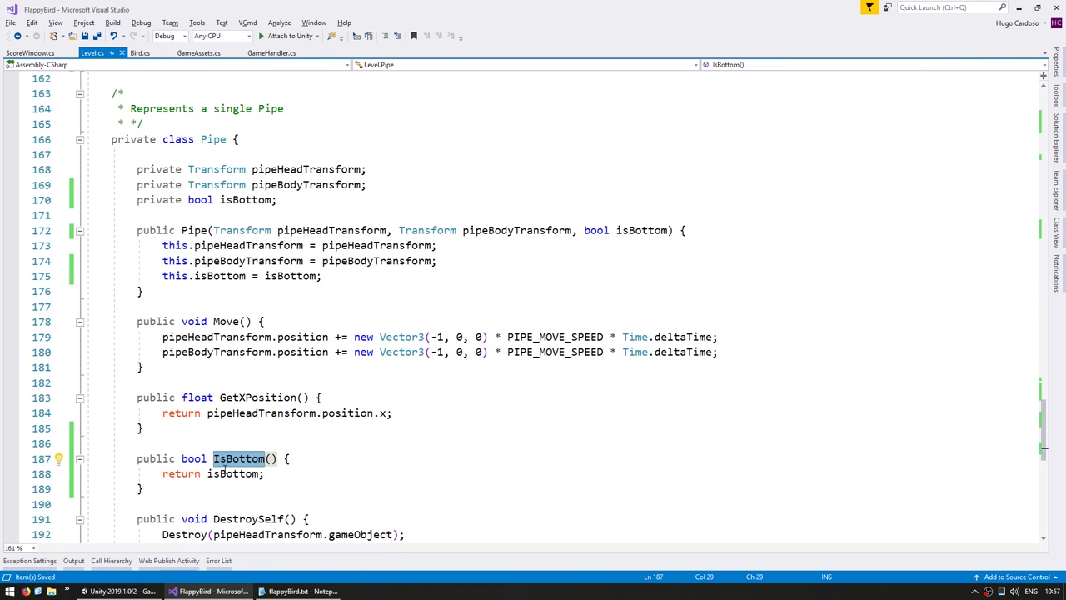
scroll(302, 429, "up", 17)
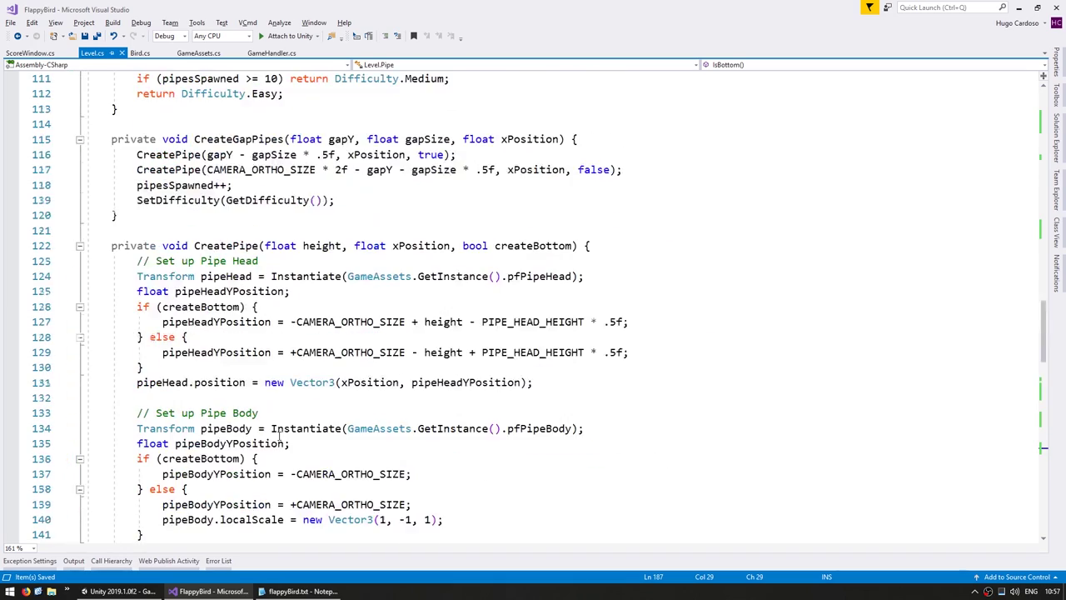
scroll(278, 433, "up", 10)
Append && pipe.IsBottom() to the pipe-passed condition on line 73 of HandlePipeMovement.
scroll(278, 433, "up", 13)
scroll(278, 433, "down", 4)
left_click(404, 385)
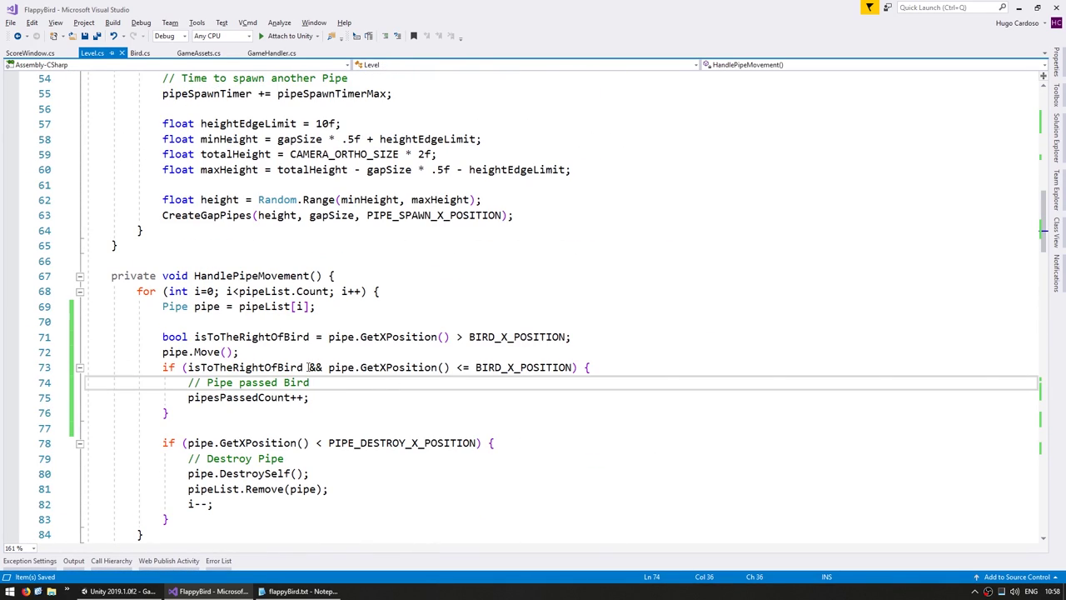
left_click_drag(340, 368, 542, 368)
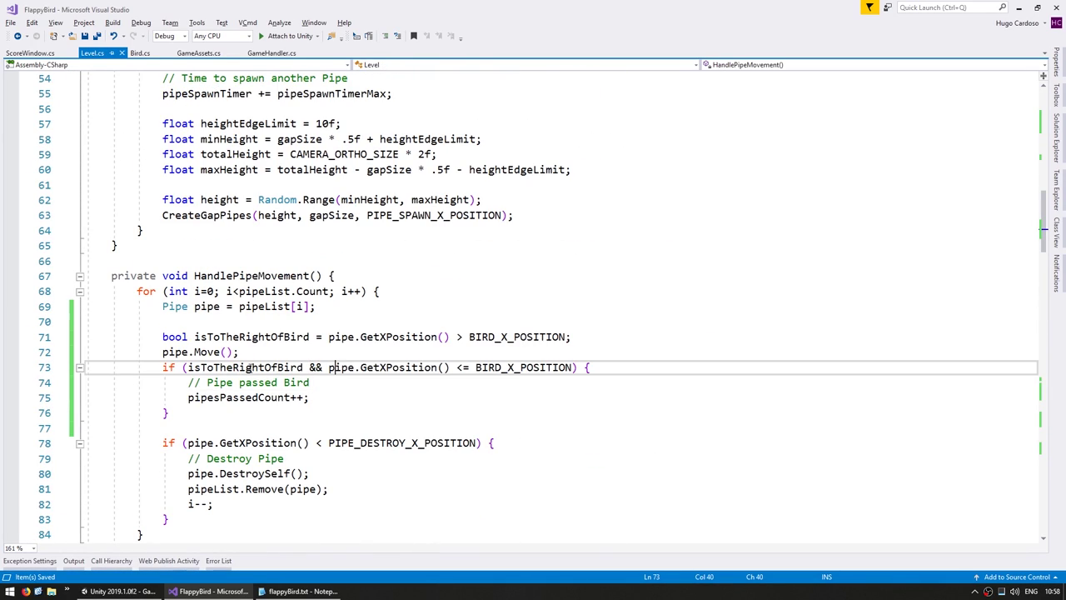
left_click(546, 367)
key("Right")
key("Right")
key("Right")
type("&& p")
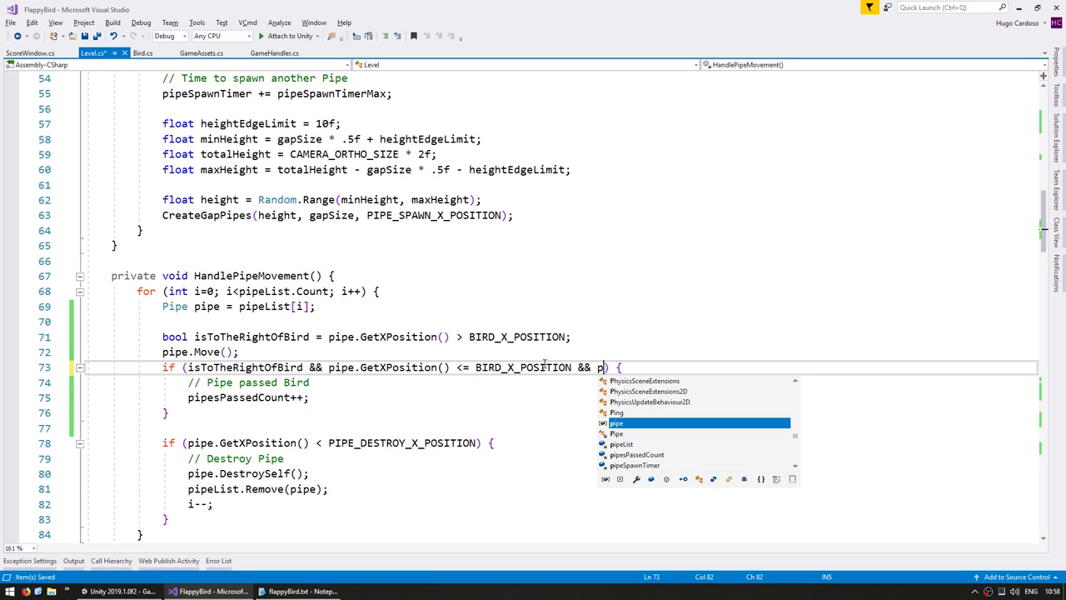
type("ipe.I")
key("Tab")
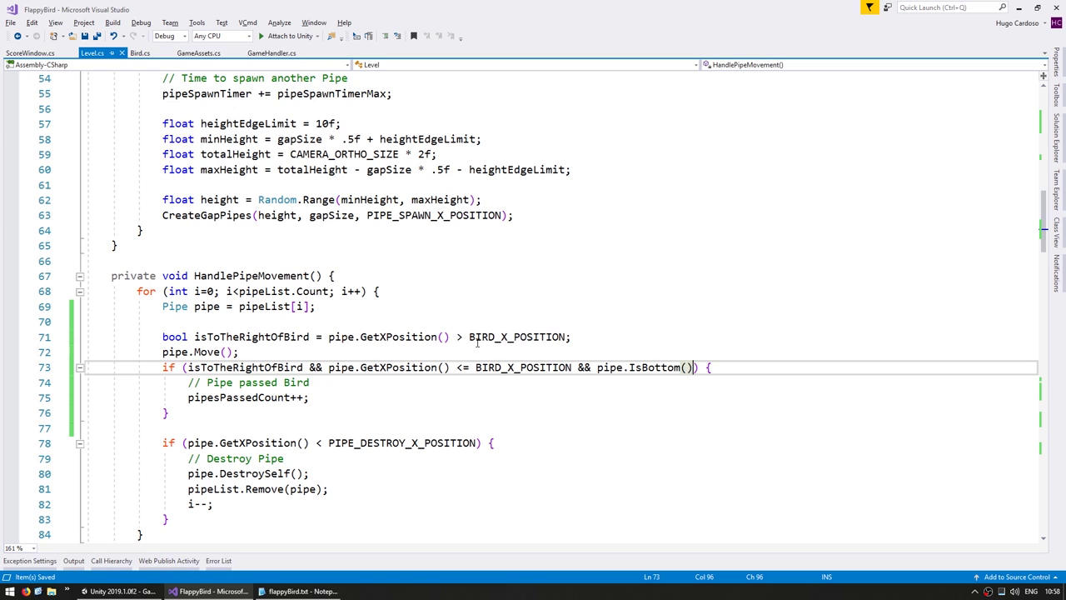
Play the game in Unity, flapping through pipe gaps to a score of 10, then stop.
key("alt+Tab")
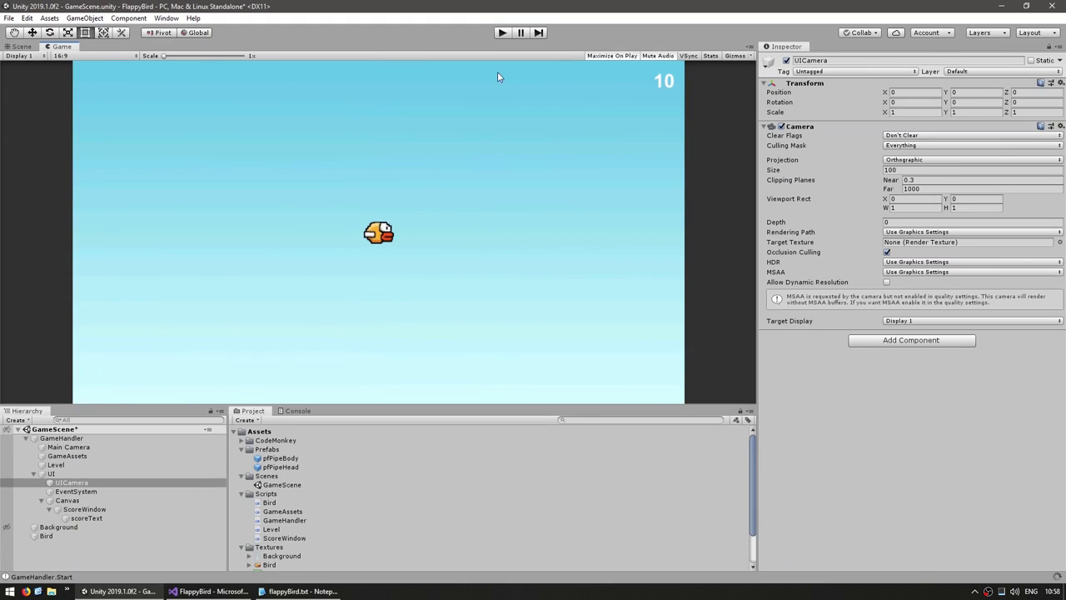
left_click(502, 32)
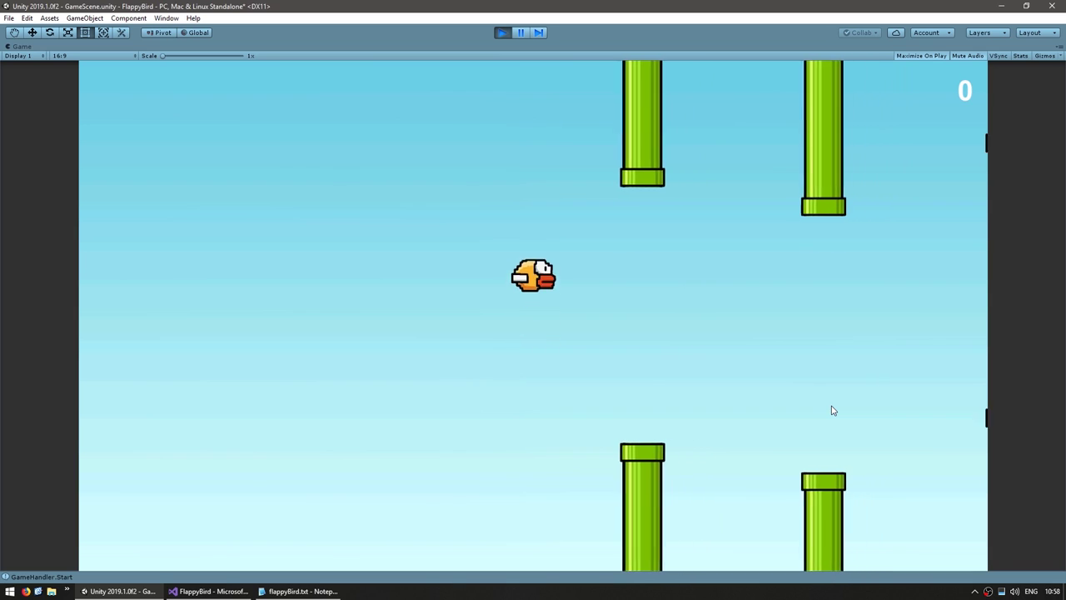
key("space")
key("space")
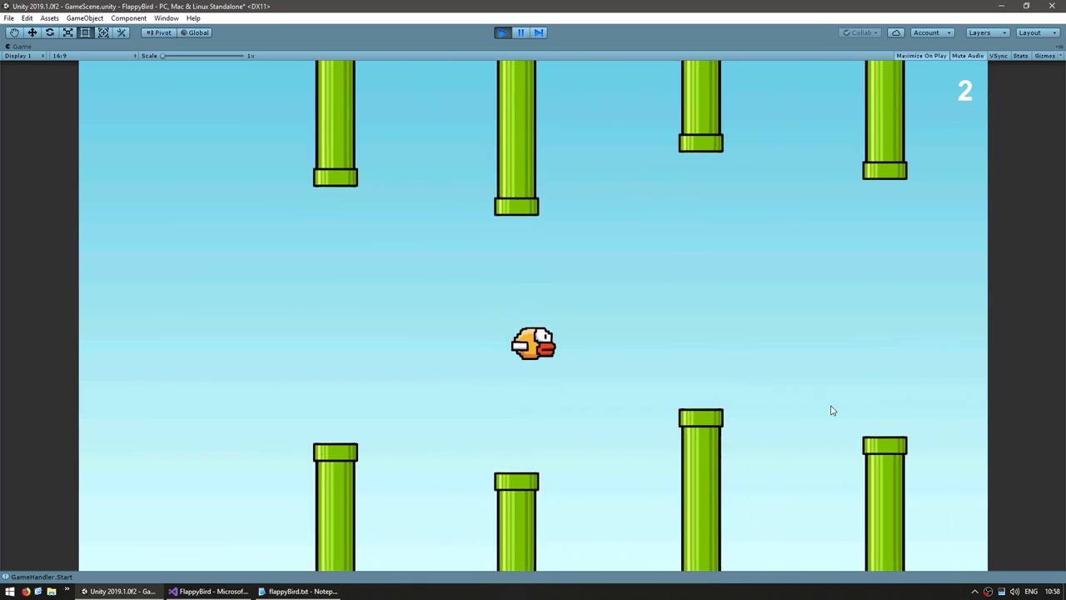
key("space")
key("space")
key("space")
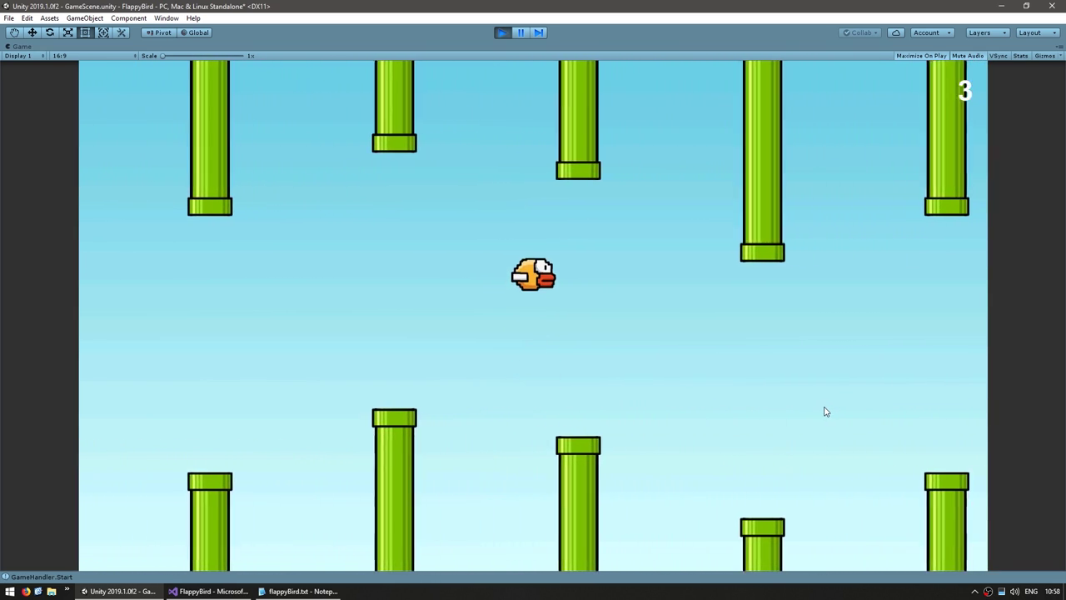
key("space")
key("space")
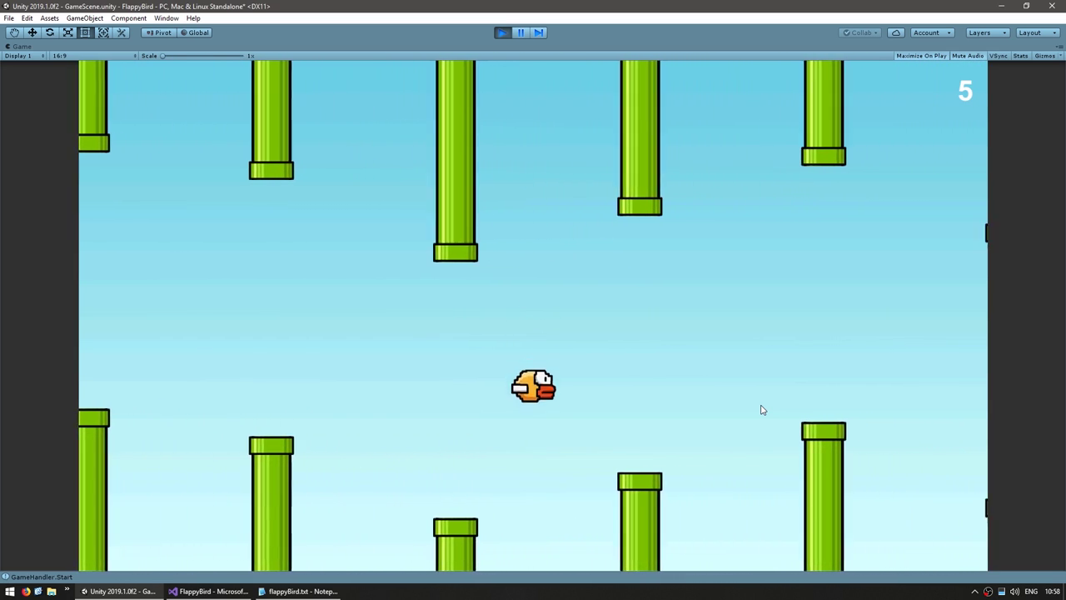
key("space")
key("space")
key("space")
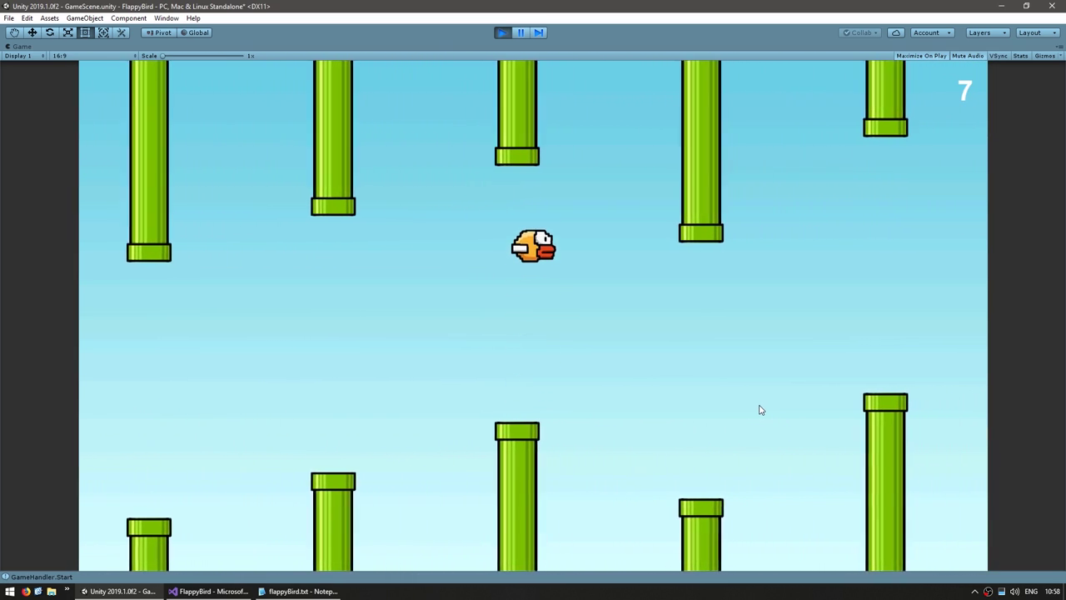
key("space")
key("space")
key("space")
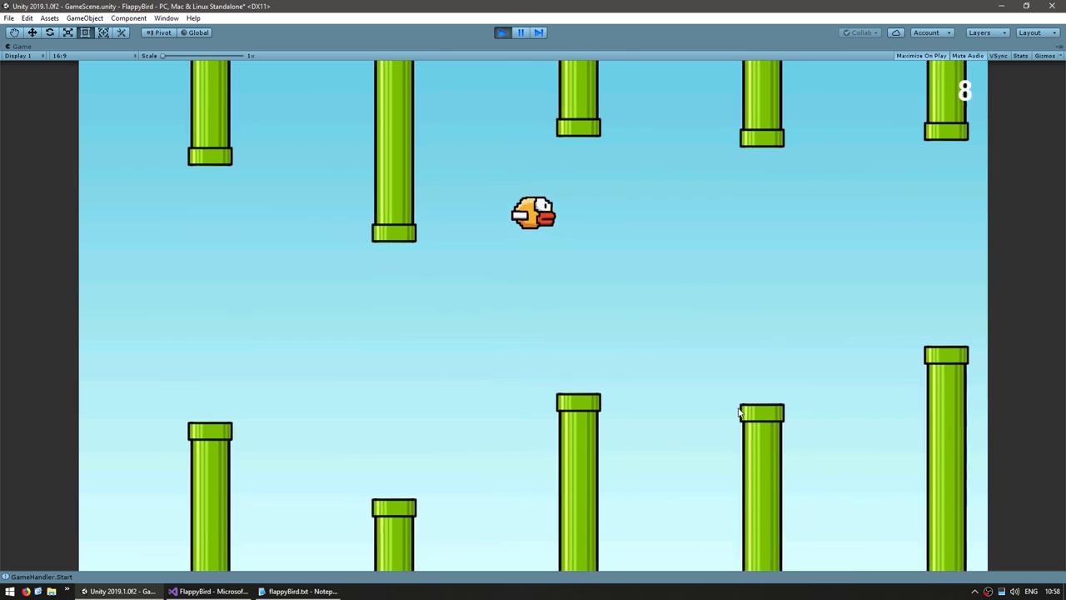
key("space")
key("space")
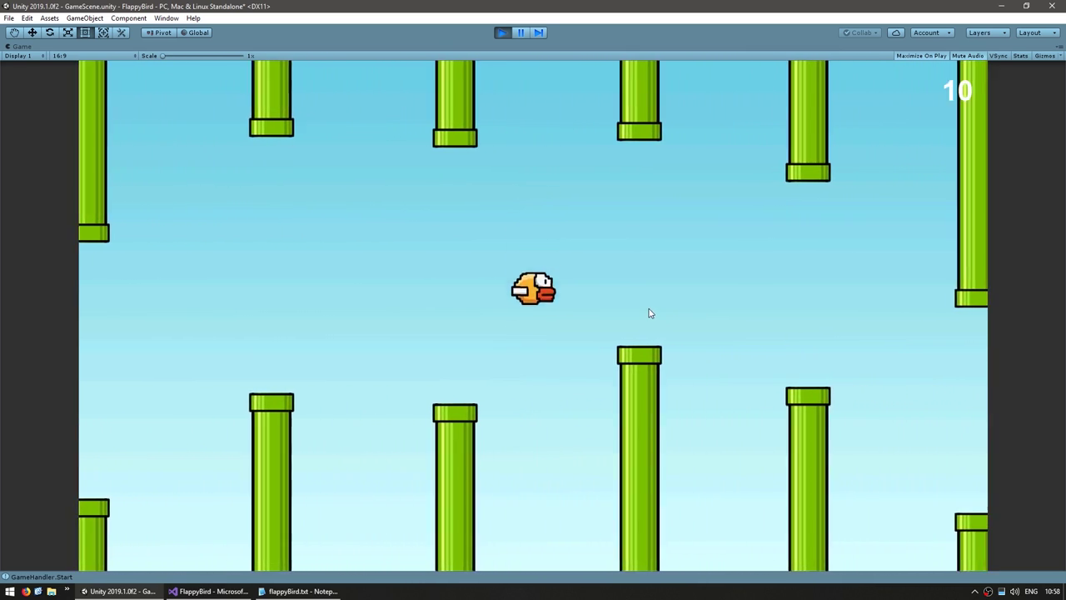
key("space")
key("space")
key("ctrl+p")
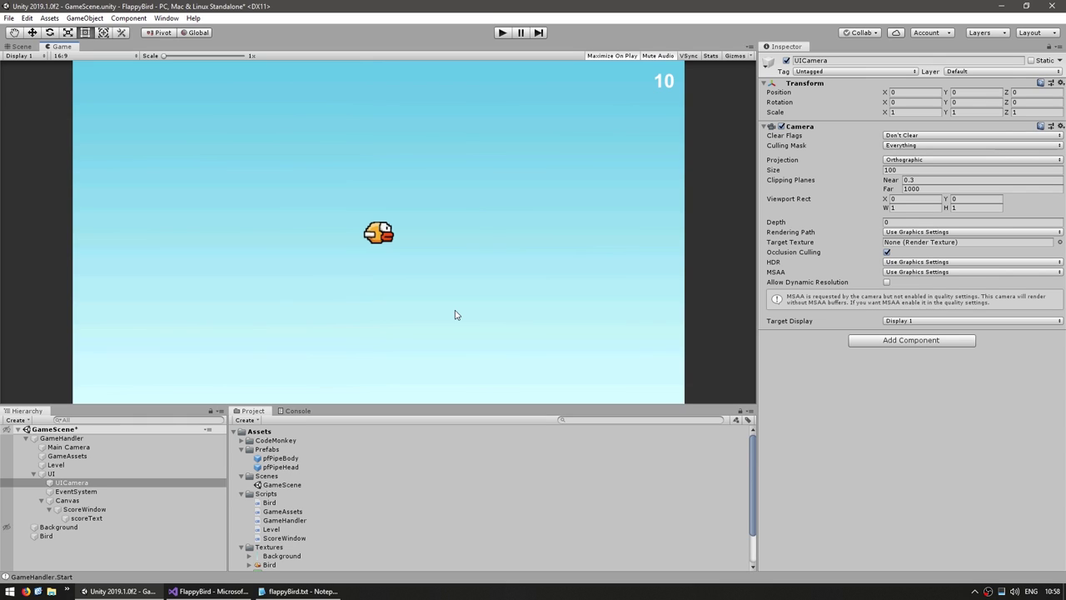
Start a second run and fly until the bird crashes at 4, showing Dead!
key("ctrl+p")
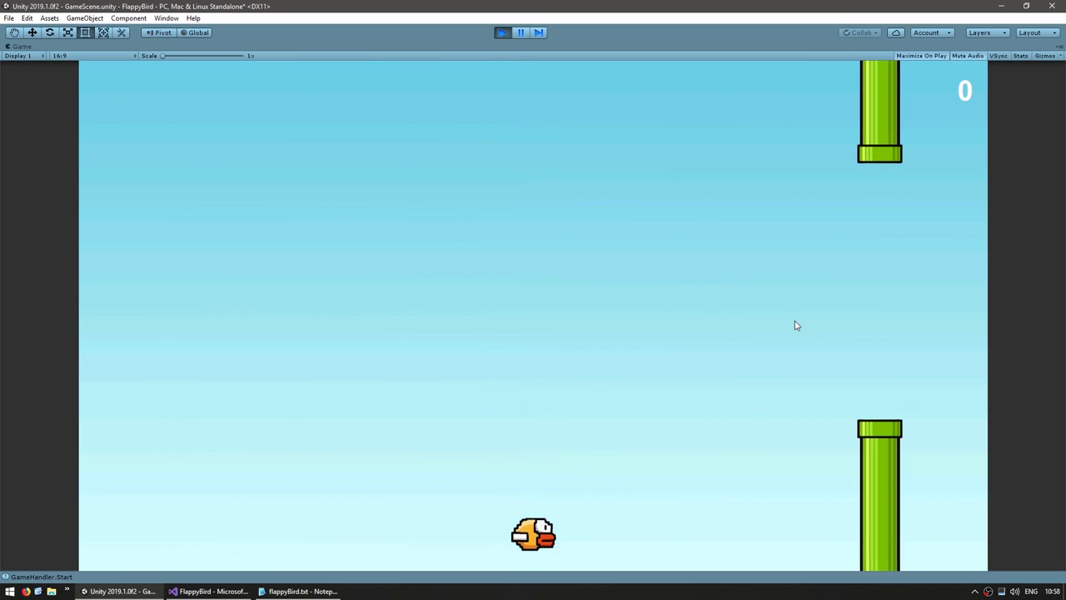
key("space")
key("space")
key("space")
key("space")
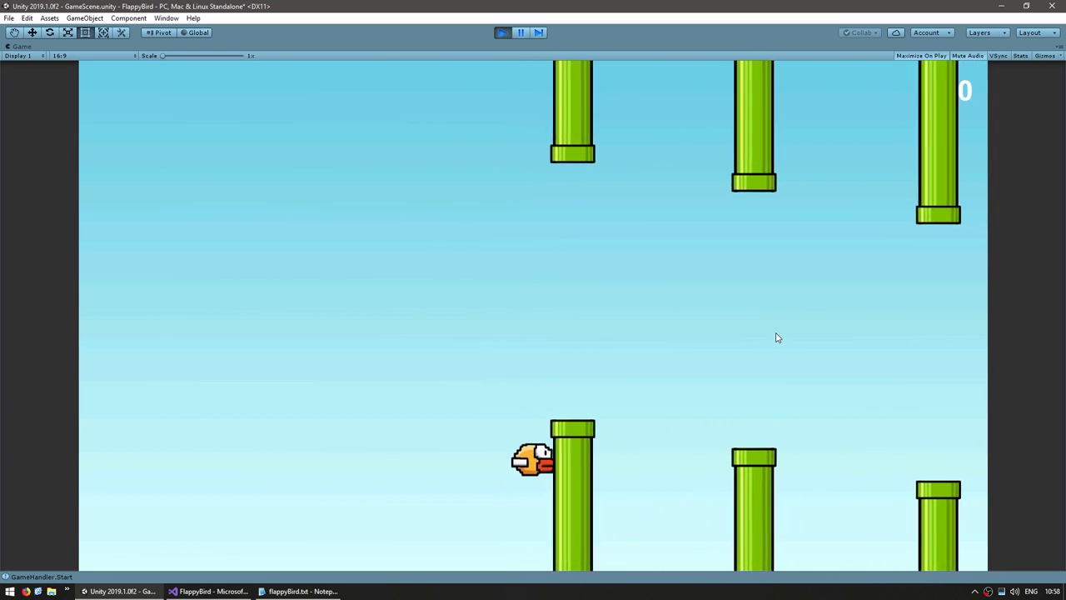
key("space")
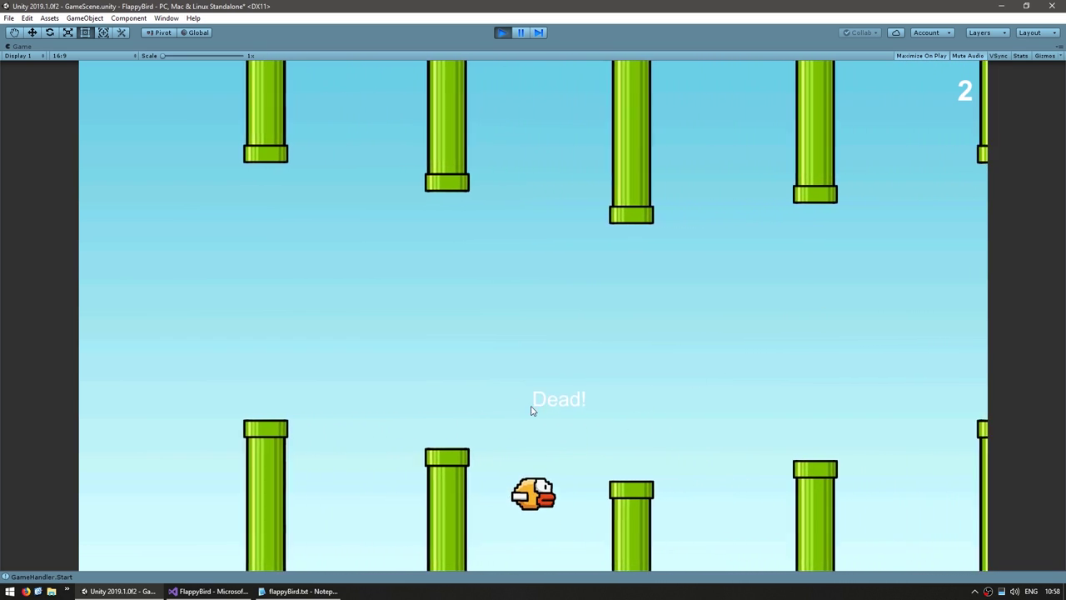
key("space")
key("space")
key("space")
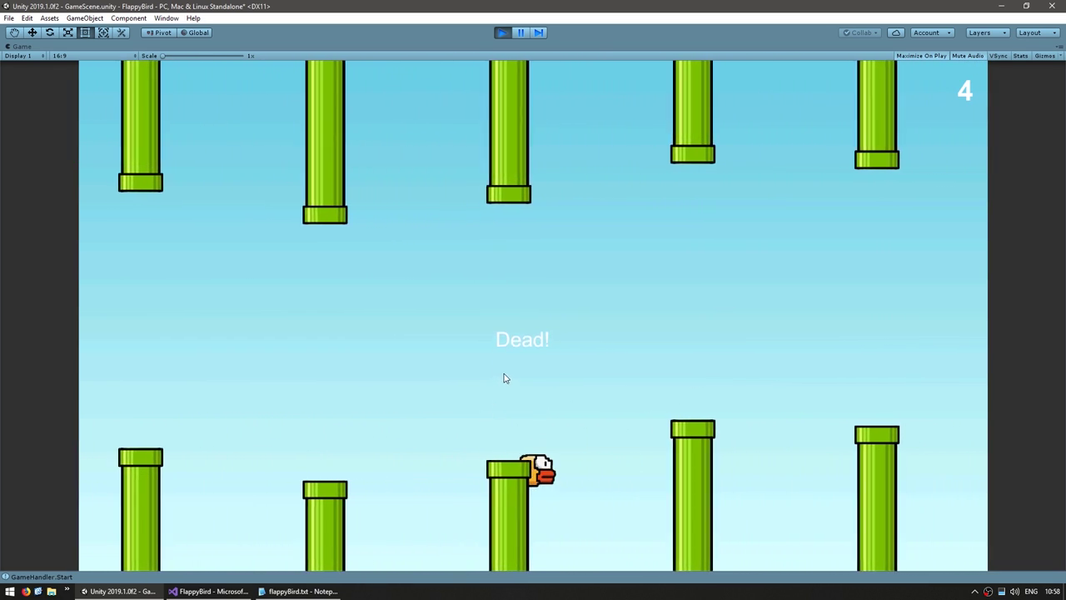
key("space")
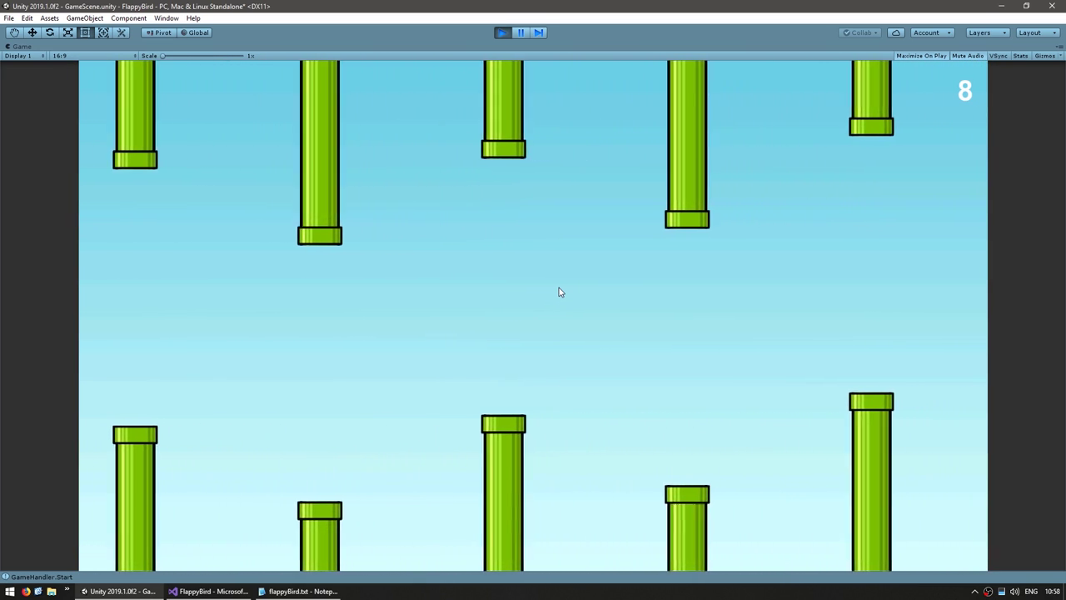
Stop play mode and open Bird.cs at the Dead! popup line in OnTriggerEnter2D.
left_click(500, 32)
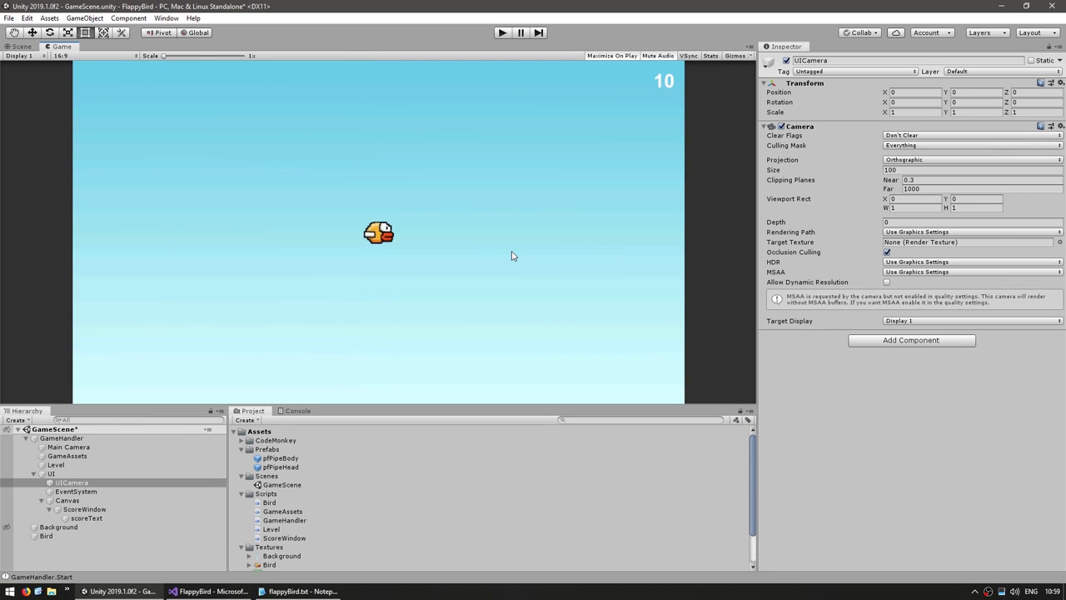
key("alt+Tab")
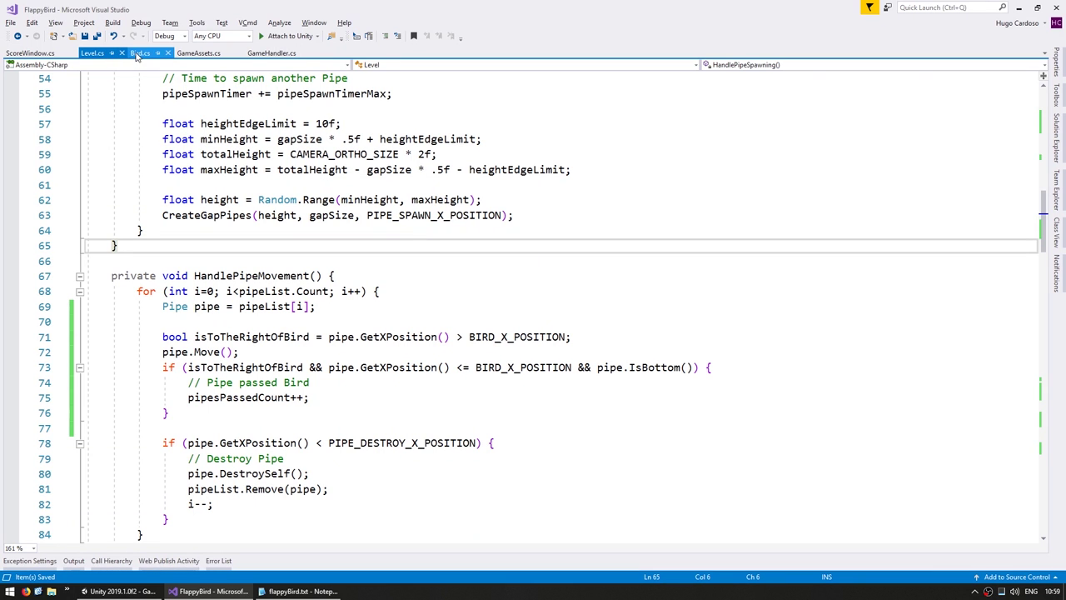
left_click(138, 53)
scroll(391, 245, "down", 2)
left_click(387, 231)
left_click(366, 306)
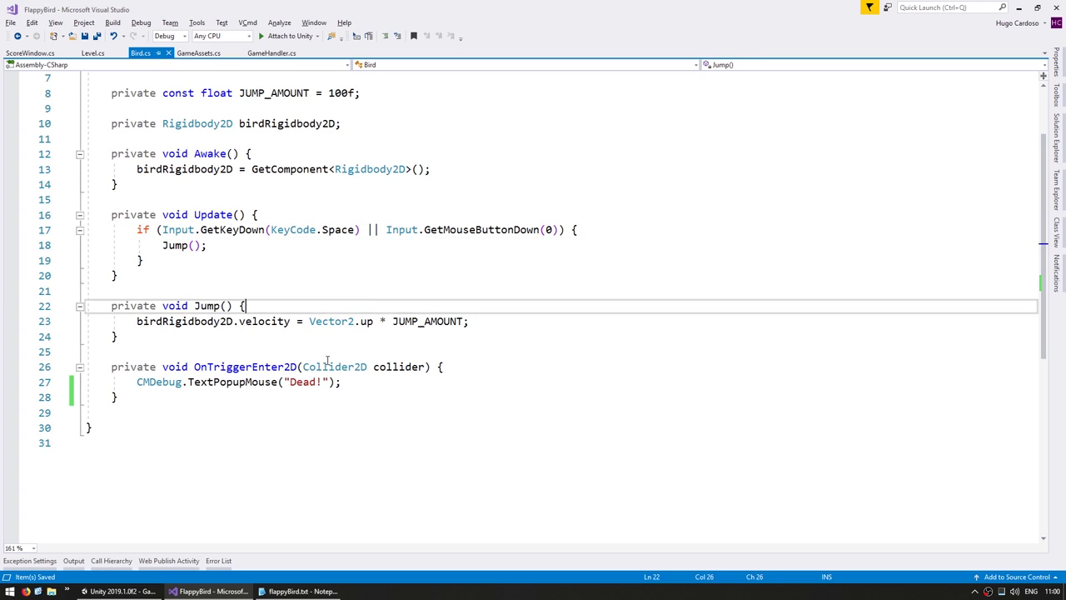
left_click(236, 350)
left_click(326, 381)
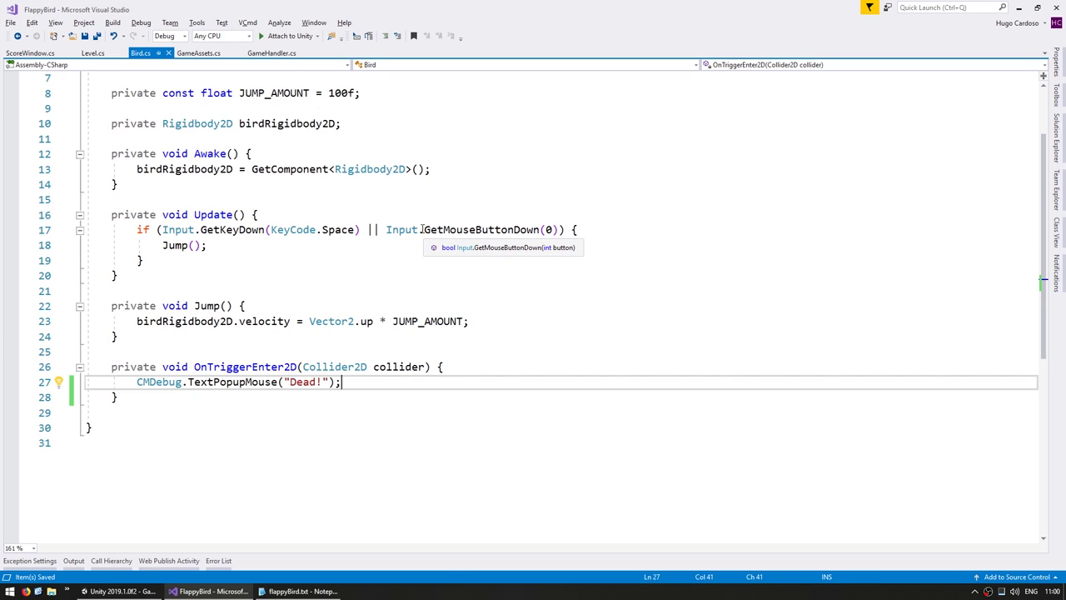
Add birdRigidbody2D.bodyType = RigidbodyType2D.Static; after the Dead! popup.
key("Return")
type("bird")
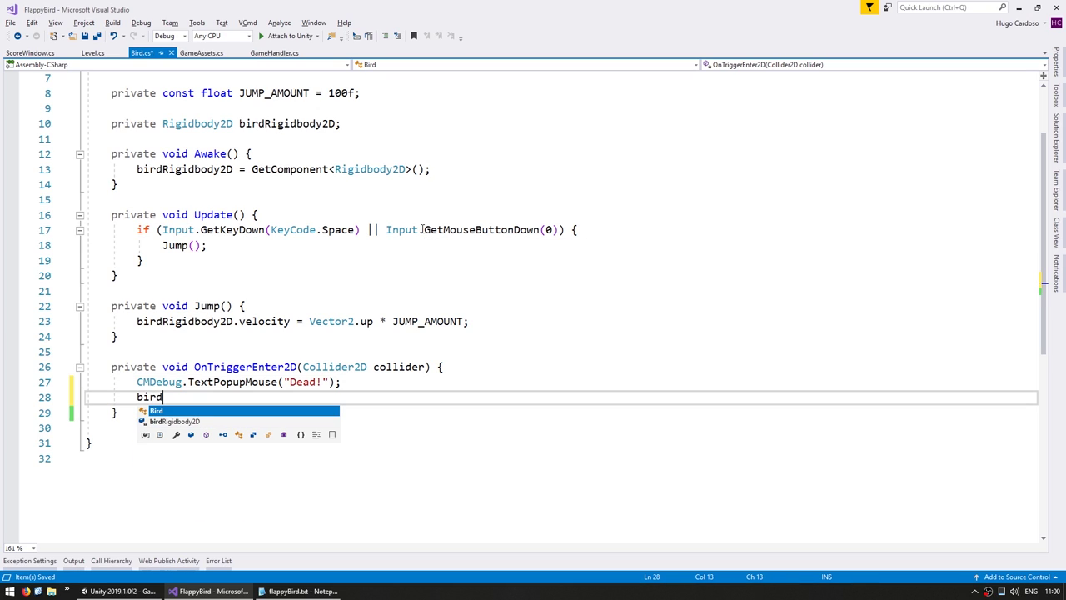
key("Tab")
type(".")
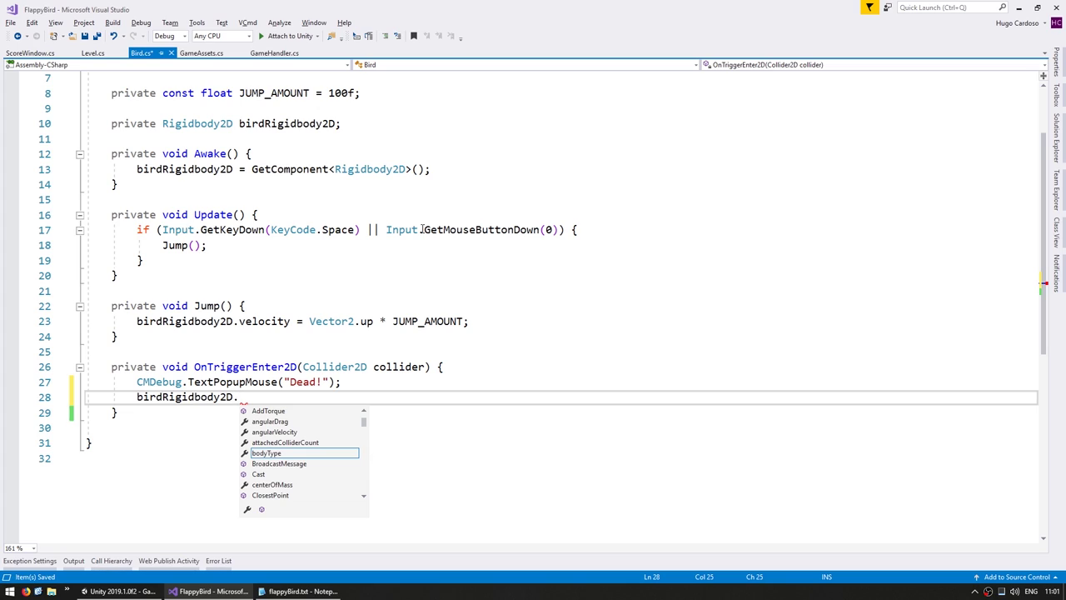
key("Tab")
type("=")
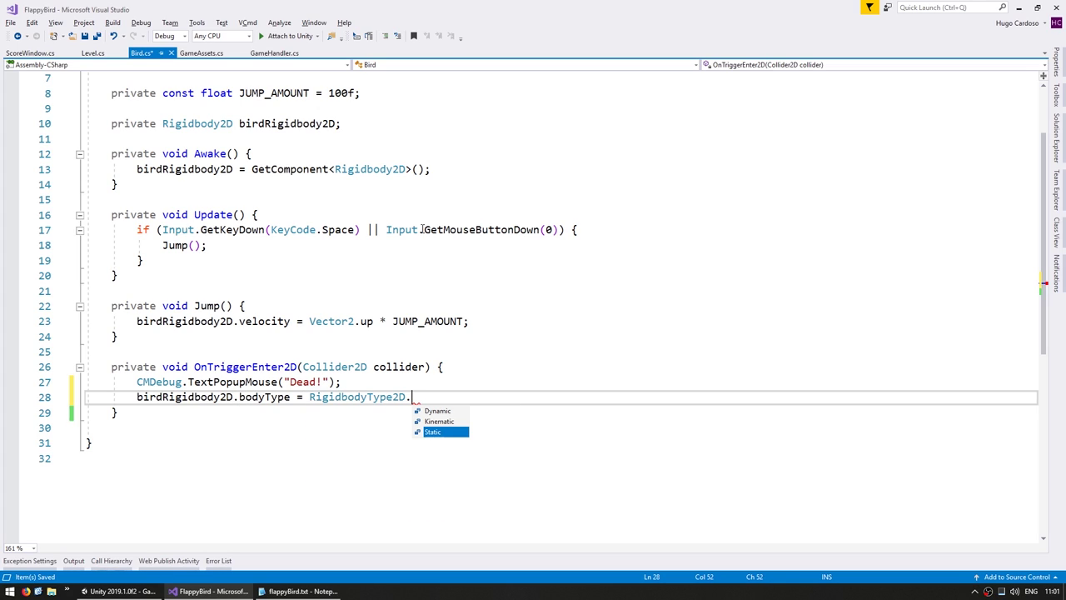
key("Tab")
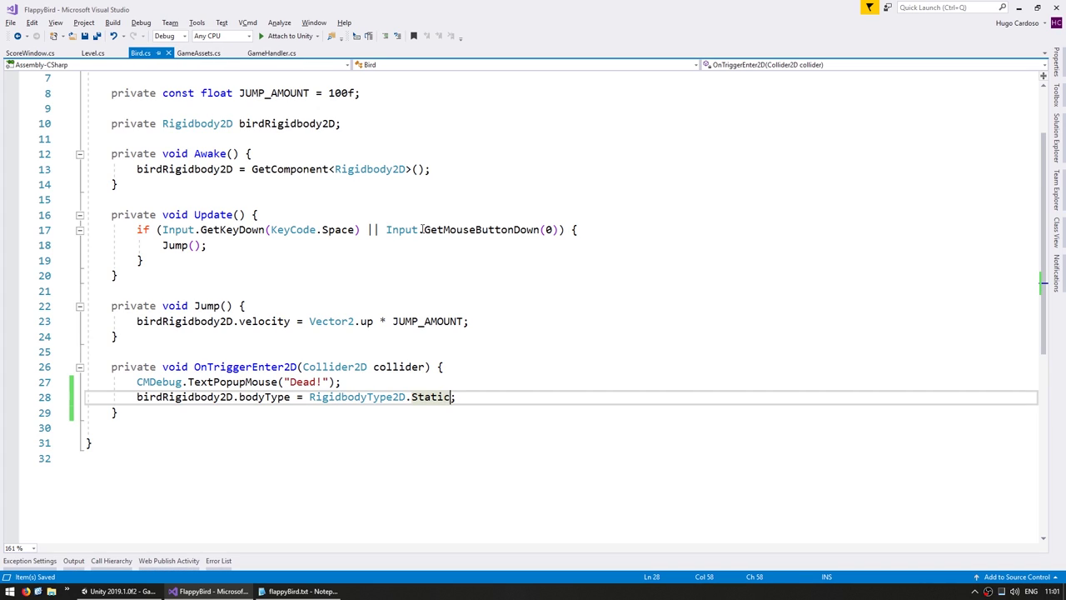
Return to Unity, start play mode and flap the bird through the pipe gaps.
key("alt+Tab")
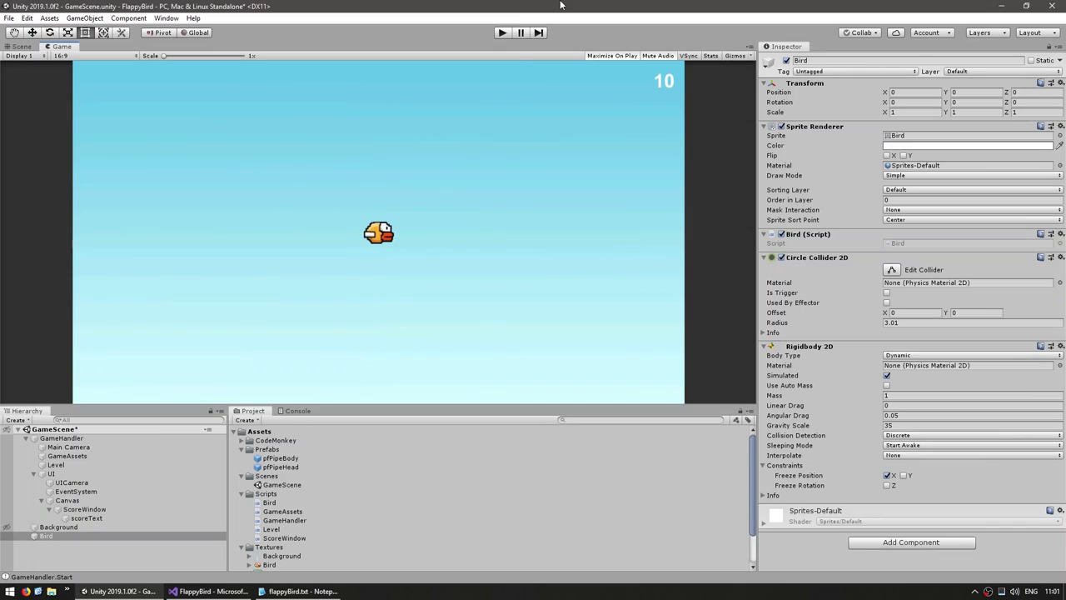
key("ctrl+p")
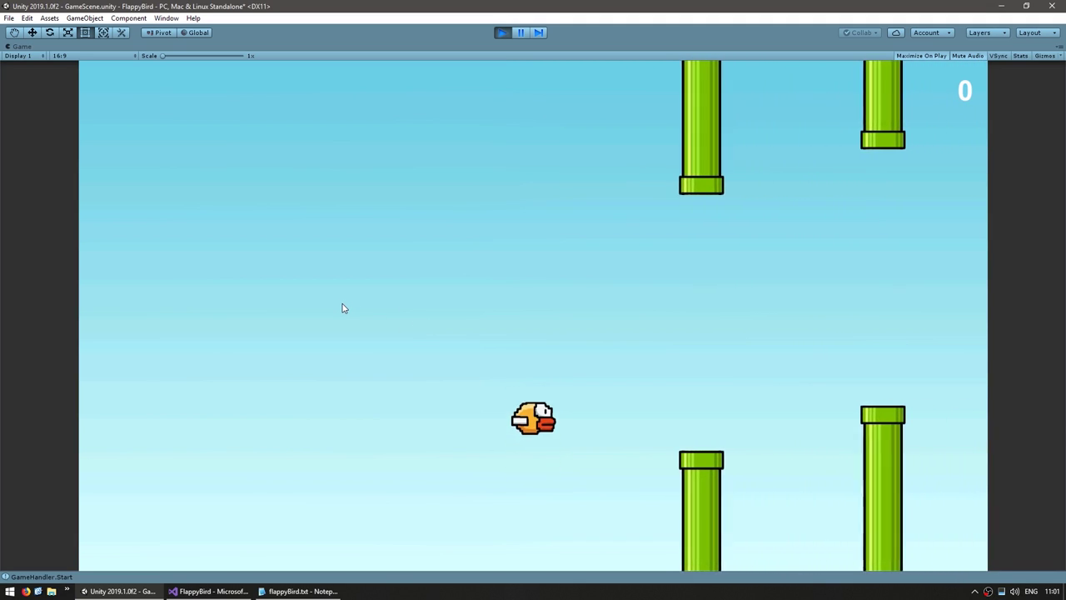
key("space")
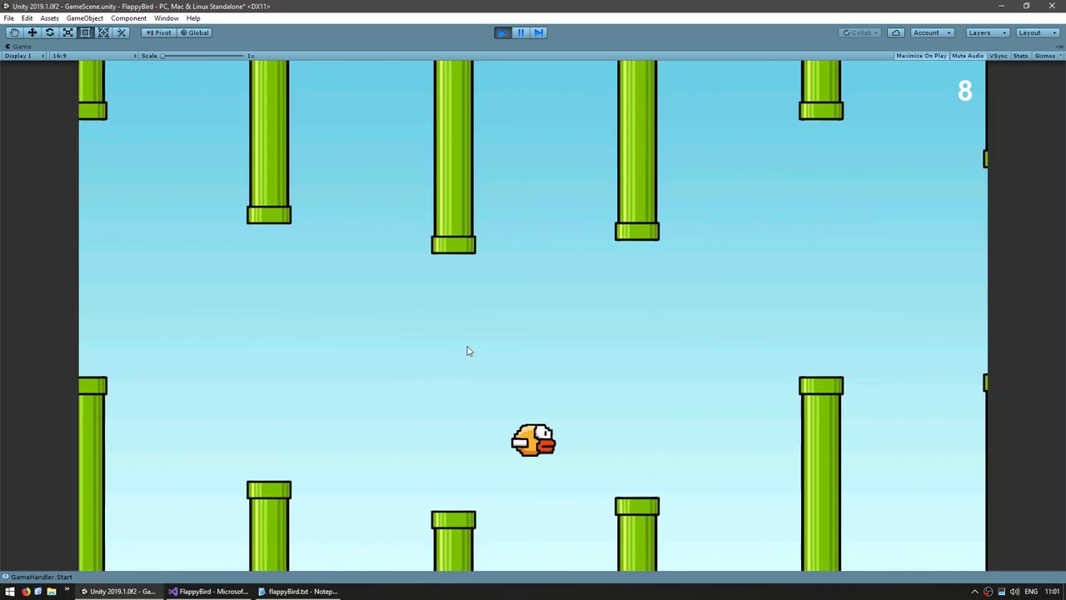
Add a using System directive at the top of Bird.cs.
key("alt+Tab")
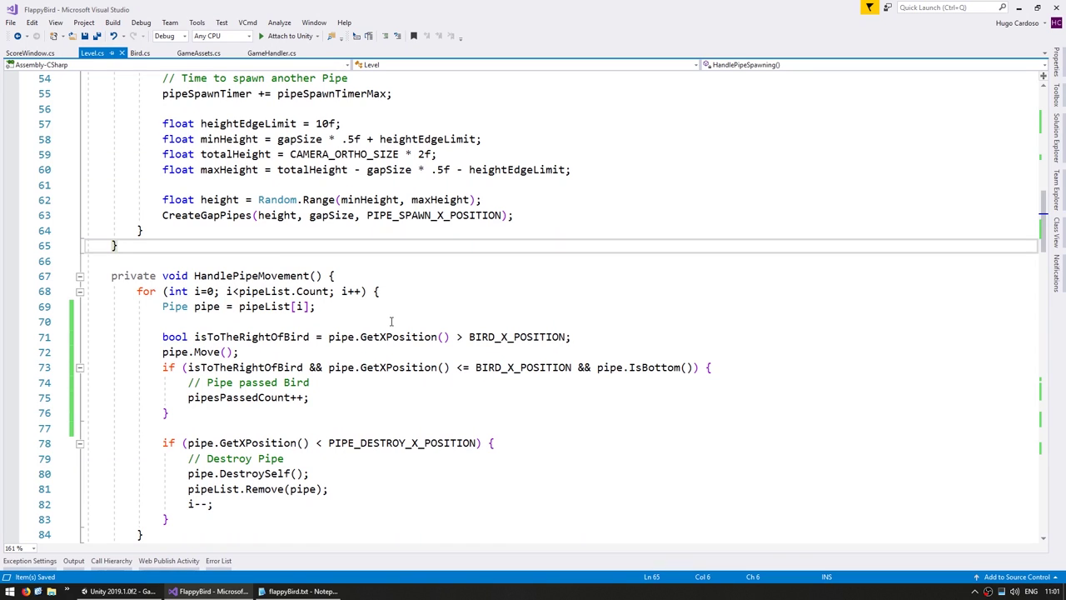
scroll(385, 322, "up", 14)
scroll(378, 327, "up", 4)
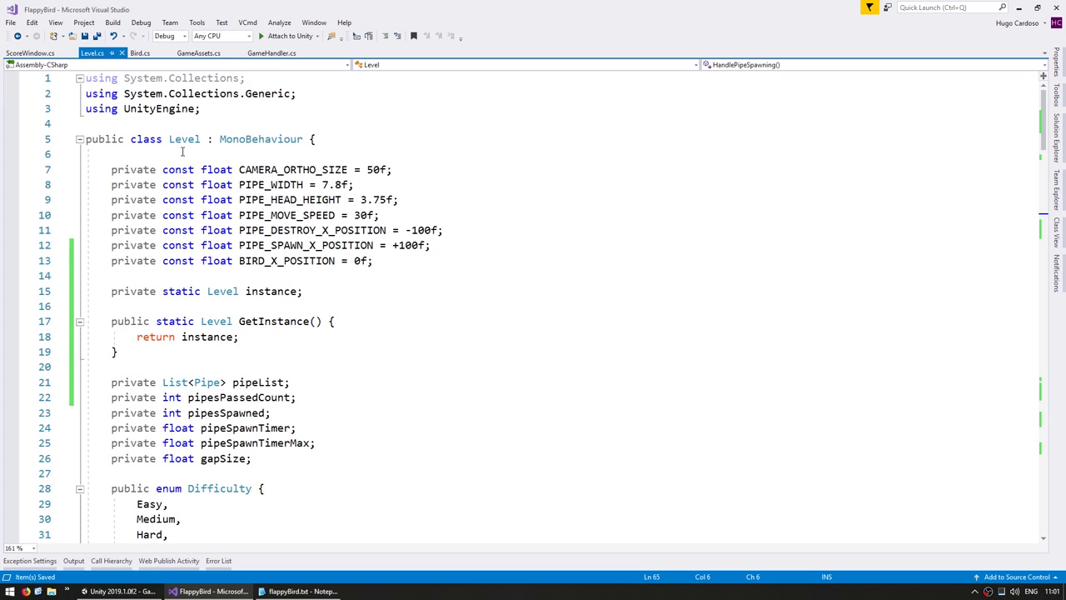
left_click(138, 53)
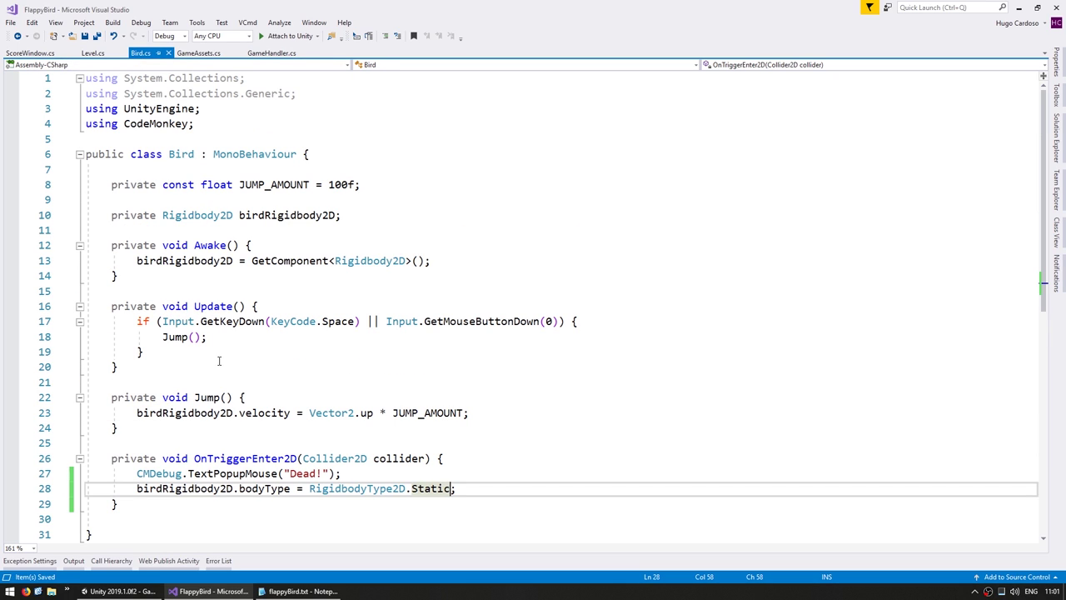
left_click(211, 169)
key("ctrl+Home")
key("Return")
key("Up")
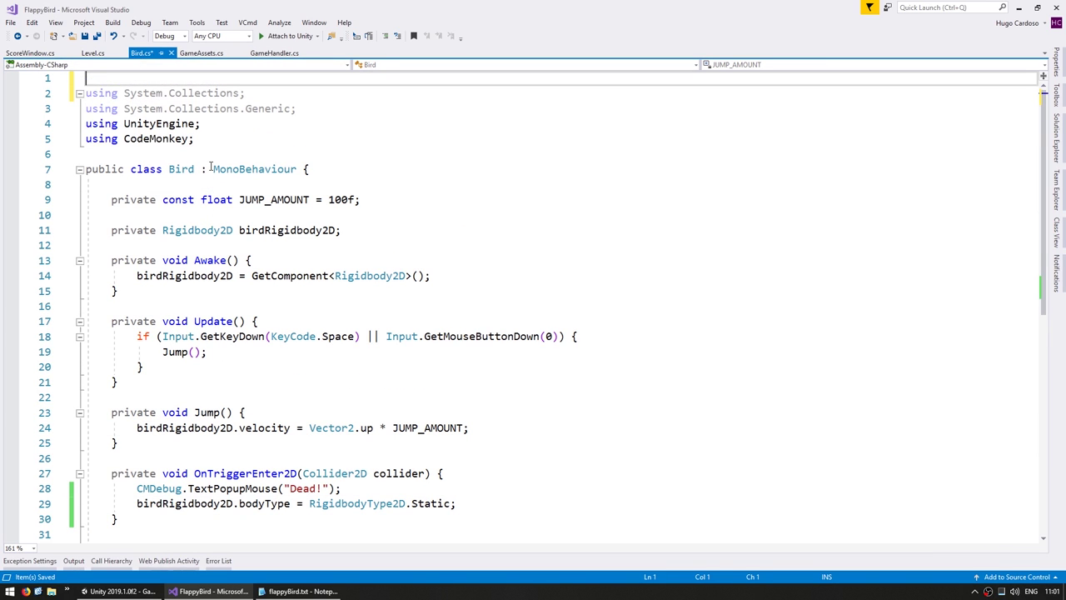
type("using system;")
Declare public event EventHandler OnDied; below JUMP_AMOUNT and save.
left_click(466, 215)
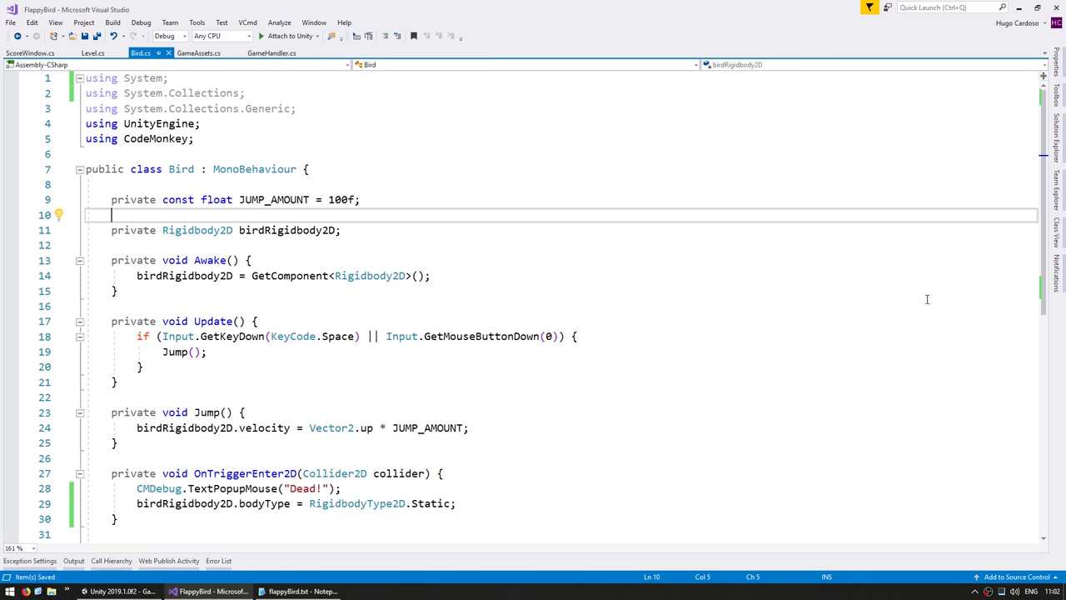
key("Return")
type("public e")
type("vent Event")
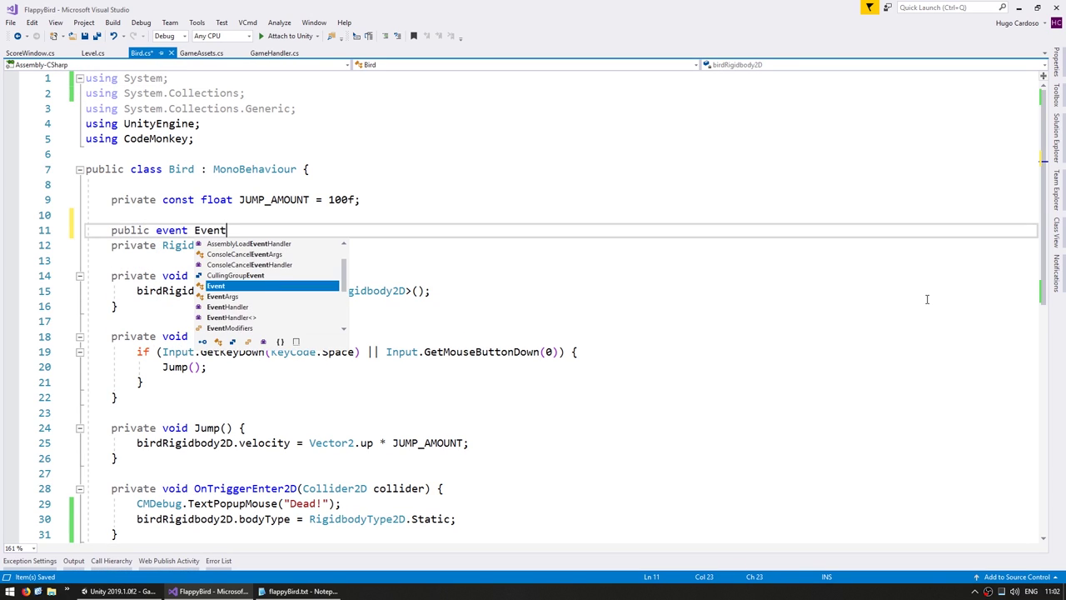
type("Handler OnDie")
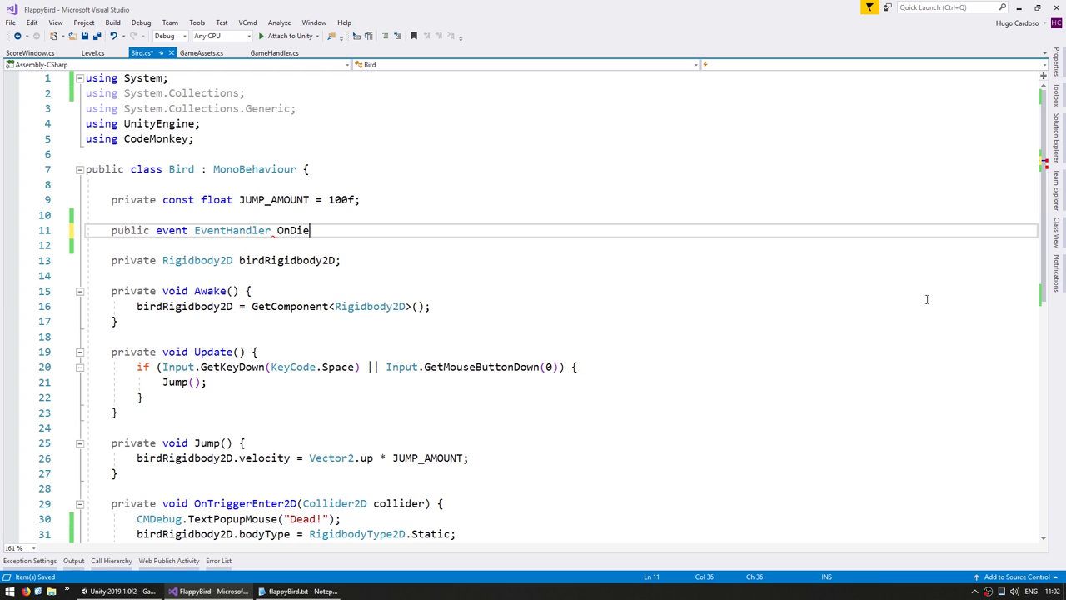
type("d;")
key("ctrl+s")
key("ctrl+shift+Left")
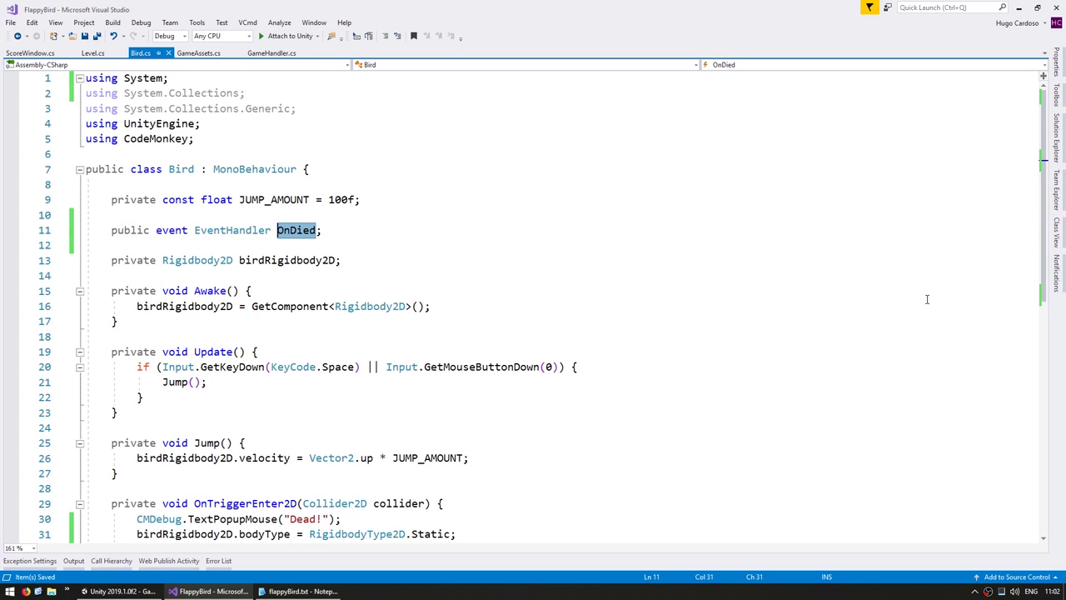
Raise OnDied(this, EventArgs.Empty) after the bodyType line when the event has subscribers.
scroll(900, 320, "down", 4)
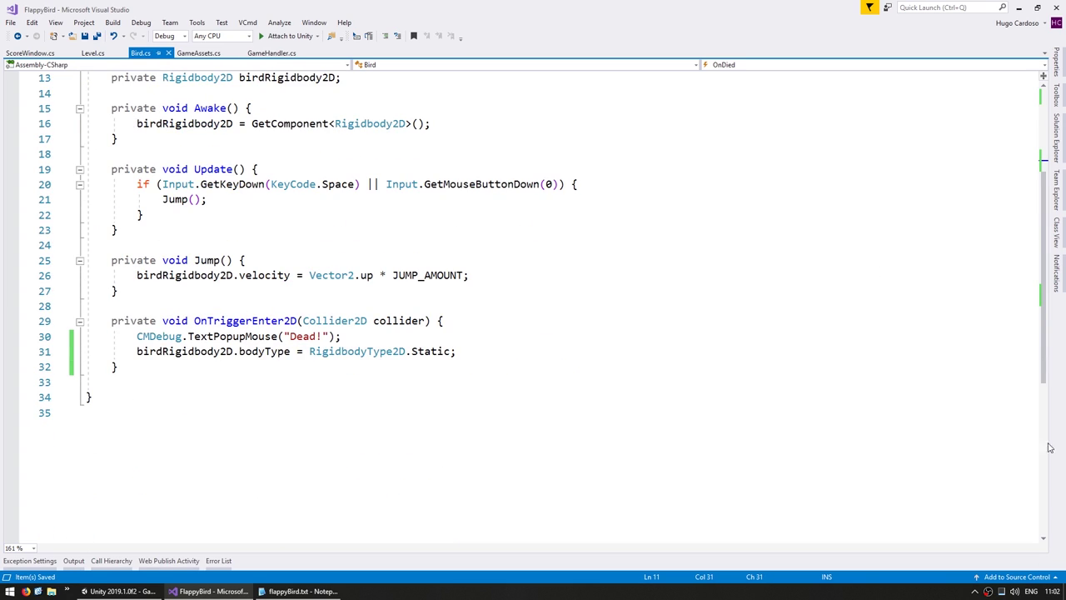
left_click(473, 351)
key("Return")
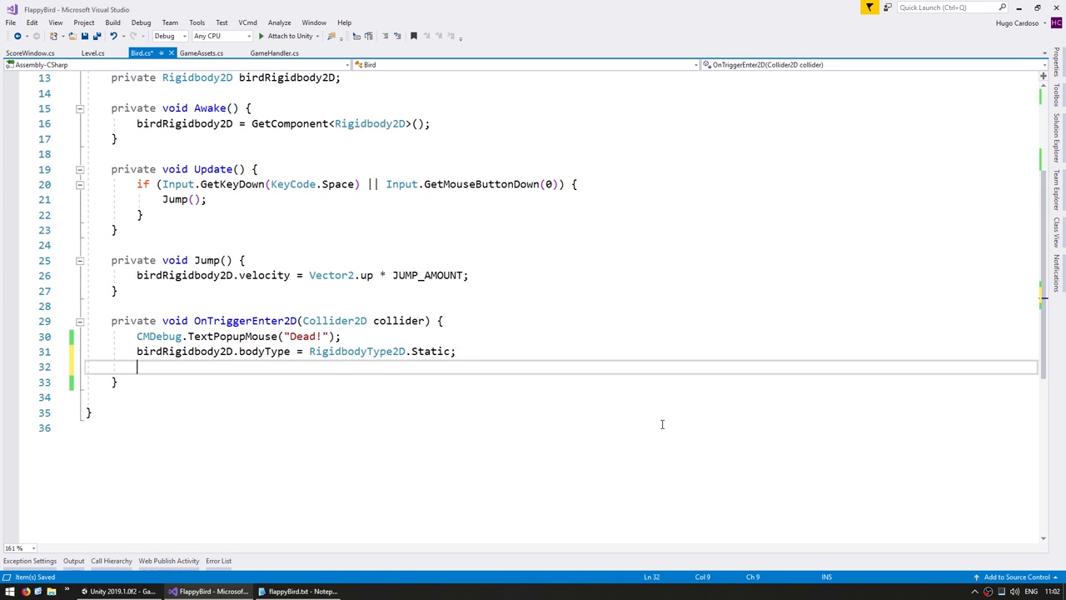
type("if (OnDied ")
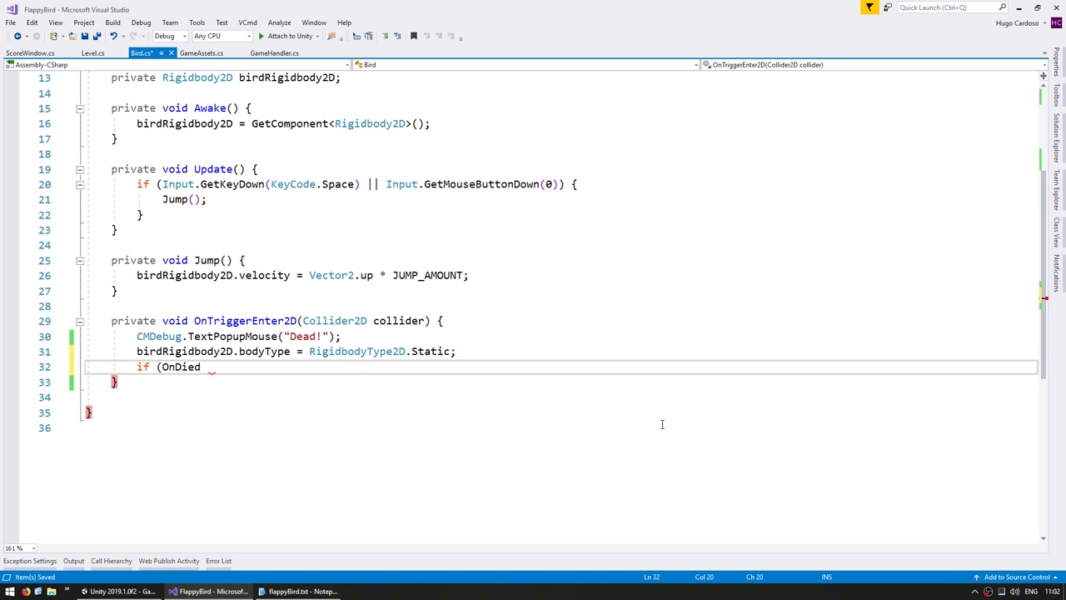
type("!= null) OnDied(this, EventArgs")
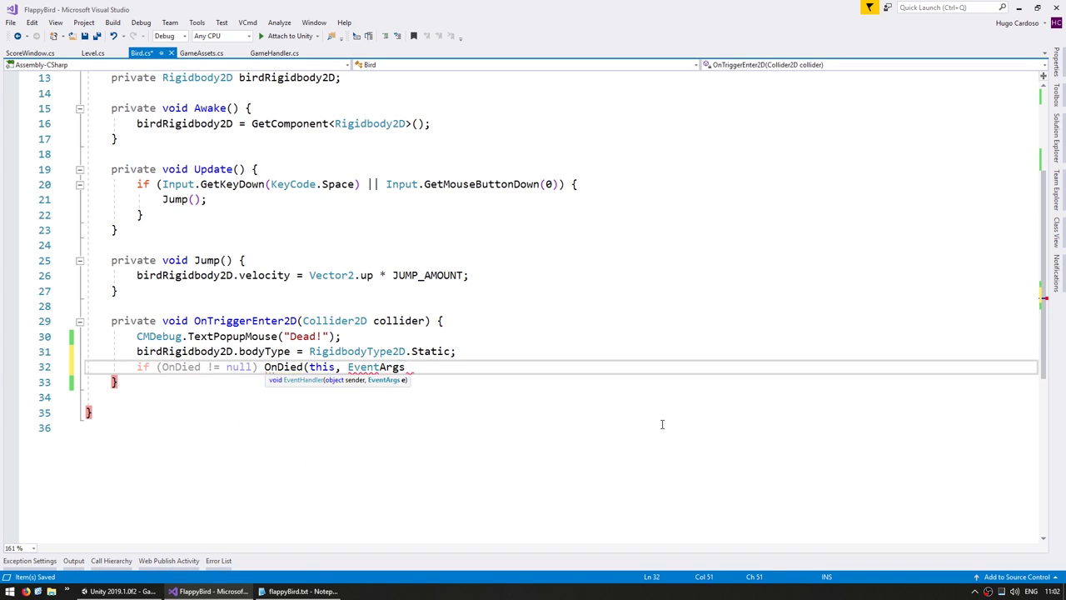
type(".Empty);")
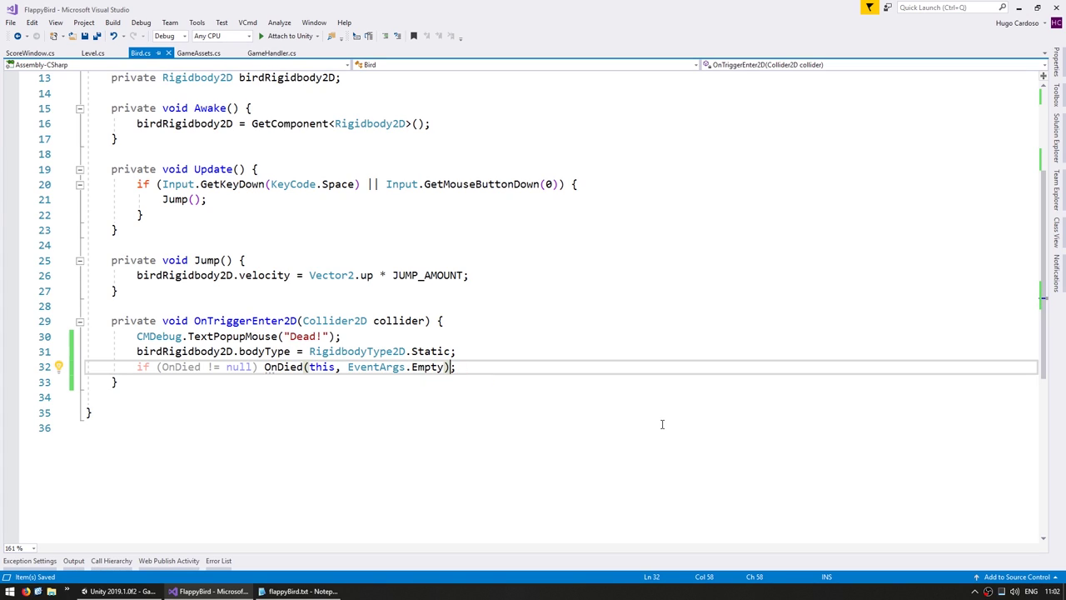
key("Up")
key("Up")
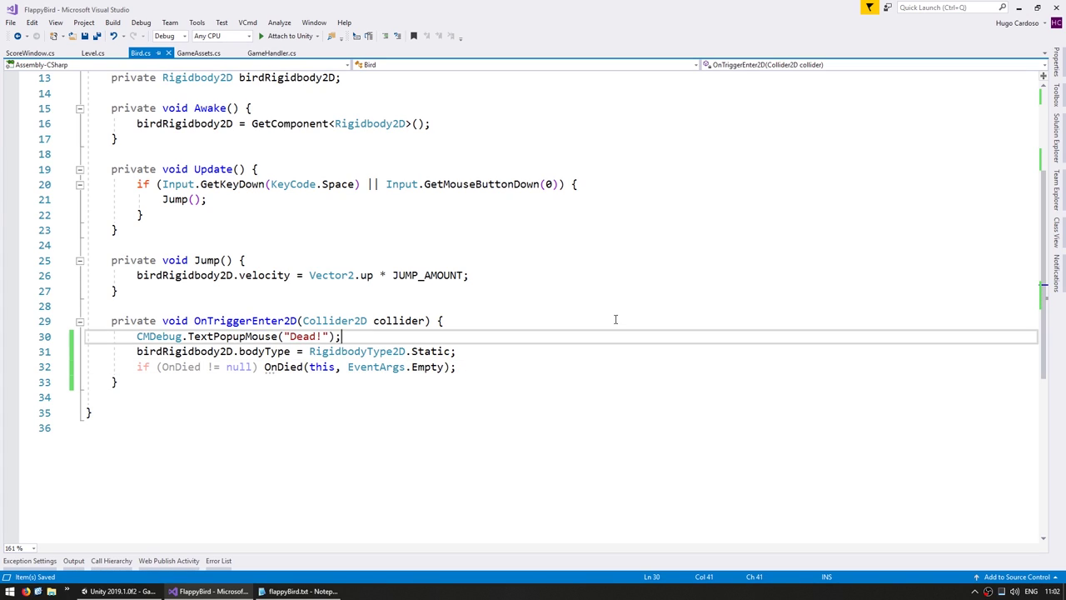
scroll(483, 356, "up", 4)
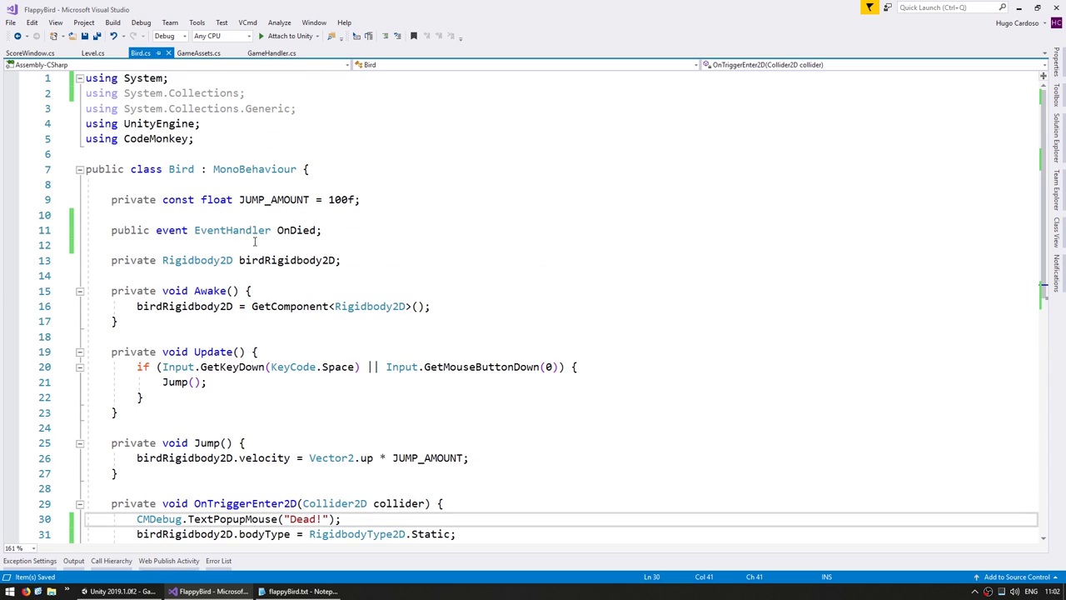
left_click_drag(166, 232, 271, 233)
double_click(293, 237)
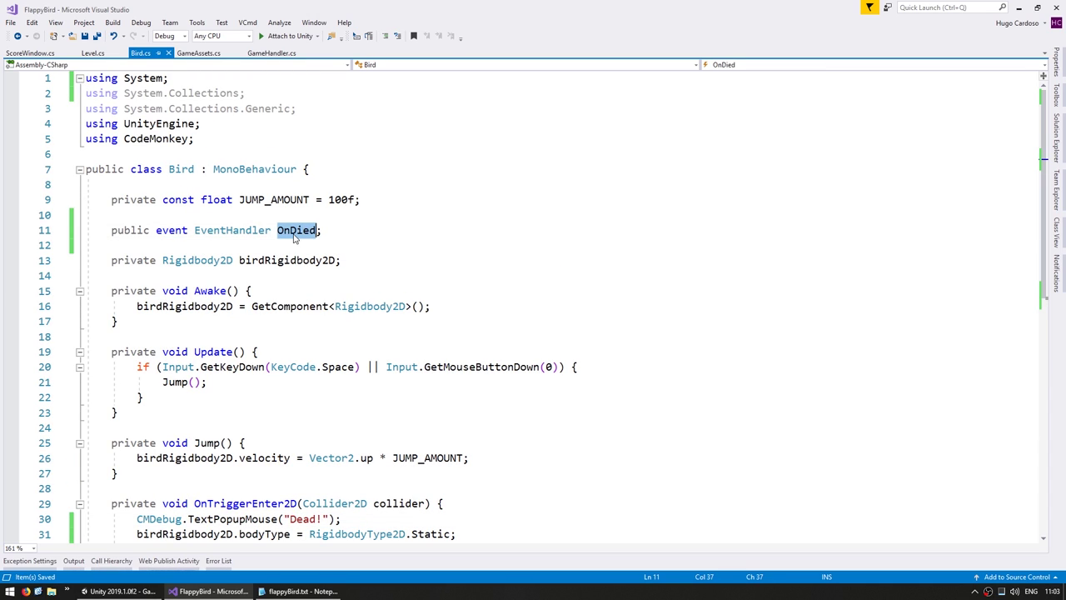
double_click(181, 170)
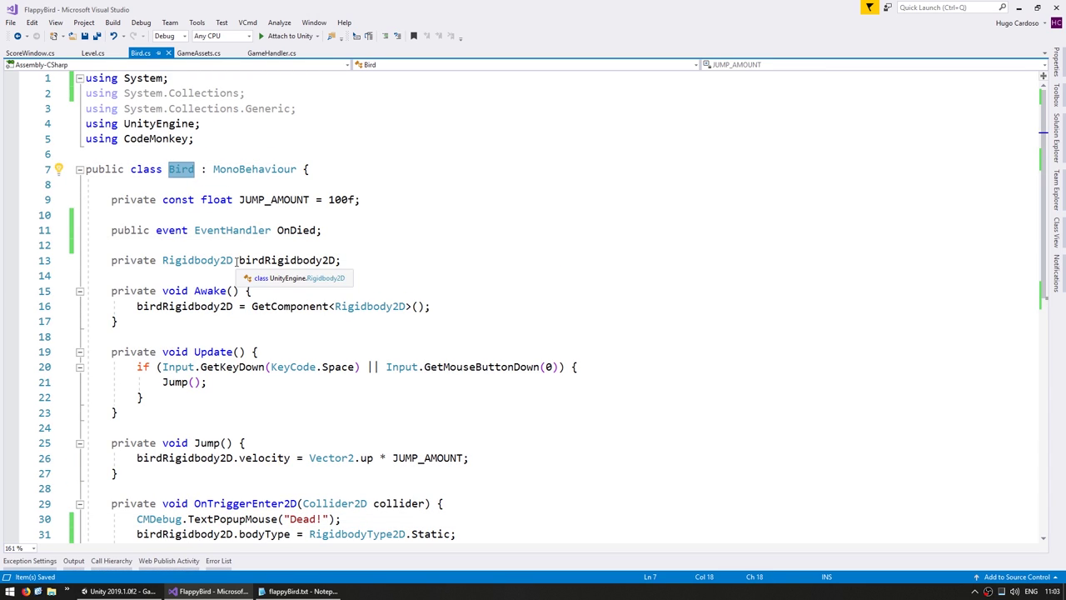
Add a private static Bird instance field and a public static GetInstance() returning it.
left_click(143, 215)
key("Return")
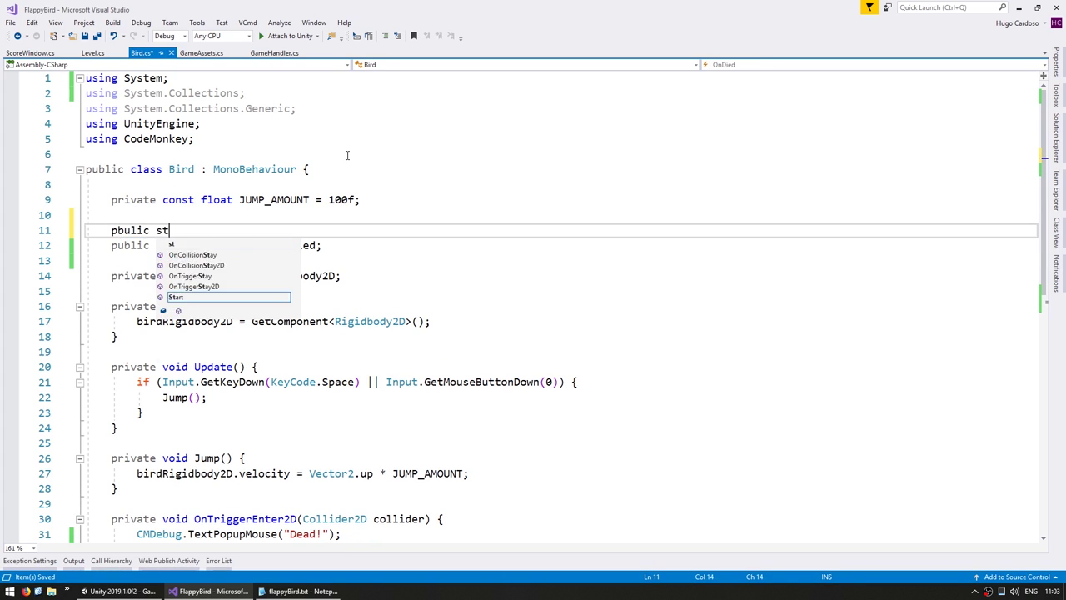
type("private static Bird instance;")
key("Return")
key("Return")
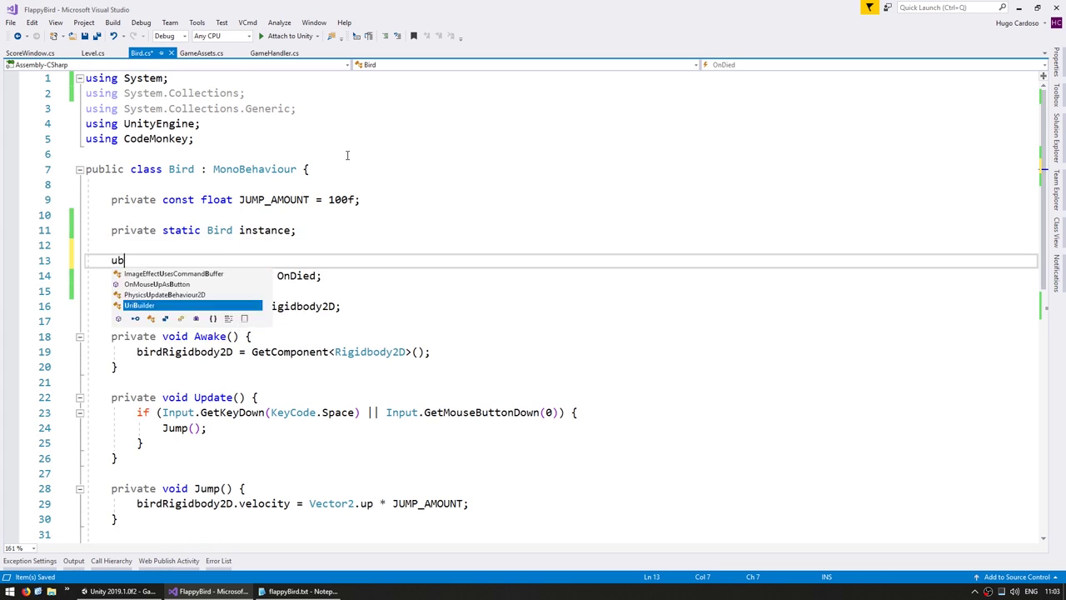
type("public static Bird GetInstance() {")
key("Return")
type("}")
key("Return")
key("Up")
key("Up")
key("End")
Set instance = this in Awake, then bring up Level.cs.
key("Return")
type("return ")
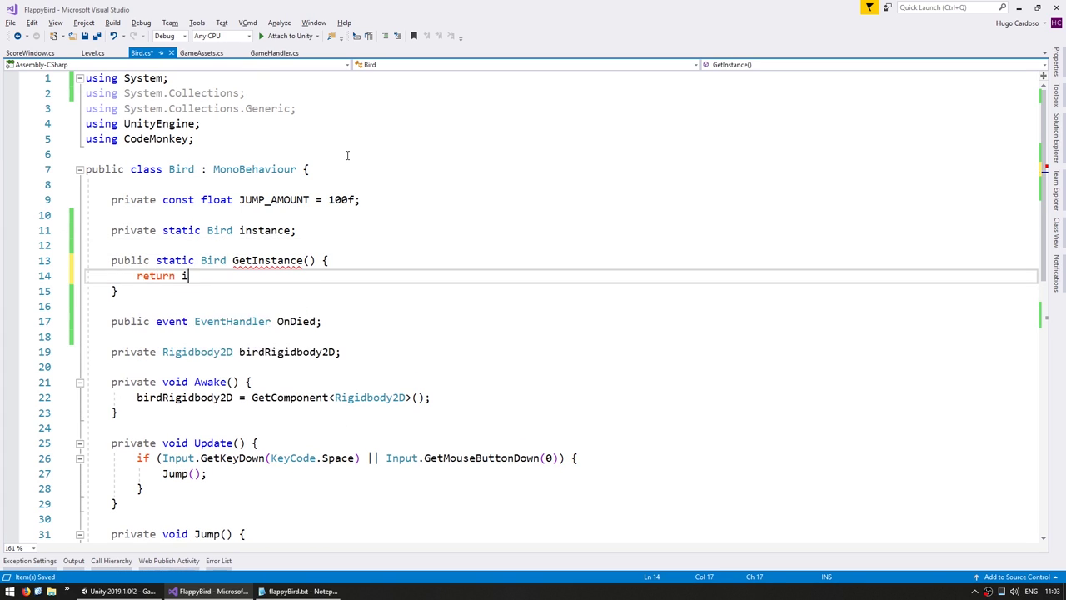
type("instance;")
left_click(254, 381)
key("Return")
type("instance = this;")
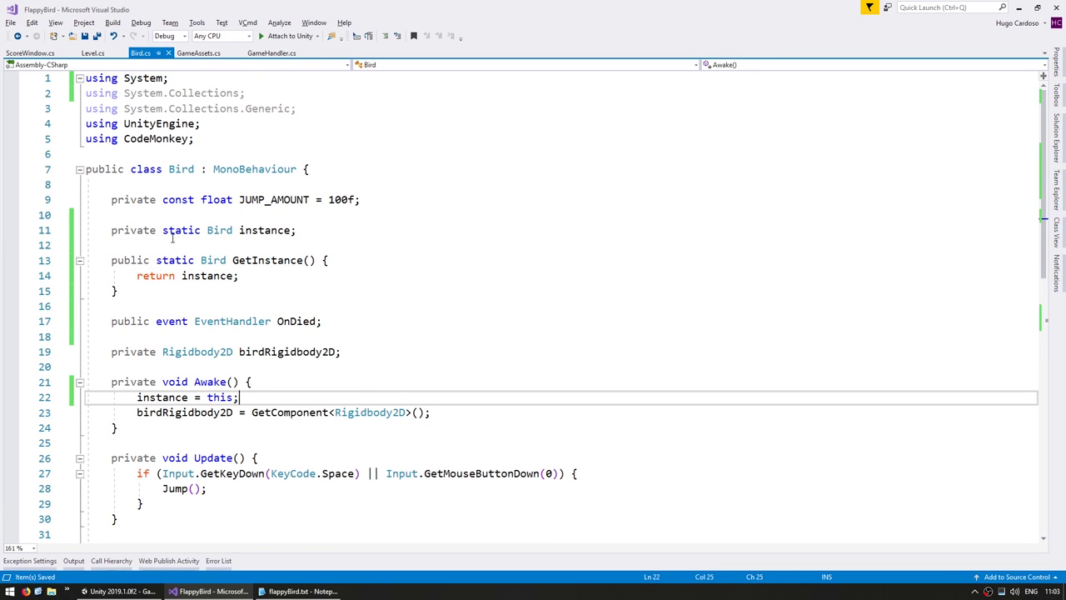
left_click_drag(173, 238, 291, 233)
left_click_drag(137, 398, 232, 398)
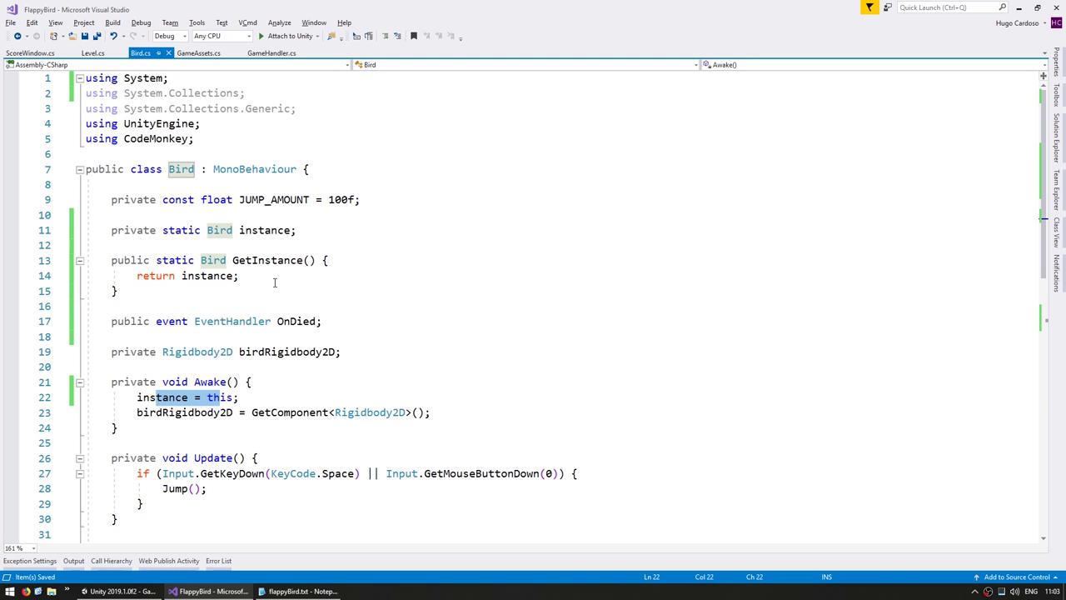
left_click_drag(233, 260, 200, 278)
left_click(213, 275)
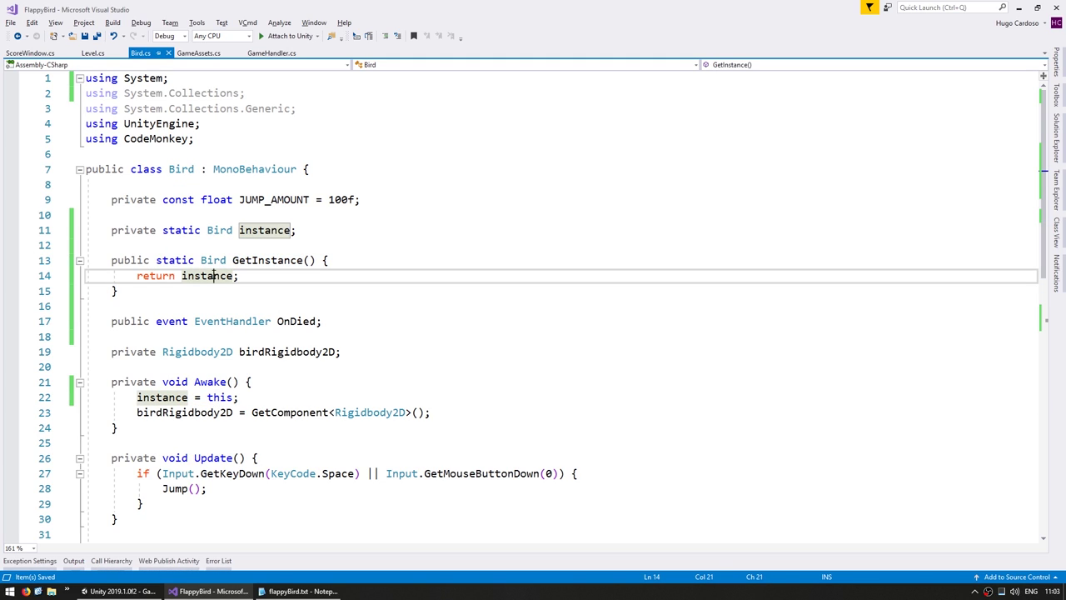
left_click(92, 54)
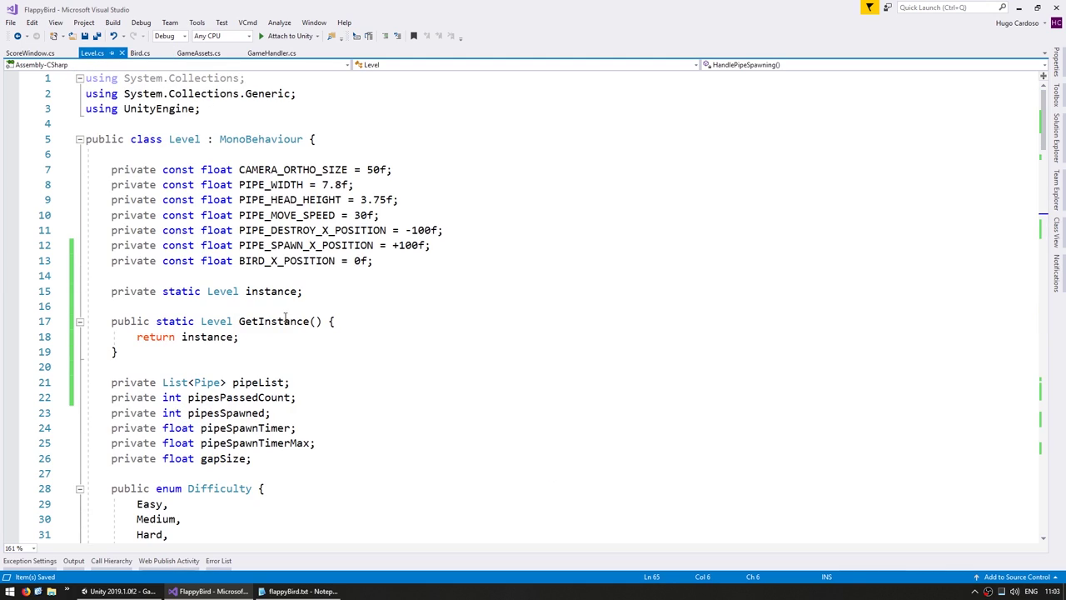
Replace the commented CreateGapPipes line in Start with Bird.GetInstance().OnDied += Bird_OnDied.
scroll(286, 319, "down", 7)
scroll(239, 320, "down", 2)
scroll(239, 320, "up", 1)
left_click(181, 350)
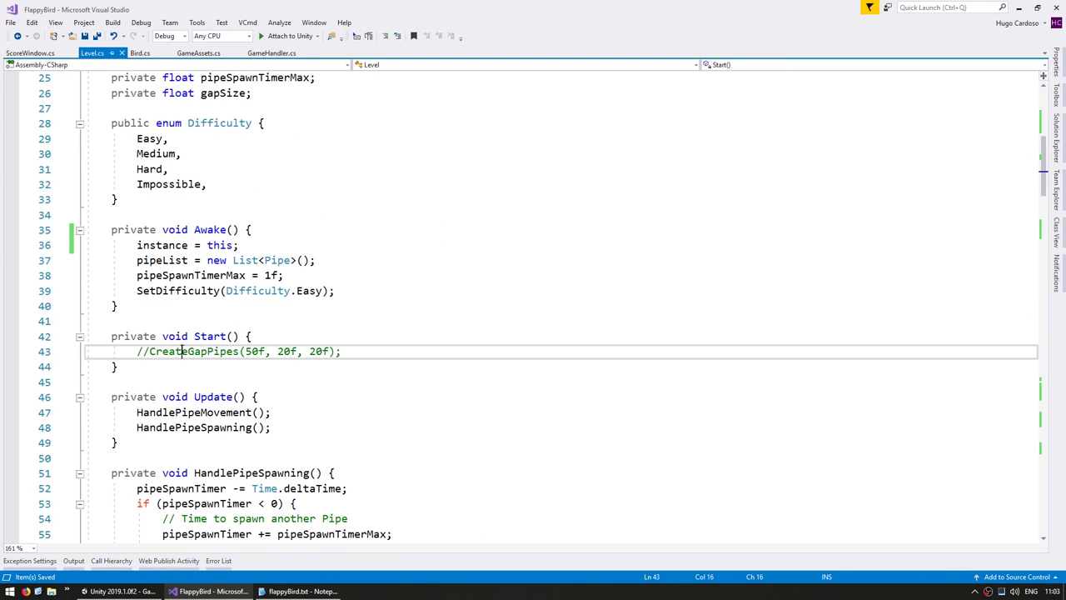
key("Home")
key("shift+End")
key("Delete")
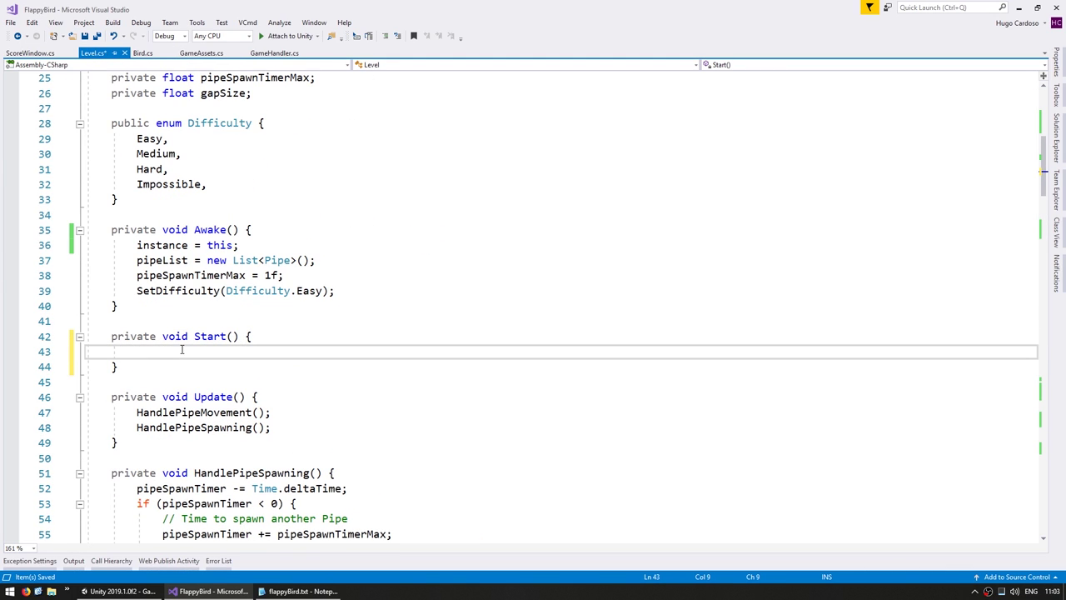
type("Bird.GetI")
key("Tab")
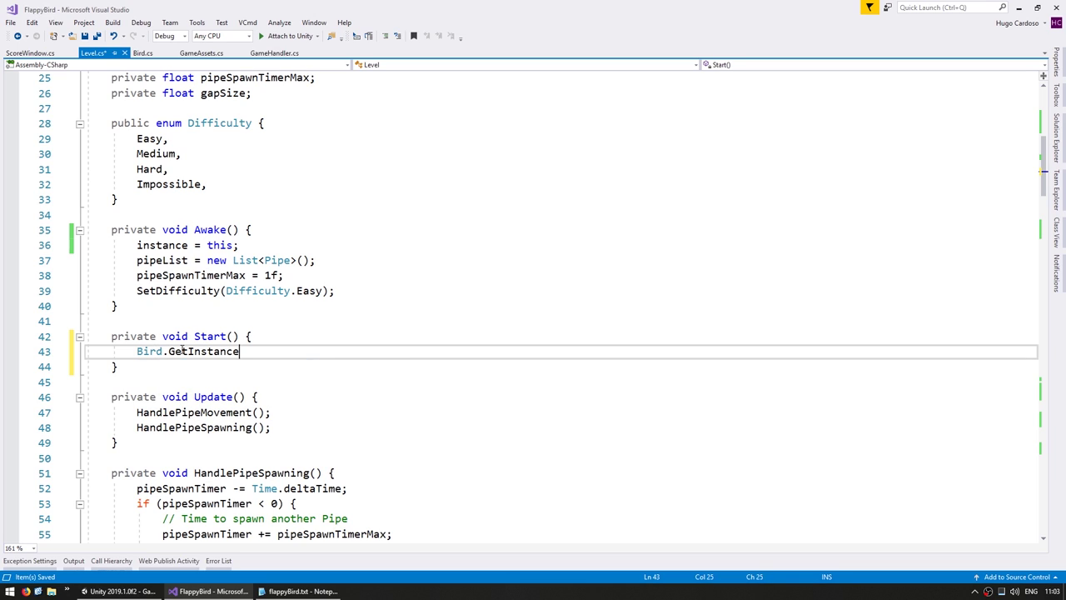
type("().On")
key("Tab")
type("+")
type("=")
key("Tab")
key("Return")
key("Down")
key("Down")
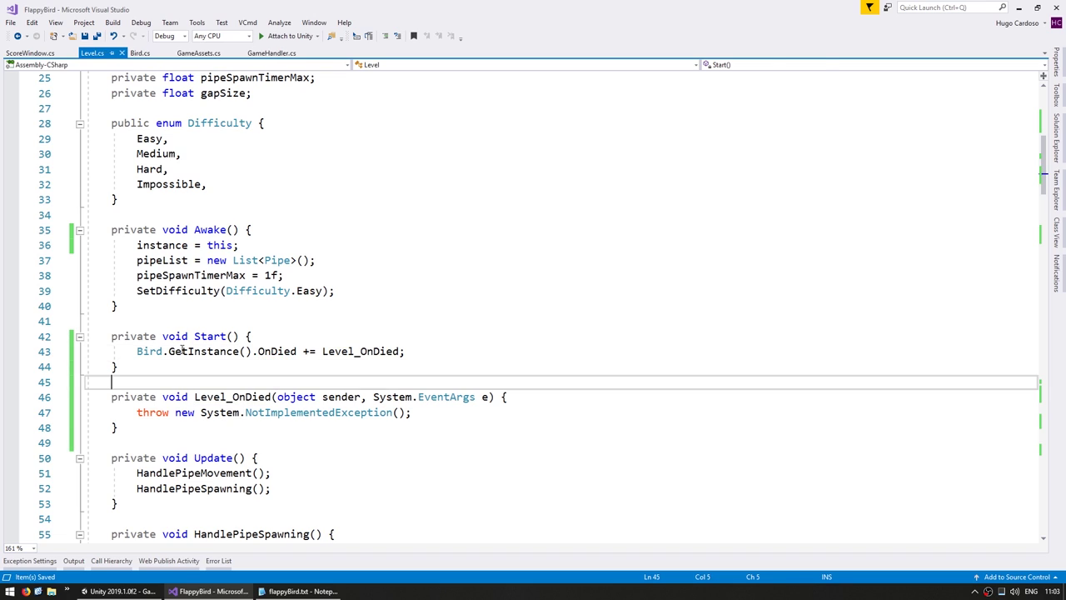
key("ctrl+z")
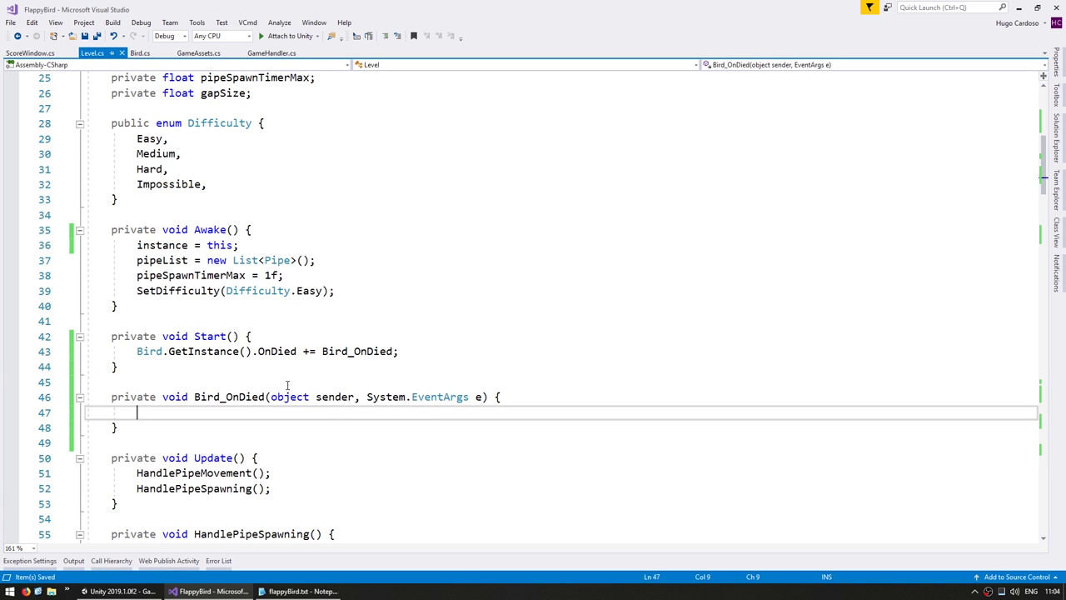
Move the Dead! CMDebug popup line out of Bird and into Level's Bird_OnDied handler.
left_click(139, 53)
scroll(361, 340, "down", 5)
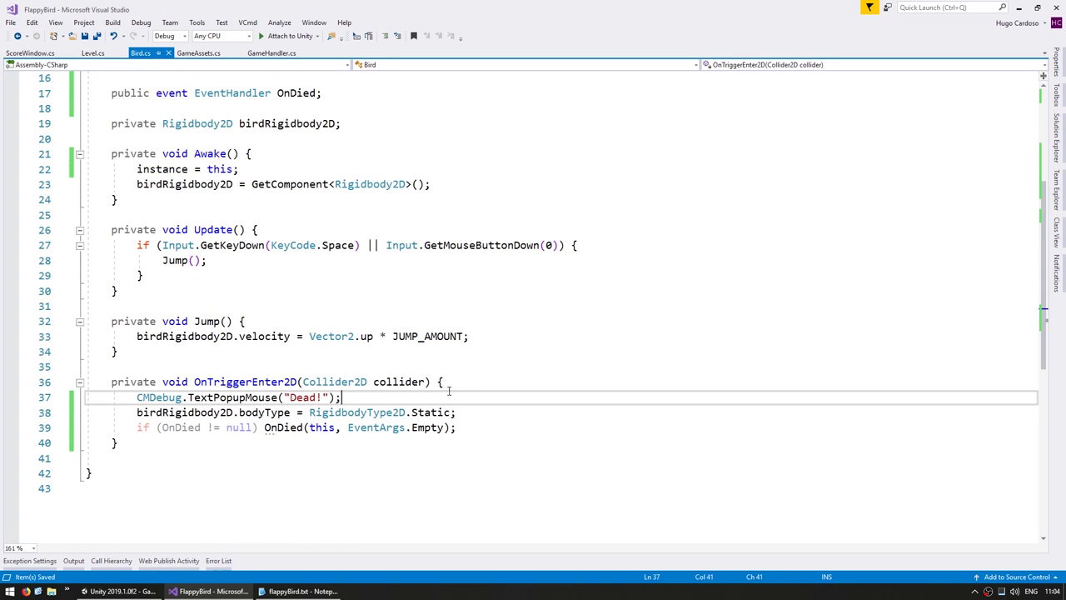
left_click_drag(341, 398, 450, 382)
key("ctrl+c")
key("Delete")
left_click(93, 54)
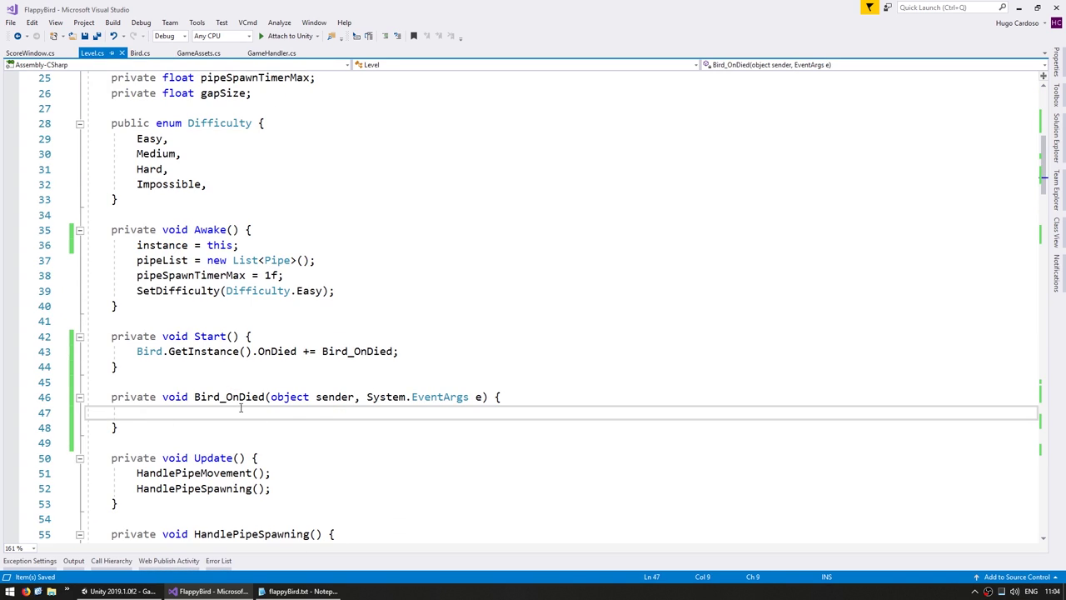
key("ctrl+v")
Add 'using CodeMonkey;' to the top of Level.cs to fix the CMDebug error, then save.
left_click(175, 412)
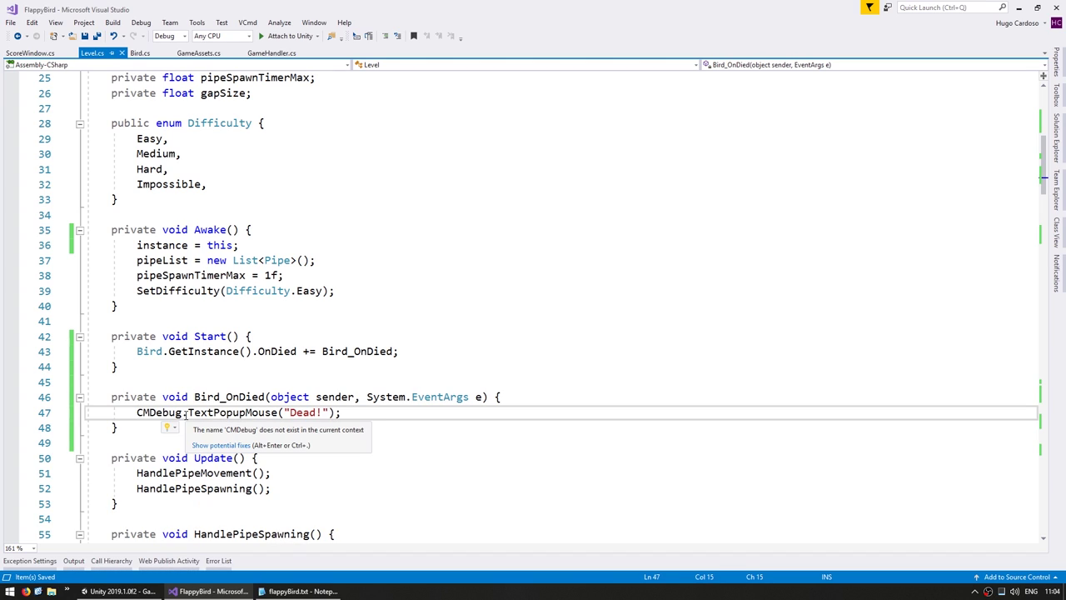
key("ctrl+Home")
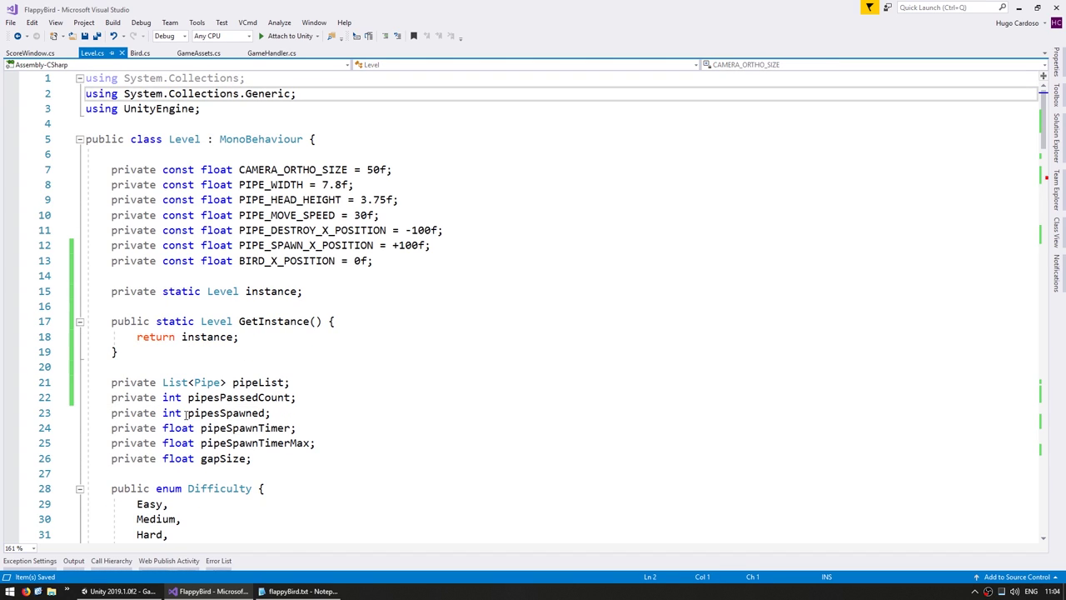
key("Down")
key("Down")
key("Down")
key("Up")
key("Up")
type("using cod")
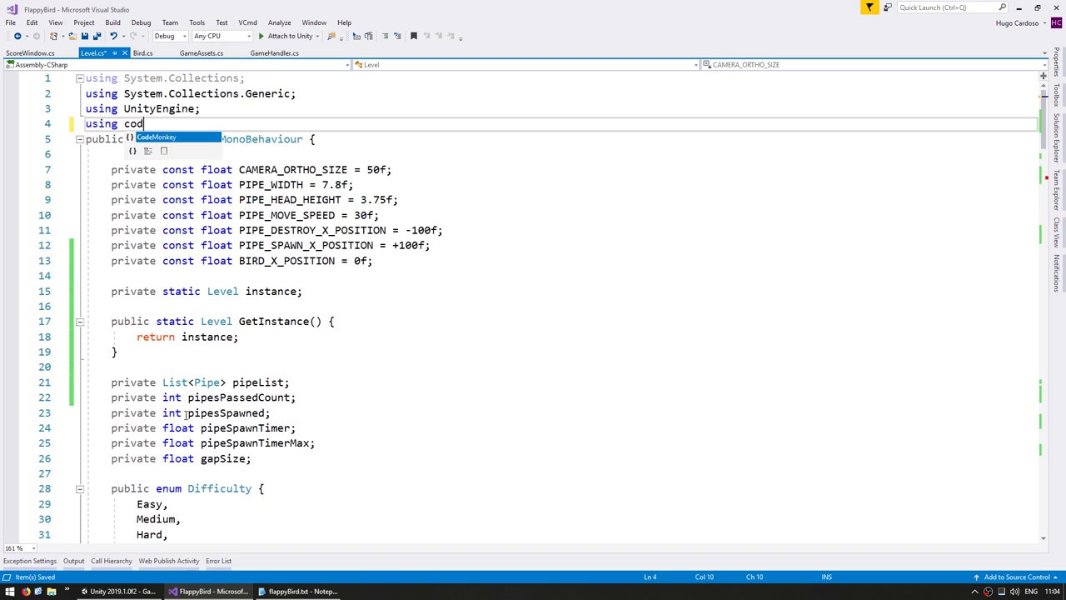
key("Tab")
type(";")
key("Return")
key("ctrl+s")
Flap the bird a couple of times in the running playtest.
scroll(151, 377, "down", 11)
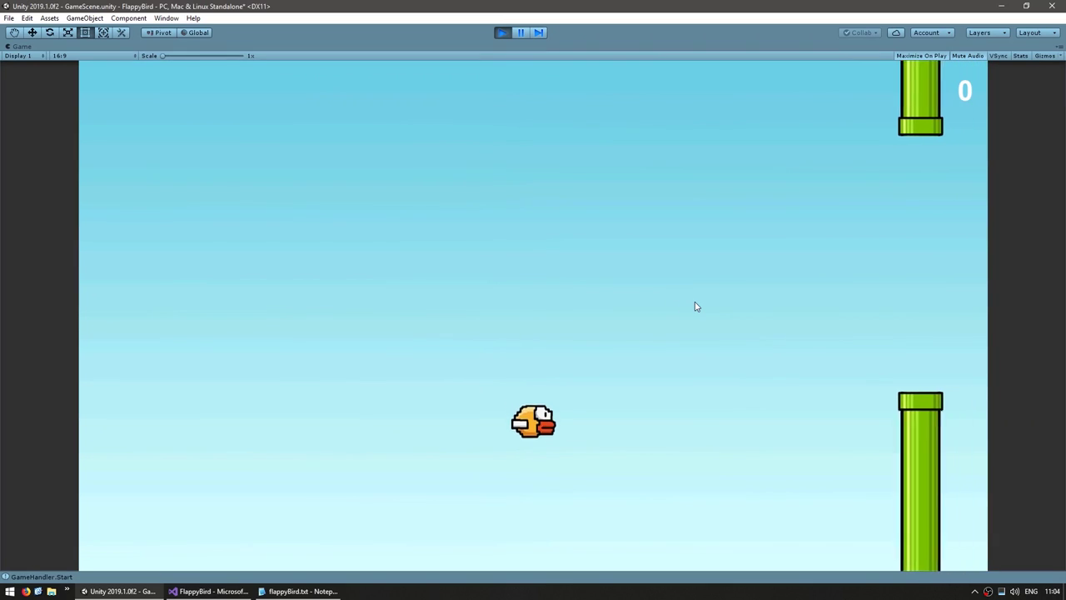
key("space")
key("space")
key("space")
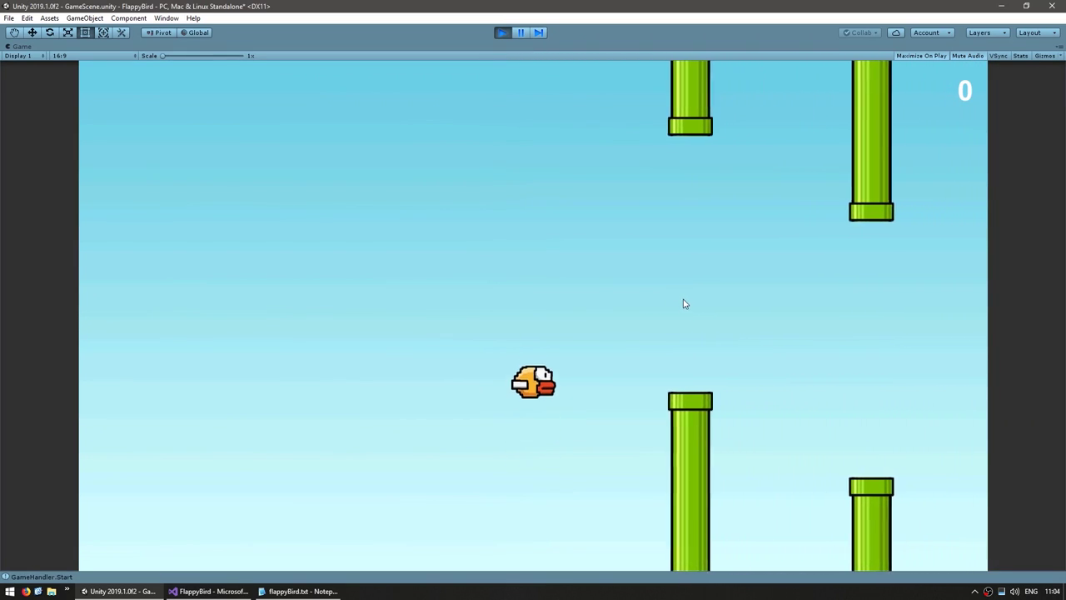
key("space")
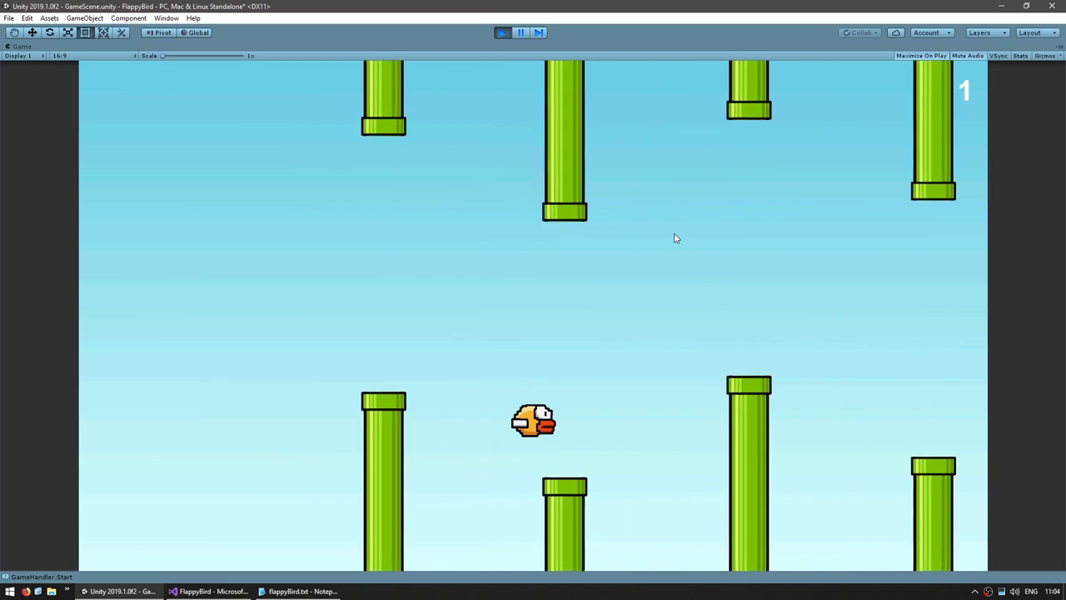
Stop the playtest at score 10 and return to Level.cs in Visual Studio.
left_click(502, 32)
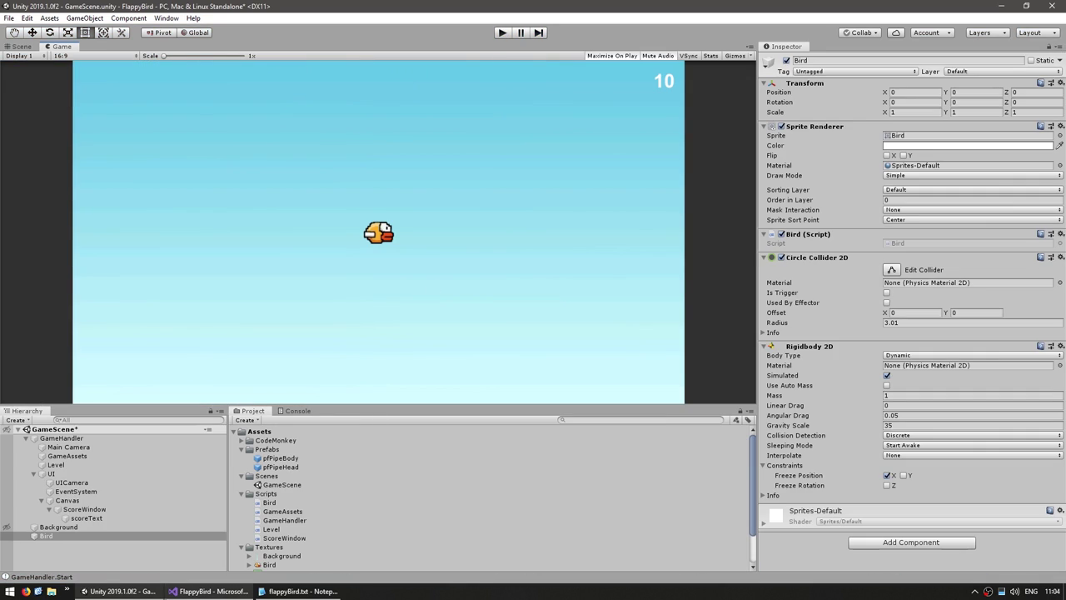
left_click(191, 591)
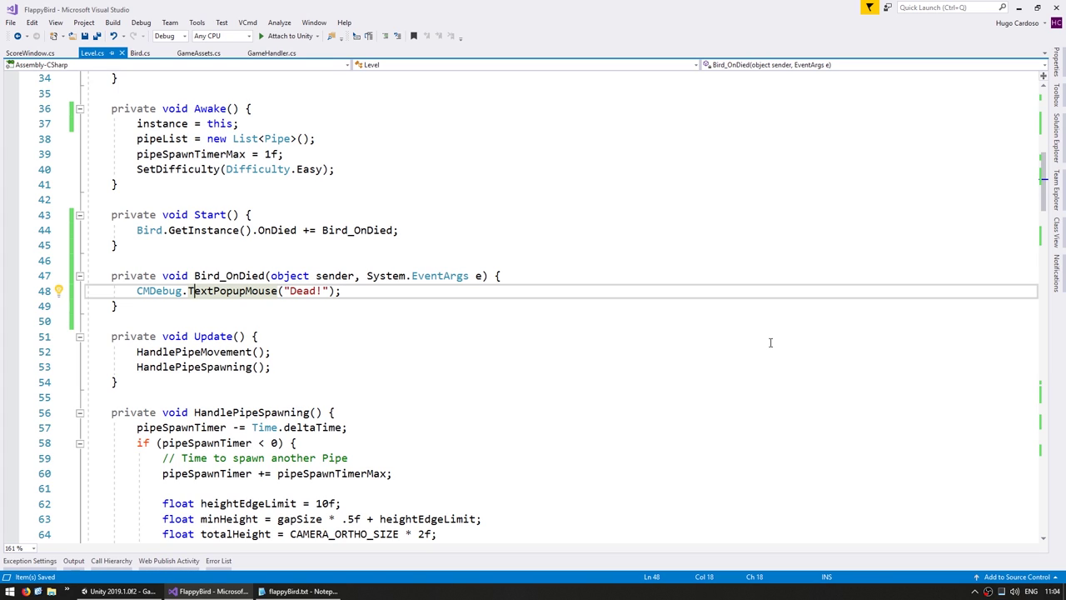
Add a private State enum with values Playing and BirdDead above Awake, then save.
scroll(500, 375, "up", 8)
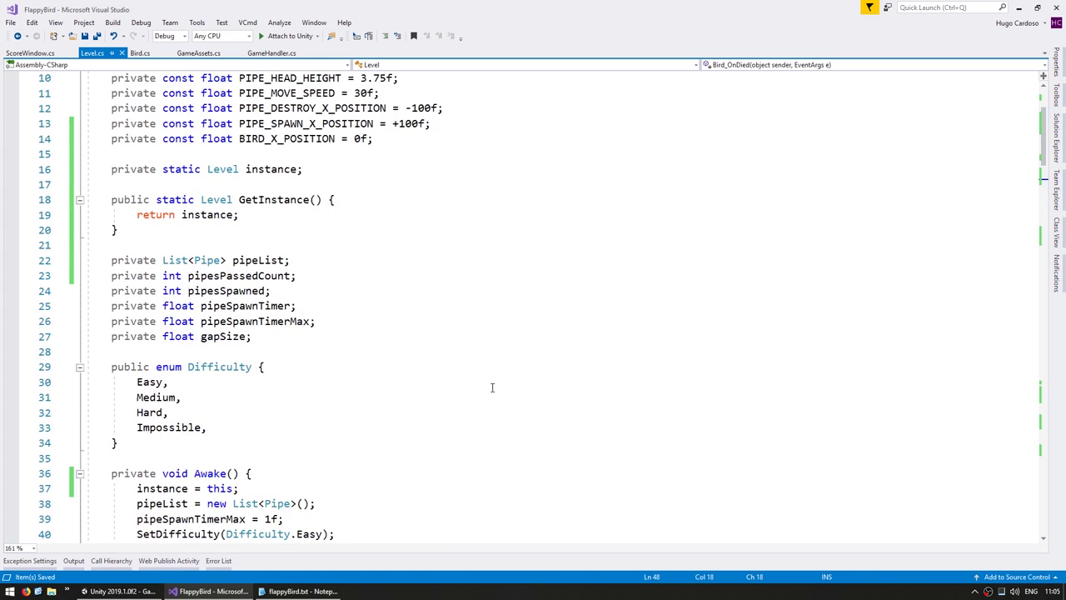
scroll(491, 383, "up", 3)
left_click(181, 368)
scroll(181, 368, "down", 3)
left_click_drag(152, 458, 153, 447)
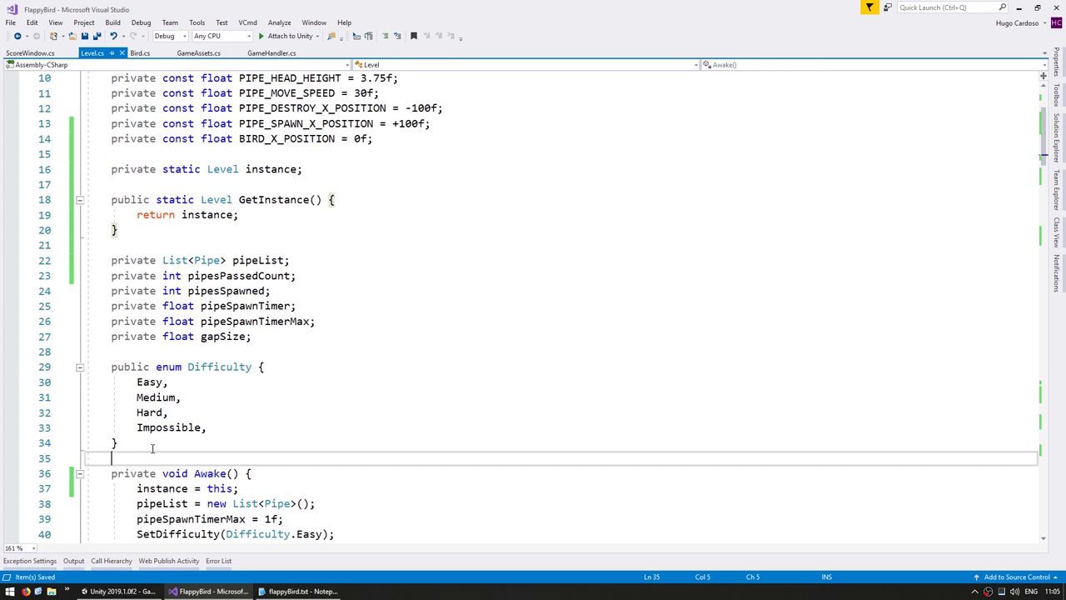
key("Return")
key("Return")
type("priv")
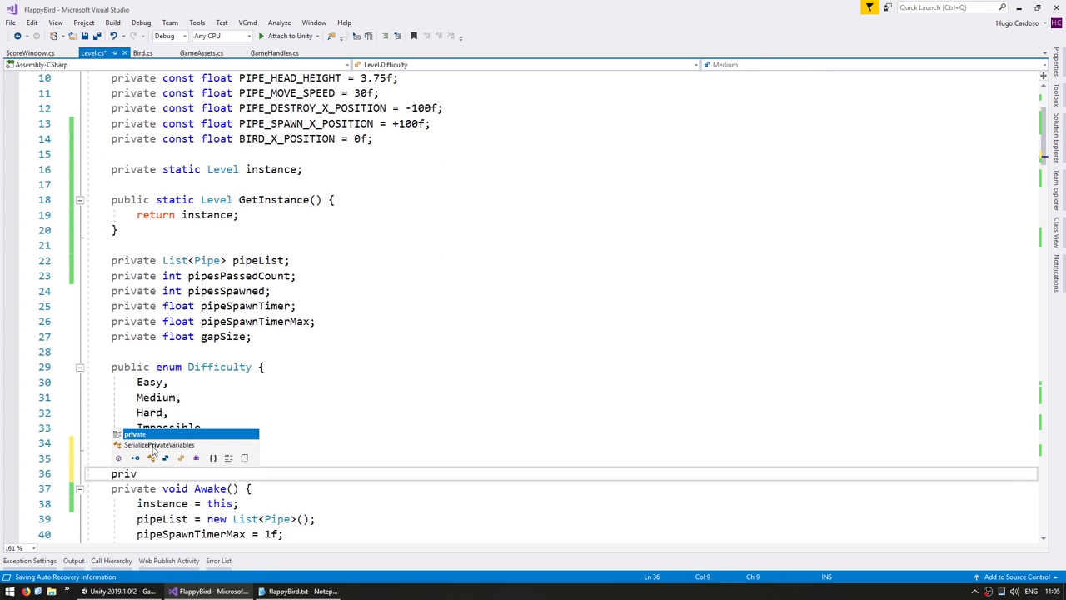
type("ate enum State {")
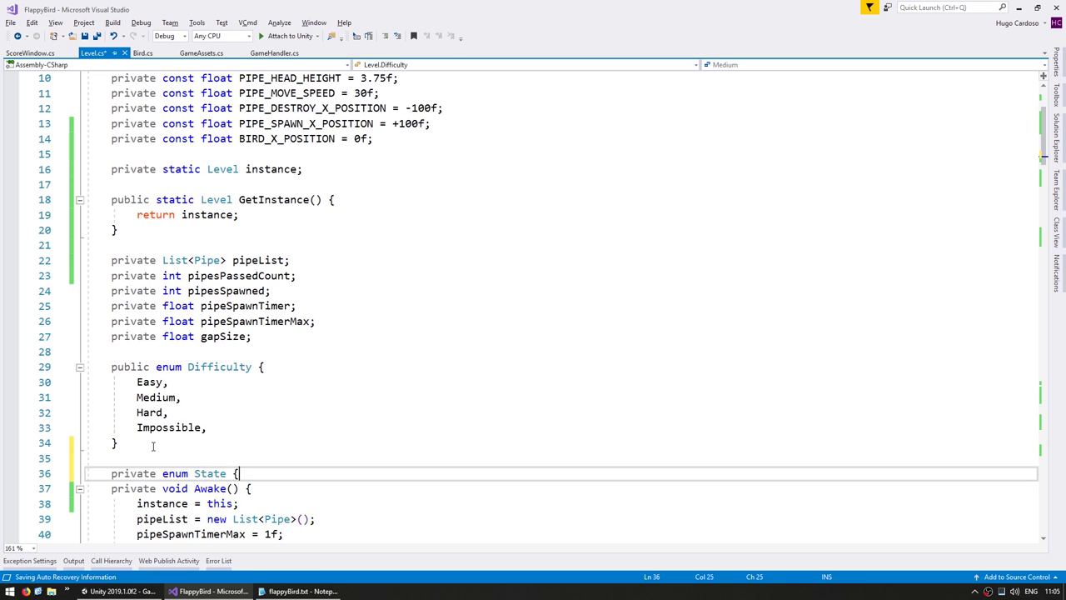
key("Return")
type("}")
key("Return")
key("Up")
key("Up")
key("End")
key("Return")
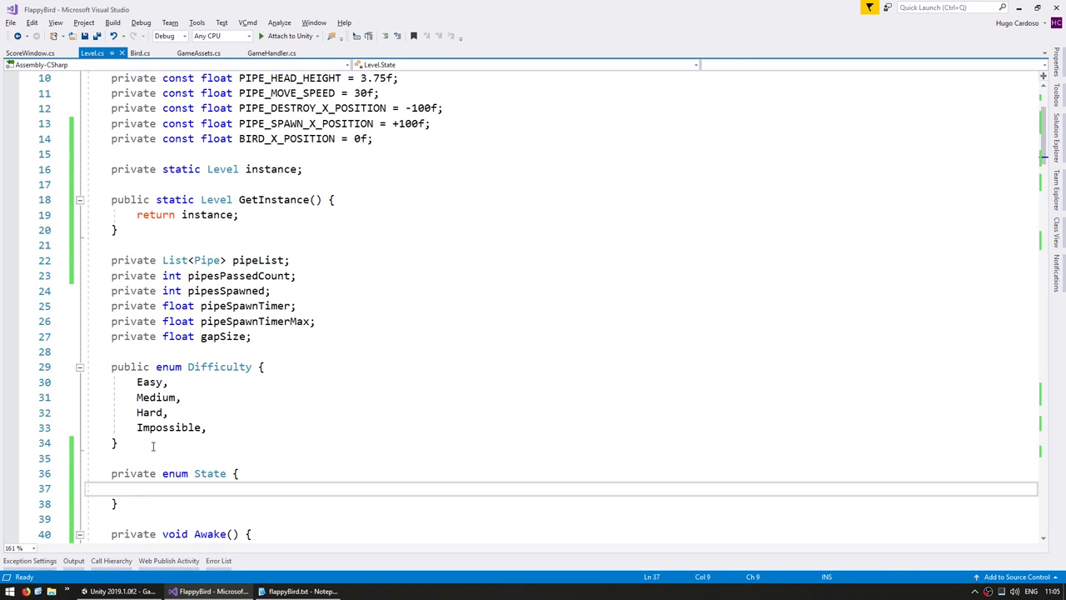
type("Play")
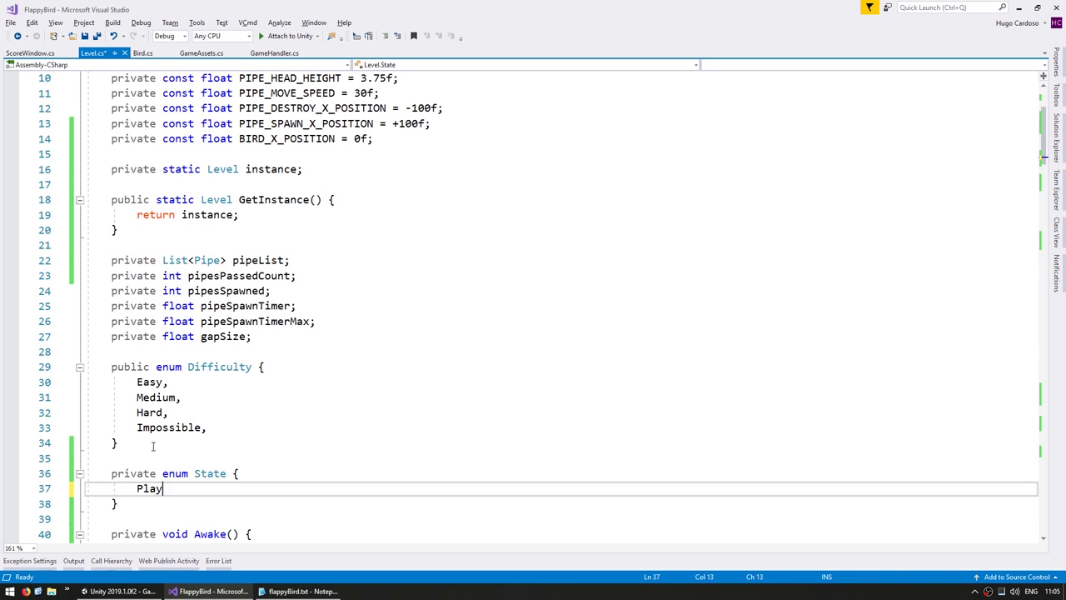
type("ing,")
key("Return")
type("Bird")
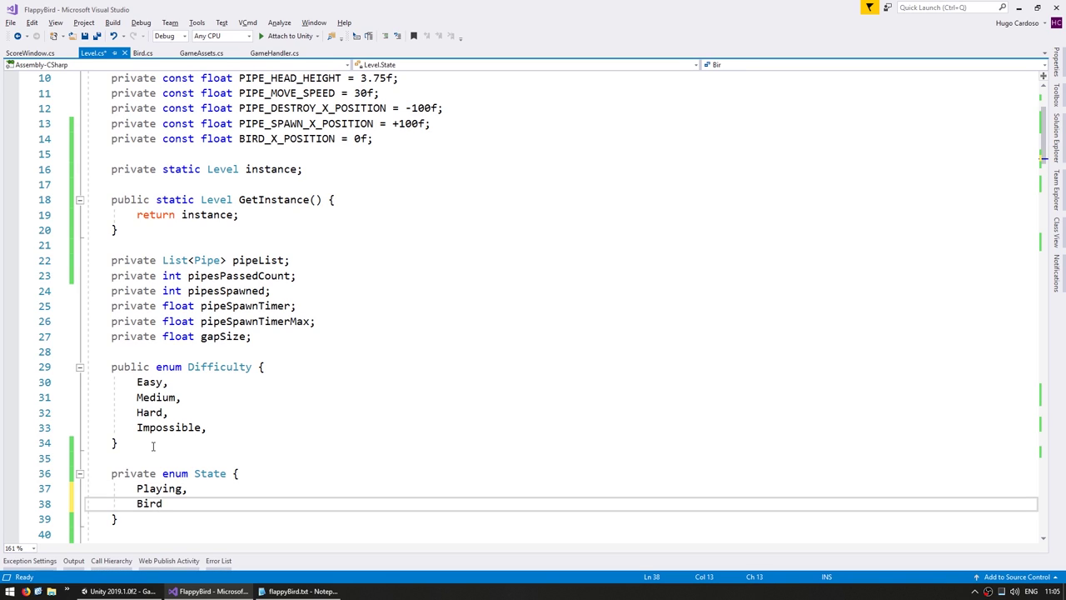
type("Dead,")
key("ctrl+s")
Declare a 'private State state;' field below the gapSize declaration.
scroll(139, 441, "down", 1)
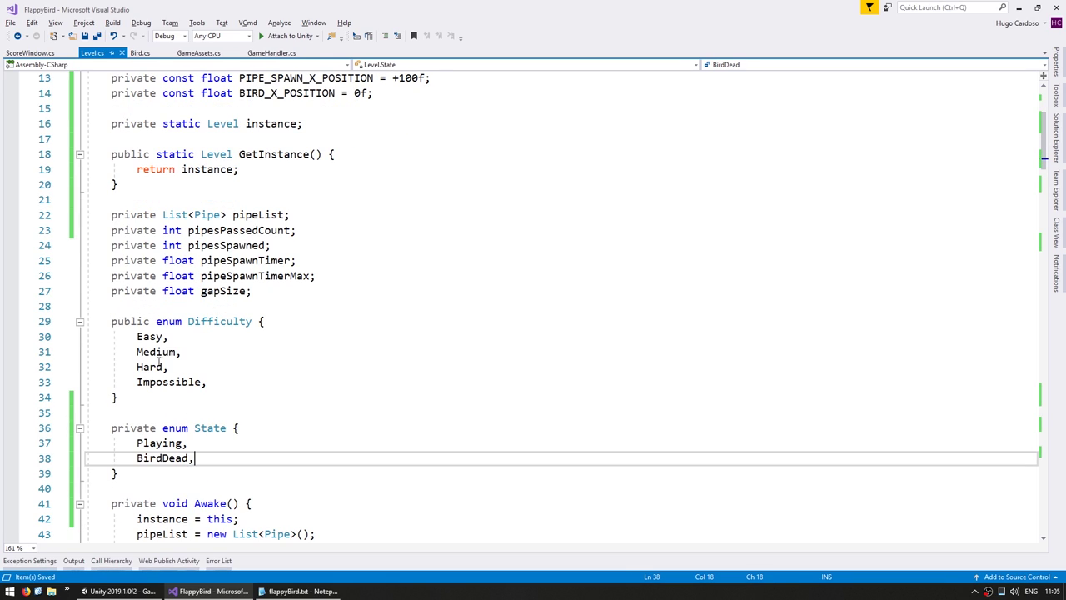
left_click(165, 291)
key("End")
key("Return")
type("private S")
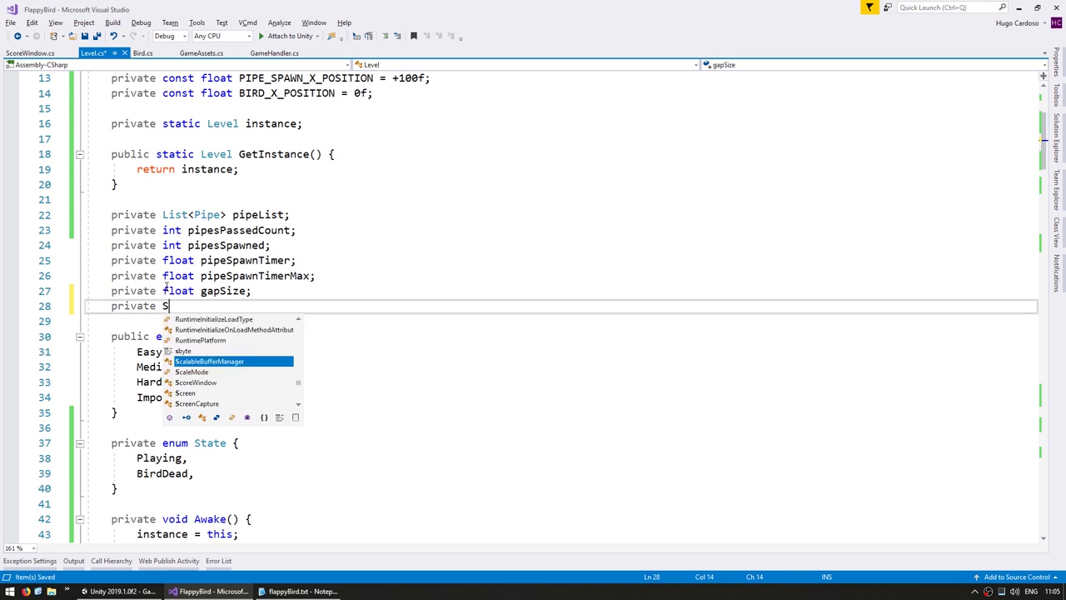
type("tate state;")
key("Left")
key("ctrl+Left")
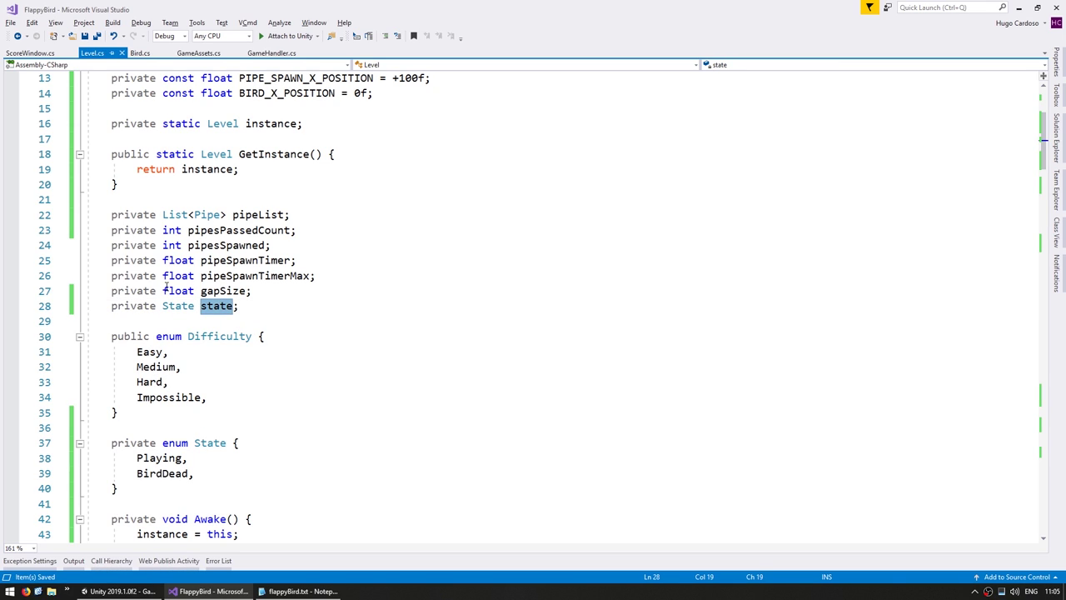
scroll(166, 287, "down", 3)
Set state = State.Playing in Awake after the SetDifficulty call.
left_click(195, 441)
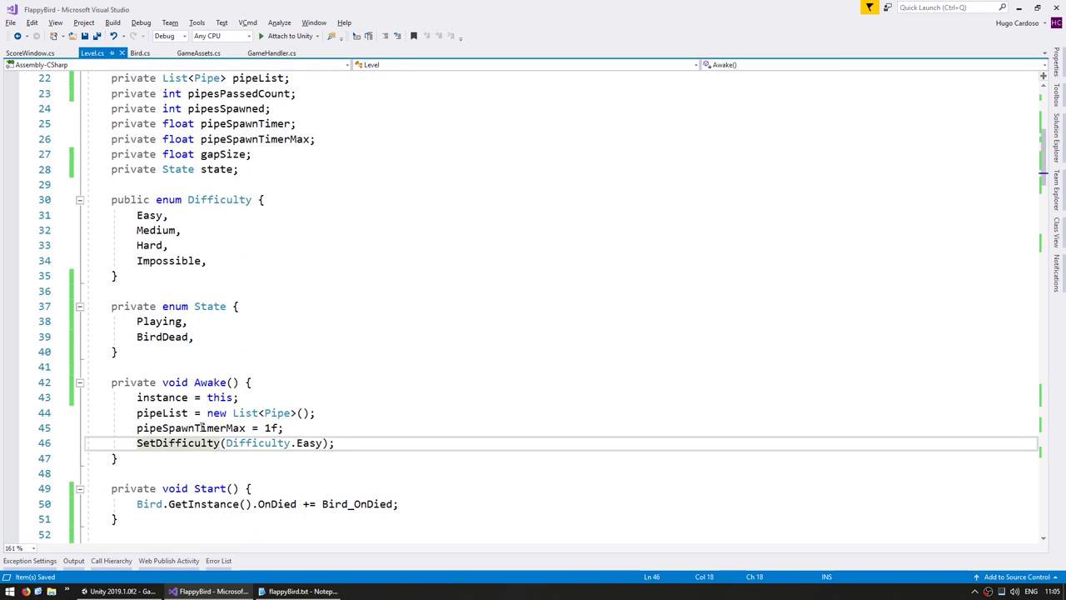
key("End")
key("Return")
type("state = State.")
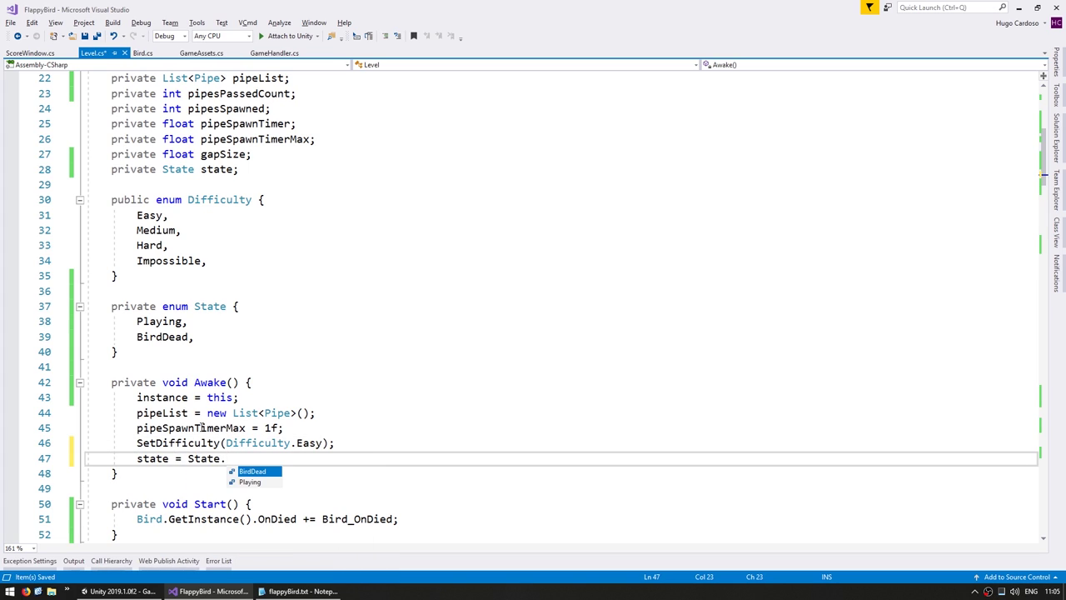
type("Playing;")
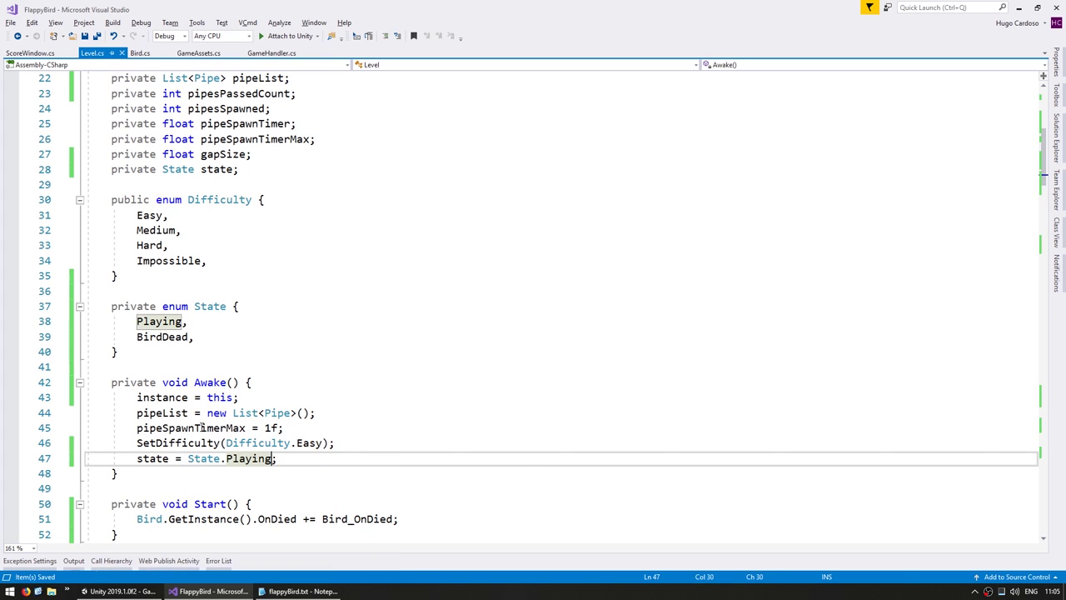
Wrap Update's pipe movement and spawning calls in if (state == State.Playing).
scroll(218, 398, "down", 5)
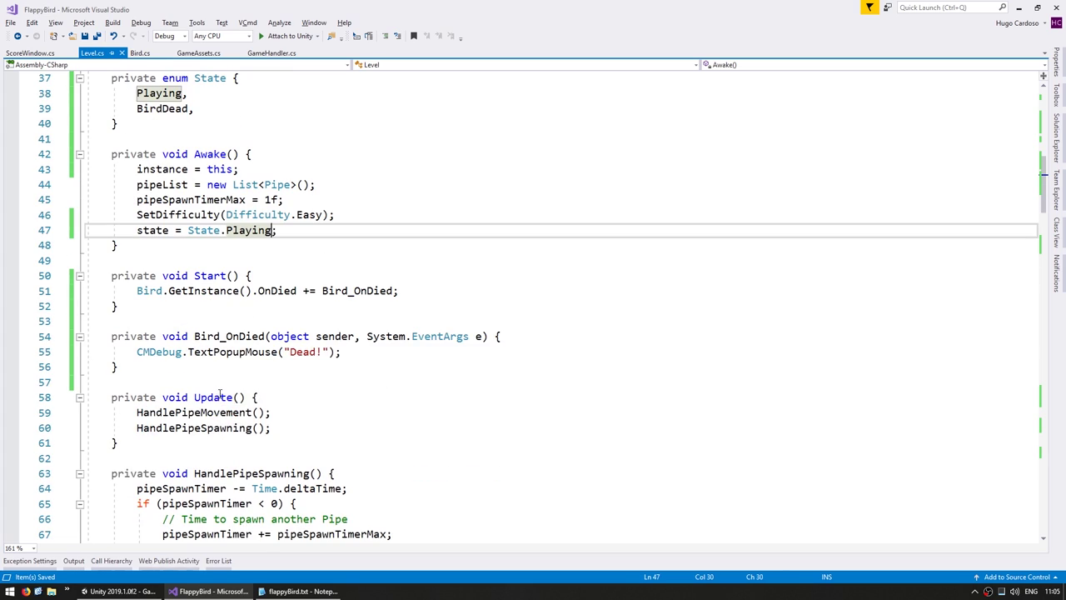
left_click(215, 397)
left_click(303, 399)
key("Return")
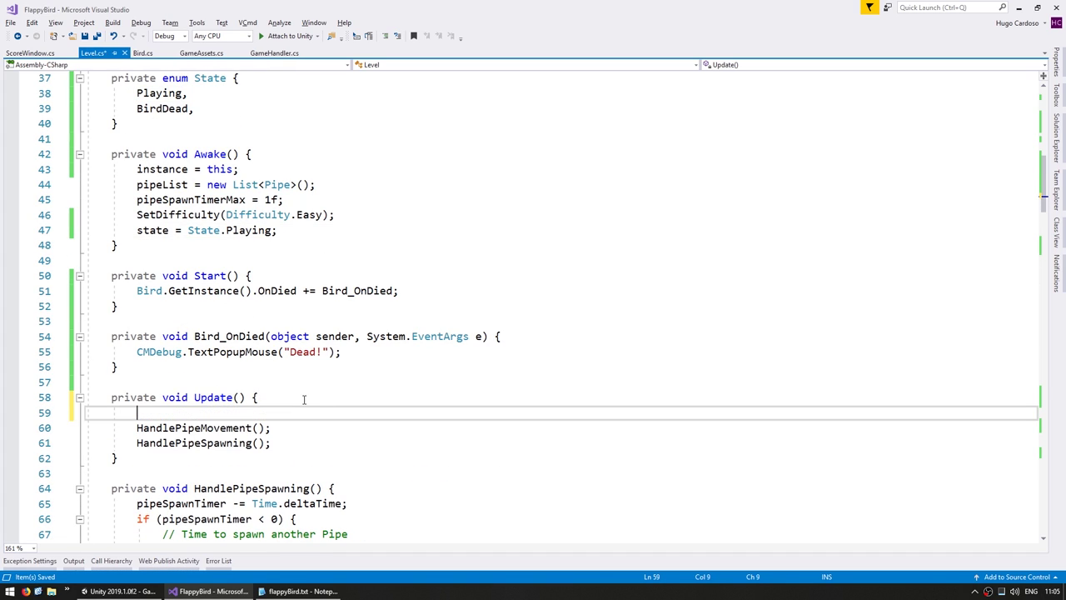
type("if (")
type("state == State.")
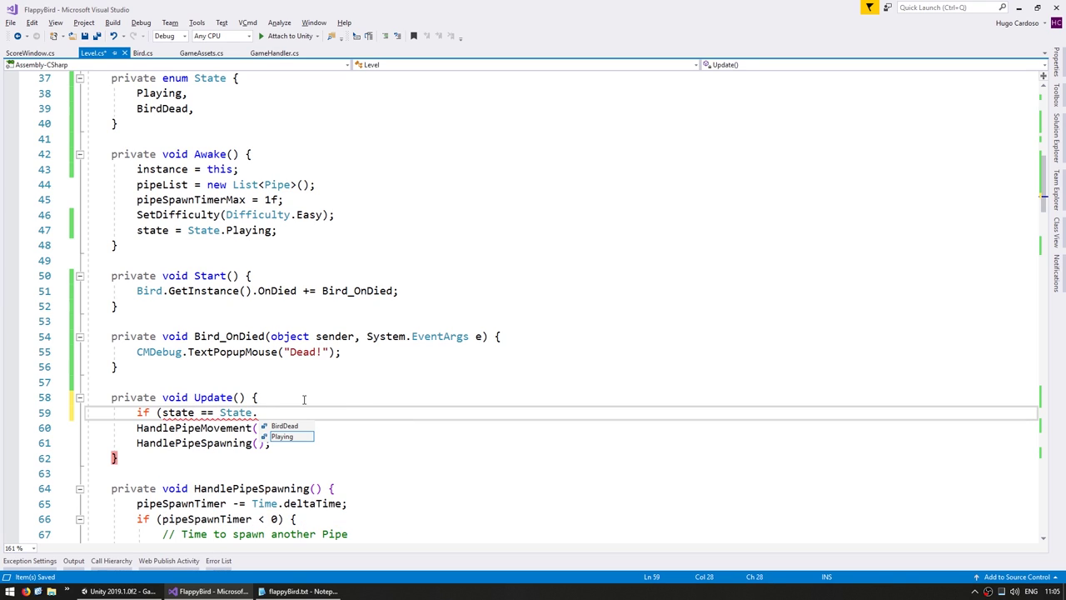
type("Playing) {")
key("Down")
key("Down")
key("Return")
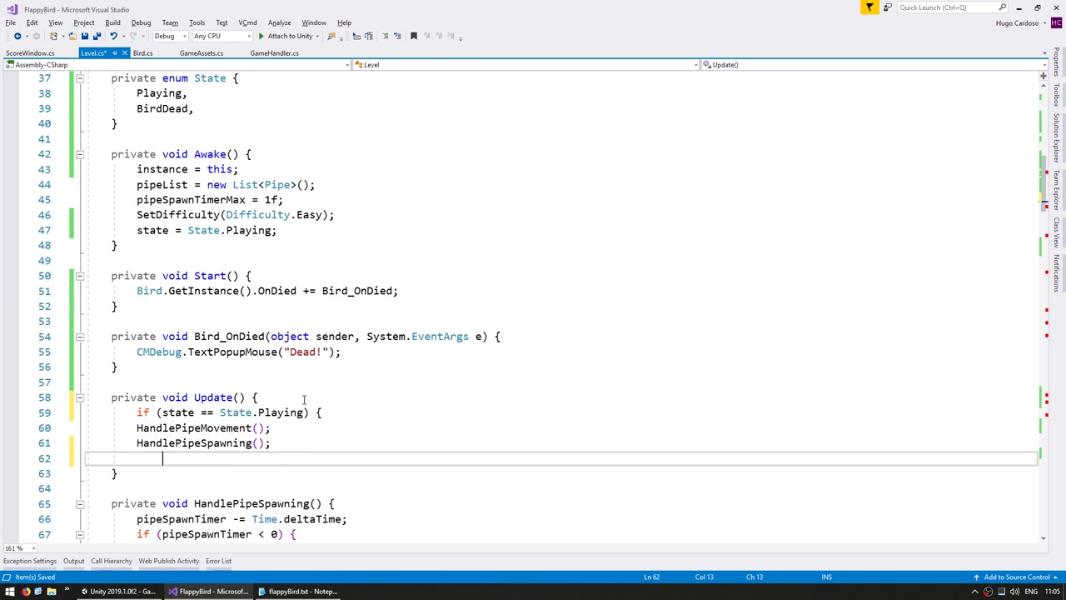
type("}")
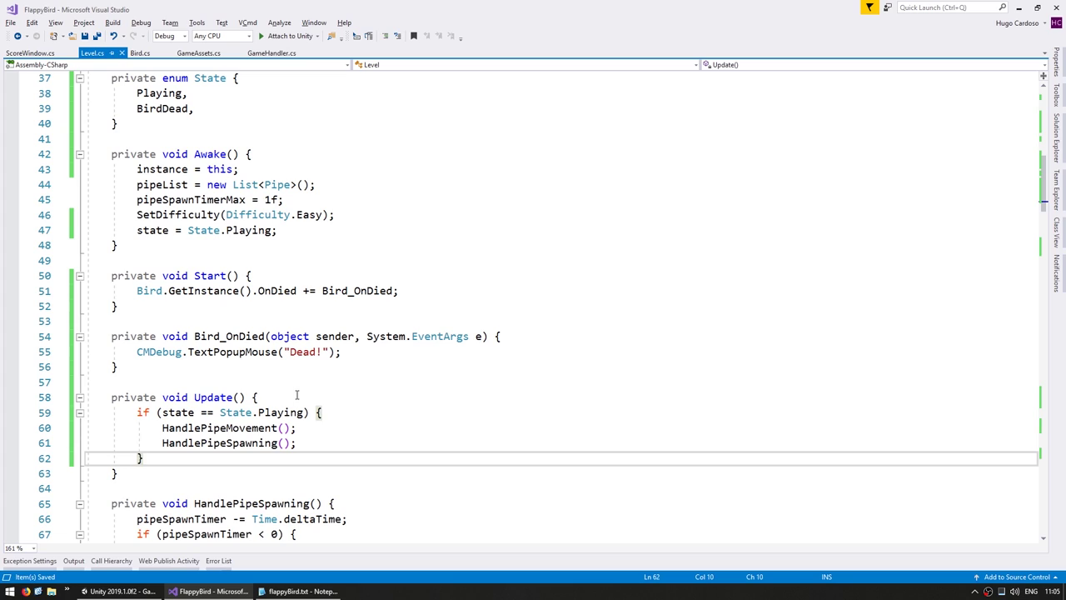
Comment out the Dead! popup in Bird_OnDied, set state = State.BirdDead there, and save.
left_click(234, 336)
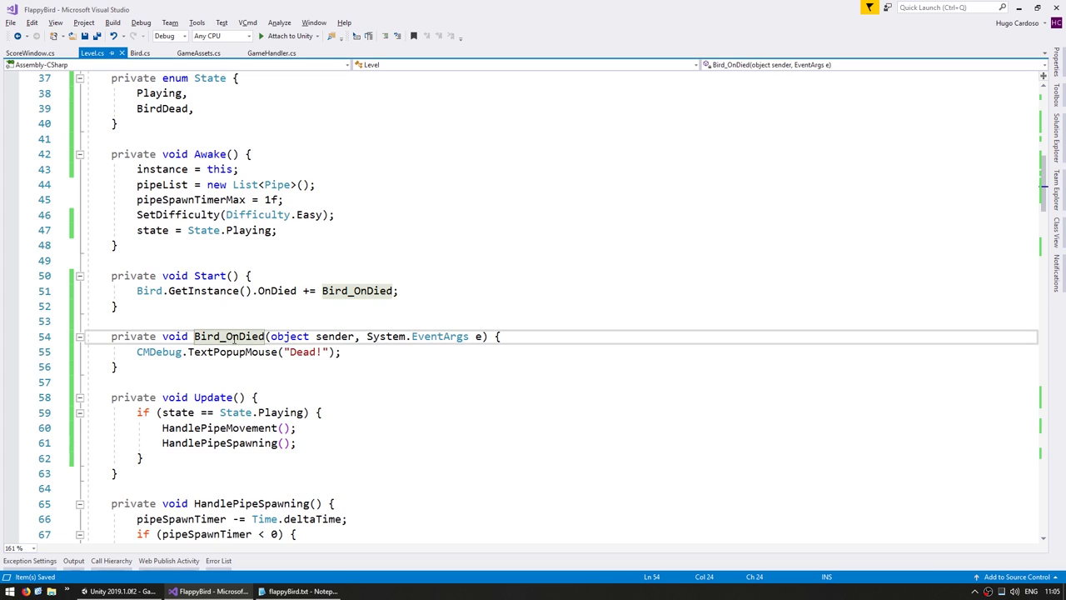
left_click(237, 352)
key("Home")
type("//")
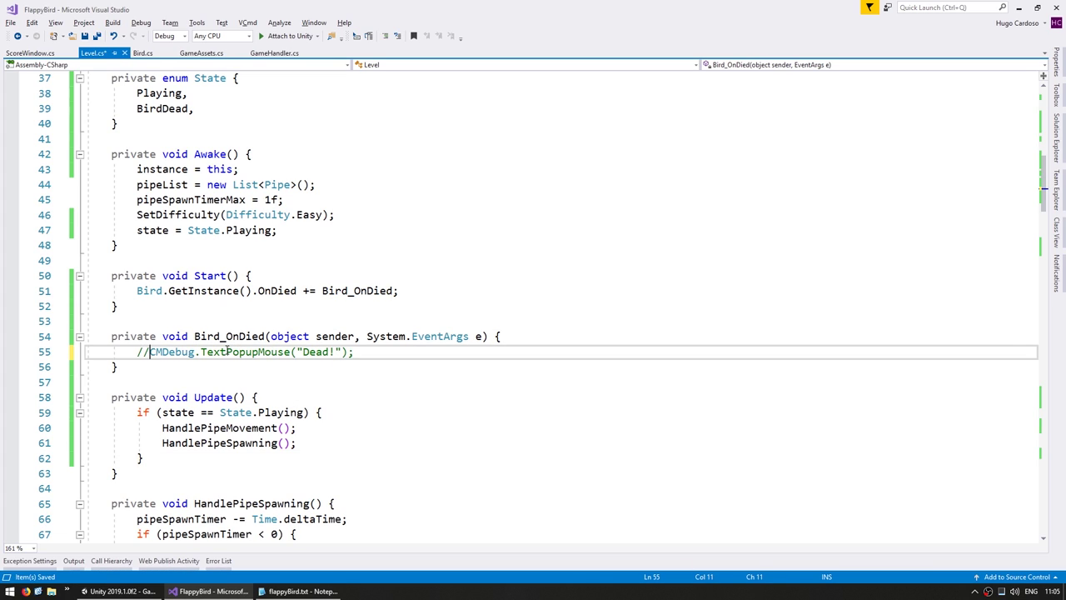
key("End")
key("Return")
type("state = State.")
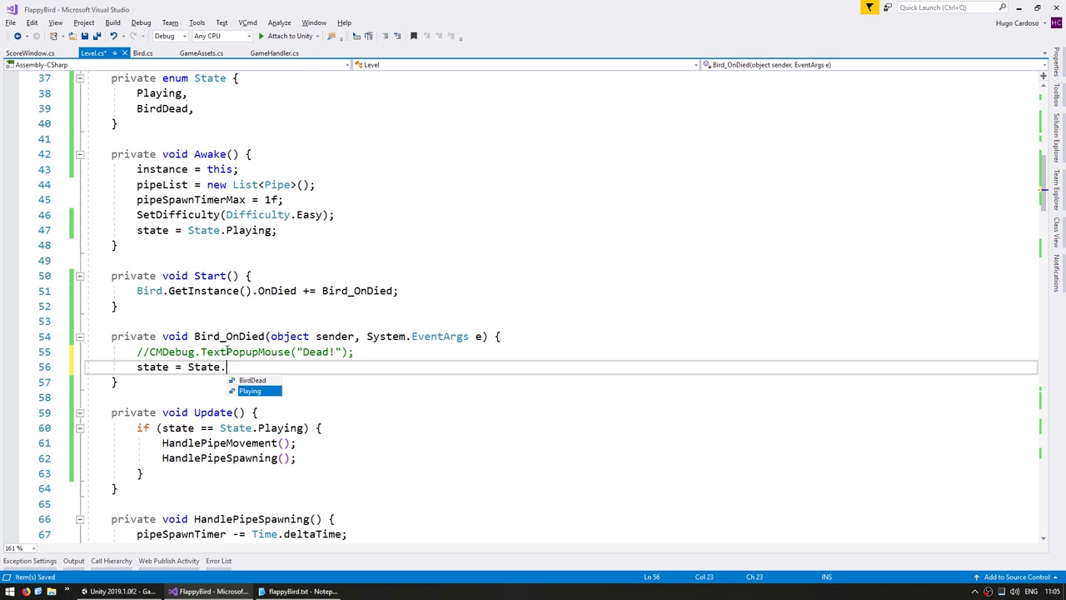
key("Up")
type(";")
key("ctrl+s")
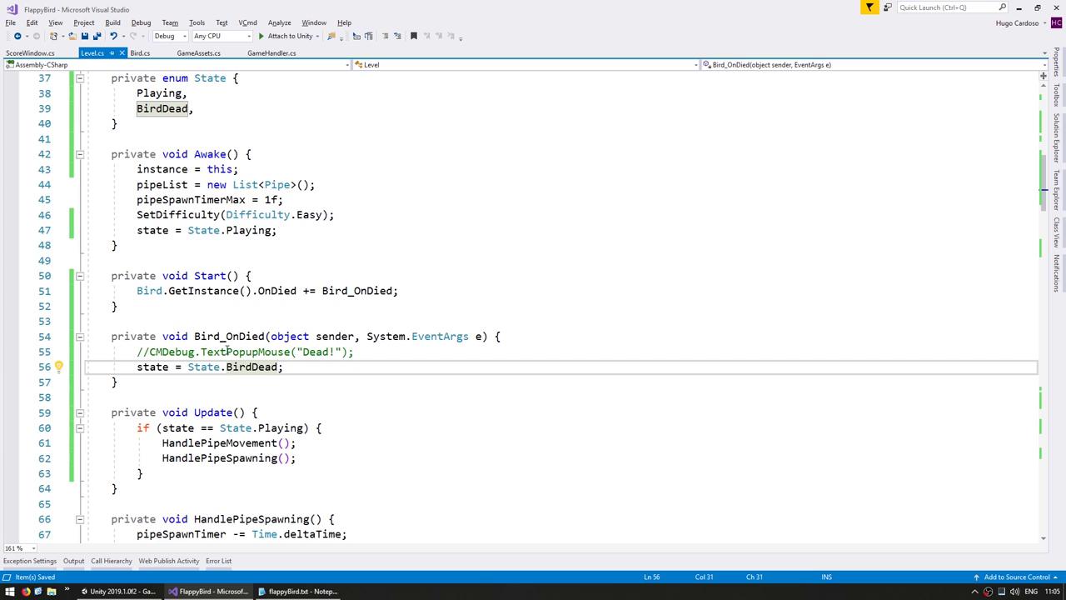
key("ctrl+Tab")
Review Bird's OnTriggerEnter2D collider parameter and OnDied call, then return to Level.cs.
left_click(390, 291)
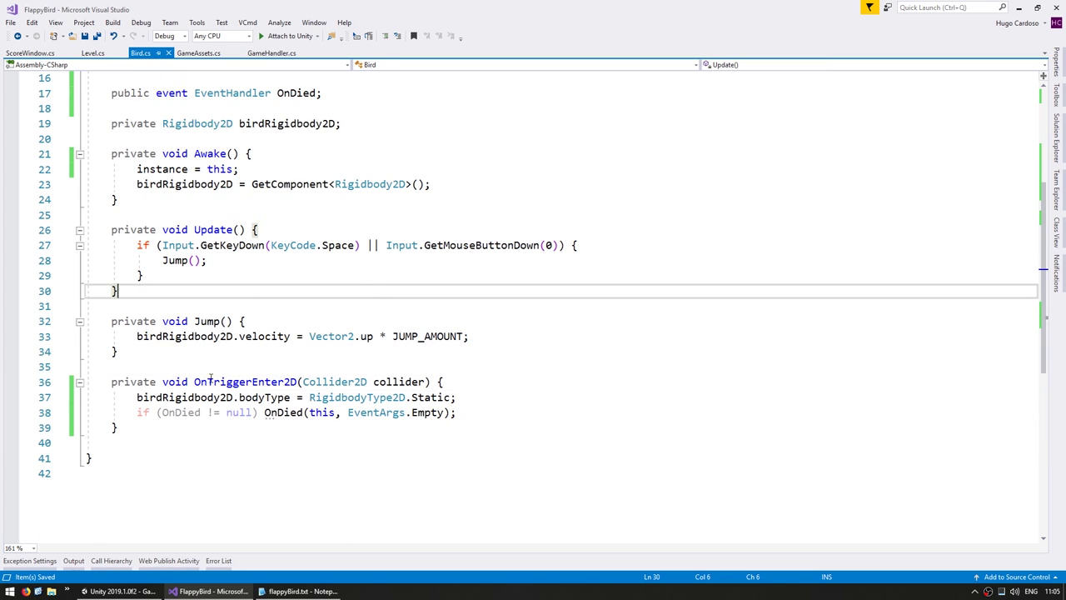
left_click_drag(211, 381, 391, 383)
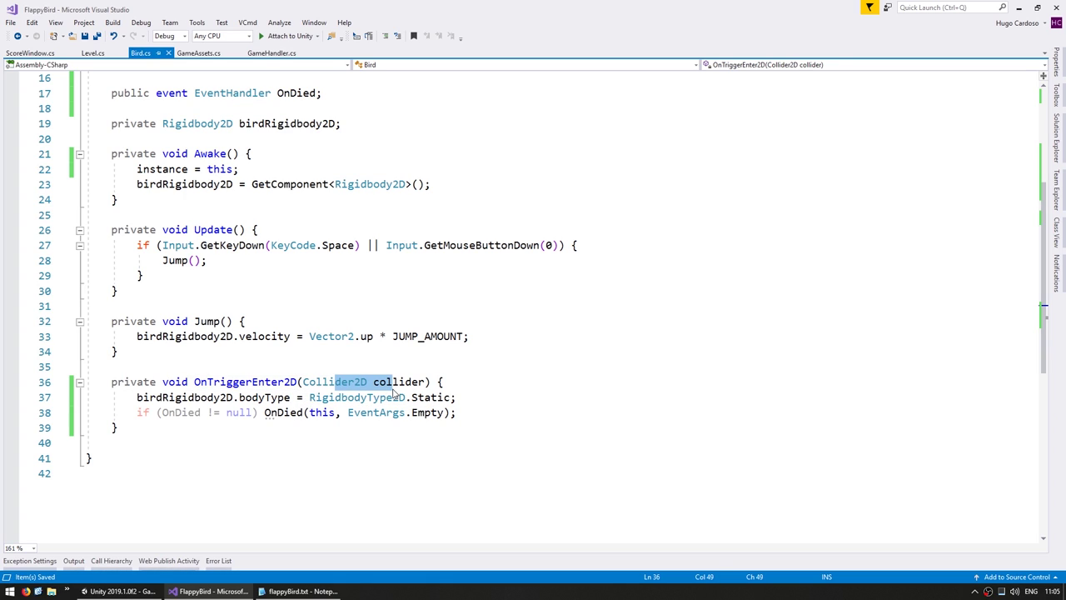
left_click_drag(264, 414, 291, 417)
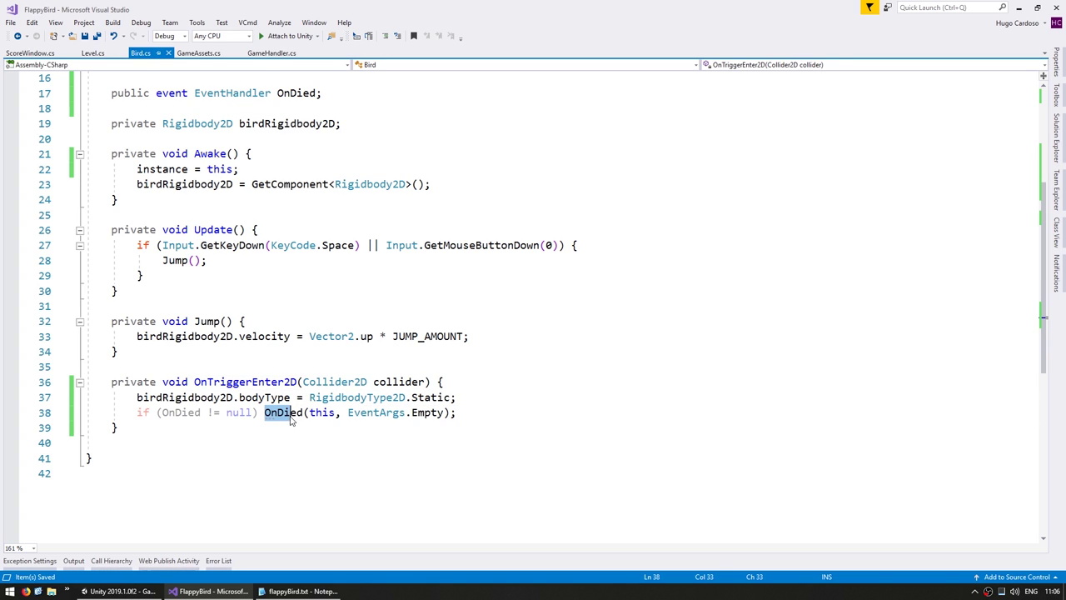
left_click(92, 52)
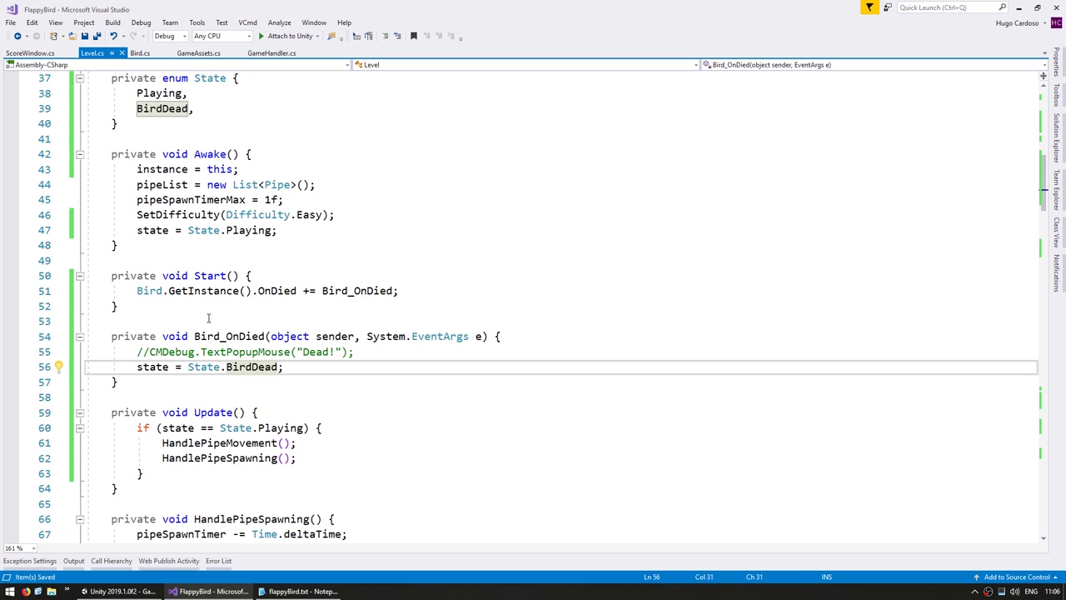
Review the BirdDead assignment and Playing-guarded pipe calls, then start a new Unity playtest.
left_click_drag(195, 291, 297, 291)
left_click_drag(170, 367, 250, 374)
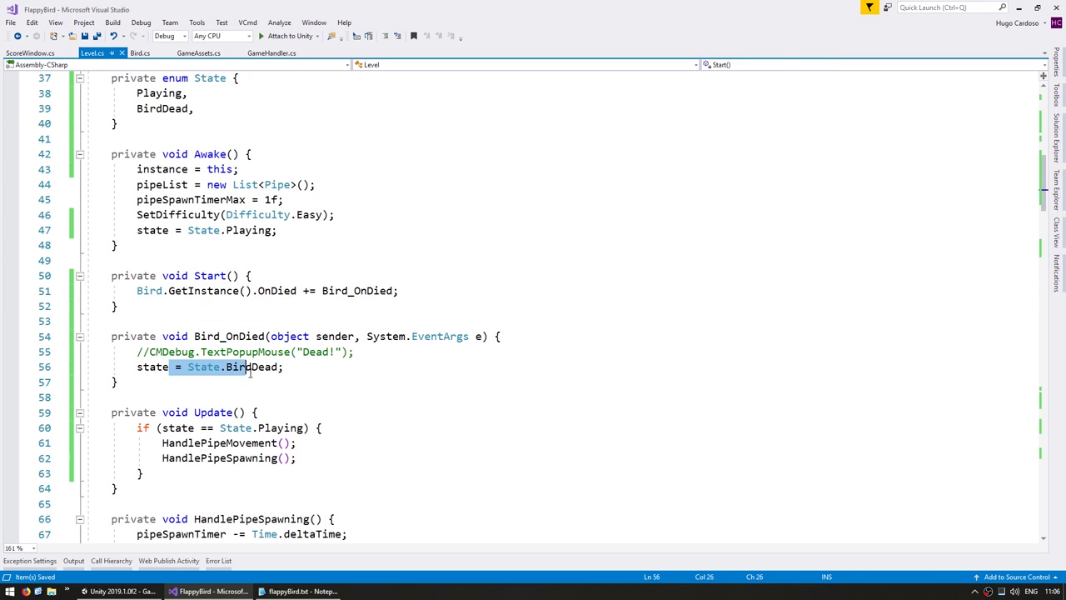
key("Home")
left_click(252, 367, "shift")
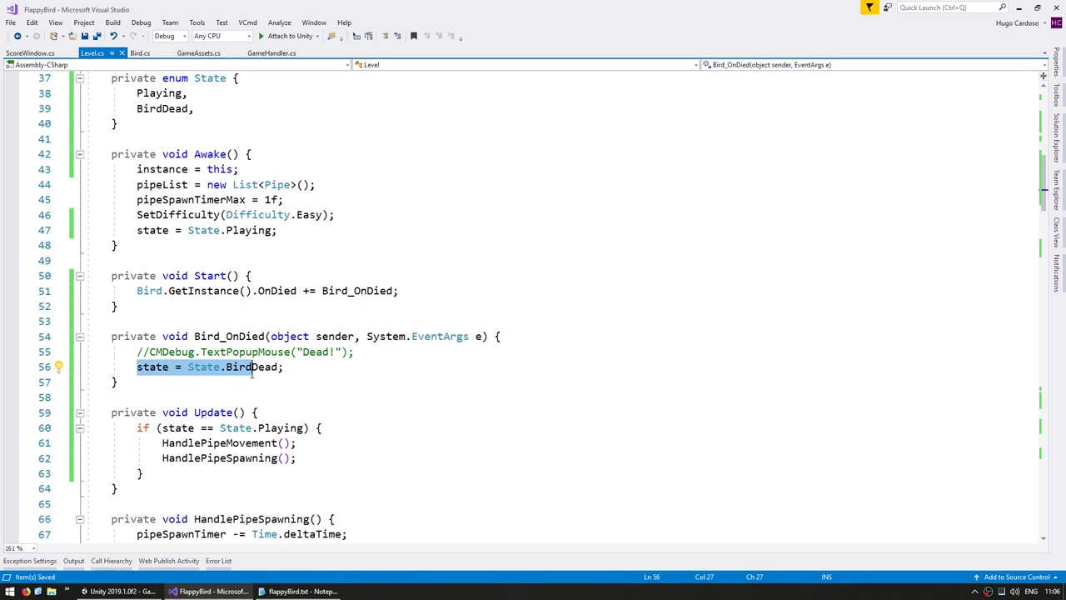
left_click(276, 431)
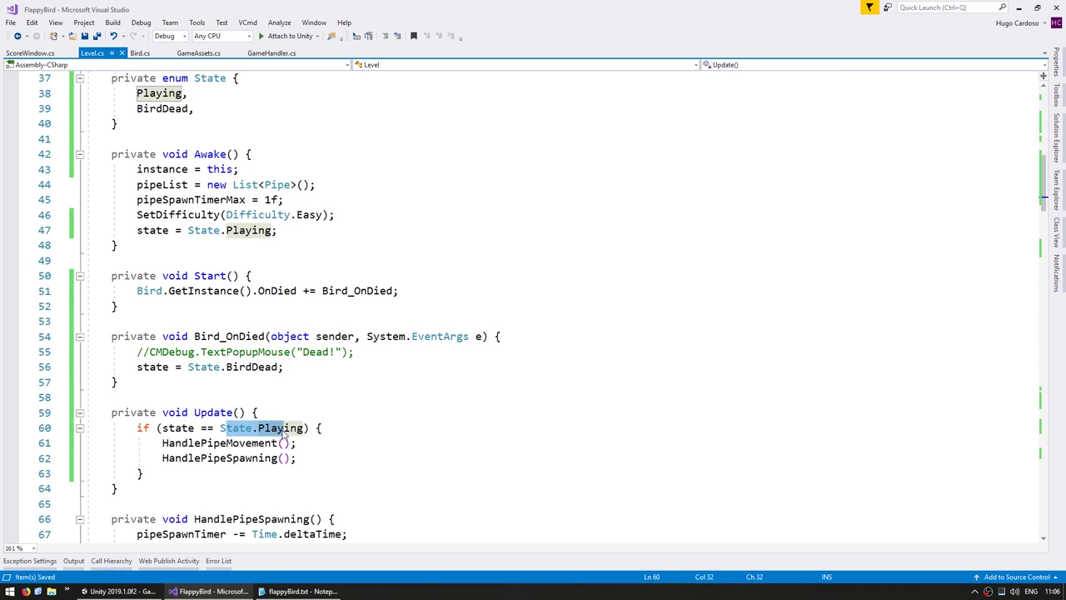
left_click_drag(181, 443, 252, 459)
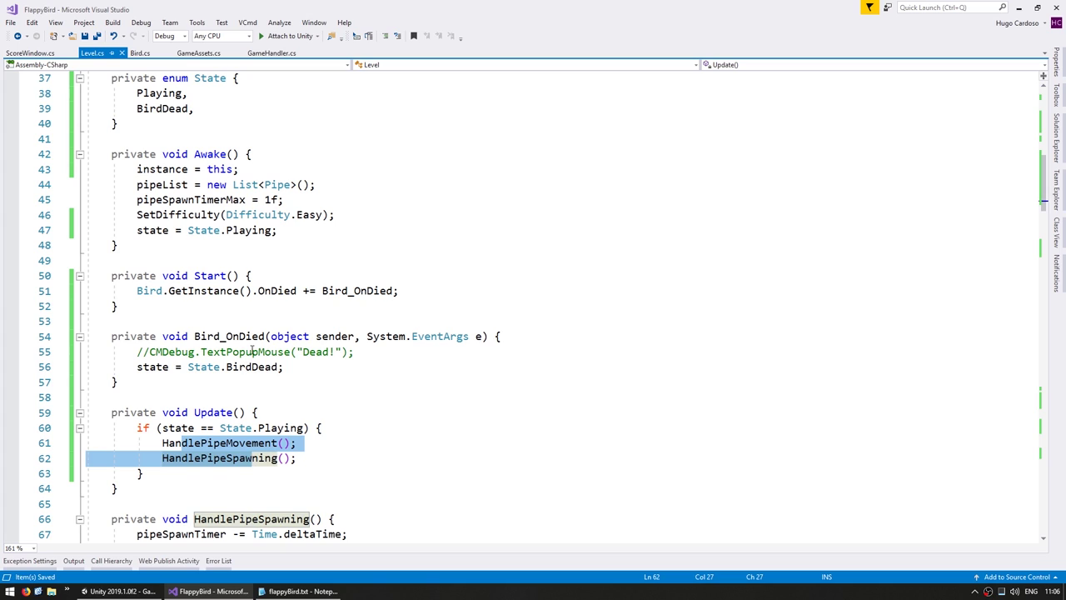
key("alt+Tab")
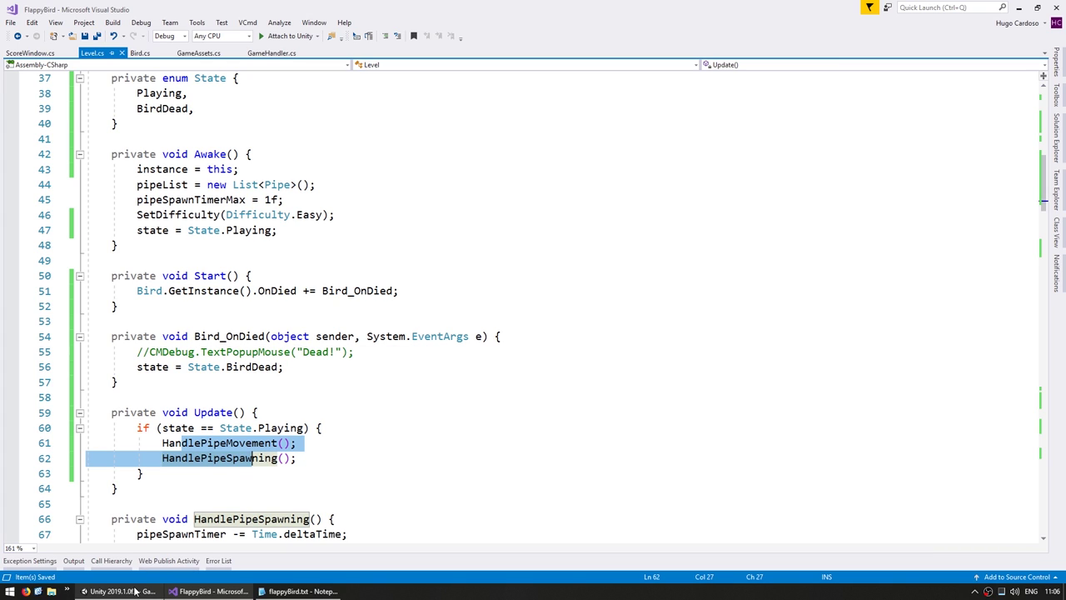
left_click(500, 33)
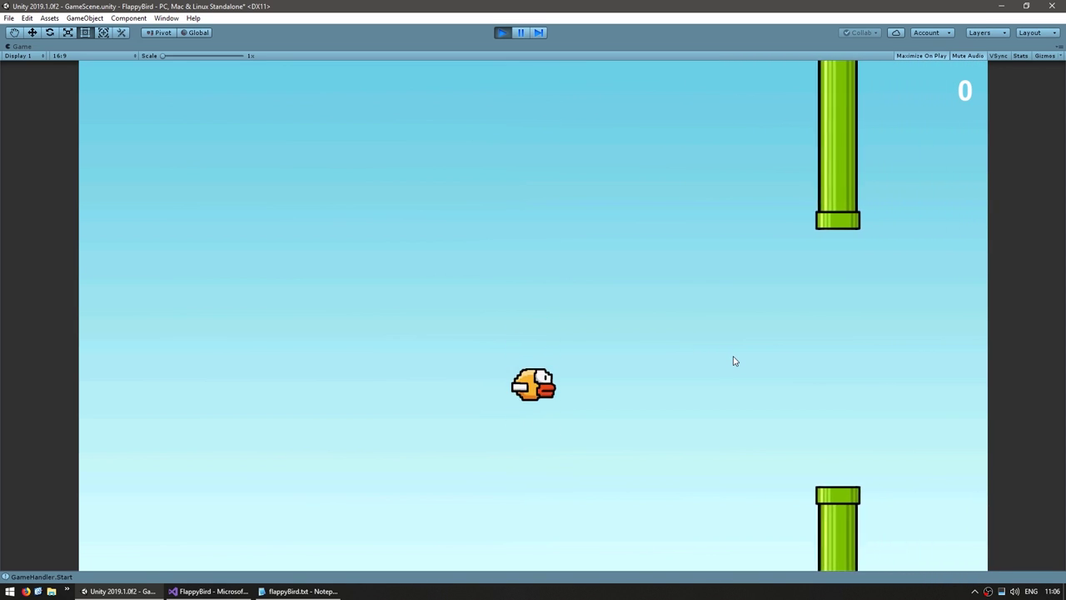
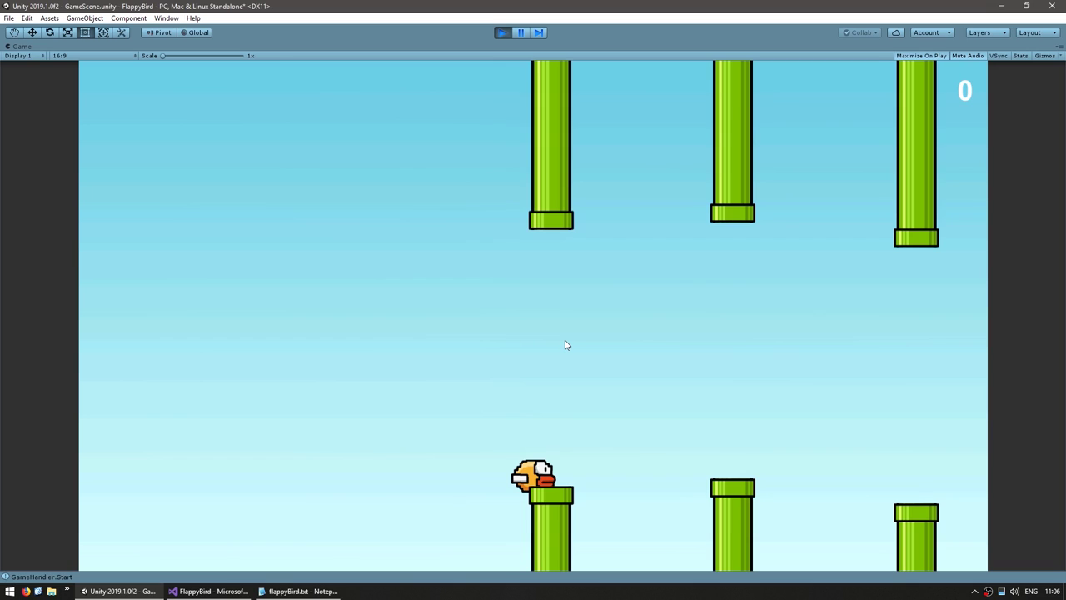
Switch from the running Unity game to Visual Studio, where Level.cs is open.
key("alt+Tab")
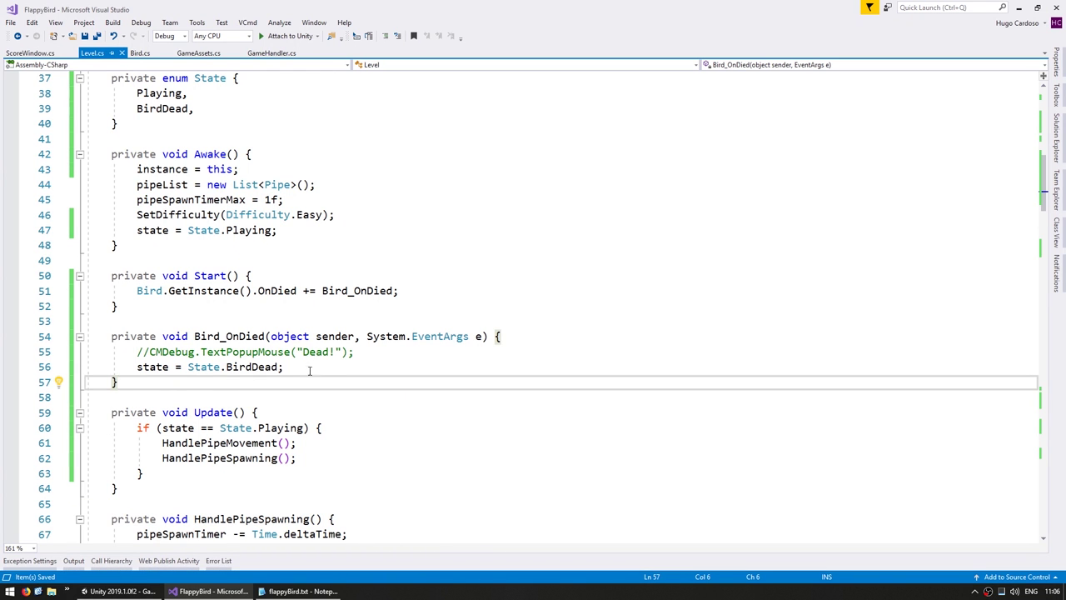
Add 'using CodeMonkey.Utils;' to the top of Level.cs.
left_click(309, 370)
scroll(250, 250, "up", 12)
left_click(201, 125)
key("Return")
type("using C")
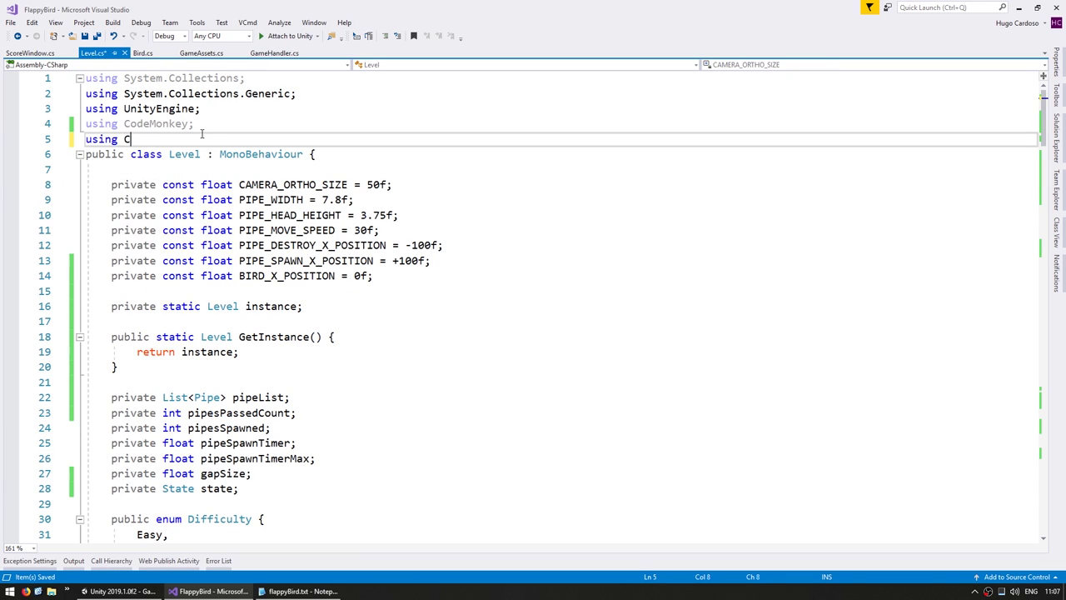
type("odeMonkey.Utils;")
key("Return")
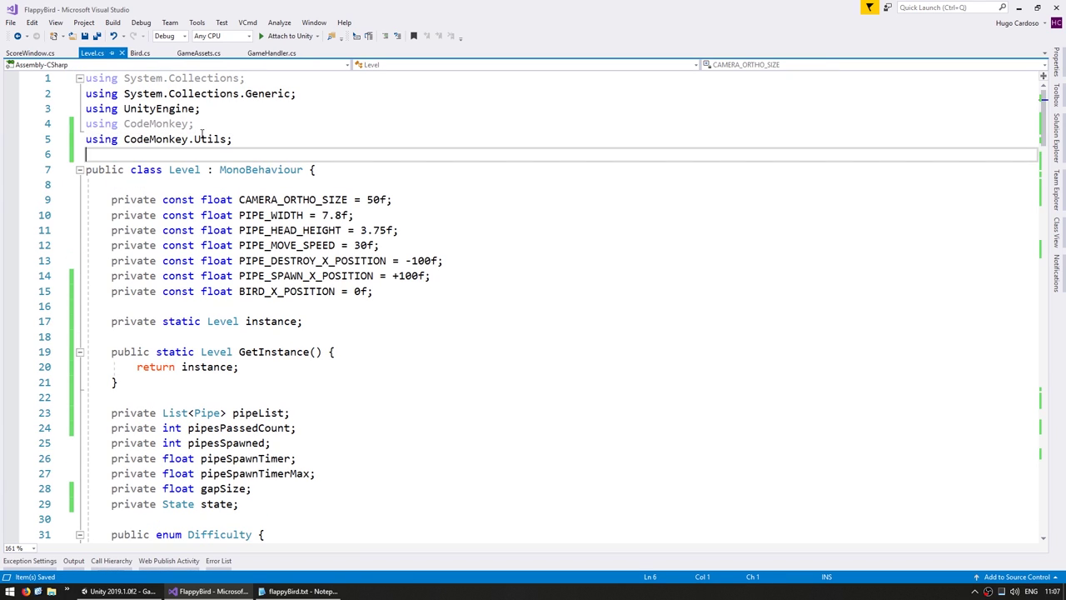
In Bird_OnDied, add a FunctionTimer.Create call with an empty lambda and a 1f delay.
scroll(201, 135, "down", 11)
scroll(250, 291, "down", 2)
left_click(294, 337)
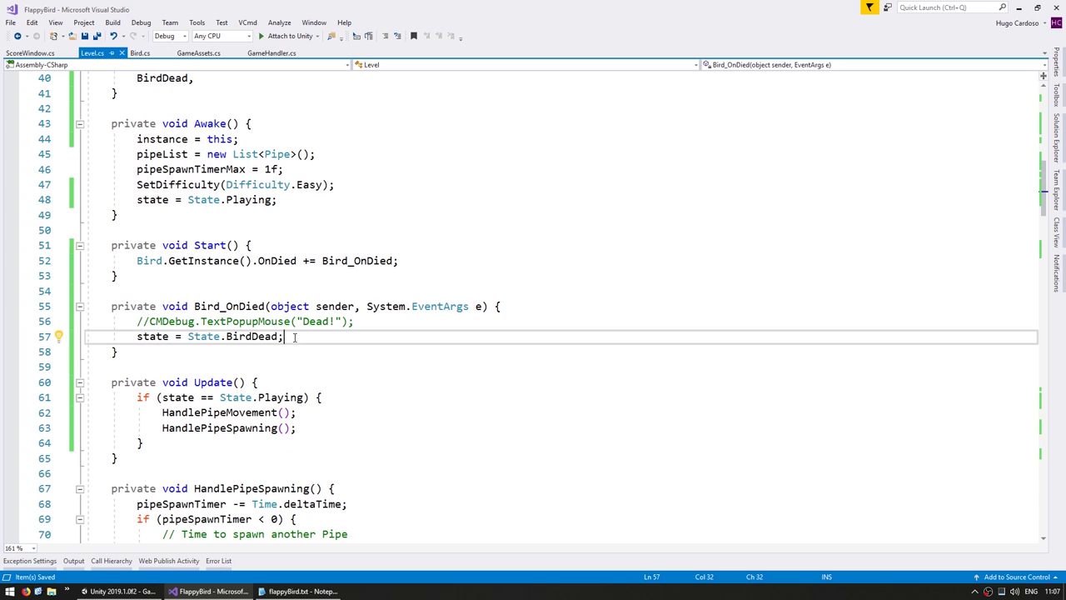
key("Return")
key("Return")
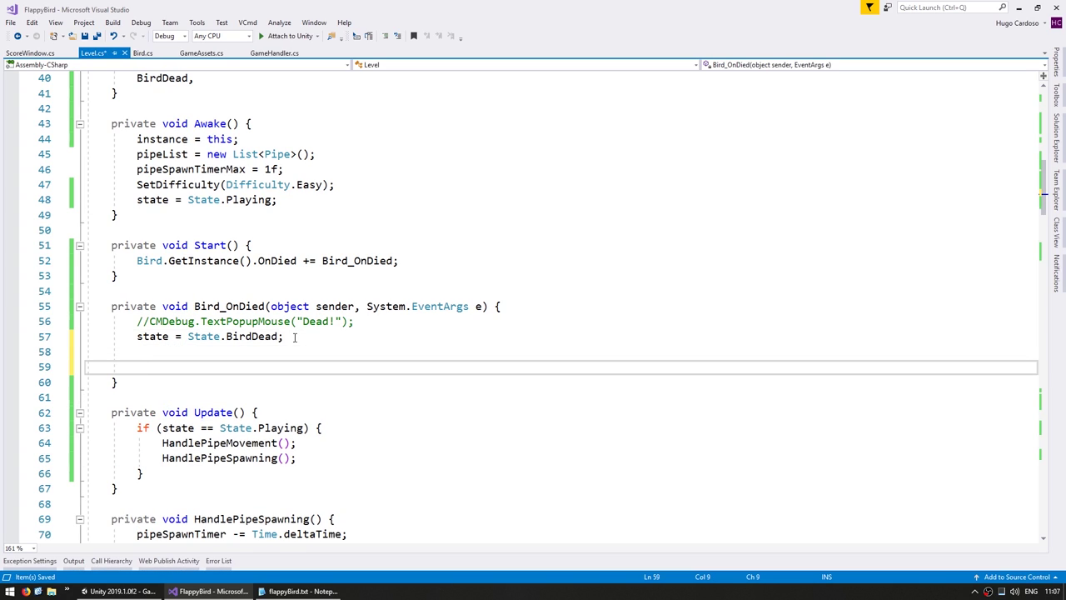
type("FunctionTimer.")
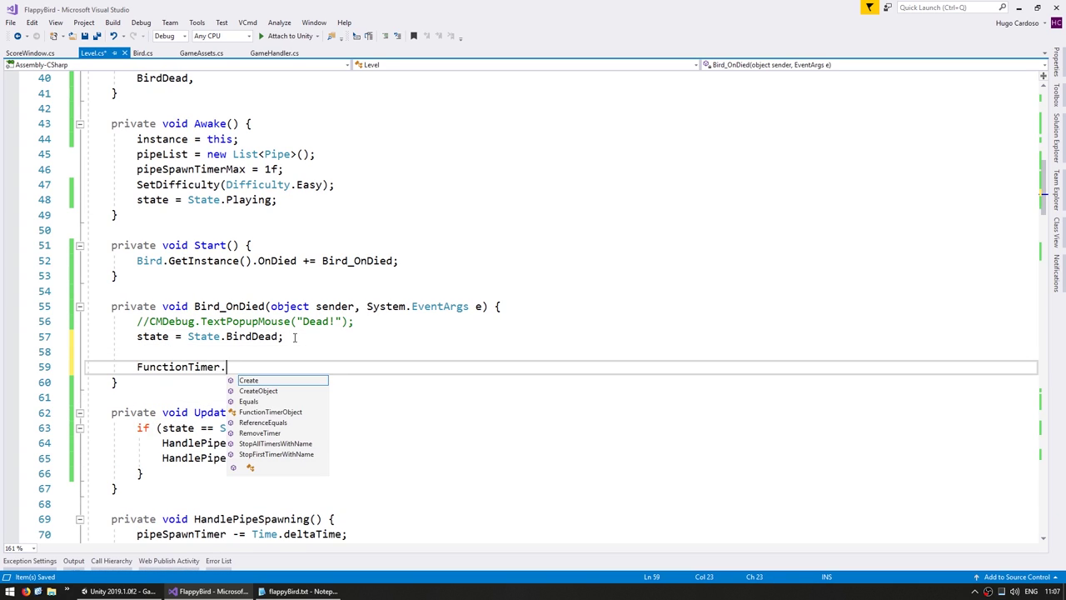
type("C")
key("Tab")
type("(")
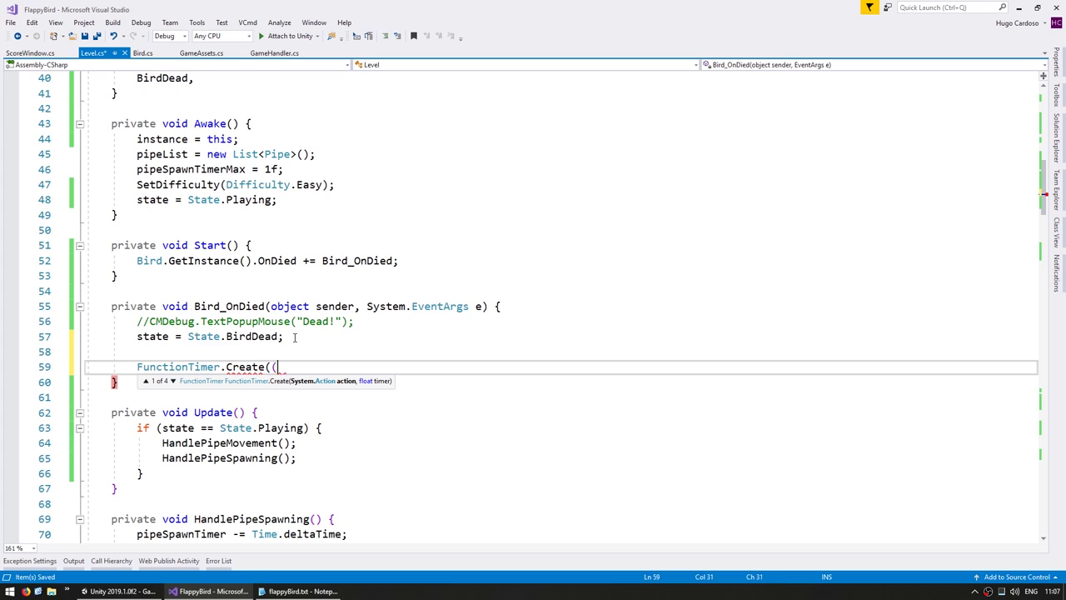
type(") => { }")
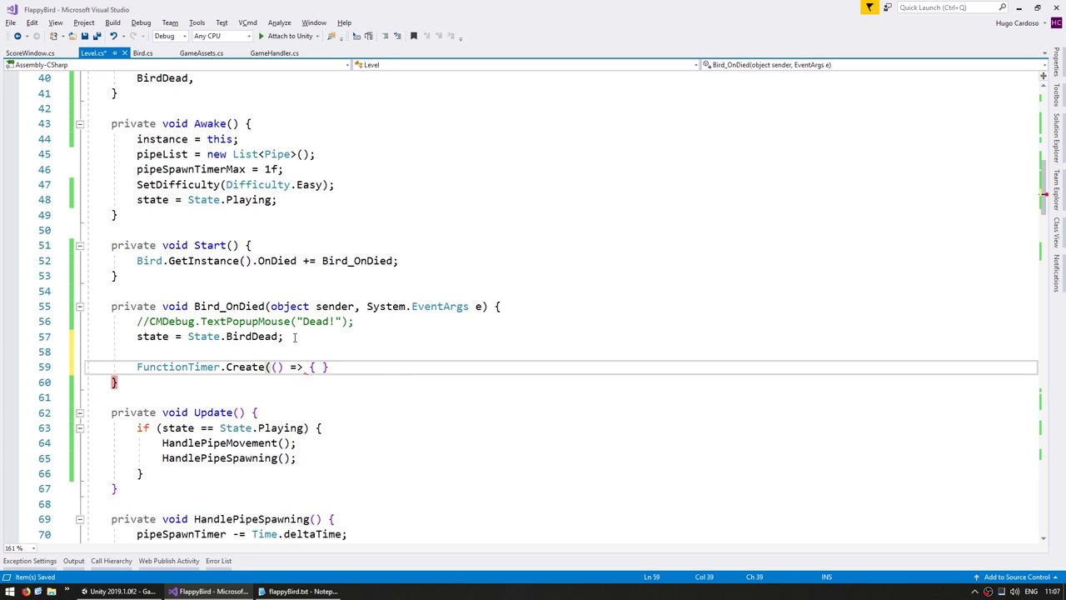
type(", 1f);")
key("Return")
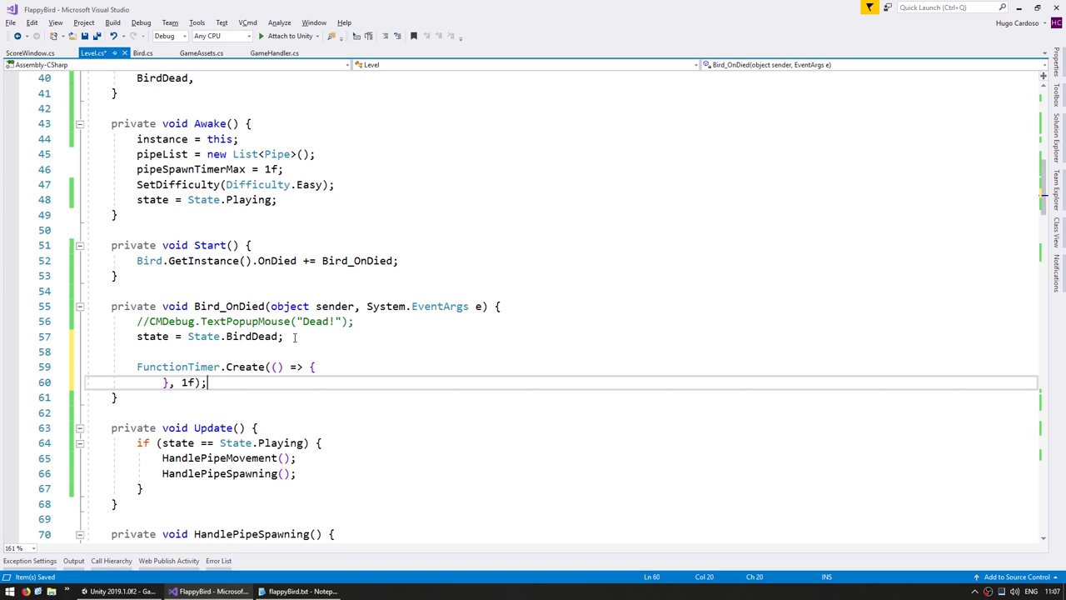
Inside the timer lambda, call SceneManager.LoadScene("GameScene").
key("ctrl+minus")
key("ctrl+shift+minus")
key("Return")
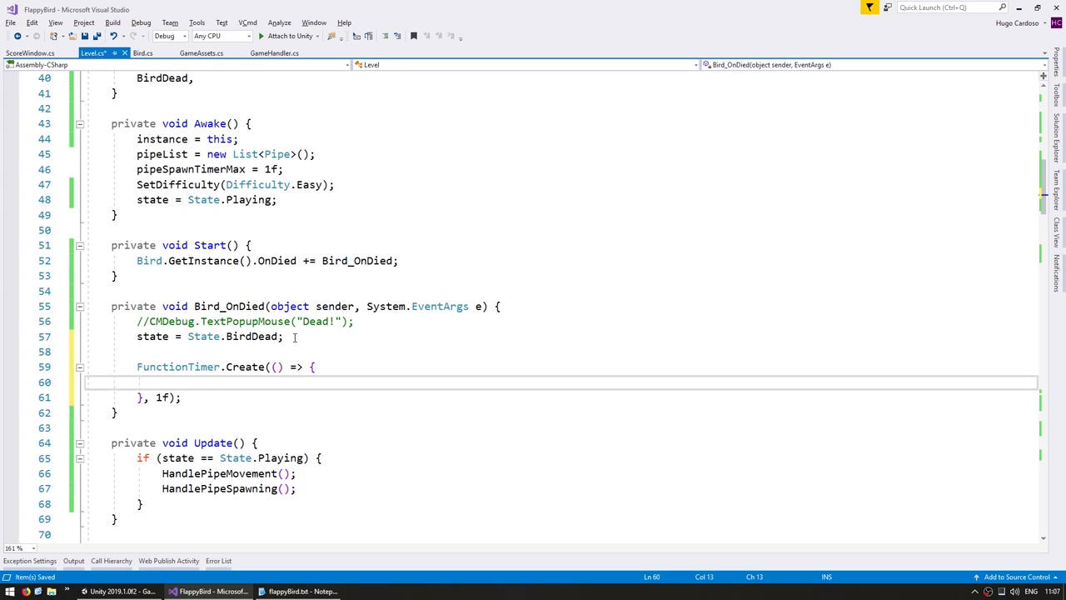
type("UnityEng")
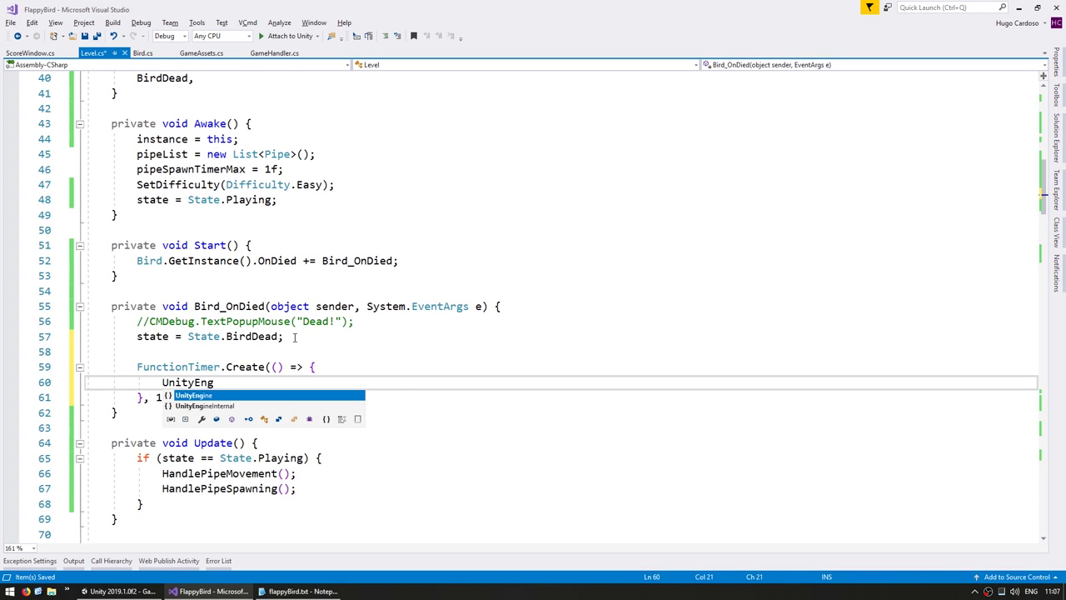
type("ine.scene.scenem")
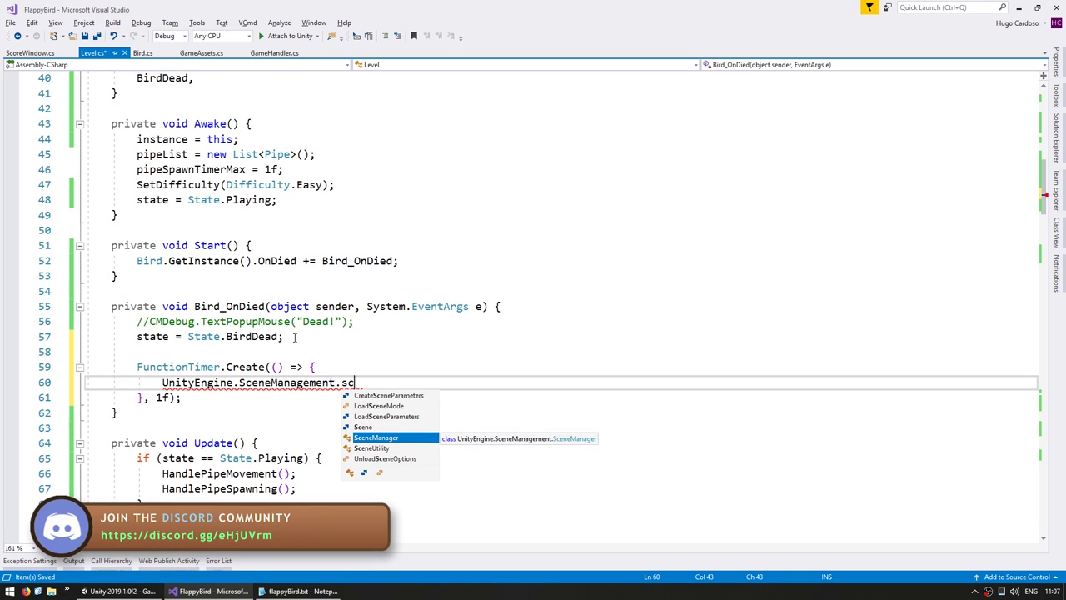
type(".LoadScene(\"GameScene")
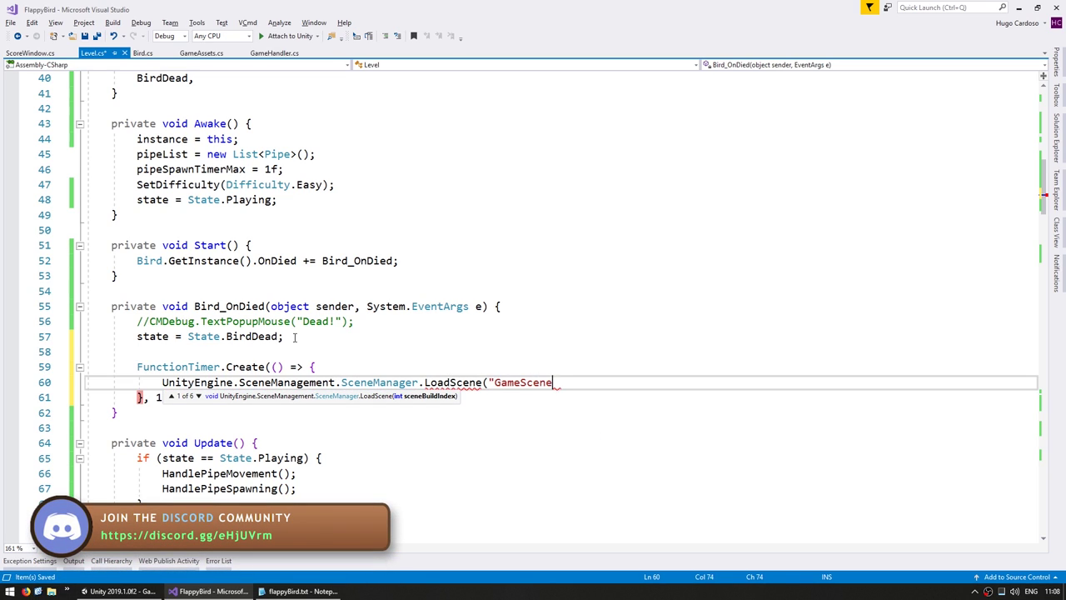
type("\");")
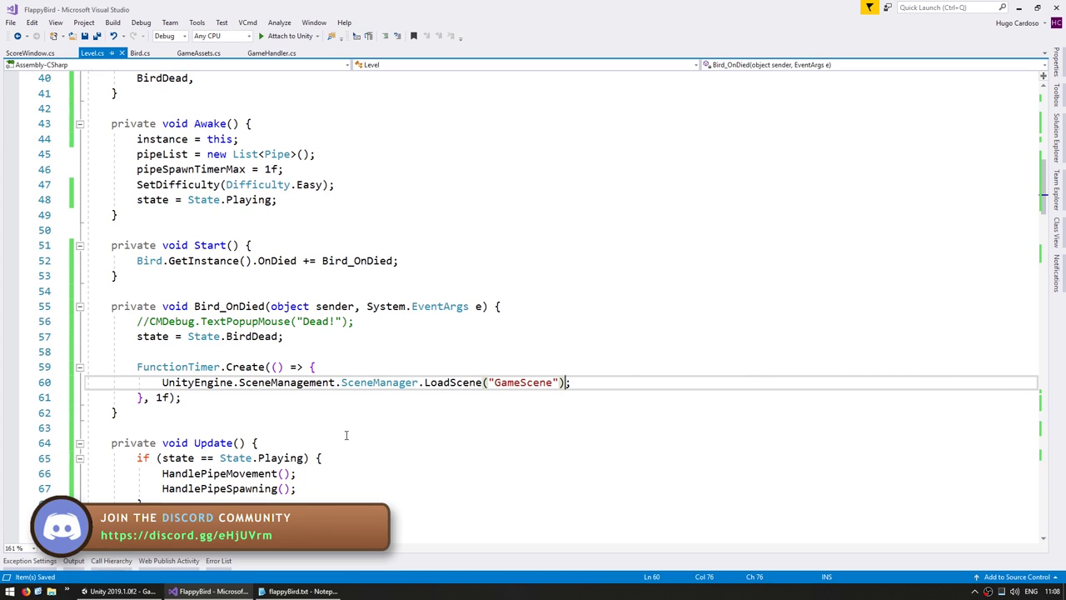
Highlight the LoadScene call and the 1f delay to explain the timer.
left_click(372, 352)
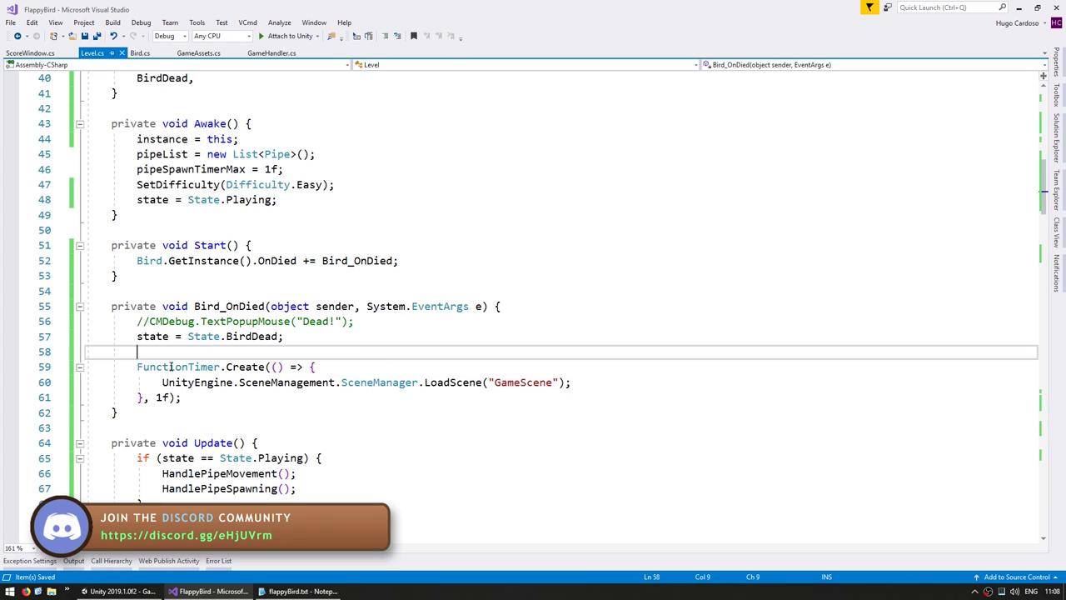
left_click_drag(190, 382, 497, 382)
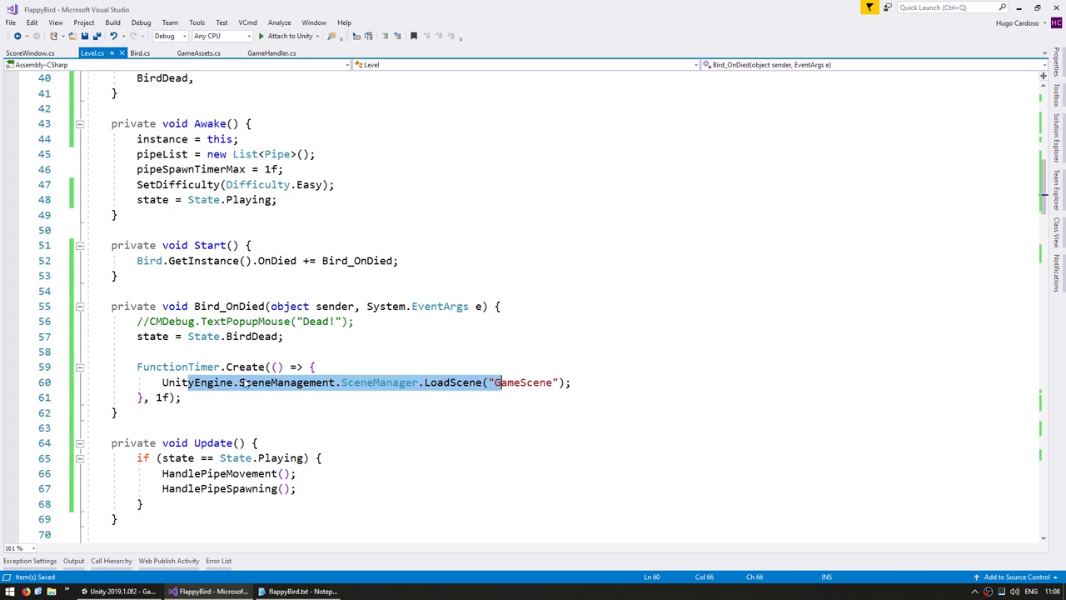
left_click_drag(156, 397, 184, 398)
left_click_drag(367, 382, 489, 383)
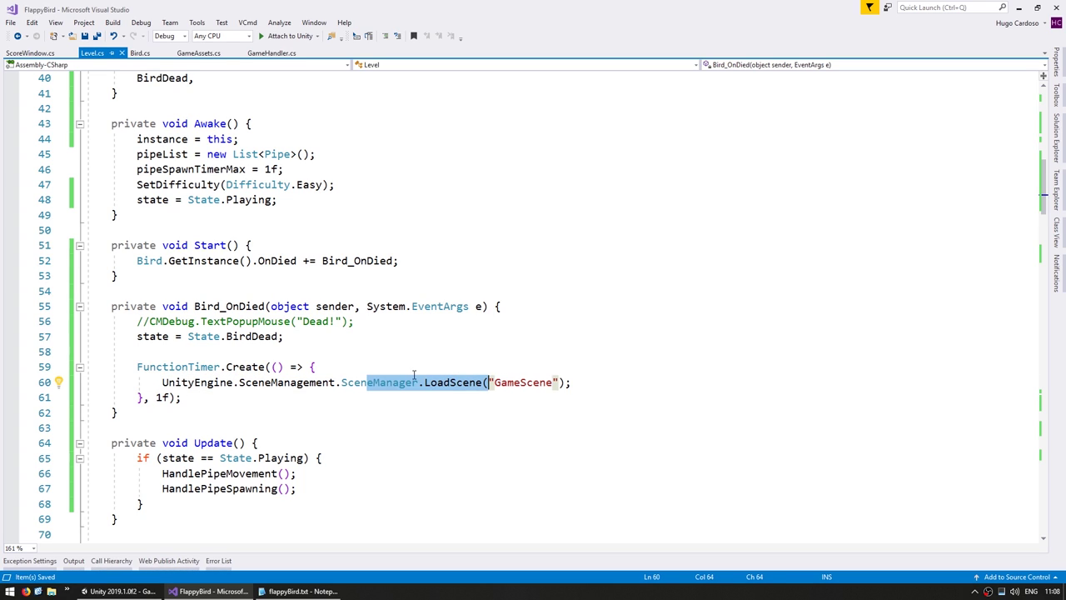
Play the game in Unity, letting the bird die so the scene restarts.
left_click(117, 591)
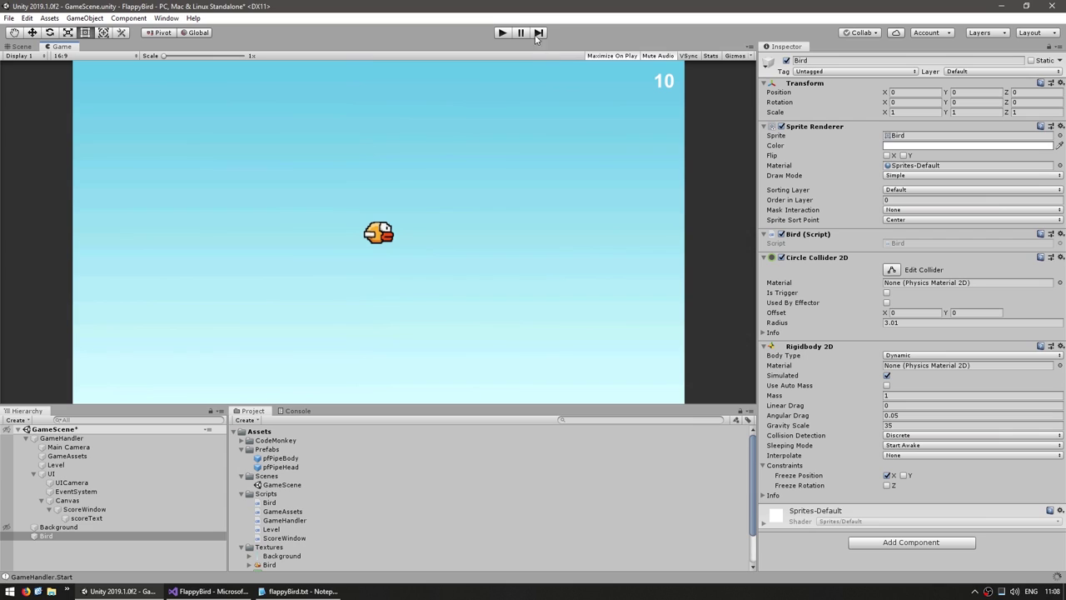
left_click(502, 33)
key("space")
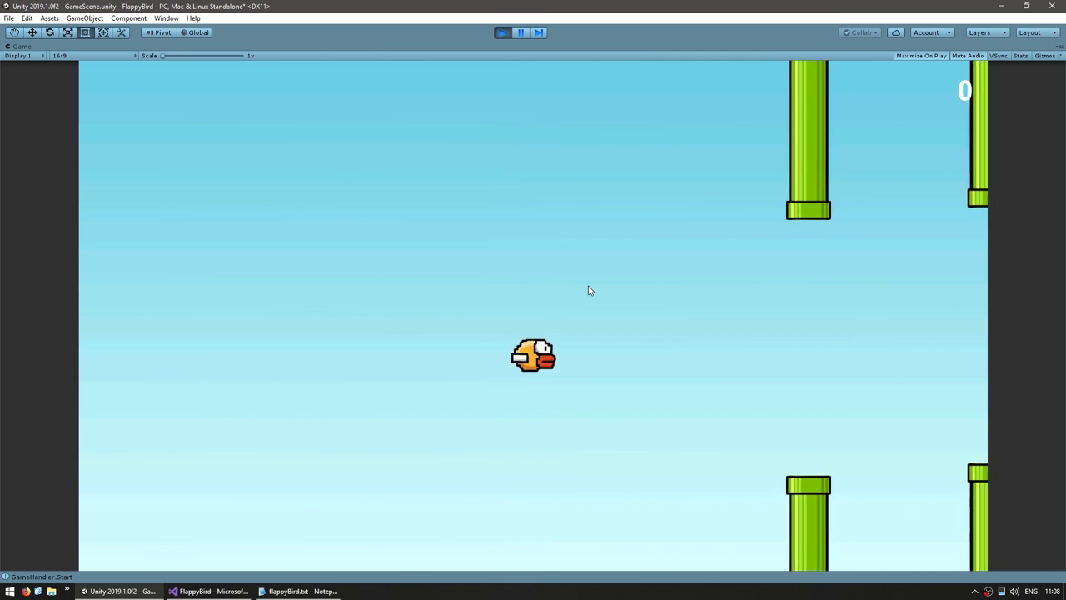
key("space")
key("space")
key("space")
key("space")
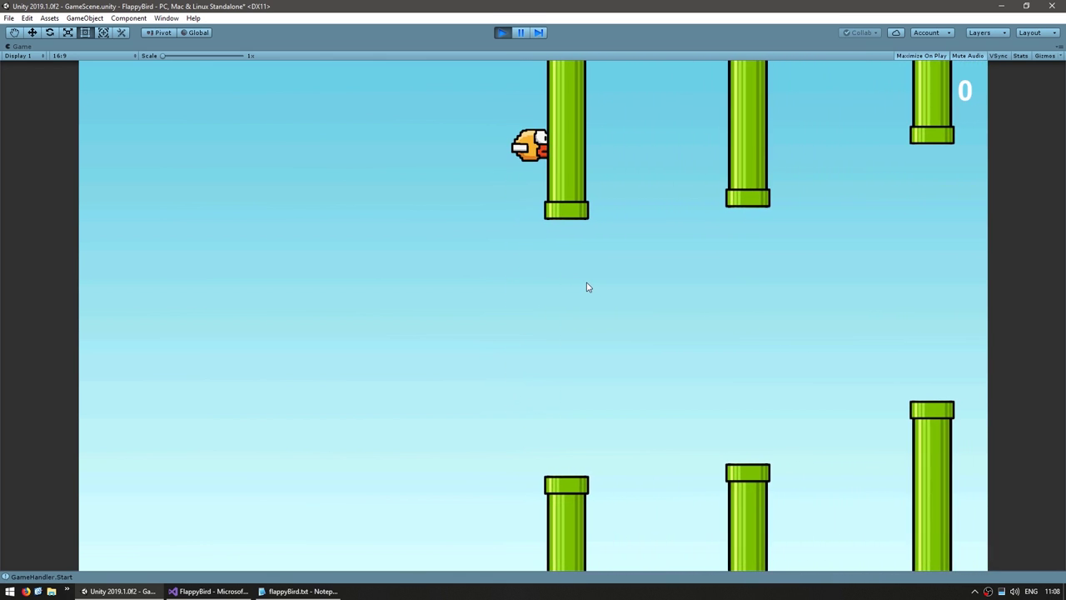
key("space")
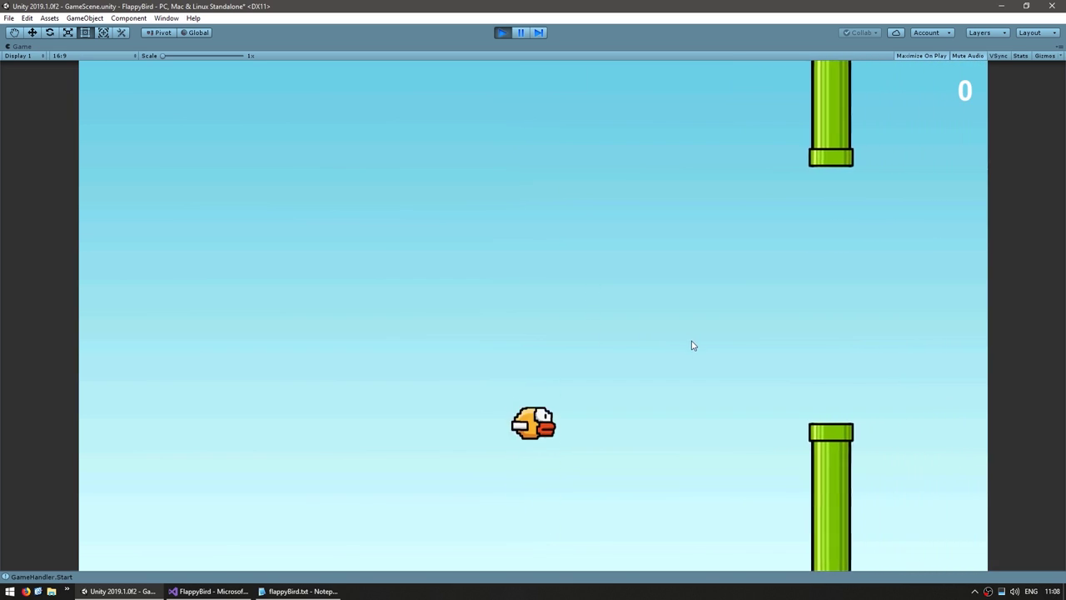
key("space")
key("space")
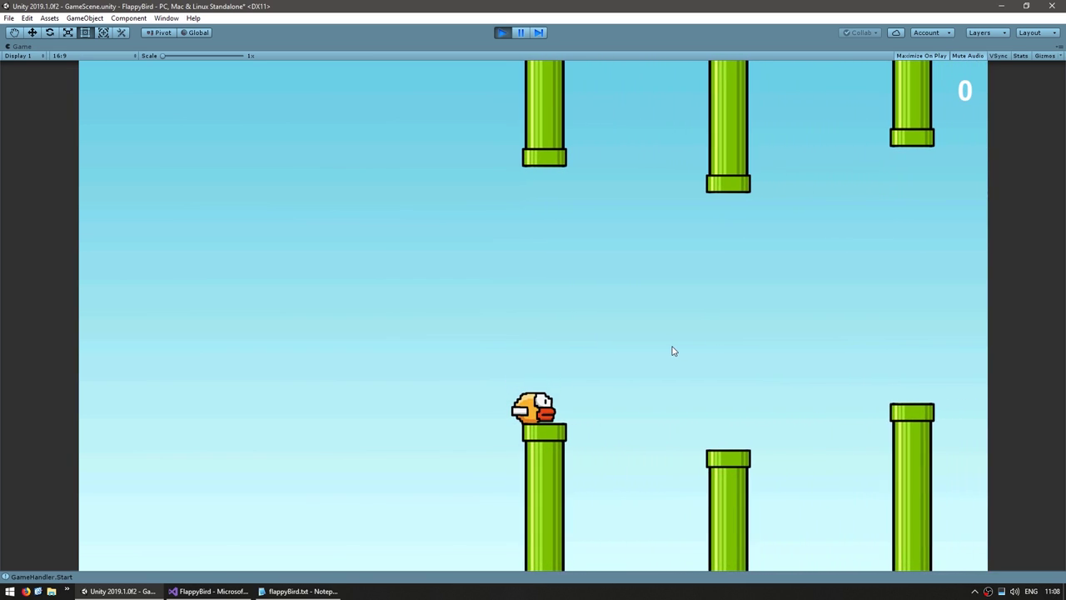
Flap through the pipes to a score of 13, stop play, and return to Level.cs.
key("space")
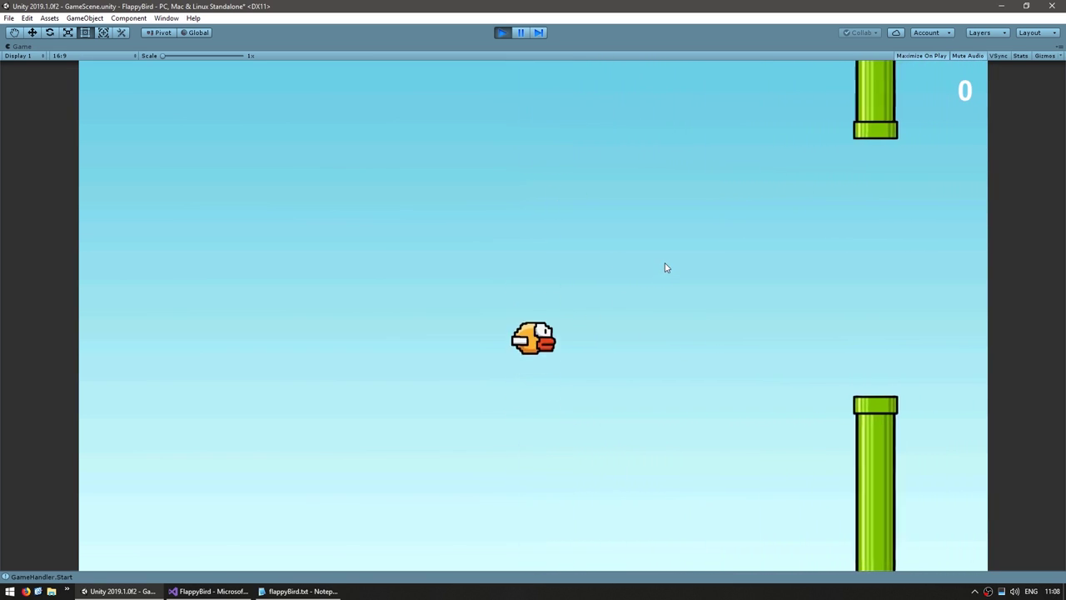
key("space")
key("space")
key("space")
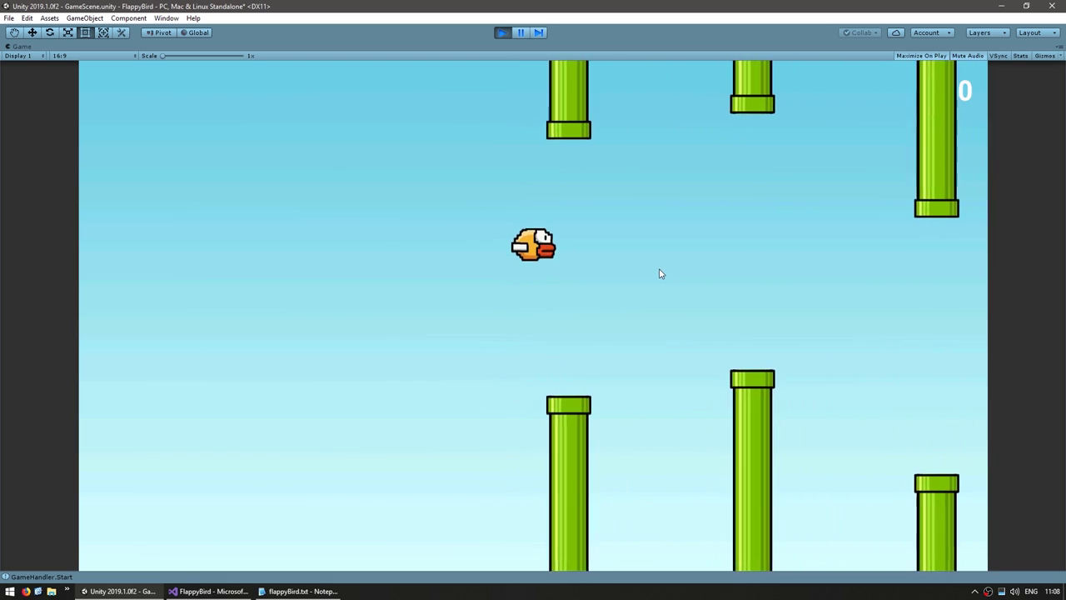
key("space")
key("space")
key("space")
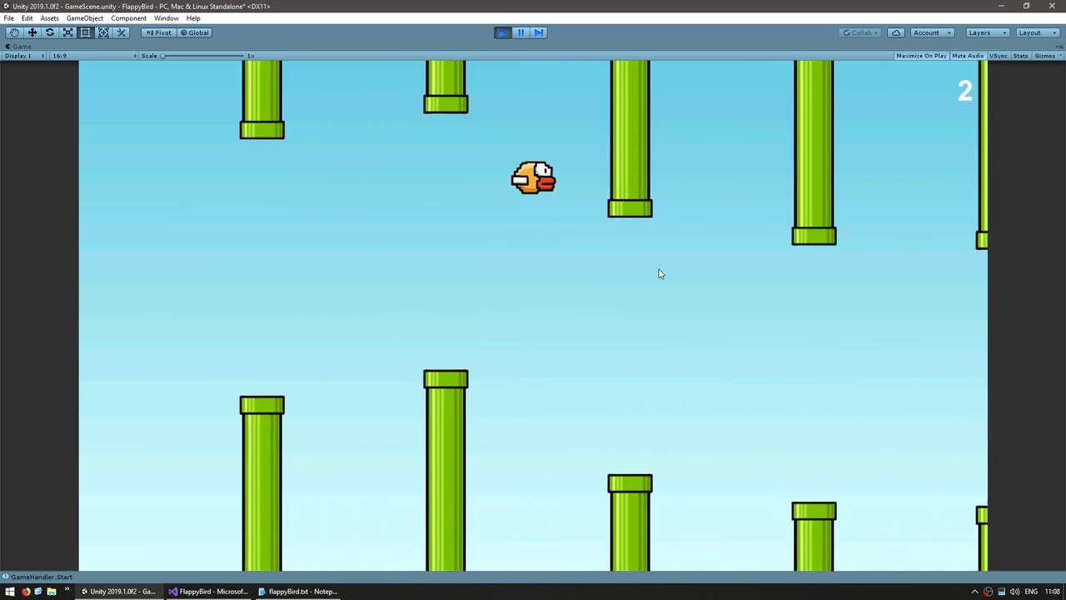
key("space")
key("space")
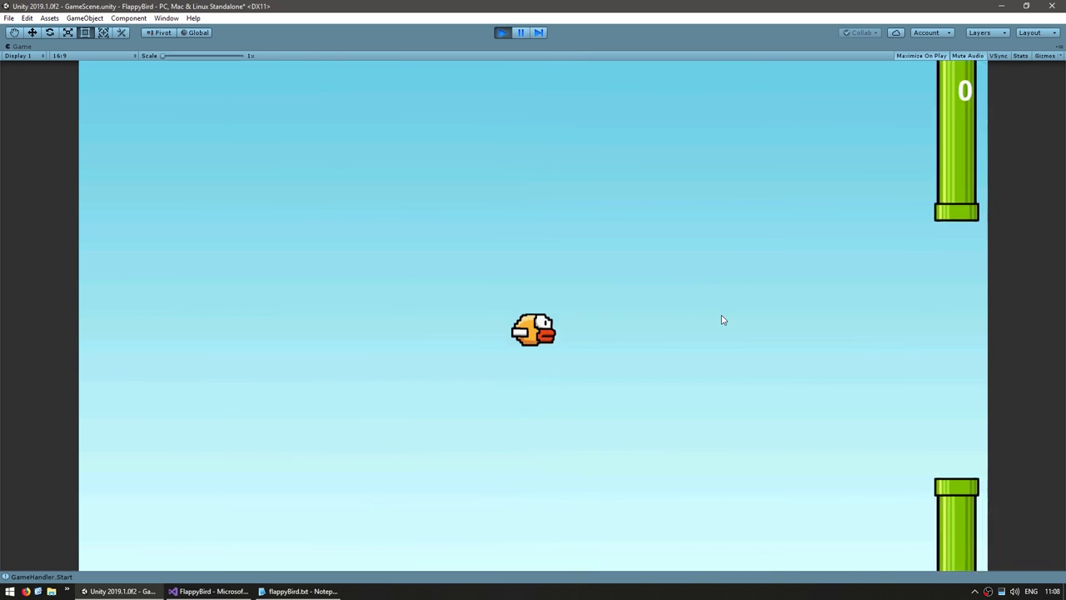
key("space")
key("space")
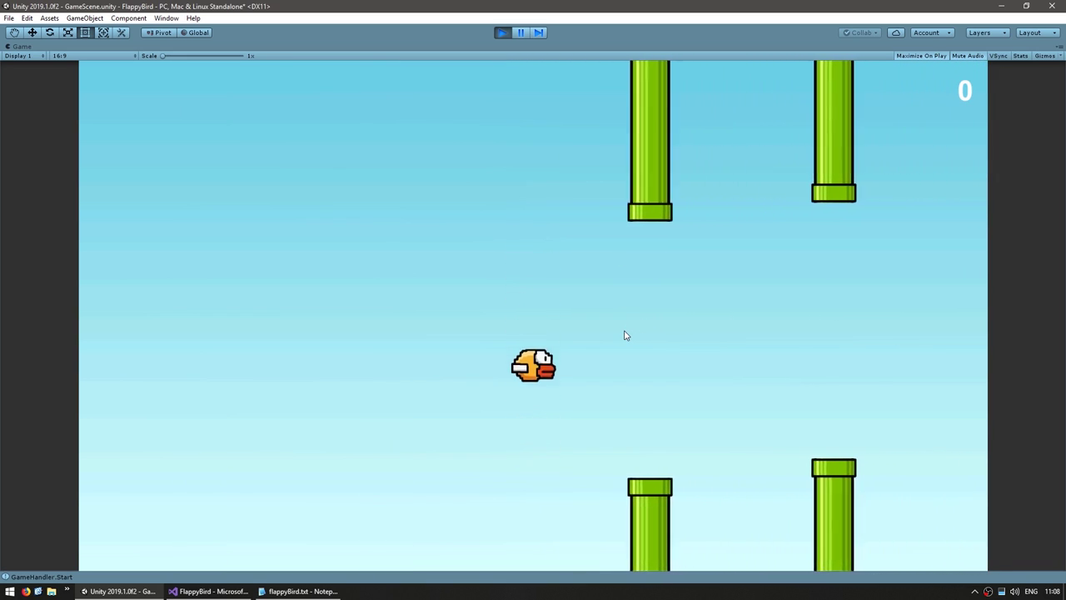
key("space")
key("space")
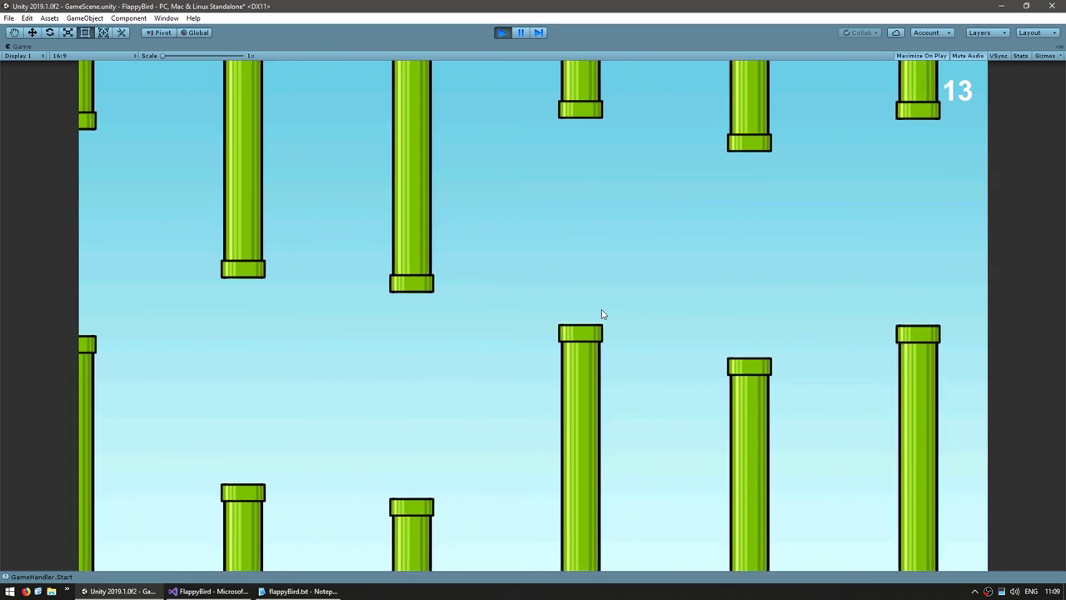
key("ctrl+p")
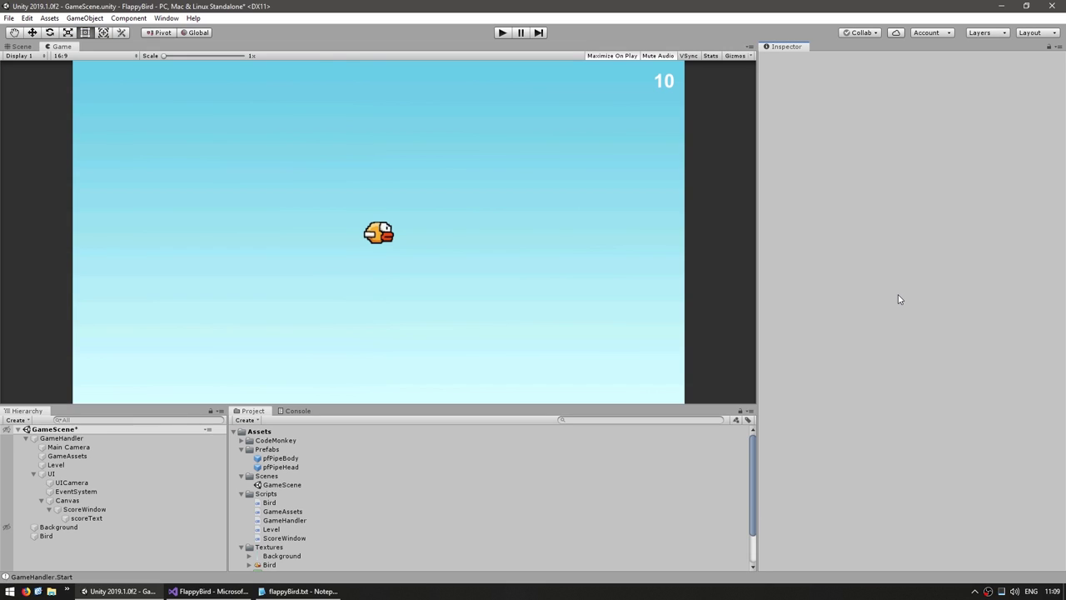
left_click(209, 591)
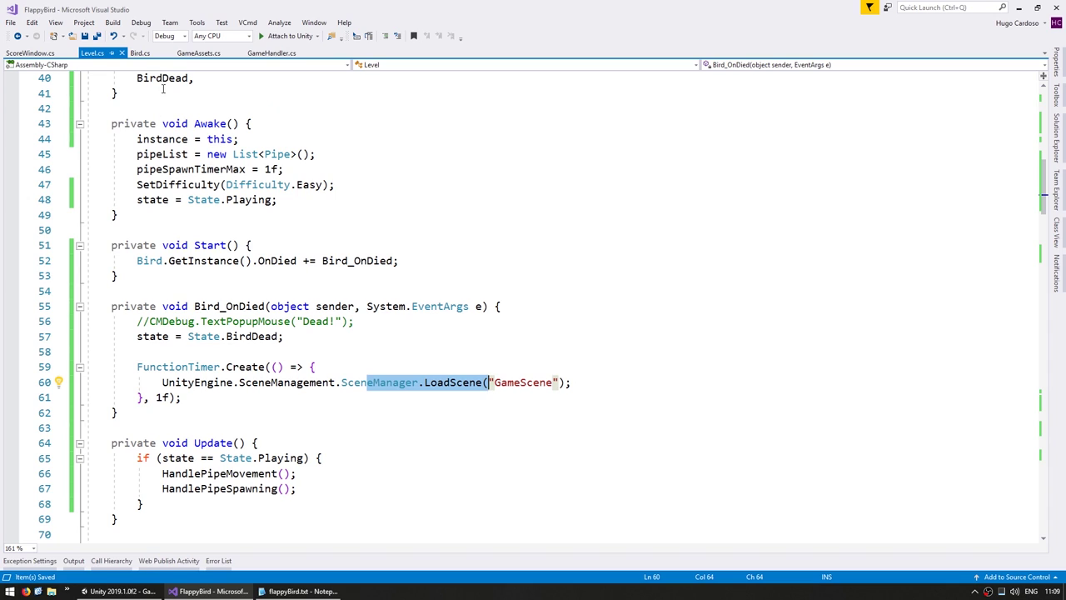
In Bird.cs, move the line setting the body type to Static into Awake.
left_click(140, 52)
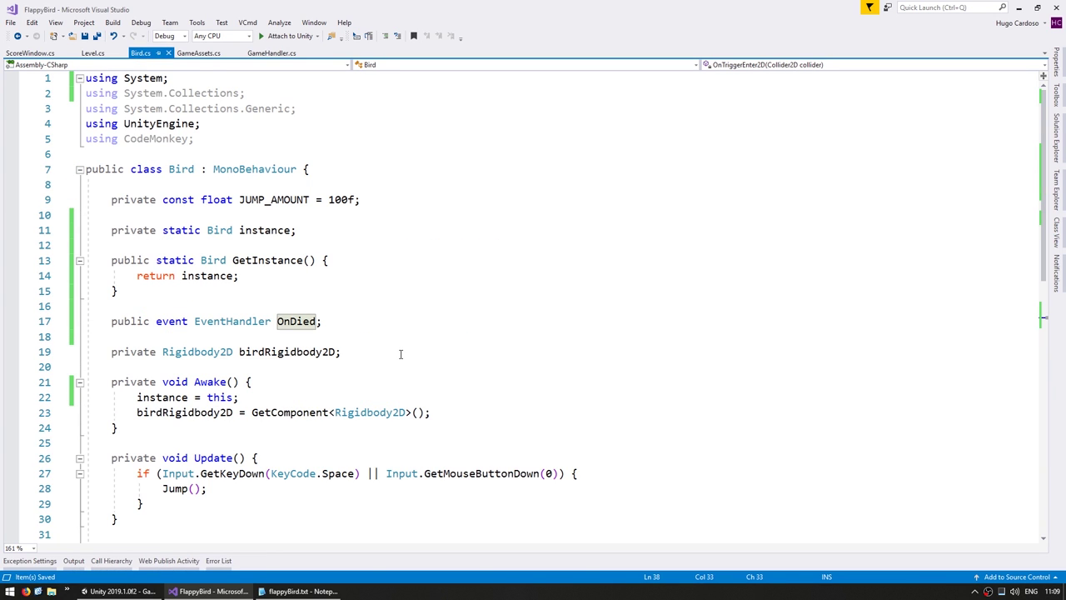
scroll(395, 428, "down", 4)
scroll(208, 366, "down", 2)
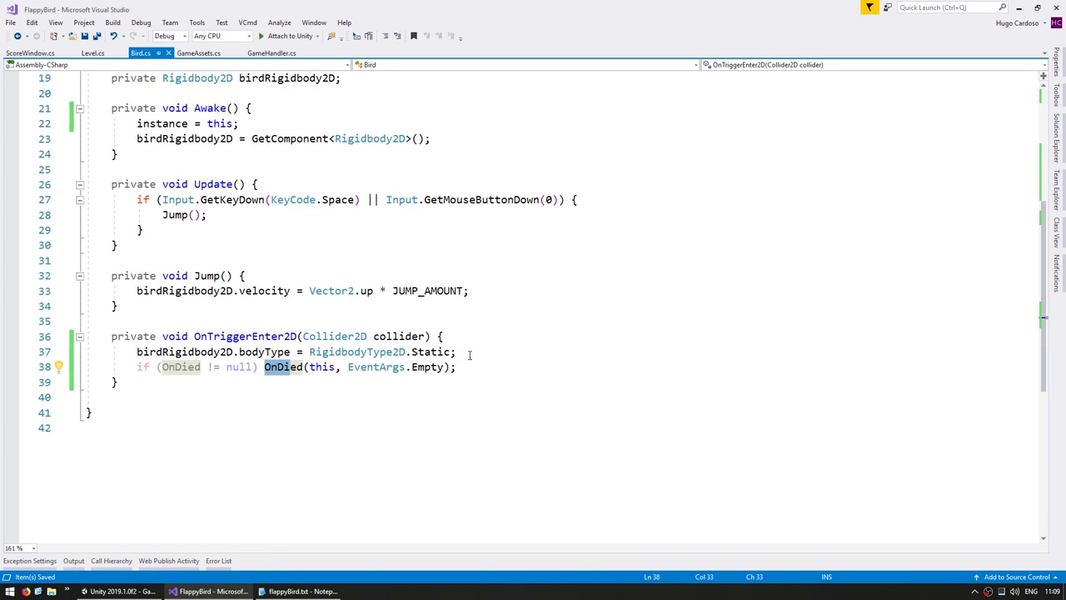
left_click_drag(469, 355, 486, 342)
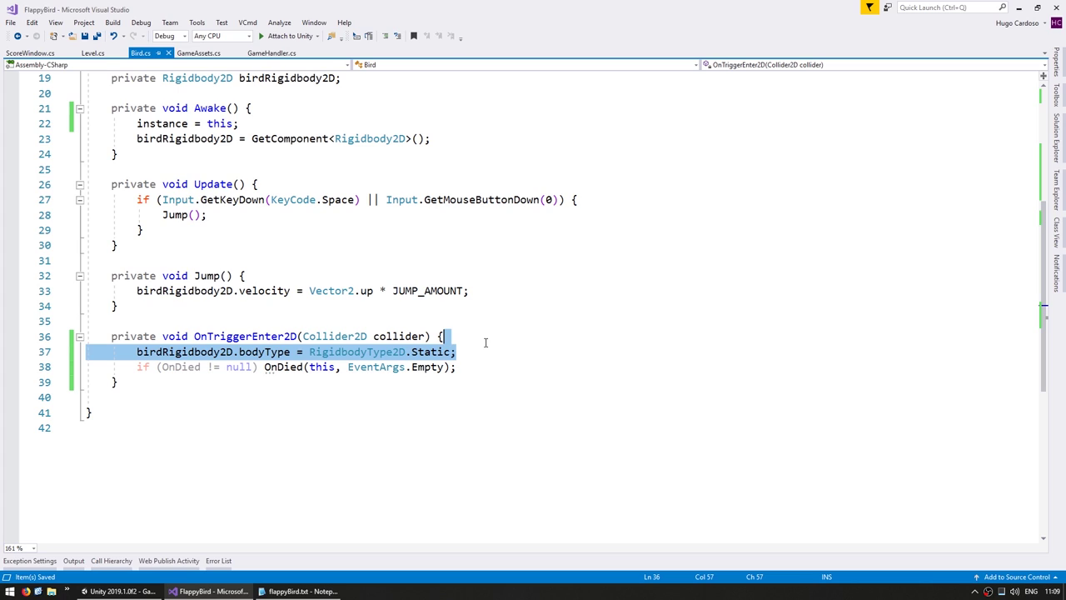
key("ctrl+x")
scroll(420, 359, "up", 5)
left_click(420, 354)
left_click(460, 366)
key("ctrl+v")
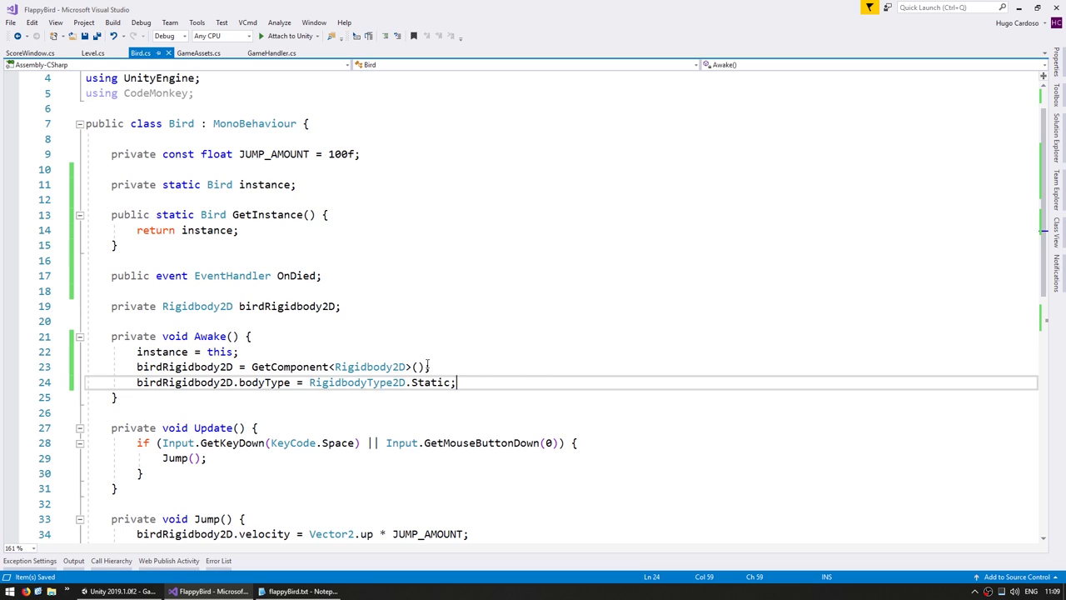
Add a private State enum with WaitingToStart, Playing and Dead values.
left_click(209, 307)
left_click(201, 317)
key("Return")
type("private enum st")
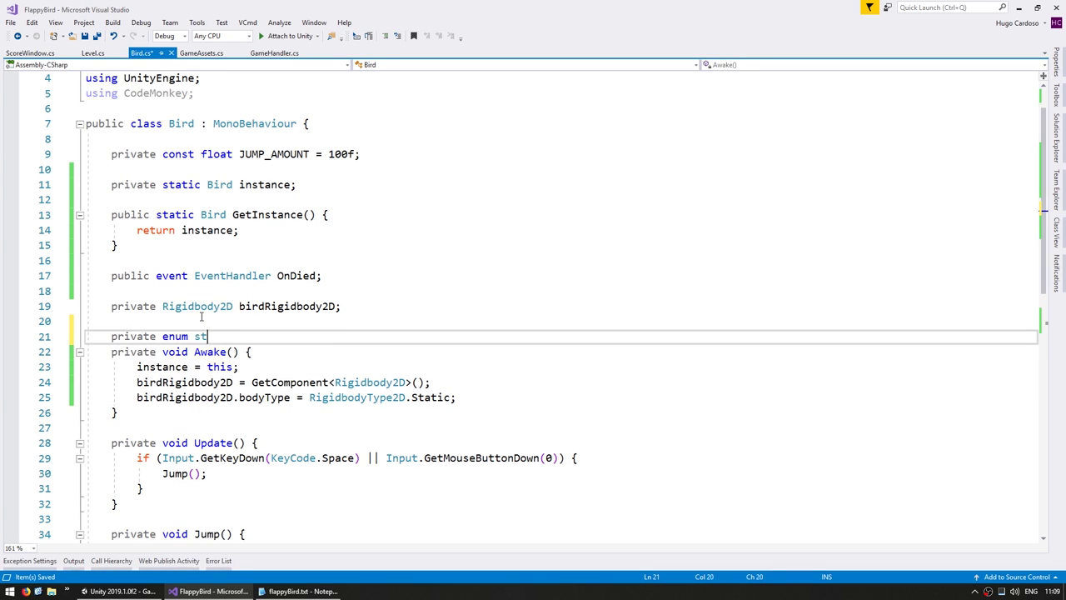
type(" {")
key("Return")
key("ctrl+s")
type("WaitingToStart,")
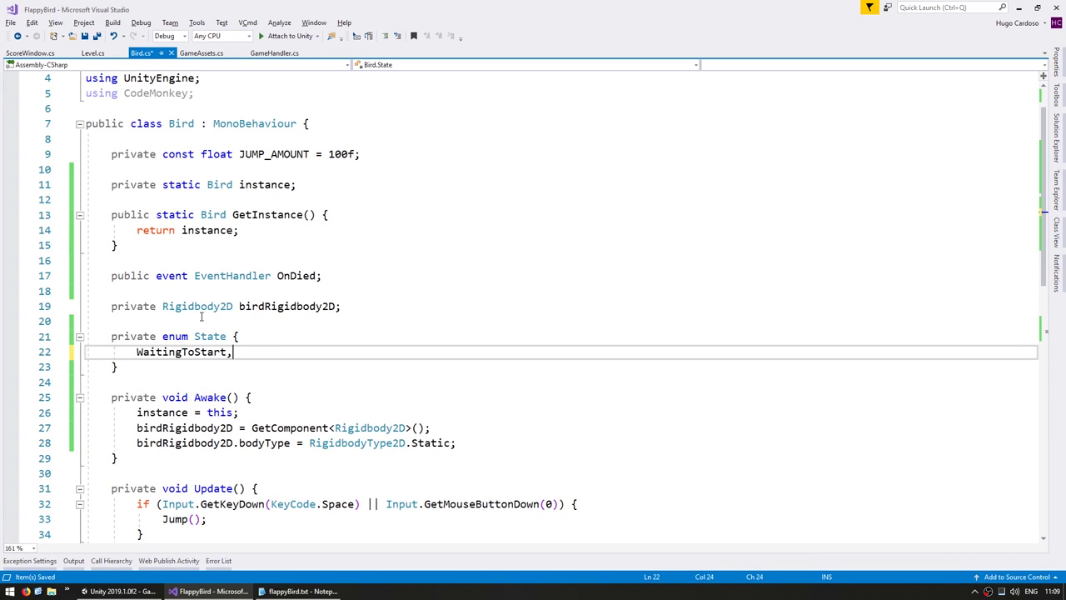
key("Return")
type("ng,")
key("Return")
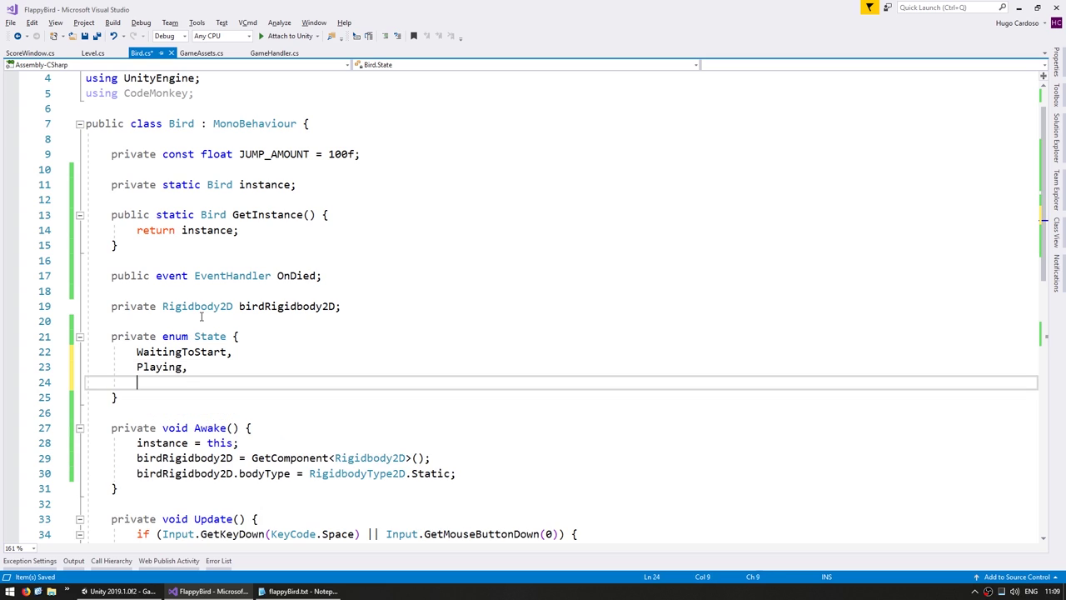
type("Dead")
Add a 'private State state;' field and set state = State.WaitingToStart in Awake.
key("Up")
key("Up")
key("Up")
key("End")
key("Return")
type("priva")
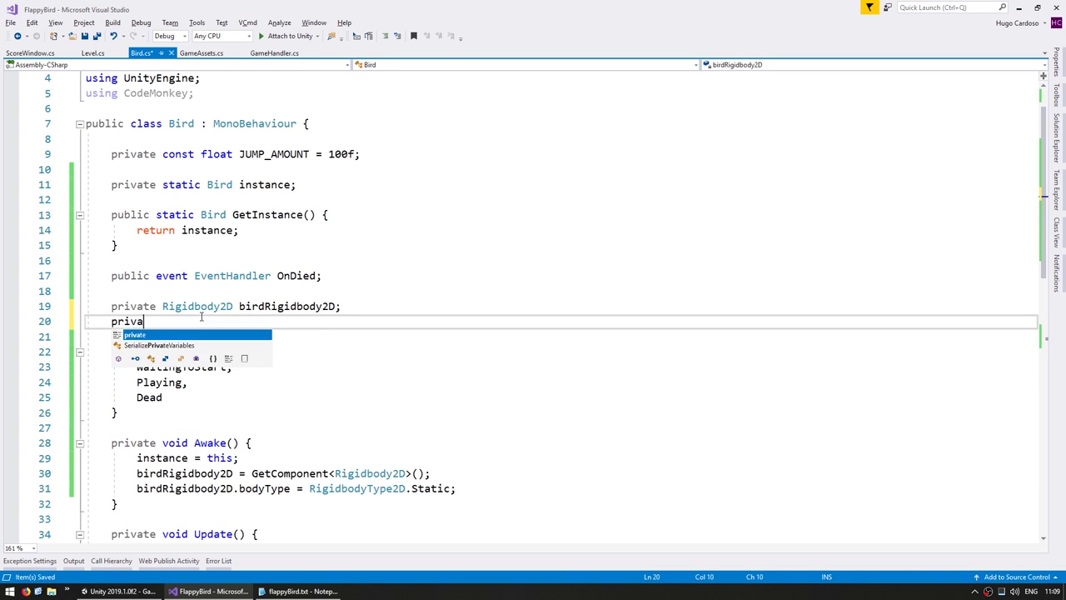
type("te State state;")
key("Down")
key("Down")
key("Down")
key("End")
key("Return")
type("state = State.WaitingToStart")
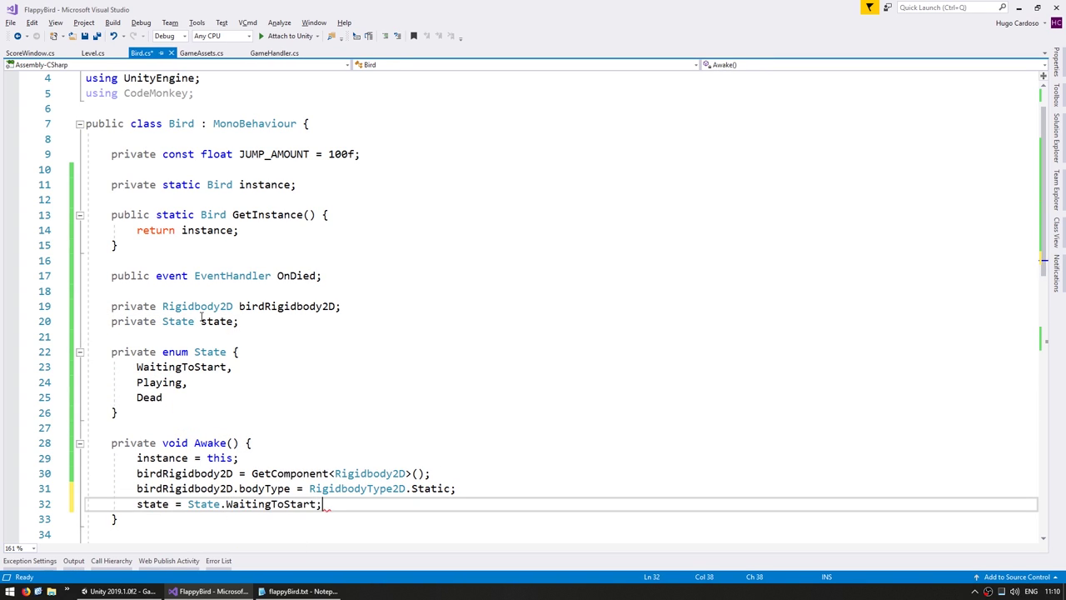
type(";")
Add a switch on state in Update with WaitingToStart, Playing and Dead cases.
scroll(233, 298, "down", 5)
left_click(213, 321)
key("Return")
type("swi")
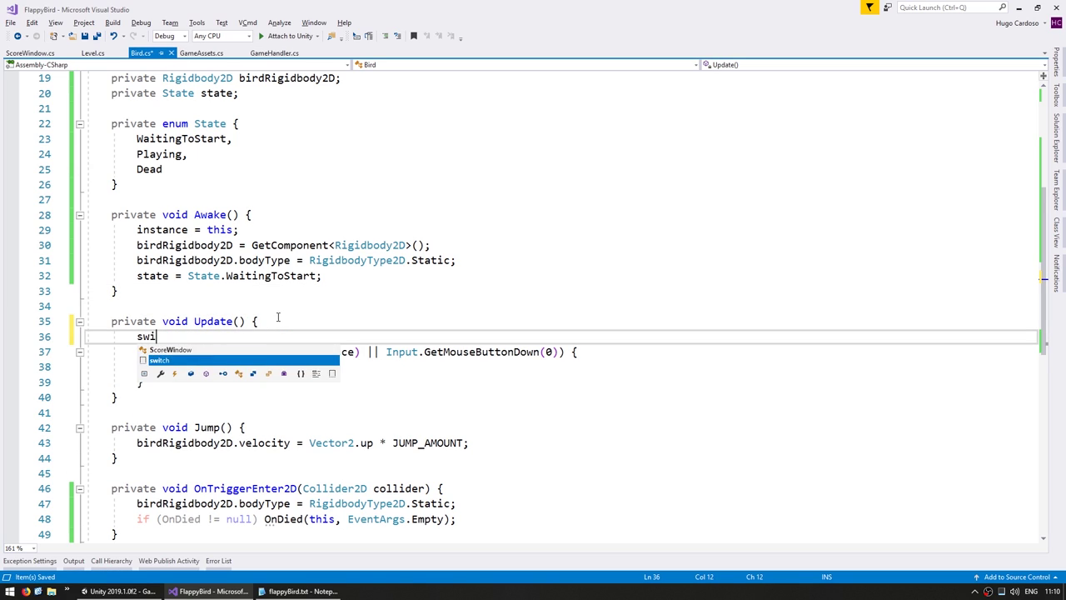
type("tch (state)")
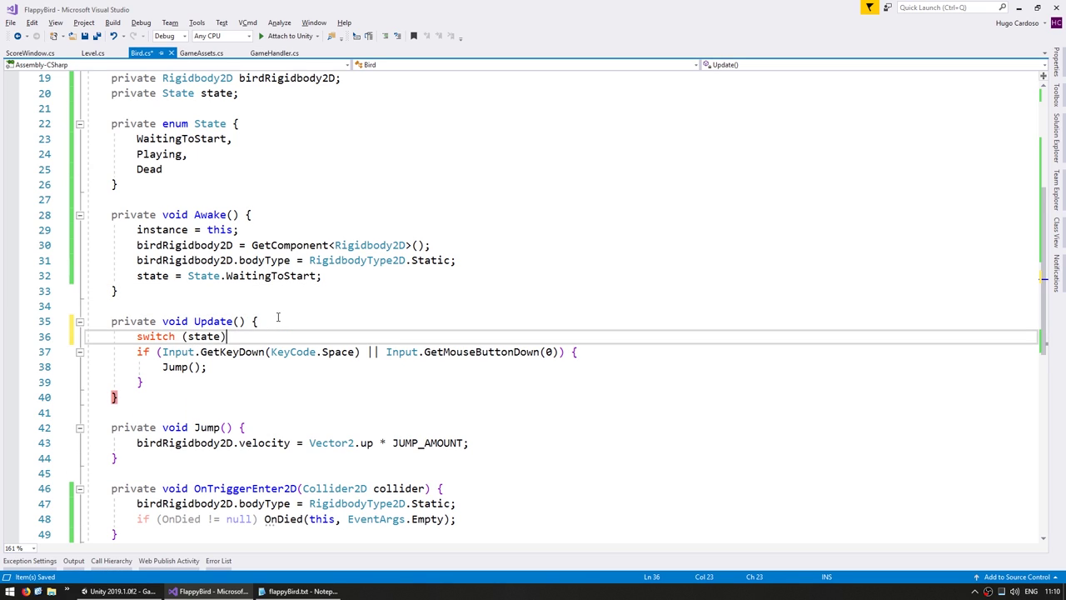
type(" {")
key("Return")
type("}")
key("Up")
key("End")
key("Return")
type("default:         case State.")
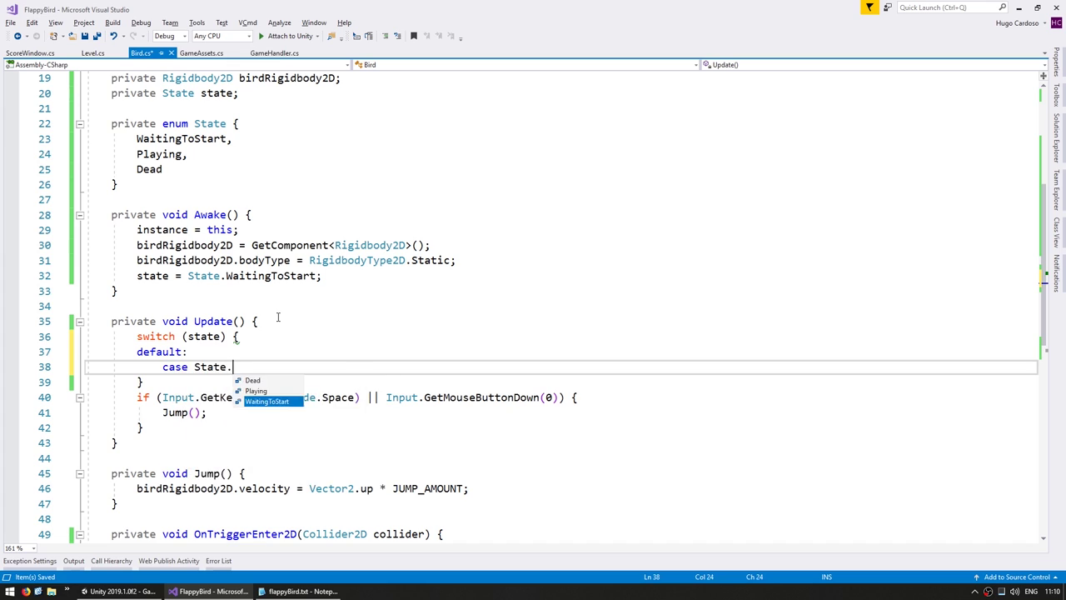
type("WaitingToStart:")
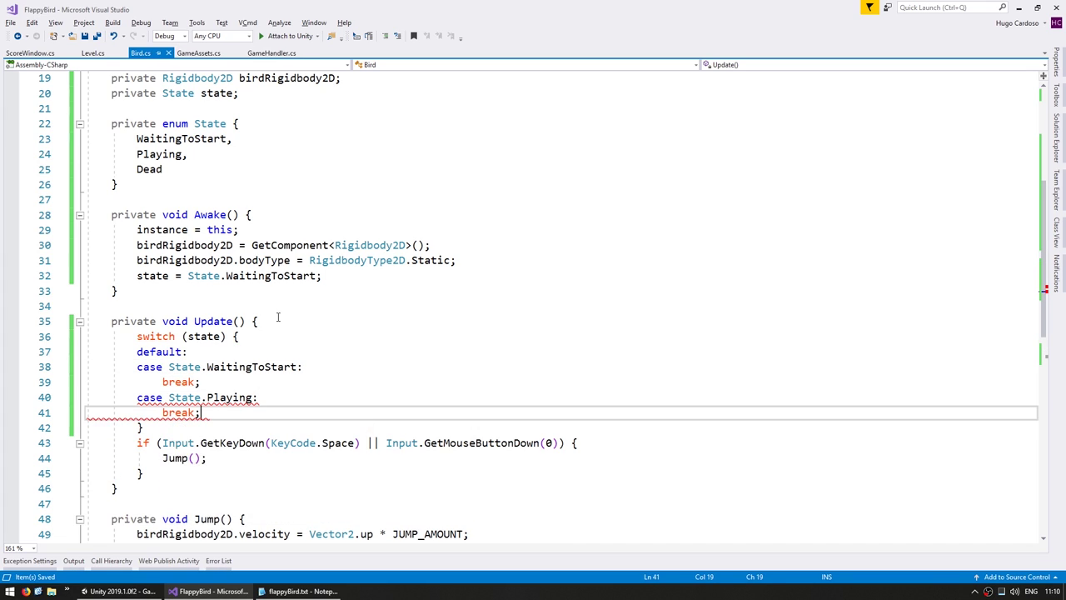
type("             break;         case State.Playing:             break;         case State.Dead:             break;")
key("Down")
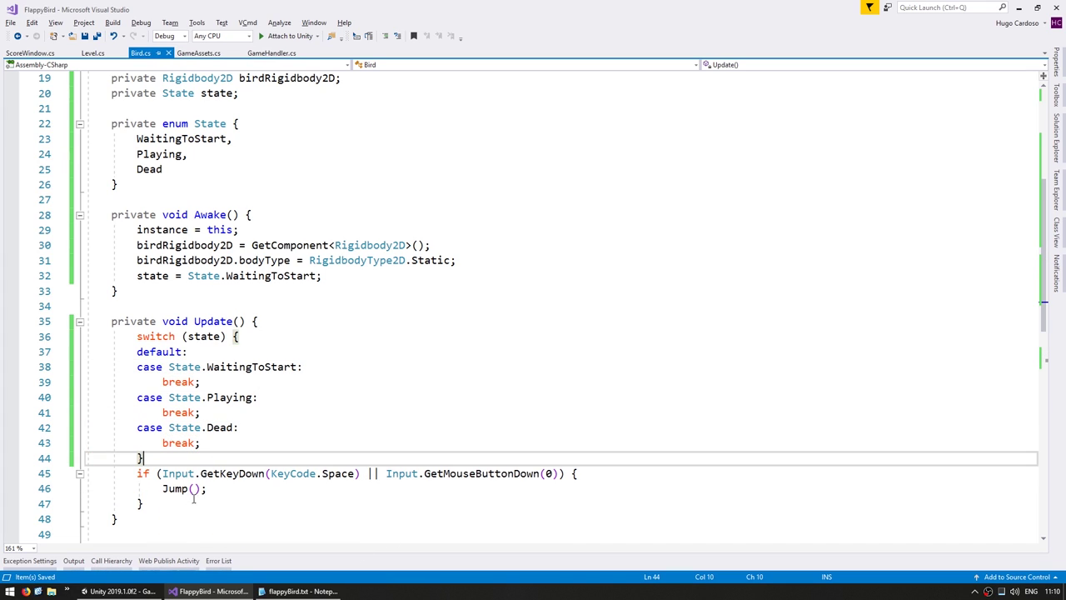
Move the jump input check into the Playing case and copy it into WaitingToStart.
key("shift+Down")
key("shift+Down")
key("shift+Down")
key("ctrl+x")
left_click(262, 398)
key("ctrl+v")
left_click_drag(170, 443, 209, 412)
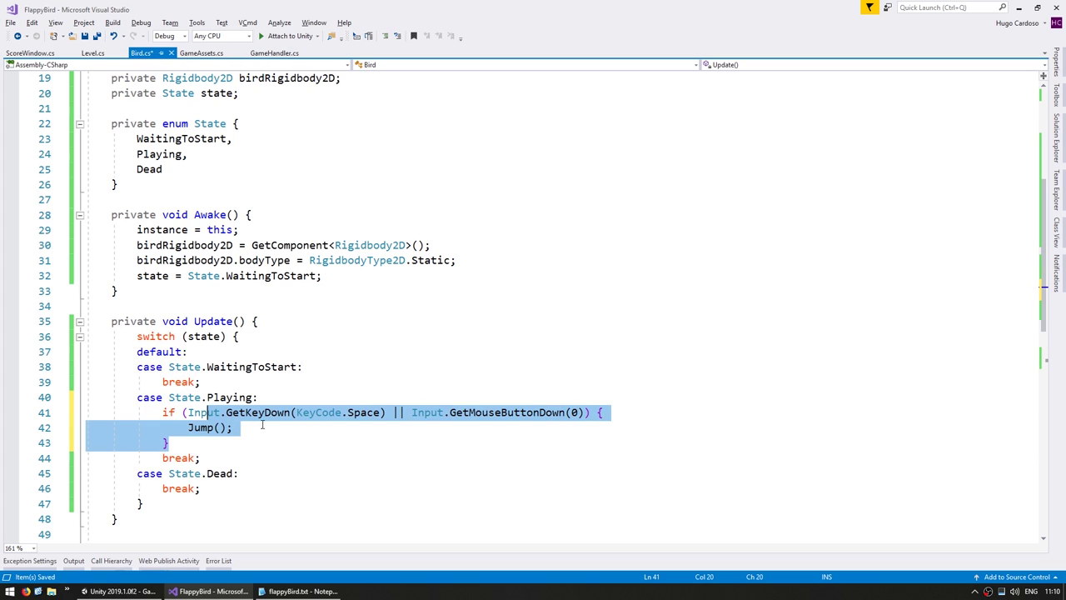
left_click(279, 426)
left_click_drag(274, 397, 190, 448)
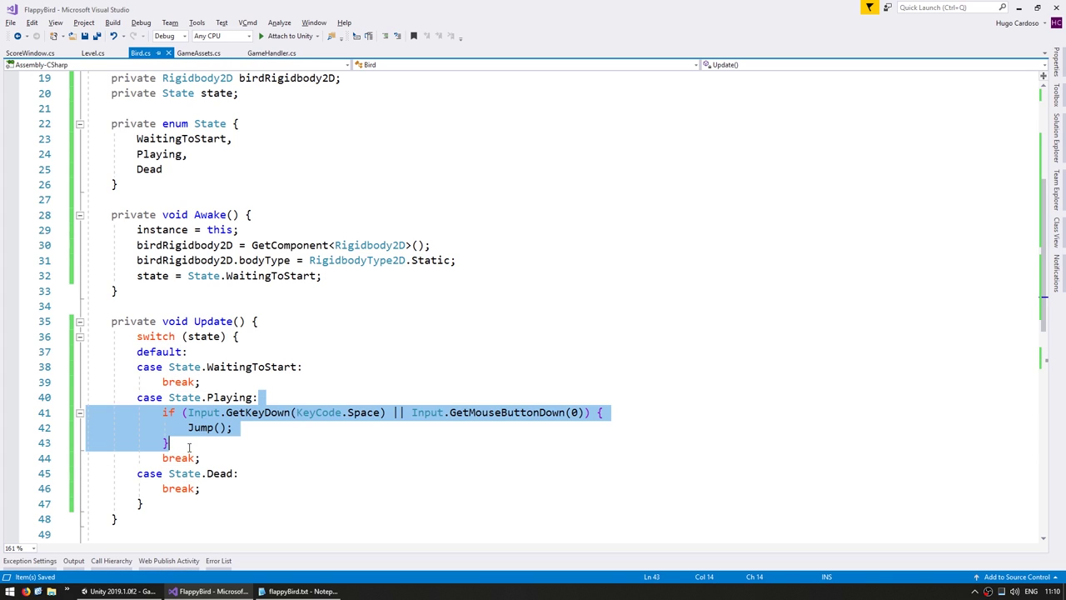
key("ctrl+c")
left_click(322, 367)
key("ctrl+v")
Set state = State.Playing inside WaitingToStart's jump check and save Bird.cs.
left_click(232, 383)
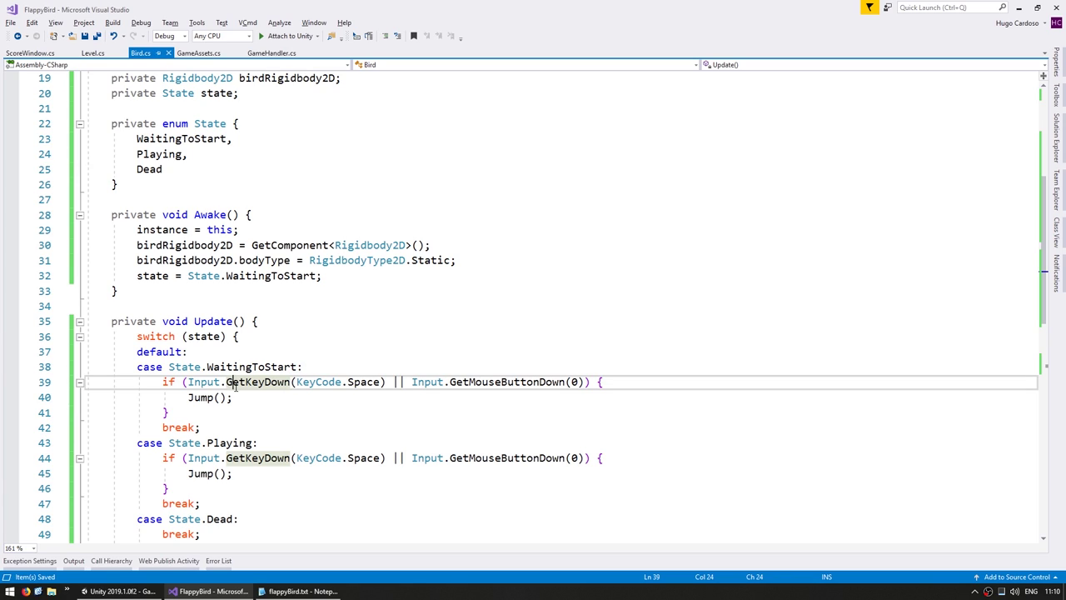
key("End")
key("Return")
type("state = State.")
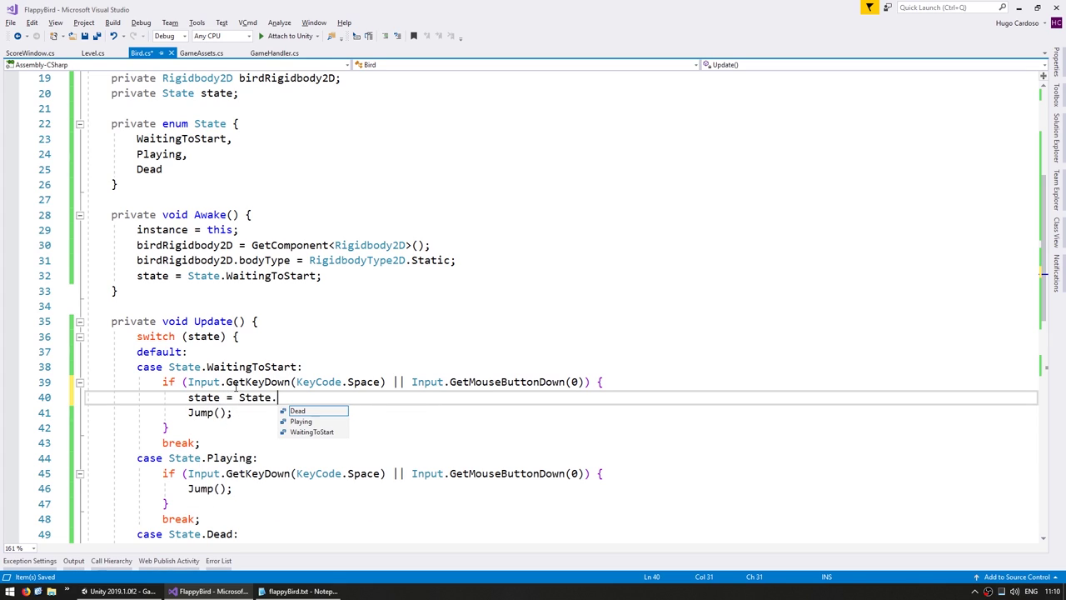
key("Tab")
key("ctrl+s")
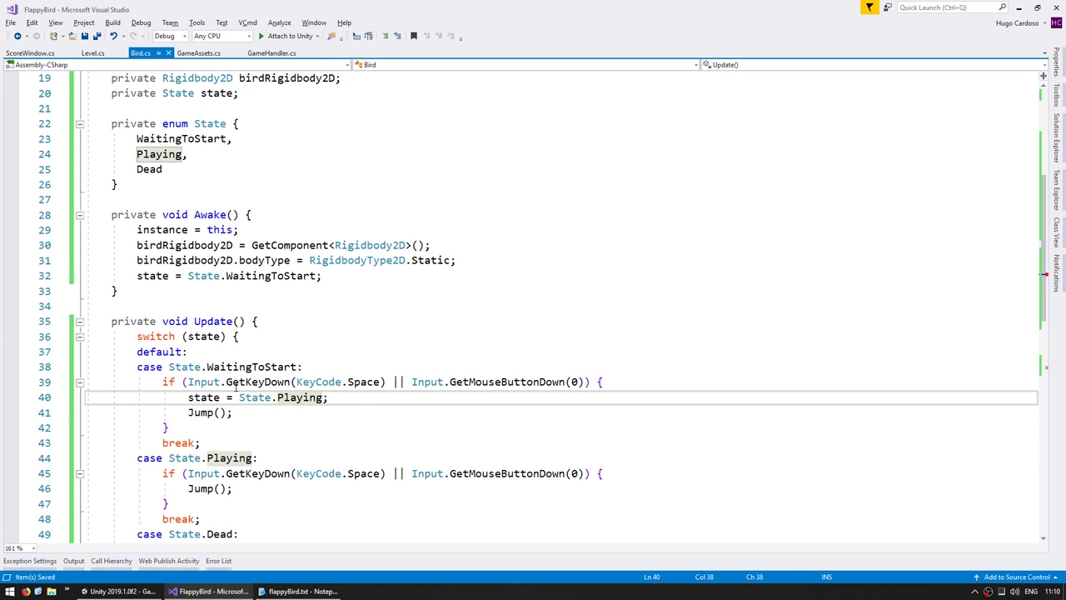
Make the rigidbody body type Dynamic on the first jump.
left_click_drag(469, 254, 474, 247)
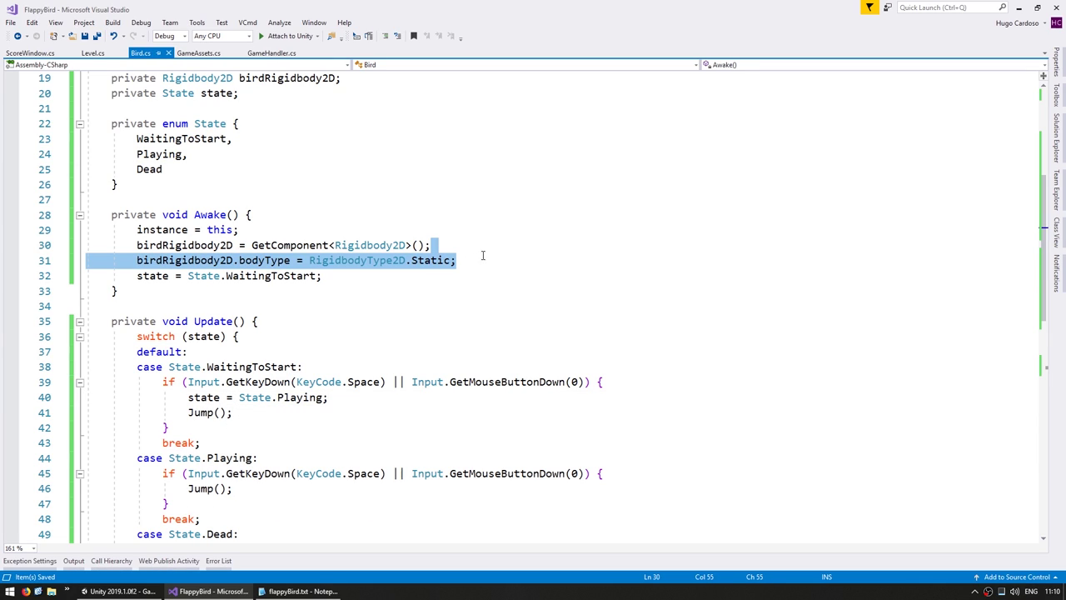
key("ctrl+c")
left_click(627, 390)
key("Down")
key("ctrl+v")
key("Left")
key("ctrl+BackSpace")
type("d")
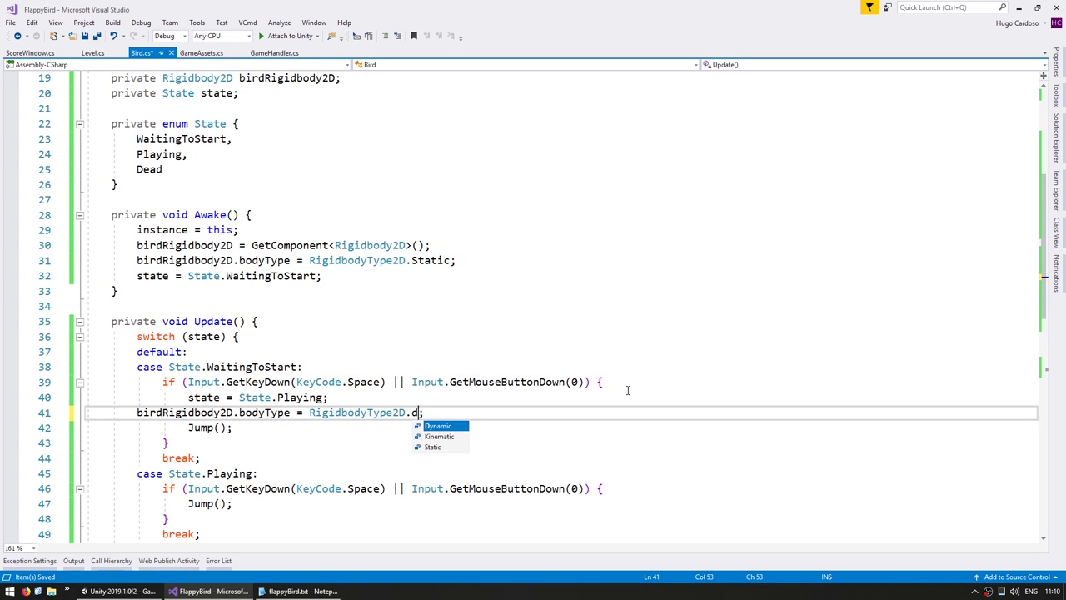
key("Tab")
key("Tab")
key("Tab")
key("End")
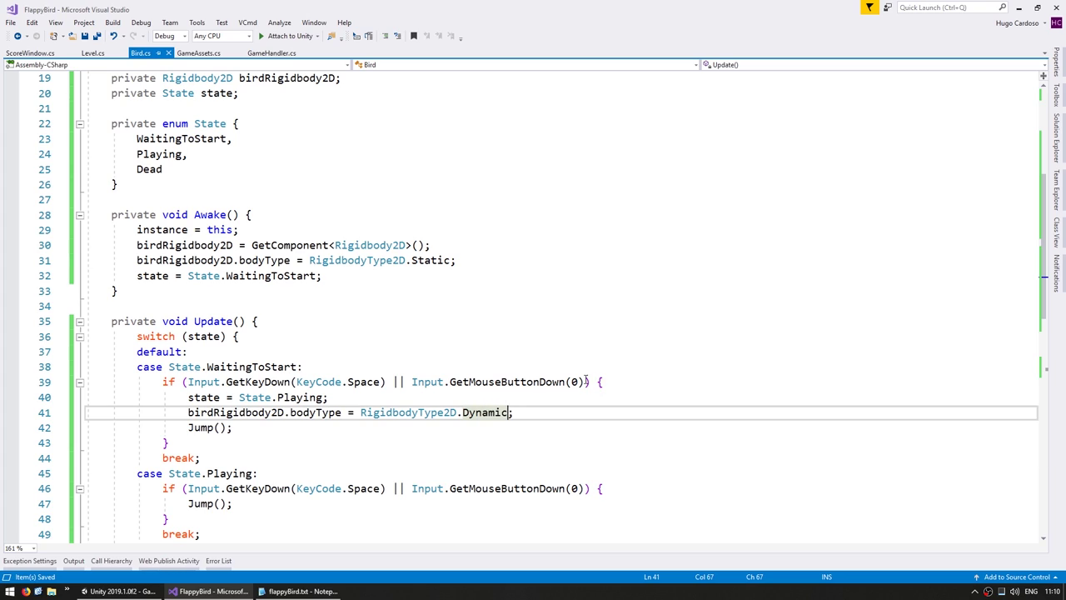
Review the Static, State.Playing and Dynamic changes, then start the game in Unity.
left_click_drag(393, 260, 439, 259)
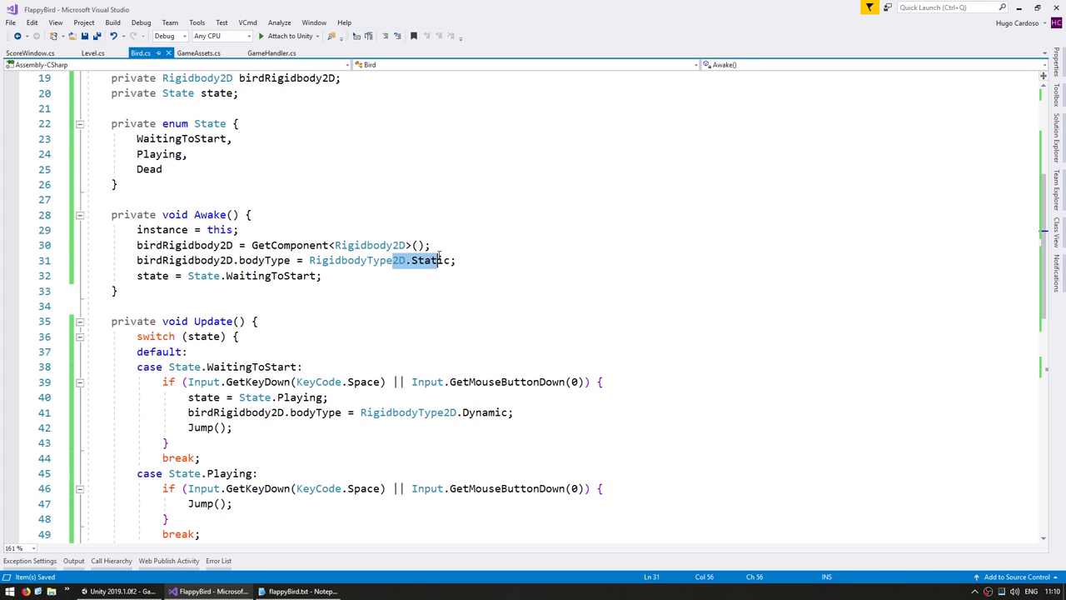
left_click_drag(328, 398, 373, 381)
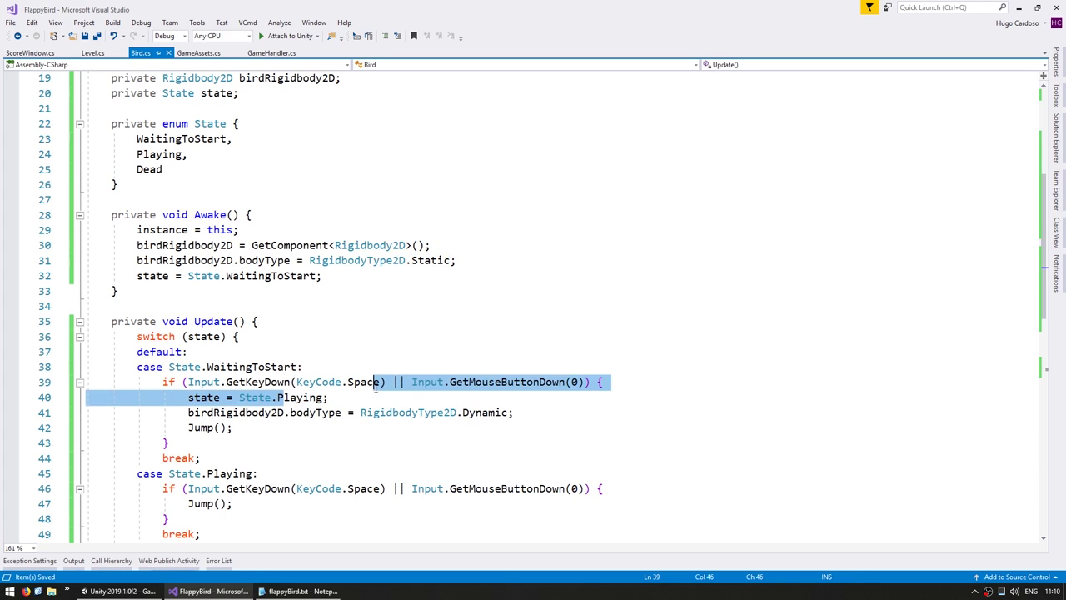
left_click(372, 381)
left_click_drag(239, 397, 327, 398)
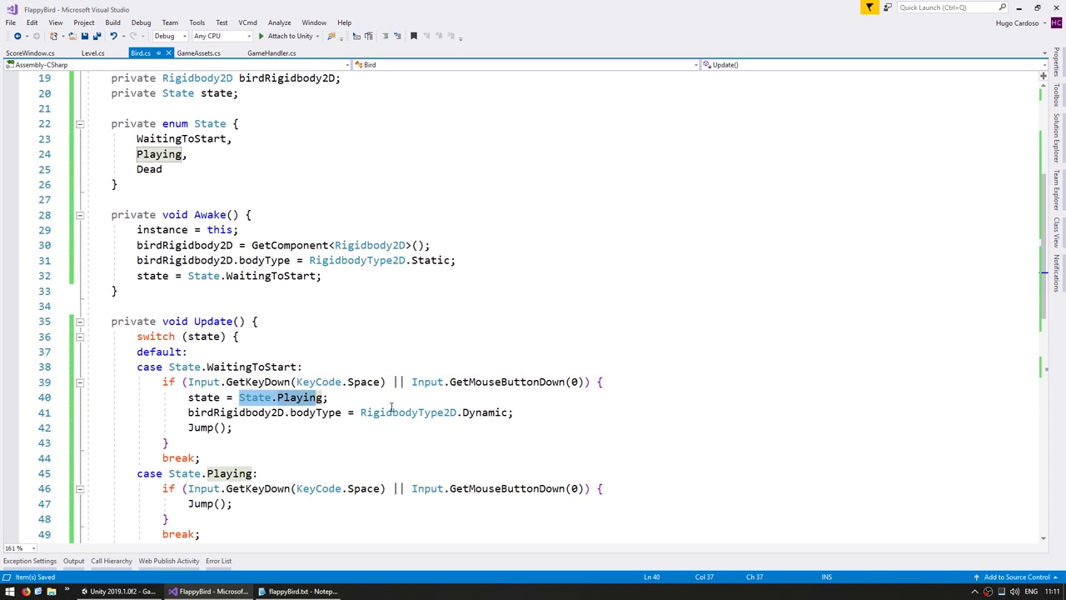
left_click_drag(412, 413, 485, 414)
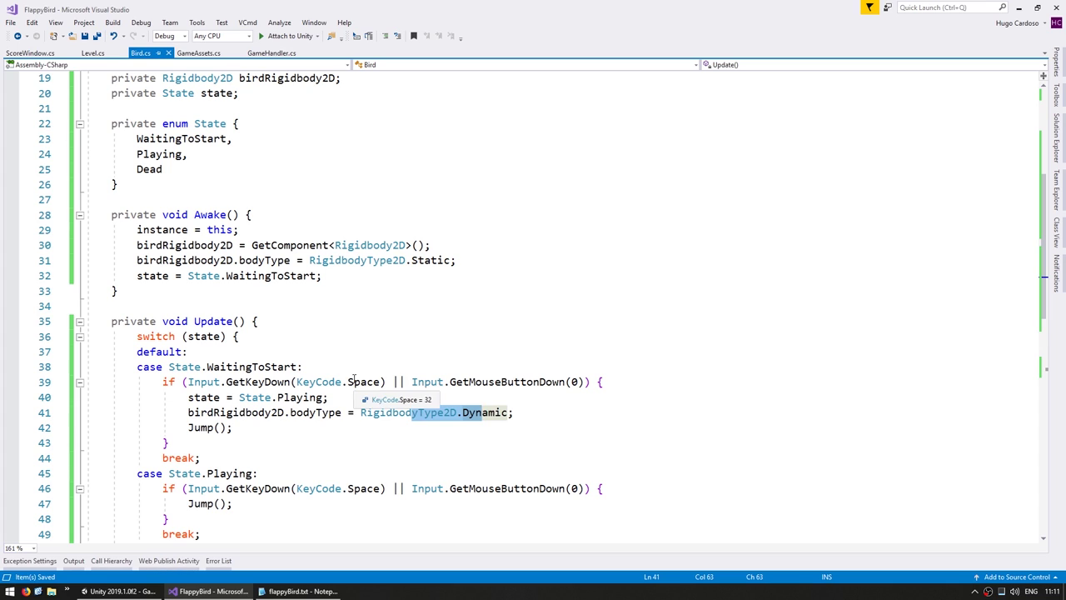
key("alt+Tab")
key("ctrl+p")
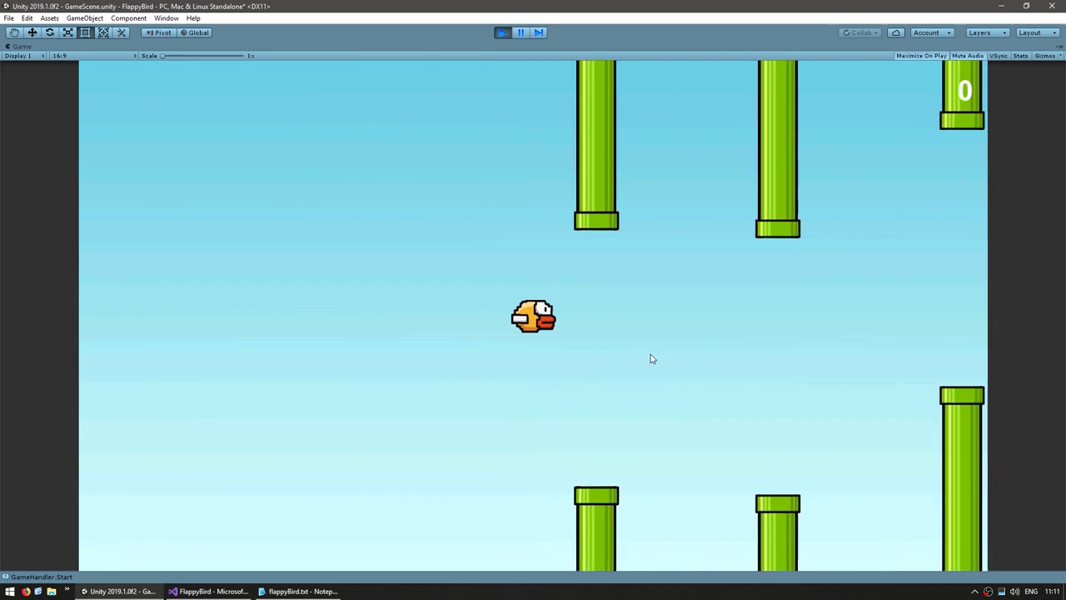
Flap the bird through the pipes to a score of 13, then reopen Level.cs in Visual Studio.
key("space")
key("space")
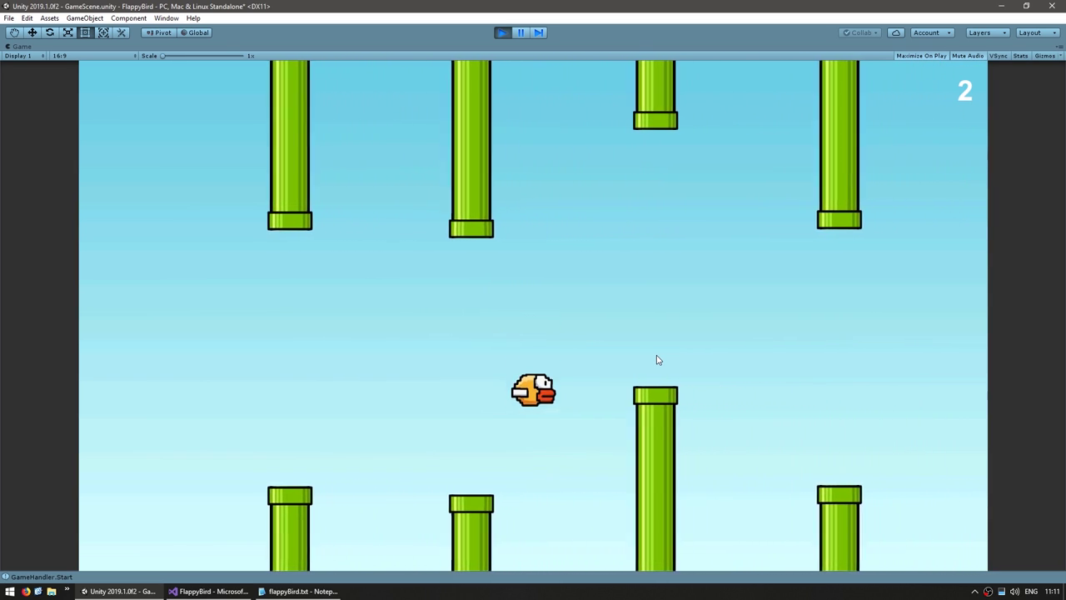
key("space")
key("space")
key("space")
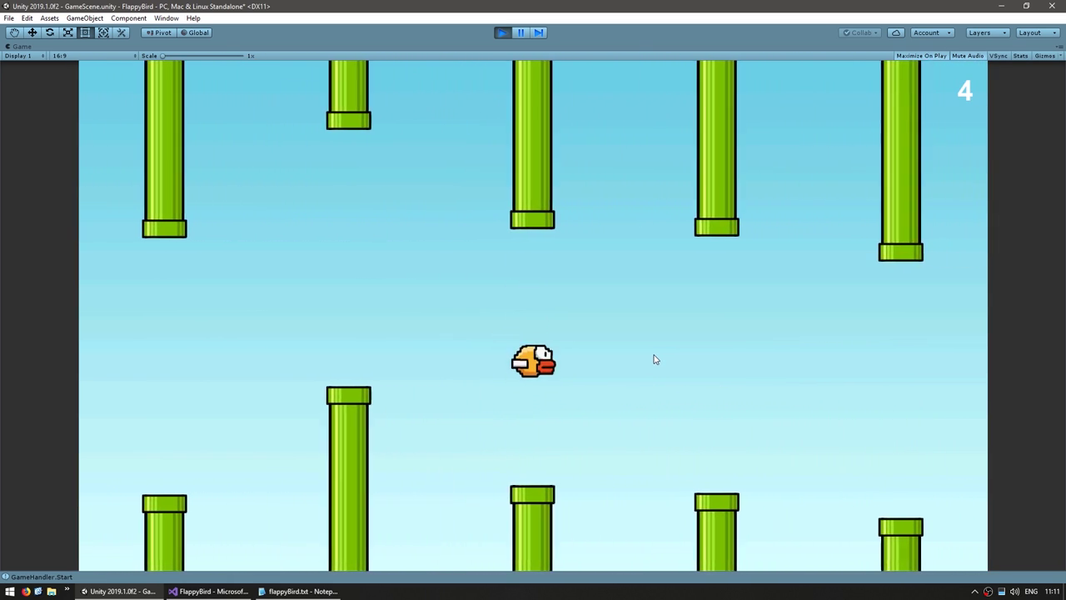
key("space")
key("space")
key("space")
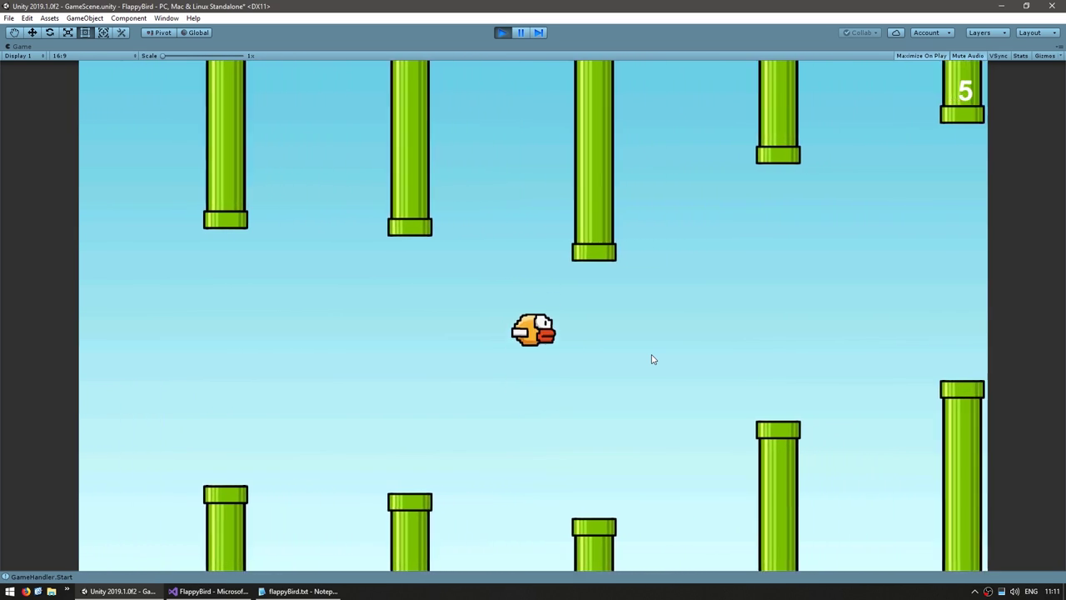
key("space")
key("space")
key("space")
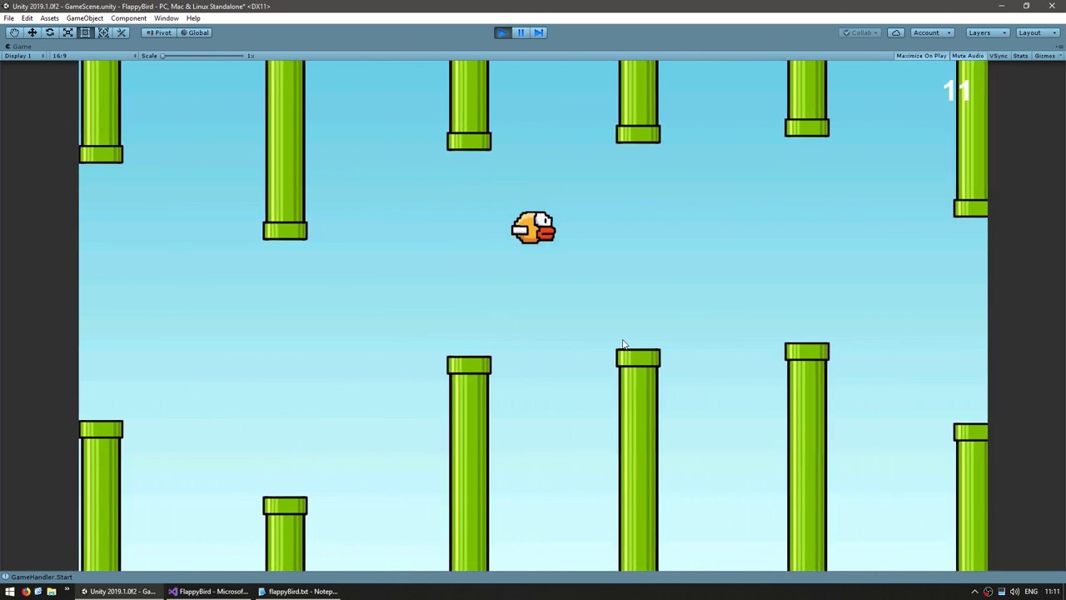
key("space")
key("space")
key("space")
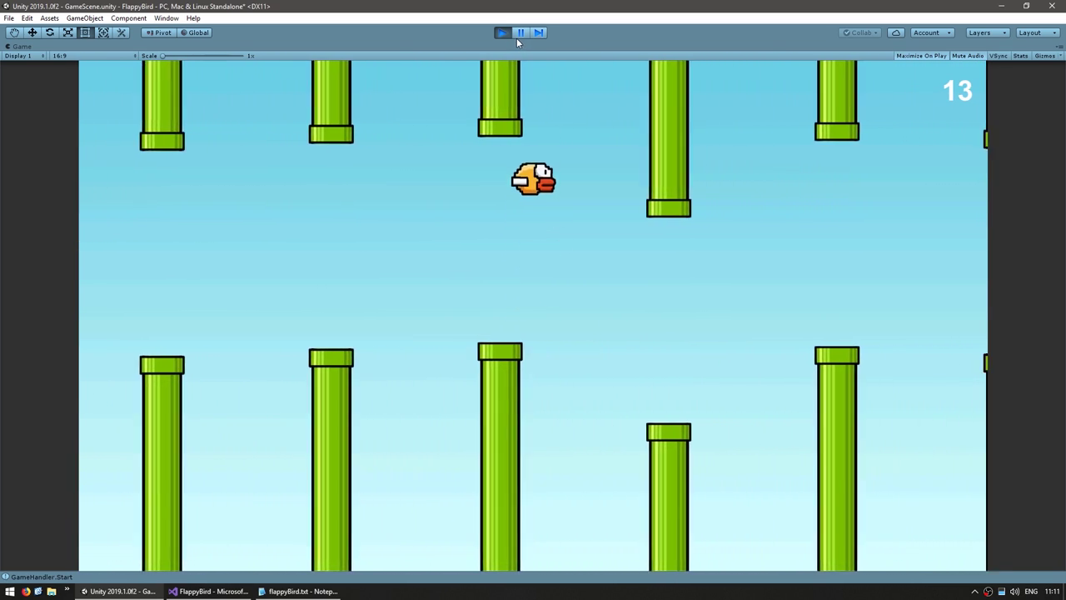
key("alt+Tab")
left_click(88, 55)
Add a WaitingToStart entry at the top of Level's State enum and save.
scroll(268, 410, "up", 8)
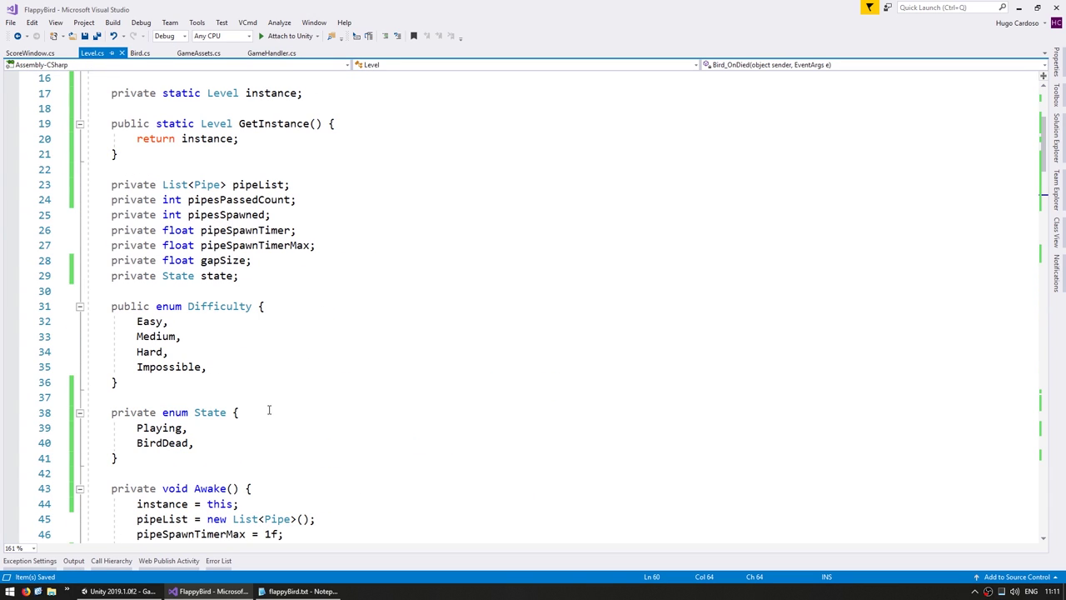
left_click(281, 411)
key("Return")
type("WaitingToStart,")
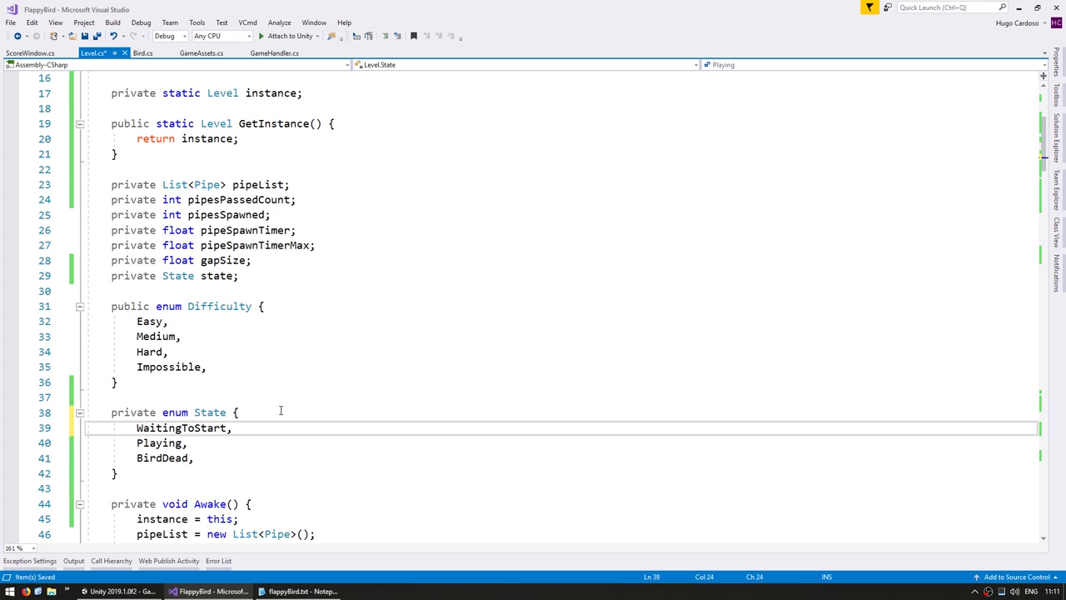
key("ctrl+s")
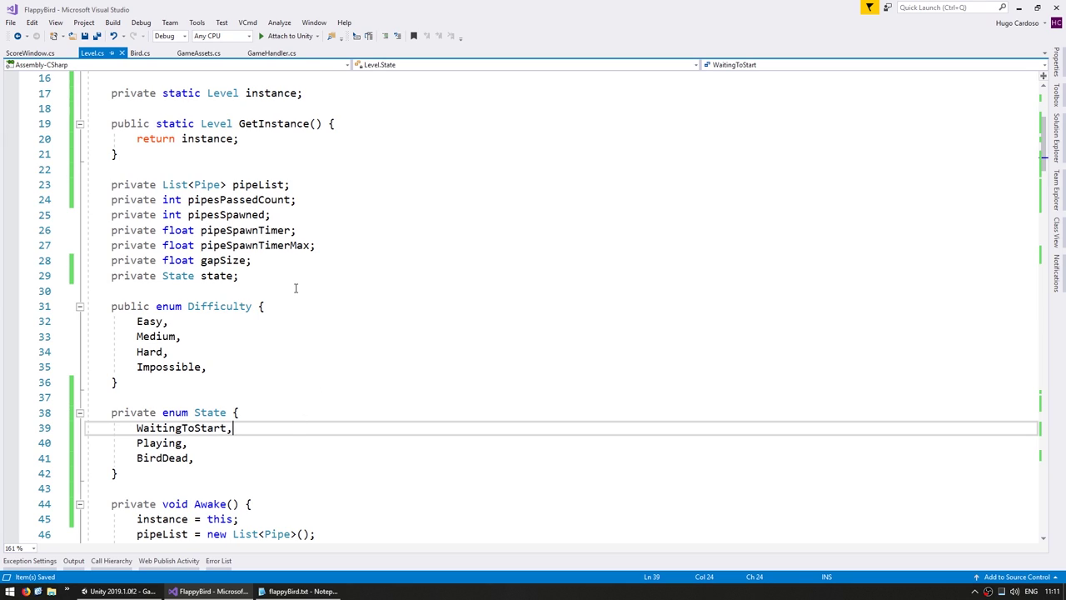
In Bird.cs, duplicate the OnDied event declaration as OnStartedPlaying and save.
left_click(140, 53)
scroll(271, 344, "up", 6)
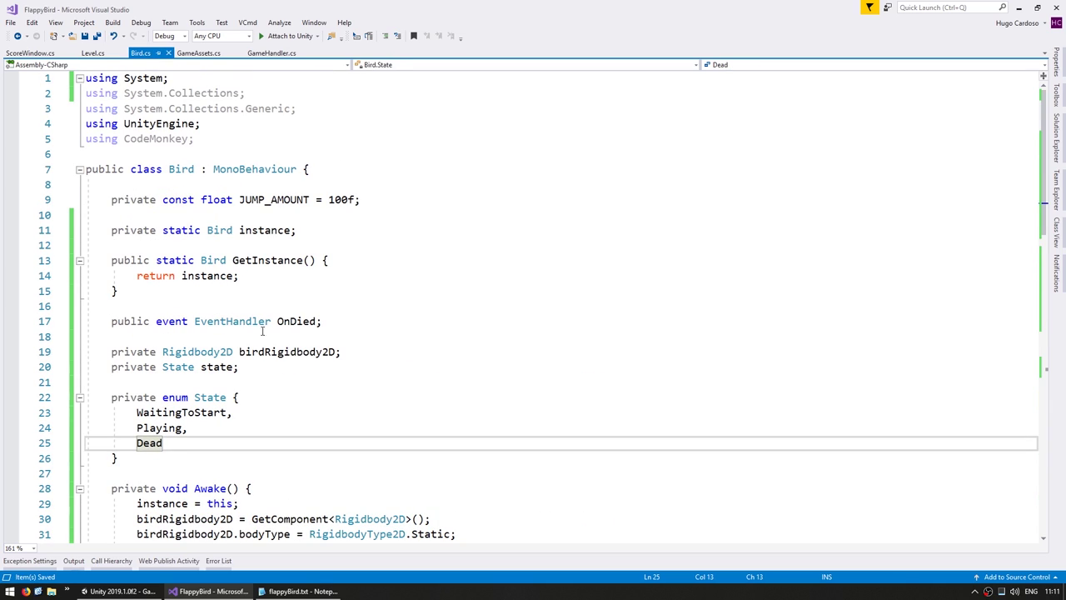
left_click(242, 321)
key("ctrl+d")
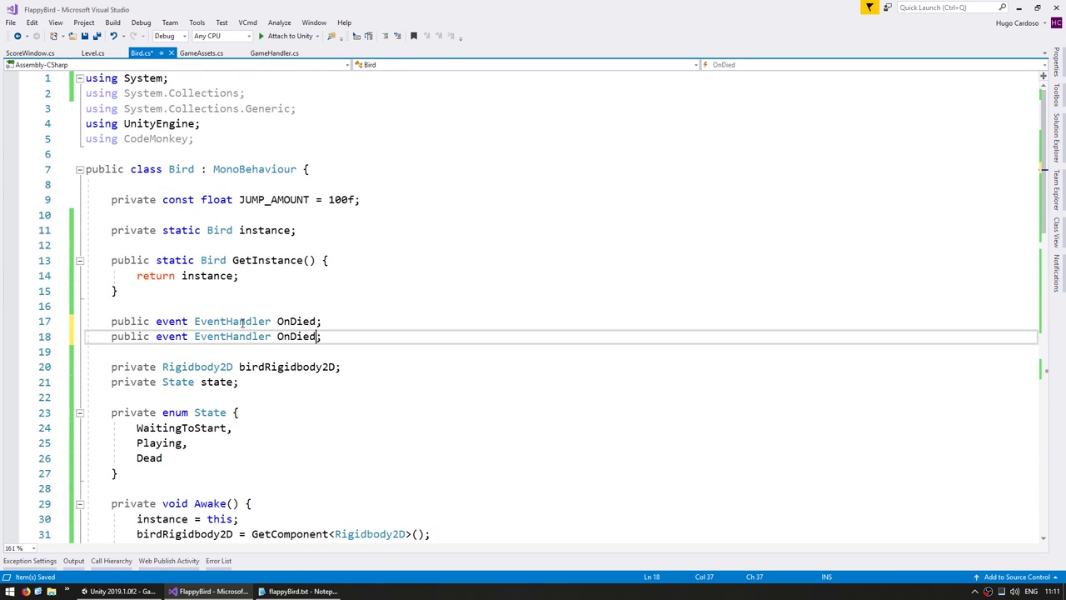
key("ctrl+shift+Left")
type("On")
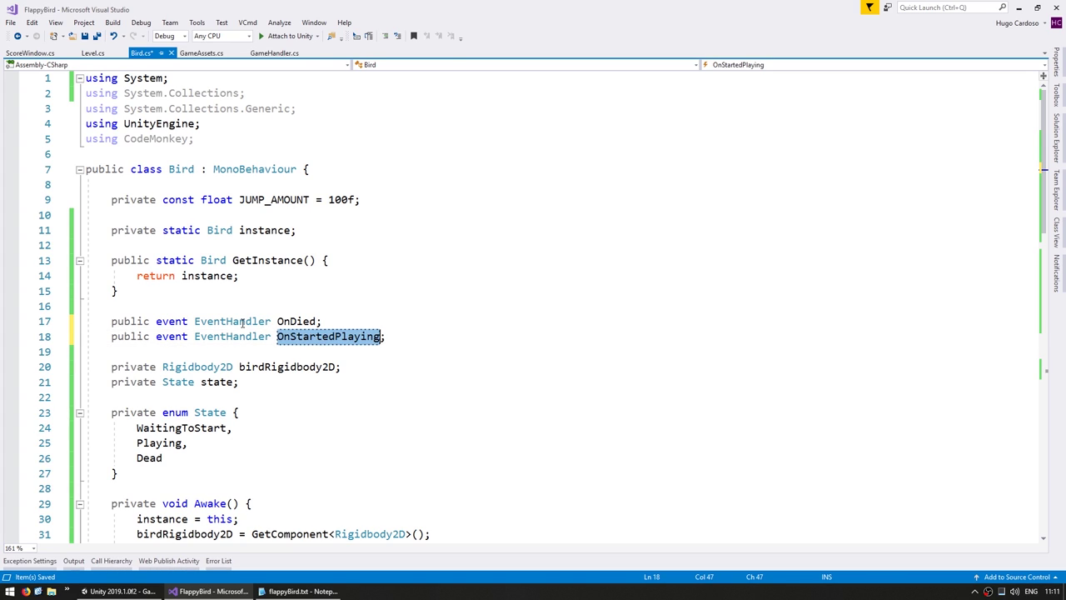
key("ctrl+s")
After the first Jump() in WaitingToStart, invoke OnStartedPlaying(this, EventArgs.Empty) when it isn't null.
key("ctrl+End")
scroll(213, 316, "up", 3)
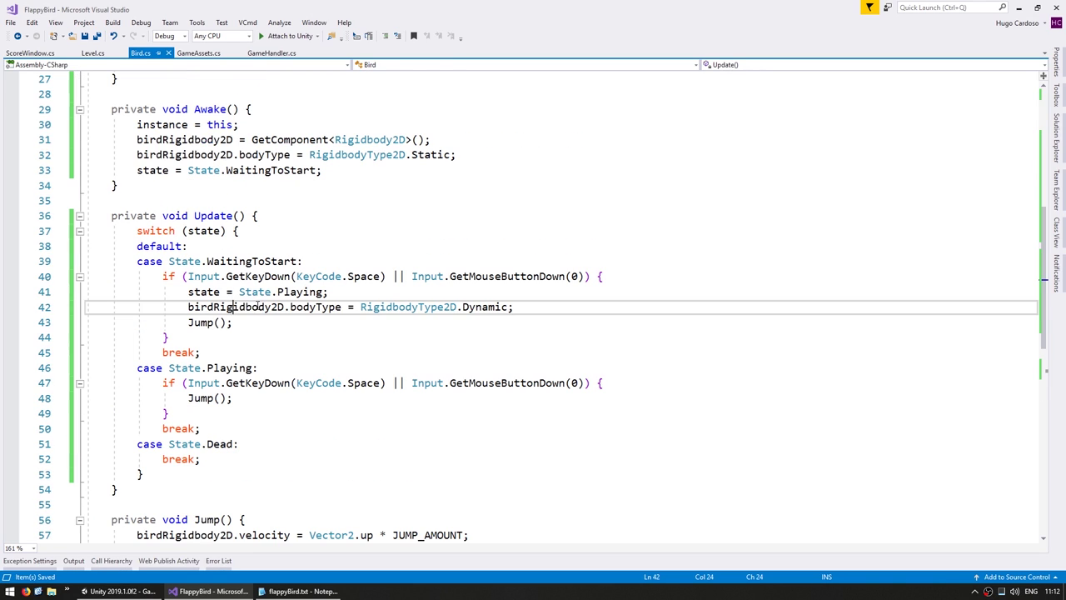
left_click(252, 321)
key("Return")
type("if (On")
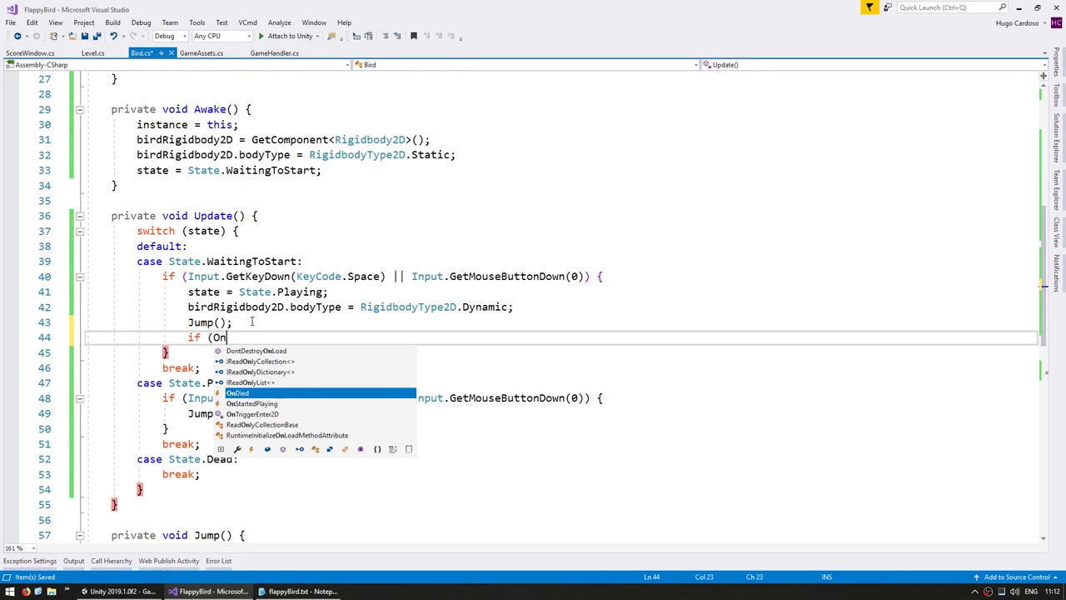
key("Tab")
type("null)")
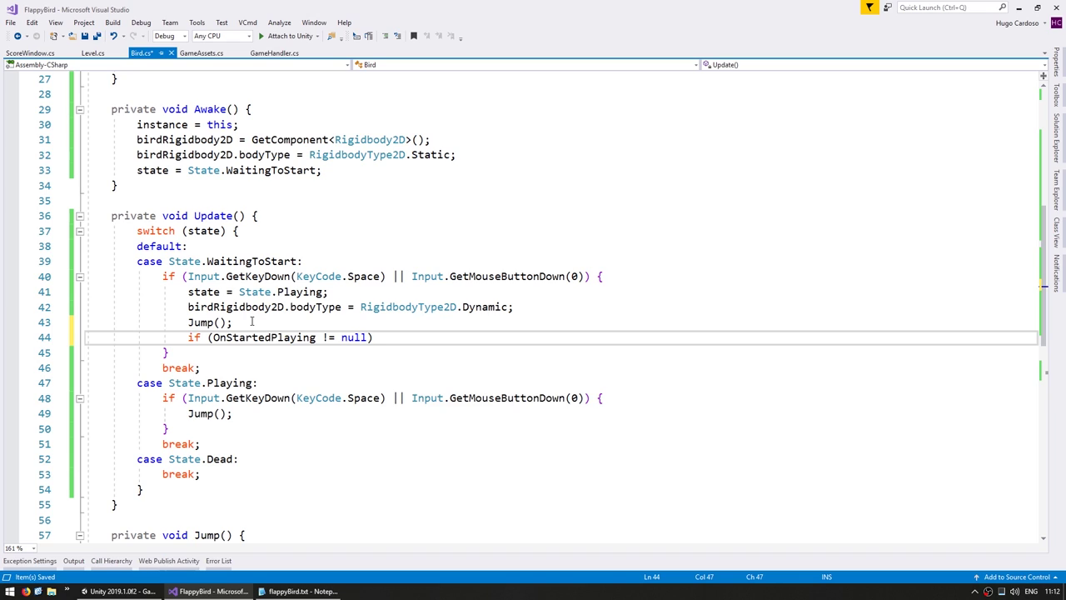
type(" OnS")
key("Tab")
type("(this, Ev")
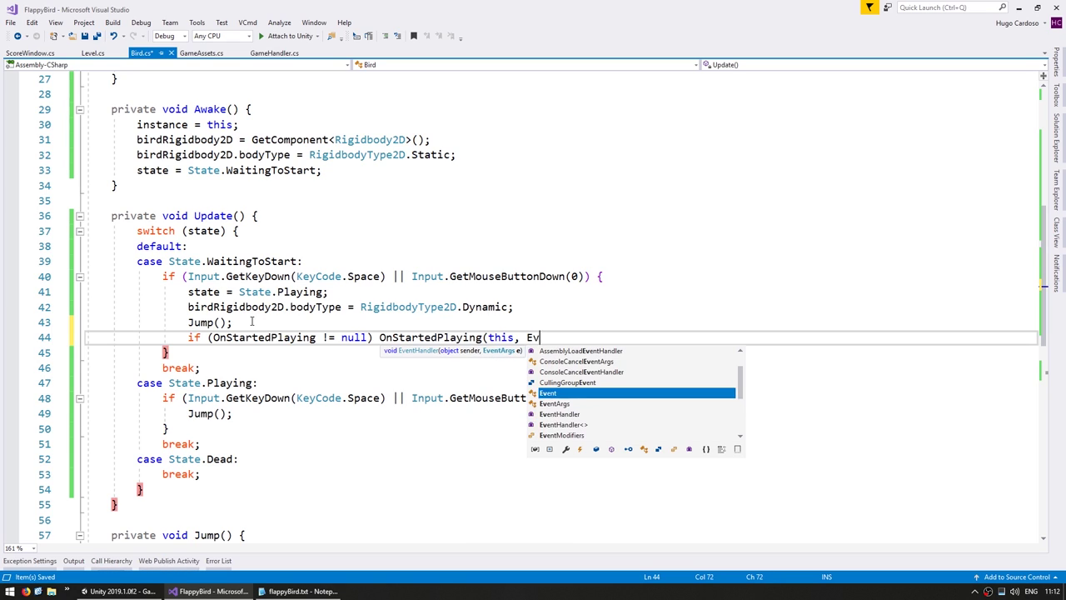
type("e")
key("BackSpace")
type("entA")
key("Tab")
type(".e")
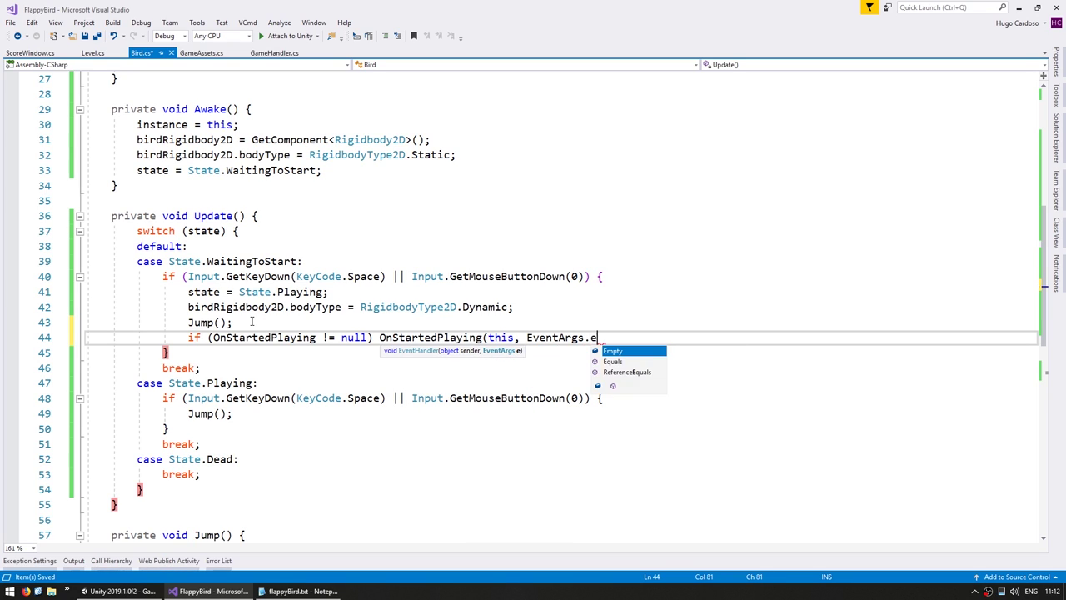
key("Tab")
type(");")
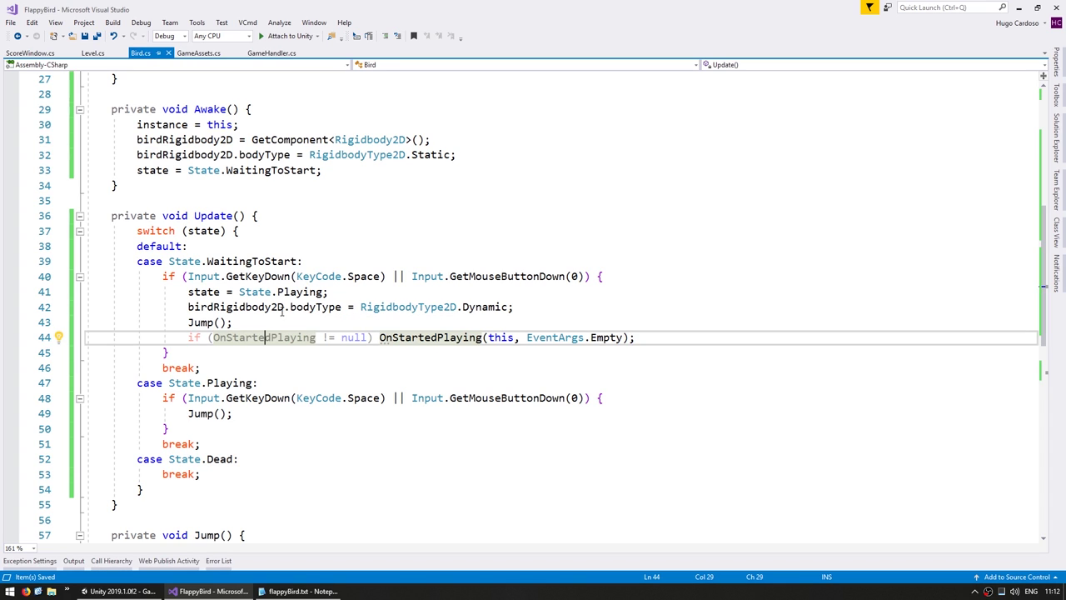
left_click(92, 53)
scroll(291, 354, "down", 1)
In Level's Start, subscribe to Bird.GetInstance().OnStartedPlaying with a generated handler.
scroll(290, 355, "down", 12)
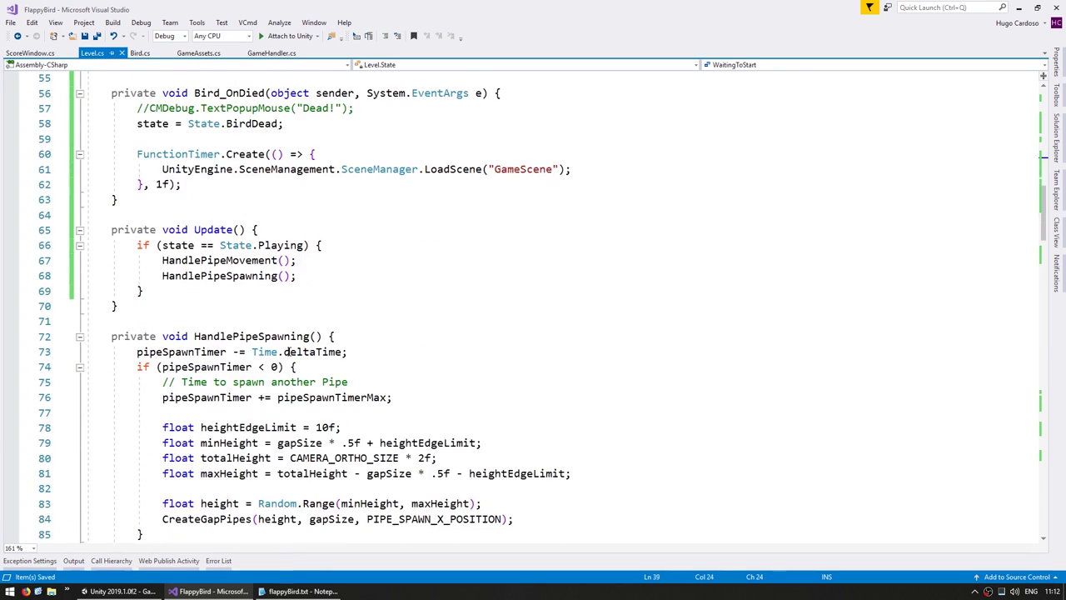
scroll(244, 347, "up", 6)
left_click(215, 324)
key("End")
key("Return")
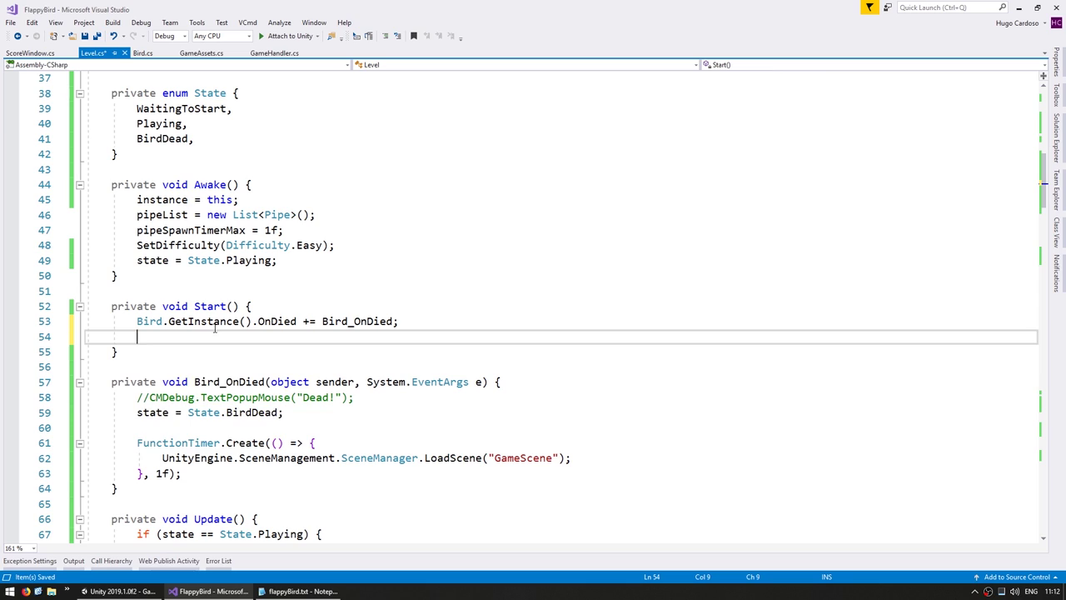
type("bird.get")
key("Tab")
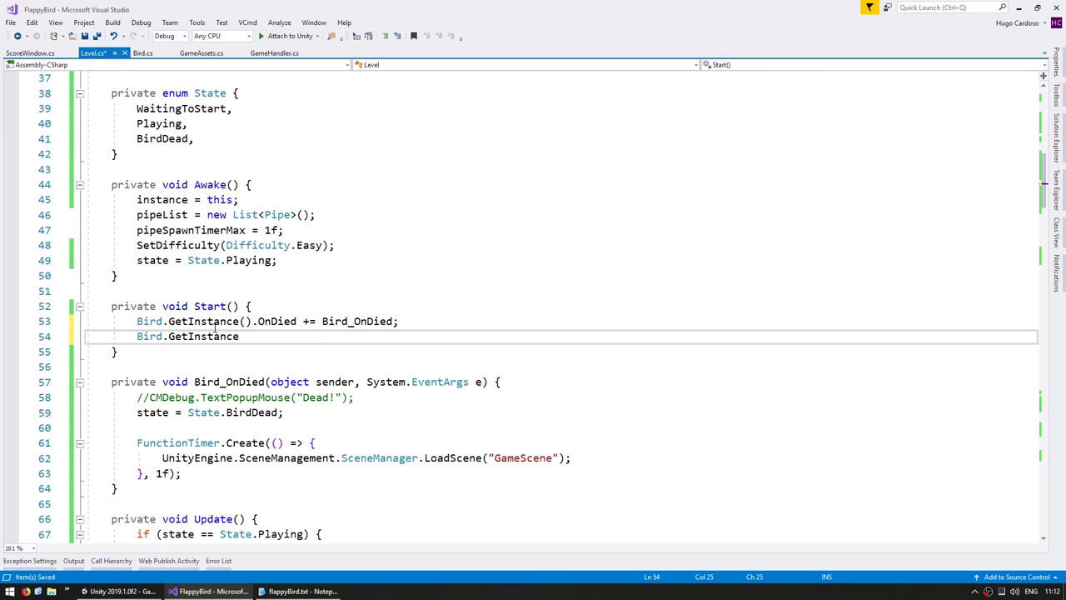
type("().on")
type(" +=")
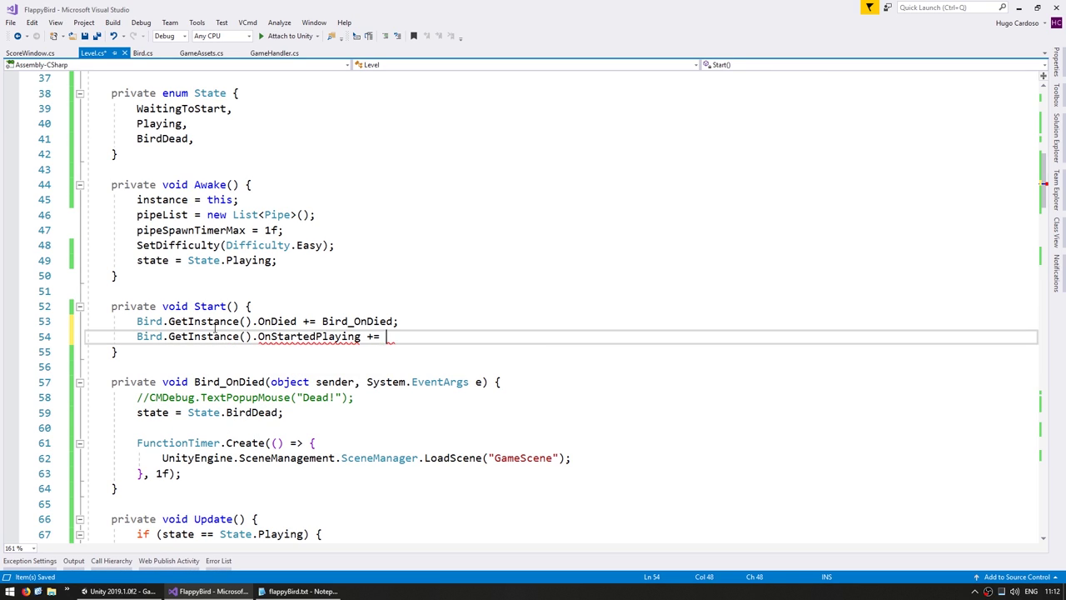
key("Tab")
type(";")
Name the handler Bird_OnStartedPlaying and have it set state = State.Playing, then save.
left_click(323, 321)
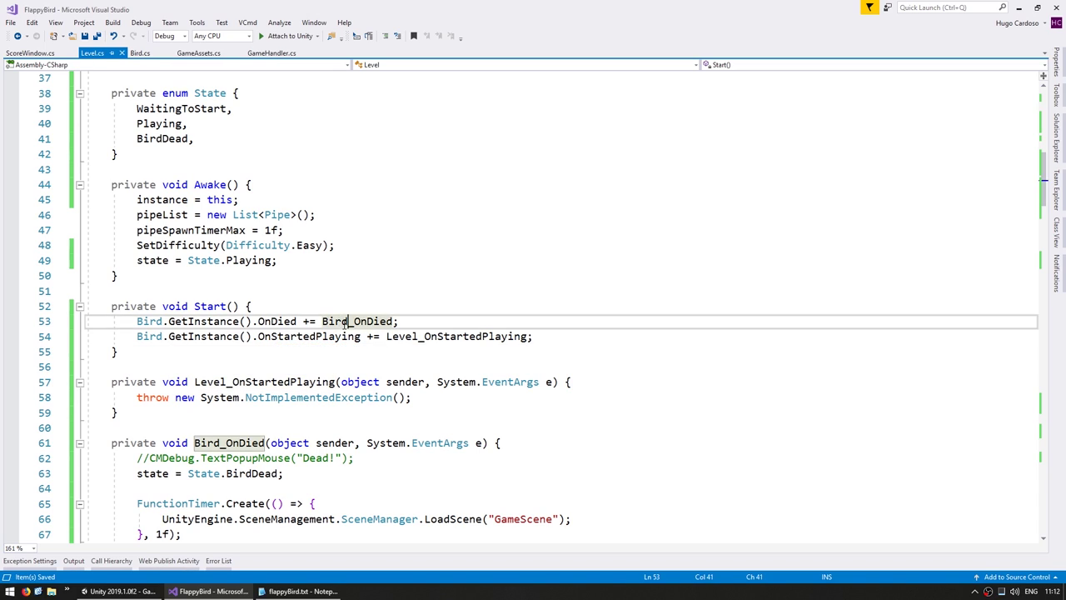
key("Down")
type("Bird")
key("Down")
key("Down")
key("Down")
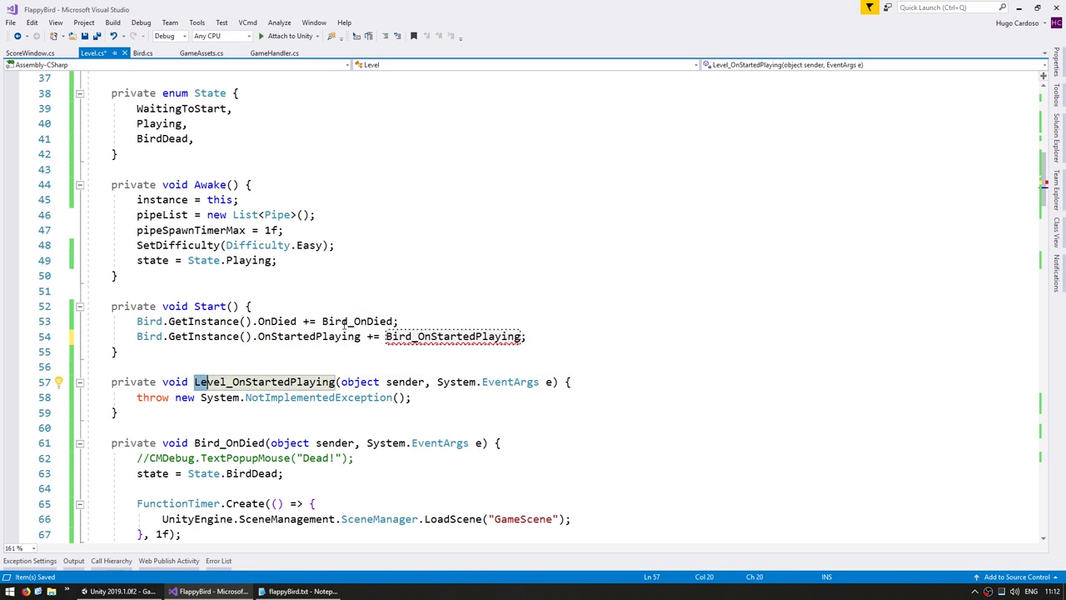
type("Bird")
key("ctrl+shift+l")
left_click(232, 382)
key("End")
key("Return")
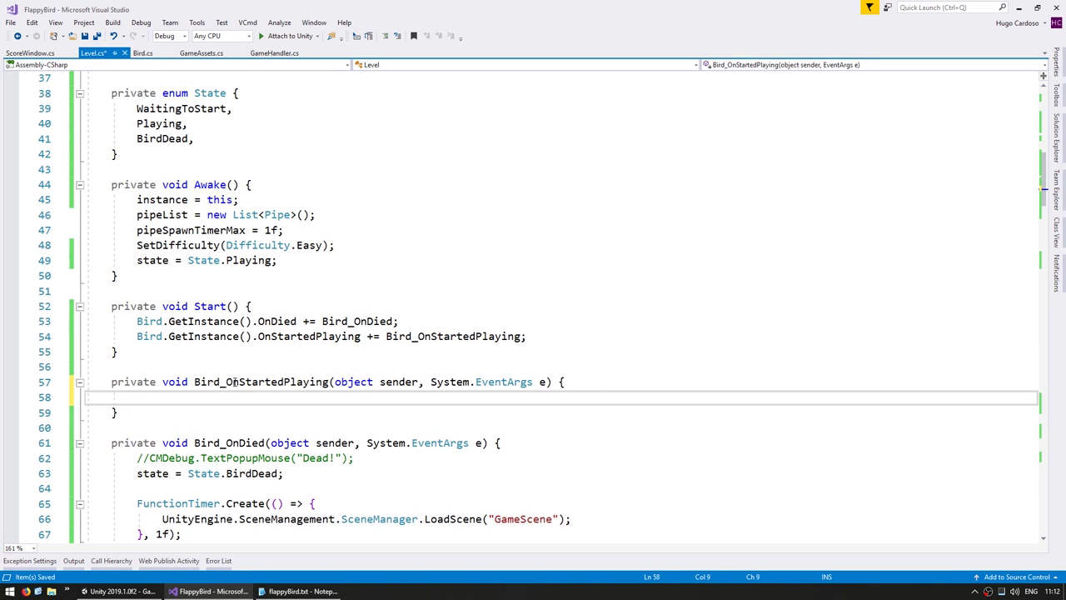
type("staet")
type(".")
type("Pl")
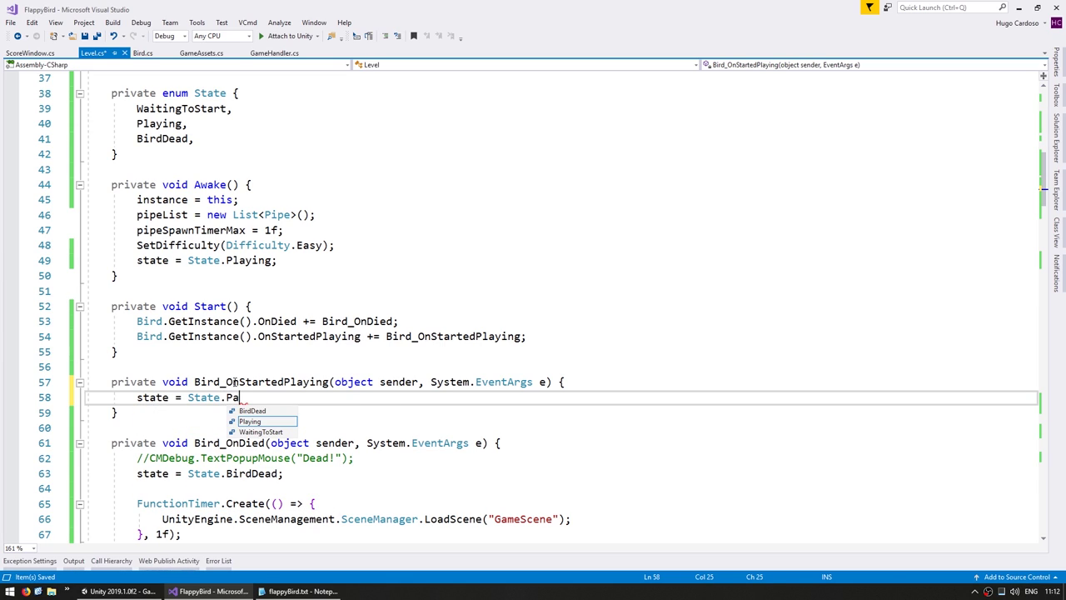
type(";")
key("ctrl+s")
key("Left")
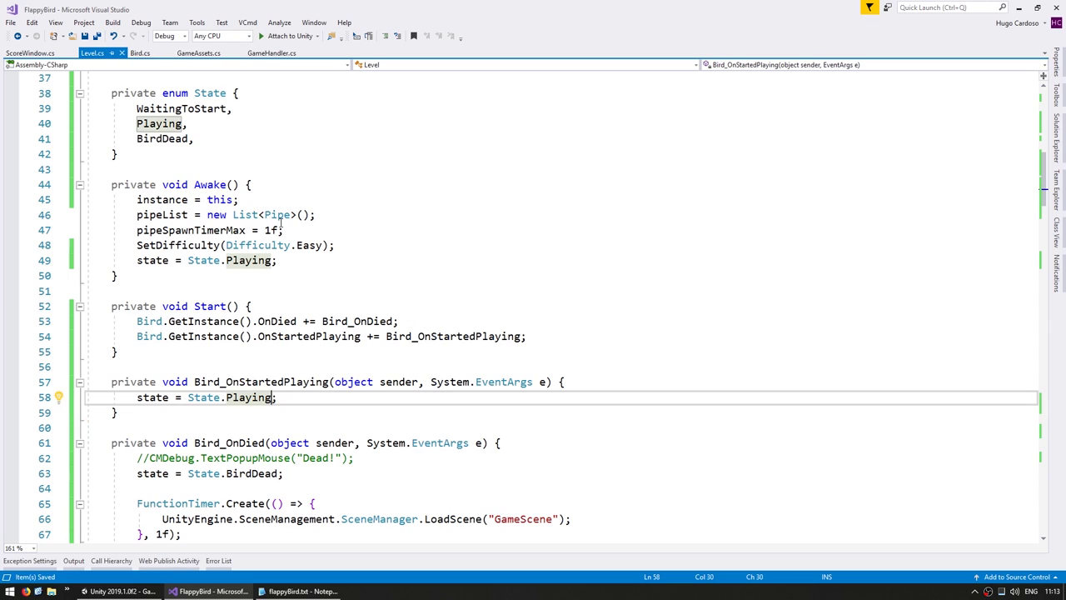
Make Awake start the level in WaitingToStart, then launch Play mode in Unity.
key("ctrl+c")
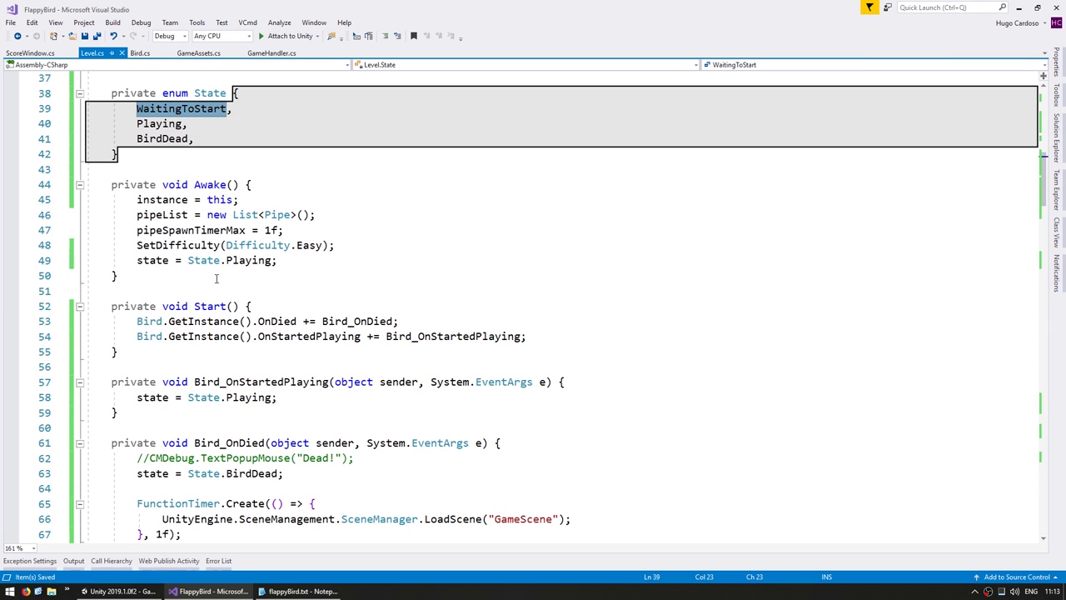
double_click(268, 261)
key("ctrl+v")
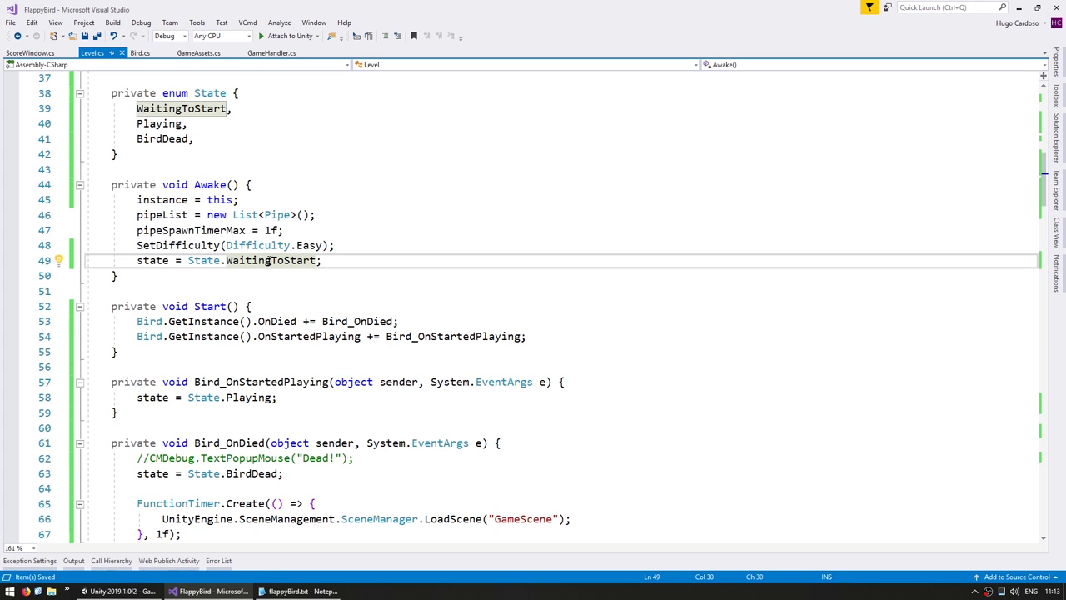
key("alt+Tab")
left_click(500, 35)
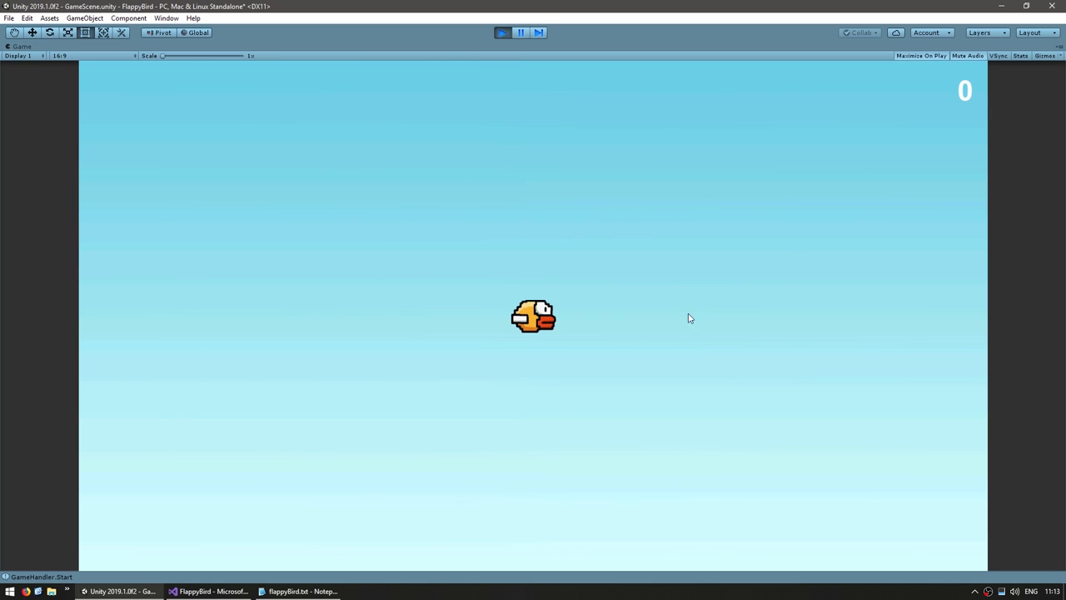
Flap the bird through two runs, confirming pipes appear only after the first flap.
left_click(699, 351)
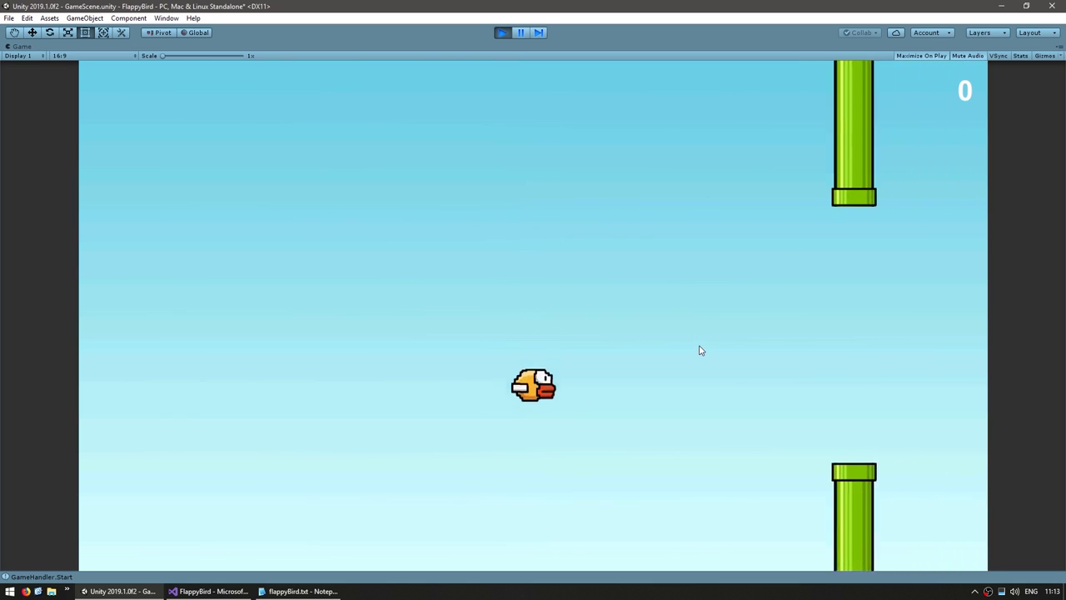
left_click(699, 350)
left_click(698, 350)
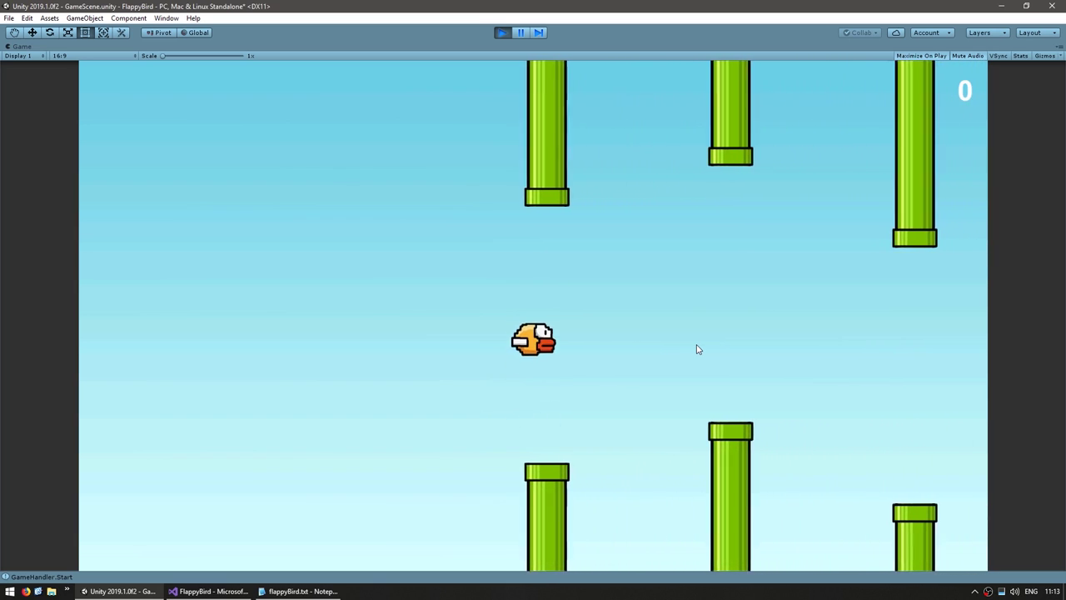
left_click(697, 349)
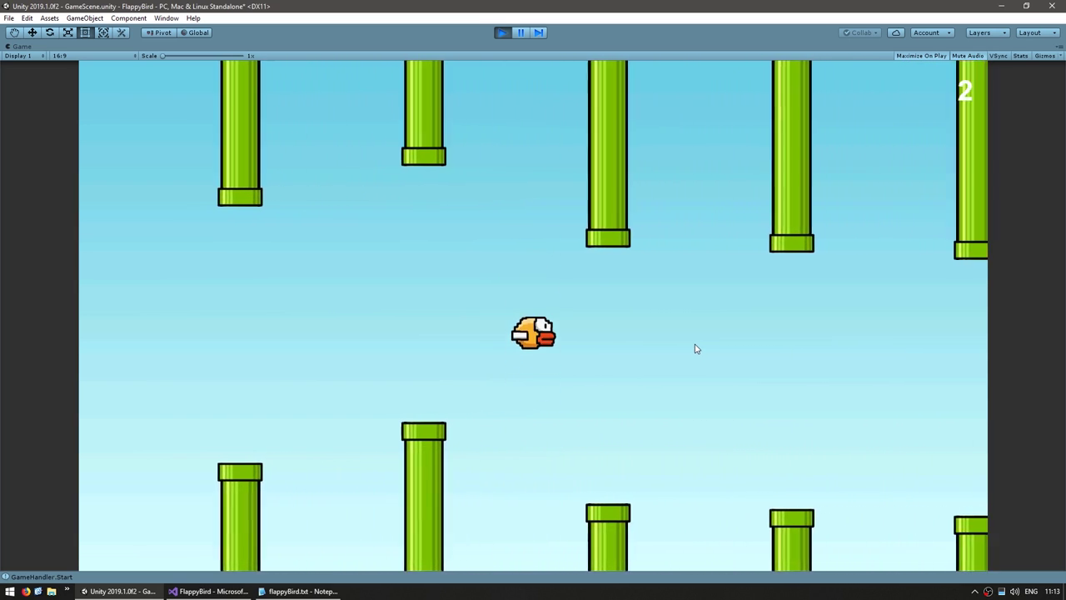
left_click(696, 348)
left_click(694, 347)
left_click(692, 346)
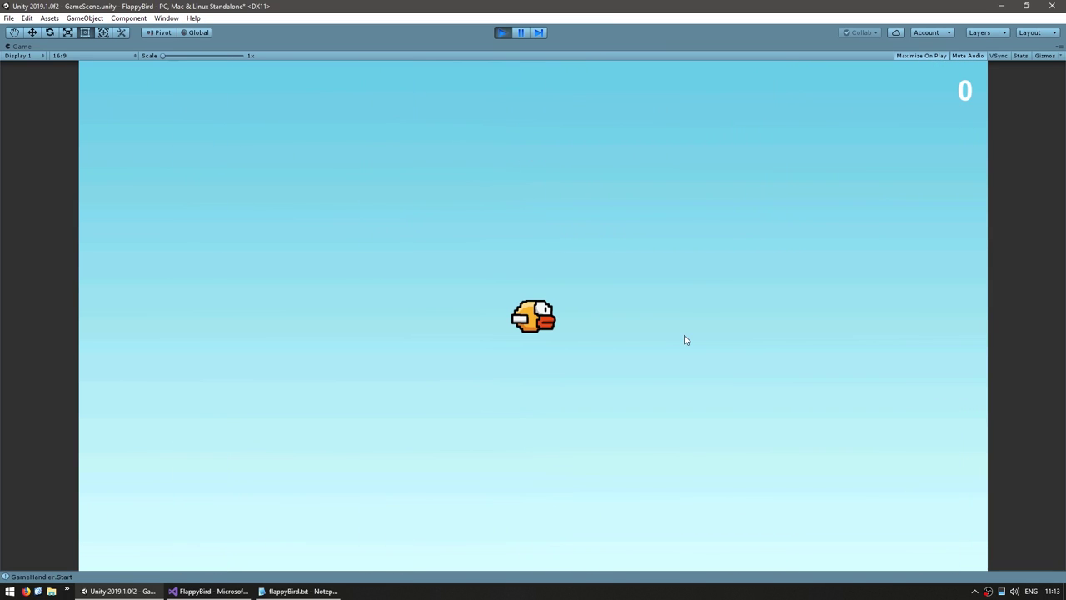
left_click(685, 340)
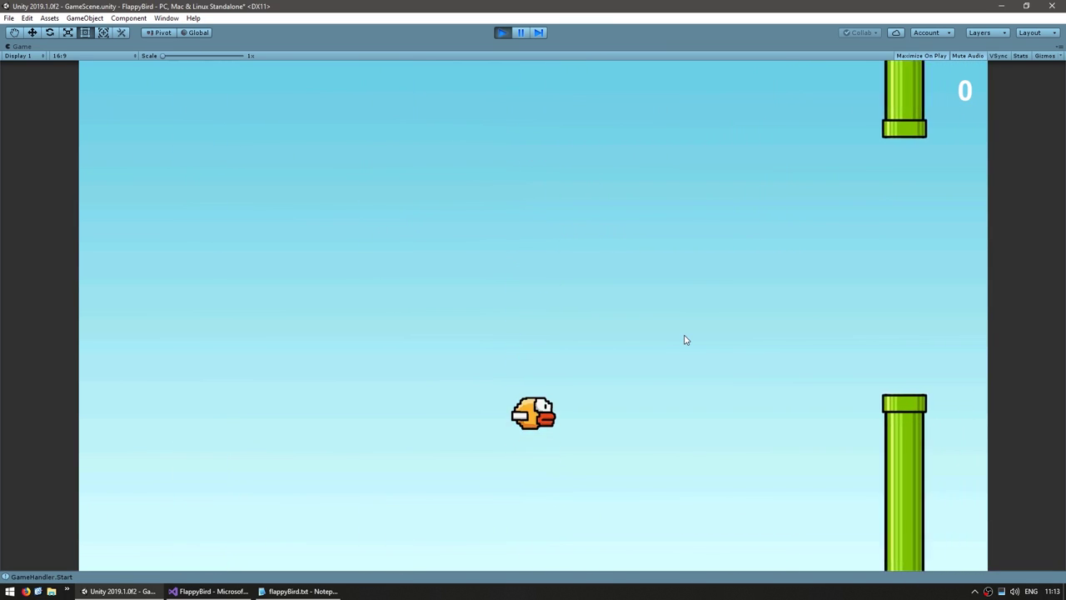
left_click(686, 340)
left_click(685, 340)
left_click(685, 340)
left_click(684, 339)
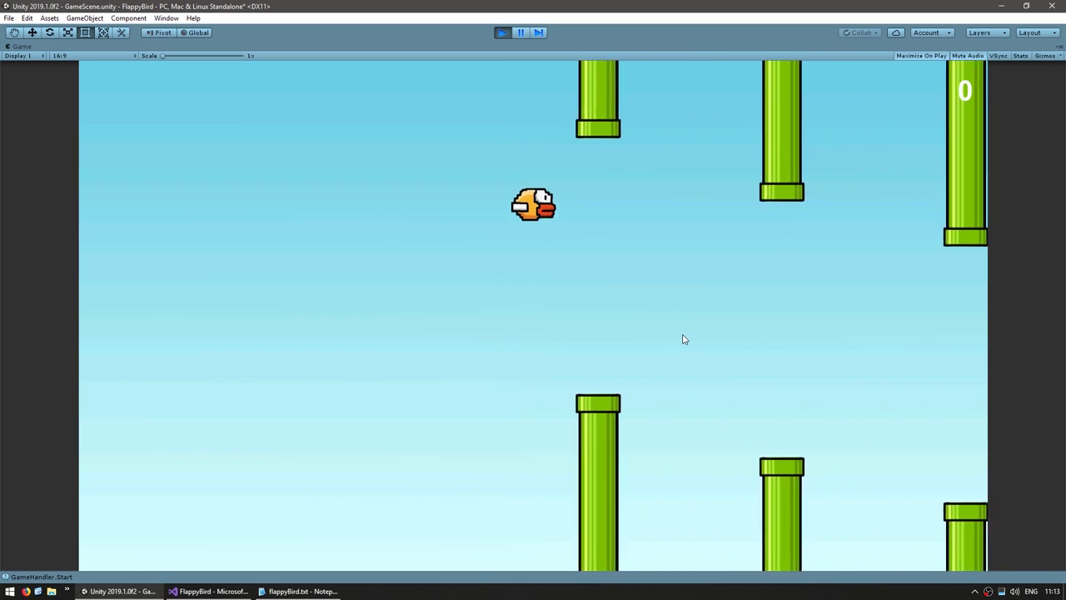
left_click(682, 338)
left_click(679, 337)
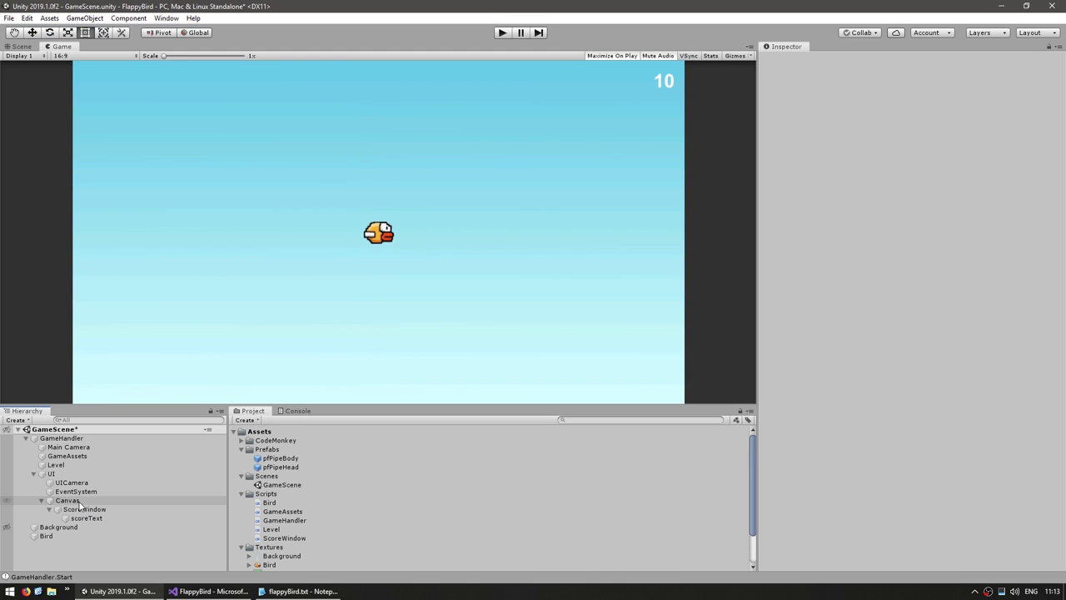
left_click(67, 499)
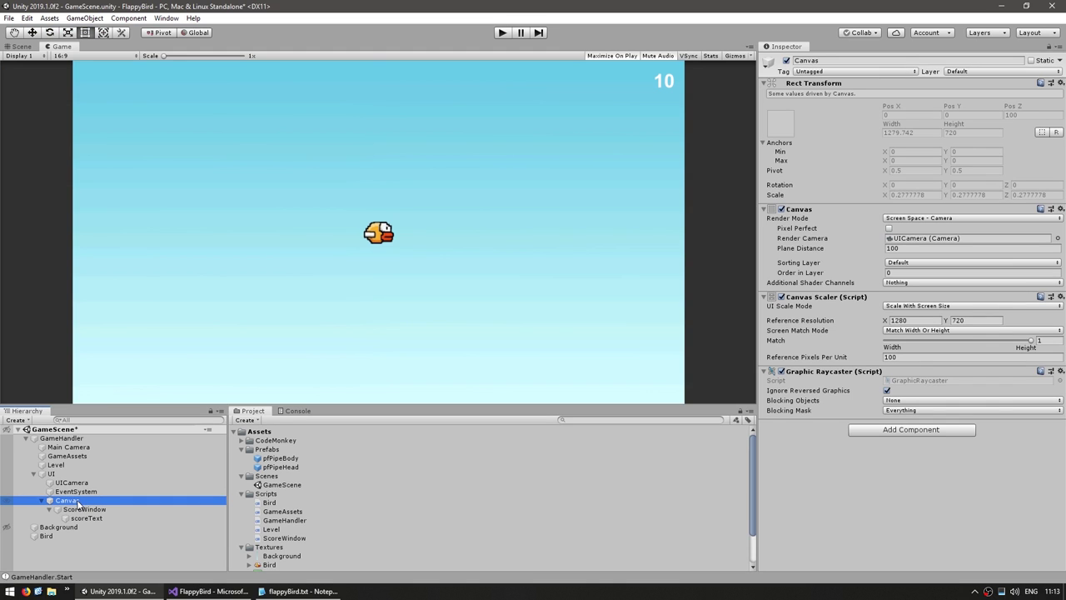
Create an empty GameOverWindow child under Canvas with Width and Height set to 0.
right_click(78, 500)
left_click(124, 395)
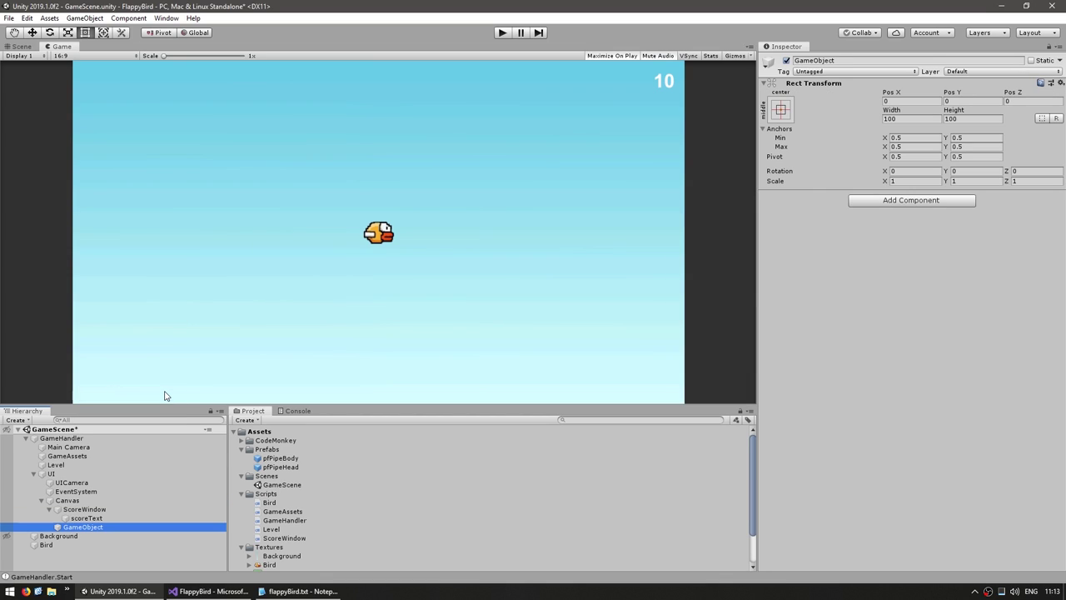
type("Ga")
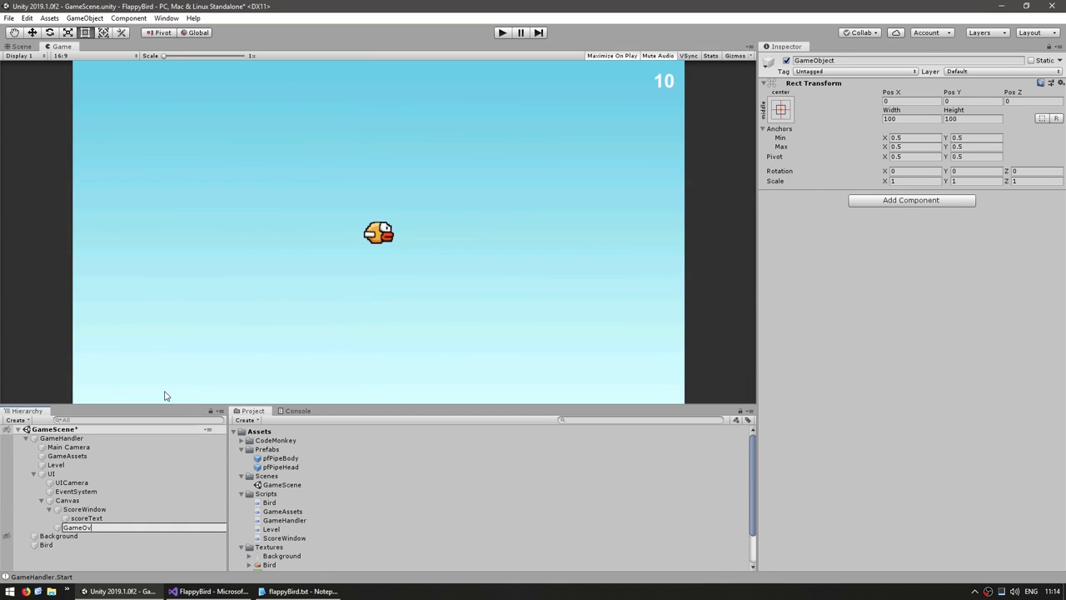
type("ow")
key("Return")
left_click(19, 46)
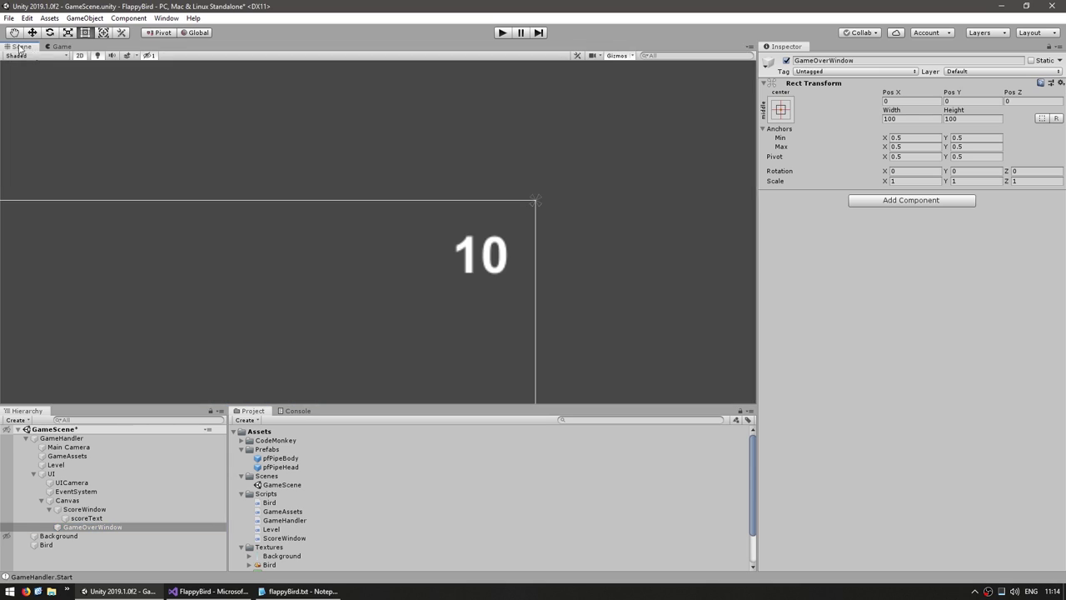
double_click(912, 118)
type("0")
key("Tab")
type("0wf")
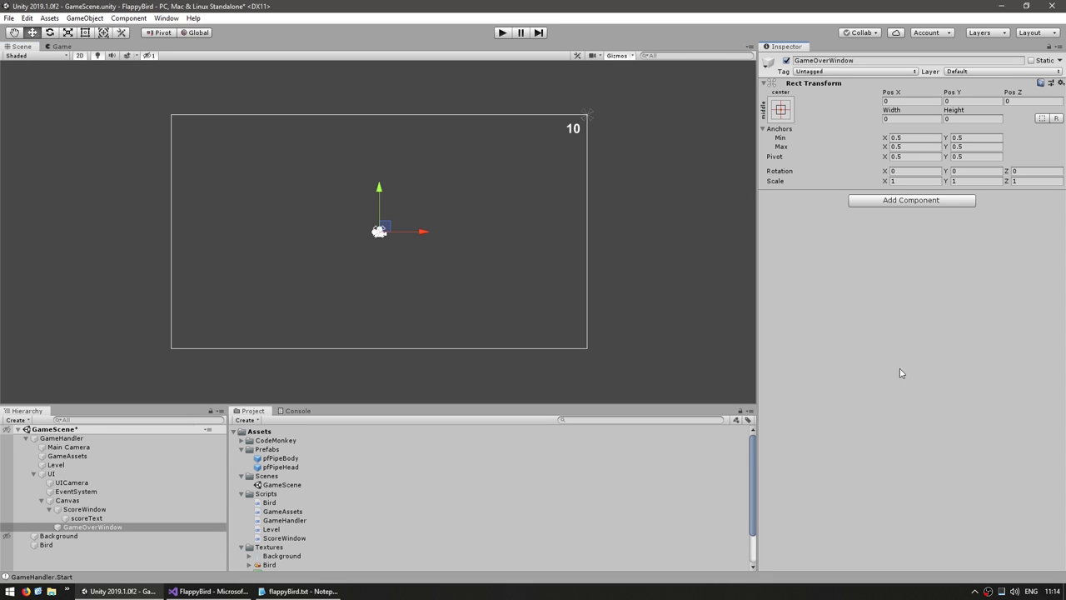
Add a UI Image under GameOverWindow, colour it near-black and enlarge it into a panel.
right_click(92, 527)
mouse_move(117, 504)
left_click(225, 333)
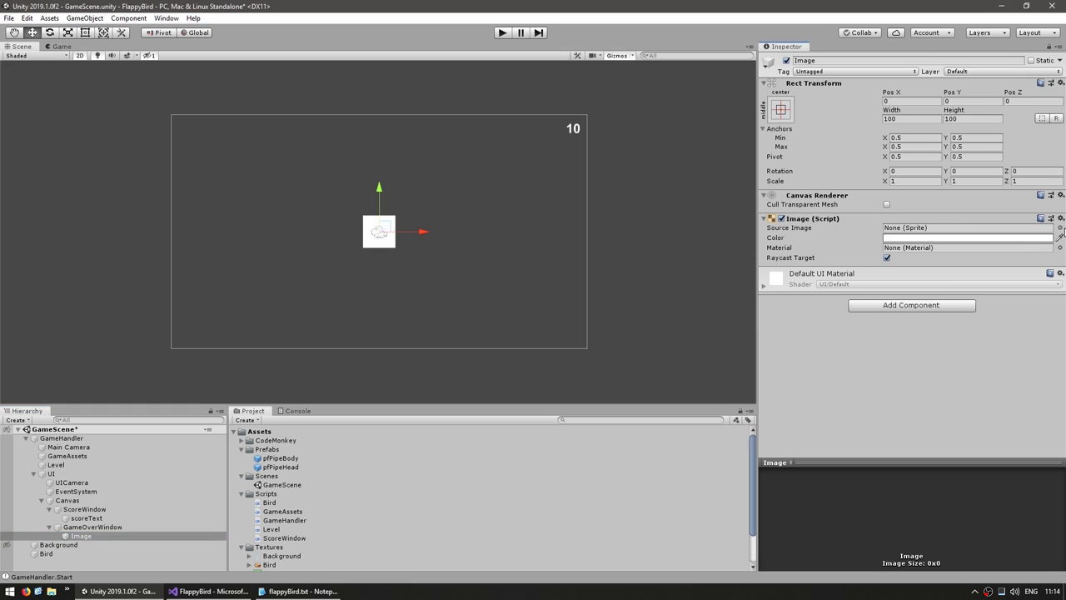
left_click(1054, 295)
left_click(1054, 59)
left_click(966, 237)
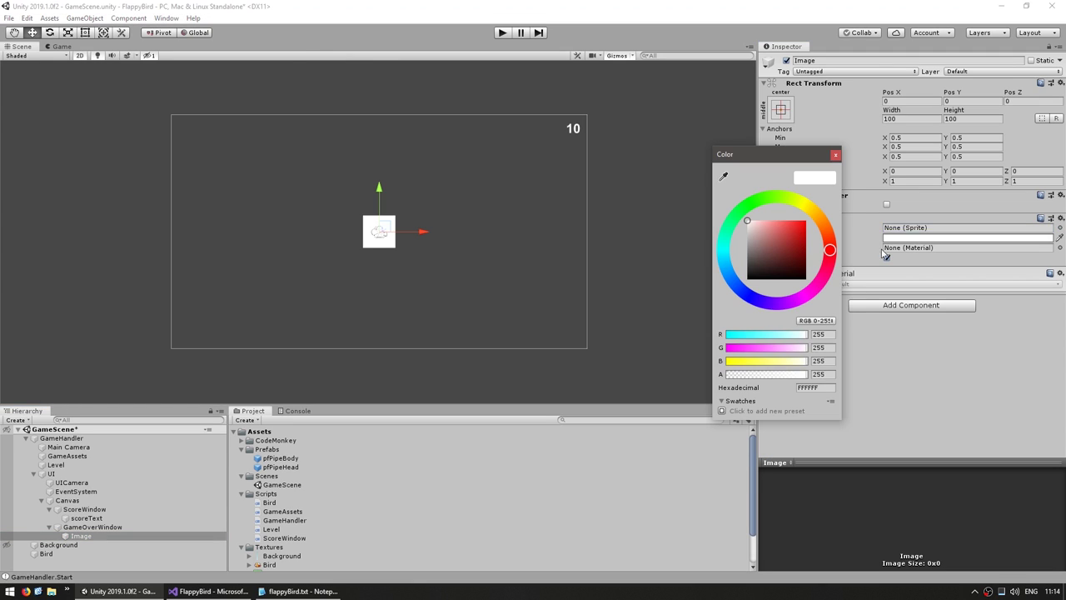
left_click_drag(774, 250, 747, 287)
left_click(428, 243)
key("t")
left_click_drag(363, 215, 307, 162)
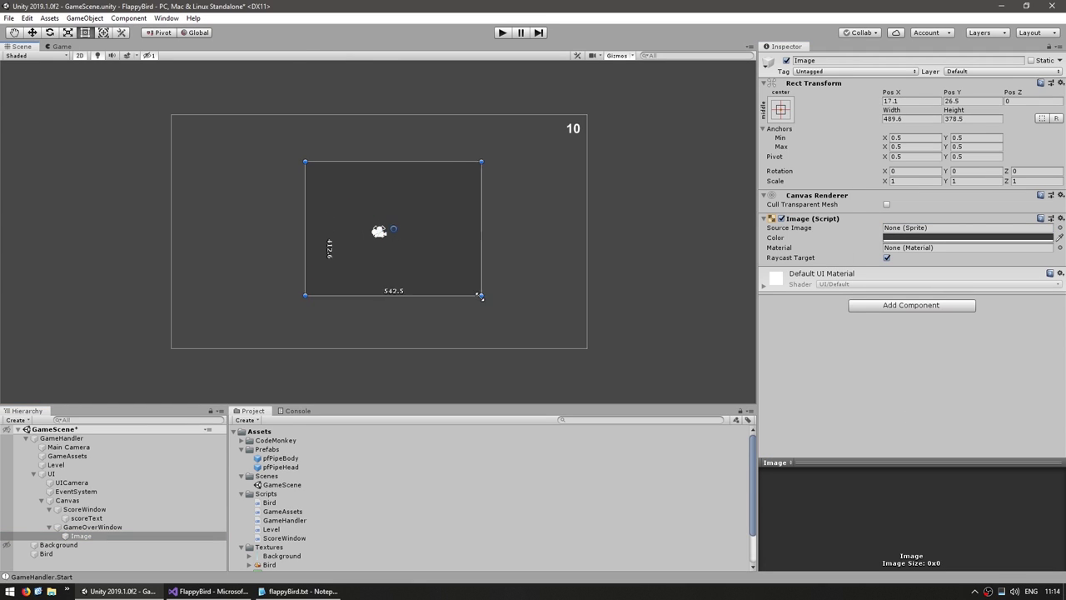
Add a yellow, bold 'GAME OVER' Text at font size 40 with overflow enabled.
right_click(89, 527)
left_click(217, 325)
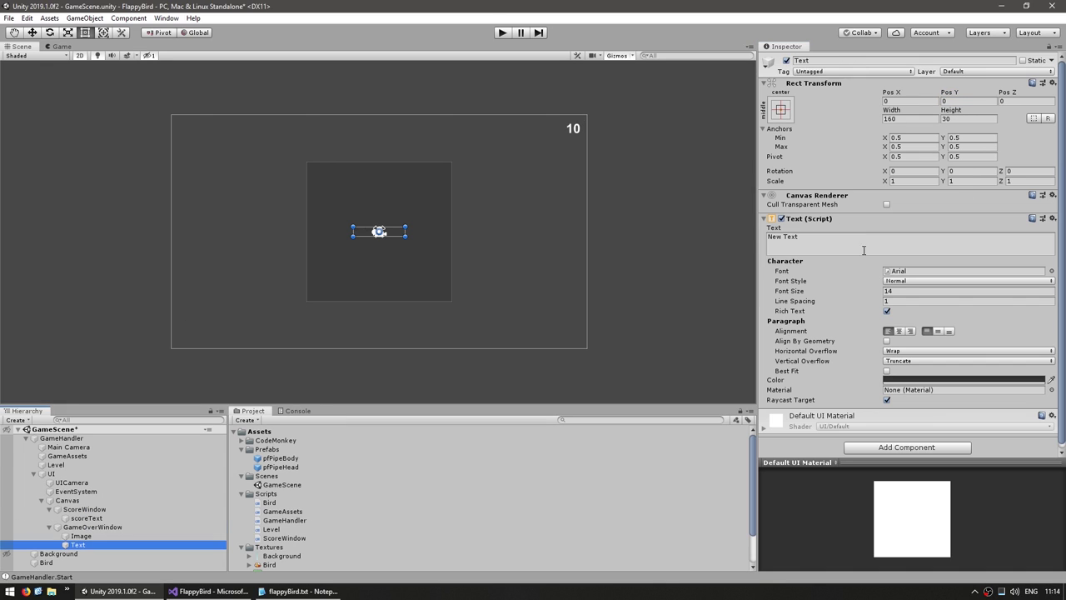
left_click(858, 246)
type("GAME OVER")
left_click(900, 380)
left_click_drag(826, 227, 812, 209)
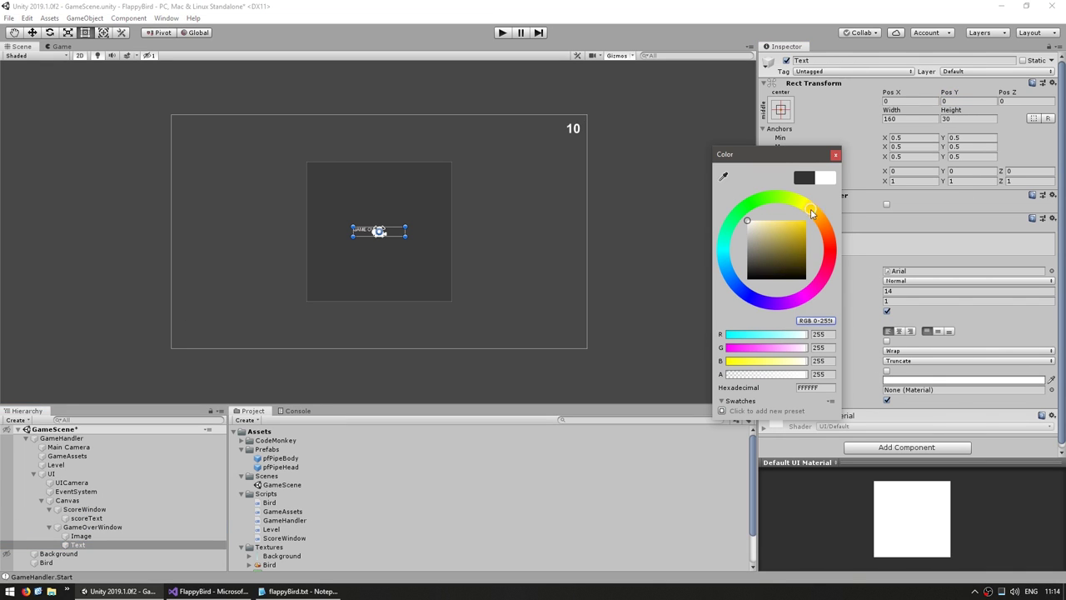
left_click(907, 290)
left_click(968, 350)
left_click(908, 370)
left_click(968, 361)
left_click(908, 380)
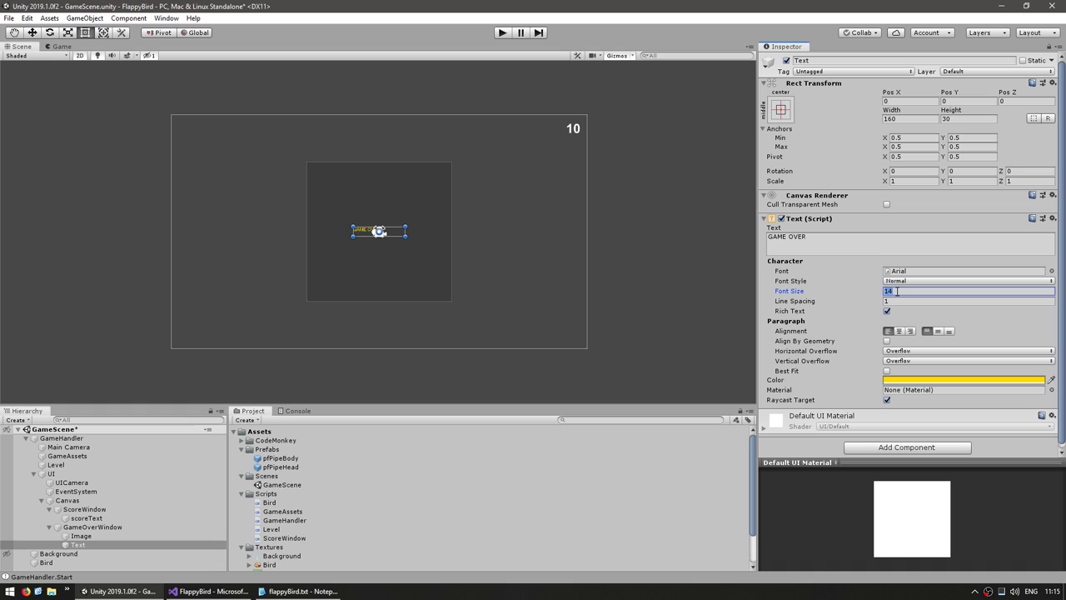
type("40")
Give GAME OVER zero width, centre its alignment and raise it toward the panel's top.
left_click(898, 118)
type("0")
key("Tab")
type("0")
left_click(899, 331)
key("w")
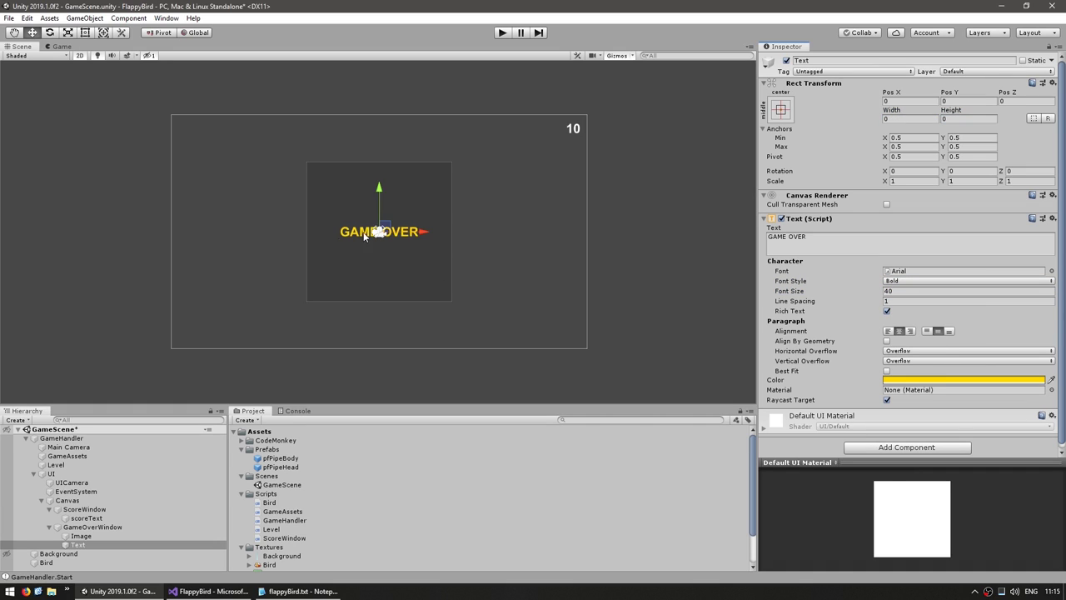
left_click_drag(380, 193, 383, 142)
Duplicate it as a green scoreText showing the score, placed just below GAME OVER.
key("ctrl+d")
key("F2")
type("scoreText")
key("Return")
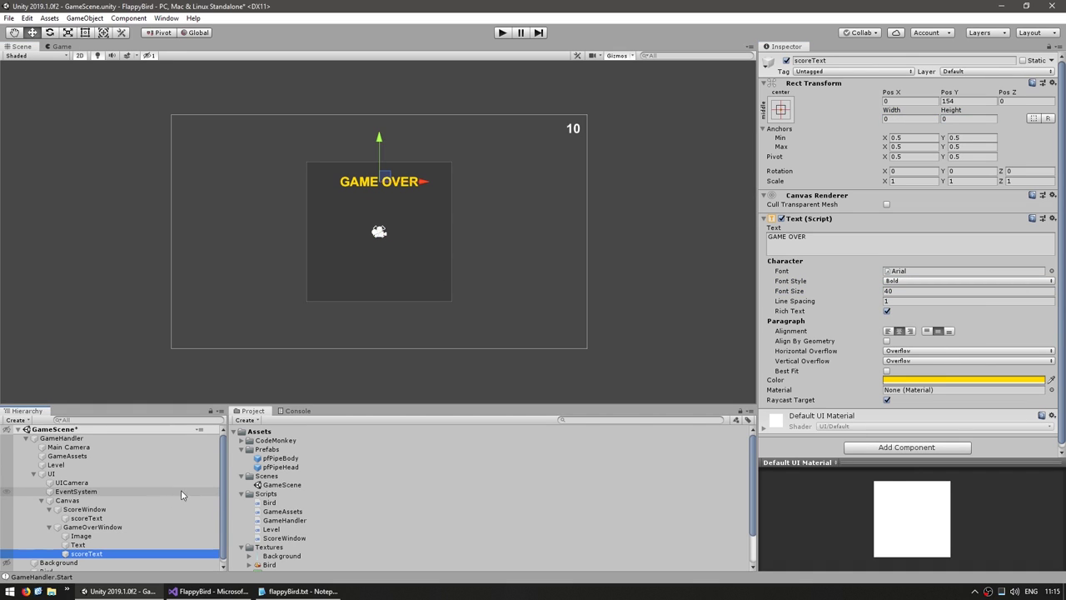
type("0")
left_click(964, 380)
left_click(776, 194)
left_click(835, 154)
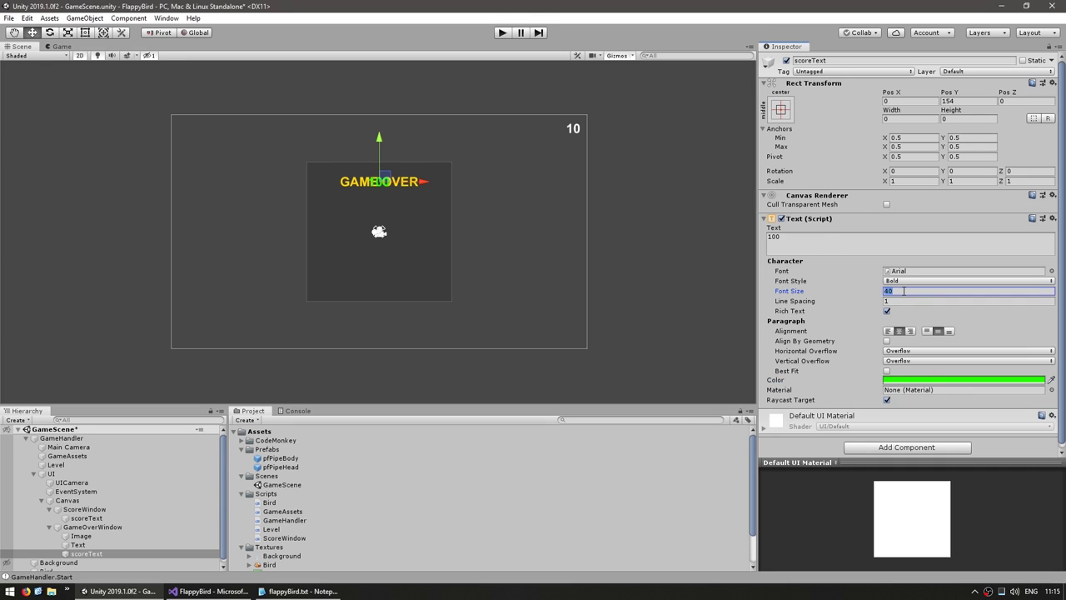
left_click(383, 197)
left_click(382, 196)
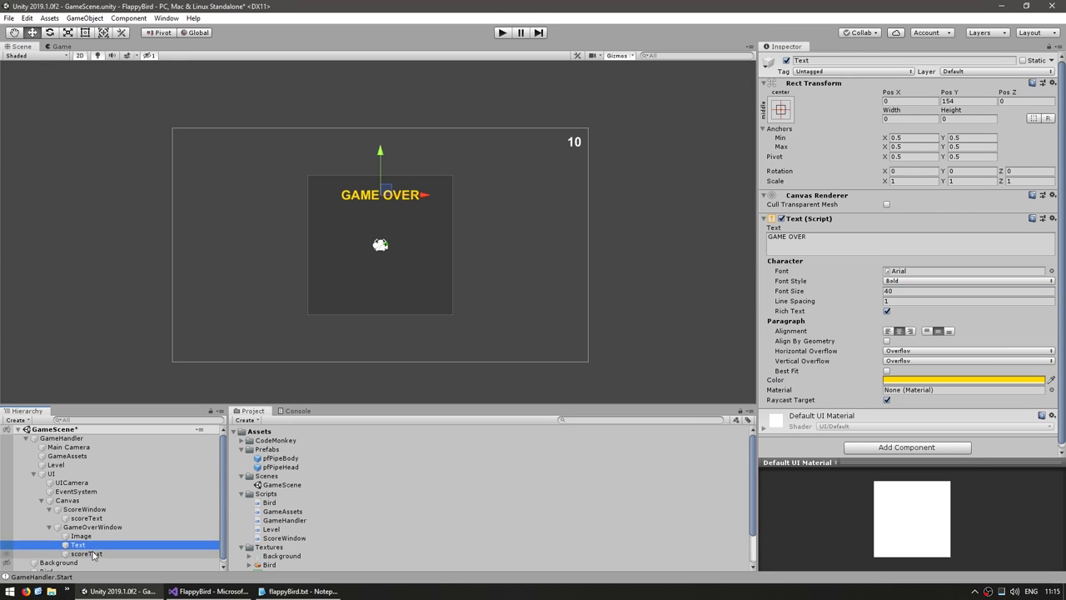
left_click(382, 197)
left_click_drag(383, 196, 390, 171)
Rename the dark Image to Background and review the GAME OVER and scoreText settings.
left_click(82, 535)
left_click(91, 527)
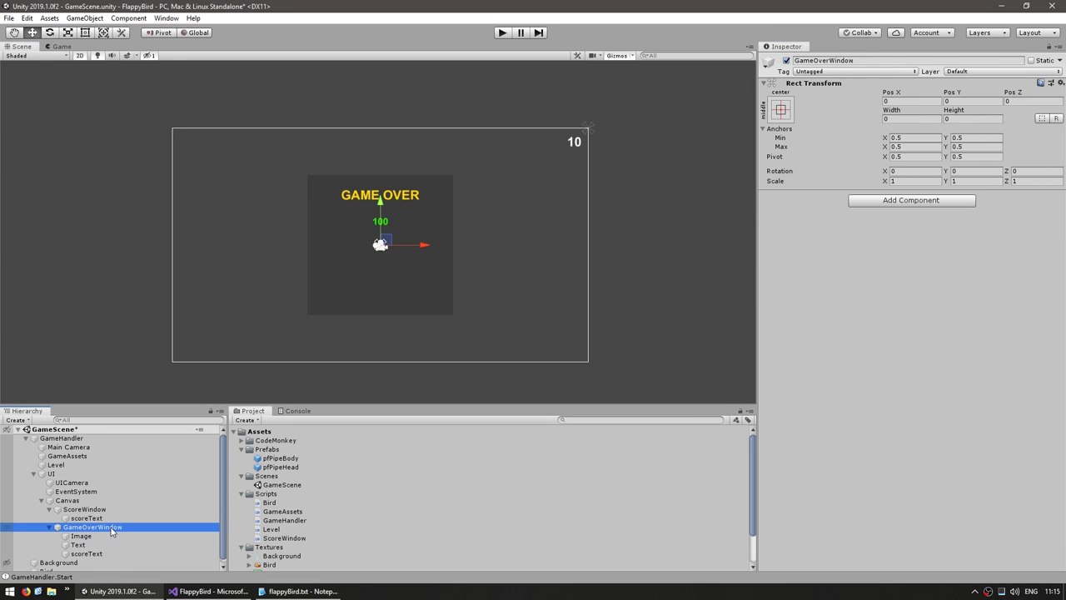
scroll(348, 263, "up", 2)
scroll(348, 264, "up", 1)
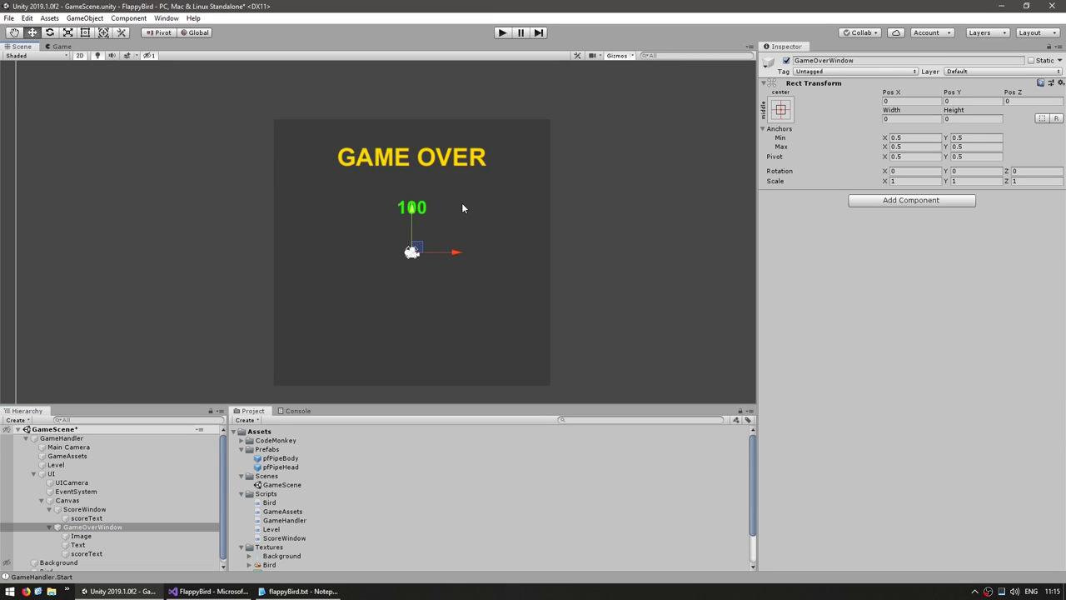
left_click(109, 537)
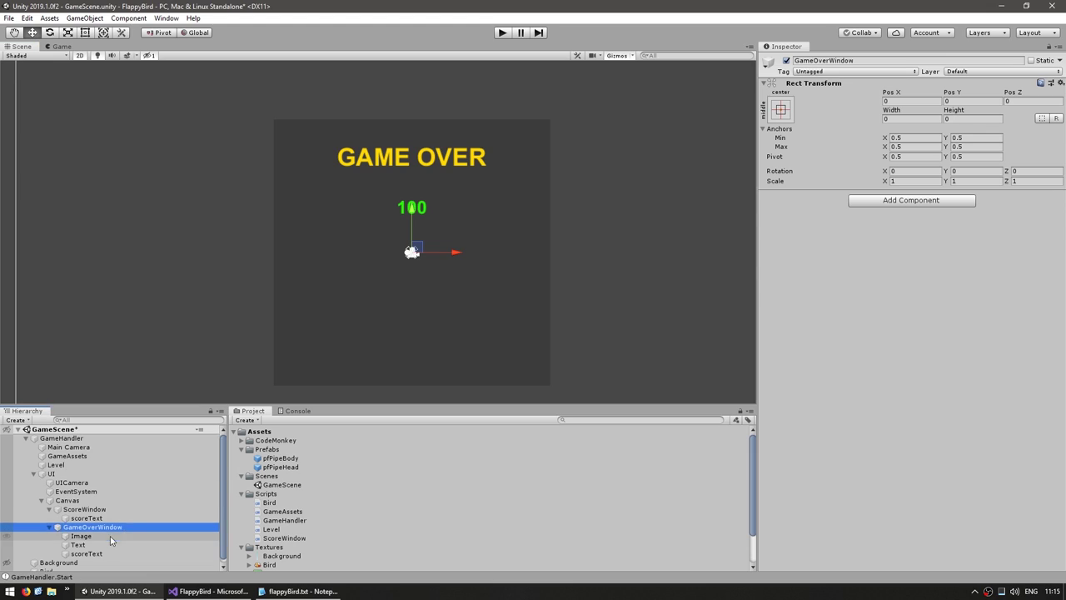
left_click(110, 537)
type("Background")
key("Return")
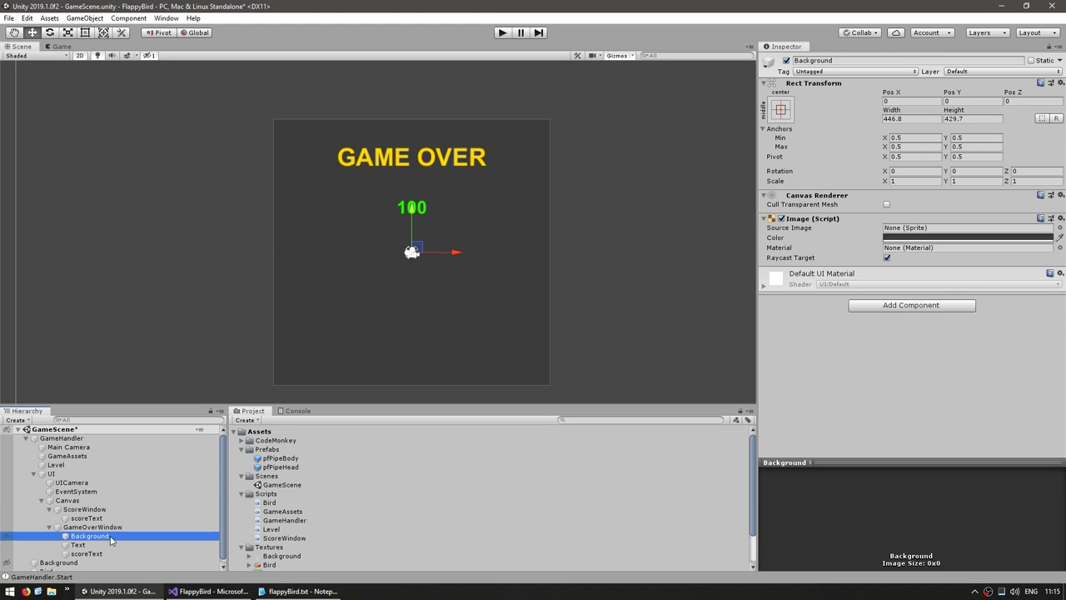
left_click(111, 544)
left_click(120, 537)
left_click(79, 545)
left_click(87, 553)
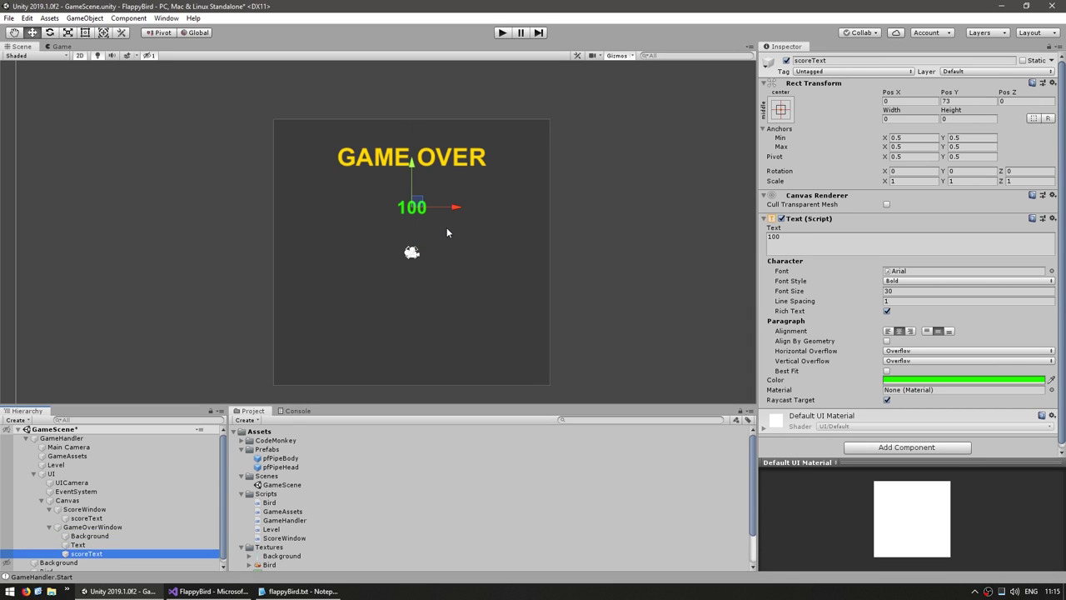
Create an empty child named retryBtn under GameOverWindow.
right_click(93, 526)
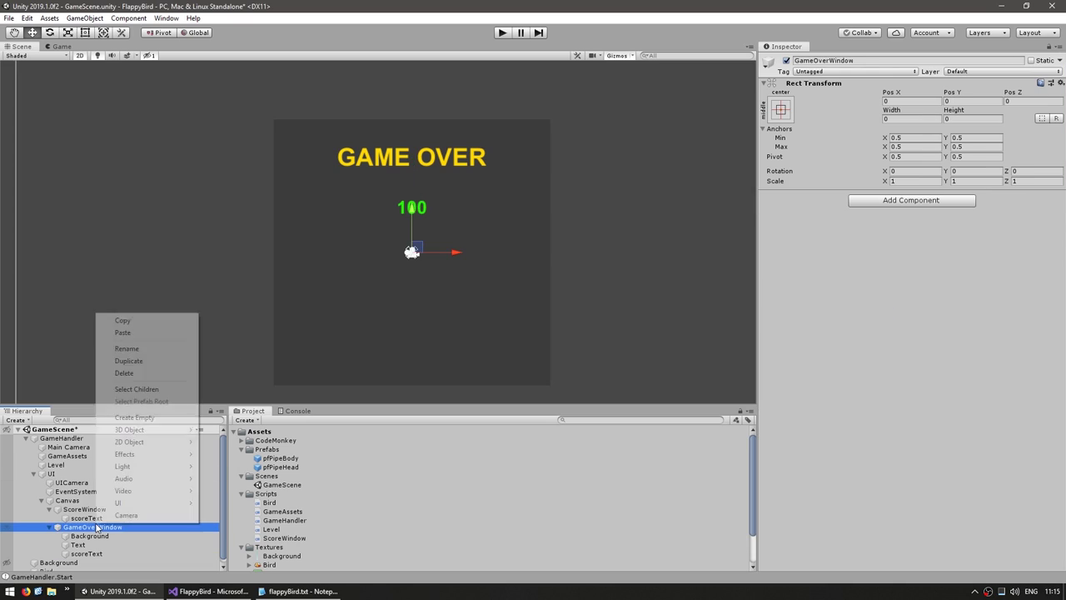
left_click(133, 419)
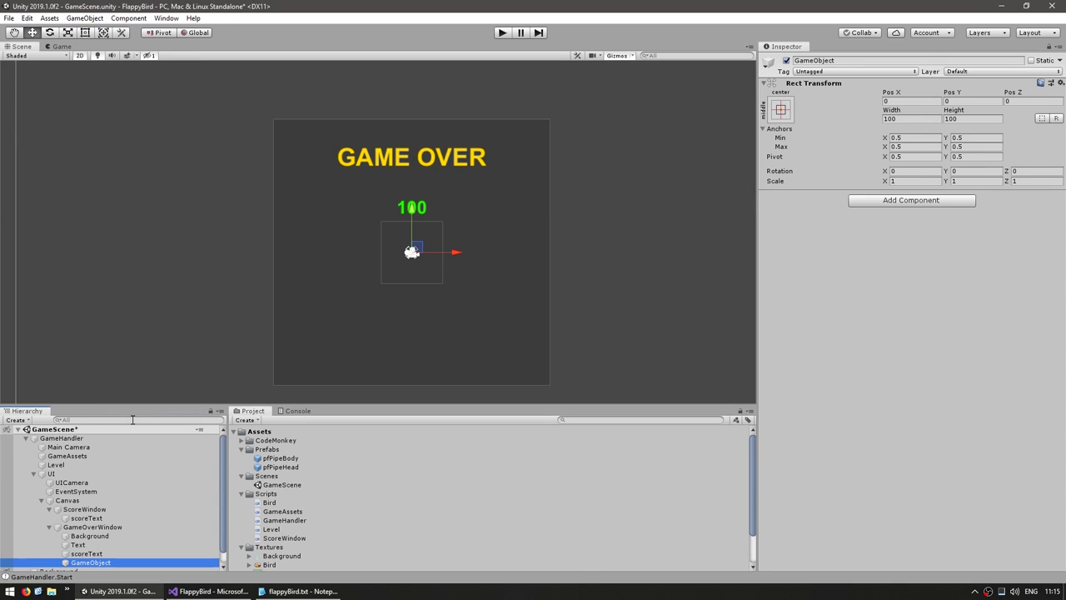
type("retry")
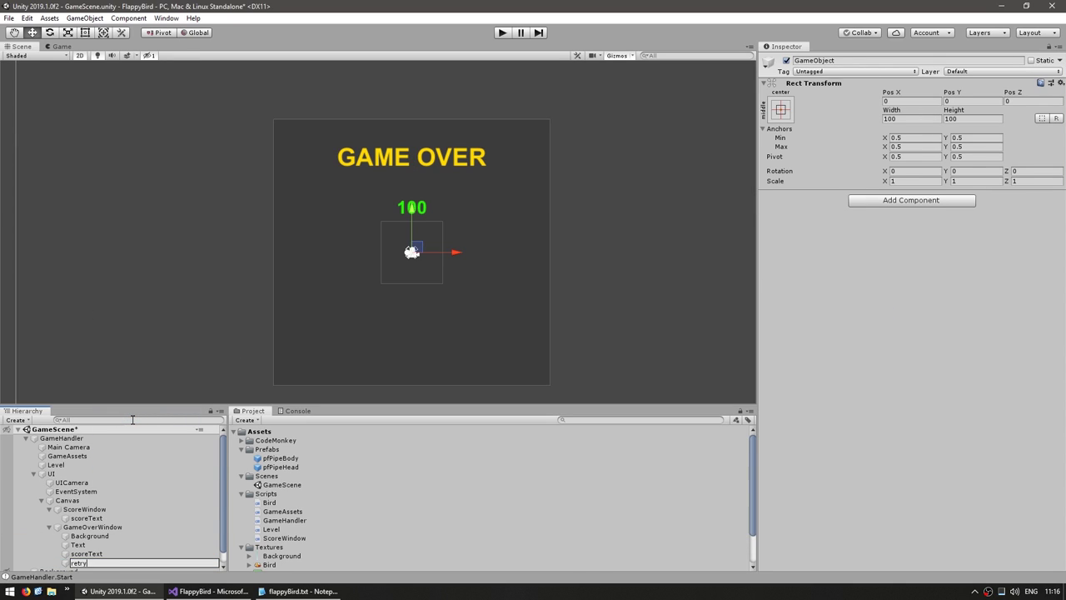
type("Btn")
key("Return")
Add an Image child named background and a Text child under retryBtn.
right_click(109, 562)
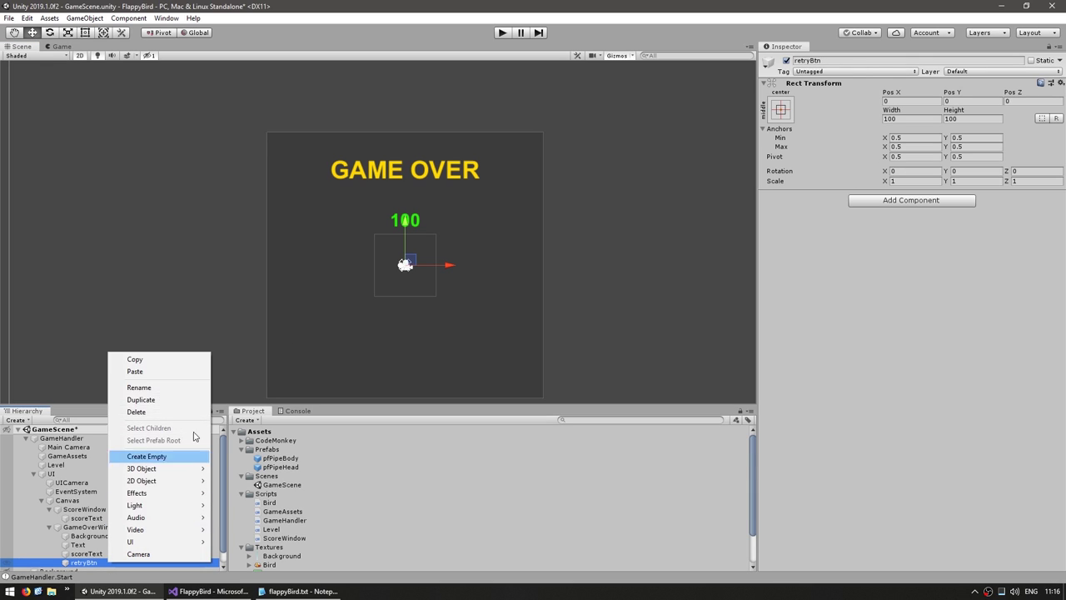
mouse_move(135, 541)
left_click(266, 370)
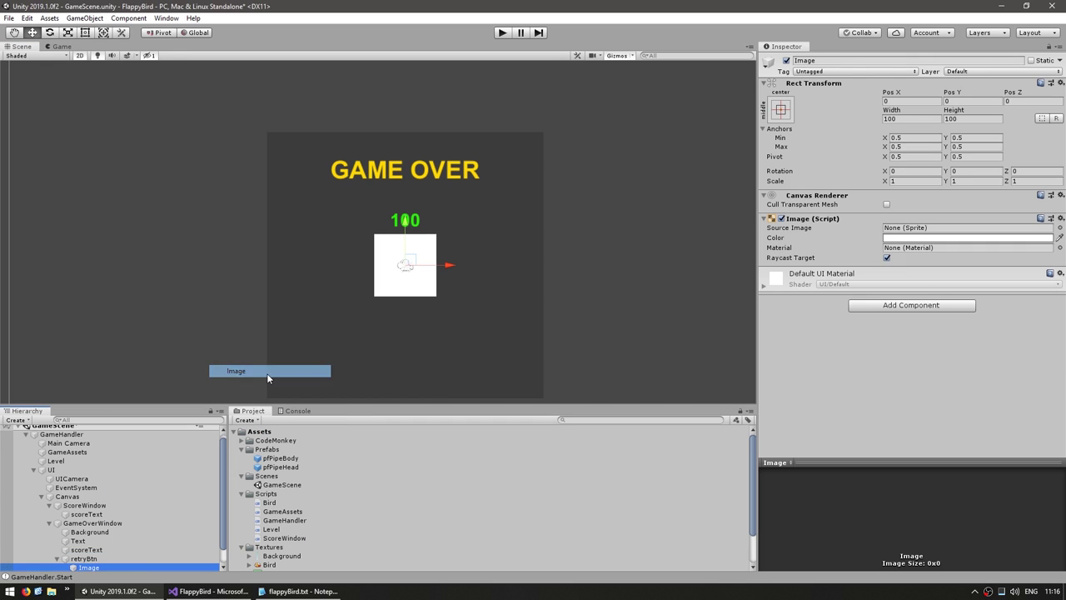
type("background")
key("Return")
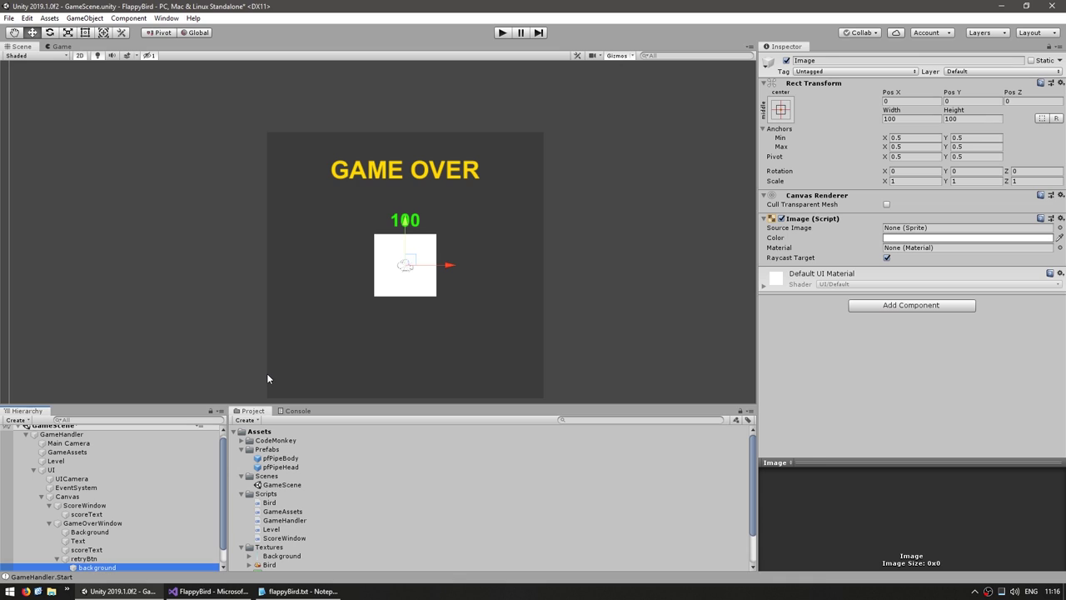
right_click(83, 558)
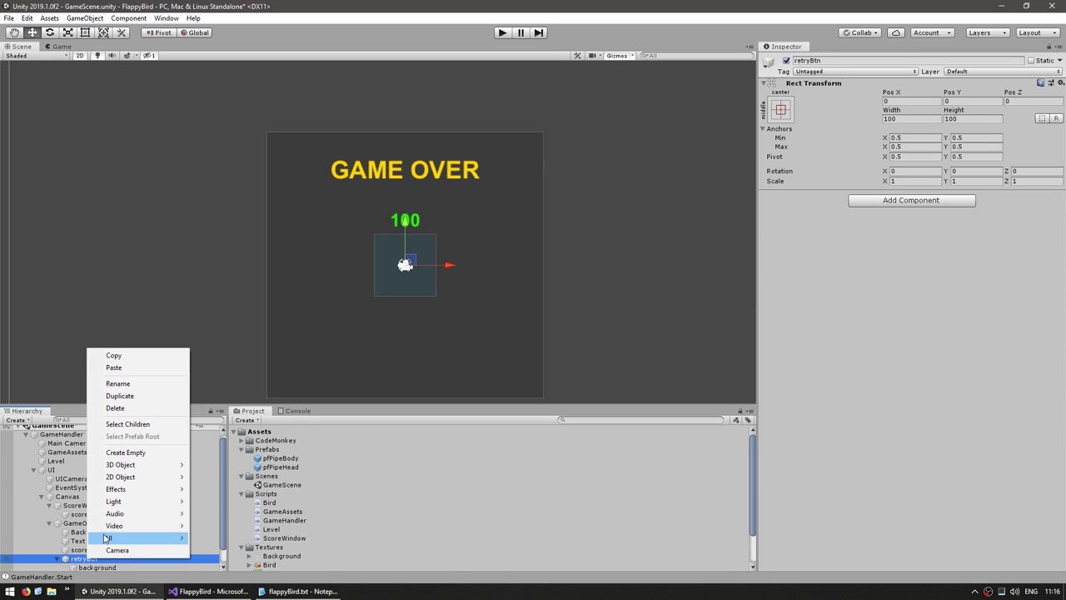
mouse_move(108, 537)
left_click(218, 343)
Make the label read RETRY at size 30, bold, stretched to fill and centred.
triple_click(778, 236)
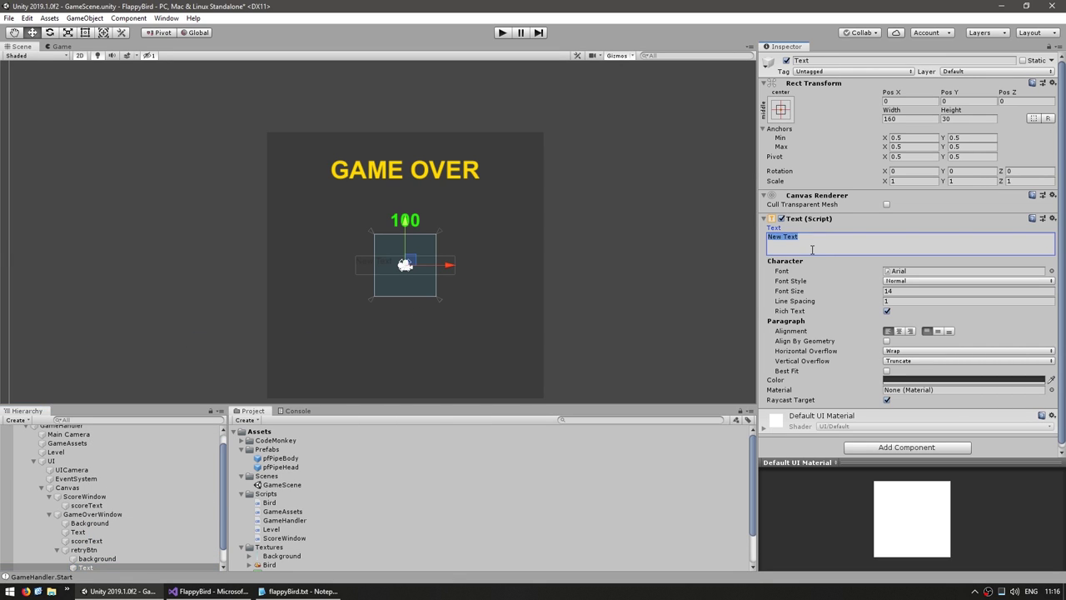
type("RETRY")
left_click(964, 380)
left_click(907, 290)
type("2030")
left_click(967, 280)
left_click(917, 304)
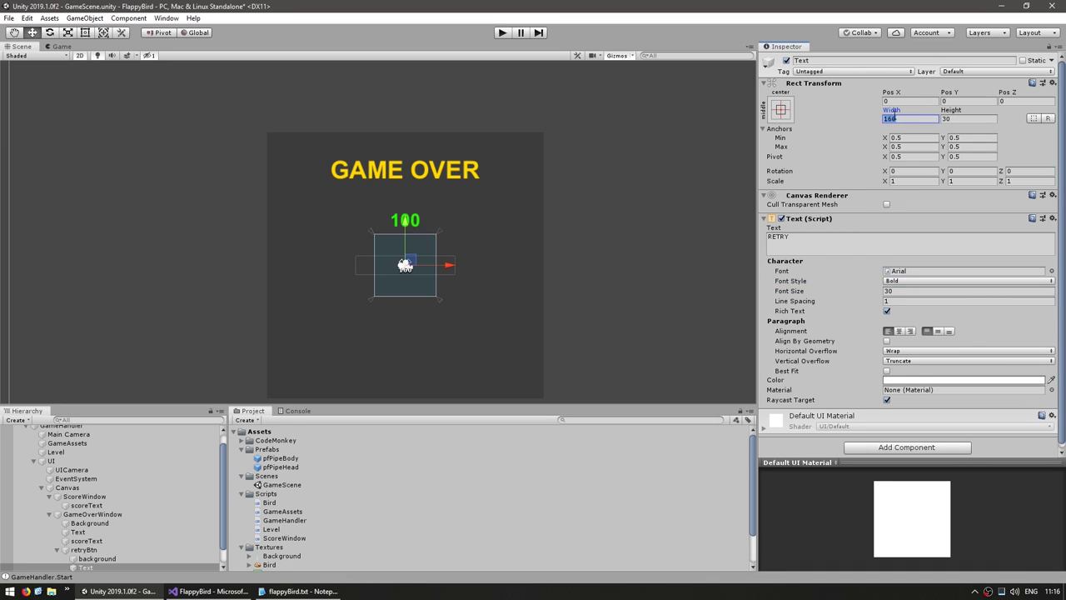
left_click(781, 109)
left_click(916, 266, "alt")
left_click(899, 330)
left_click(404, 275)
Resize the button to about 235.41×56.96 and position it beneath the score text.
key("t")
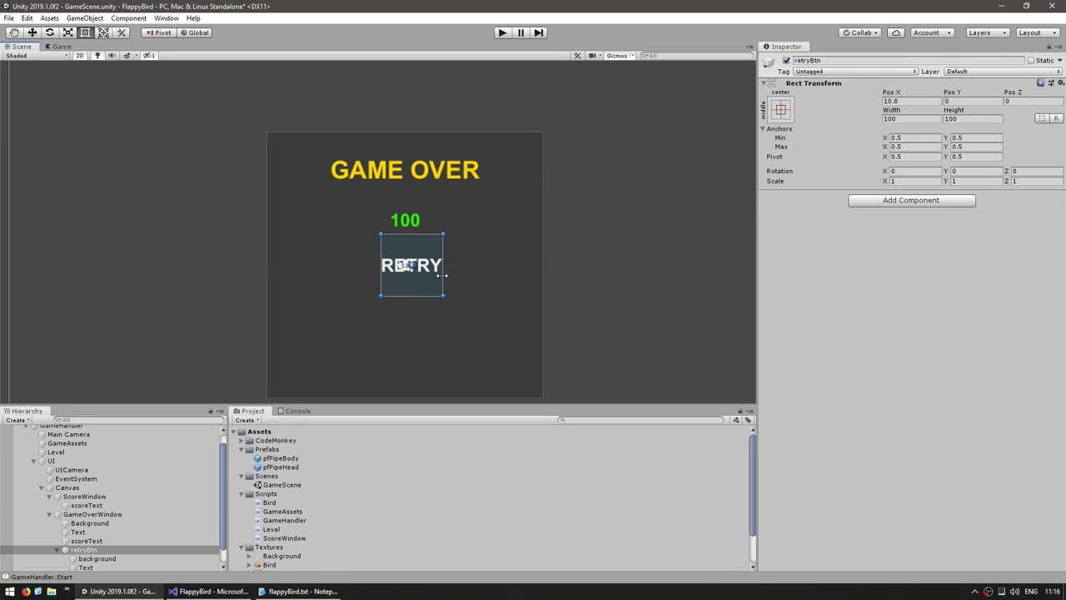
left_click_drag(440, 275, 529, 237)
key("w")
mouse_move(405, 250)
left_mouse_down()
mouse_move(403, 310)
mouse_move(408, 281)
left_mouse_up()
left_click(403, 146)
left_click(403, 219)
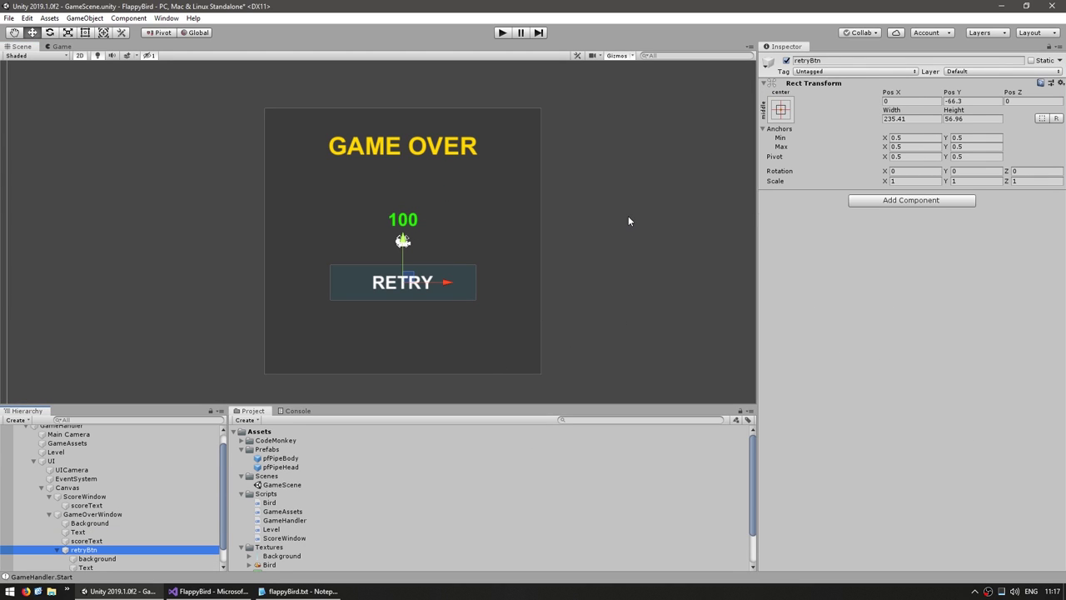
Add a Button_UI component to retryBtn with Hover Behaviour Type Change_Color.
left_click(866, 205)
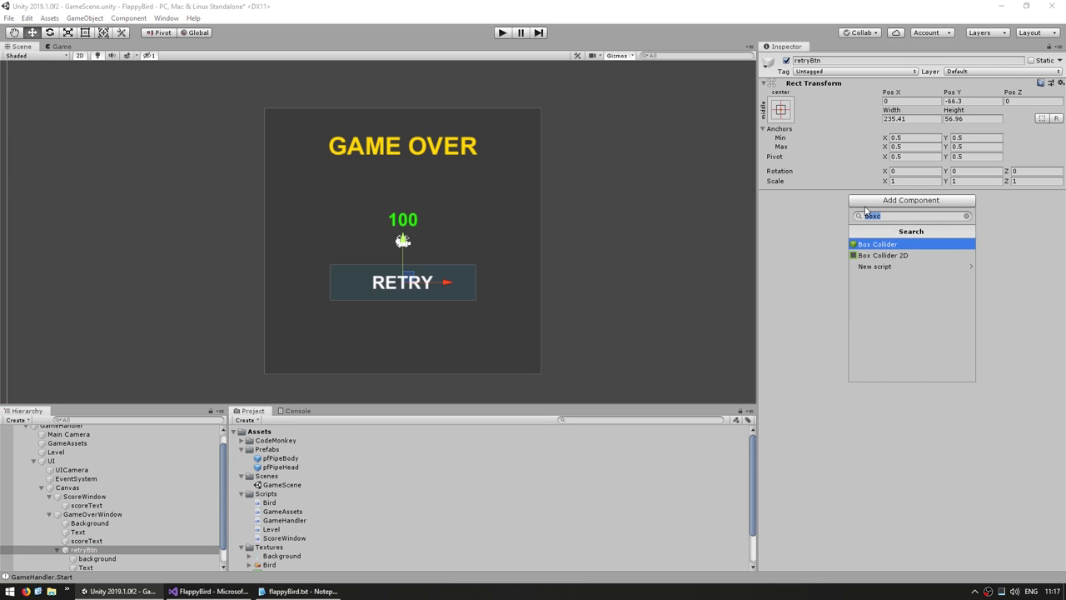
type("button")
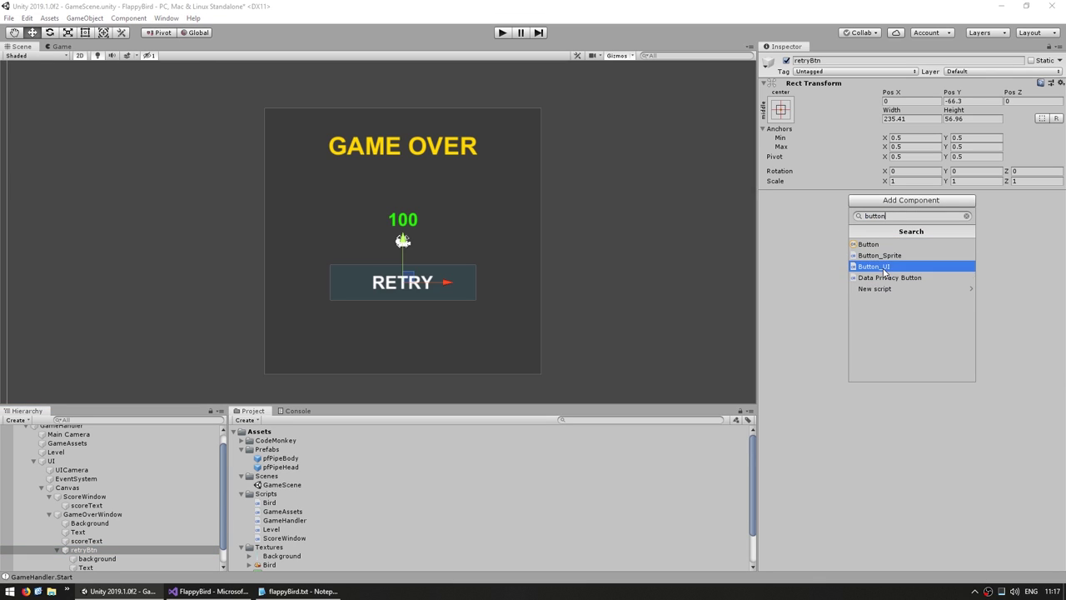
left_click(875, 266)
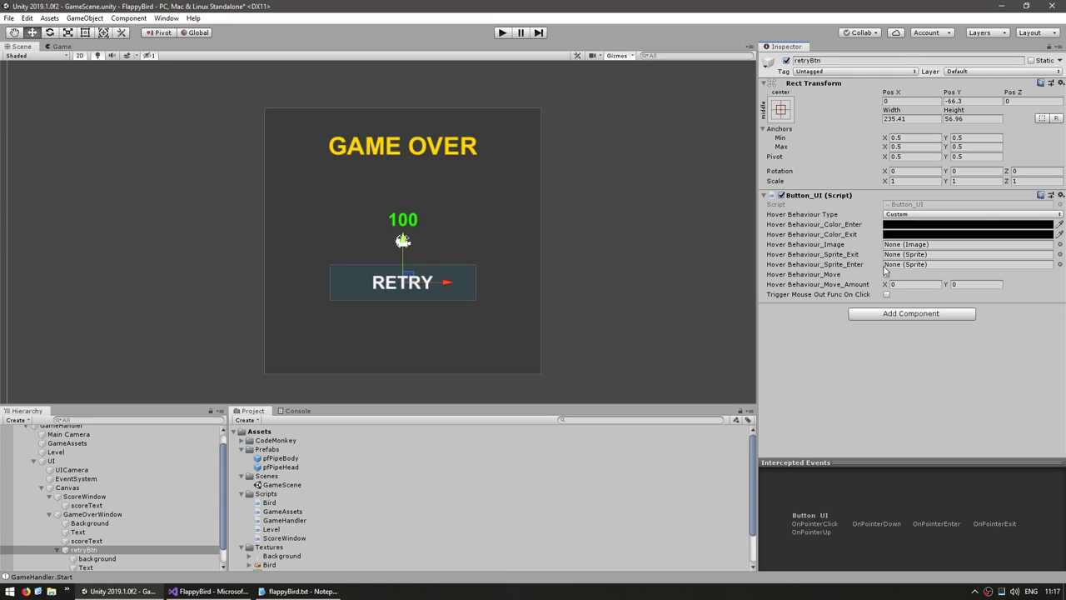
left_click(900, 215)
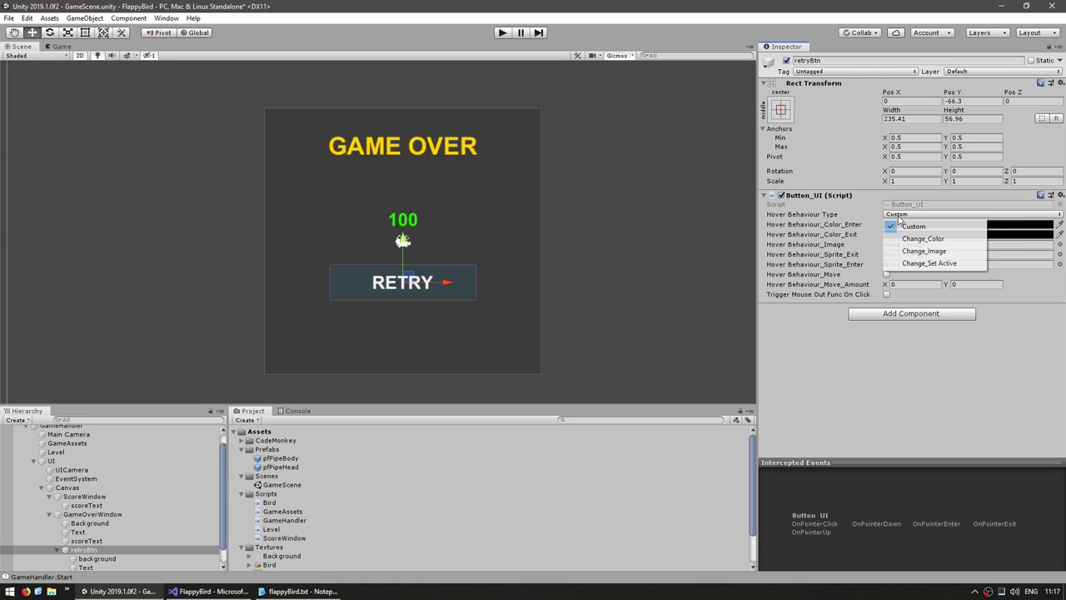
left_click(918, 241)
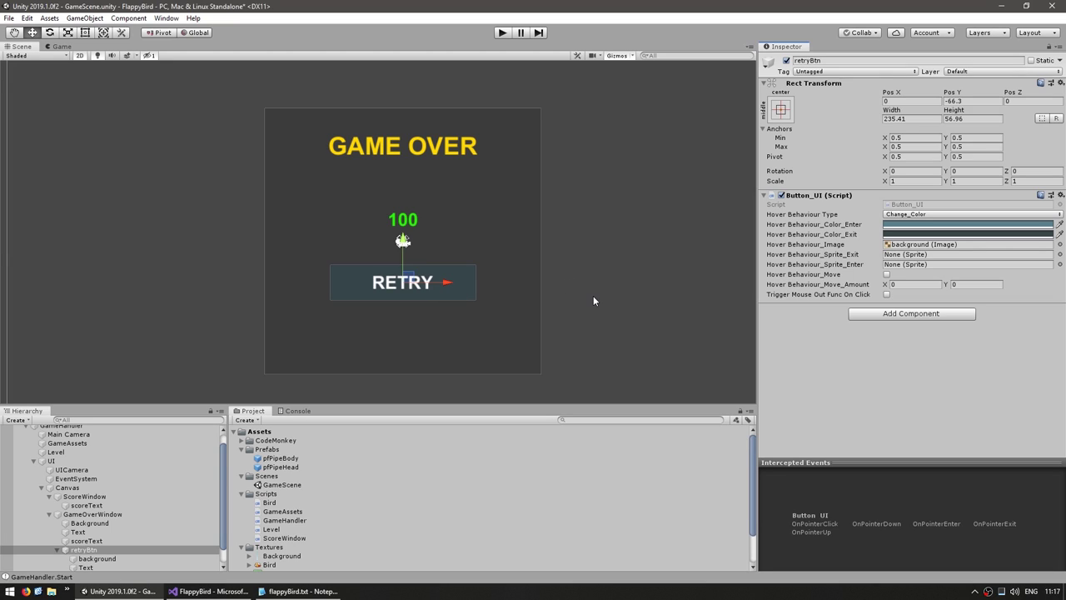
Create a GameOverWindow C# script in the Scripts folder and select the GameOverWindow object.
right_click(260, 493)
mouse_move(292, 232)
left_click(480, 187)
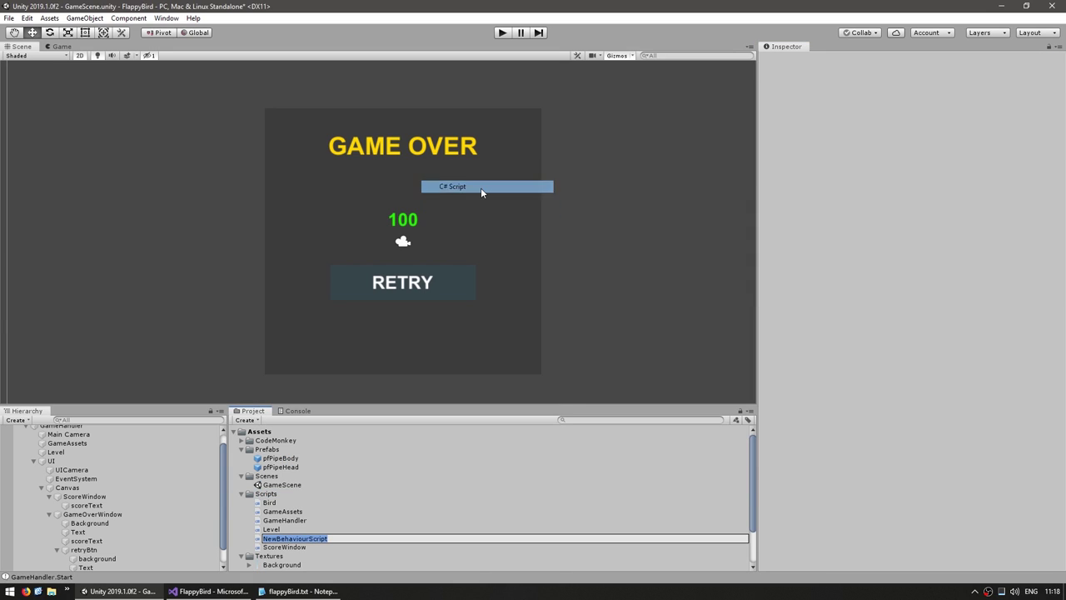
type("GAneOIver")
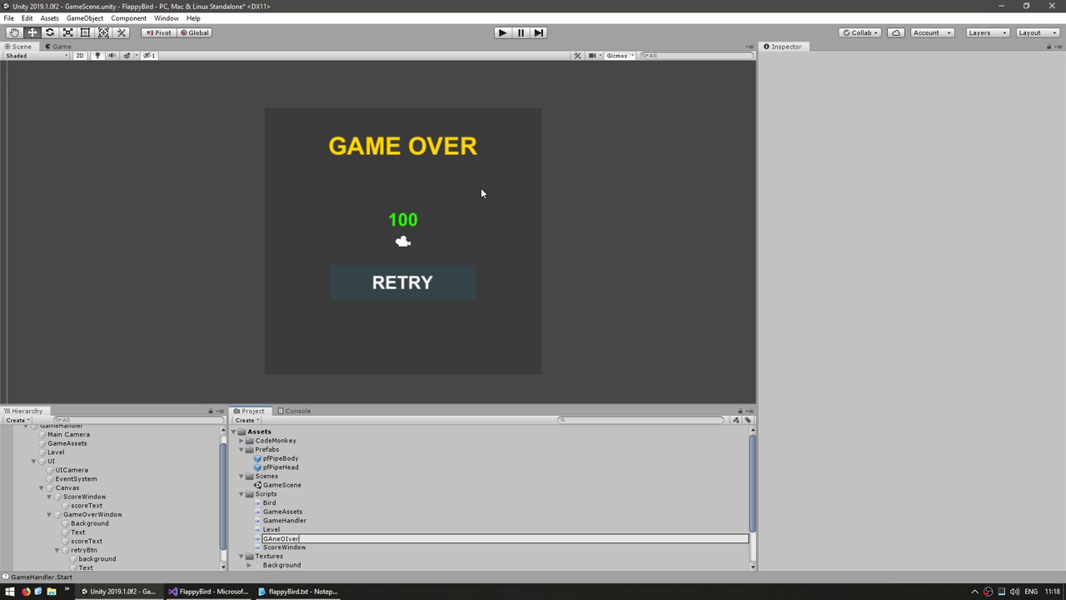
key("ctrl+a")
type("Gam")
key("Return")
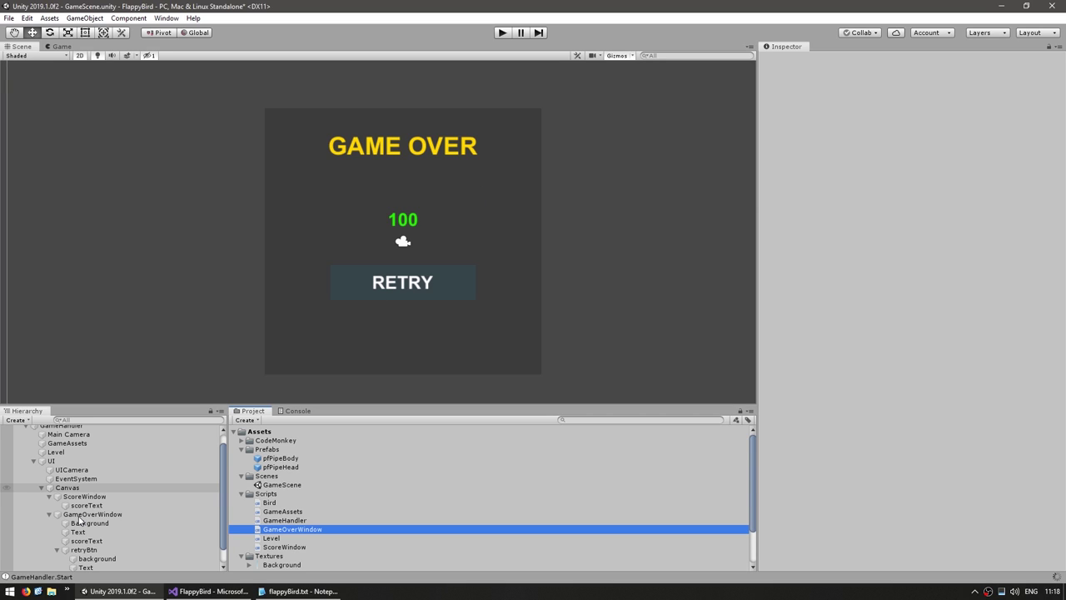
left_click(83, 516)
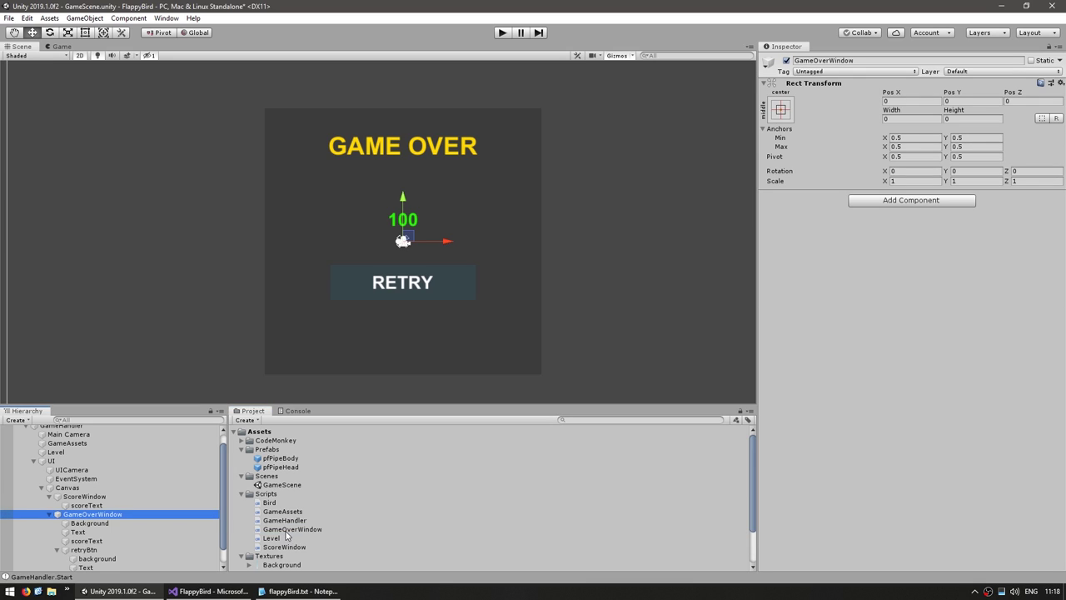
Attach the GameOverWindow script to the Game Over window and replace its template methods.
left_click_drag(286, 537, 829, 283)
double_click(908, 208)
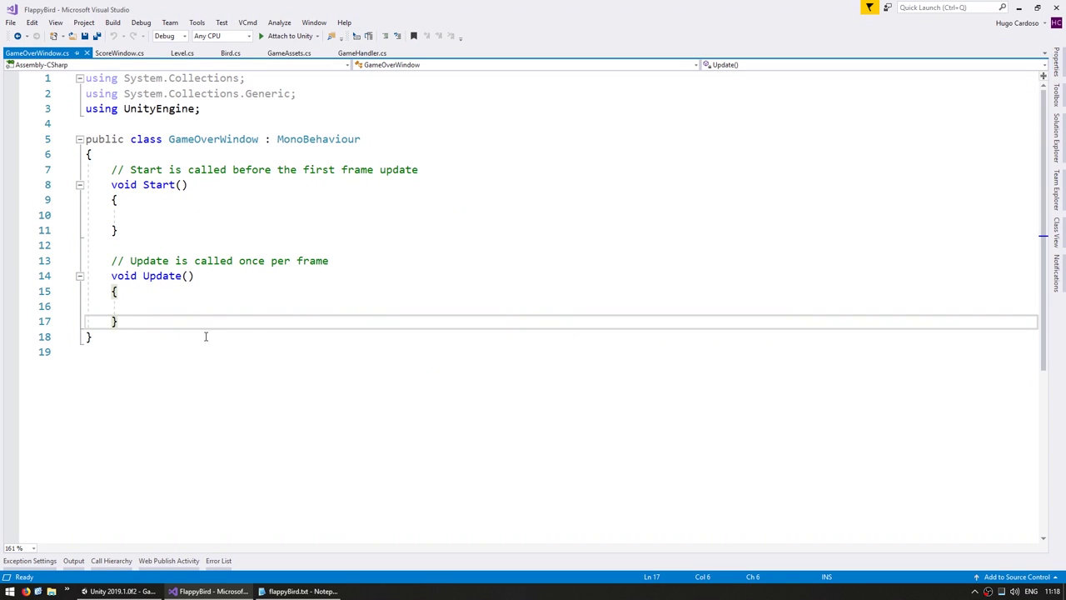
left_click(125, 153, "shift")
key("BackSpace")
key("Return")
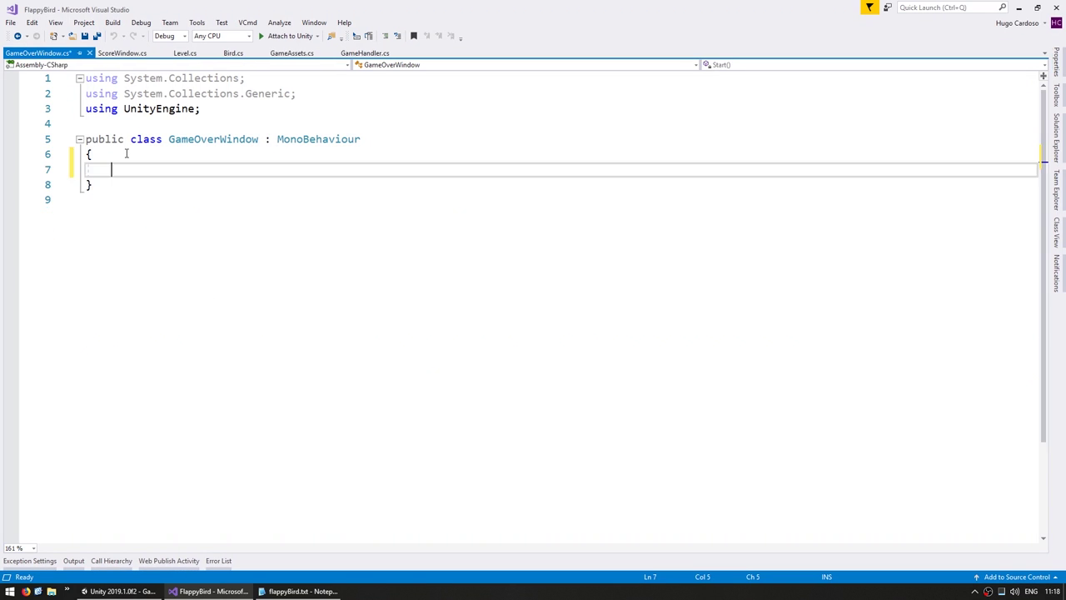
type("private Text")
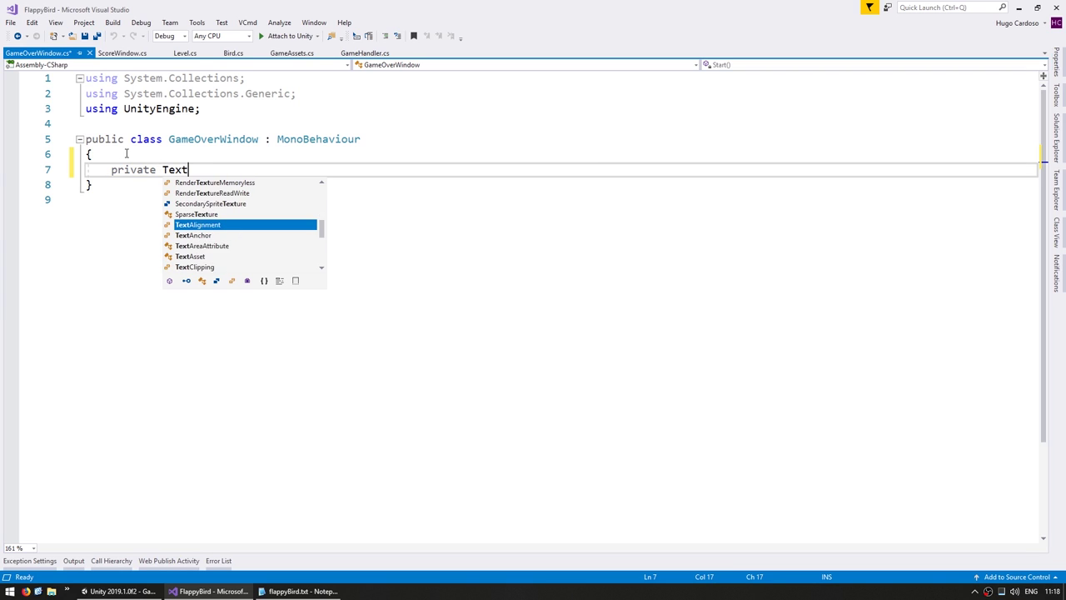
Import UnityEngine.UI and declare a private Text scoreText field.
key("Escape")
key("Up")
key("Up")
key("Up")
type("usnig unity")
key("BackSpace")
key("BackSpace")
key("BackSpace")
type("using UnityEngine.")
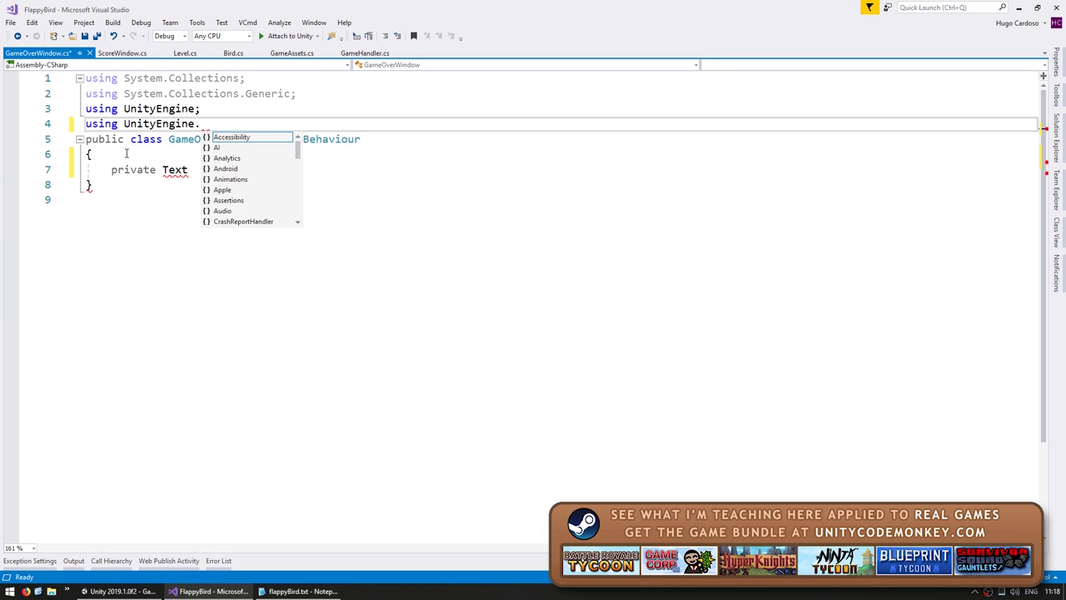
type("UI;")
key("Return")
key("Down")
key("Down")
key("BackSpace")
key("Return")
key("Down")
type("scoreText;")
Add an Awake method that finds scoreText's Text component.
key("Return")
key("Return")
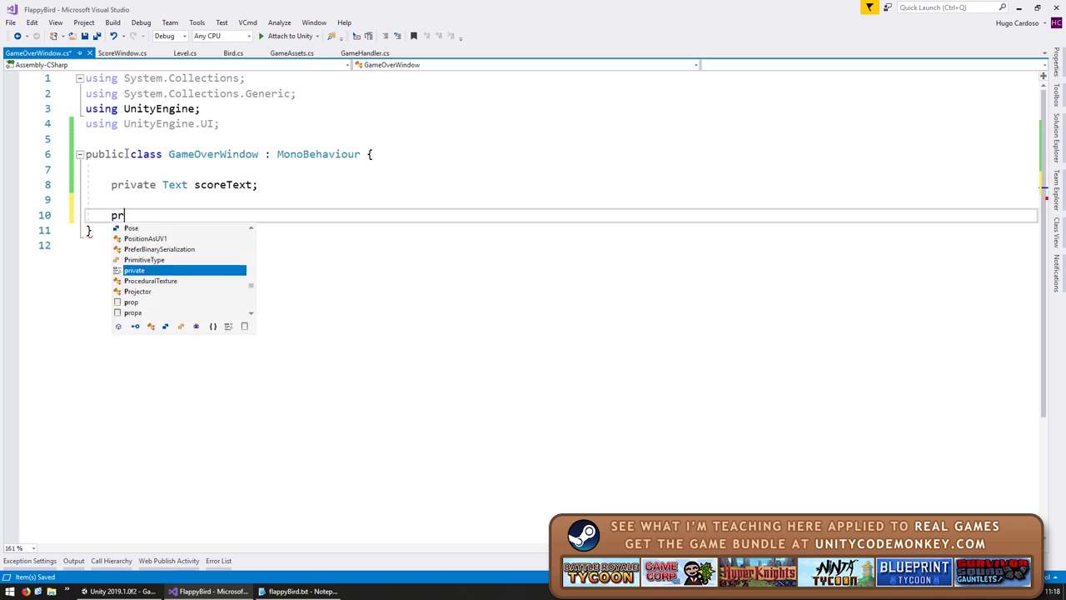
type("private void Awake() {scoreText = transform.Find(")
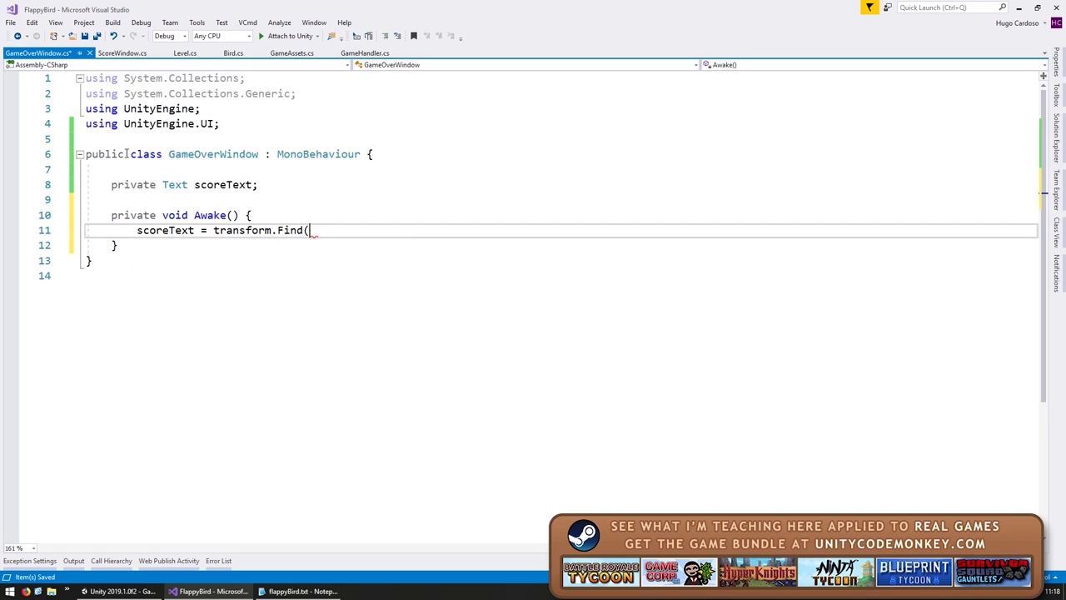
type("\"scoreText\").getcomponent<Text>()")
key("Down")
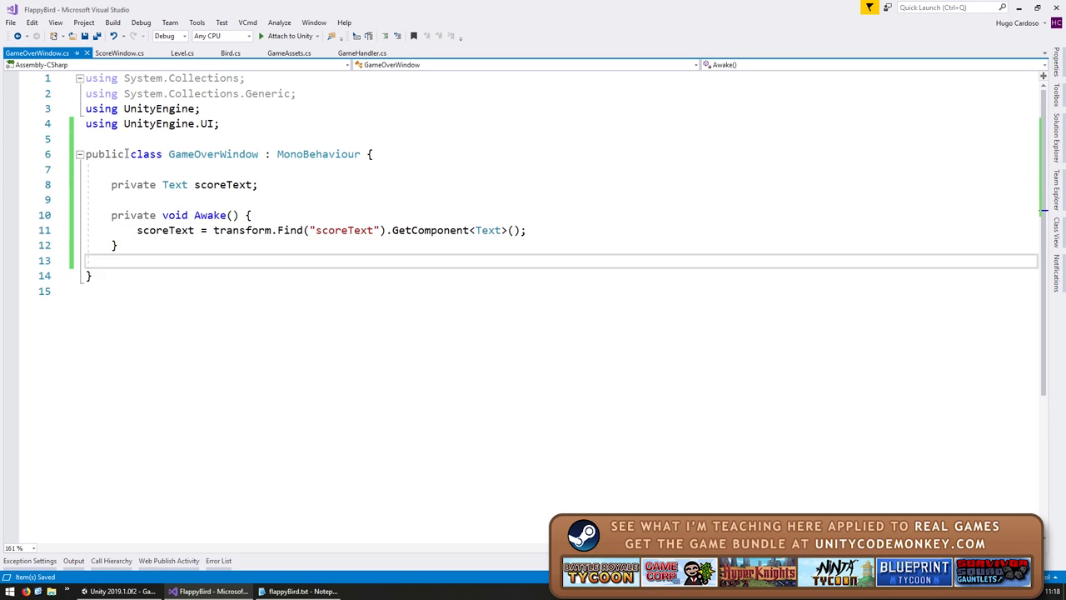
key("Return")
key("Up")
key("End")
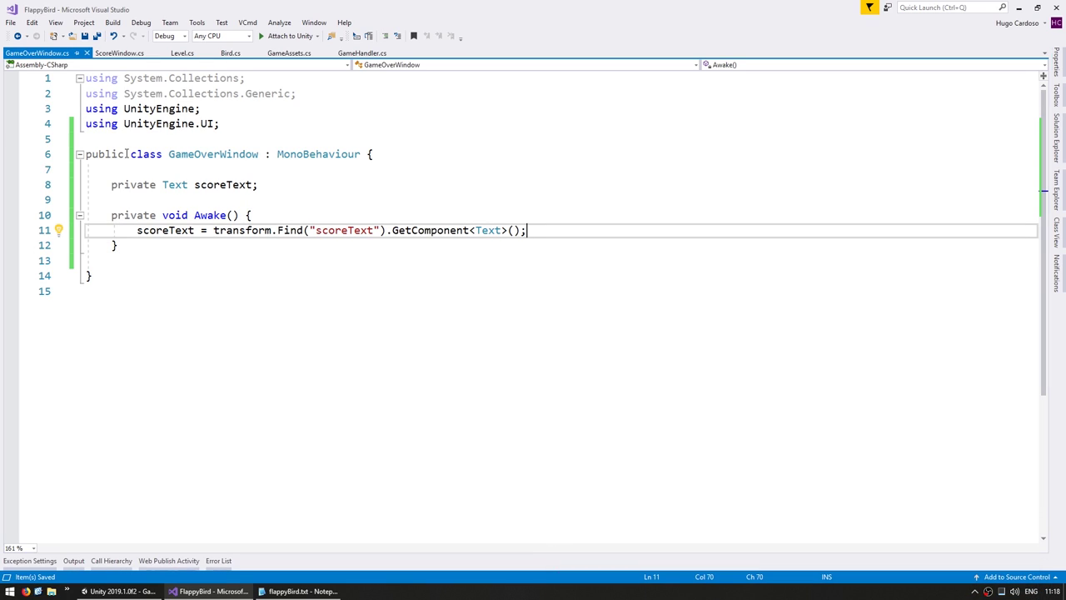
Import CodeMonkey.Utils and give retryBtn's Button_UI ClickFunc an empty lambda, then save.
key("Return")
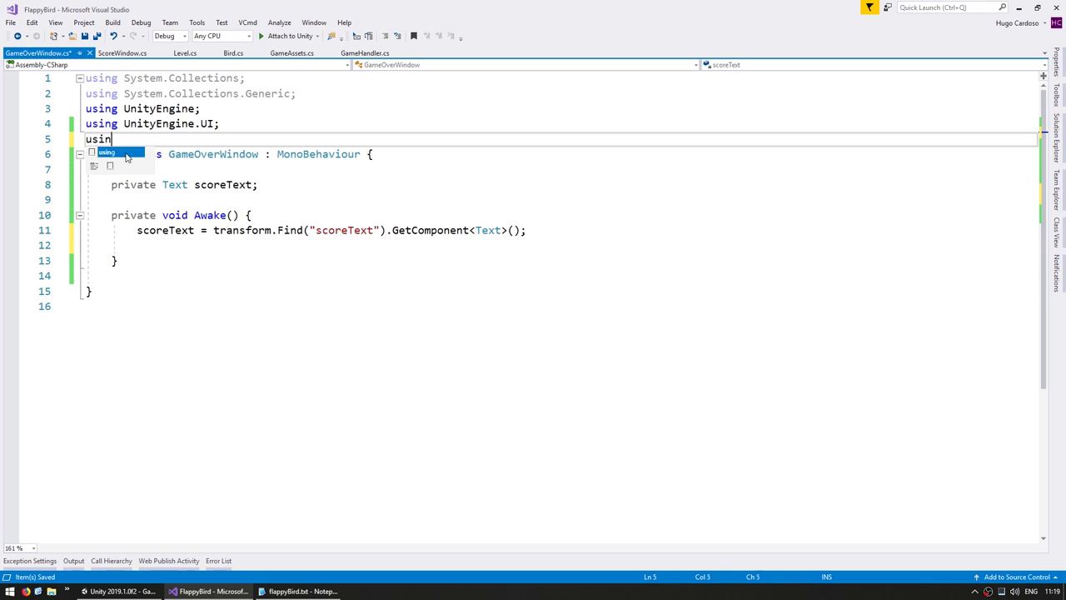
type("using CodeMonkey.Utils;")
key("Return")
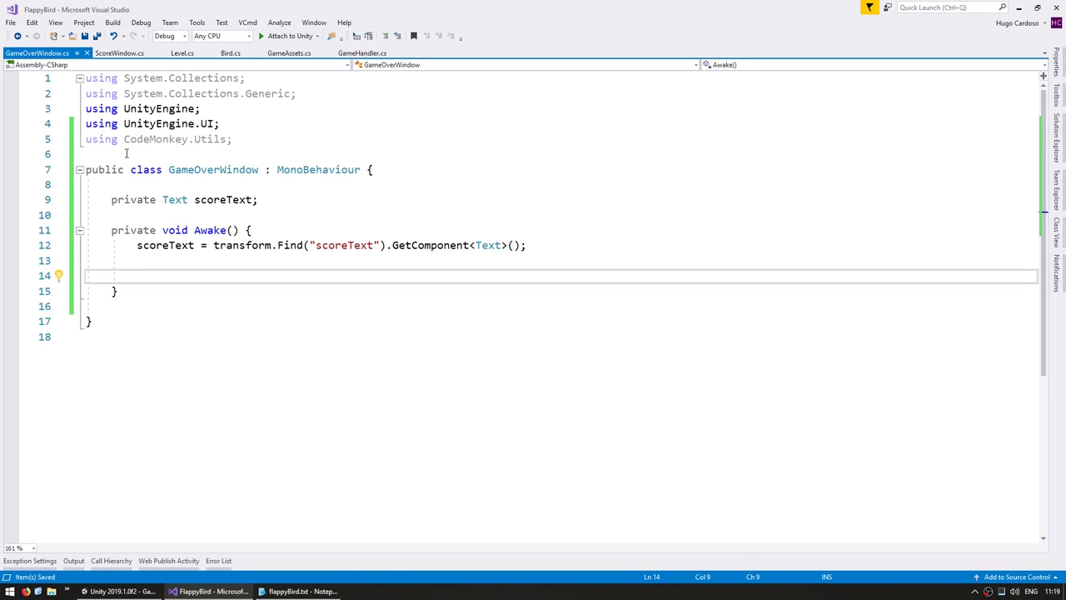
type("transform.Find(\"retryBtn\").G")
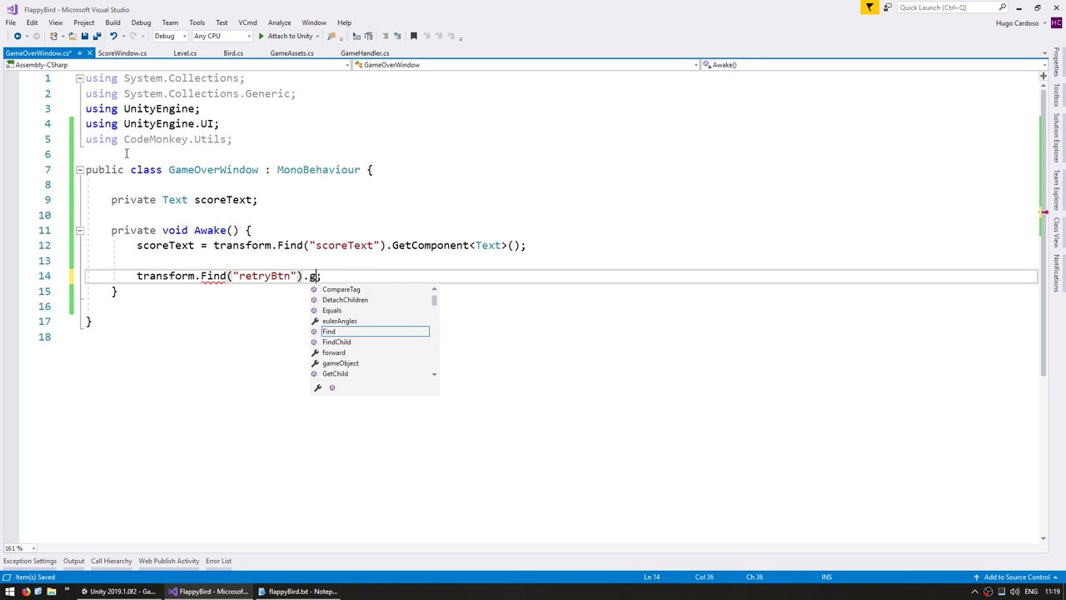
type("etComponent<Button_UI>().ClickFunc = (")
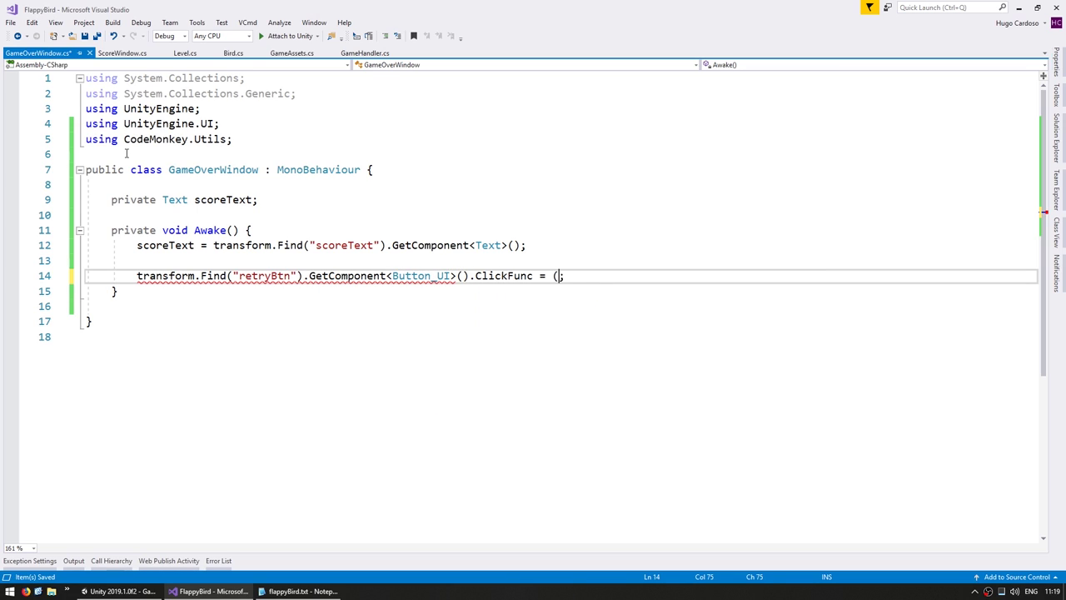
type(") => {")
key("ctrl+s")
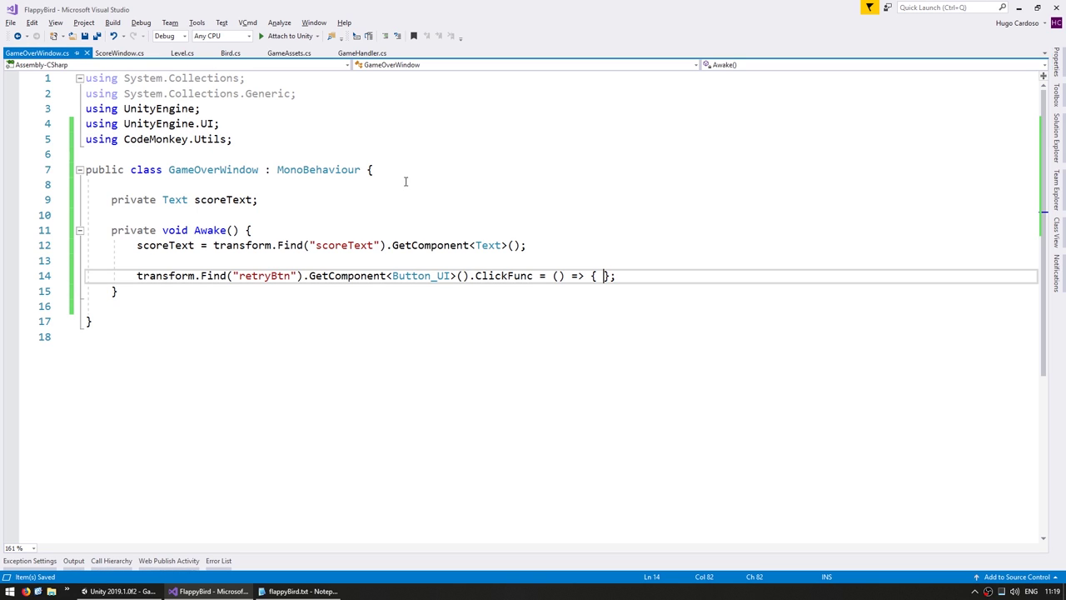
Move the delayed scene-reload code from Level.cs into the retry ClickFunc lambda.
left_click(182, 52)
scroll(250, 291, "down", 3)
left_click(185, 380)
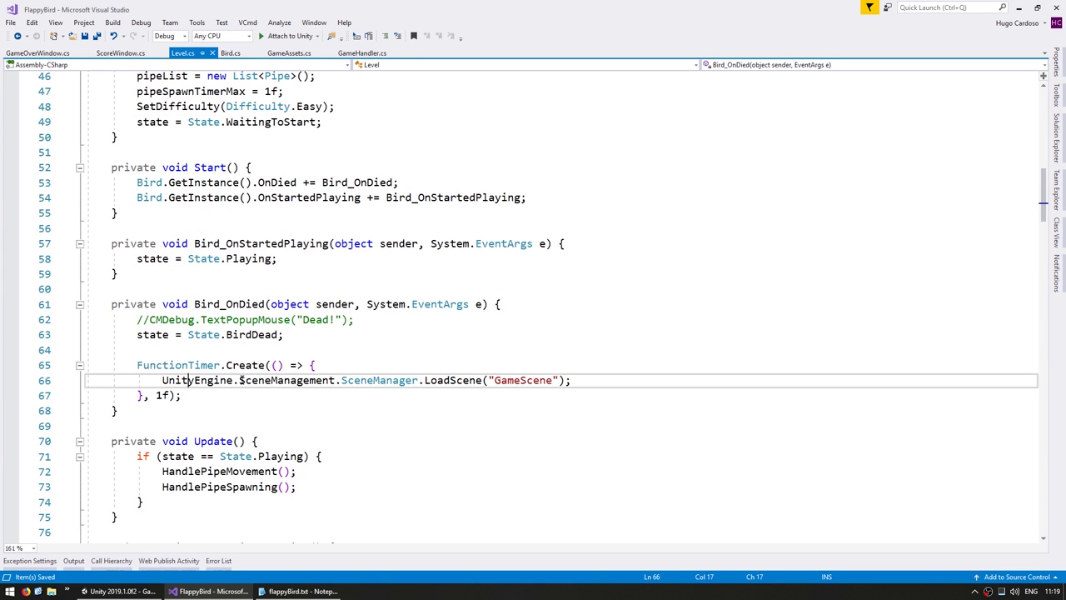
key("End")
key("shift+Home")
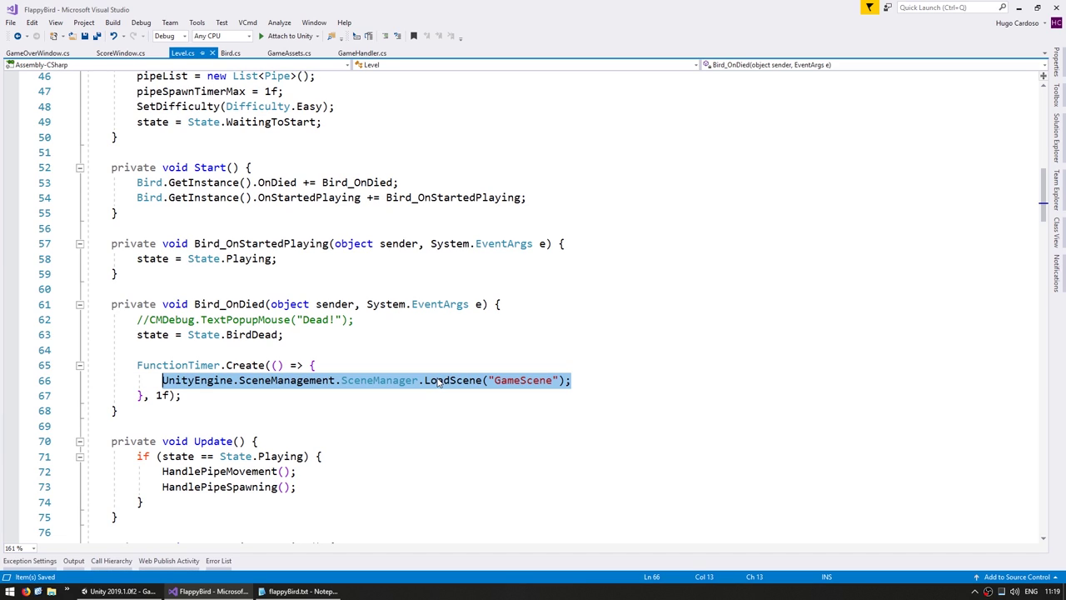
left_click_drag(192, 395, 330, 335)
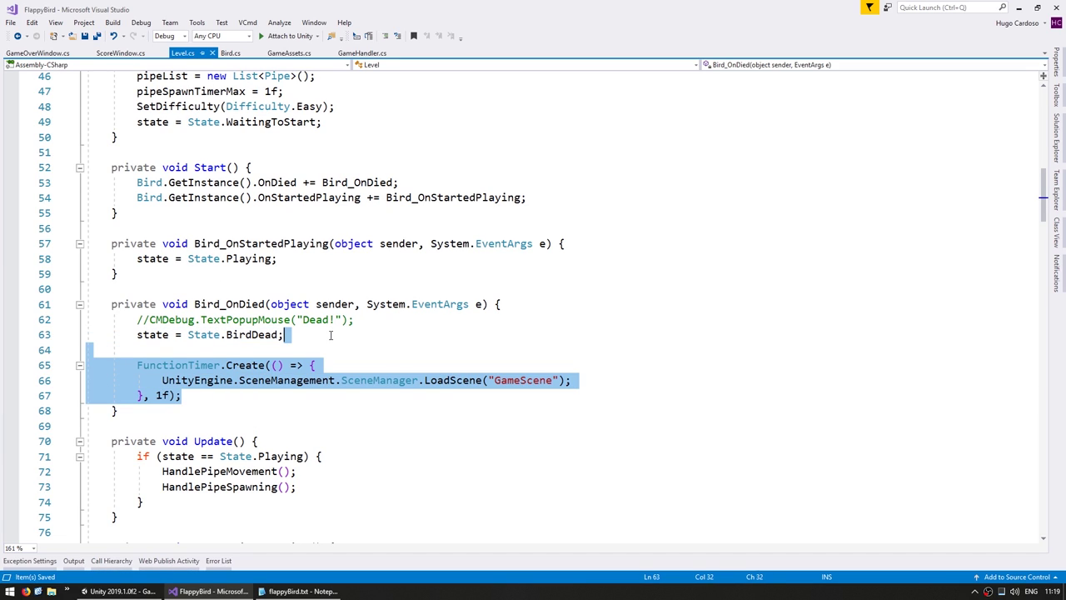
key("ctrl+x")
left_click(38, 52)
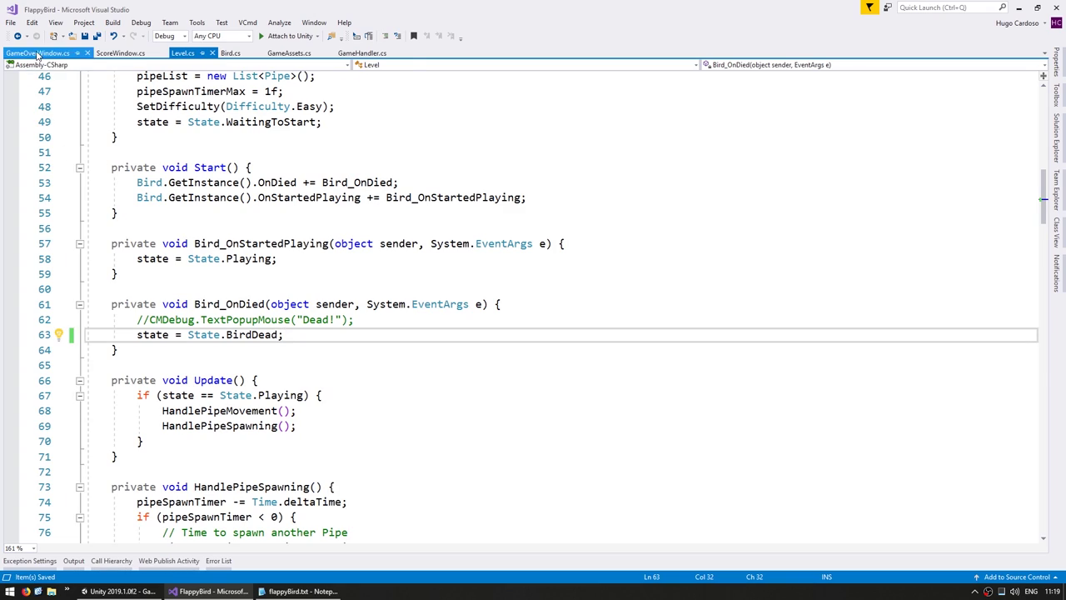
key("ctrl+v")
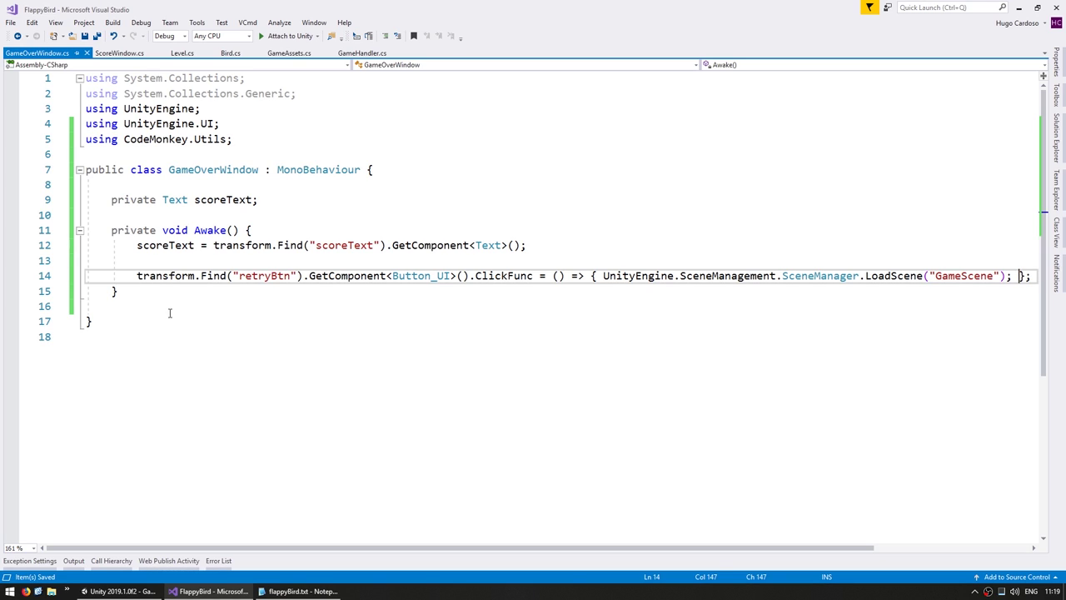
Add a Start method subscribing Bird.GetInstance().OnDied to a new, empty Bird_OnDied handler.
left_click(142, 307)
key("Return")
type("private")
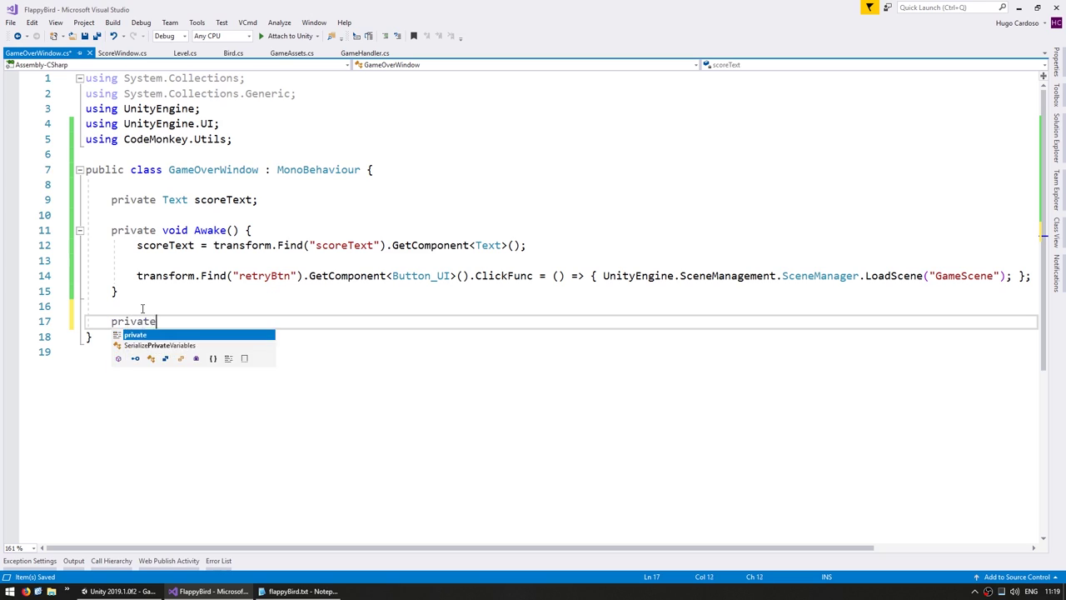
type(" void Sta")
key("Return")
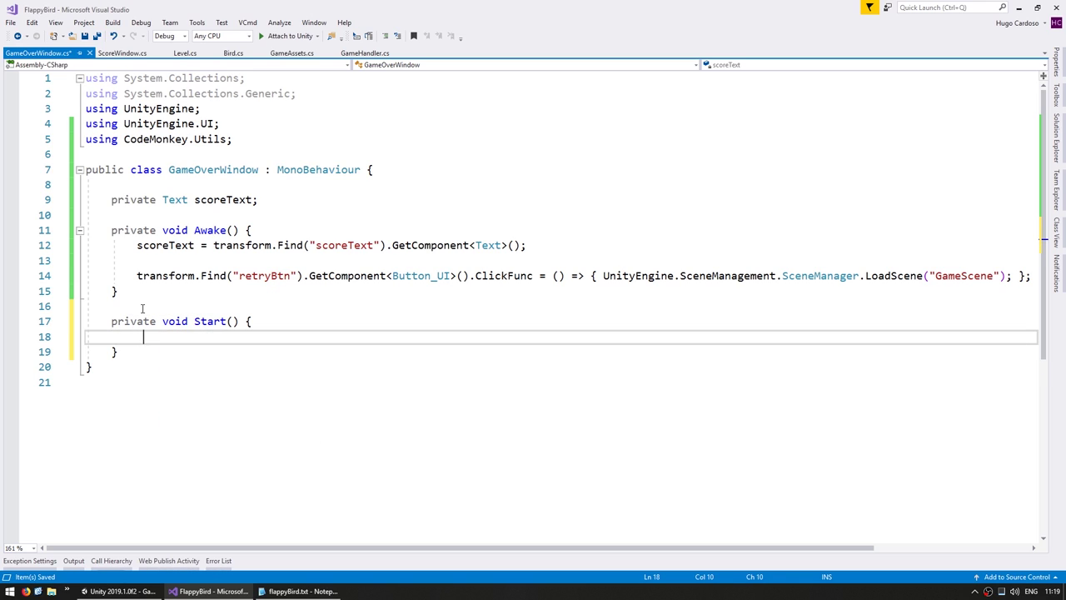
type("Bird.getInstance")
type("().on")
key("Tab")
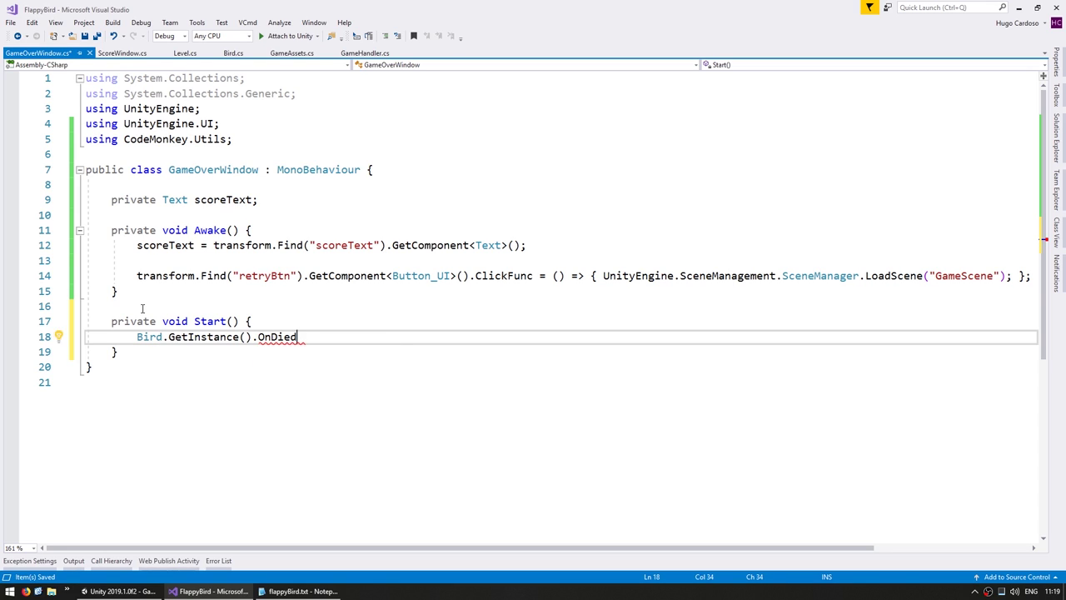
type(" +=")
key("Tab")
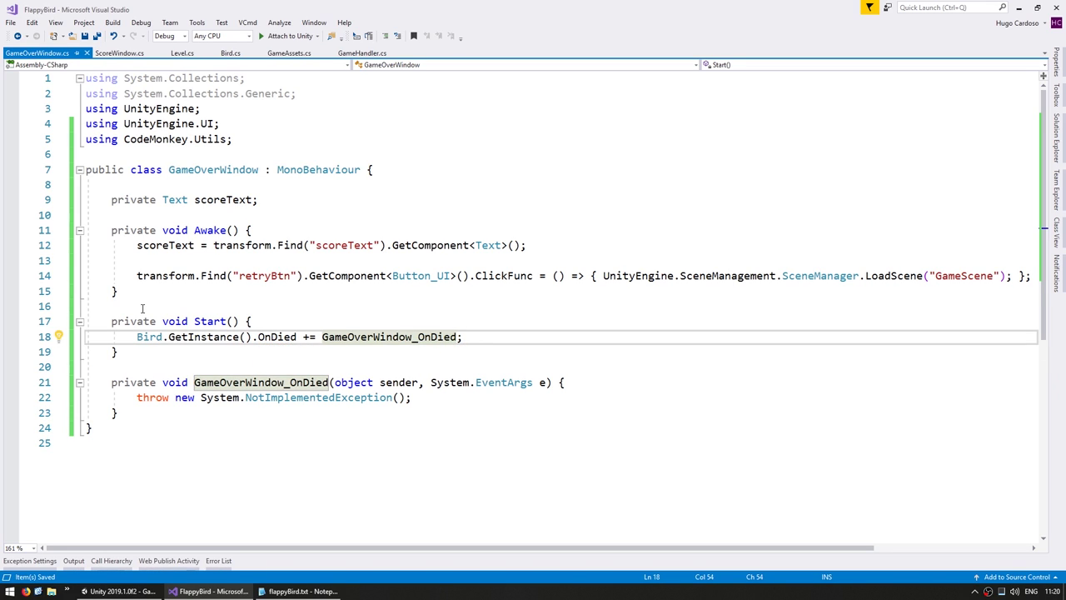
key("Delete")
key("Delete")
key("Delete")
key("Delete")
key("F12")
key("Down")
key("shift+End")
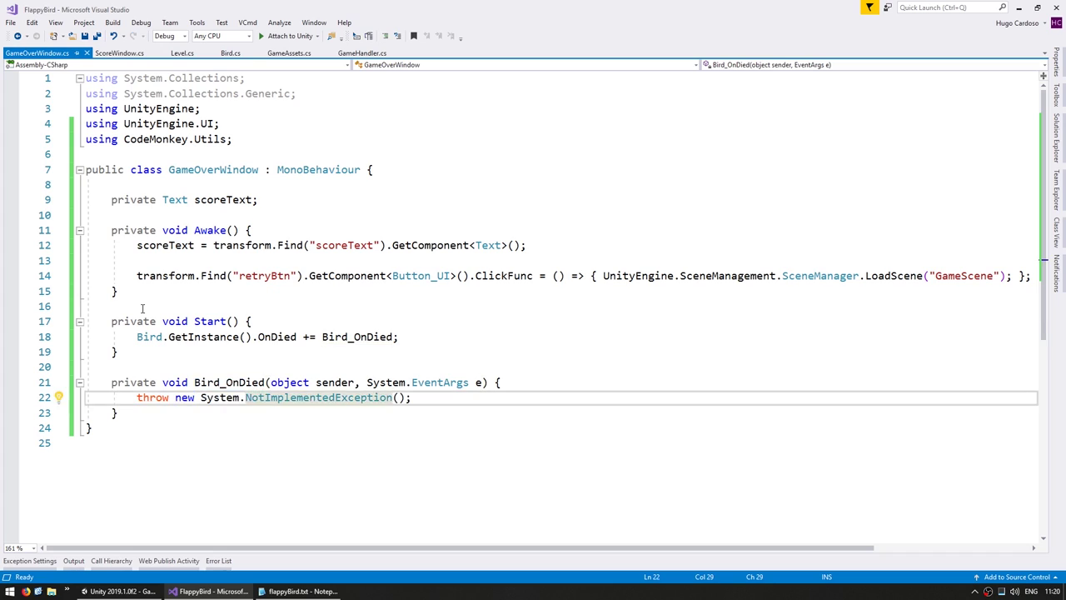
key("Delete")
key("ctrl+s")
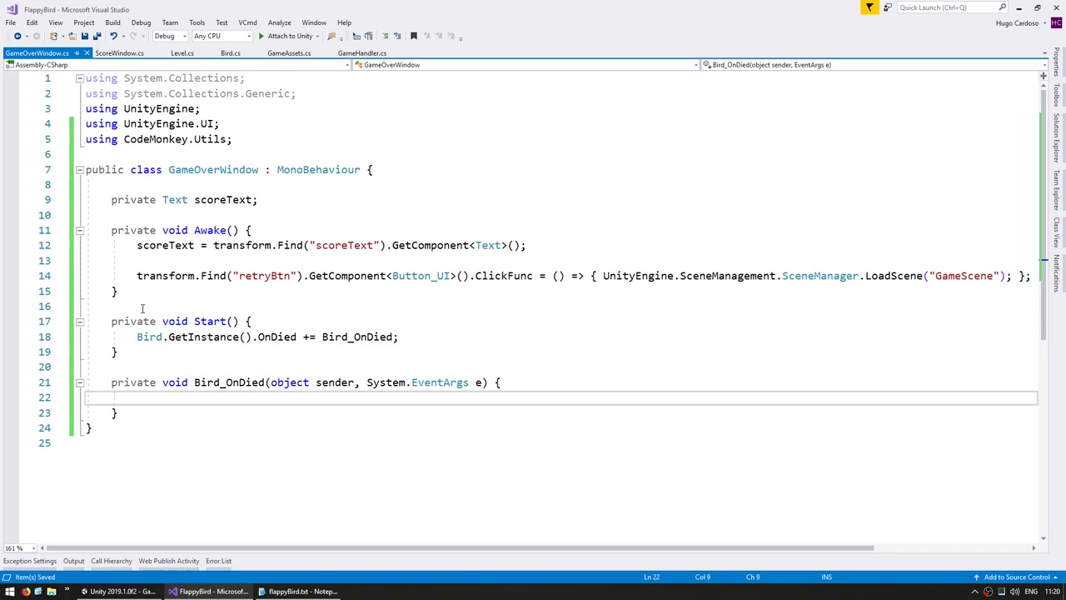
Set scoreText.text to the pipes-passed count expression copied from ScoreWindow.cs.
type("score")
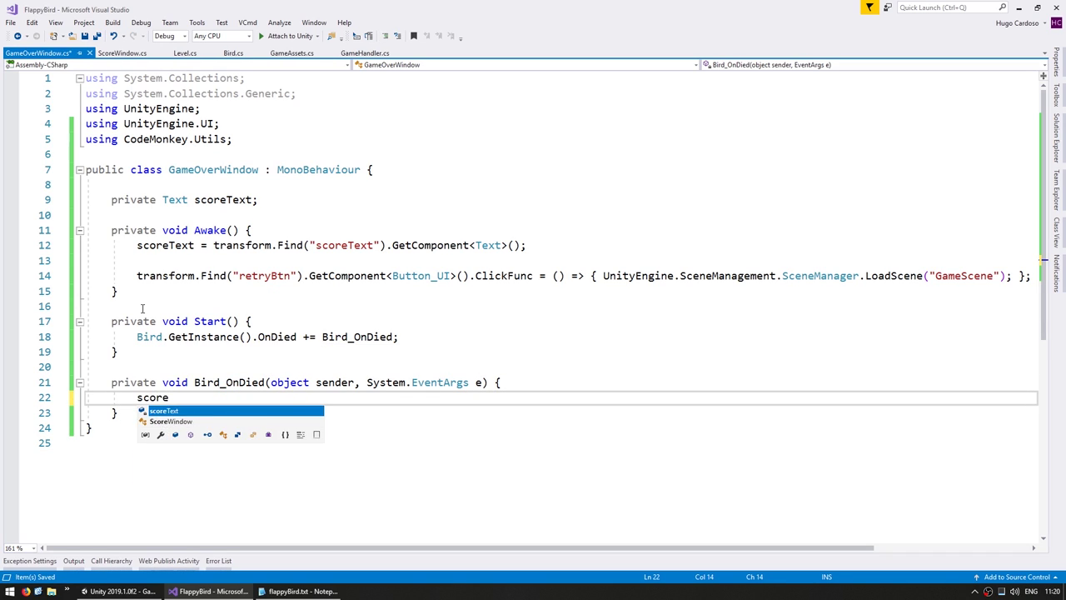
type("Text.text =")
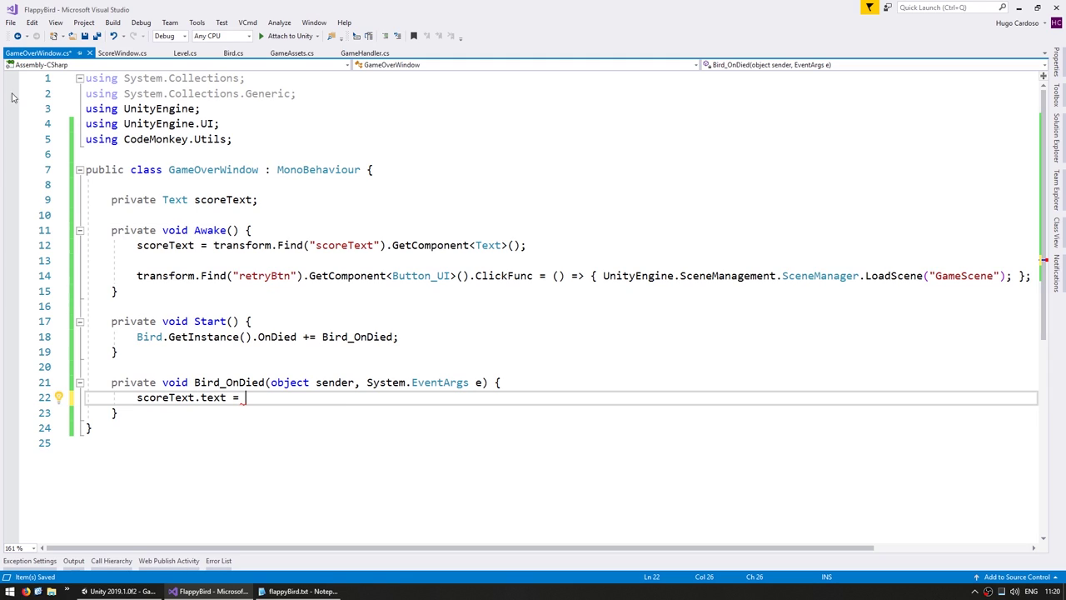
left_click(123, 53)
left_click(242, 291)
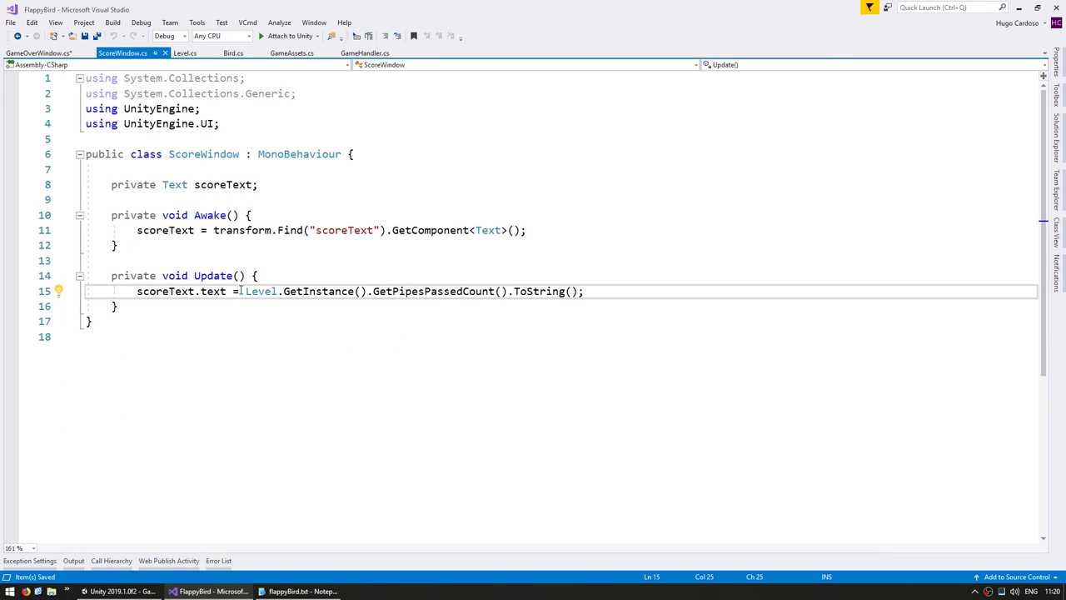
key("shift+End")
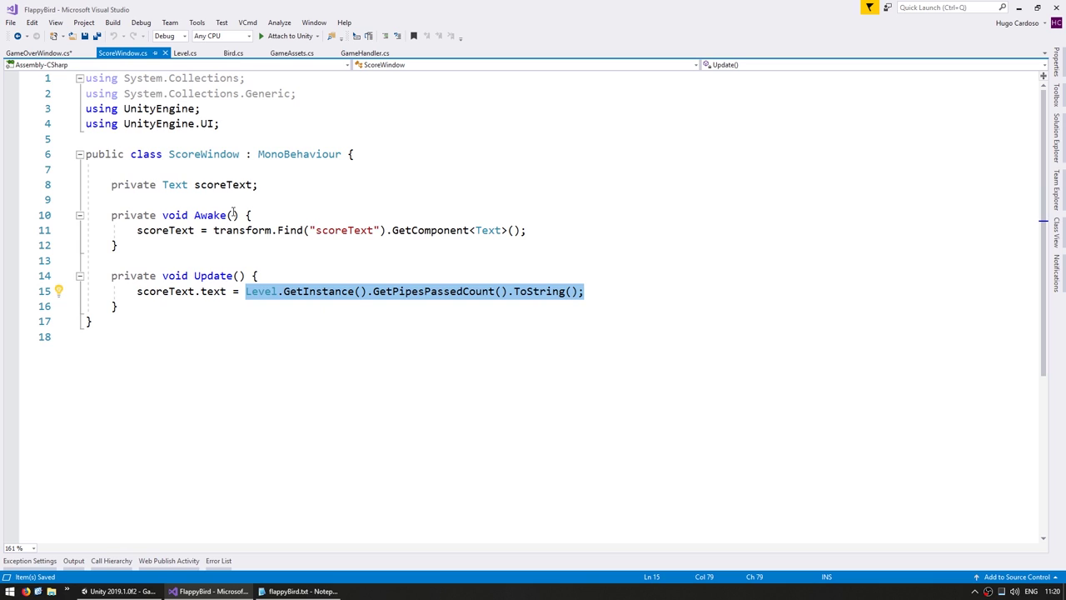
key("ctrl+c")
left_click(41, 52)
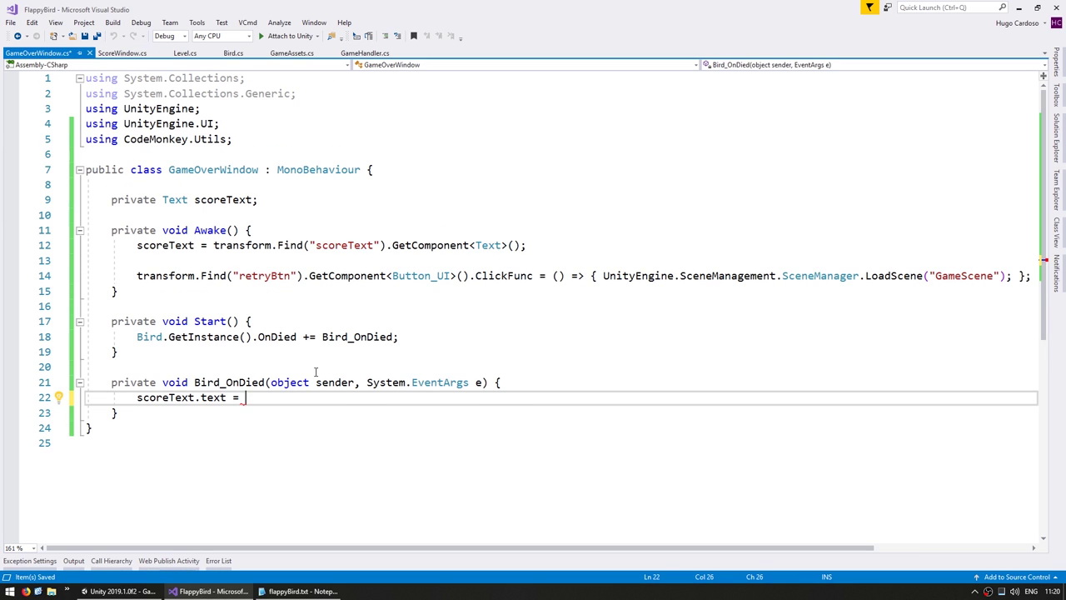
key("ctrl+v")
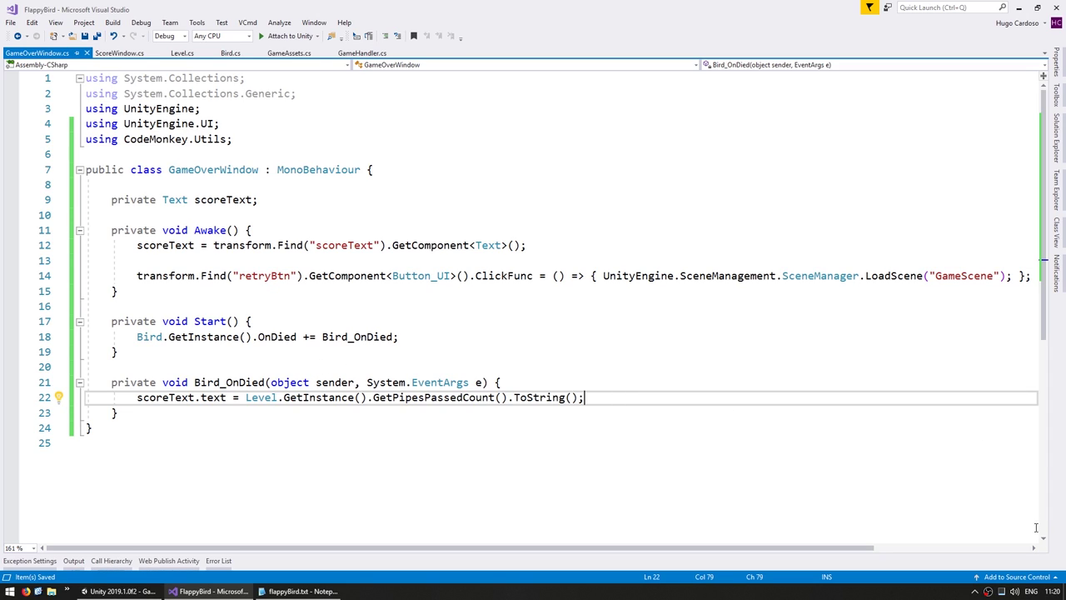
left_click(803, 406)
key("Return")
key("Return")
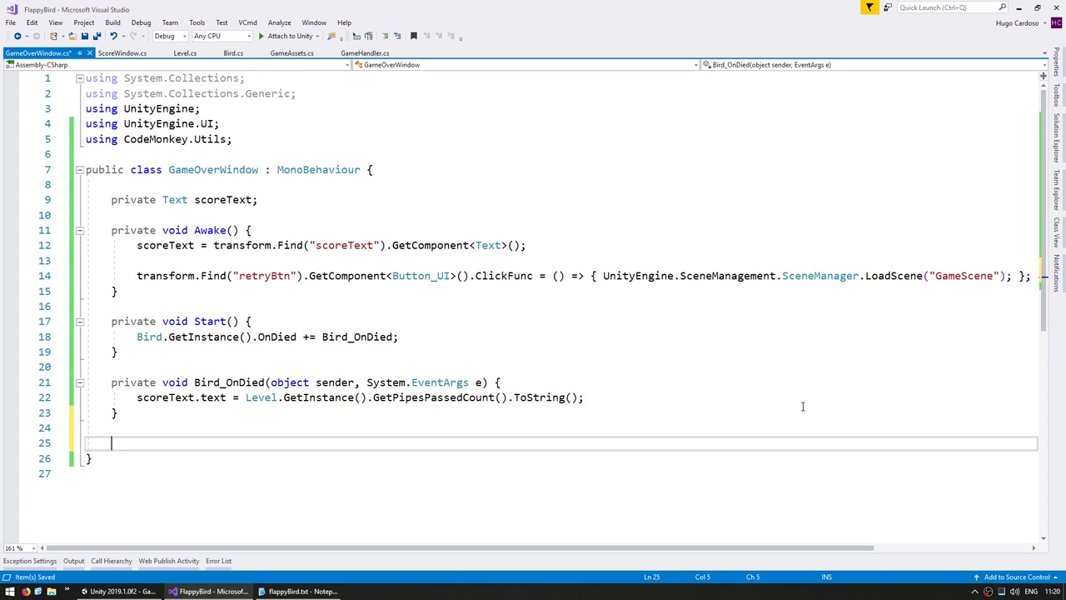
type("private void Hide() {")
key("Return")
key("End")
key("Return")
key("Return")
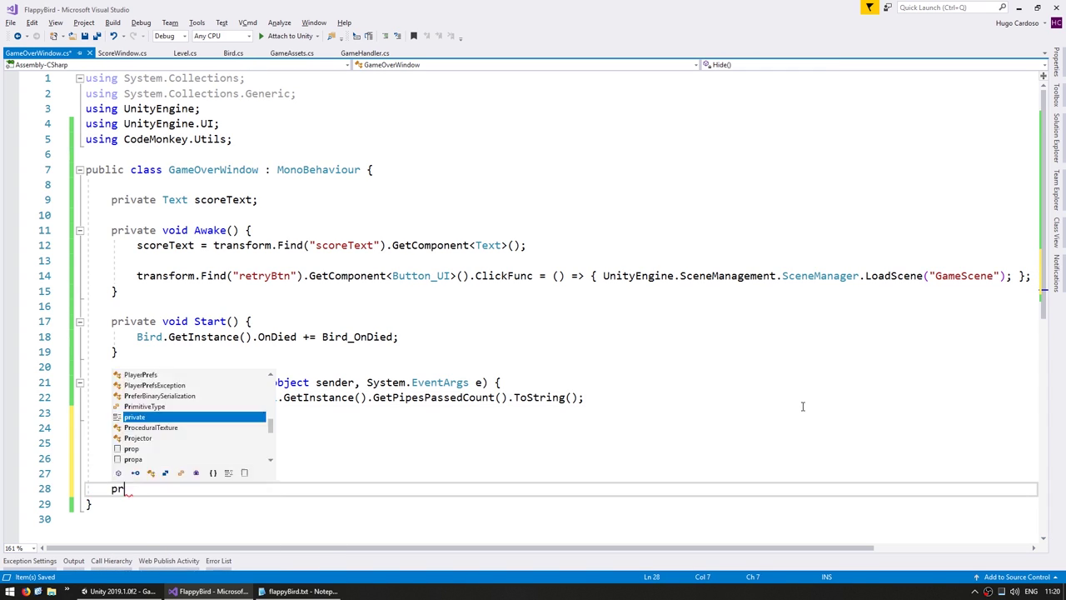
type("private void Show() {")
key("Return")
key("Up")
key("Up")
key("Up")
key("End")
key("Return")
type("gameObject")
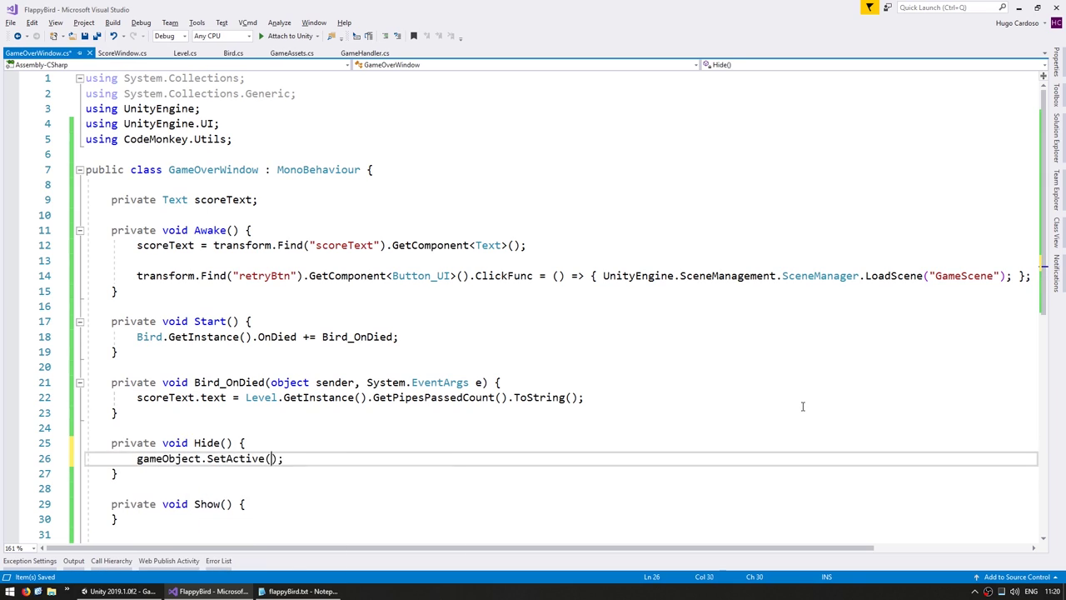
type(".SetActive(false);")
key("Down")
key("Down")
key("Down")
key("End")
key("Return")
type("gameObject.SetActive(false);")
scroll(651, 335, "down", 1)
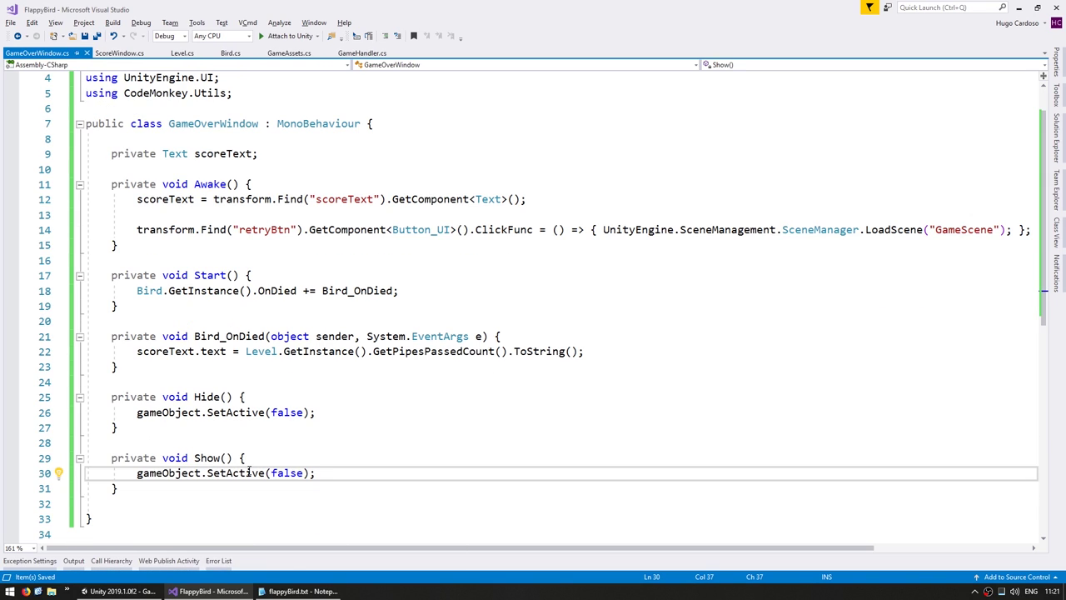
left_click_drag(163, 412, 225, 413)
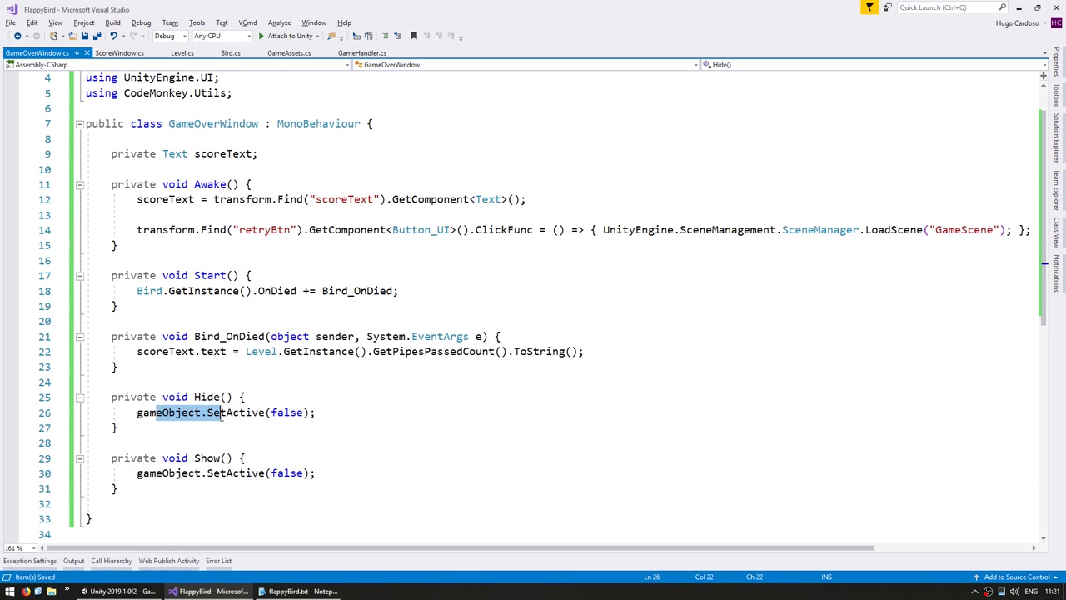
double_click(276, 473)
type("true")
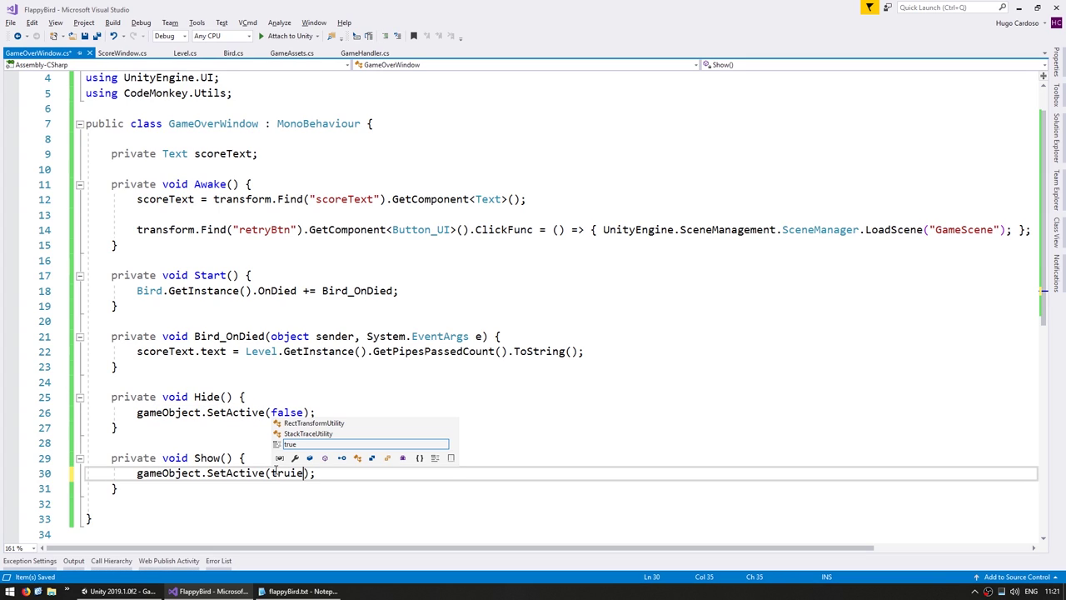
key("Escape")
key("Up")
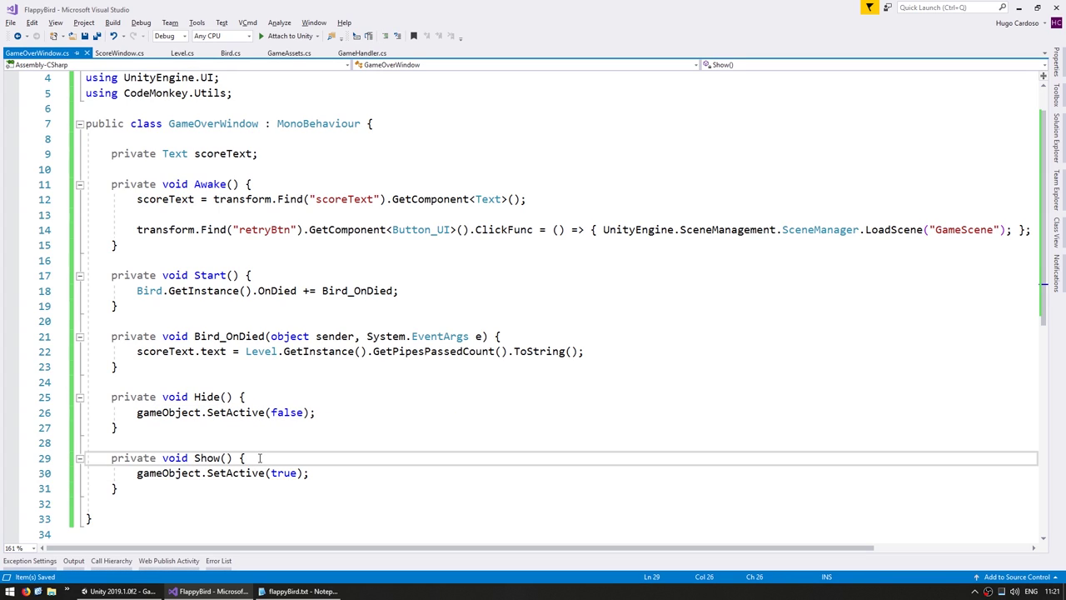
double_click(208, 397)
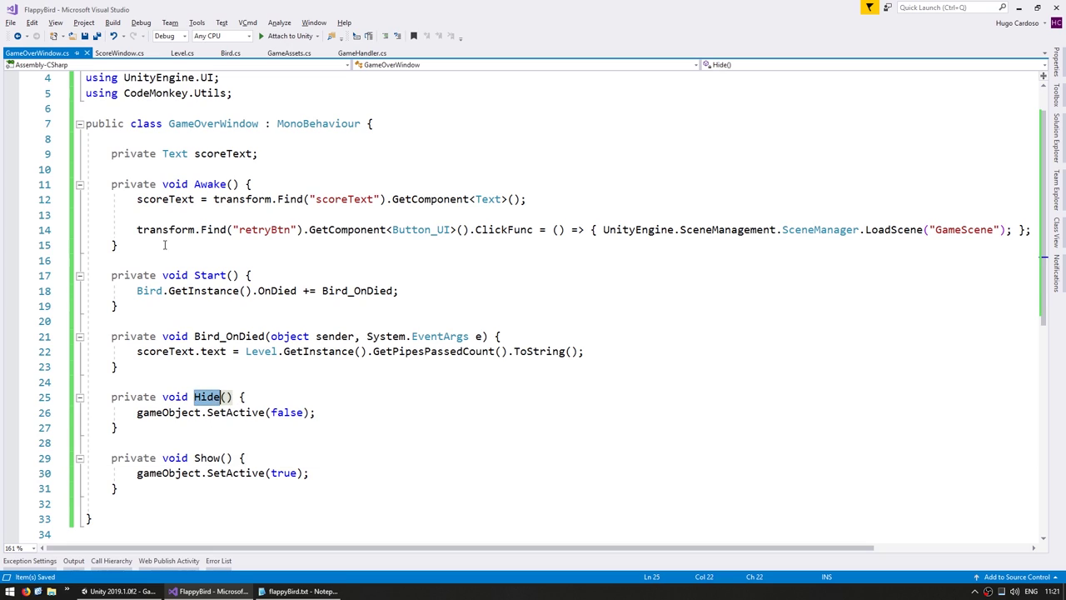
key("ctrl+c")
left_click(168, 230)
key("End")
key("Return")
key("ctrl+v")
type("();")
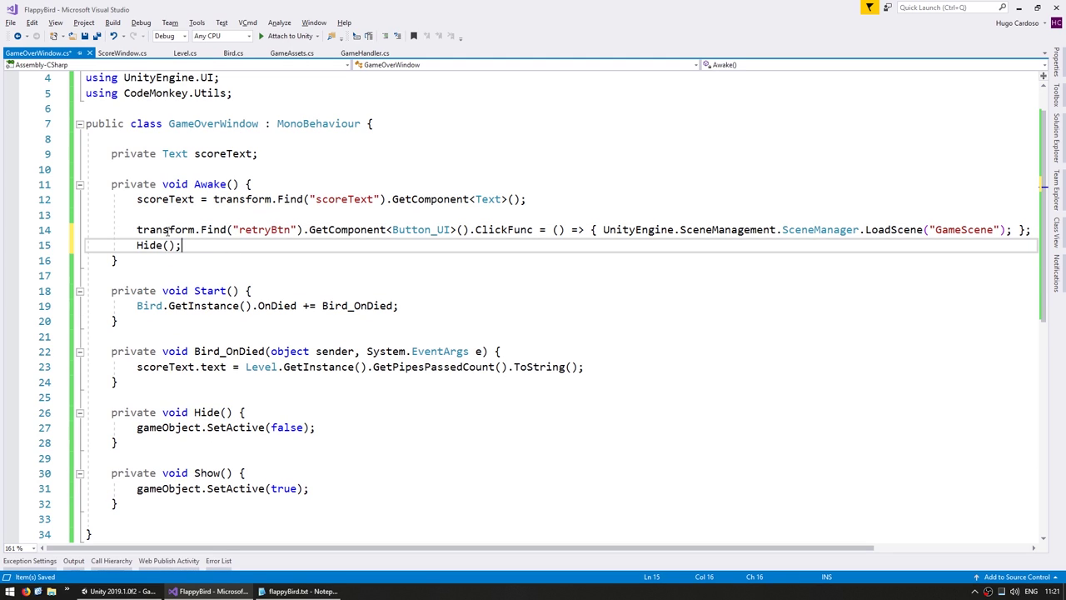
key("ctrl+s")
double_click(209, 473)
left_click(174, 377)
key("Up")
key("End")
key("Return")
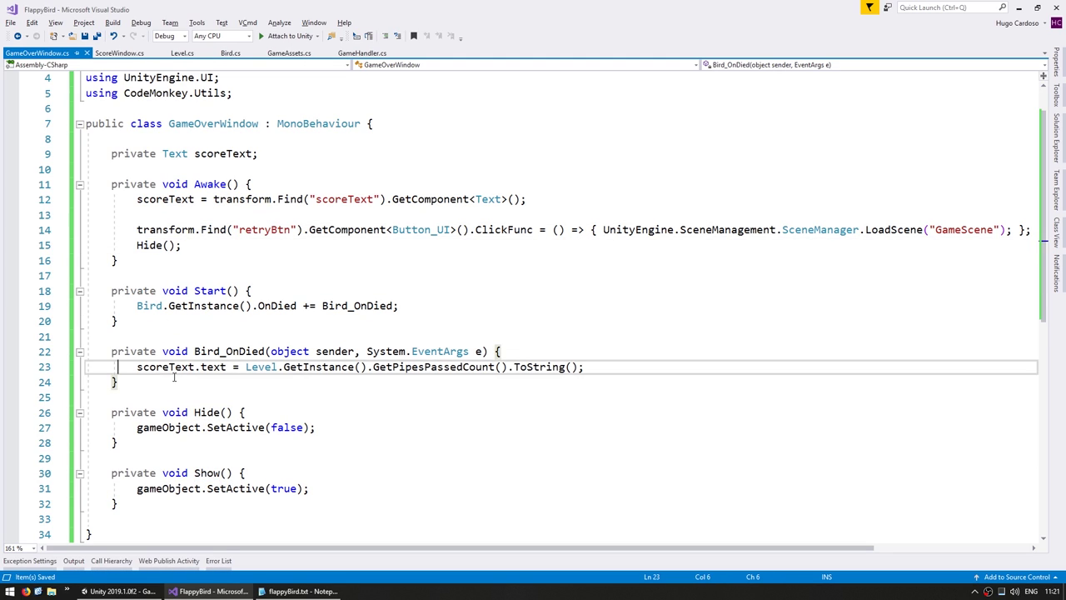
type("Show();")
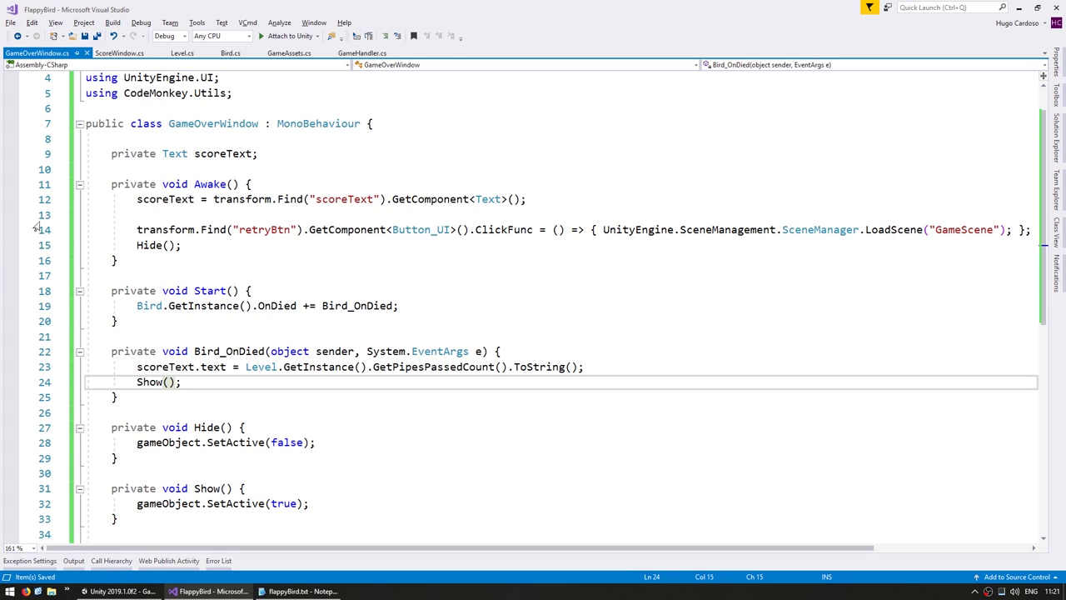
left_click_drag(137, 245, 181, 245)
left_click_drag(136, 381, 258, 367)
left_click_drag(173, 229, 386, 230)
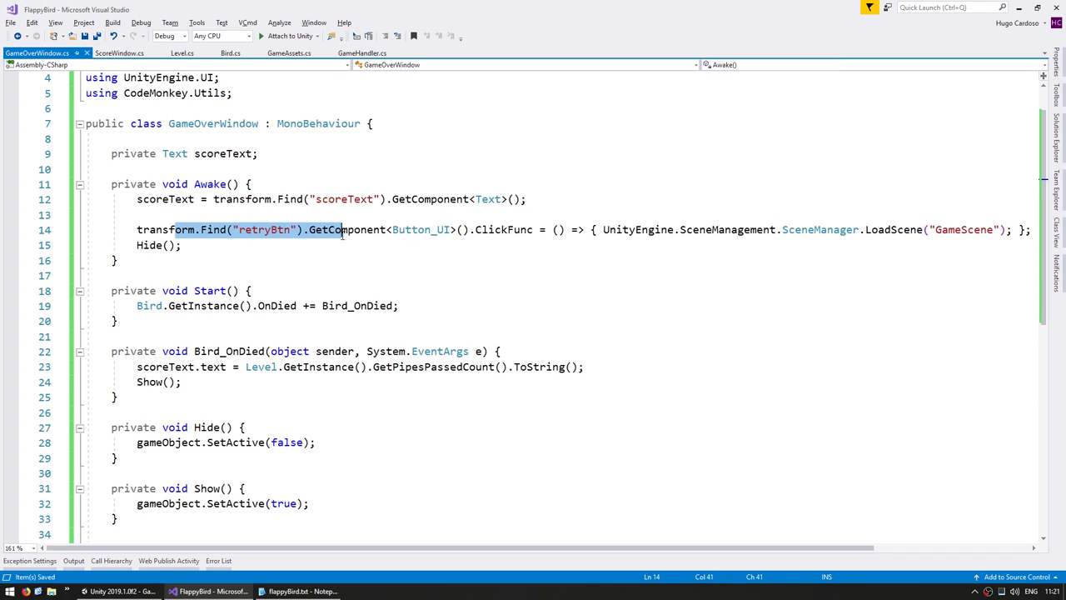
left_click_drag(711, 229, 968, 230)
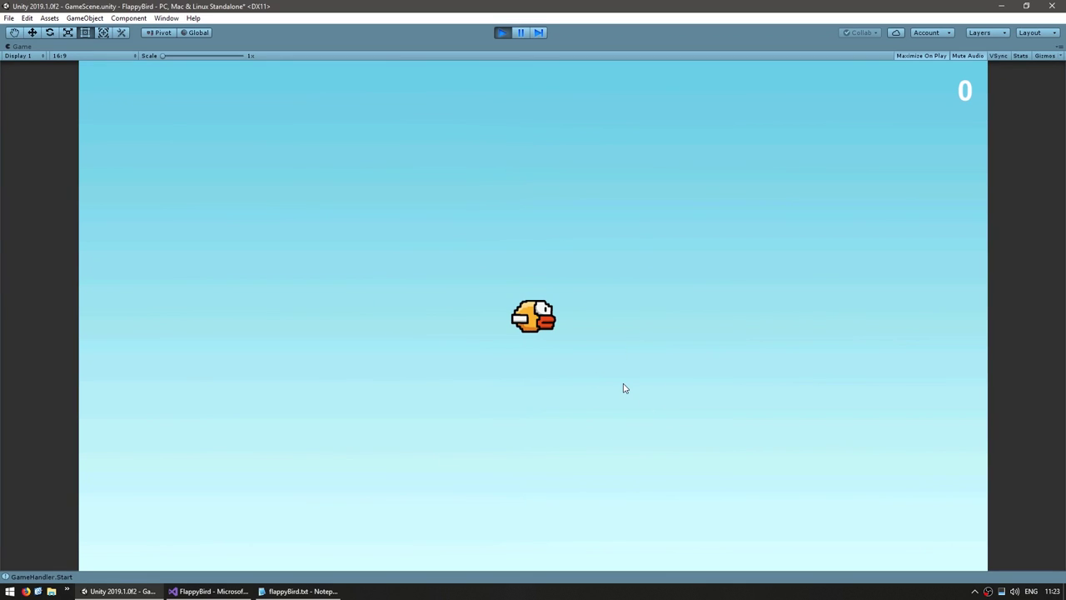
Flap with Space until the bird crashes, then hit RETRY on the Game Over window.
key("space")
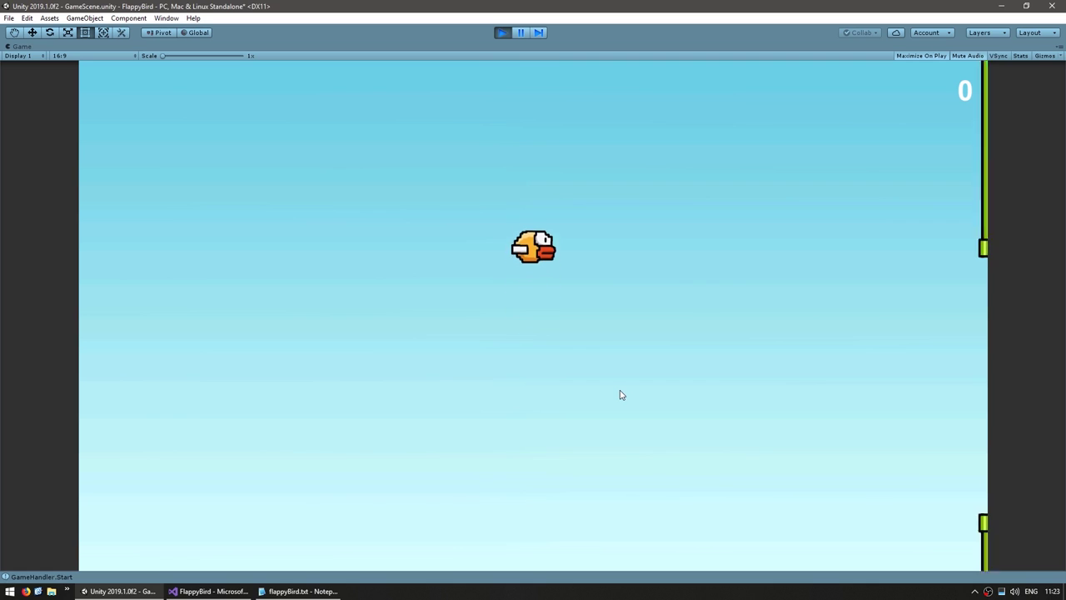
key("space")
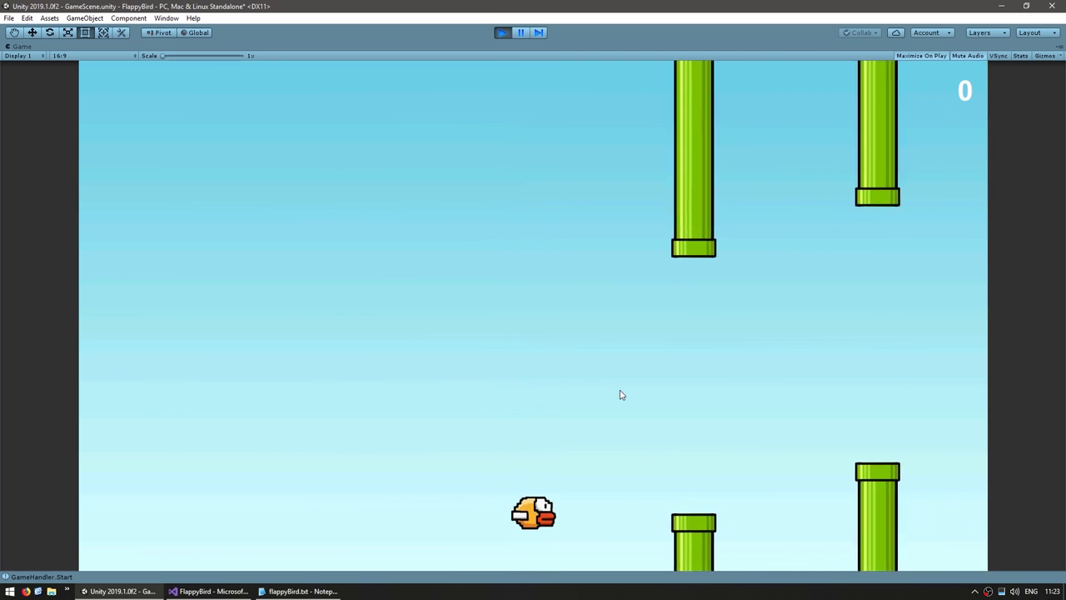
key("space")
key("space")
key("space")
key("space")
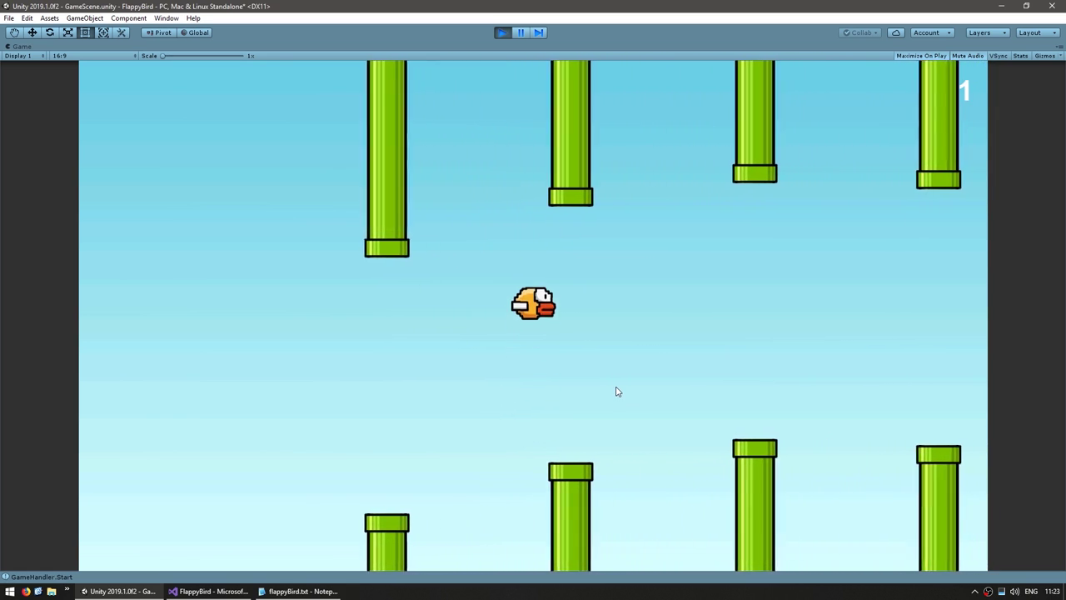
key("space")
key("space")
key("space")
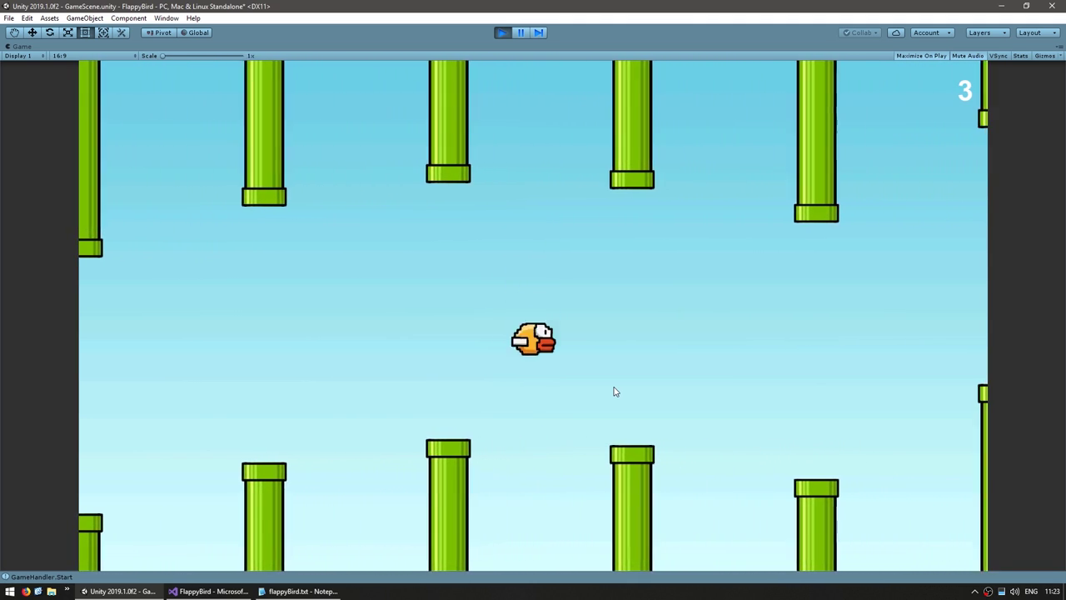
key("space")
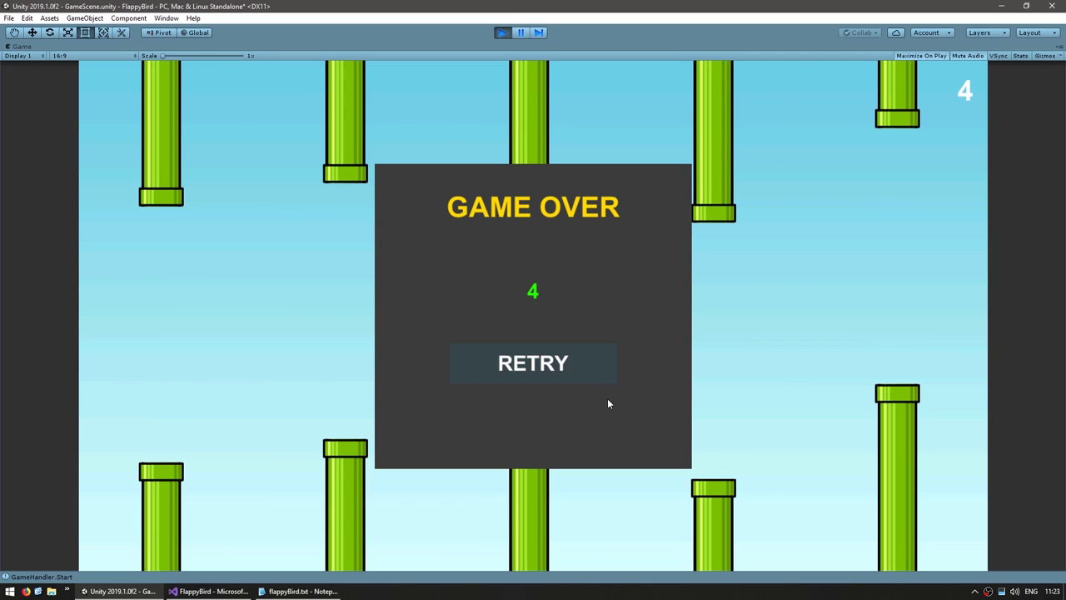
left_click(560, 373)
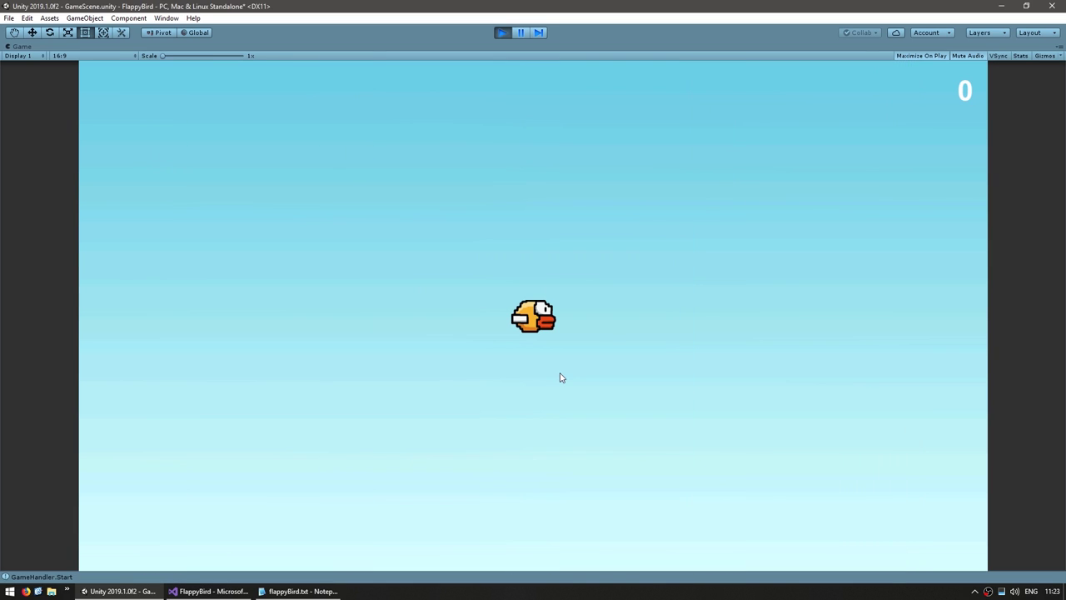
Play another round by clicking to flap through the pipes, then retry after dying.
left_click(662, 375)
left_click(648, 369)
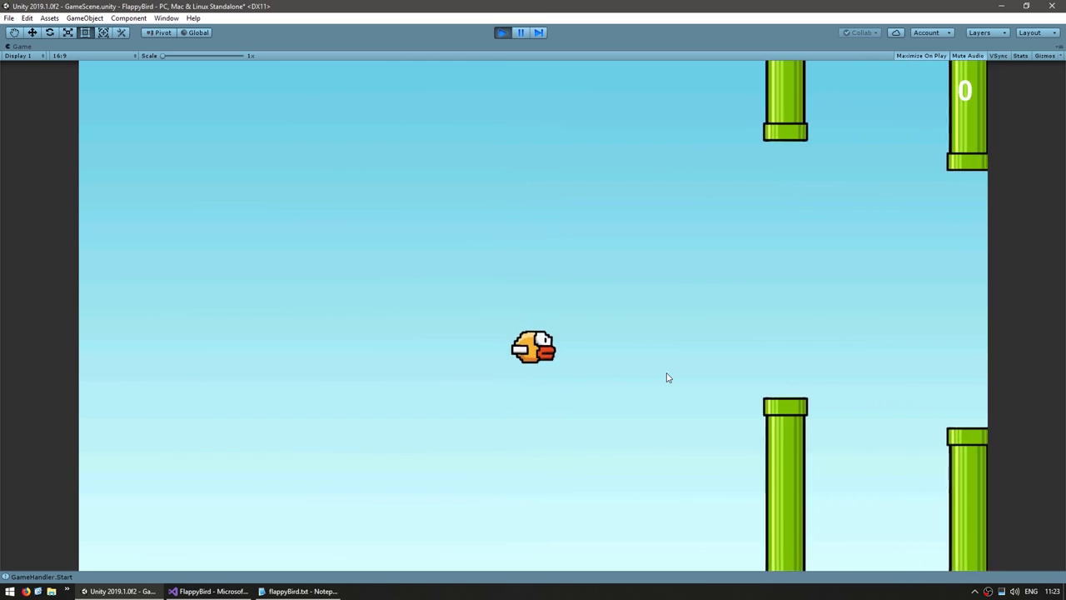
left_click(665, 375)
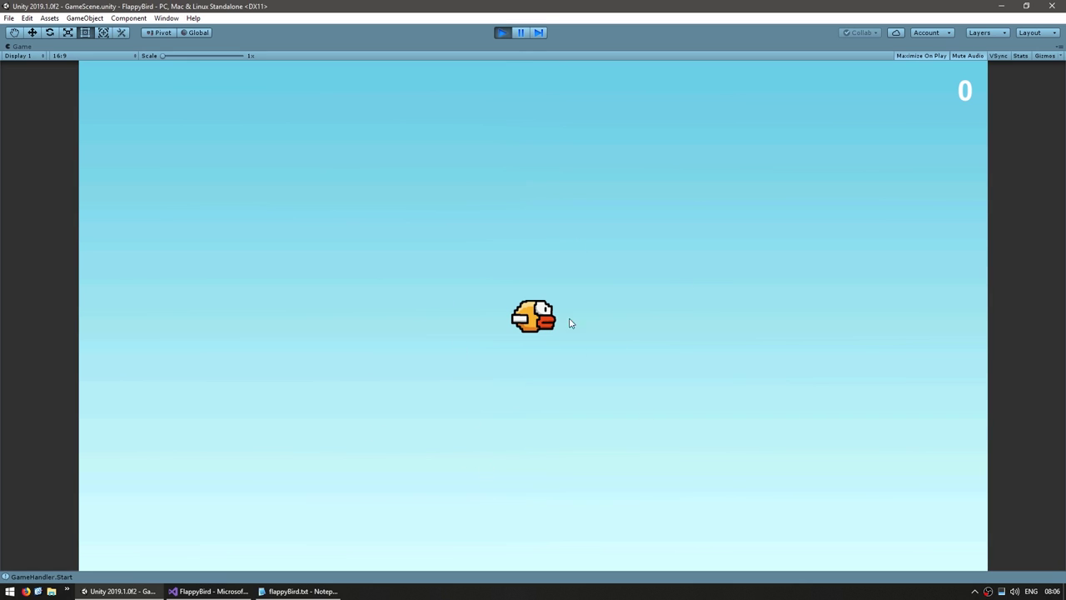
left_click(614, 391)
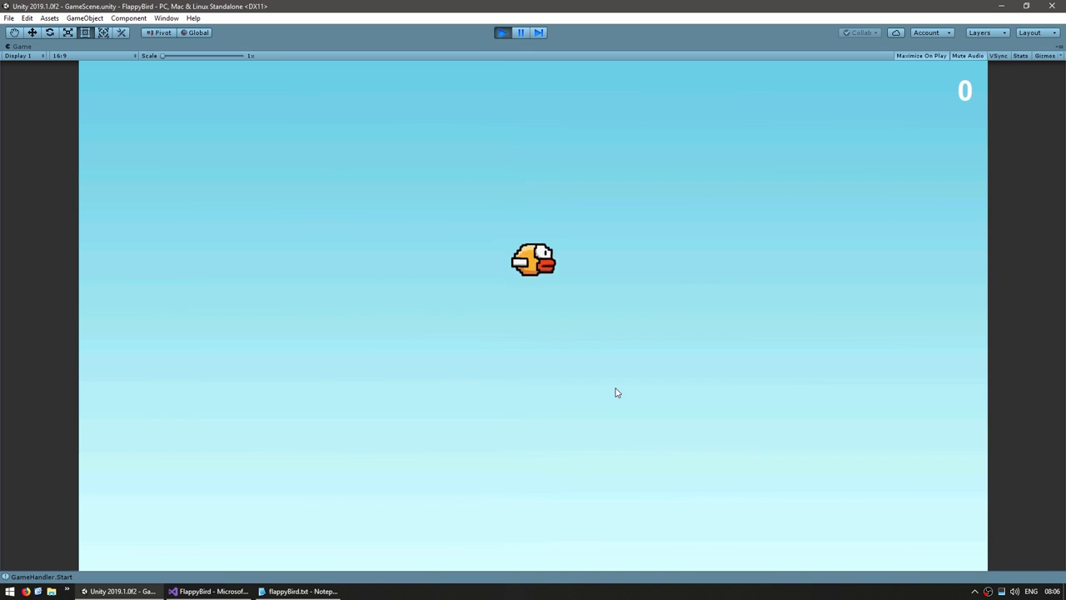
left_click(663, 420)
left_click(663, 420)
left_click(662, 420)
left_click(664, 419)
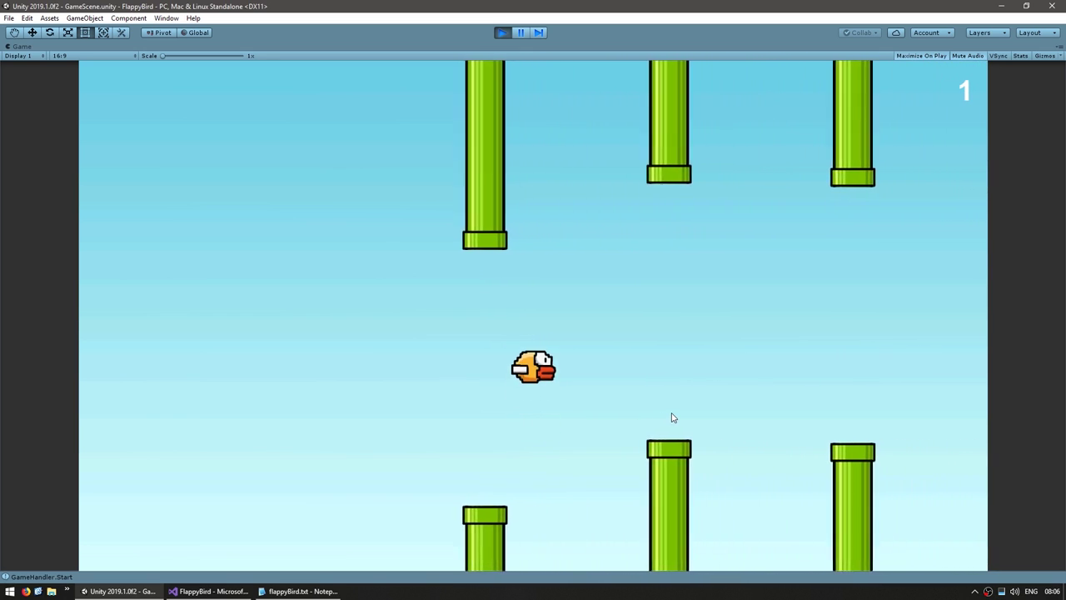
left_click(671, 417)
left_click(671, 416)
left_click(673, 417)
left_click(673, 417)
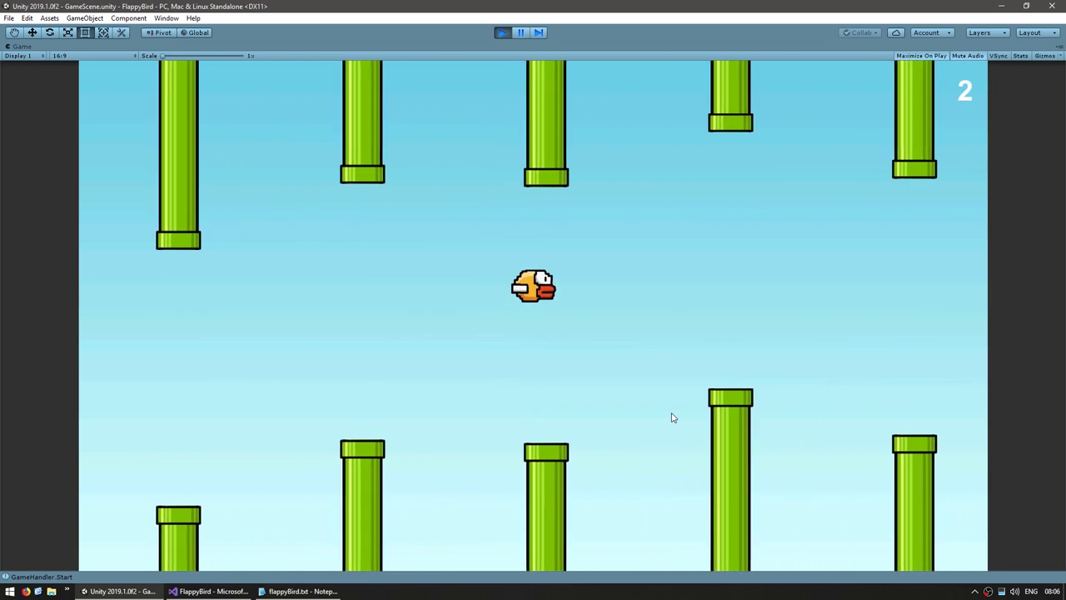
left_click(671, 417)
left_click(673, 416)
left_click(679, 415)
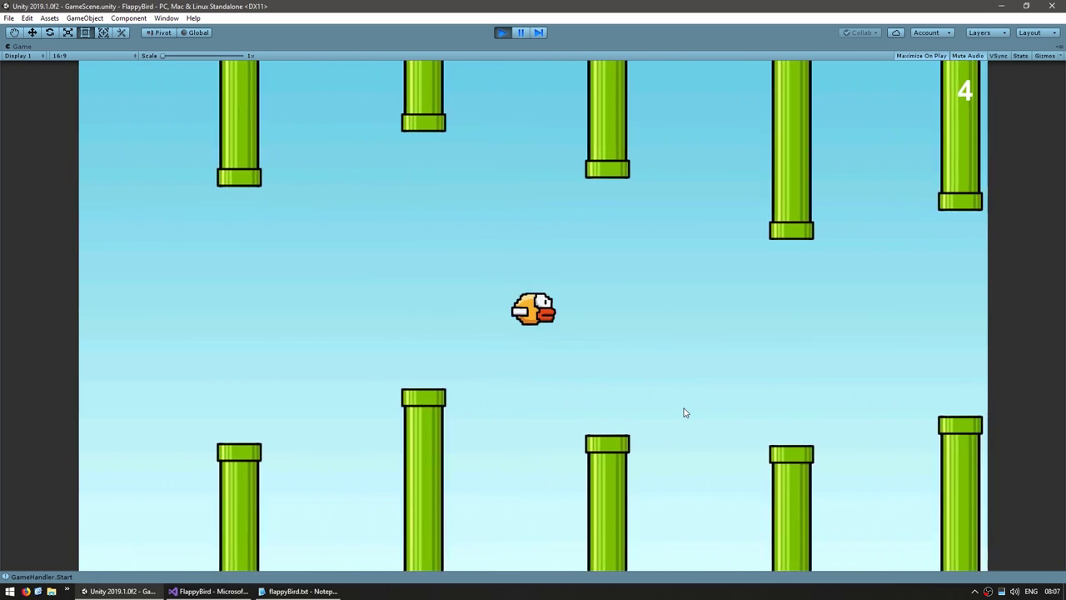
left_click(685, 409)
left_click(686, 410)
left_click(687, 409)
left_click(686, 410)
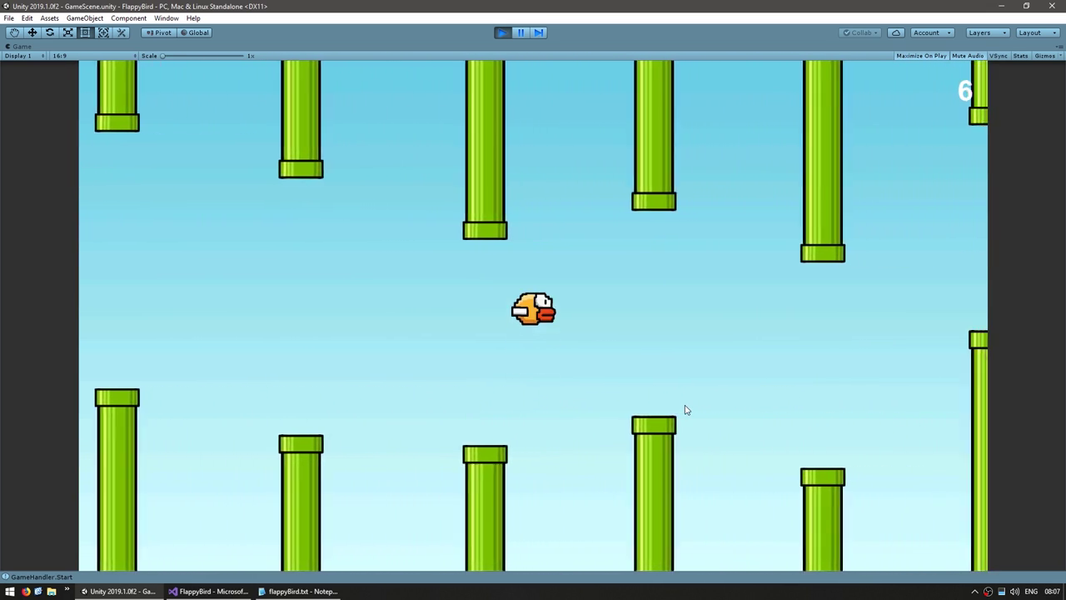
left_click(686, 409)
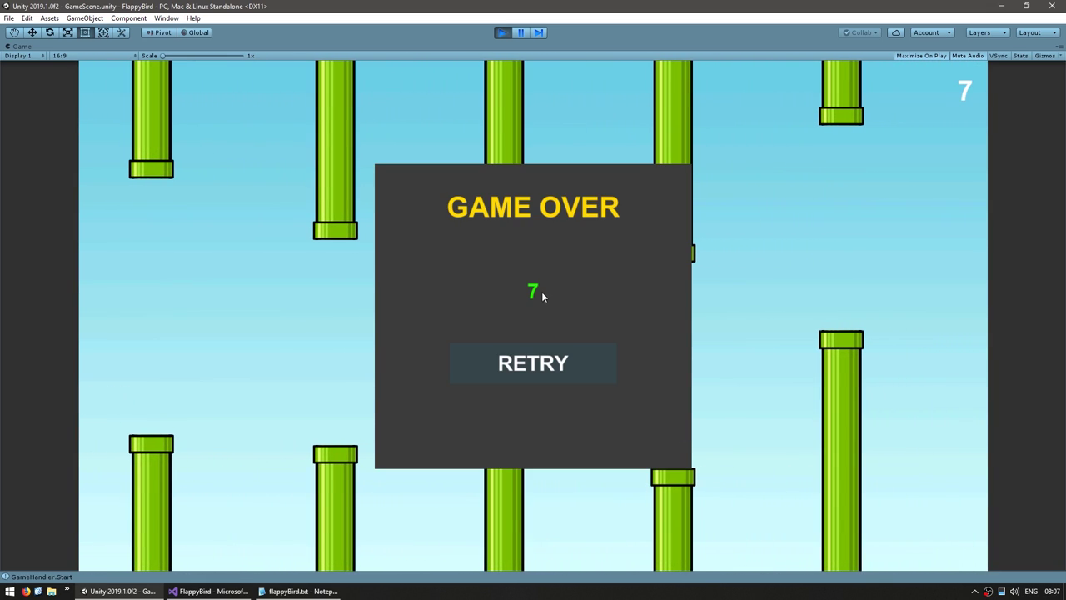
left_click(532, 364)
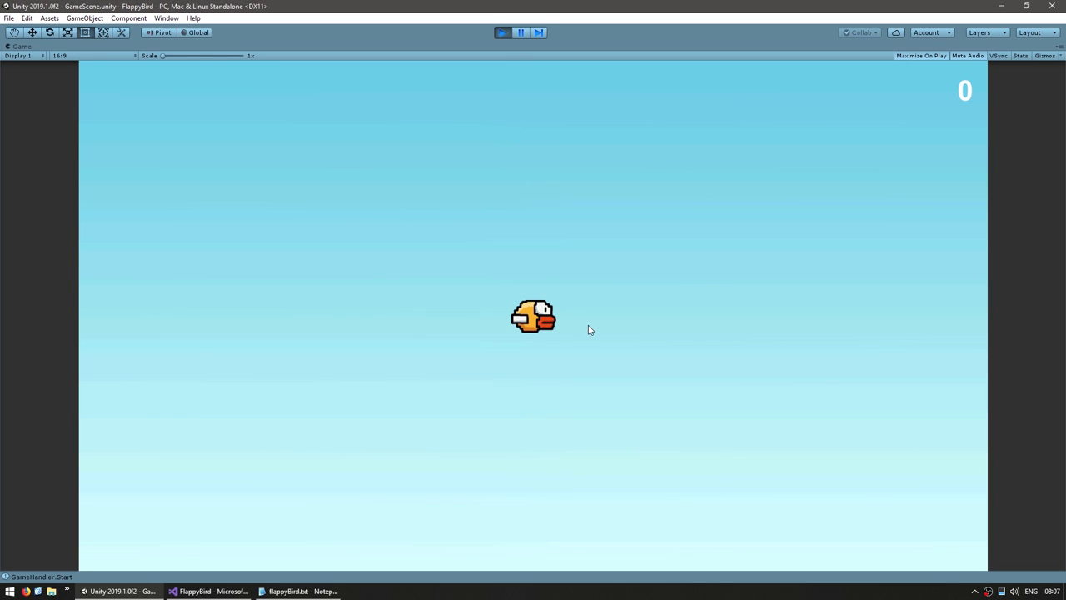
Play a short third round and retry once the bird hits a pipe.
left_click(619, 308)
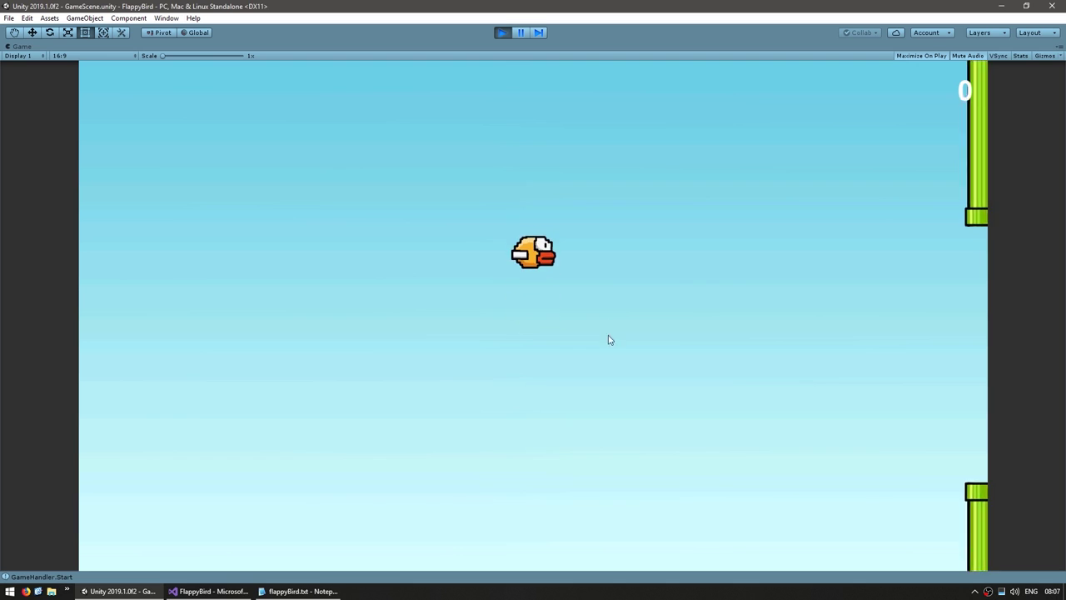
left_click(620, 375)
left_click(621, 376)
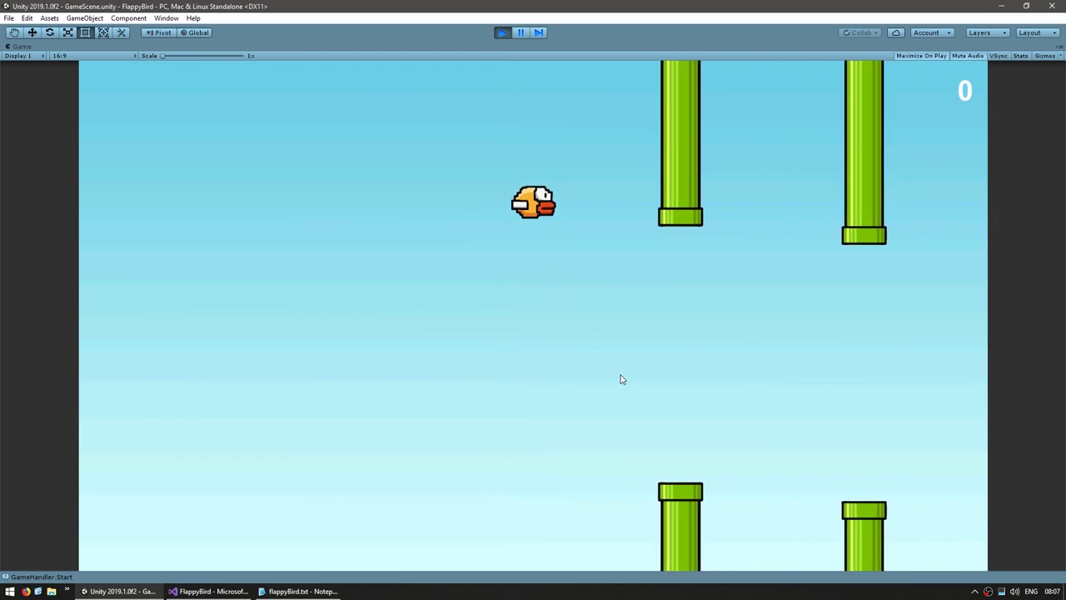
left_click(621, 374)
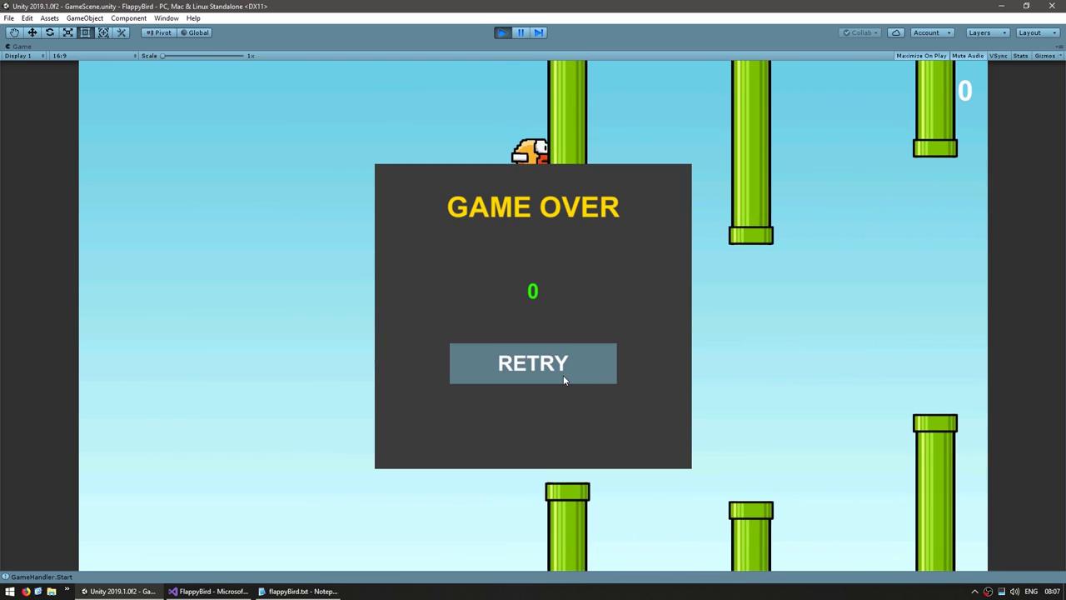
left_click(564, 380)
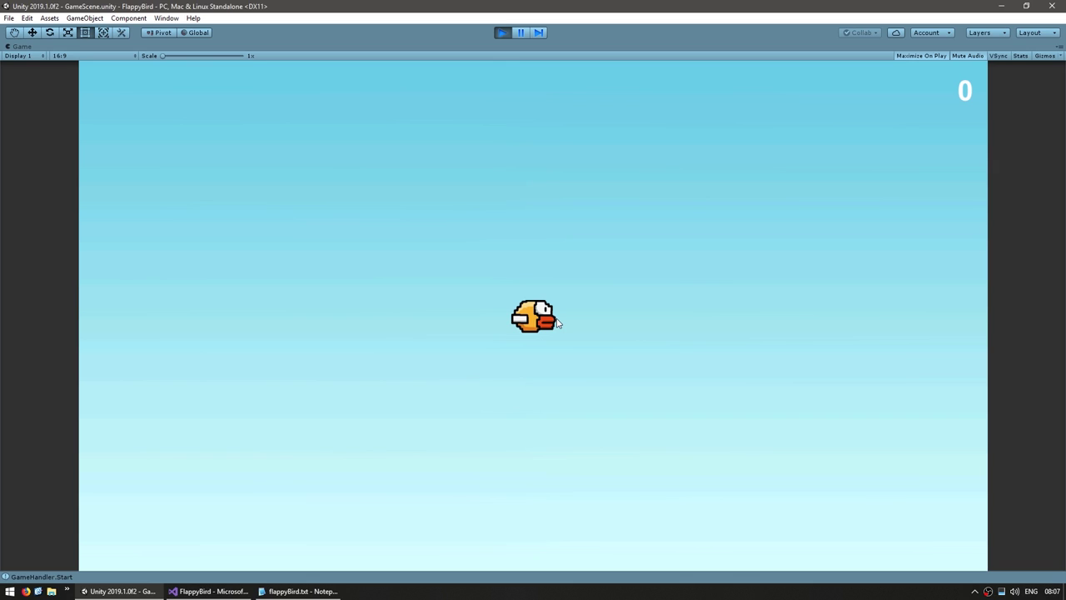
Review the retry line in GameOverWindow that calls SceneManager to load "GameScene".
key("alt+Tab")
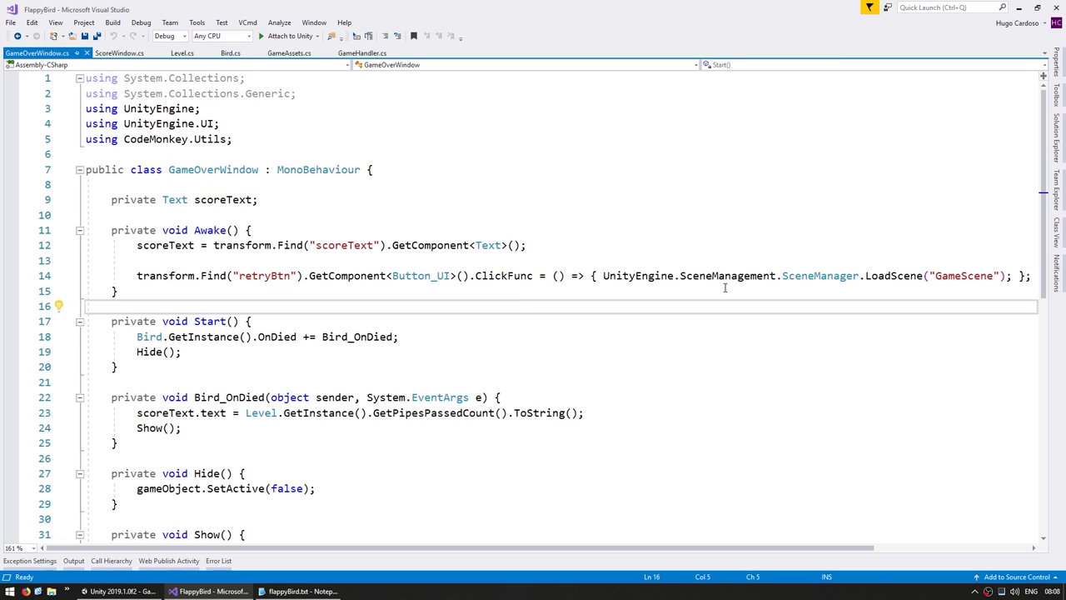
left_click_drag(803, 279, 838, 278)
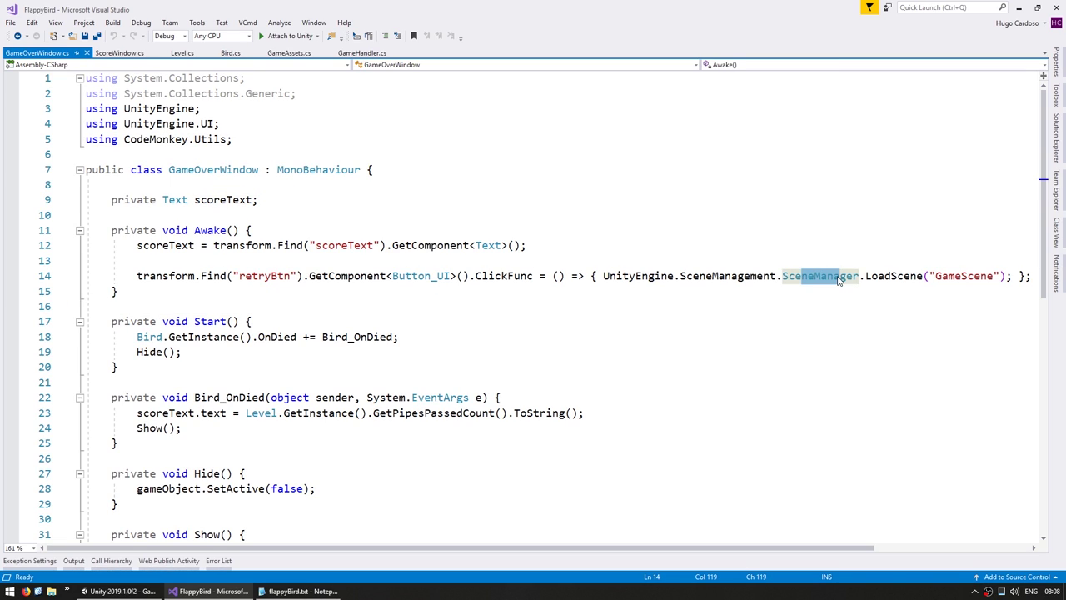
left_click_drag(936, 280, 995, 279)
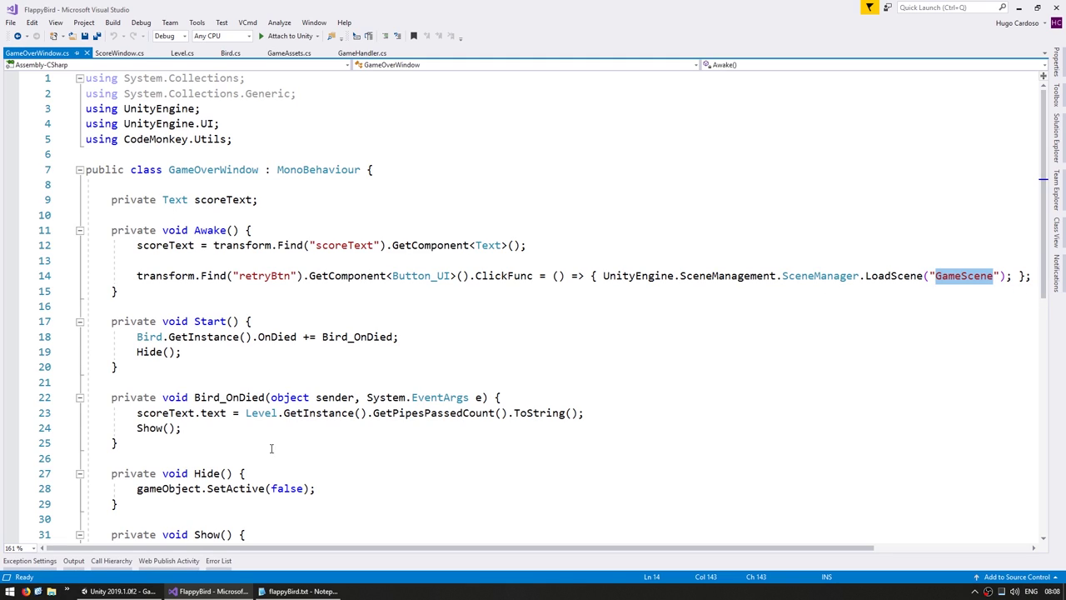
Create a new C# script named Loader in Unity's Scripts folder.
left_click(120, 590)
right_click(271, 494)
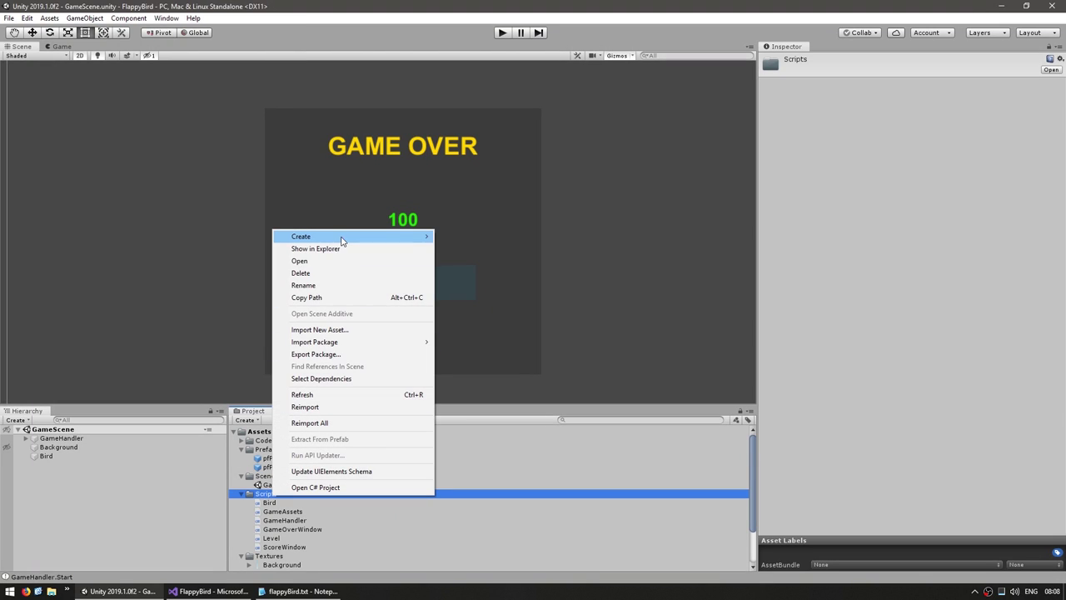
mouse_move(341, 240)
left_click(476, 185)
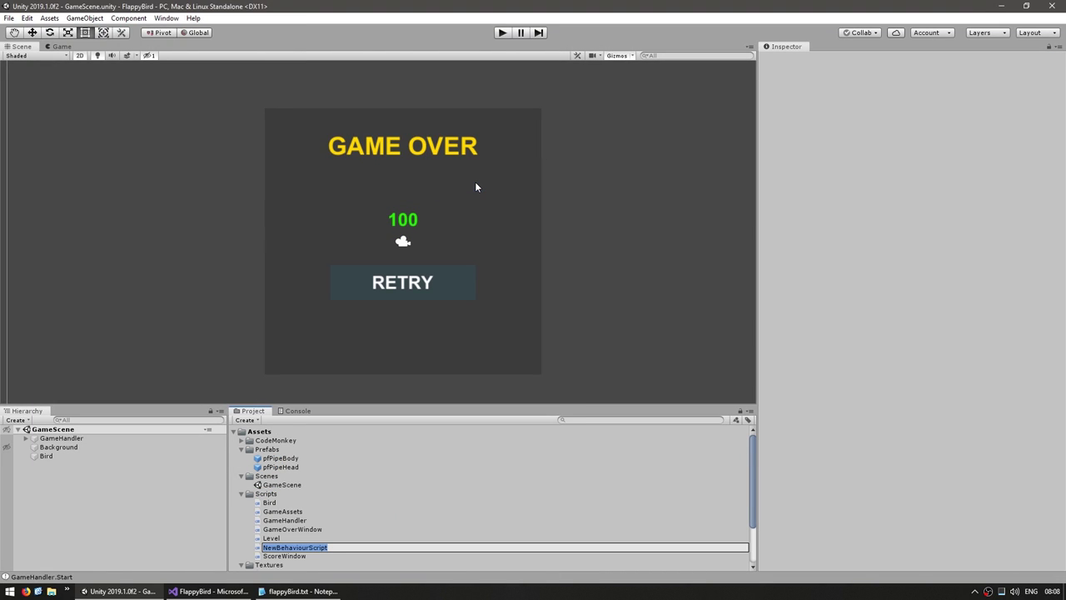
type("Loader")
key("Return")
key("Return")
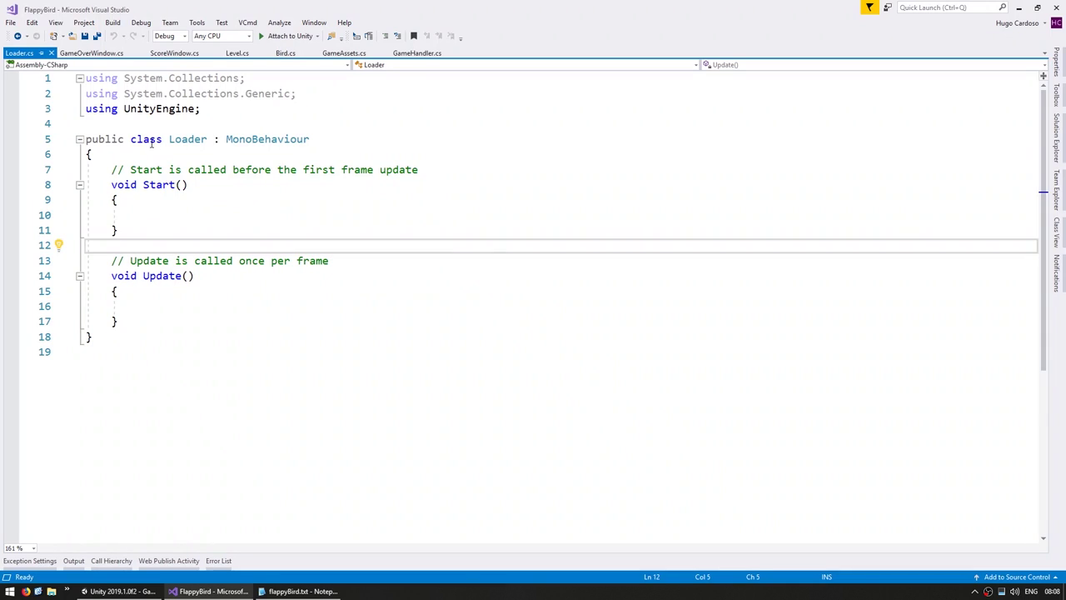
Make Loader a static class without MonoBehaviour and delete the template Start and Update methods.
left_click(130, 139)
type("static")
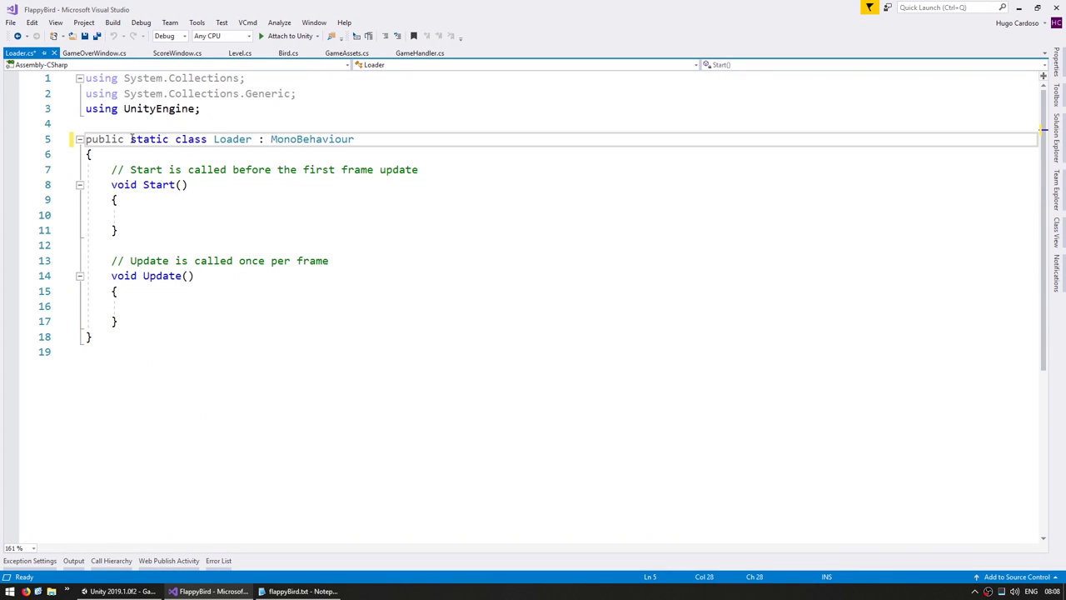
key("shift+End")
key("shift+Down")
type("{")
key("shift+Down")
key("shift+Down")
key("shift+Down")
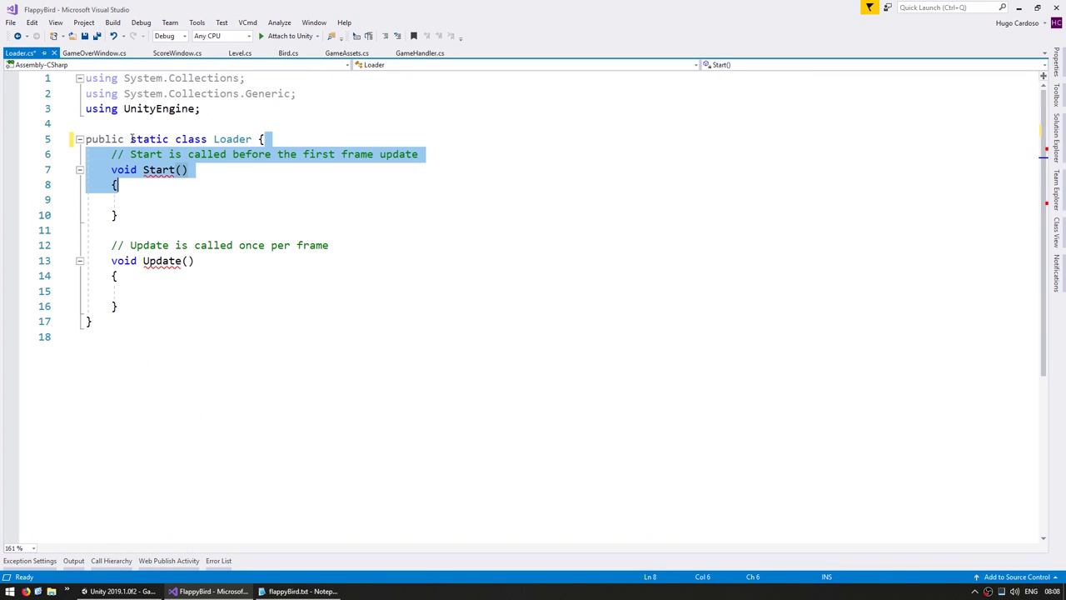
key("shift+Down")
key("shift+Down")
key("shift+Down")
key("shift+Down")
key("shift+Down")
key("shift+Down")
key("shift+Down")
key("shift+Down")
key("Delete")
key("Return")
key("ctrl+s")
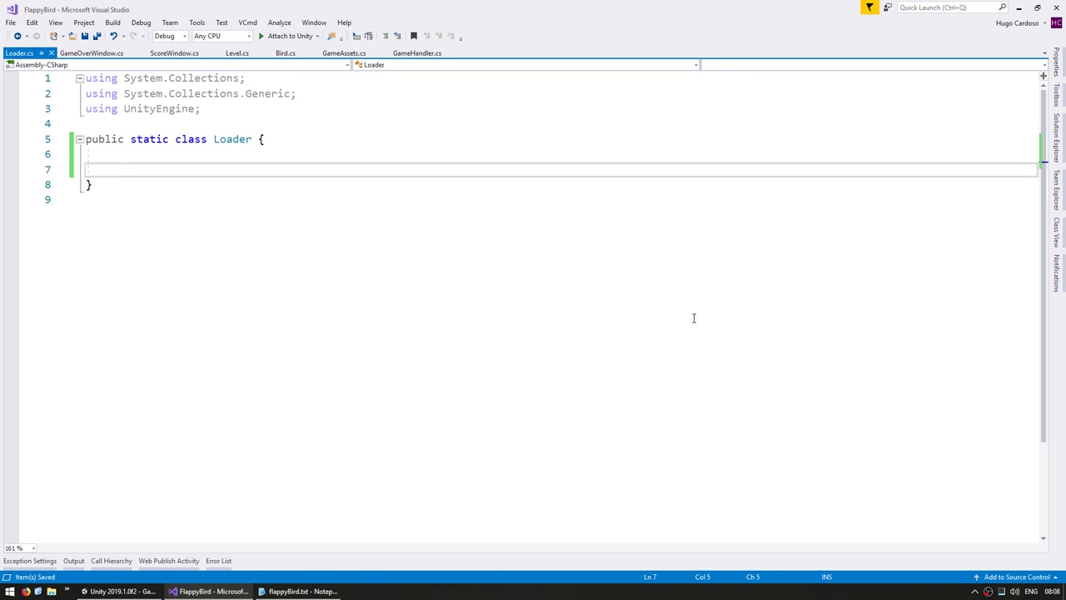
Add an empty public static Load() method and a public enum Scene containing GameScene.
key("Return")
type("public static ")
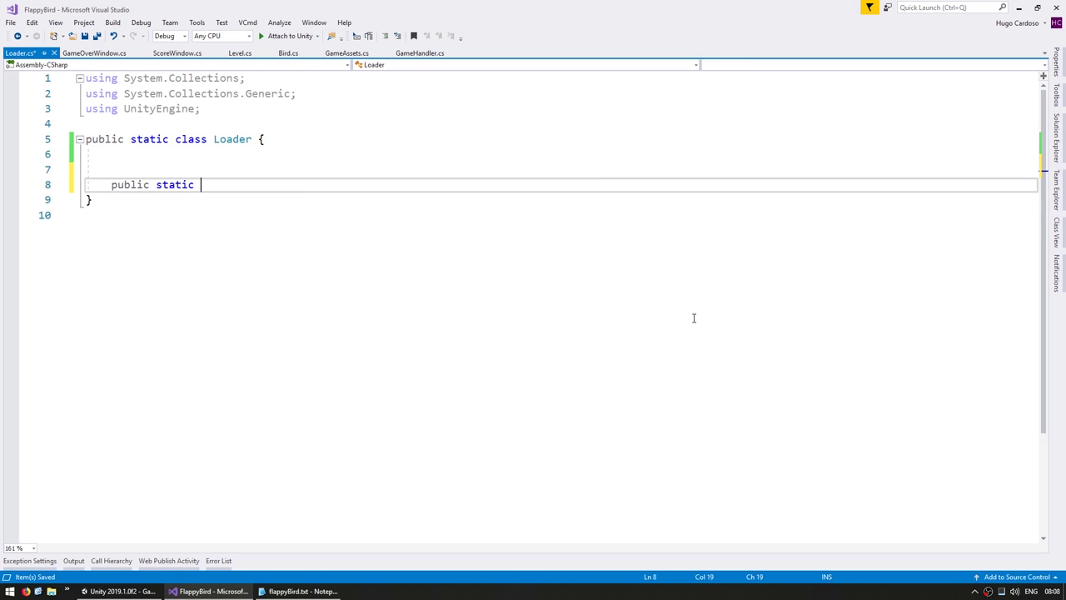
type("void Load(){")
key("Return")
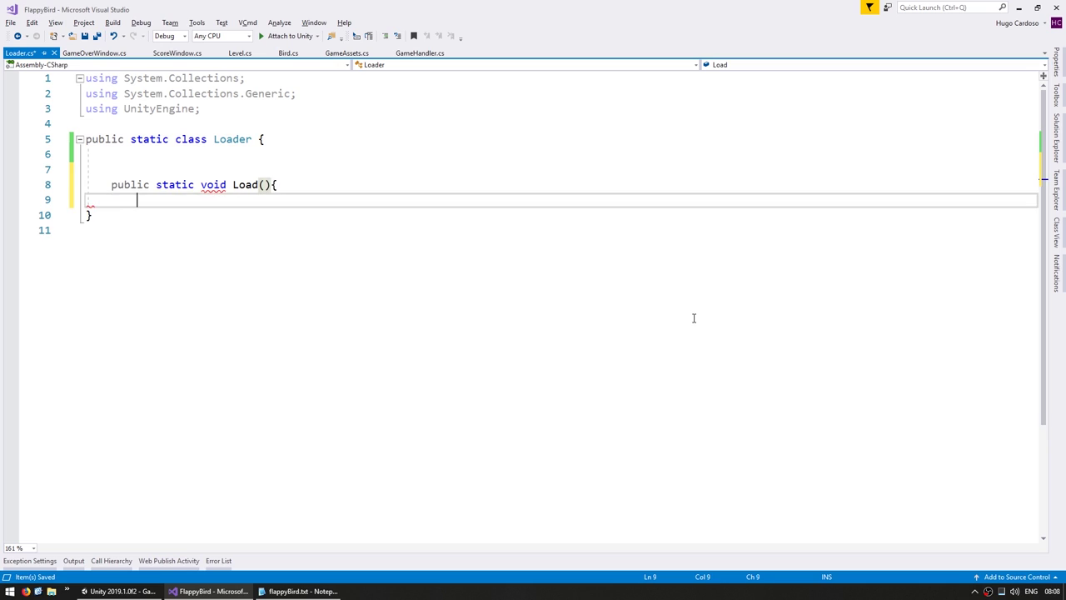
type("}")
key("Up")
key("End")
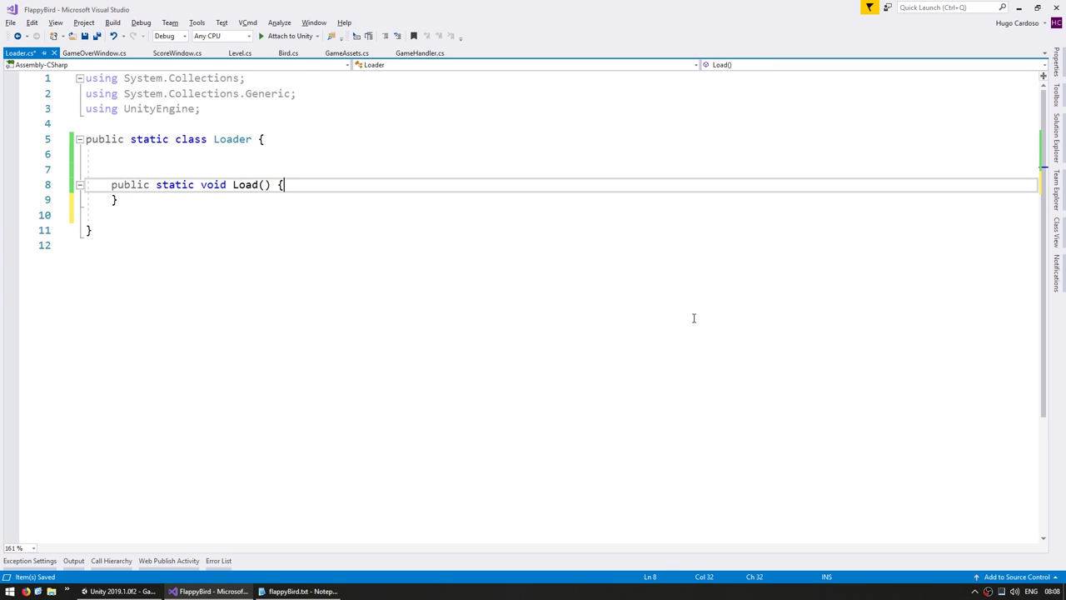
key("Up")
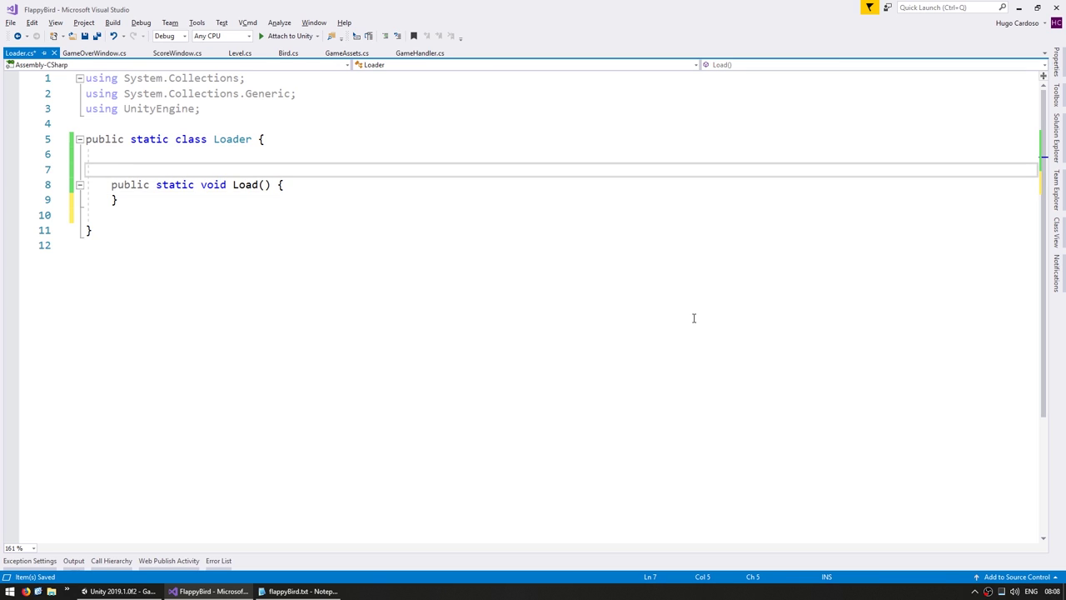
type("public enum Scene ")
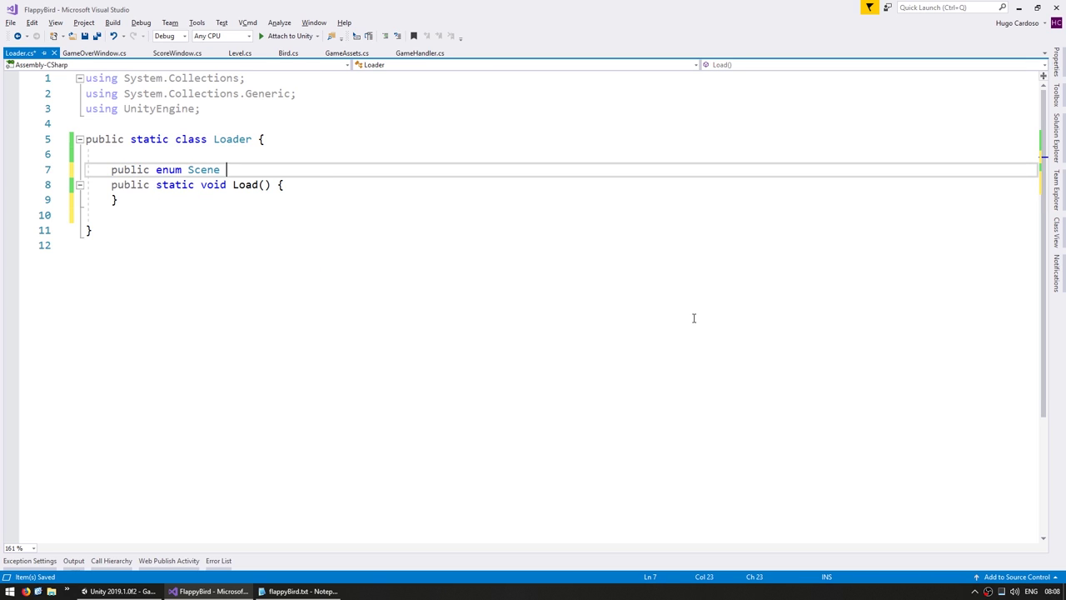
type("{")
key("Return")
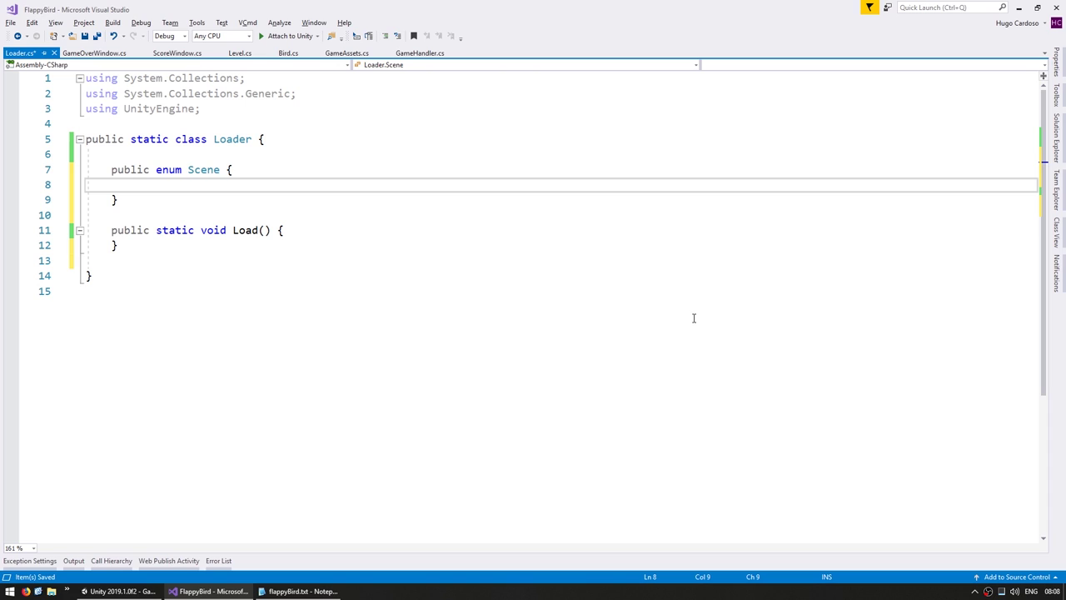
type("GameS")
type("cene,")
Give Load a 'Scene scene' parameter and save Loader.cs.
key("Down")
key("Down")
key("Down")
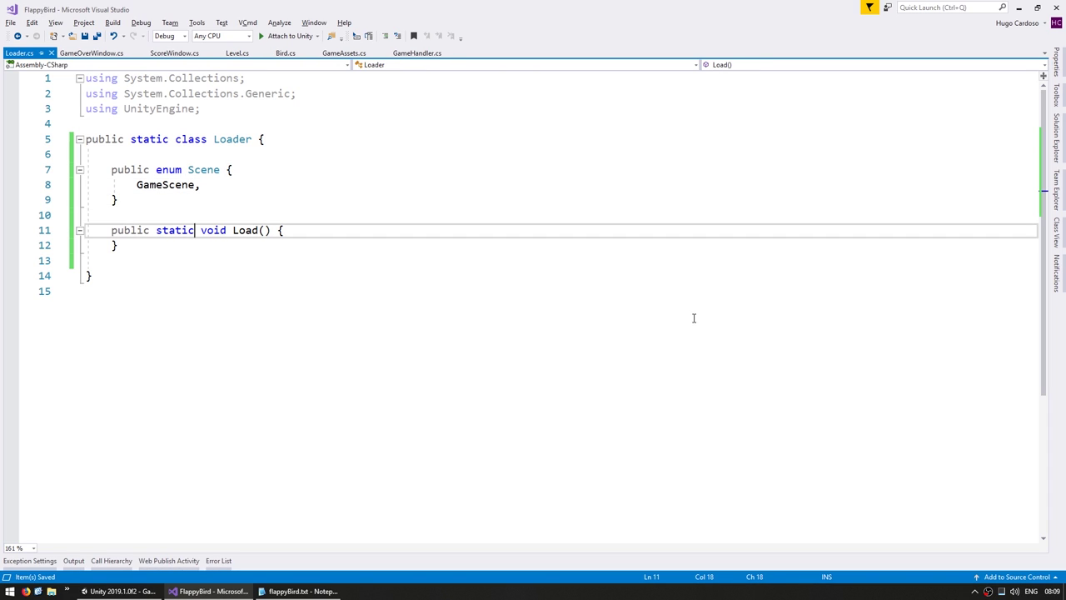
key("ctrl+Right")
key("ctrl+Right")
key("ctrl+Right")
key("Right")
type("Scene sce")
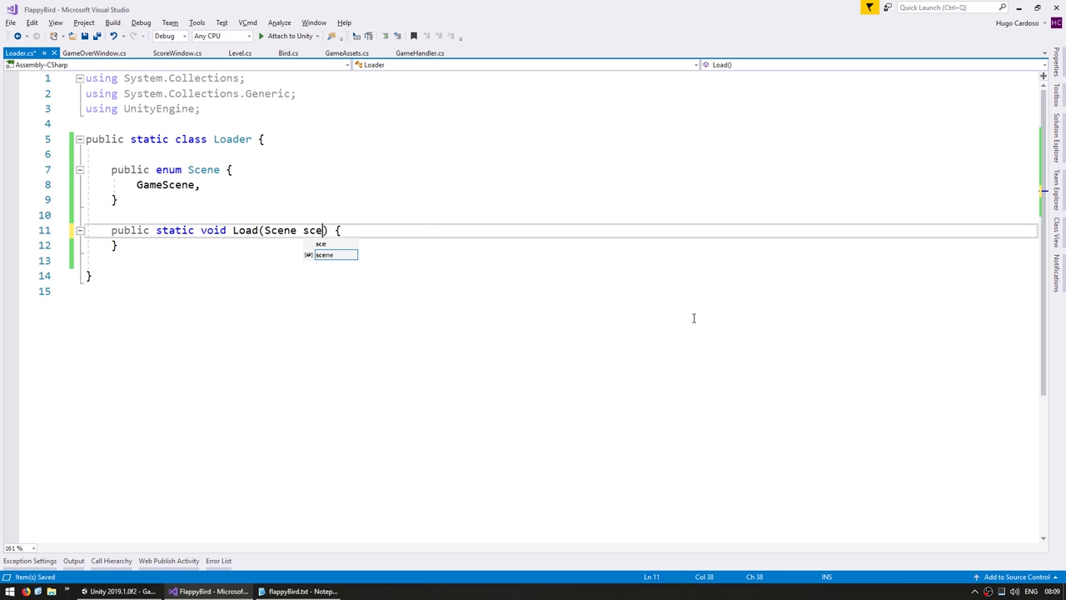
type("ne")
key("Right")
key("ctrl+s")
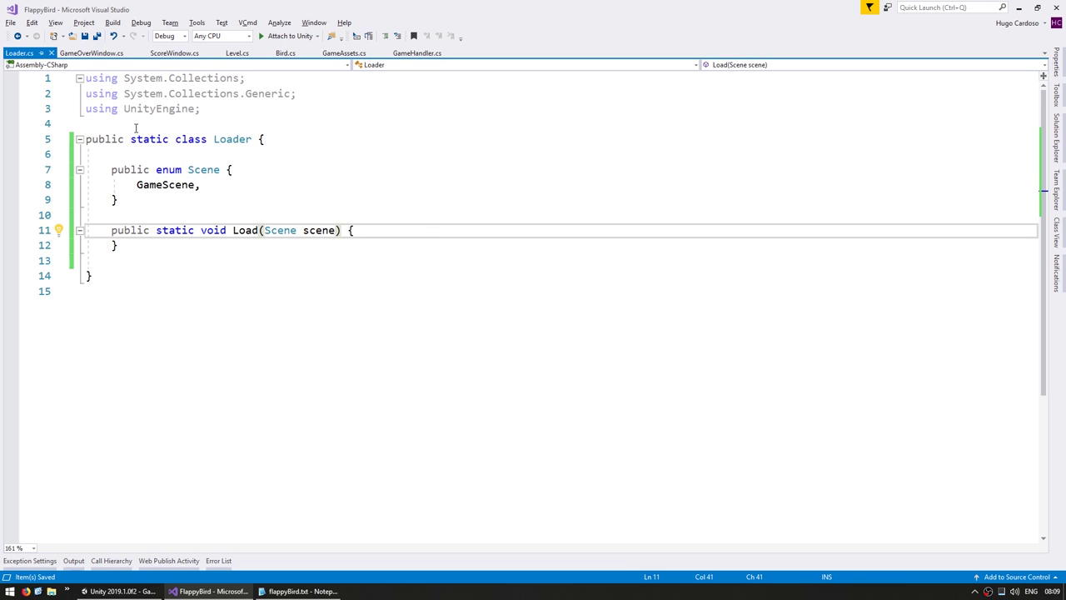
key("ctrl+Tab")
double_click(642, 282)
Move the LoadScene statement from GameOverWindow's retry handler into Loader.Load.
key("shift+End")
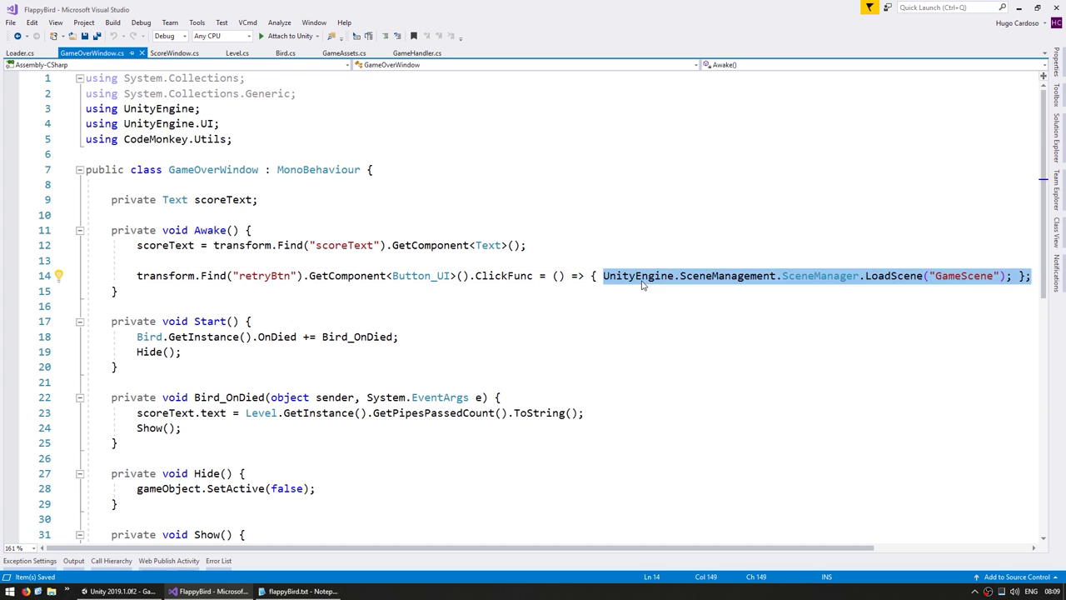
key("shift+Left")
key("shift+Left")
key("shift+Left")
key("ctrl+c")
key("Delete")
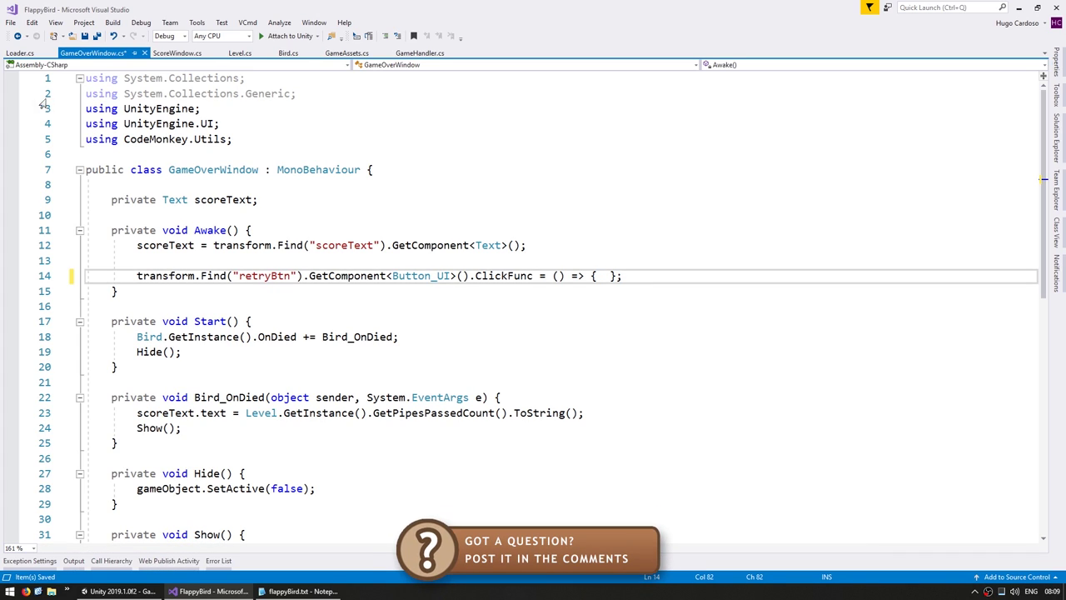
key("ctrl+Tab")
key("Return")
key("ctrl+v")
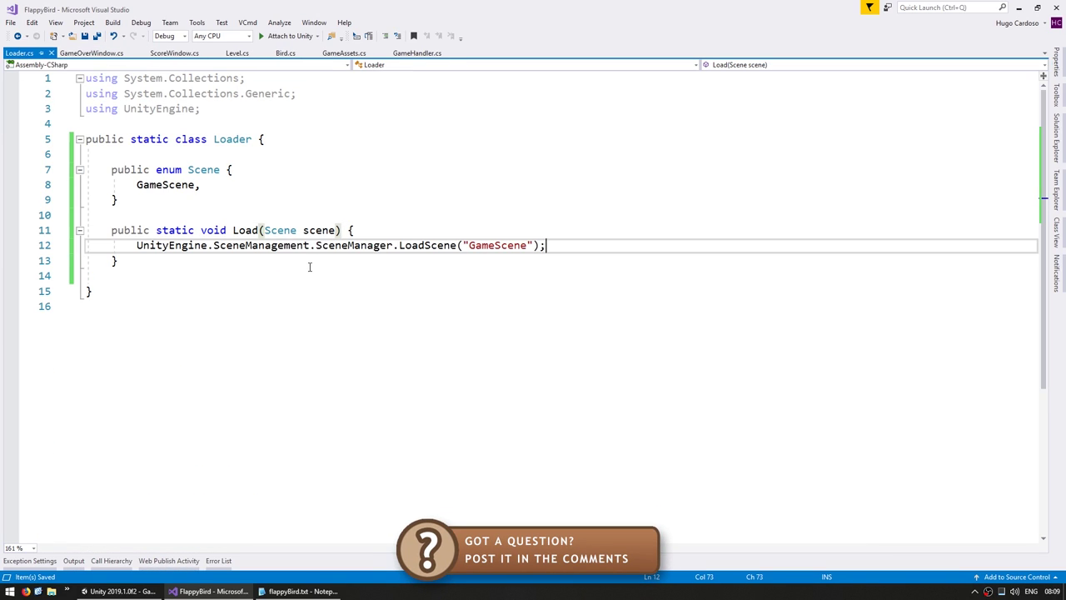
Add 'using UnityEngine.SceneManagement;' to Loader and drop the redundant namespace qualifier on LoadScene.
left_click(205, 109)
key("Return")
type("using unityEngine.")
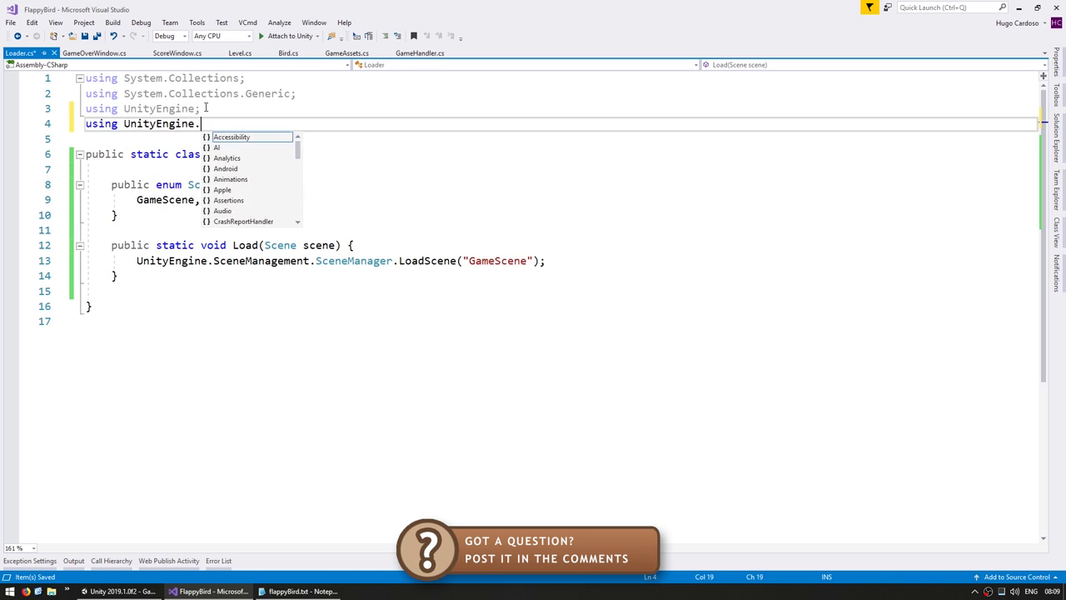
type("SceneManagement;")
left_click_drag(316, 261, 137, 261)
key("Delete")
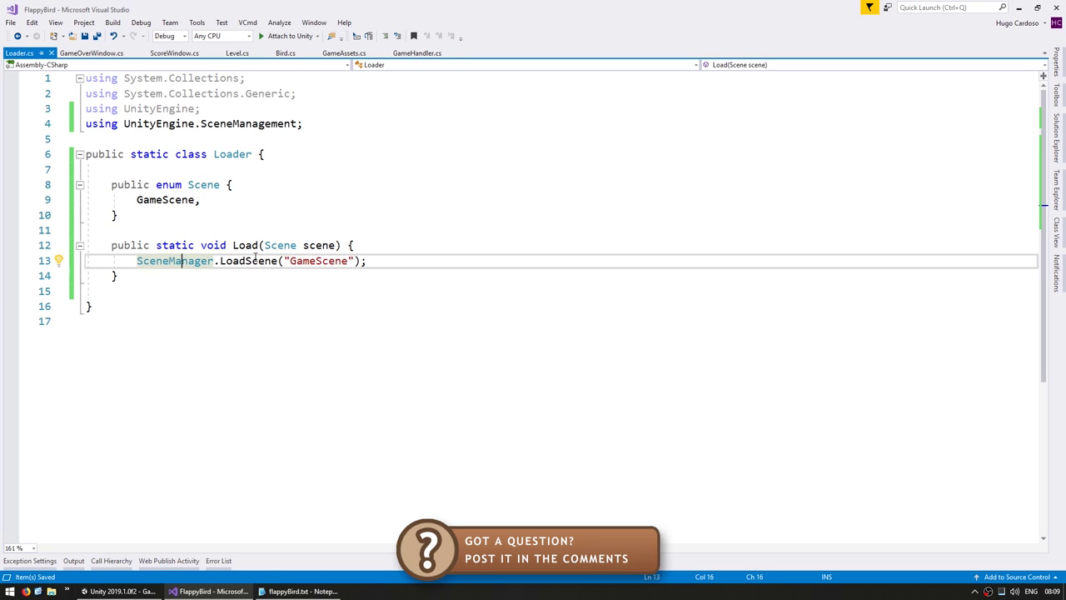
Replace the "GameScene" string with scene.ToString() in LoadScene and save Loader.cs.
double_click(330, 247)
key("ctrl+c")
left_click_drag(355, 261, 284, 261)
key("ctrl+v")
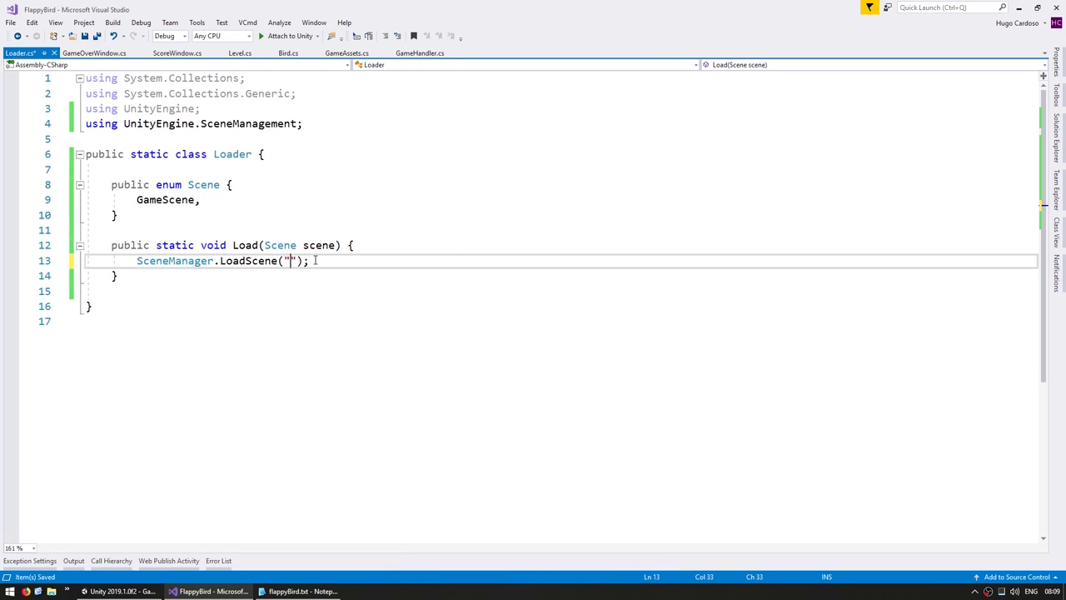
type(".ToString(")
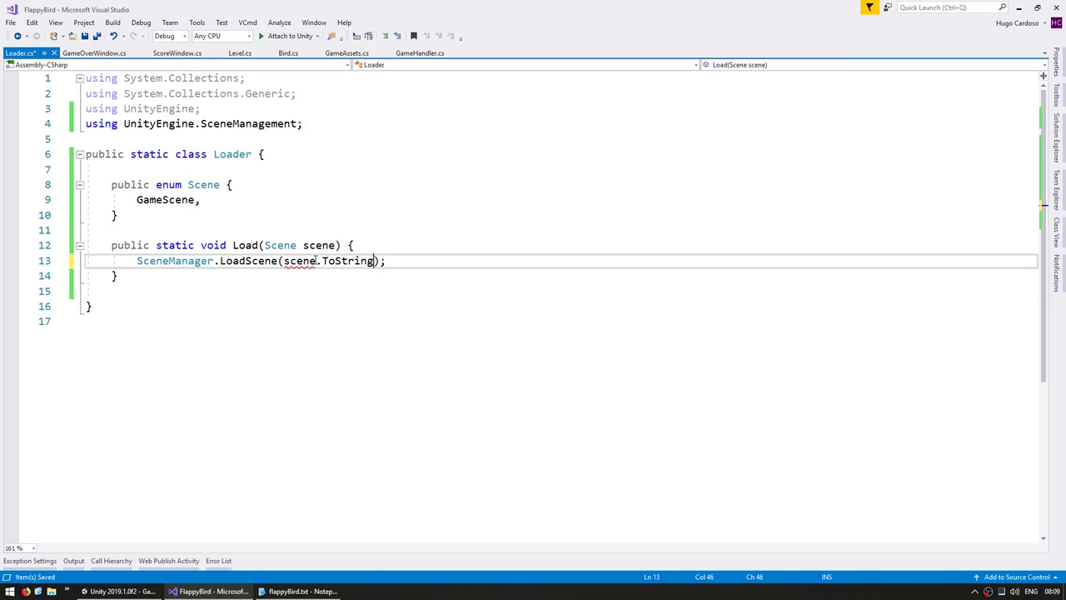
type("))")
key("ctrl+s")
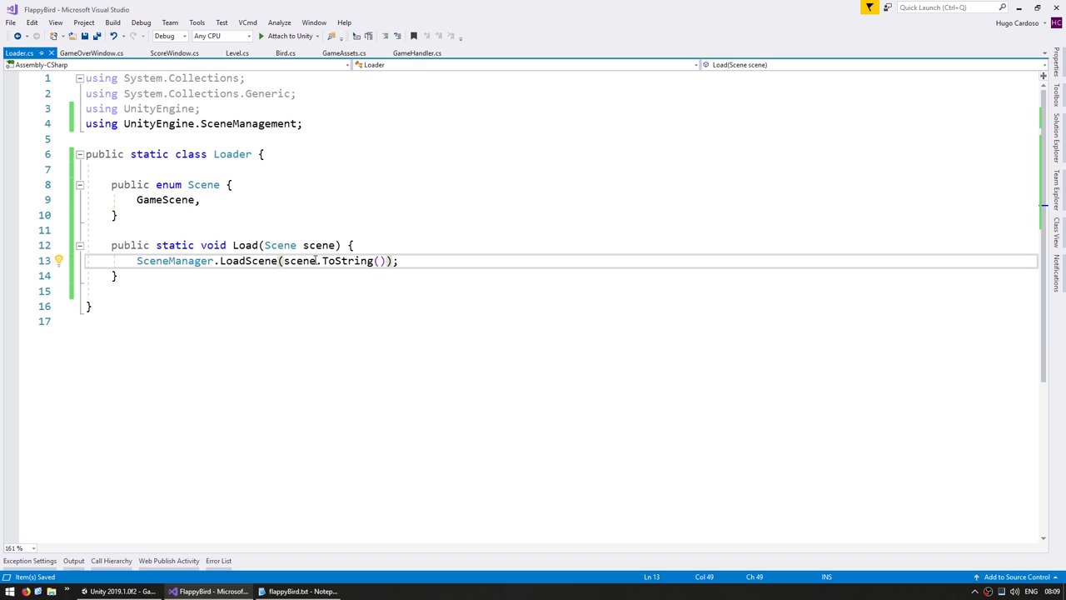
left_click(91, 53)
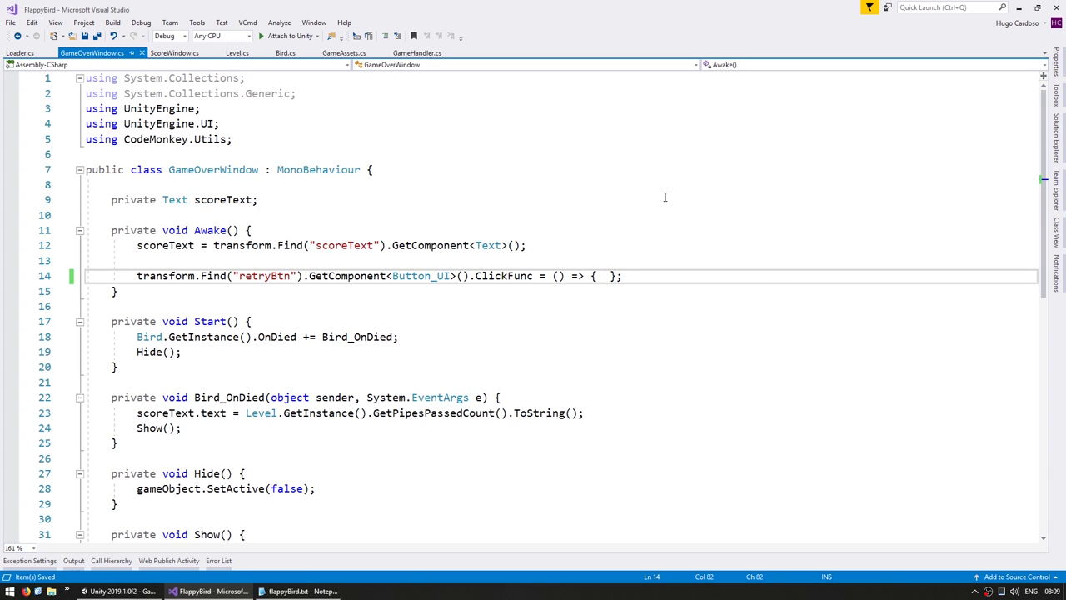
Type Loader.Load(Loader.Scene.GameScene); inside the retryBtn ClickFunc lambda.
type("Loader.")
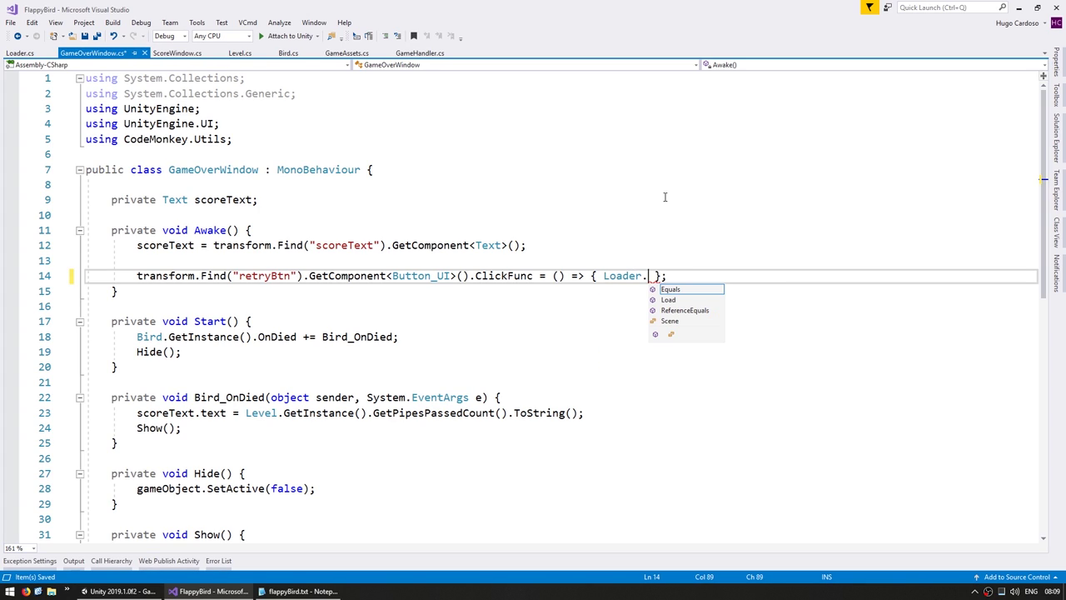
type("Load(Loader.Scene.")
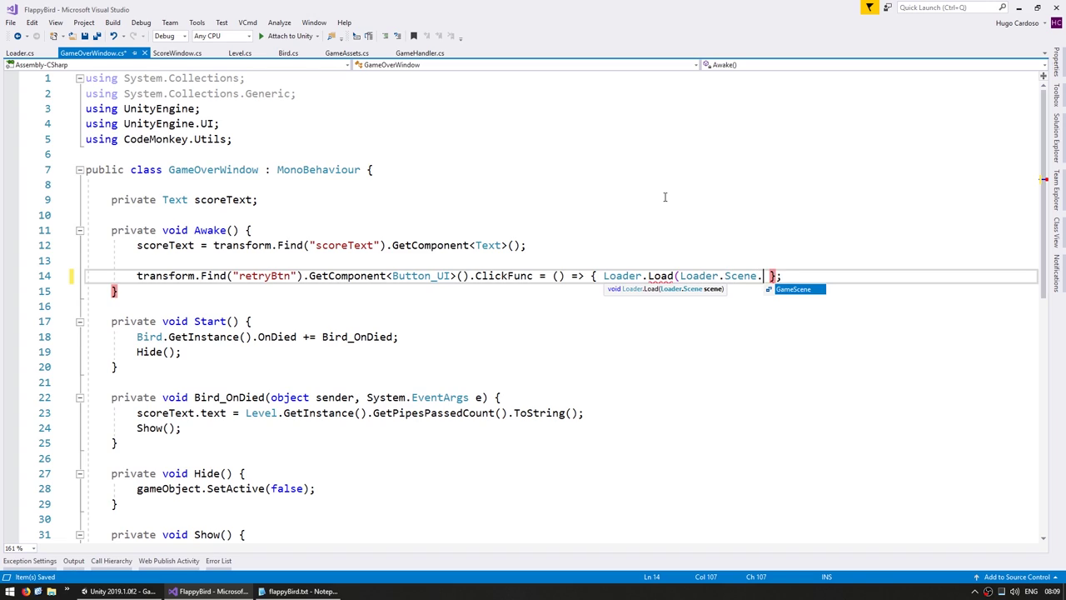
type("GameScene);")
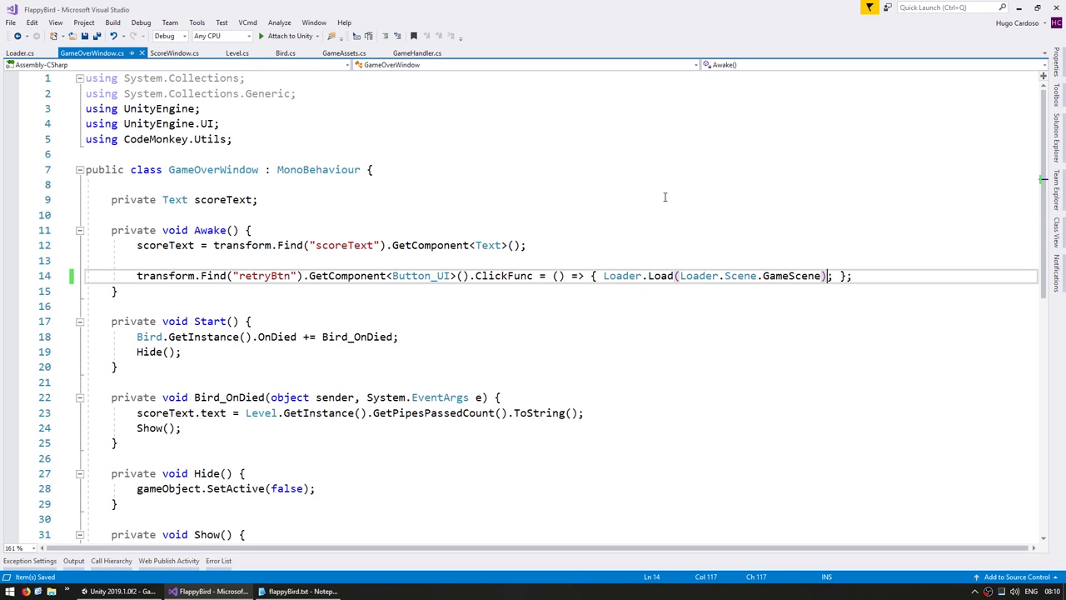
Playtest in Unity, crashing twice and confirming RETRY reloads the level each time.
left_click(119, 591)
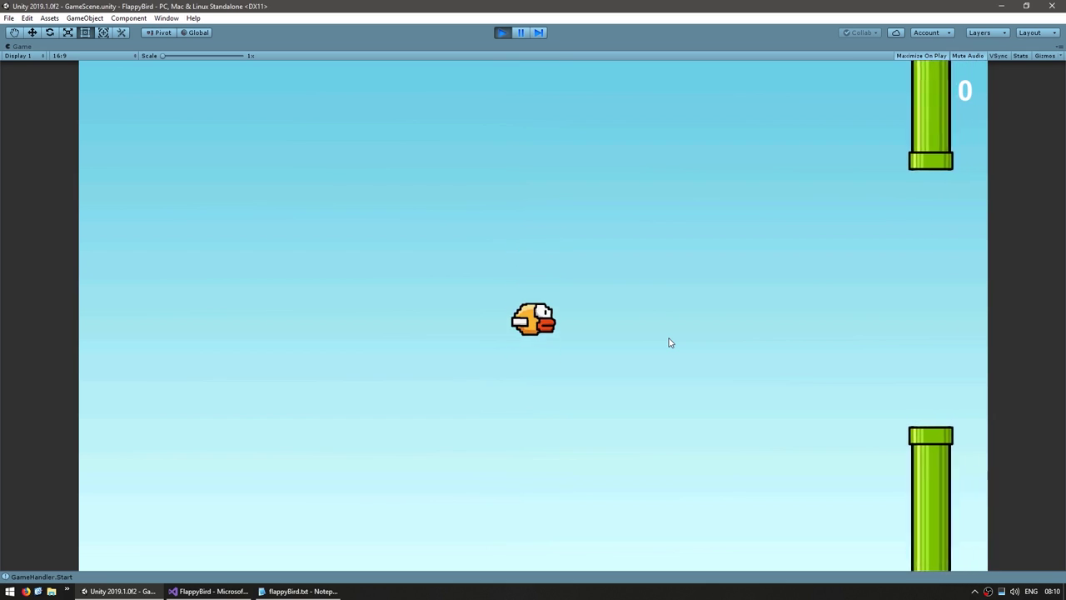
key("space")
key("space")
key("space")
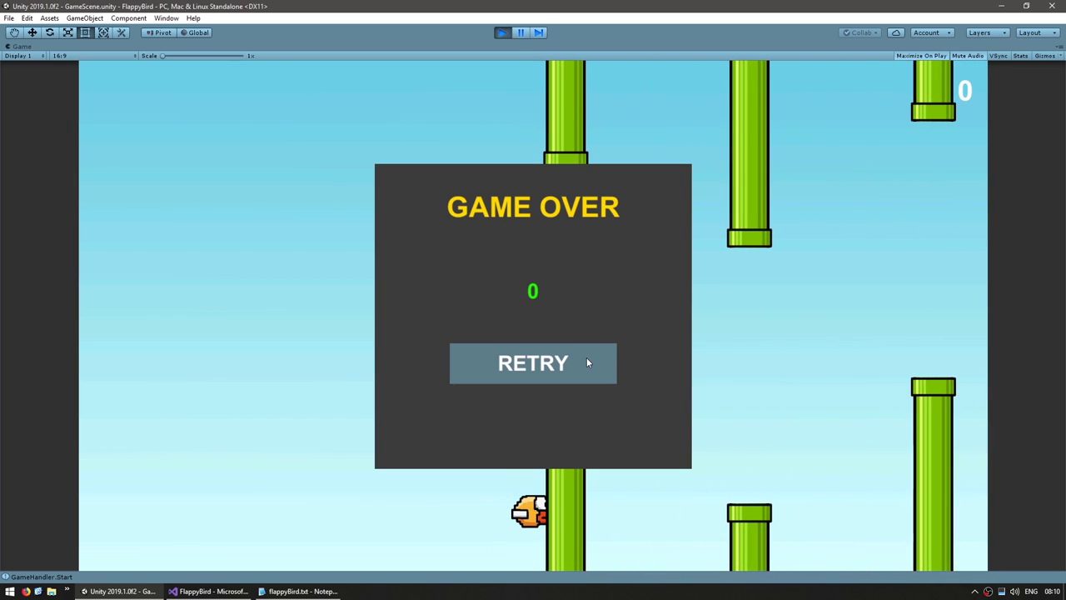
left_click(587, 362)
key("space")
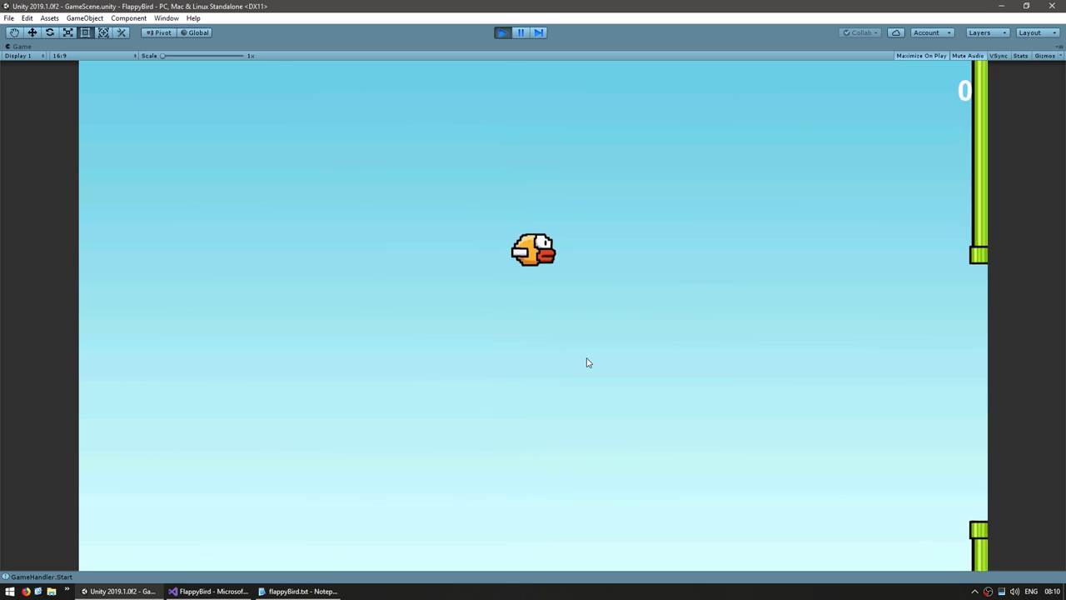
key("space")
key("space")
key("space")
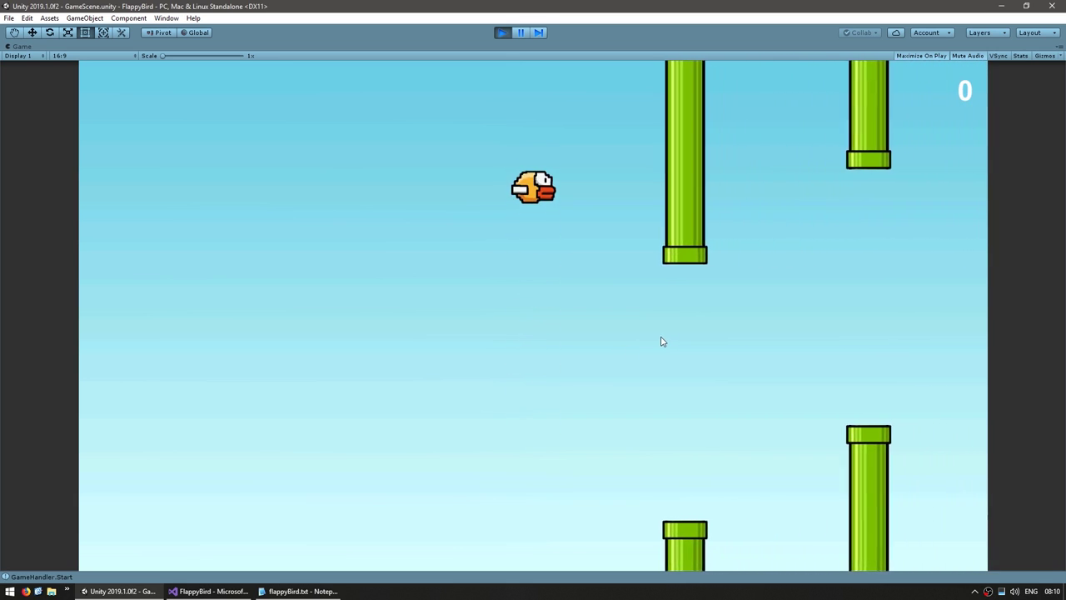
key("space")
key("space")
left_click(539, 368)
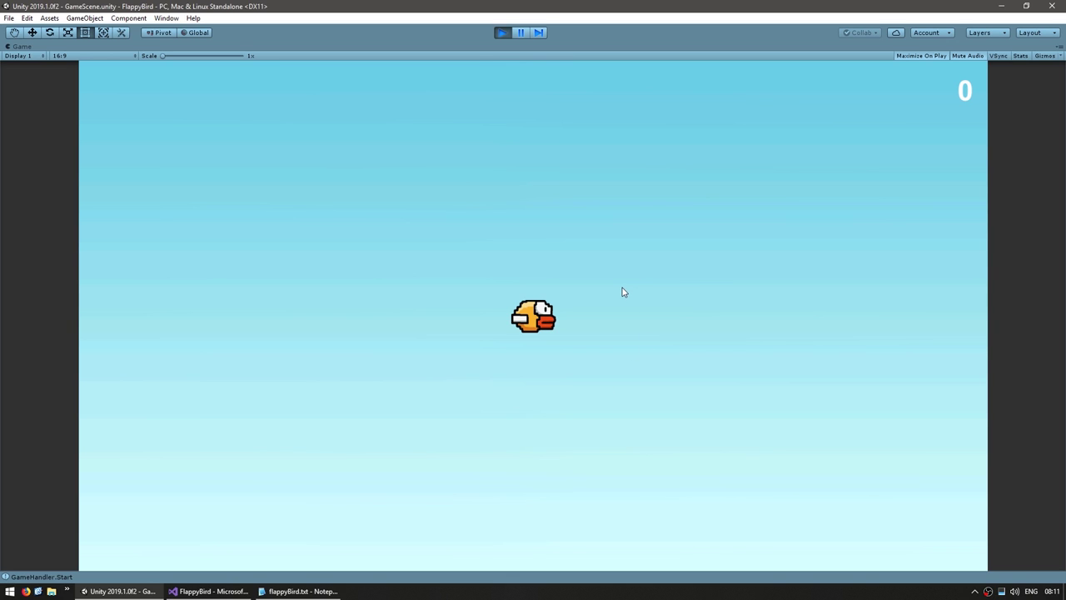
Stop Play mode, then add a new Loading scene in the Scenes folder and open it.
left_click(502, 32)
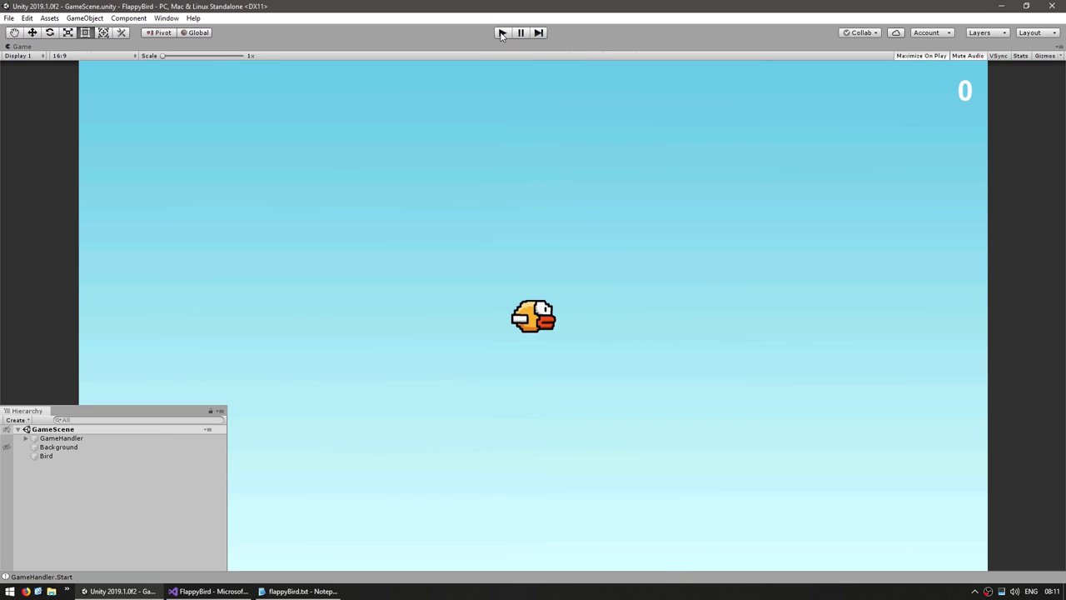
right_click(276, 476)
mouse_move(346, 218)
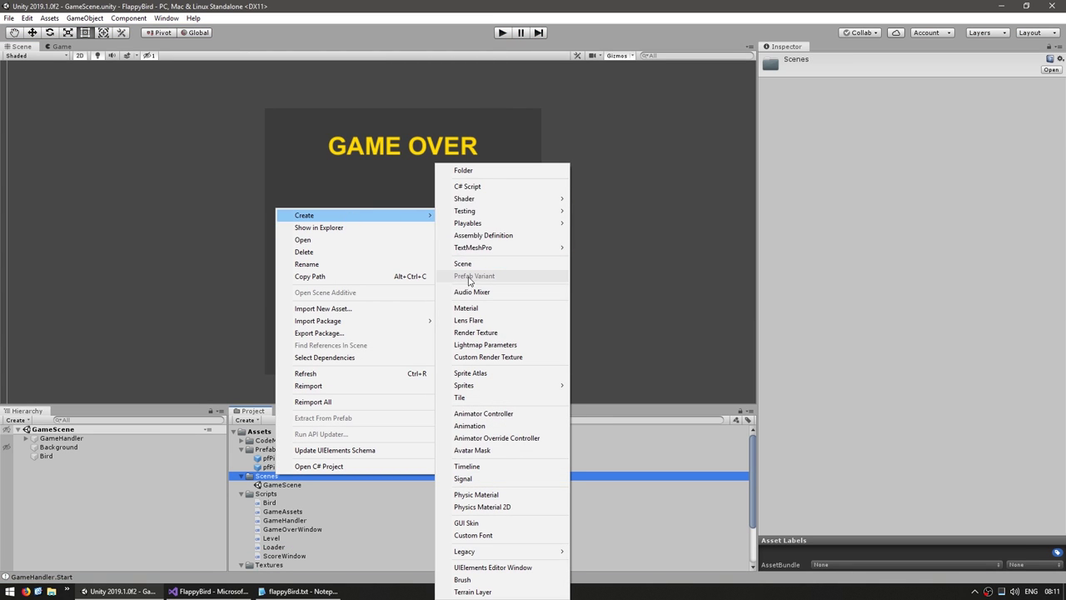
left_click(466, 263)
type("g")
key("Return")
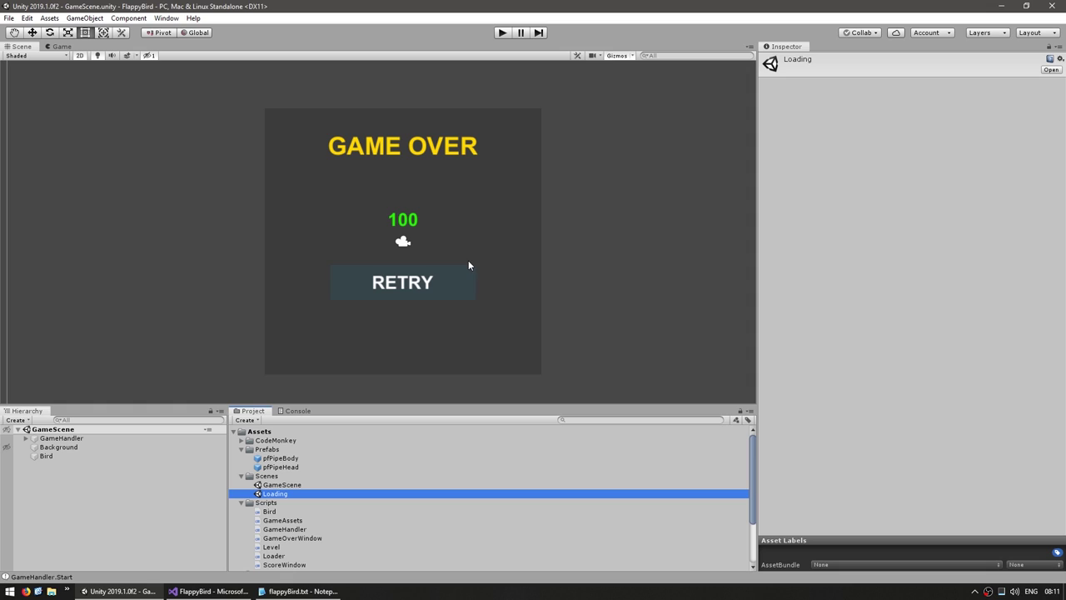
double_click(275, 493)
Add a UI Canvas with a Text element under it to the Loading scene.
right_click(99, 479)
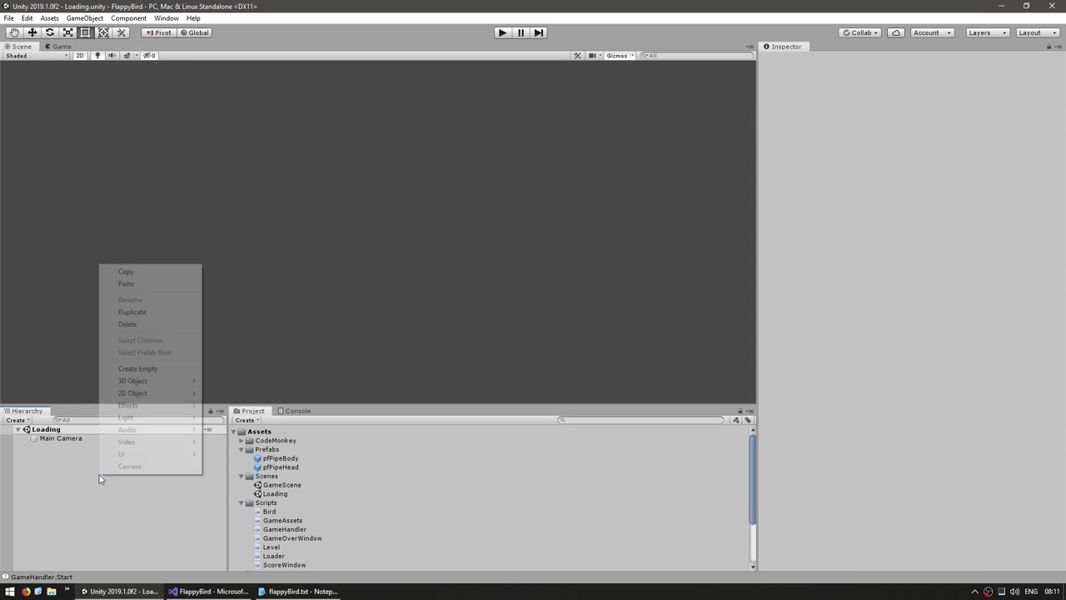
mouse_move(138, 454)
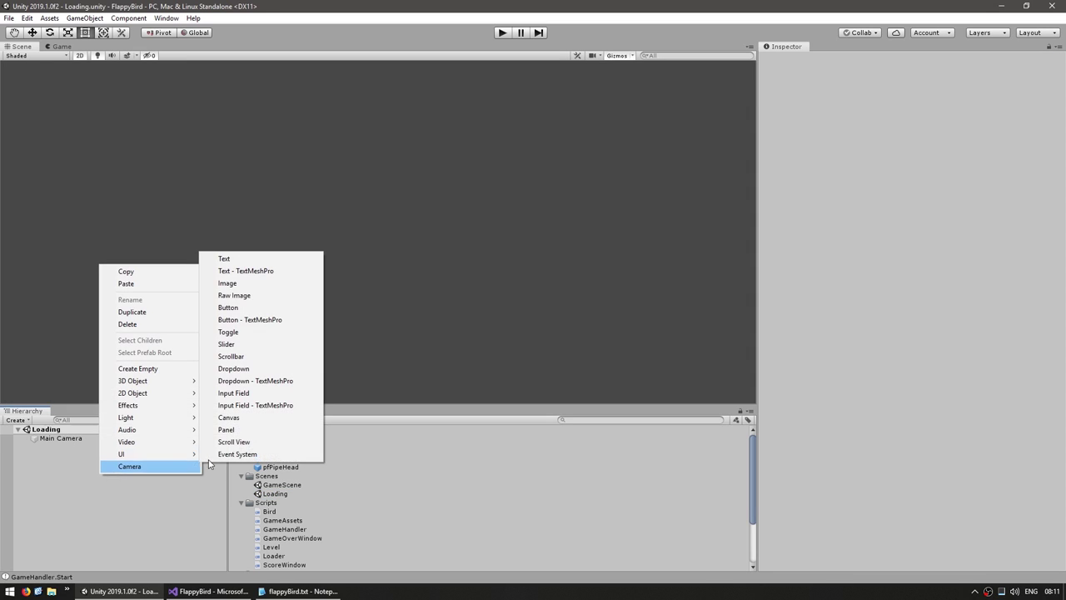
left_click(228, 417)
right_click(59, 495)
mouse_move(94, 427)
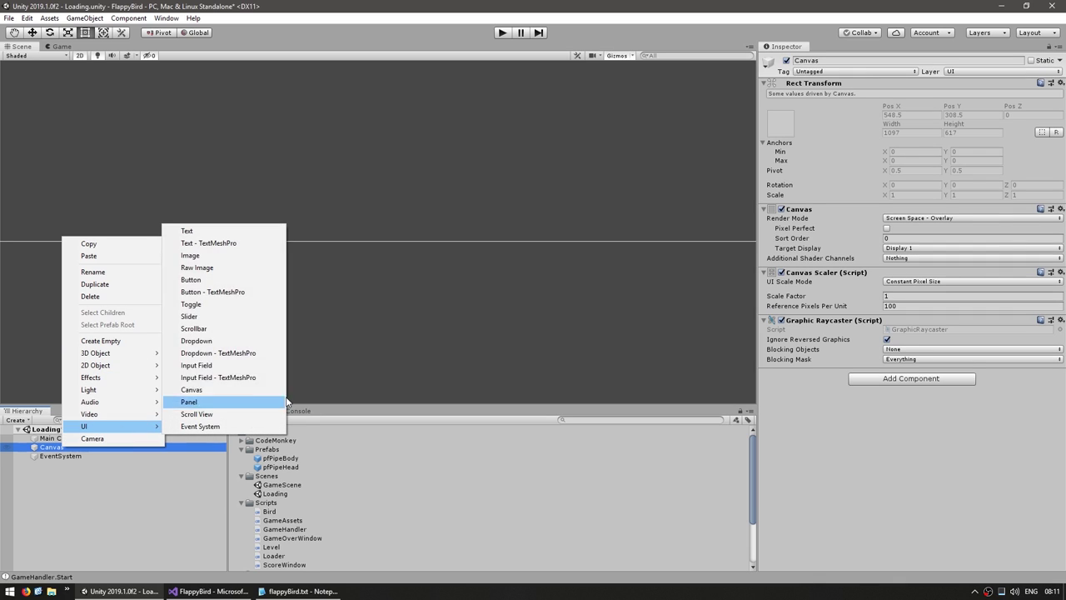
left_click(200, 232)
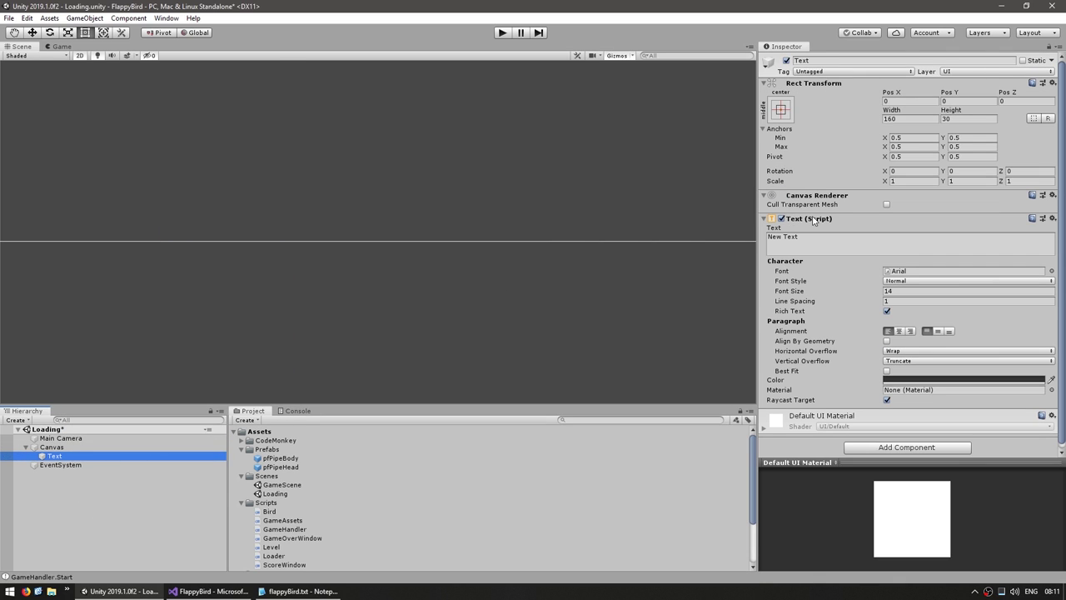
Set the text to 'LOADING..', make it bold and change its font size to 40.
left_click(814, 240)
type("LOADING")
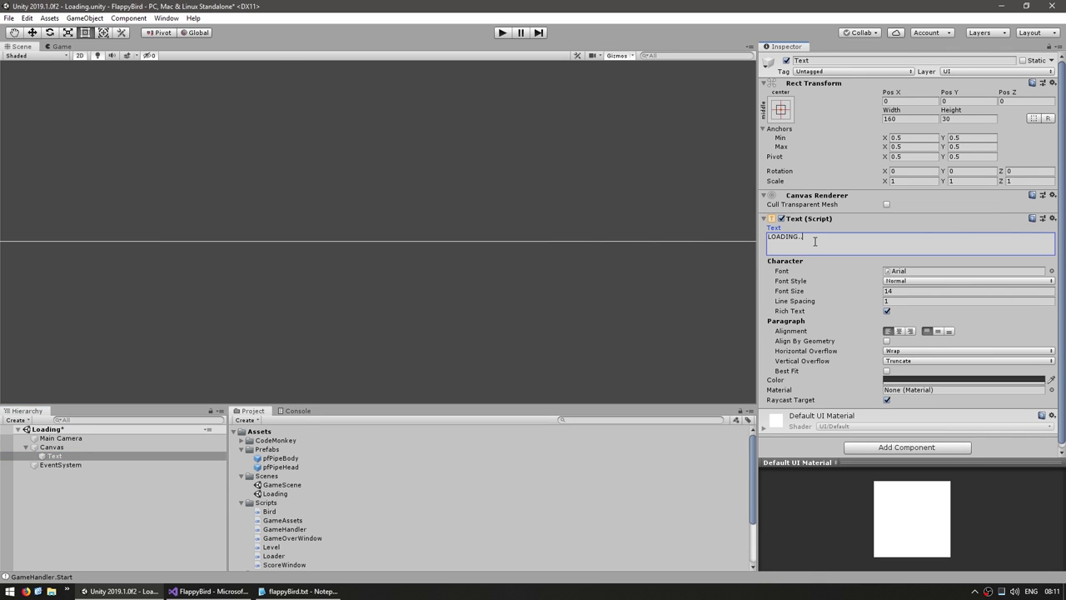
type("..")
left_click(966, 281)
left_click(904, 301)
double_click(54, 455)
scroll(191, 335, "down", 3)
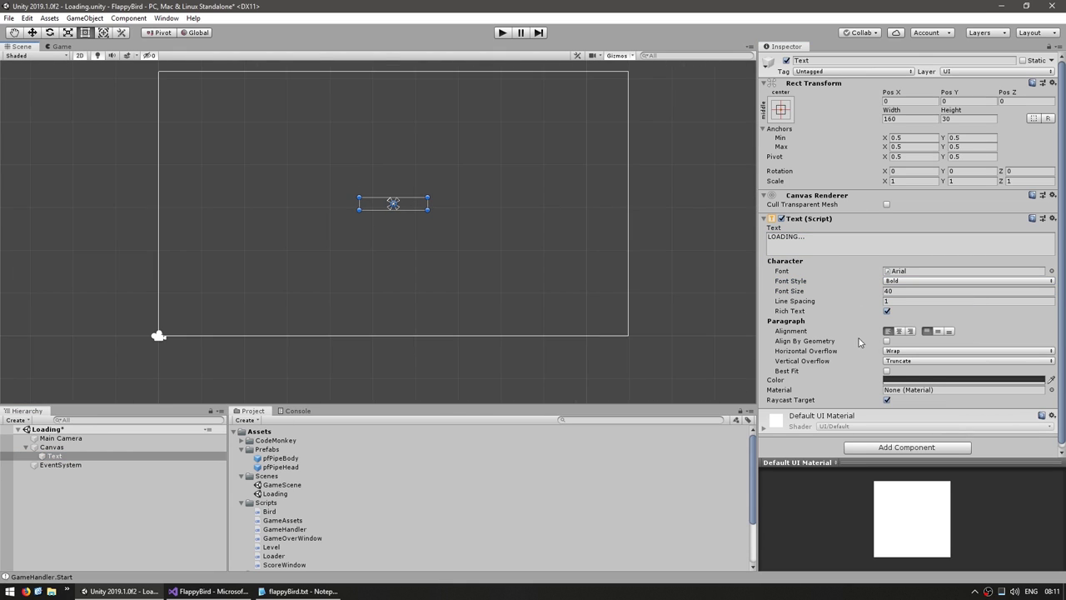
Make the text white with horizontal and vertical Overflow, a 0×0 box, in the lower-left corner.
left_click(964, 379)
left_click(968, 350)
left_click(904, 371)
left_click(968, 361)
left_click(904, 382)
left_click(903, 118)
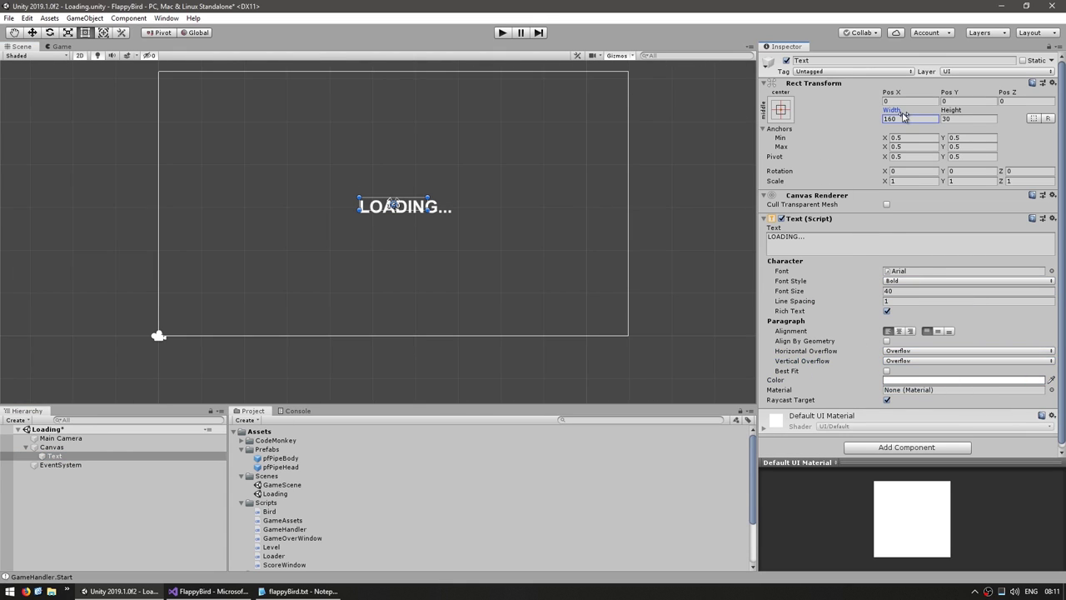
type("0")
key("Tab")
type("0")
key("Return")
key("w")
left_click_drag(393, 203, 182, 311)
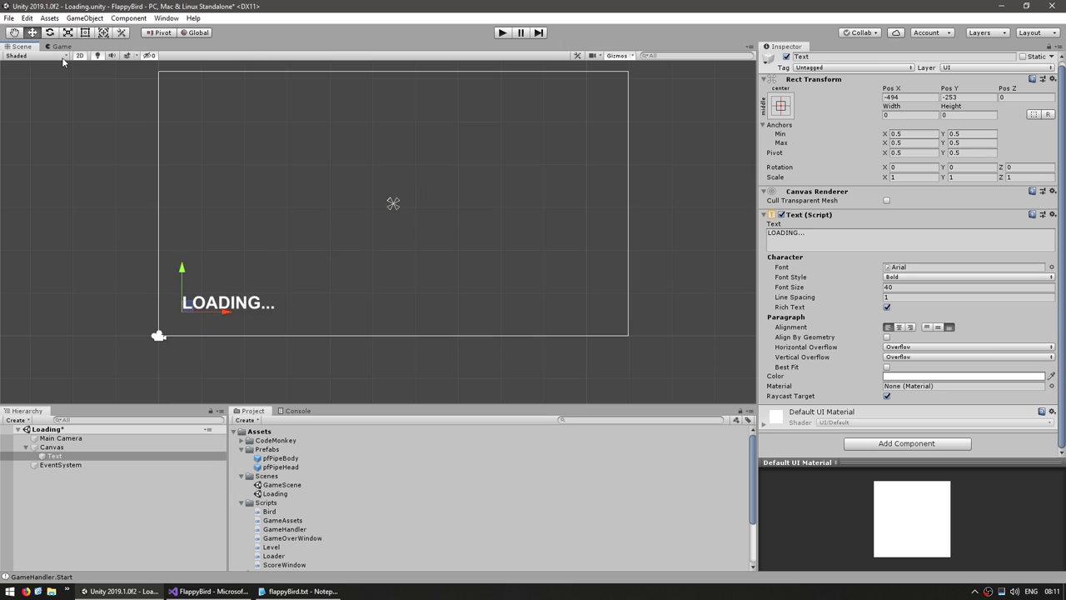
Set the Main Camera background colour to black in the Game view.
left_click(61, 47)
left_click(61, 438)
left_click(966, 144)
left_click(747, 252)
left_click(586, 314)
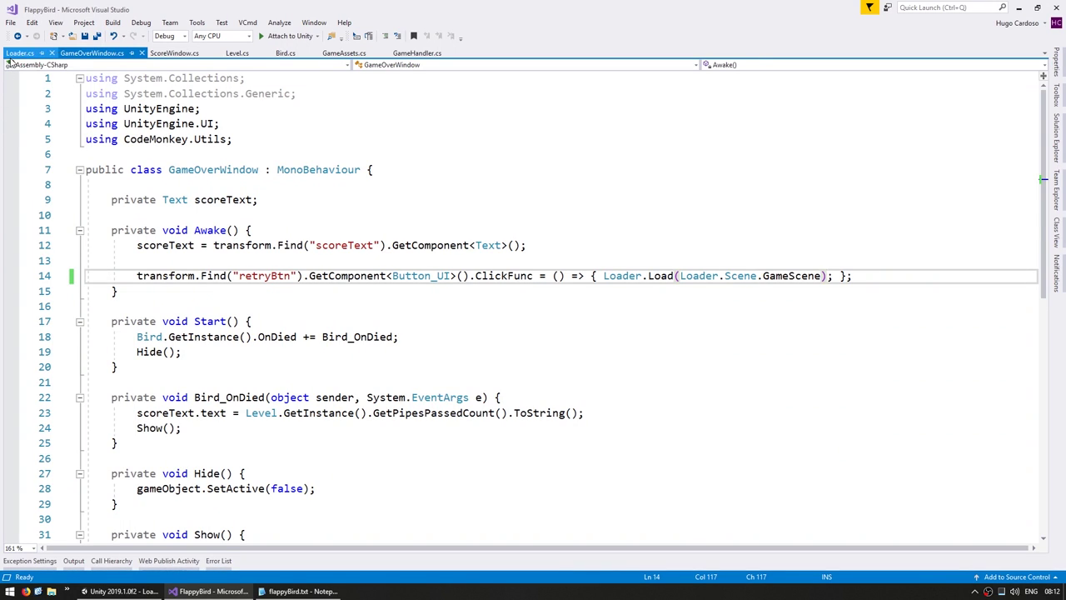
Jump to Loader.Load's definition and add 'Loading,' to the Scene enum, then save.
key("ctrl+Tab")
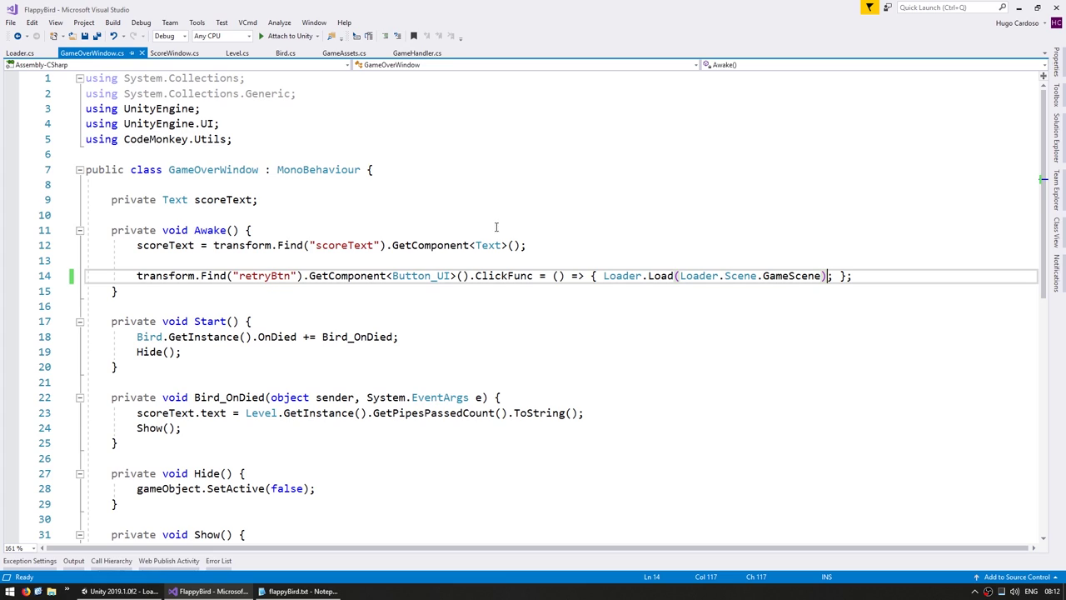
key("F12")
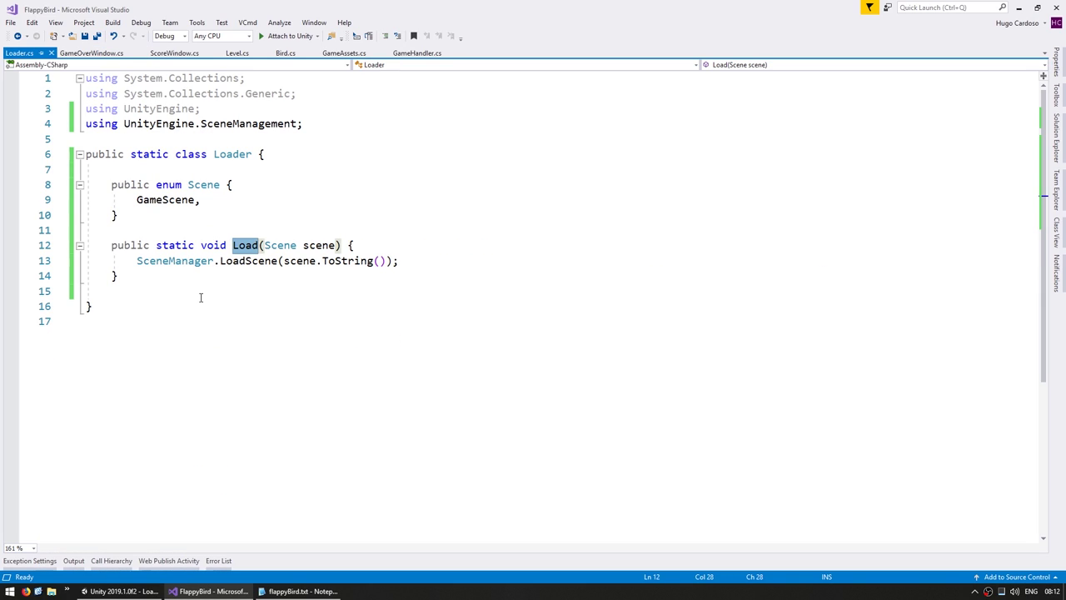
left_click(220, 190)
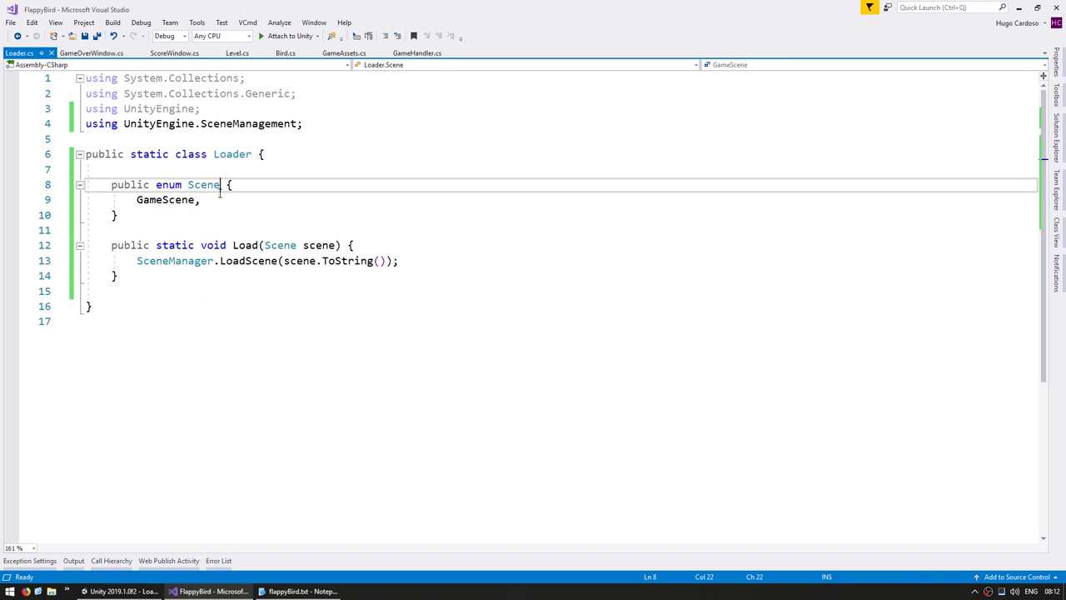
key("Down")
key("Return")
type("Loading,")
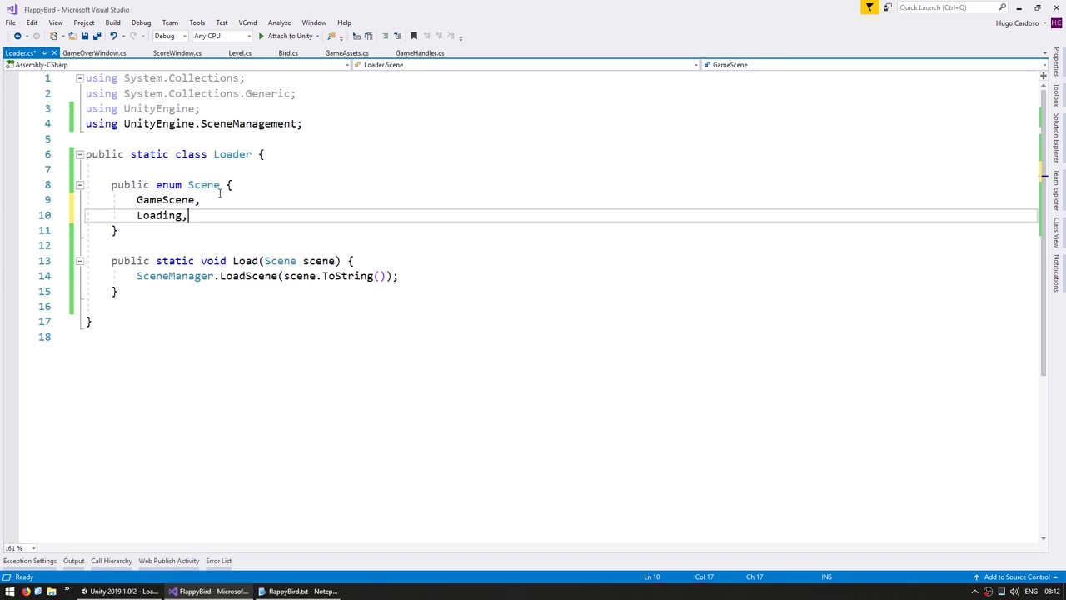
key("ctrl+s")
Insert SceneManager.LoadScene(Scene.Loading.ToString()); as the first line of Load.
left_click(239, 275)
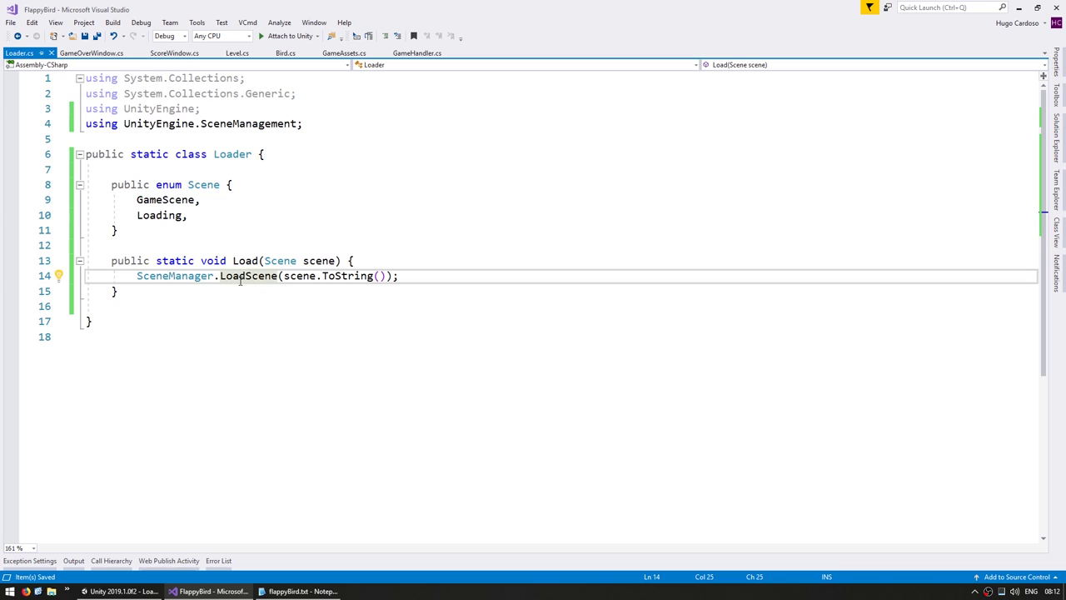
key("Home")
key("Return")
key("Up")
type("SceneM")
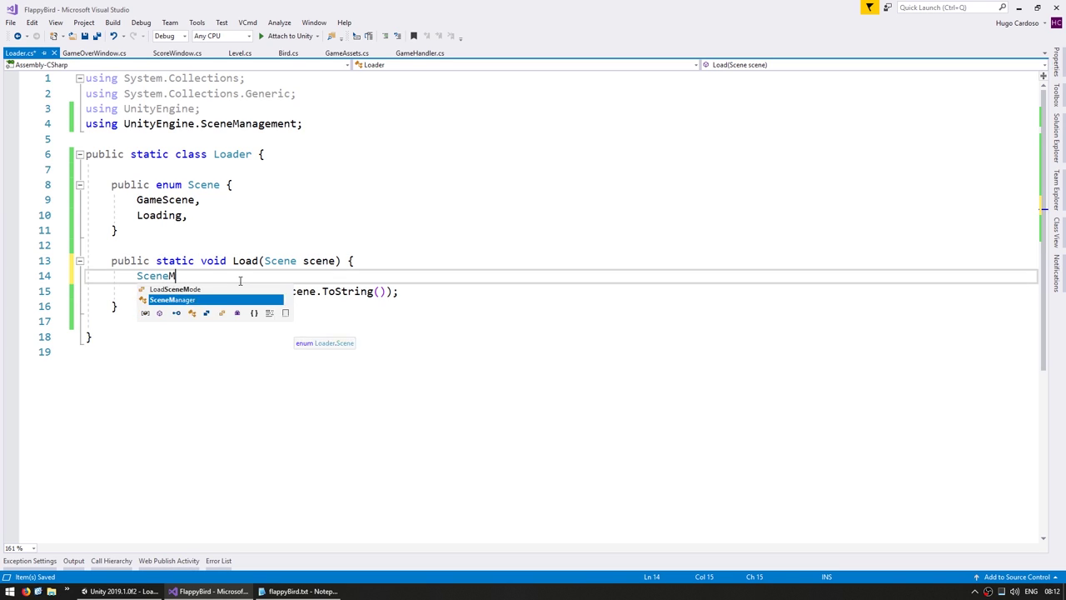
key("Tab")
type(".L")
key("Tab")
type("(")
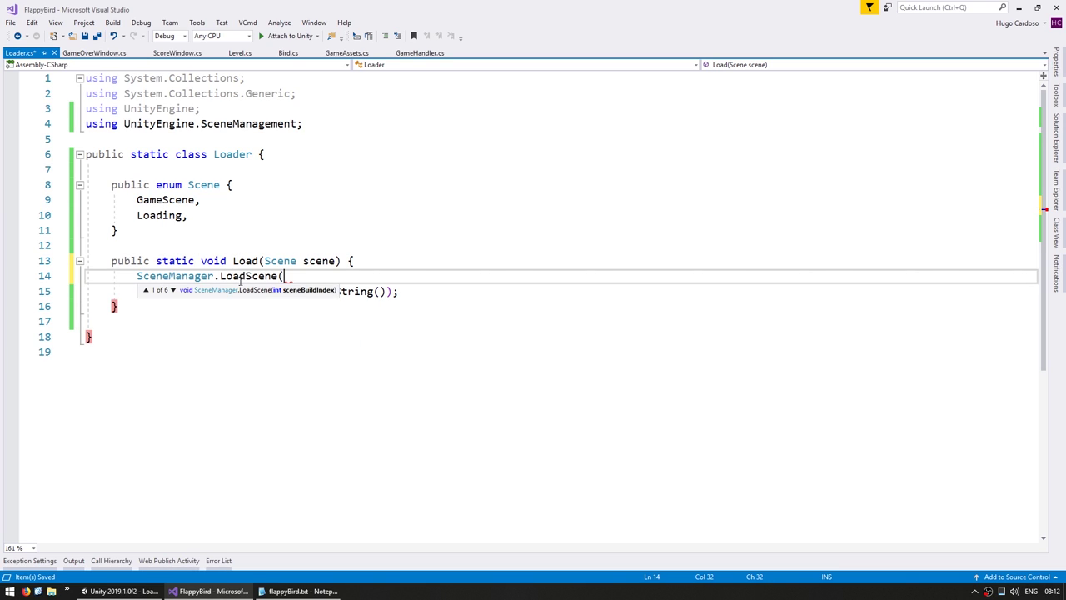
type("Scene.Loading.ToString());")
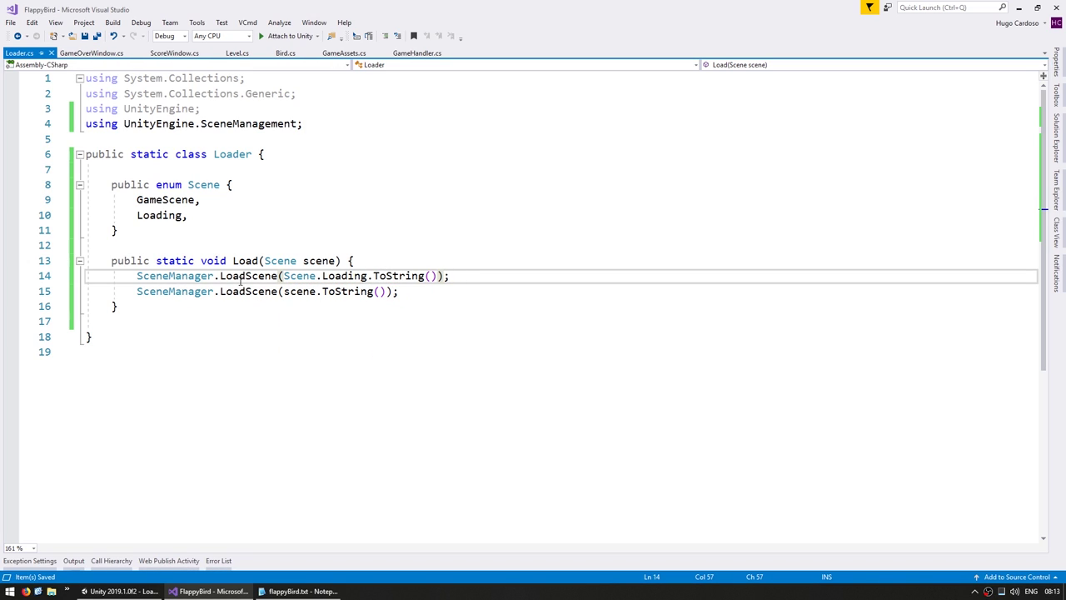
key("Return")
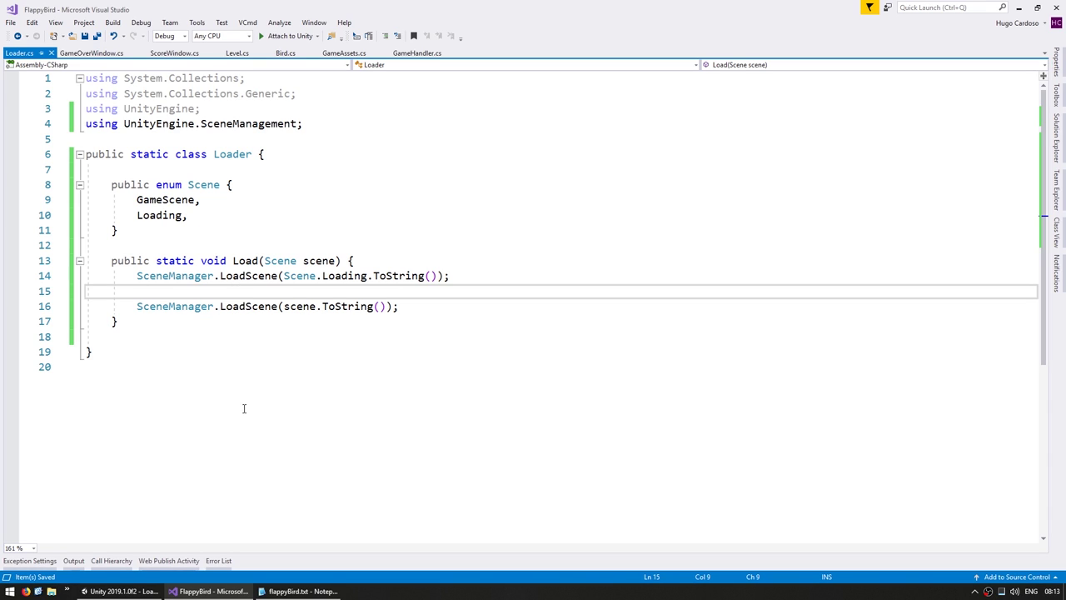
Add the open Loading scene to the Build Settings scene list.
left_click(119, 591)
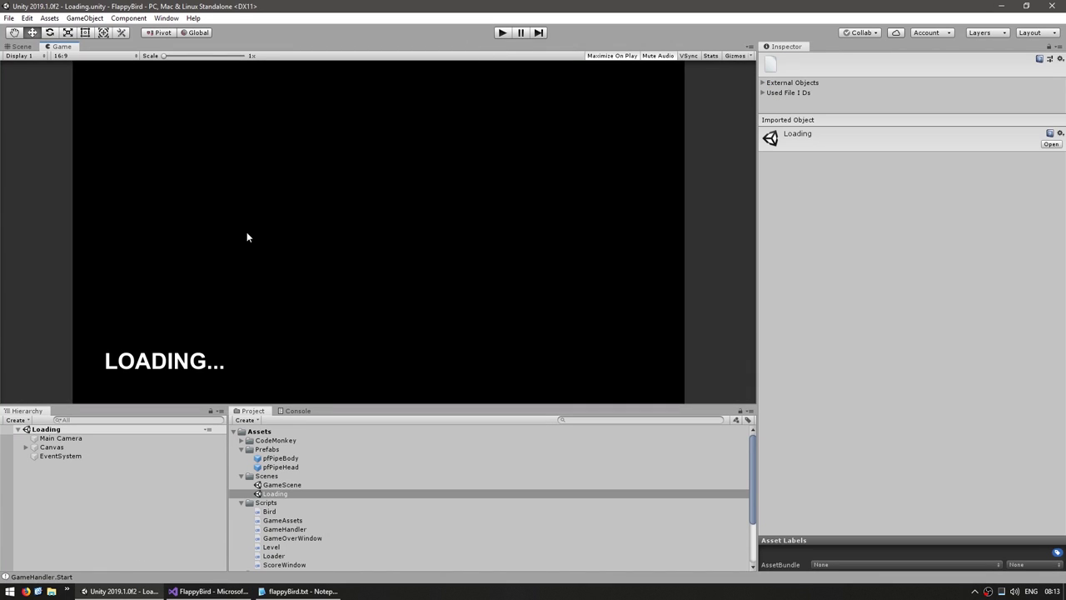
left_click(8, 19)
left_click(41, 130)
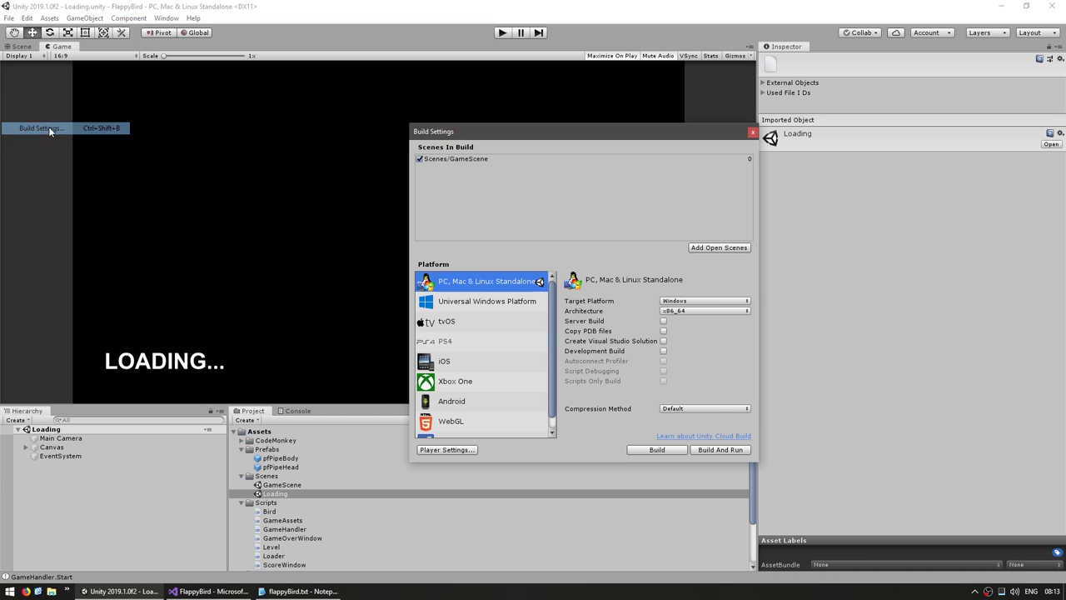
left_click(718, 250)
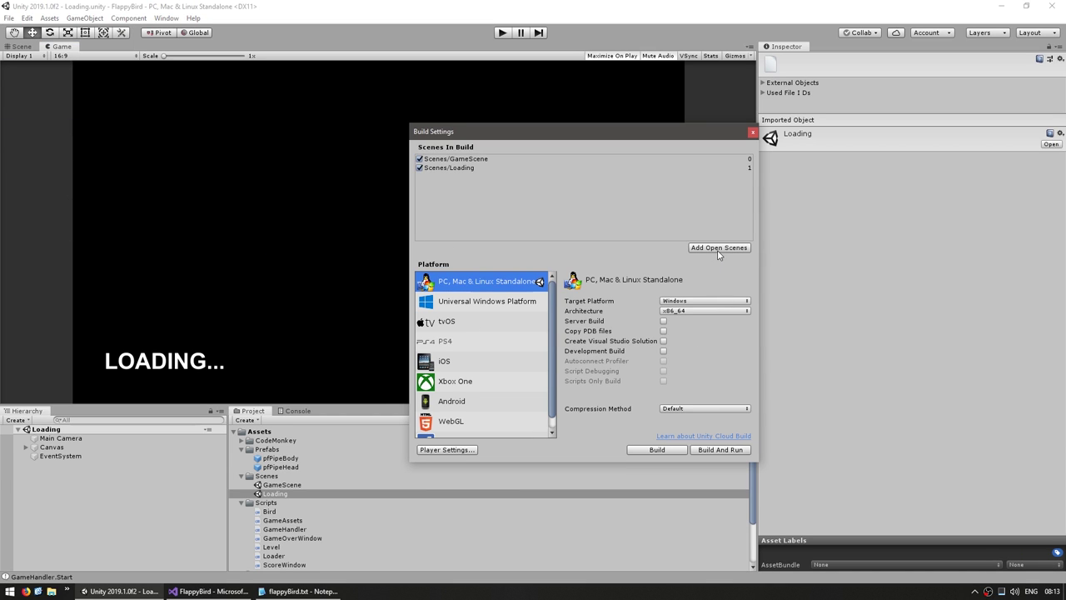
left_click(753, 134)
Play the game, flap until game over, and hit RETRY to test the restart.
key("ctrl+p")
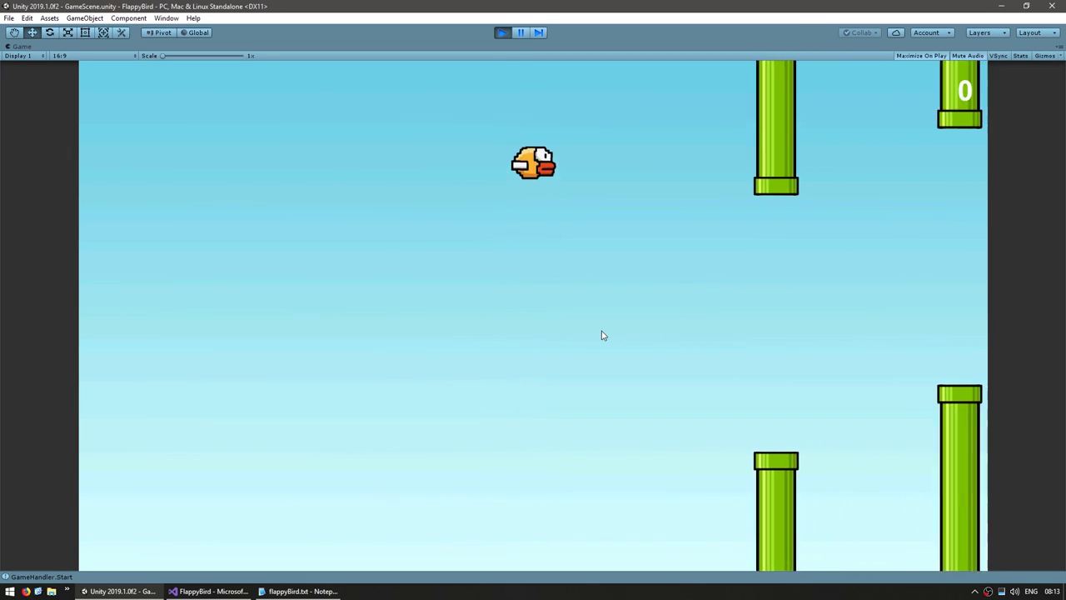
key("space")
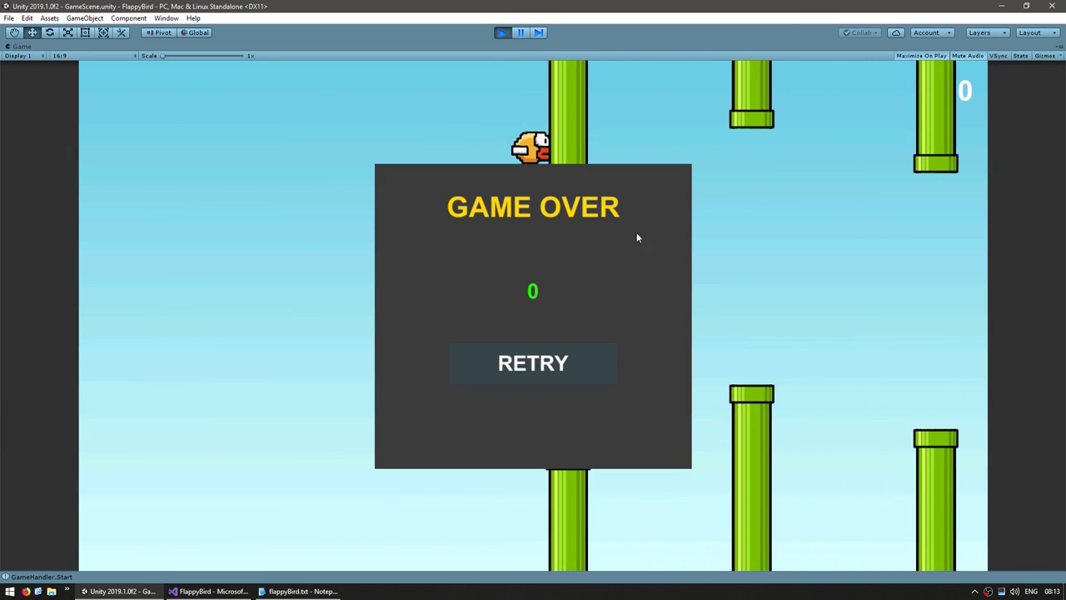
left_click(568, 365)
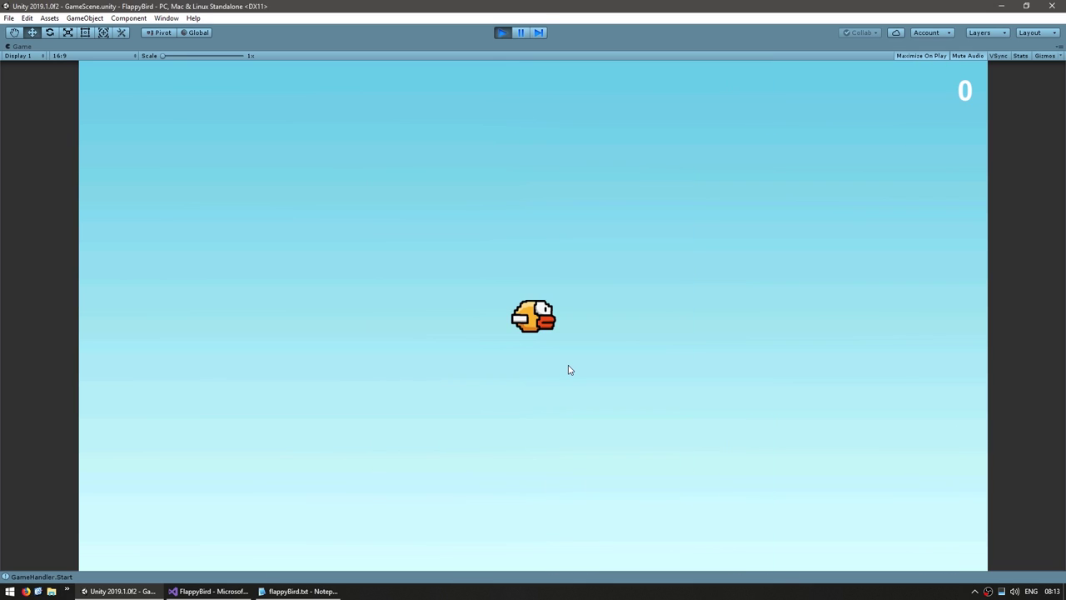
key("alt+Tab")
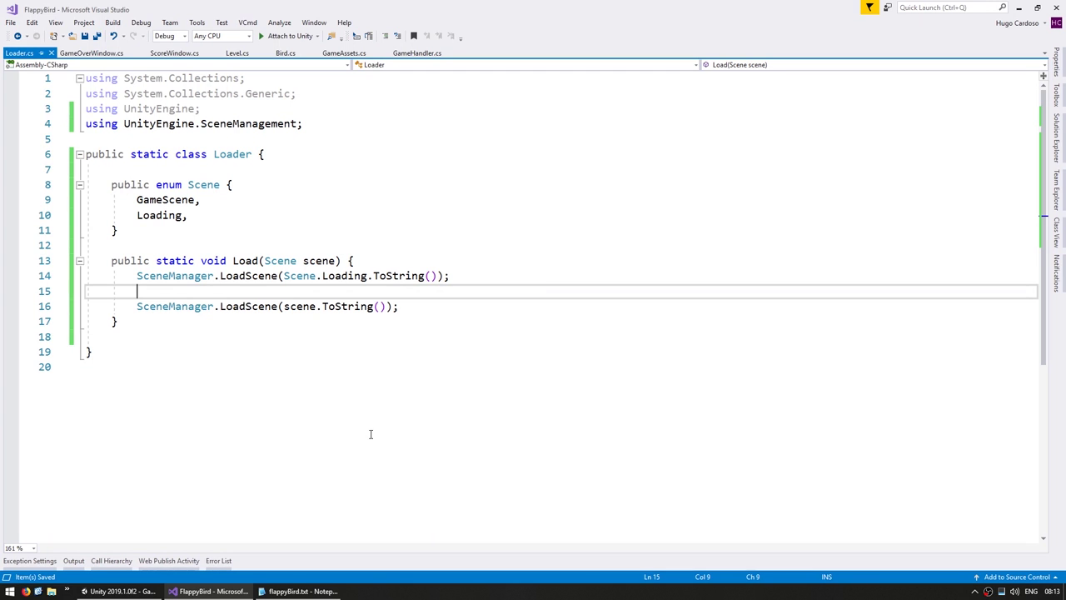
Review the Loading and target LoadScene calls in Loader.Load, then return to Unity.
left_click_drag(185, 290, 358, 261)
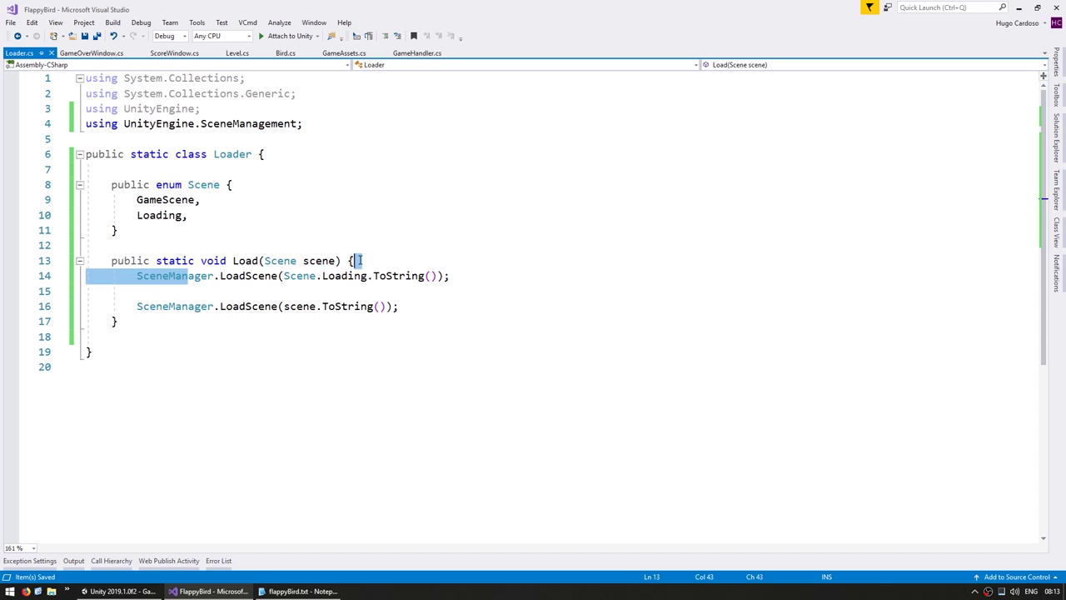
left_click_drag(188, 307, 325, 307)
left_click_drag(385, 262, 423, 300)
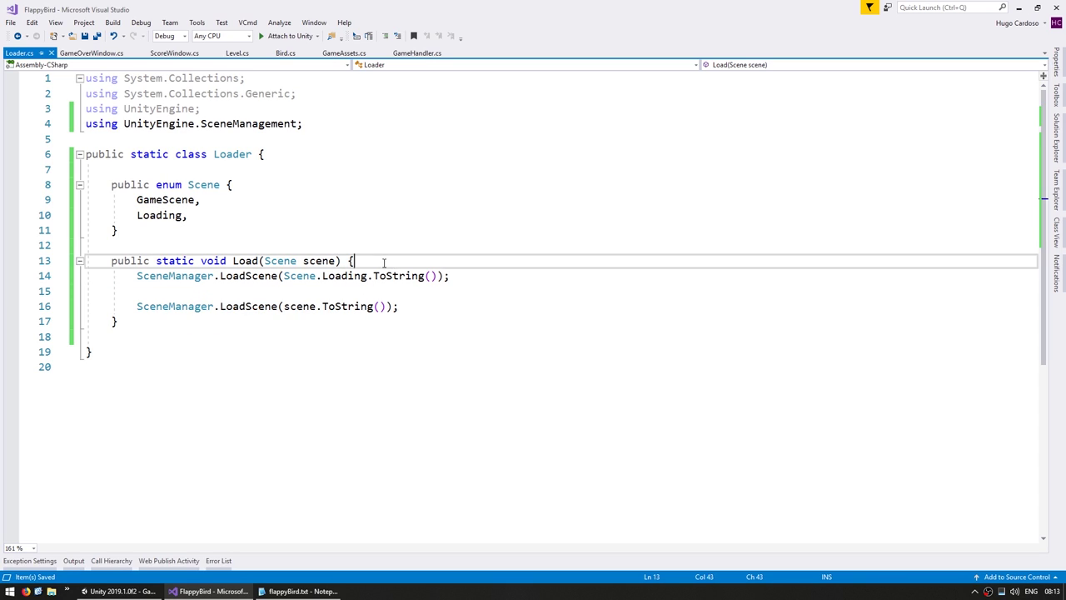
left_click(423, 300)
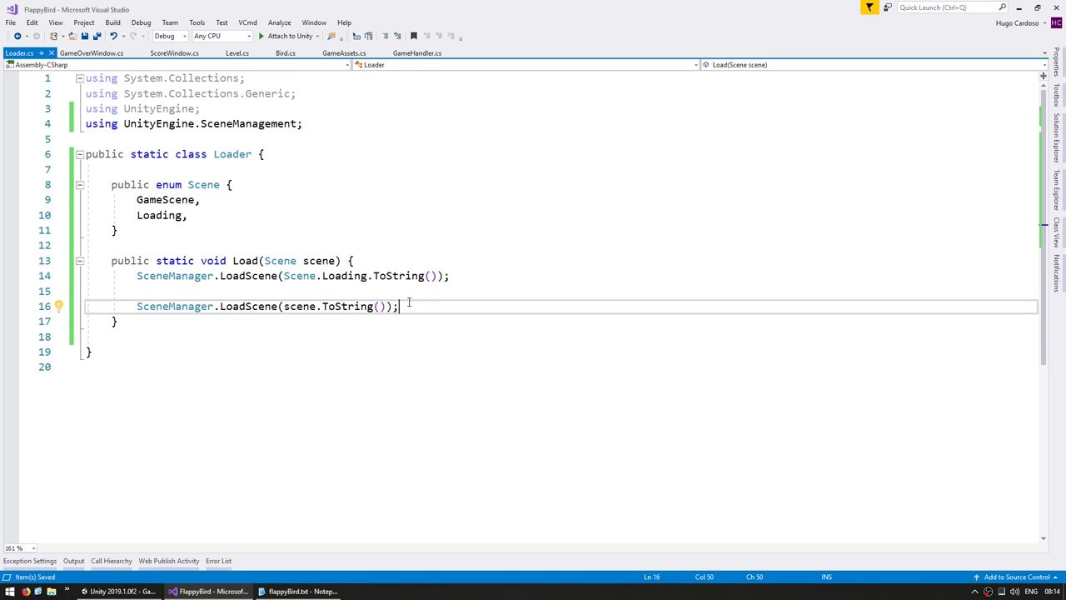
left_click_drag(409, 304, 413, 293)
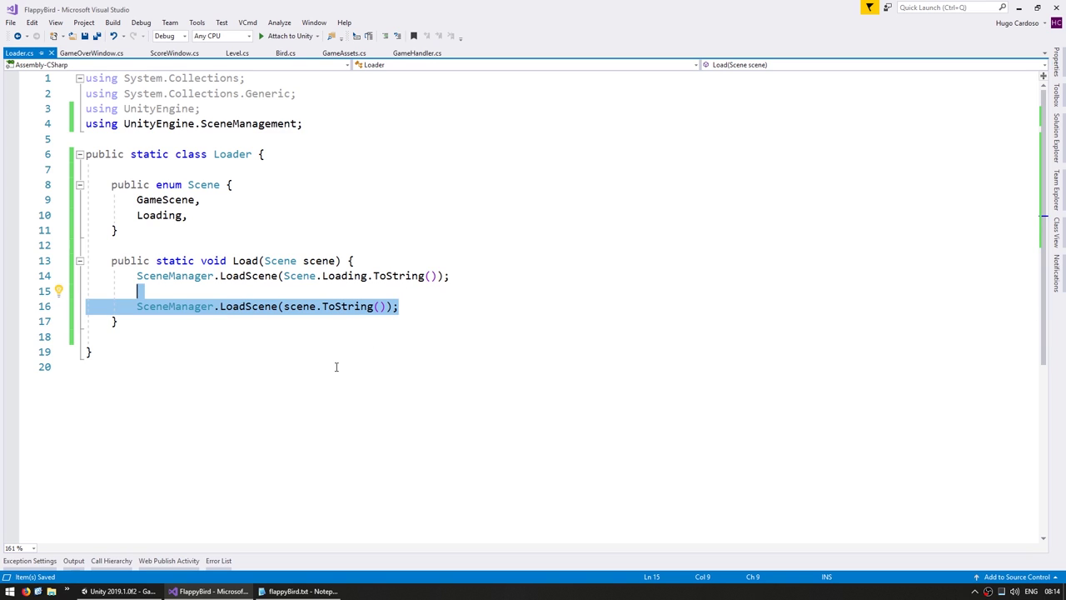
left_click(121, 592)
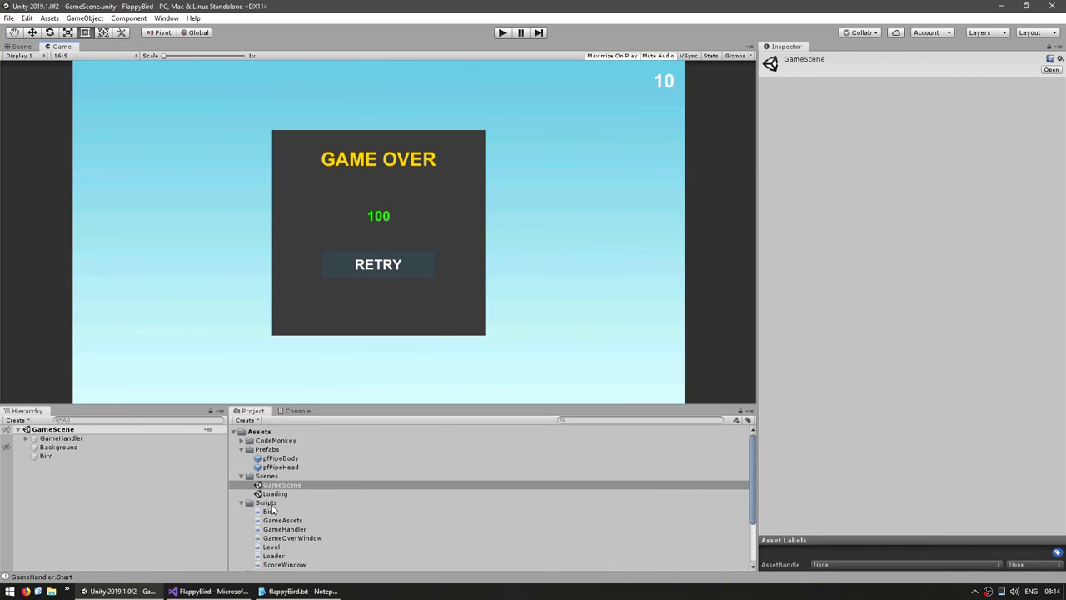
Create a new C# script named LoaderUpdate in the Scripts folder.
right_click(269, 503)
mouse_move(366, 245)
left_click(478, 186)
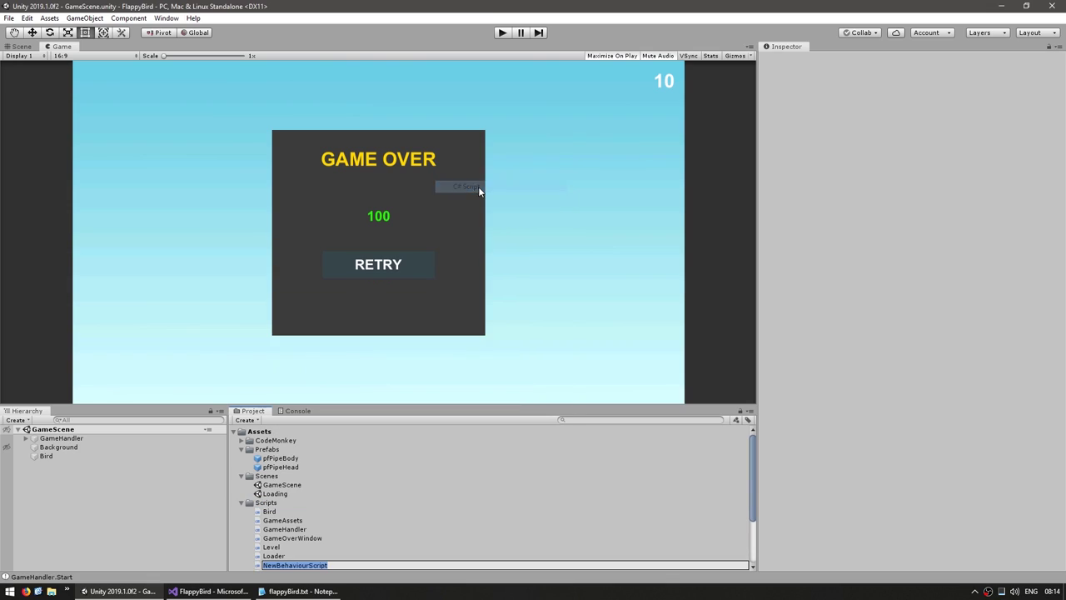
type("LoaderUpdate")
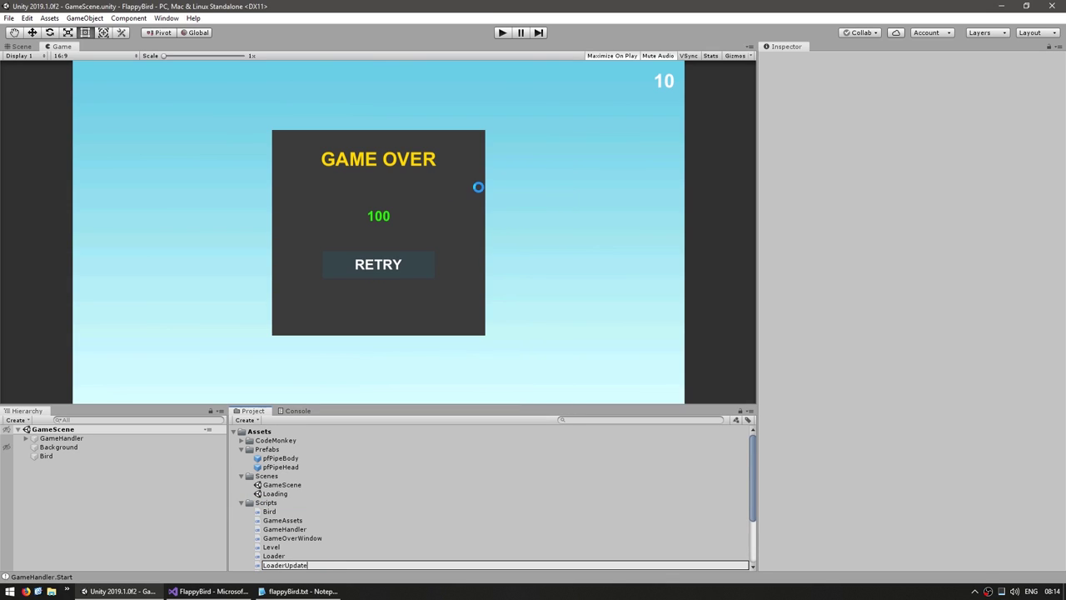
key("Return")
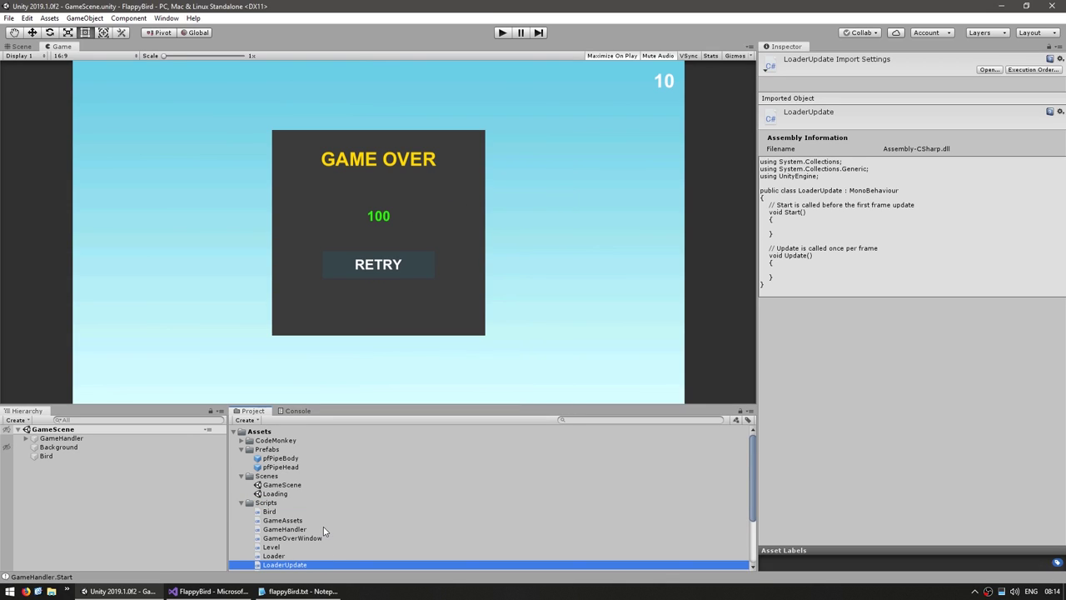
In the Loading scene, add an empty LoaderUpdate object, attach the script, and open it.
double_click(275, 493)
key("ctrl+shift+n")
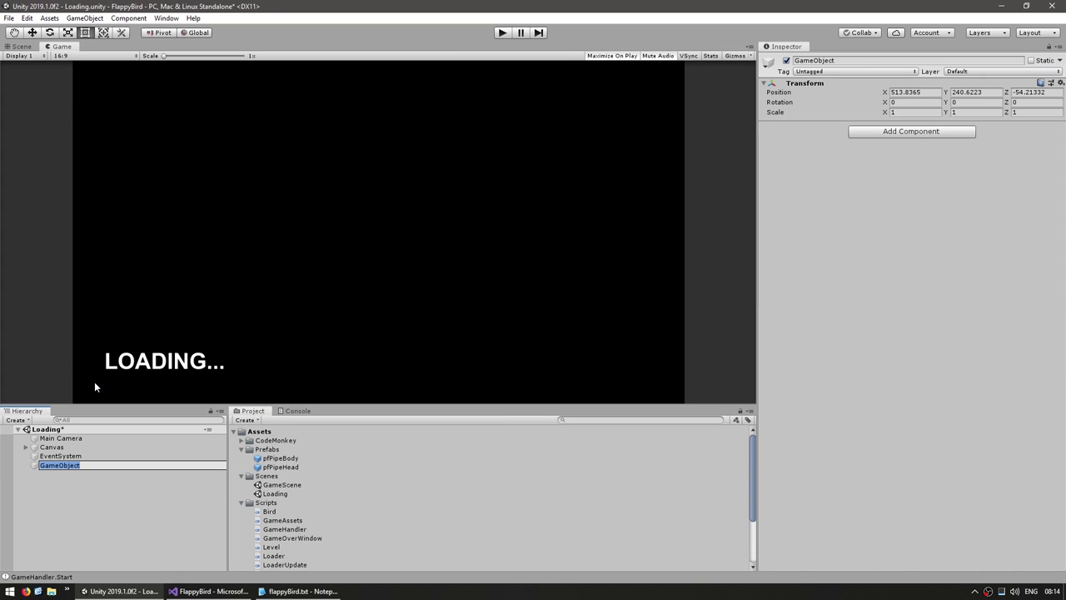
type("LoaderUpd")
type("ate")
key("Return")
left_click_drag(285, 565, 823, 245)
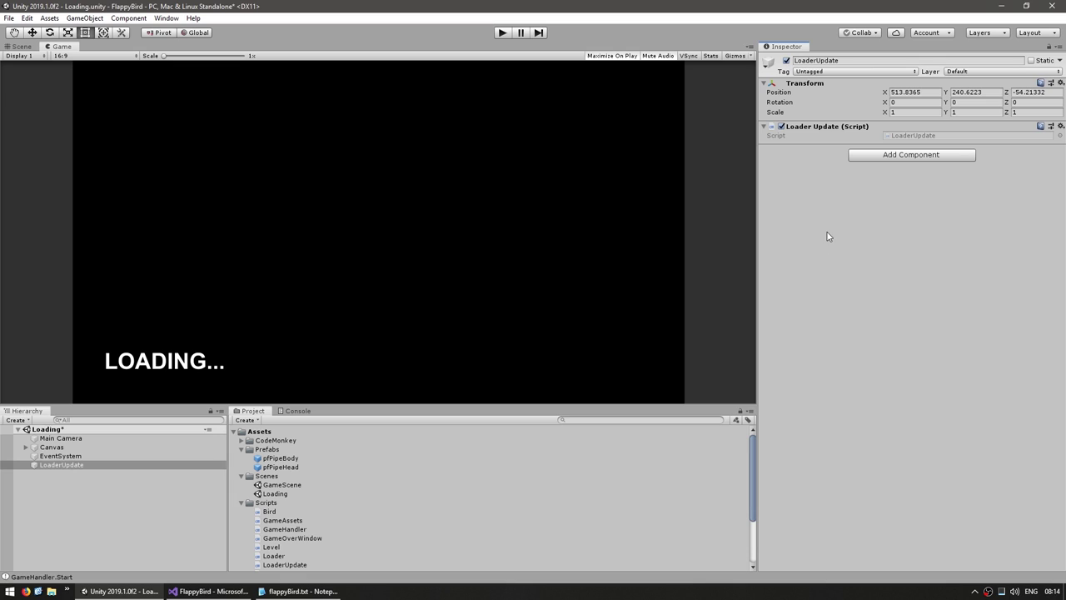
double_click(889, 136)
Replace the LoaderUpdate template body with an empty private void Update() and save.
left_click_drag(118, 322, 129, 156)
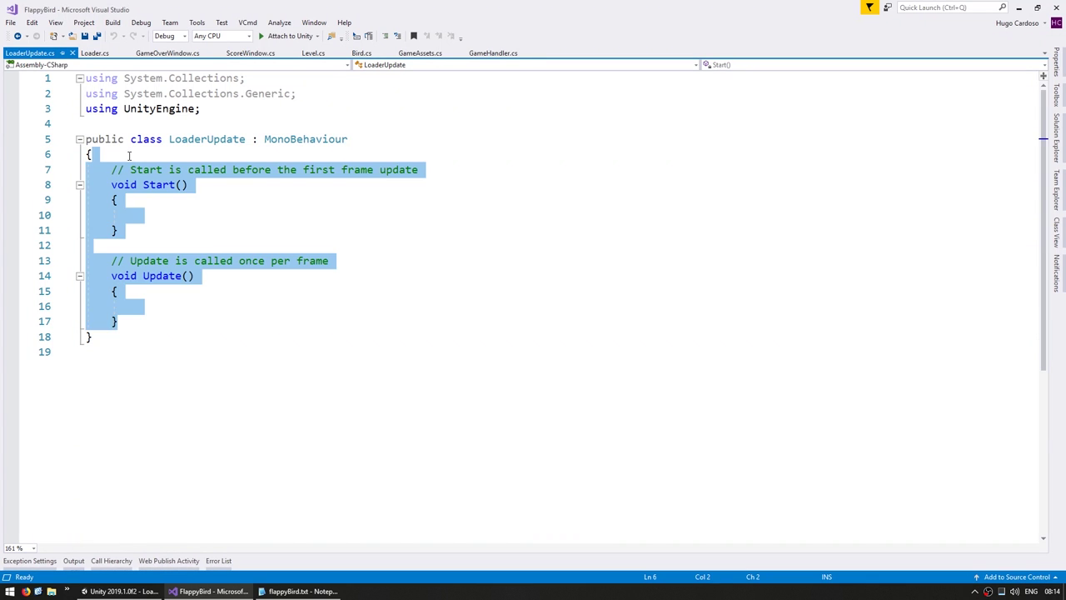
type("pr void up")
key("Tab")
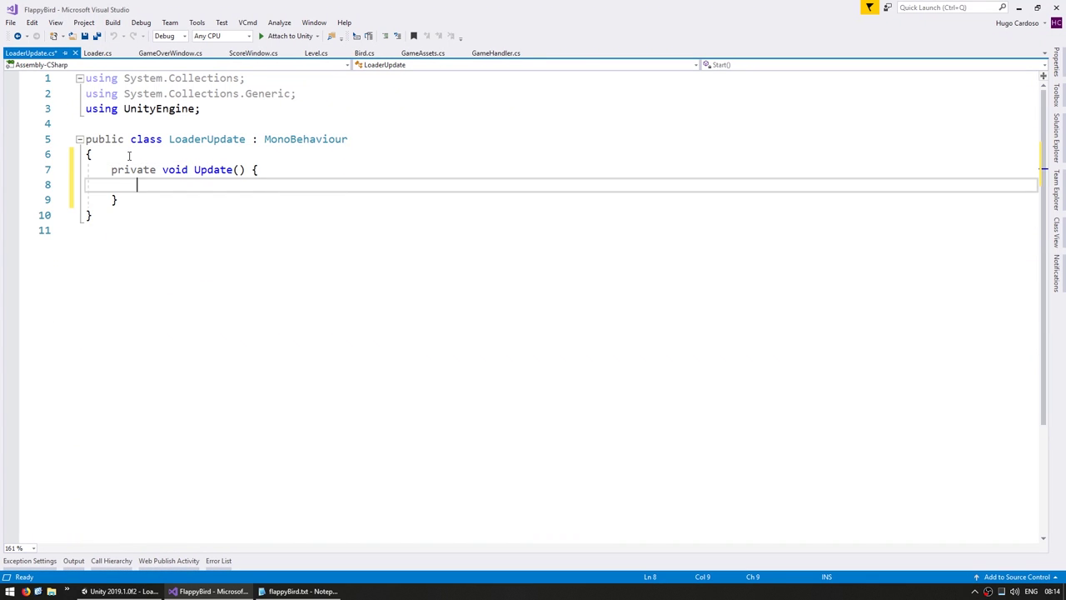
key("Down")
key("End")
key("Return")
key("Up")
key("Up")
key("Up")
key("Home")
key("BackSpace")
key("End")
key("Return")
key("Down")
key("Down")
key("ctrl+s")
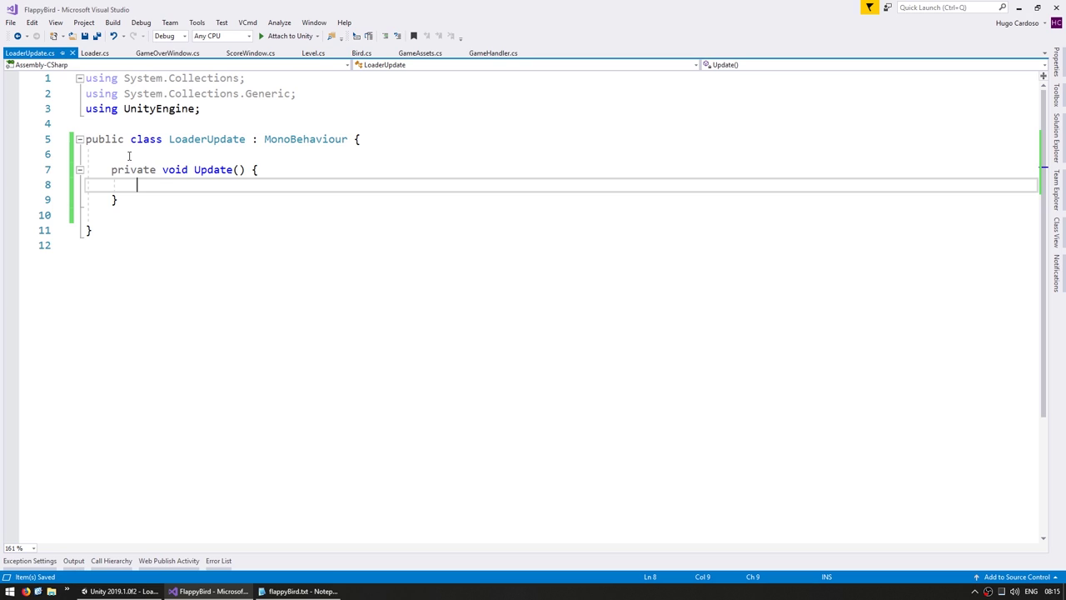
Write Loader.LoadTargetScene(); inside Update, fixing the typos along the way.
type("L")
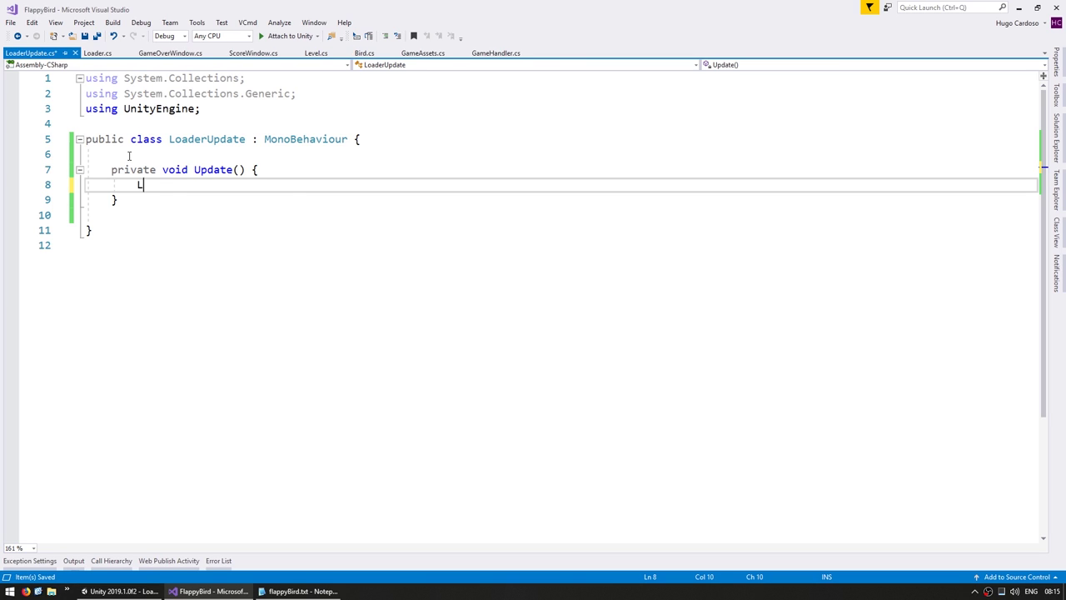
type("oader.")
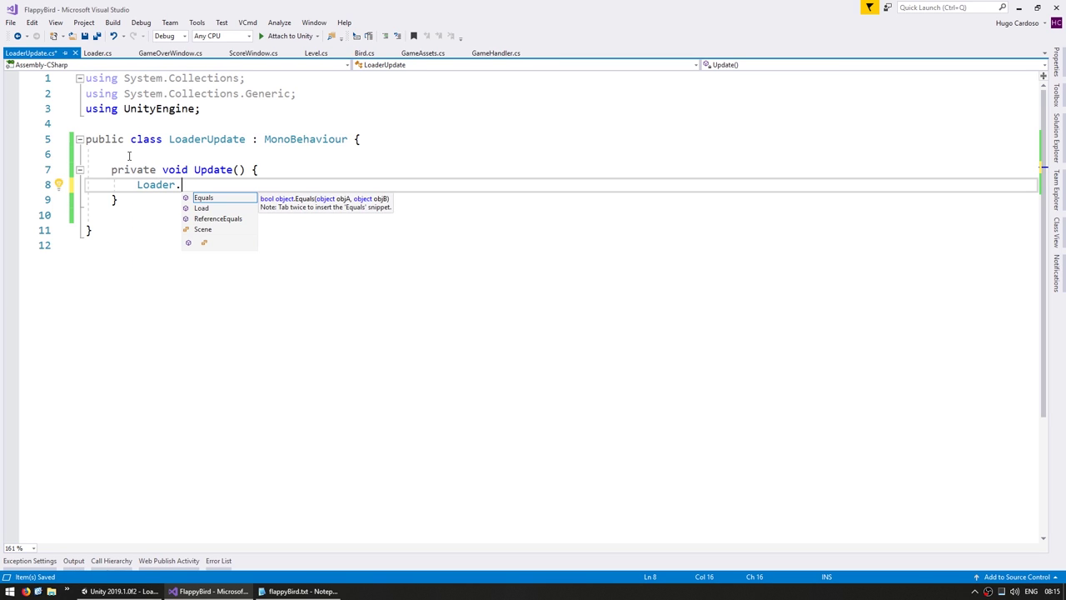
type("LoadaTar")
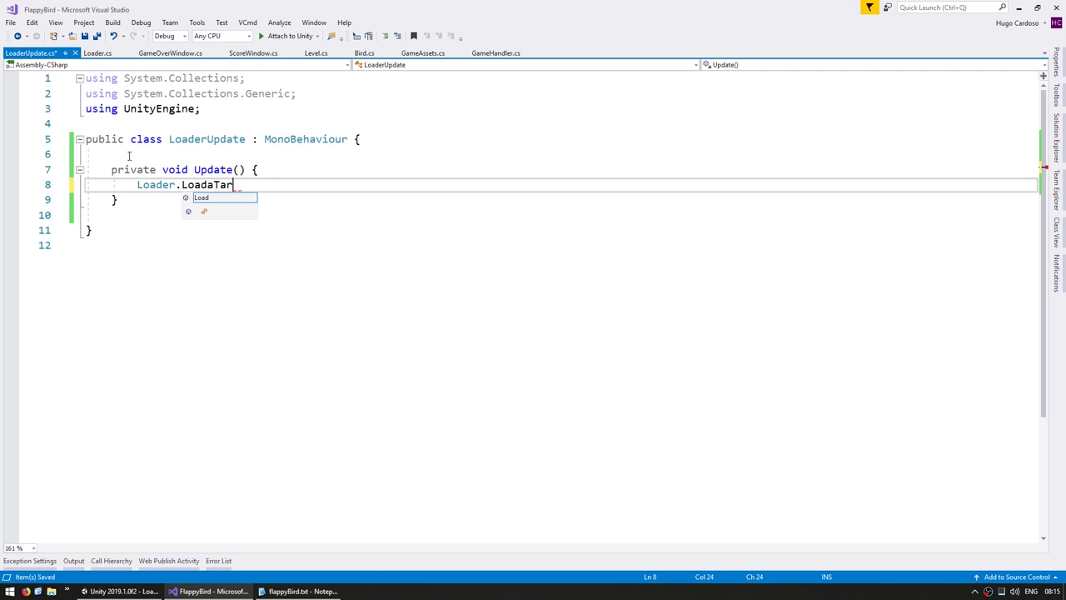
type("getScene;")
key("Left")
key("Left")
key("Left")
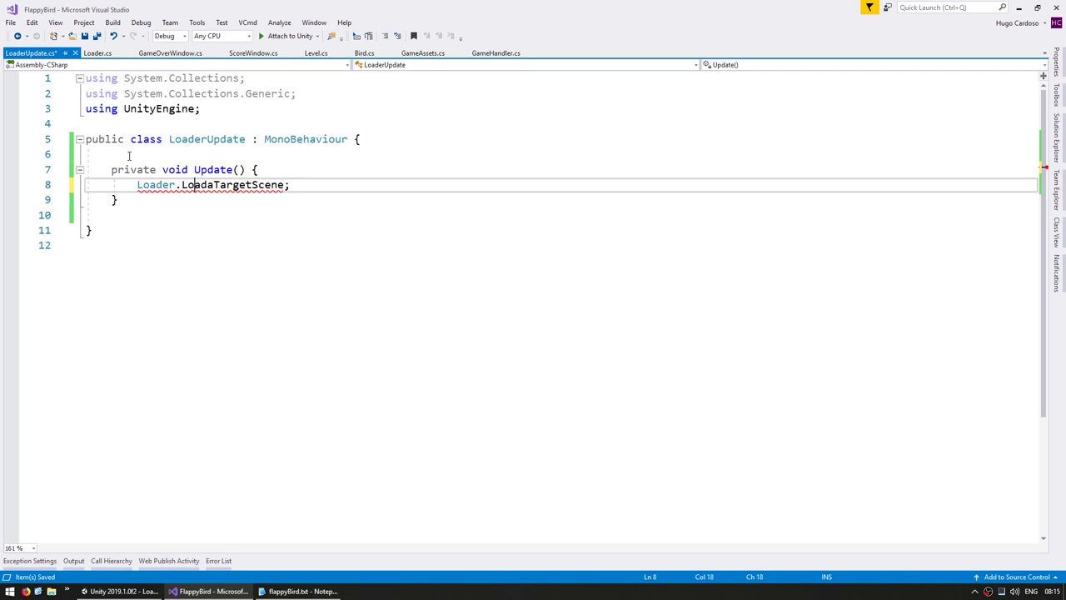
key("BackSpace")
key("End")
key("Left")
type("(")
key("Left")
key("ctrl+shift+Left")
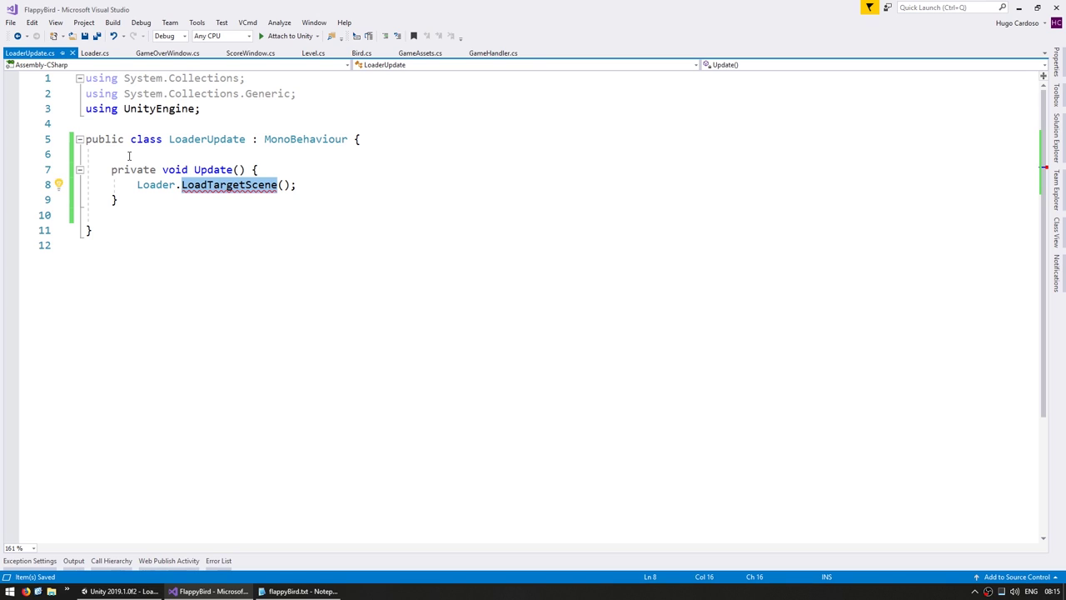
left_click(99, 53)
Add an empty public static LoadTargetScene() method below Load in Loader.
left_click(132, 320)
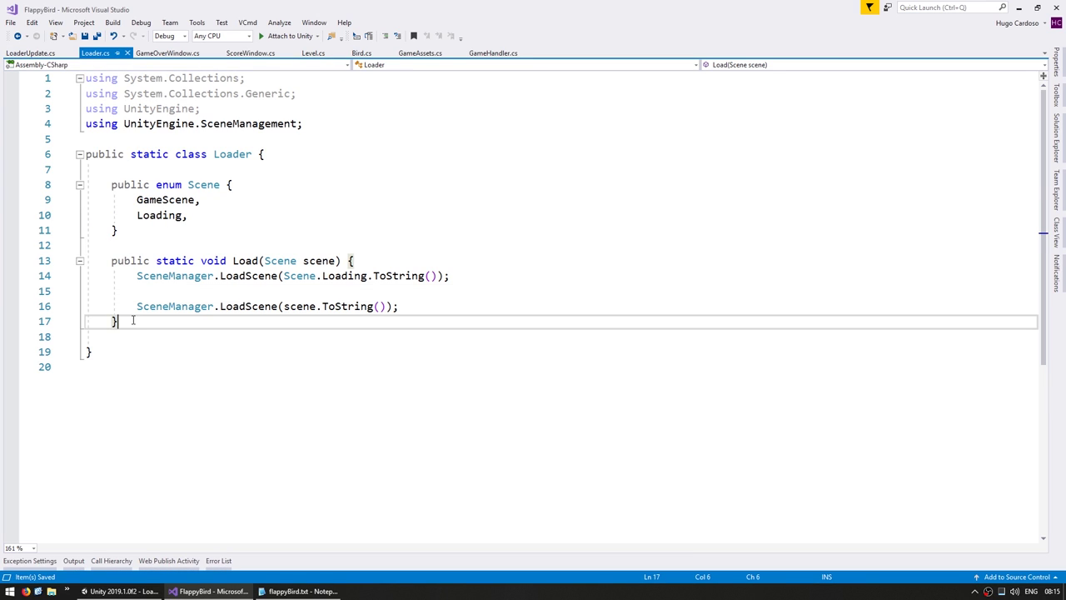
key("Return")
key("Return")
type("public static void LoadTargetScene")
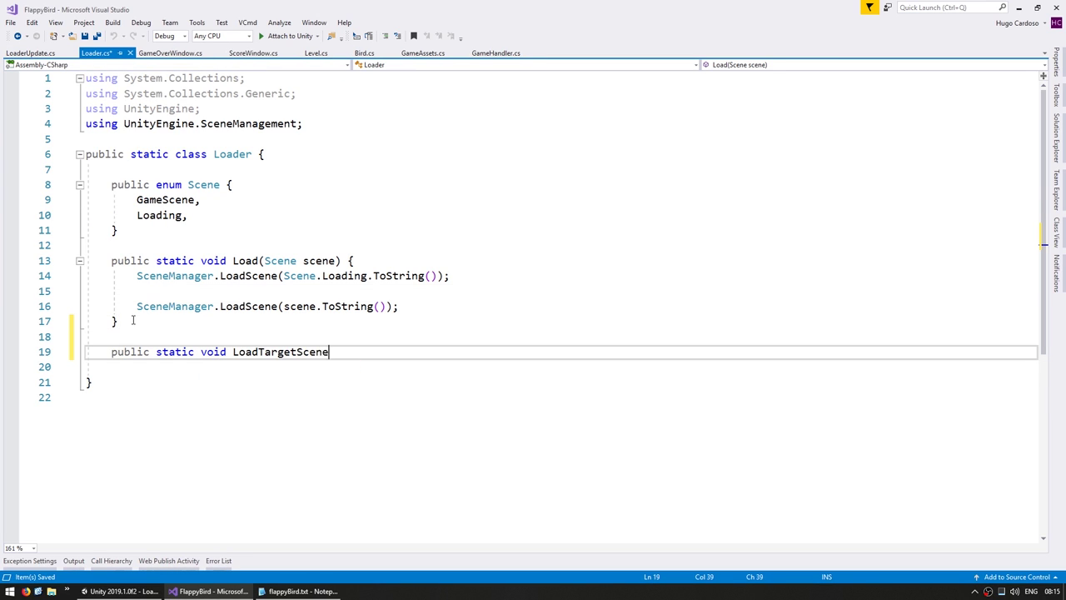
type("() {")
key("Return")
type("}")
key("Return")
key("BackSpace")
key("Left")
key("Return")
Add a private static Scene targetScene field and set targetScene = scene inside Load.
left_click(189, 307)
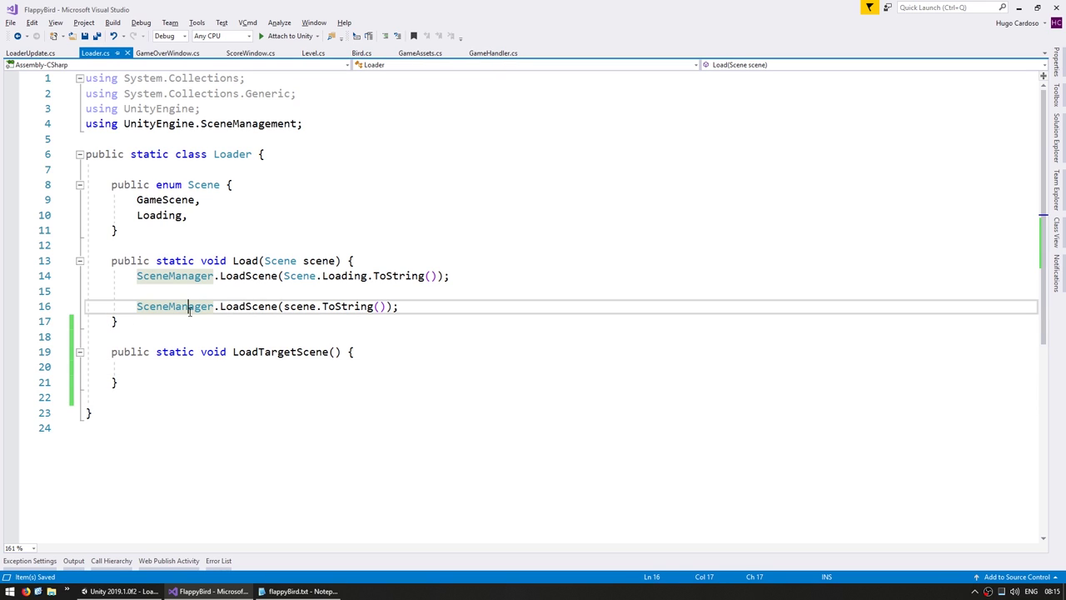
left_click(206, 245)
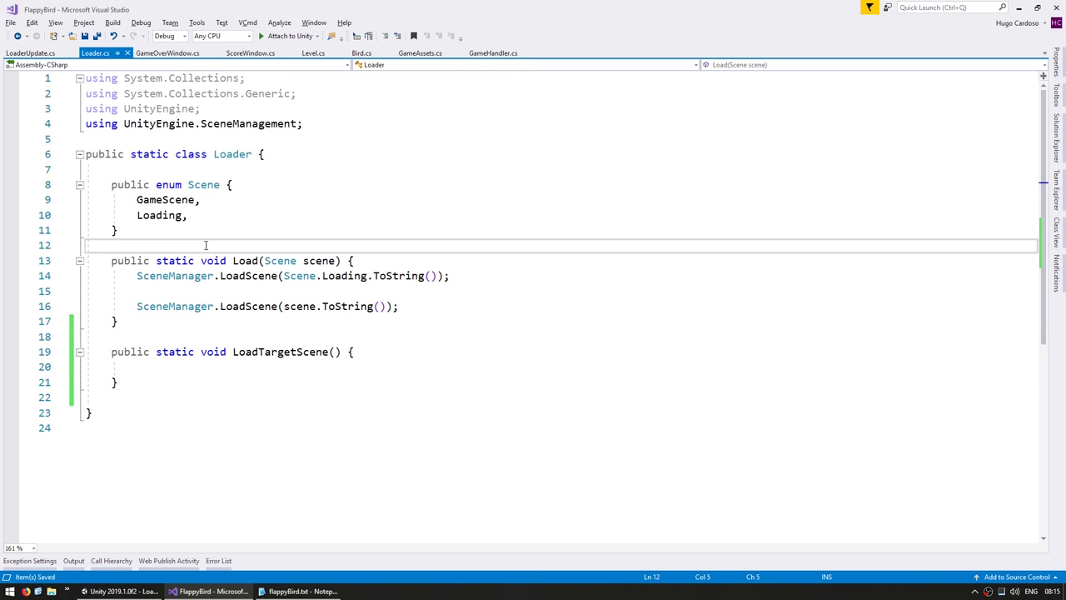
key("Return")
type("private static Scene targe")
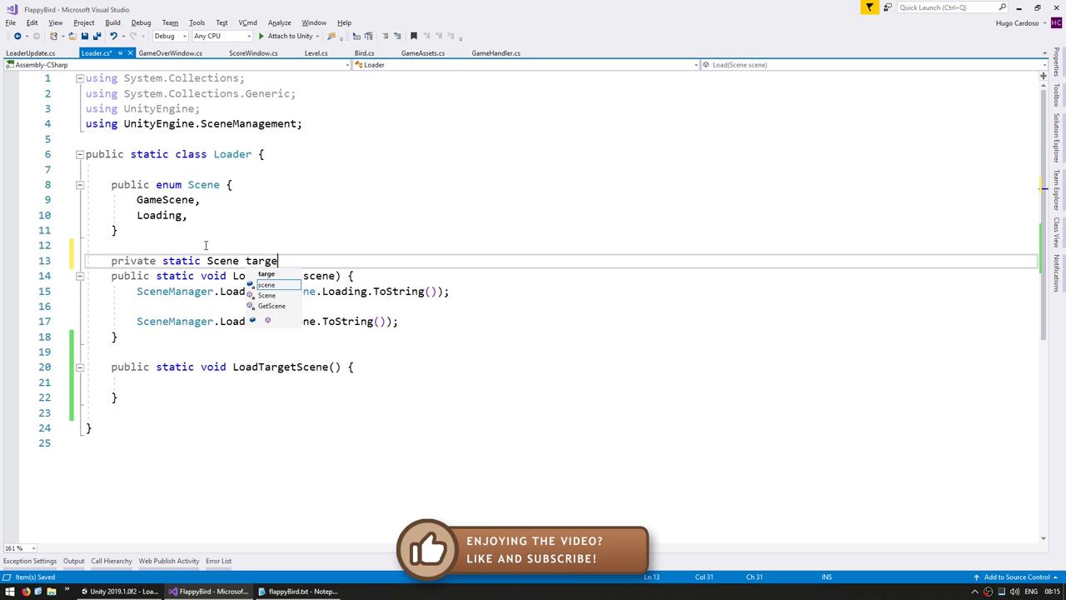
type("tScene;")
key("Return")
key("Down")
key("Down")
key("Down")
key("Return")
type("target")
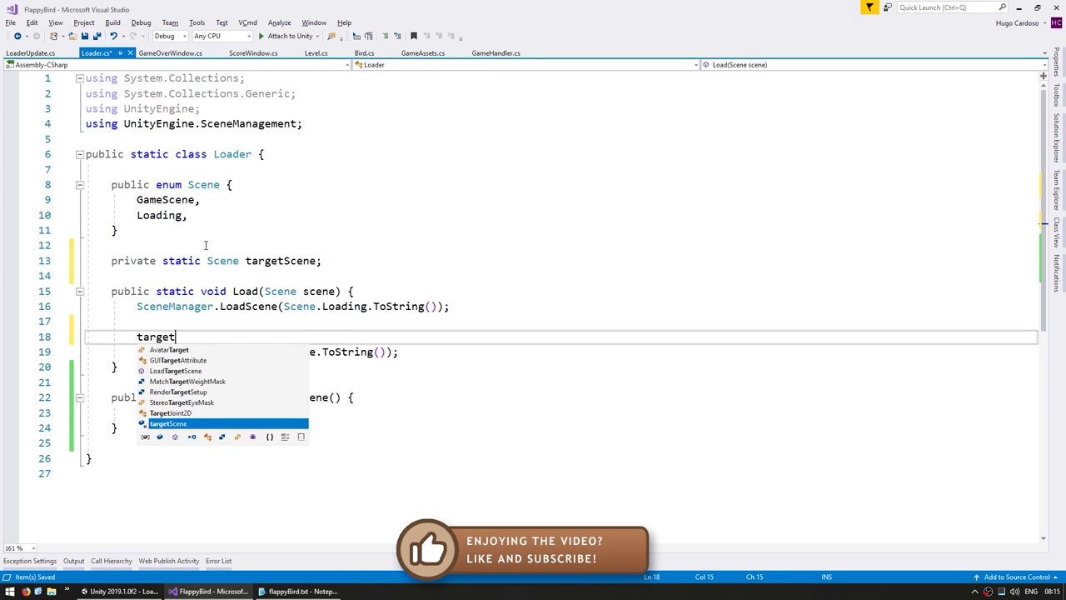
type("Scene = scene;")
Move the target LoadScene call from Load into LoadTargetScene, passing targetScene instead of scene.
key("shift+Down")
key("shift+End")
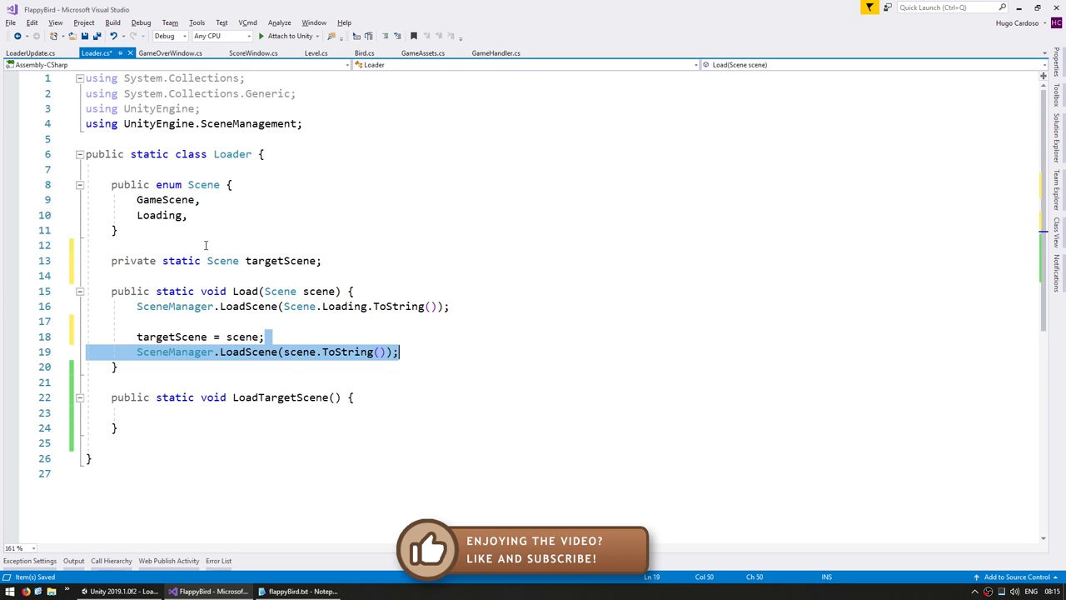
key("ctrl+x")
key("Down")
key("Down")
key("Down")
key("End")
key("ctrl+v")
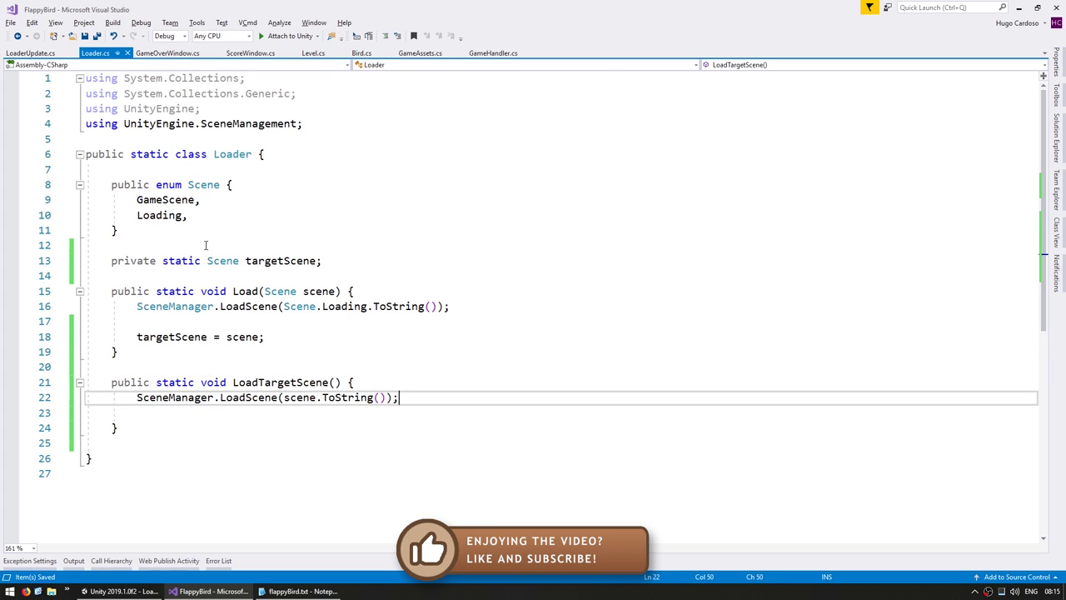
key("Left")
key("Left")
key("Left")
key("ctrl+Left")
key("ctrl+Left")
key("ctrl+shift+Left")
type("tar")
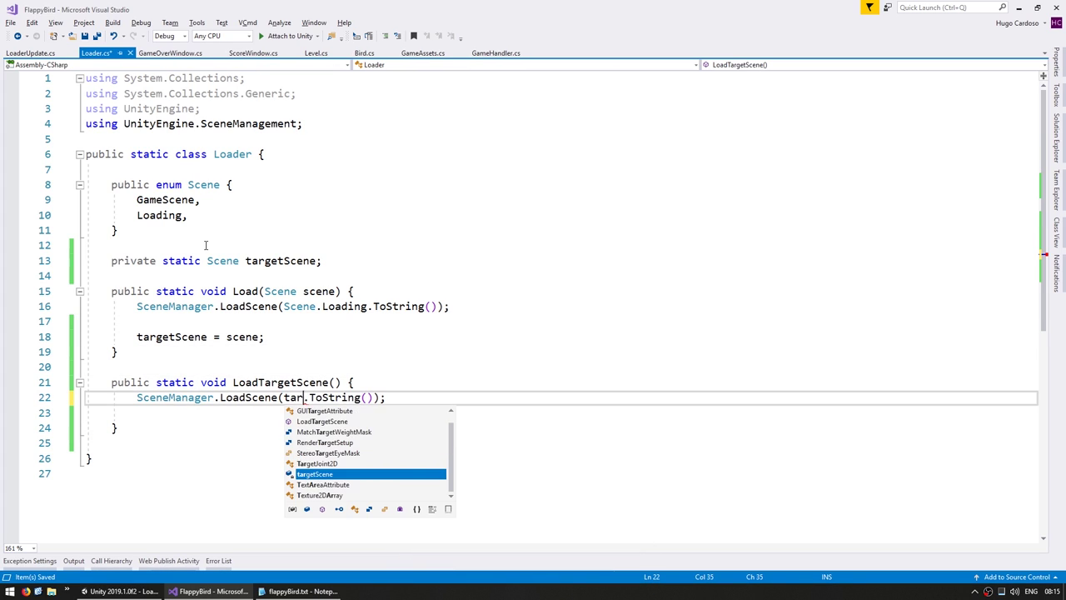
key("Tab")
key("Down")
key("shift+Delete")
key("Up")
key("Up")
key("Up")
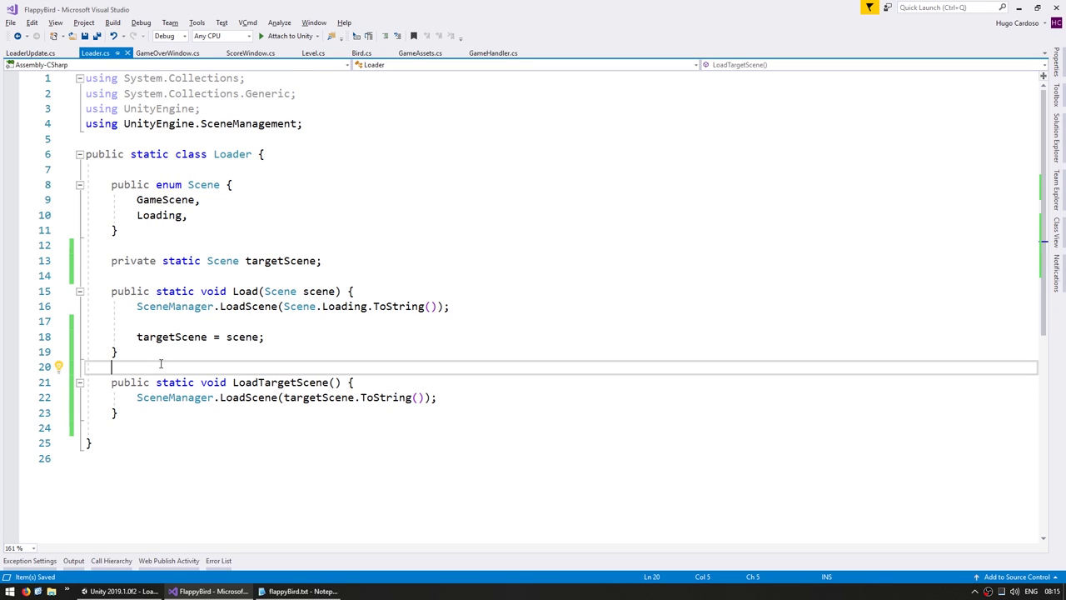
Check the Load call sites and follow LoaderUpdate's LoadTargetScene call back to its definition.
left_click(251, 292)
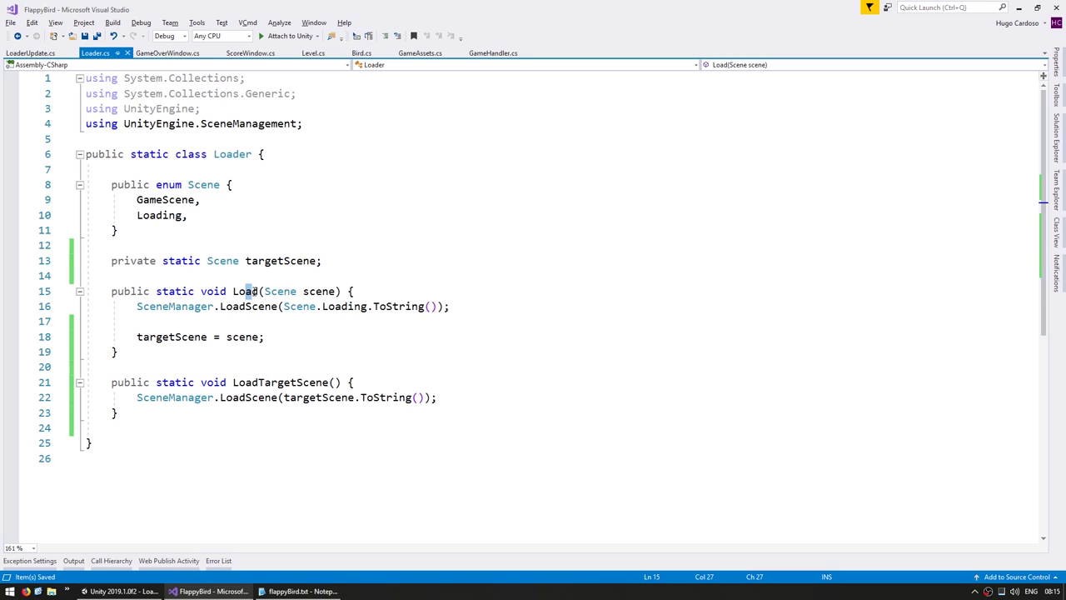
left_click_drag(174, 306, 367, 307)
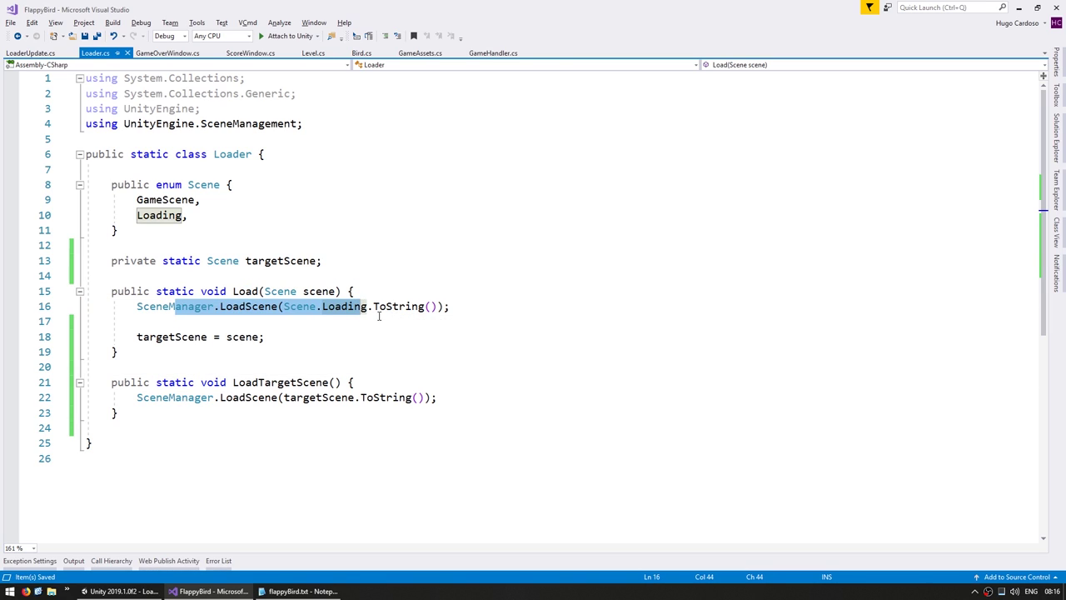
key("ctrl+Tab")
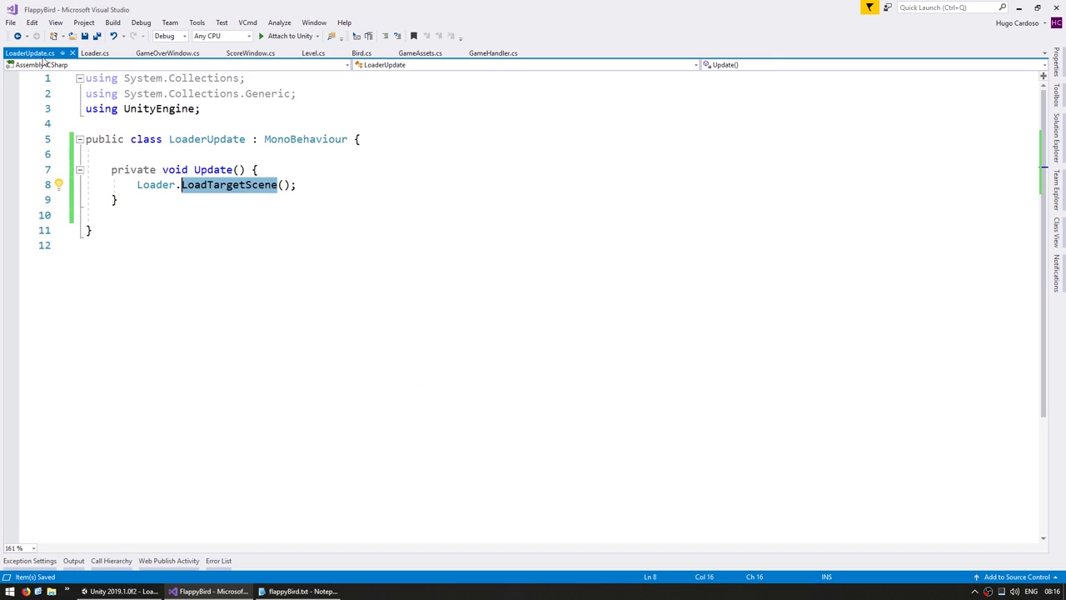
left_click(188, 215)
left_click(159, 184)
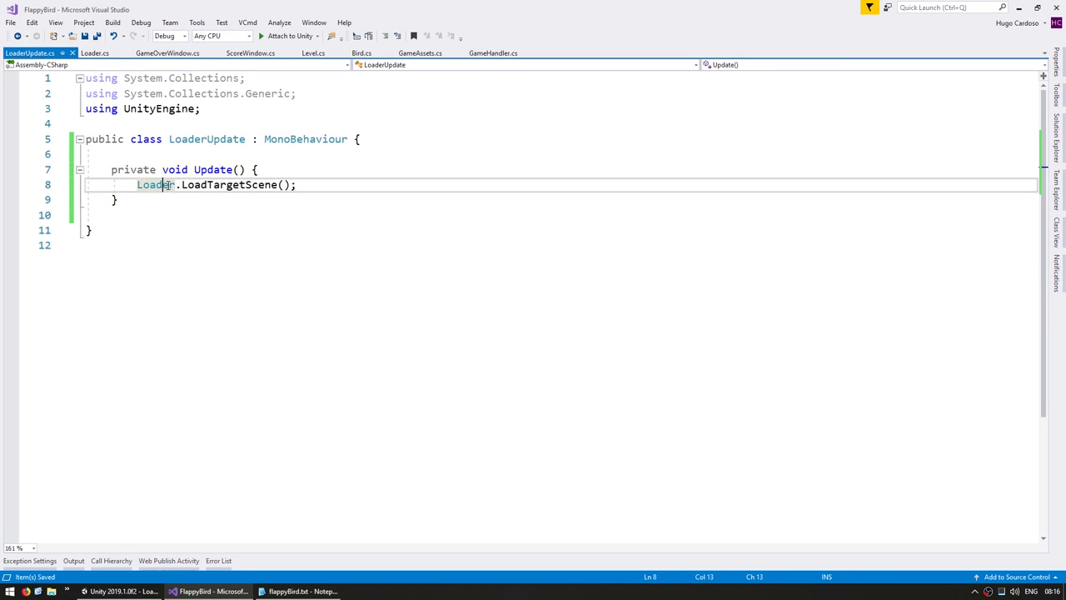
left_click(202, 184)
key("F12")
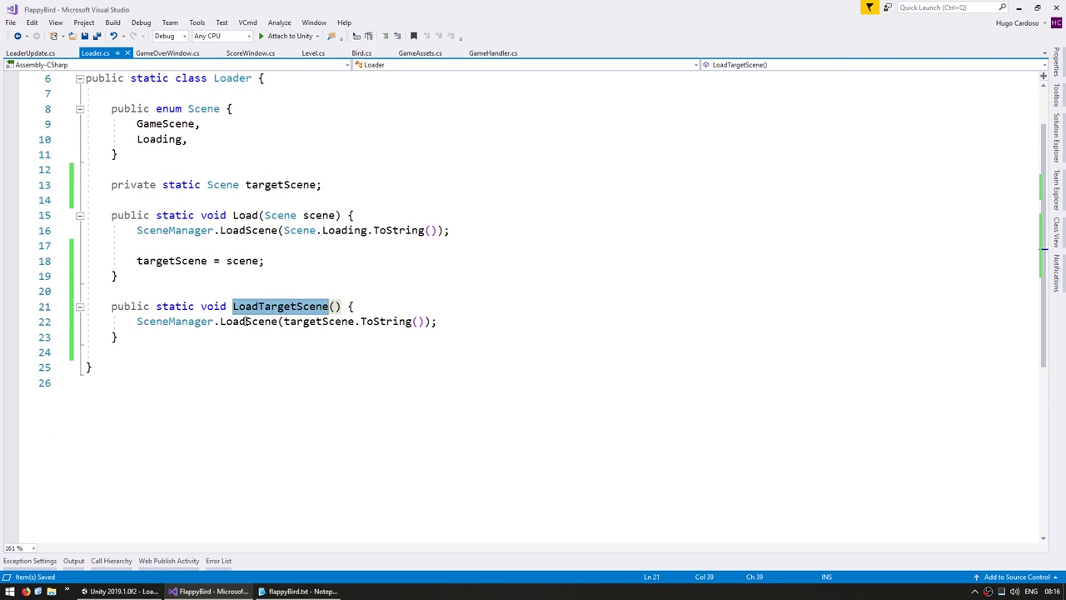
left_click(246, 320)
left_click(338, 321)
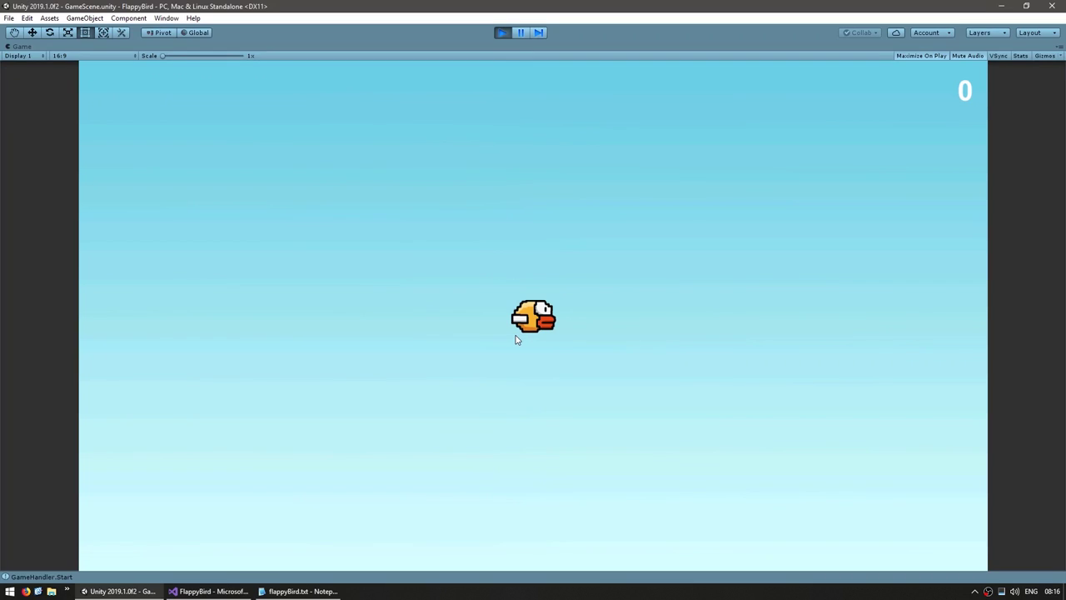
Flap the bird through the pipes until Game Over, then restart with Retry.
left_click(514, 336)
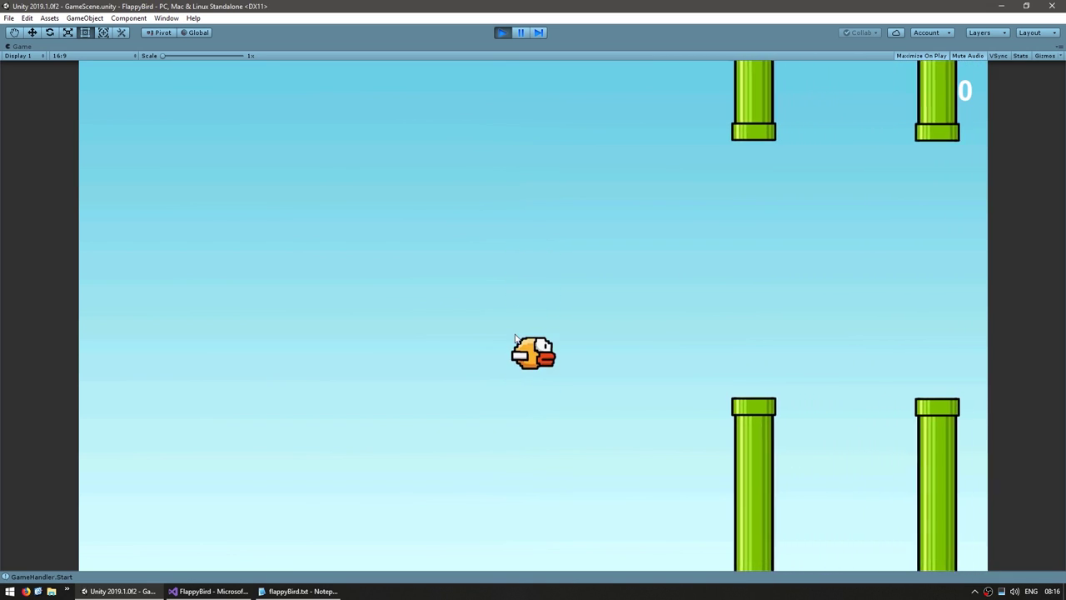
left_click(515, 338)
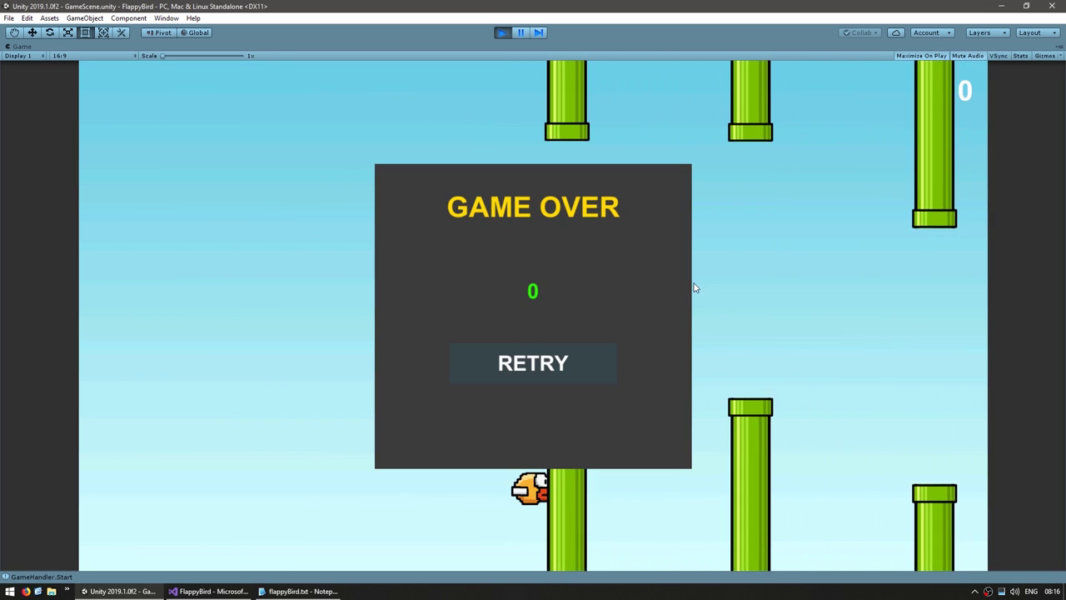
left_click(571, 367)
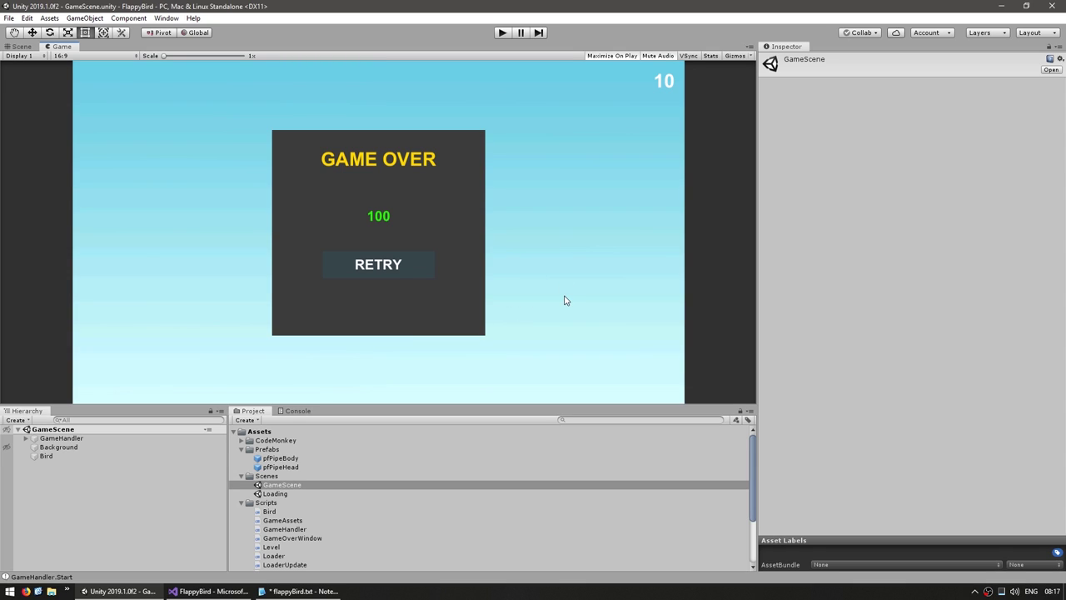
Duplicate the GameScene asset and name the copy MainMenu.
right_click(295, 475)
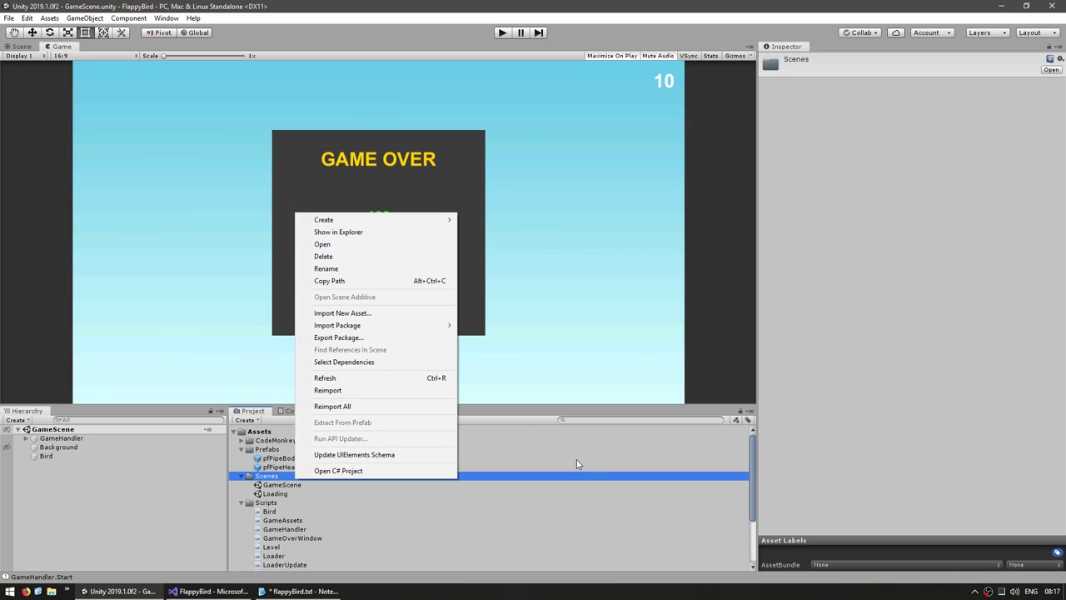
left_click(280, 491)
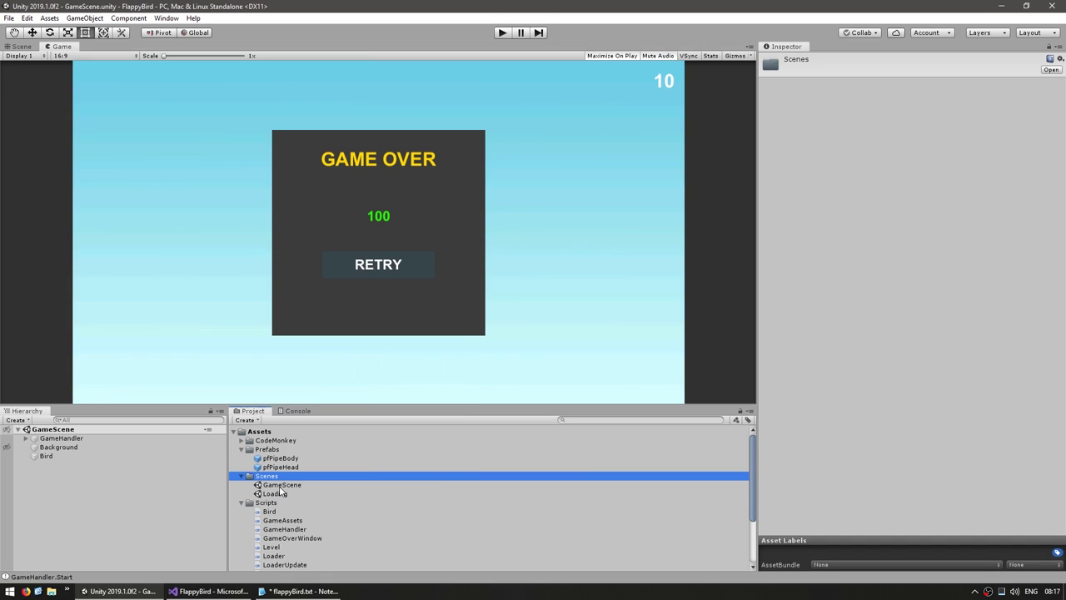
left_click(279, 486)
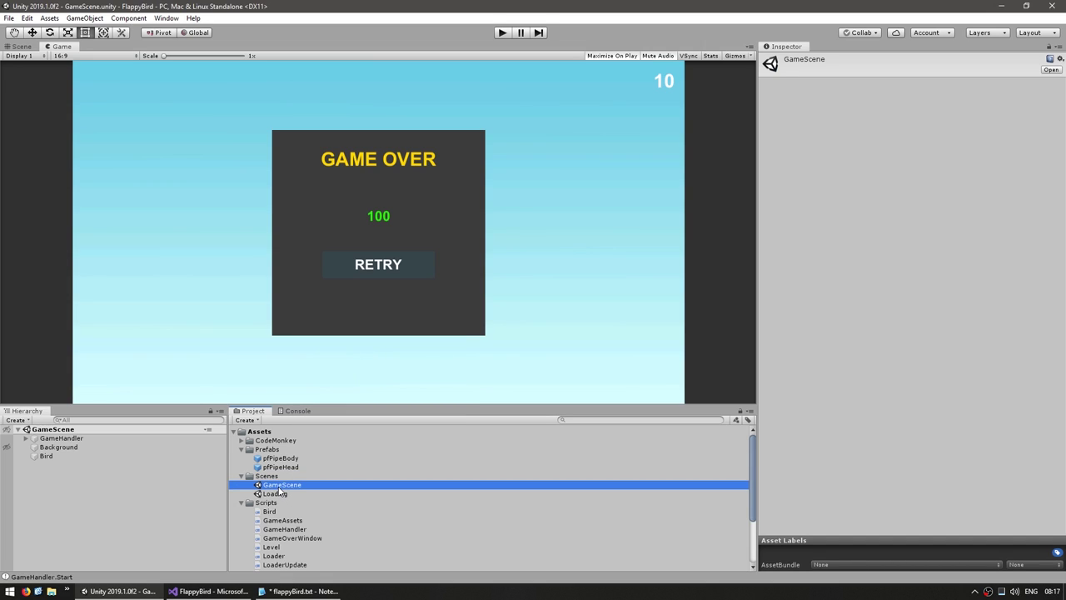
key("ctrl+d")
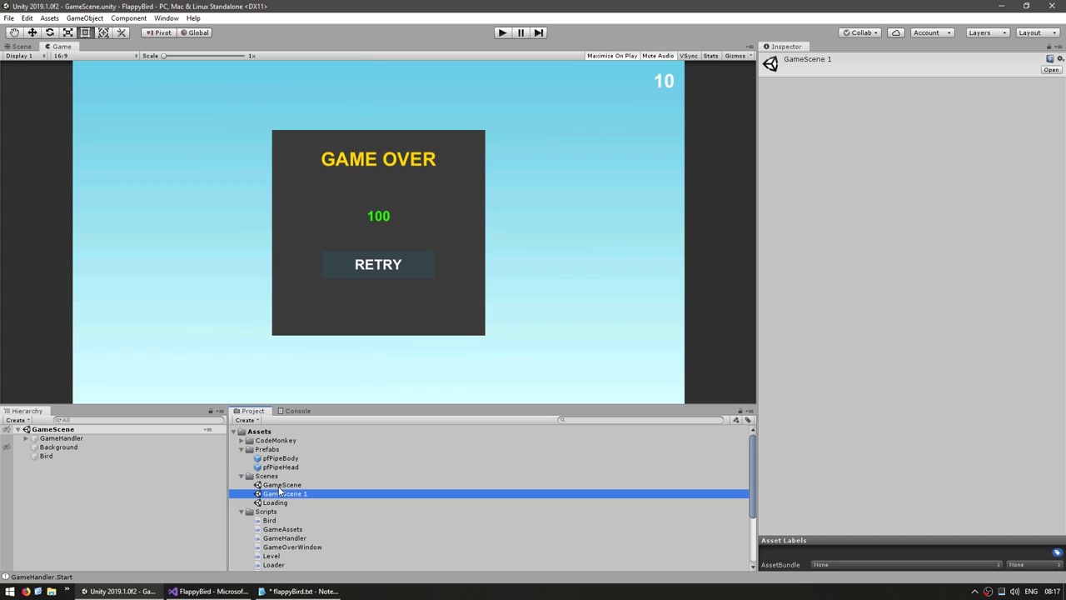
key("F2")
type("MainMenu")
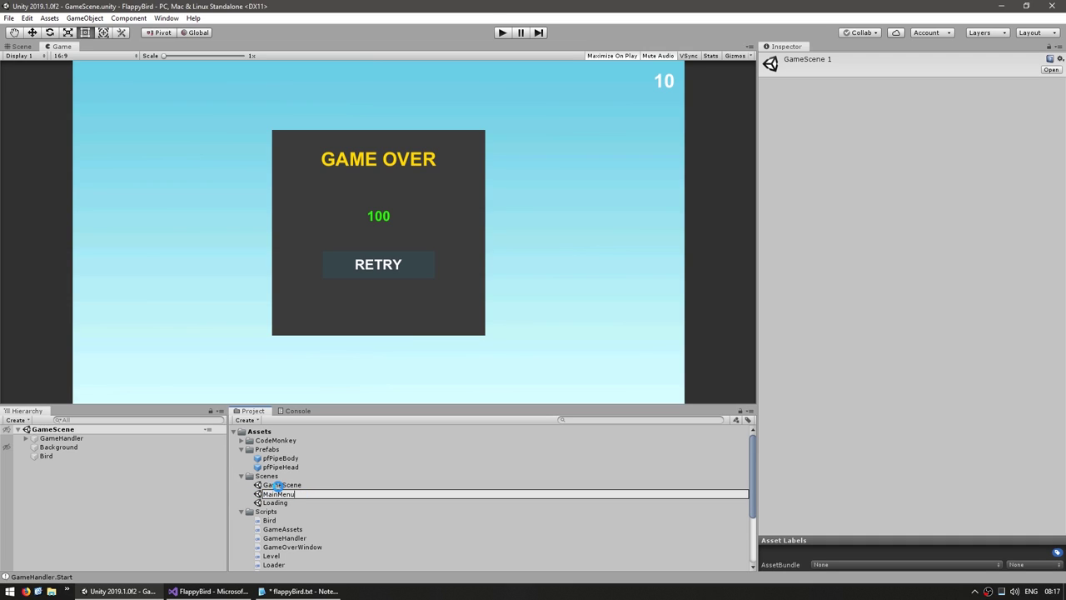
key("Return")
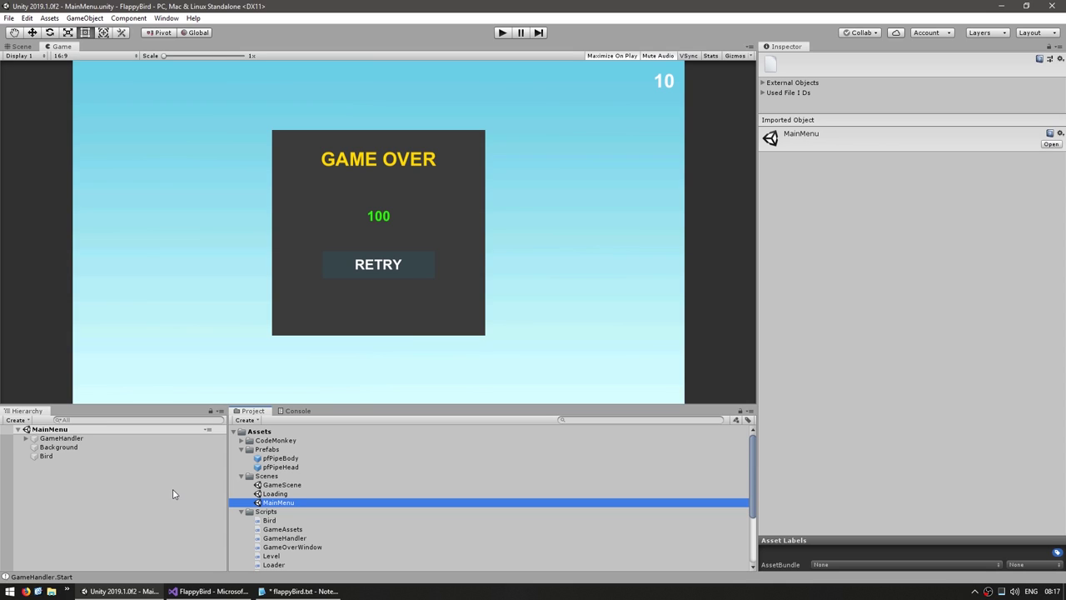
Rename GameHandler to MainMenuHandler and delete the Bird object.
left_click(60, 441)
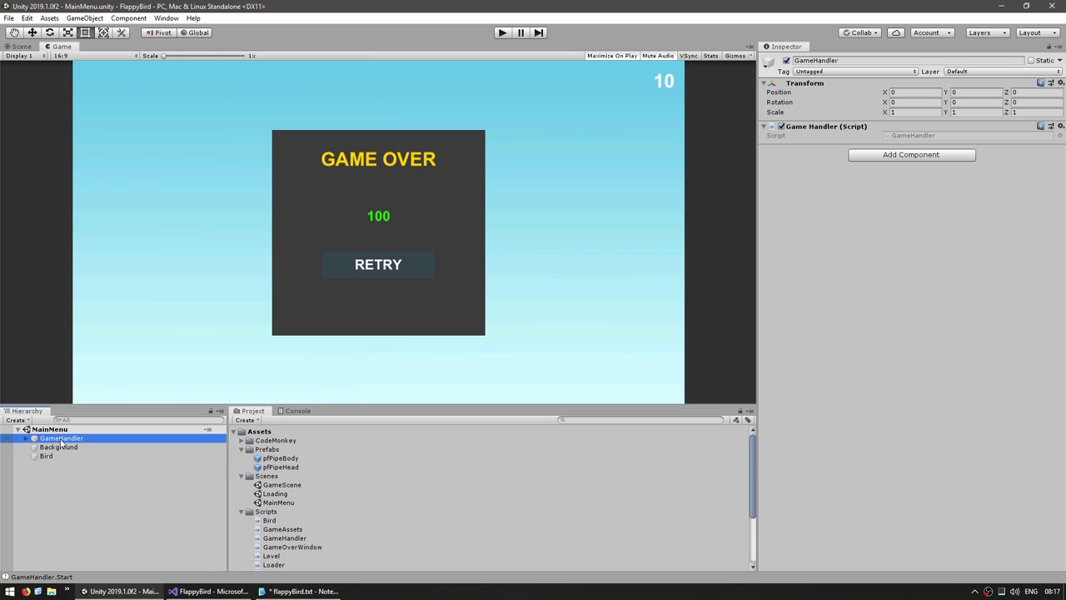
key("F2")
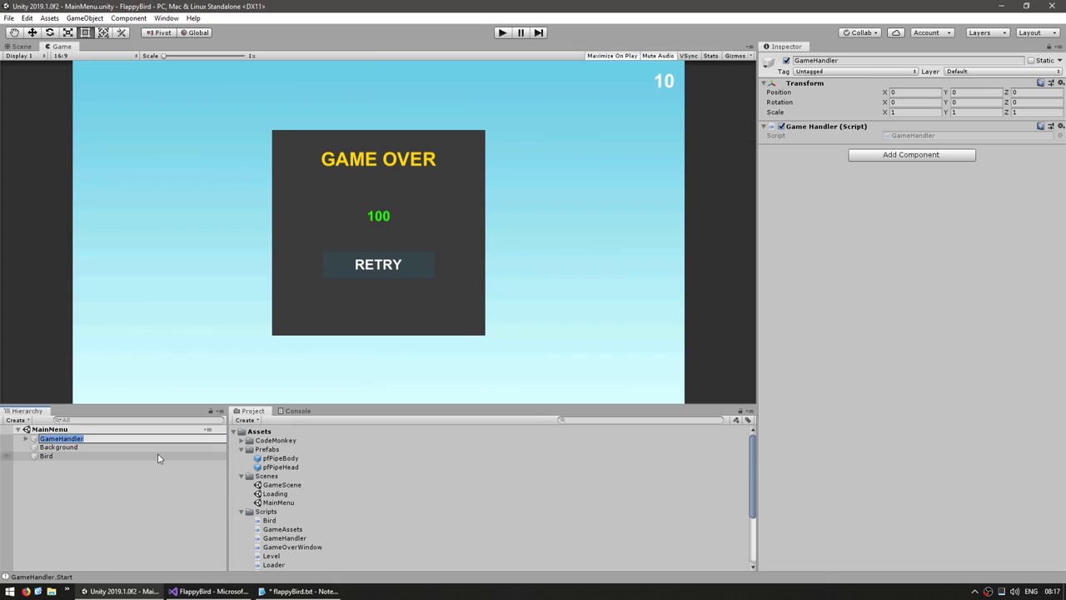
type("MainMenuHandler")
key("Return")
left_click(72, 455)
key("Delete")
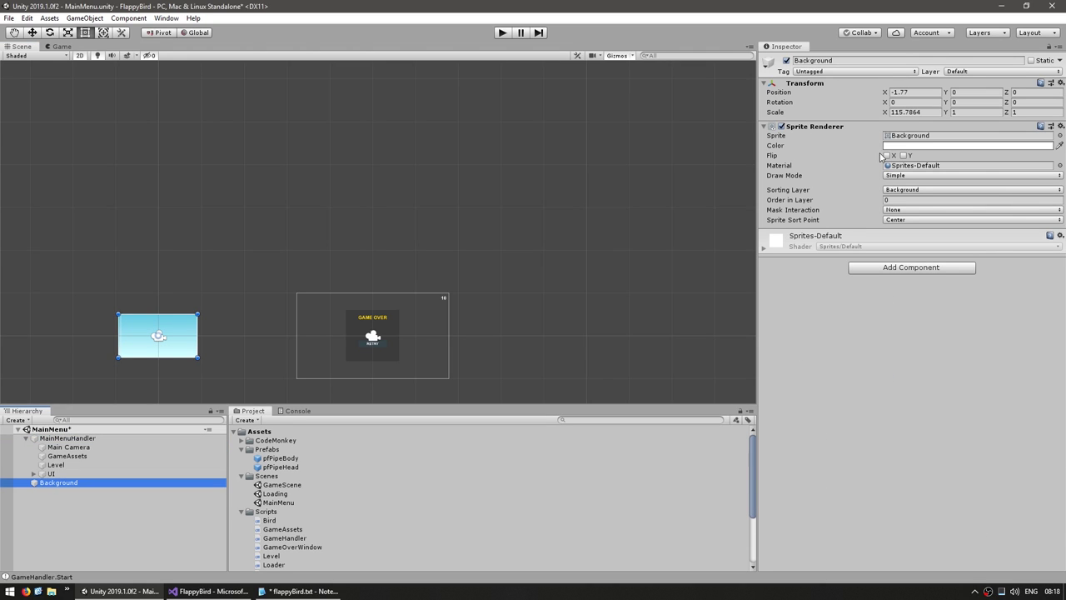
Change the Background sprite's colour to green.
left_click(968, 145)
left_click_drag(733, 246, 755, 204)
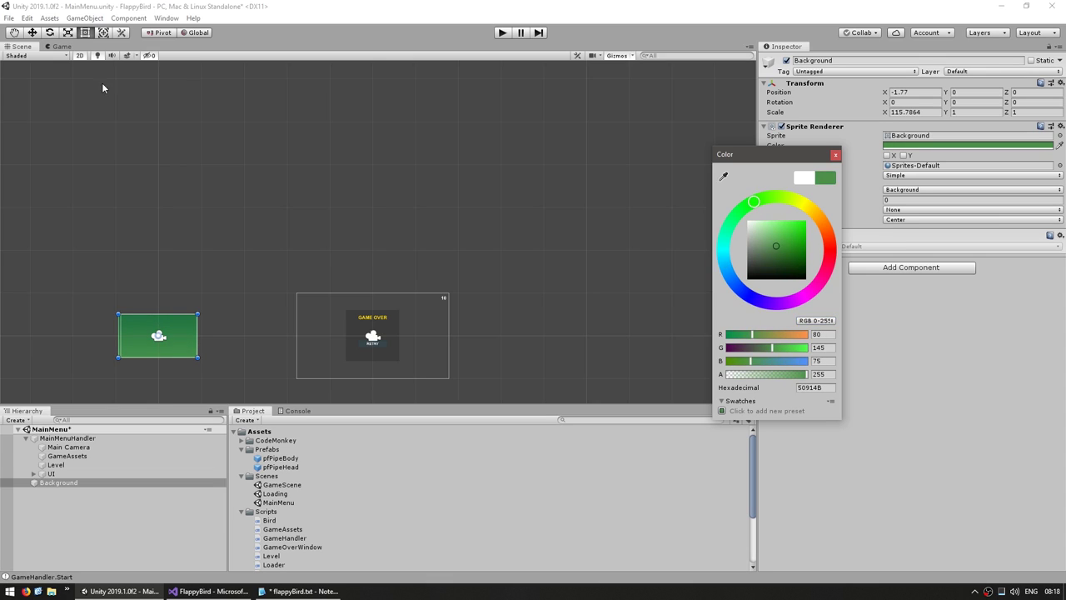
left_click(62, 46)
Delete GameAssets, Level, ScoreWindow and GameOverWindow from the hierarchy.
left_click(21, 47)
left_click(66, 438)
left_click(70, 456)
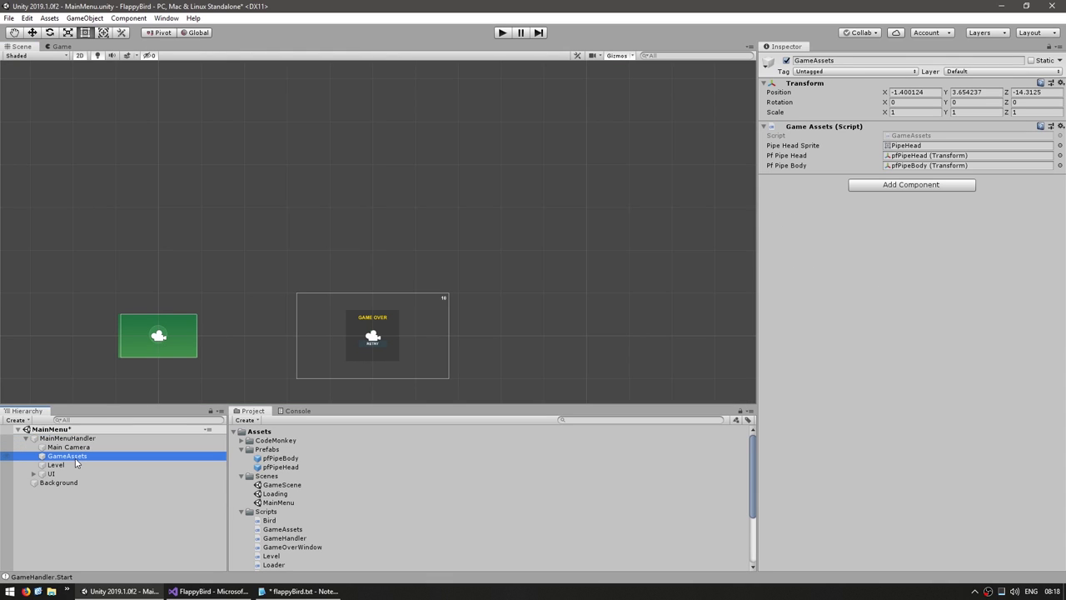
left_click(58, 465, "shift")
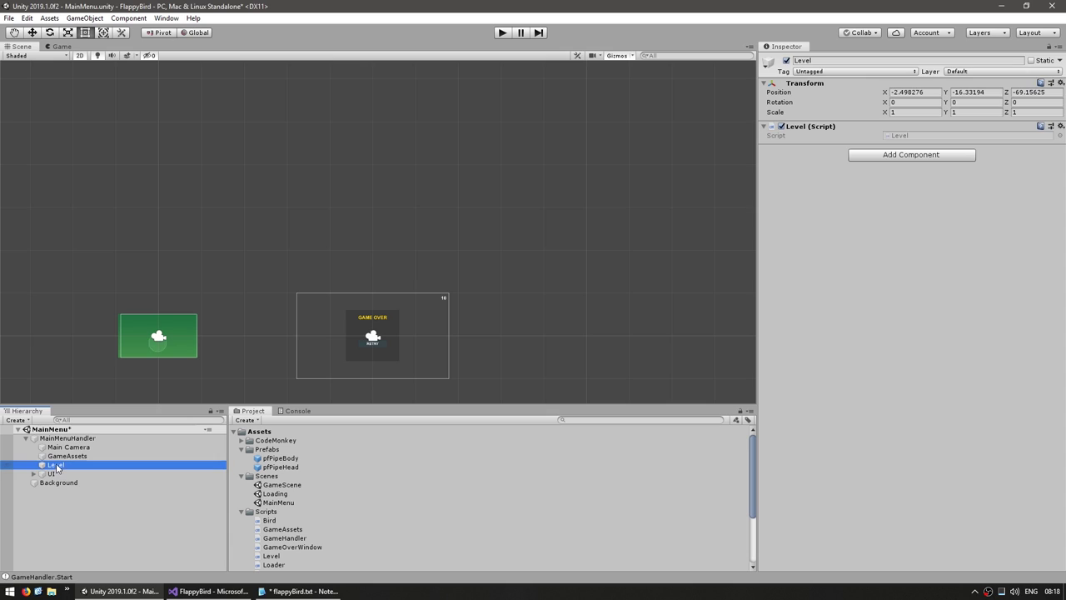
key("Delete")
left_click(33, 456)
left_click(75, 474)
left_click(66, 483)
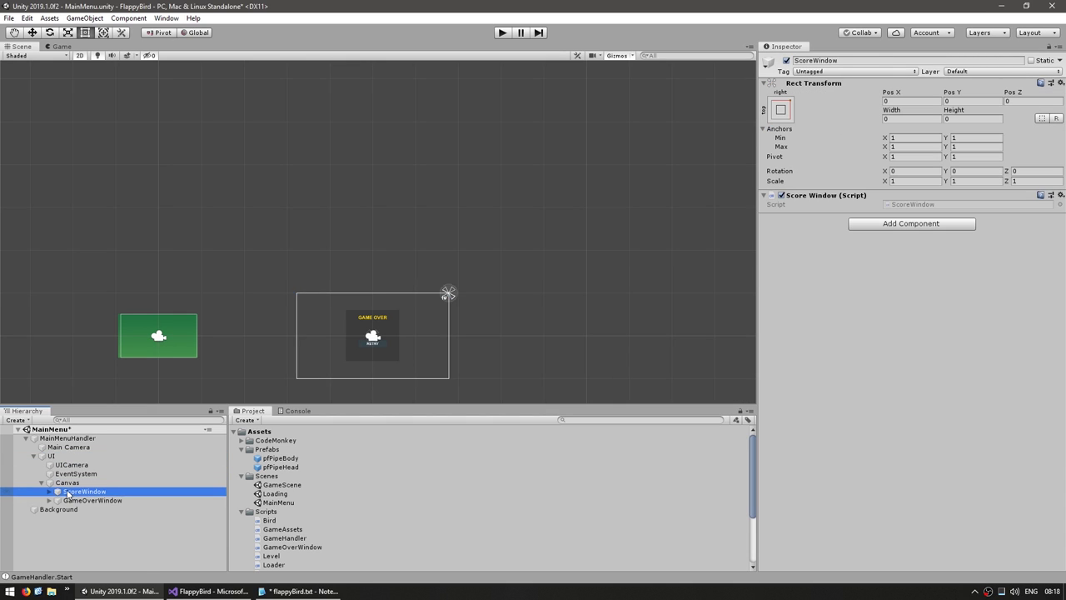
key("f")
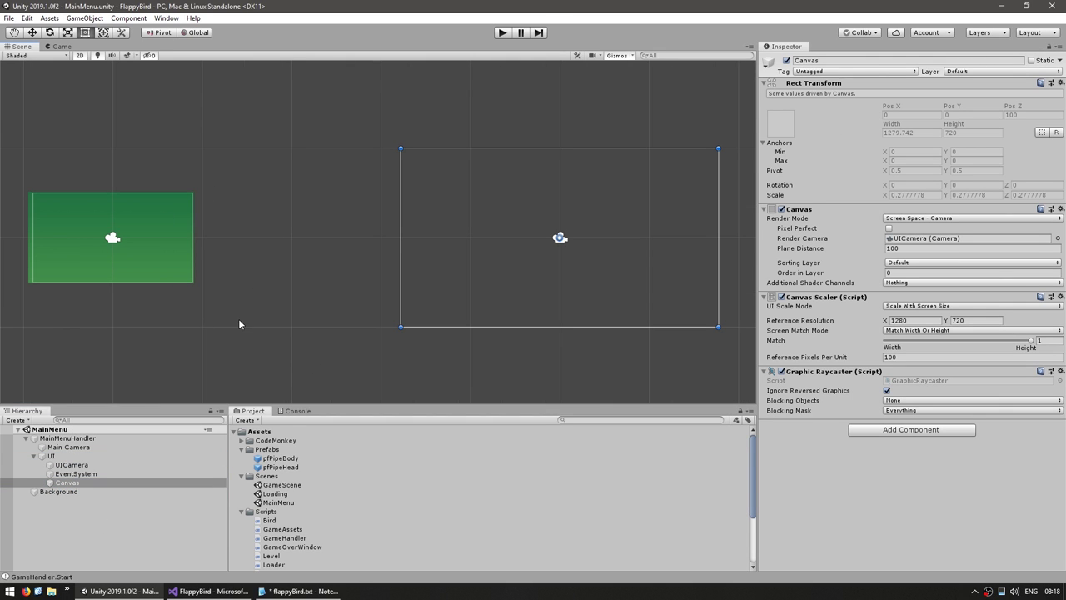
Create an empty child object under Canvas named MainMenuWindow.
right_click(67, 473)
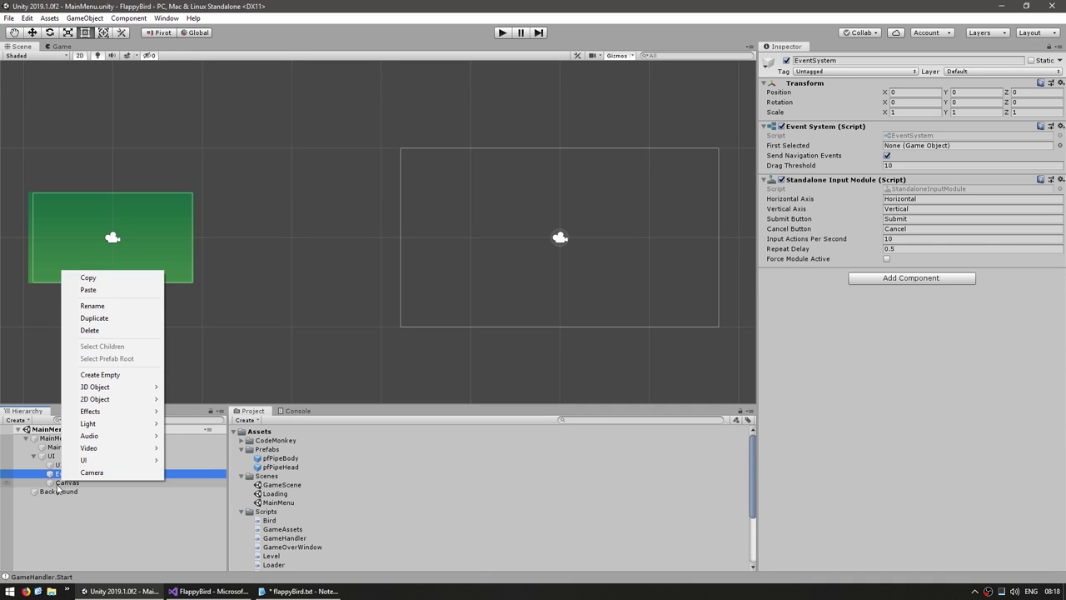
right_click(56, 484)
left_click(109, 379)
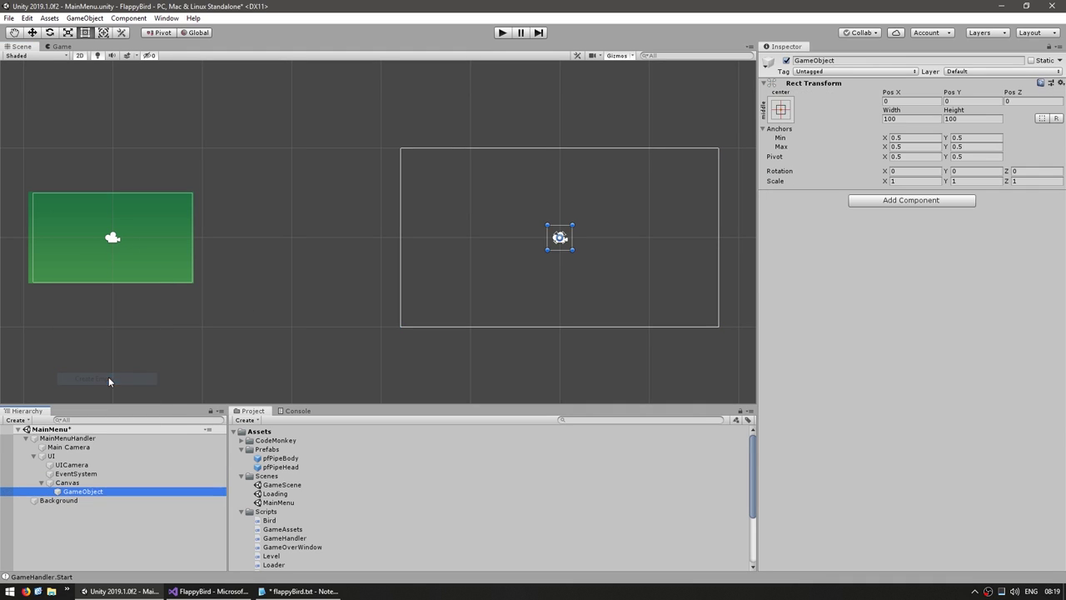
type("Main")
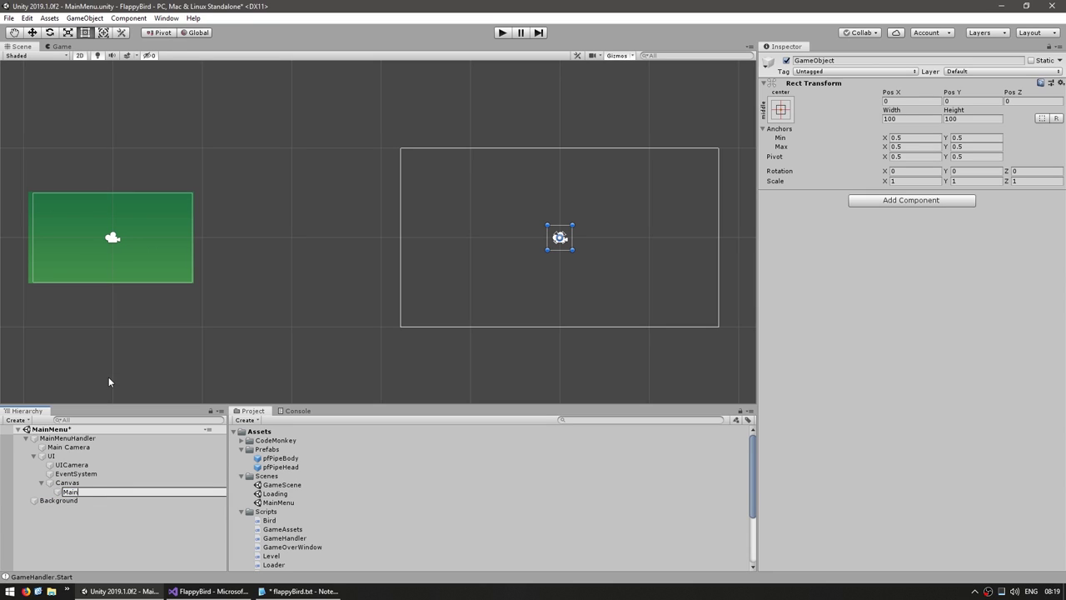
type("MenuWindow")
key("Return")
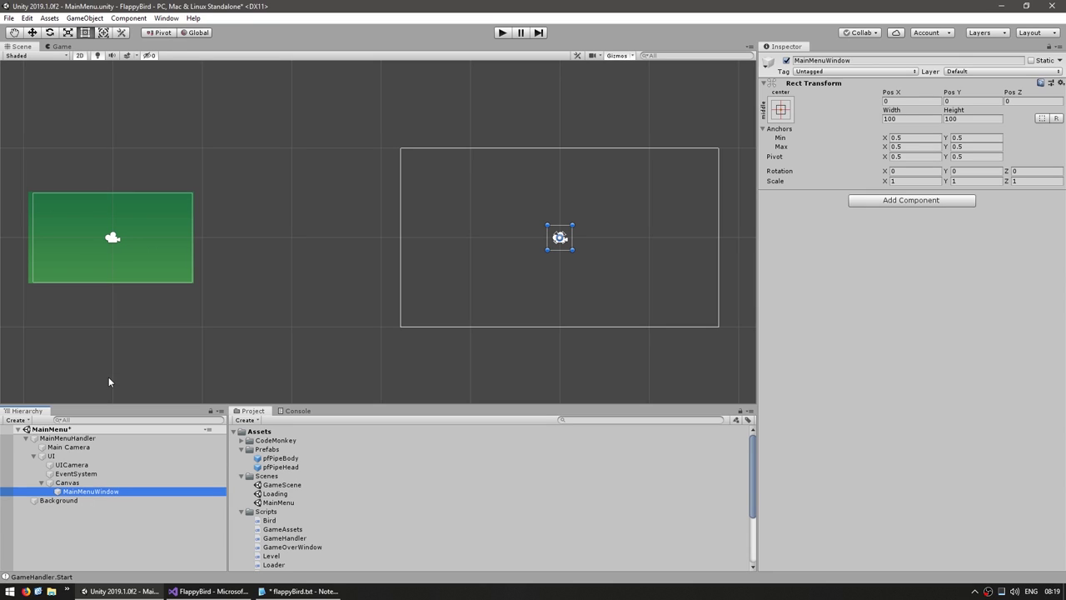
Stretch MainMenuWindow's anchors to fill the Canvas and set all four offsets to 0.
left_click(789, 96)
left_click(783, 108)
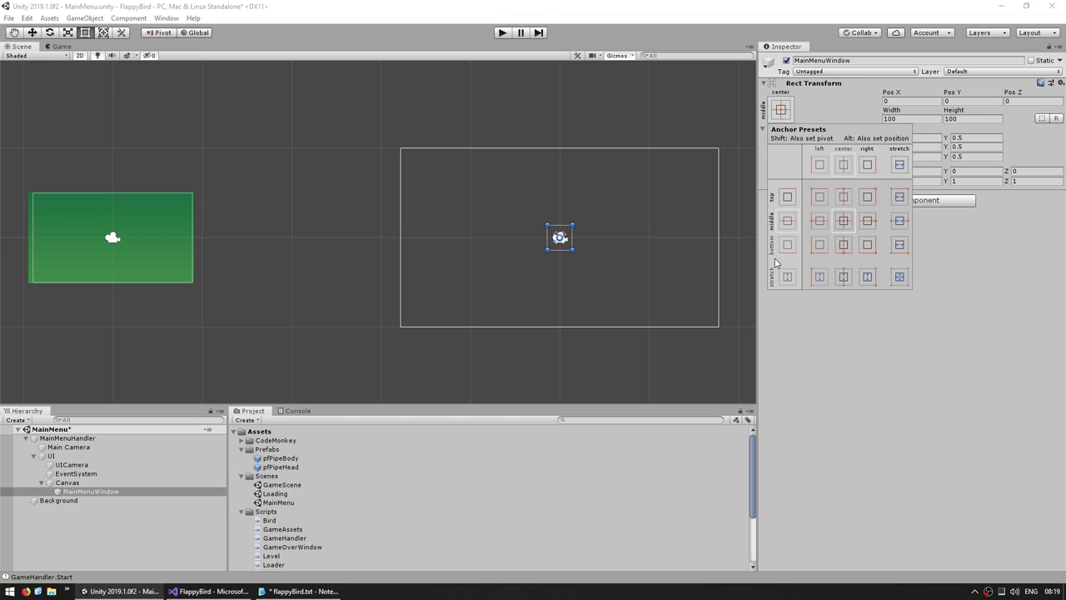
left_click(896, 283)
left_click(904, 101)
type("0")
key("Tab")
type("0")
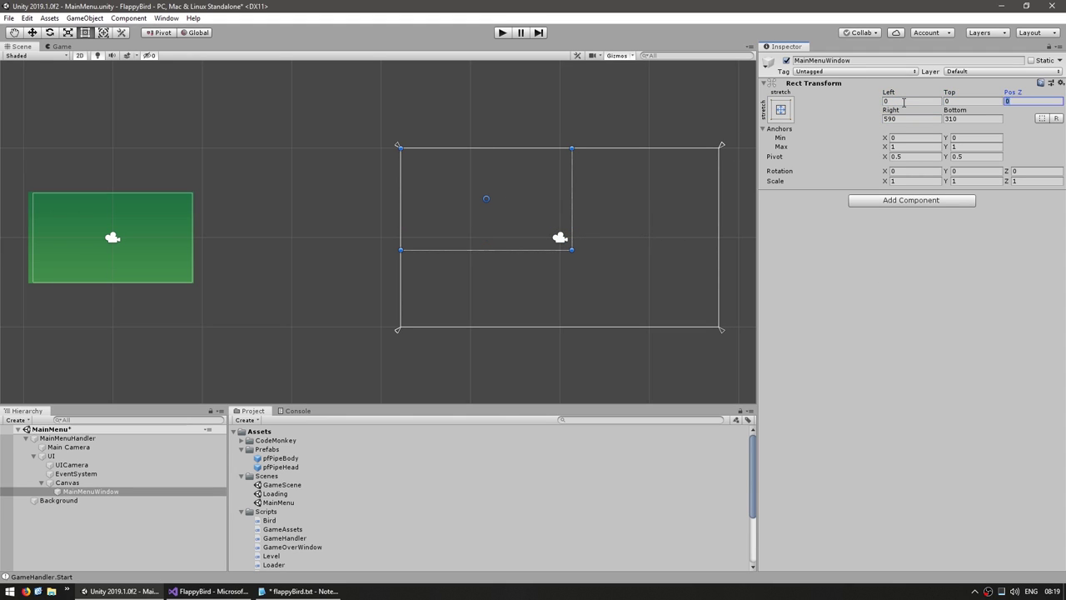
key("Tab")
key("Tab")
type("0\t0")
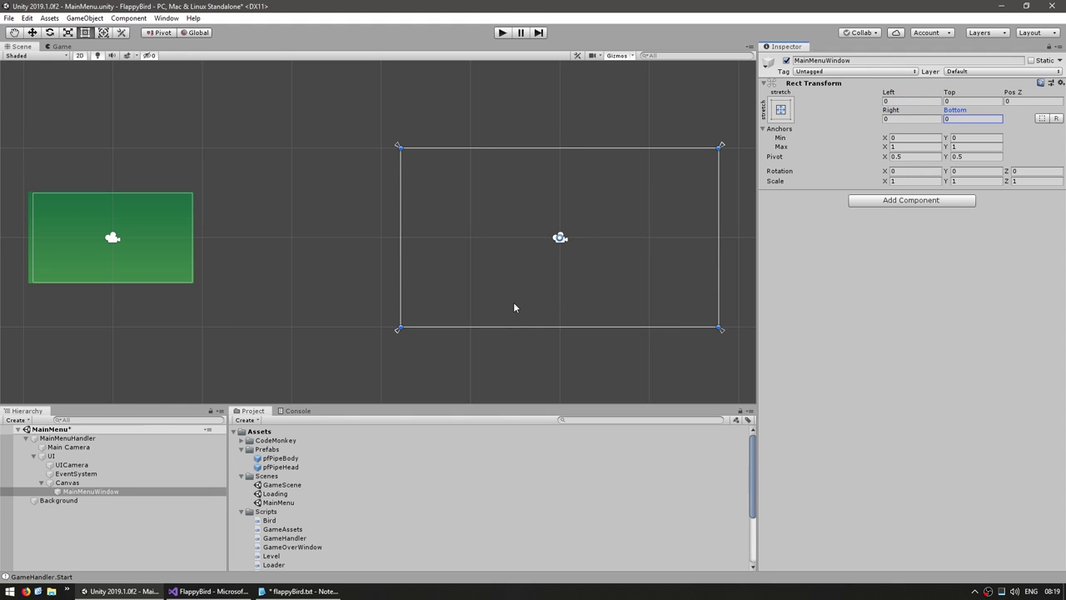
left_click(138, 491)
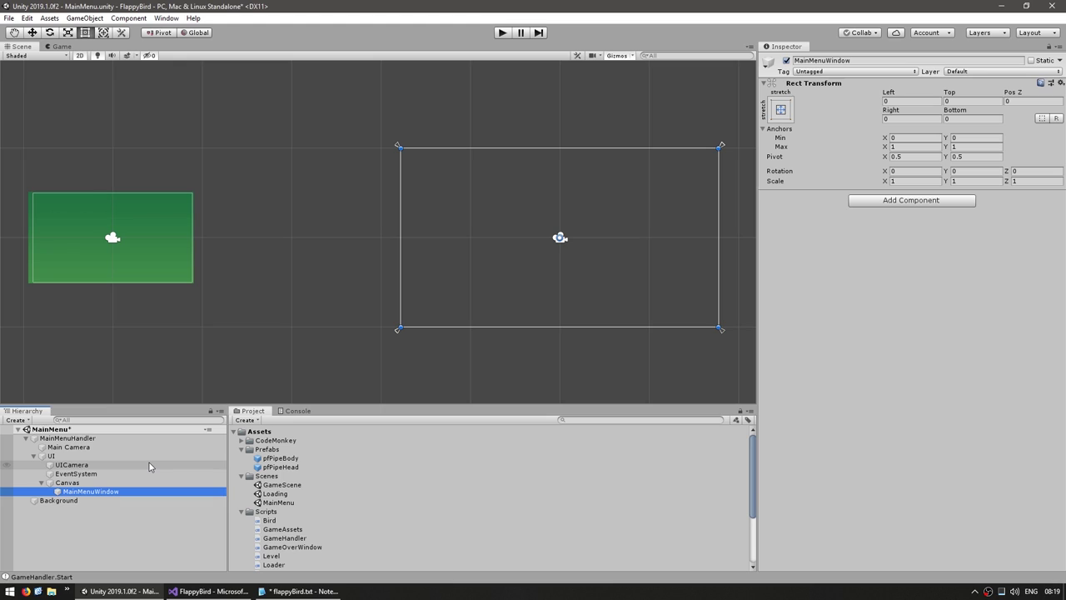
Copy retryBtn from GameScene and paste it into MainMenu's MainMenuWindow.
double_click(255, 485)
left_click(518, 320)
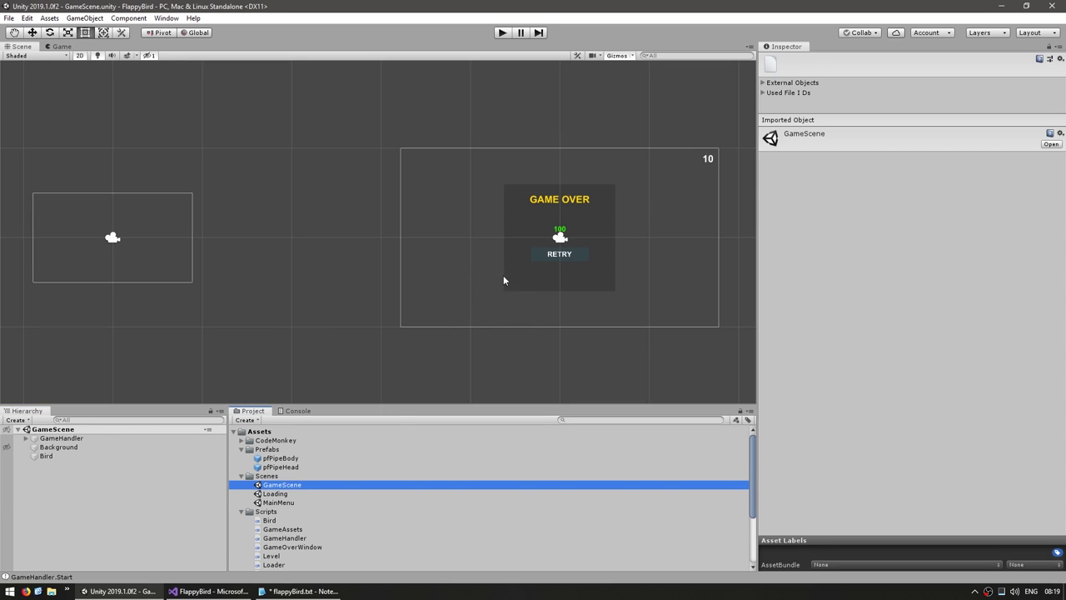
left_click(559, 254)
right_click(83, 550)
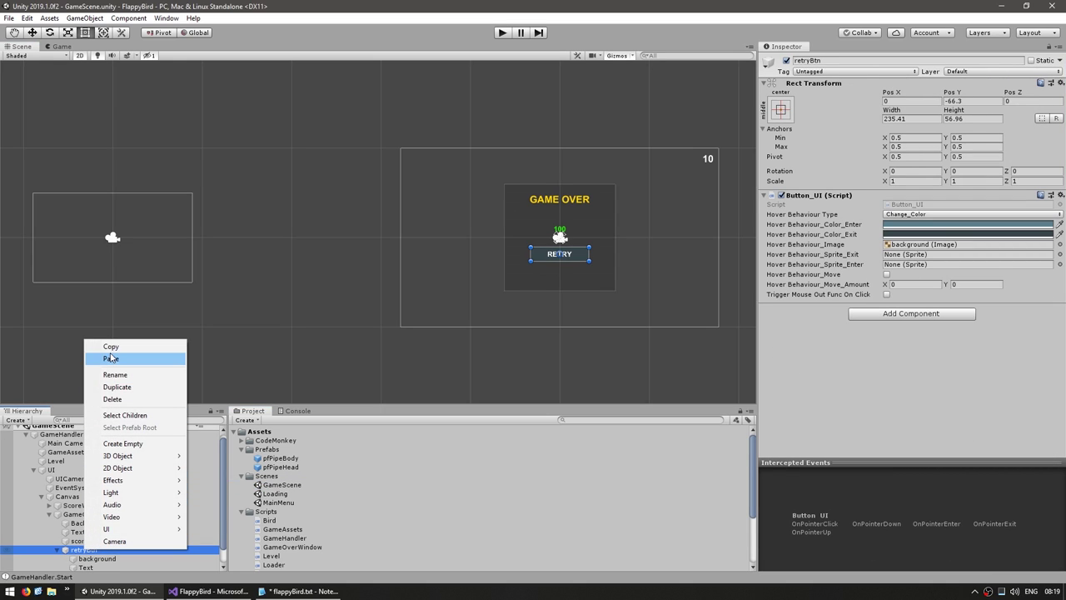
left_click(110, 346)
double_click(279, 502)
right_click(109, 491)
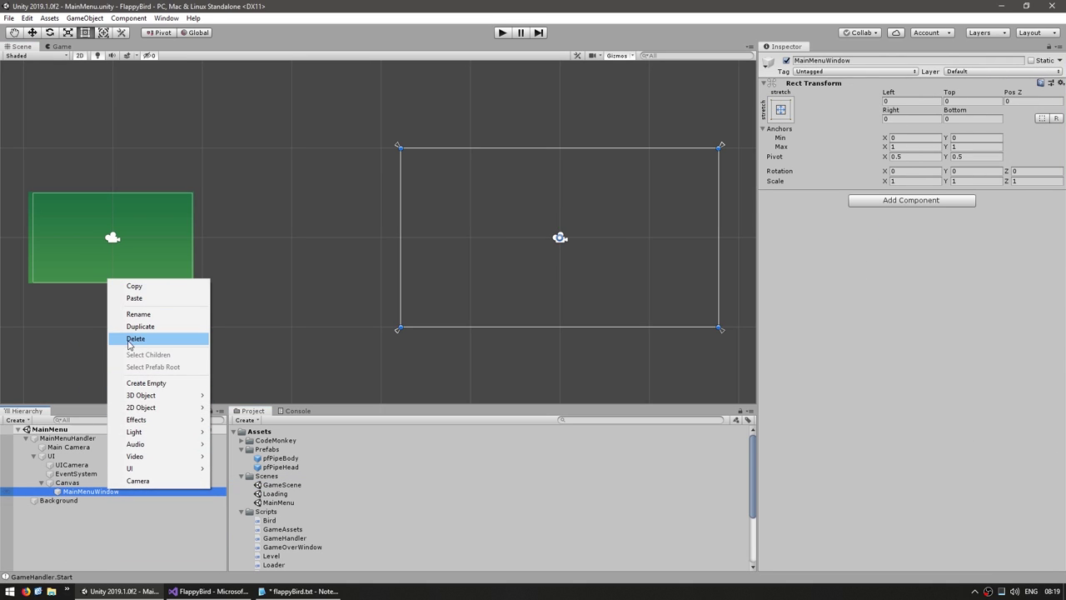
left_click(134, 298)
Rename the pasted button playBtn, duplicate it and place the copy below.
key("F2")
type("playBtn")
key("Return")
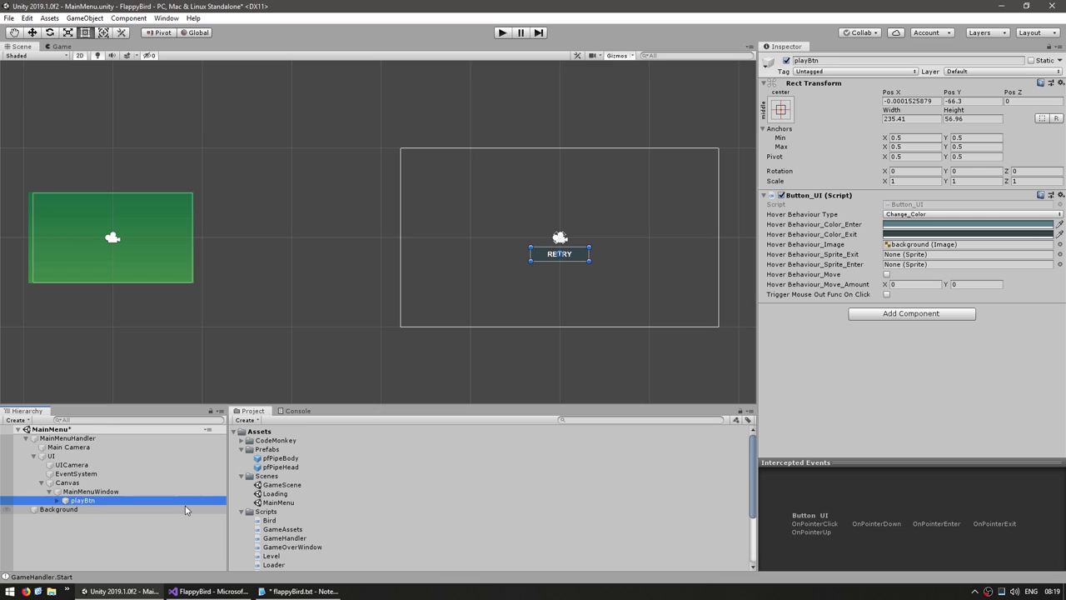
key("ctrl+d")
key("f")
left_click_drag(326, 275, 326, 327)
Change the button labels to QUIT on the copy and PLAY on playBtn.
left_click(85, 526)
double_click(777, 237)
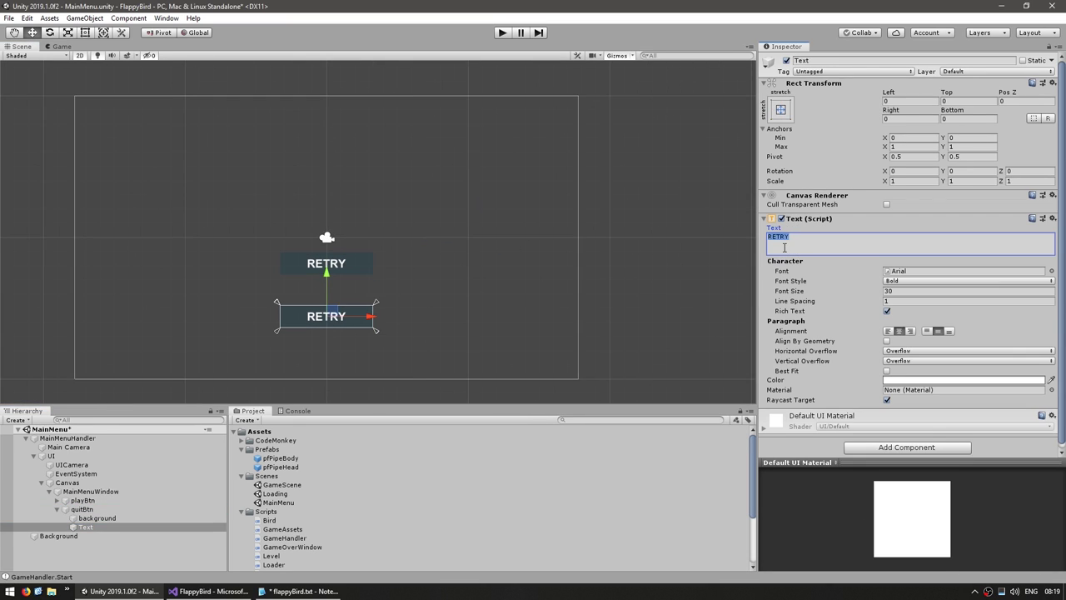
type("QUIT")
left_click(82, 500)
left_click(86, 518)
double_click(778, 237)
type("PLAY")
Make the PLAY button background blue and the QUIT button background dark red.
left_click(98, 509)
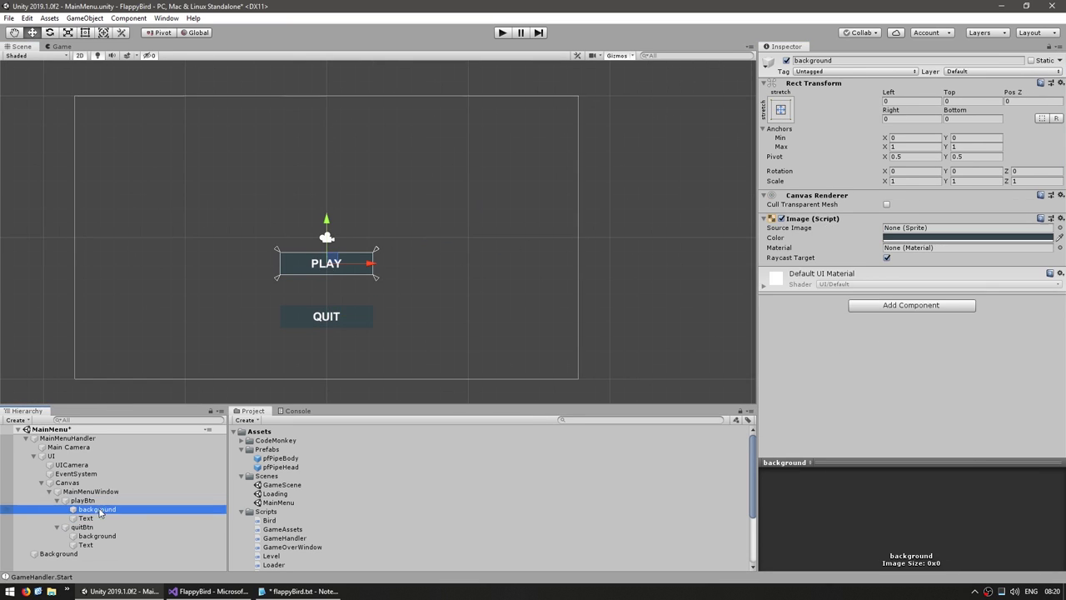
left_click(966, 238)
left_click_drag(757, 208, 801, 202)
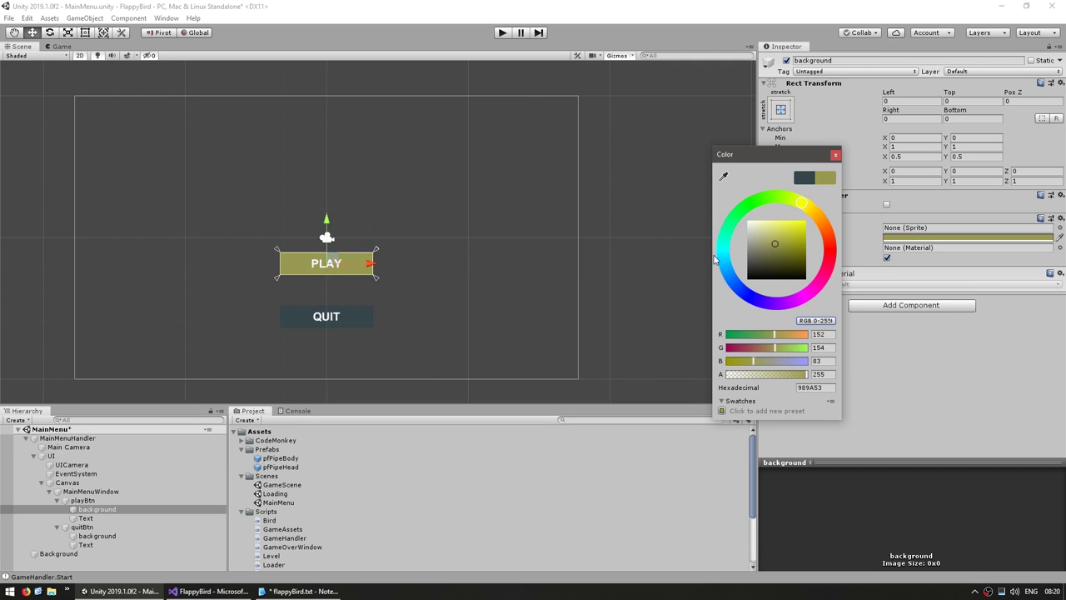
left_click_drag(714, 259, 737, 290)
left_click_drag(776, 237, 783, 263)
left_click(98, 540)
left_click(97, 536)
left_click(966, 237)
left_click(835, 153)
Set the PLAY button's hover enter and exit colours to its own blue.
left_click(82, 526)
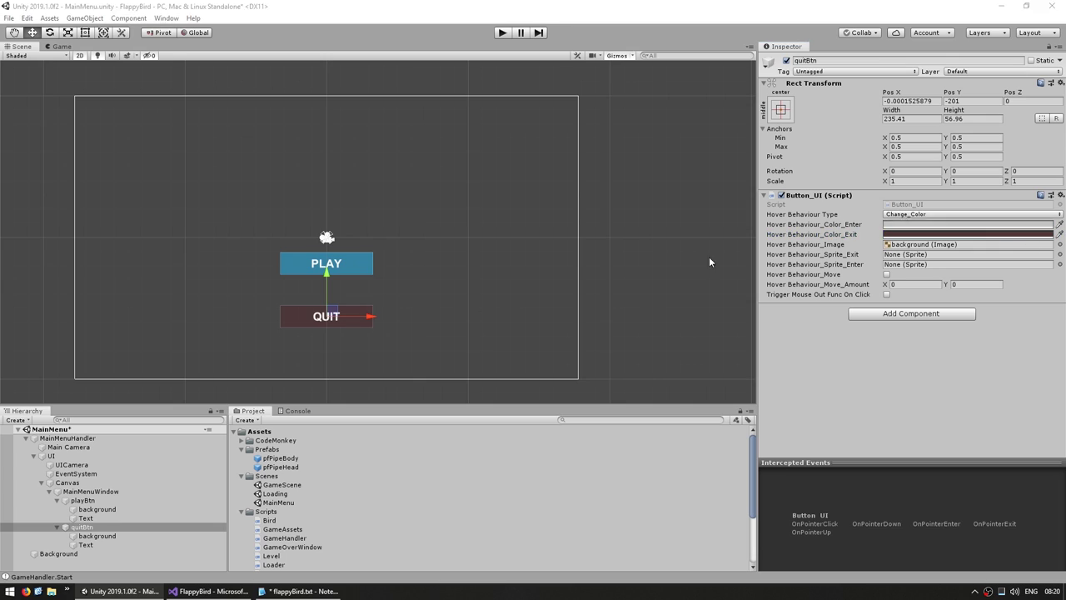
left_click(967, 224)
left_click(82, 500)
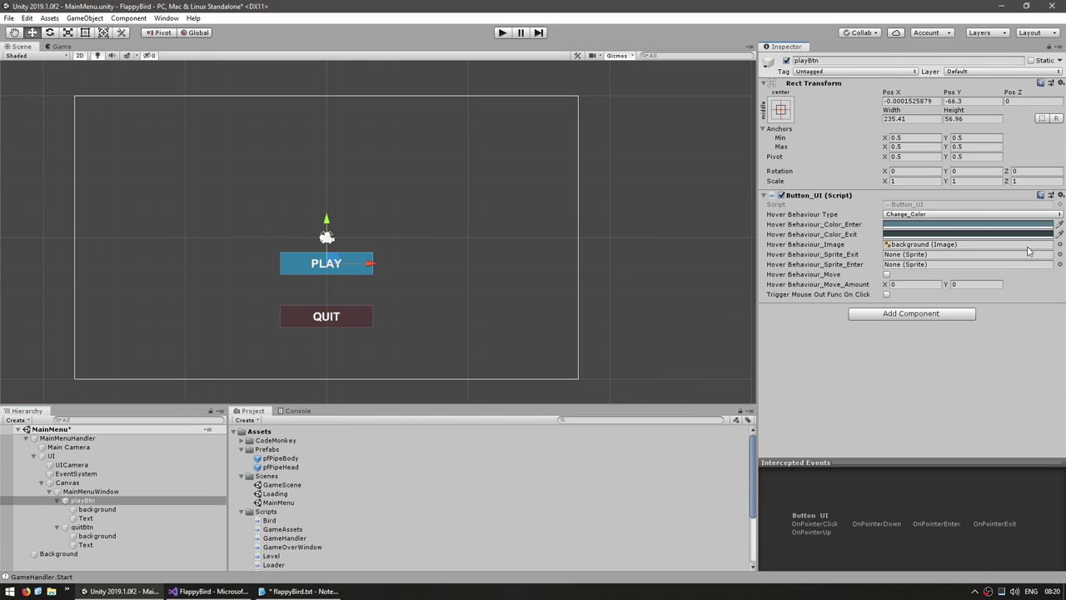
left_click(1058, 234)
left_click(352, 265)
left_click(1059, 224)
left_click(1033, 234)
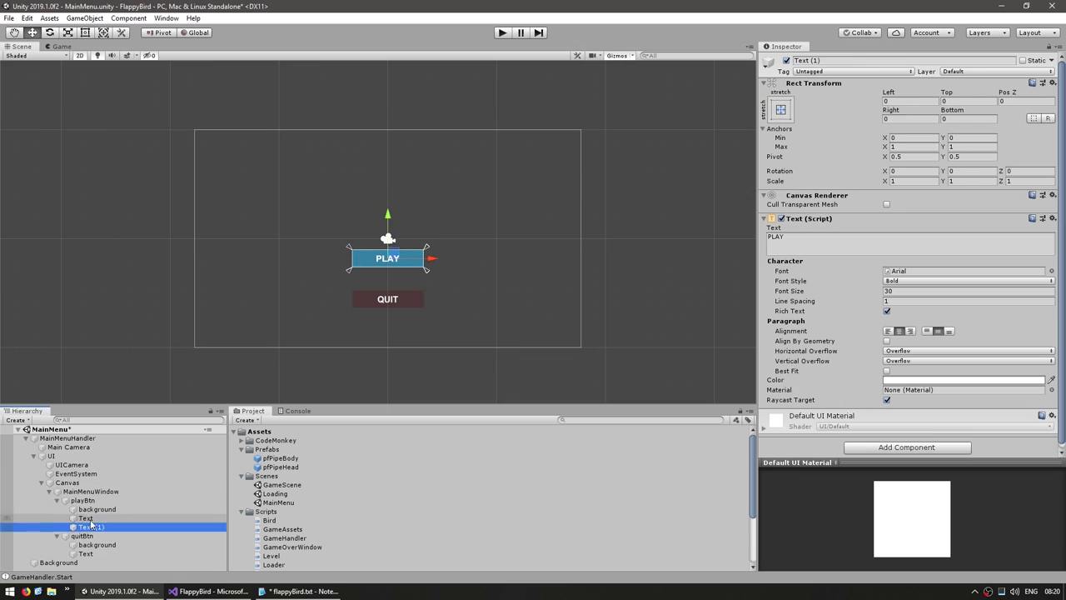
left_click(142, 500)
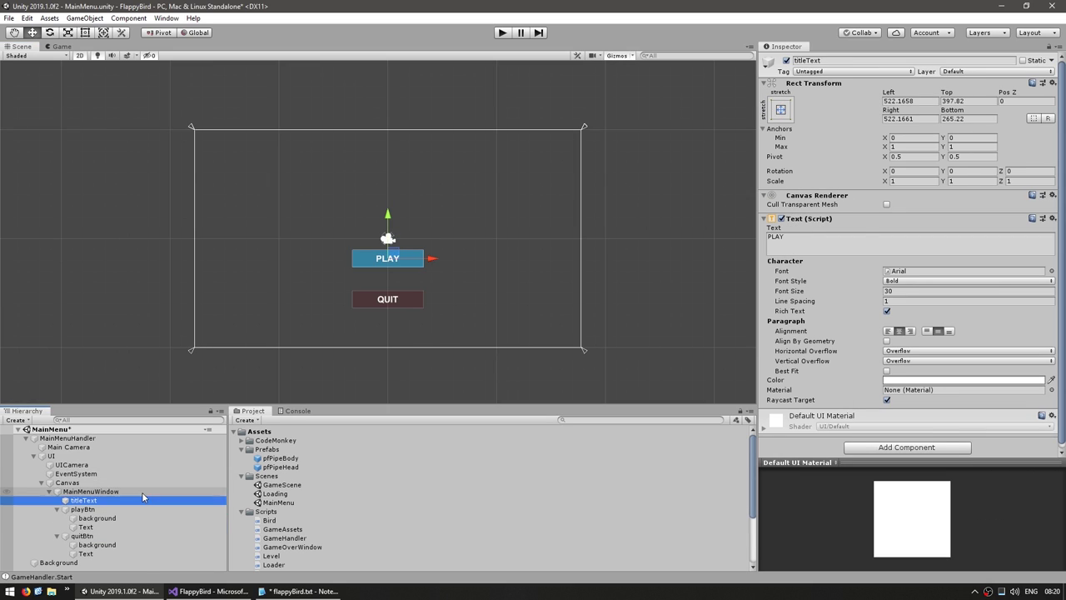
Set titleText to 'FLAPPY BIRD' at font size 100 and move it to the top.
left_click(911, 240)
type("FLAPPY BIRD")
double_click(966, 290)
type("100")
left_click_drag(404, 220, 404, 122)
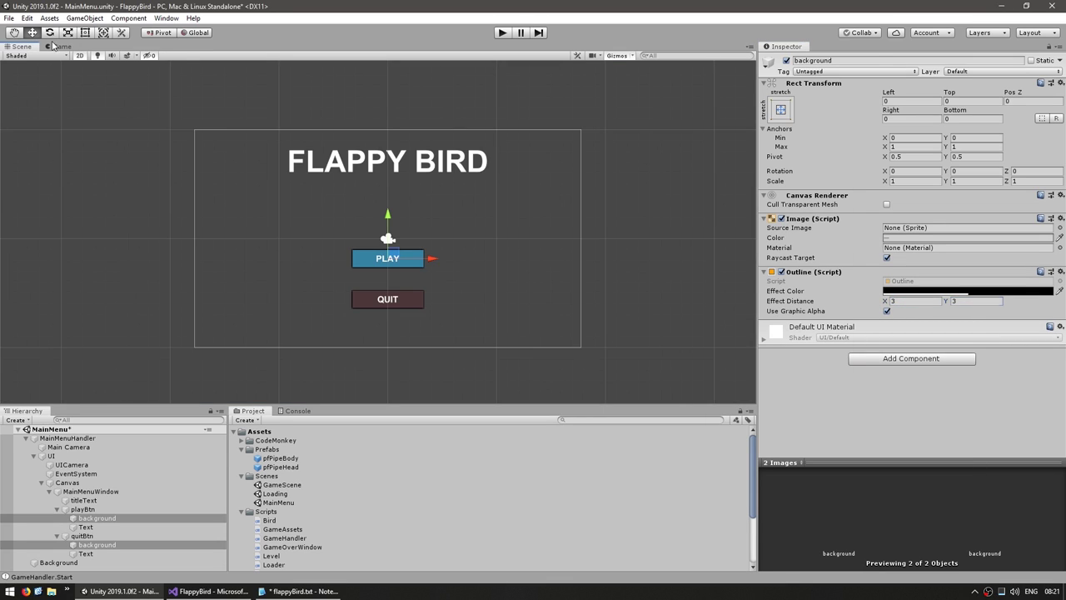
left_click(55, 46)
Add a Shadow to the button backgrounds with distance 10, -10 and reduced opacity.
left_click(912, 358)
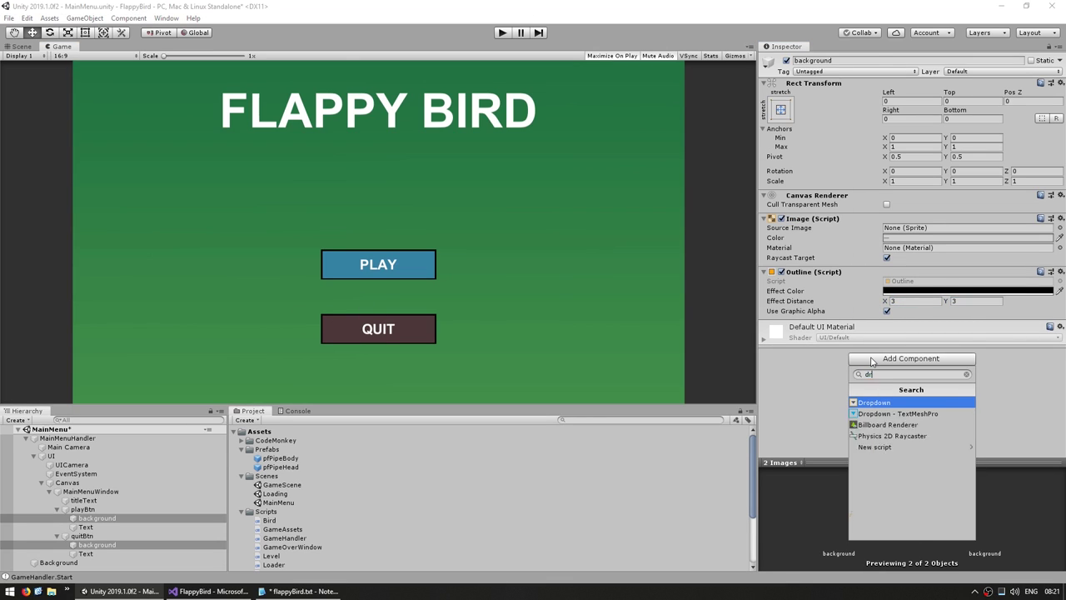
type("shadow")
left_click(903, 417)
left_click(907, 354)
type("5")
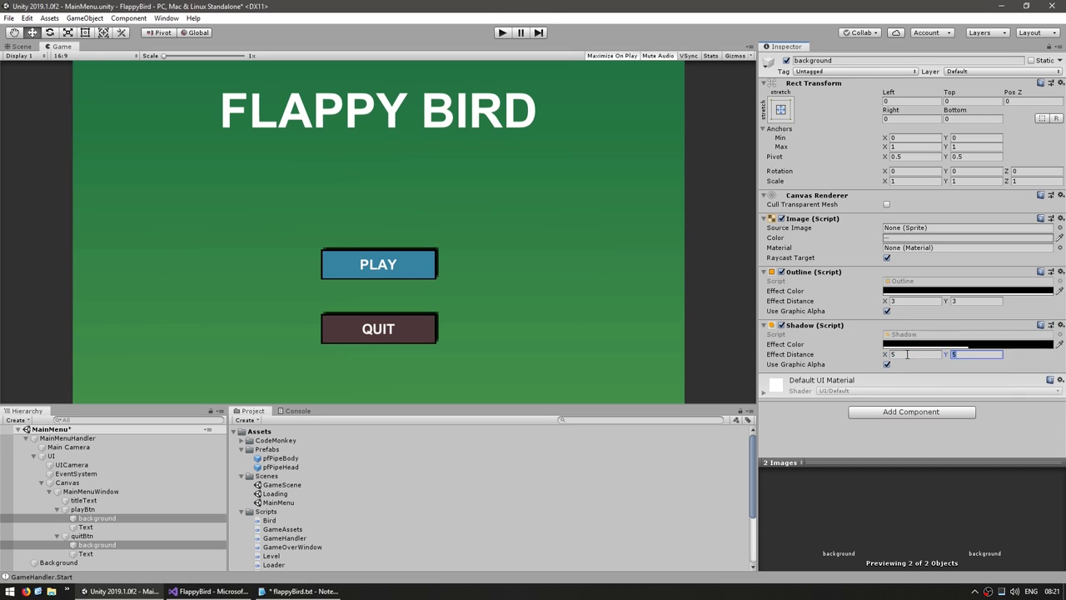
type("10")
key("Tab")
type("-10")
left_click(916, 344)
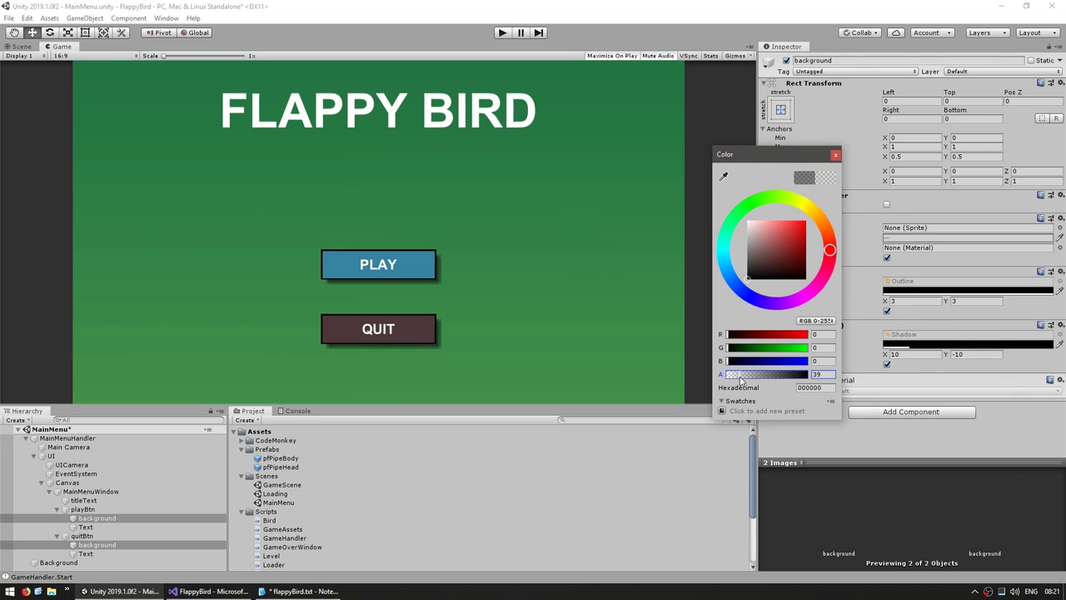
left_click(570, 263)
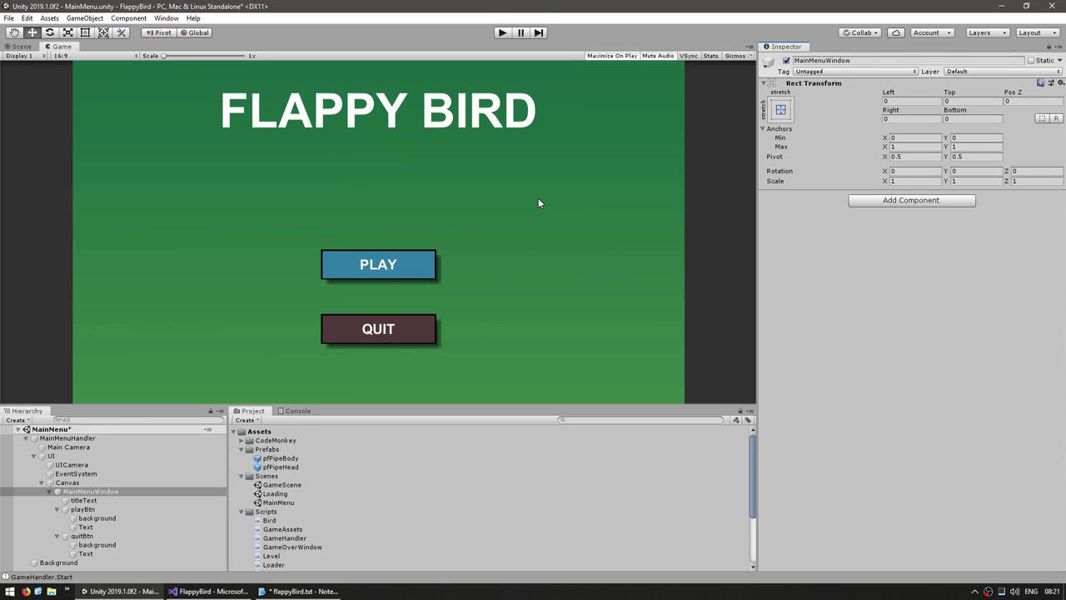
Create a new C# script named MainMenuWindow in the Scripts folder.
right_click(285, 514)
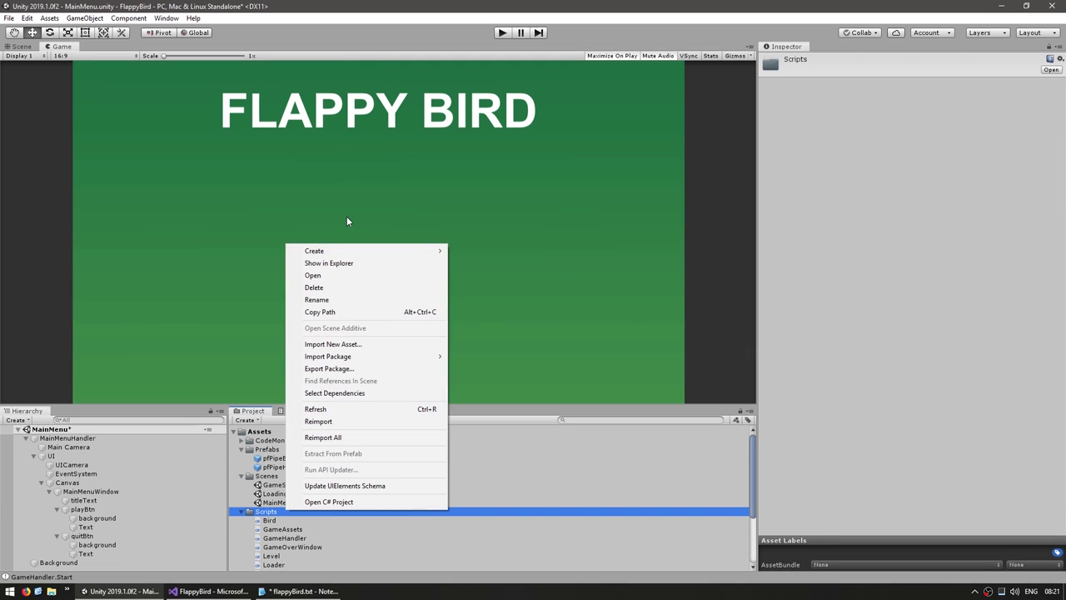
mouse_move(350, 247)
left_click(488, 187)
type("Main")
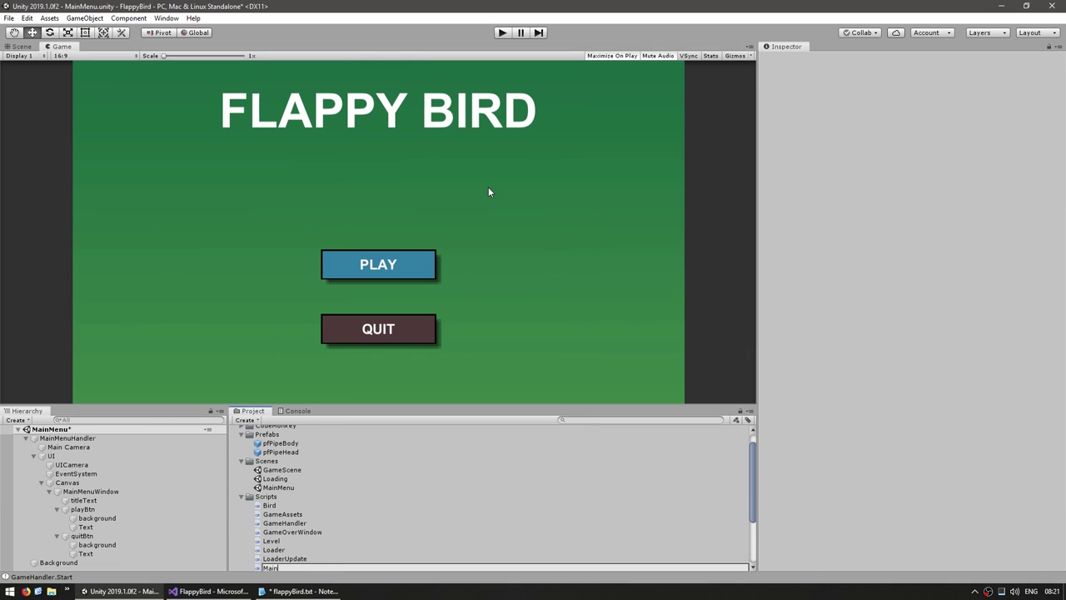
type("w")
key("Return")
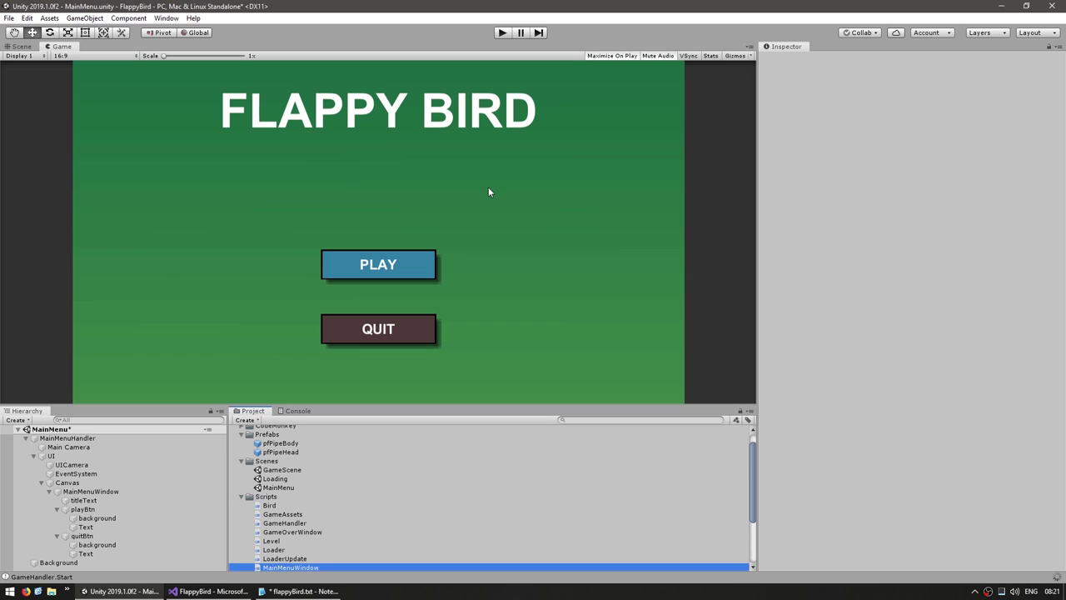
Attach MainMenuWindow to the MainMenuWindow object and open the script for editing.
left_click(89, 491)
left_click_drag(287, 567, 826, 415)
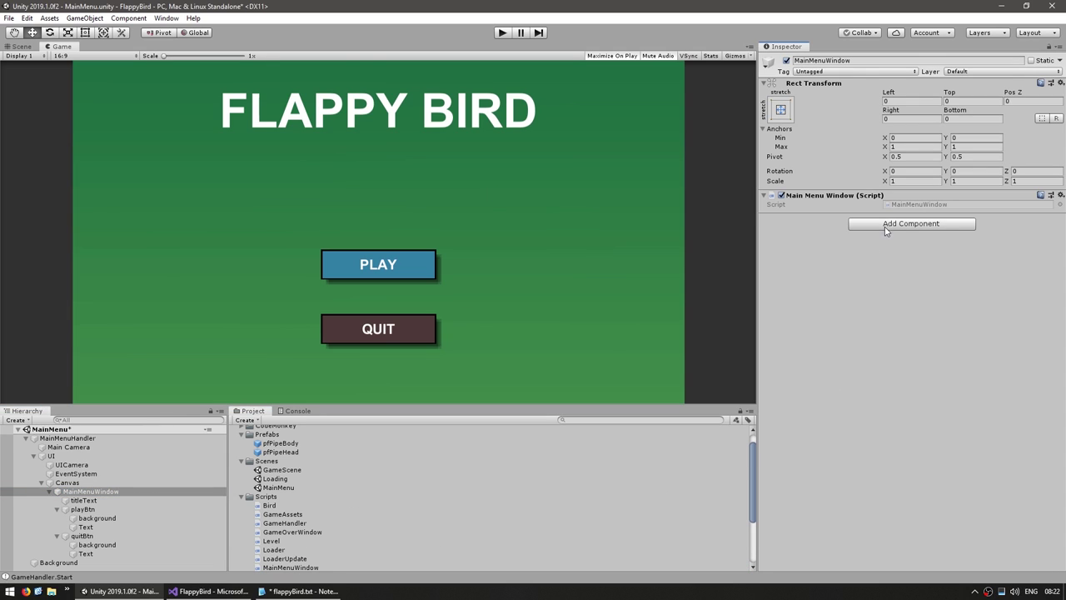
double_click(904, 205)
Replace Start/Update with Awake that sets playBtn's Button_UI ClickFunc to an empty lambda.
left_click(147, 326)
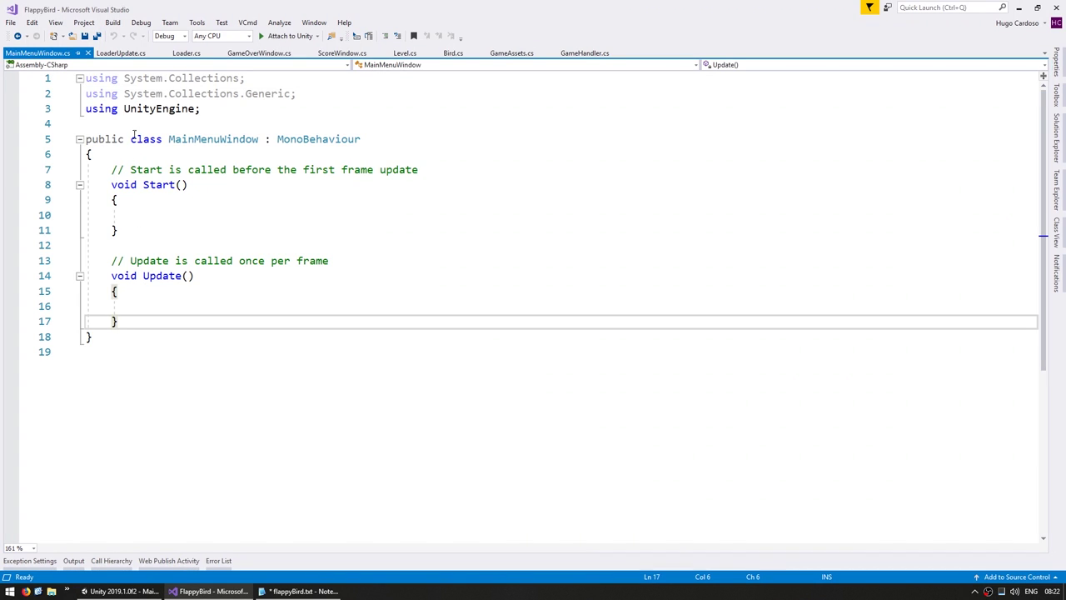
left_click(136, 159, "shift")
key("Delete")
key("Return")
key("Return")
type("private void aw")
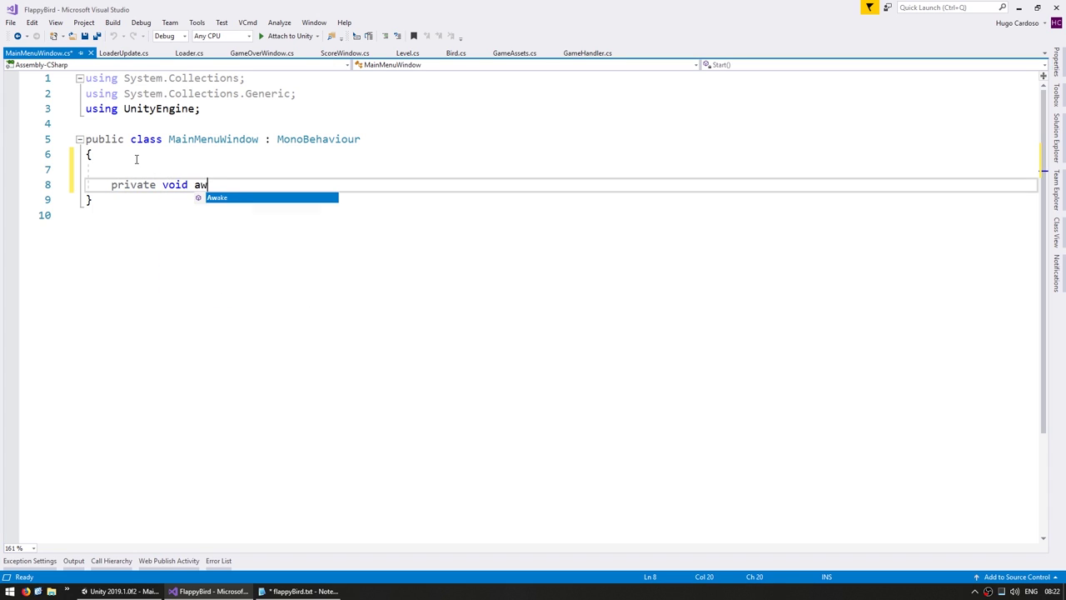
type("ake() {")
key("Return")
key("ctrl+s")
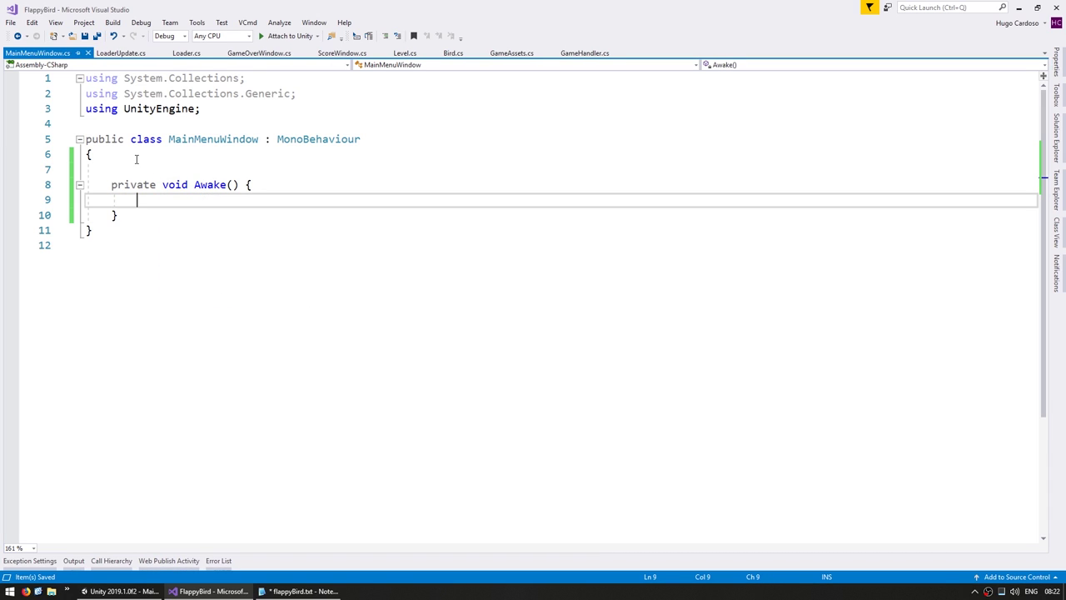
type("transfor")
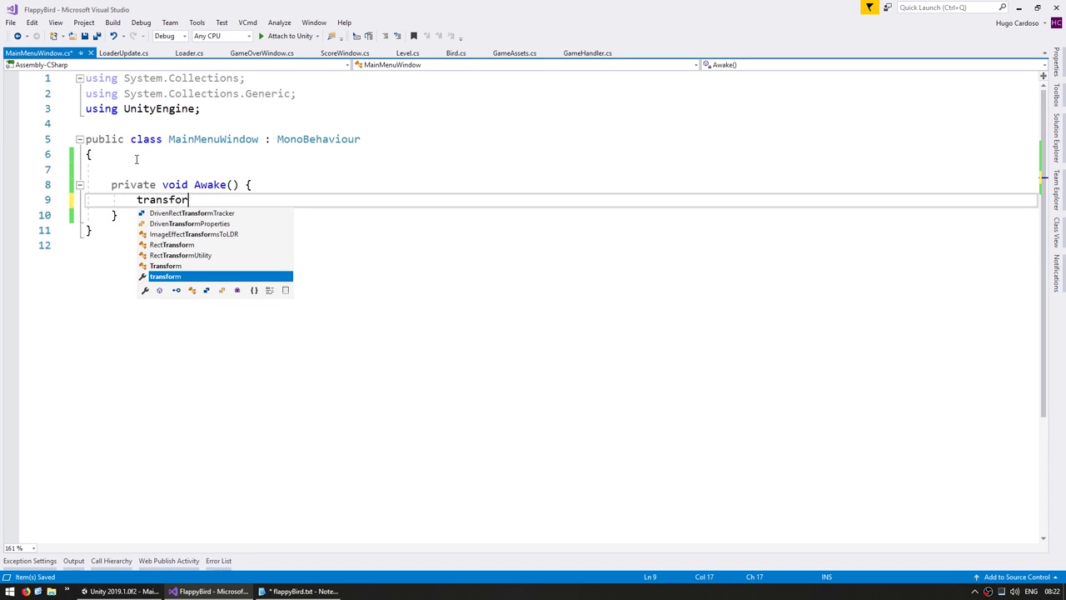
type("m.Find(\"playBtn\").GetComponent<Bu")
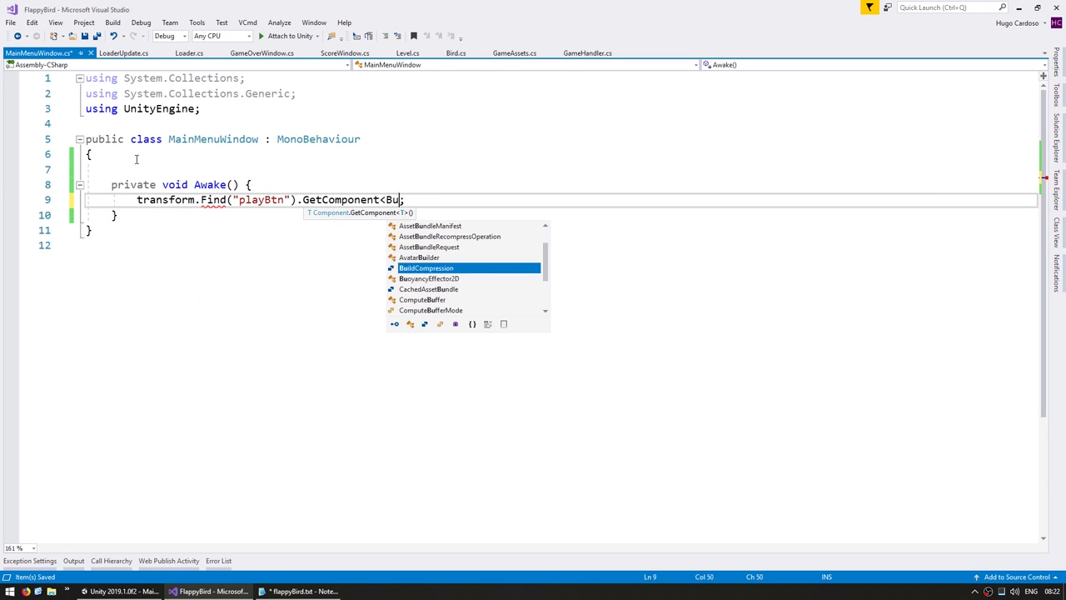
type("tton_UI>().ClickFinc = () => ")
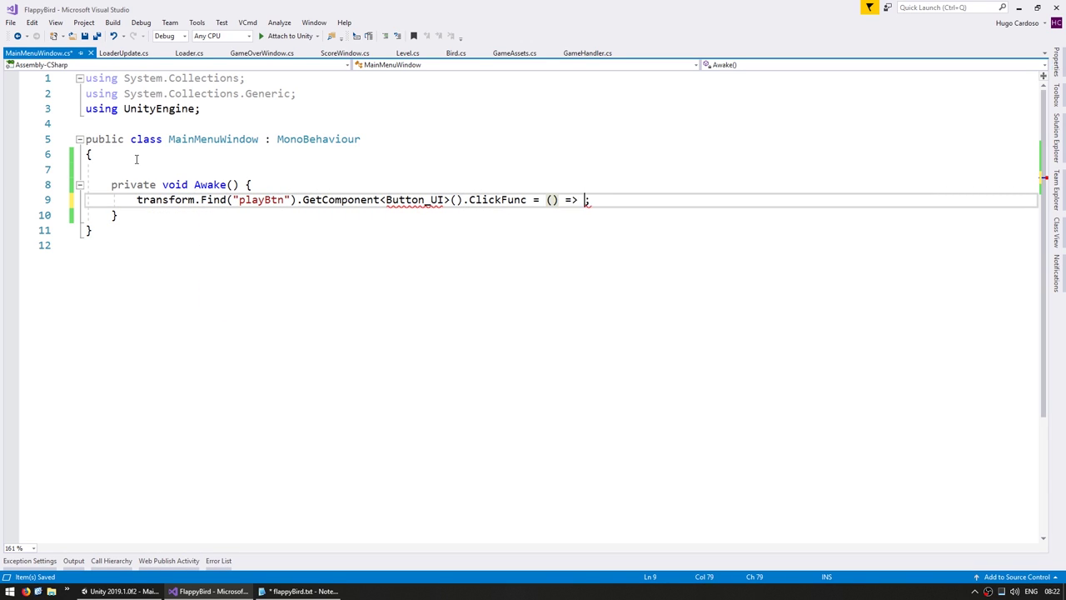
type("{ }")
Add 'using CodeMonkey.Utils;' to the script and save it.
left_click(137, 159)
key("Up")
key("Up")
type("using code")
key("Tab")
type(".Utils;")
key("Return")
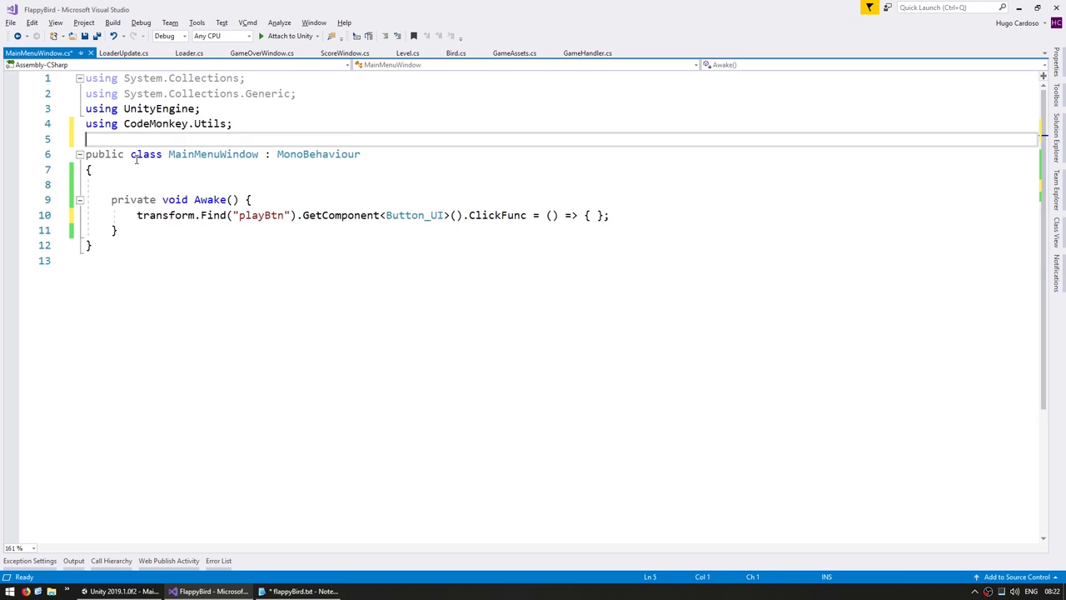
key("ctrl+s")
key("ctrl+minus")
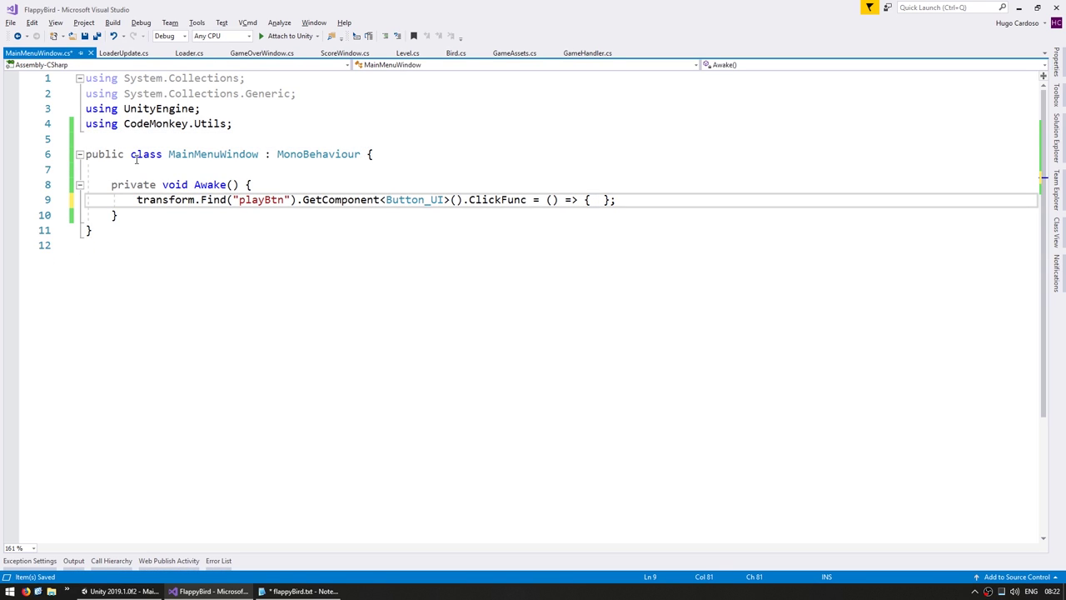
key("ctrl+s")
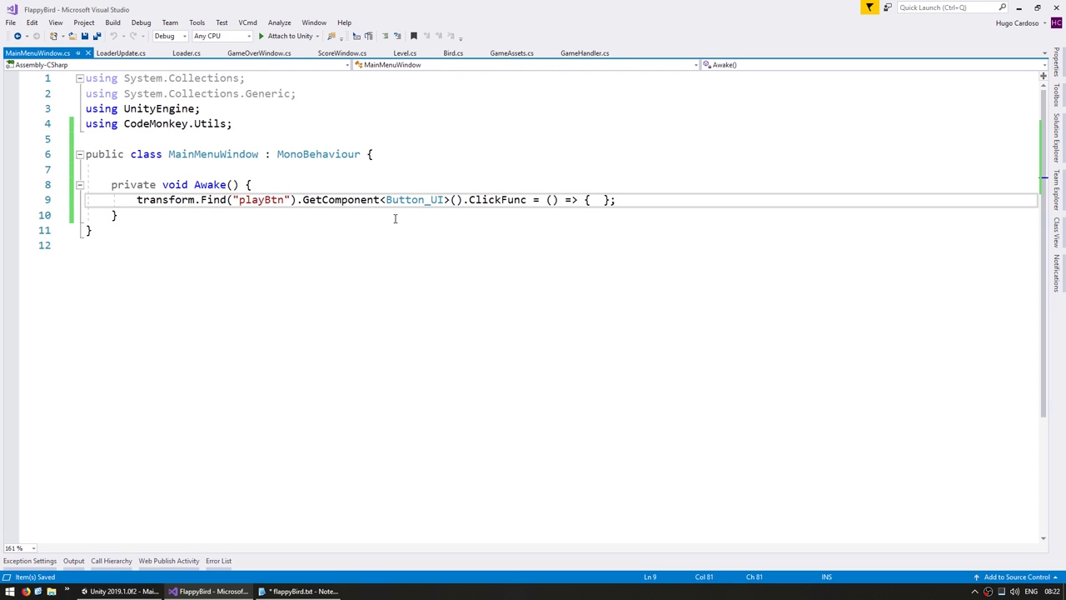
Copy Loader.Load(Loader.Scene.GameScene) from GameOverWindow into the playBtn click handler.
key("ctrl+Tab")
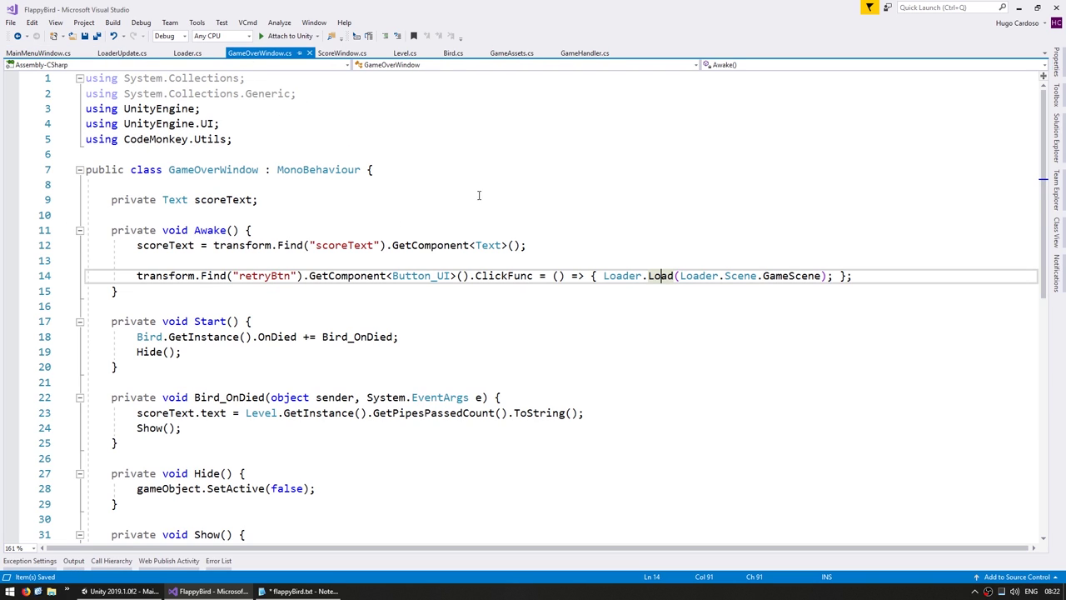
key("ctrl+Left")
key("ctrl+Left")
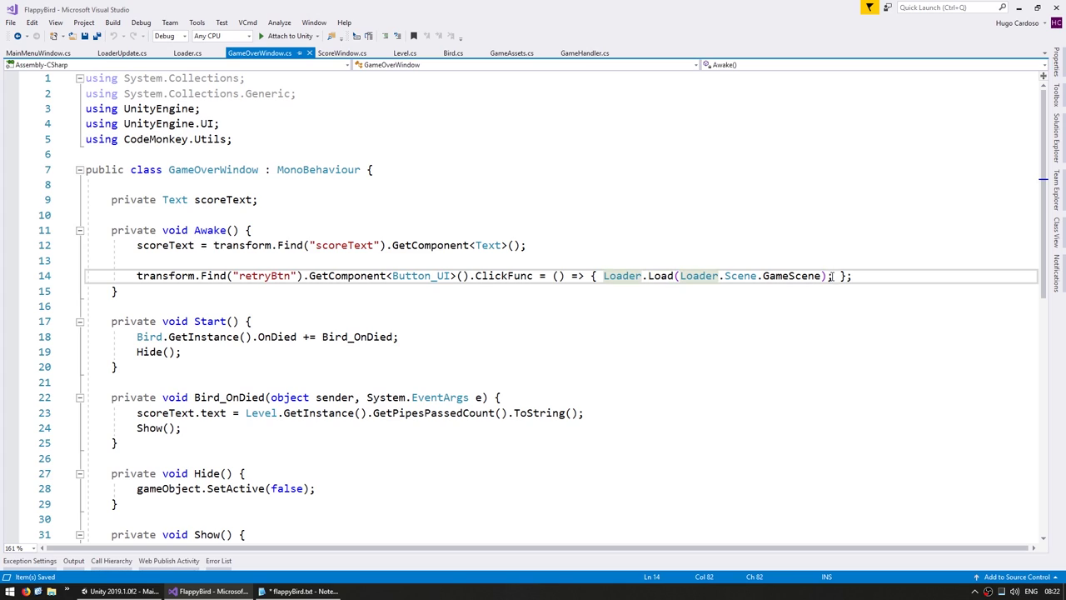
left_click(830, 276, "shift")
key("ctrl+c")
key("ctrl+Tab")
key("ctrl+v")
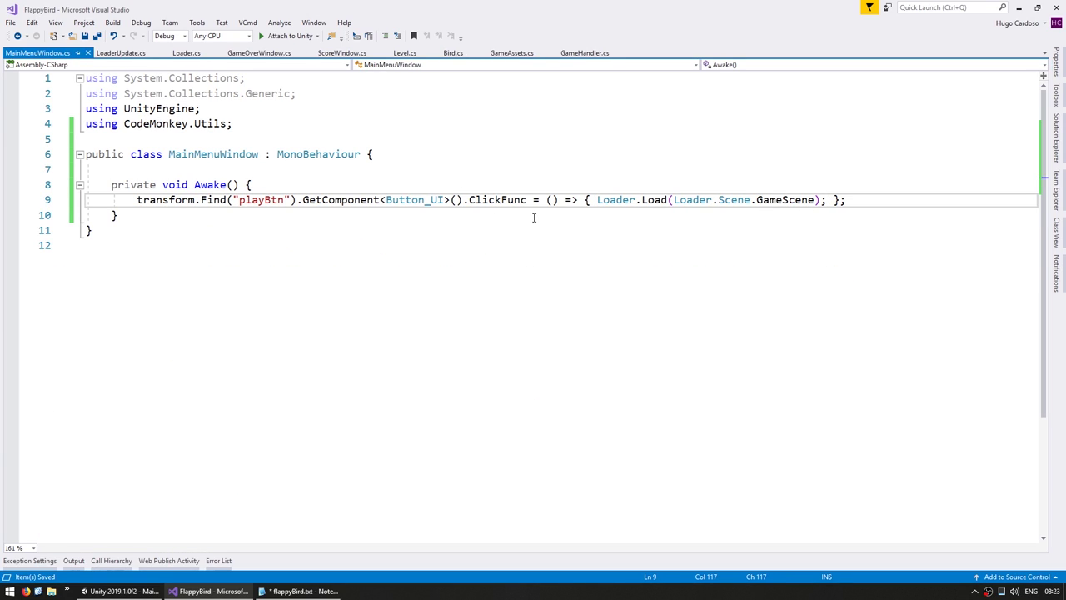
Add the open MainMenu scene to the Build Settings scene list.
key("alt+Tab")
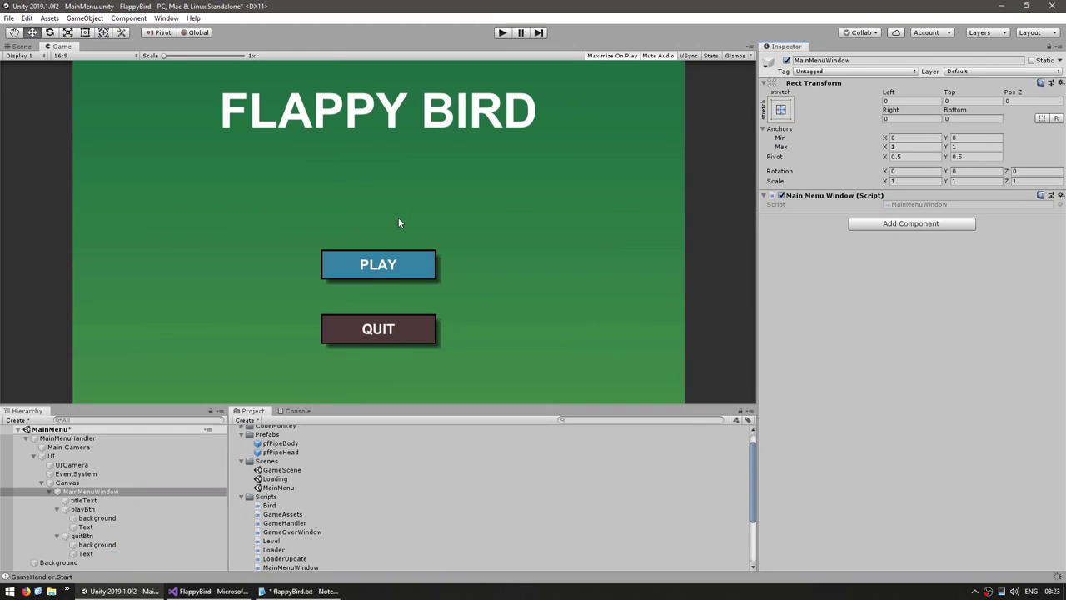
left_click(8, 18)
mouse_move(27, 17)
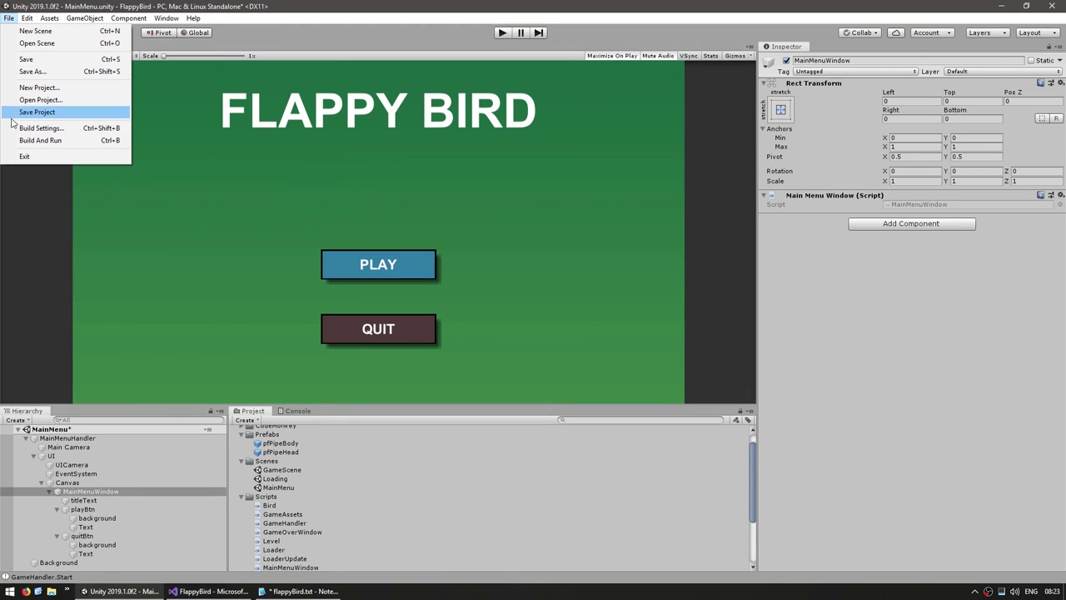
left_click(59, 123)
left_click(720, 249)
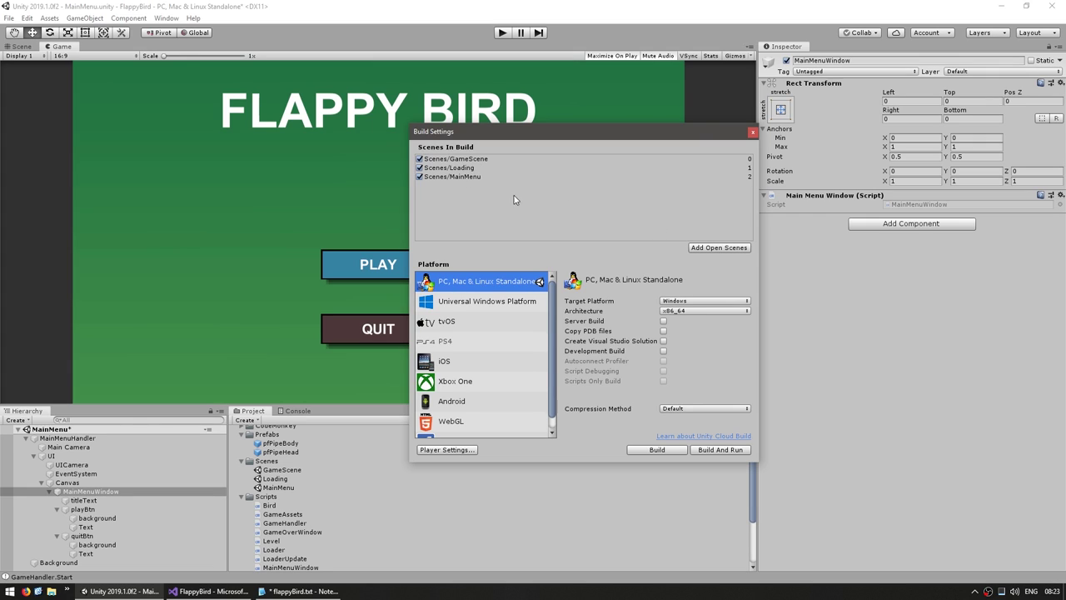
left_click(752, 133)
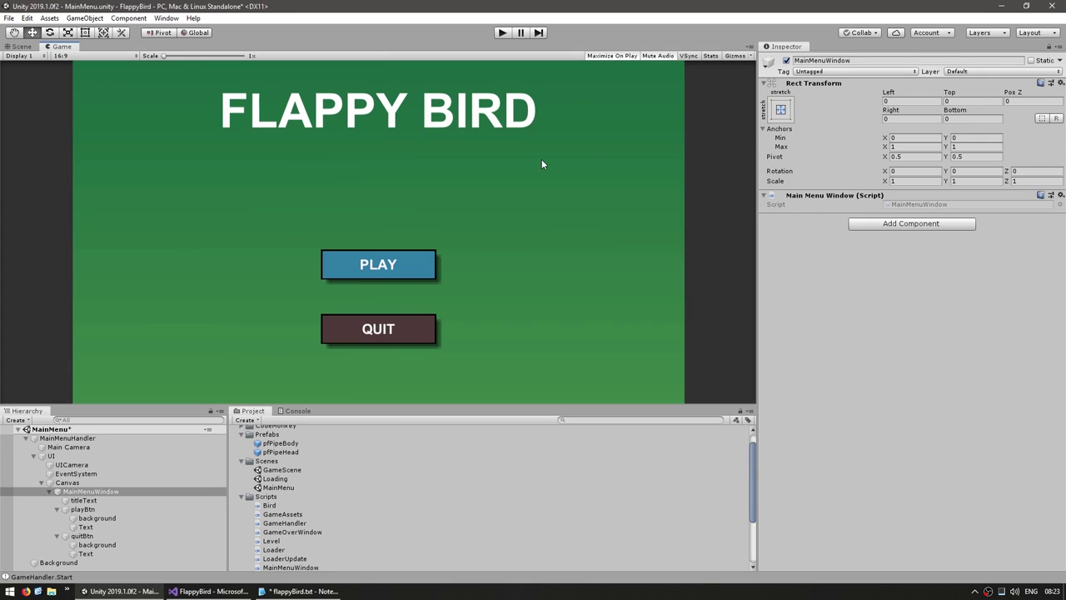
Play-test that the menu's PLAY button starts the game, then stop playing.
left_click(501, 33)
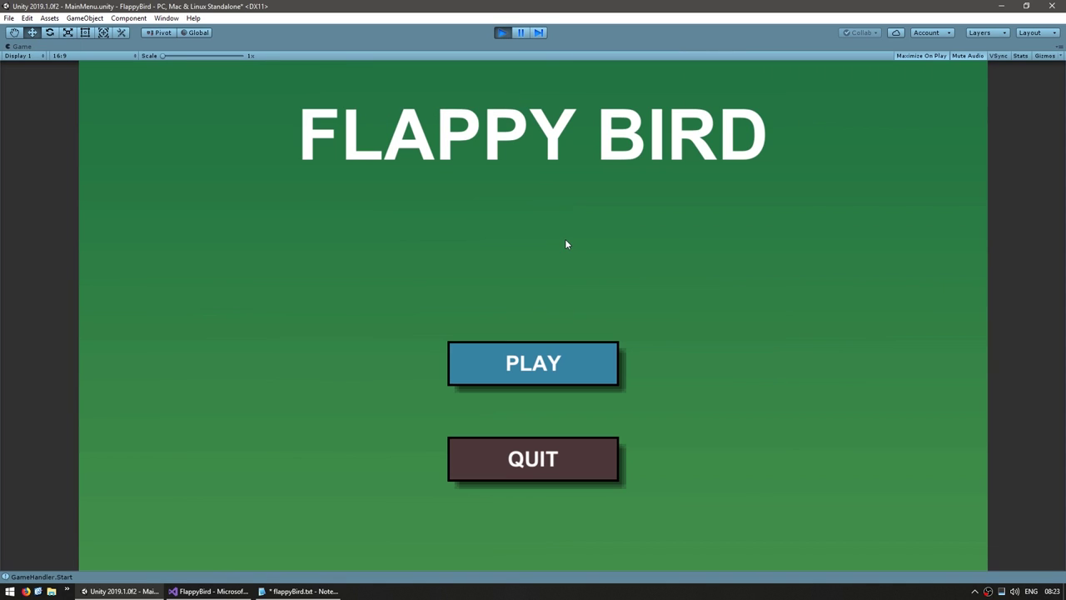
left_click(578, 361)
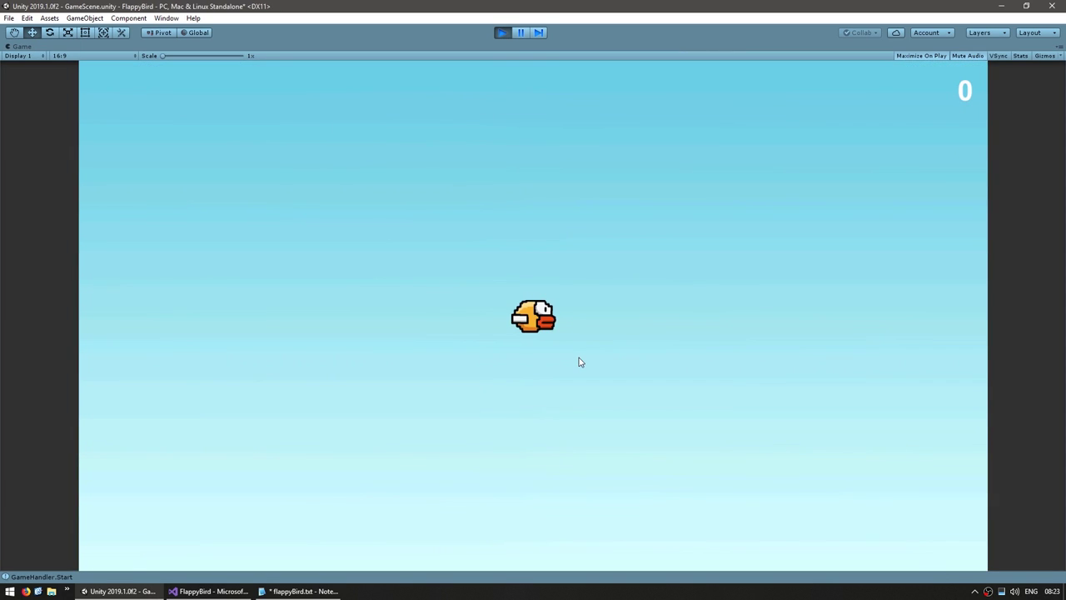
left_click(561, 351)
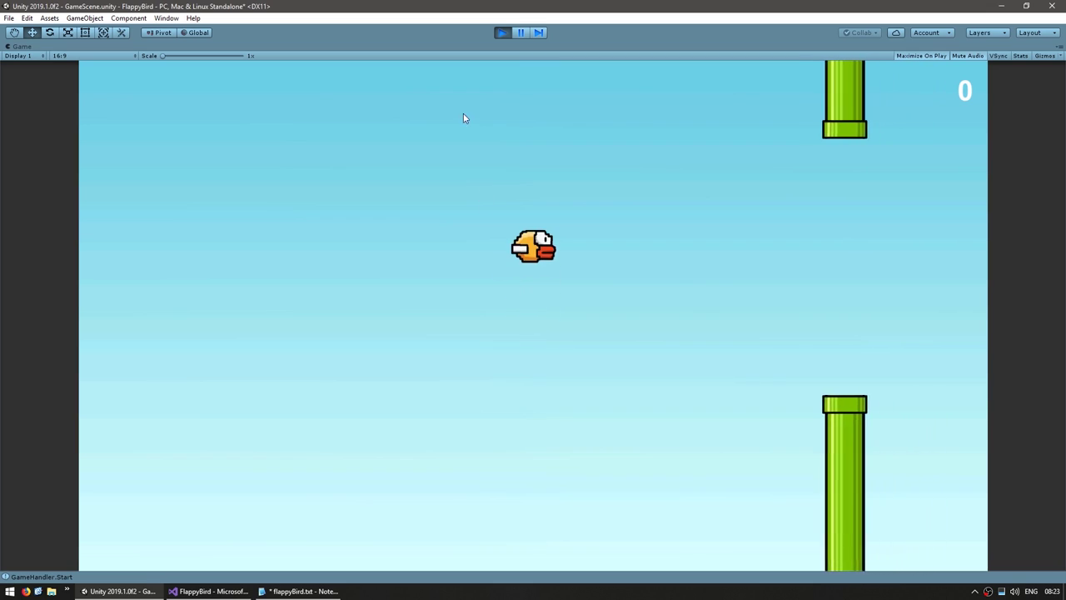
left_click(500, 31)
key("alt+Tab")
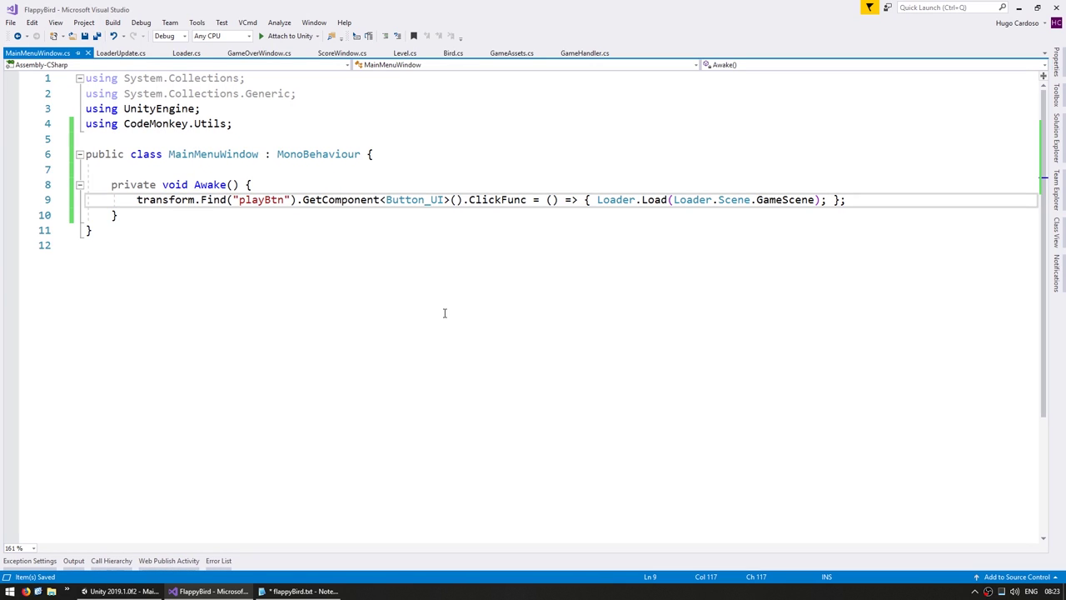
Duplicate the playBtn handler line as a quitBtn ClickFunc handler.
key("Home")
key("ctrl+shift+Right")
key("ctrl+shift+Right")
key("ctrl+shift+Right")
key("ctrl+shift+Right")
key("ctrl+shift+Right")
key("ctrl+shift+Right")
key("ctrl+c")
key("End")
key("Return")
key("Return")
key("ctrl+v")
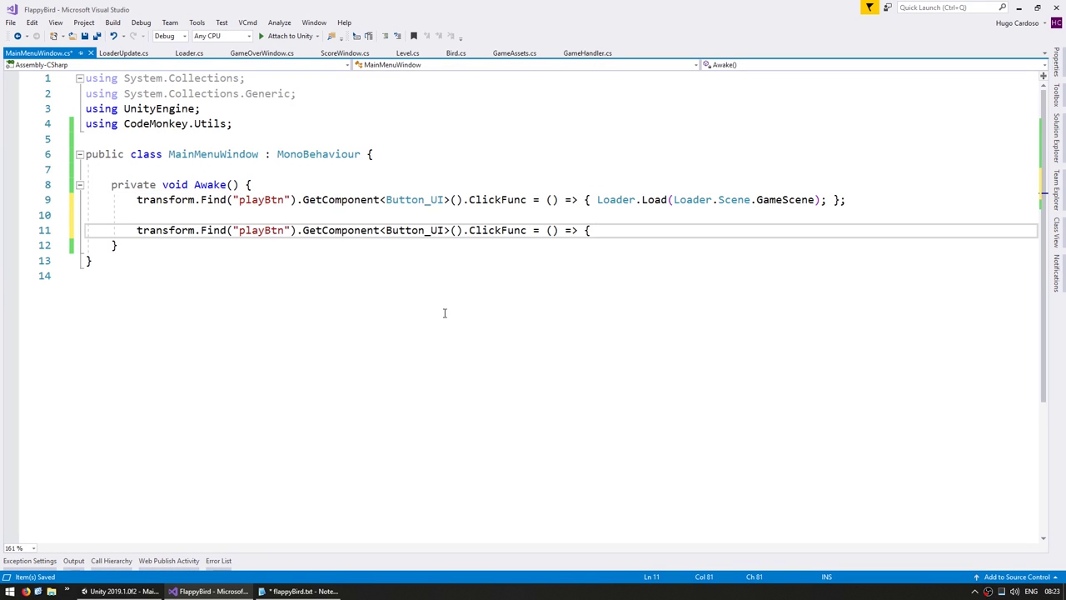
type("};")
key("Home")
key("ctrl+Right")
key("ctrl+Right")
key("ctrl+Right")
key("ctrl+shift+Right")
type("quitBtn")
key("ctrl+s")
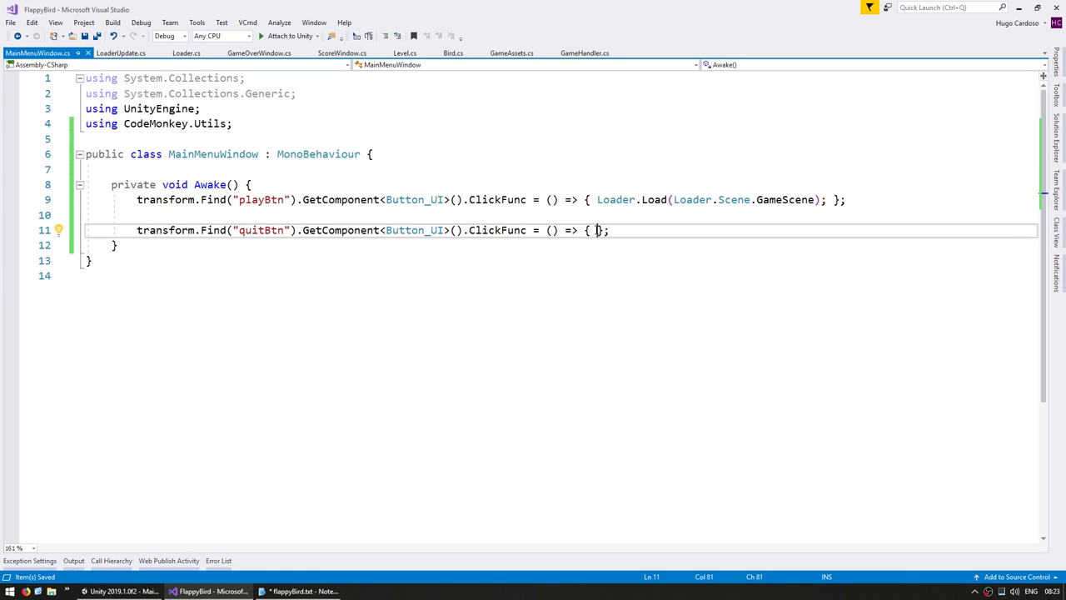
Make quitBtn's handler call Application.Quit(), save, and enter Play mode in Unity.
type("Appl")
key("Tab")
type(".")
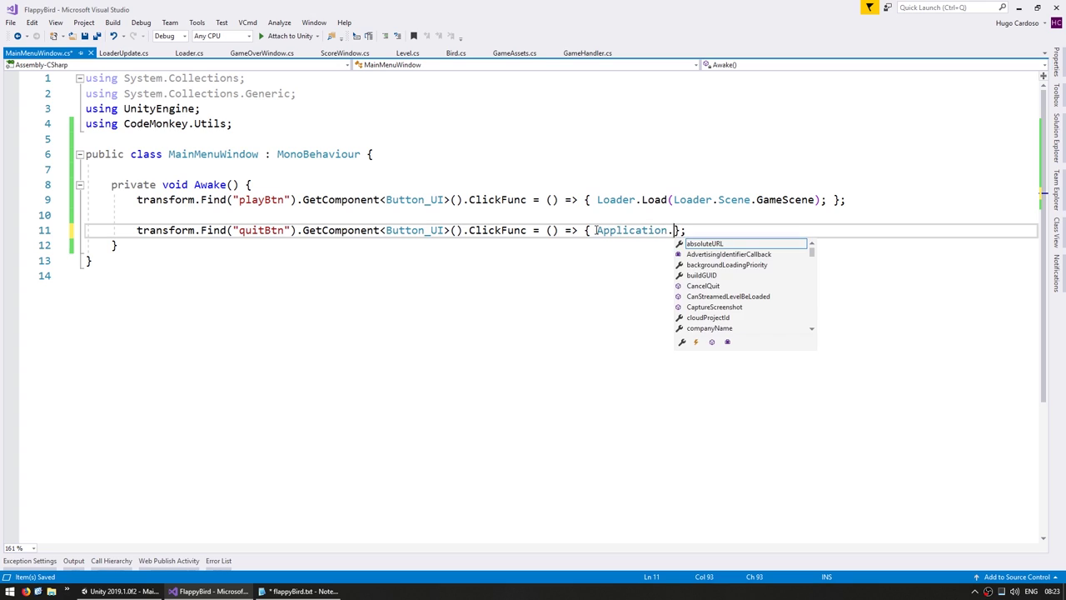
type("Qui")
key("Tab")
type(";")
key("ctrl+s")
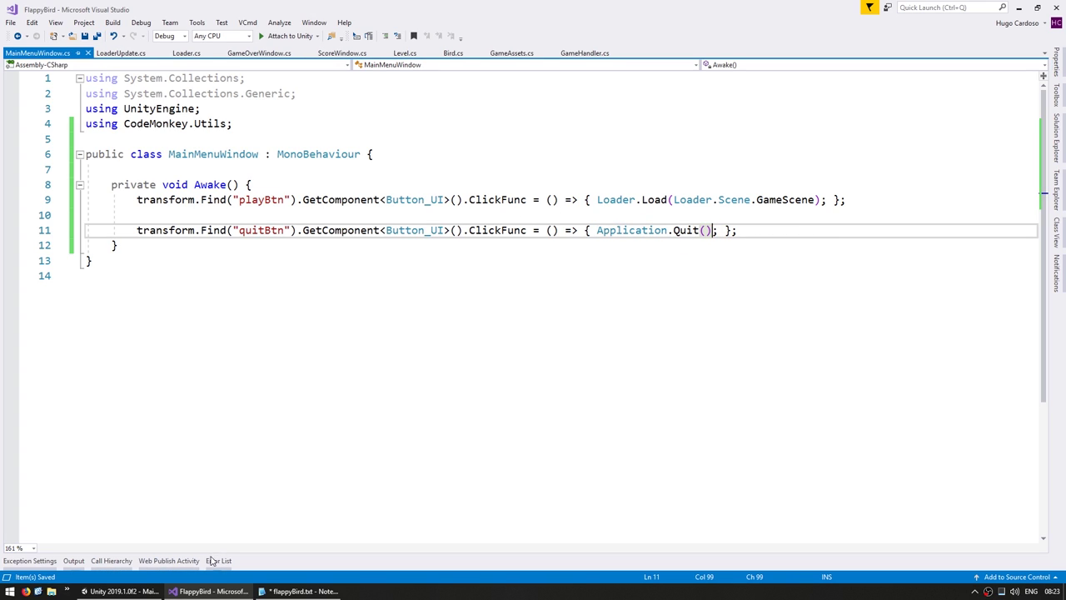
key("alt+Tab")
left_click(502, 33)
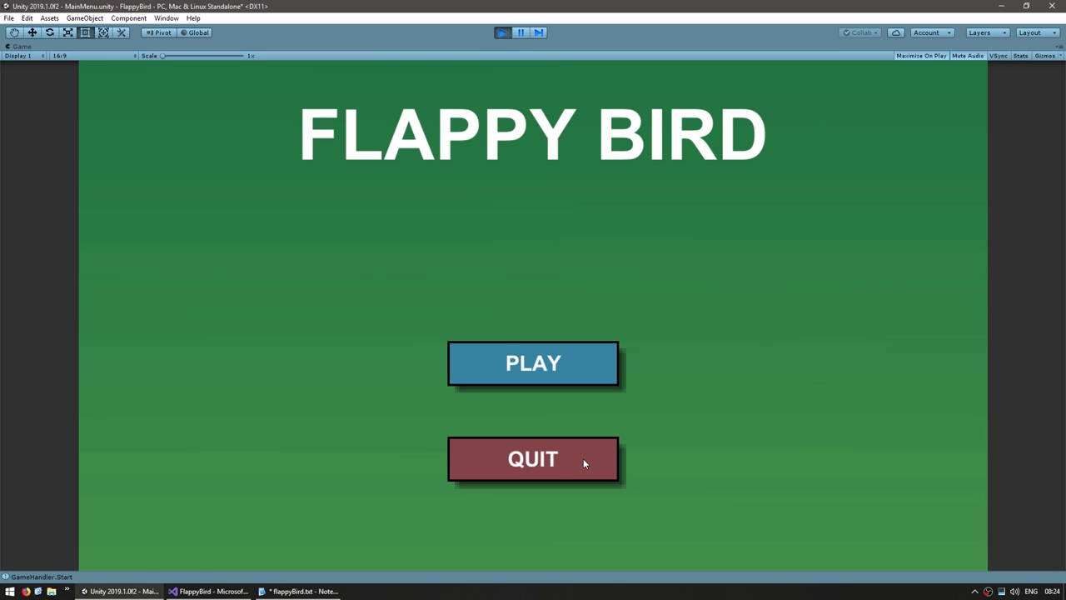
Try QUIT, start a game with PLAY, flap with Space until crashing, then click RETRY.
left_click(581, 452)
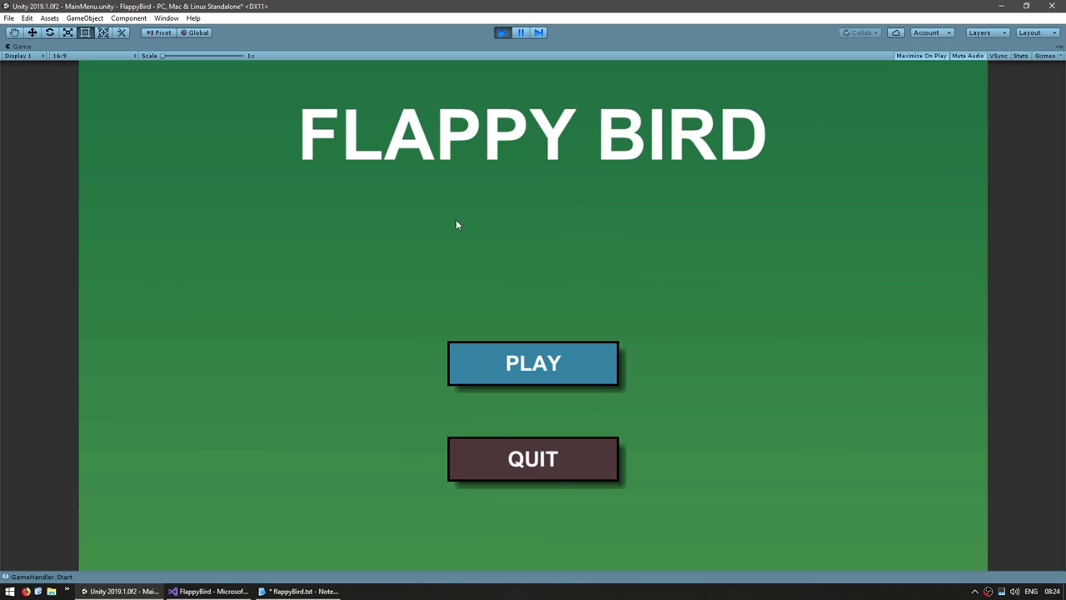
left_click(541, 354)
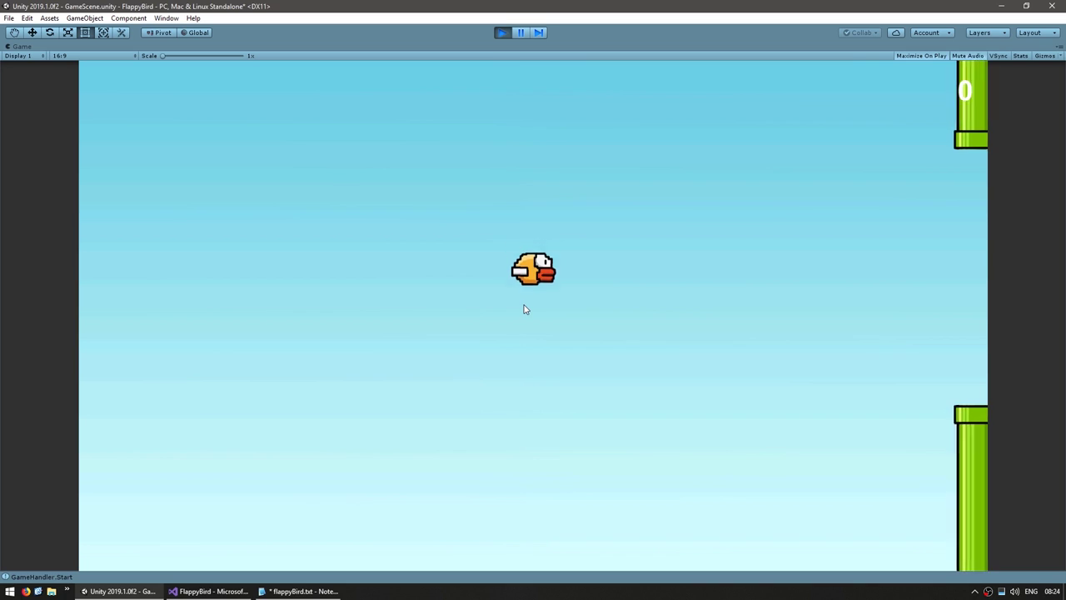
key("space")
key("space")
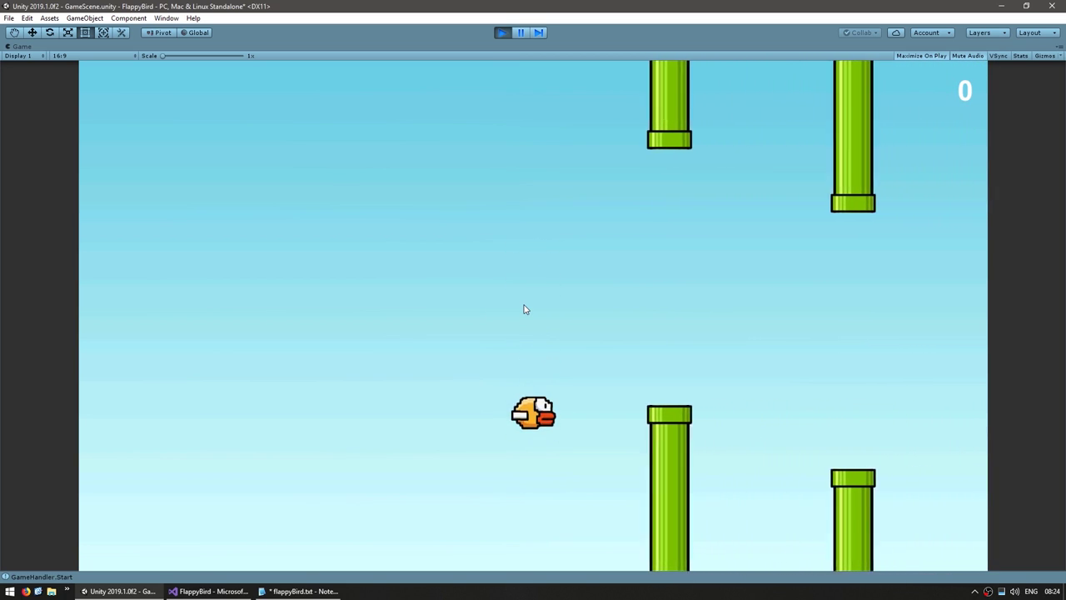
key("space")
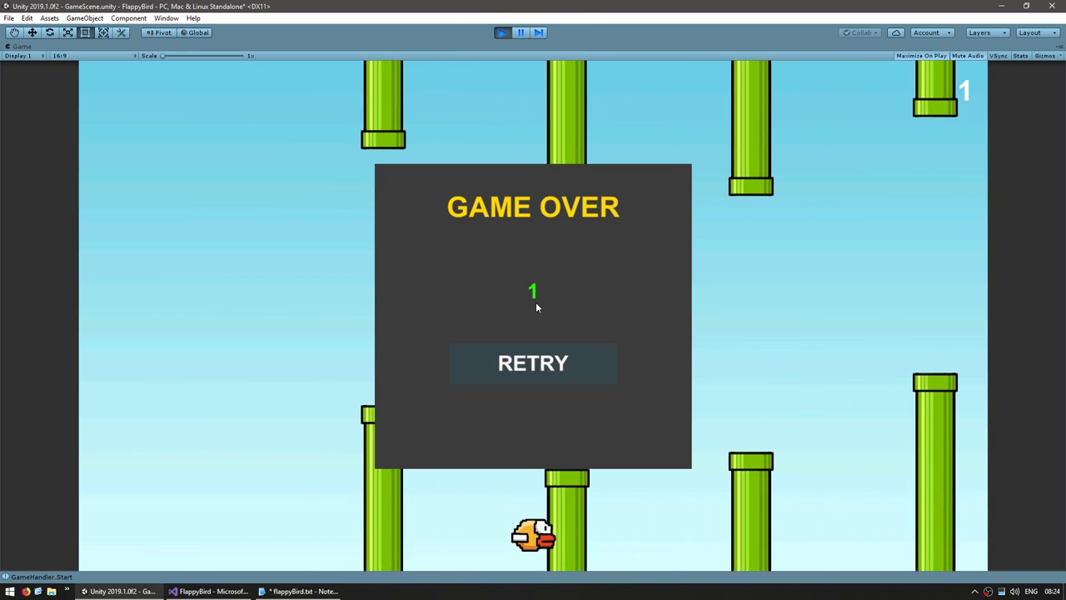
left_click(524, 368)
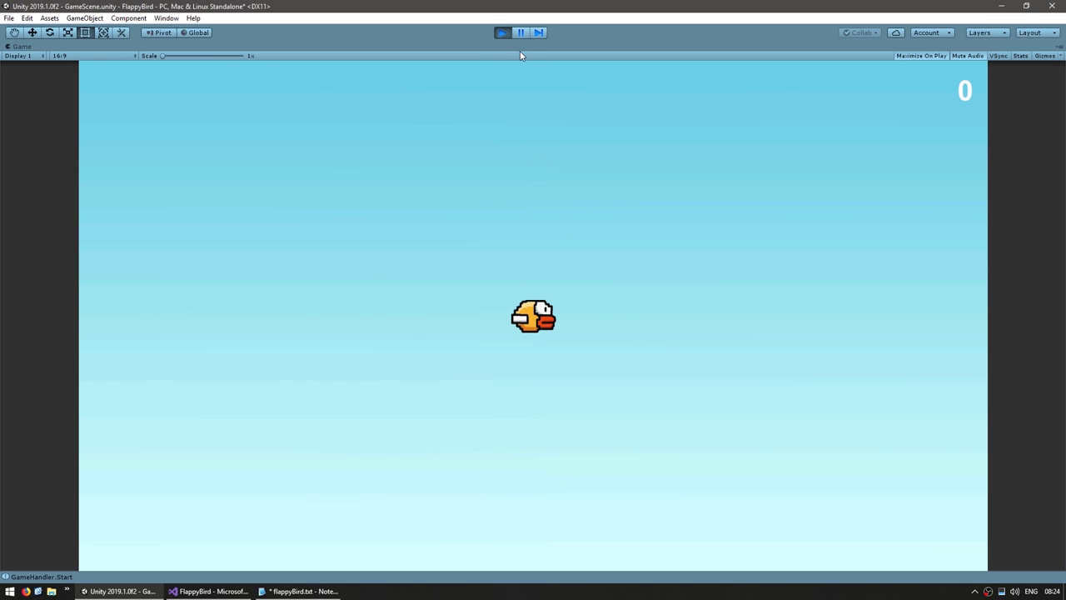
Stop Play mode and open GameScene, saving the modified main menu scene.
left_click(504, 32)
double_click(275, 469)
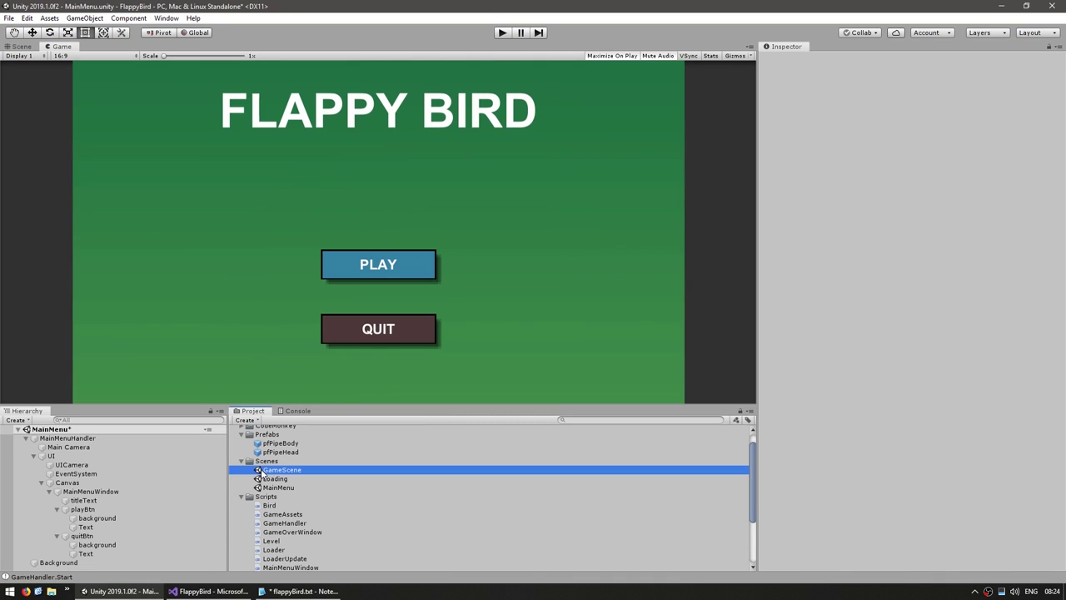
left_click(519, 319)
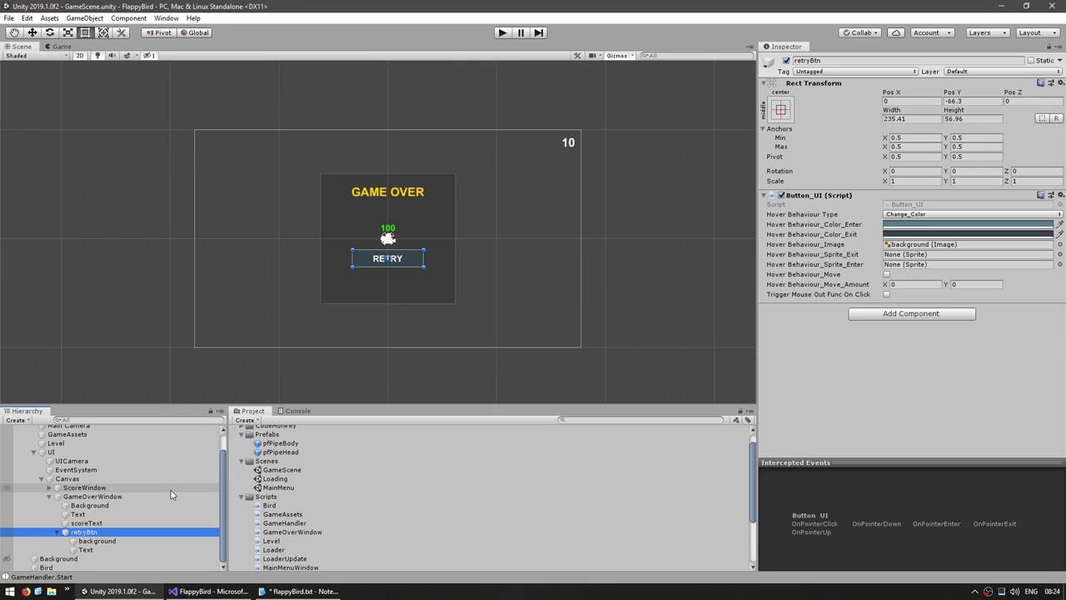
Duplicate retryBtn as mainMenuBtn and move it below the RETRY button.
key("ctrl+d")
key("F2")
type("main")
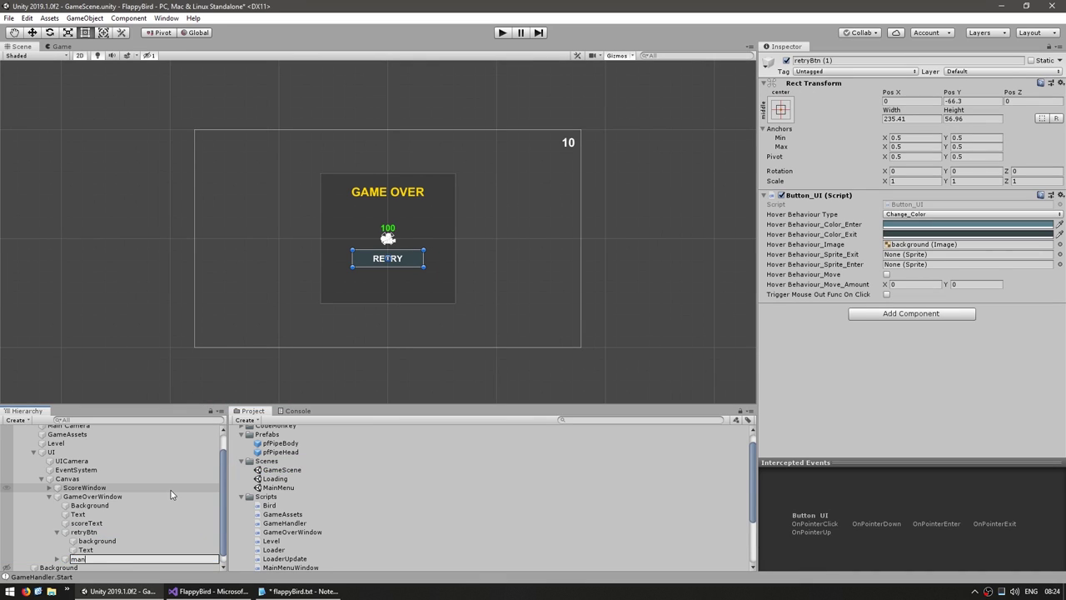
type("Men")
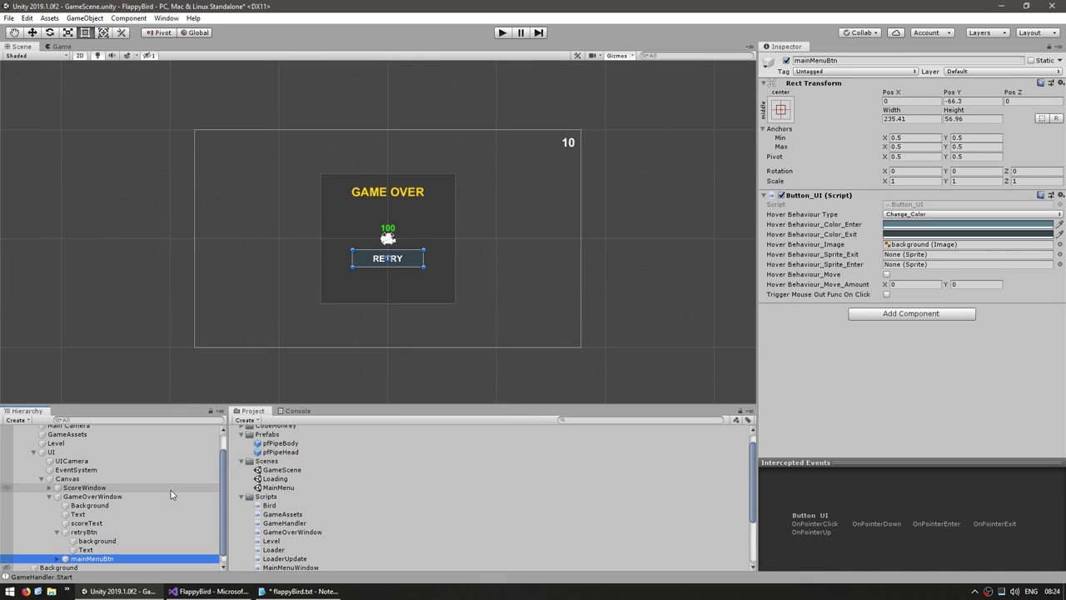
key("Return")
key("f")
key("w")
left_click_drag(372, 198, 371, 274)
Colour mainMenuBtn's background and hover colours green.
left_click(57, 550)
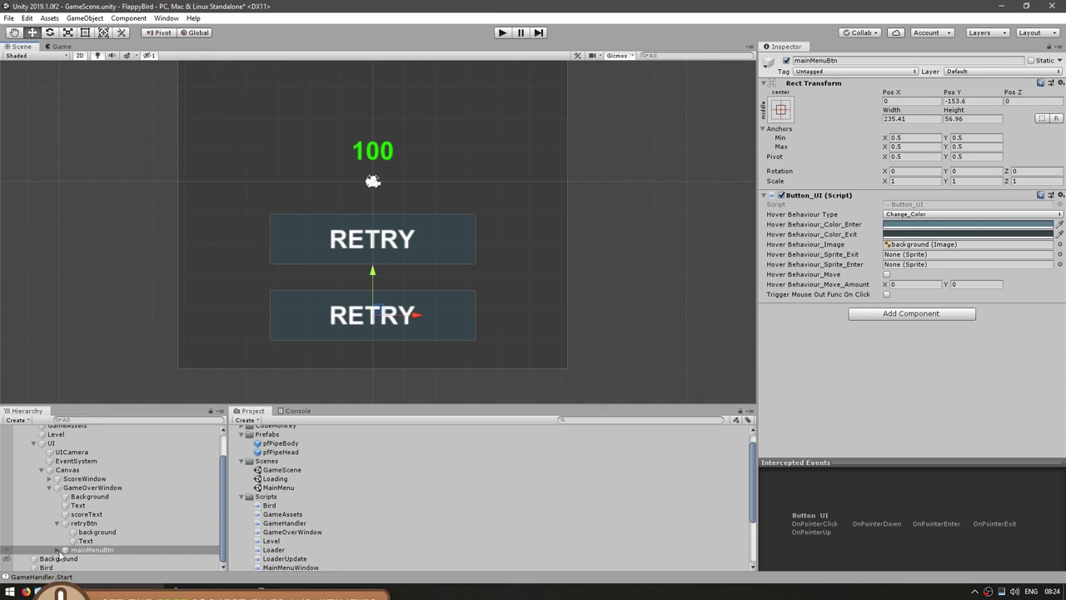
left_click(96, 558)
left_click(966, 237)
left_click_drag(779, 246, 780, 263)
left_click_drag(777, 207, 763, 200)
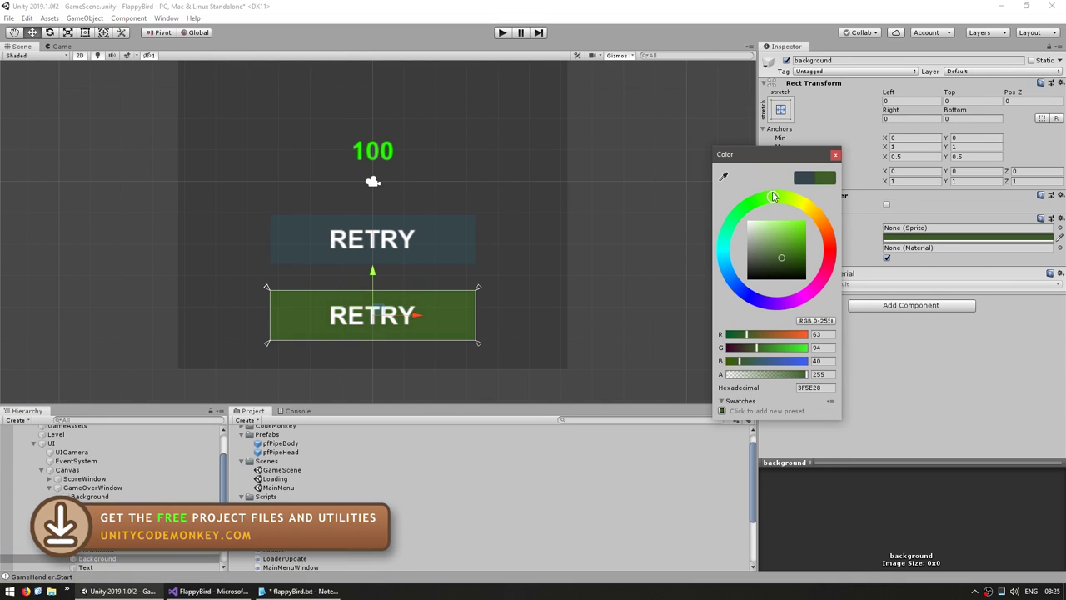
key("Escape")
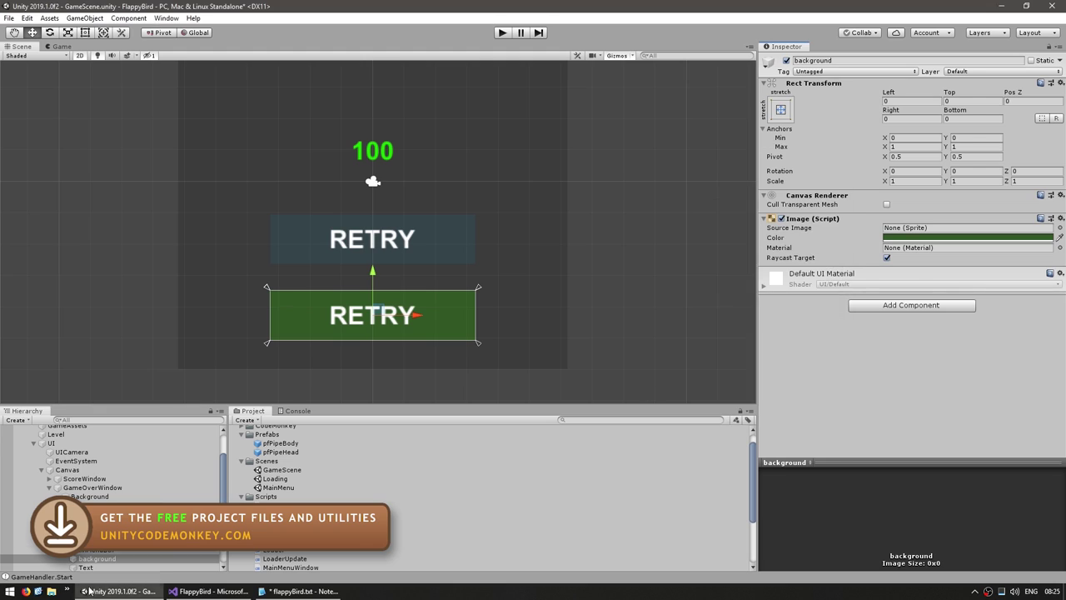
left_click(100, 550)
left_click(1048, 228)
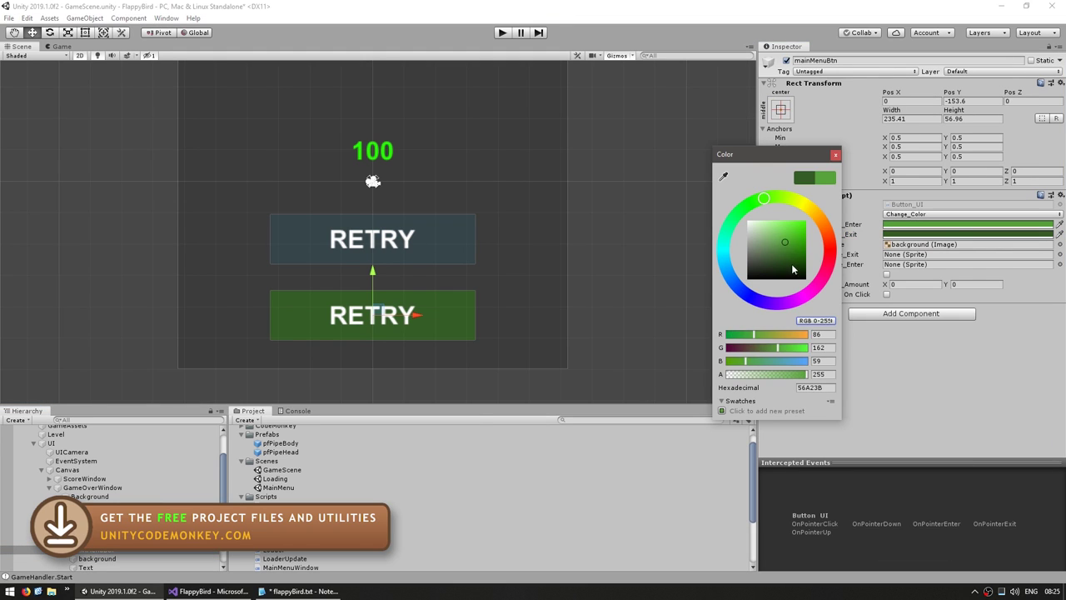
key("Escape")
Change the new button's label text to MAIN MENU.
left_click(86, 567)
double_click(840, 237)
type("MAIN MENU")
left_click(100, 550)
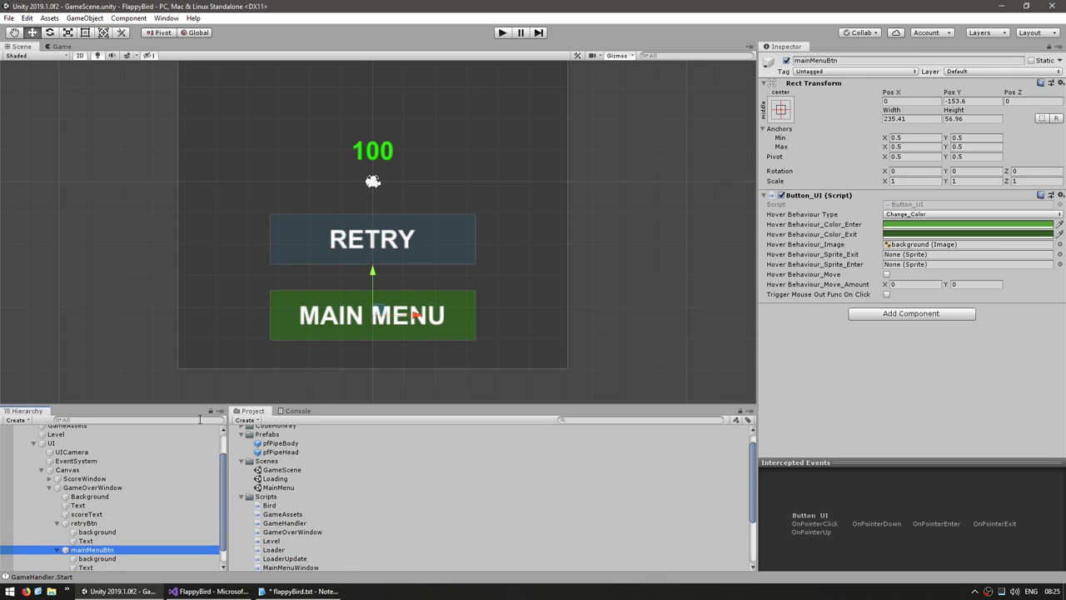
In GameOverWindow.cs, duplicate the retryBtn handler line for mainMenuBtn.
key("alt+Tab")
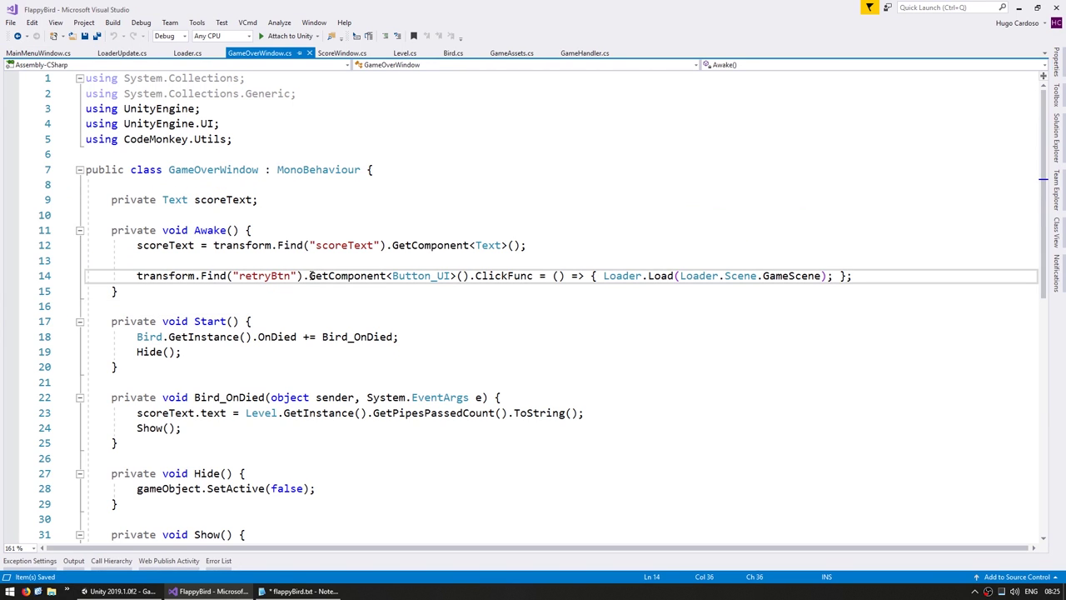
key("shift+Home")
key("ctrl+c")
key("End")
key("Return")
key("ctrl+v")
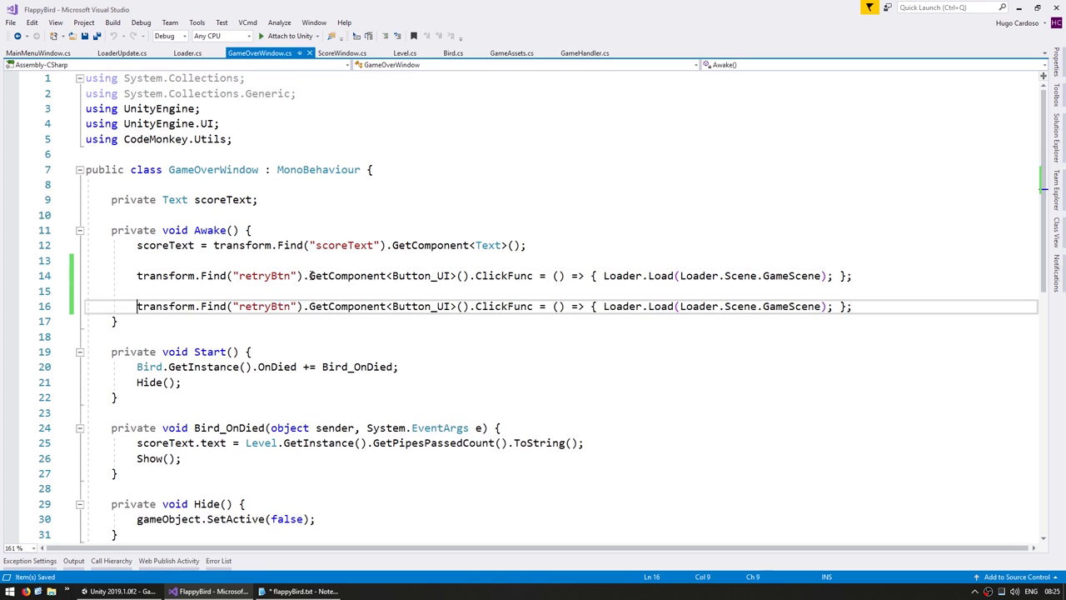
key("ctrl+Right")
key("ctrl+Right")
key("ctrl+Right")
key("ctrl+shift+Right")
type("mainMen")
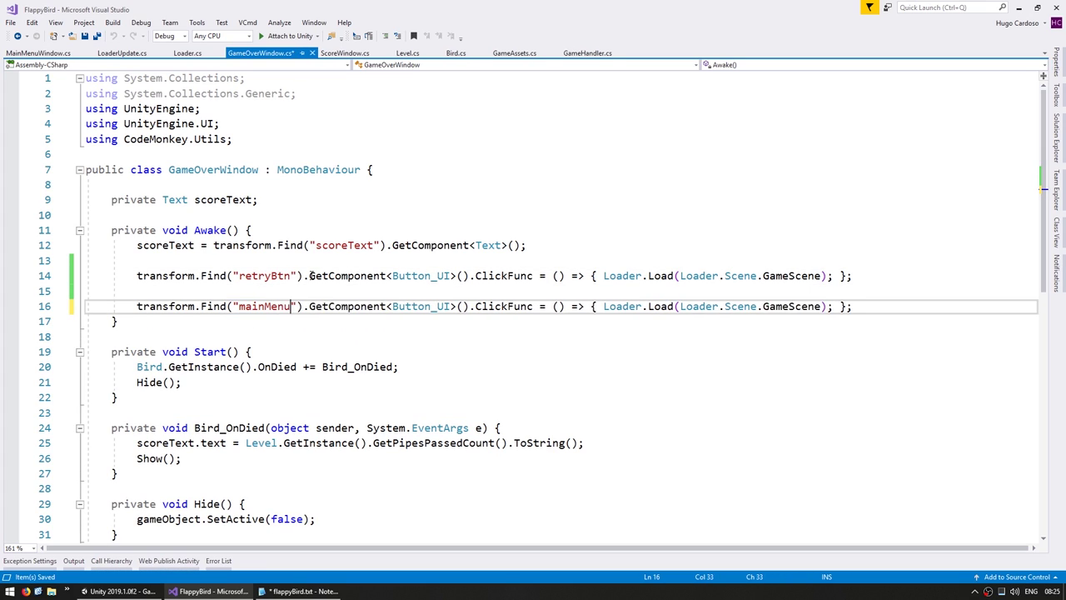
type("uBtn")
key("ctrl+s")
Make mainMenuBtn's handler load Loader.Scene.MainMenu instead of GameScene.
key("End")
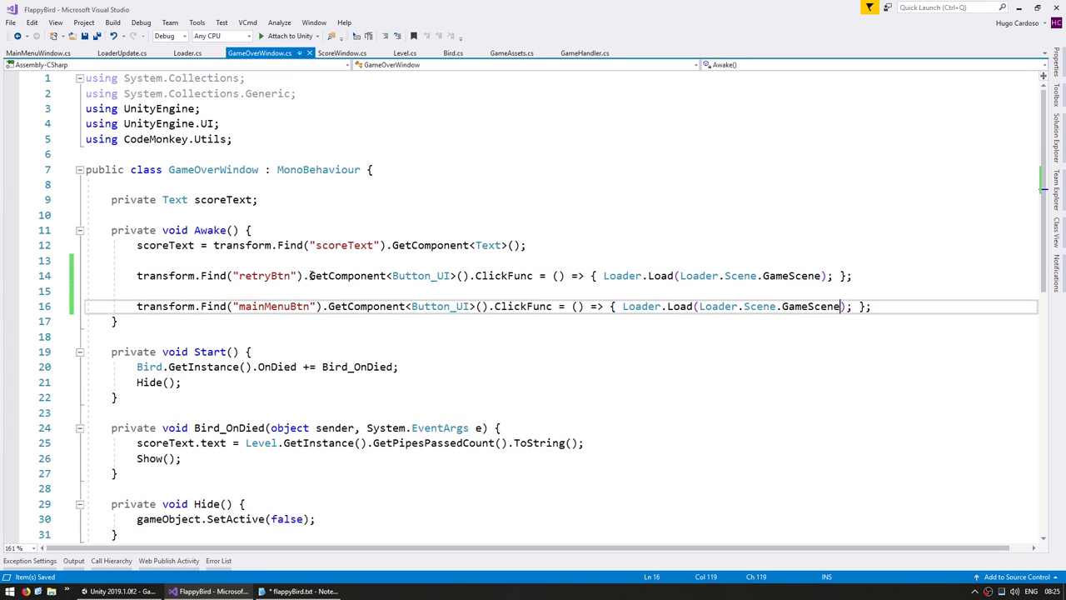
key("ctrl+Left")
key("ctrl+Left")
key("ctrl+Left")
key("ctrl+shift+Right")
type("MainMenu")
key("Escape")
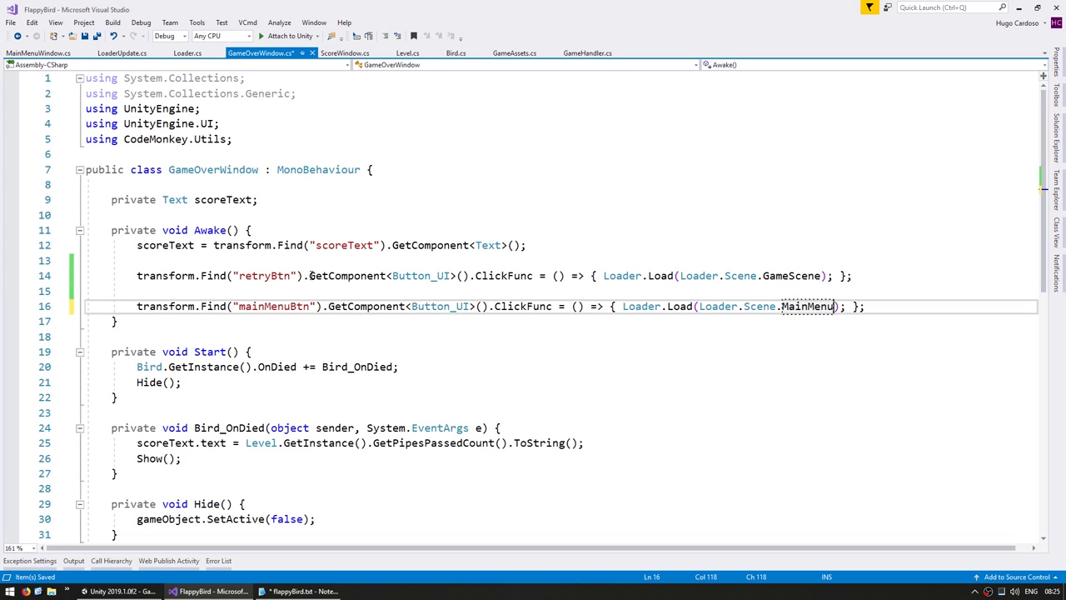
key("Left")
Add MainMenu to Loader's Scene enum, save, and enter Play mode in Unity.
key("F12")
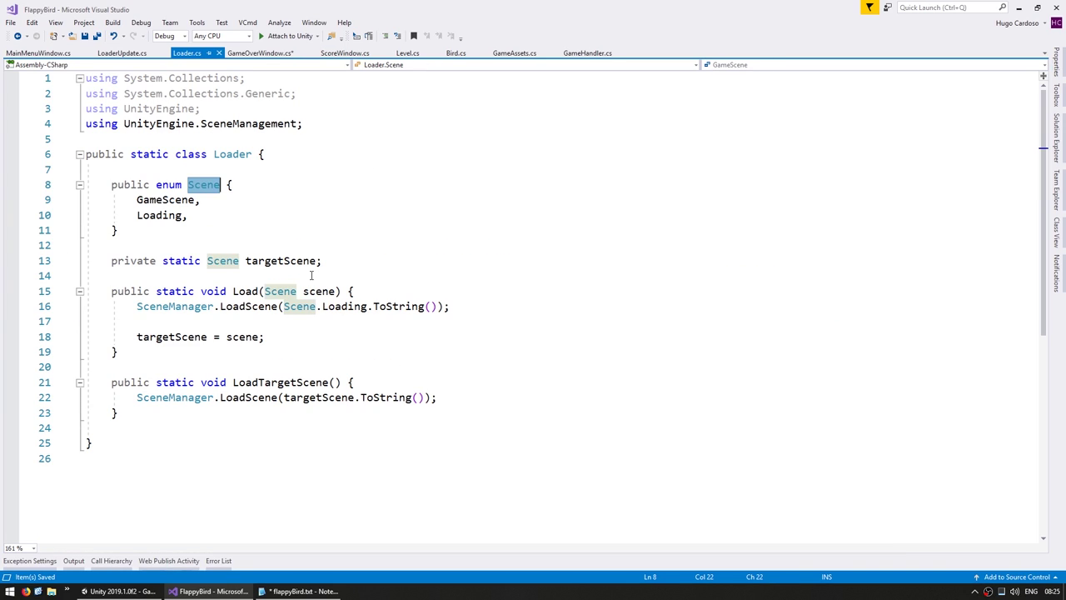
key("Down")
key("End")
key("Down")
key("Return")
type("Ma")
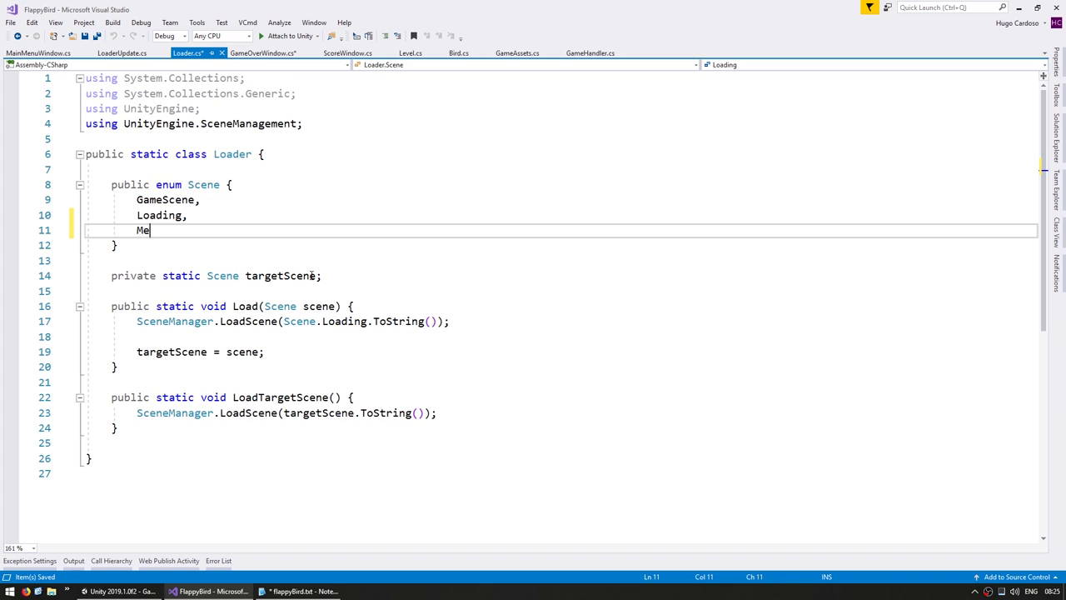
type("uin")
key("BackSpace")
key("BackSpace")
type("Menu")
type(",")
key("ctrl+s")
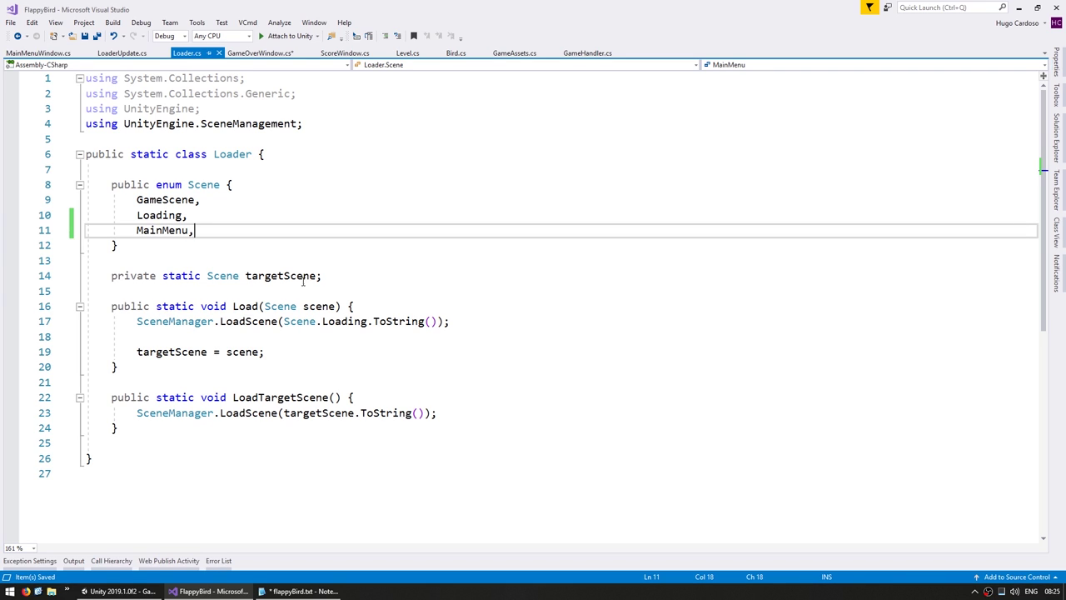
key("alt+Tab")
left_click(502, 32)
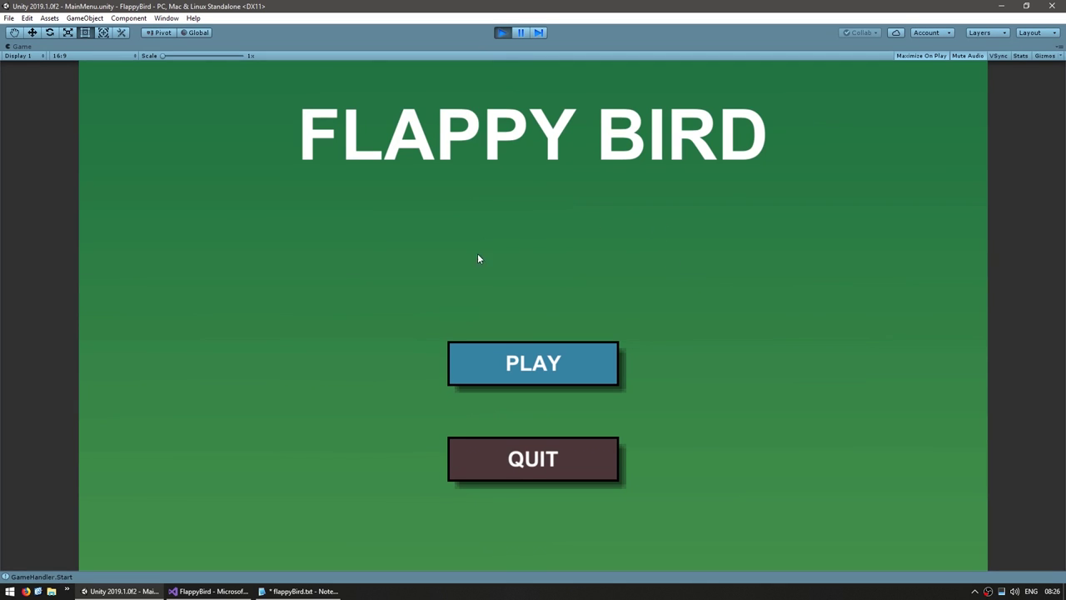
Play a round, return to the main menu after game over, then start another game and flap.
left_click(587, 370)
left_click(587, 372)
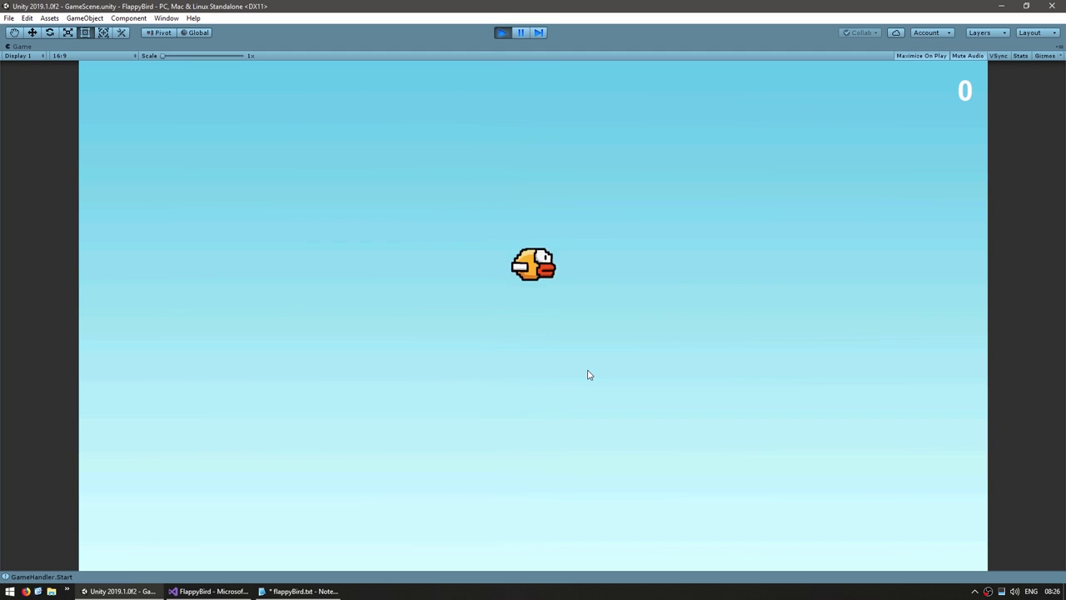
left_click(586, 373)
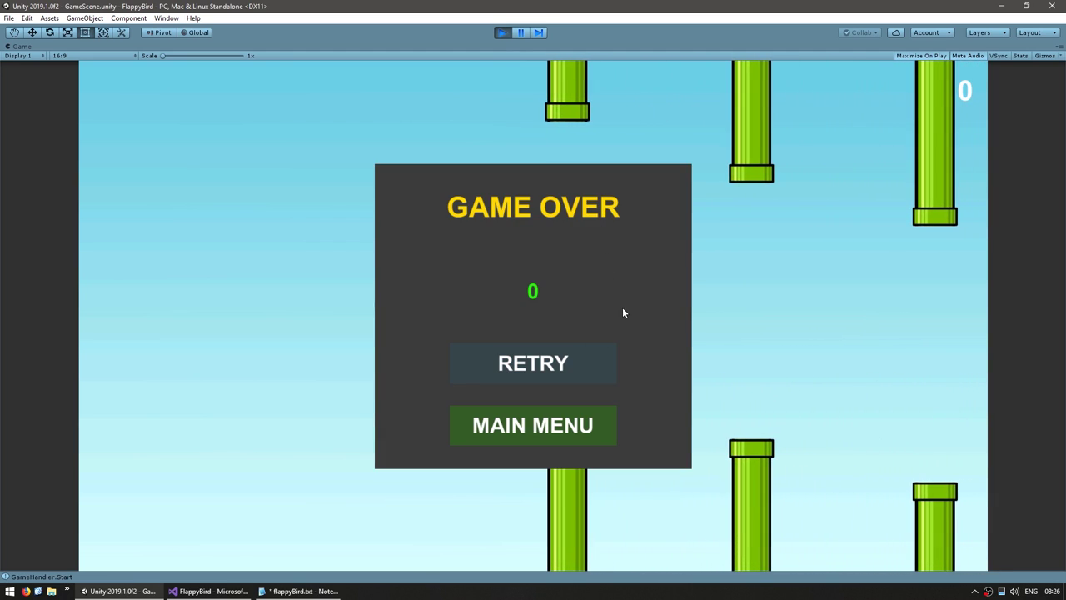
left_click(565, 425)
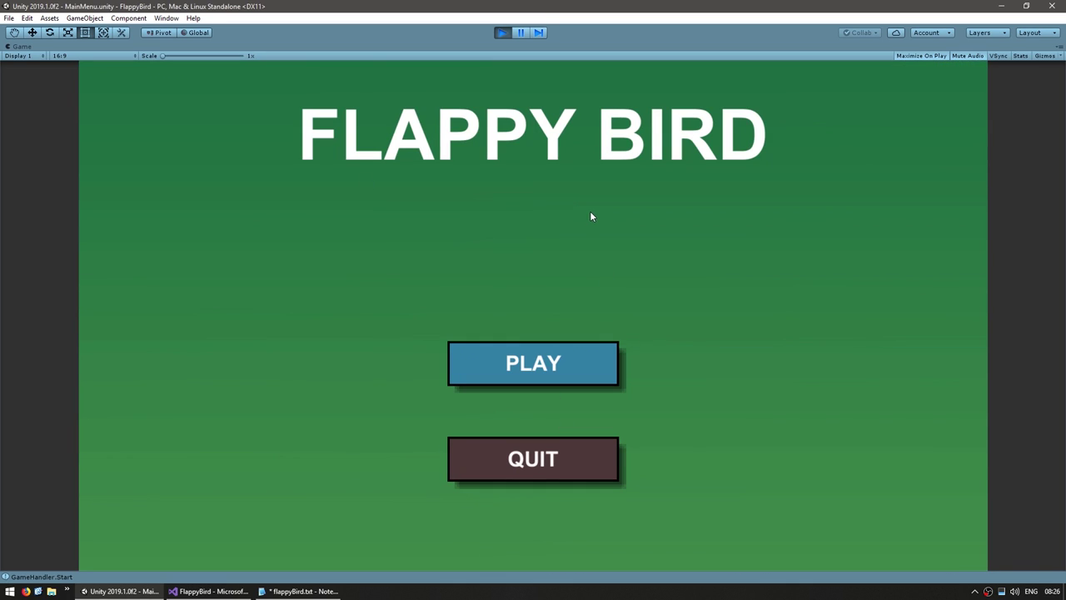
left_click(585, 373)
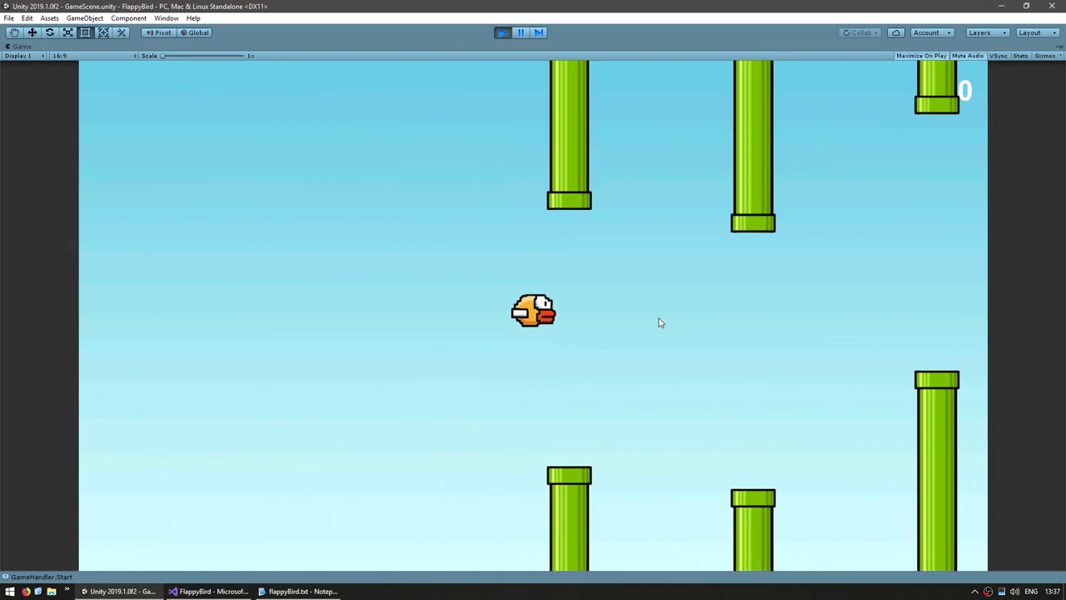
key("space")
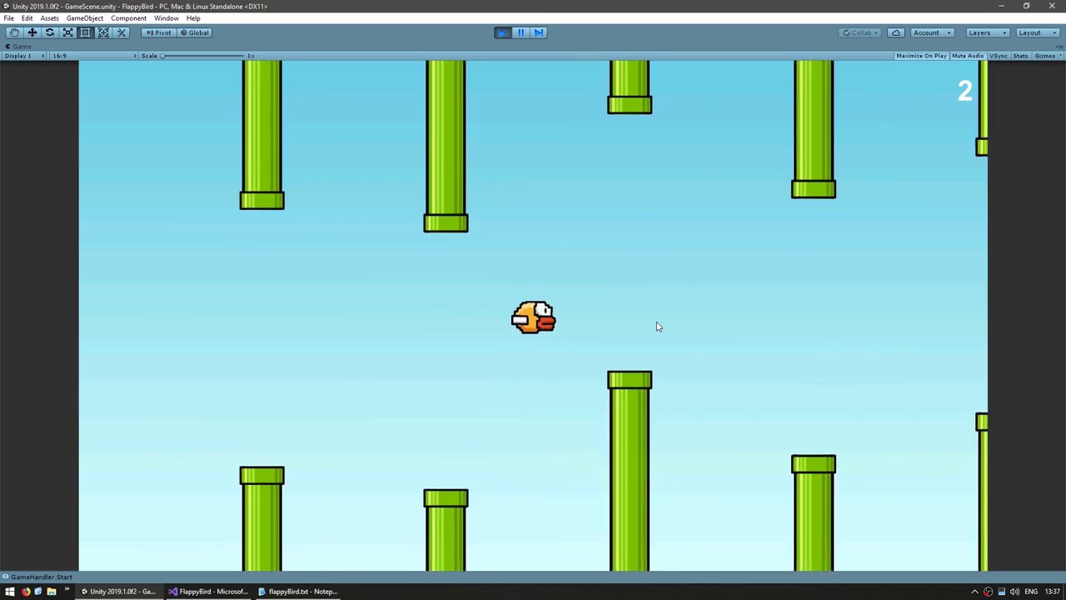
key("space")
key("space")
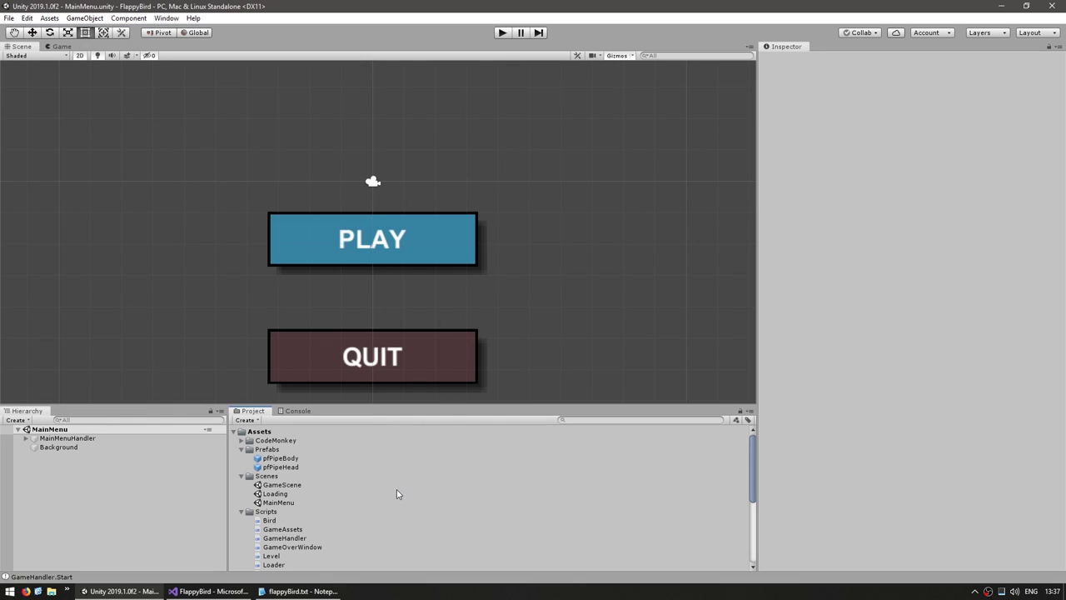
Inspect the BirdJump, ButtonClick, ButtonOver, Lose and Score sound clips.
scroll(396, 494, "down", 5)
left_click(259, 444)
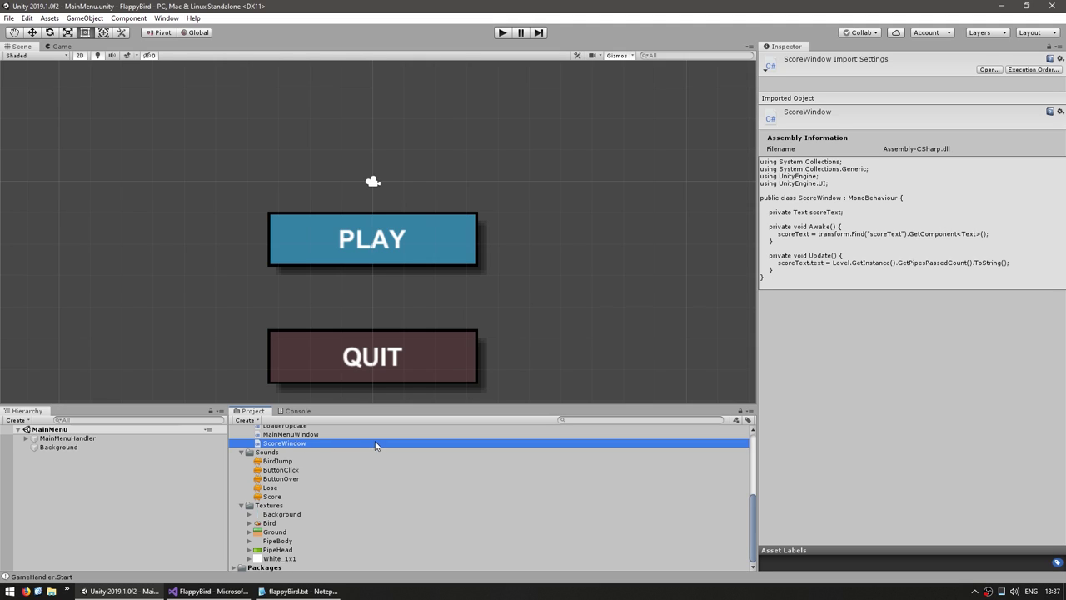
left_click(283, 460)
left_click(310, 470)
left_click(313, 479)
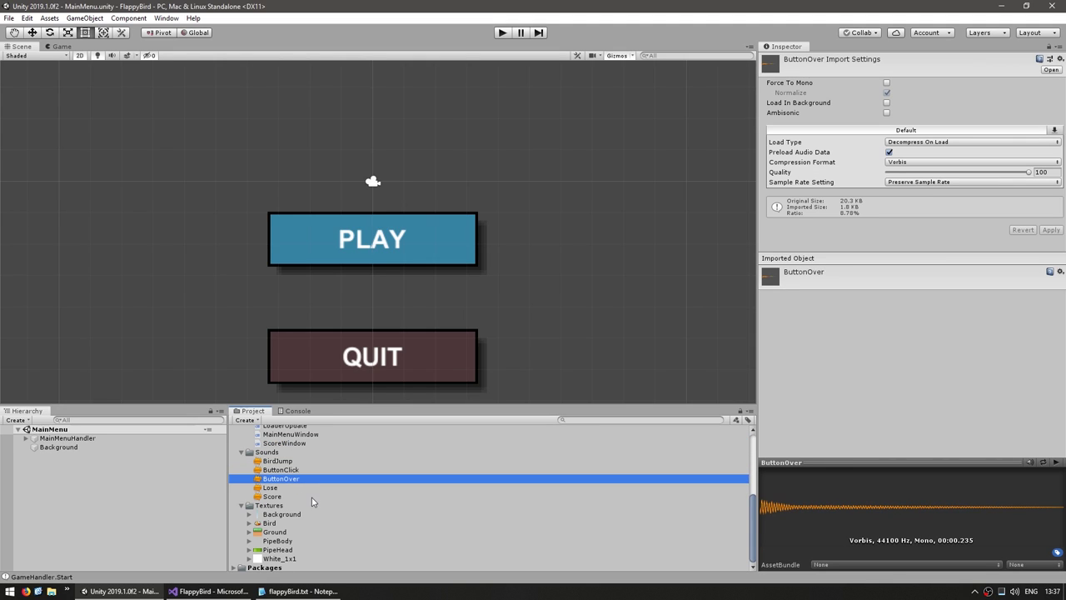
left_click(285, 488)
left_click(282, 497)
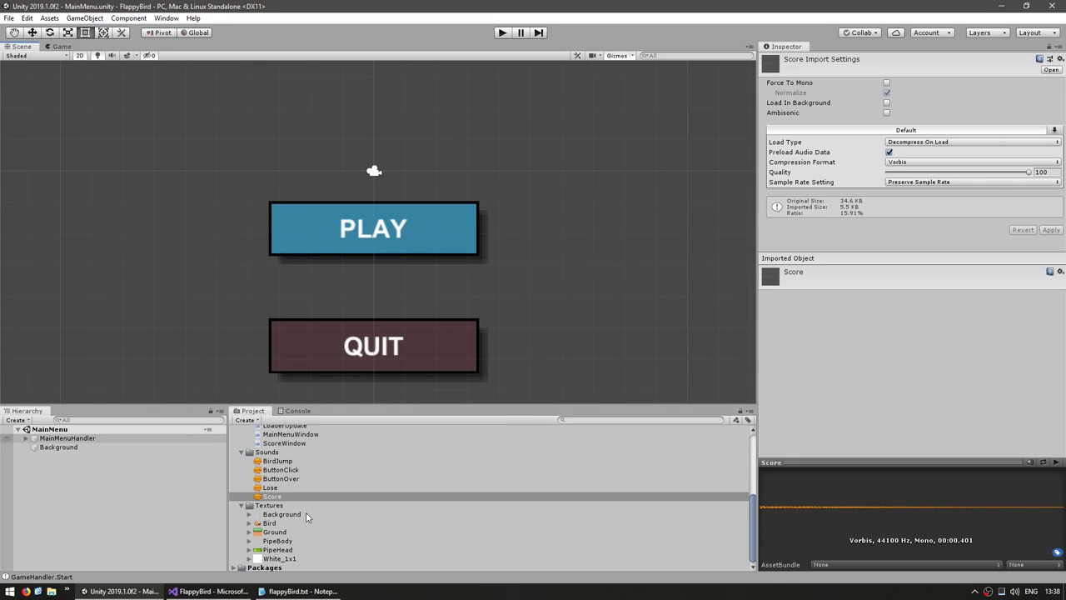
scroll(306, 517, "up", 3)
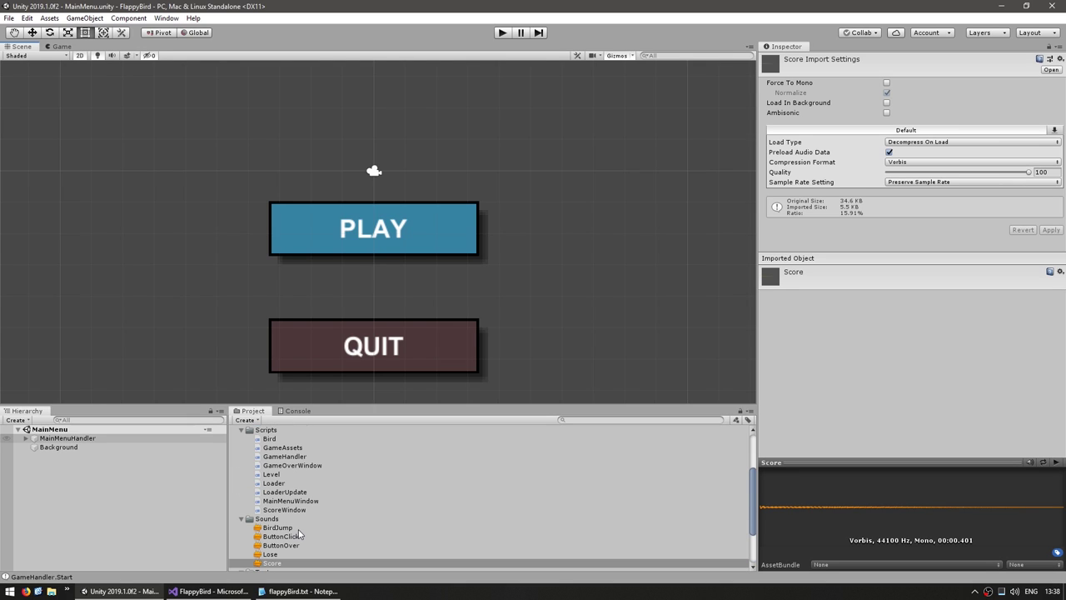
Create a new C# script named SoundManager in the Scripts folder.
right_click(267, 429)
mouse_move(315, 175)
left_click(474, 184)
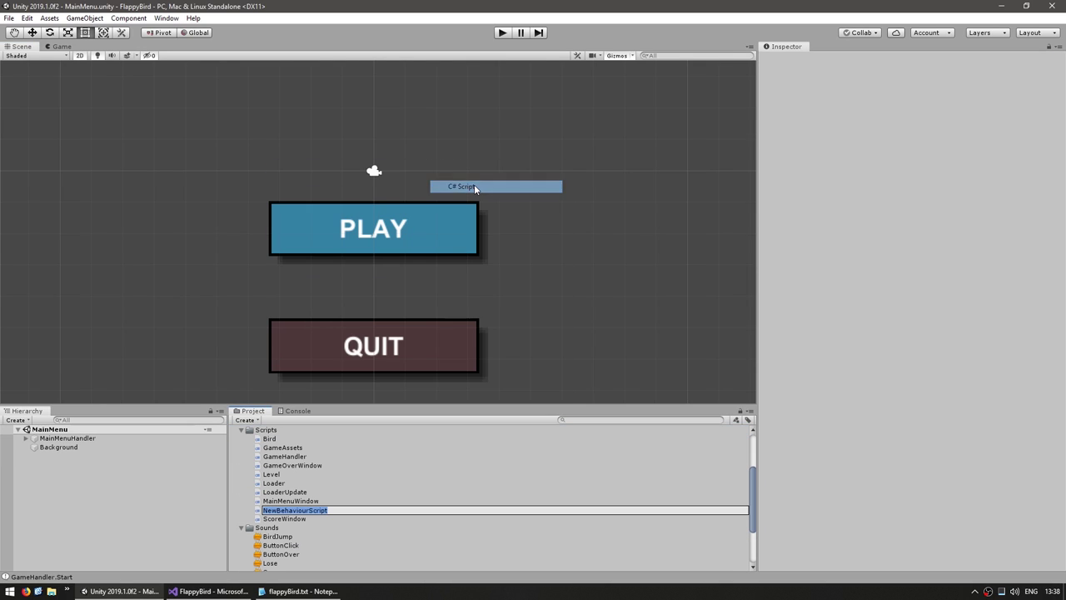
type("SoundManager")
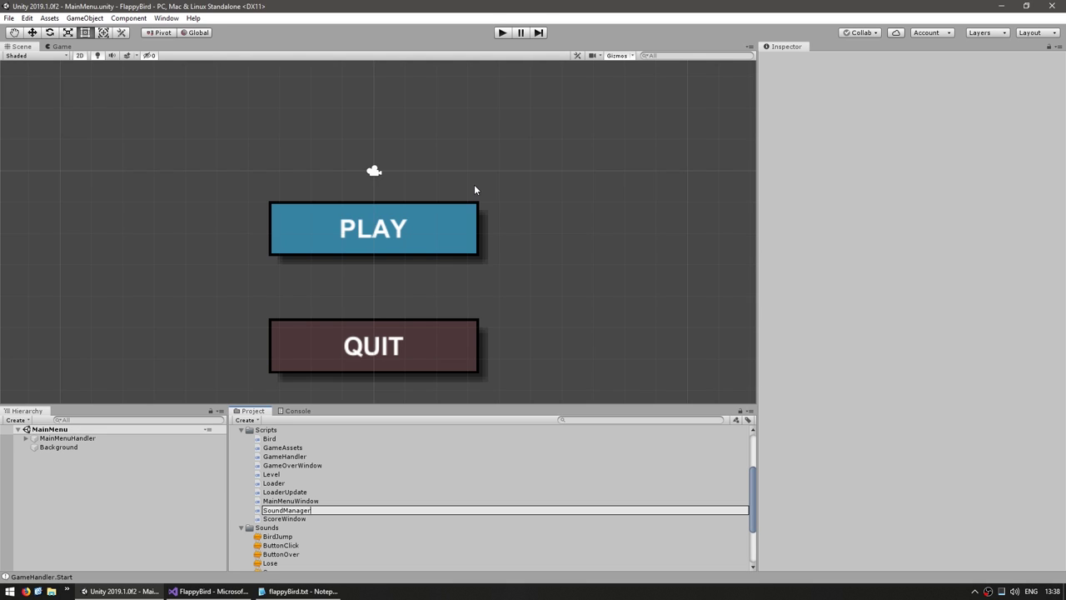
key("Return")
key("Return")
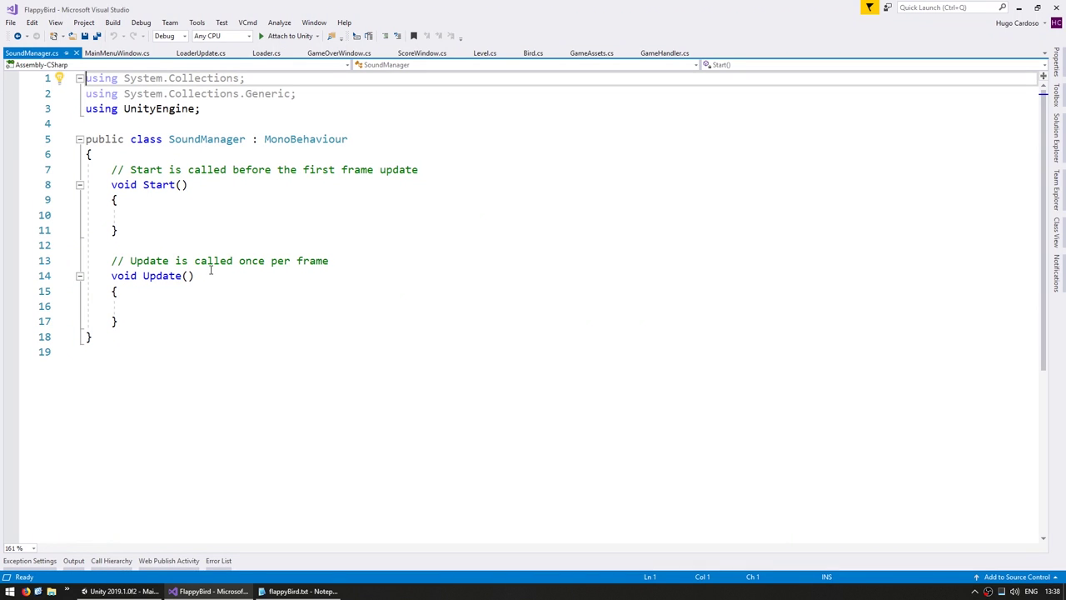
Make SoundManager a static class without MonoBehaviour, Start or Update, and save.
left_click(128, 140)
type("static")
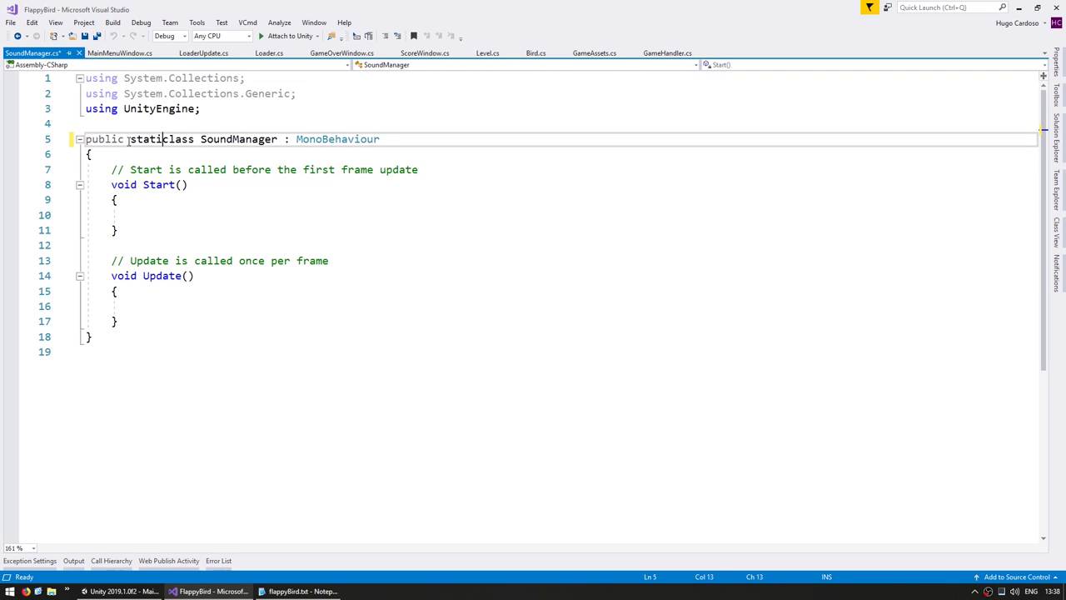
key("ctrl+Right")
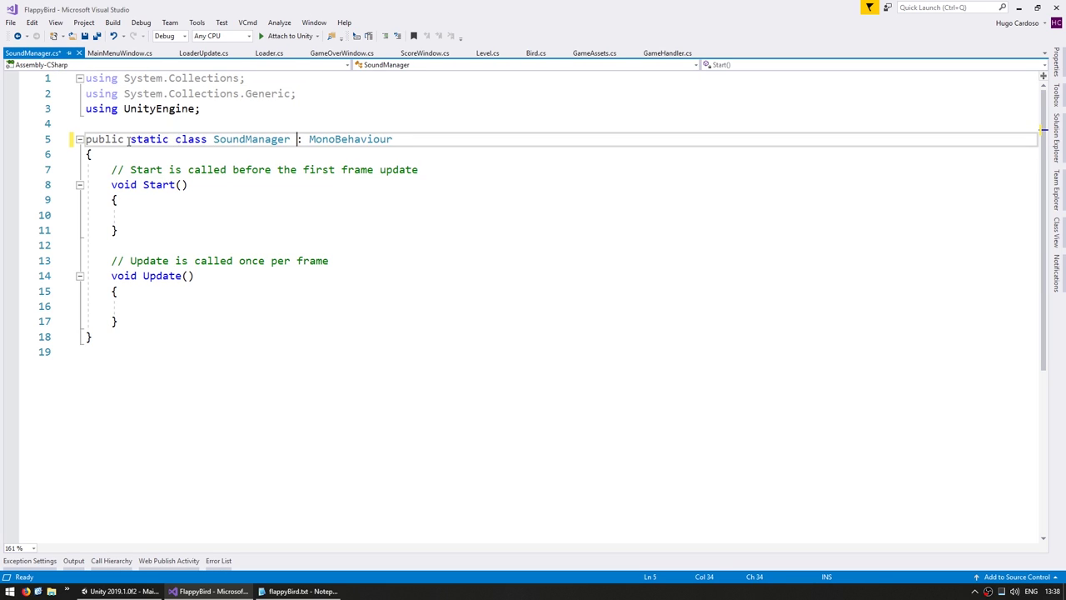
key("shift+End")
key("shift+Right")
key("shift+Right")
type("{")
key("shift+Down")
key("shift+Down")
key("shift+Down")
key("shift+Down")
key("Delete")
key("Return")
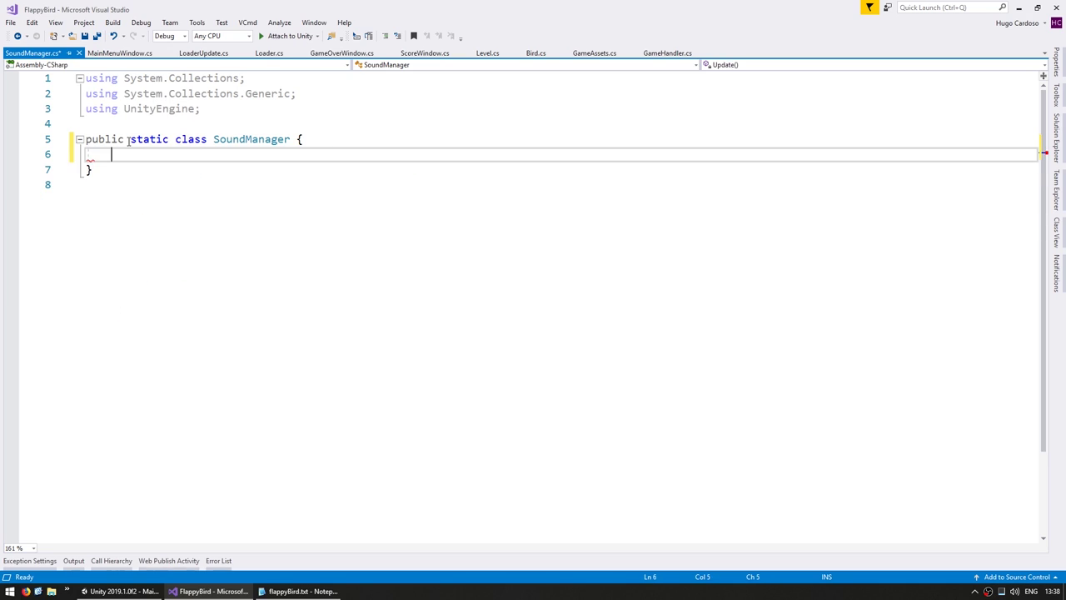
key("Return")
key("ctrl+s")
key("Up")
key("Return")
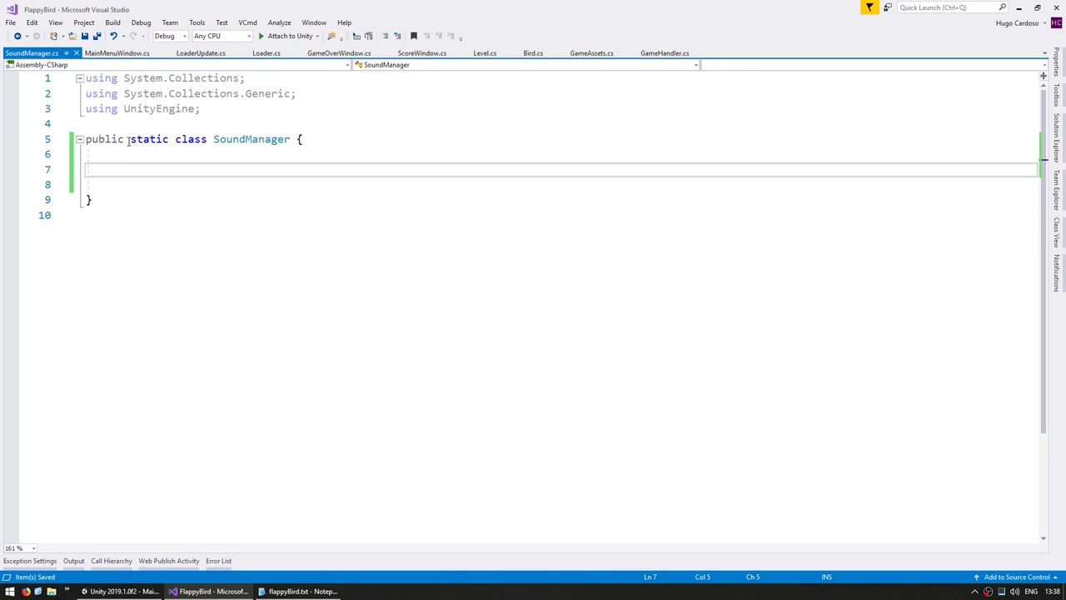
Add an empty public static void PlaySound() method.
type("public s")
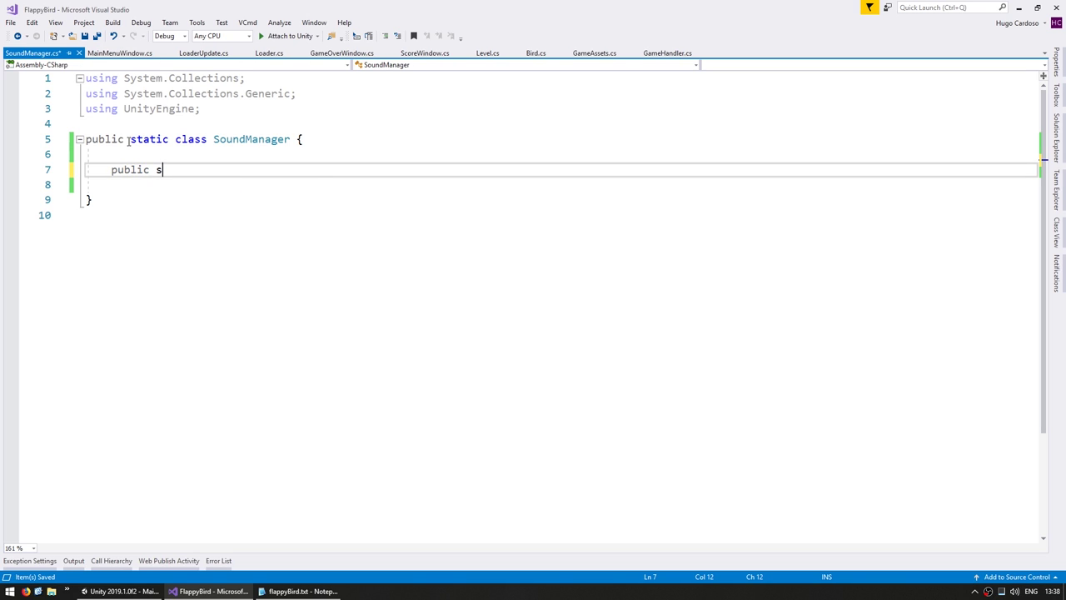
type("tatic void PlaySou")
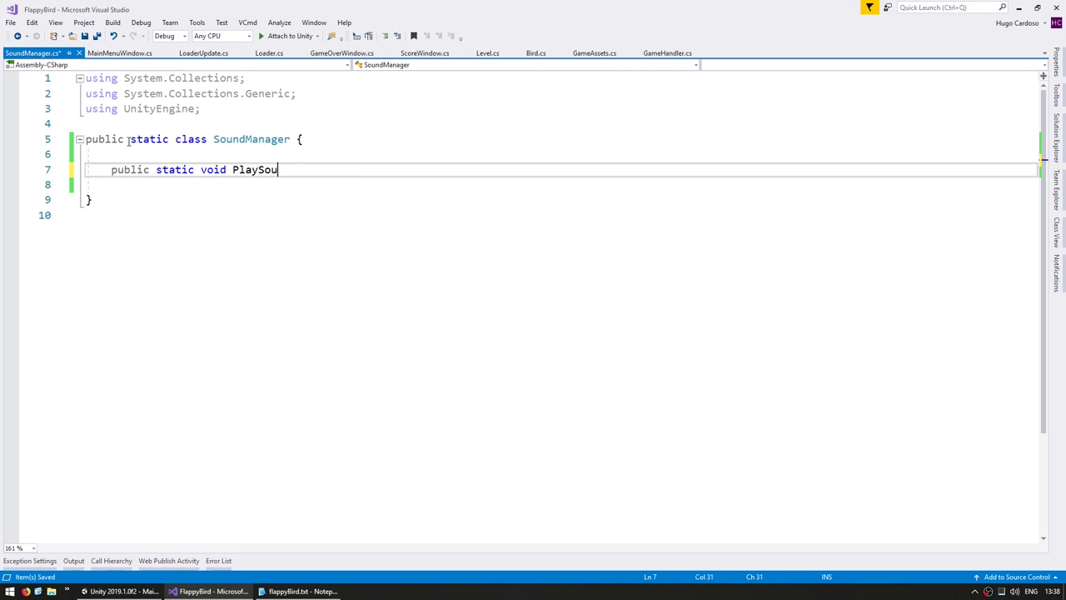
type("nd() {")
key("Return")
type("}")
key("Return")
key("Up")
key("Up")
key("End")
key("Return")
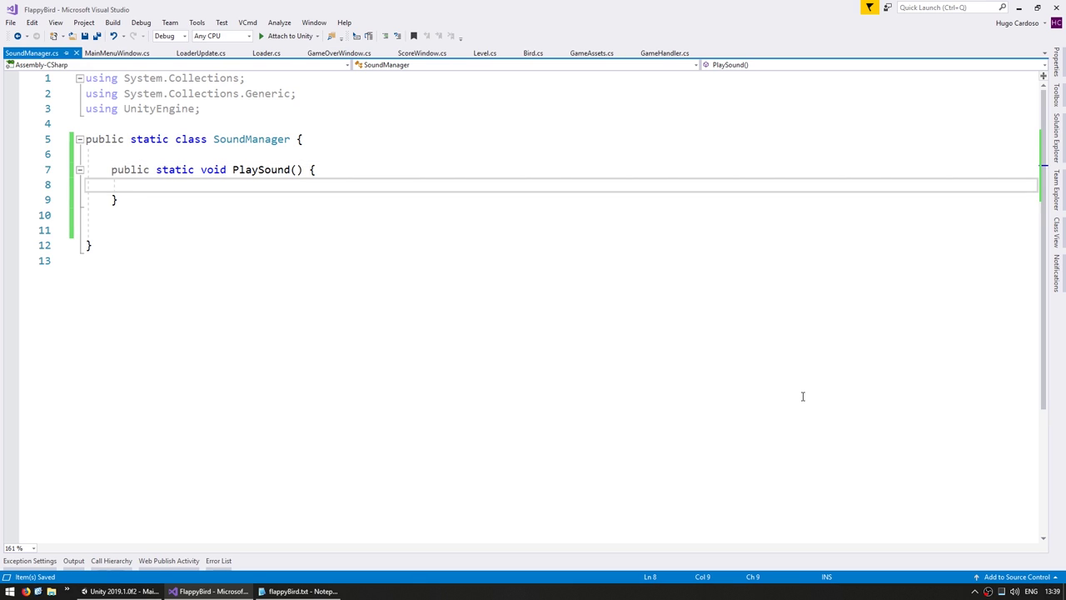
Inside PlaySound, create a new GameObject named "Sound" with an AudioSource component.
type("GameObject ")
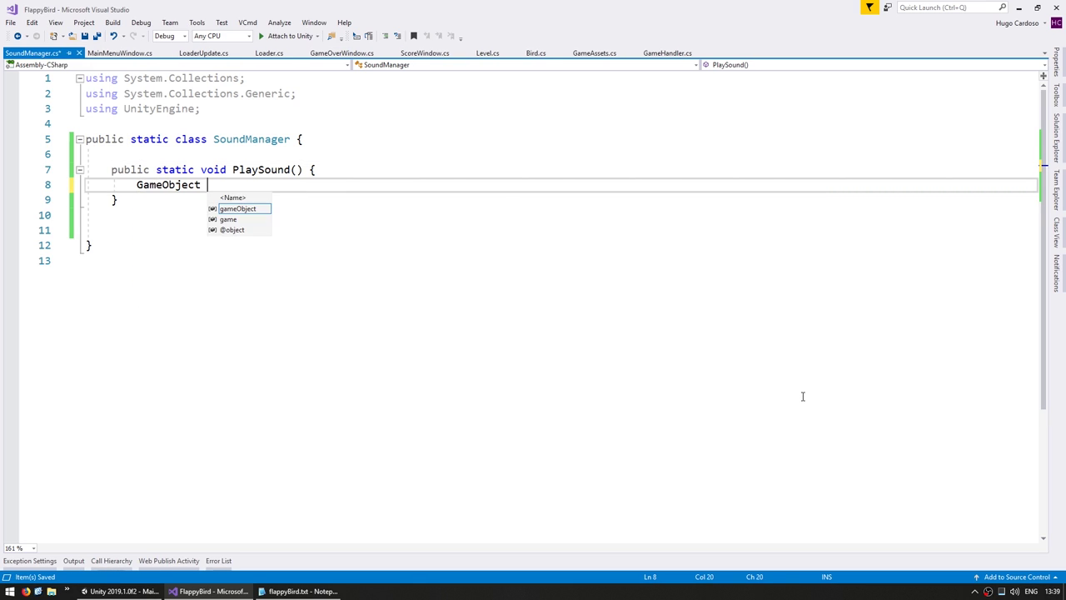
type("gameObject = new")
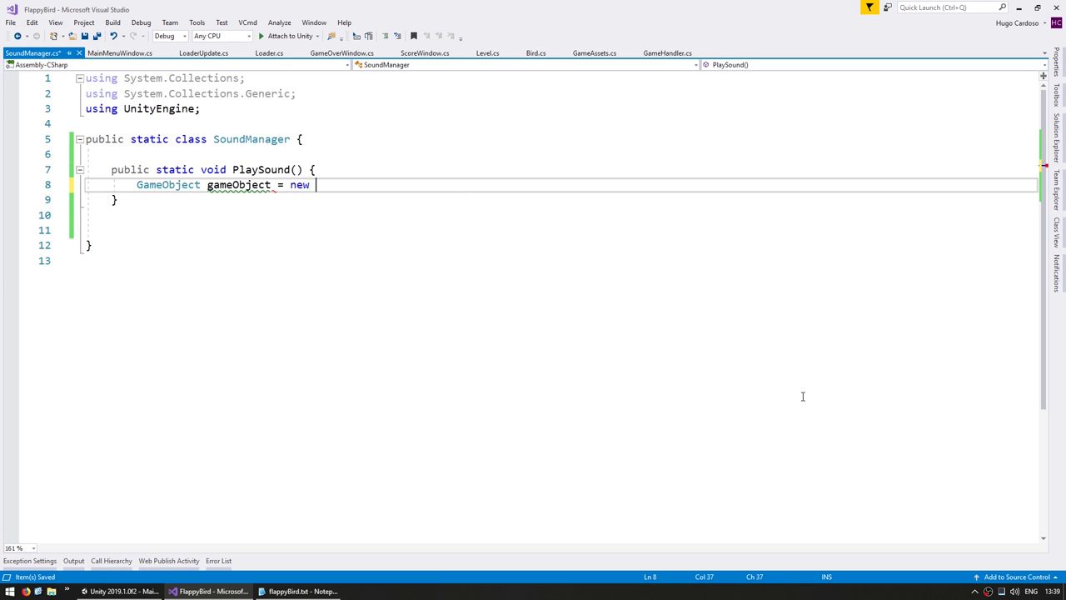
type(" GameObject();")
key("Left")
key("Left")
type("\"Sound\", ")
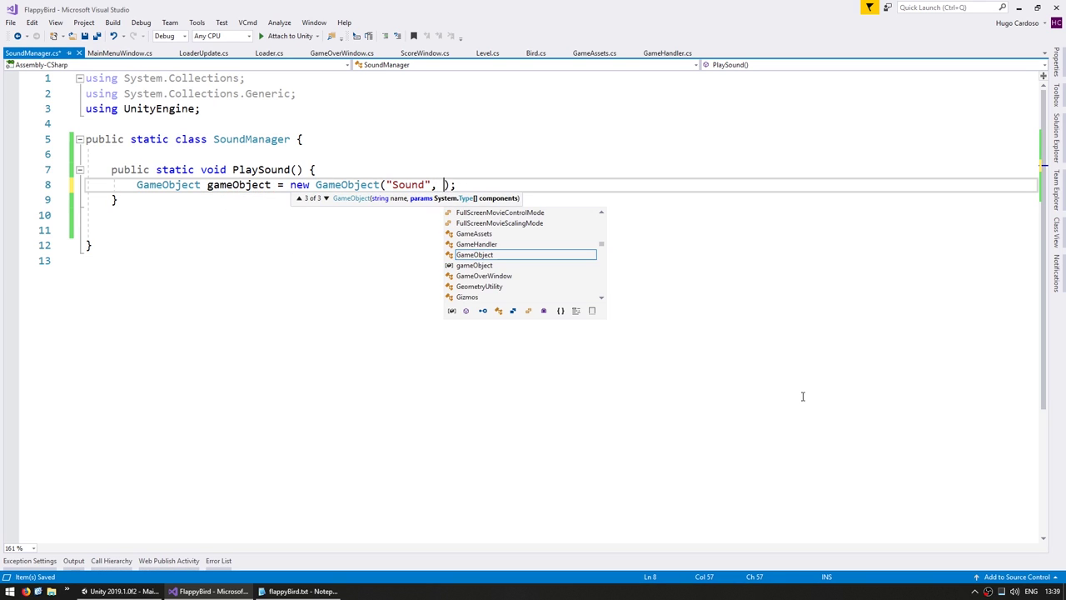
type("typeof(")
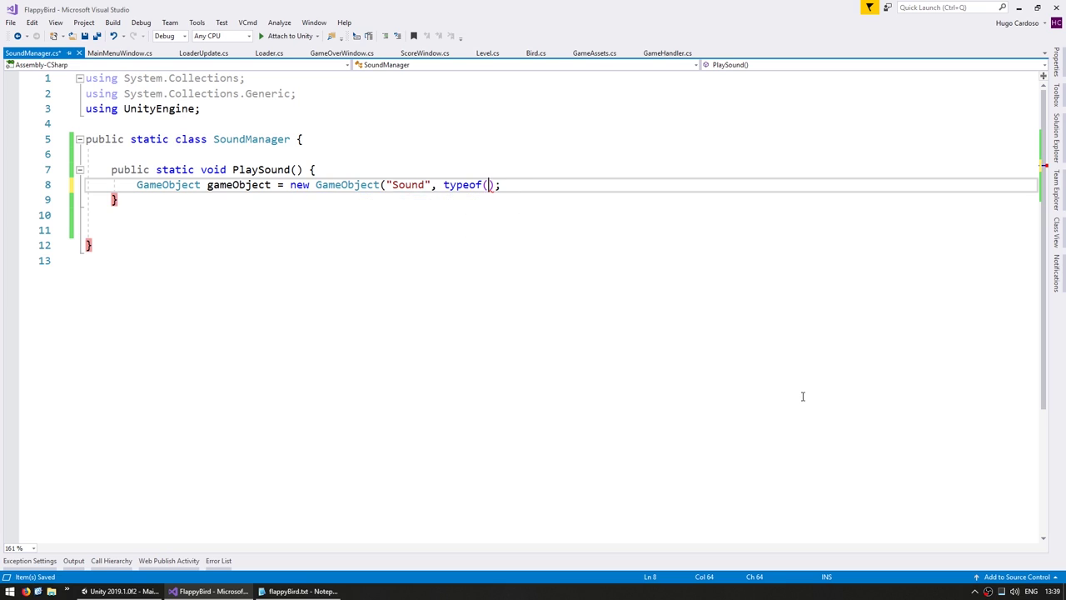
type("Audio")
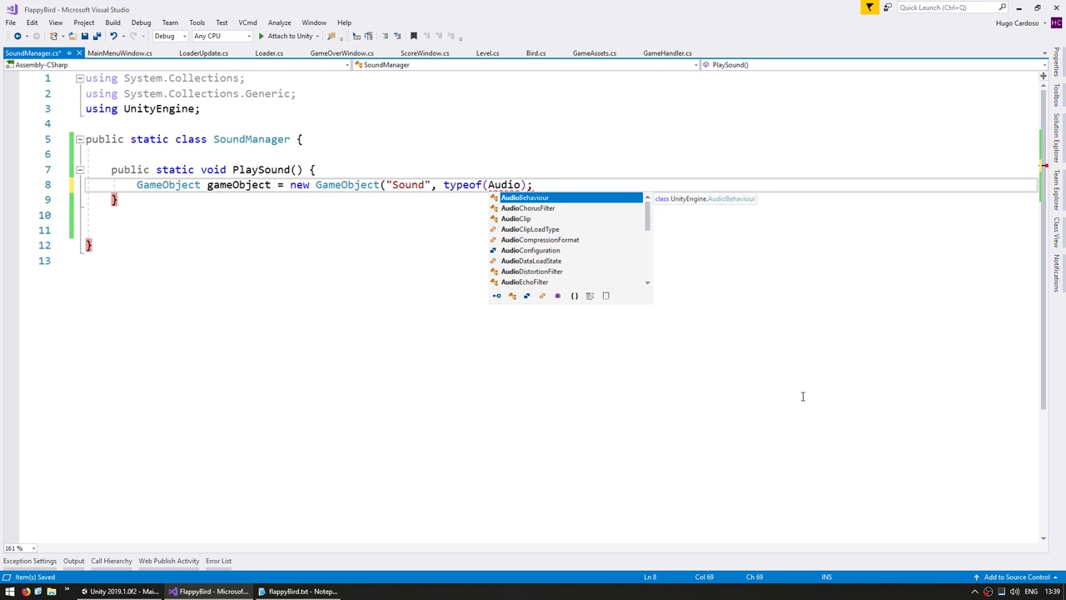
type("sou")
key("Tab")
type(")")
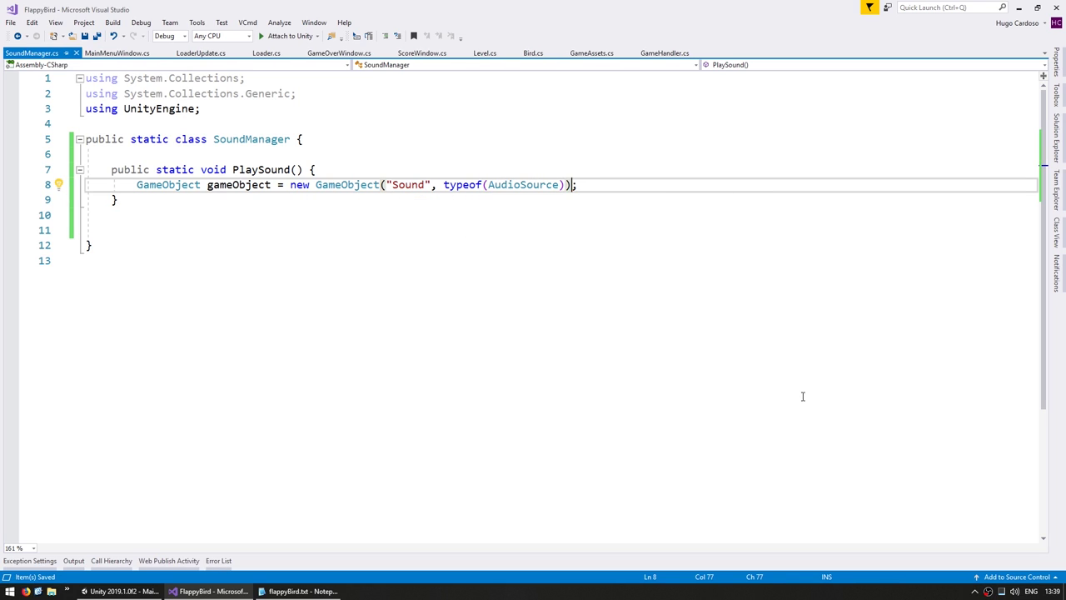
Get the AudioSource via GetComponent and begin an audioSource.PlayOneShot call, then switch to GameAssets.cs.
key("End")
key("Return")
type("Audio")
key("Tab")
type("audioSource")
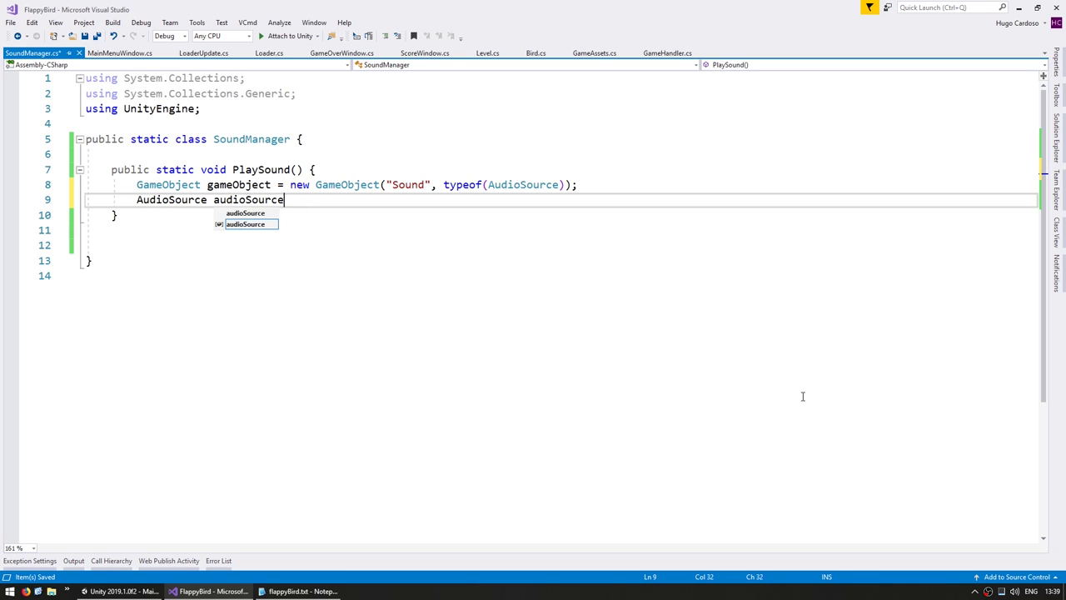
type(" = gameObject.Get")
key("Tab")
type("<Audi")
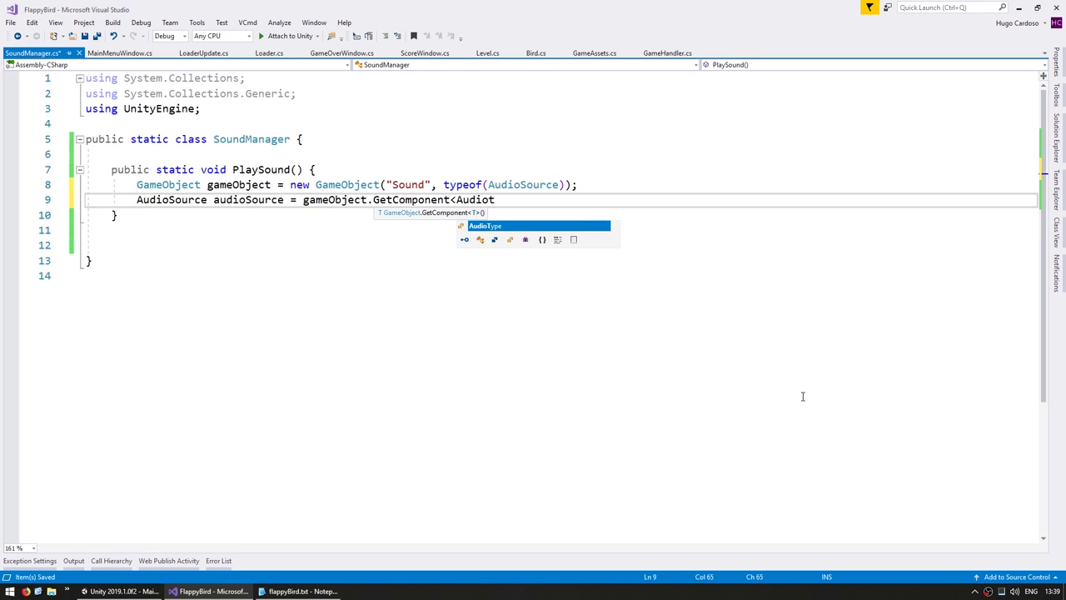
key("Tab")
type(">();")
key("Return")
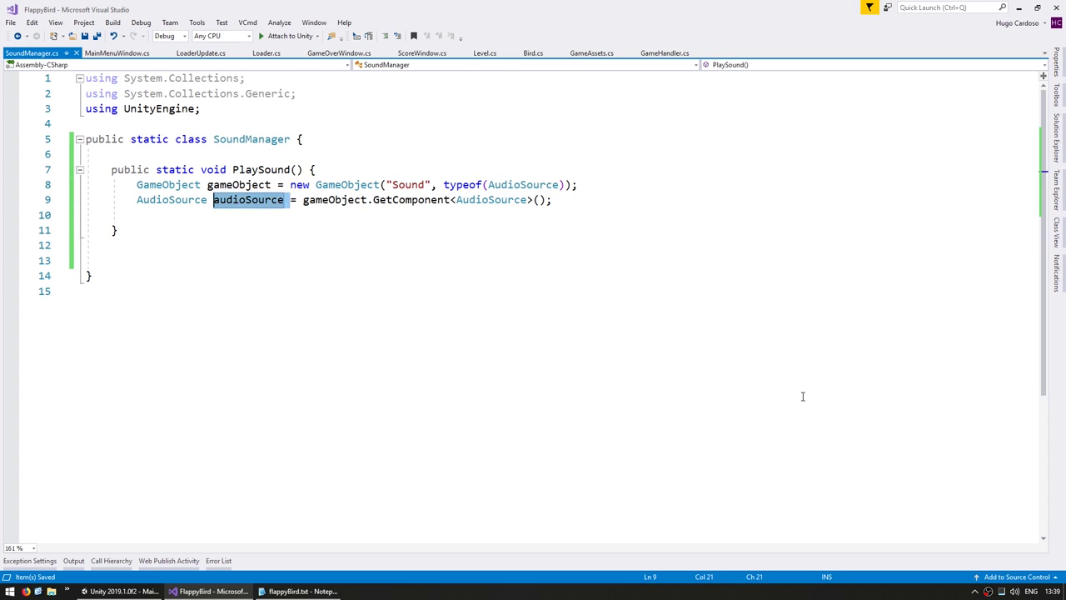
type("audioSource ")
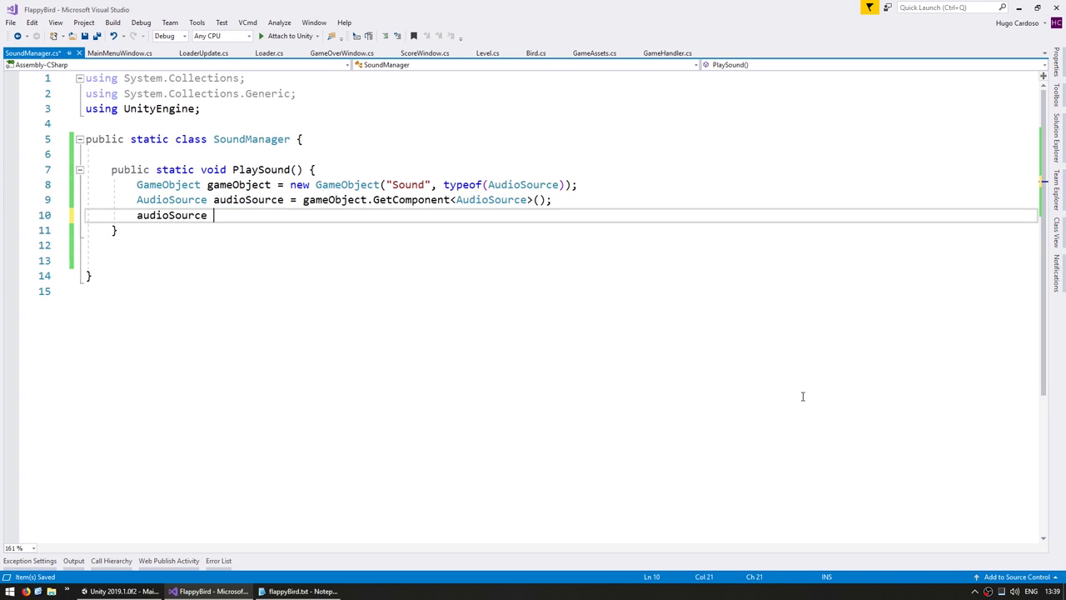
type(".Play")
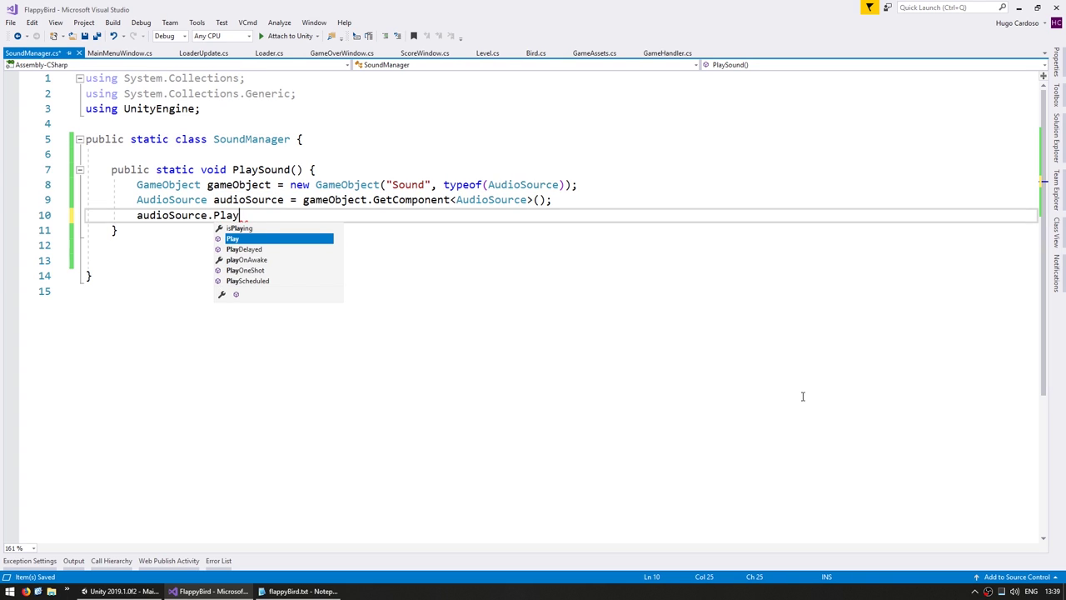
type("On")
type("(")
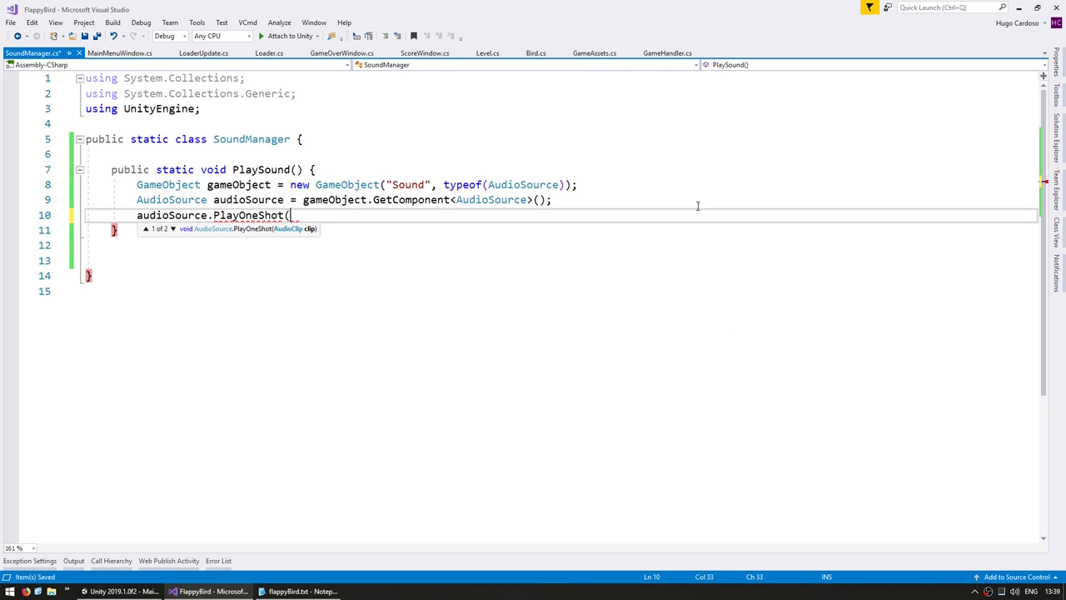
left_click(593, 53)
left_click(315, 367)
Add a public AudioClip birdJump field to GameAssets and save.
key("Return")
key("Return")
type("p")
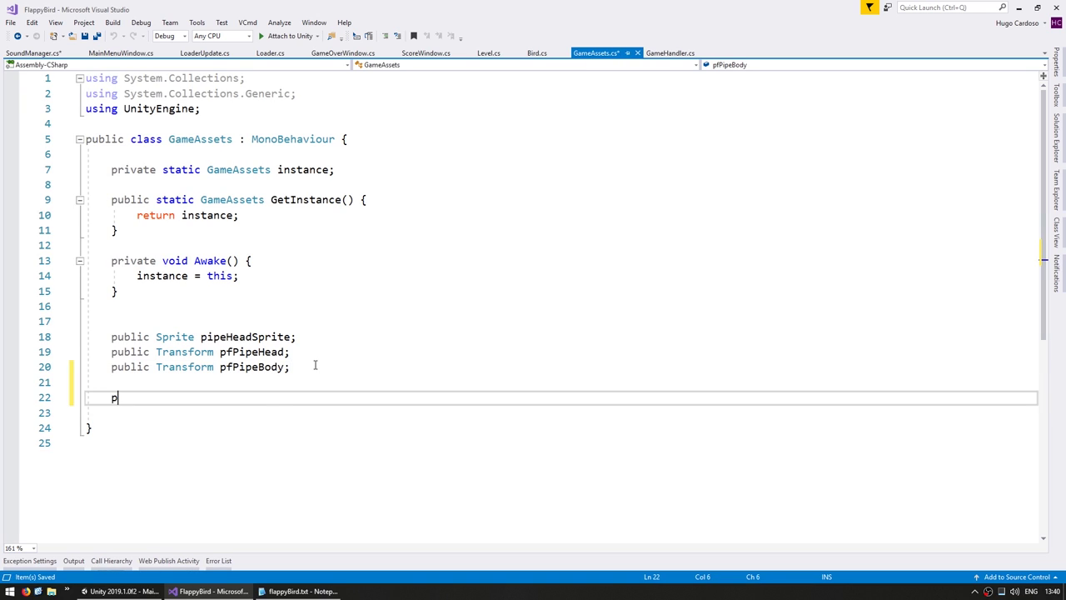
type("ublic AudioClip ")
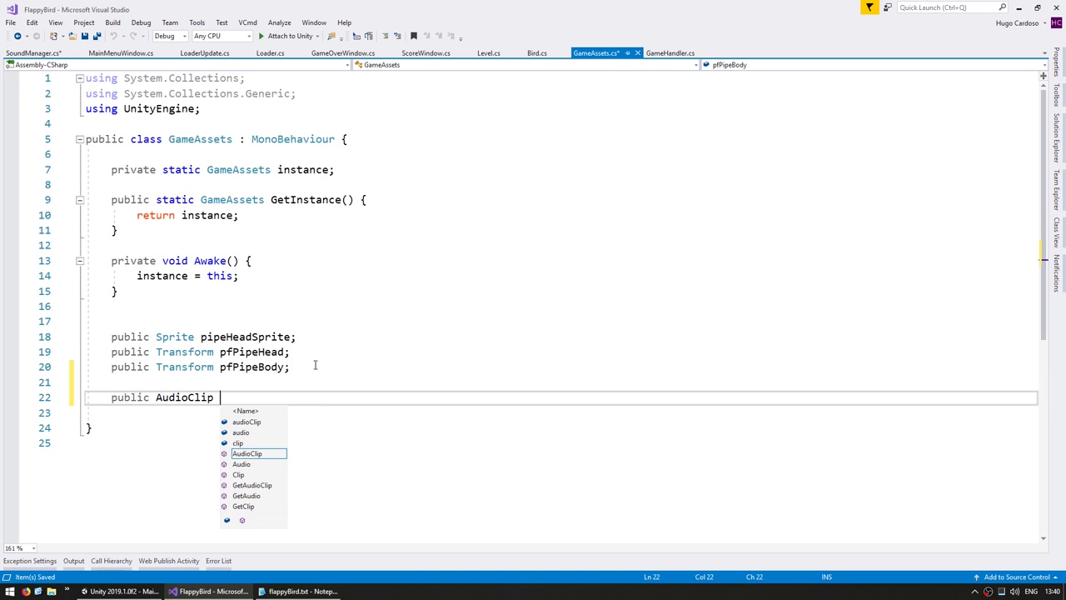
type("birdJ")
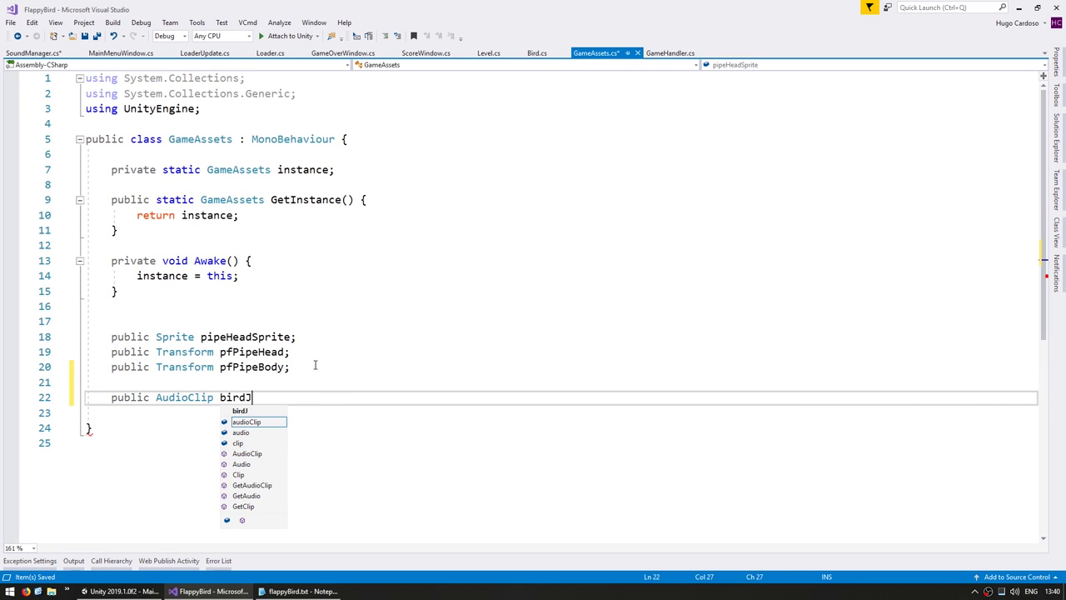
type("ump;")
key("ctrl+shift+Left")
key("ctrl+s")
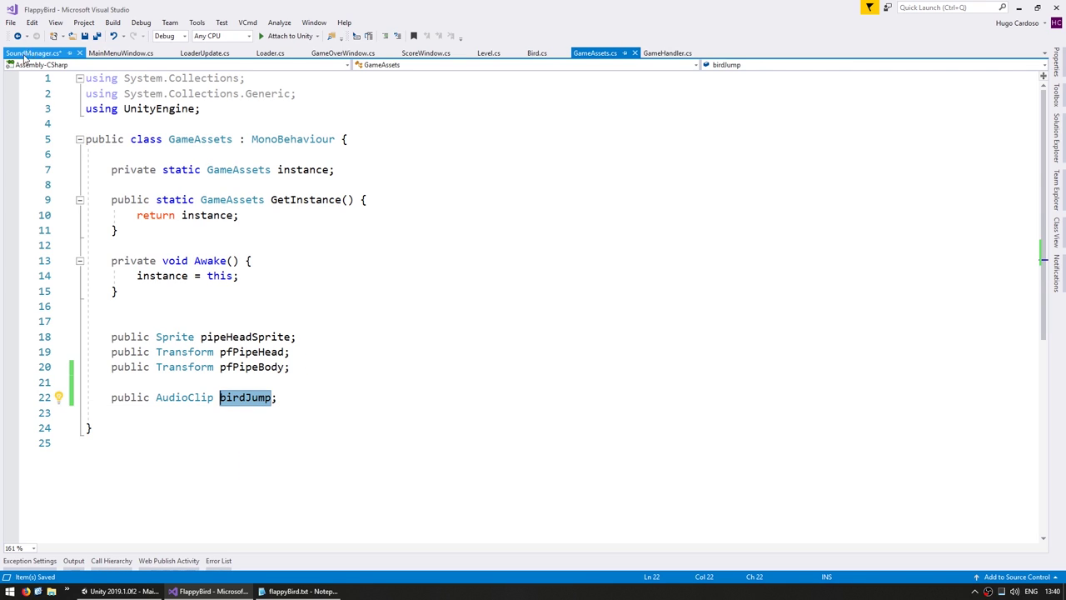
Make PlayOneShot play GameAssets.GetInstance().birdJump in SoundManager and save.
left_click(25, 54)
type("Game")
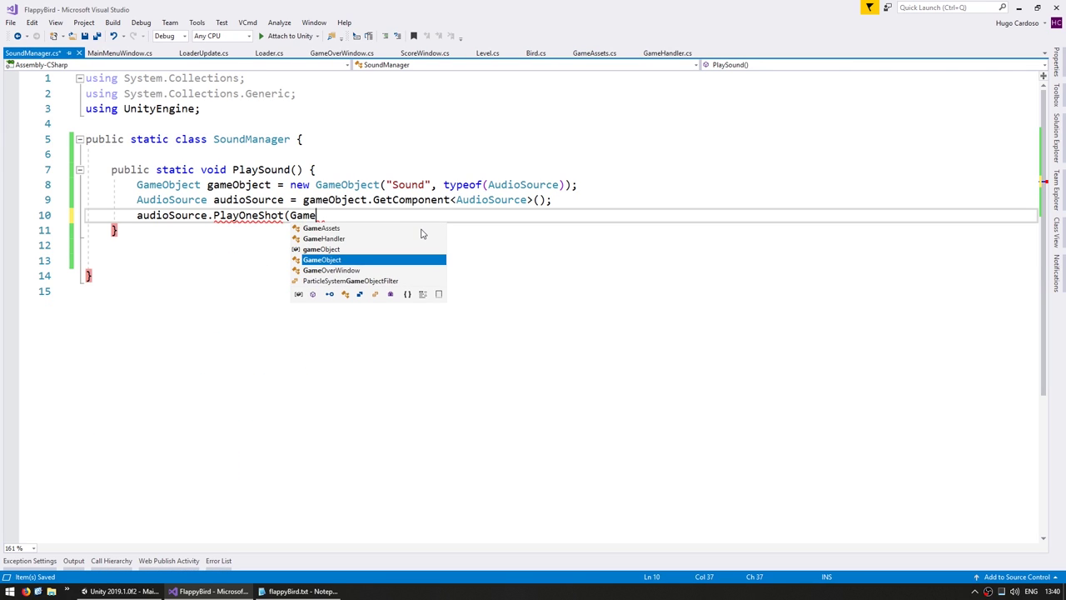
type("Assets.ins")
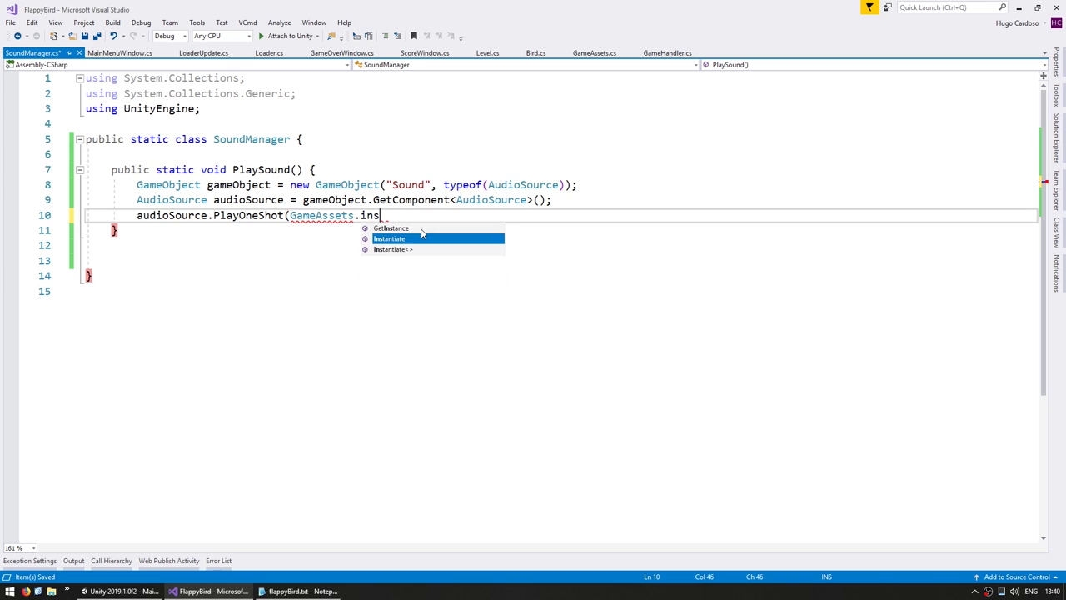
left_click(421, 228)
type("().birdJump")
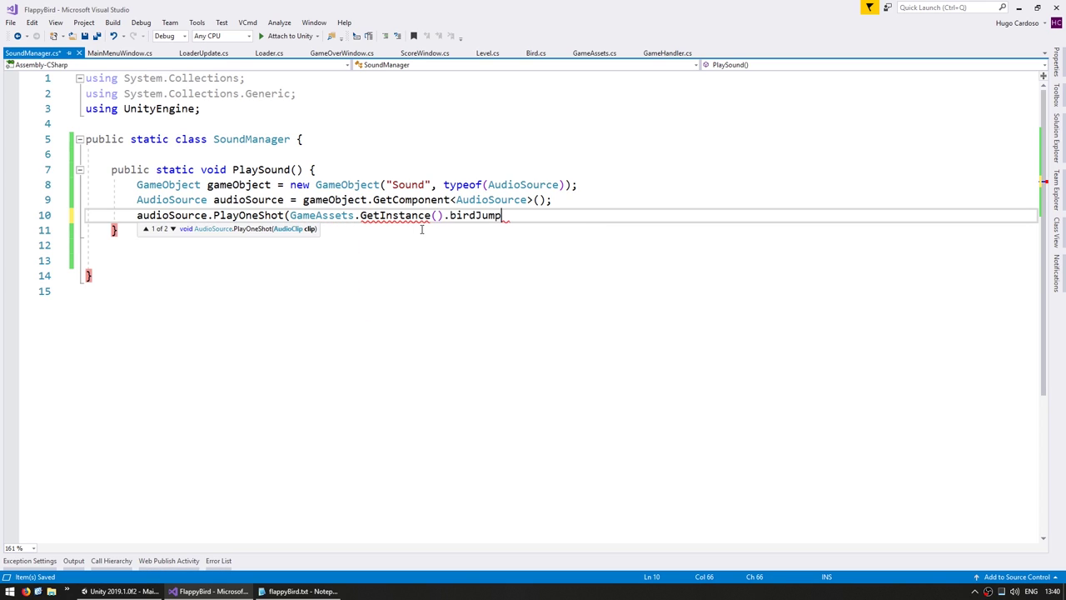
type(");")
key("ctrl+s")
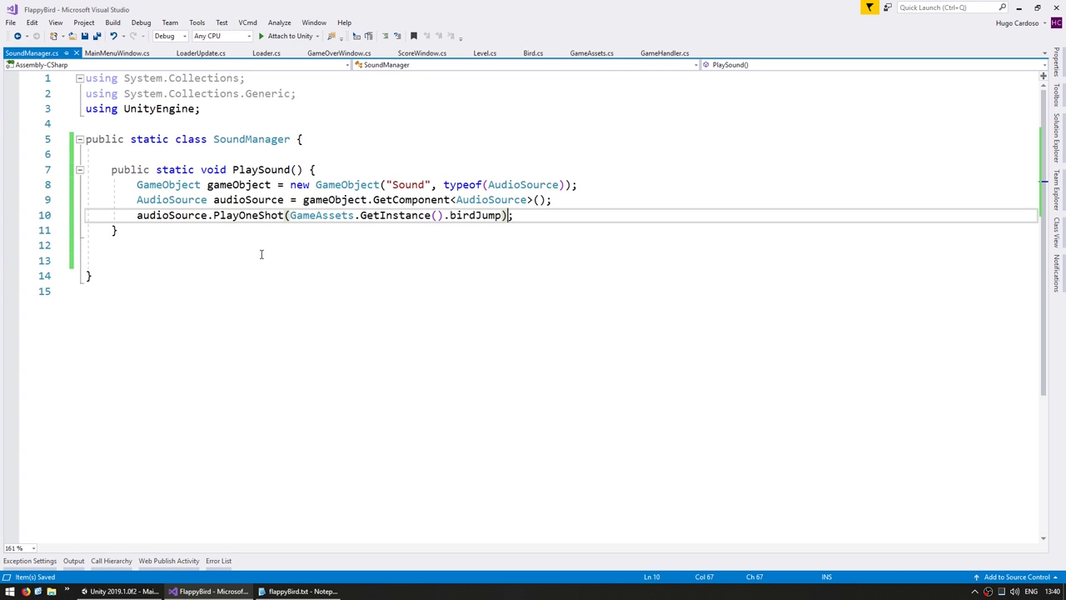
Call SoundManager.PlaySound() in the Bird script's Jump method, save, and select GameAssets in Unity.
left_click(533, 53)
scroll(409, 336, "down", 5)
scroll(410, 337, "down", 3)
scroll(258, 384, "down", 2)
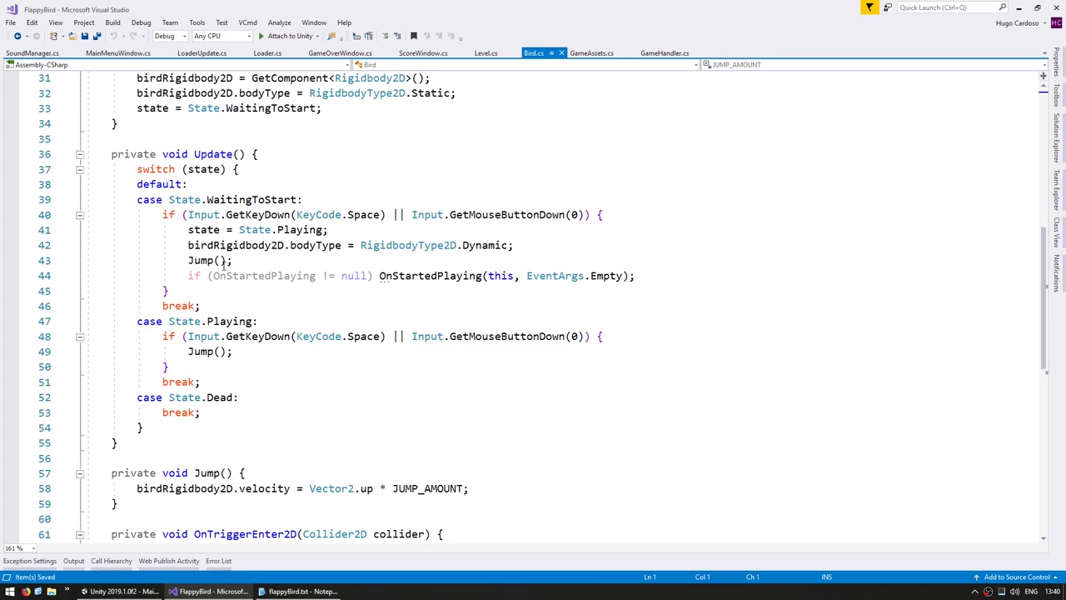
left_click(237, 259)
scroll(208, 366, "down", 8)
scroll(186, 358, "up", 5)
left_click(171, 351)
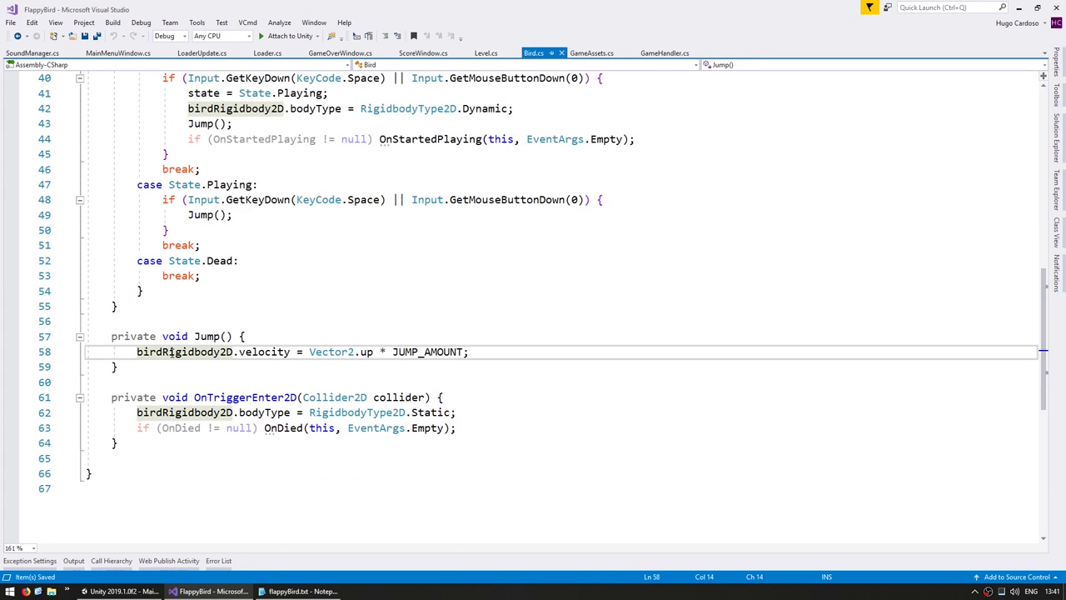
type("Soun")
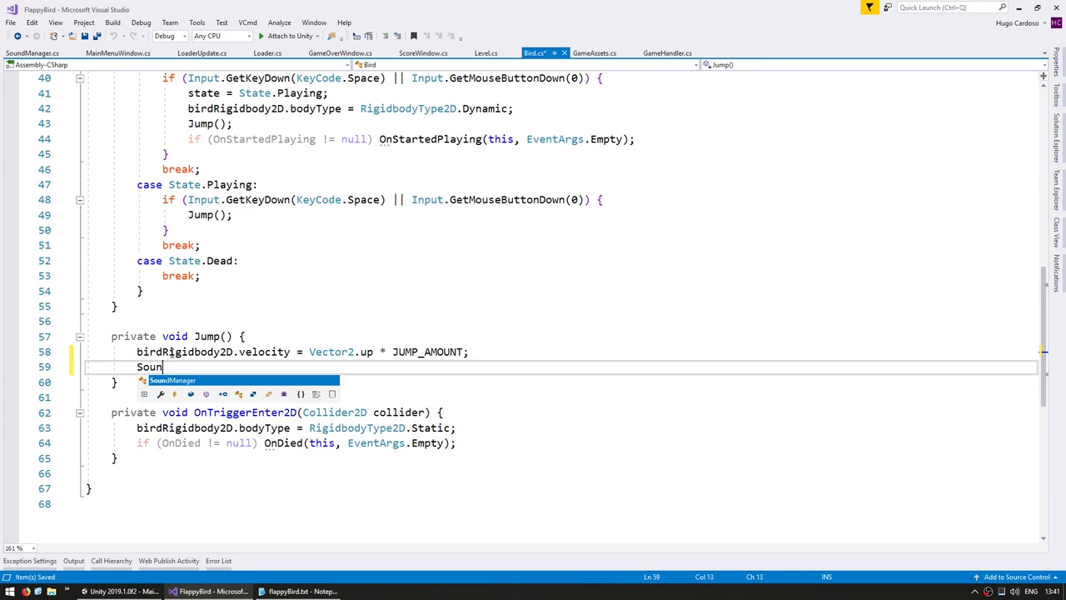
type("dManager.PlaySound()")
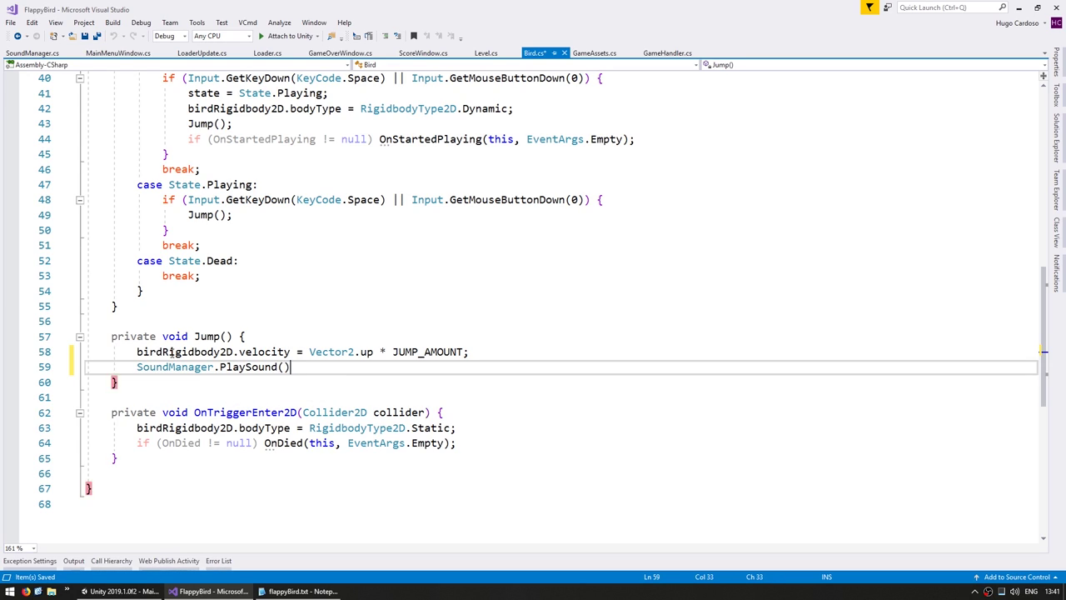
type(";")
key("ctrl+s")
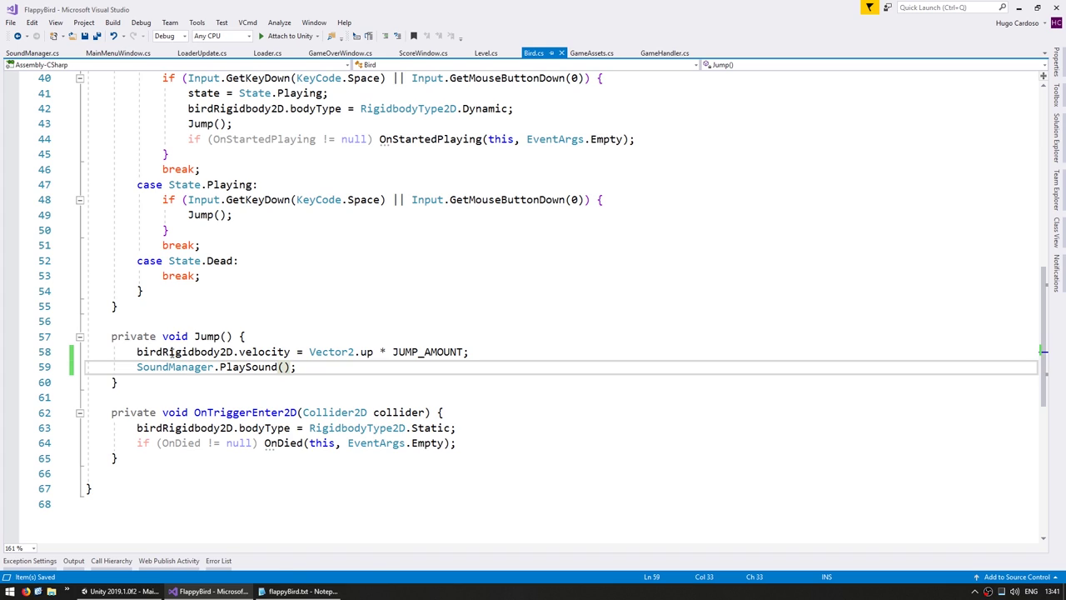
key("alt+Tab")
left_click(68, 456)
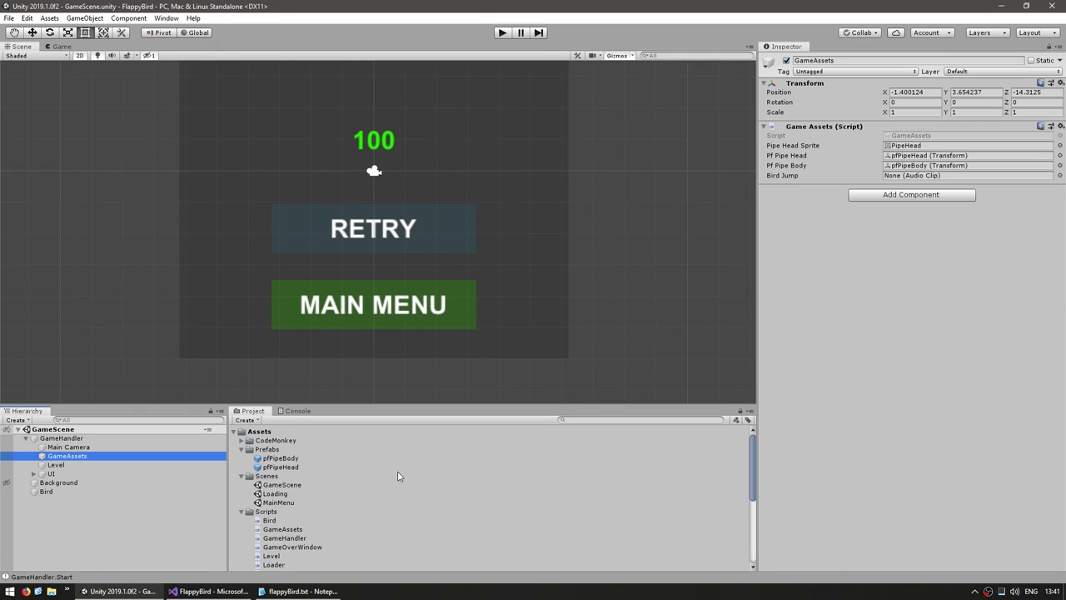
Assign the Sounds/BirdJump clip to GameAssets' Bird Jump field.
scroll(449, 507, "down", 3)
scroll(448, 508, "down", 3)
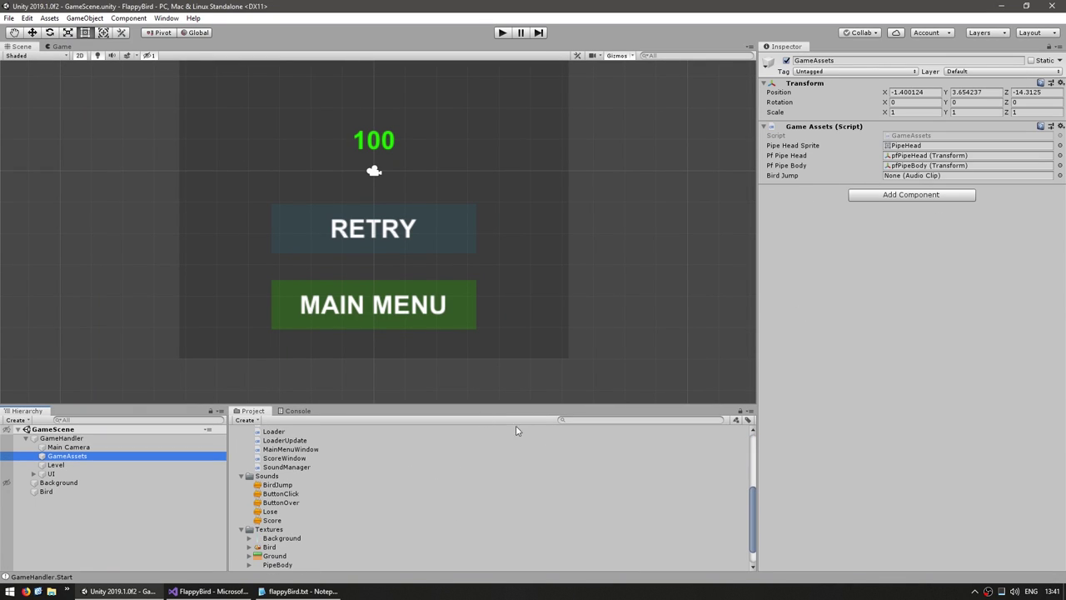
left_click_drag(279, 494, 966, 175)
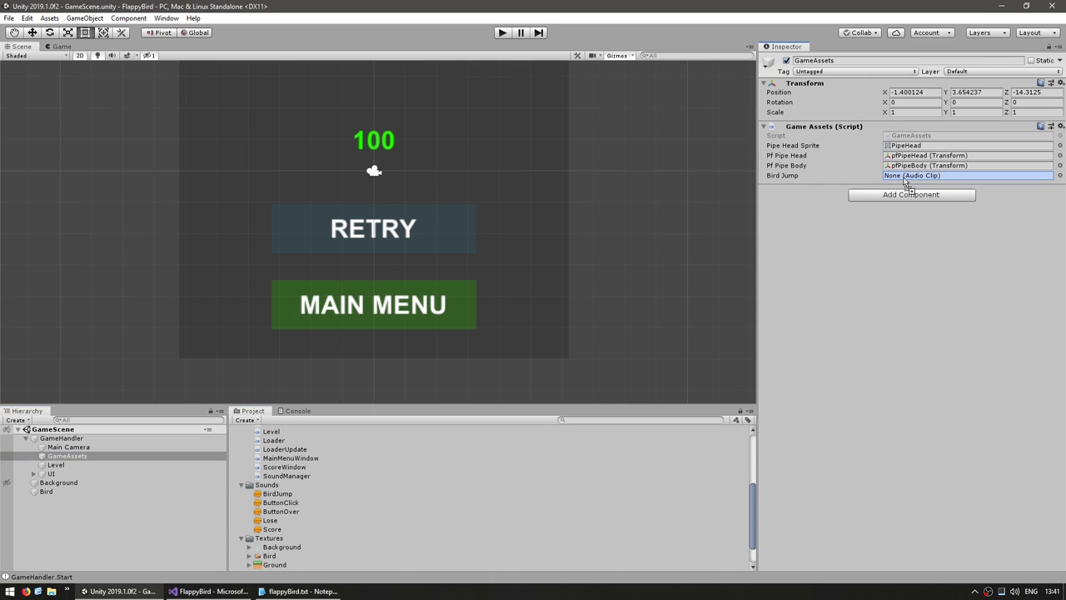
Play-test the jump sound by flapping a few times, stop, and return to SoundManager.cs.
left_click(502, 33)
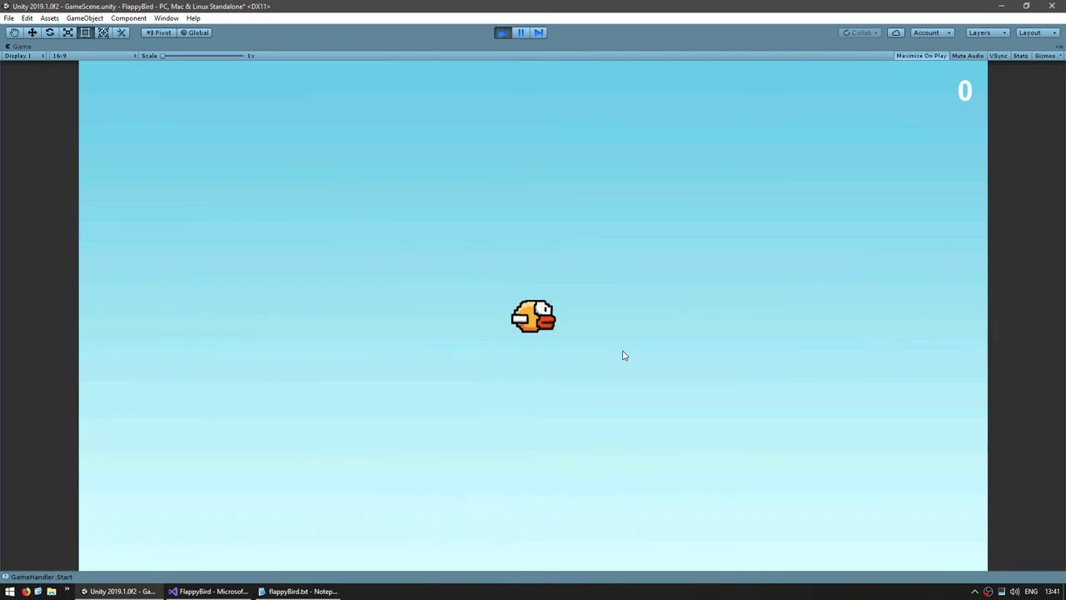
key("space")
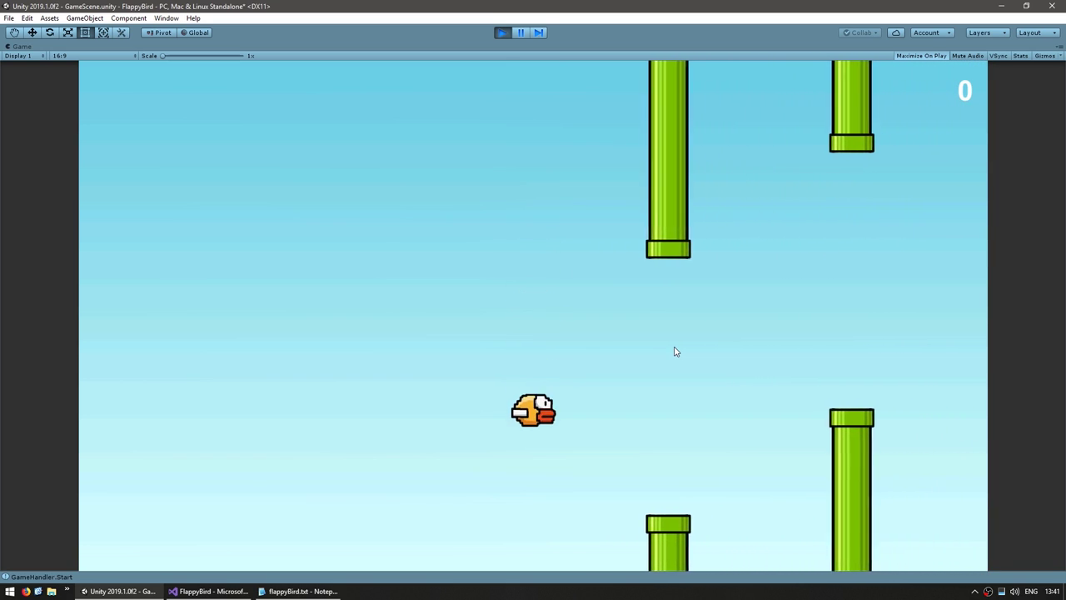
key("space")
key("space")
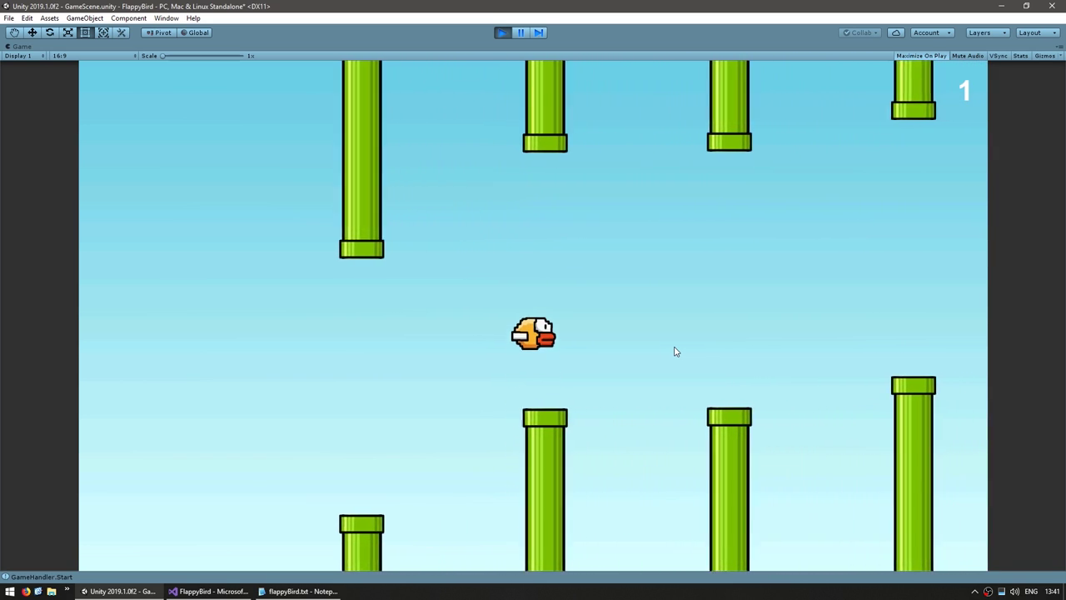
key("space")
key("space")
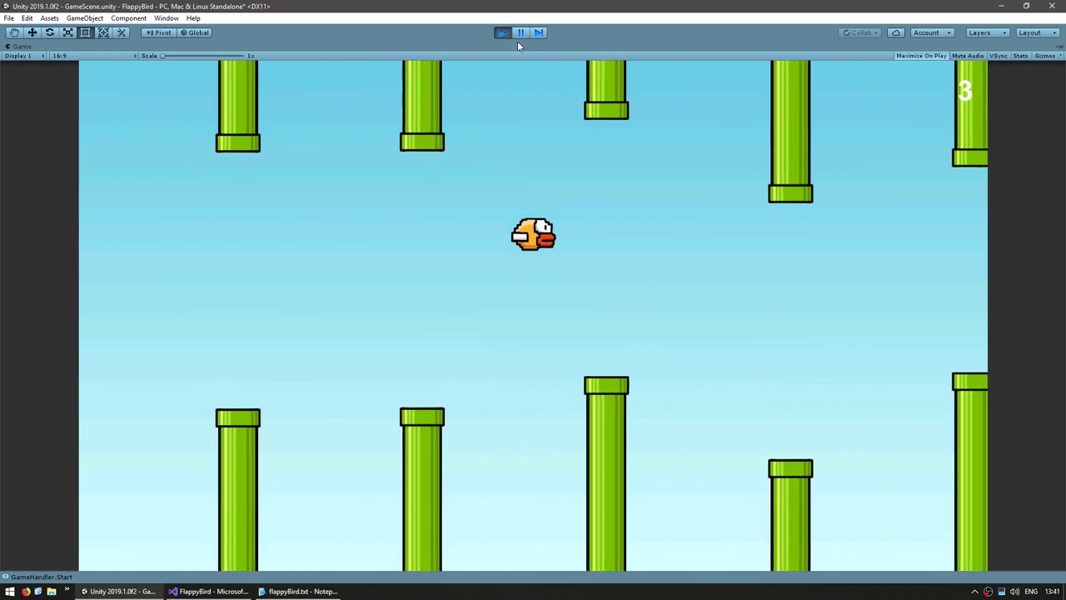
left_click(503, 33)
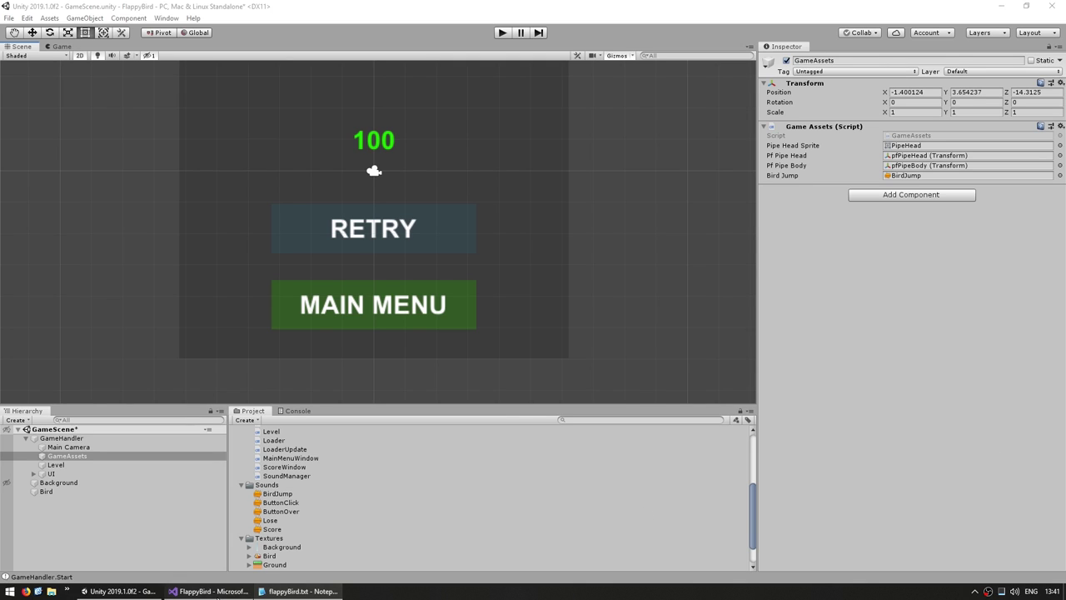
left_click(208, 591)
left_click(31, 53)
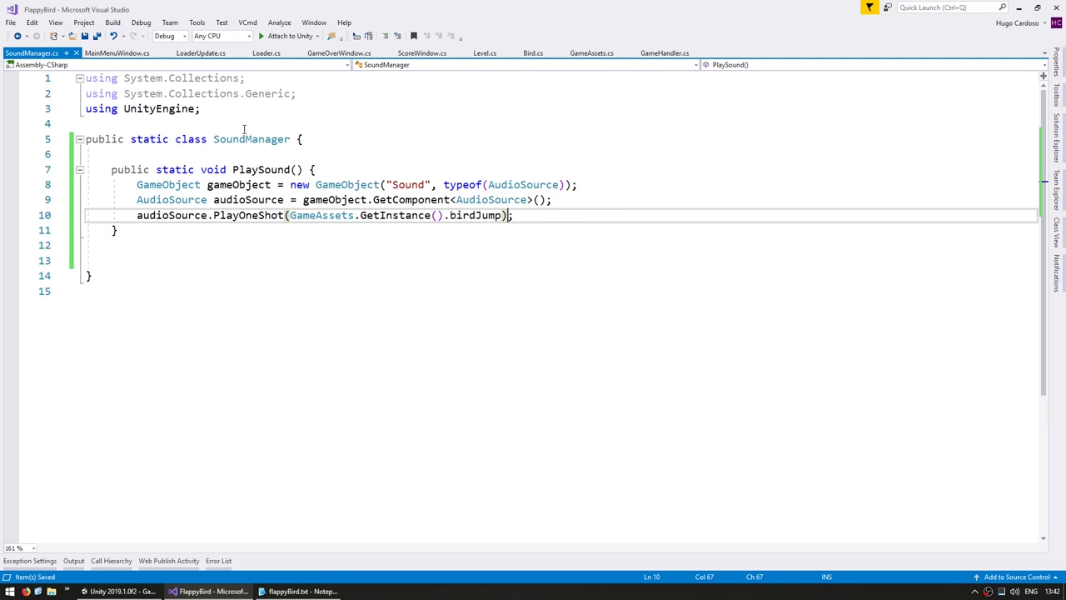
Declare public enum Sound with BirdJump, Score, Lose, ButtonOver and ButtonClick.
left_click(201, 154)
key("Return")
type("public enum Sound {")
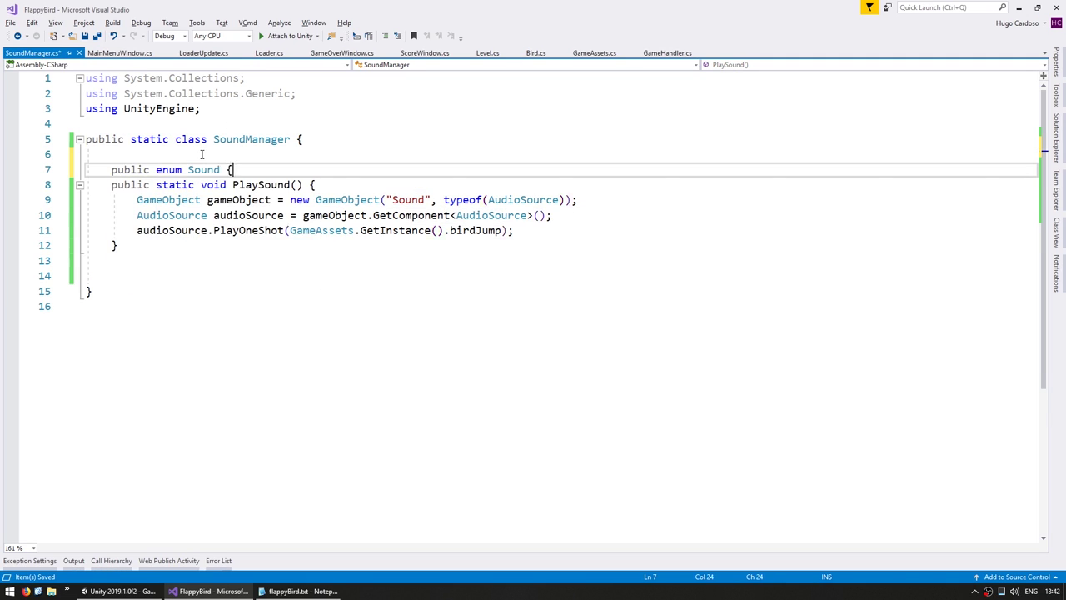
key("Return")
type("BirdJump,")
key("Return")
type("Score,")
key("Return")
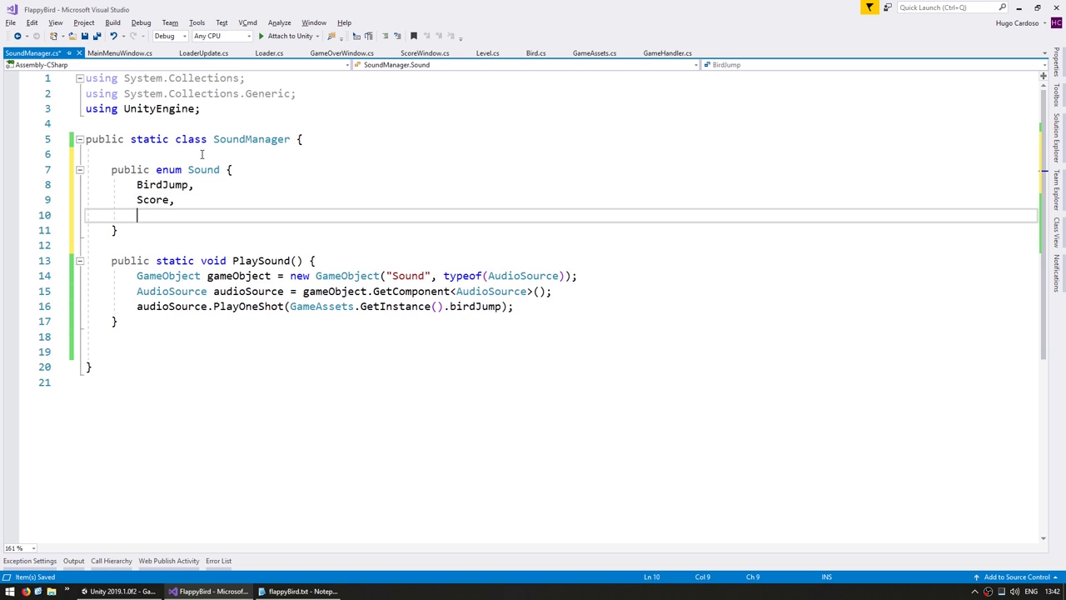
type("Lose,")
key("Return")
key("alt+Tab")
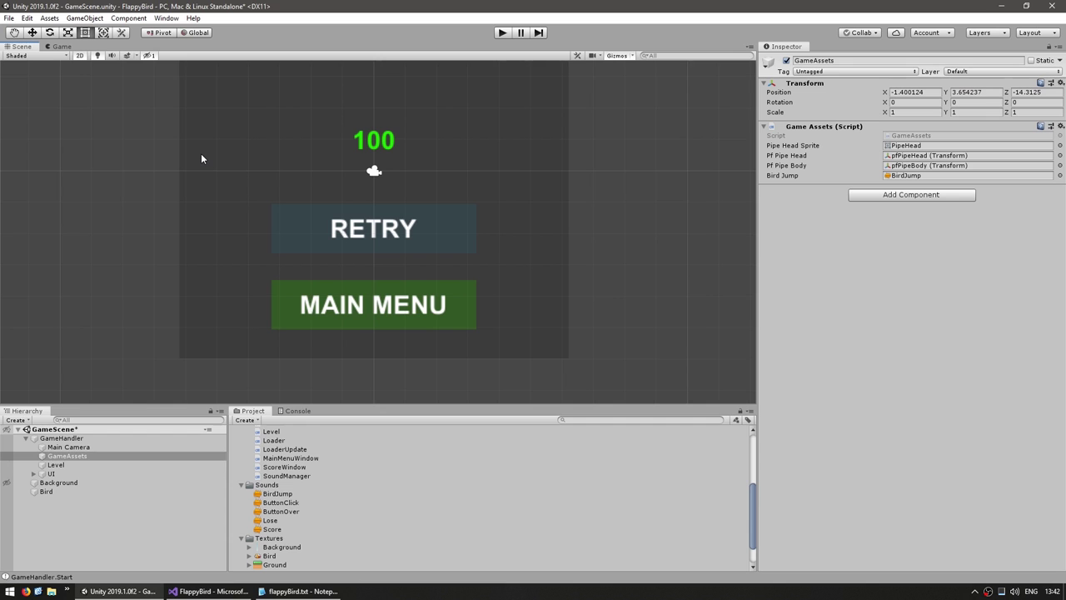
key("alt+Tab")
type("ButtonOver,")
key("Return")
type("ButtonClick,")
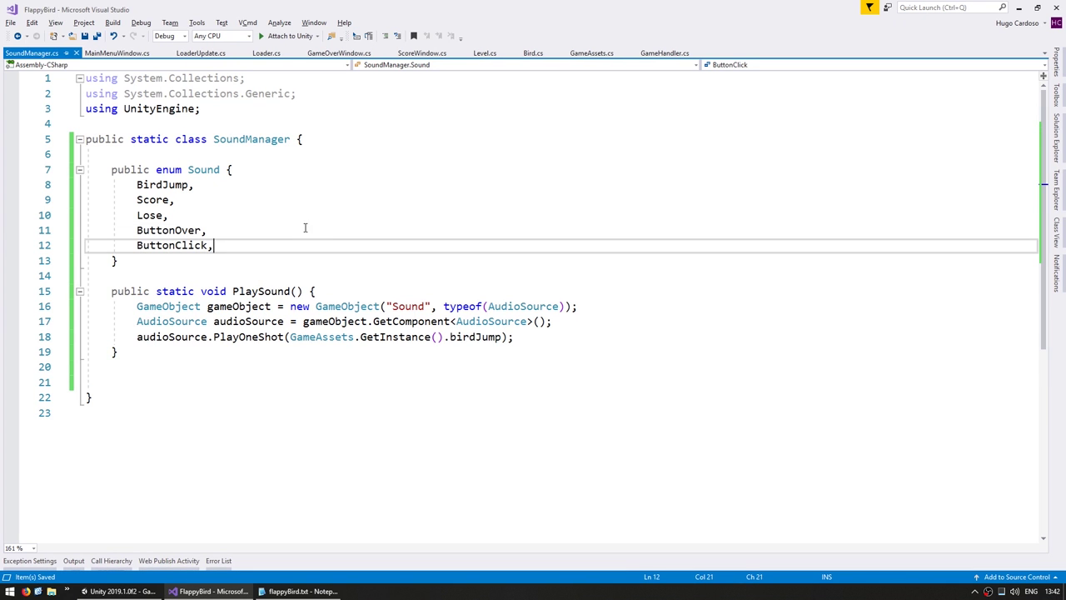
Change PlaySound's signature to PlaySound(Sound sound).
left_click(206, 167)
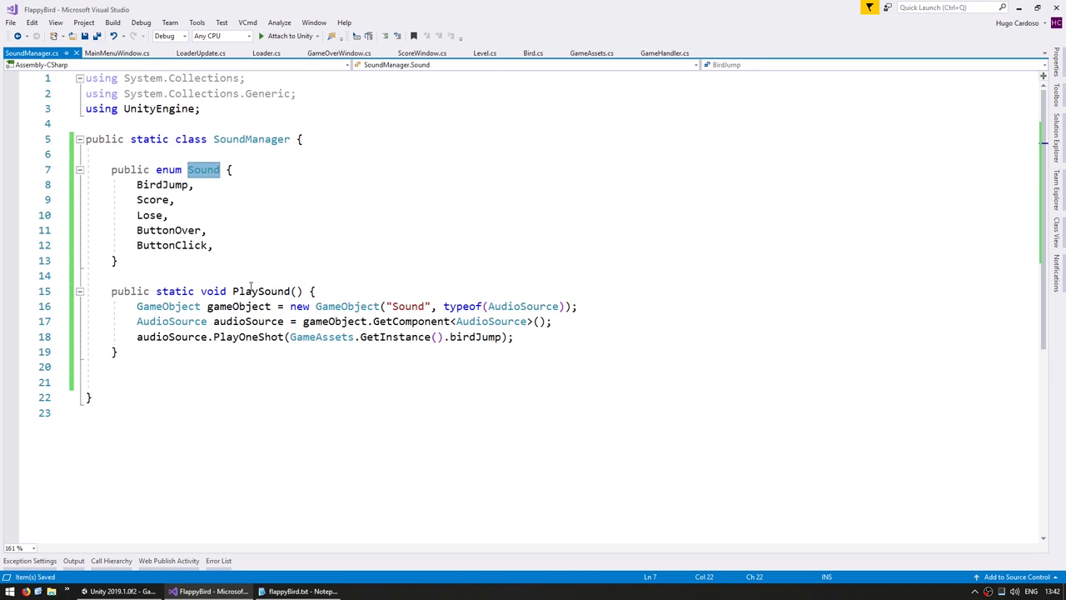
left_click(298, 292)
type("Sound sound")
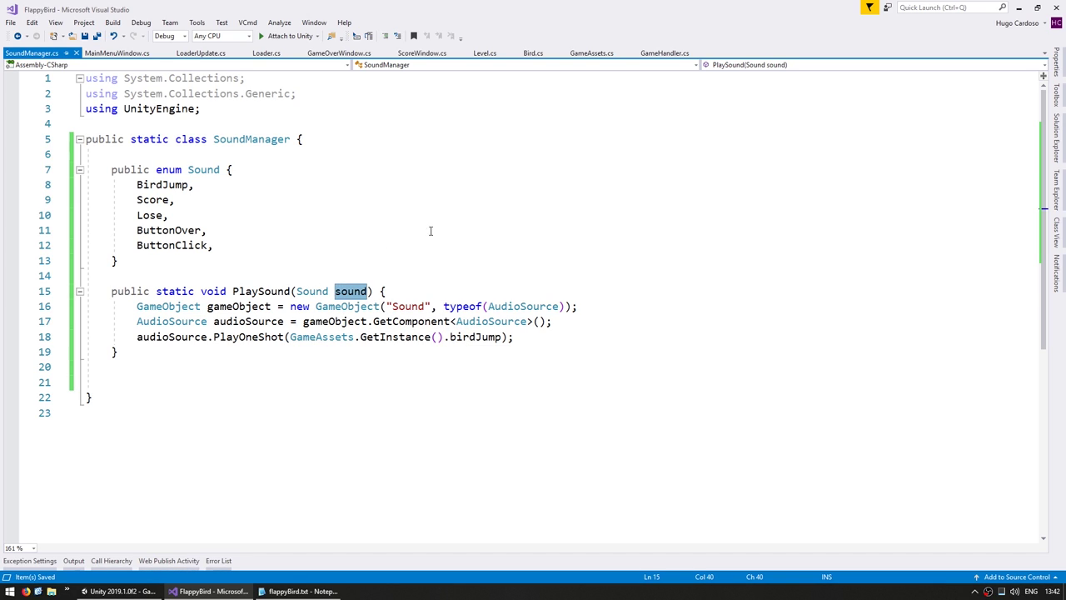
left_click(588, 52)
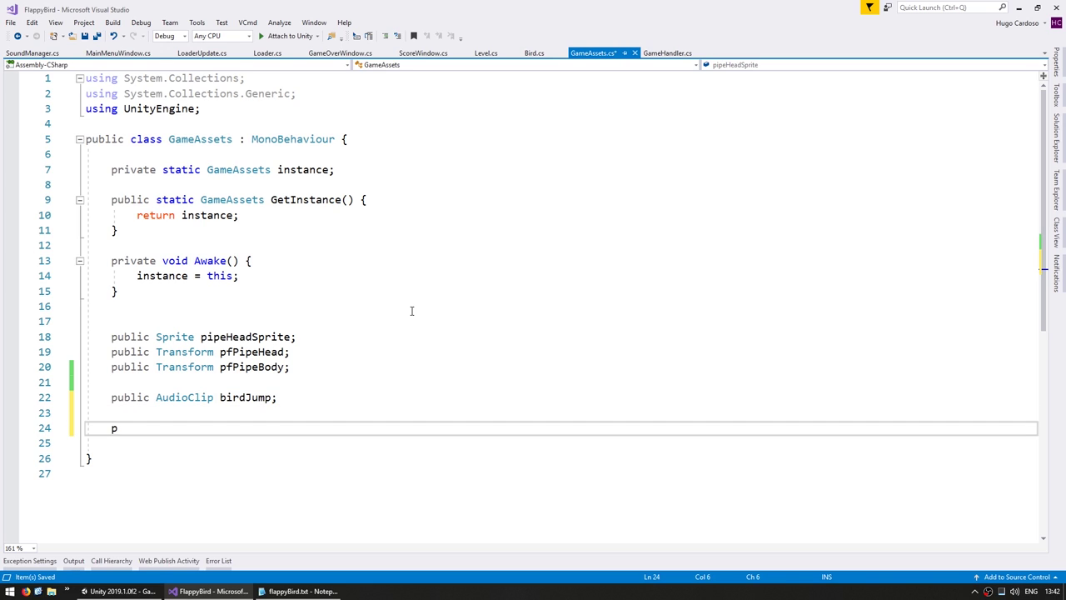
Define a SoundAudioClip class holding a SoundManager.Sound sound and an AudioClip audioClip.
type("ublic class ")
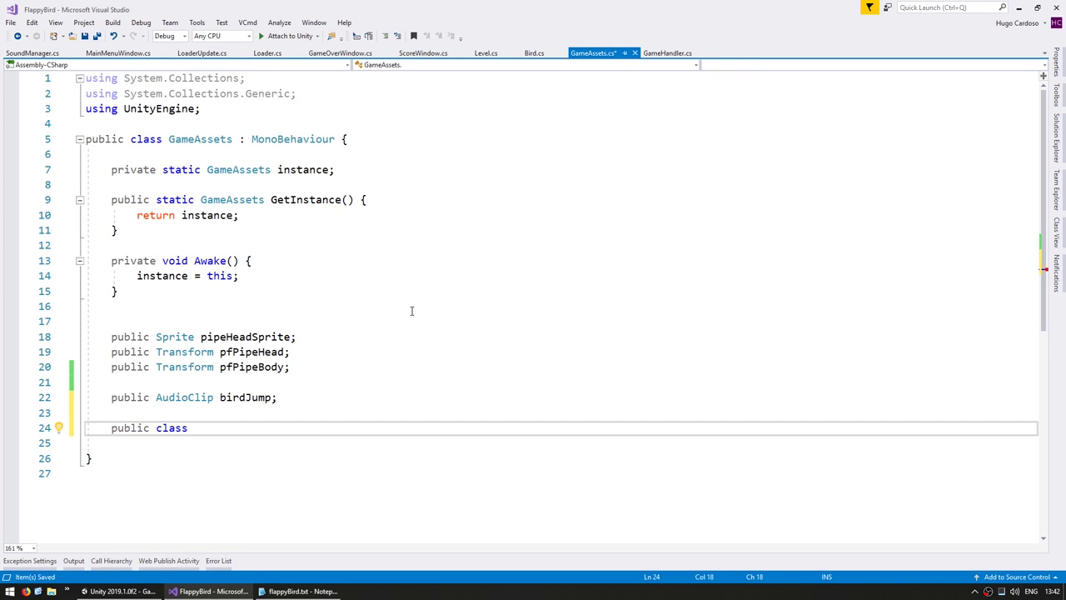
type("SoundAudioClip ")
type("{")
key("Return")
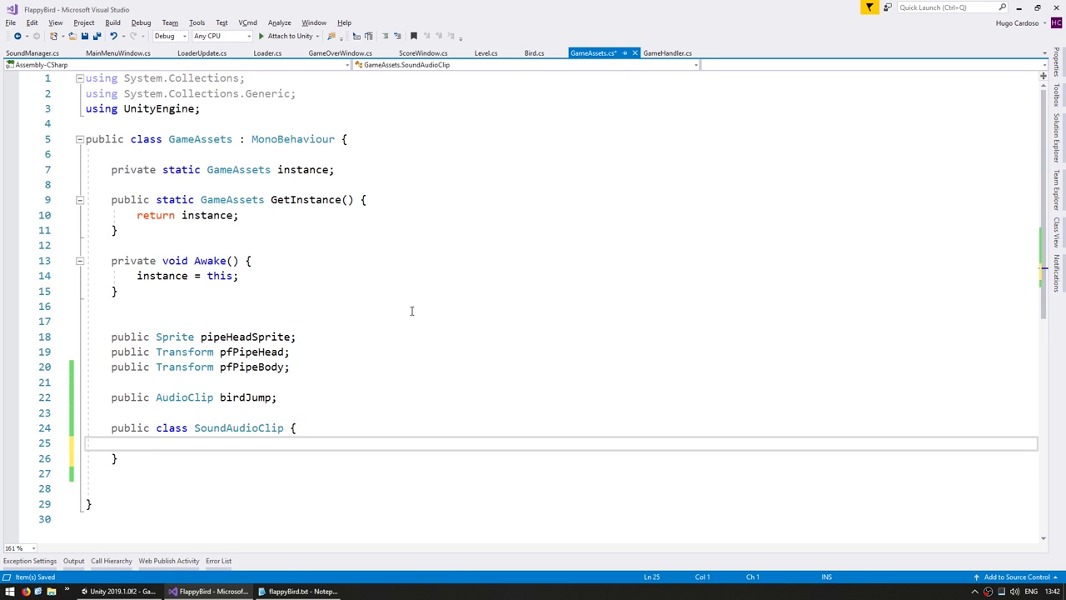
type("public S")
type("oundManageM.sou")
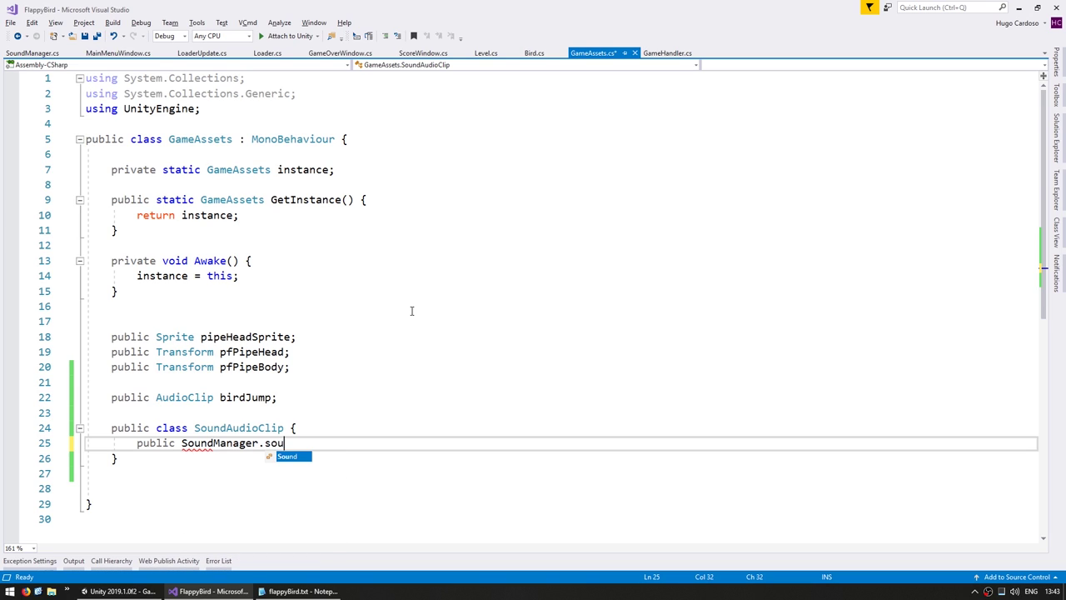
type(" sound;")
key("Return")
type("public Au")
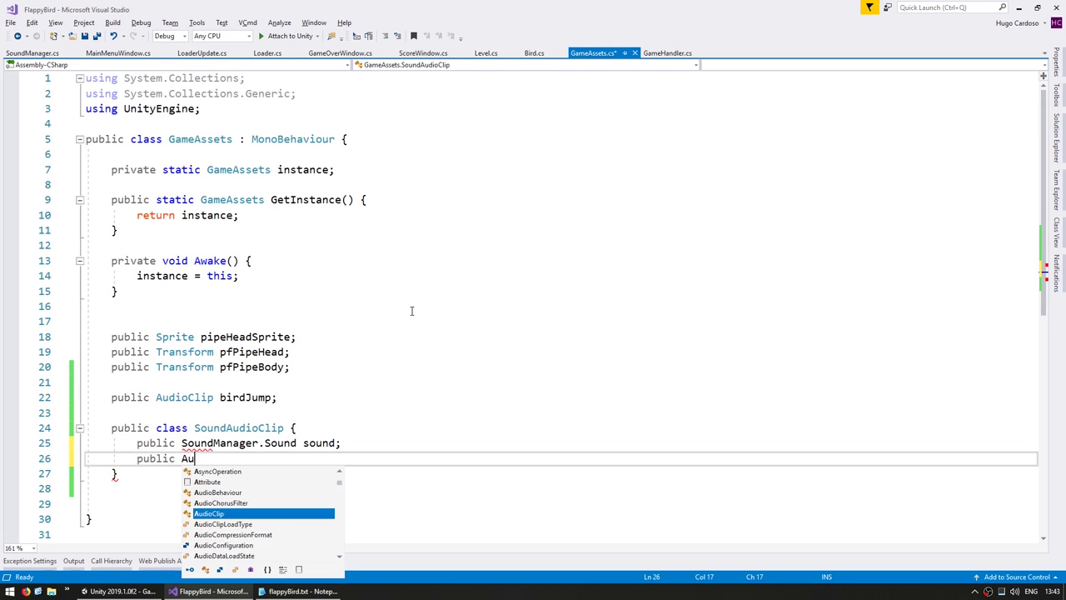
type("dioClip audi")
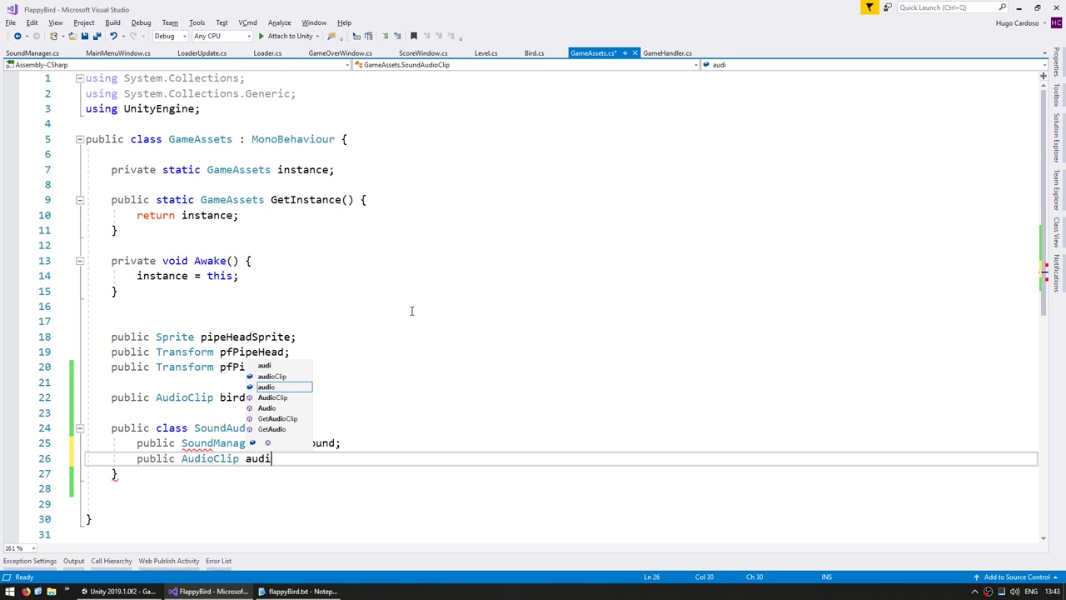
type("oClip;")
Mark the SoundAudioClip class [Serializable] and save GameAssets.cs.
key("ctrl+s")
key("Up")
key("Up")
key("Home")
key("Return")
key("Up")
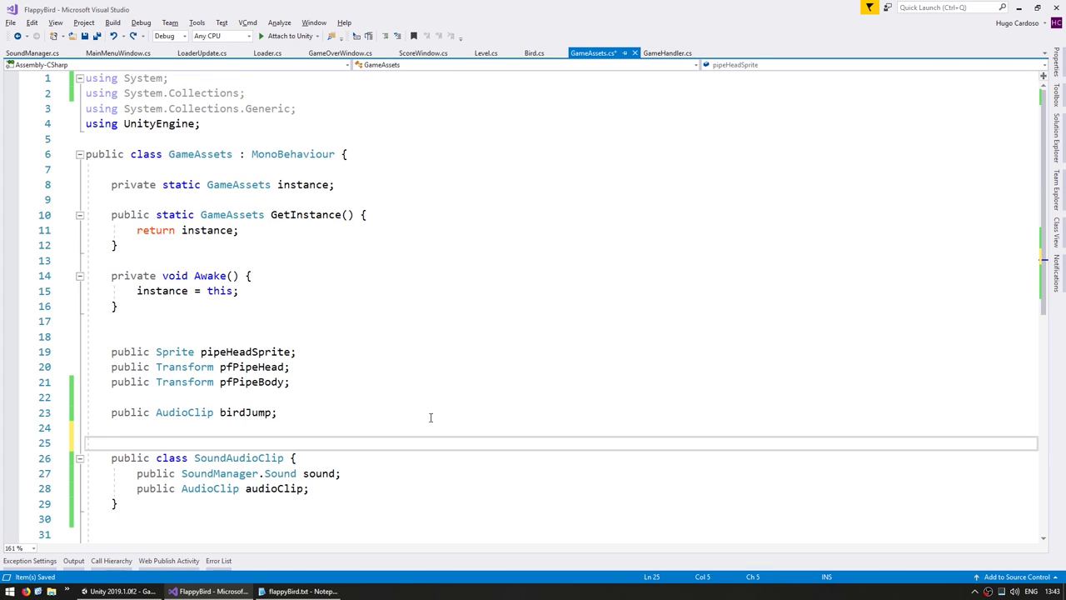
type("Seriali")
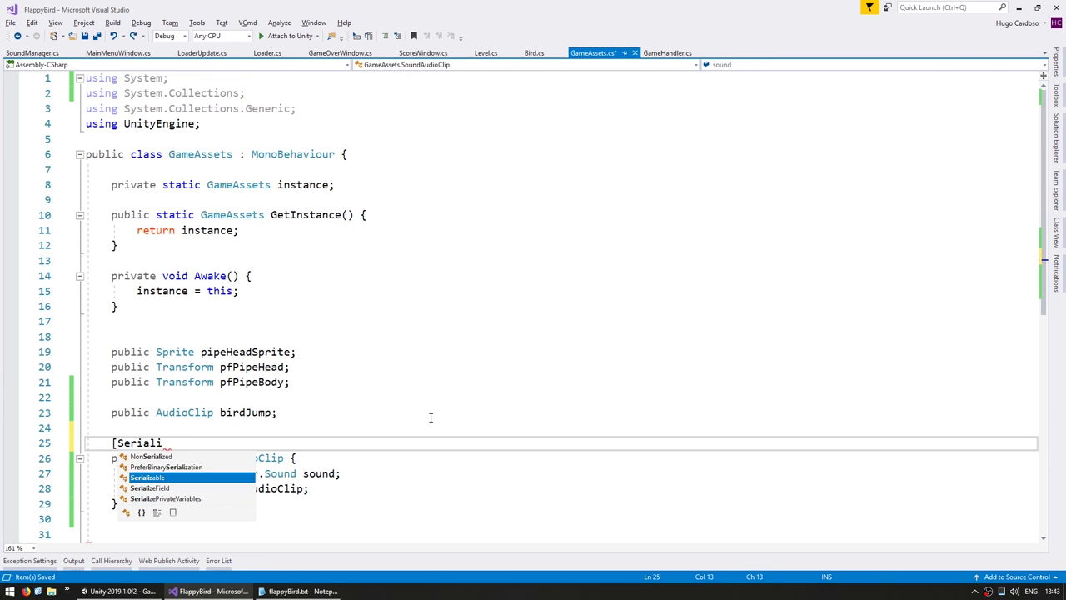
type("zable]")
key("ctrl+s")
key("Left")
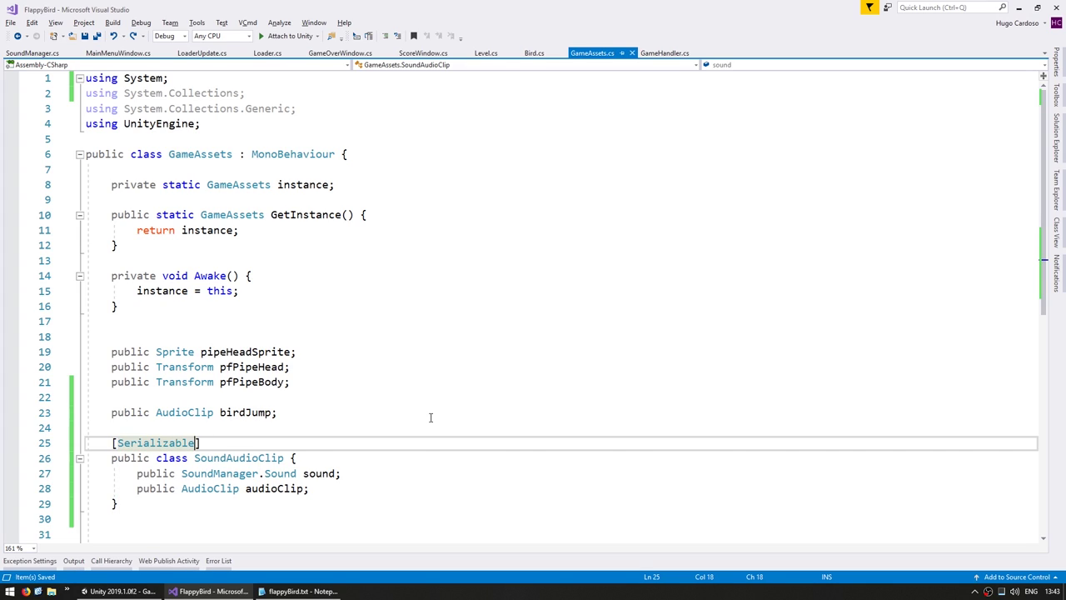
Replace the birdJump field with SoundAudioClip[] soundAudioClipArray.
key("Up")
key("Up")
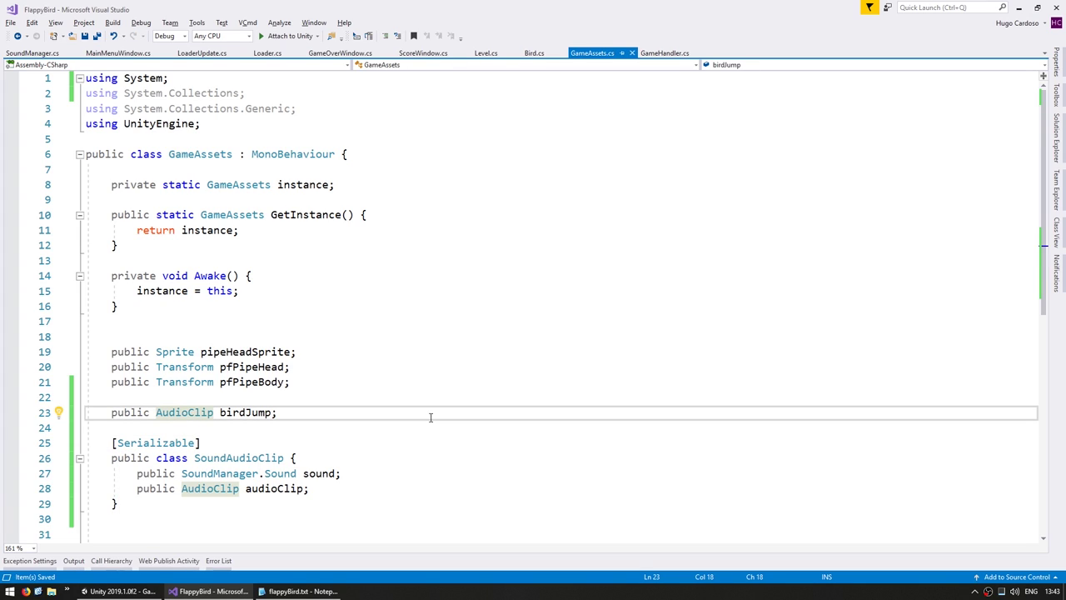
key("ctrl+shift+Right")
key("ctrl+shift+Right")
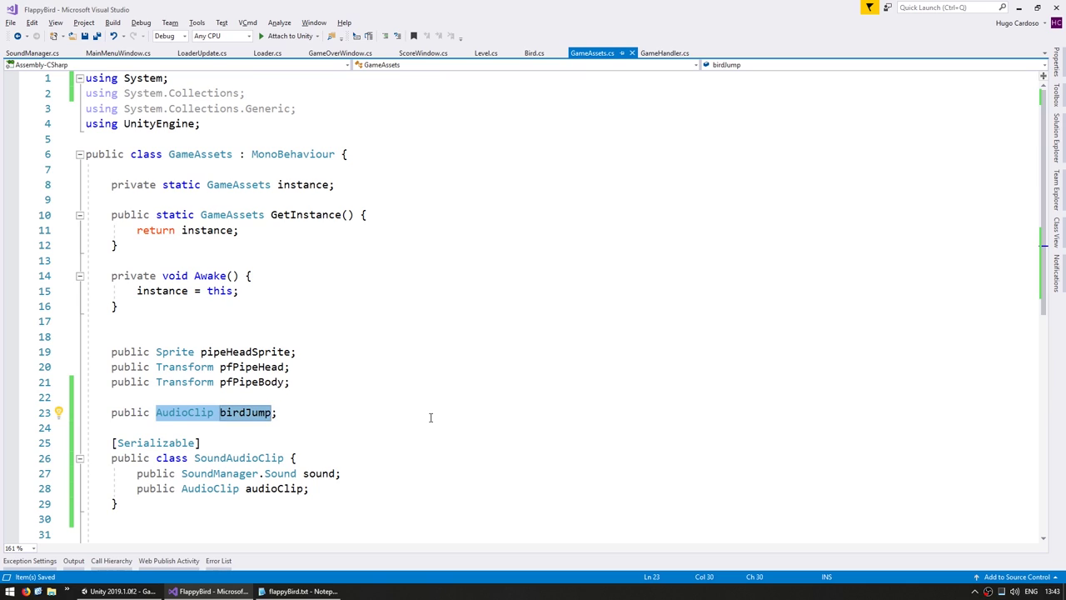
type("SoundA")
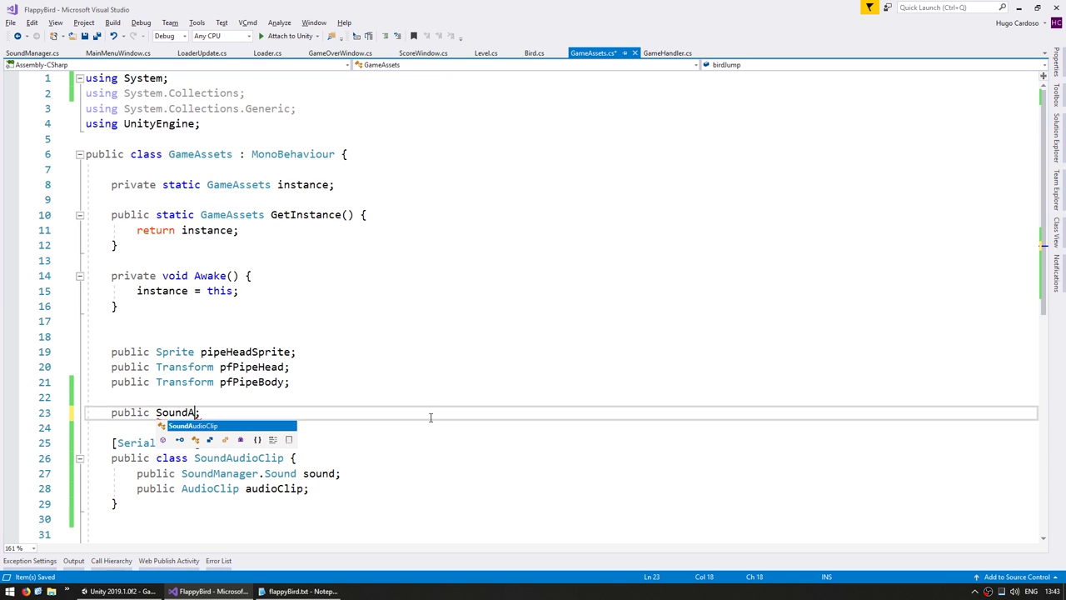
type("u")
key("Tab")
type("[] soundAud")
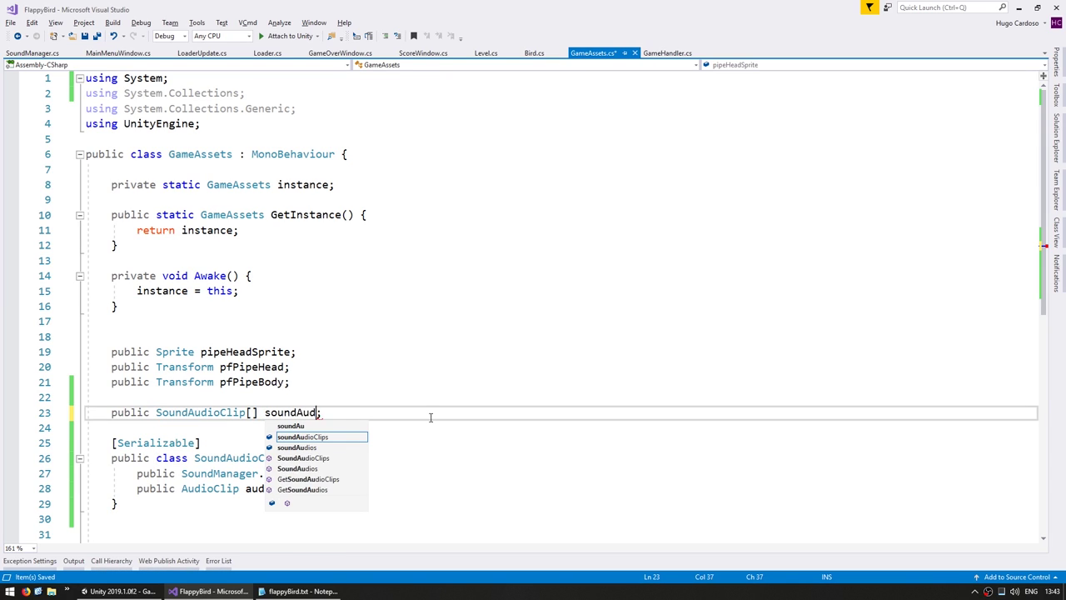
type("ioClip+")
key("BackSpace")
type("Array")
left_click(310, 413)
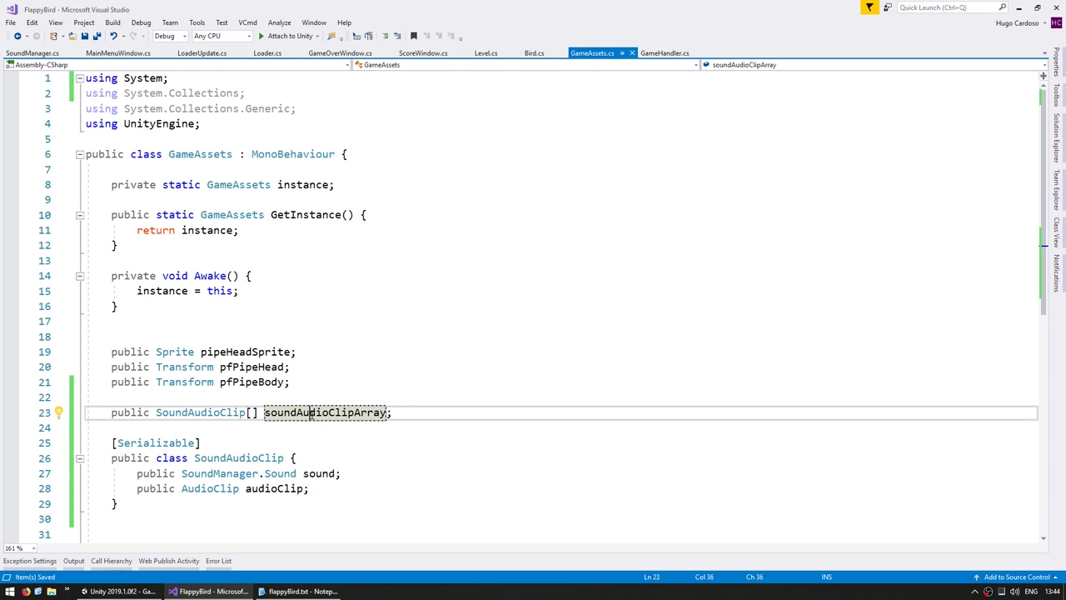
left_click(120, 592)
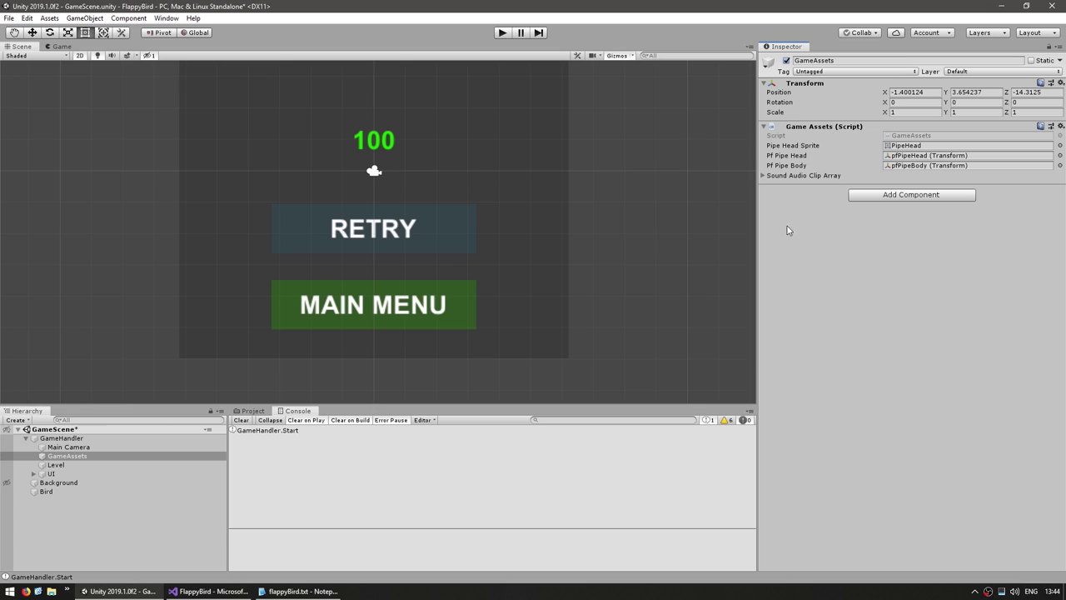
Set the Sound Audio Clip Array size to 5 and expand Element 0.
left_click(797, 176)
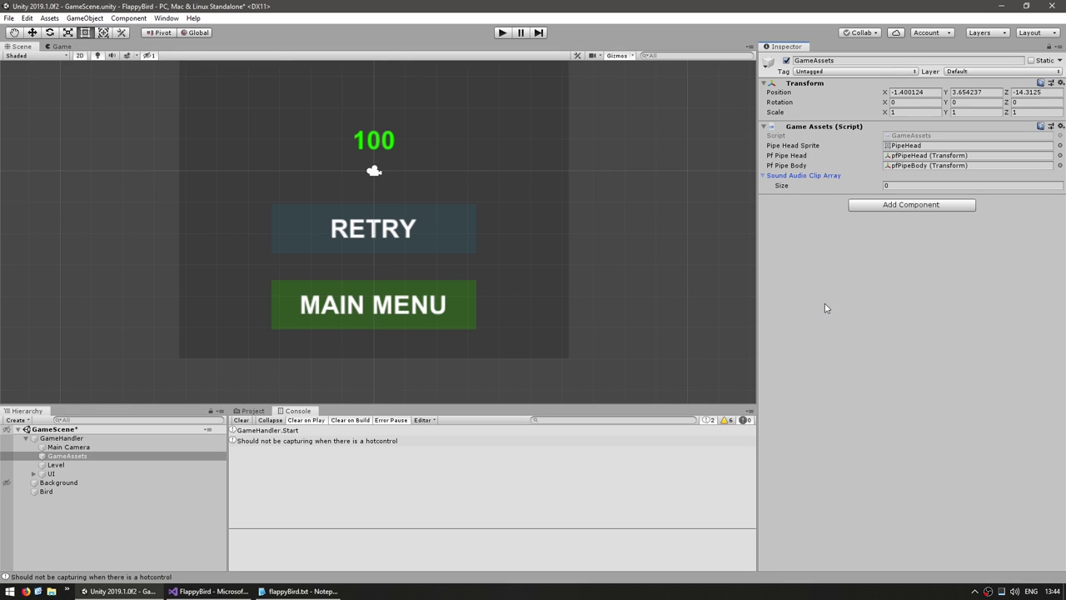
left_click(900, 184)
type("5")
key("Return")
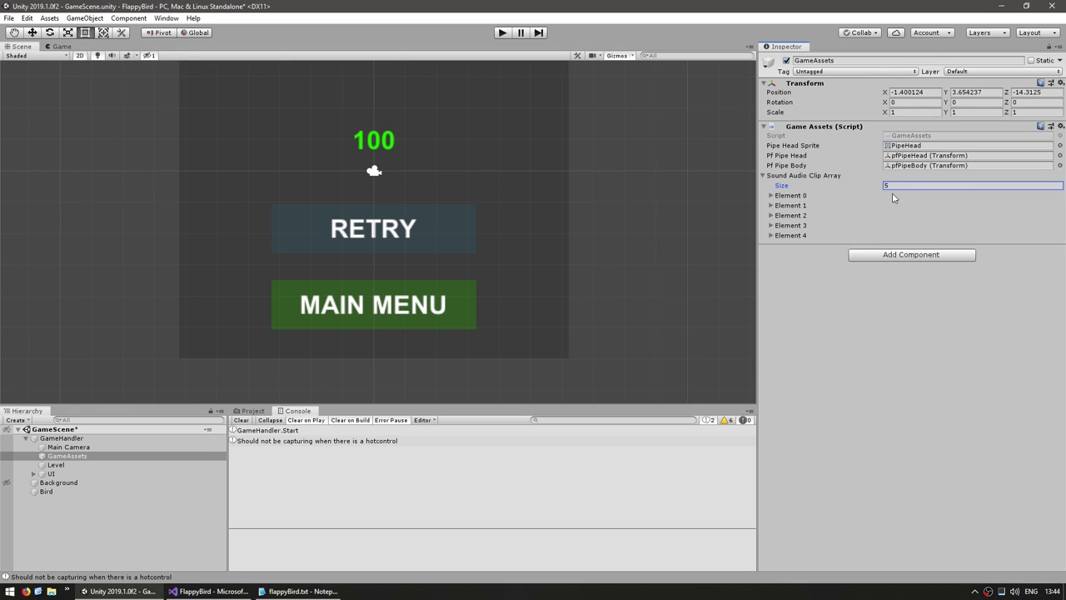
left_click(799, 196)
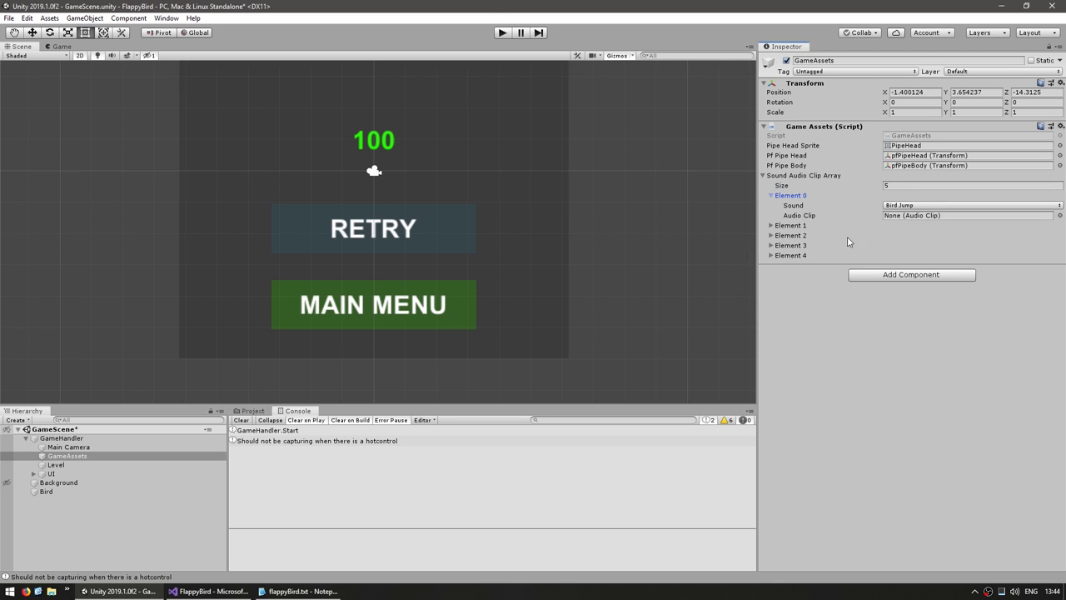
Drag a clip from Assets/Sounds into Element 0 and expand the other four elements.
left_click(253, 410)
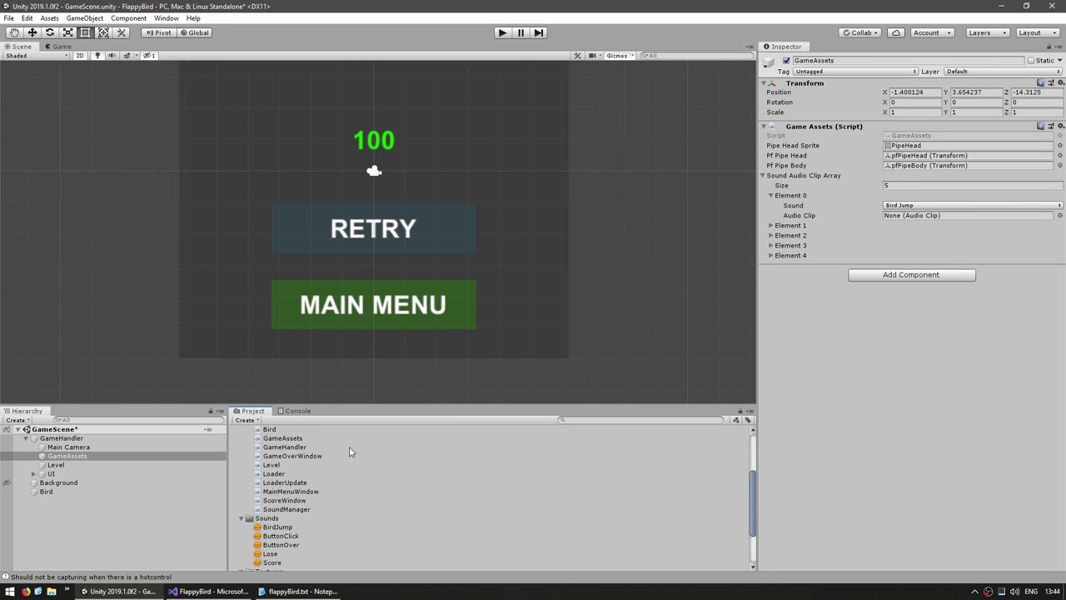
scroll(347, 527, "down", 2)
scroll(281, 503, "up", 1)
left_click_drag(281, 502, 925, 215)
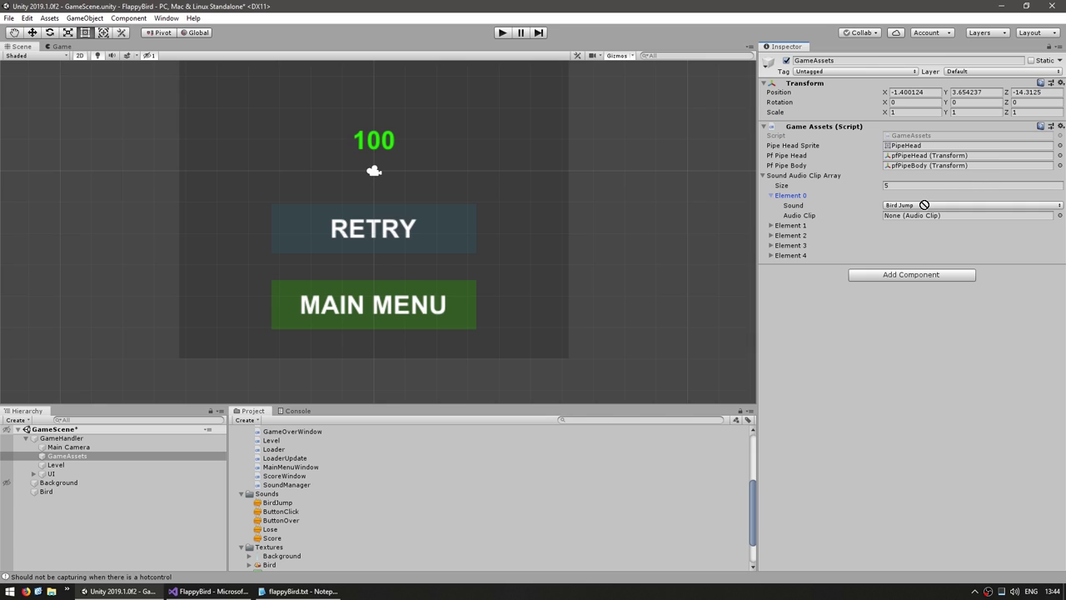
left_click(783, 226)
left_click(784, 255)
left_click(784, 285)
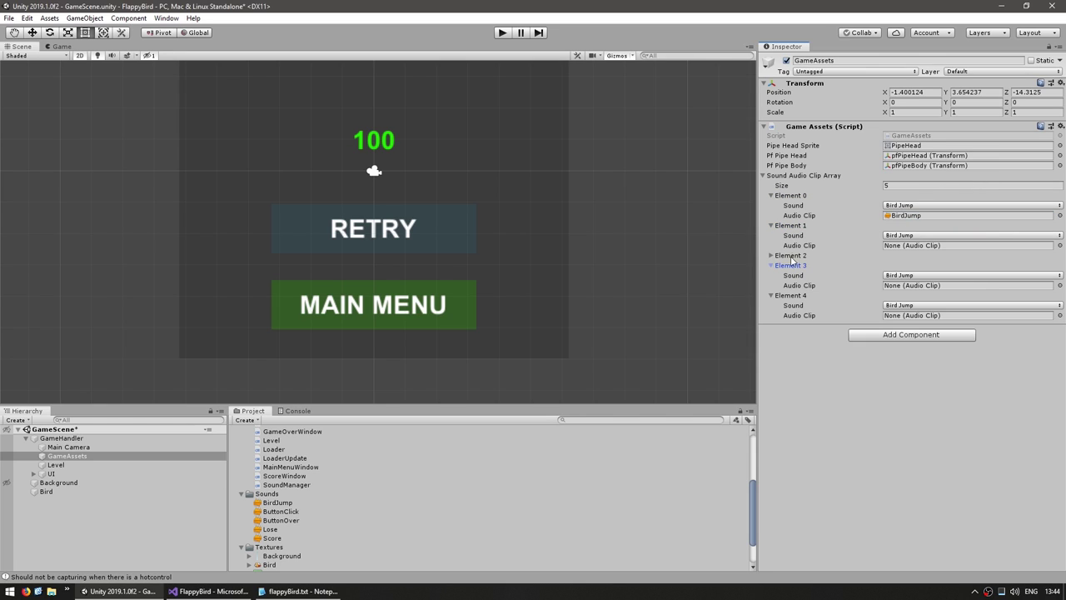
left_click(784, 314)
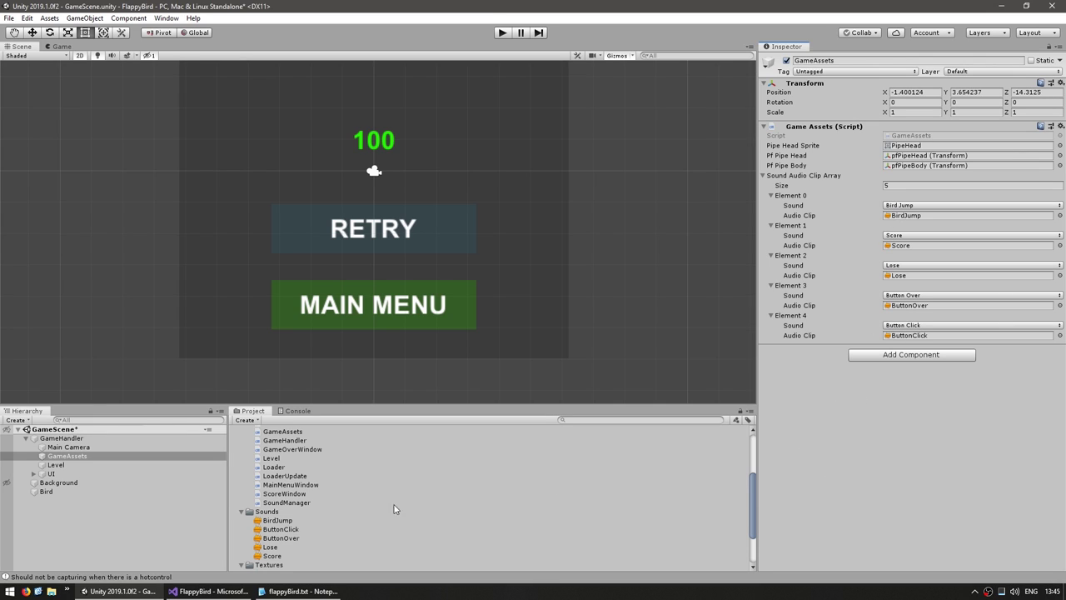
key("alt+Tab")
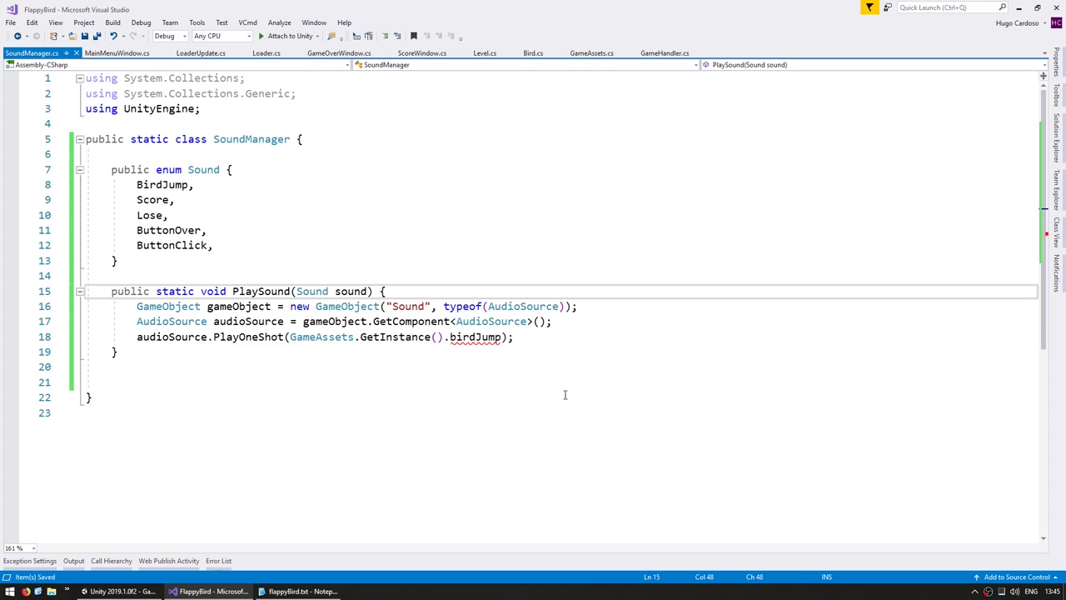
Add a private static GetAudioClip(Sound sound) method with a foreach over GameAssets soundAudioClipArray.
double_click(348, 291)
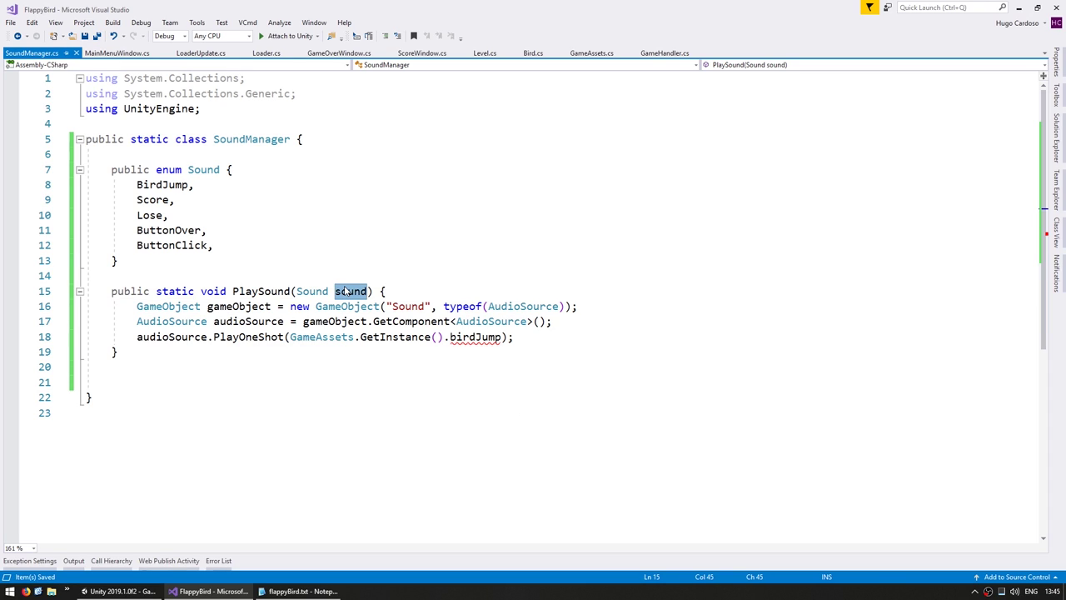
key("Down")
key("Down")
key("Down")
key("Down")
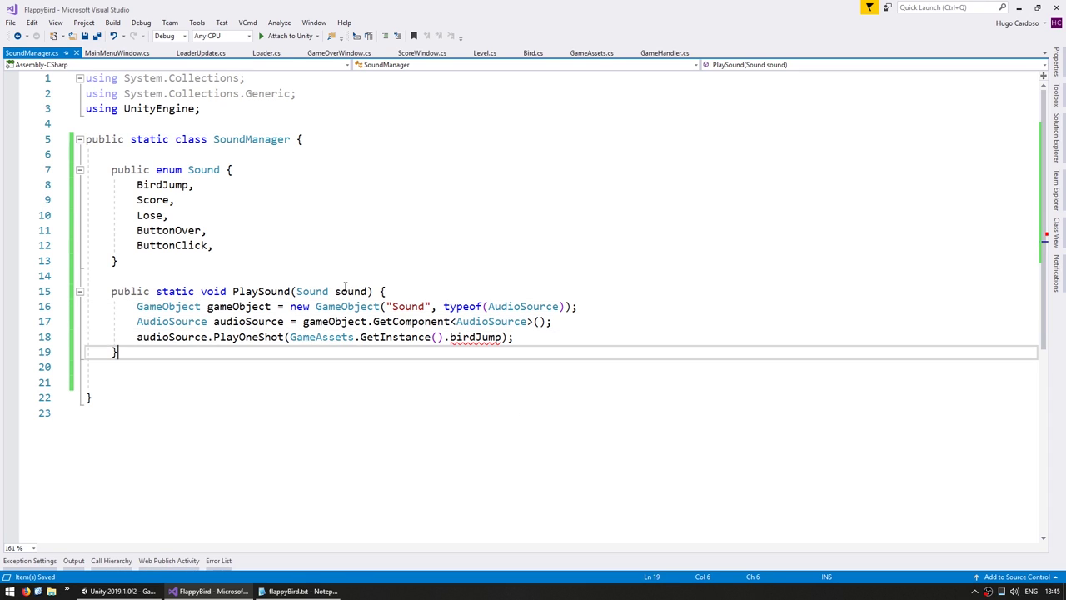
key("Return")
key("Return")
type("private static ")
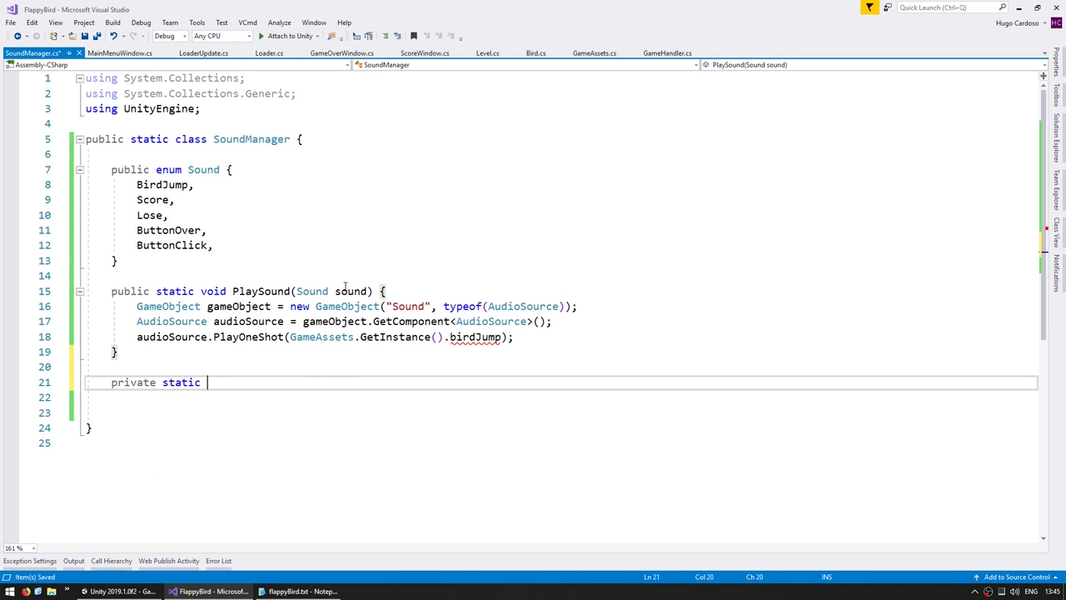
type("AudioClip GetAudioClip(Sou")
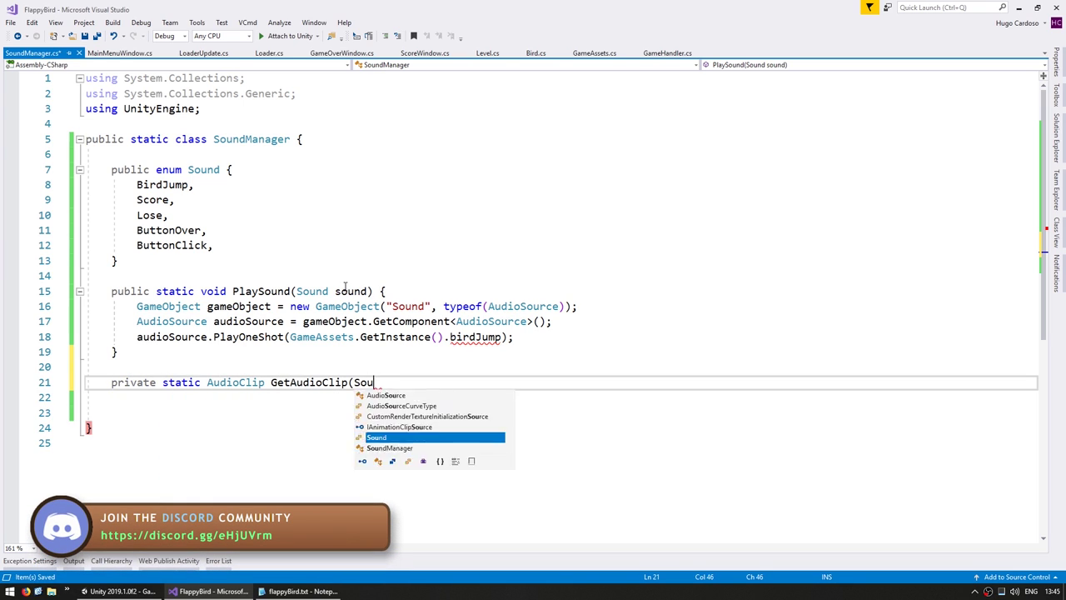
type("nd sound) {")
key("Return")
type("}")
key("Return")
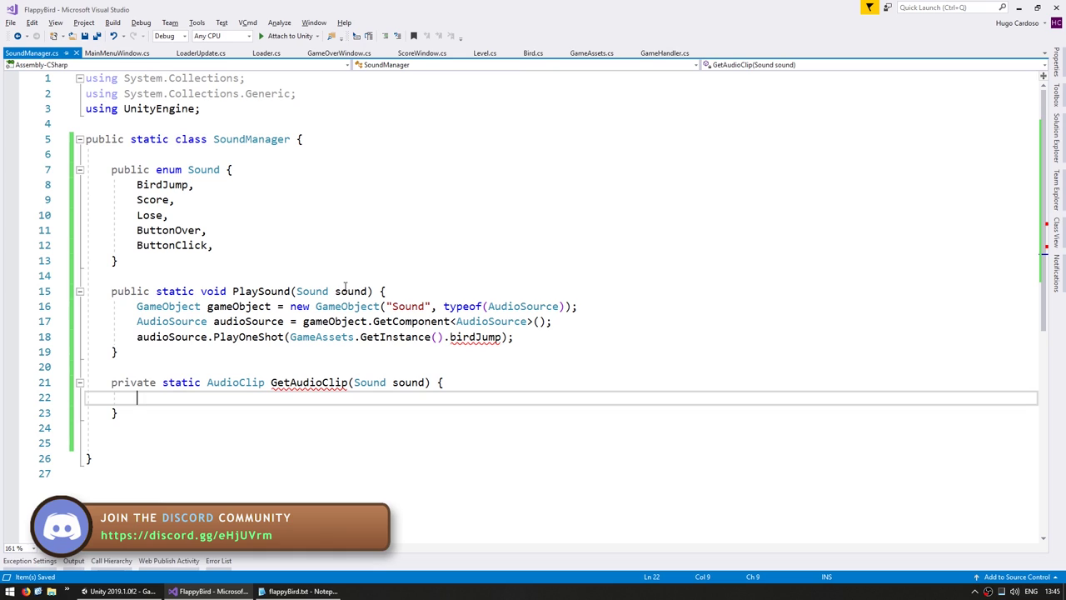
type("foreach (GameAssets.SoundAudioClip soundGameAssets.GetInstance().soundAudioClipArray")
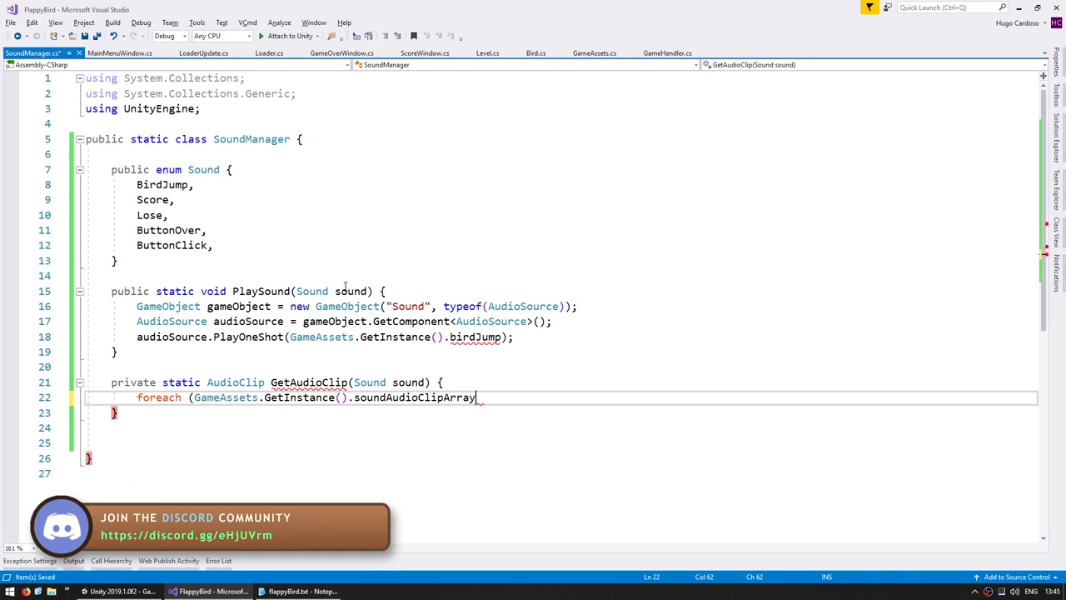
type(") {")
key("Home")
key("ctrl+Right")
key("ctrl+Right")
type("GameAssets.SoundAudioClip sound")
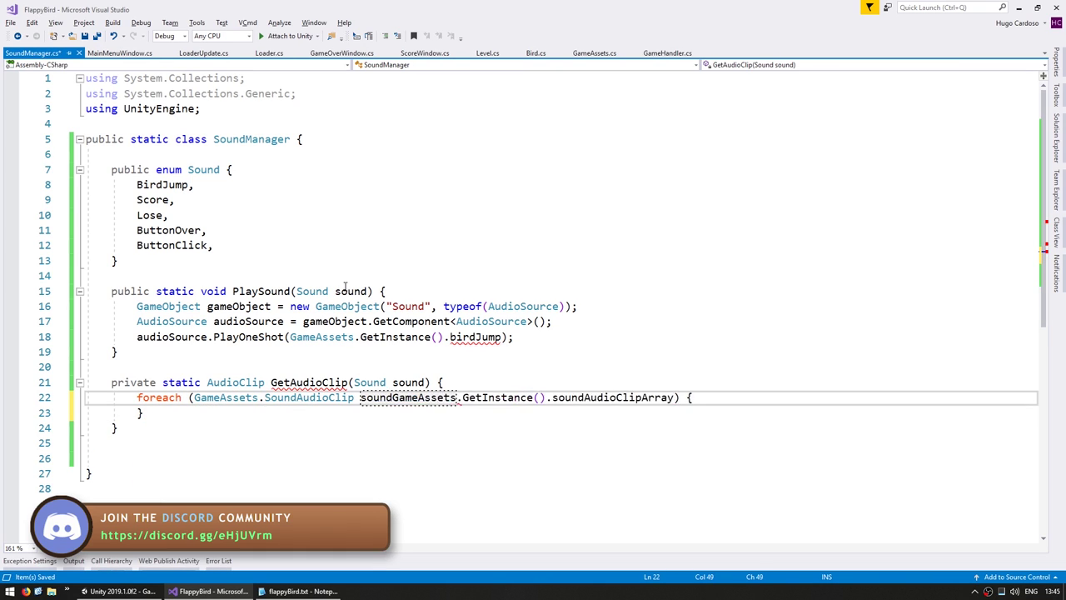
type("AudioClip in")
key("End")
key("Return")
Return the matching soundAudioClip.audioClip, otherwise log 'Sound: ... not found!' and return null.
type("if (soundAudioClip.sou")
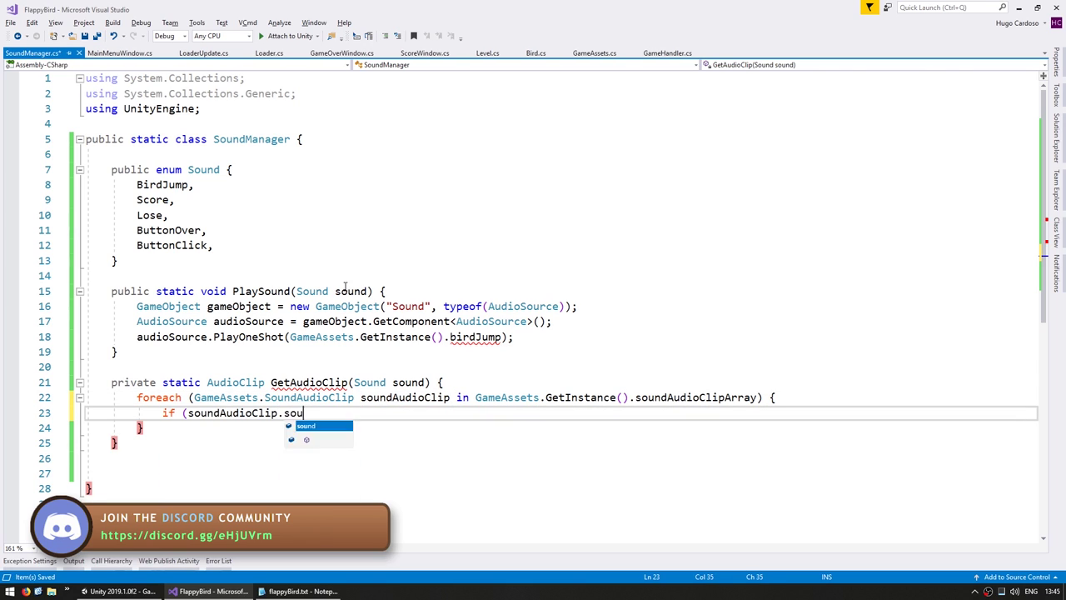
type("nd == sound) {")
key("Return")
type("return soundAudioClip.audioClip;")
key("Down")
key("Down")
key("End")
key("Return")
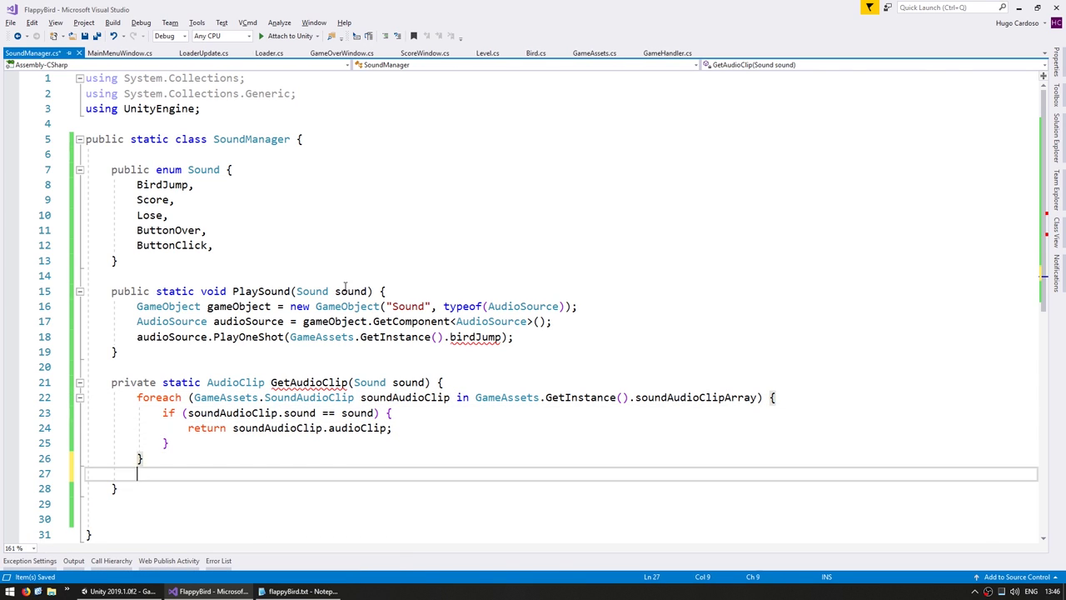
type("return null;")
key("ctrl+Return")
type("Debug.LogError(\"")
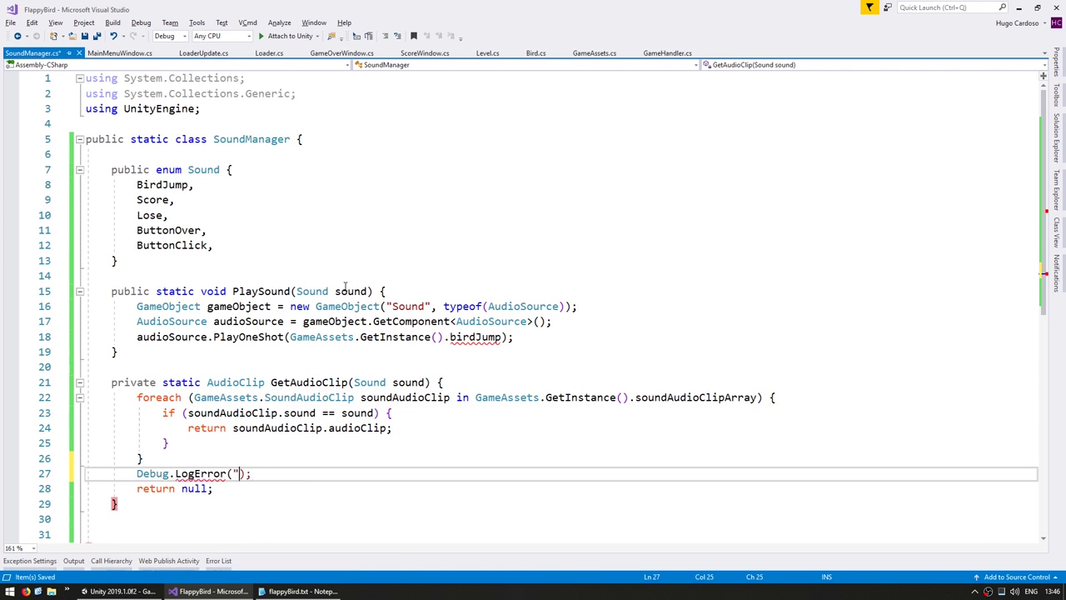
type("Sound: \" + sound + \" not found")
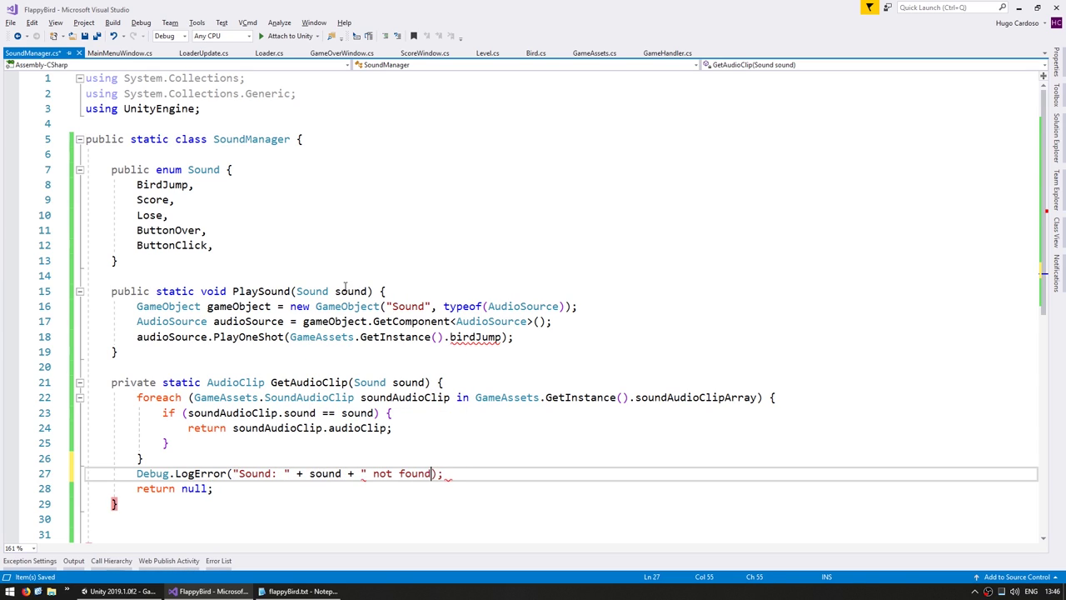
type("!")
Save SoundManager.cs and fix up the LogError message text.
key("ctrl+s")
left_click(274, 473)
key("BackSpace")
left_click(330, 442)
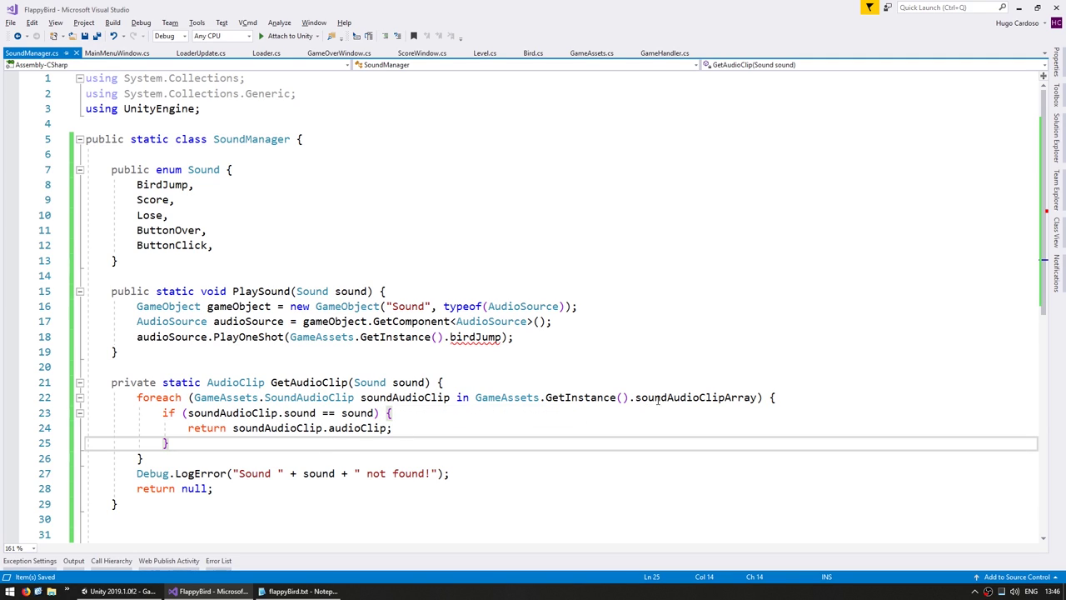
Highlight GetAudioClip's array loop, sound comparison, returned audioClip, LogError and null return.
left_click_drag(666, 398, 710, 411)
left_click_drag(246, 413, 373, 413)
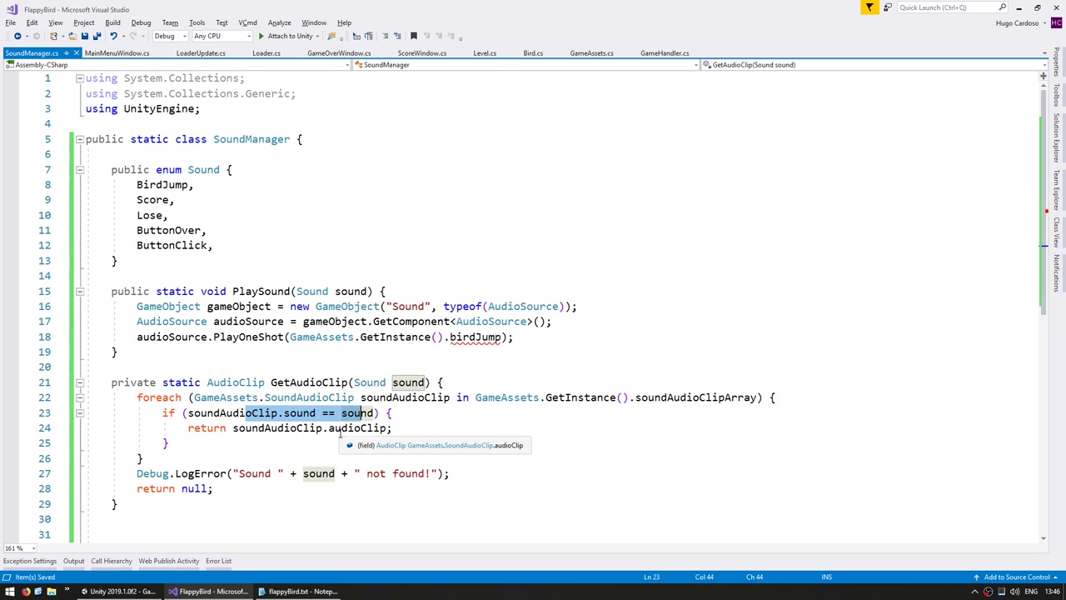
left_click_drag(329, 428, 386, 428)
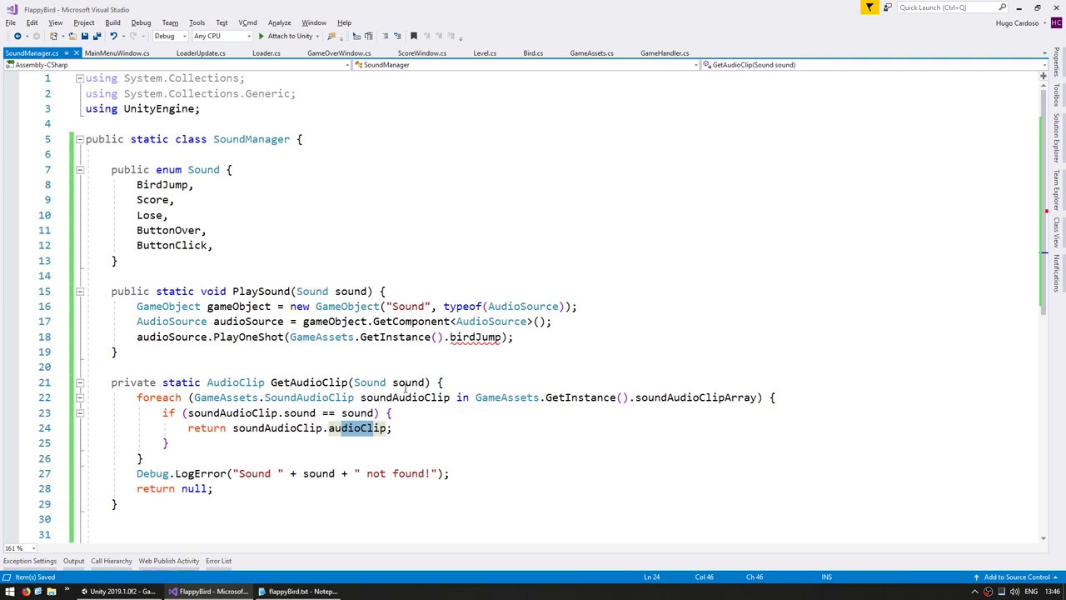
double_click(360, 428)
left_click(215, 473)
double_click(199, 473)
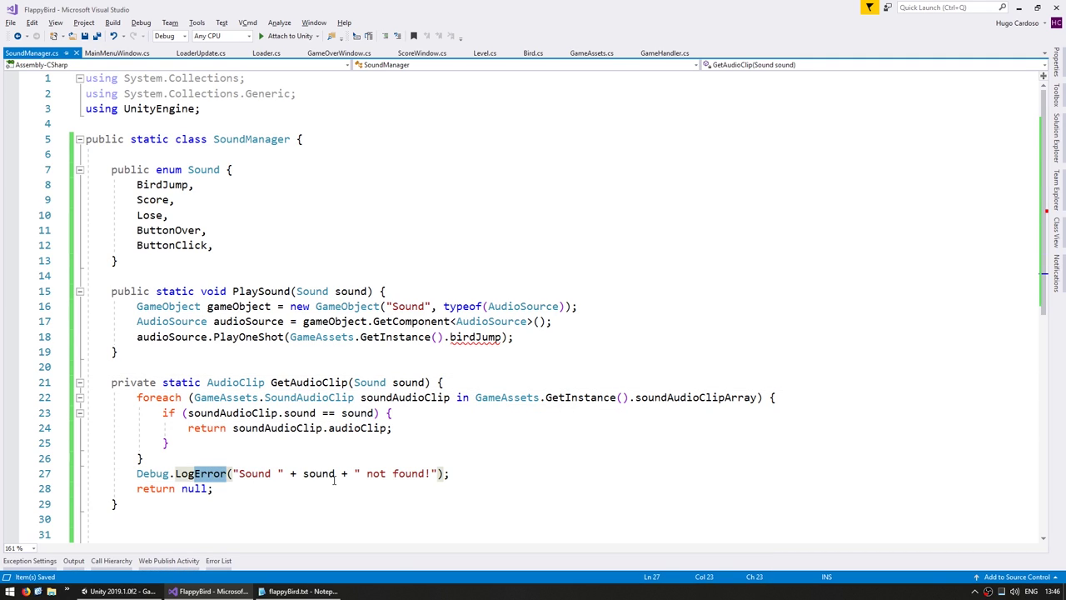
left_click_drag(181, 489, 224, 496)
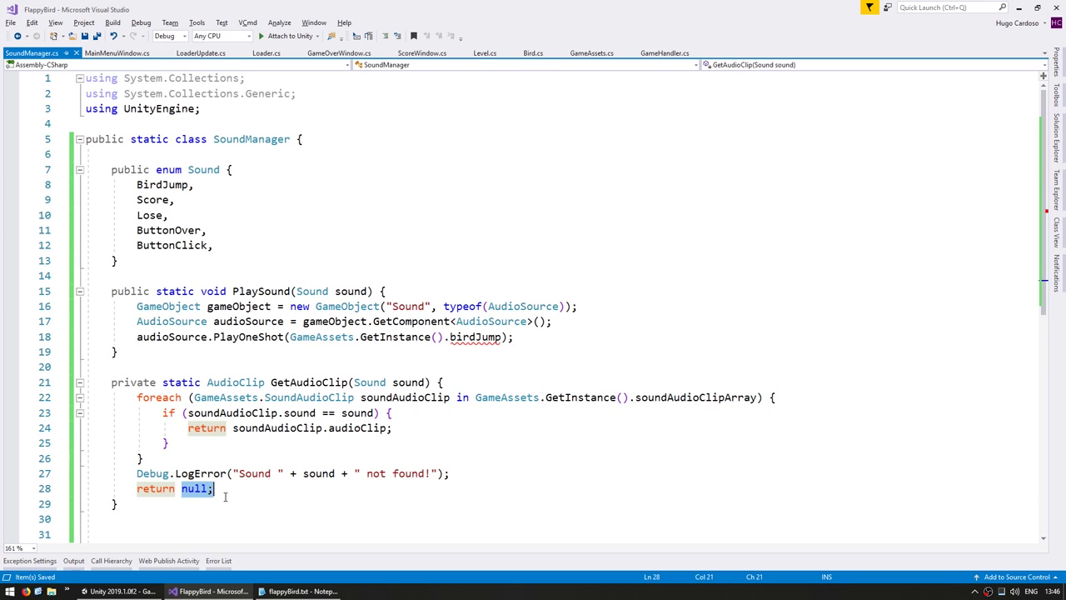
double_click(308, 382)
key("ctrl+c")
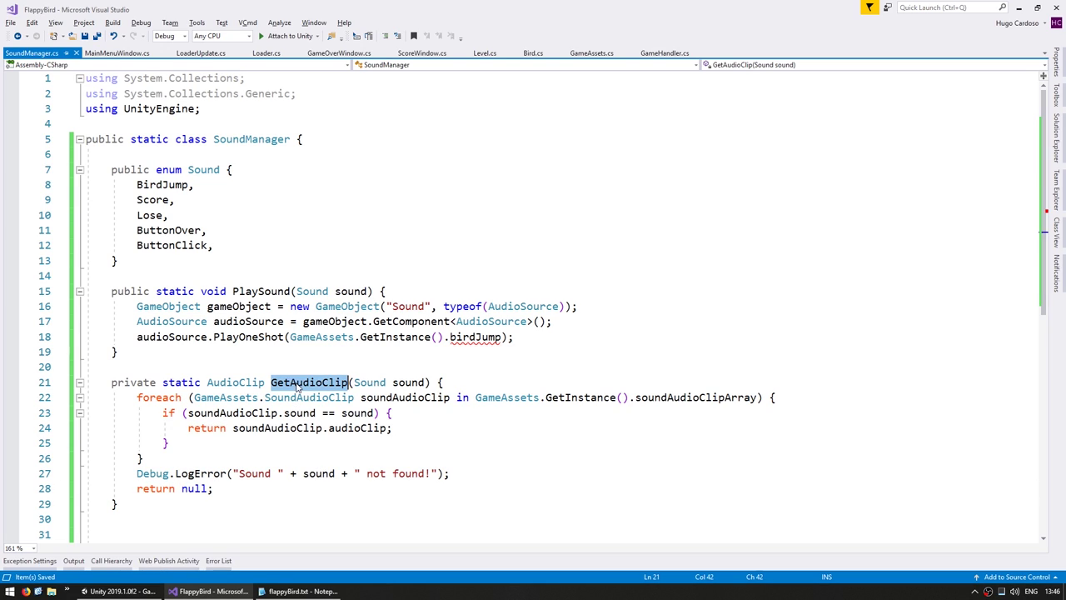
Replace the PlayOneShot argument with GetAudioClip(sound) and save SoundManager.cs.
left_click(291, 337)
key("shift+End")
key("shift+Left")
key("shift+Left")
key("ctrl+v")
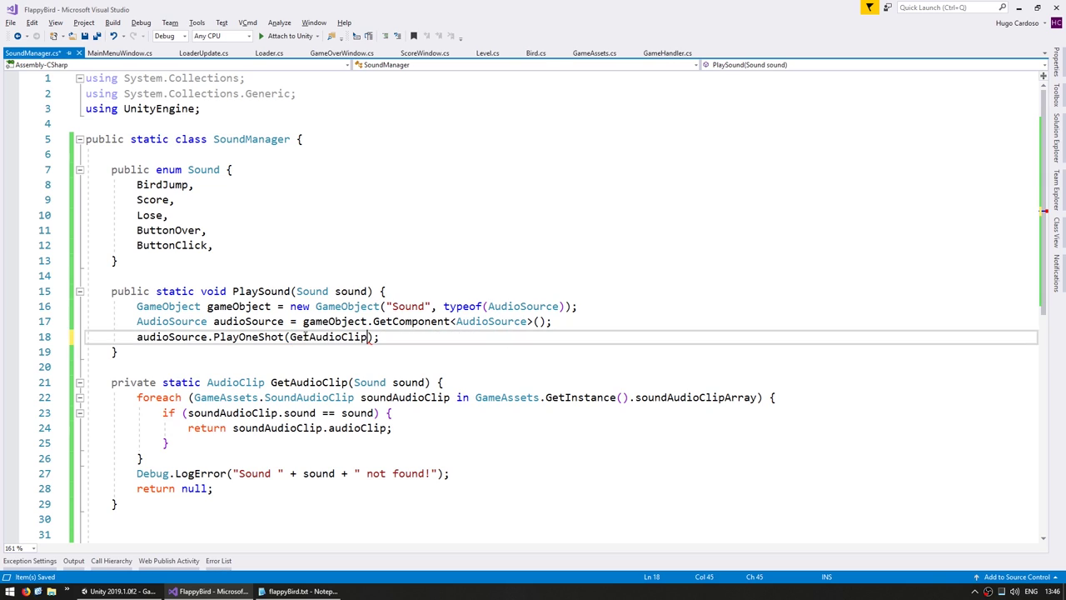
type("(sound)")
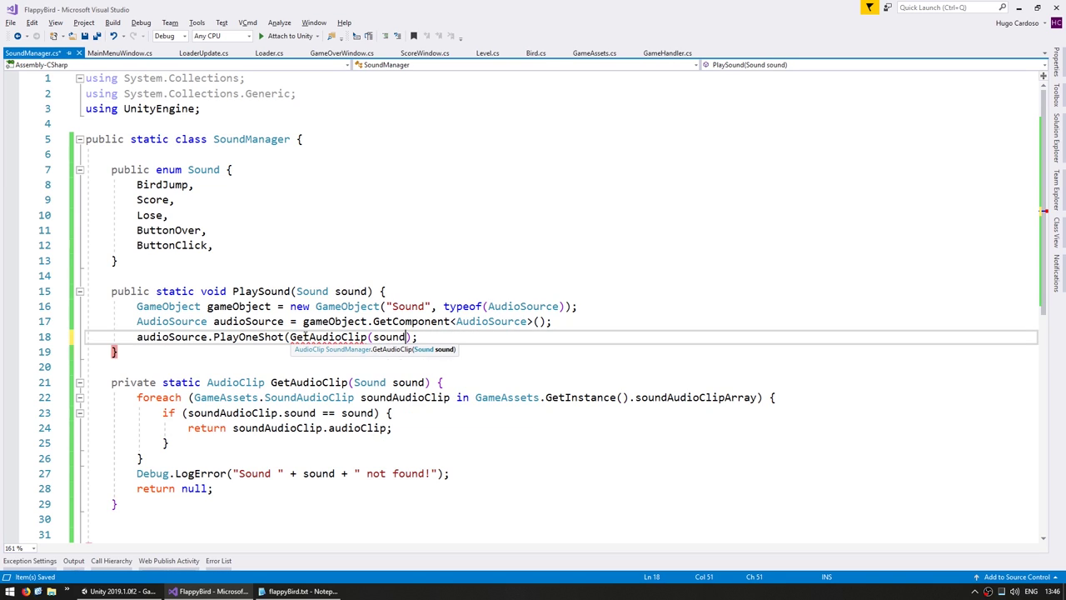
type(")")
key("ctrl+s")
left_click(304, 336)
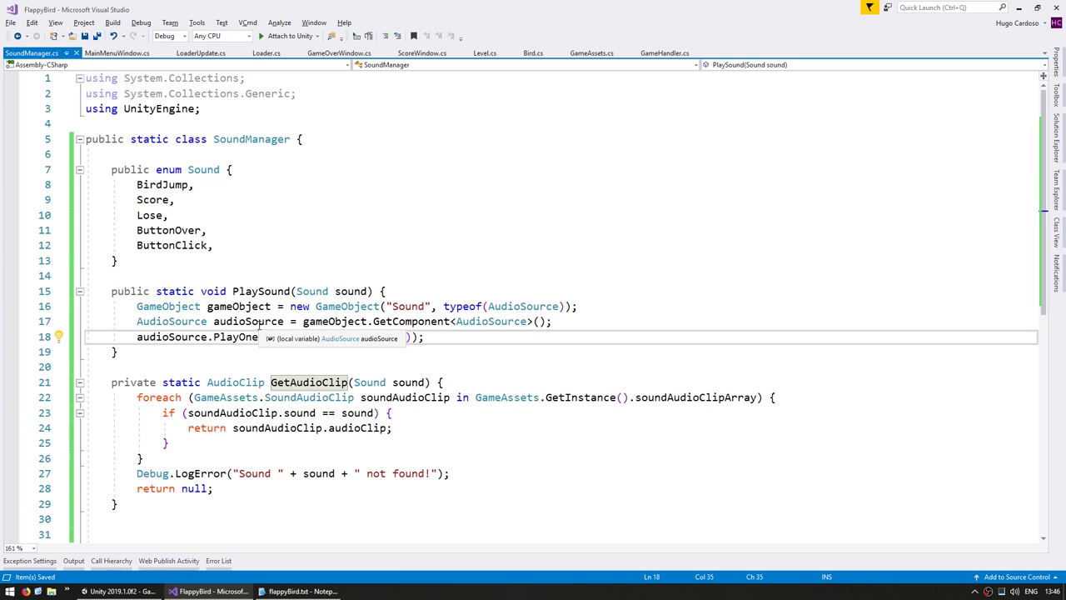
left_click(289, 292)
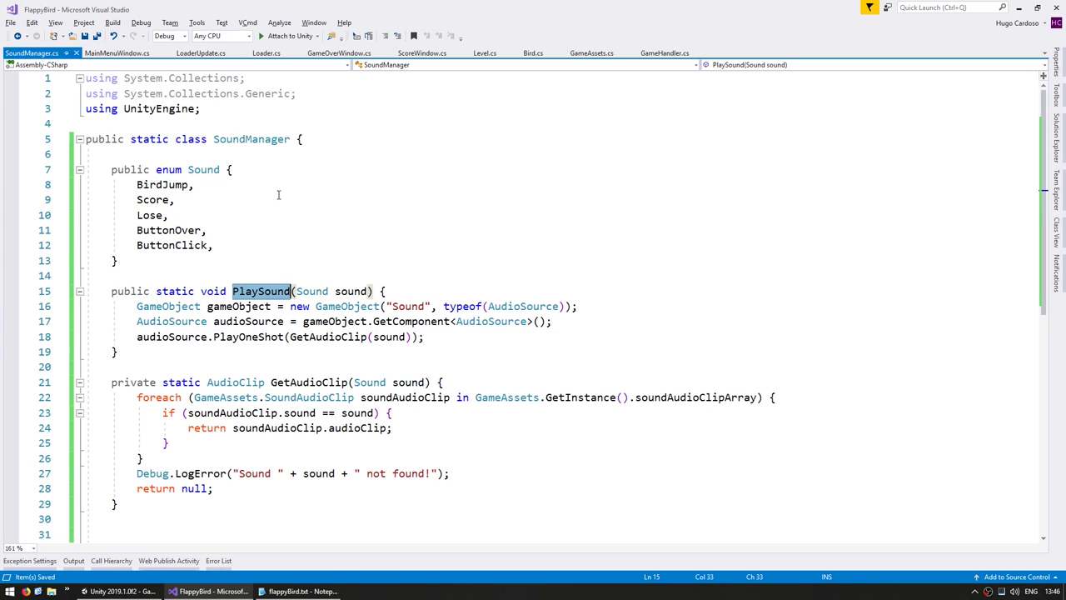
In Bird.cs, call SoundManager.PlaySound(SoundManager.Sound.BirdJump) on jump and save.
left_click(533, 53)
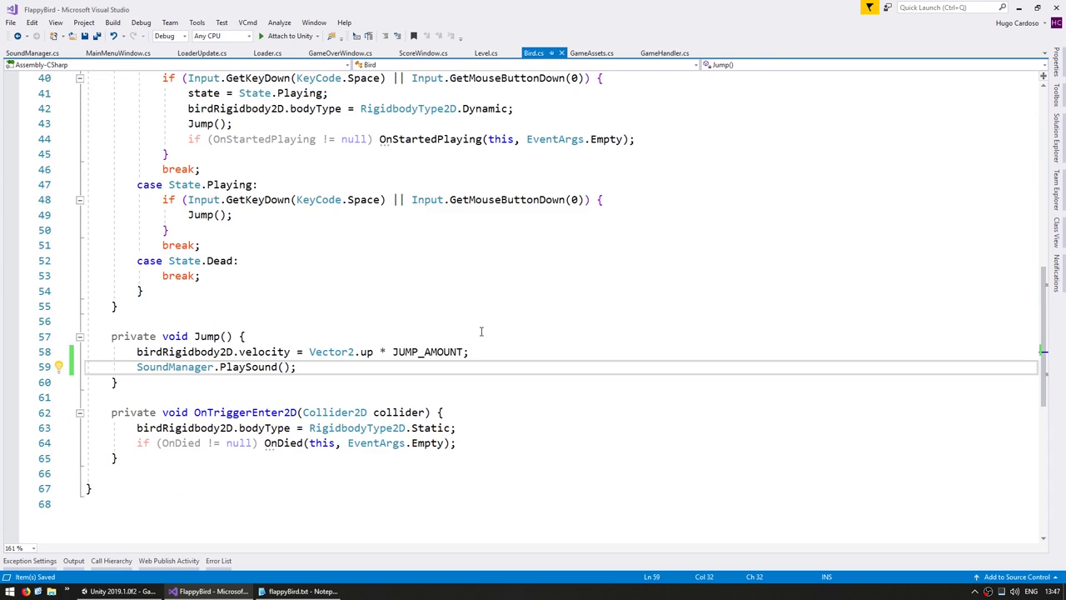
key("BackSpace")
key("BackSpace")
type("(SoundManager.Sound.")
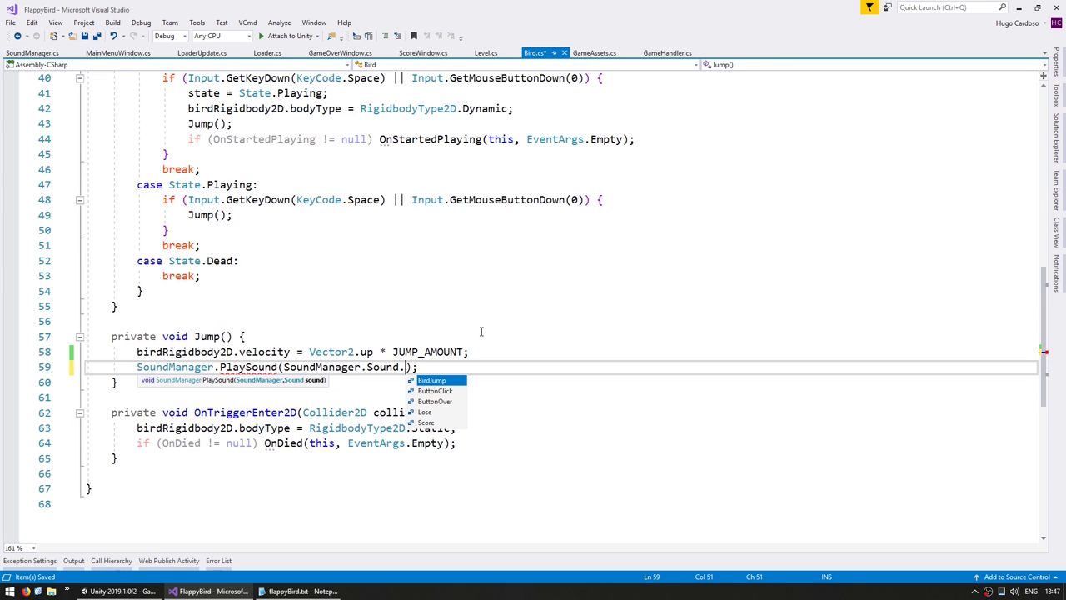
type("BirdJump);")
key("ctrl+s")
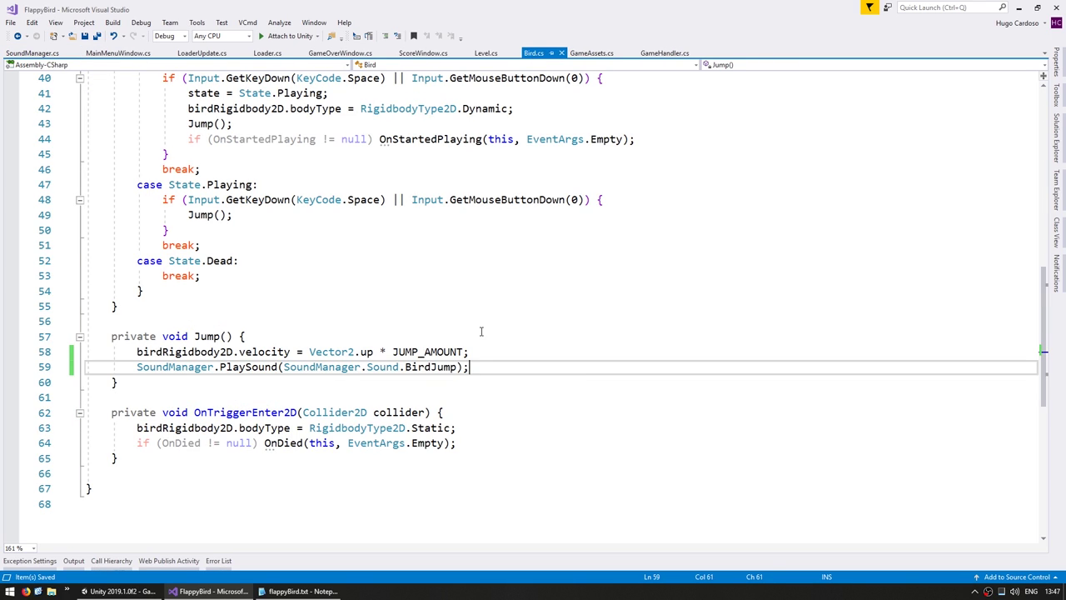
Add a PlaySound(SoundManager.Sound.Lose) call in the bird's collision handler.
key("ctrl+c")
key("Down")
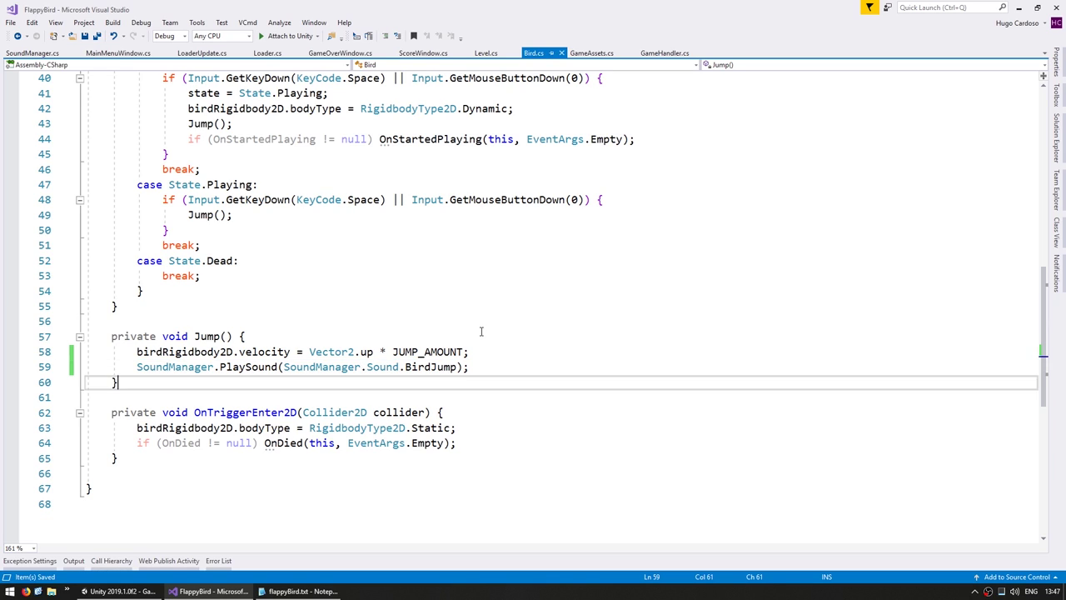
key("Down")
key("Down")
key("Down")
key("Return")
key("ctrl+v")
key("Left")
key("ctrl+shift+Left")
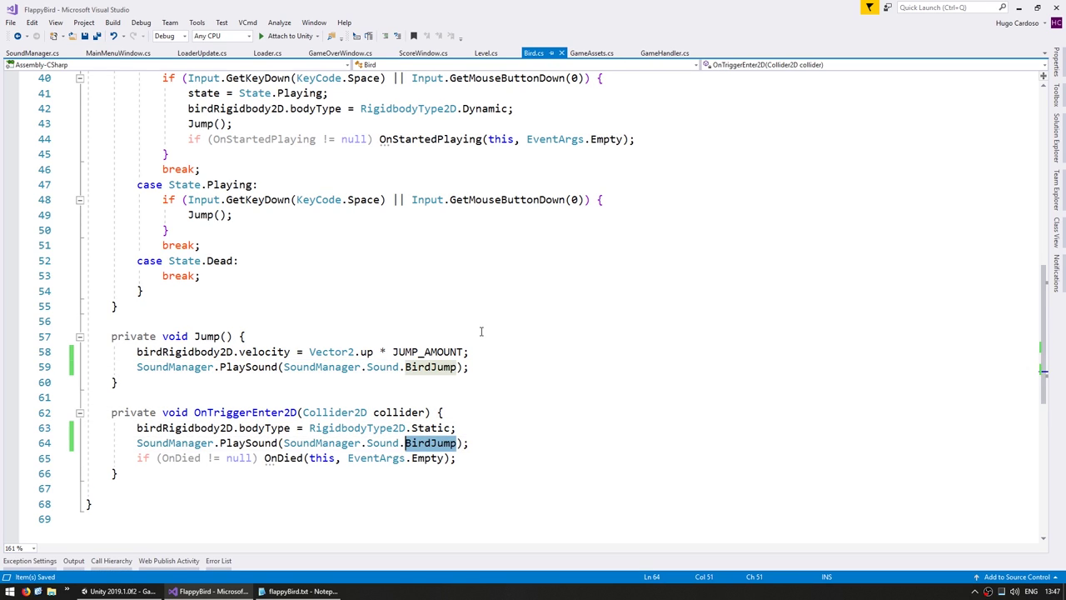
type("Lose")
key("End")
key("shift+Home")
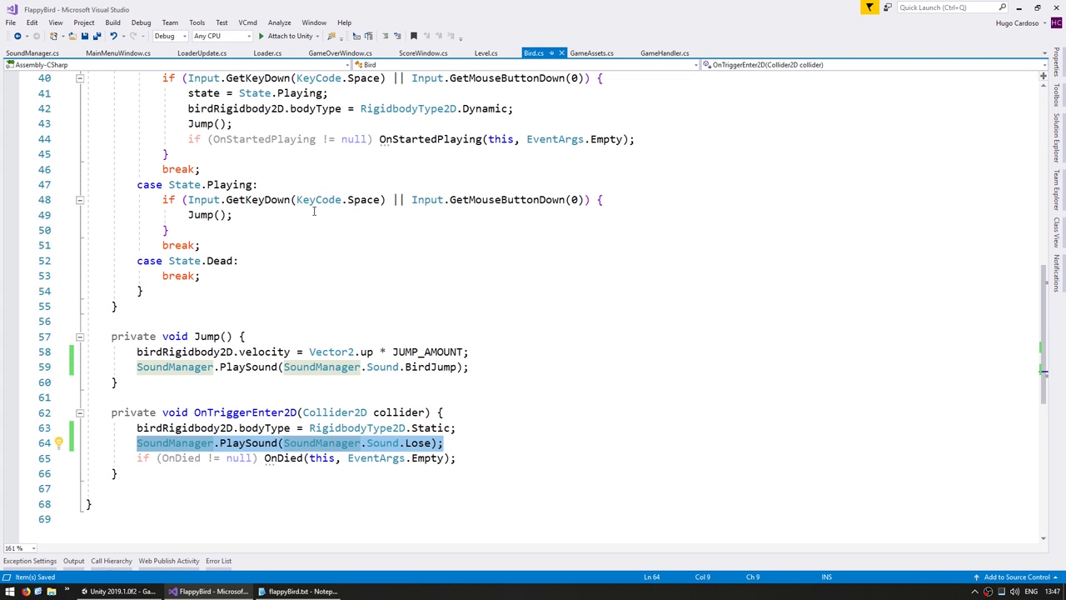
In Level.cs, locate the pipesPassedCount++ increment on line 97.
left_click(484, 53)
scroll(340, 292, "down", 8)
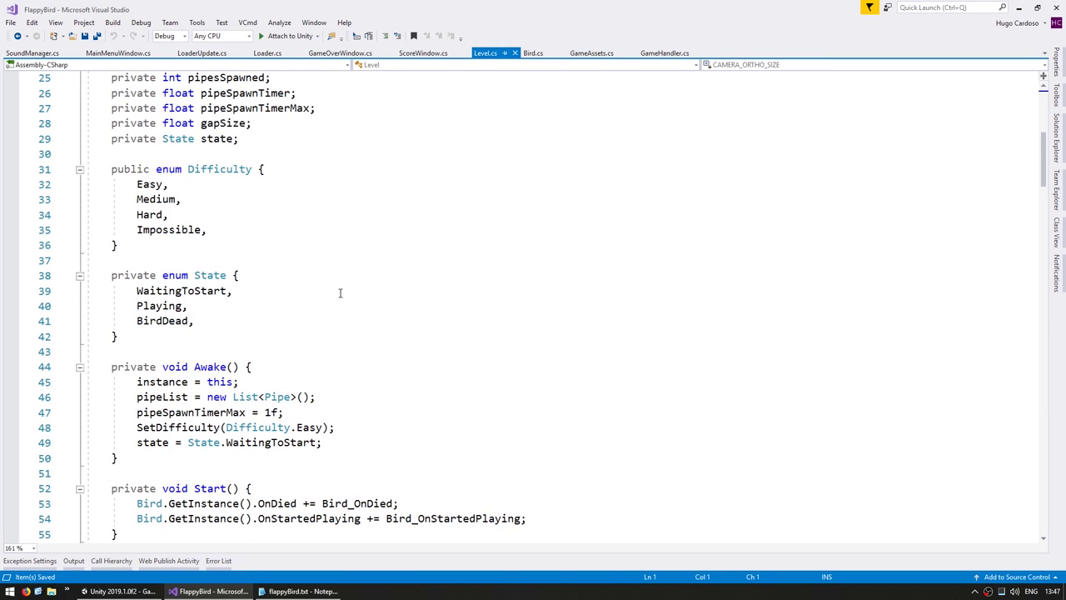
left_click(271, 321)
scroll(340, 323, "down", 8)
scroll(340, 322, "down", 5)
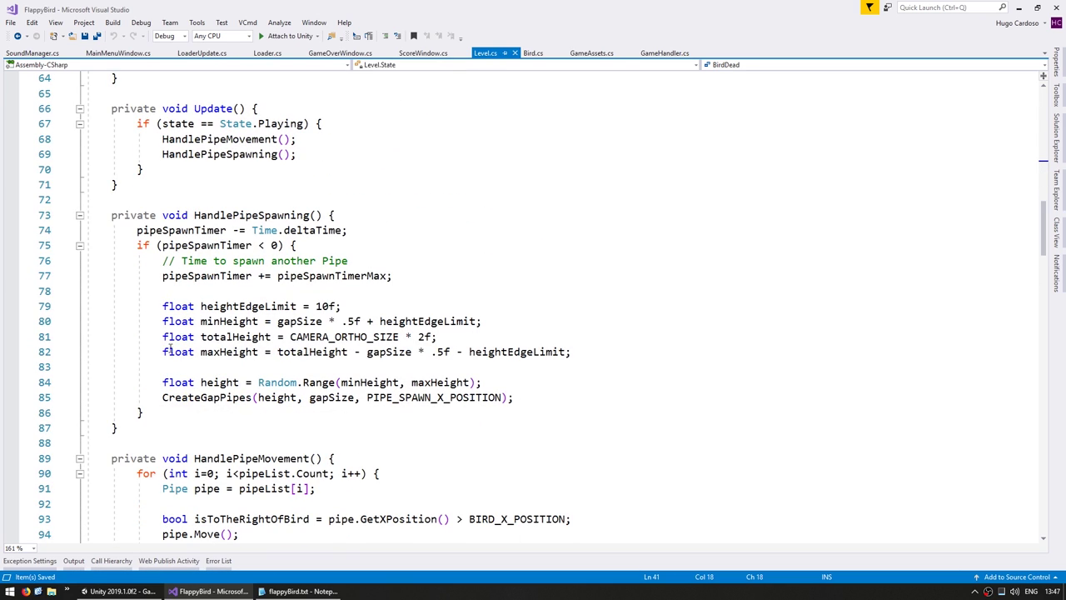
scroll(250, 321, "up", 3)
scroll(250, 321, "up", 1)
scroll(208, 327, "up", 2)
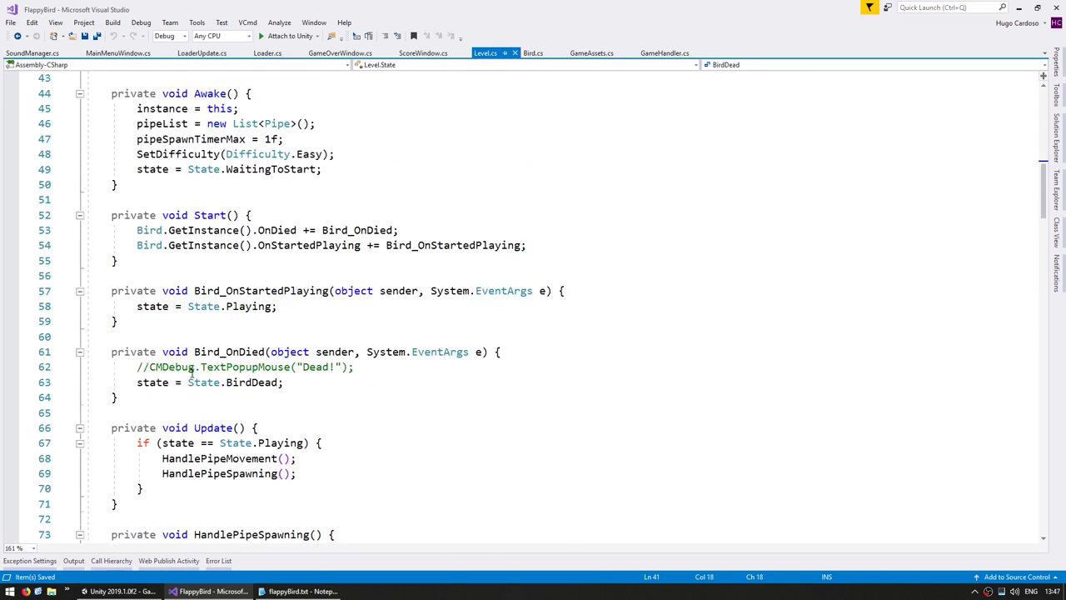
scroll(165, 333, "up", 8)
scroll(166, 334, "up", 4)
left_click(196, 291)
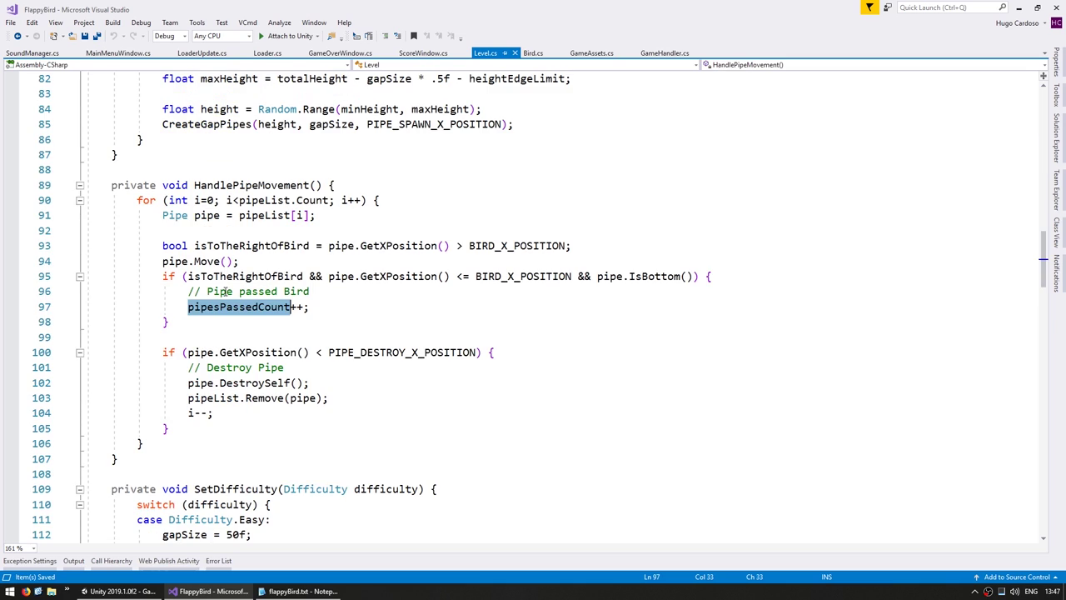
key("ctrl+F3")
left_click(209, 310)
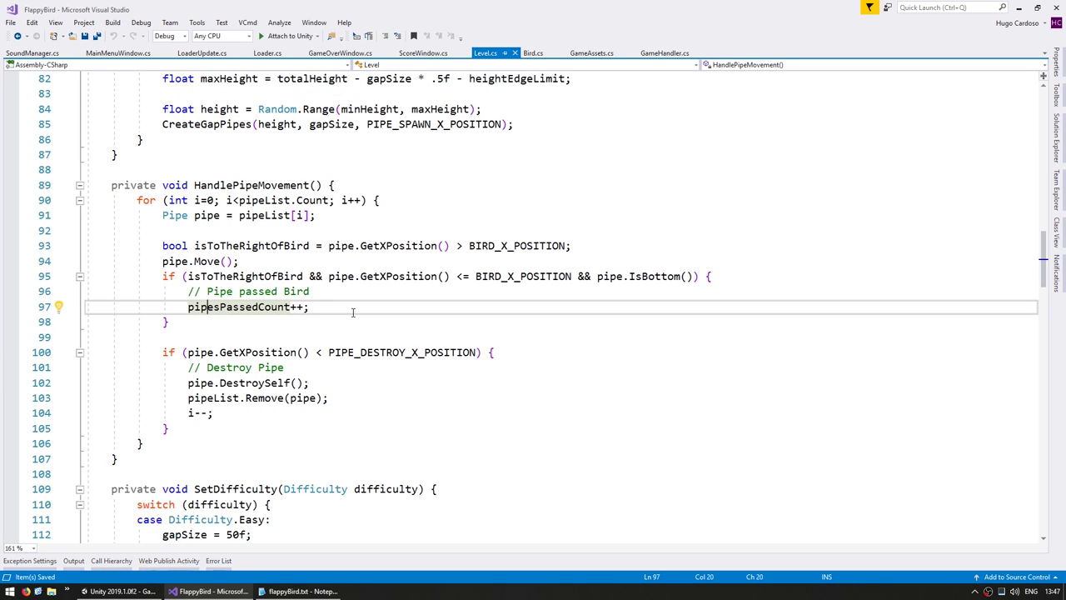
key("ctrl+F3")
key("ctrl+shift+F3")
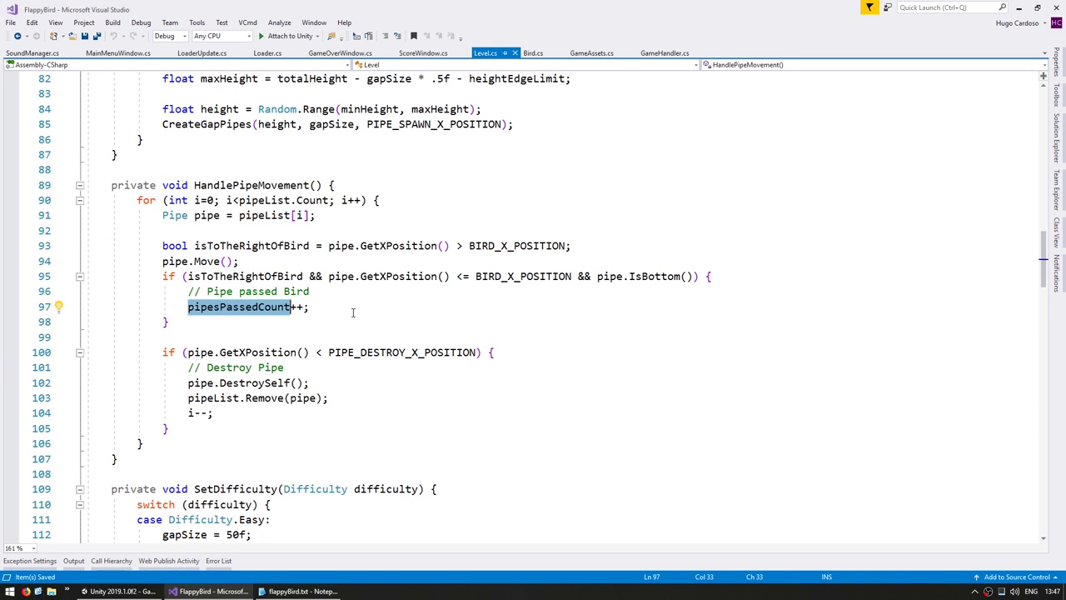
Add a SoundManager.PlaySound(SoundManager.Sound.Score) call after the pipesPassedCount increment.
key("End")
key("Return")
key("ctrl+v")
key("ctrl+shift+Left")
key("BackSpace")
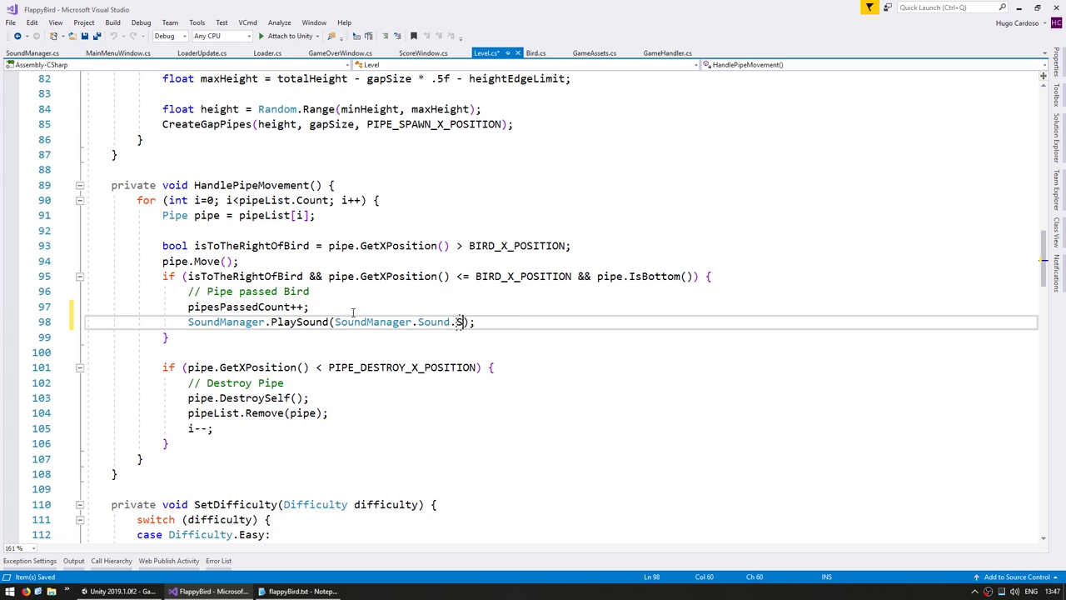
type("Scro")
key("ctrl+space")
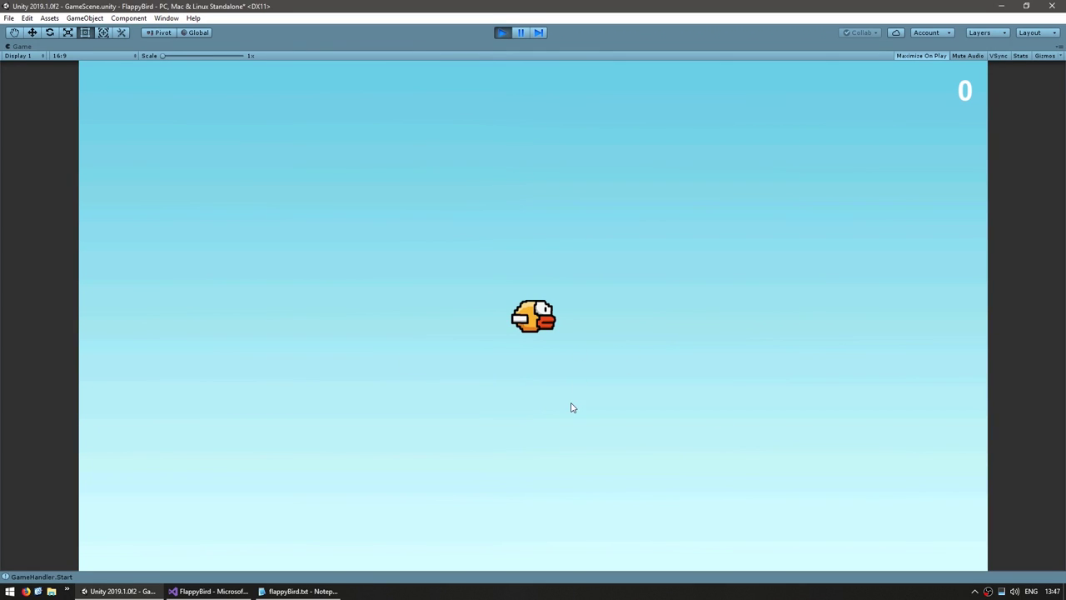
Flap through pipes to score 5, crash, hit RETRY and flap in a fresh round.
key("space")
key("space")
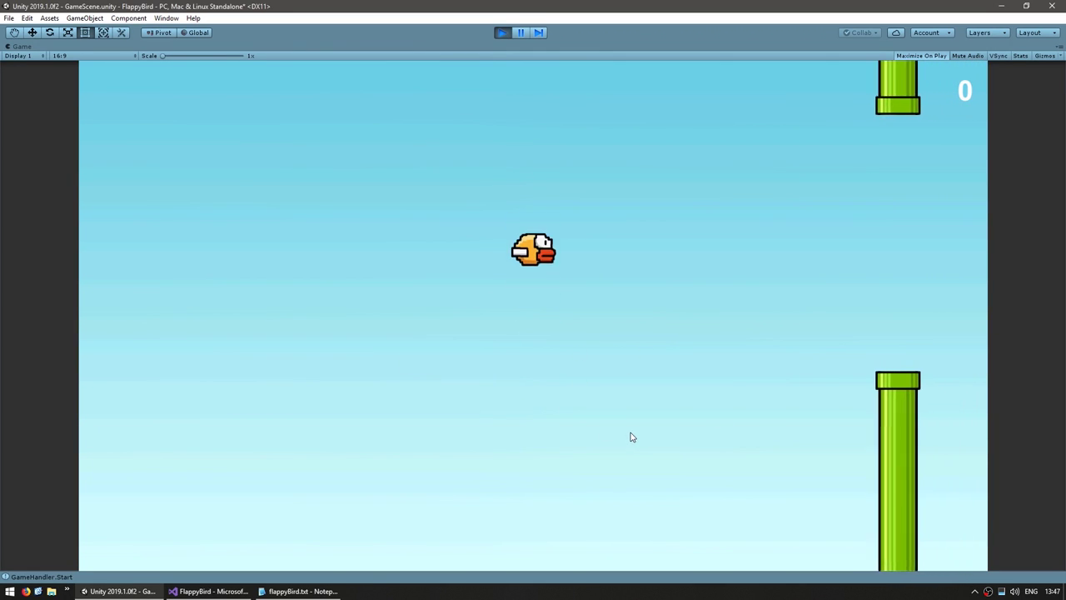
key("space")
key("space")
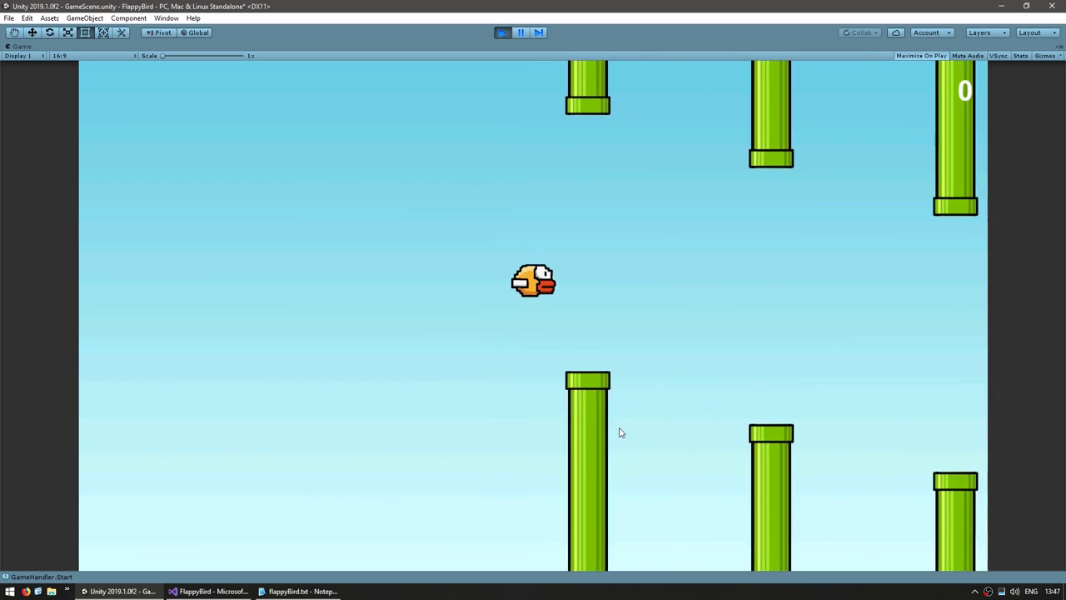
key("space")
key("space")
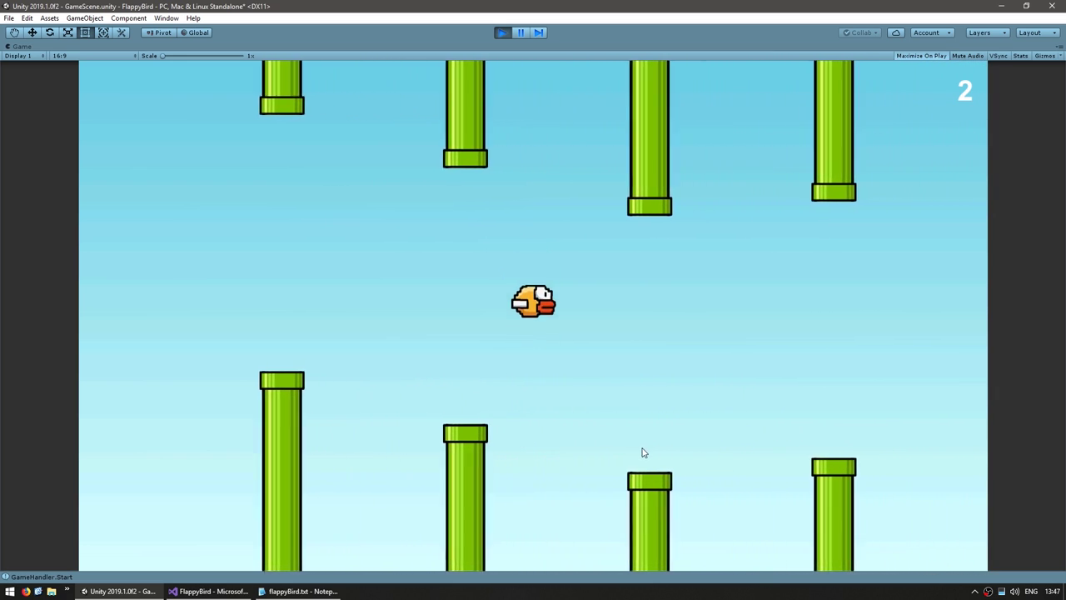
key("space")
key("space")
key("space")
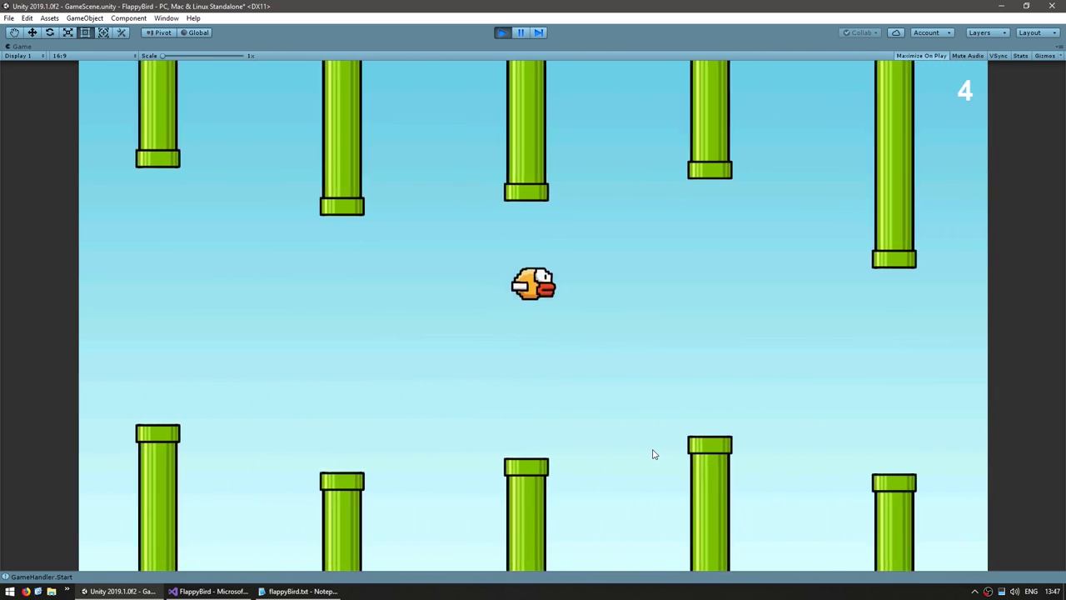
key("space")
key("space")
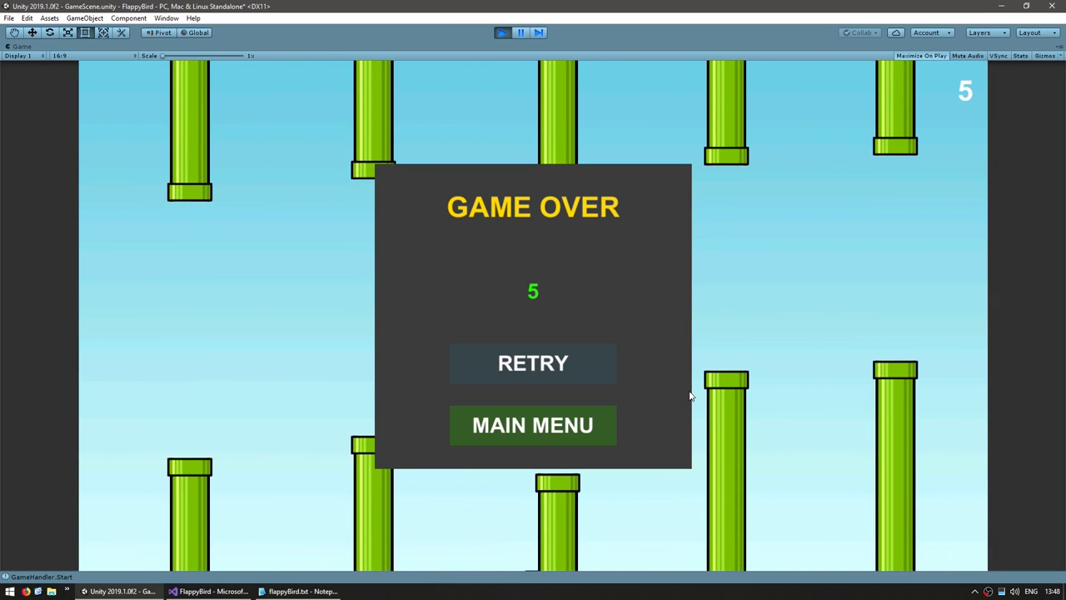
left_click(552, 370)
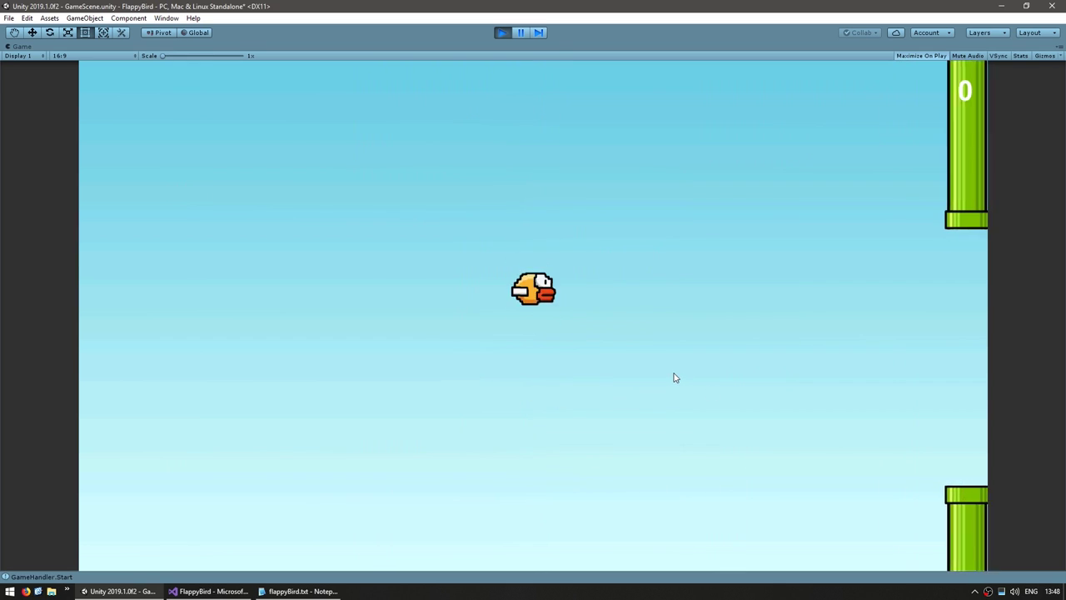
key("space")
key("space")
key("space")
key("space")
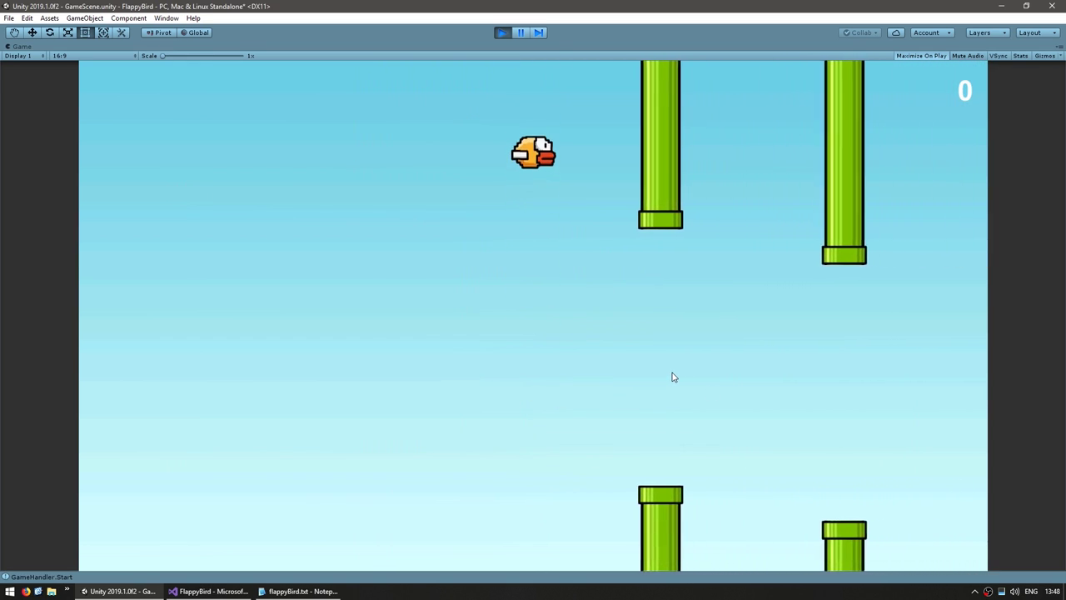
key("space")
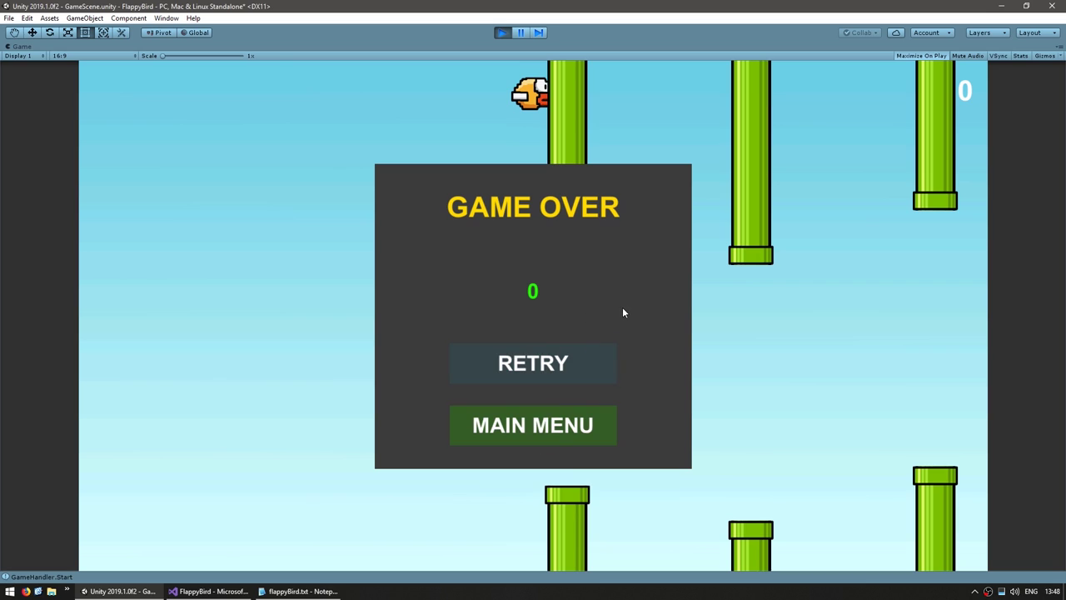
Leave the Game Over screen in Unity and switch to Visual Studio, where Level.cs is open.
key("alt+Tab")
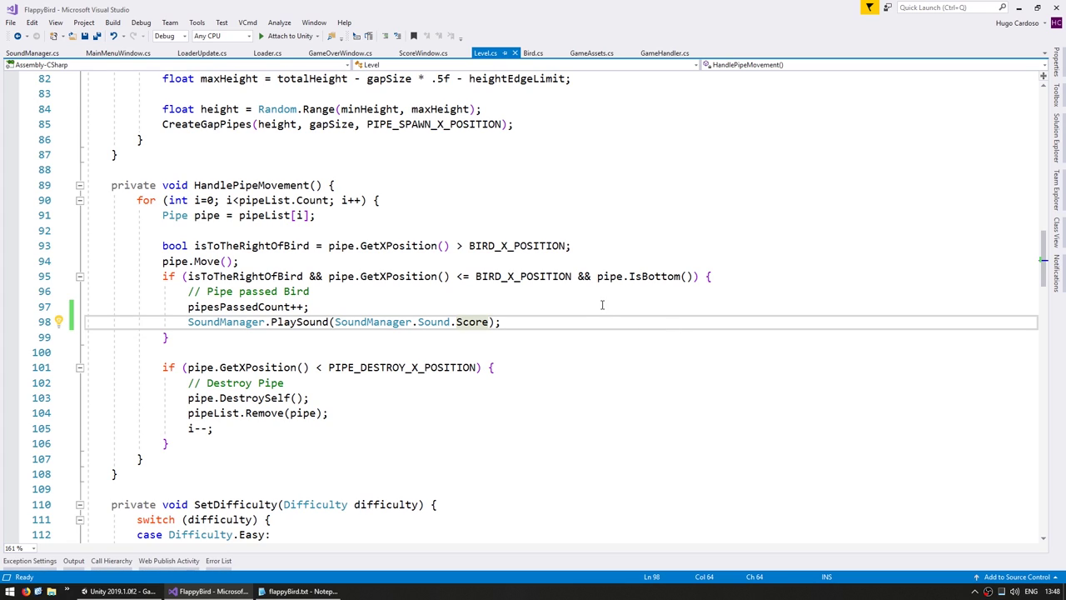
In SoundManager.cs, add 'using Code' and an empty AddButtonSounds(this Button_UI buttonUI) method below GetAudioClip, then save.
left_click(300, 323, "ctrl")
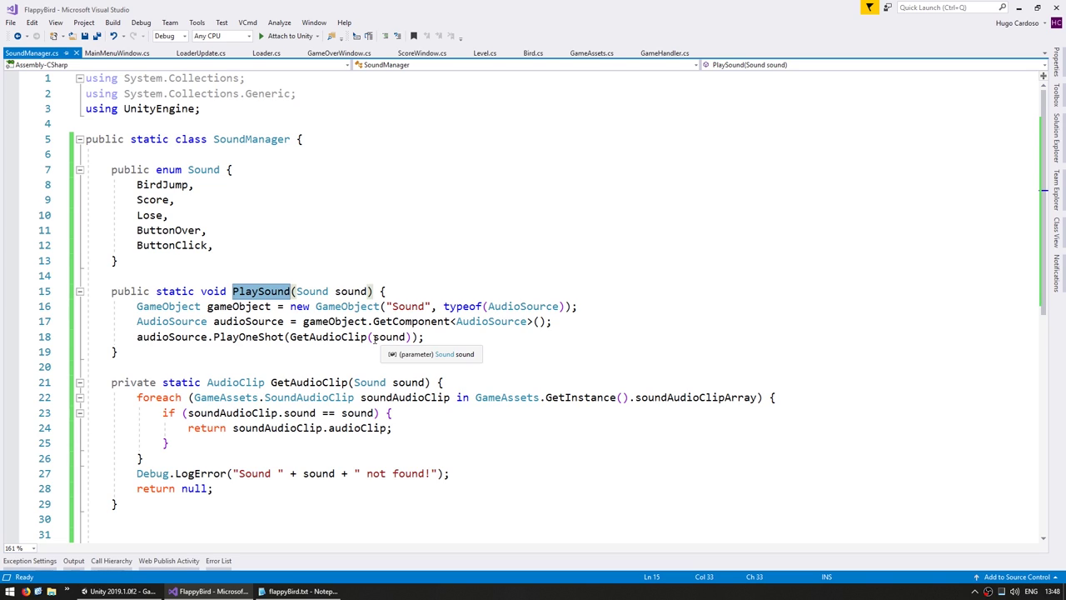
scroll(78, 521, "down", 3)
left_click(162, 379)
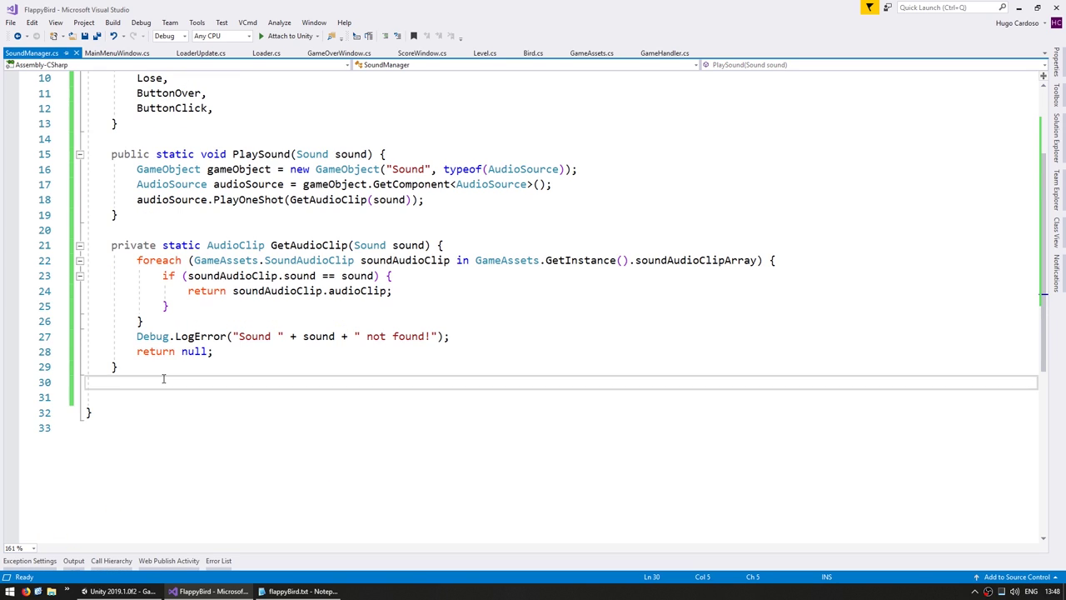
key("Return")
type("public static void ")
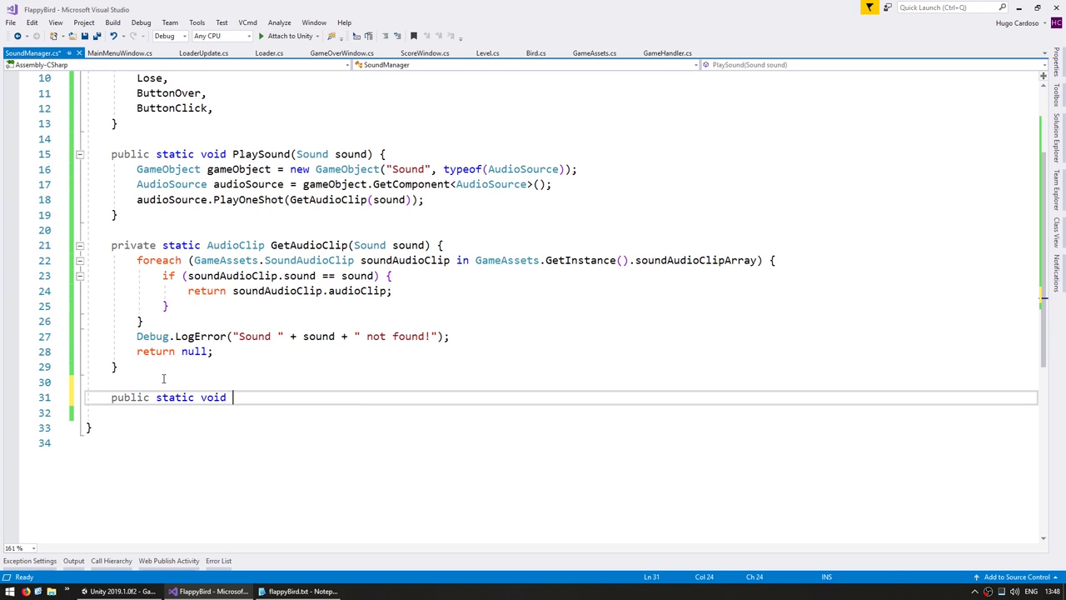
type("AddButton")
type("Sounds(")
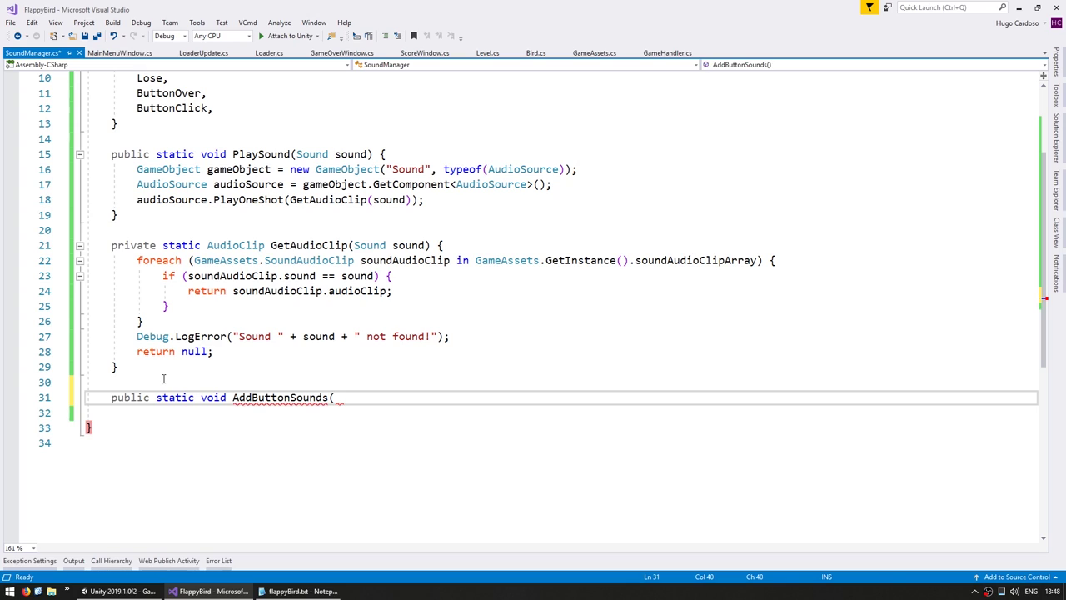
type("this")
type(" Button_UI bu")
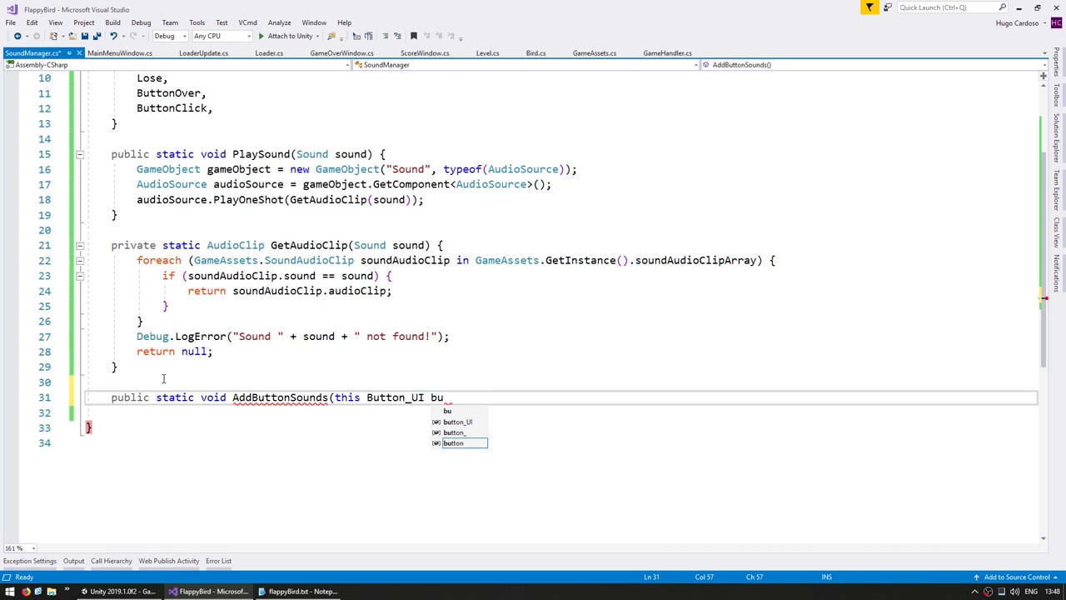
type("ttonUI) {")
key("Return")
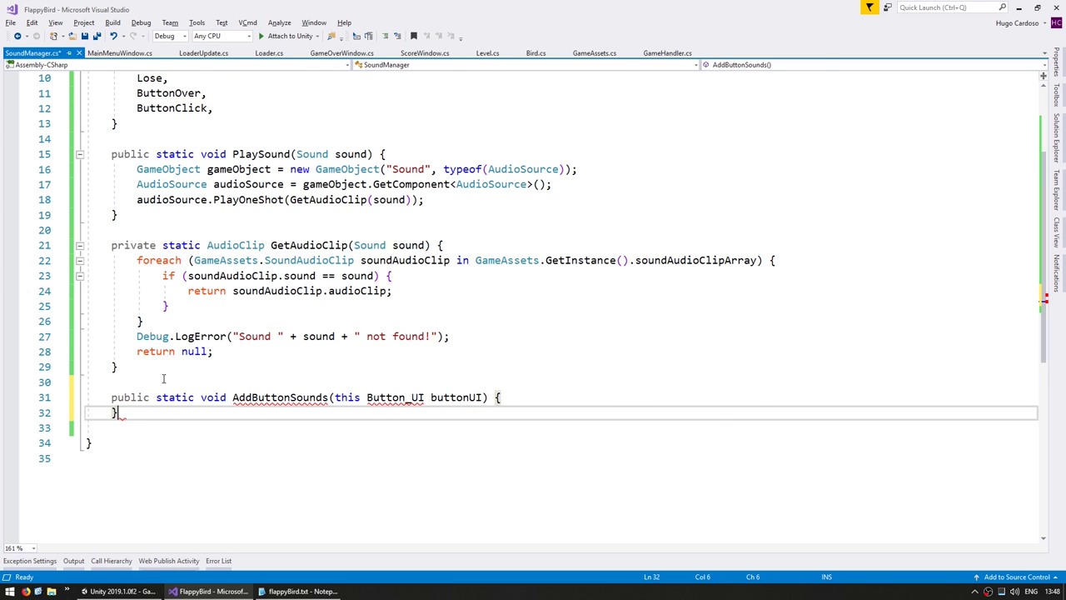
key("ctrl+Home")
type("using Code")
key("ctrl+s")
key("ctrl+End")
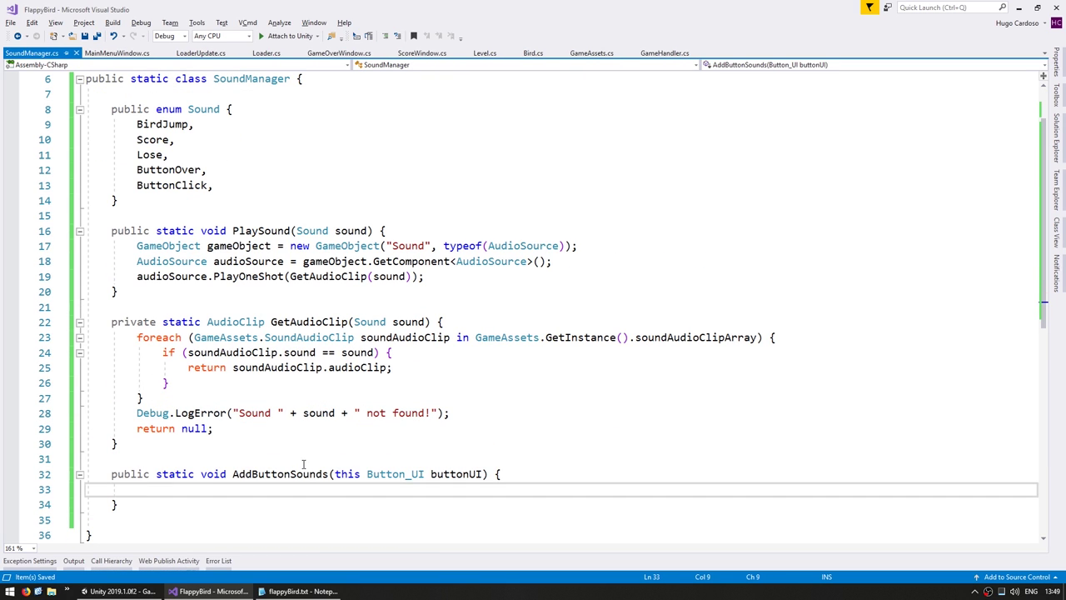
key("Up")
key("Up")
key("Up")
key("Return")
Highlight the signature's this keyword, AddButtonSounds name, Button_UI type and buttonUI parameter, then go to GameOverWindow.cs.
double_click(346, 474)
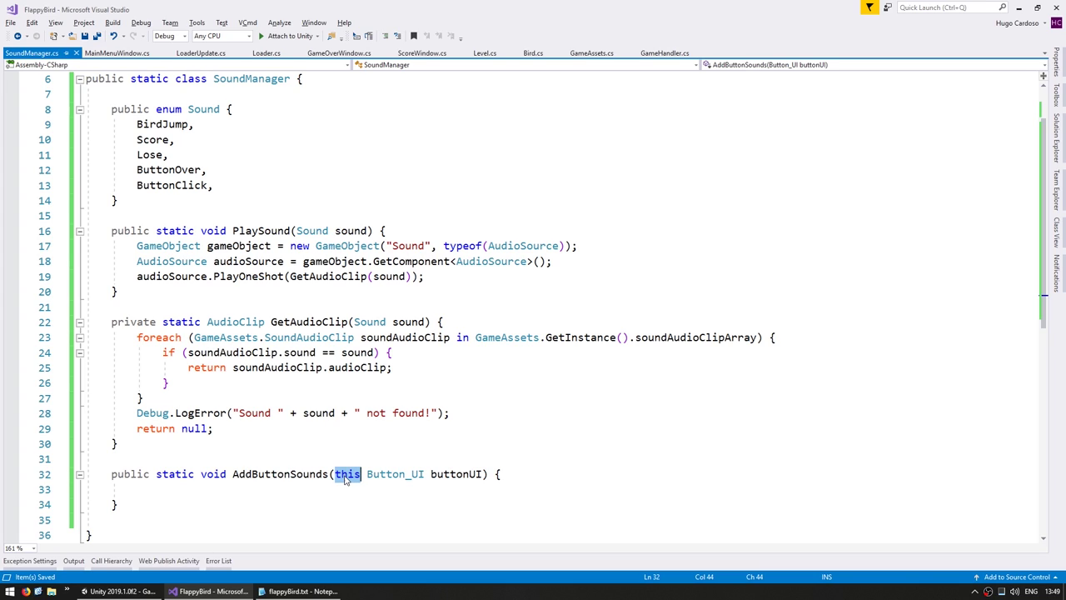
double_click(276, 475)
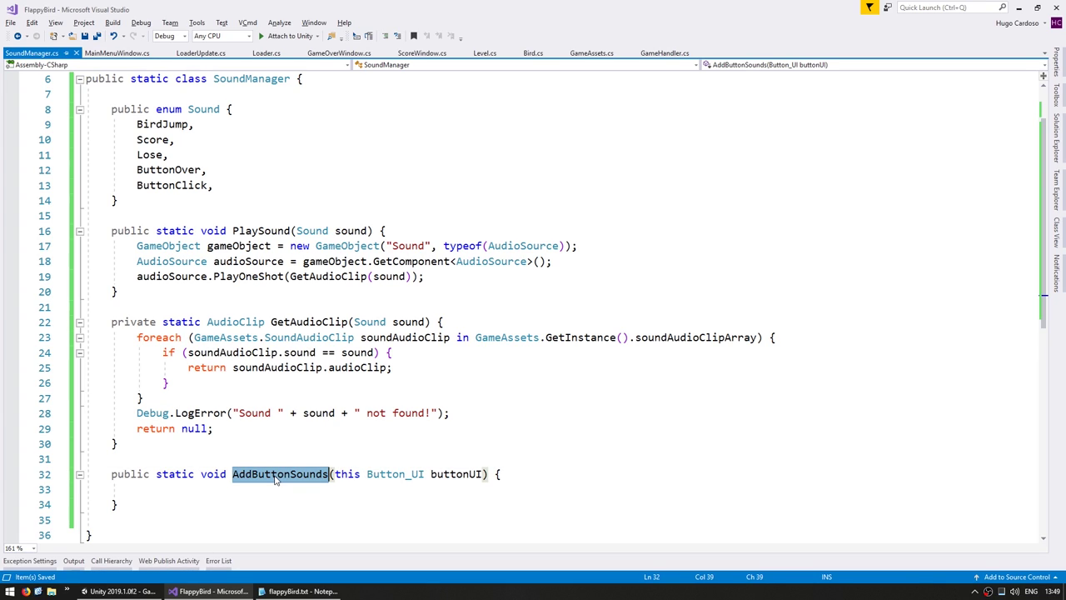
double_click(437, 474)
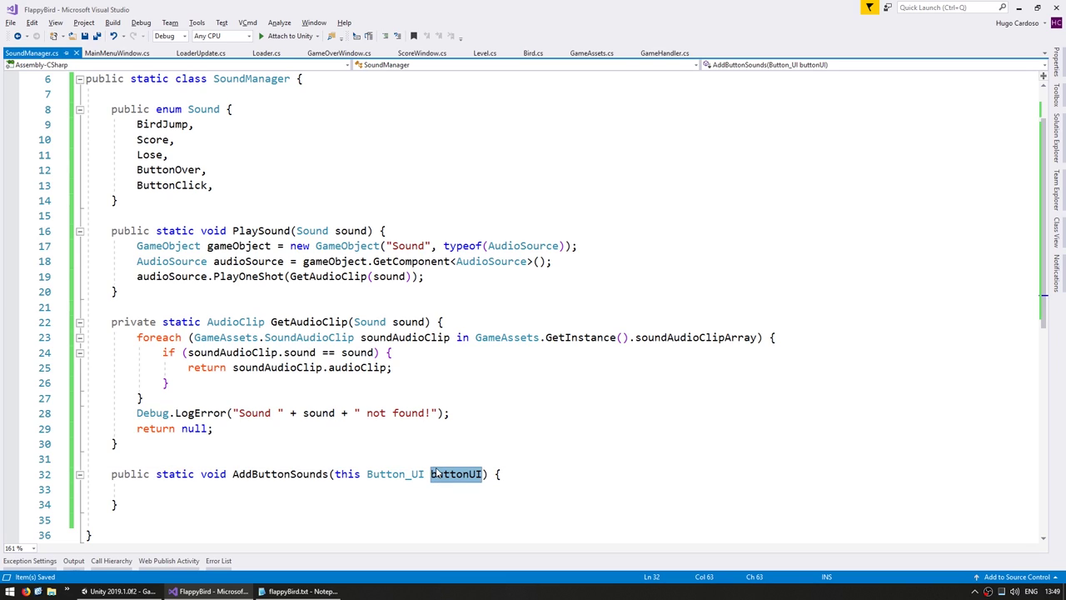
left_click(406, 472)
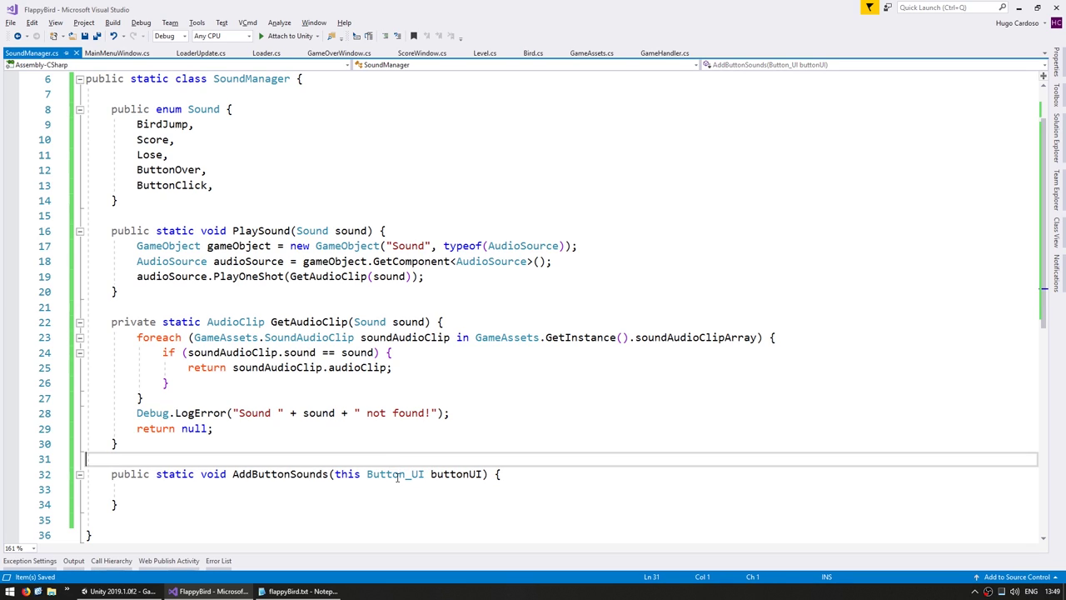
double_click(395, 474)
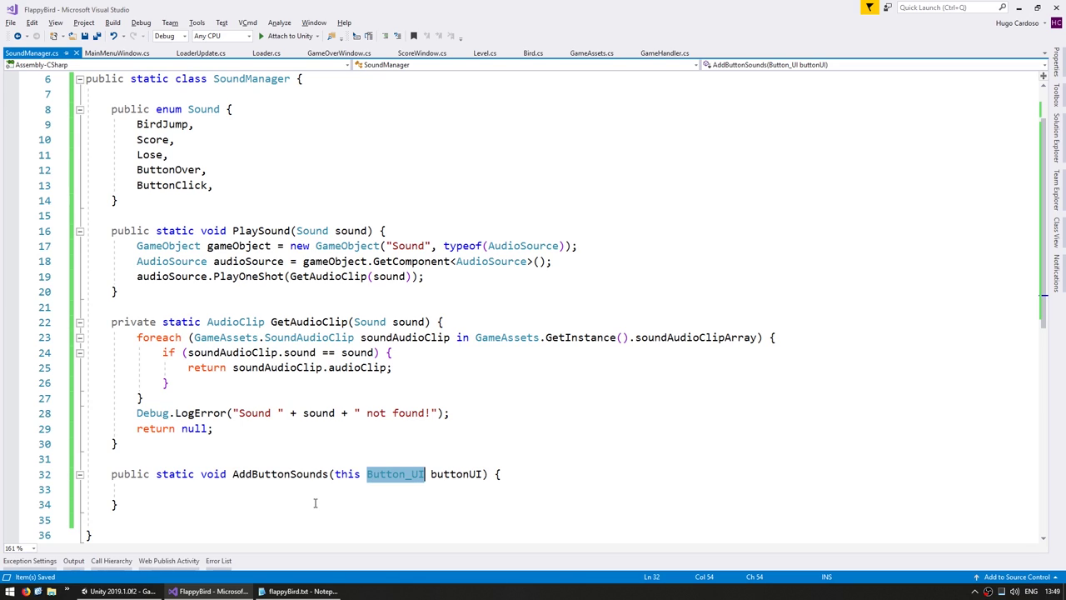
left_click(265, 474)
double_click(265, 474)
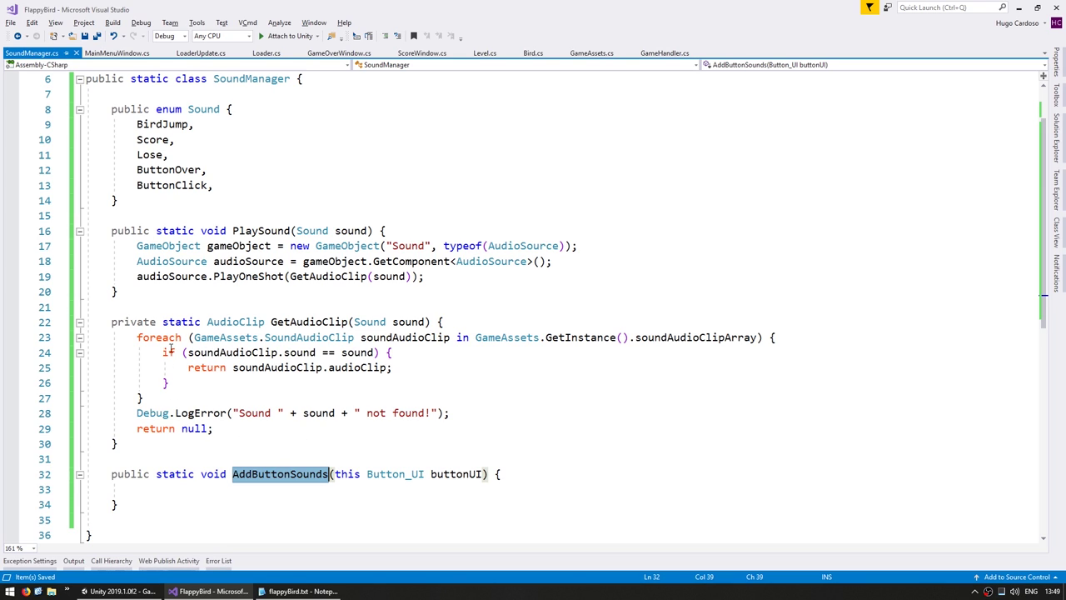
left_click(339, 54)
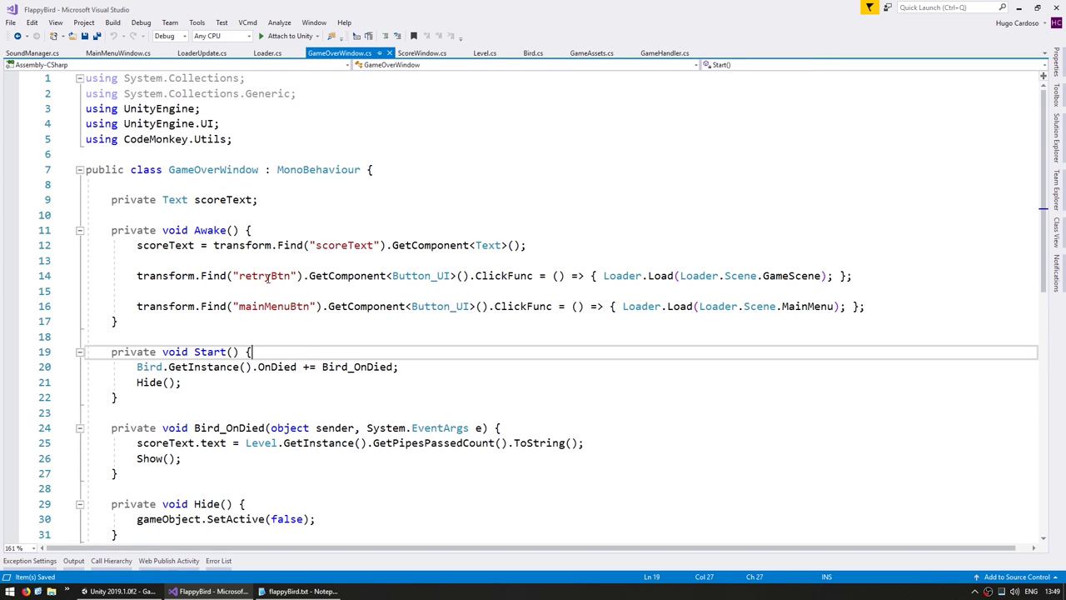
In GameOverWindow.cs, add an AddButtonSounds() call for the retry button below its lookup line.
left_click(308, 275)
key("ctrl+Right")
key("ctrl+Right")
key("ctrl+Right")
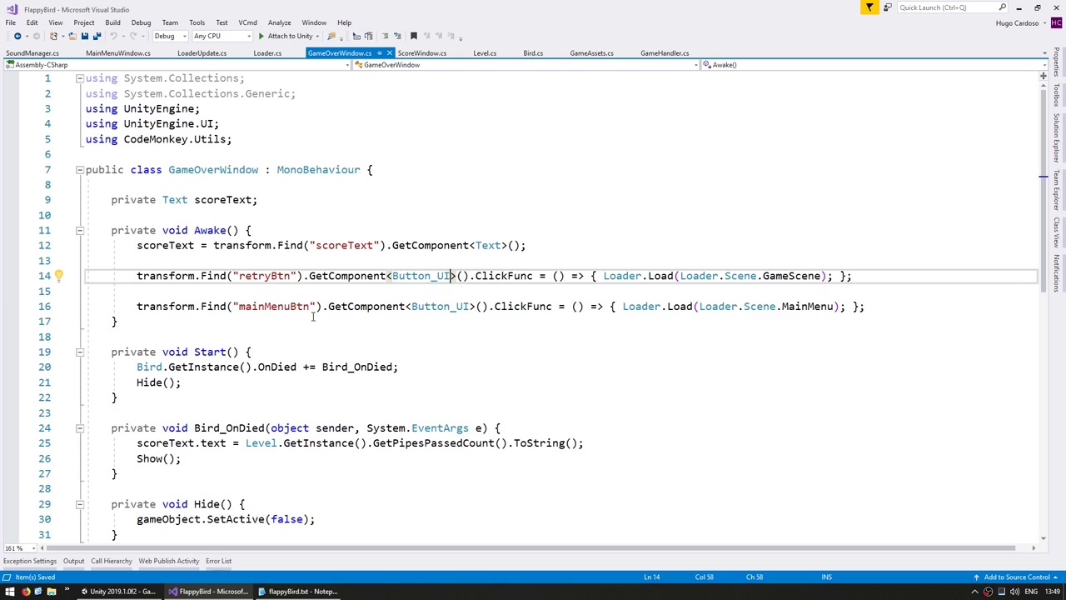
key("ctrl+Right")
key("ctrl+Right")
key("shift+Home")
key("ctrl+c")
key("End")
key("Return")
key("ctrl+v")
type("A")
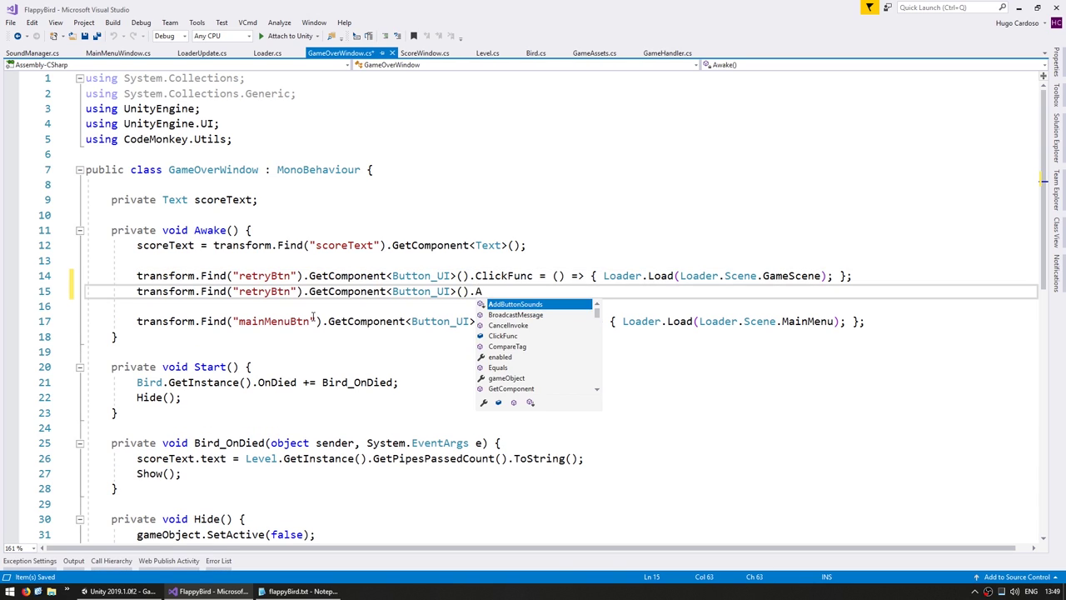
type("dd")
key("Tab")
type("();")
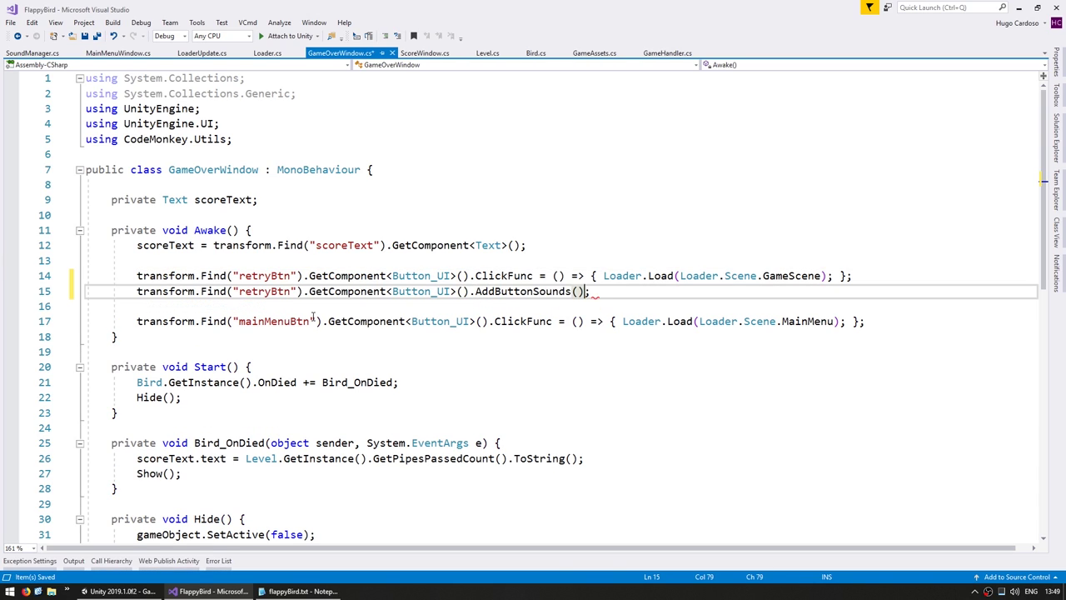
key("Left")
key("Left")
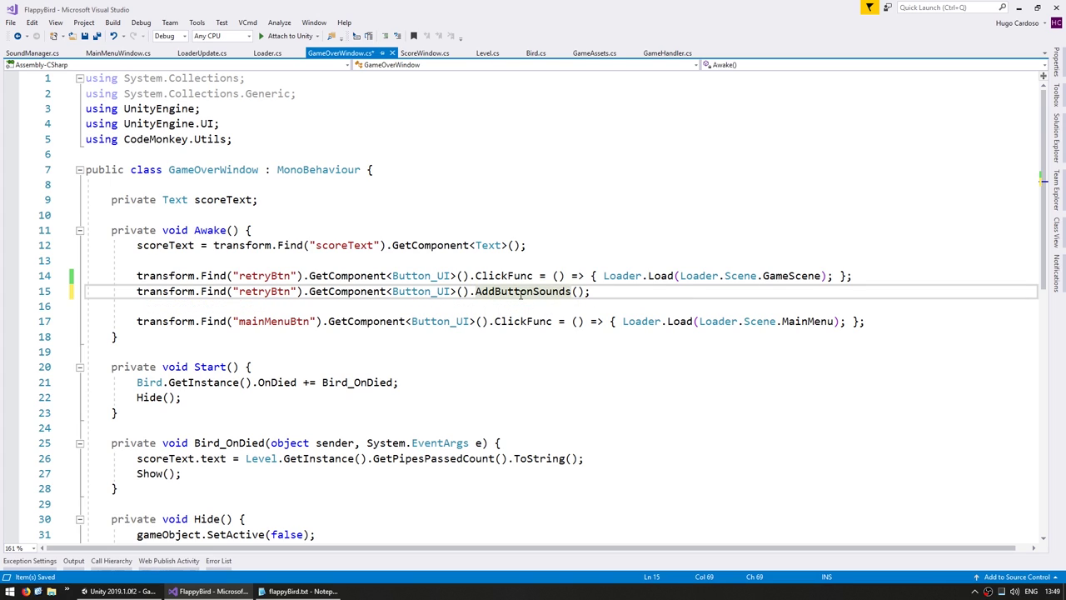
Fill AddButtonSounds so MouseOverOnceFunc plays ButtonOver and ClickFunc plays ButtonClick.
left_click(510, 291, "ctrl")
left_click(324, 322)
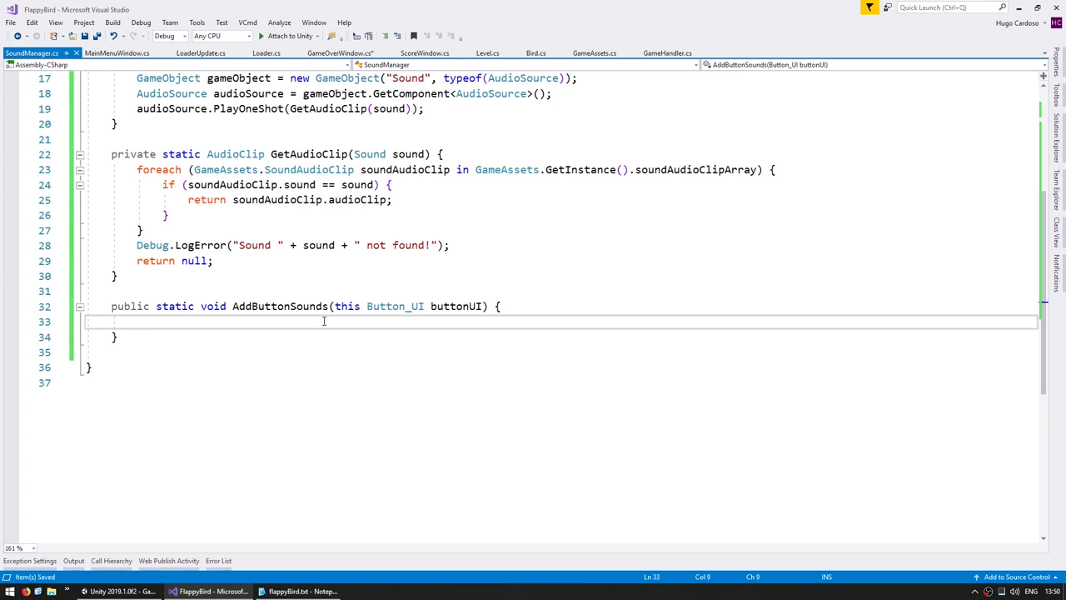
type("buttonUI.o")
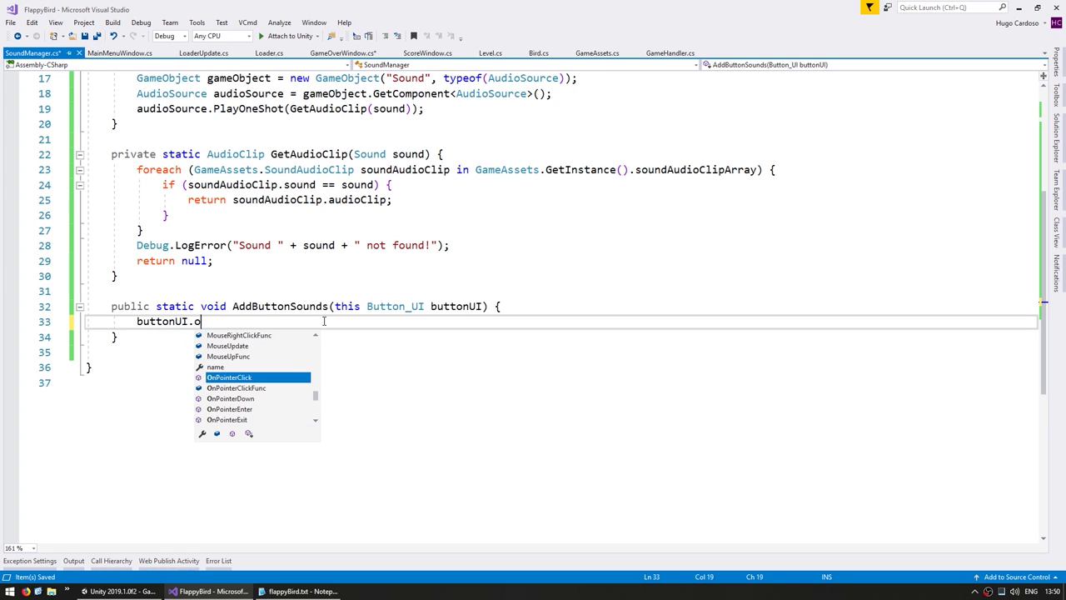
type("n")
key("BackSpace")
key("BackSpace")
type("mous ")
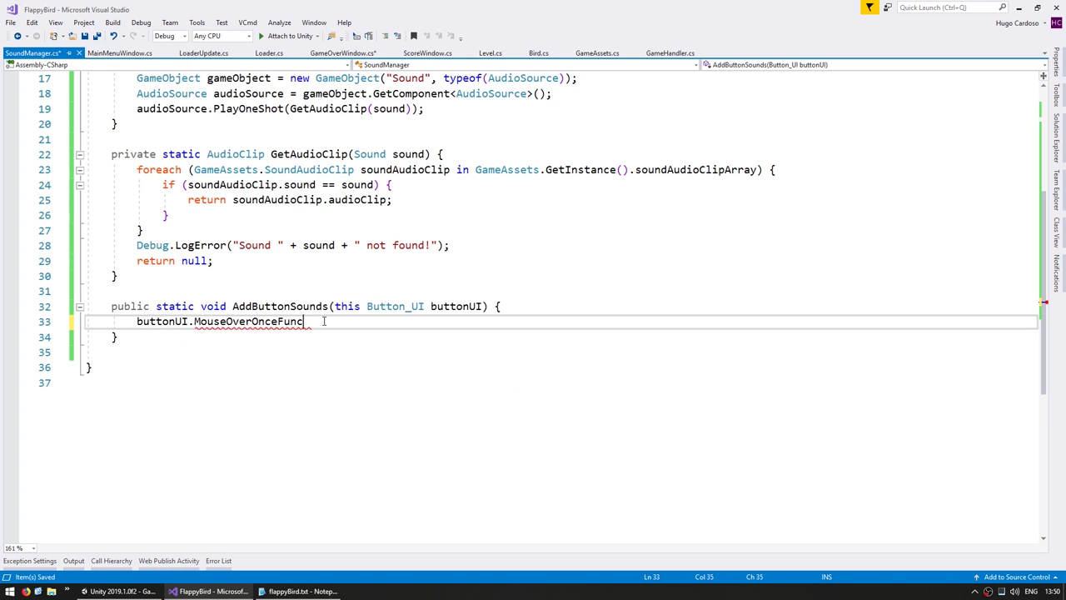
type("+= ()=> Play(Sound.")
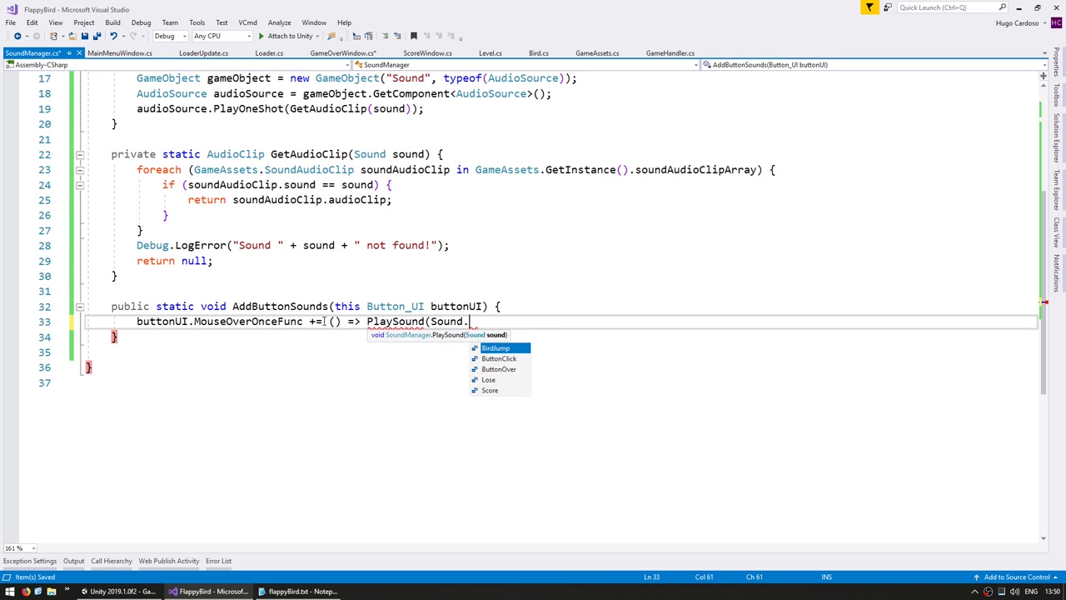
type("B);")
key("Return")
type("buttonUI.ClickFunc")
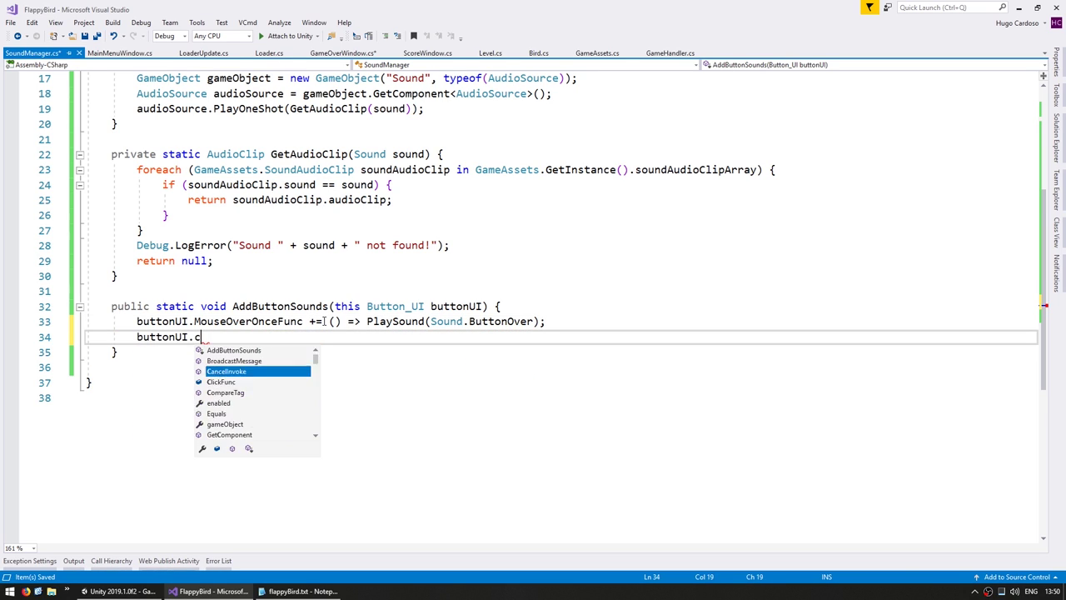
type(" += () => PlaySound(Sound")
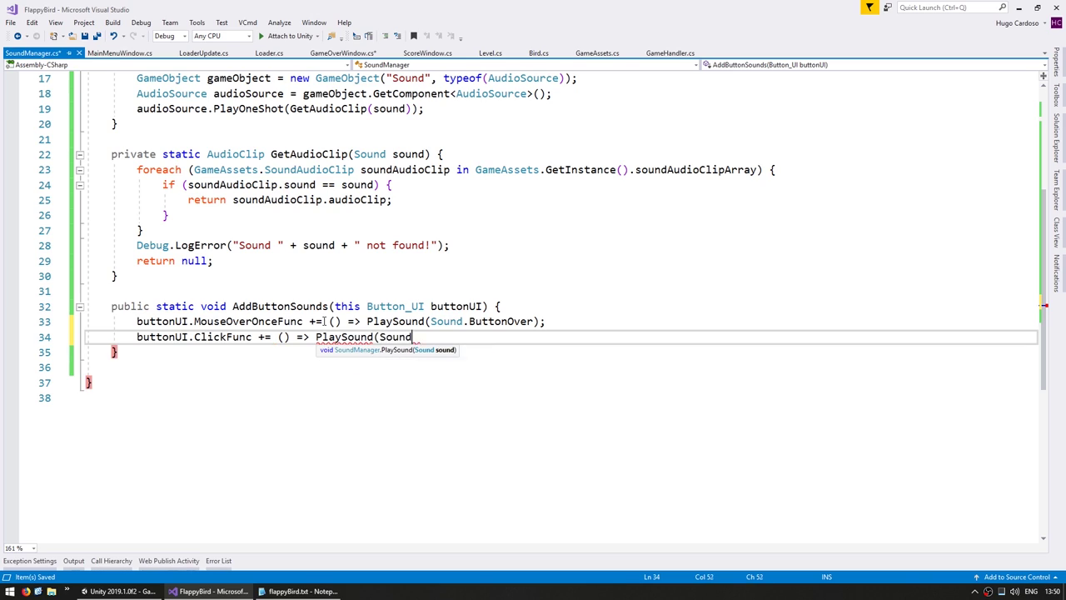
type(".ButtonClick);")
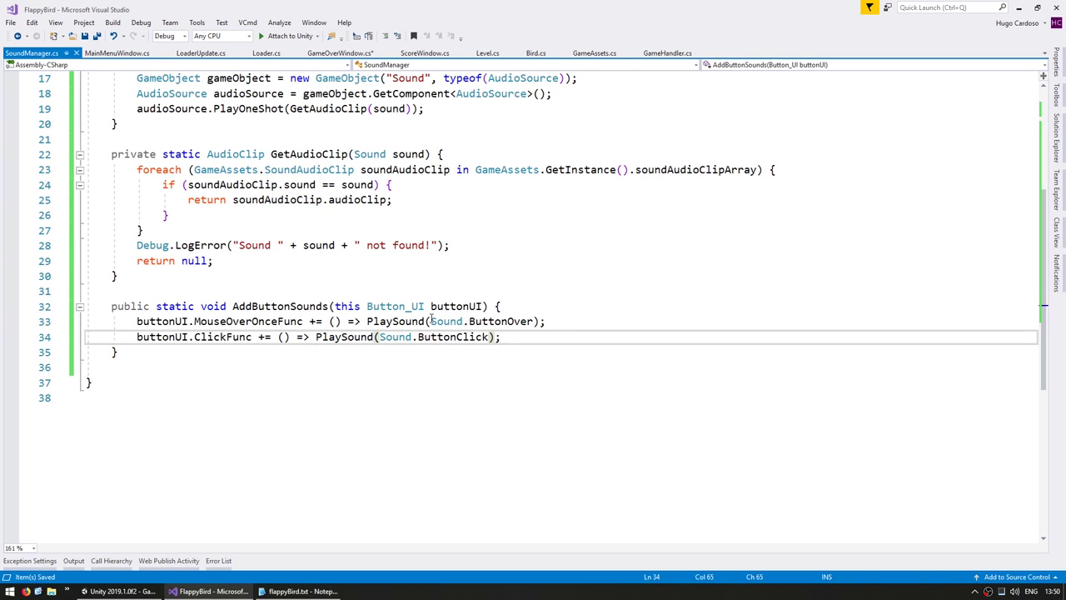
Highlight buttonUI, MouseOverOnceFunc, ButtonOver, ClickFunc and ButtonClick in the new method body.
double_click(455, 307)
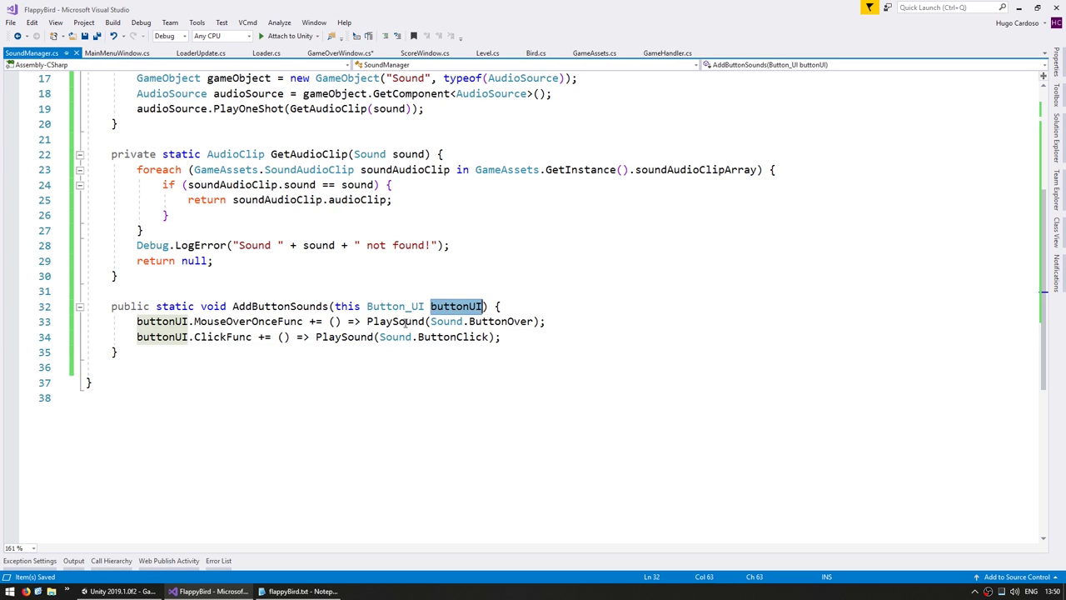
double_click(228, 323)
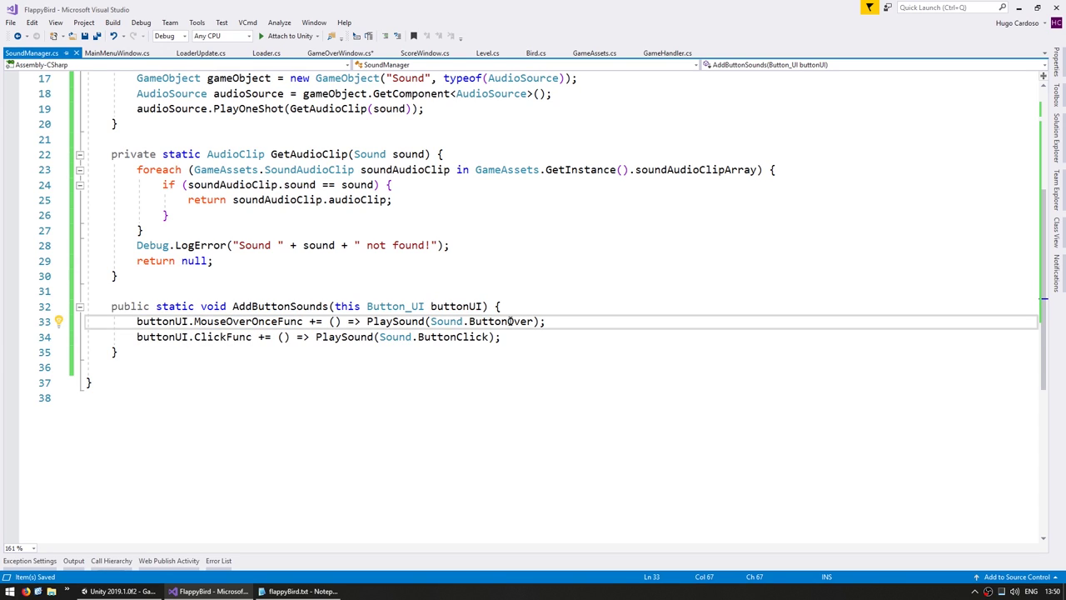
double_click(510, 323)
left_click(225, 336)
double_click(225, 337)
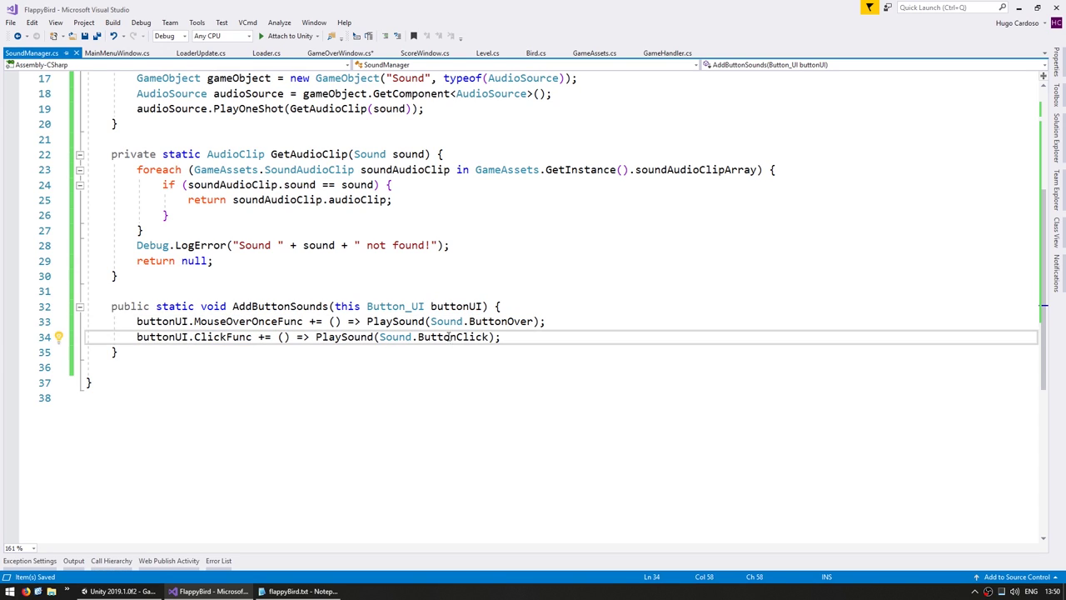
double_click(448, 338)
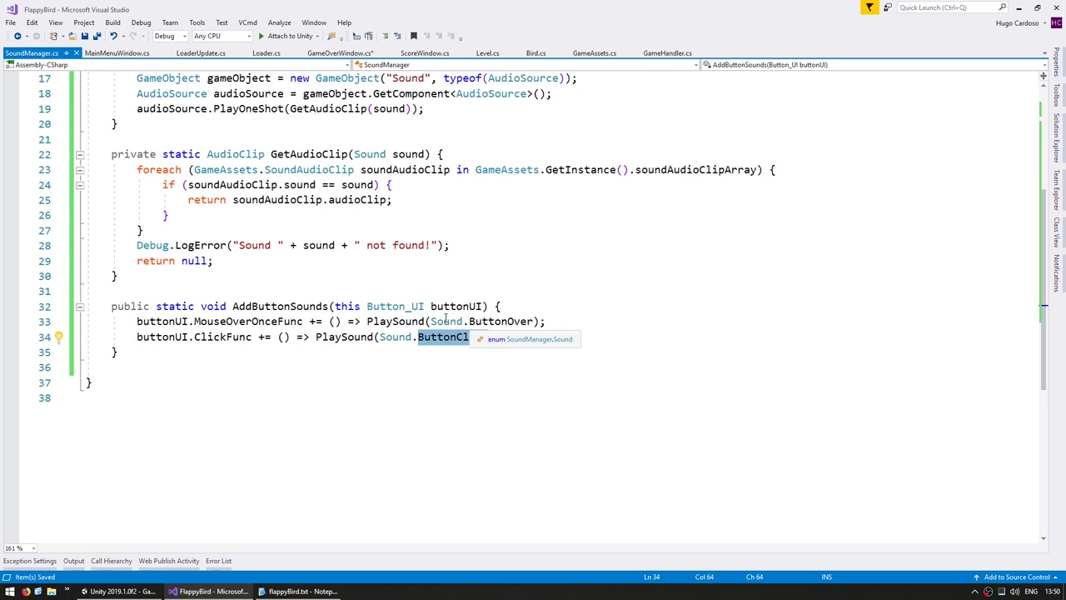
Back in GameOverWindow.cs, duplicate the button-sound line for mainMenuBtn.
left_click(333, 53)
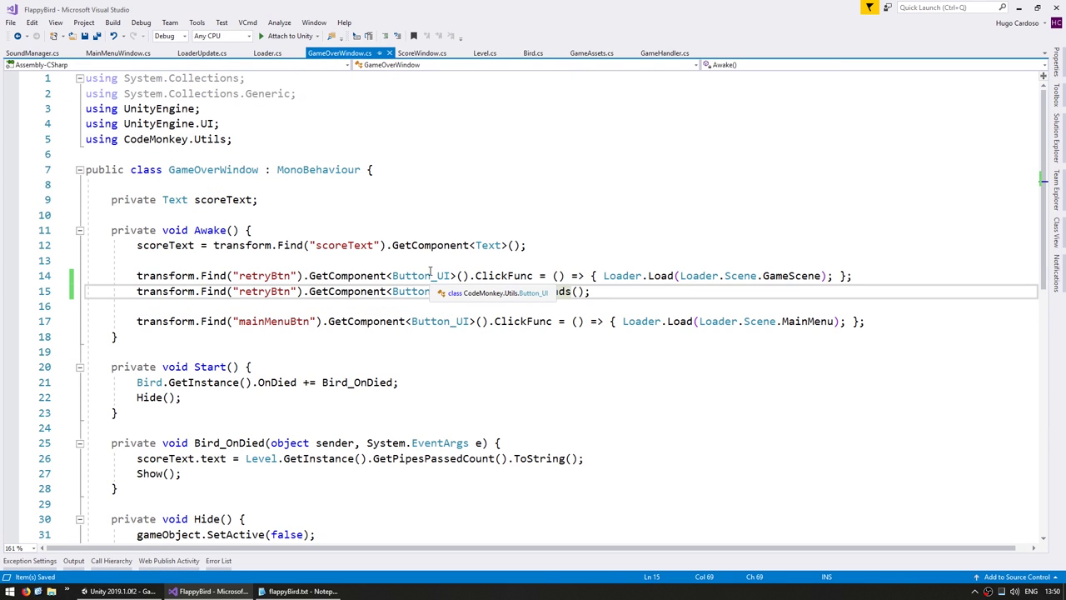
key("shift+Up")
key("ctrl+c")
key("Down")
key("Down")
key("Down")
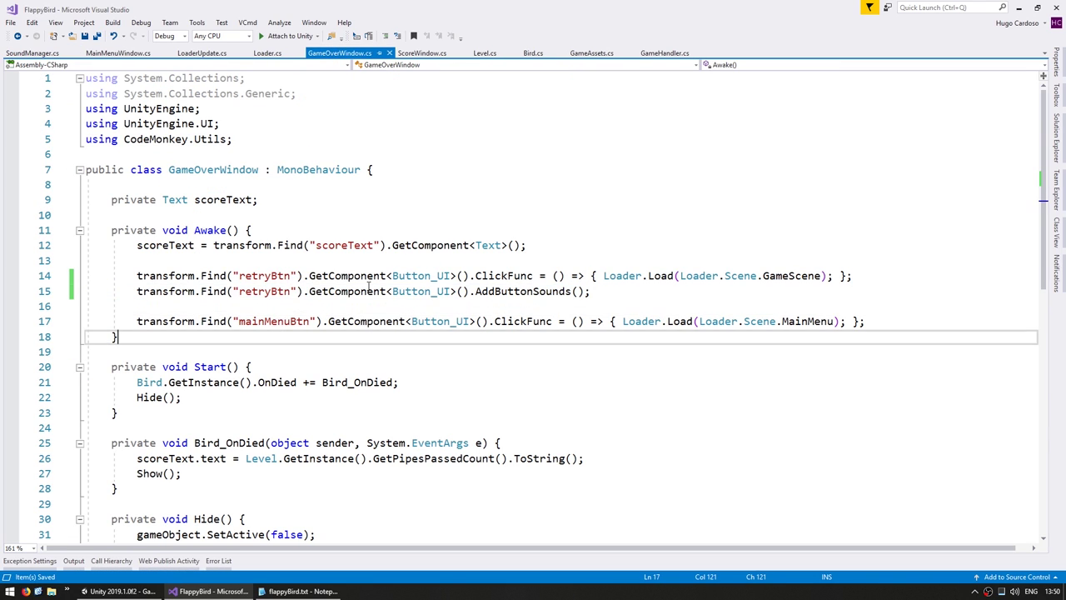
key("Up")
key("End")
key("ctrl+v")
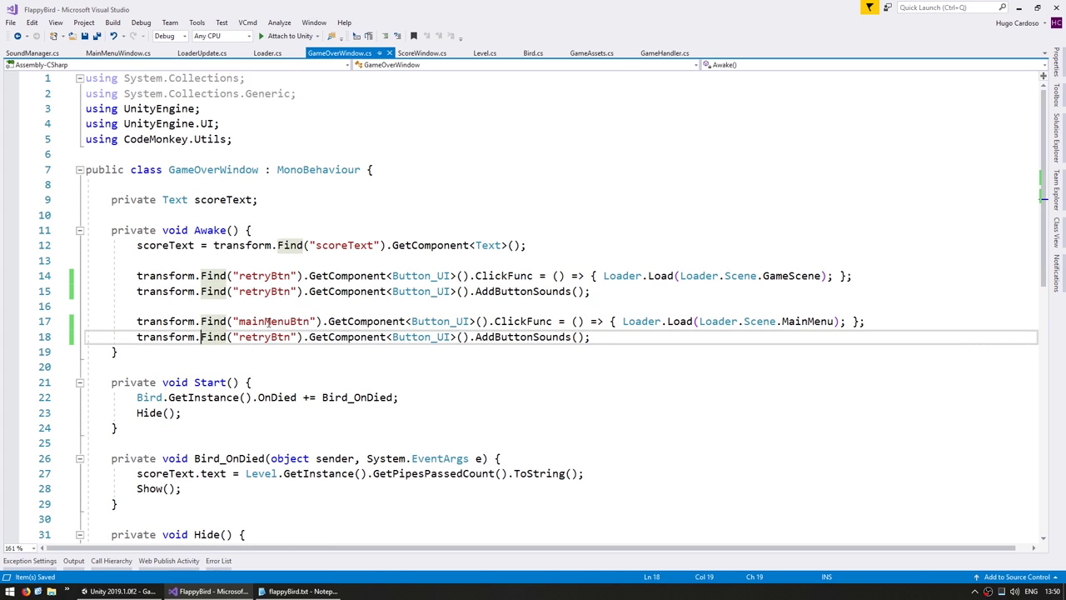
double_click(265, 336)
type("mainMenuBtn")
left_click(277, 323)
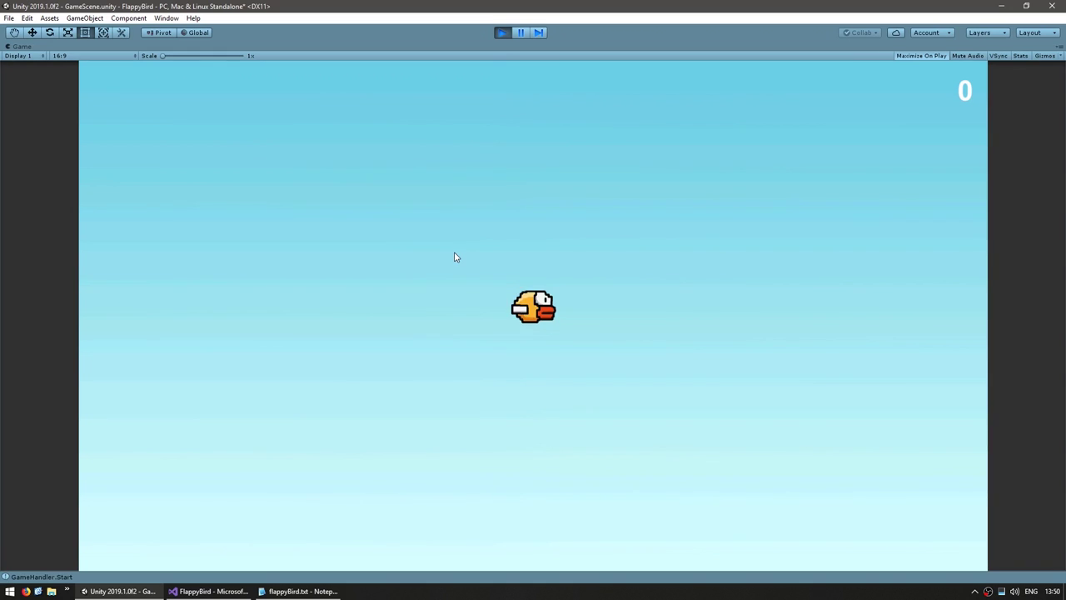
Play until Game Over, return to the main menu, stop play mode and go back to Visual Studio.
key("space")
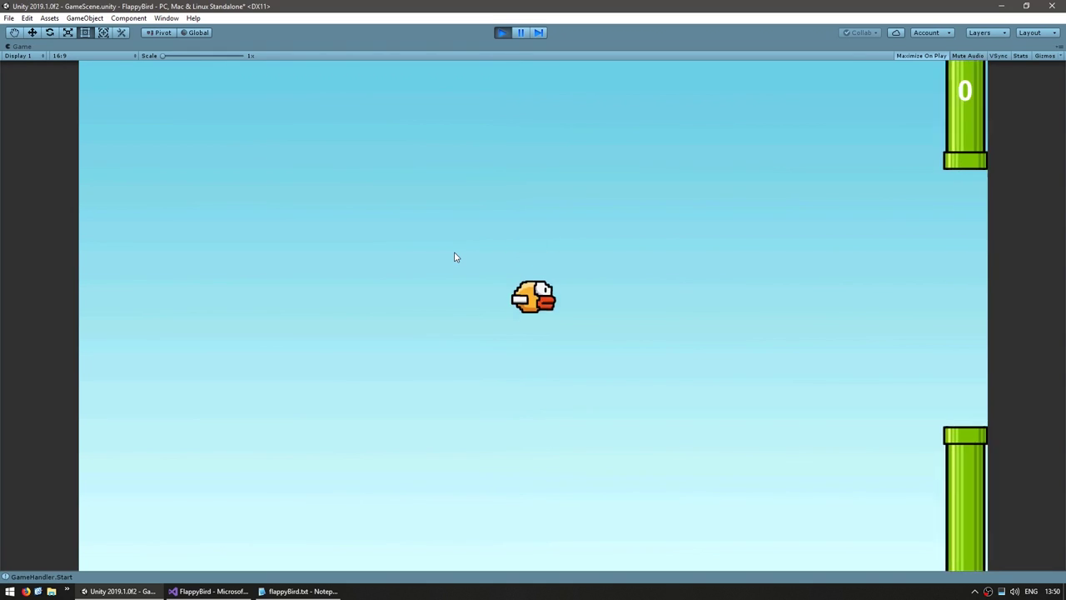
key("space")
key("space")
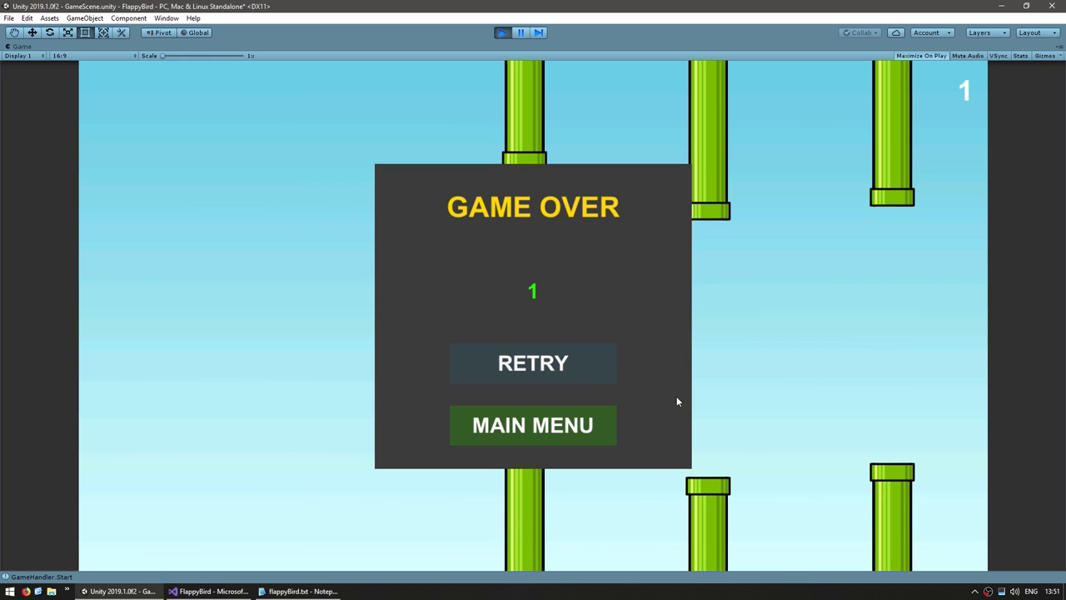
left_click(596, 423)
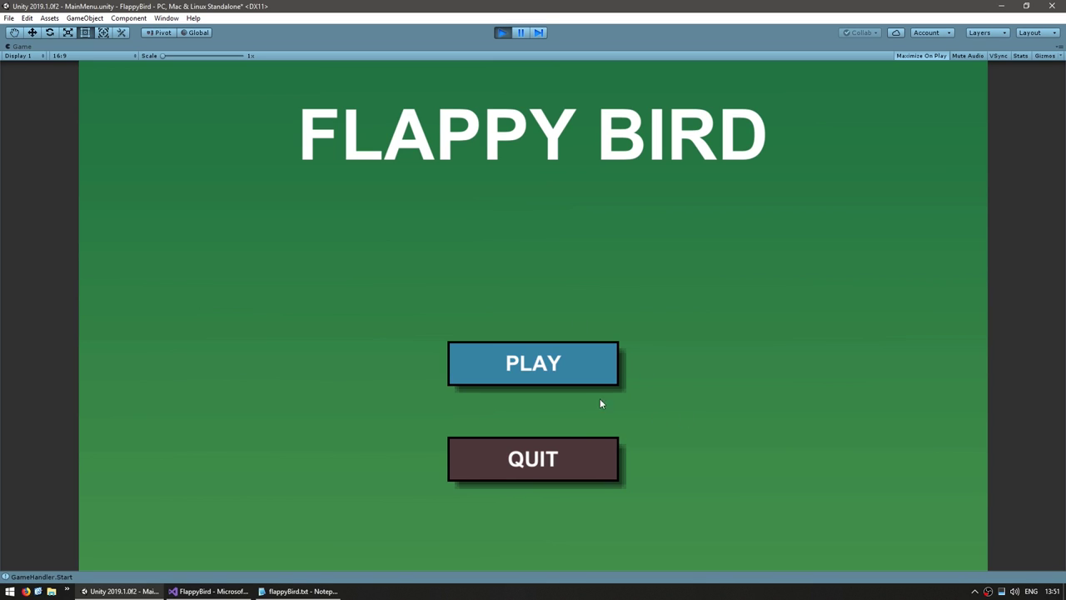
left_click(503, 33)
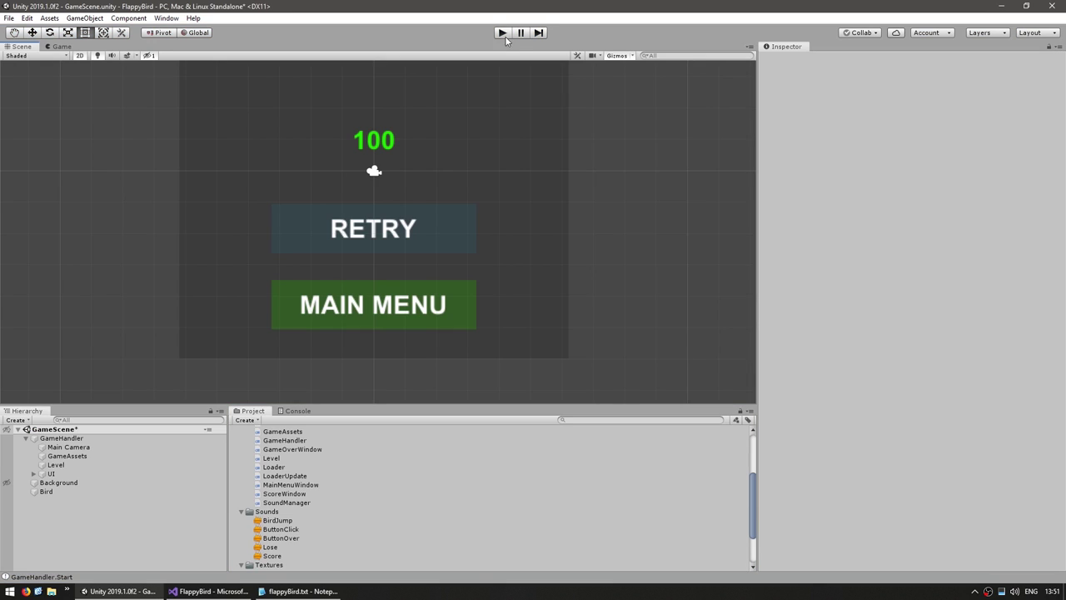
key("alt+Tab")
In MainMenuWindow.cs, add an AddButtonSounds() call below the play button setup.
left_click(116, 52)
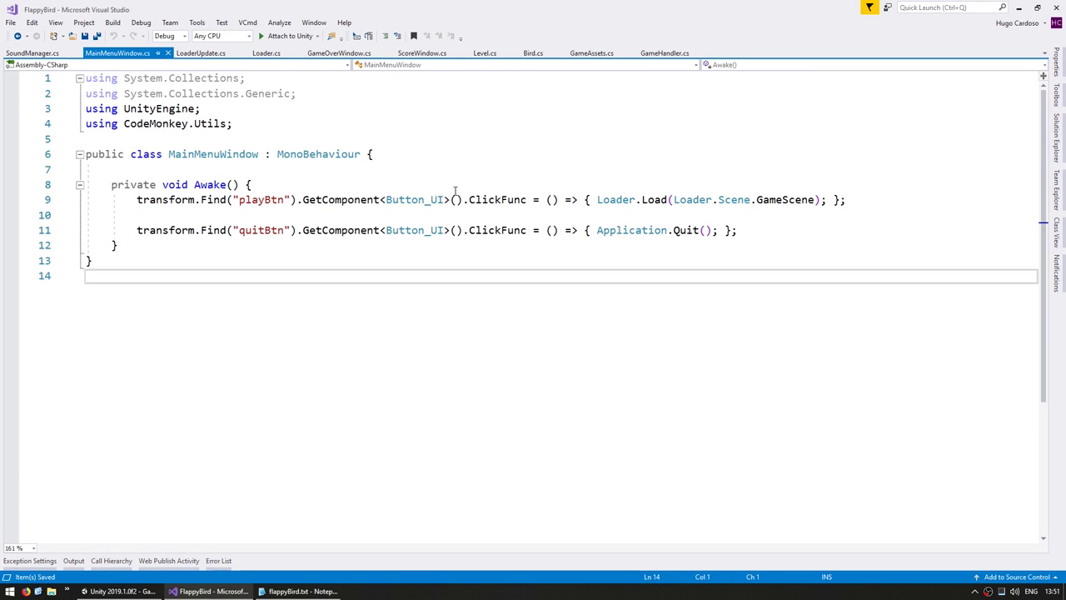
left_click(458, 200)
key("End")
key("Return")
key("ctrl+v")
type(".")
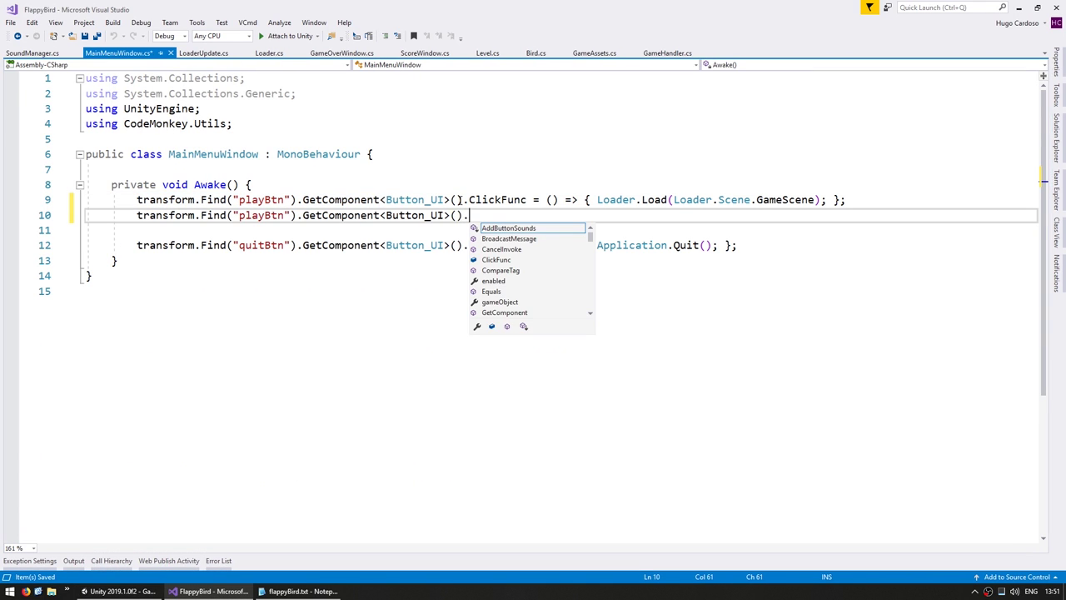
type("Ad();")
Add the same AddButtonSounds() call for quitBtn and save the script.
key("shift+Up")
key("shift+End")
key("ctrl+c")
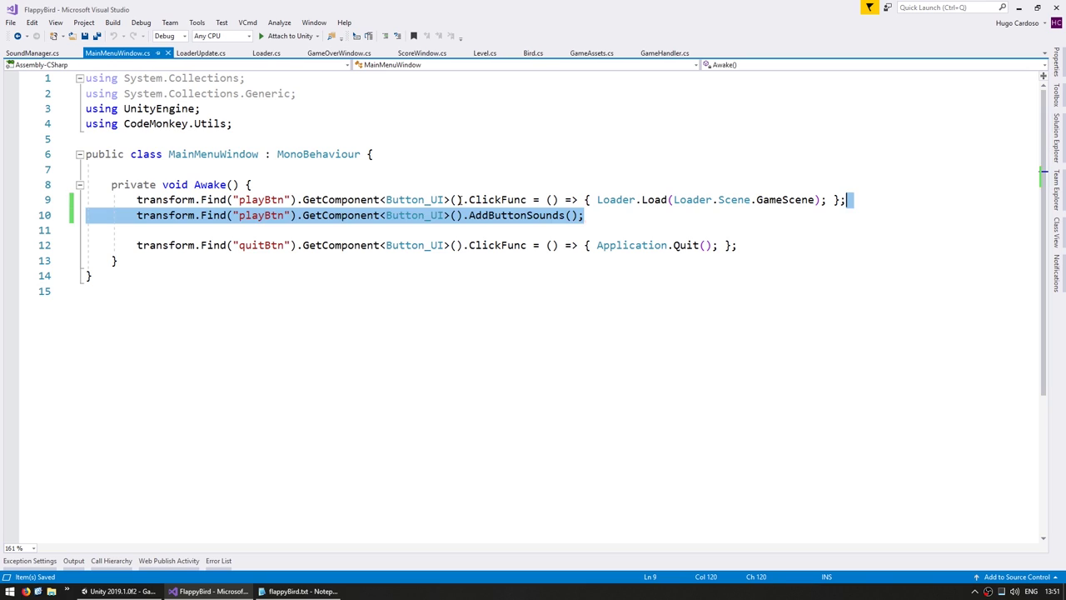
key("Down")
key("Down")
key("Down")
key("End")
key("ctrl+v")
double_click(261, 261)
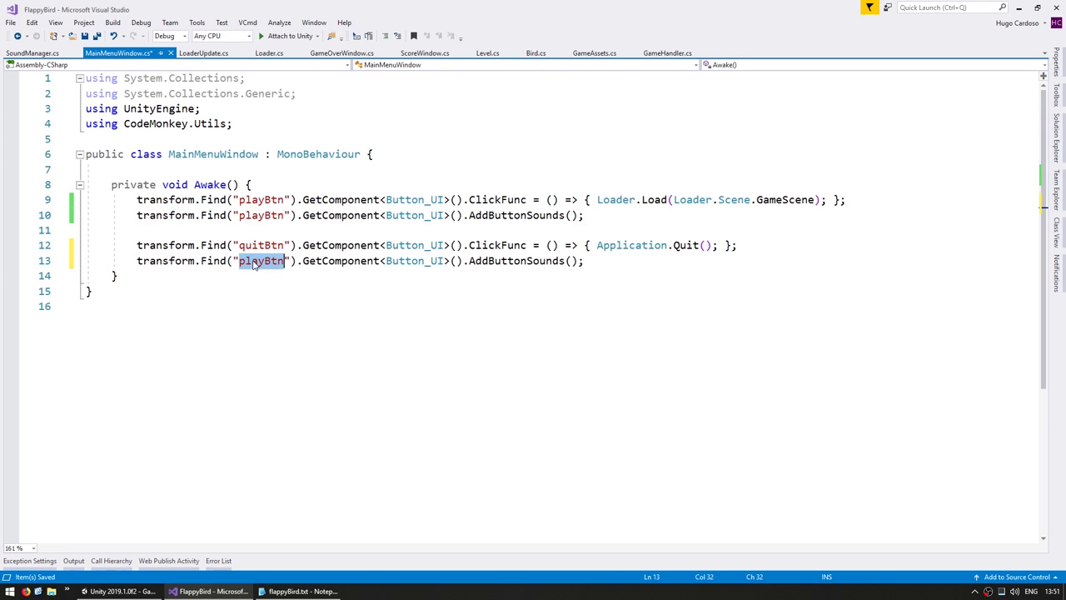
type("quitBtn")
key("ctrl+s")
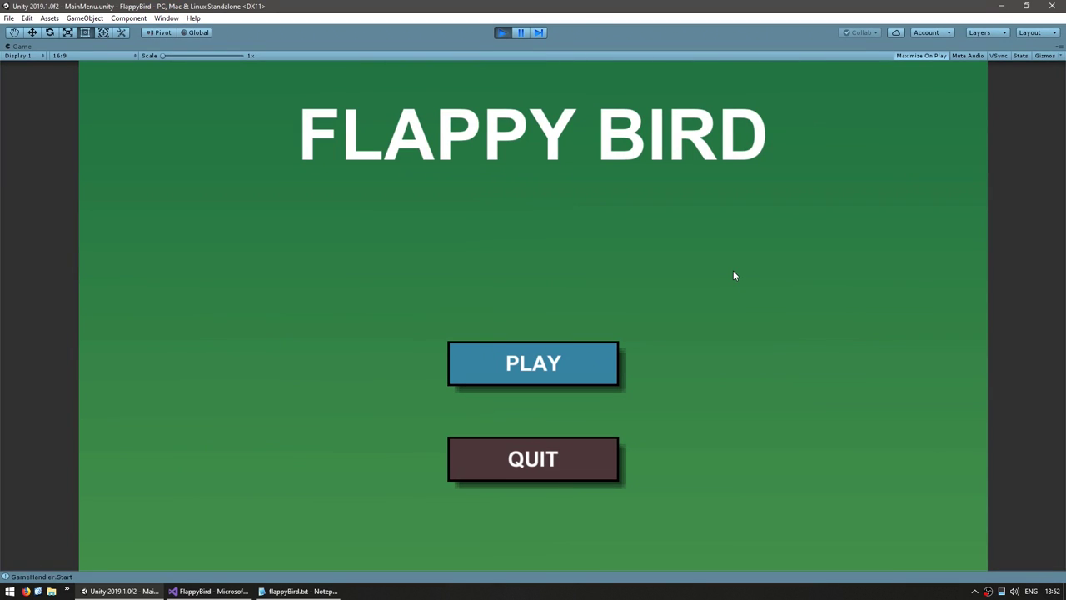
Click PLAY on the running main menu, which throws a NullReferenceException.
left_click(583, 359)
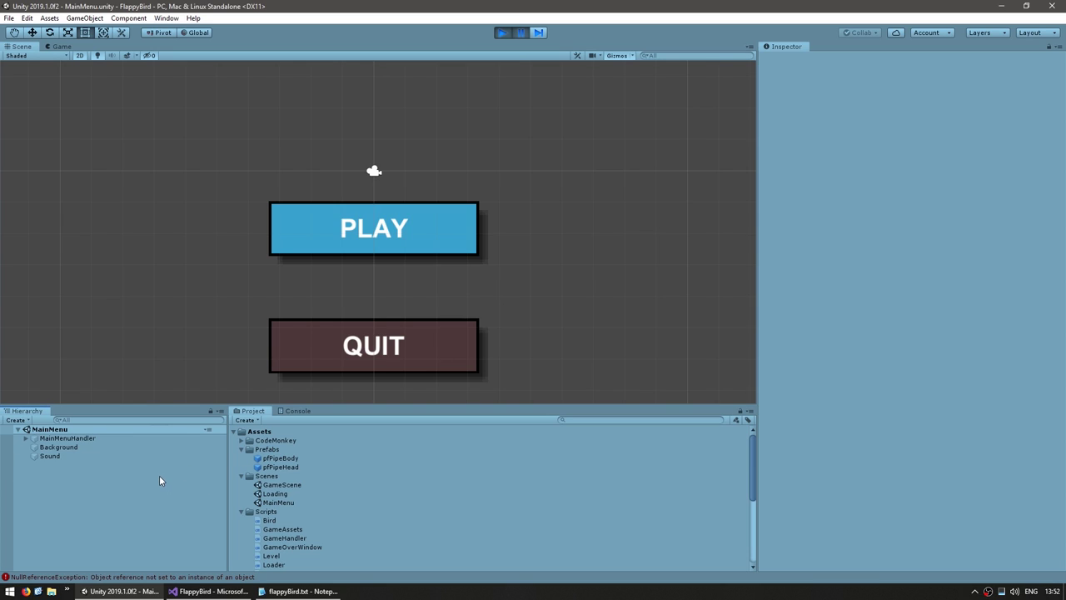
Stop the game and, in GameScene, make the GameAssets object a prefab in the Prefabs folder.
key("ctrl+p")
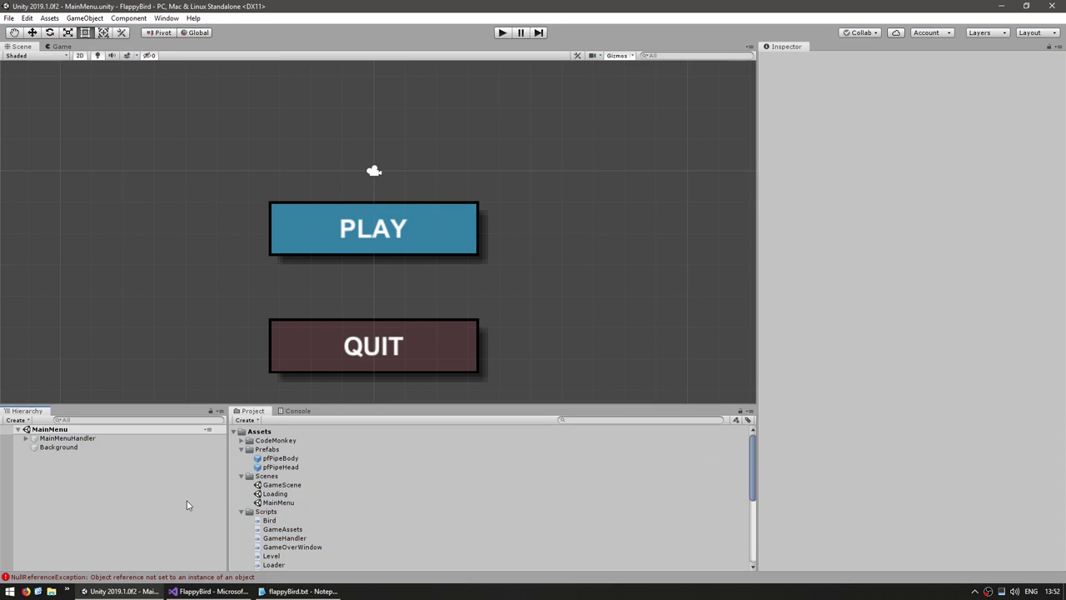
double_click(269, 485)
left_click(98, 548)
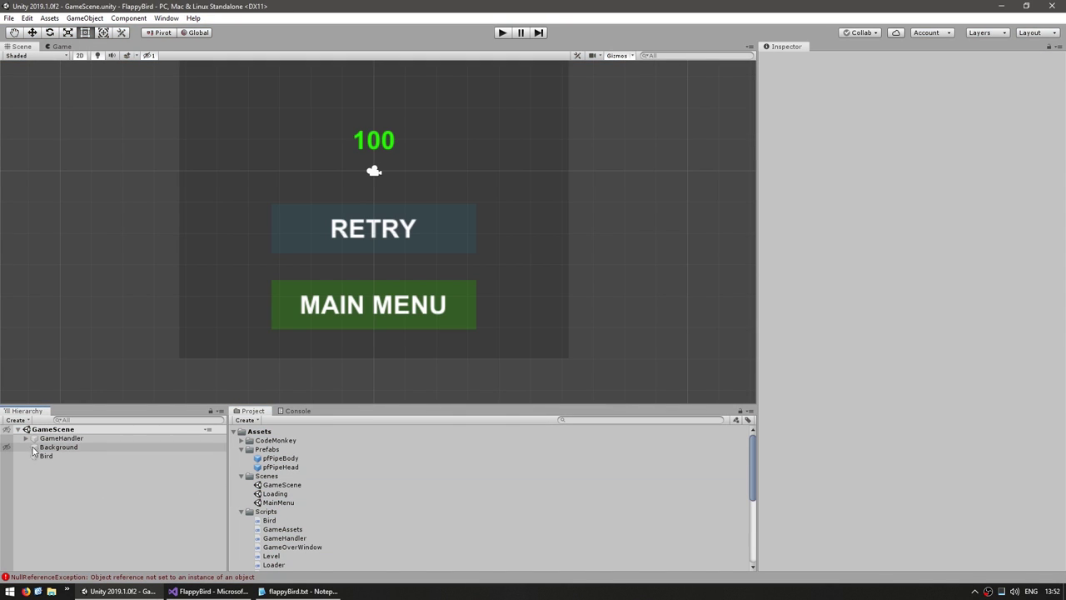
left_click(26, 438)
left_click(66, 457)
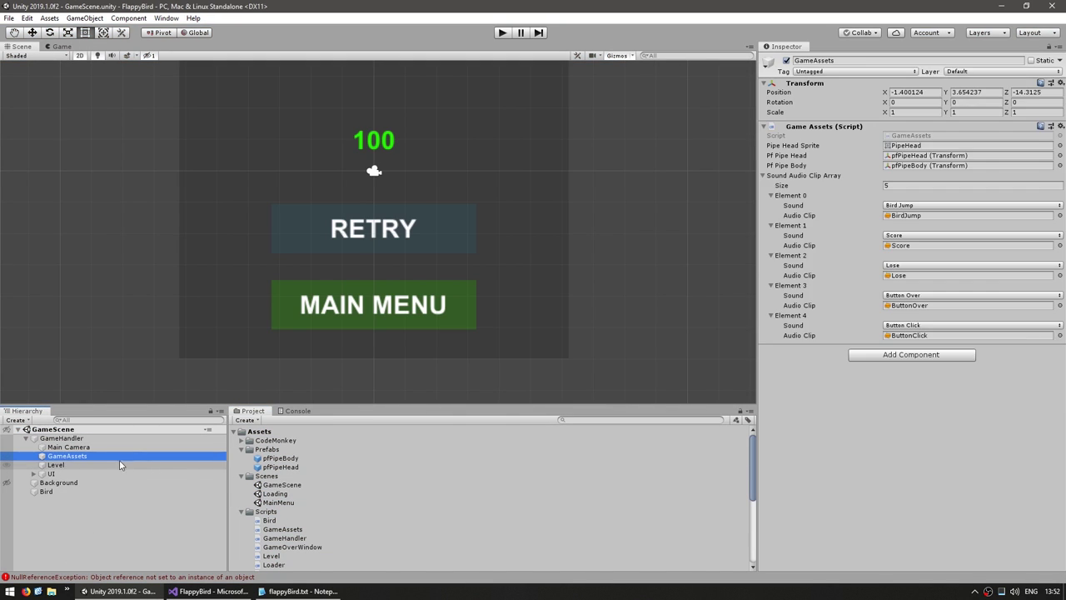
left_click_drag(66, 459, 270, 460)
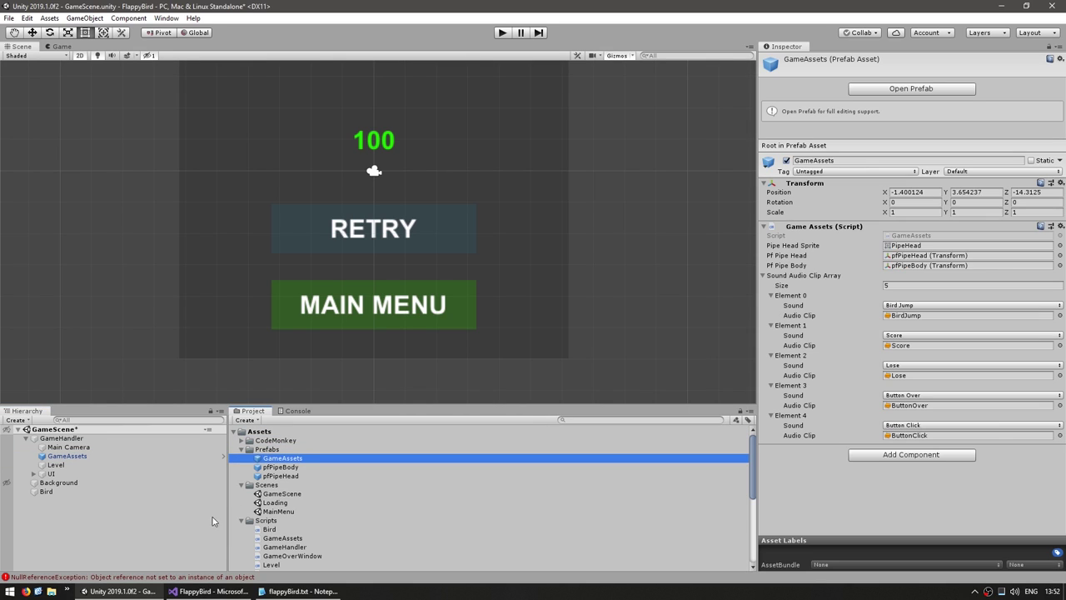
Open MainMenu, saving GameScene, add the GameAssets prefab to the scene, and run it.
double_click(266, 511)
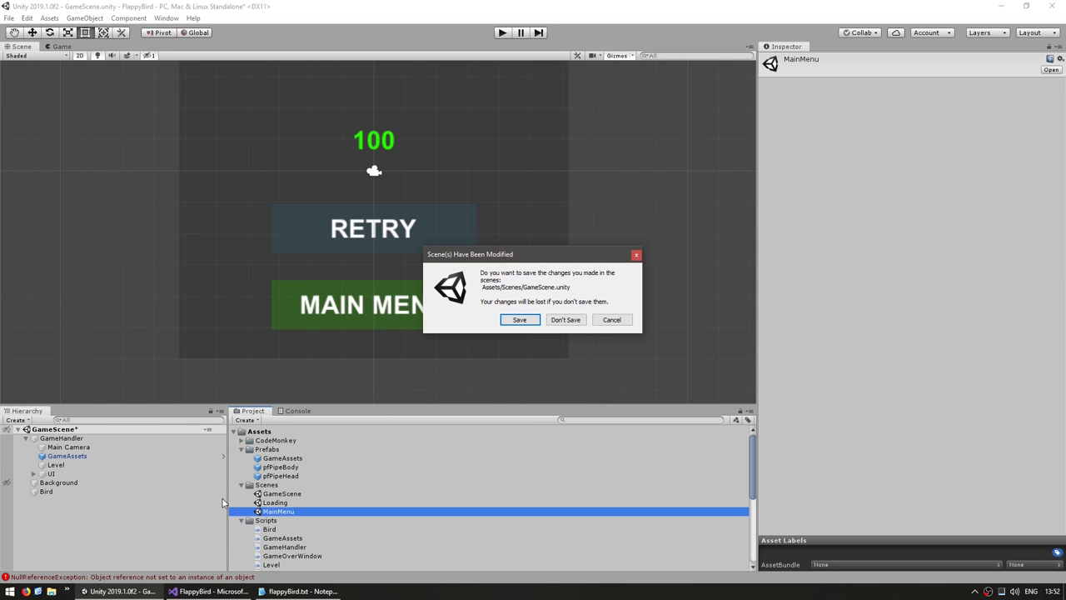
left_click(510, 323)
left_click_drag(50, 457, 52, 451)
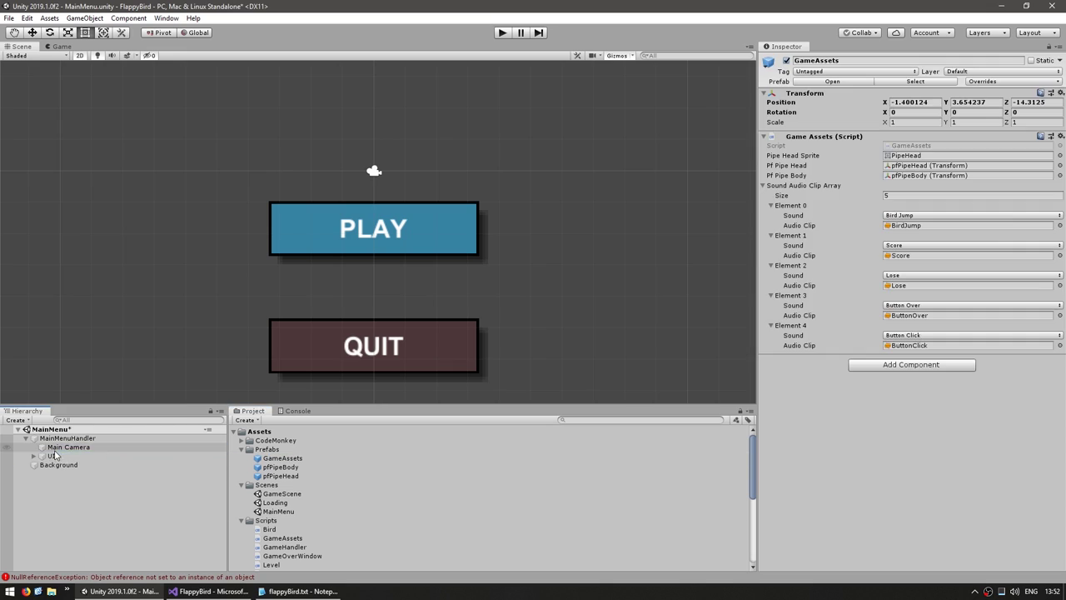
left_click(118, 521)
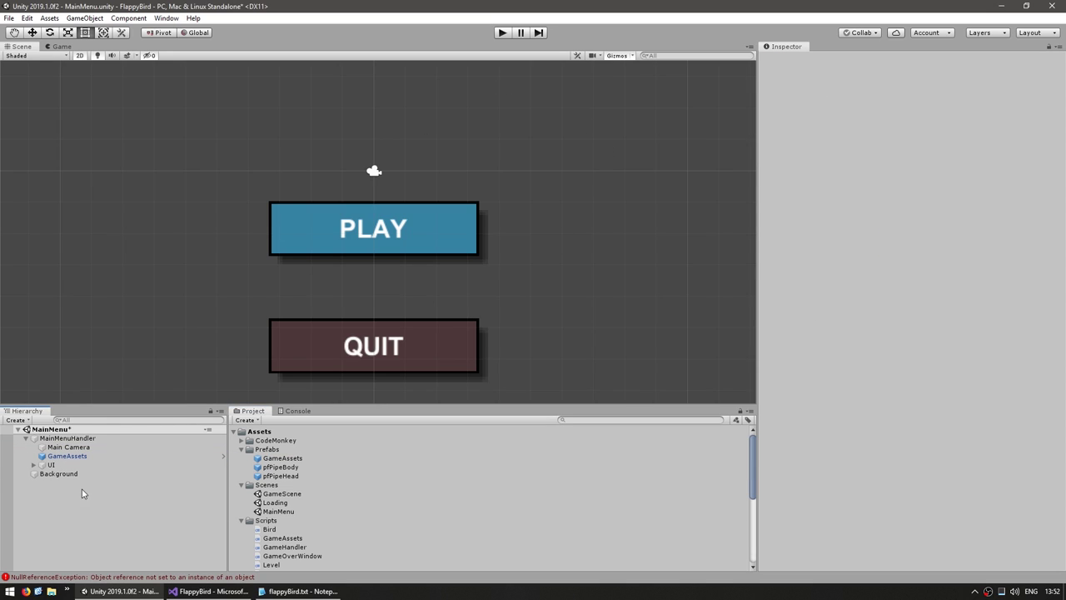
left_click(92, 457)
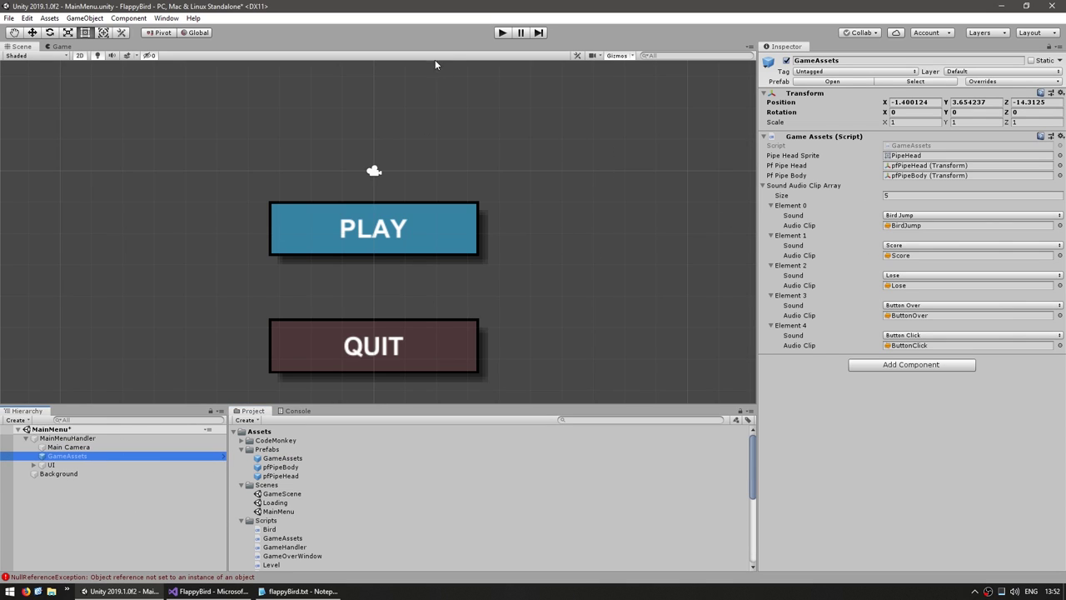
left_click(502, 33)
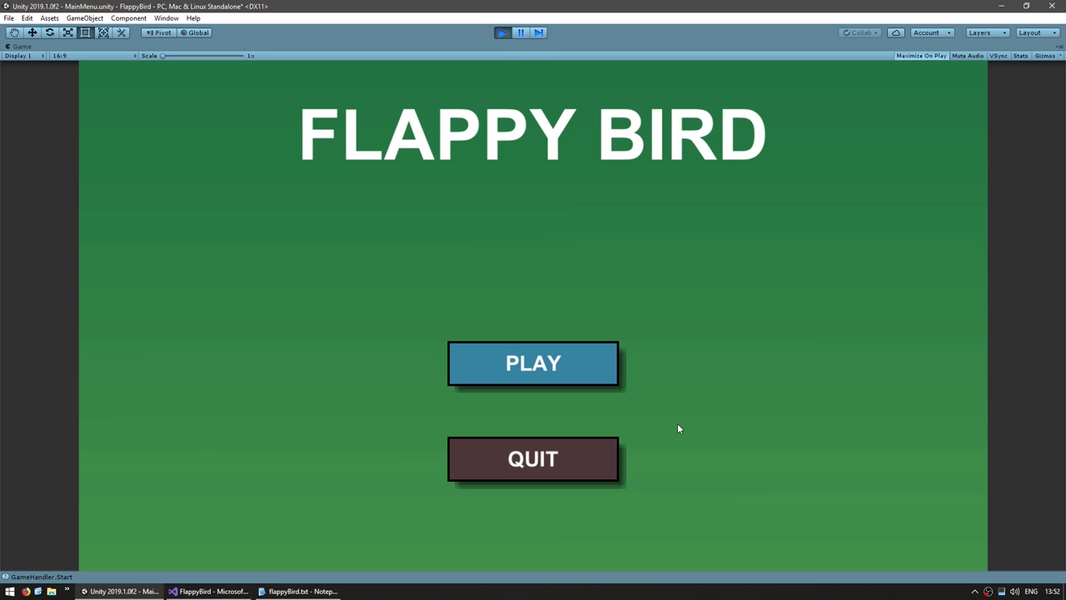
Click PLAY in the main menu, then review the ButtonClick entry and PlaySound method in SoundManager.cs.
left_click(599, 352)
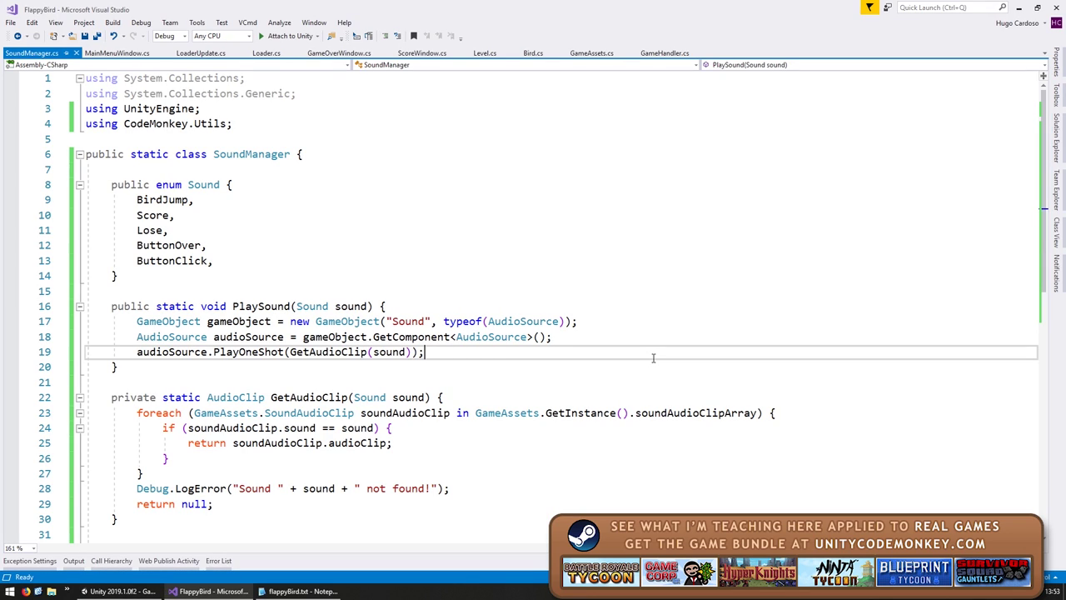
left_click(385, 263)
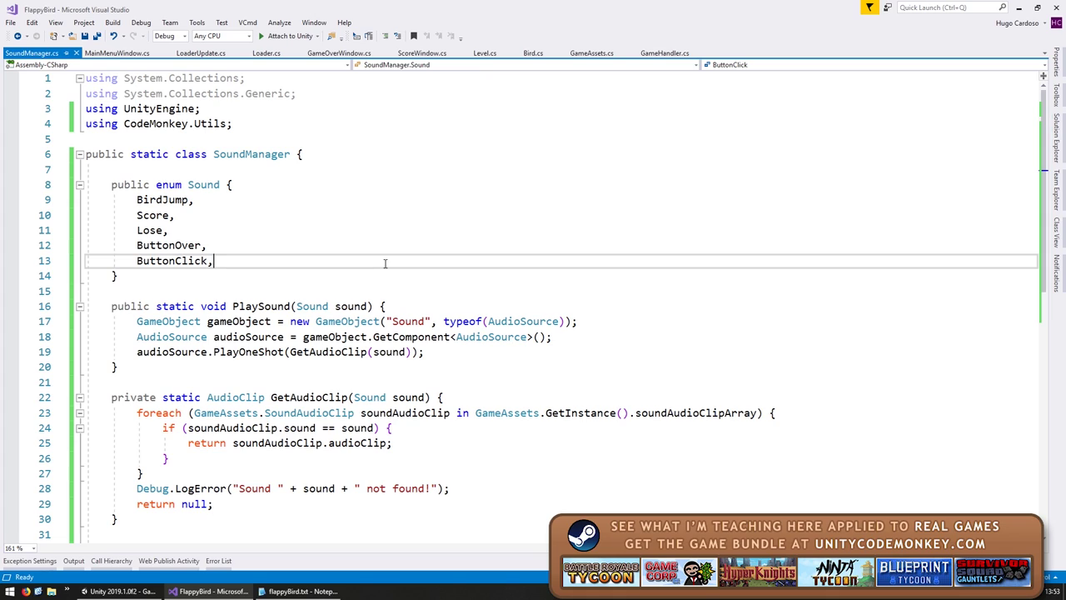
double_click(275, 307)
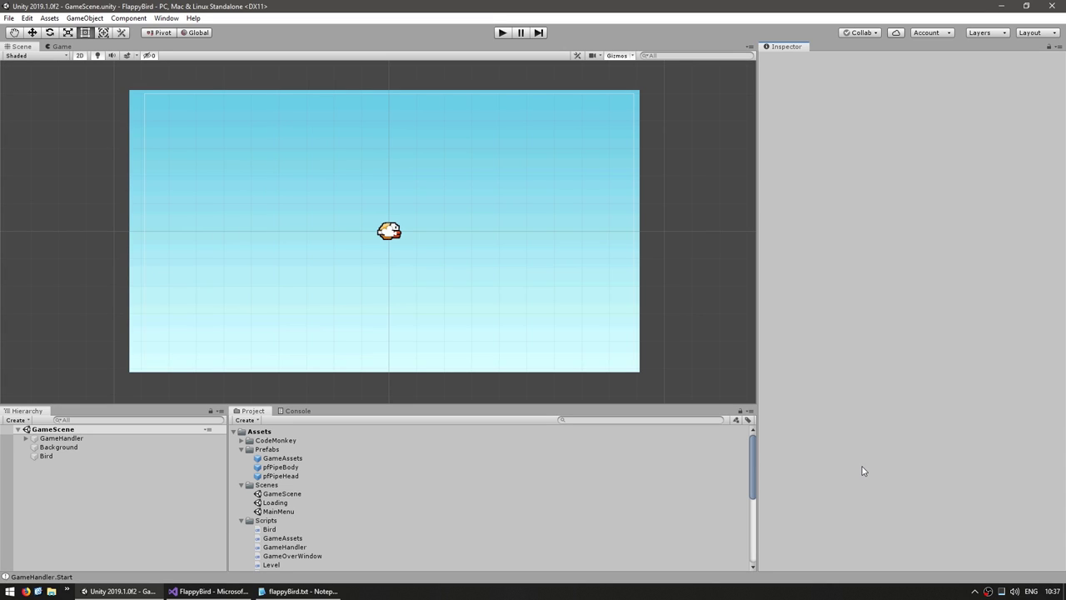
In GameHandler's Start, save a highscore of 10 with PlayerPrefs.SetInt("highscore", 10) and PlayerPrefs.Save().
key("alt+Tab")
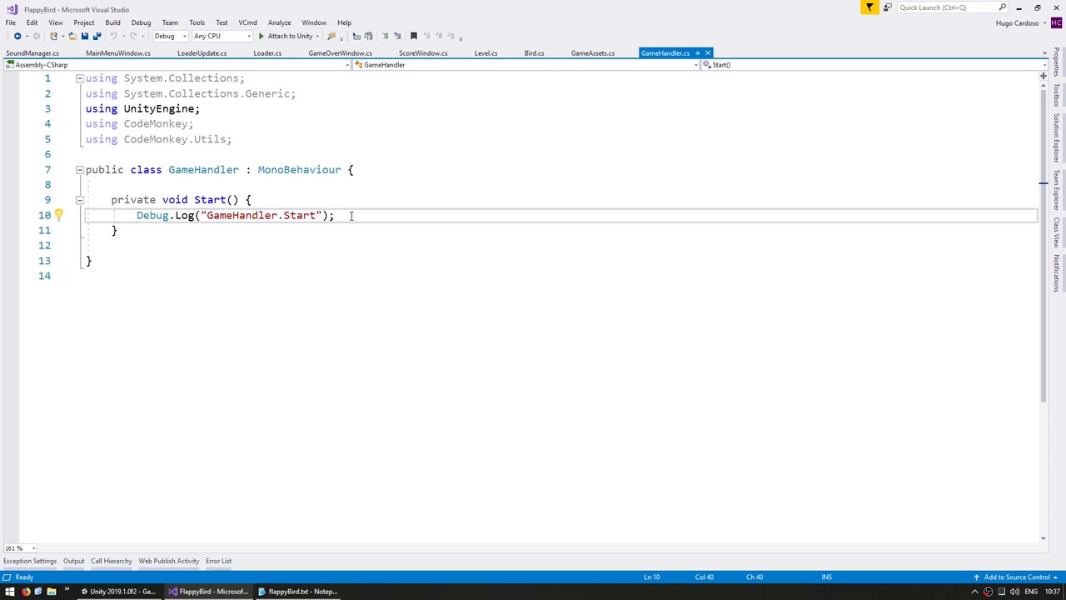
key("Return")
key("Return")
type("Play")
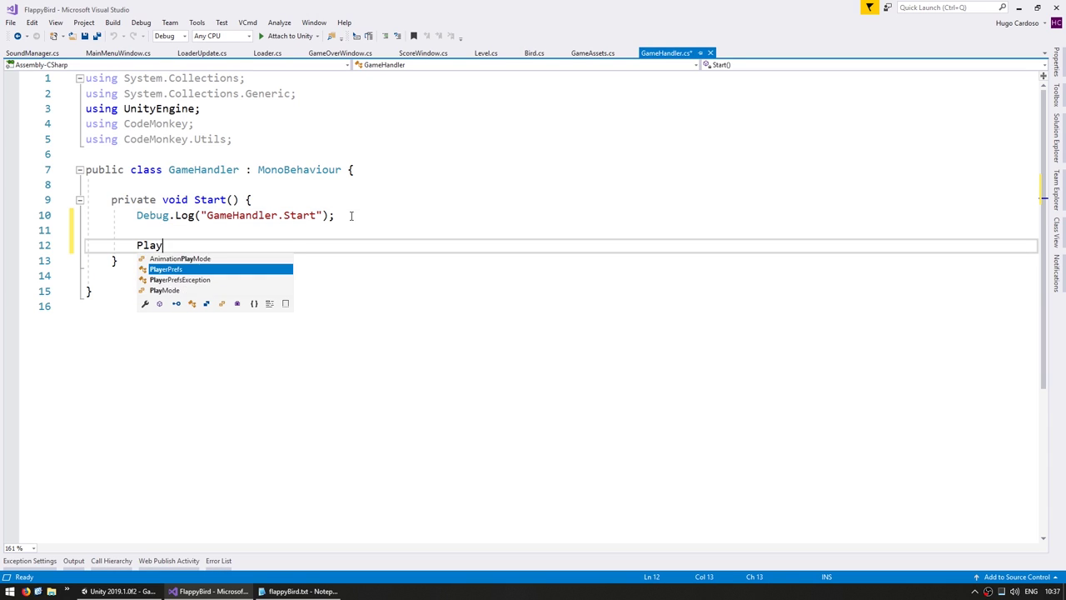
type("erPrefs.SetI")
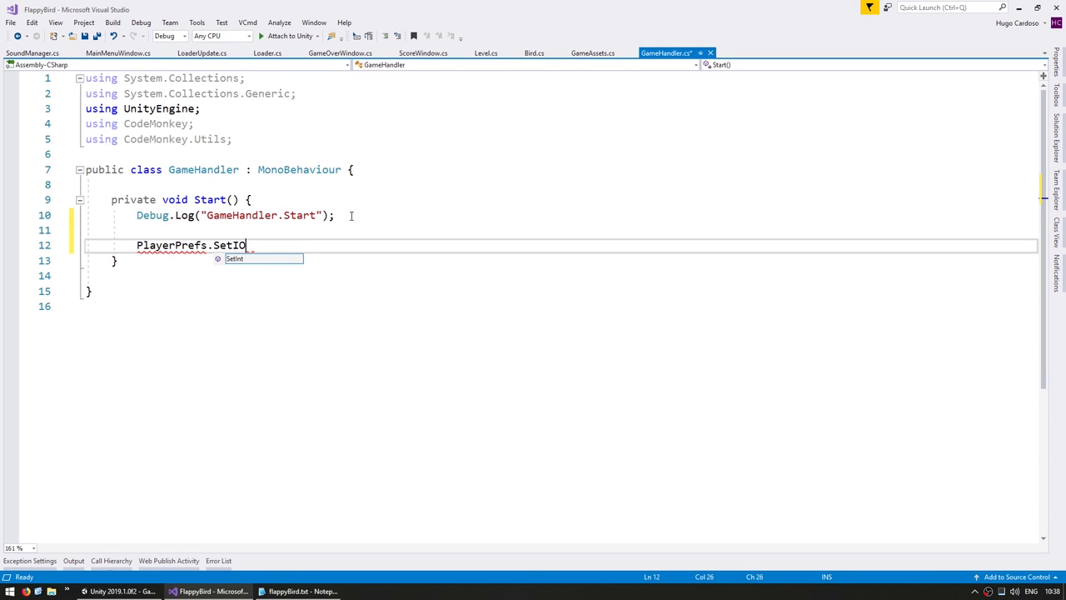
key("Tab")
type("(")
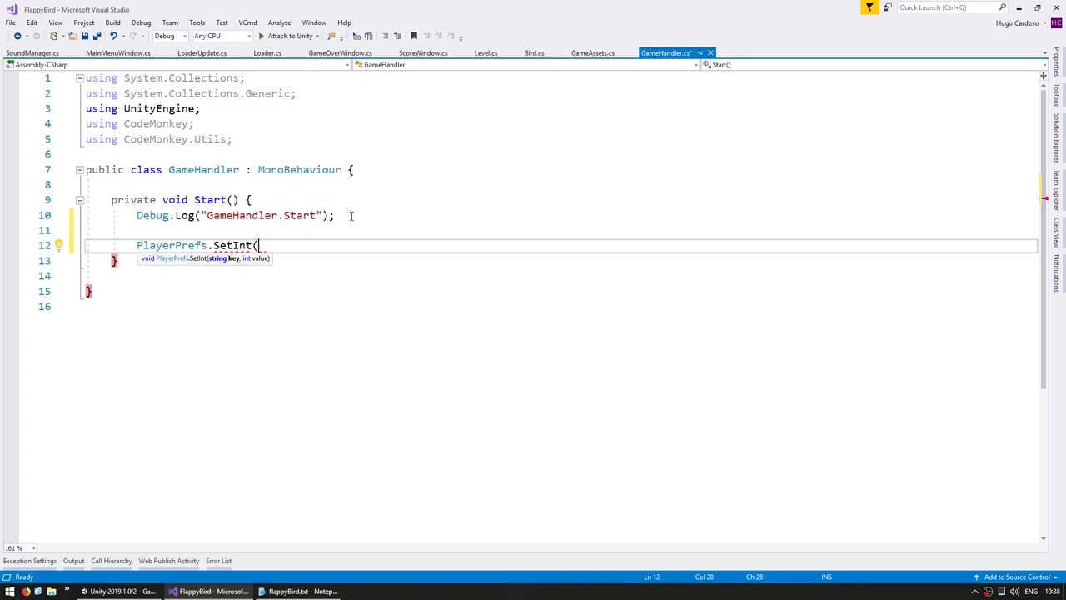
type("\"highsc")
type("ore\", 1")
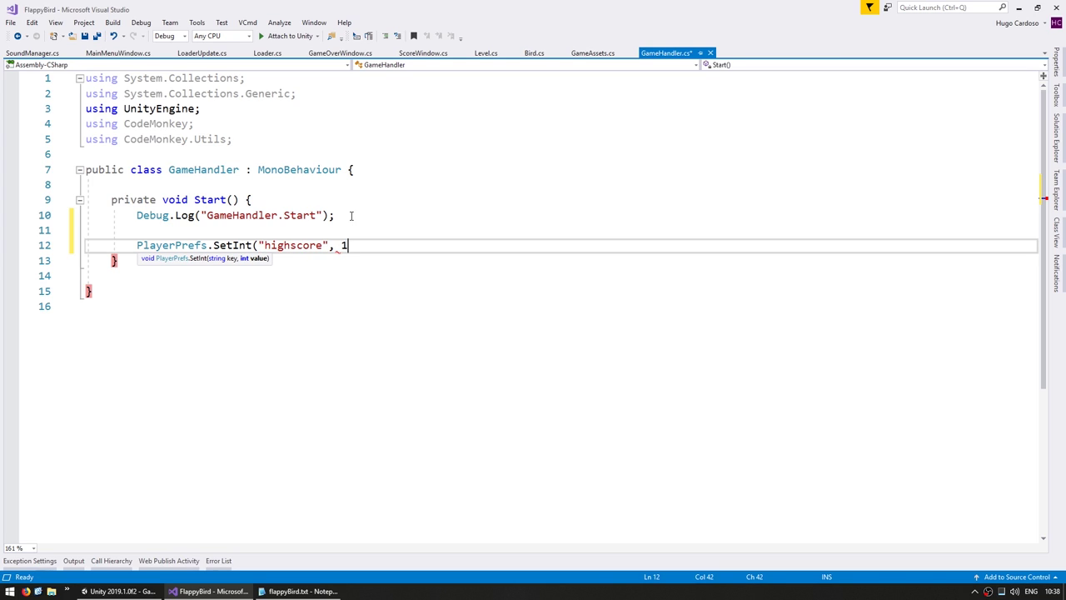
type("0);")
key("ctrl+s")
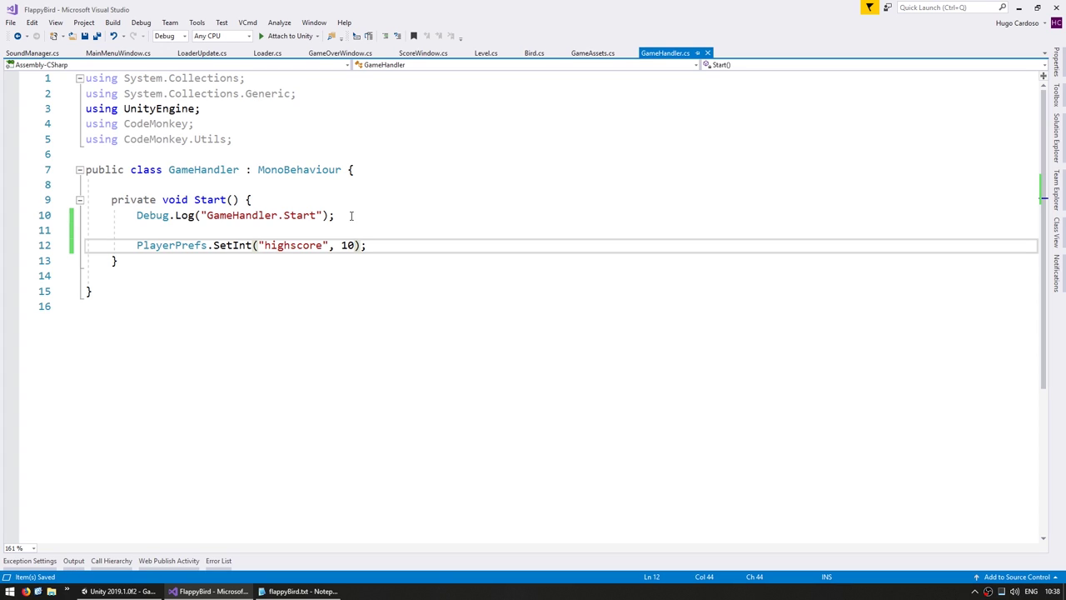
key("Return")
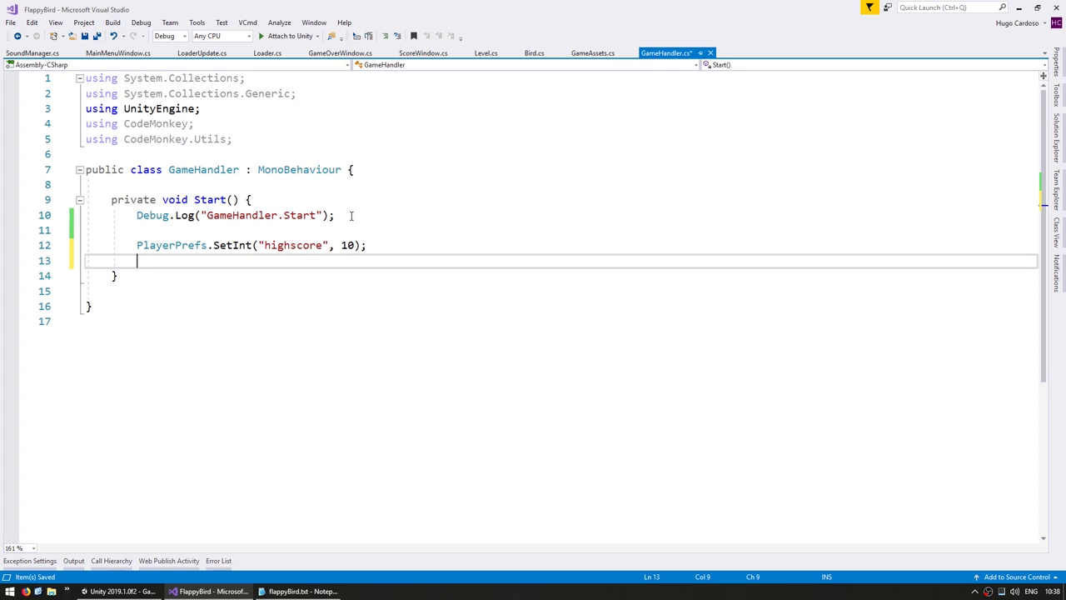
type("Play")
key("Tab")
type(".Sa")
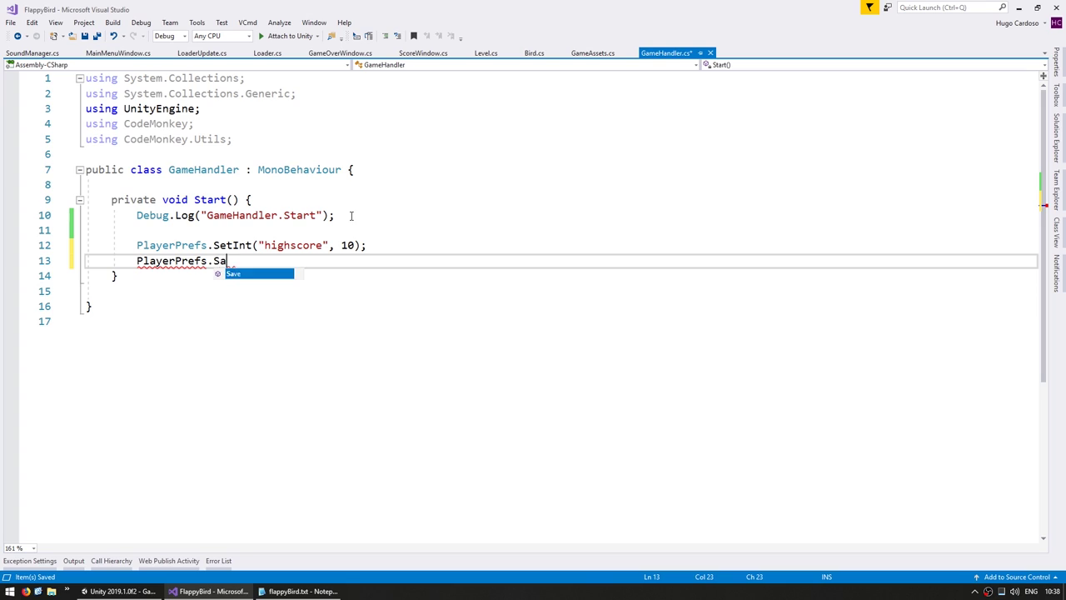
key("Tab")
type("();")
key("ctrl+s")
Log PlayerPrefs.GetInt("highscore") with Debug.Log and confirm Unity's console prints 10.
key("Return")
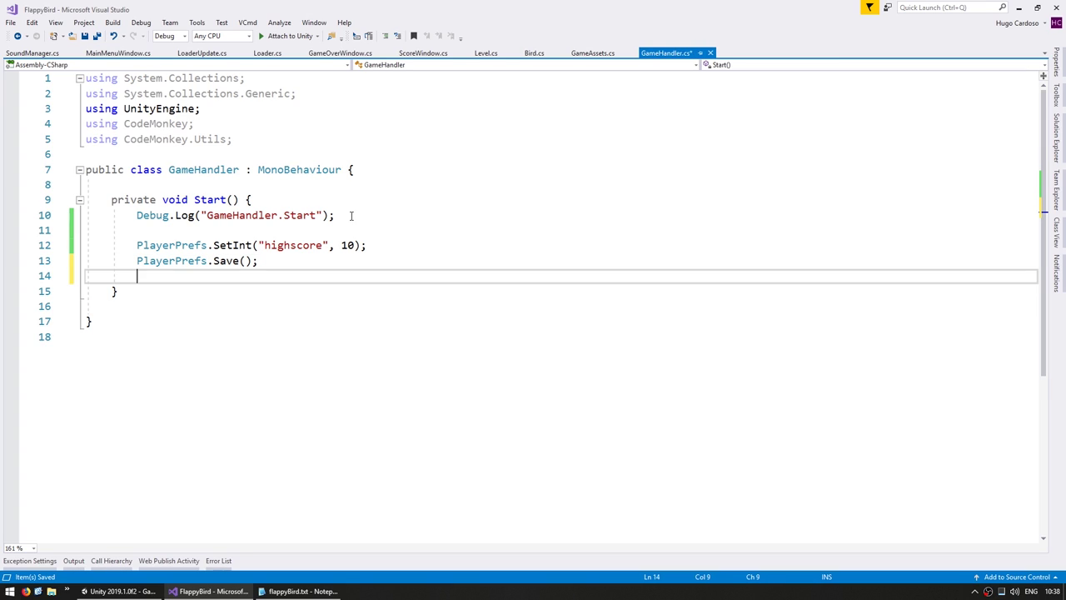
key("Return")
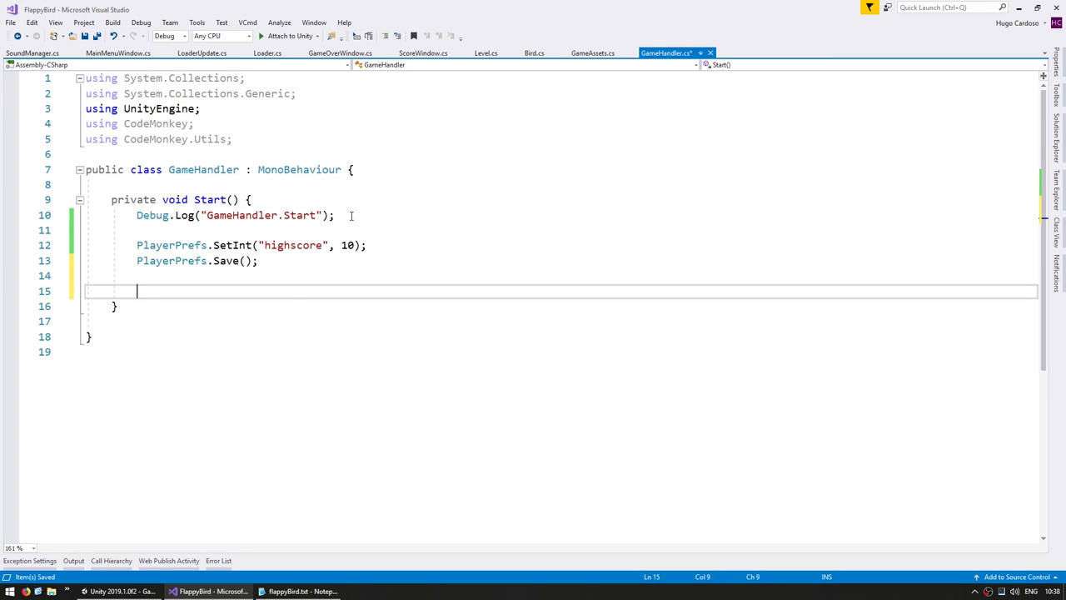
type("Deb")
key("Tab")
type(".Log();")
key("Left")
key("Left")
type("Play")
key("Tab")
type(".Get")
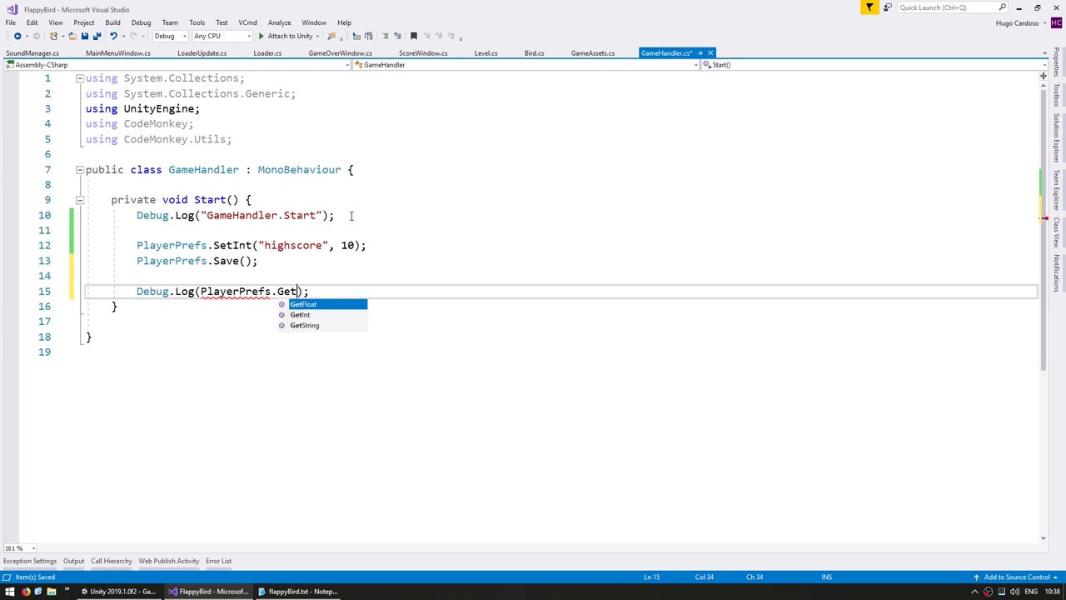
type("I")
key("Tab")
type("(\"hir")
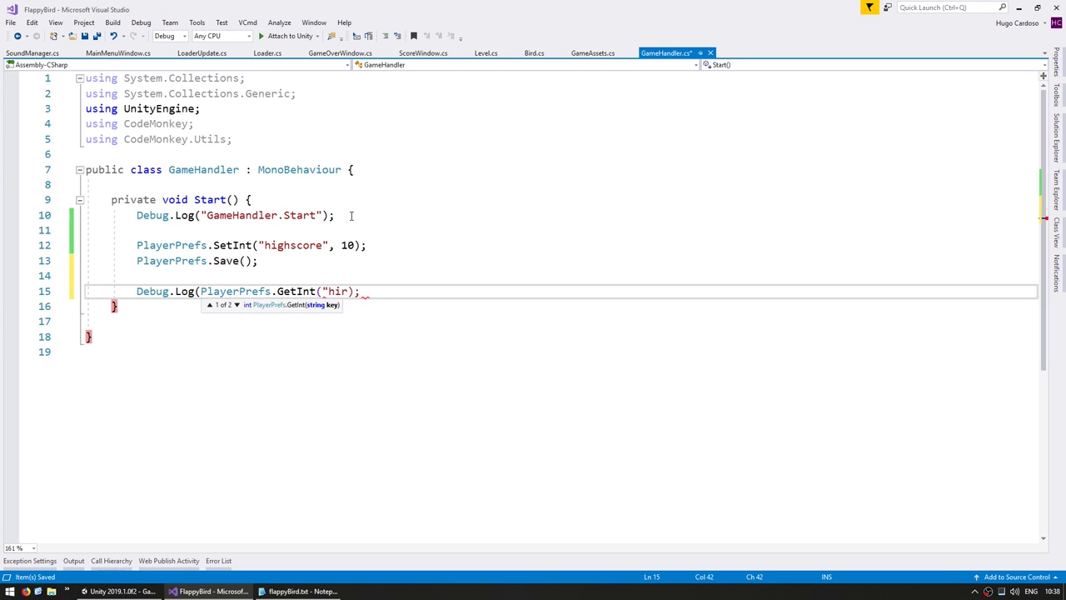
key("BackSpace")
type("ghscore\"")
type("))")
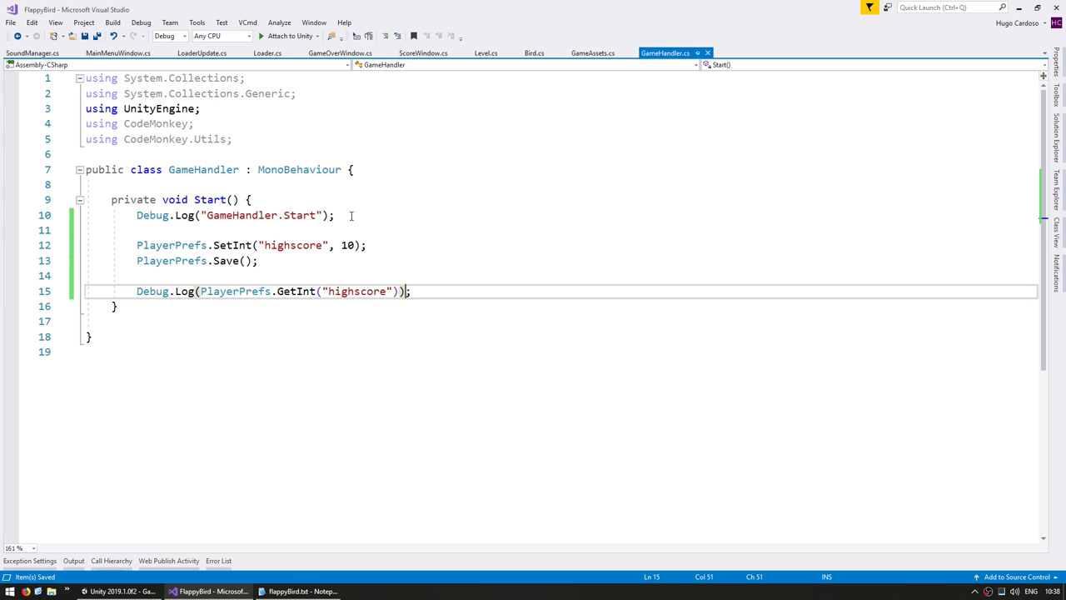
key("alt+Tab")
left_click(250, 442)
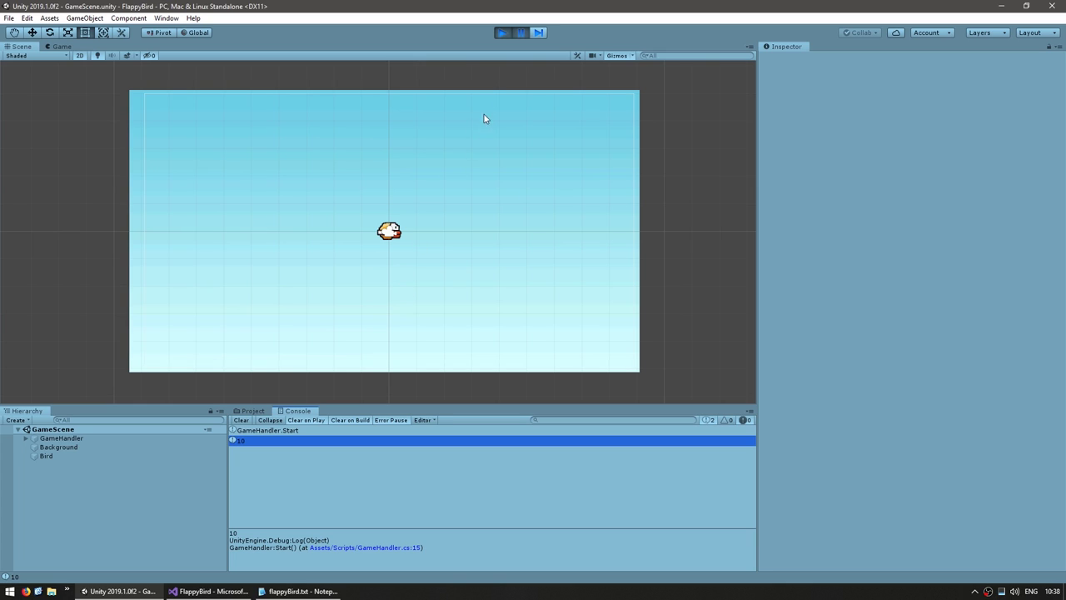
Comment out GameHandler's PlayerPrefs SetInt and Save lines, save, and test-run the game in Unity.
key("alt+Tab")
key("Up")
key("shift+Up")
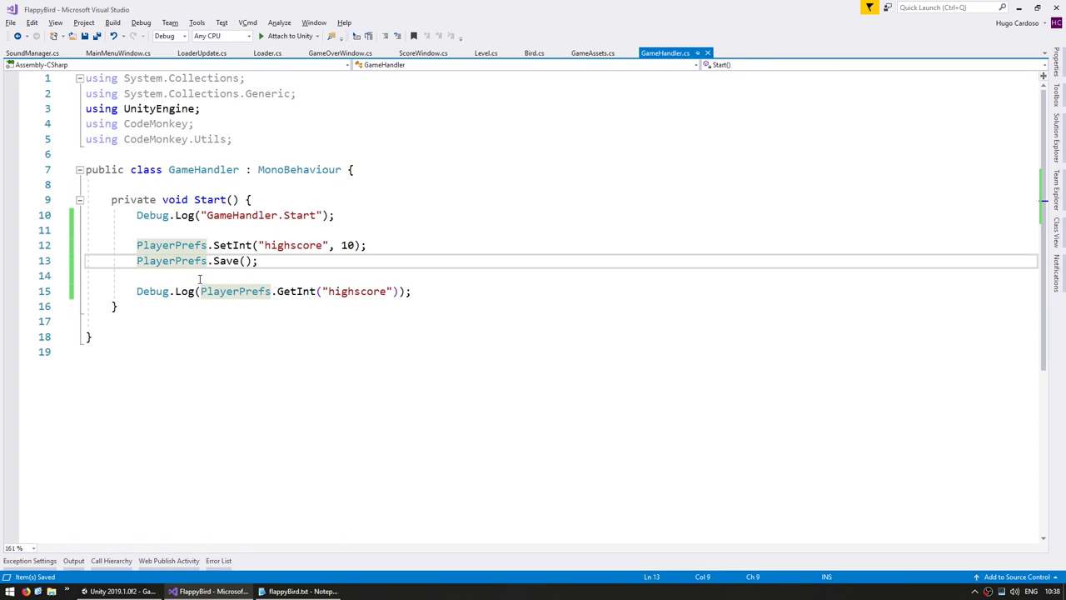
key("ctrl+k")
key("ctrl+c")
key("ctrl+s")
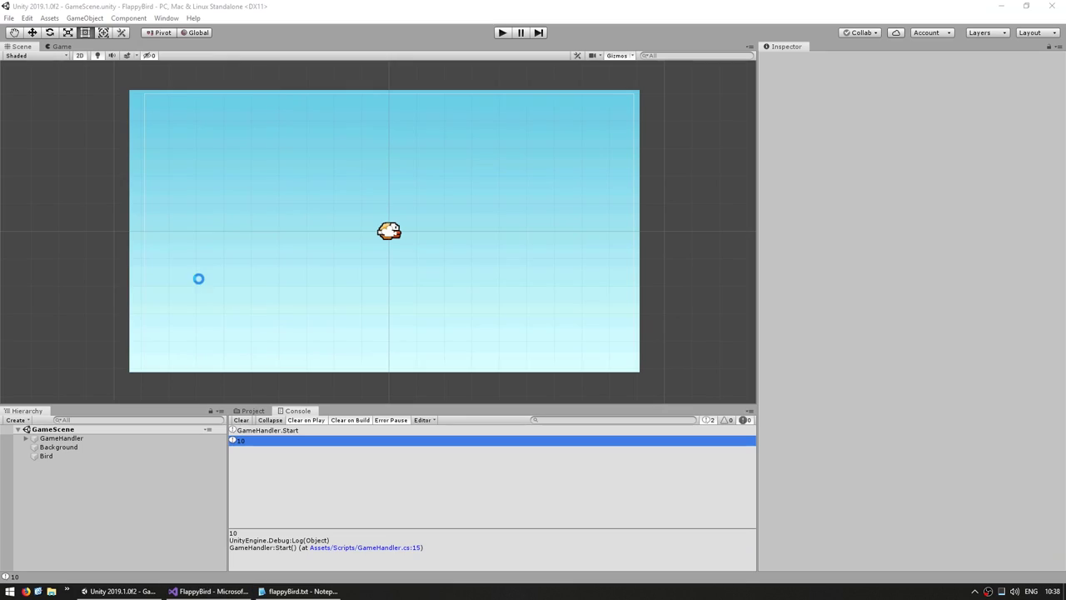
key("alt+Tab")
key("ctrl+p")
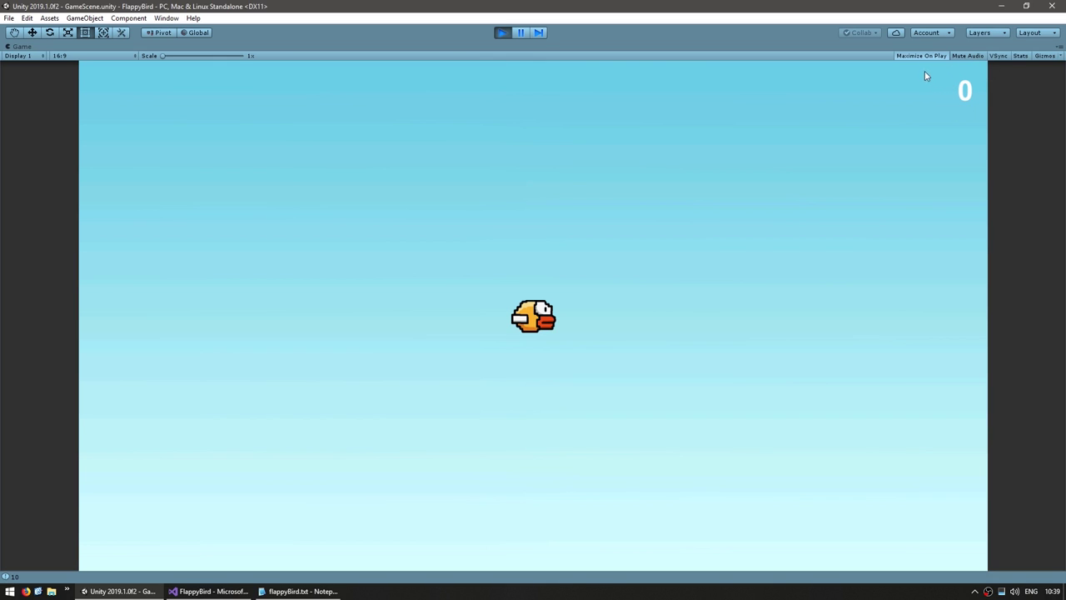
key("alt+Tab")
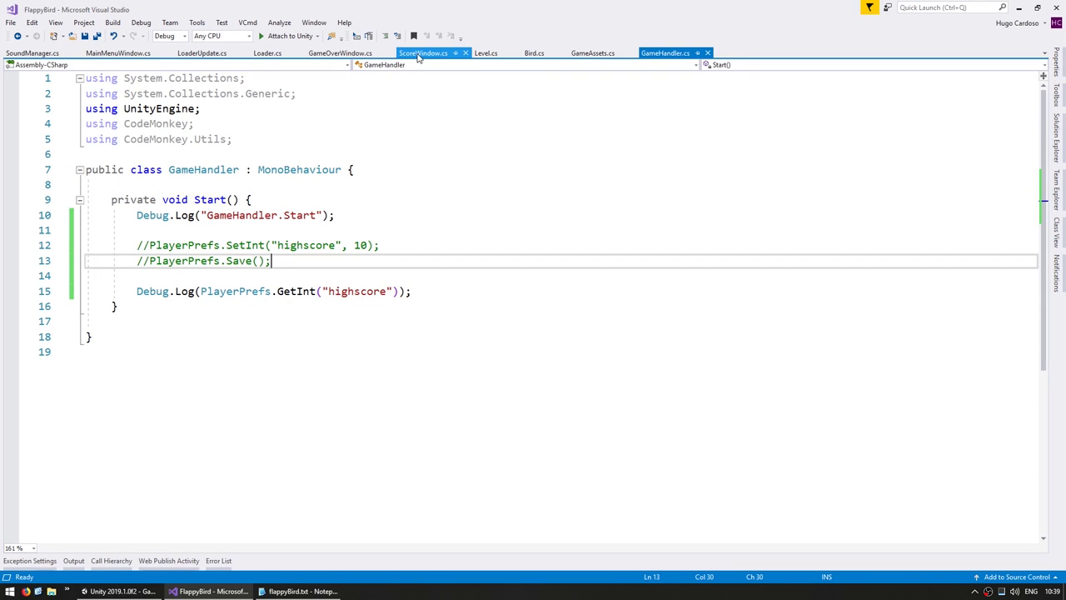
Declare a private Text highscoreText field in the ScoreWindow script.
left_click(419, 53)
left_click(188, 170)
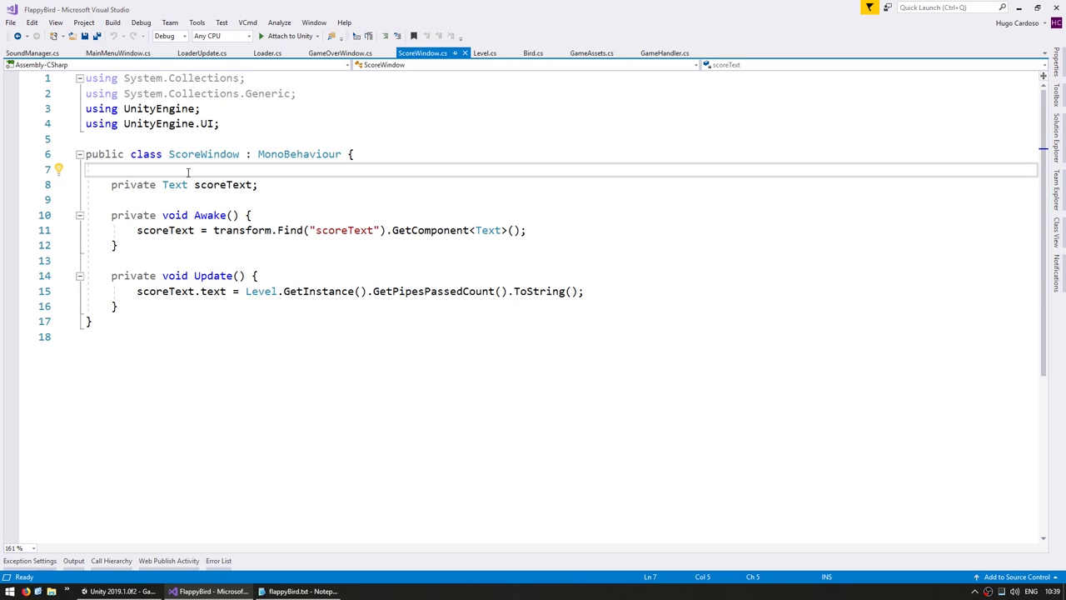
key("Return")
type("private Text ")
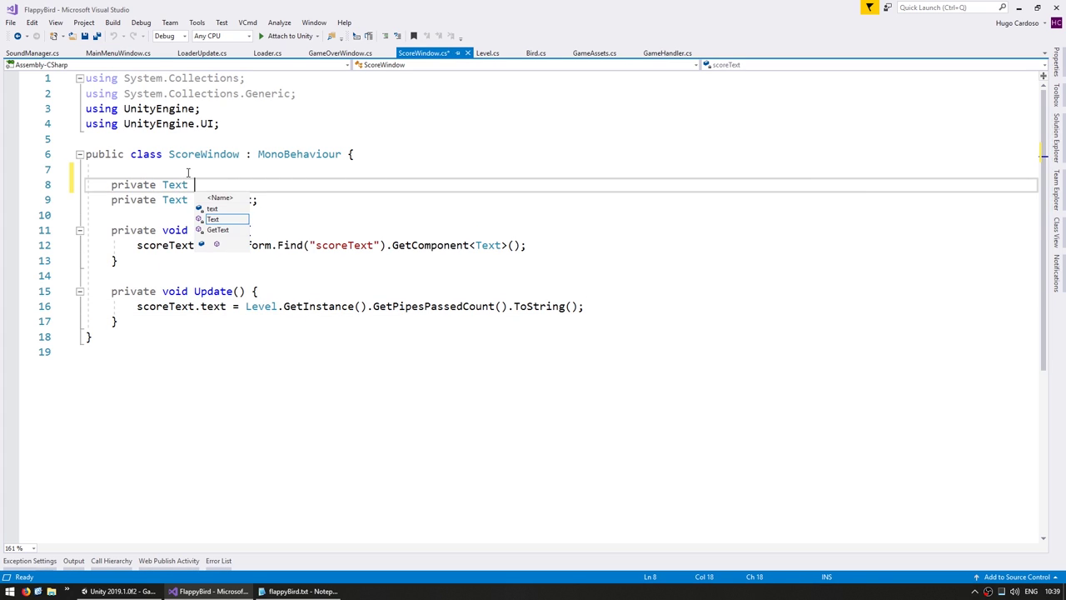
type("highscoreText;")
key("Down")
key("Down")
key("Down")
Add a highscoreText assignment in Awake by pasting the scoreText Find lookup and selecting its name.
key("End")
key("Return")
type("highscoreText")
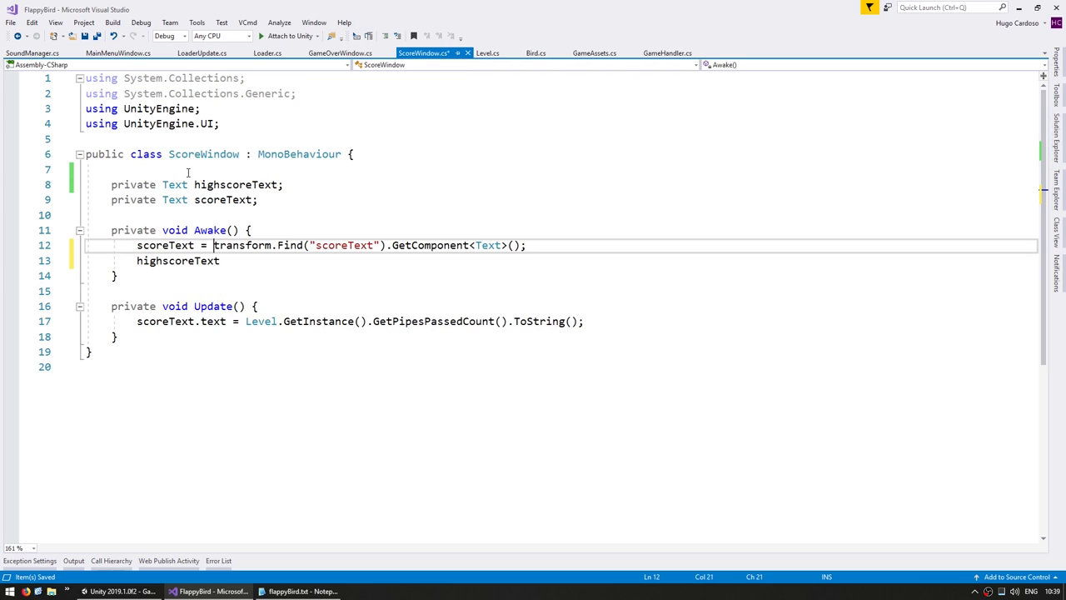
key("ctrl+v")
key("Home")
key("ctrl+Right")
key("ctrl+Right")
key("ctrl+Right")
key("ctrl+Right")
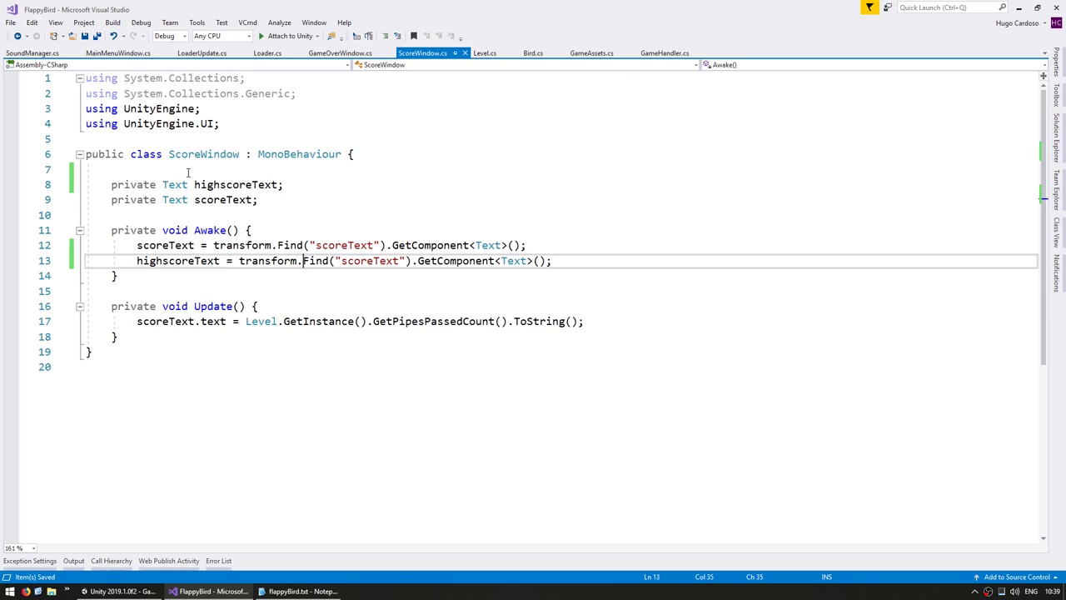
key("ctrl+Right")
key("ctrl+Right")
key("ctrl+Right")
key("ctrl+shift+Left")
Finish the Find("highscoreText") lookup, then duplicate scoreText as highscoreText and move it above the score.
type("highscoreText")
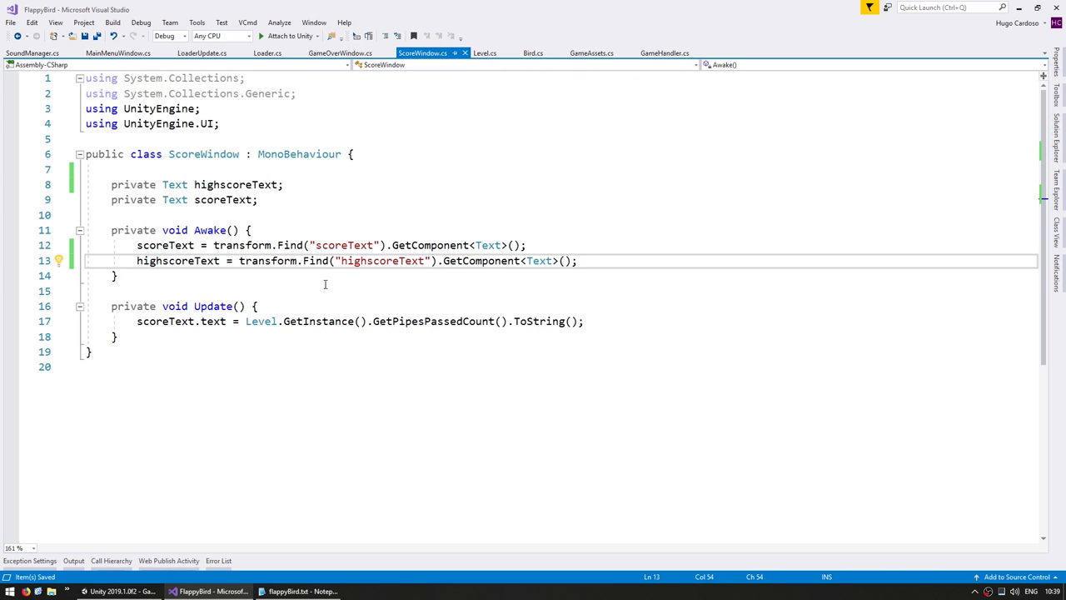
left_click(154, 590)
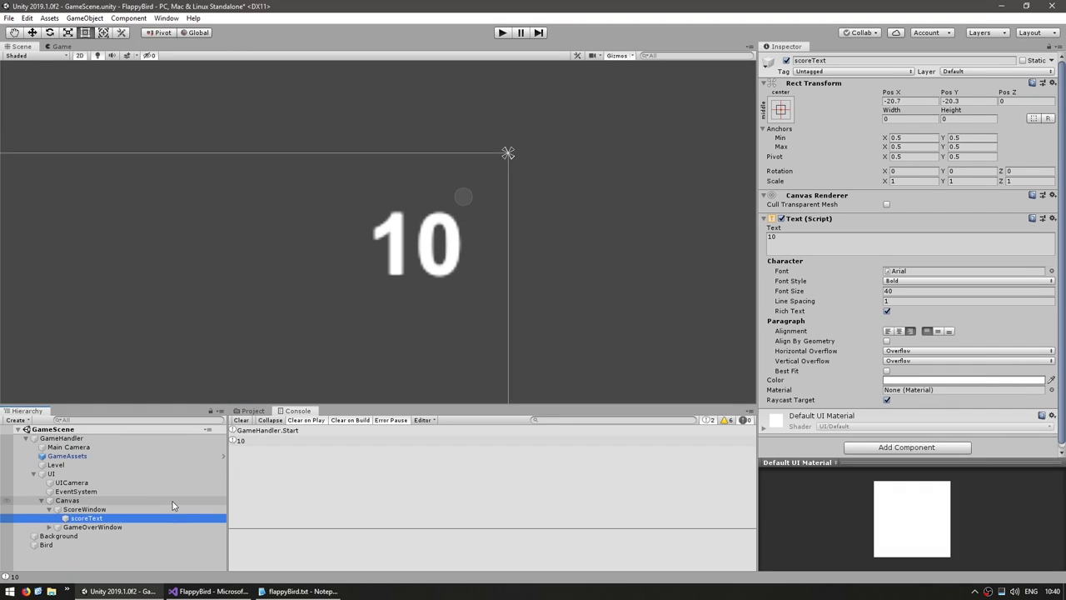
key("ctrl+d")
key("F2")
type("highscoreText")
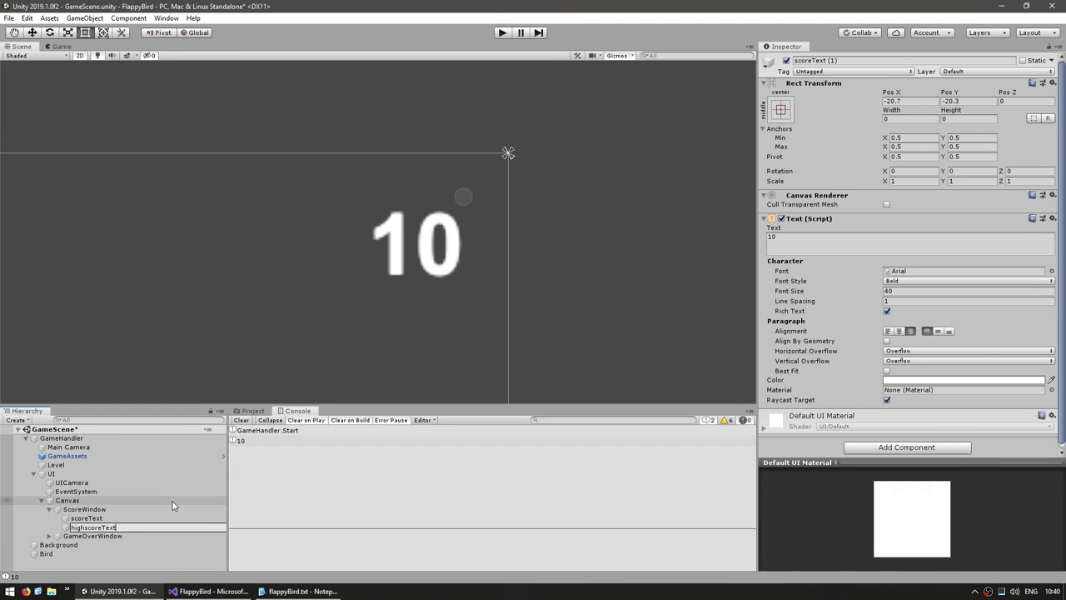
key("Return")
key("w")
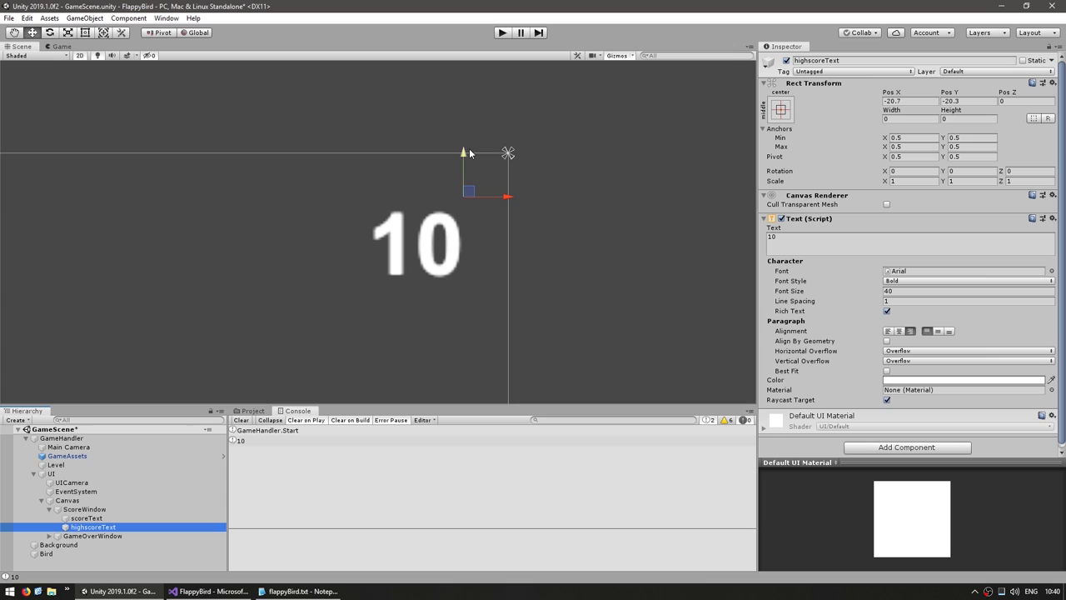
left_click_drag(469, 153, 469, 117)
Give highscoreText the text 'HIGHSCORE: 10', font size 14 and a light grey colour.
left_click(831, 246)
type("HIGHSCORE")
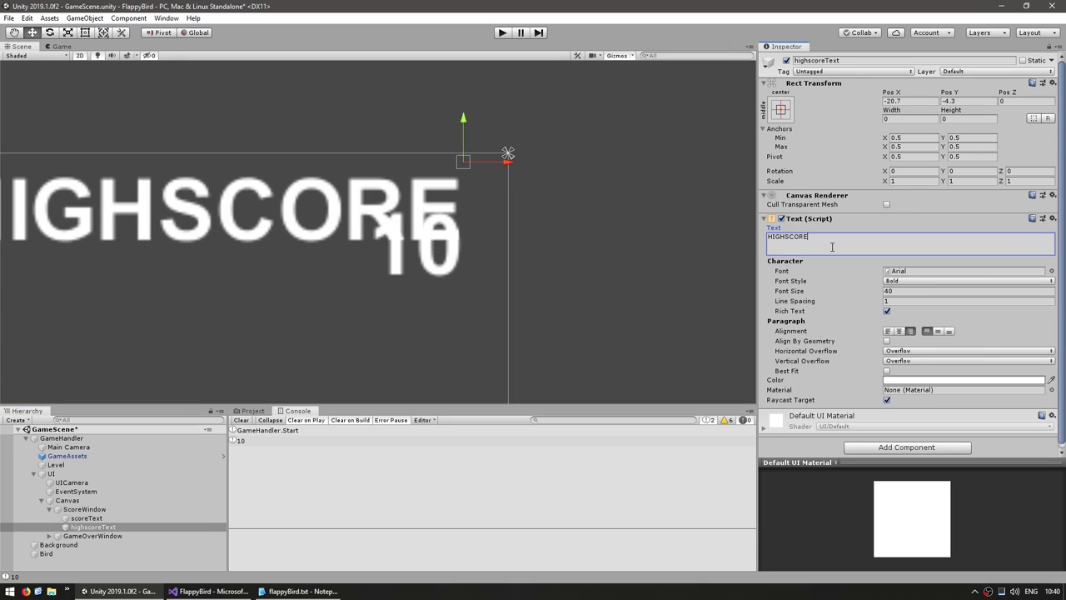
type(": 10")
double_click(916, 291)
type("14")
left_click(964, 380)
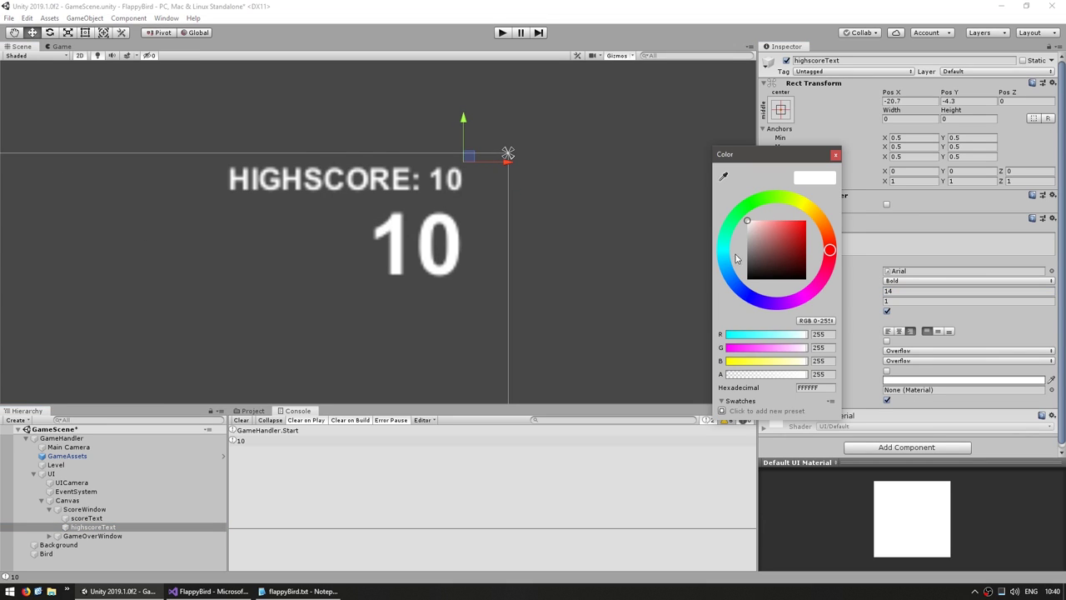
left_click_drag(736, 254, 748, 266)
left_click(316, 304)
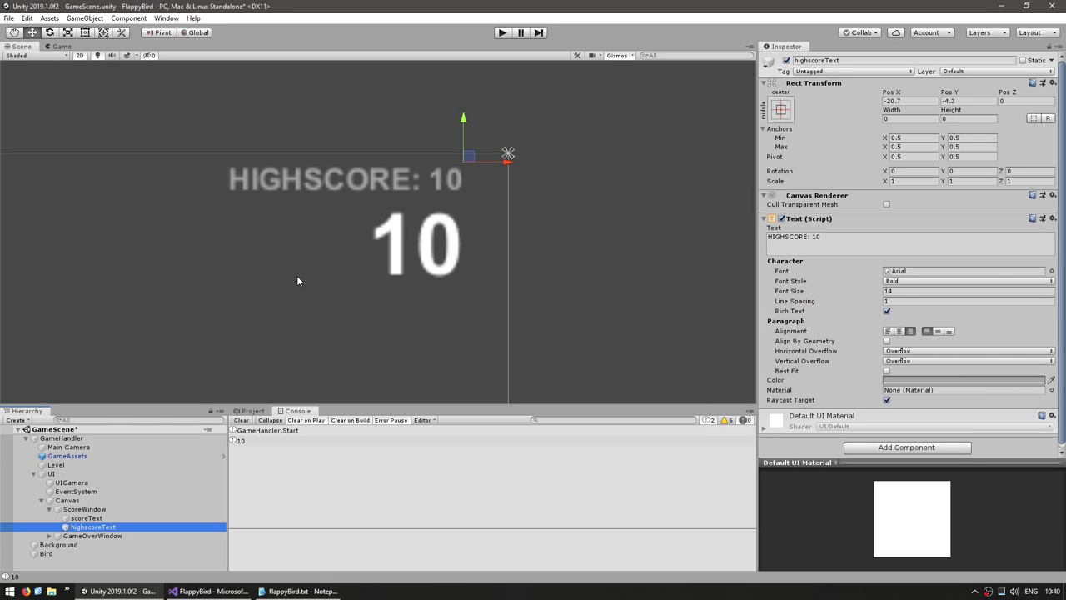
Add a Start method to ScoreWindow beginning with highscoreText.text =.
left_click(208, 591)
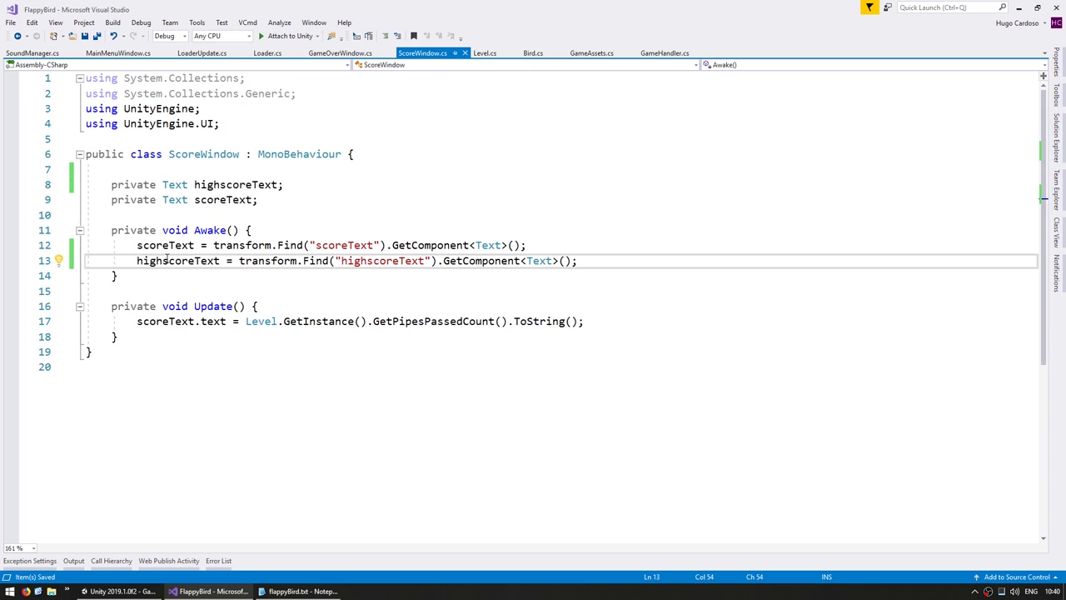
left_click(167, 260)
left_click(170, 271)
key("Return")
key("Return")
type("priv")
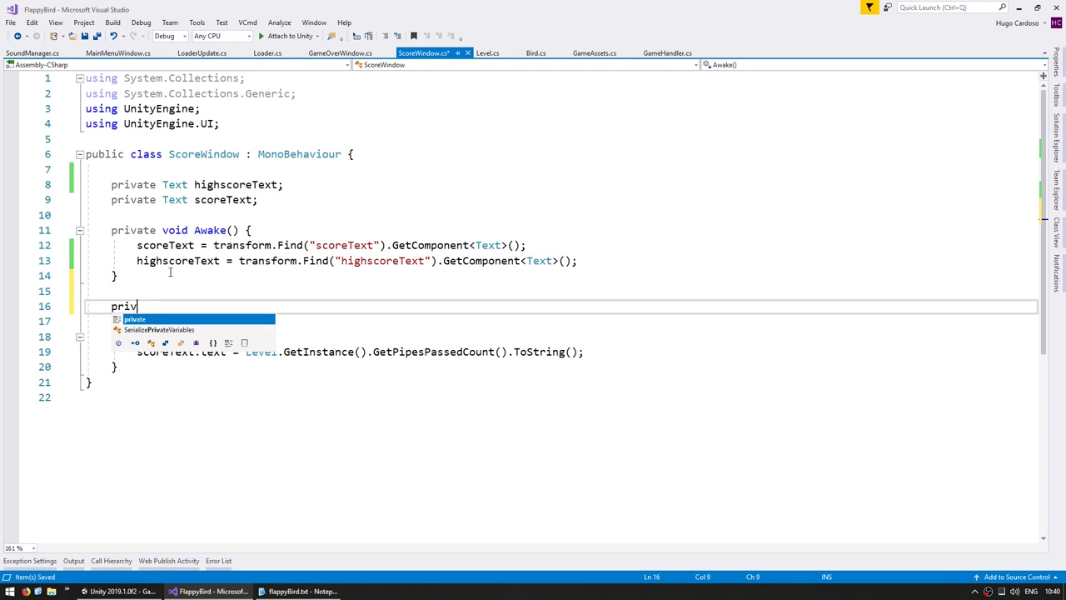
type("ate void Start() {")
key("Return")
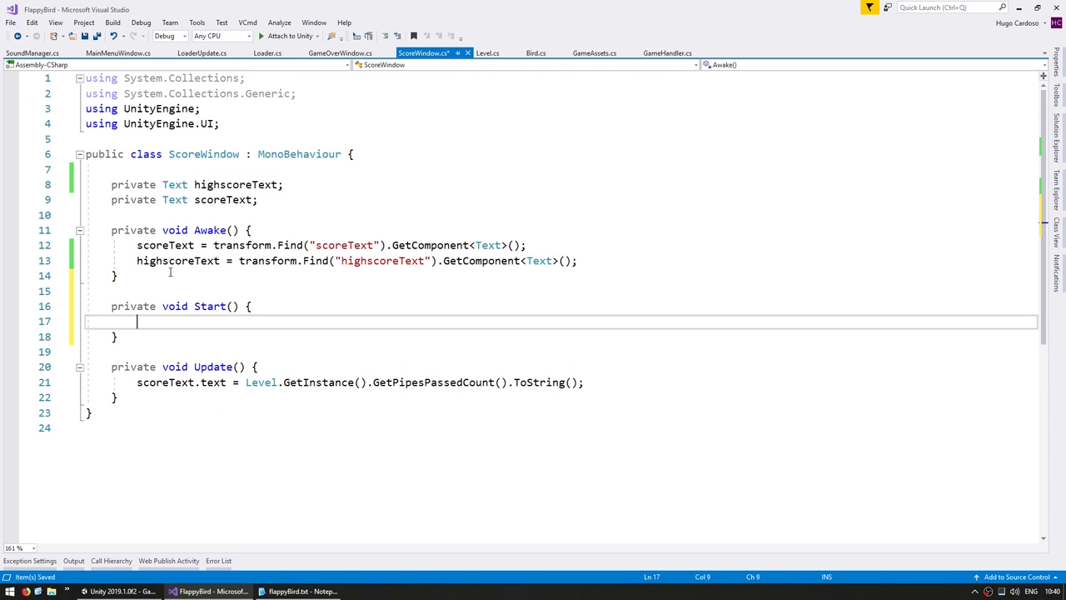
type("highscoreText.text ")
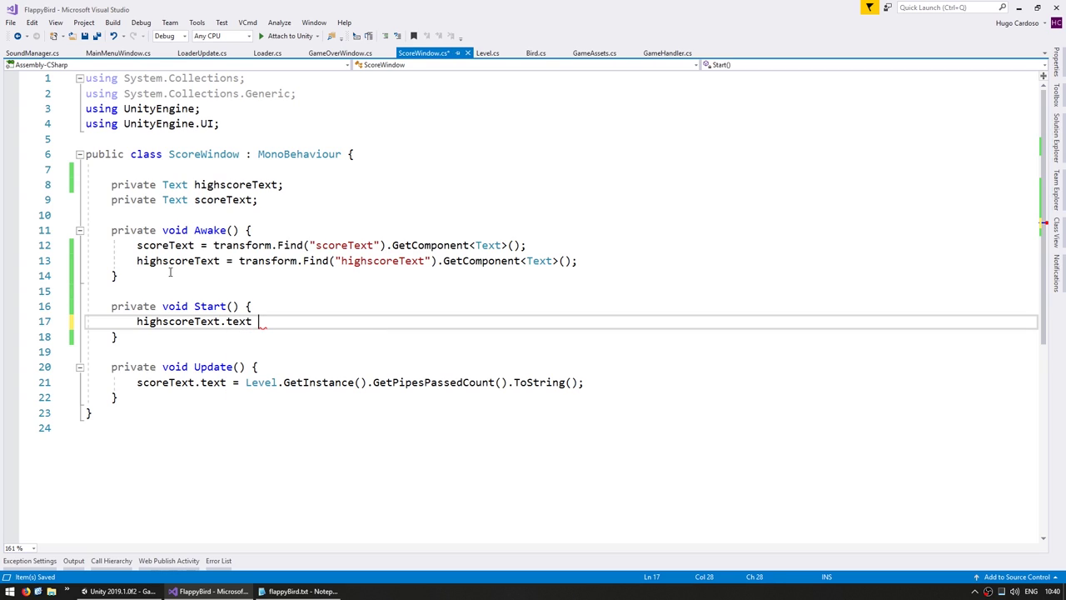
type("=")
Create a new C# script named Score in the Scripts folder and open it.
key("alt+Tab")
right_click(254, 486)
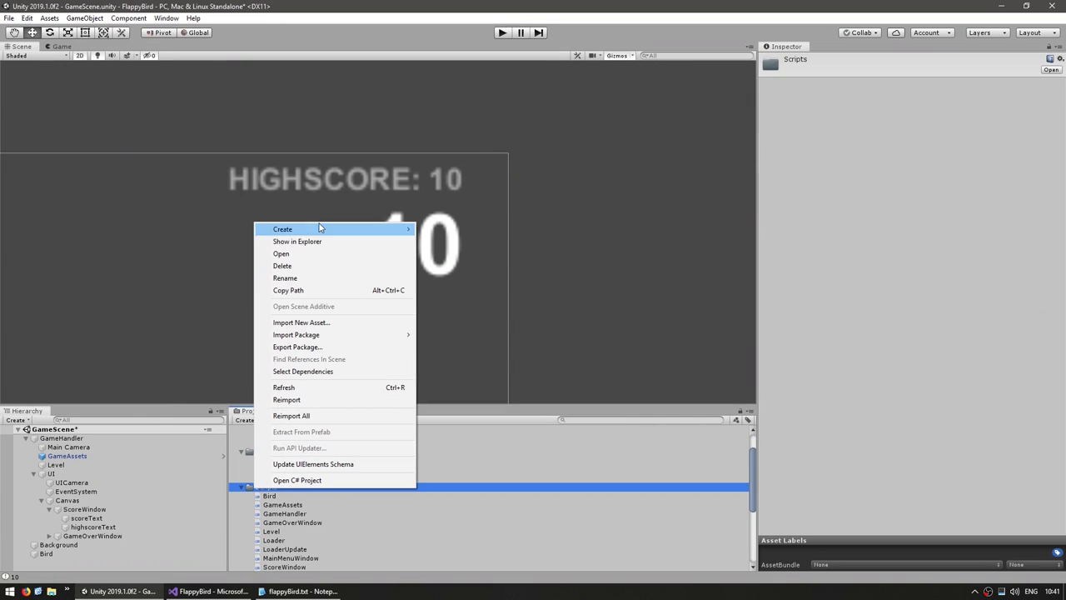
mouse_move(308, 233)
left_click(465, 182)
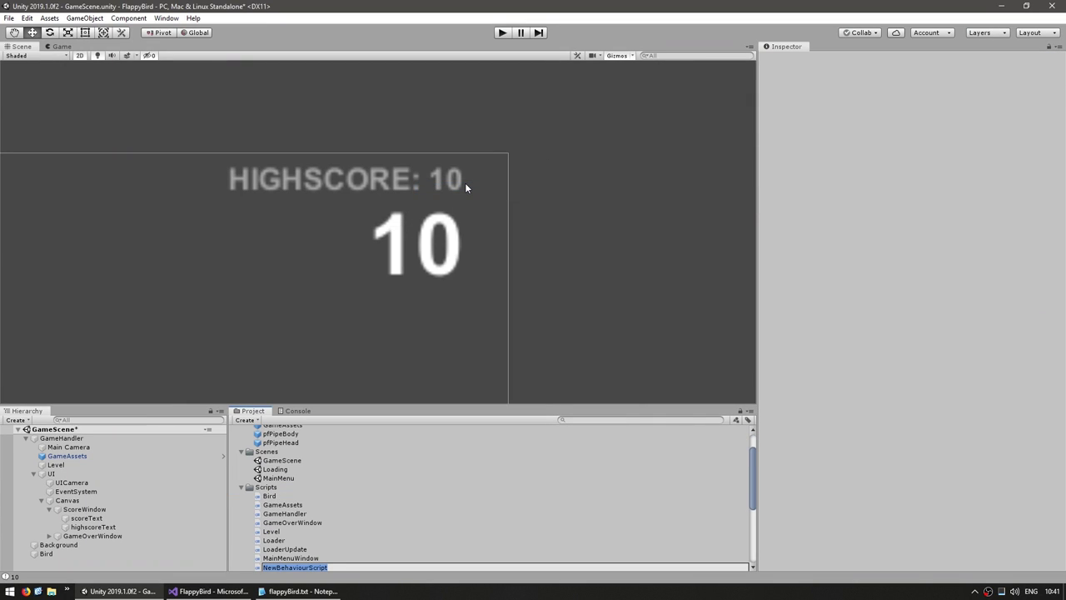
type("Score")
key("Return")
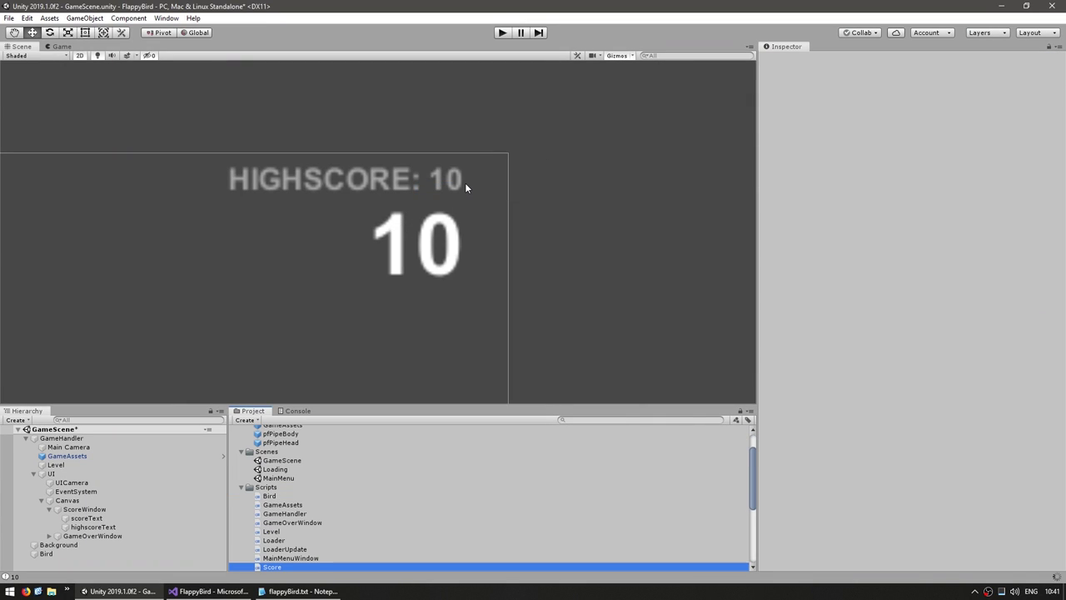
key("Return")
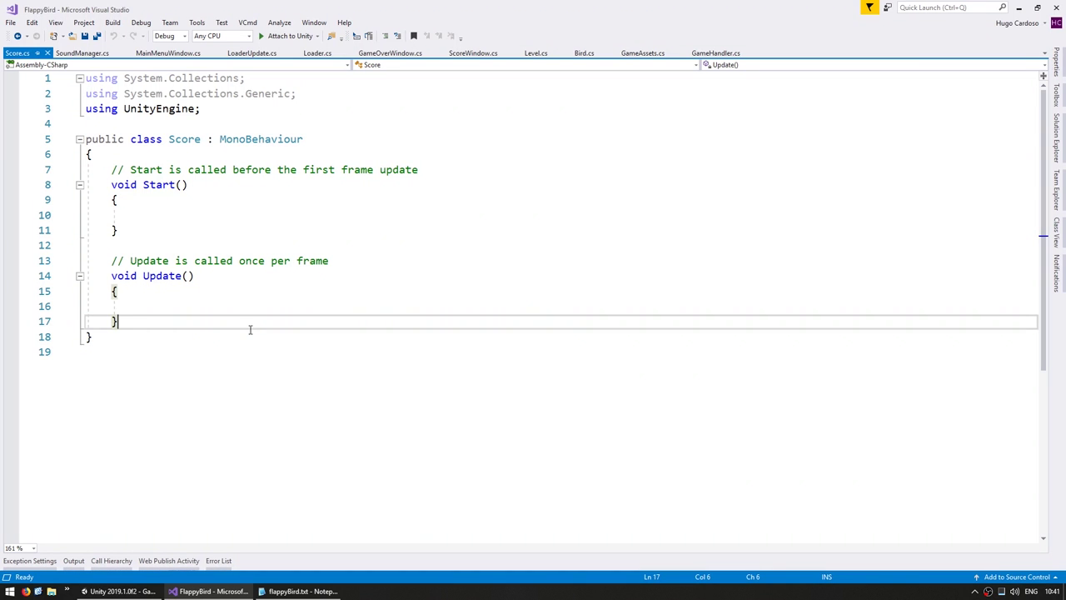
Replace Score's placeholder Start and Update with an empty public static int GetHighscore() method.
left_click(148, 155, "shift")
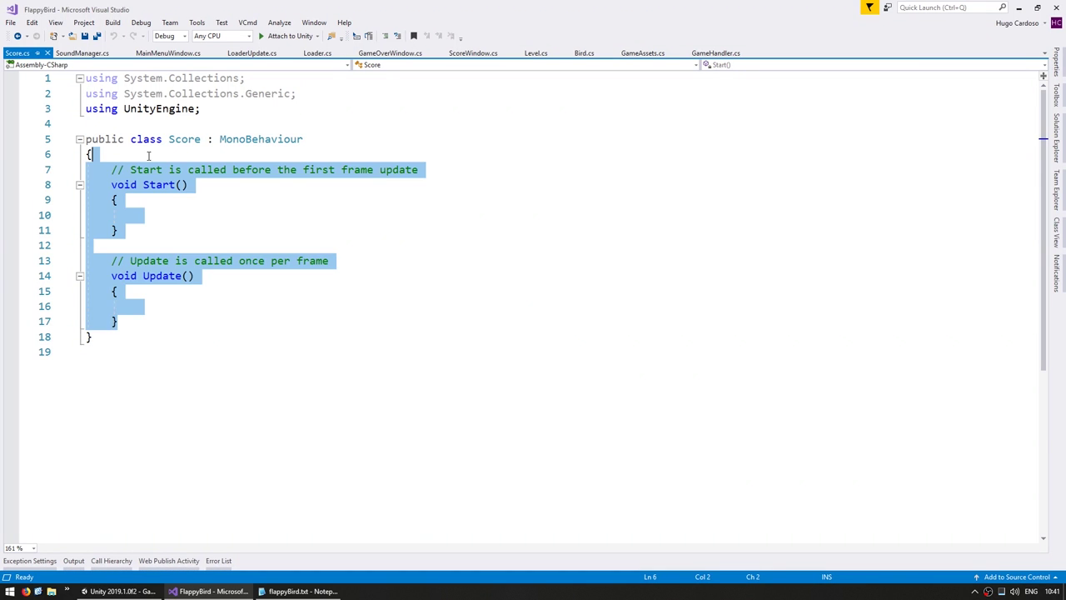
key("BackSpace")
key("Return")
key("Return")
type("public static int ")
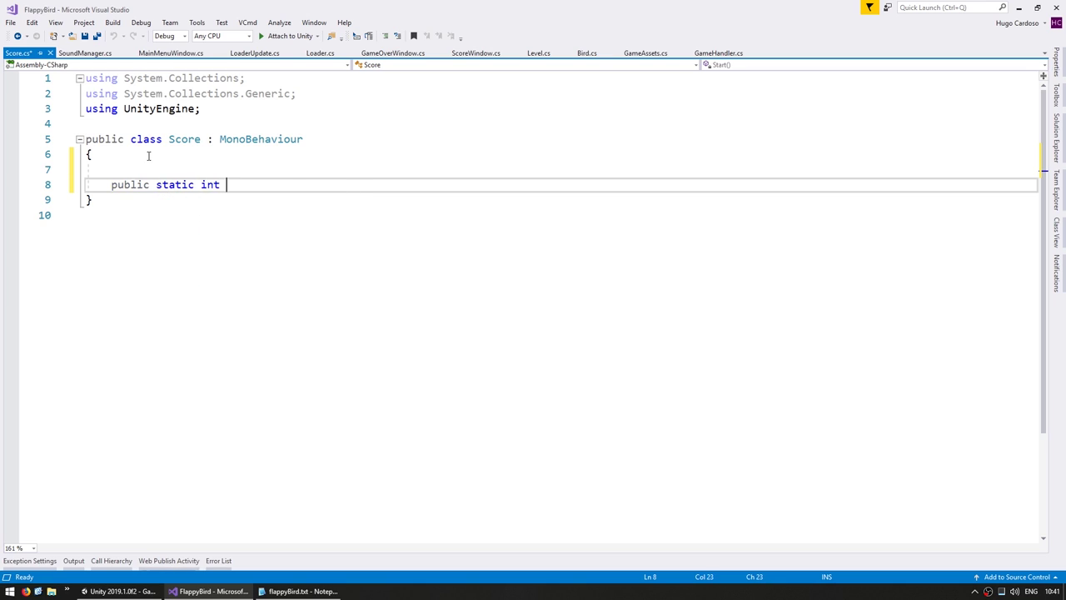
type("GetHighscore")
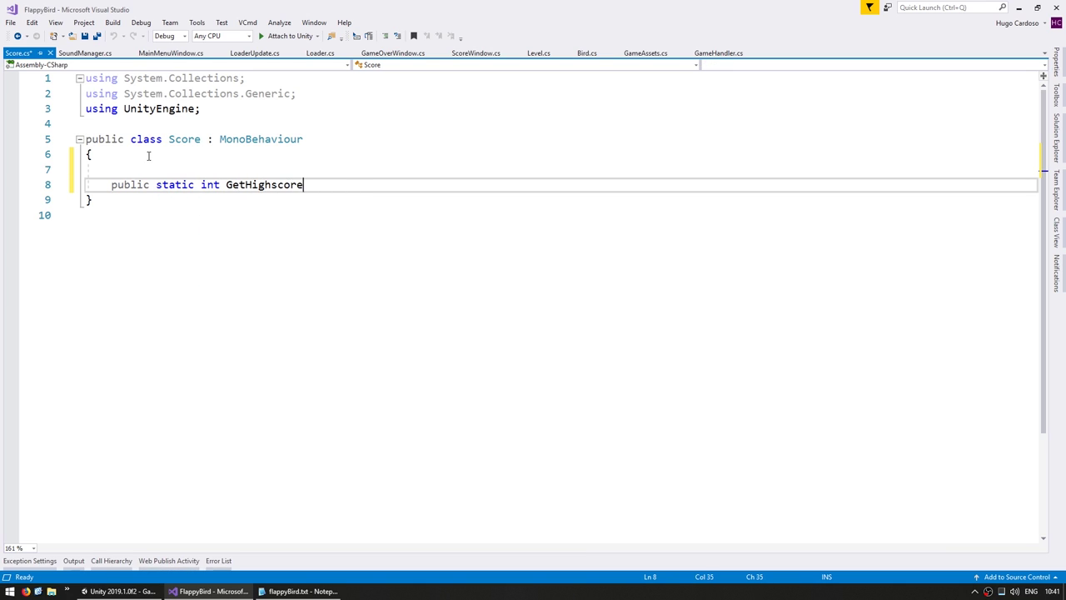
type("() {")
key("Return")
type("}")
key("Return")
key("Up")
key("Up")
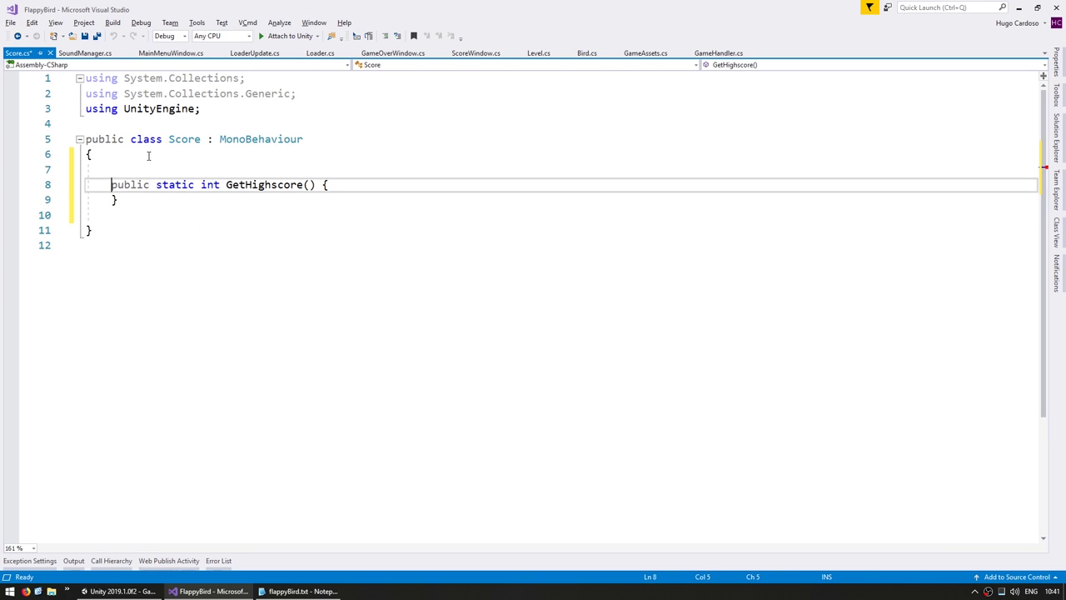
key("End")
key("Return")
Select the PlayerPrefs.GetInt("highscore") call in GameHandler's highscore log line.
left_click(722, 55)
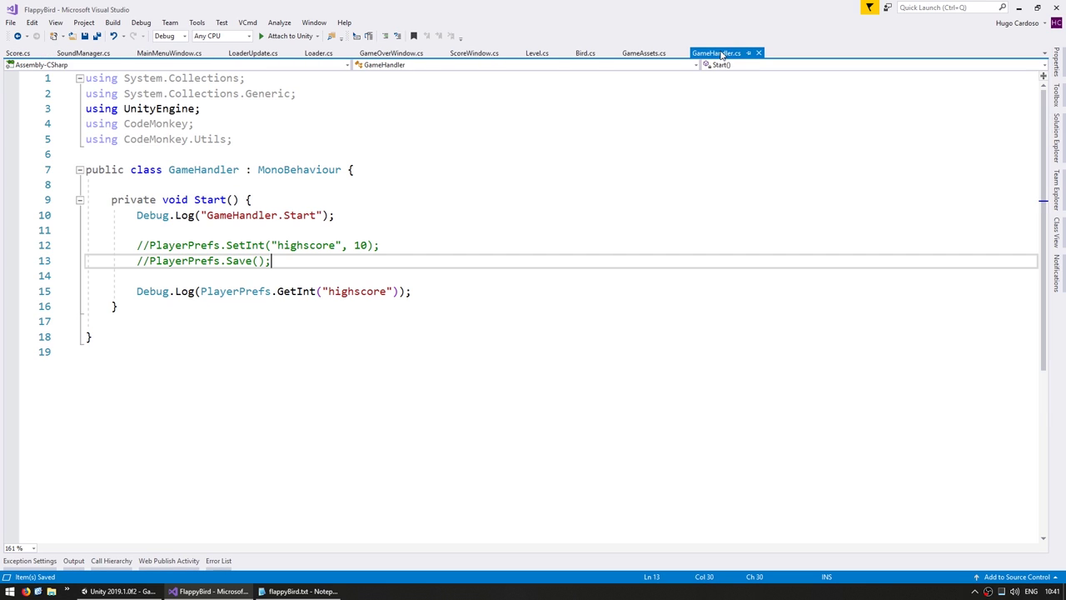
left_click(215, 291)
double_click(215, 292)
key("shift+End")
key("shift+Left")
key("shift+Left")
key("ctrl+c")
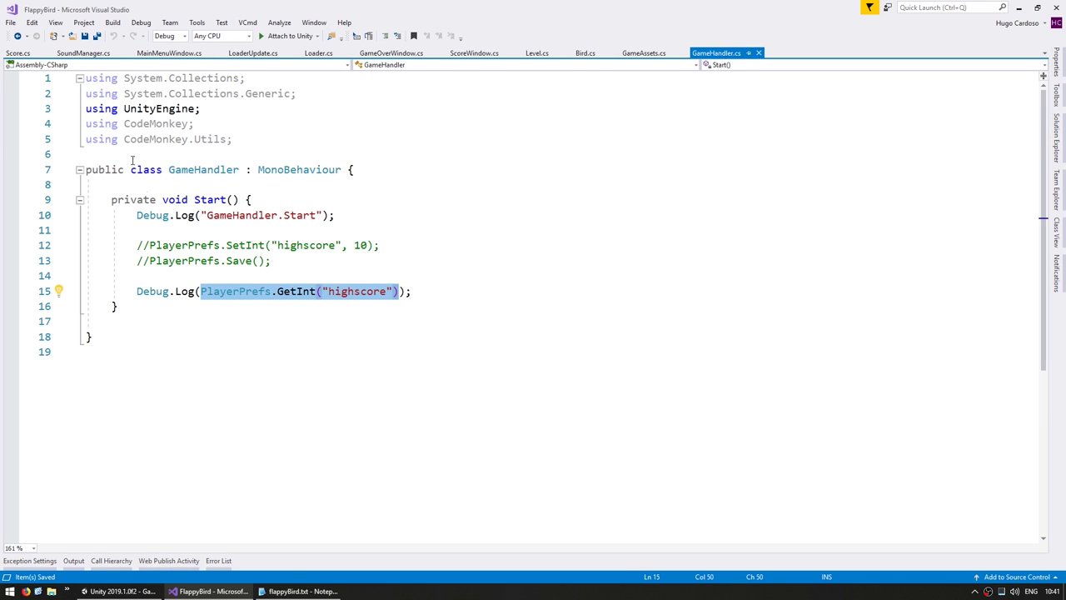
Make GetHighscore return PlayerPrefs.GetInt("highscore");.
left_click(80, 52)
left_click(20, 53)
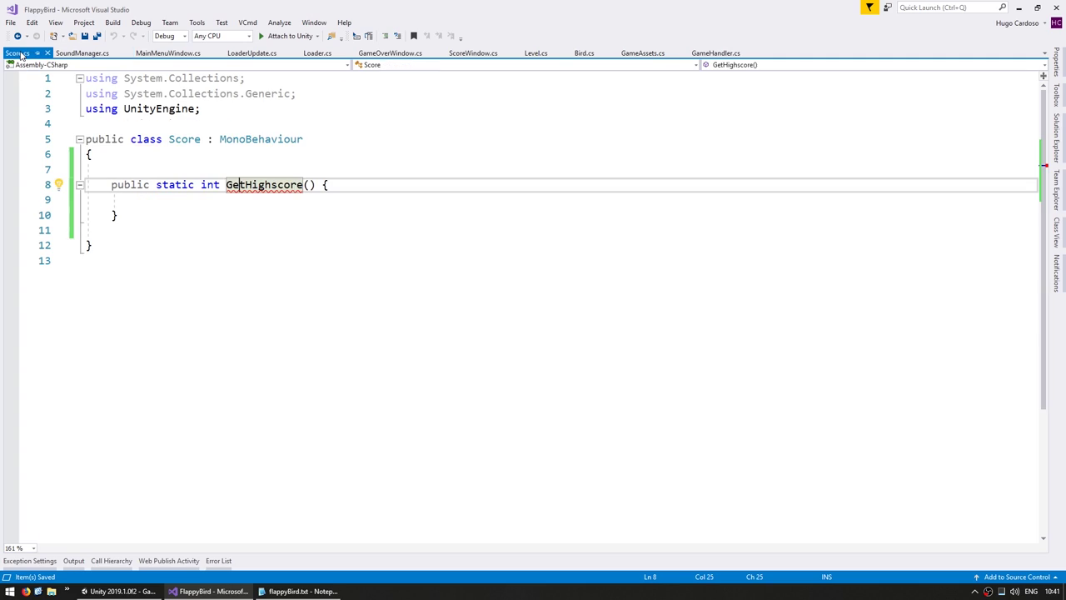
key("Down")
key("ctrl+v")
key("Home")
type("return")
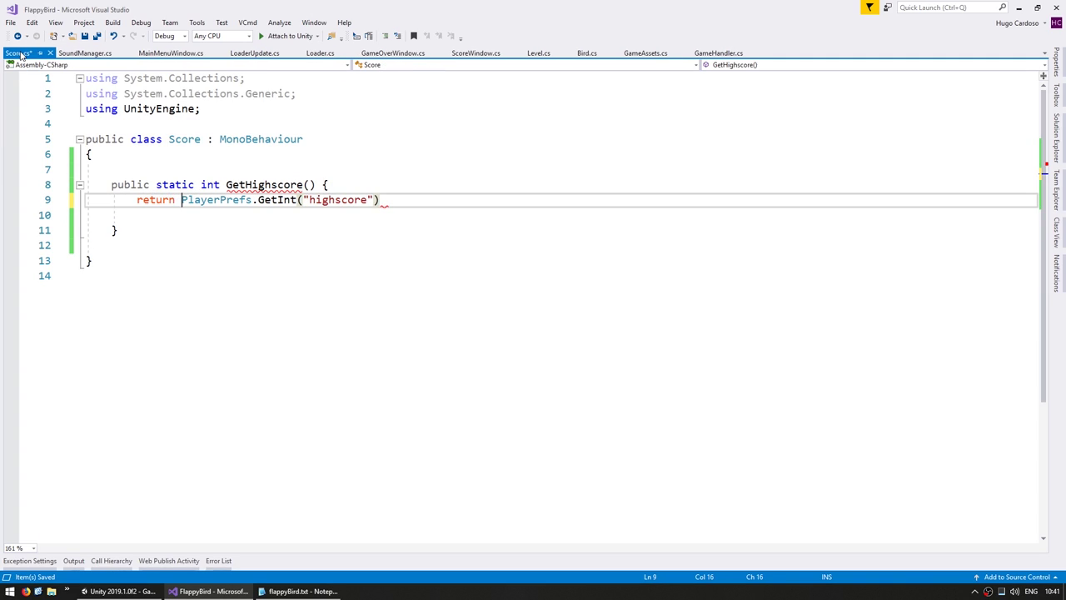
key("Down")
key("Up")
key("End")
type(";")
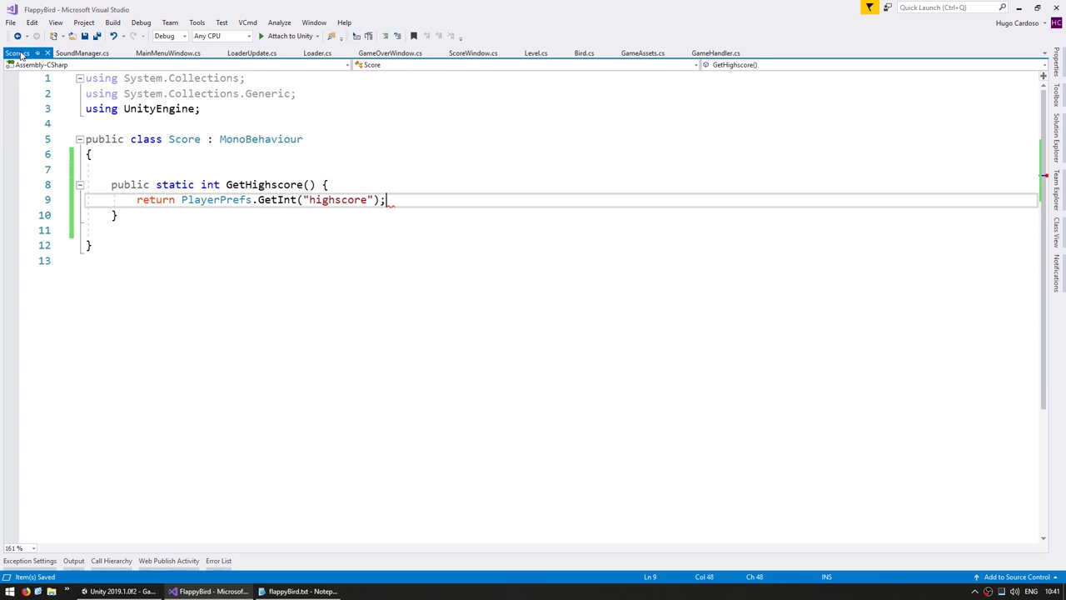
Remove MonoBehaviour inheritance, declare Score as a static class, and save it.
left_click(154, 158)
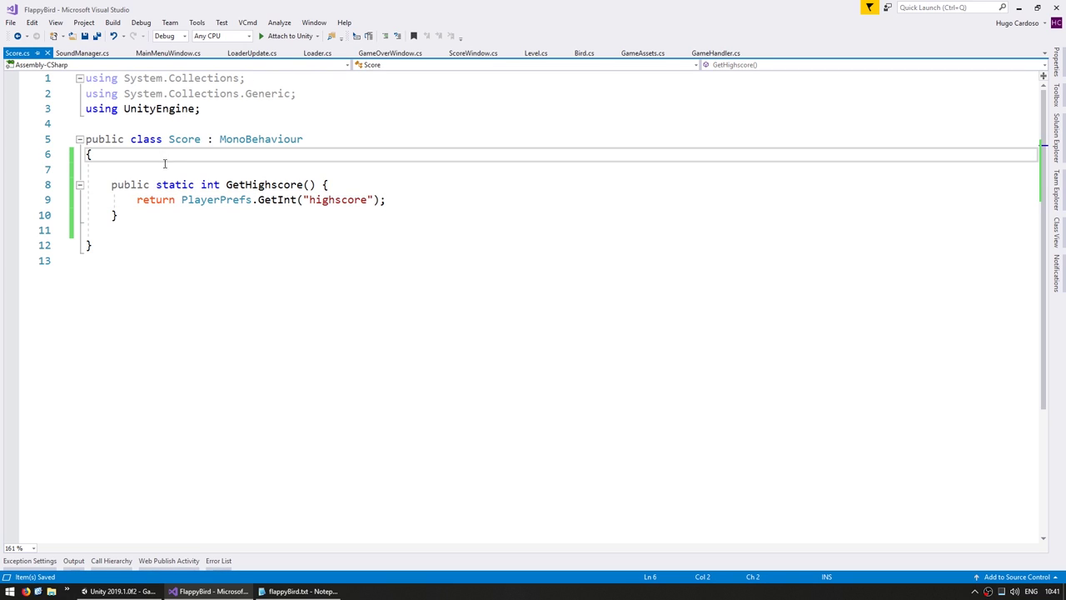
key("Left")
key("BackSpace")
key("ctrl+shift+Left")
key("ctrl+shift+Left")
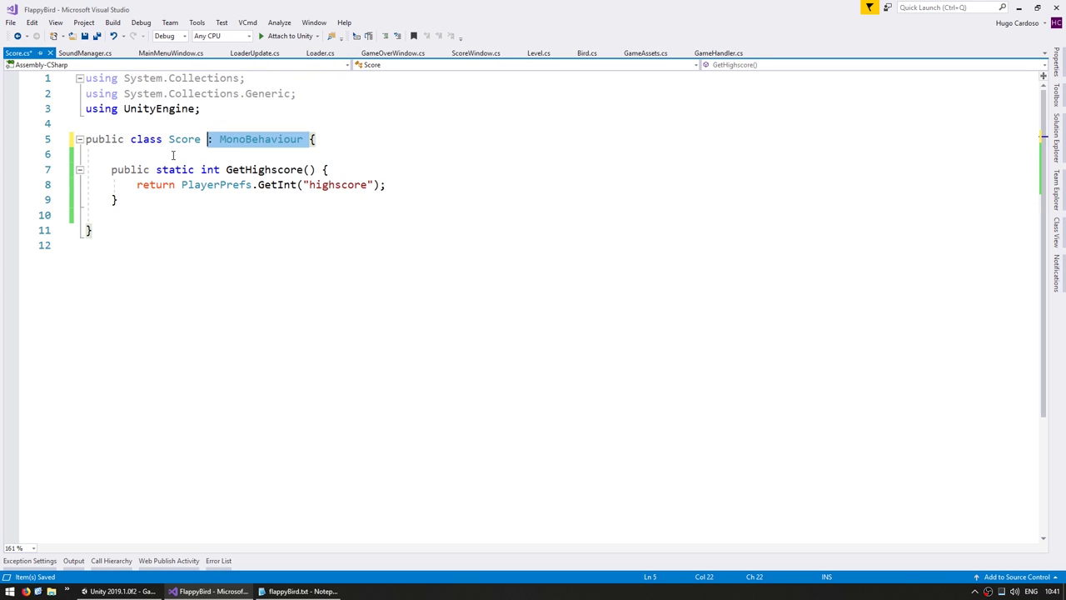
key("BackSpace")
key("ctrl+Left")
key("ctrl+Left")
type("stat")
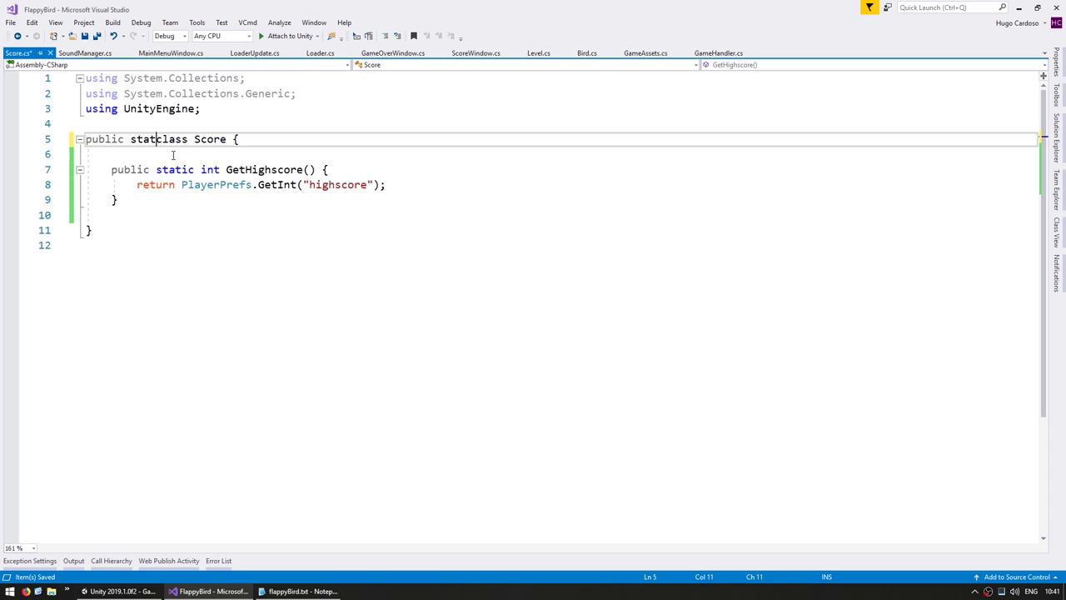
type("ic")
key("ctrl+s")
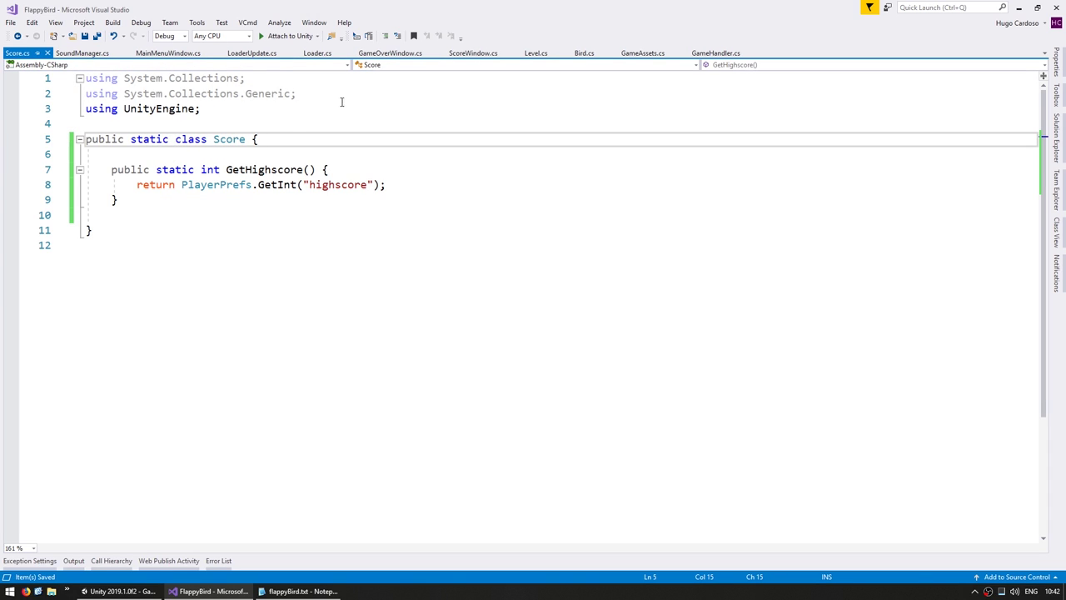
left_click(471, 53)
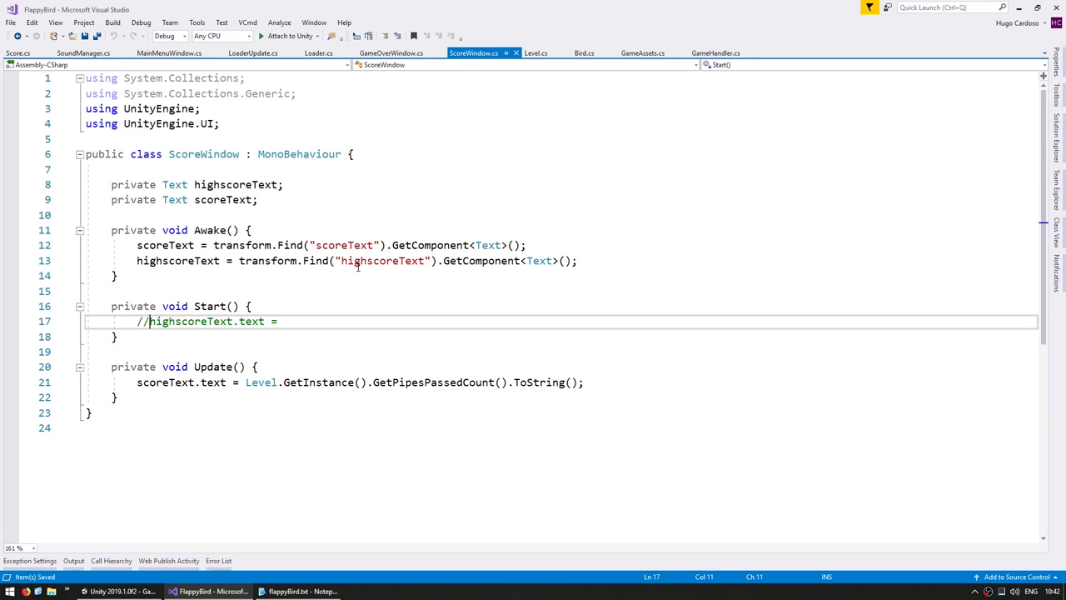
Uncomment the Start line and set highscoreText.text = "HIGHSCORE: " + Score.GetHighscore().ToString().
key("BackSpace")
key("BackSpace")
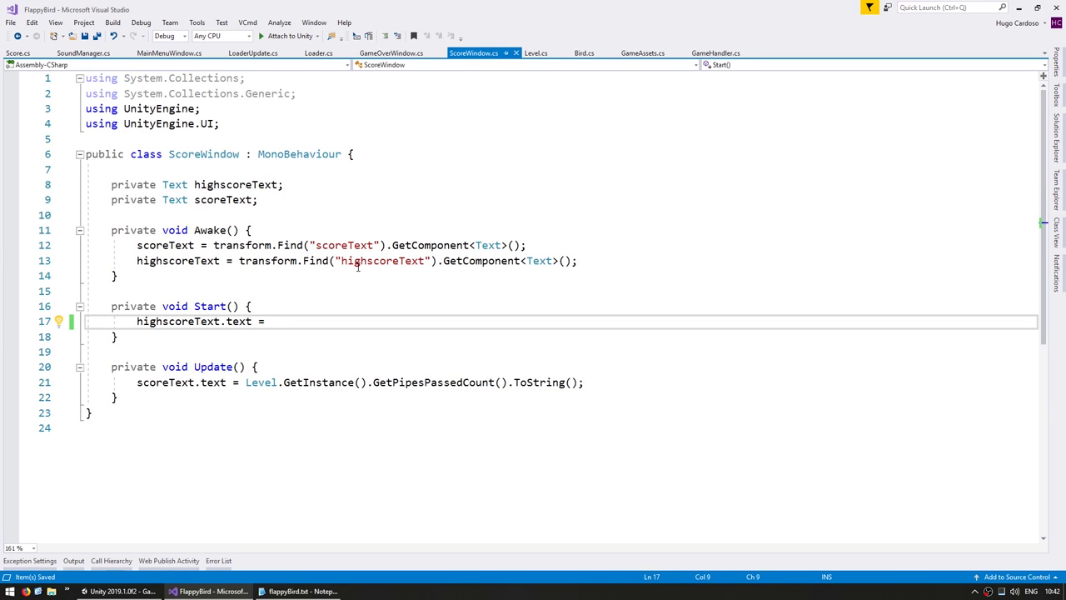
type("Score")
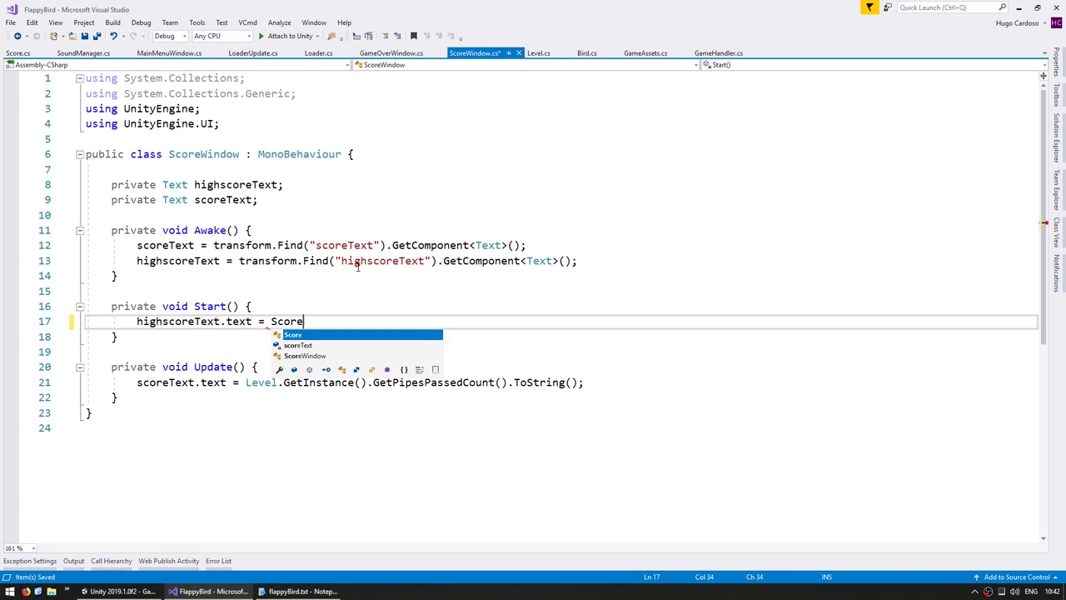
type(".Get")
key("Tab")
type("();")
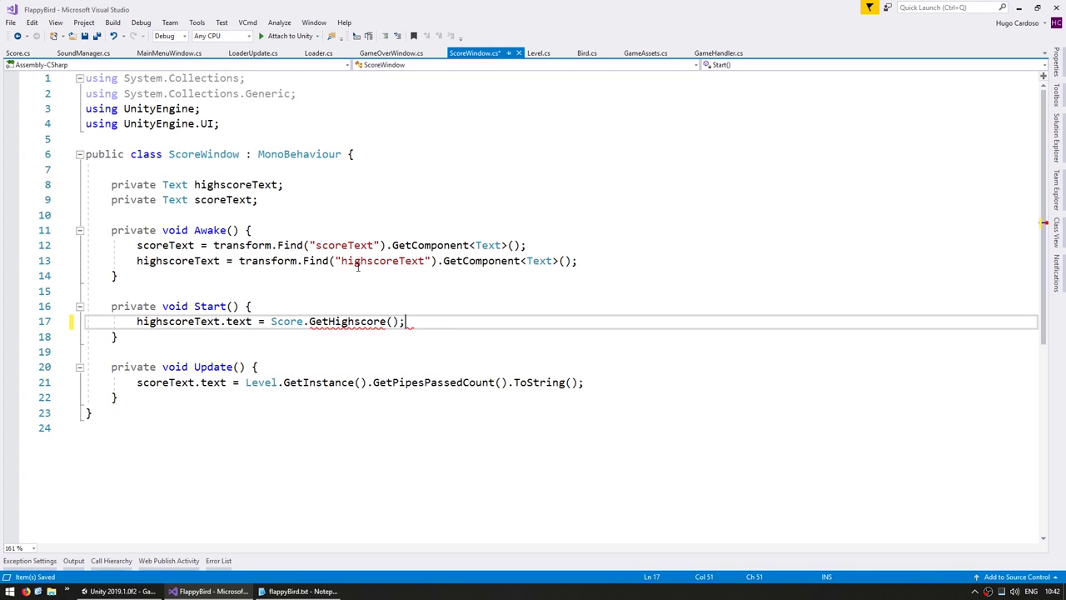
key("Left")
type(".To")
key("Tab")
type("()")
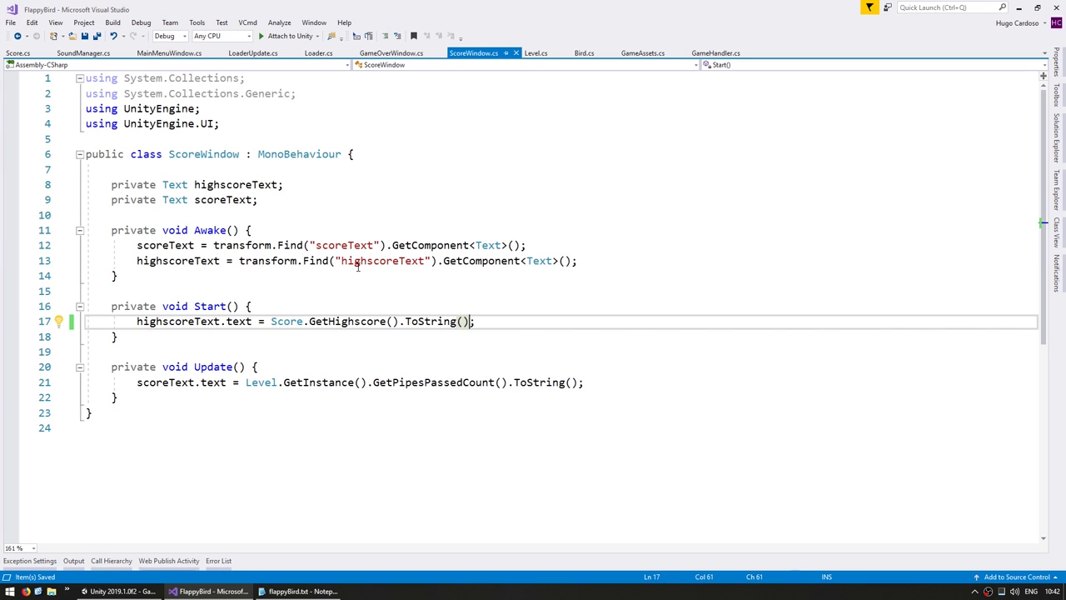
key("ctrl+Left")
key("ctrl+Left")
key("ctrl+Left")
type("\"HIGHSCORE")
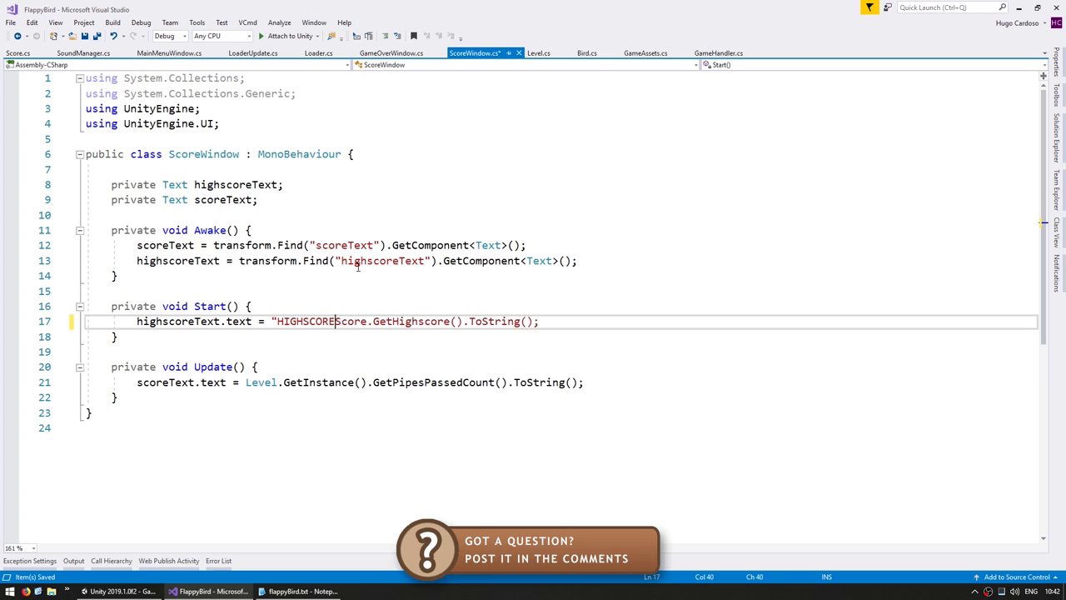
type(": \" +")
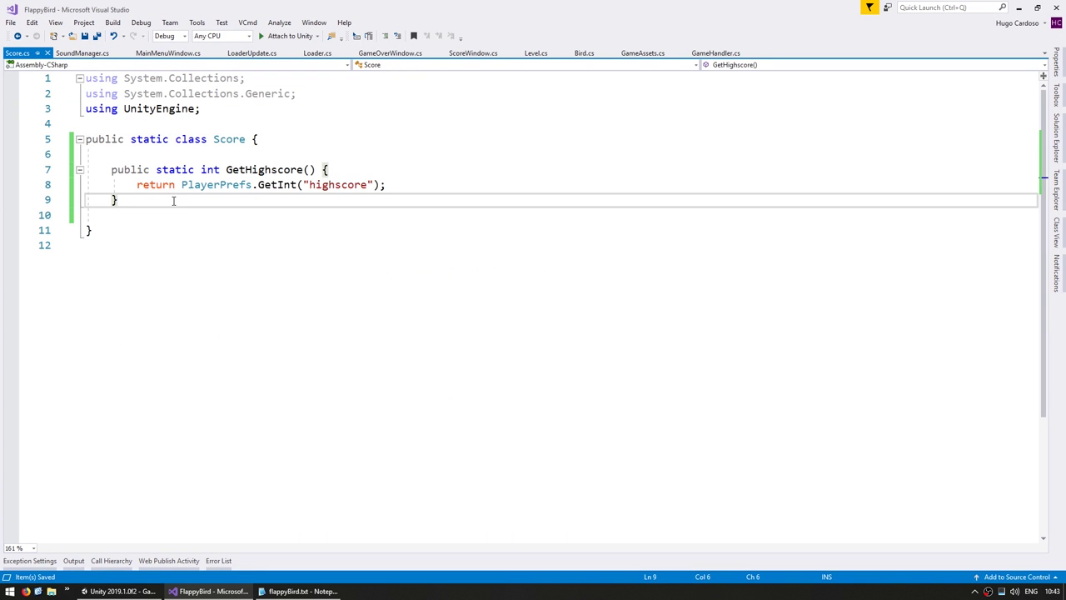
Declare public static bool TrySetNewHighscore(int score) below GetHighscore and save Score.cs.
key("Return")
key("Return")
type("public static ")
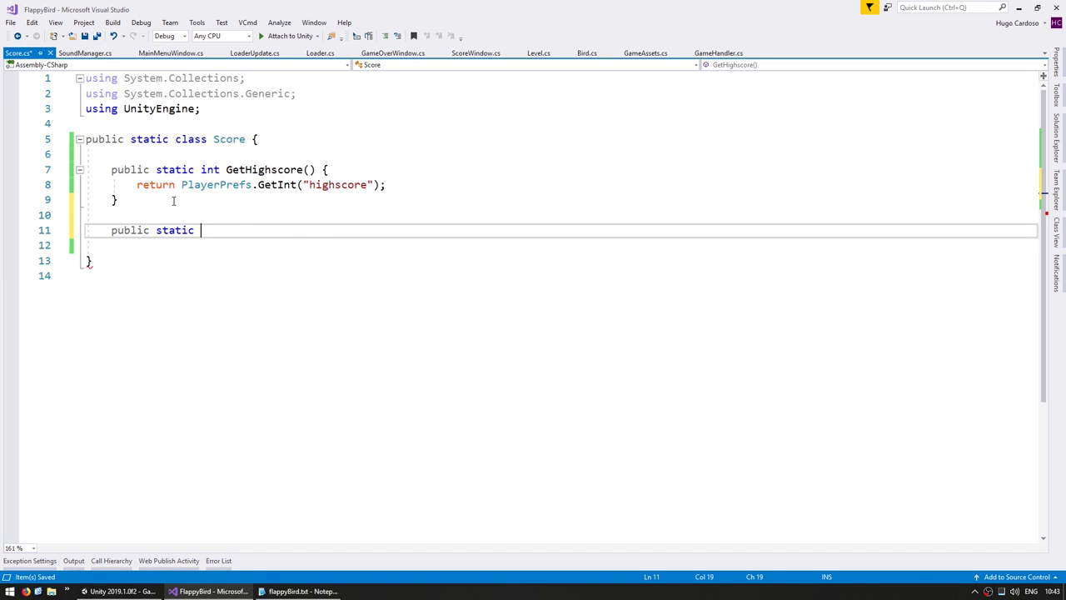
type("TrySetNewHighs")
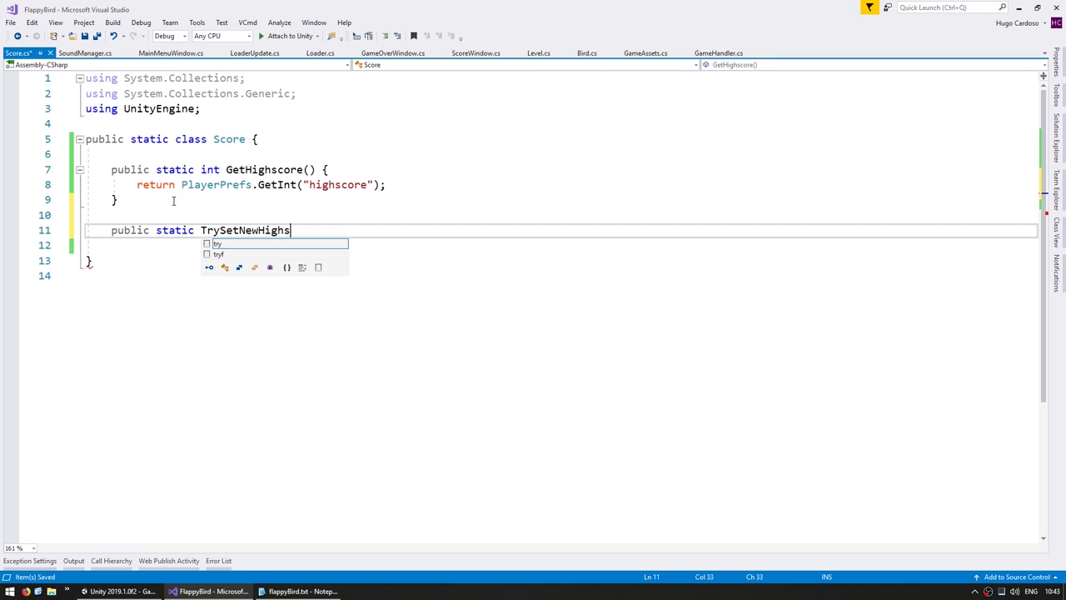
type("core()")
key("Return")
type("{")
key("Home")
key("ctrl+Right")
key("ctrl+Right")
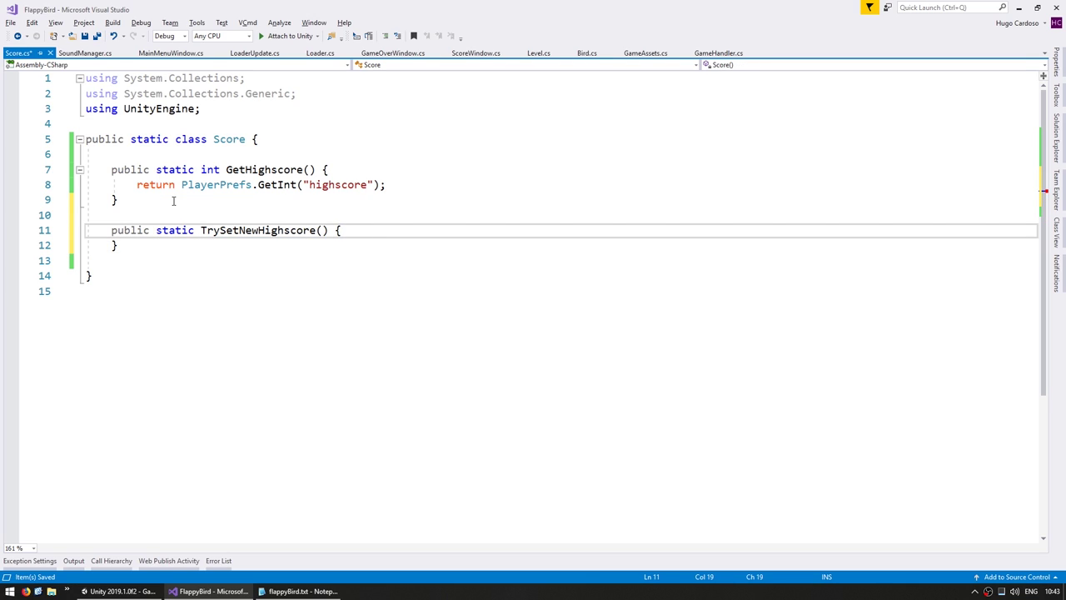
type("bool")
key("ctrl+Right")
key("Right")
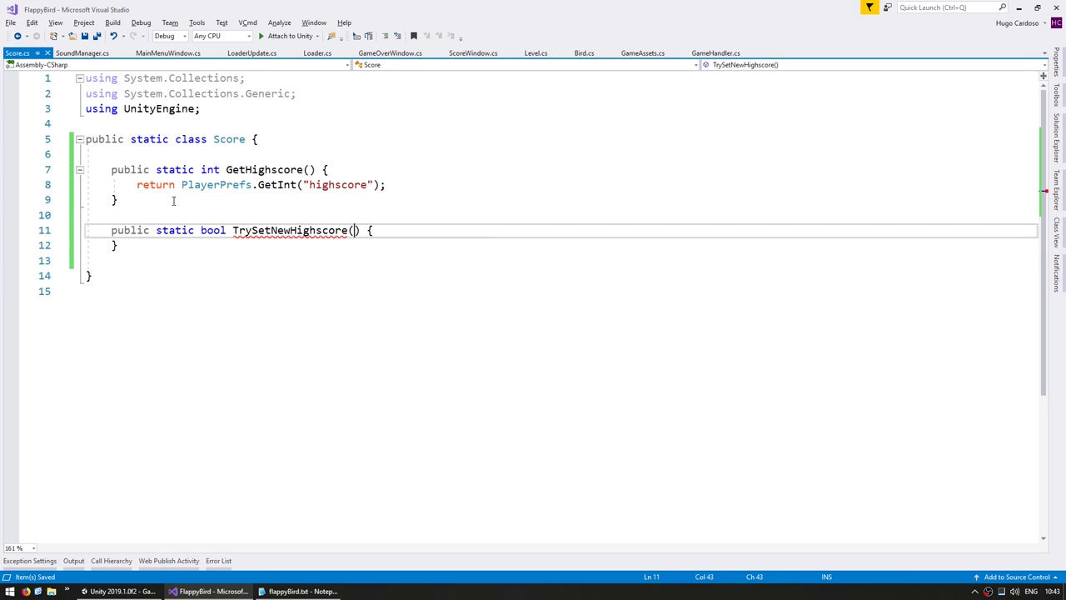
type("int score")
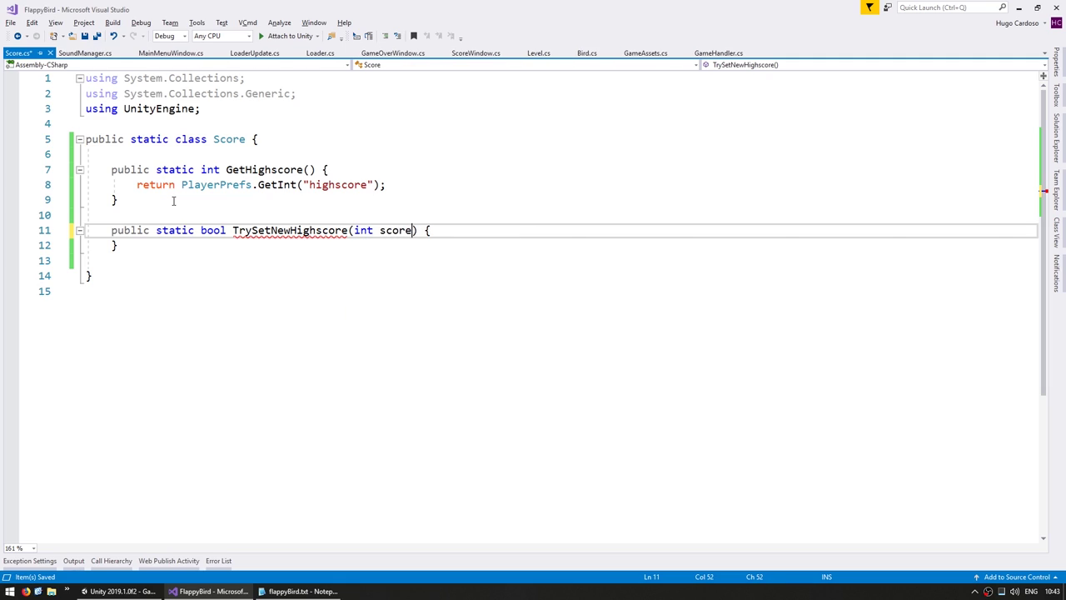
key("ctrl+s")
key("Left")
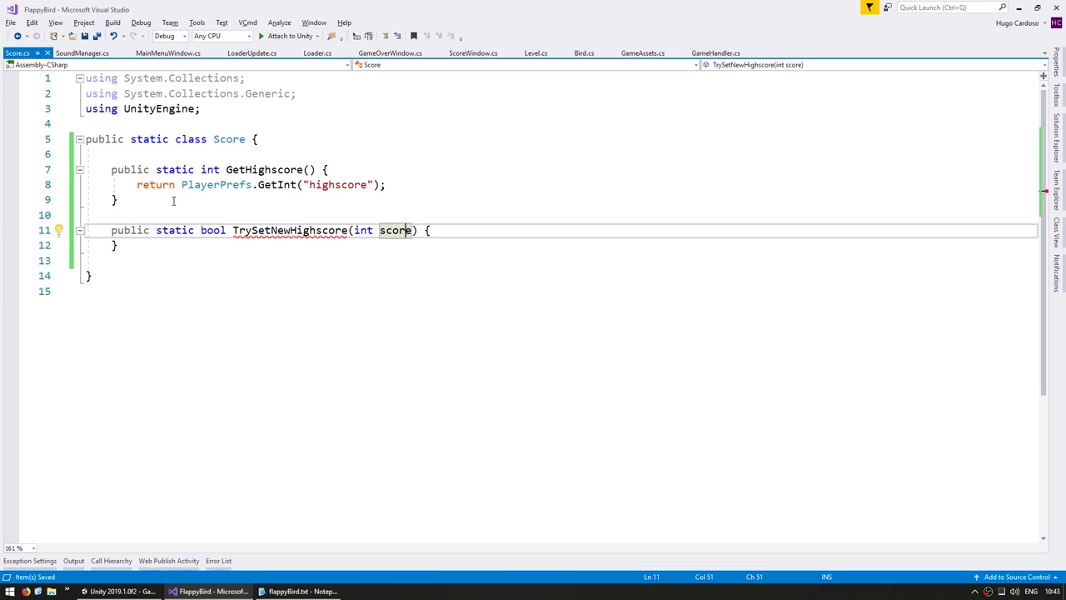
Add an int currentHighscore line and an if (score > currentHighscore) block commented // New Highscore.
key("Return")
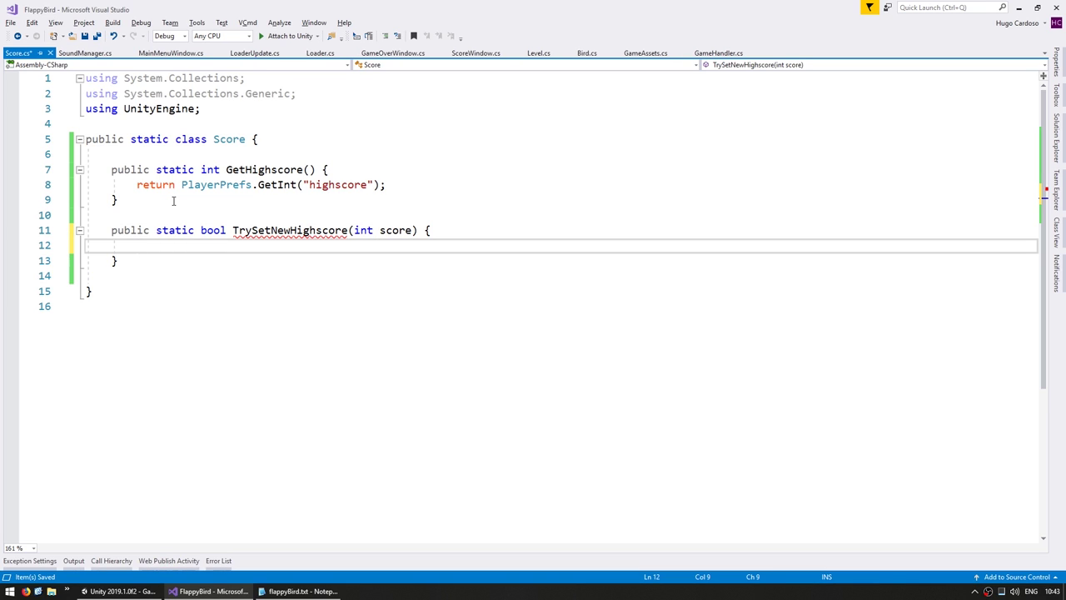
type("int current")
type("Highscore = GetHighscore(")
type(";")
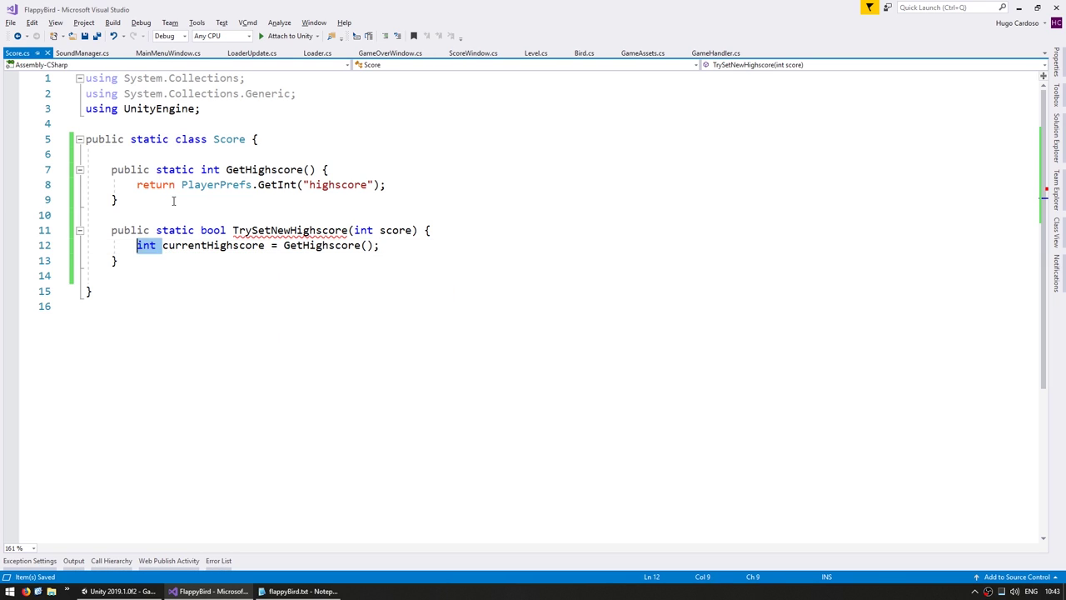
key("Return")
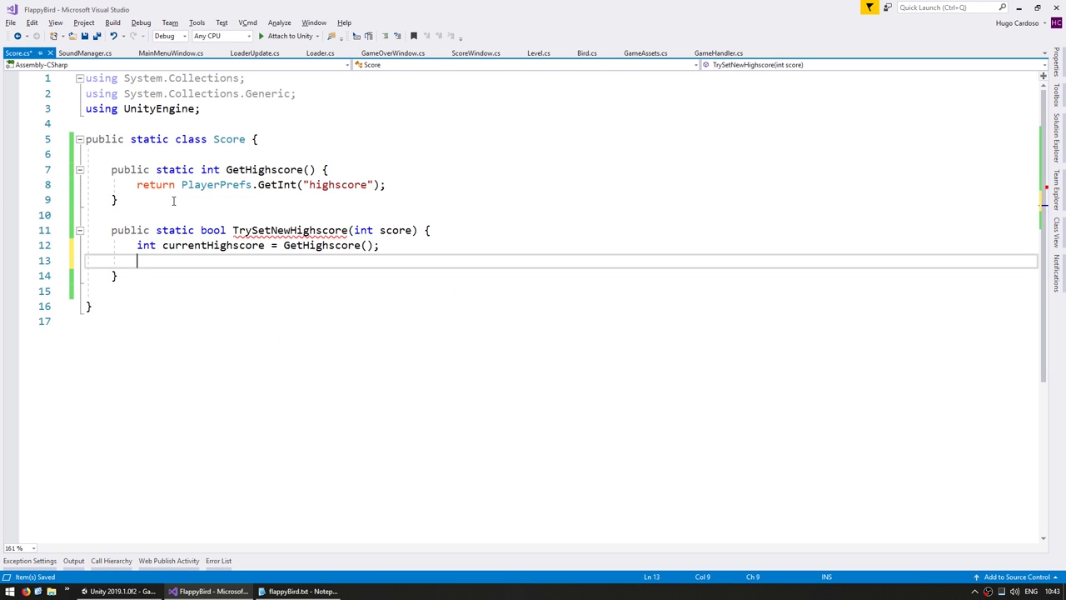
type("if (")
type("score > currentHighscore) {")
key("Return")
type("// New Highscore")
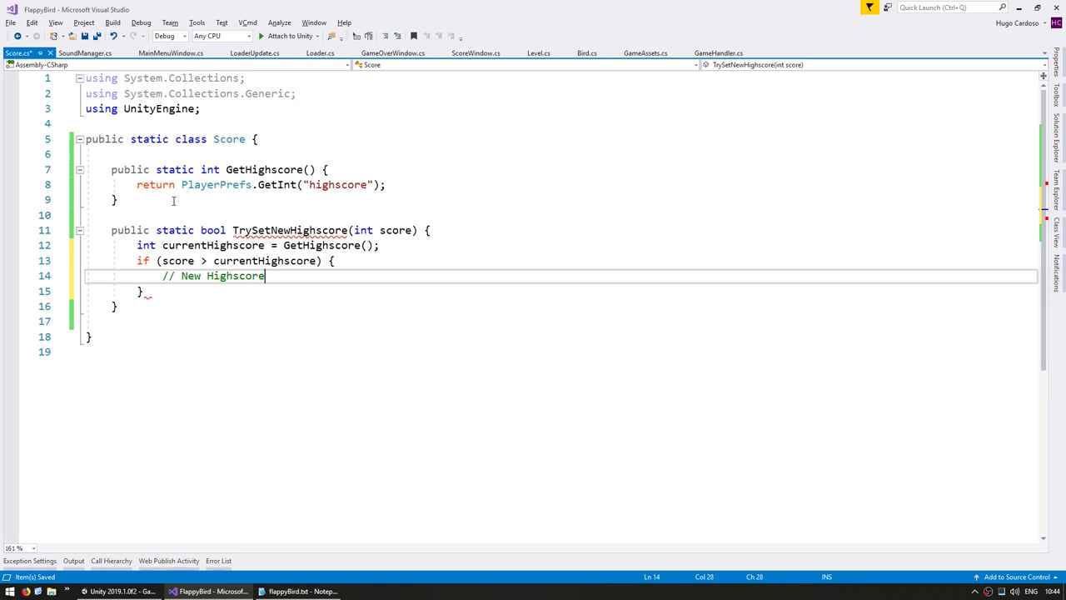
key("ctrl+s")
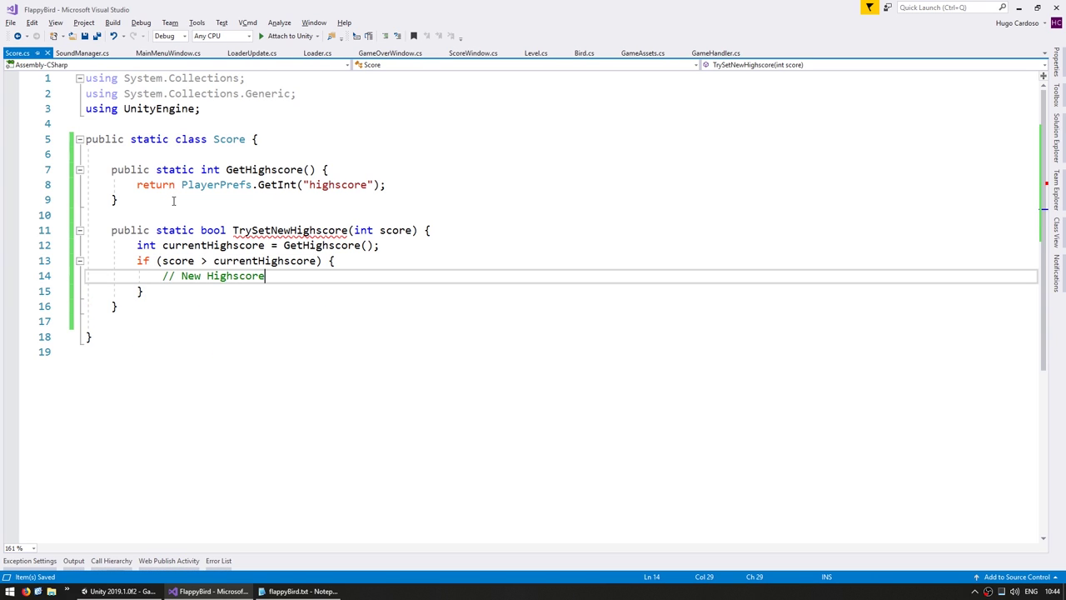
Delete the leftover highscore test lines from GameHandler.cs and save it.
left_click(715, 53)
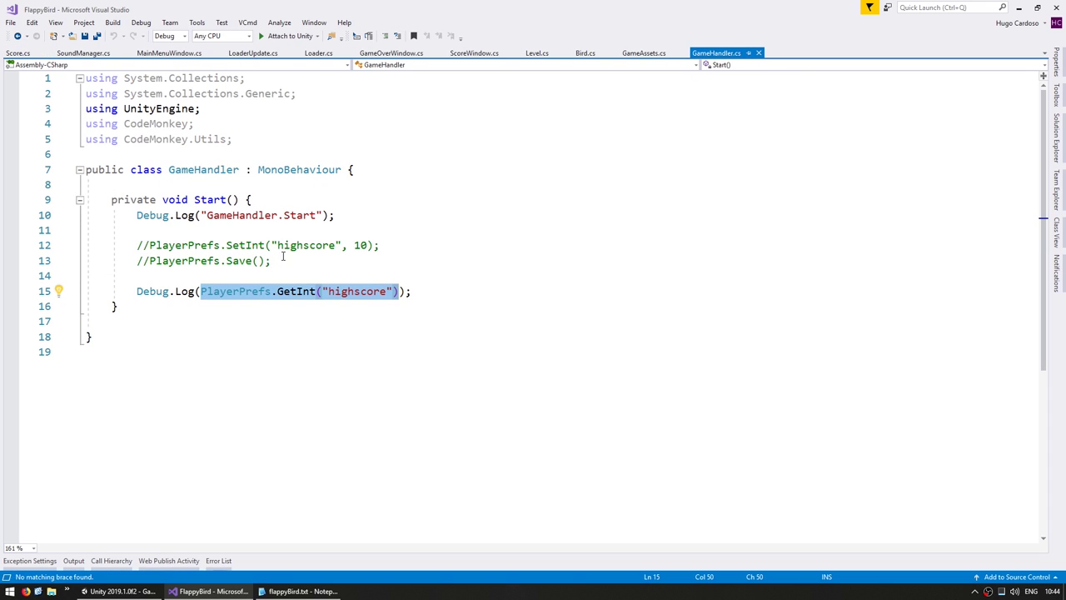
left_click(283, 256)
key("shift+Up")
key("shift+Up")
key("Delete")
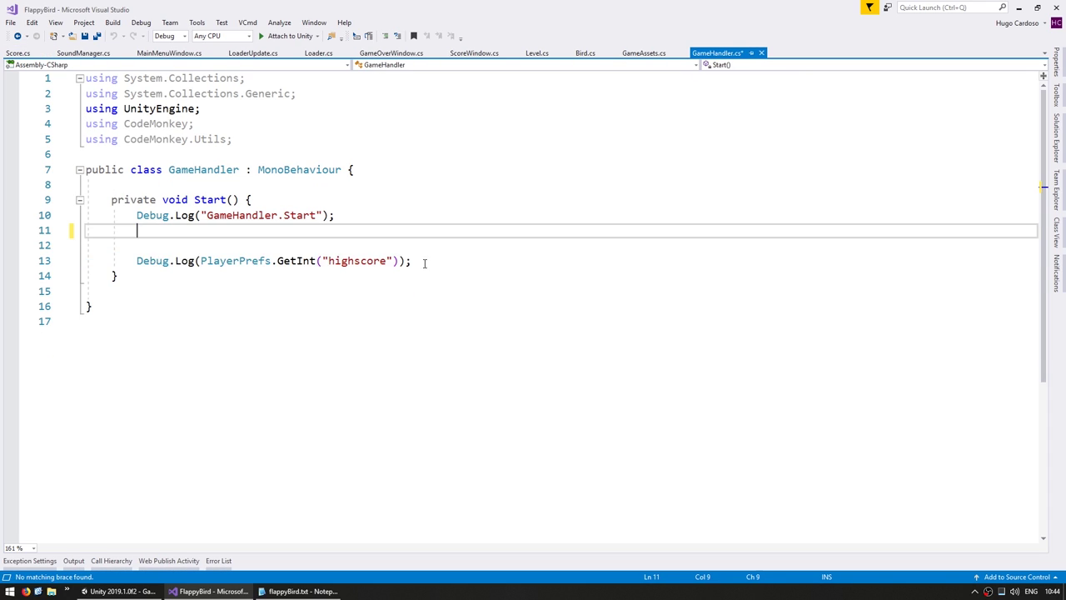
left_click_drag(424, 263, 423, 217)
key("Delete")
key("ctrl+s")
Uncomment the PlayerPrefs SetInt and Save lines in Score.cs, passing score instead of 10.
left_click(17, 53)
left_click_drag(296, 307, 206, 288)
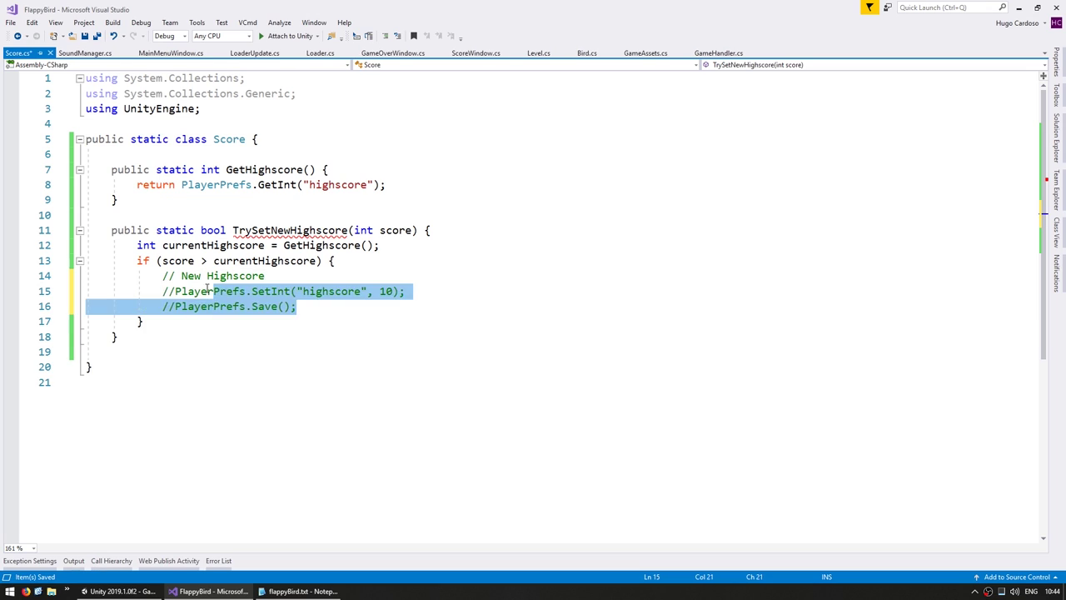
left_click(205, 287)
key("ctrl+k")
key("ctrl+u")
key("Down")
key("ctrl+k")
key("ctrl+u")
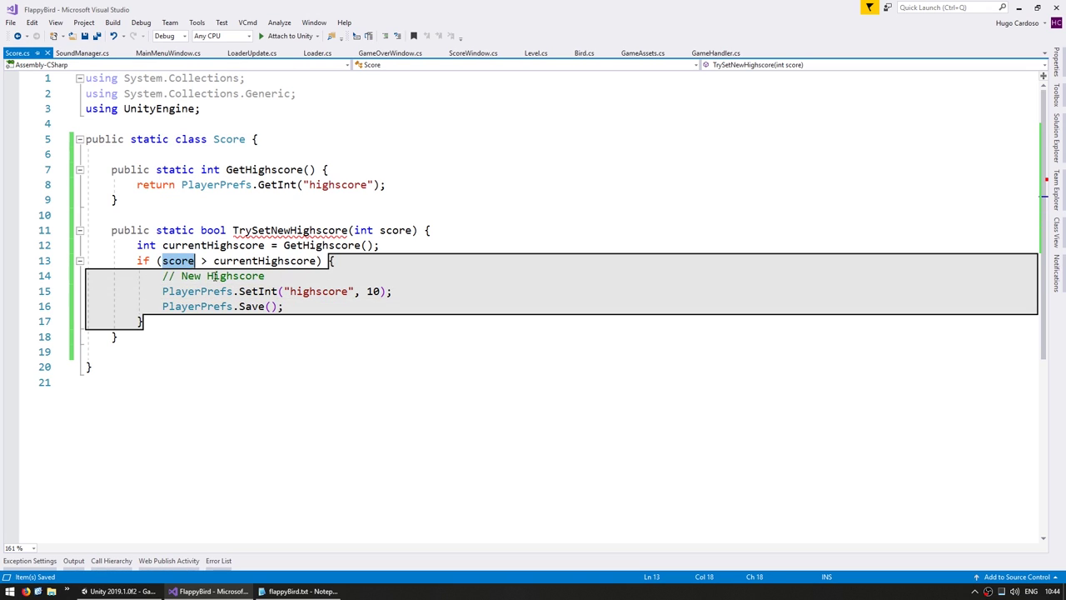
double_click(372, 291)
type("score")
double_click(319, 291)
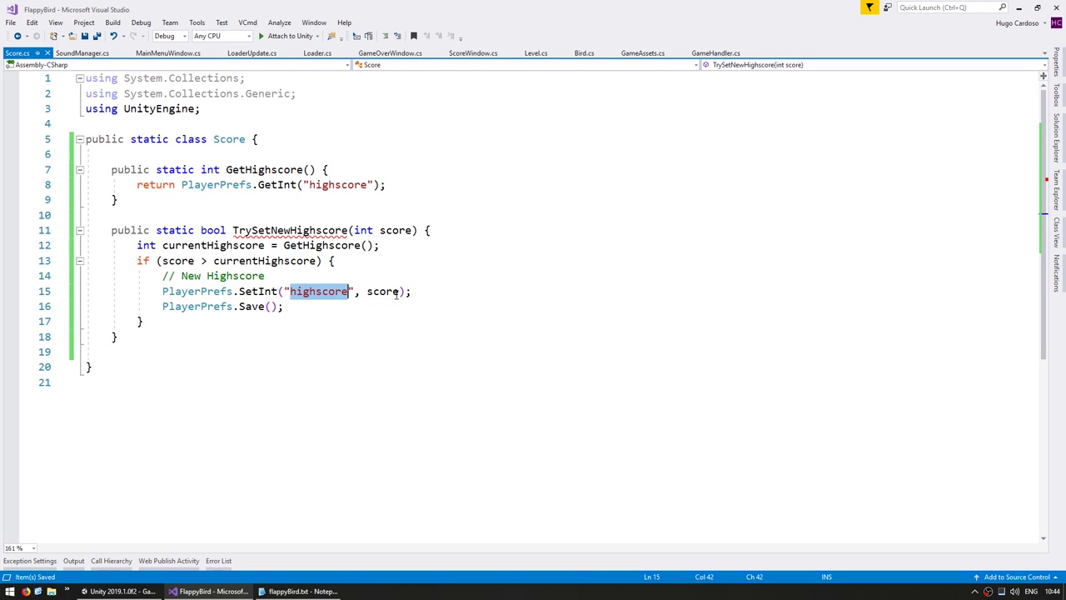
left_click(396, 293)
Make the method return true after saving, add an else returning false, and save.
left_click(310, 311)
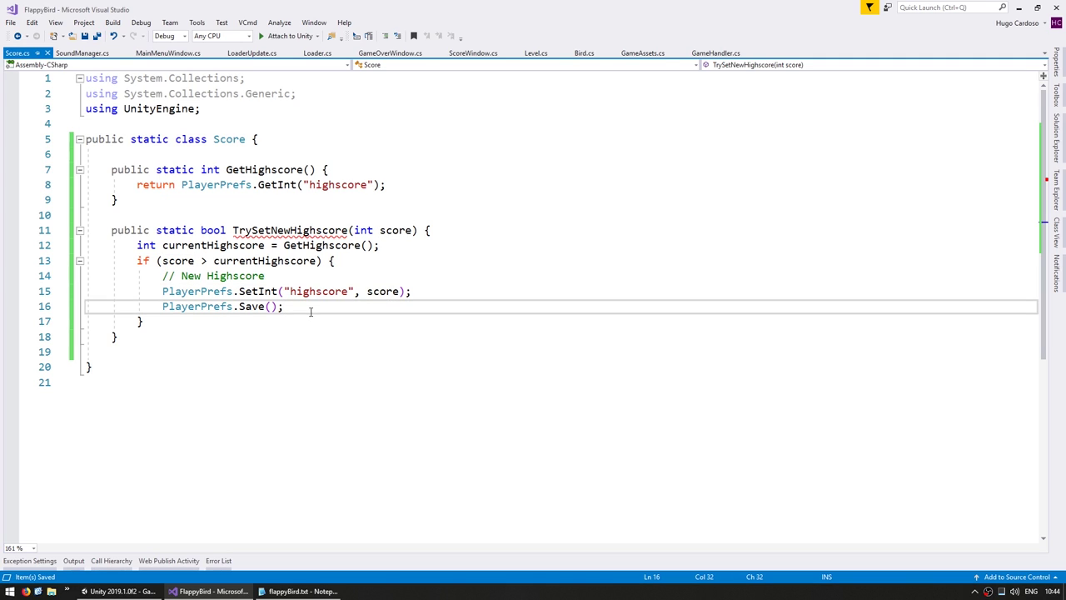
key("Return")
type("return true;")
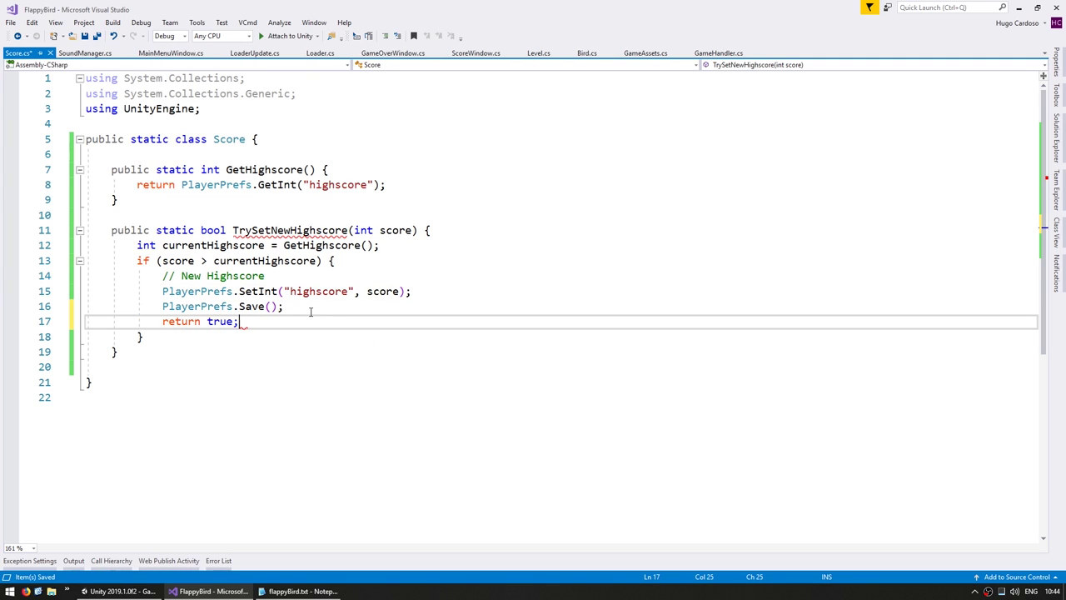
key("Down")
type("e")
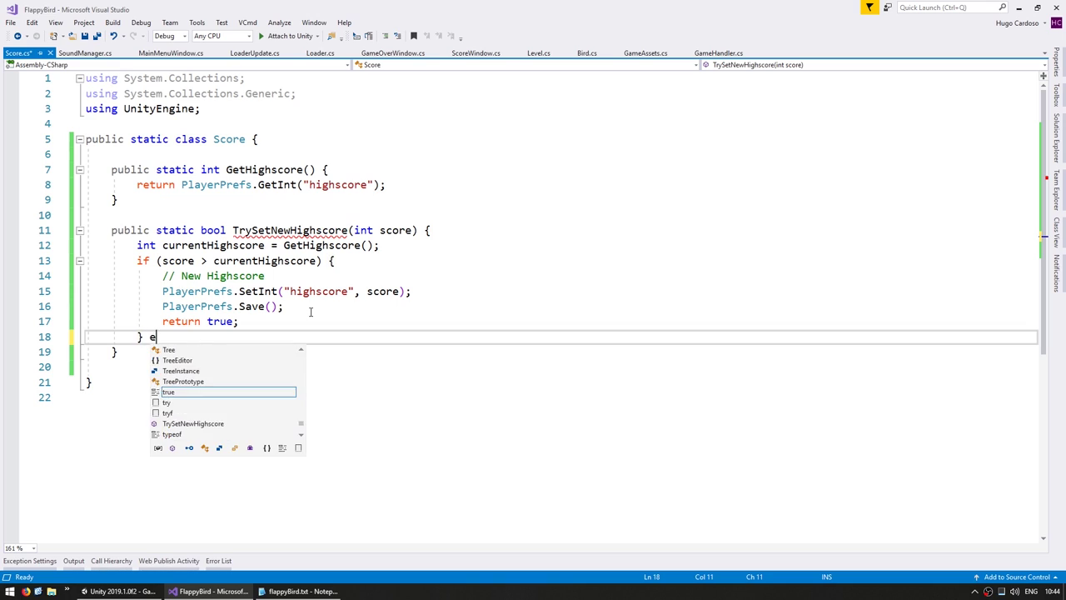
type("lse {")
key("Return")
type("return ")
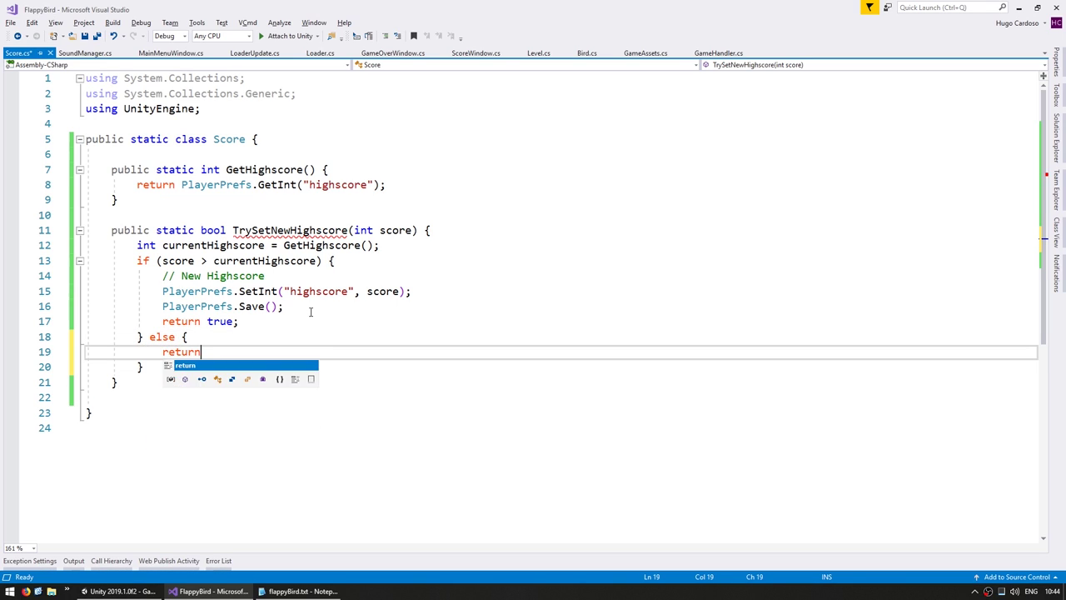
type("false;")
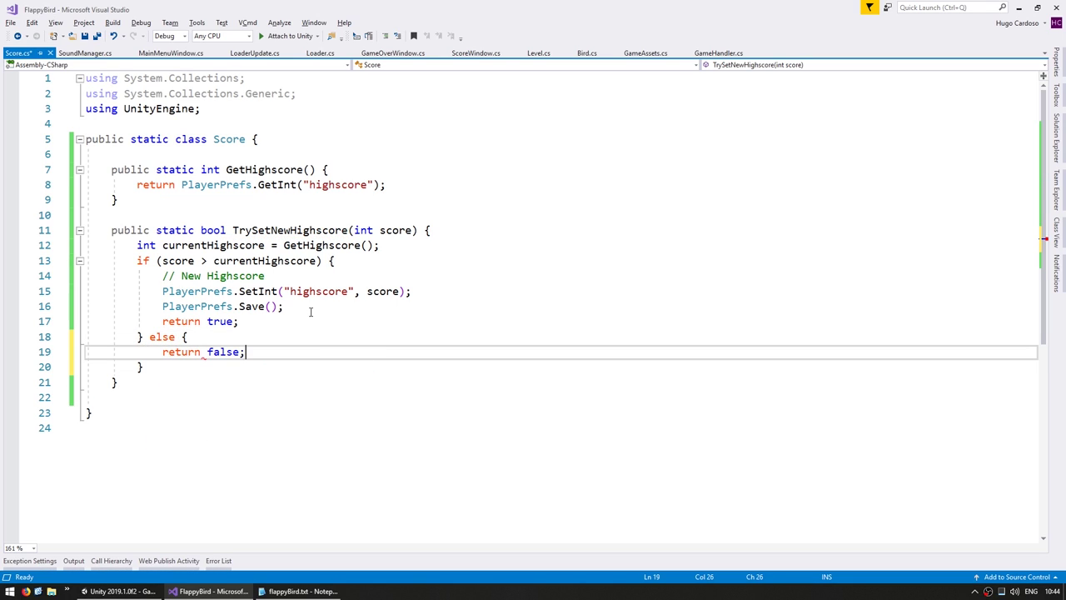
key("ctrl+s")
key("Left")
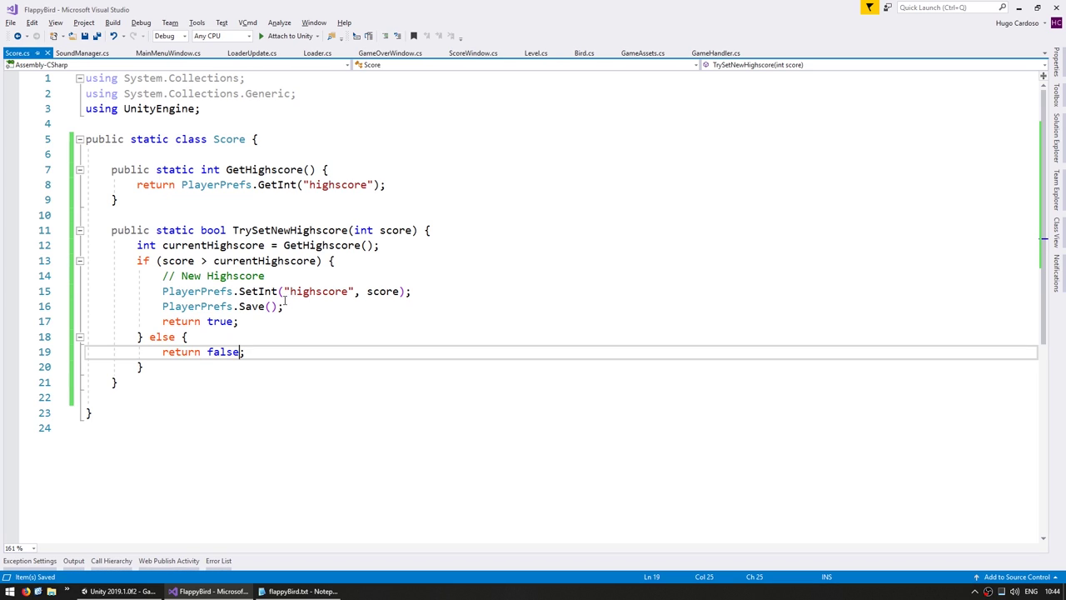
left_click(713, 53)
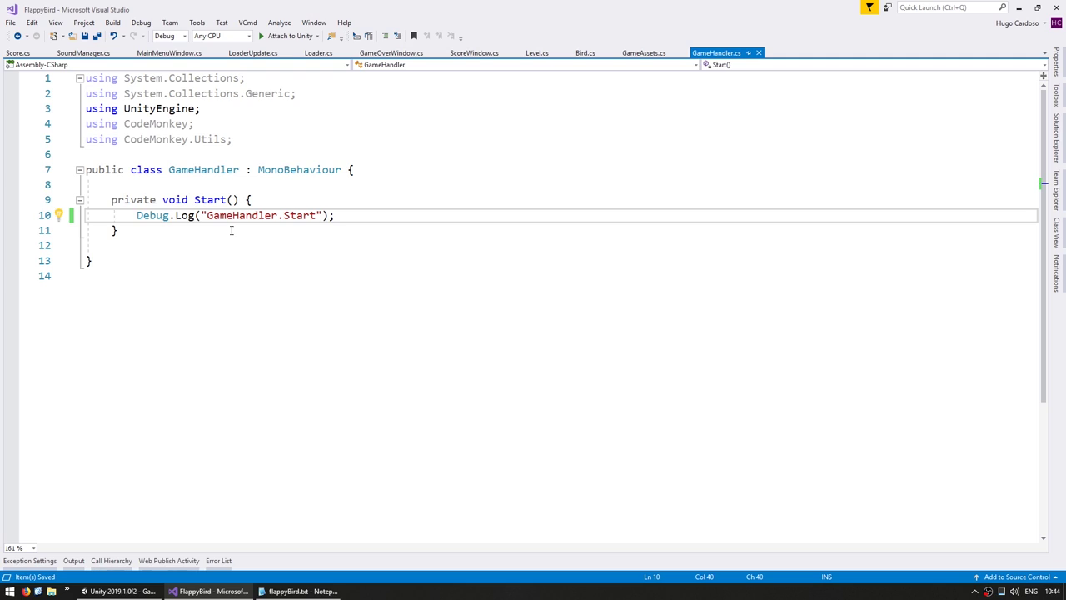
Add Score.TrySetNewHighscore(20); below the Debug.Log line in GameHandler's Start and save.
left_click(178, 215)
key("End")
key("Return")
key("Return")
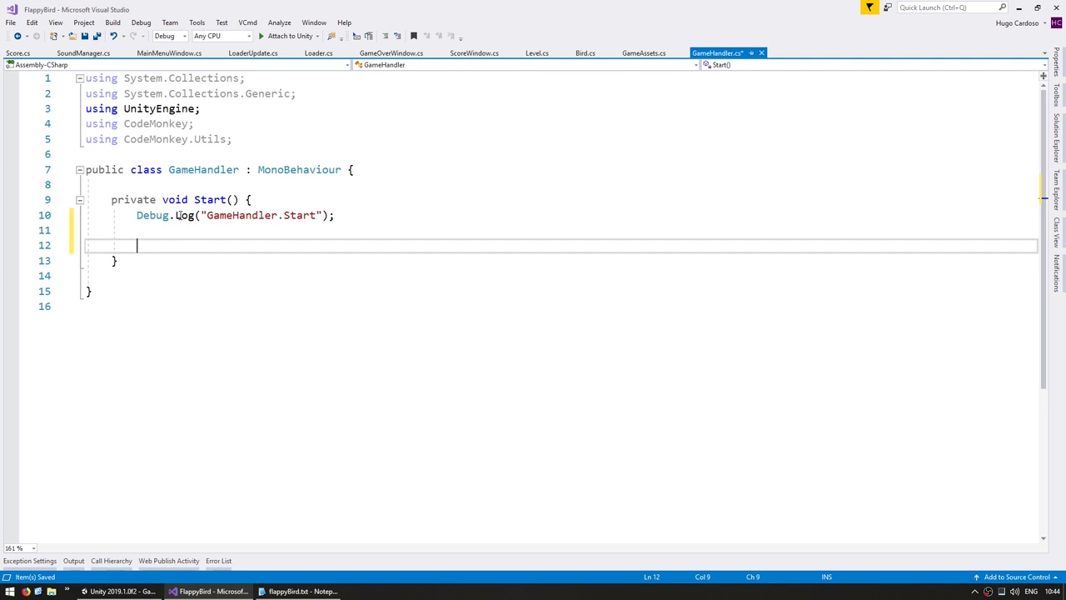
type("Score.Try")
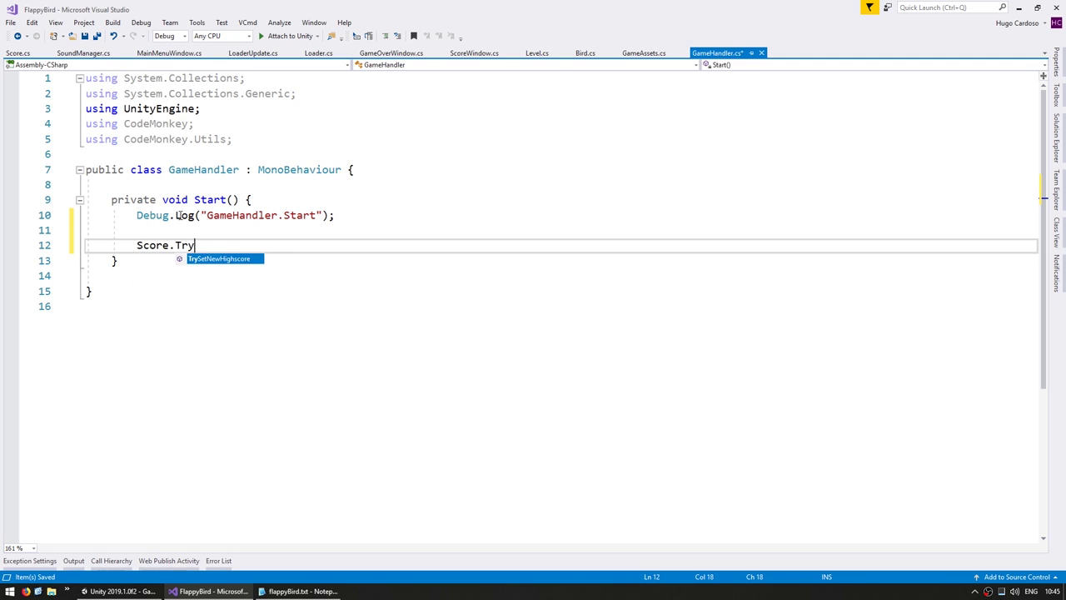
key("Tab")
type("(20);")
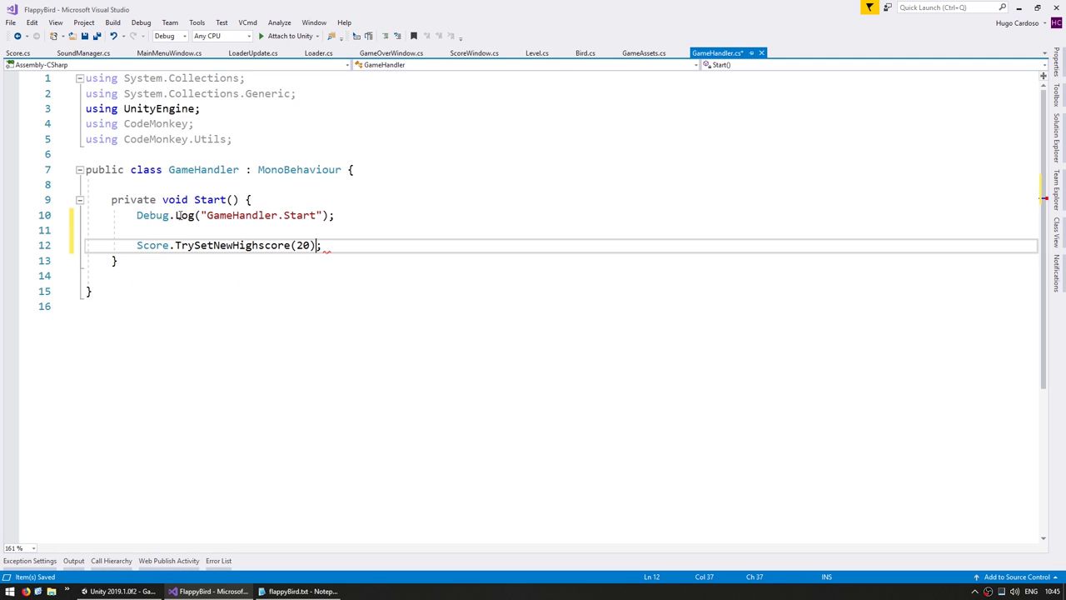
key("ctrl+s")
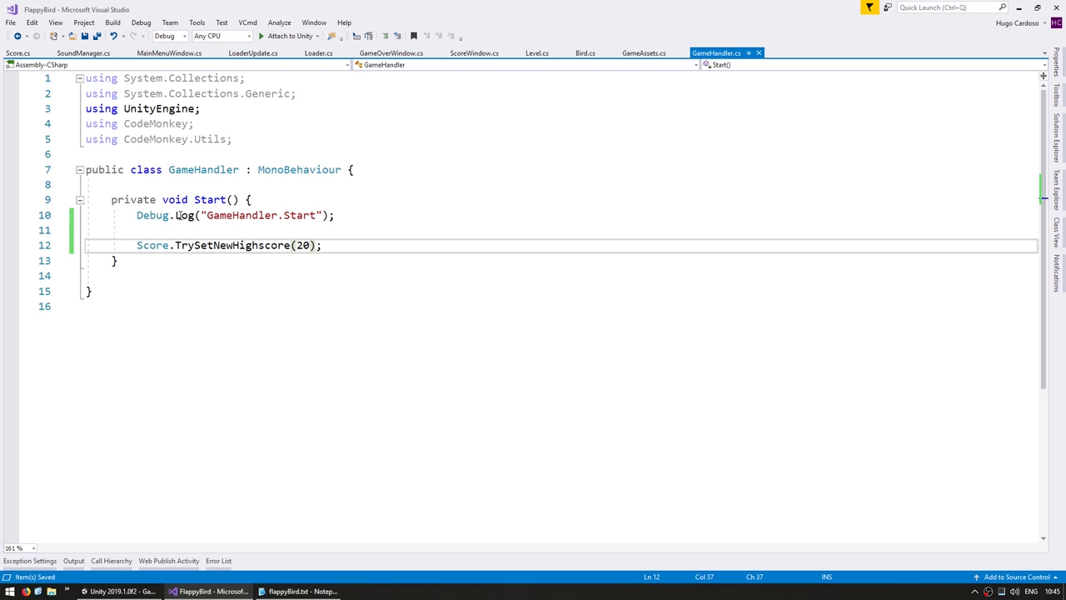
left_click(119, 590)
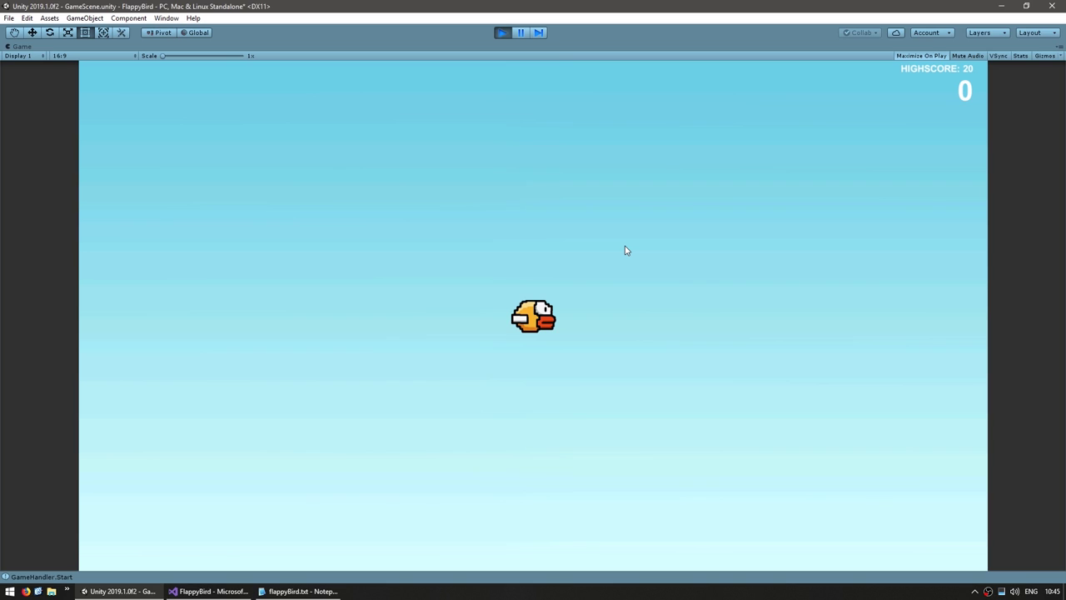
Delete the Score.TrySetNewHighscore(20) test line from GameHandler's Start.
key("alt+Tab")
key("shift+Up")
key("BackSpace")
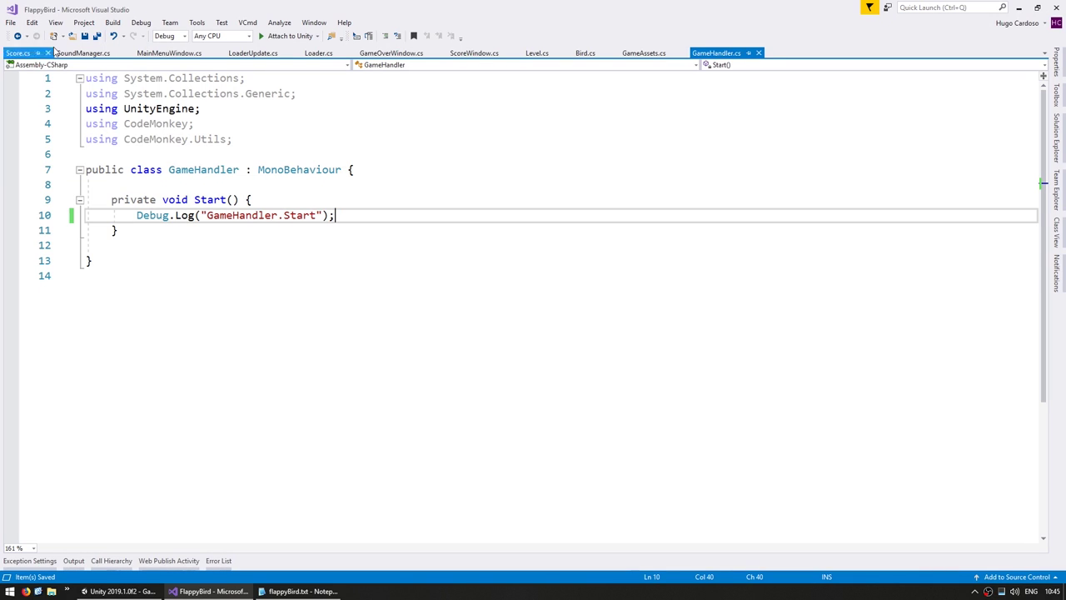
left_click(17, 53)
Declare an empty public static void ResetHighscore() method below TrySetNewHighscore.
left_click(186, 396)
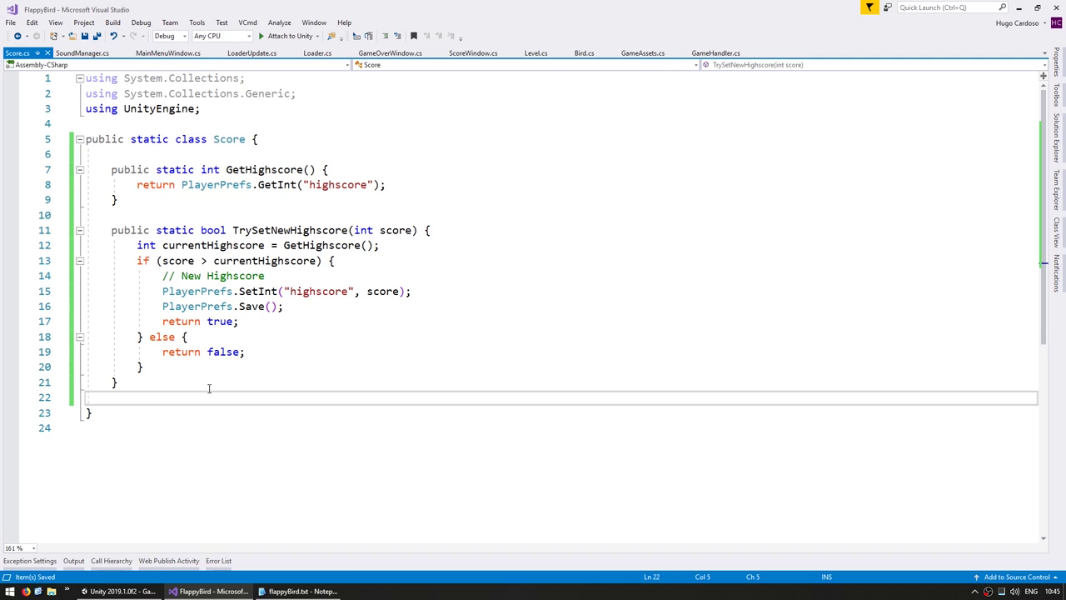
key("Return")
type("public static void ResetHighsco")
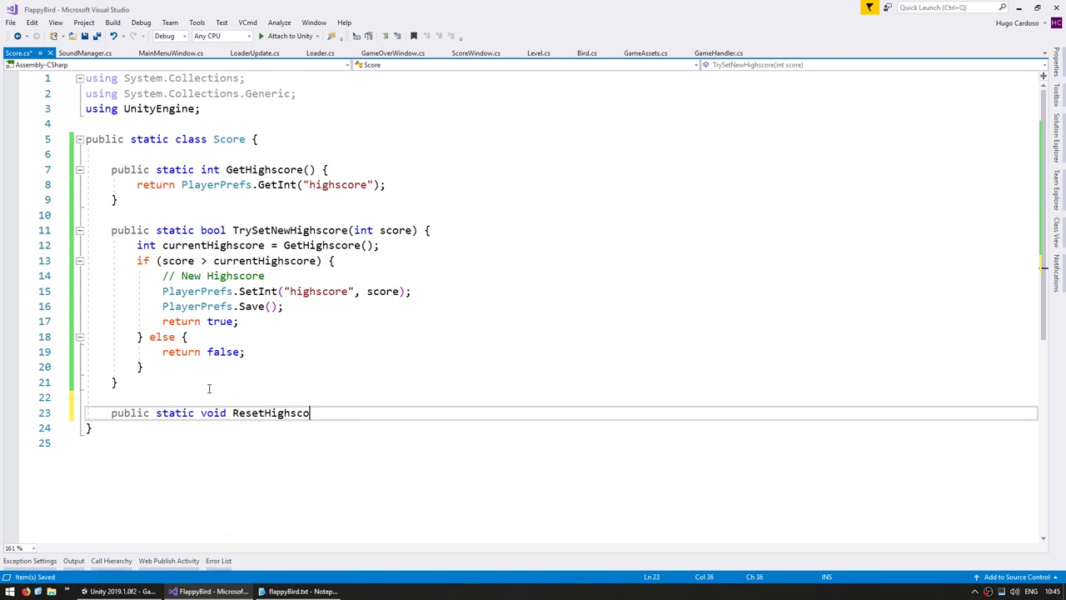
type("re()")
key("Return")
key("Return")
type("}")
key("Up")
key("Up")
key("End")
type("{")
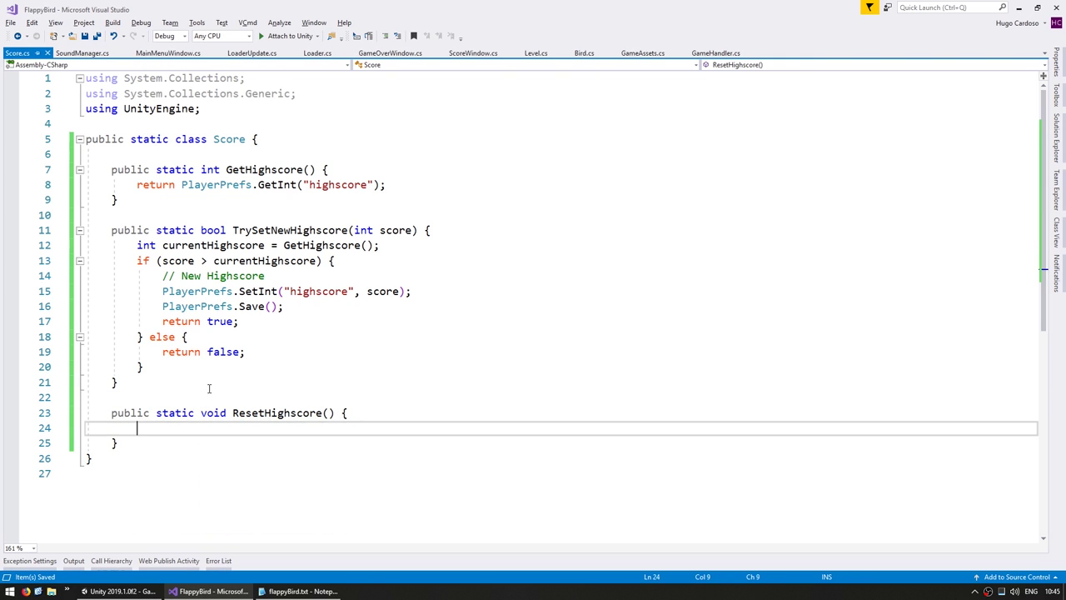
Copy the PlayerPrefs SetInt and Save lines into ResetHighscore, setting the highscore to 0.
left_click_drag(286, 307, 85, 290)
left_click_drag(302, 283, 190, 428, "ctrl")
key("shift+Tab")
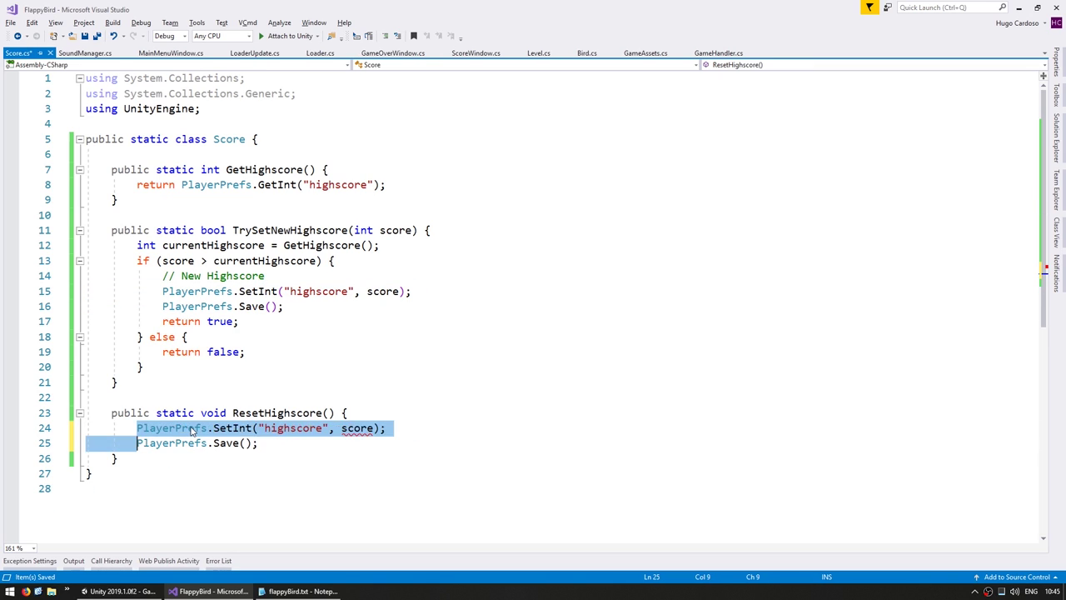
double_click(358, 428)
type("0")
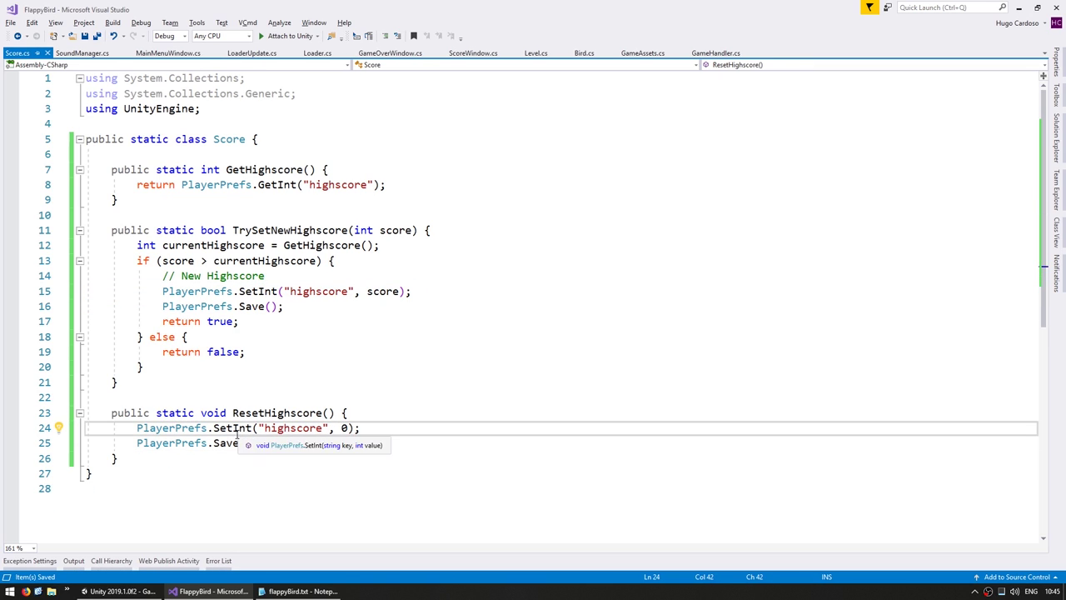
left_click(237, 431)
left_click(341, 428)
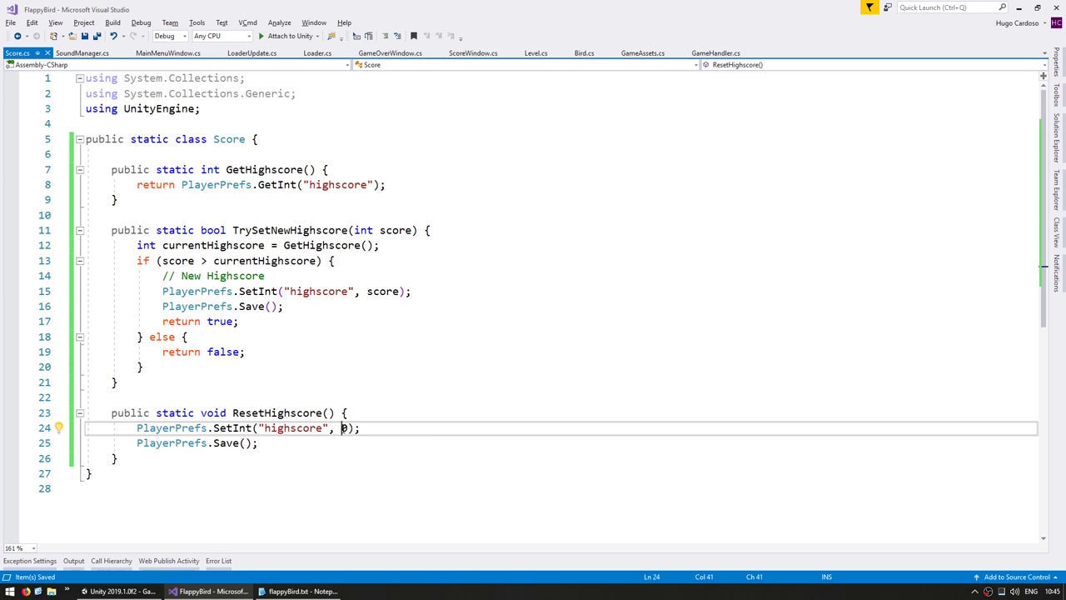
left_click_drag(233, 231, 348, 230)
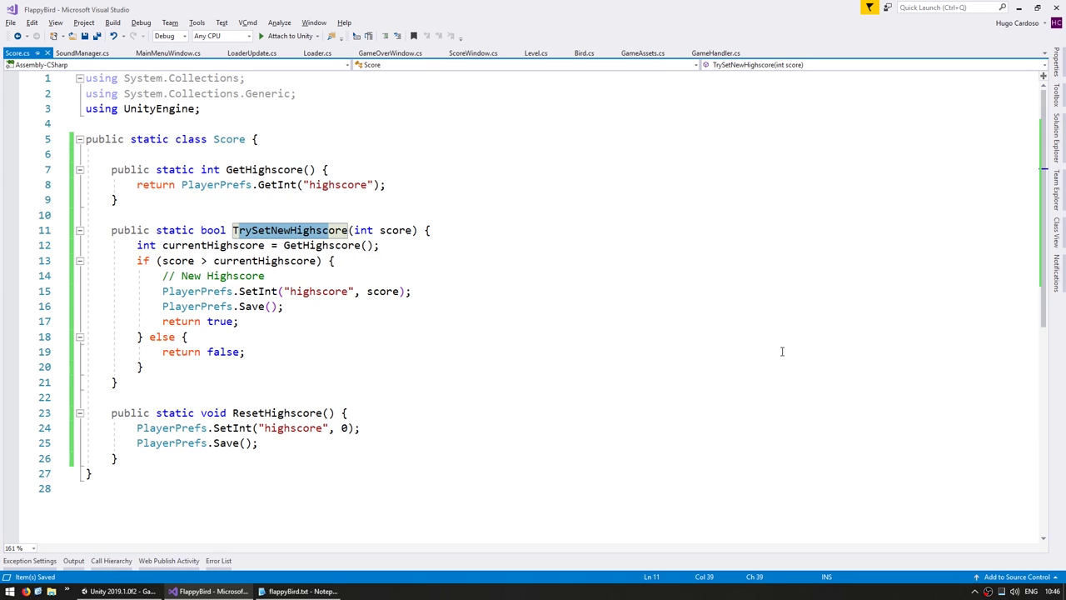
Look through the Bird, Score and GameOverWindow scripts, checking the OnDied subscription in Start.
left_click(584, 53)
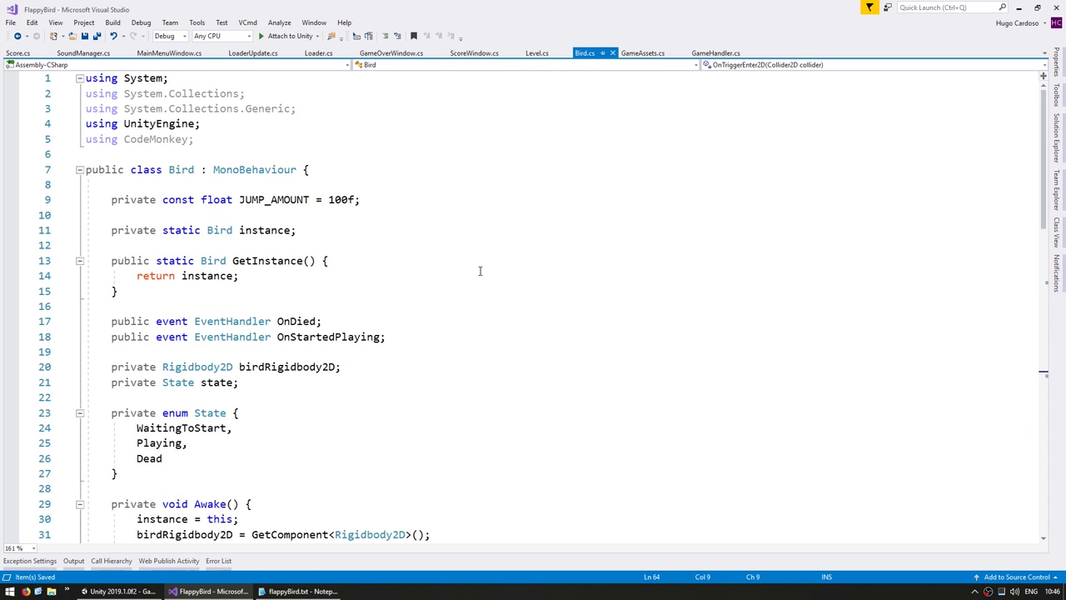
left_click(17, 53)
left_click(121, 200)
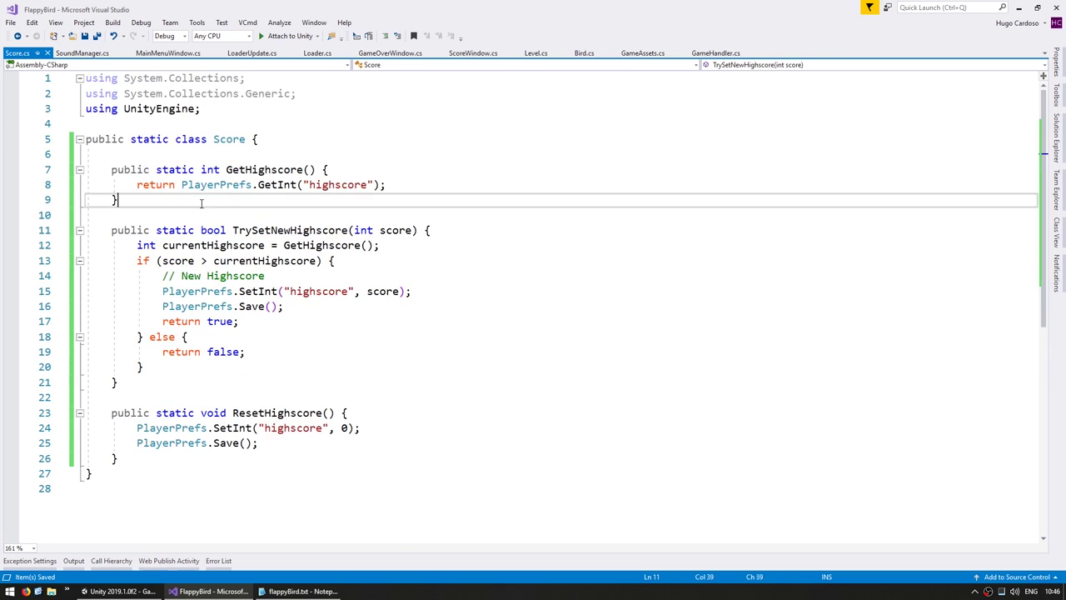
left_click(384, 213)
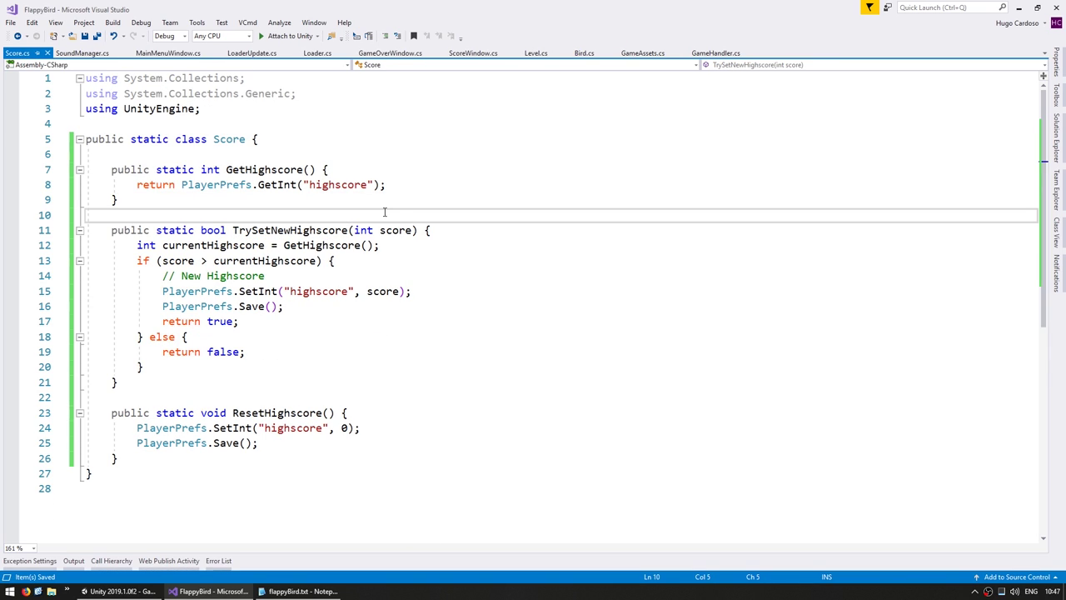
left_click(391, 53)
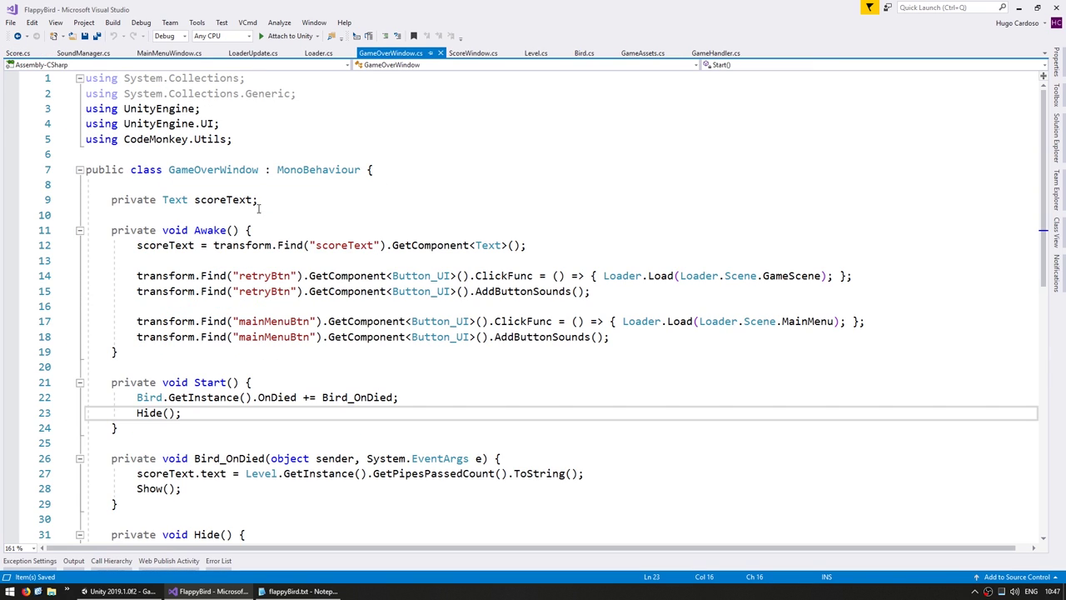
double_click(304, 170)
left_click(208, 369)
left_click_drag(160, 397, 399, 397)
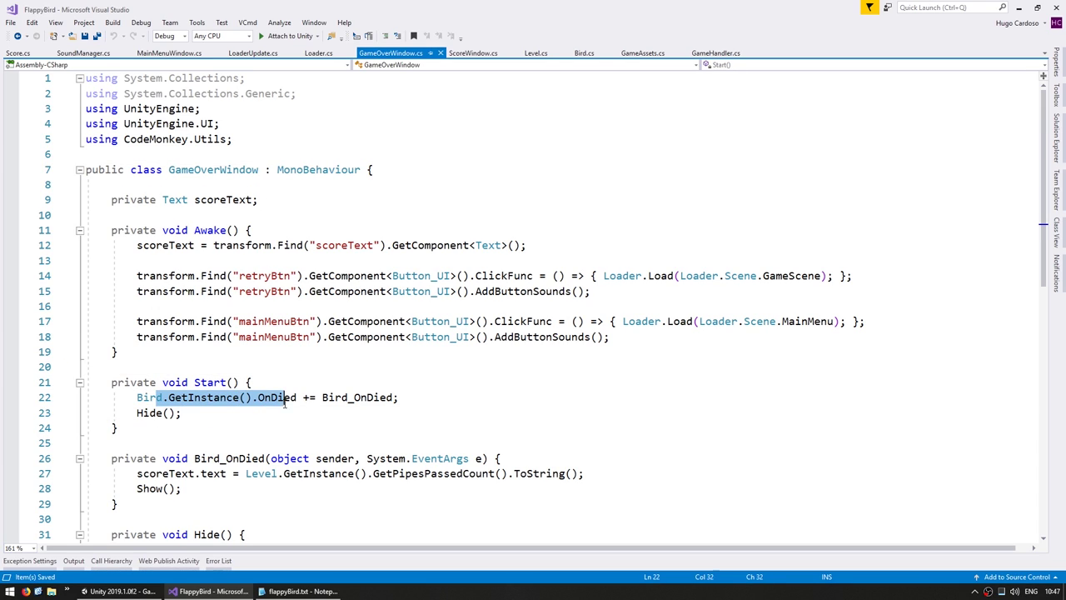
Place the caret on the empty line just inside the static Score class declaration.
key("ctrl+Tab")
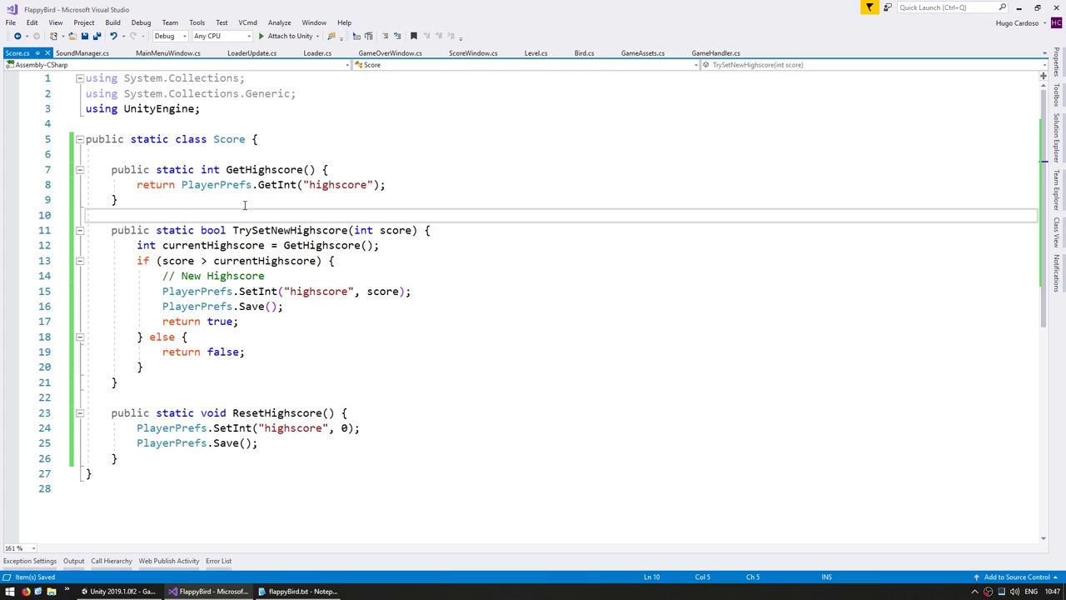
double_click(224, 142)
double_click(148, 142)
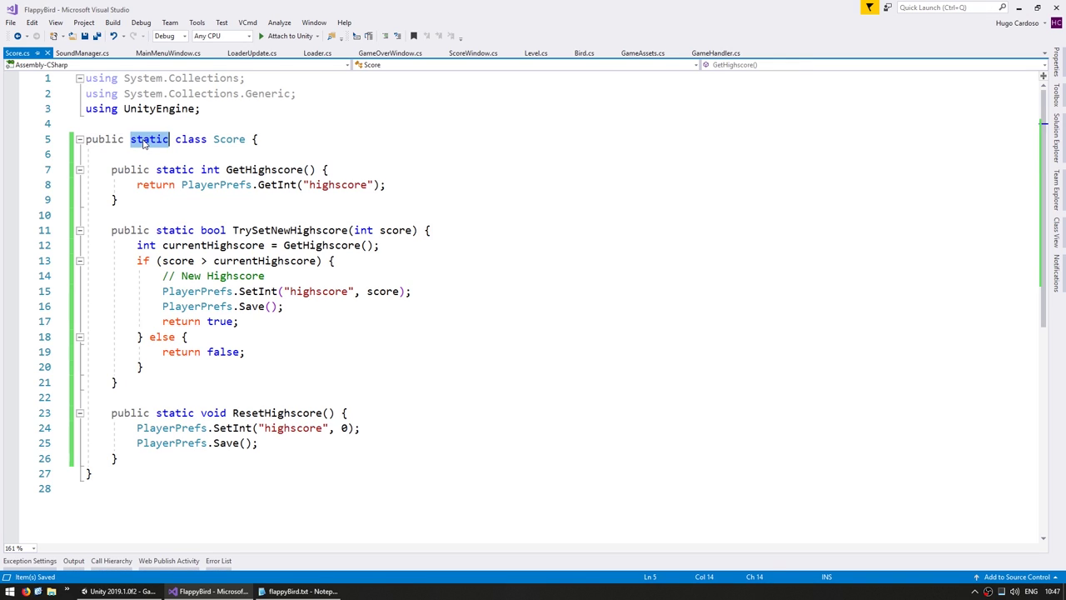
left_click(166, 160)
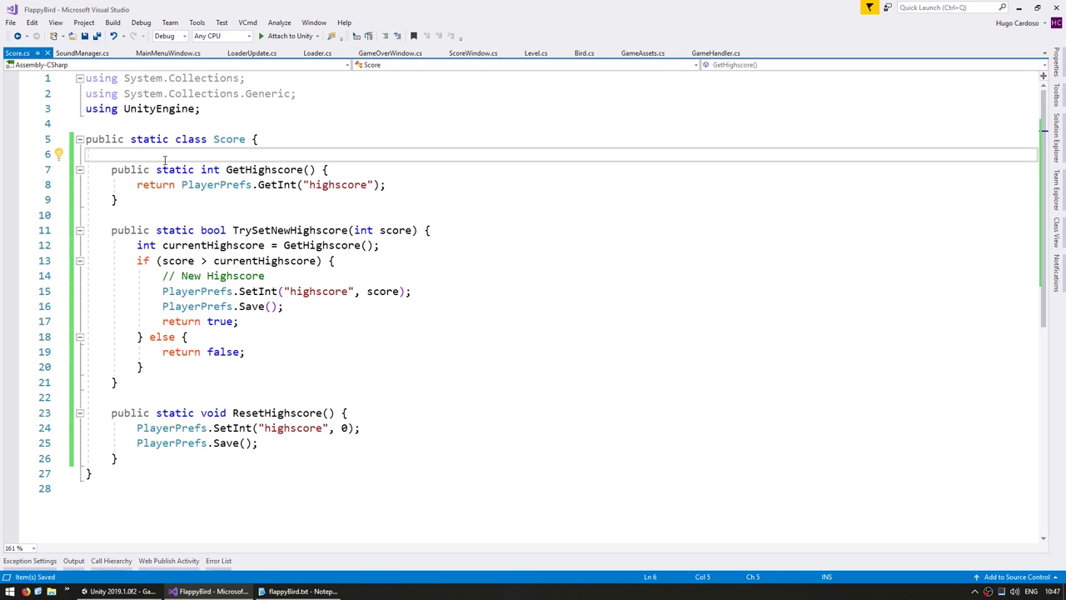
Add an empty public static void Start() method at the top of Score and save.
key("Return")
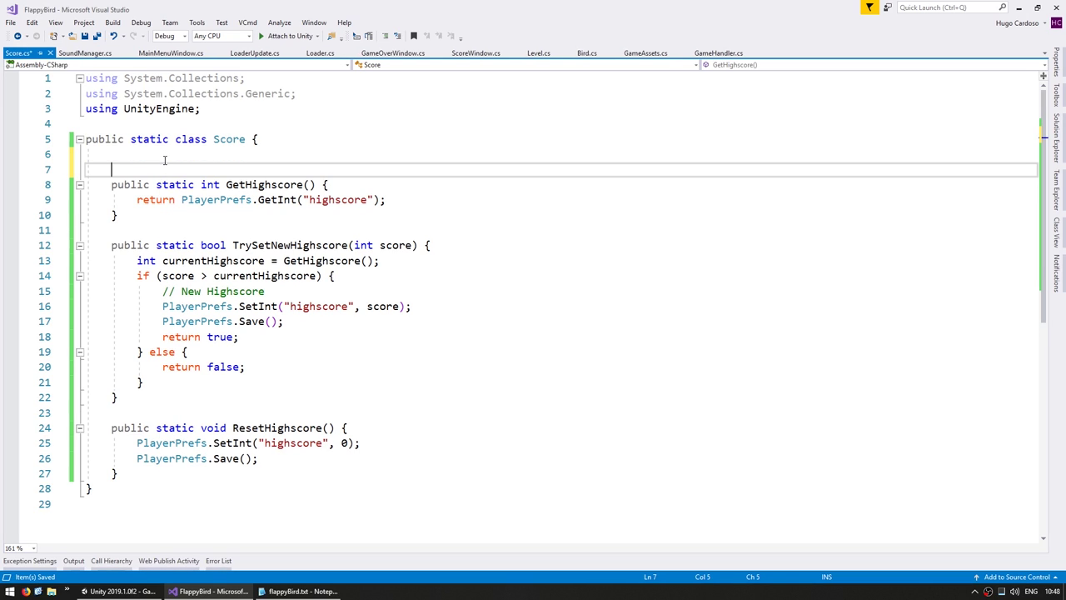
type("public static void St")
type("art() {")
key("Return")
type("}")
key("Return")
key("Up")
key("Up")
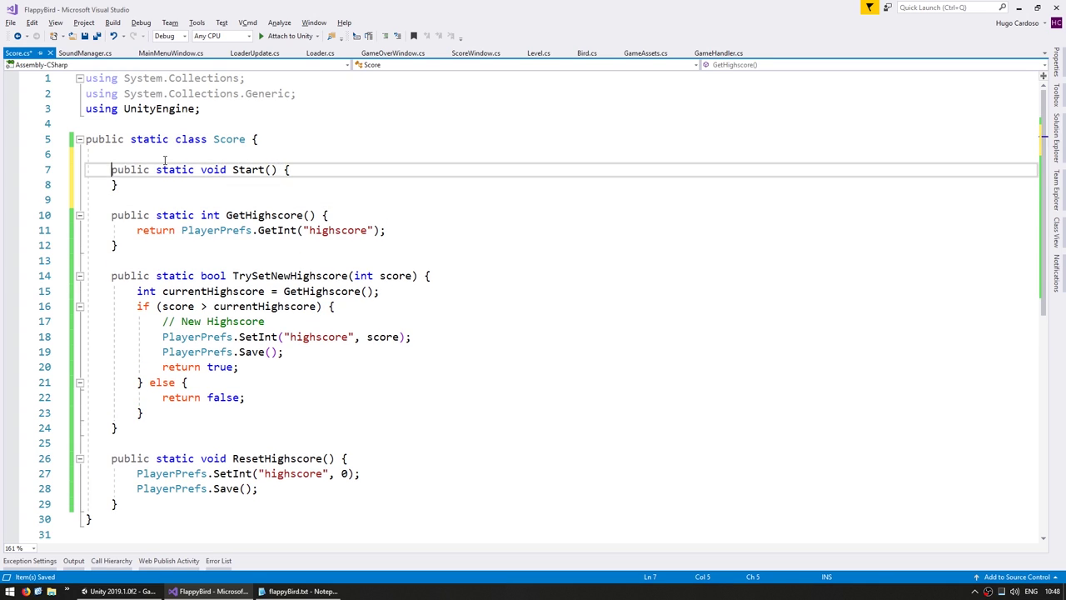
key("End")
key("Return")
key("ctrl+s")
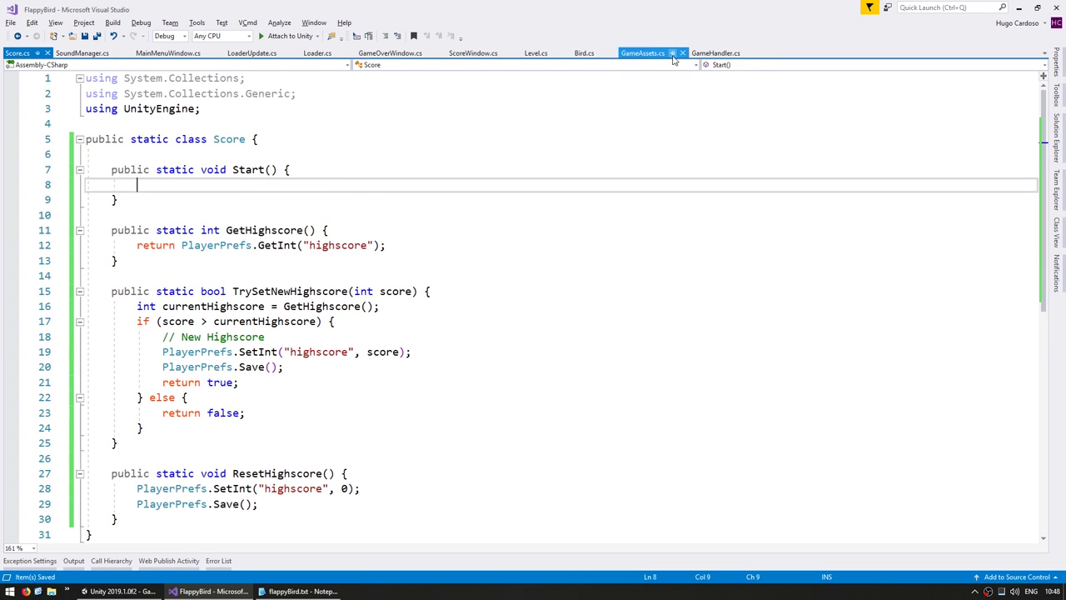
Call Score.Start(); in GameHandler's Start, save, and jump to its definition in Score.
left_click(715, 53)
left_click(219, 232)
left_click(234, 216)
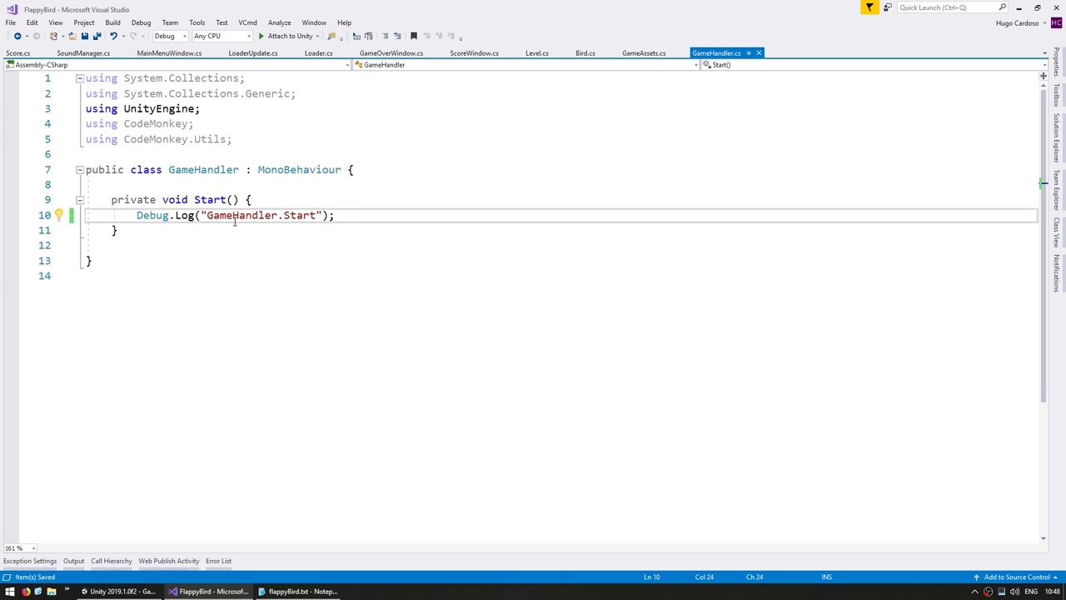
key("End")
key("Return")
type("Score.St")
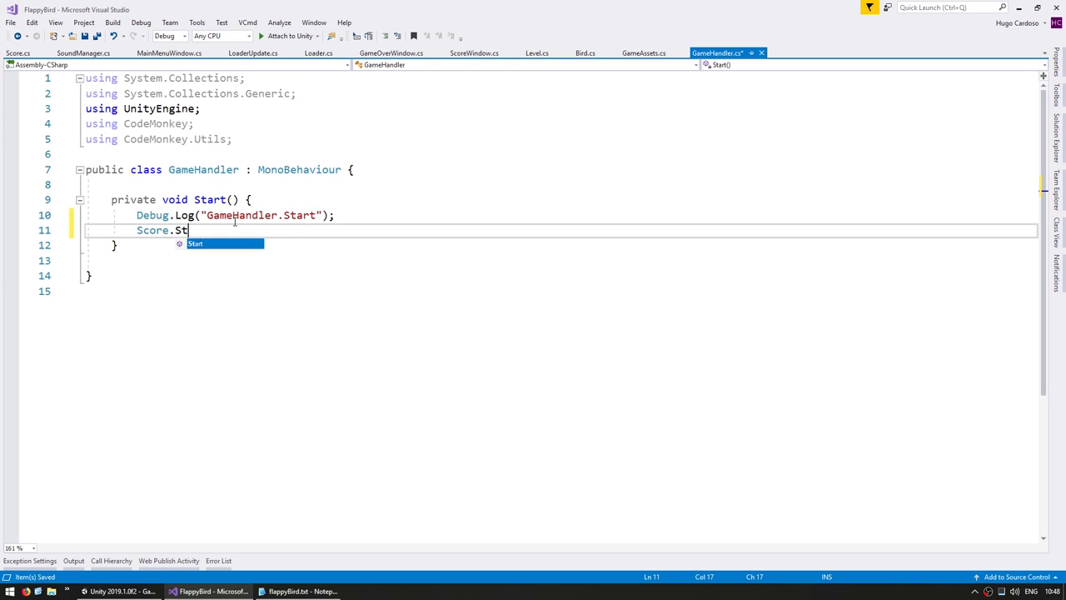
type("art();")
key("ctrl+s")
left_click(181, 230)
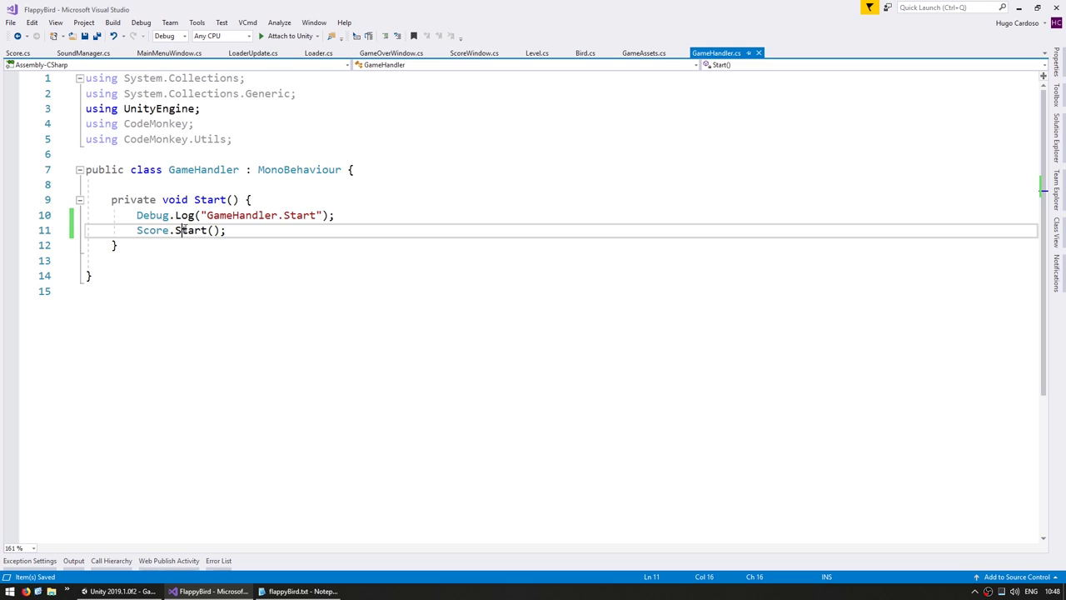
key("F12")
left_click(227, 184)
In Start, subscribe a handler named Bird_OnDied to the bird's OnDied event, remove its placeholder exception, and save.
type("Bir")
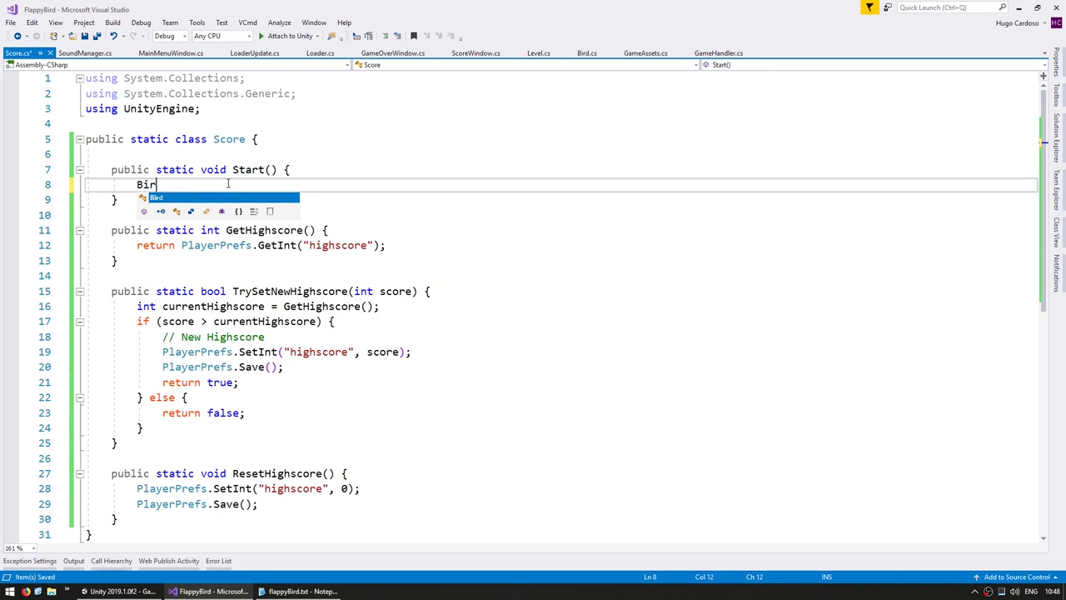
type("d.GetInstance().on")
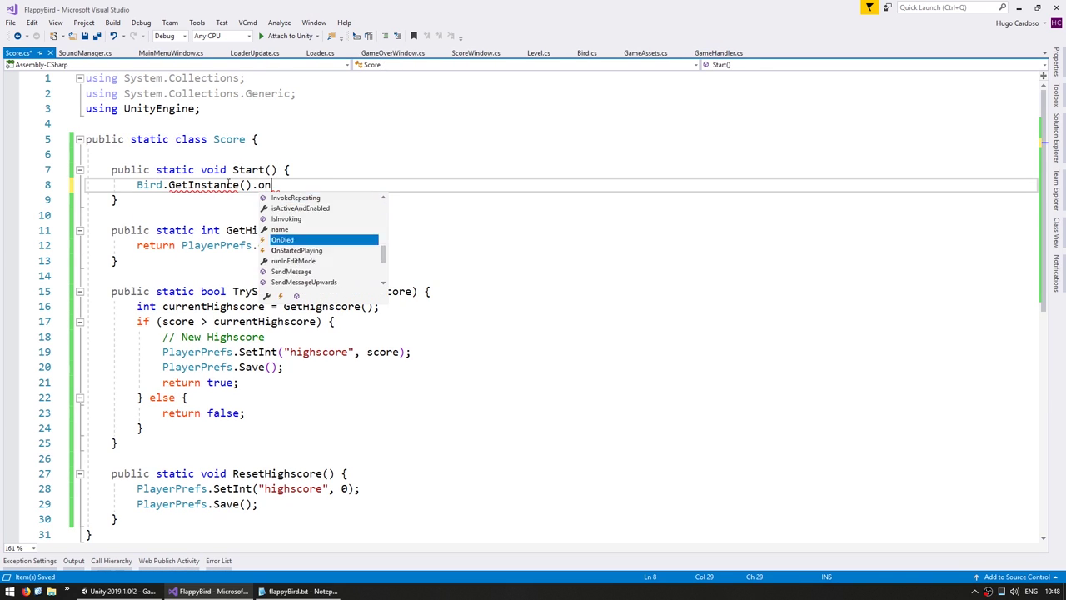
type("D +=")
key("Tab")
left_click(248, 233)
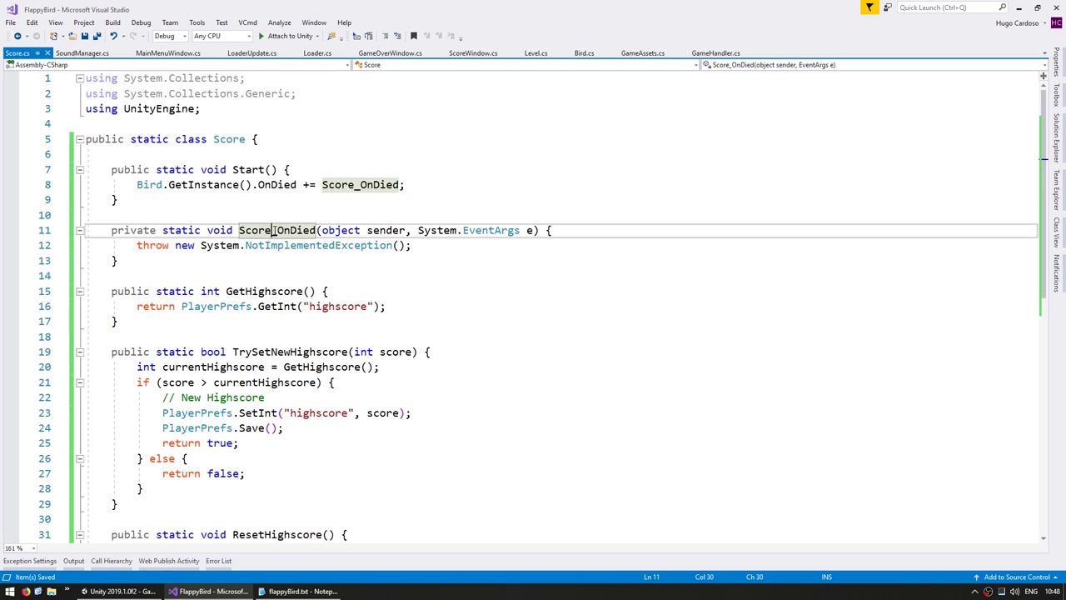
key("ctrl+r")
key("ctrl+r")
type("Bird")
key("Return")
left_click(300, 245)
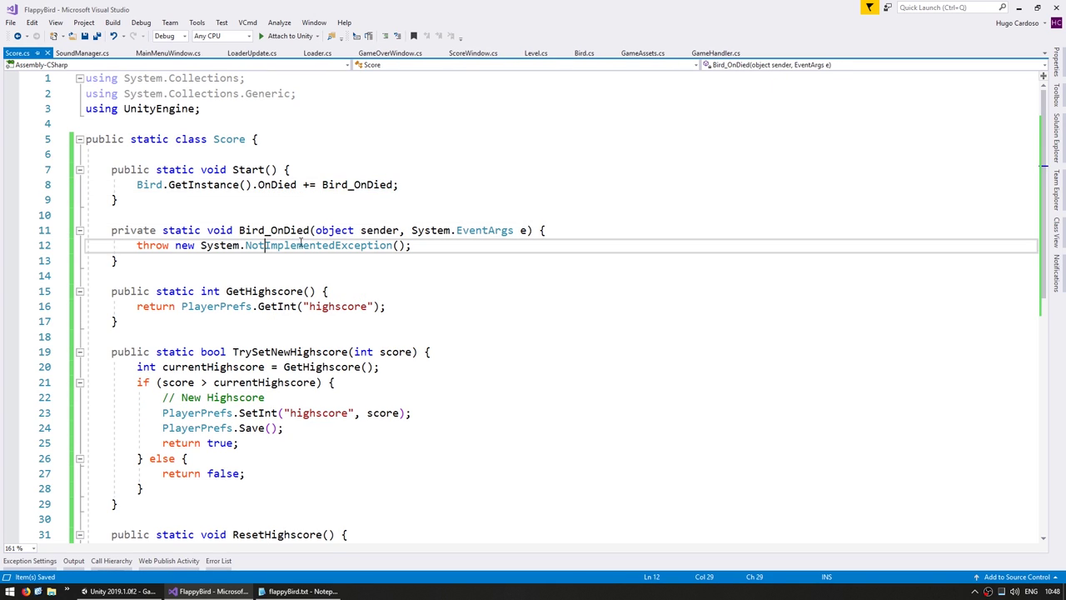
key("ctrl+shift+l")
left_click(291, 232)
key("ctrl+s")
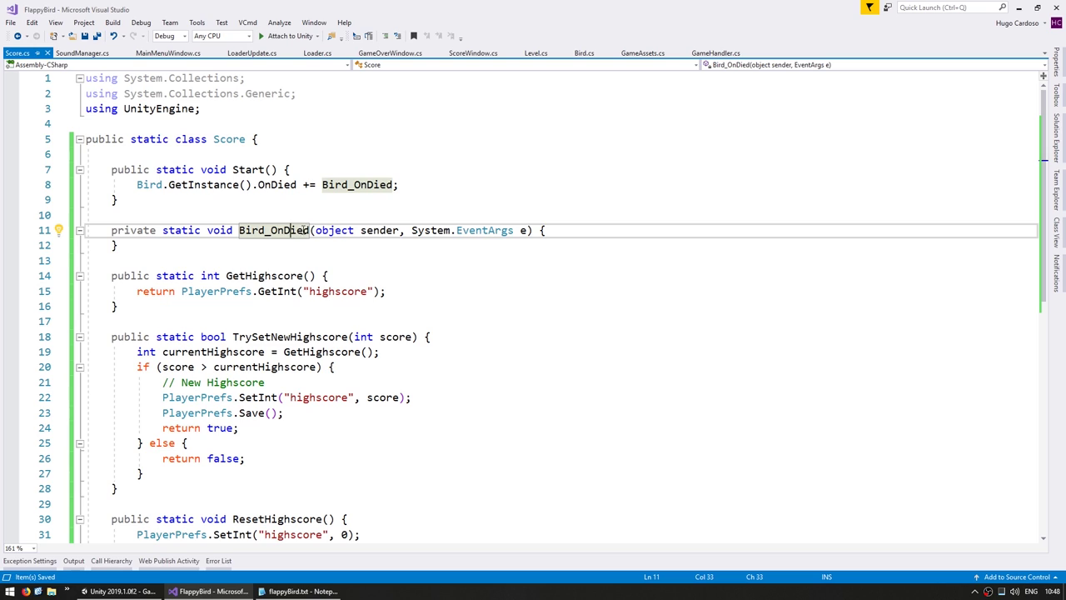
Make Bird_OnDied call TrySetNewHighscore(Level.GetInstance().GetPipesPassedCount()) and save the Score script.
left_click(388, 53)
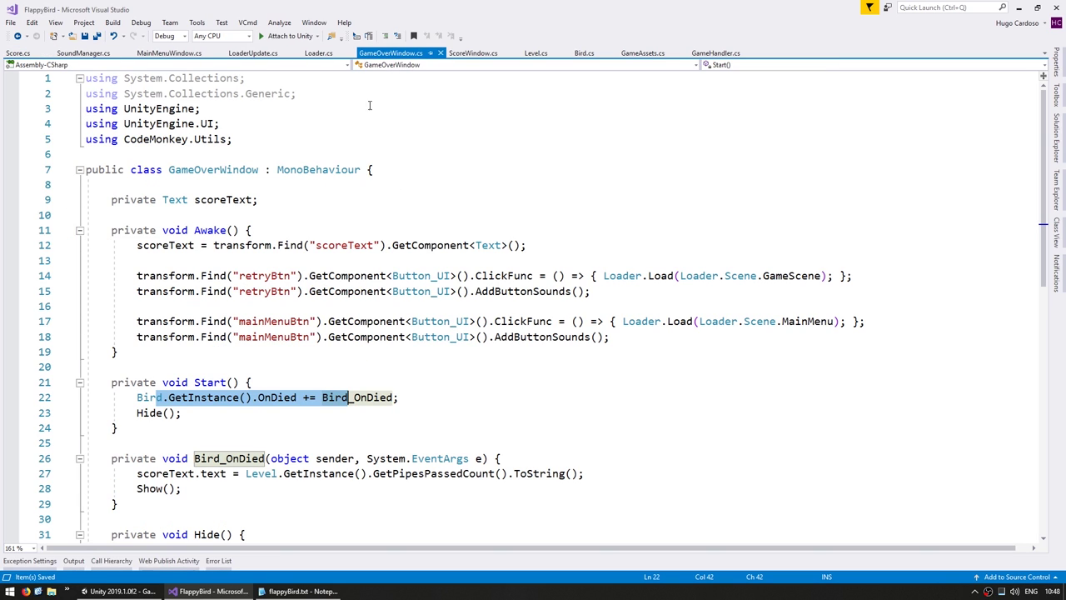
left_click(17, 52)
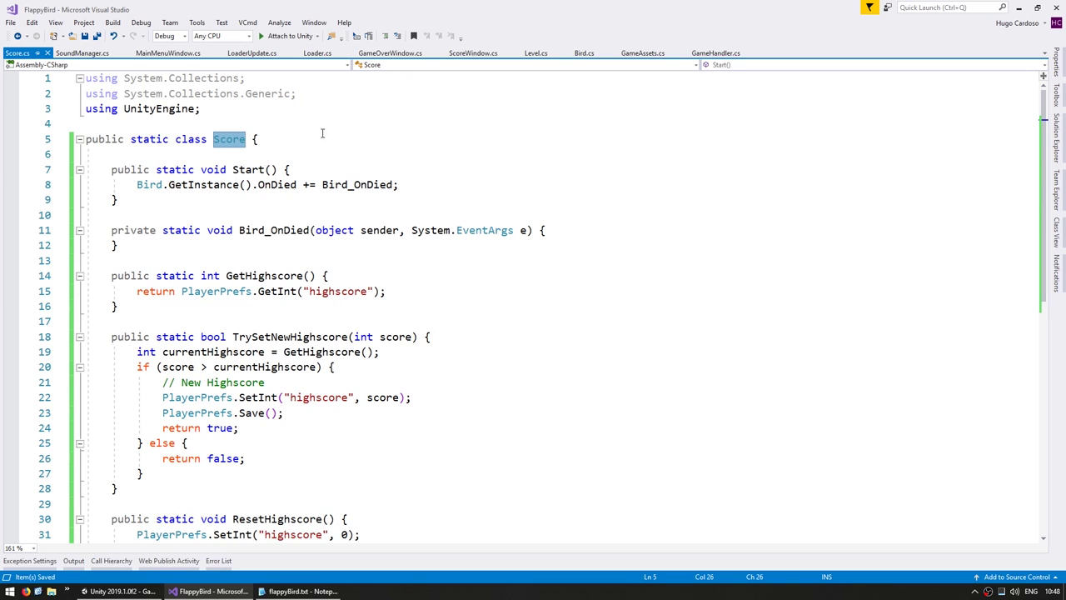
left_click(274, 139)
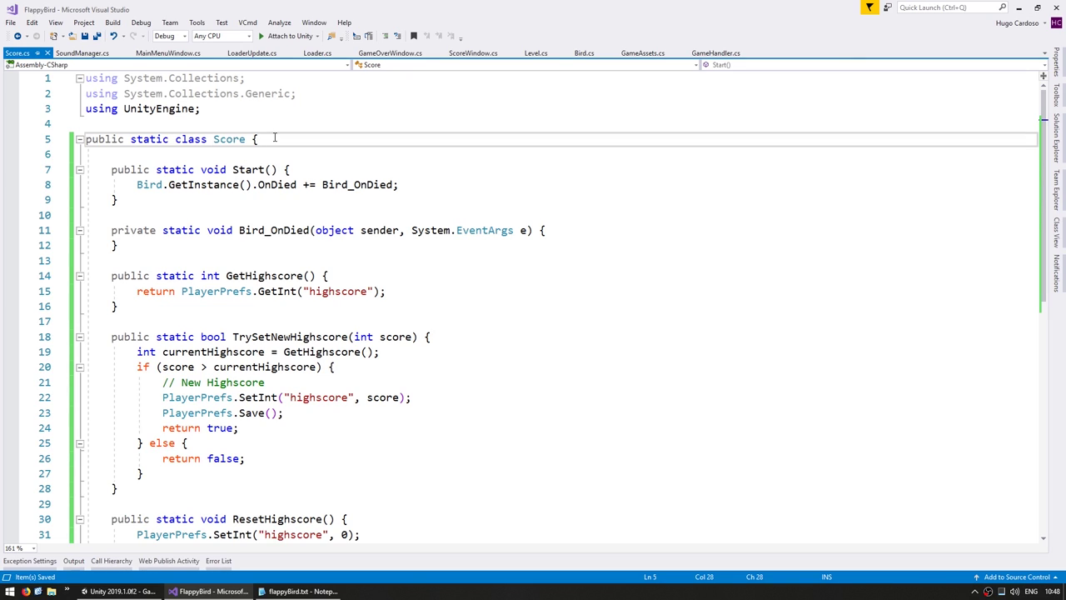
left_click(214, 230)
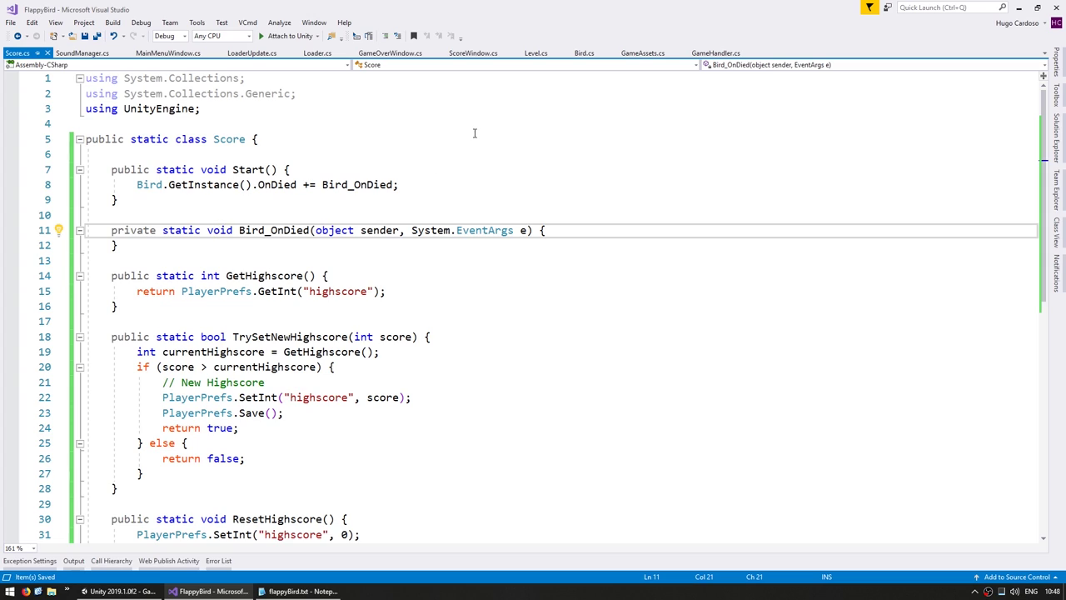
key("End")
key("Return")
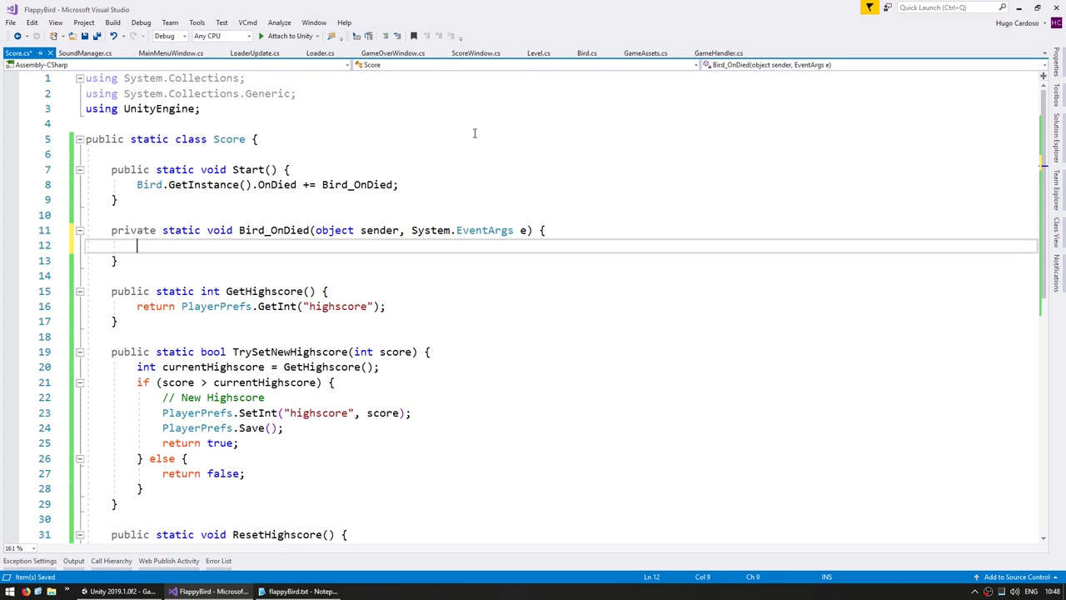
type("TrySe")
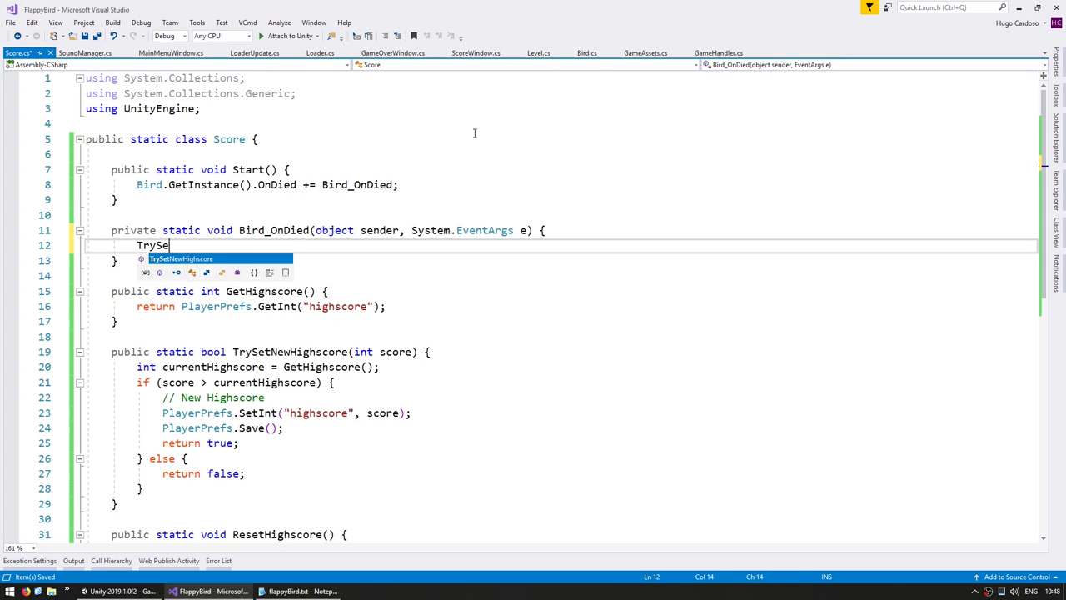
key("Tab")
type("(")
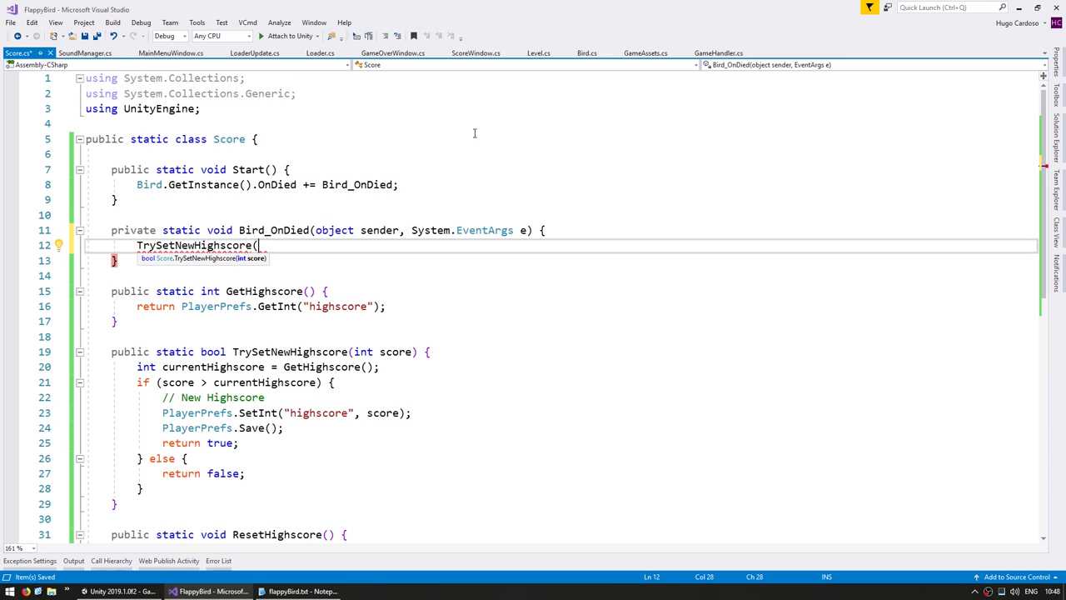
type("Lev")
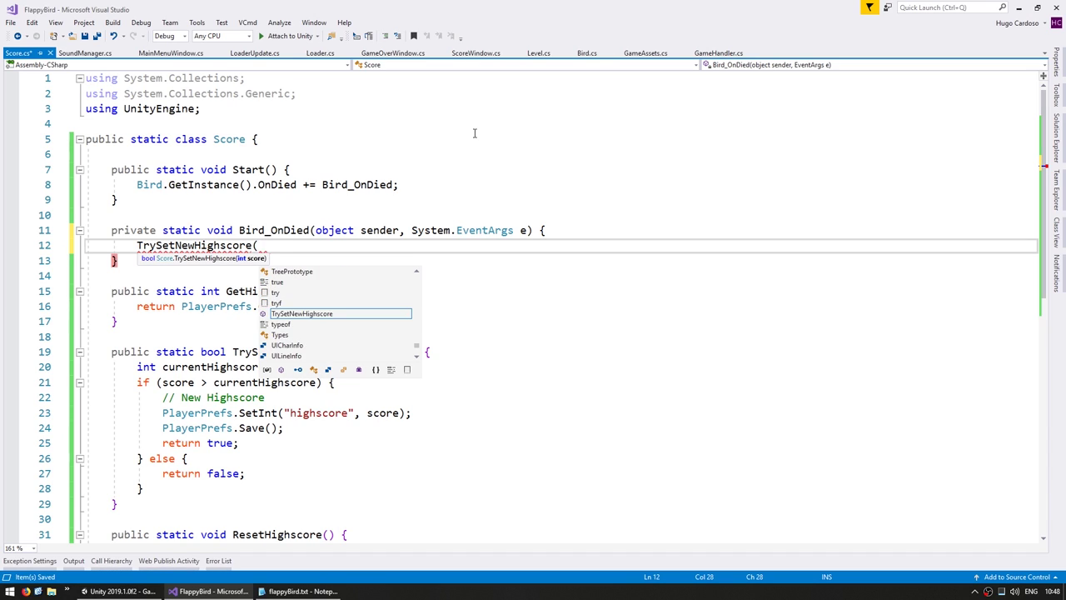
type("el.Get")
key("Tab")
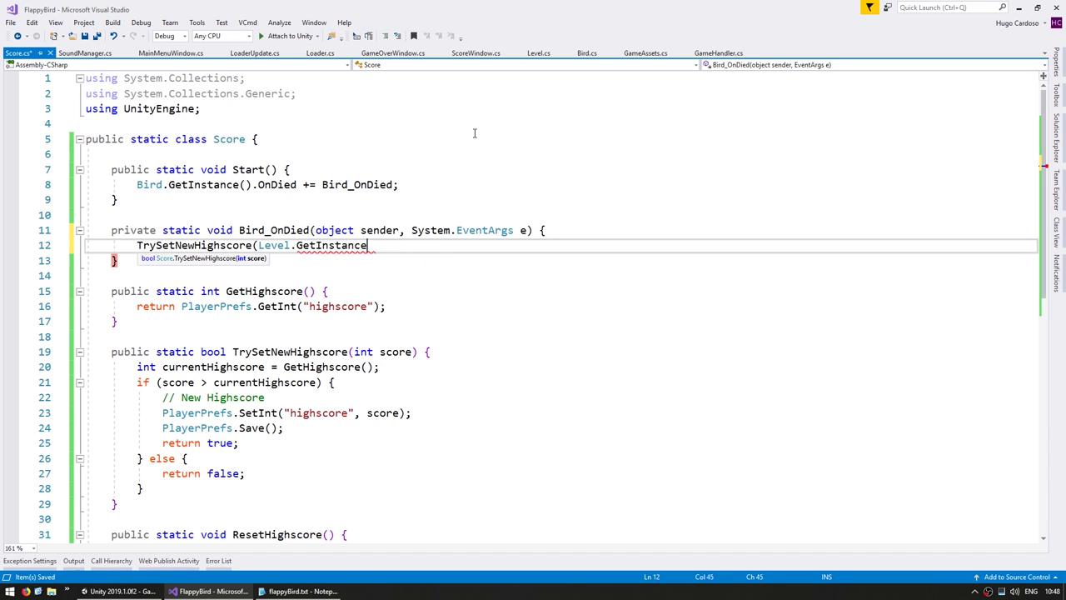
type("().")
key("Down")
key("Down")
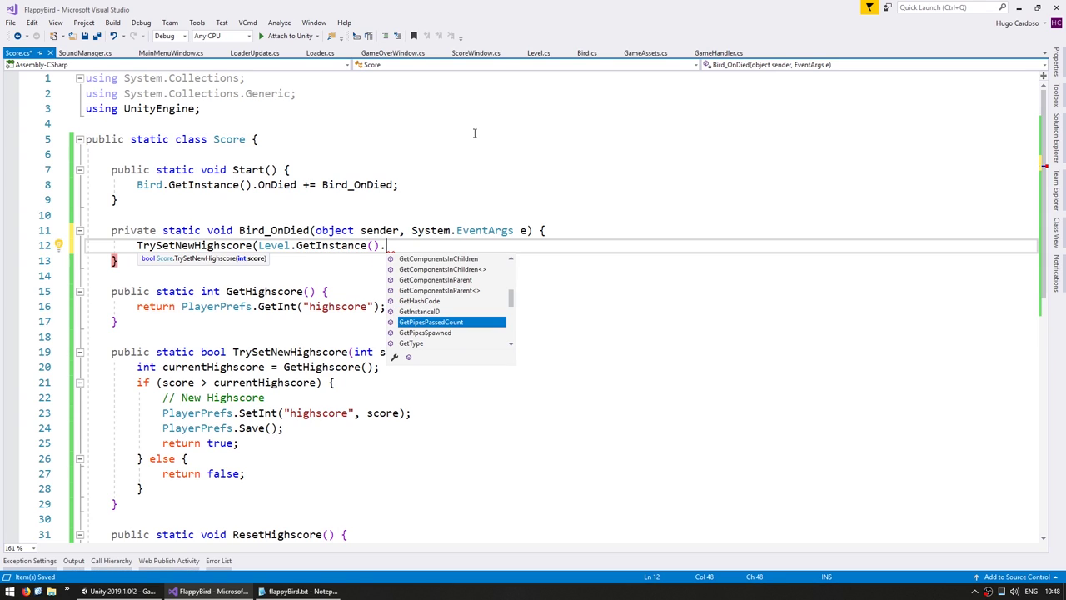
key("Tab")
type("());")
key("ctrl+s")
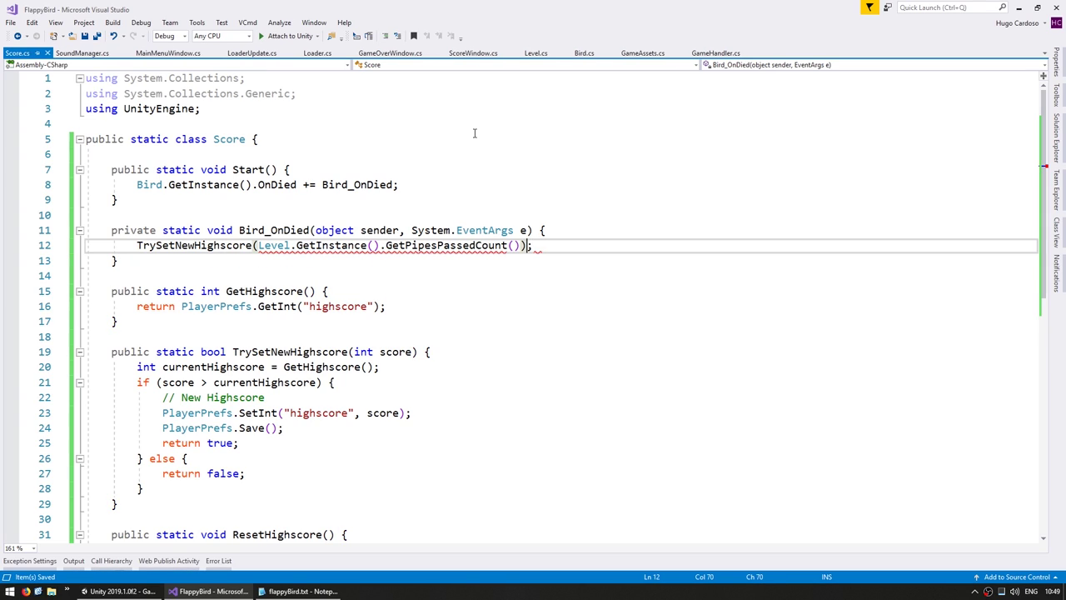
Add a ResetHighscore(); call to Score's Start method and save.
key("Home")
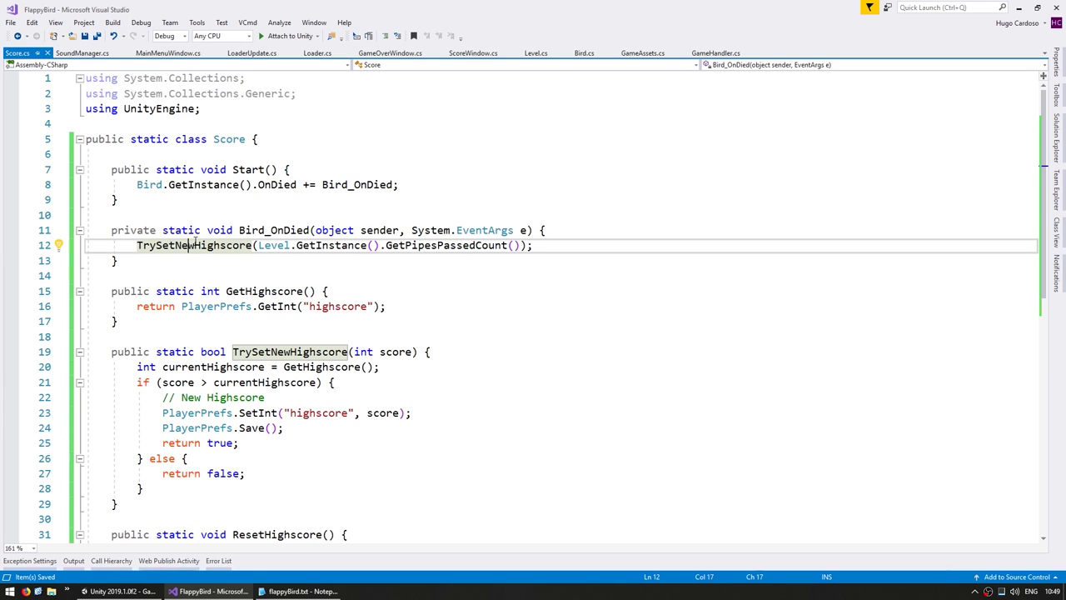
left_click_drag(188, 246, 280, 246)
left_click(306, 245)
left_click_drag(169, 246, 464, 257)
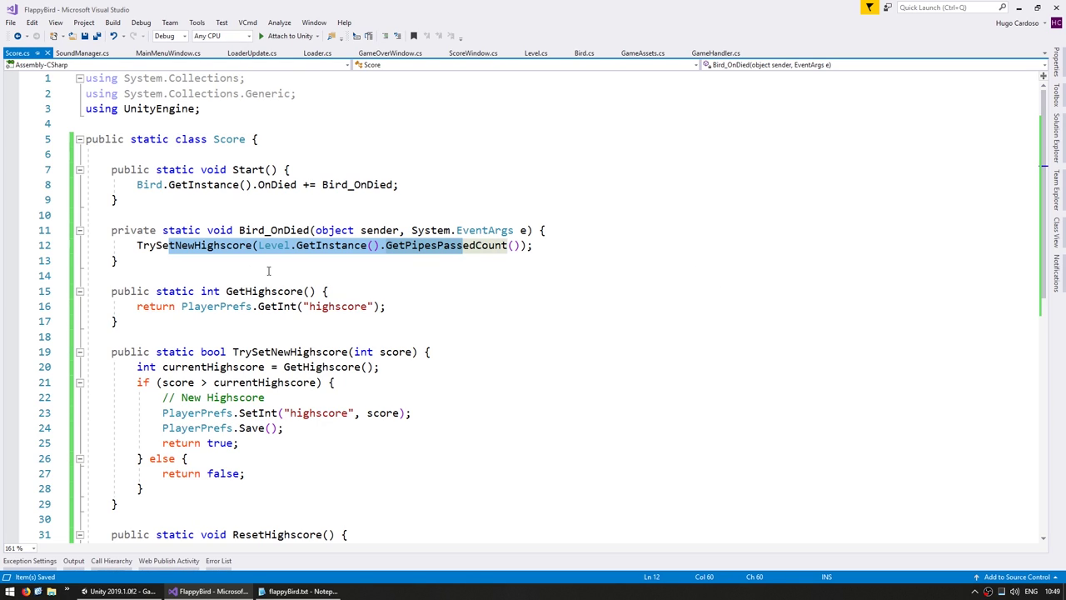
scroll(269, 275, "down", 1)
scroll(438, 385, "down", 2)
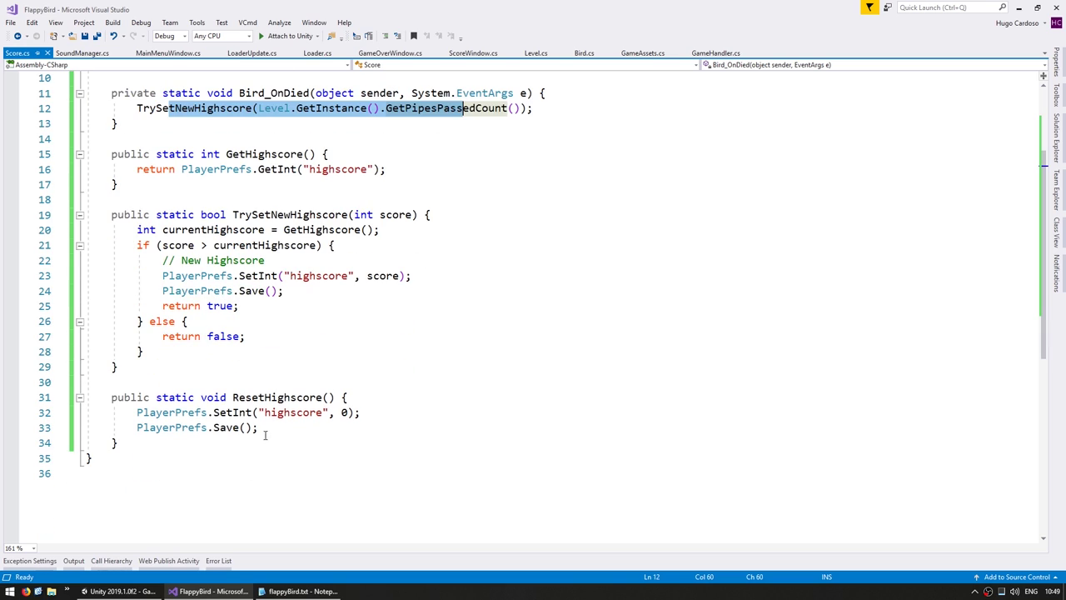
double_click(285, 399)
scroll(285, 399, "up", 3)
left_click(228, 171)
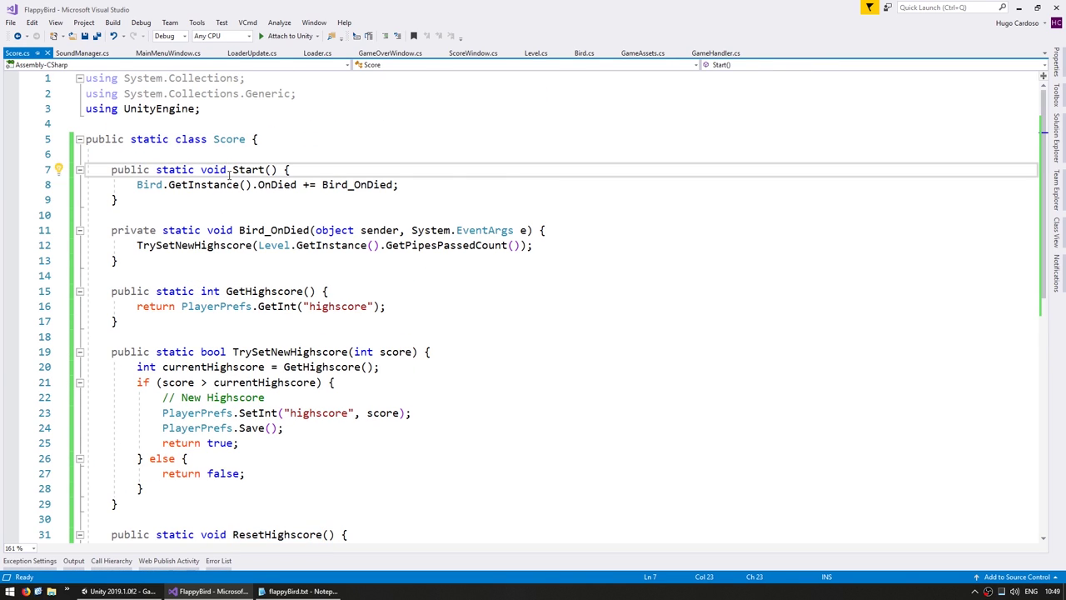
key("End")
key("Return")
type("ResetHighscore")
type("();")
key("ctrl+s")
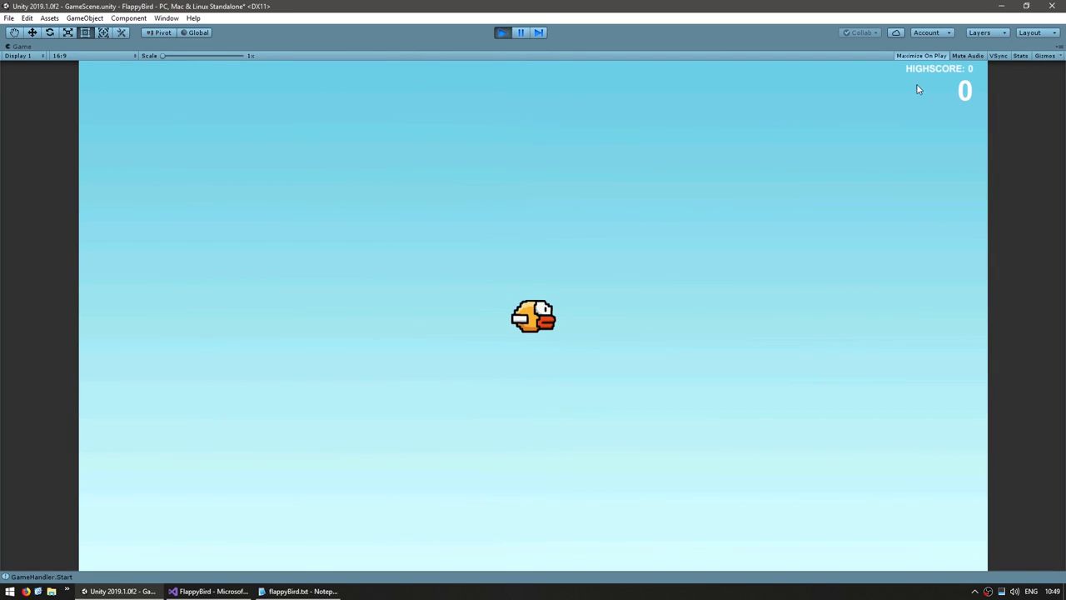
Play two rounds in the Game view, pressing Retry after each Game Over.
left_click(535, 208)
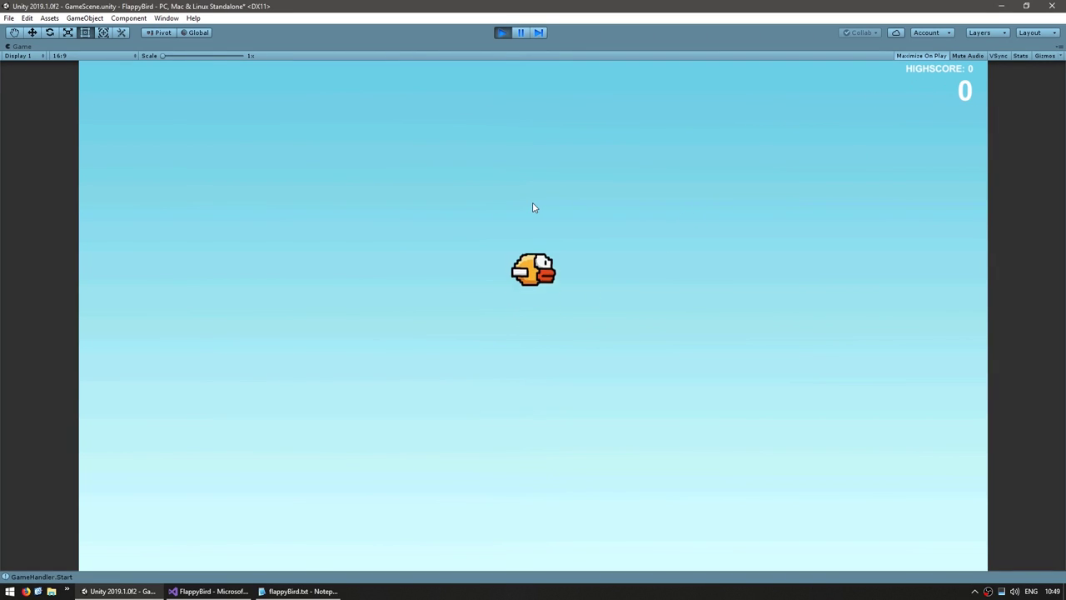
left_click(583, 212)
left_click(663, 229)
left_click(685, 246)
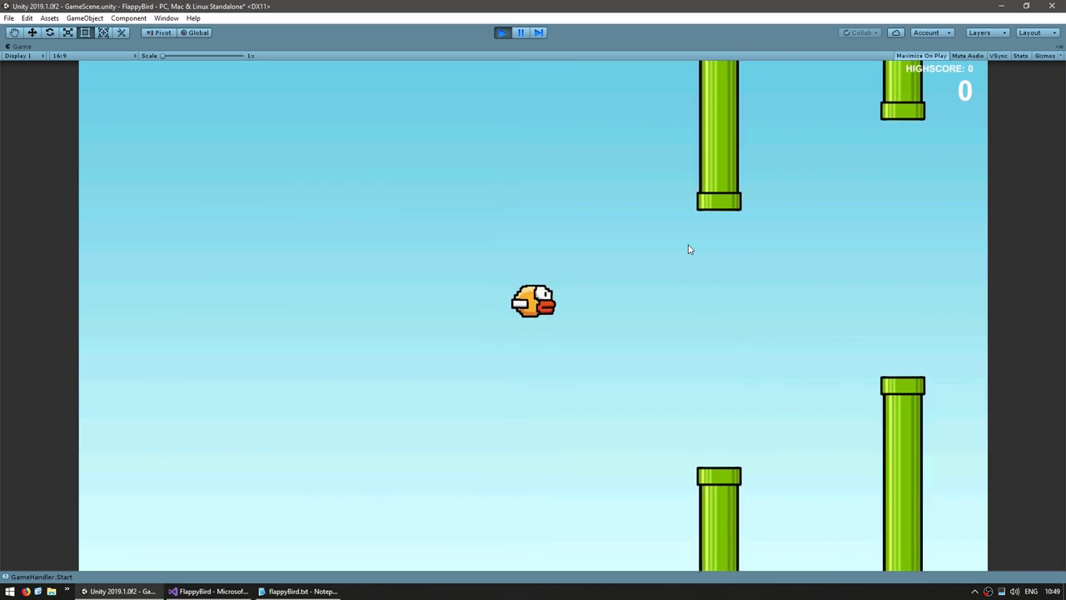
left_click(689, 249)
left_click(689, 249)
left_click(689, 249)
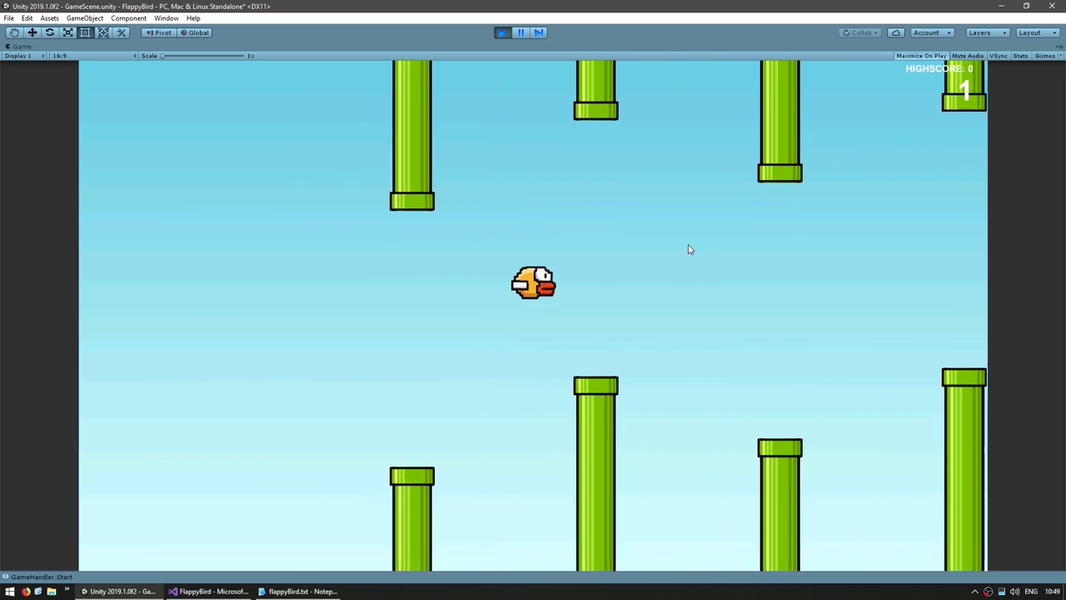
left_click(689, 249)
left_click(683, 247)
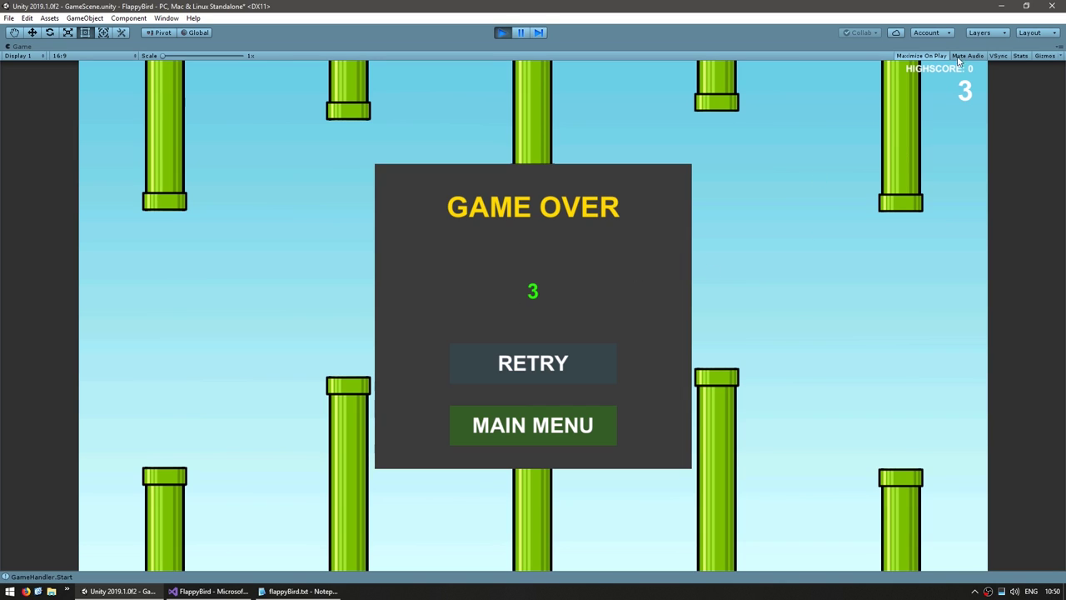
left_click(564, 353)
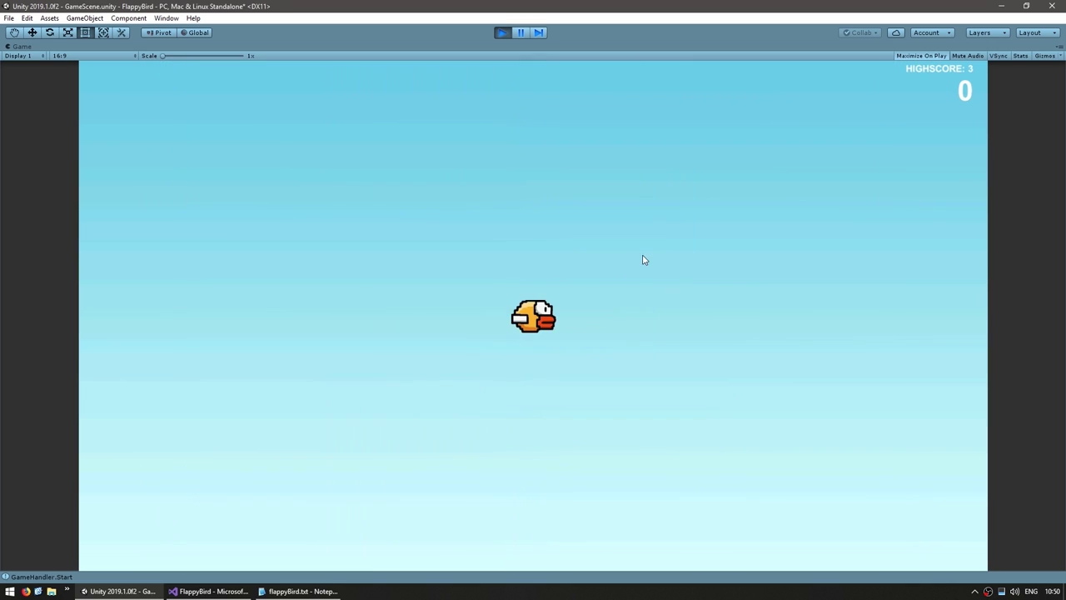
left_click(752, 221)
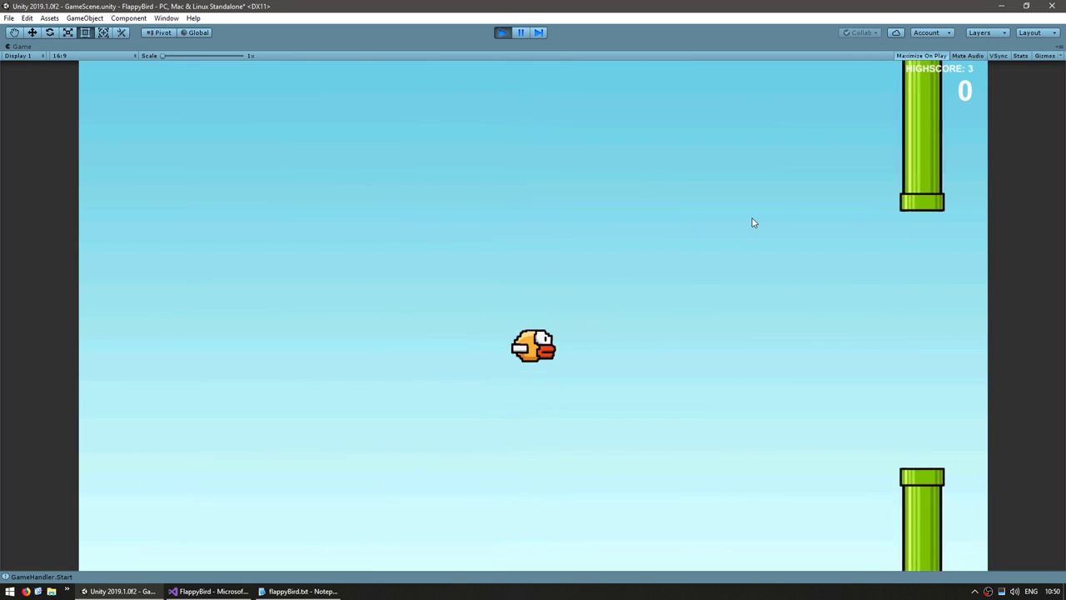
left_click(752, 222)
left_click(752, 221)
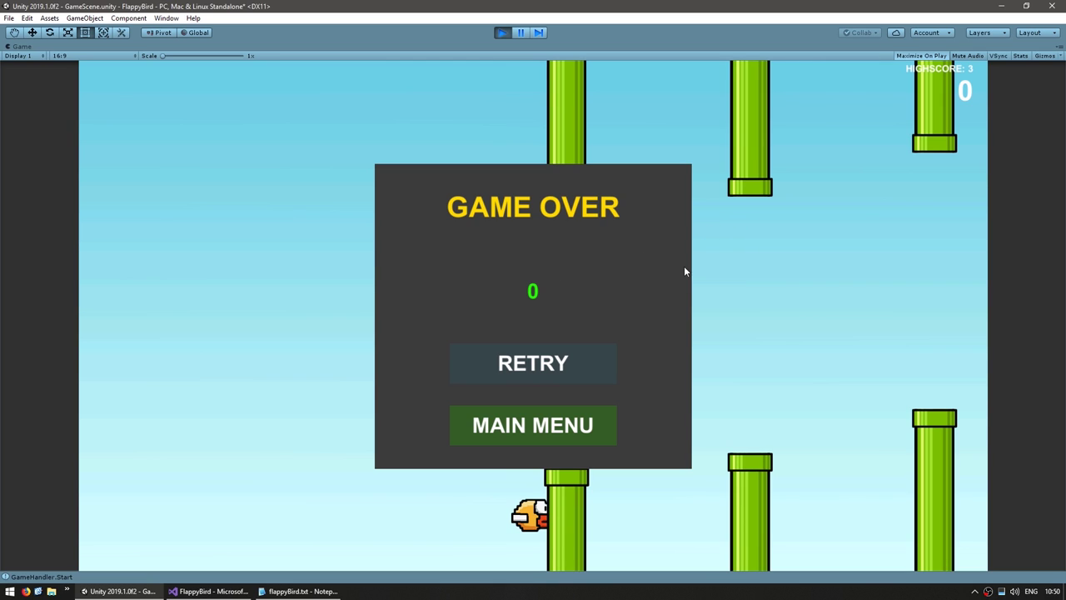
left_click(592, 351)
Beat the highscore in a third round, confirm HIGHSCORE: 6 after retrying, and exit Play mode.
left_click(800, 166)
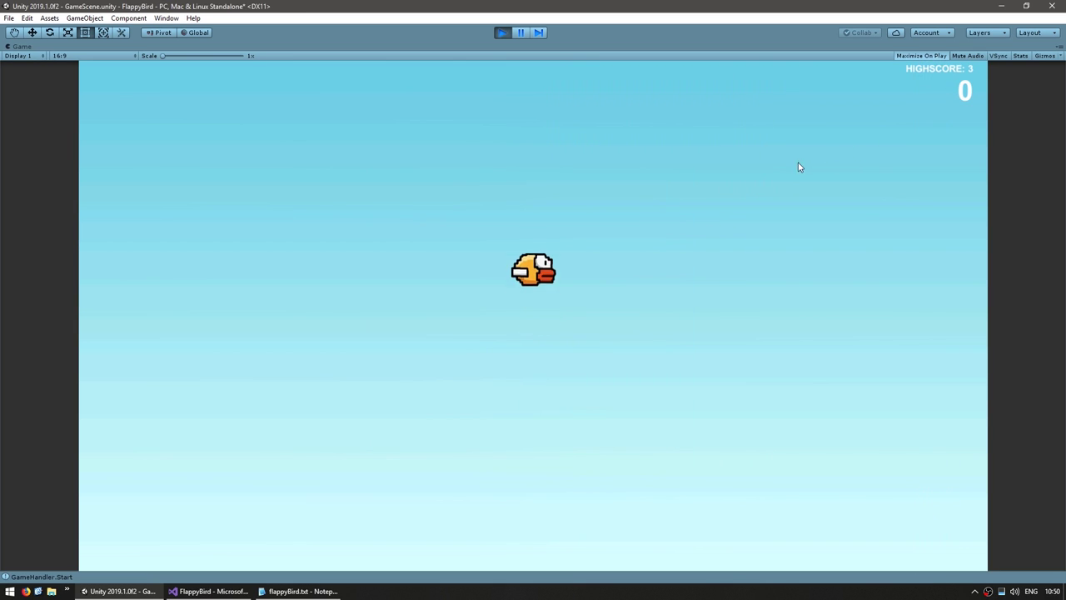
left_click(762, 192)
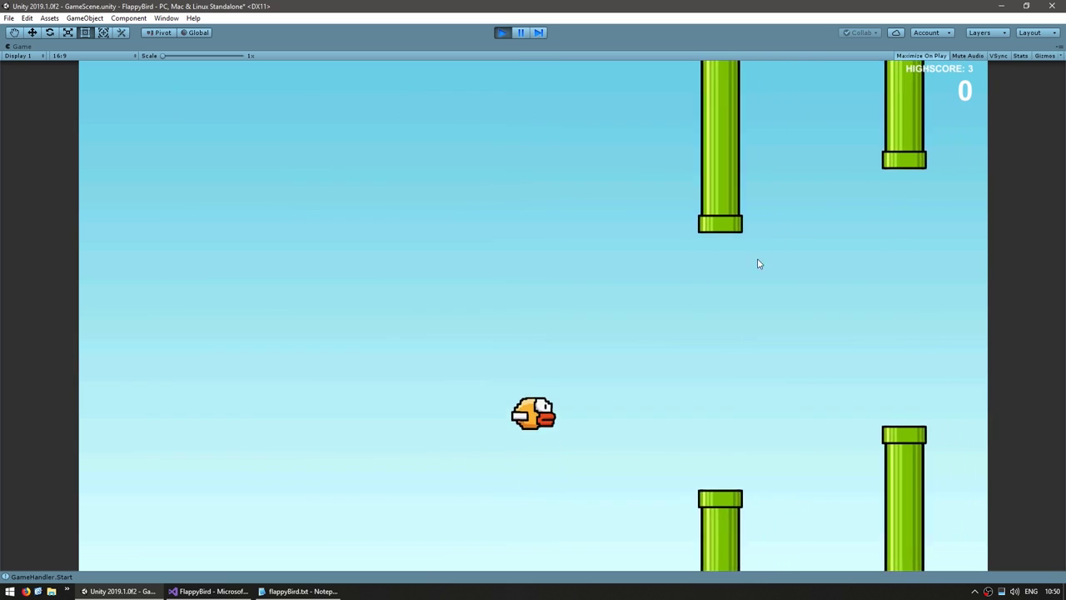
left_click(712, 295)
left_click(722, 298)
left_click(722, 298)
left_click(721, 297)
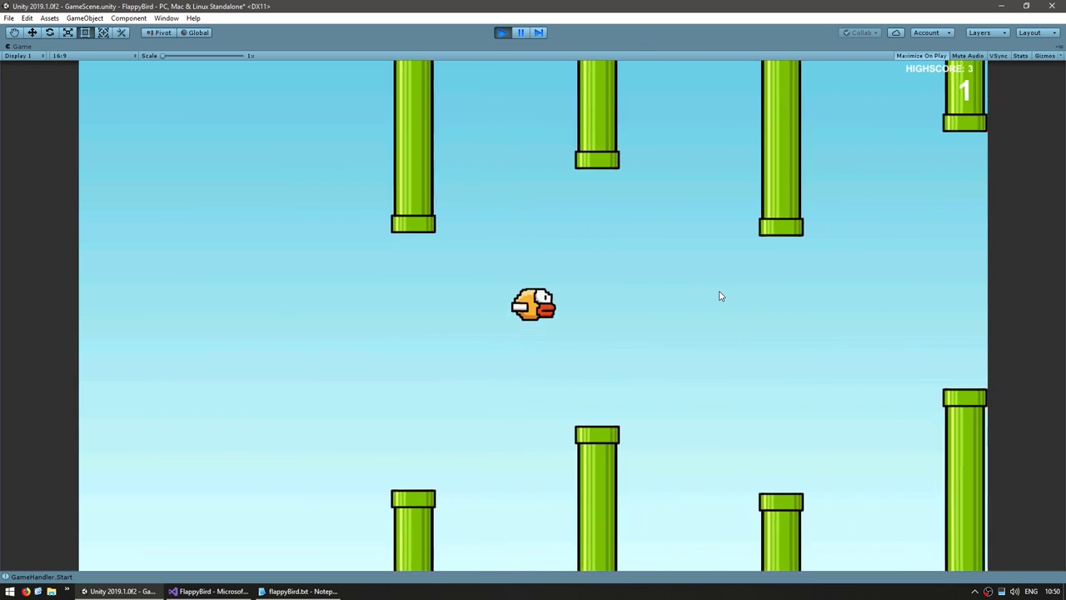
left_click(721, 297)
left_click(722, 297)
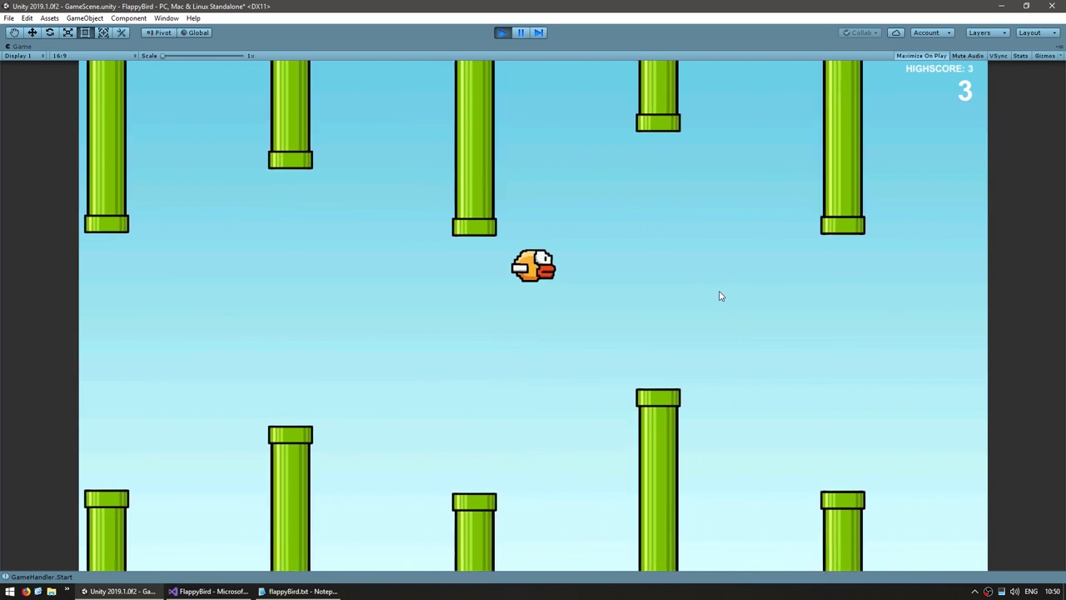
left_click(722, 297)
left_click(721, 297)
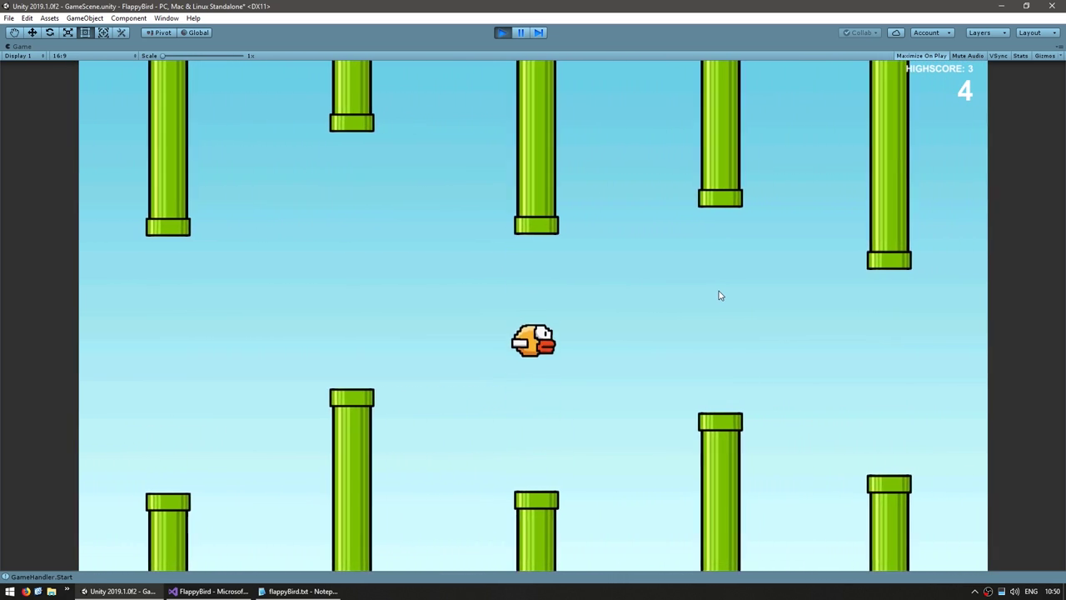
left_click(719, 291)
left_click(716, 292)
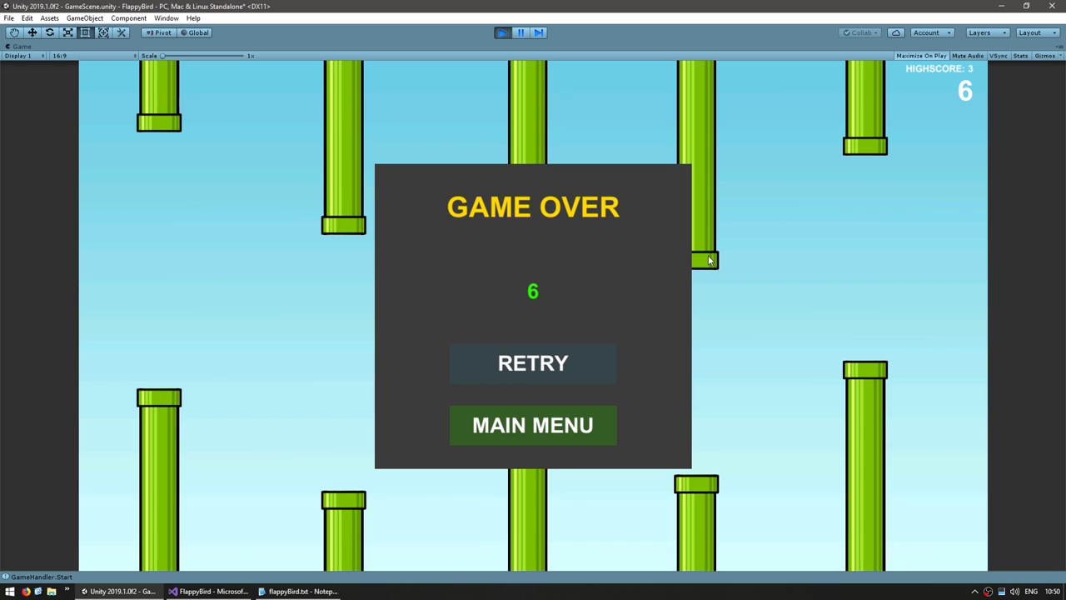
left_click(563, 367)
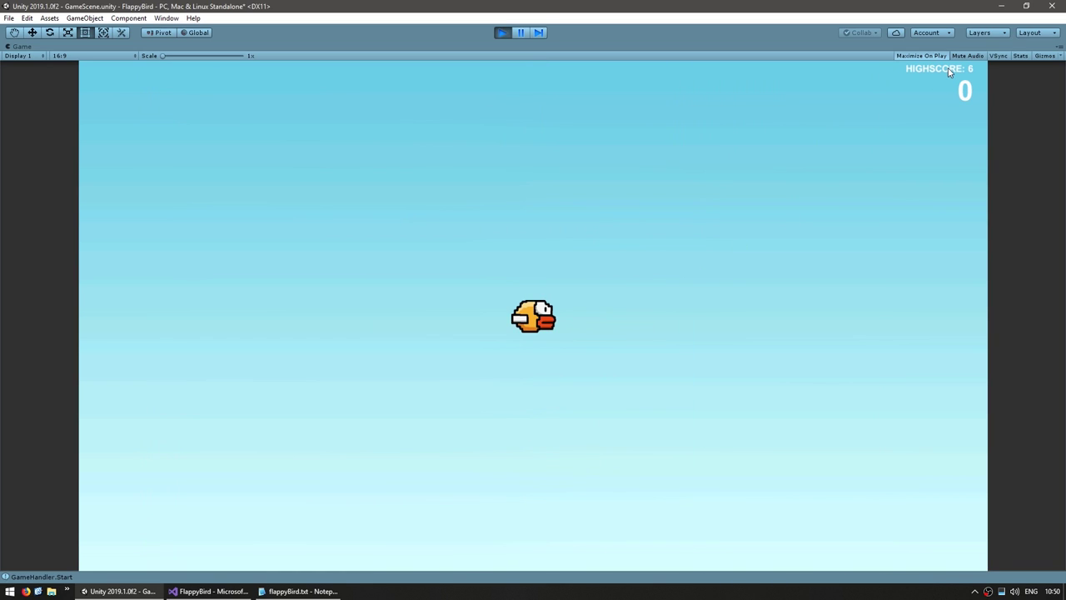
key("ctrl+p")
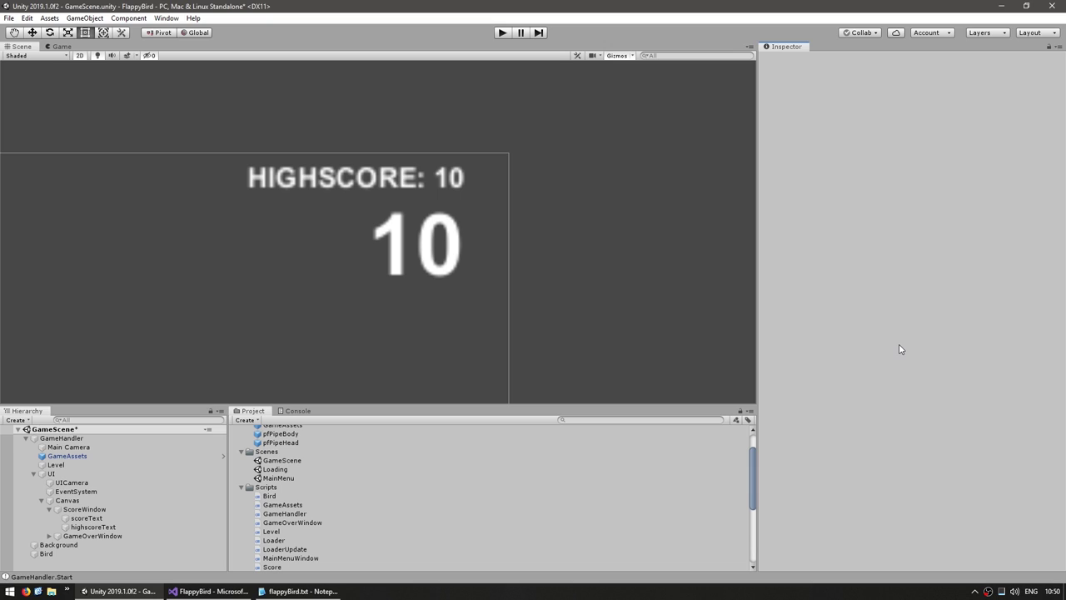
Duplicate the Game Over scoreText and move the copy up just below GAME OVER.
scroll(425, 278, "down", 3)
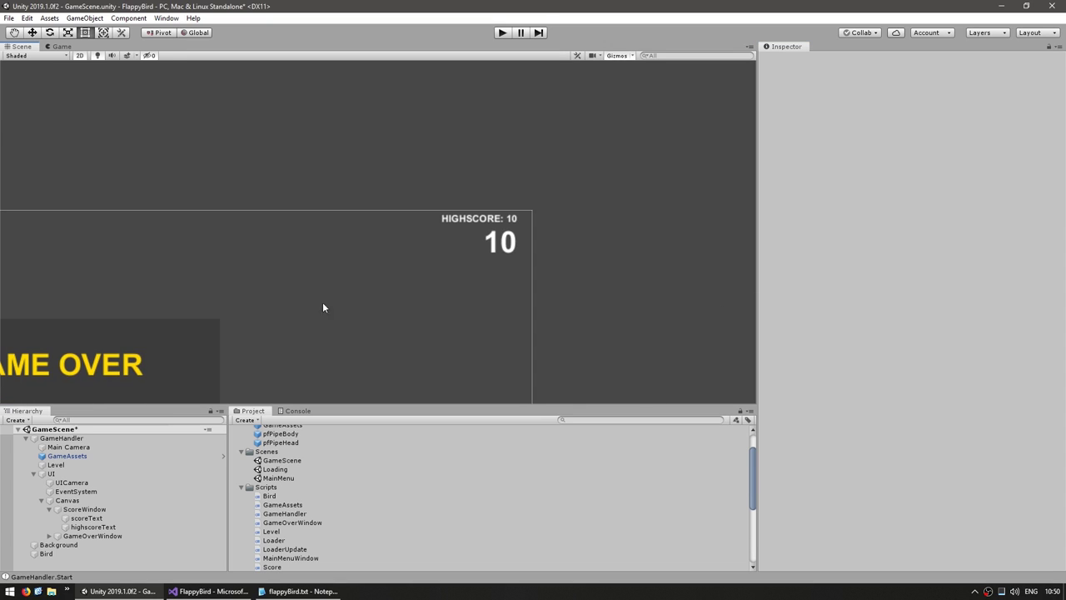
middle_click_drag(322, 301, 346, 257)
scroll(346, 257, "up", 3)
scroll(346, 258, "up", 2)
left_click(413, 292)
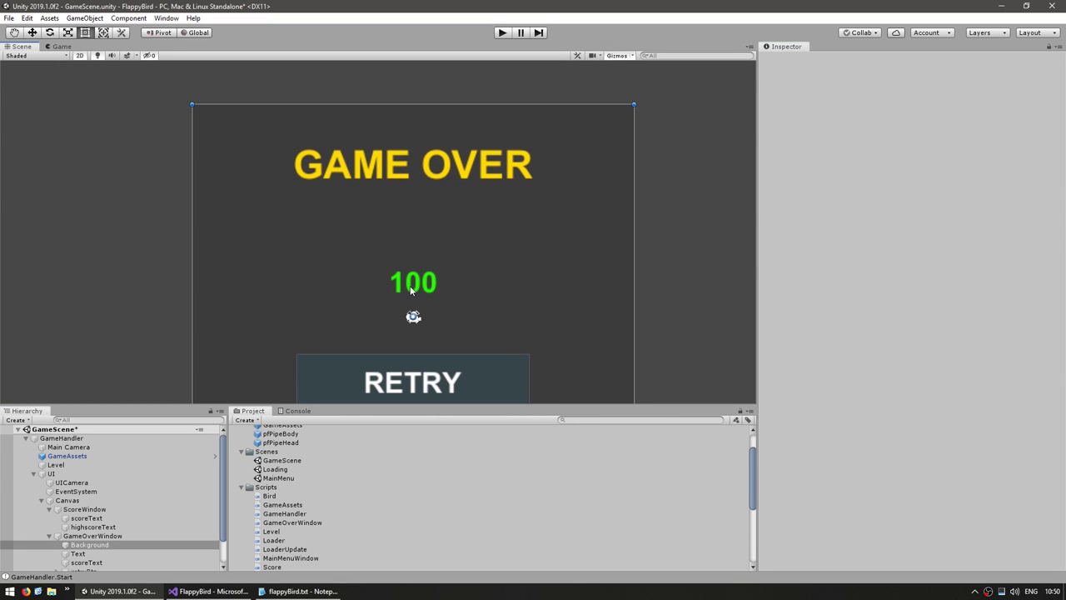
left_click(75, 525)
key("ctrl+d")
key("w")
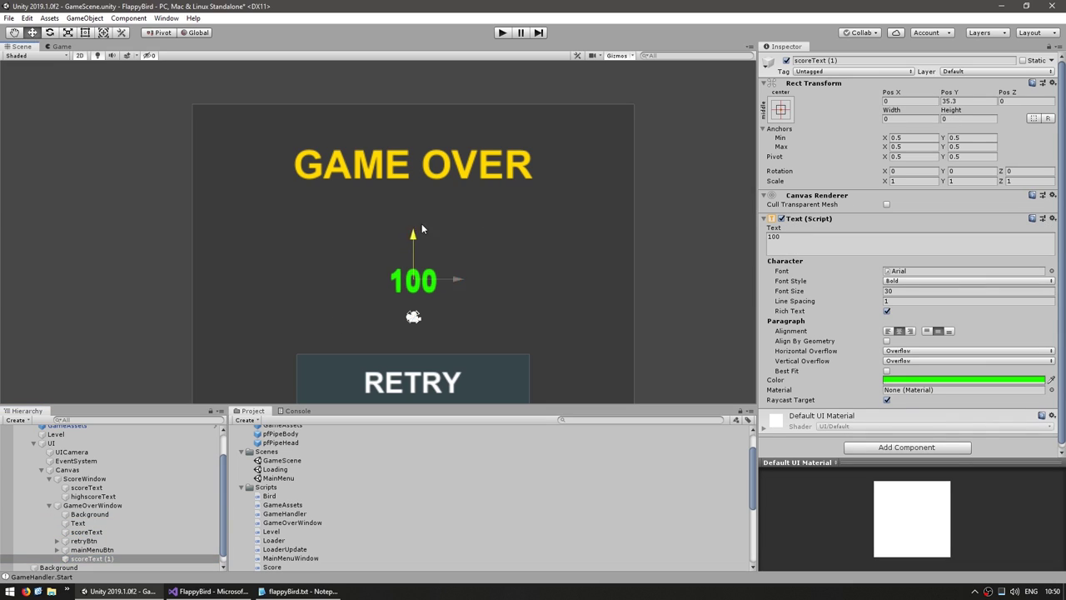
left_click_drag(421, 223, 421, 170)
Make the copy read 'HIGHSCORE 10' in white at font size 20.
left_click(836, 240)
key("BackSpace")
key("BackSpace")
key("BackSpace")
type("HIGHSCORE")
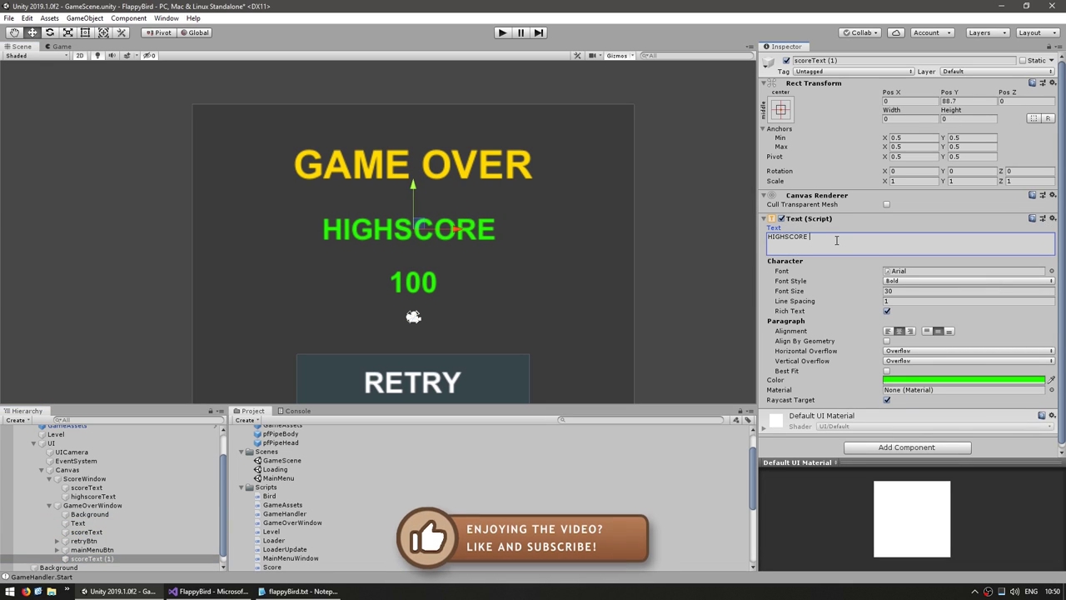
type(" 10")
double_click(888, 291)
type("20")
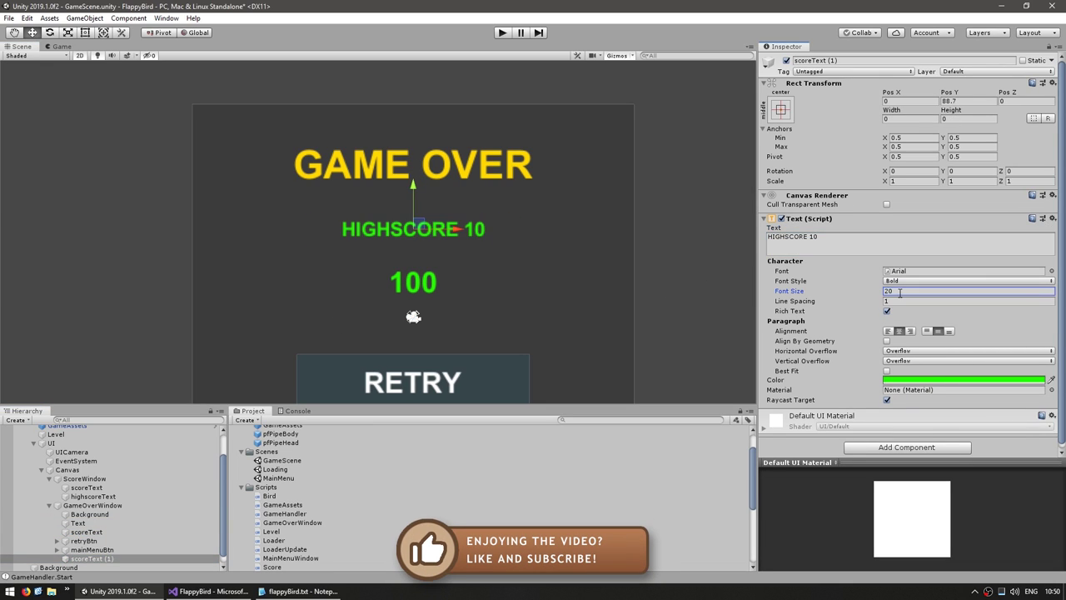
left_click(906, 381)
left_click_drag(768, 235, 687, 182)
left_click(836, 155)
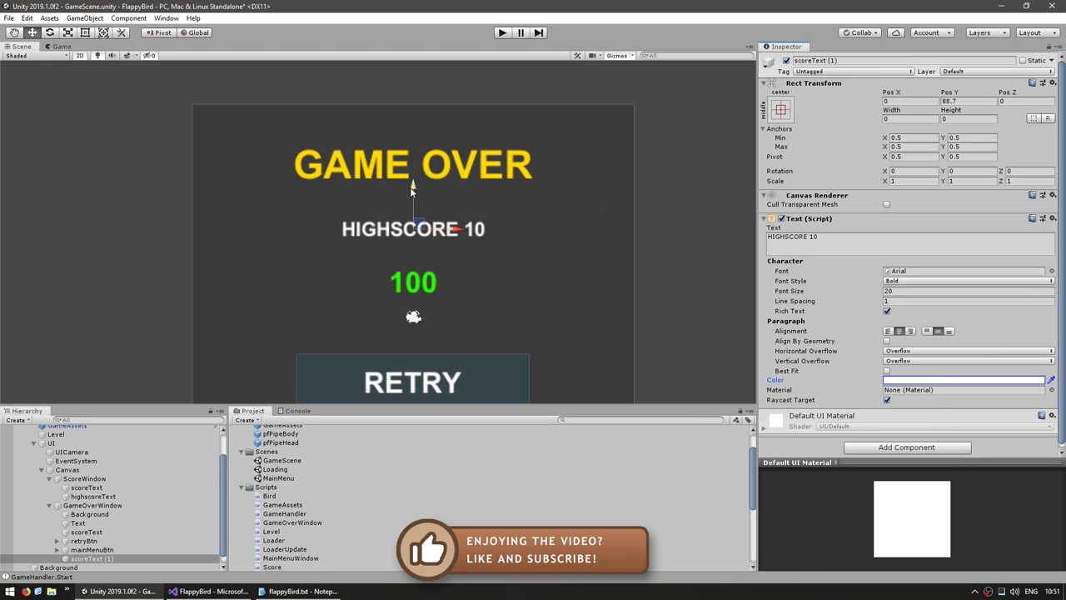
Rename the copy highscoreText, place it after scoreText in the Hierarchy, then go to Visual Studio.
double_click(91, 558)
type("highscoreText")
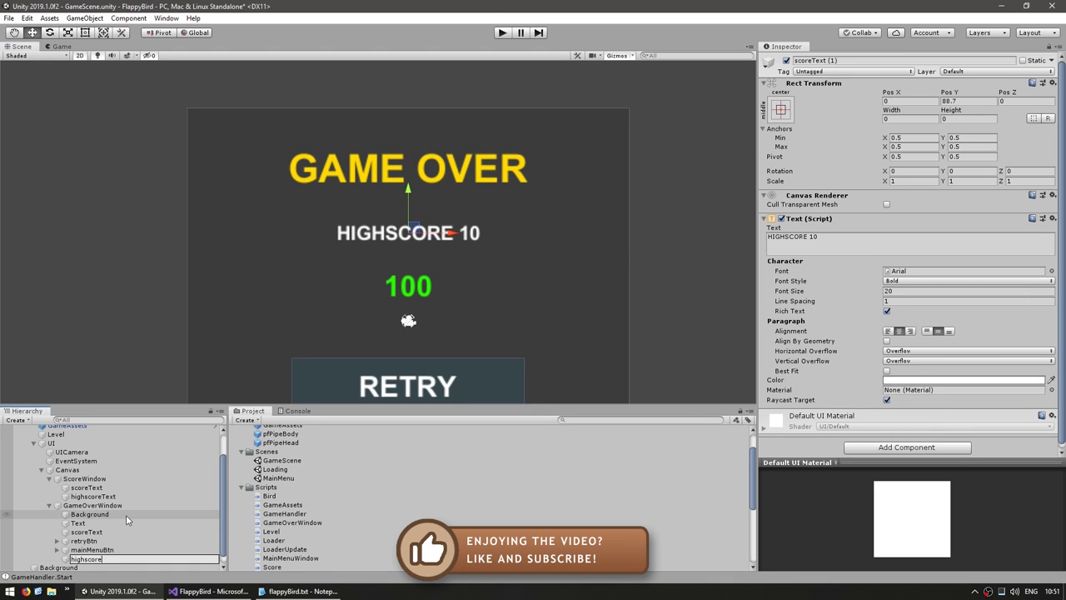
key("Return")
left_click_drag(117, 498, 100, 536)
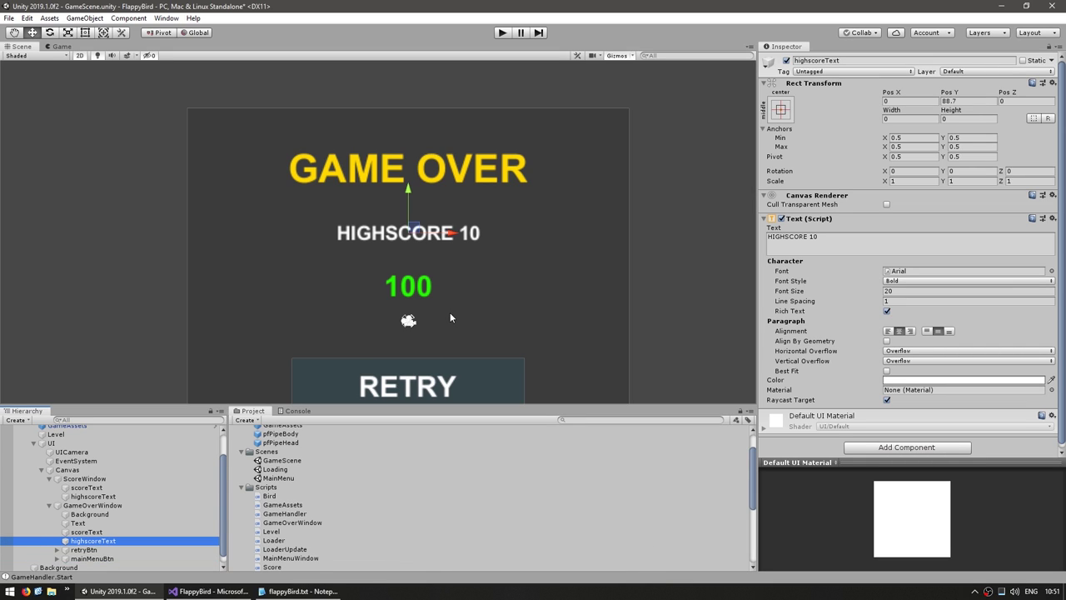
left_click(209, 590)
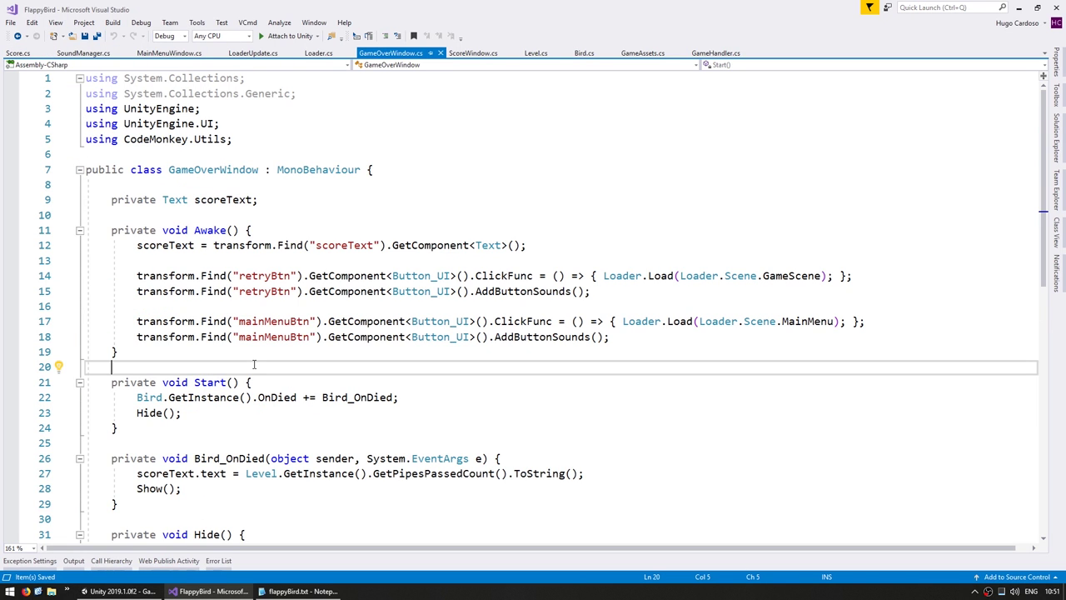
Insert a blank line after the score text assignment in Bird_OnDied.
scroll(254, 364, "down", 4)
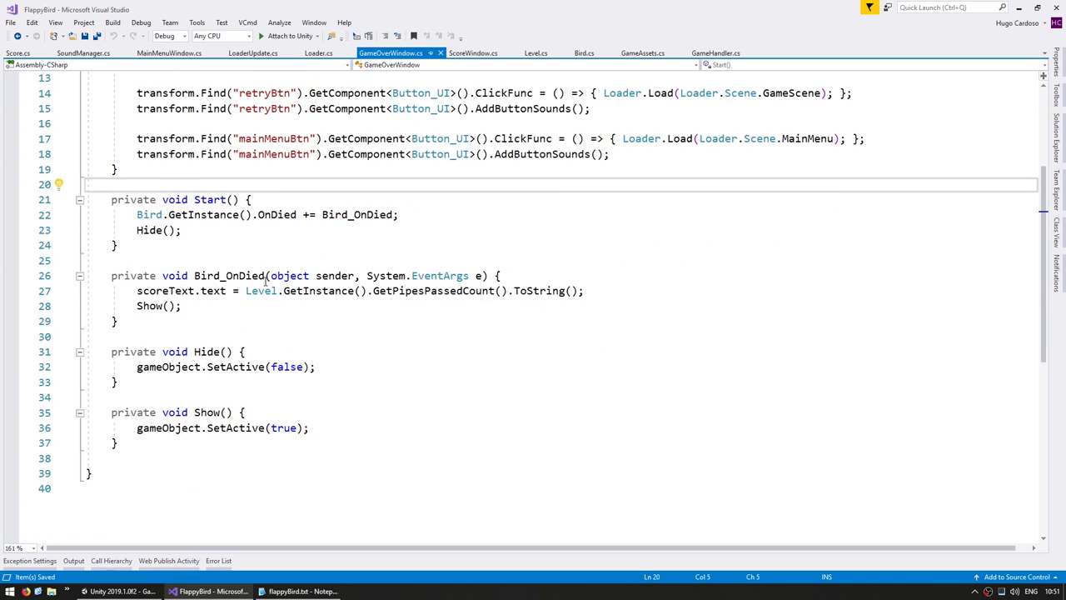
left_click(121, 307)
left_click(203, 290)
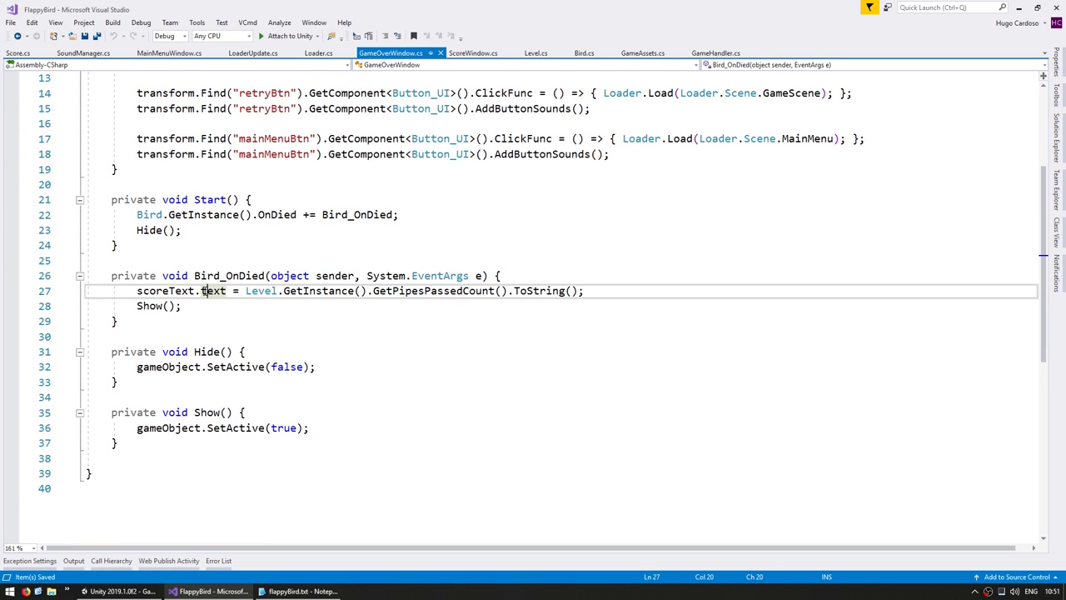
key("End")
key("Return")
Duplicate the scoreText field declaration as a new highscoreText Text field.
scroll(227, 250, "up", 4)
left_click(227, 189)
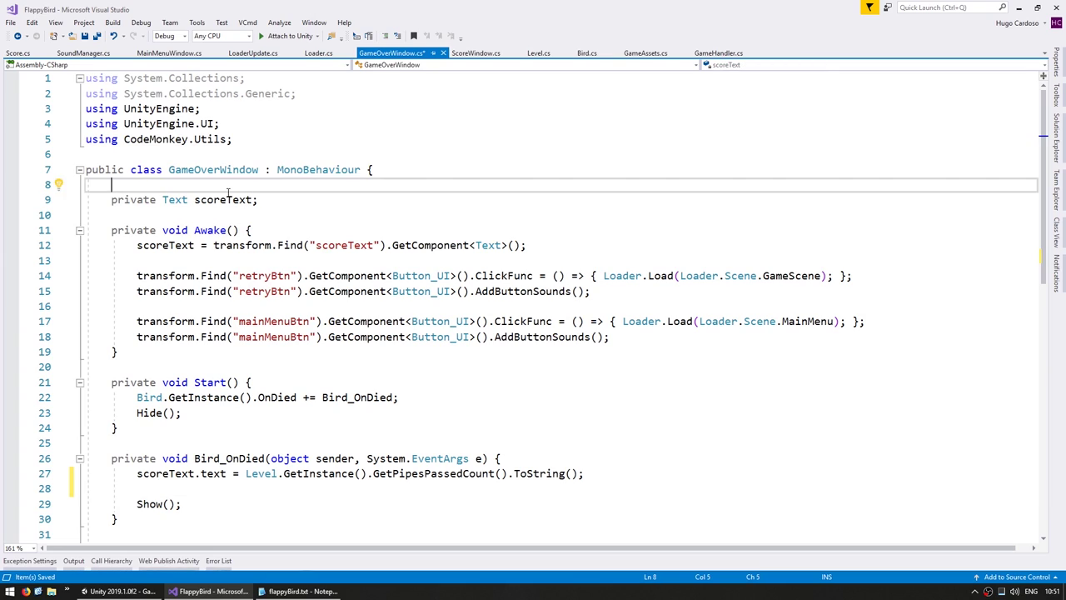
key("Down")
key("ctrl+c")
key("ctrl+v")
key("ctrl+Right")
key("ctrl+Right")
type("high")
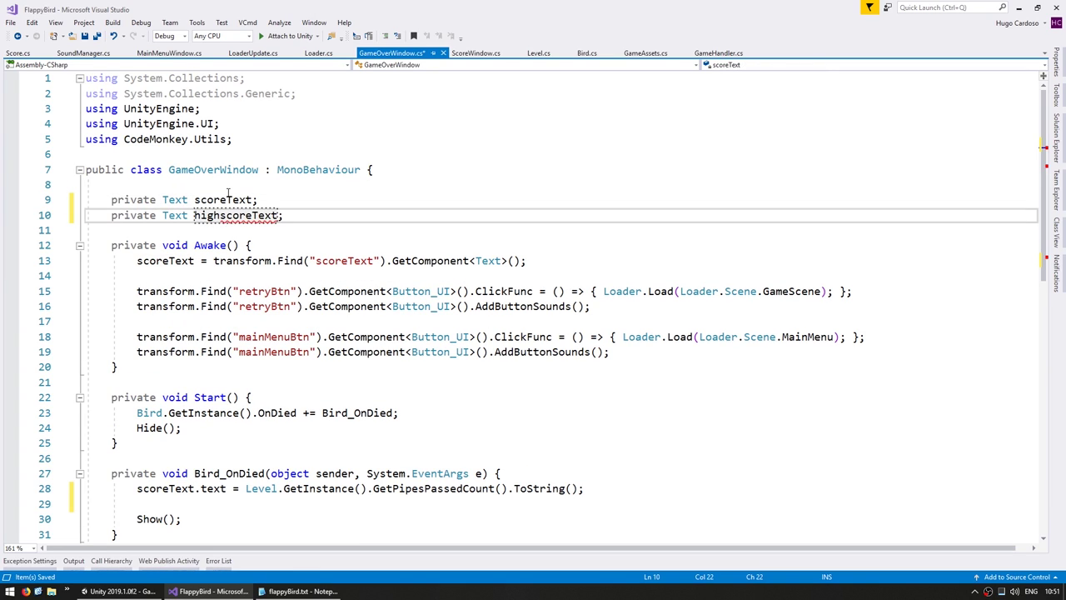
In Awake, assign highscoreText via transform.Find("highscoreText").GetComponent<Text>(), and add another blank line in Bird_OnDied.
key("ctrl+w")
key("ctrl+c")
key("Down")
key("Down")
key("Down")
key("End")
key("Return")
key("ctrl+v")
key("Up")
key("ctrl+Right")
key("shift+End")
key("ctrl+c")
key("Down")
key("End")
key("ctrl+v")
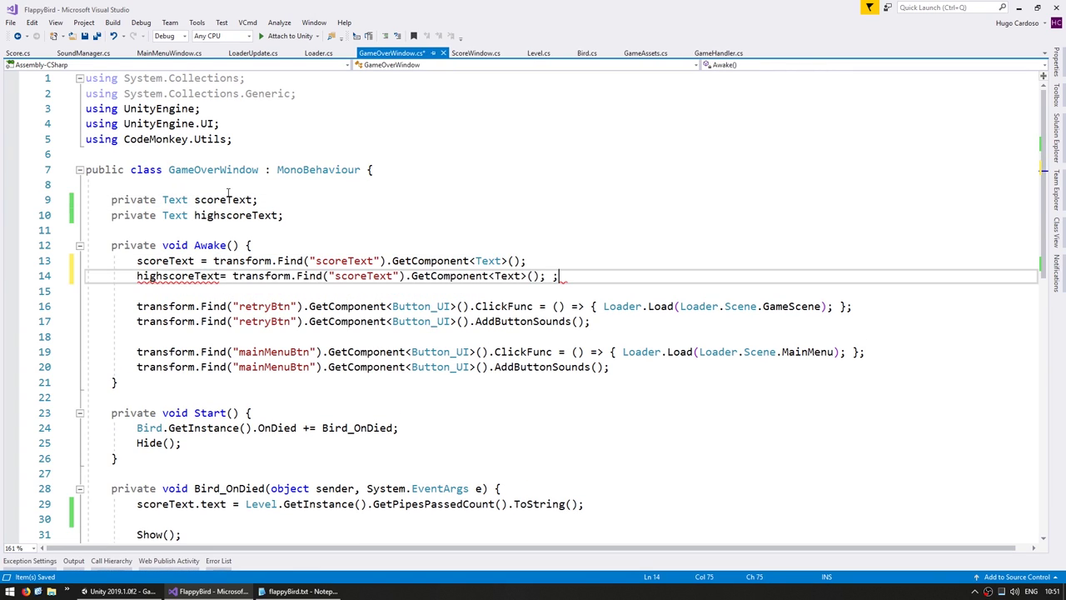
key("BackSpace")
key("BackSpace")
key("BackSpace")
type(";")
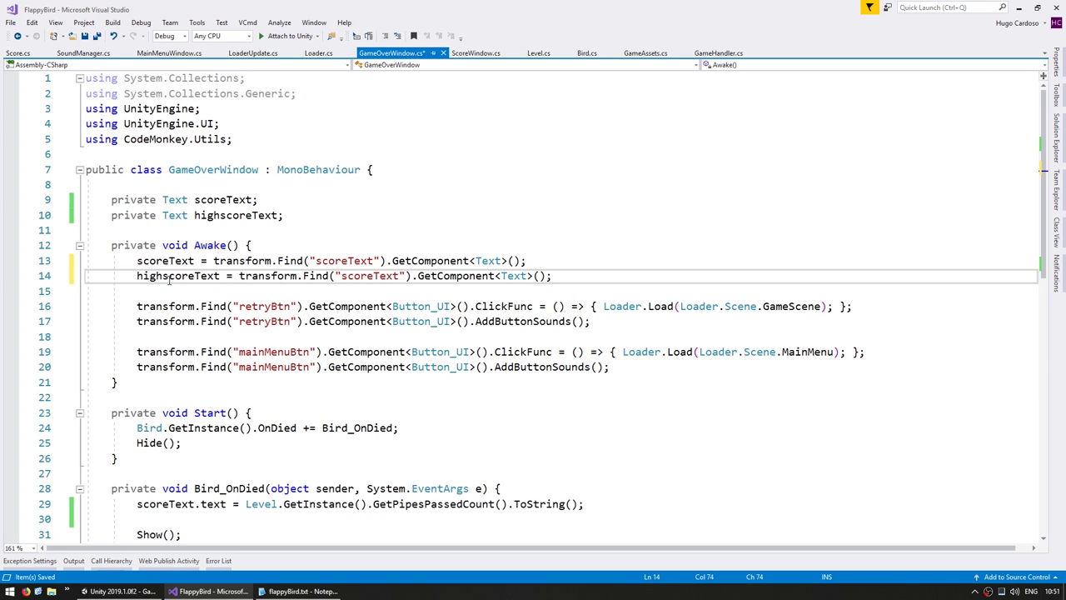
left_click(343, 275)
type("high")
scroll(205, 382, "down", 3)
left_click(205, 381)
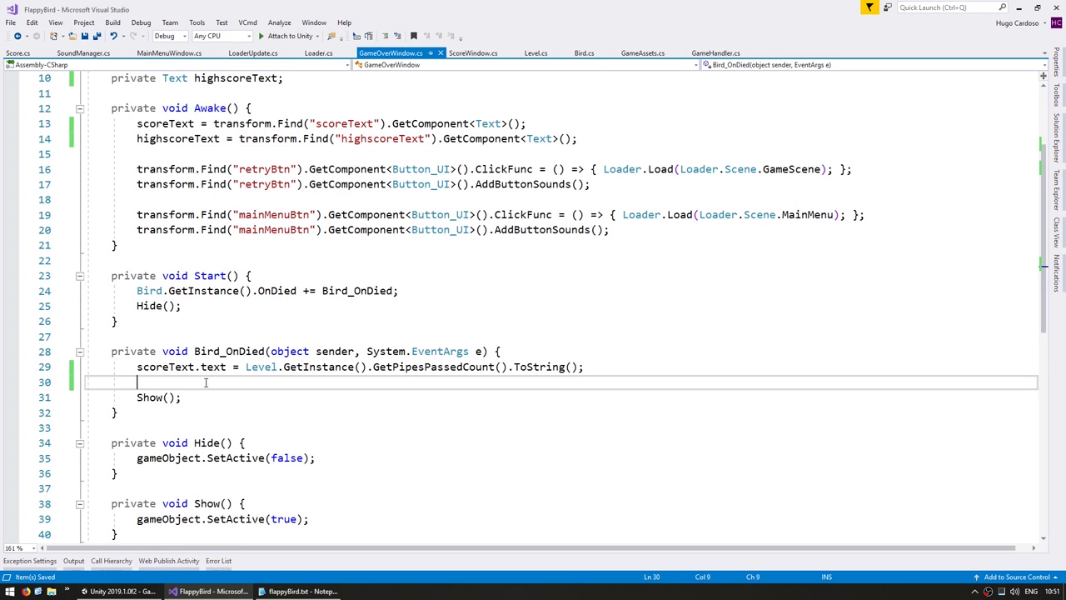
key("Return")
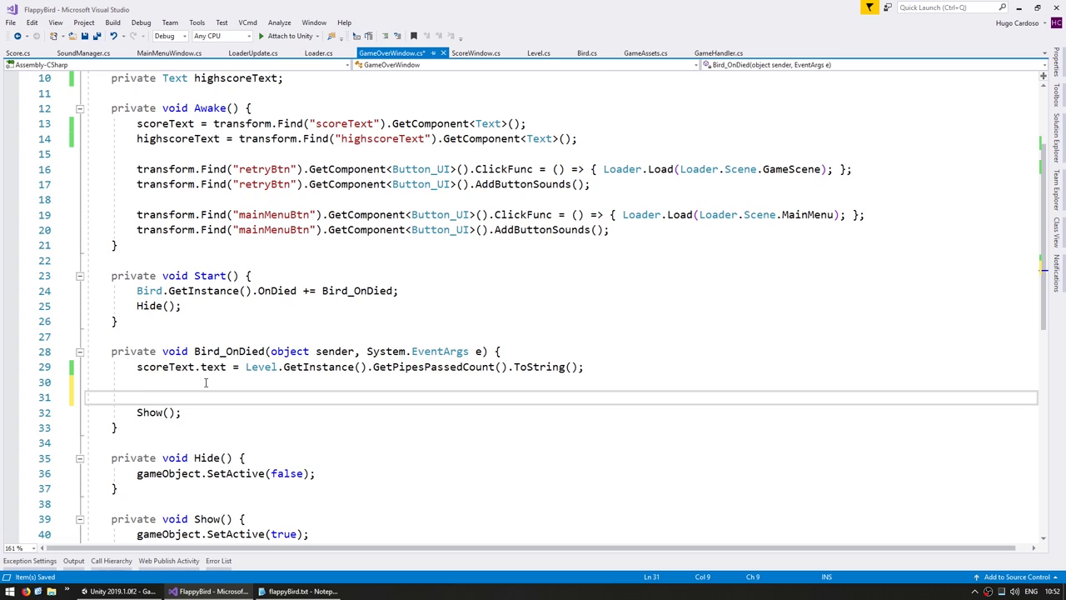
Add an if block testing GetPipesPassedCount() >= Score.GetHighscore() with a '// New Highscore!' comment.
left_click(265, 354)
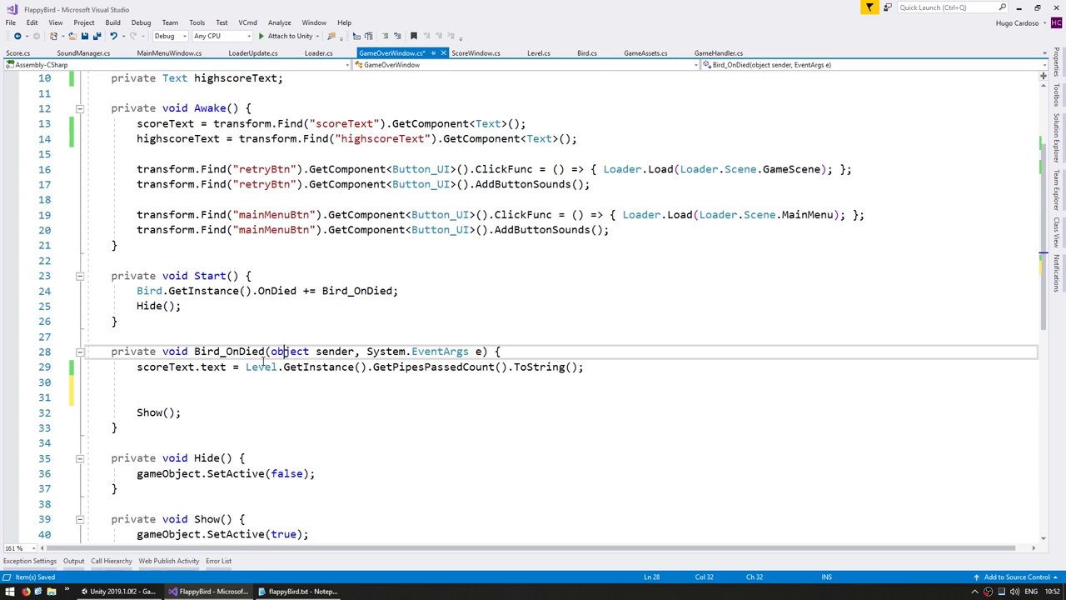
left_click(264, 363)
key("ctrl+shift+Right")
key("ctrl+shift+Right")
key("ctrl+shift+Right")
key("ctrl+shift+Right")
key("ctrl+shift+Right")
key("ctrl+shift+Right")
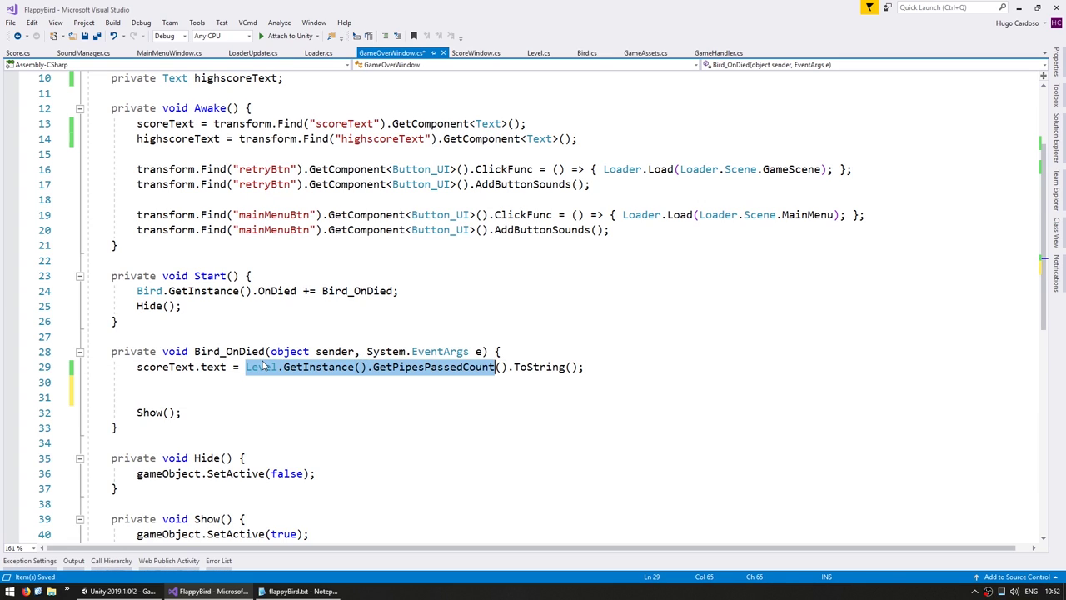
key("ctrl+c")
key("Down")
key("Down")
type("if (")
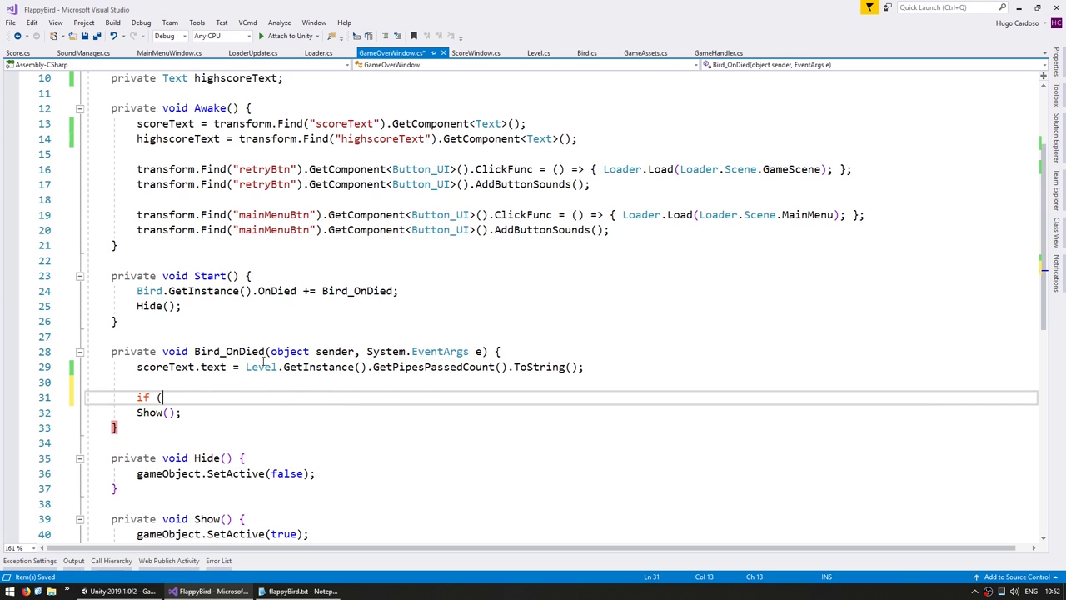
key("ctrl+v")
type("> Score")
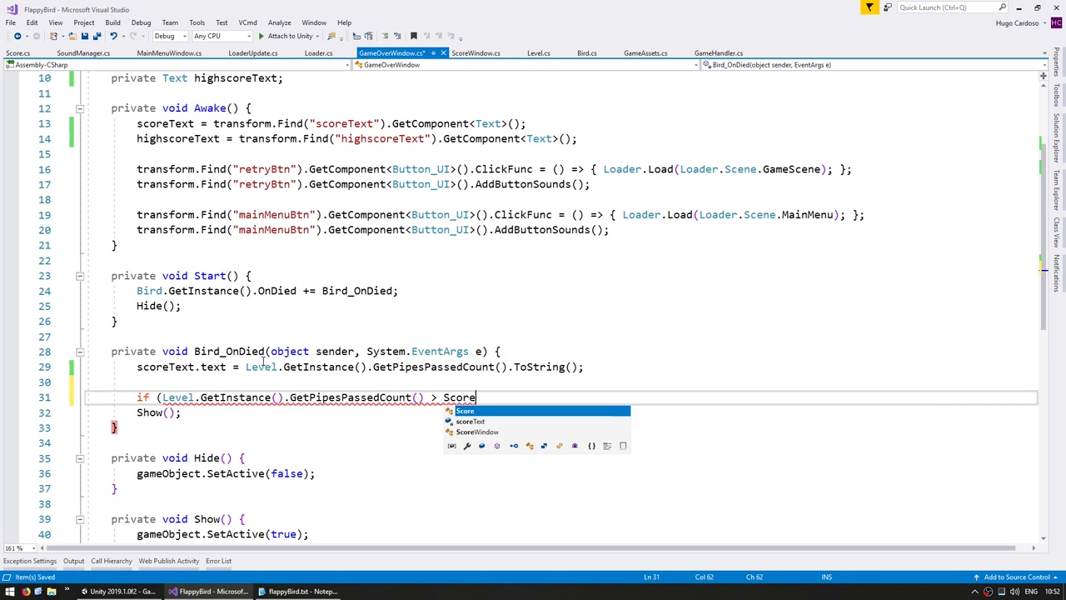
type(".G")
key("Tab")
type("()")
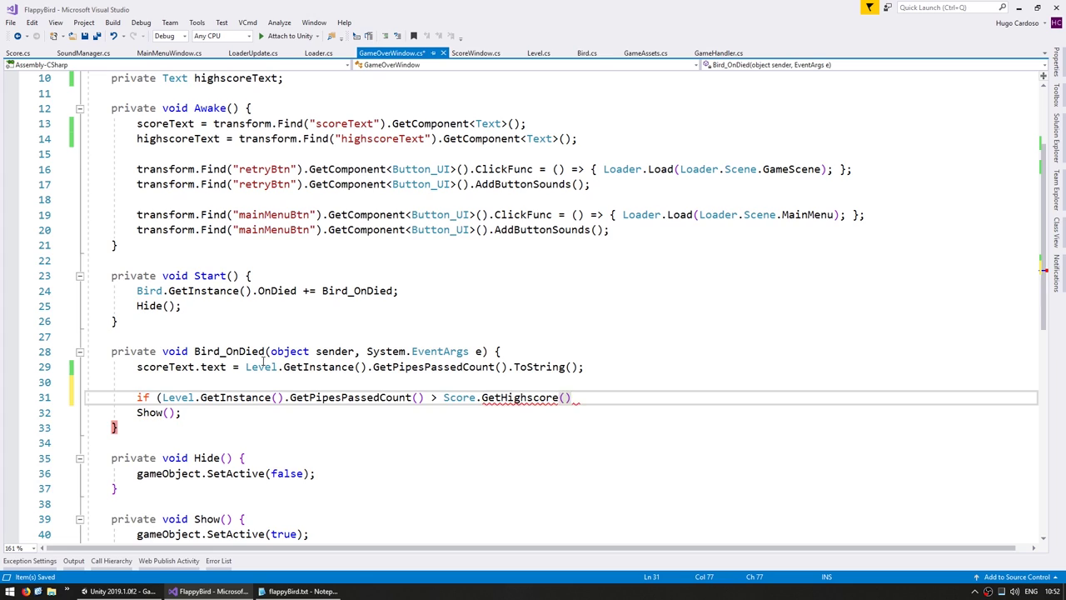
key("Left")
key("Left")
key("Left")
type("=")
key("End")
type(") {")
key("Return")
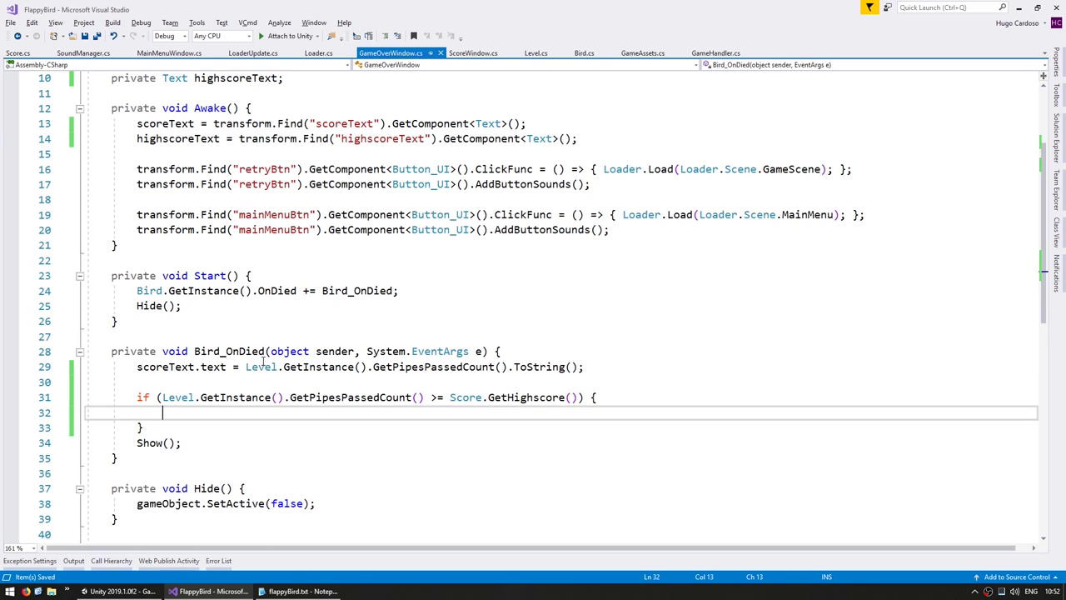
type("// New Highscore!")
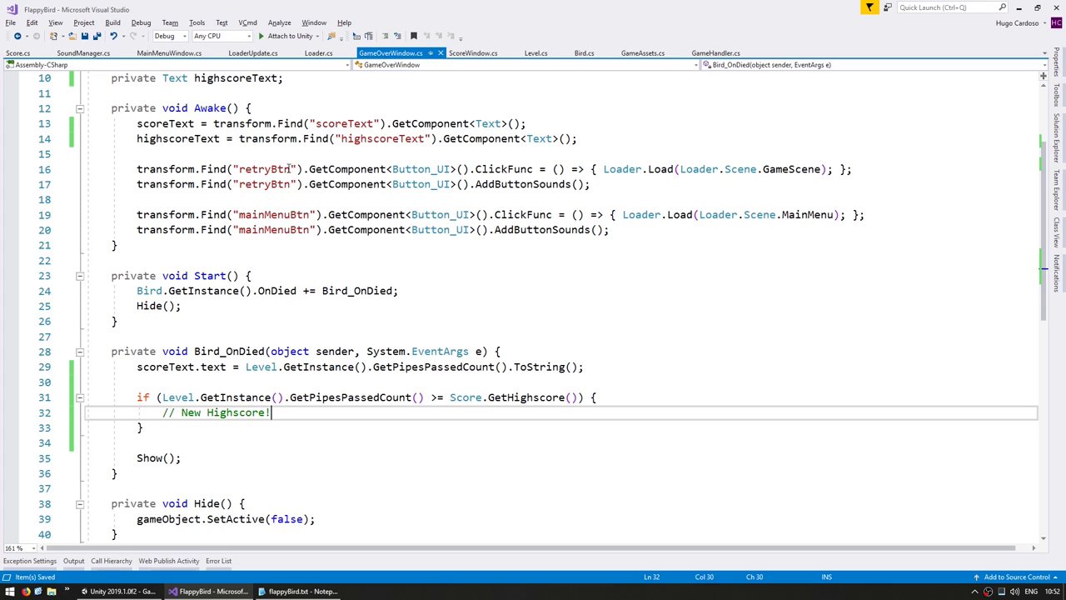
Inside the if block, set highscoreText.text to "NEW HIGHSCORE".
double_click(170, 138)
key("ctrl+c")
left_click(212, 397)
key("Down")
key("End")
key("Return")
key("ctrl+v")
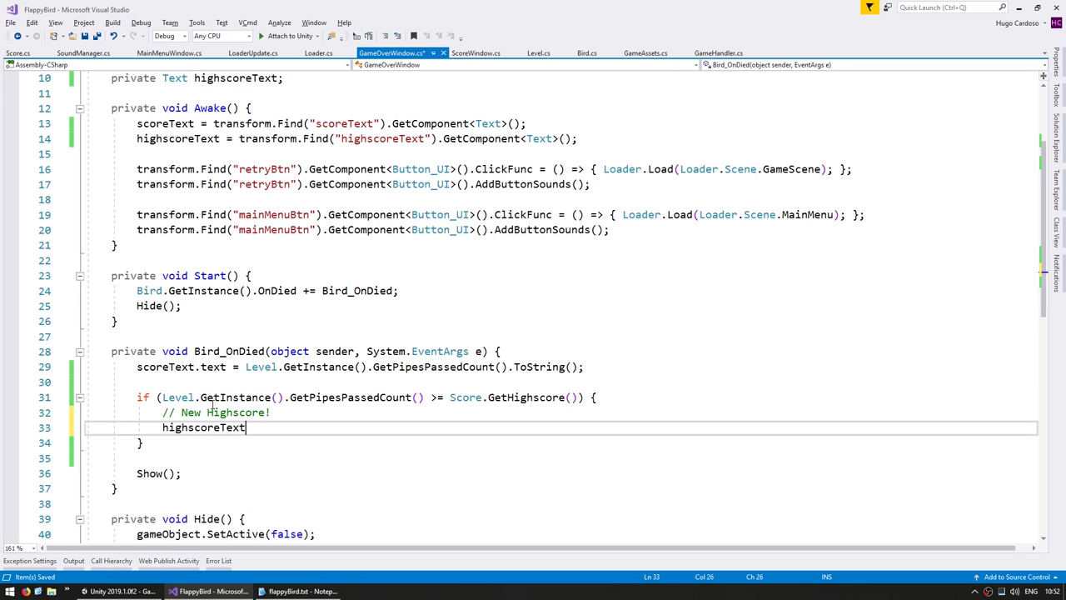
type(".text = \"NE H")
key("BackSpace")
key("BackSpace")
type("W HIGHSCORE\";")
key("Down")
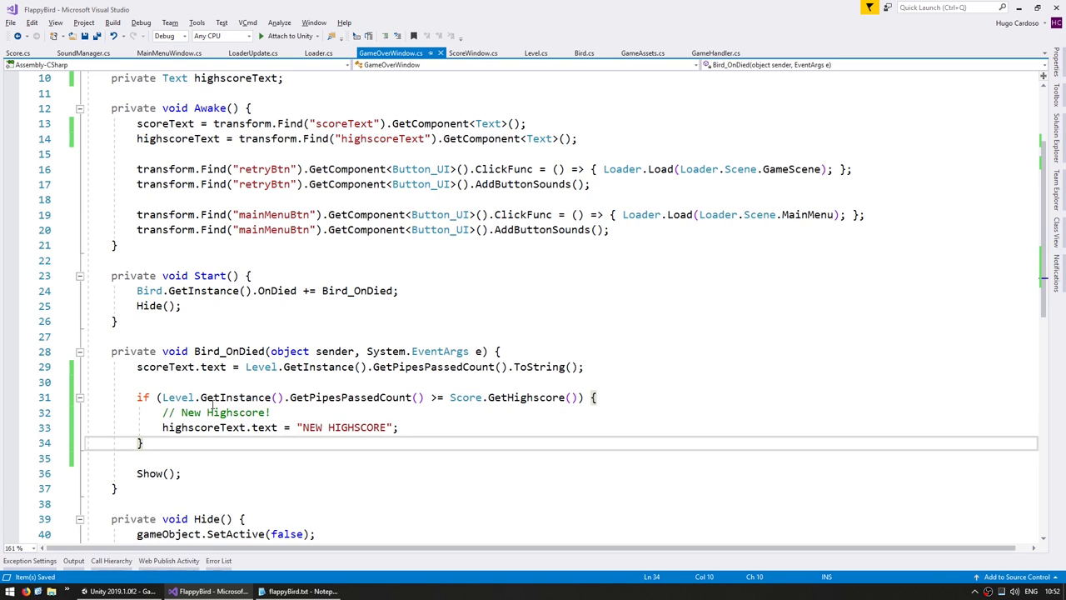
Add an else branch setting highscoreText.text to "HIGHSCORE: " + Score.GetHighscore(), then save the script.
type(" els")
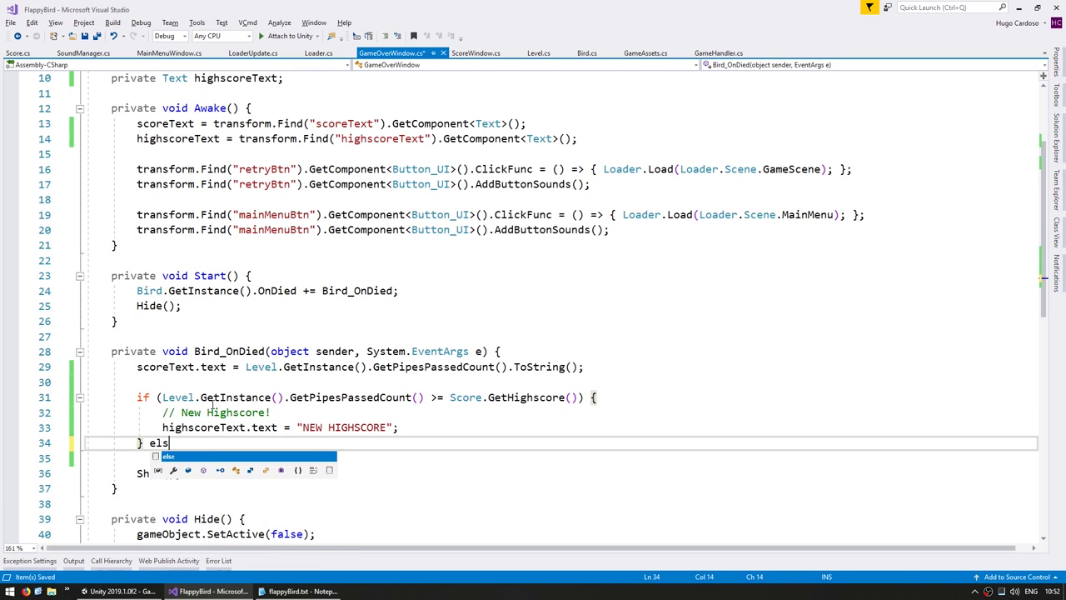
key("Tab")
key("Tab")
key("Return")
key("ctrl+v")
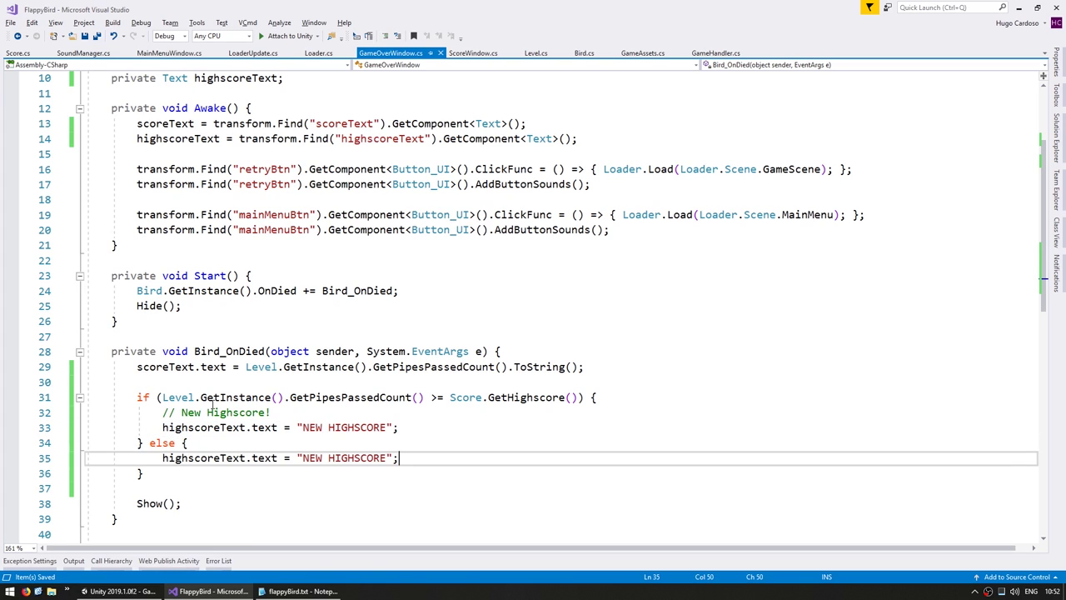
key("Left")
key("Left")
key("ctrl+Left")
key("ctrl+BackSpace")
type(":")
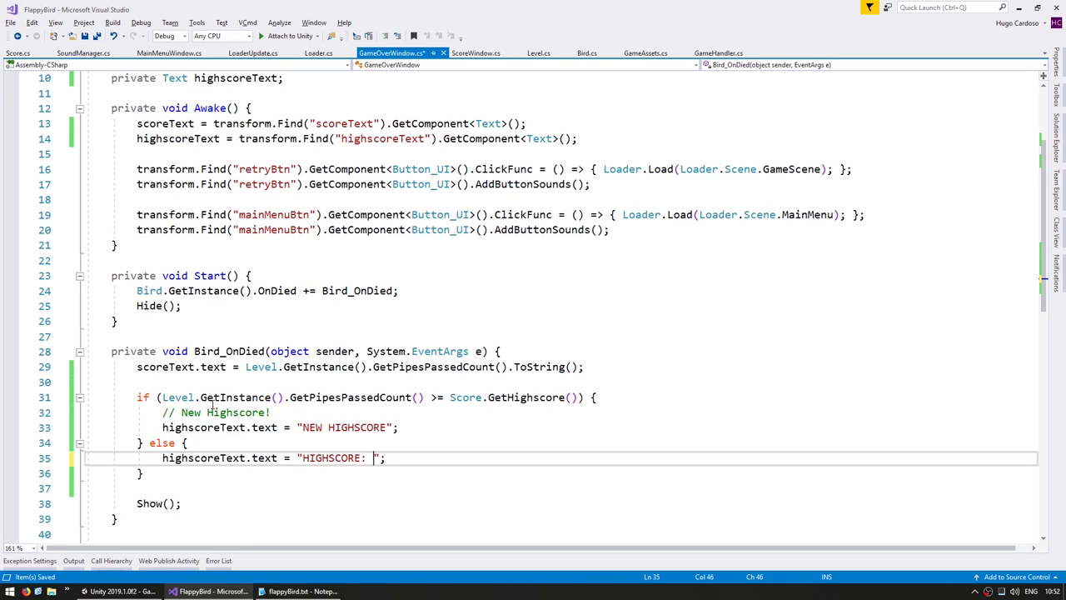
key("Right")
type("+ score.getHi")
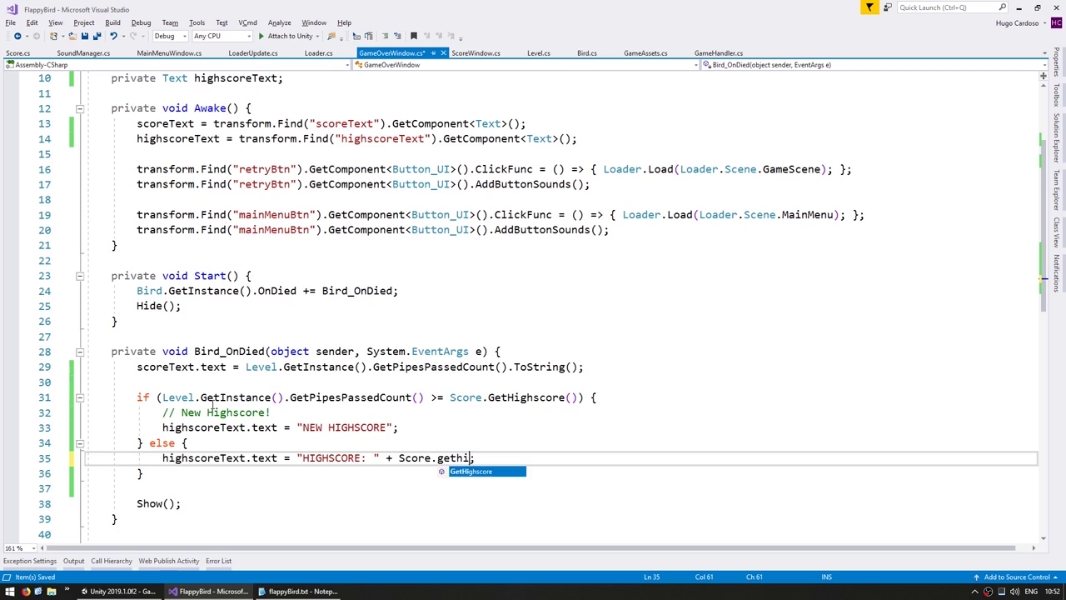
type("();")
key("Left")
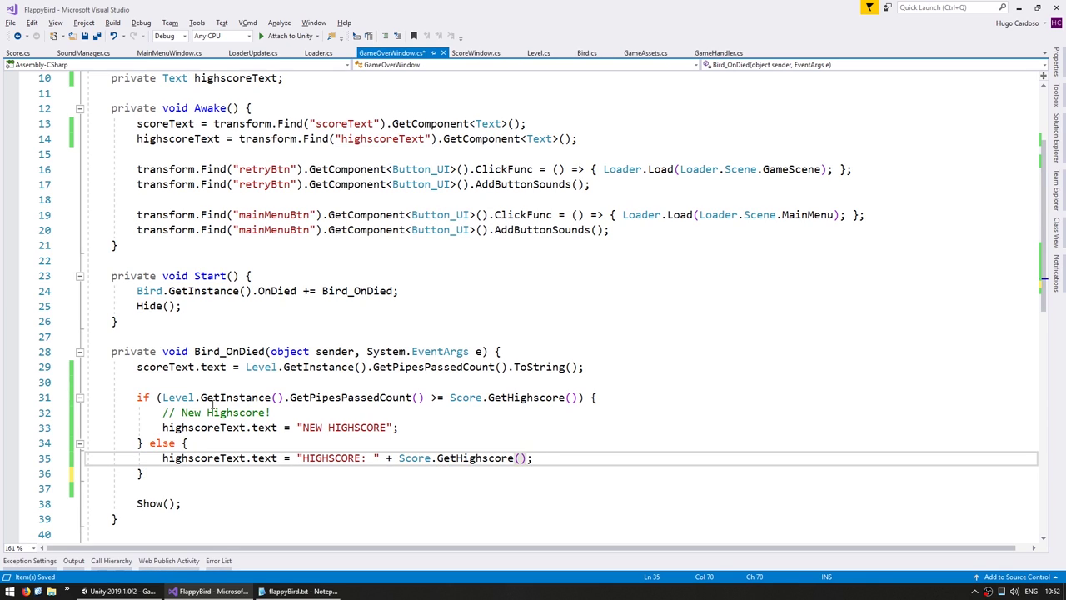
key("ctrl+s")
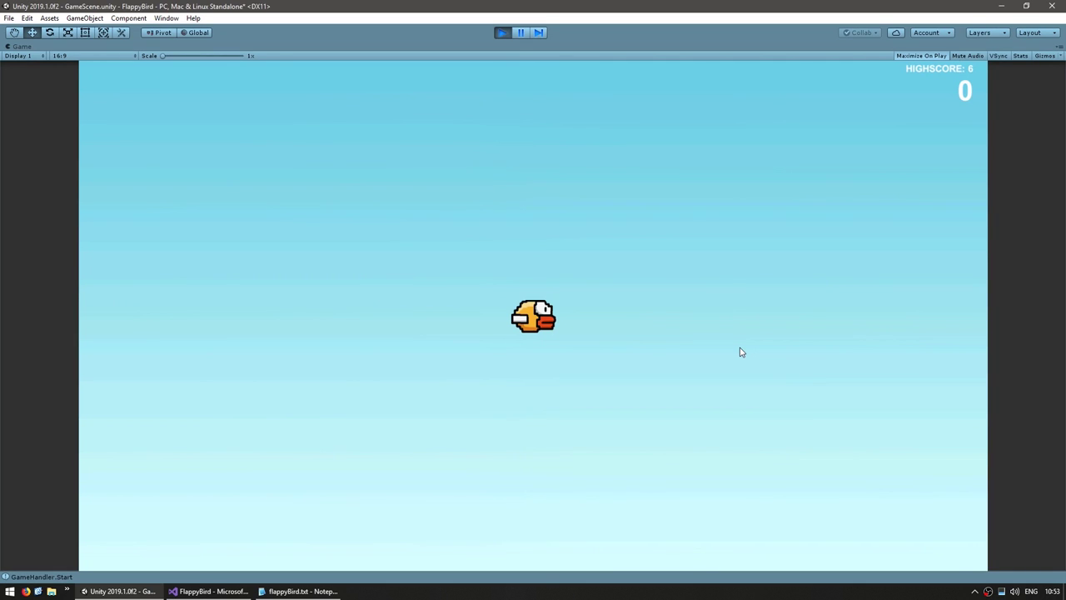
Play a short first round until the bird dies, then retry.
key("space")
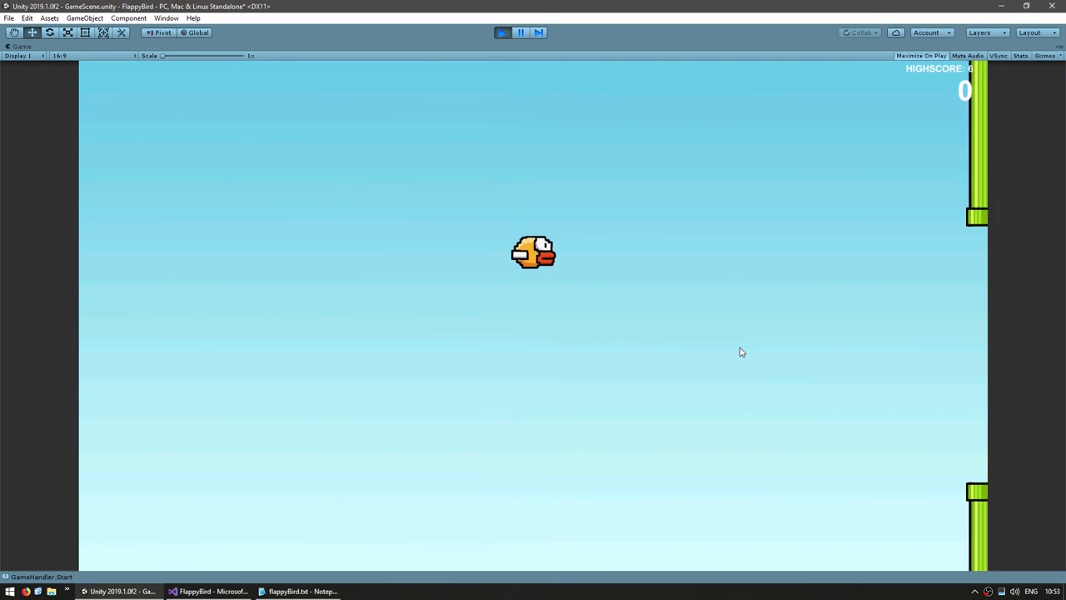
key("space")
key("space")
key("space")
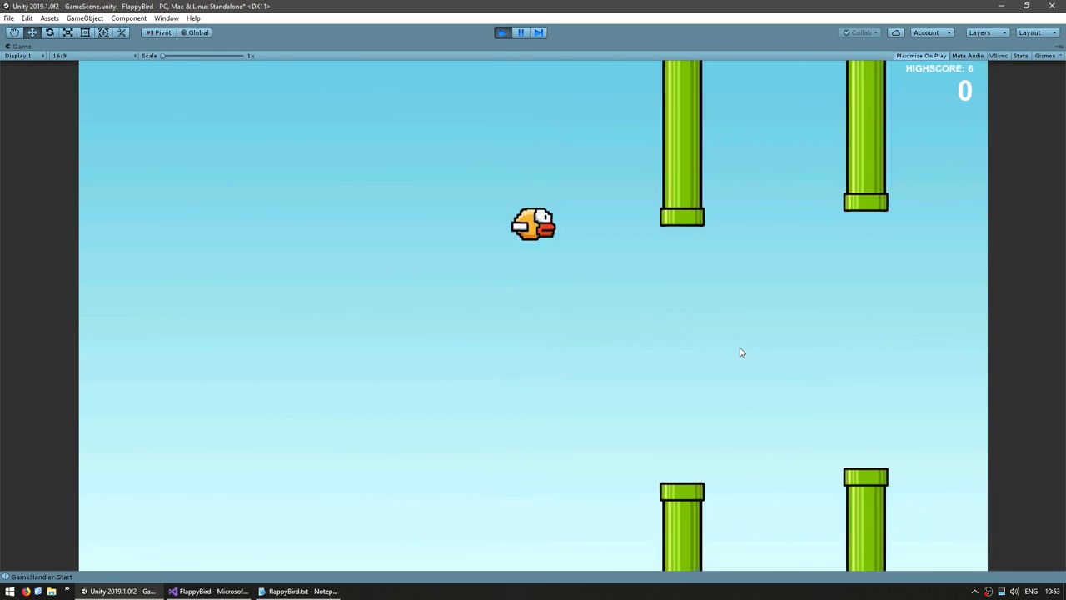
key("space")
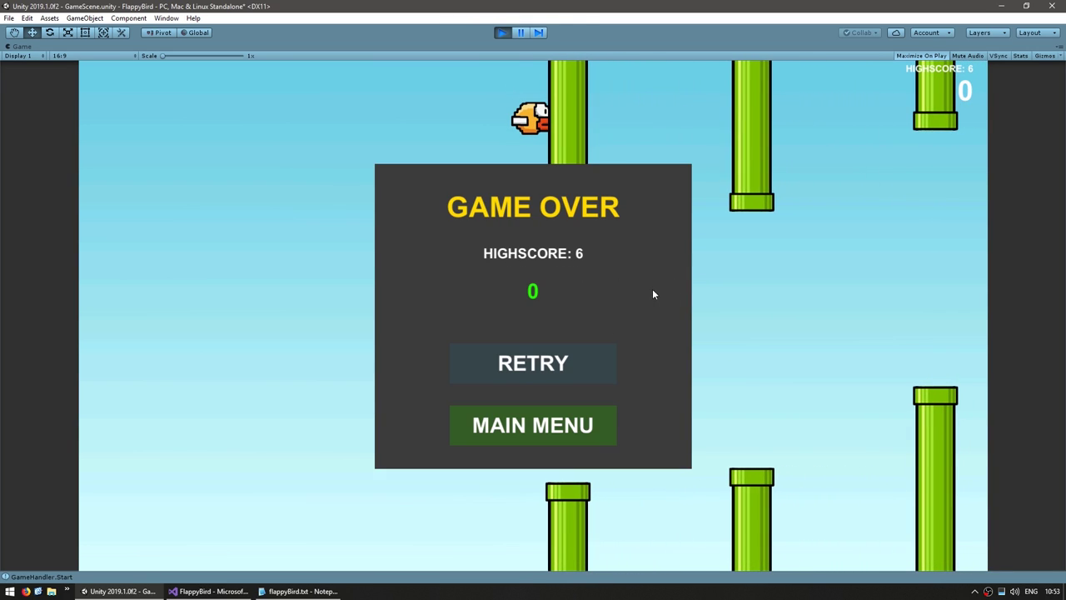
left_click(567, 360)
Fly the bird through 10 pipe gaps, beating the old highscore of 6.
key("space")
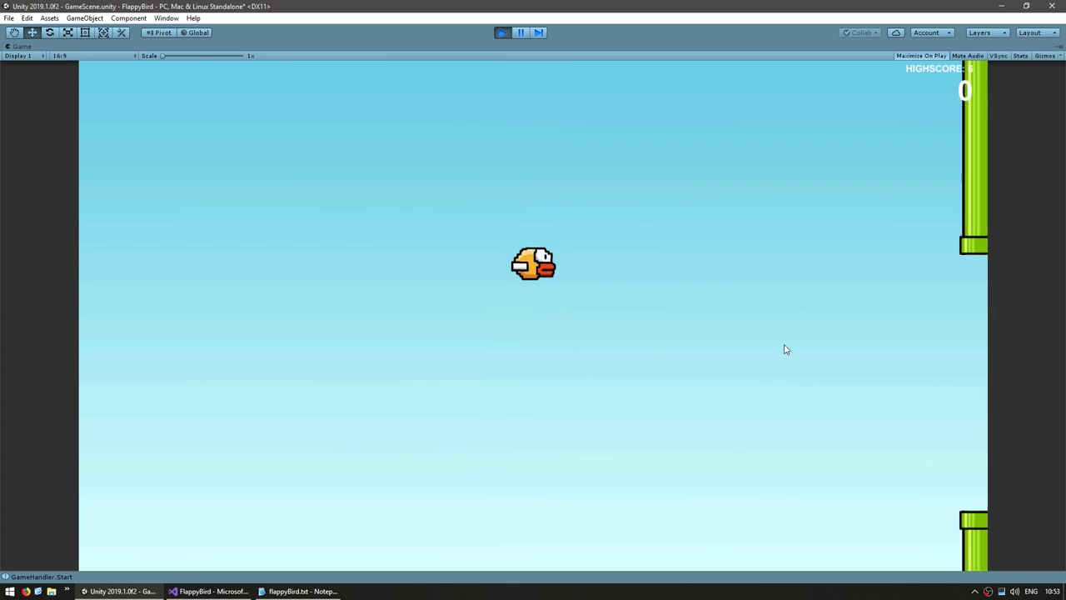
key("space")
key("space")
key("space")
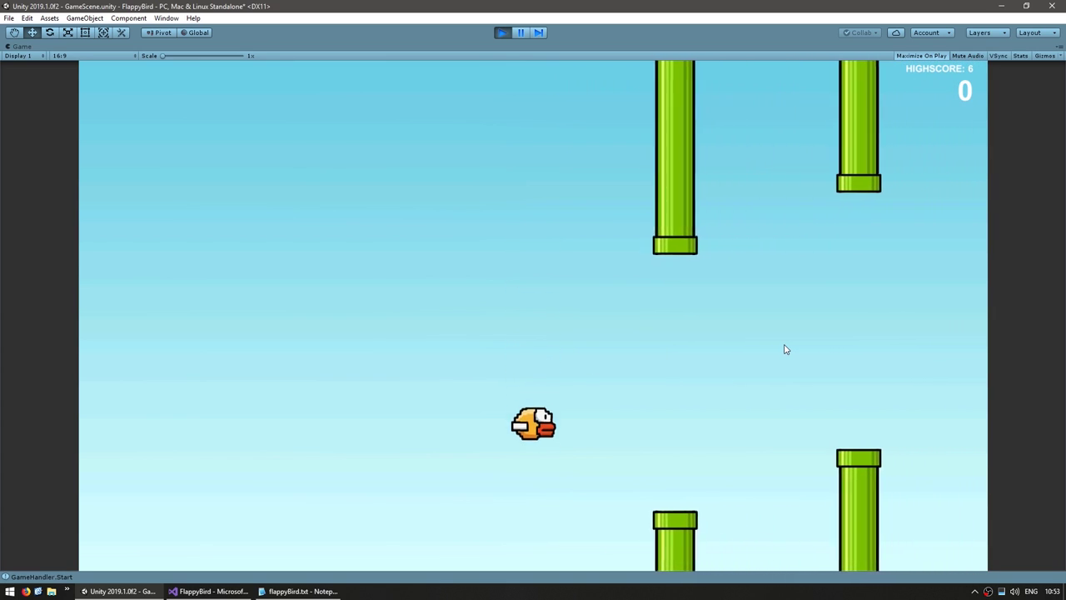
key("space")
key("space")
key("space")
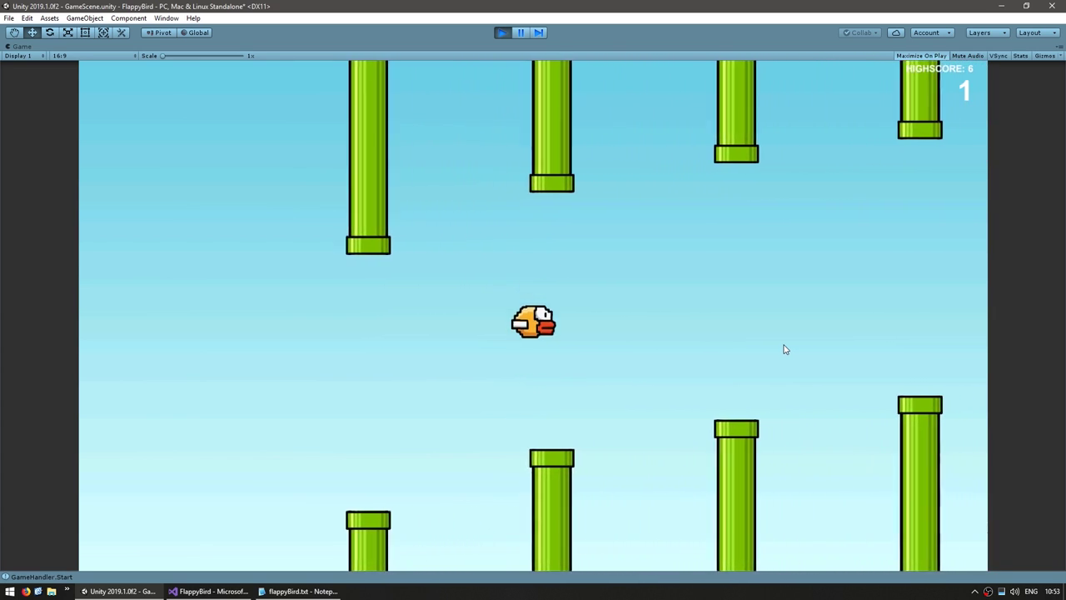
key("space")
key("space")
key("space")
key("space")
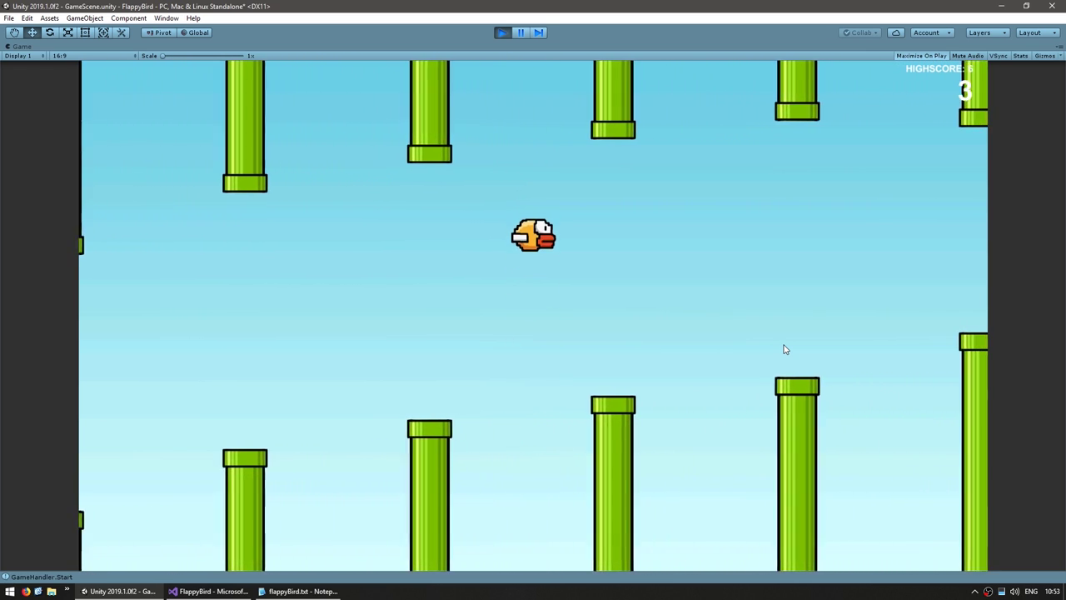
key("space")
key("space")
key("space")
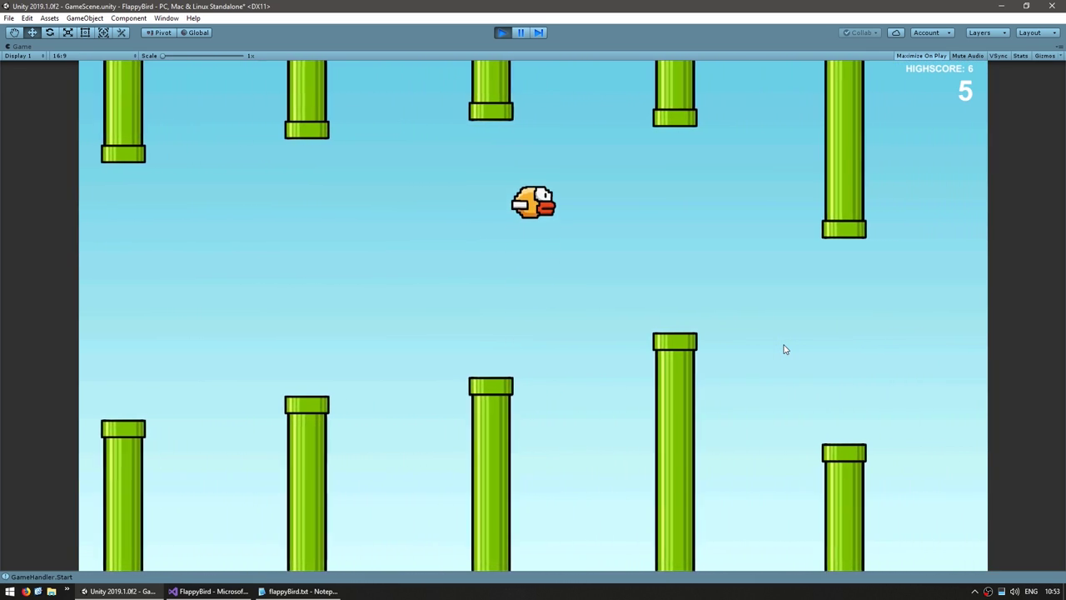
key("space")
key("space")
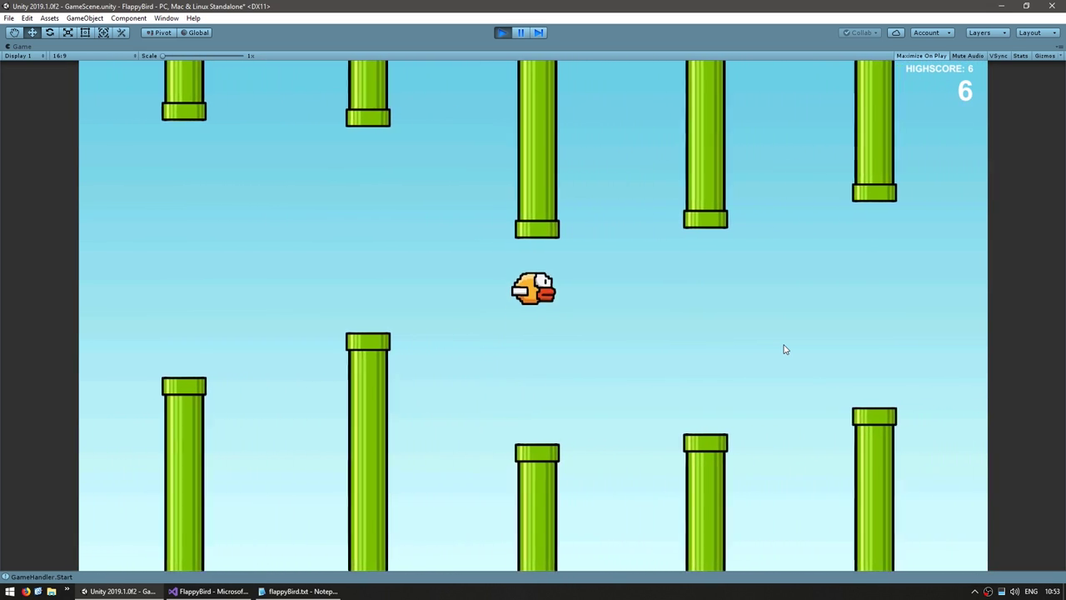
key("space")
key("space")
key("space")
key("space")
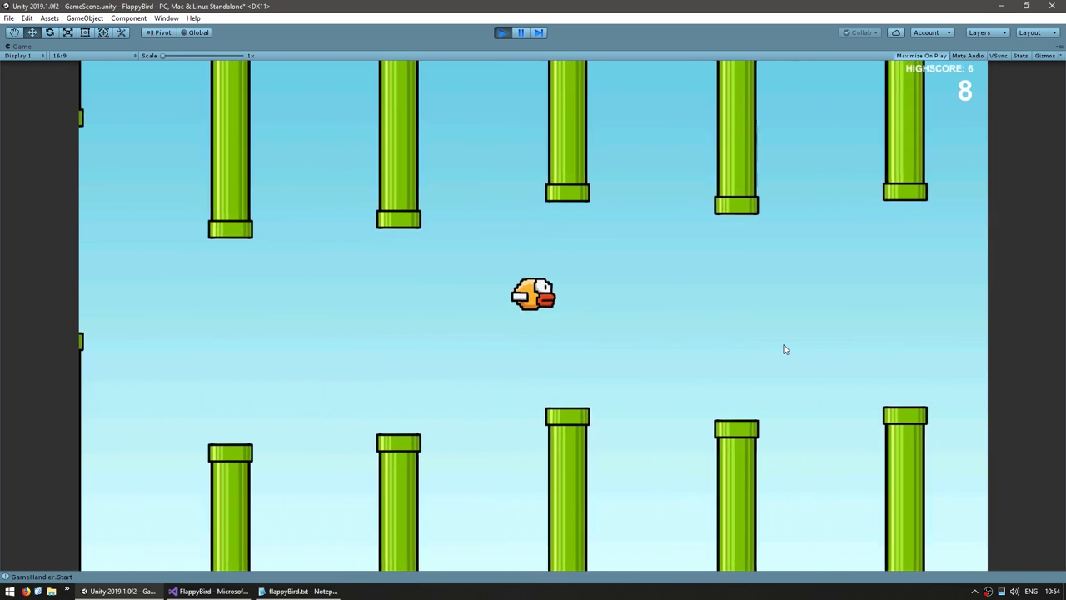
key("space")
key("space")
key("space")
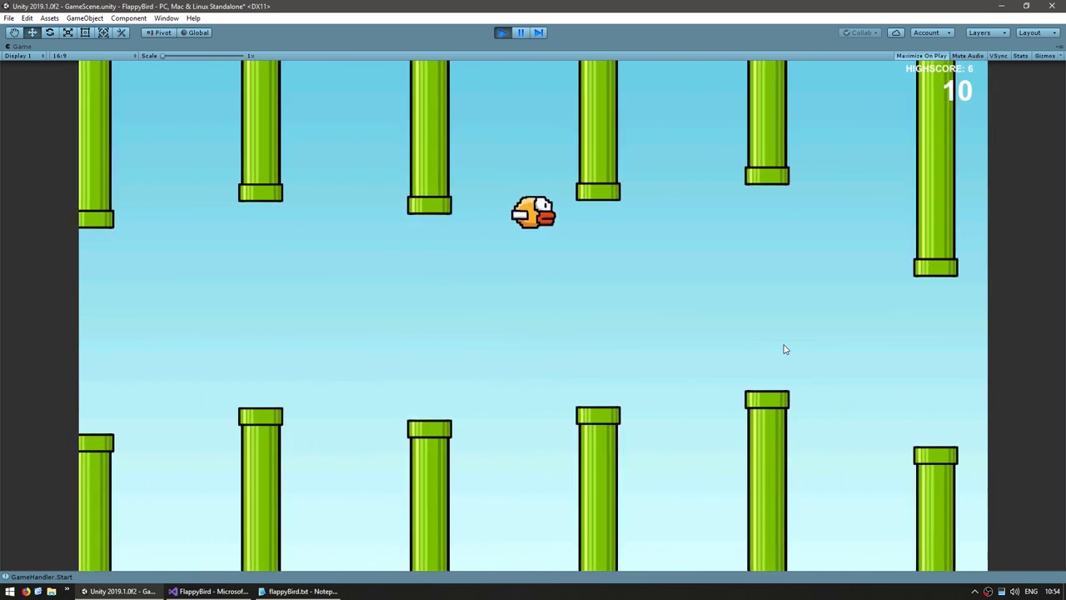
key("space")
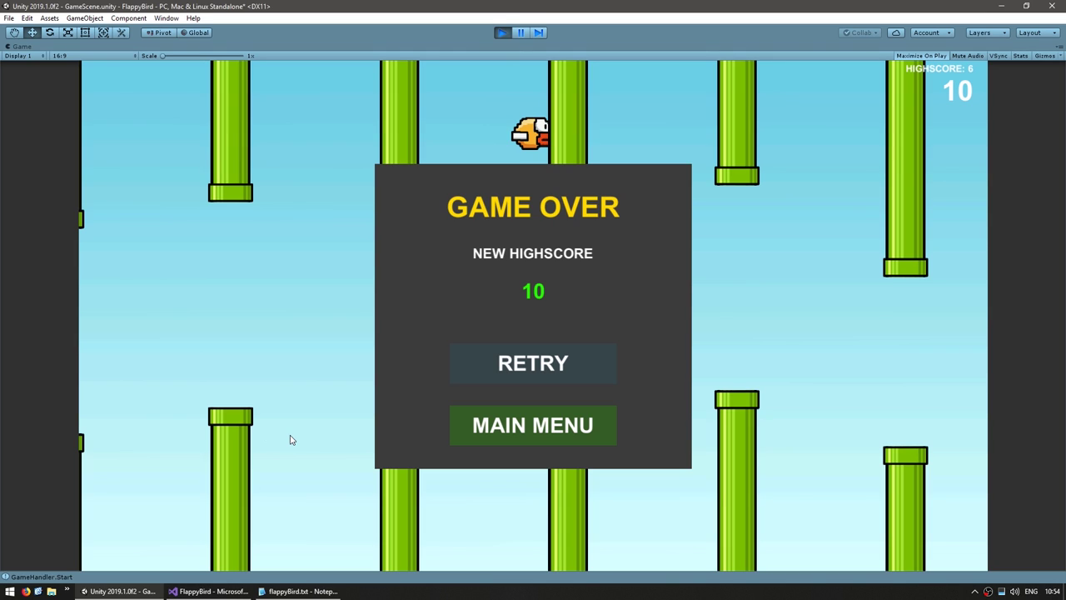
Restart after the new highscore and play another round until the bird crashes.
left_click(525, 370)
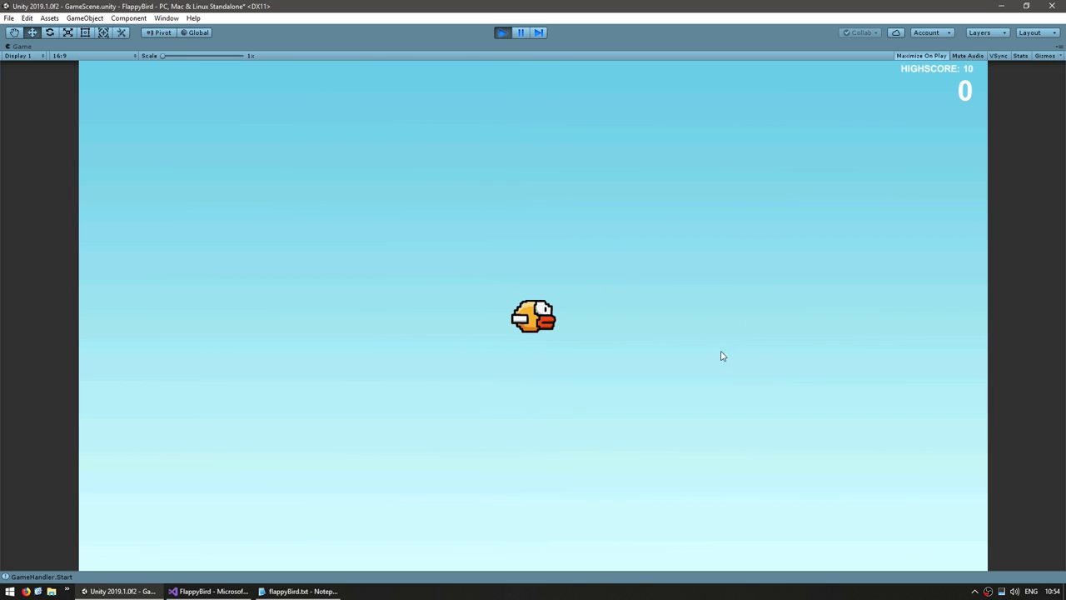
key("space")
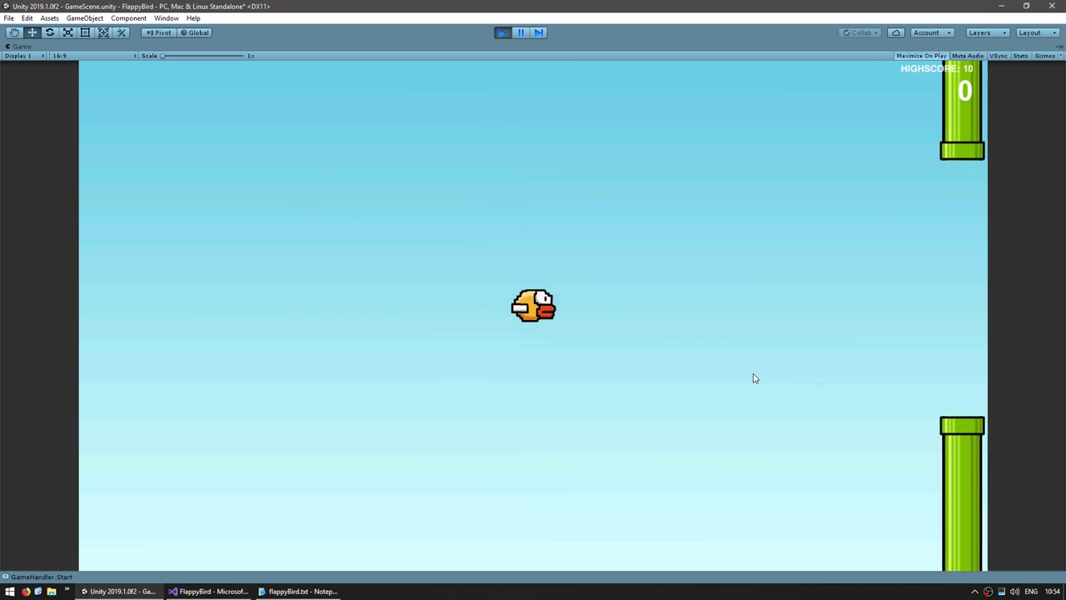
key("space")
key("space")
key("space")
key("space")
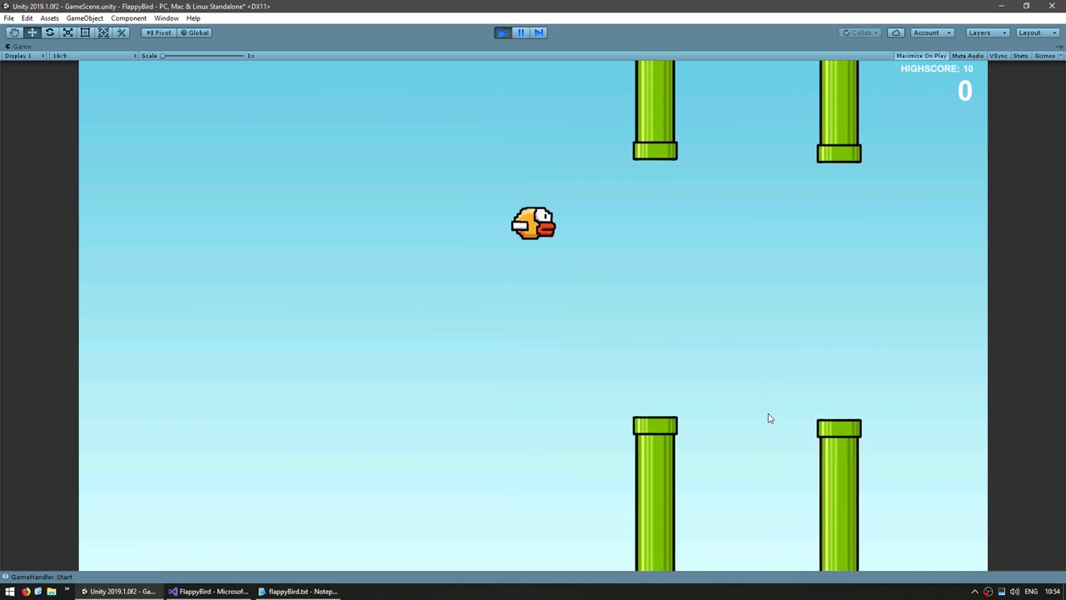
key("space")
key("space")
key("space")
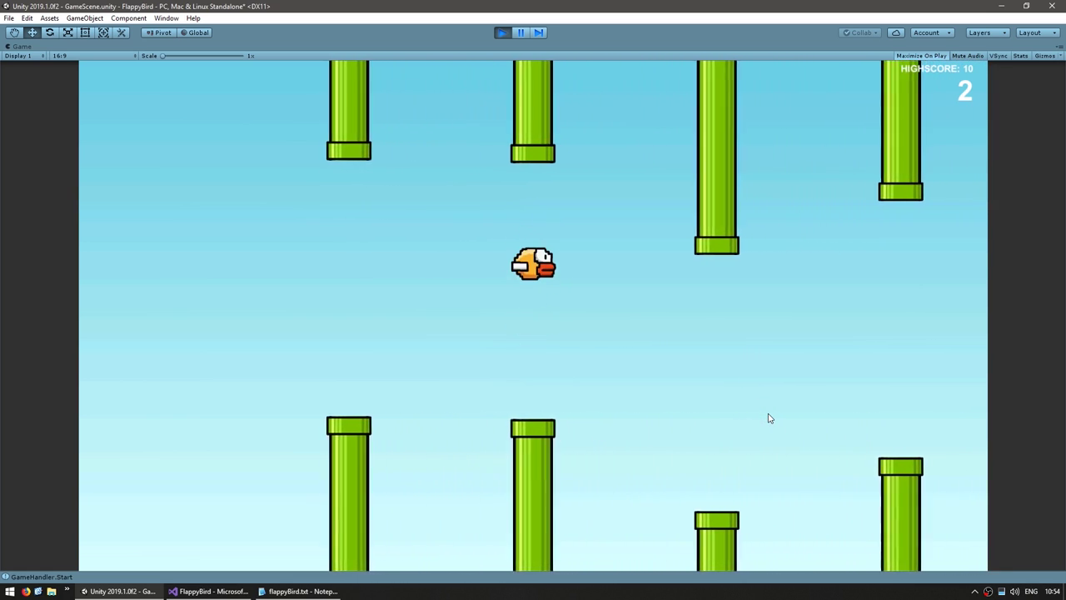
key("space")
key("space")
key("space")
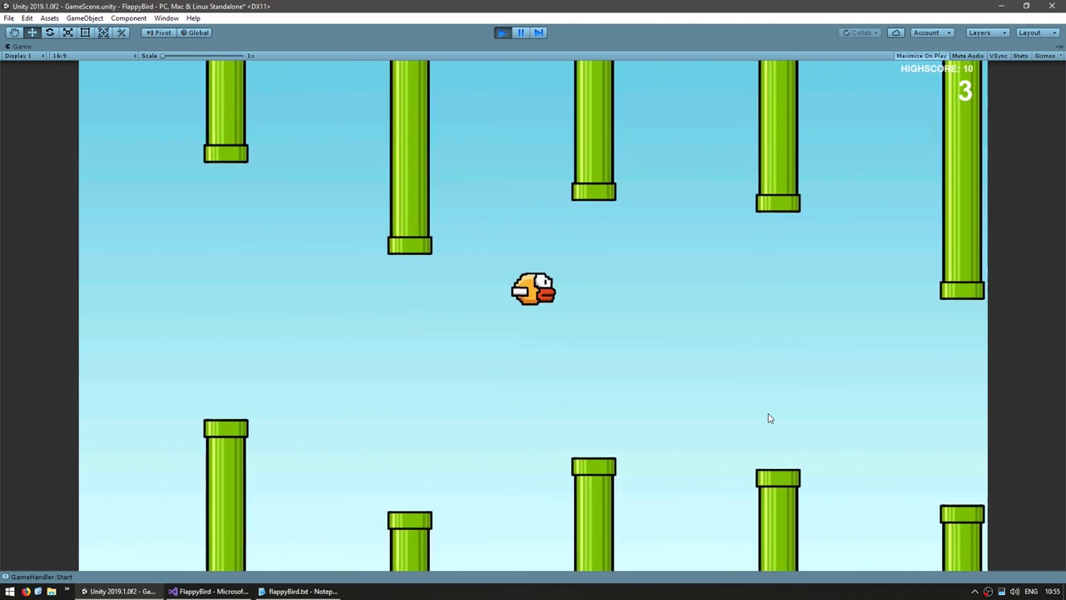
key("space")
key("space")
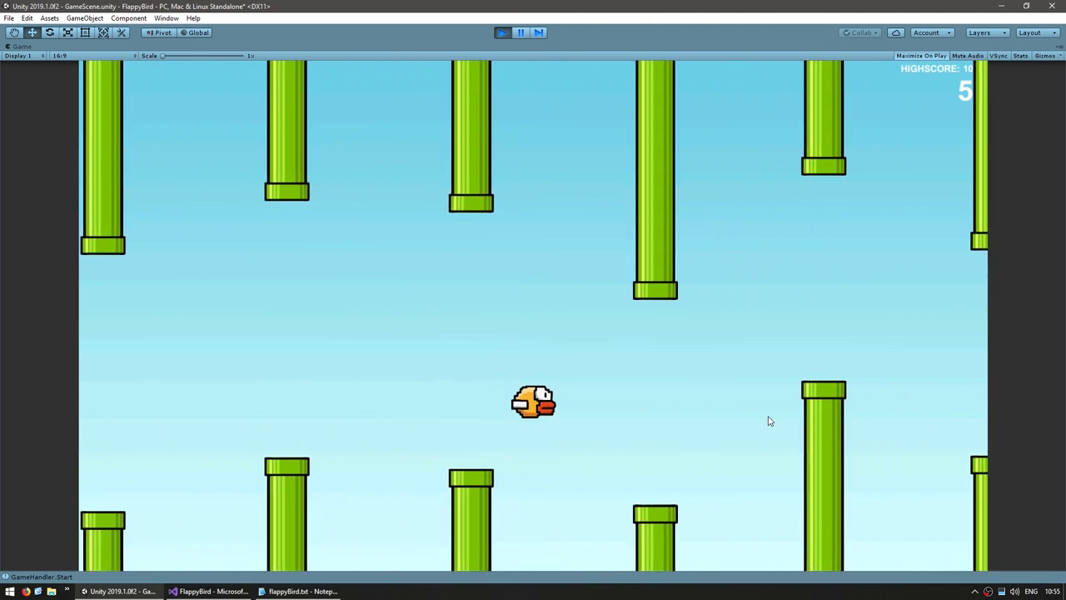
key("space")
key("space")
key("space")
key("space")
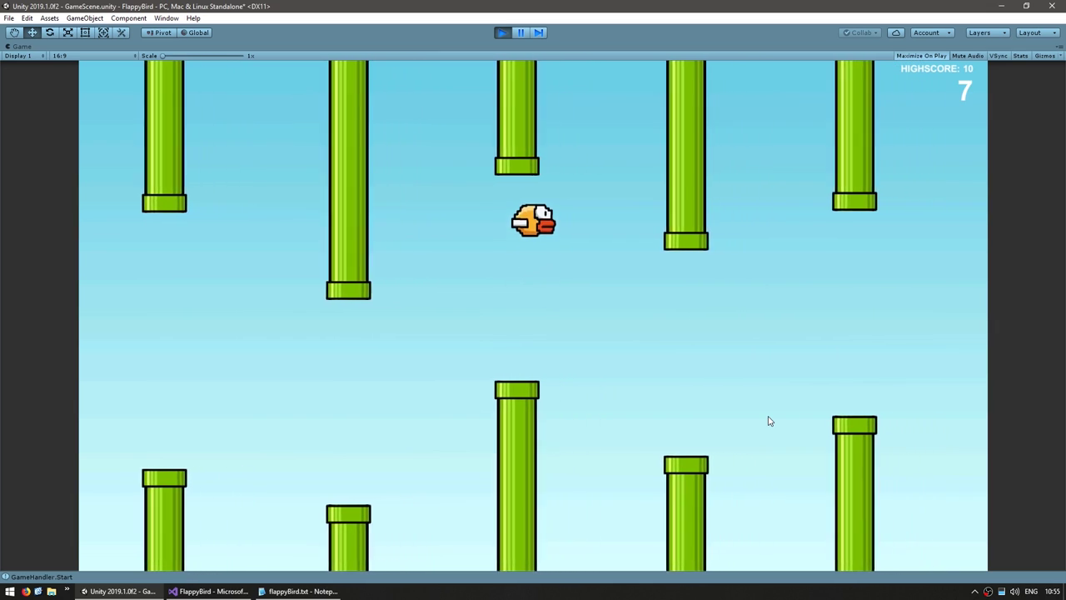
key("space")
key("space")
key("space")
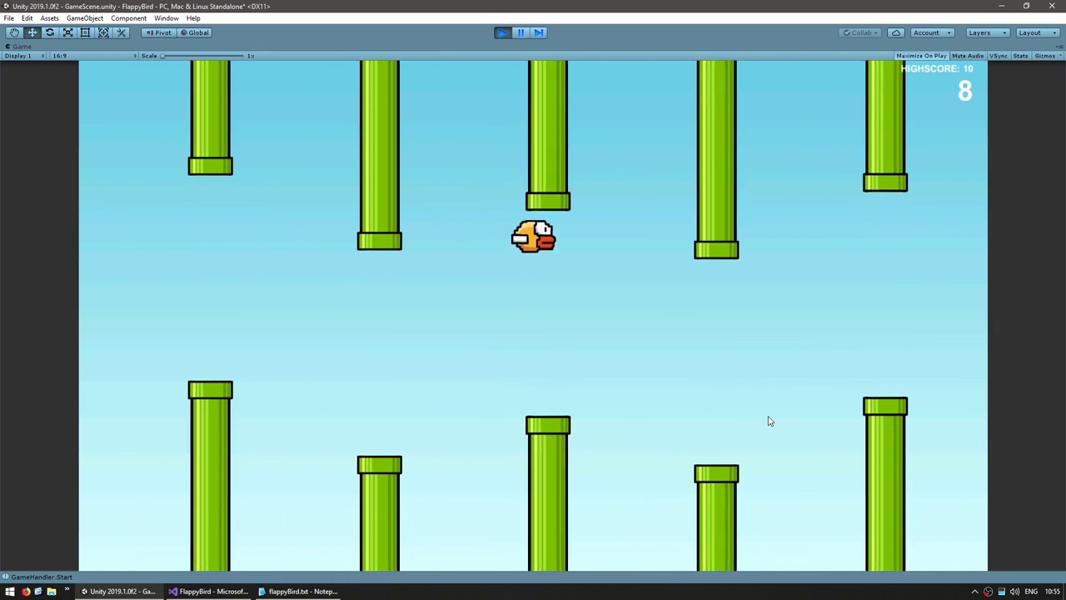
key("space")
key("space")
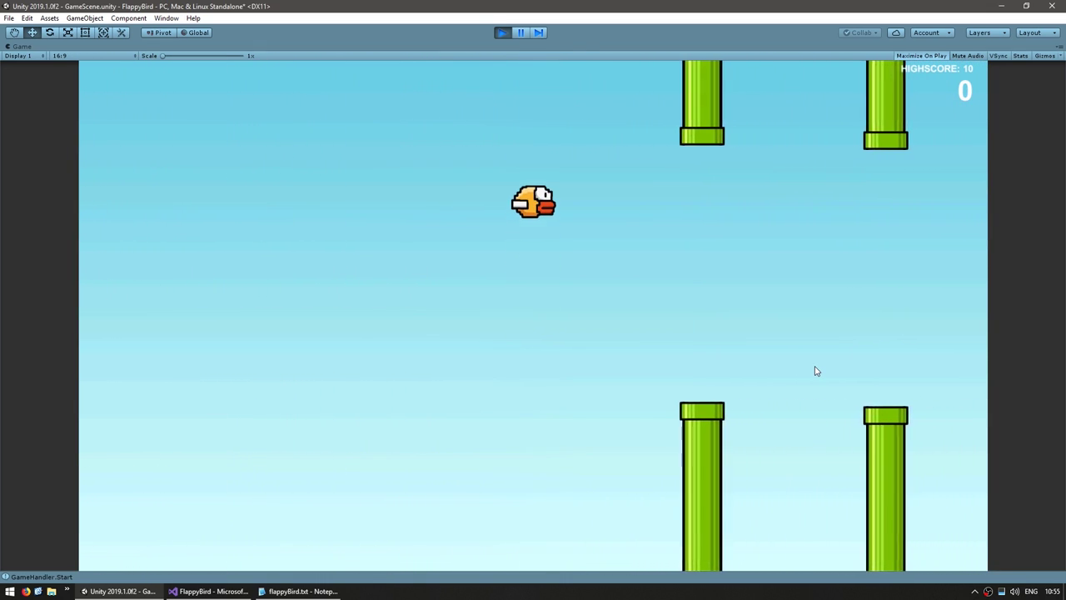
key("space")
key("space")
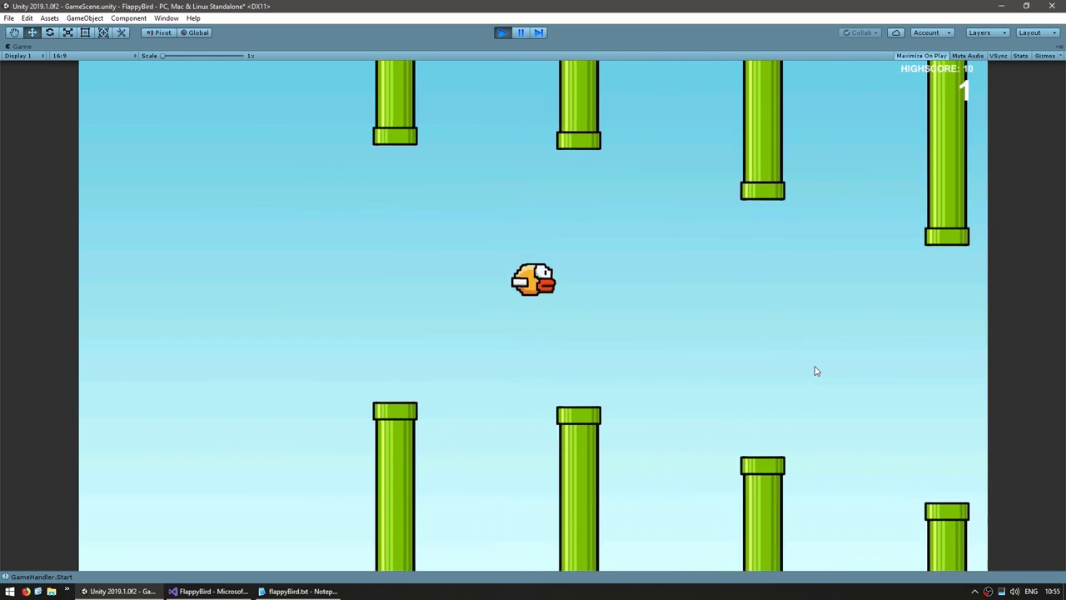
key("space")
key("space")
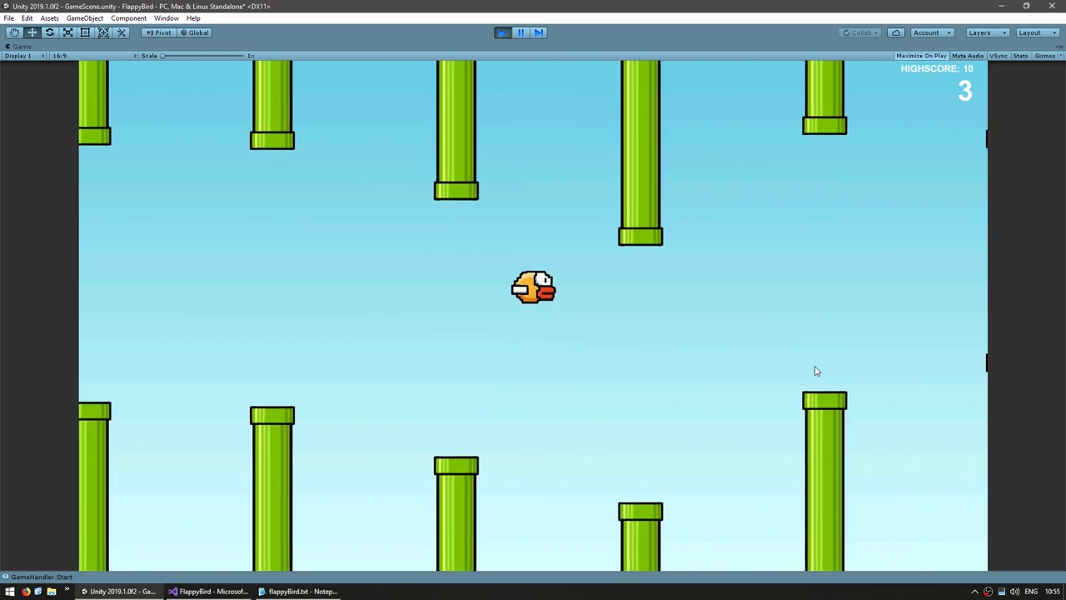
key("space")
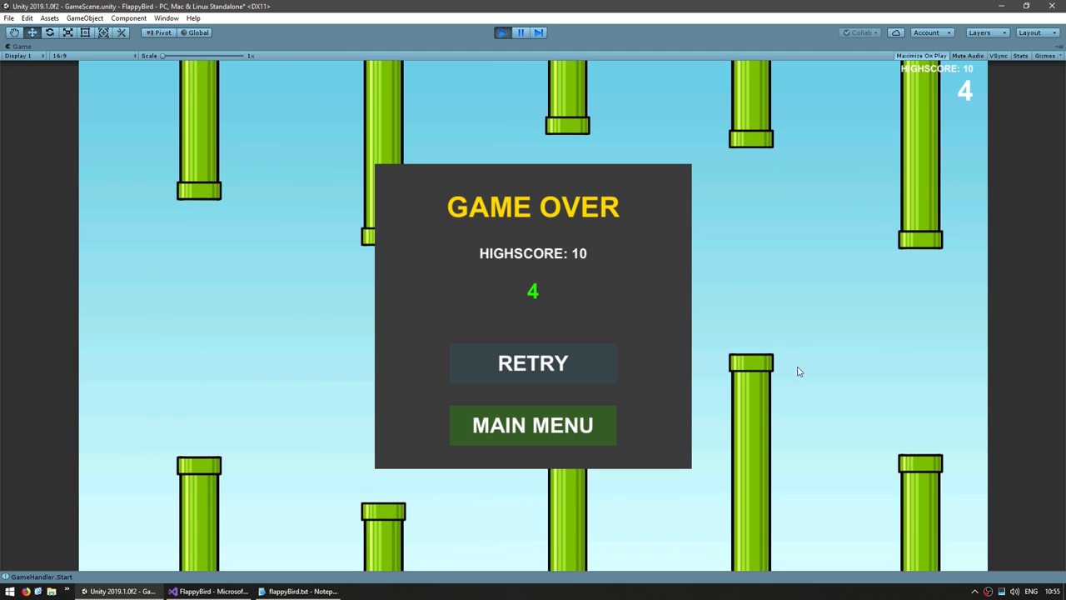
Retry and begin a fresh round showing the stored highscore of 10.
left_click(576, 368)
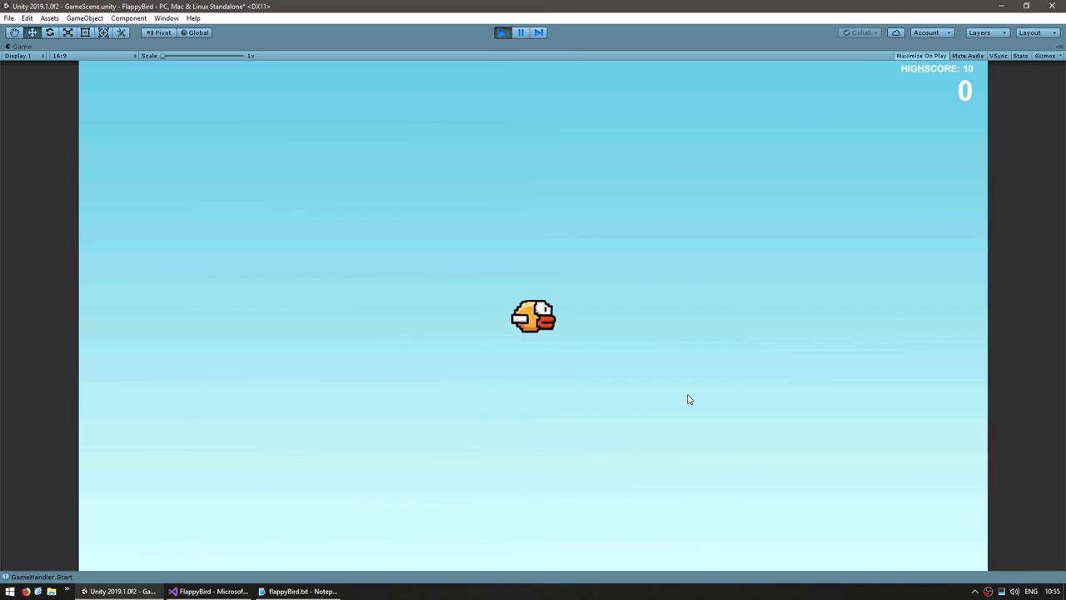
key("space")
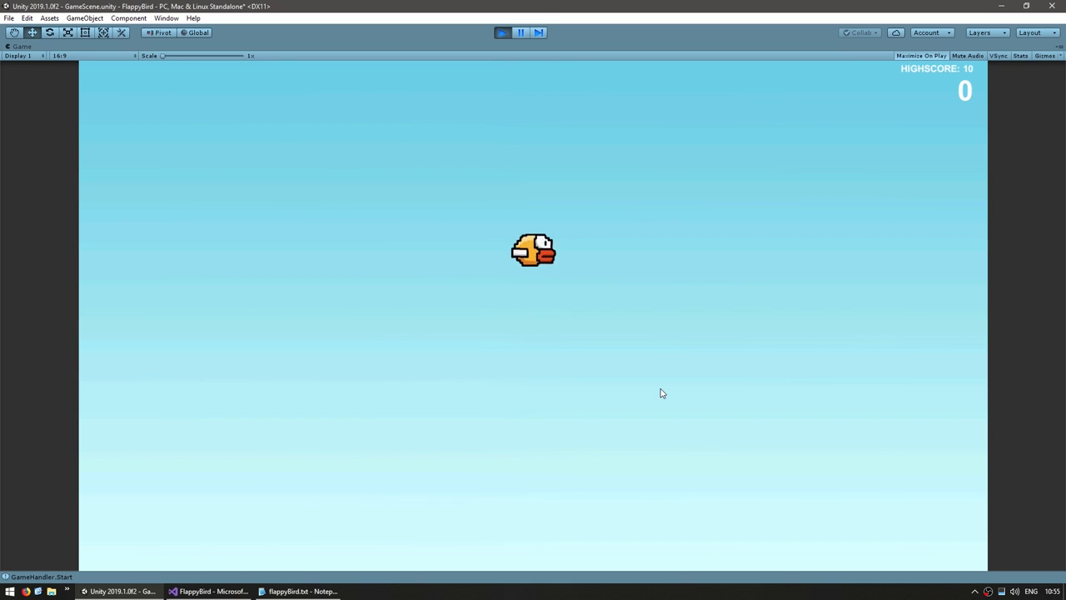
key("space")
key("space")
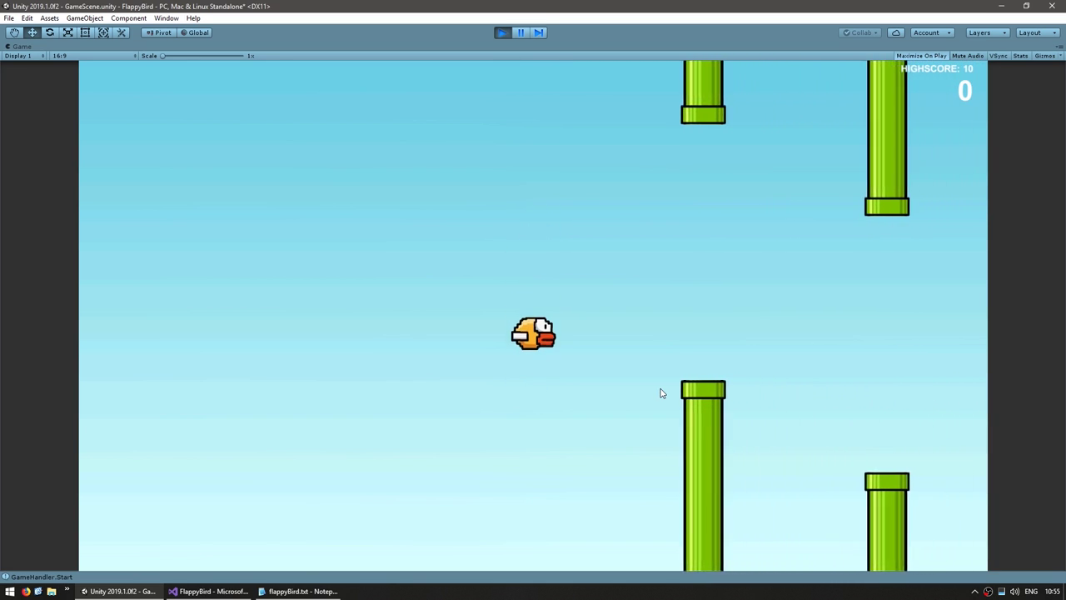
key("space")
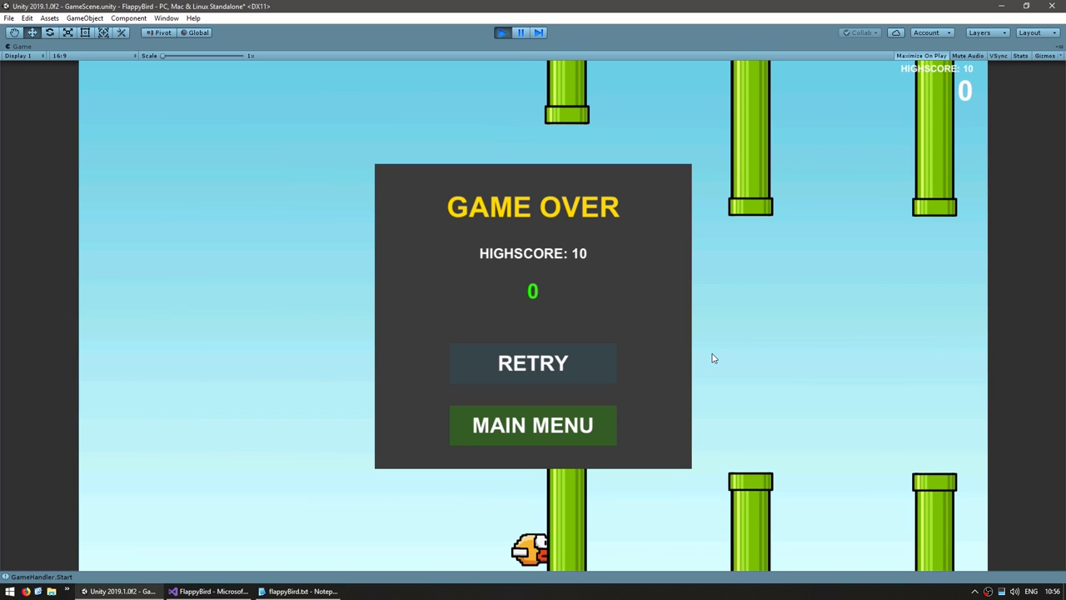
Return to the main menu, start a new game from it and begin flapping.
left_click(577, 430)
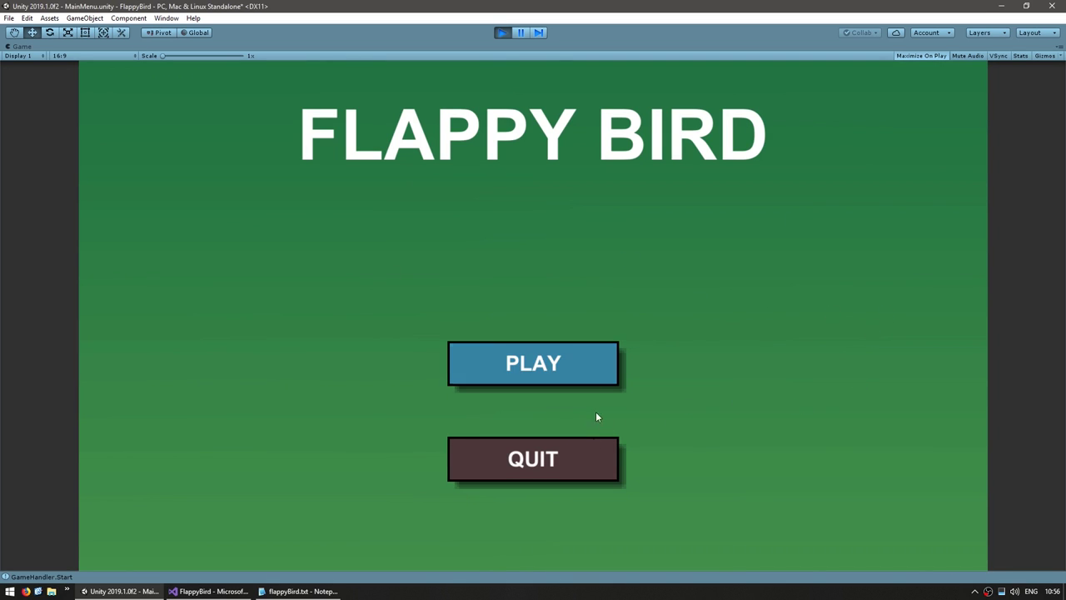
left_click(606, 364)
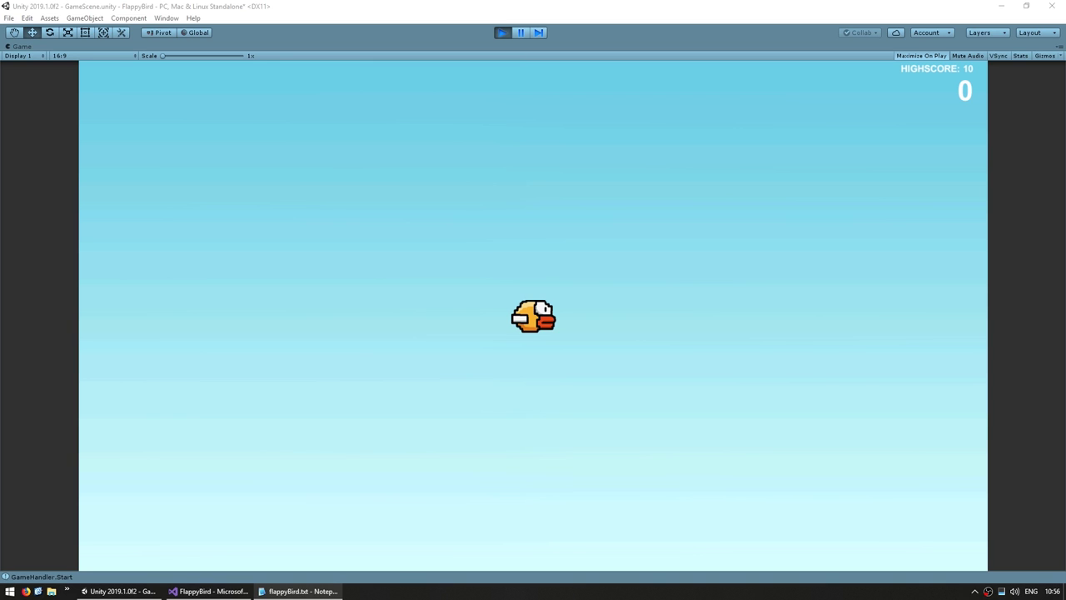
left_click(883, 353)
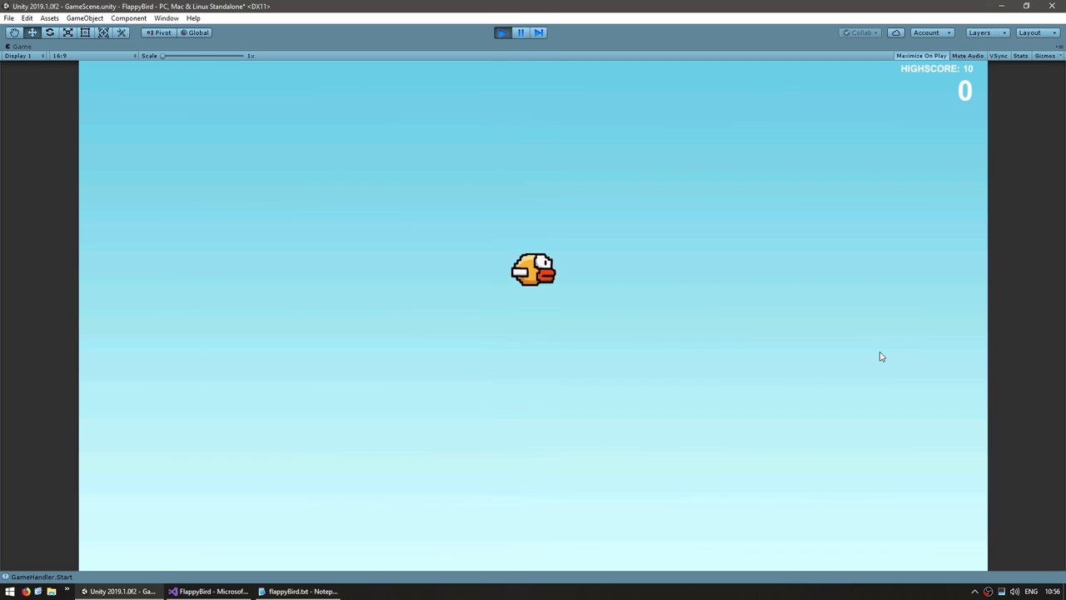
left_click(857, 353)
left_click(849, 352)
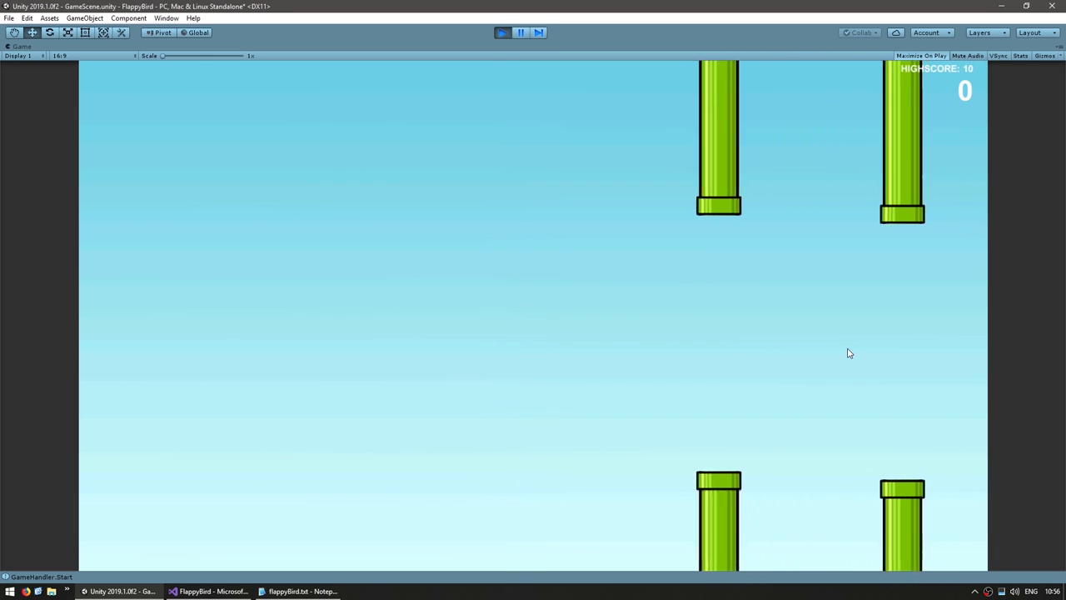
left_click(847, 350)
left_click(833, 344)
left_click(812, 338)
Keep flapping through the pipes to a score of 8, then exit Play mode.
left_click(642, 297)
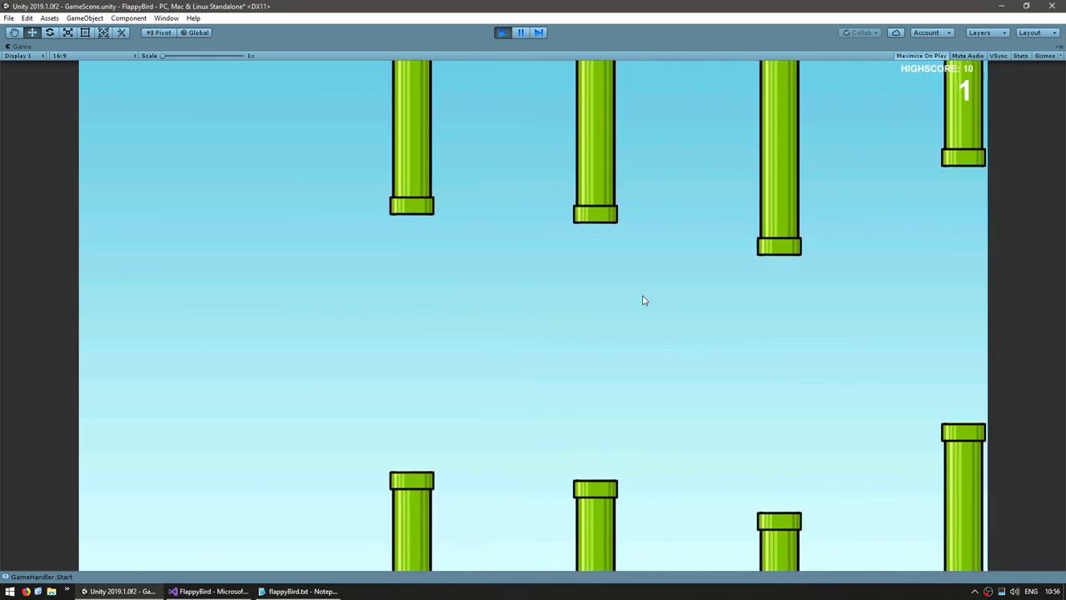
left_click(688, 281)
left_click(526, 405)
left_click(526, 402)
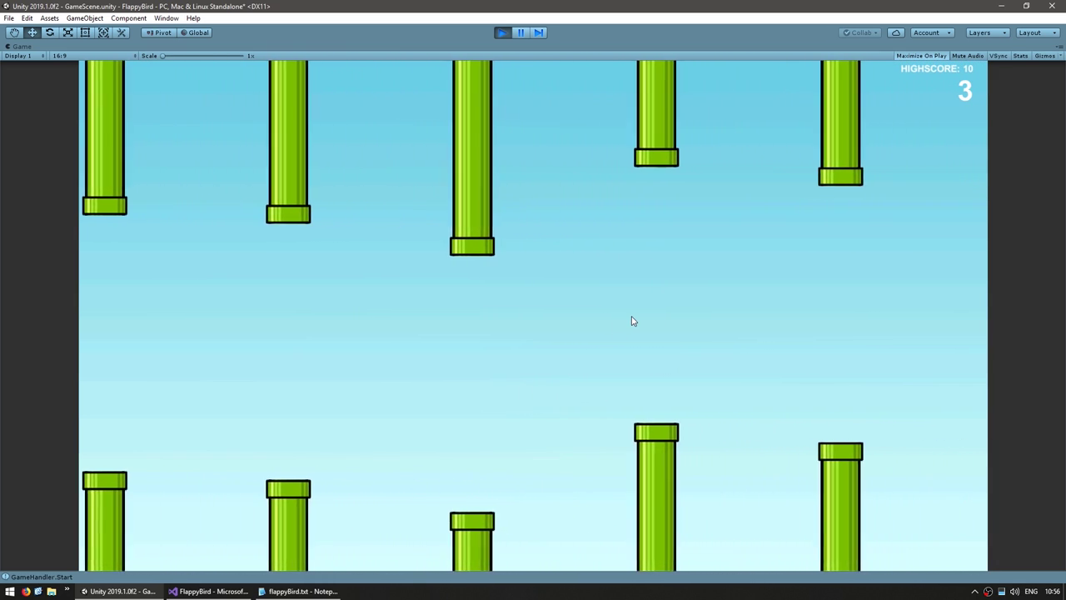
left_click(633, 319)
left_click(802, 195)
left_click(690, 263)
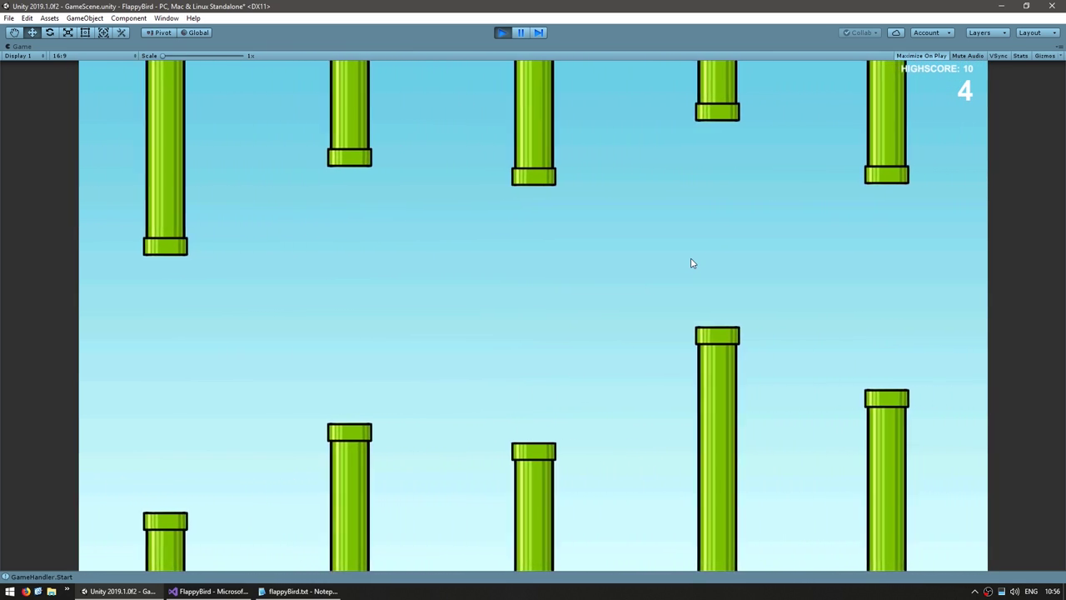
left_click(691, 263)
left_click(625, 275)
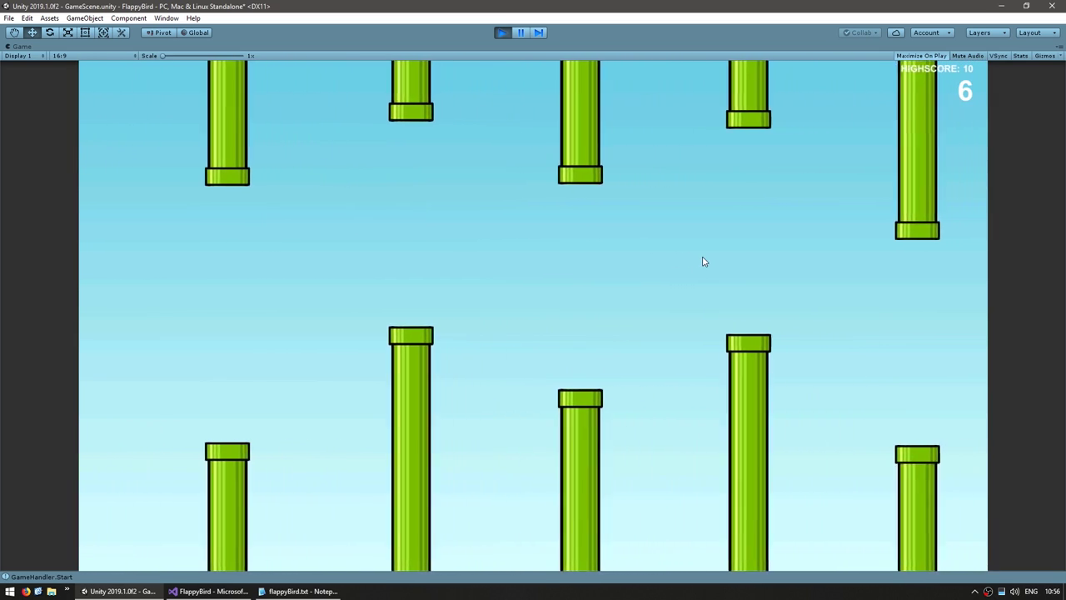
left_click(702, 261)
left_click(730, 491)
left_click(647, 307)
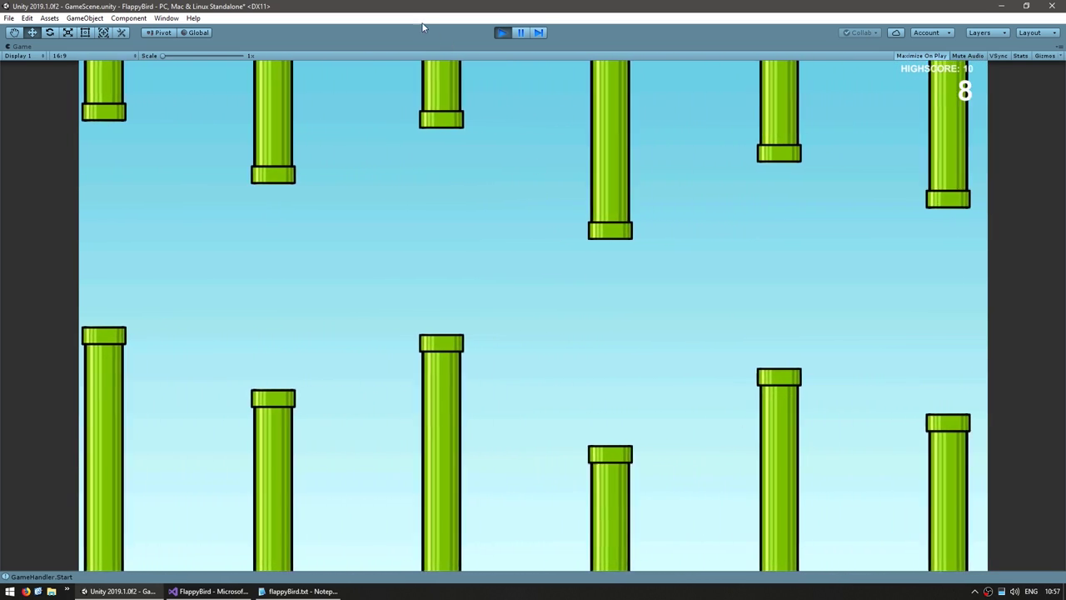
key("ctrl+p")
Add the Ground sprite to the scene and apply its texture import settings.
key("f")
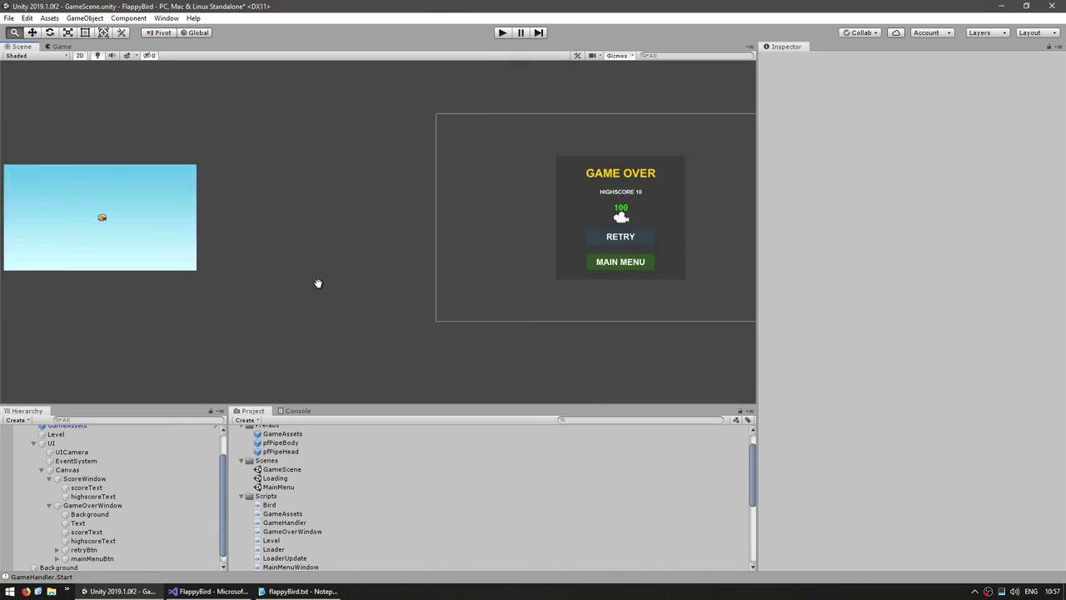
scroll(297, 493, "up", 2)
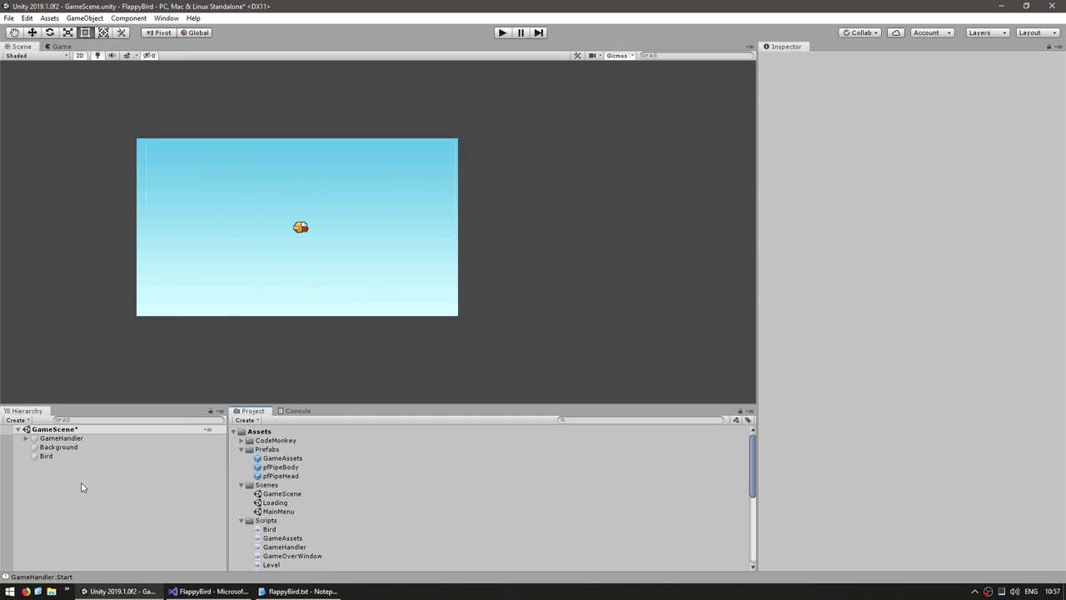
left_click(279, 466)
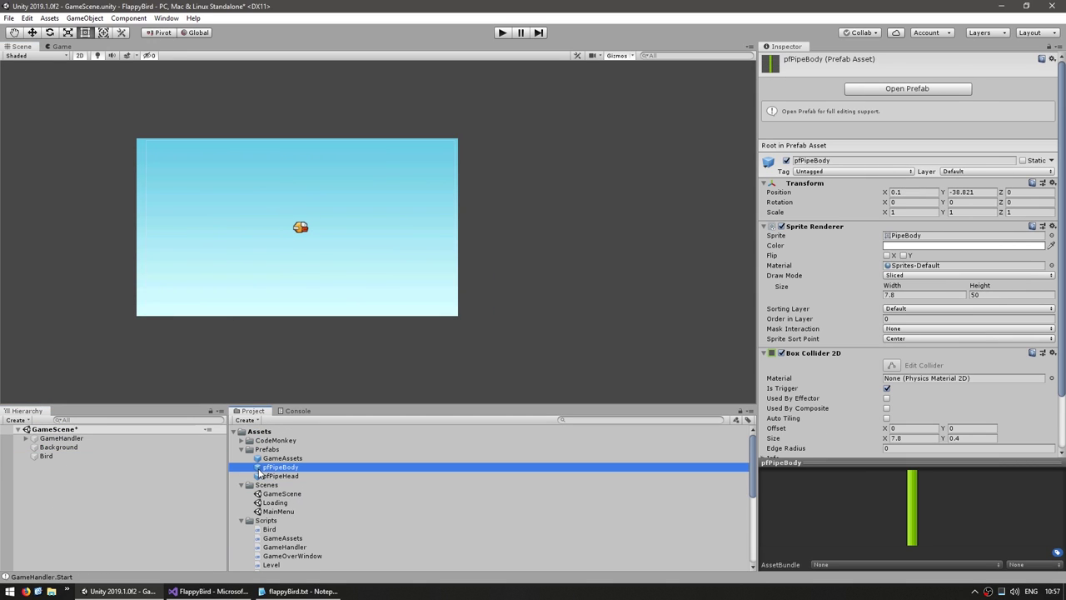
scroll(246, 533, "down", 5)
left_click_drag(274, 532, 46, 465)
key("f")
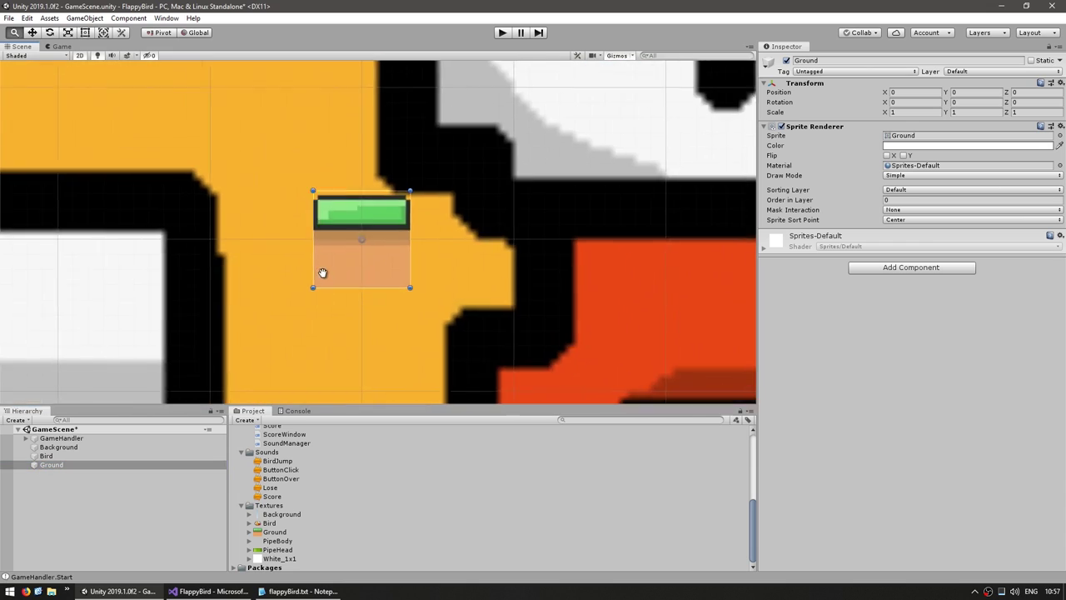
scroll(350, 294, "down", 5)
scroll(349, 294, "down", 5)
scroll(350, 294, "down", 3)
left_click(274, 532)
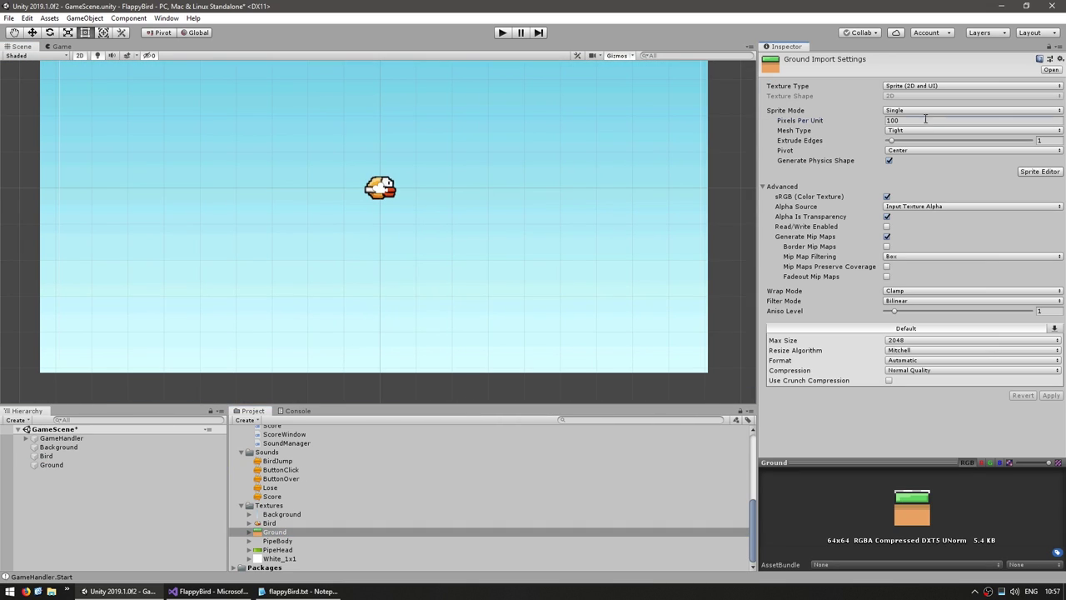
left_click(1053, 396)
left_click(50, 465)
Switch the Ground sprite to Tiled draw mode and reset its scale values.
left_click_drag(624, 219, 295, 337)
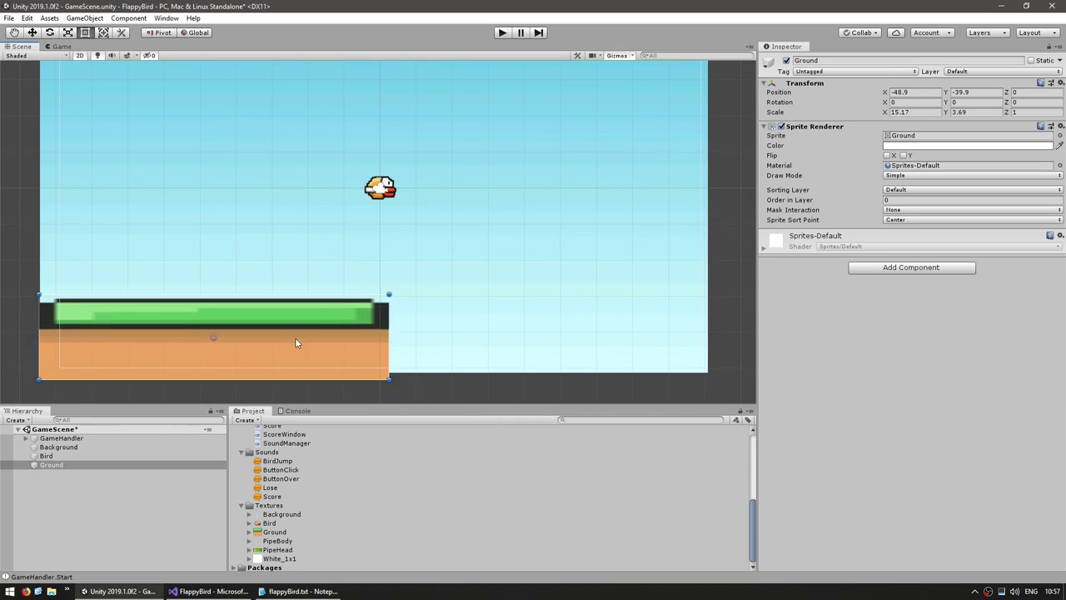
left_click(972, 175)
left_click(920, 214)
double_click(914, 111)
type("1")
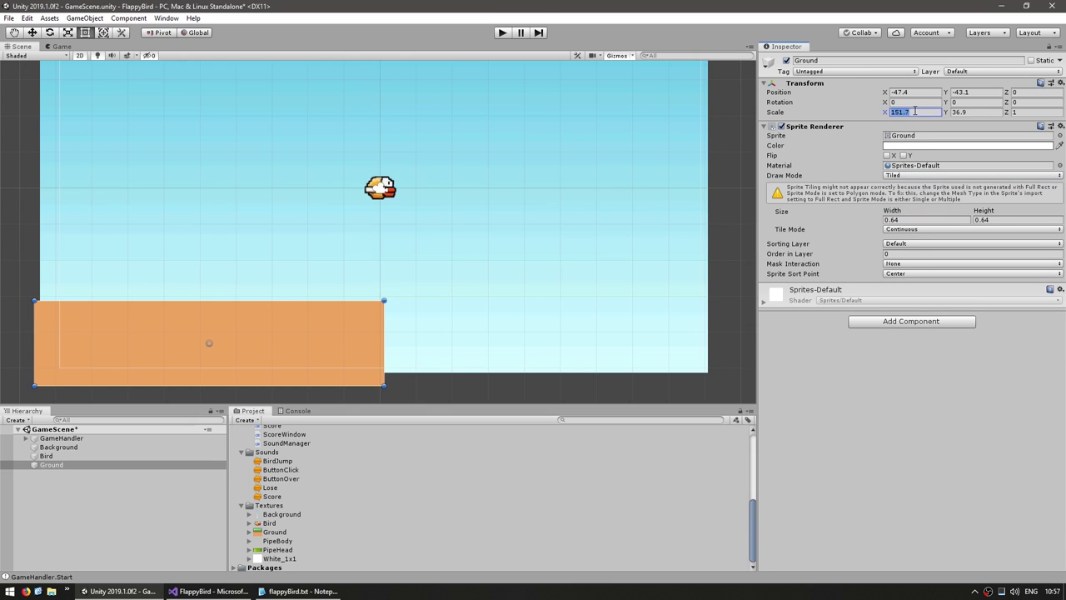
key("Tab")
type("1")
key("Tab")
type("10")
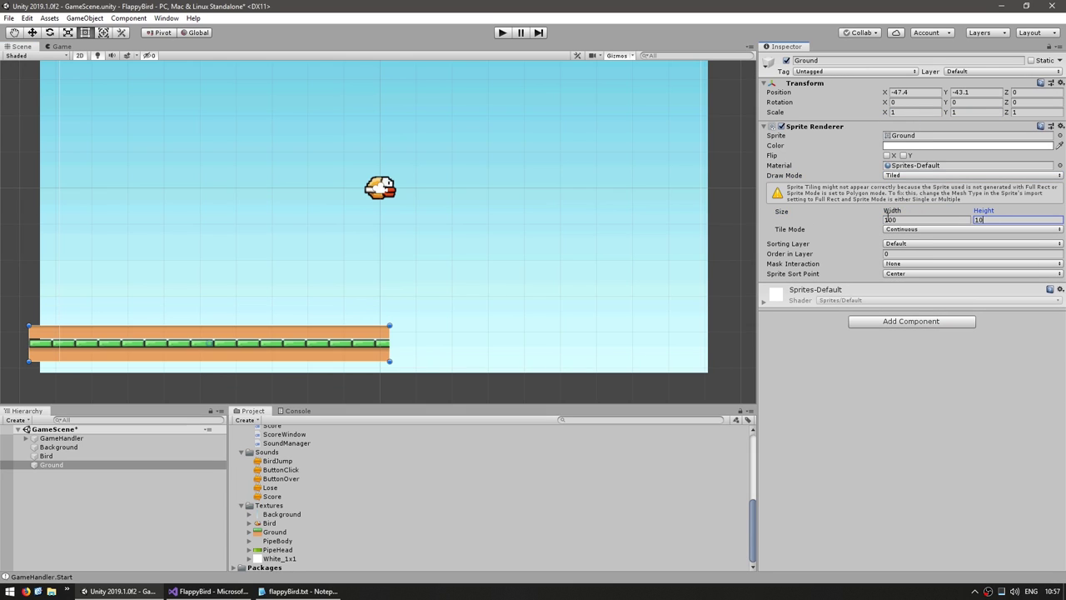
left_click(337, 532)
Stretch the tiled ground to about 192 × 12.6 along the bottom, then run the game.
left_click(309, 345)
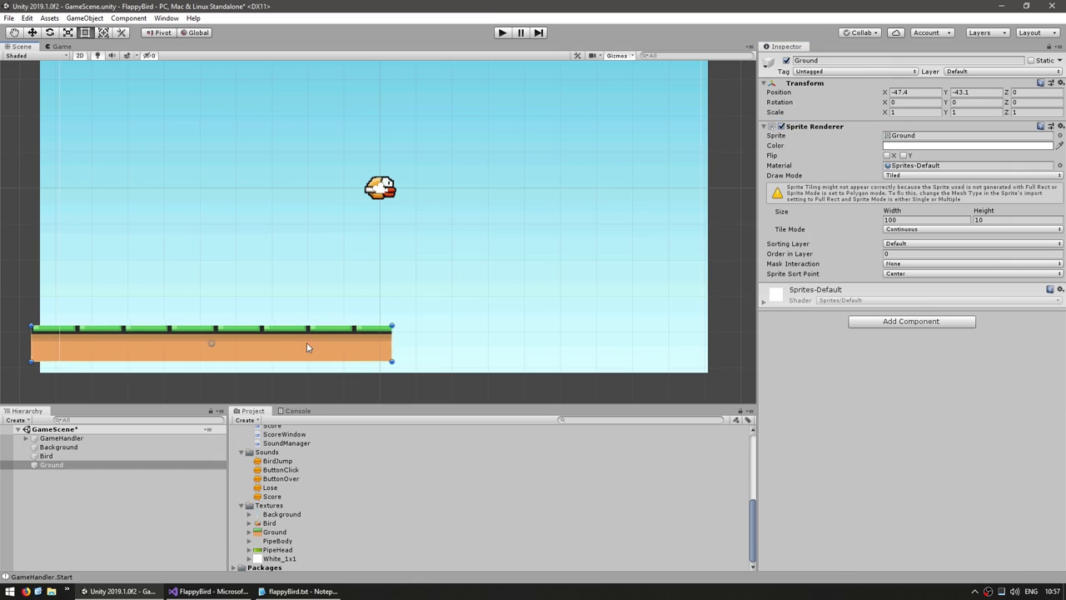
left_click_drag(309, 345, 338, 333)
mouse_move(411, 367)
left_mouse_down()
mouse_move(733, 358)
mouse_move(721, 364)
left_mouse_up()
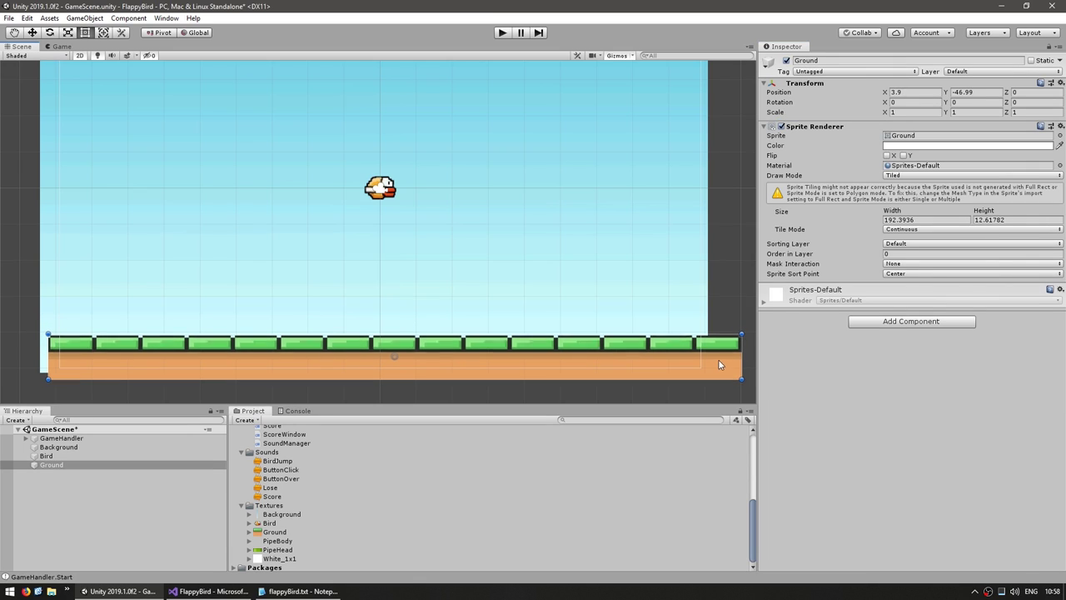
left_click(918, 219)
type("192")
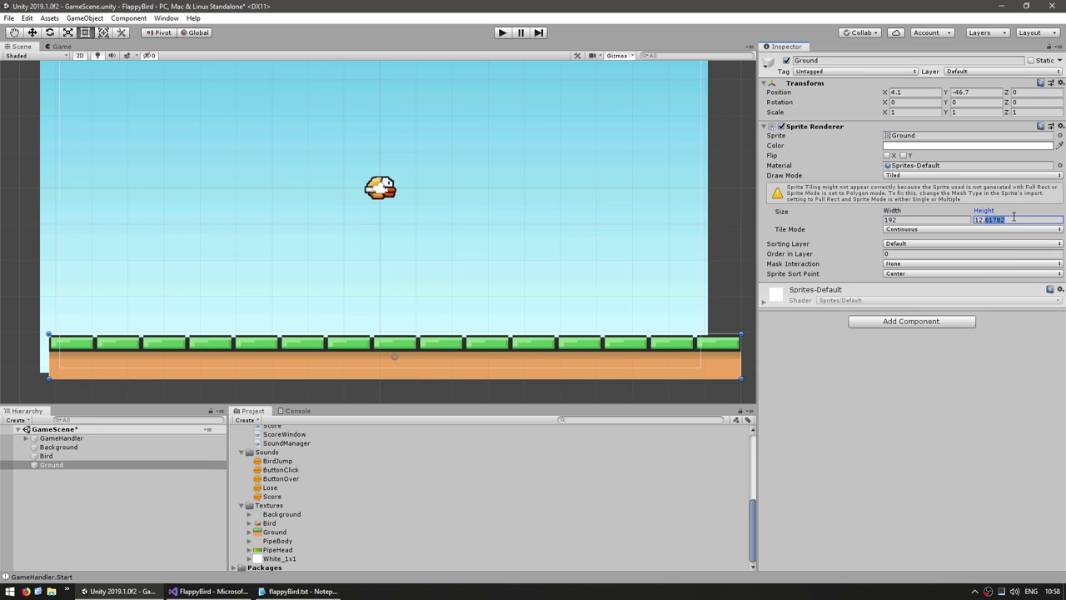
left_click_drag(733, 358, 724, 356)
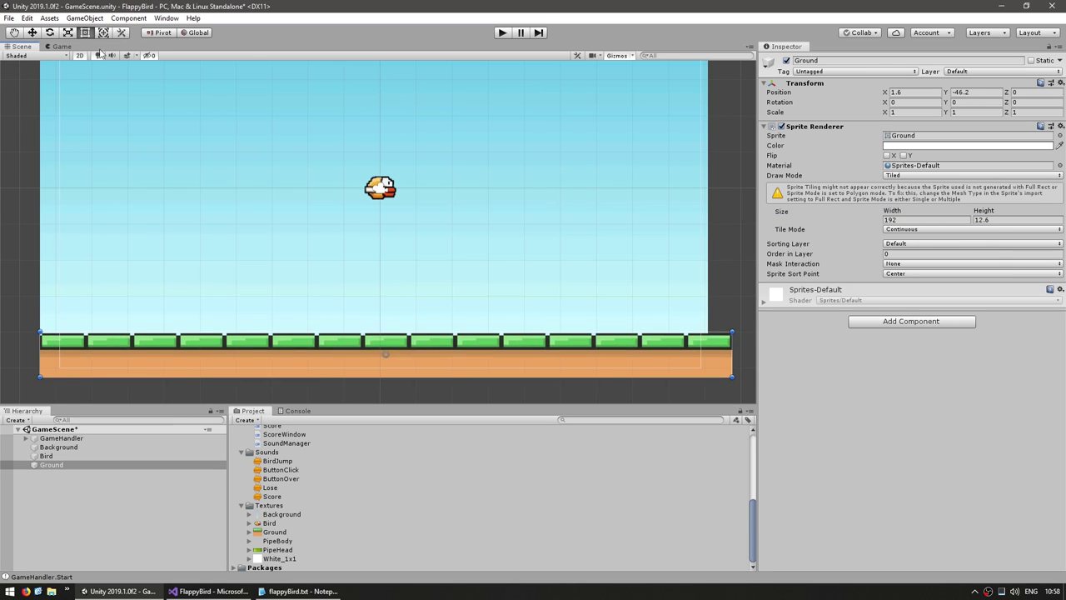
left_click(62, 46)
left_click(502, 33)
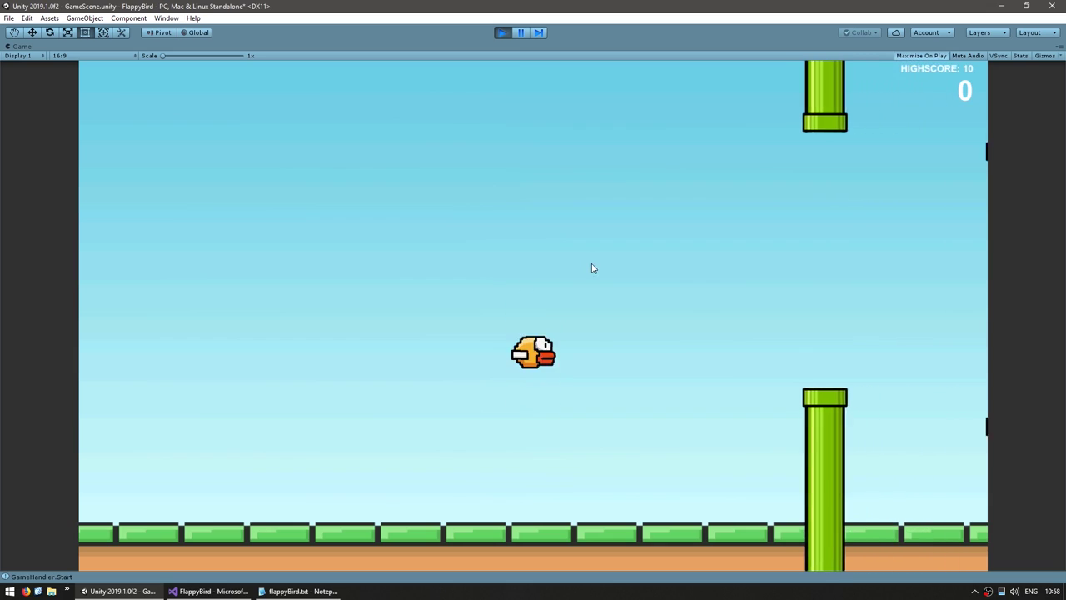
Set the Ground texture to 7 pixels per unit and playtest the thinner ground.
left_click(493, 32)
left_click(274, 532)
left_click(908, 121)
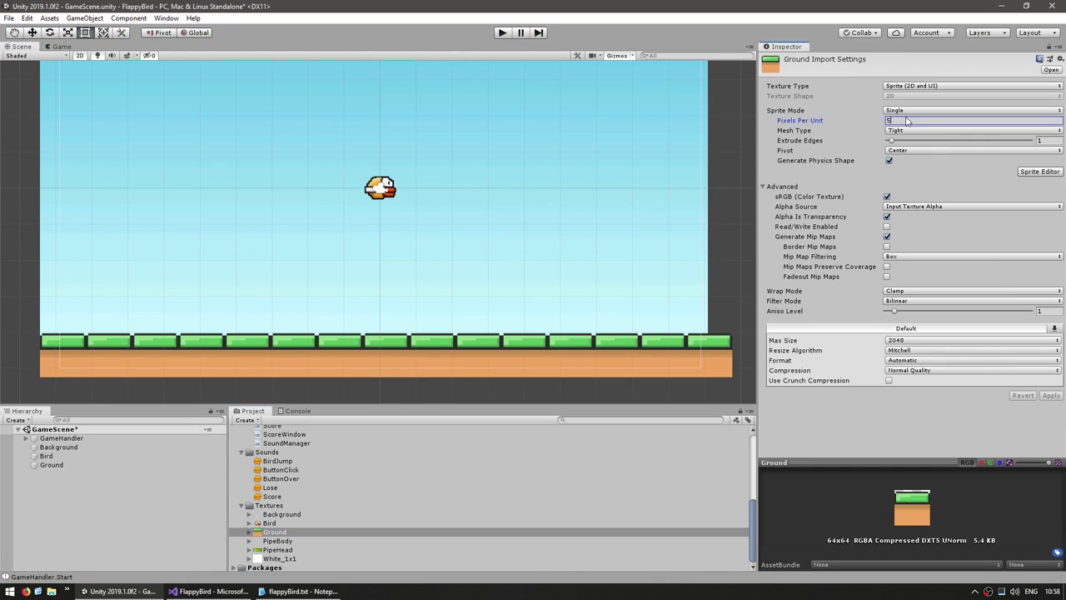
left_click(1051, 395)
left_click(712, 344)
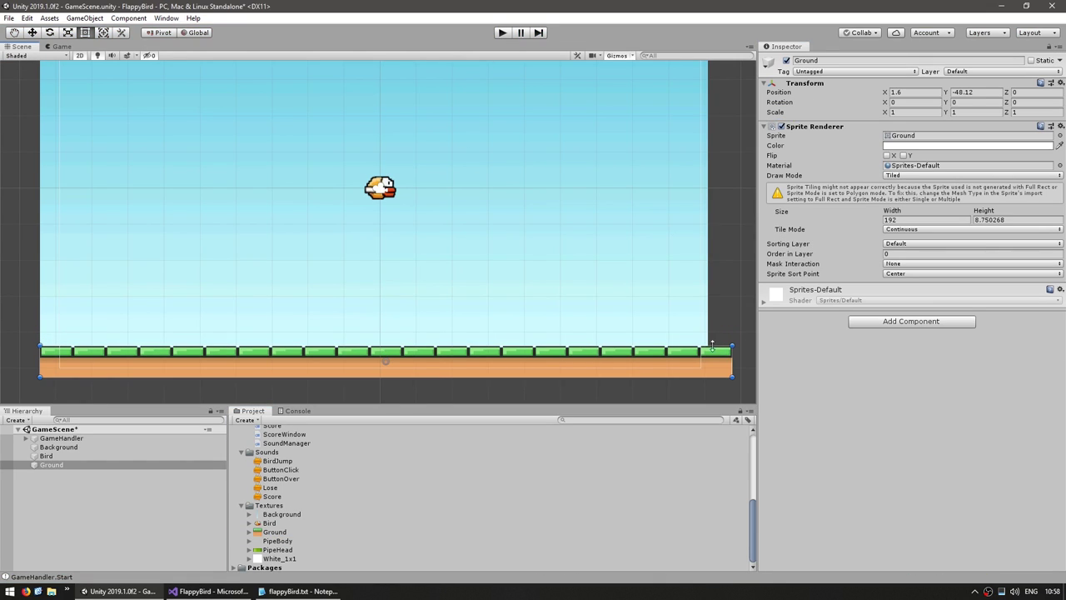
left_click(502, 32)
left_click(562, 327)
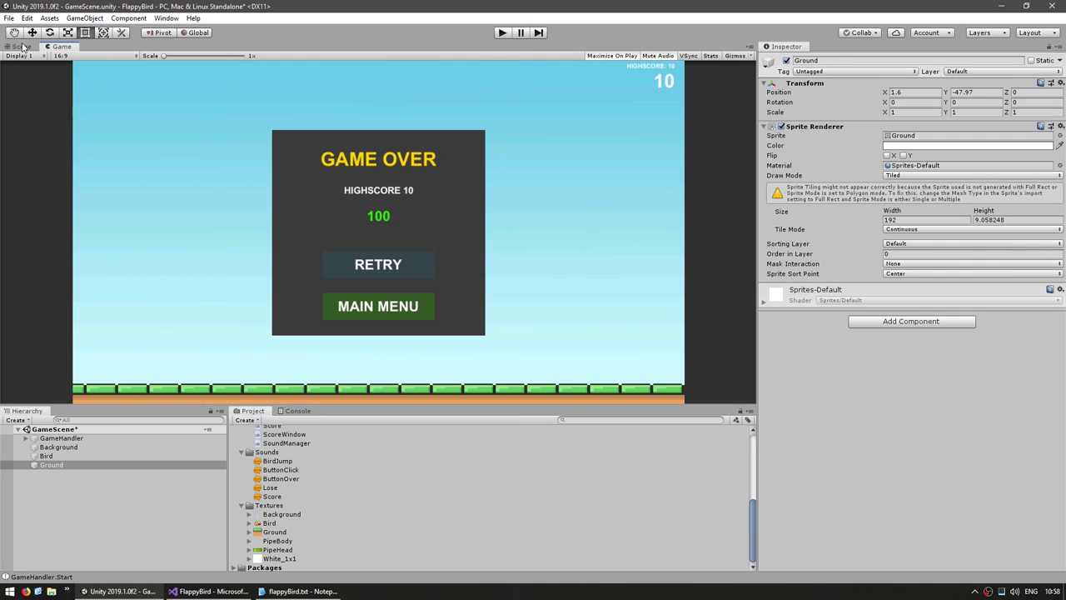
left_click(18, 47)
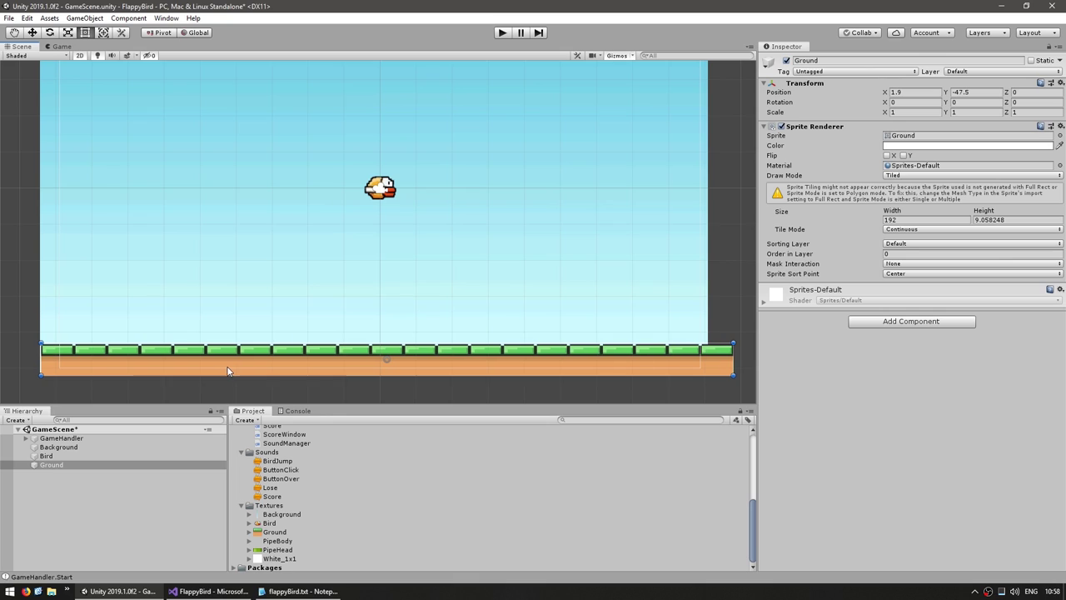
Give the Ground an Order in Layer of 20 and save it as the pfGround prefab.
double_click(904, 135)
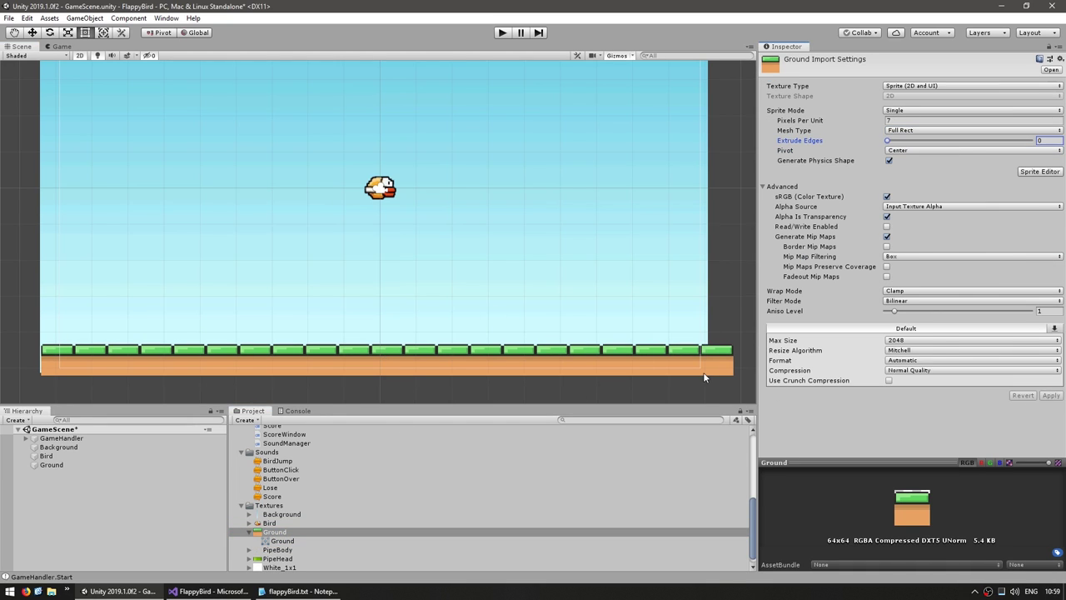
left_click(683, 358)
left_click(275, 532)
left_click(50, 463)
scroll(283, 479, "up", 5)
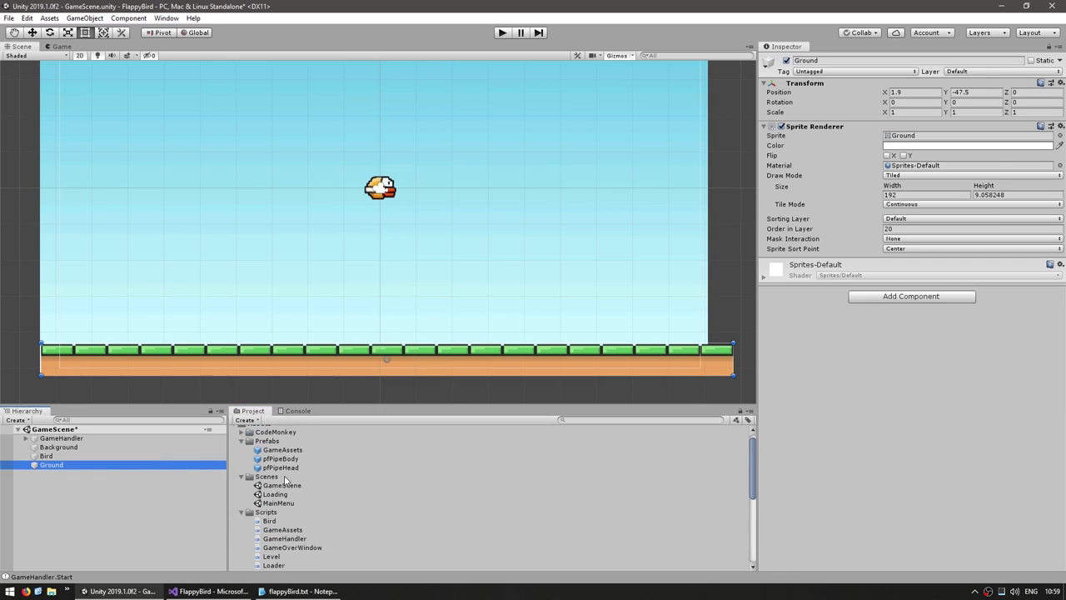
left_click_drag(47, 465, 275, 454)
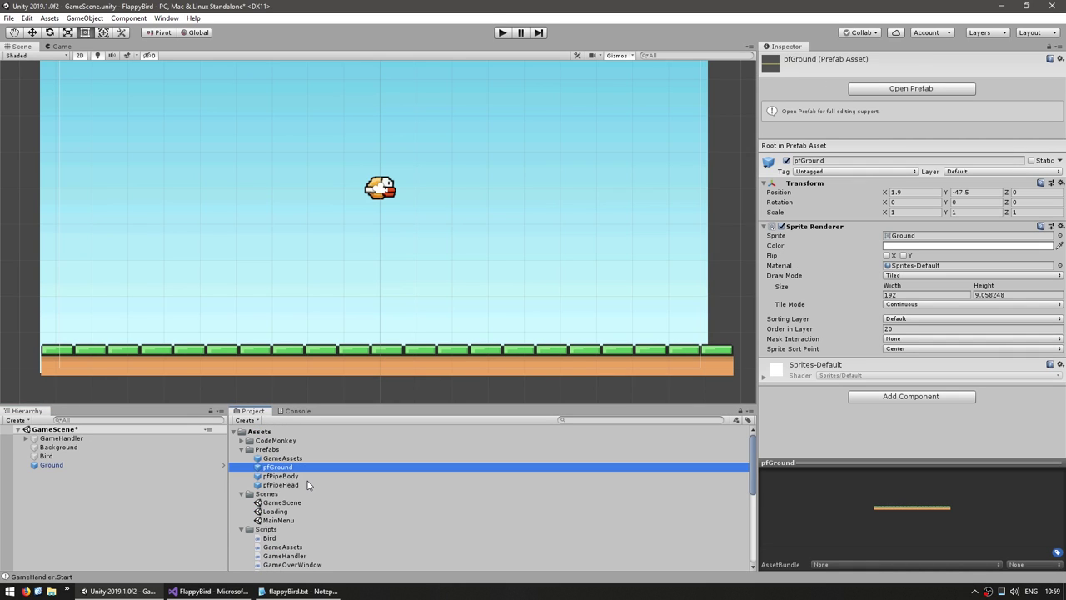
Delete the Ground object from the scene and select GameAssets under GameHandler.
left_click(380, 188)
left_click(250, 357)
scroll(240, 354, "down", 2)
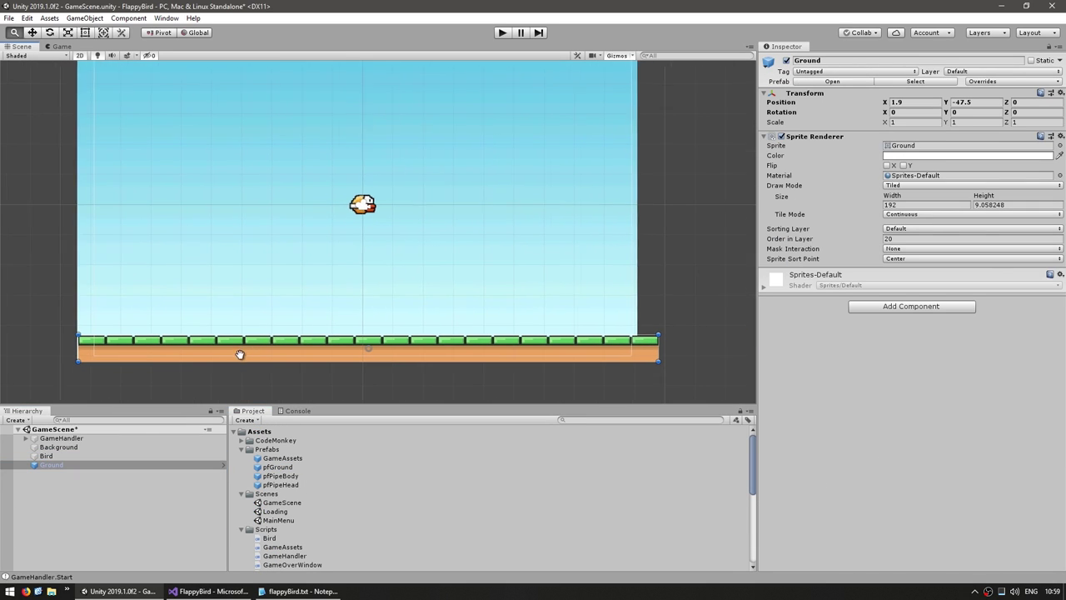
key("Delete")
left_click(26, 438)
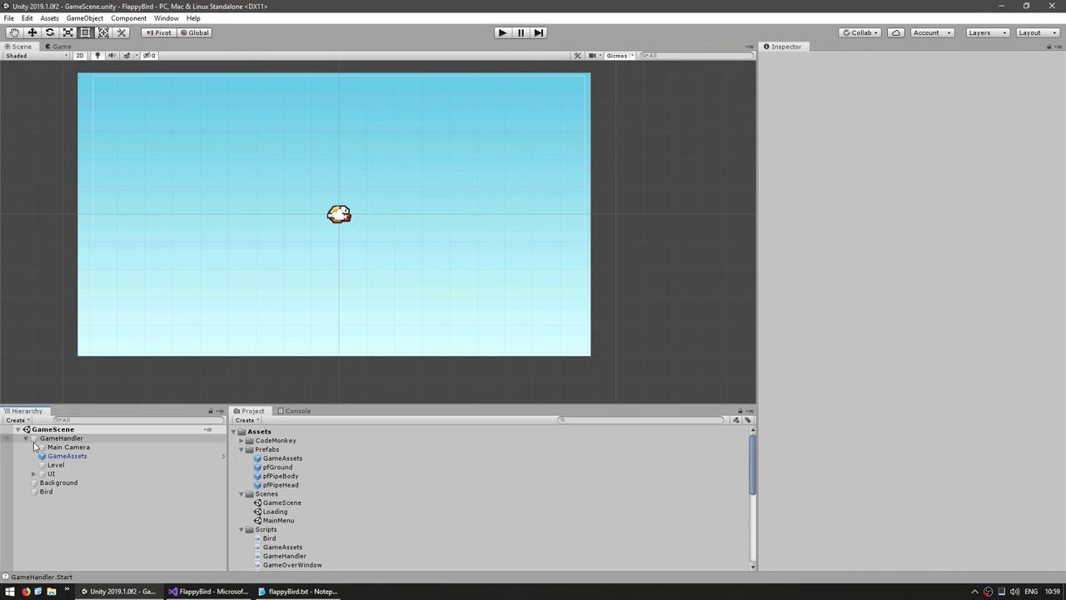
left_click(62, 452)
Add a public Transform pfGround field to GameAssets.cs.
key("alt+Tab")
left_click(232, 383)
key("End")
key("Return")
type("public Transform pf")
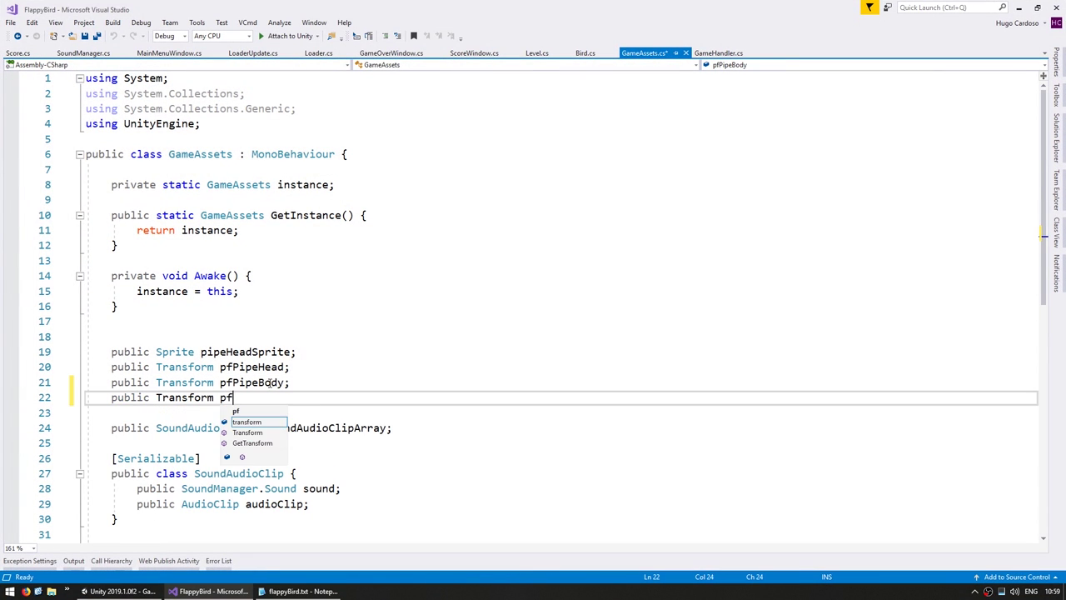
type("Ground;")
In Level.cs, duplicate the pipe destroy and spawn X constants as GROUND_DESTROY_X_POSITION and GROUND_SPAWN_X_POSITION.
left_click(537, 52)
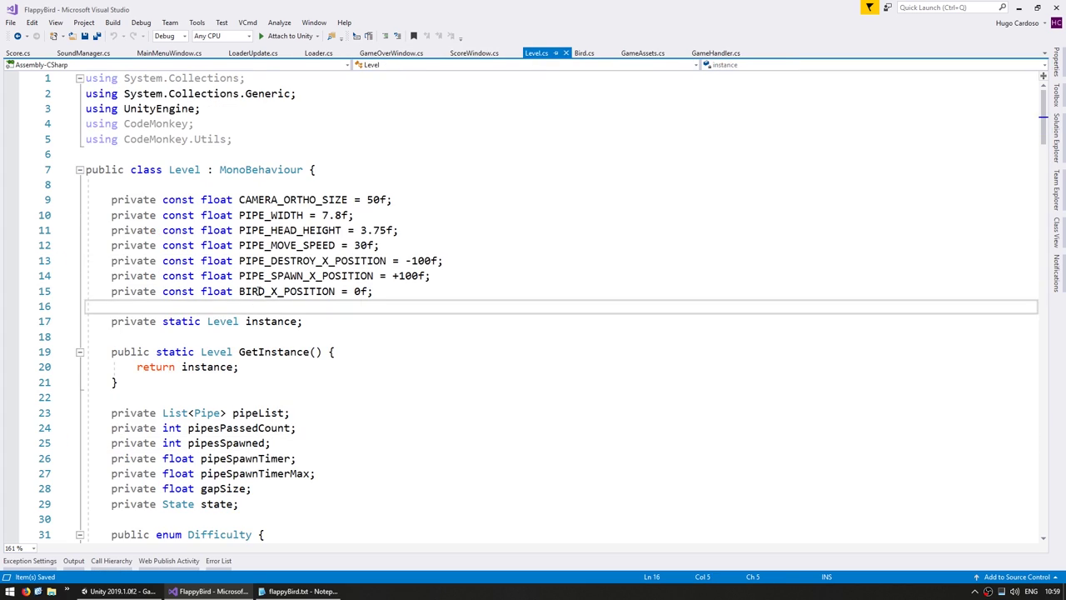
left_click_drag(112, 260, 430, 276)
key("ctrl+d")
left_click_drag(239, 291, 270, 291)
type("GROUND_")
key("Down")
key("ctrl+shift+Left")
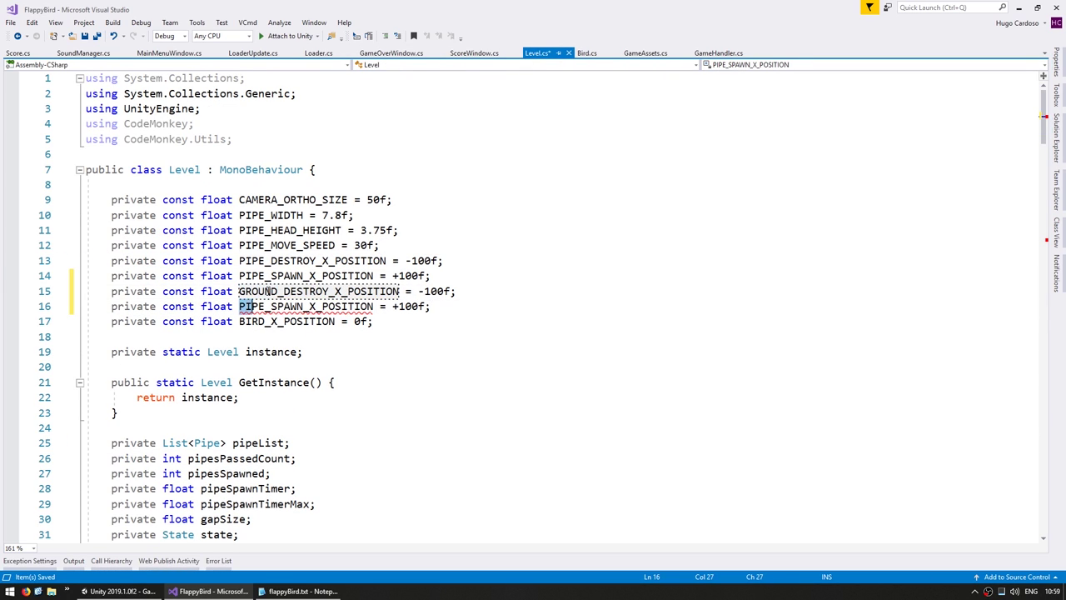
type("GROUND_")
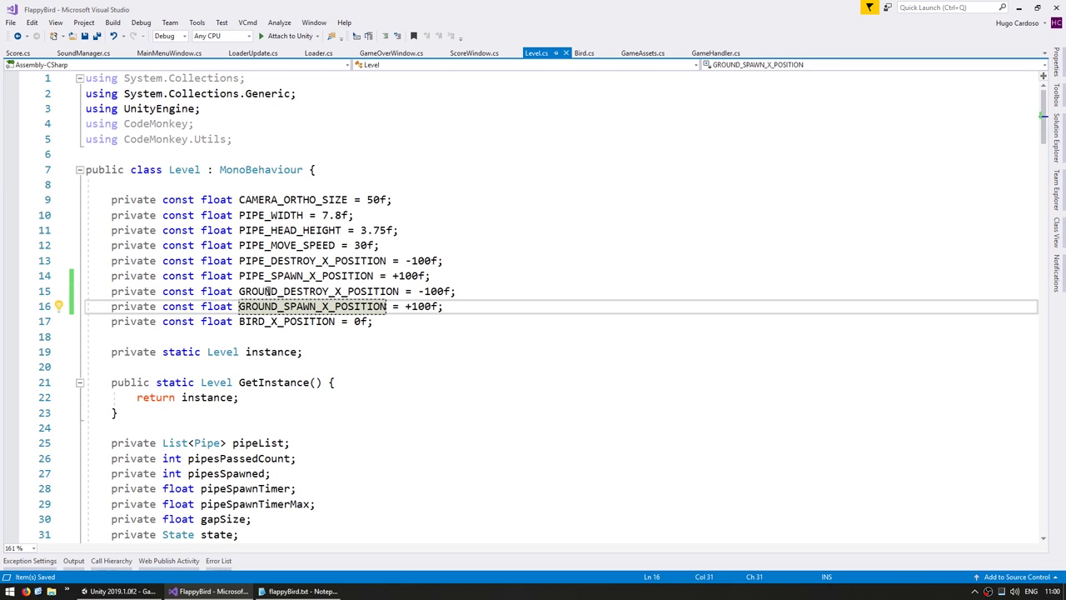
Declare private List<Transform> groundList and initialise it in Awake.
left_click(173, 426)
key("Return")
type("private List<Transf")
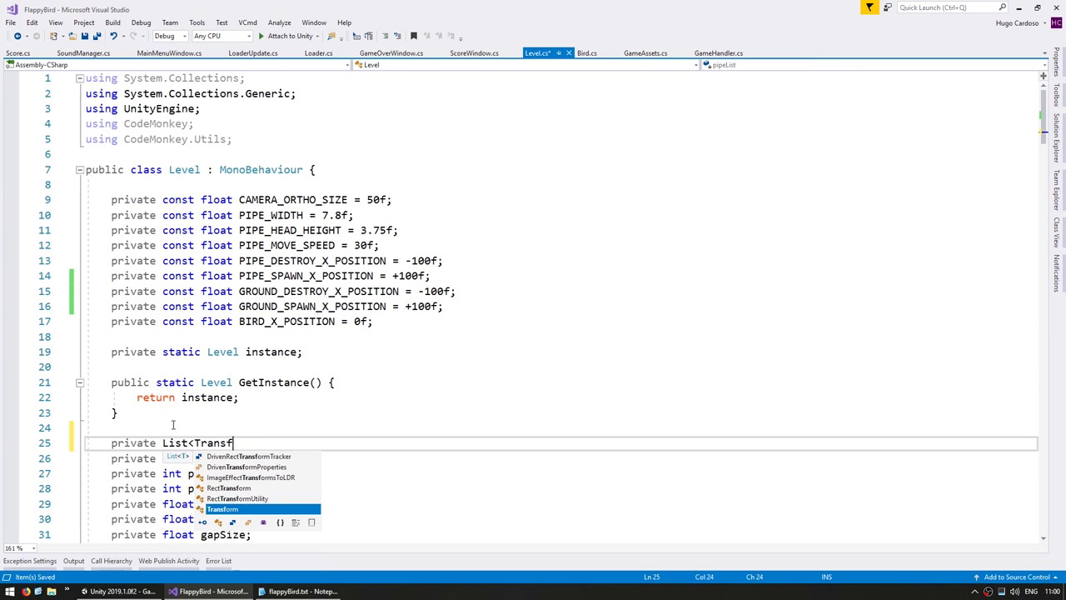
type("orm> groundList;")
scroll(183, 333, "down", 12)
left_click(199, 261)
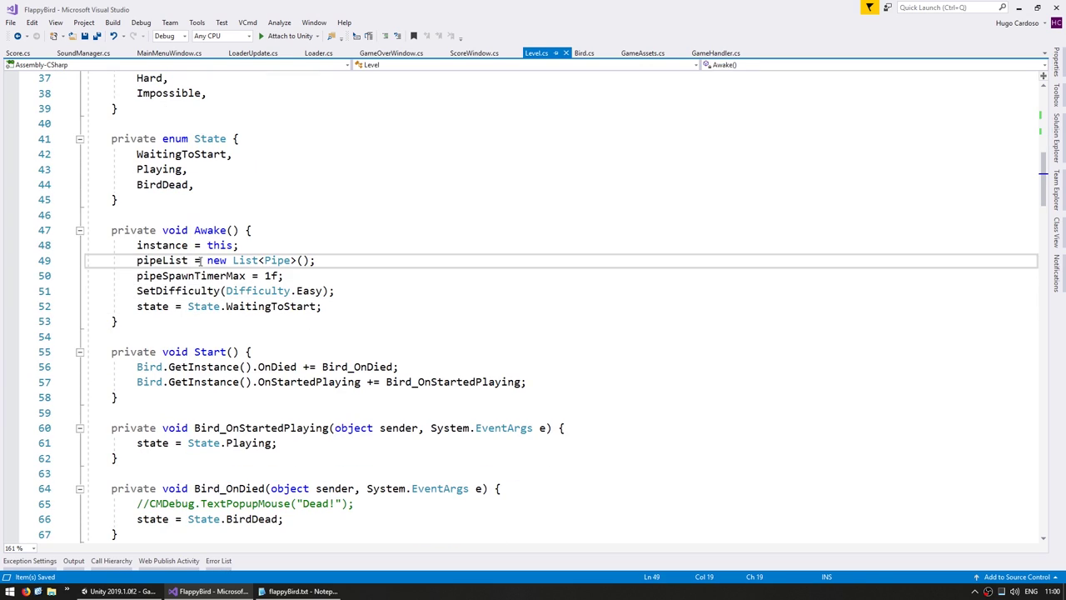
key("ctrl+Return")
type("groundList = new List<Transform>();")
double_click(163, 260)
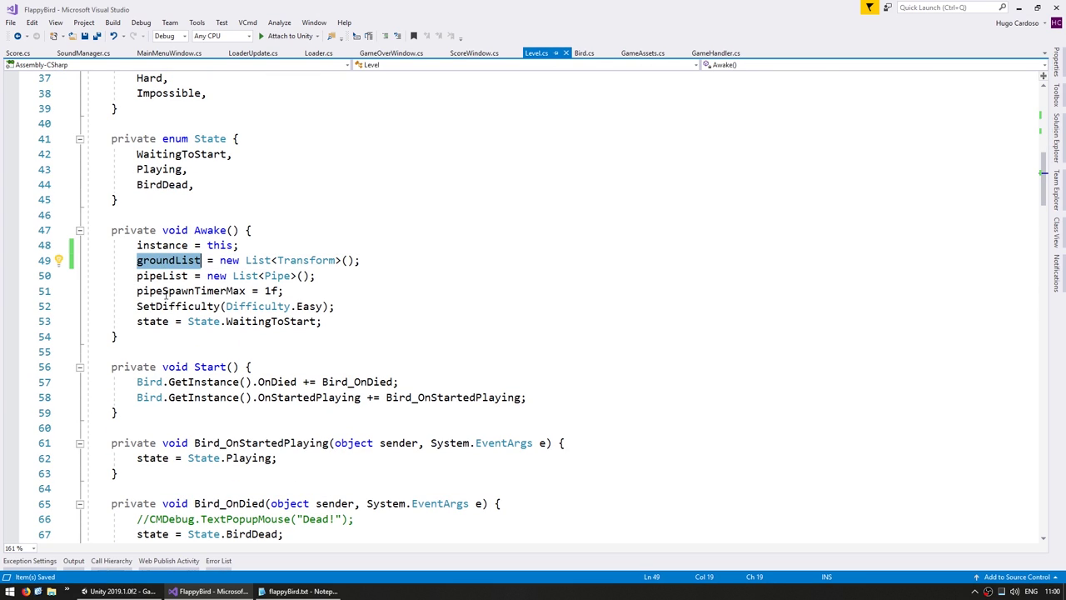
scroll(140, 350, "down", 4)
scroll(140, 350, "up", 2)
scroll(158, 279, "up", 12)
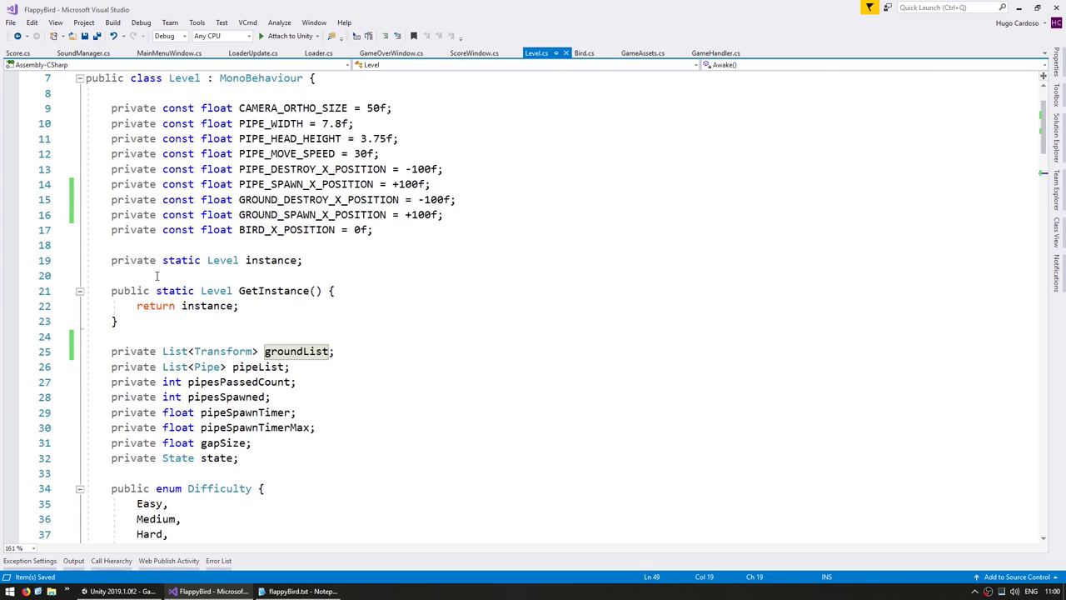
left_click(284, 350)
scroll(283, 351, "down", 15)
Call HandleGround() in Update's playing block after HandlePipeSpawning.
left_click(305, 383)
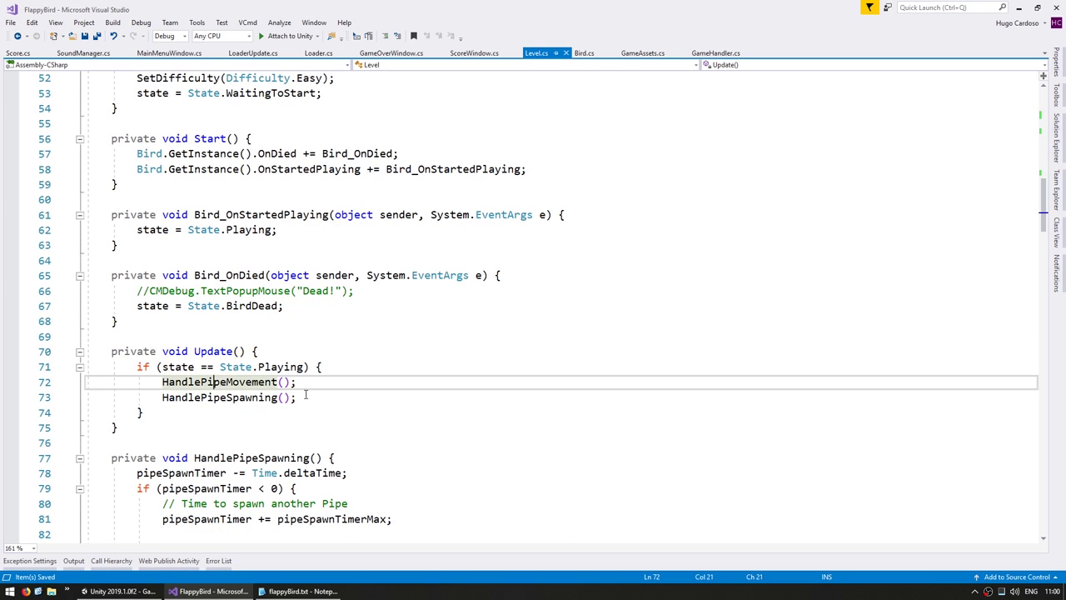
left_click(306, 397)
key("Return")
type("HandleGroundMovement();")
key("Return")
type("Handle")
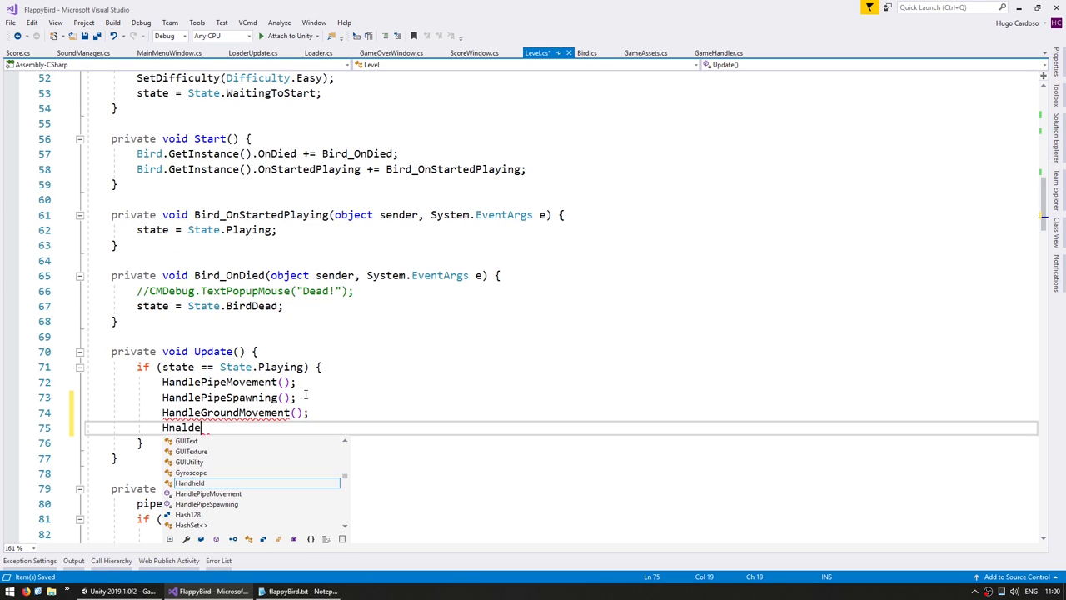
type("G")
key("ctrl+x")
key("Up")
key("End")
key("Left")
key("Left")
key("Left")
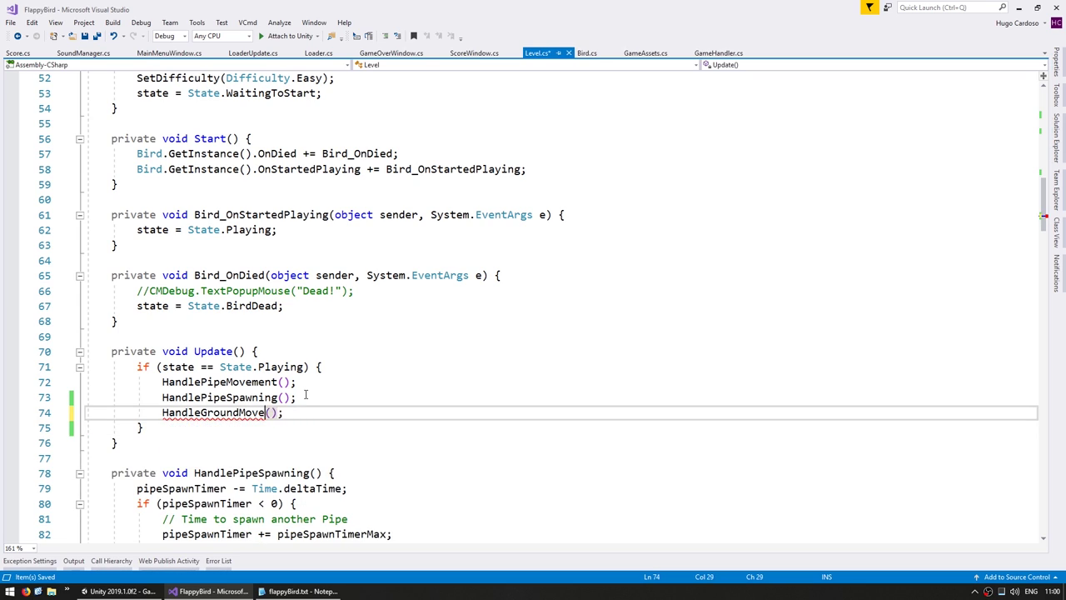
key("BackSpace")
key("BackSpace")
key("BackSpace")
Declare an empty private void HandleGround() method below Update.
key("Down")
key("Down")
key("End")
key("Return")
type("private void HandleGround() {")
key("Return")
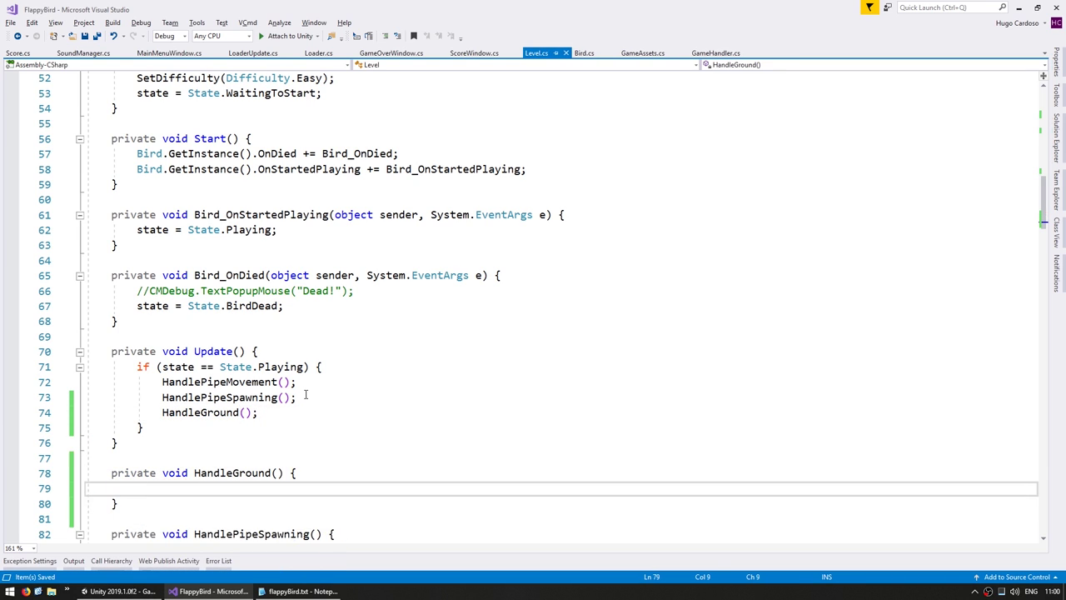
Add a foreach loop over groundList that starts updating groundTransform.position.
scroll(306, 374, "up", 5)
scroll(303, 433, "down", 1)
scroll(300, 425, "down", 5)
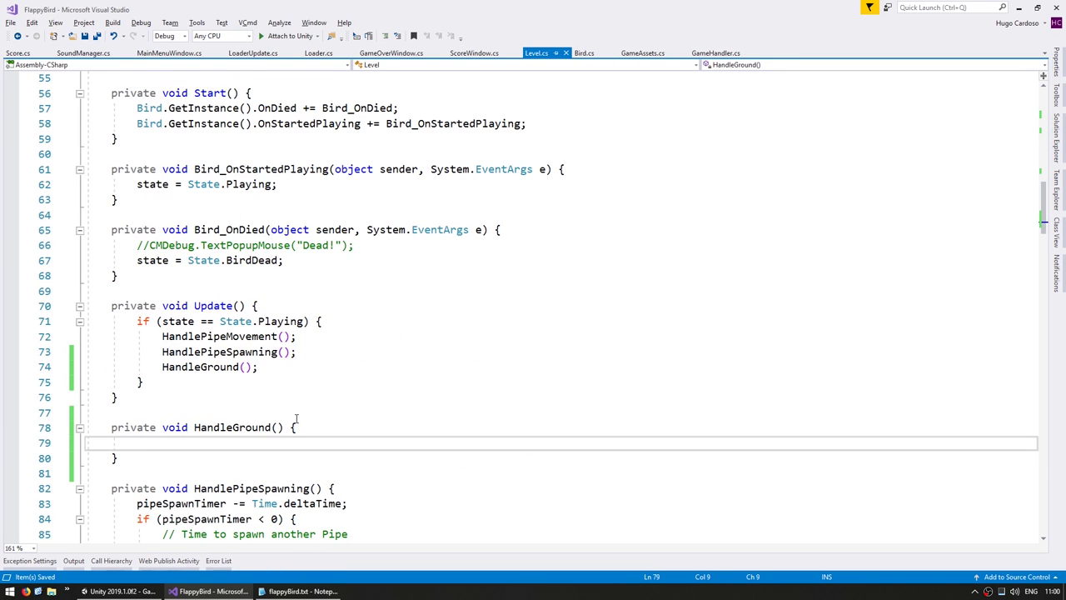
scroll(320, 375, "up", 14)
scroll(316, 374, "up", 1)
double_click(297, 305)
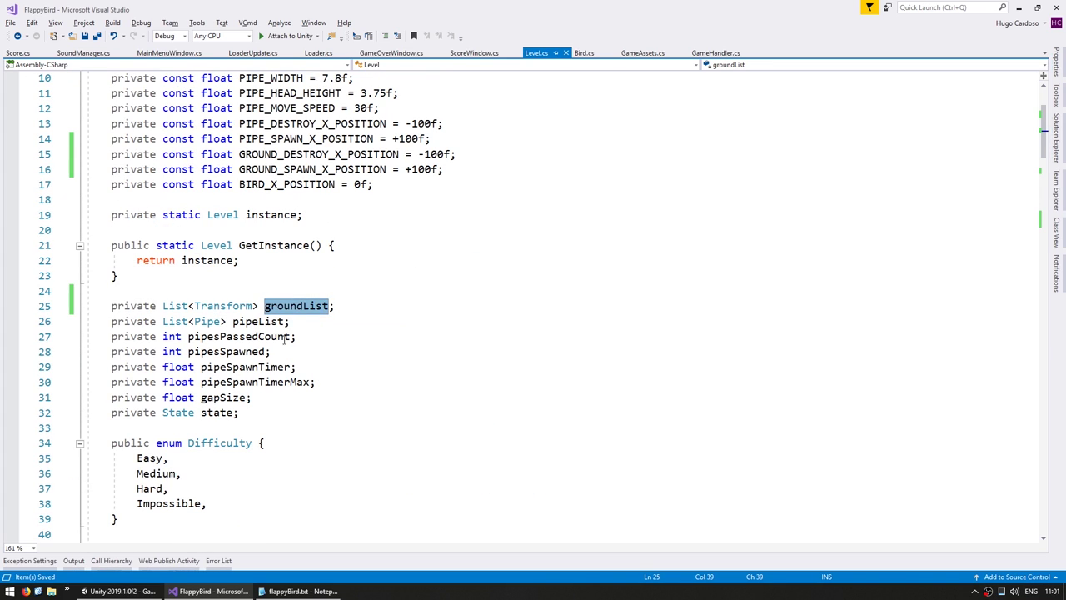
scroll(274, 392, "up", 1)
scroll(274, 392, "down", 8)
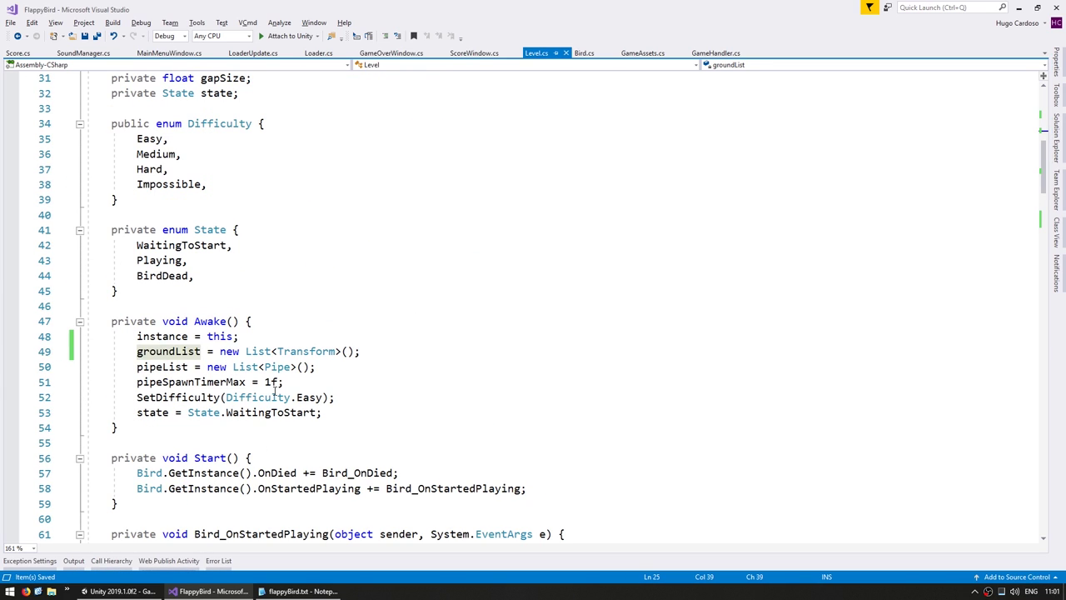
scroll(274, 392, "down", 13)
left_click(200, 214)
type("fo")
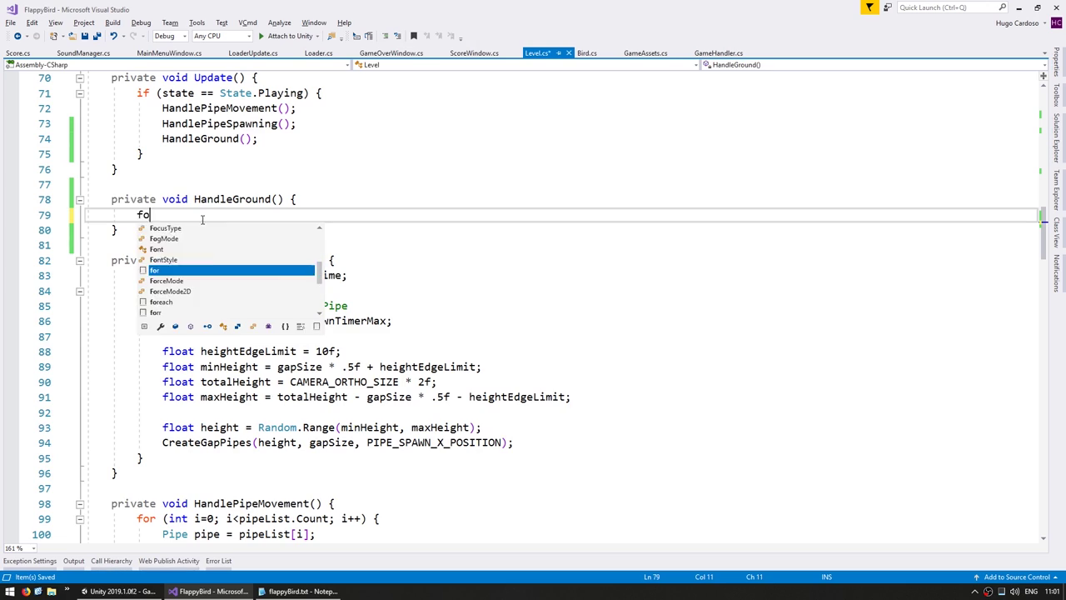
type("reach (Transform groundtransform in groundList")
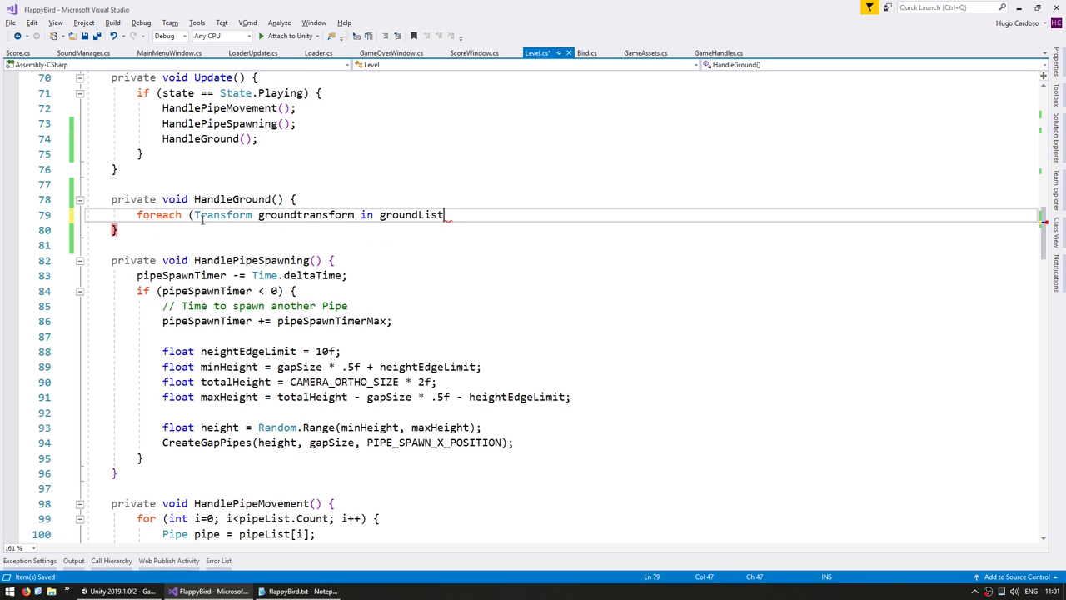
type(") {")
key("Return")
key("Return")
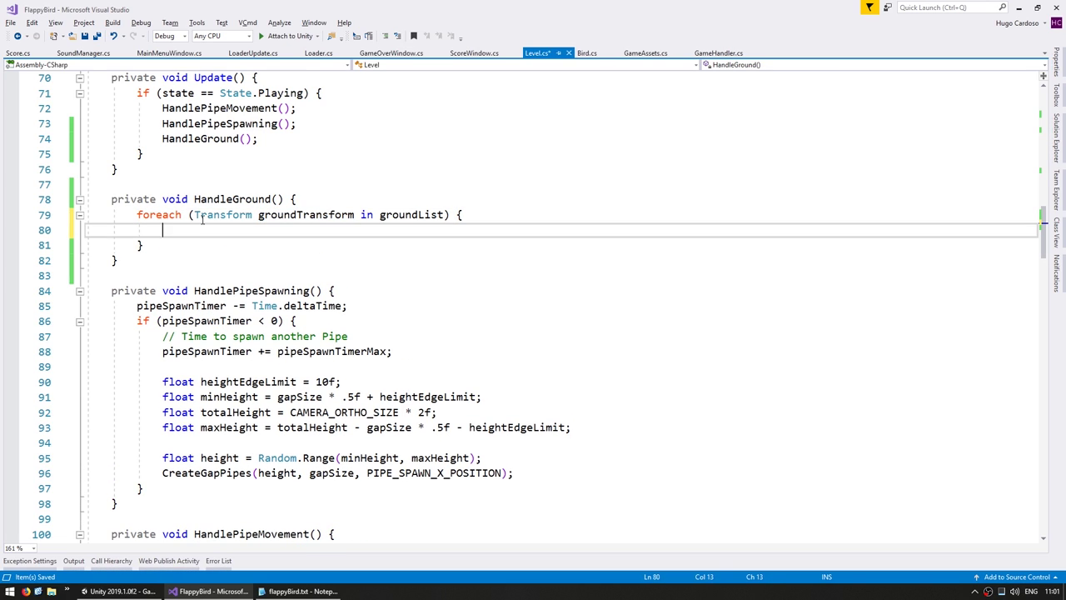
type("groundTransform")
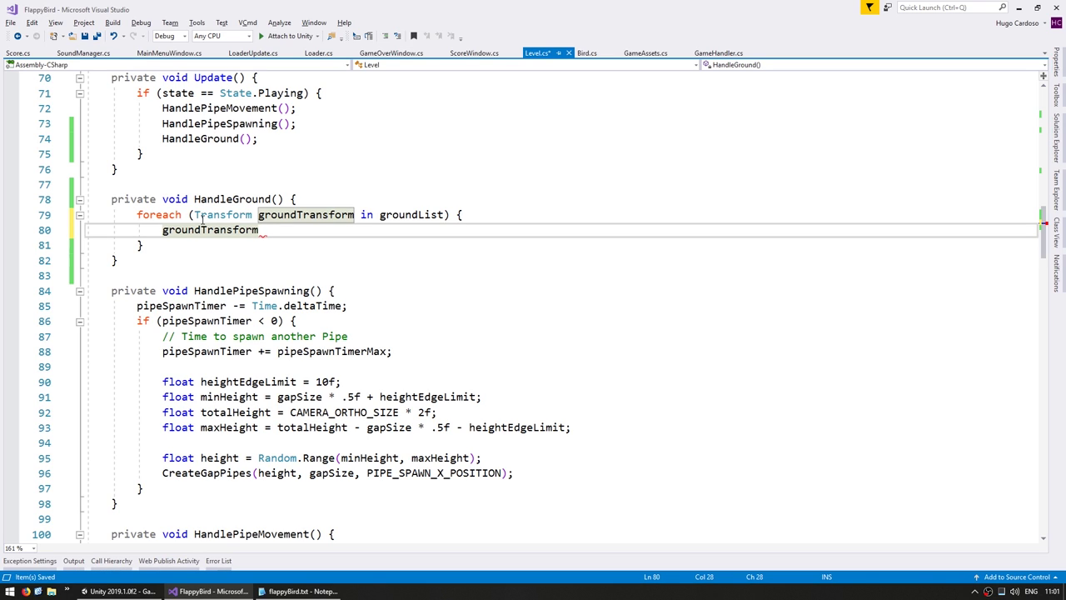
type(".position +=")
Copy Pipe's Move() leftward expression into the loop, moving each ground by PIPE_MOVE_SPEED * Time.deltaTime.
scroll(200, 218, "down", 7)
scroll(250, 325, "up", 1)
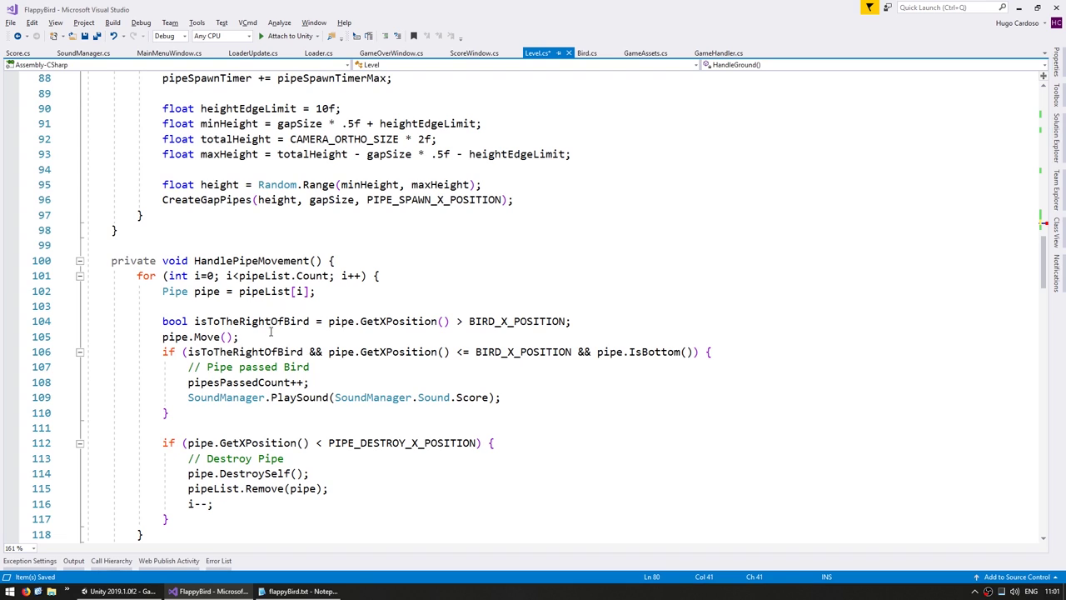
left_click(209, 321)
key("F12")
left_click_drag(718, 322, 353, 322)
key("ctrl+c")
key("ctrl+minus")
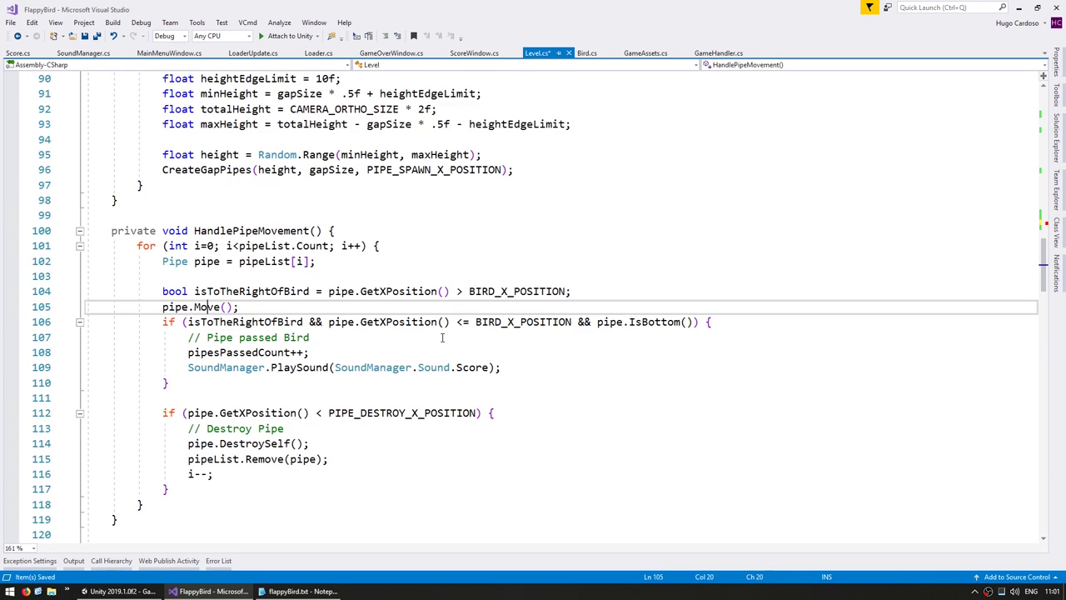
key("ctrl+minus")
key("ctrl+v")
key("Delete")
key("ctrl+Right")
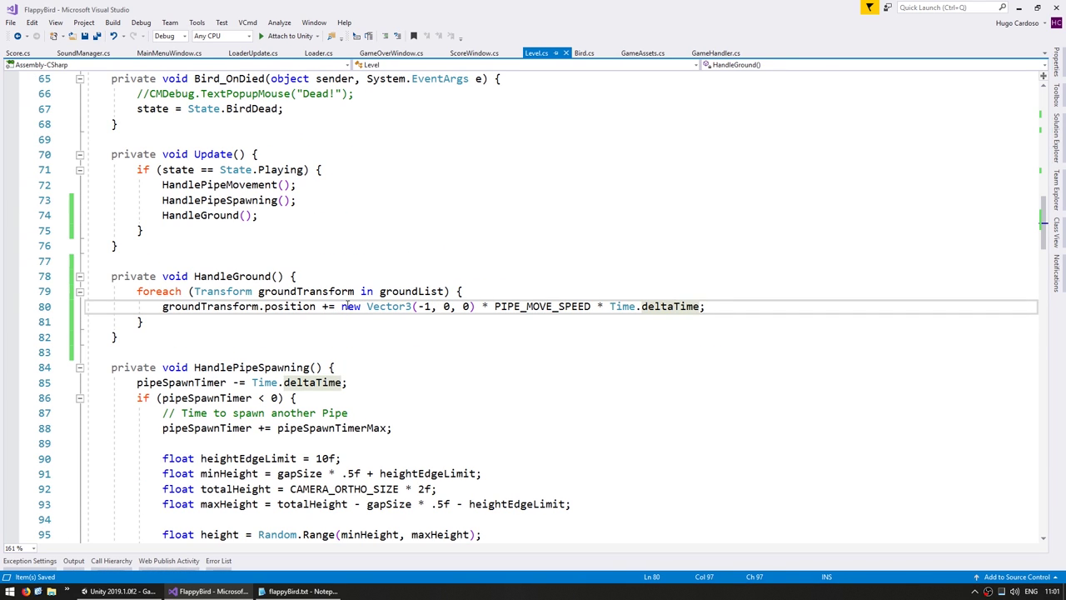
Create SpawnInitialGround() that instantiates pfGround at new Vector3() and adds it to groundList.
left_click(232, 261)
key("Return")
type("private void SpawnInitialGr")
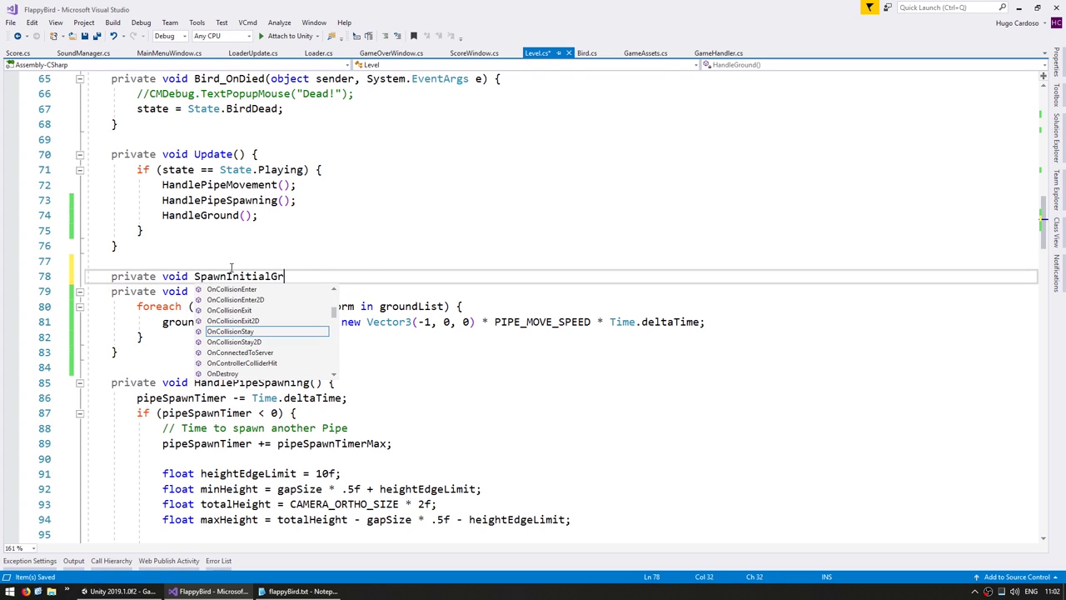
type("ound() {")
key("Return")
type("Transform groundTr")
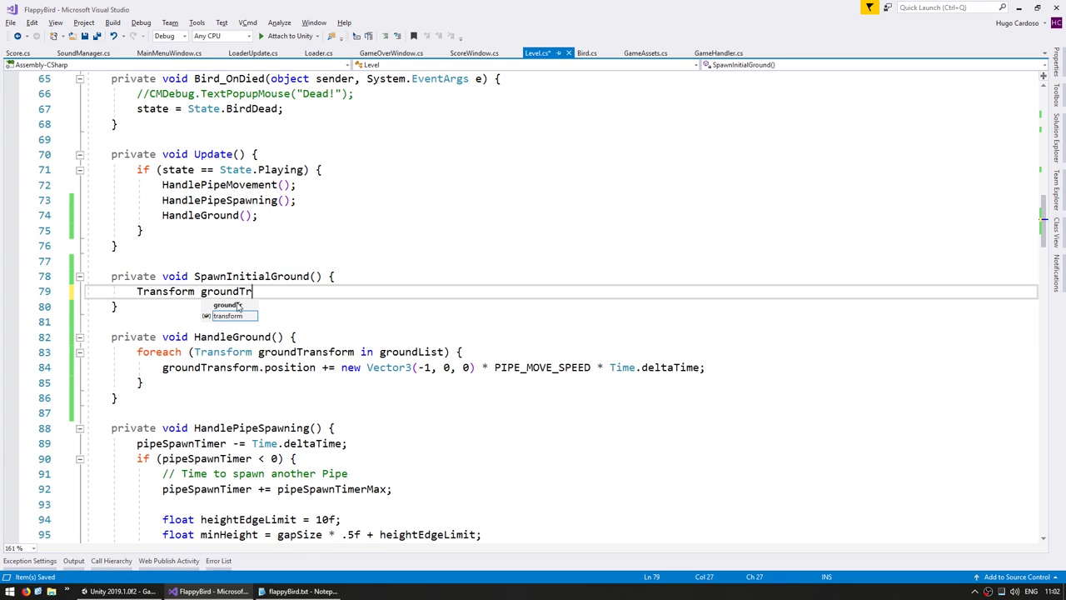
type("ansform = Inst(GameAssets.i")
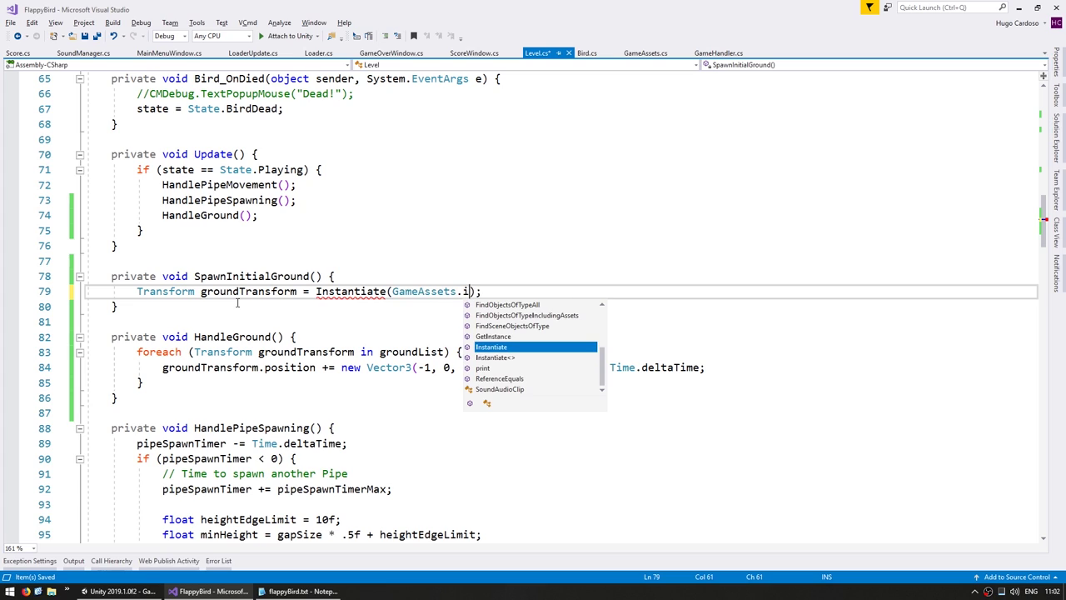
type("n().grou, new Vector3")
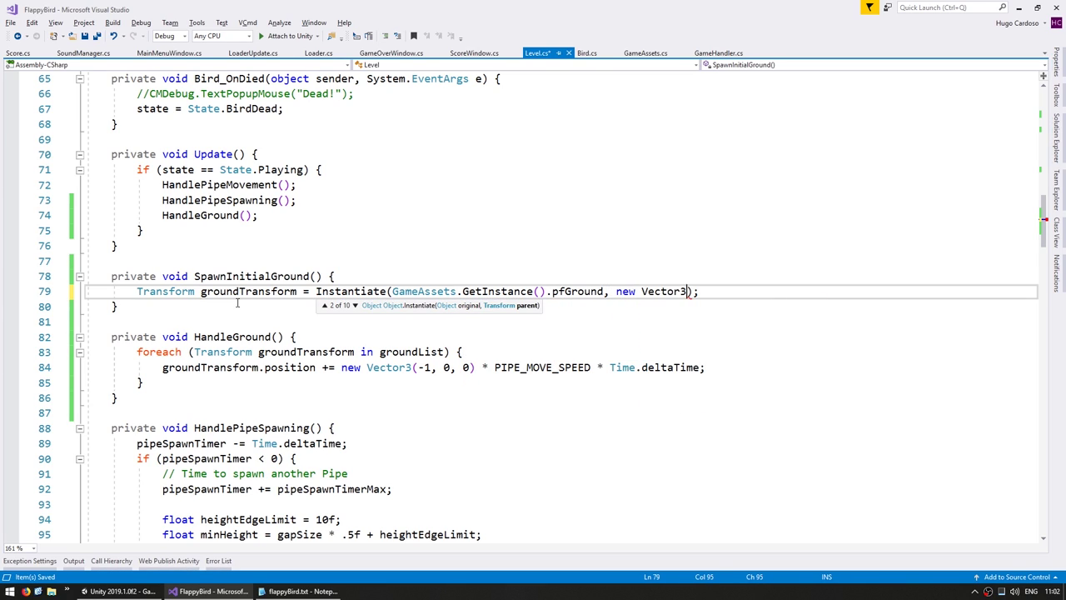
type("(0, 0, 0), ")
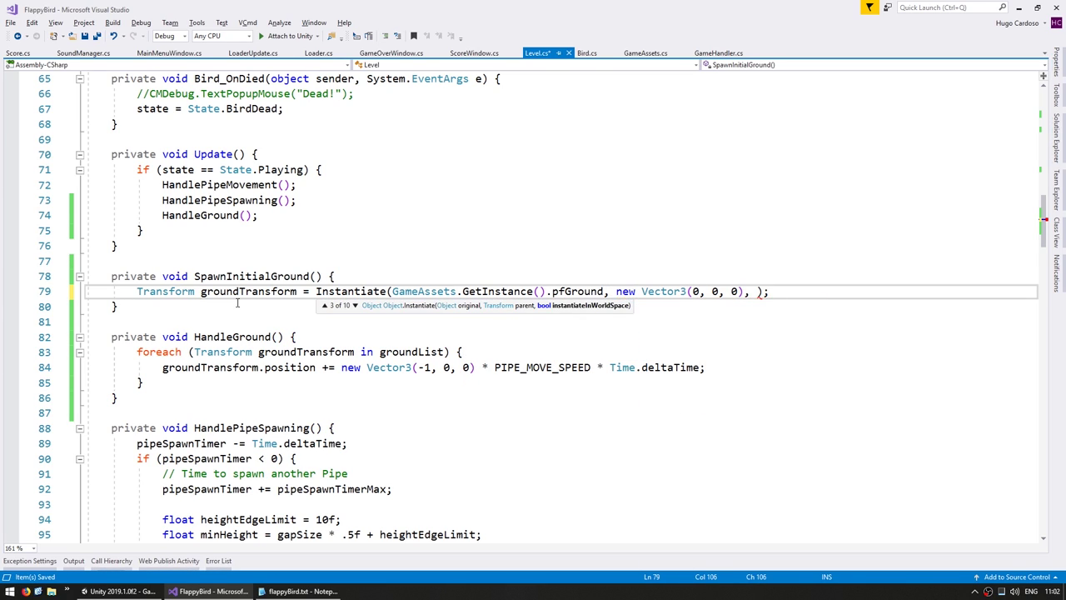
type("uaternion.identity")
key("End")
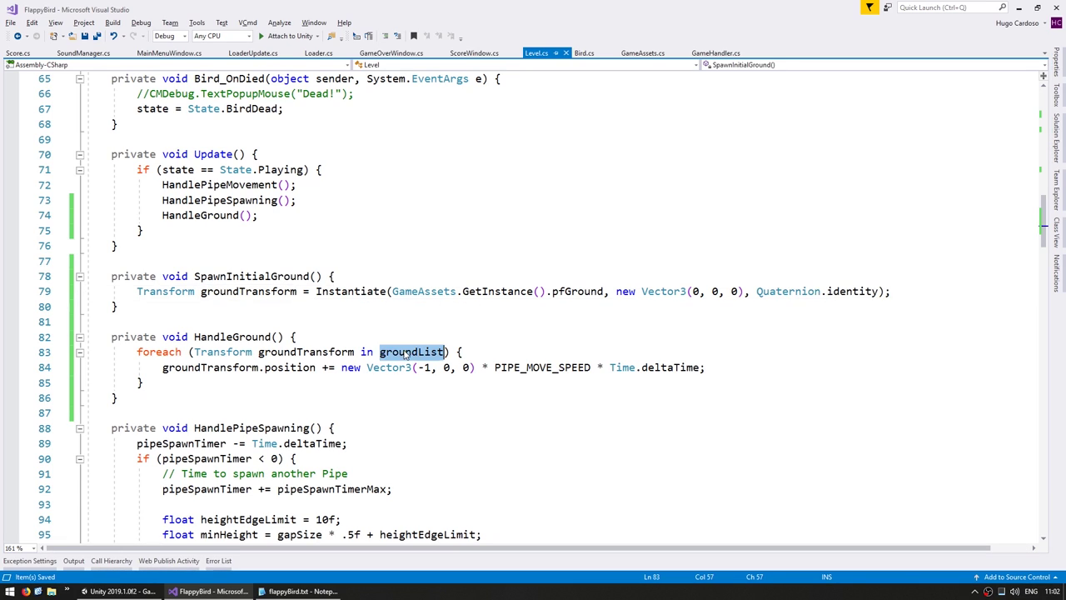
key("Return")
type("groundList.Add(groundTransform);")
key("Left")
key("Left")
type("groundTransform")
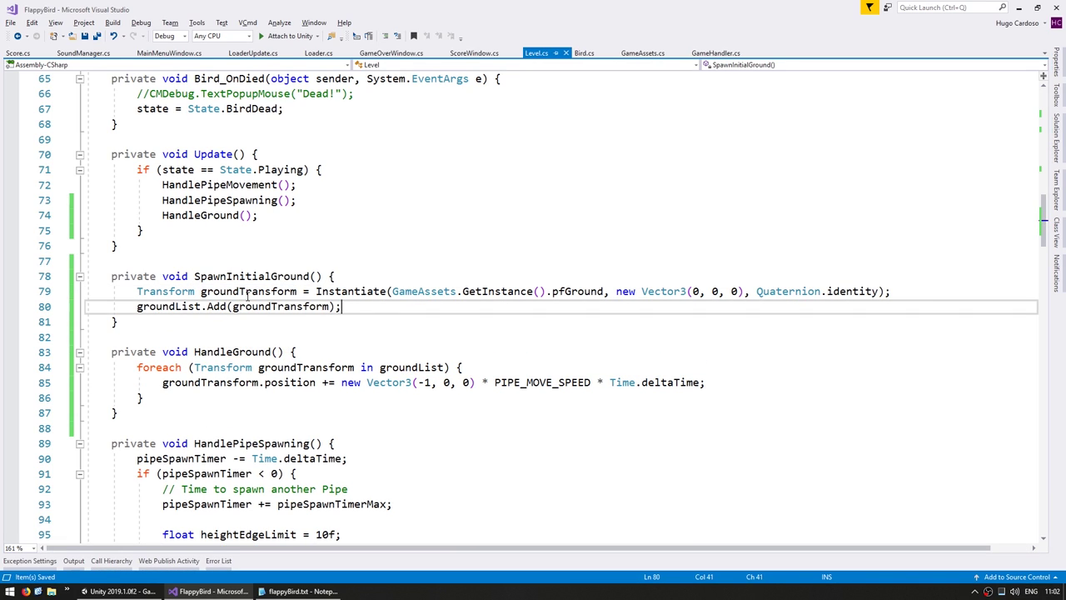
Split the groundTransform declaration and duplicate the spawn lines so three ground pieces are created.
left_click(246, 295, "shift")
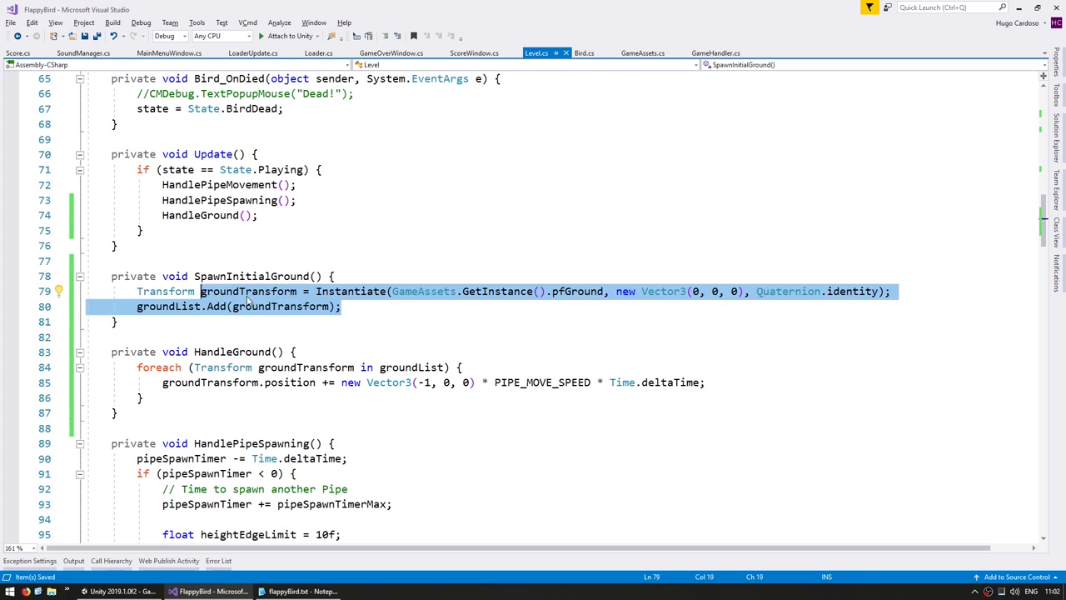
left_click(246, 295)
key("ctrl+Right")
type(";")
key("Return")
double_click(248, 292)
key("ctrl+c")
key("Down")
key("Home")
key("ctrl+v")
left_click_drag(301, 292, 341, 322)
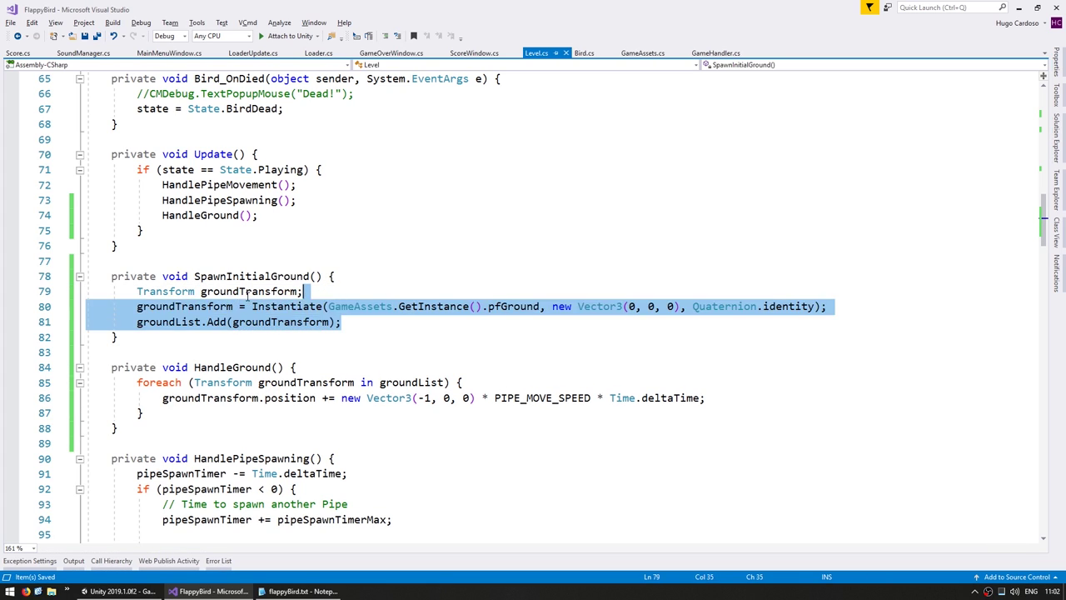
key("ctrl+c")
key("ctrl+v")
key("ctrl+v")
left_click(277, 353)
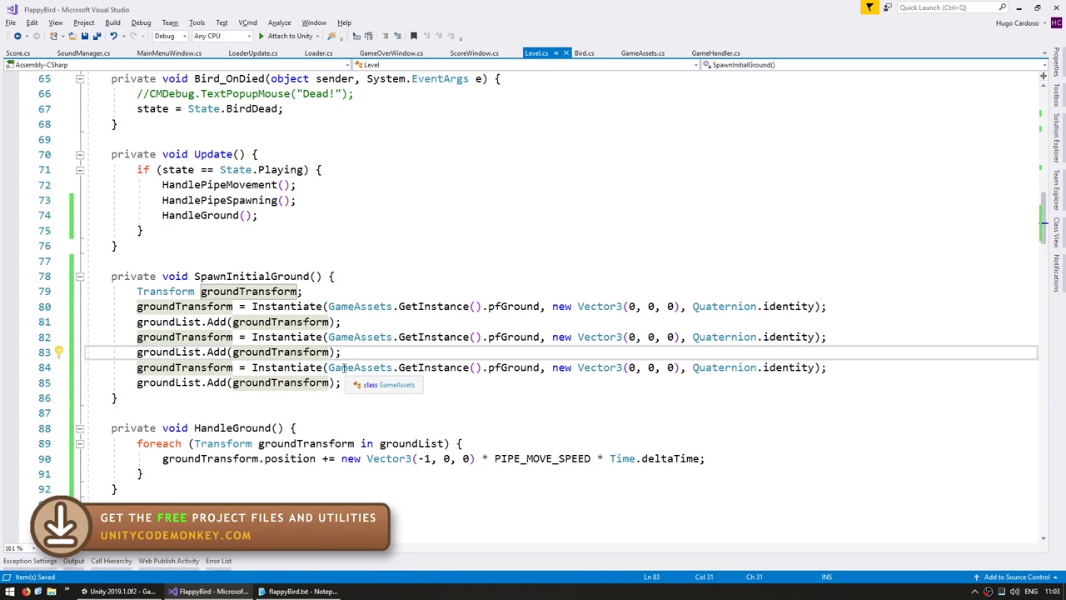
left_click(220, 458)
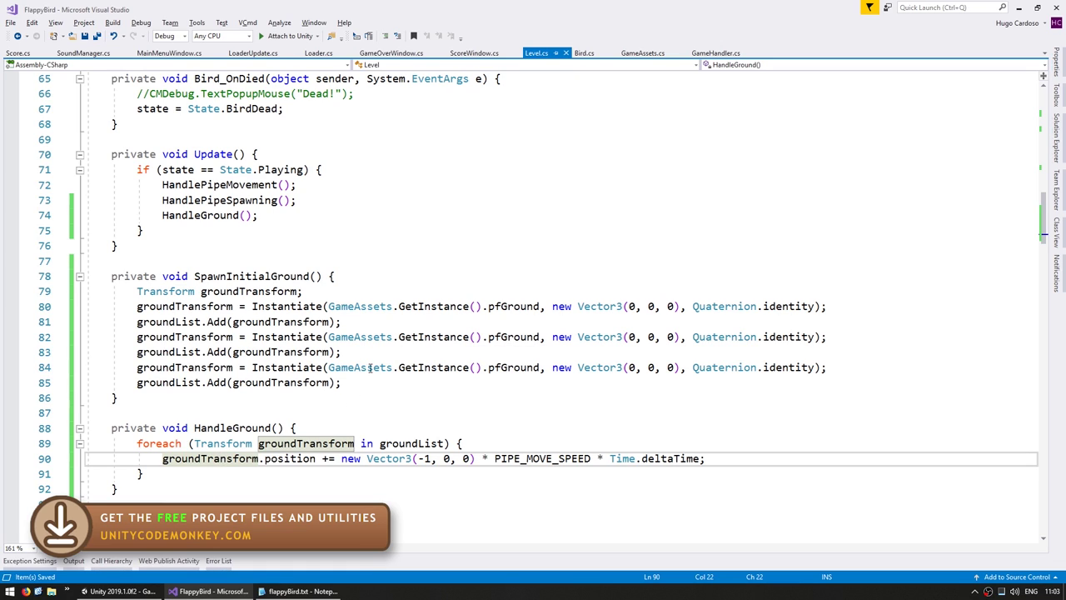
Add an if block that checks groundTransform.position.x < GROUND_DESTROY_X_POSITION.
key("ctrl+shift+Right")
key("ctrl+shift+Right")
key("ctrl+shift+Right")
key("ctrl+c")
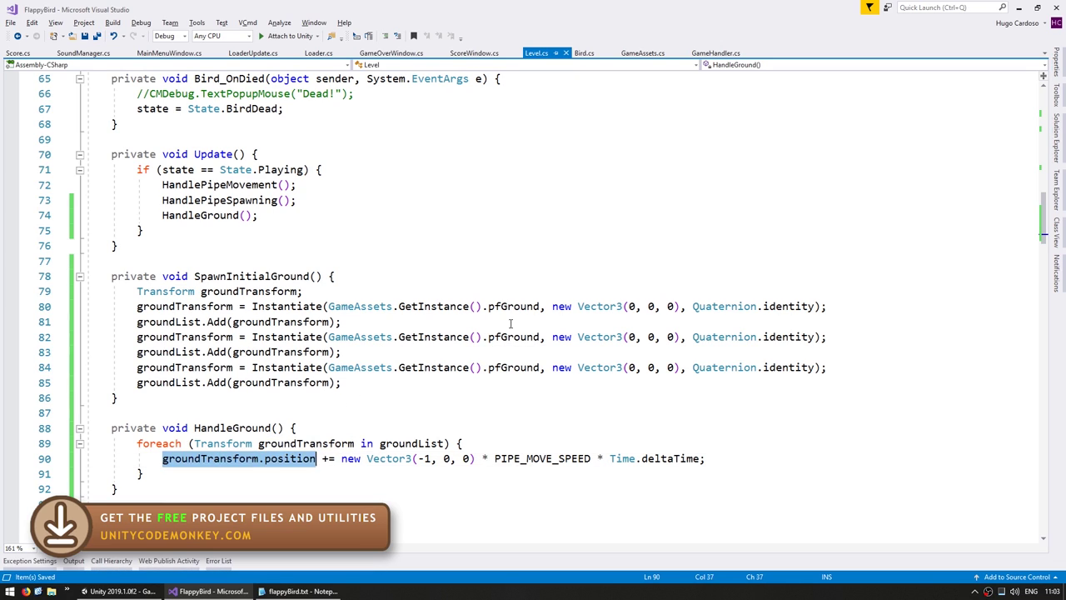
key("End")
key("Return")
type("if (")
key("ctrl+v")
type(".x <")
scroll(334, 291, "up", 20)
double_click(334, 291)
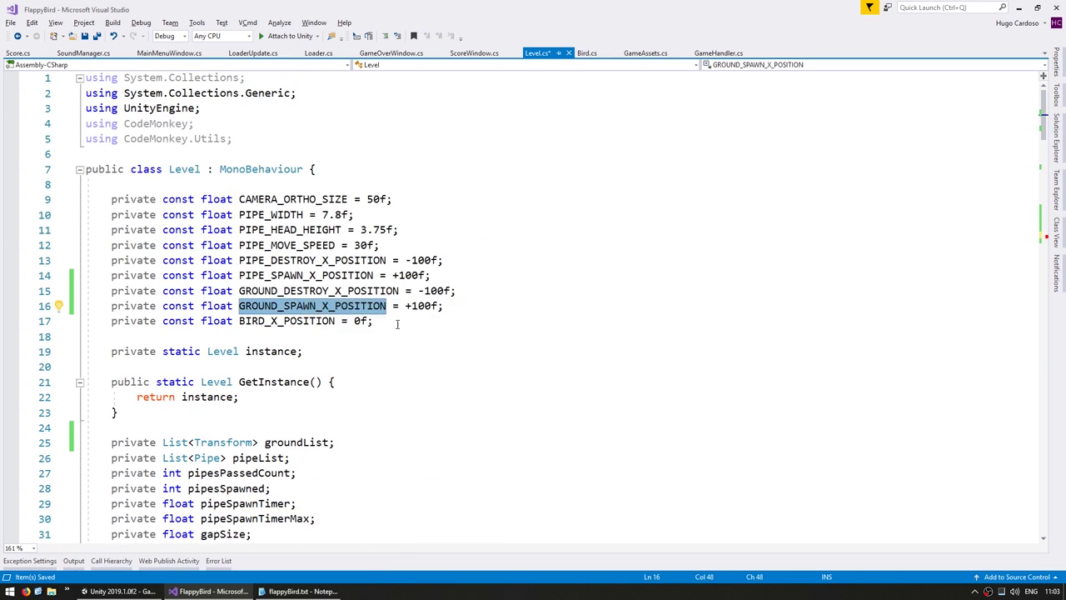
key("ctrl+c")
scroll(334, 291, "down", 20)
left_click(519, 321)
key("ctrl+v")
type(") {")
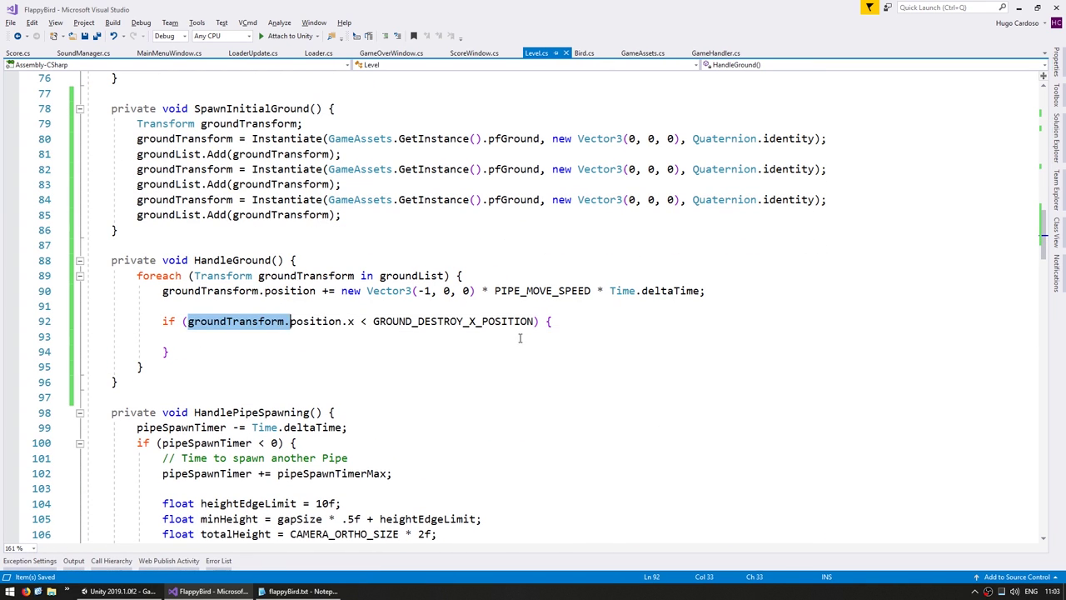
key("Return")
type("for (int i=0; i<g")
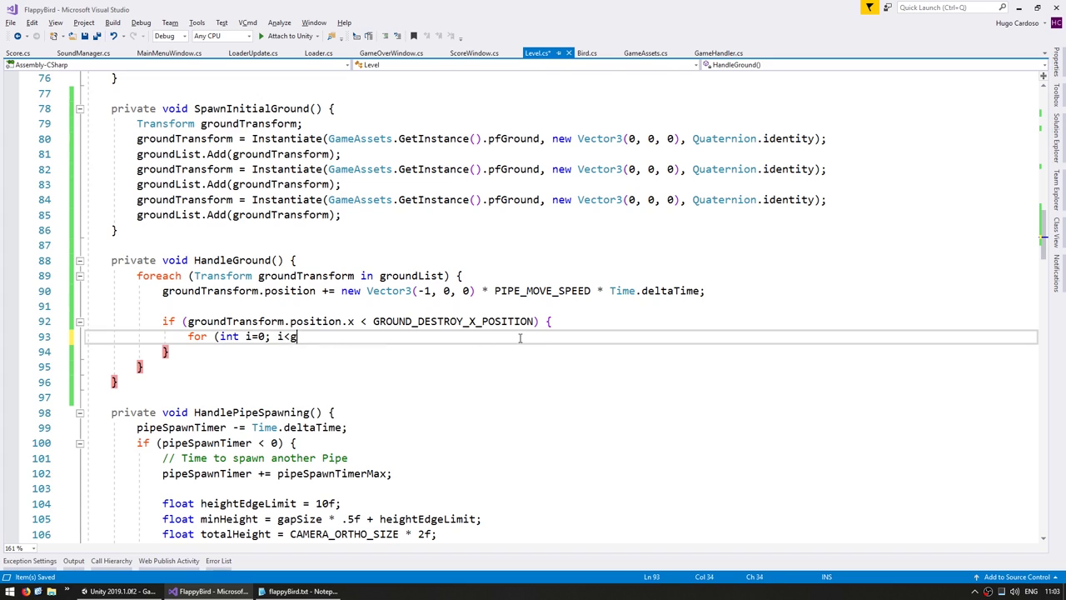
Loop over groundList, storing the largest position.x in rightMostXPosition.
type("roundList.Count; i++) {")
key("Return")
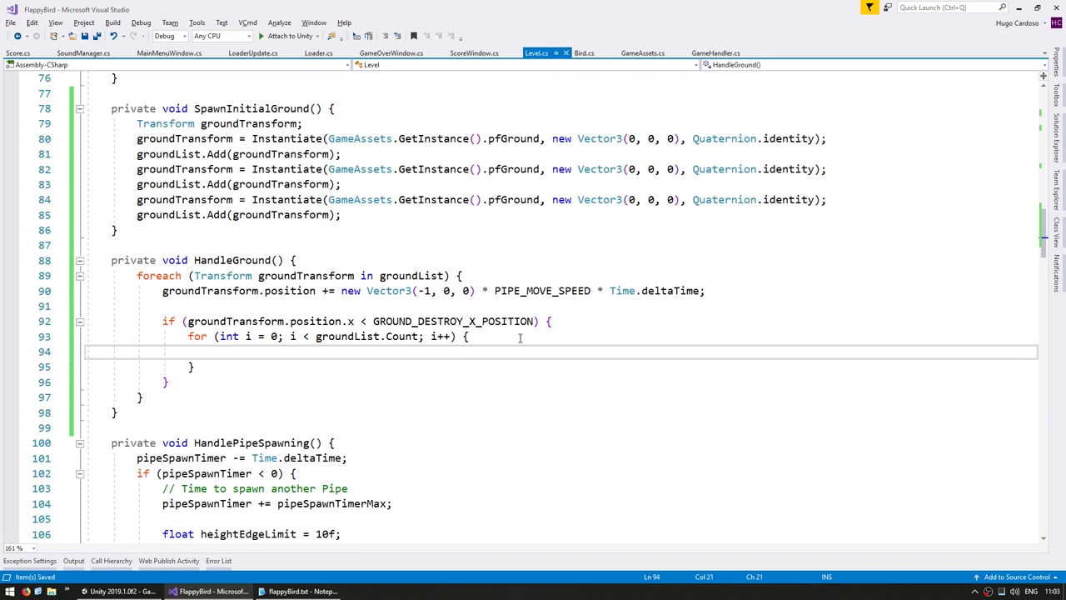
key("Up")
key("Up")
key("Down")
key("Down")
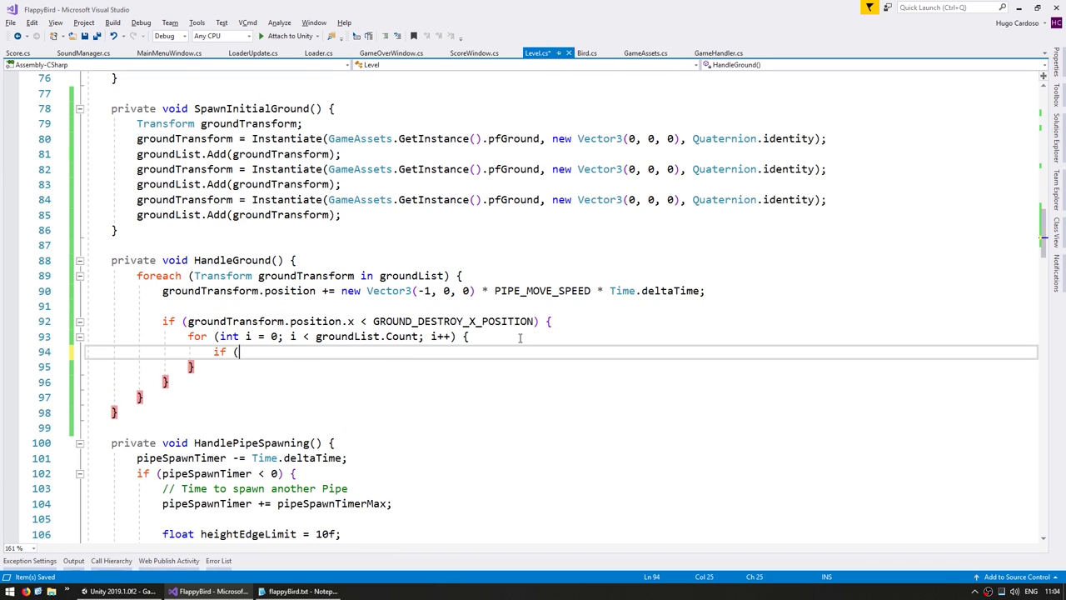
type("groundList[i].position.x")
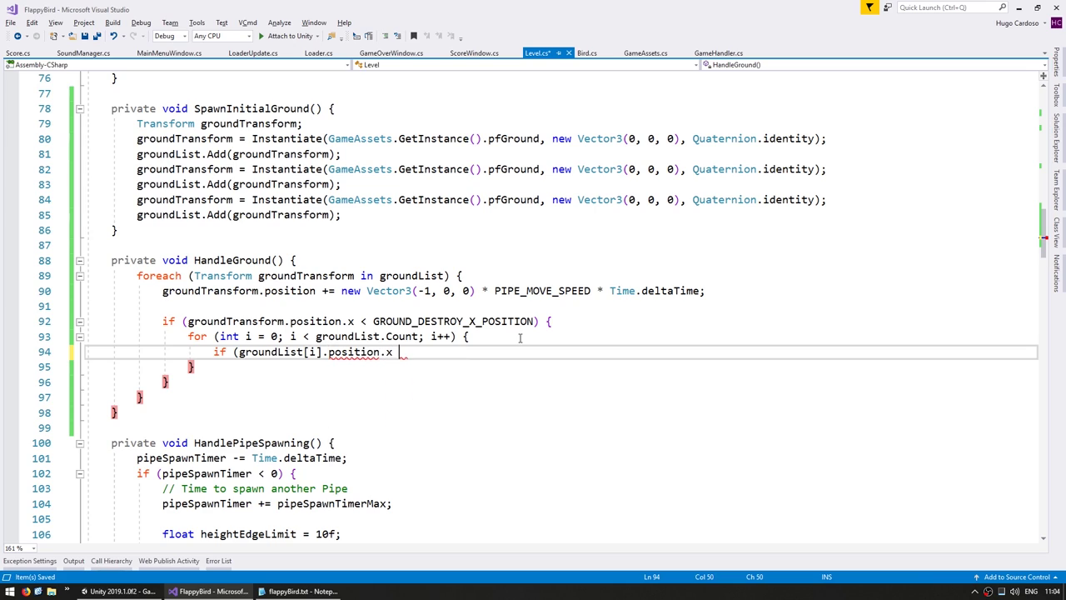
key("Up")
key("ctrl+Return")
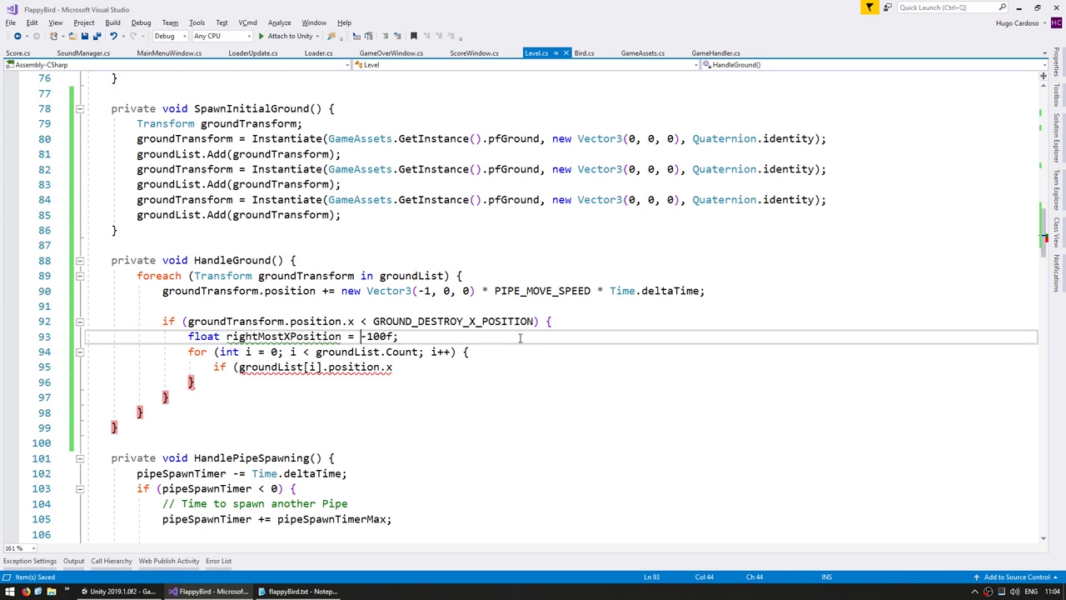
key("Down")
key("Down")
type(") {")
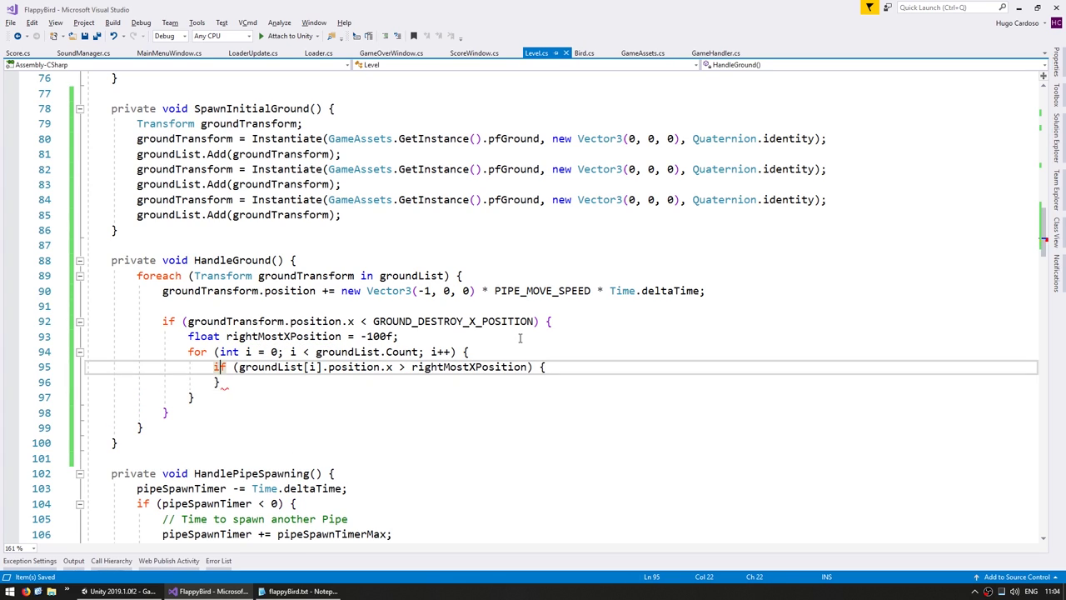
key("Return")
type("rightMostXPosition = groundList[i].position.x;")
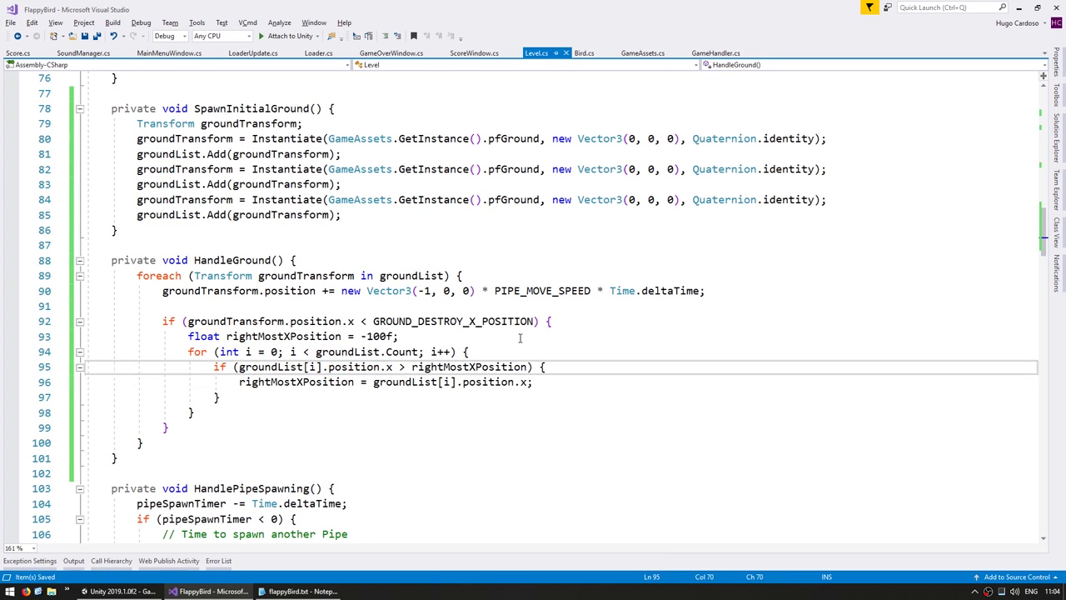
Add comments describing the right-most piece search and the placement.
key("Up")
key("Up")
key("Up")
key("ctrl+shift+Return")
type("// Find right most X position")
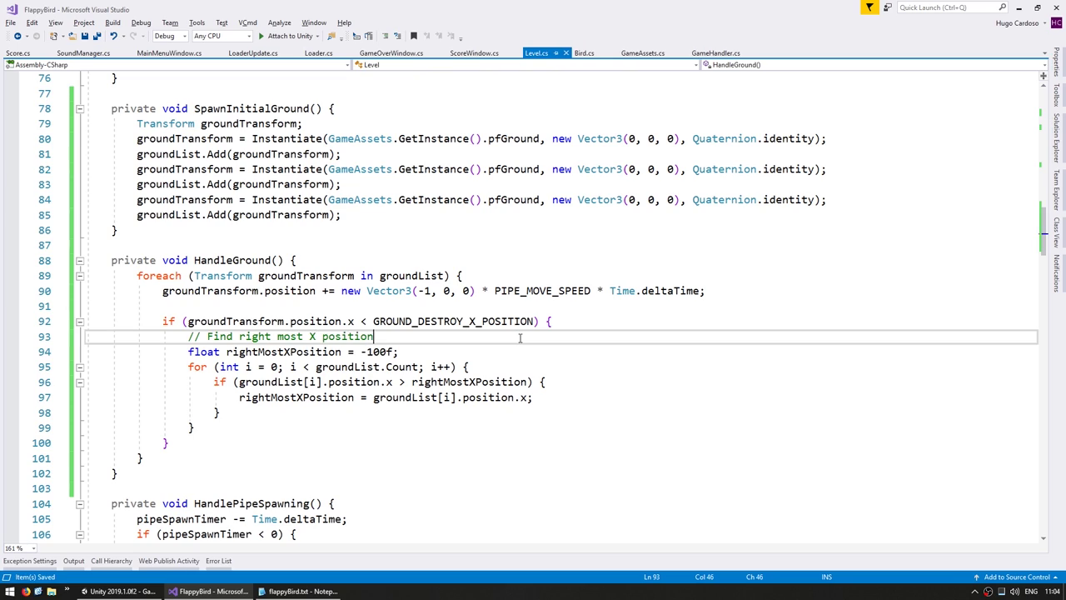
key("Down")
key("Down")
key("Down")
key("Return")
key("Return")
type("// Place Groun")
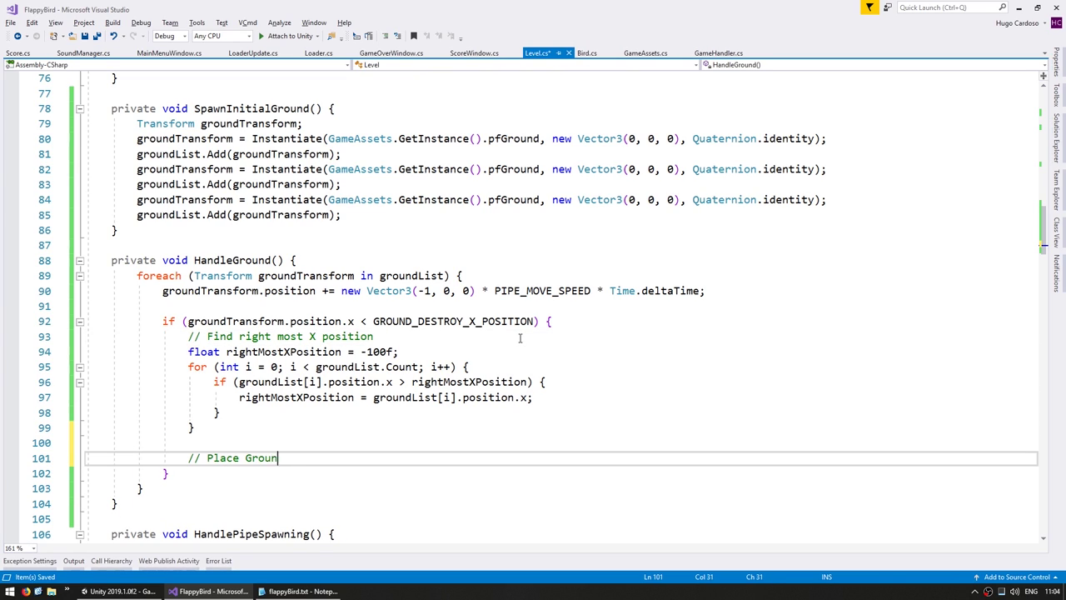
left_click(520, 337)
key("ctrl+Return")
type("// Ground passed the left side, relocate on right side")
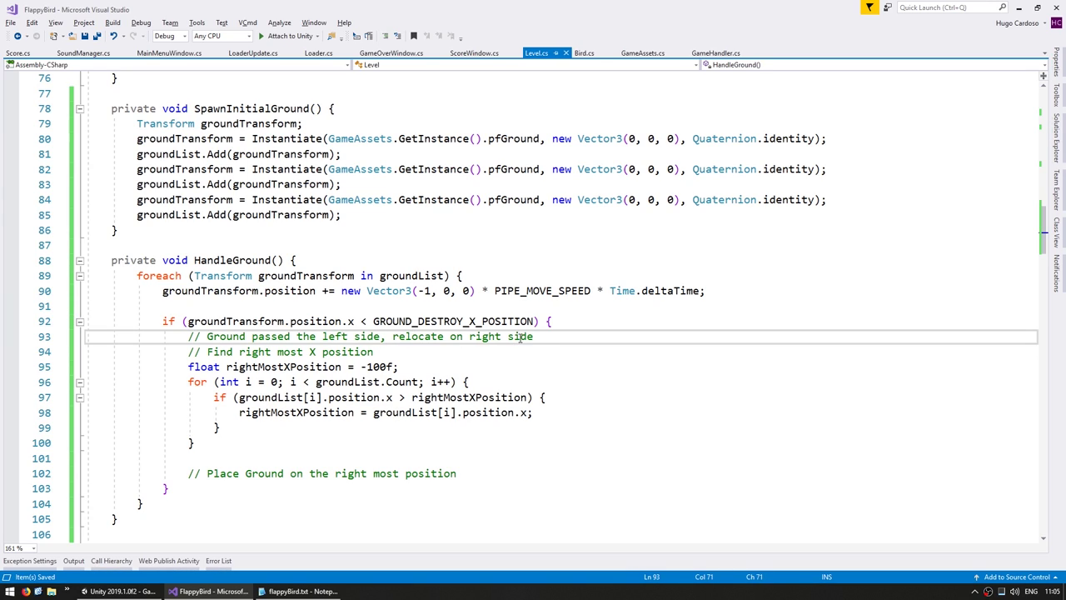
Start a new Vector3 position from rightMostXPosition and declare a float groundWidthHalf.
key("Down")
key("Down")
key("Down")
key("Down")
key("Down")
key("Down")
key("Return")
type("groundTransform.pos")
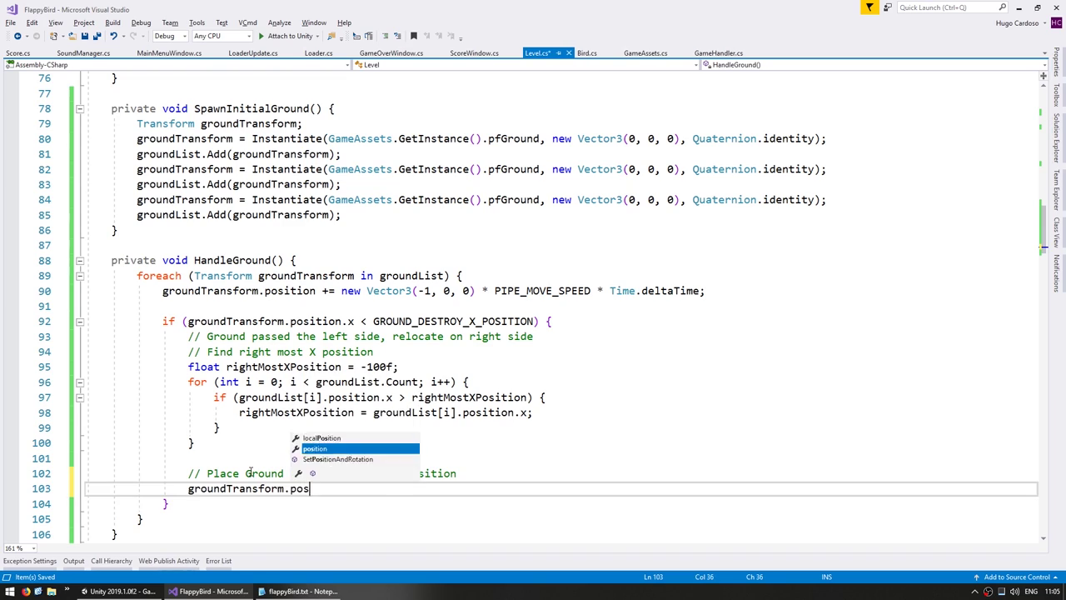
type("ition = new Vector3();")
key("Left")
key("Left")
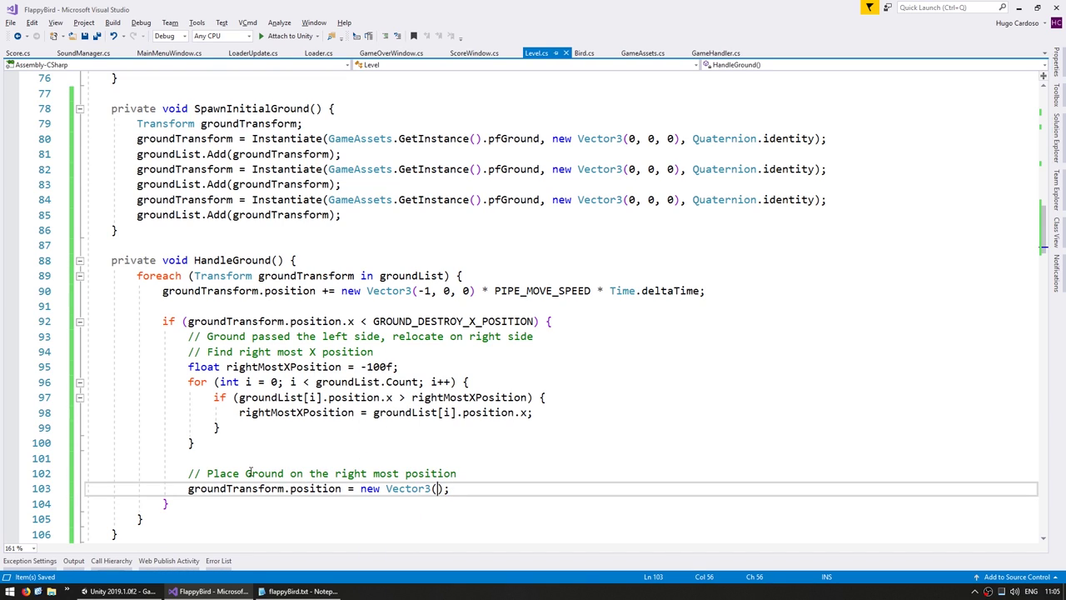
type("rightMostXPosition")
type(" +")
key("ctrl+Return")
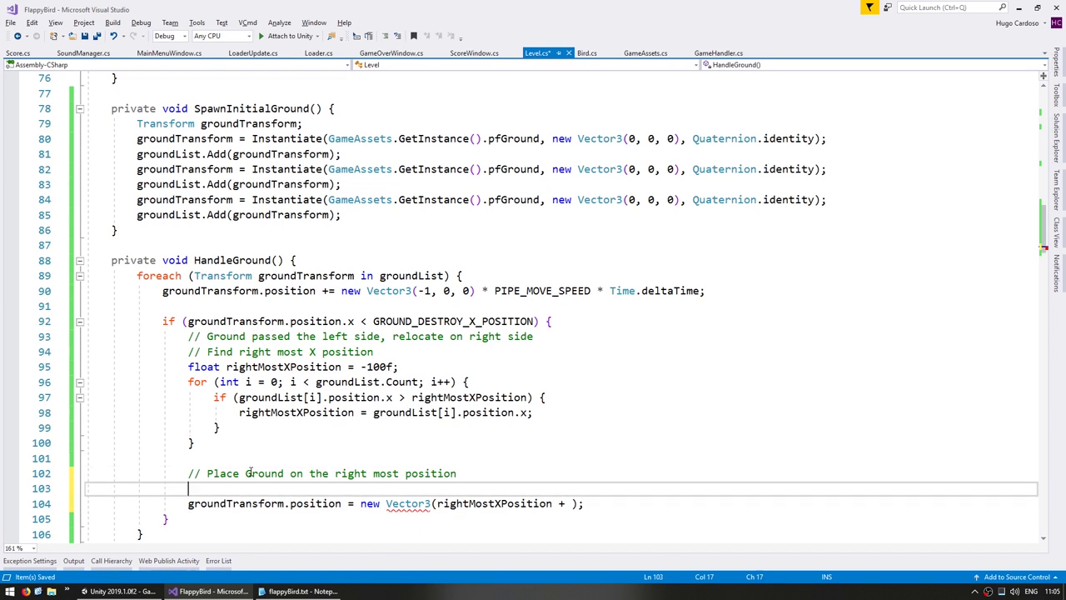
type("float groundWidth = 100f;")
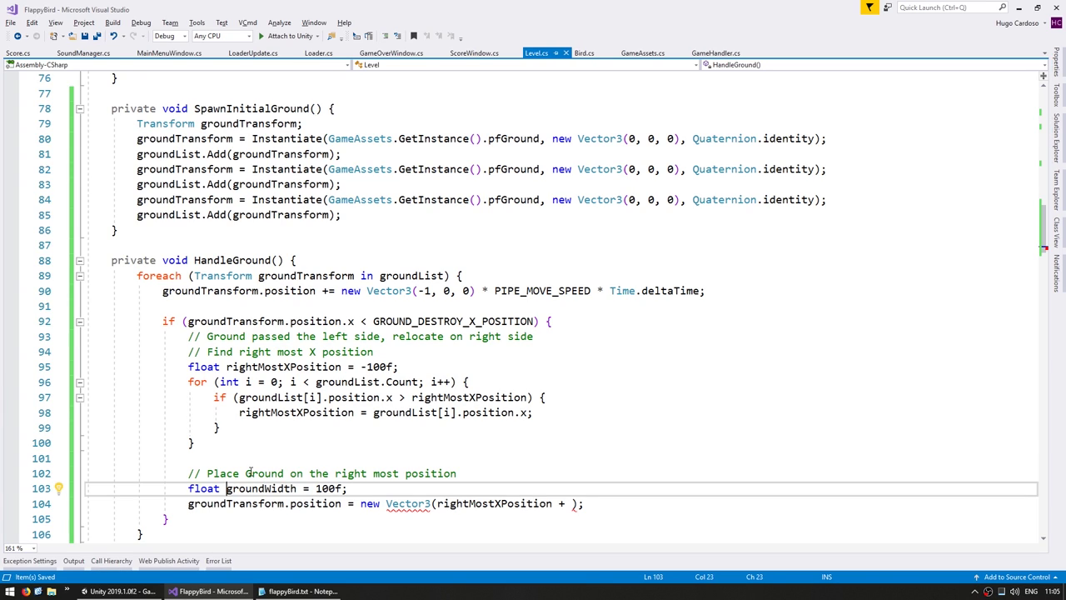
Complete the Vector3 as rightMostXPosition + groundWidthHalf, keeping the current y and z.
key("Down")
key("End")
key("Left")
key("Left")
type("groundWidthHalf,")
key("Home")
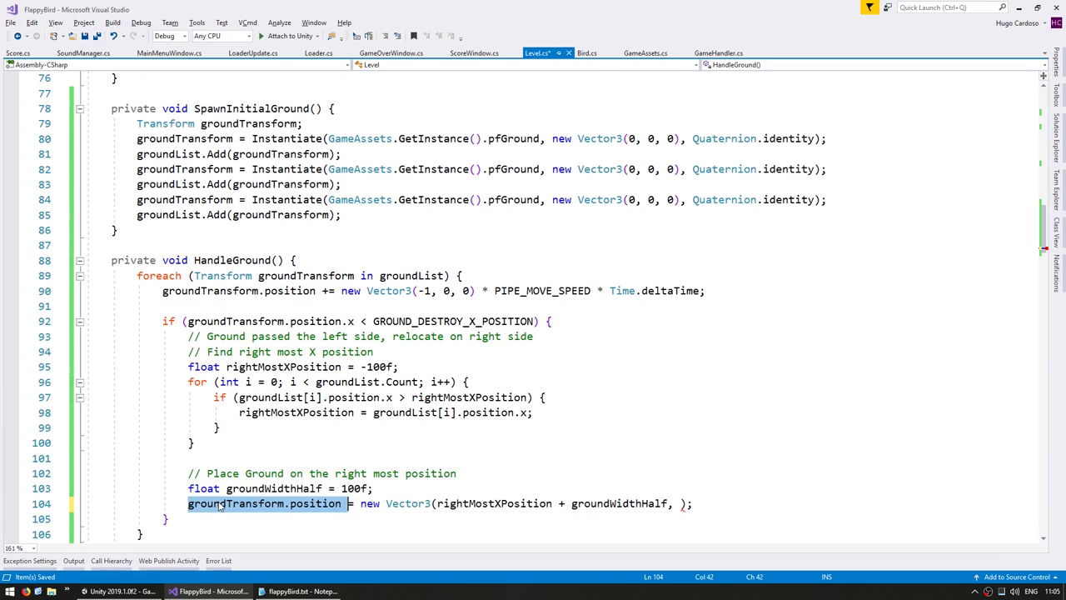
key("End")
key("Left")
key("Left")
type("groundTransform.position.y, groundTransform.position.z")
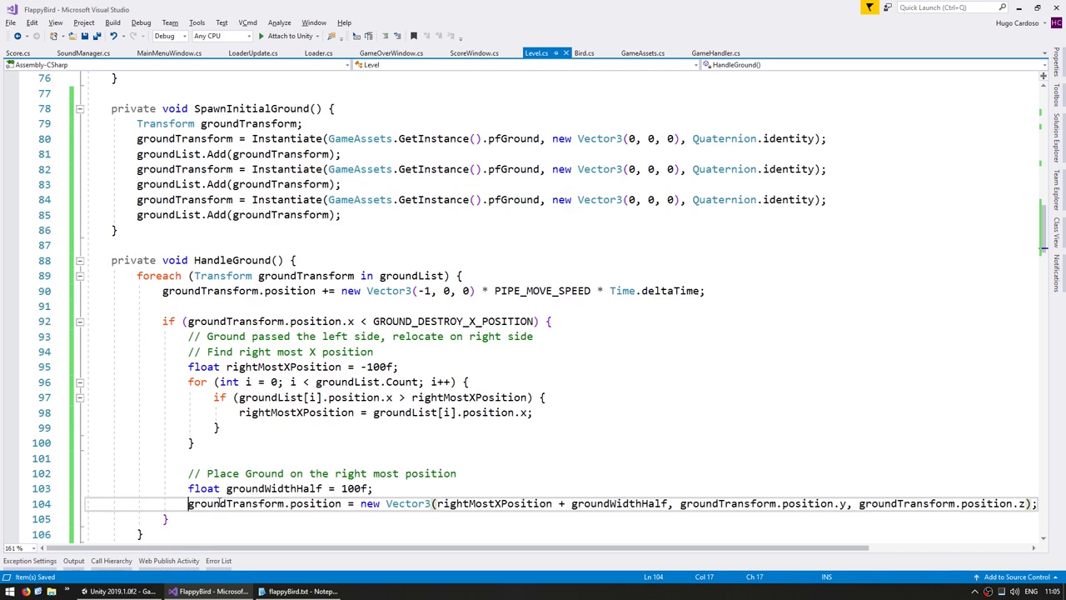
key("Home")
scroll(249, 417, "up", 4)
Drop a pfGround instance into the scene to read its 192 width, then set groundWidthHalf to 192f * .5f.
left_click(118, 591)
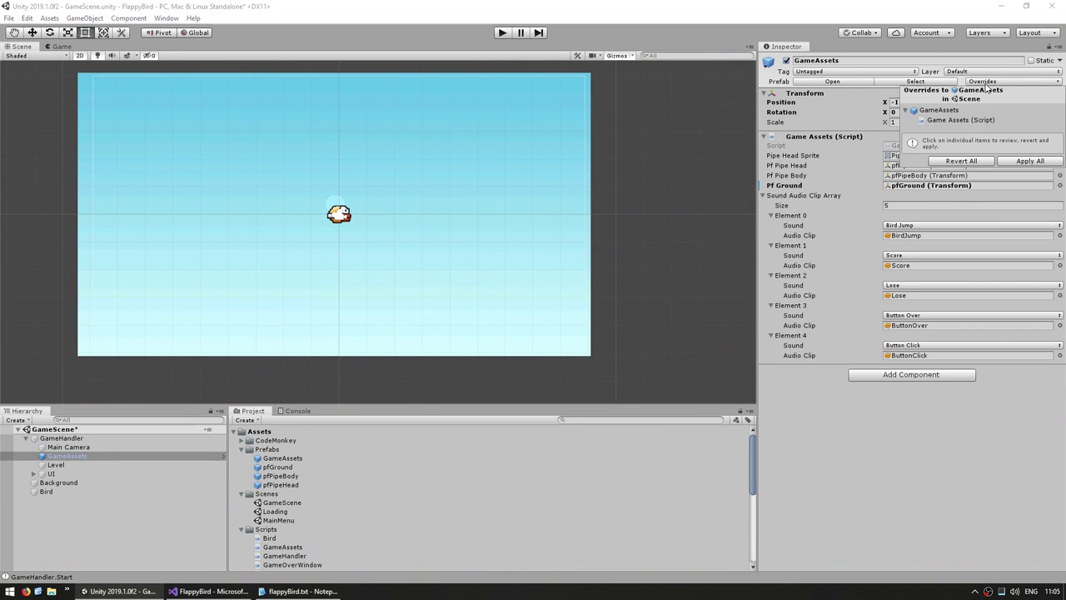
left_click_drag(277, 466, 294, 342)
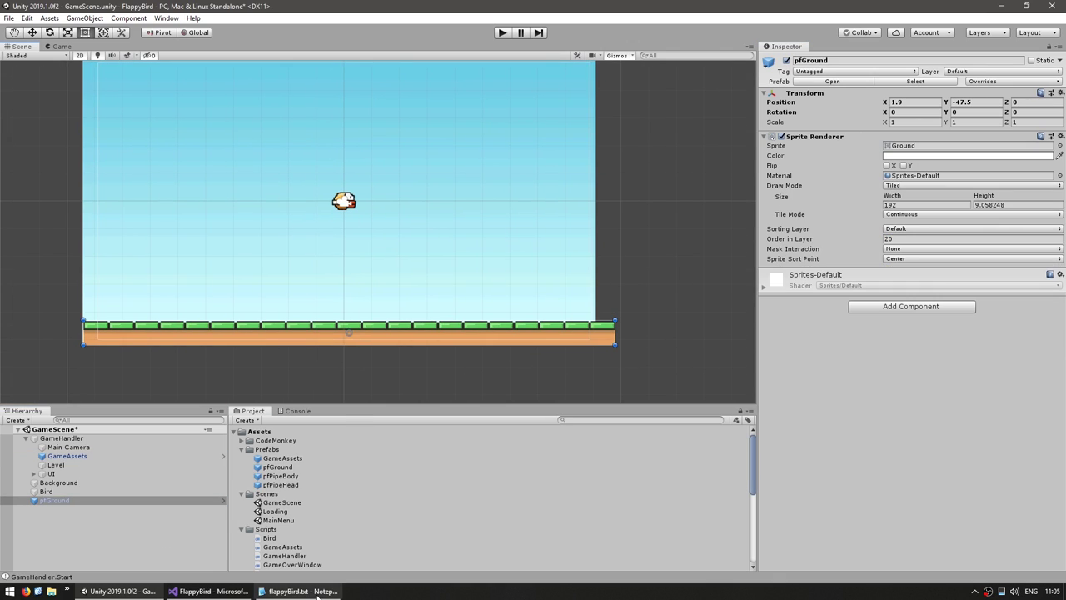
left_click(208, 591)
scroll(362, 391, "down", 4)
left_click(362, 397)
type("*")
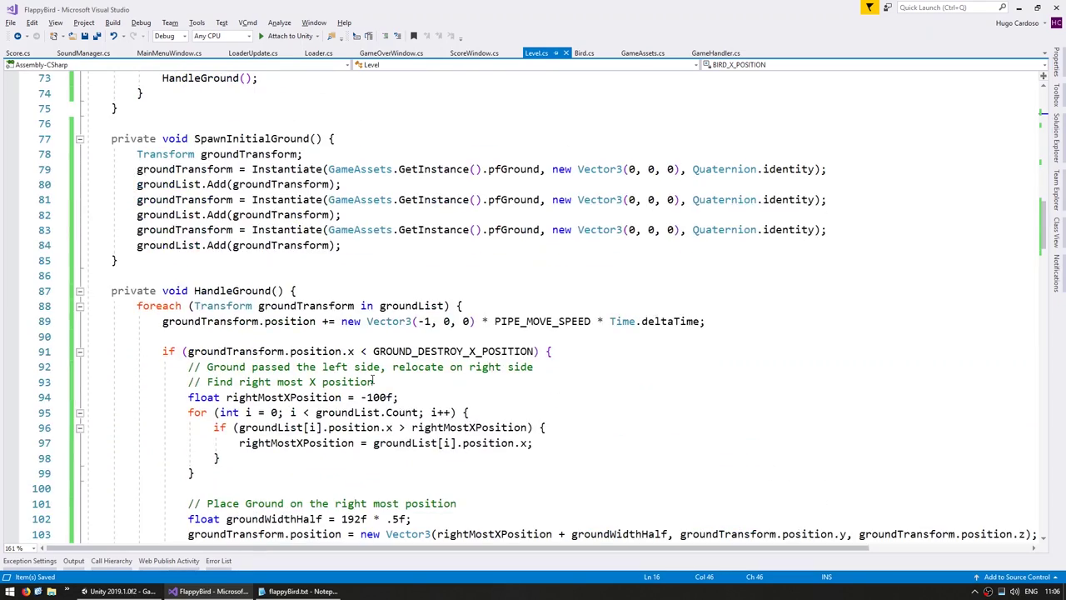
Declare groundY = -47.5f and groundWidth, and spawn ground at X 0, groundWidth and groundWidth * 2f.
type("float groundY")
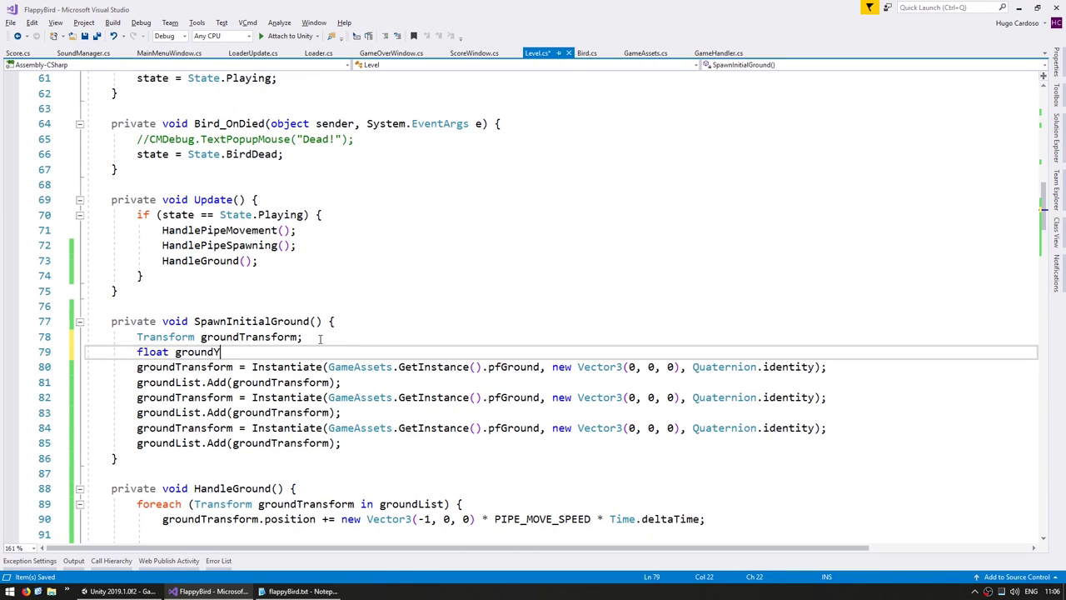
type(" = ")
type("-47.5")
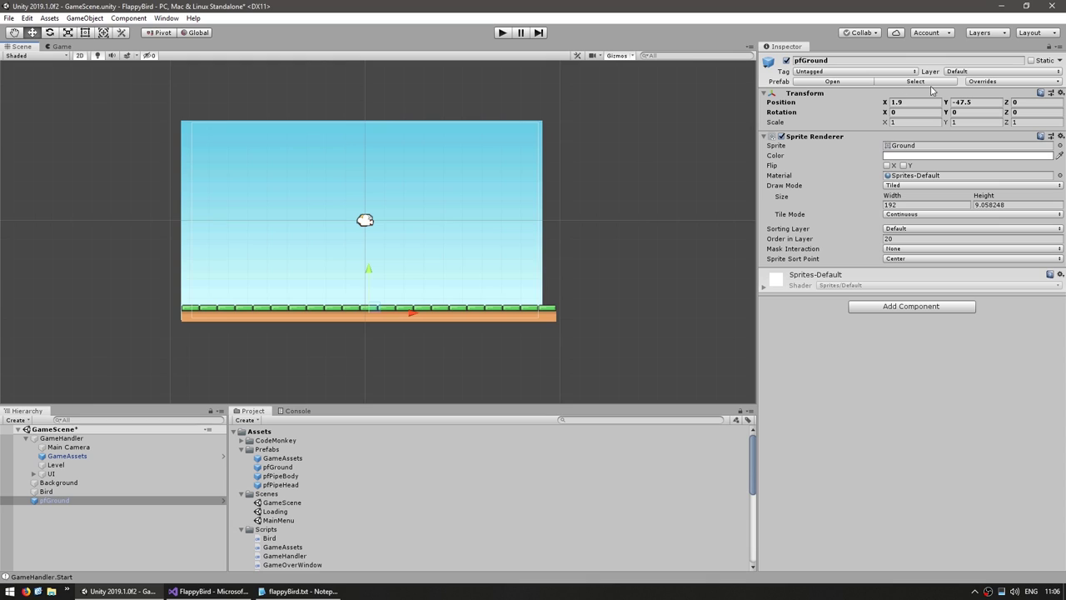
key("ctrl+d")
left_click_drag(416, 323, 719, 323)
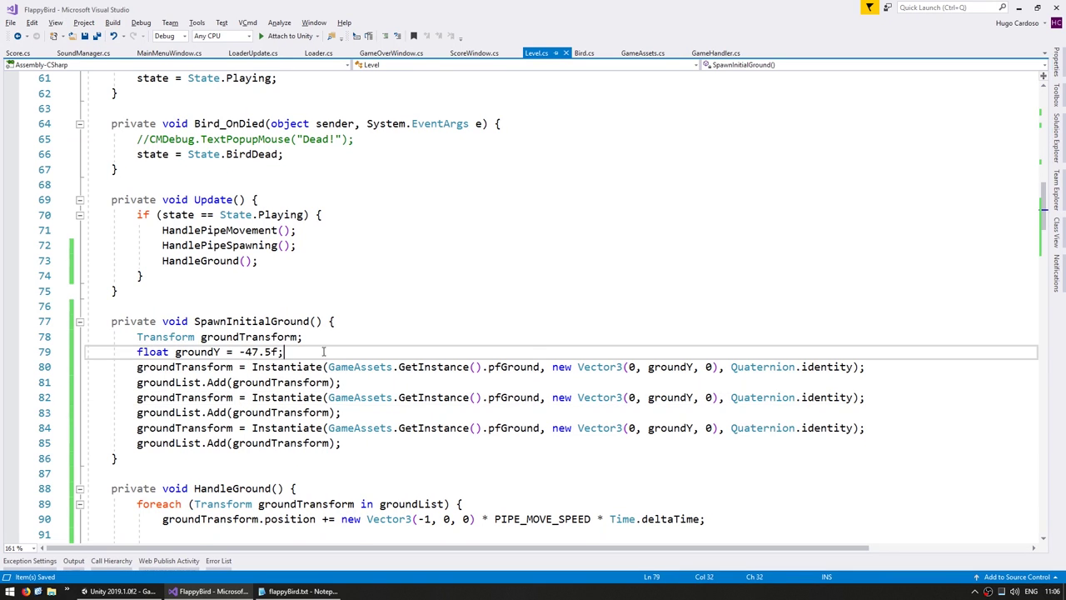
key("Return")
type("float groundWidth = 192f;")
double_click(208, 367)
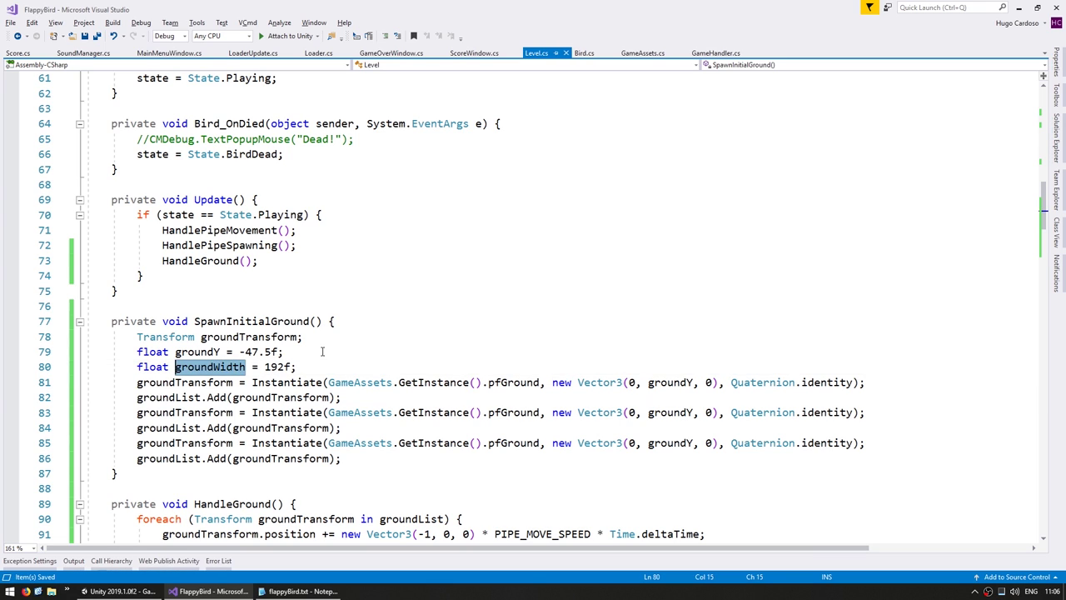
double_click(629, 412)
type("groundWidth")
double_click(630, 442)
type("groundWidth * 2f")
Rename groundWidthHalf to groundWidth and remove its * .5f multiplier.
scroll(266, 318, "down", 10)
left_click(236, 274)
key("ctrl+r")
key("ctrl+r")
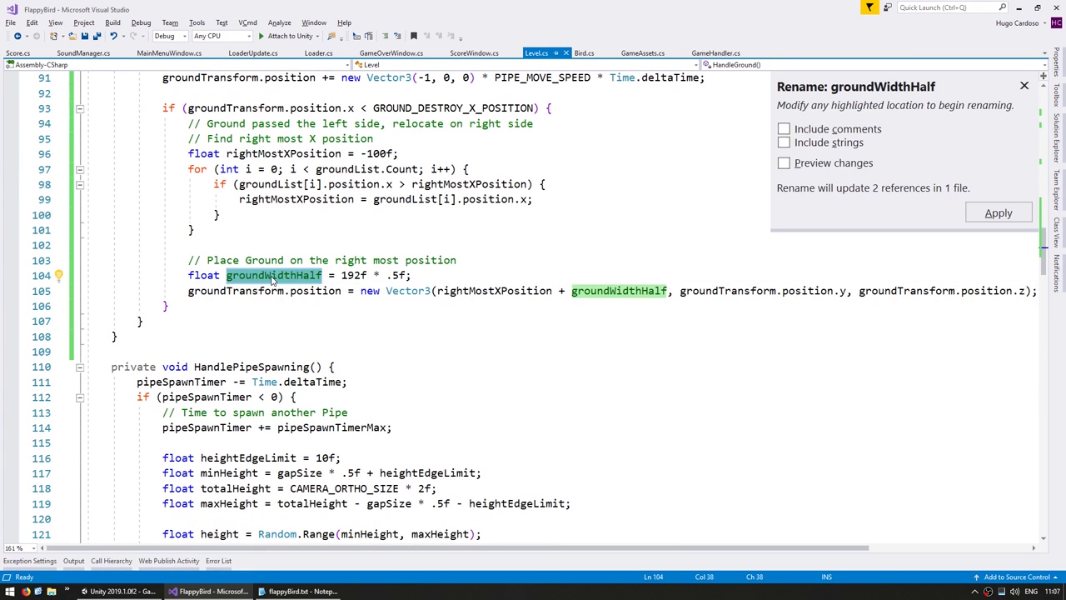
type("groundWidth")
key("Return")
key("End")
key("Left")
key("BackSpace")
key("BackSpace")
key("BackSpace")
scroll(237, 275, "up", 2)
scroll(533, 300, "up", 9)
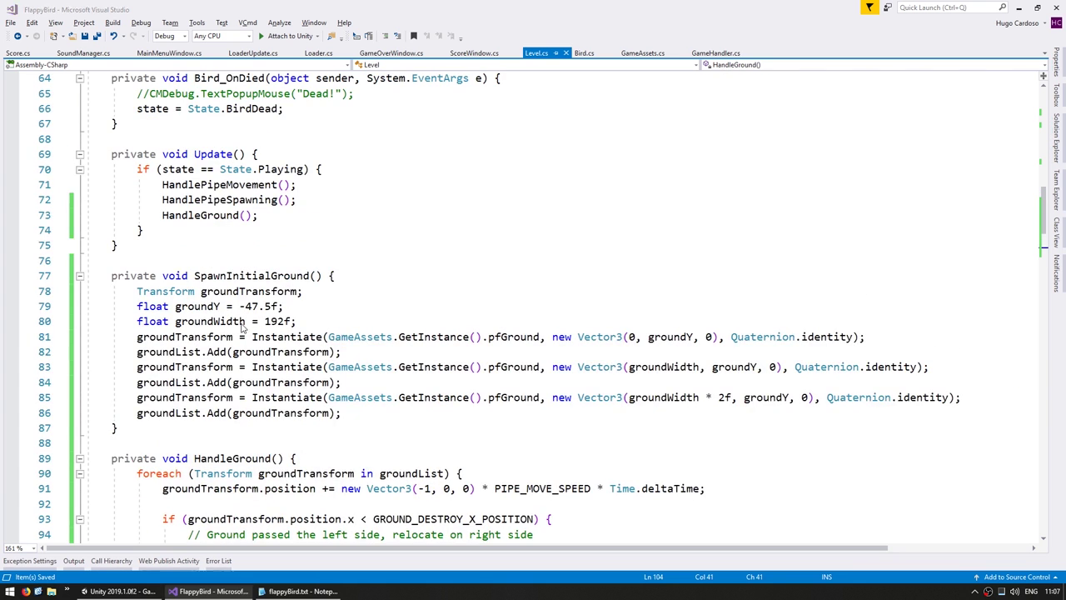
key("alt+Tab")
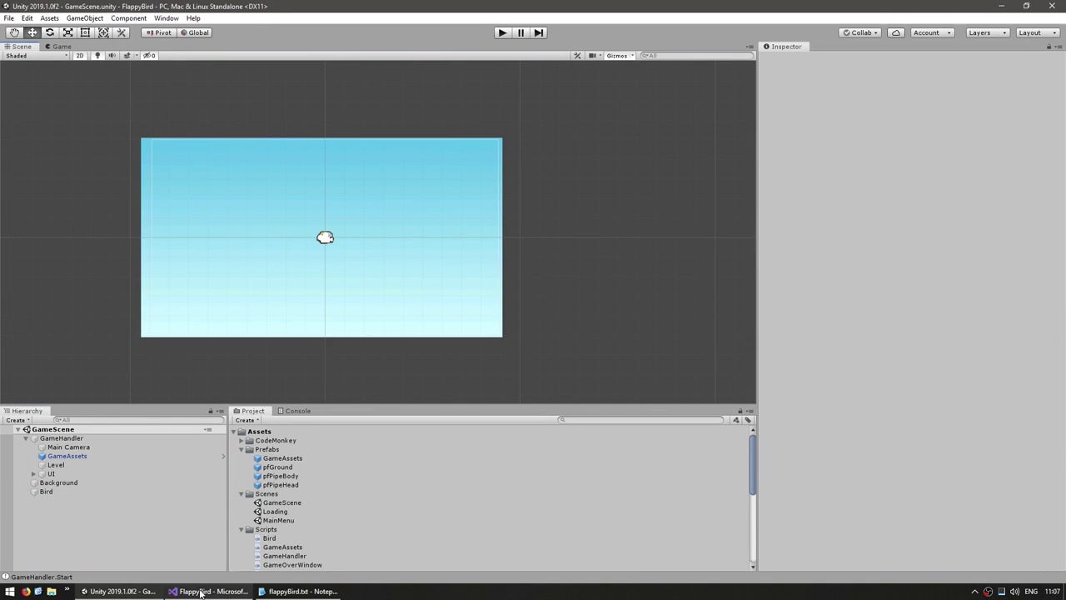
Test-run the game with a few flaps to confirm continuous scrolling ground, then stop Play.
key("alt+Tab")
scroll(316, 290, "up", 20)
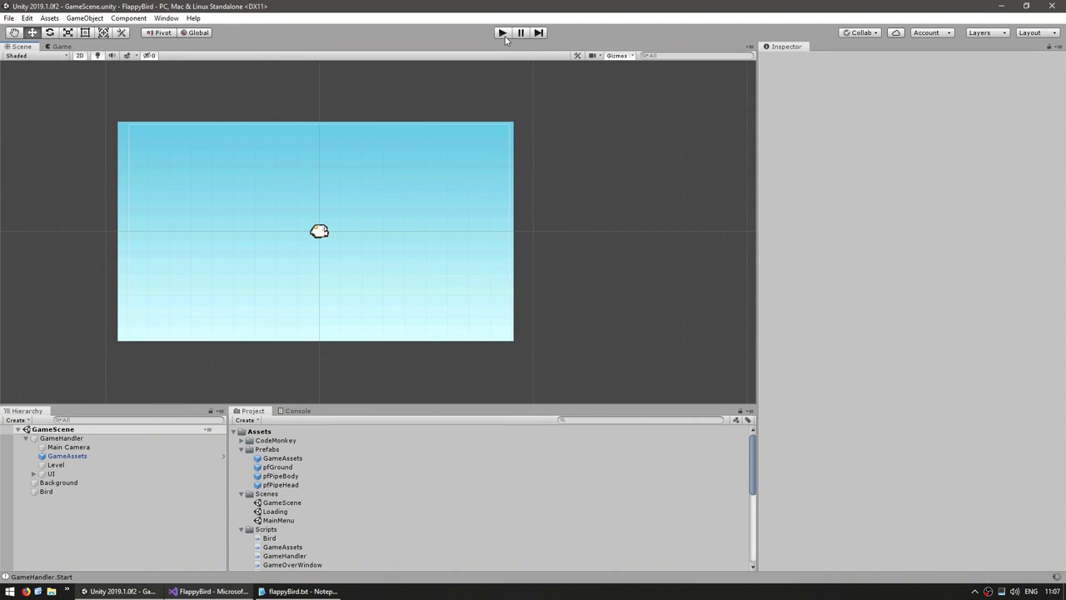
left_click(504, 35)
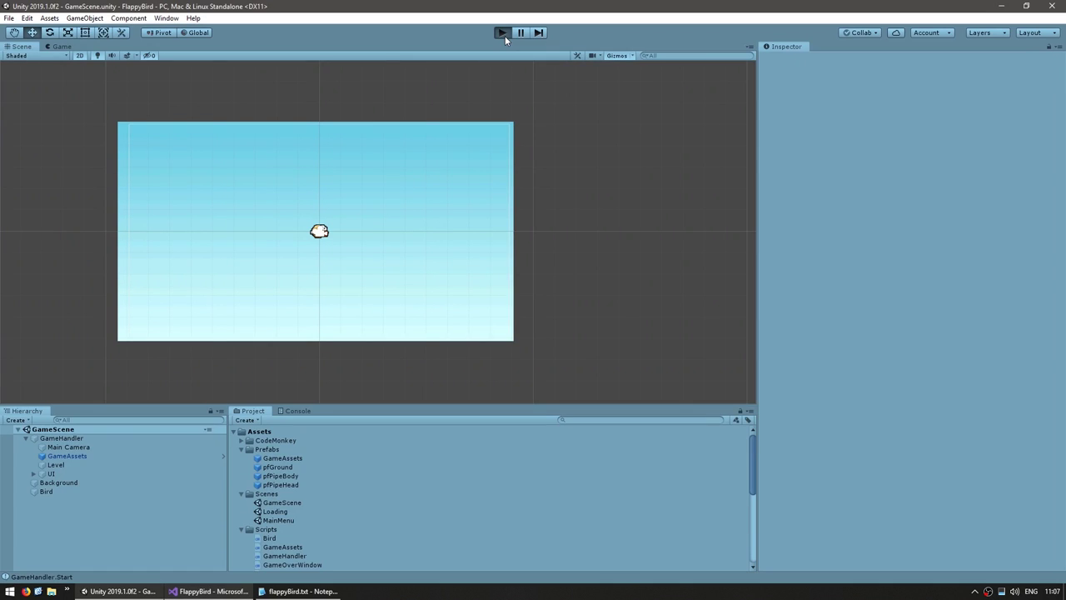
key("space")
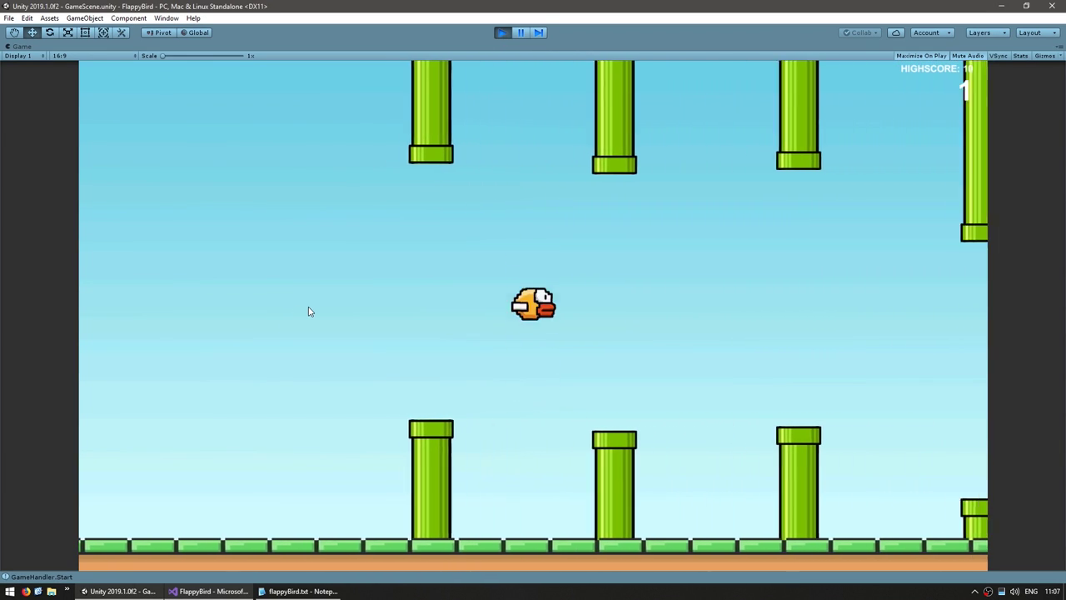
key("space")
key("space")
key("space")
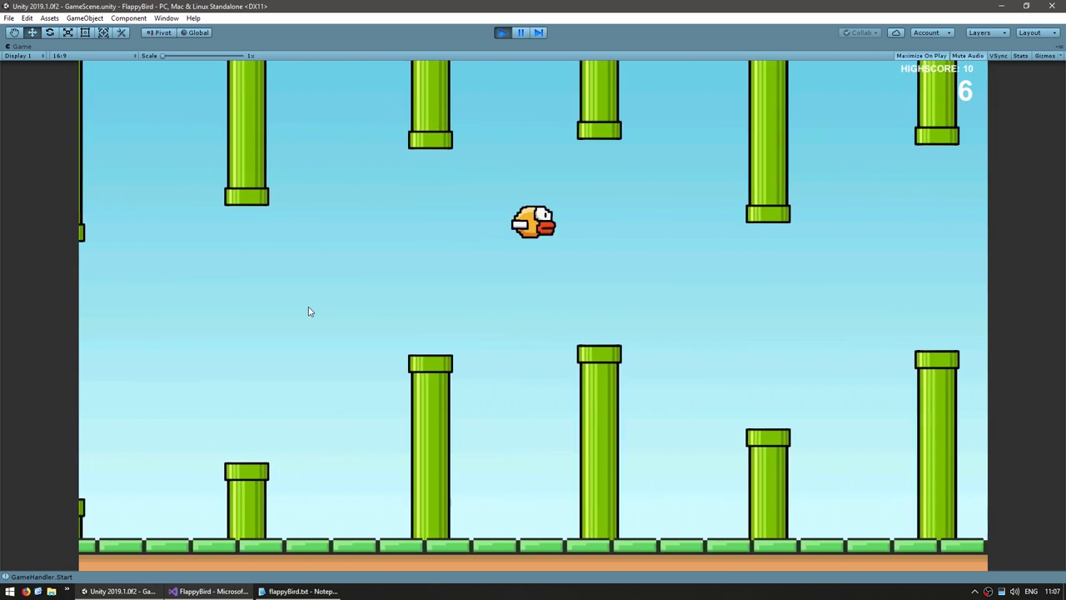
key("space")
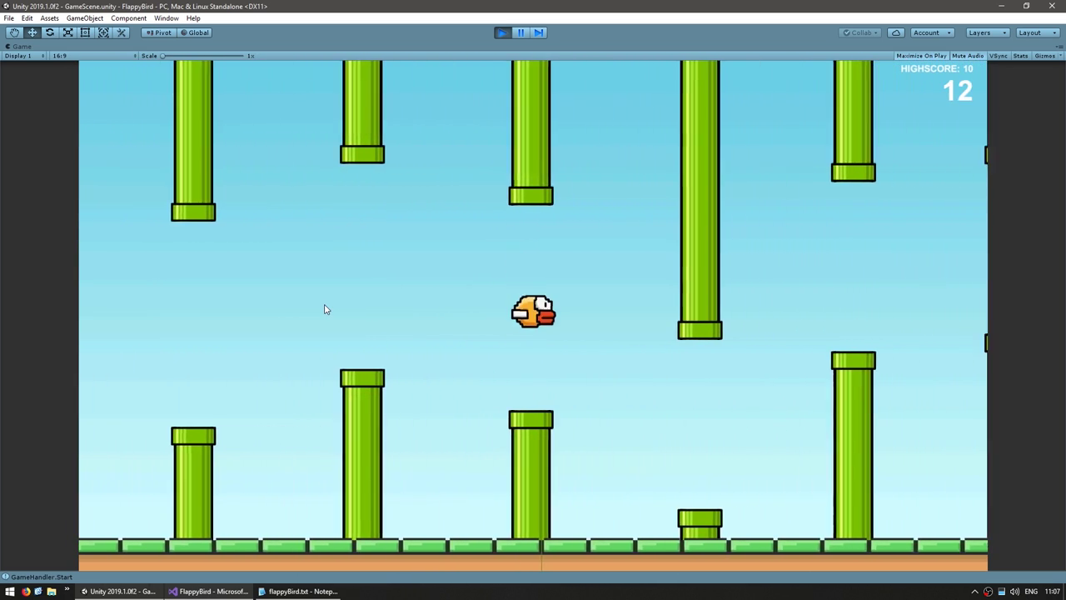
left_click(502, 33)
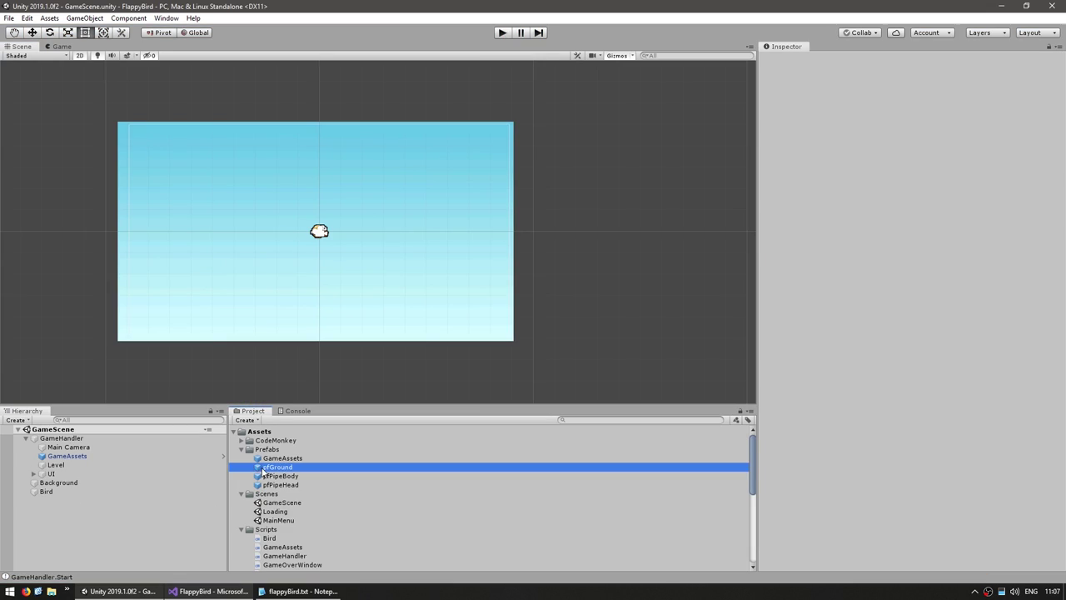
Give a pfGround instance a Box Collider 2D sized 192 × 7.62 with Y offset -0.59.
left_click_drag(263, 471, 50, 500)
left_click(911, 305)
type("box")
left_click(891, 370)
scroll(461, 289, "up", 3)
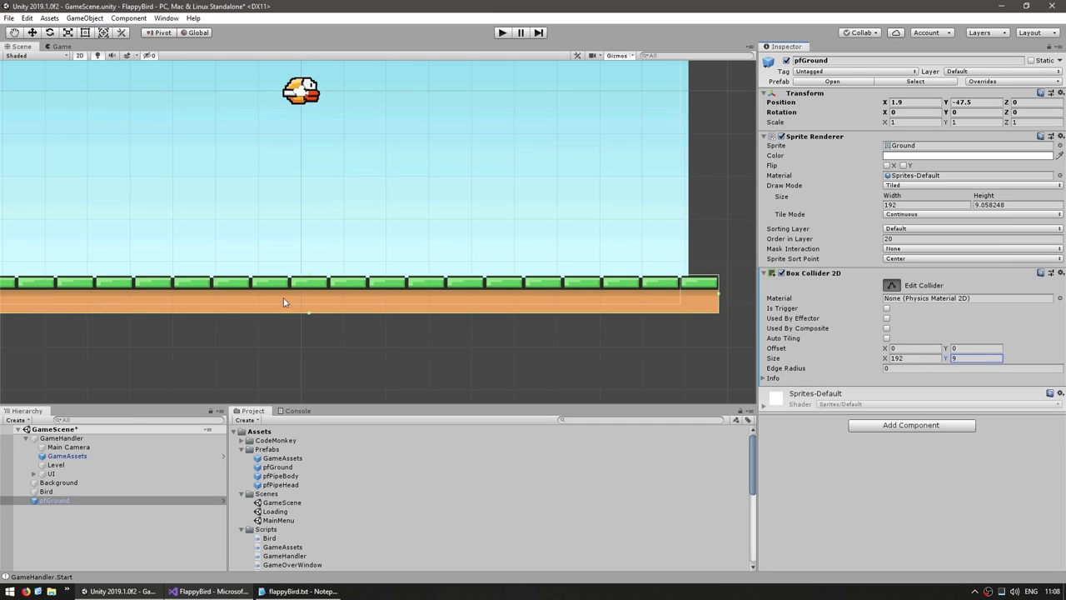
middle_click_drag(284, 302, 316, 307)
scroll(422, 336, "up", 2)
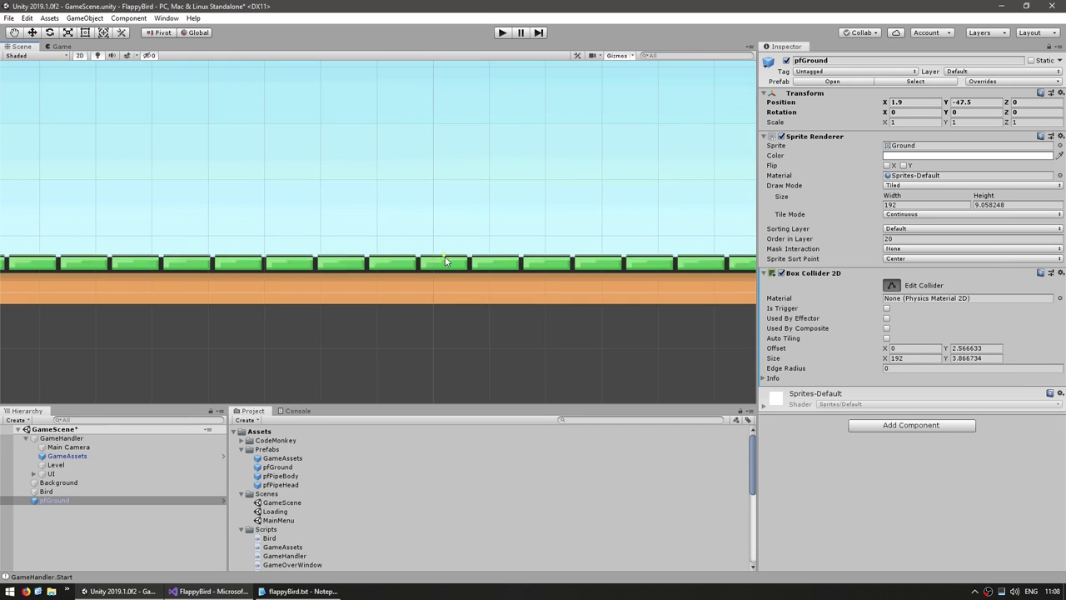
key("ctrl+z")
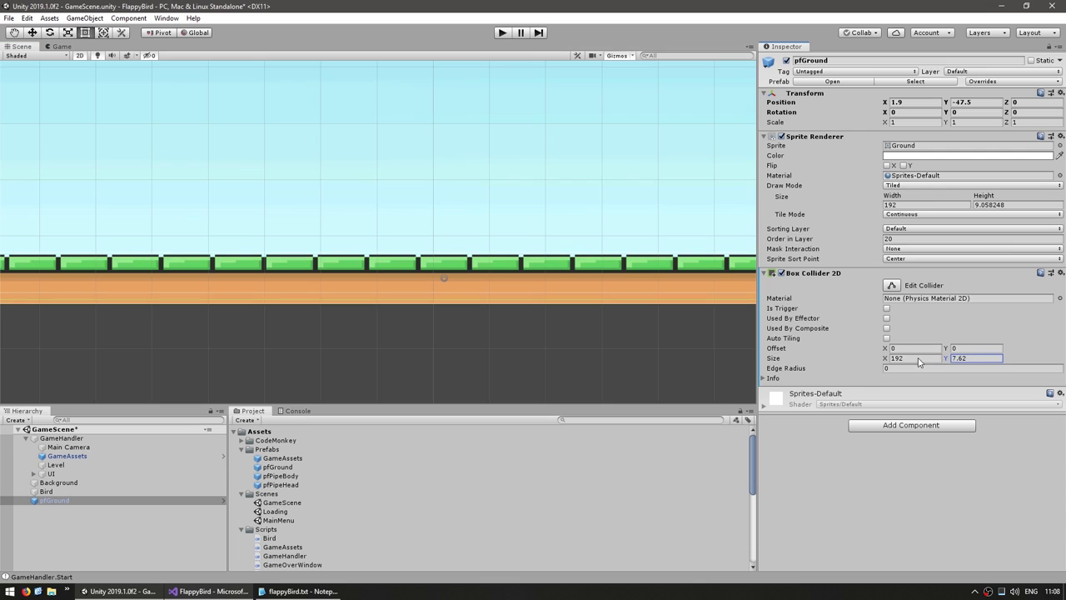
left_click(503, 33)
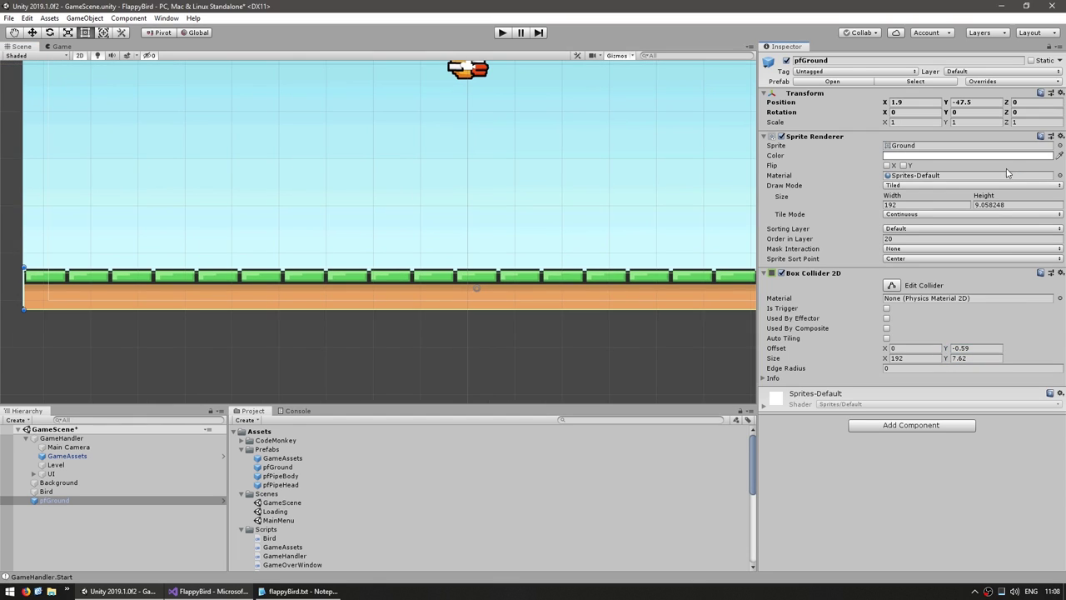
Stop the run, make the pfGround prefab's Box Collider 2D a trigger, and restart.
key("space")
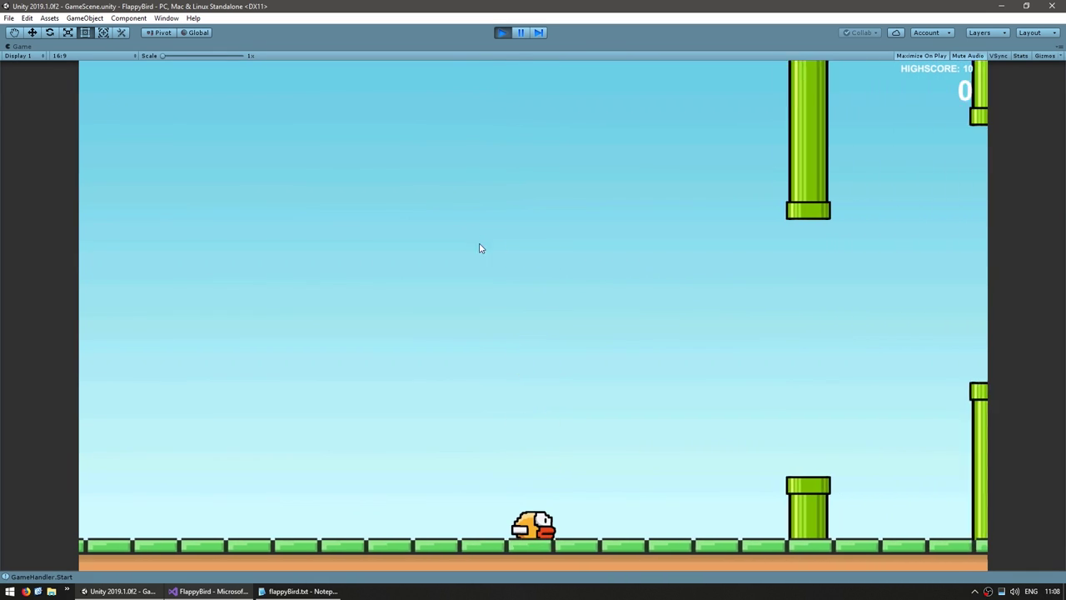
left_click(502, 32)
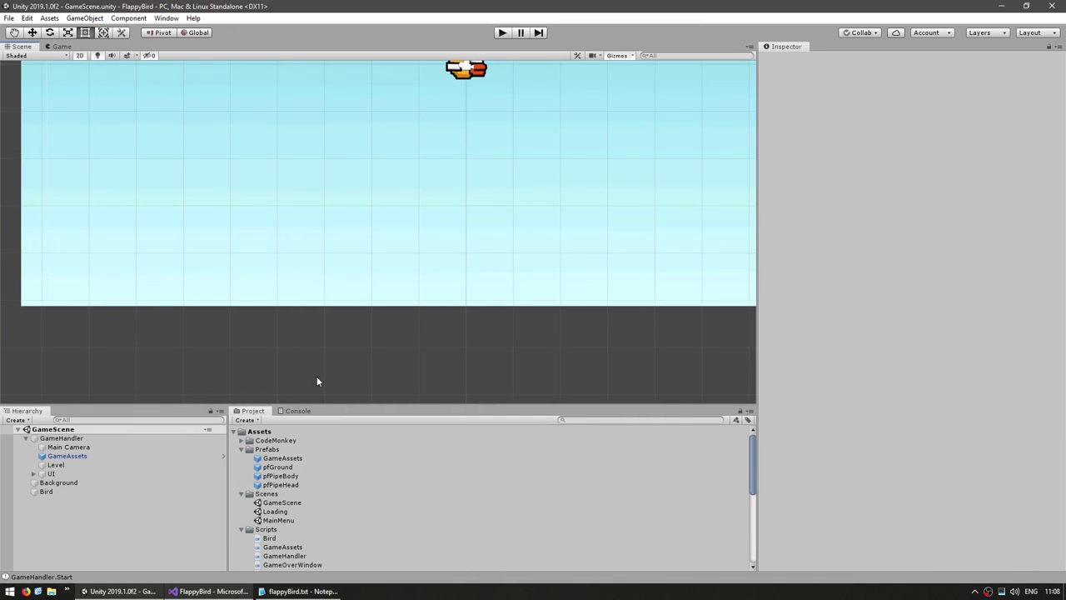
left_click(278, 466)
left_click(503, 33)
Flap the bird past several pipes while the ground scrolls, then stop the run.
key("space")
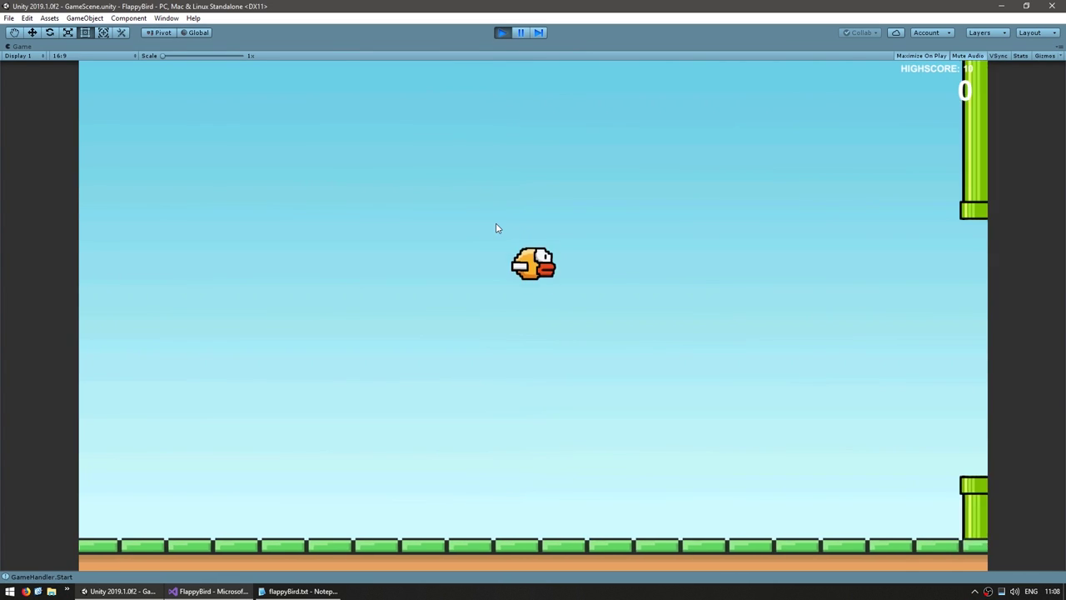
key("space")
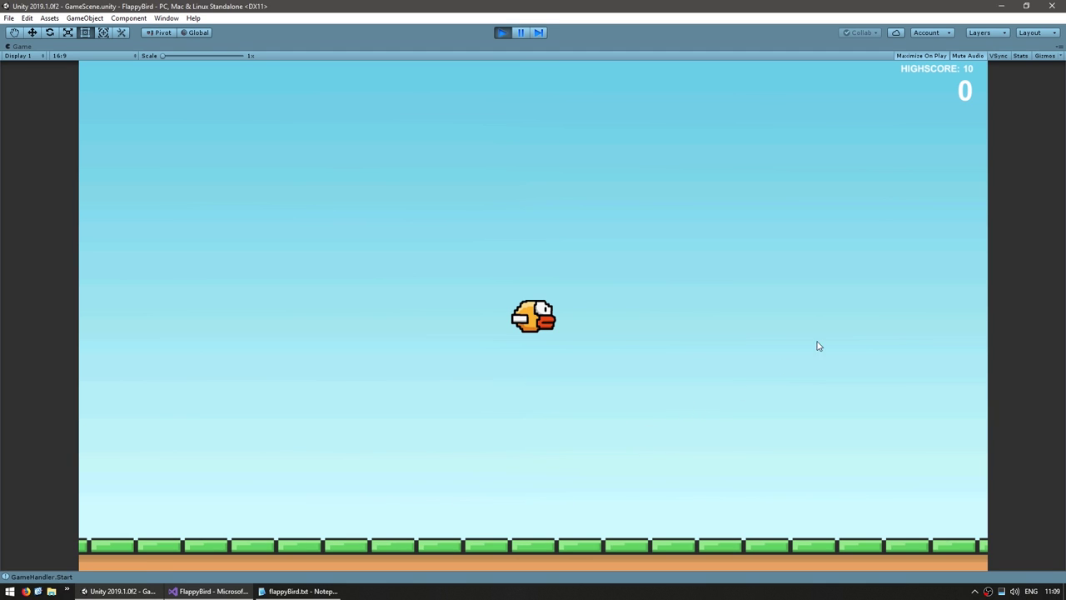
key("space")
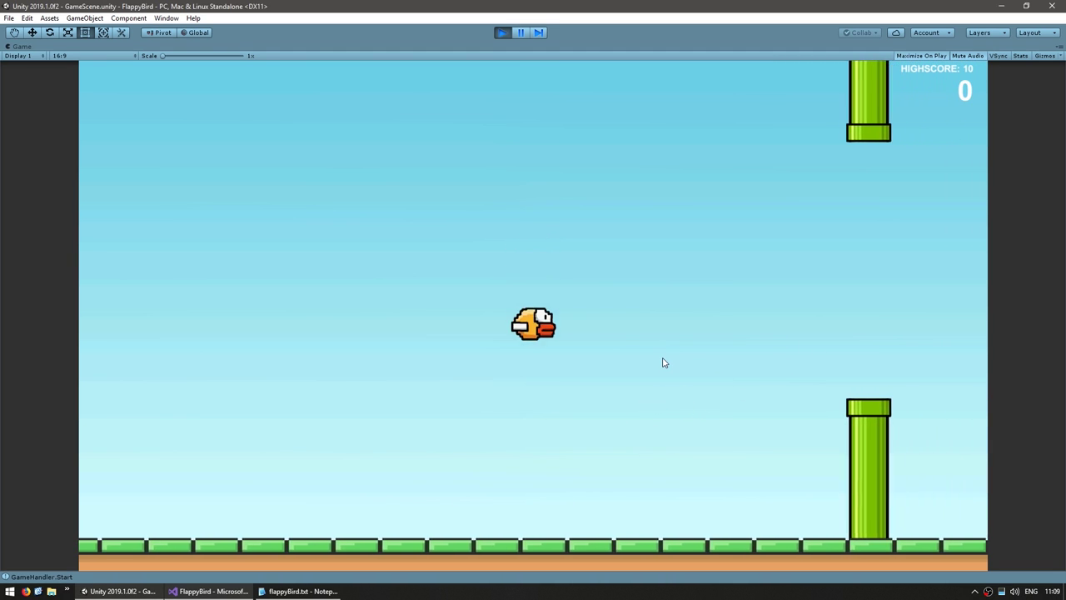
key("space")
key("space")
key("space")
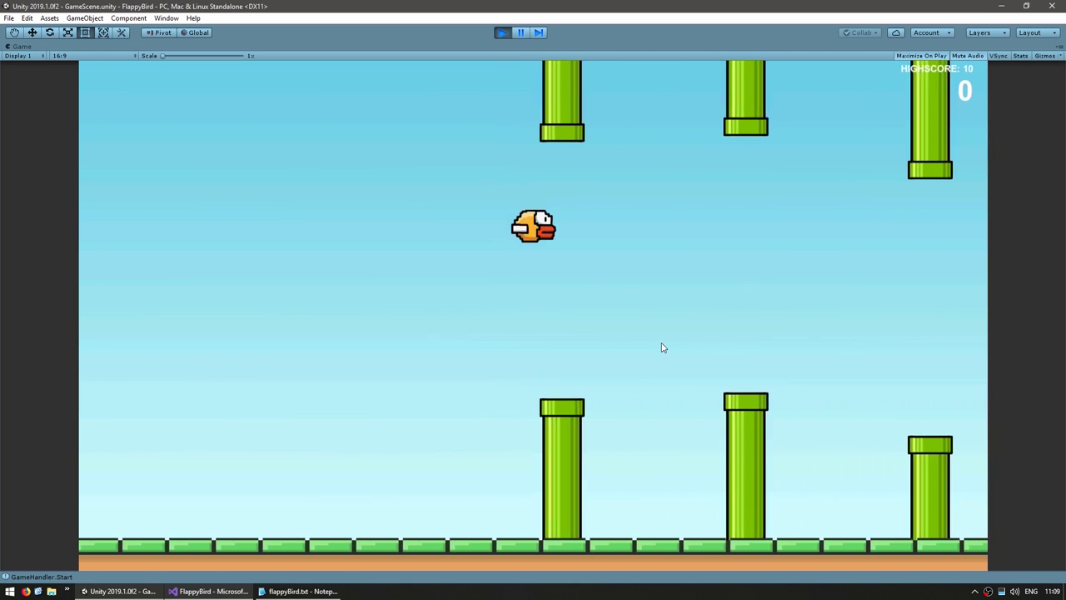
key("space")
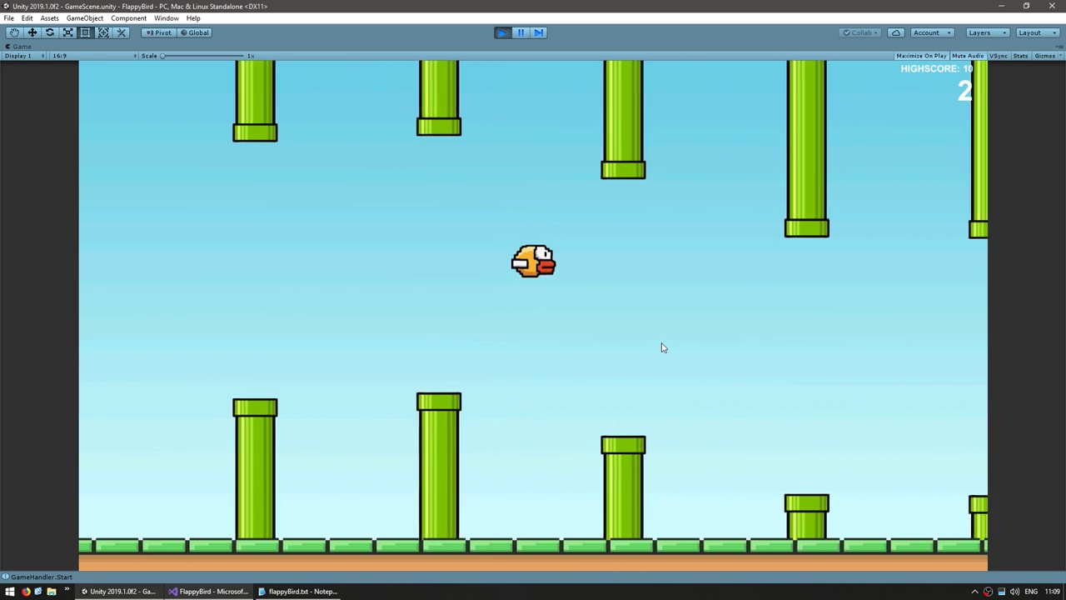
key("space")
key("space")
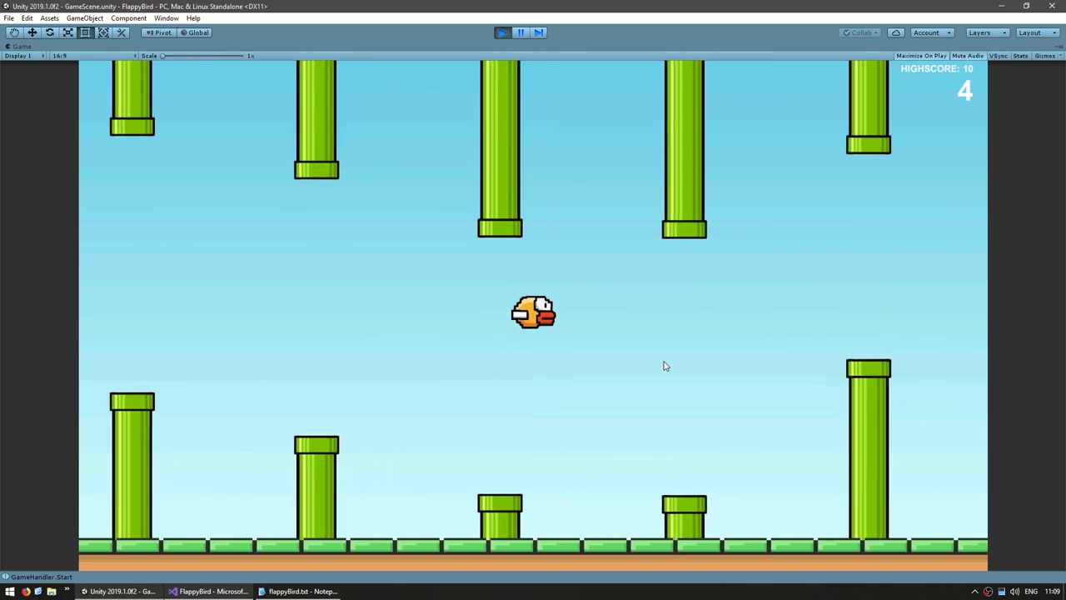
key("space")
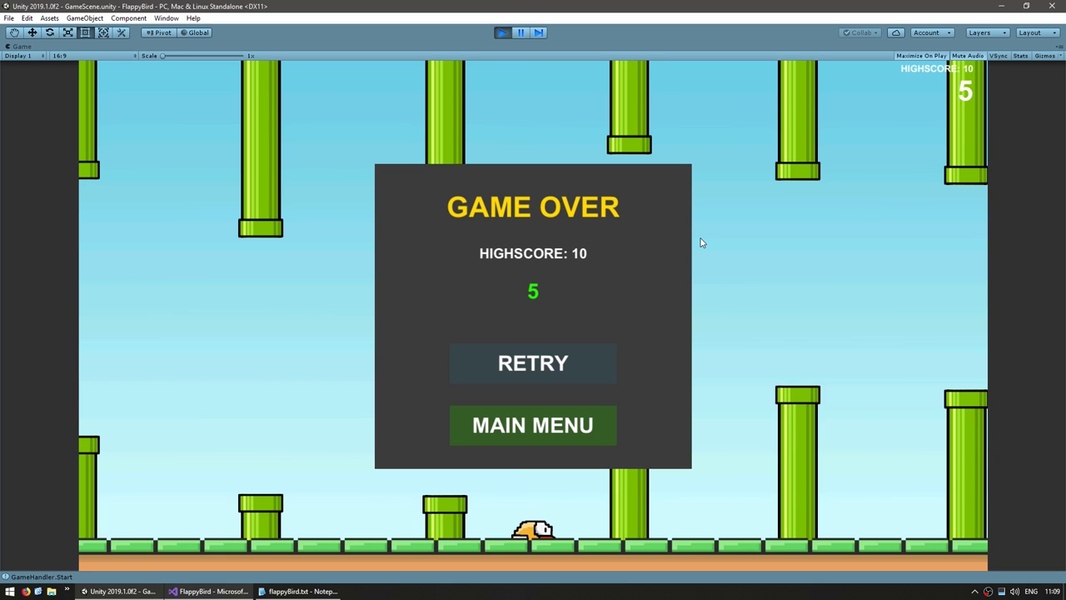
left_click(503, 32)
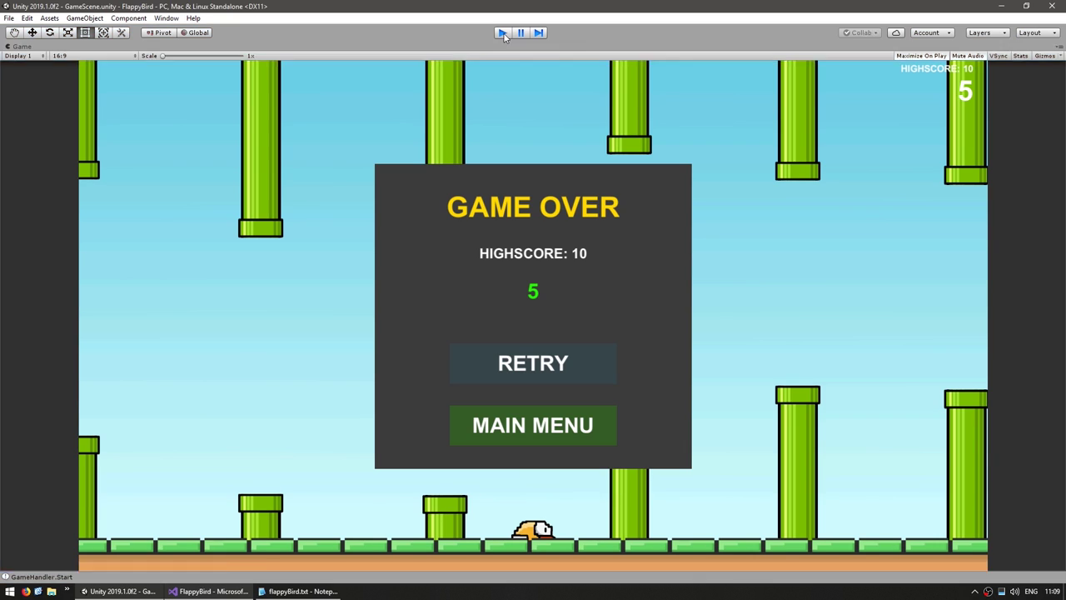
Replay with the Game view aspect set to 5:4, flapping through the pipes.
left_click(503, 32)
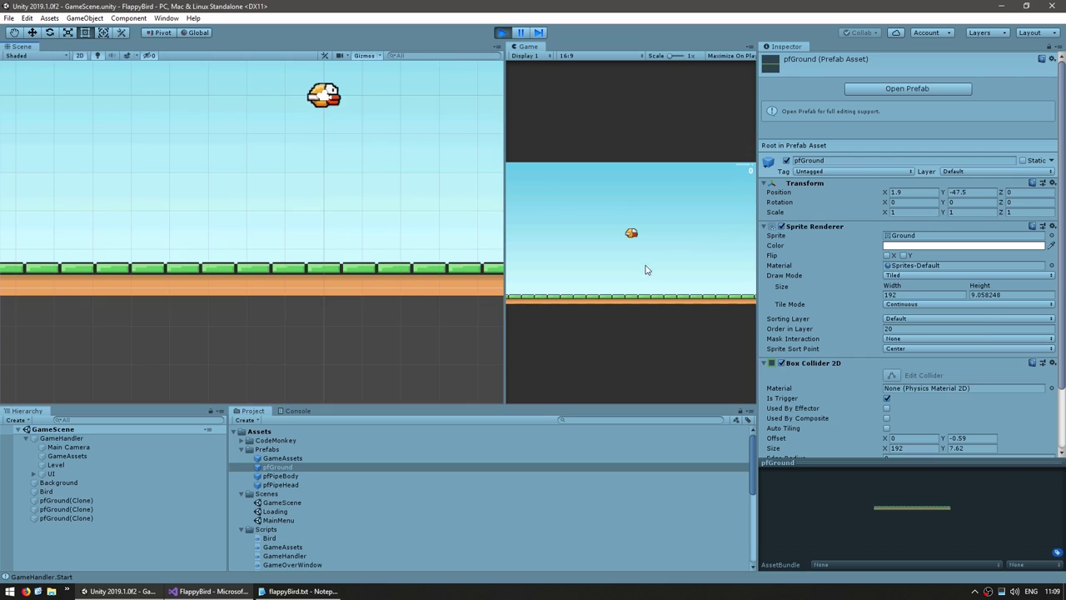
left_click(567, 55)
left_click(573, 91)
scroll(492, 331, "down", 5)
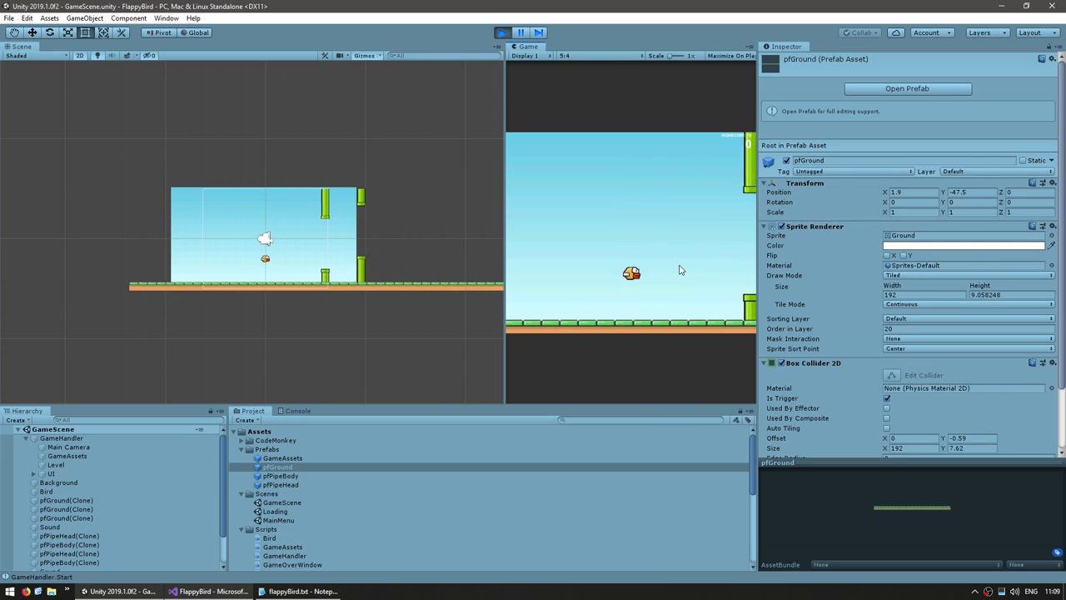
key("space")
key("space")
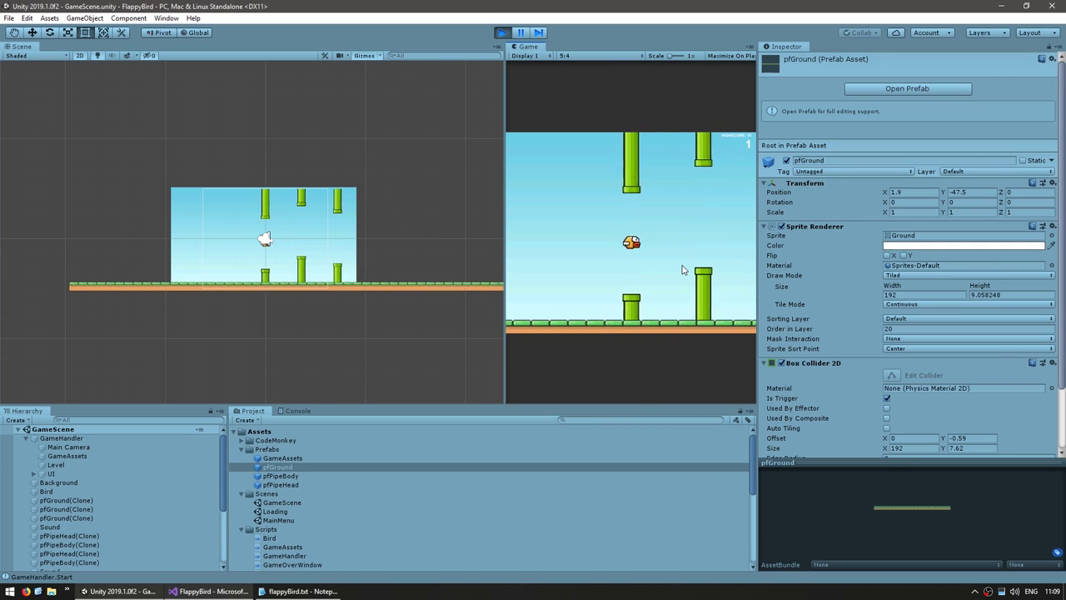
key("space")
key("space")
key("space")
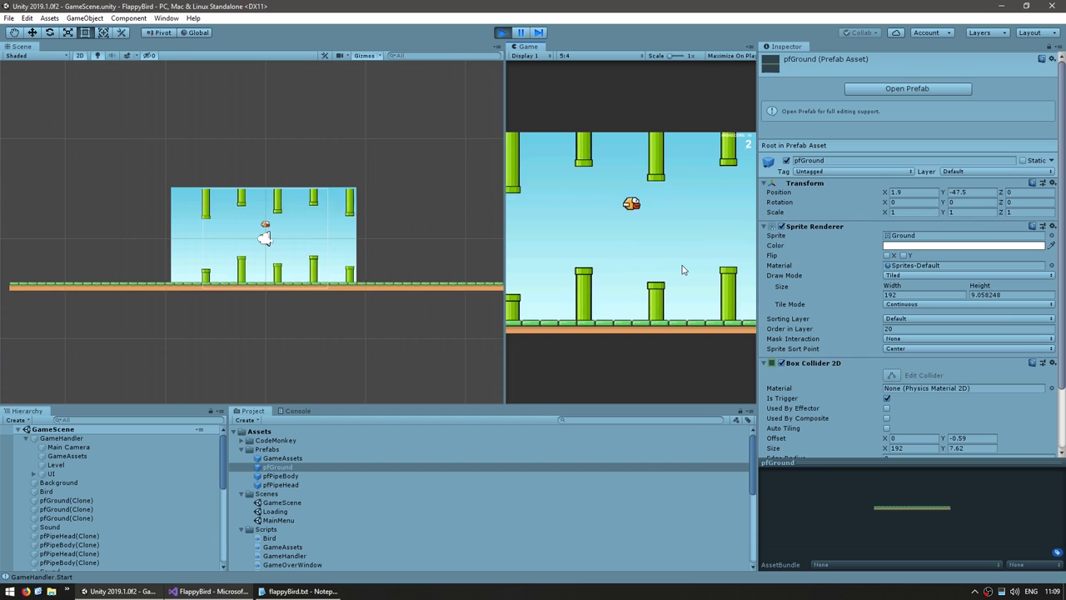
key("space")
key("space")
key("space")
key("space")
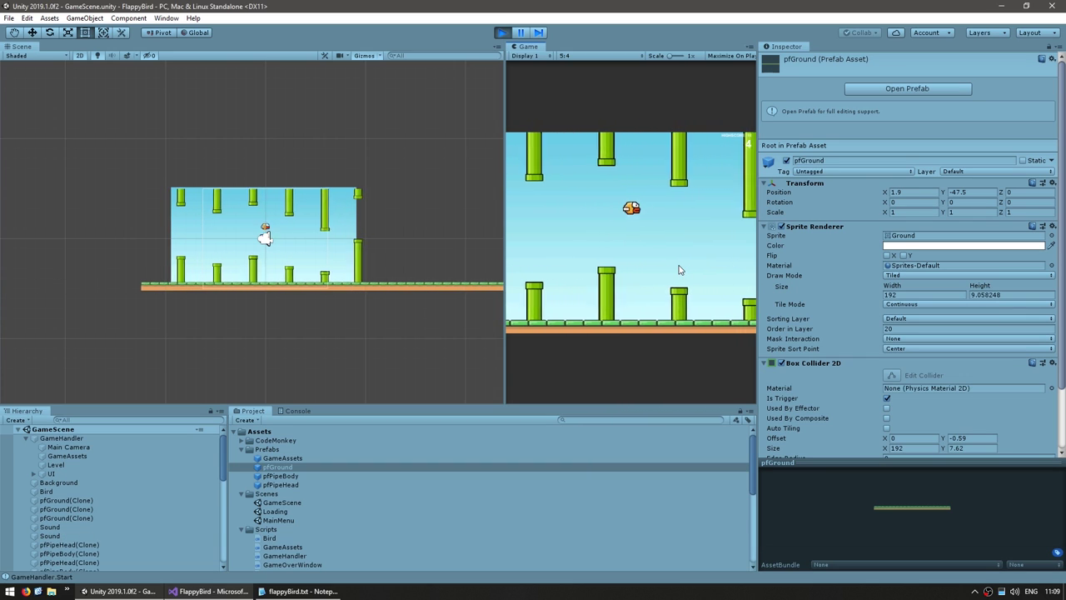
key("space")
key("space")
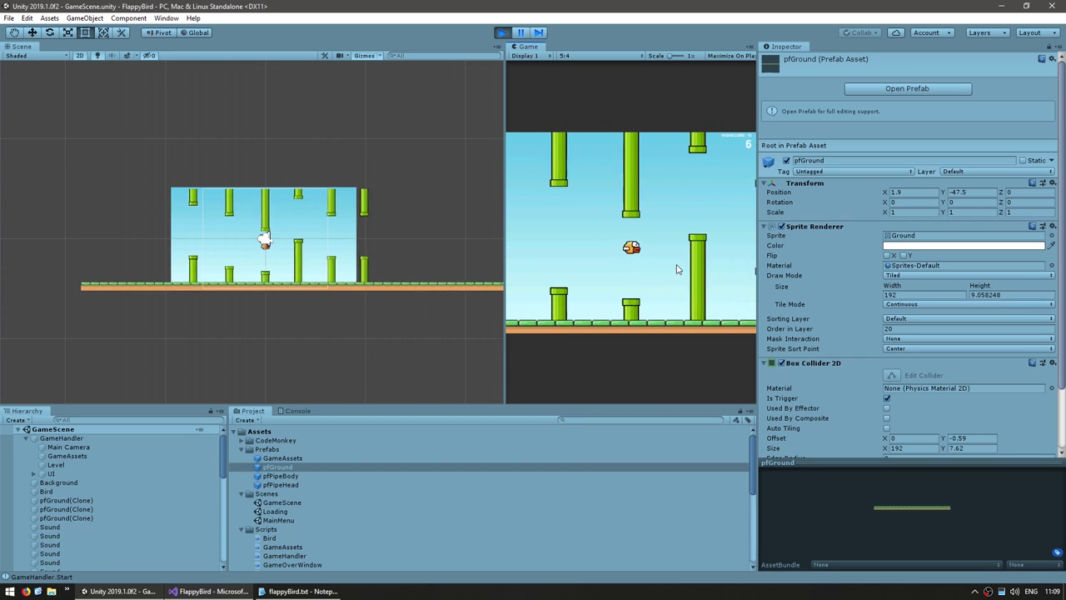
key("space")
key("space")
key("space")
key("space")
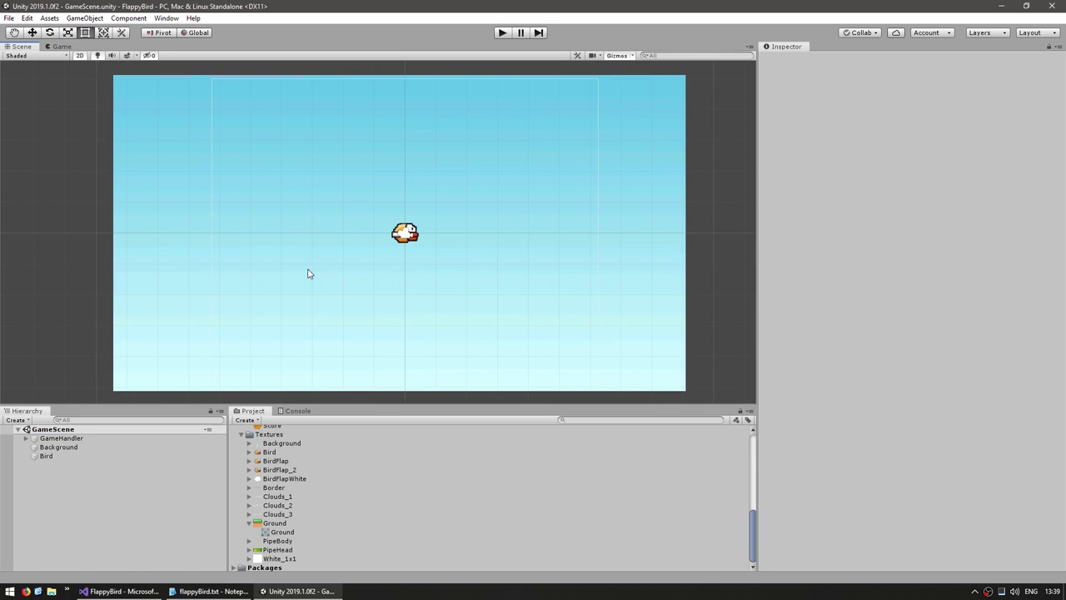
Add an empty private void SpawnInitialClouds() method to Level.cs.
key("alt+Tab")
scroll(297, 370, "up", 2)
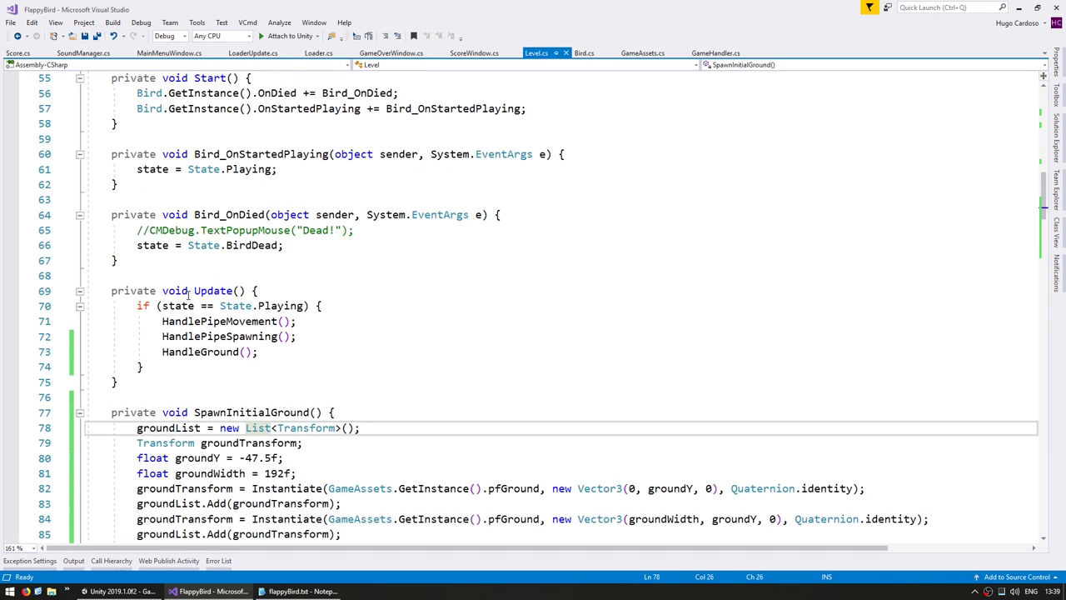
scroll(296, 370, "up", 5)
scroll(297, 370, "down", 6)
left_click(210, 350)
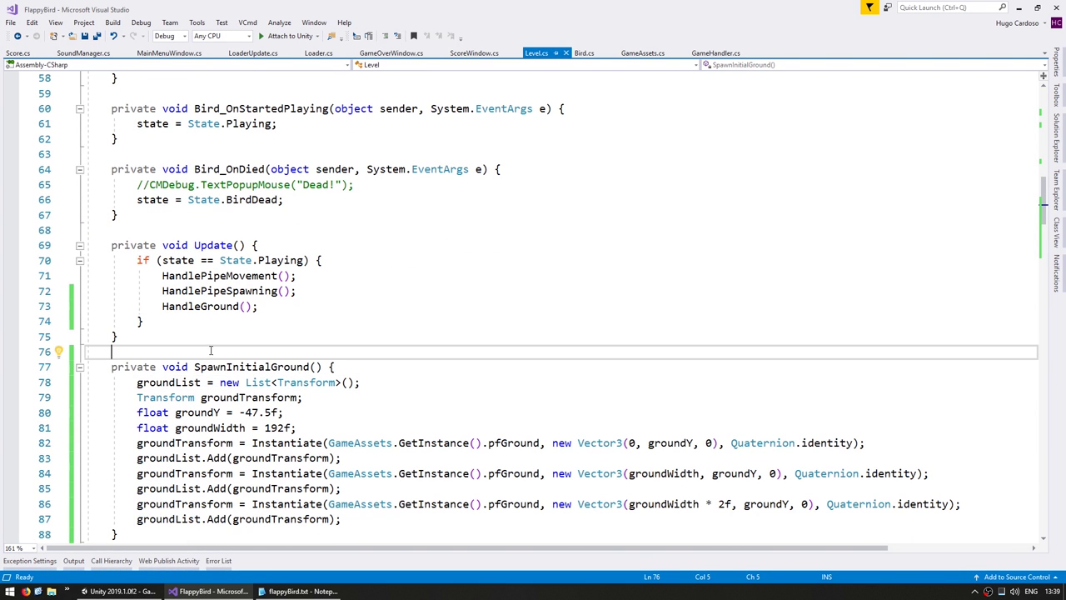
key("Return")
type("private void SpawnIn")
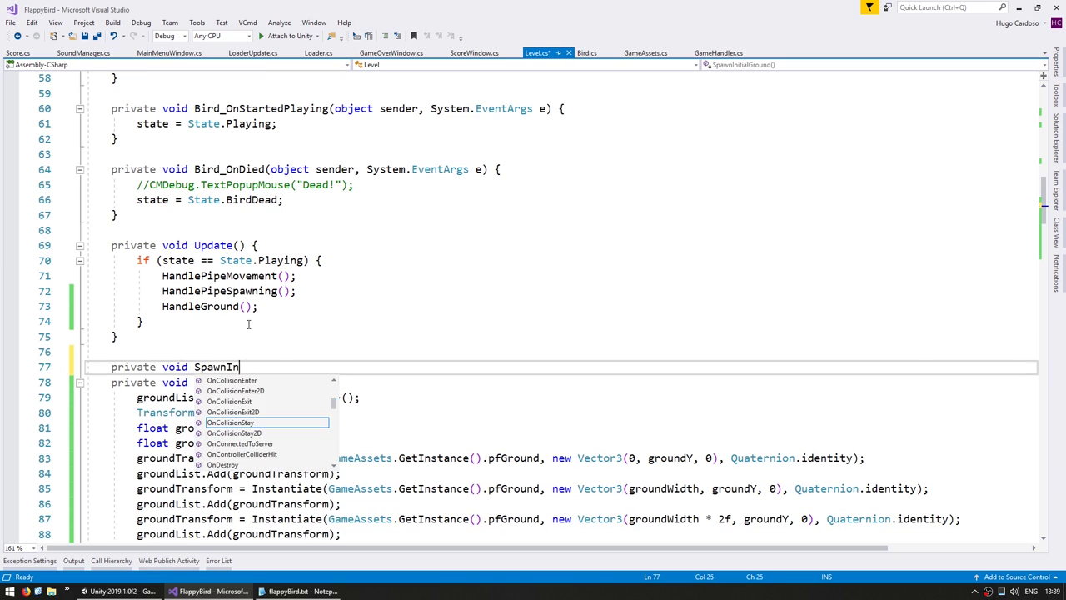
type("s() {")
key("Return")
key("Return")
left_click(646, 53)
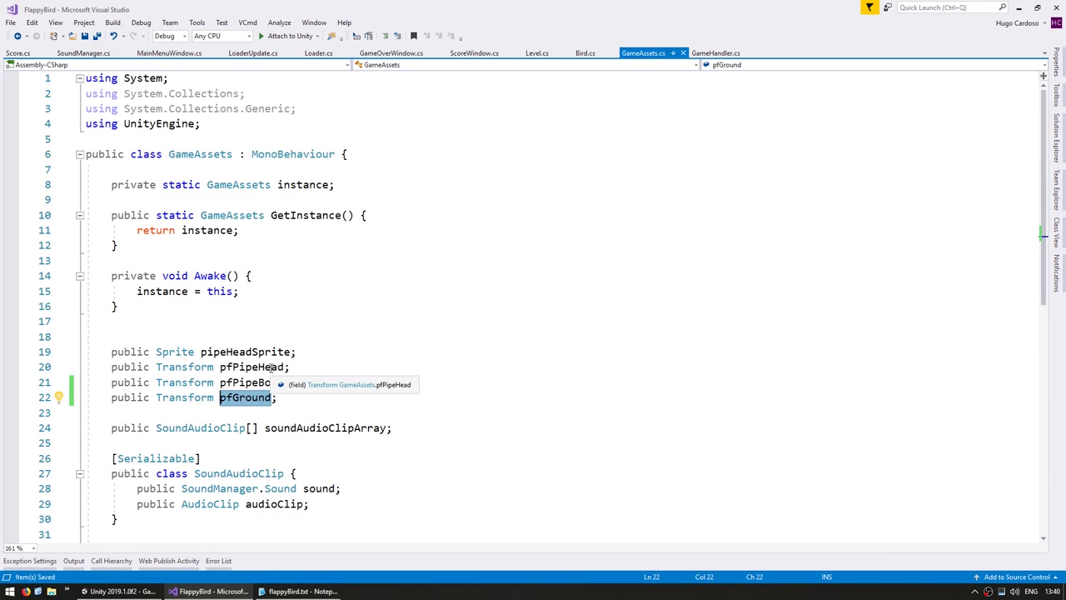
key("Return")
Declare public Transform fields pfCloud_1, pfCloud_2 and pfCloud_3 in GameAssets.
type("public Transform pfCoud_1;")
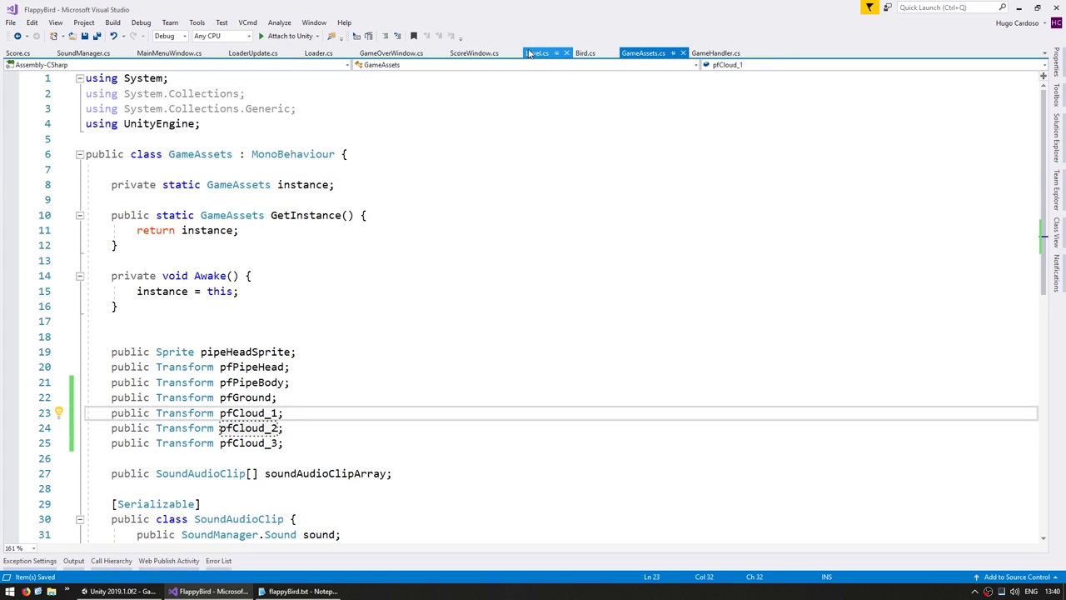
key("ctrl+Tab")
scroll(272, 158, "up", 15)
Back in Level.cs, start a new private List field below groundList.
left_click(272, 154)
key("End")
key("Return")
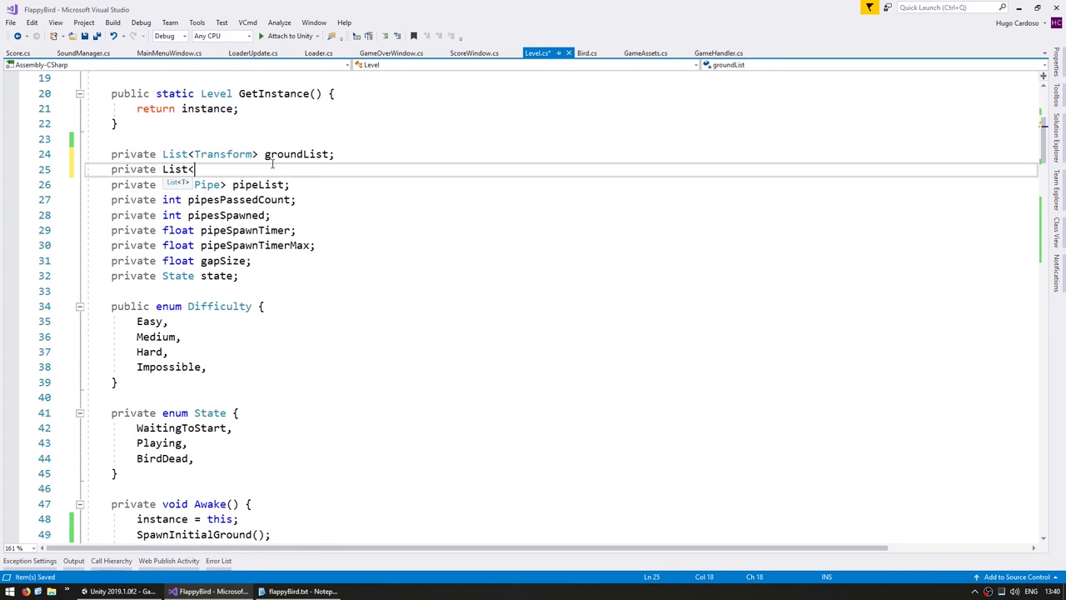
Declare a List<Transform> cloudList field in Level.cs.
type("Transform> cloudList;")
scroll(272, 160, "down", 7)
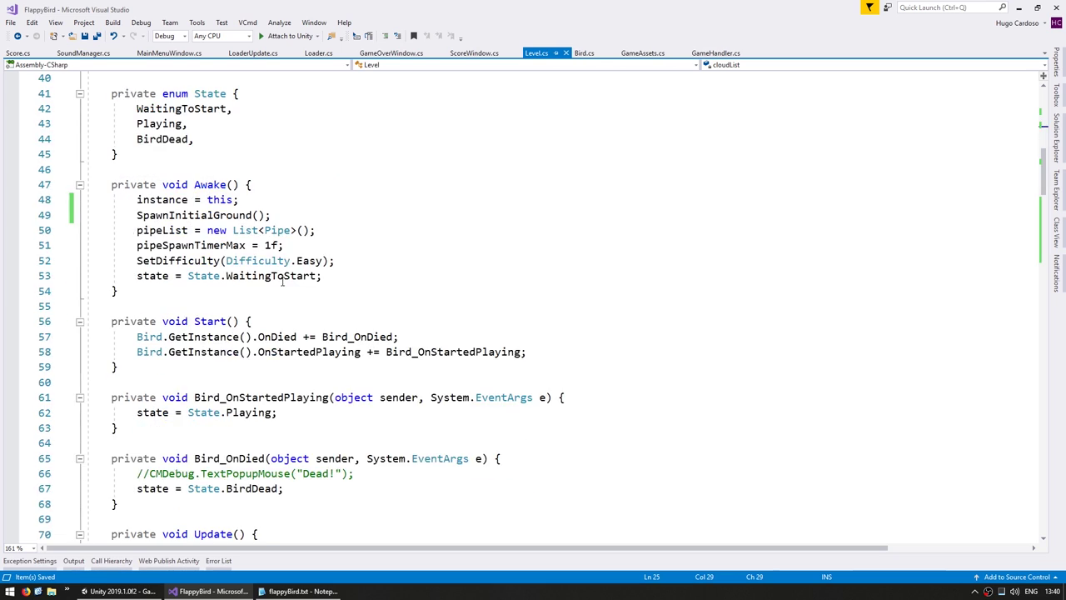
scroll(272, 209, "down", 6)
scroll(273, 291, "down", 5)
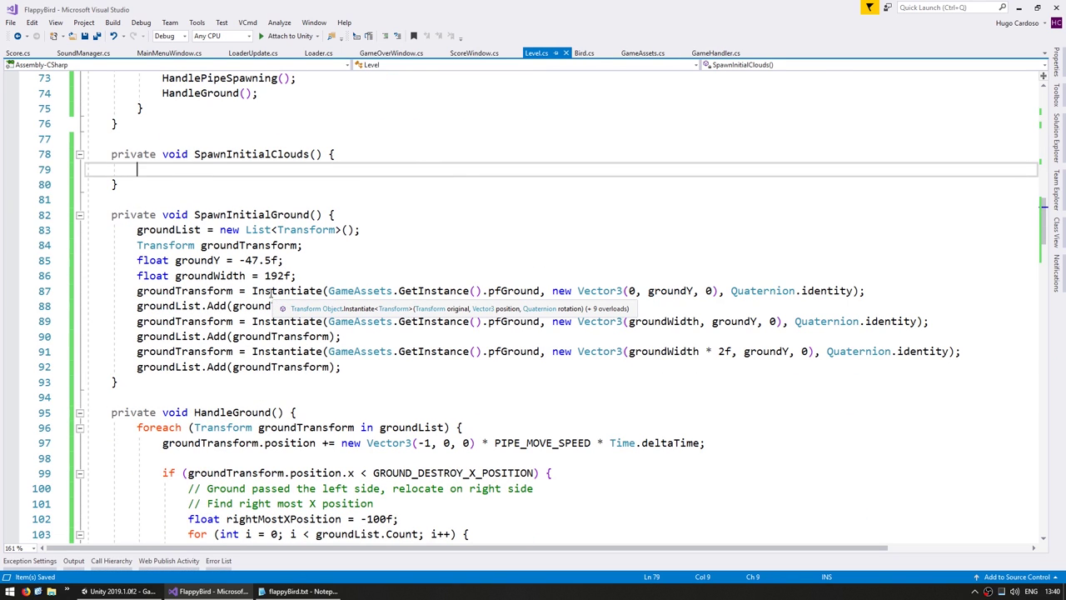
Copy the ground-spawning lines into SpawnInitialClouds and make it instantiate pfCloud_1.
left_click(350, 215)
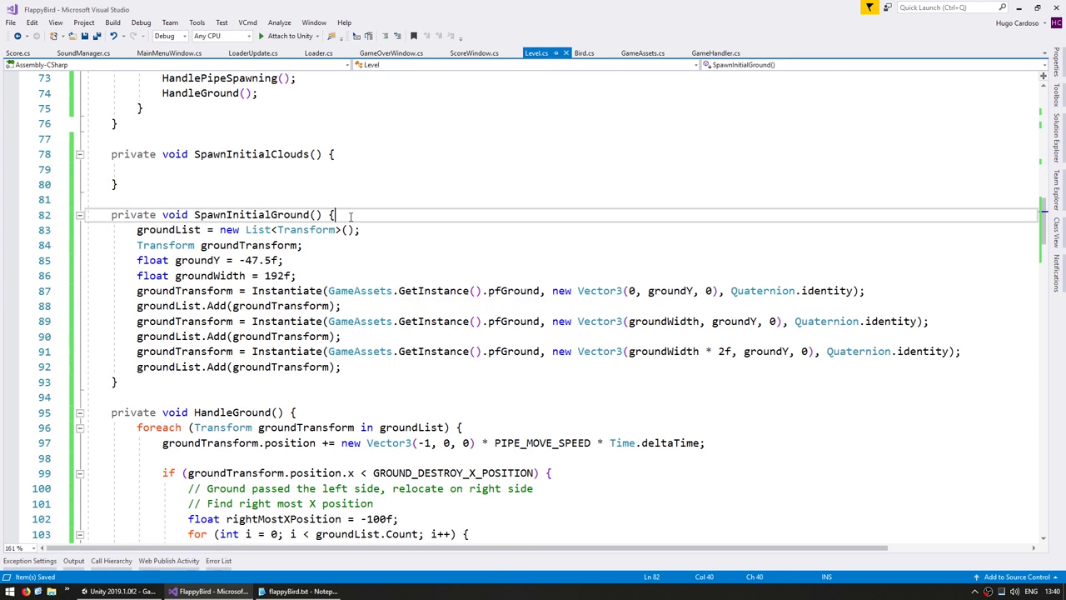
scroll(346, 217, "up", 1)
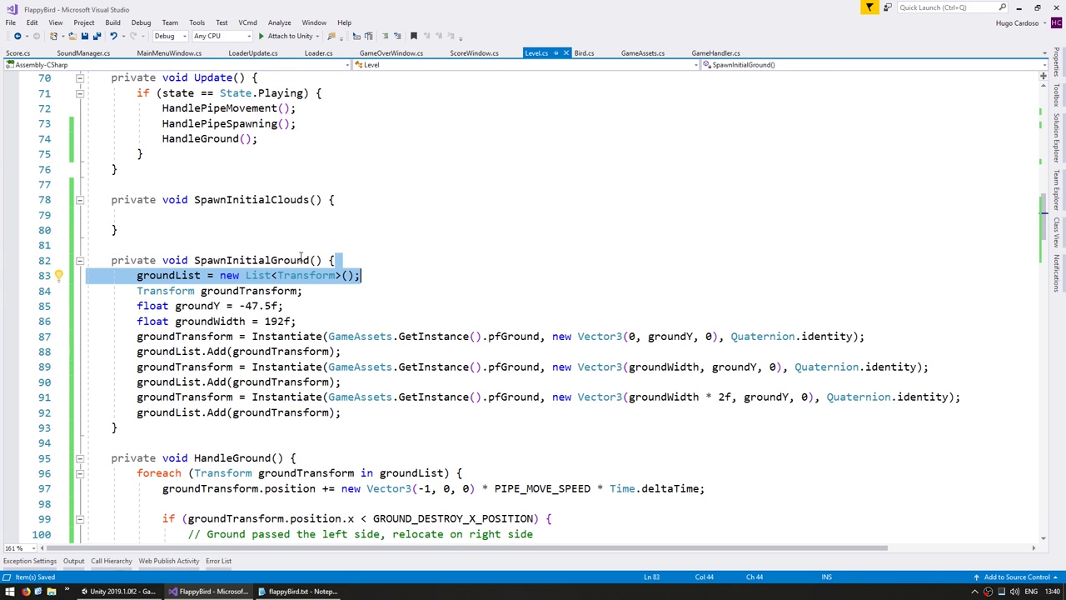
left_click_drag(337, 260, 350, 351)
key("ctrl+c")
left_click(337, 200)
key("ctrl+v")
left_click(195, 275)
key("Up")
double_click(514, 274)
type("pfC")
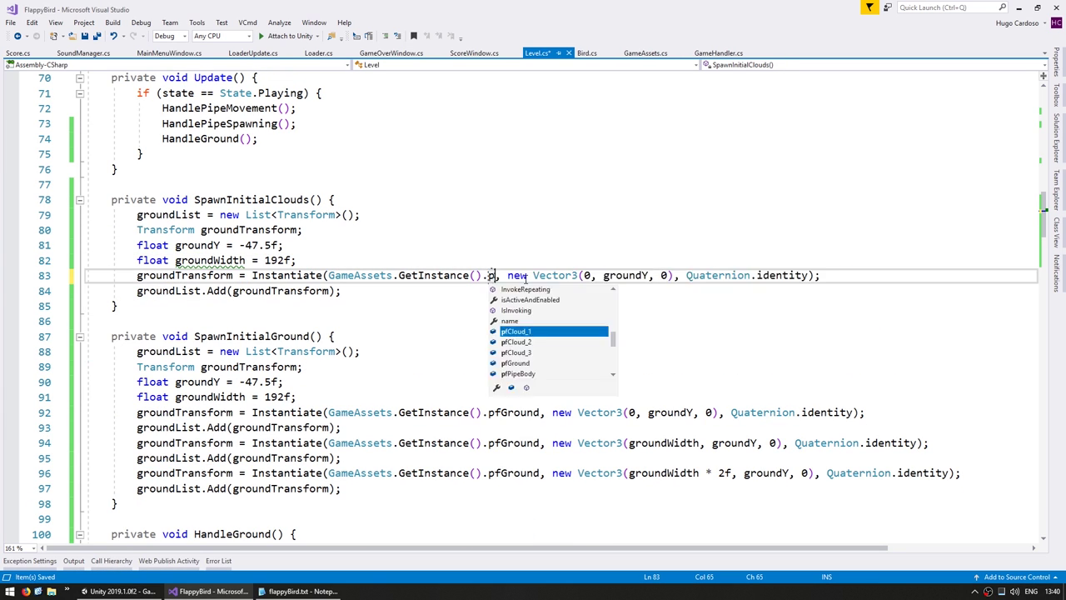
key("Tab")
Rename the pasted ground variables to cloudY, cloudTransform and cloudList.
double_click(676, 275)
key("ctrl+r")
key("ctrl+r")
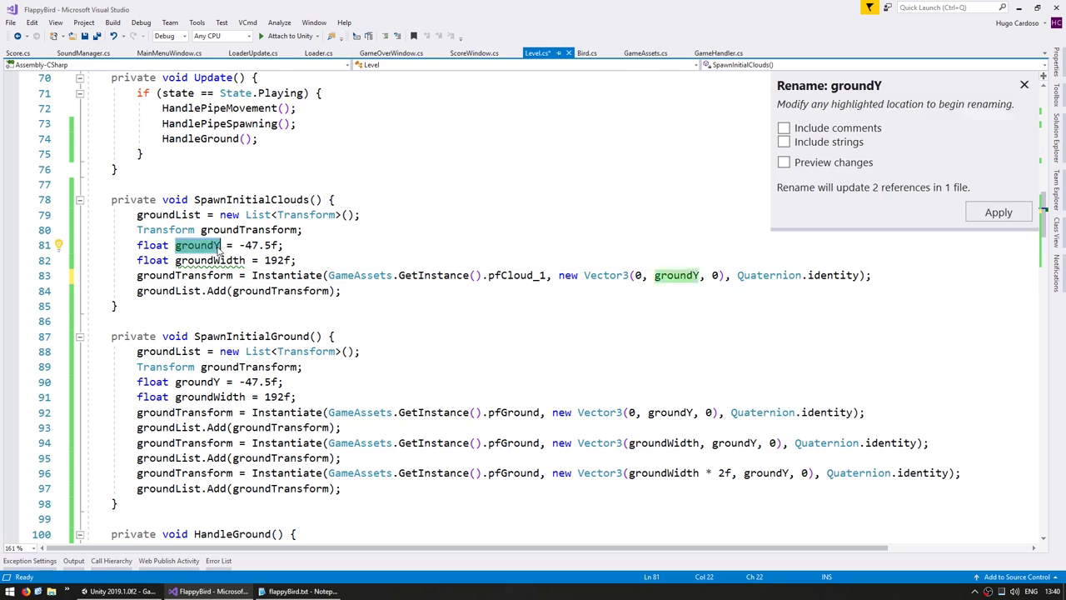
type("cloudY")
key("Return")
key("ctrl+x")
double_click(163, 215)
type("clou")
key("Tab")
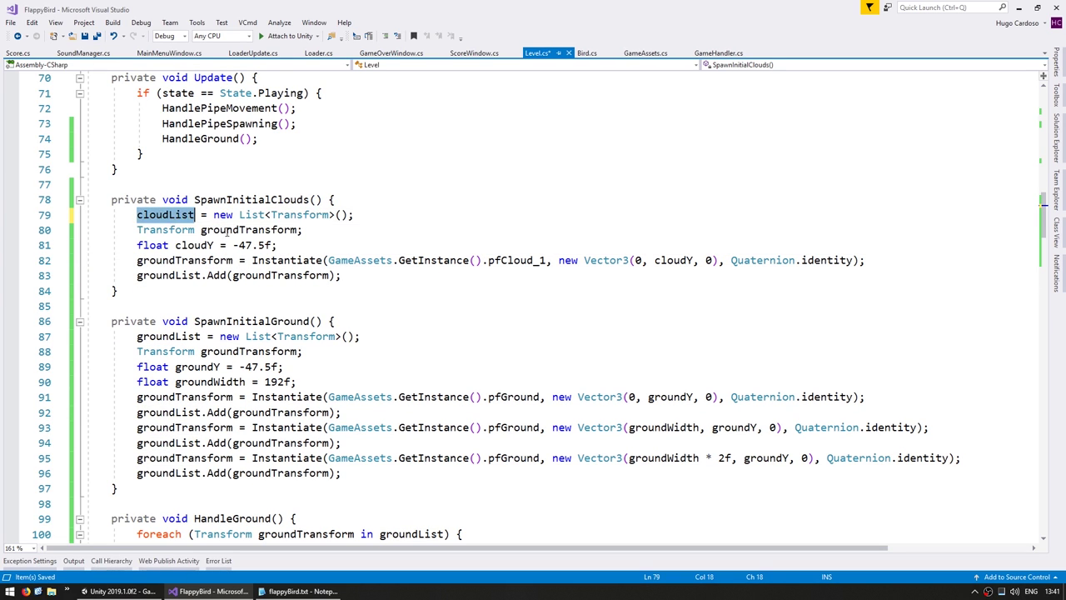
type("cloudTransform")
double_click(168, 275)
type("cloudList")
key("ctrl+period")
key("Return")
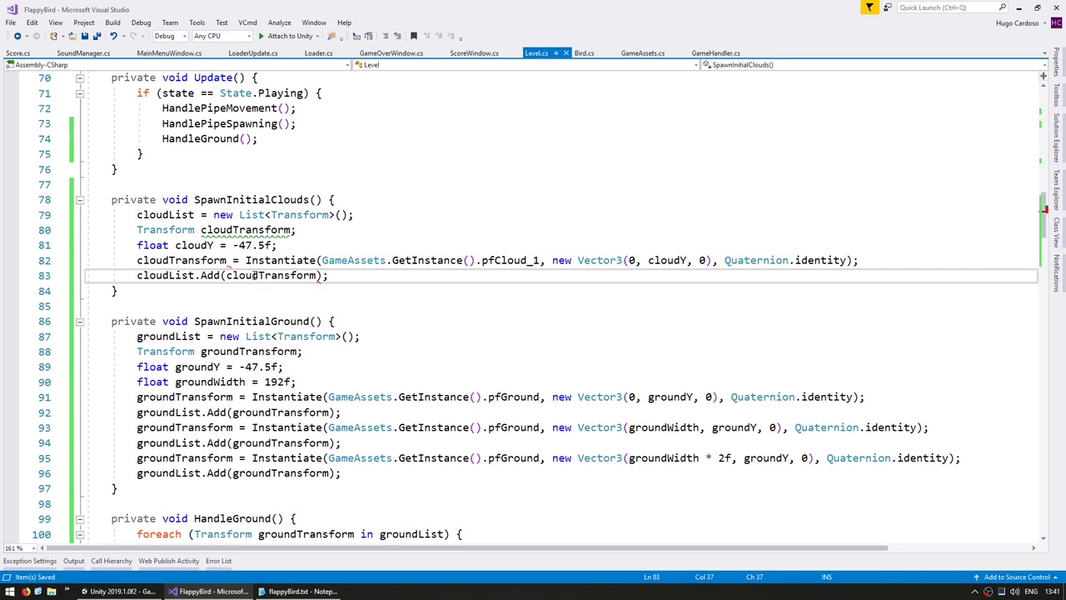
Call SpawnInitialClouds in Awake after SpawnInitialGround.
double_click(223, 202)
scroll(223, 208, "up", 5)
scroll(223, 207, "up", 5)
left_click(167, 219)
key("End")
key("Return")
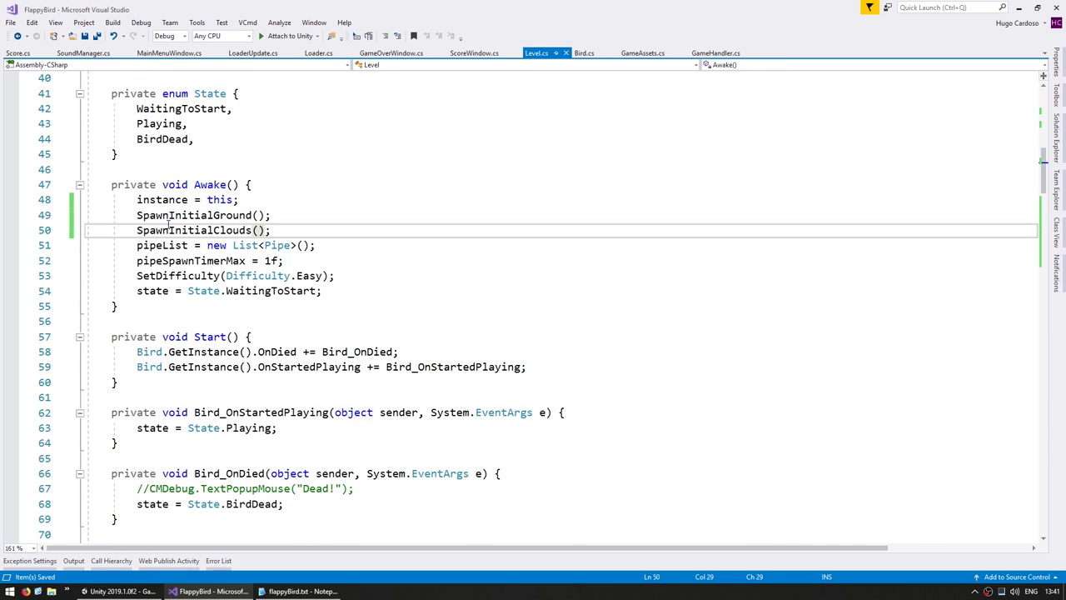
Duplicate the pipe destroy and spawn position constants as CLOUD constants.
scroll(169, 223, "down", 5)
scroll(471, 271, "up", 18)
left_click_drag(454, 275, 112, 260)
key("ctrl+c")
left_click(111, 306)
key("ctrl+v")
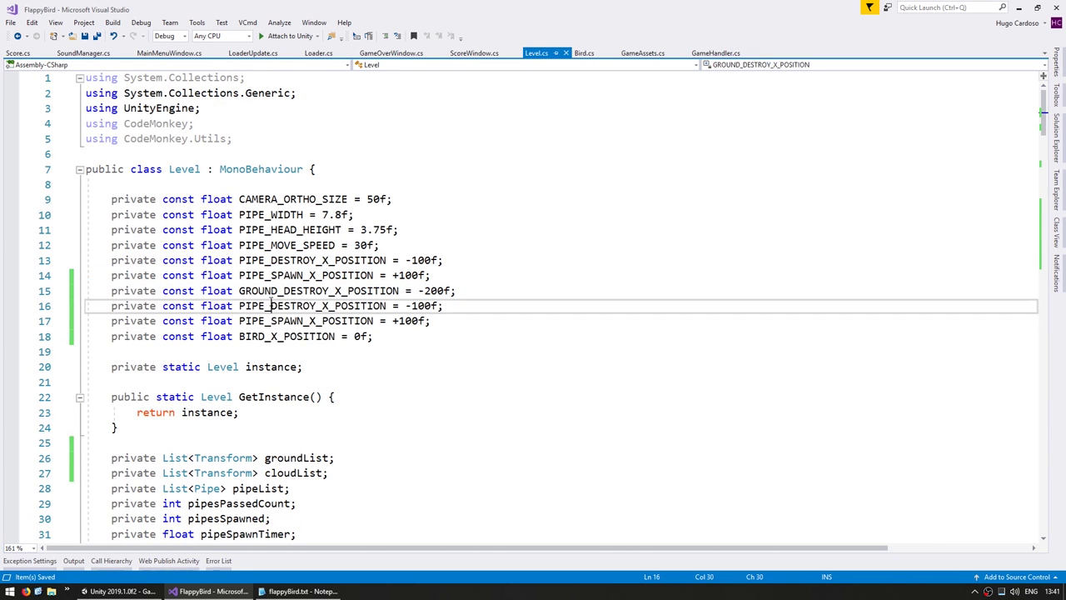
key("Left")
key("Down")
key("Left")
key("BackSpace")
key("BackSpace")
key("BackSpace")
type("CLOUD")
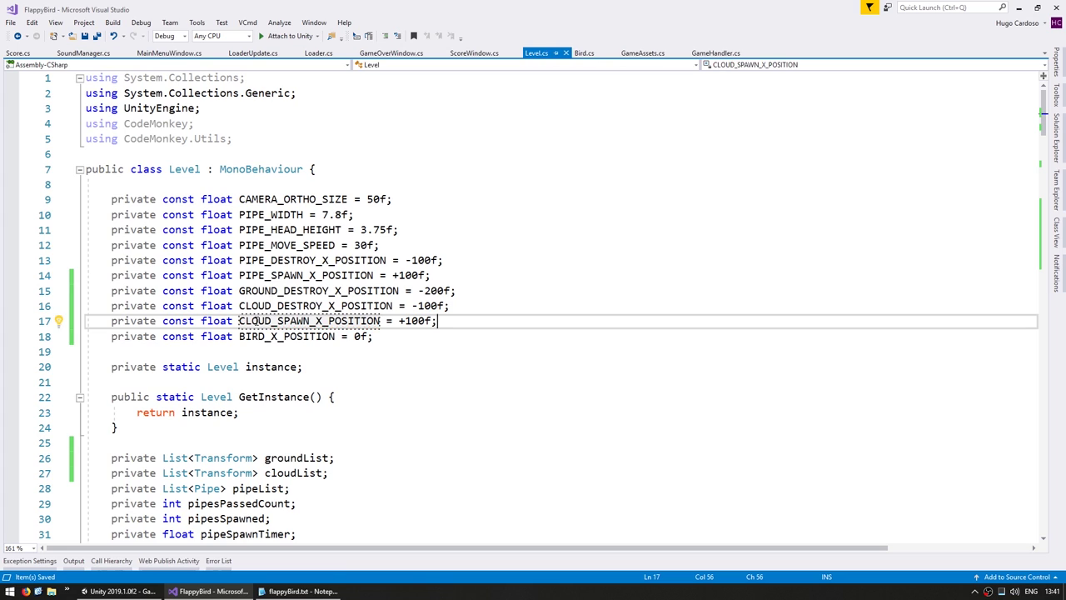
Add a private float cloudSpawnTimer field below cloudList.
scroll(203, 351, "down", 15)
scroll(202, 351, "up", 13)
left_click(360, 317)
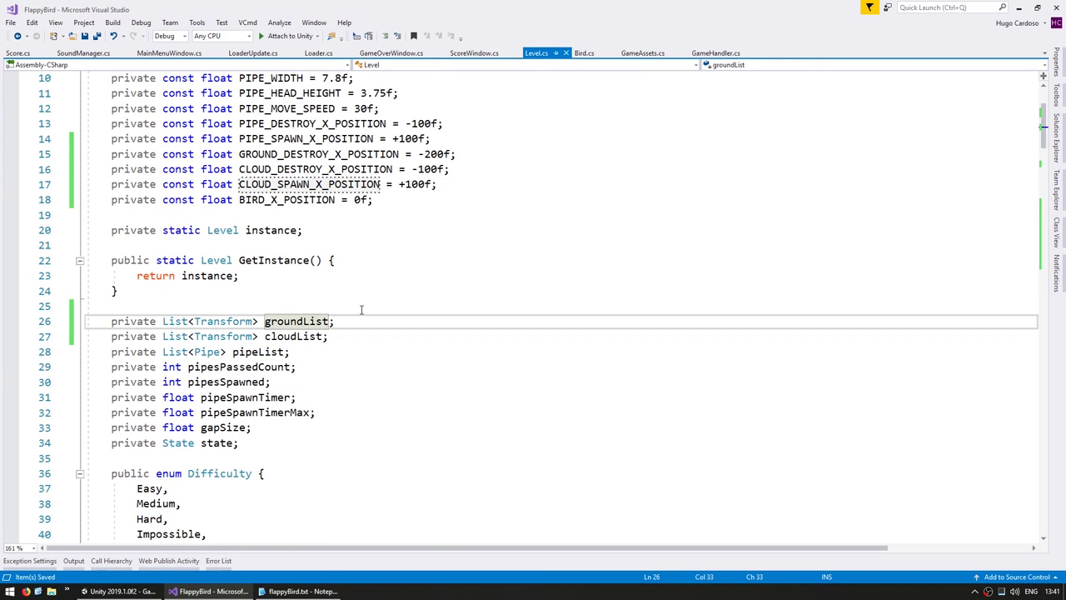
key("Down")
key("Return")
type("private float cloudSpawnTimer;")
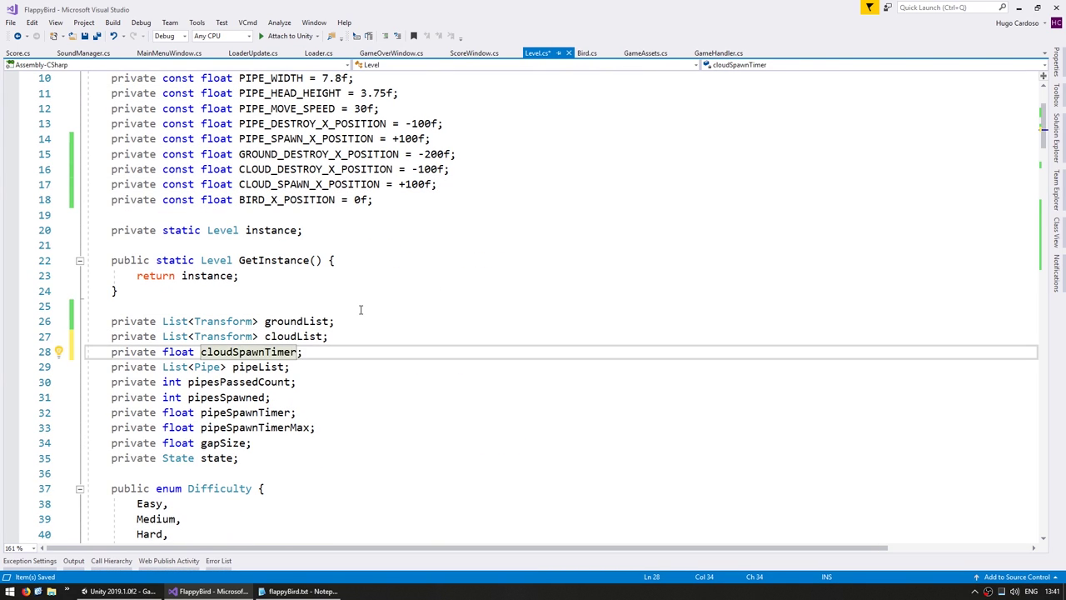
Make room for a cloud-handling call after HandleGround in Update.
scroll(217, 433, "down", 18)
scroll(192, 426, "down", 4)
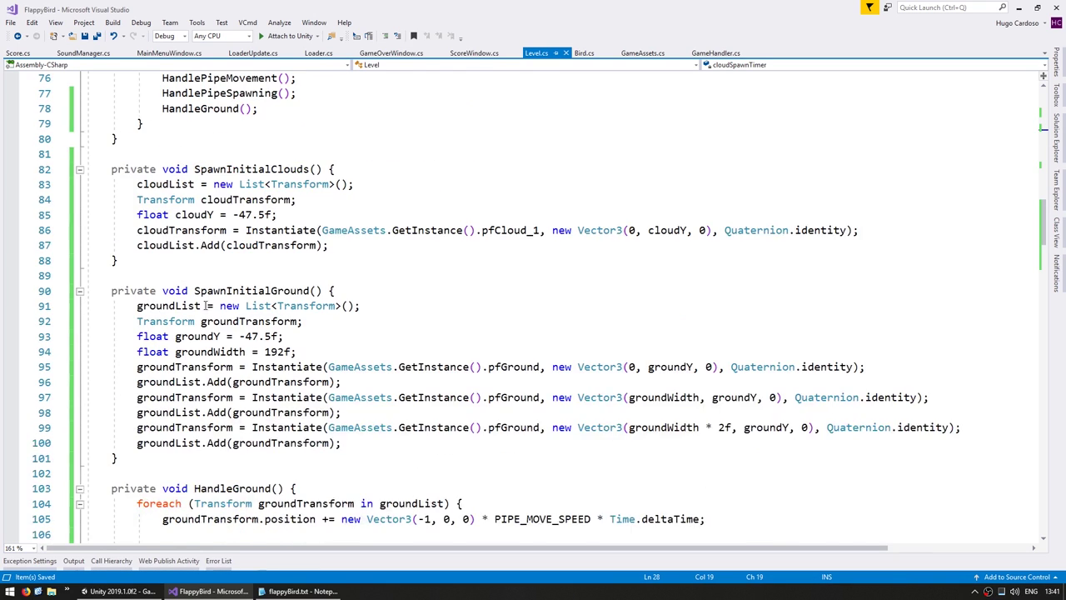
scroll(191, 426, "up", 4)
left_click(260, 291)
key("Return")
Call HandleClouds() in Update and create the empty HandleClouds method.
type("HandleClouds();")
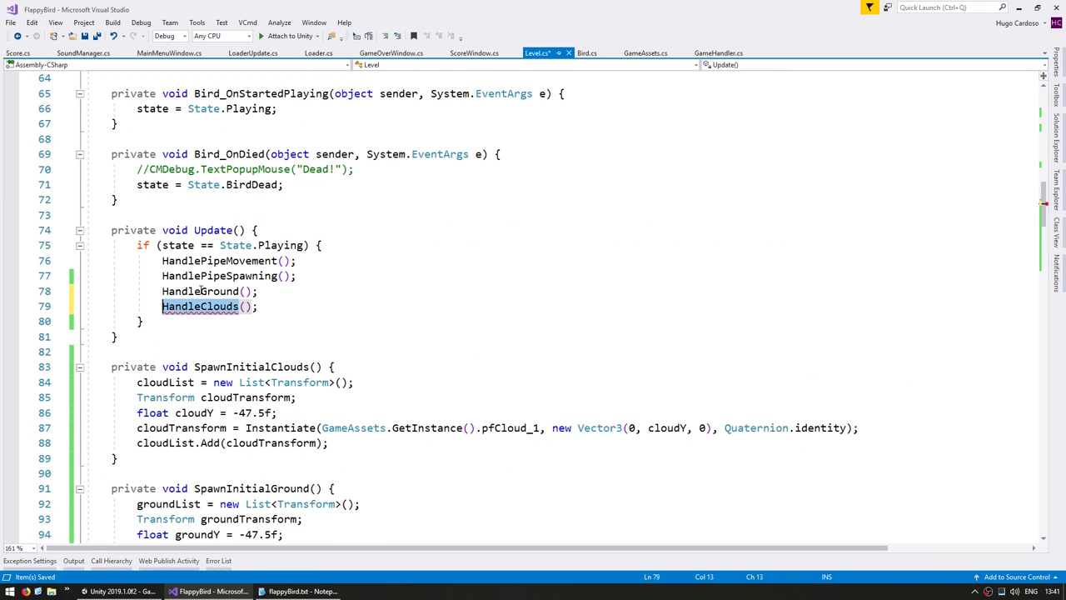
key("Down")
key("Down")
key("Down")
key("Return")
type("() {")
key("Return")
Count cloudSpawnTimer down by Time.deltaTime and reset it to cloudSpawnTimerMax when below 0.
scroll(200, 290, "up", 14)
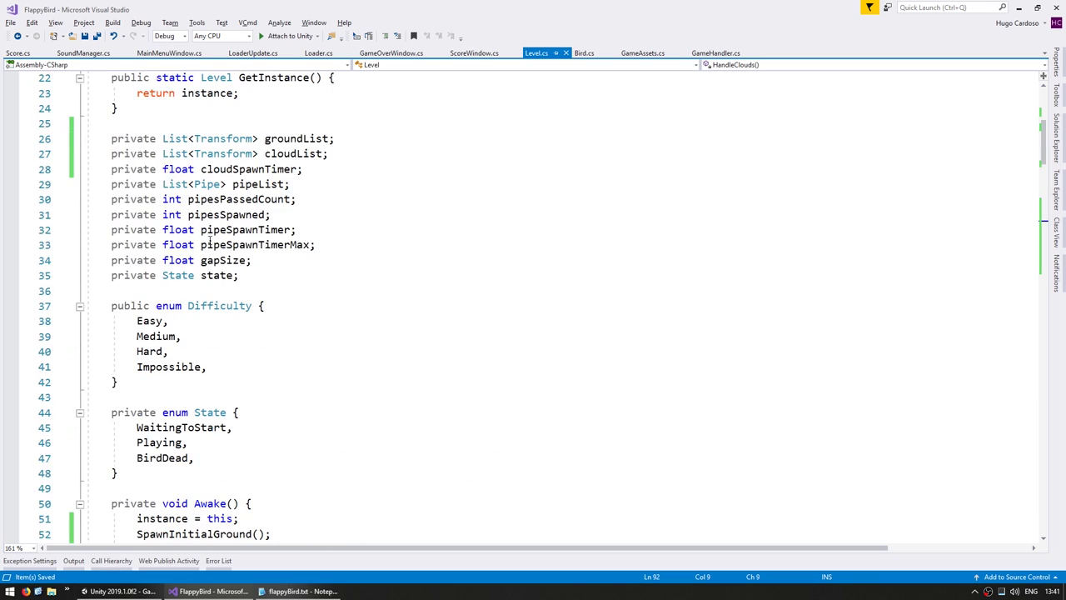
double_click(265, 105)
key("ctrl+c")
key("ctrl+v")
type("-= Time.deltaTime;")
key("Return")
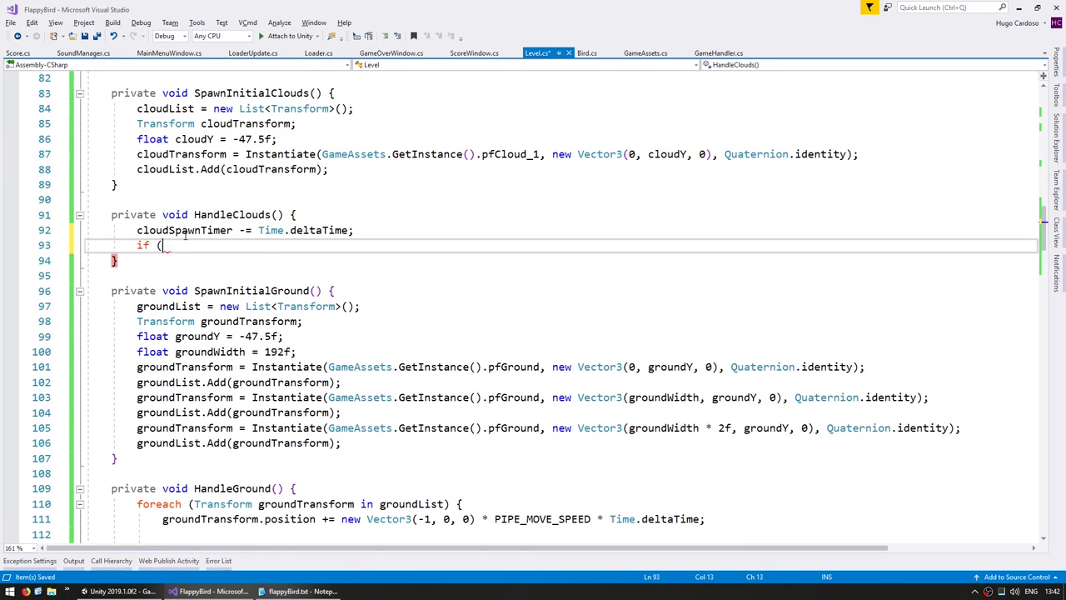
type("if (cloudSpawnTimer < 0) {")
key("Return")
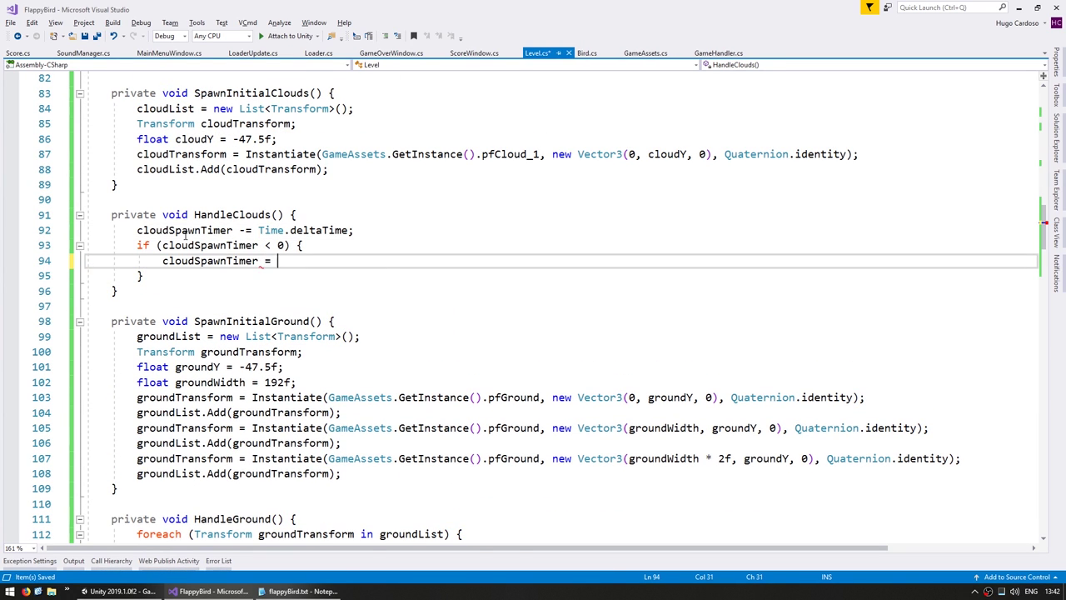
type("cloudSpawnTimerMax;")
key("ctrl+Return")
type("float cloudSpawnTimerMax =")
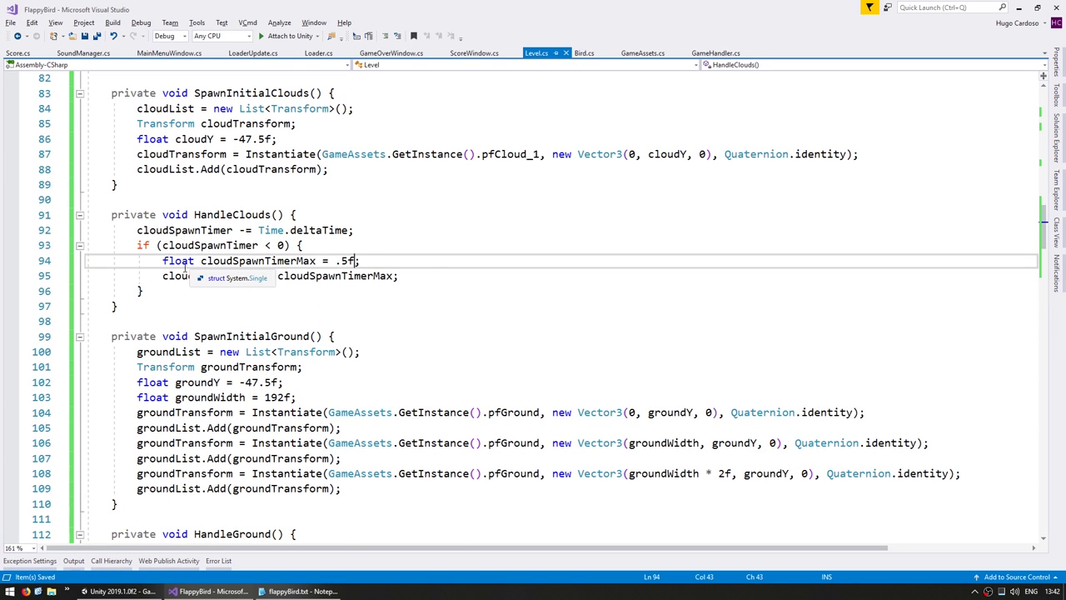
Add // Handle Cloud Spawning and // Handle Cloud Moving comment sections in HandleClouds.
scroll(185, 268, "up", 1)
left_click(322, 259)
key("Return")
type("// Handle Cloud")
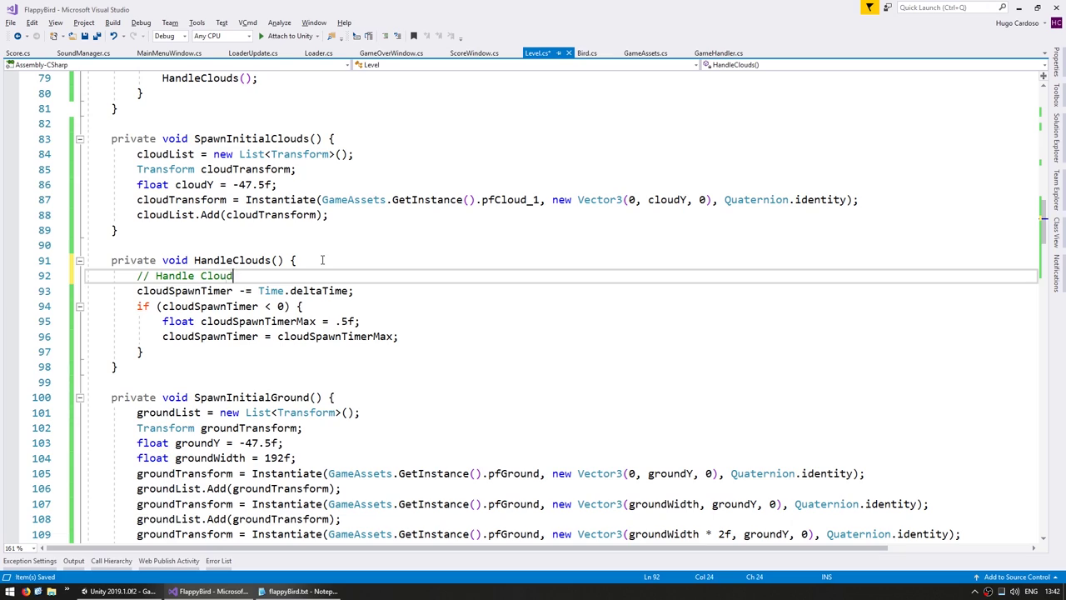
type(" Spawning")
key("Down")
key("Down")
key("Down")
key("Down")
key("Down")
key("Return")
key("Return")
type("// Handle Cloud Moving")
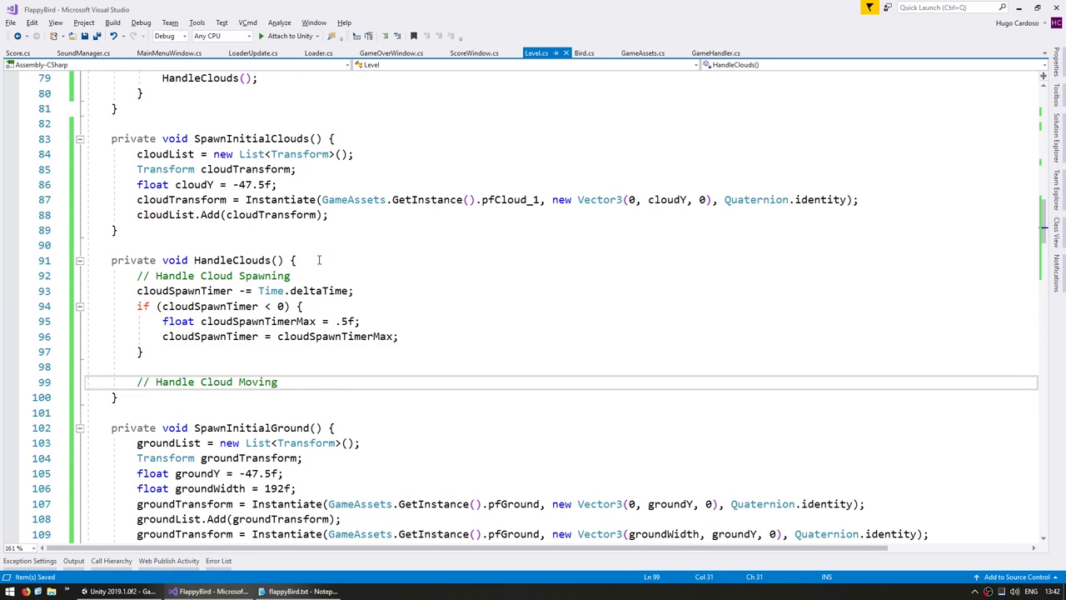
Copy the ground-moving loop into HandleClouds and start renaming groundTransform.
scroll(319, 260, "down", 9)
scroll(170, 307, "down", 7)
scroll(329, 256, "up", 7)
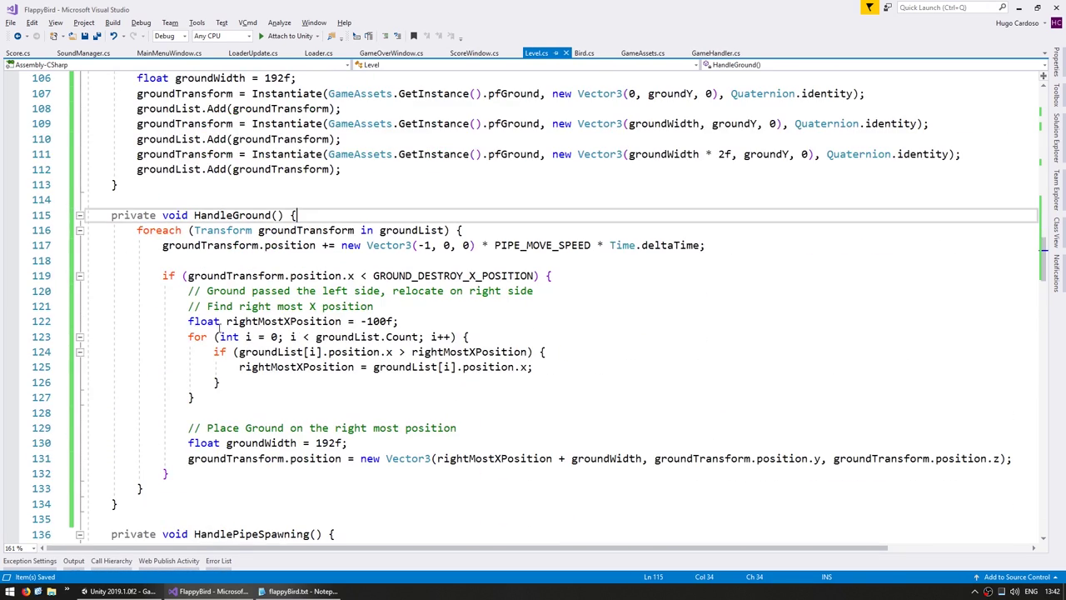
left_click_drag(137, 233, 167, 493)
left_click_drag(250, 350, 137, 125)
double_click(306, 276)
key("ctrl+r")
key("ctrl+r")
Rename the copied ground loop variables to cloudTransform and cloudList, then save.
type("cloud")
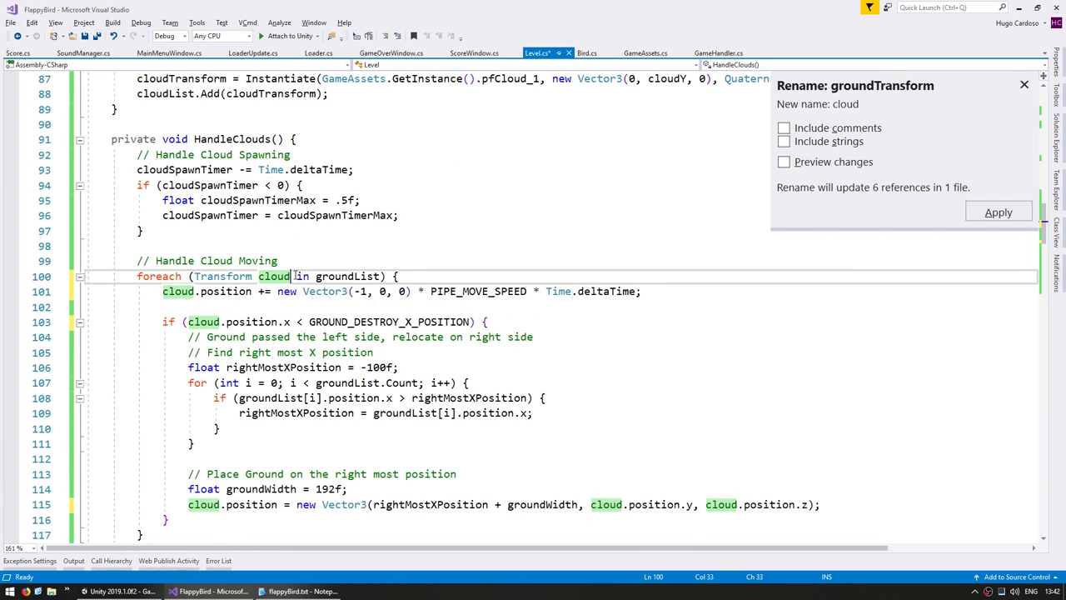
type("Transform")
key("Return")
double_click(412, 276)
type("cl")
key("Tab")
key("ctrl+s")
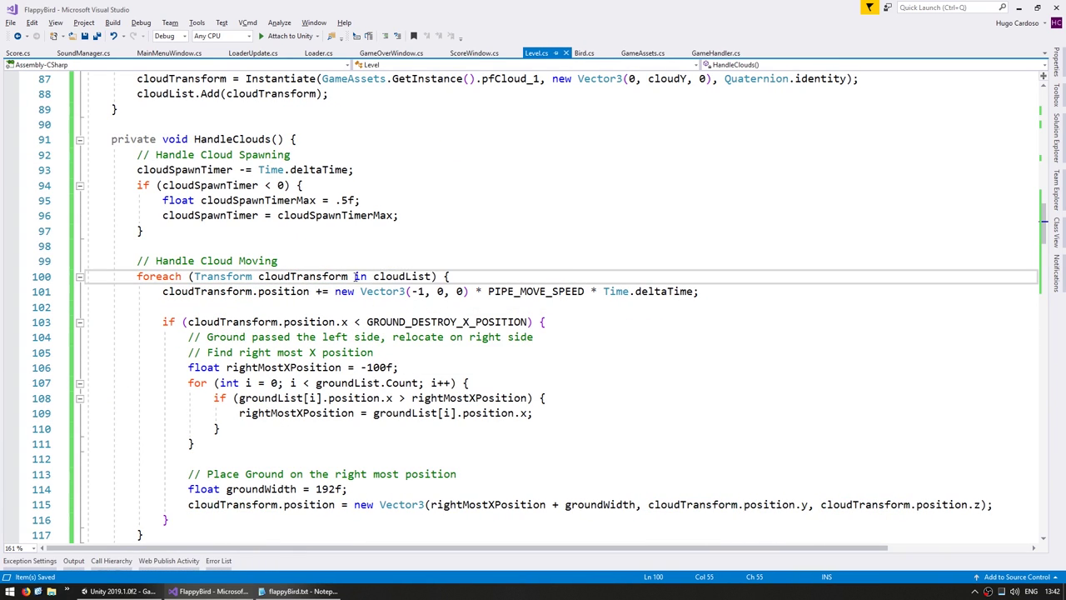
Slow the cloud movement line and switch its destroy check to CLOUD_DESTROY_X_POSITION.
left_click(514, 290)
type("* .5f")
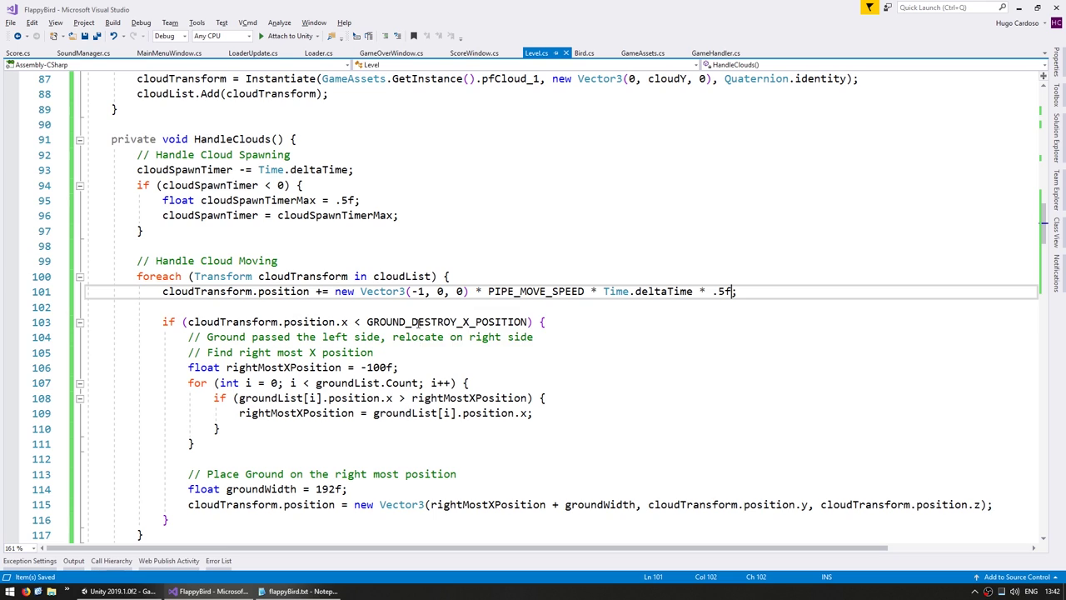
double_click(414, 322)
type("clou")
key("Tab")
Add an 'another cloud' comment in the spawn check and paste in the cloud Instantiate lines as a Transform.
left_click(277, 187)
key("End")
key("Return")
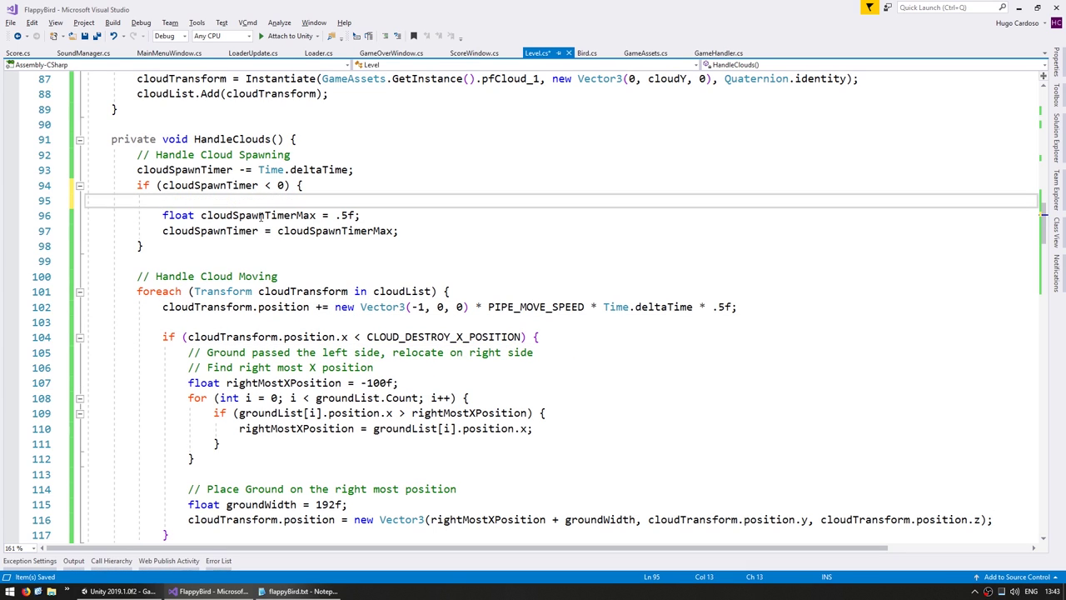
type("// Time to spawnanother cloud")
scroll(261, 215, "up", 3)
left_click_drag(136, 215, 329, 231)
key("ctrl+c")
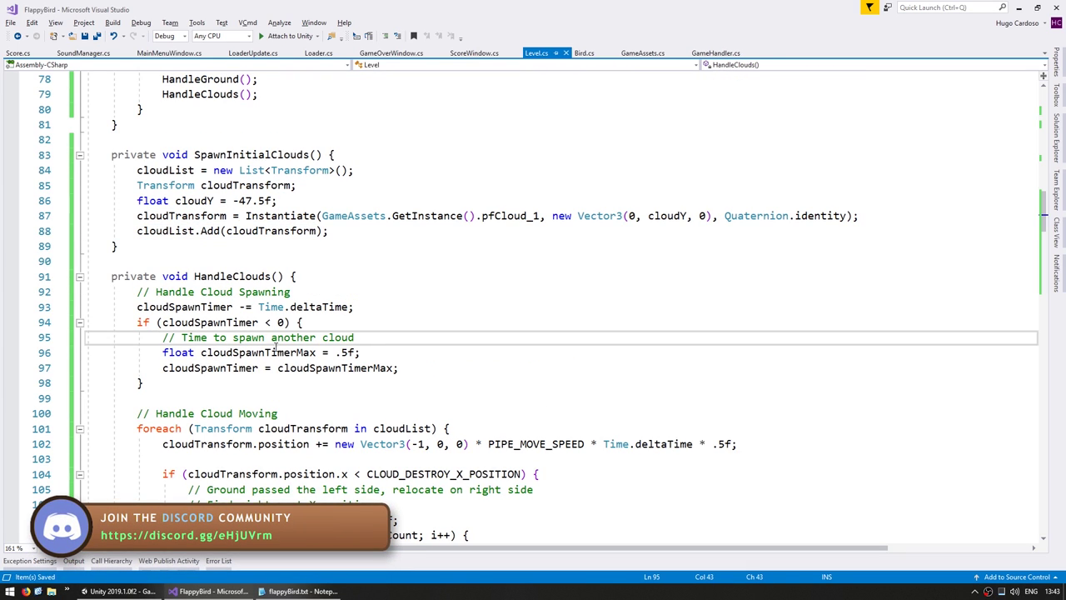
key("ctrl+v")
left_click_drag(329, 398, 247, 387)
key("Tab")
key("Home")
type("Transform")
Copy the float cloudY declaration into the spawn block and save.
scroll(600, 265, "down", 3)
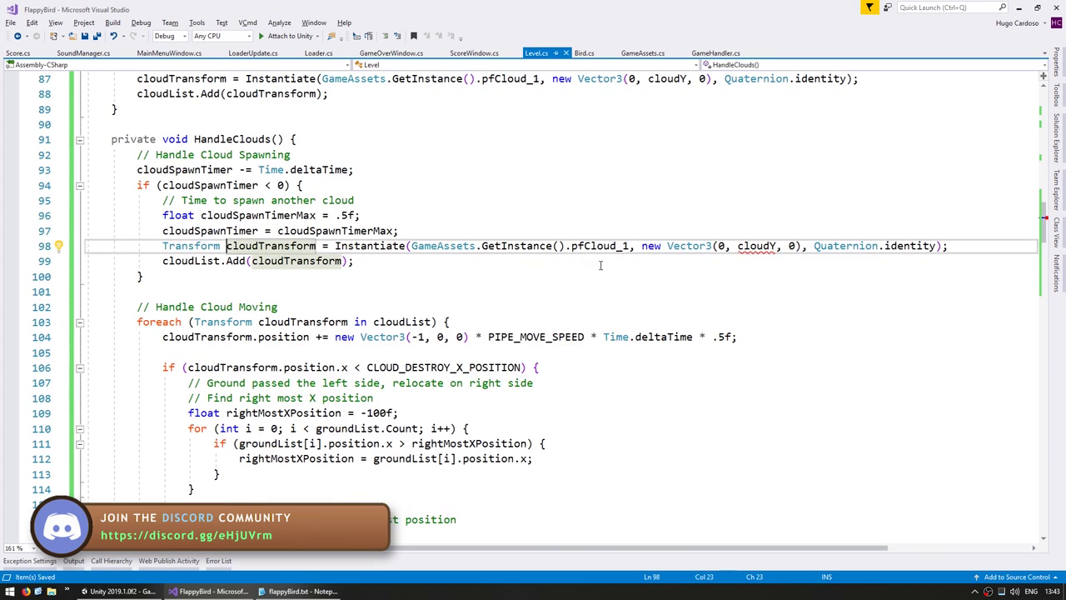
scroll(529, 202, "up", 4)
triple_click(208, 246)
key("ctrl+c")
left_click(241, 428)
key("ctrl+v")
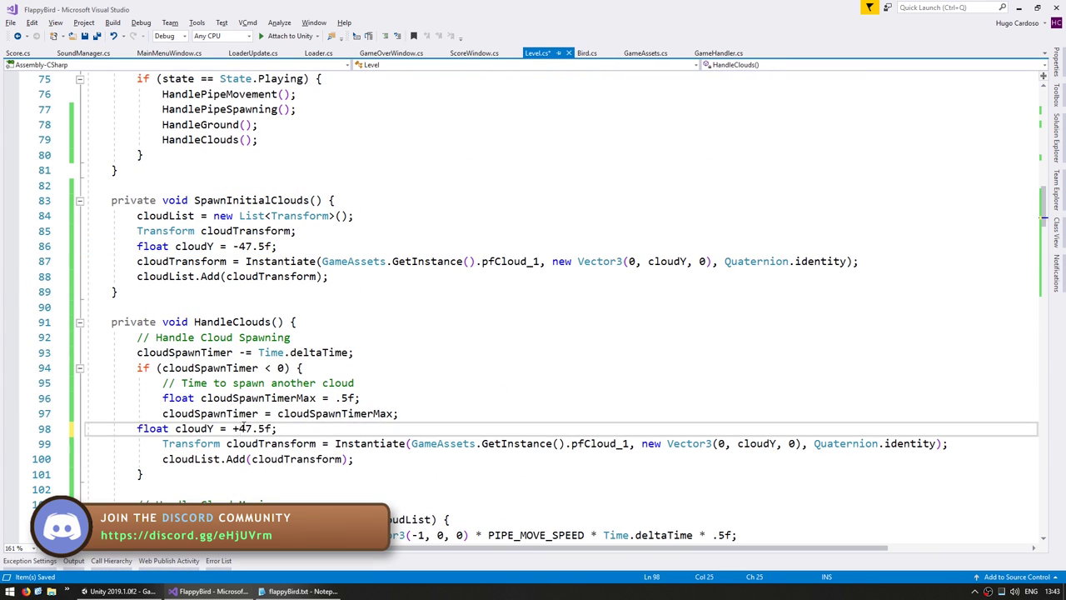
left_click(238, 246)
key("ctrl+s")
Add a '// Move cloudllax' comment above the cloud movement code and save.
scroll(490, 359, "down", 4)
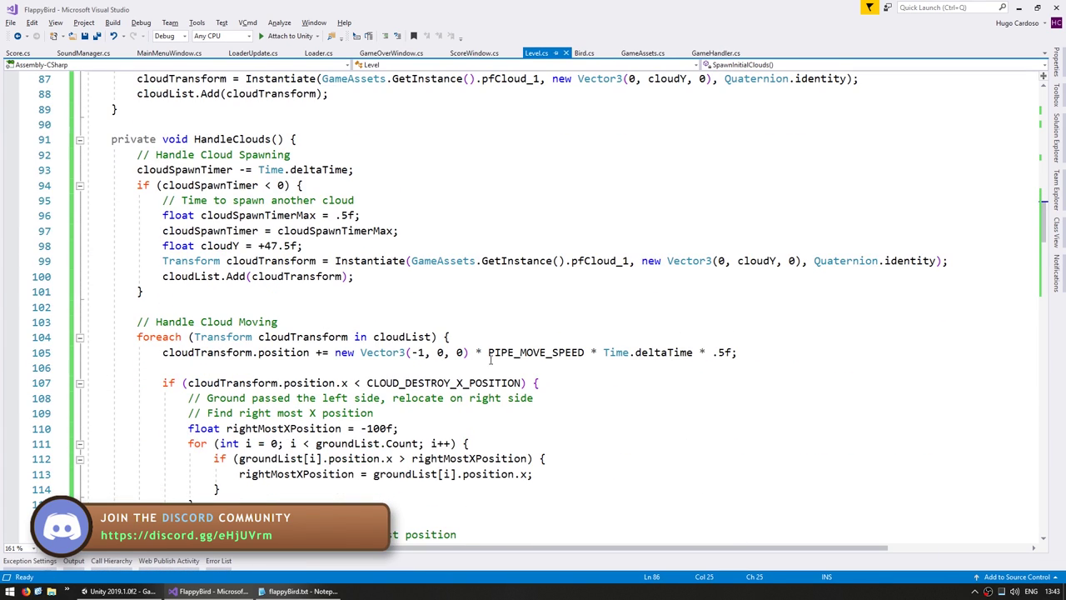
scroll(490, 358, "down", 3)
left_click(220, 216)
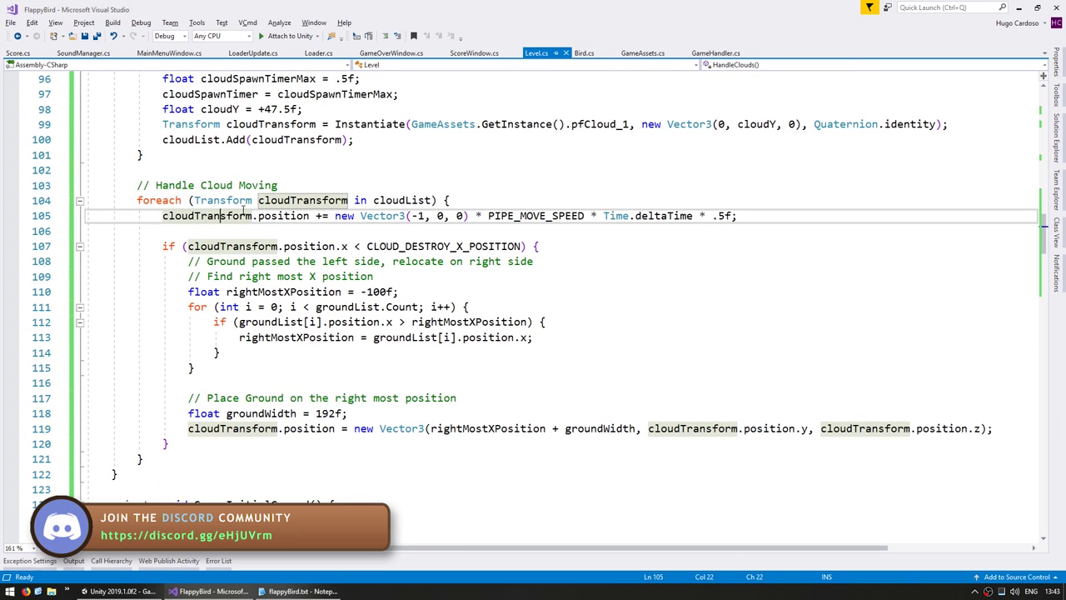
key("ctrl+Return")
type("// Move cloud by less speed than pipe")
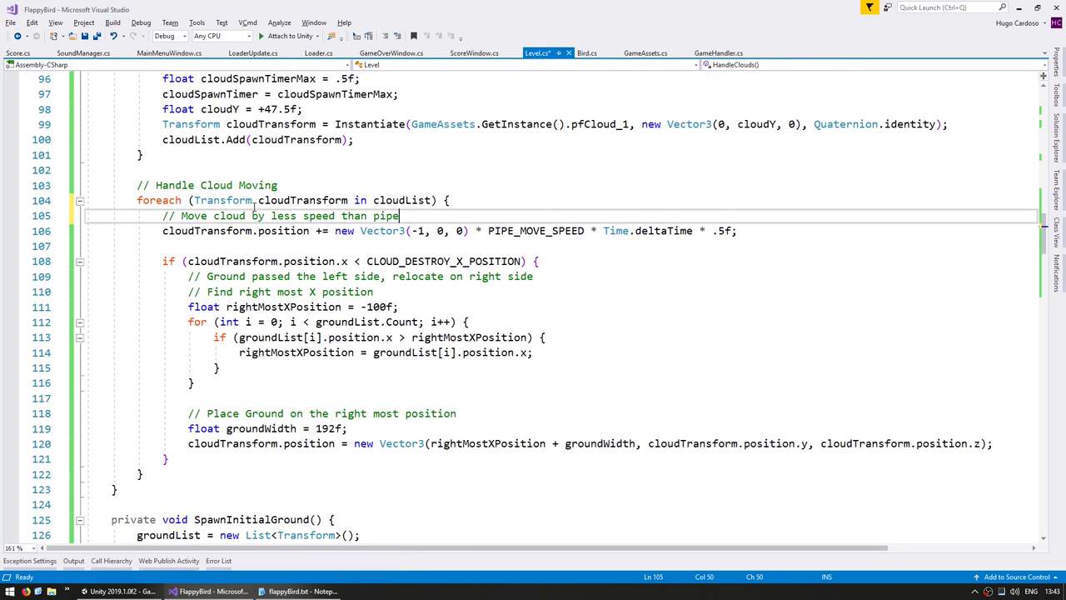
type("llax")
key("ctrl+s")
Comment the cloud destroy check and delete the leftover ground relocation lines.
scroll(236, 215, "down", 1)
left_click(275, 216)
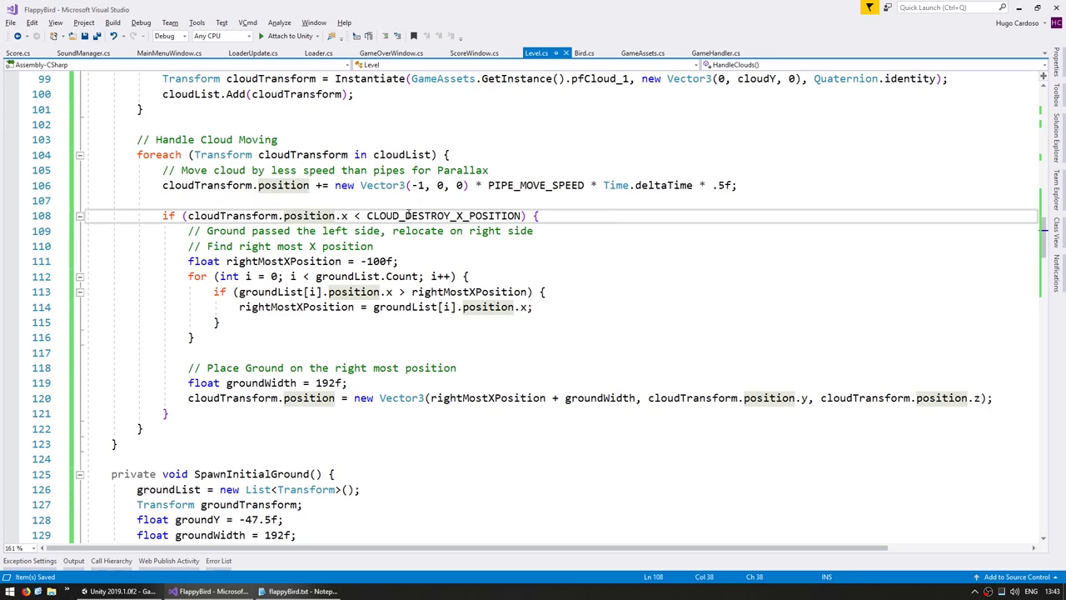
key("End")
key("Return")
type("//")
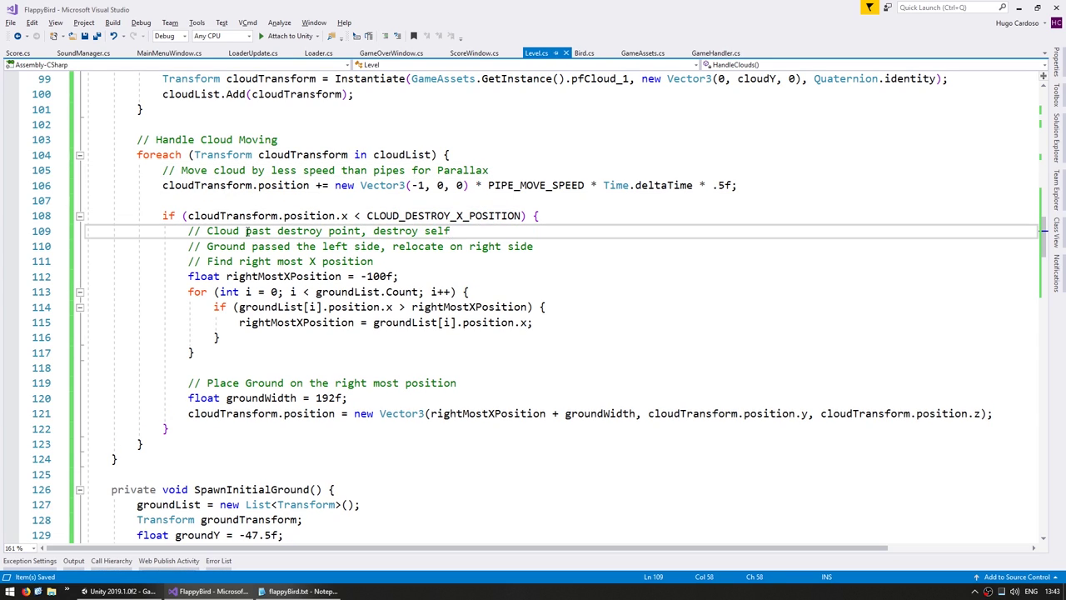
key("shift+Down")
key("Delete")
key("shift+Down")
key("Delete")
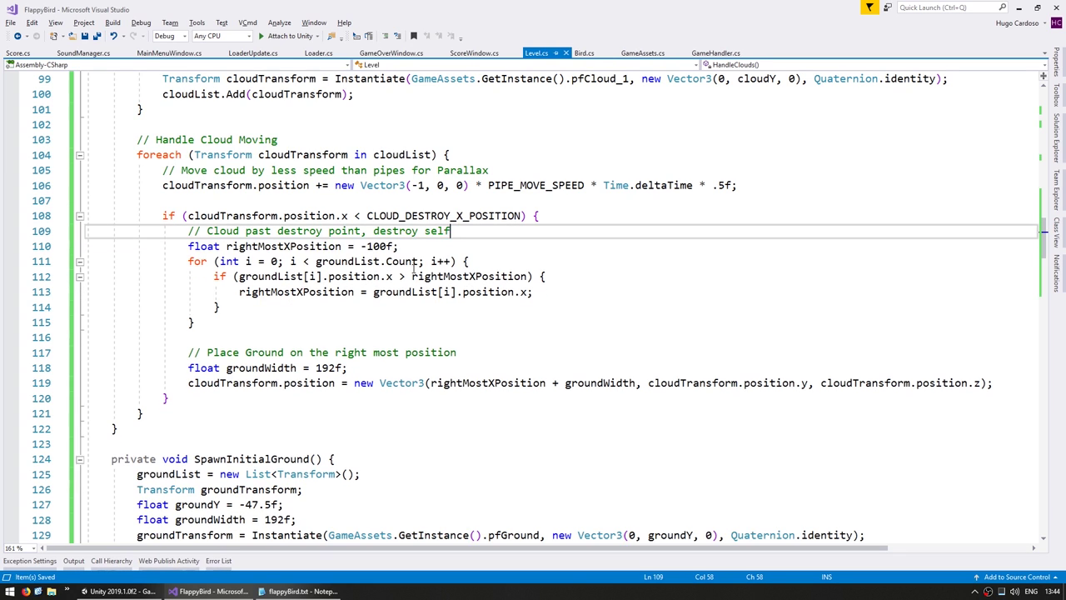
key("shift+Down")
key("Delete")
scroll(371, 231, "up", 3)
scroll(370, 231, "down", 2)
Destroy the cloudTransform game object and remove it with cloudList.RemoveAt.
key("Return")
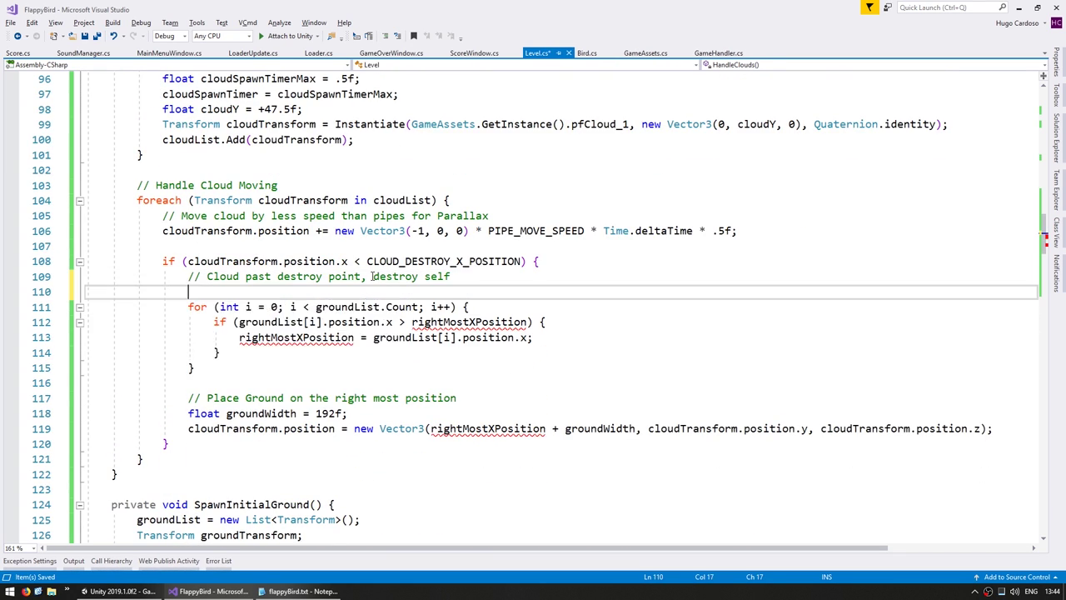
type("cloudTransform.")
key("Home")
type("Destro")
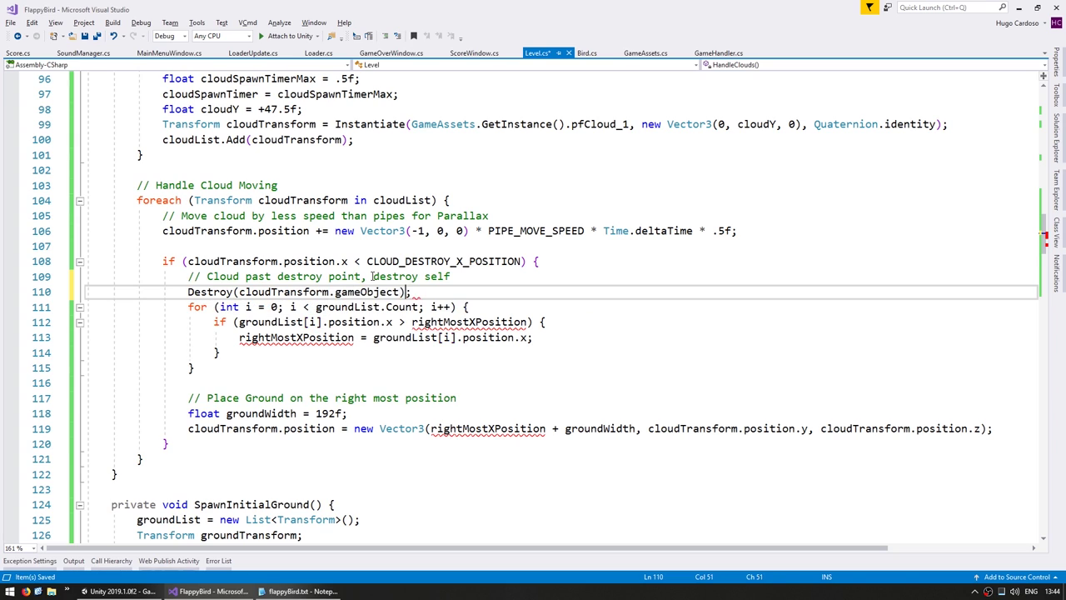
left_click(380, 198)
key("Down")
key("Down")
key("Down")
key("End")
key("Return")
type("cloudList.Removeat")
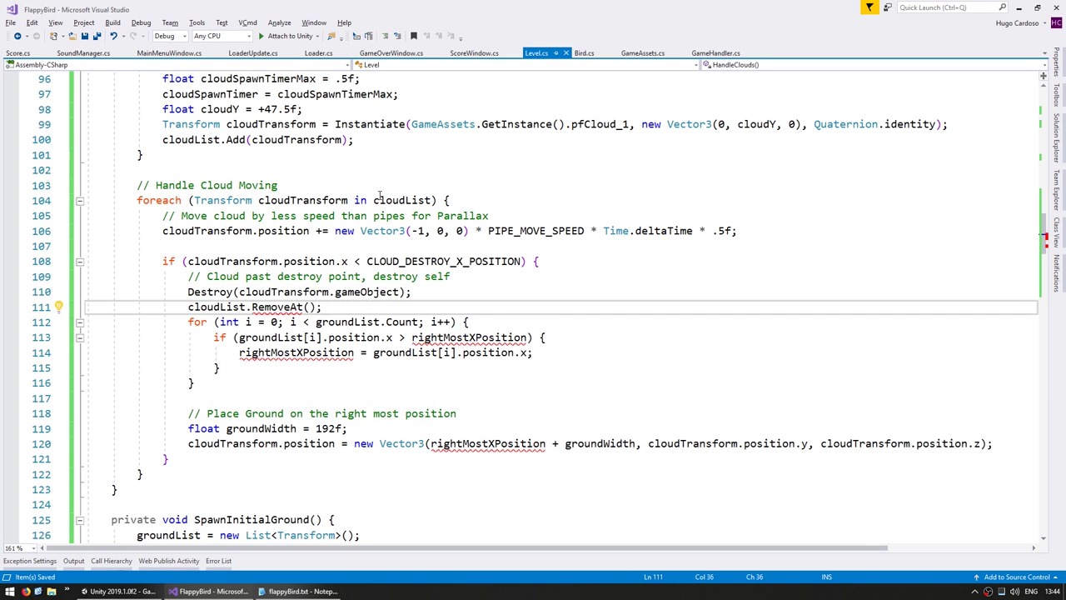
Delete the leftover ground placement code and add a for loop over cloudList.Count.
scroll(365, 304, "down", 1)
left_click_drag(188, 276, 993, 398)
key("Delete")
key("Up")
key("Up")
key("Up")
key("End")
key("Return")
type("for (i")
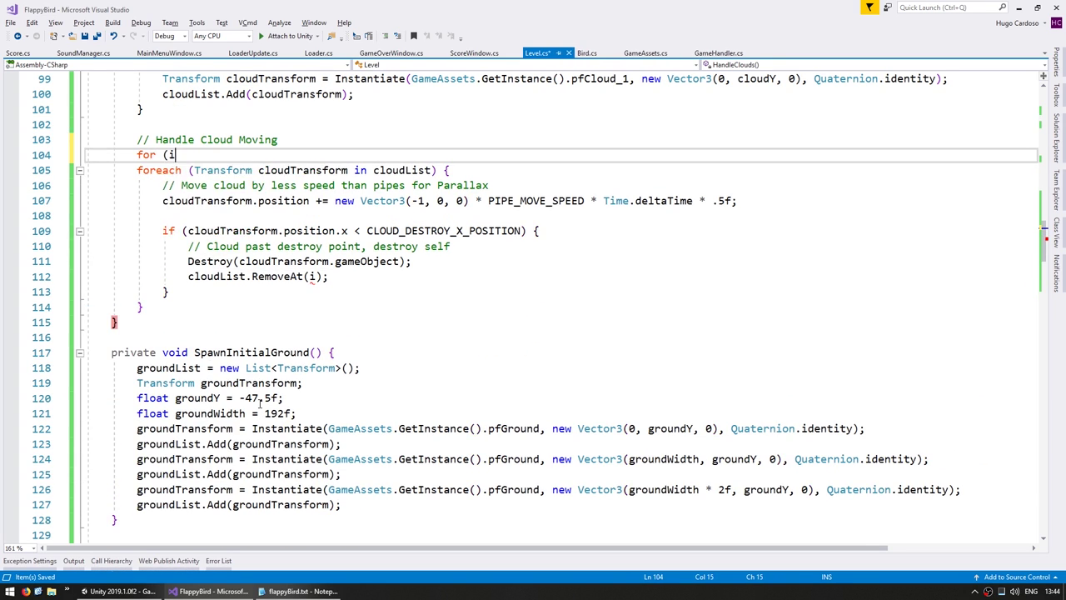
type("nt i=0; i<cloudList.Count; i++) {")
Turn the old foreach header into an indexed cloudList assignment inside the for loop.
key("Down")
key("Home")
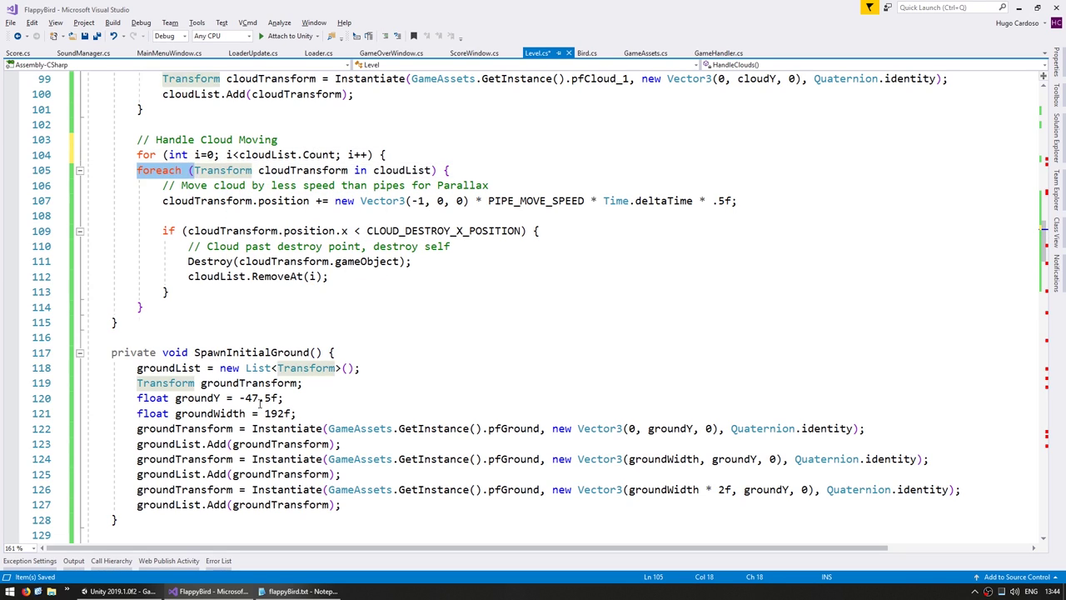
key("ctrl+shift+Right")
key("ctrl+shift+Right")
key("Delete")
key("Tab")
key("End")
key("Left")
key("Left")
key("Left")
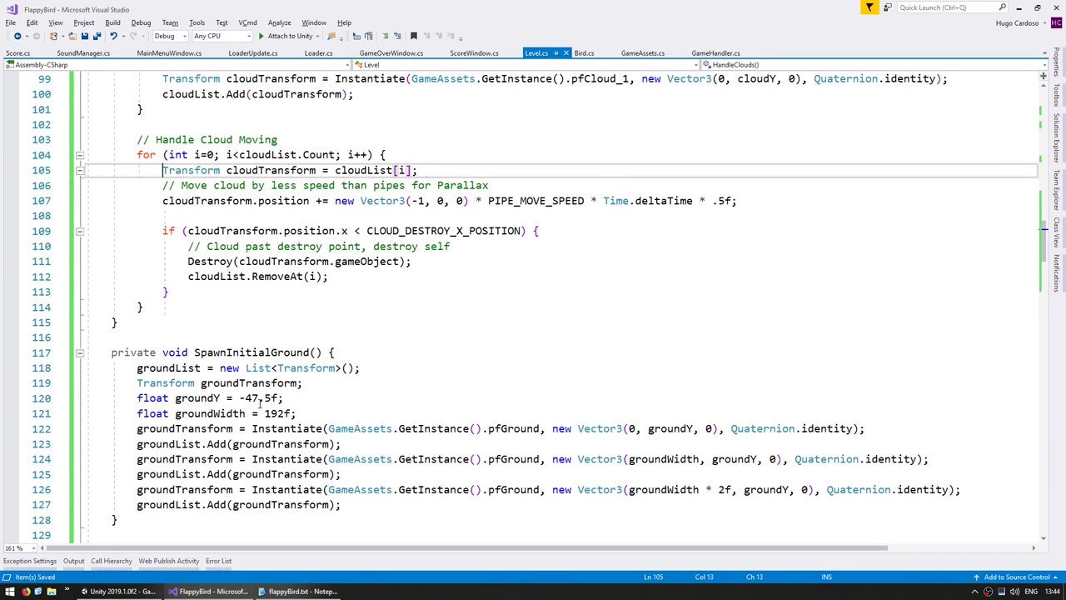
key("Down")
key("Down")
key("Down")
key("Down")
key("Down")
key("End")
key("Return")
scroll(252, 379, "up", 2)
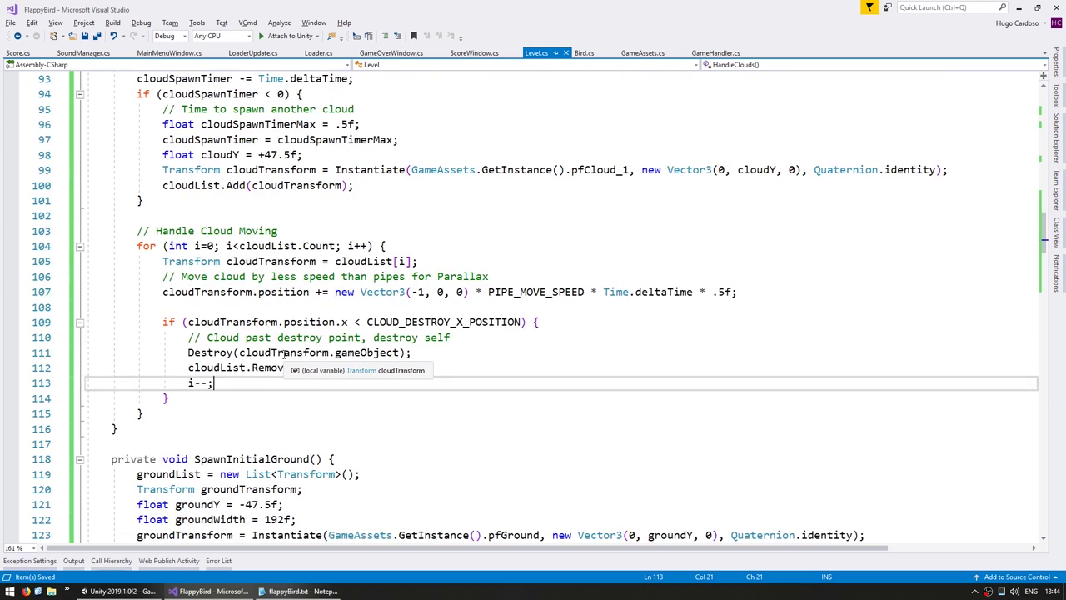
scroll(275, 359, "up", 6)
Place Clouds_1 in the scene and set Clouds_1 to Clouds_3 to 7 pixels per unit.
left_click(117, 592)
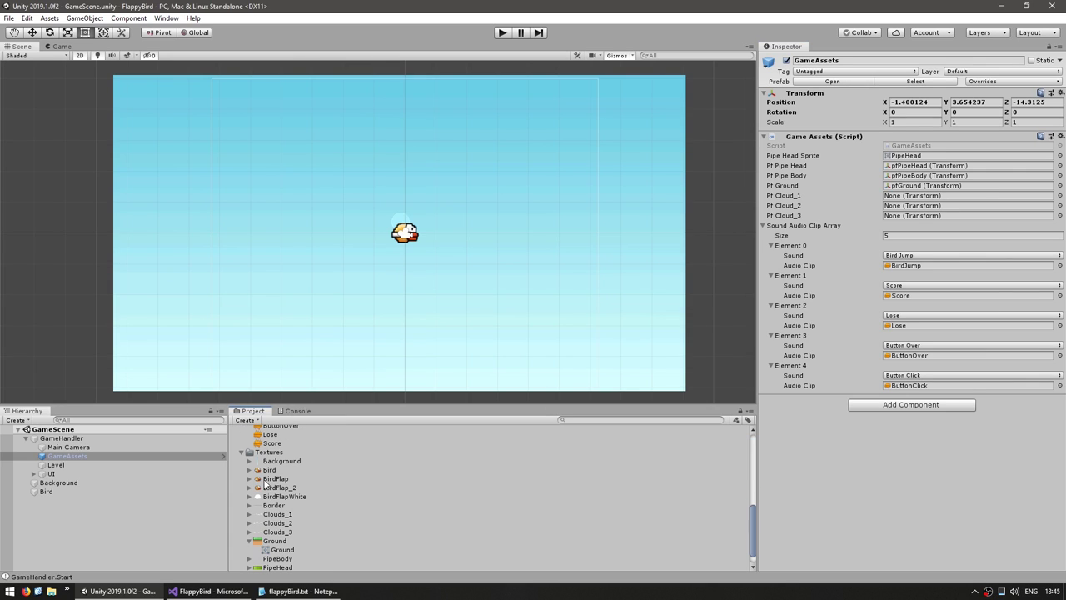
left_click_drag(278, 514, 452, 154)
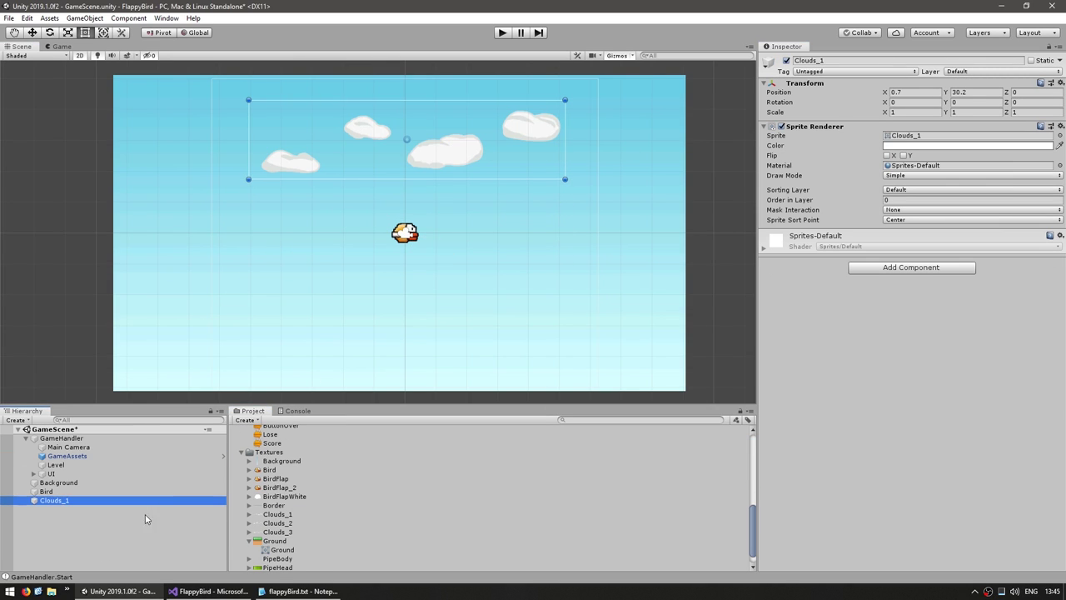
left_click(277, 514)
left_click(277, 532, "shift")
double_click(971, 120)
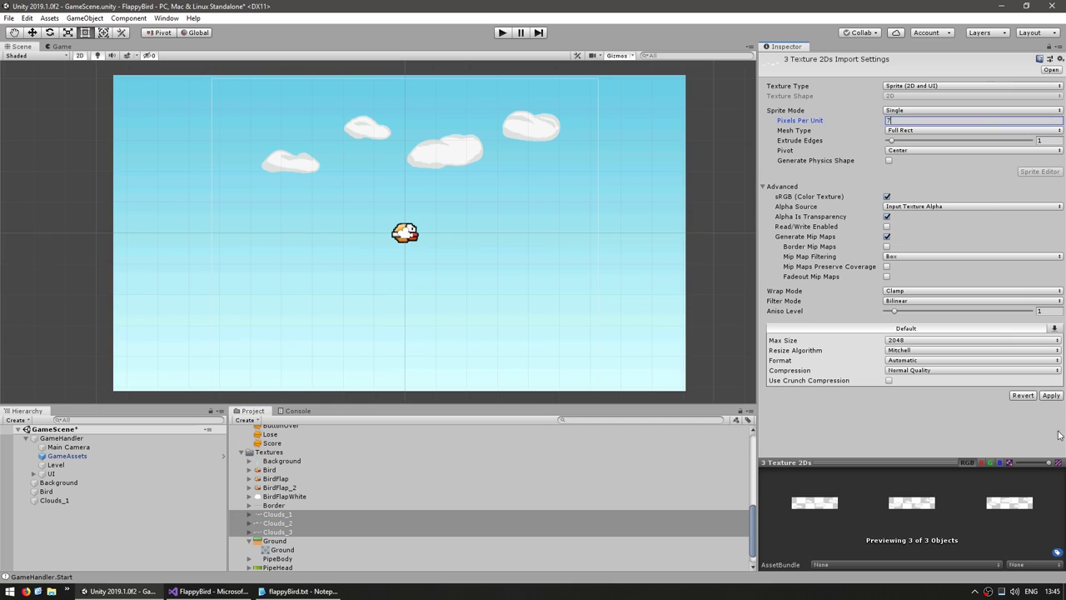
type("7")
left_click(454, 153)
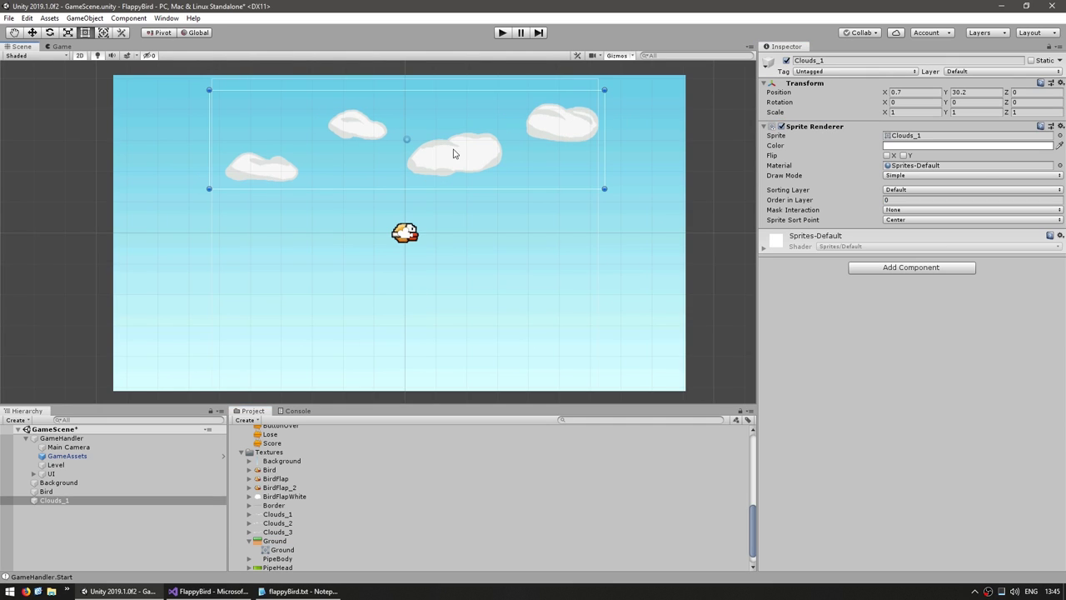
Check the +30f initial cloud height in Level.cs.
key("alt+Tab")
left_click(239, 245)
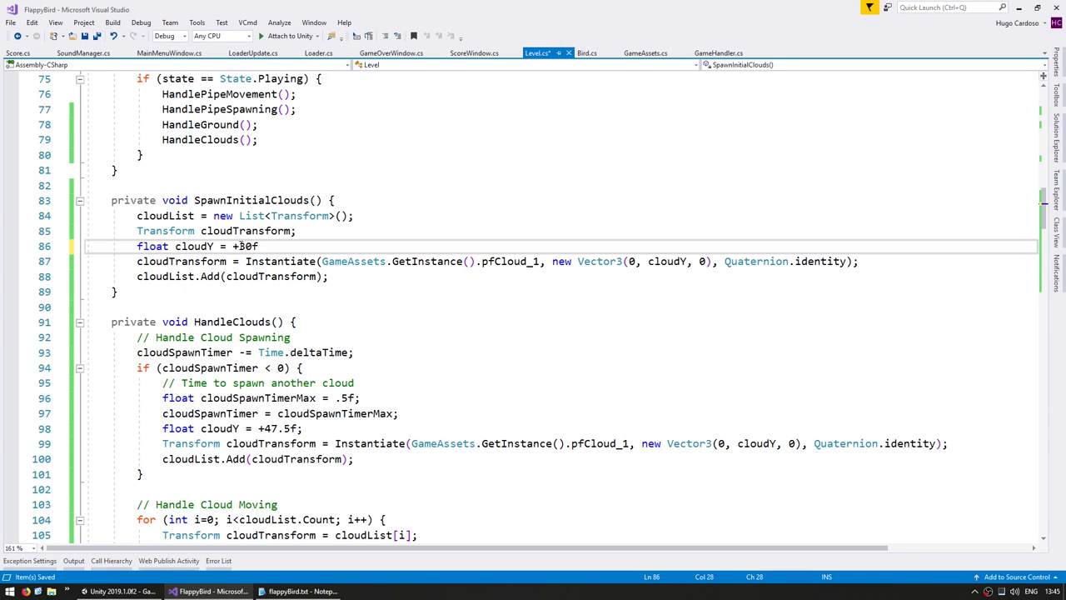
key("shift+Left")
key("shift+Left")
key("shift+Left")
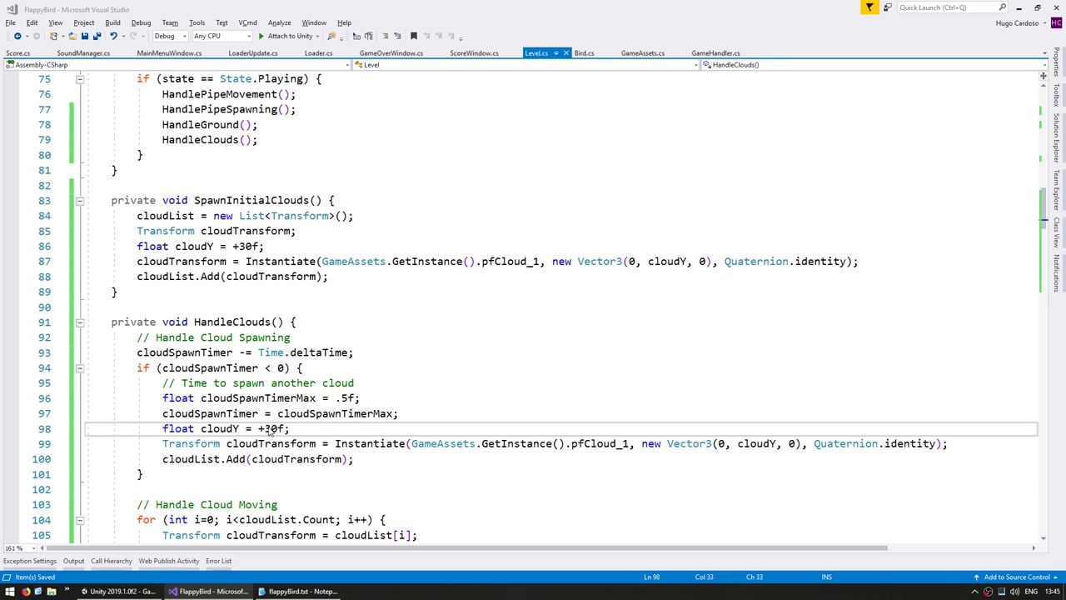
key("alt+Tab")
scroll(308, 494, "up", 5)
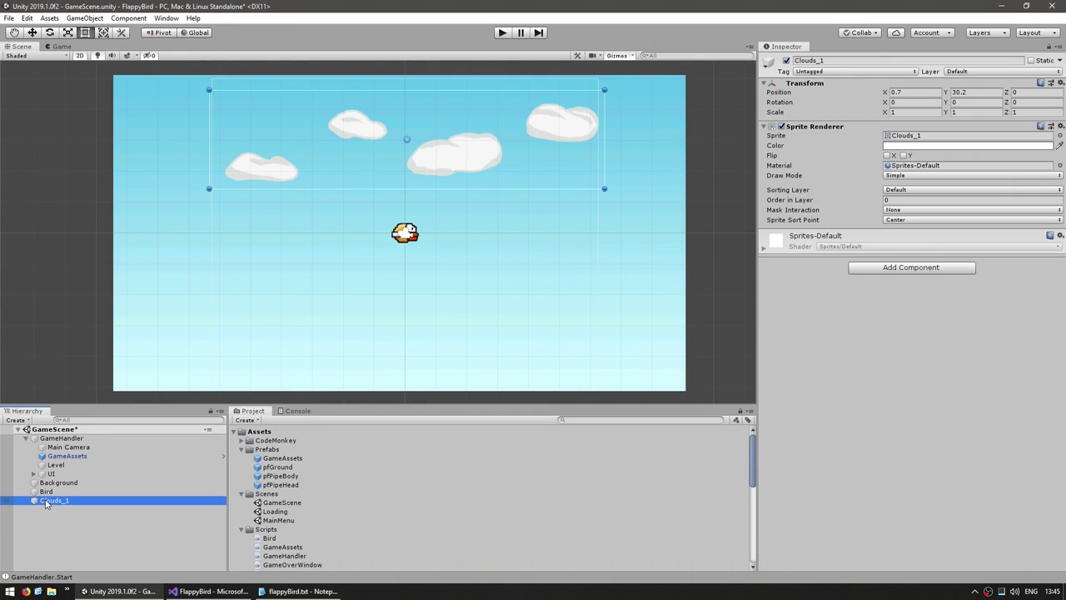
Make pfClouds_1, pfClouds_2 and pfClouds_3 prefabs with their own sprites and link them in GameAssets.
left_click_drag(266, 487, 267, 486)
key("Delete")
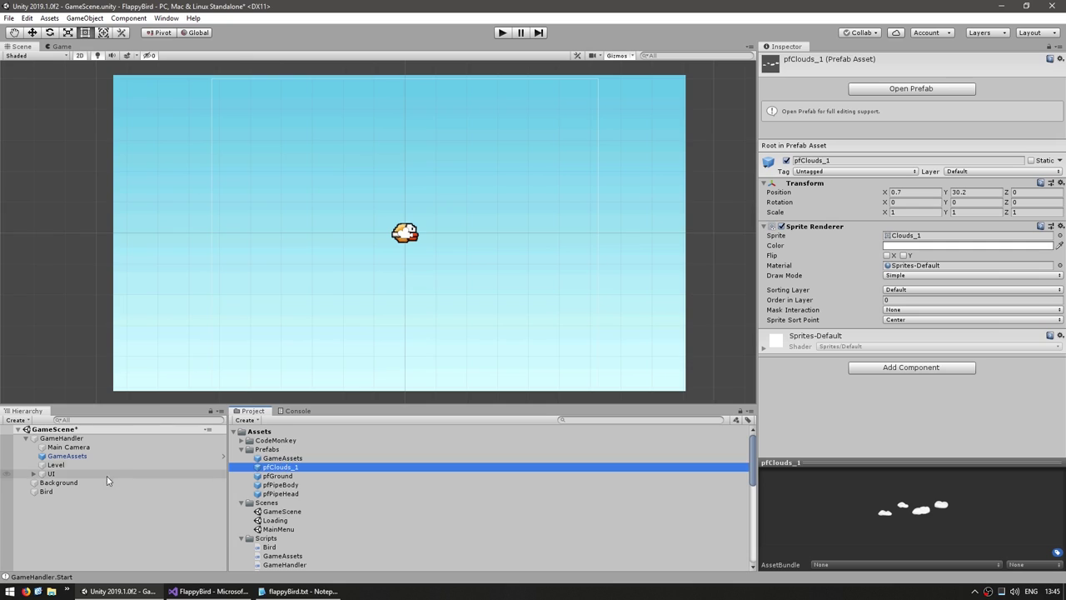
left_click(67, 456)
left_click(327, 467)
scroll(327, 467, "down", 5)
scroll(326, 467, "down", 5)
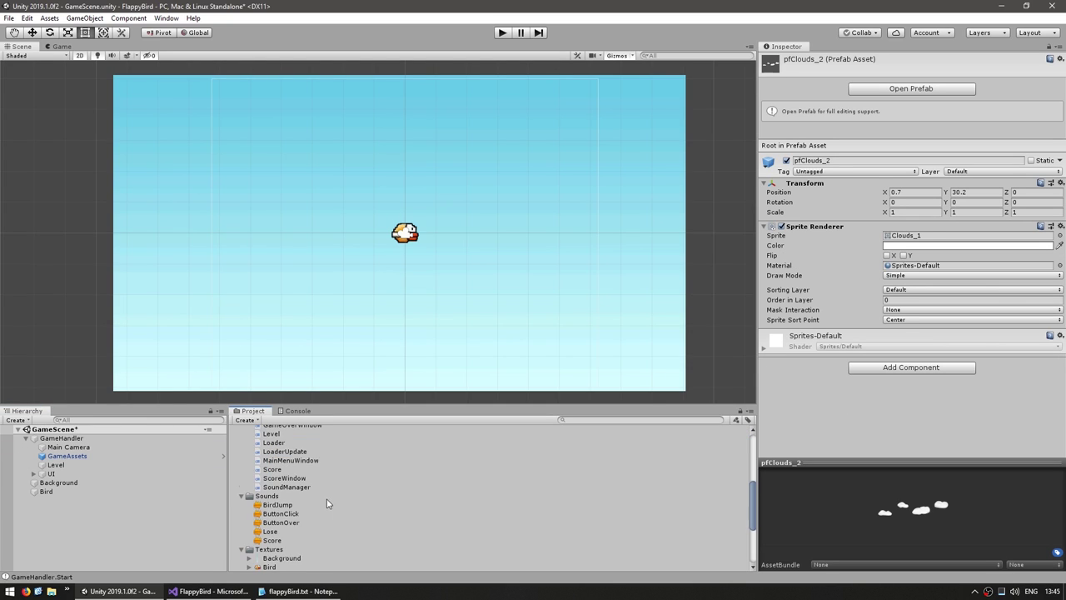
left_click_drag(283, 520, 958, 235)
scroll(281, 472, "up", 5)
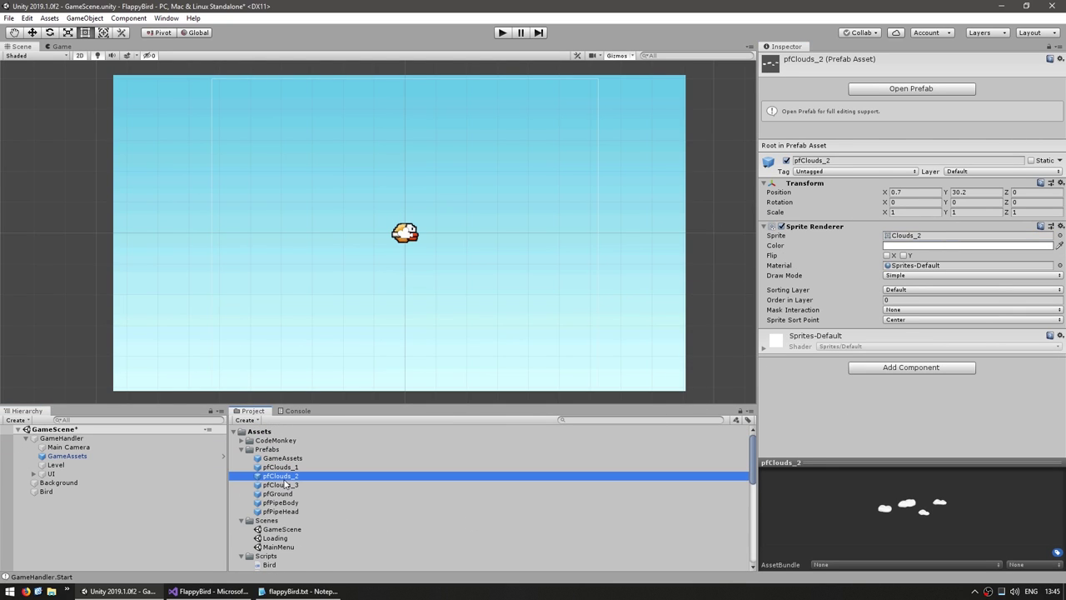
left_click(285, 484)
scroll(288, 522, "down", 10)
left_click_drag(74, 472, 872, 224)
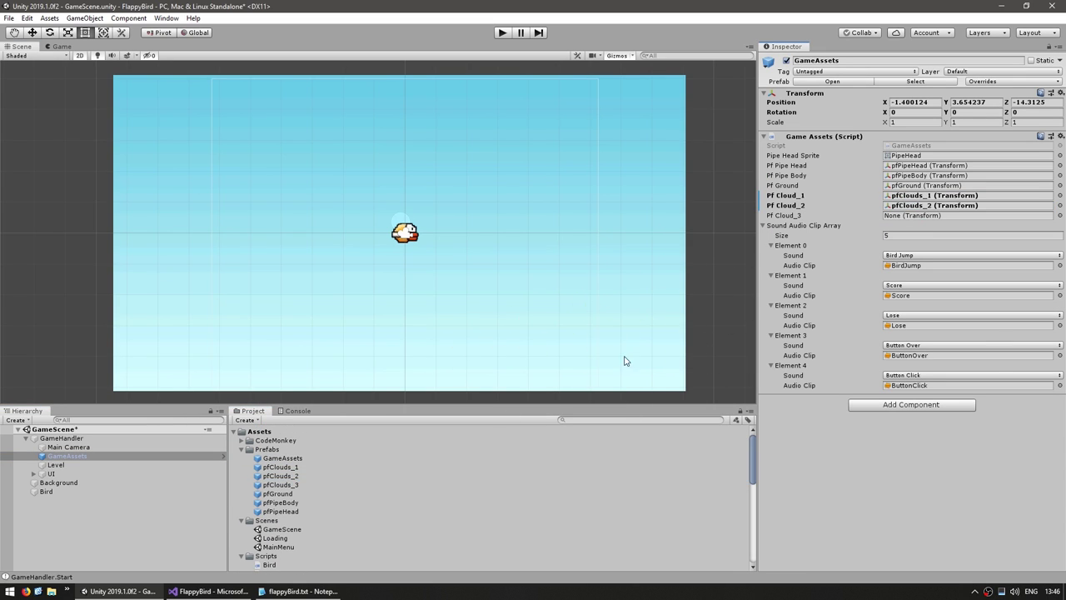
Run and pause the game, then inspect a spawned pfClouds_1(Clone) beyond the right edge.
left_click(502, 33)
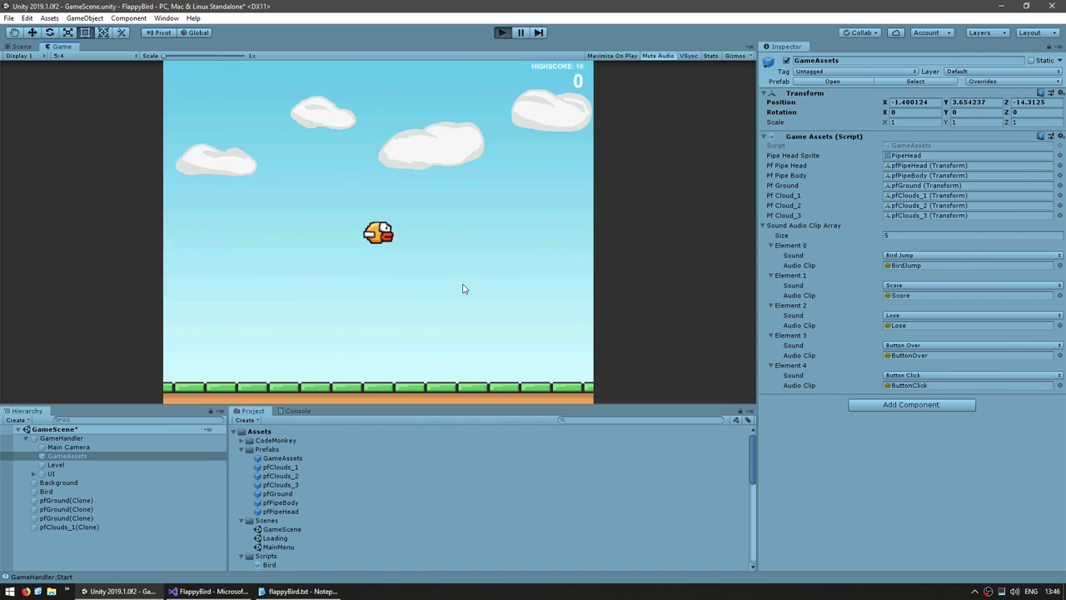
key("ctrl+1")
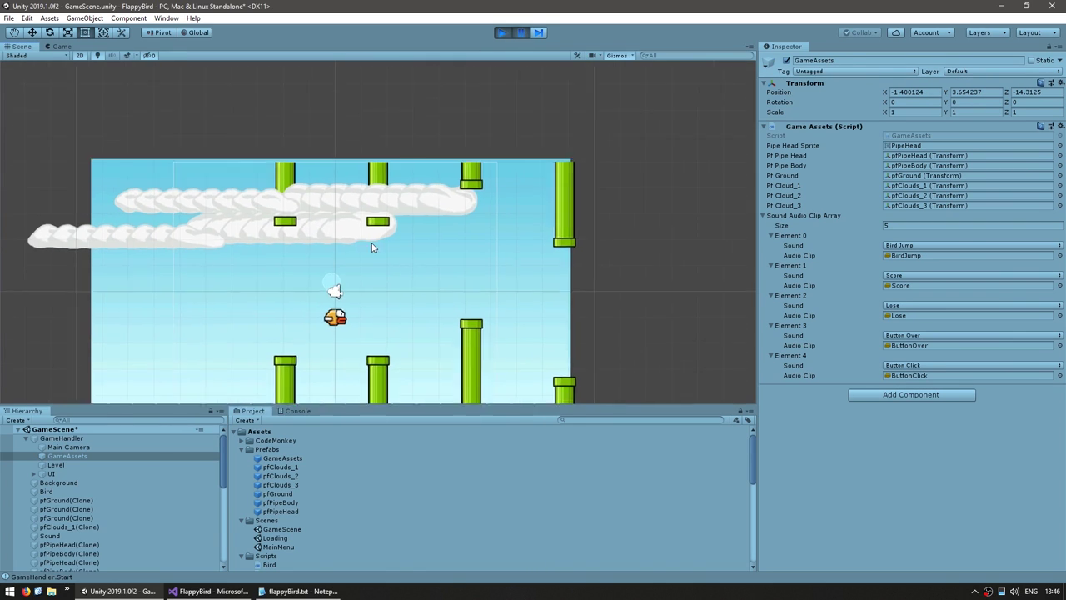
left_click(371, 243)
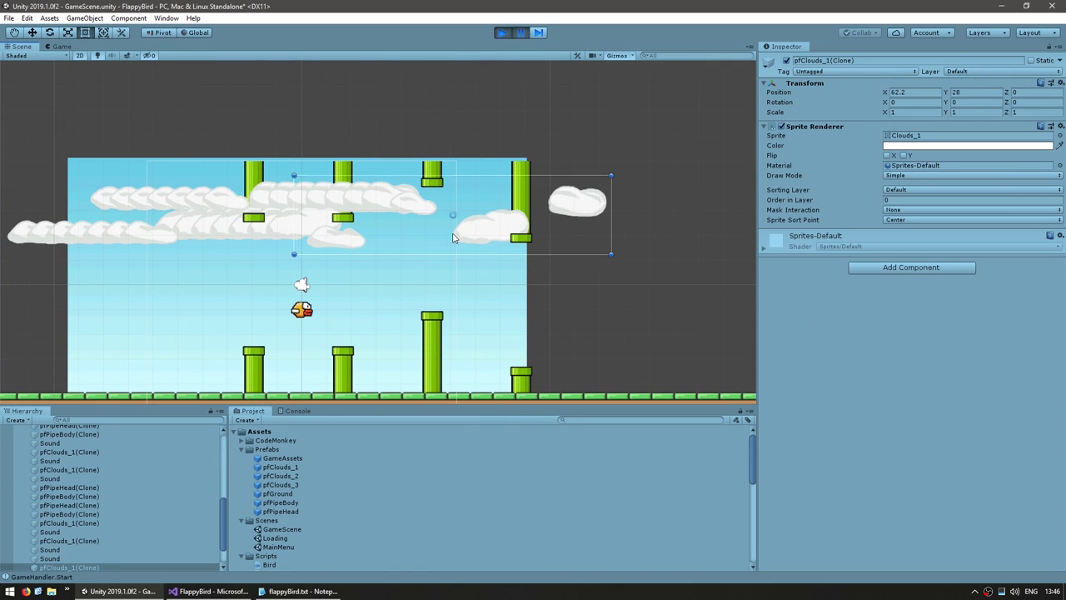
left_click(25, 55)
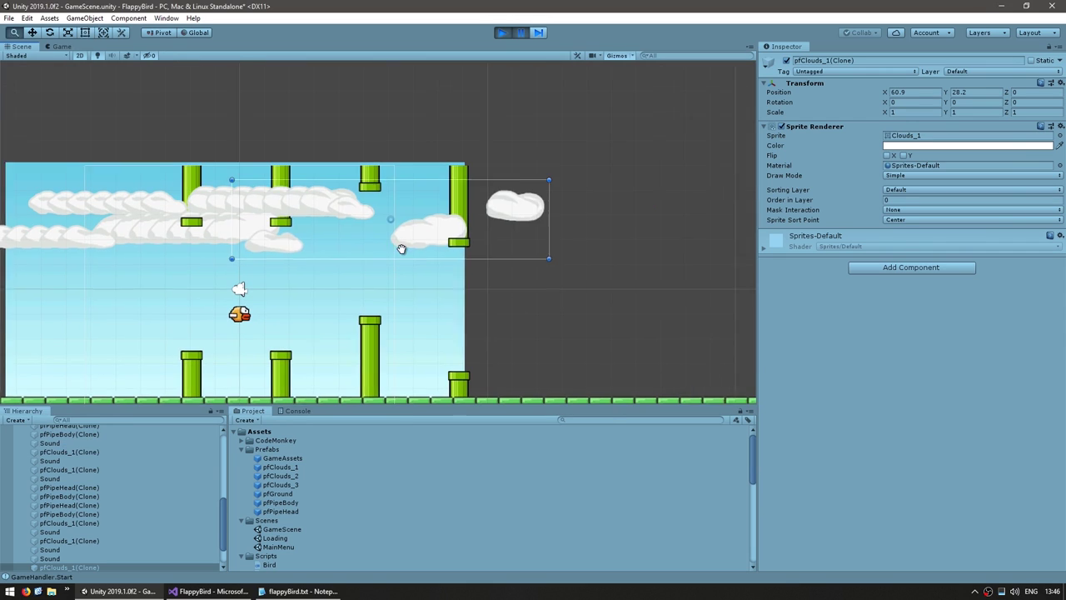
middle_click_drag(676, 233, 600, 231)
key("alt+Tab")
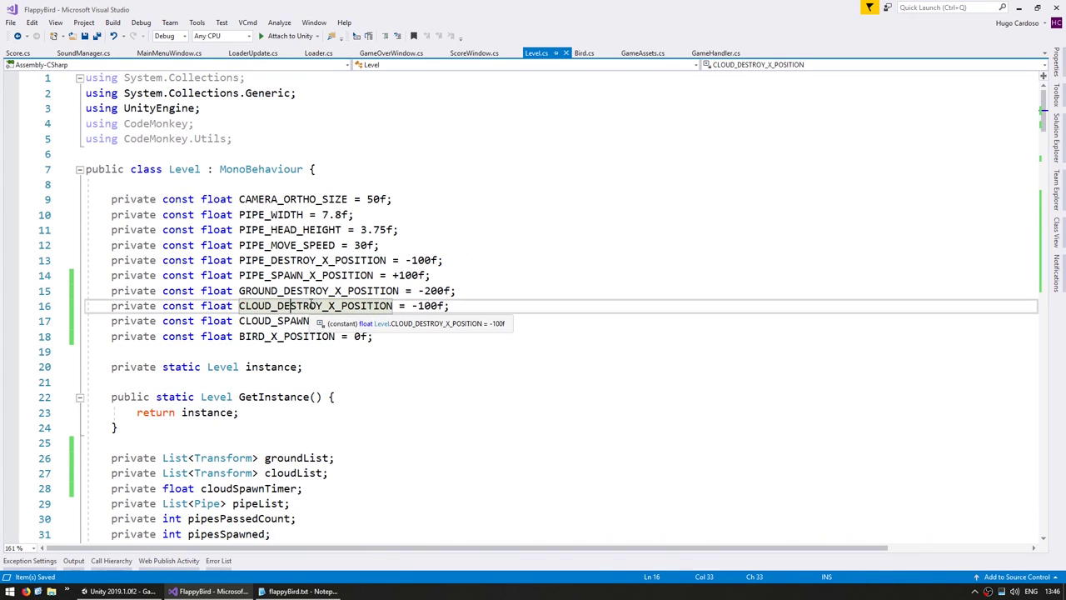
type("6")
Set cloud spawn X to +160f, destroy X to -160f, and cloudSpawnTimerMax to 3f.
double_click(275, 320)
scroll(286, 397, "down", 5)
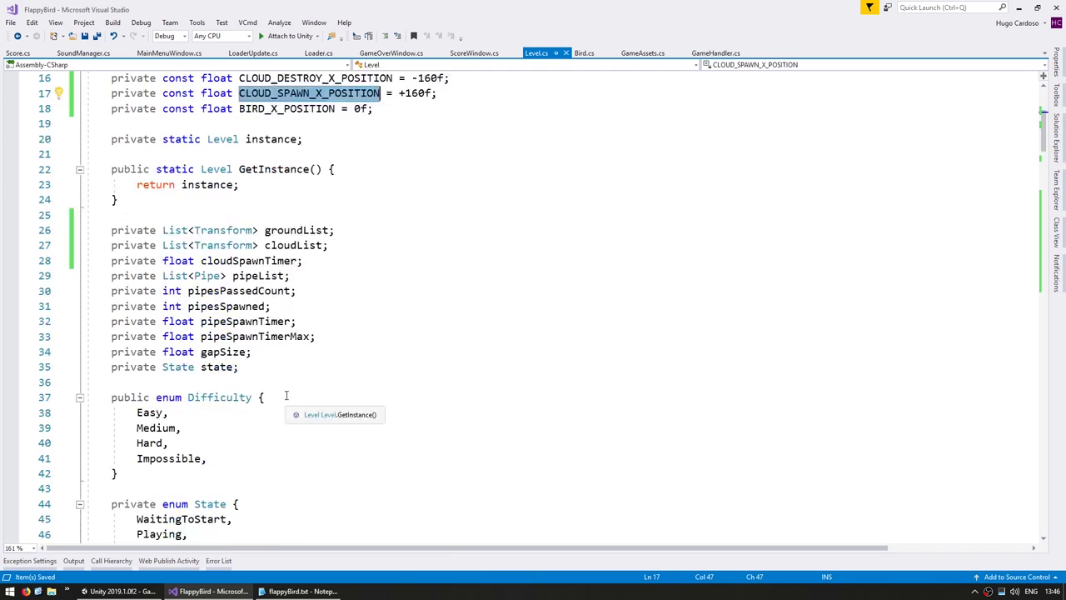
scroll(279, 392, "down", 20)
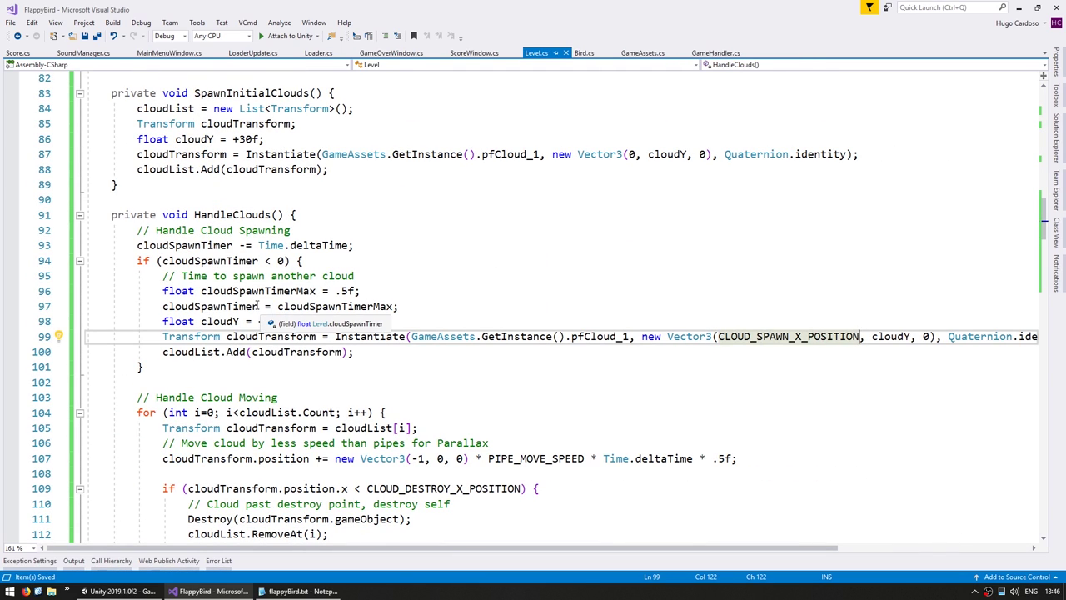
left_click(341, 291)
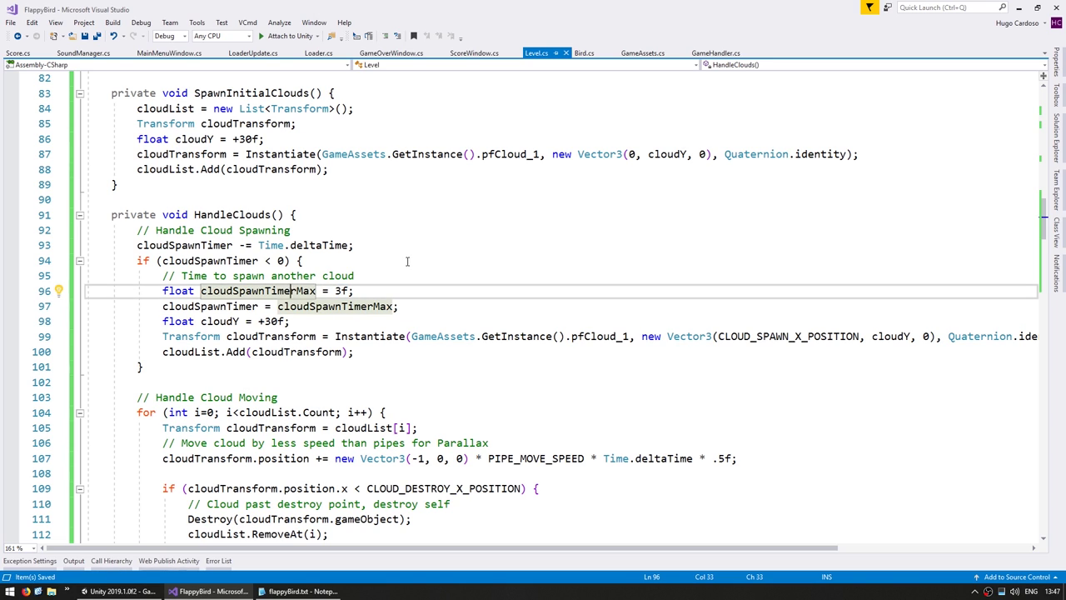
key("alt+Tab")
Playtest the game twice, flapping the bird to watch the clouds.
left_click(502, 33)
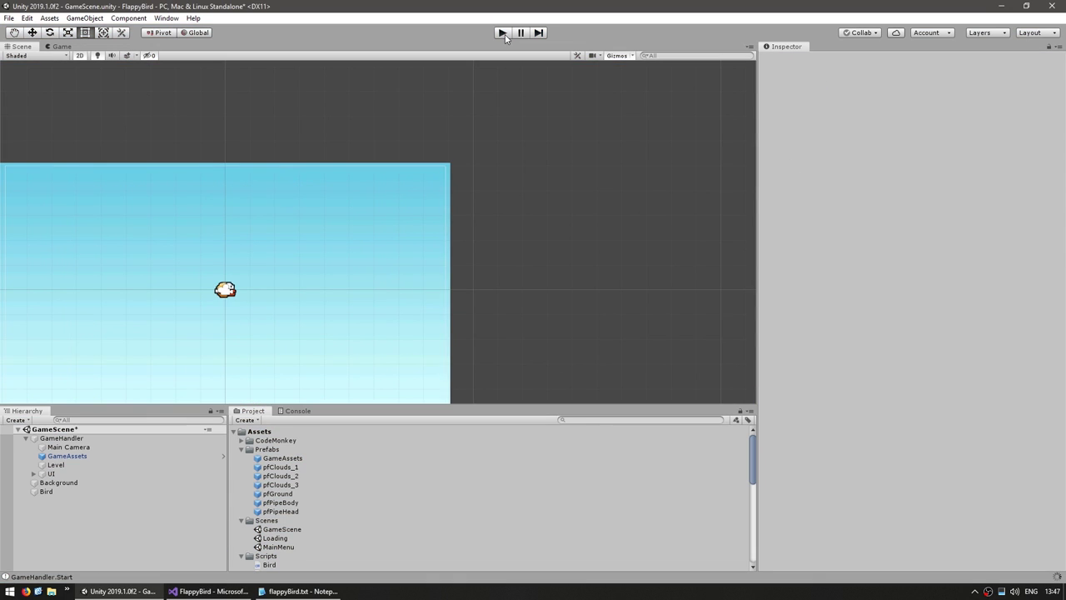
left_click(502, 33)
key("space")
key("space")
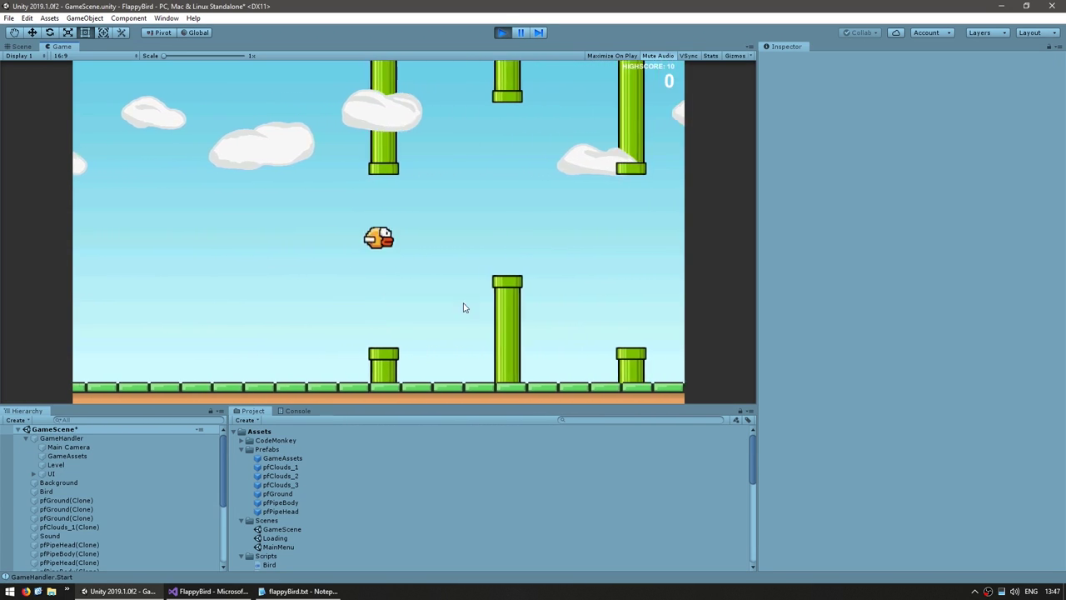
key("space")
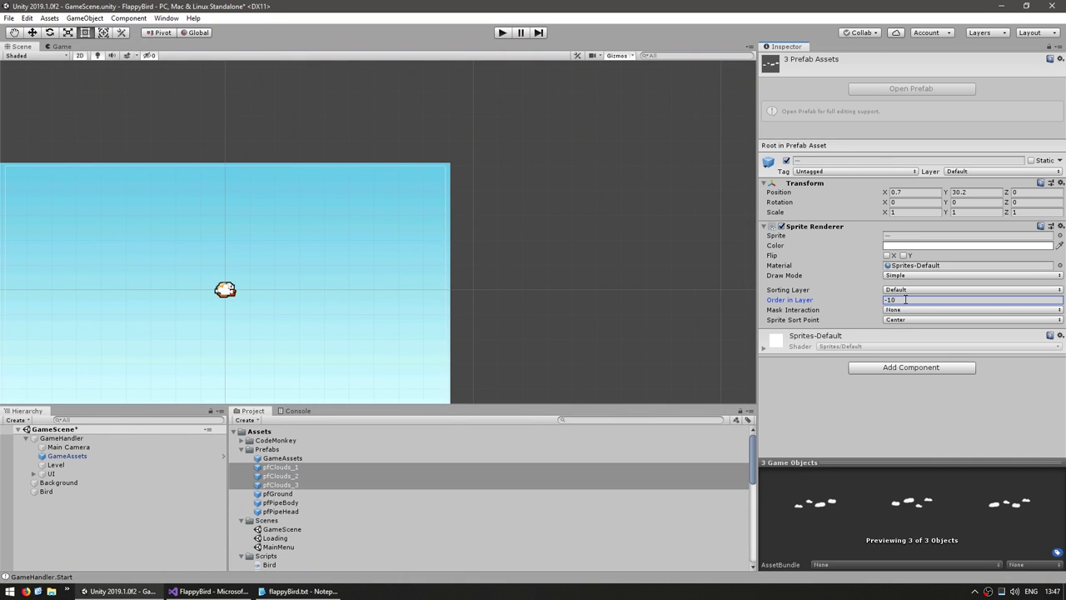
left_click(502, 33)
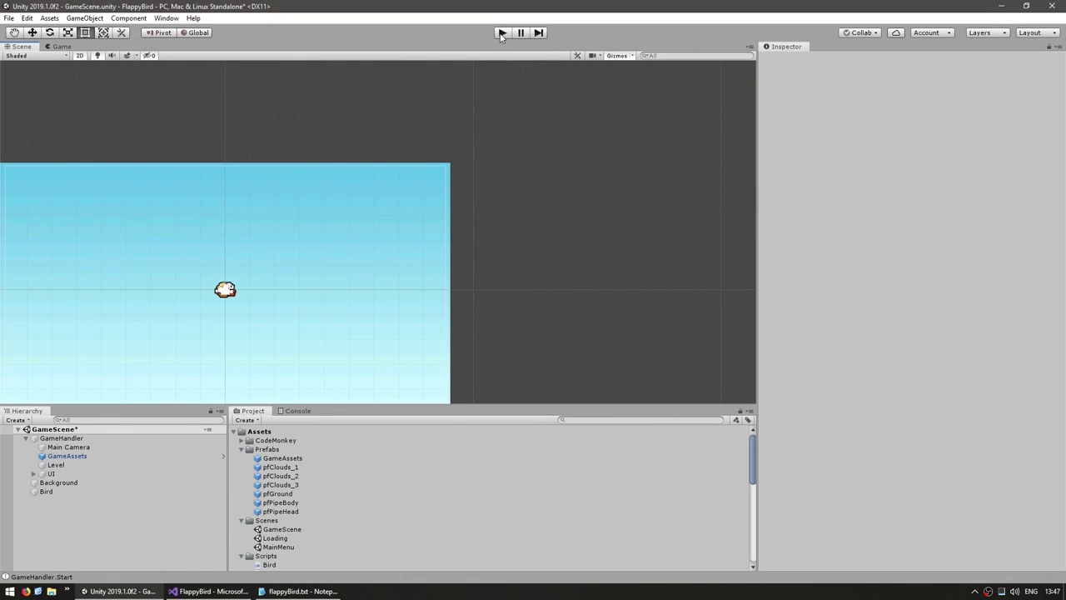
key("space")
key("space")
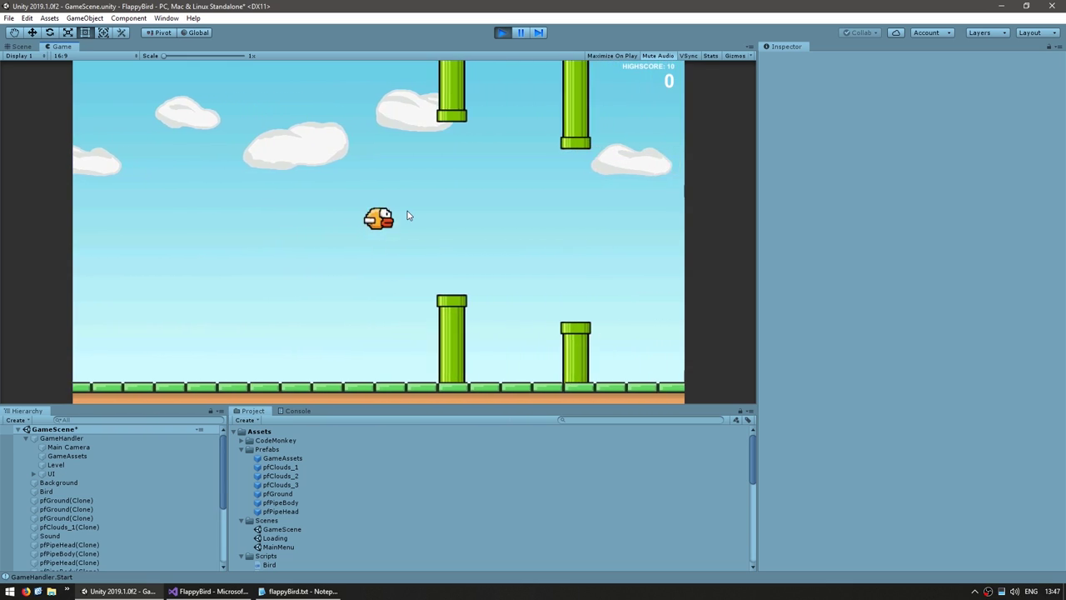
key("space")
key("space")
key("space")
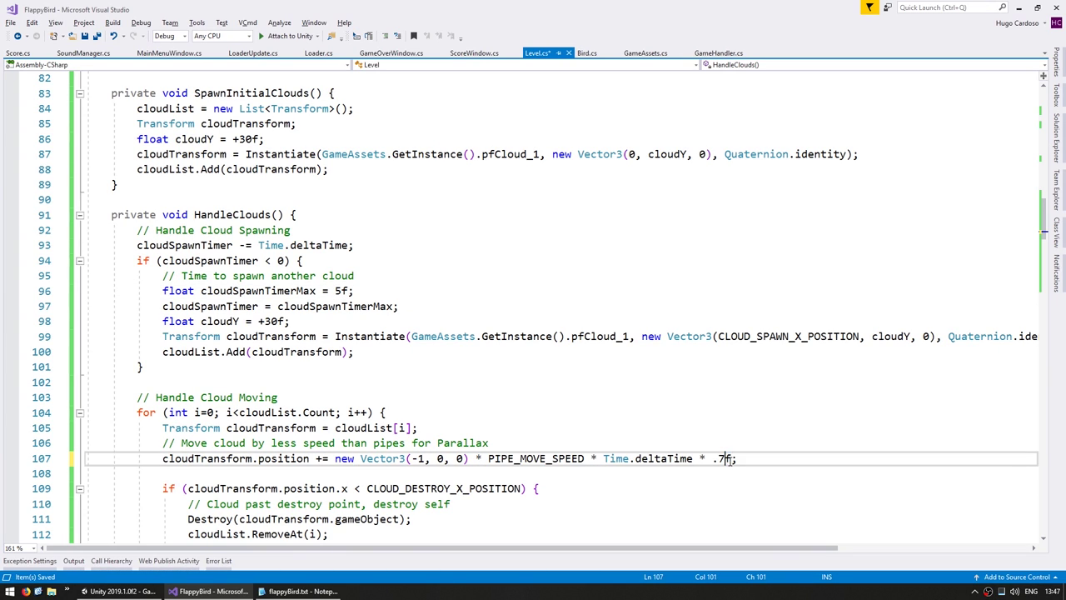
Change cloudSpawnTimerMax to 6f and dock the Game view above the Scene view.
left_click(321, 291)
mouse_move(58, 47)
left_mouse_down()
mouse_move(409, 162)
mouse_move(440, 270)
left_mouse_up()
scroll(535, 310, "down", 3)
left_click_drag(535, 310, 461, 310)
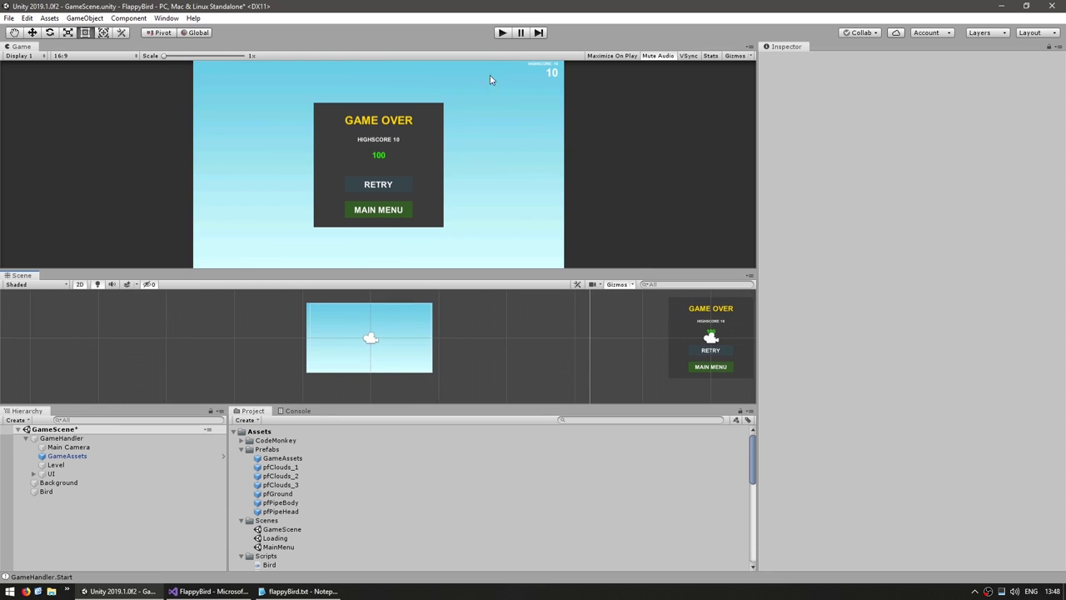
Retest the slower cloud spawning by flying the bird through the pipes.
left_click(502, 33)
left_click(545, 184)
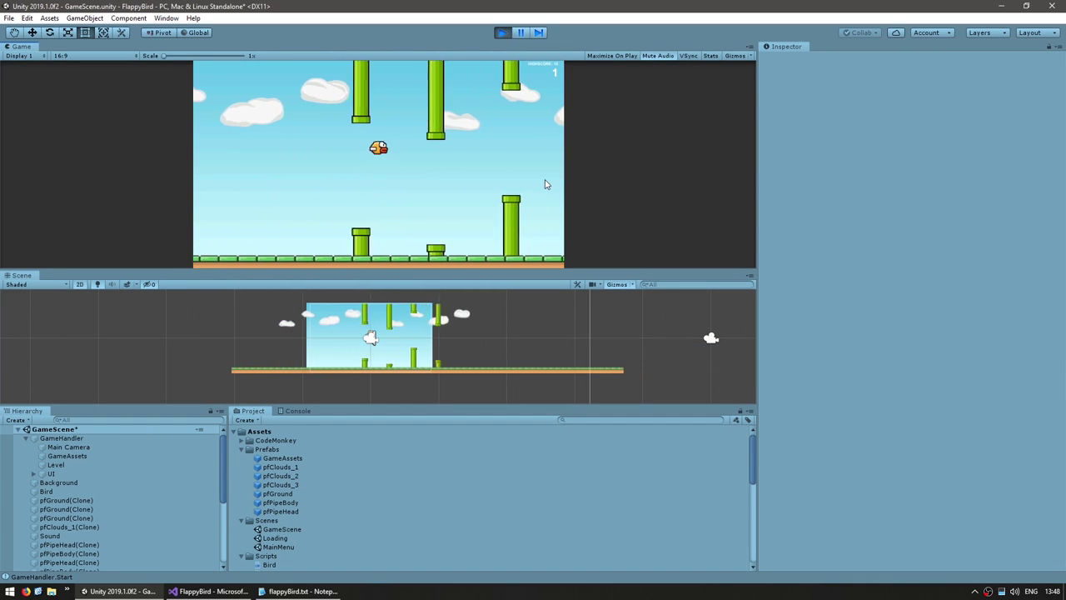
left_click(541, 185)
left_click(536, 186)
left_click(536, 185)
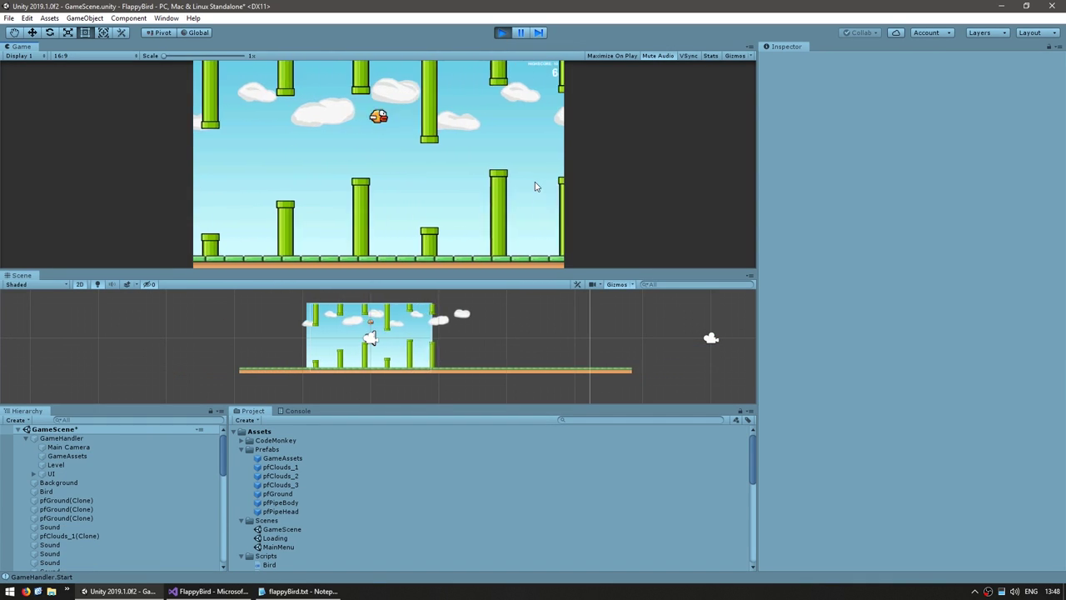
left_click(537, 186)
left_click(536, 186)
left_click(537, 185)
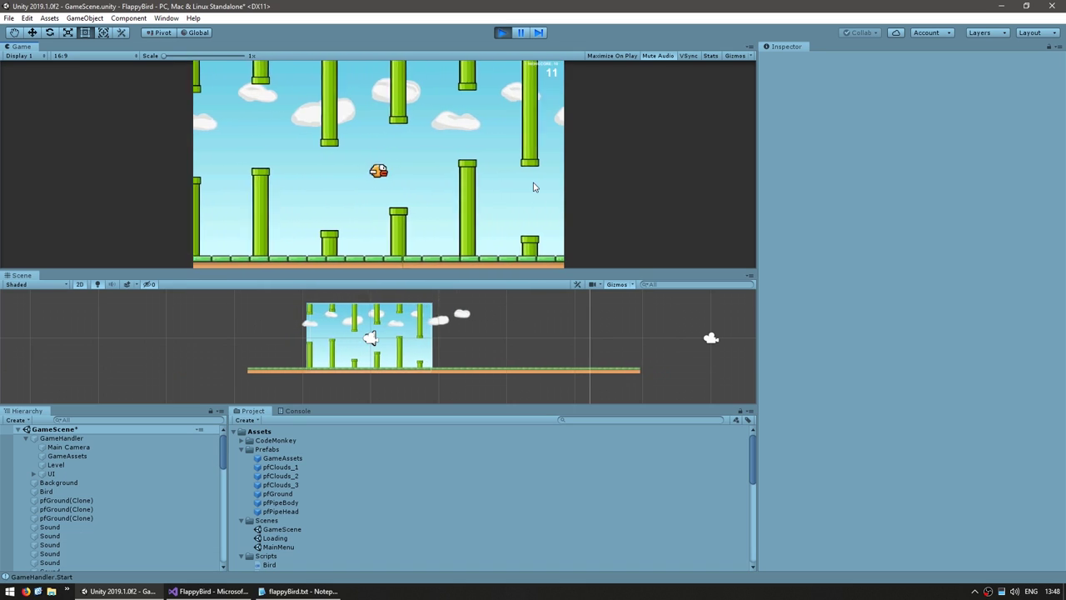
left_click(533, 186)
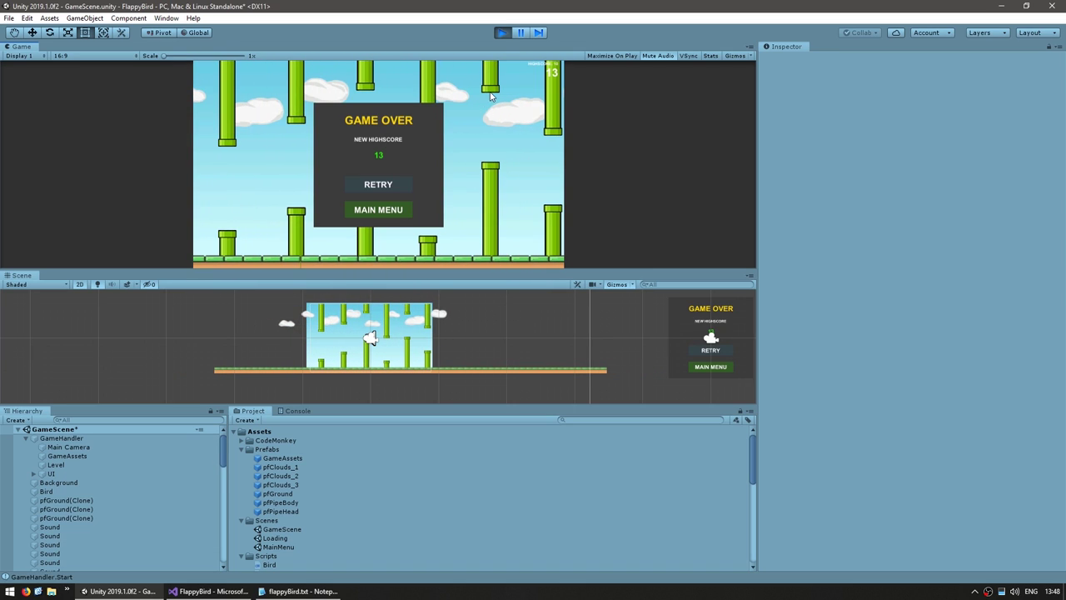
left_click(503, 33)
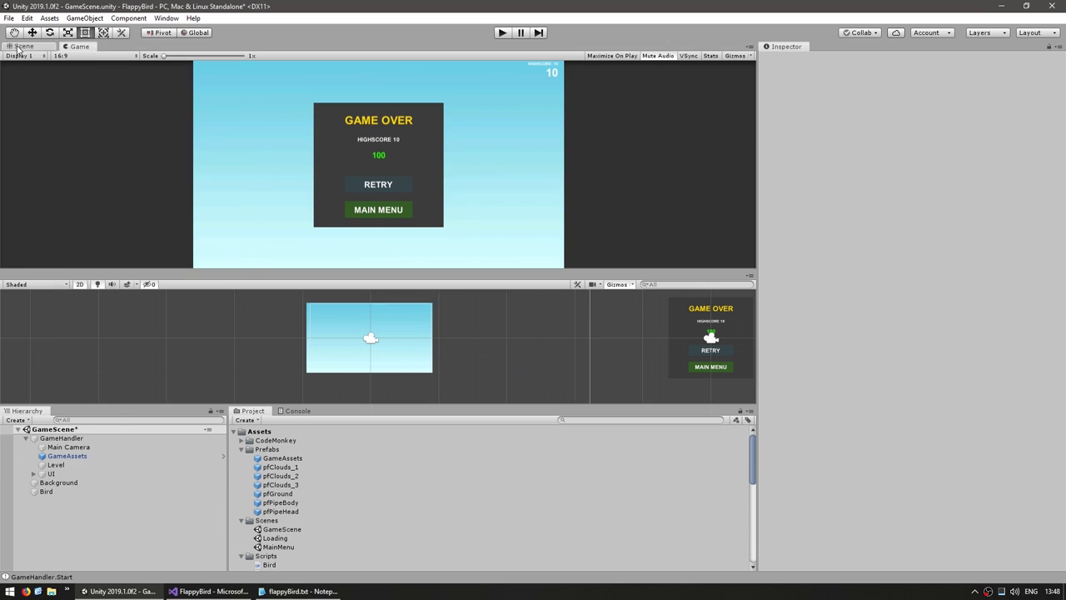
key("alt+Tab")
Add a GetCloudPrefabTransform() method to Level.cs that switches on Random.Range(0, 3) to return pfCloud_1, 2 or 3.
left_click(348, 322)
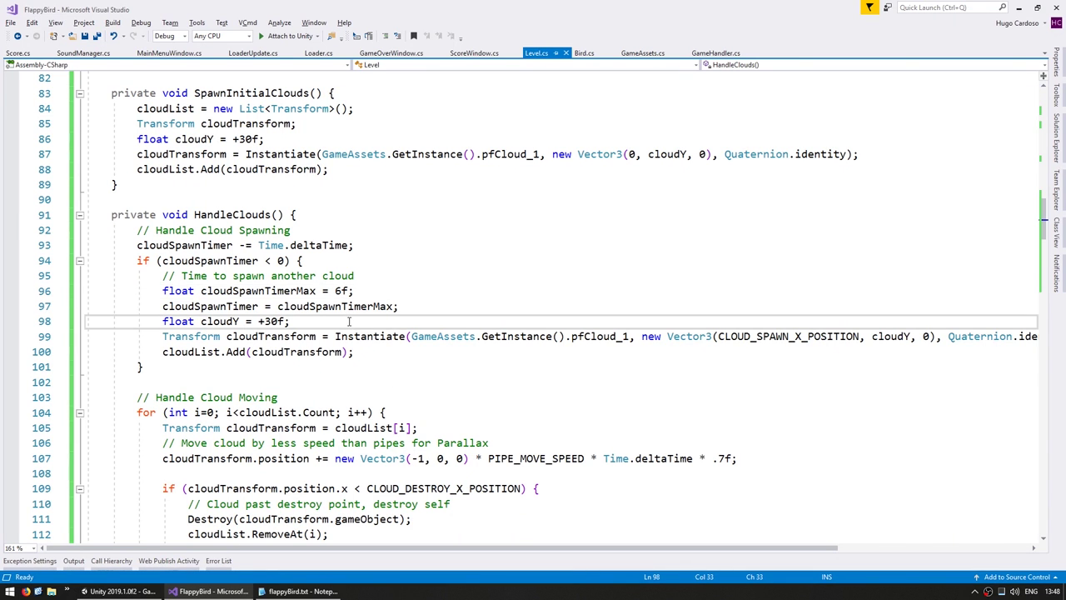
left_click(151, 202)
key("Return")
type("private Transform GetCloud")
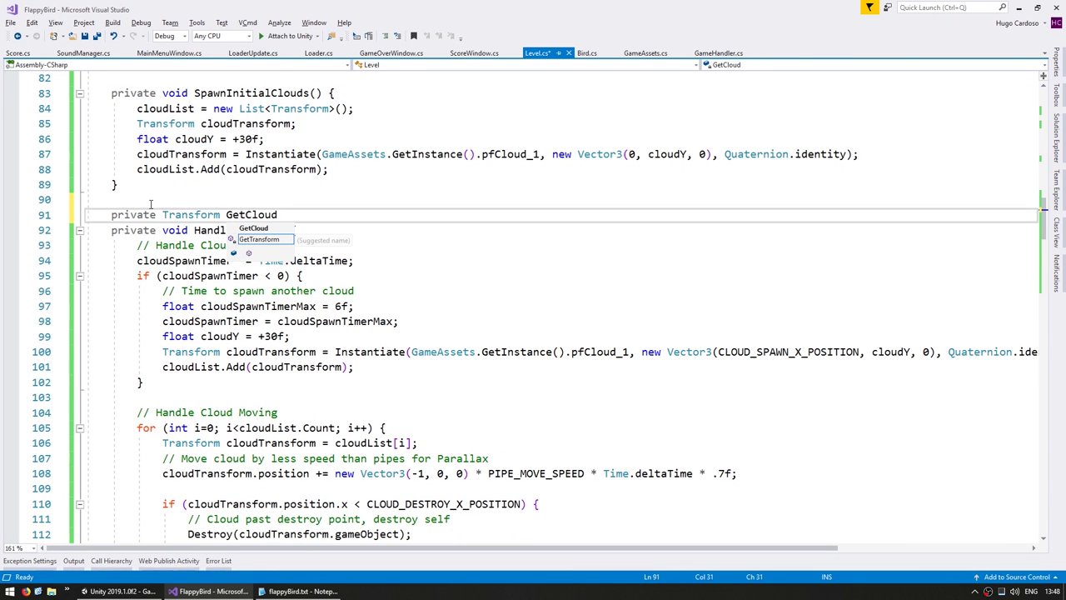
type("PrefabTransform() {")
key("Return")
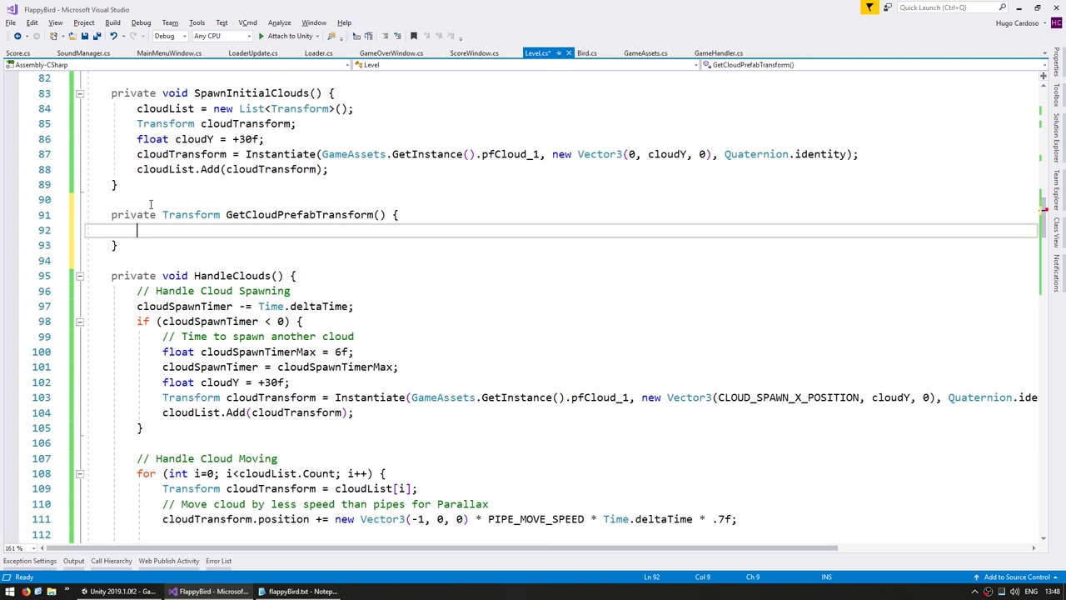
type("int random= Random.")
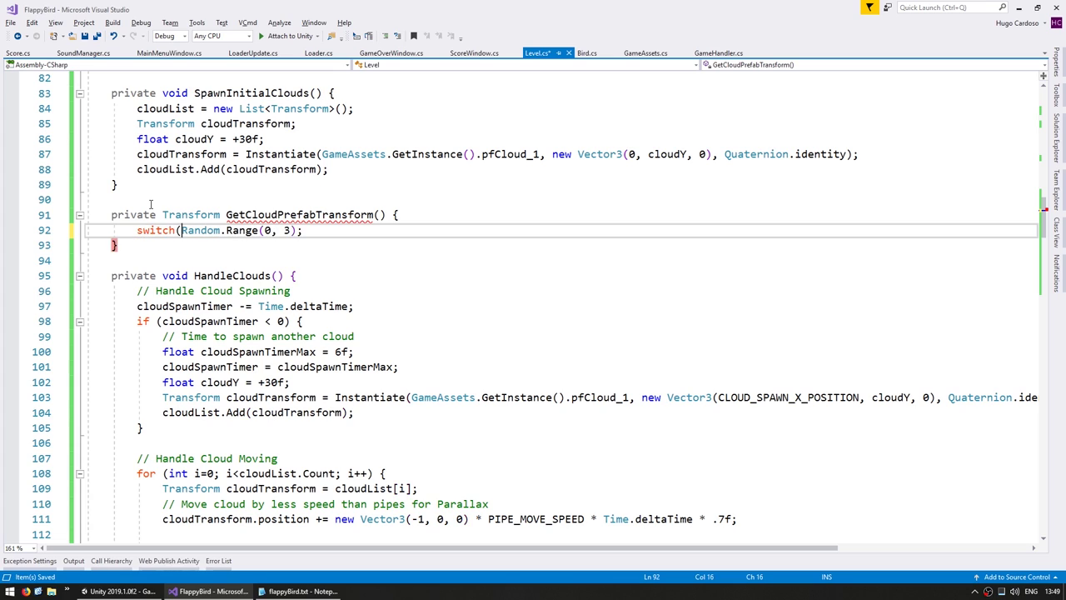
key("End")
key("BackSpace")
type(") {")
key("Return")
type("default:")
key("Return")
type("case 0")
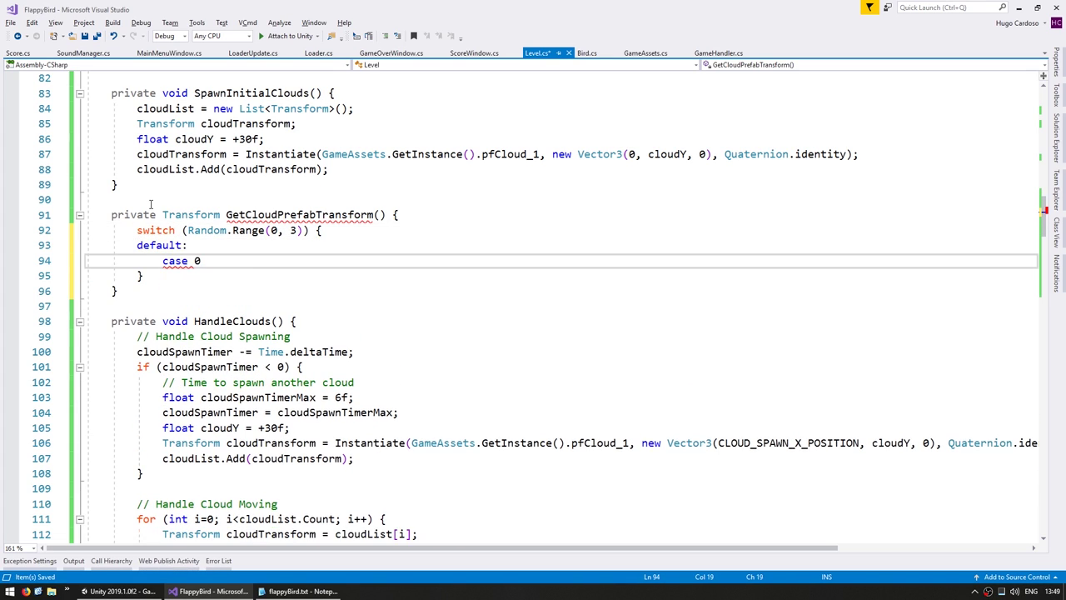
type(": return GameAssets.GetInstance")
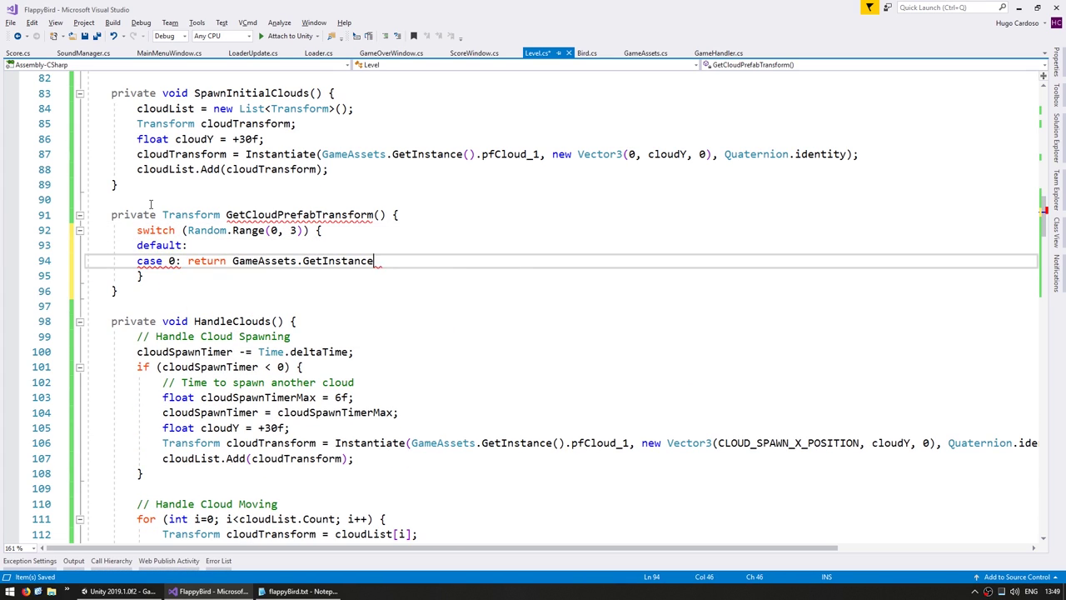
type("().cl")
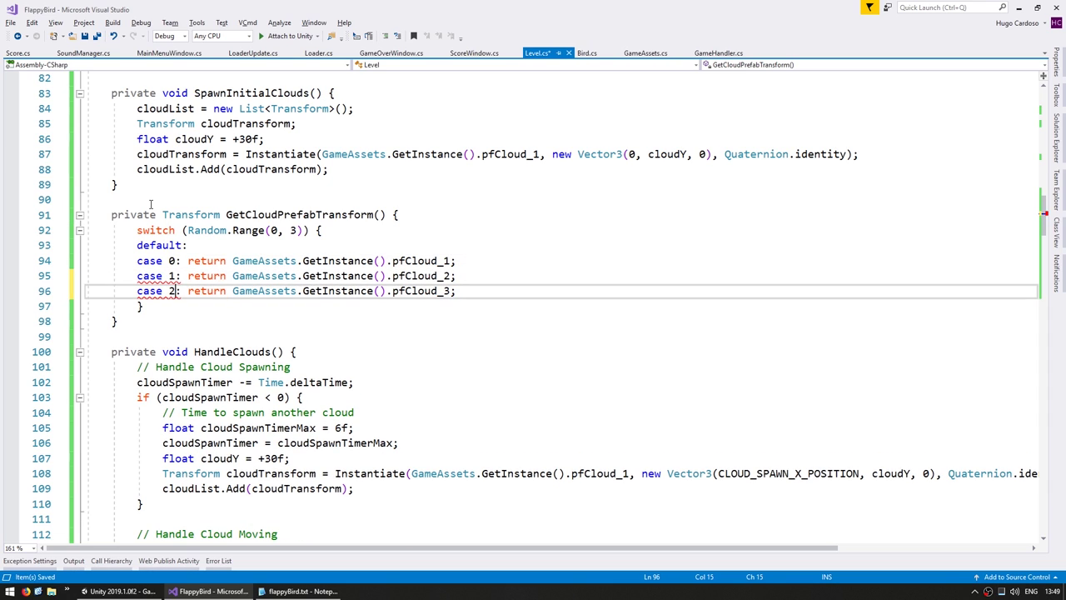
Use GetCloudPrefabTransform() in both cloud Instantiate calls, including the initial cloud.
left_click_drag(571, 473, 411, 473)
type("GetCloudPrefabTransform()")
scroll(500, 334, "down", 6)
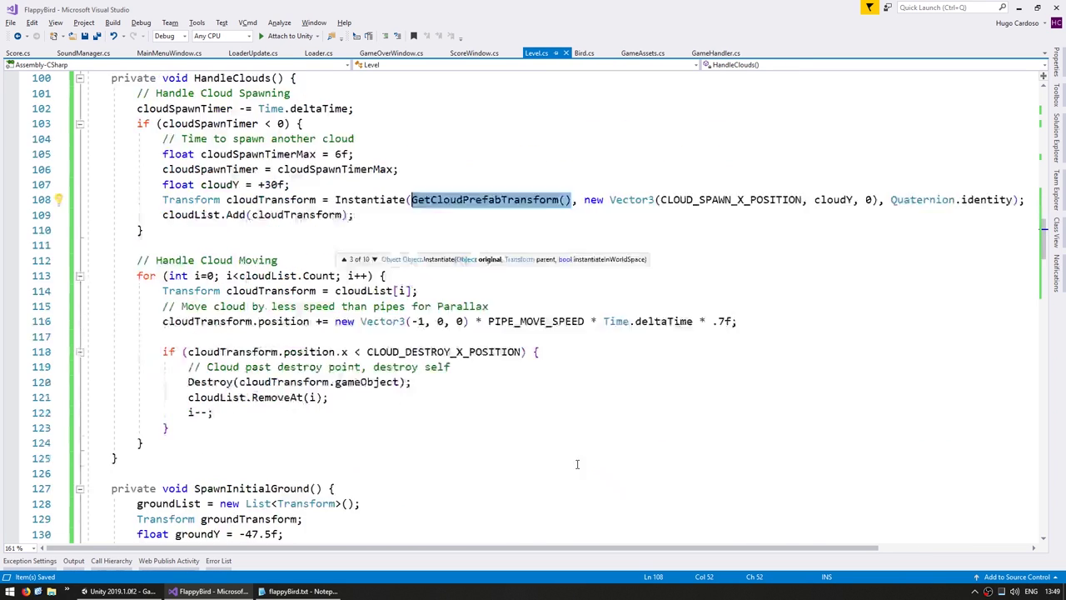
scroll(500, 333, "up", 7)
left_click_drag(321, 200, 469, 200)
type("GetCloudPrefabTransform()()")
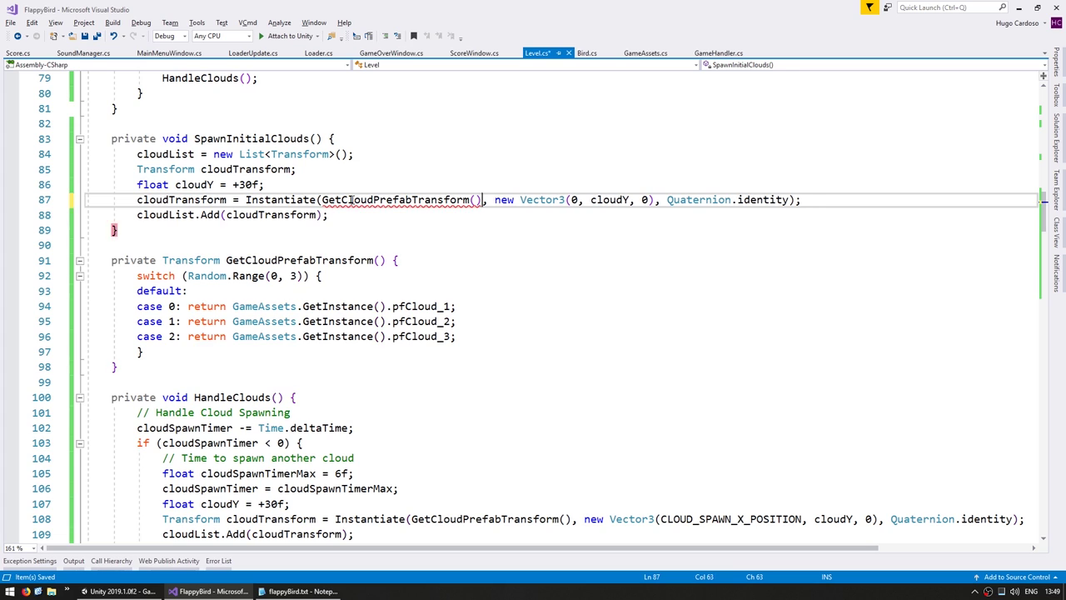
key("alt+Tab")
Playtest with the varied clouds, flapping through the pipes until game over with a new highscore of 24.
left_click(503, 33)
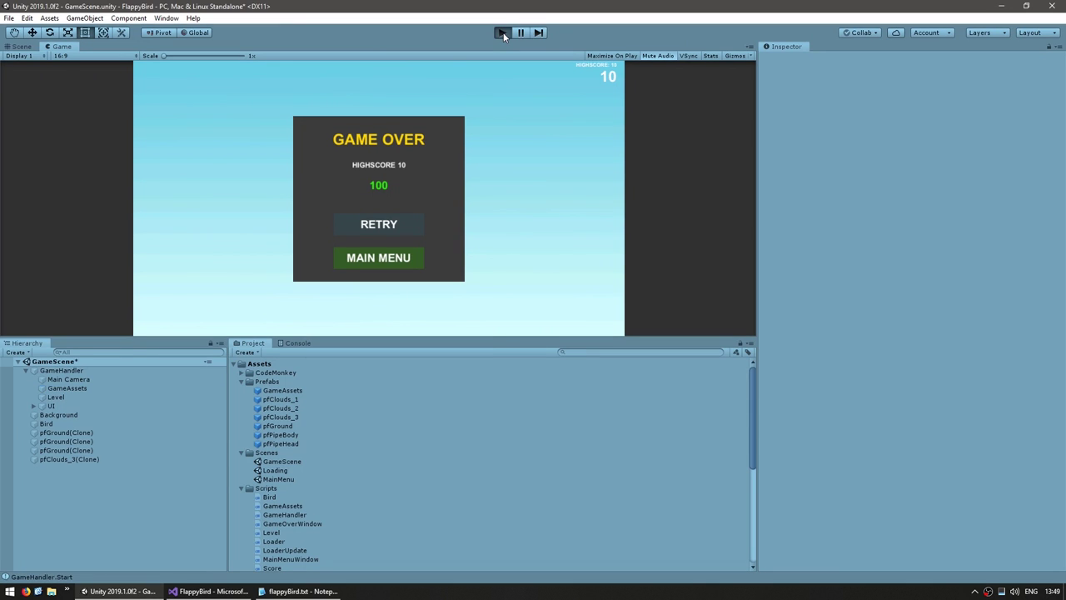
left_click(457, 205)
left_click(457, 205)
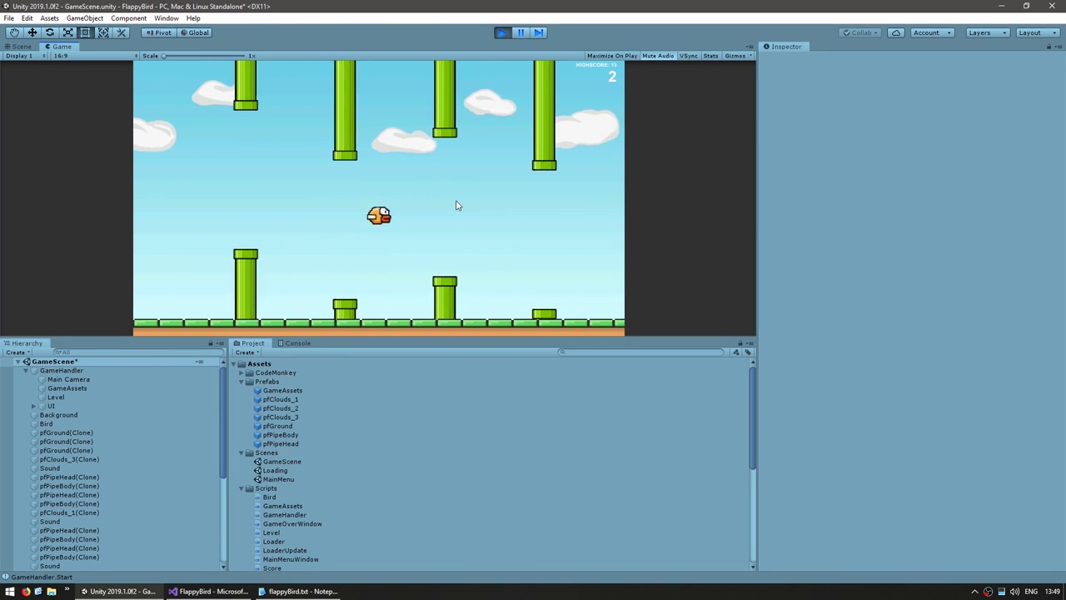
left_click(457, 205)
left_click(457, 206)
left_click(456, 206)
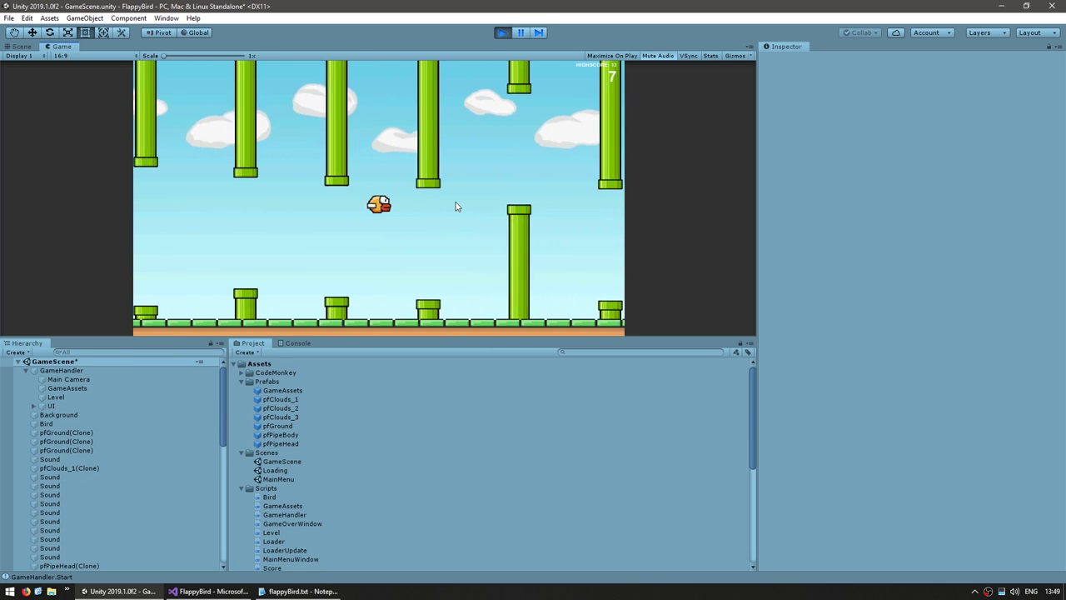
left_click(454, 209)
left_click(454, 209)
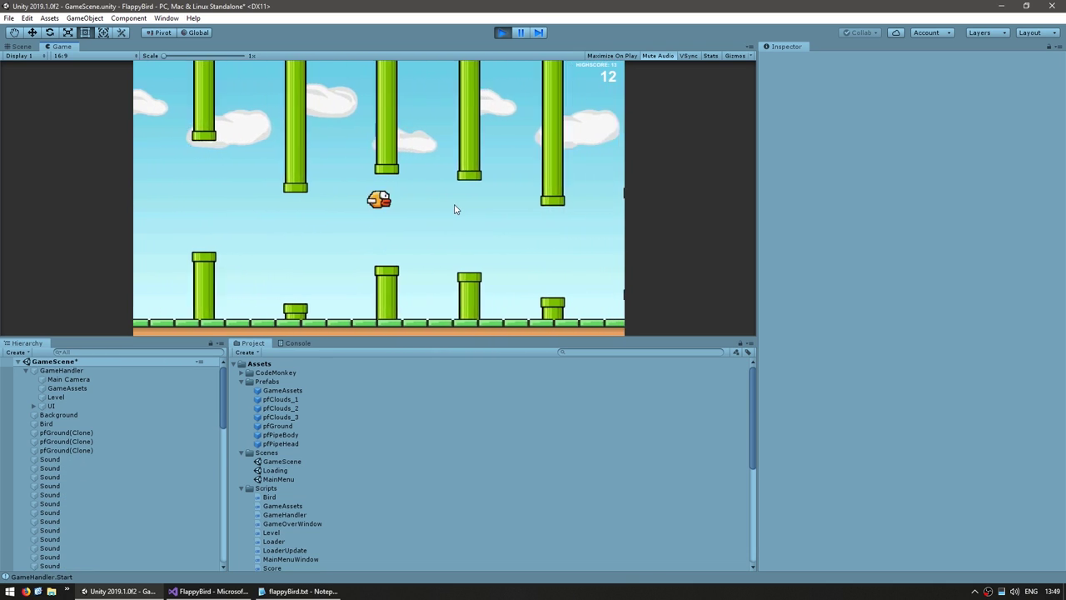
left_click(452, 209)
left_click(450, 211)
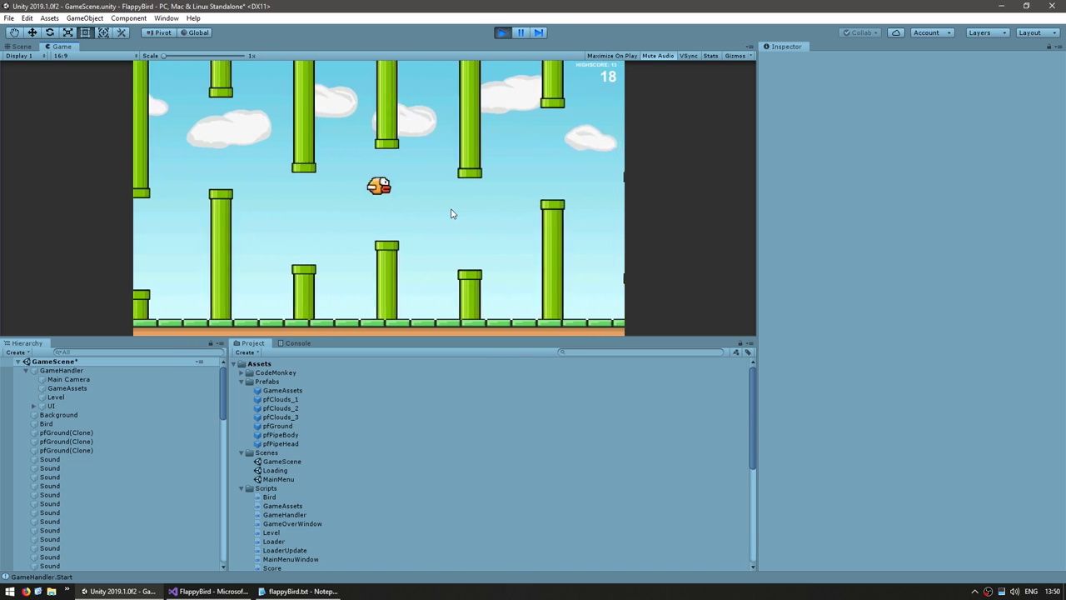
left_click(448, 214)
left_click(450, 214)
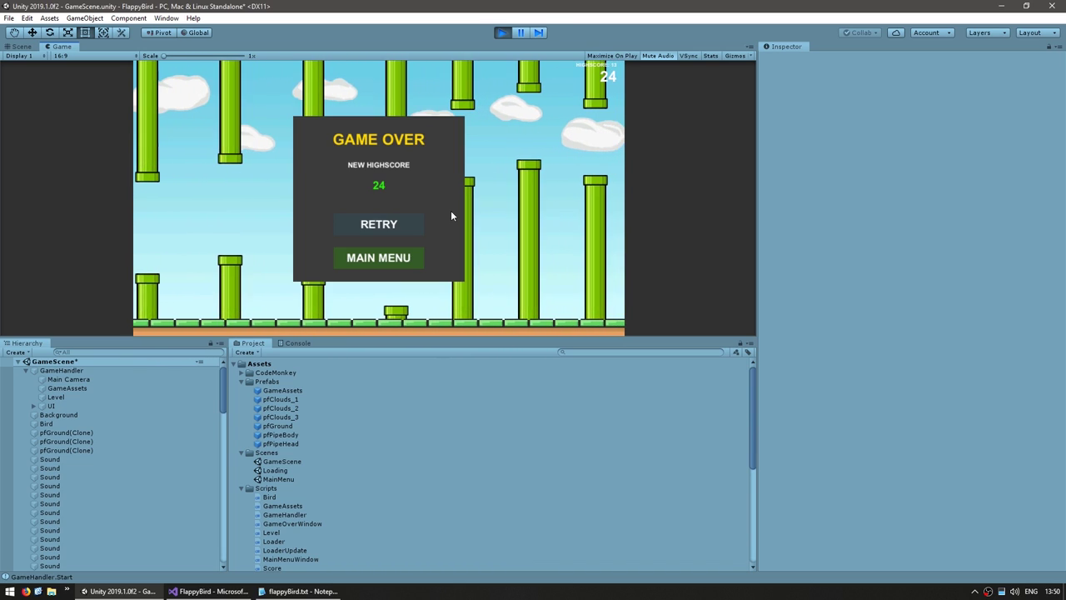
key("alt+Tab")
Duplicate the CLOUD_SPAWN_X_POSITION line in Level.cs into a CLOUD_SPAWN_Y_POSITION constant of +160f.
key("ctrl+Tab")
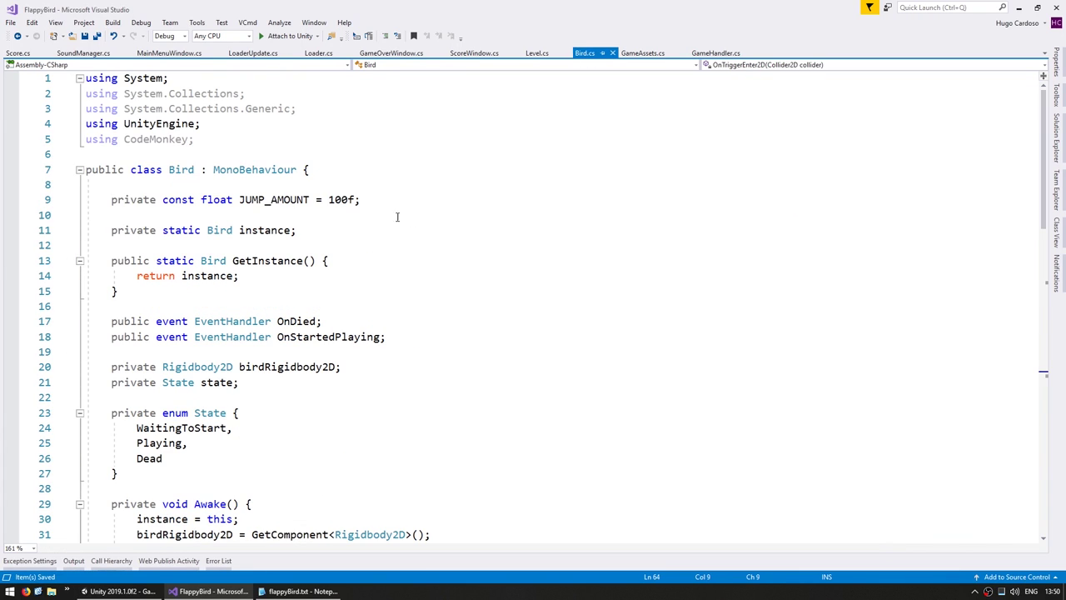
key("ctrl+Tab")
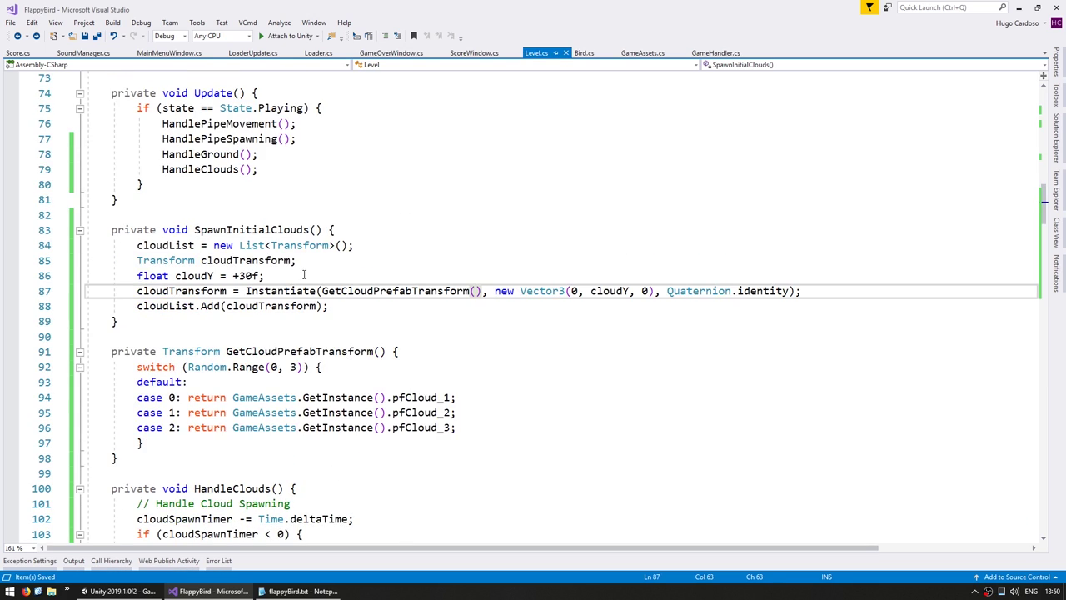
scroll(324, 230, "up", 20)
left_click(298, 311)
key("ctrl+d")
key("ctrl+Home")
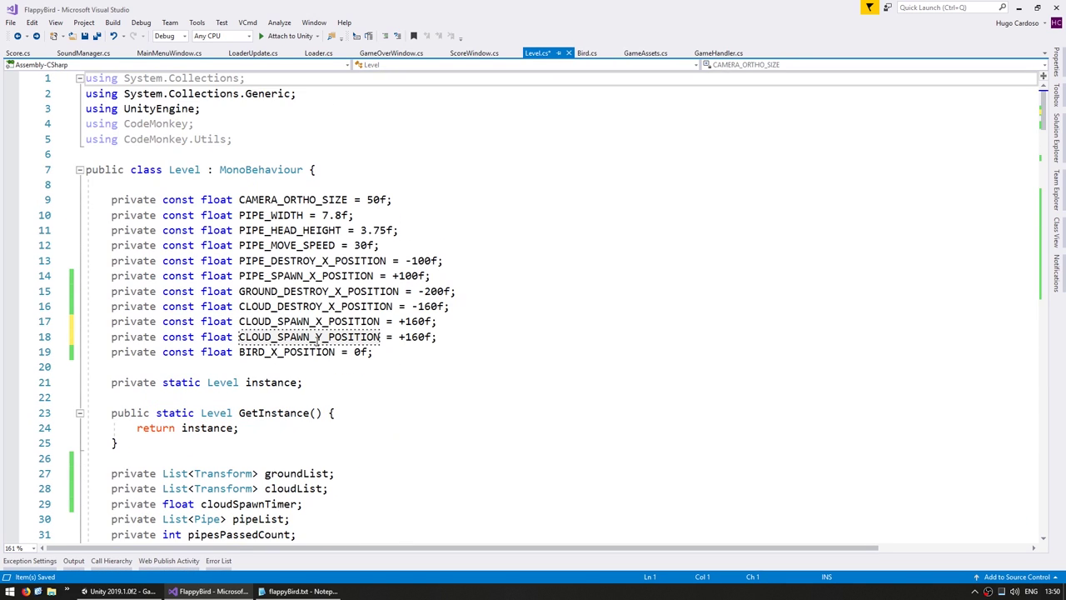
scroll(361, 345, "down", 20)
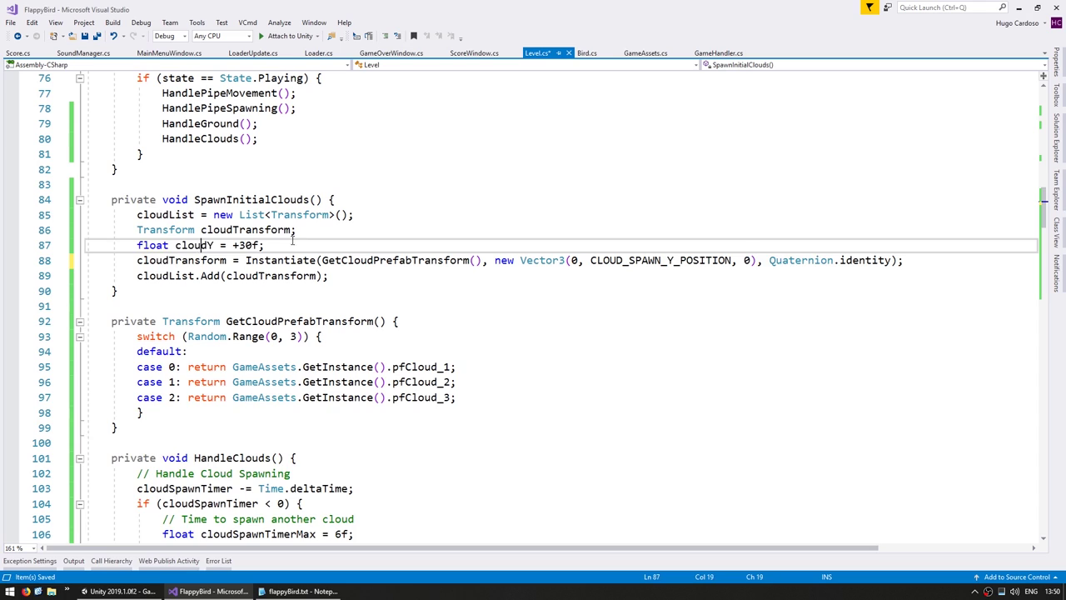
Replace cloudY with CLOUD_SPAWN_Y_POSITION in both cloud spawns, delete the cloudY lines, and restart the game.
key("ctrl+x")
double_click(663, 245)
scroll(387, 381, "down", 8)
key("ctrl+v")
left_click(311, 184)
key("ctrl+x")
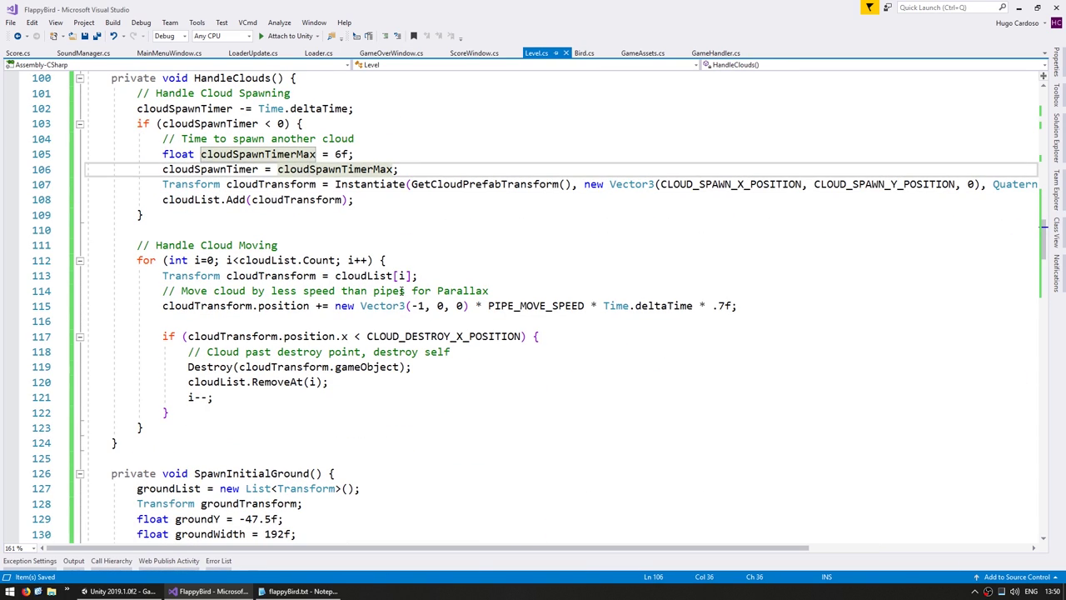
key("alt+Tab")
left_click(503, 34)
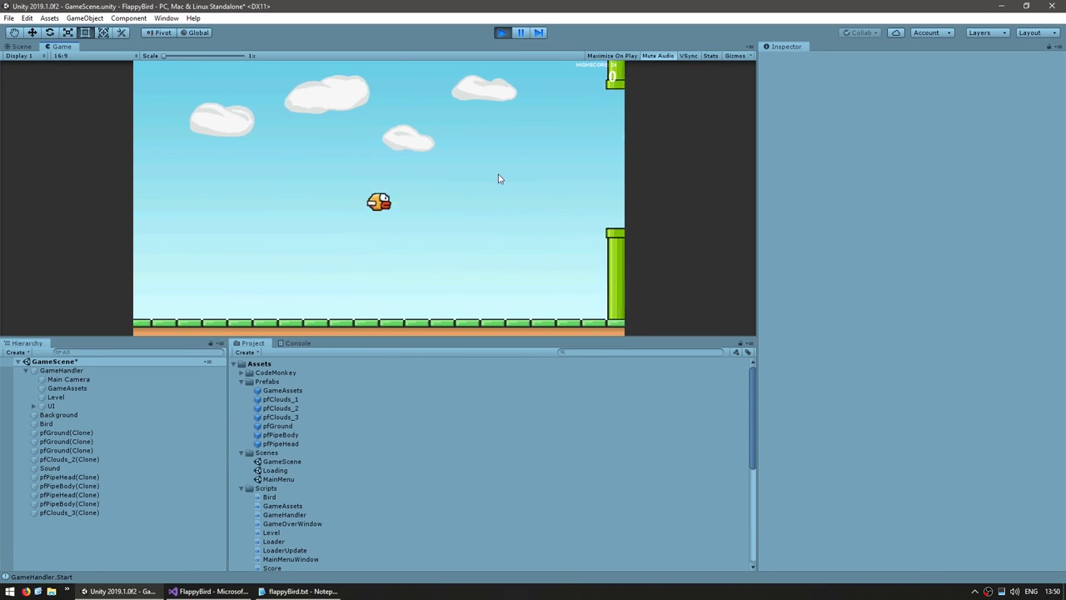
Flap the bird with Space through a first test round, then stop playing.
key("space")
key("space")
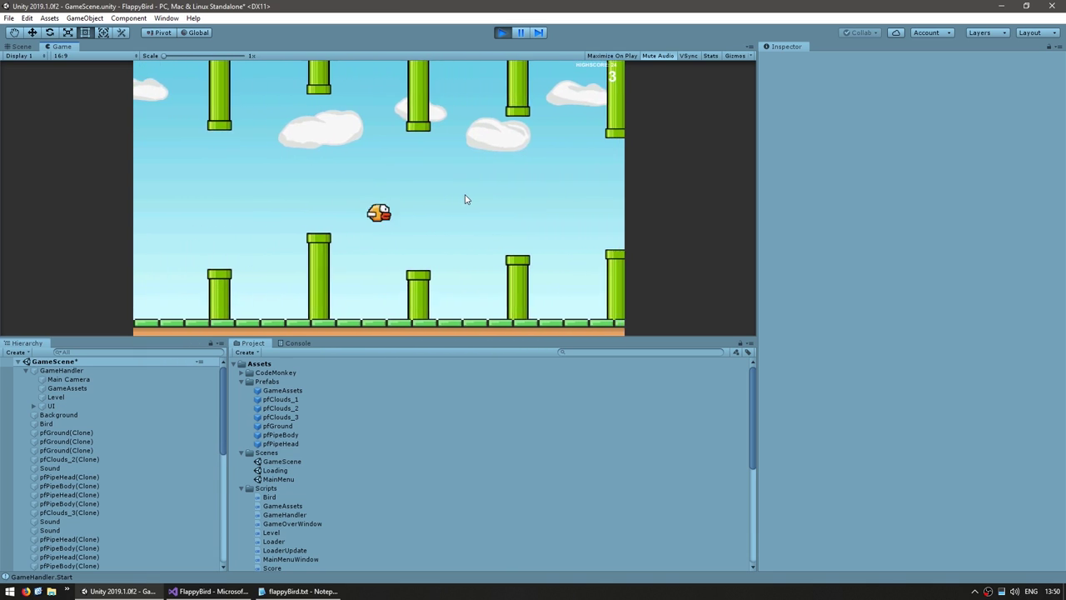
key("space")
key("space")
key("space")
key("space")
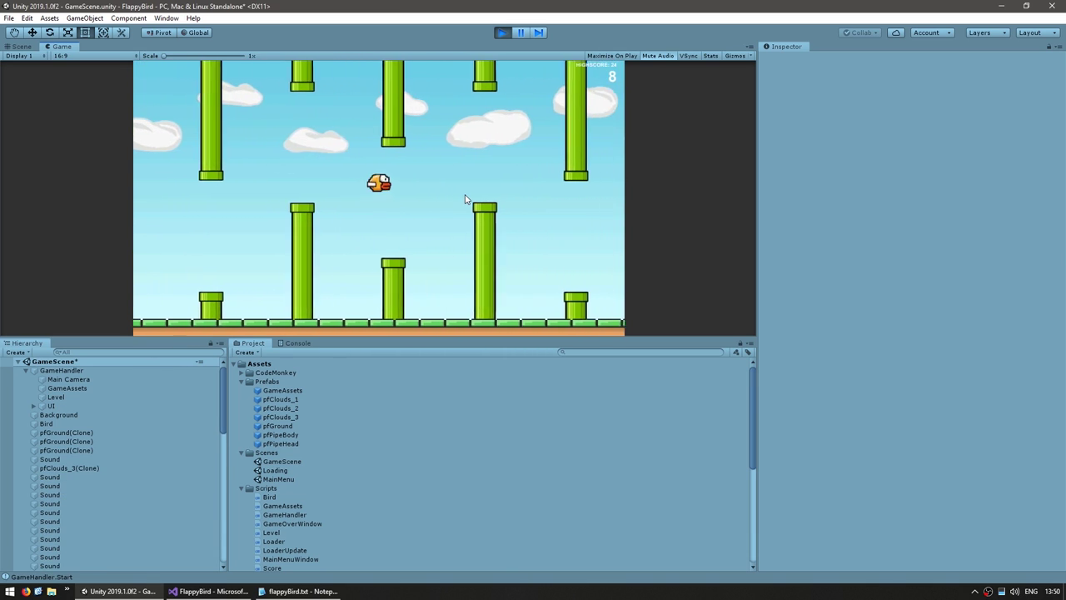
key("space")
key("space")
key("space")
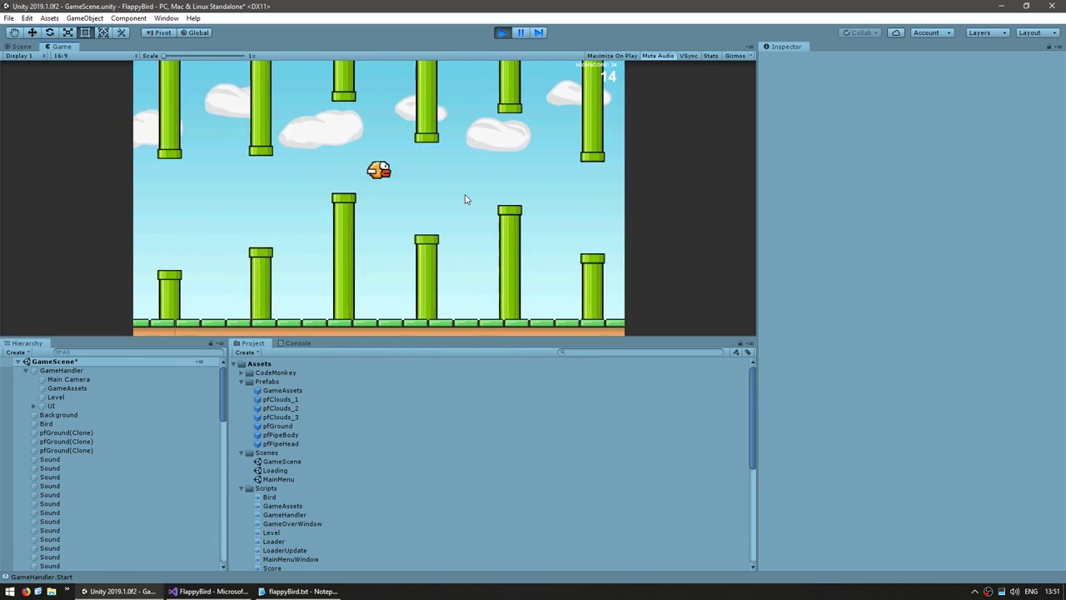
key("space")
key("ctrl+p")
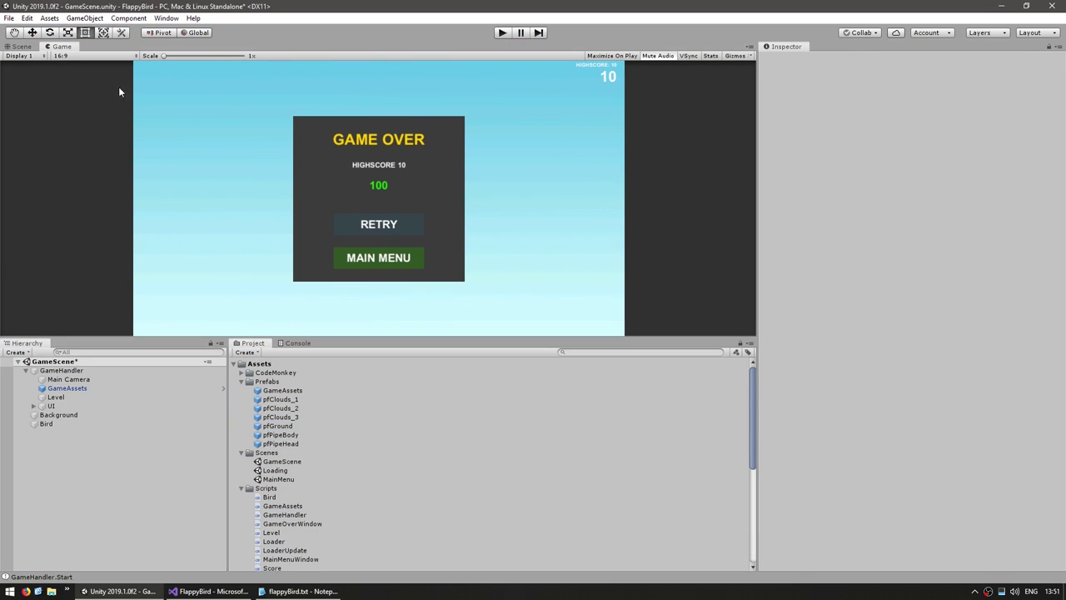
Check the code editor briefly, then play a second round, reaching a score of 4.
left_click(237, 591)
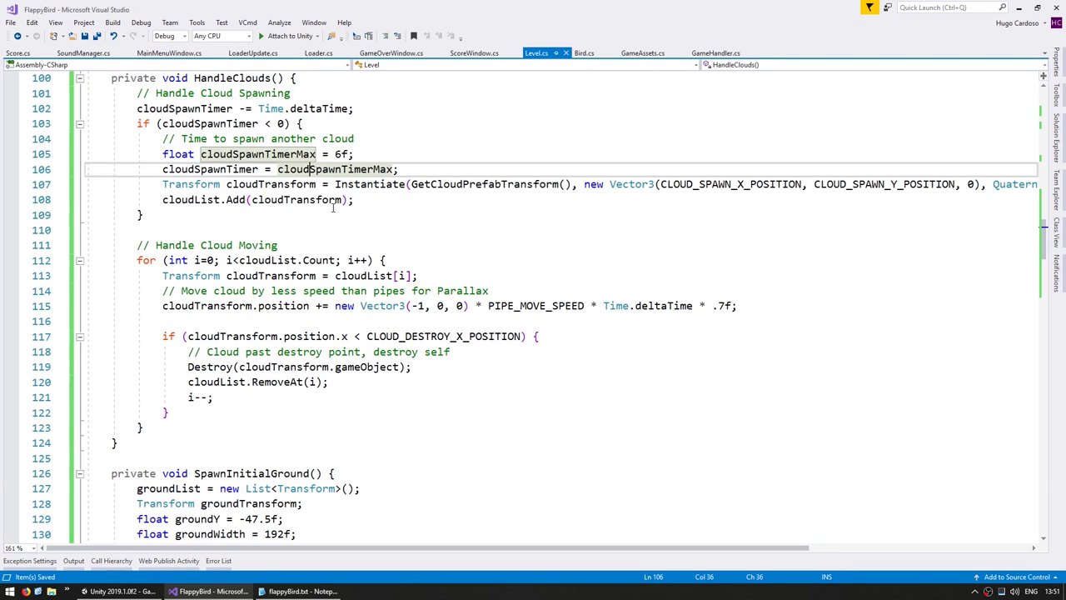
left_click(337, 230)
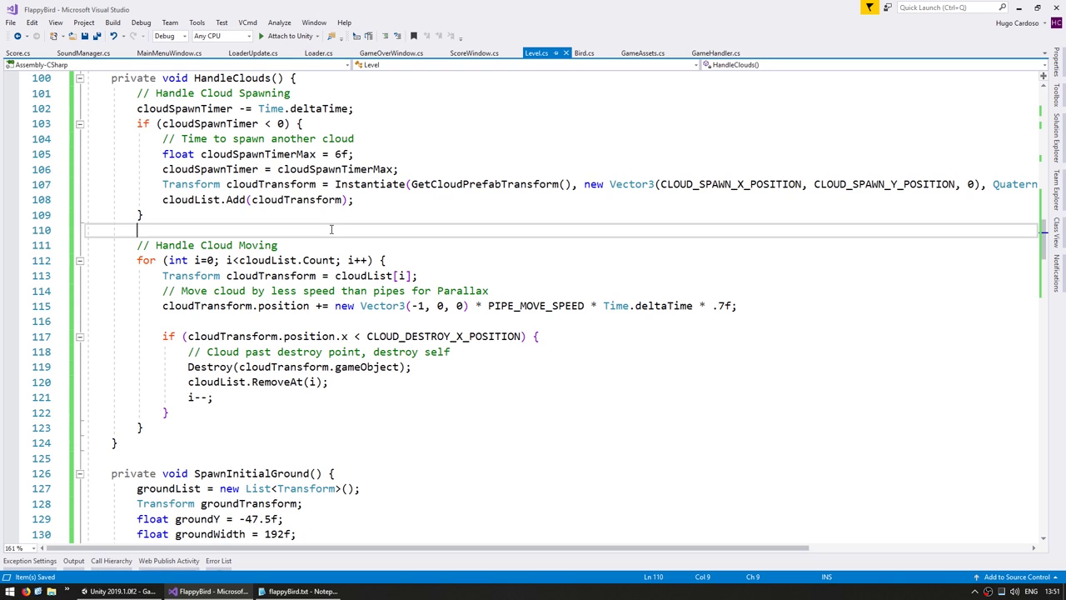
left_click(121, 592)
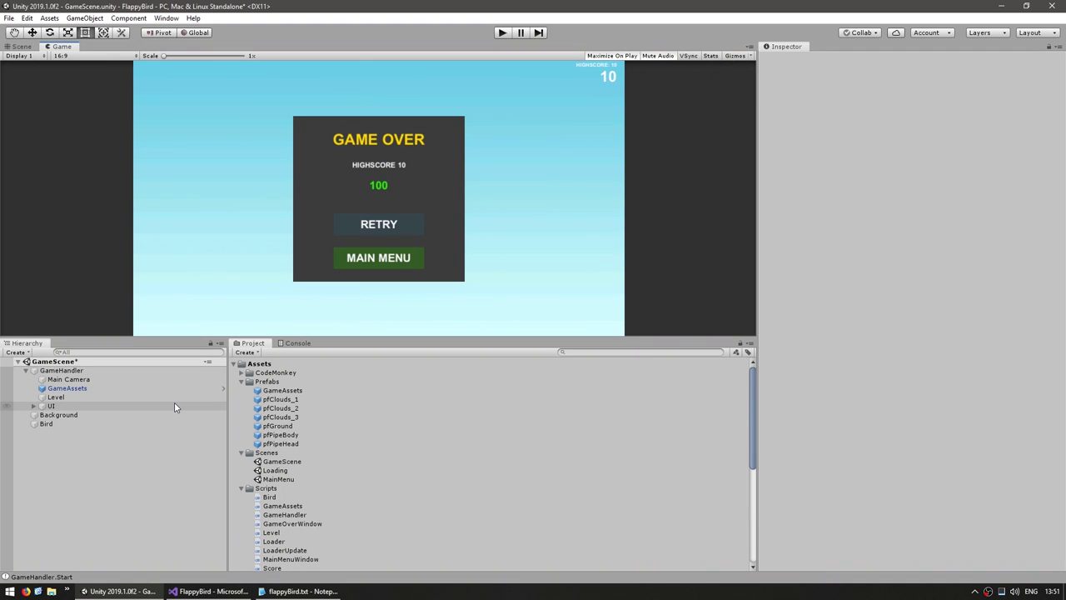
key("ctrl+p")
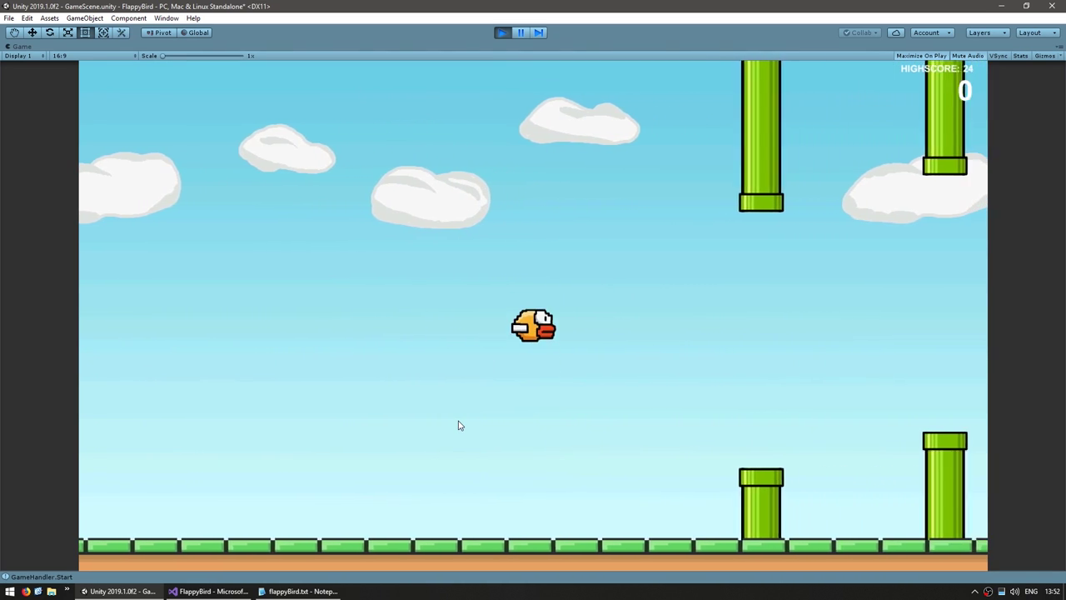
key("space")
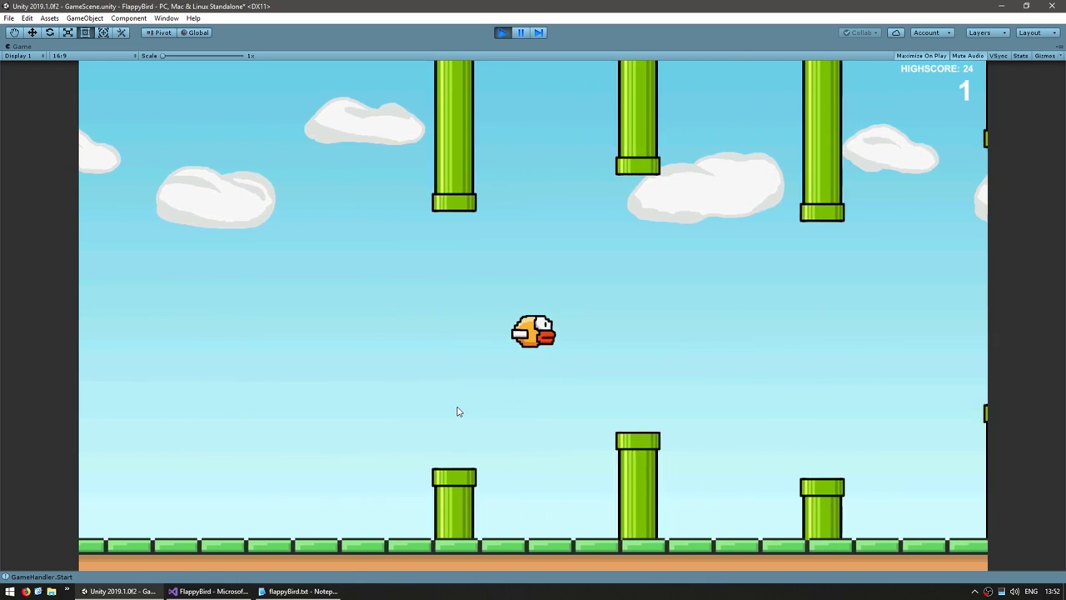
key("space")
key("space")
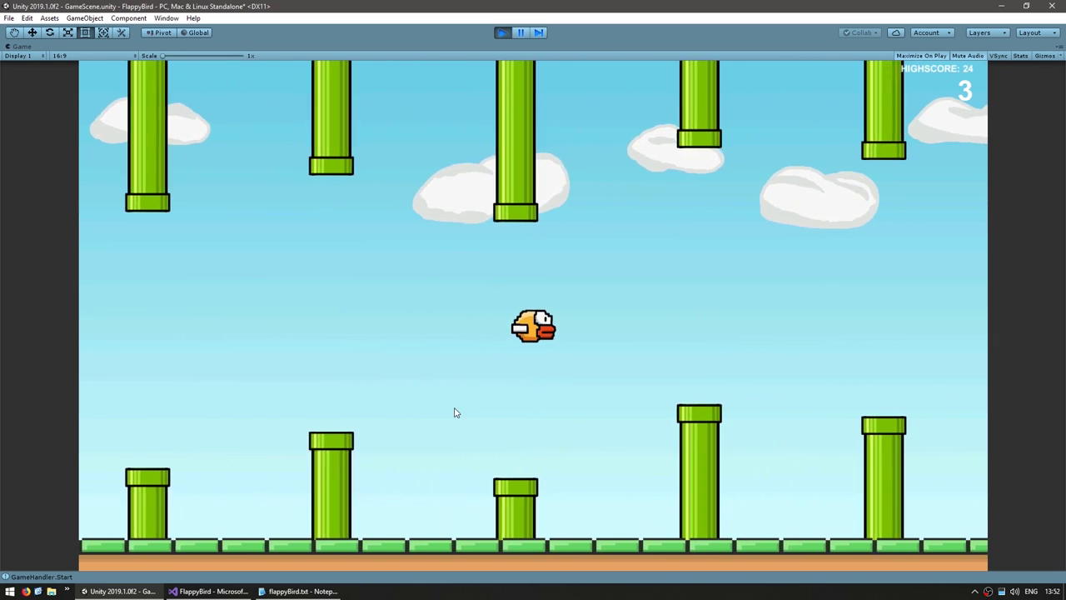
key("space")
key("space")
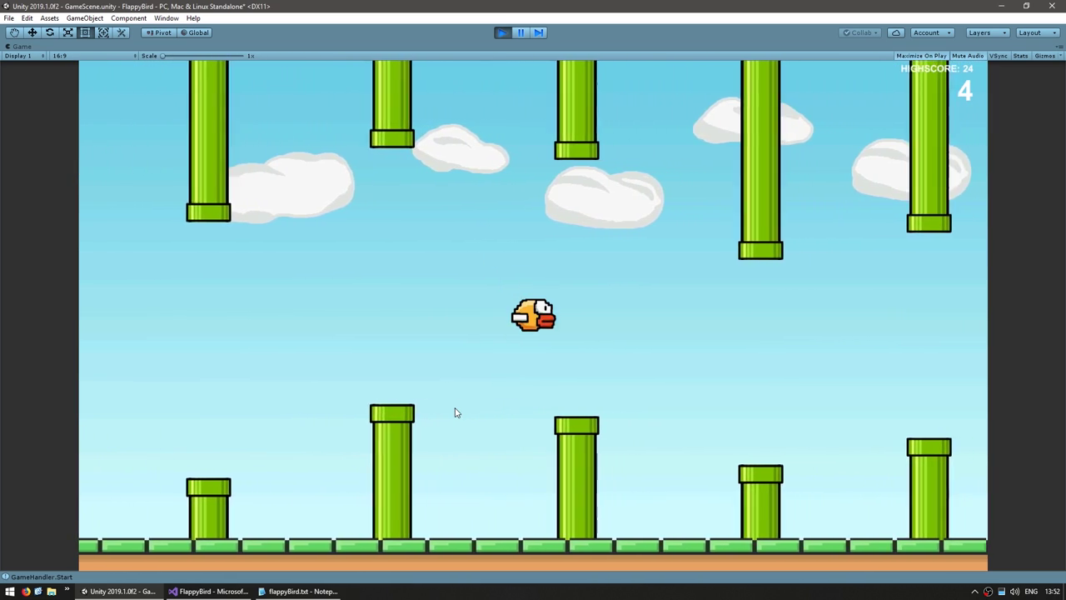
key("space")
key("space")
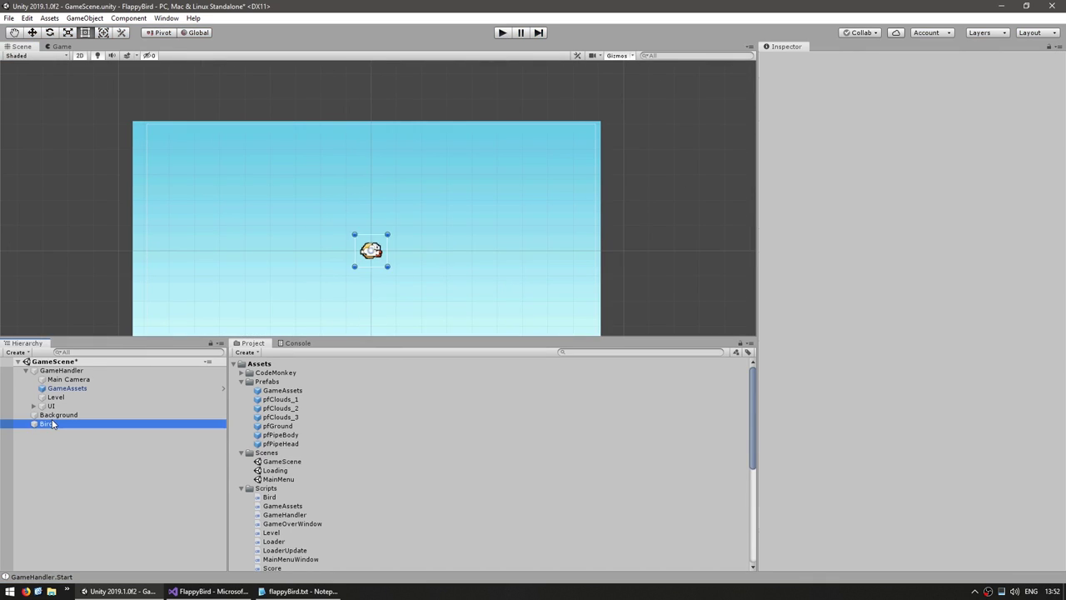
Create an empty child object named WaitingToStartWindow under the Canvas.
double_click(46, 424)
right_click(65, 481)
right_click(45, 372)
left_click(34, 406)
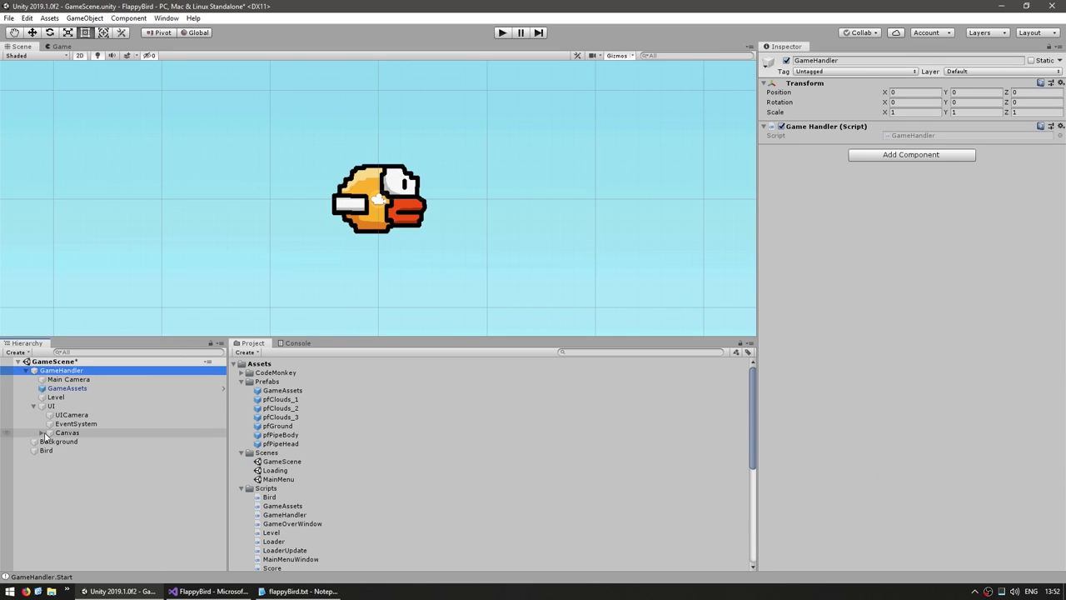
left_click(42, 433)
left_click(67, 432)
right_click(67, 432)
left_click(106, 328)
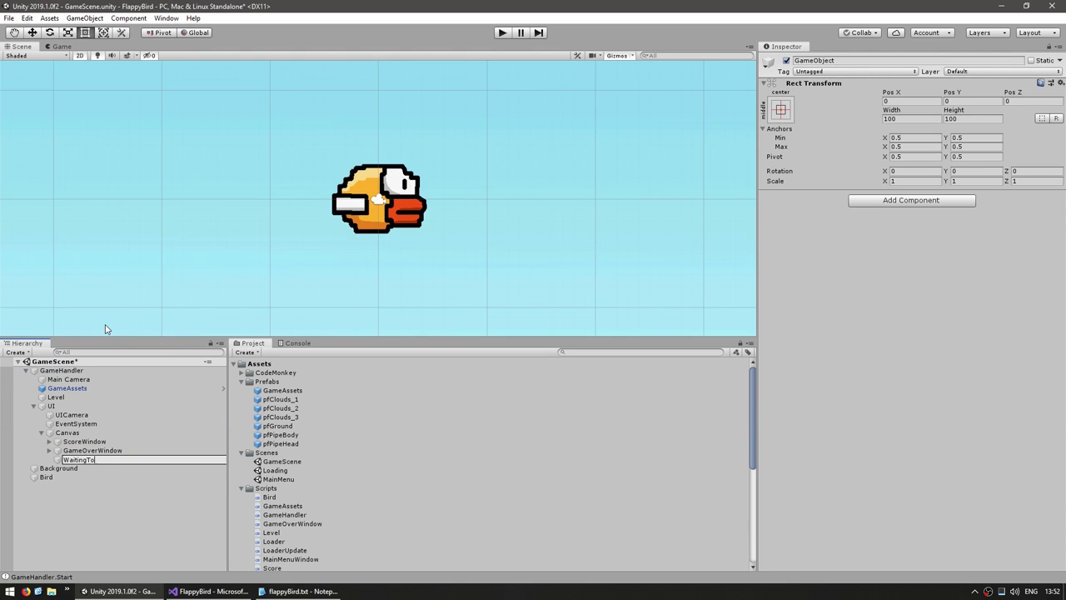
Add a bold, size-50, white JUMP! text inside WaitingToStartWindow.
right_click(81, 460)
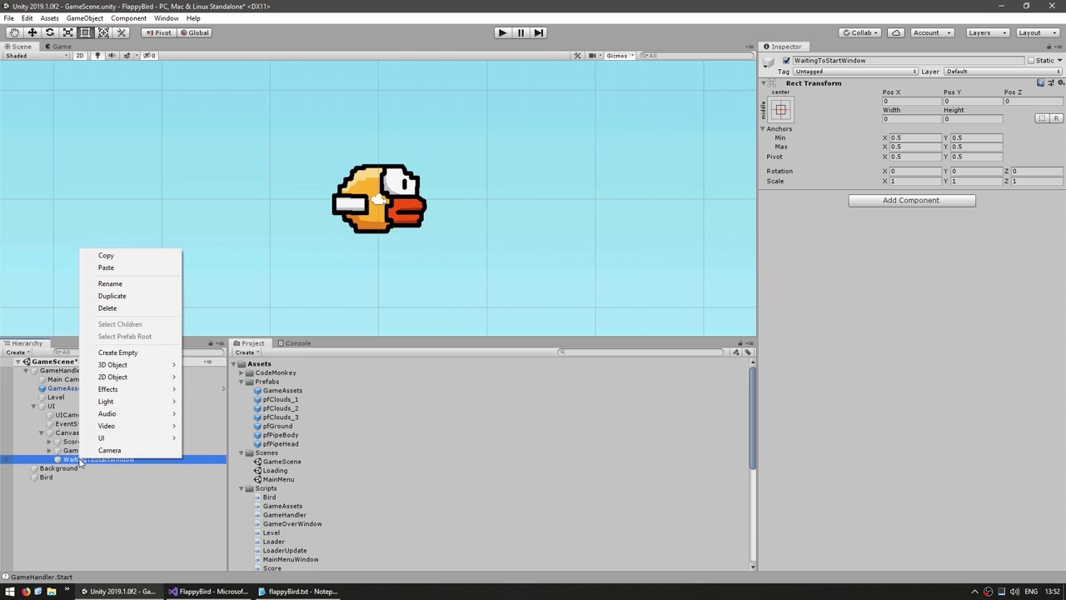
mouse_move(117, 442)
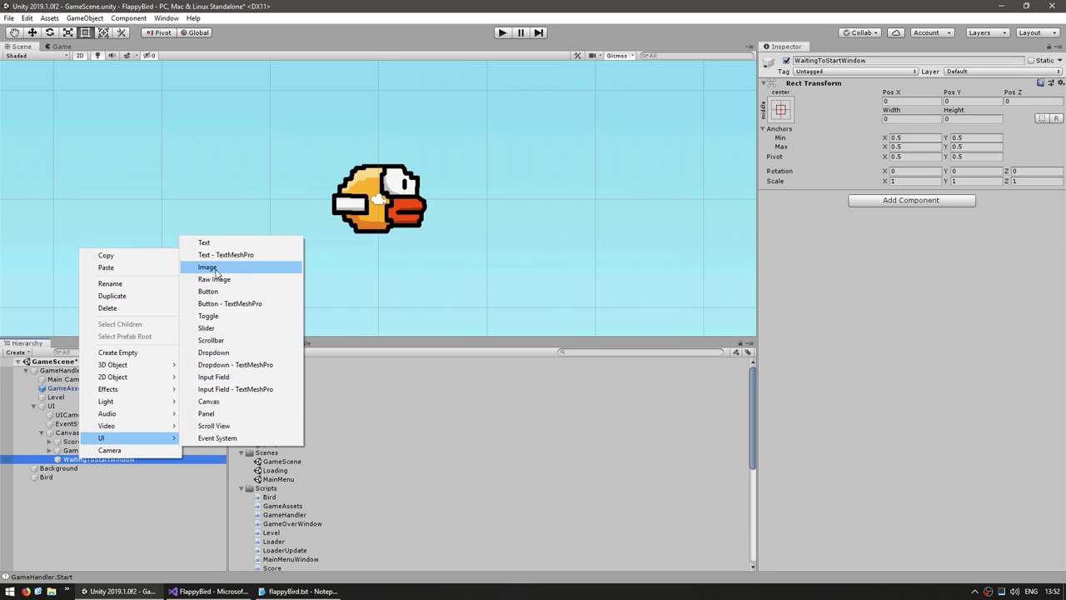
left_click(208, 242)
type("!")
left_click(888, 380)
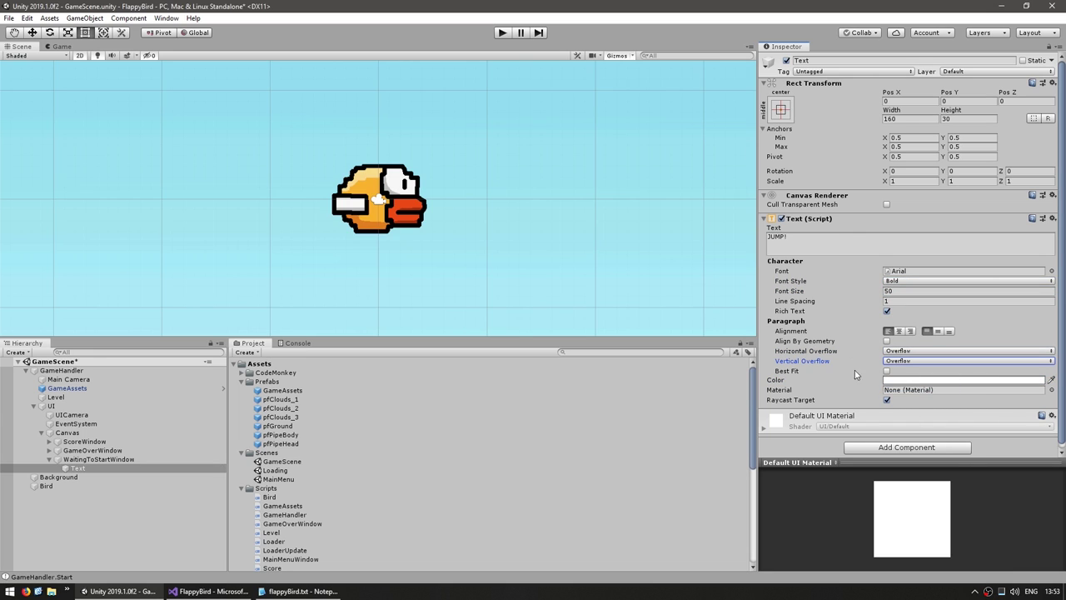
double_click(100, 468)
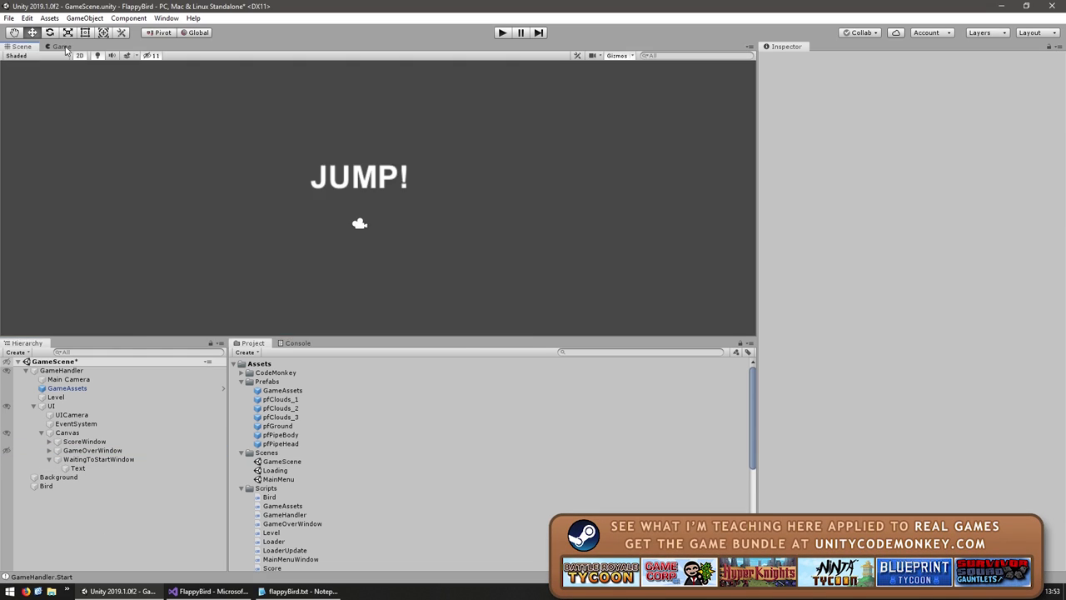
Play the game in the Game view to check the JUMP! prompt above the bird.
left_click(63, 46)
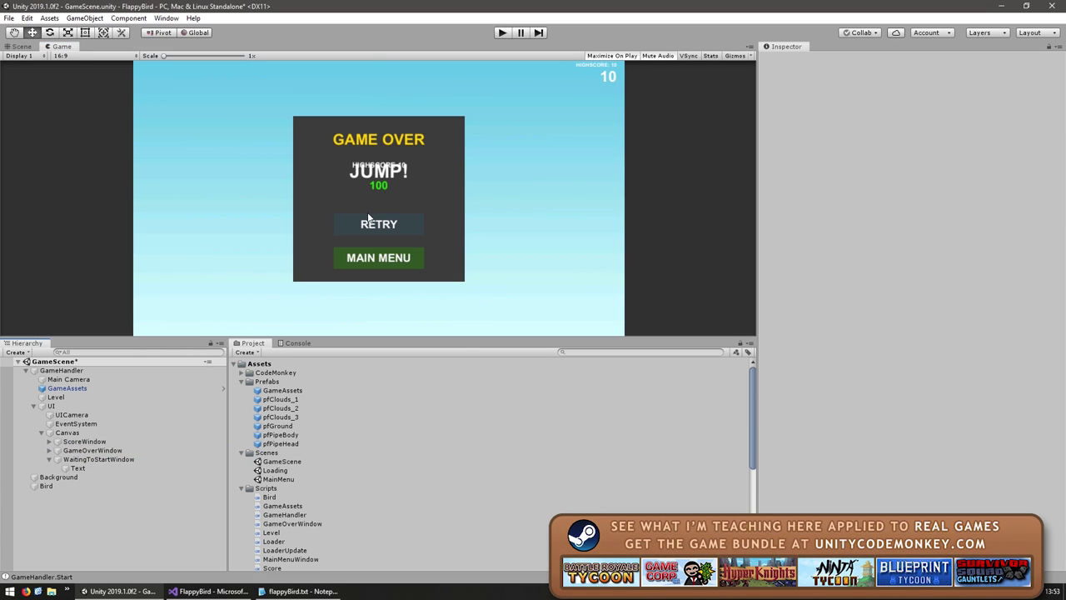
left_click(502, 33)
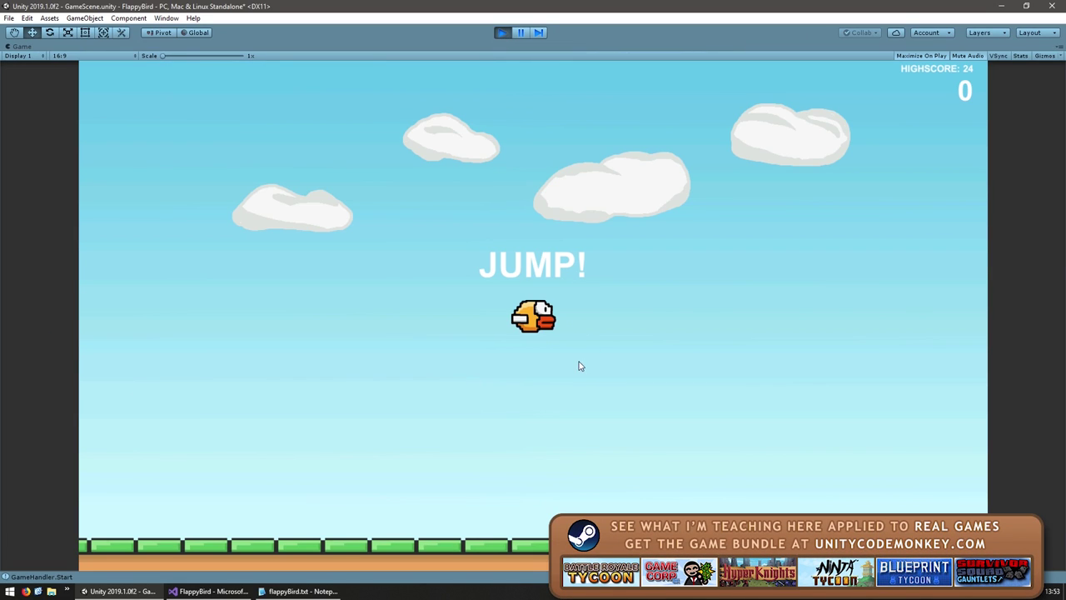
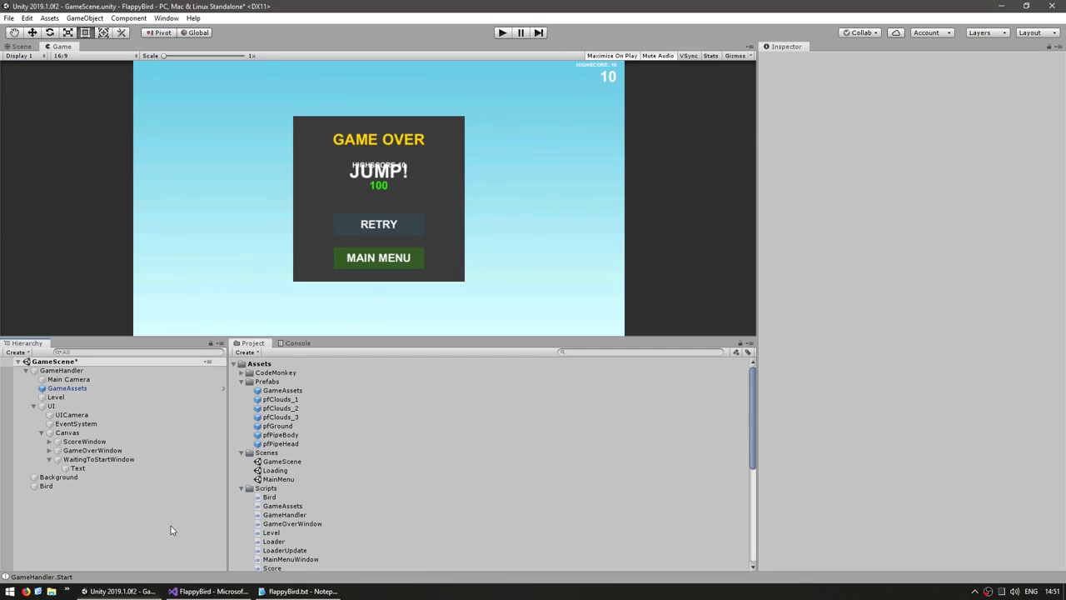
Create a WaitingToStartWindow C# script in the Scripts folder and select its template code in Visual Studio.
left_click(475, 190)
type("WaitingToStartWin")
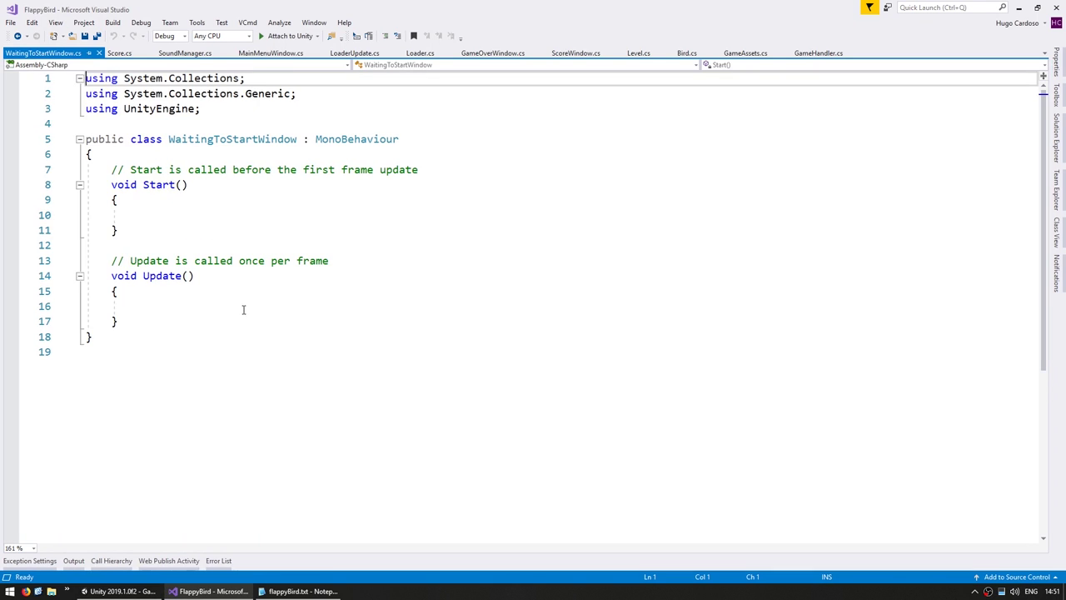
left_click_drag(243, 309, 160, 158)
Write a Start method that subscribes to Bird's OnStartedPlaying event, and save the script.
type("private vo")
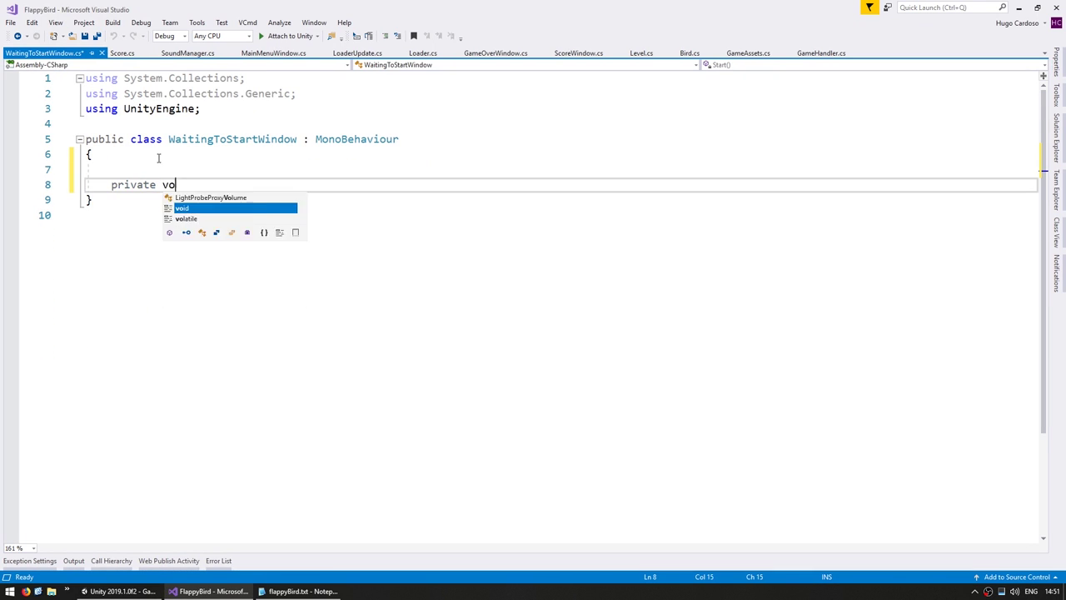
type("id Start() {")
key("Return")
type("().On")
key("Tab")
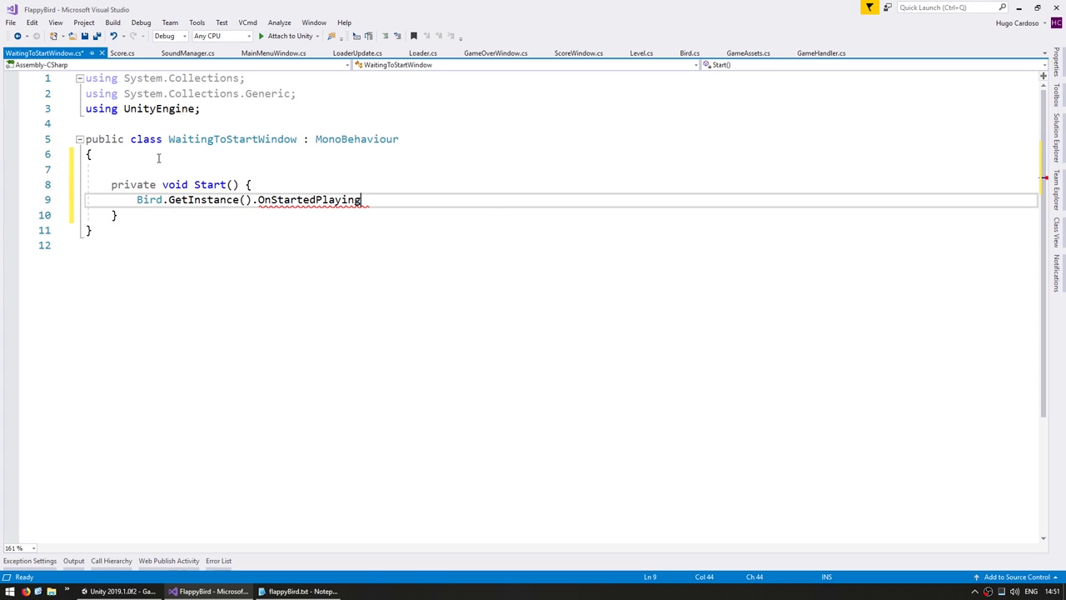
type("+=")
key("Tab")
left_click(159, 157)
key("BackSpace")
key("ctrl+s")
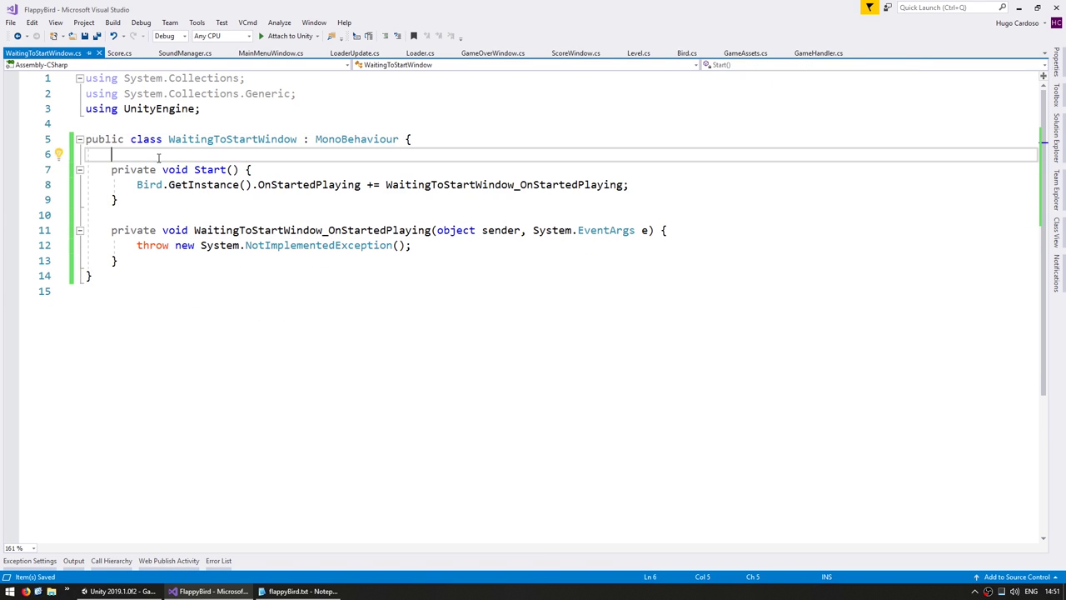
Add a hide call in Start and declare an empty Hide method below the handler.
key("Down")
key("Down")
key("End")
key("Return")
type("HideFlags();")
key("Down")
key("Down")
key("Down")
key("End")
key("Return")
key("Return")
type("p")
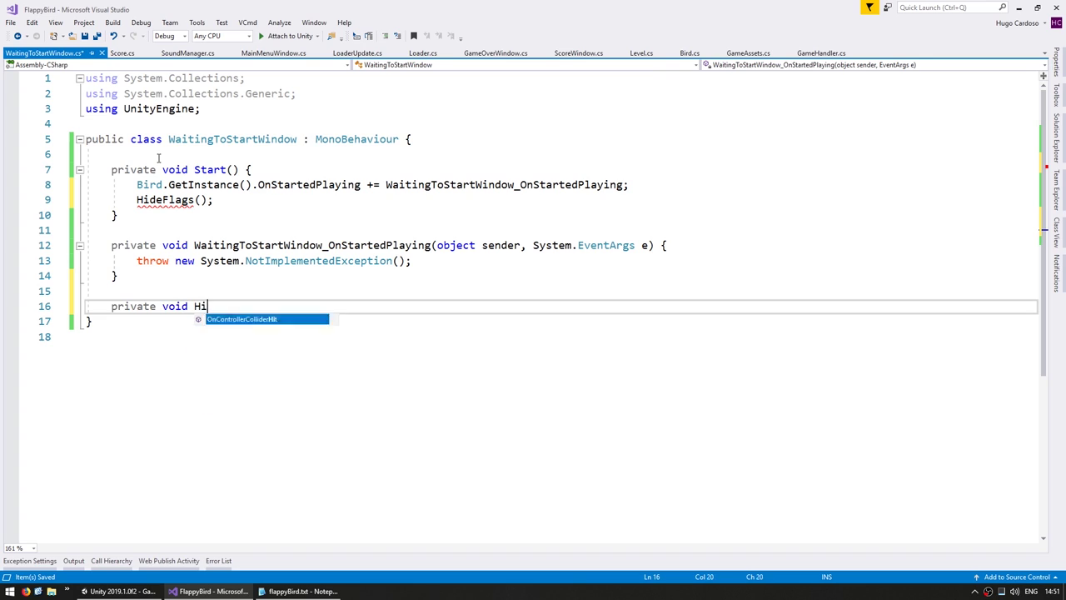
type("de() {")
key("Return")
type("}")
key("Return")
Add a Show method using gameObject.SetActive and copy the SetActive line into Hide.
key("Return")
type("private void")
key("Up")
key("Up")
key("End")
key("Return")
type("gameObject.")
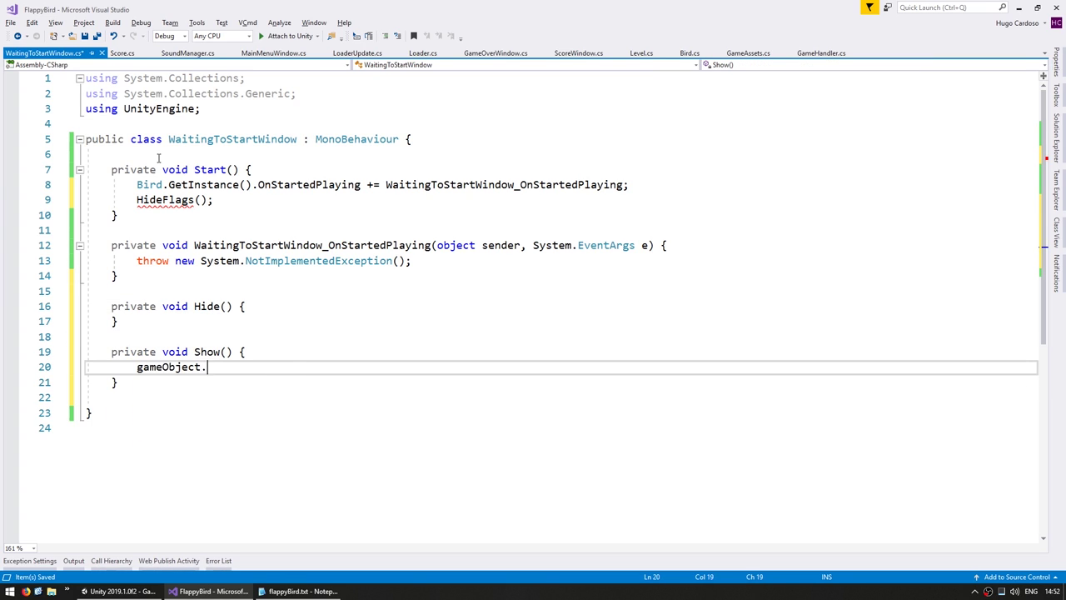
key("ctrl+c")
key("Up")
key("Up")
key("Up")
key("ctrl+v")
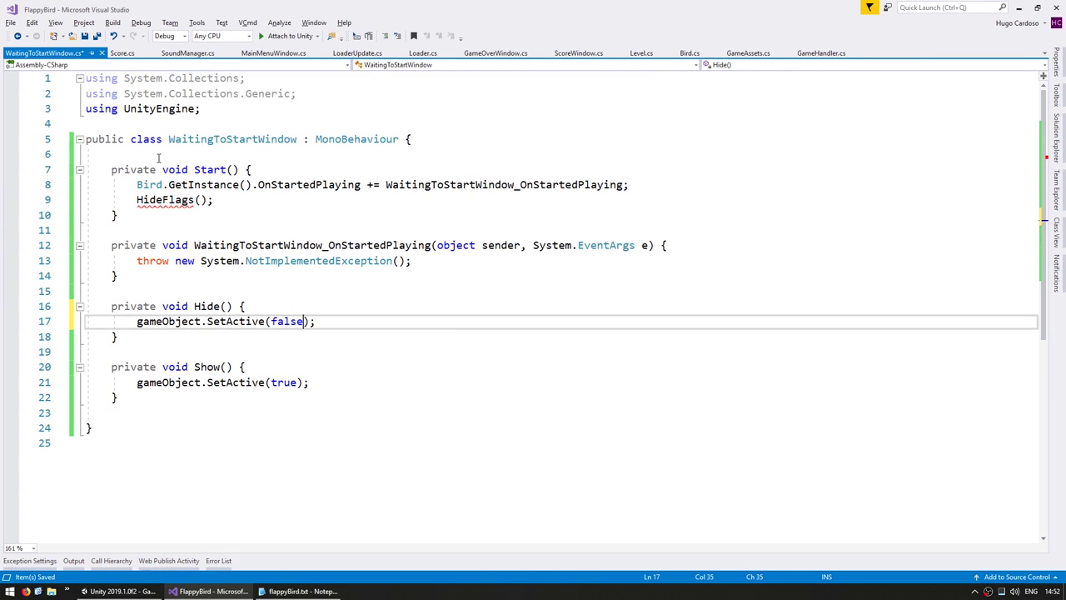
Replace the handler's placeholder exception with Hide() and correct the call in Start.
key("Up")
key("Up")
key("Up")
key("BackSpace")
key("BackSpace")
key("BackSpace")
key("Down")
key("Down")
key("Down")
key("End")
key("shift+Home")
type("Hide();")
key("Up")
key("Up")
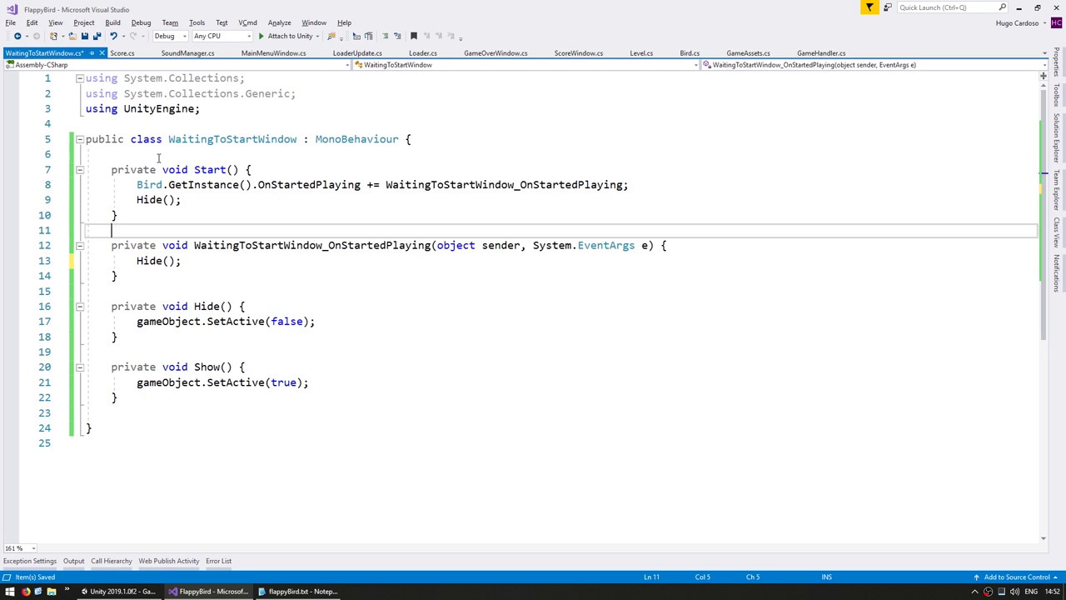
key("ctrl+z")
key("alt+Tab")
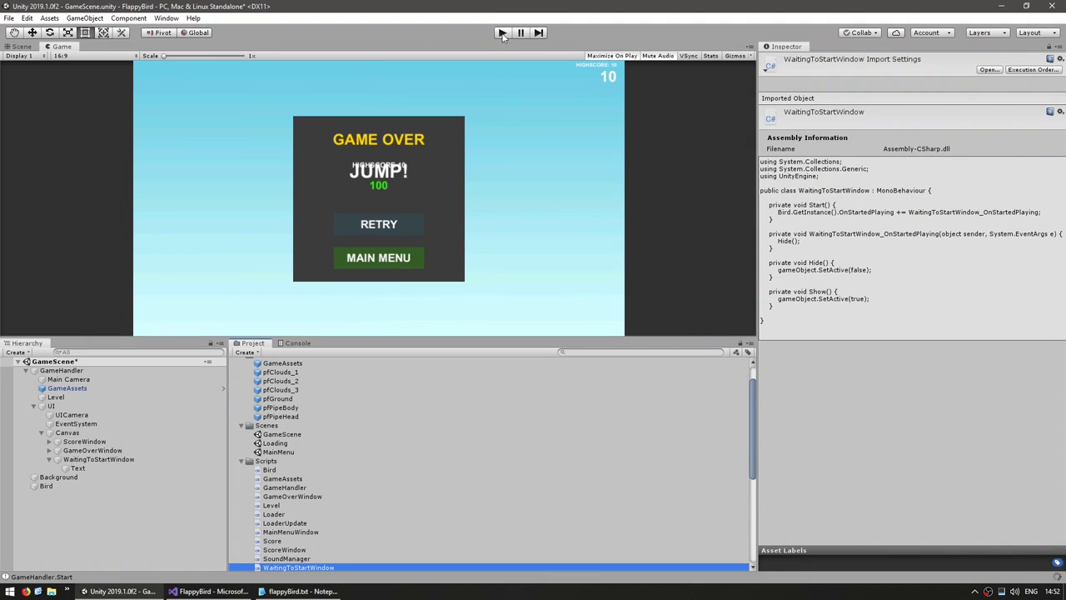
Play-test the game, flapping through pipes and retrying after Game Over, to confirm the JUMP! prompt hides.
left_click(98, 459)
left_click(504, 33)
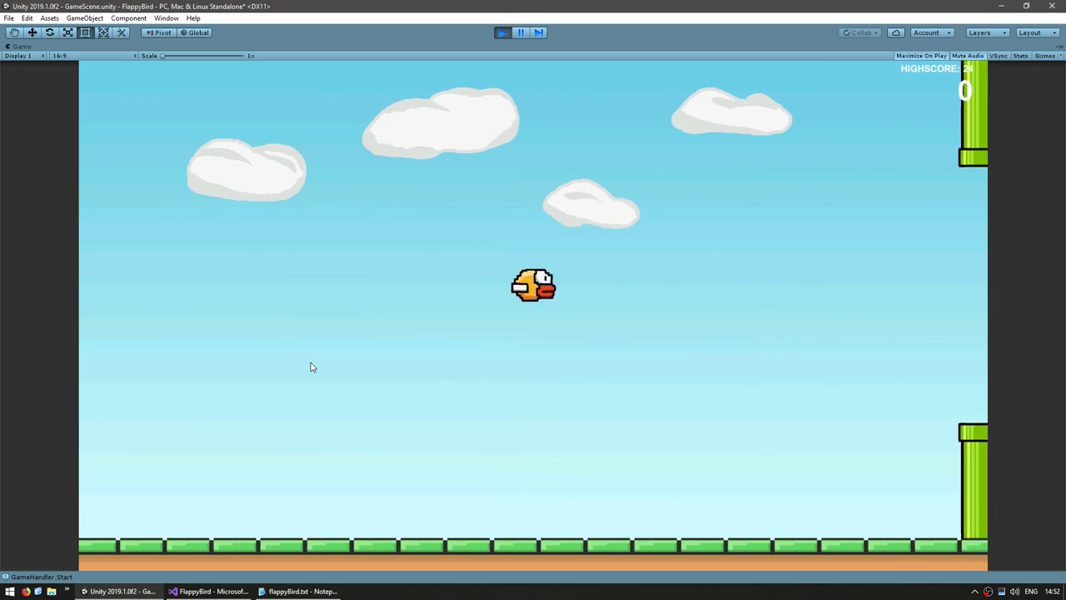
key("space")
key("space")
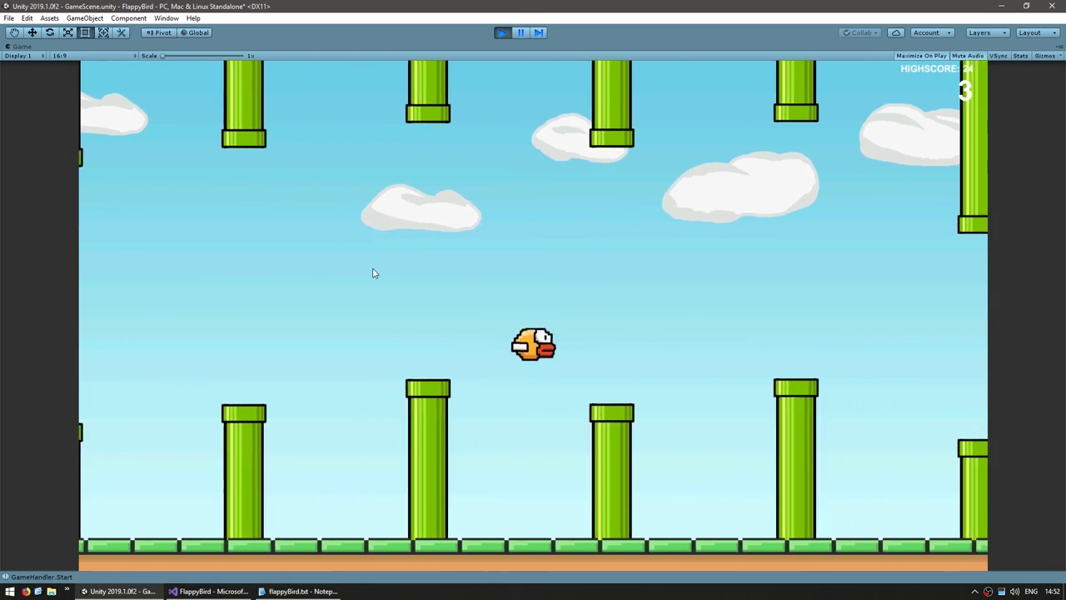
left_click(535, 360)
key("space")
key("space")
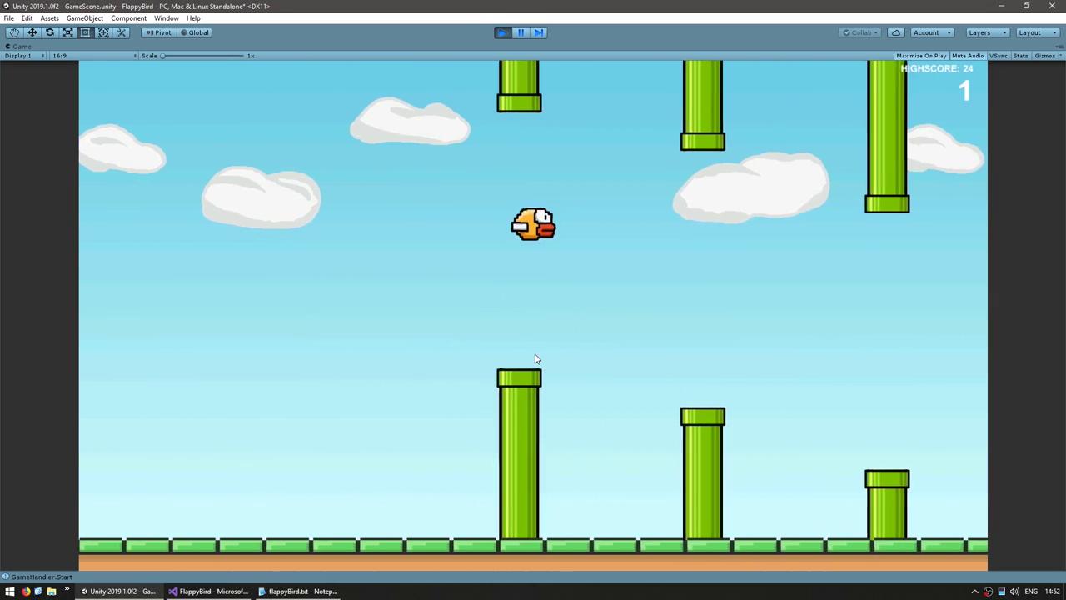
key("space")
key("space")
key("space")
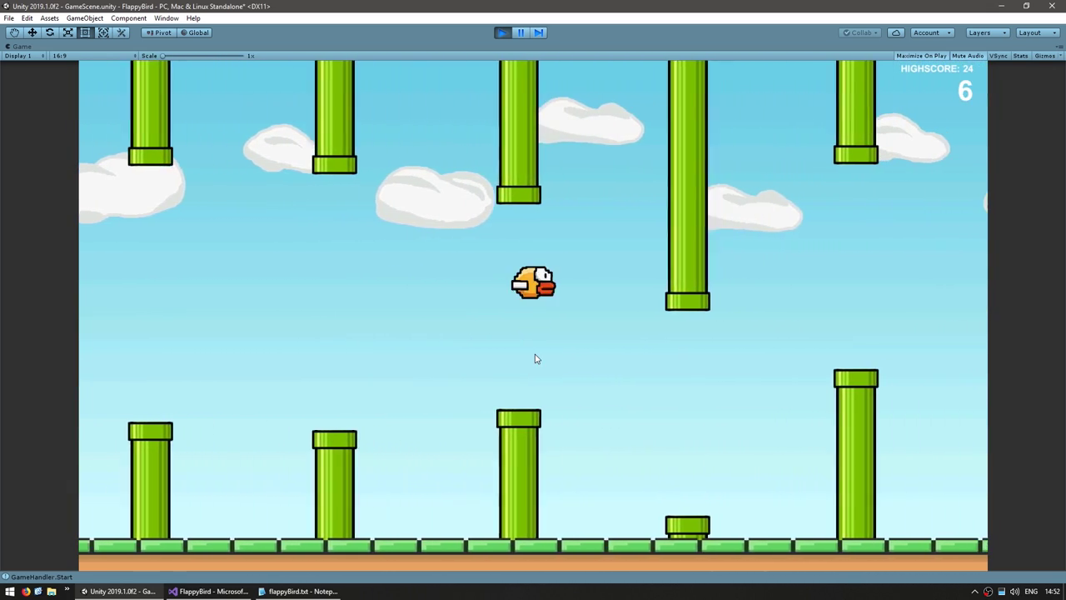
key("space")
key("space")
key("space")
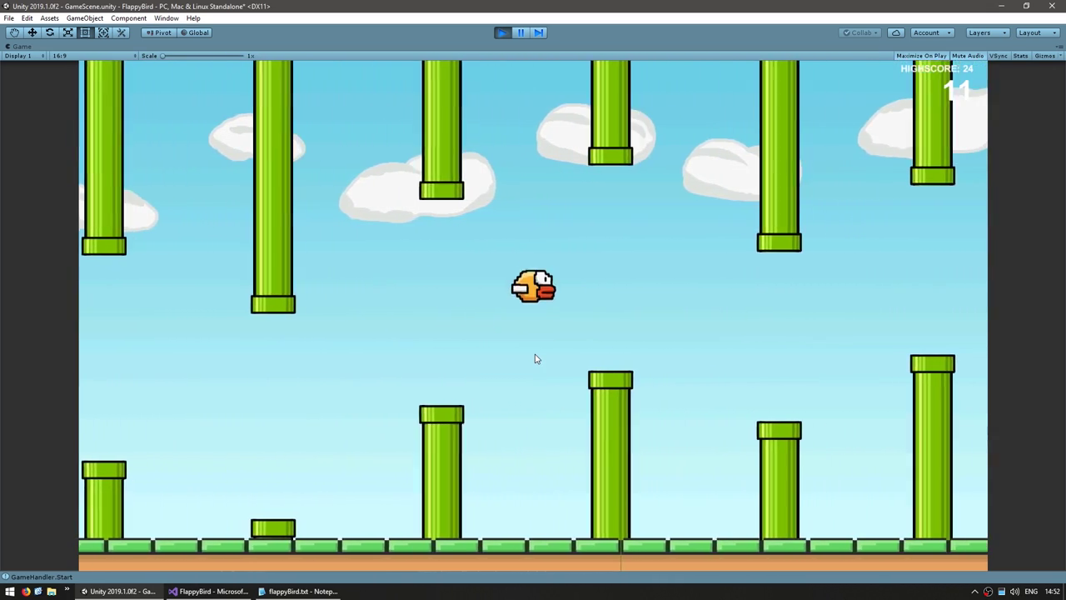
key("space")
key("space")
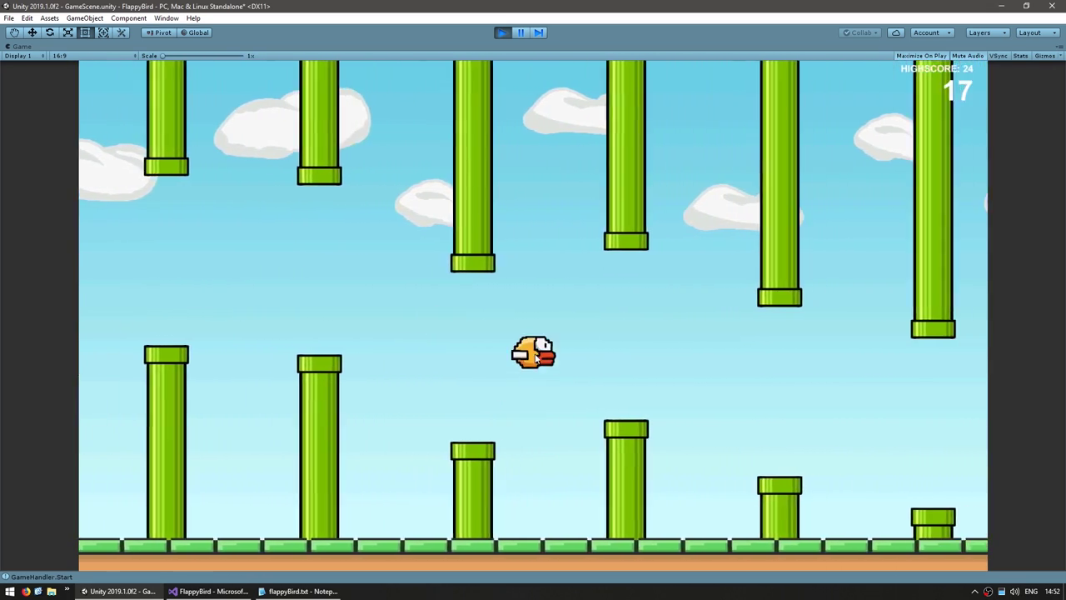
key("space")
key("space")
key("space")
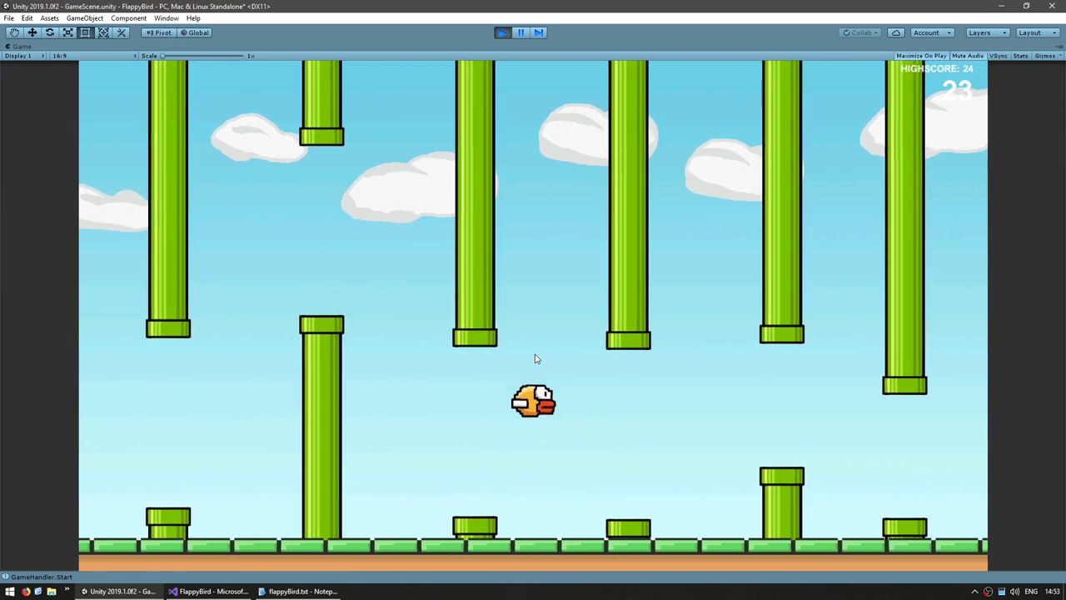
key("space")
left_click(536, 359)
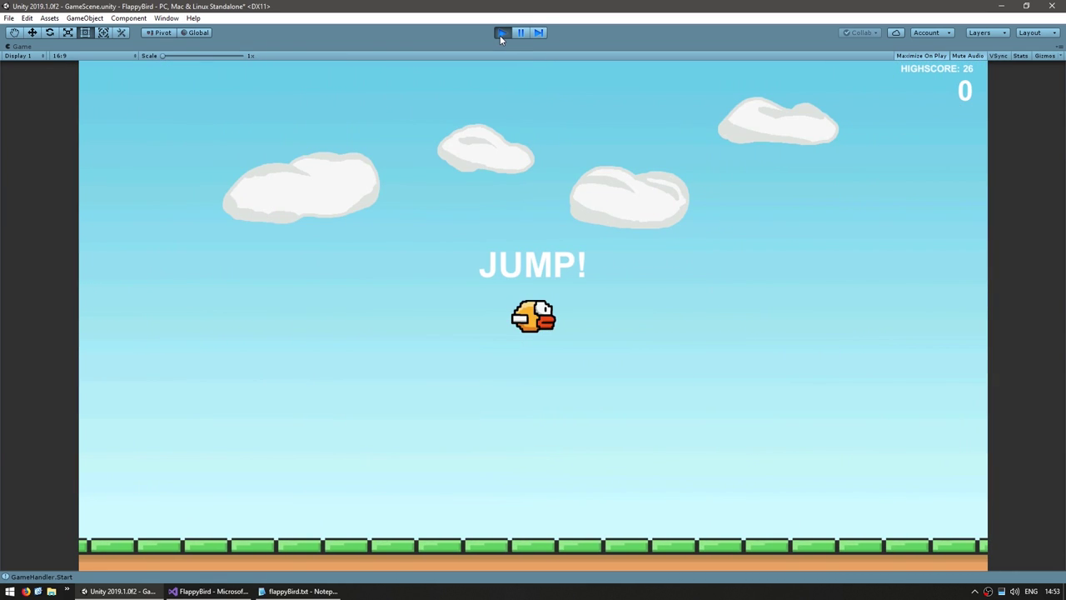
Stop play mode and review the cloud spawning and SetDifficulty code in Level.cs.
left_click(500, 35)
key("alt+Tab")
left_click(633, 54)
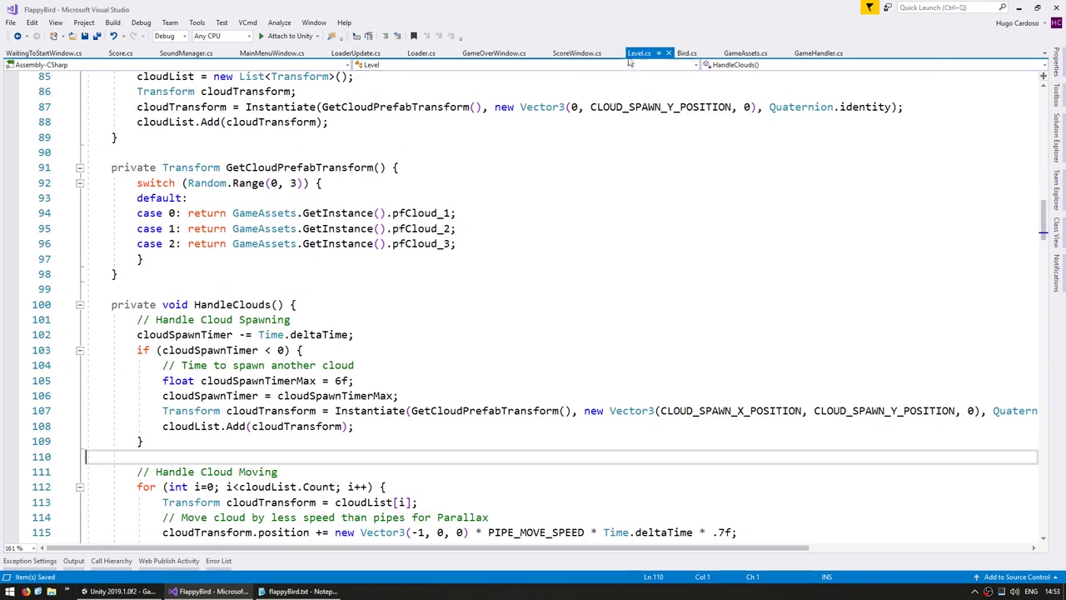
left_click(304, 350)
scroll(313, 366, "down", 15)
scroll(316, 372, "down", 20)
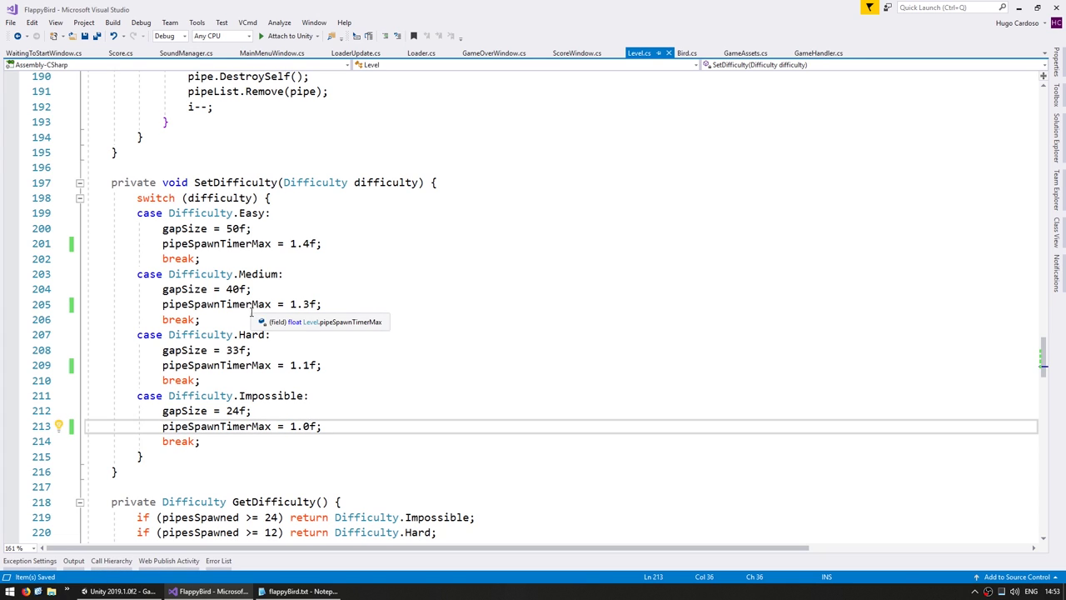
Glance through the WaitingToStartWindow, MainMenuWindow and Score scripts, then return to Unity.
left_click(29, 53)
left_click(272, 52)
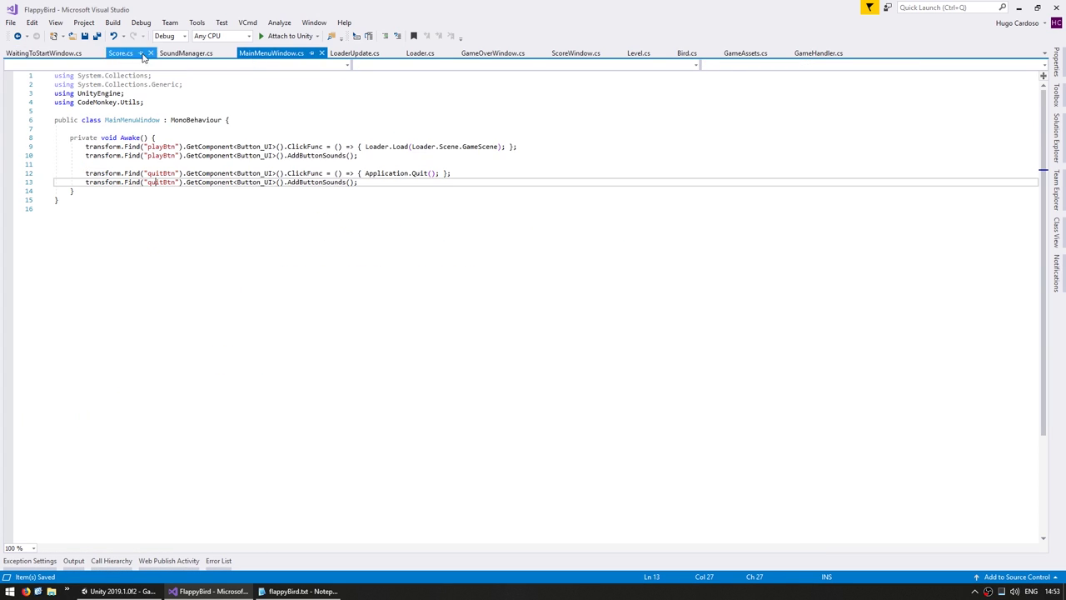
left_click(121, 53)
left_click(120, 591)
Anchor the ScoreWindow to the top centre and frame it in the Scene view.
left_click(88, 441)
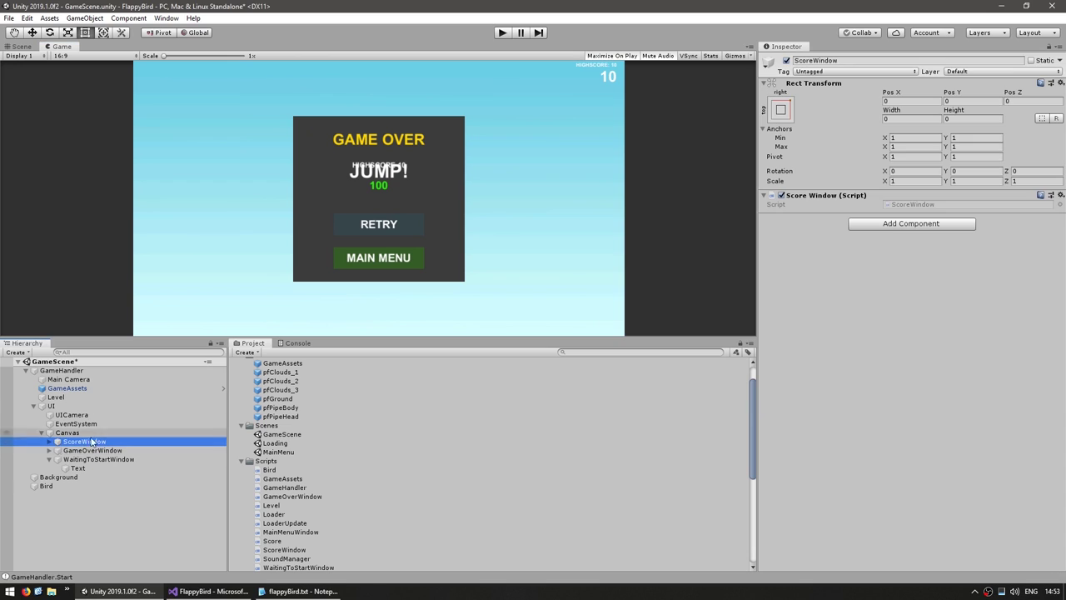
left_click(783, 108)
left_click(844, 197)
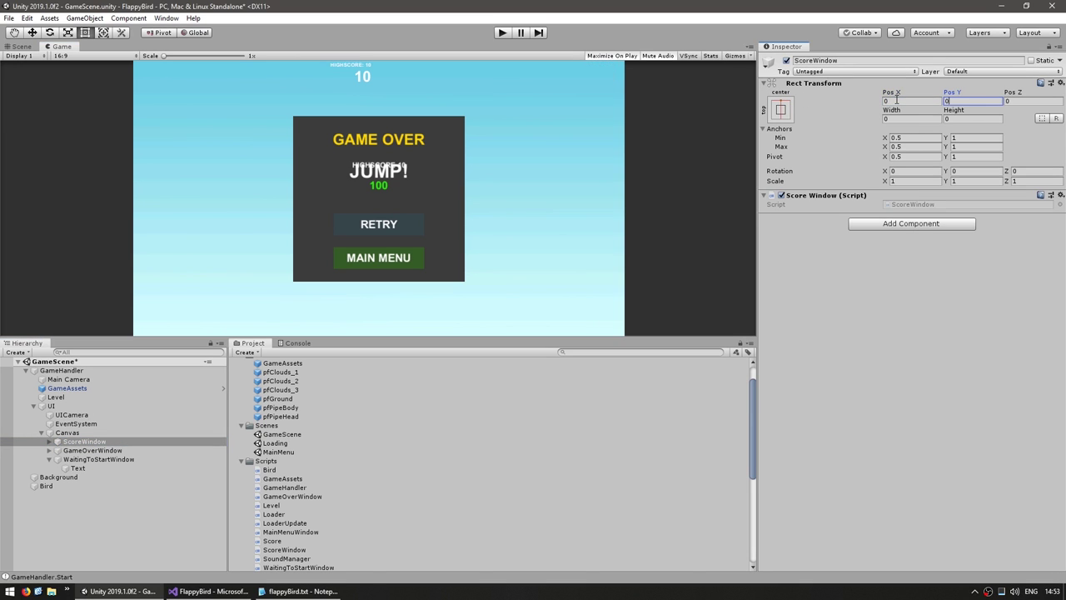
left_click(21, 46)
key("f")
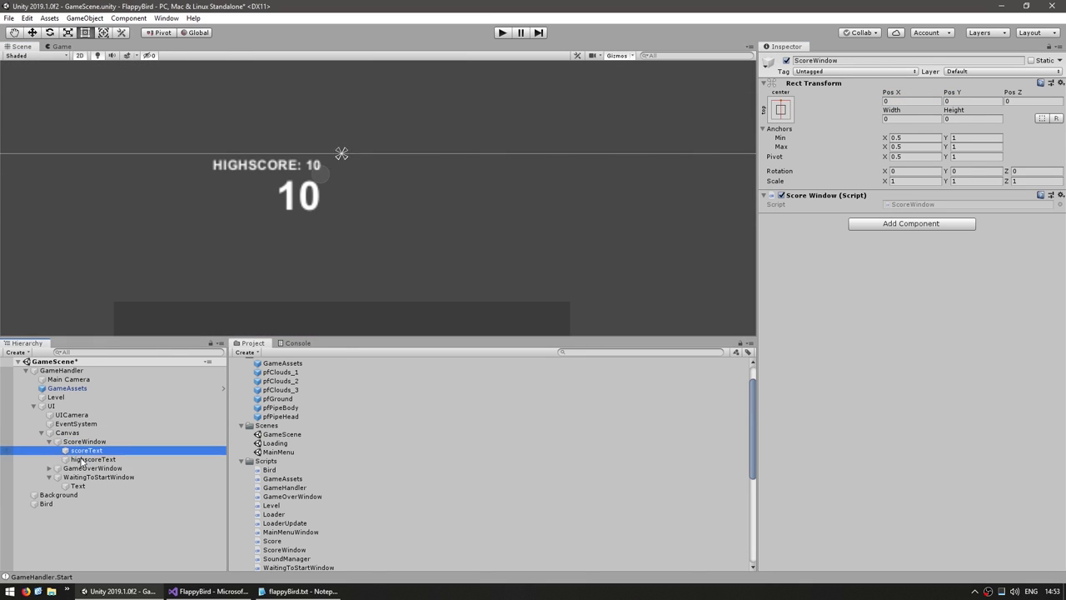
Set the scoreText font size to 60 and move the score number slightly lower.
left_click(80, 460, "shift")
middle_click_drag(292, 238, 420, 171)
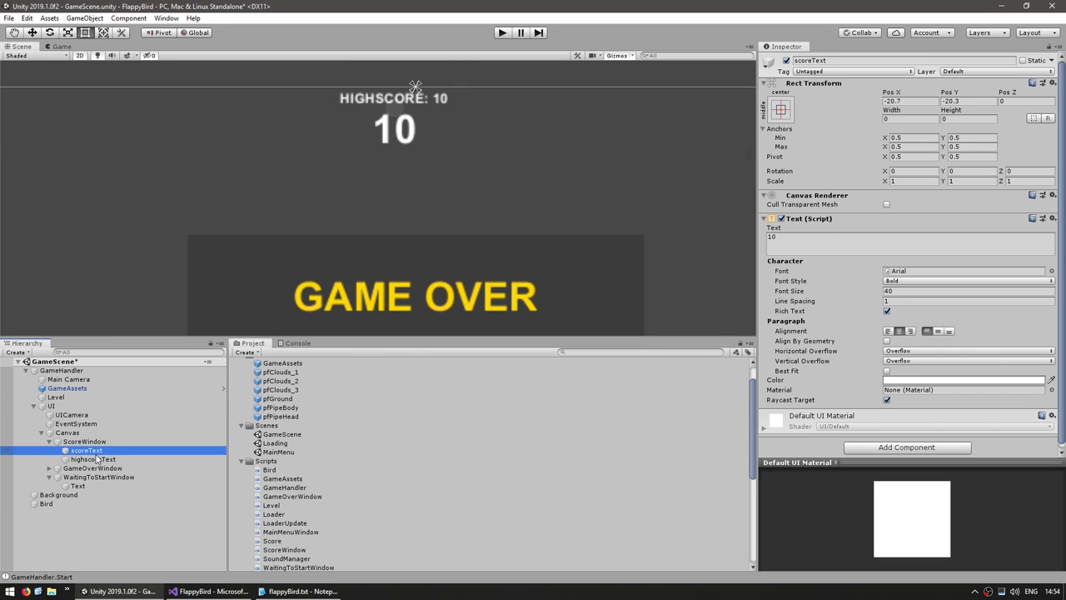
type("250")
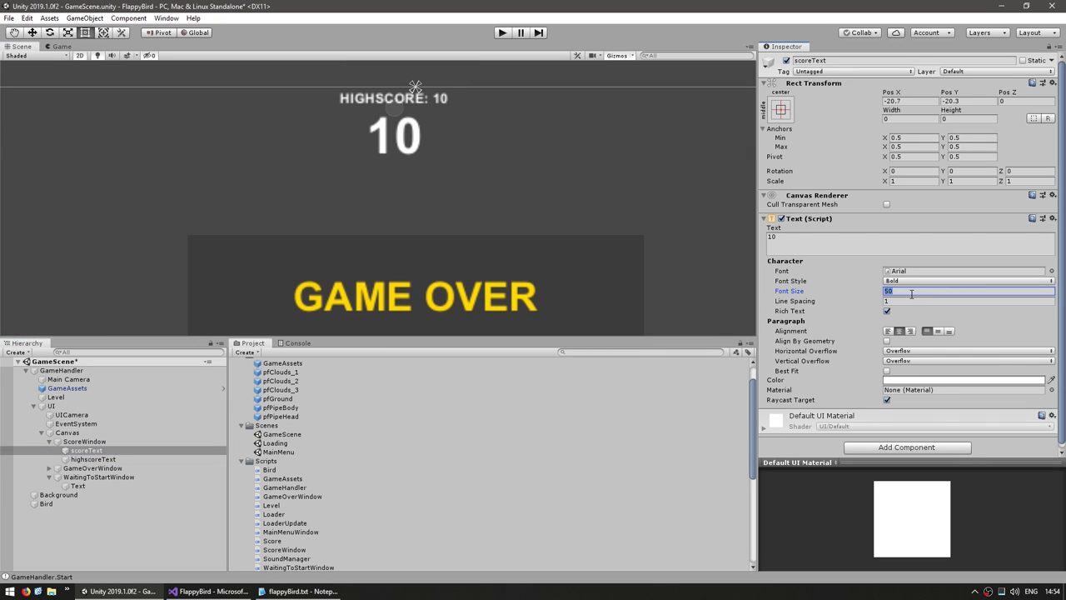
key("w")
left_click_drag(402, 90, 382, 127)
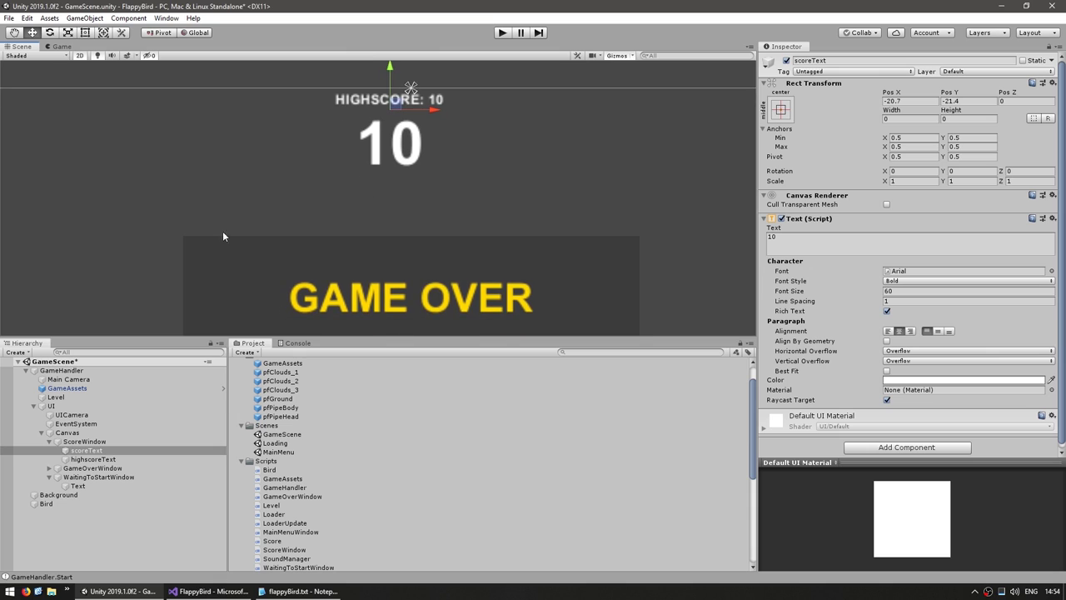
In ScoreWindow.cs, subscribe to Bird.GetInstance().OnDied with a handler that calls Hide().
left_click(84, 442)
double_click(958, 190)
left_click(175, 320)
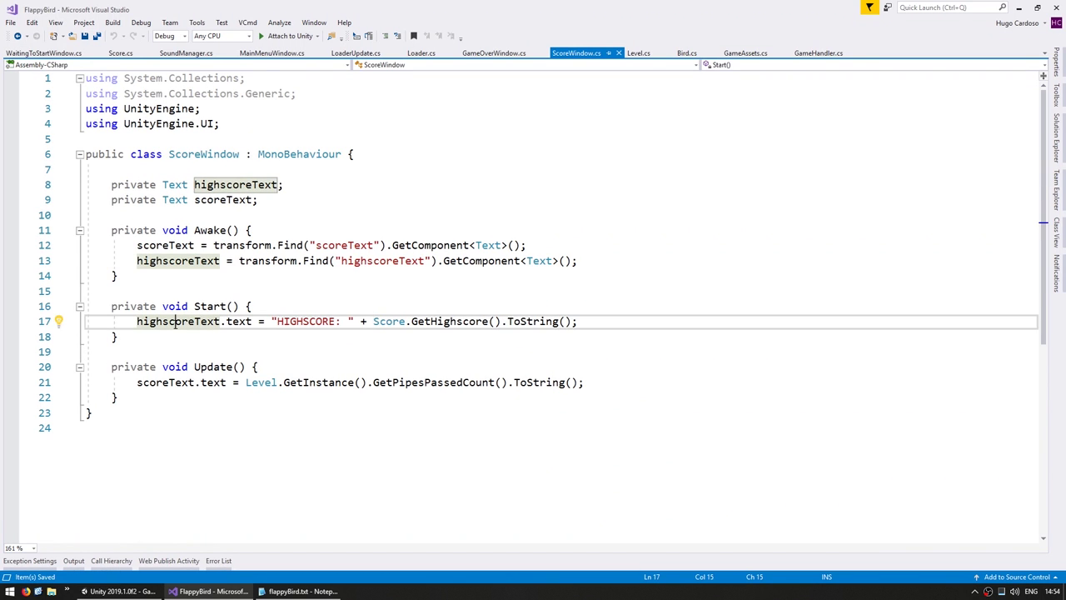
key("End")
key("Return")
type("Bird.GetInstance().OnDied +=")
key("Tab")
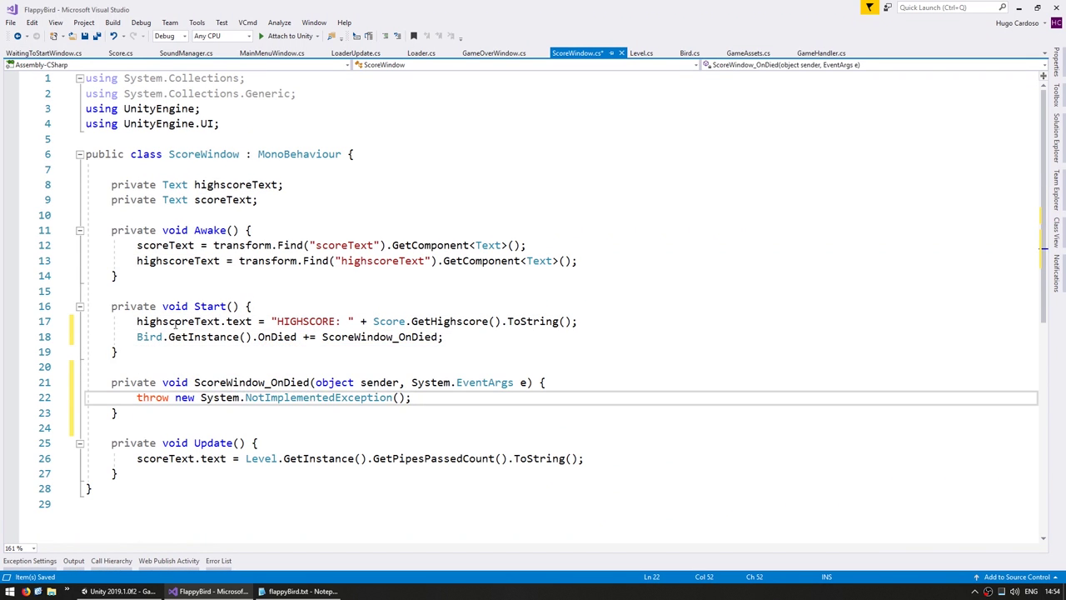
type("Hide();")
Add a Hide method calling gameObject.SetActive(false) and save ScoreWindow.cs.
key("Down")
key("Down")
key("Down")
key("End")
key("Return")
key("Return")
type("private void")
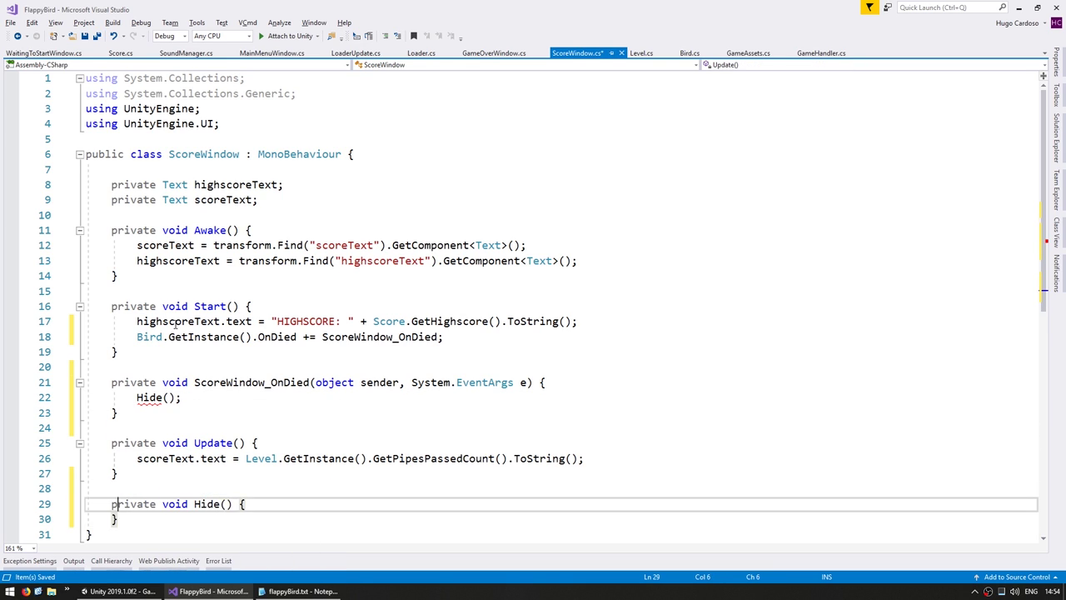
key("Return")
type("gameObject.SetActive(false);")
key("ctrl+s")
key("alt+Tab")
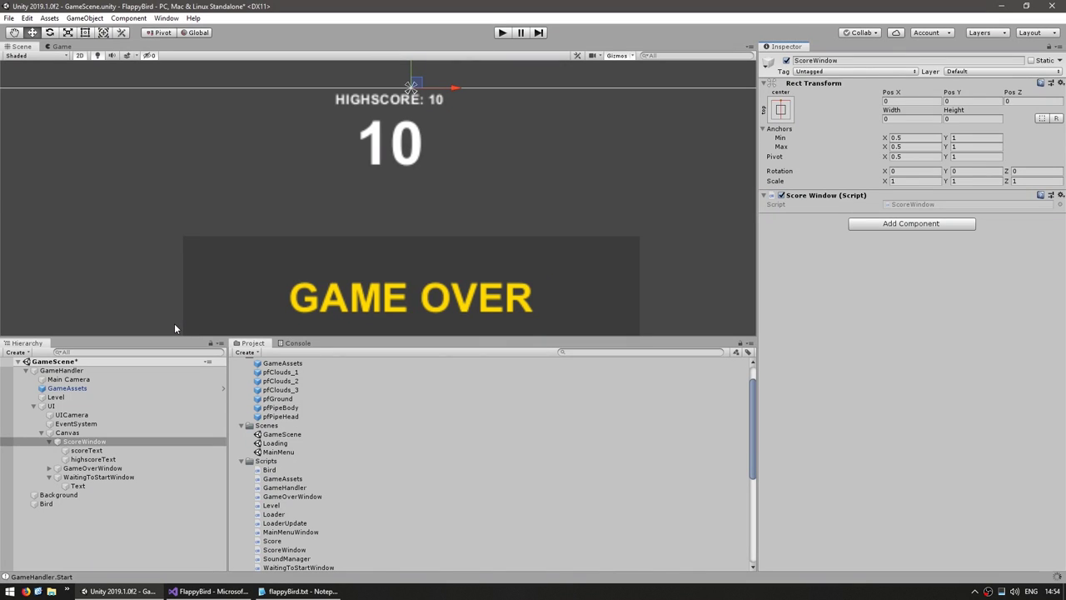
Briefly run and pause the game, selecting the score and highscore text objects.
key("ctrl+p")
key("ctrl+shift+p")
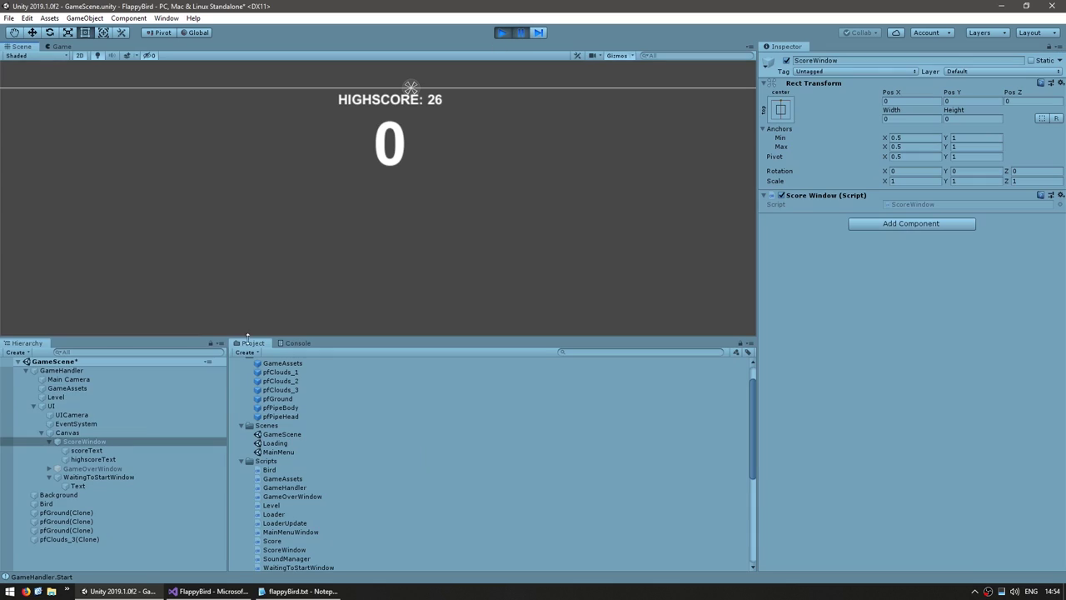
left_click(79, 451)
key("ctrl+p")
left_click(91, 459, "shift")
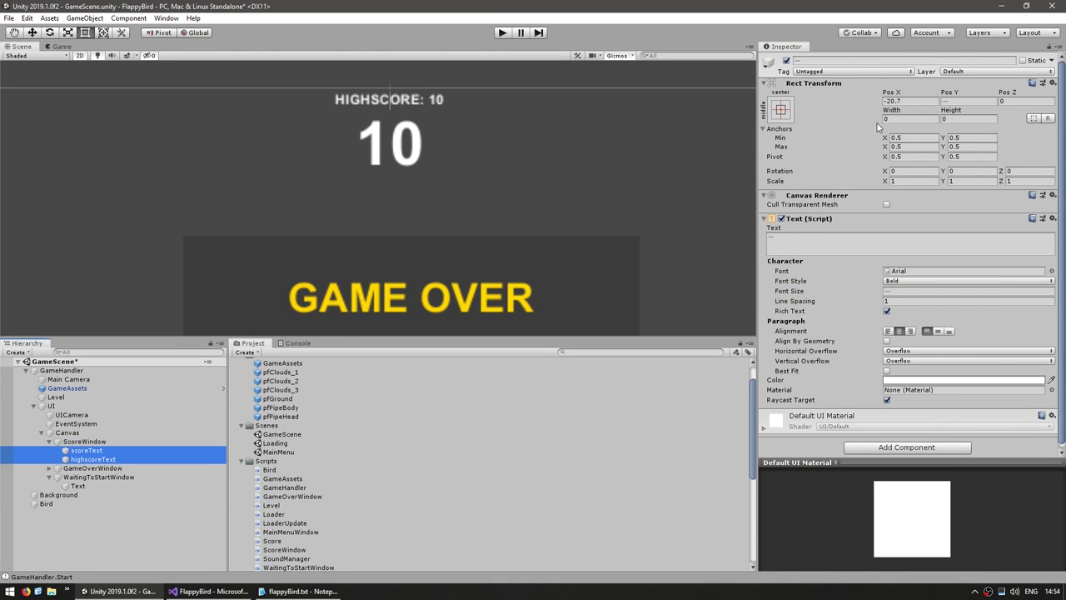
Test-play the game, flapping the bird through the pipes, then stop play mode.
left_click(506, 33)
left_click(328, 364)
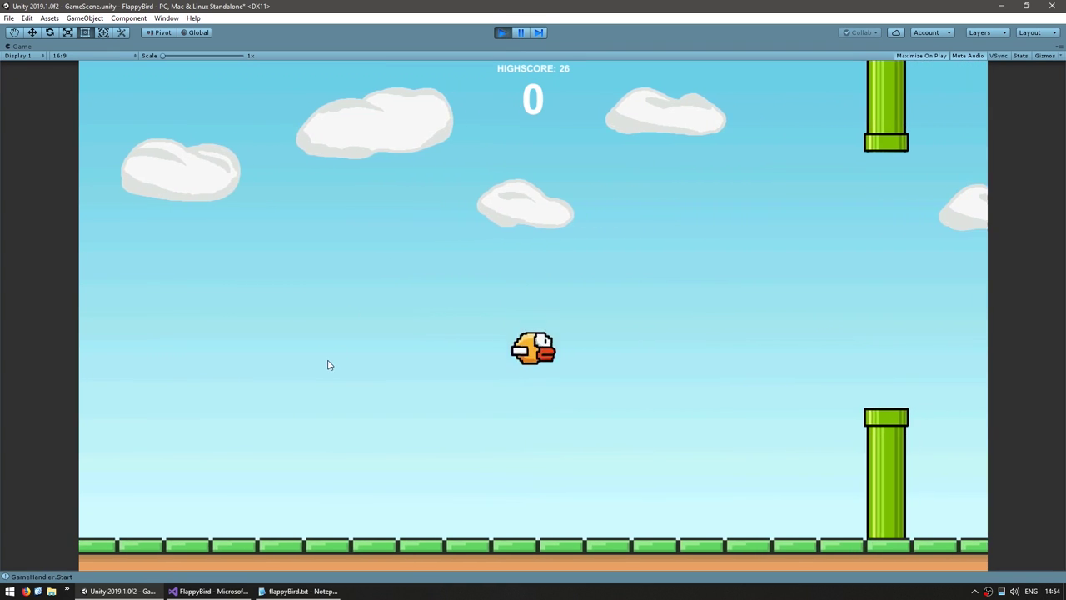
left_click(314, 354)
left_click(309, 346)
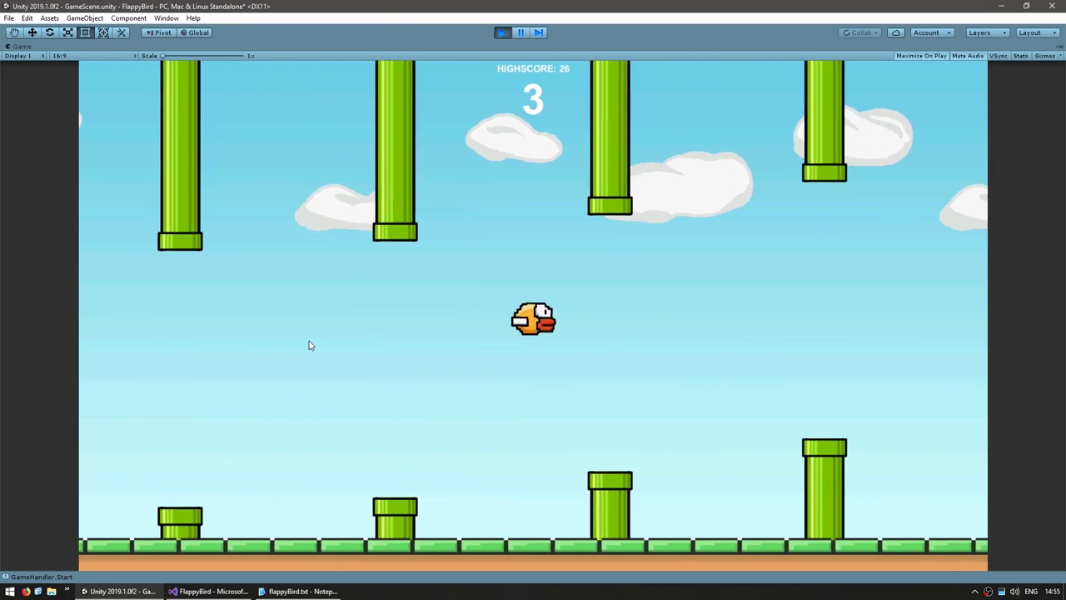
left_click(306, 344)
left_click(305, 342)
left_click(502, 32)
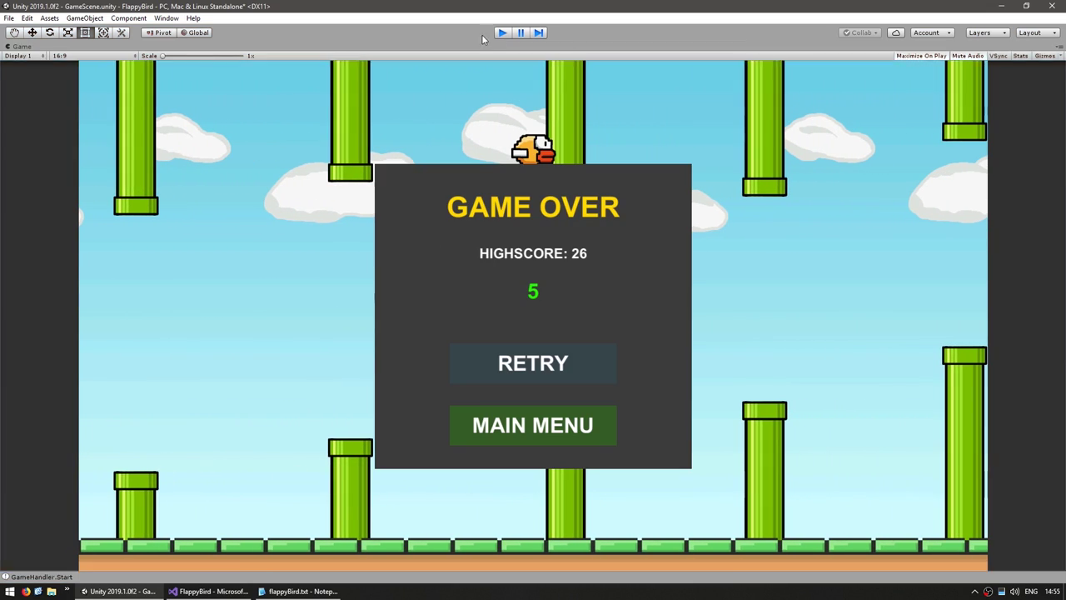
Add an Outline effect with distance 2, 2 to scoreText and play to check it.
key("w")
scroll(413, 112, "down", 1)
left_click(400, 187)
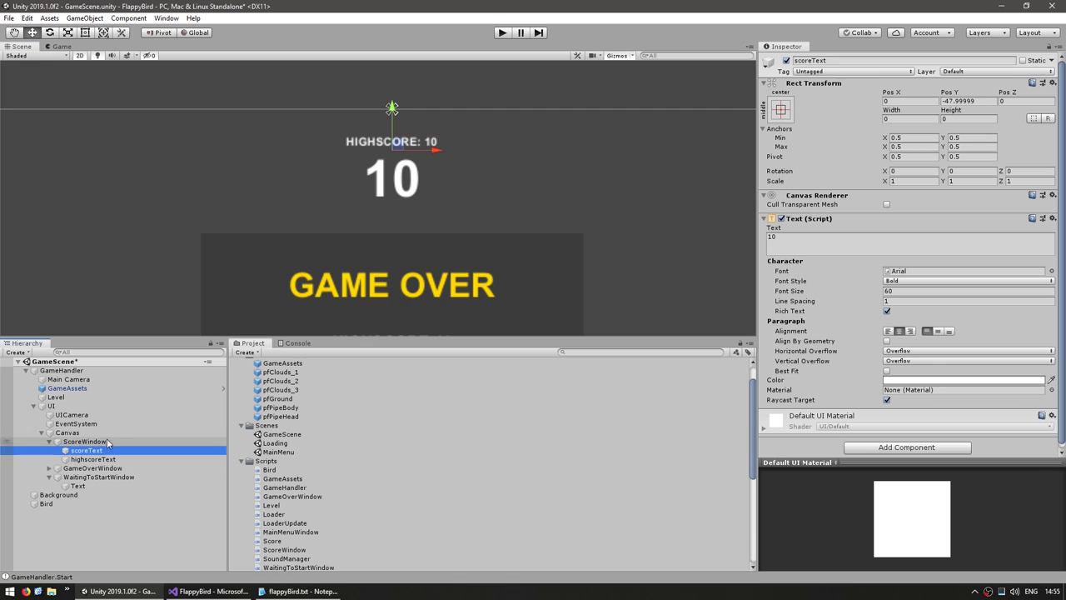
left_click(907, 447)
left_click(866, 443)
scroll(916, 375, "down", 1)
left_click(964, 376)
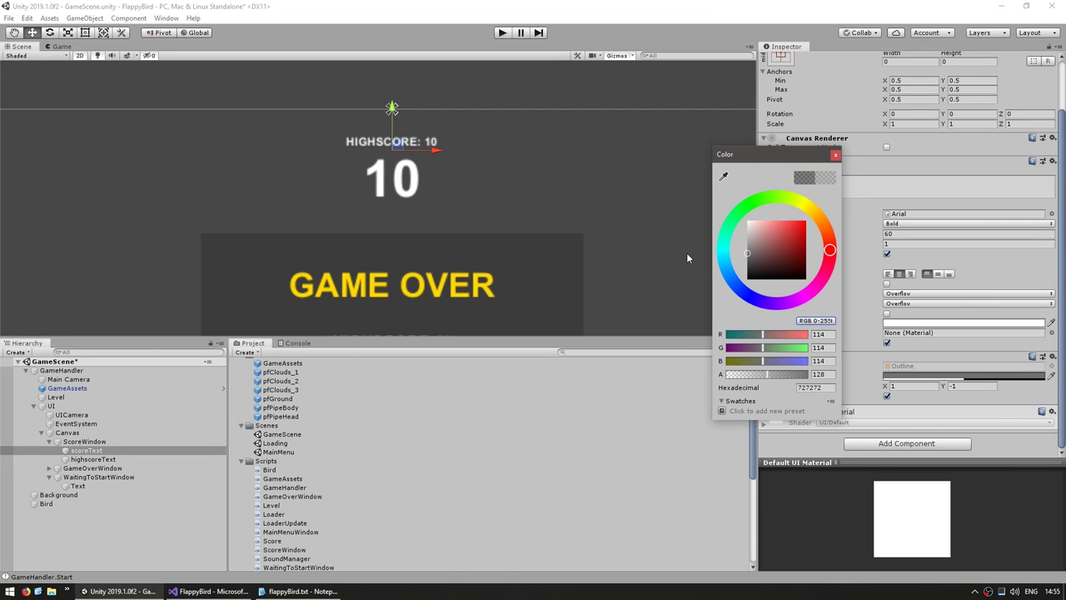
key("Escape")
left_click(62, 47)
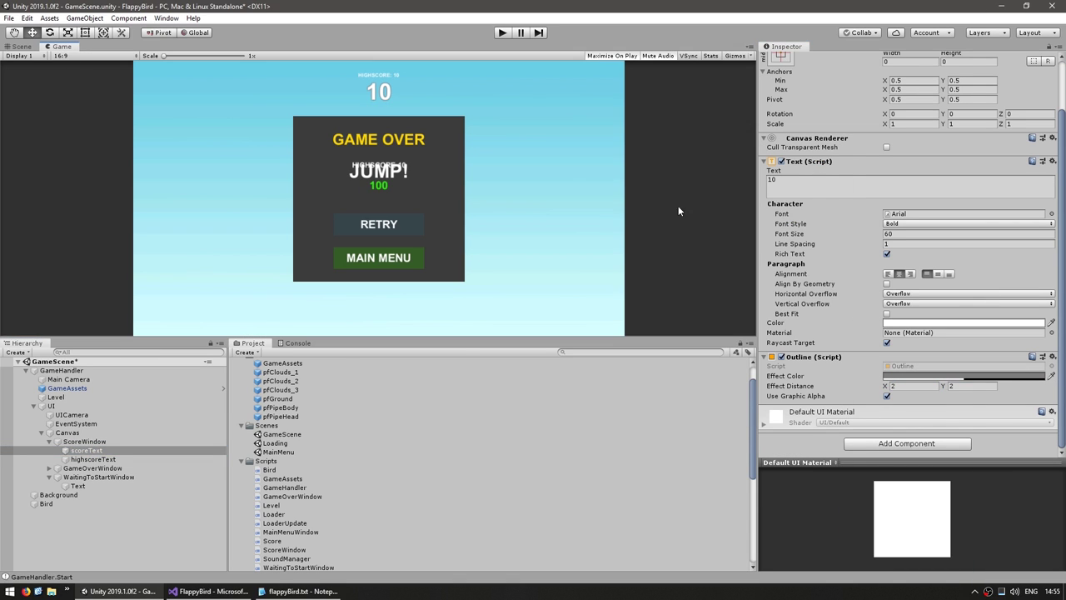
left_click(503, 33)
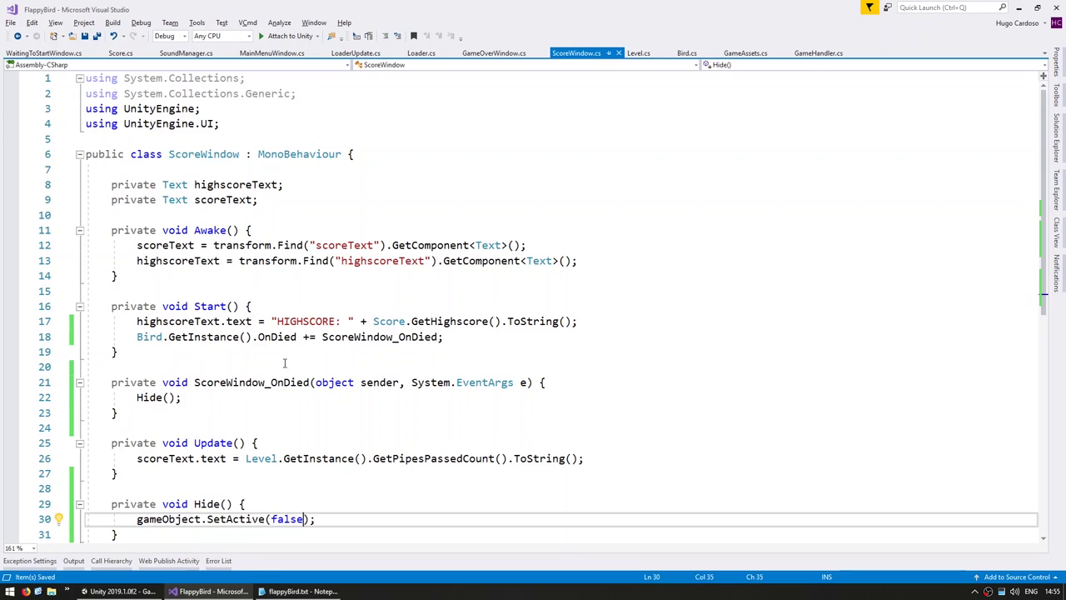
Add a Show method to ScoreWindow that calls gameObject.SetActive(true).
scroll(284, 363, "down", 4)
left_click(184, 362)
key("Return")
key("Return")
type("private void Show() {     }")
key("Up")
key("Up")
key("Up")
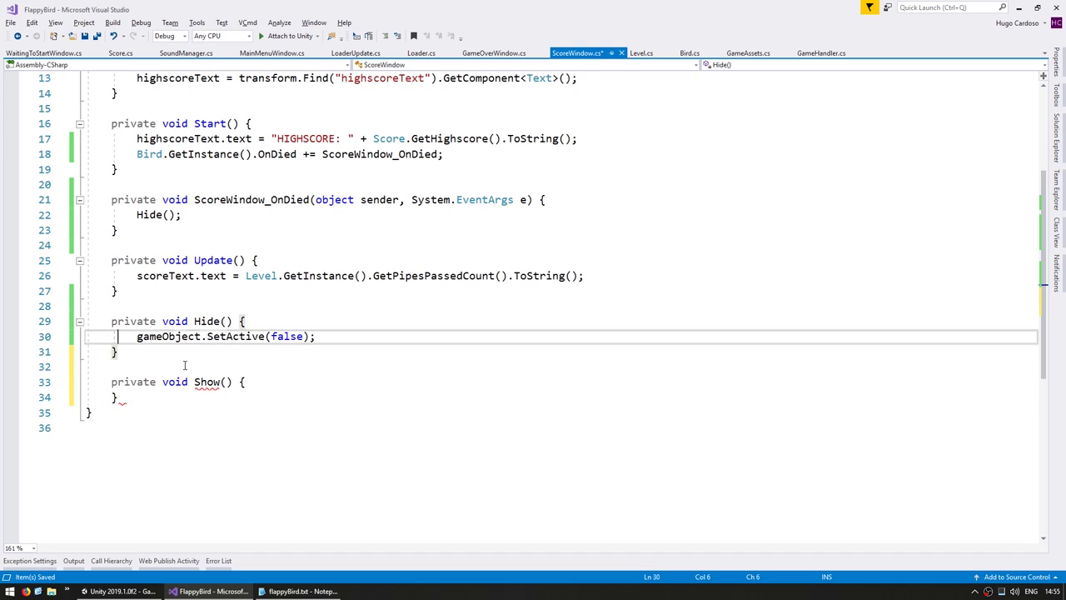
key("ctrl+c")
key("Down")
key("Down")
key("Down")
key("ctrl+v")
type("true")
Subscribe to OnStartedPlaying in Start with a generated handler that calls Show().
scroll(184, 364, "up", 2)
left_click(208, 245)
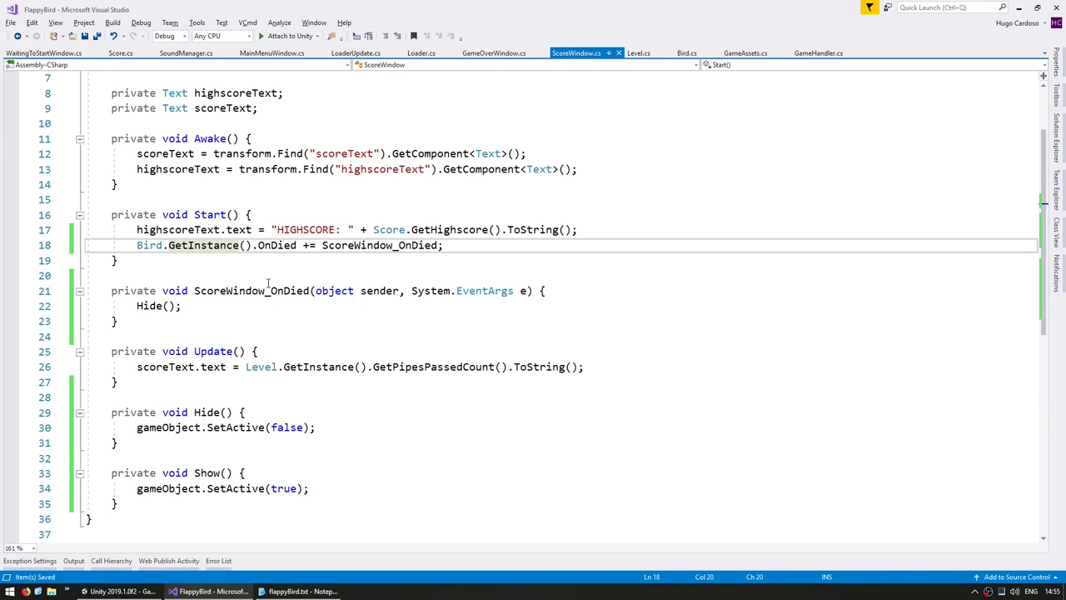
key("End")
key("Return")
type("Bird.GetInstance().on")
key("Tab")
type("+=")
key("Tab")
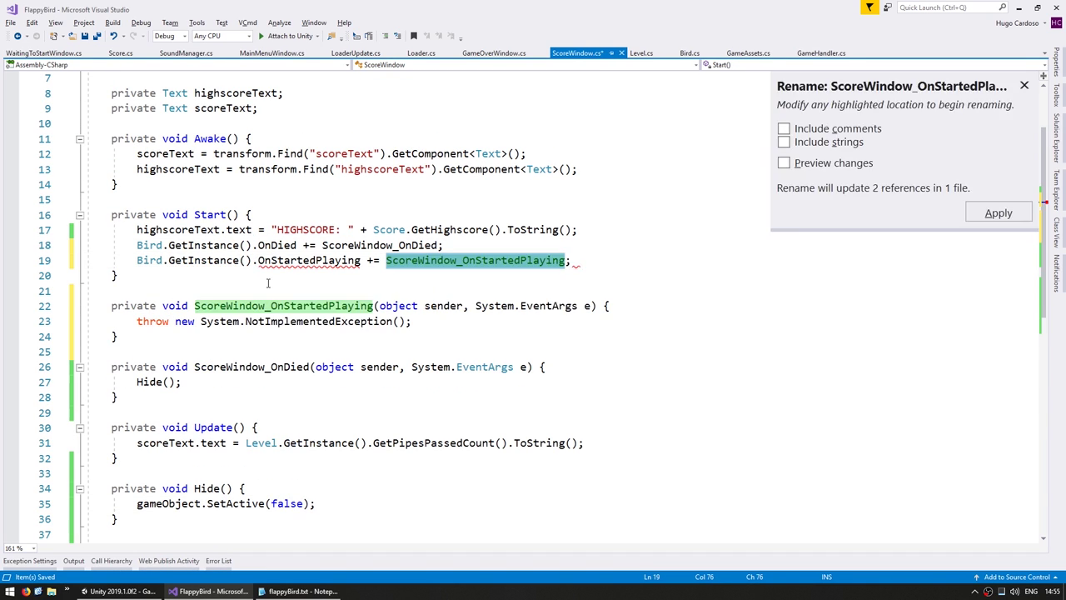
key("Return")
type("Show();")
key("Up")
key("Up")
key("Up")
key("End")
key("Return")
Call Hide() in Start, test-play to see the score hide at Game Over, then open GameOverWindow.cs.
type("Hide")
key("alt+Tab")
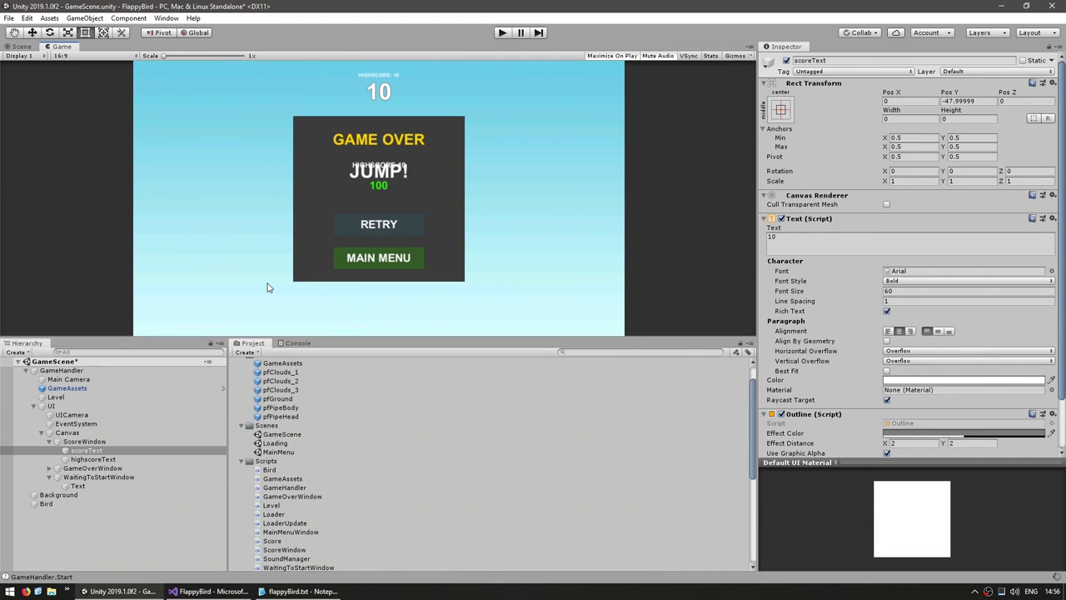
key("ctrl+p")
key("space")
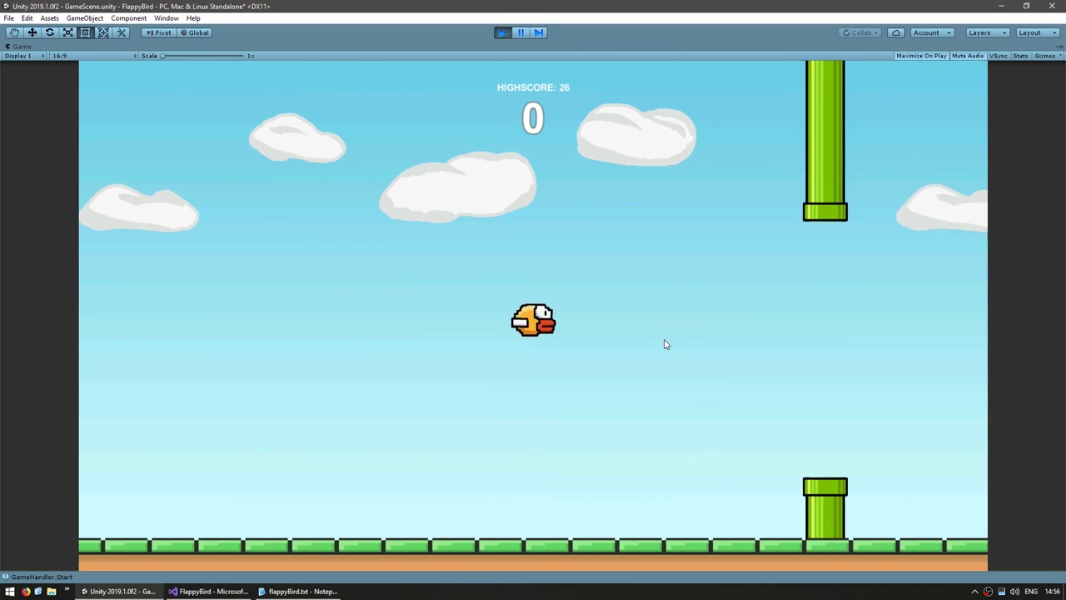
key("space")
key("space")
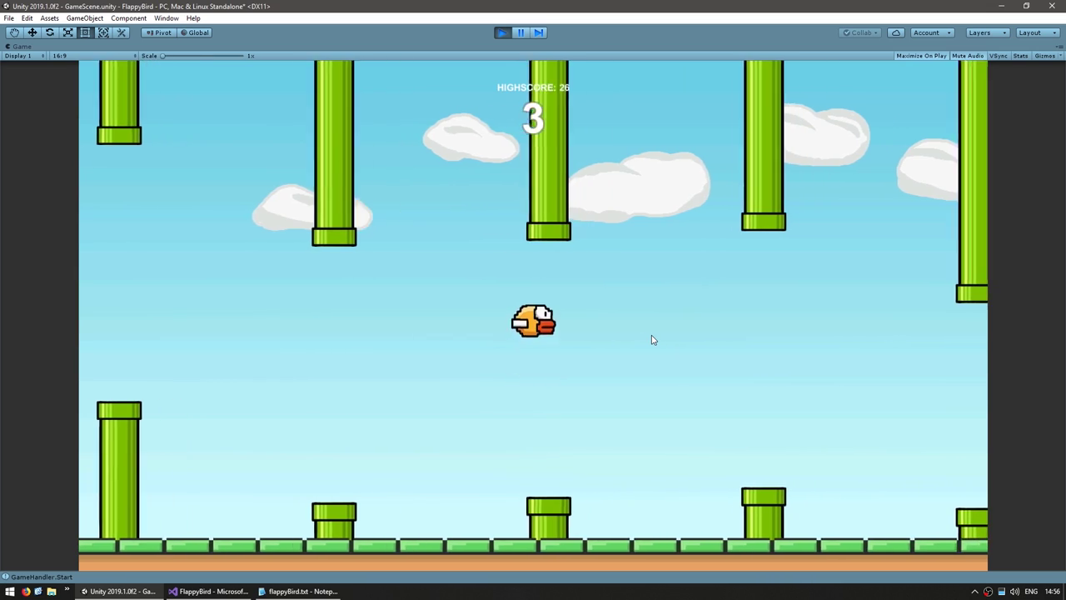
key("space")
key("space")
key("space")
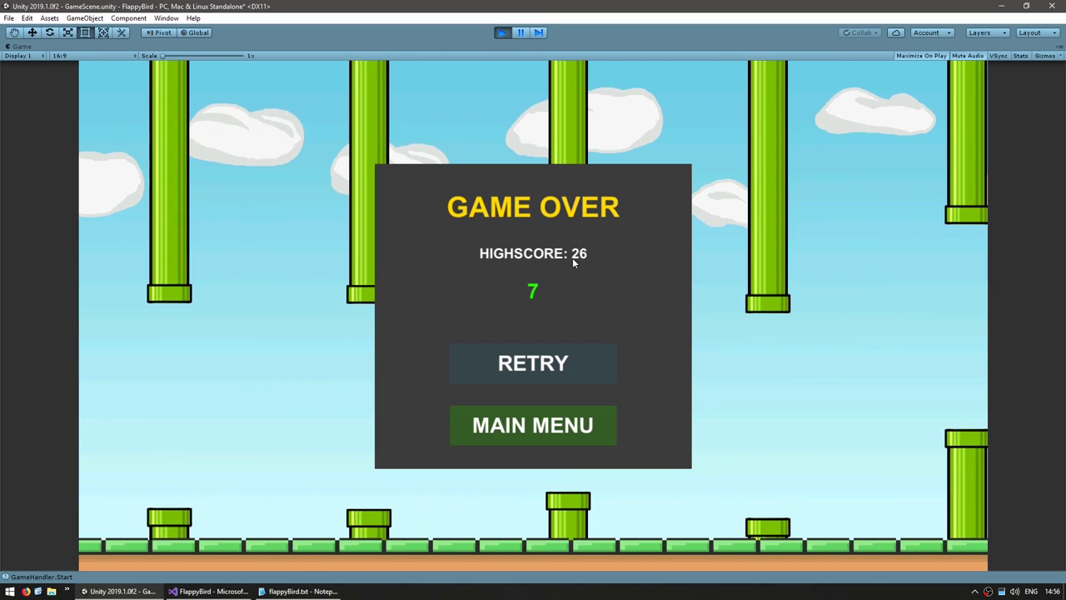
key("ctrl+p")
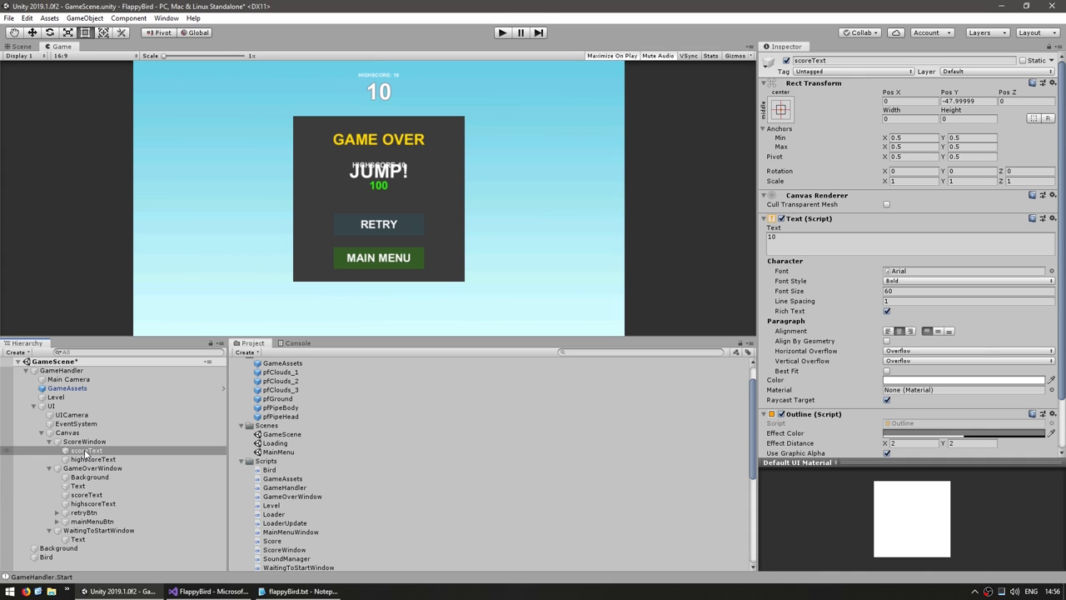
left_click(86, 468)
double_click(293, 497)
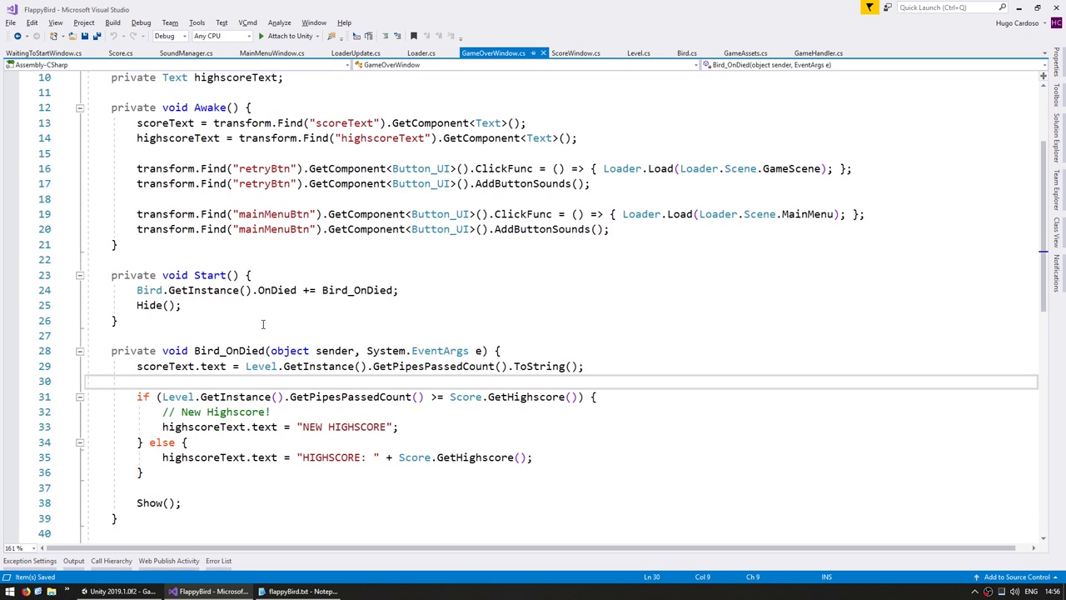
Add an Update method to GameOverWindow.cs that checks Input.GetKeyDown(KeyCode.Space).
key("Return")
key("Return")
key("Up")
scroll(210, 331, "up", 2)
type("private void Update() {")
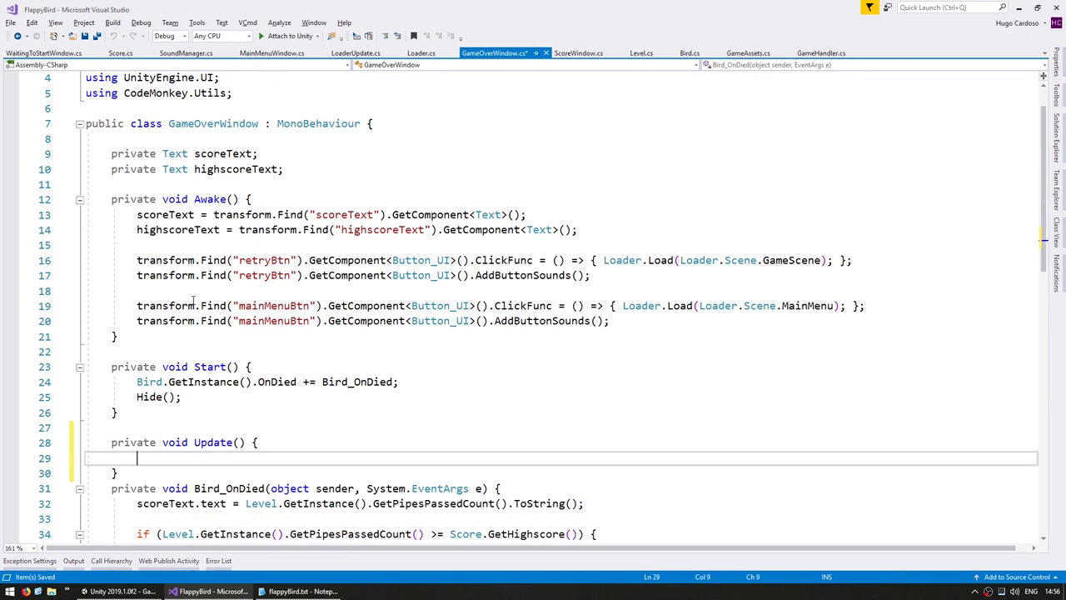
key("Return")
type("if (Input.GetKeyDown(KeyCode.Spa")
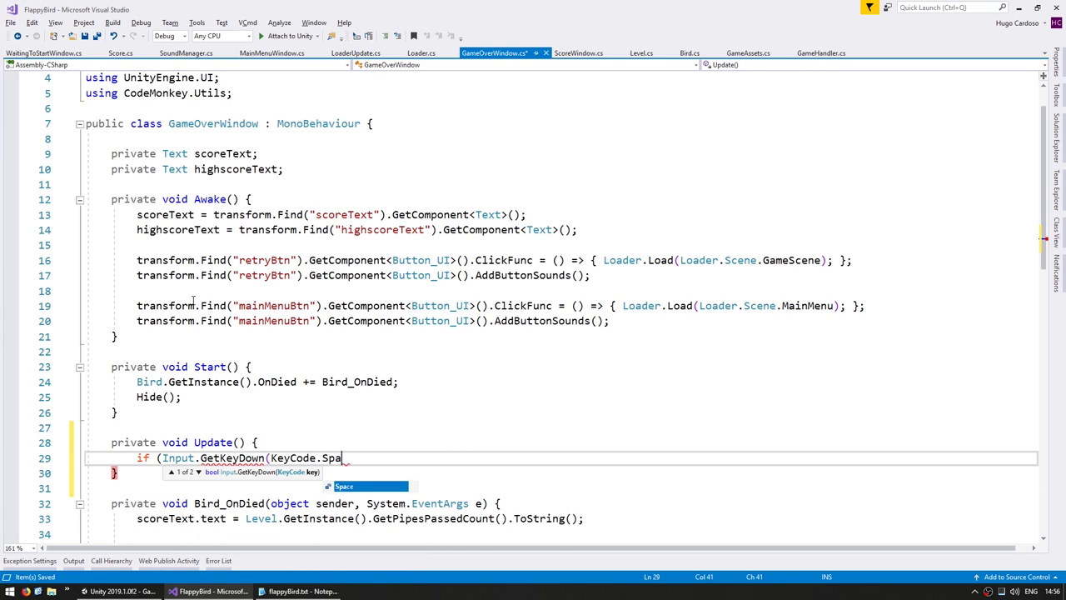
type("ce)) {")
key("Return")
Call Loader.Load(Loader.Scene.GameScene) inside the Space check, then save and run the game.
type("0")
type("// Retry")
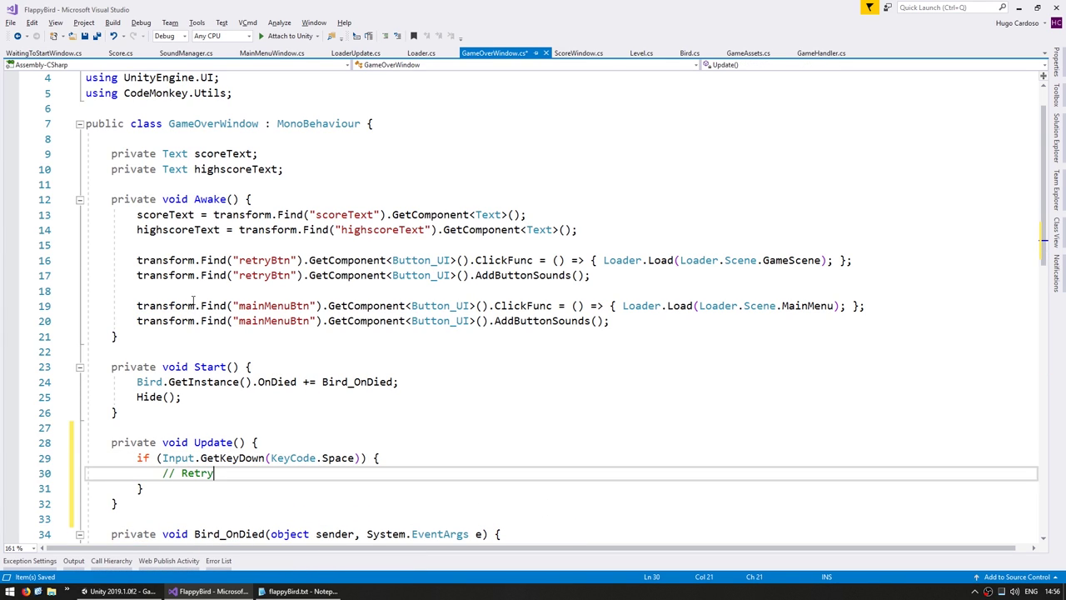
left_click_drag(603, 260, 833, 260)
key("ctrl+c")
left_click(214, 473)
key("Return")
key("ctrl+v")
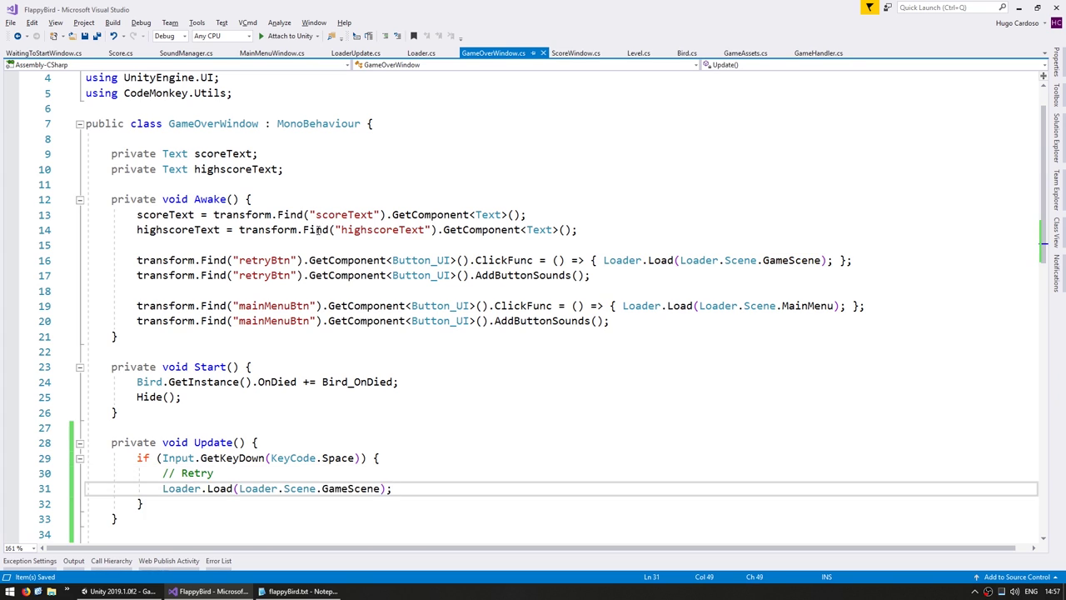
key("alt+Tab")
left_click(504, 32)
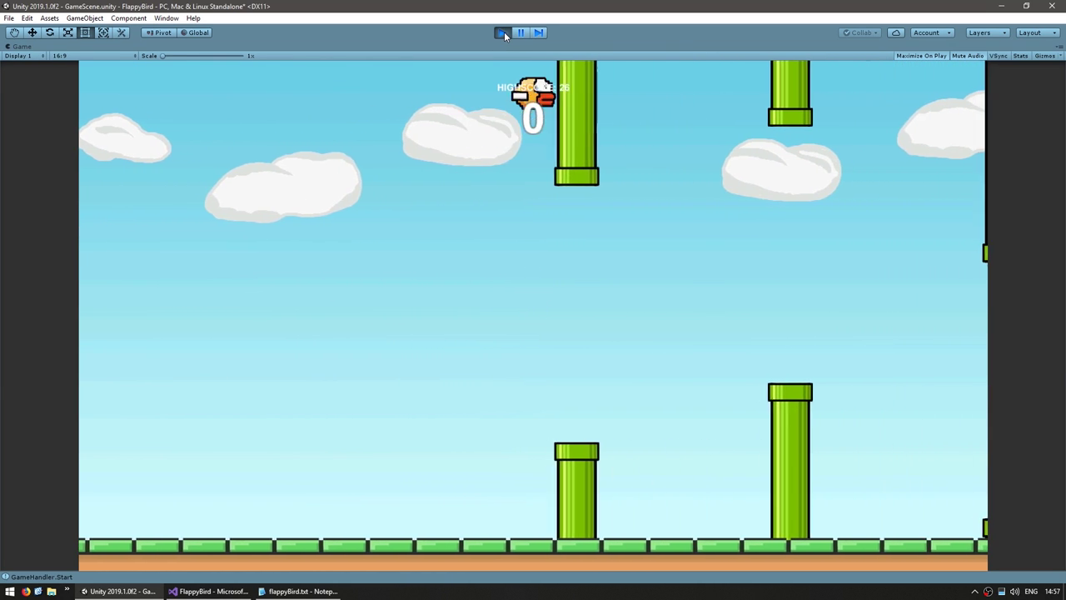
Stop the test run and duplicate the panel Background as a 'Border' object placed just below it.
left_click(504, 31)
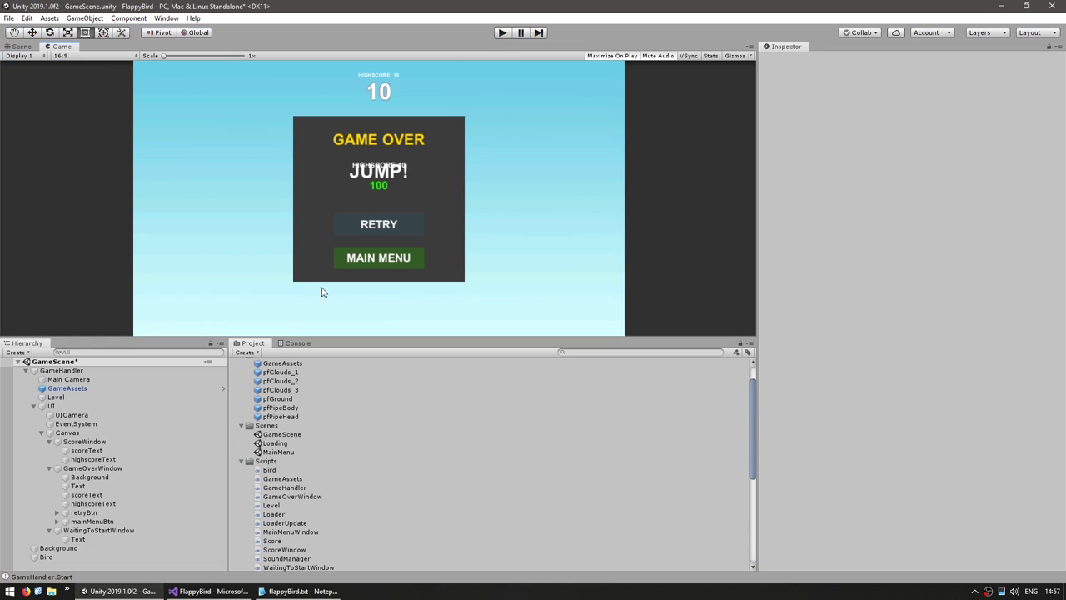
left_click(92, 468)
double_click(89, 476)
key("ctrl+d")
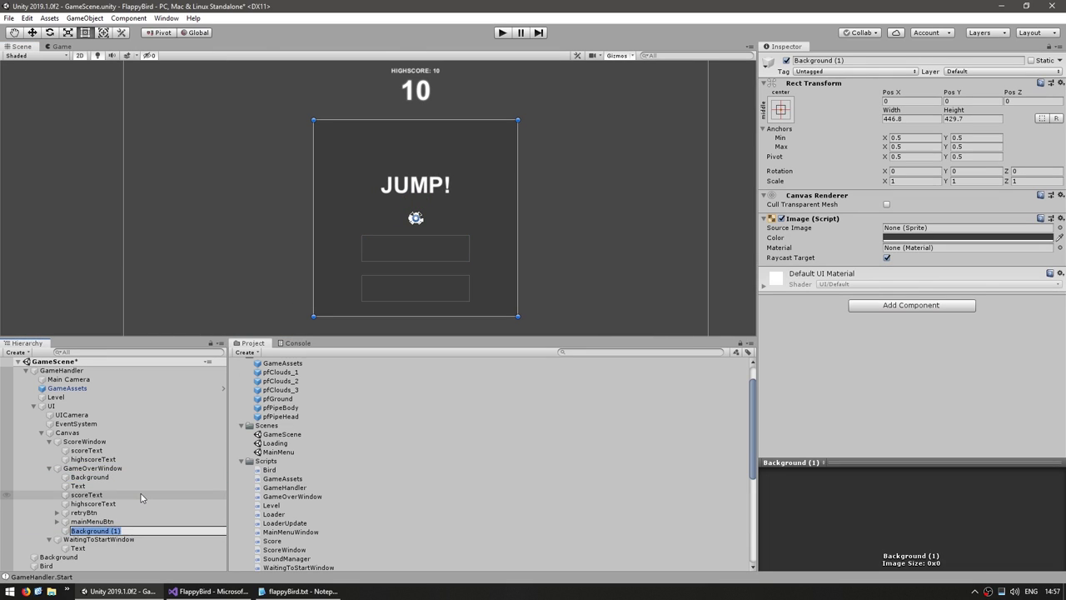
type("Border")
key("Return")
left_click_drag(91, 531, 87, 481)
Assign the Border sprite to the image and set its slice border inset to 35 in the Sprite Editor.
left_click(1060, 228)
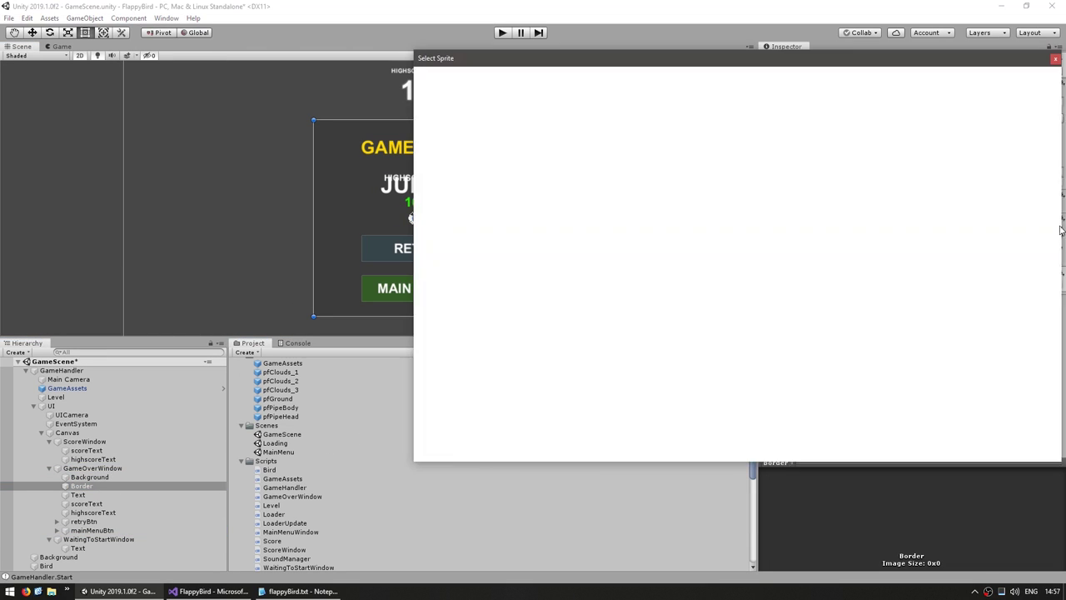
double_click(481, 136)
left_click(909, 304)
left_click(966, 227)
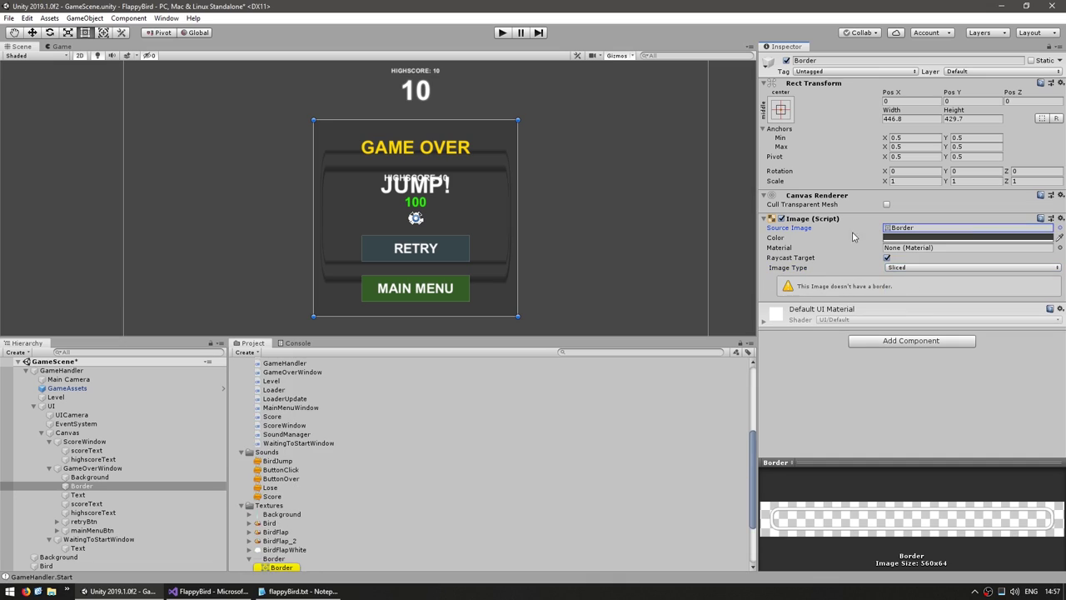
left_click(276, 529)
left_click(1039, 172)
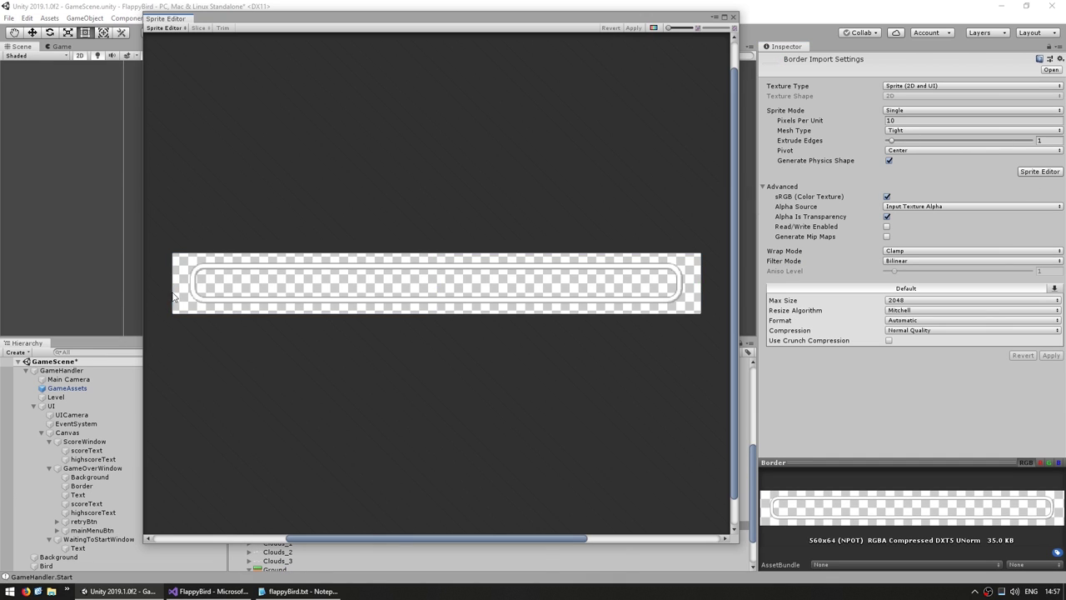
left_click_drag(173, 294, 204, 290)
type("24")
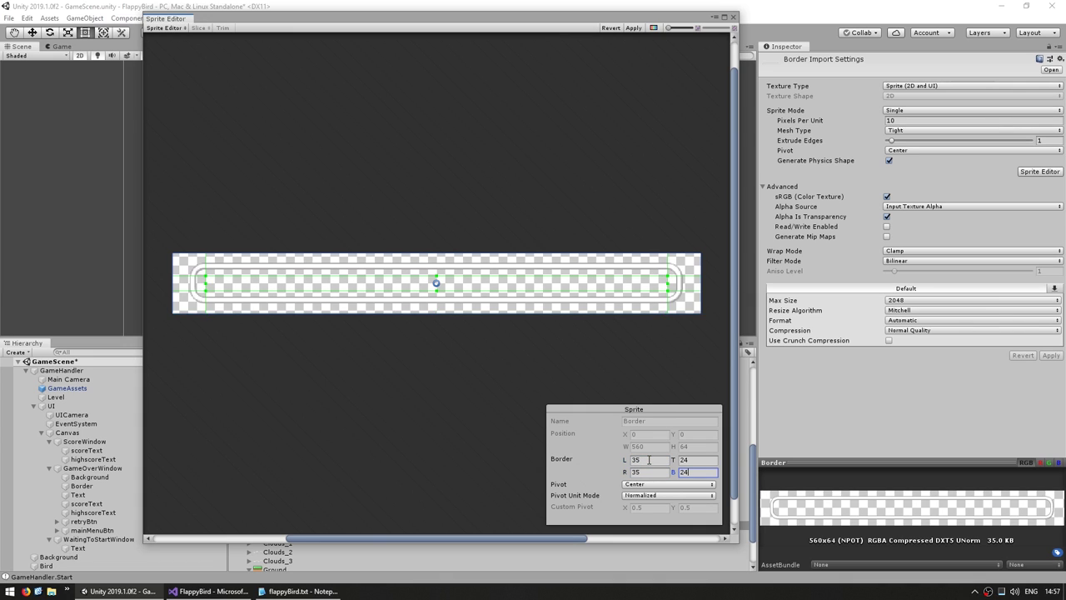
left_click(625, 30)
left_click(395, 231)
Set the Border texture's pixels per unit to 30, enable mip maps, and apply.
left_click(394, 231)
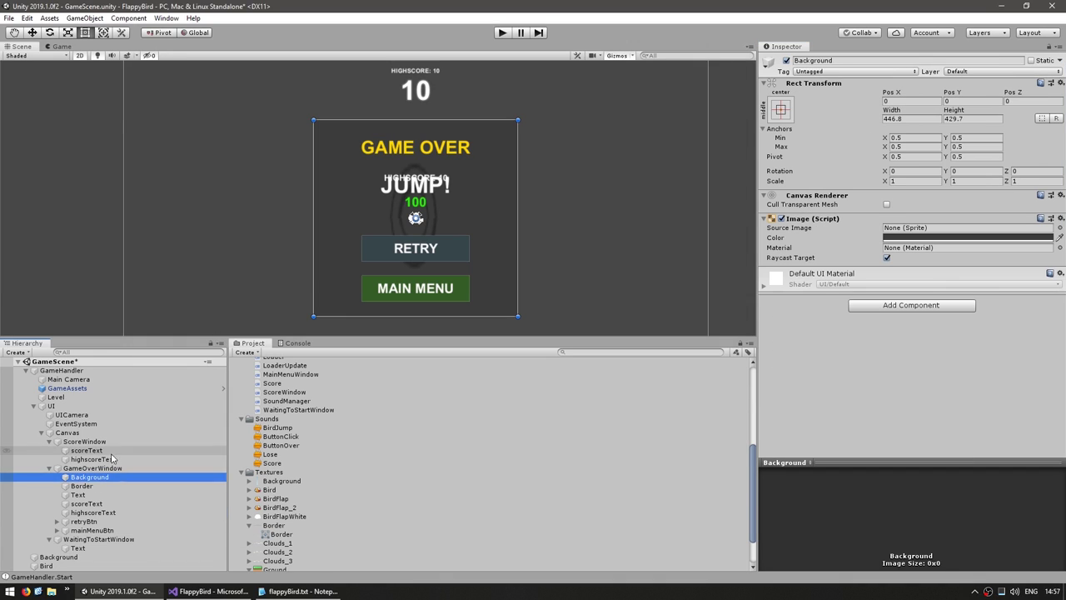
left_click(395, 231)
scroll(395, 231, "up", 1)
left_click(274, 524)
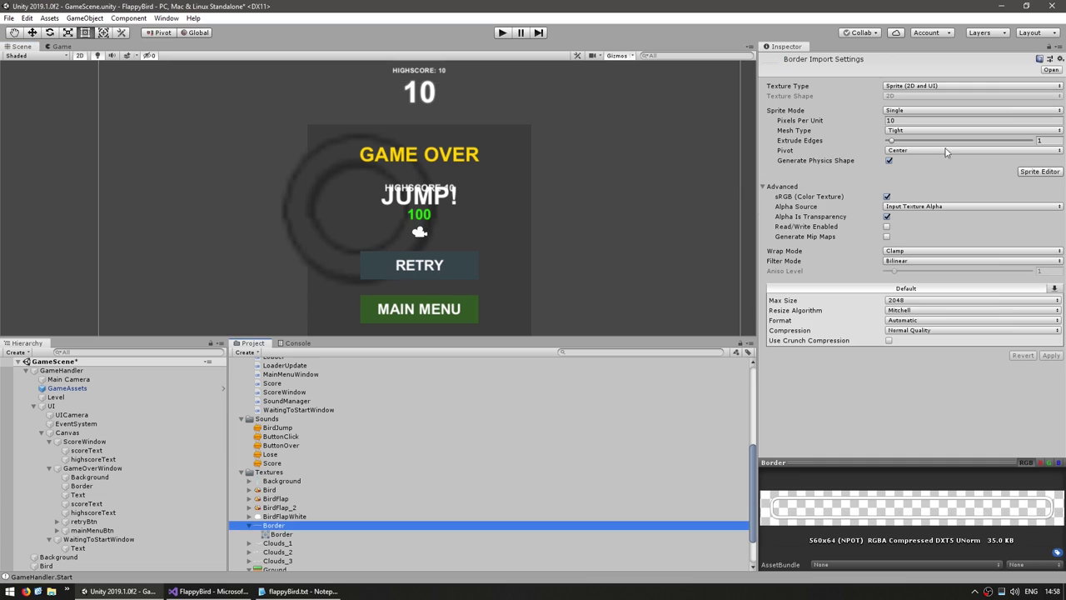
left_click(971, 120)
type("20")
left_click(1053, 356)
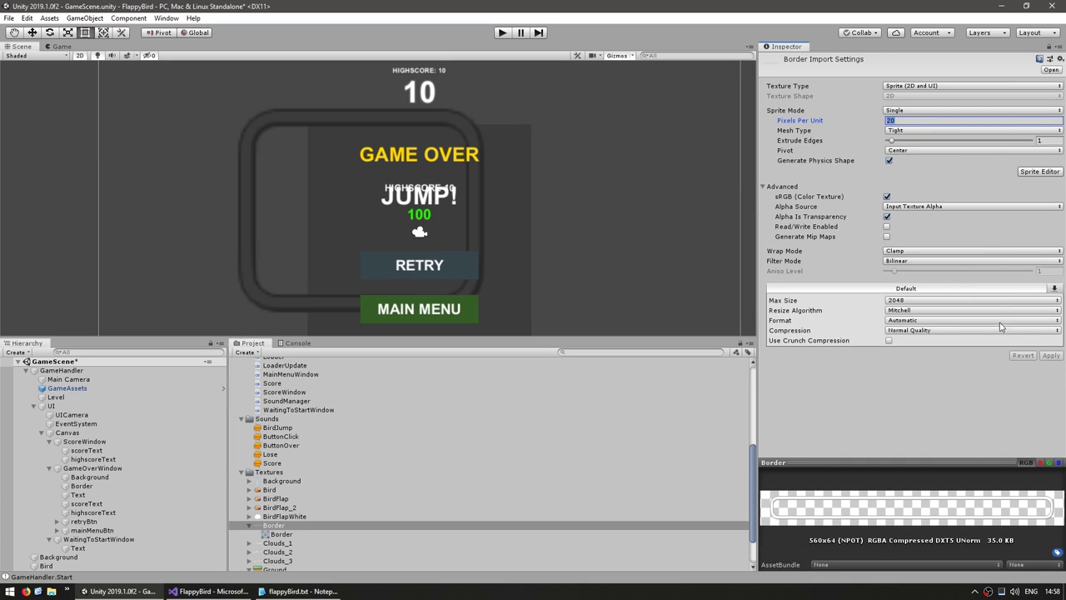
type("30")
left_click(1048, 356)
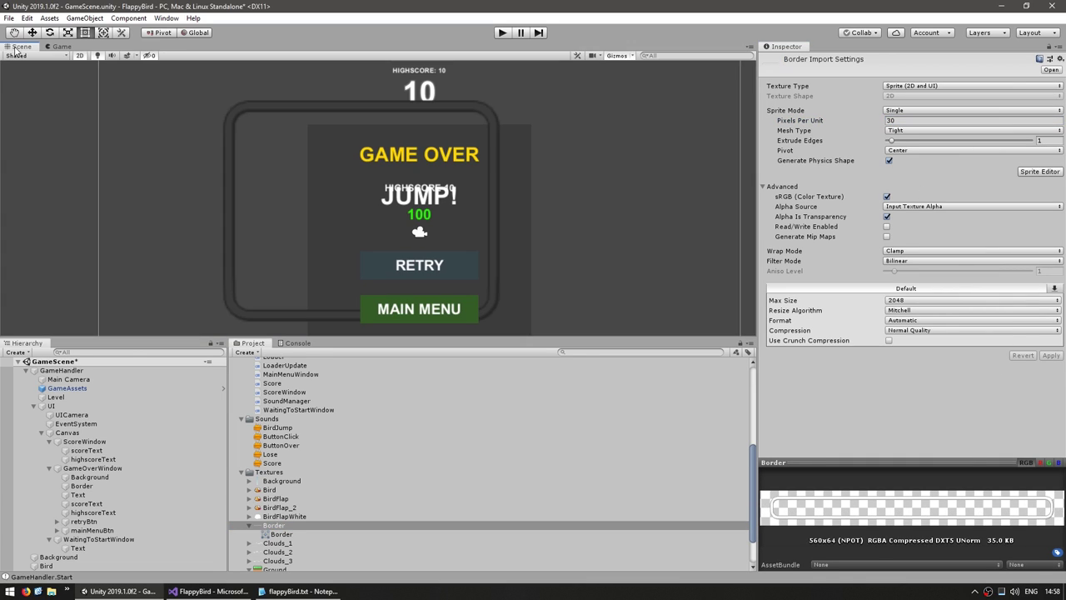
left_click(887, 237)
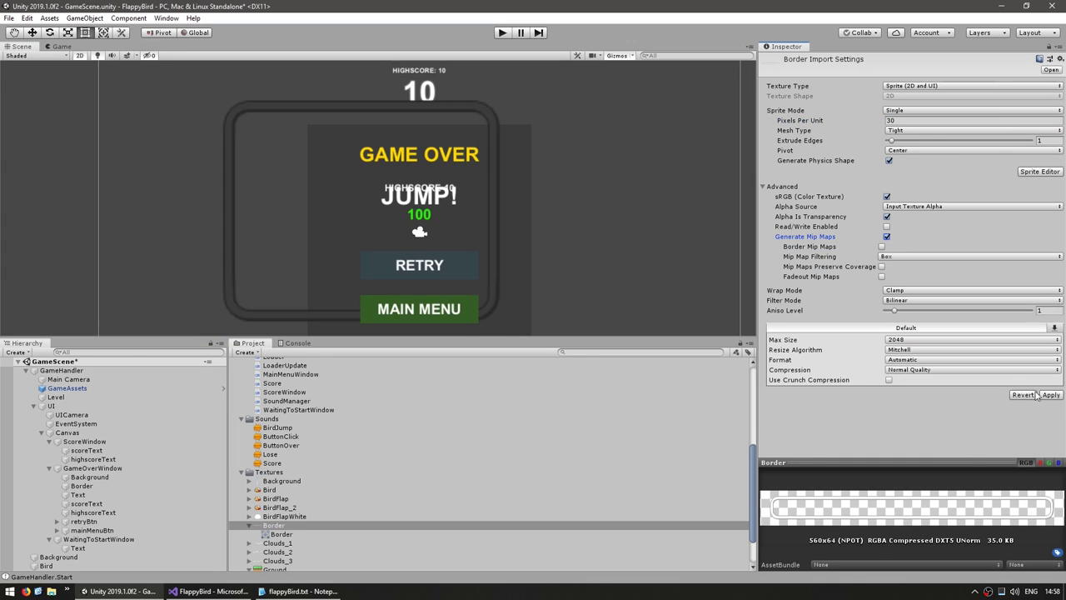
left_click(1051, 395)
Give the Border texture Trilinear filtering with aniso level 16, apply, and verify its slice borders.
left_click(60, 47)
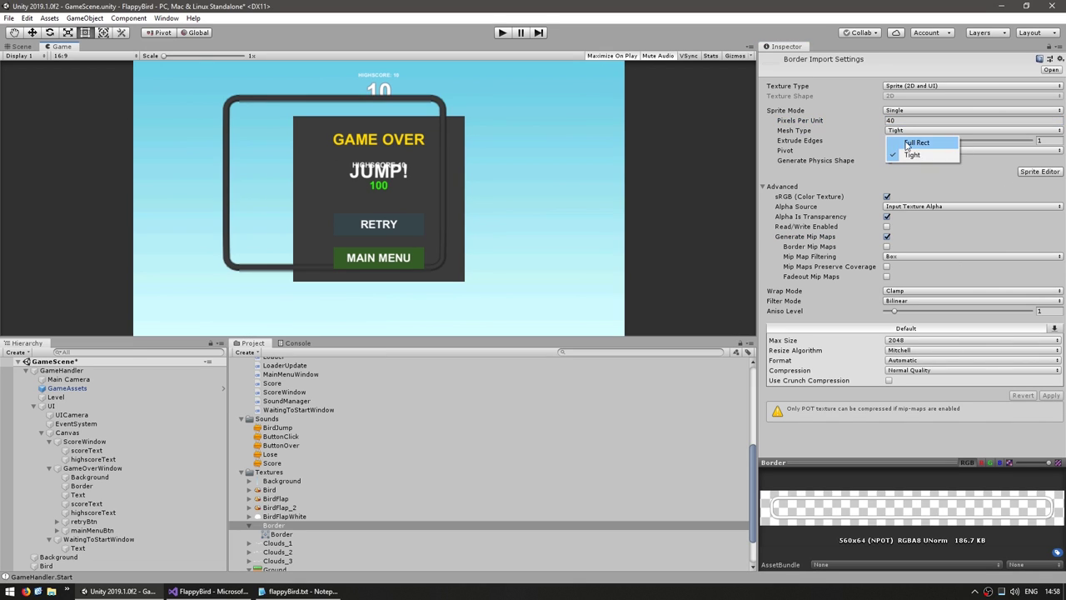
left_click(972, 301)
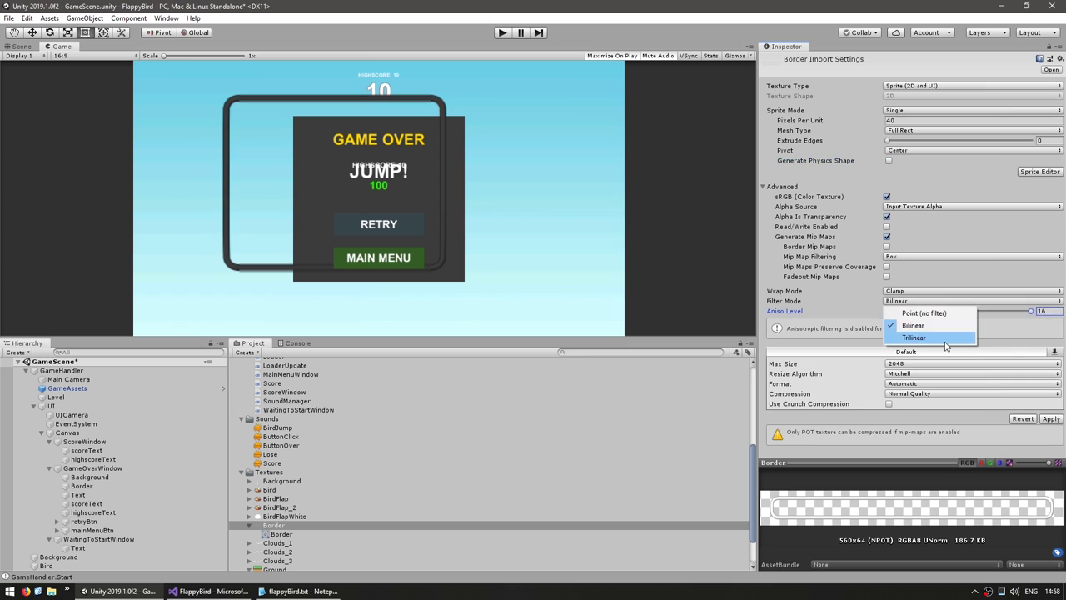
left_click(913, 337)
left_click_drag(893, 311, 1031, 311)
left_click(1051, 418)
left_click(1039, 171)
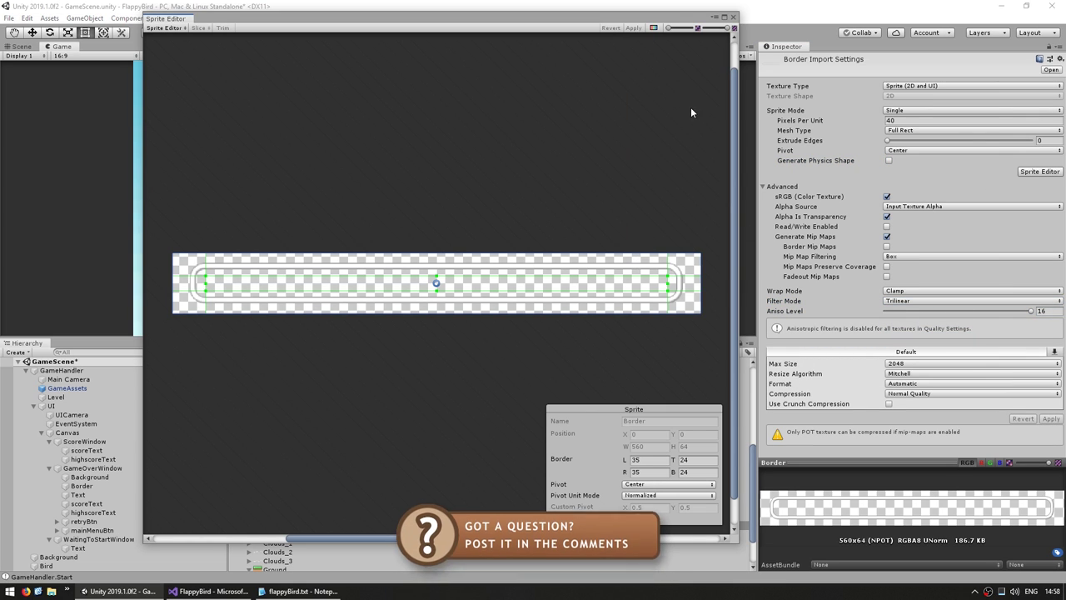
left_click(733, 16)
left_click(243, 200)
scroll(250, 193, "down", 3)
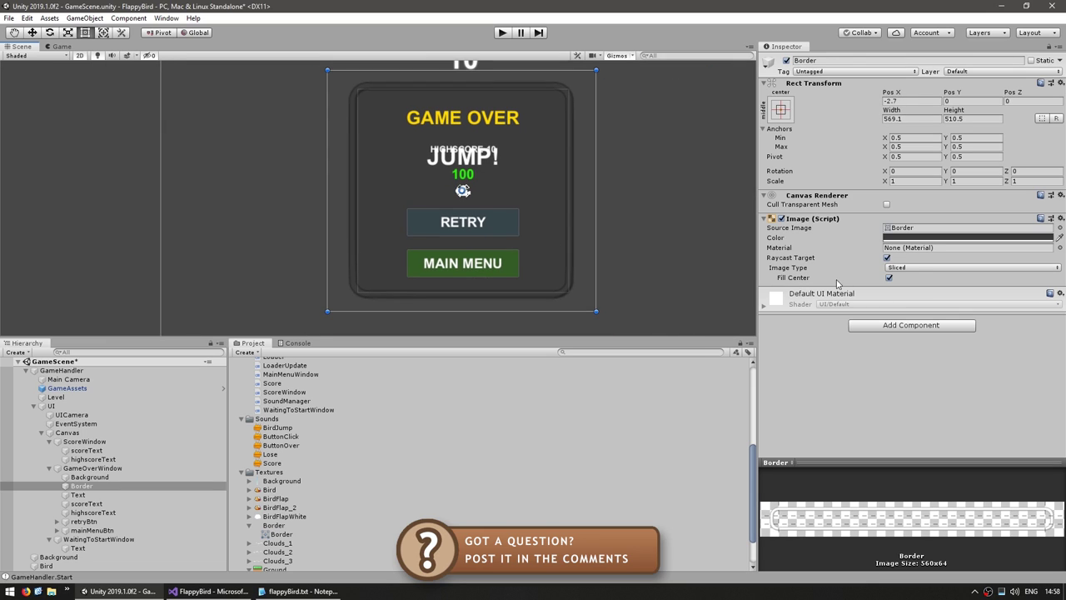
Adjust the grey colour of the Game Over panel's Background.
middle_click_drag(493, 108, 477, 191)
left_click(89, 476)
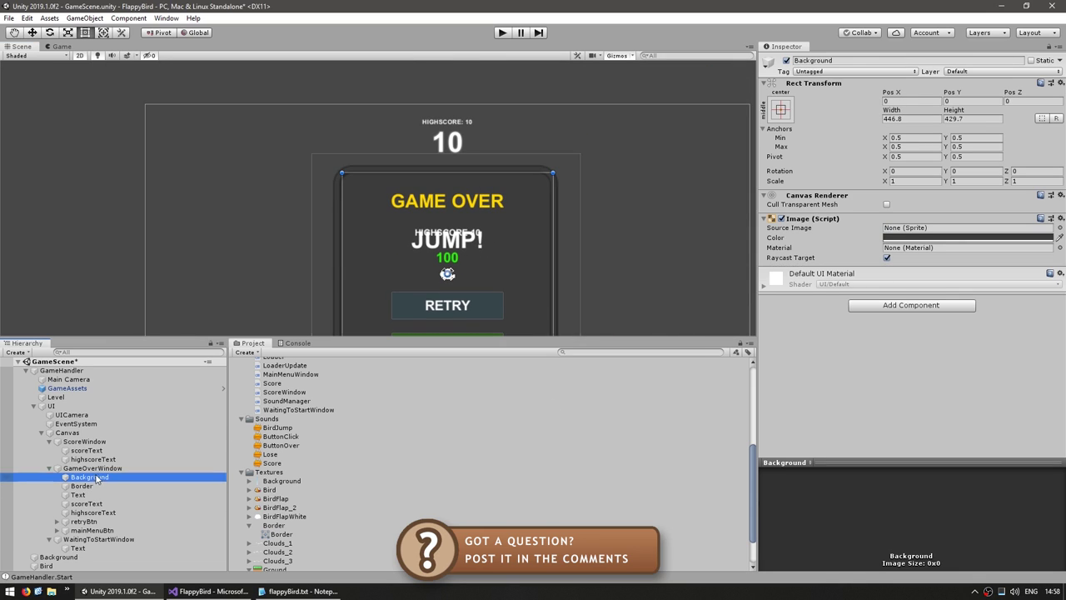
left_click(897, 238)
left_click_drag(747, 265, 743, 255)
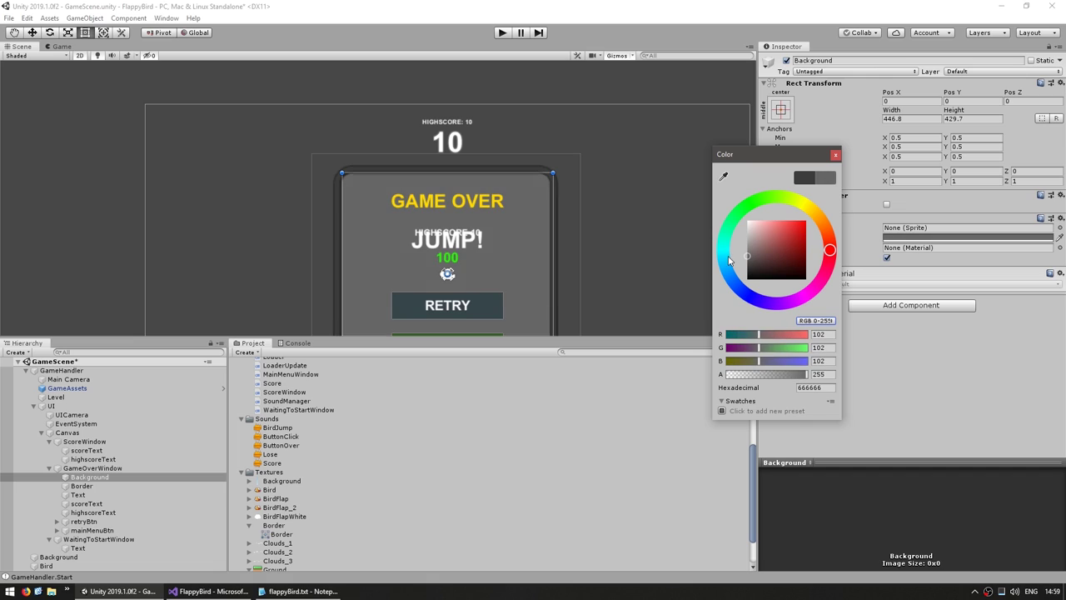
left_click(835, 154)
Duplicate the Background into a header strip at the panel top coloured 414141.
key("ctrl+d")
left_click_drag(456, 310, 456, 145)
left_click_drag(90, 539, 90, 482)
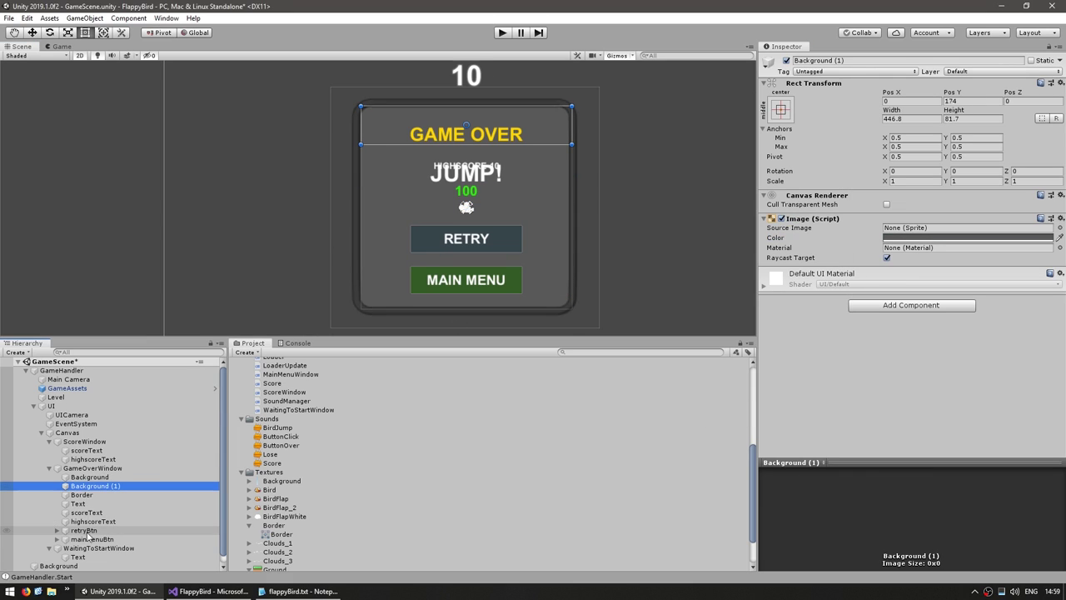
left_click(966, 237)
left_click_drag(747, 258, 736, 285)
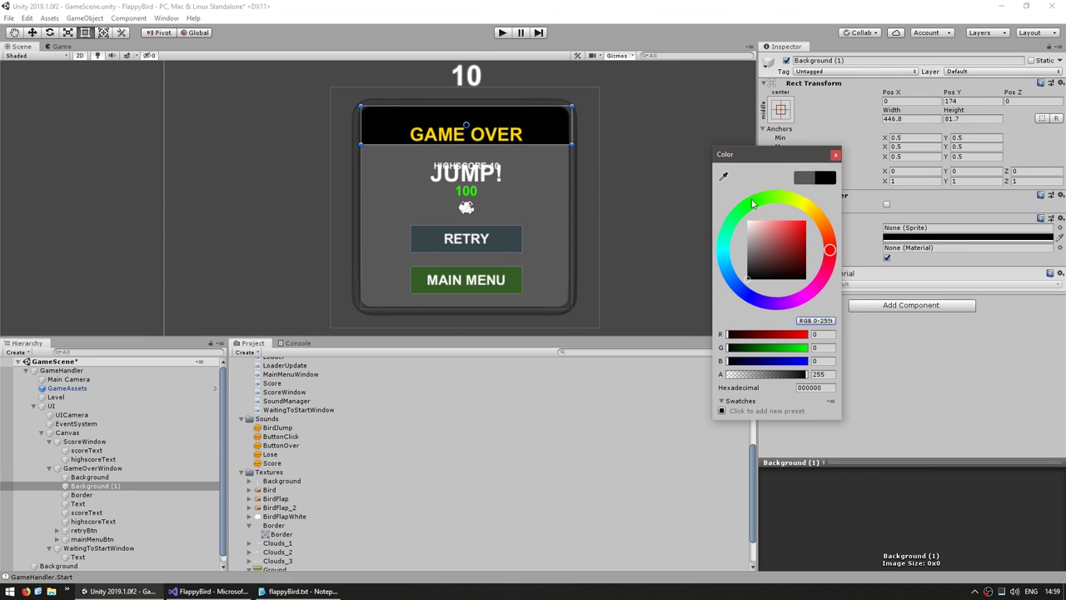
left_click(773, 252)
left_click_drag(774, 252, 731, 265)
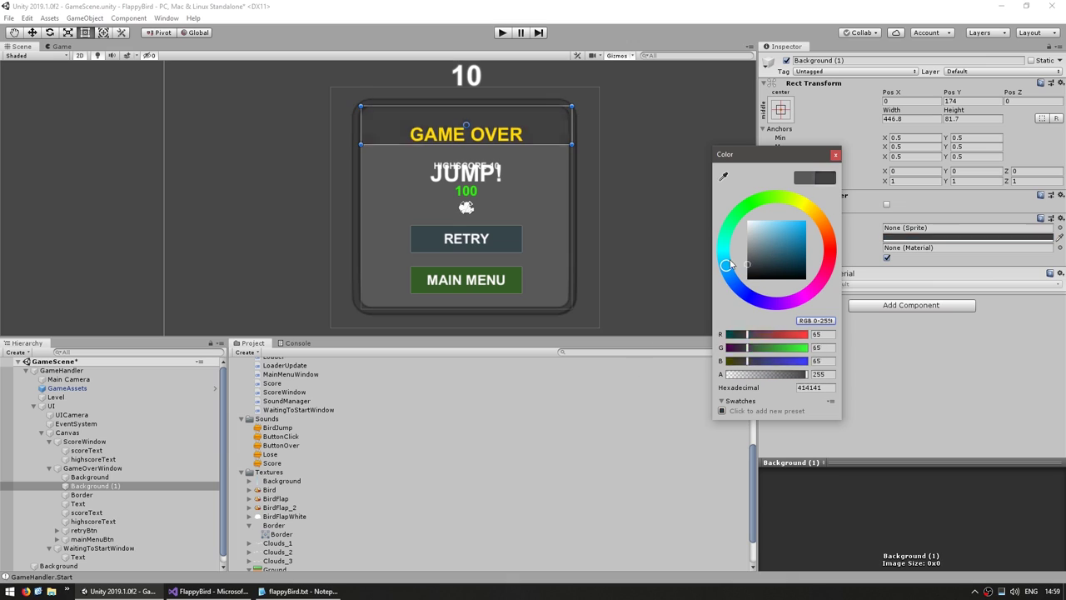
Set the GAME OVER title's font size to 60 and raise it slightly.
left_click(515, 137)
type("80")
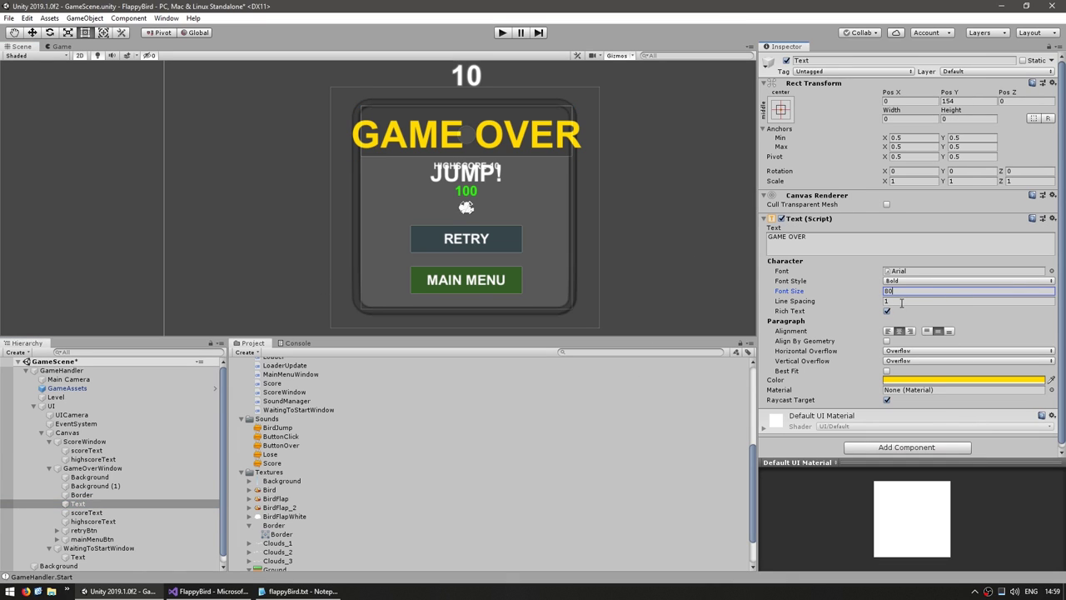
type("60")
scroll(442, 173, "up", 2)
key("w")
left_click_drag(442, 173, 443, 164)
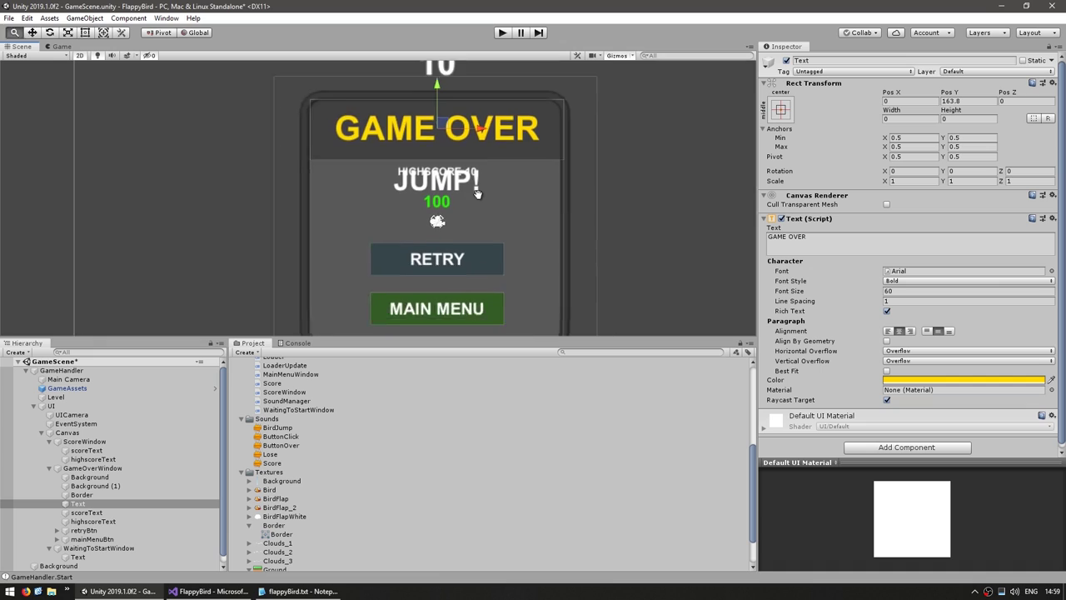
scroll(360, 223, "down", 2)
Move the GameOverWindow off to the right of the canvas.
double_click(92, 468)
scroll(460, 205, "down", 2)
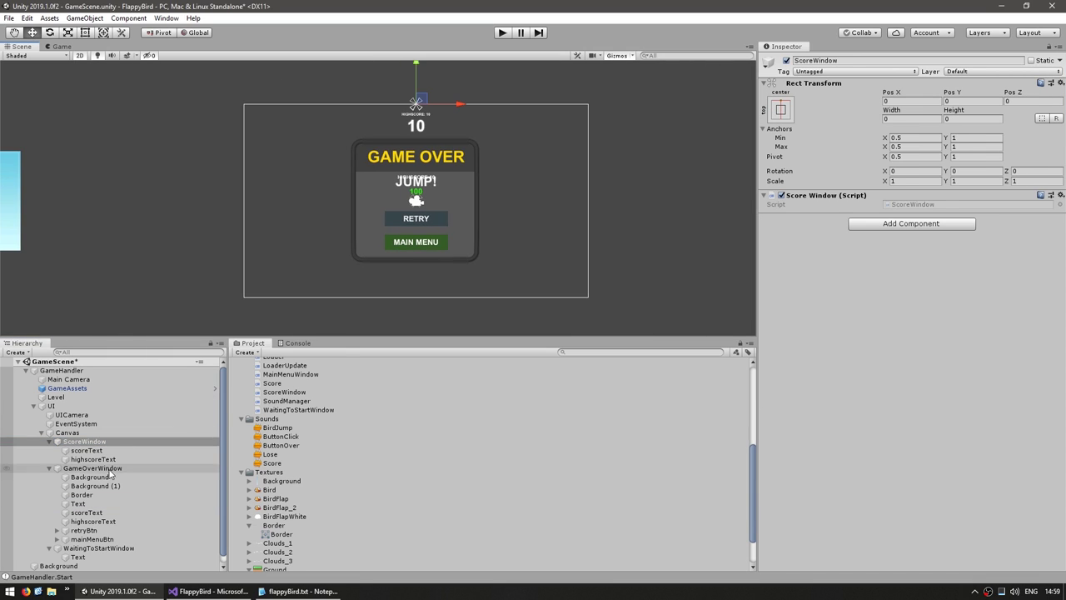
middle_click_drag(459, 221, 264, 221)
left_click_drag(264, 221, 605, 220)
Add a RectTransform anchoredPosition line to GameOverWindow's Awake and save the script.
key("alt+Tab")
left_click(185, 325)
key("End")
key("Return")
key("Return")
type("transf")
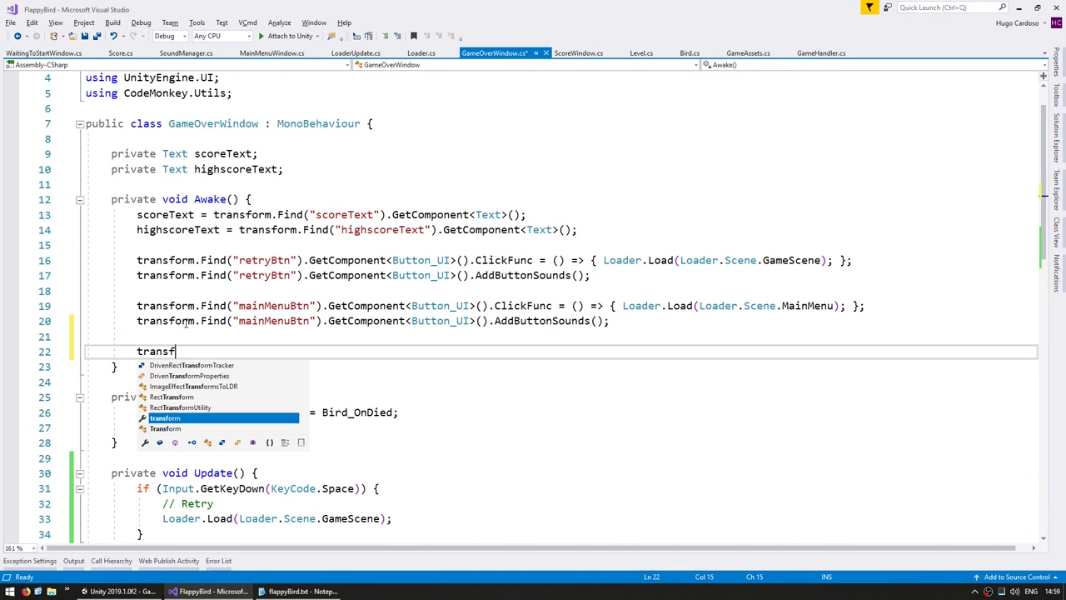
type("orm.GetComponent<RectTransform>().anchoredPosition = Vector3.zero;")
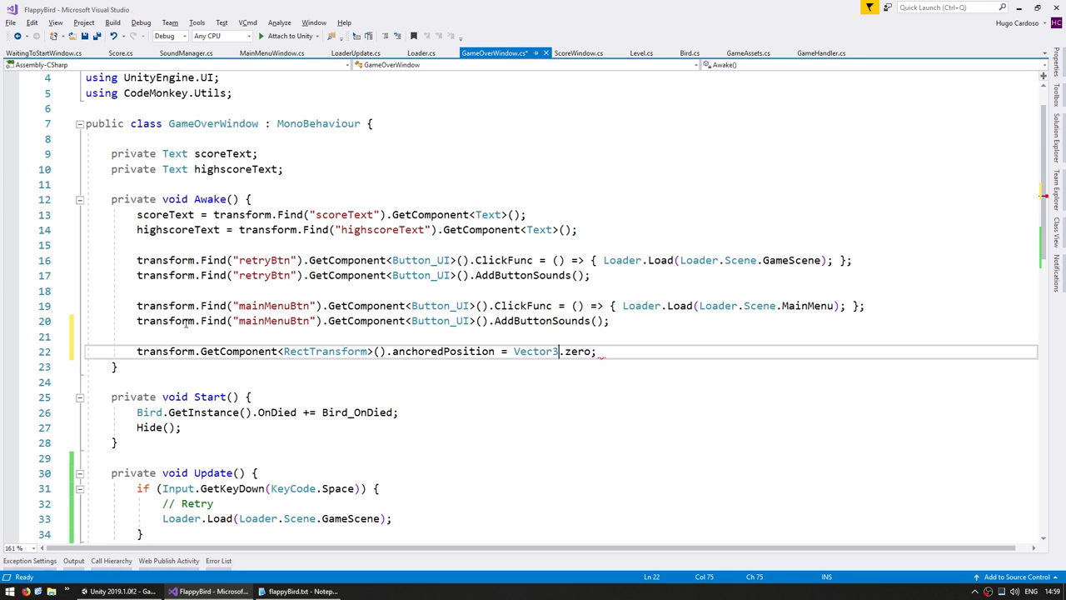
key("ctrl+s")
key("alt+Tab")
scroll(348, 222, "up", 5)
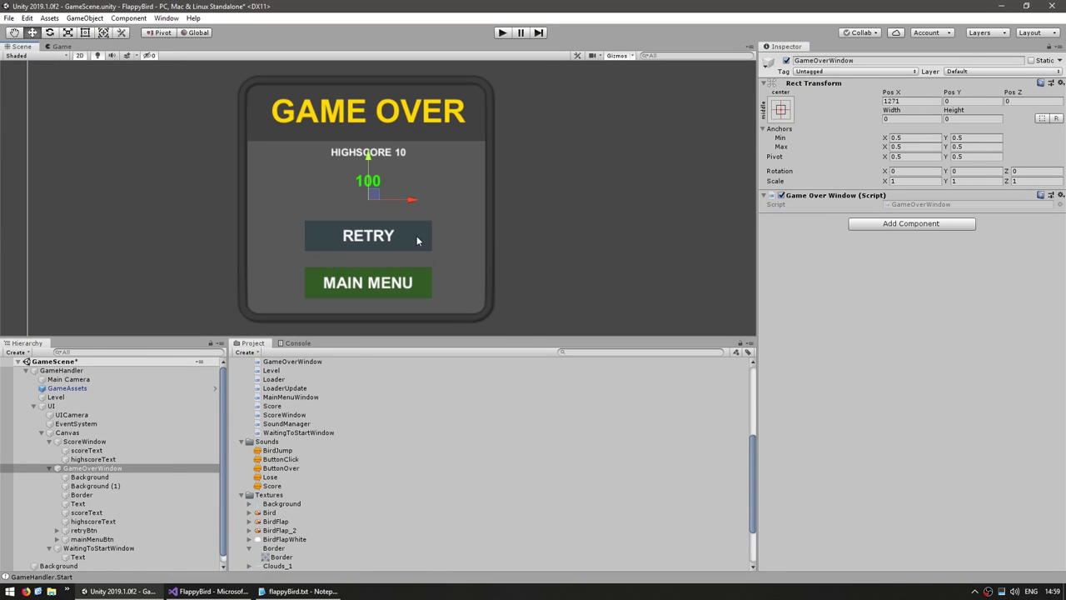
left_click(416, 236)
Duplicate the RETRY button's background as a sliced 'border' image using the Border sprite, without centre fill.
left_click(110, 539)
key("ctrl+d")
key("F2")
type("border")
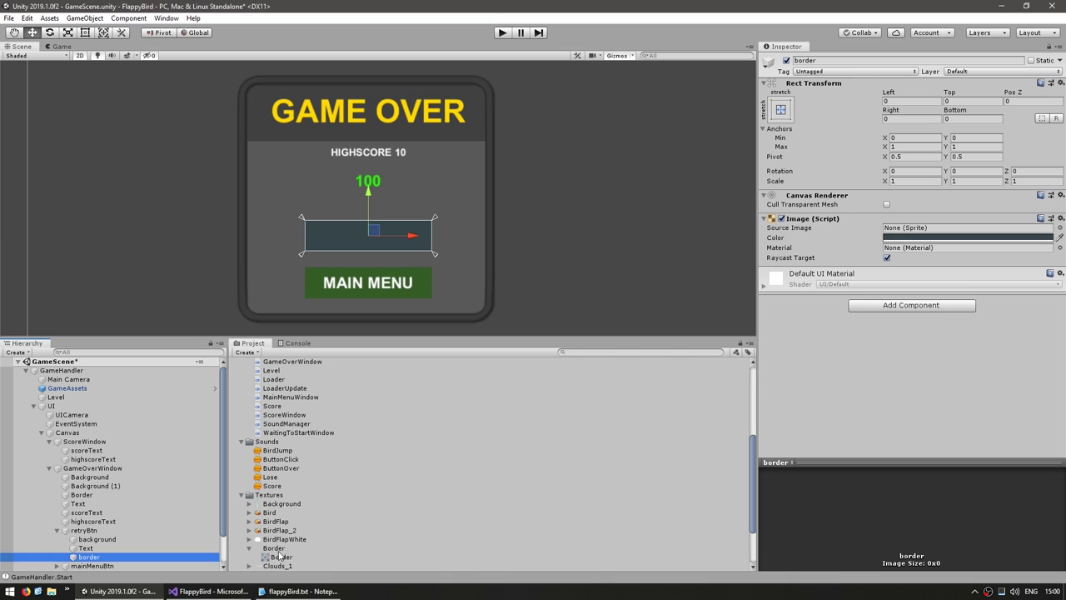
left_click_drag(279, 556, 958, 228)
left_click(903, 266)
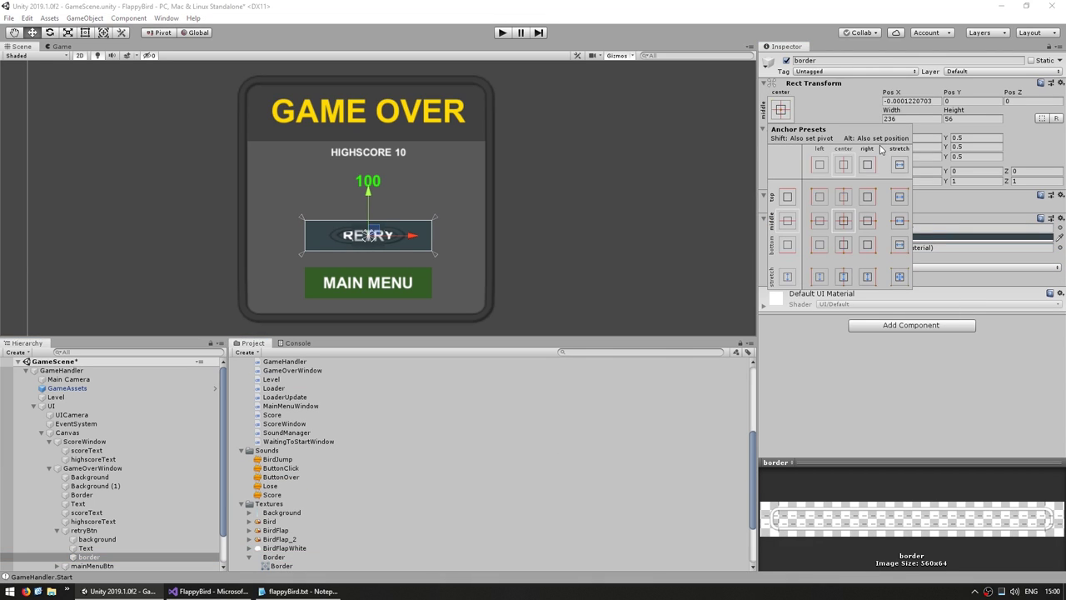
left_click(874, 109)
Stretch the new border to frame the RETRY button.
key("f")
key("t")
left_click_drag(591, 218, 687, 218)
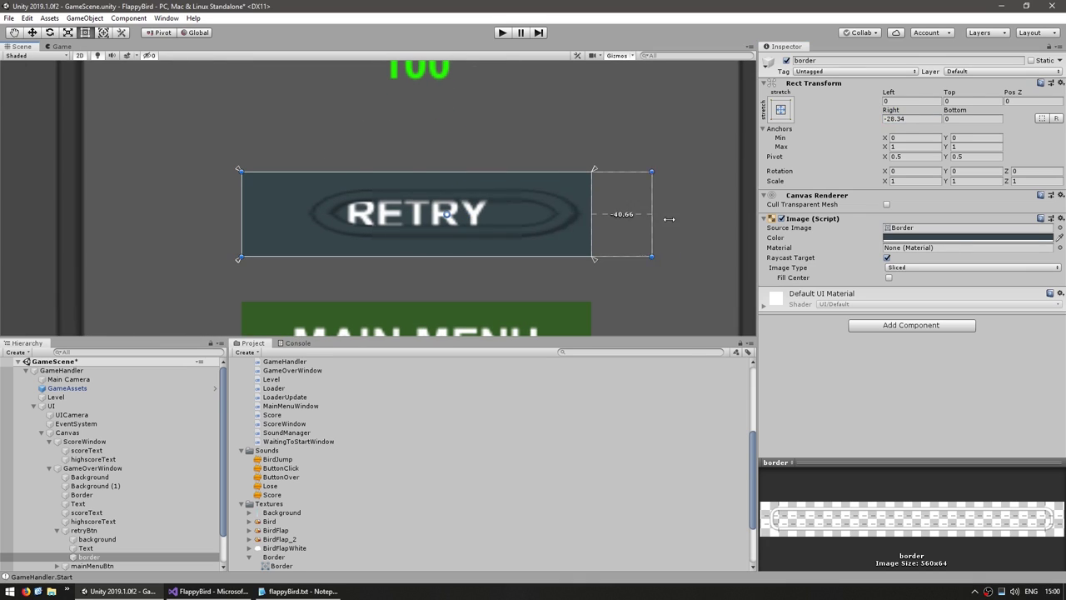
key("ctrl+z")
key("ctrl+z")
key("ctrl+z")
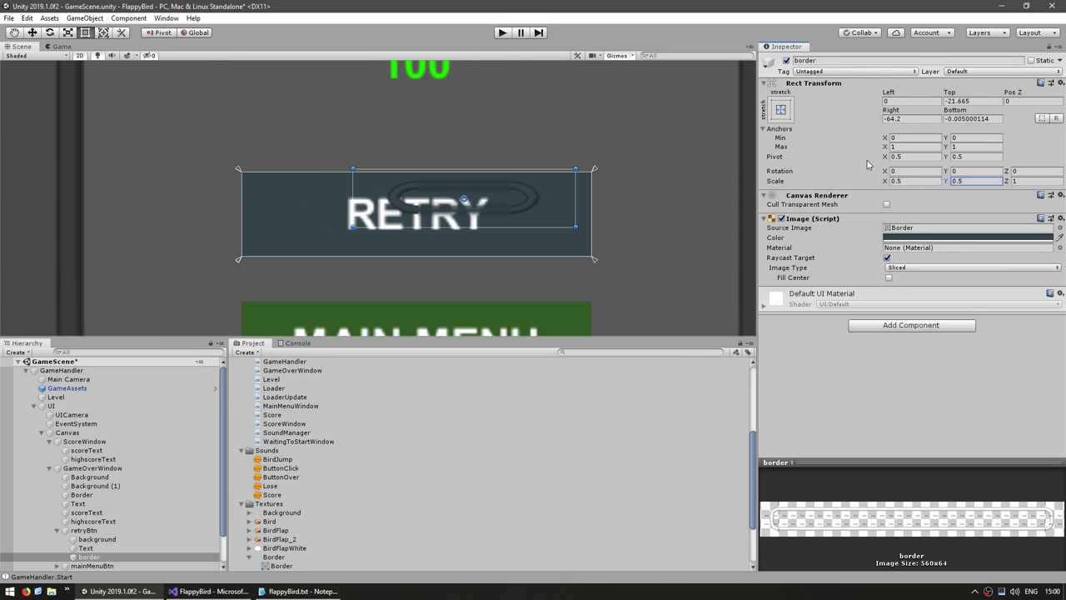
key("ctrl+z")
key("ctrl+z")
left_click_drag(576, 226, 638, 286)
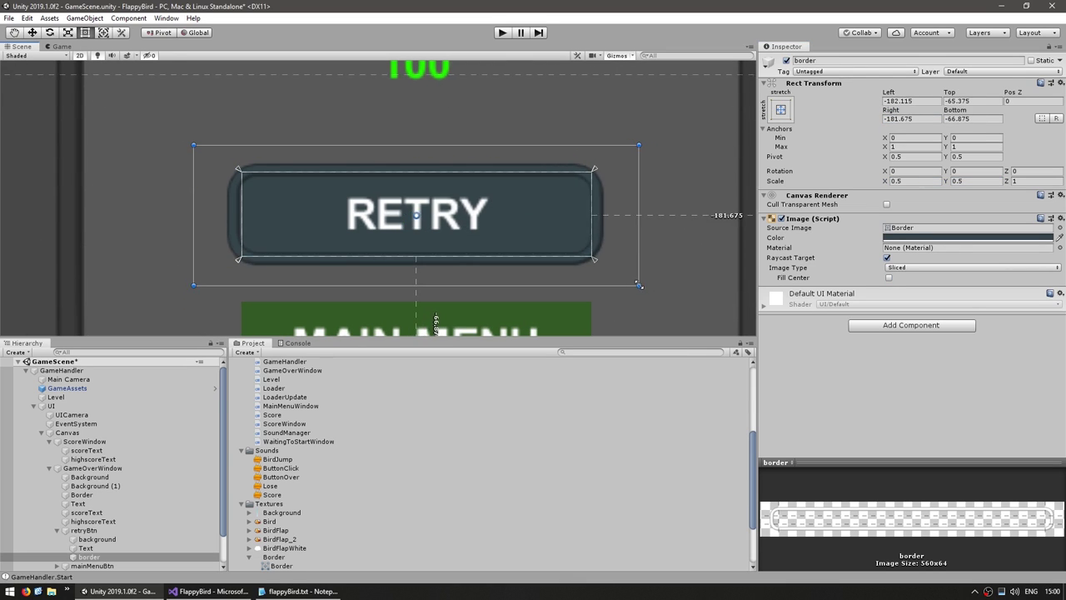
Scale the RETRY border to 0.4 and resize its corners to fit the button.
double_click(909, 181)
type(".4")
key("Tab")
type(".4")
left_click_drag(235, 156, 205, 146)
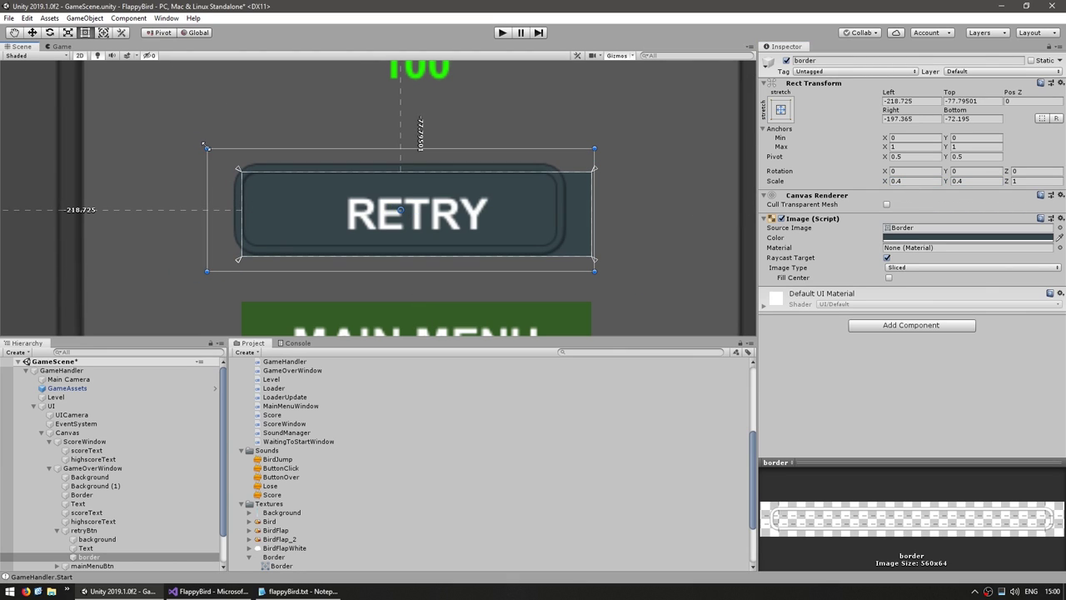
left_click_drag(594, 271, 630, 282)
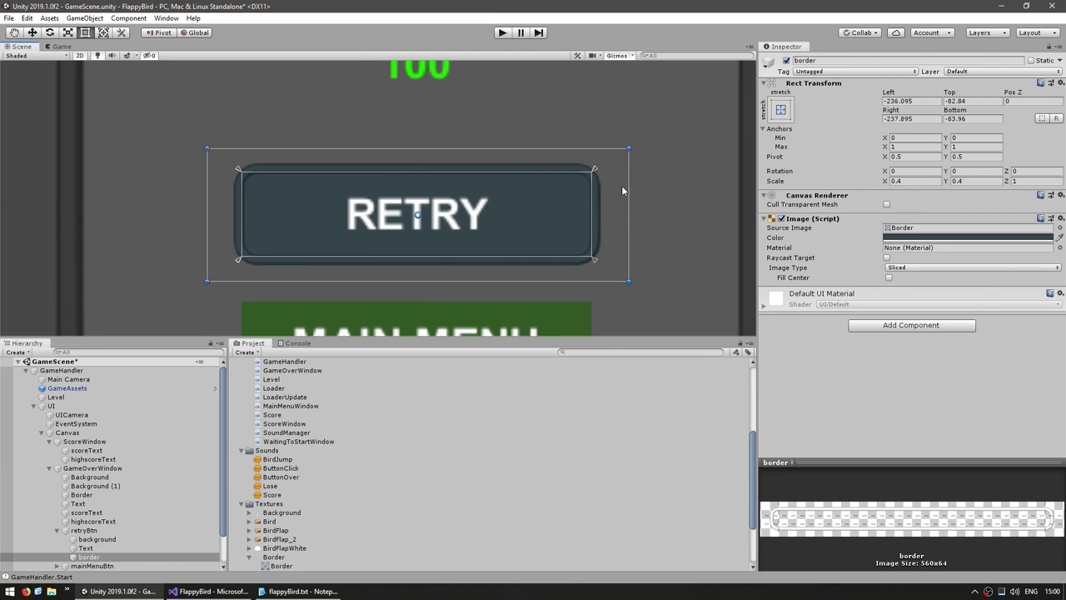
middle_click_drag(436, 230, 450, 218)
middle_click_drag(447, 182, 444, 160)
Copy the border under mainMenuBtn and resize it around the MAIN MENU button.
key("ctrl+d")
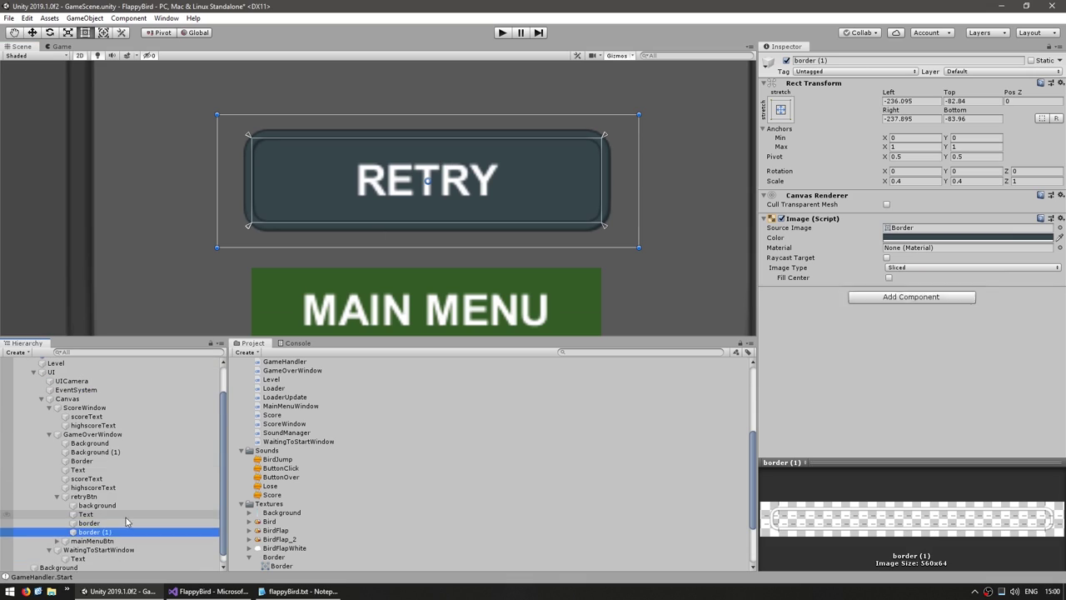
left_click_drag(87, 505, 92, 530)
key("Return")
key("f")
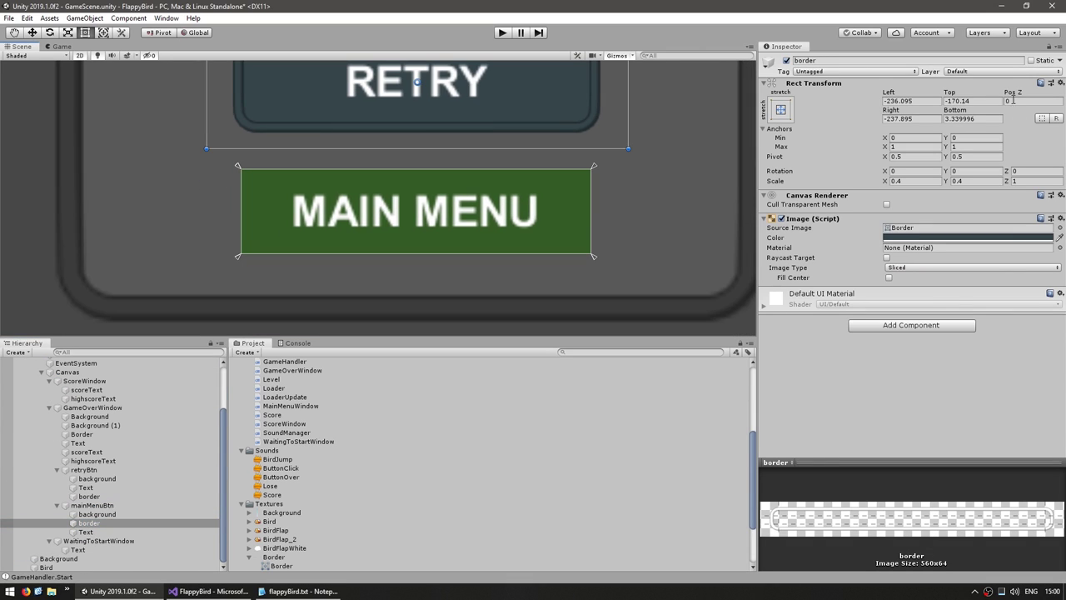
left_click(989, 101)
type("0")
left_click_drag(416, 193, 438, 145)
left_click_drag(429, 224, 428, 281)
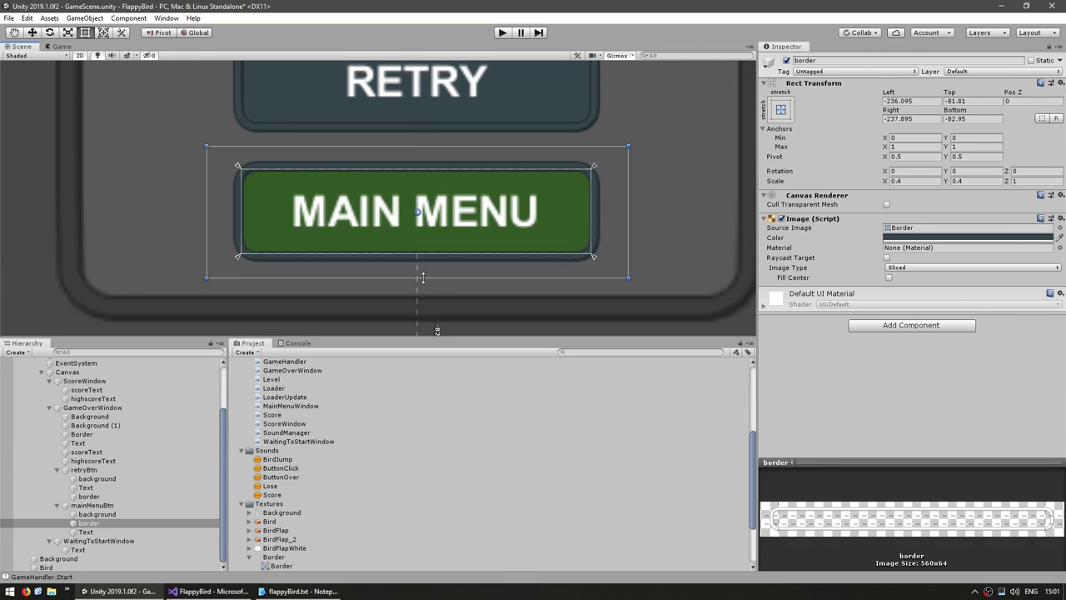
scroll(367, 308, "down", 4)
Tint the MAIN MENU border dark green 355D27 and the RETRY border dark 172A31.
left_click(905, 243)
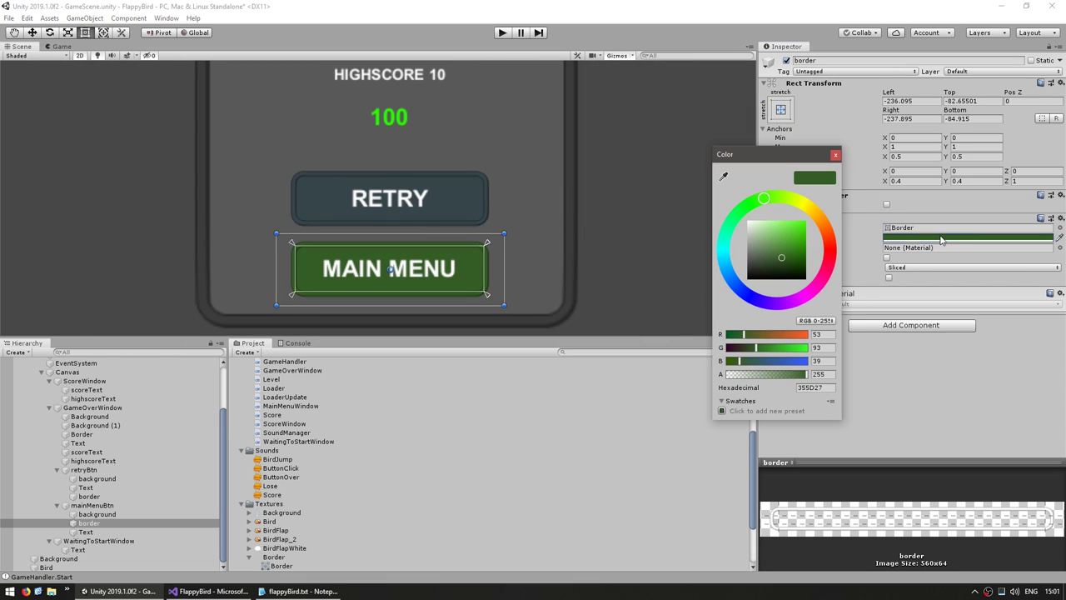
left_click_drag(779, 250, 782, 267)
left_click(835, 154)
left_click(485, 218)
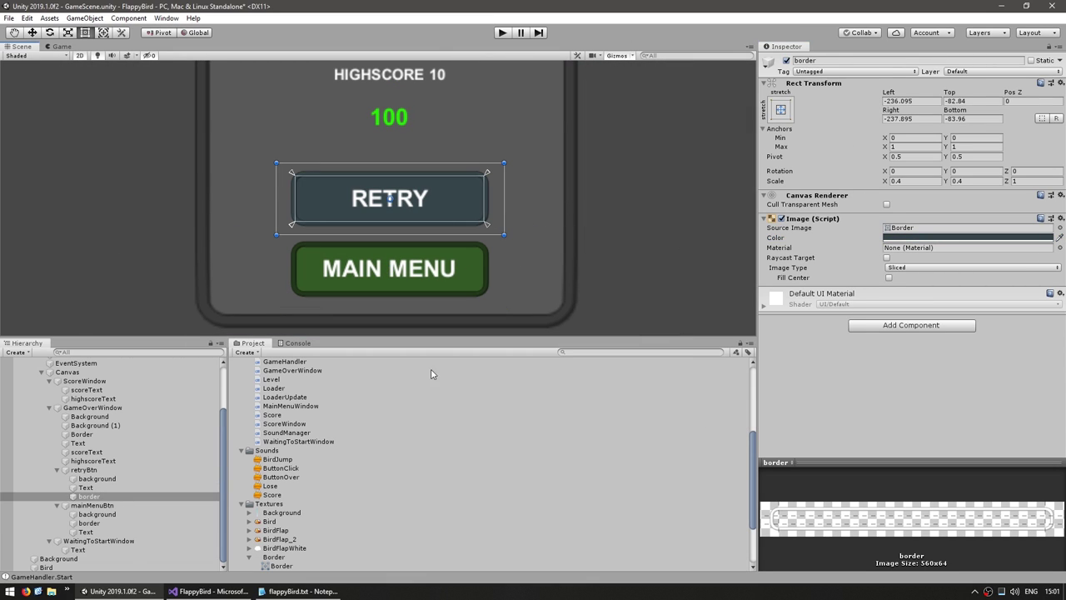
left_click(966, 237)
left_click_drag(764, 269, 754, 271)
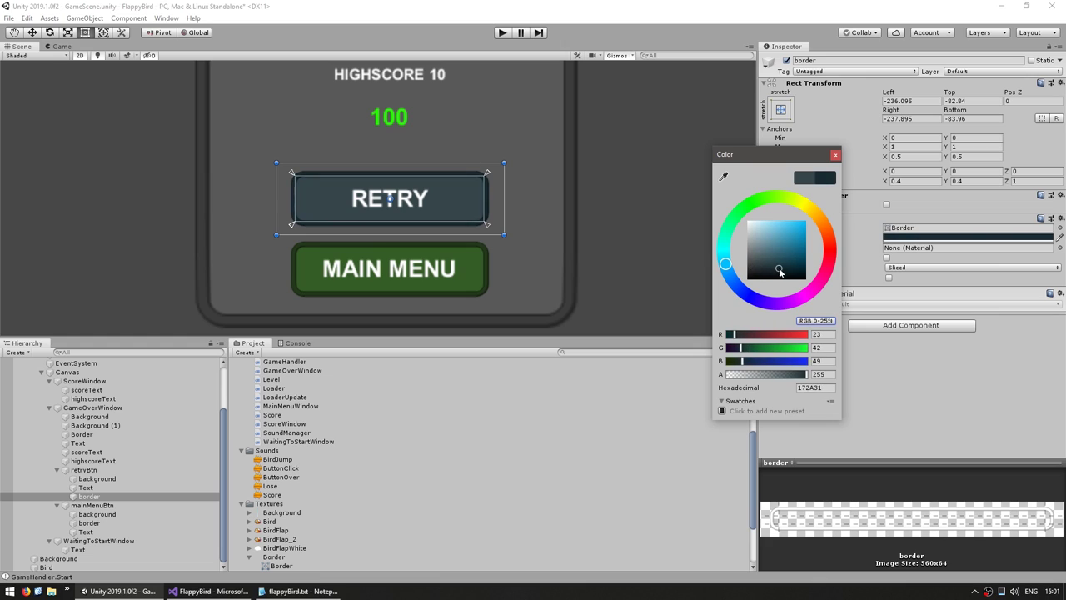
left_click(566, 150)
scroll(566, 150, "down", 2)
scroll(505, 214, "up", 2)
Enlarge the green score number, move the HIGHSCORE text down and set its size to 30.
left_click(87, 451)
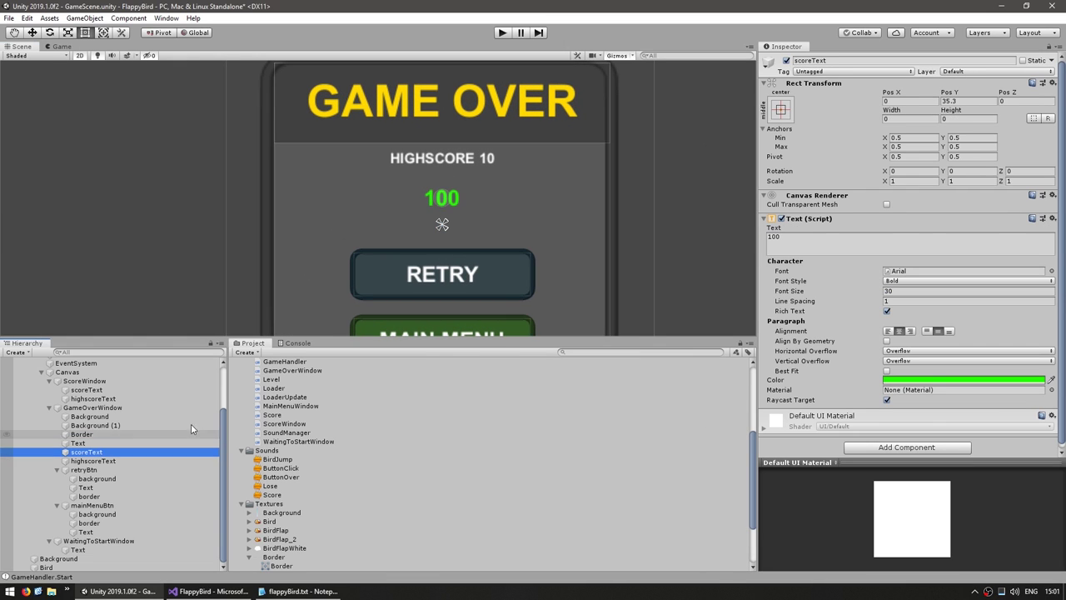
left_click_drag(837, 291, 854, 293)
middle_click_drag(440, 143, 456, 150)
key("w")
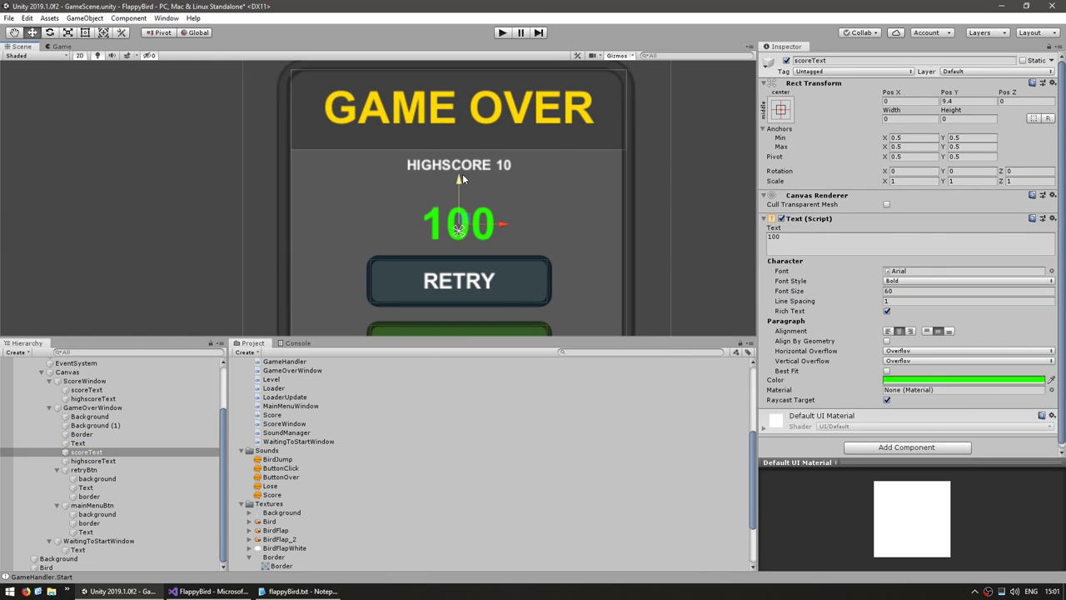
left_click(462, 167)
left_click_drag(463, 119, 463, 141)
type("40")
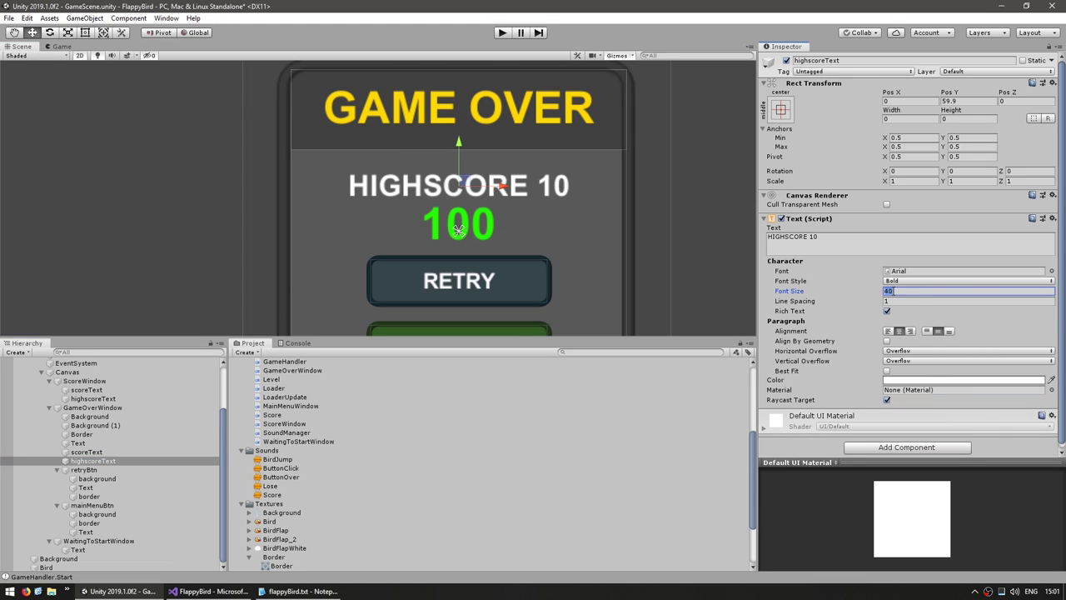
type("30")
middle_click_drag(614, 225, 617, 221)
scroll(461, 143, "down", 3)
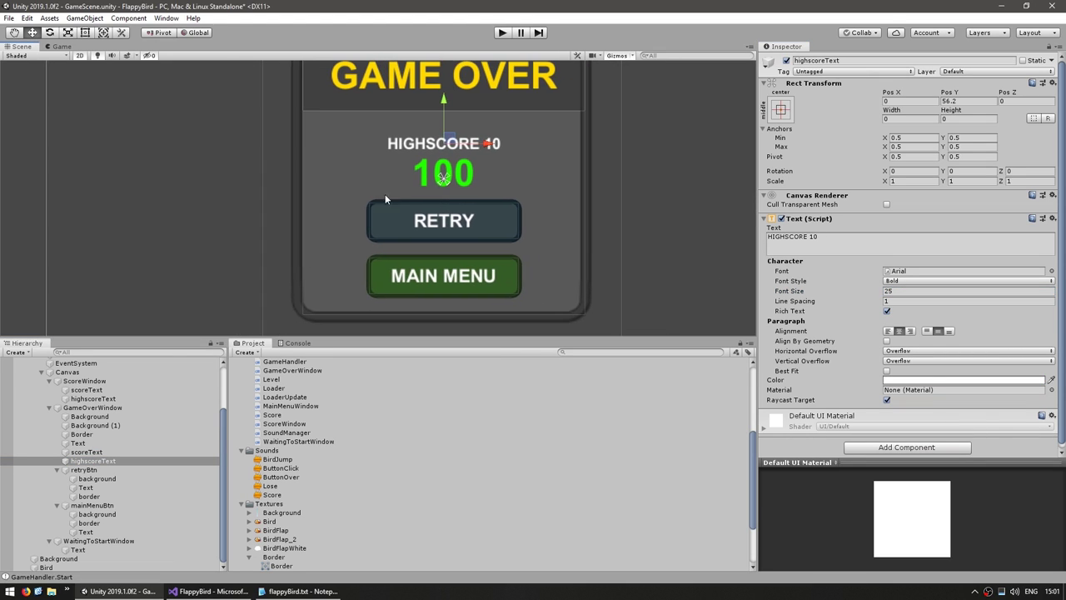
Give both score texts an Outline in black at half transparency.
left_click(87, 451, "ctrl")
left_click(870, 447)
left_click(870, 454)
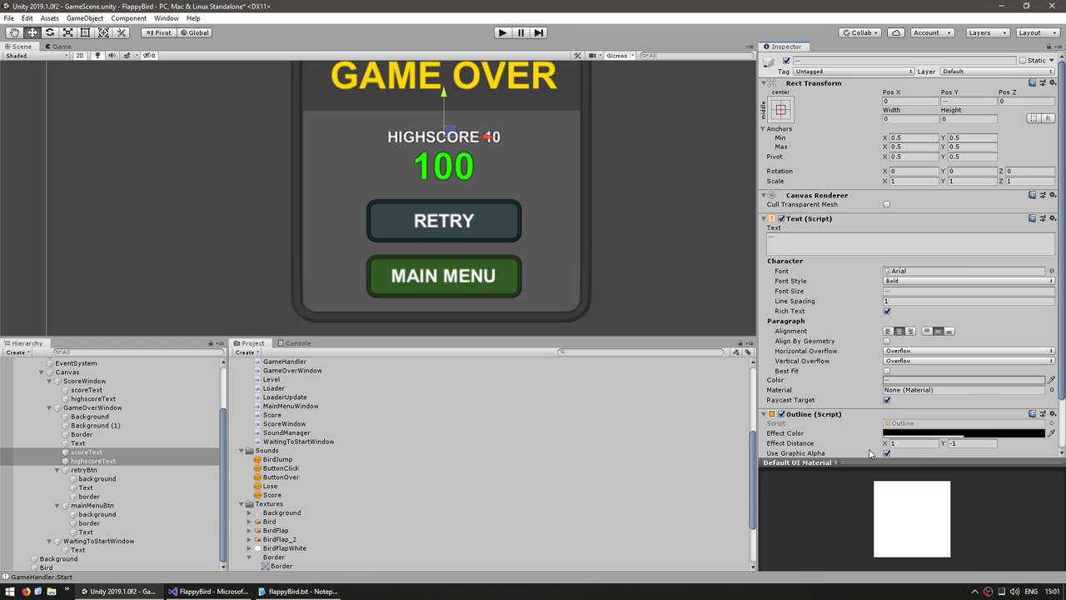
left_click(963, 433)
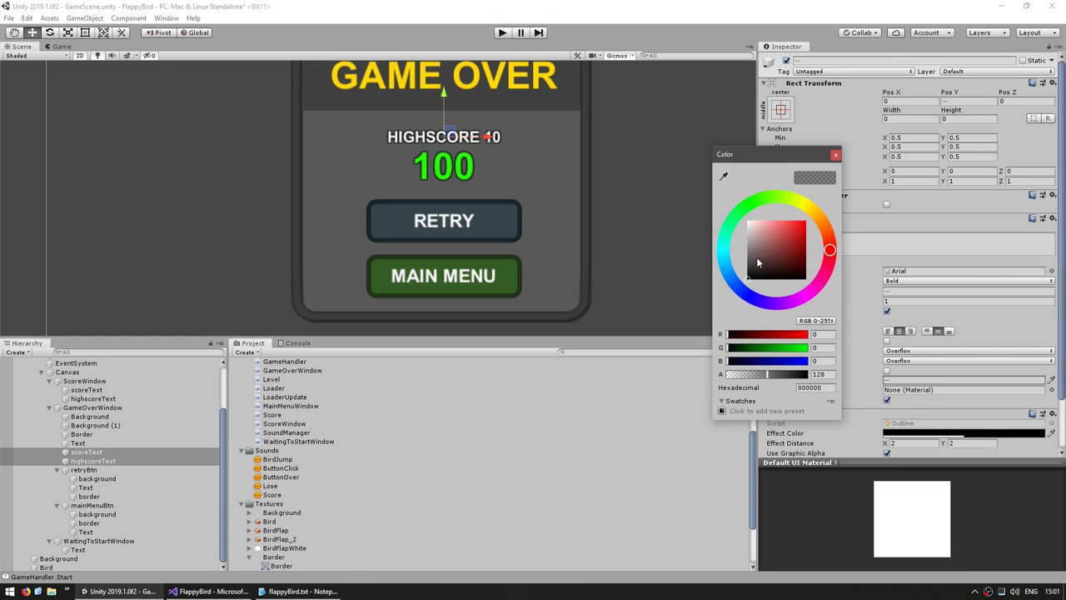
left_click_drag(756, 256, 762, 250)
middle_click_drag(614, 149, 614, 185)
left_click(614, 185)
scroll(448, 245, "down", 2)
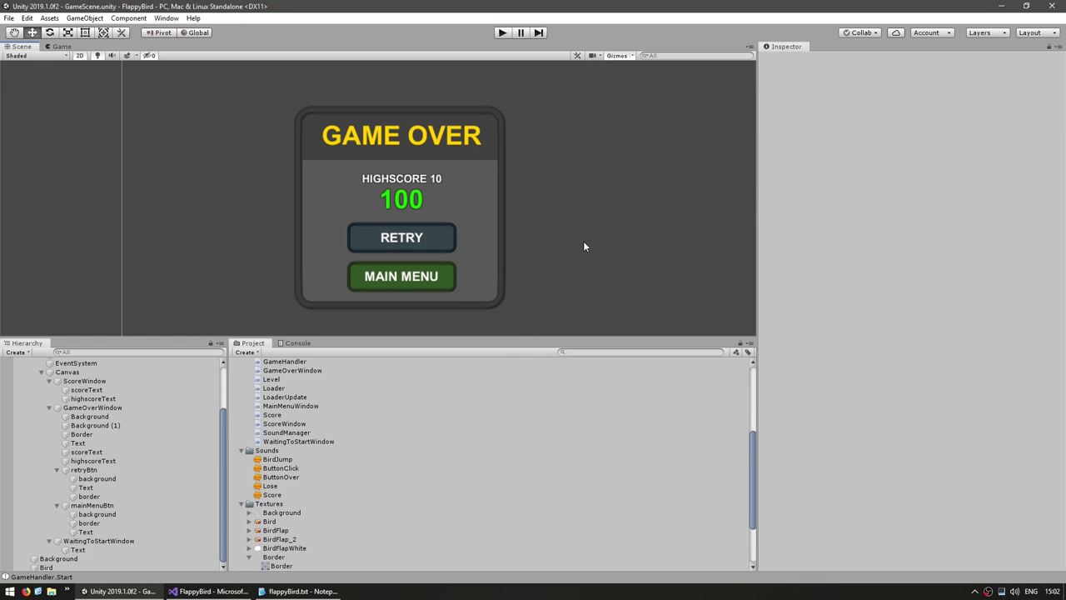
Check the outline colour on the GAME OVER title text.
left_click(360, 142)
left_click(357, 143)
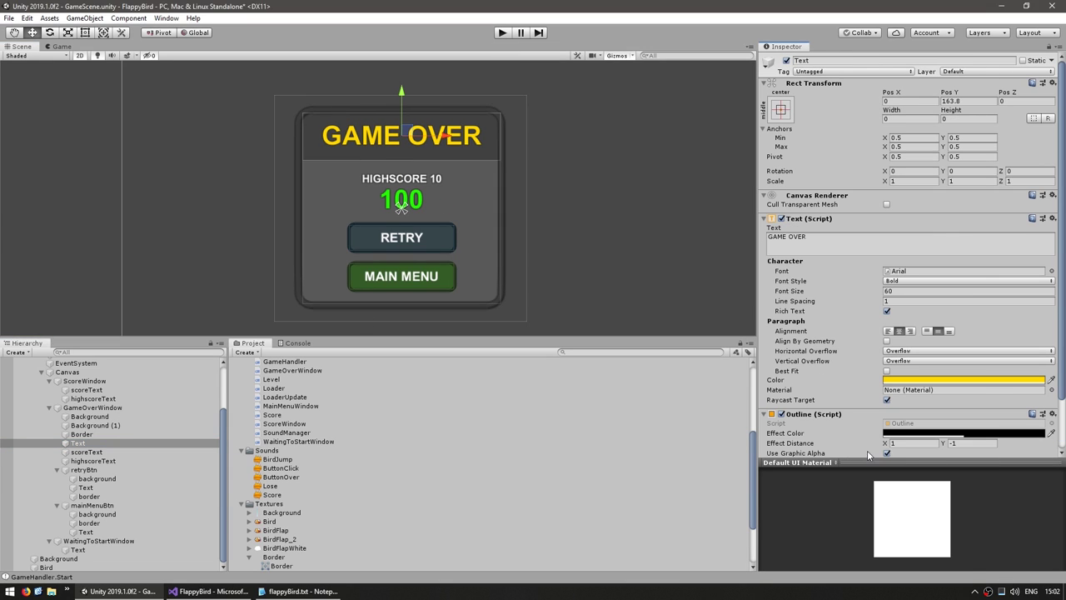
left_click(916, 433)
left_click(889, 441)
left_click(587, 178)
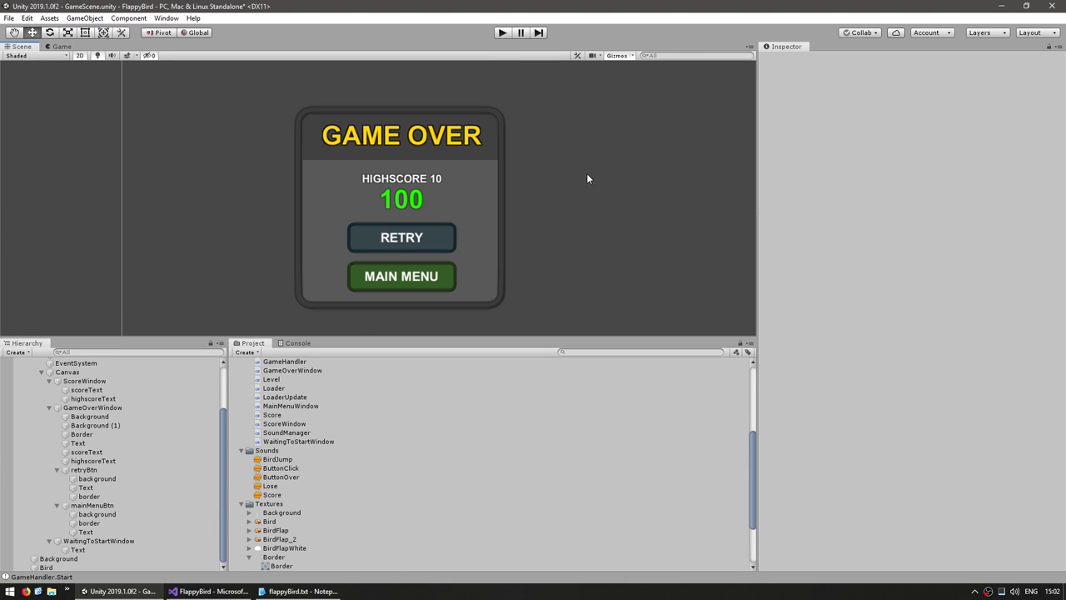
Duplicate Border inside GameOverWindow, add a faint Shadow offset 10, -10, and run the game.
left_click(81, 433)
key("ctrl+d")
left_click_drag(83, 541, 84, 413)
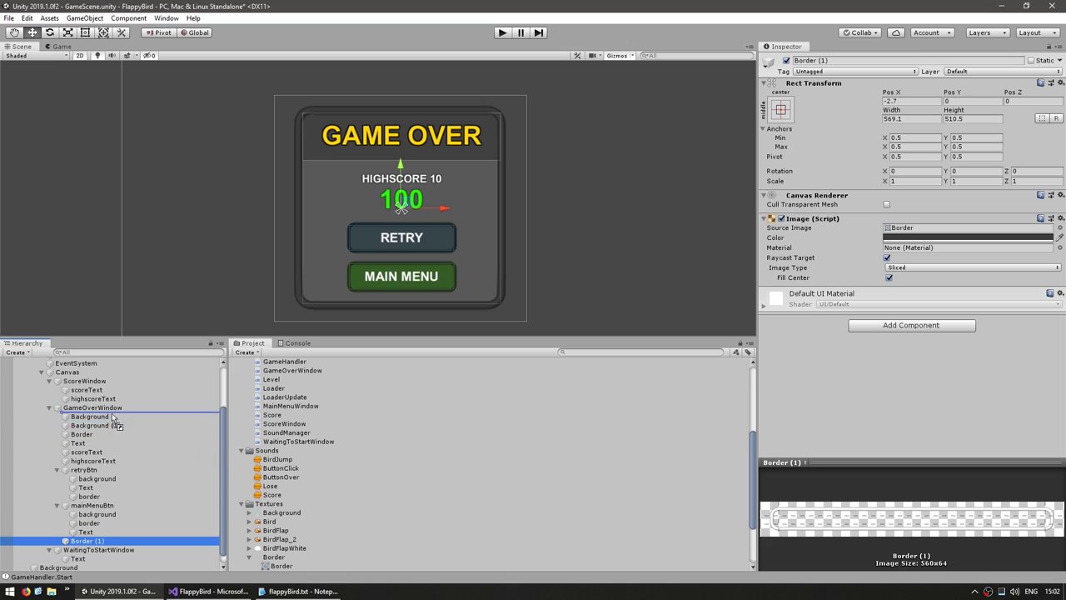
left_click(900, 325)
key("Return")
left_click(916, 320)
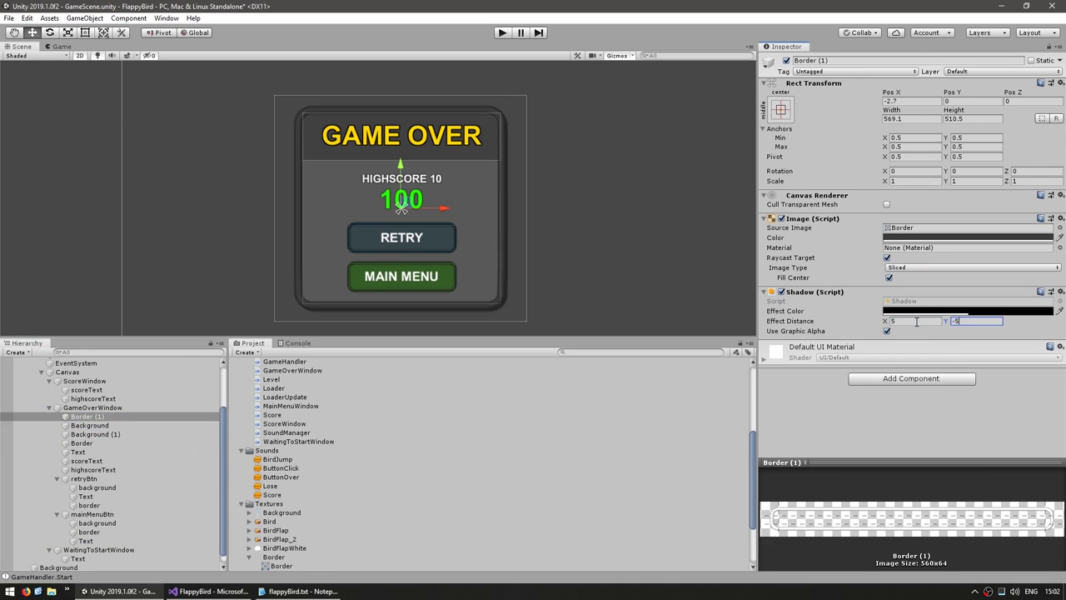
left_click(925, 310)
left_click_drag(766, 377, 749, 377)
left_click(895, 381)
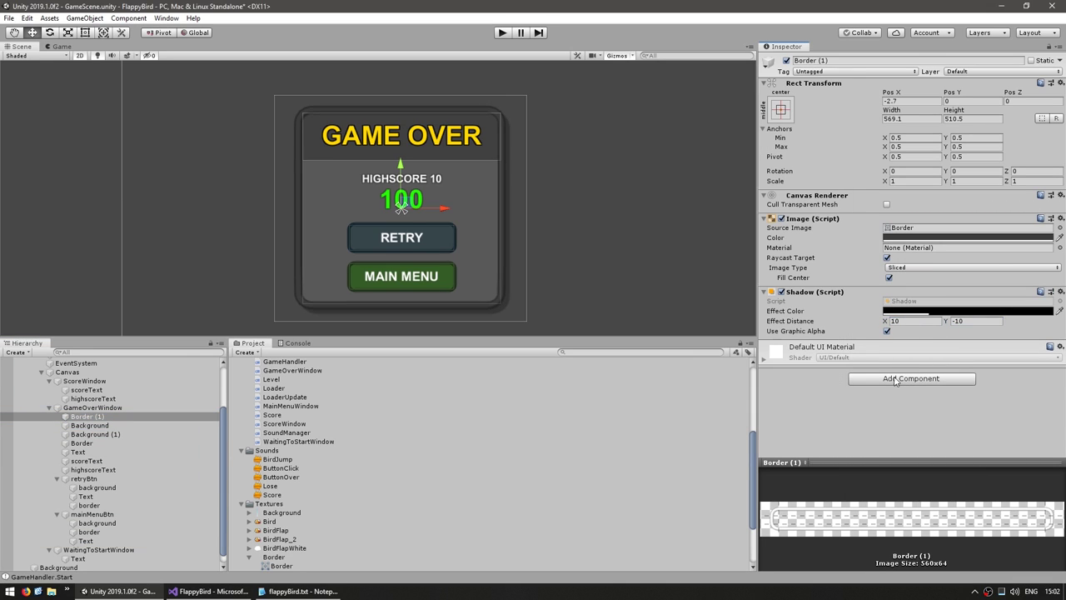
left_click(501, 33)
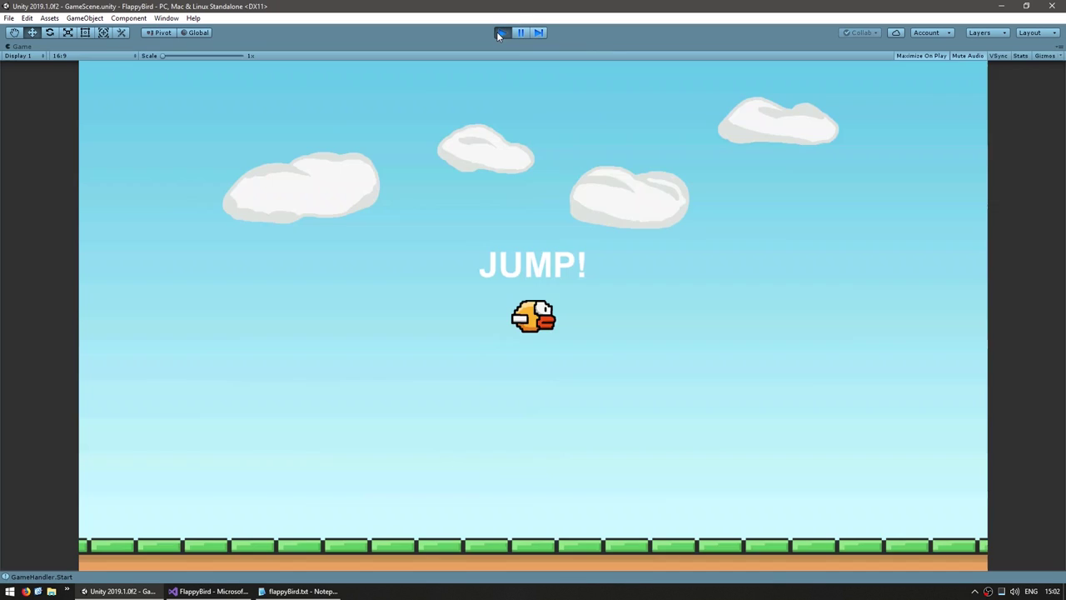
Test Retry on the shadowed pop-up, align both borders' Pos X, and retest in play mode.
left_click(573, 345)
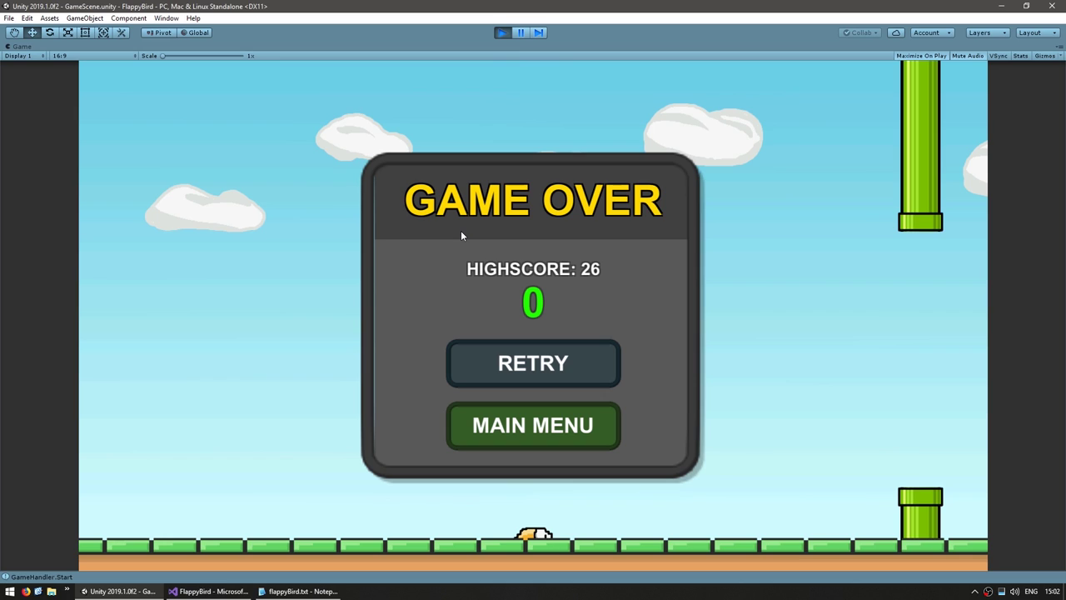
left_click(502, 32)
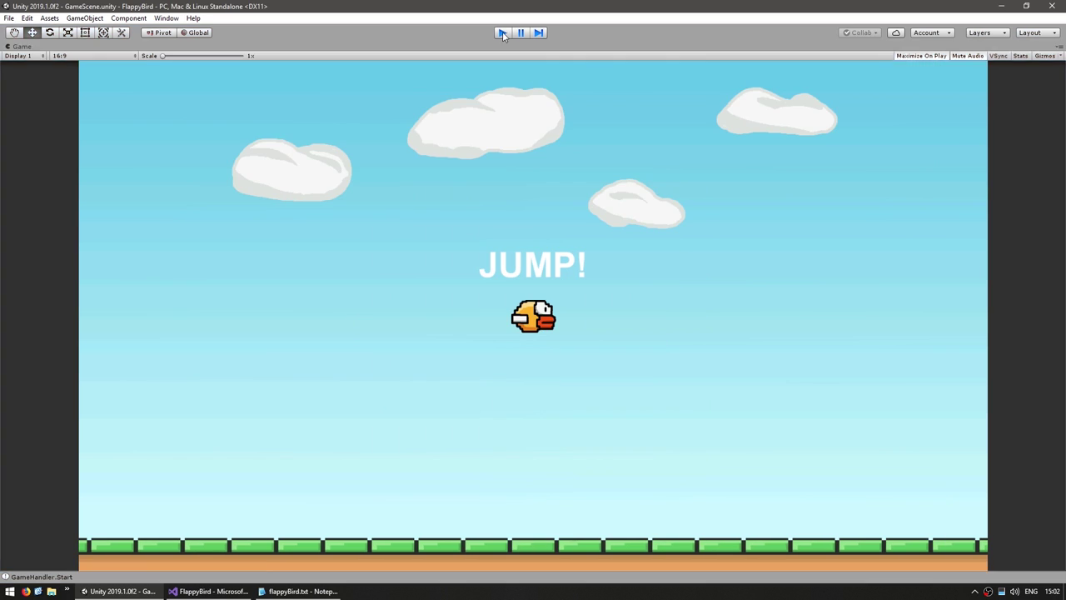
scroll(291, 172, "up", 5)
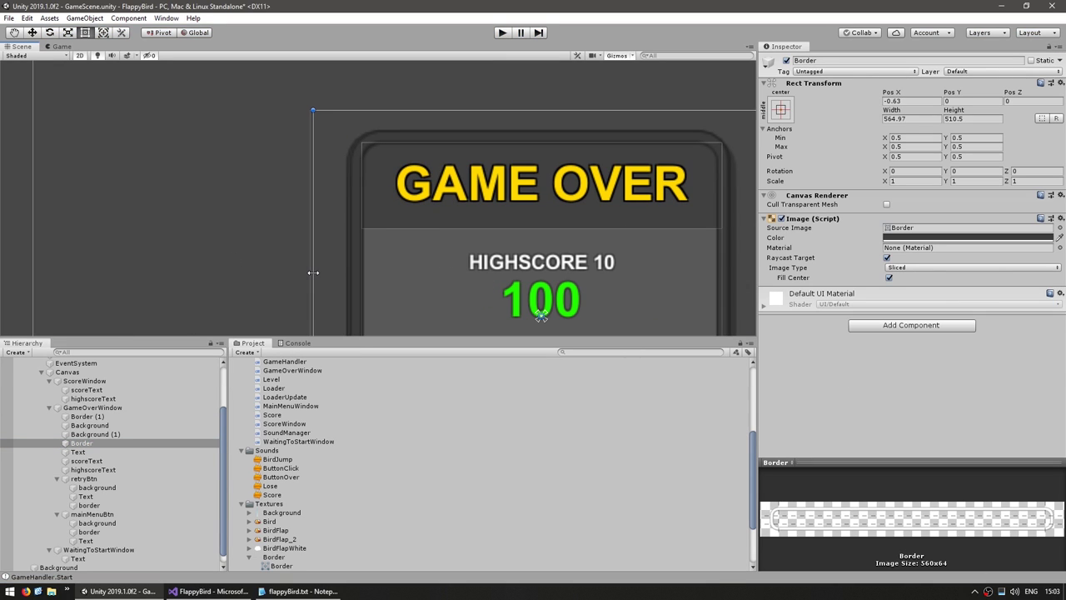
left_click(82, 417, "ctrl")
middle_click_drag(429, 247, 319, 195)
scroll(319, 195, "down", 3)
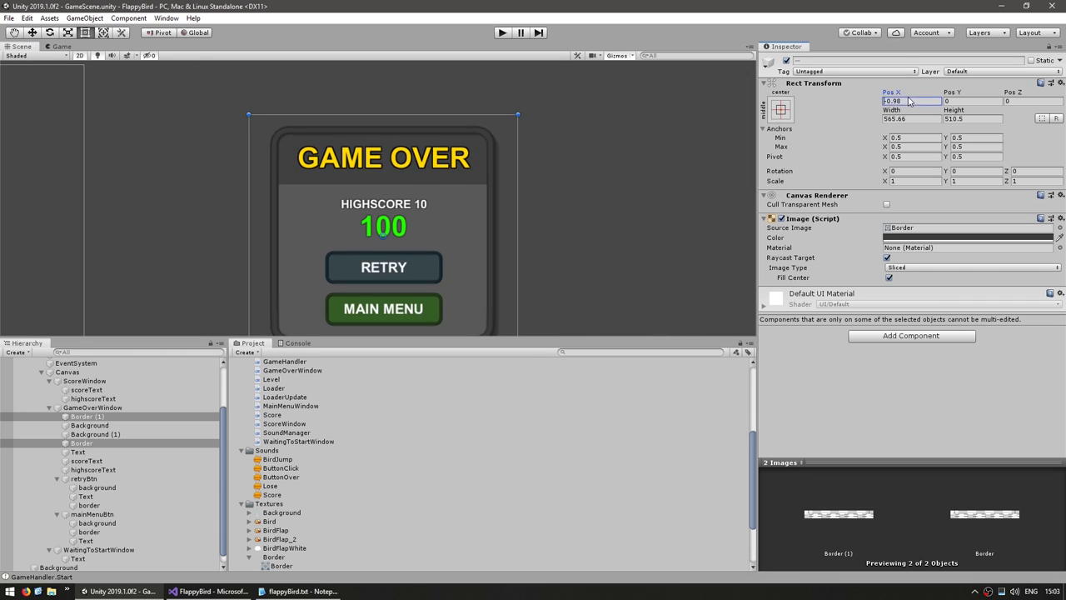
left_click(502, 32)
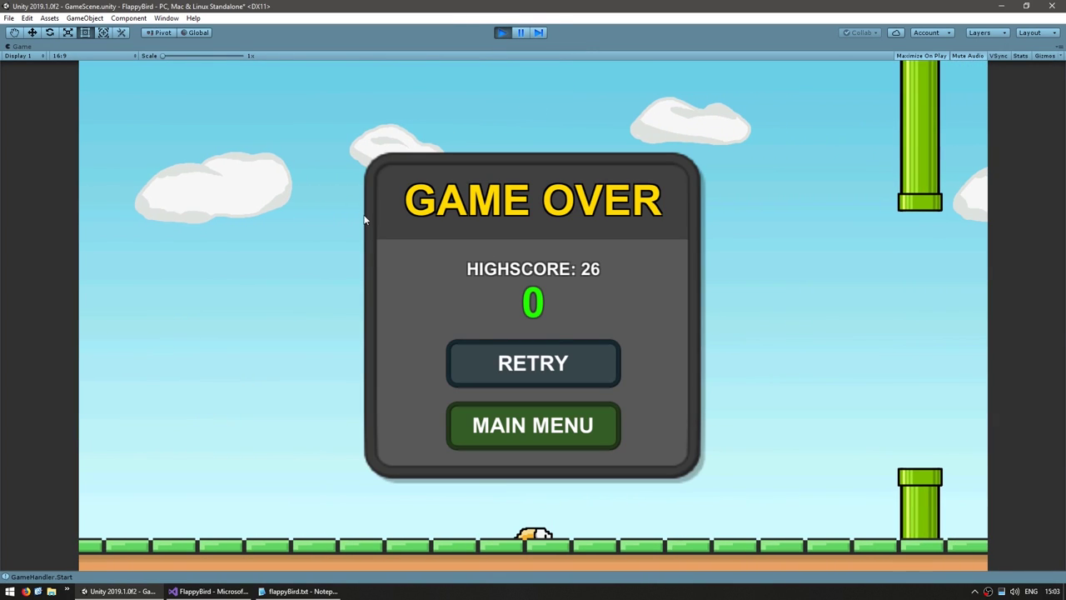
left_click(531, 365)
key("ctrl+p")
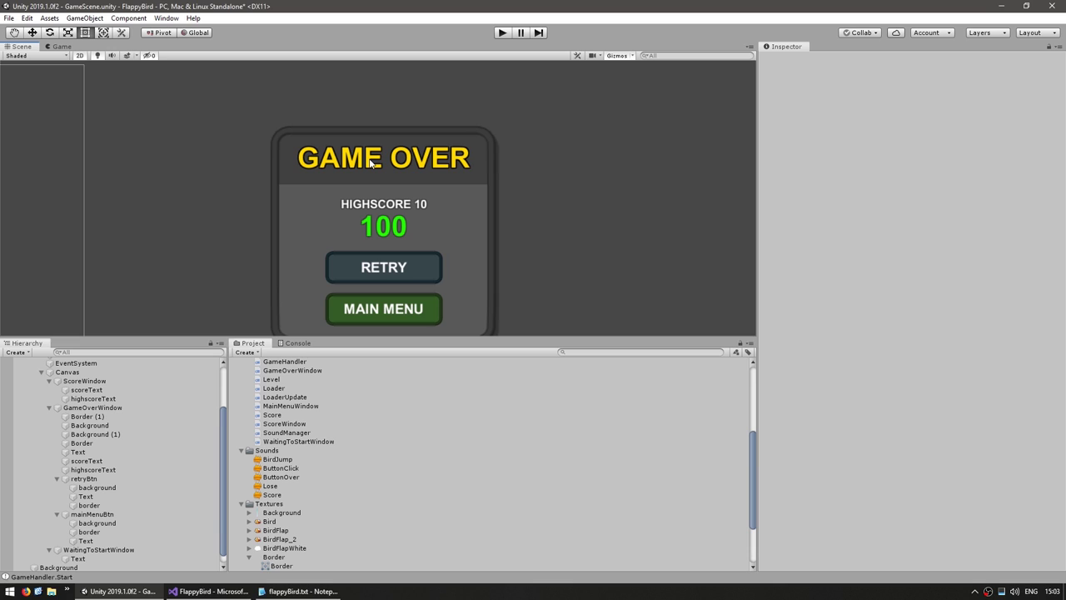
Undo an accidental Game Over header colour change and bring up the Assets folder's Create options.
left_click(371, 163)
scroll(332, 214, "down", 2)
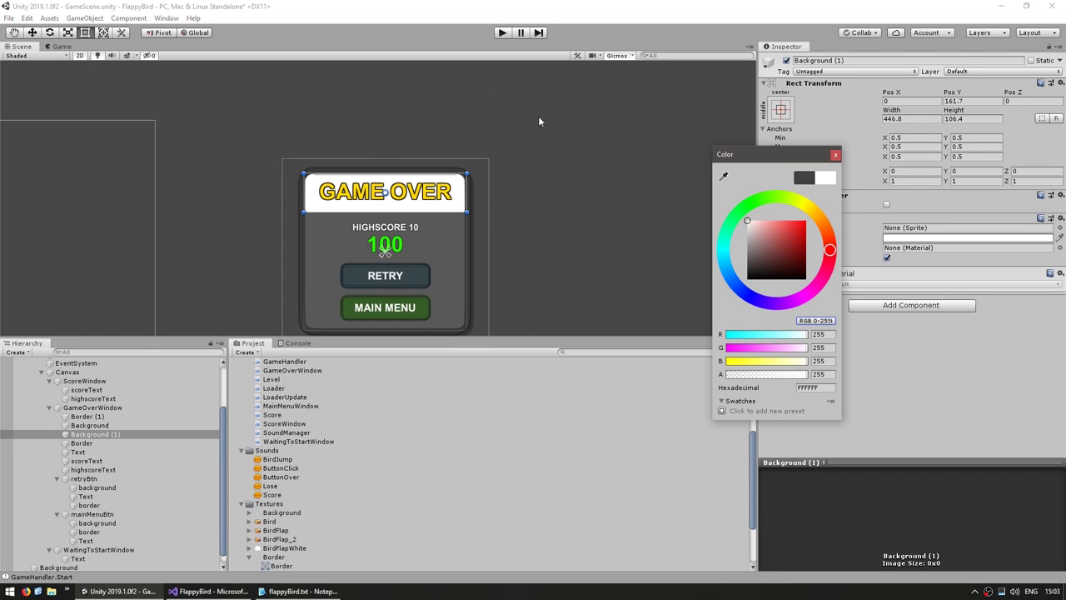
key("ctrl+z")
left_click(549, 236)
left_click(385, 308)
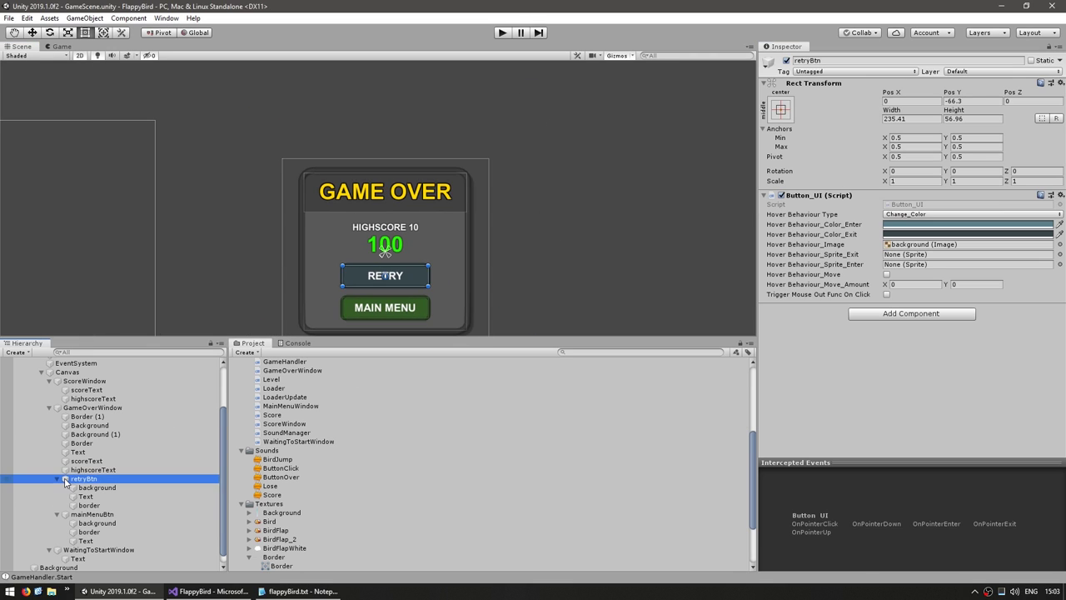
left_click(78, 453)
scroll(491, 458, "up", 5)
right_click(250, 364)
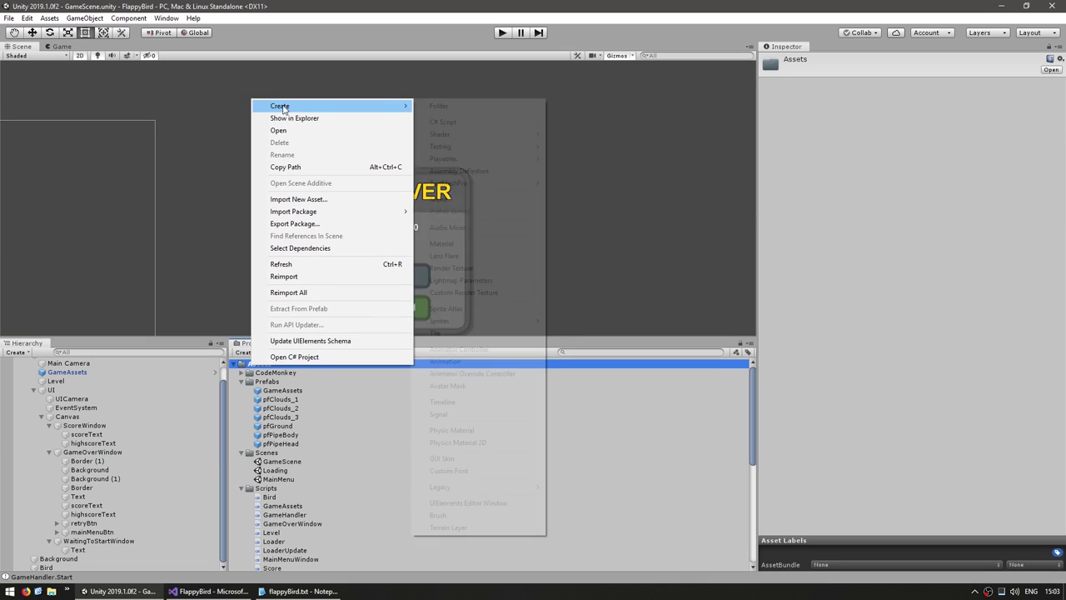
Create an Animations folder and add an Animation component to GameOverWindow.
left_click(264, 364)
type("Animations")
key("Return")
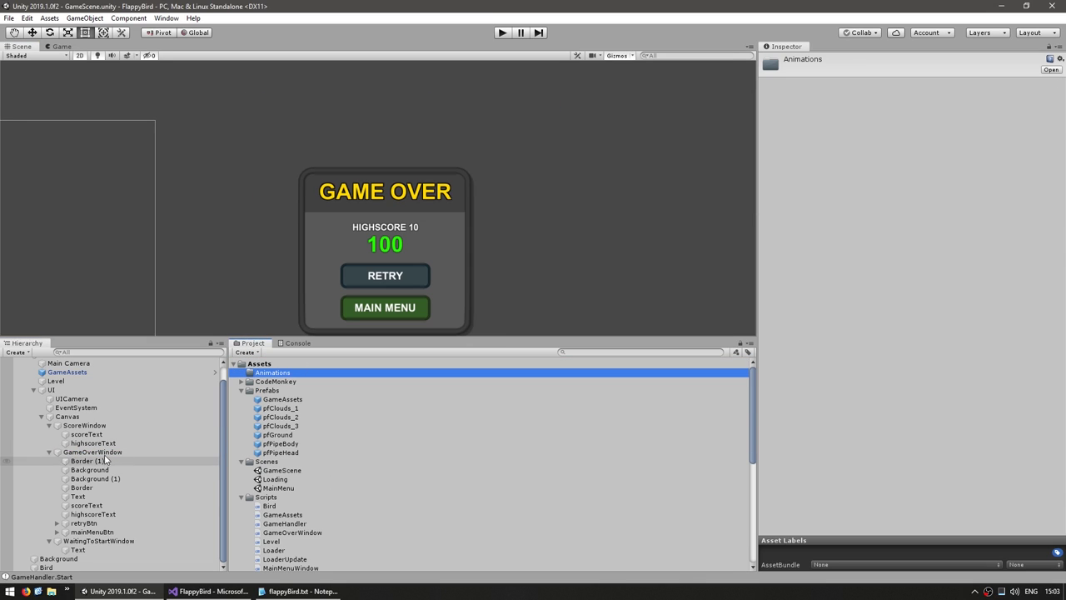
left_click(93, 452)
left_click(890, 225)
left_click(879, 268)
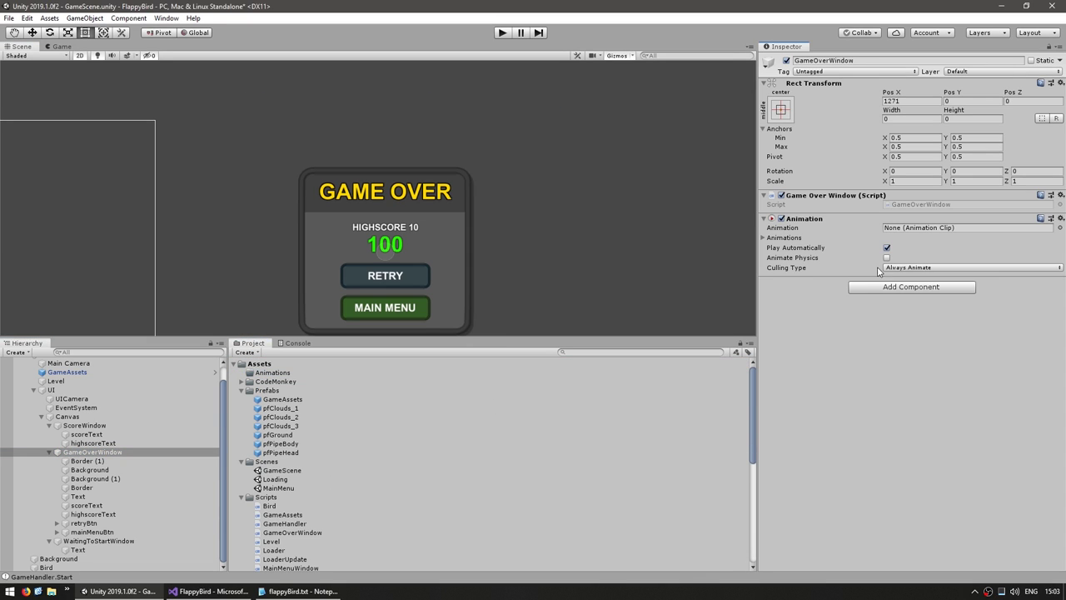
Create a pop-up clip for the window, centre it at Pos X 0, and animate Anchored Position.
right_click(296, 353)
left_click(464, 505)
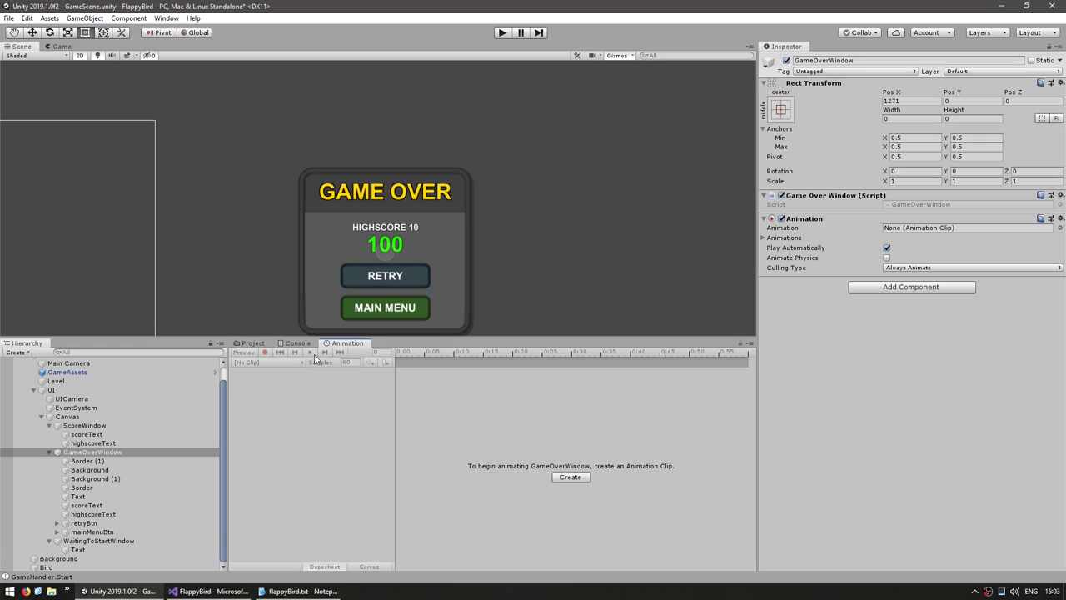
left_click(569, 478)
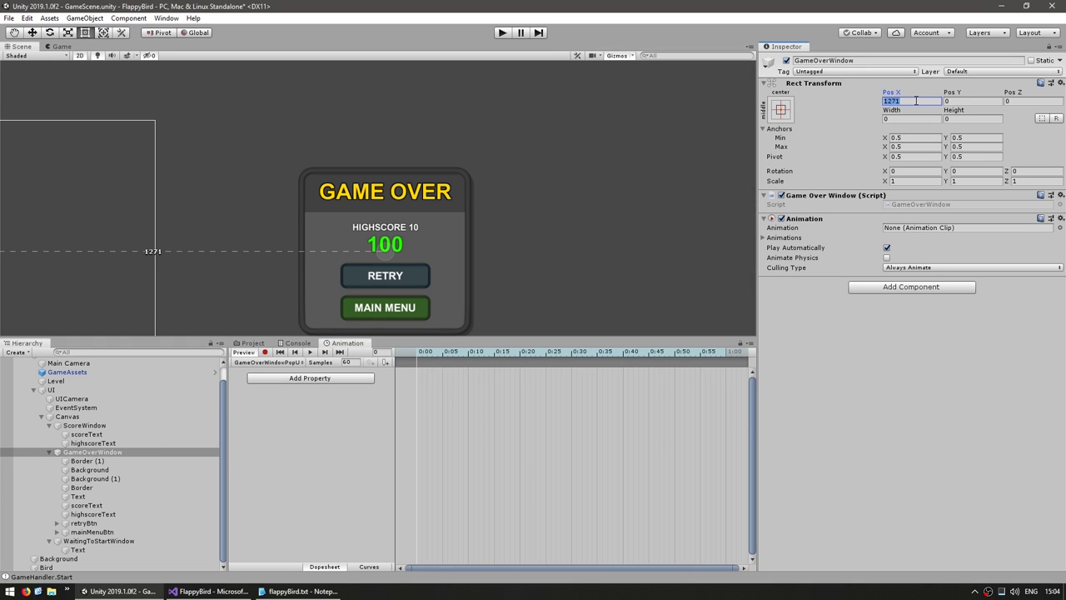
type("0")
key("Return")
left_click(336, 379)
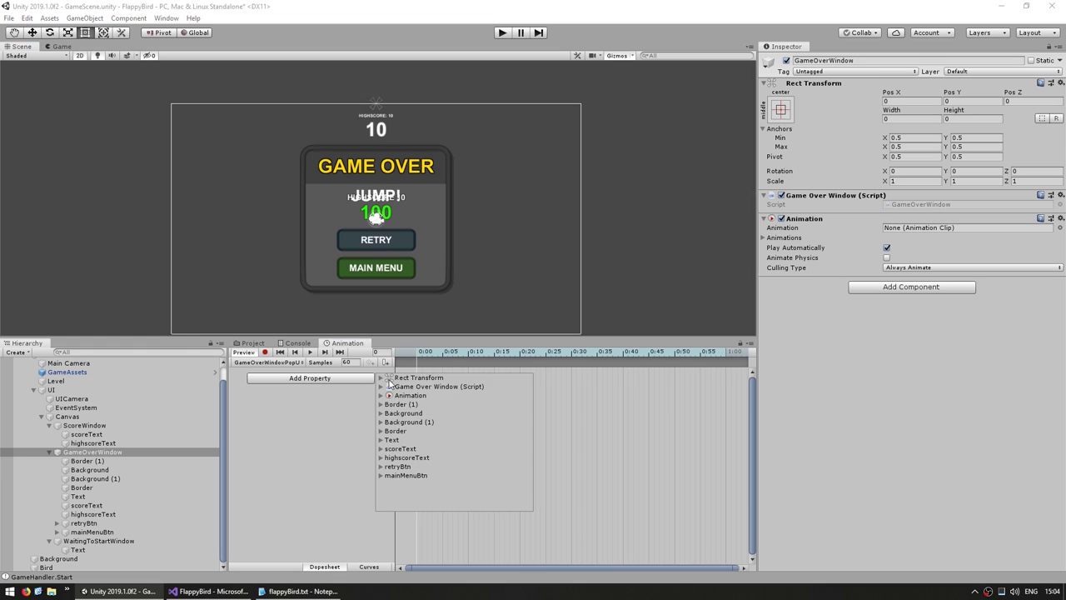
left_click(412, 379)
double_click(467, 404)
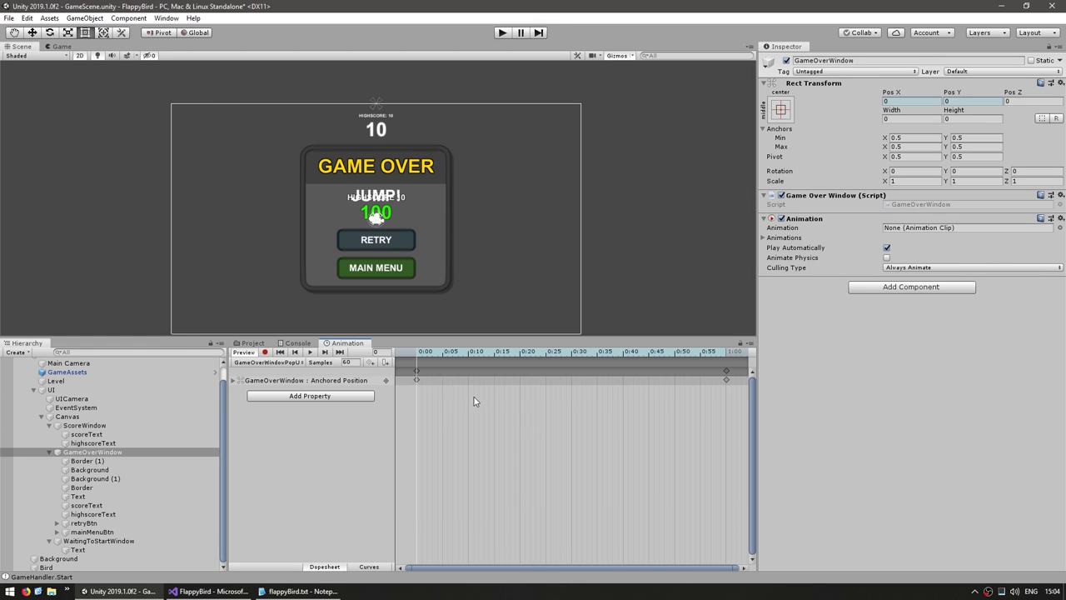
Record the window sliding from Y -641 at 0:00 up to -20 at 0:30.
left_click(265, 351)
key("w")
mouse_move(396, 185)
left_mouse_down()
mouse_move(465, 354)
mouse_move(573, 352)
left_mouse_up()
middle_click_drag(358, 159, 361, 326)
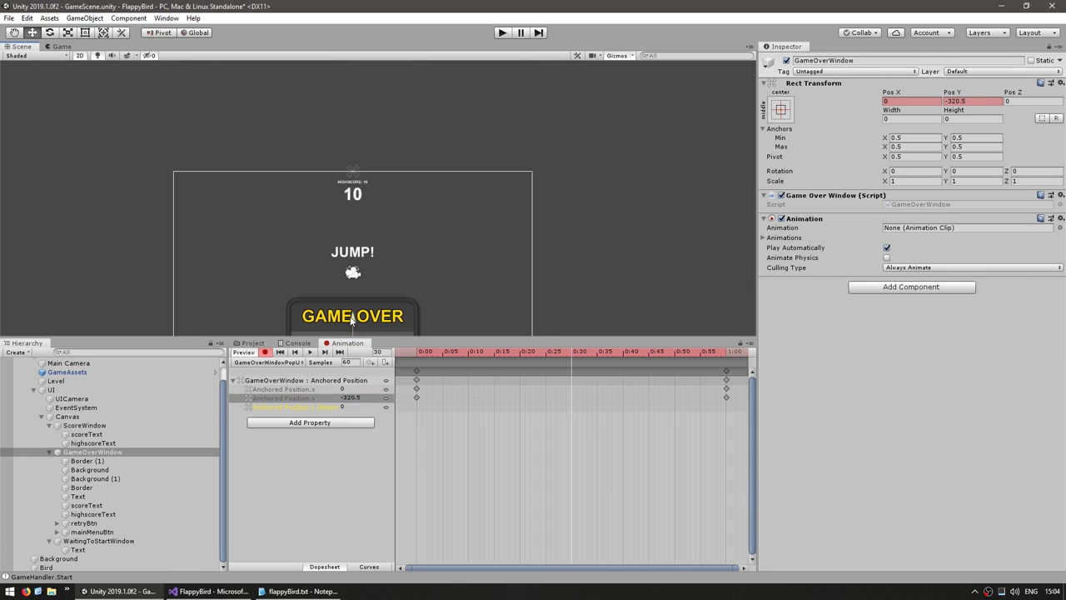
left_click_drag(353, 320, 352, 230)
middle_click_drag(322, 266, 360, 214)
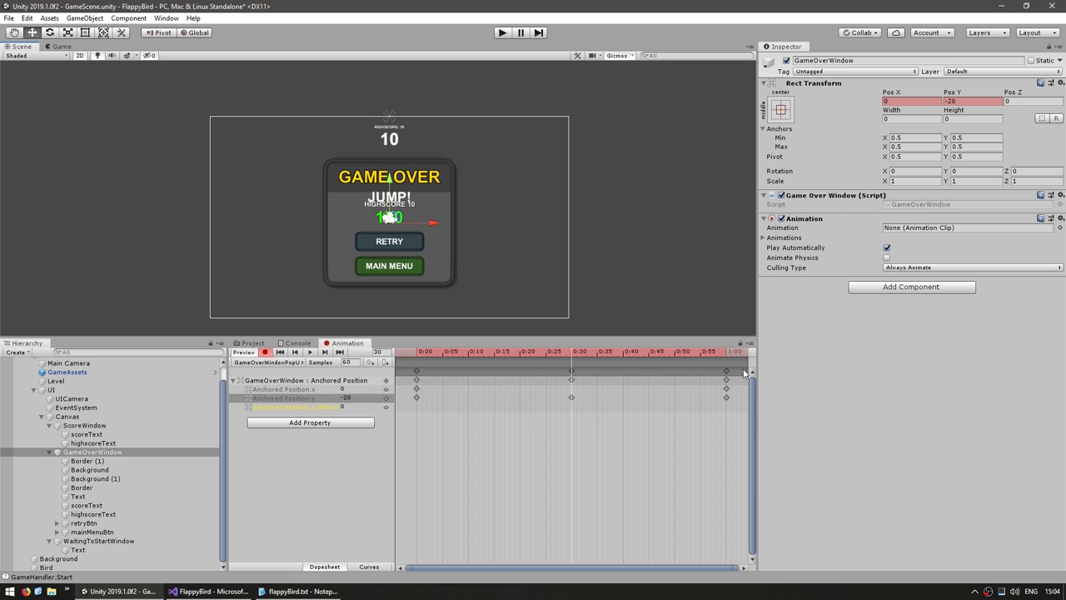
key("space")
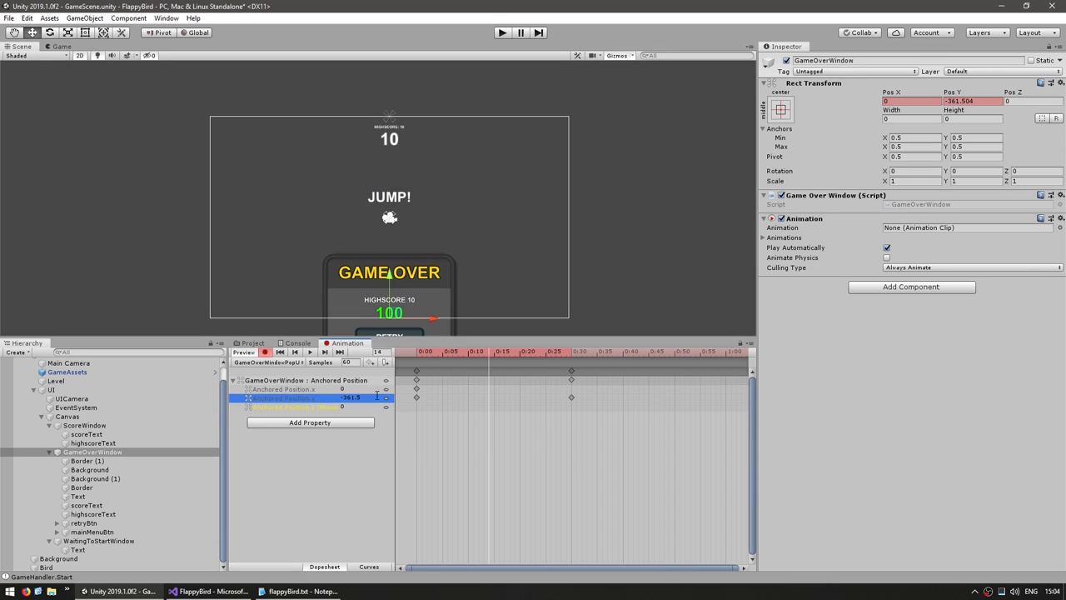
right_click(573, 401)
left_click(599, 458)
Review the pop-up's anchored Y curve and scrub the slide-up preview frame by frame.
left_click(368, 568)
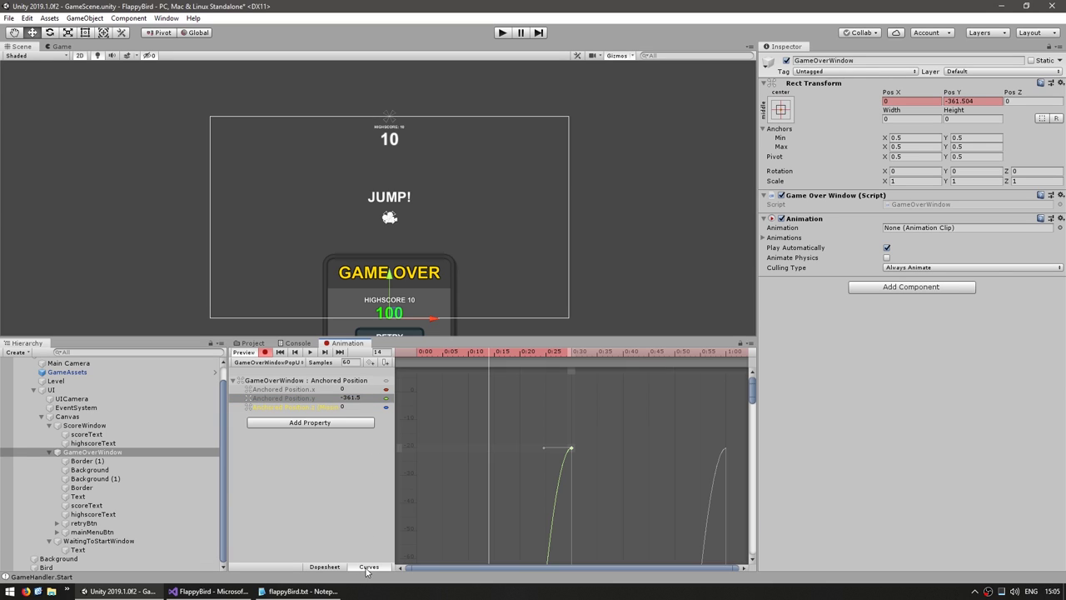
scroll(589, 447, "down", 3)
scroll(537, 455, "down", 3)
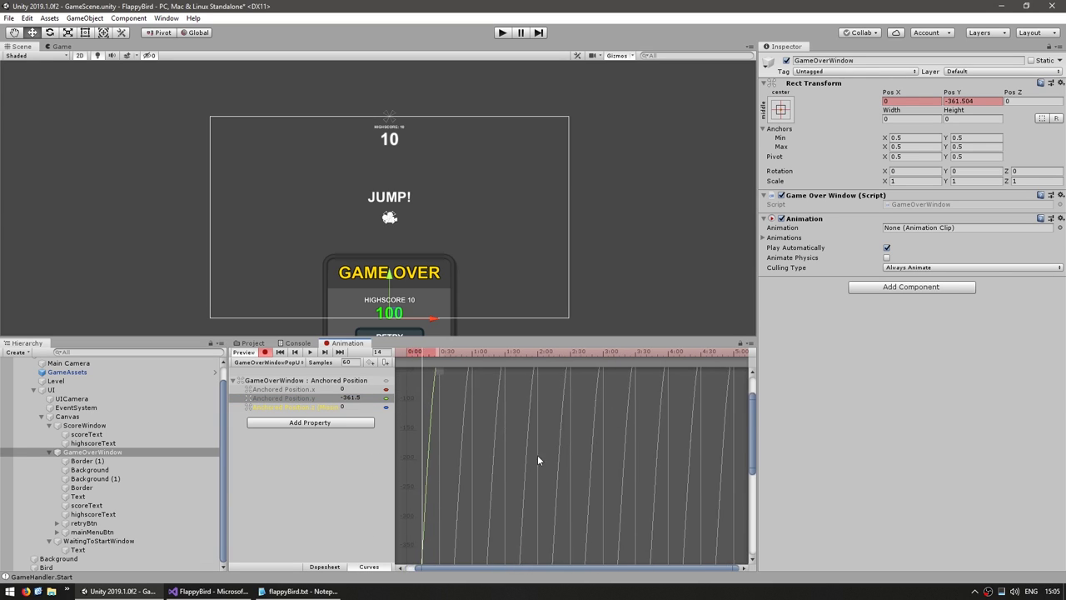
scroll(460, 486, "down", 3)
scroll(498, 459, "up", 5)
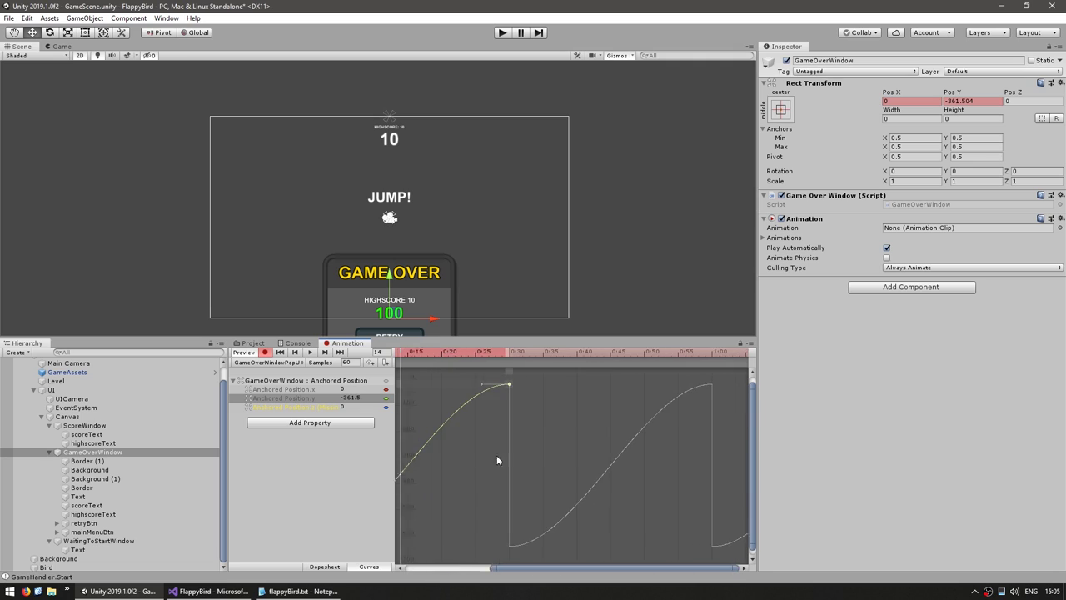
left_click_drag(533, 351, 620, 343)
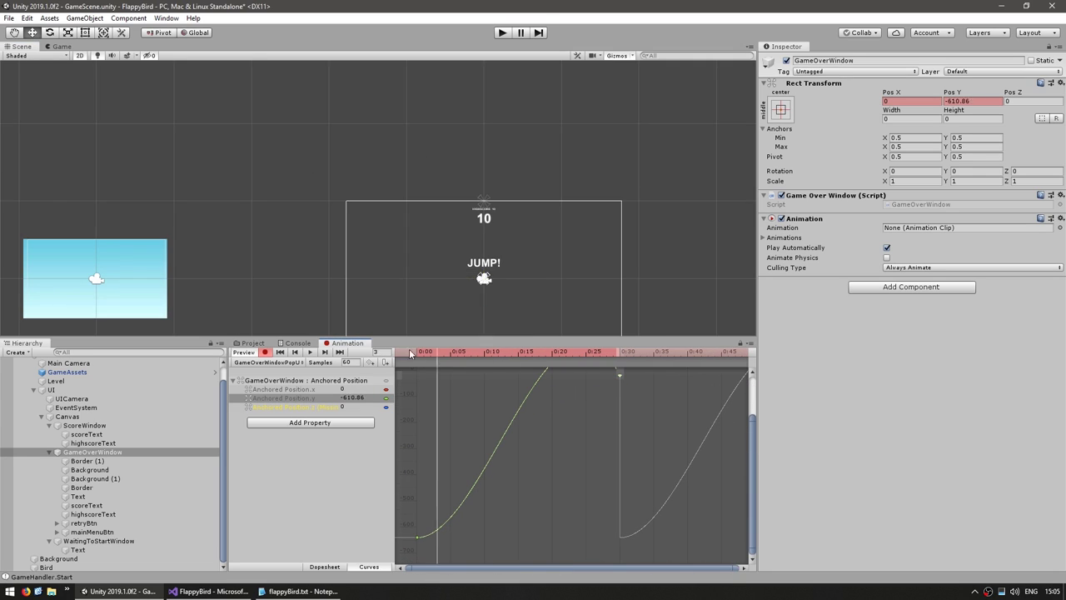
key("space")
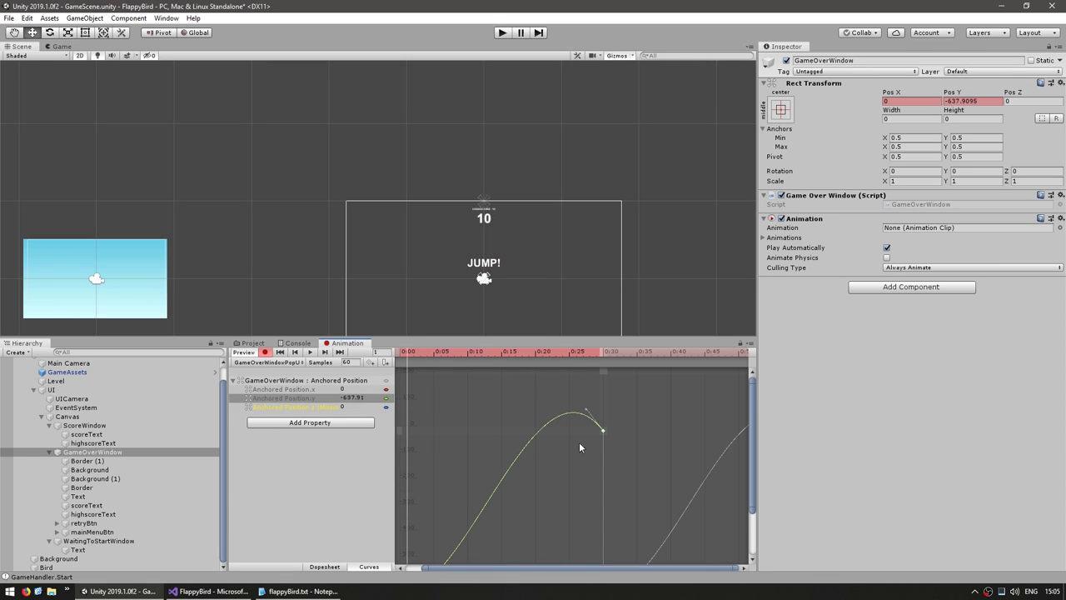
left_click(432, 351)
left_click_drag(432, 352, 463, 390)
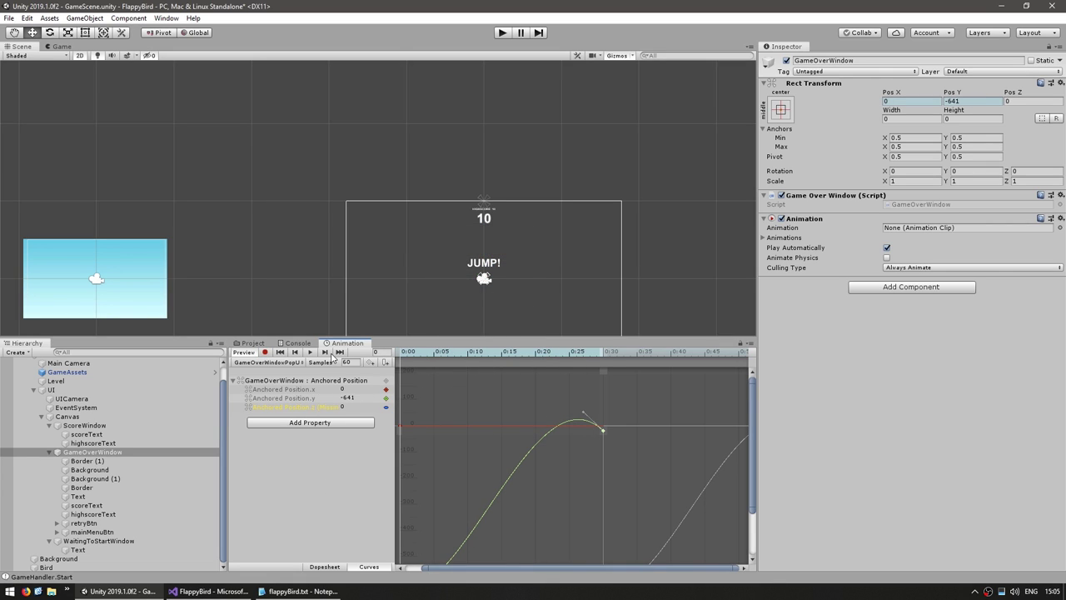
left_click(254, 342)
Assign the GameOverWindowPopUp clip to GameOverWindow's Animation component.
left_click(283, 379)
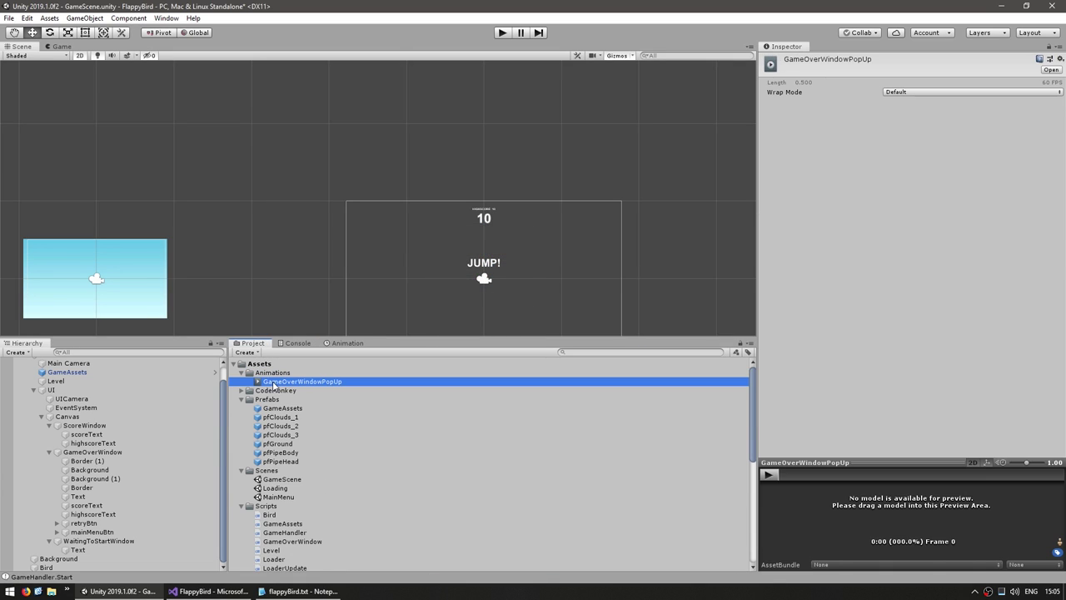
left_click(212, 592)
left_click(223, 593)
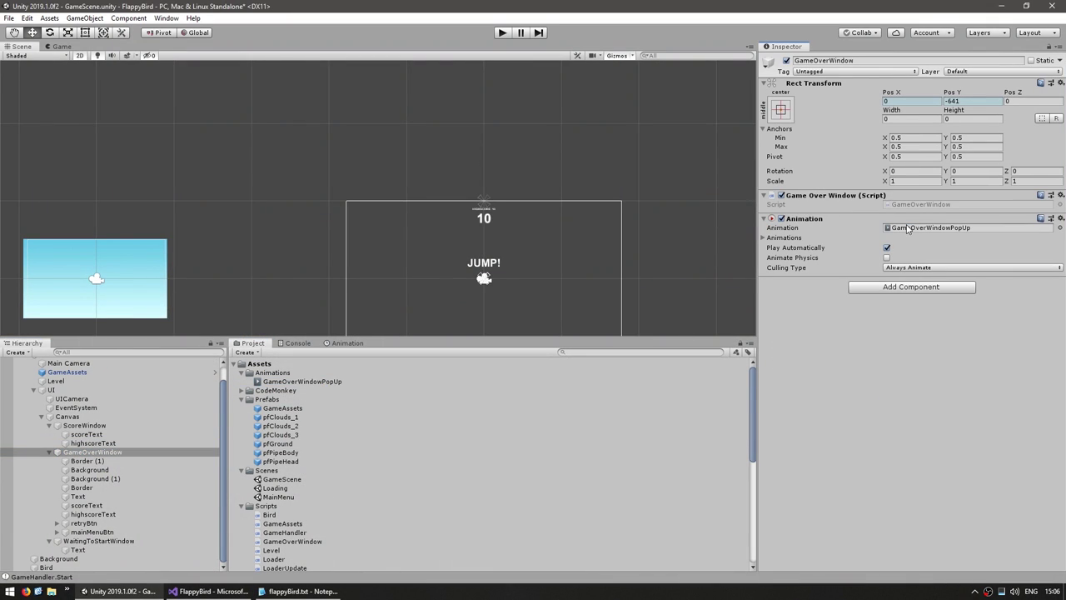
scroll(346, 250, "down", 2)
left_click_drag(344, 258, 518, 125)
key("ctrl+z")
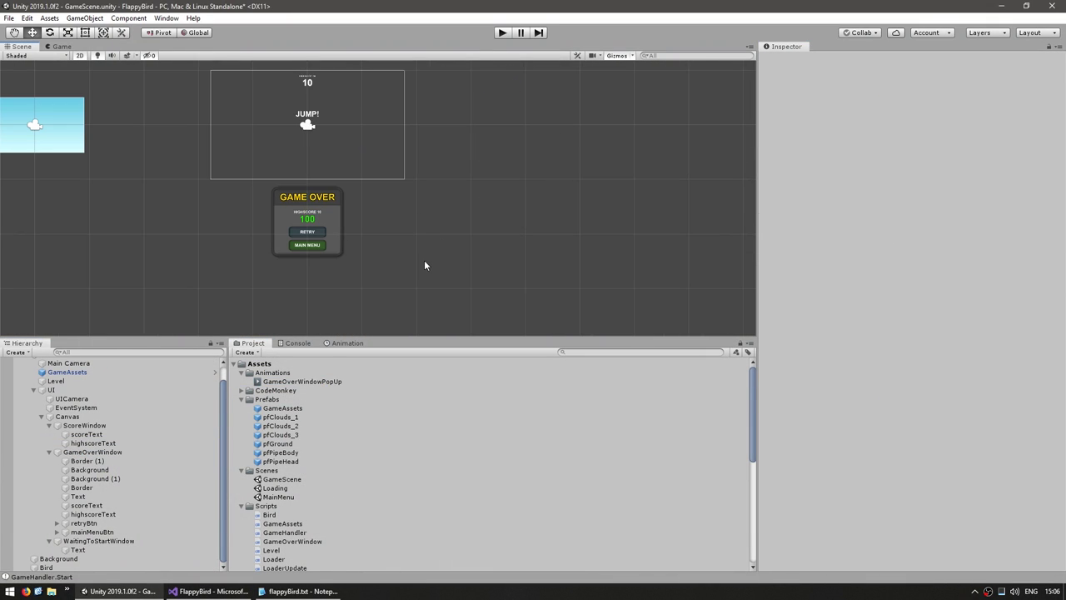
left_click(348, 342)
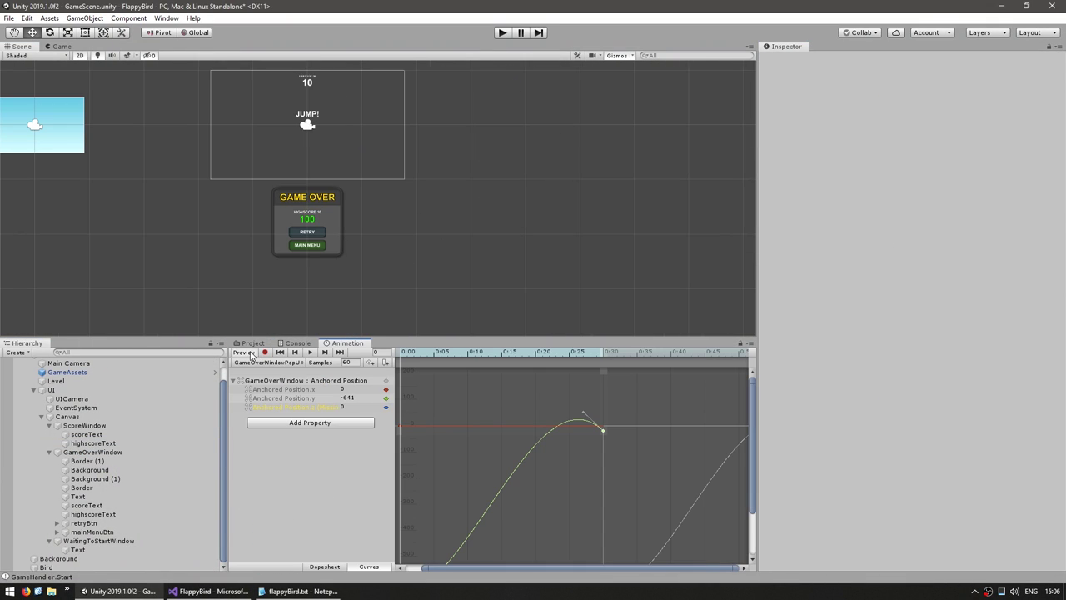
Play the game twice to watch the Game Over pop-up animate in after a crash.
left_click(501, 33)
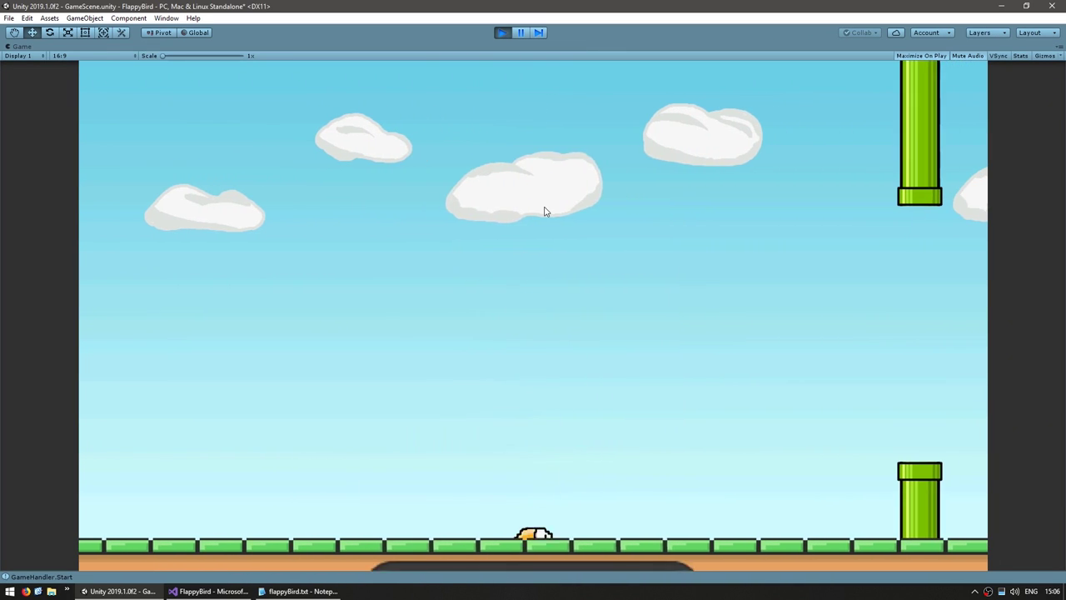
key("ctrl+p")
left_click(234, 381)
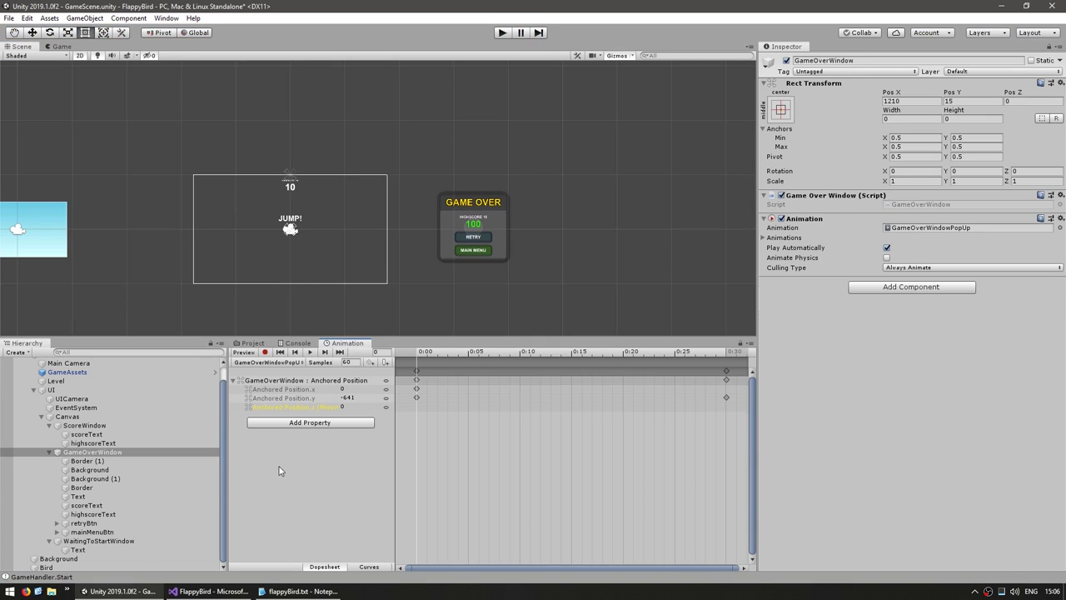
left_click(501, 33)
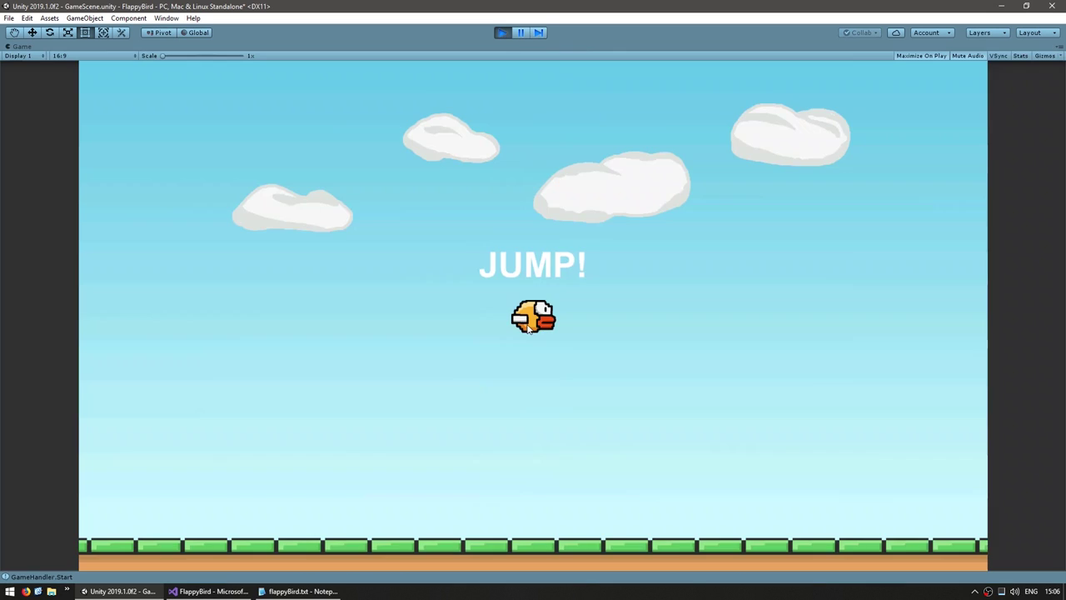
left_click(502, 33)
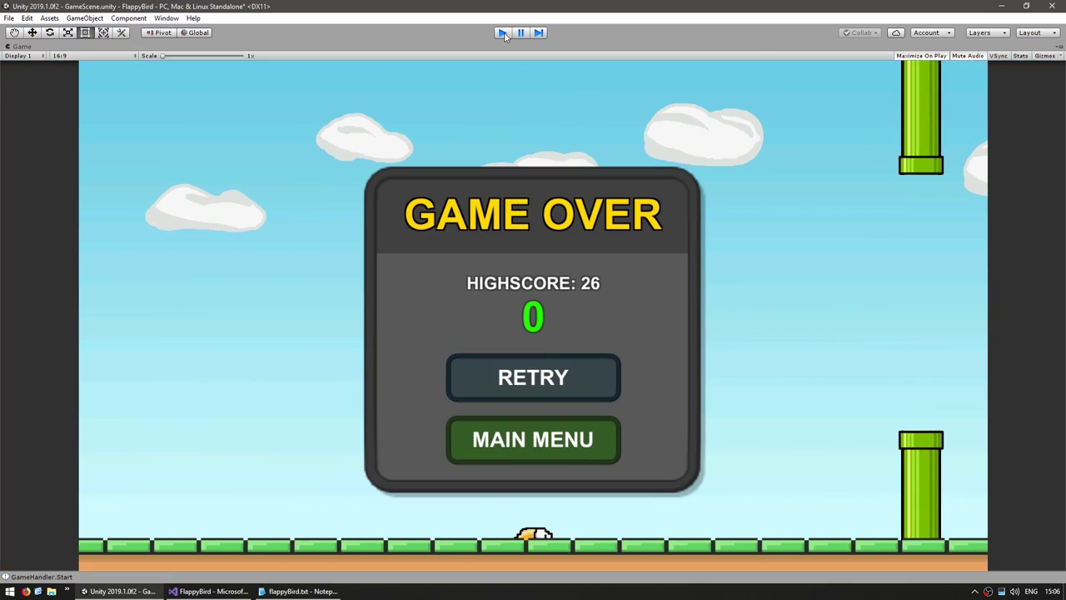
Move the pop-up clip's final keyframes to 0:30.
left_click(441, 237)
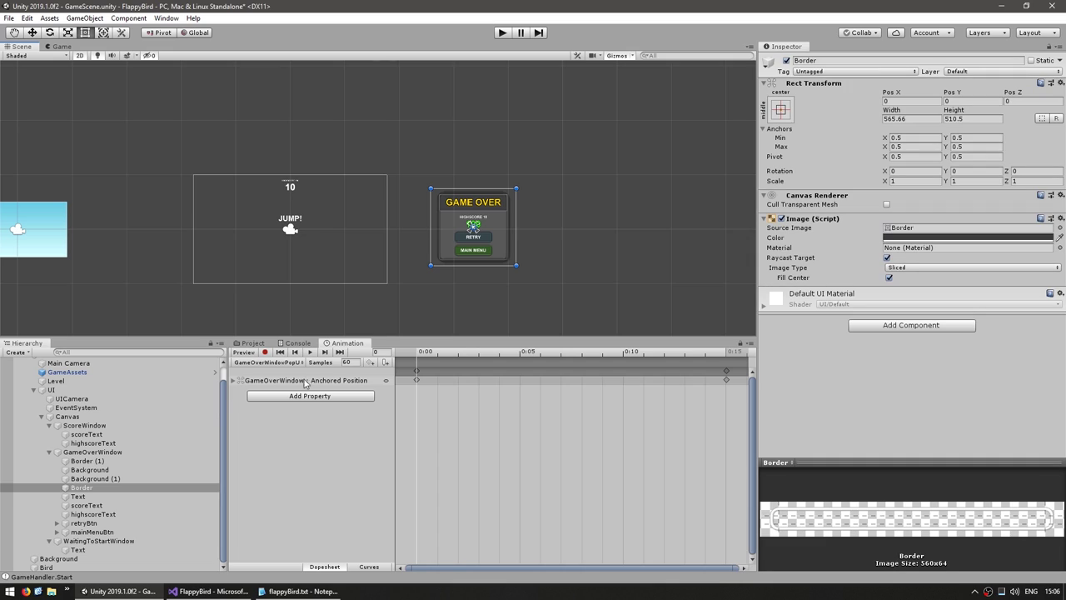
left_click(569, 358)
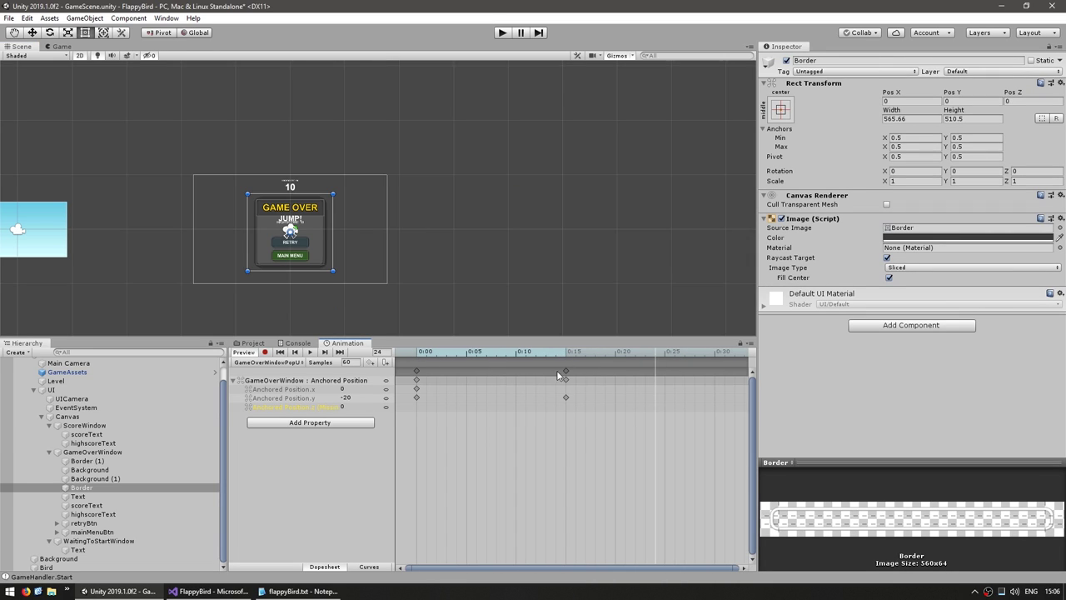
left_click_drag(566, 369, 715, 369)
Set the GameOverWindowPopUp clip's Wrap Mode to Once and preview it on GameOverWindow.
left_click(252, 343)
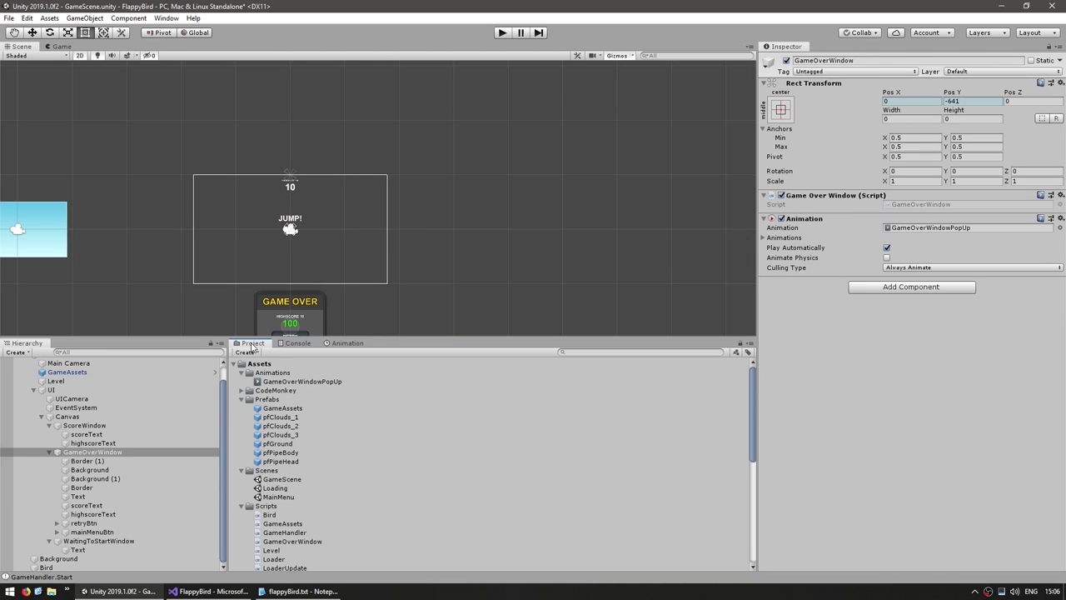
left_click(301, 381)
left_click(970, 91)
left_click(847, 119)
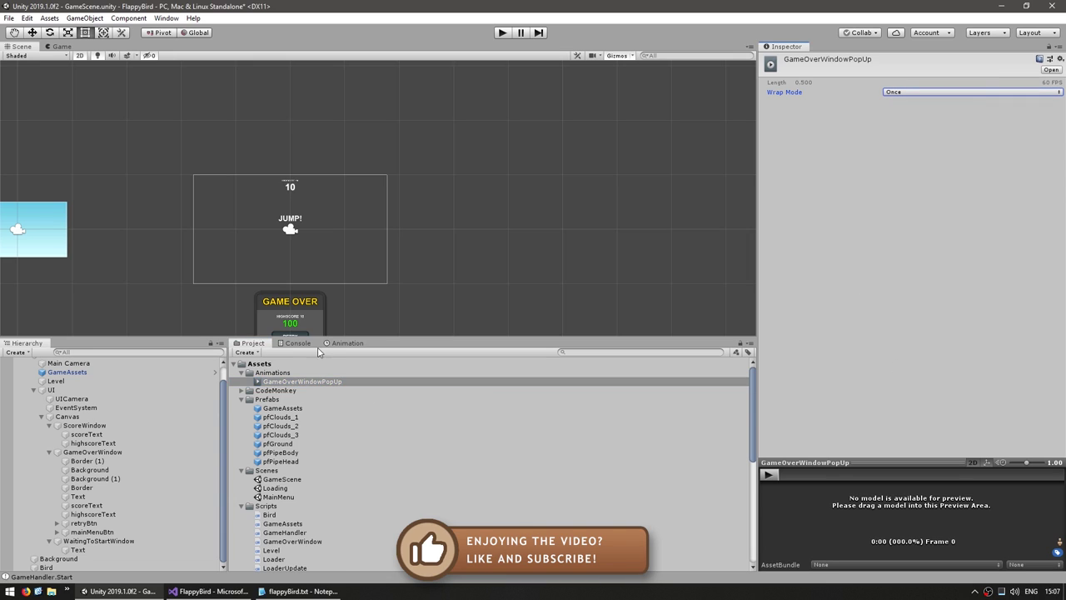
left_click(348, 343)
left_click(336, 487)
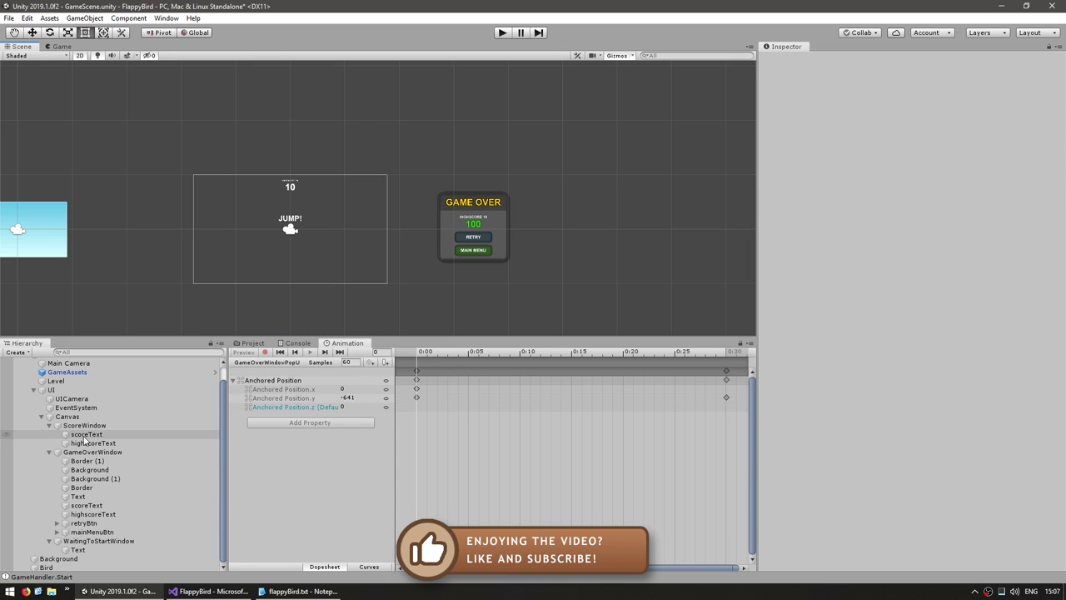
left_click(458, 351)
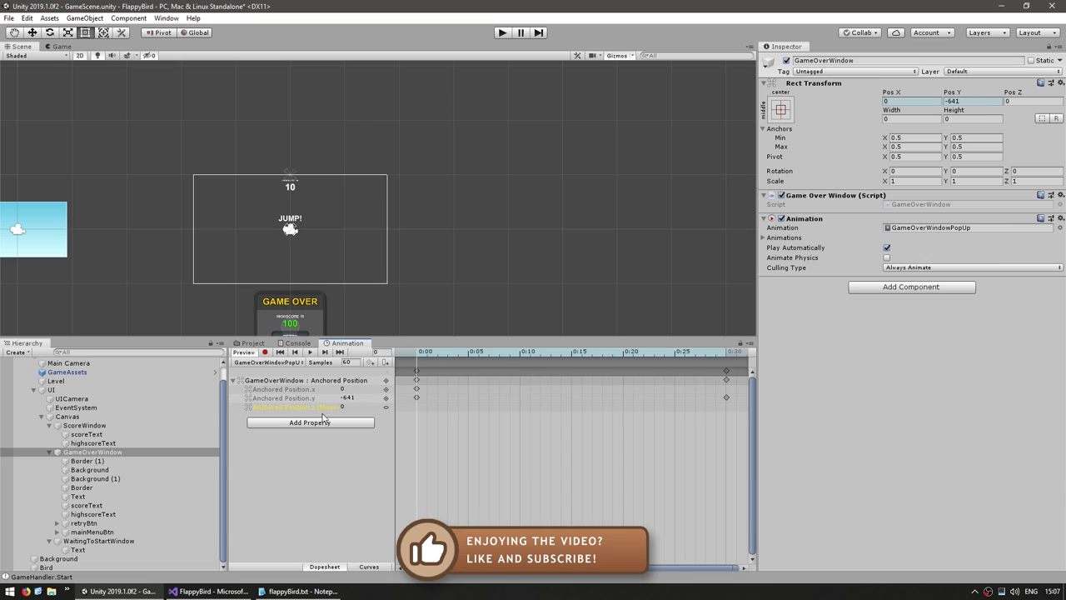
Set the first key's tangent to Auto and shape the curve into a fast rise with overshoot.
left_click(369, 567)
right_click(417, 392)
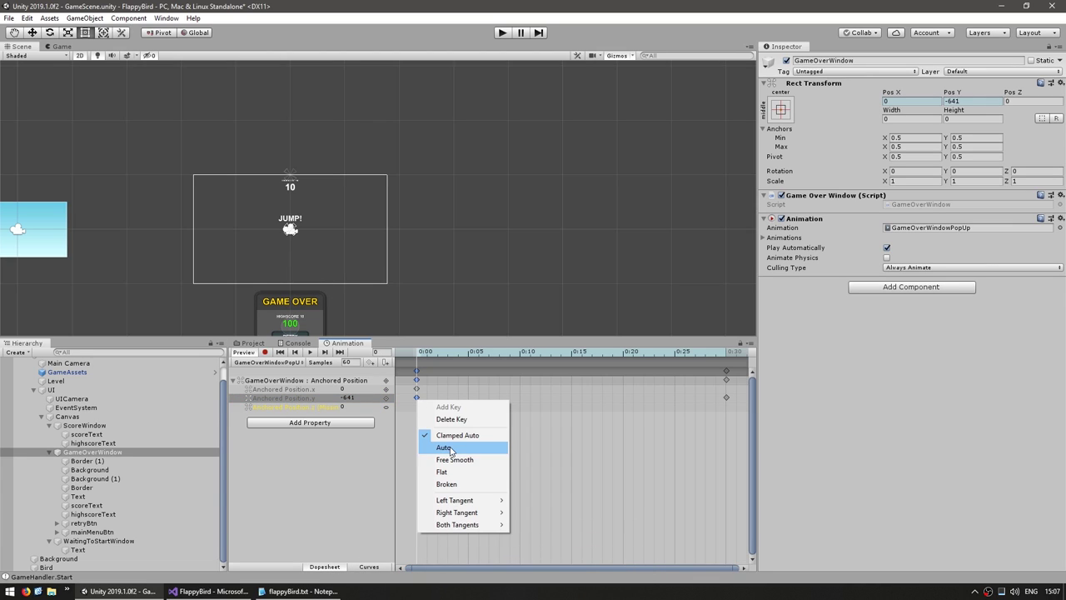
left_click(450, 464)
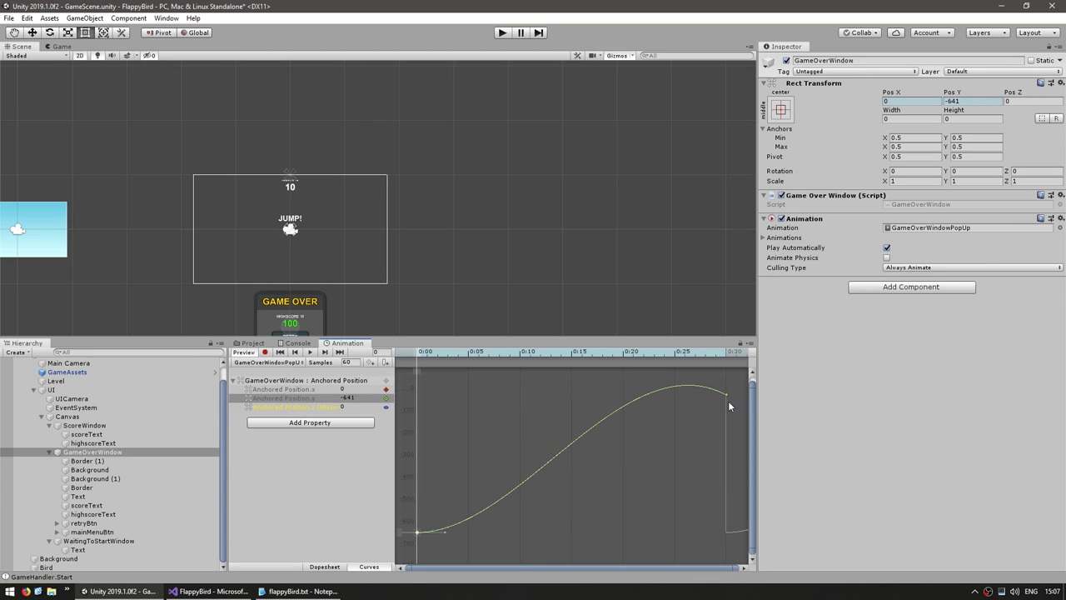
left_click_drag(425, 351, 607, 353)
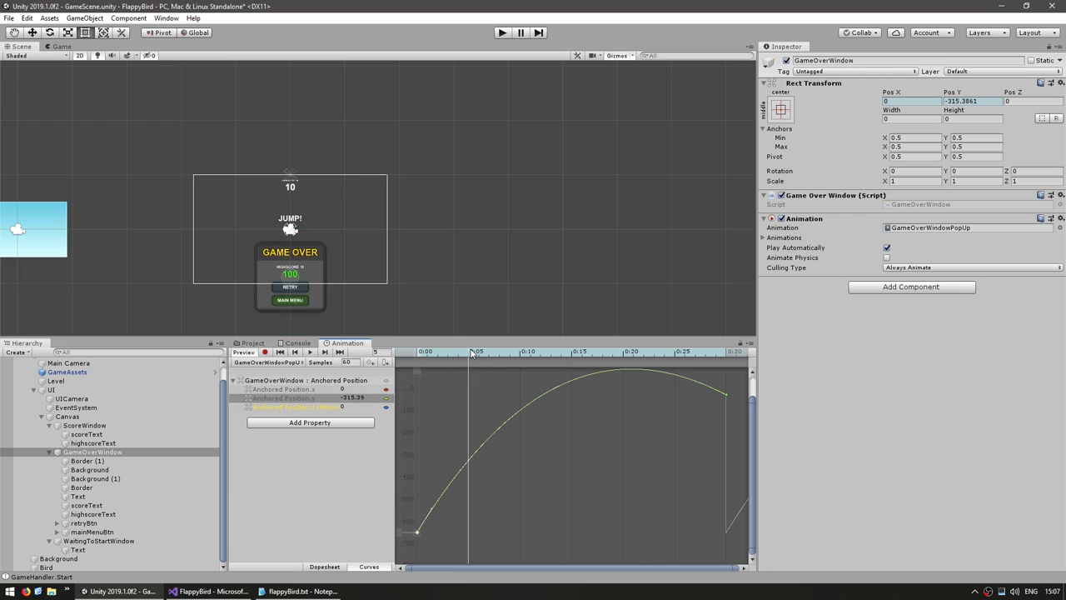
left_click_drag(436, 525, 431, 509)
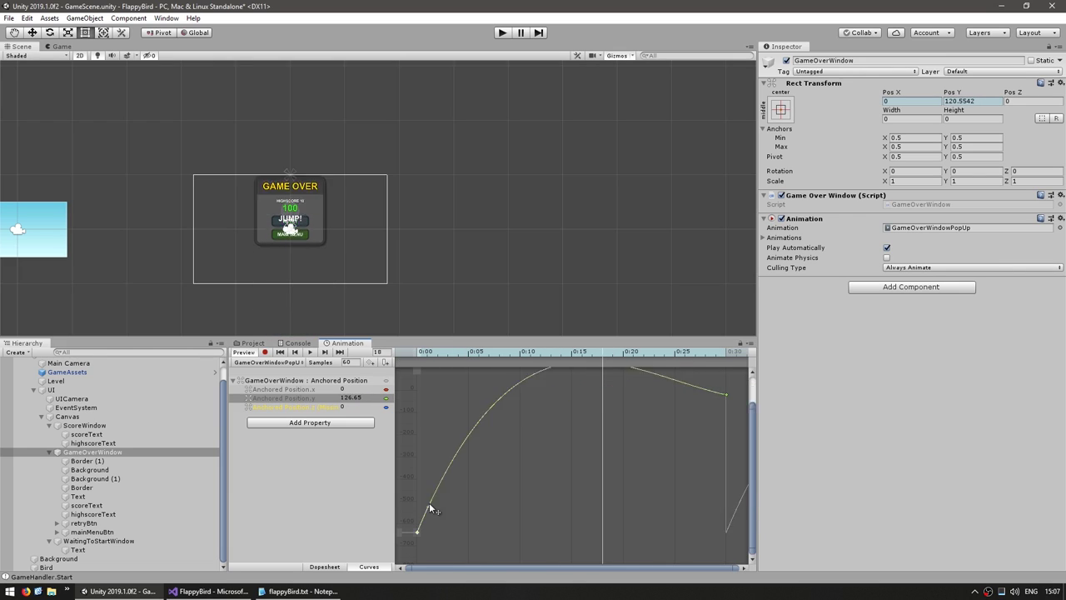
left_click_drag(723, 398, 691, 393)
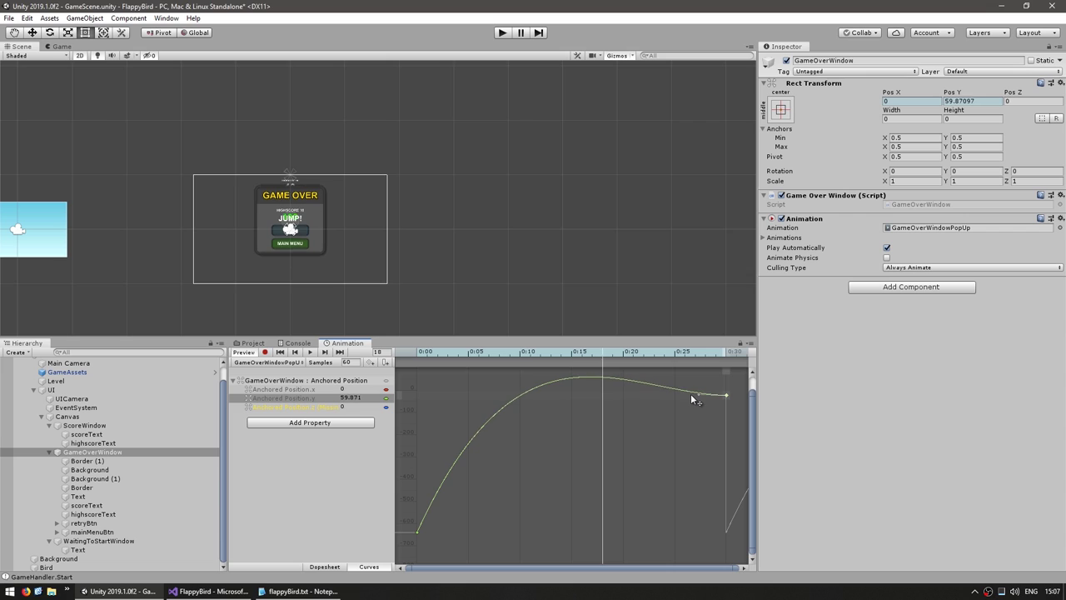
left_click(553, 350)
Lose a round, hit RETRY, and fly a fresh round through the pipes until Game Over.
key("ctrl+p")
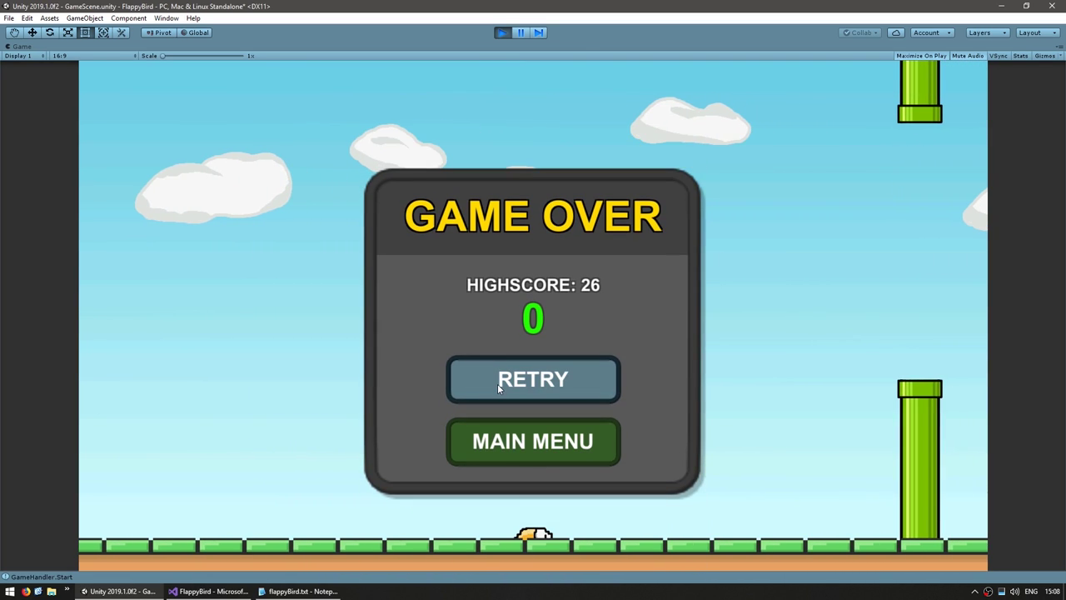
left_click(497, 383)
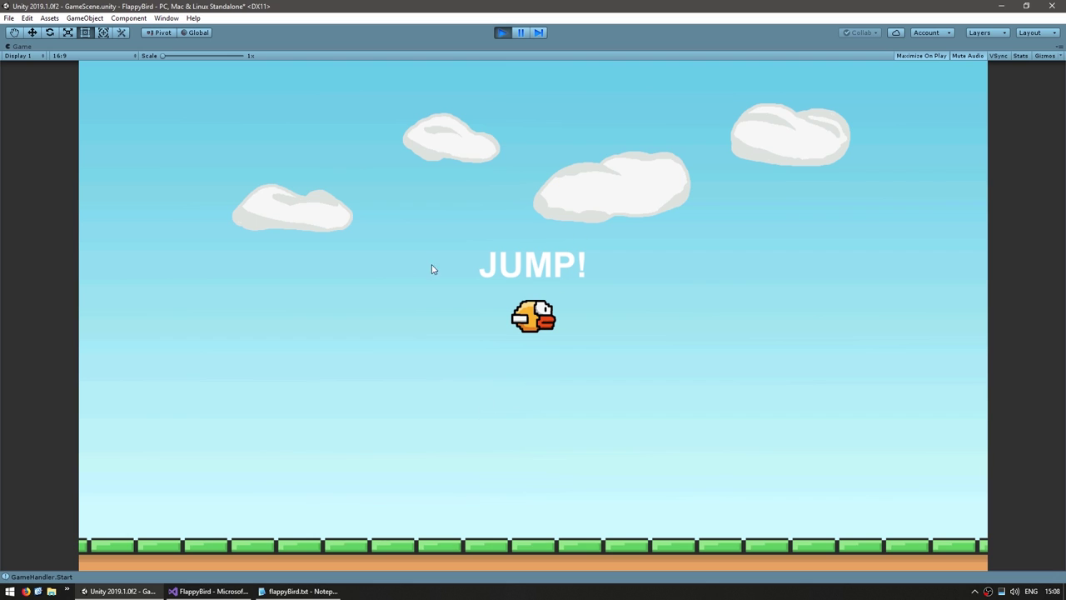
left_click(538, 402)
left_click(574, 374)
left_click(551, 333)
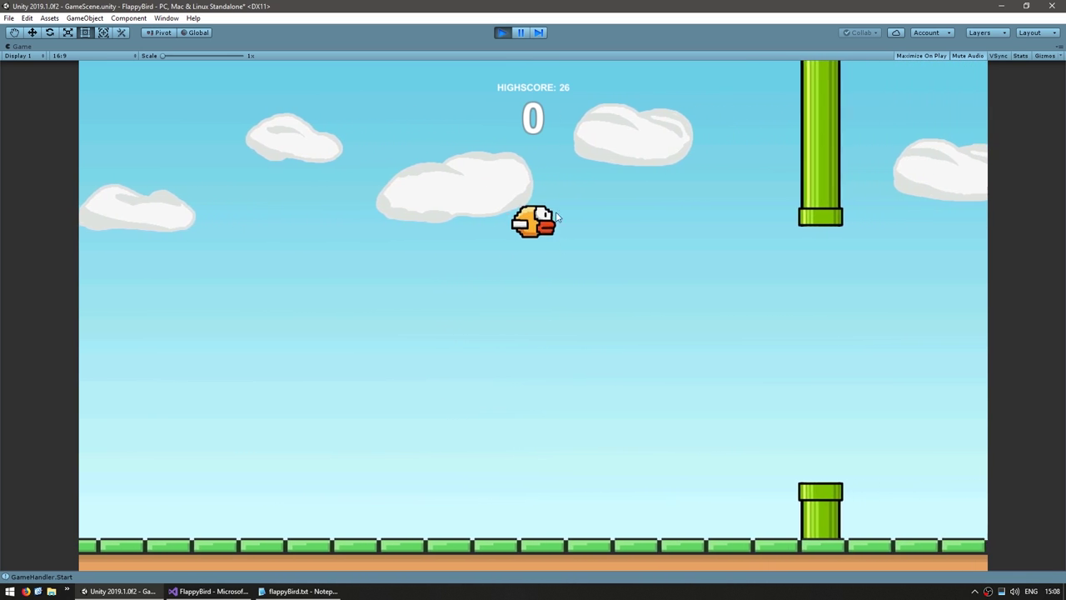
left_click(634, 352)
left_click(625, 354)
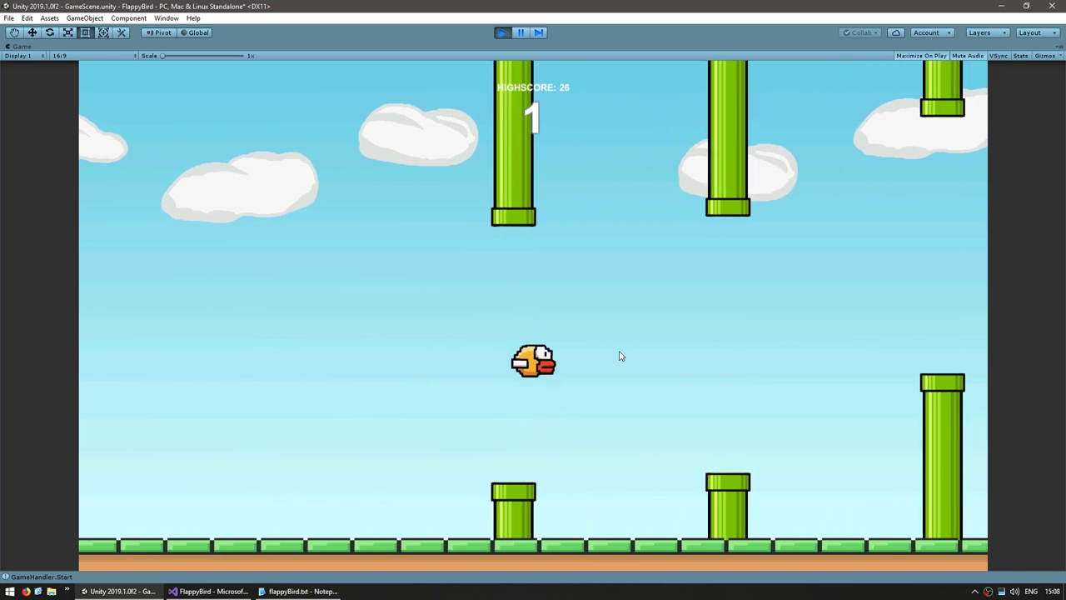
left_click(613, 366)
left_click(601, 384)
left_click(604, 393)
left_click(609, 398)
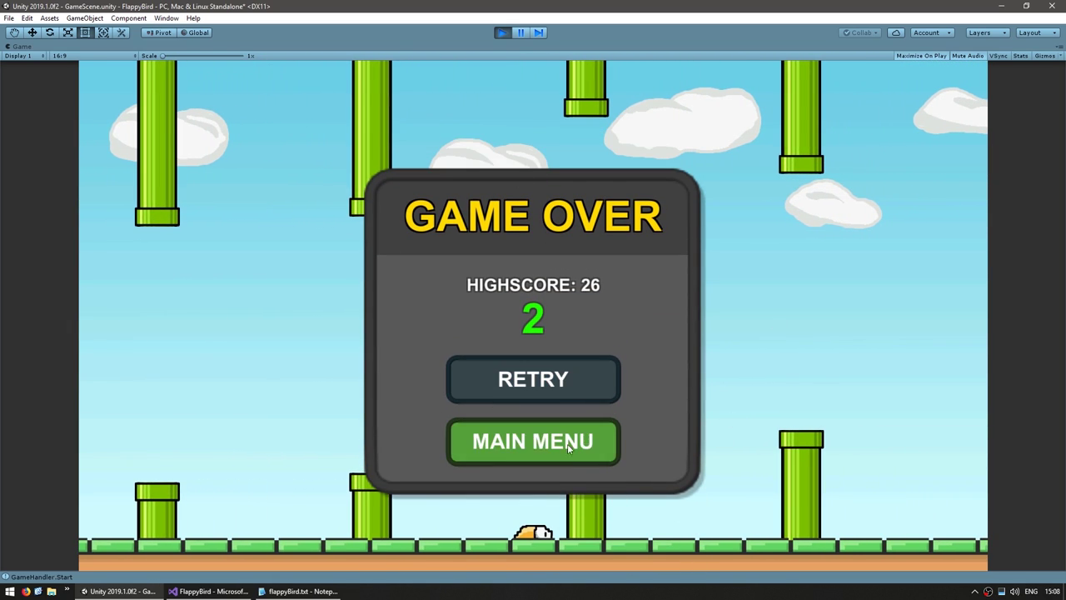
left_click(529, 376)
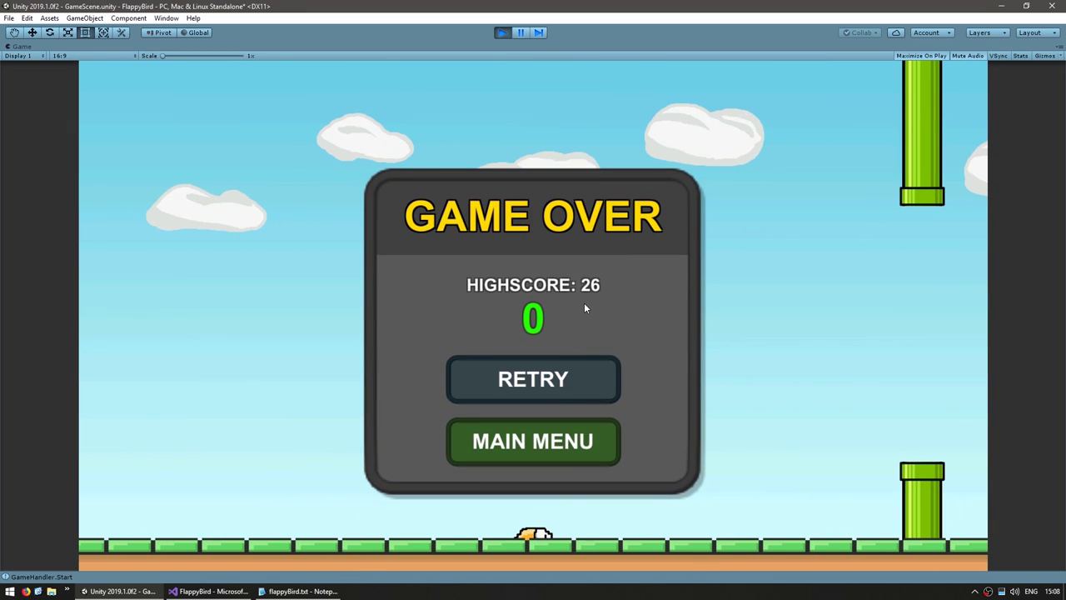
key("alt+Tab")
Add transform.eulerAngles = new Vector3(0, 0, birdRigidbody2D.velocity.y) in Bird.cs and save.
left_click(331, 412)
key("Return")
key("Return")
type("transform.")
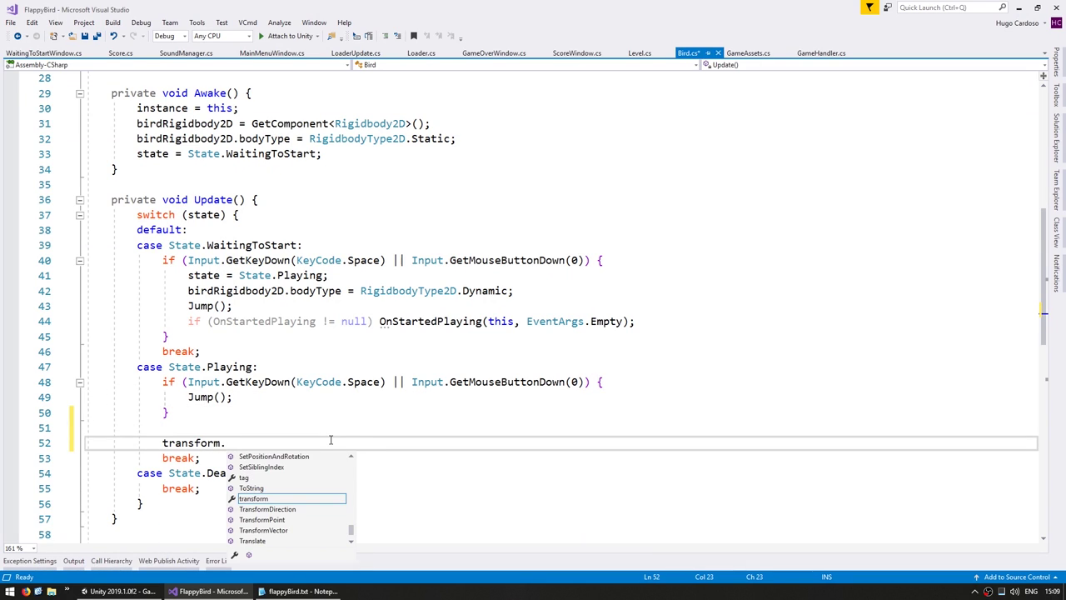
type("eu")
key("Tab")
type("= new Vector3(0, 0, ")
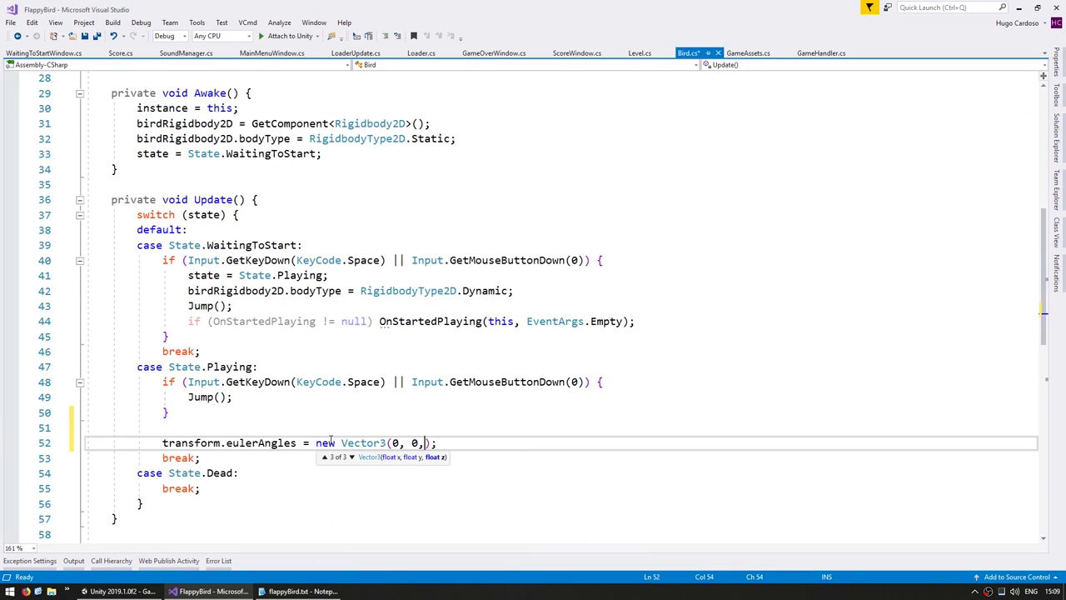
type("birdRigidbody2D.")
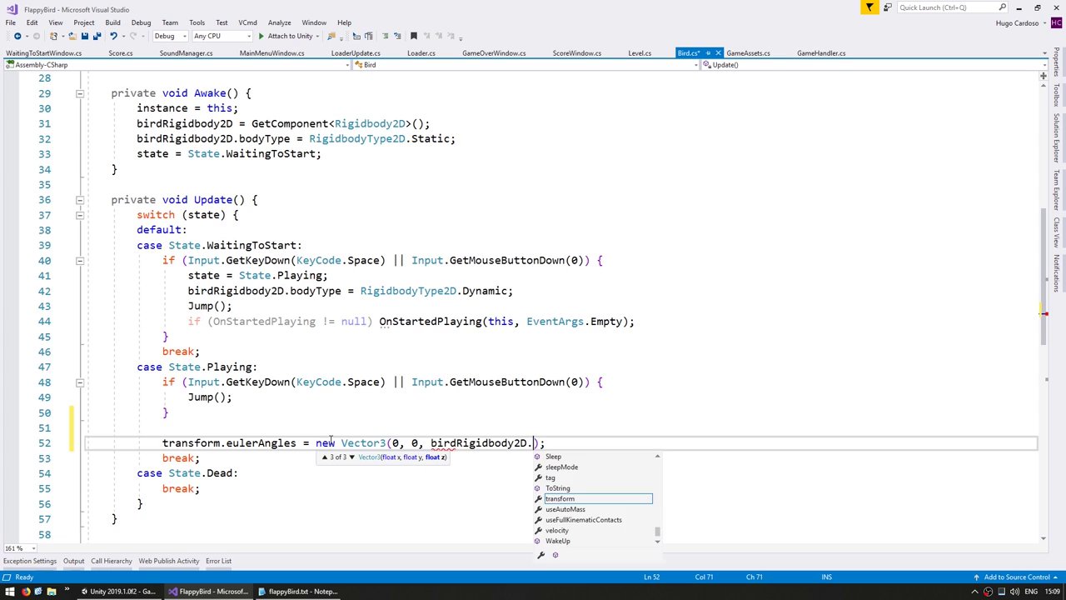
type("velocity.y")
key("ctrl+s")
Play a few flaps in Unity to test the bird's velocity-based tilt.
key("alt+Tab")
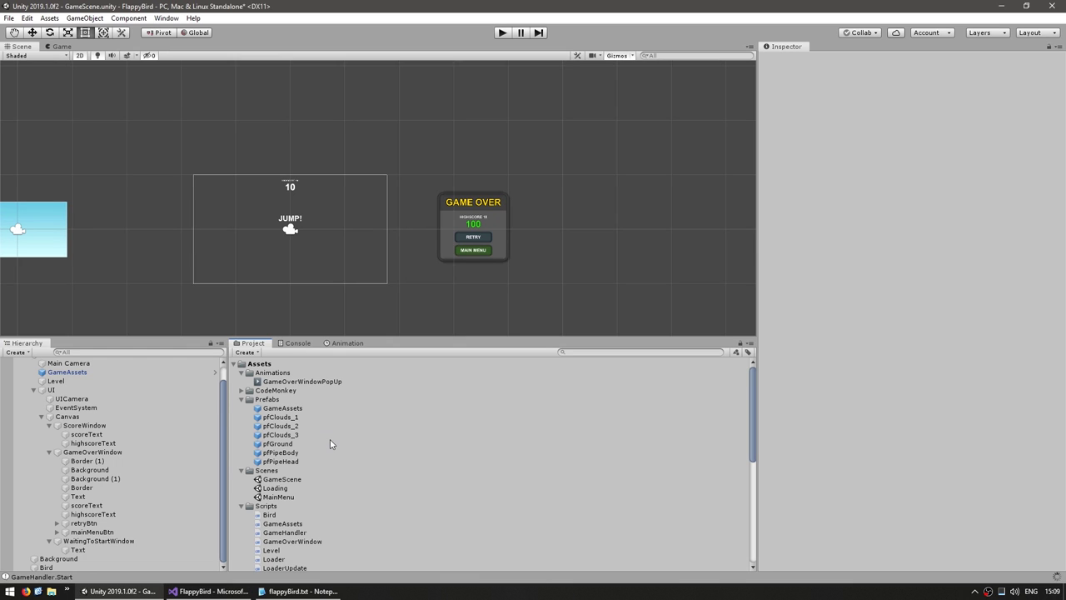
key("ctrl+p")
key("space")
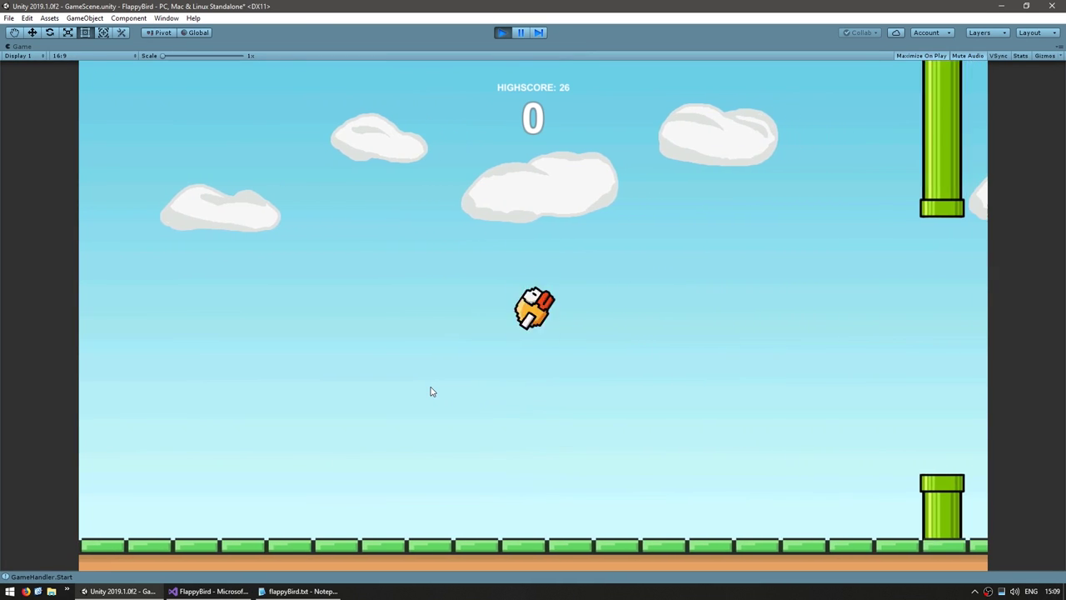
key("space")
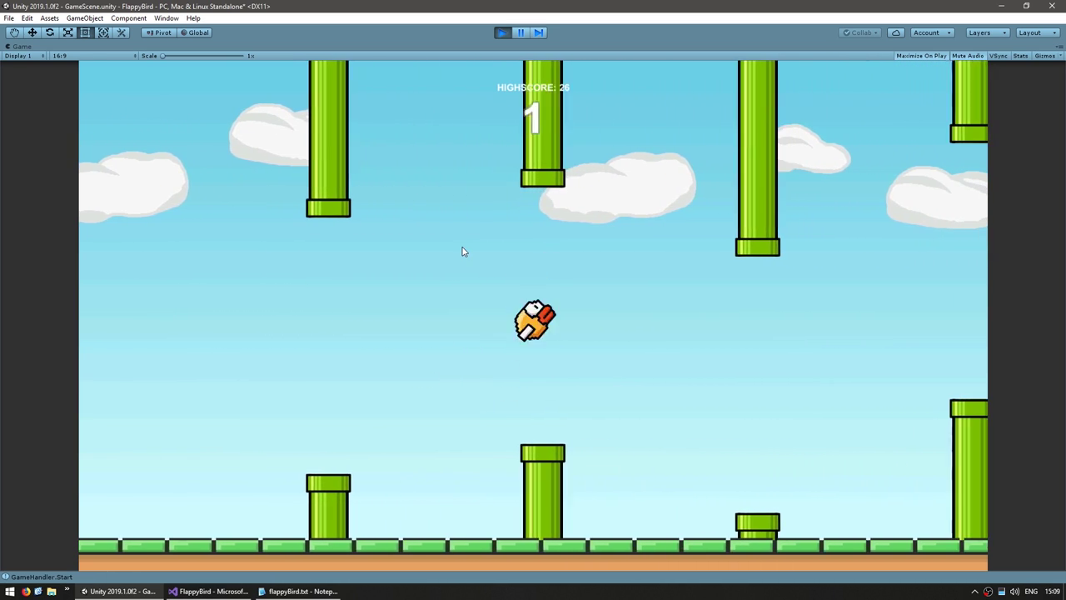
key("space")
left_click(502, 32)
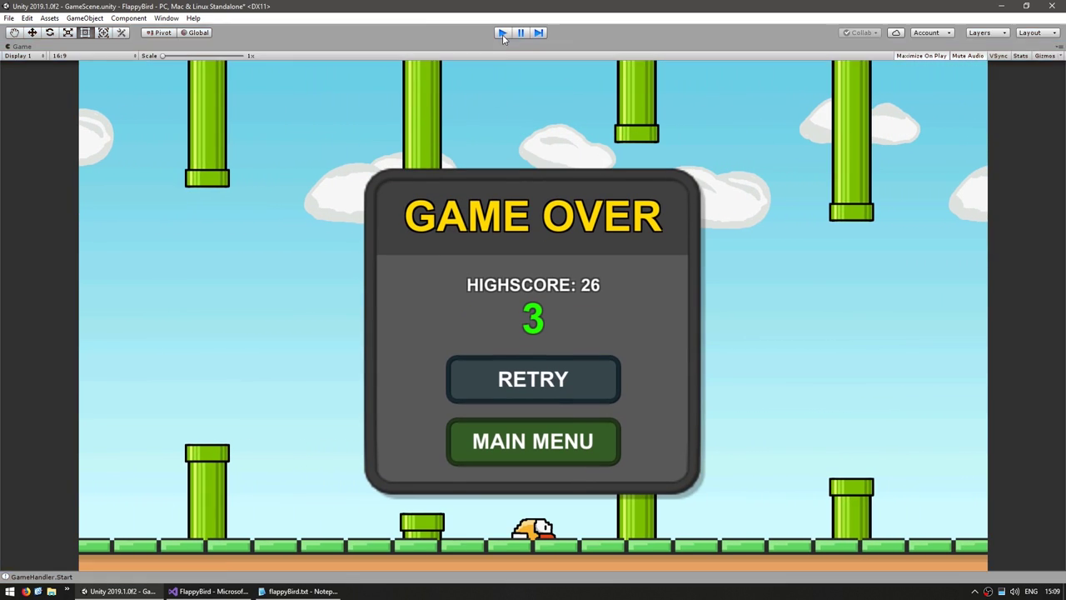
Copy the birdRigidbody2D.velocity.y expression from the tilt line.
key("alt+Tab")
double_click(472, 444)
key("ctrl+shift+Right")
key("ctrl+shift+Right")
key("ctrl+shift+Right")
key("ctrl+c")
Add Debug.Log(birdRigidbody2D.velocity.y) above the tilt line and playtest it in Unity.
key("ctrl+Return")
type("Debug.Log();")
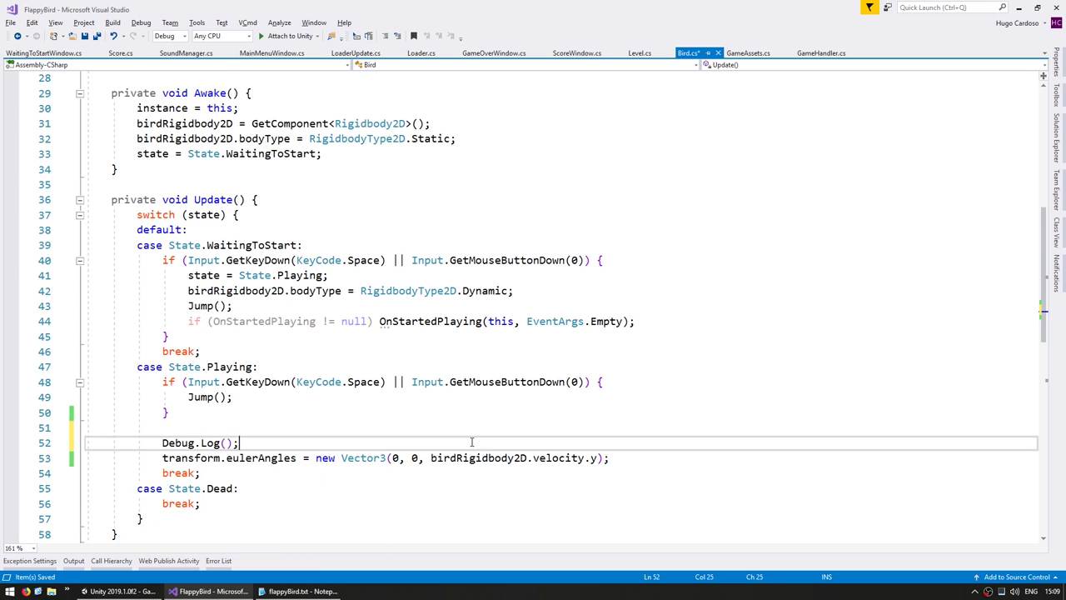
key("ctrl+v")
key("alt+Tab")
key("ctrl+p")
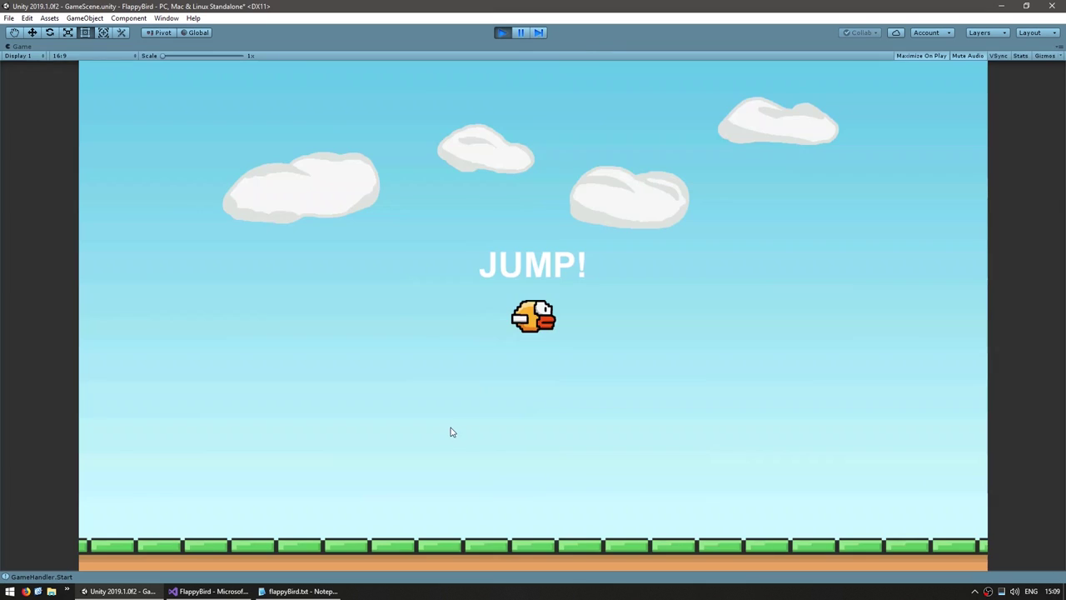
key("space")
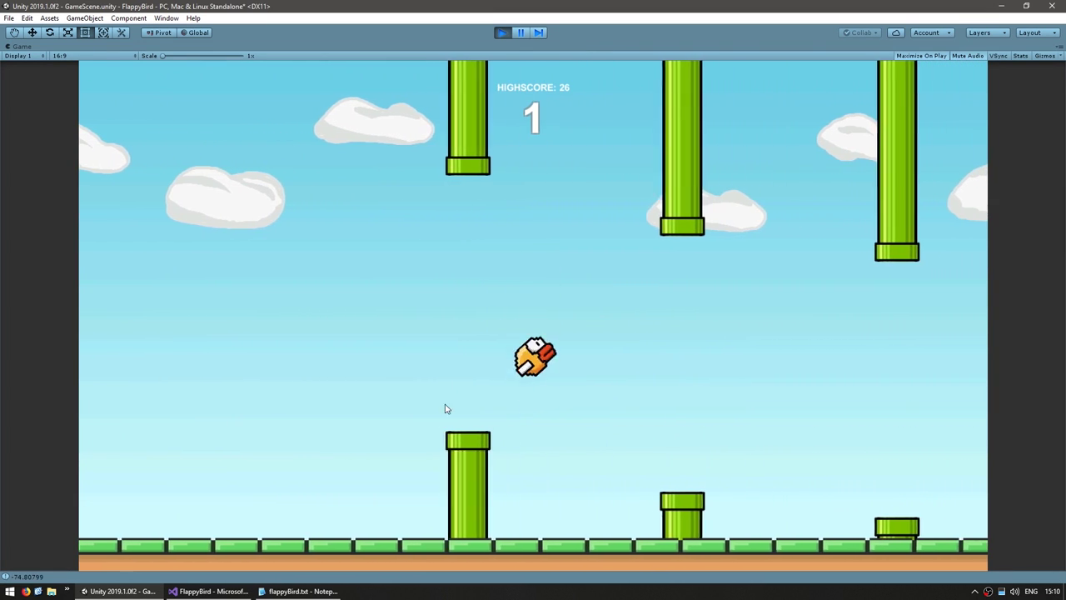
key("ctrl+p")
Multiply the tilt velocity by .5f in the eulerAngles line and playtest the tilting bird.
key("alt+Tab")
left_click(597, 458)
type("*")
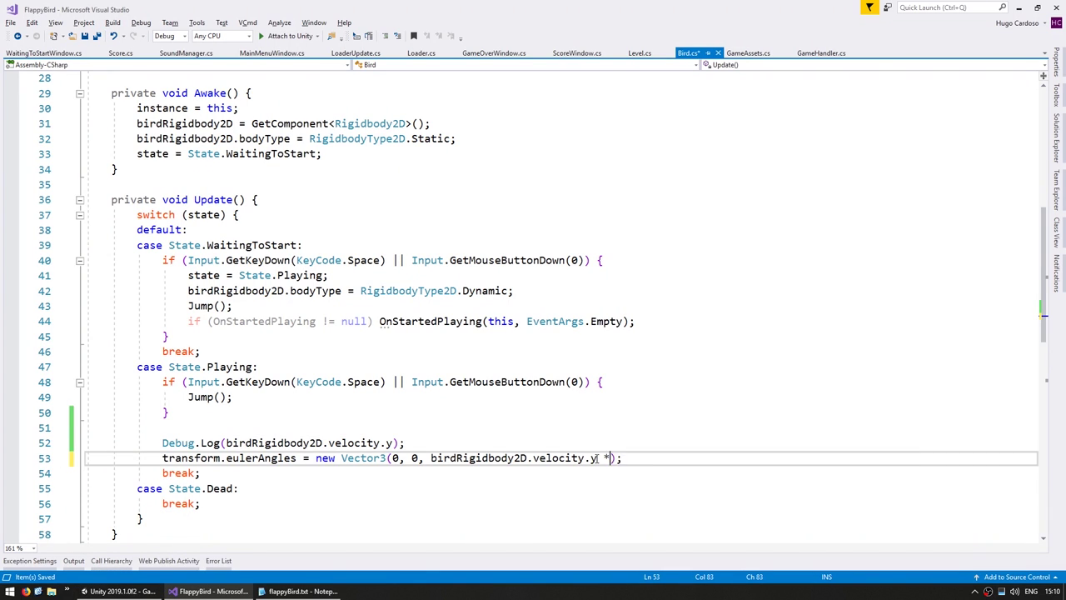
key("alt+Tab")
key("ctrl+p")
key("space")
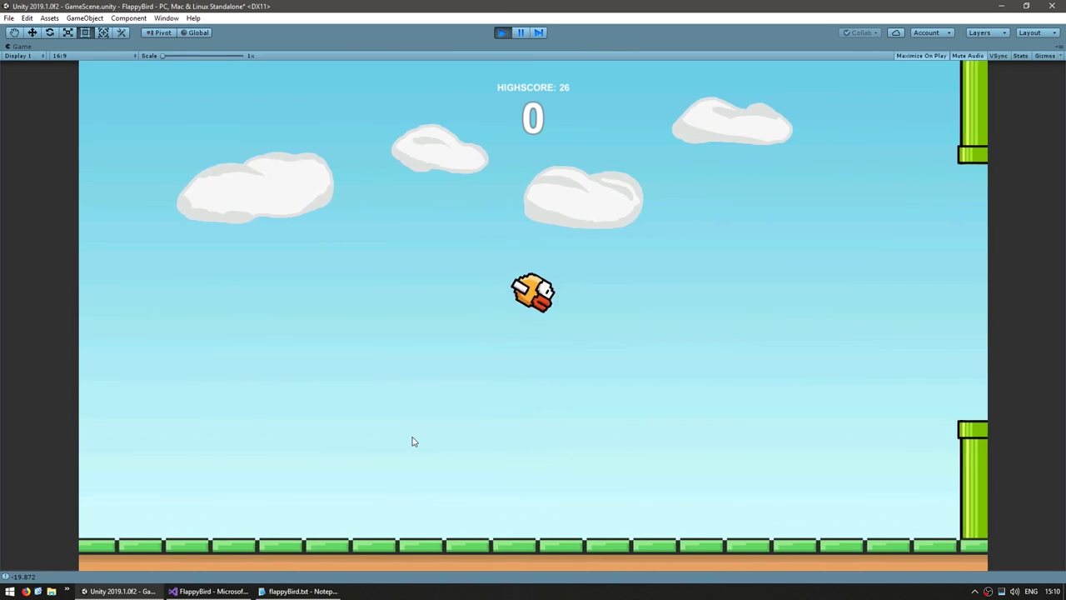
key("space")
key("space")
key("space")
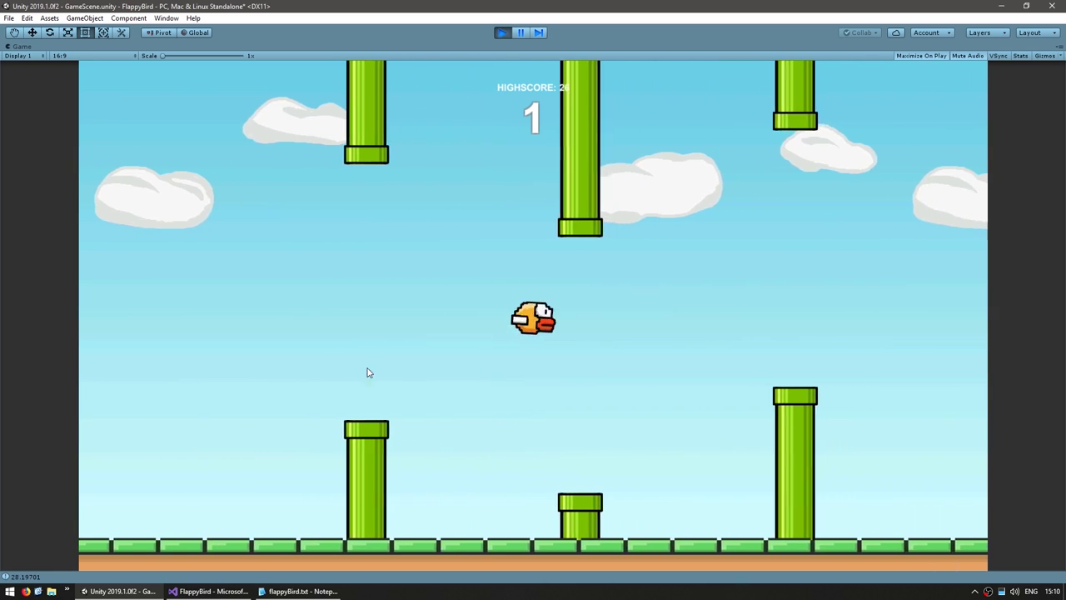
key("ctrl+p")
Save the updated tilt multiplier, play a round to Game Over, retry, then stop the game.
key("alt+Tab")
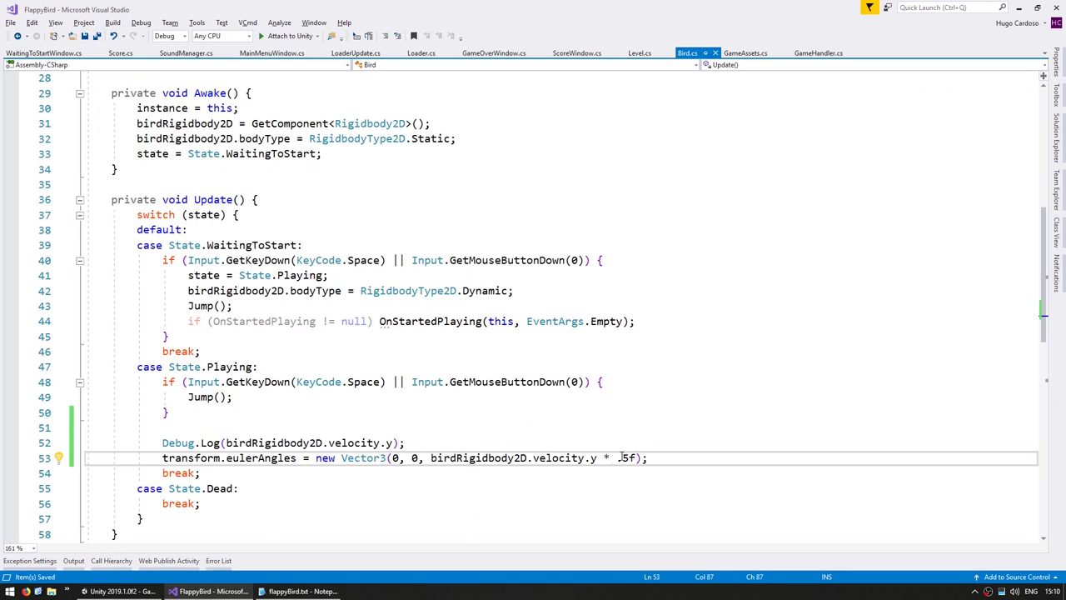
key("alt+Tab")
key("ctrl+p")
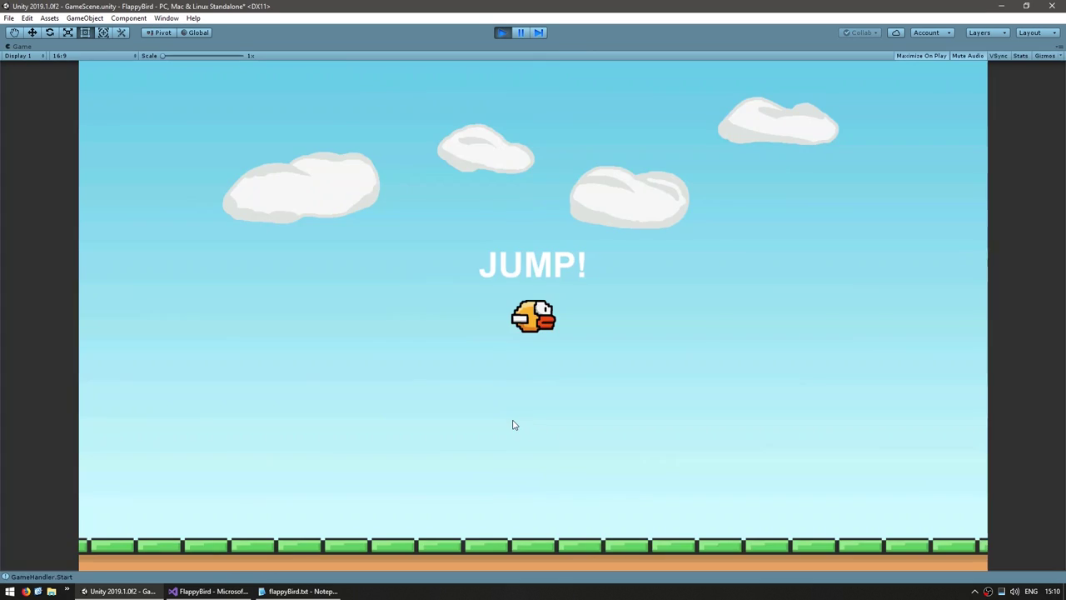
key("space")
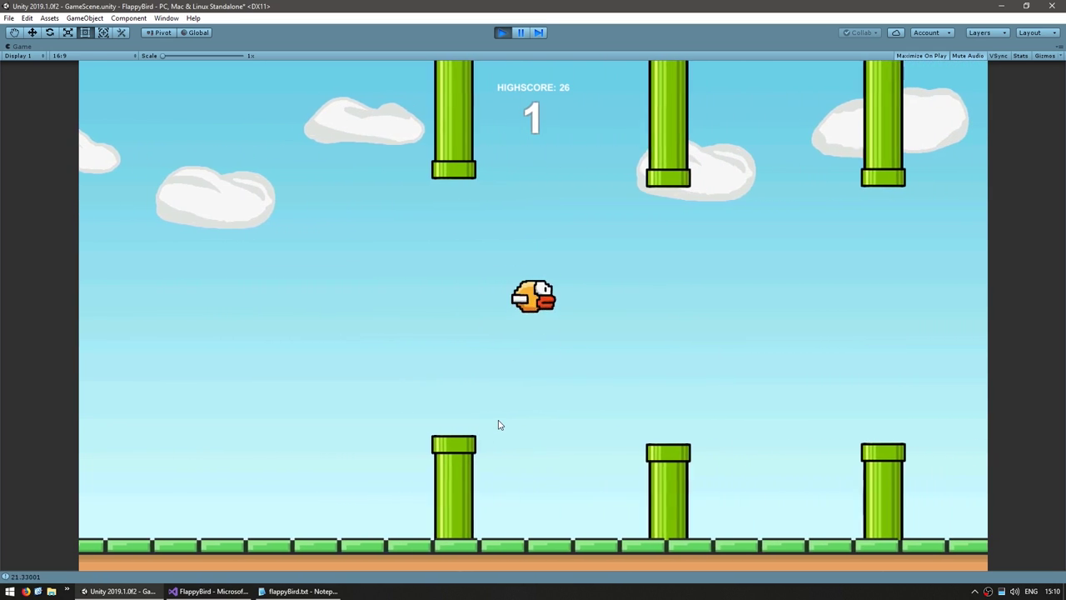
key("space")
key("space")
key("space")
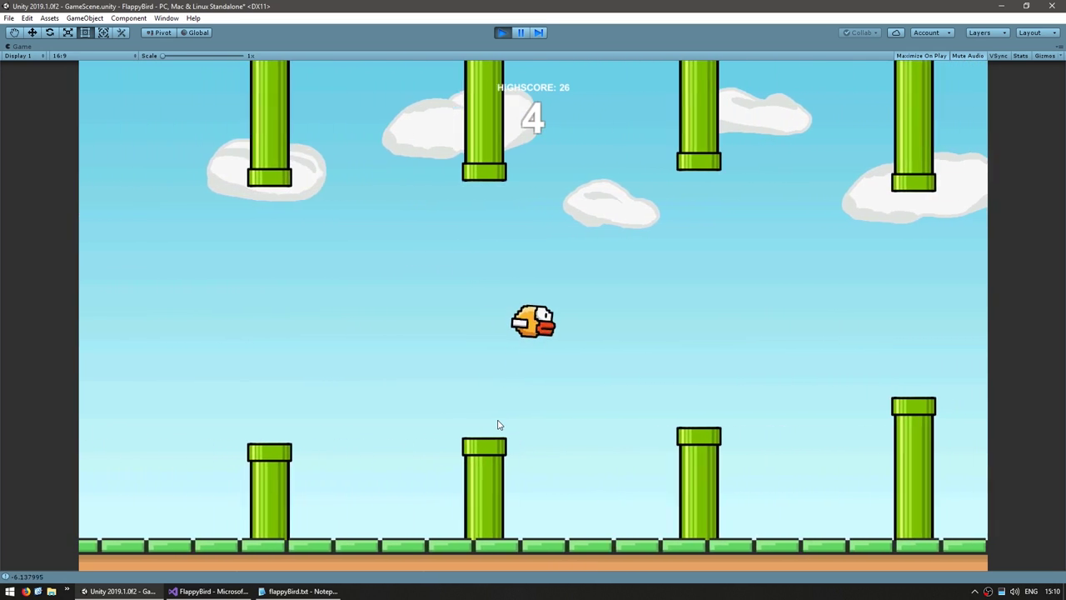
key("space")
key("space")
key("space")
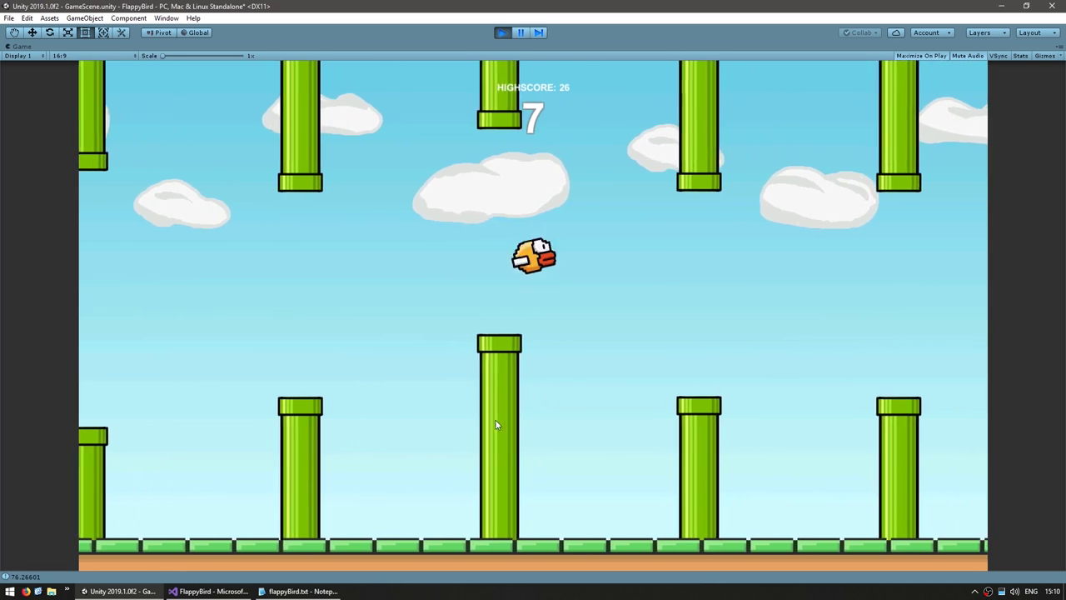
key("space")
left_click(495, 397)
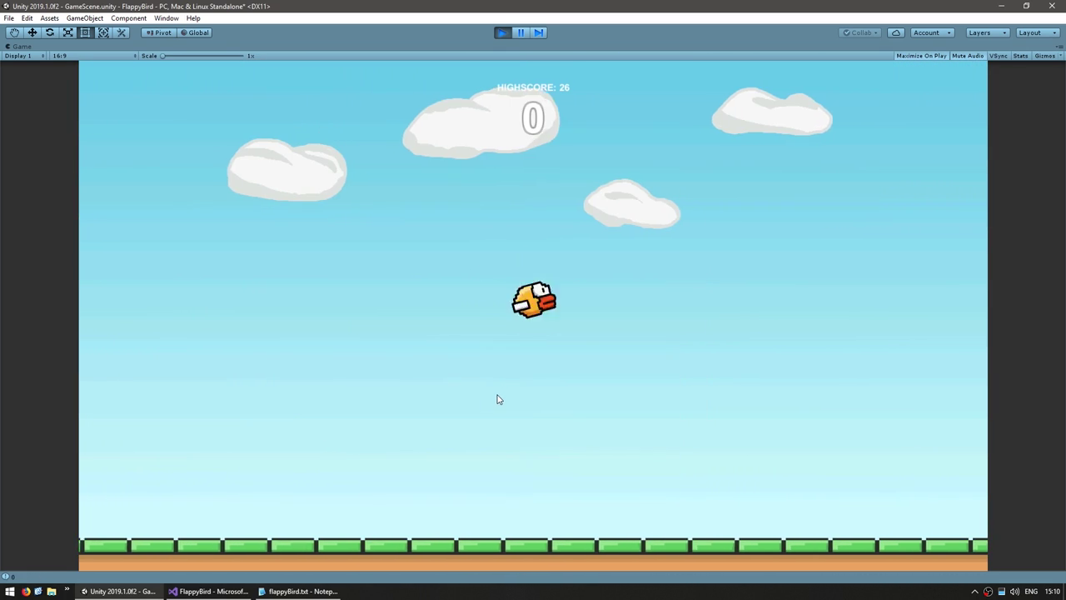
left_click(502, 32)
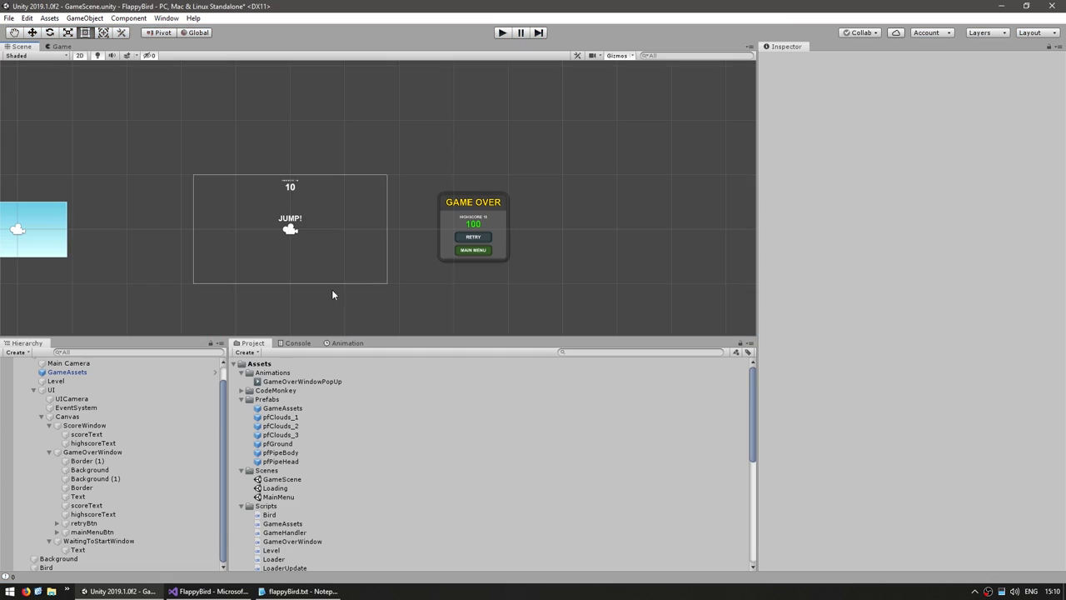
Try the Bird's Z rotation at 90 and 20, then reset it to 0.
double_click(47, 567)
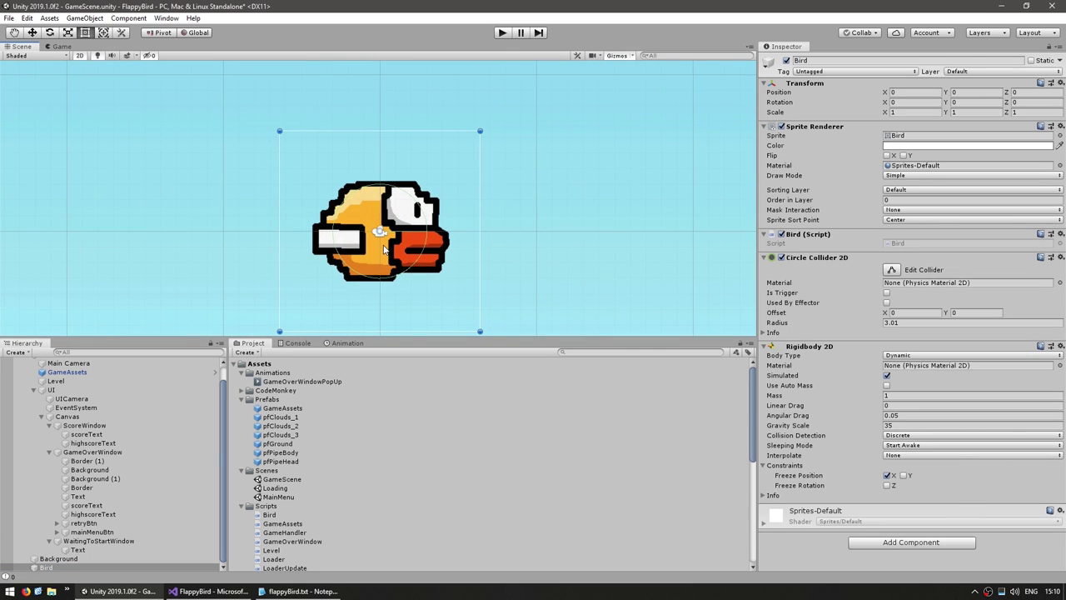
type("90")
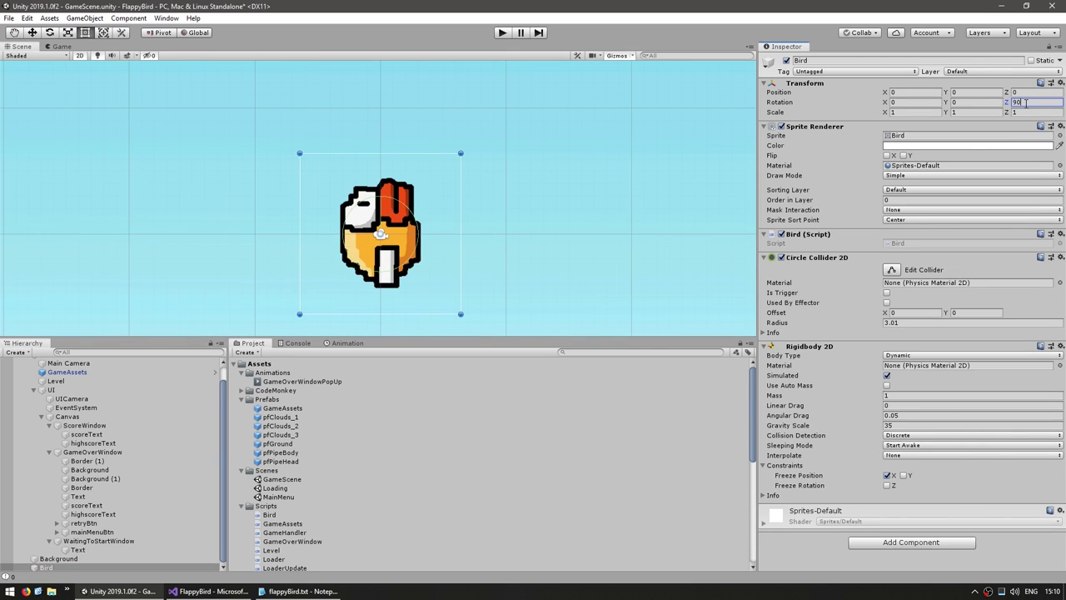
key("BackSpace")
key("BackSpace")
type("20")
key("BackSpace")
key("BackSpace")
type("0")
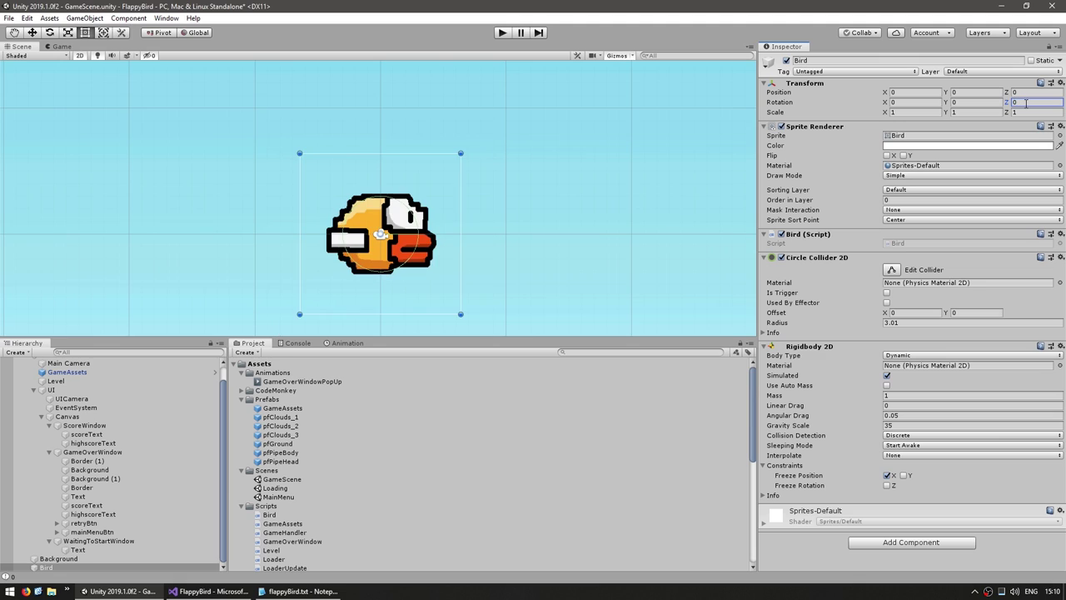
scroll(488, 238, "down", 3)
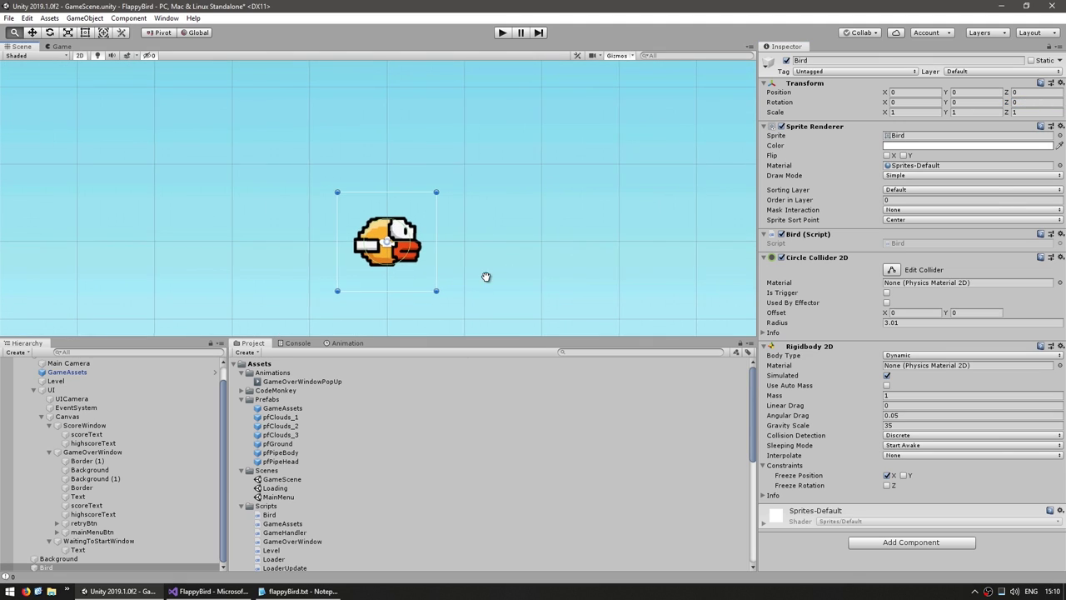
scroll(486, 276, "down", 1)
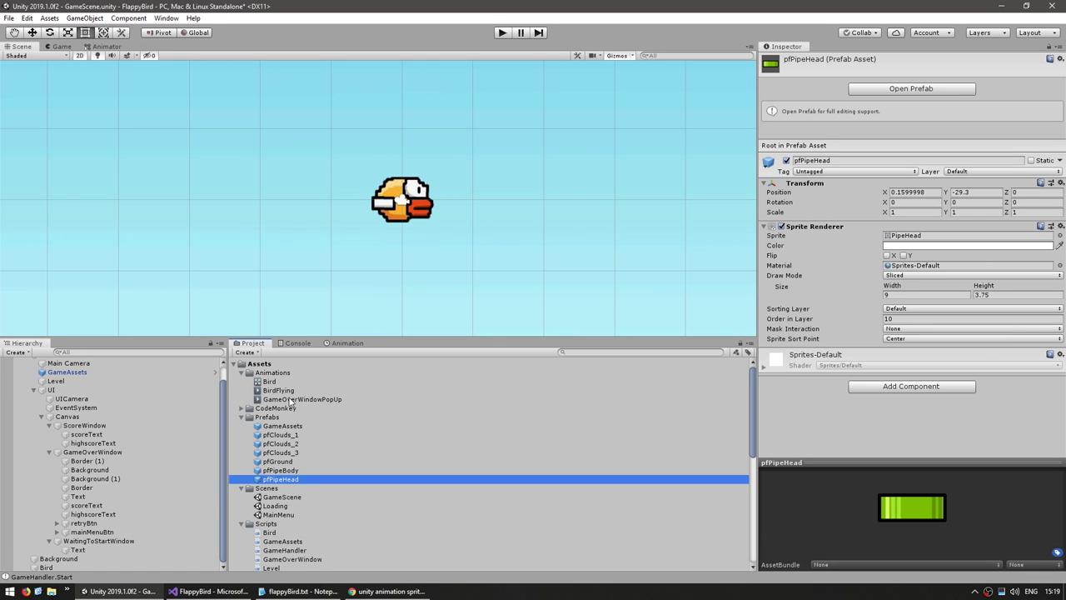
Delete Bird.controller and BirdFlying.anim, and replace the Bird's Animator with a Sprite Animator component.
left_click(269, 380)
left_click(284, 390, "shift")
key("Delete")
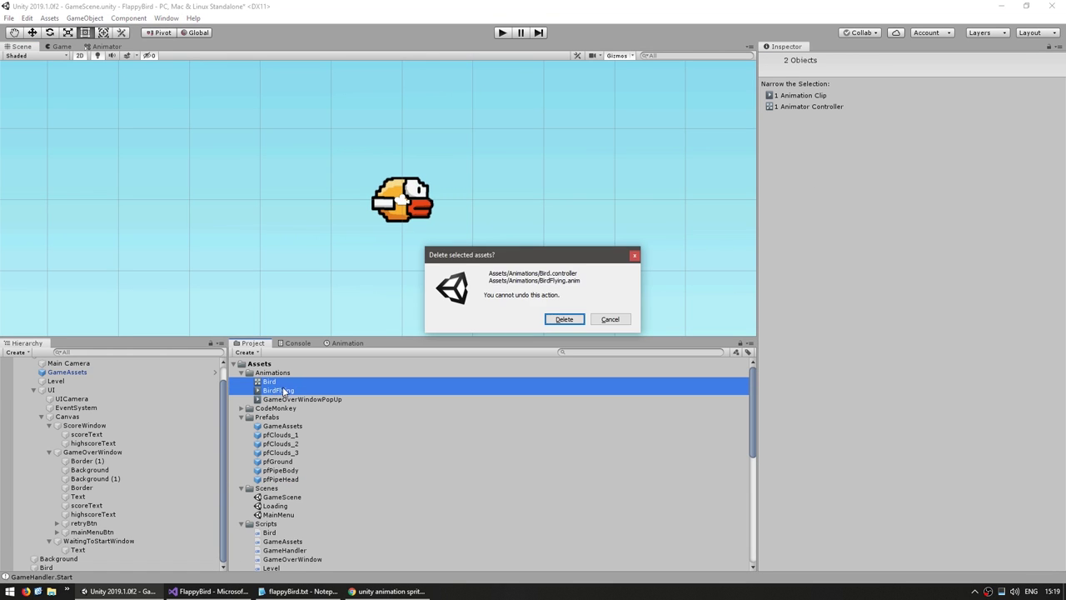
key("Return")
left_click(287, 381)
left_click(46, 568)
right_click(798, 346)
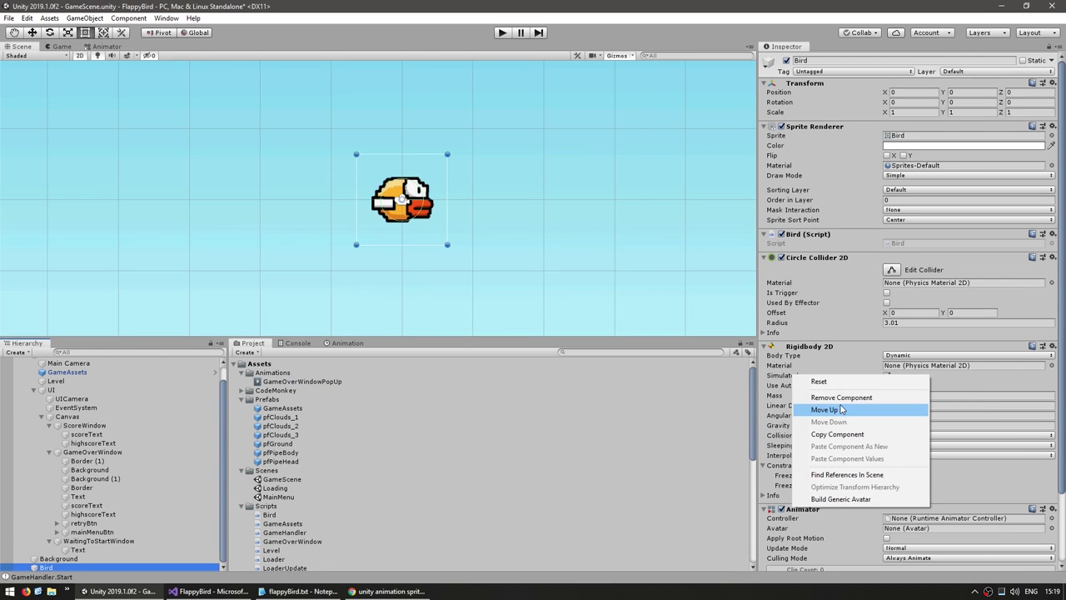
left_click(841, 397)
left_click(873, 543)
type("sprite")
left_click(883, 445)
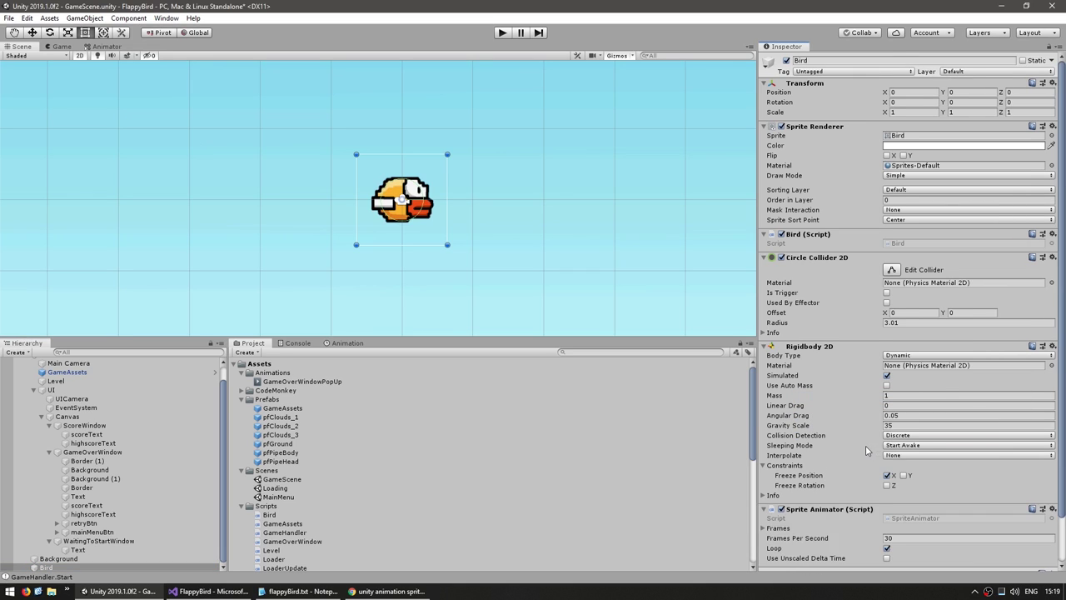
Give the Sprite Animator 4 frames: Bird, BirdFlap, Bird, BirdFlap_2.
scroll(1033, 149, "down", 3)
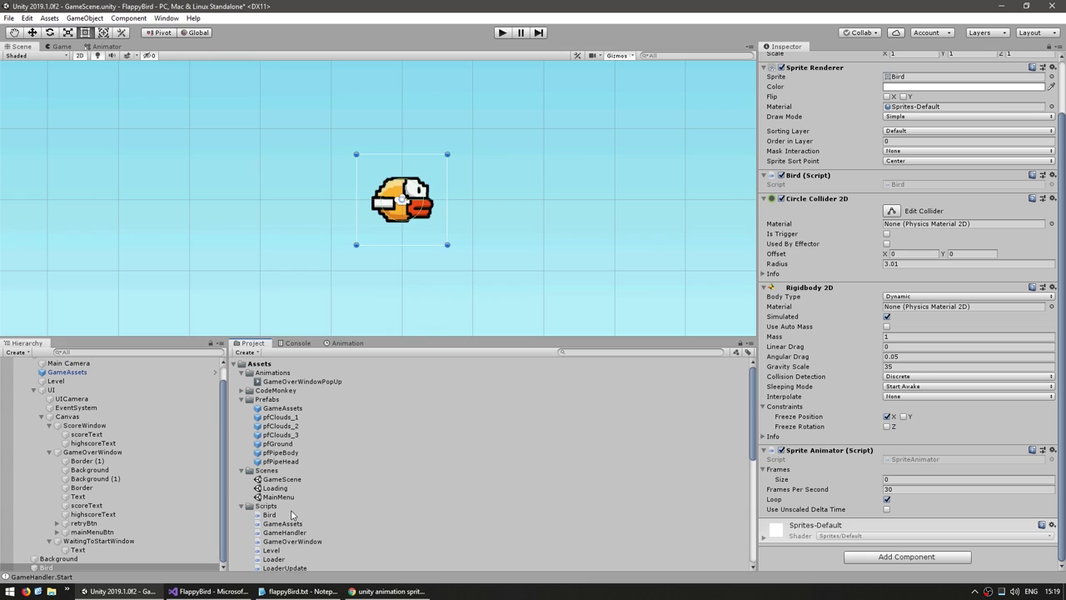
scroll(291, 514, "down", 3)
scroll(291, 515, "down", 3)
left_click(271, 469)
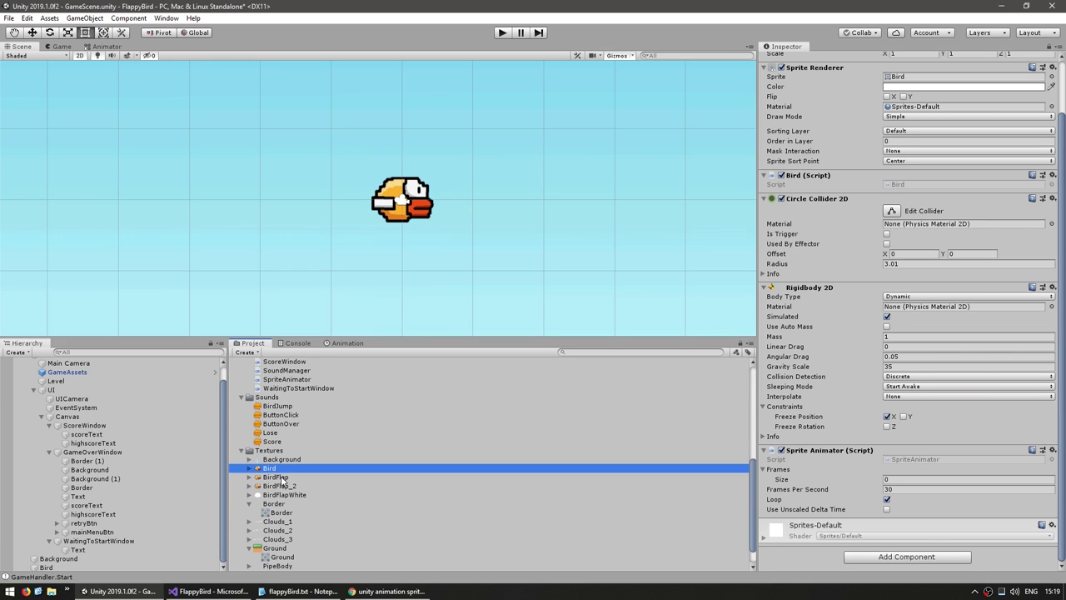
left_click(268, 477, "ctrl")
left_click_drag(268, 477, 885, 448)
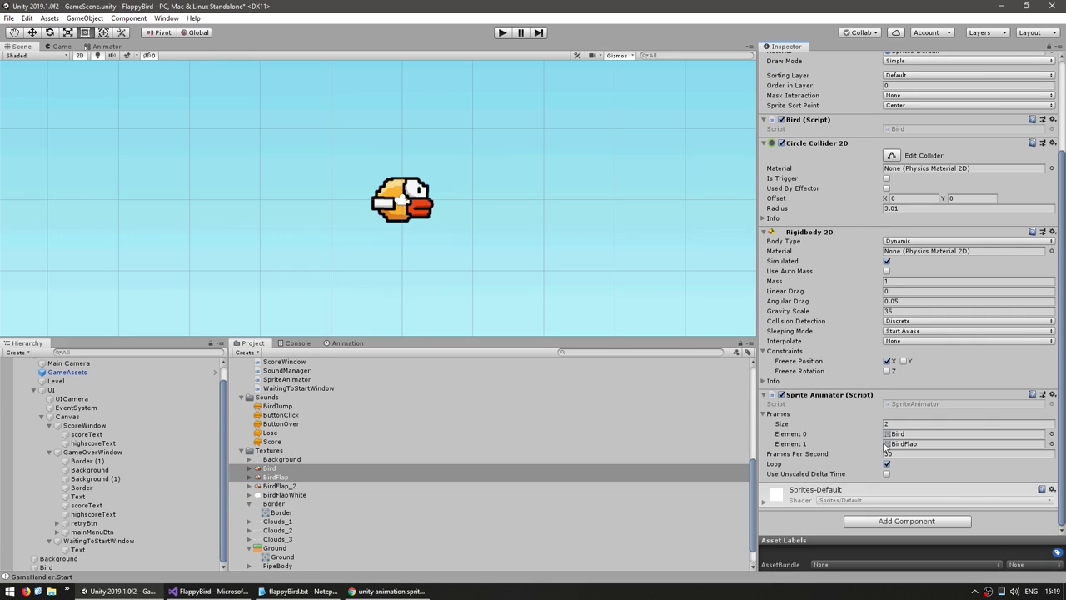
key("Return")
left_click_drag(269, 468, 914, 450)
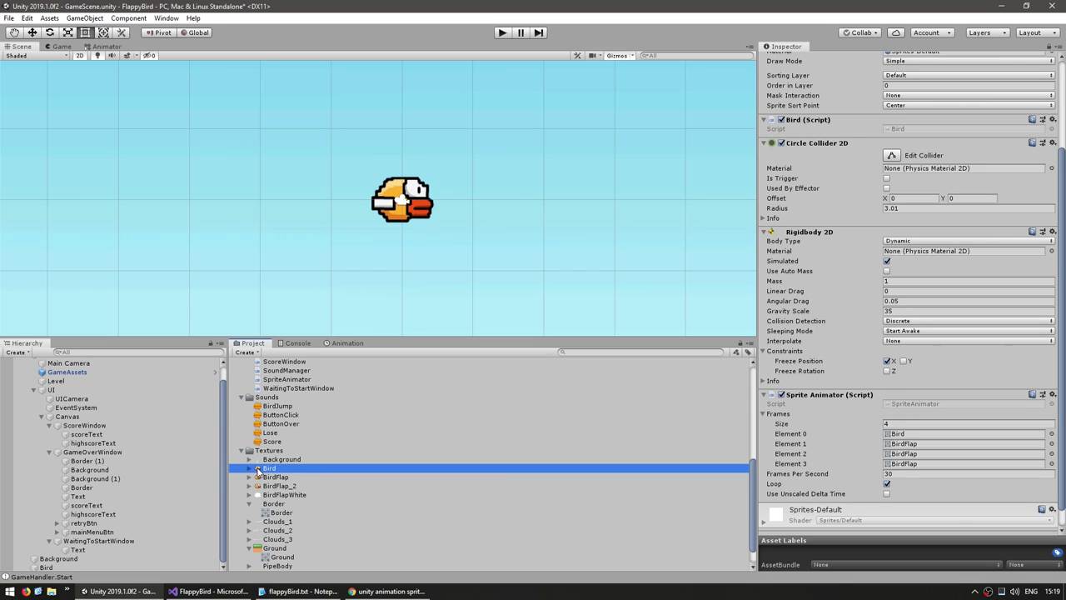
left_click_drag(279, 486, 908, 464)
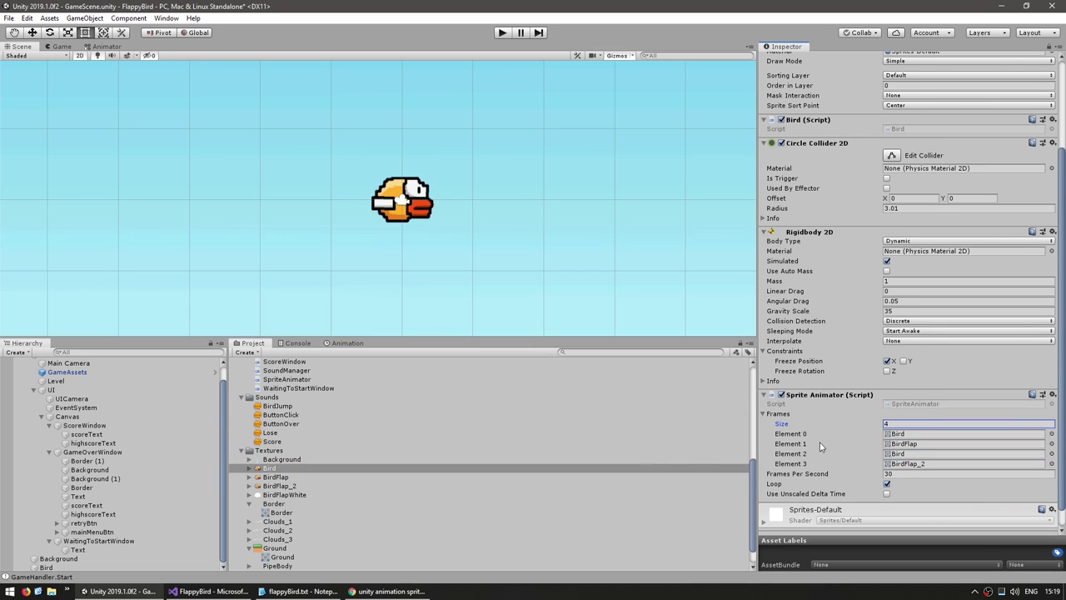
scroll(823, 442, "down", 1)
Run a quick flap test, collapse GameHandler, close the browser window and select Bird.
left_click(503, 33)
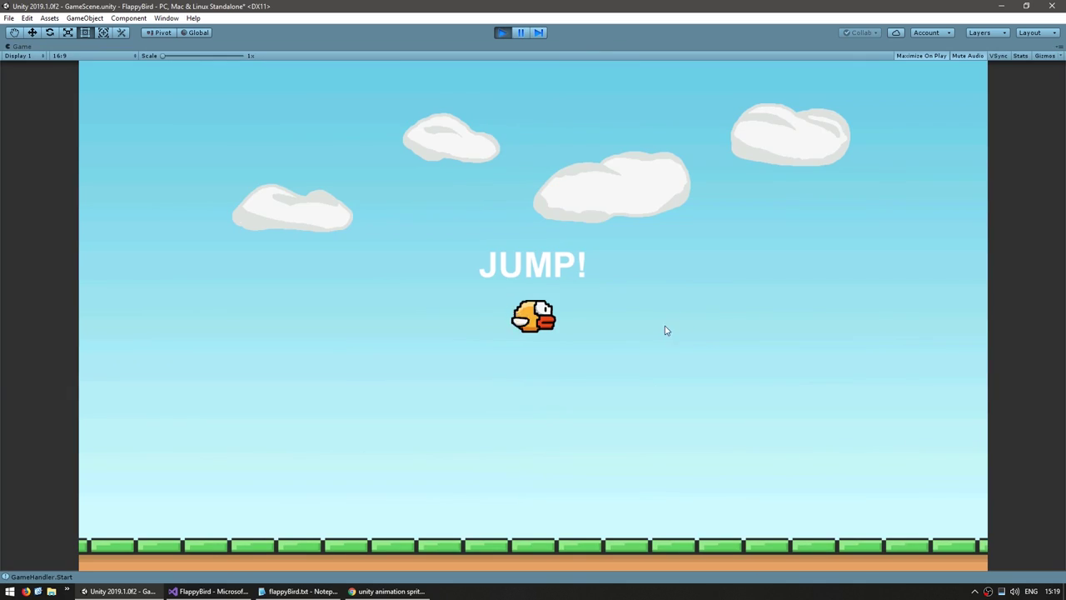
key("space")
key("space")
left_click(502, 32)
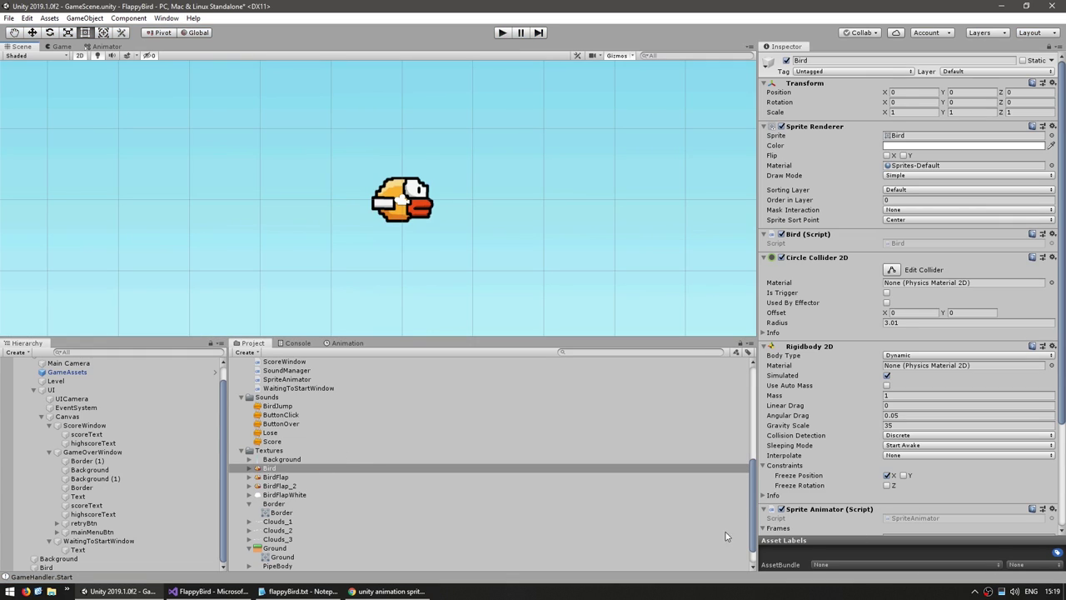
scroll(888, 458, "down", 3)
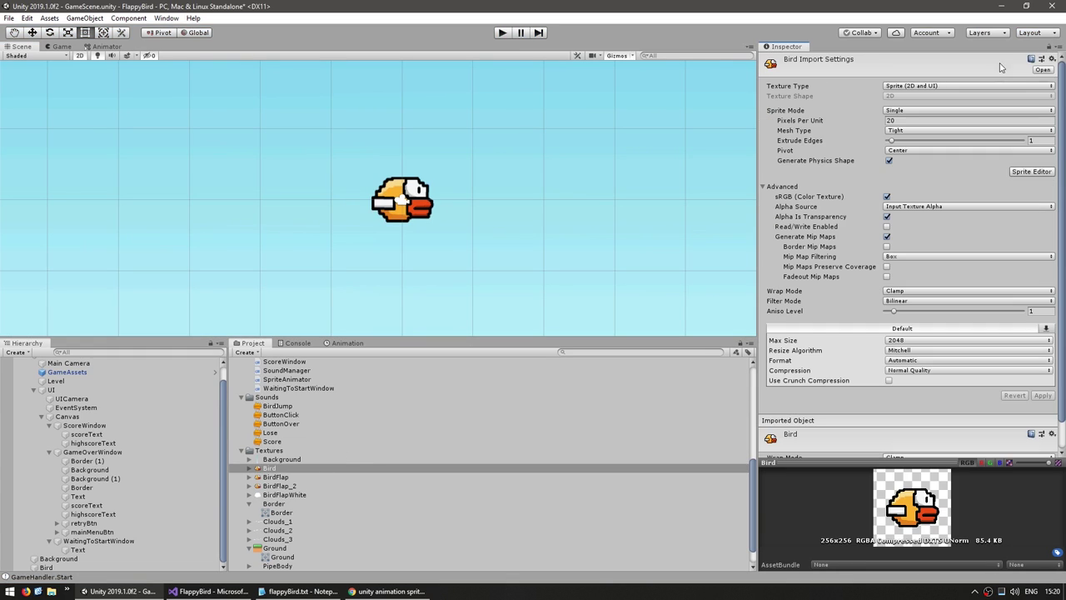
scroll(111, 498, "up", 1)
left_click(27, 370)
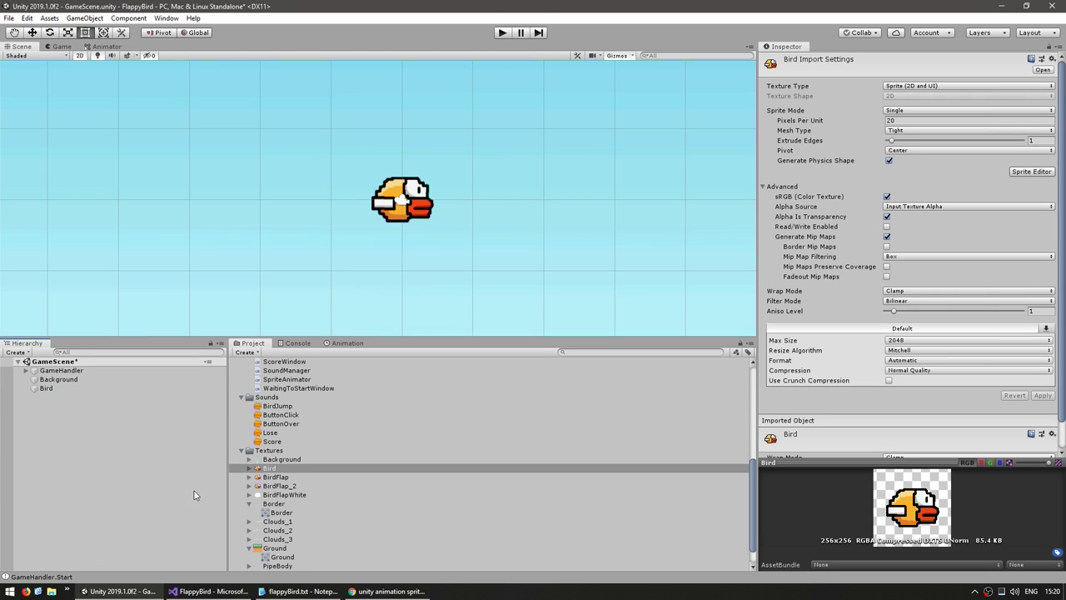
right_click(388, 591)
left_click(366, 569)
left_click(46, 388)
Fly the bird through eight pipes, retry after Game Over, then stop play mode.
left_click(502, 33)
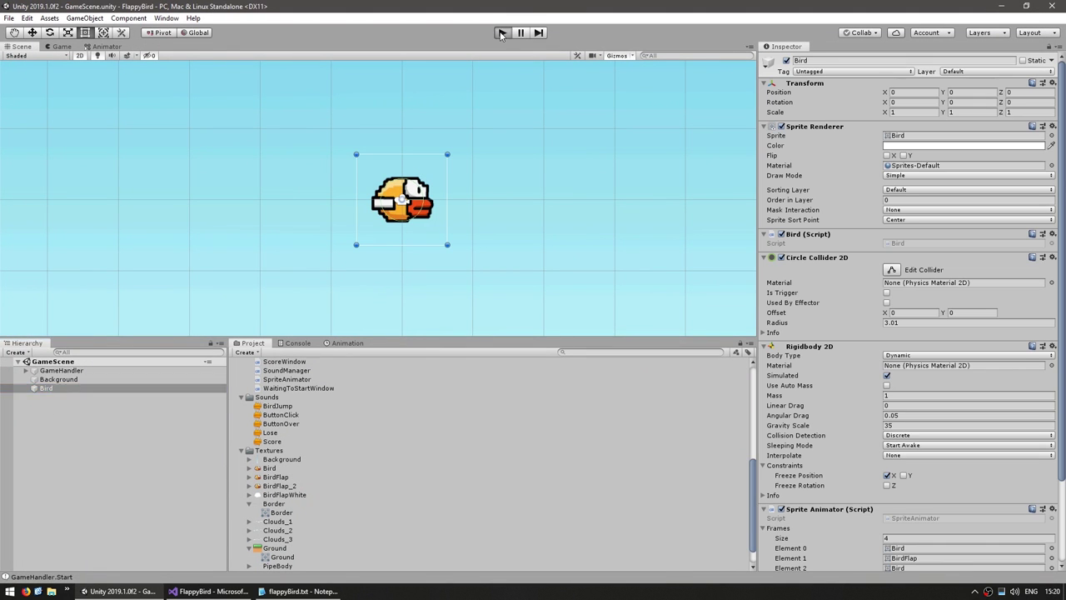
key("space")
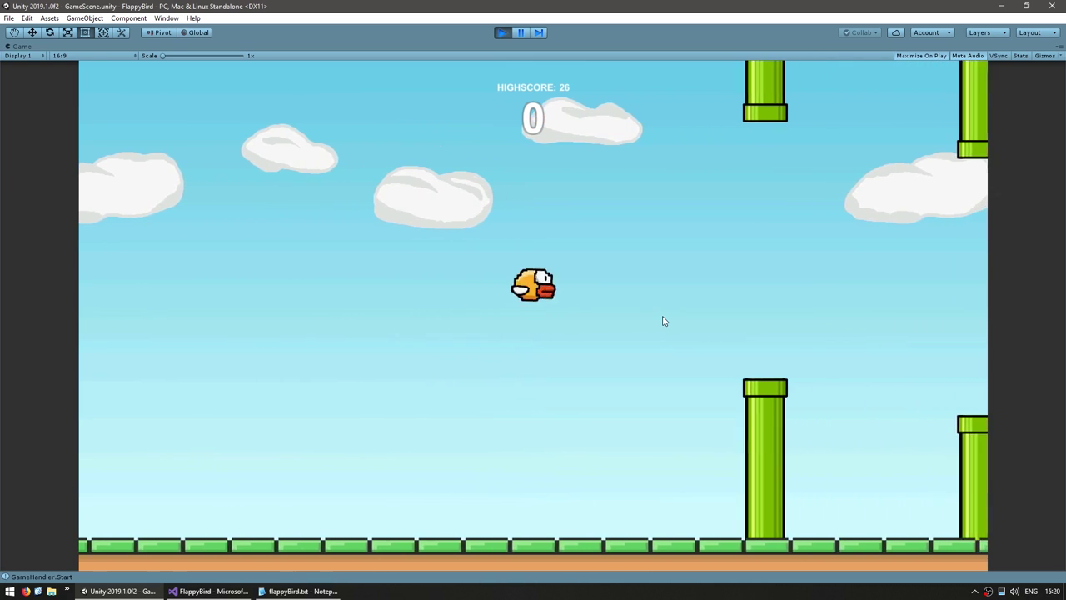
key("space")
key("space")
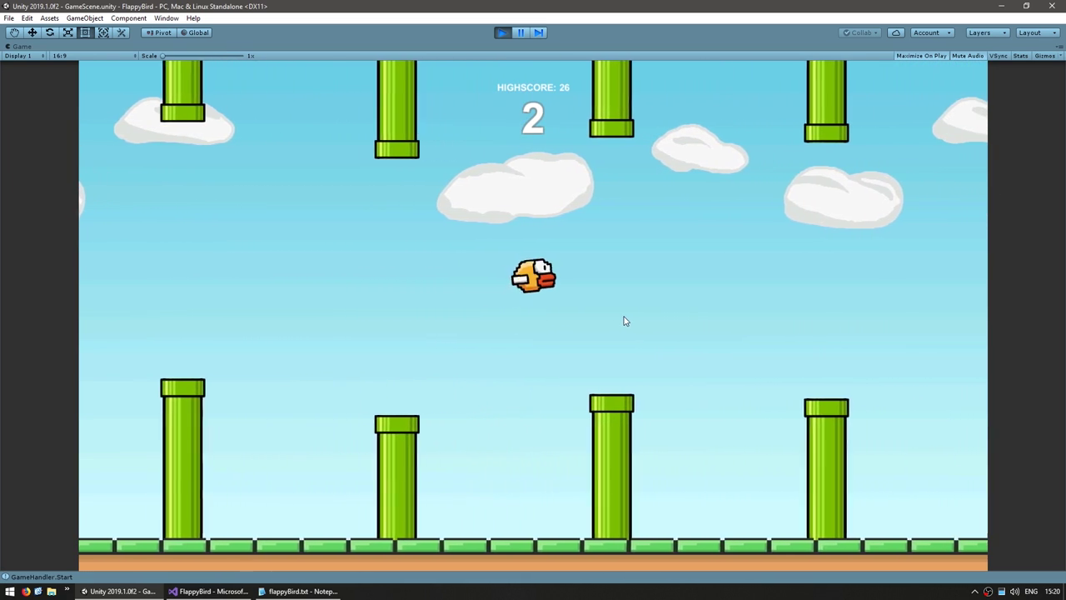
key("space")
key("space")
key("space")
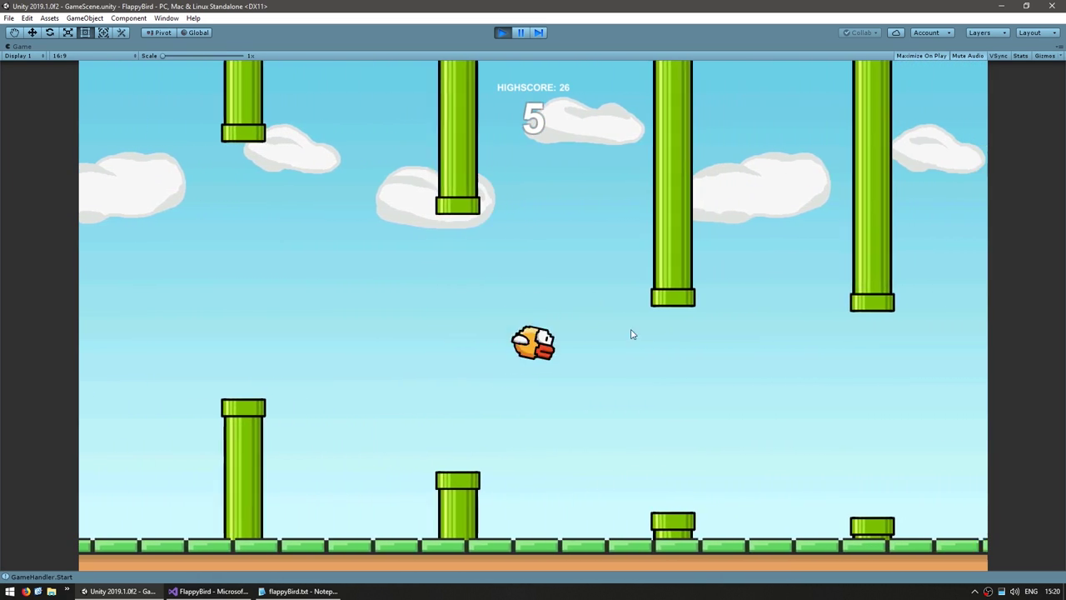
key("space")
key("space")
key("space")
key("space")
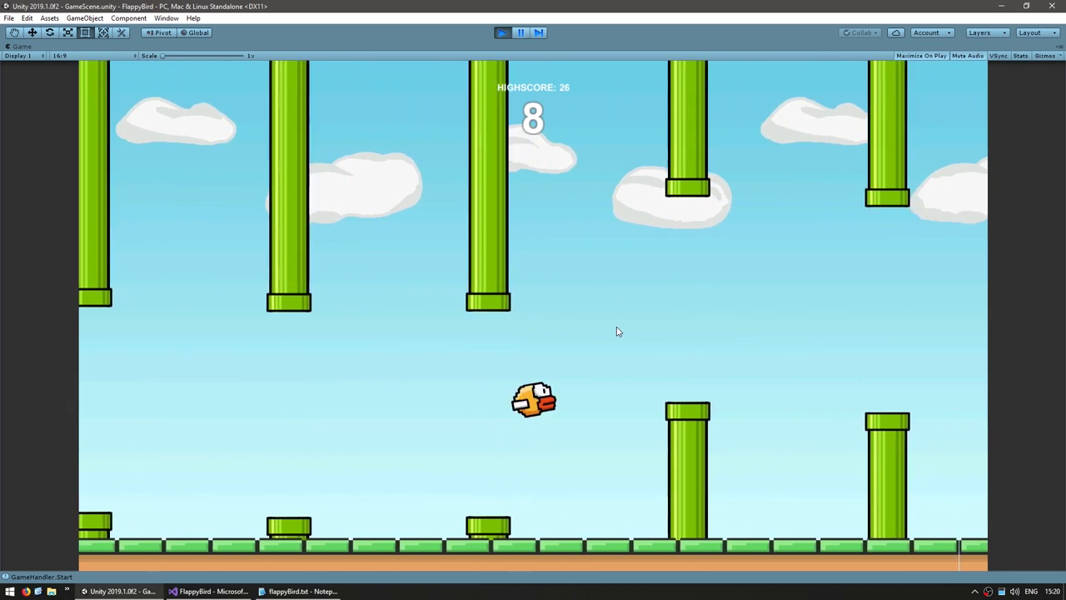
key("space")
left_click(568, 386)
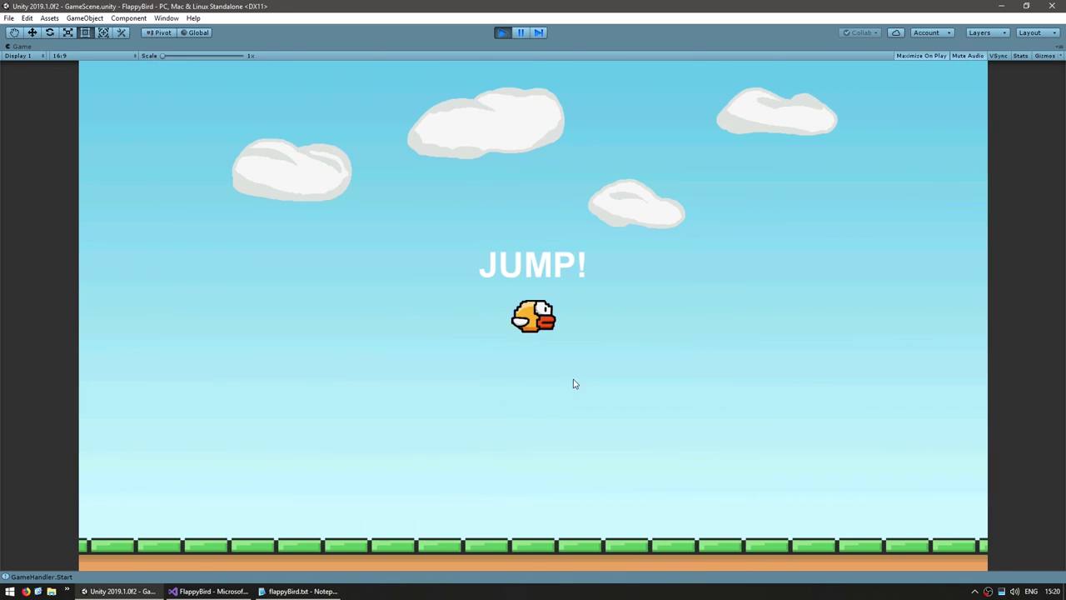
key("space")
key("space")
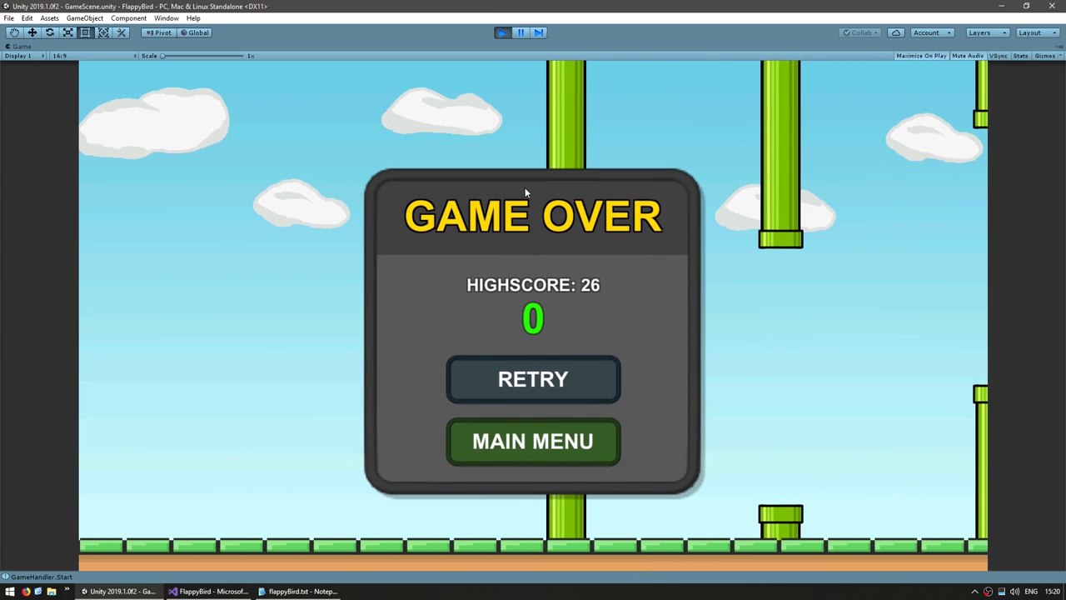
left_click(503, 33)
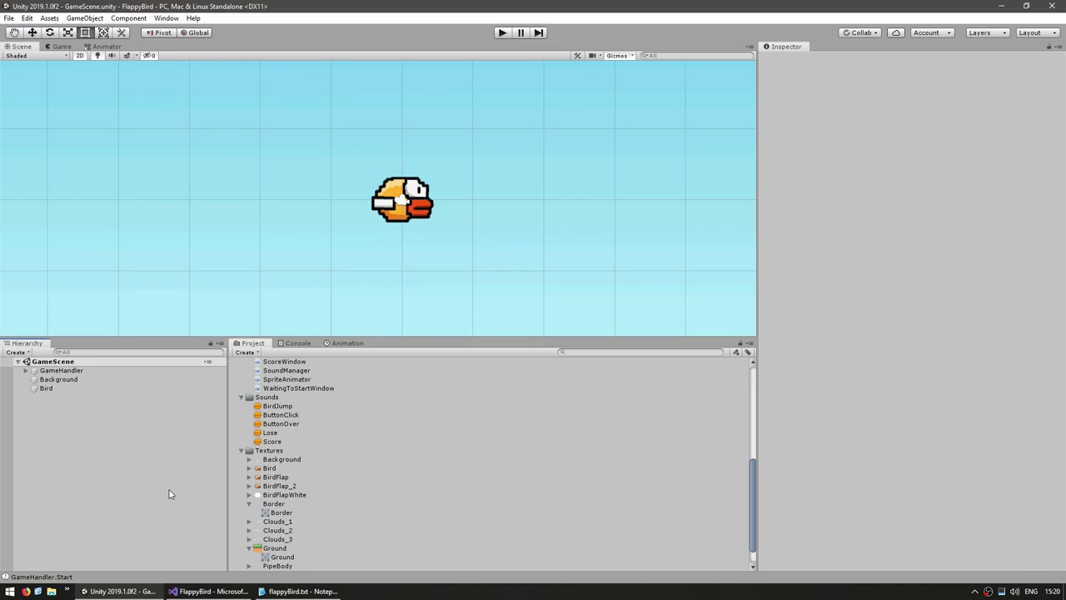
Lower the Bird.cs tilt multiplier from .2f to .1f, save, and playtest the bird.
key("alt+Tab")
scroll(223, 411, "up", 3, "ctrl")
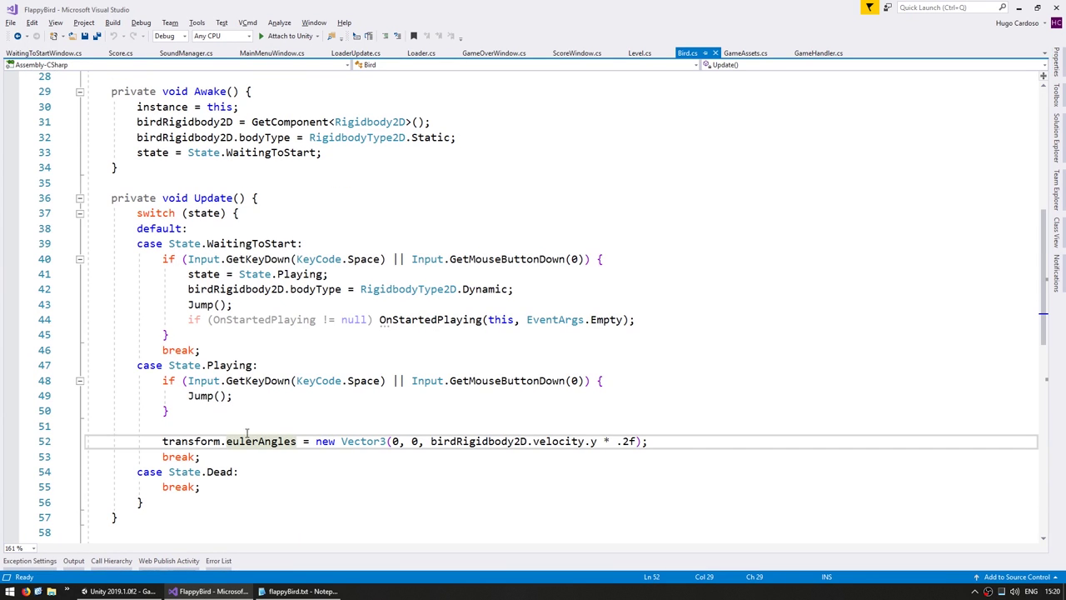
key("ctrl+s")
key("alt+Tab")
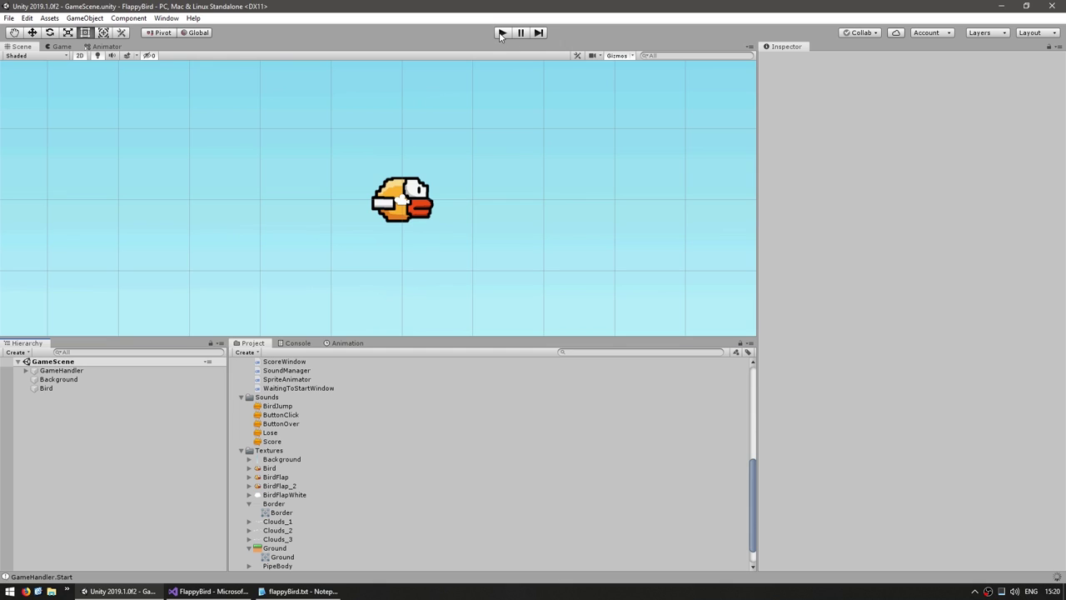
left_click(502, 33)
key("space")
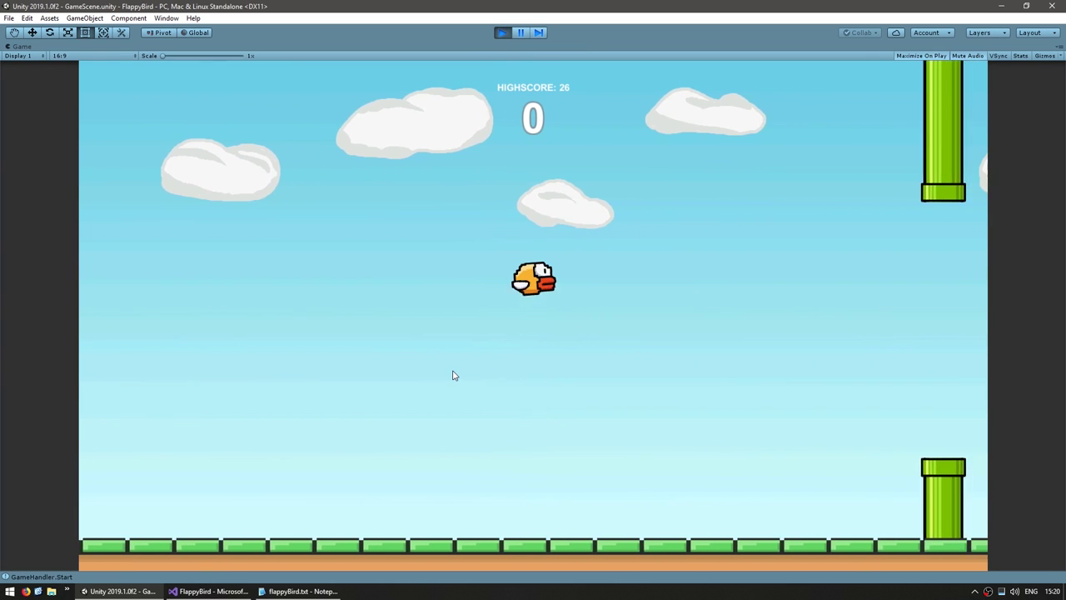
key("space")
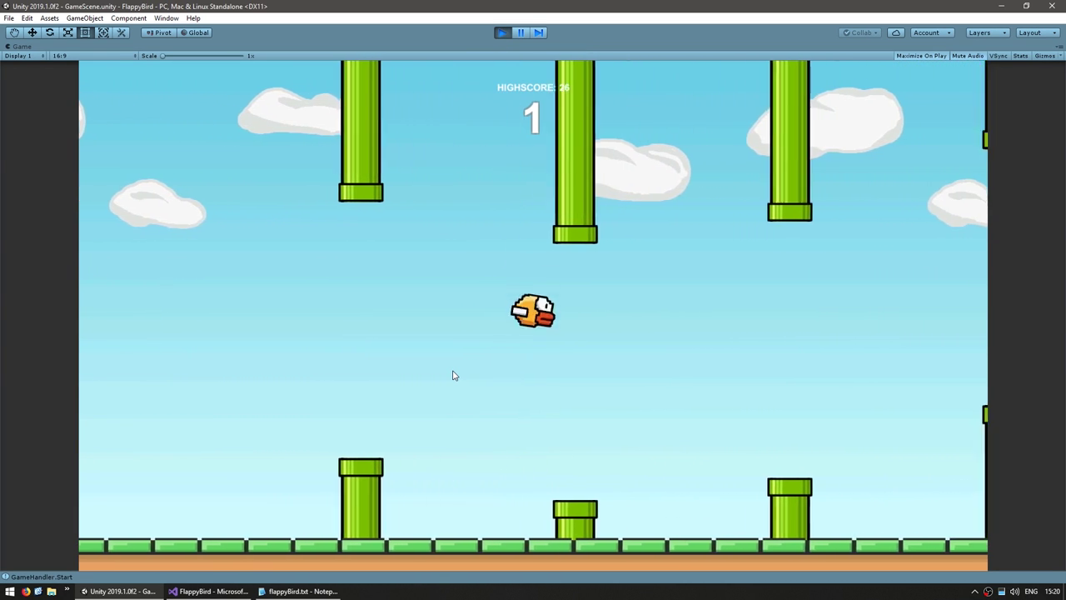
key("space")
key("space")
key("space")
key("space")
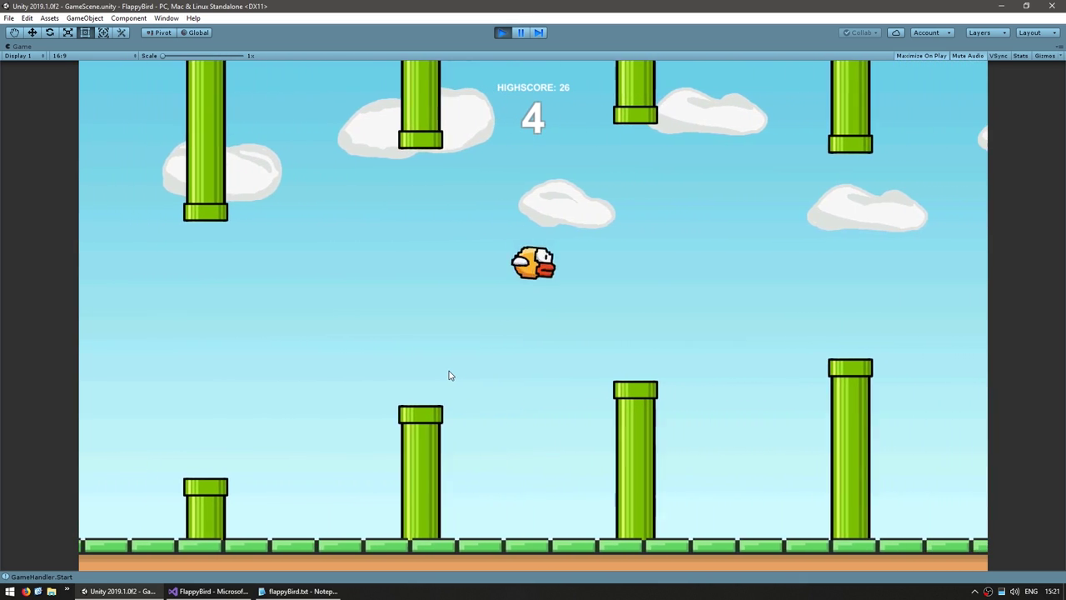
key("space")
key("space")
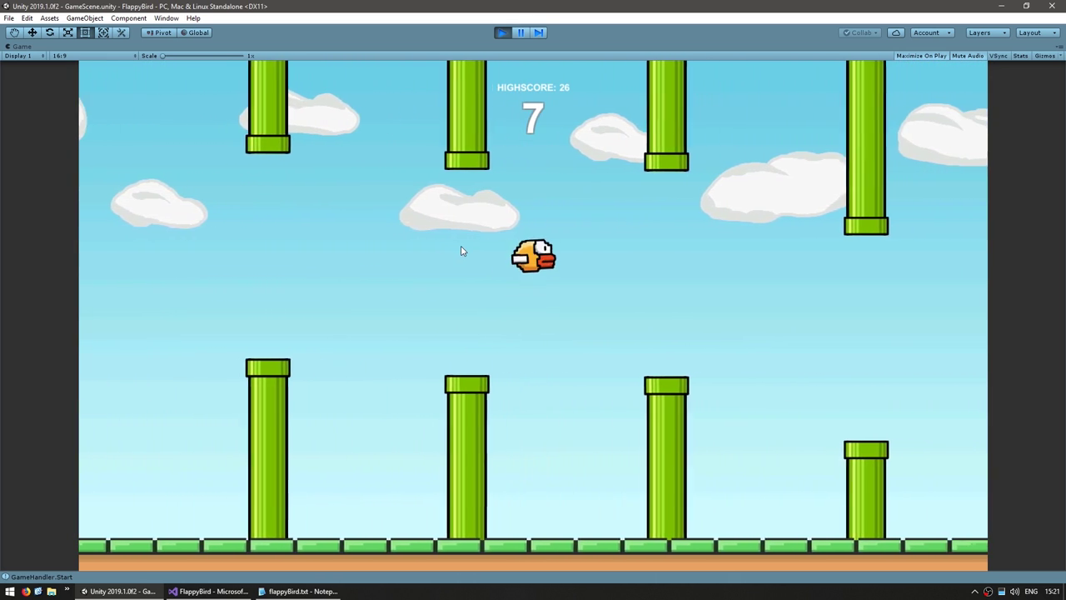
key("ctrl+p")
Playtest the smaller .1f tilt again, then return to Bird.cs to raise it to .15f.
key("alt+Tab")
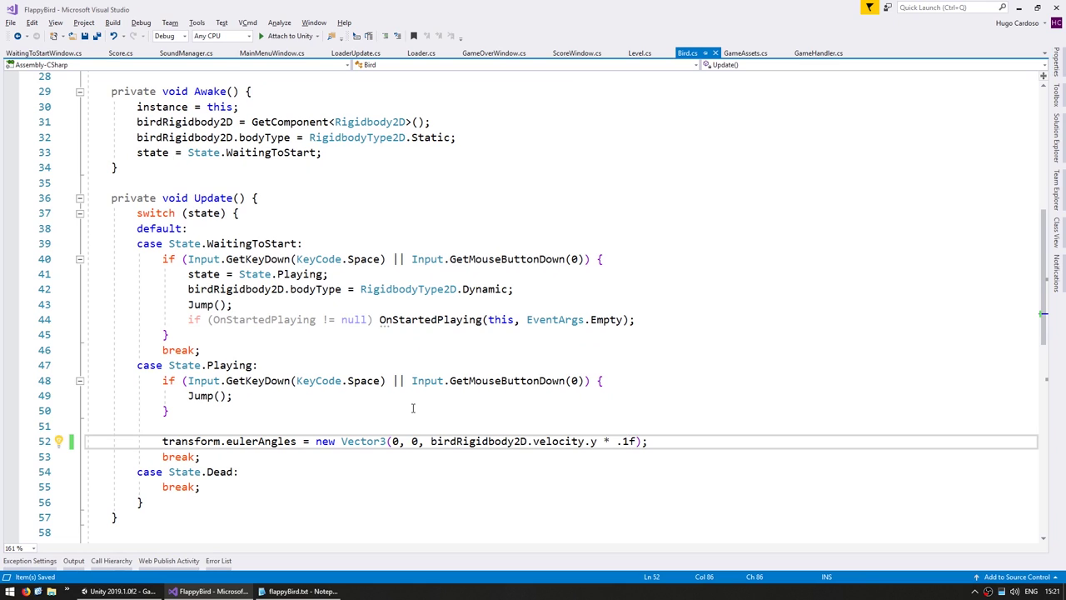
key("alt+Tab")
key("ctrl+p")
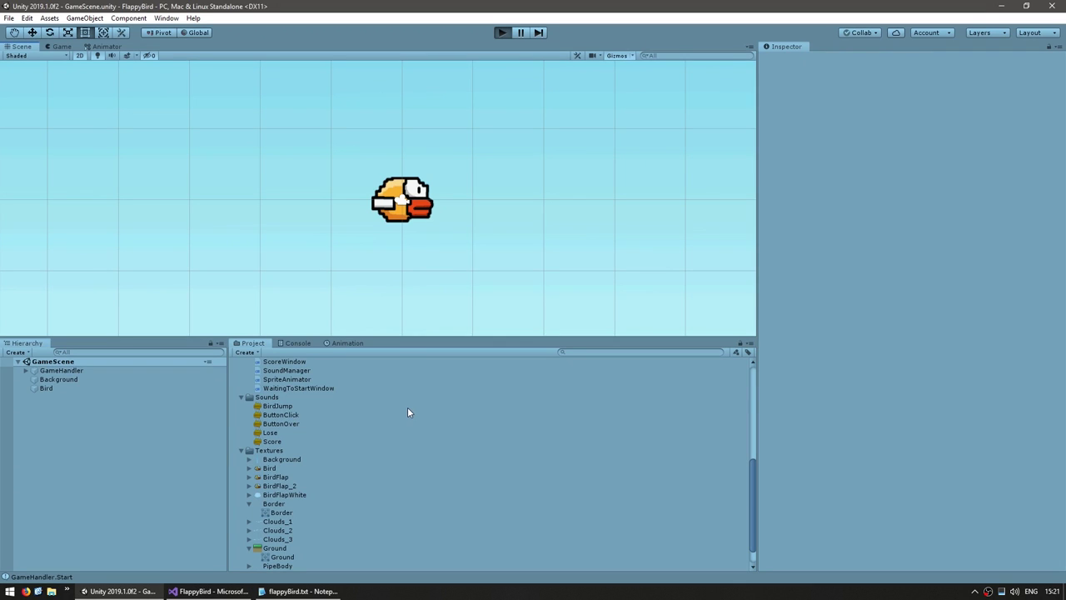
key("space")
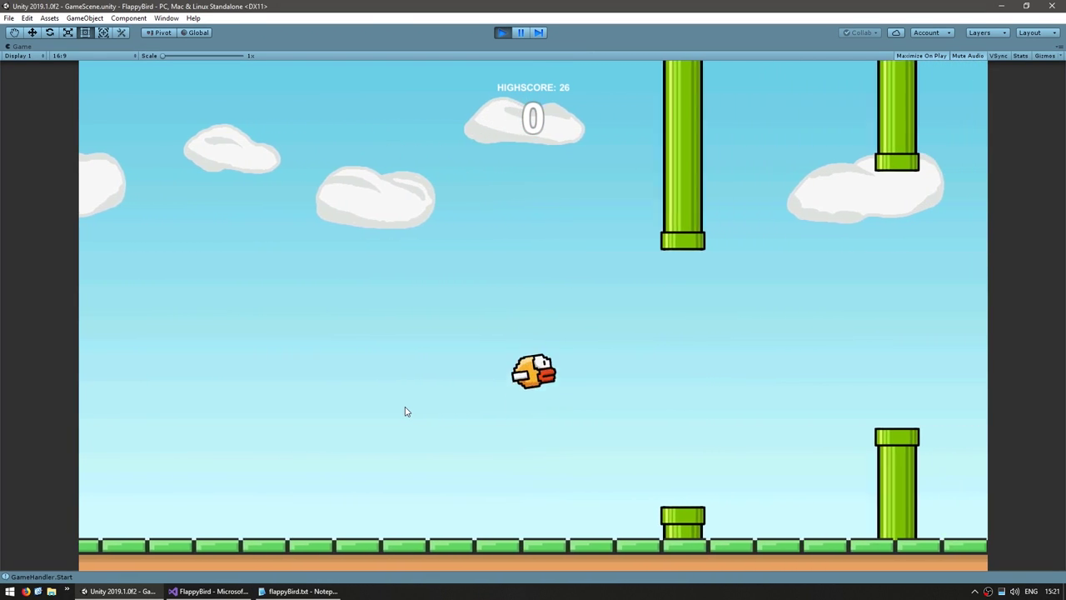
key("space")
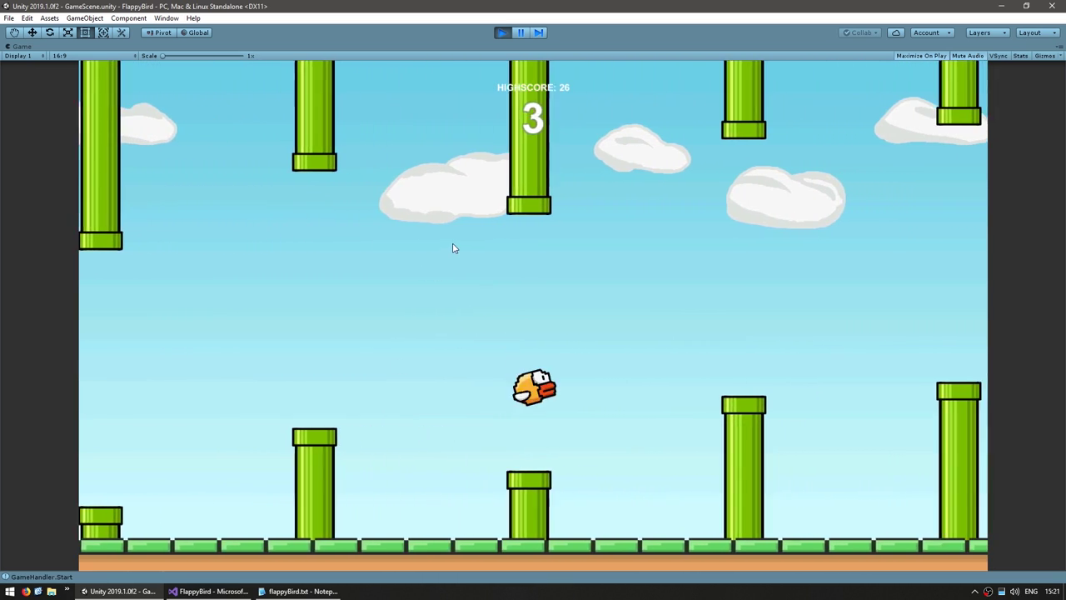
key("ctrl+p")
key("alt+Tab")
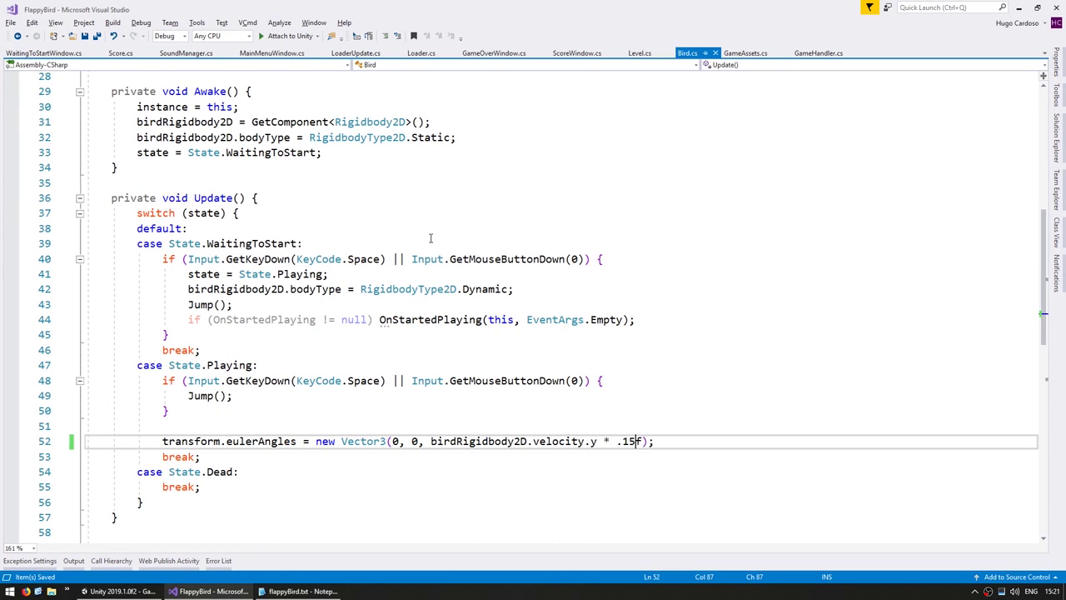
Save the .15f multiplier and fly the bird through three pipes to check the gentler tilt.
key("alt+Tab")
left_click(503, 33)
key("space")
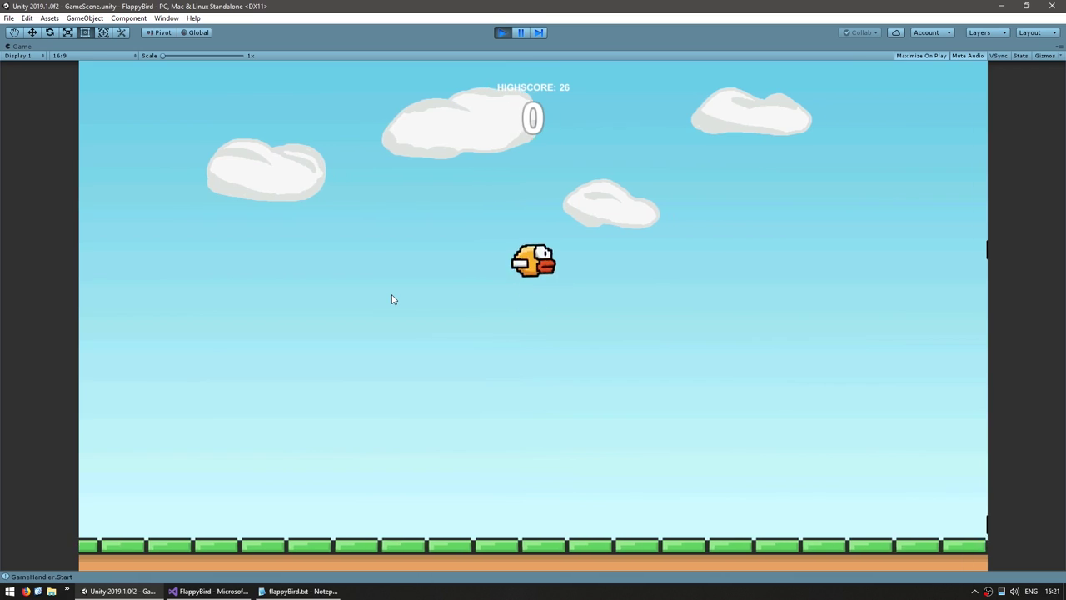
key("space")
key("space")
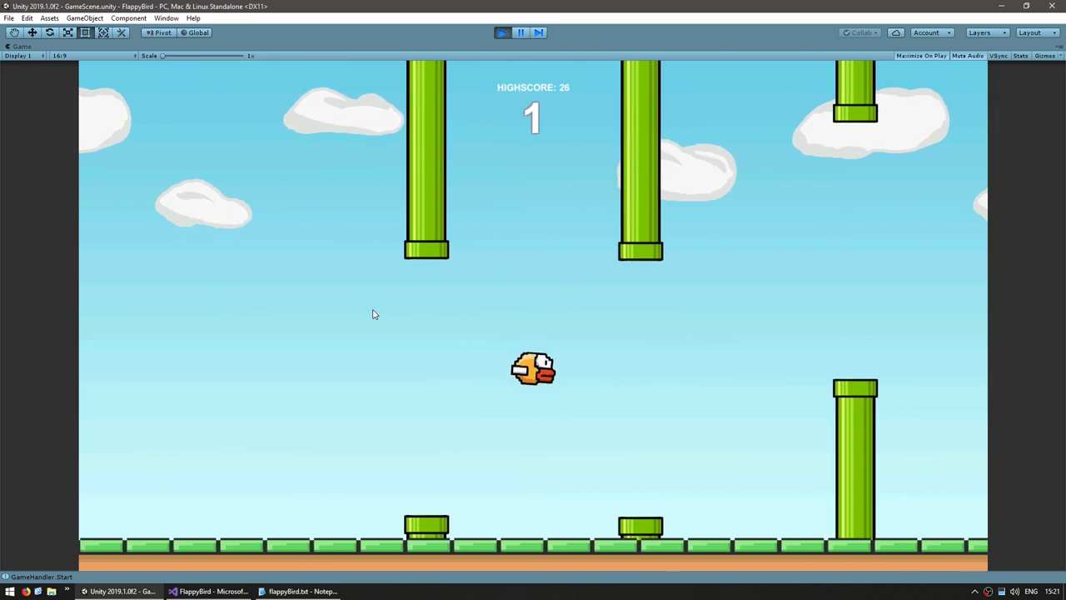
key("space")
key("space")
key("space")
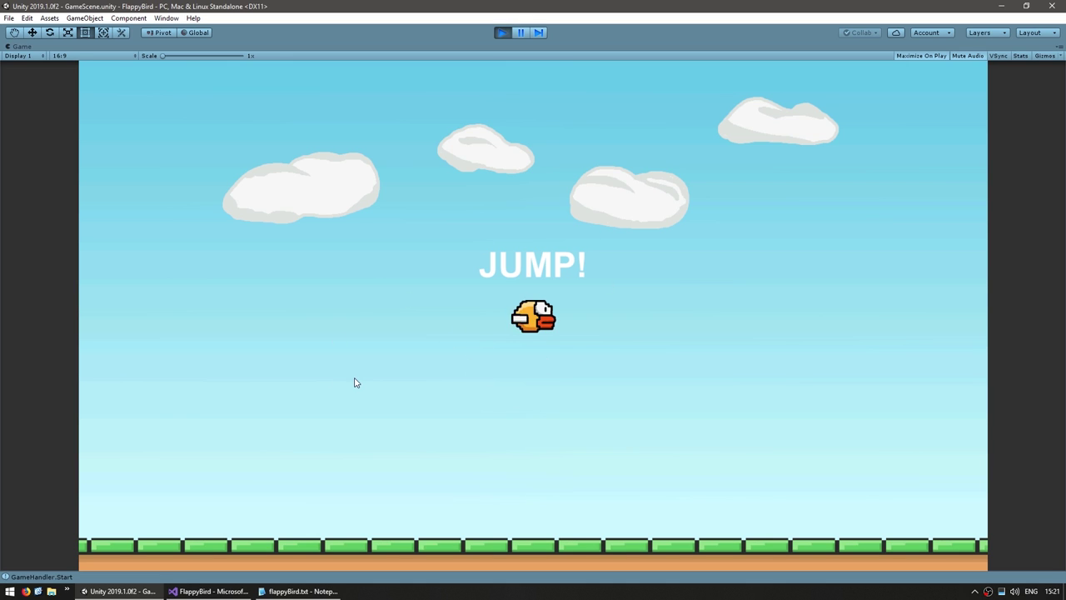
key("space")
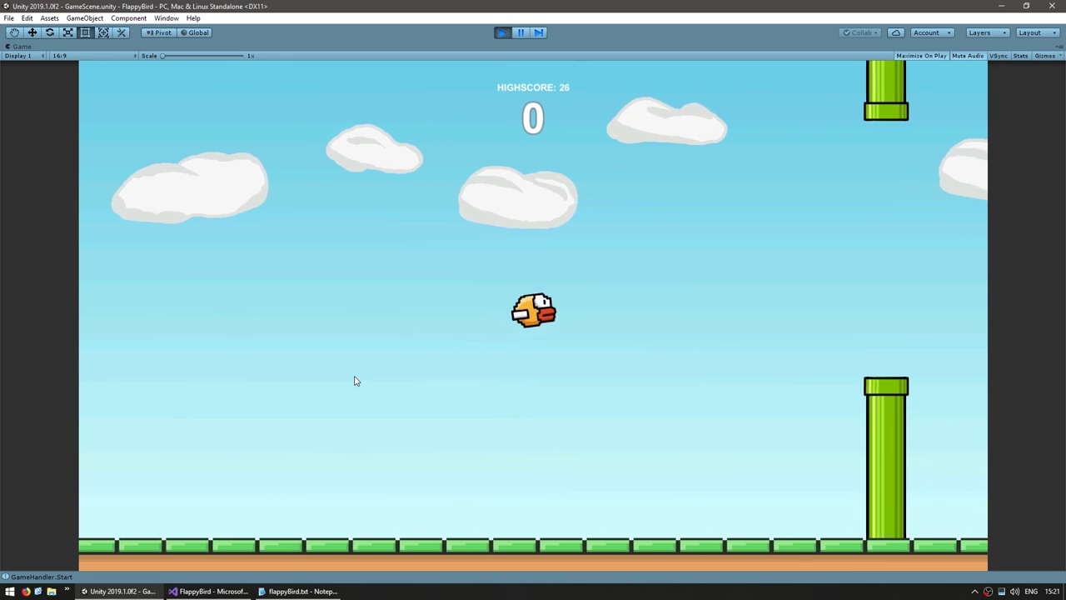
key("space")
key("space")
key("space")
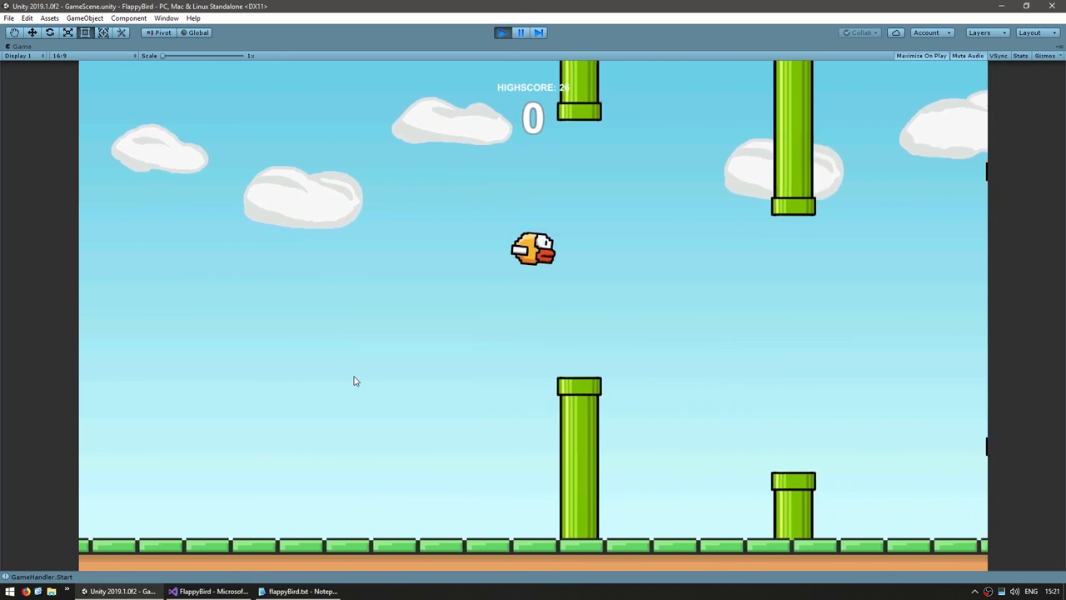
key("space")
key("space")
key("space")
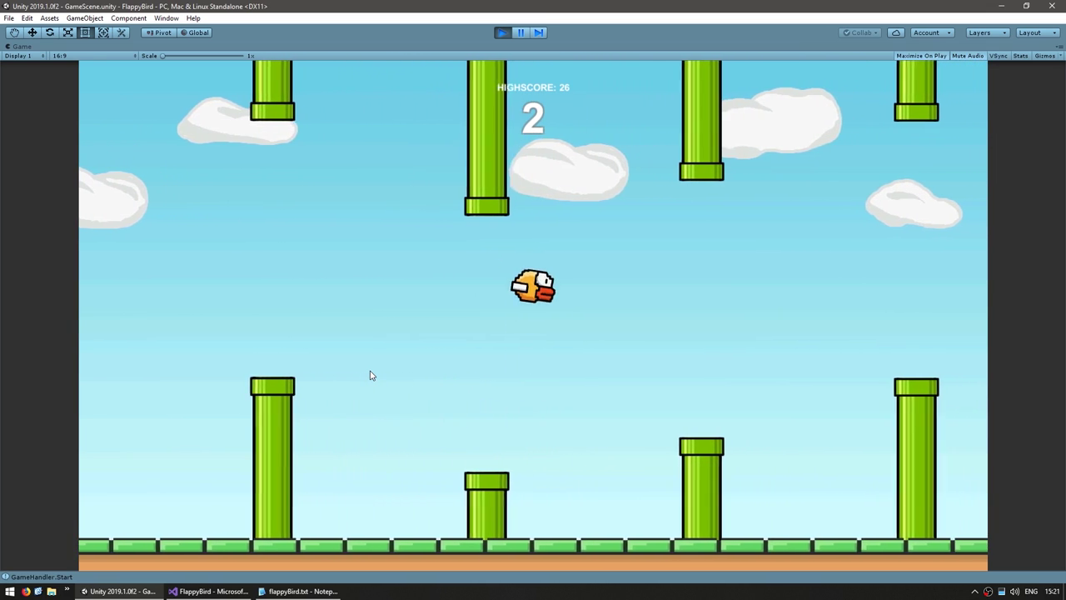
key("space")
key("space")
key("space")
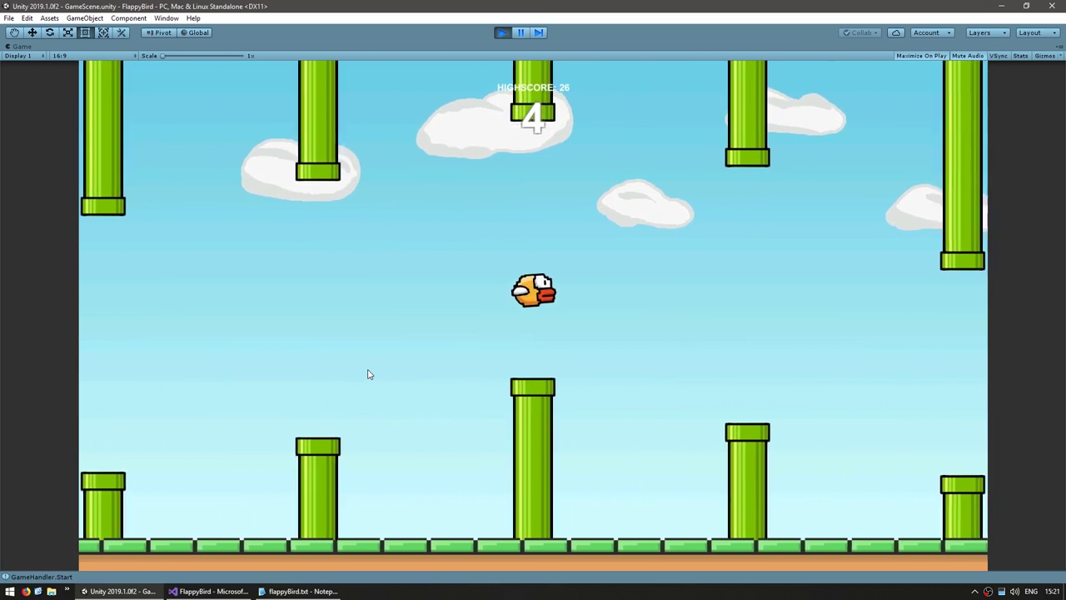
key("space")
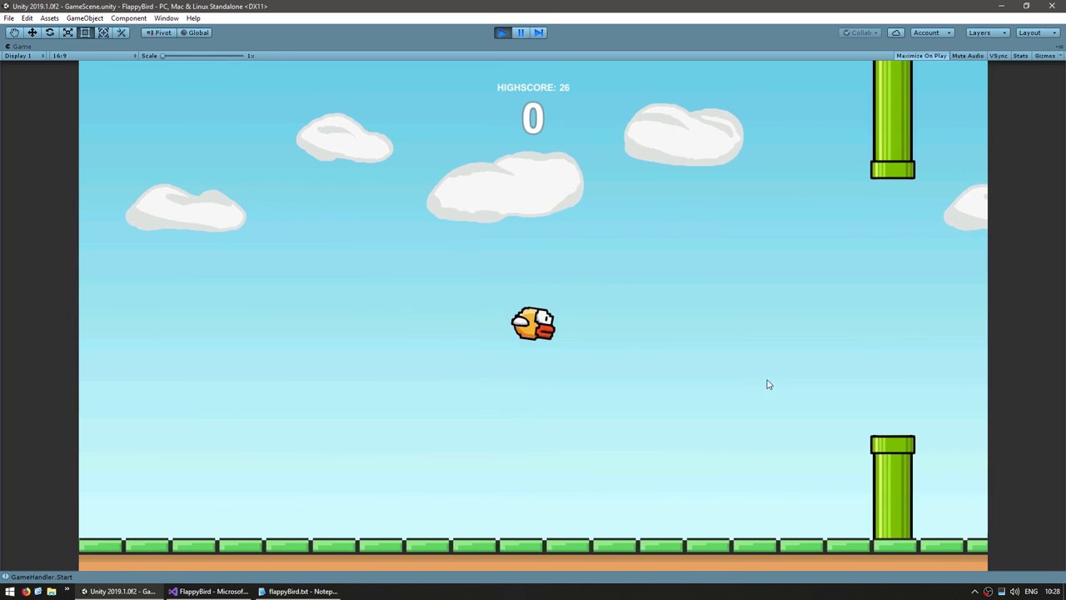
Keep flapping the bird through the pipe gaps, reaching 14 pipes before the round ends.
key("space")
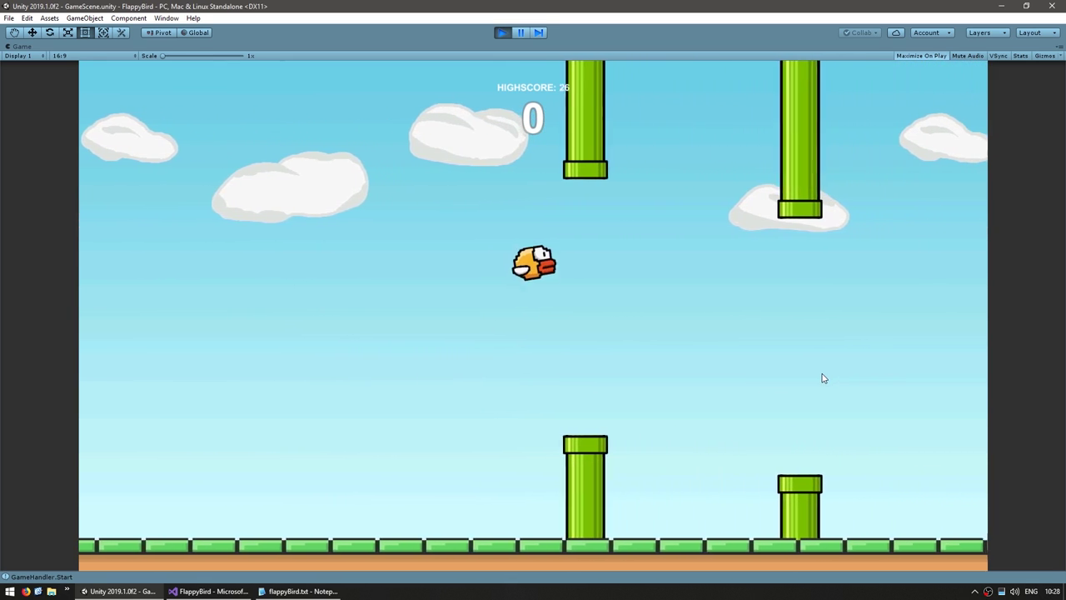
key("space")
key("space")
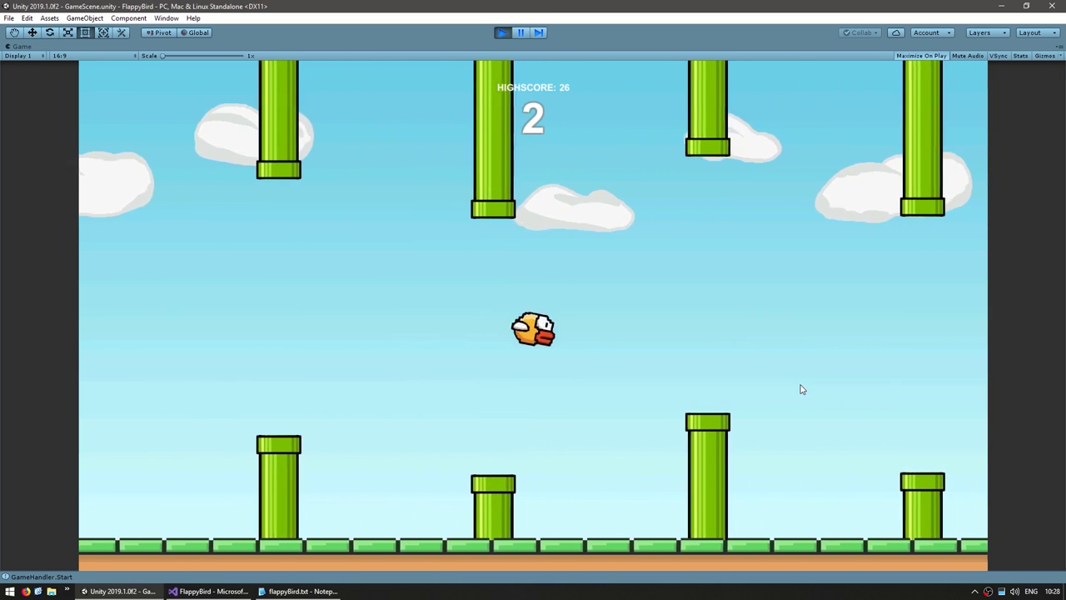
key("space")
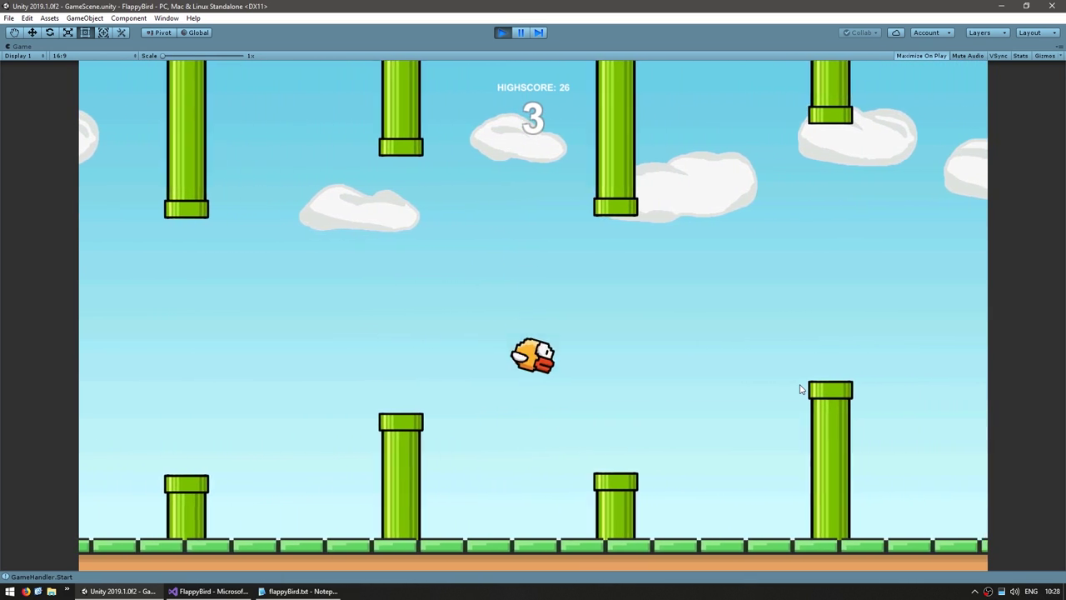
key("space")
key("space")
key("space")
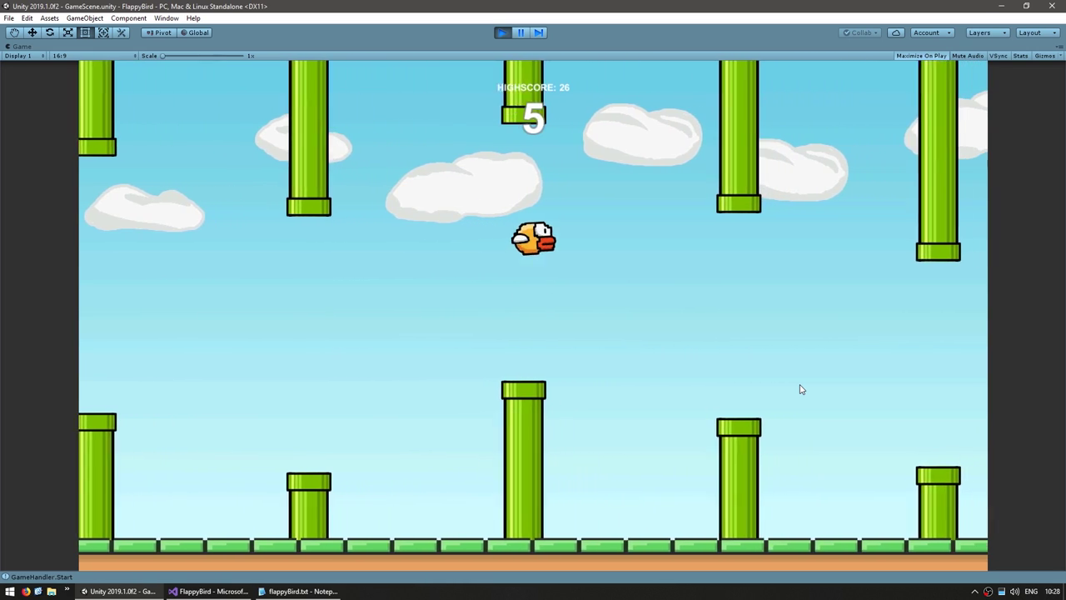
key("space")
key("space")
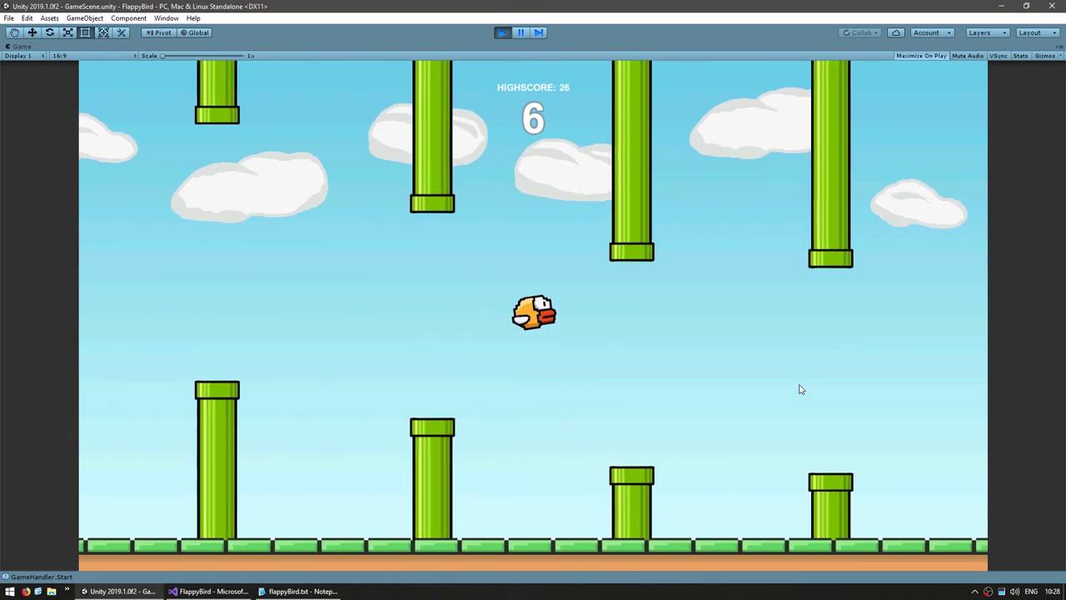
key("space")
key("space")
key("space")
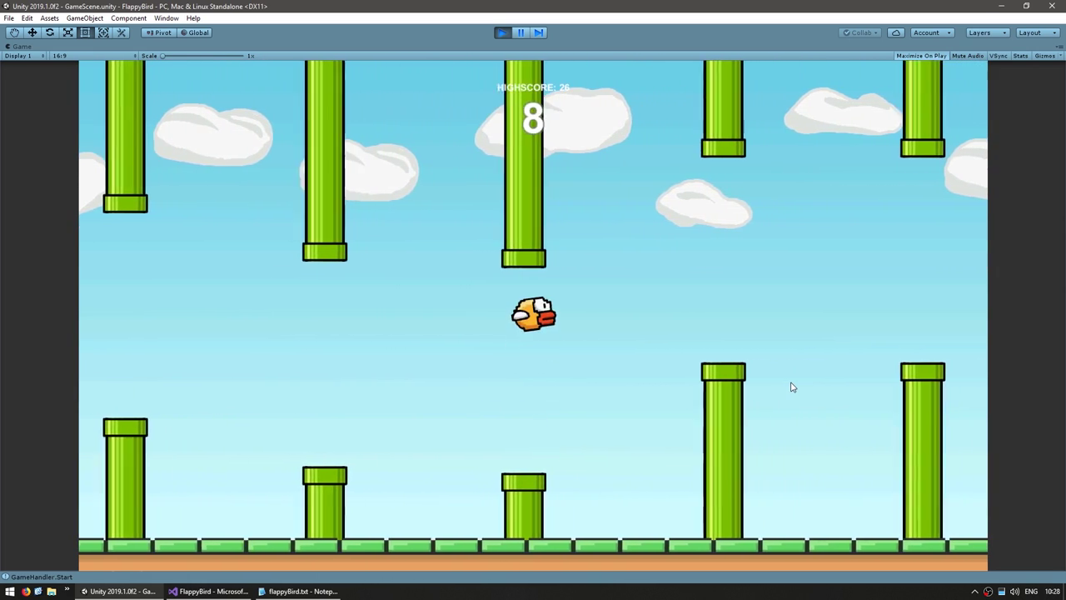
key("space")
key("space")
key("space")
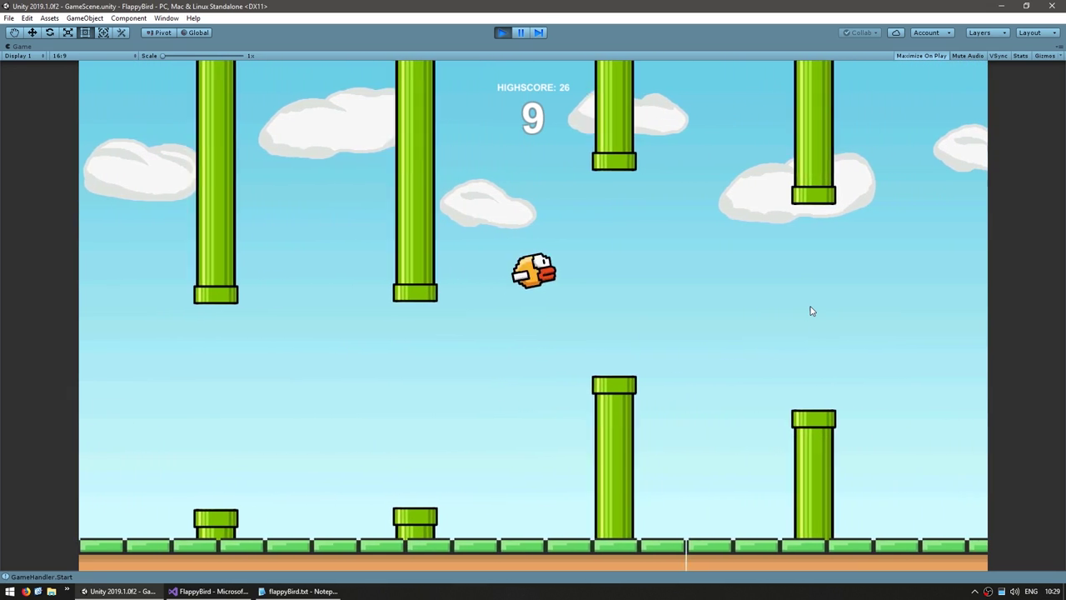
key("space")
key("space")
key("space")
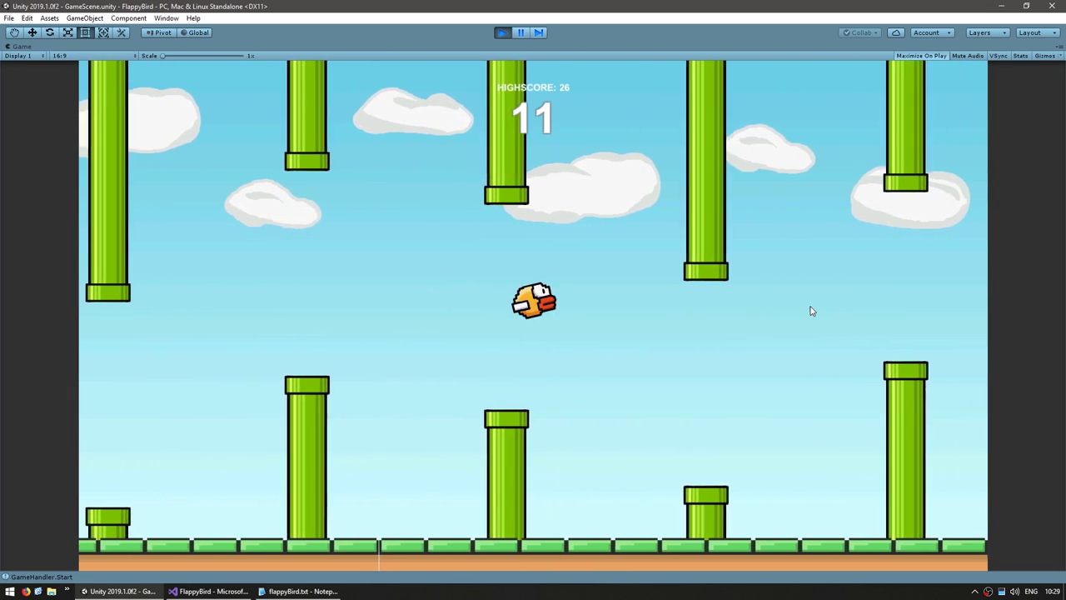
key("space")
key("space")
key("space")
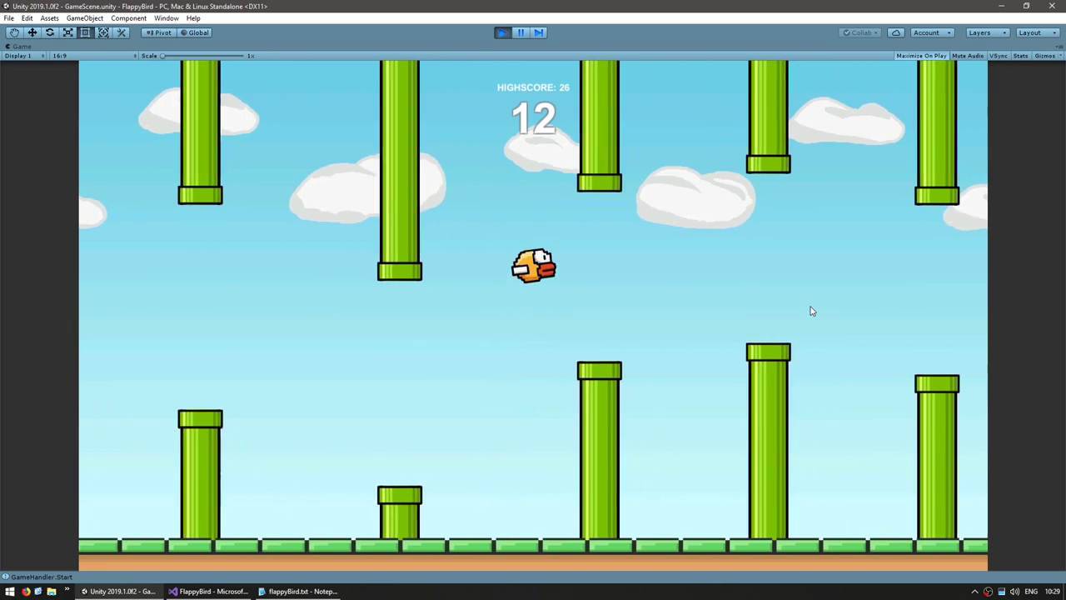
key("space")
key("space")
key("space")
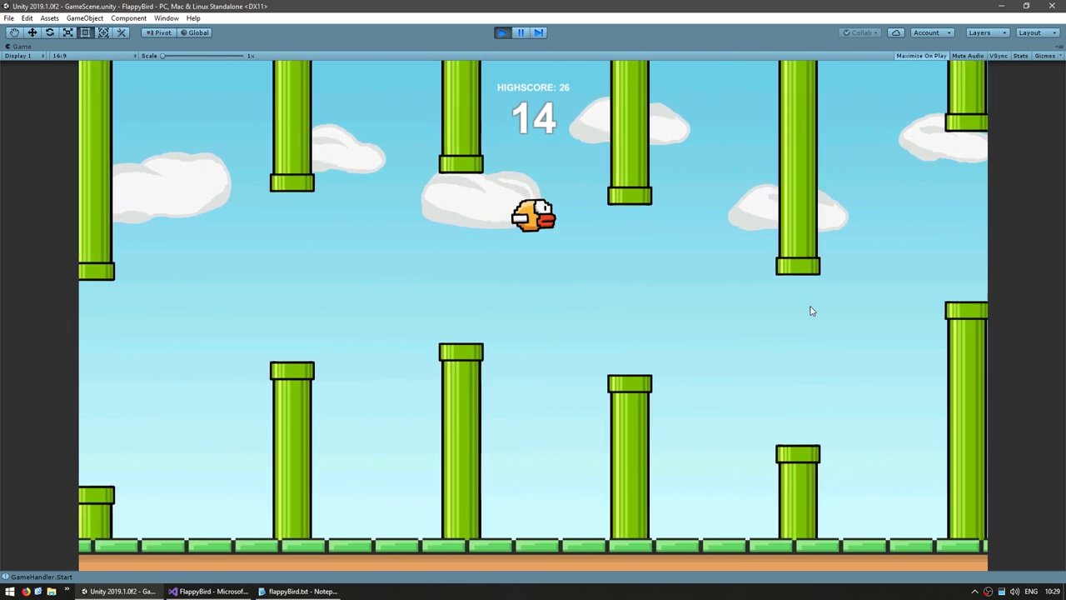
key("space")
key("space")
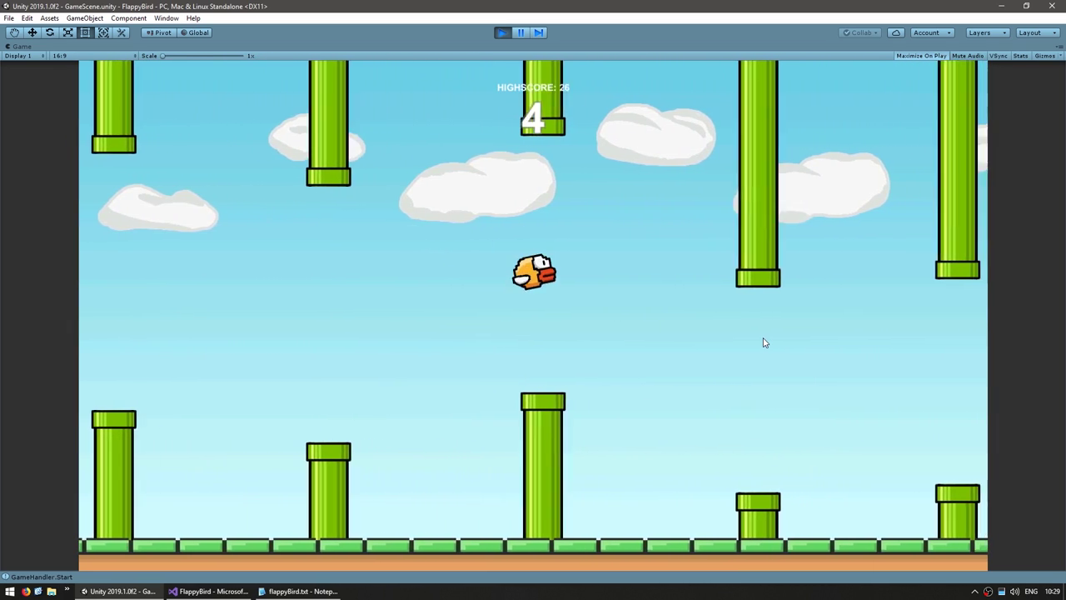
key("space")
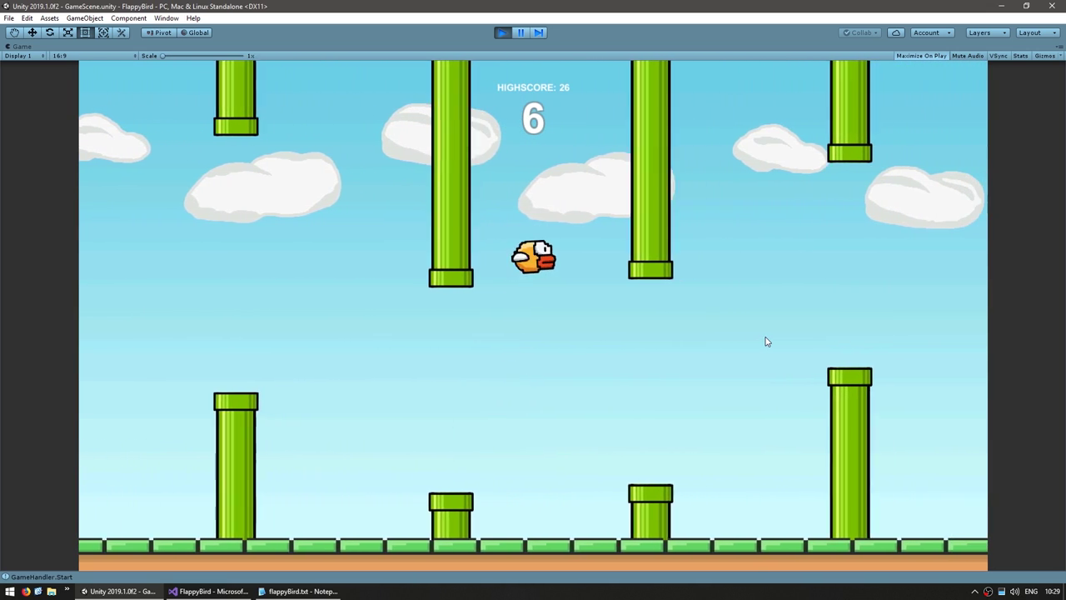
key("space")
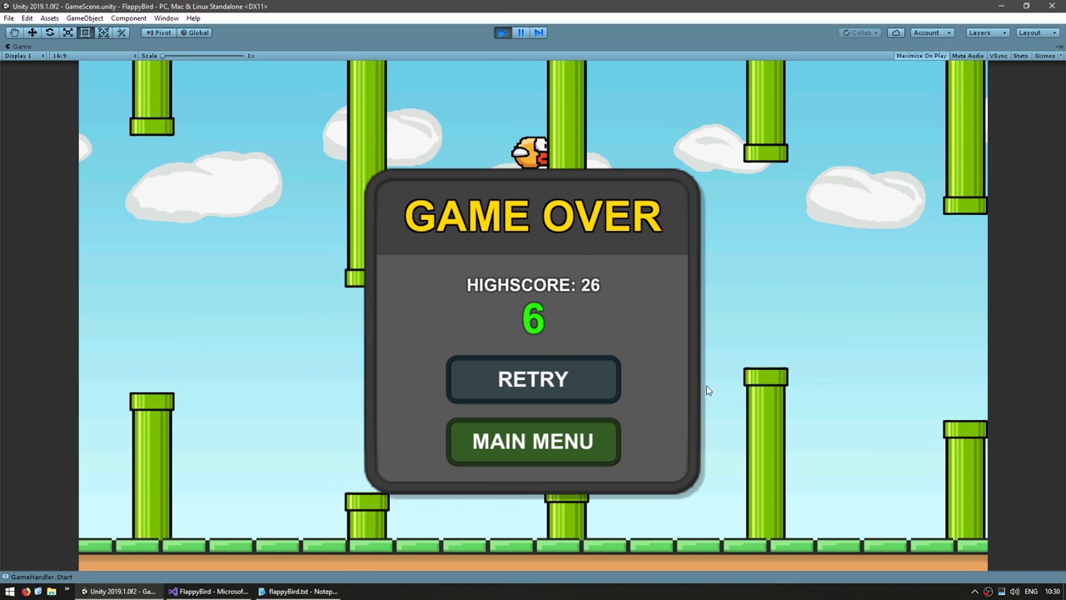
Retry a round, flap briefly, then go back to the Main Menu from Game Over.
left_click(597, 385)
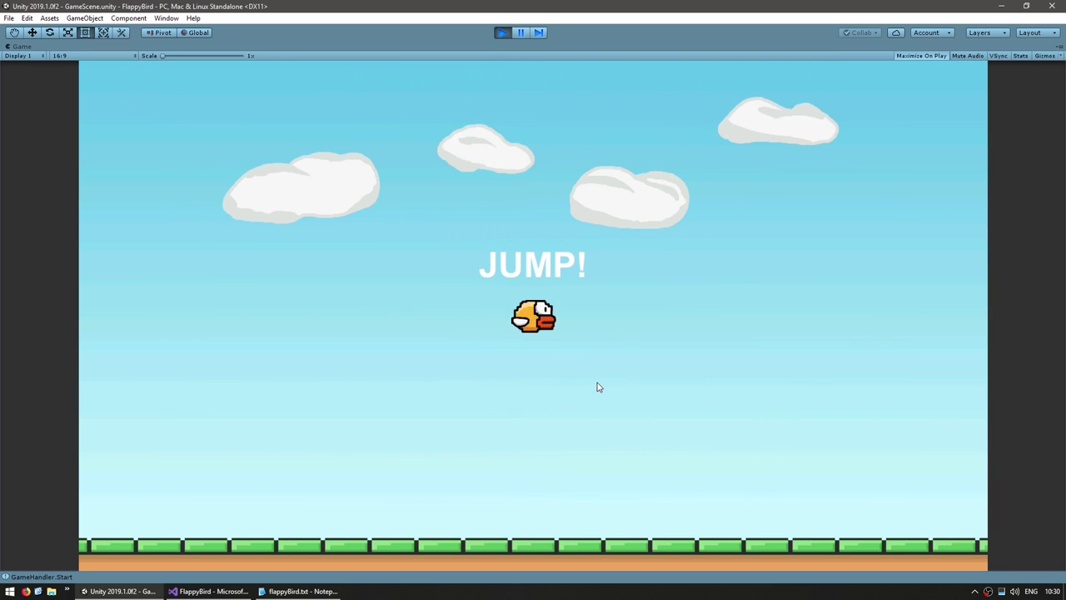
key("space")
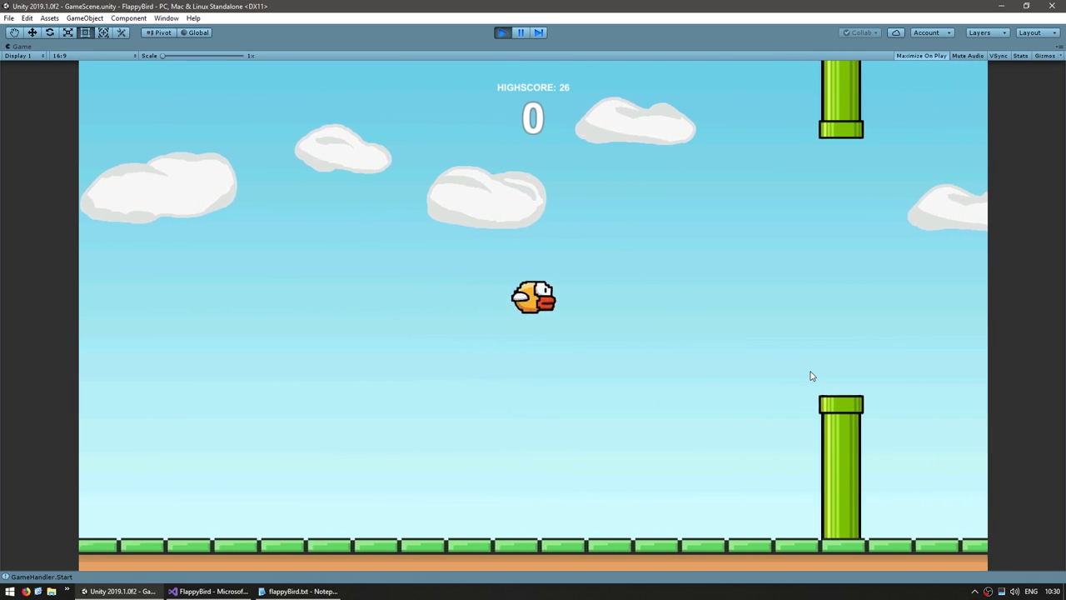
key("space")
key("space")
key("space")
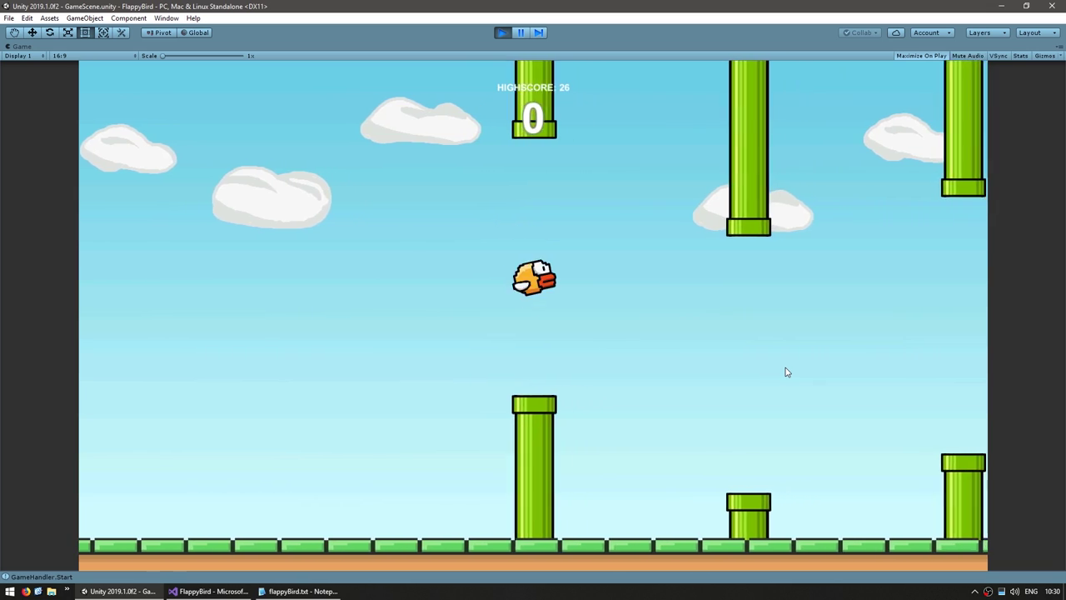
key("space")
key("space")
key("space")
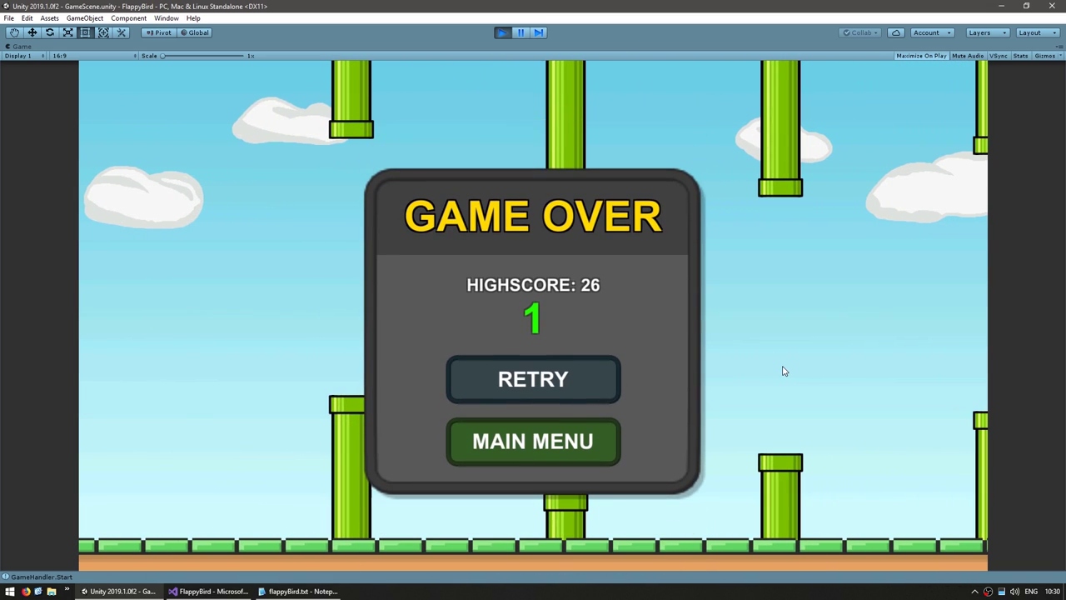
left_click(595, 455)
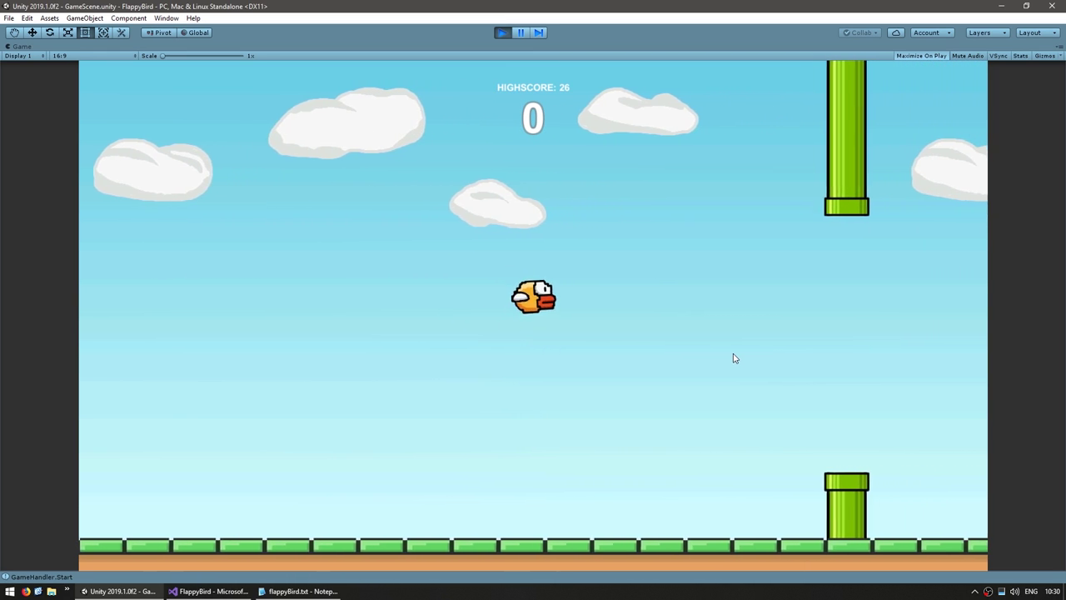
Play another round to Game Over at score 6, then restart with Retry.
key("space")
key("space")
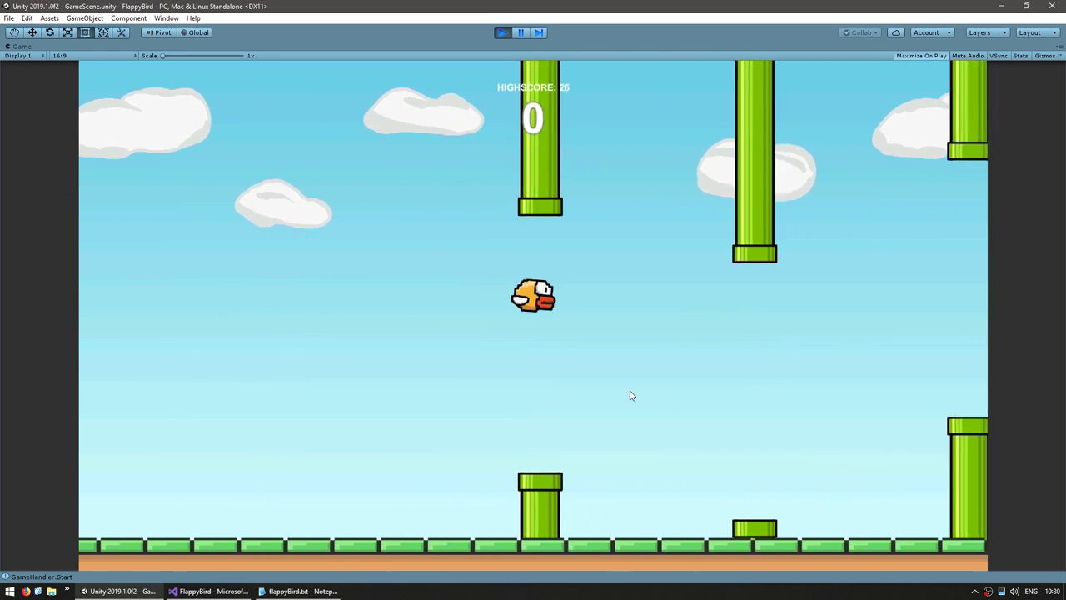
key("space")
key("space")
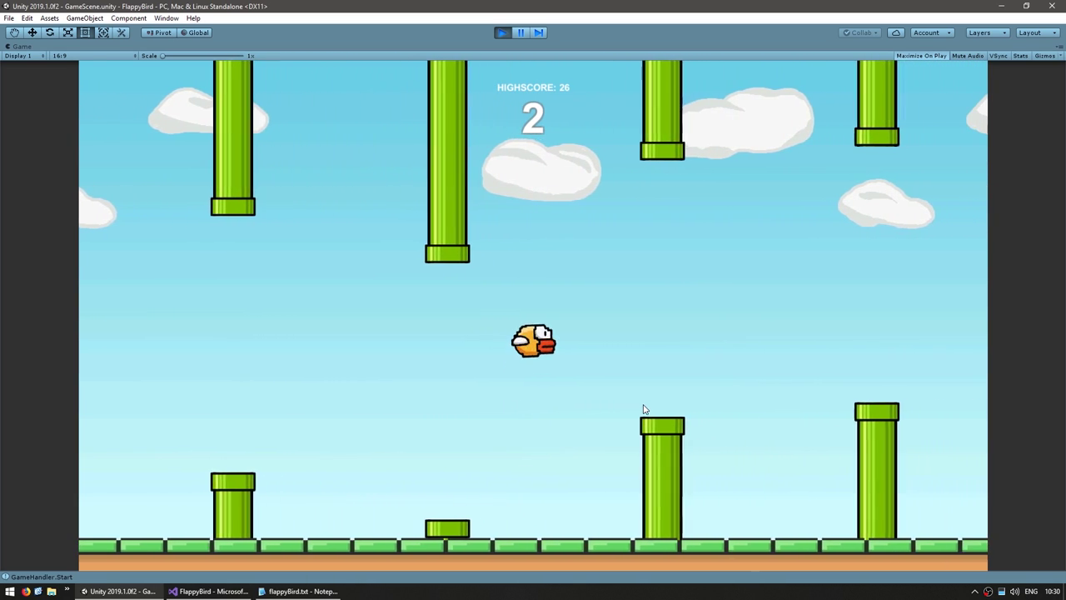
key("space")
key("space")
key("space")
key("space")
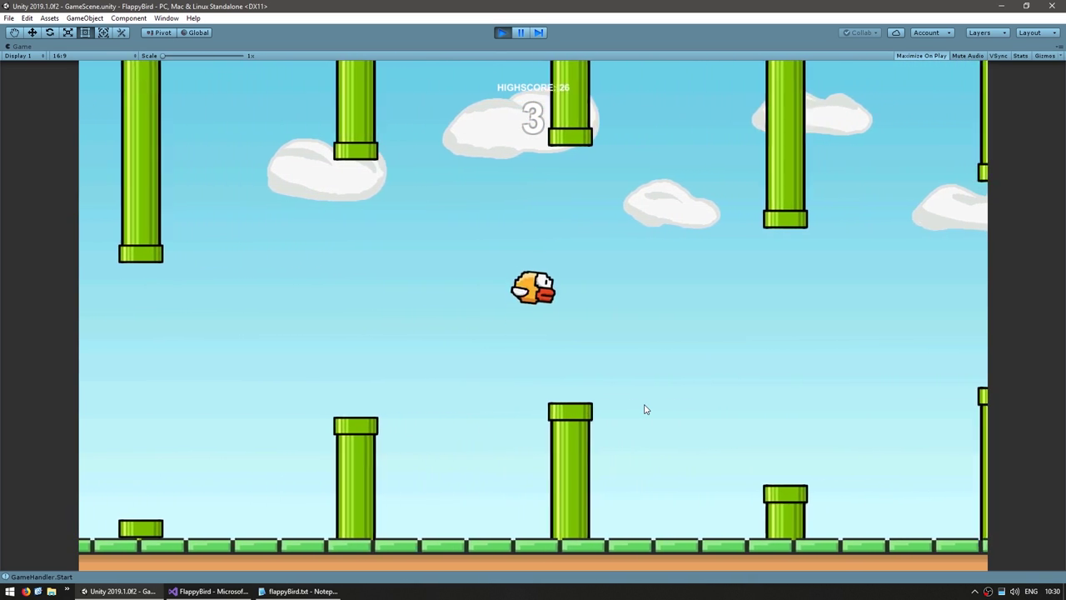
key("space")
key("space")
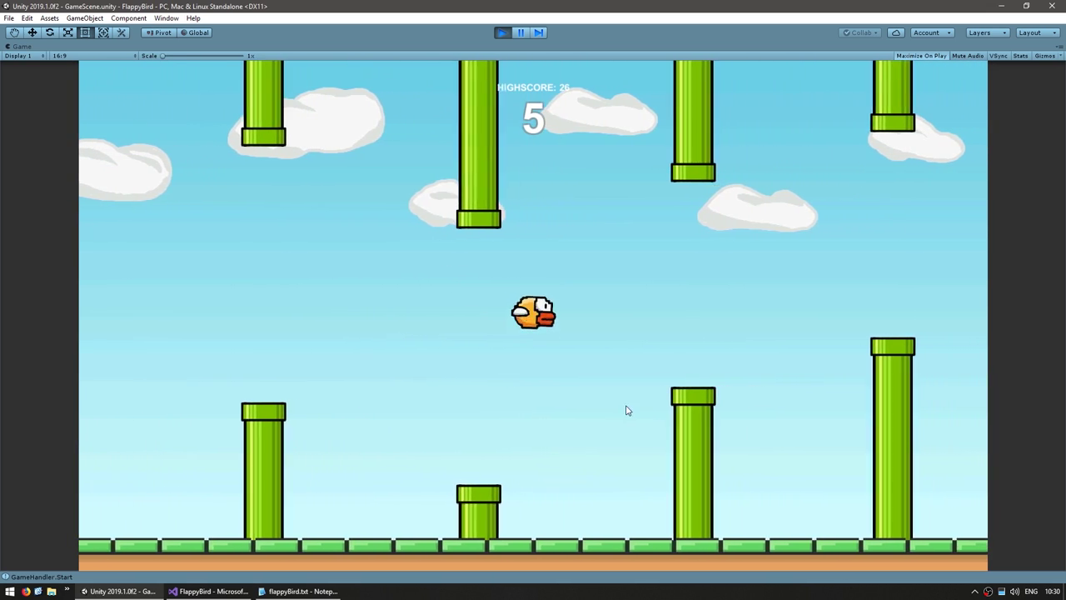
key("space")
key("space")
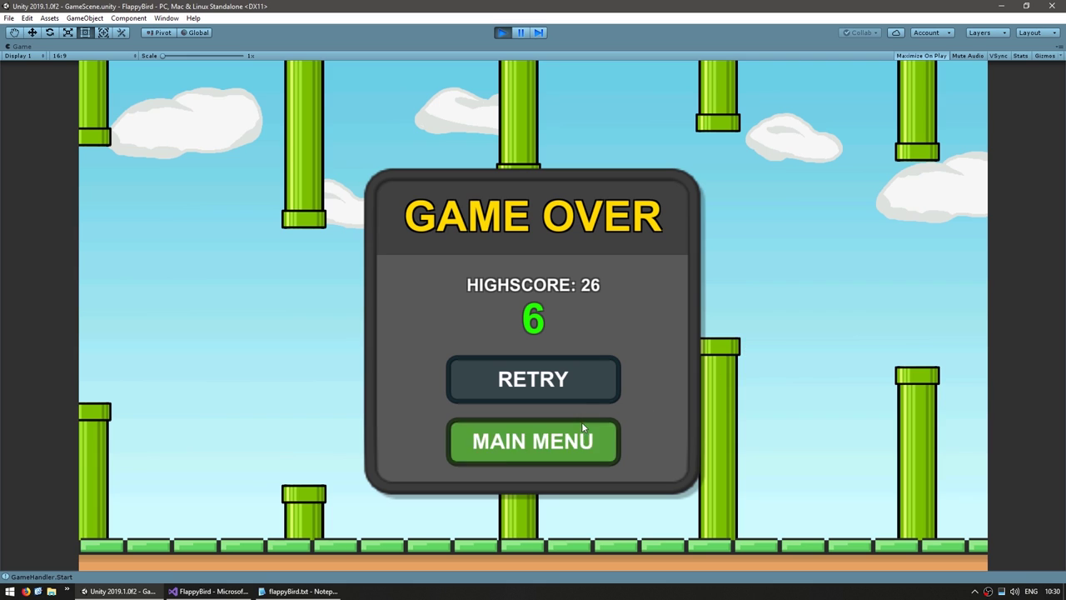
left_click(541, 380)
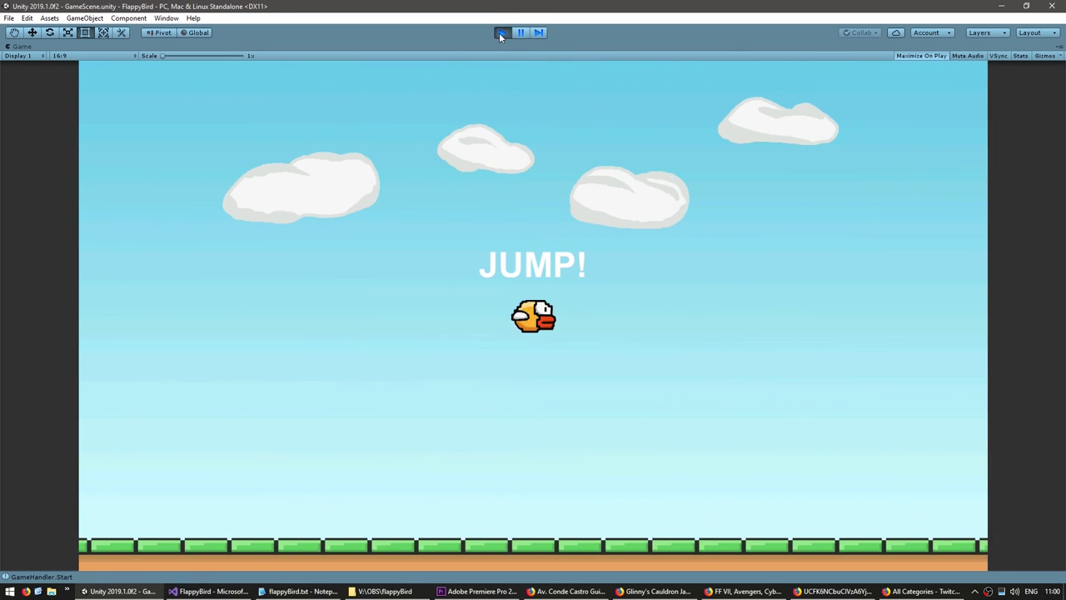
Flap the bird through 13 pipe gaps in the fresh round while the highscore reads 0.
key("space")
key("space")
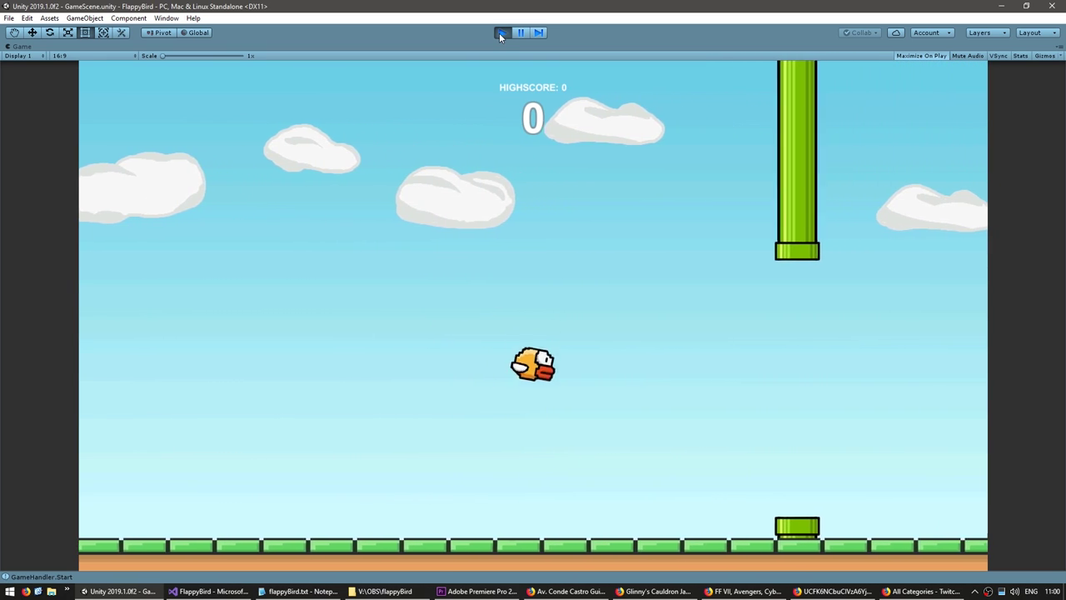
key("space")
key("space")
key("space")
key("space")
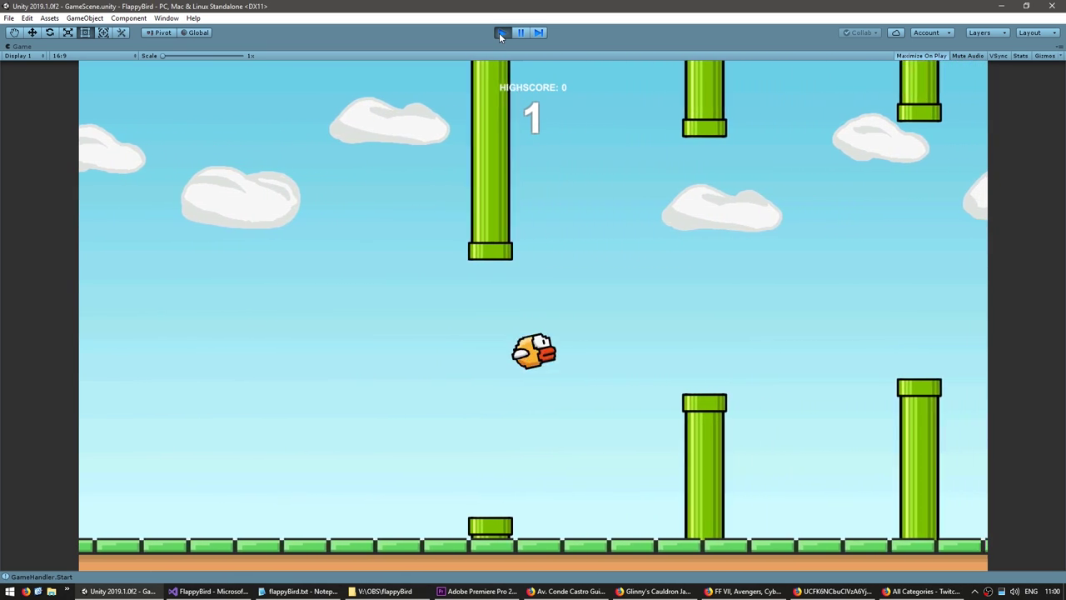
key("space")
key("space")
key("space")
key("space")
key("space")
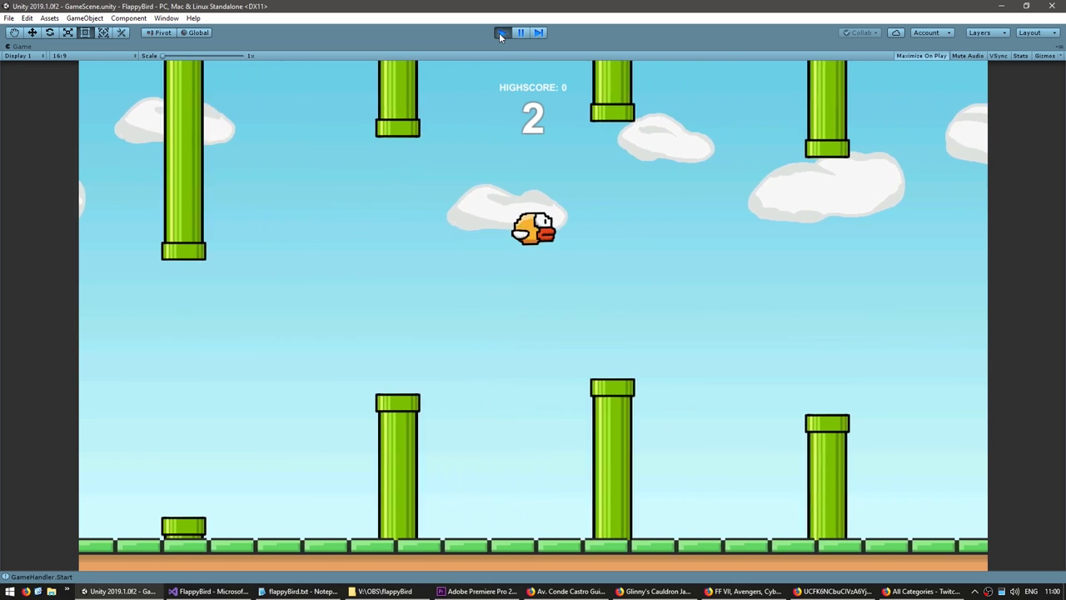
key("space")
key("space")
key("space")
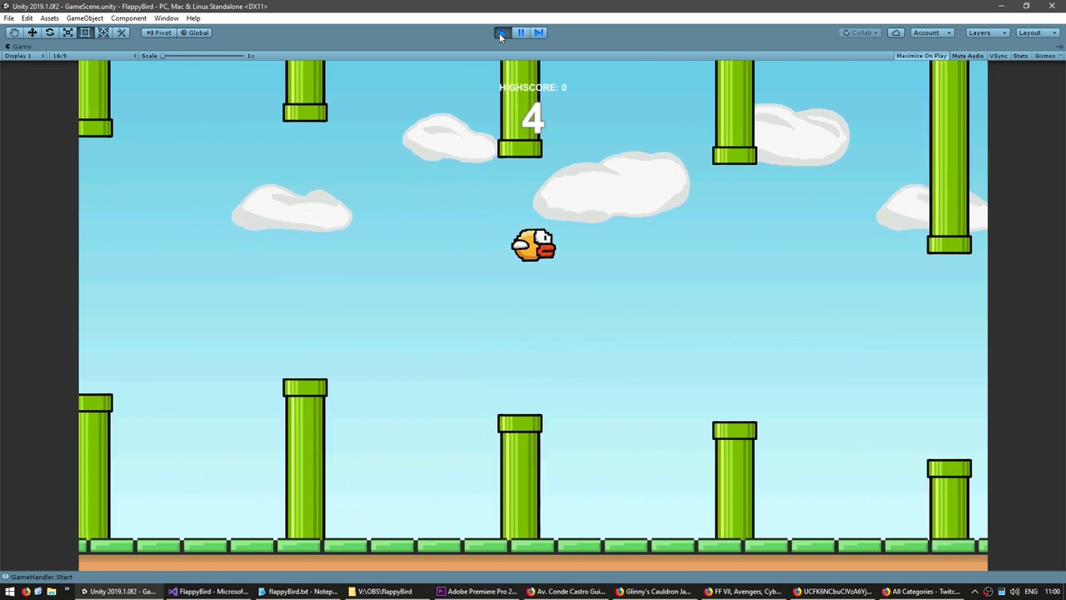
key("space")
key("space")
key("space")
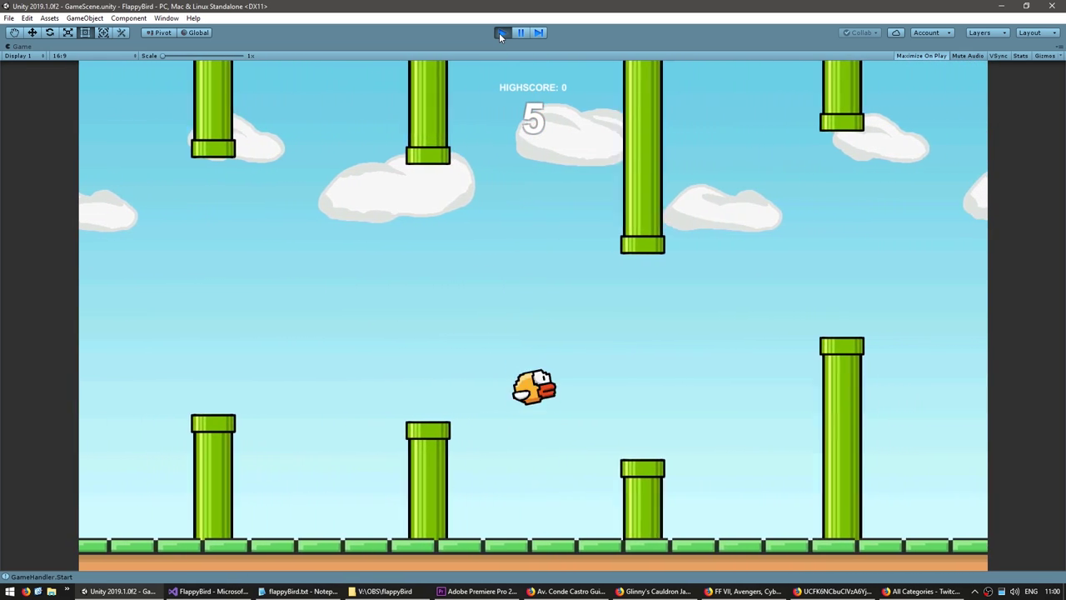
key("space")
key("space")
key("space")
key("space")
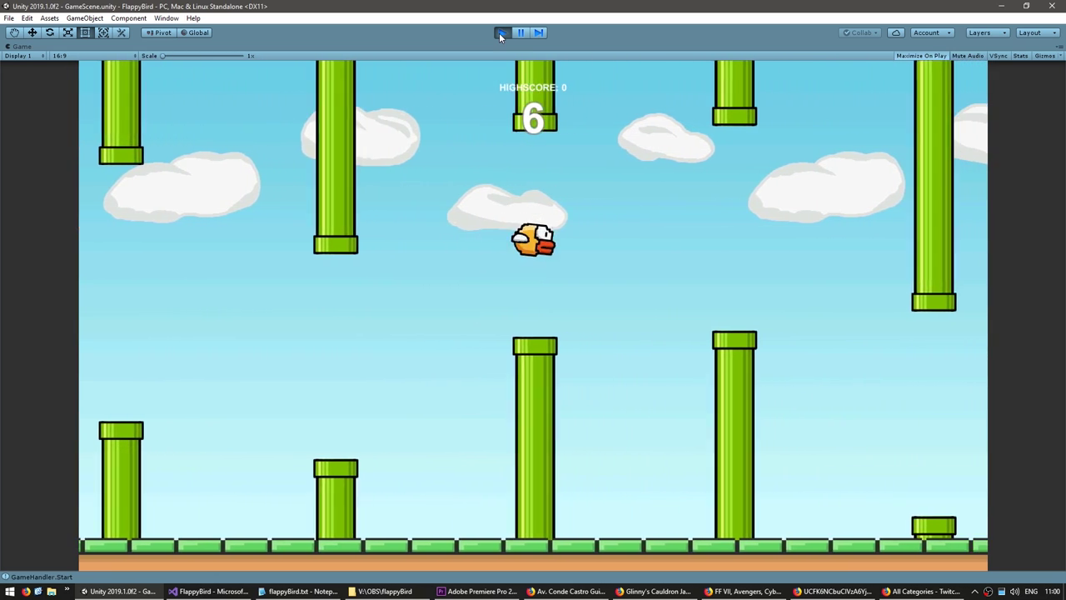
key("space")
key("space")
key("space")
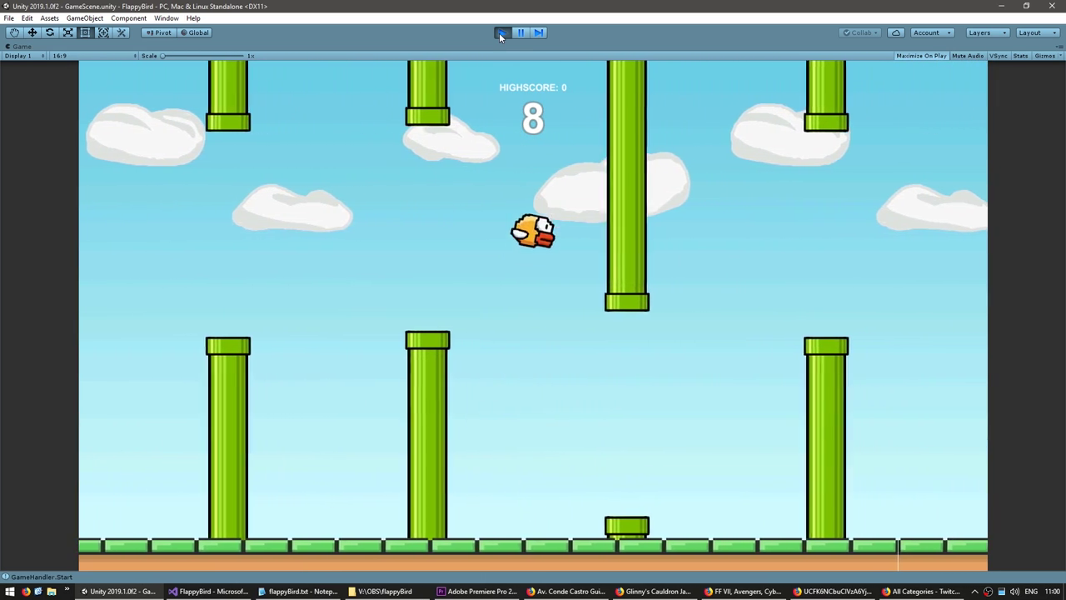
key("space")
key("space")
key("space")
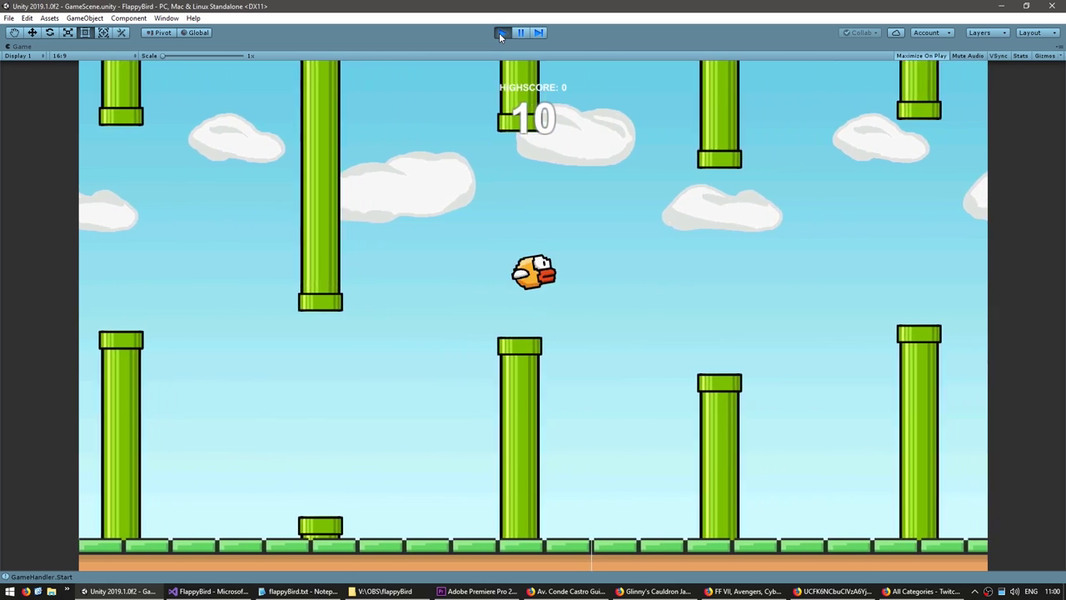
key("space")
key("space")
key("space")
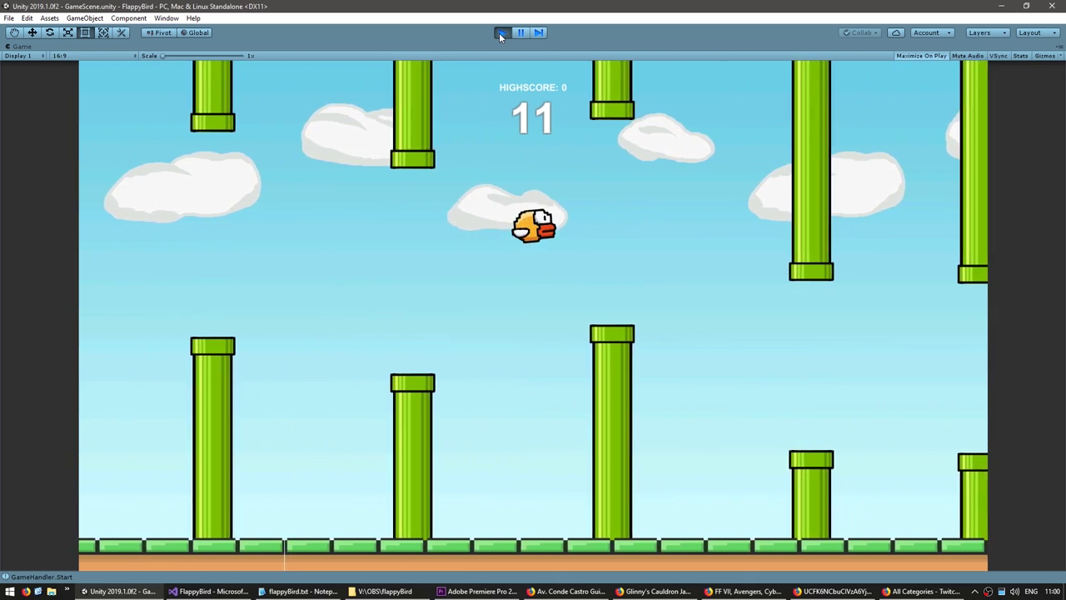
key("space")
key("space")
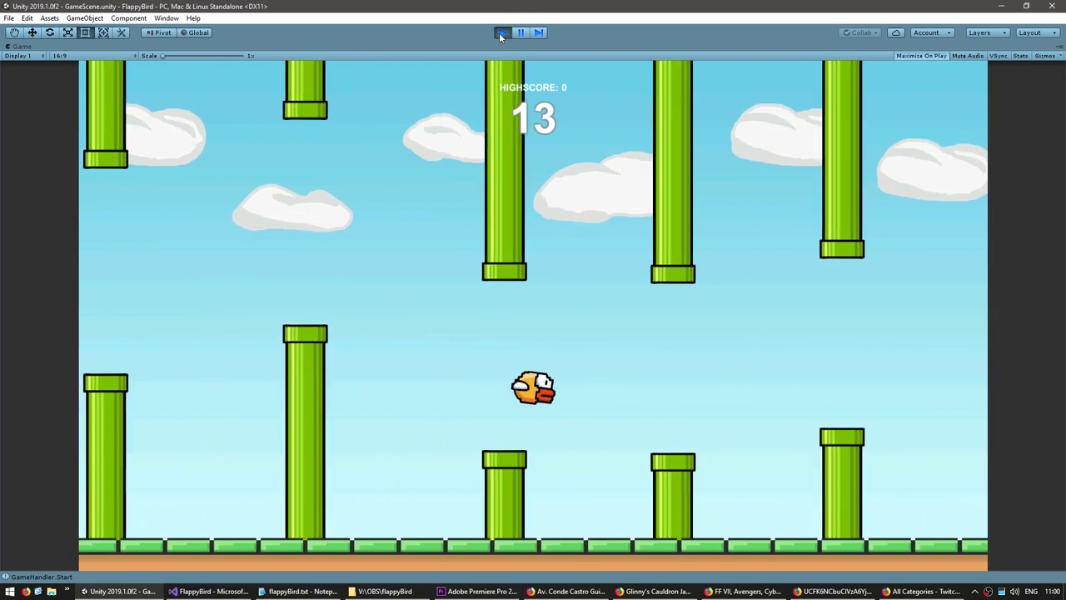
key("space")
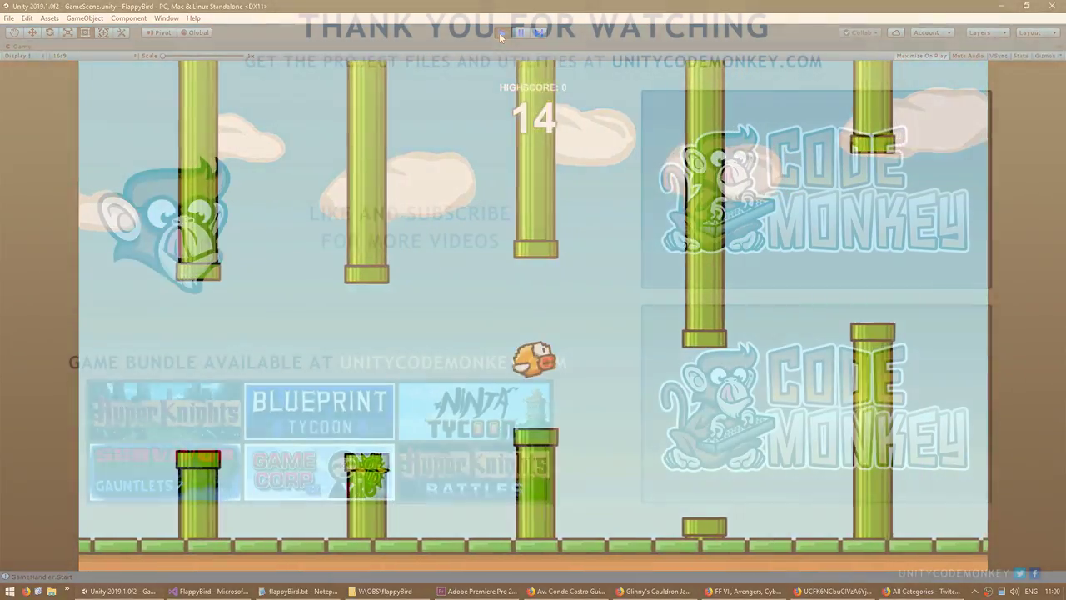